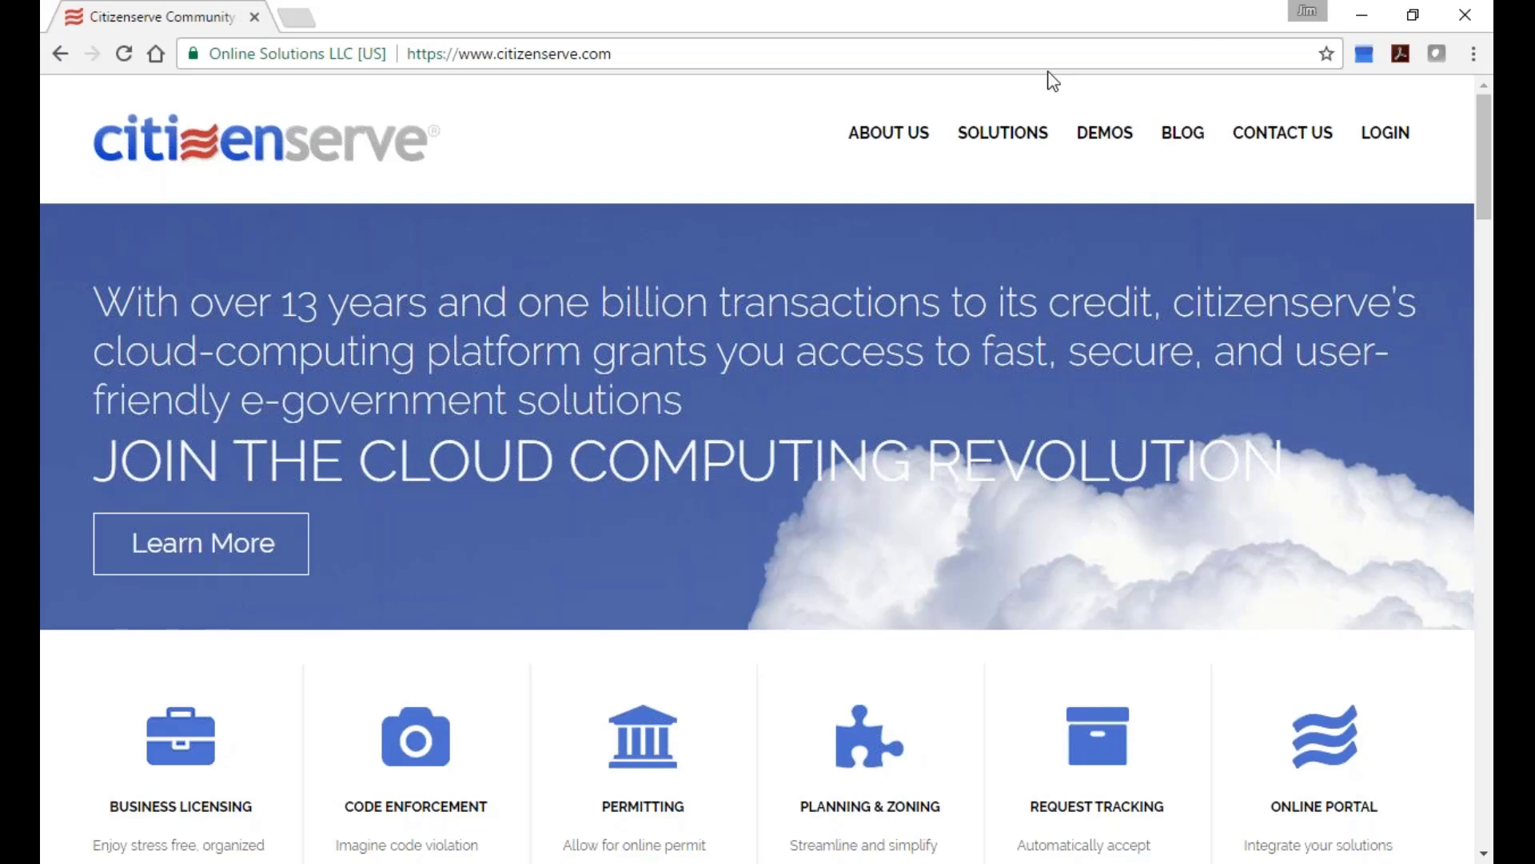
Log in to the Citizenserve admin site with the admin username and password.
click(1371, 144)
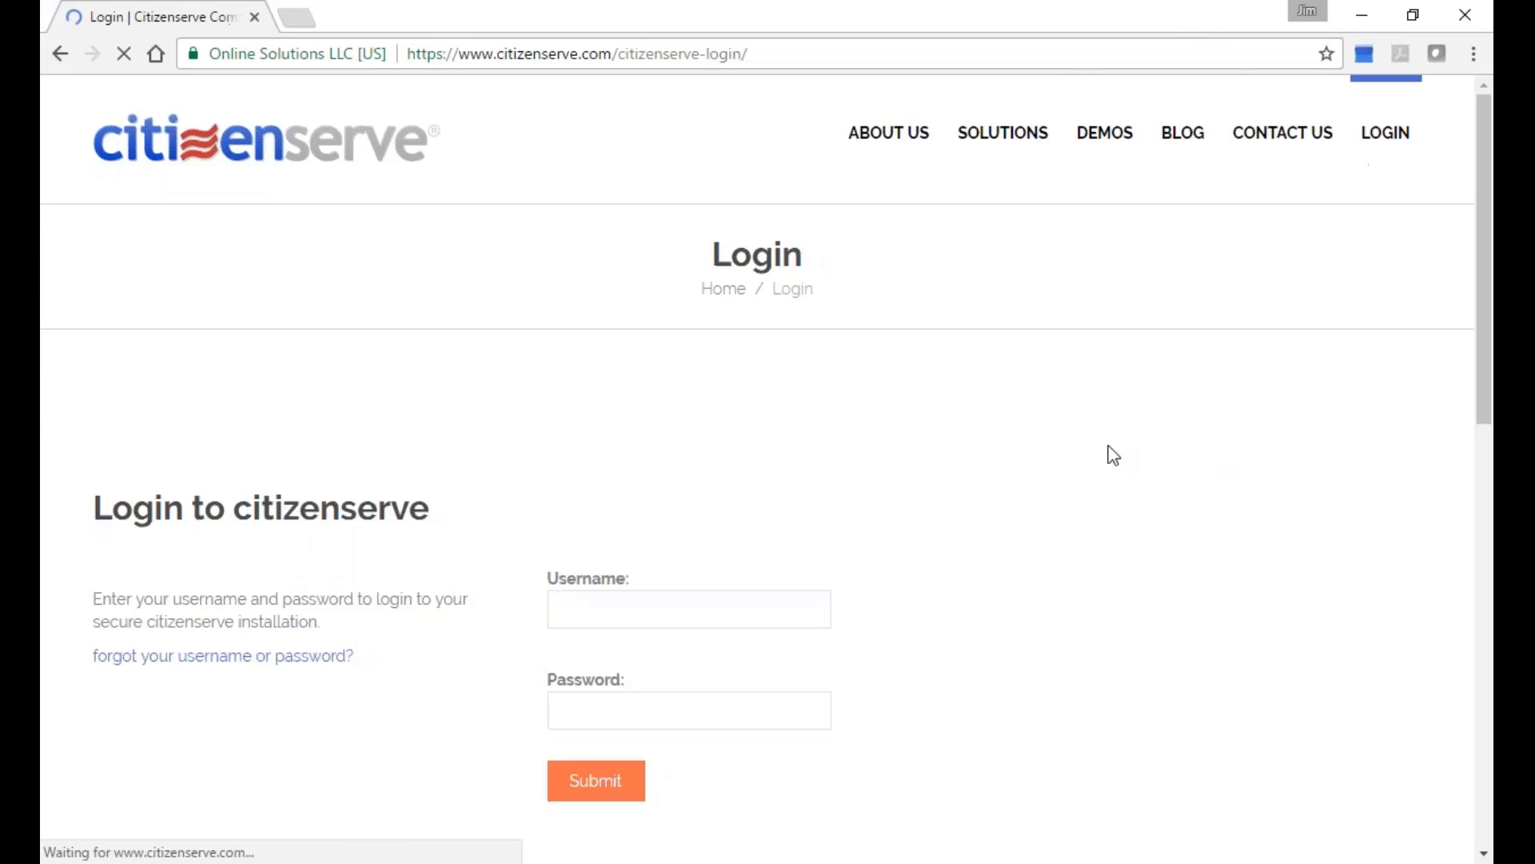
click(761, 621)
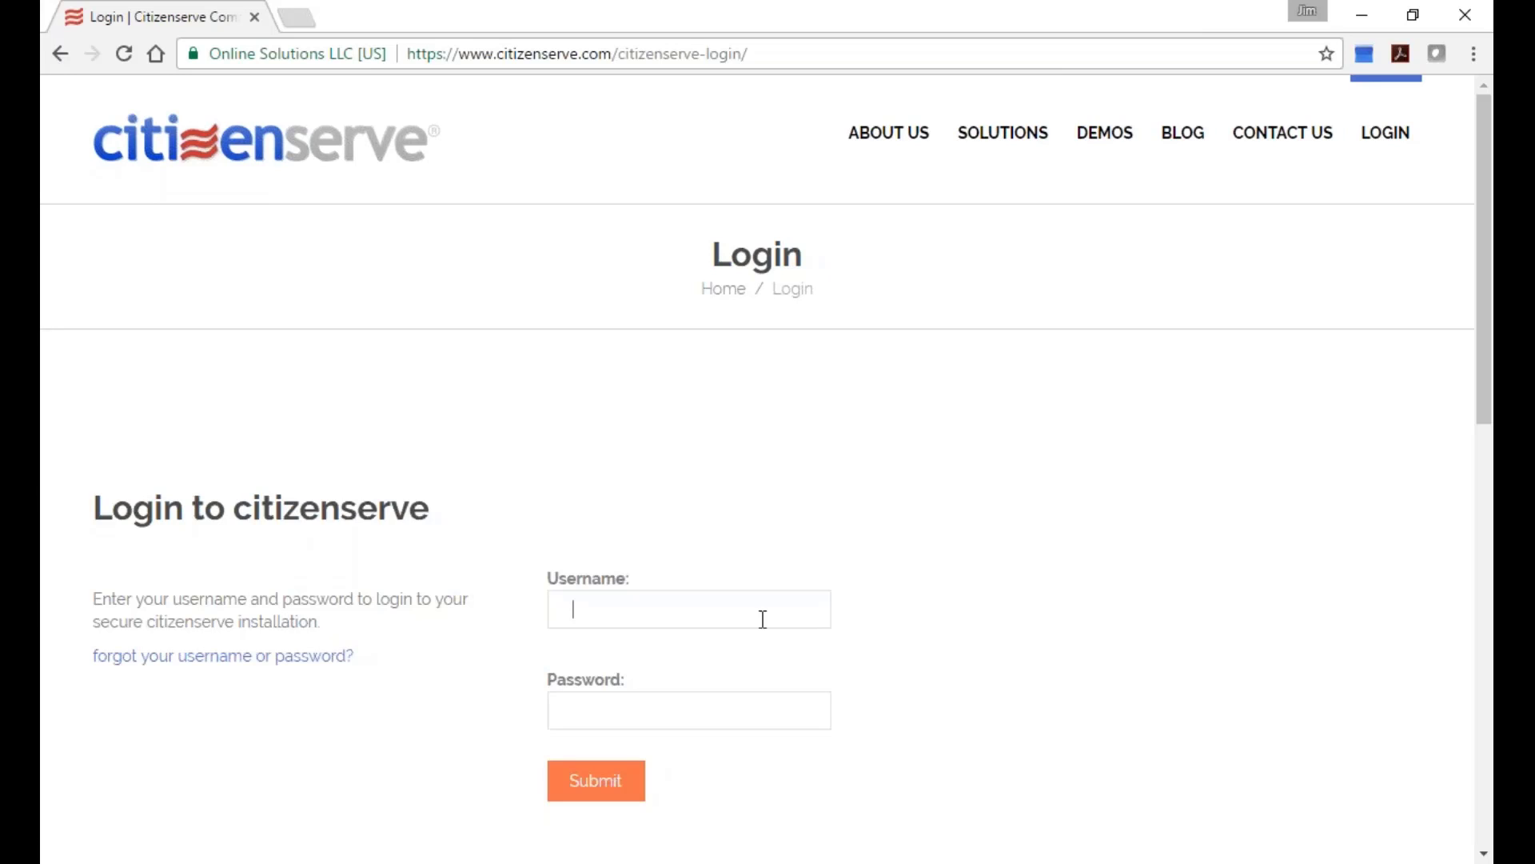
text(han.solo)
key(Tab)
text(••••••••)
key(Return)
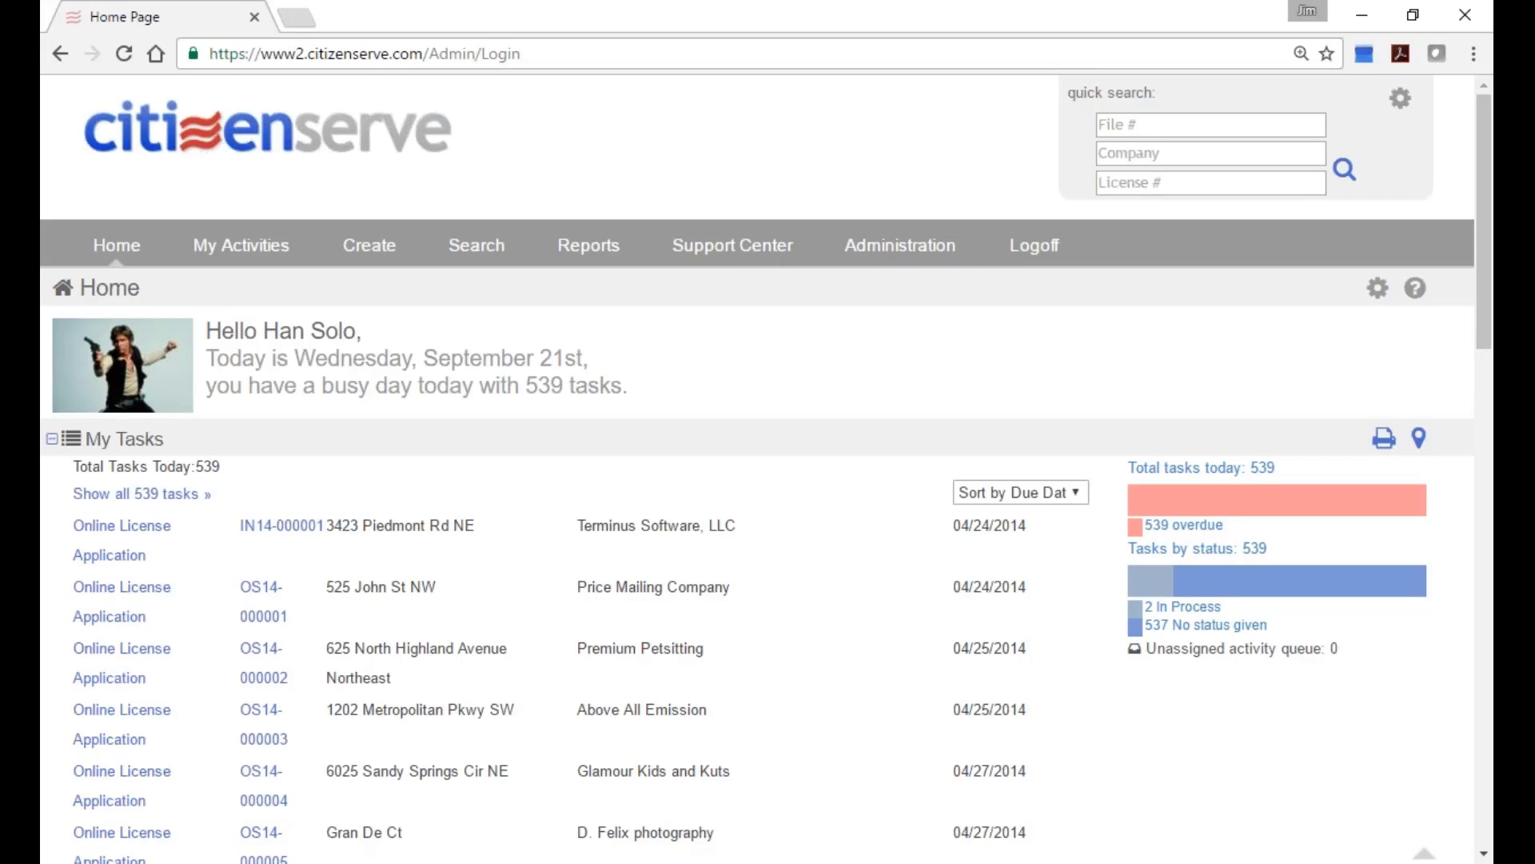
Reset the zoom, open Administration, and select Finance in the department tree after briefly viewing Revenue.
key(ctrl+0)
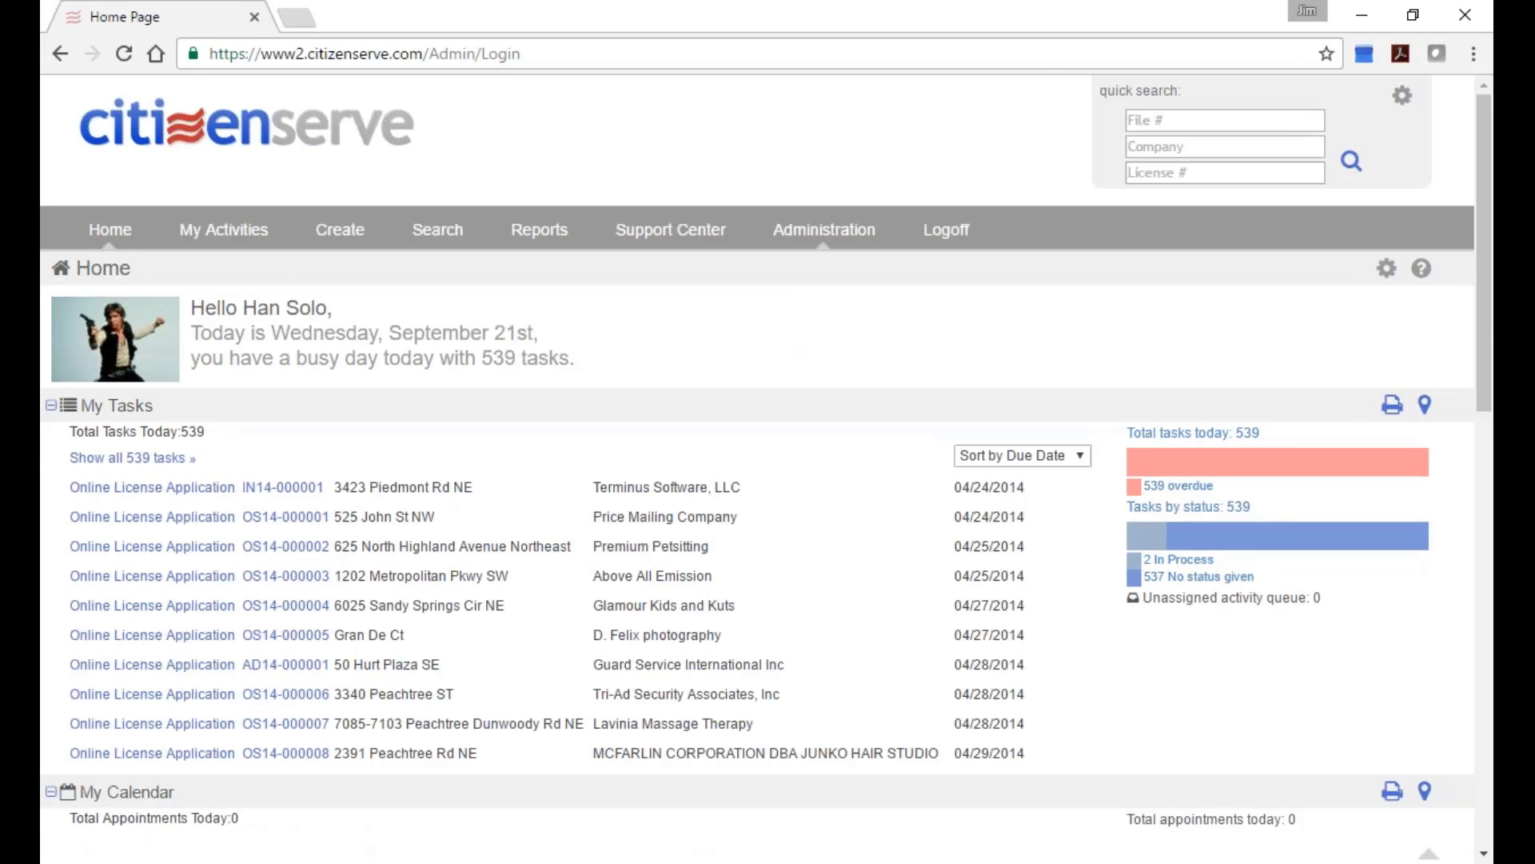
click(824, 229)
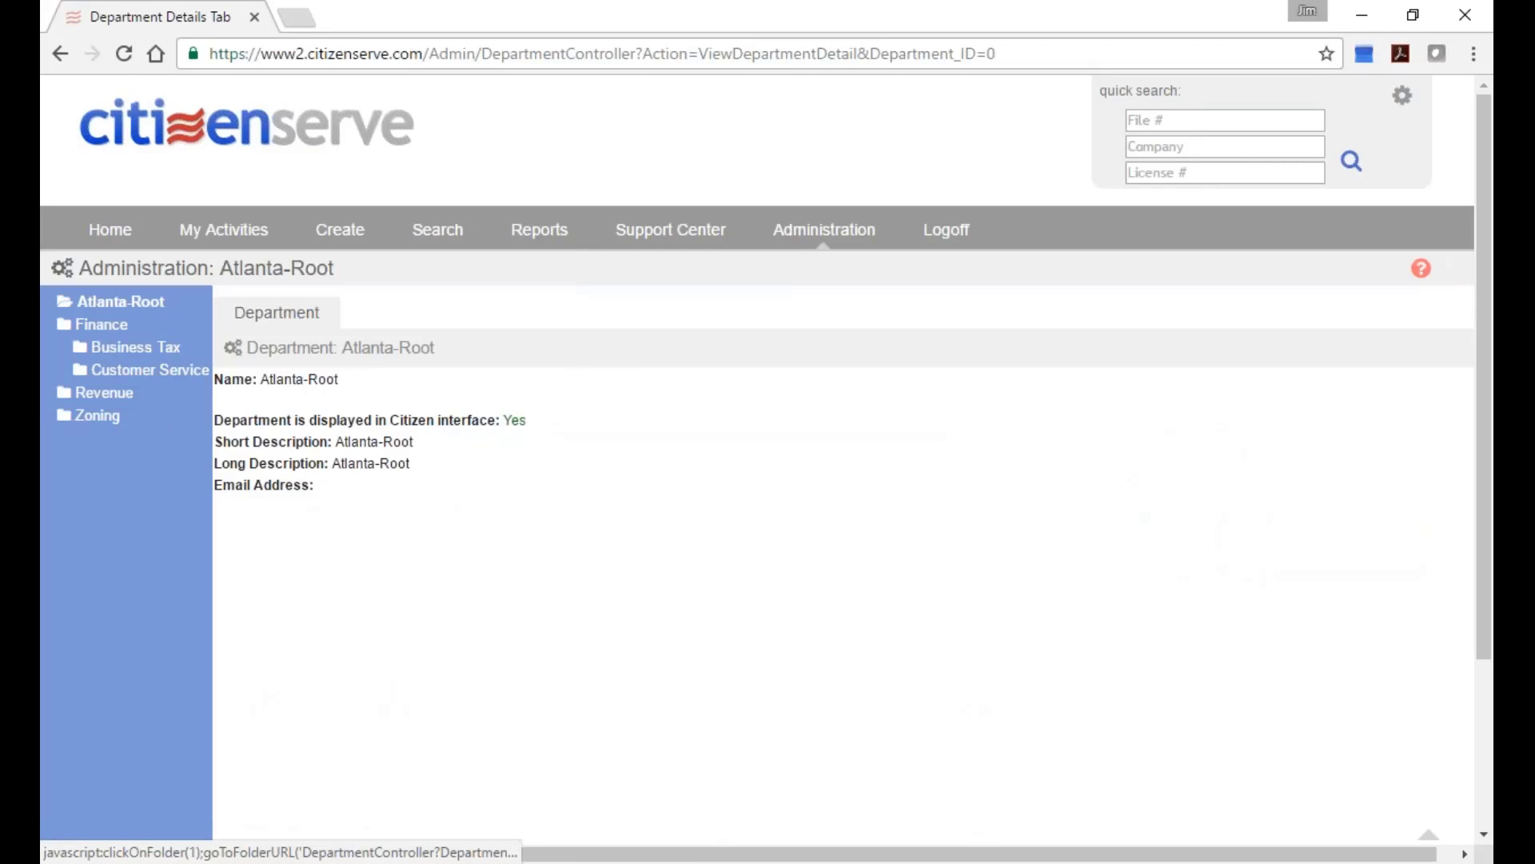
click(101, 324)
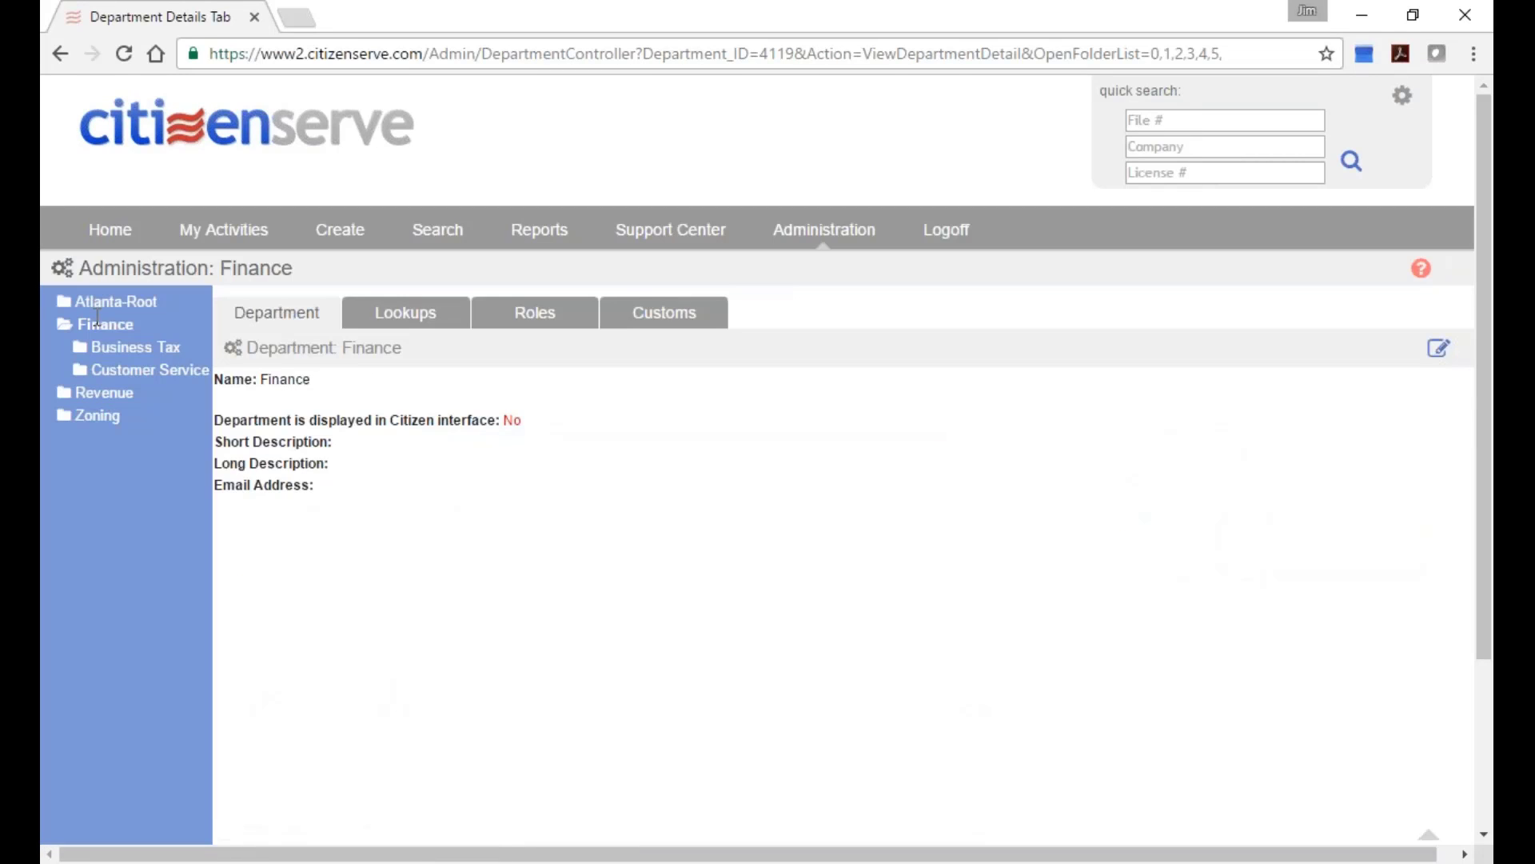
click(96, 392)
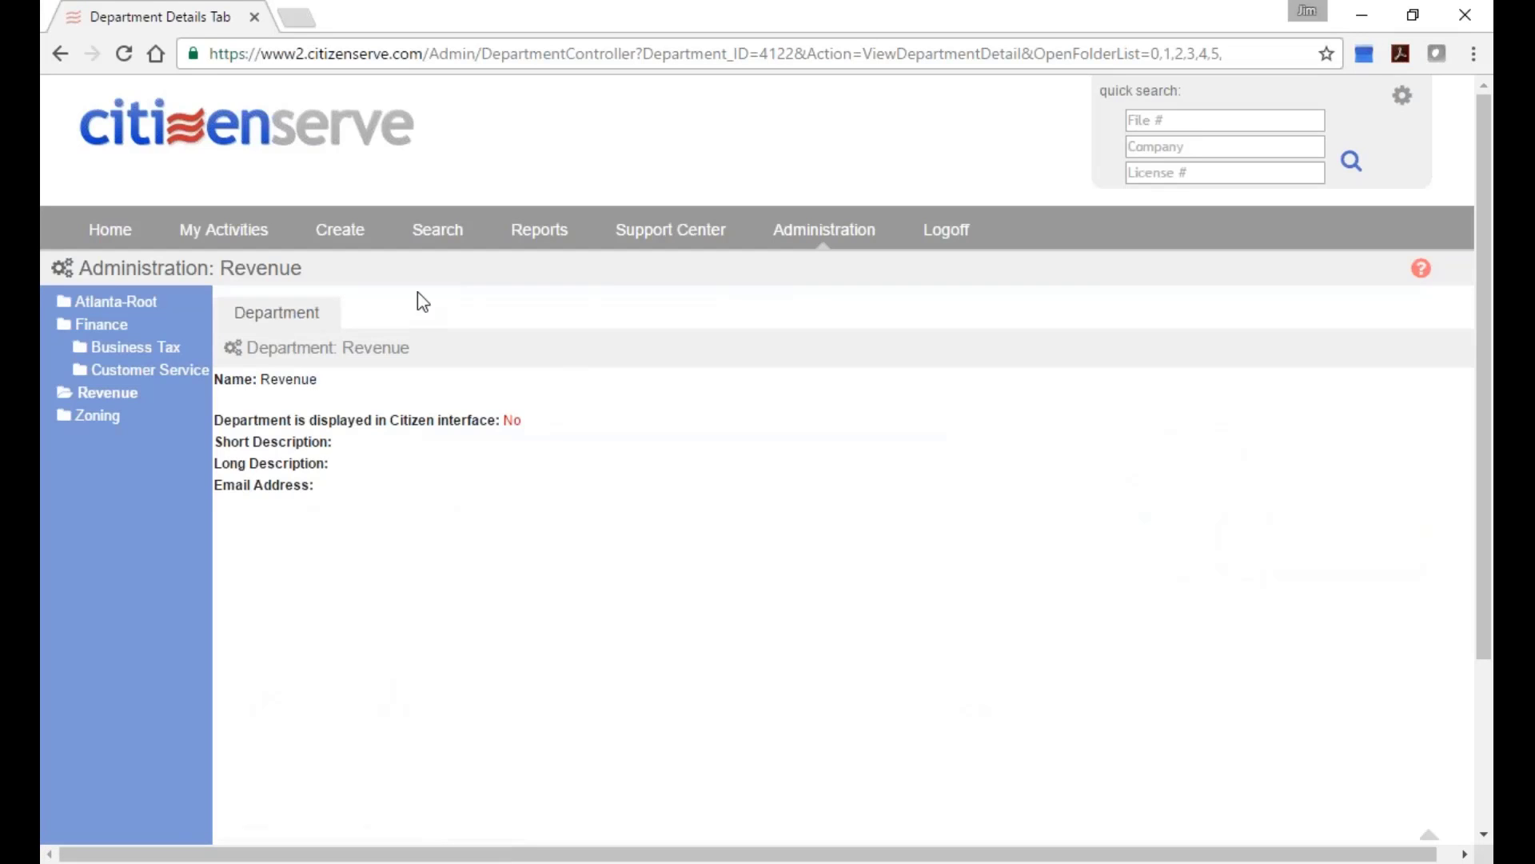
mouse_move(318, 253)
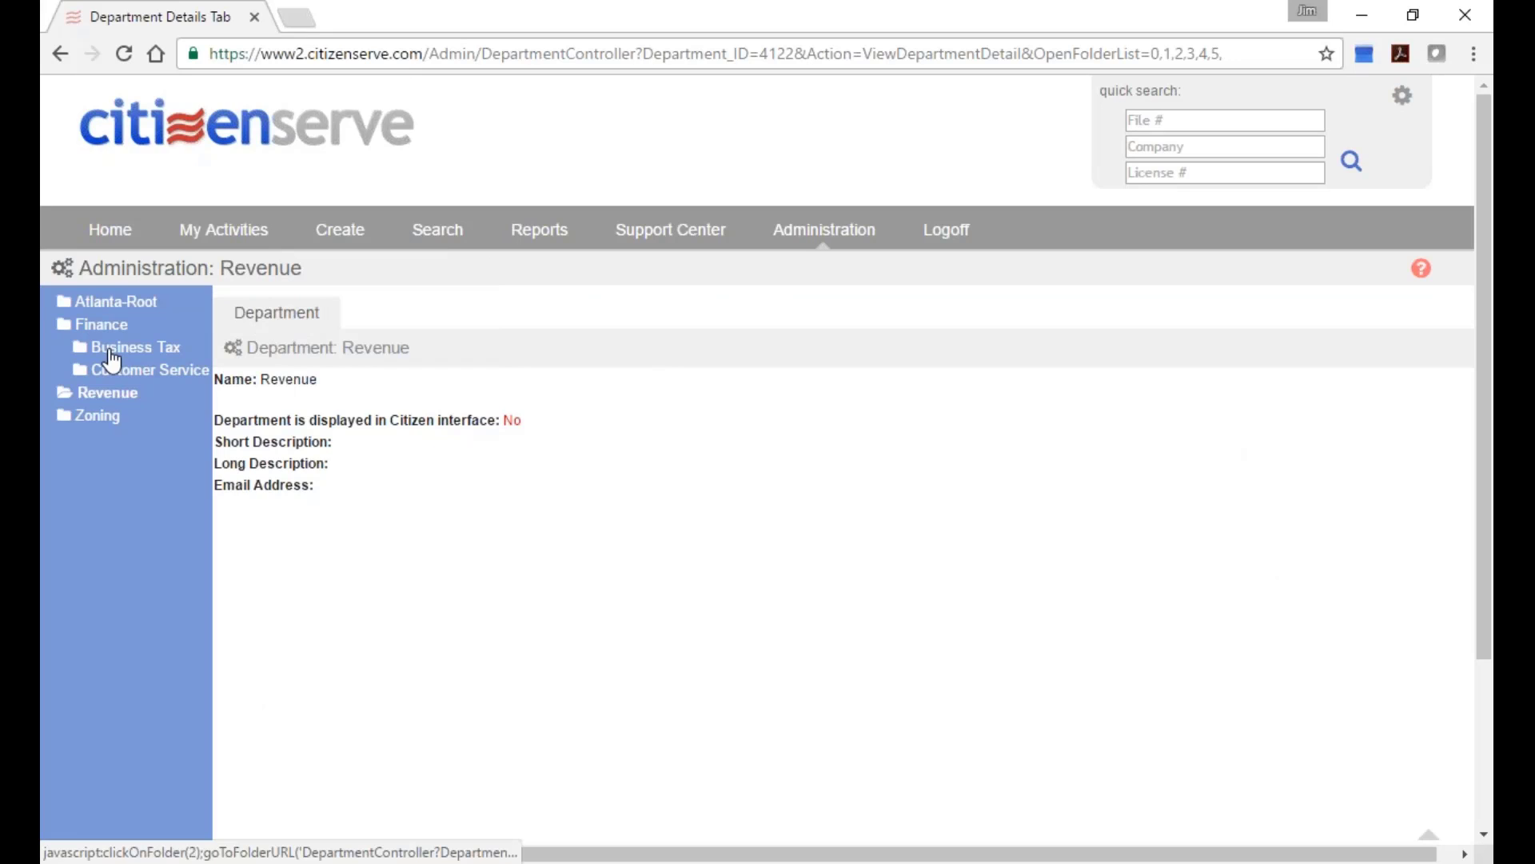
click(104, 325)
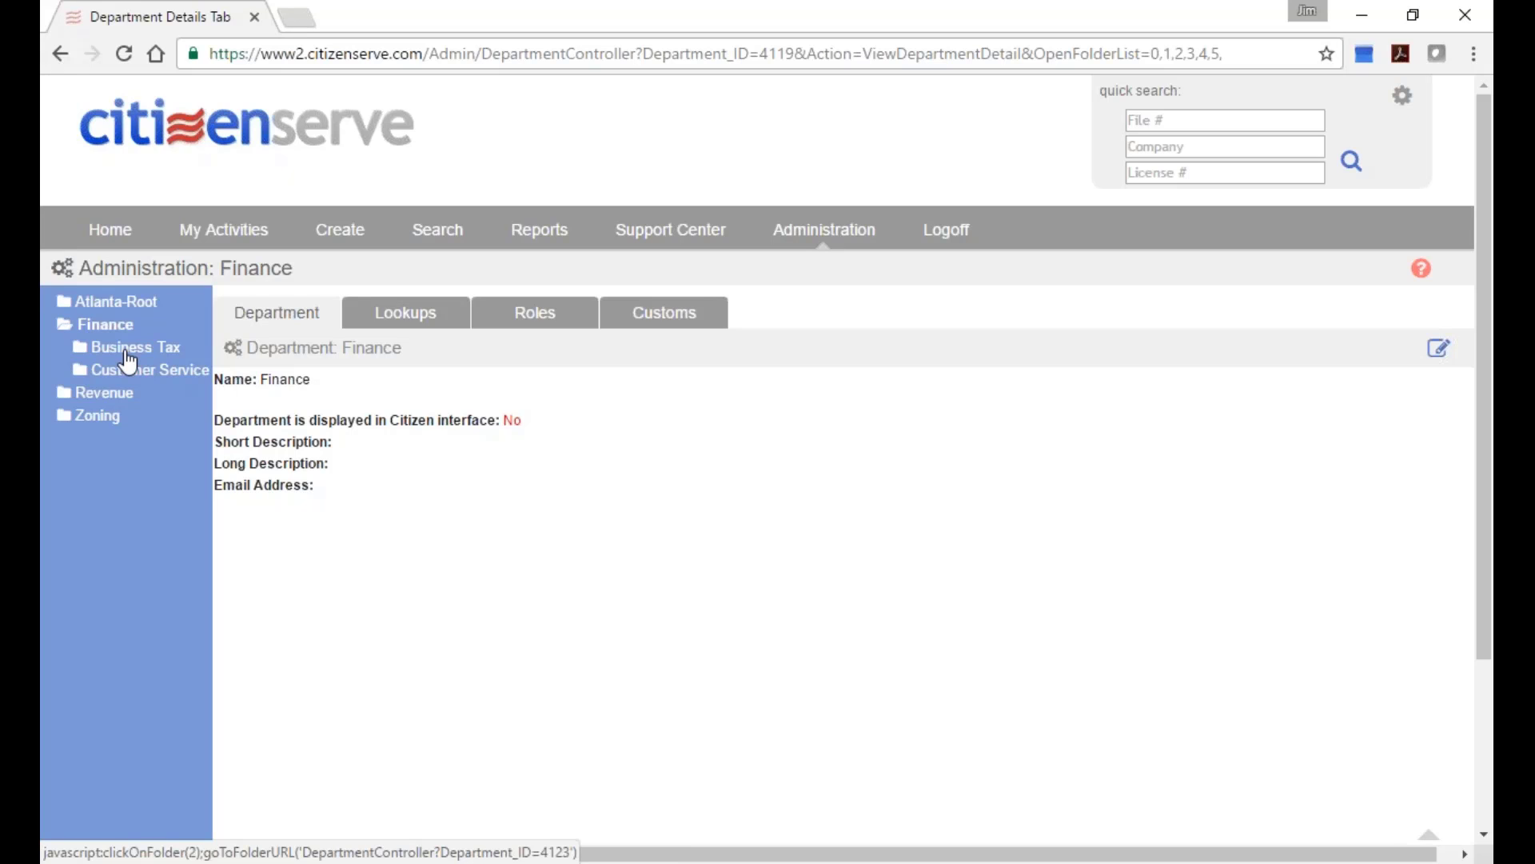
Show Finance's Business License Type lookups, such as Accommodation, Food Services, and scroll through them.
click(405, 313)
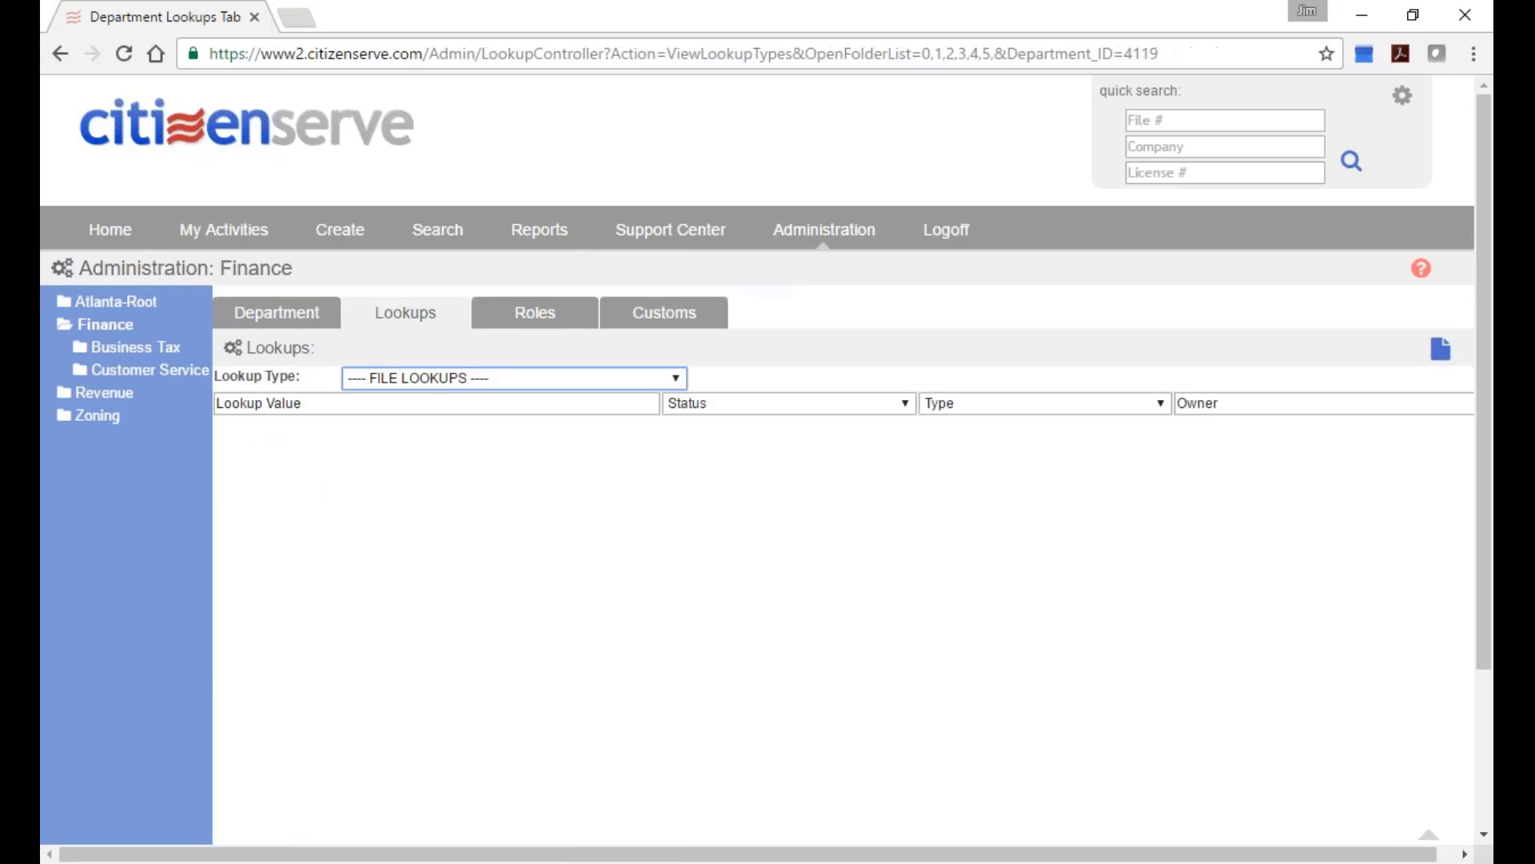
click(563, 379)
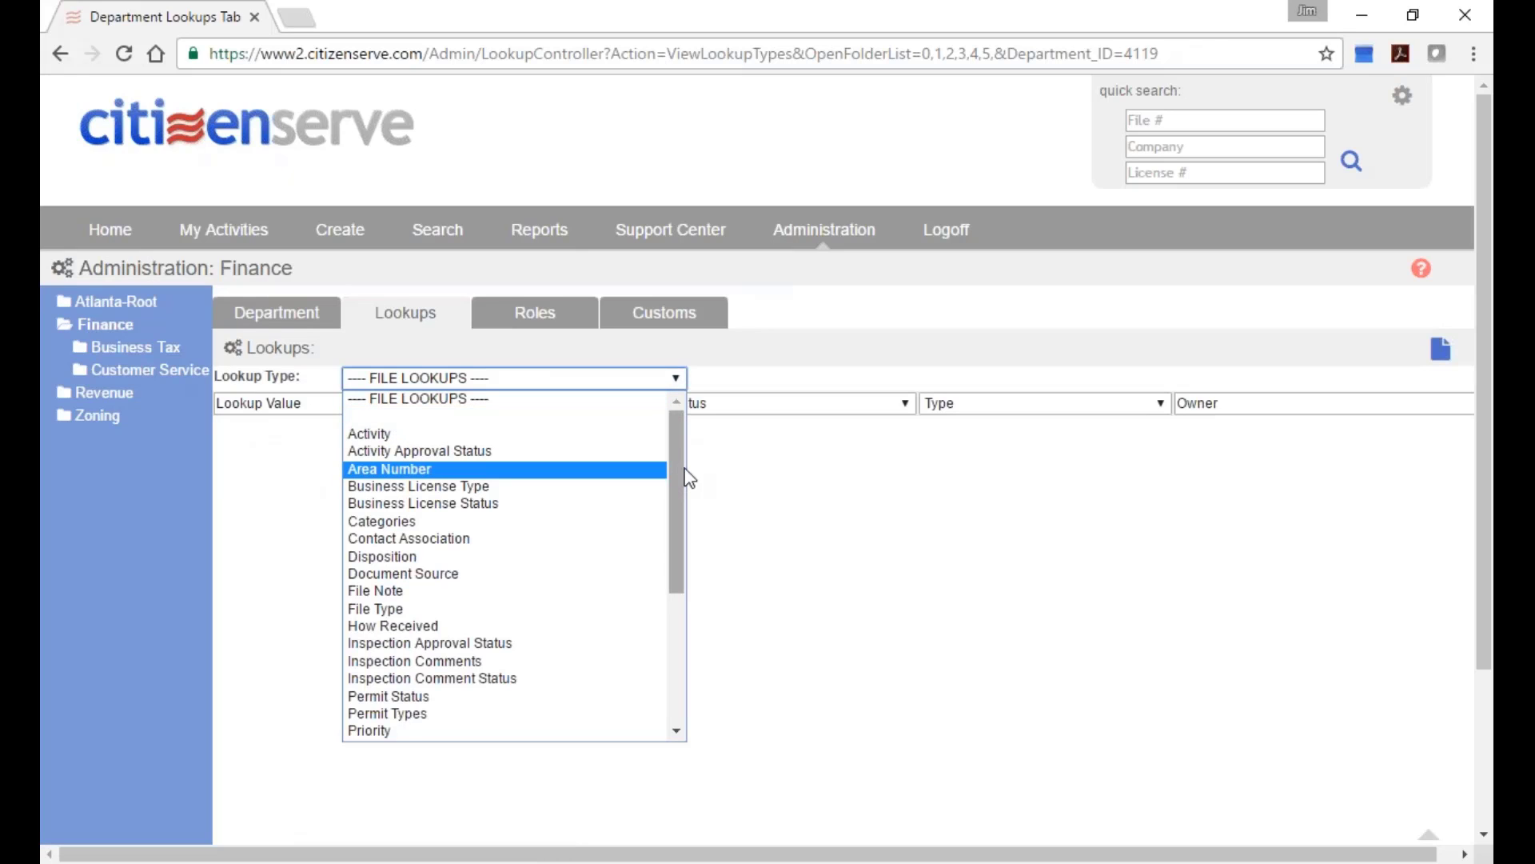
click(495, 486)
scroll(531, 507, down, 2)
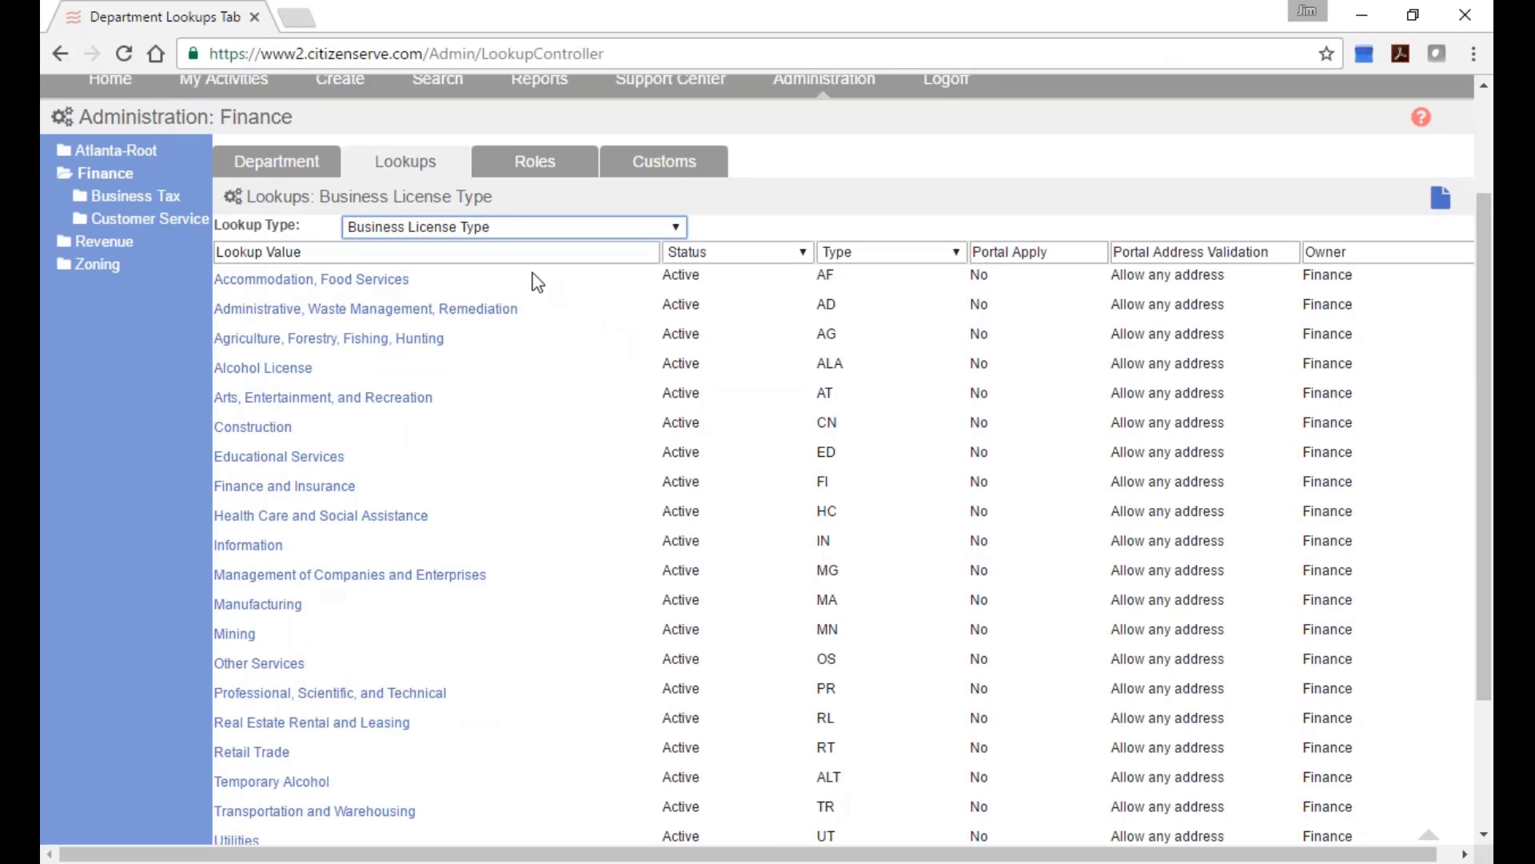
scroll(537, 283, down, 1)
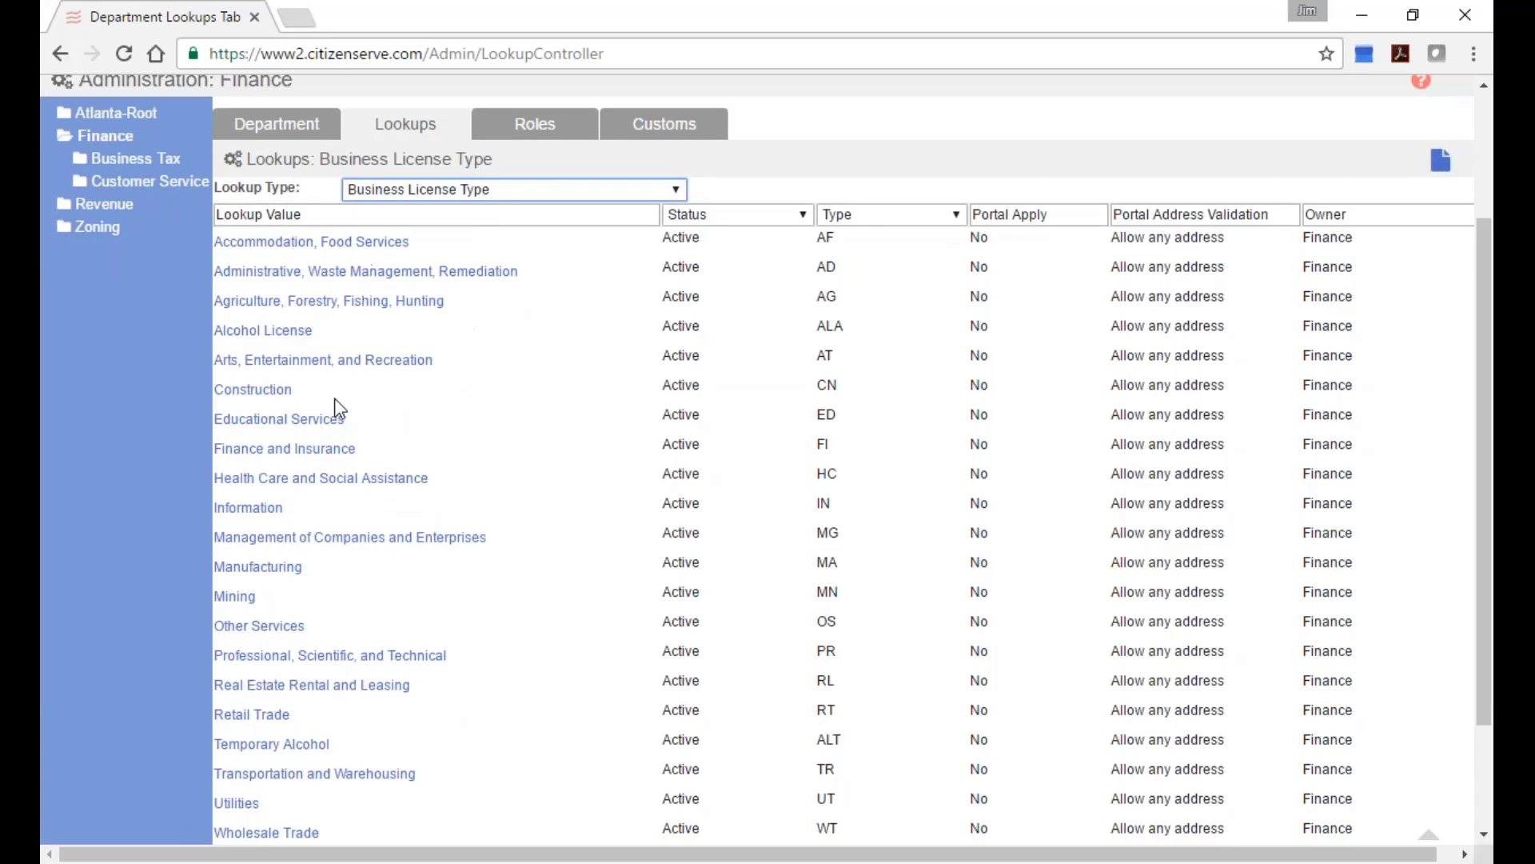
scroll(548, 577, down, 4)
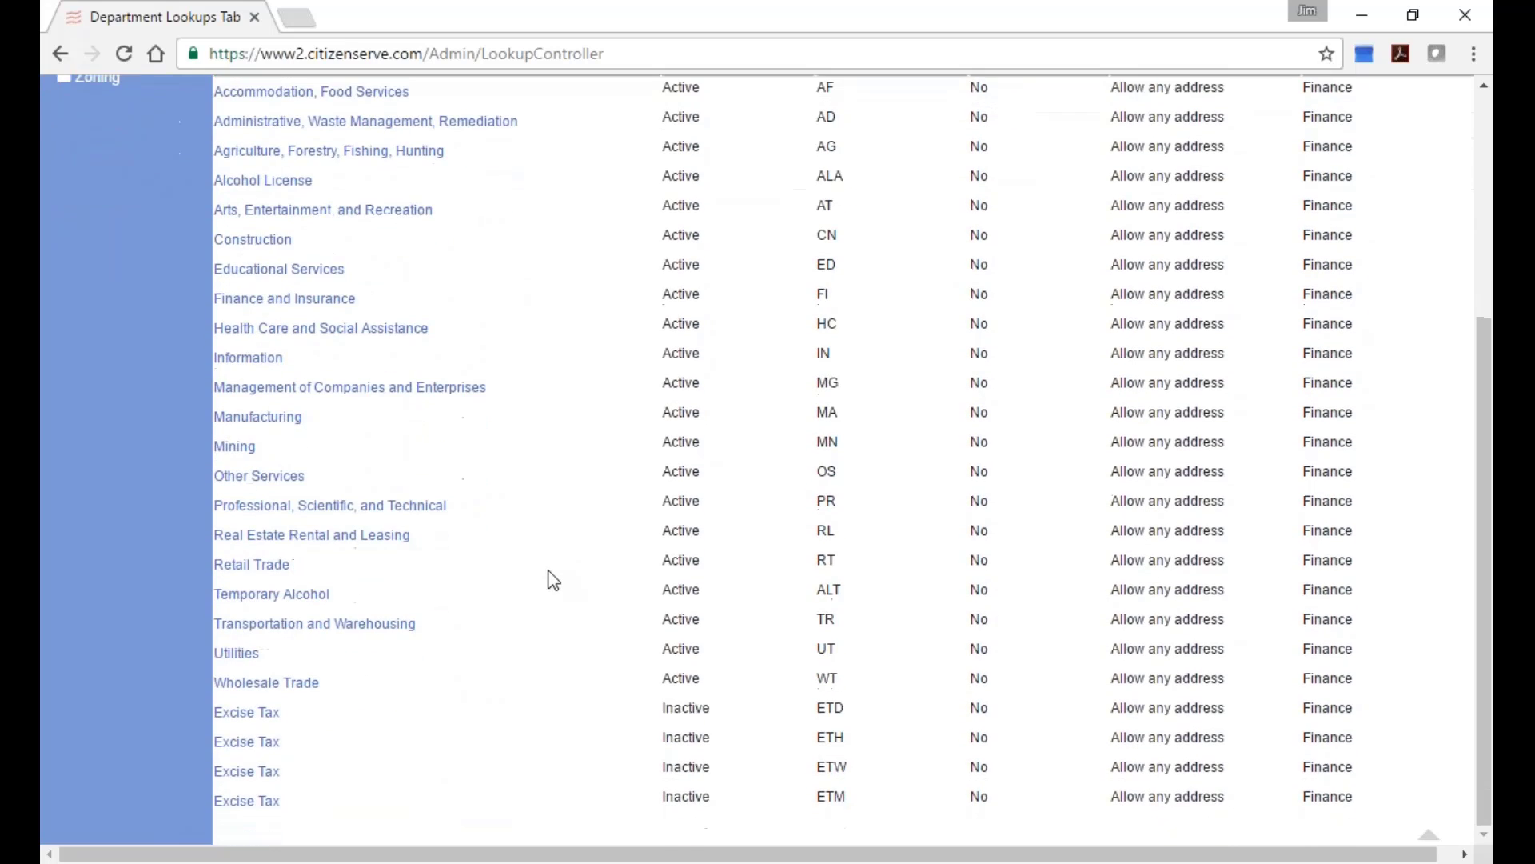
scroll(553, 579, up, 7)
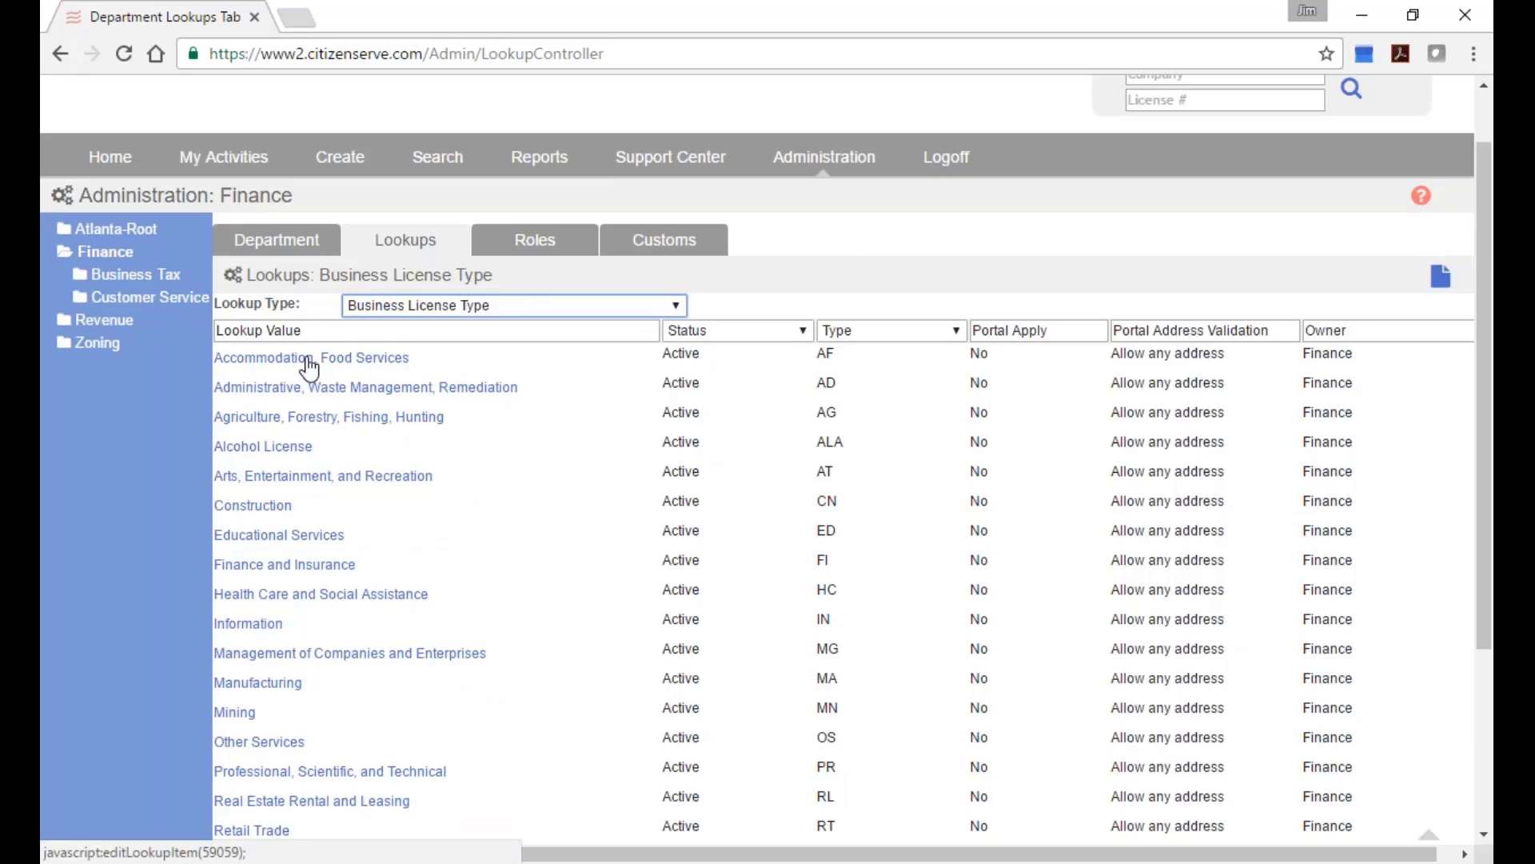
Create a Business License with type and sub type Accommodation, Food Services, saving the In State Review route.
mouse_move(348, 172)
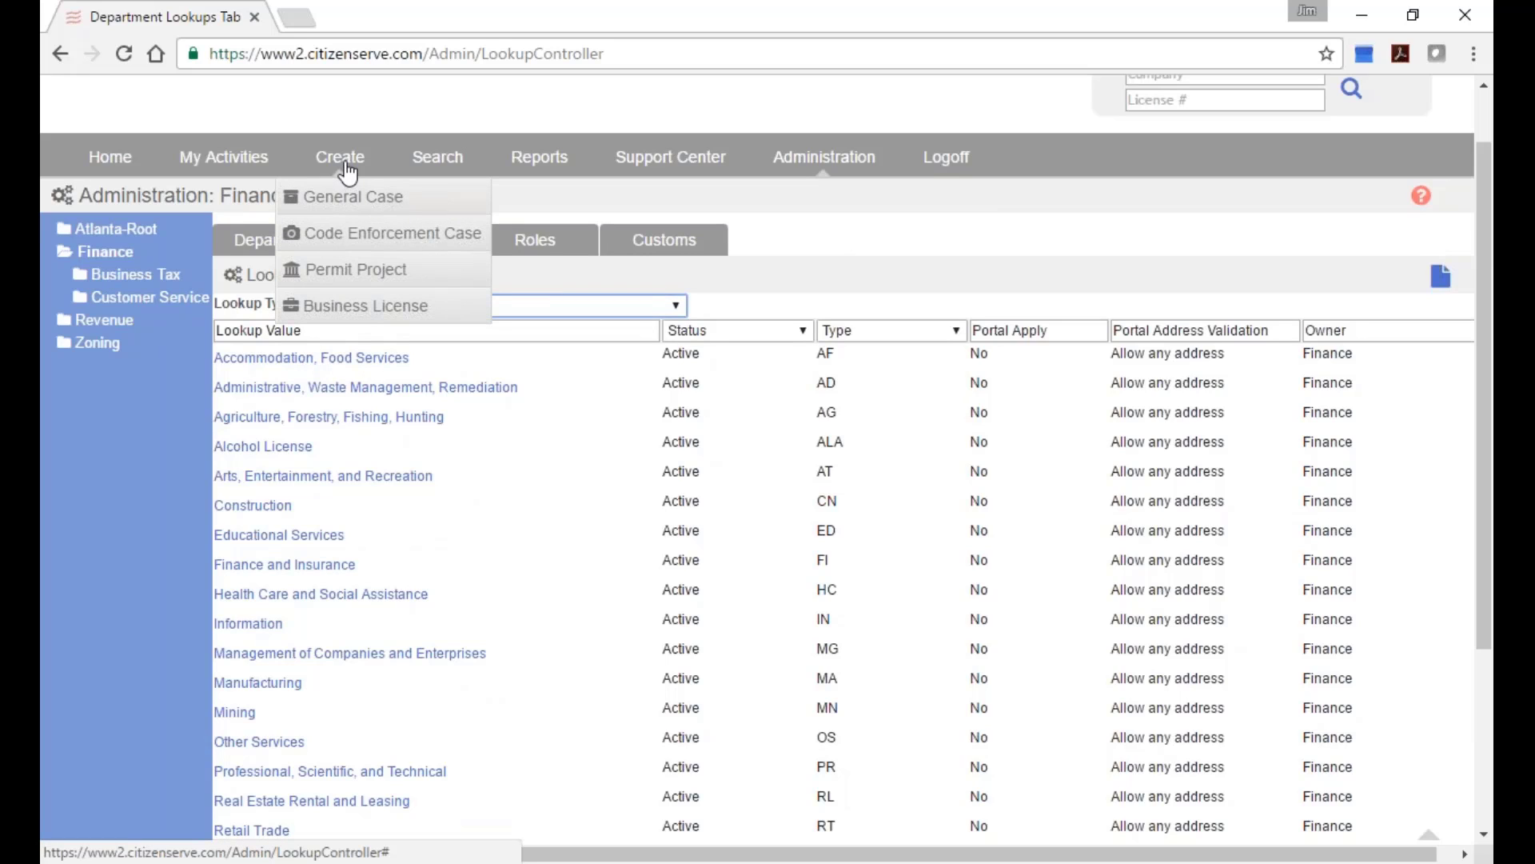
click(364, 306)
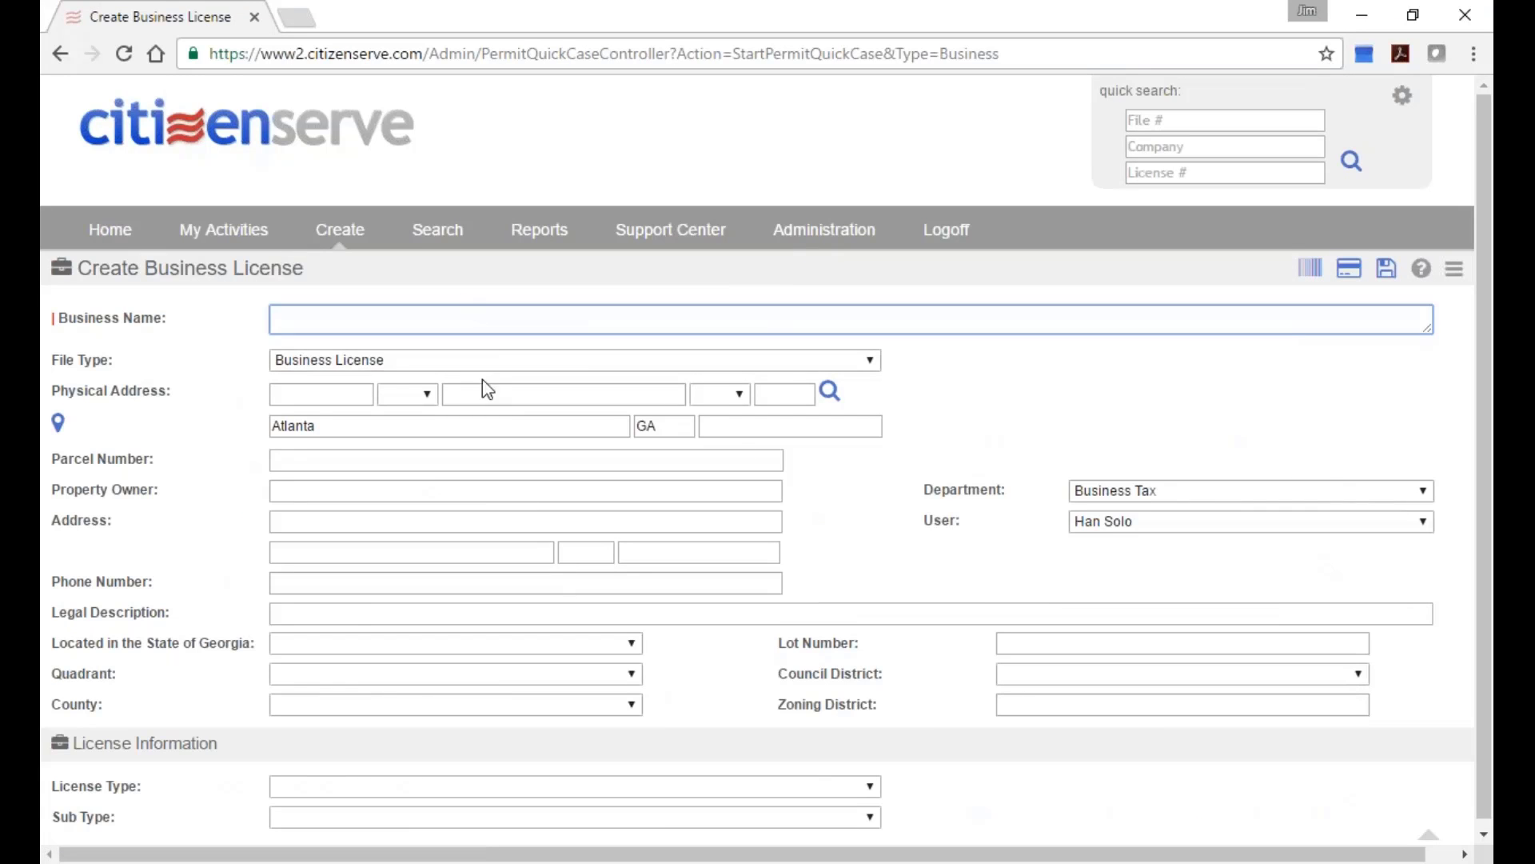
click(363, 399)
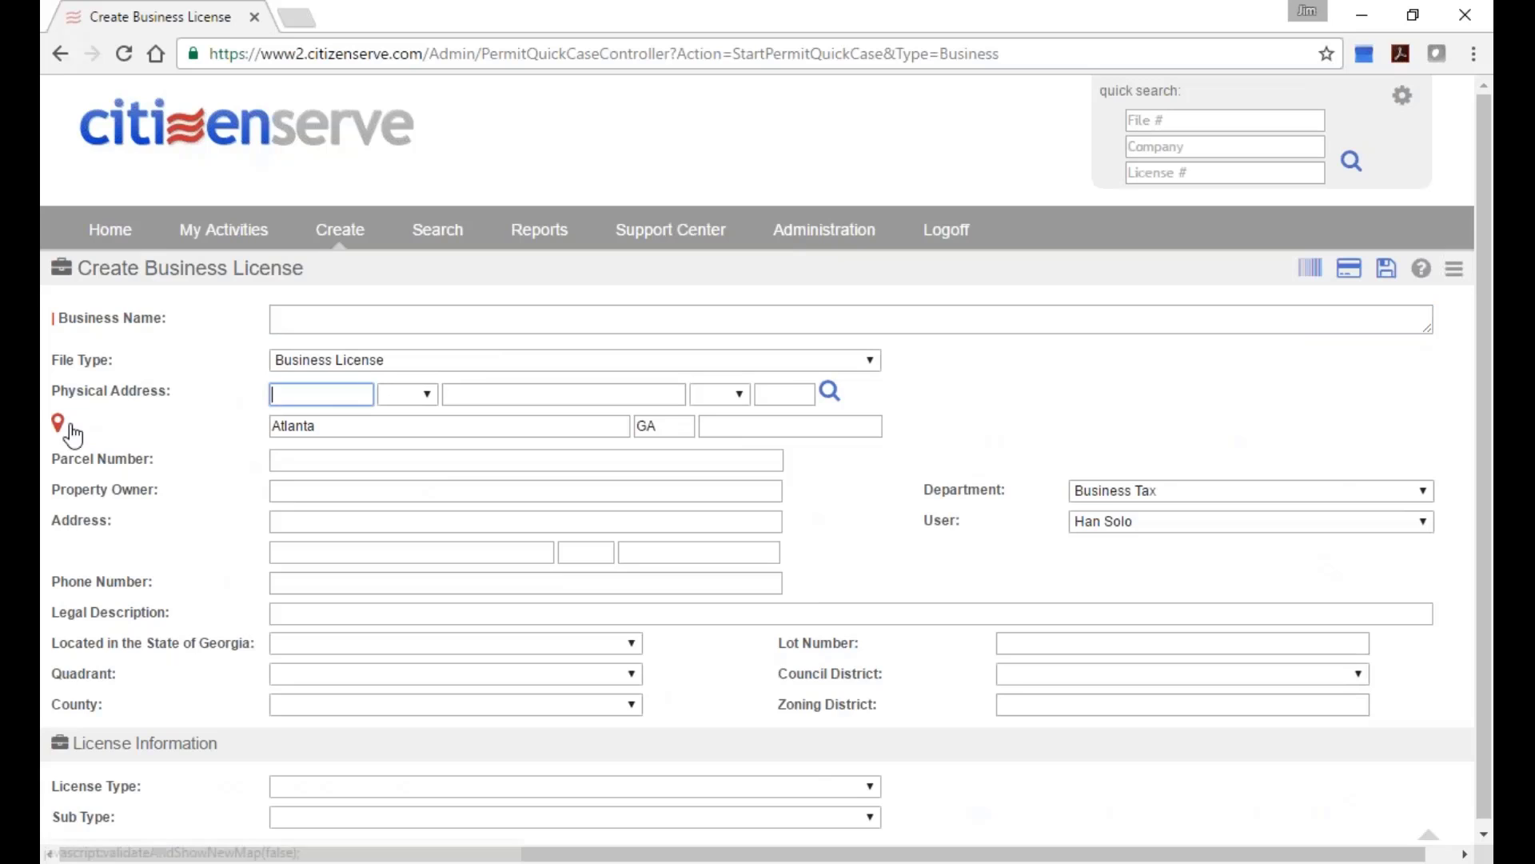
click(445, 777)
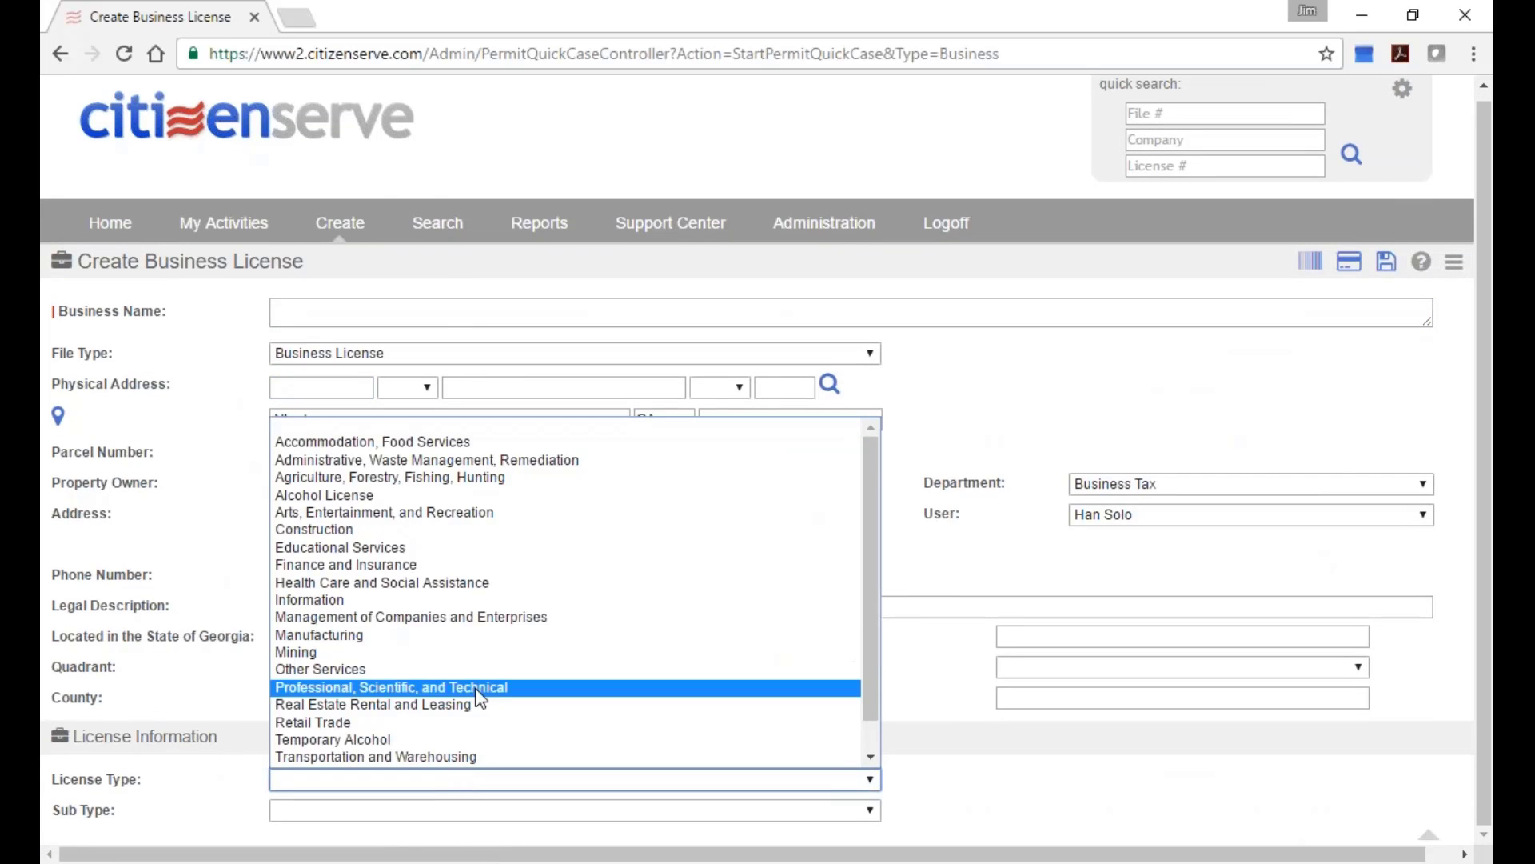
click(551, 441)
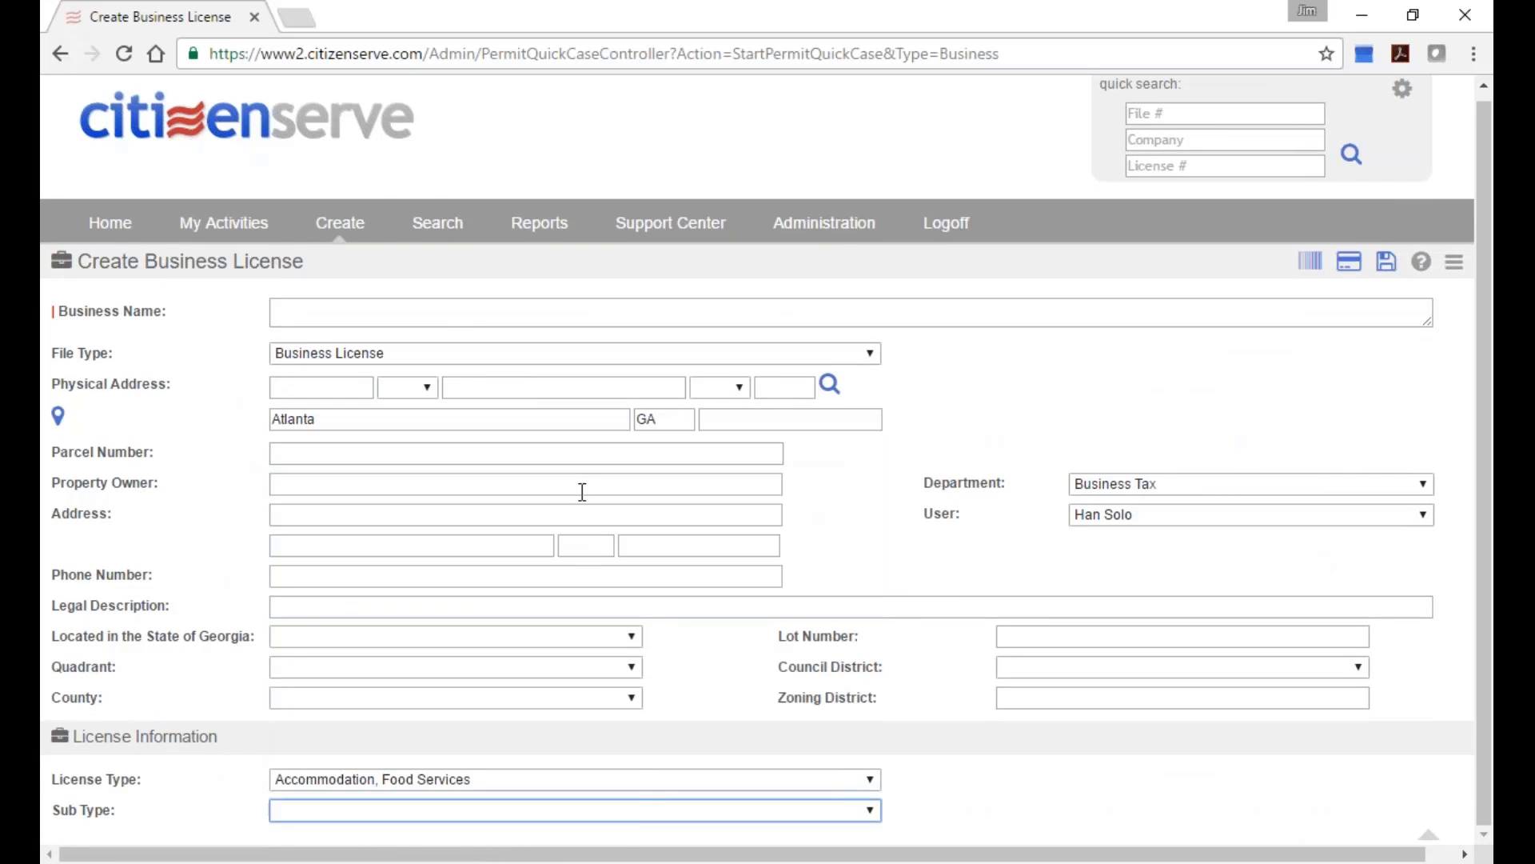
click(636, 824)
click(601, 771)
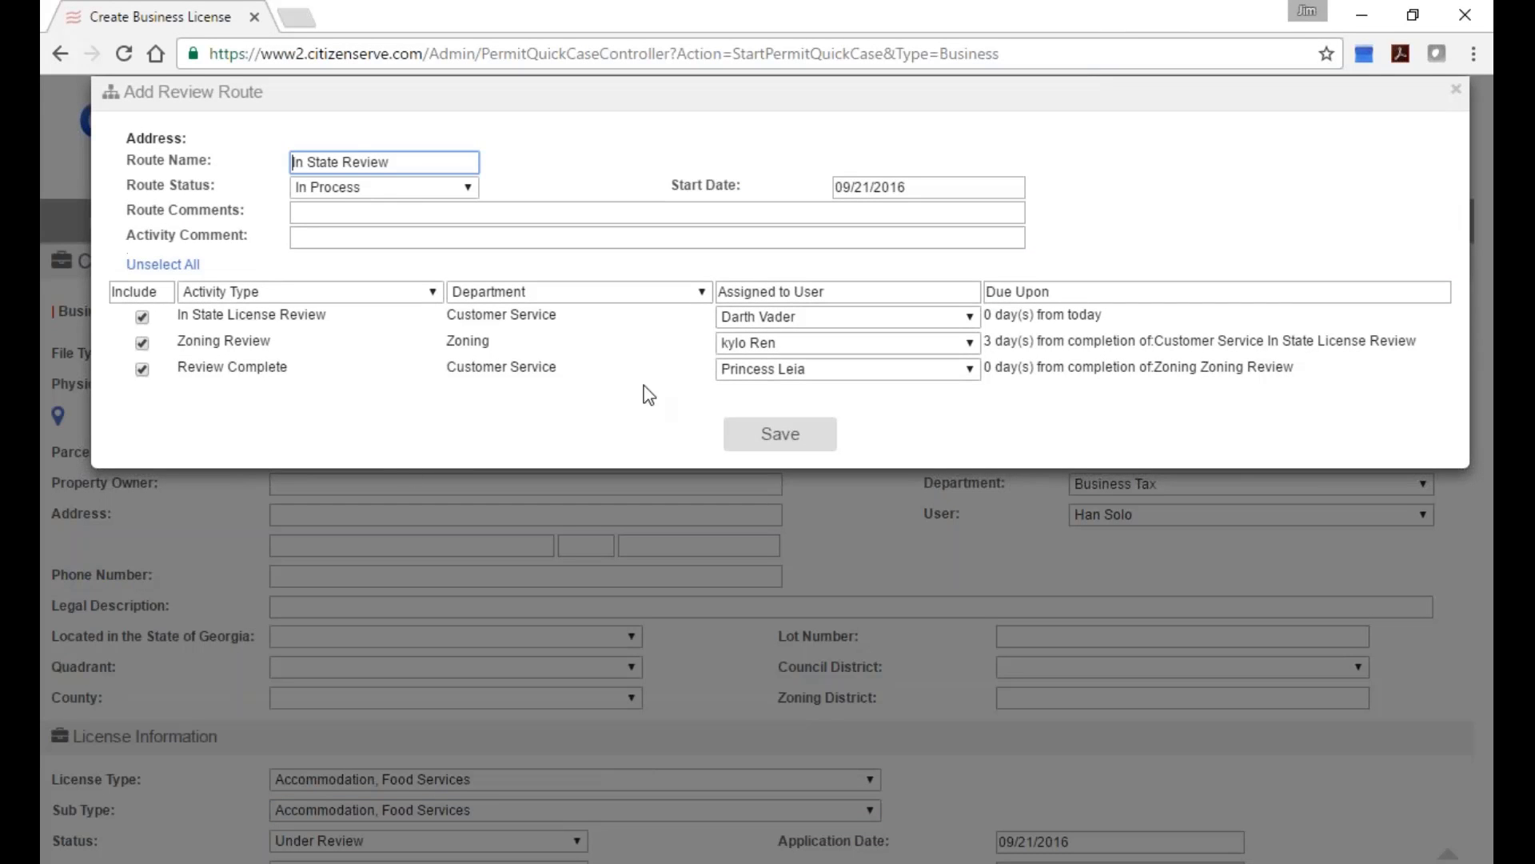
click(780, 433)
Set the license's NAICS Code to 721310 Rooming and Boarding Houses.
scroll(824, 590, down, 7)
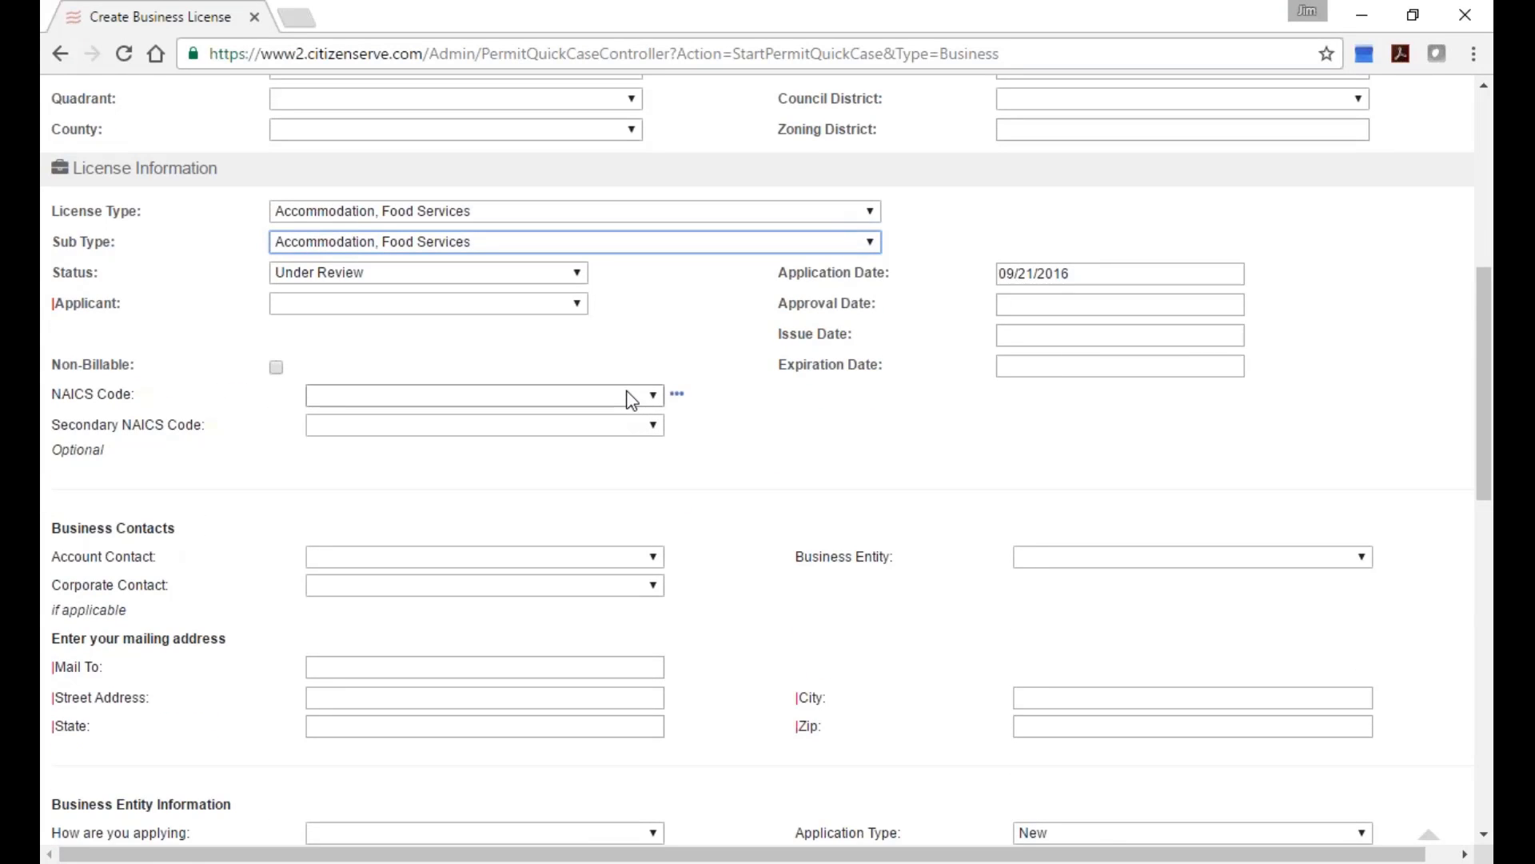
drag(146, 395, 59, 395)
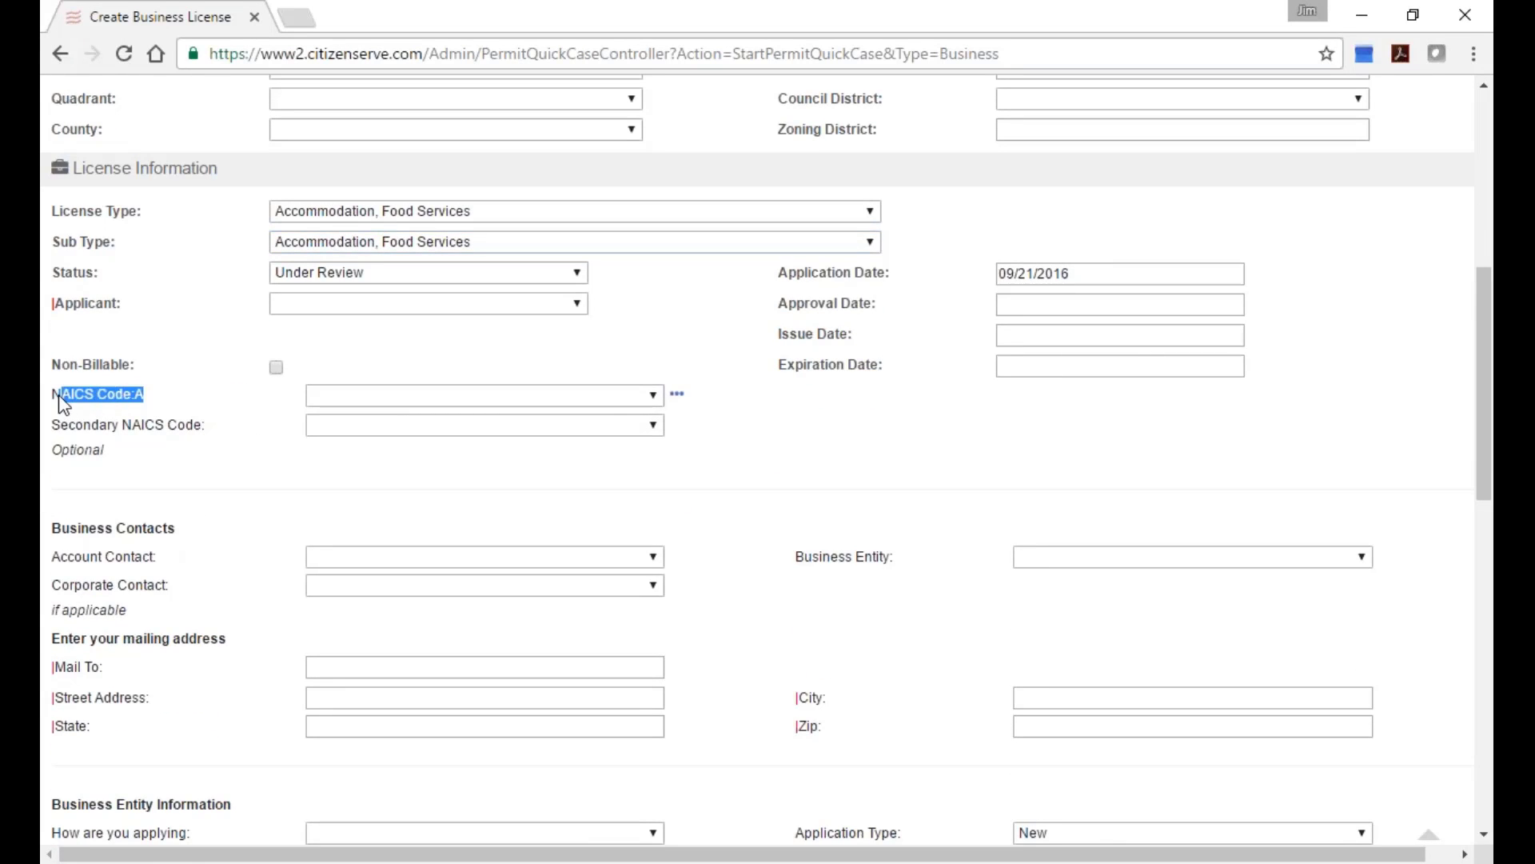
click(654, 399)
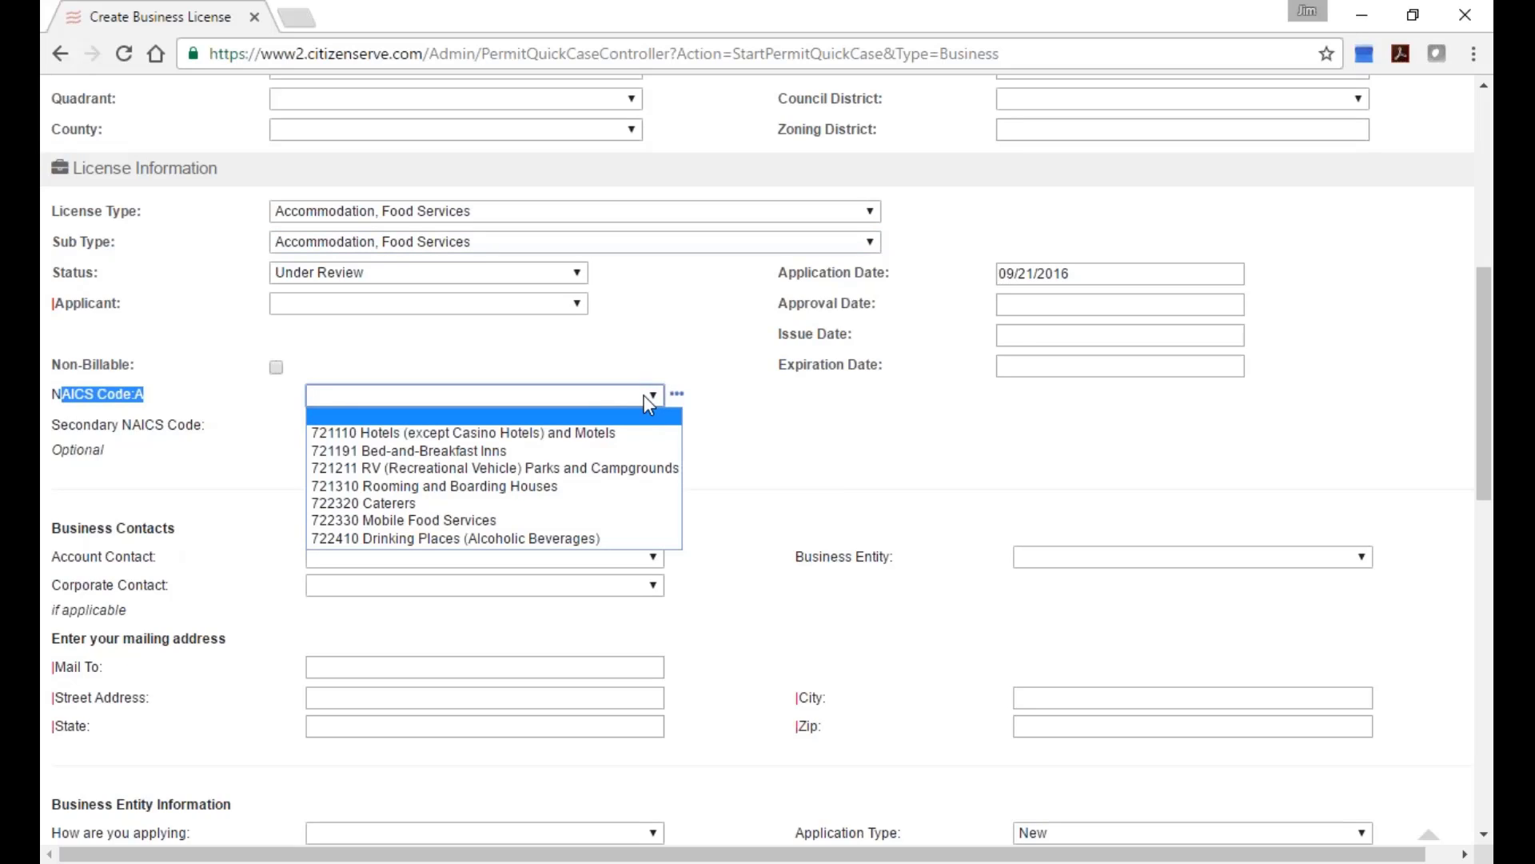
click(708, 409)
click(628, 396)
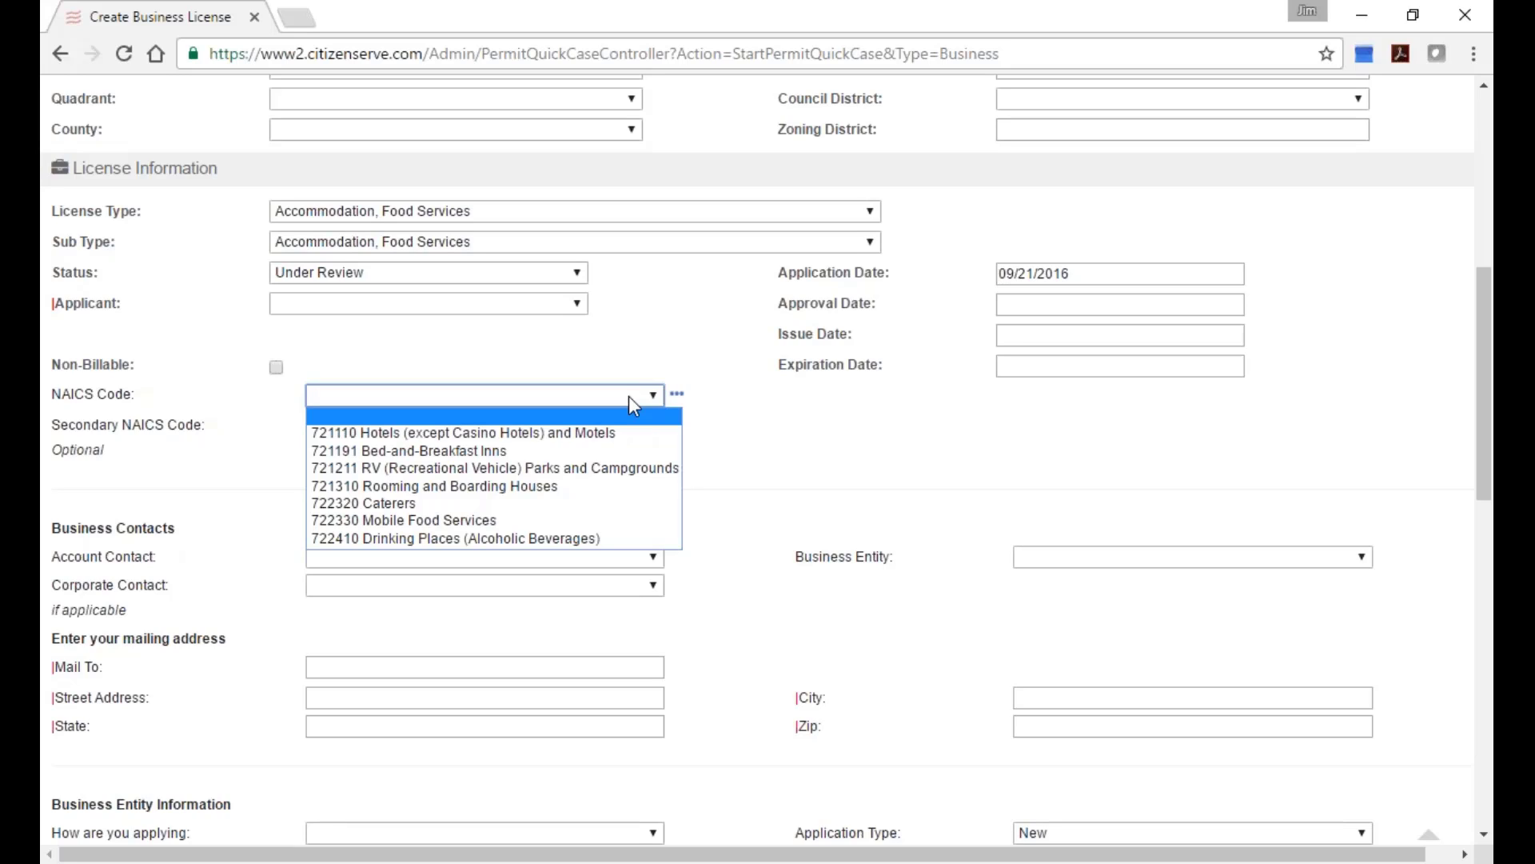
click(509, 489)
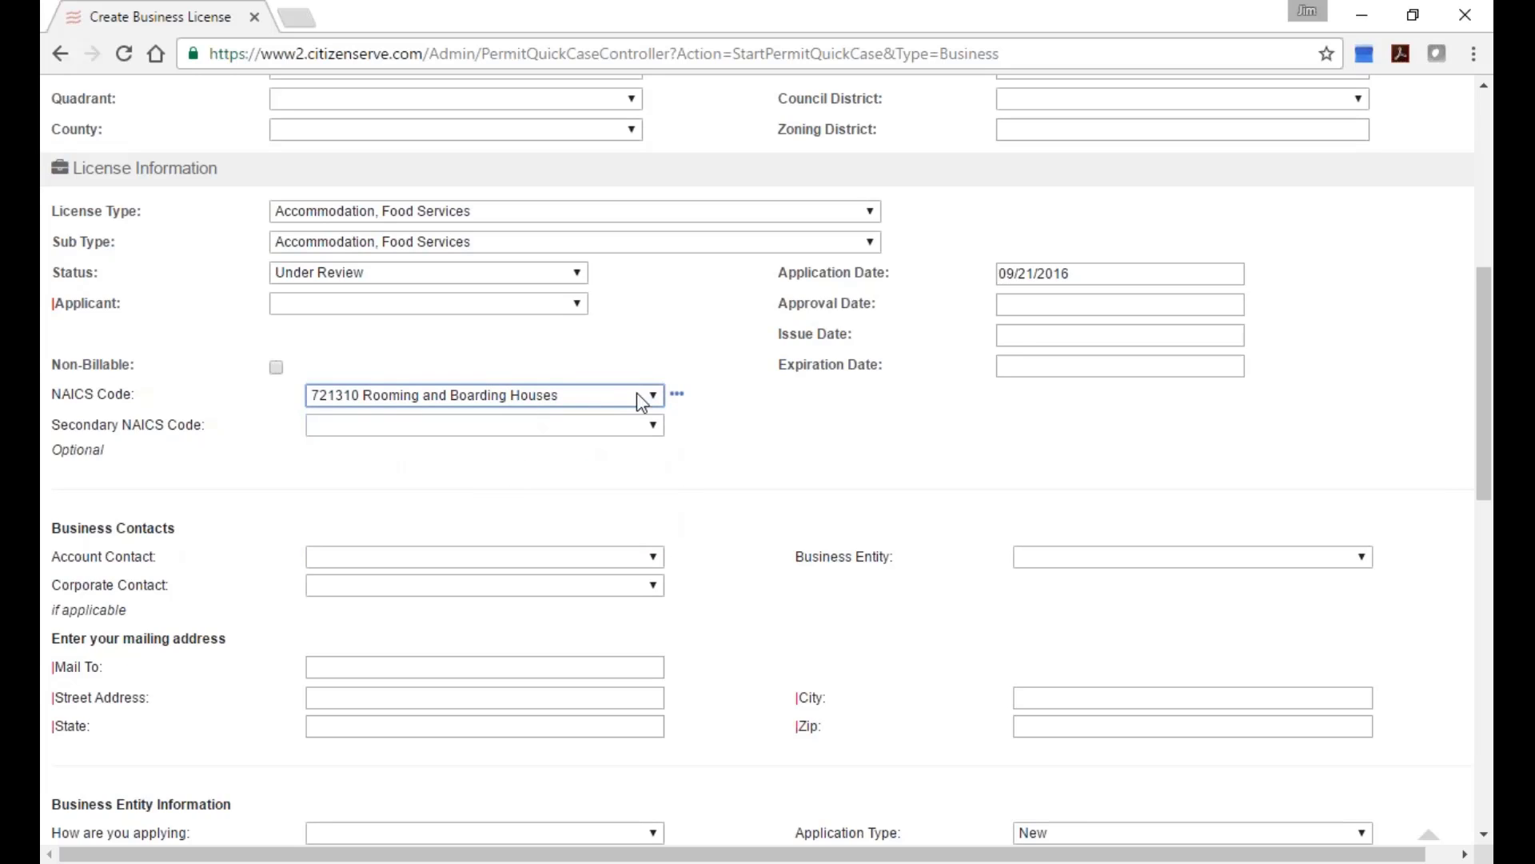
View the NAICS code's details, confirming Tax Class 4, then return to the form's top.
click(679, 394)
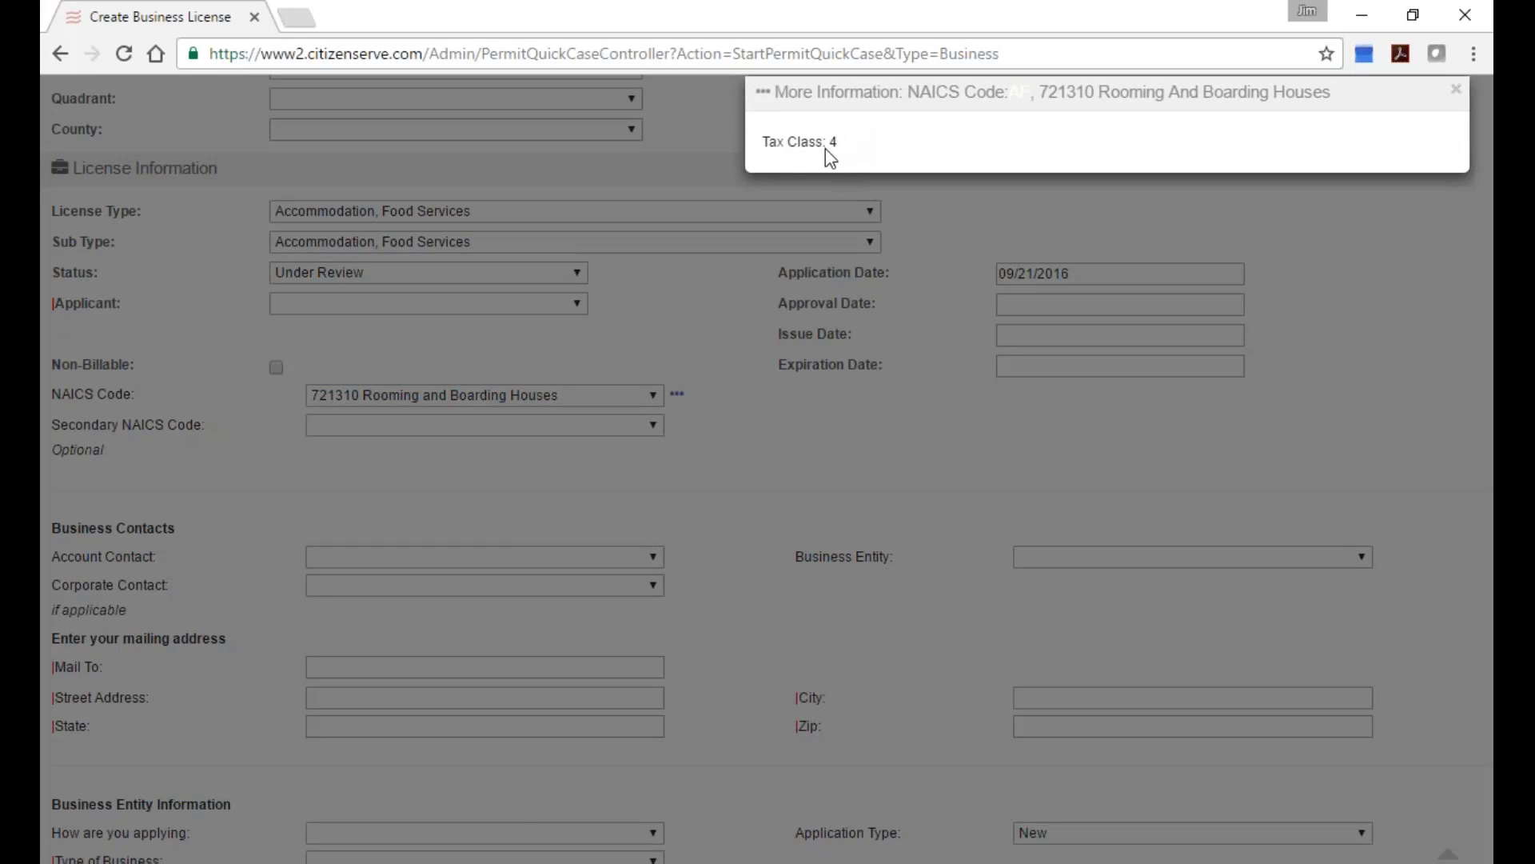
drag(826, 149, 843, 150)
click(1457, 99)
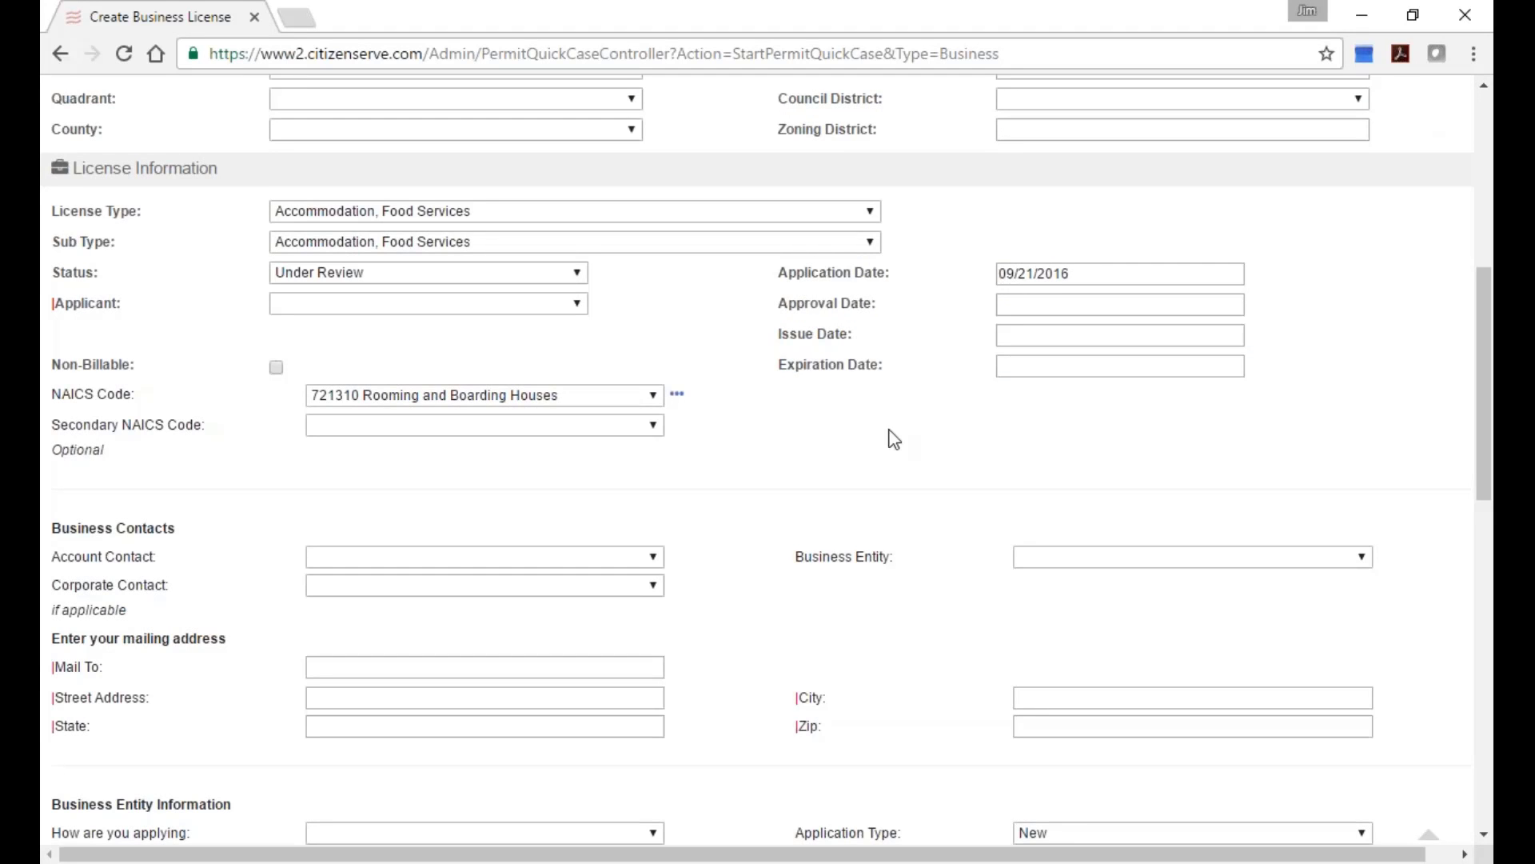
scroll(888, 440, up, 2)
scroll(886, 446, up, 4)
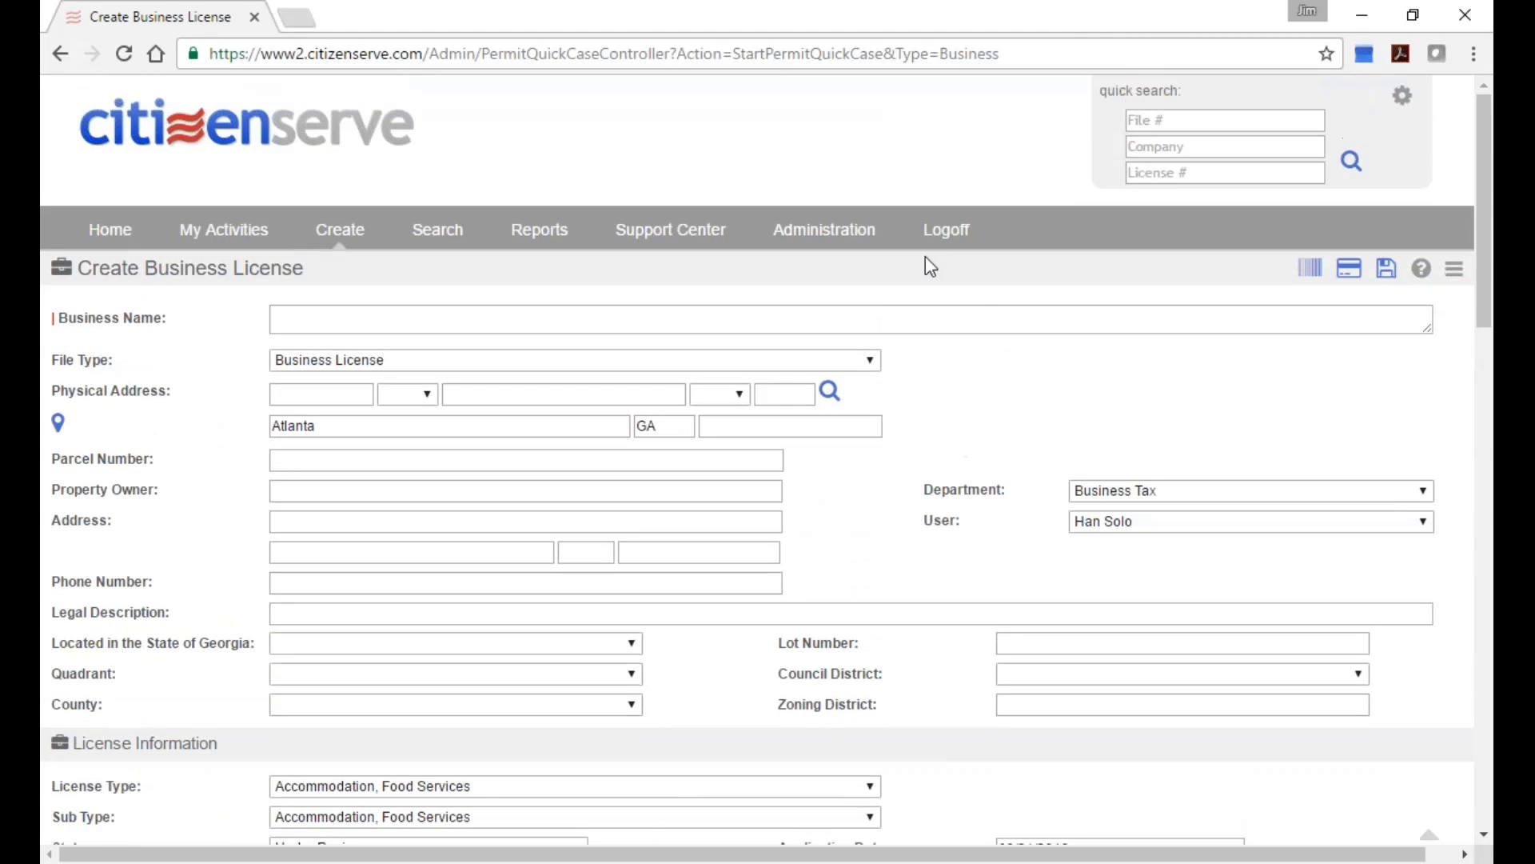
Back in Administration, list Finance's Business License Type lookups and open Accommodation, Food Services (AF).
click(821, 242)
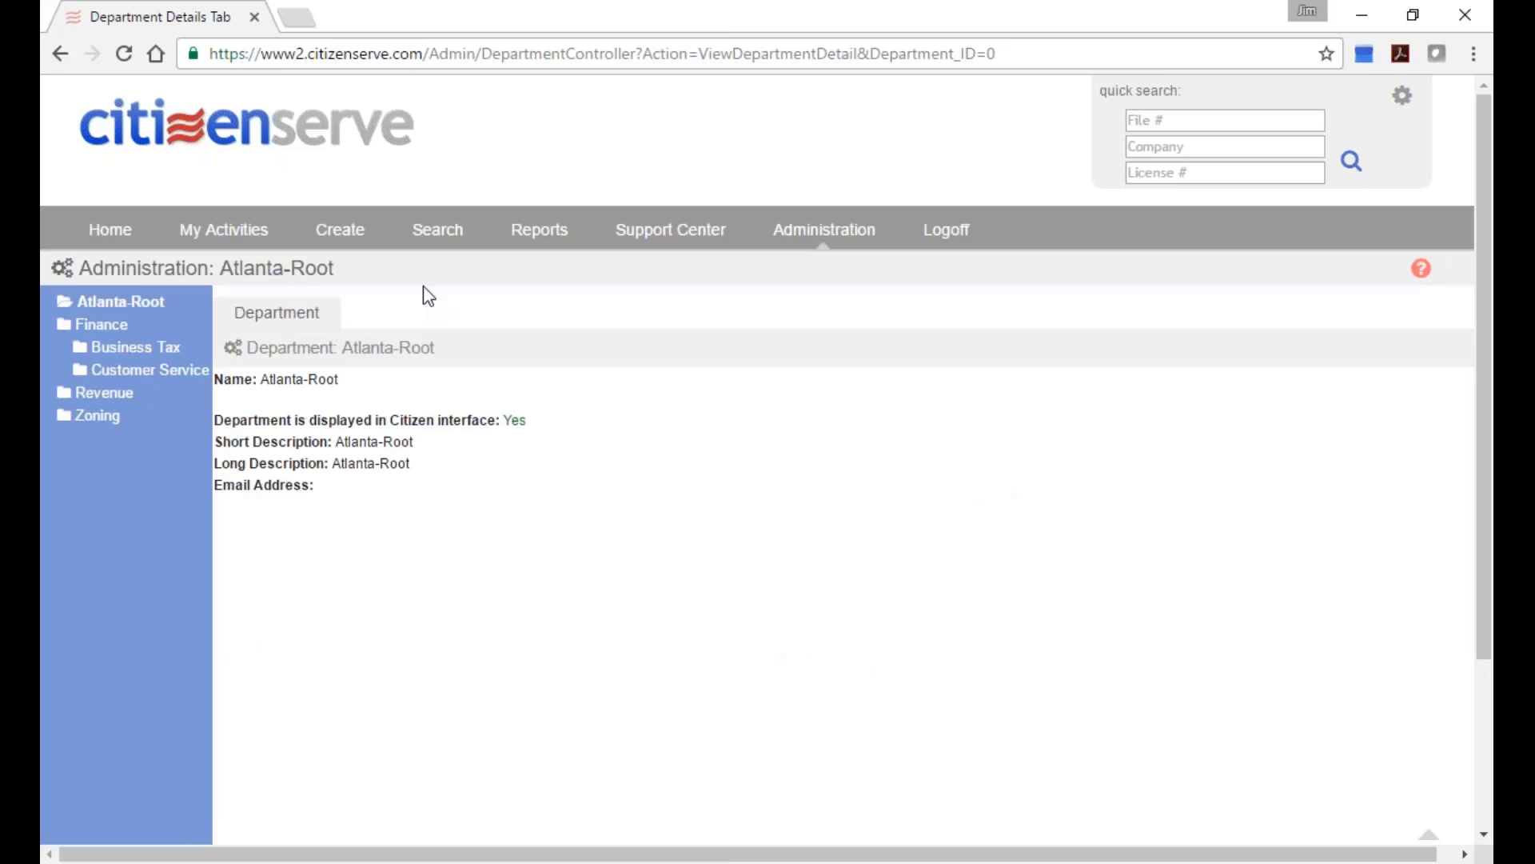
click(100, 328)
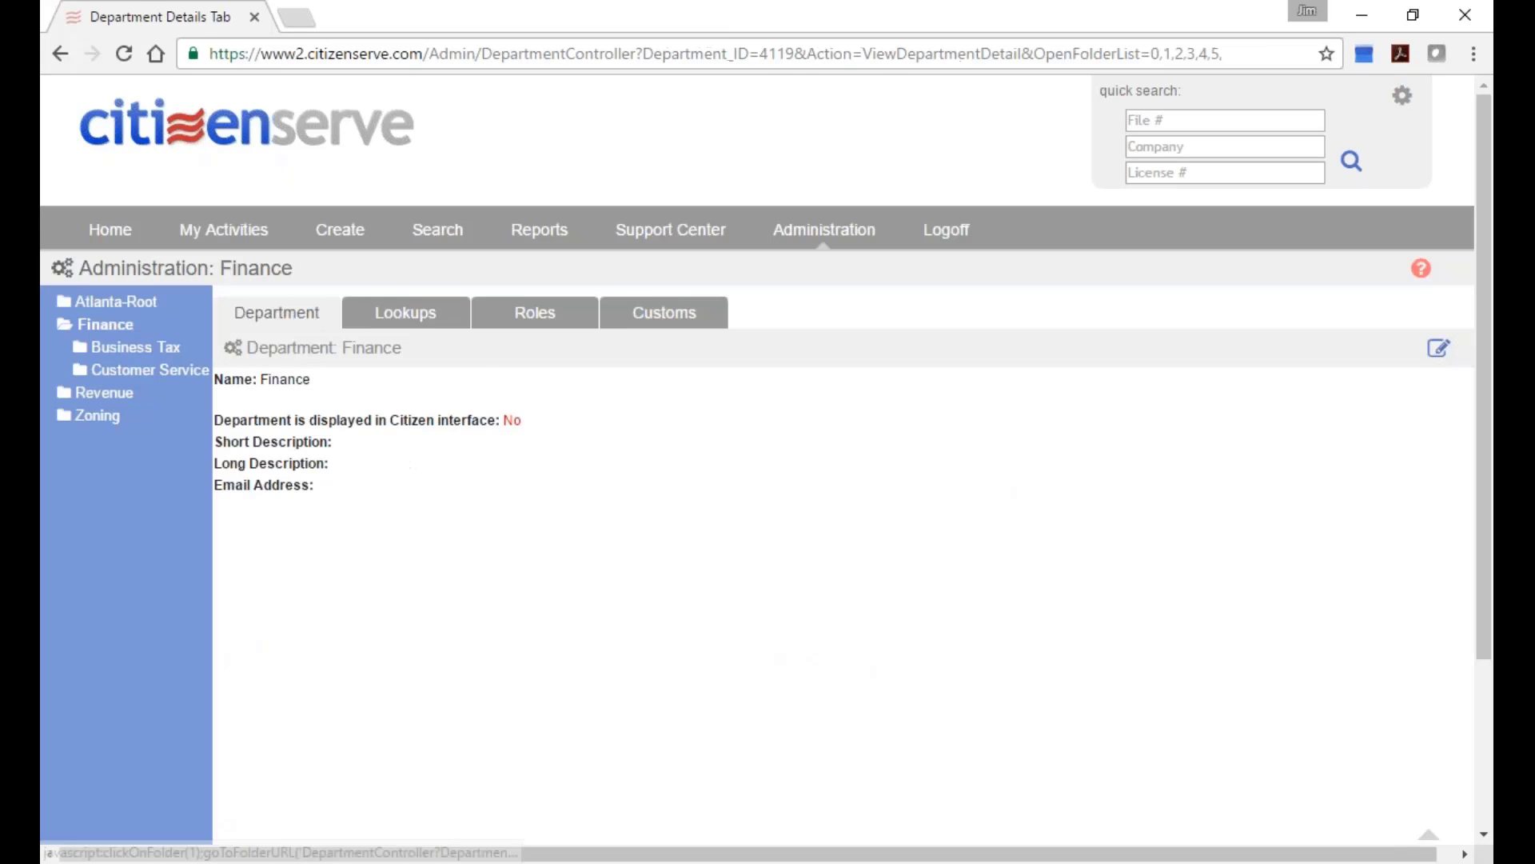
click(436, 317)
click(539, 380)
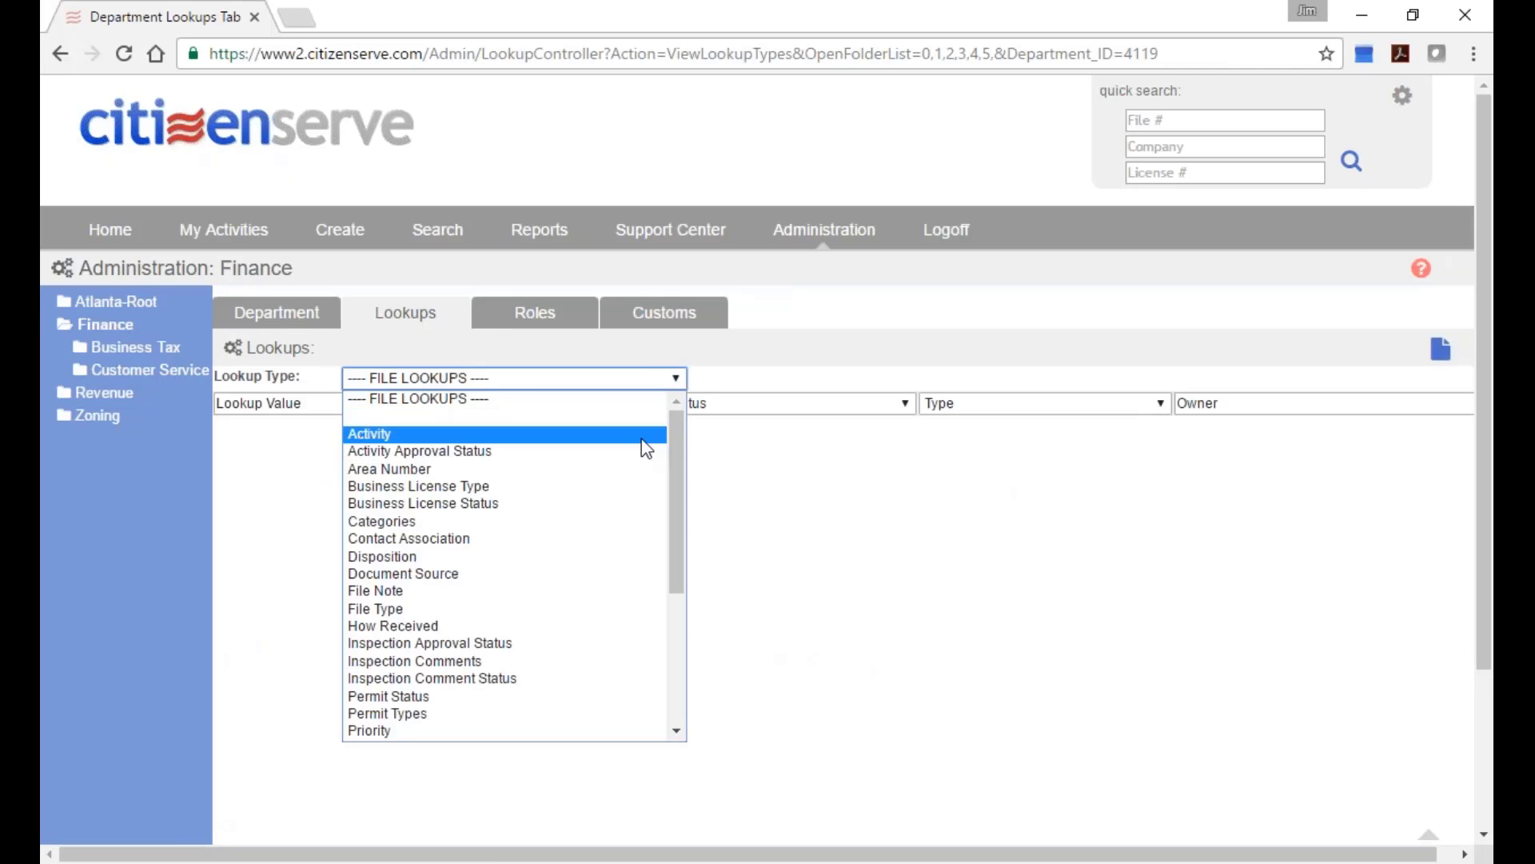
click(610, 488)
scroll(640, 496, down, 1)
scroll(640, 497, down, 2)
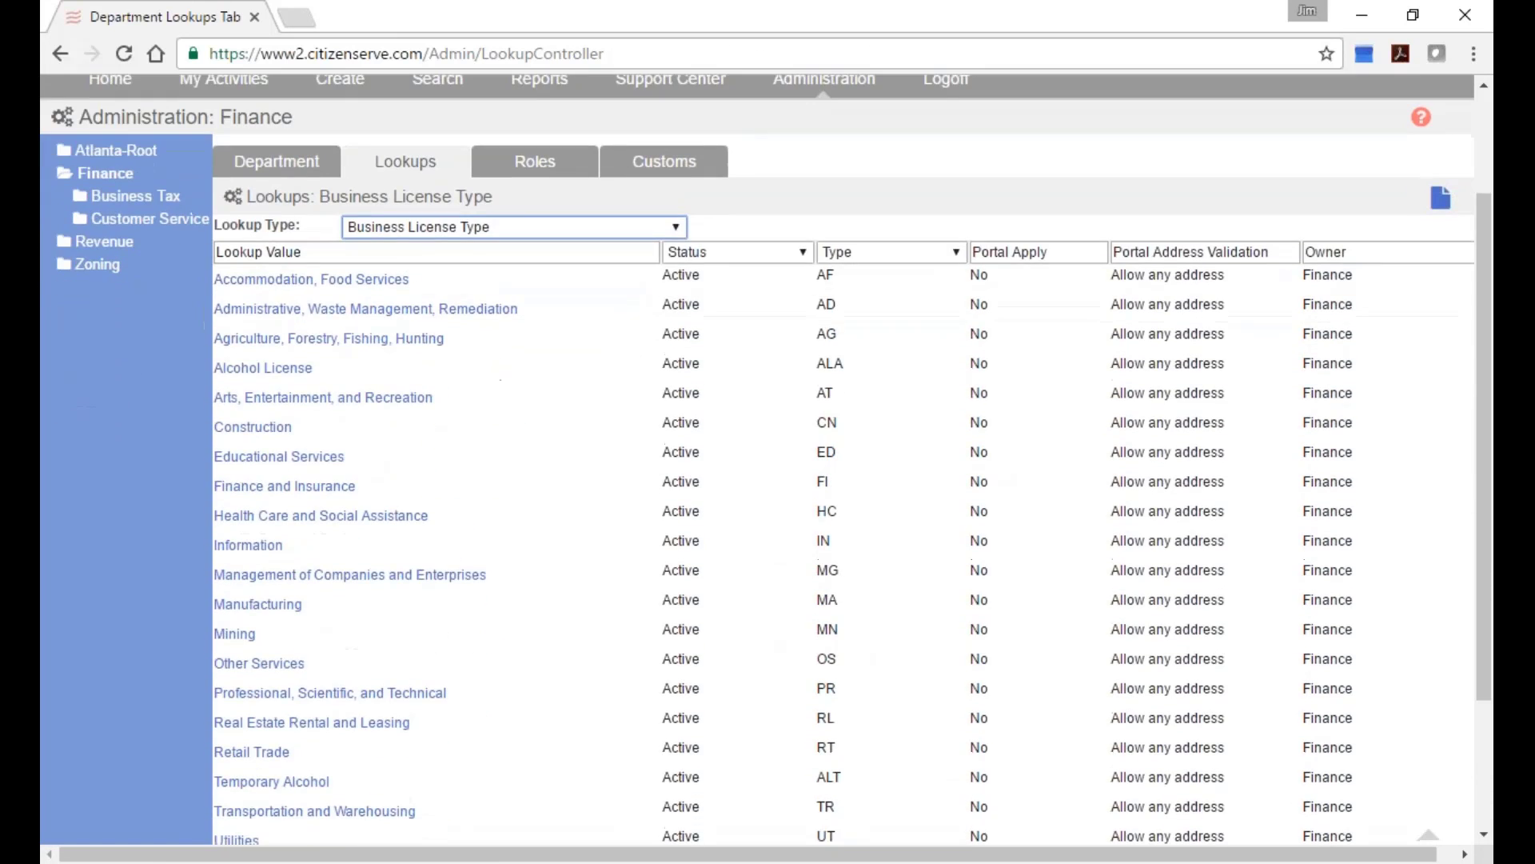
click(376, 281)
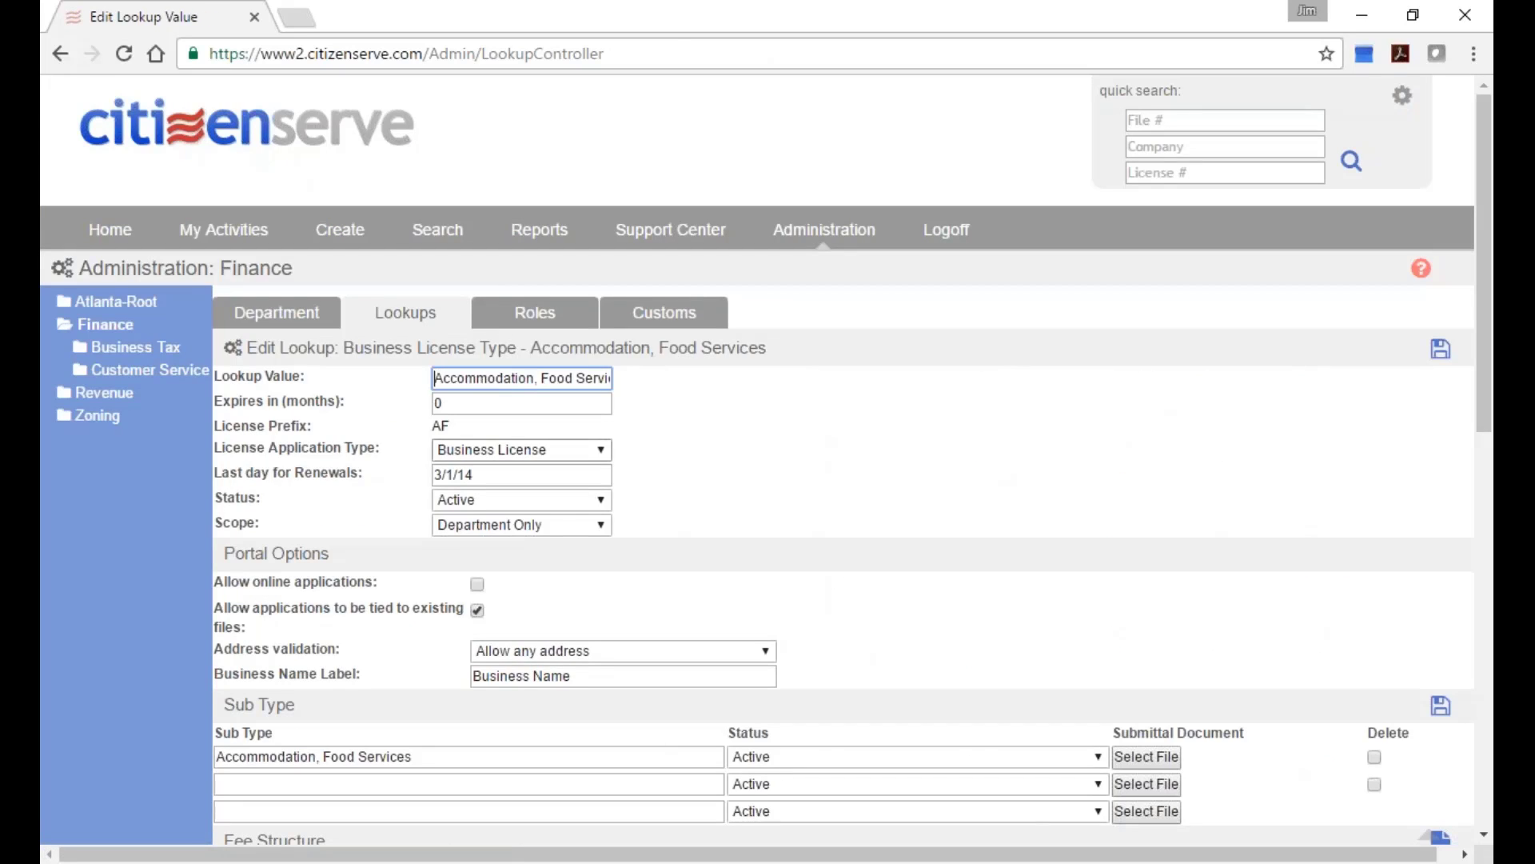
drag(464, 429, 432, 428)
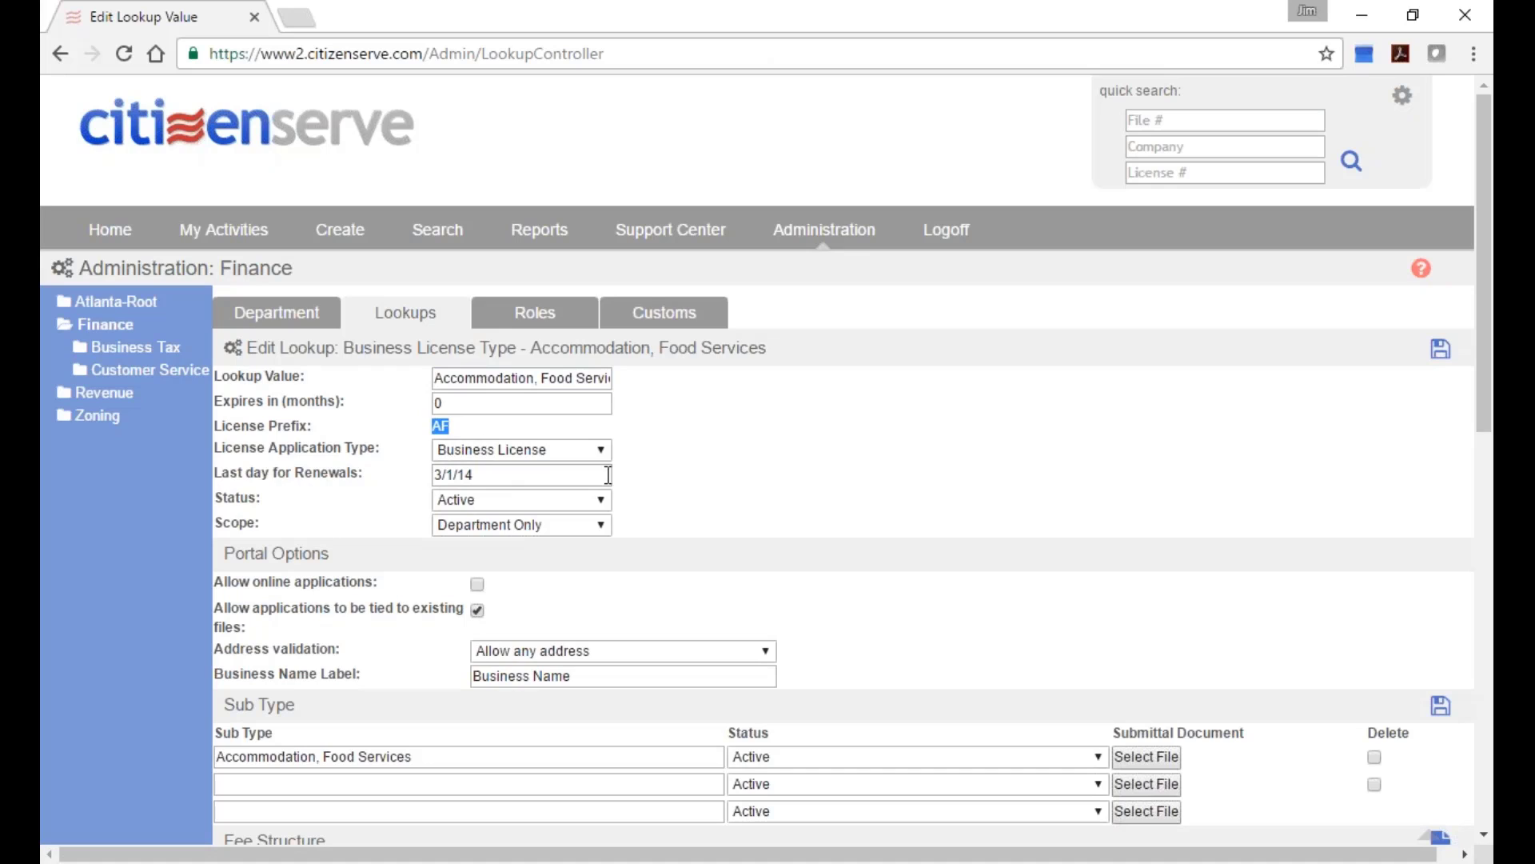
key(shift+Tab)
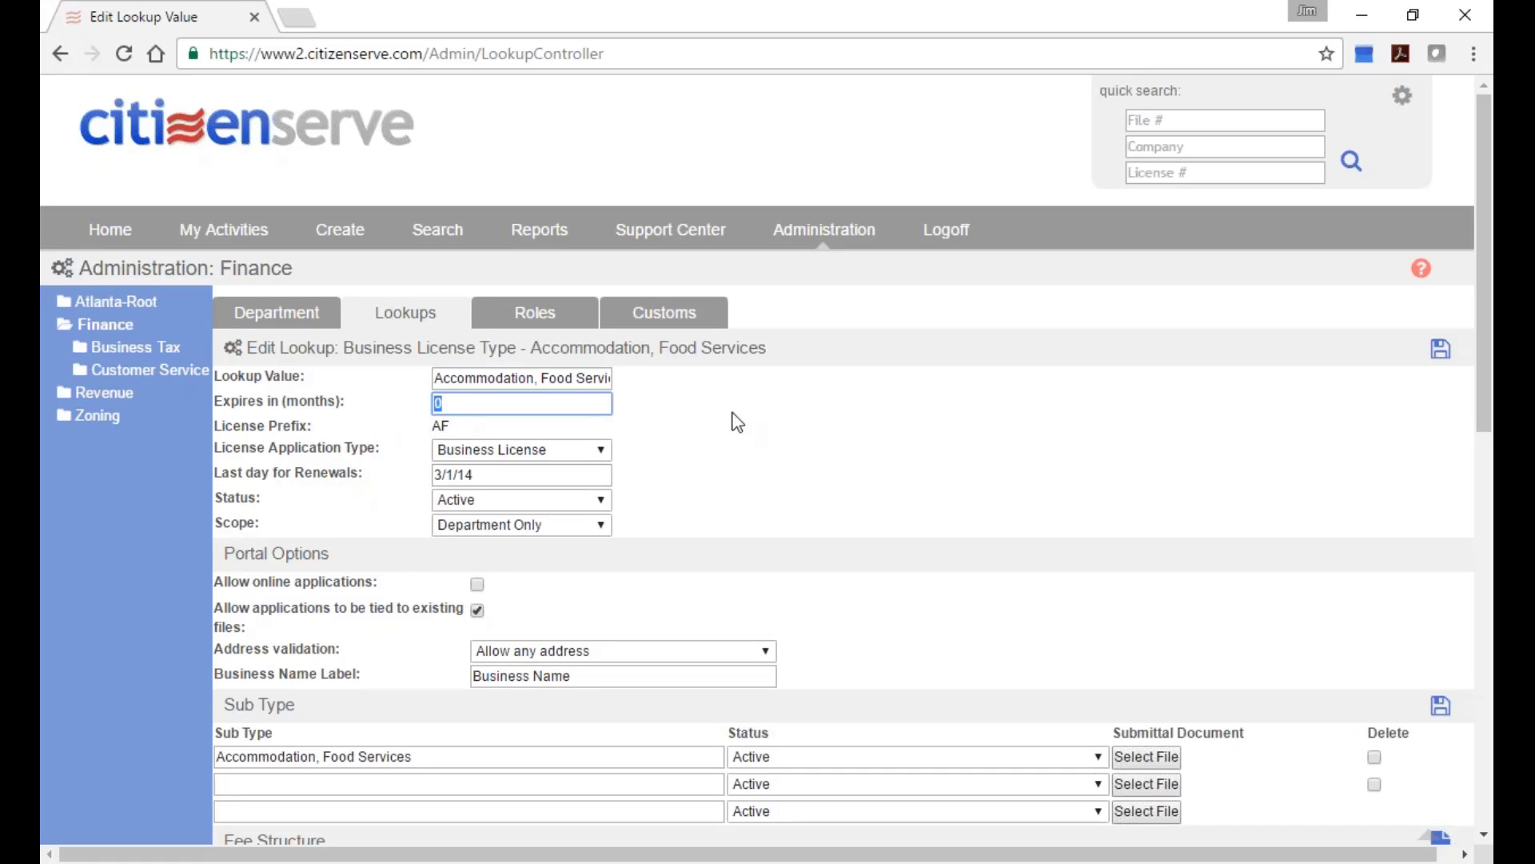
scroll(732, 432, down, 2)
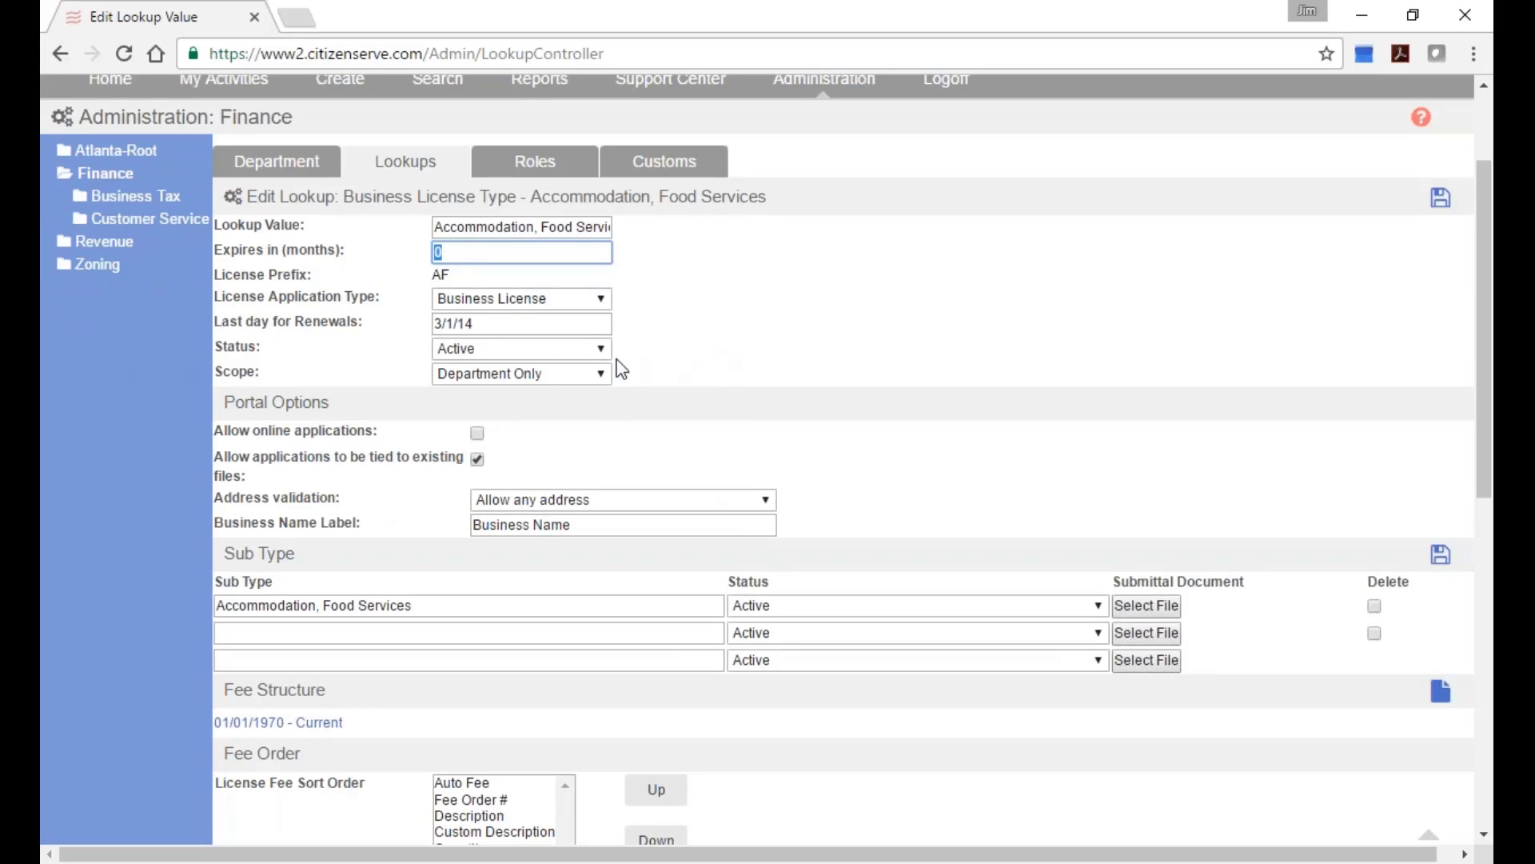
click(475, 376)
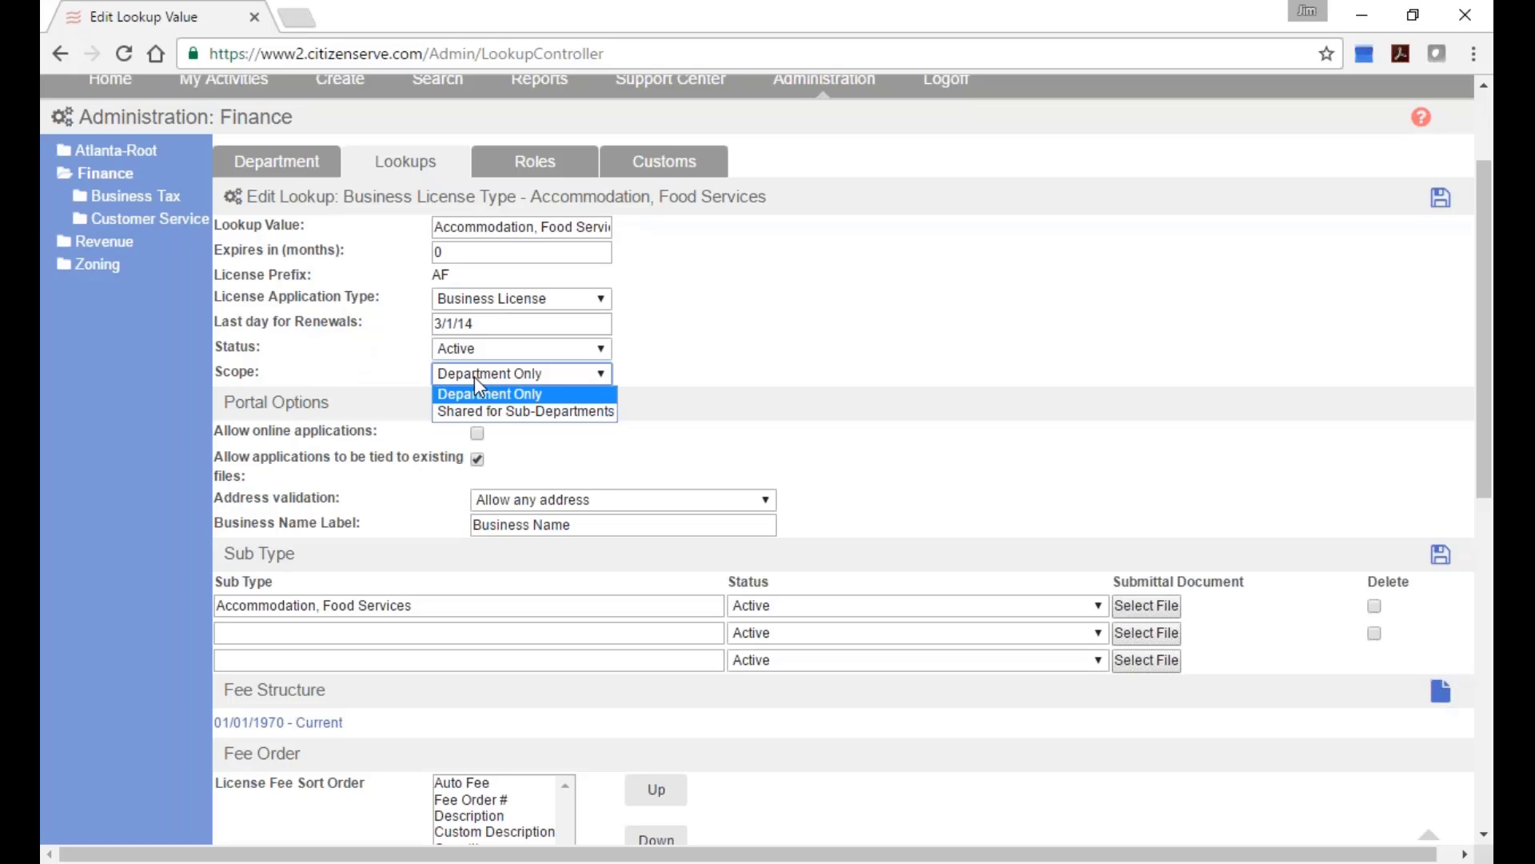
click(531, 374)
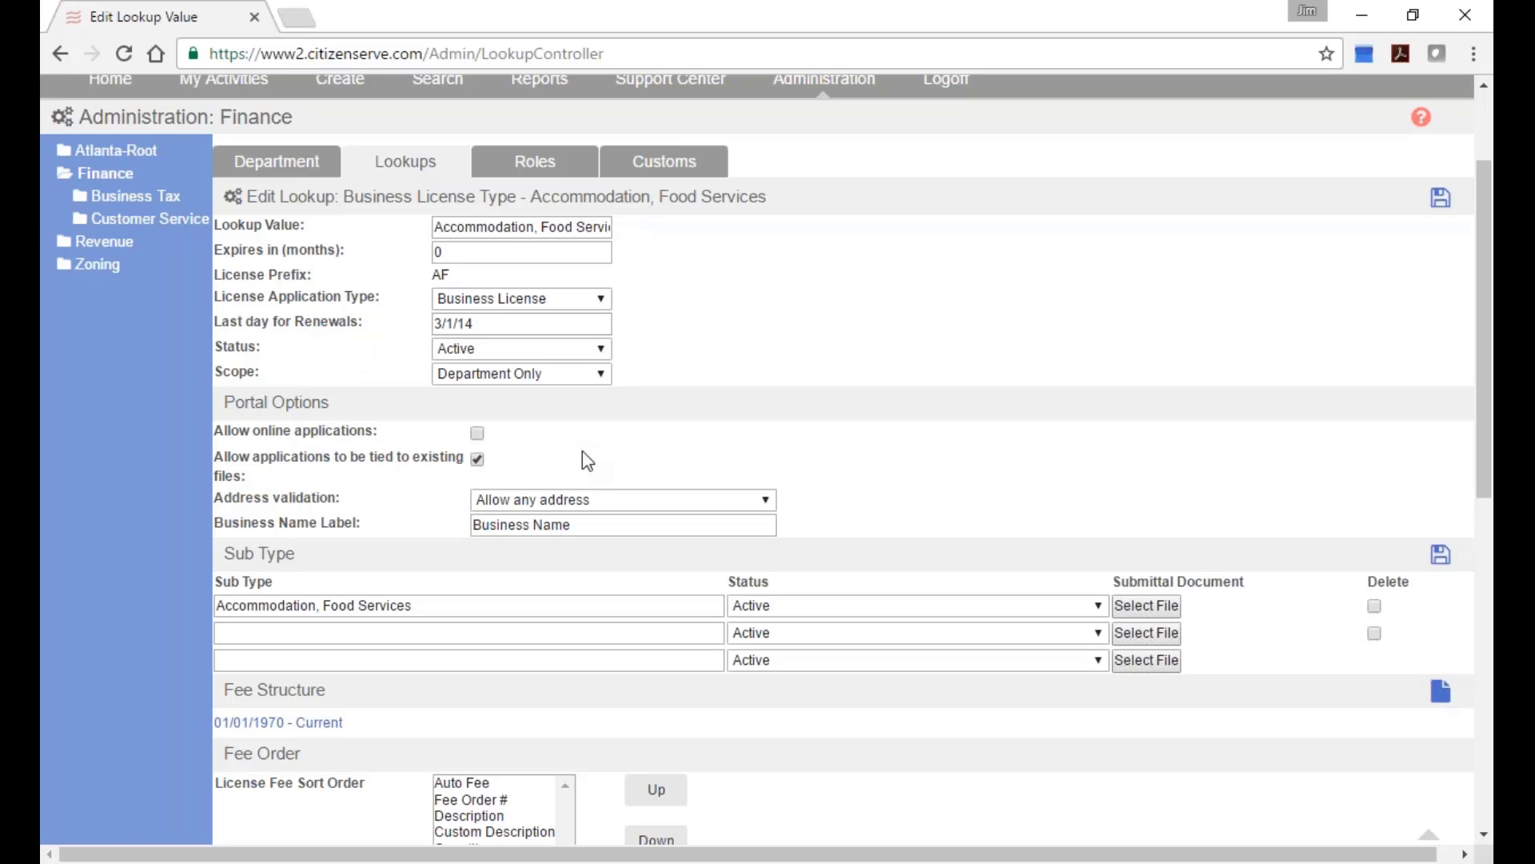
scroll(583, 453, down, 3)
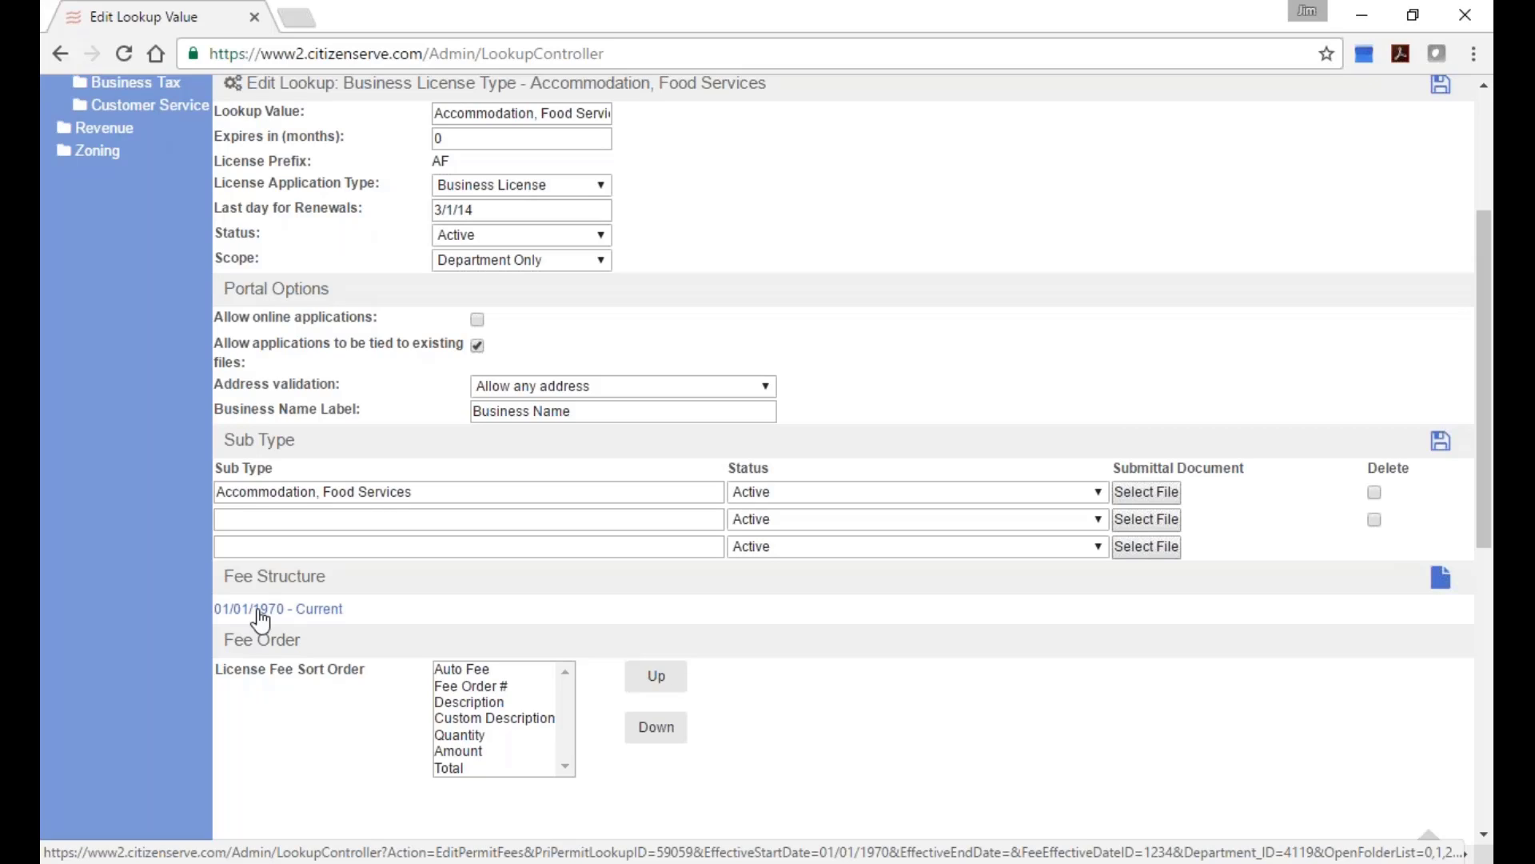
click(260, 612)
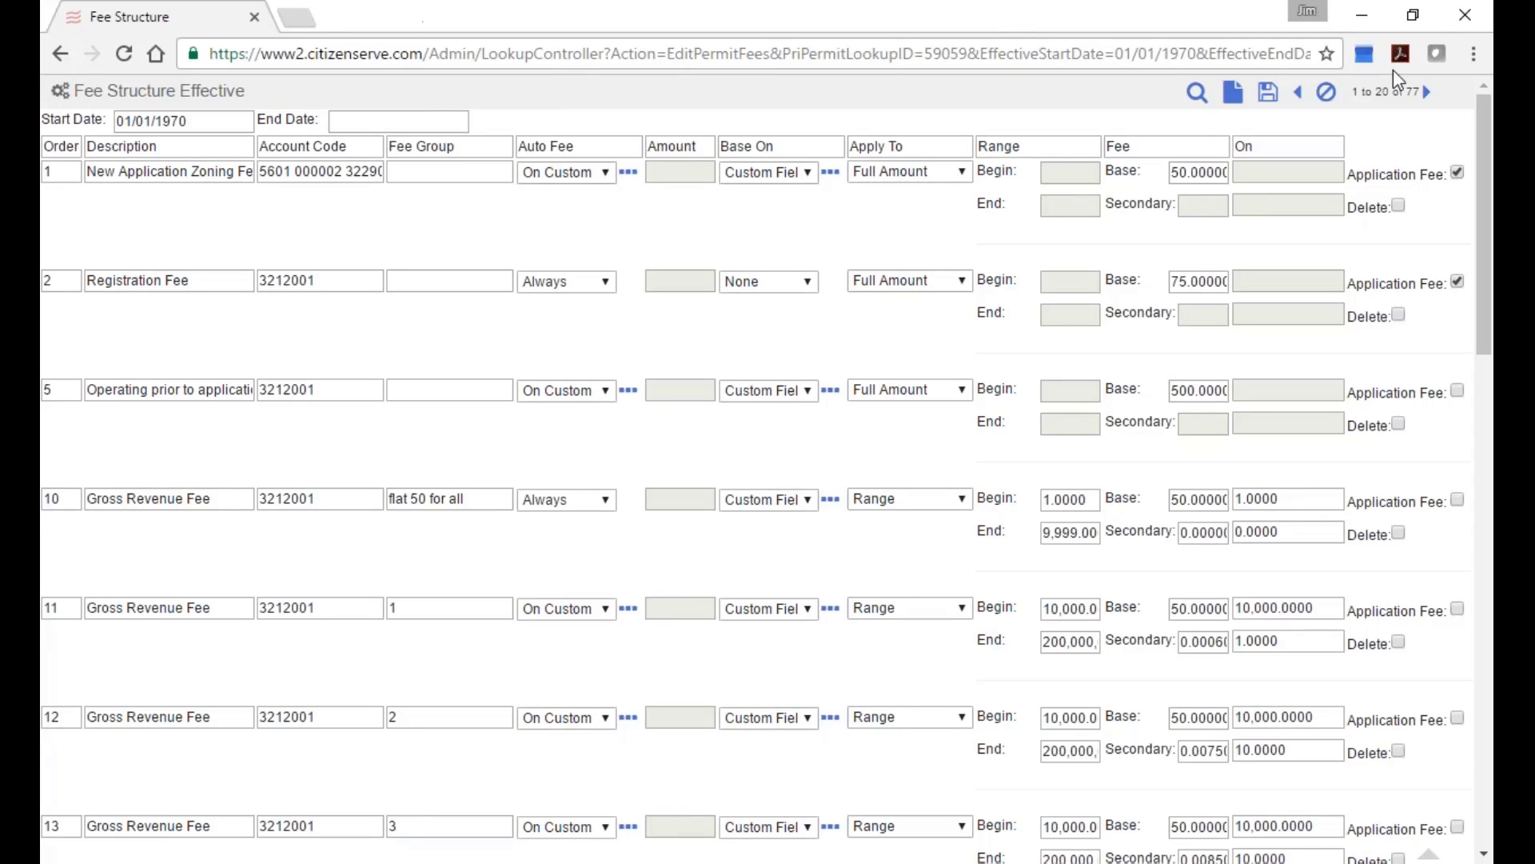
click(1326, 92)
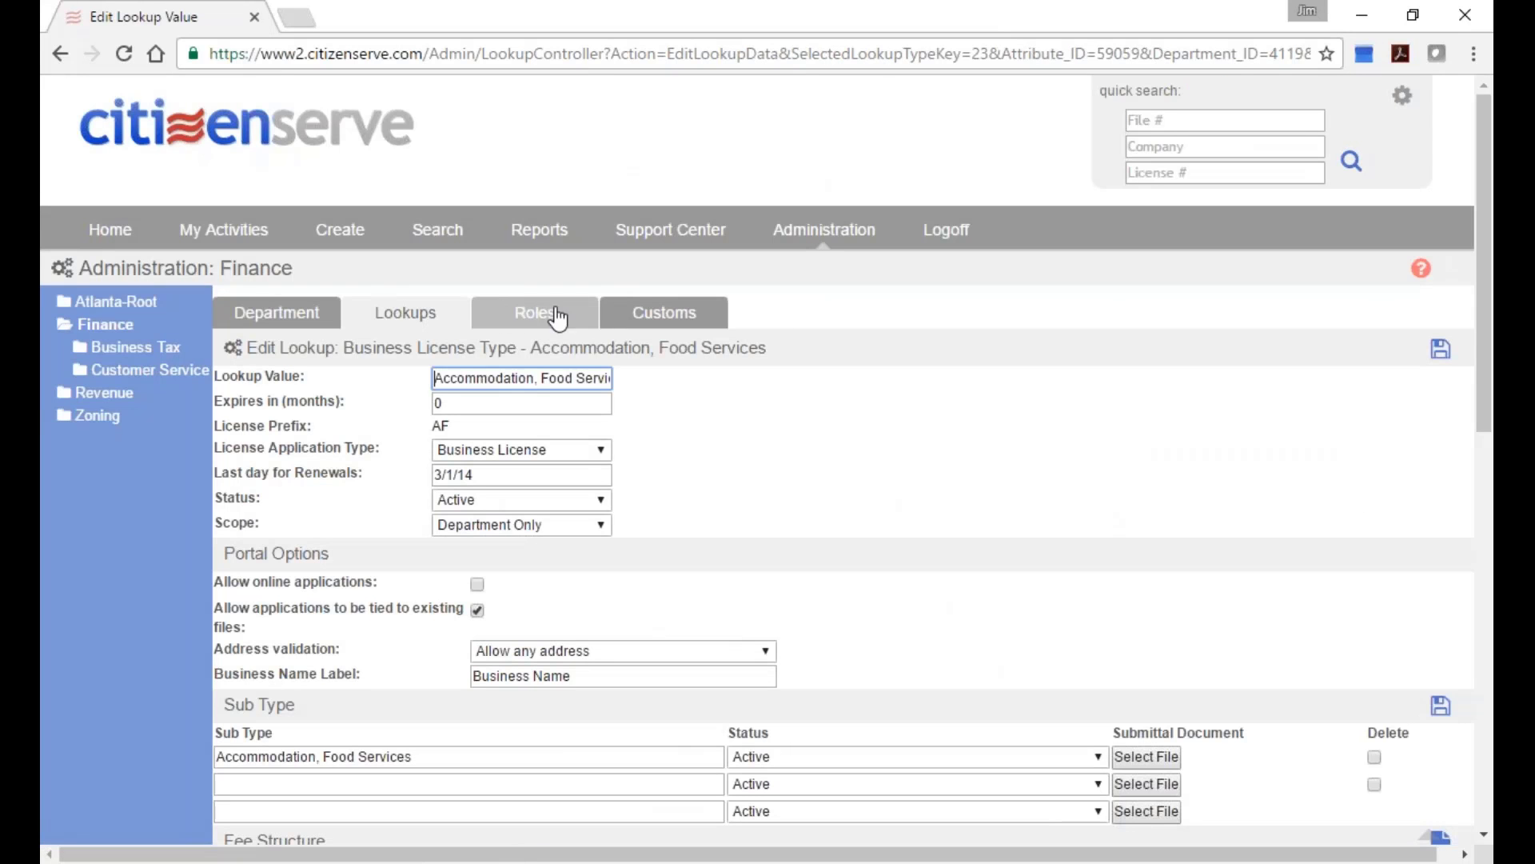
List Finance's custom tables, including LicenseAF, with the page zoomed to 125%.
click(636, 314)
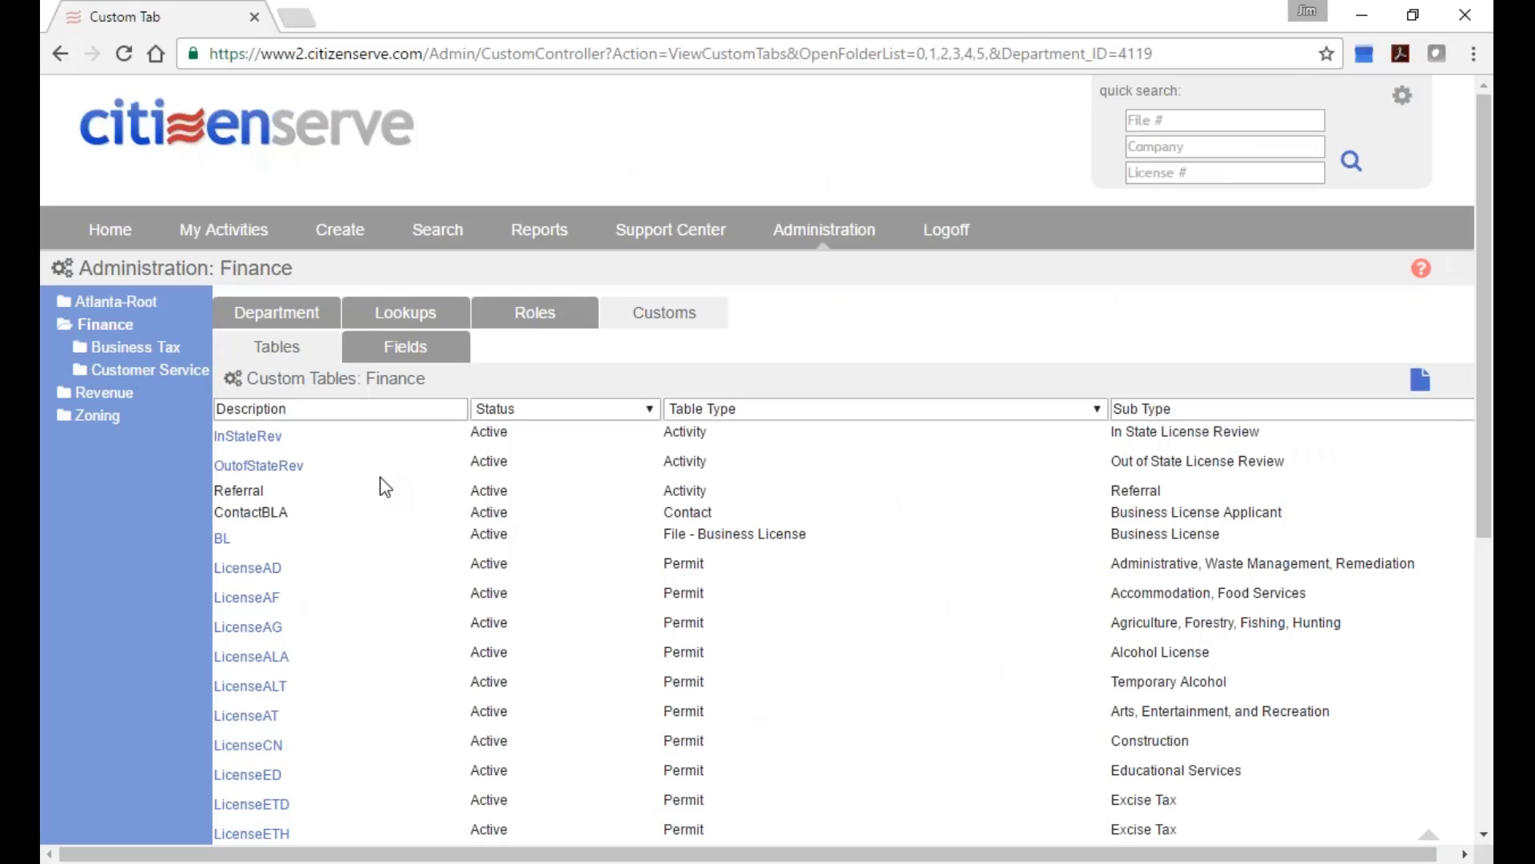
scroll(383, 531, down, 2)
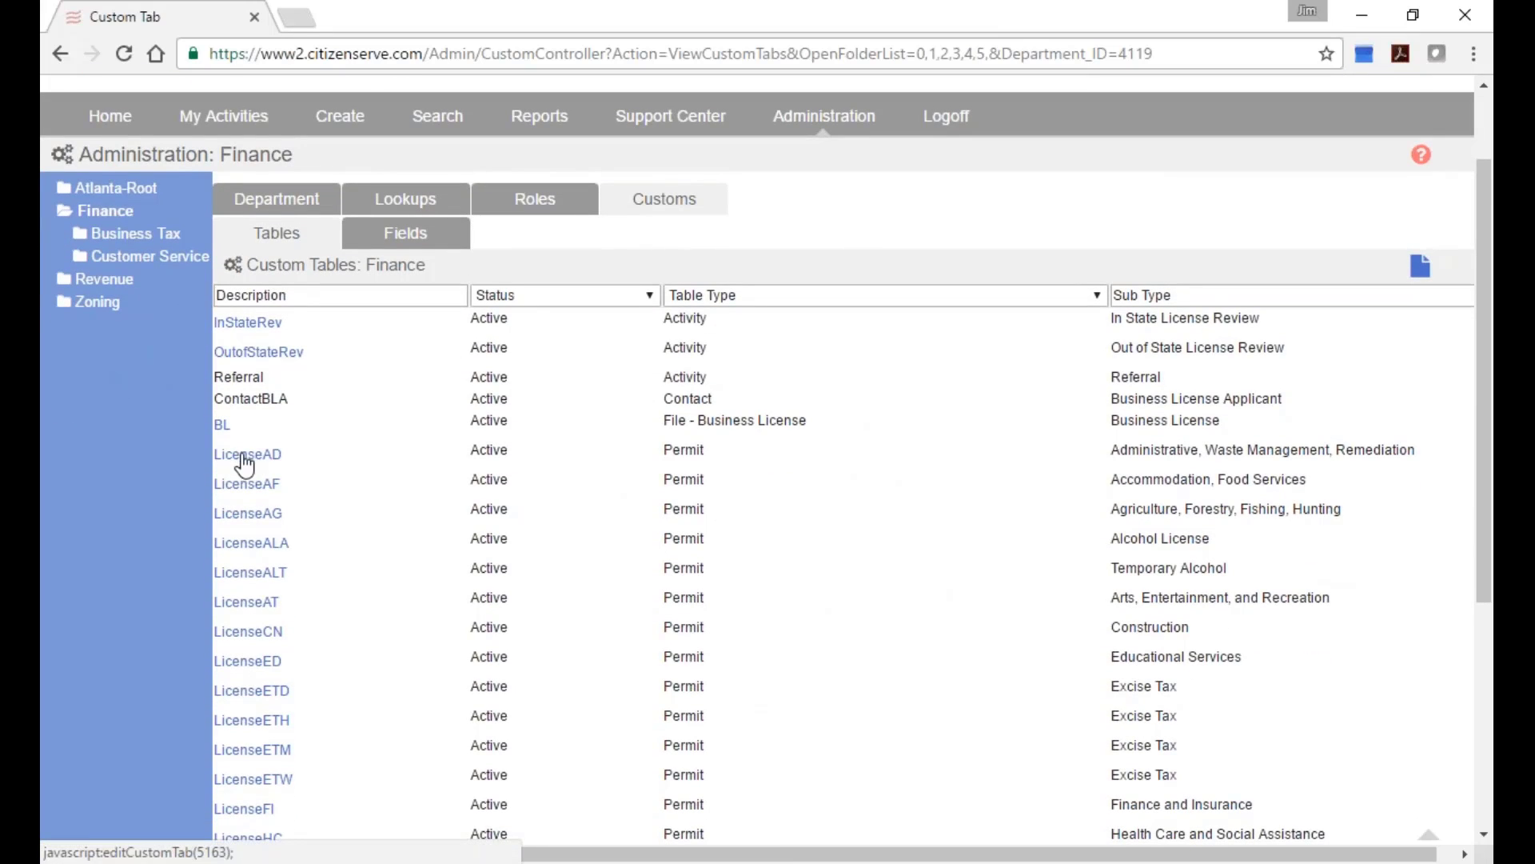
key(ctrl+plus)
key(ctrl+plus)
key(ctrl+plus)
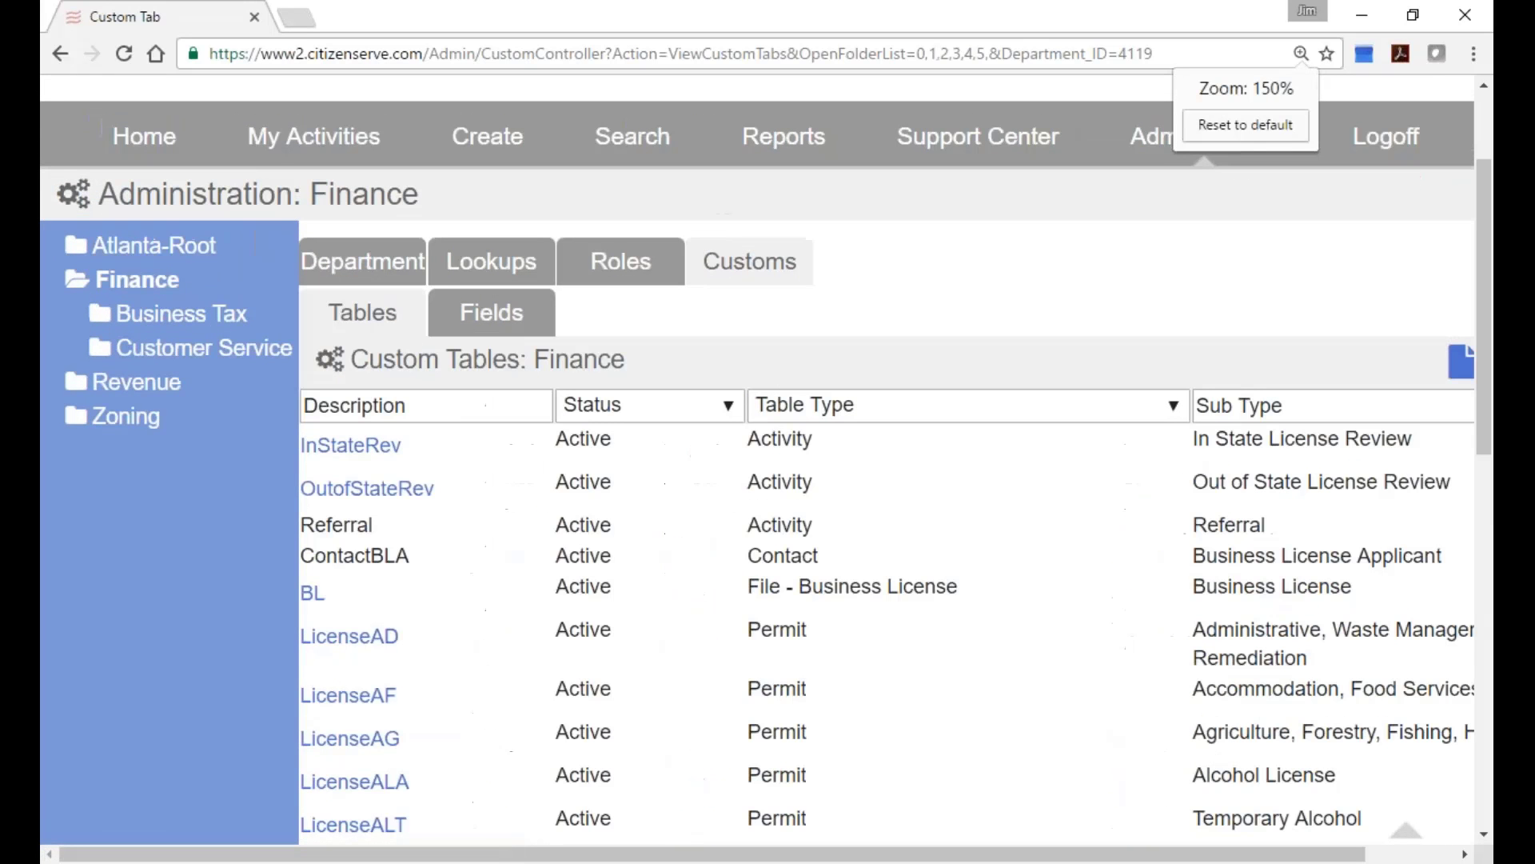
key(ctrl+minus)
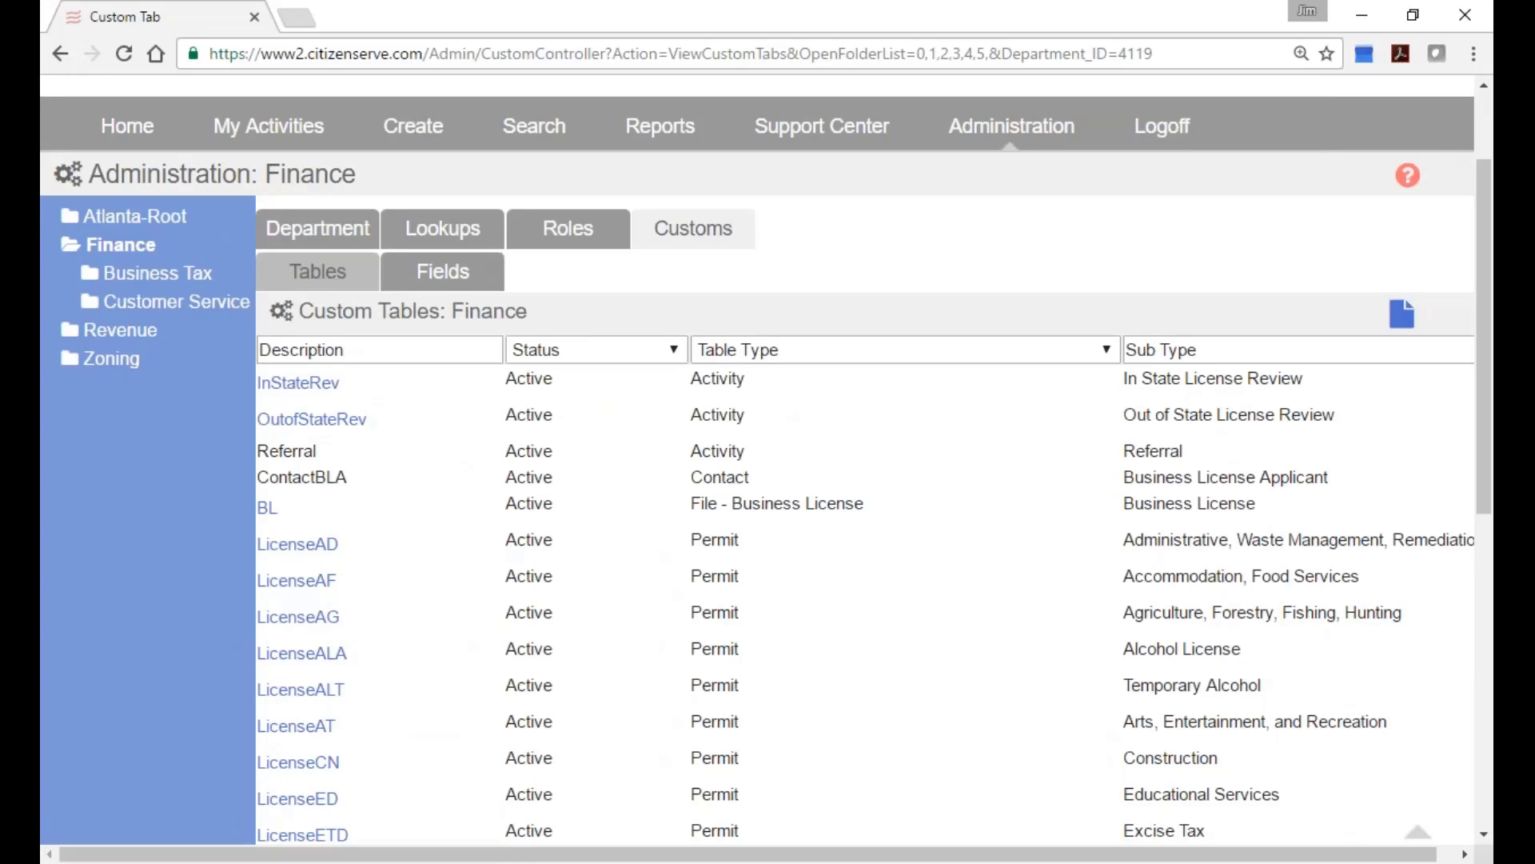
Open the LicenseAD custom table and select NAICS Code:AD in its Custom Tab Fields list.
click(299, 548)
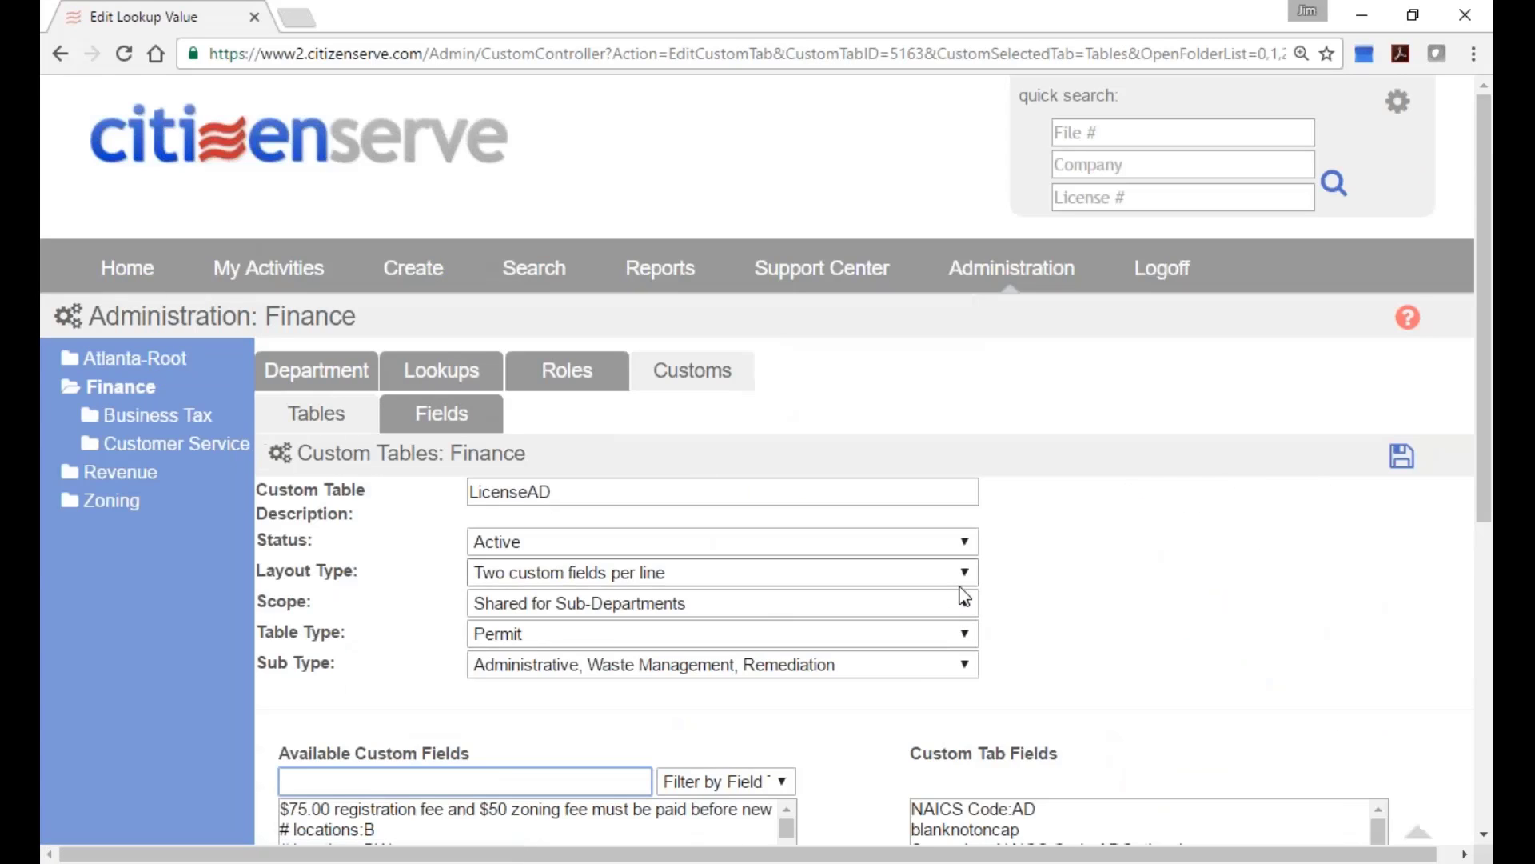
scroll(1199, 486, down, 4)
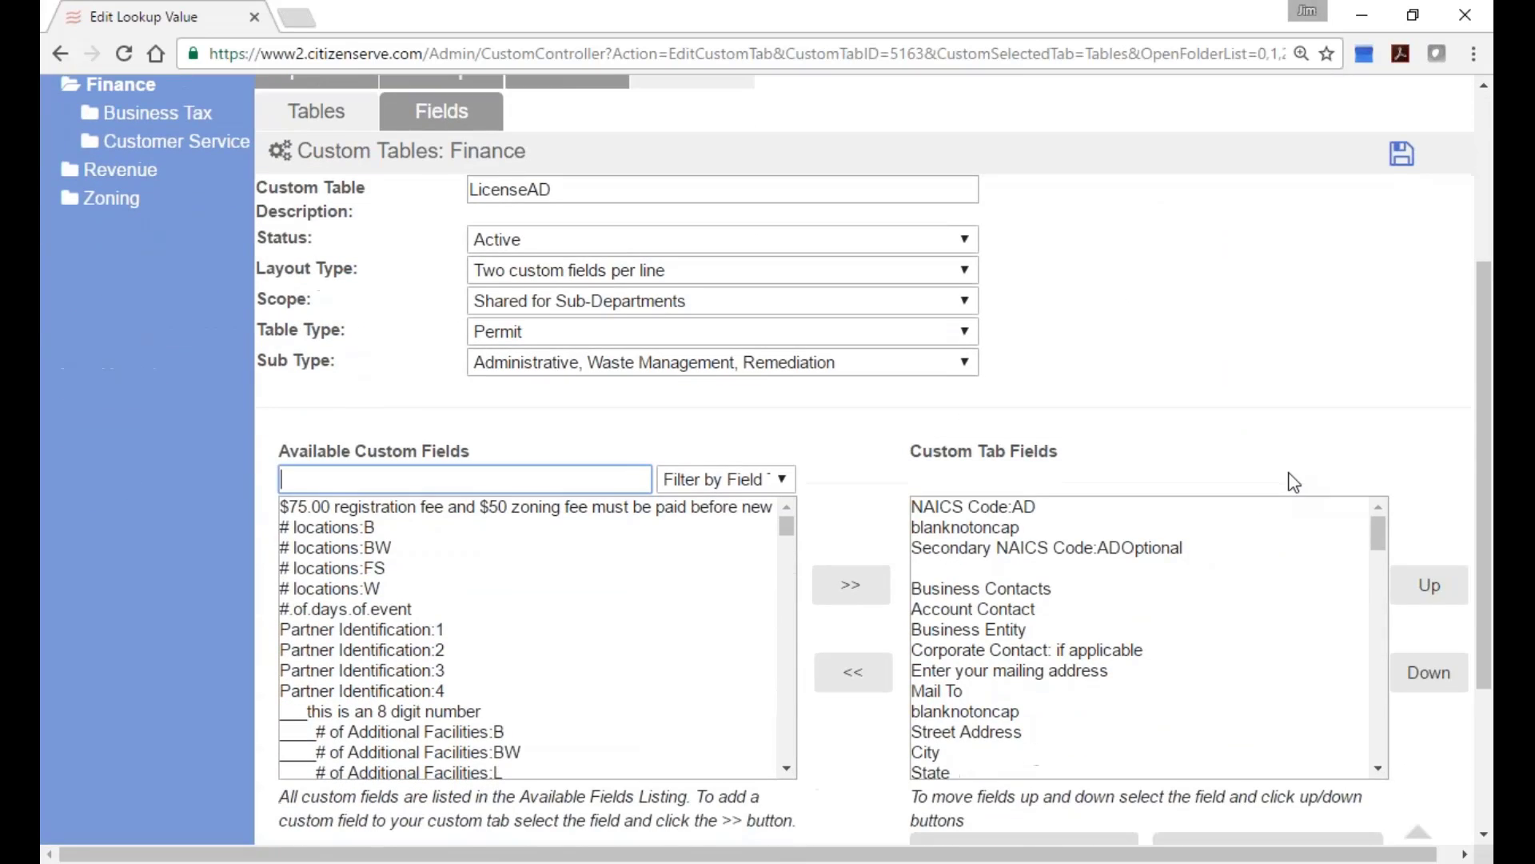
click(1009, 509)
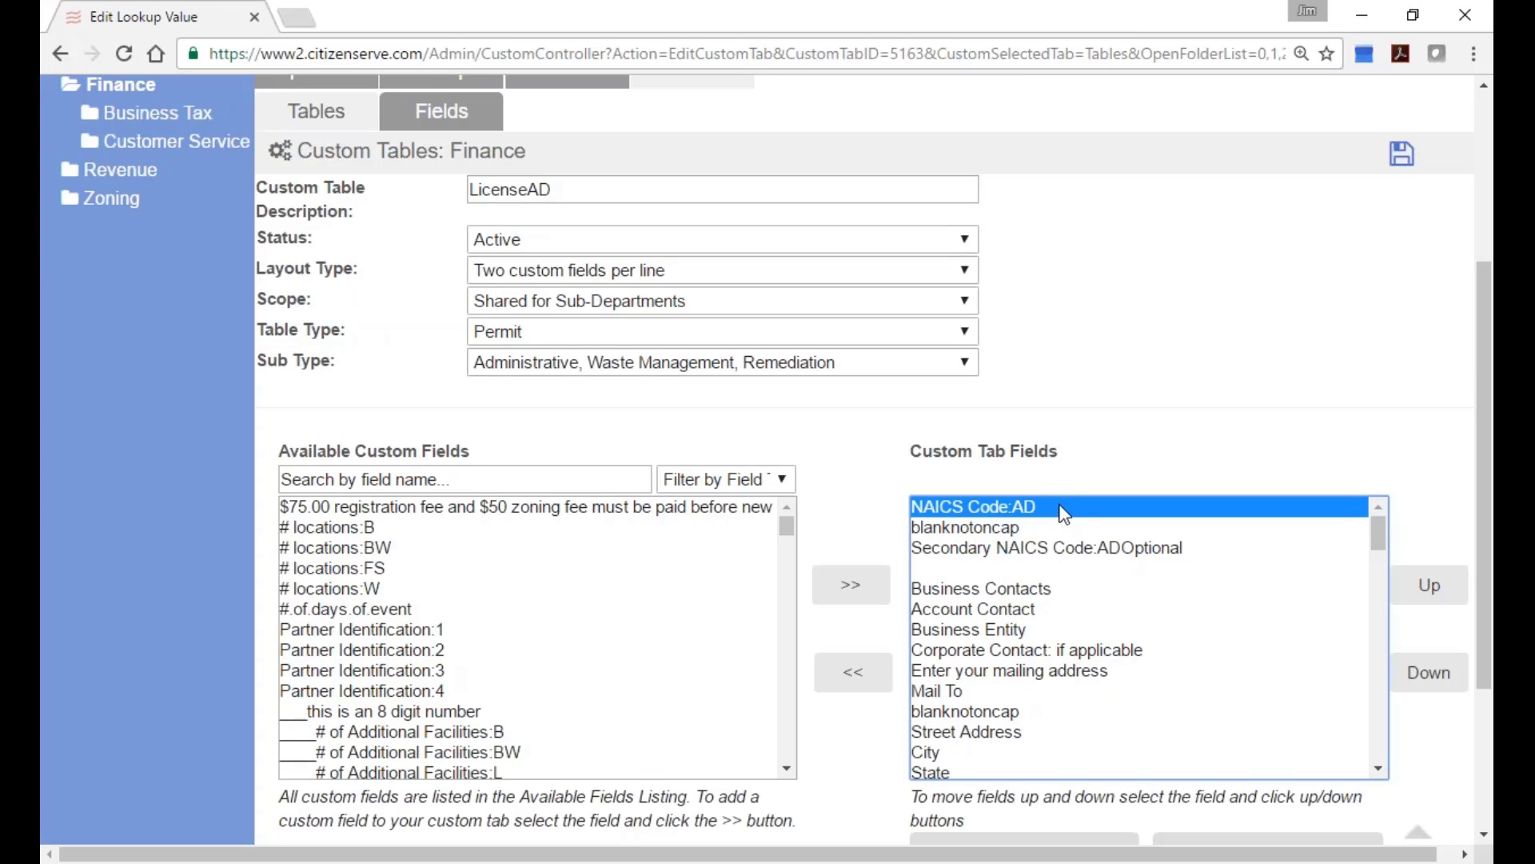
scroll(1054, 513, down, 1)
scroll(1057, 512, up, 1)
mouse_move(1375, 528)
mouse_down()
mouse_move(1380, 616)
mouse_move(1393, 519)
mouse_up()
drag(1484, 346, 1484, 421)
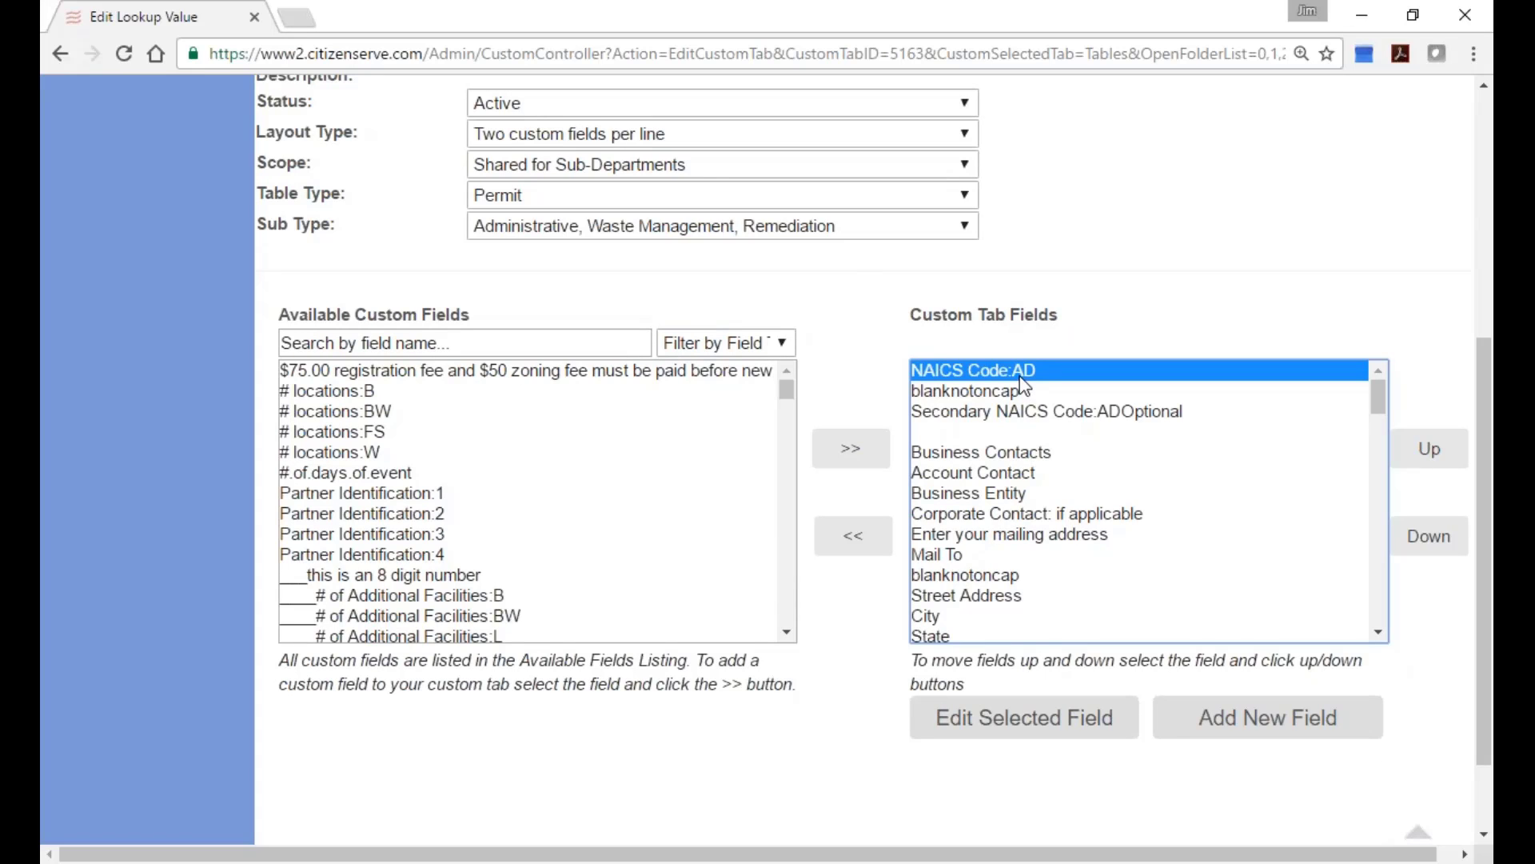
Show the NAICS Code field (ID 29950, LDD) details and scroll its codes 561110–562998 with tax classes.
click(987, 729)
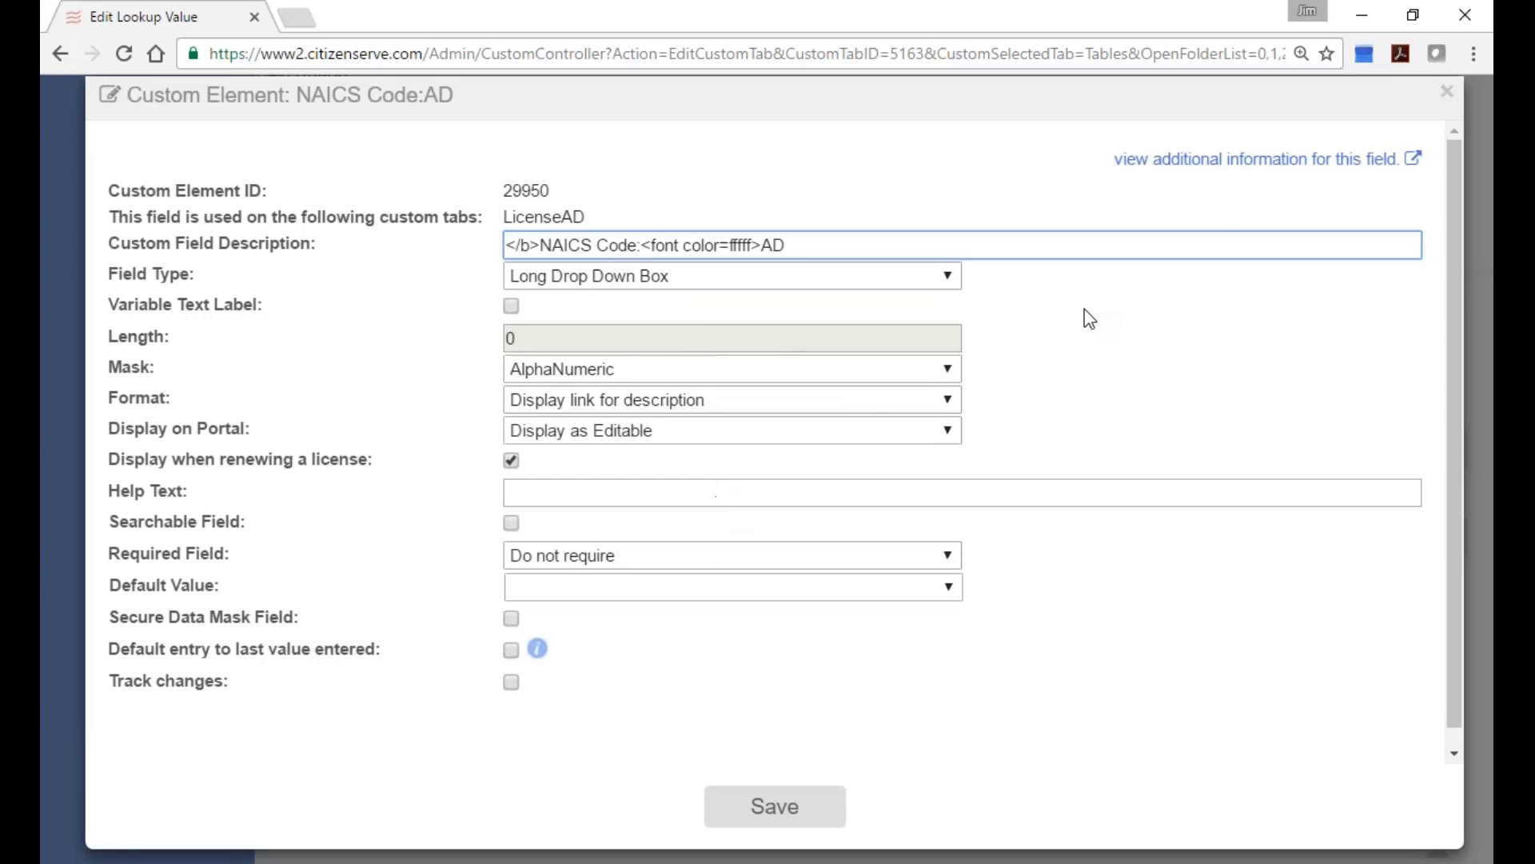
click(1239, 159)
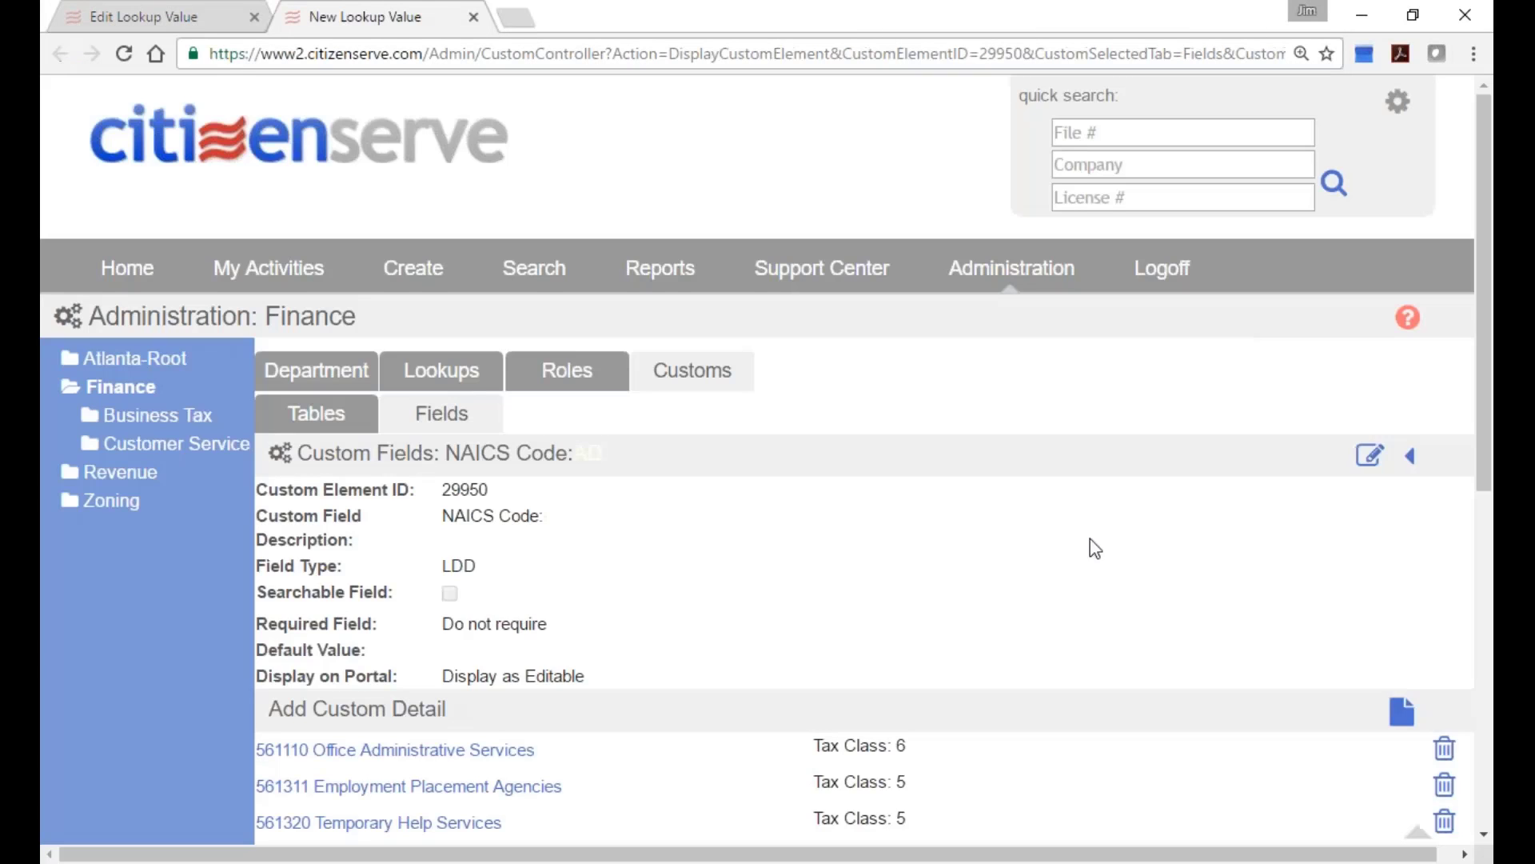
scroll(995, 618, down, 6)
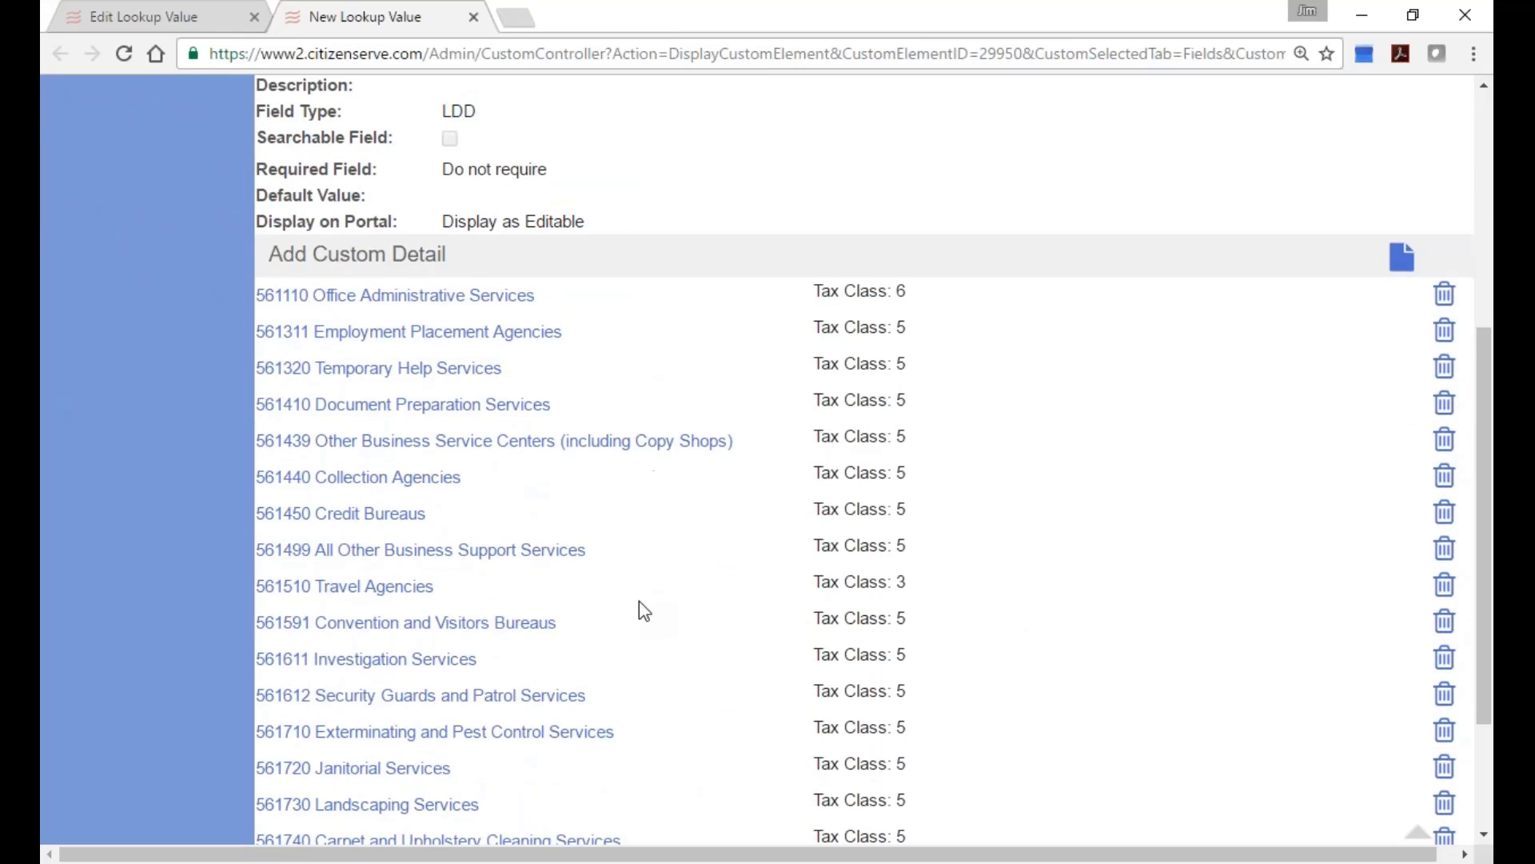
scroll(640, 602, down, 1)
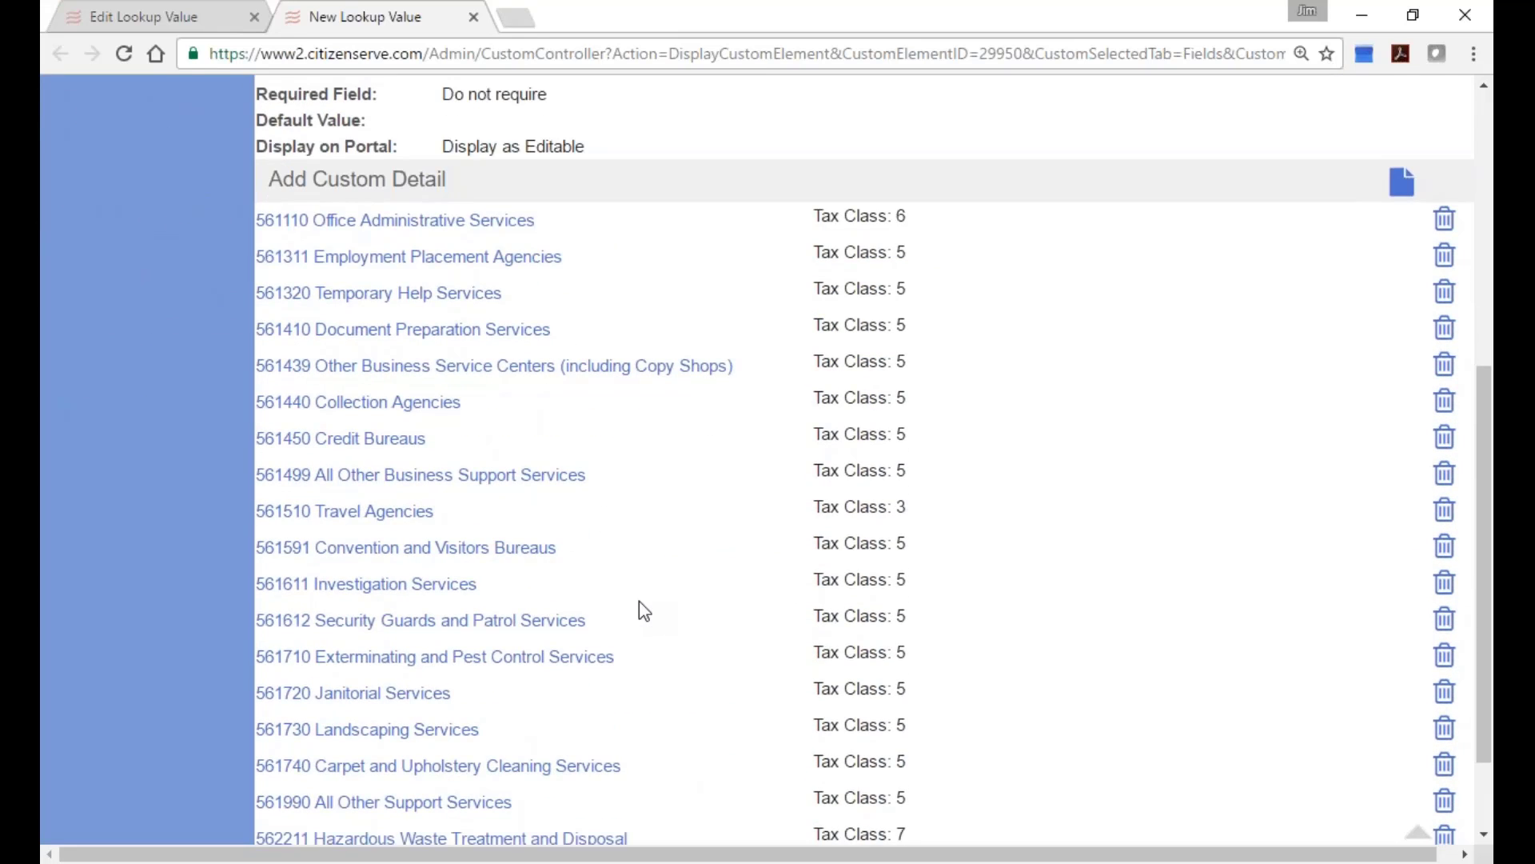
scroll(639, 602, down, 2)
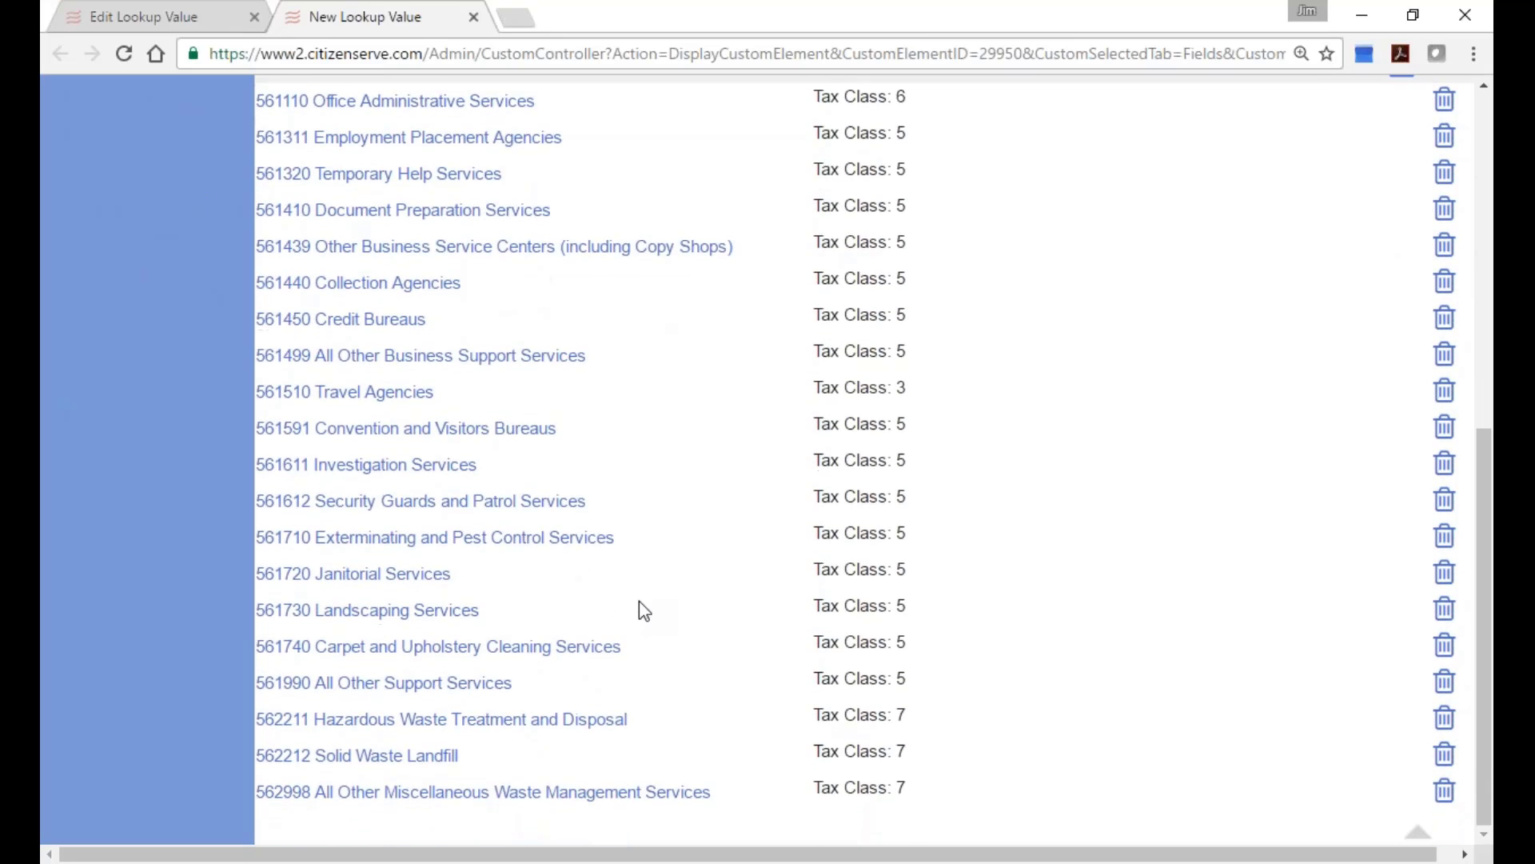
scroll(650, 413, up, 3)
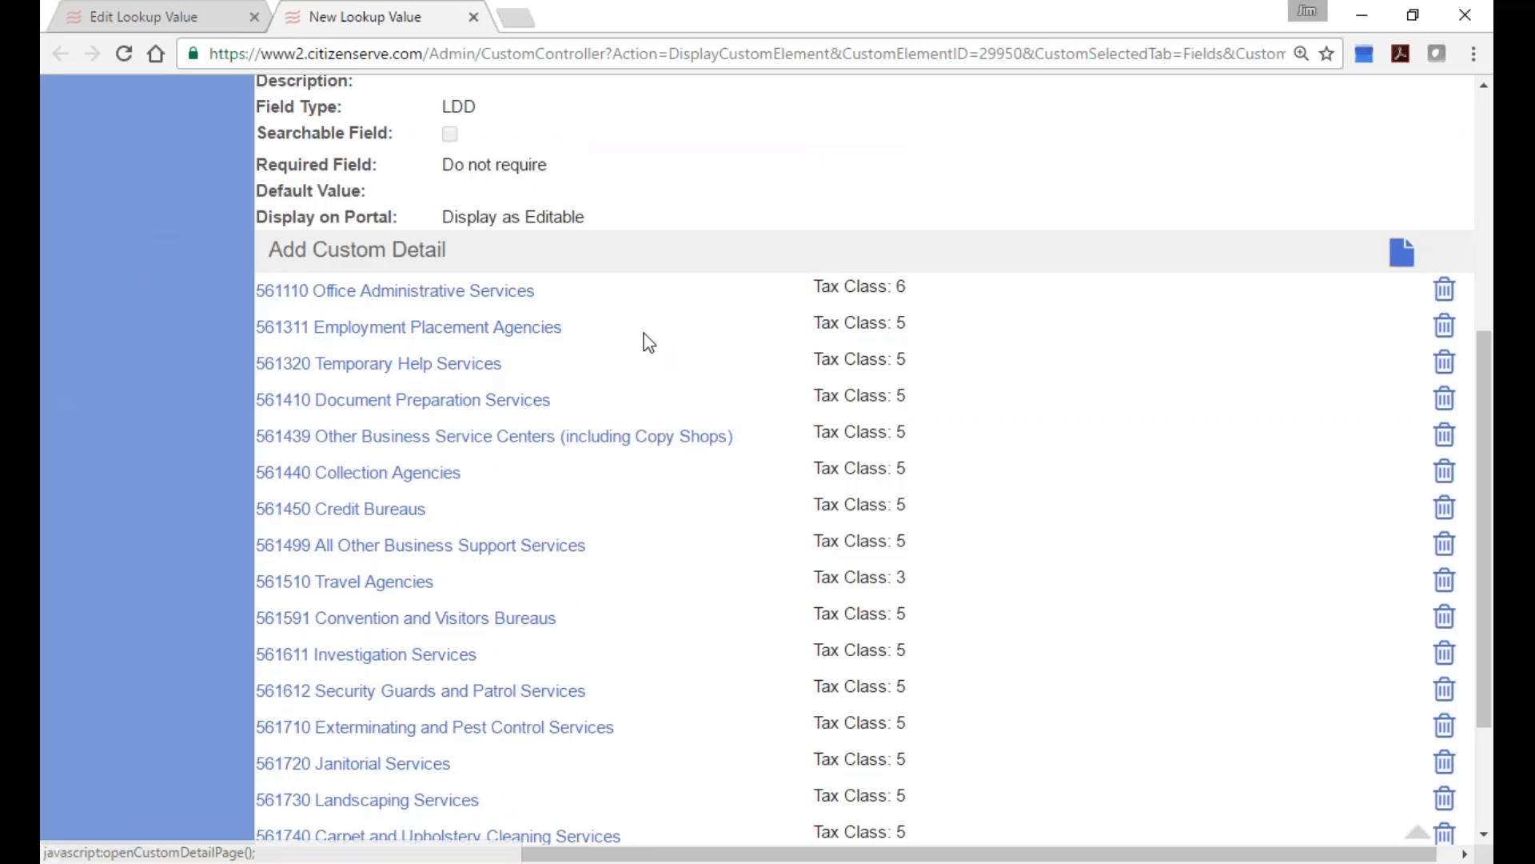
Edit the 561110 Office Administrative Services entry to see its Tax Class: 6 description.
click(541, 296)
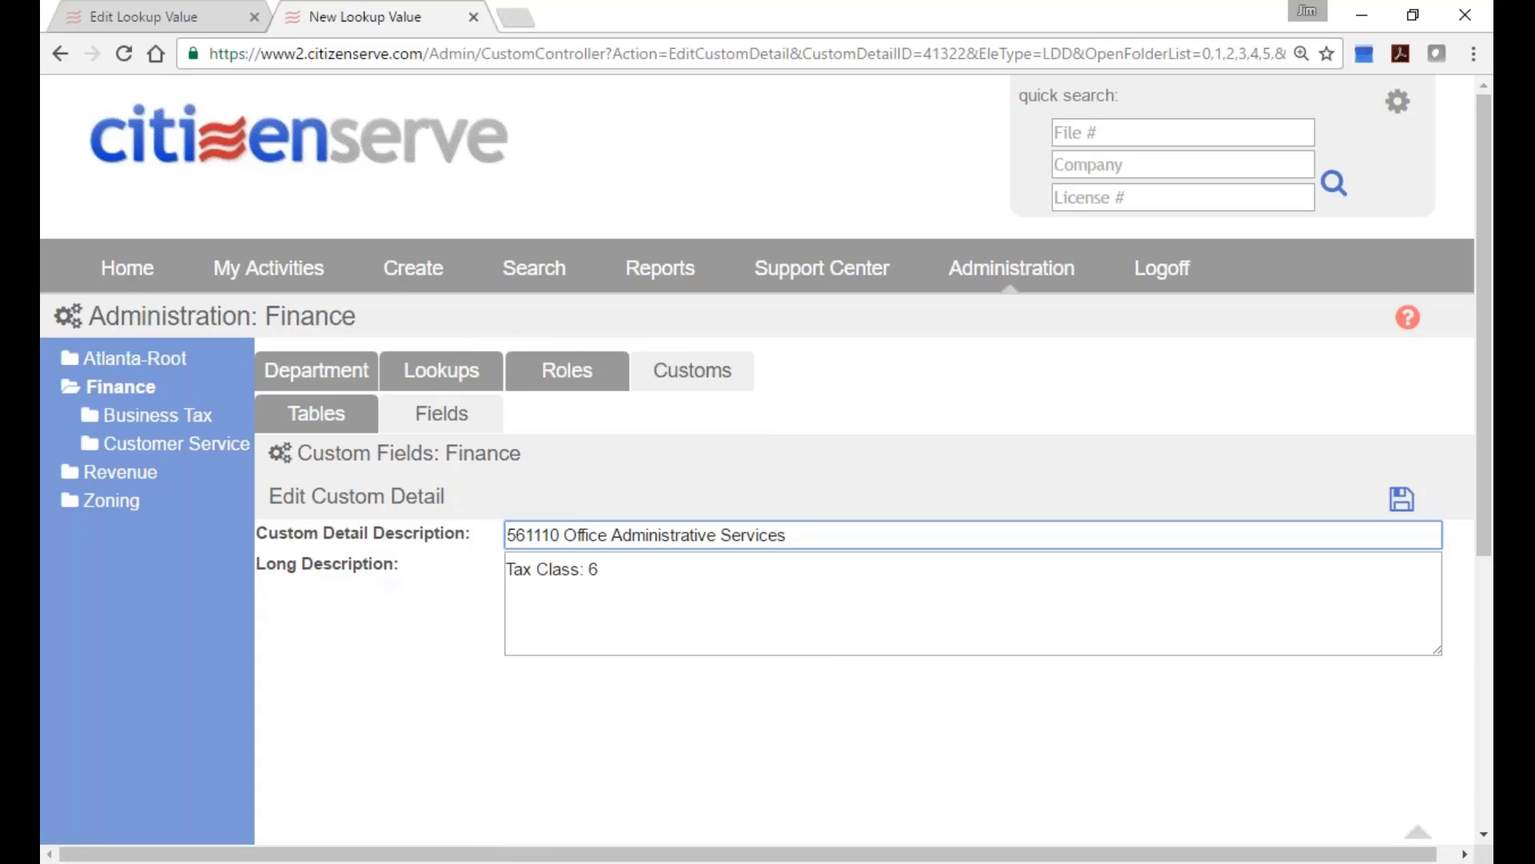
Show the Finance department's Business License Type lookup values in Administration.
click(968, 276)
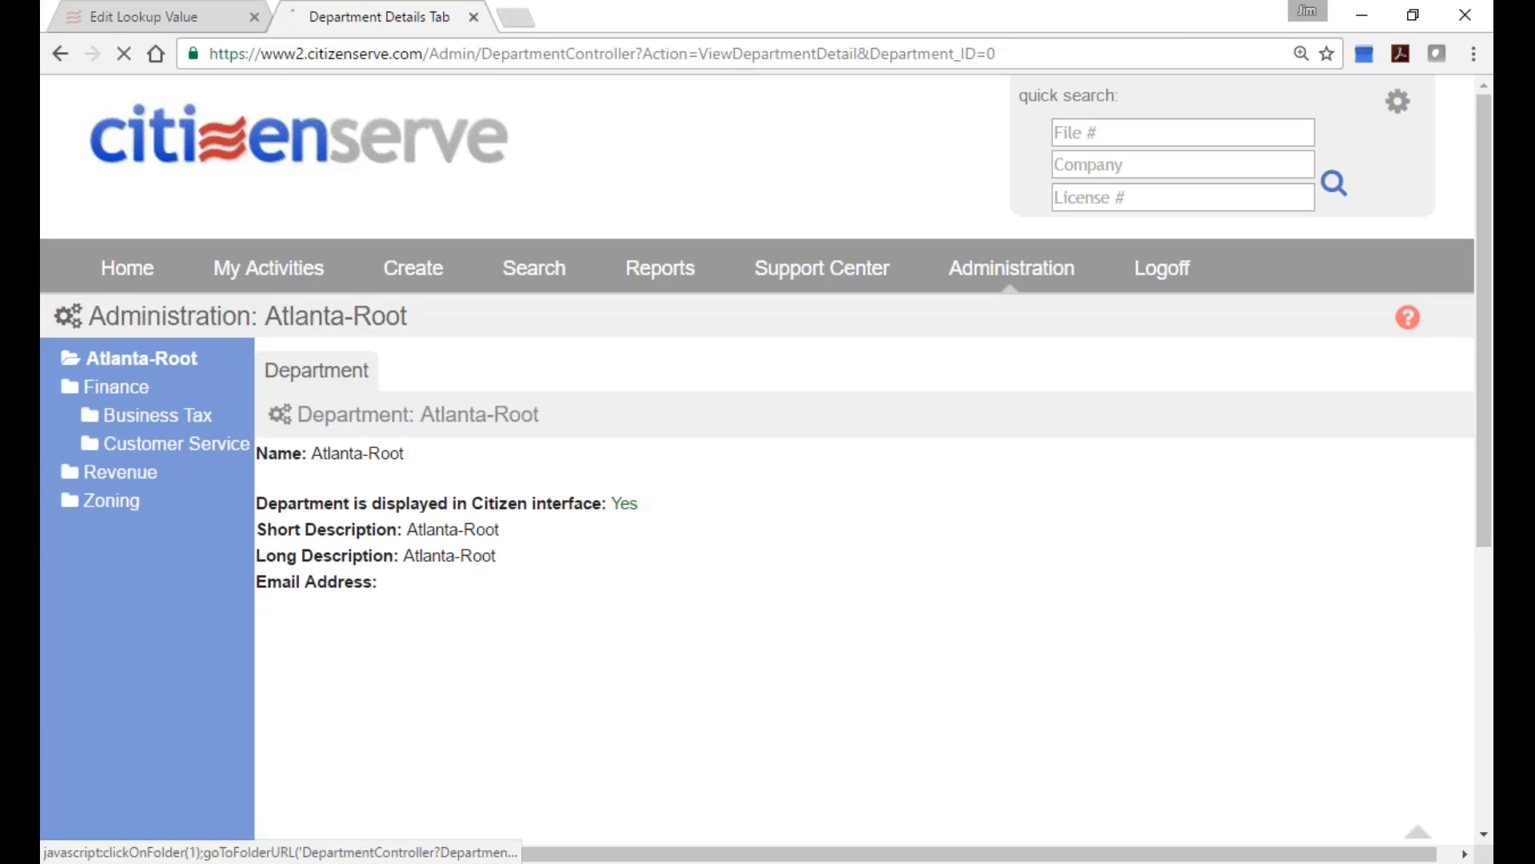
click(116, 386)
click(447, 372)
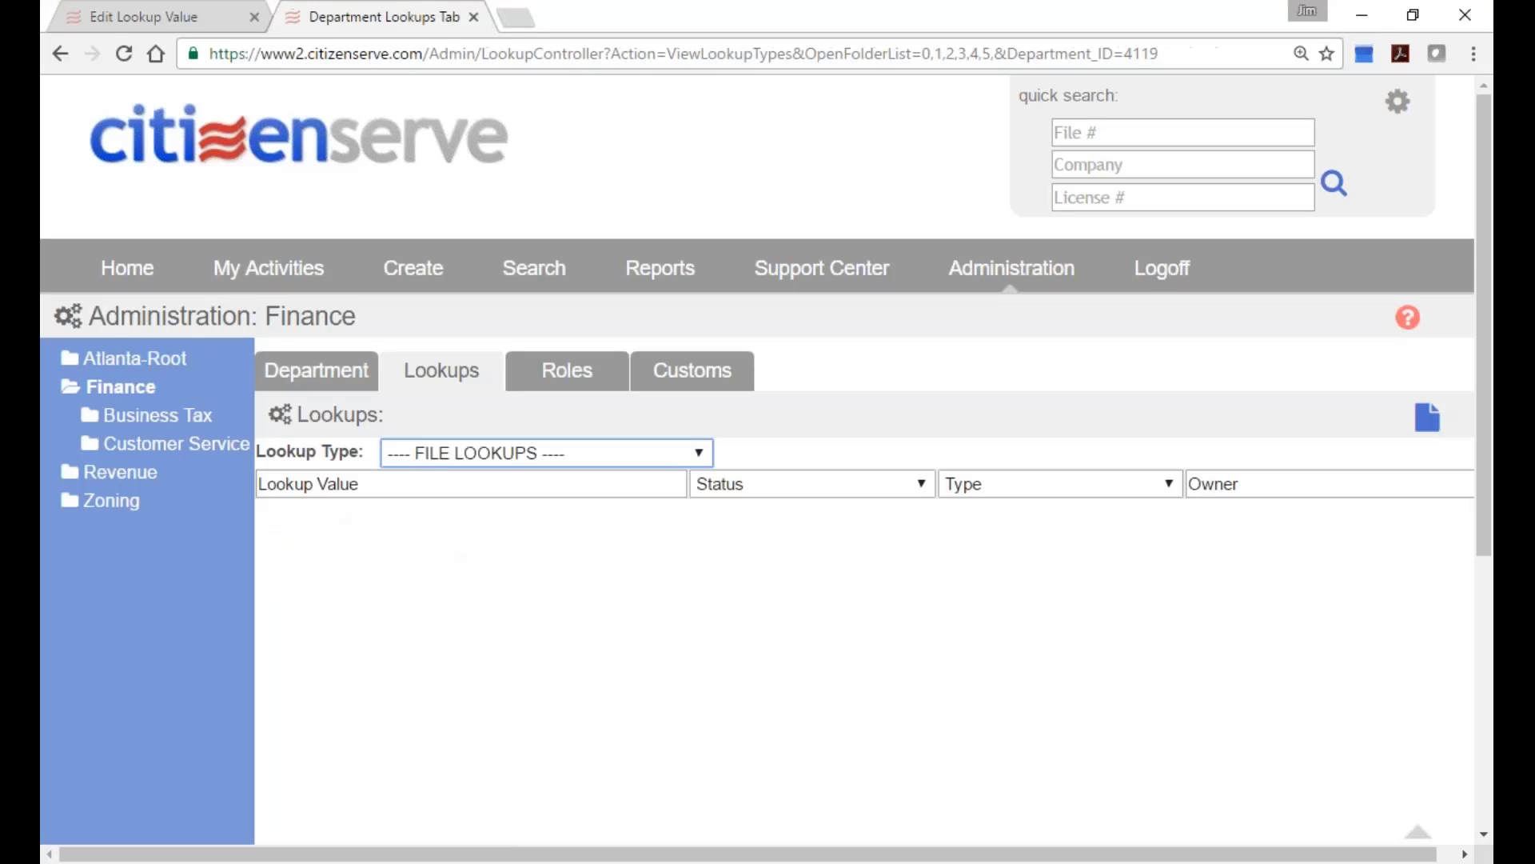
click(516, 454)
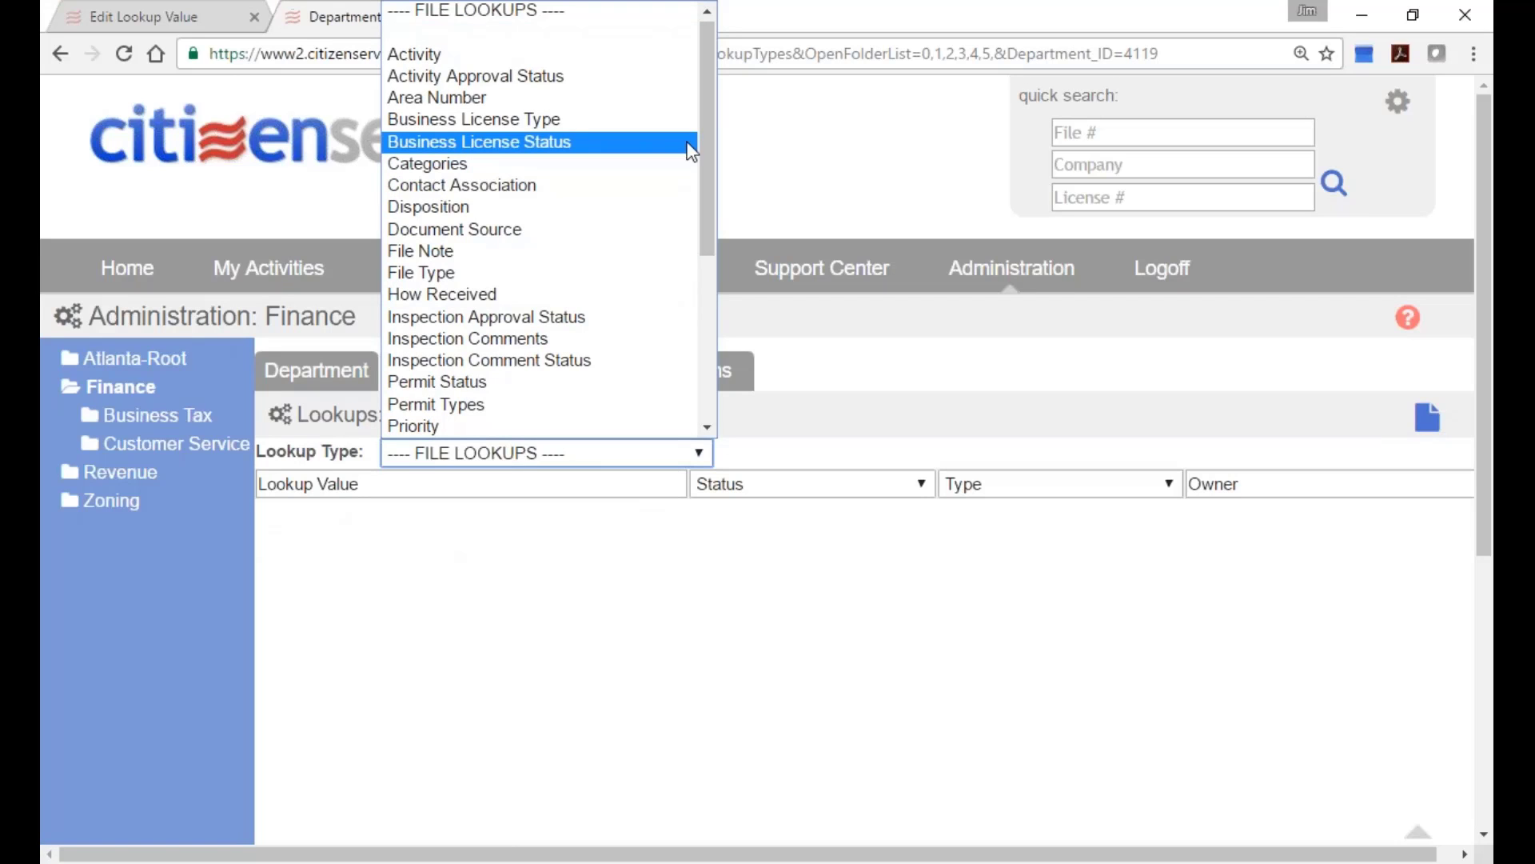
click(634, 121)
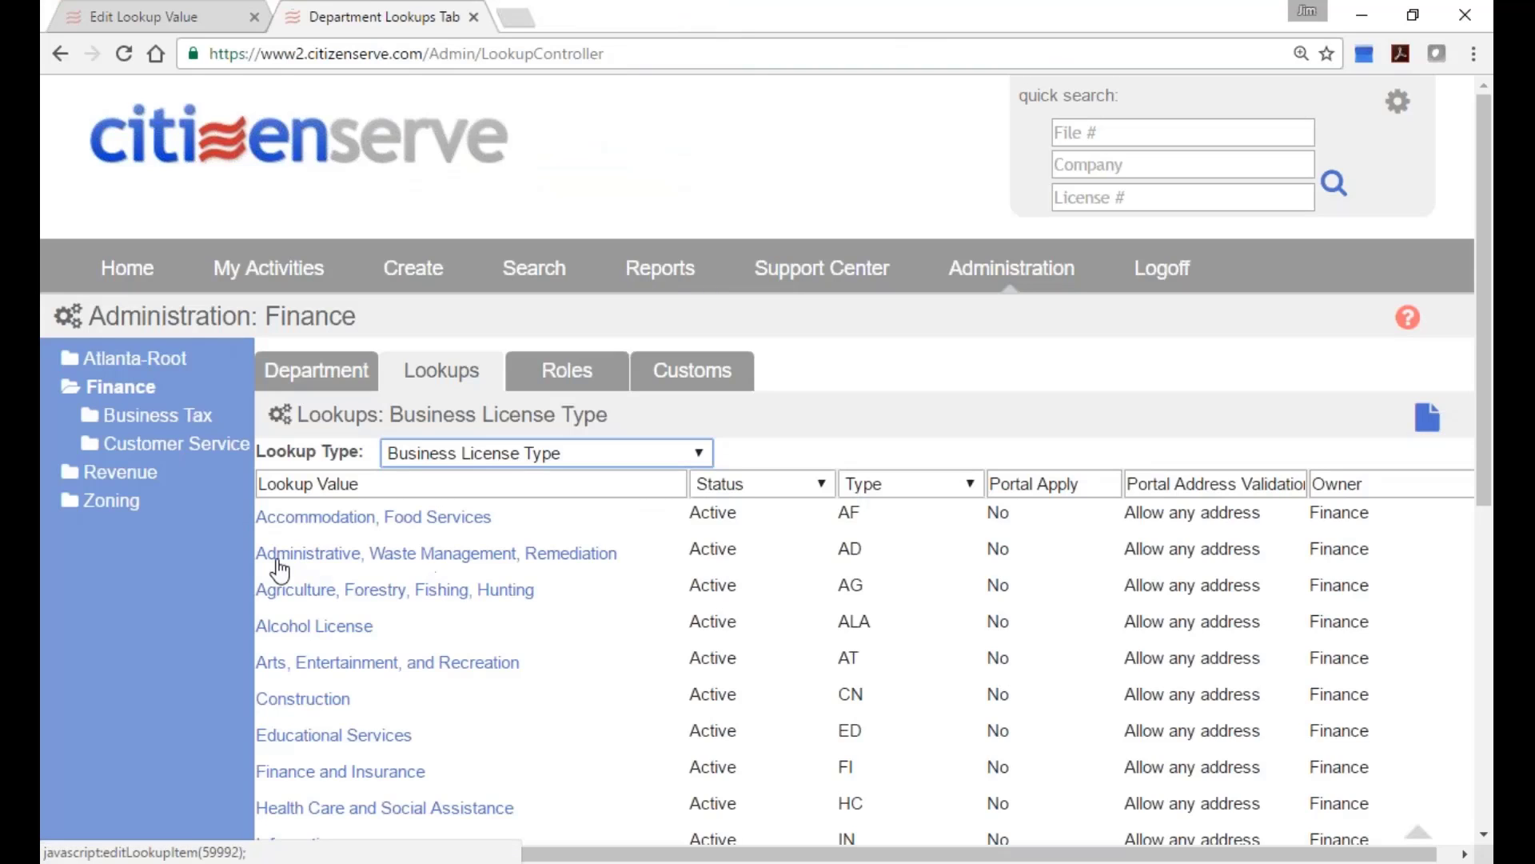
Open Accommodation, Food Services and its 01/01/1970 - Current fee structure.
click(328, 520)
scroll(343, 672, down, 4)
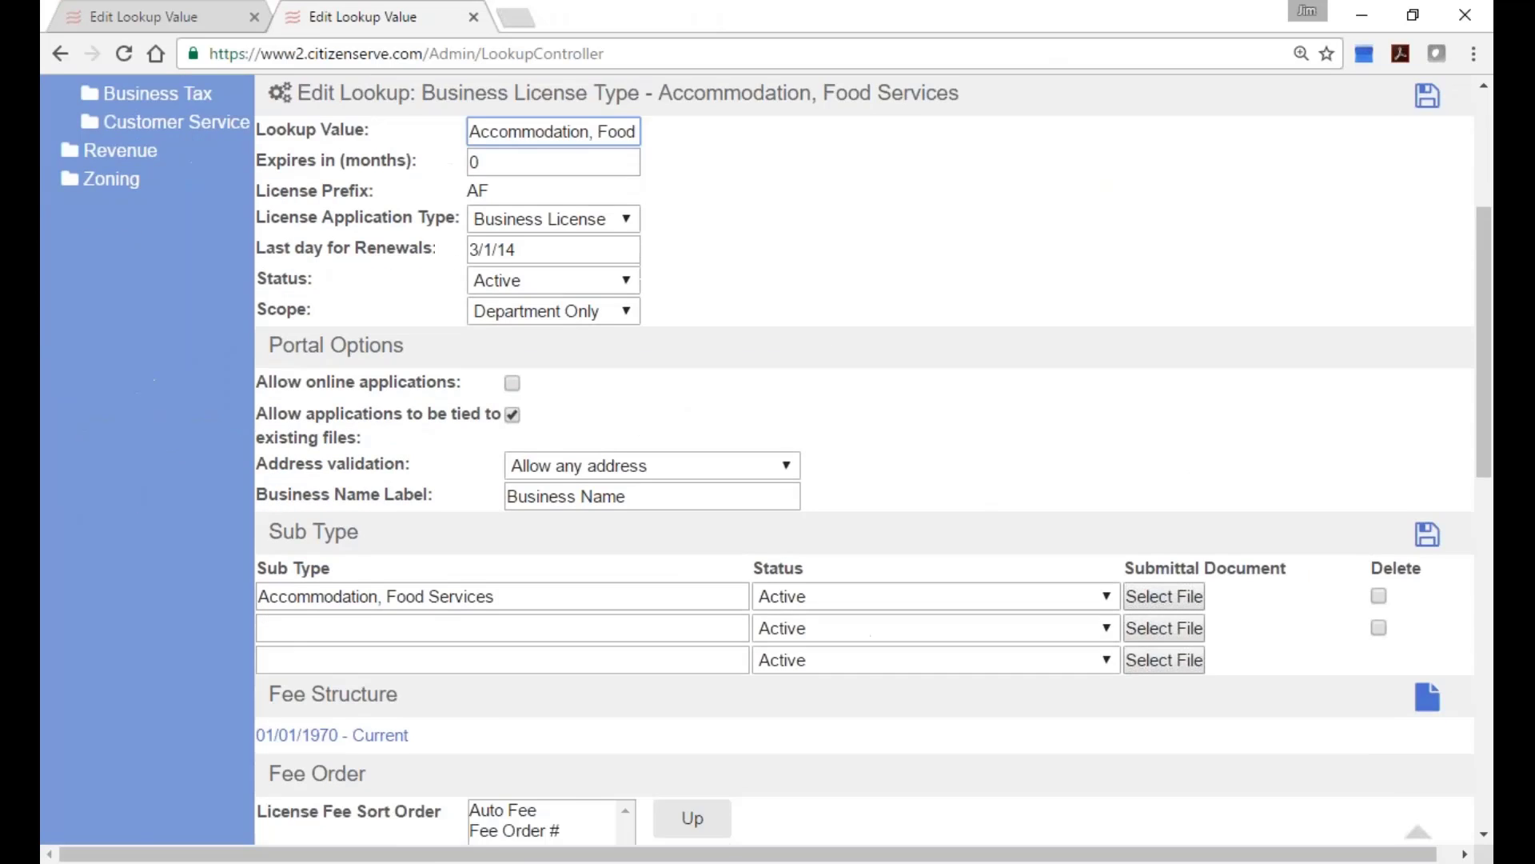
click(312, 548)
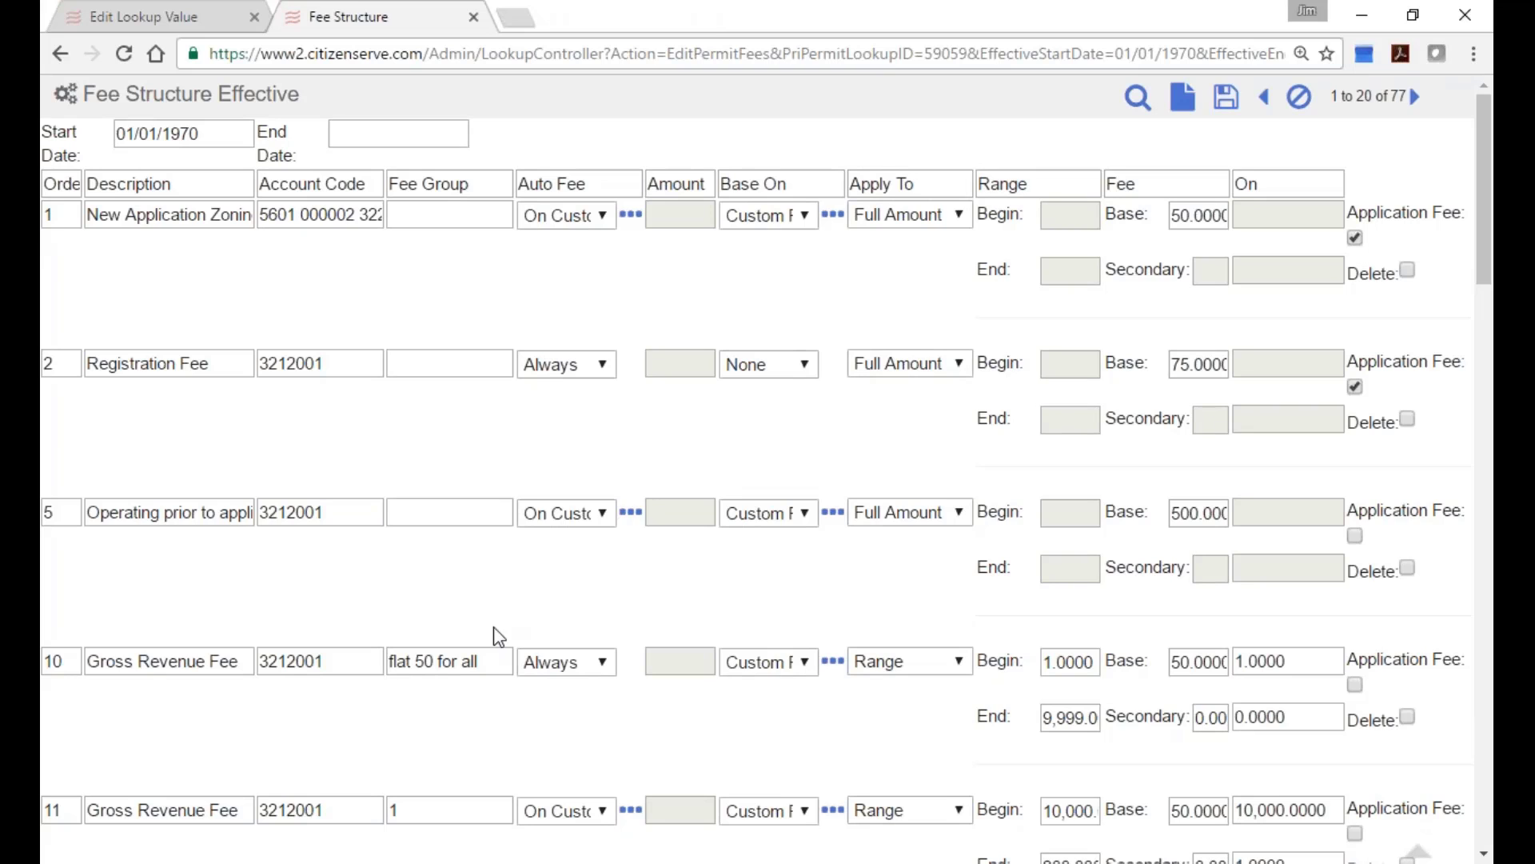
scroll(507, 630, down, 2)
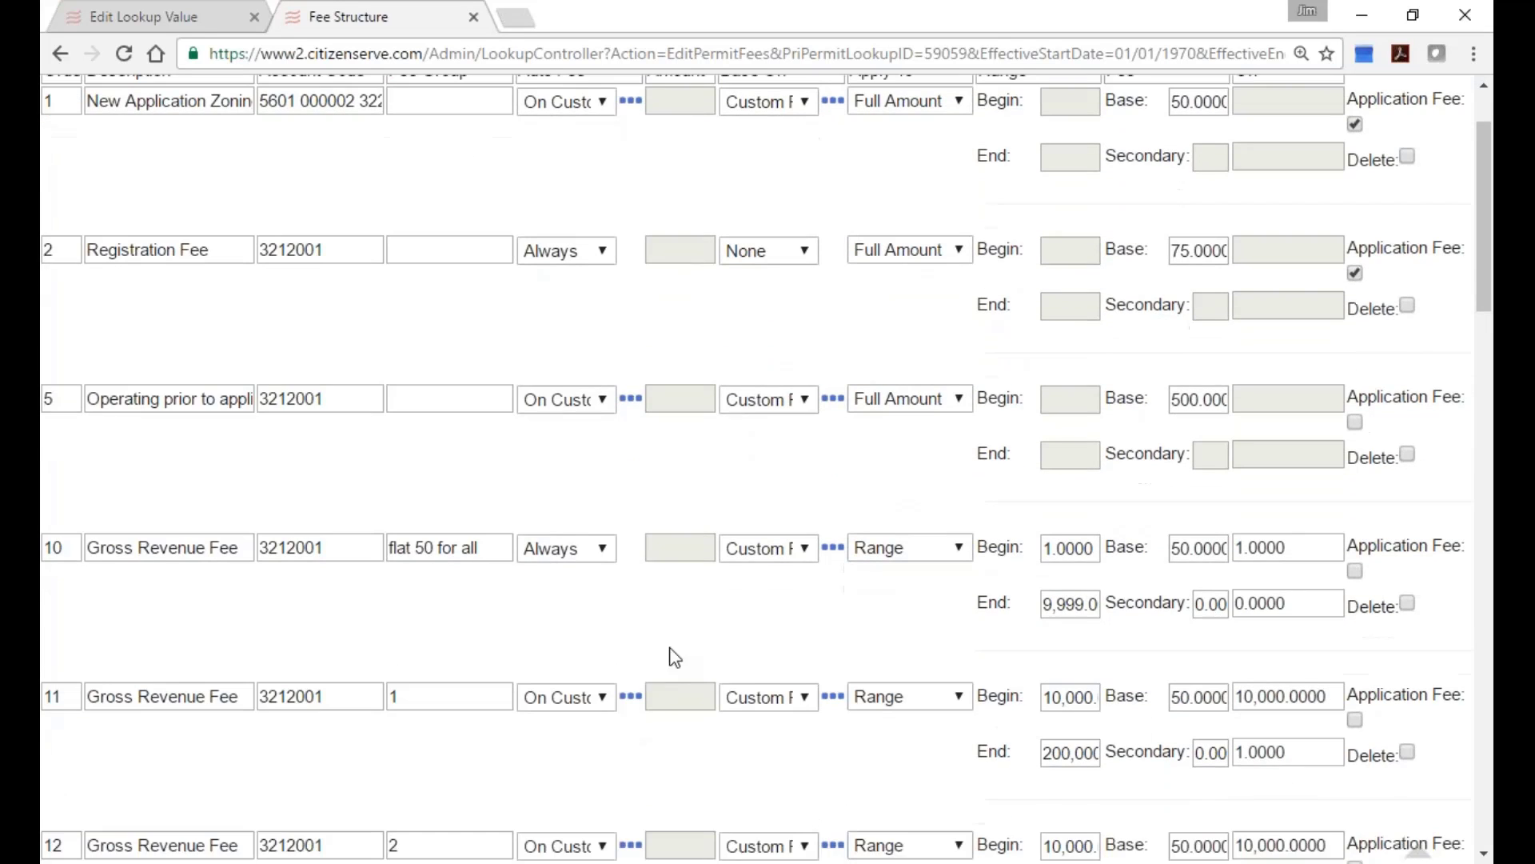
scroll(675, 658, down, 2)
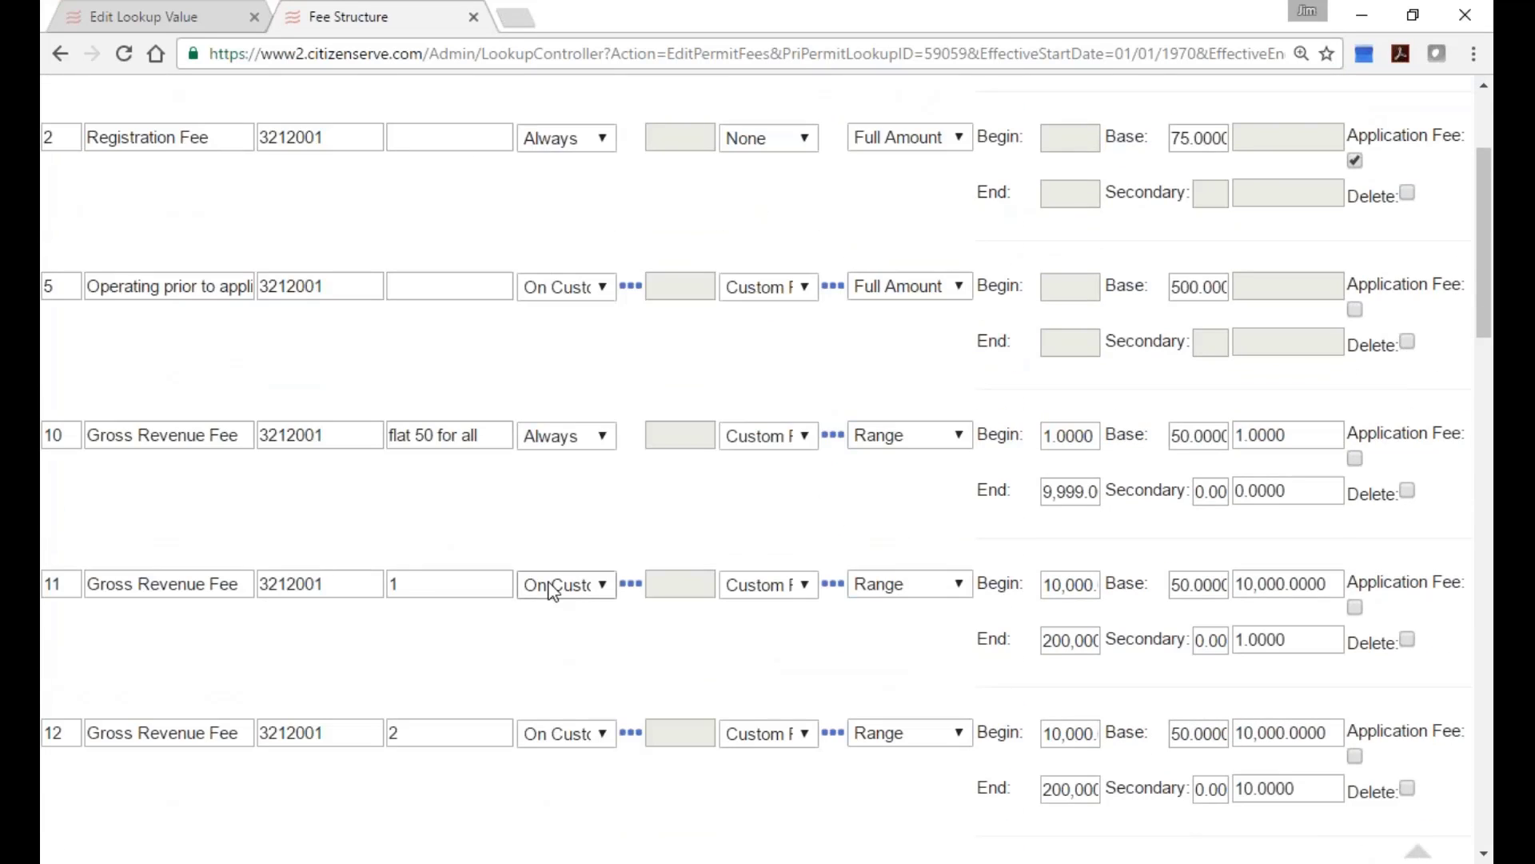
click(631, 584)
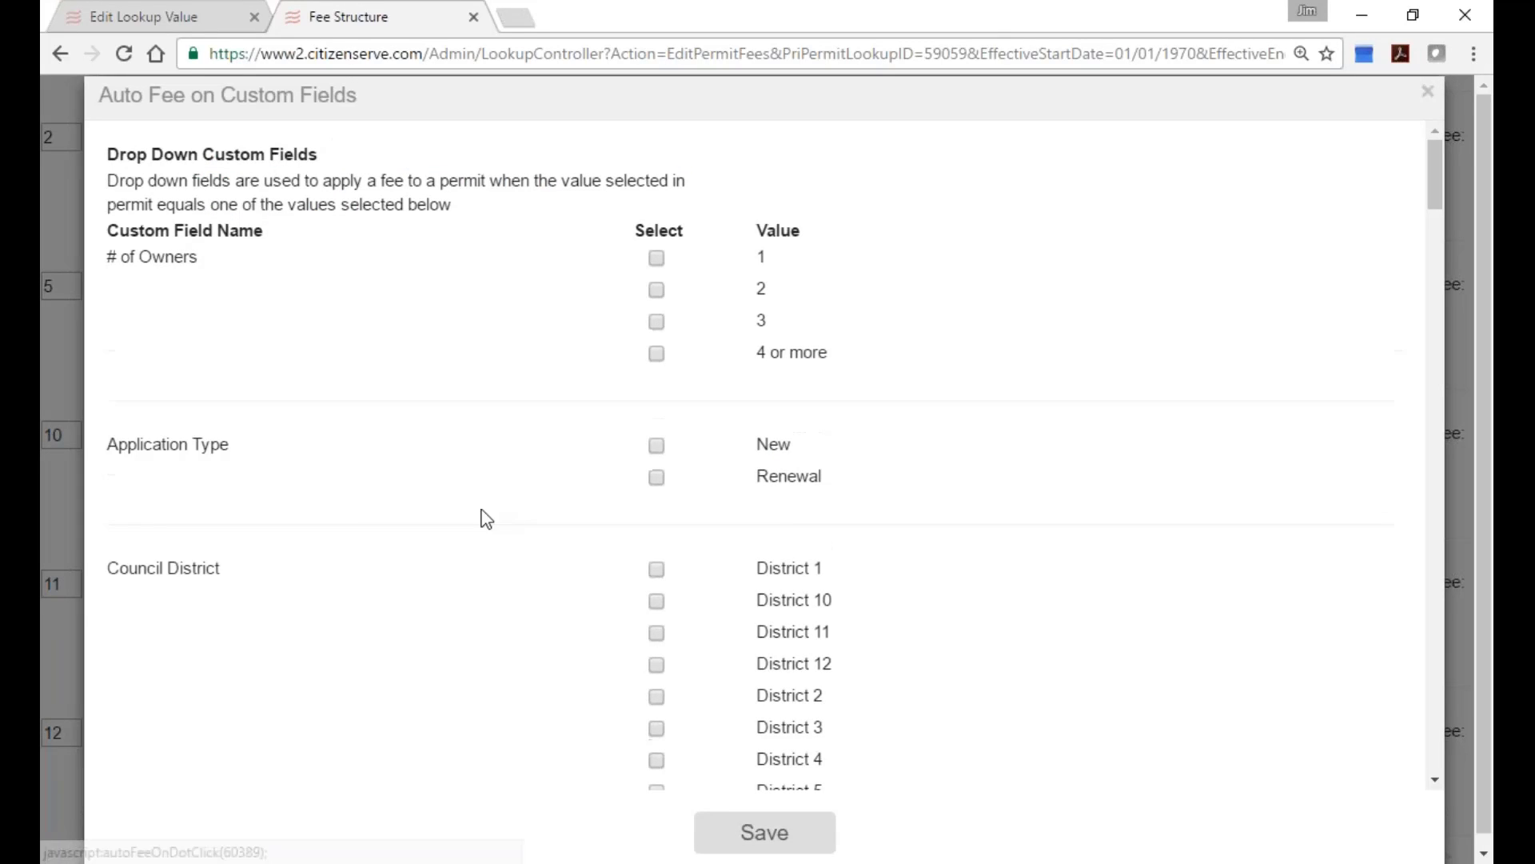
scroll(360, 524, down, 9)
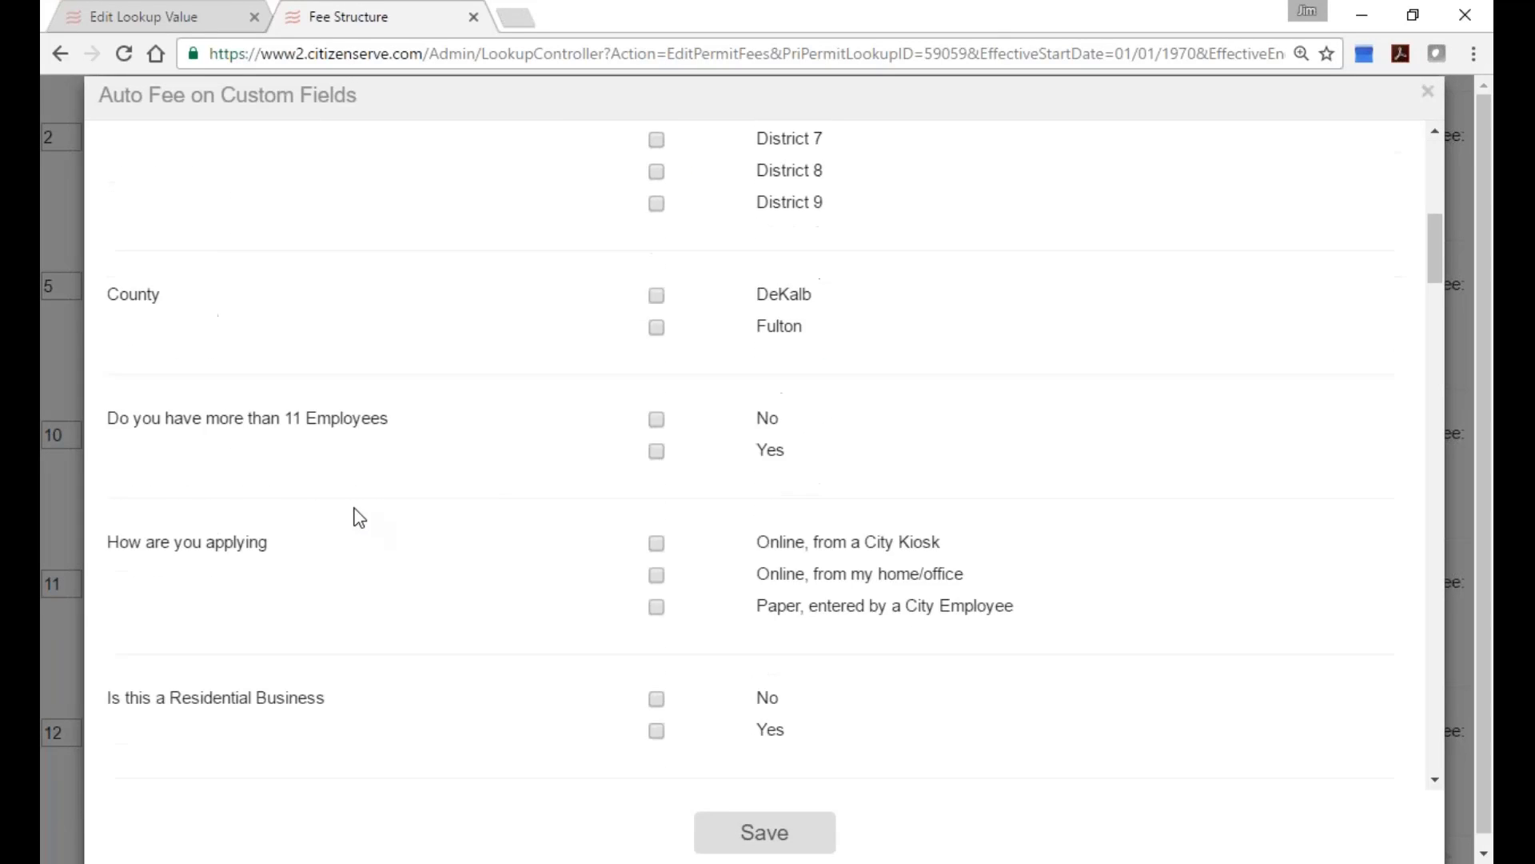
scroll(362, 515, down, 20)
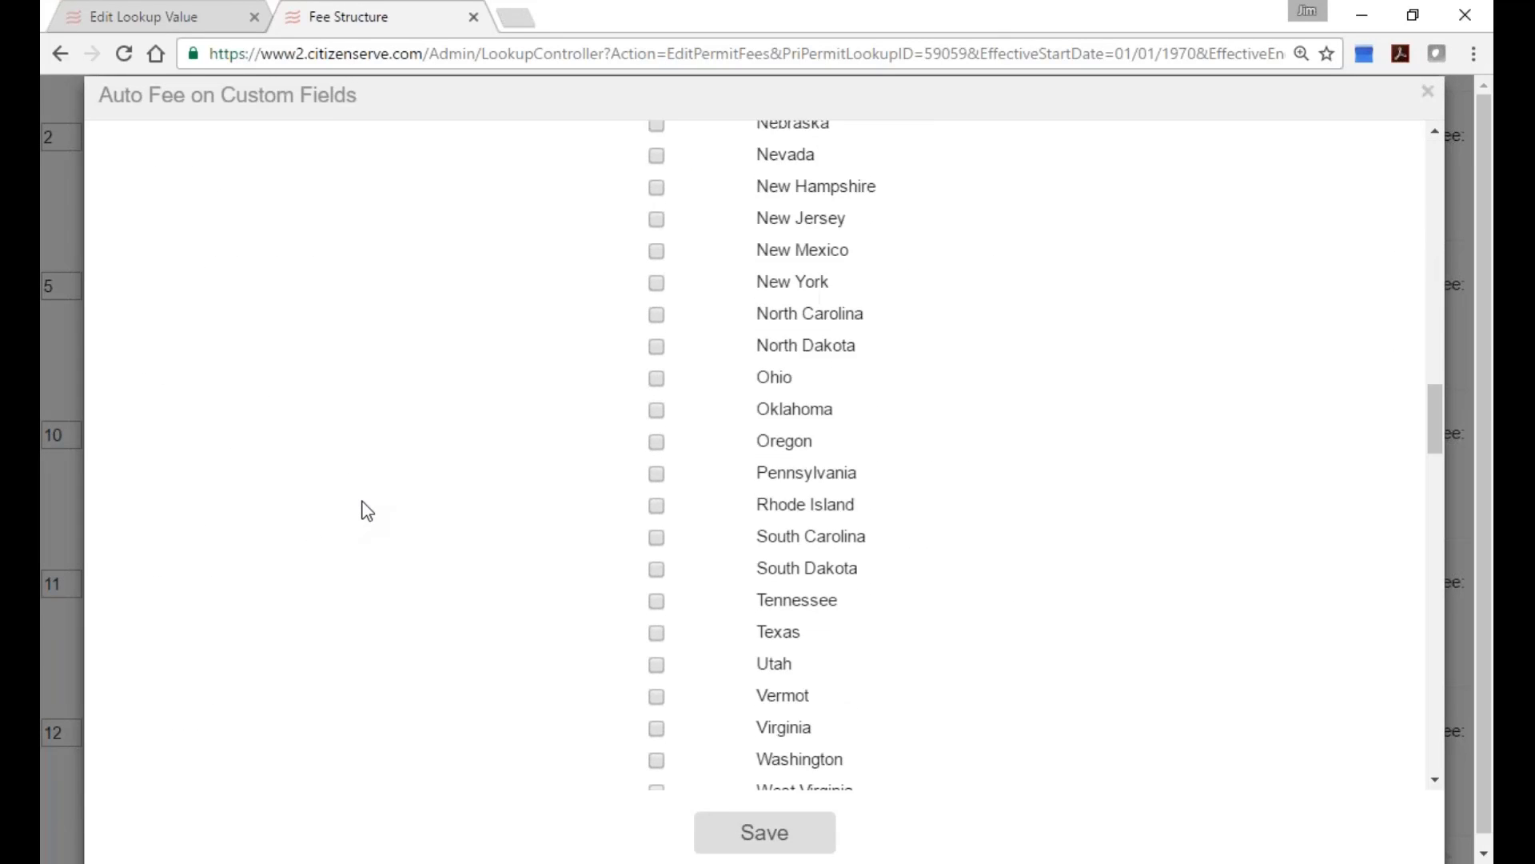
scroll(367, 510, down, 20)
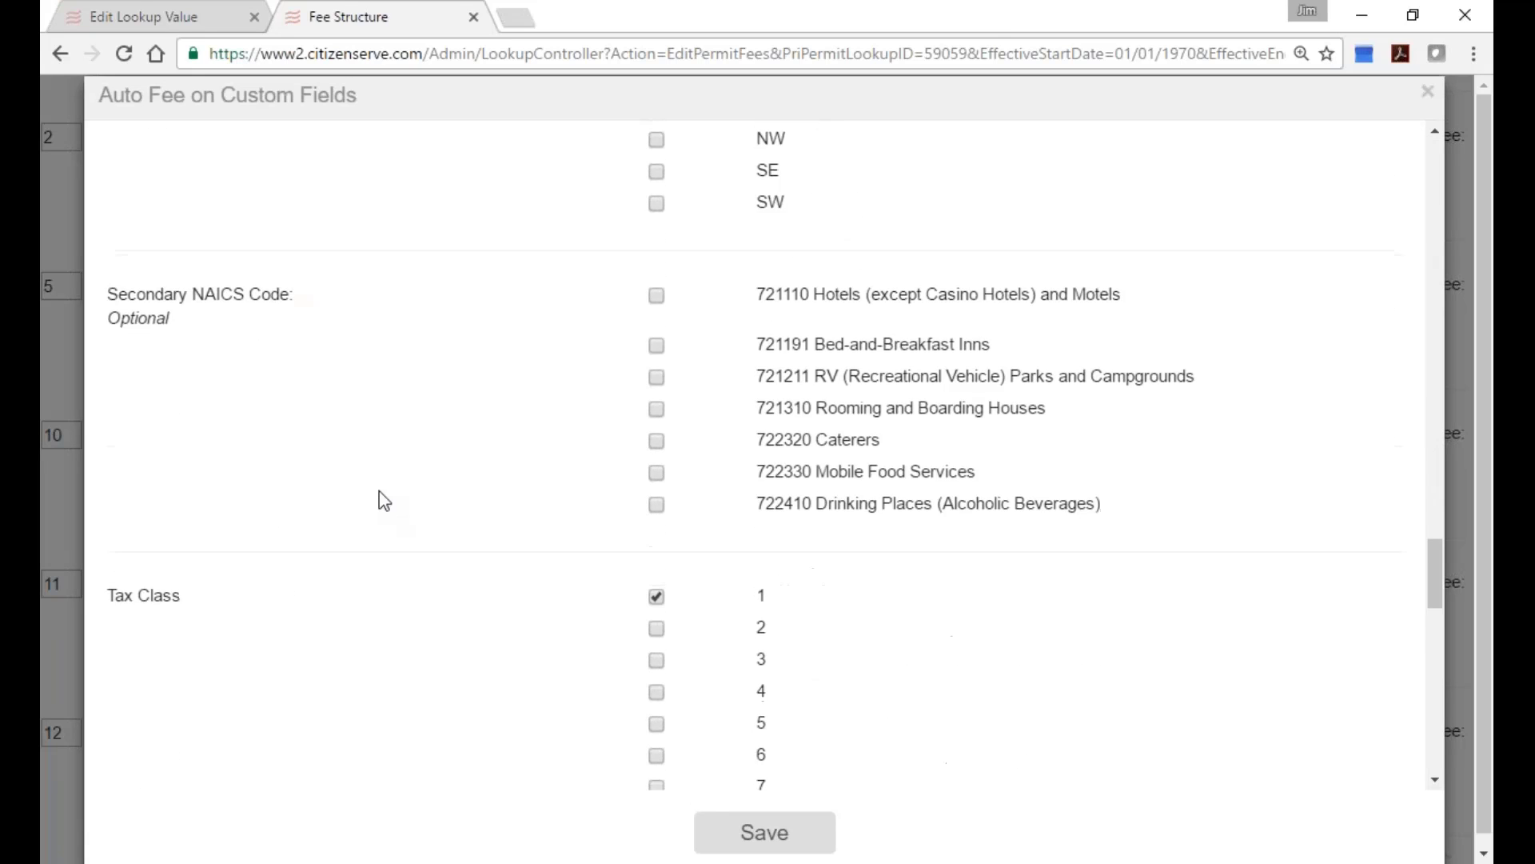
scroll(384, 501, down, 3)
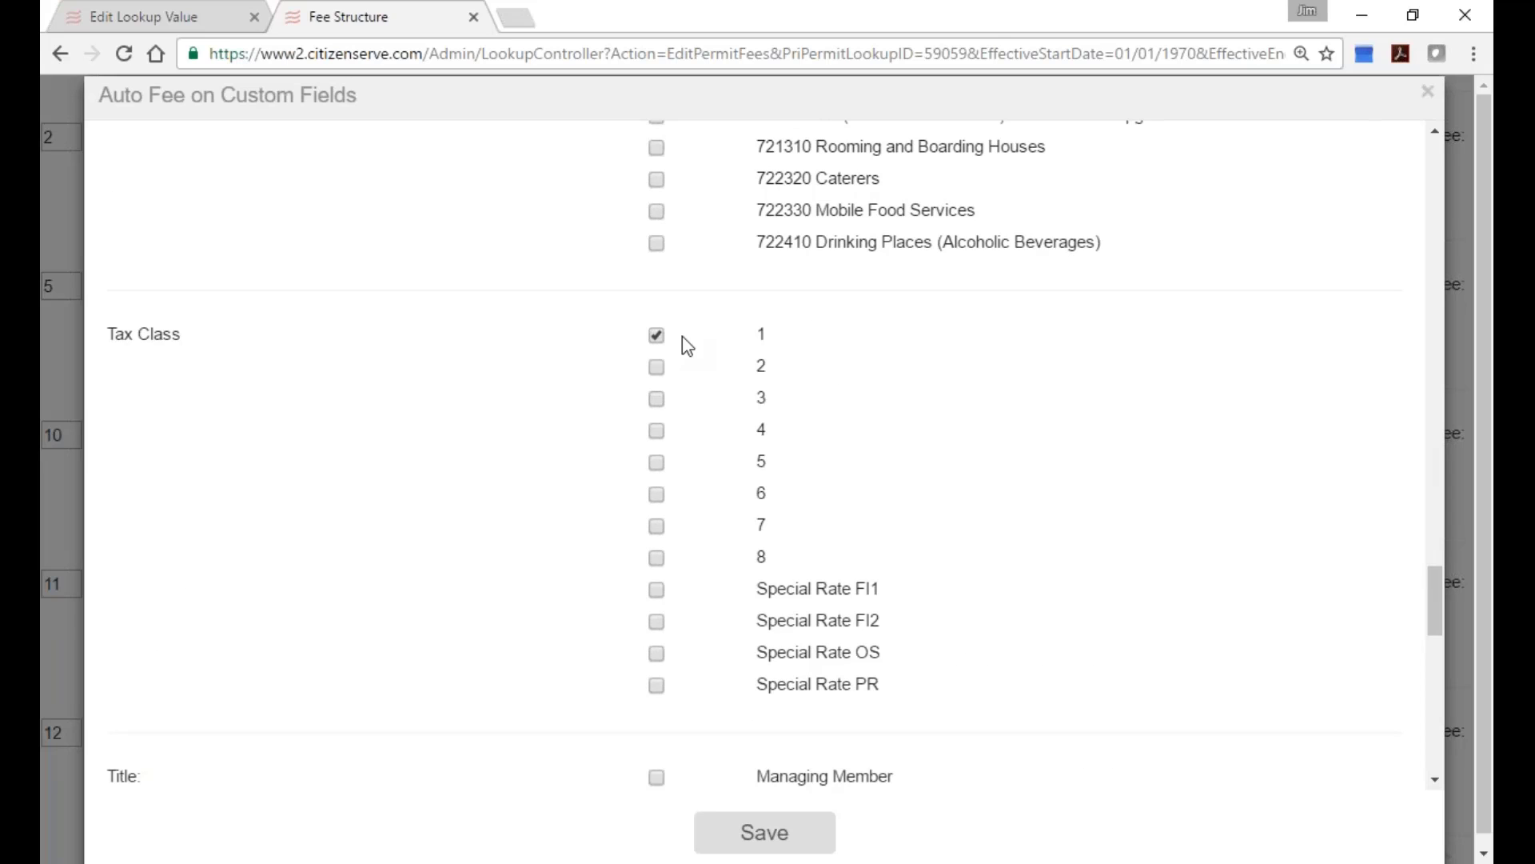
click(1428, 91)
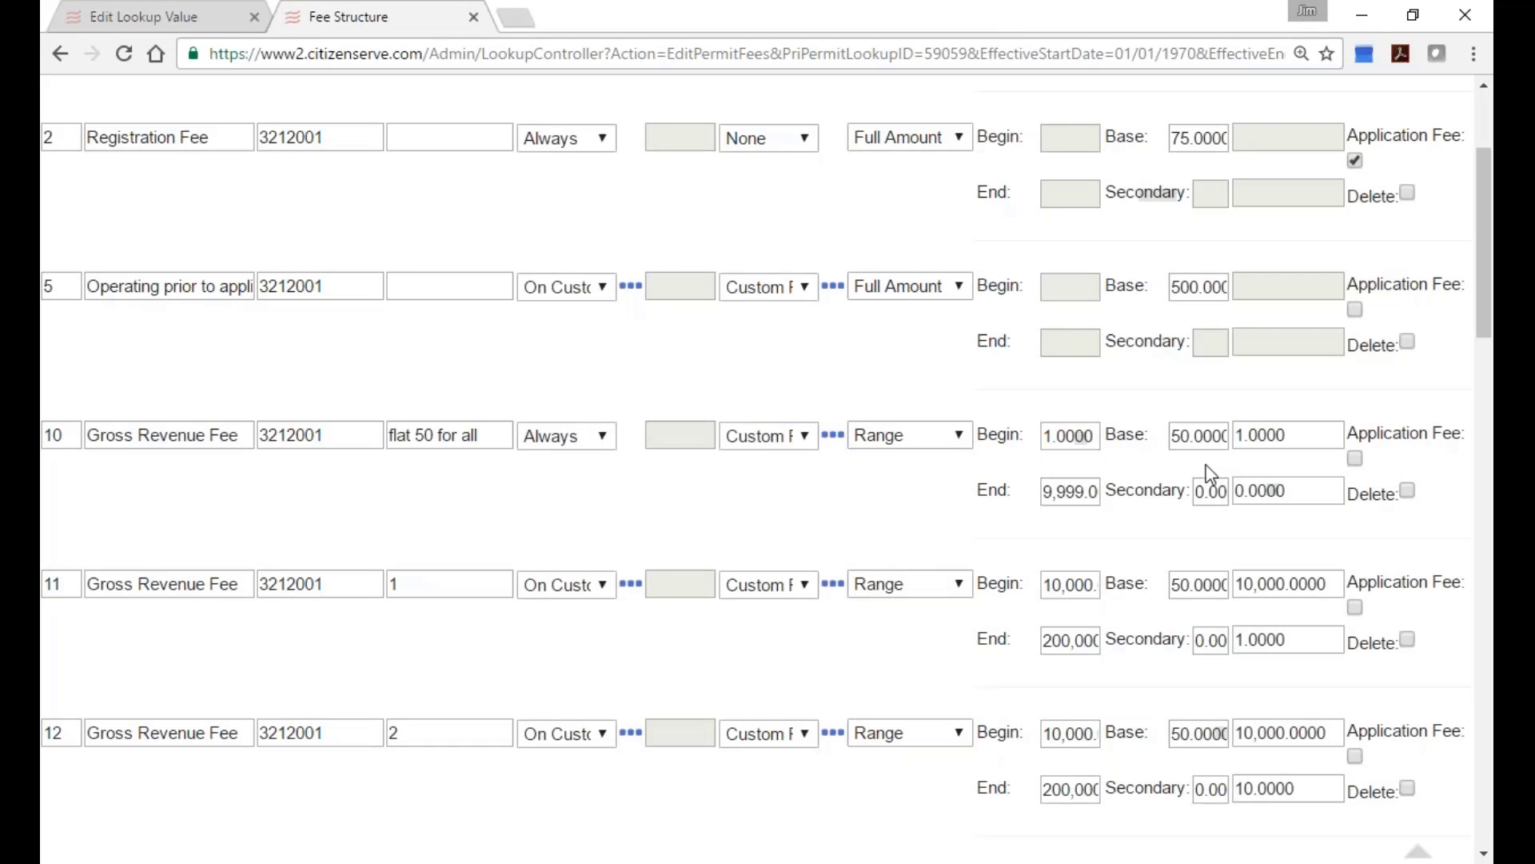
click(831, 733)
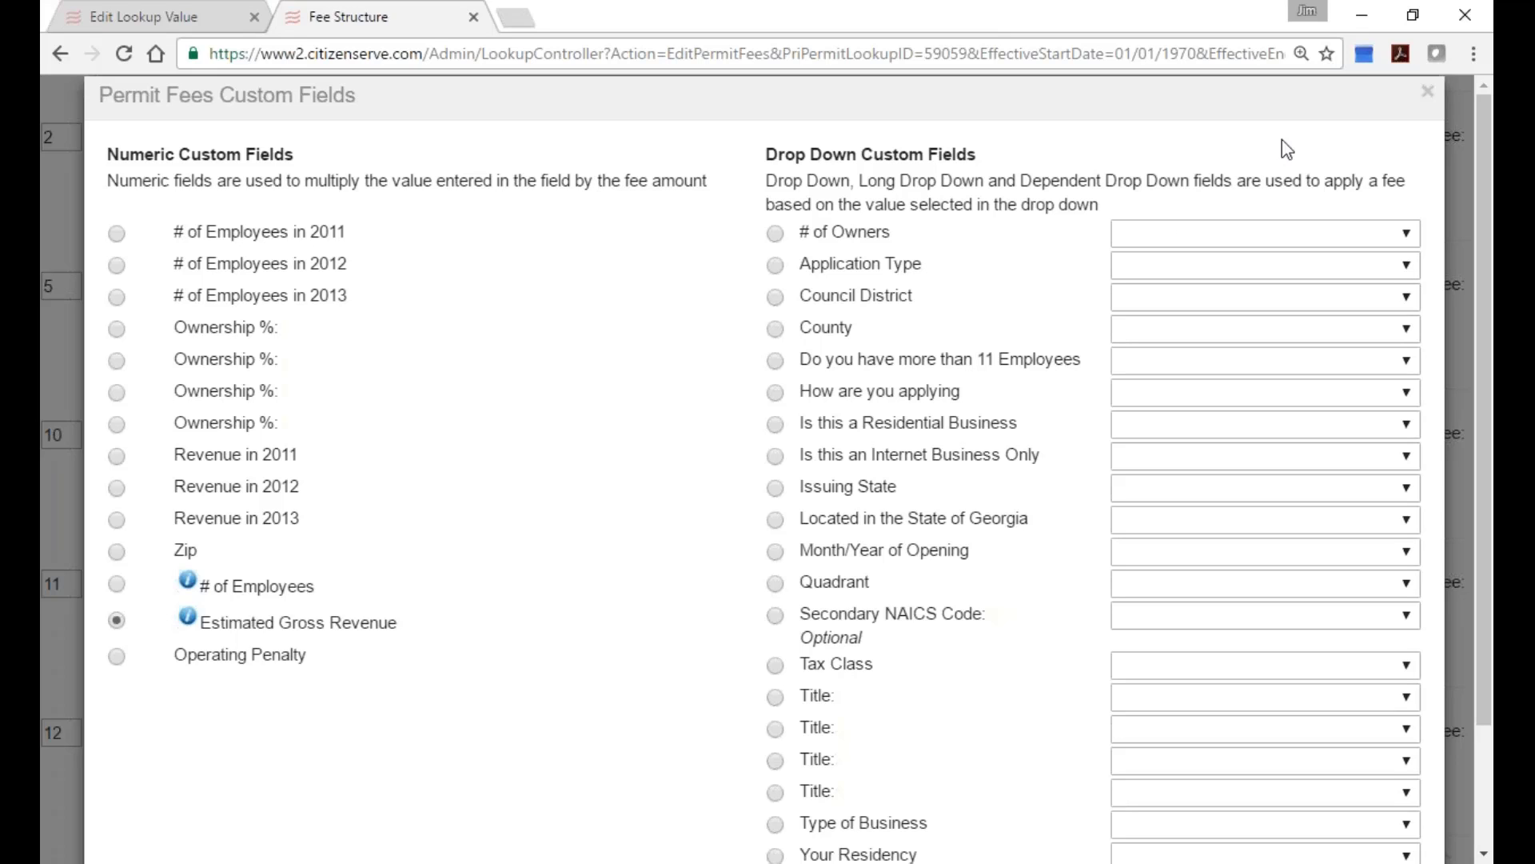
click(1428, 93)
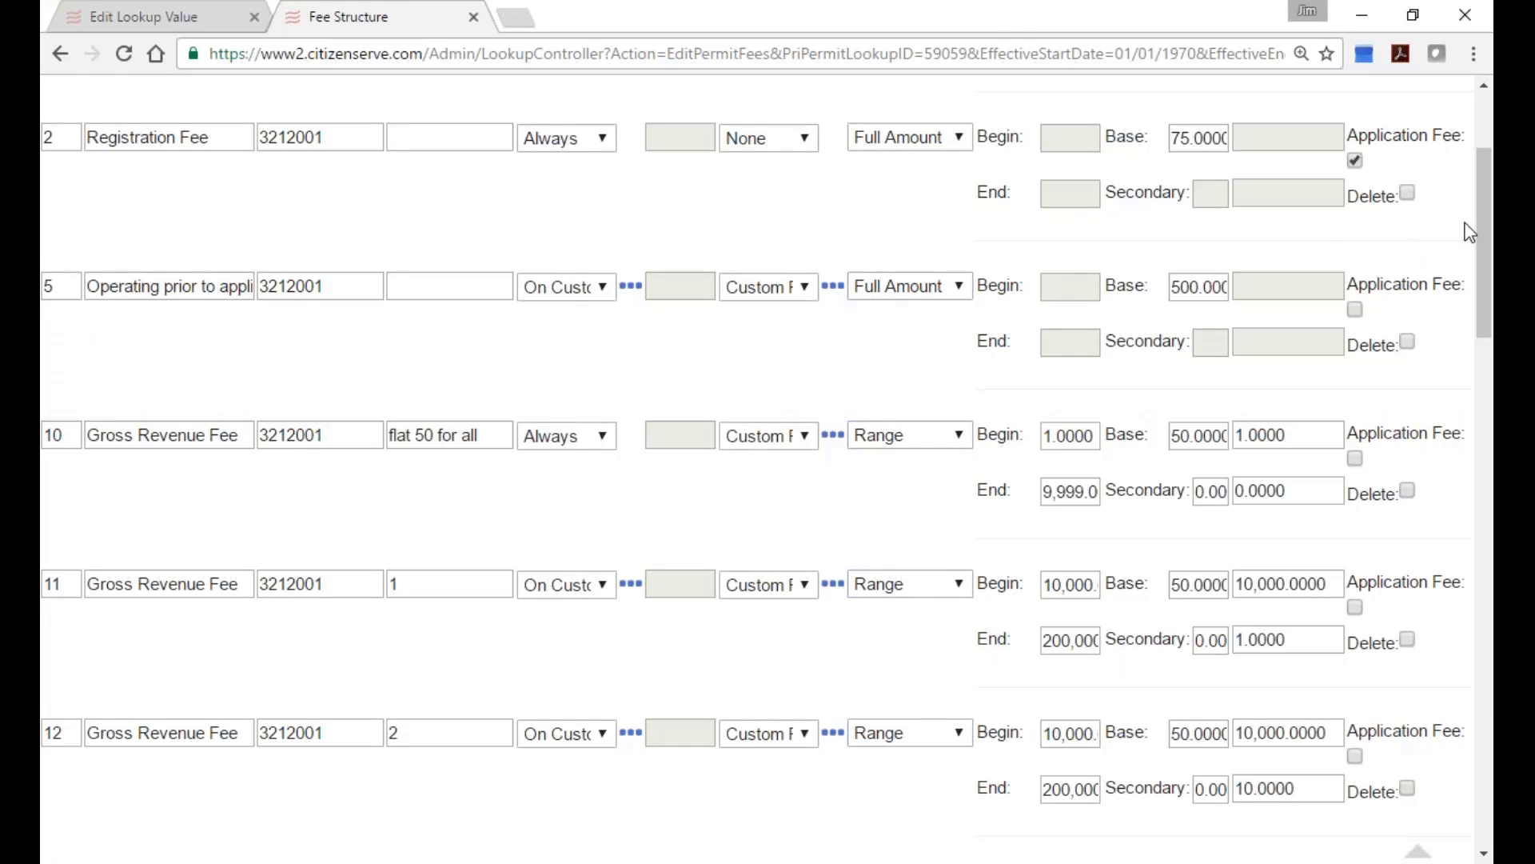
drag(1486, 232, 1483, 172)
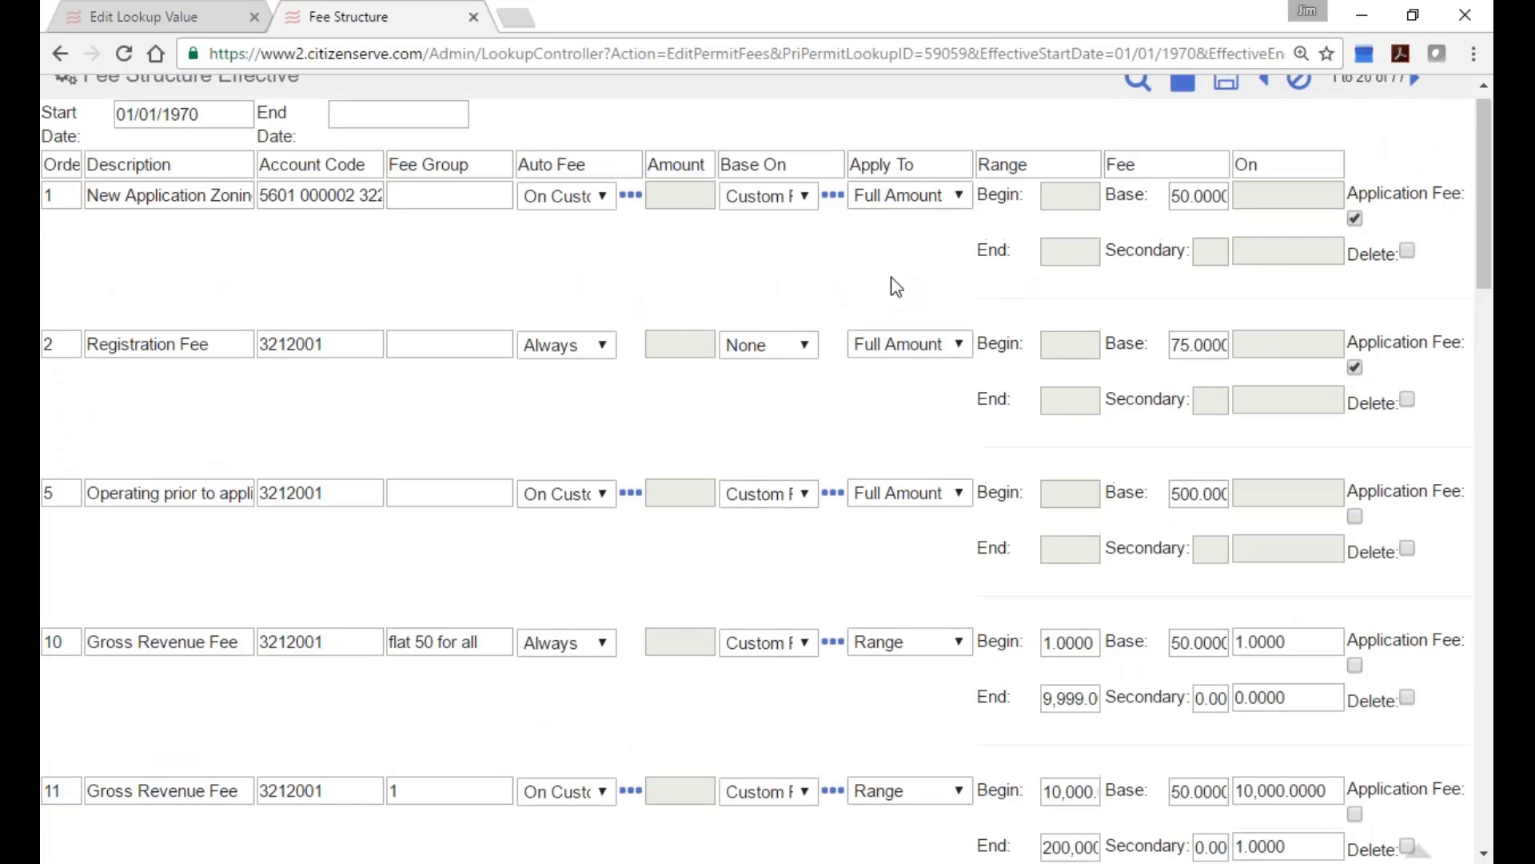
Page forward to fee rows 61–77 of 77 and highlight 2011 in row 314's description.
scroll(890, 280, up, 1)
click(1415, 96)
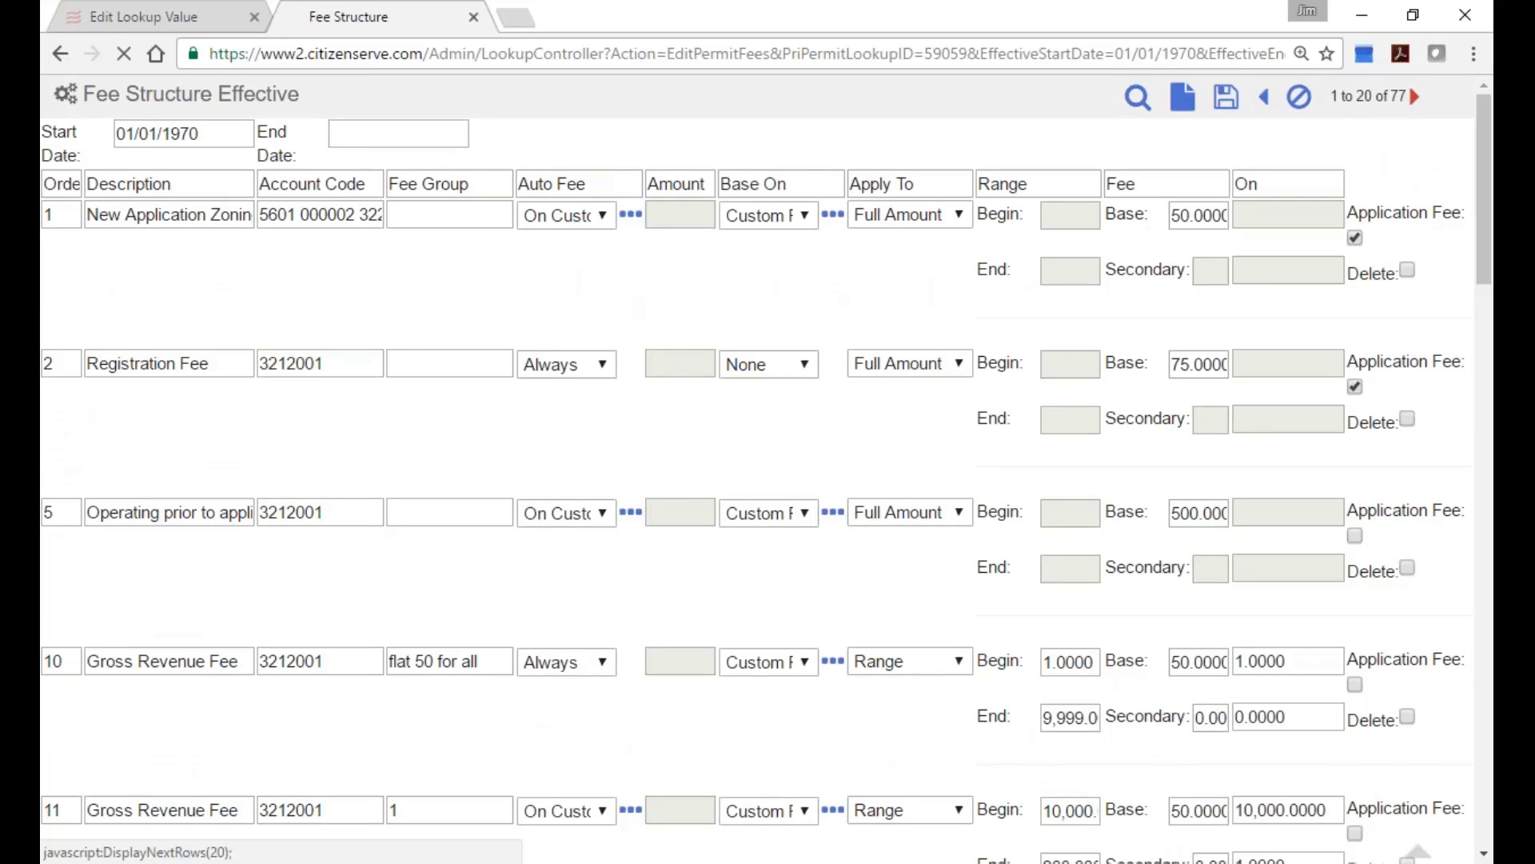
click(1415, 96)
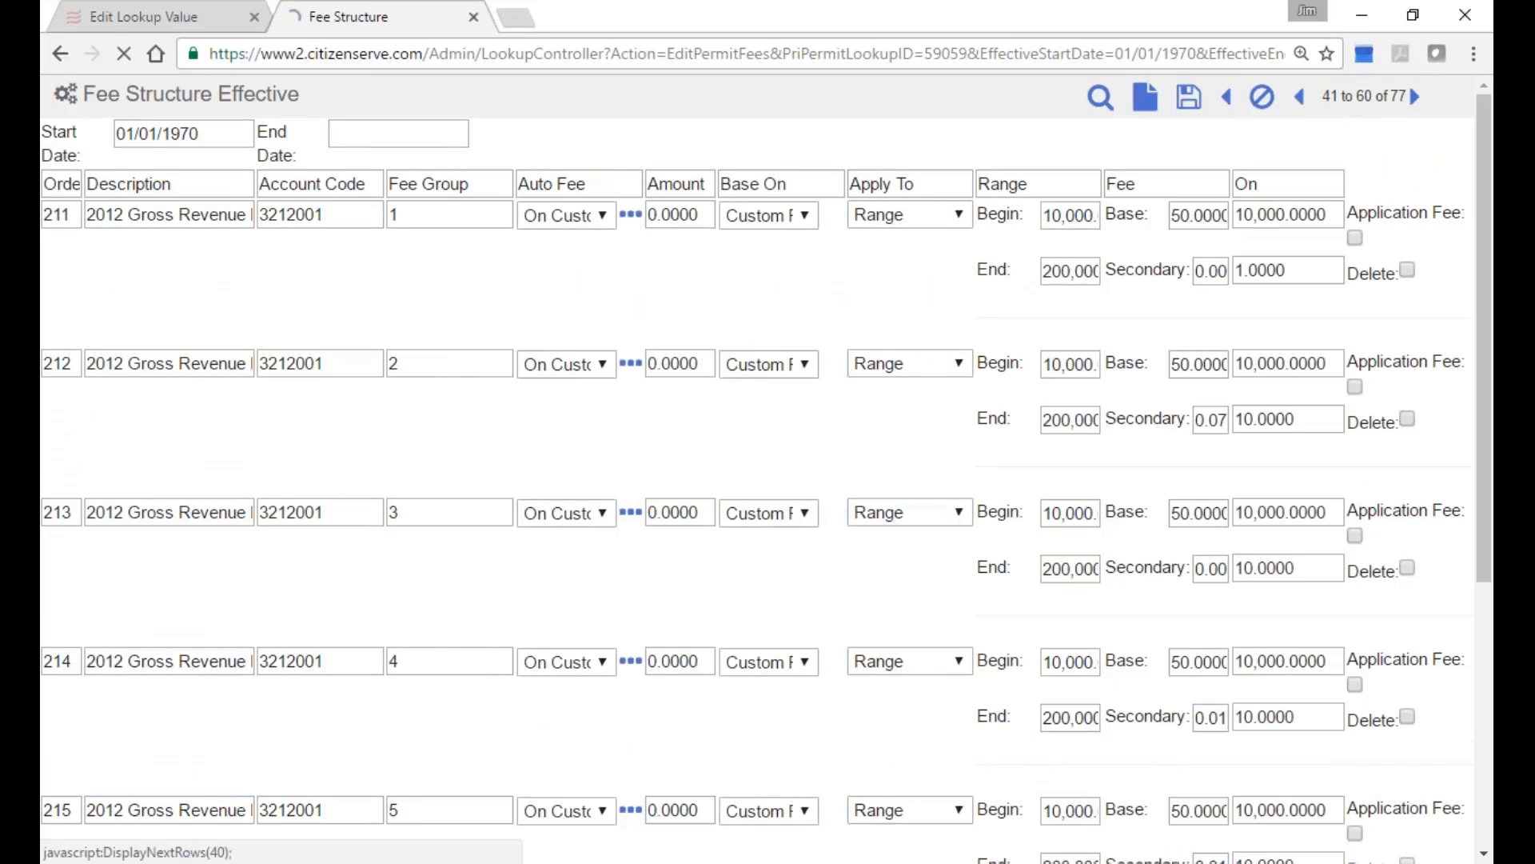
click(1414, 96)
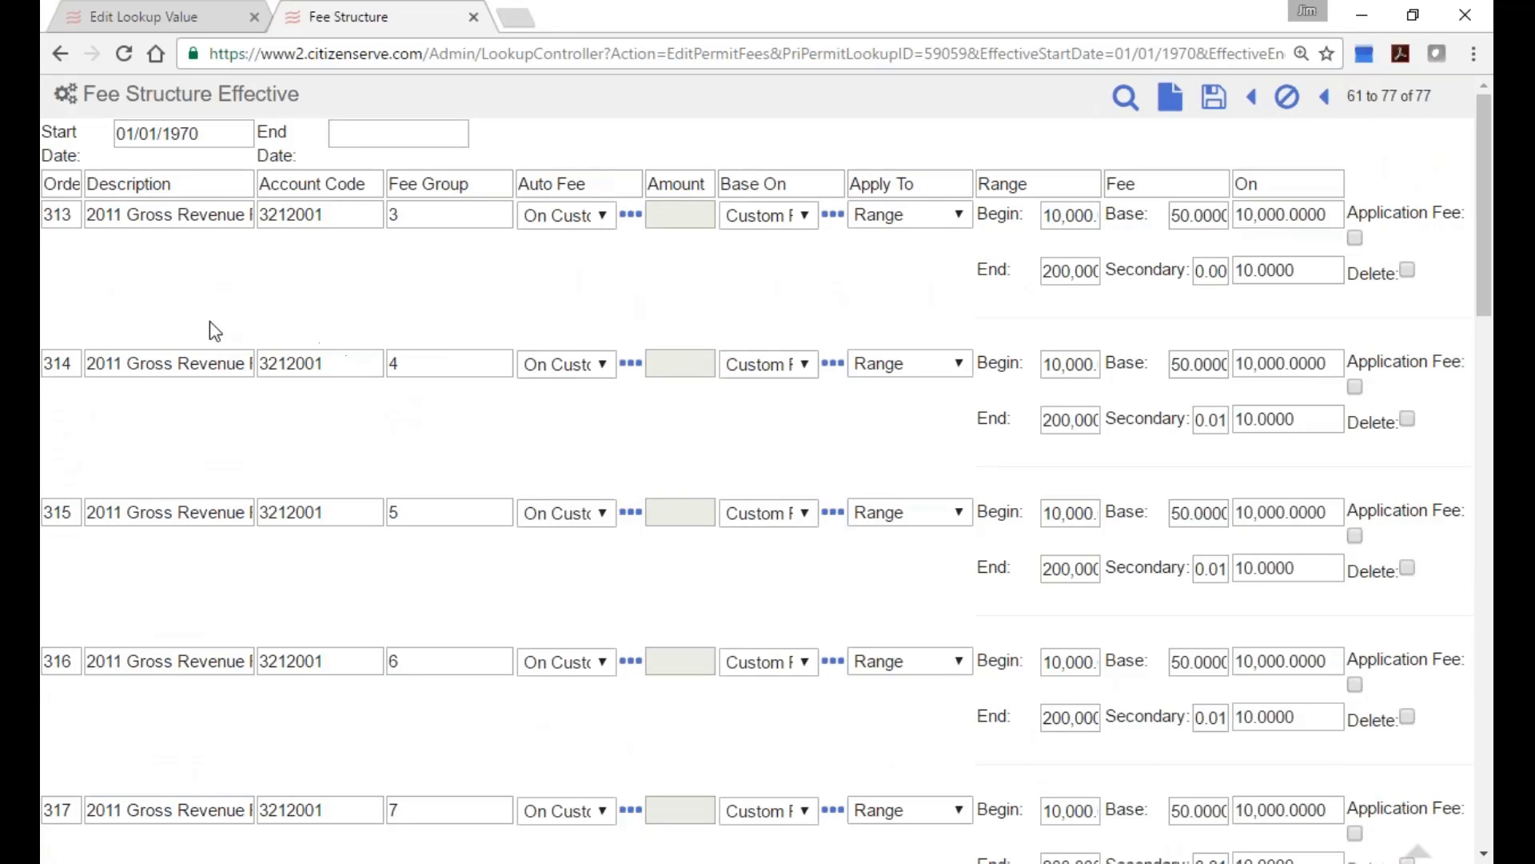
drag(92, 367, 133, 367)
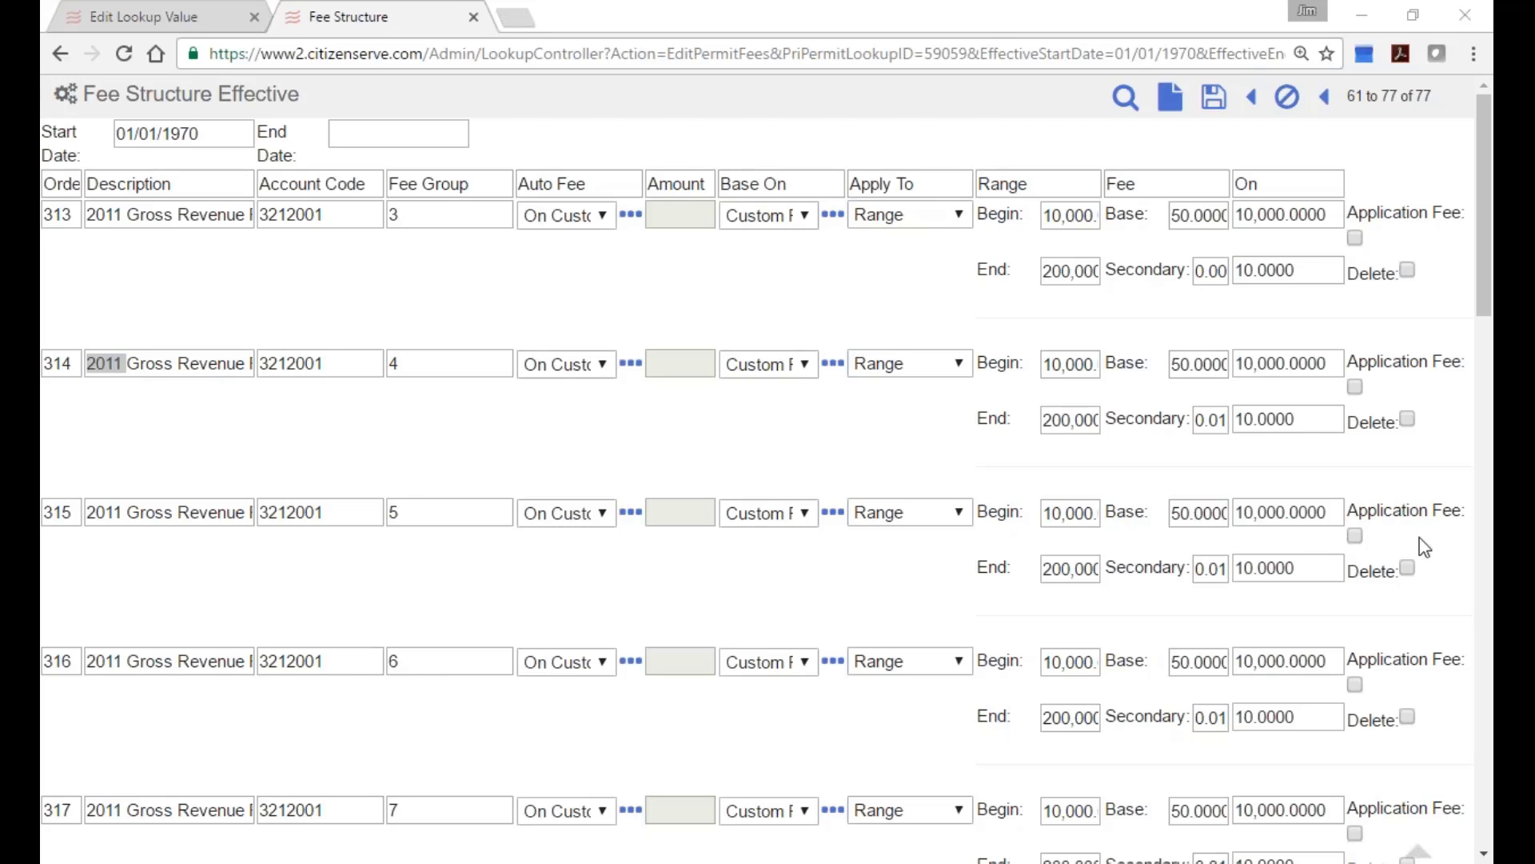
Cancel out of the fee structure, close the extra Login tab and log off.
click(1288, 106)
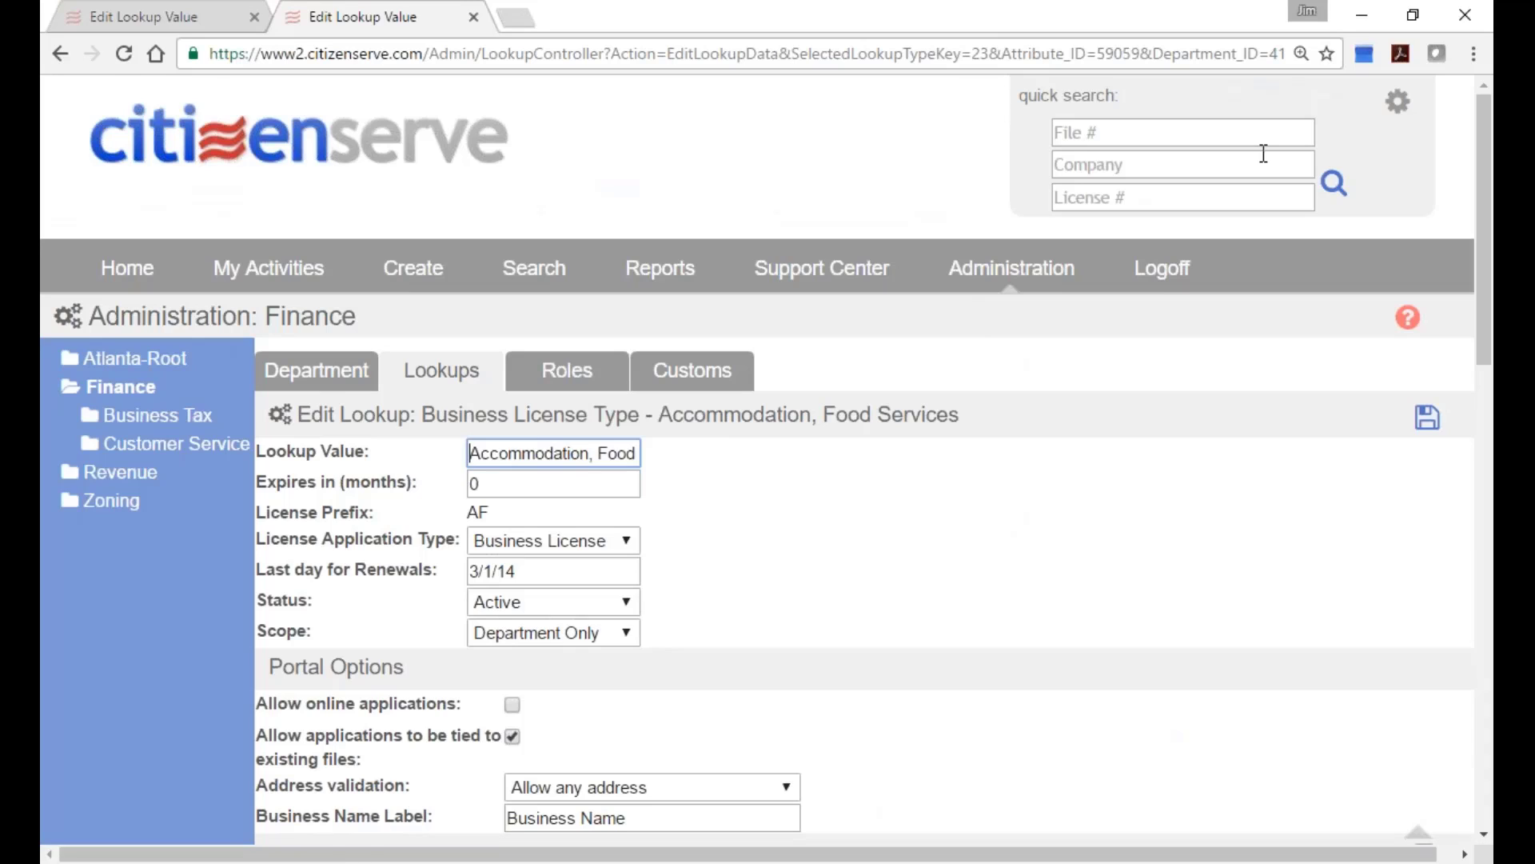
click(1161, 272)
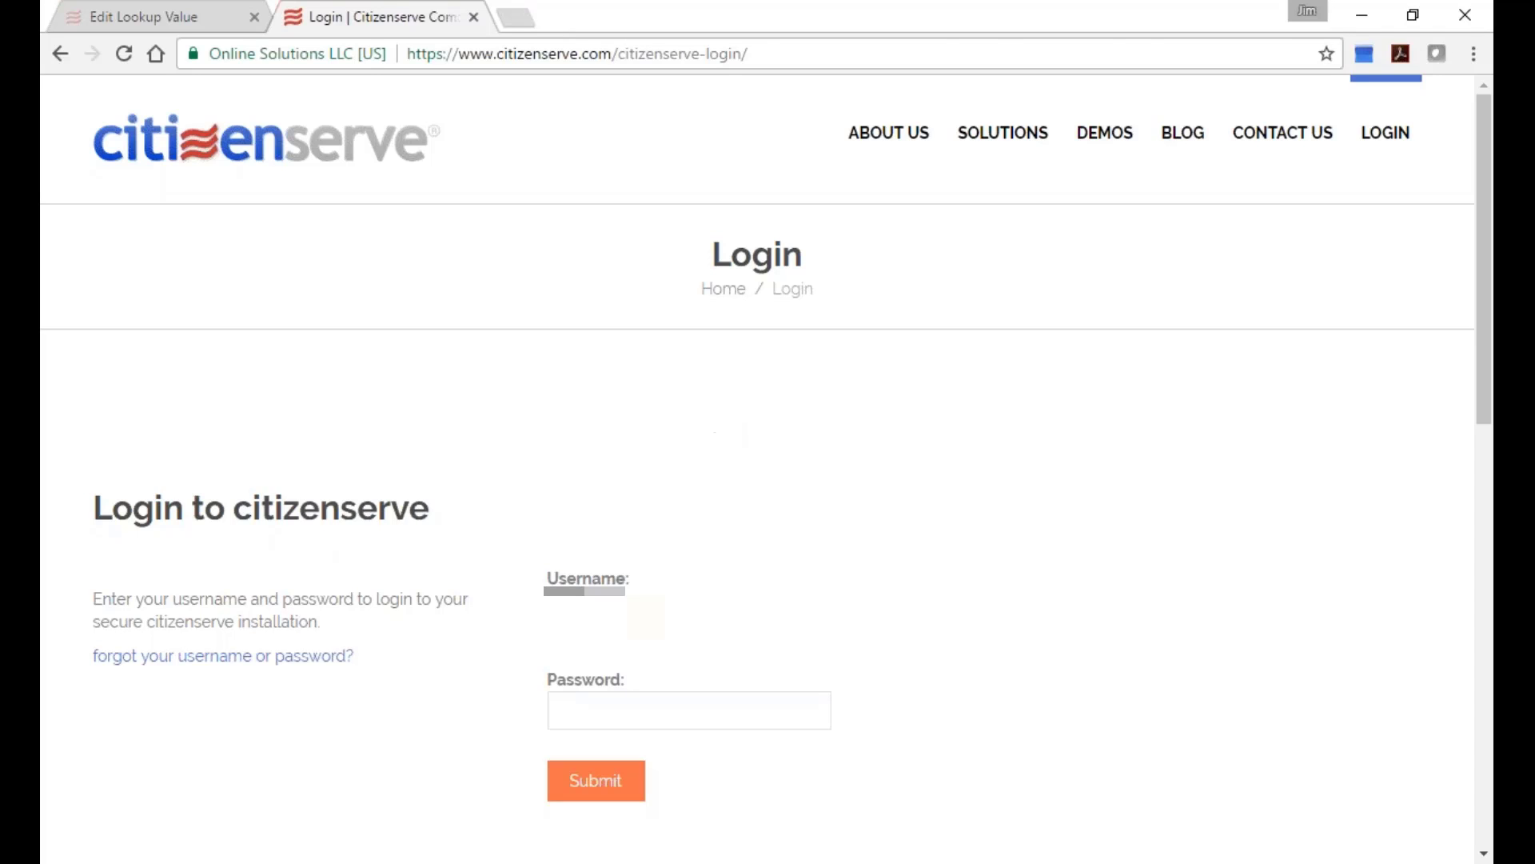
click(474, 16)
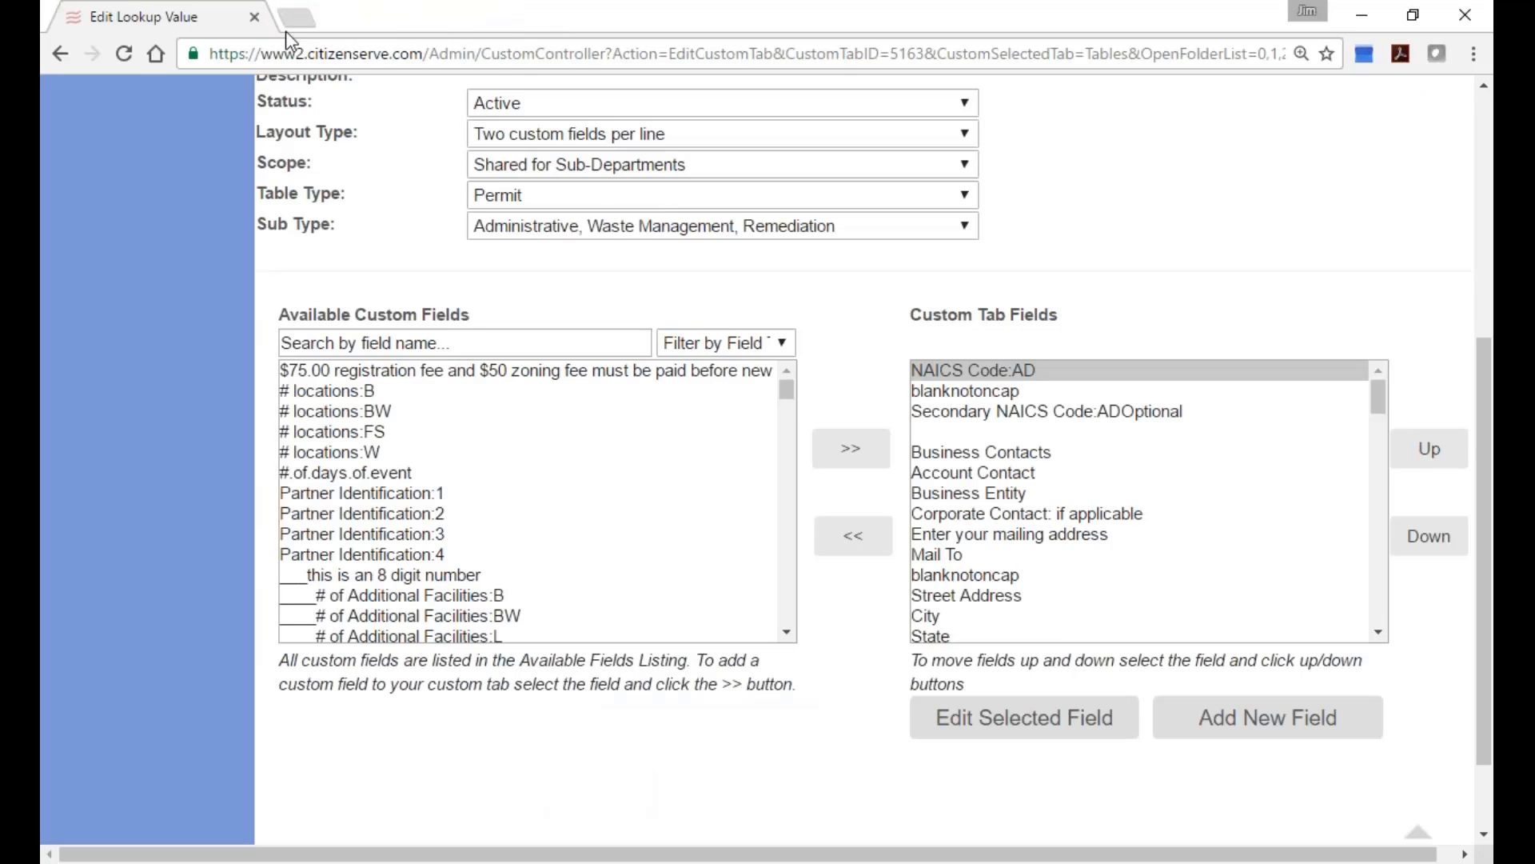
scroll(1439, 344, up, 1)
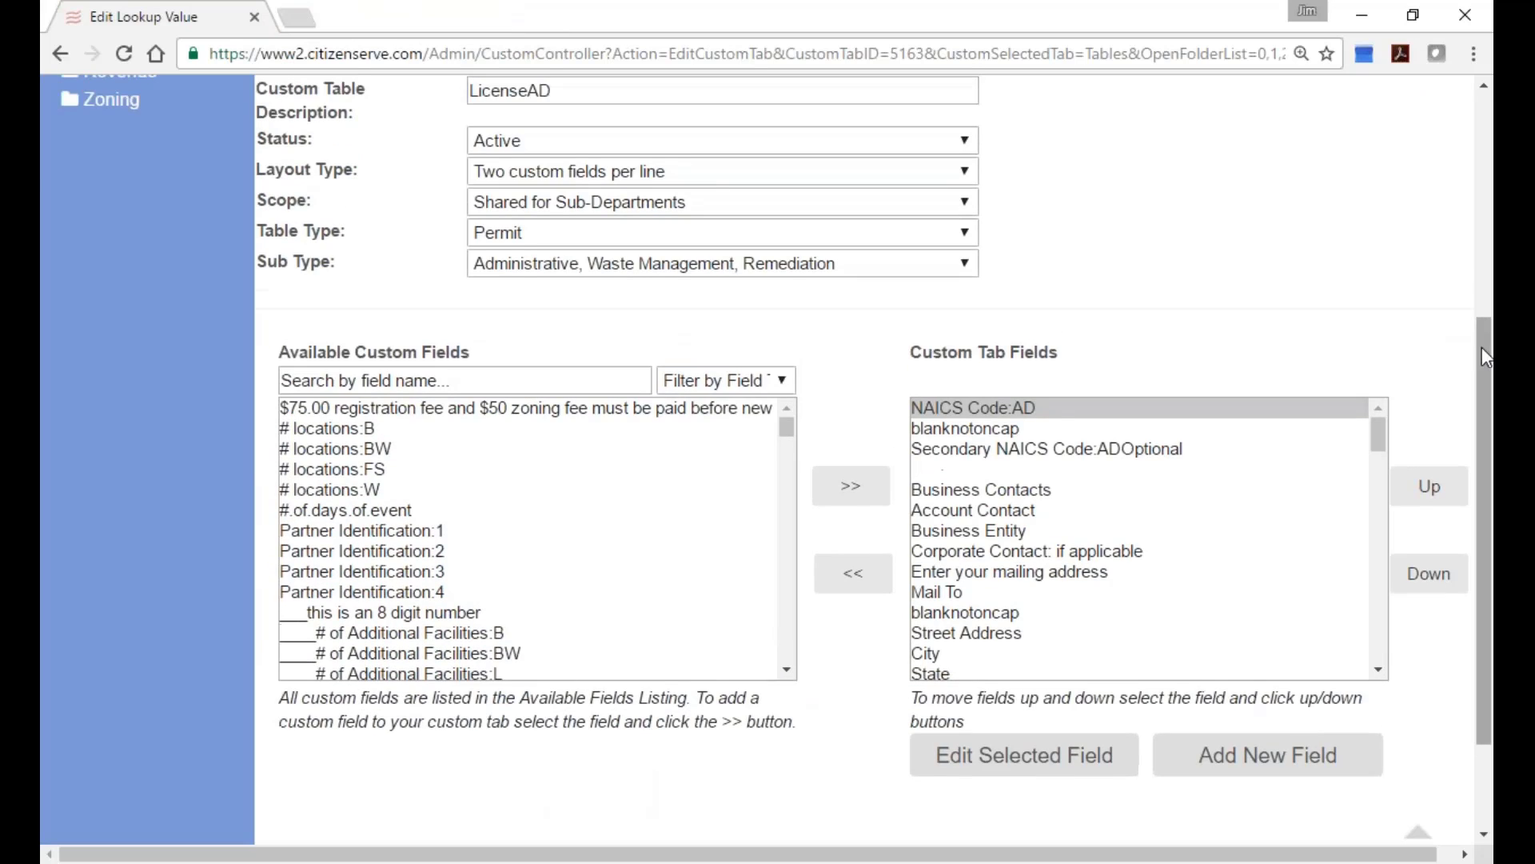
drag(1481, 347, 1479, 150)
click(1151, 235)
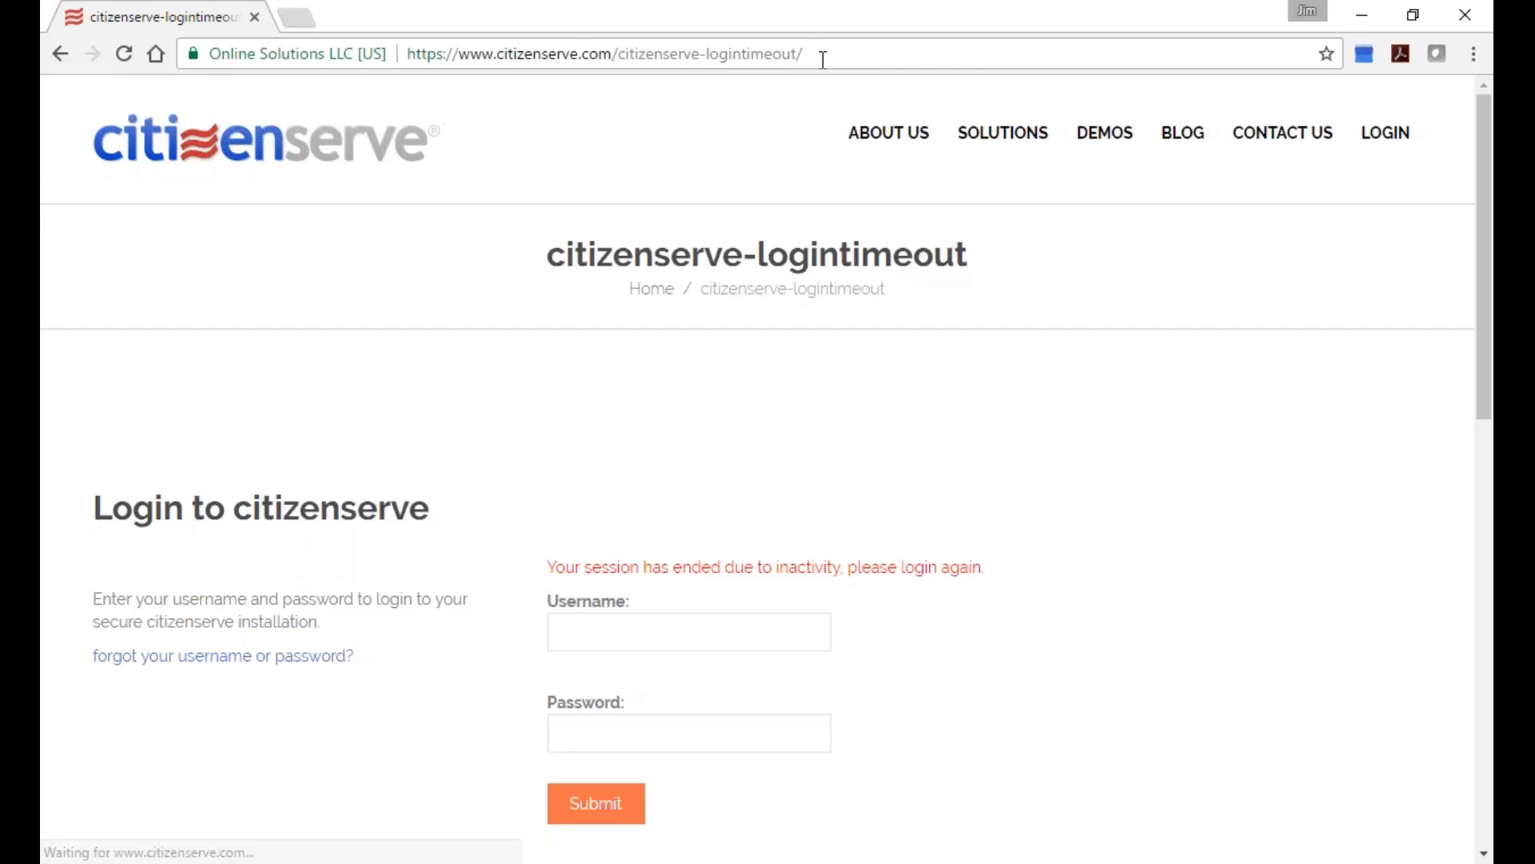
Go to the test.citizenserve.com/Admin/Login2.jsp login page.
click(822, 58)
text(test)
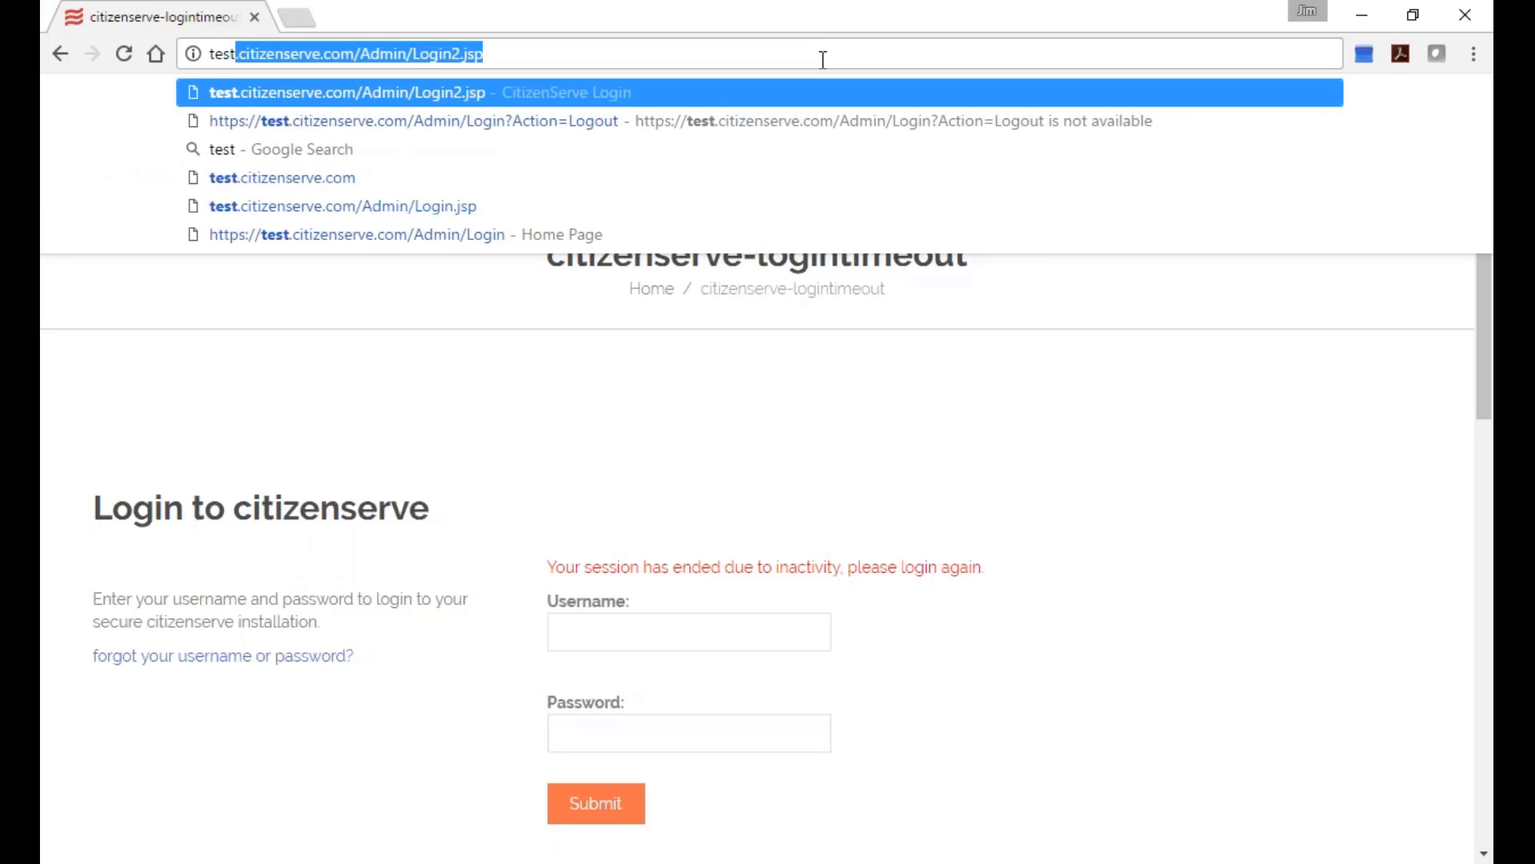
key(Return)
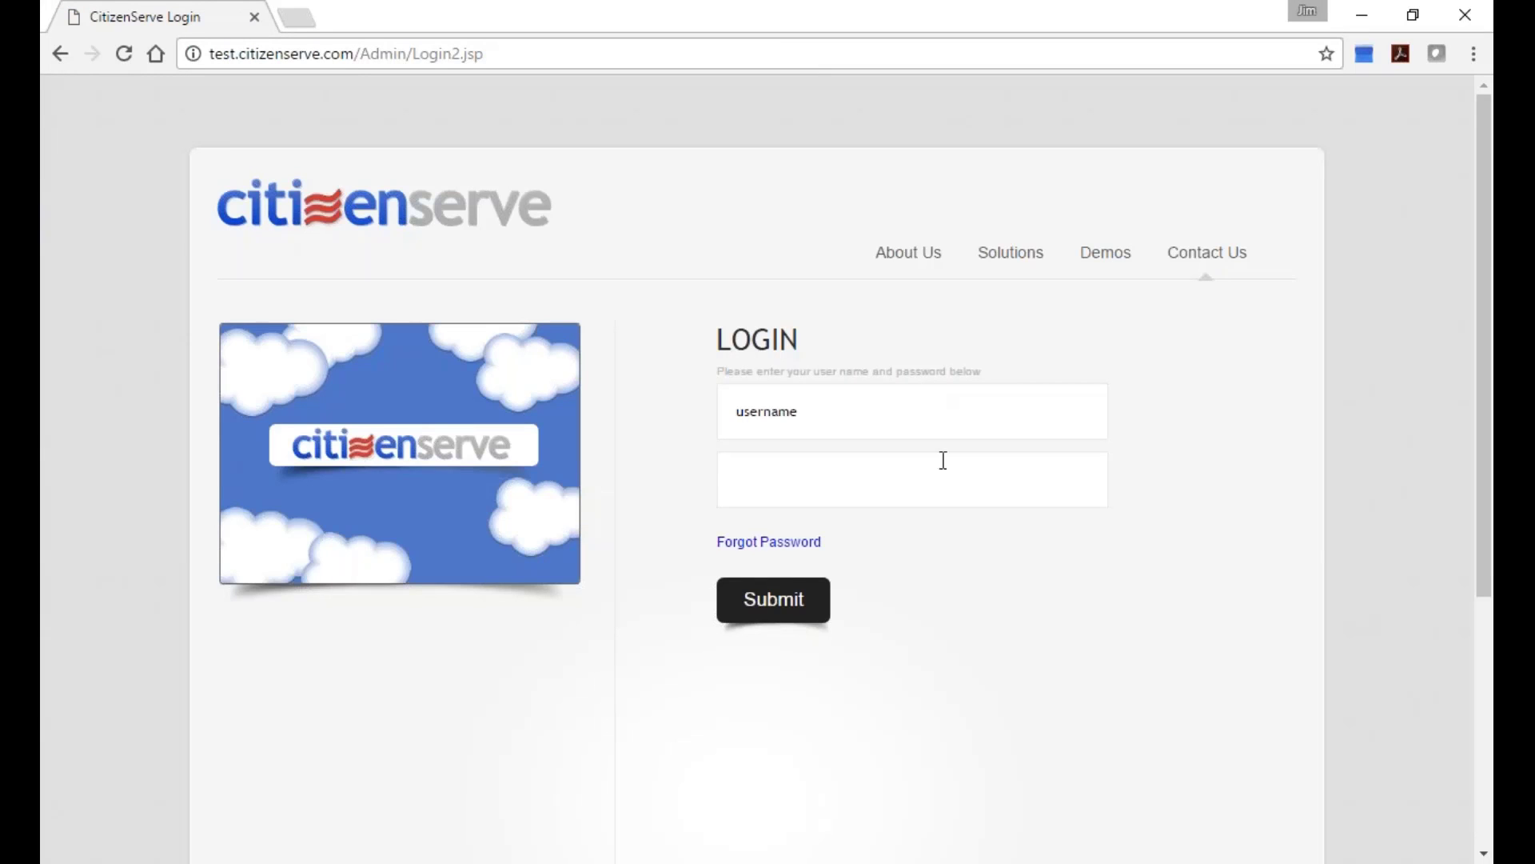
Sign in with the account username and password to reach the Home dashboard.
click(946, 429)
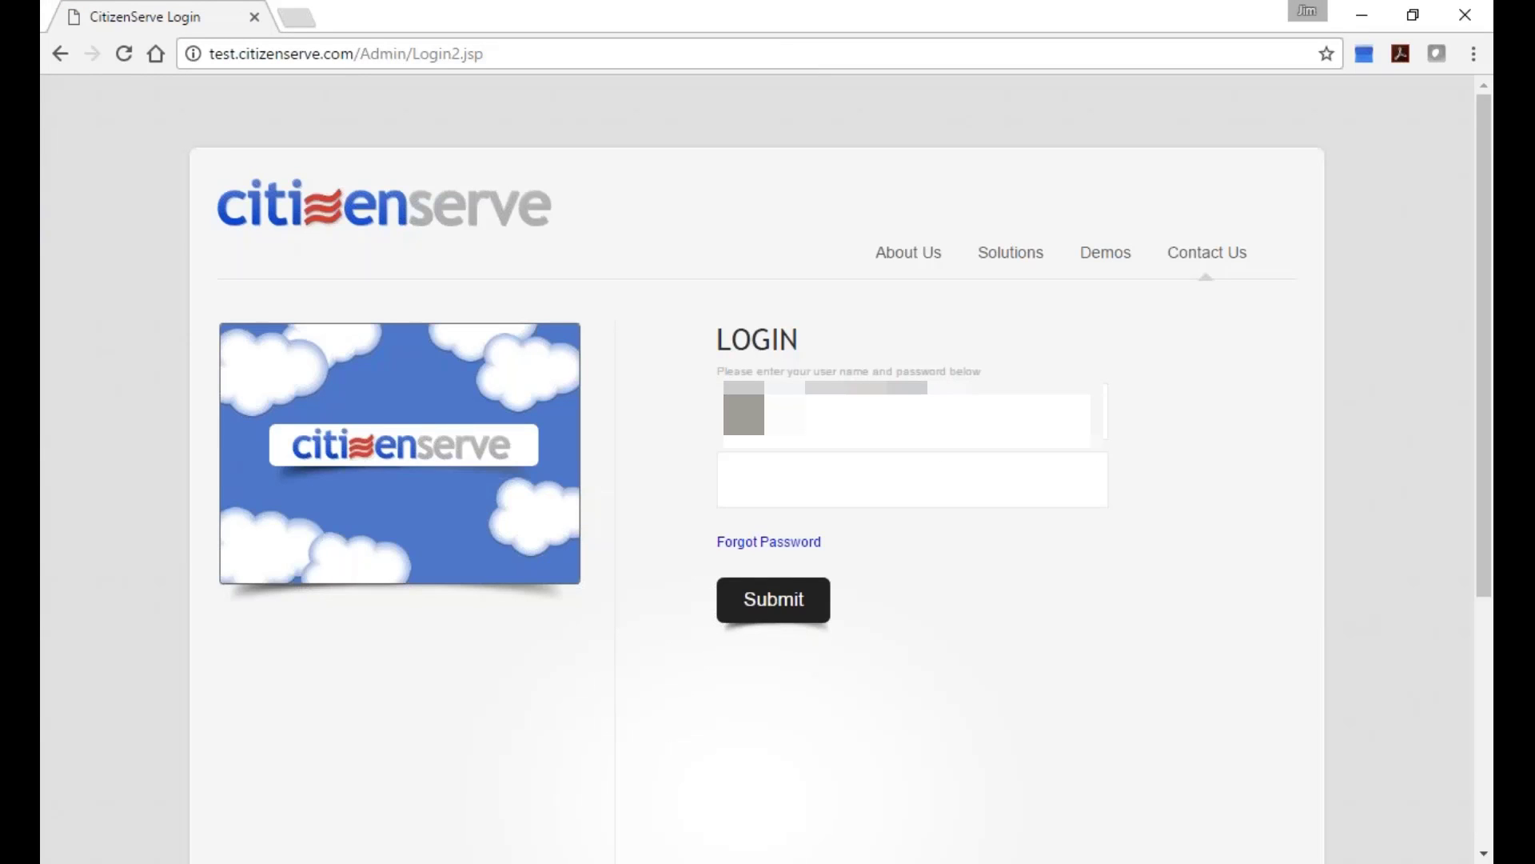
click(737, 479)
text(****)
key(Return)
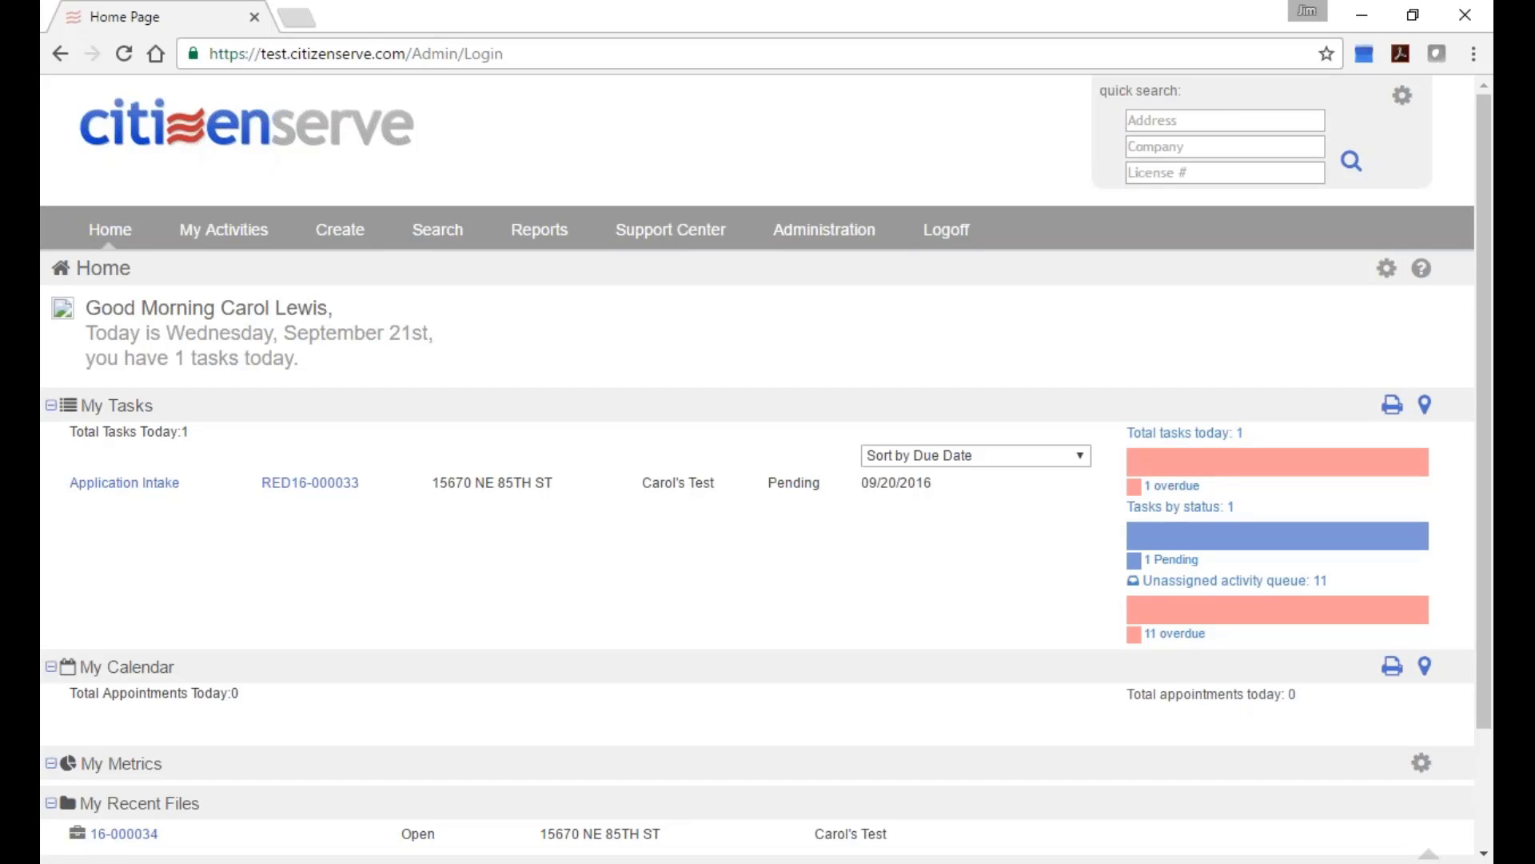
scroll(686, 655, down, 1)
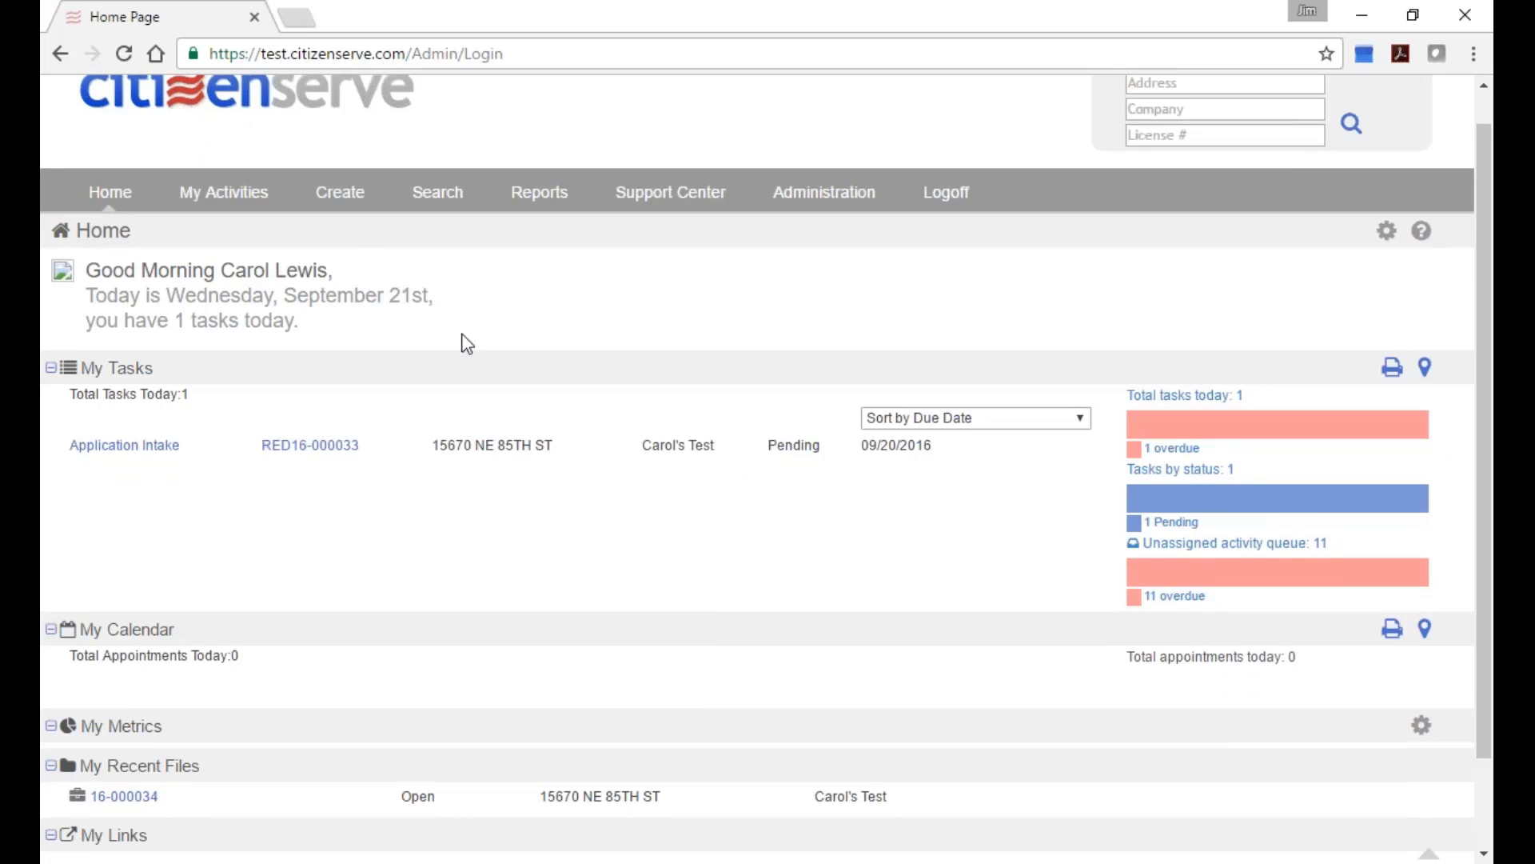
mouse_move(339, 204)
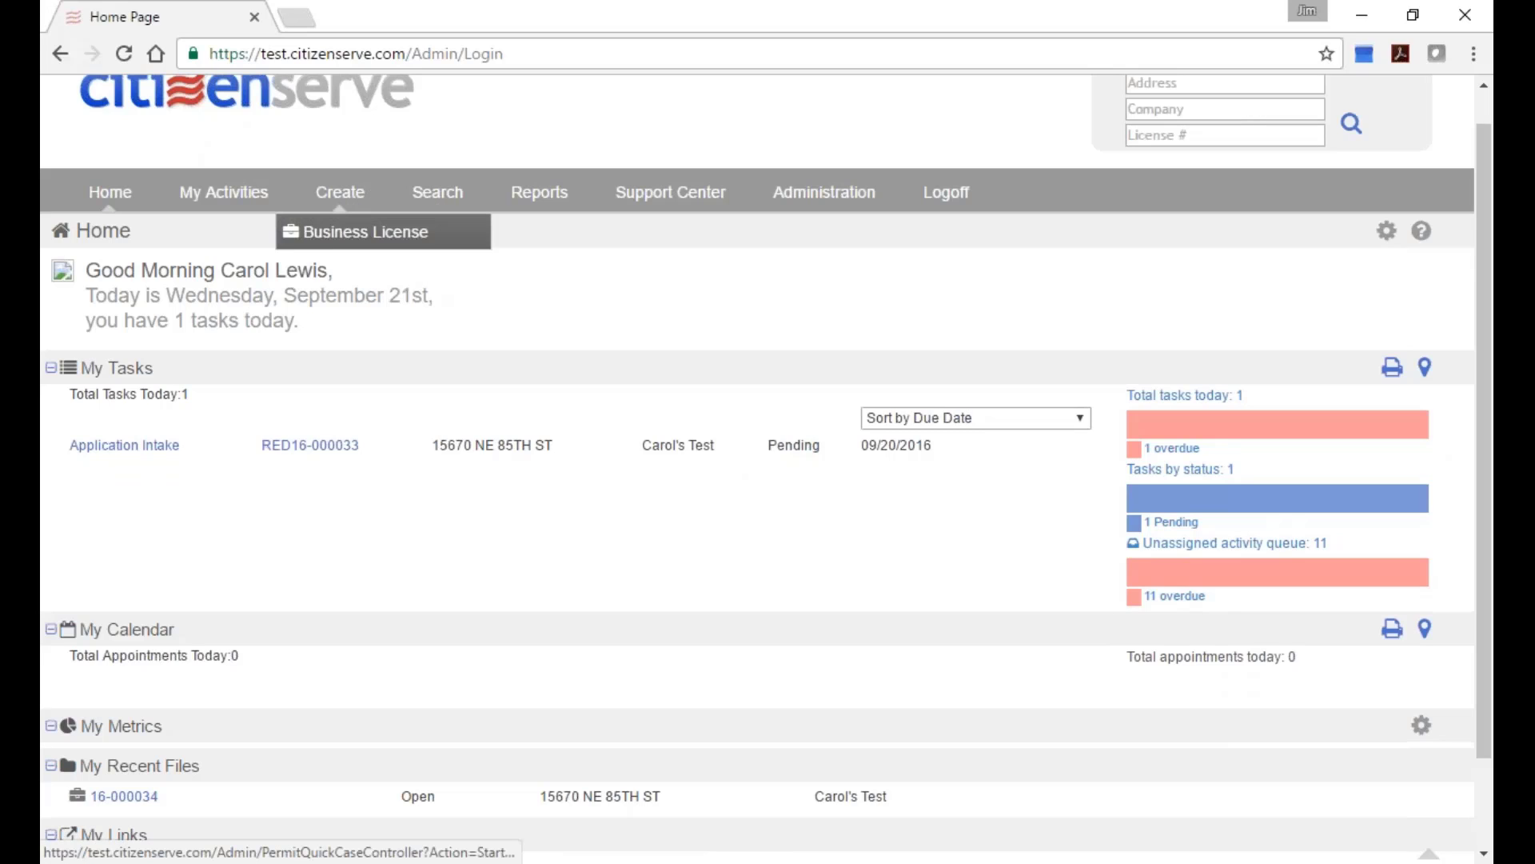
Start a Business License with sub type Business License - Commercial (Redmond) and save its review route.
click(464, 232)
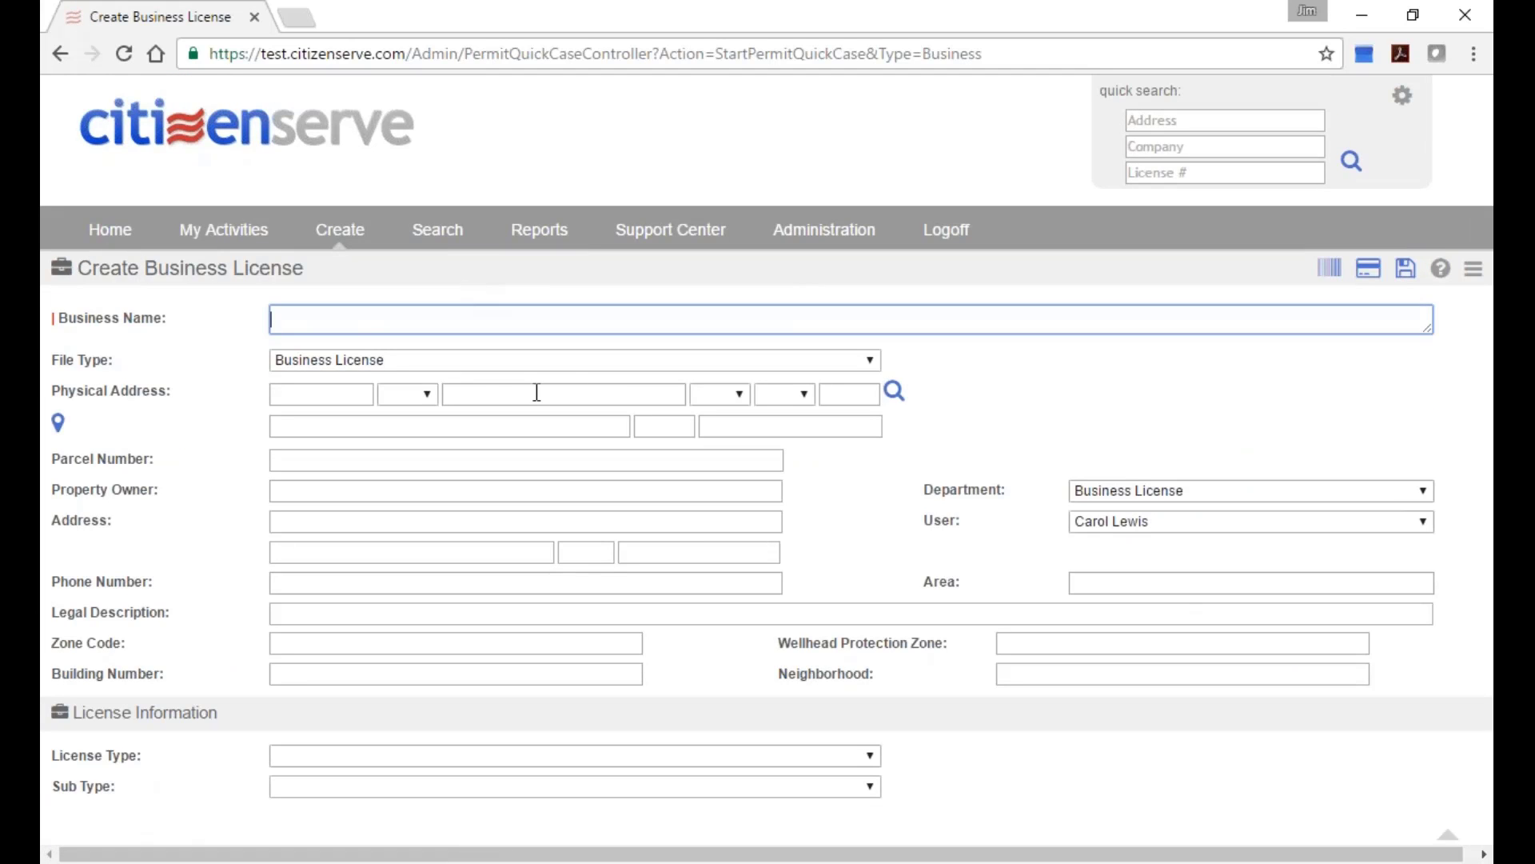
click(496, 758)
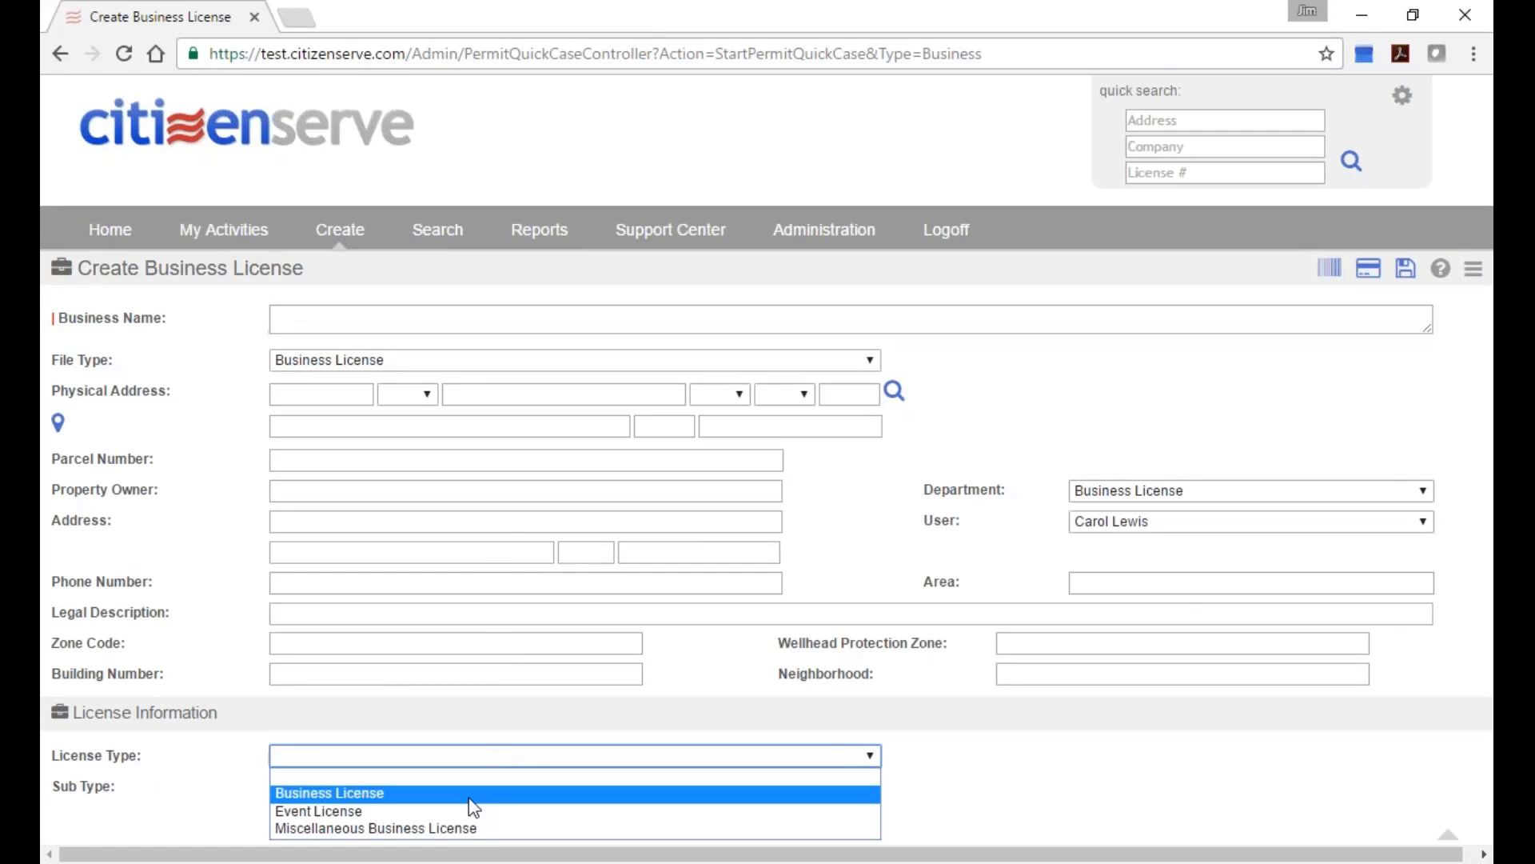
click(470, 796)
click(470, 790)
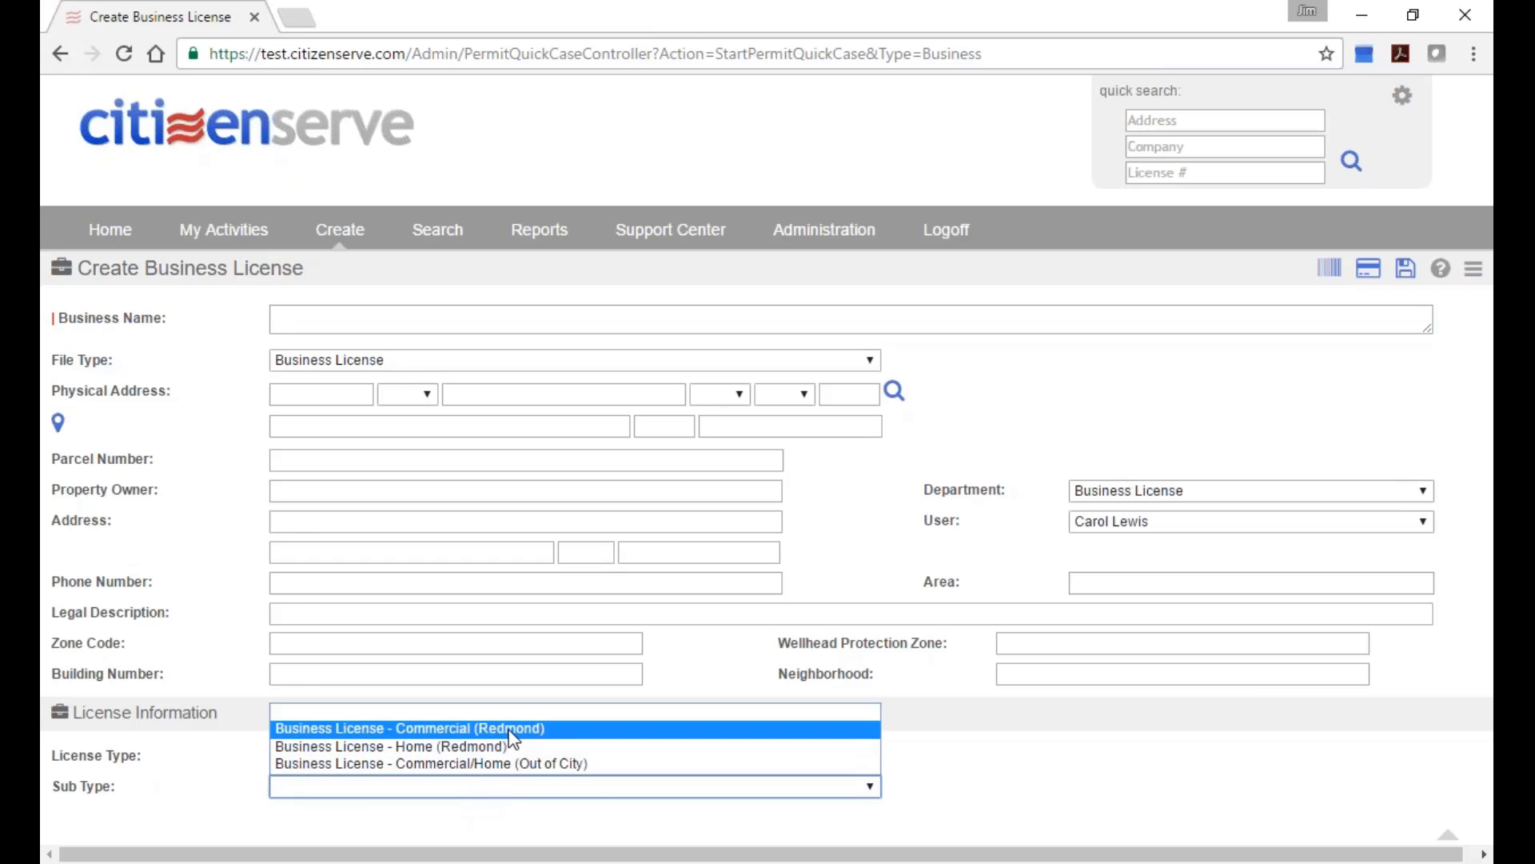
click(510, 729)
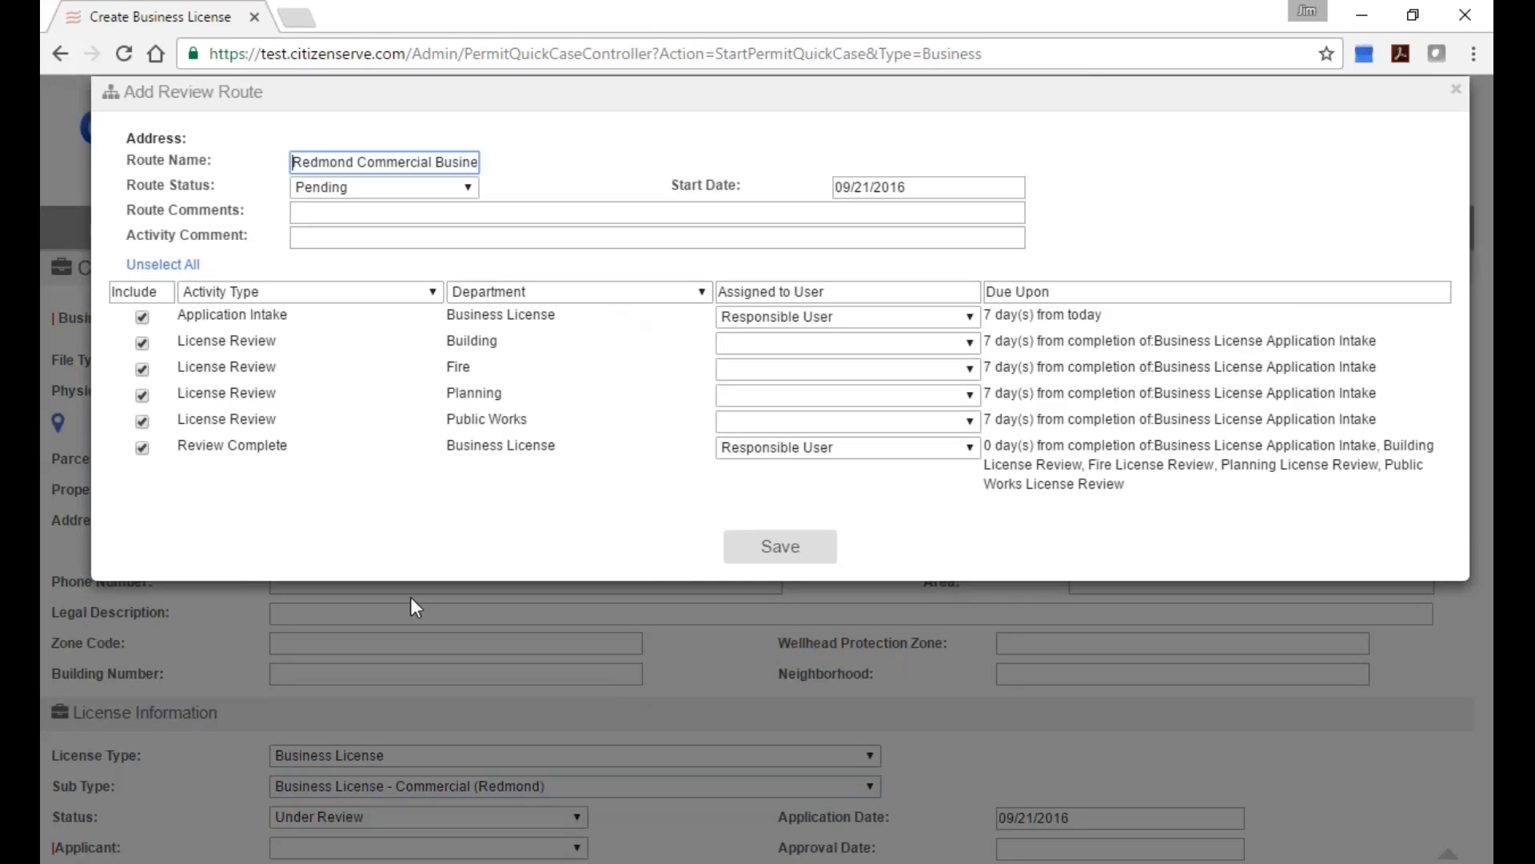
click(761, 550)
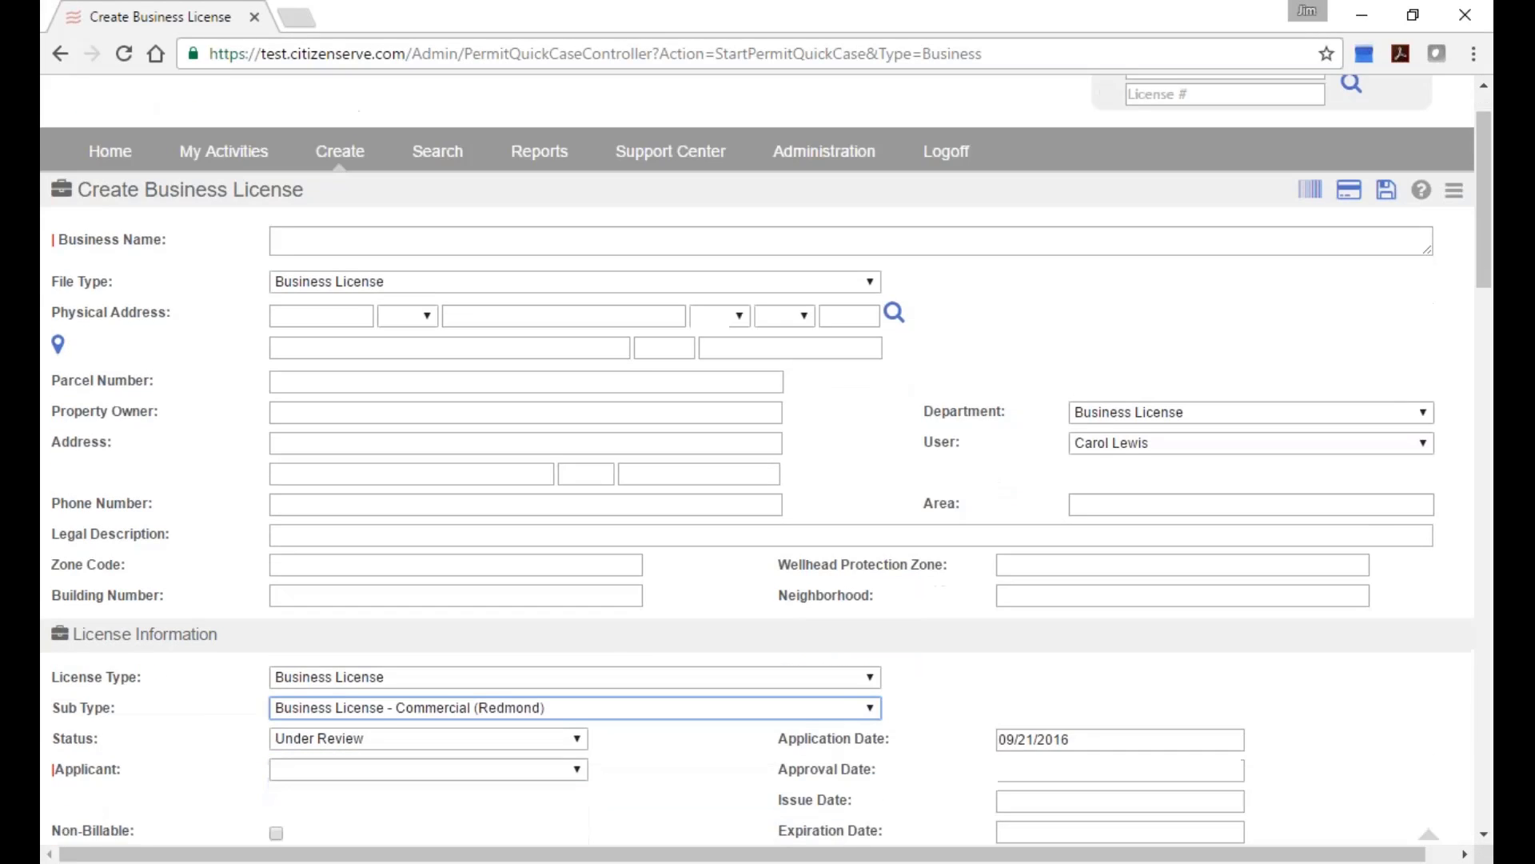
Scroll through the Business, Ownership, Planning, Building and Fire Prevention sections to Hazardous Materials.
scroll(782, 574, down, 2)
scroll(782, 575, down, 5)
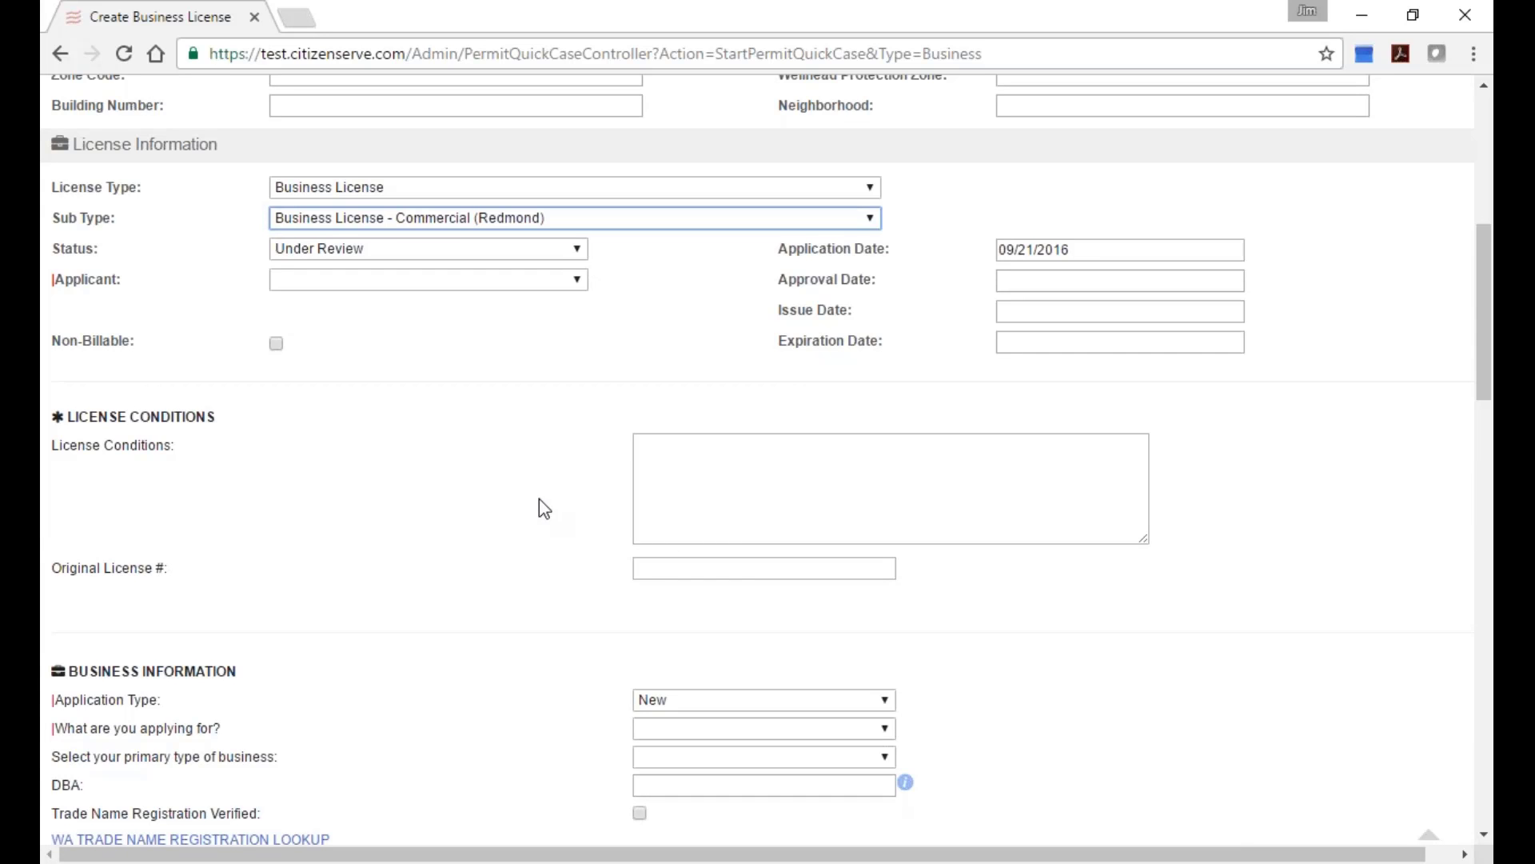
scroll(561, 541, down, 1)
scroll(562, 542, down, 1)
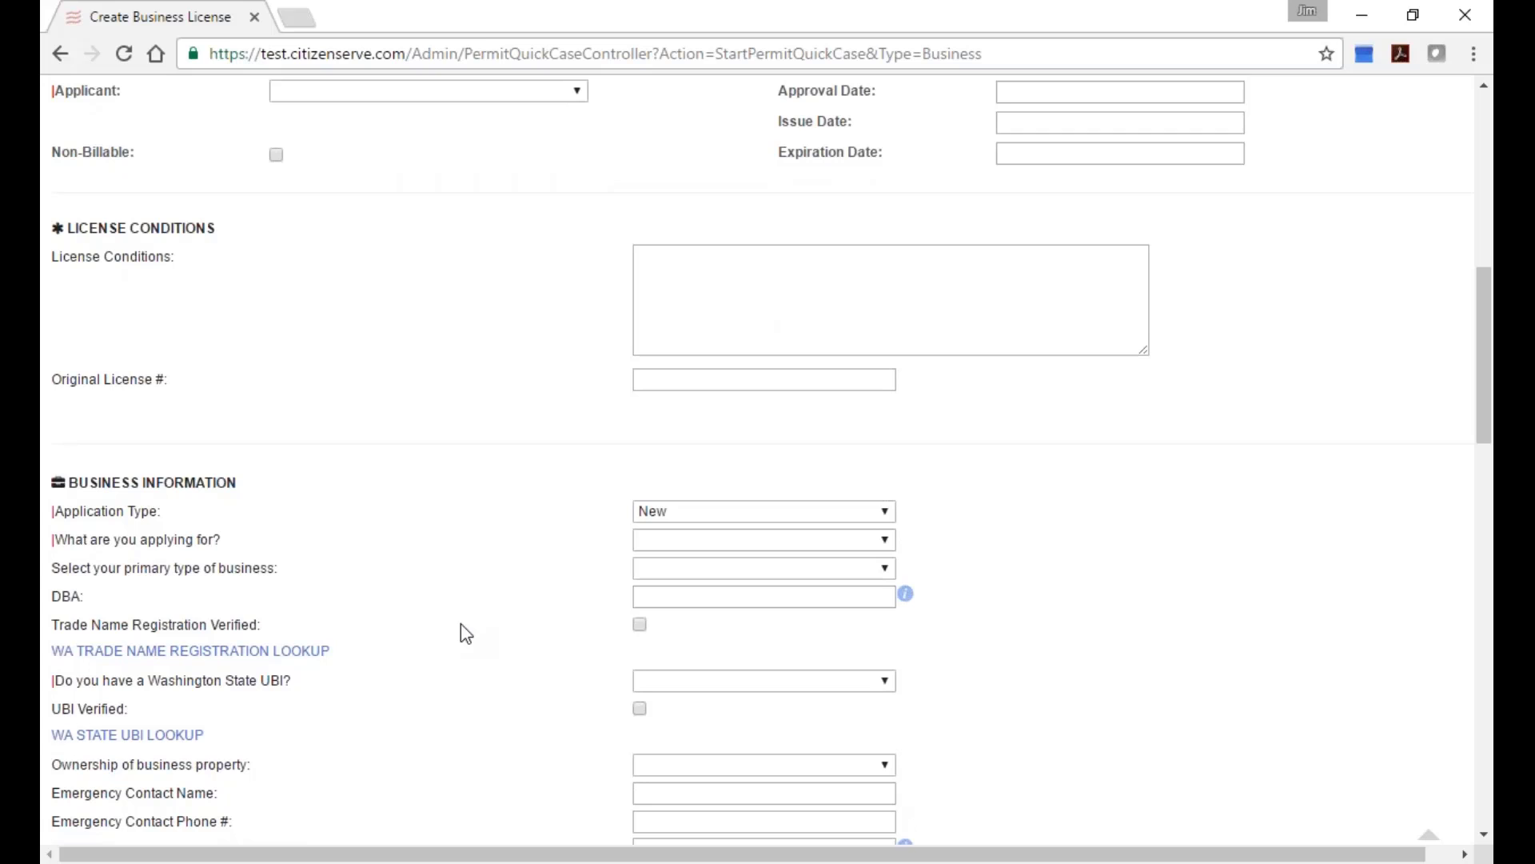
scroll(461, 626, down, 4)
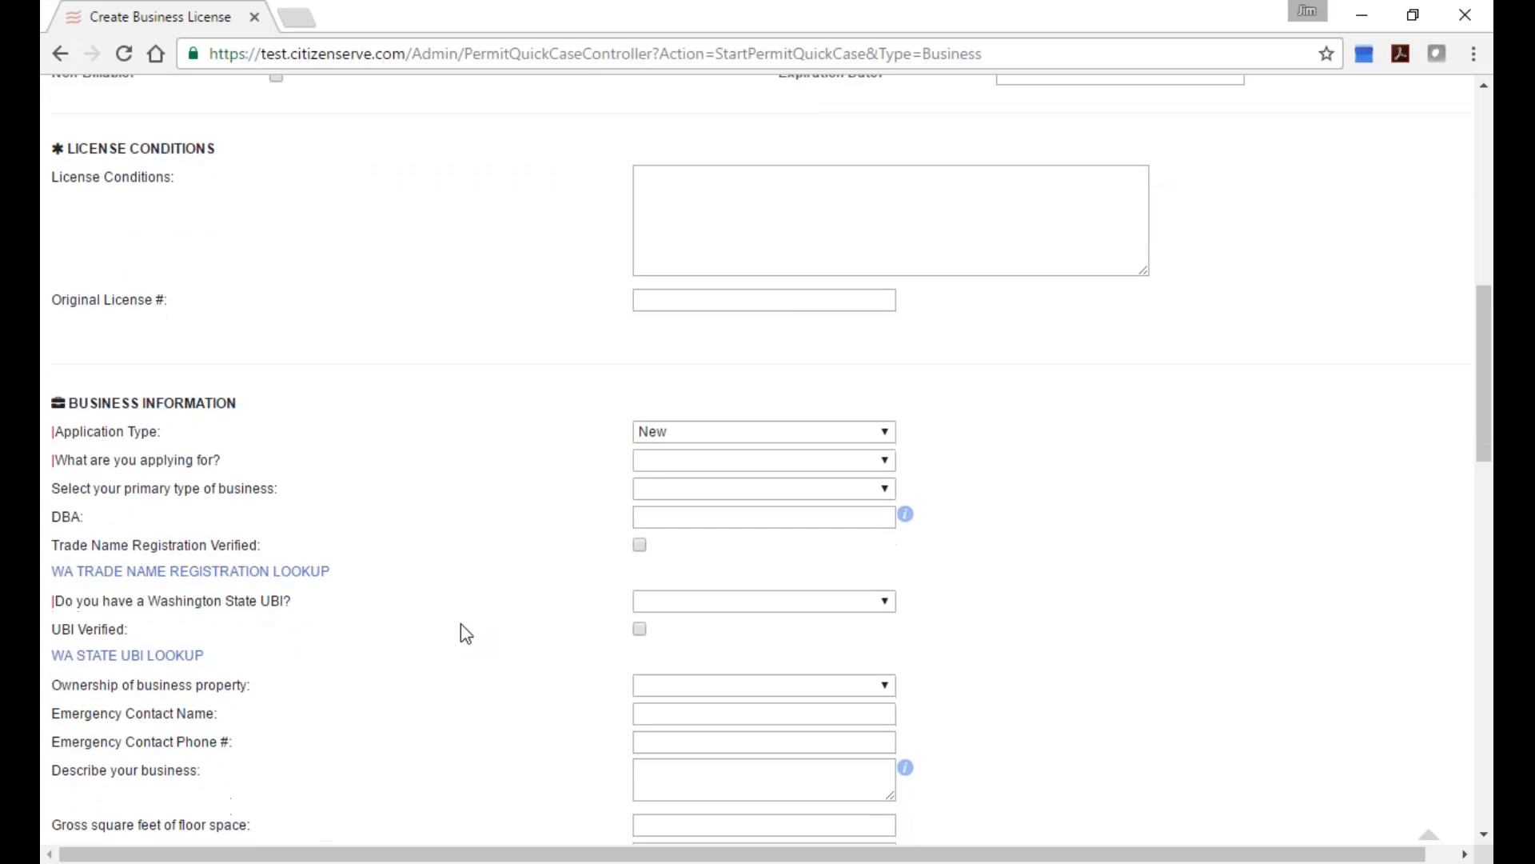
scroll(461, 623, down, 5)
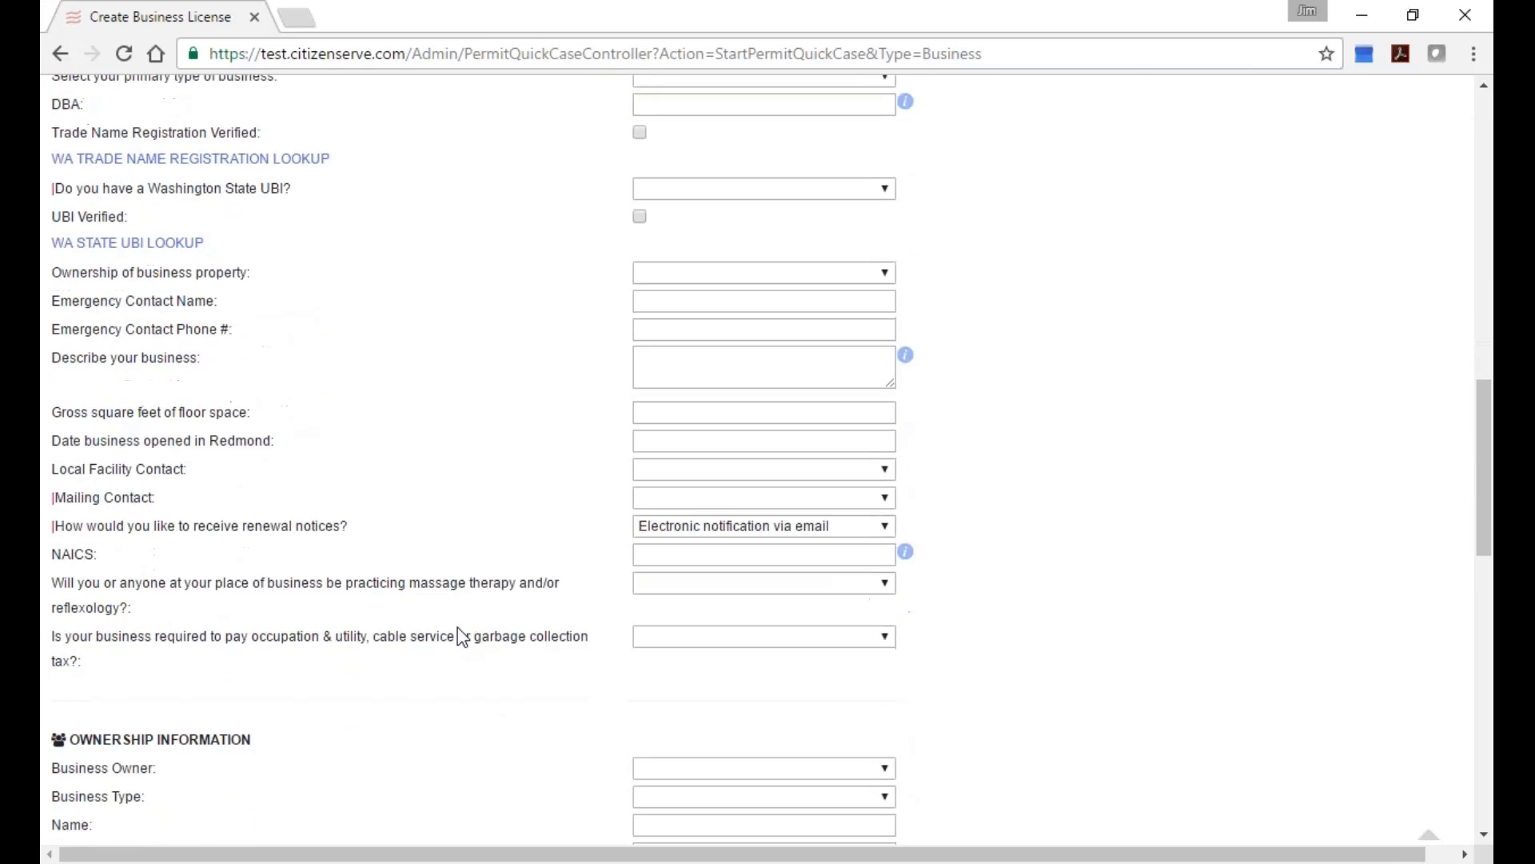
scroll(457, 628, down, 6)
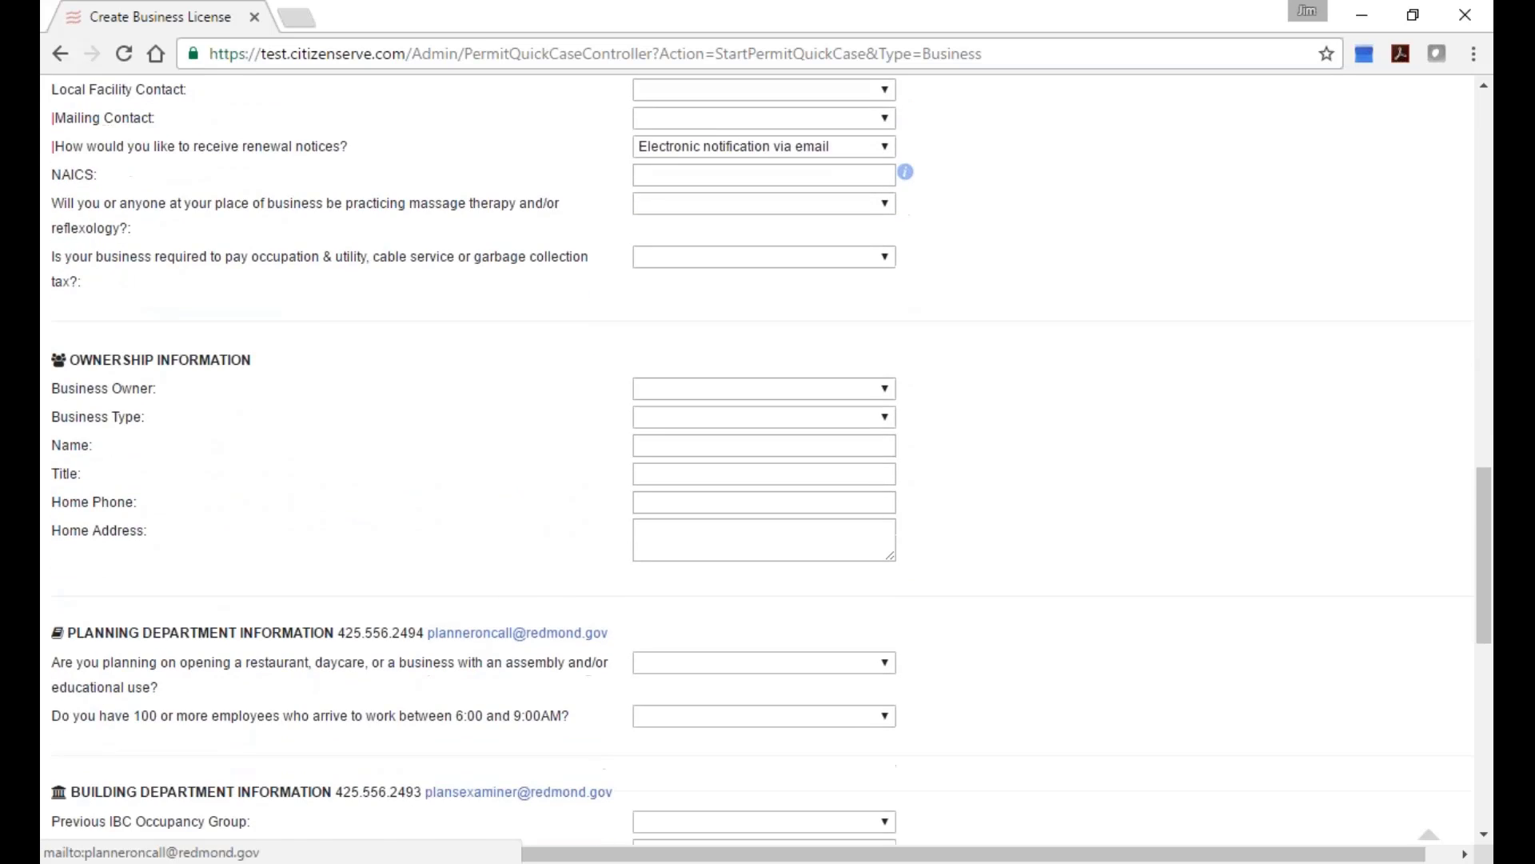
scroll(467, 626, down, 5)
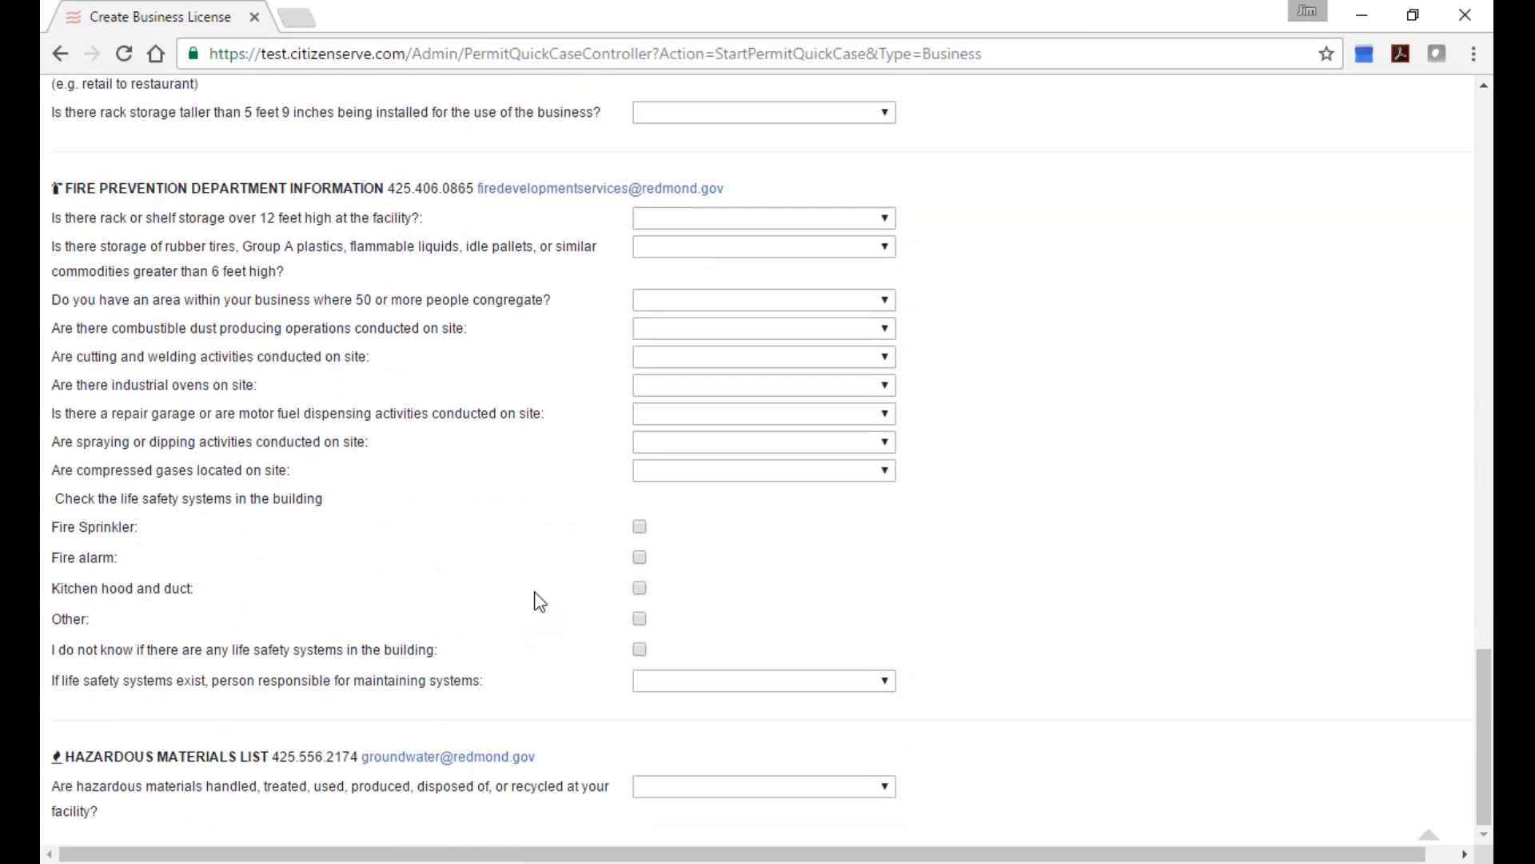
Locate the NAICS field with a page search and set it to 721110 Hotels, membership.
key(ctrl+f)
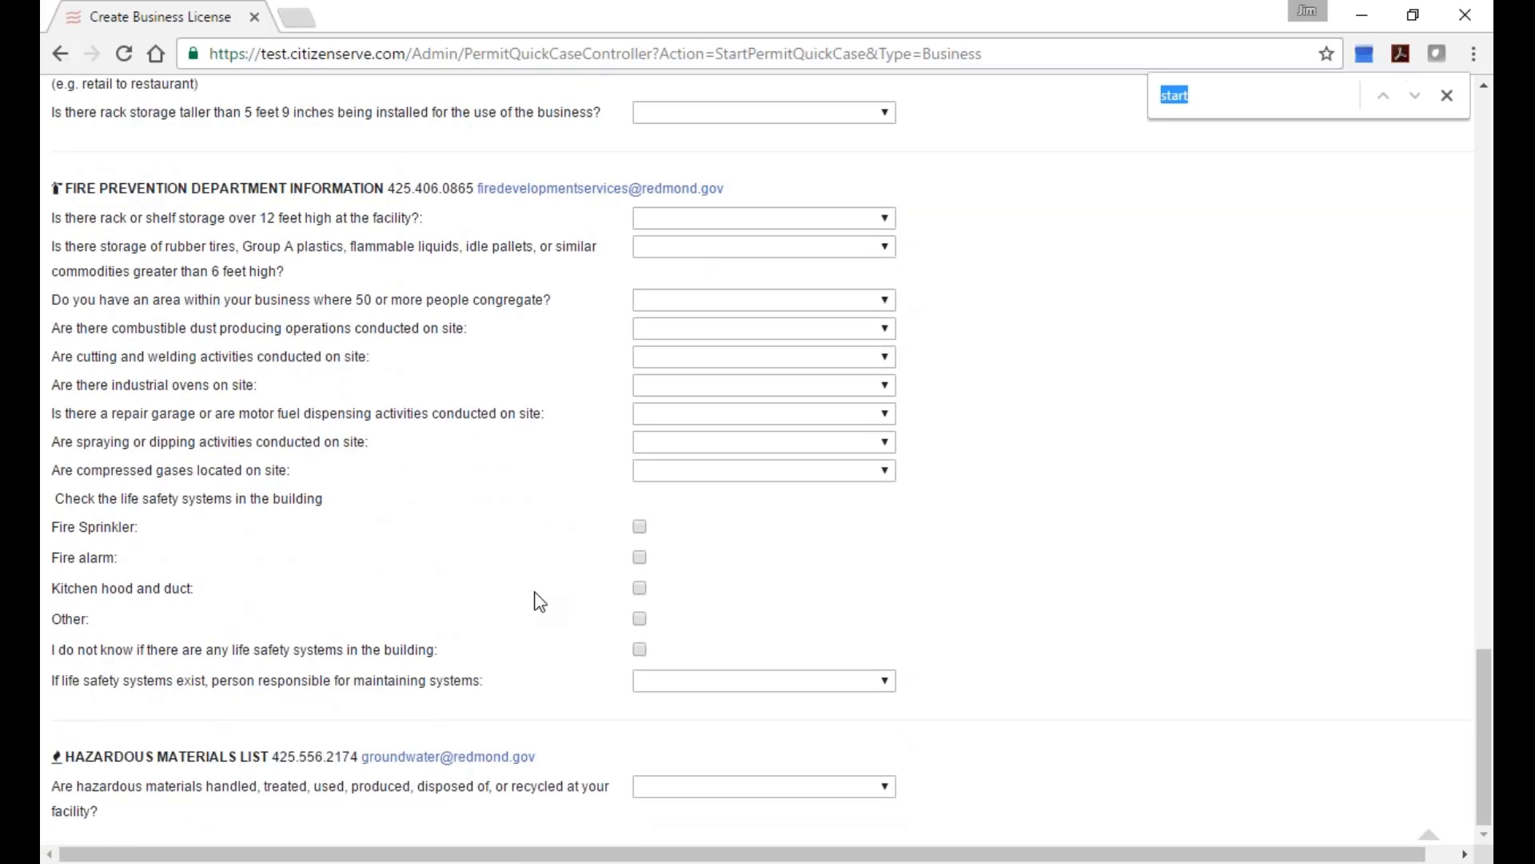
text(naic)
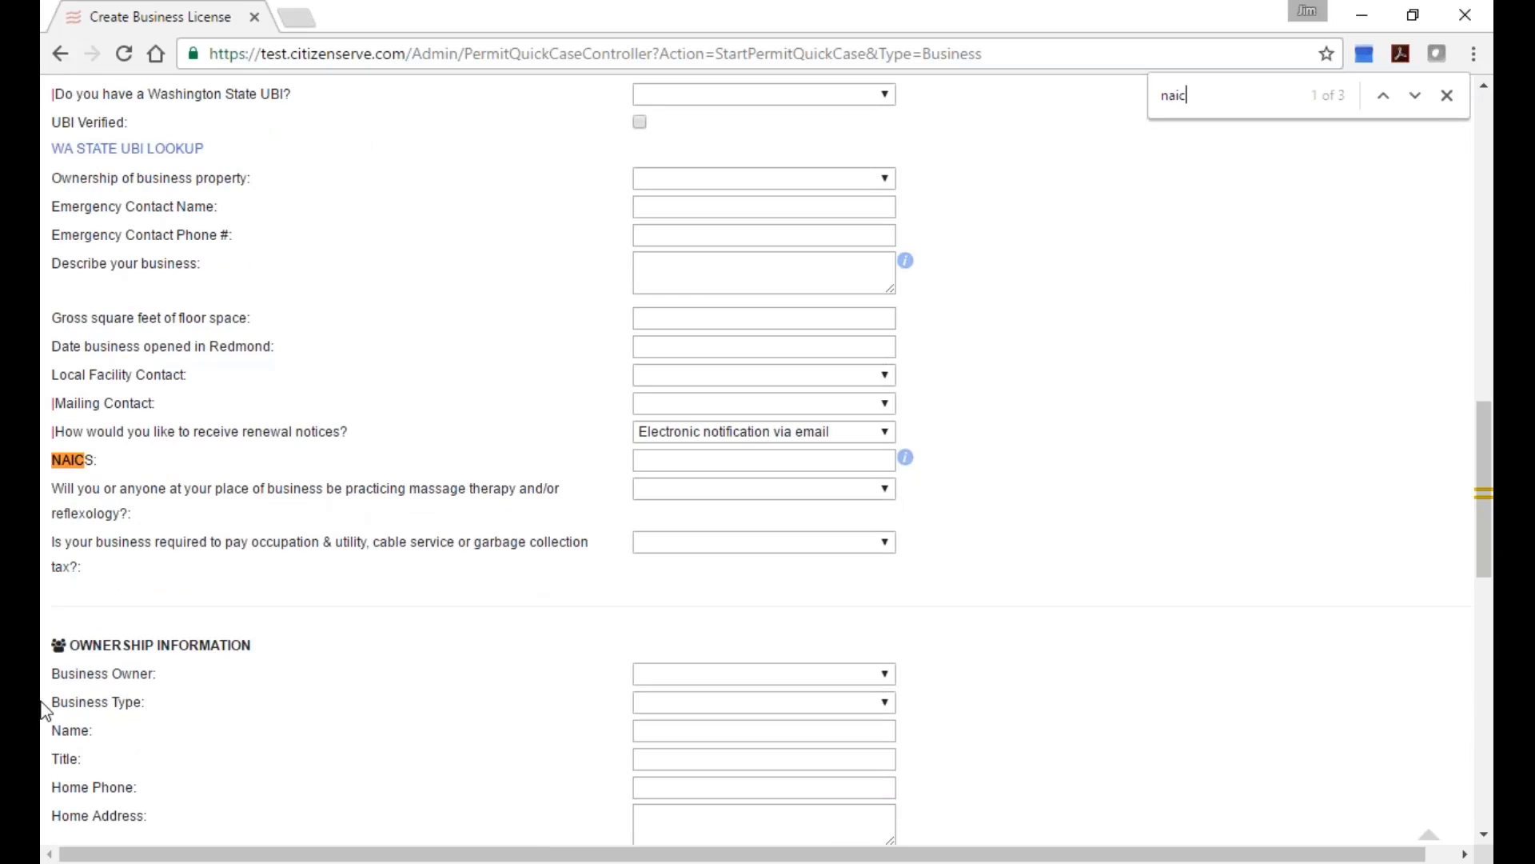
click(660, 463)
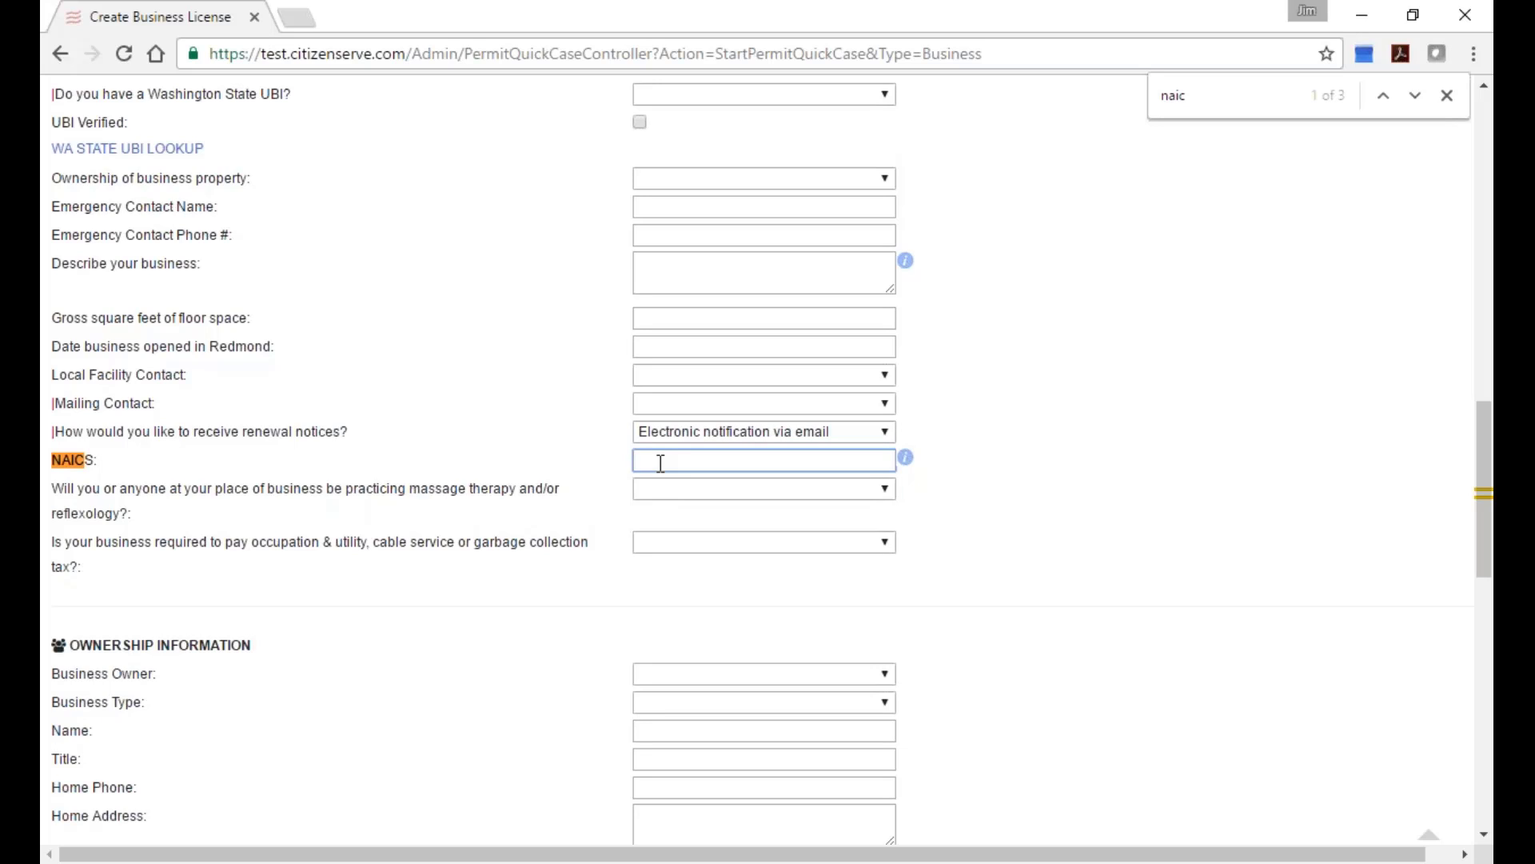
text(hotel)
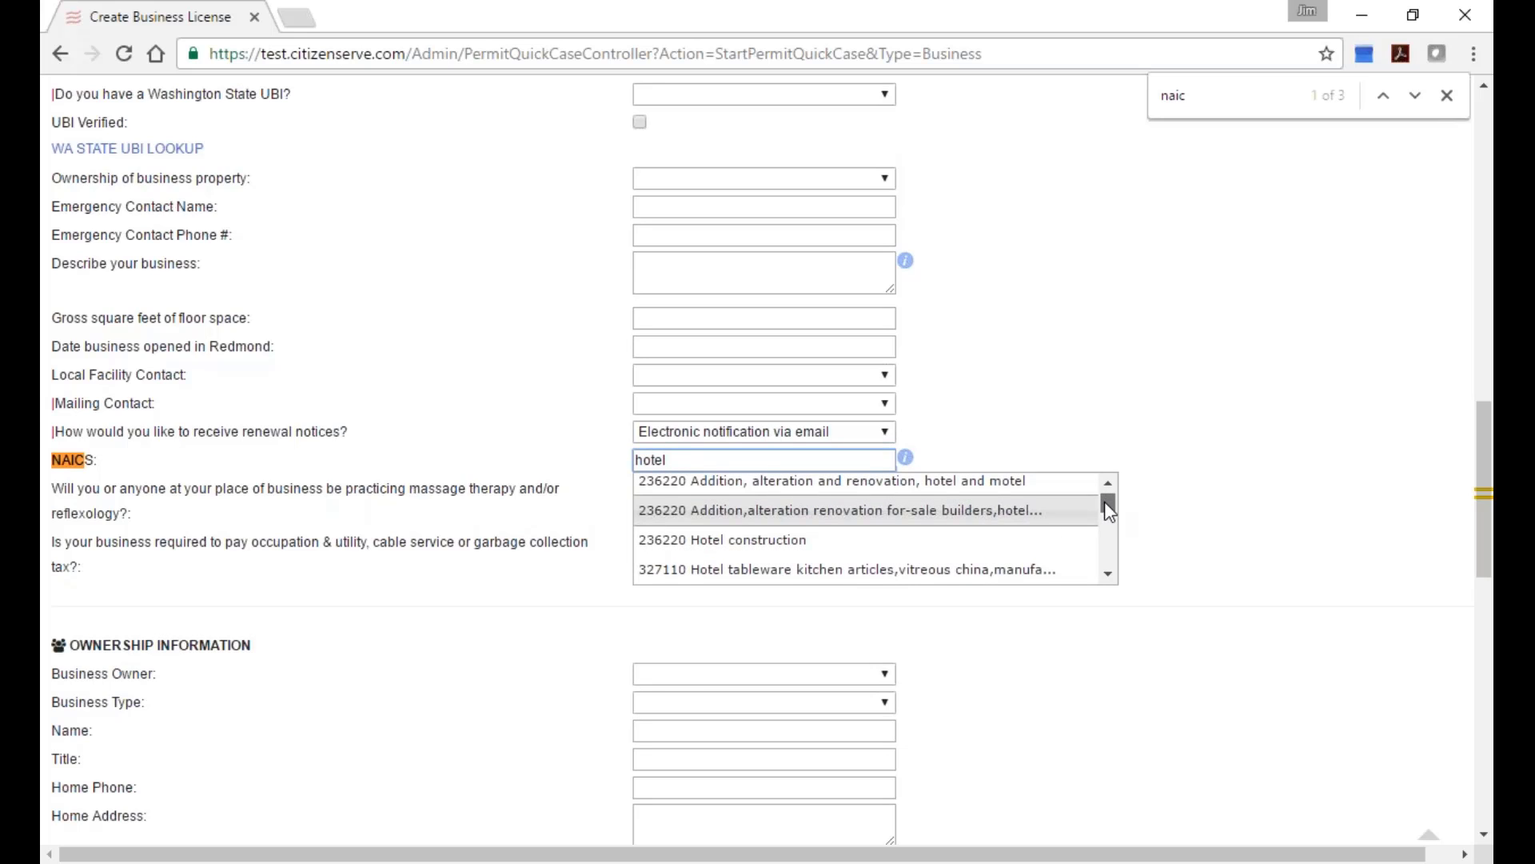
drag(1105, 501, 1109, 547)
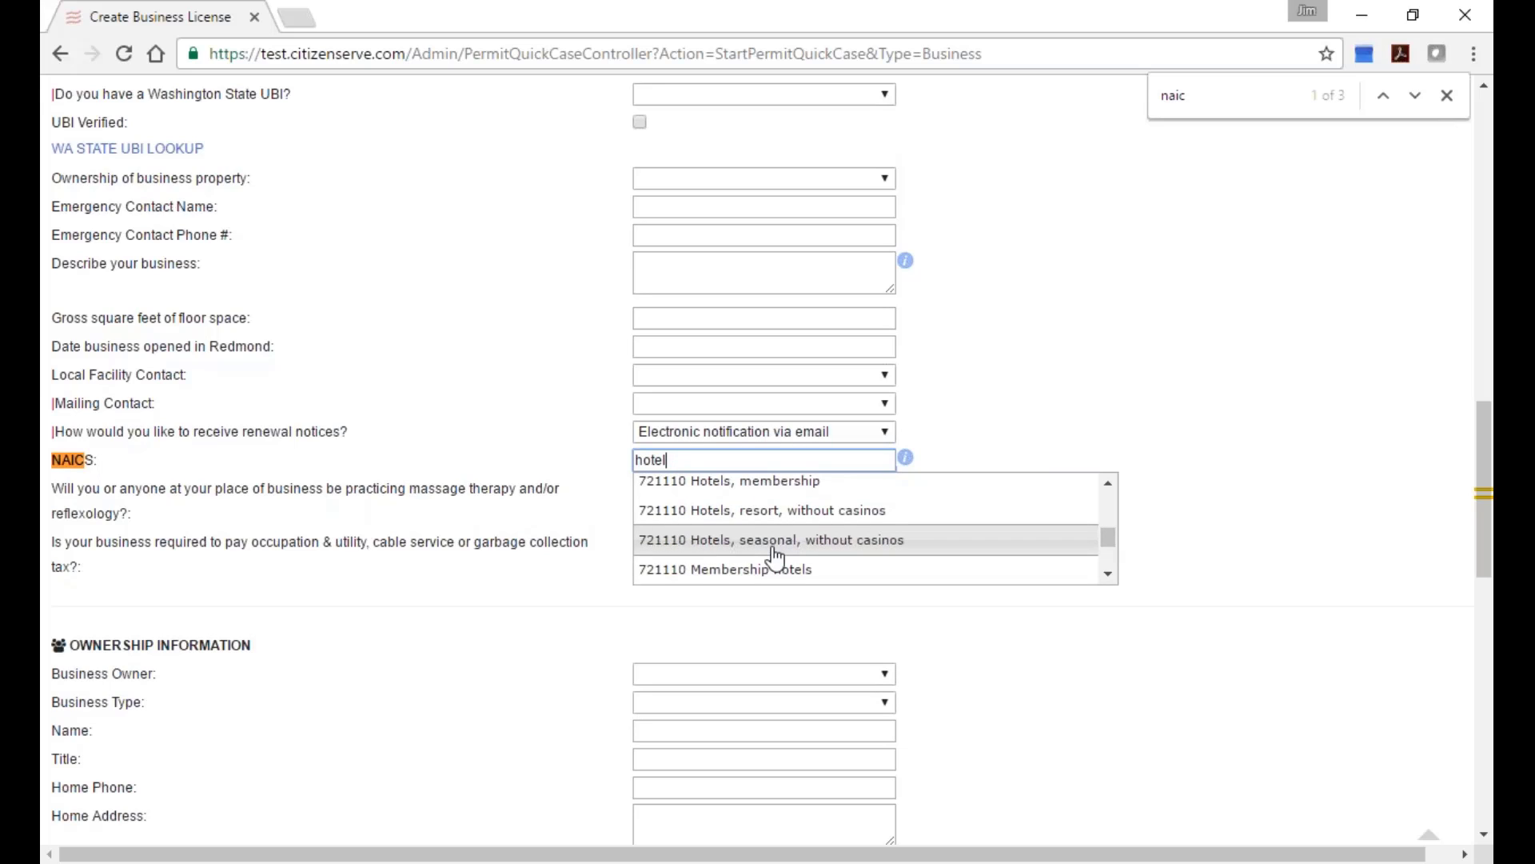
key(Up)
key(Up)
key(Return)
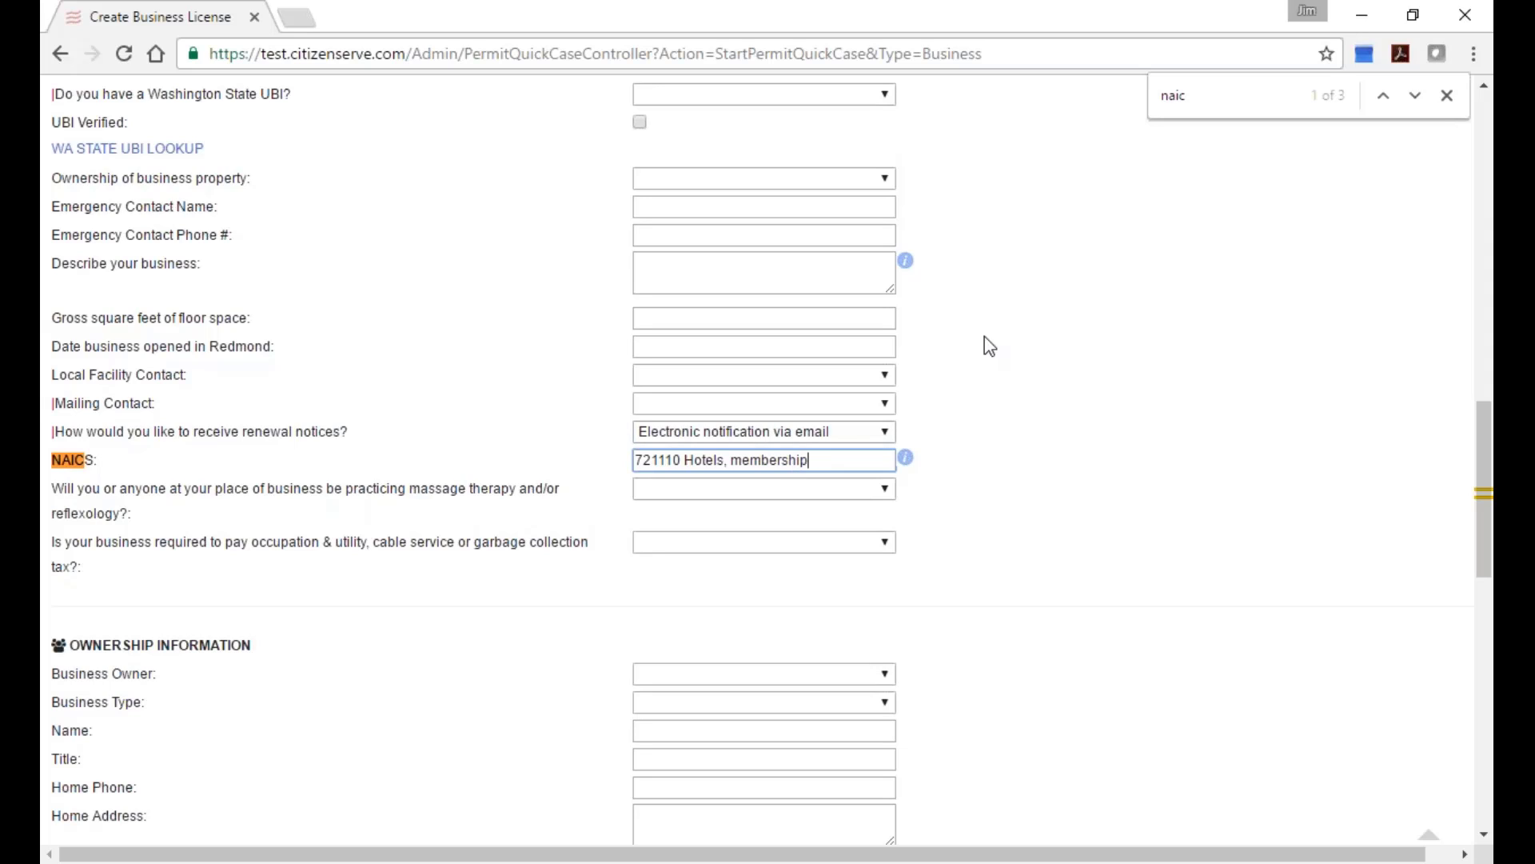
click(1450, 96)
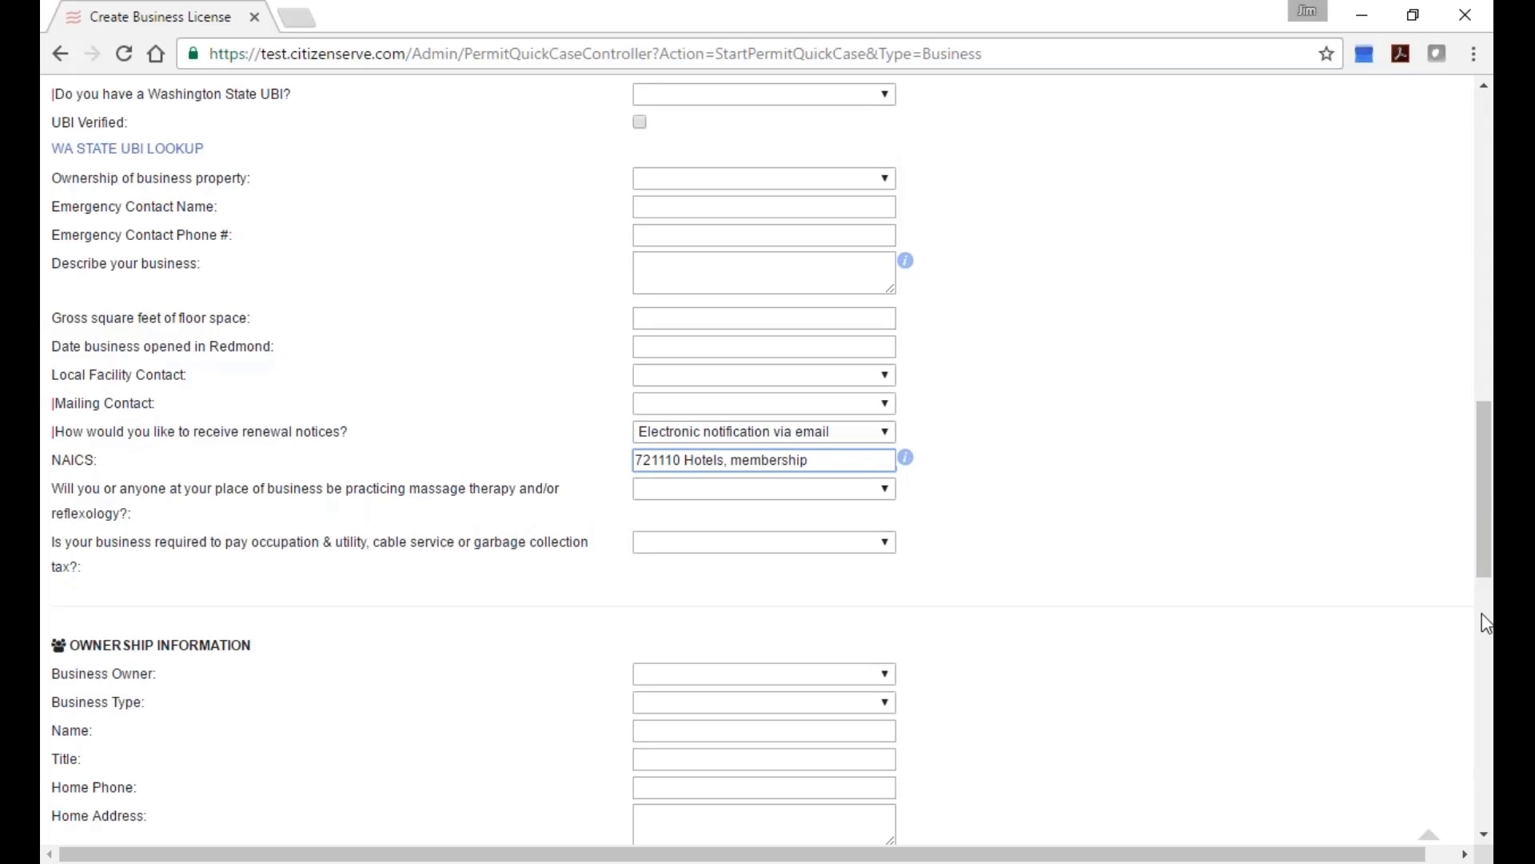
drag(1482, 527, 1430, 209)
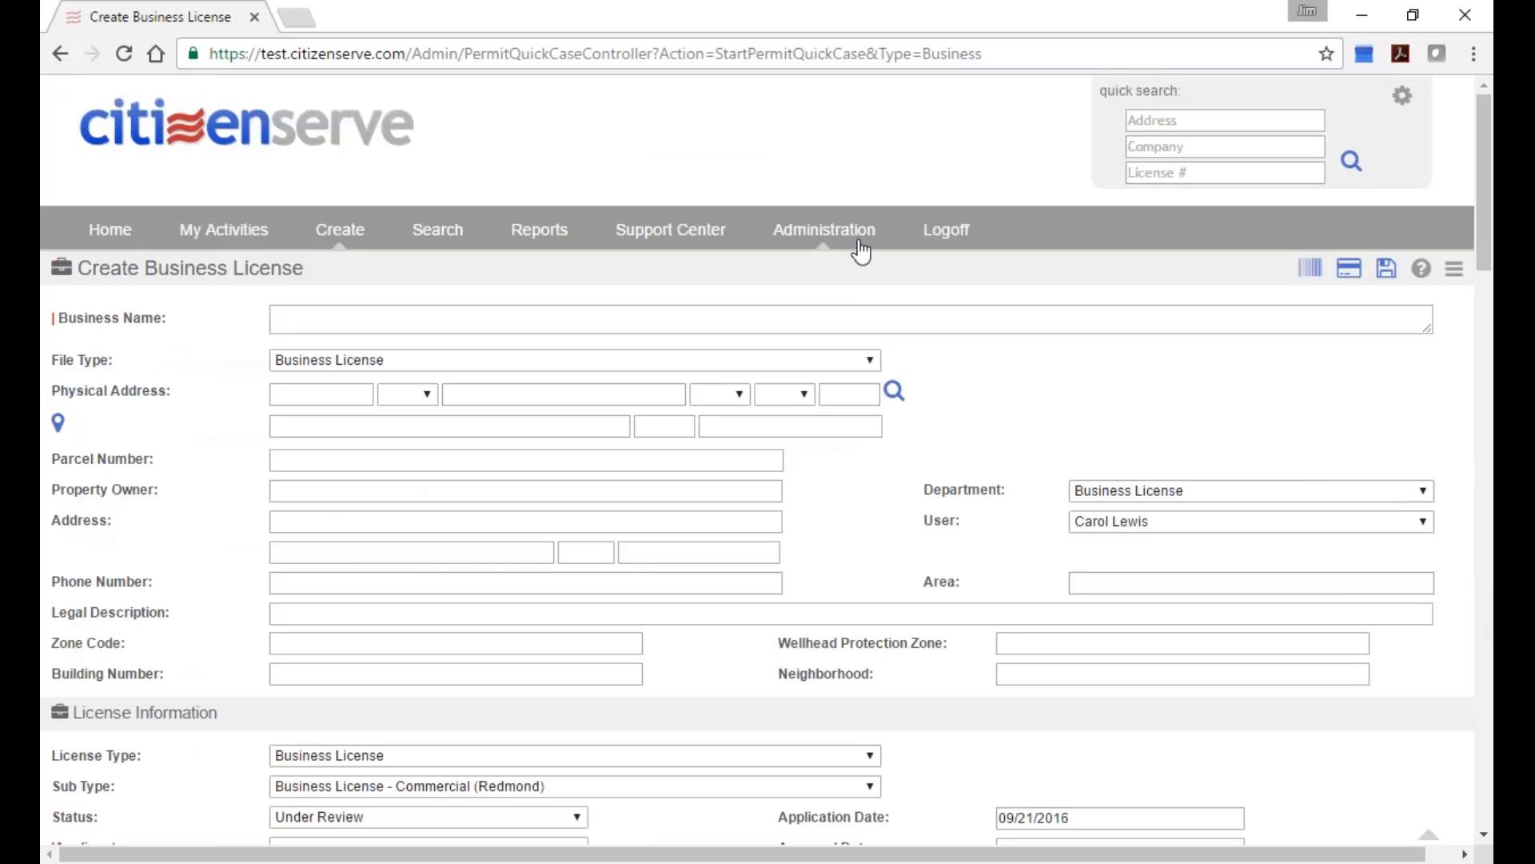
click(946, 232)
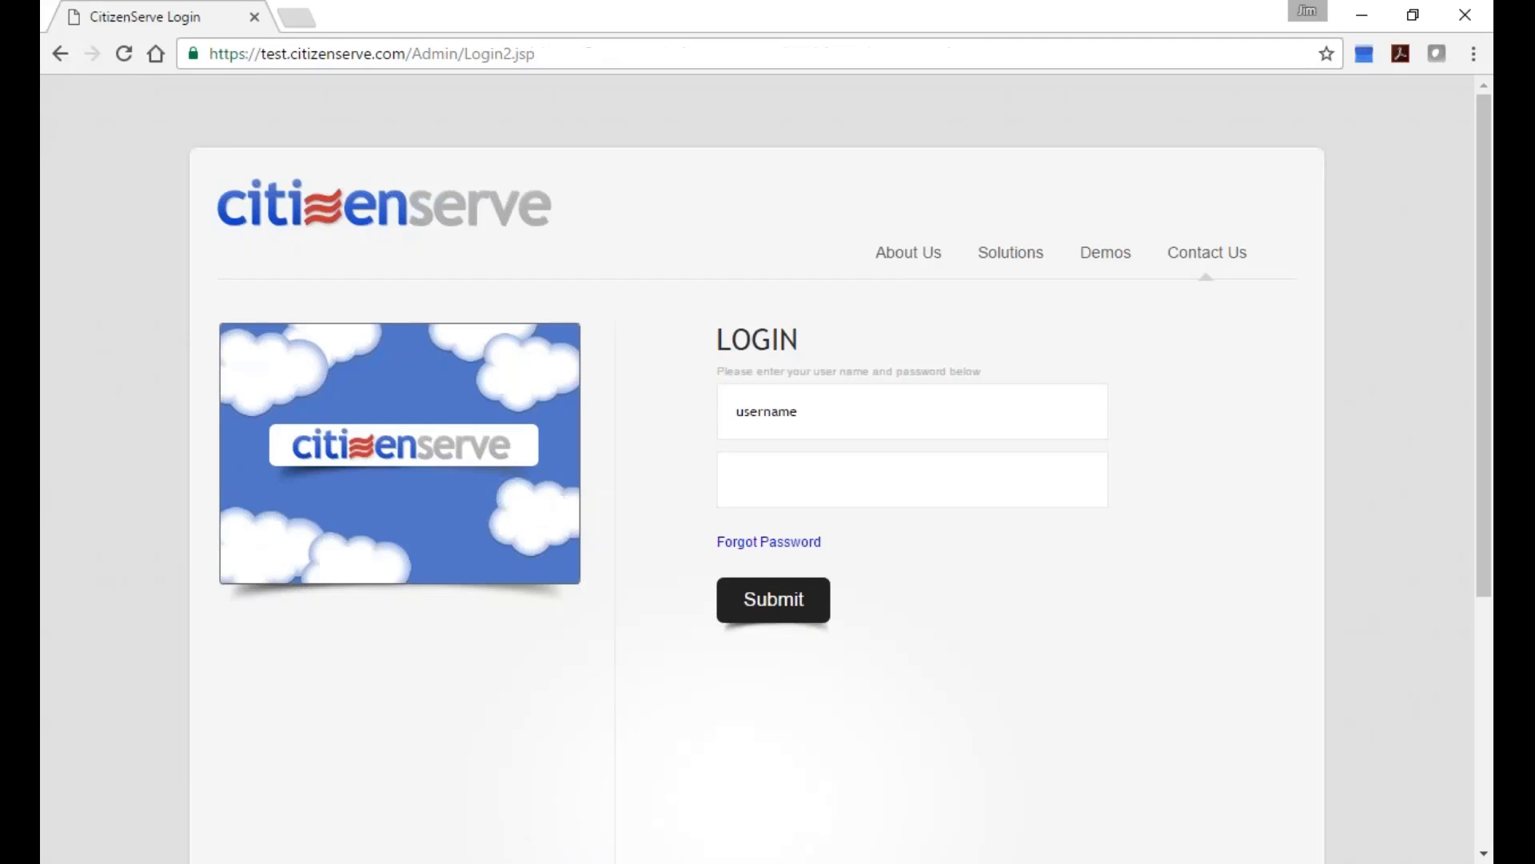
click(684, 49)
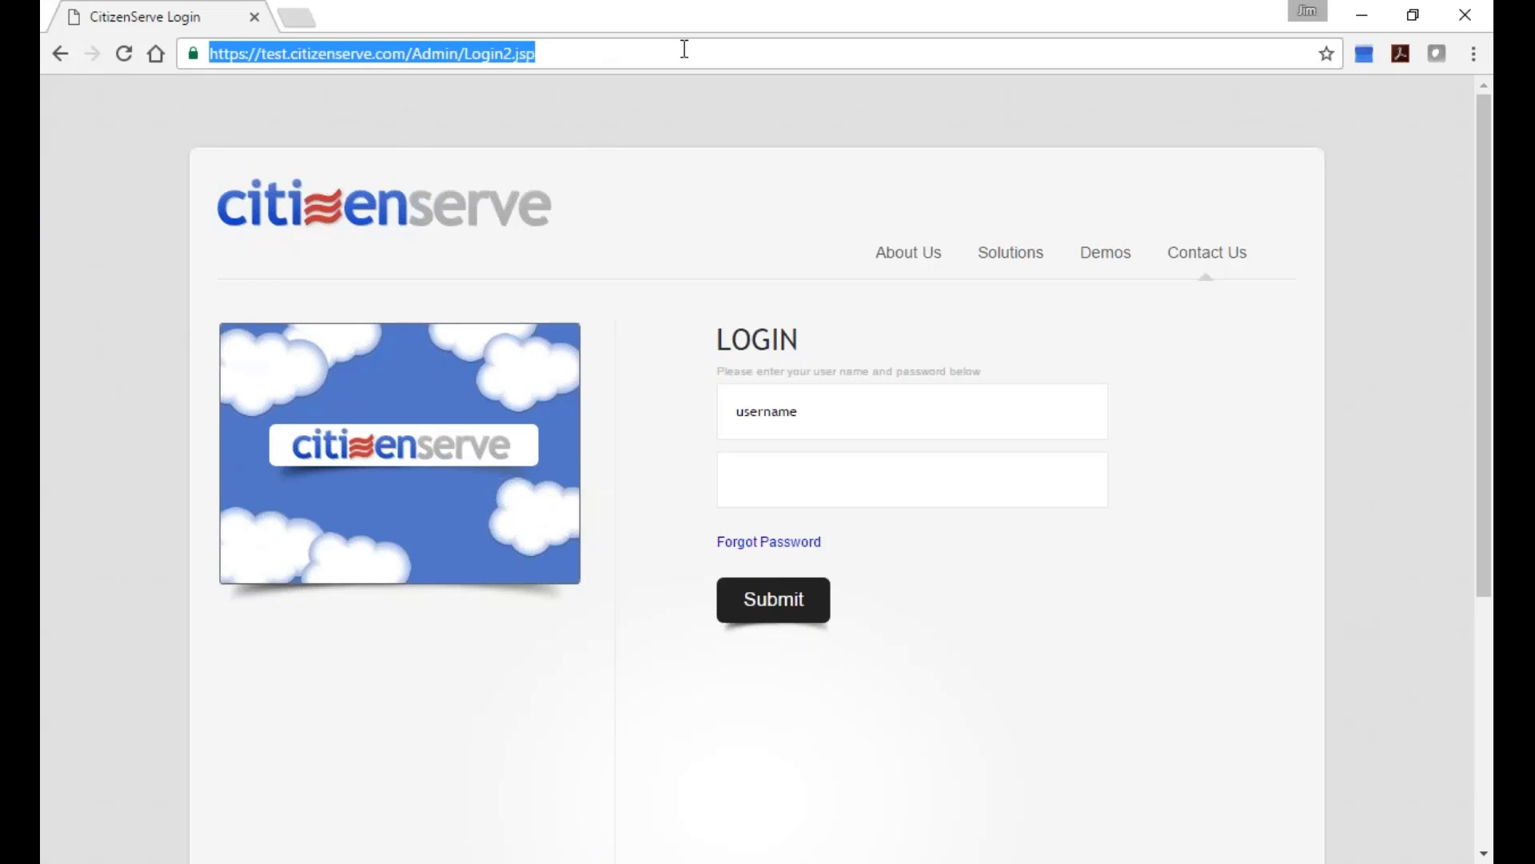
text(www.citizenserve.com)
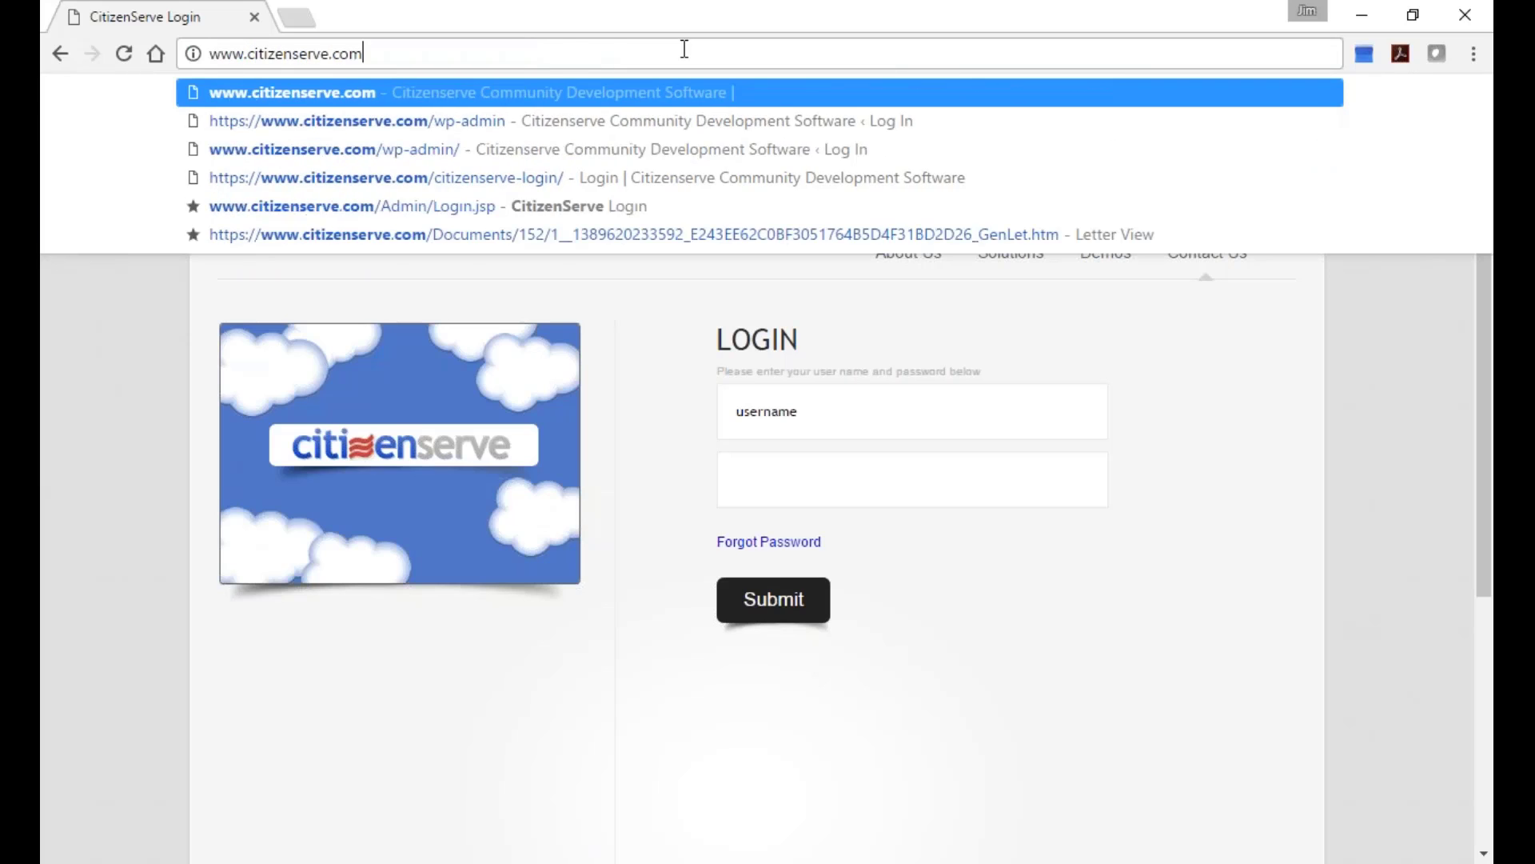
key(Return)
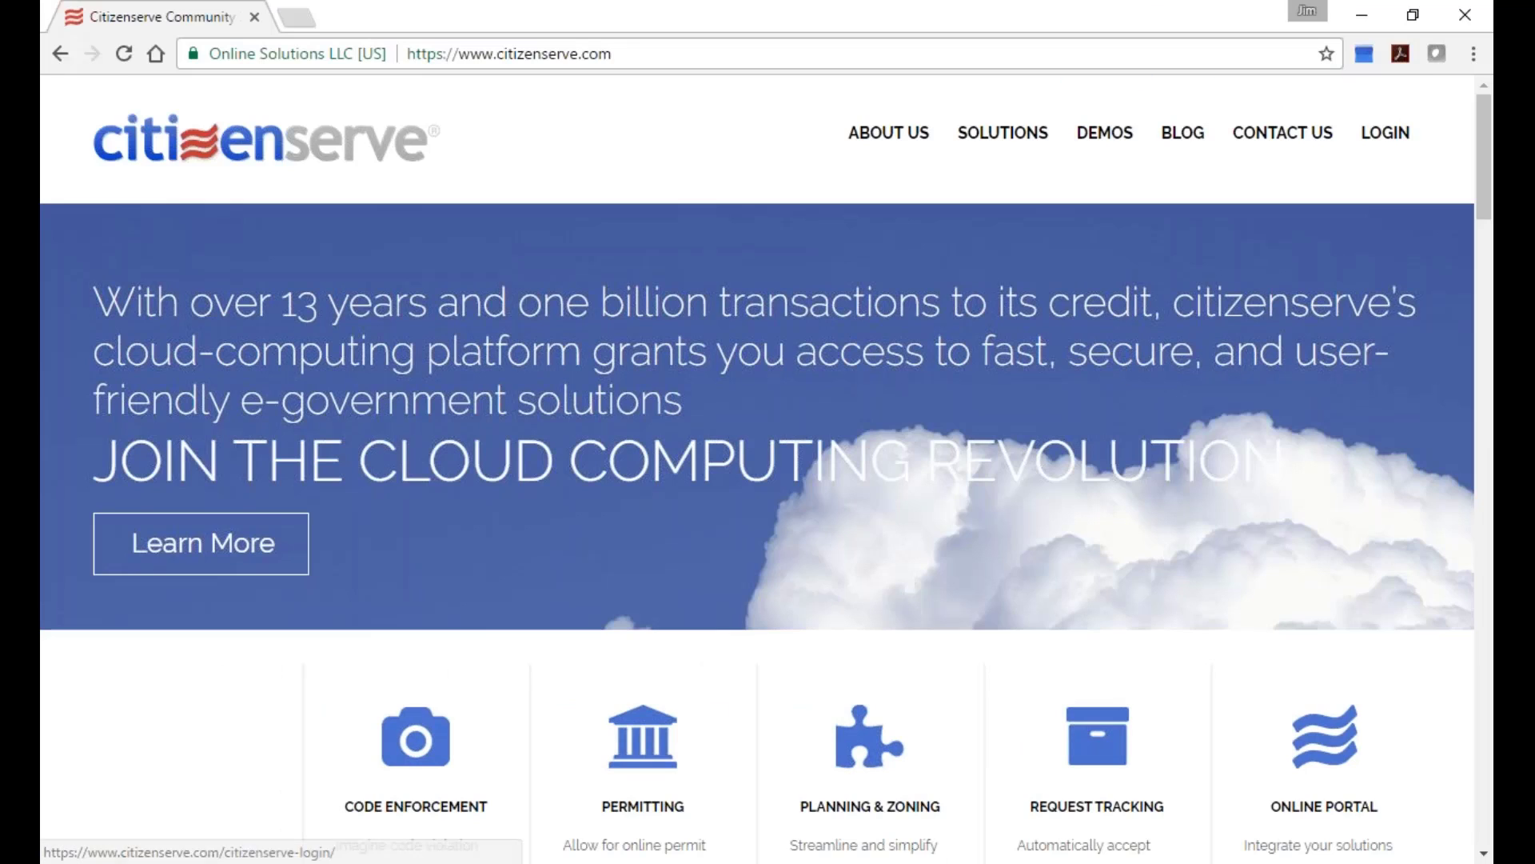
click(1392, 134)
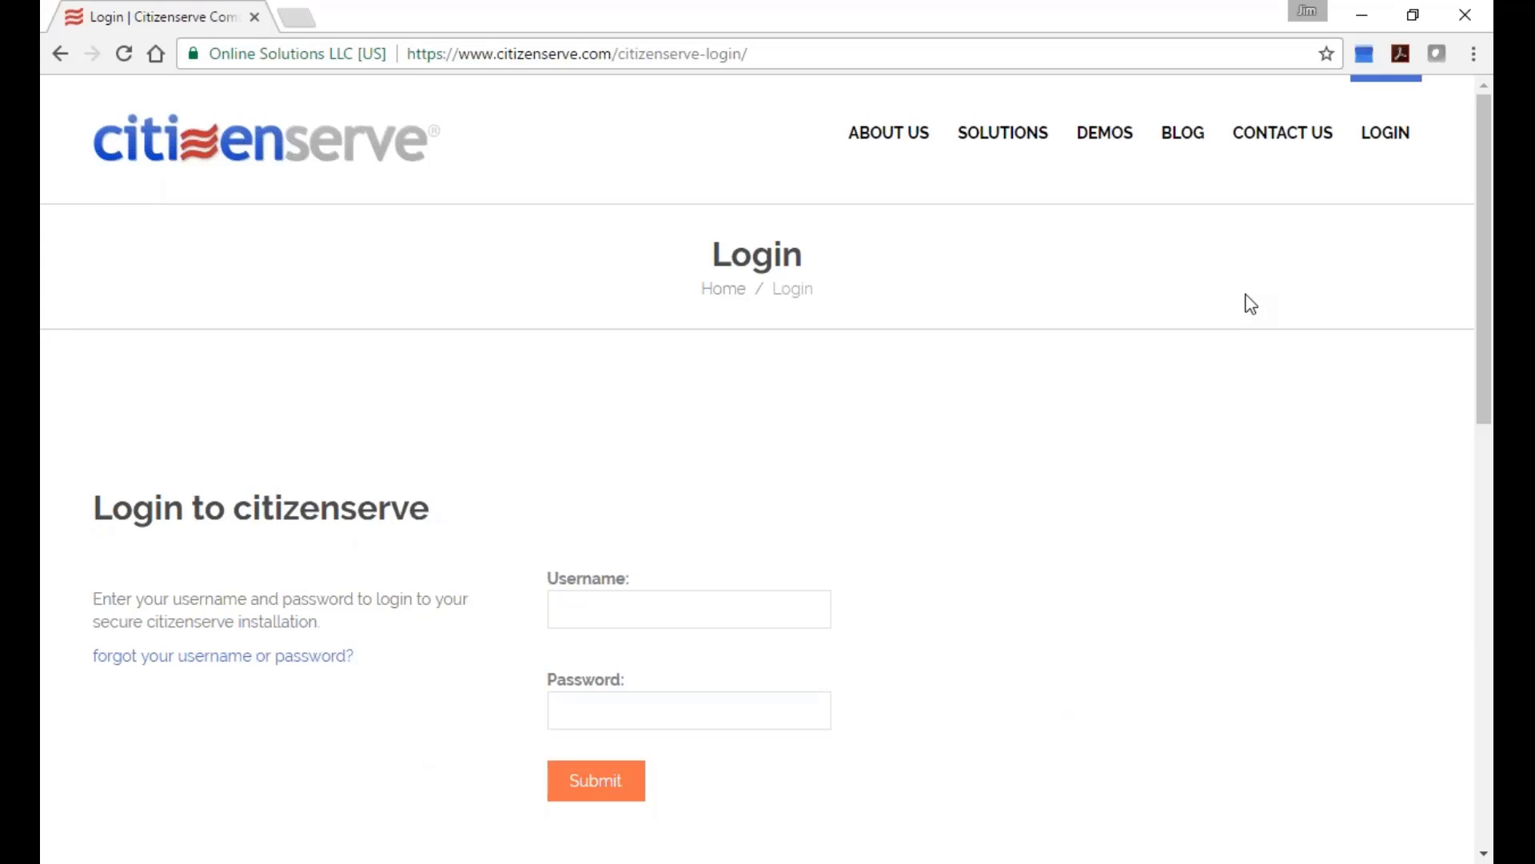
Sign in with the account username and password.
click(778, 613)
text(han solo)
key(Tab)
text(password1)
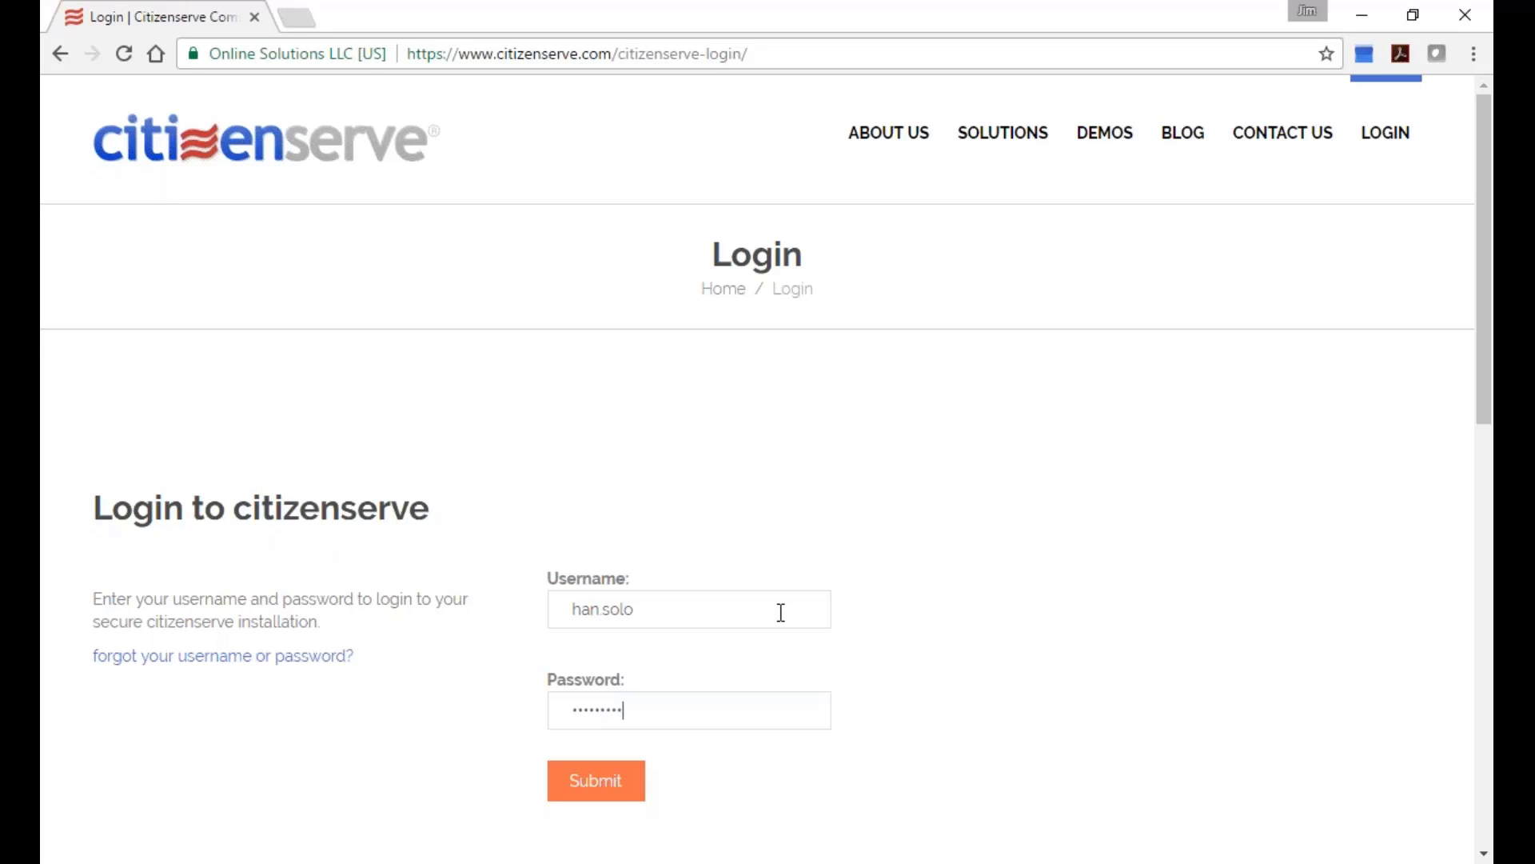
key(Return)
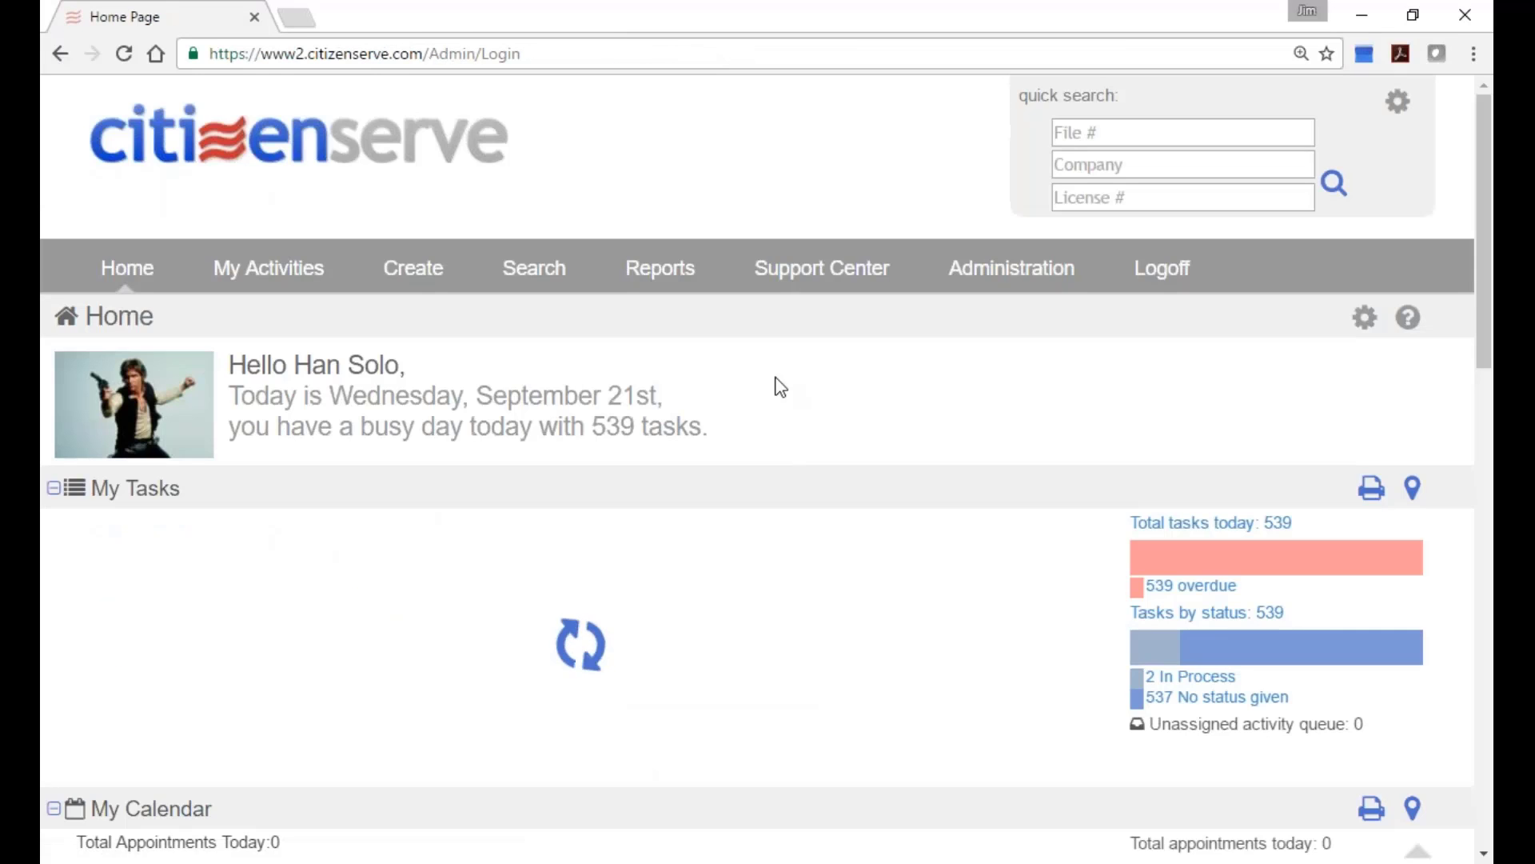
Open Finance's Business License Type lookup and edit Accommodation, Food Services.
click(1011, 268)
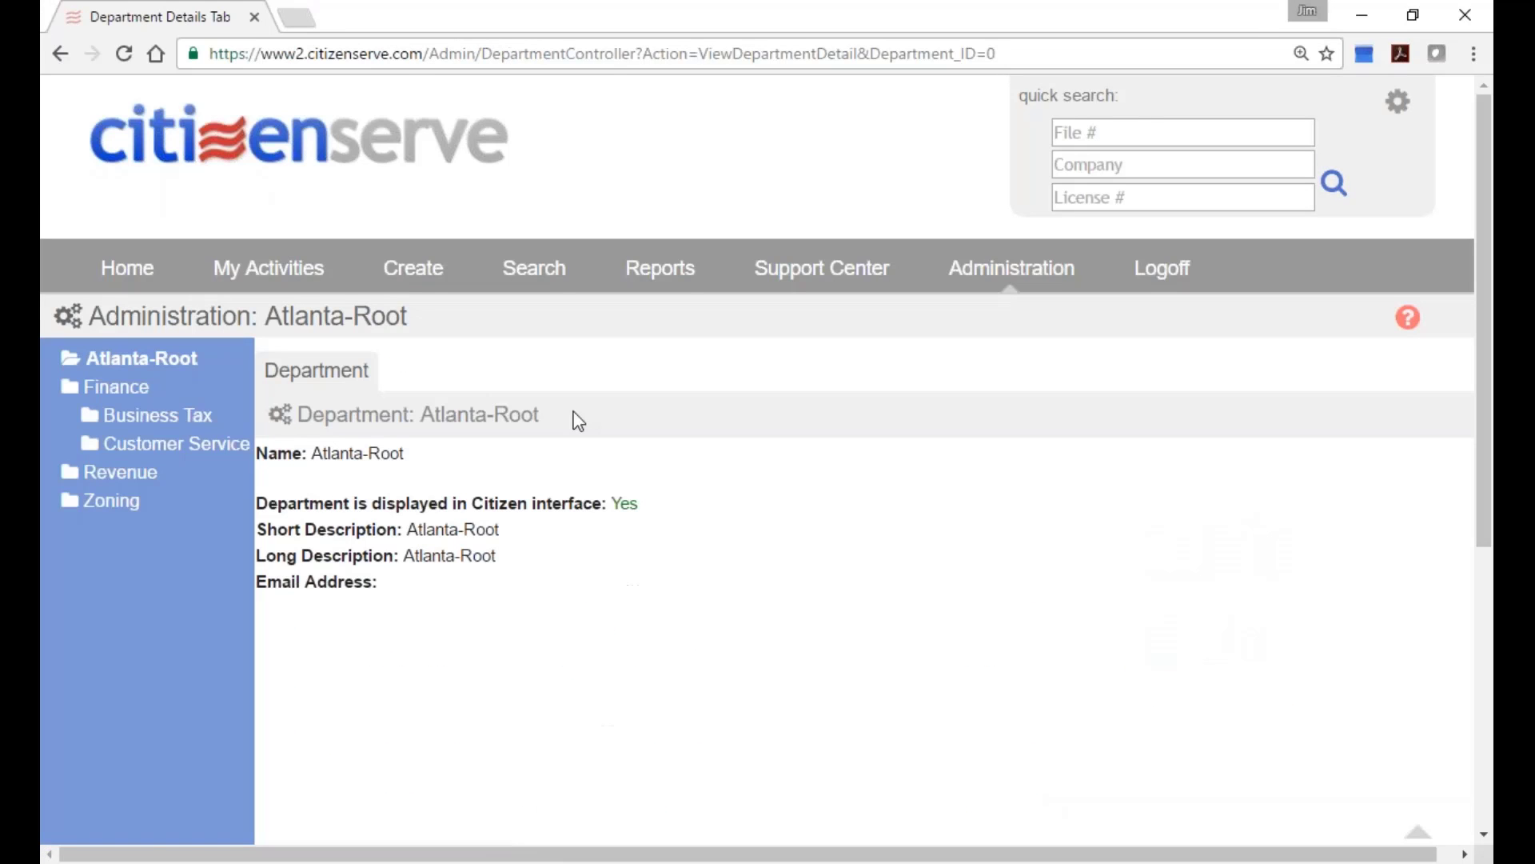
click(137, 392)
click(441, 370)
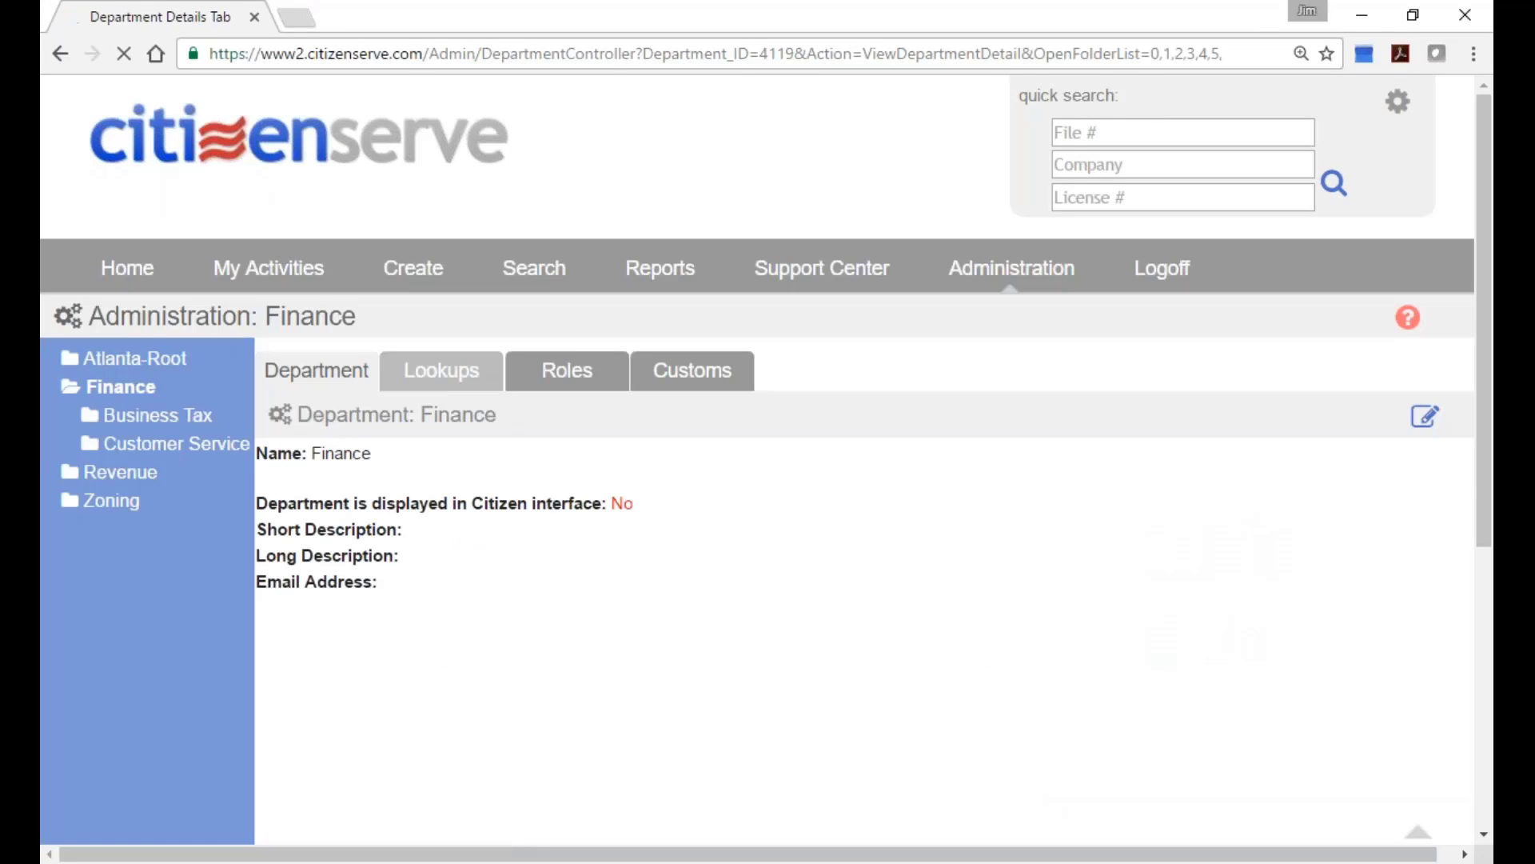
click(631, 449)
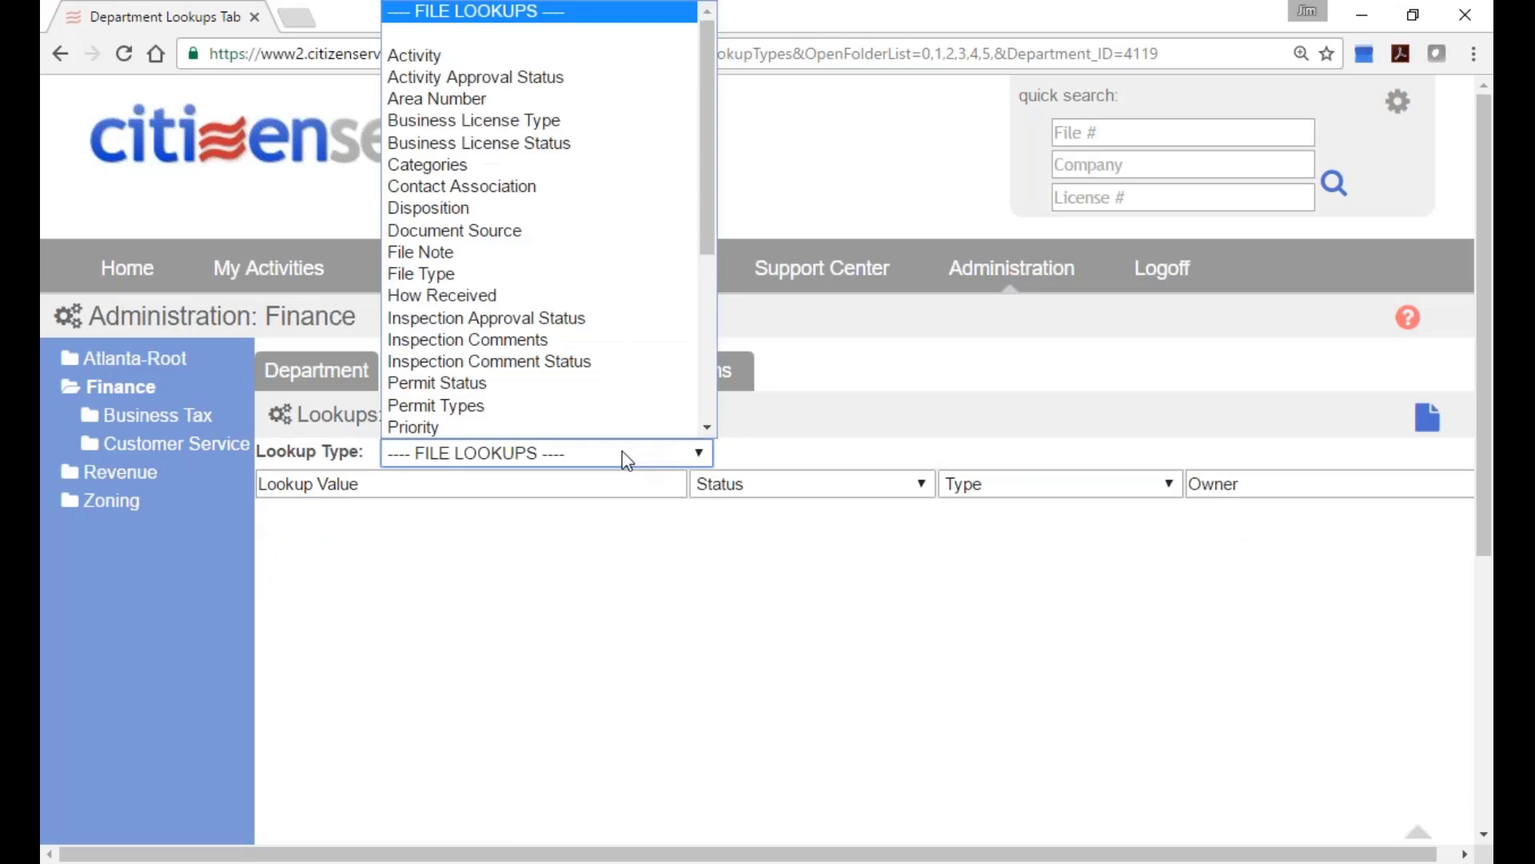
click(616, 122)
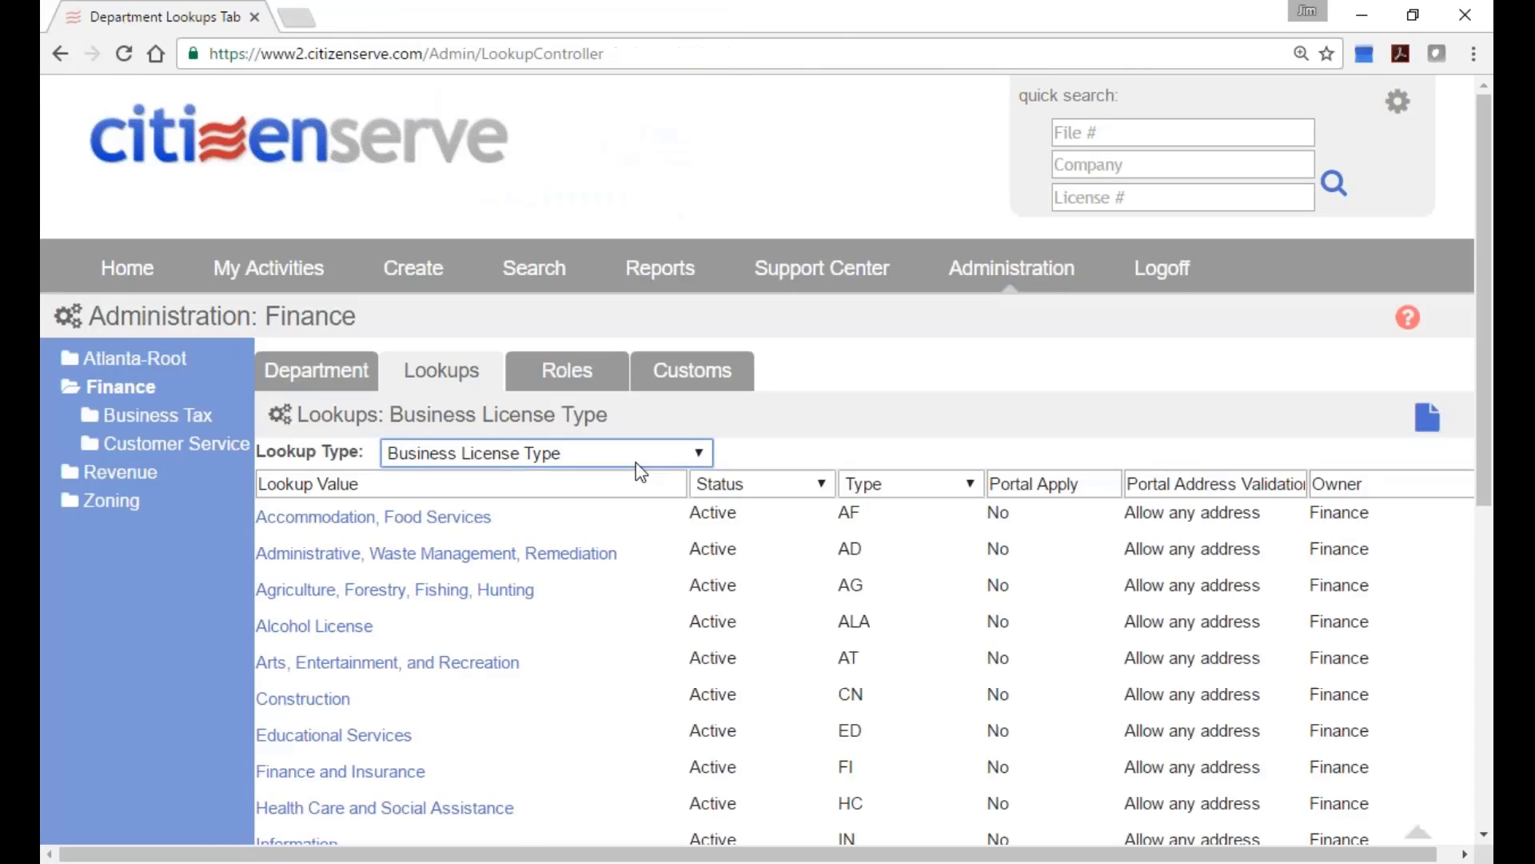
click(427, 520)
scroll(790, 552, down, 5)
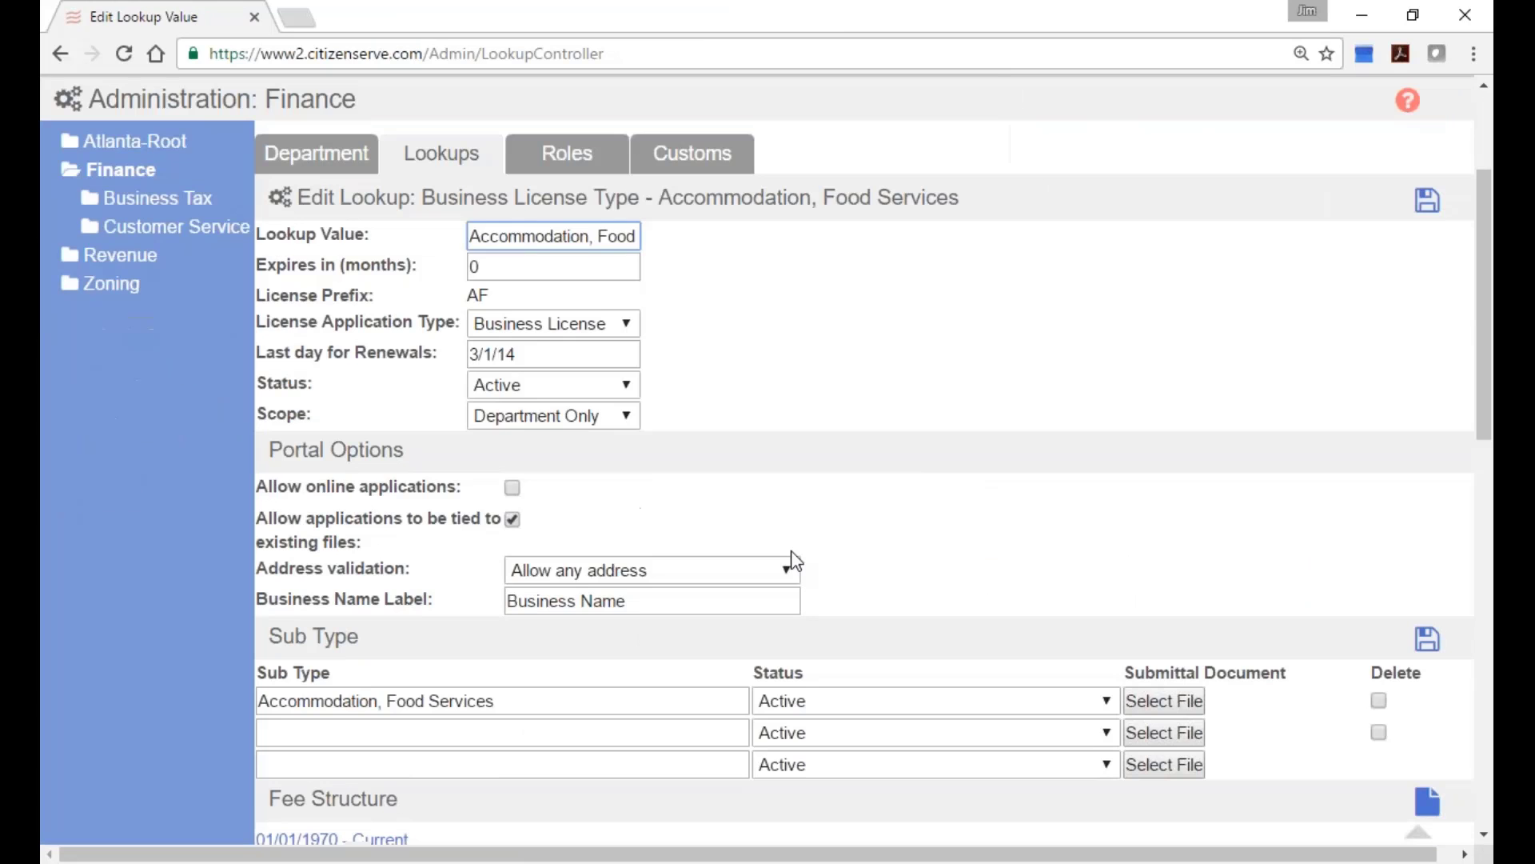
click(424, 679)
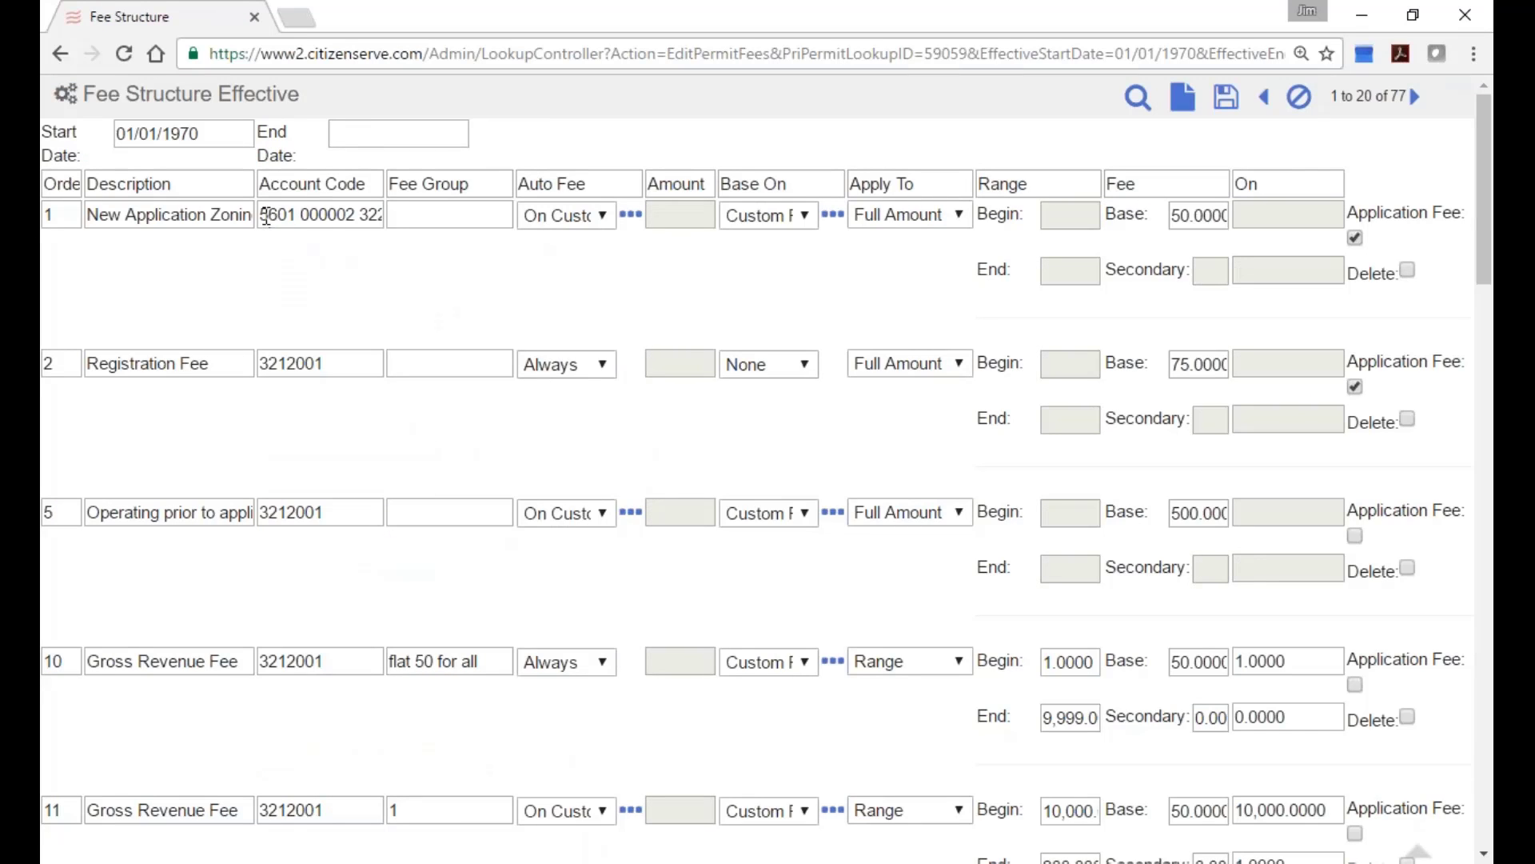
drag(261, 216, 407, 218)
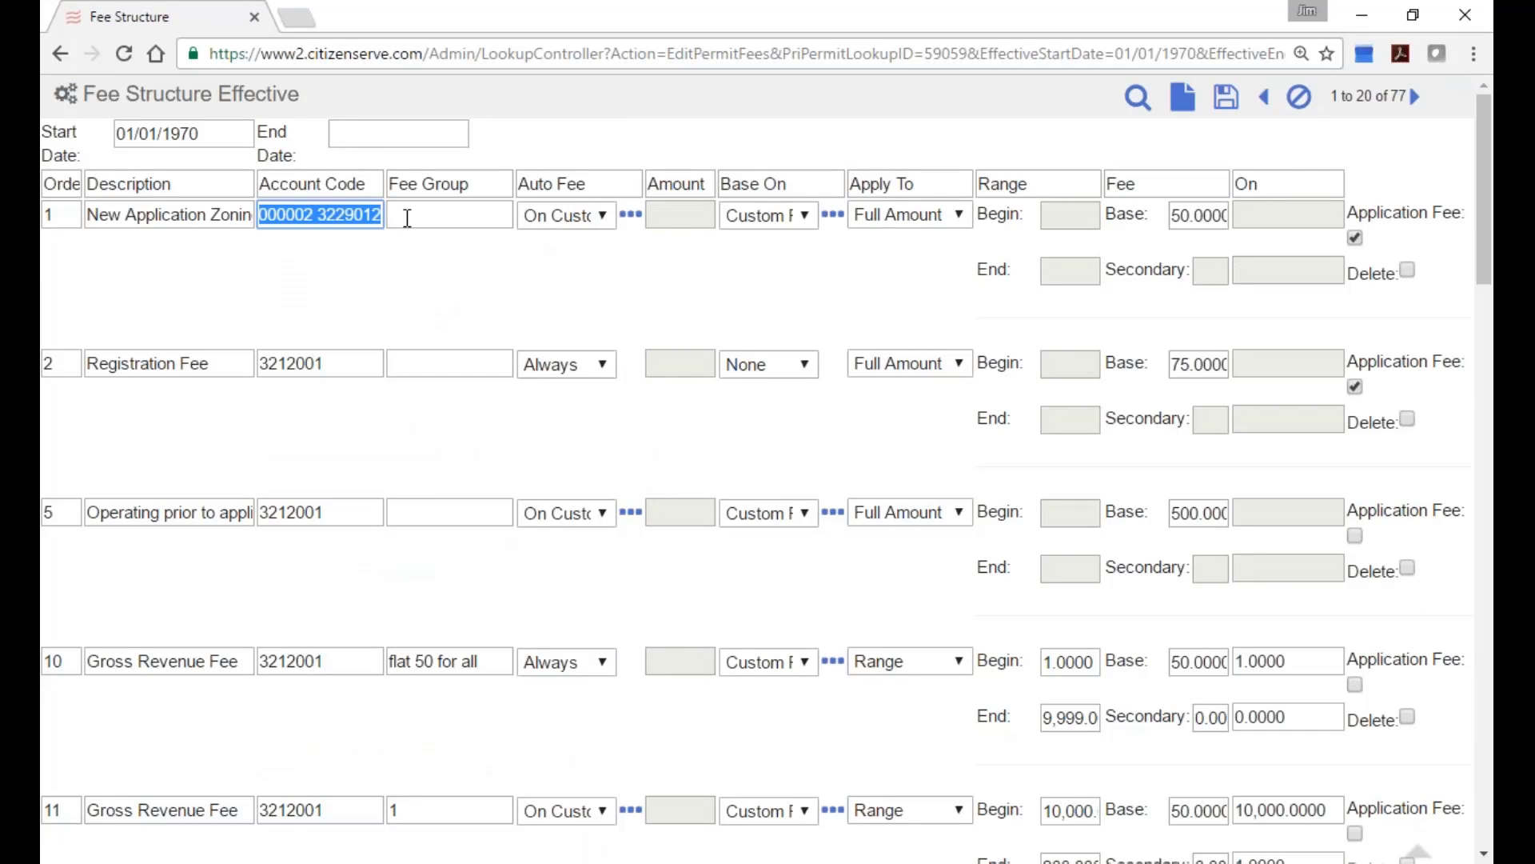
click(407, 219)
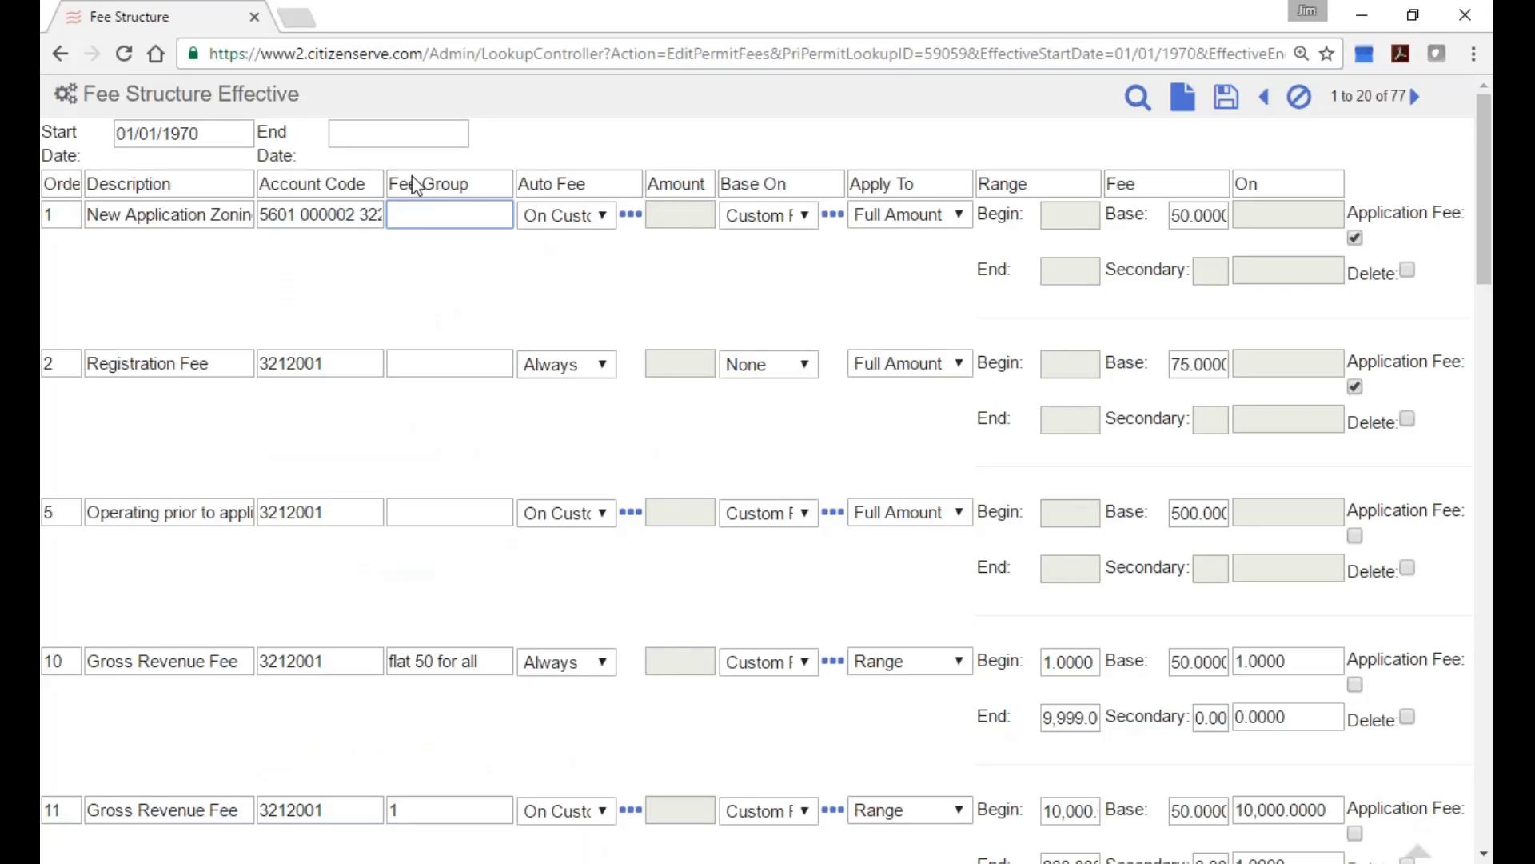
drag(474, 184, 389, 185)
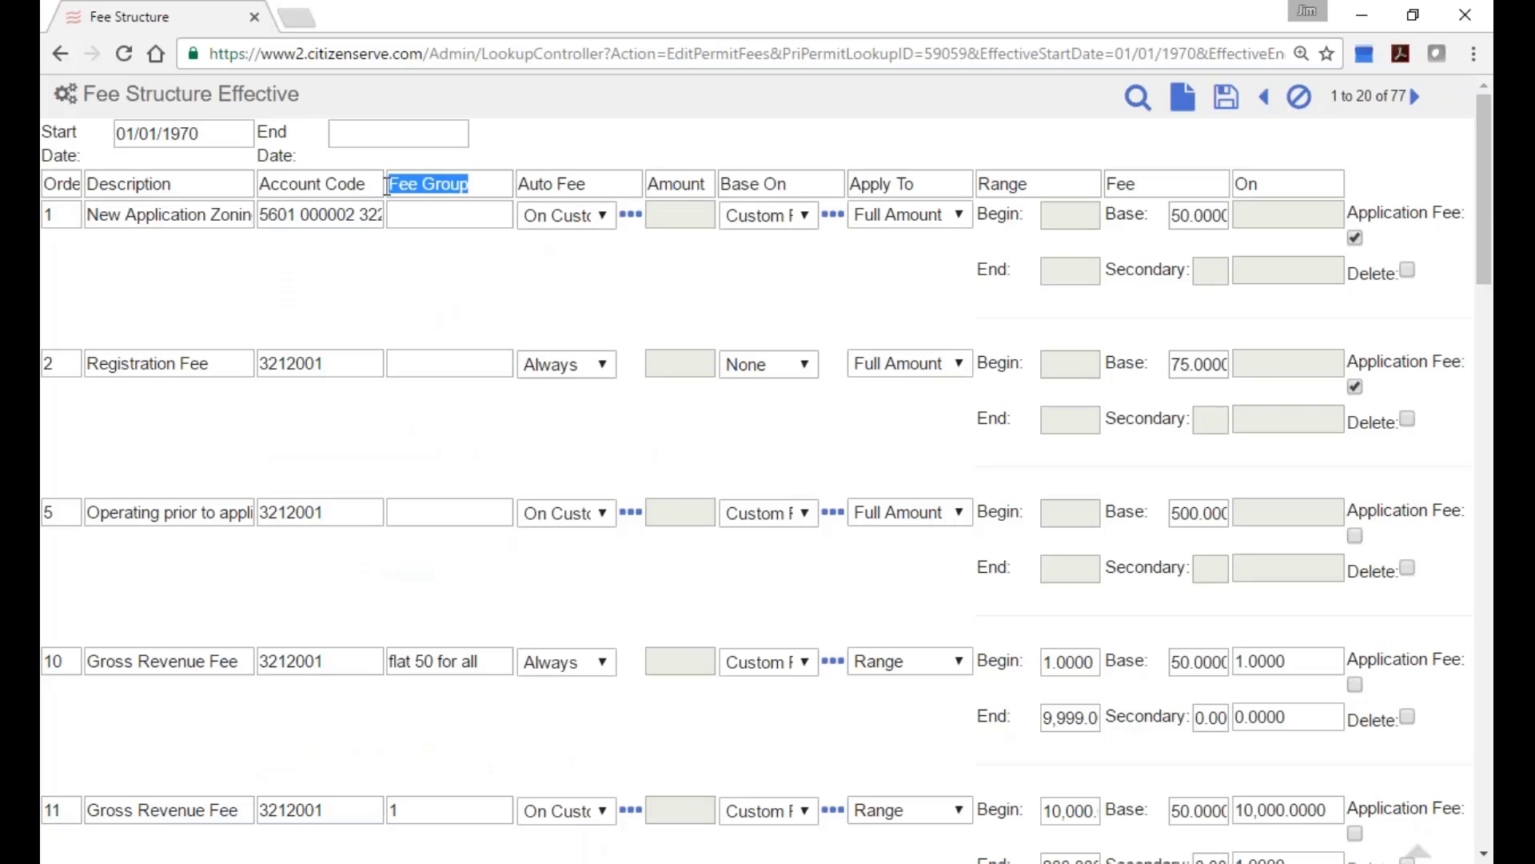
click(425, 219)
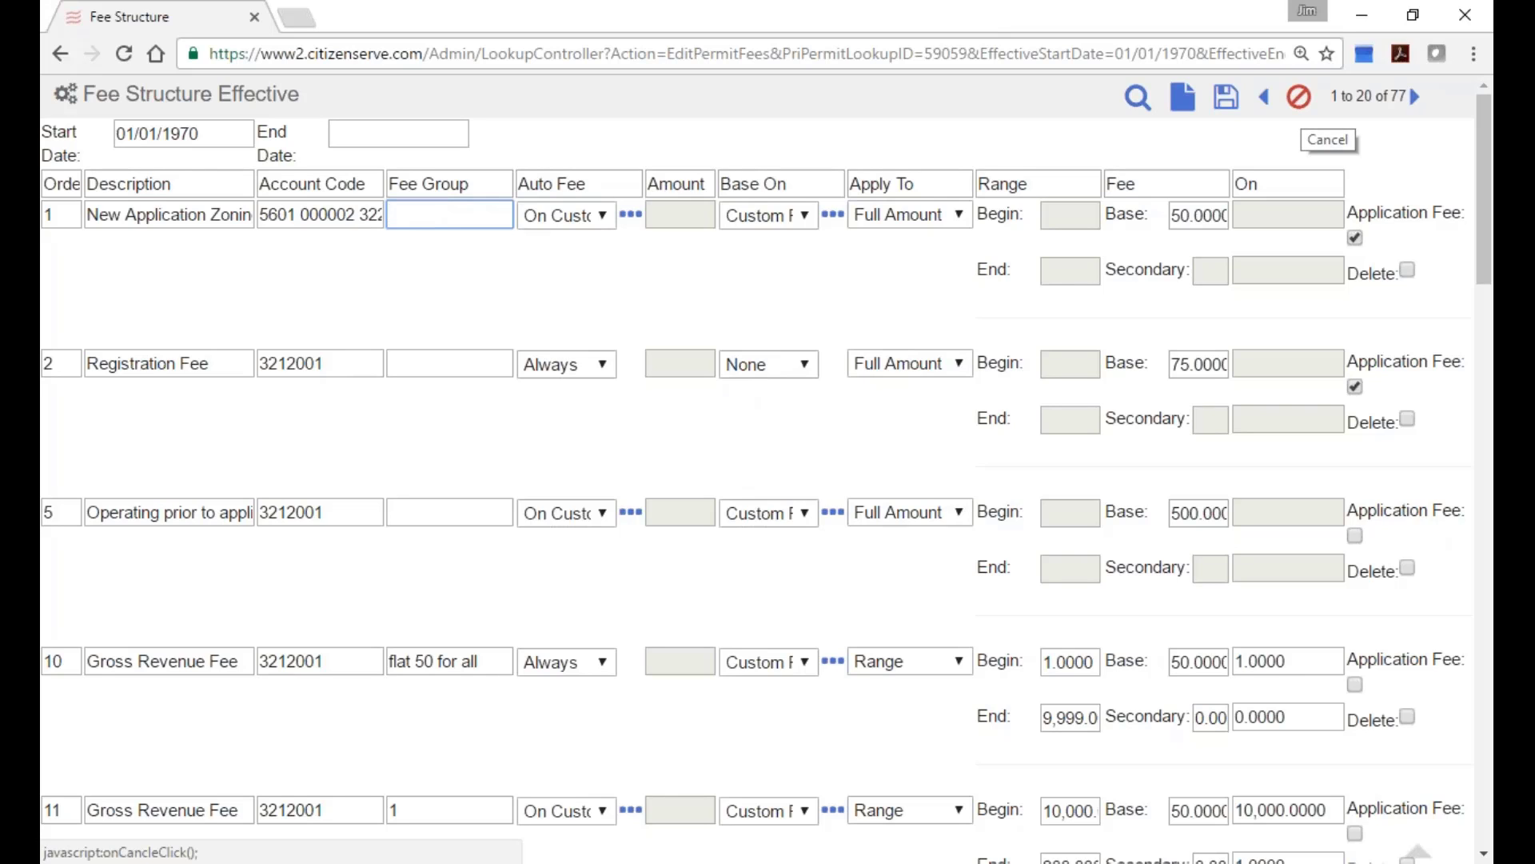
click(1298, 97)
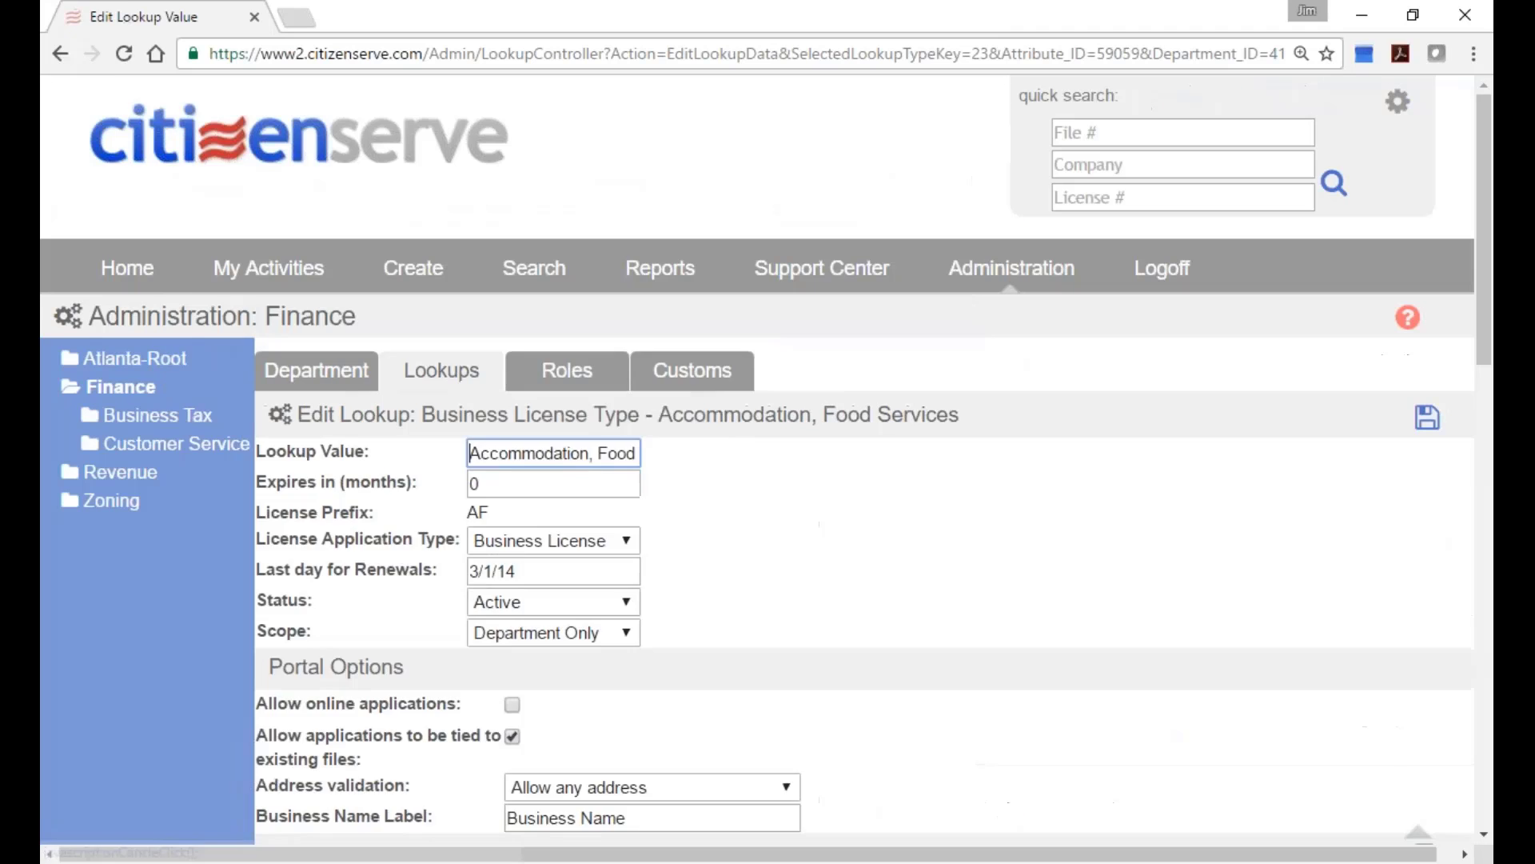
Run the General Ledger Deposit Report for 05/07/2014 from My Reports.
click(660, 268)
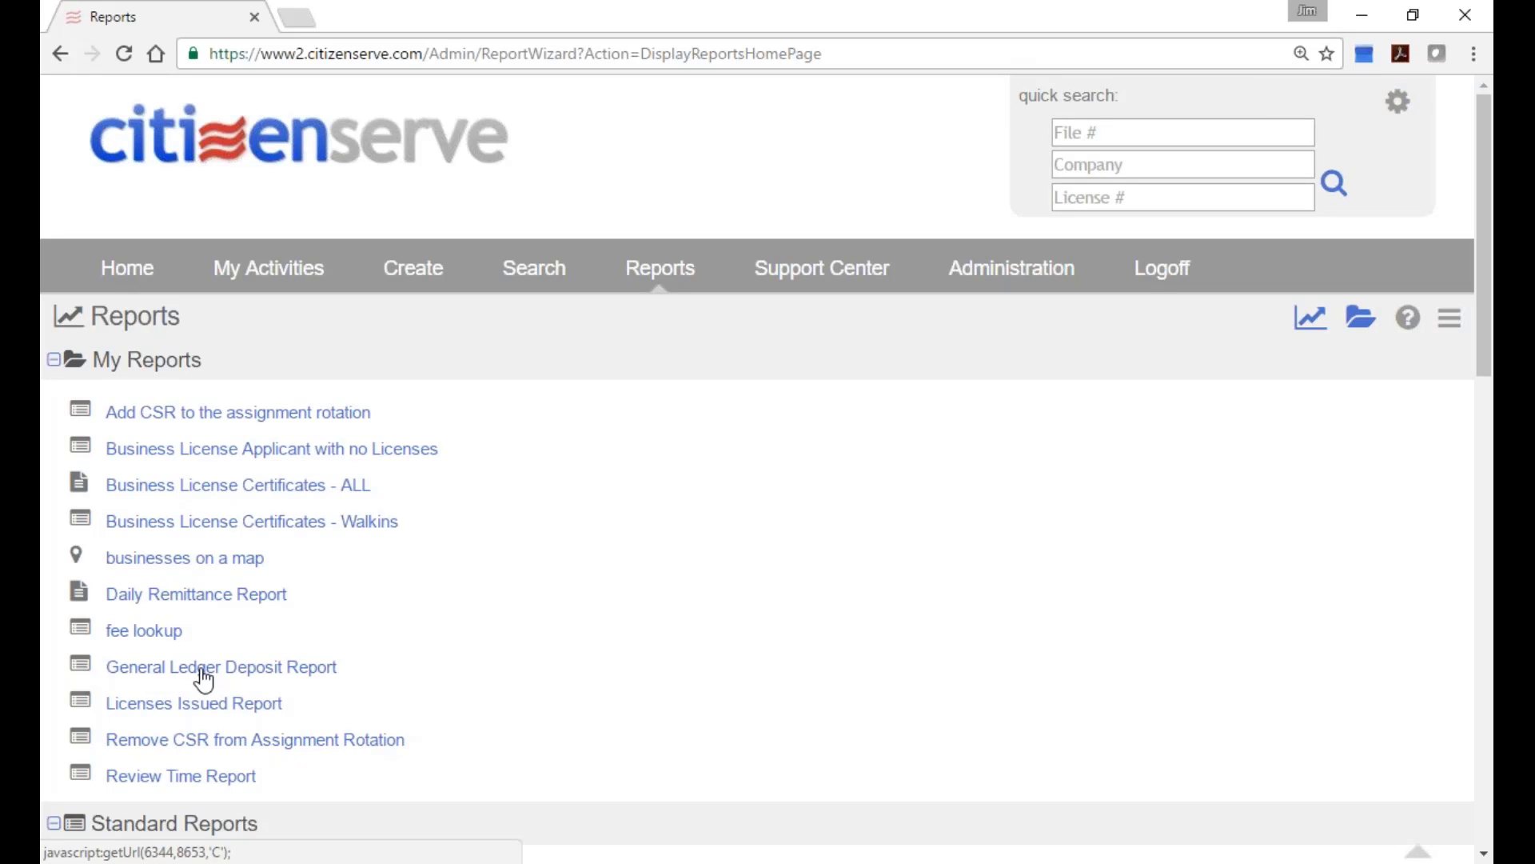
click(204, 678)
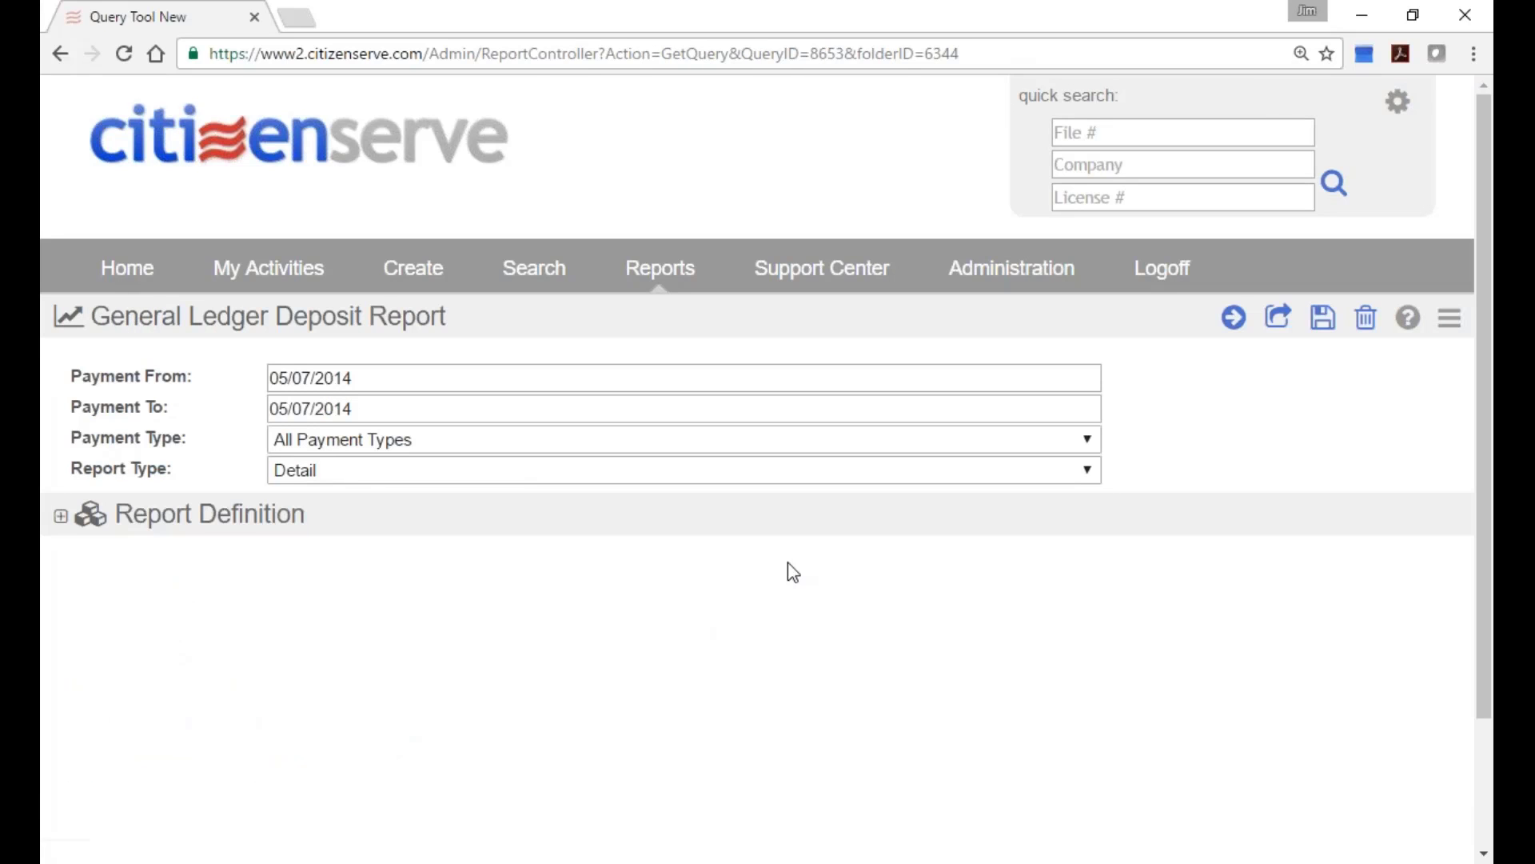
click(1233, 317)
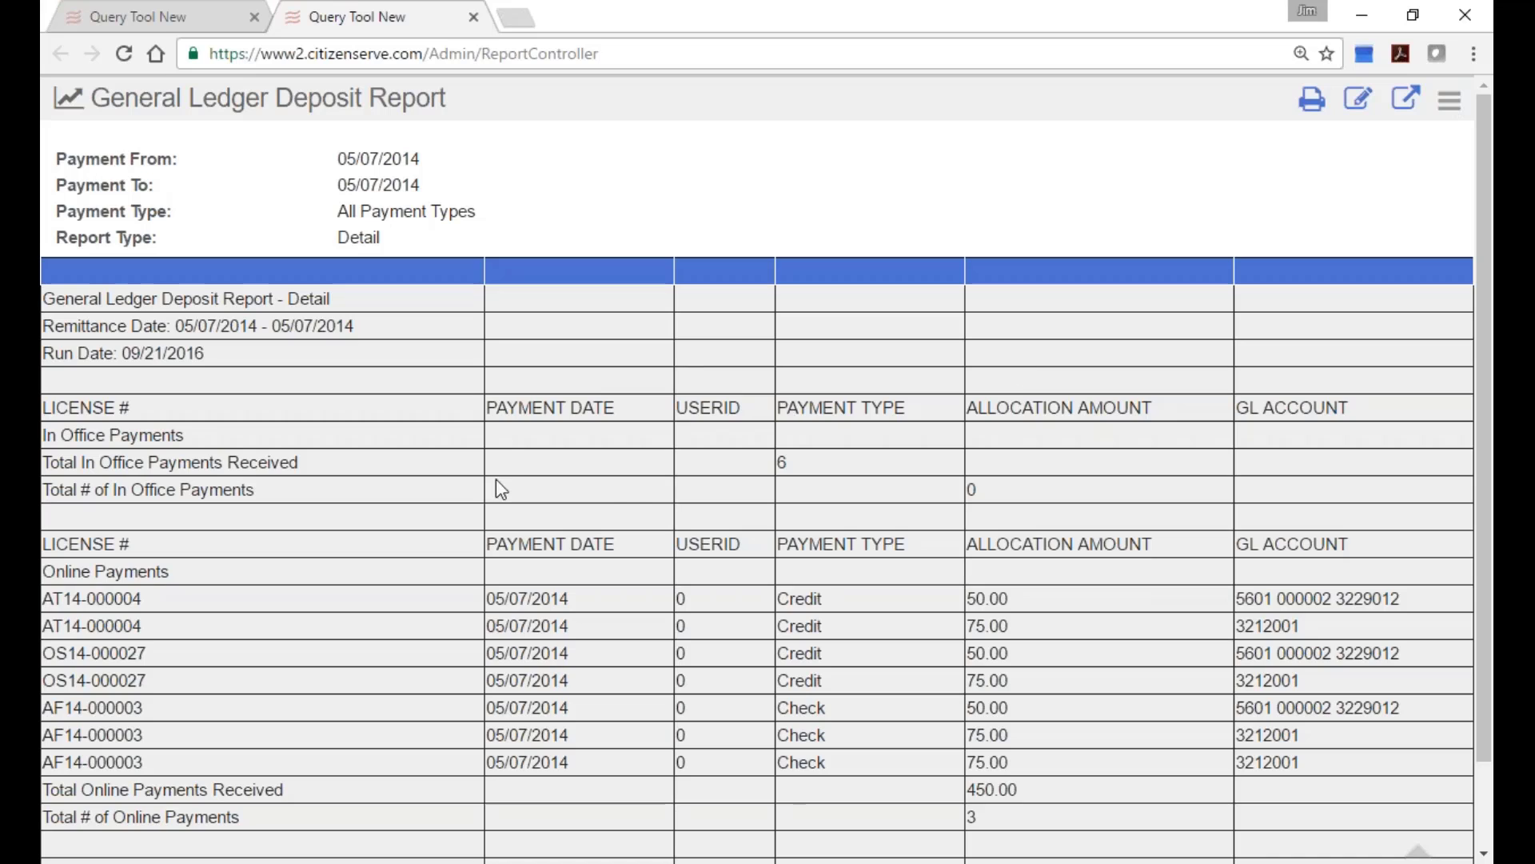
Export the 450.00 online payment results to a spreadsheet.
scroll(725, 612, down, 2)
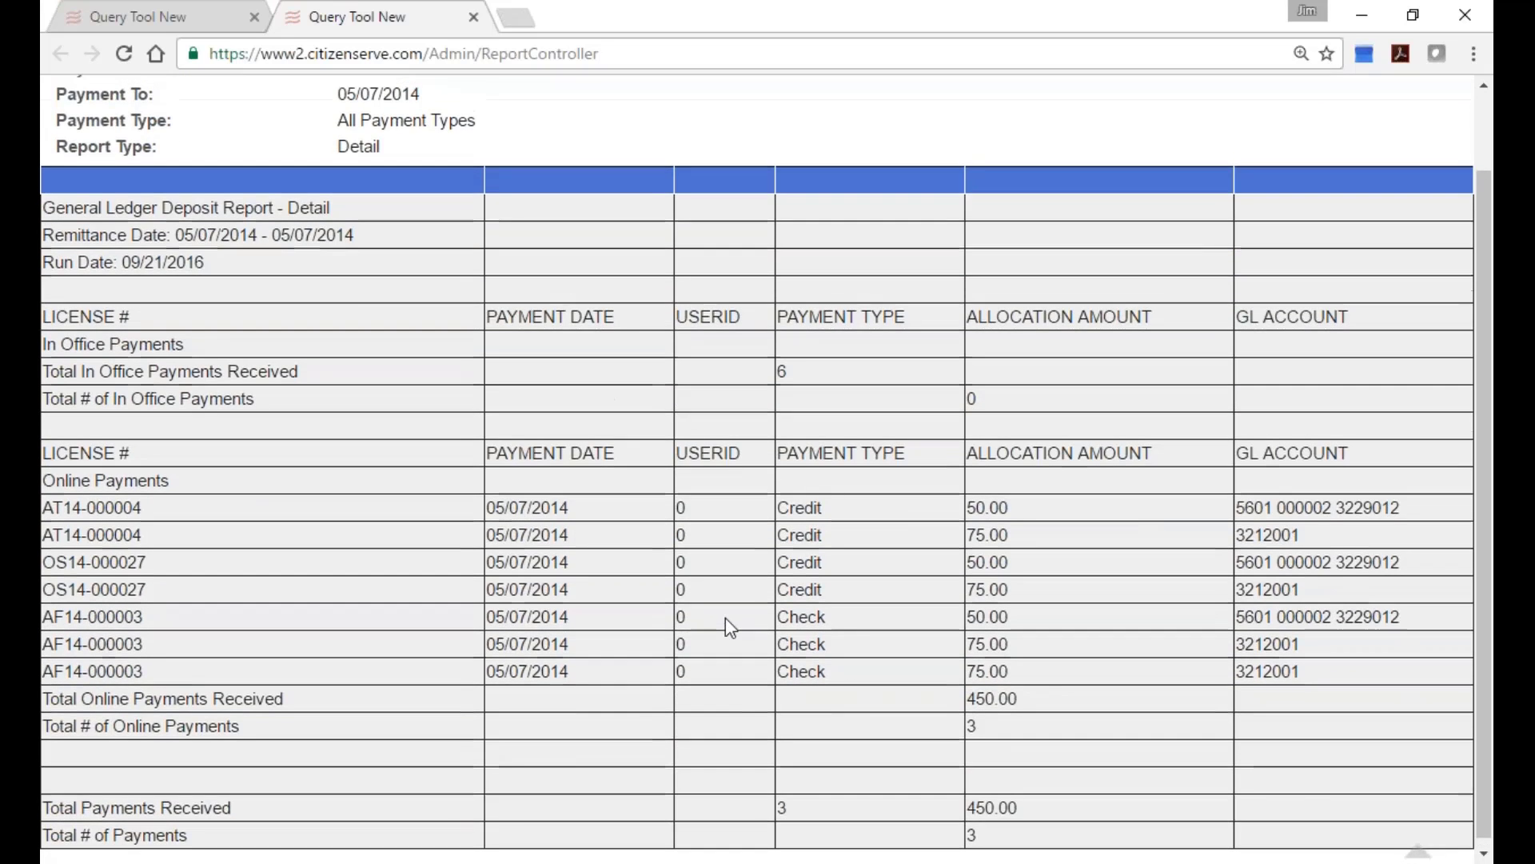
scroll(726, 617, up, 2)
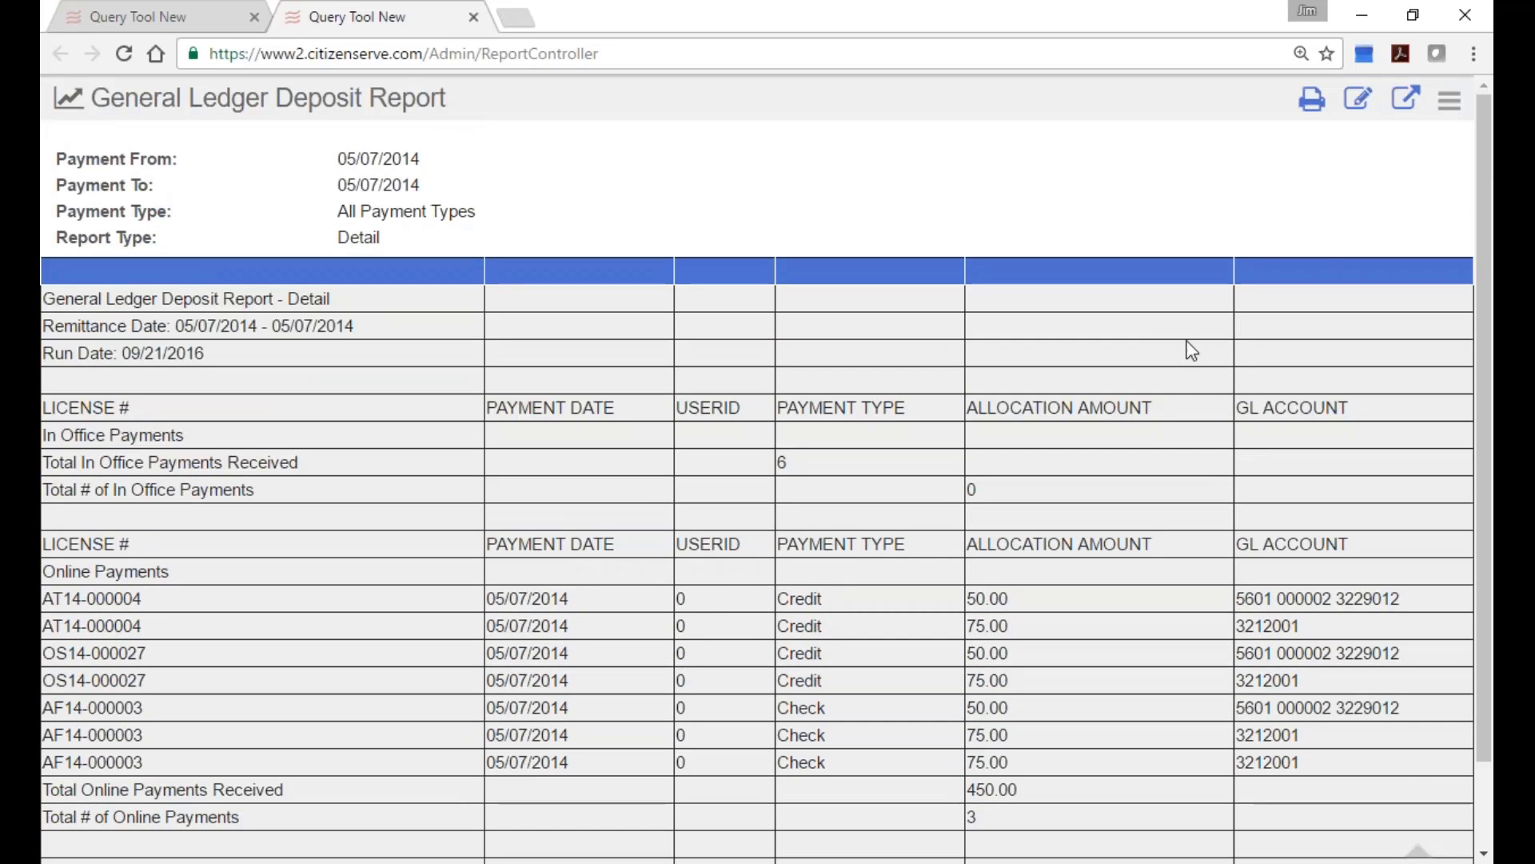
click(1406, 98)
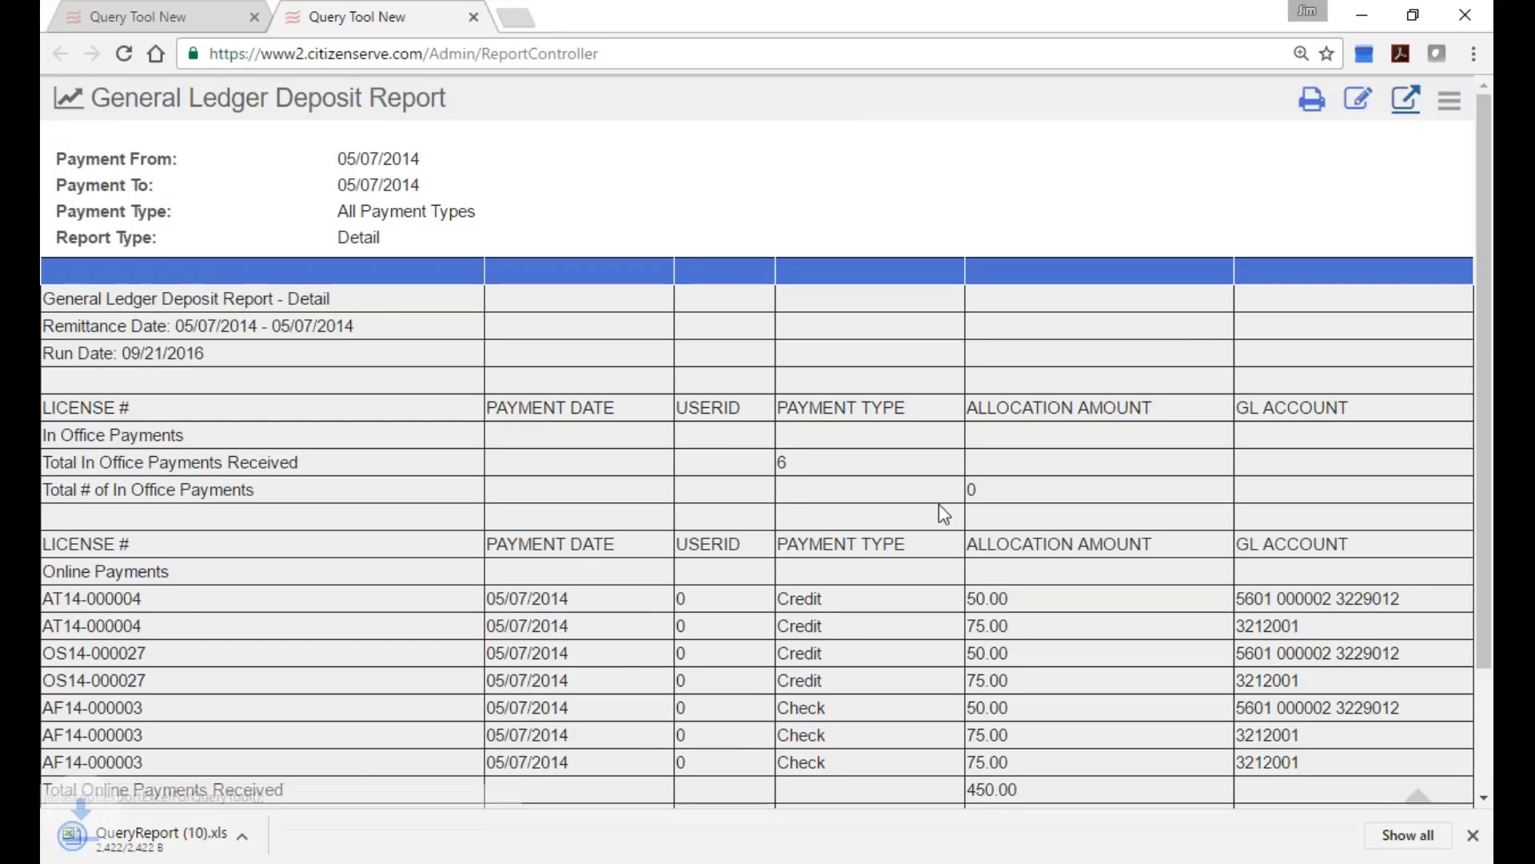
Open the downloaded QueryReport (10).xls in Excel, showing 450 received across 3 payments.
click(164, 840)
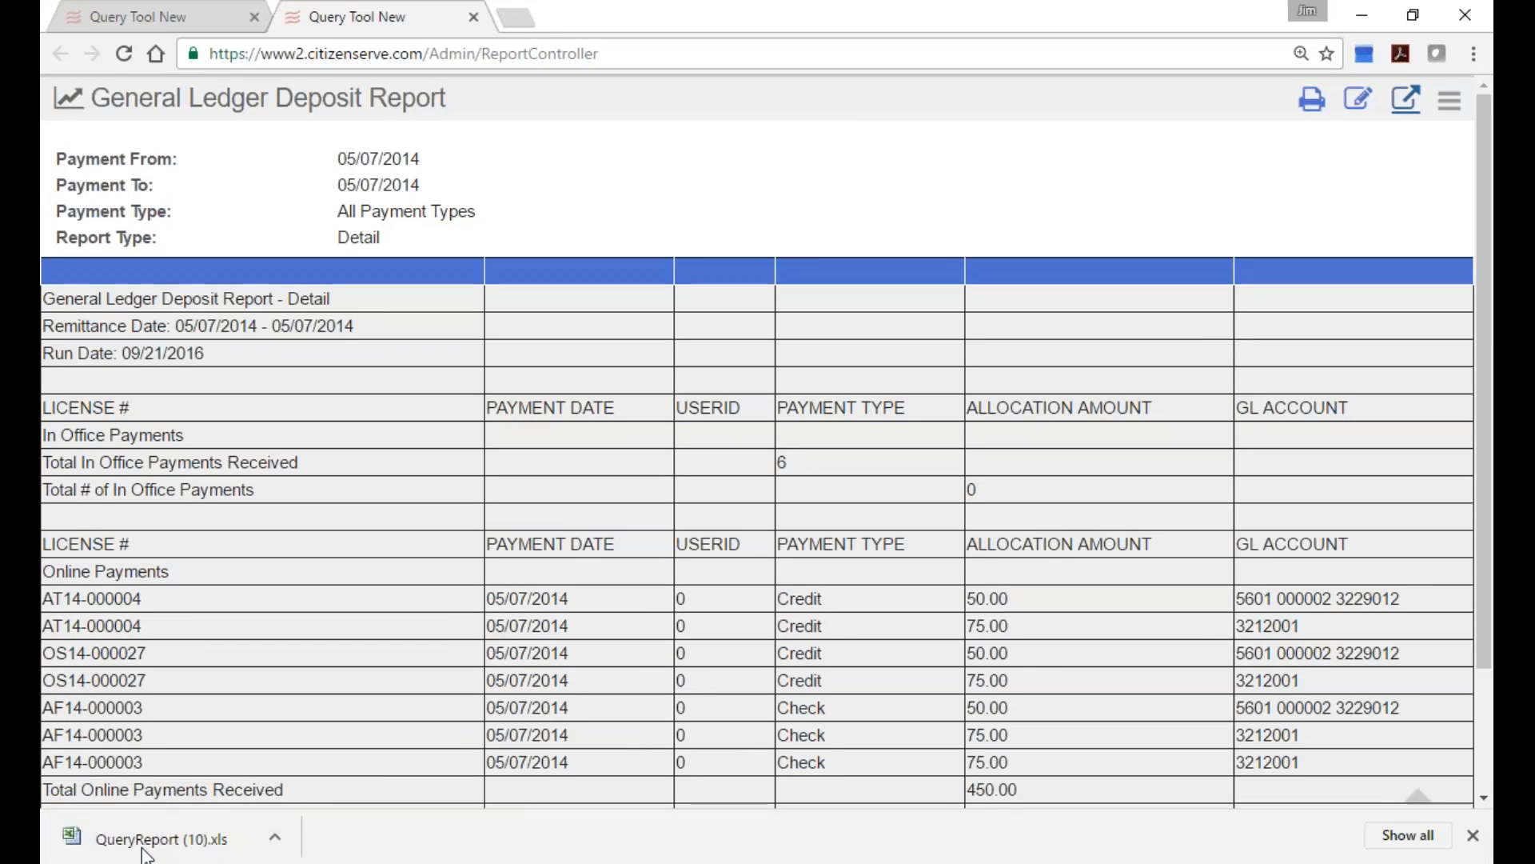
click(175, 841)
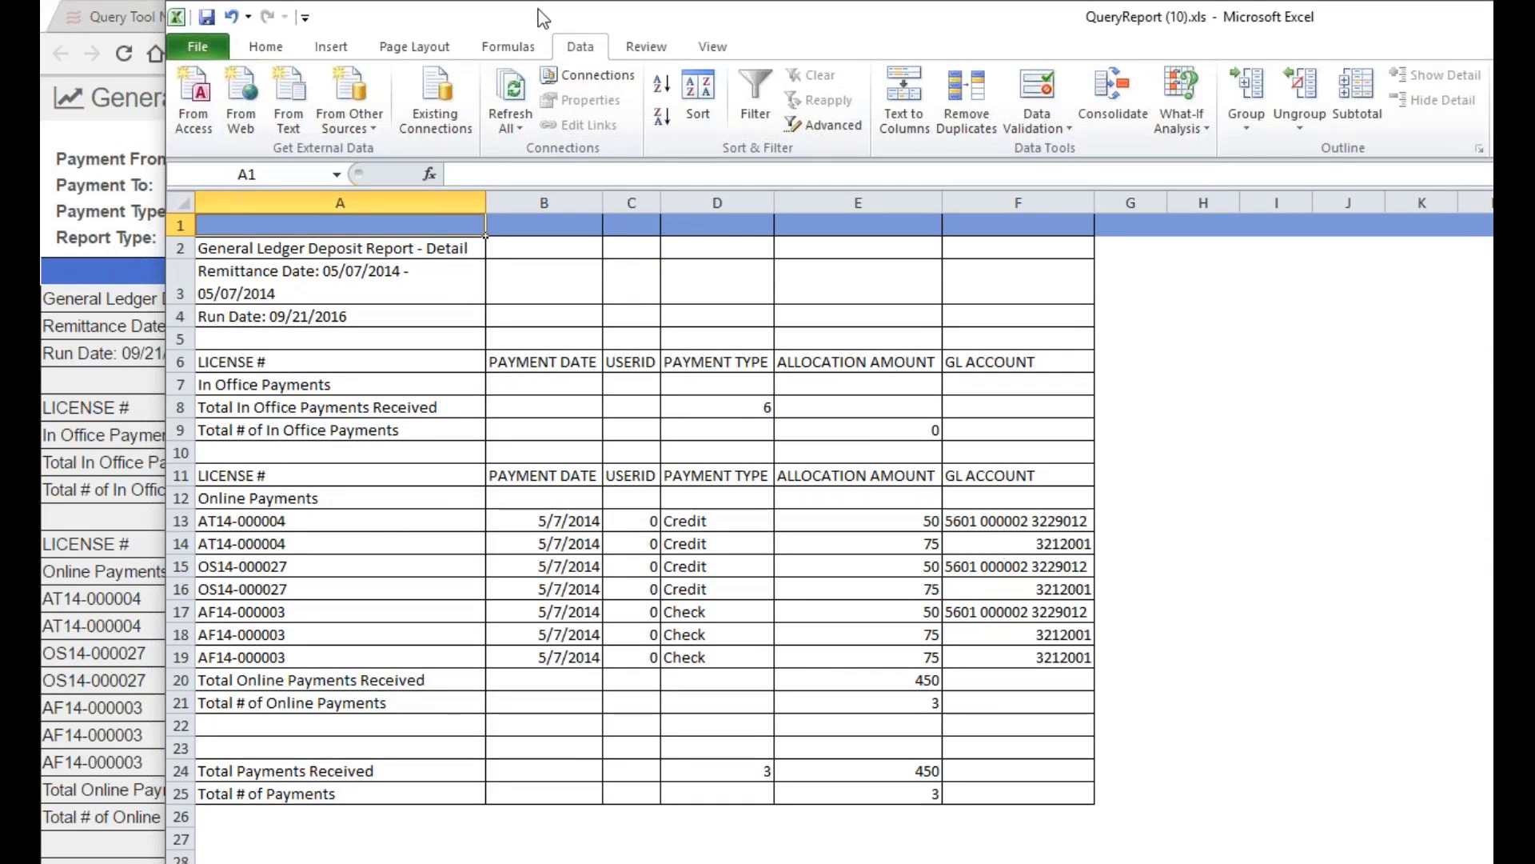
drag(563, 28, 570, 28)
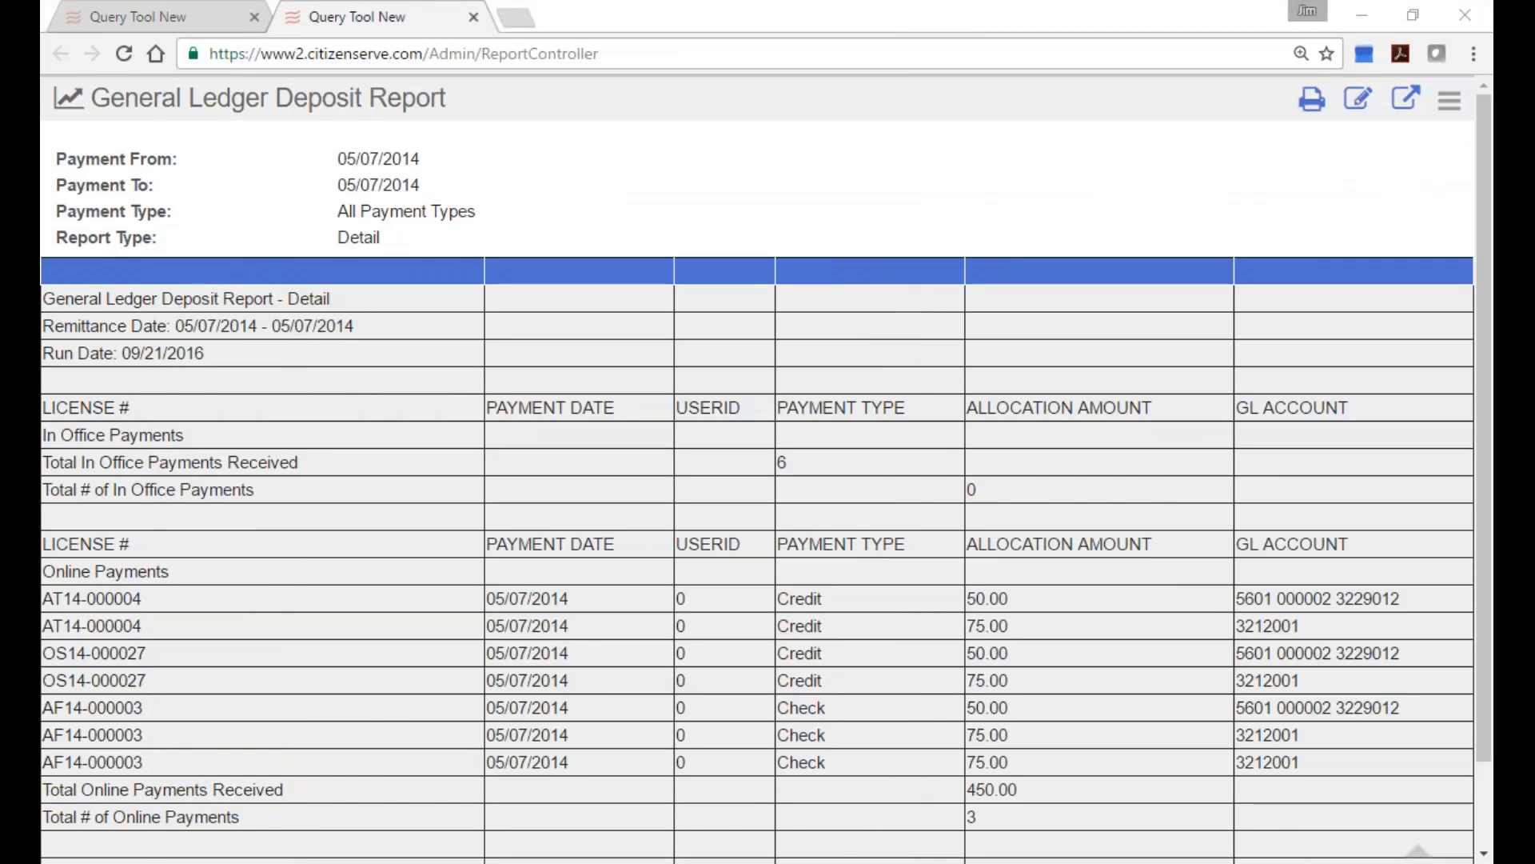
Close the report results tab and dismiss the Share Report options without sharing.
click(188, 24)
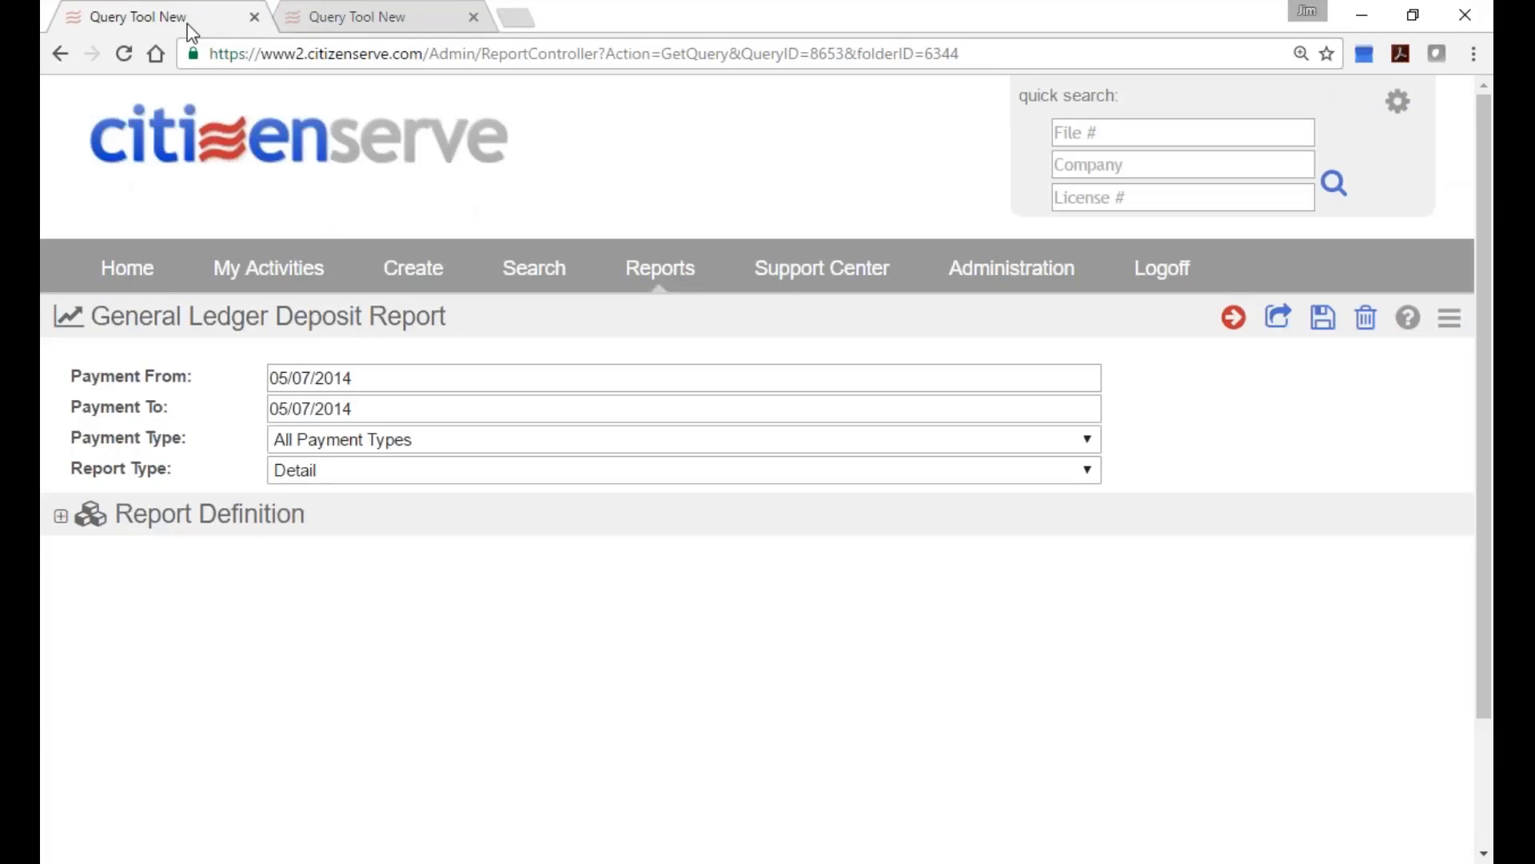
click(474, 18)
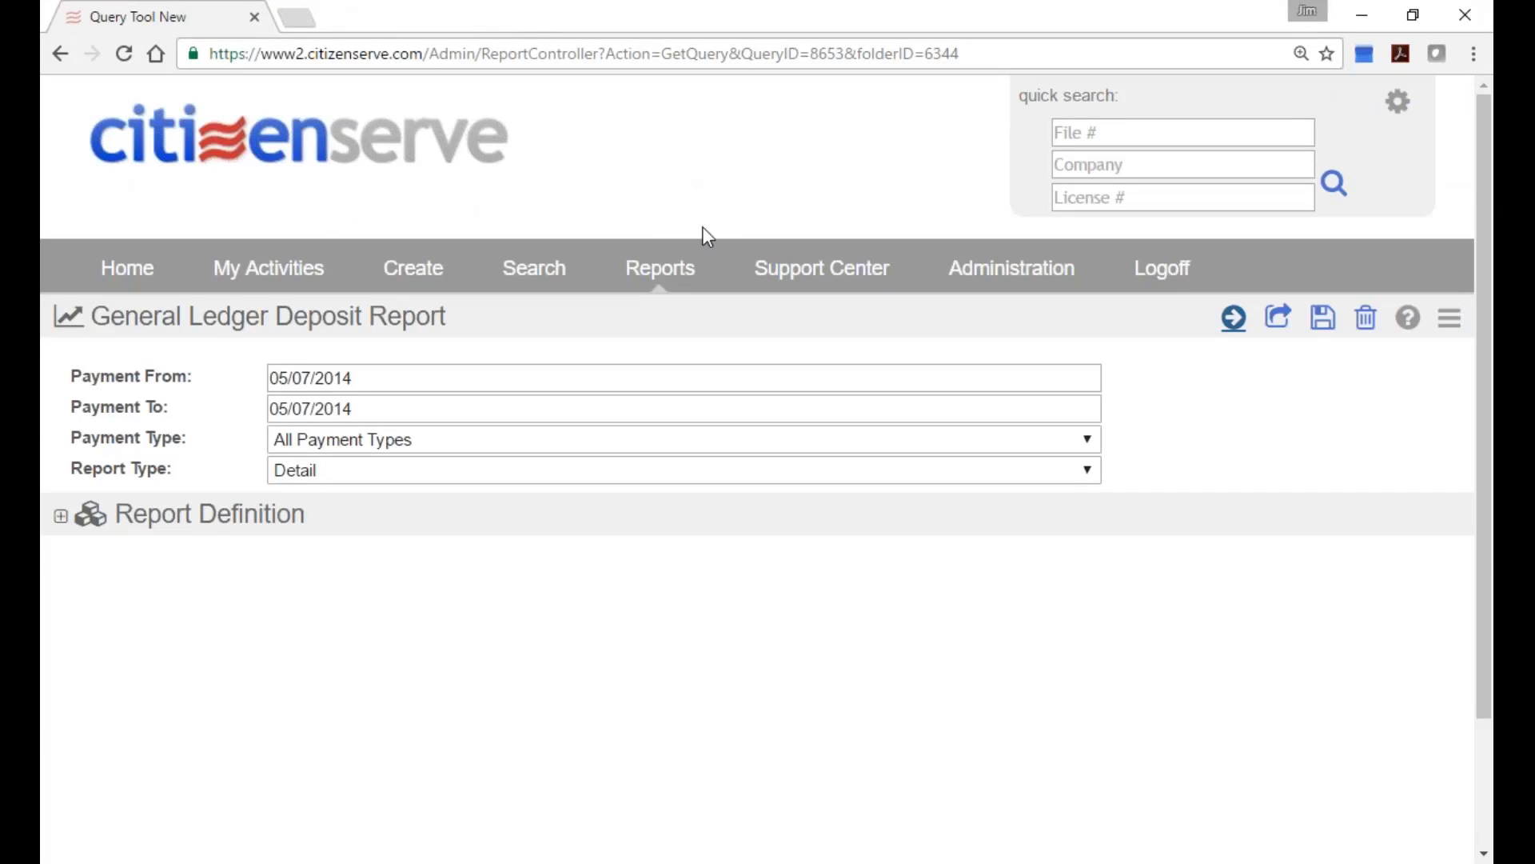
click(1278, 317)
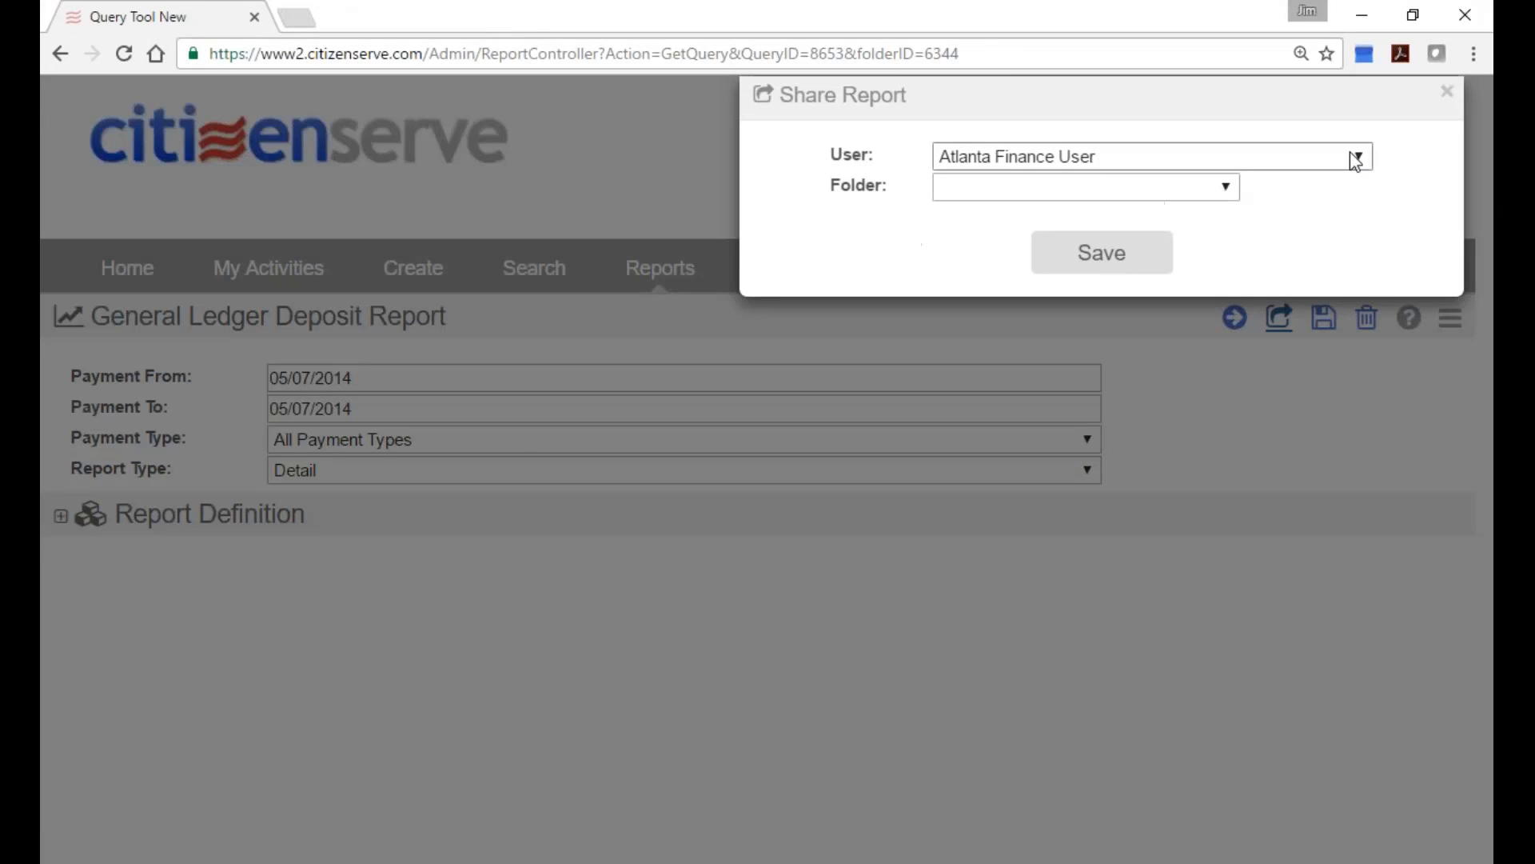
click(1446, 93)
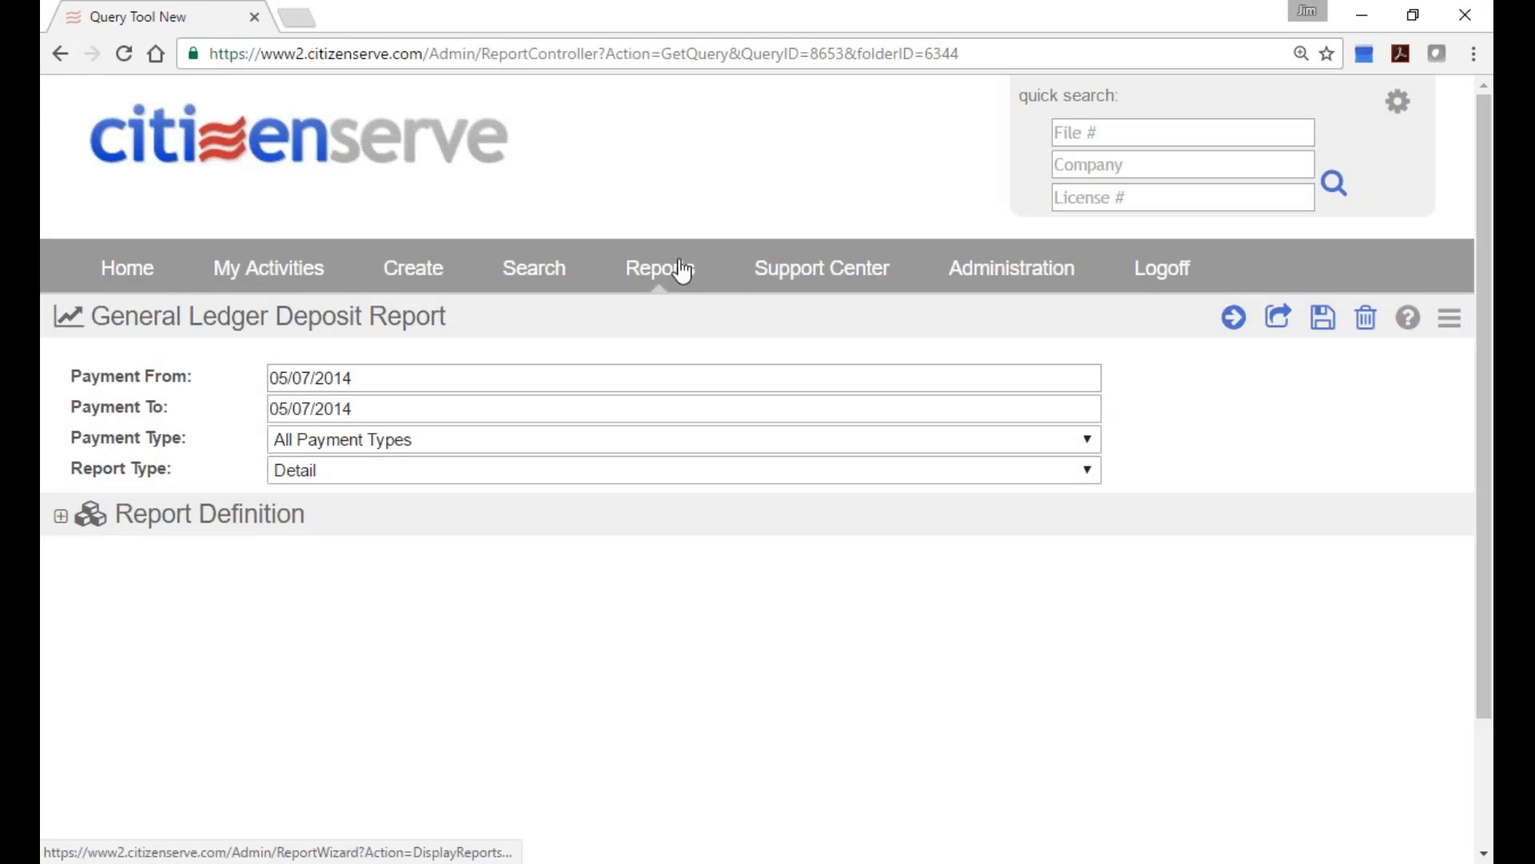
Start a new report, leave My Reports as its folder without choosing a display type, and return Home.
click(682, 270)
click(1309, 315)
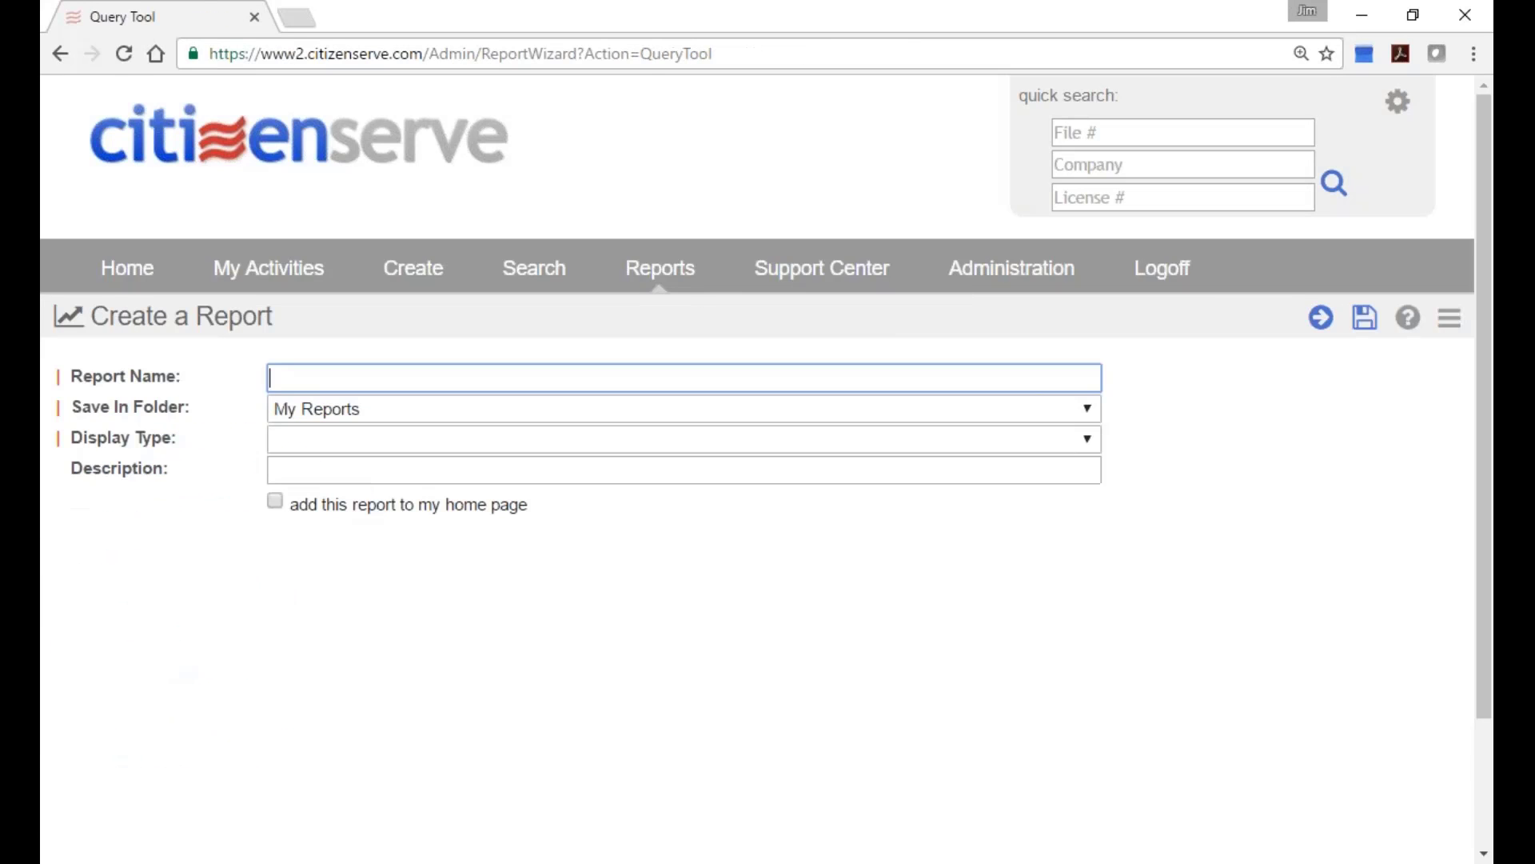
click(372, 409)
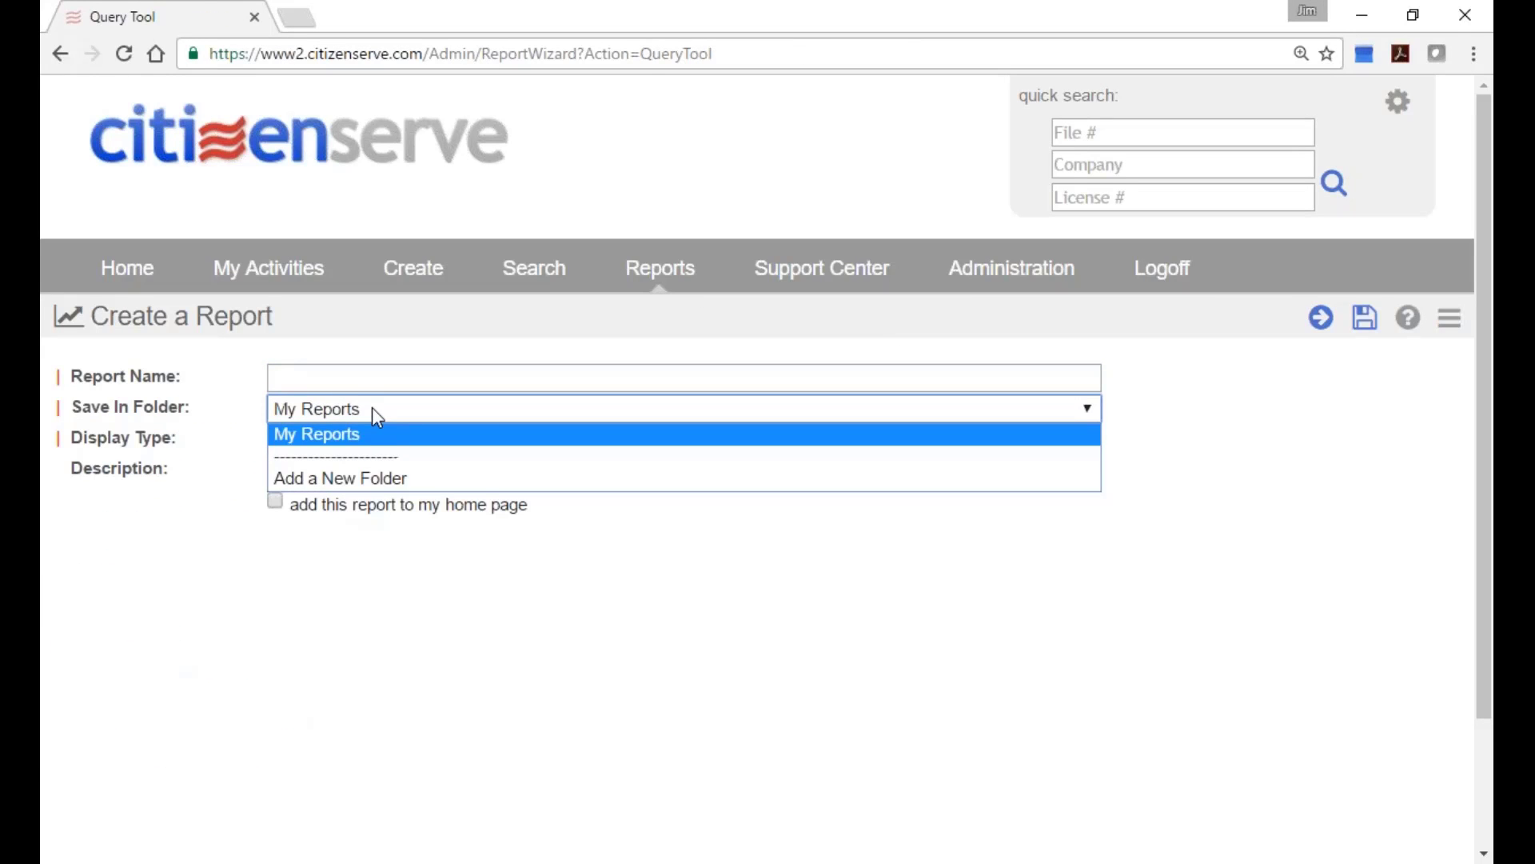
click(378, 414)
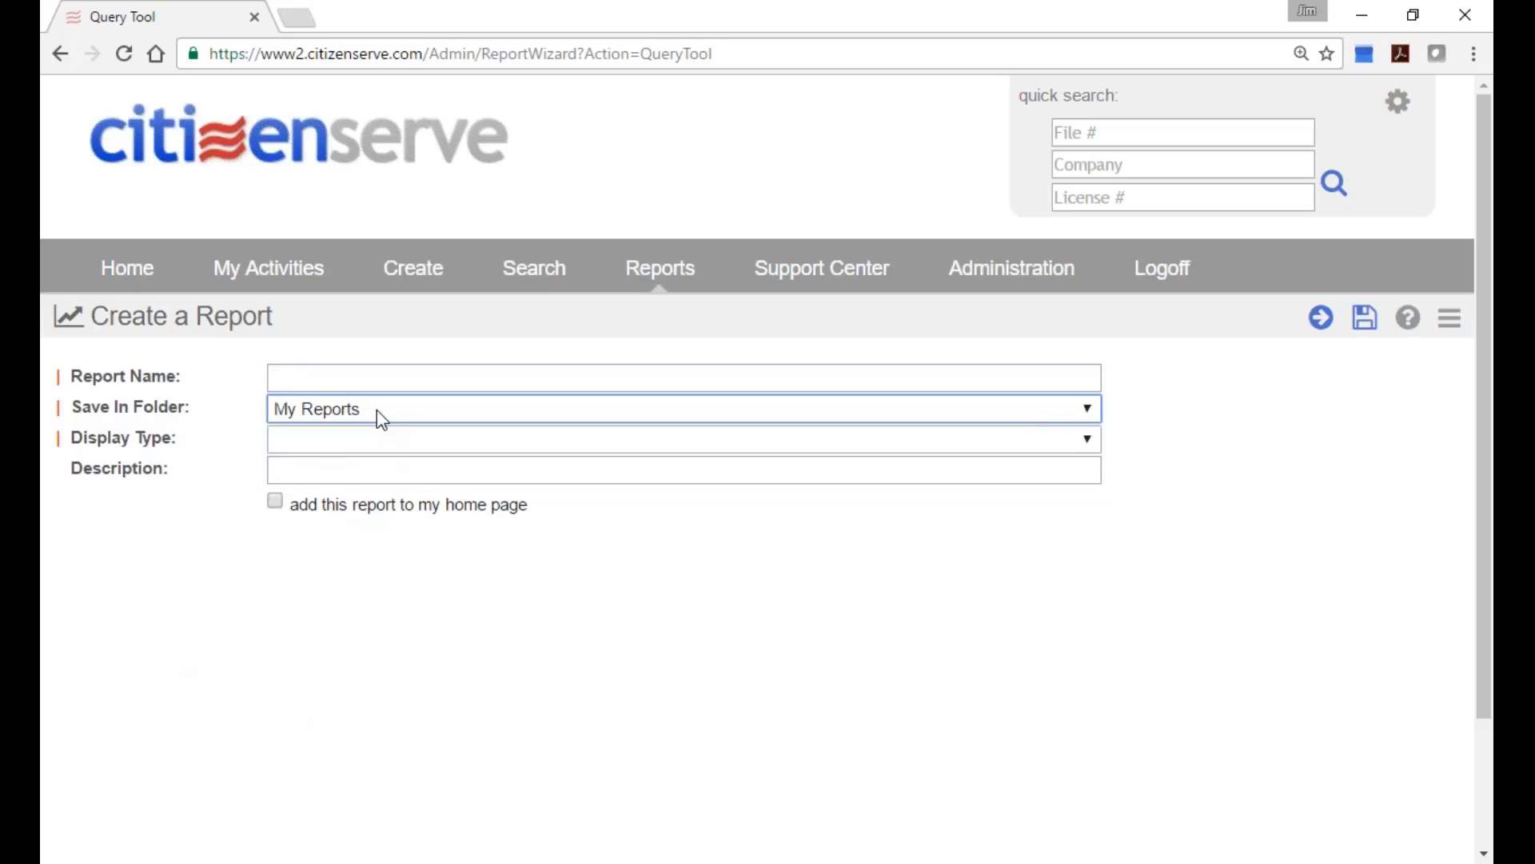
click(394, 439)
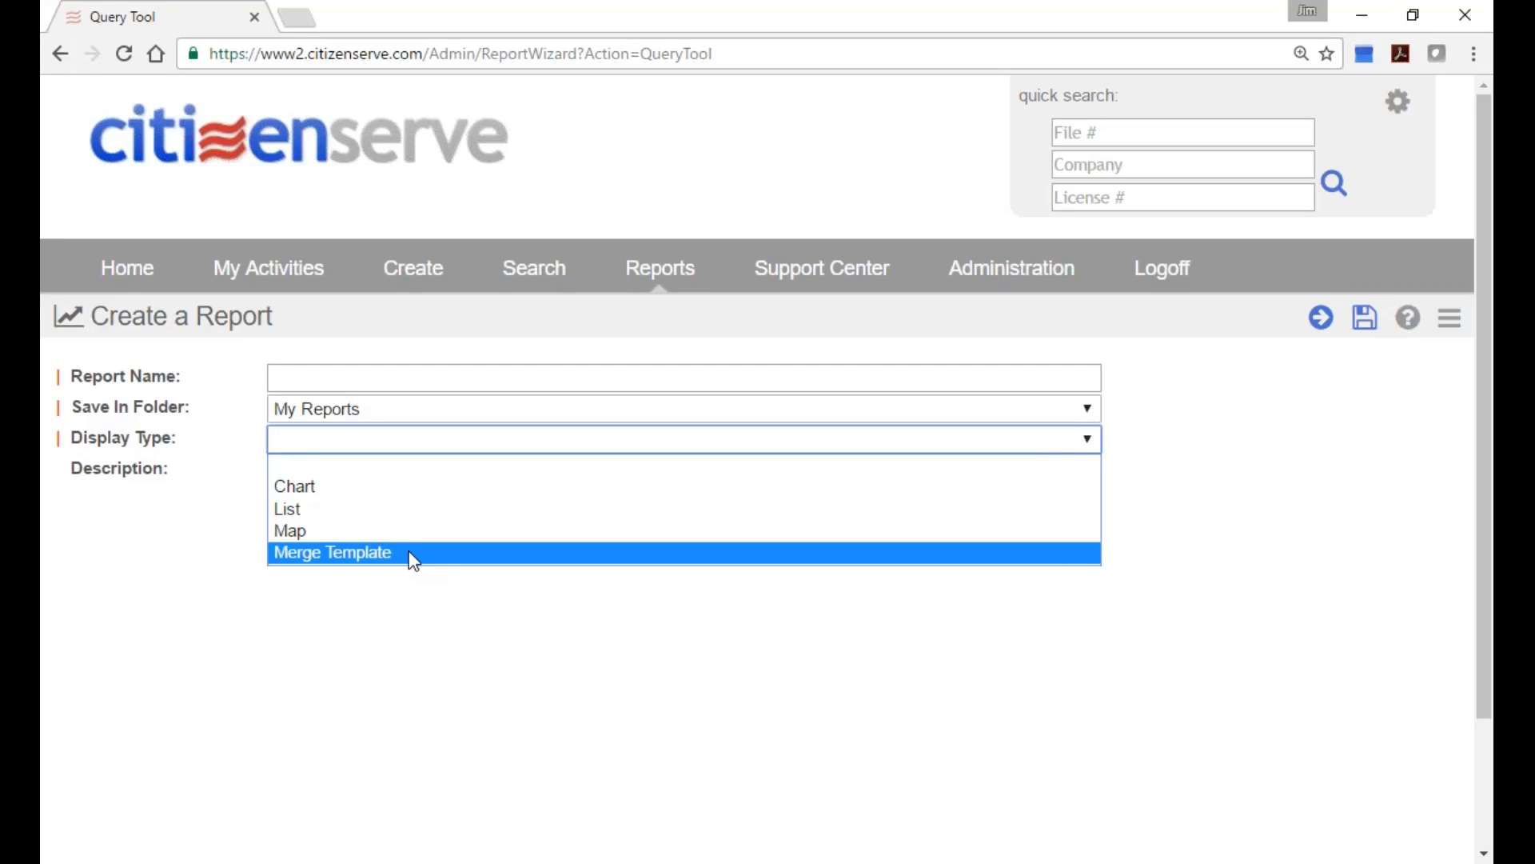
click(417, 604)
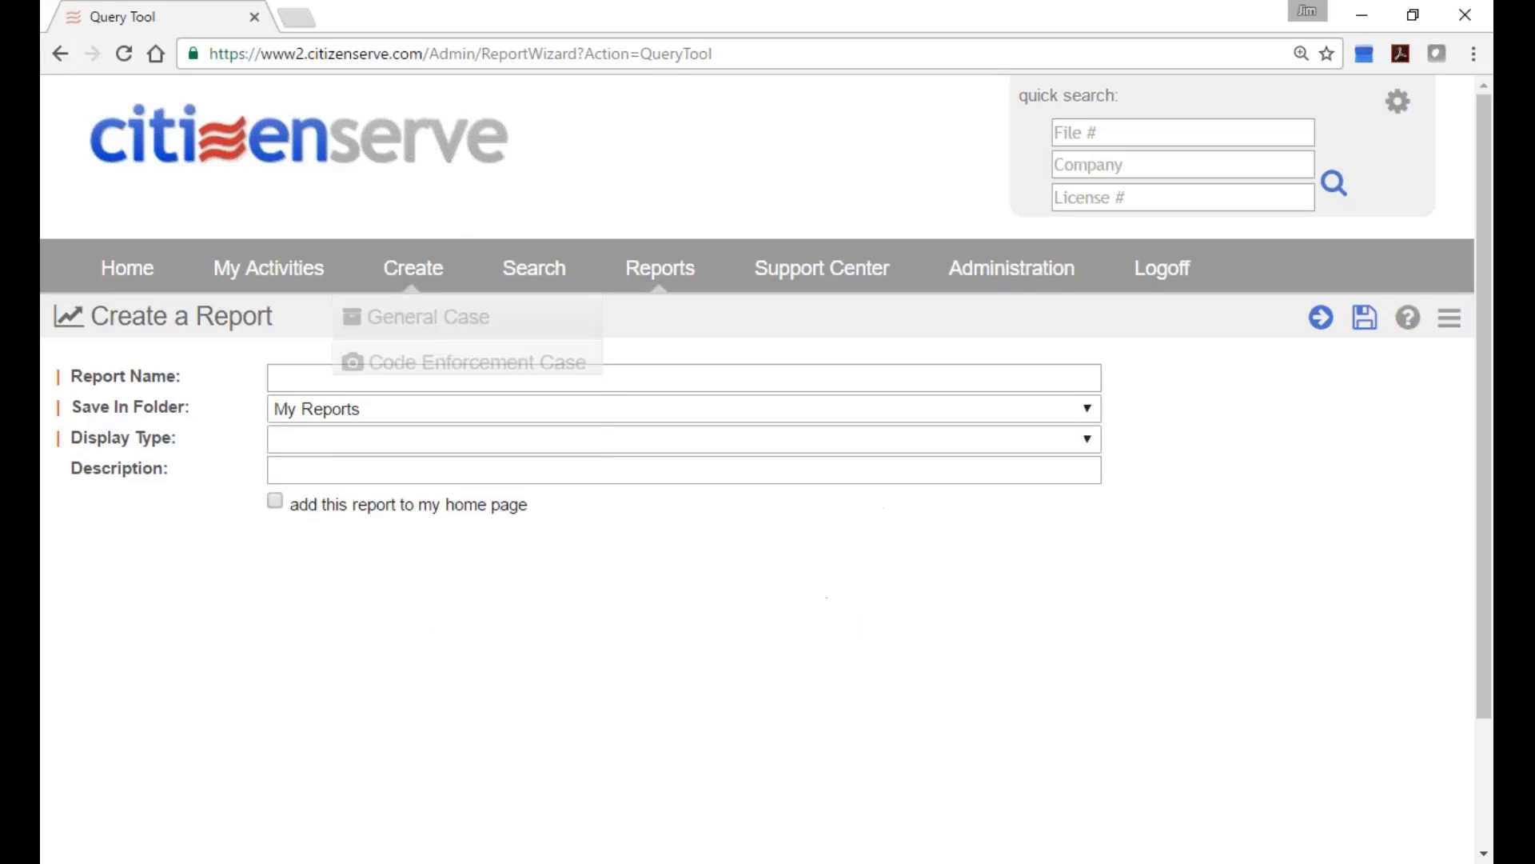
click(432, 148)
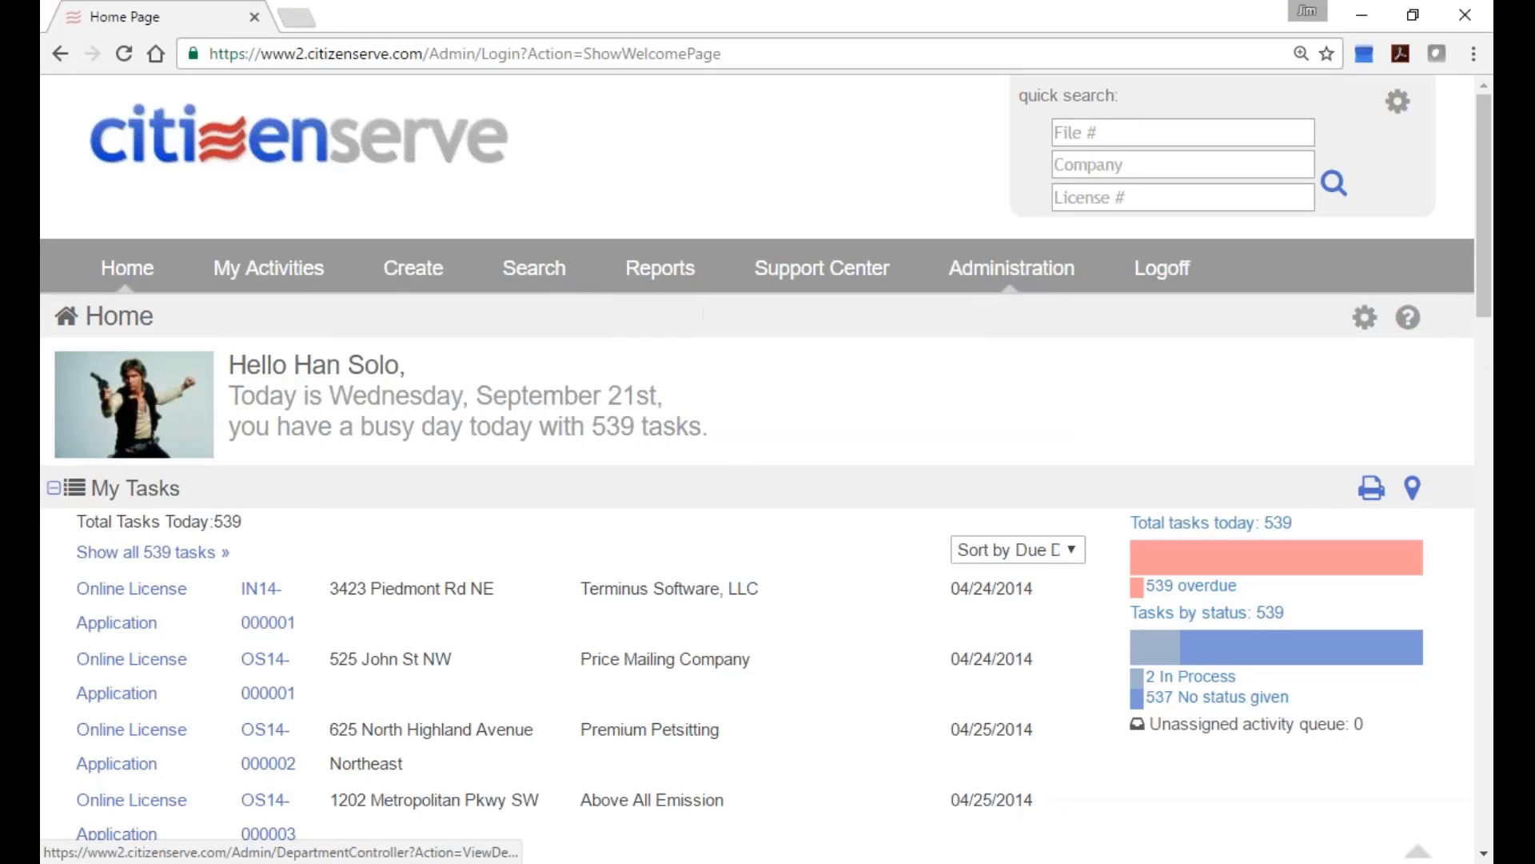
Bring up the Finance department's Business License Type lookups in Administration.
click(1044, 272)
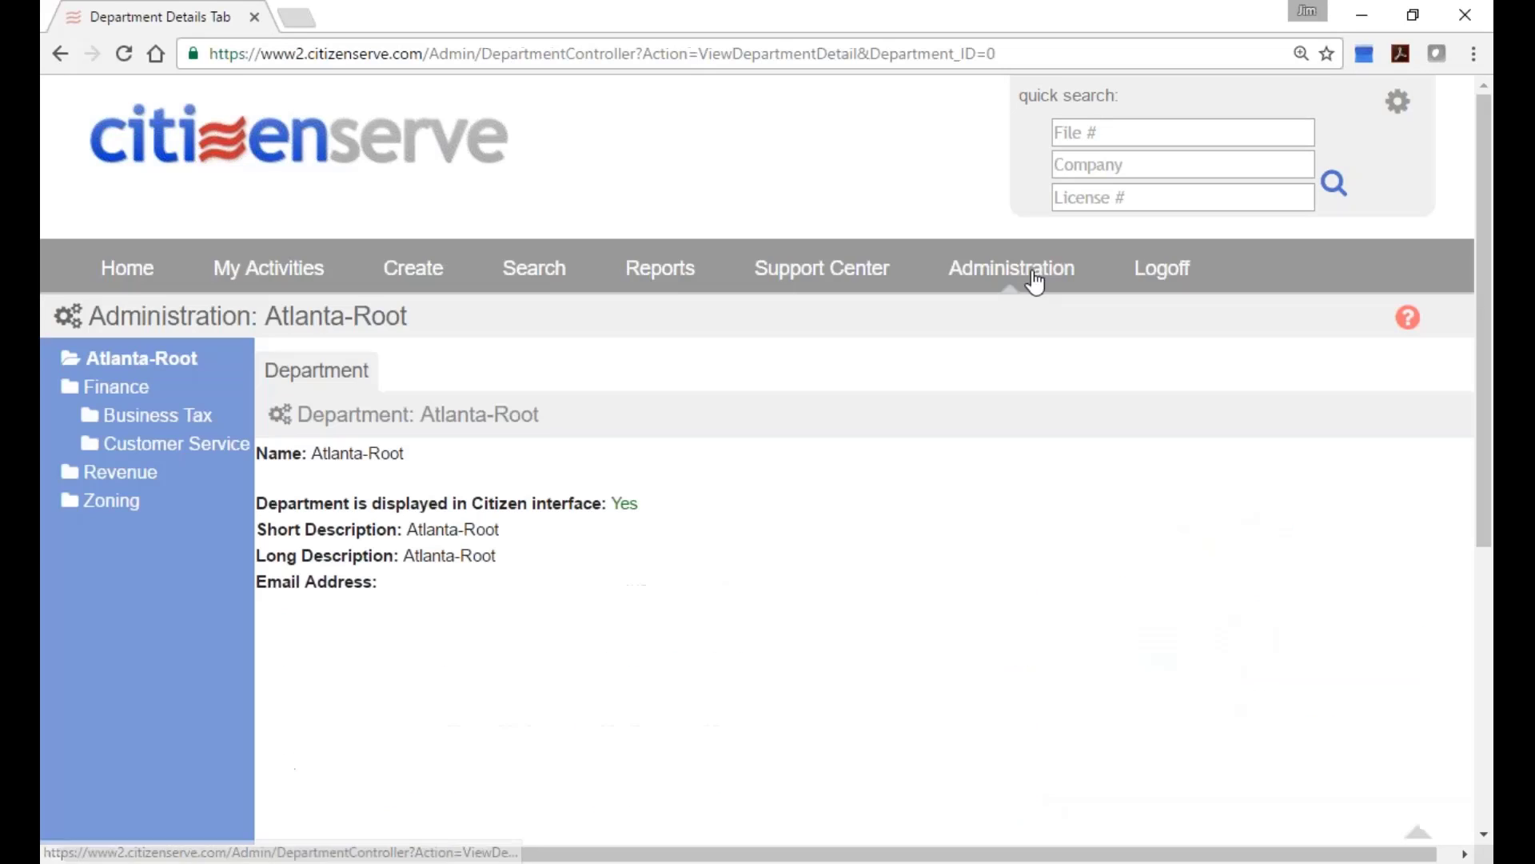
click(120, 389)
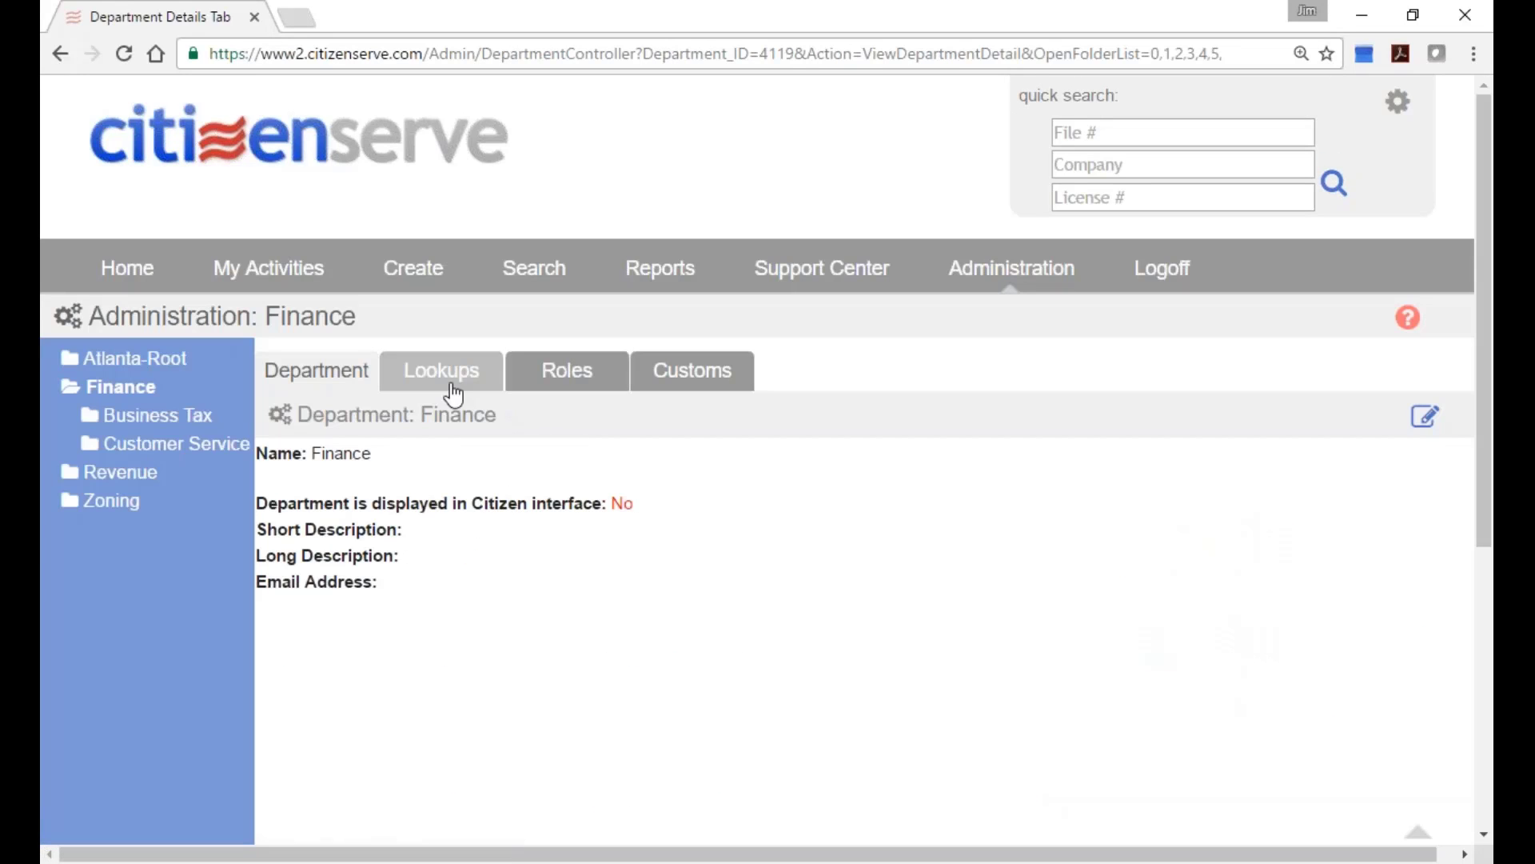
click(449, 391)
click(538, 453)
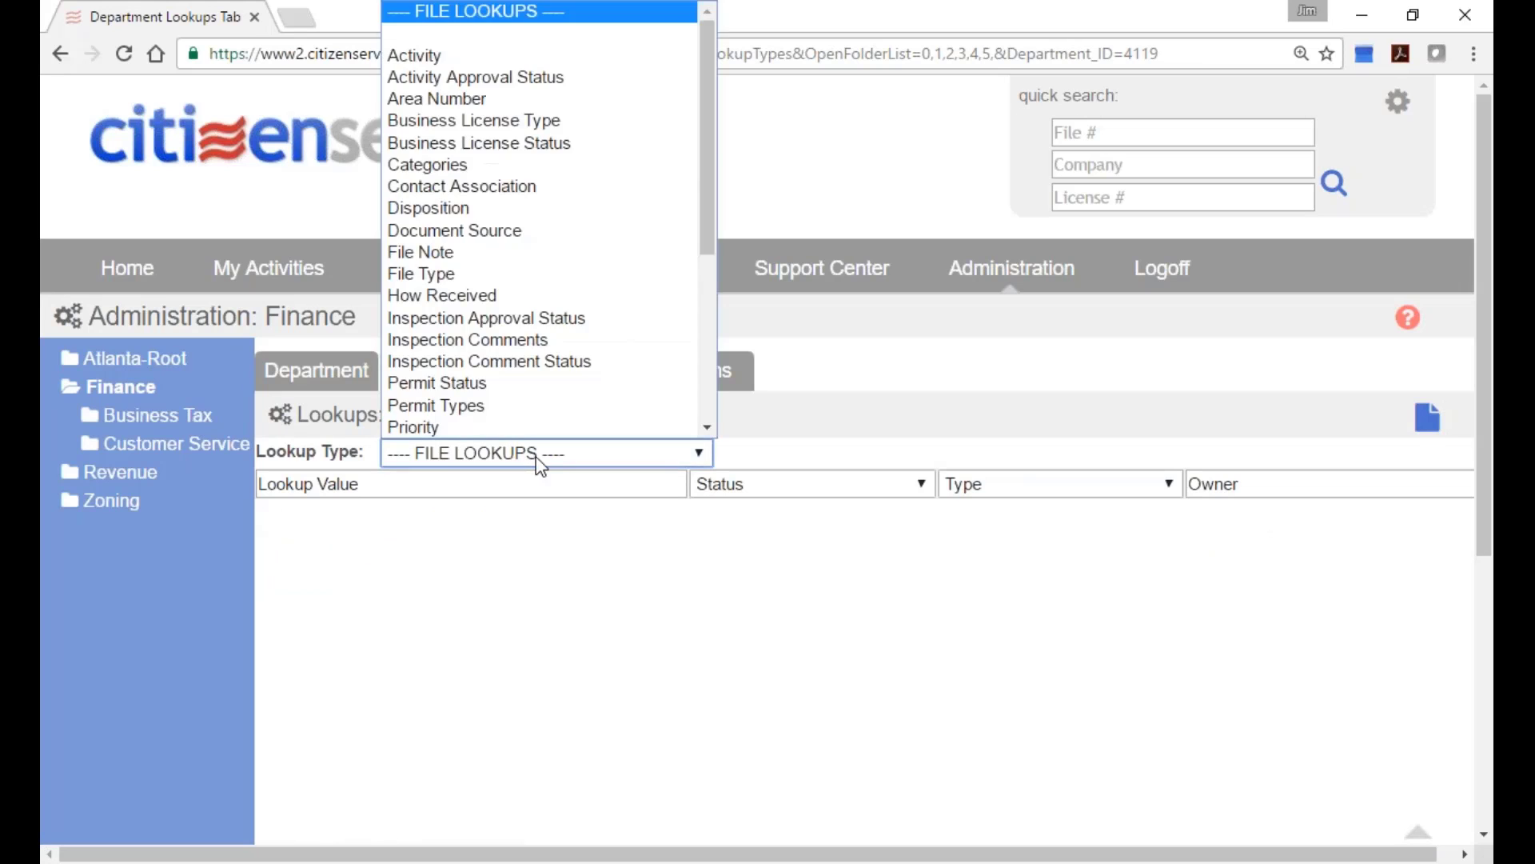
click(592, 120)
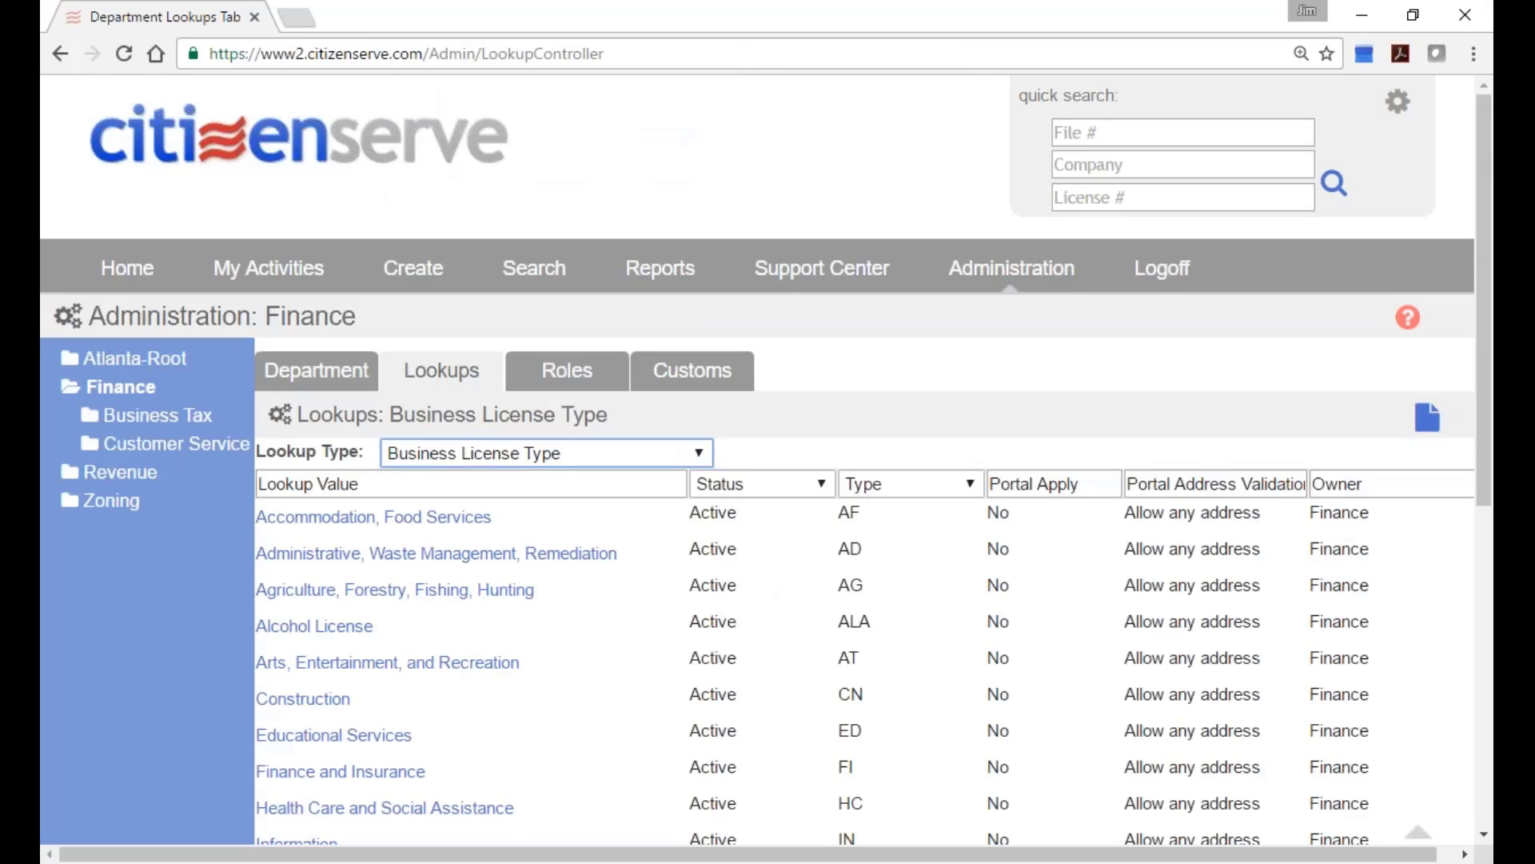
scroll(470, 723, down, 2)
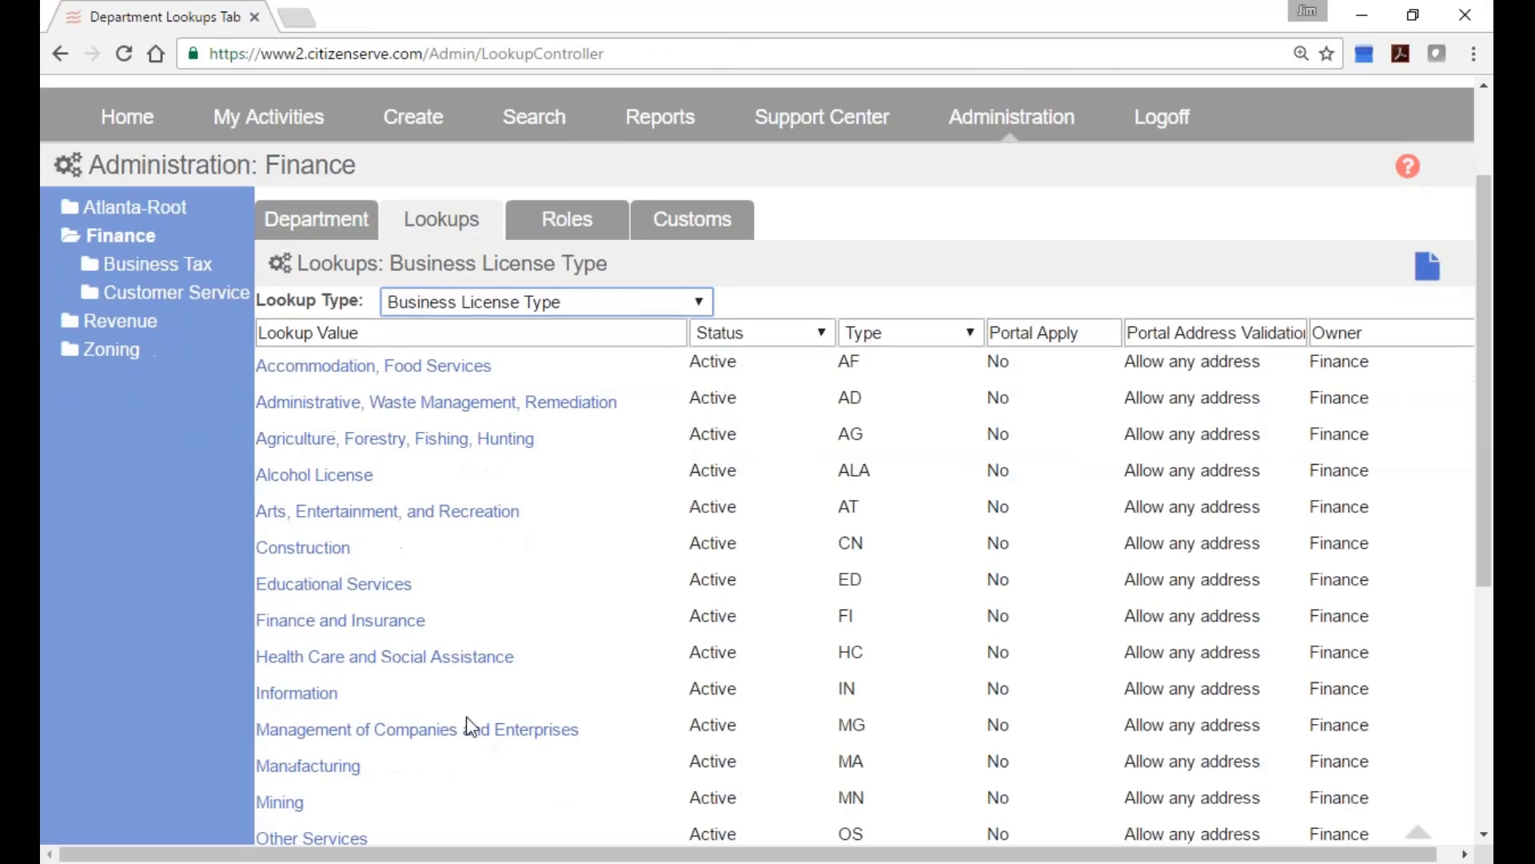
Open the Finance and Insurance license type and its 01/01/1970 - Current fee structure.
click(323, 627)
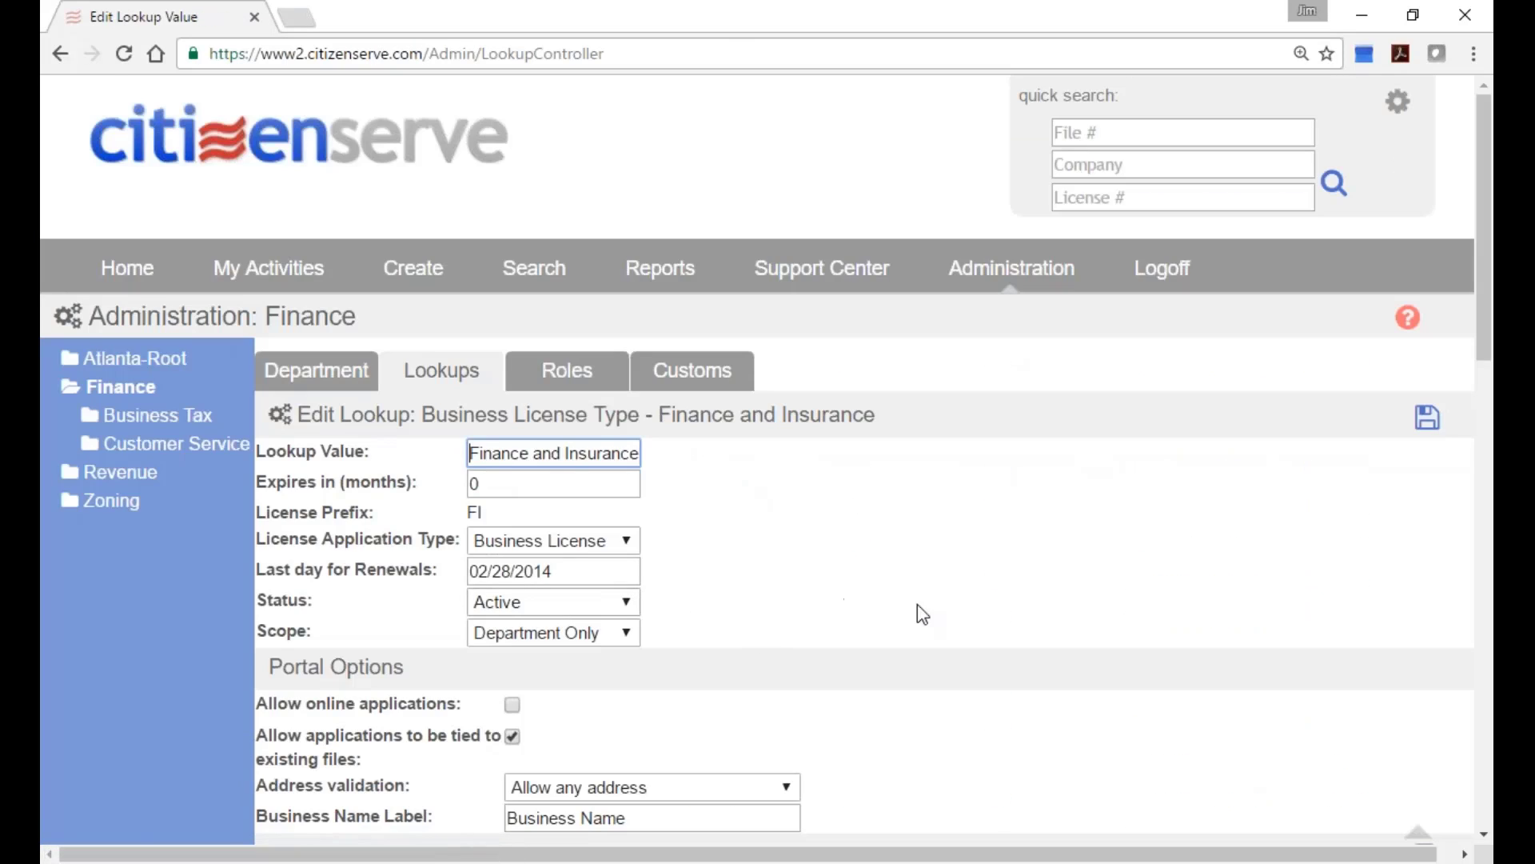
scroll(920, 603, down, 5)
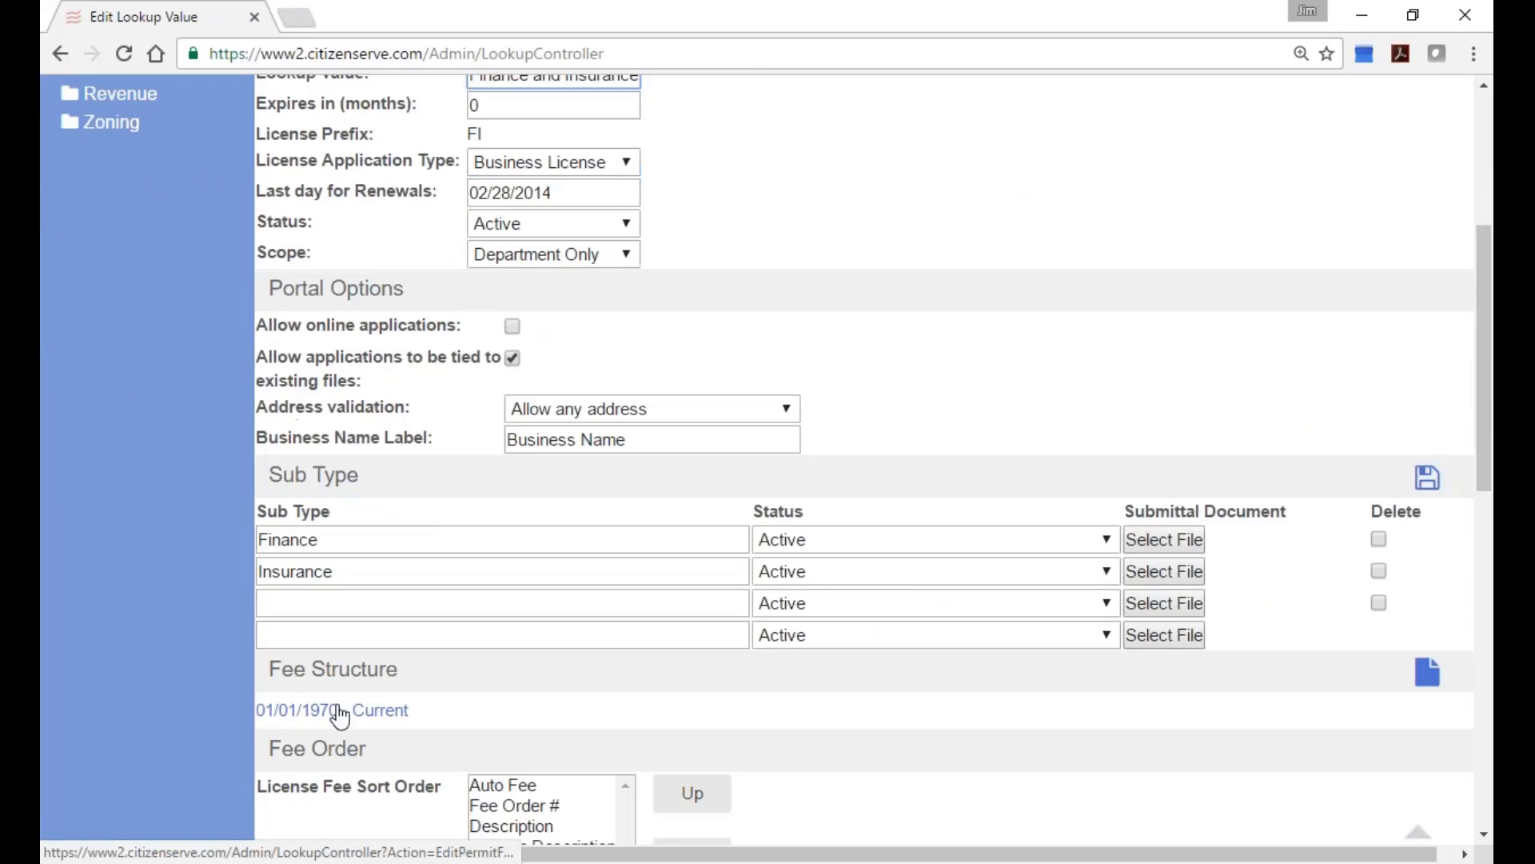
click(340, 714)
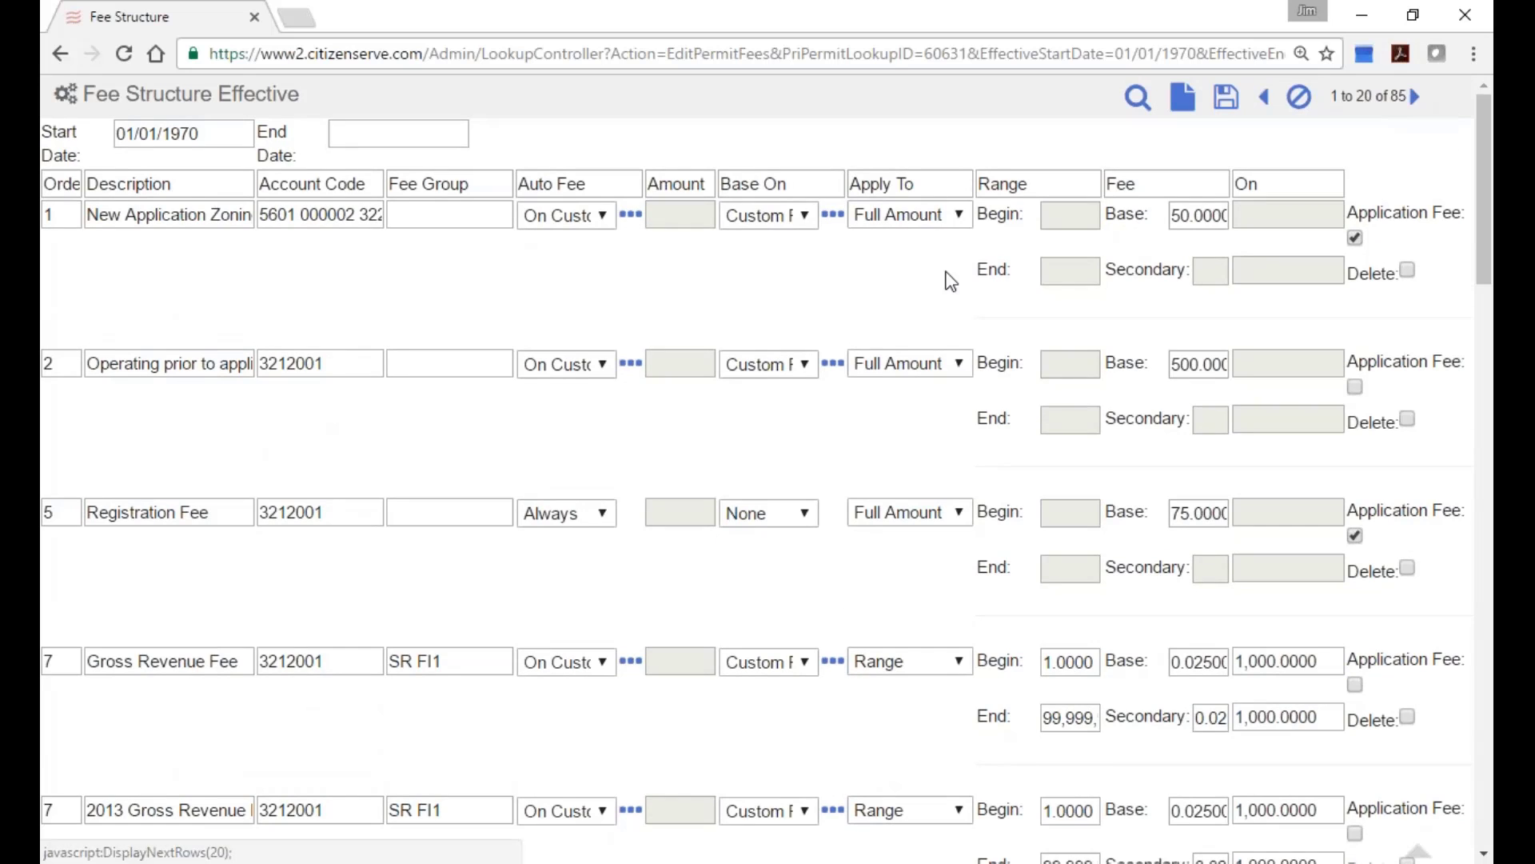
Scroll through the Finance and Insurance fee table, then cancel out without saving.
scroll(417, 541, down, 2)
scroll(417, 540, down, 7)
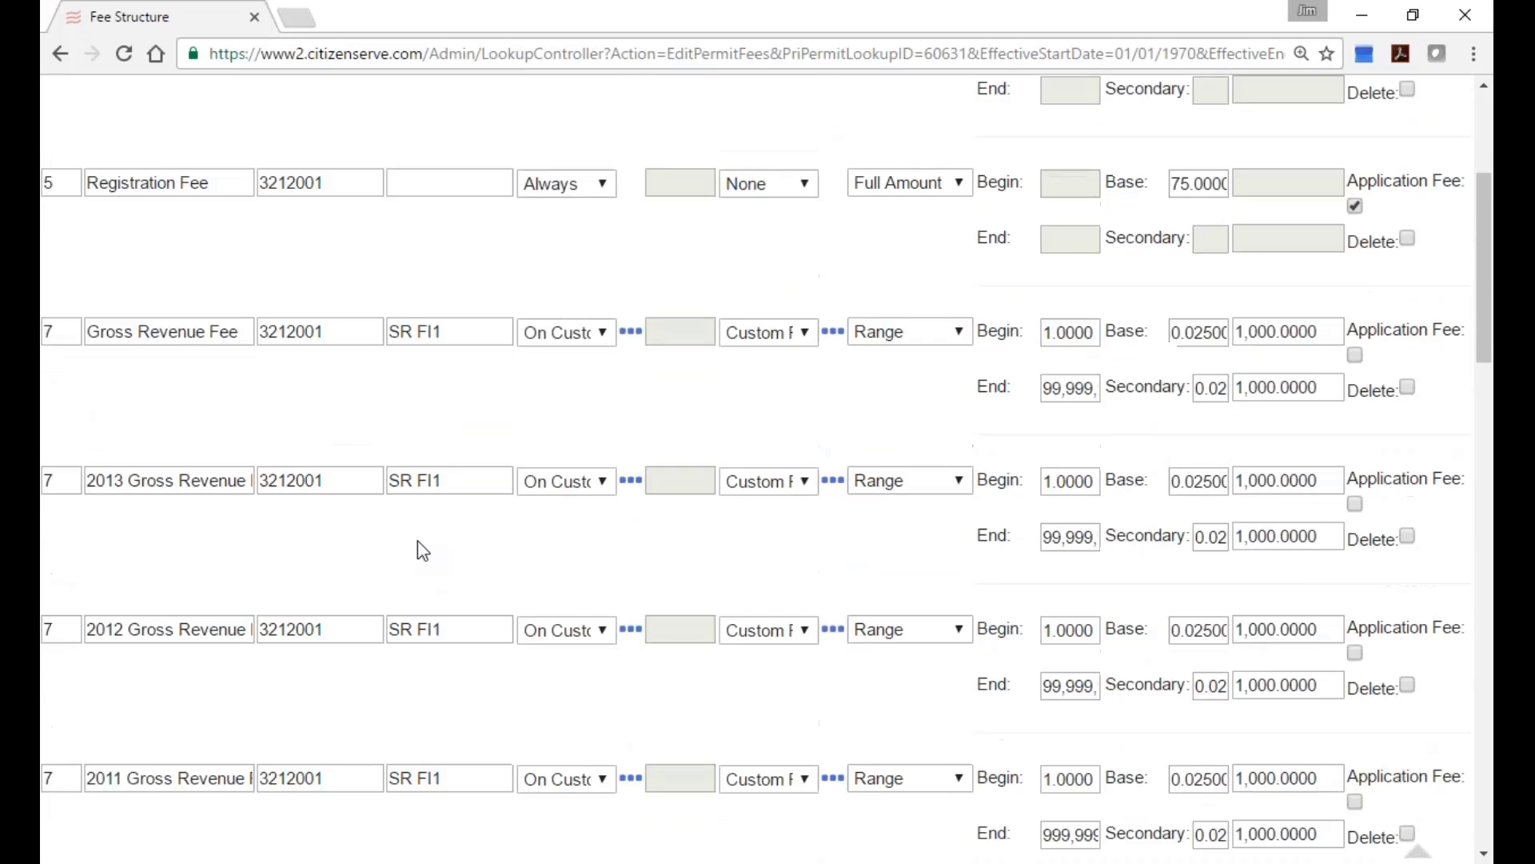
scroll(418, 540, down, 4)
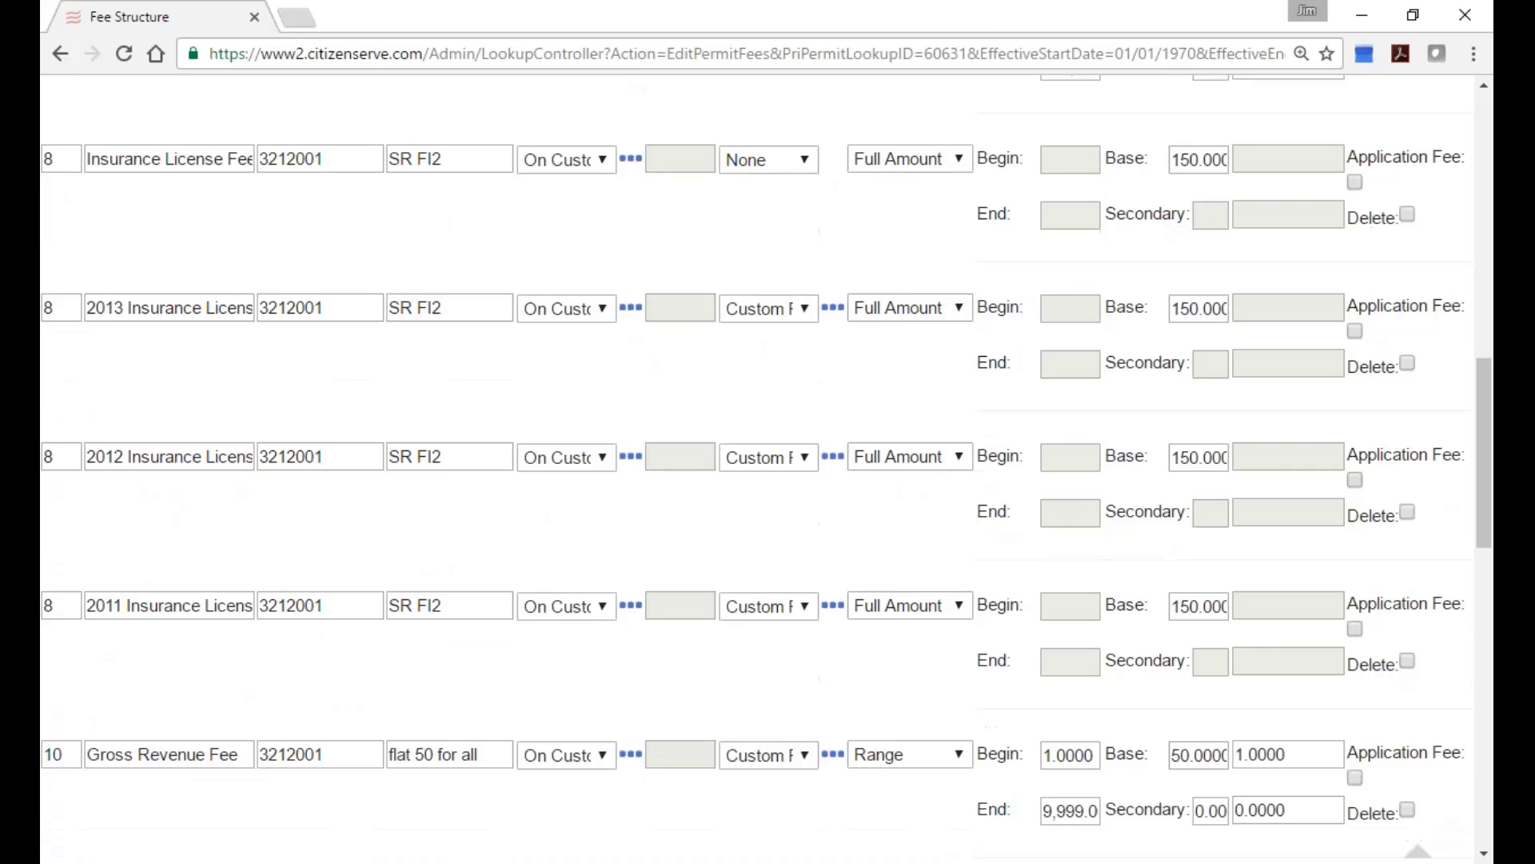
scroll(424, 551, down, 3)
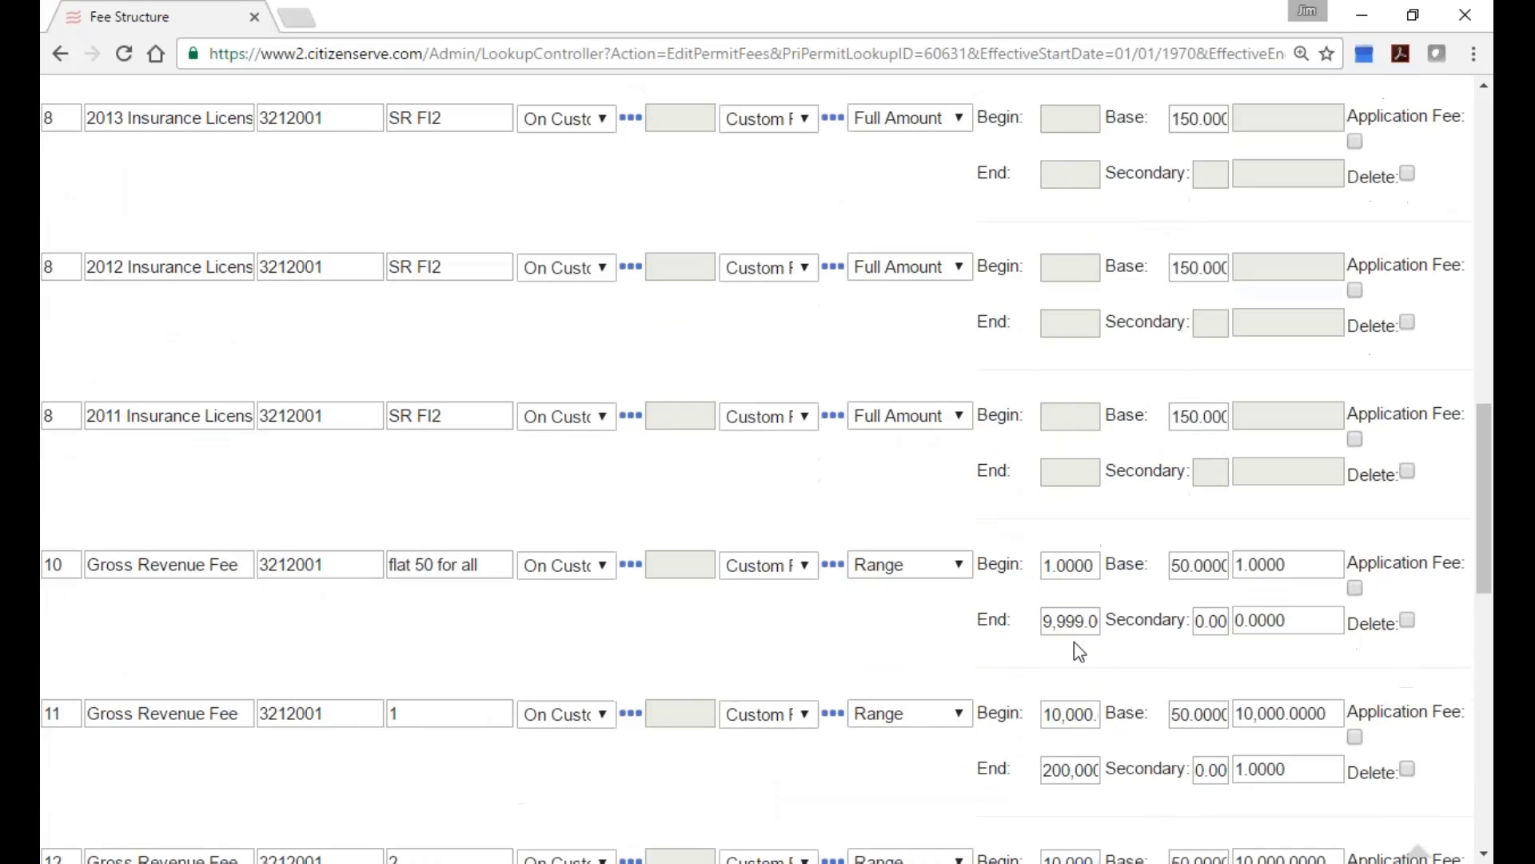
scroll(1073, 651, down, 2)
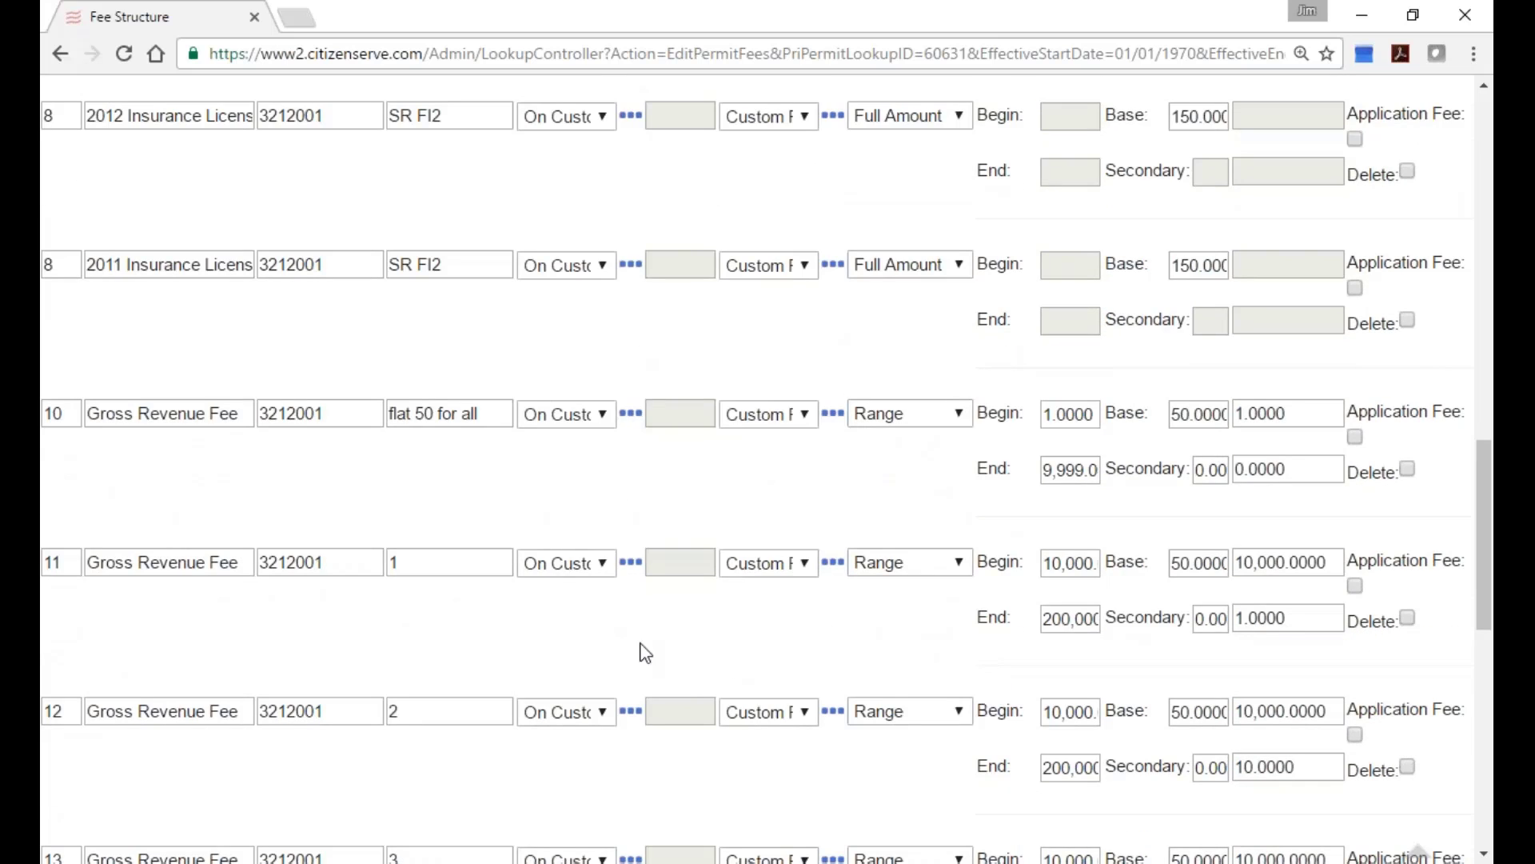
scroll(648, 664, down, 1)
scroll(649, 670, up, 9)
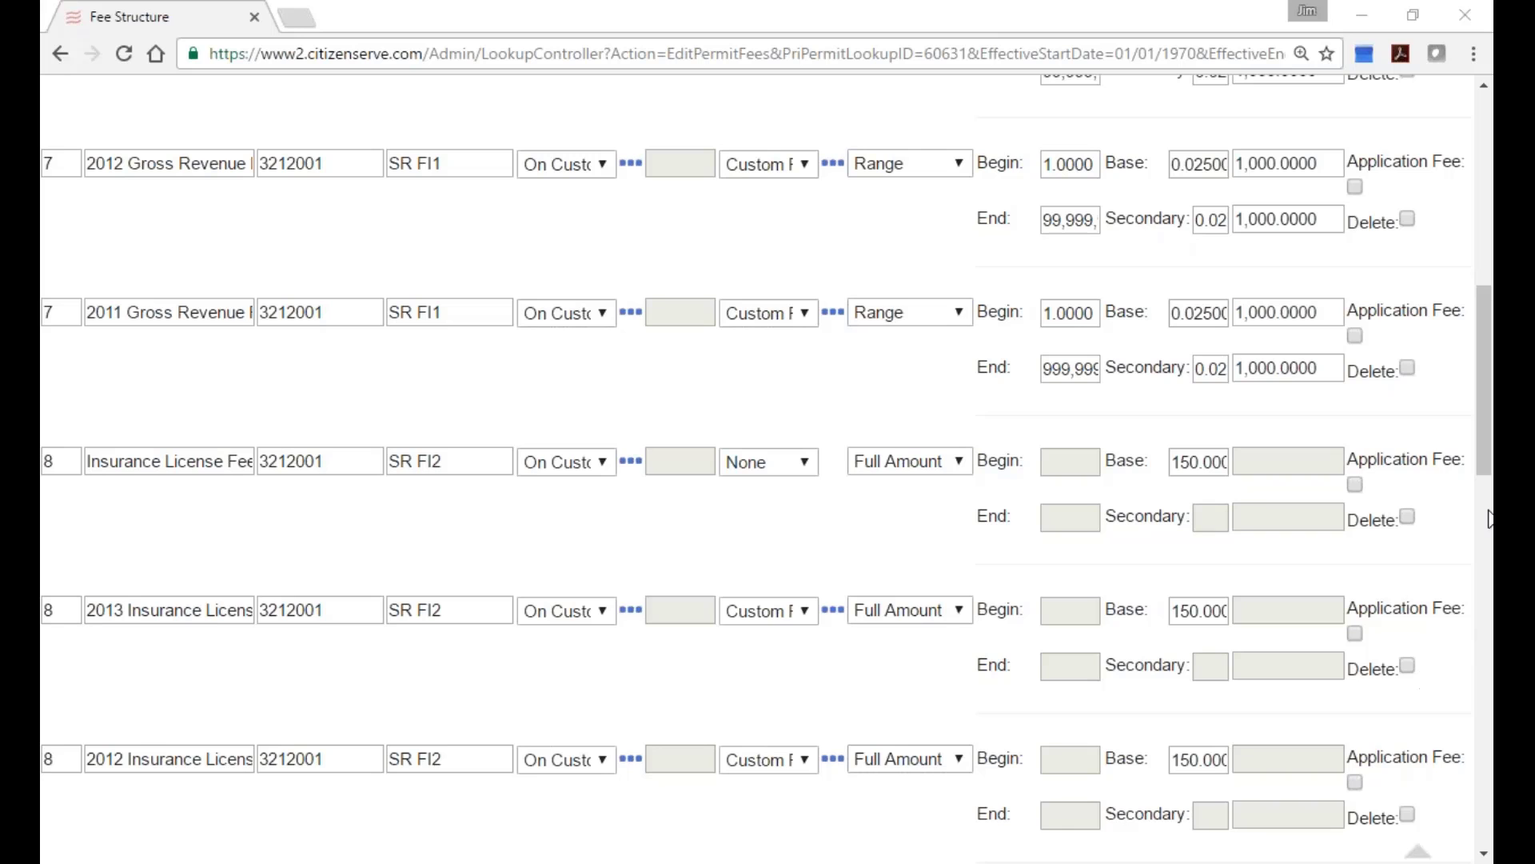
drag(1480, 458, 1479, 266)
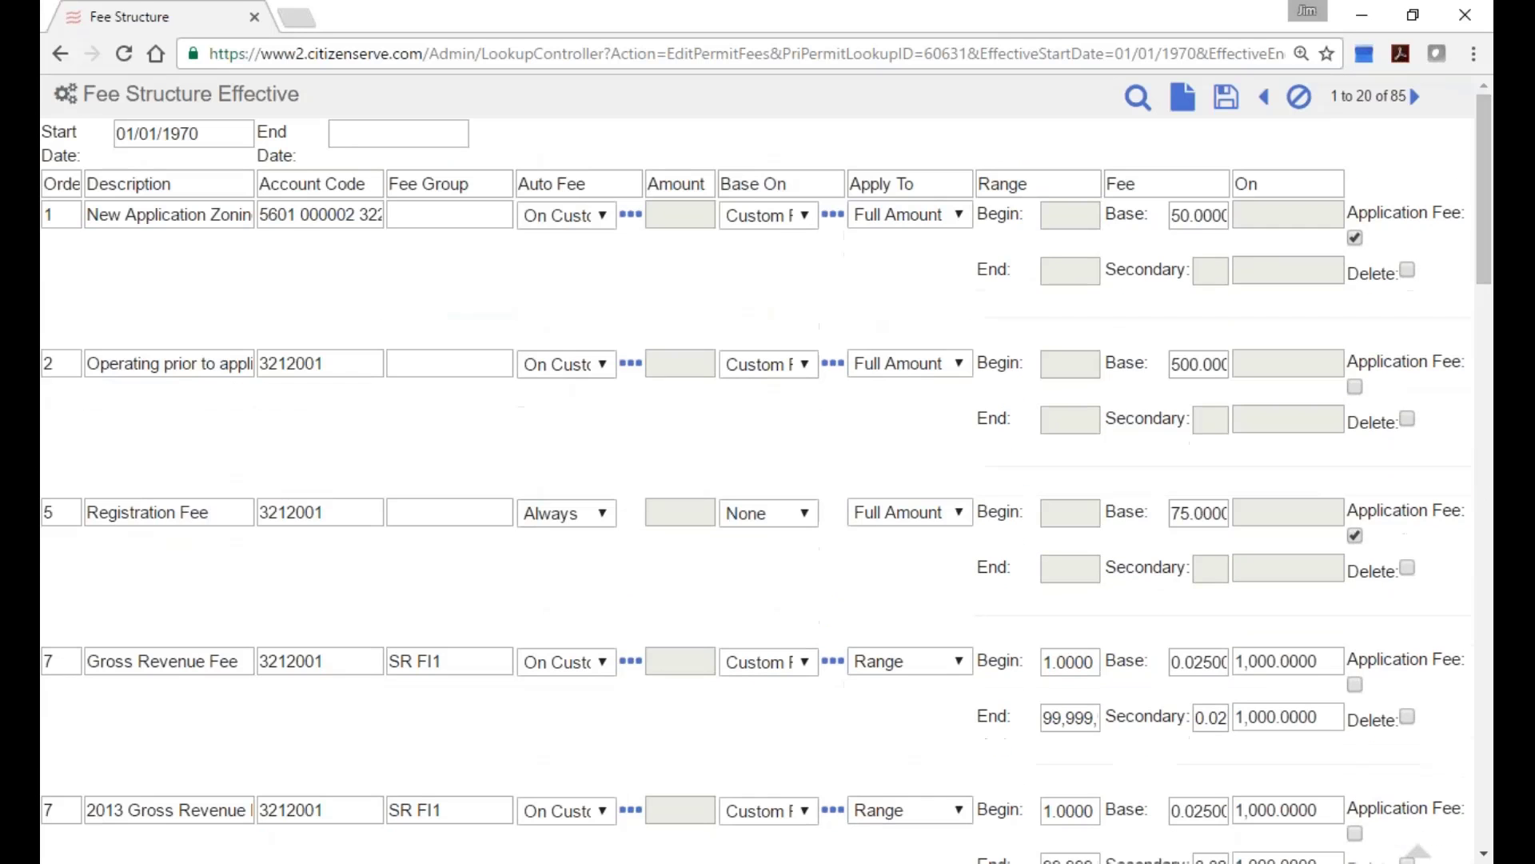
click(1299, 98)
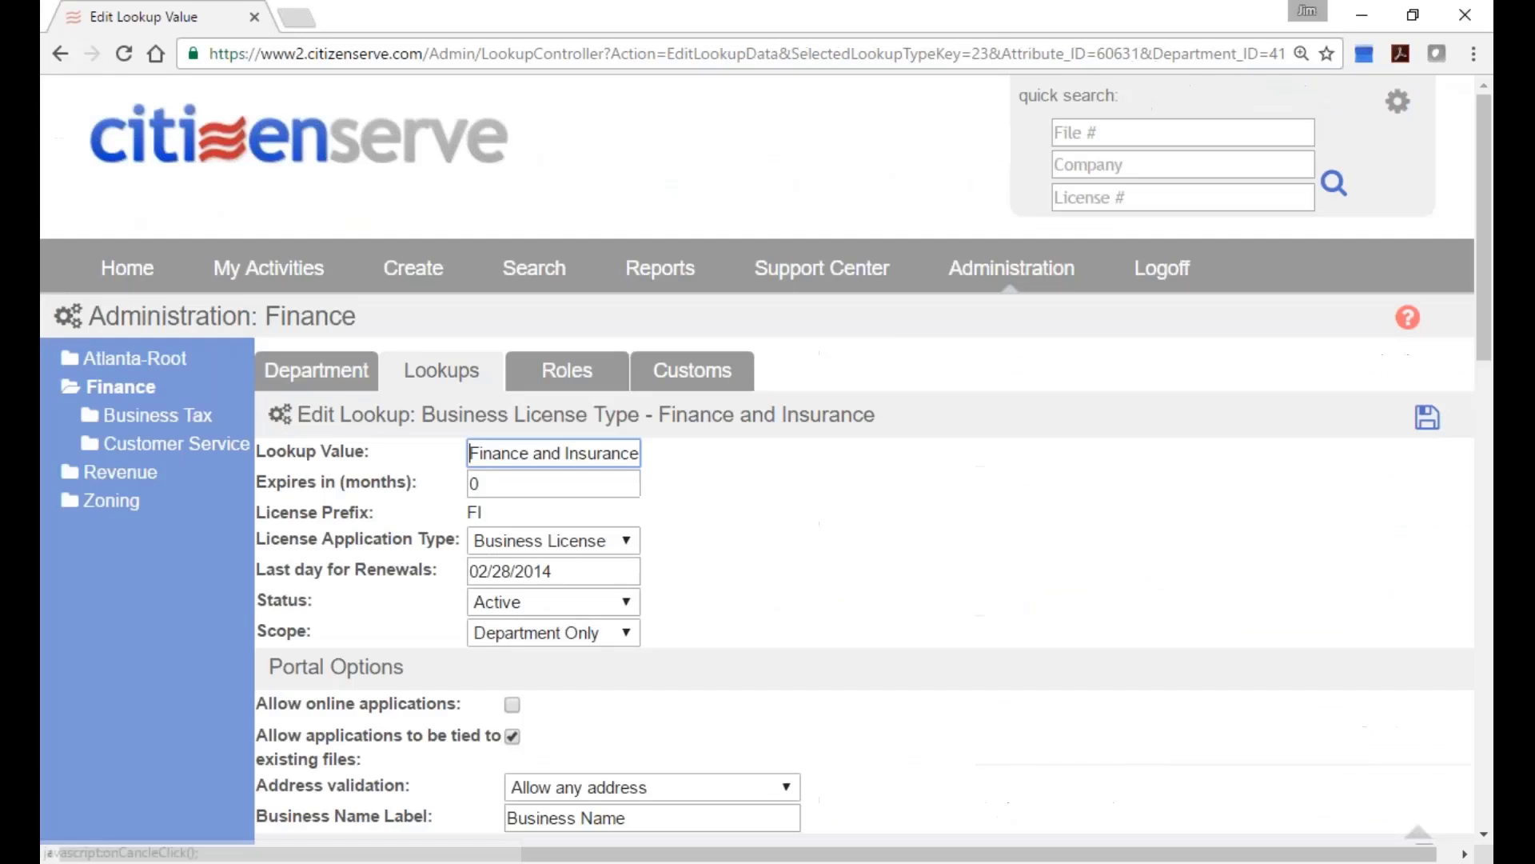
Log off and sign back in with username and password, re-entering the password after a failed attempt.
click(1167, 278)
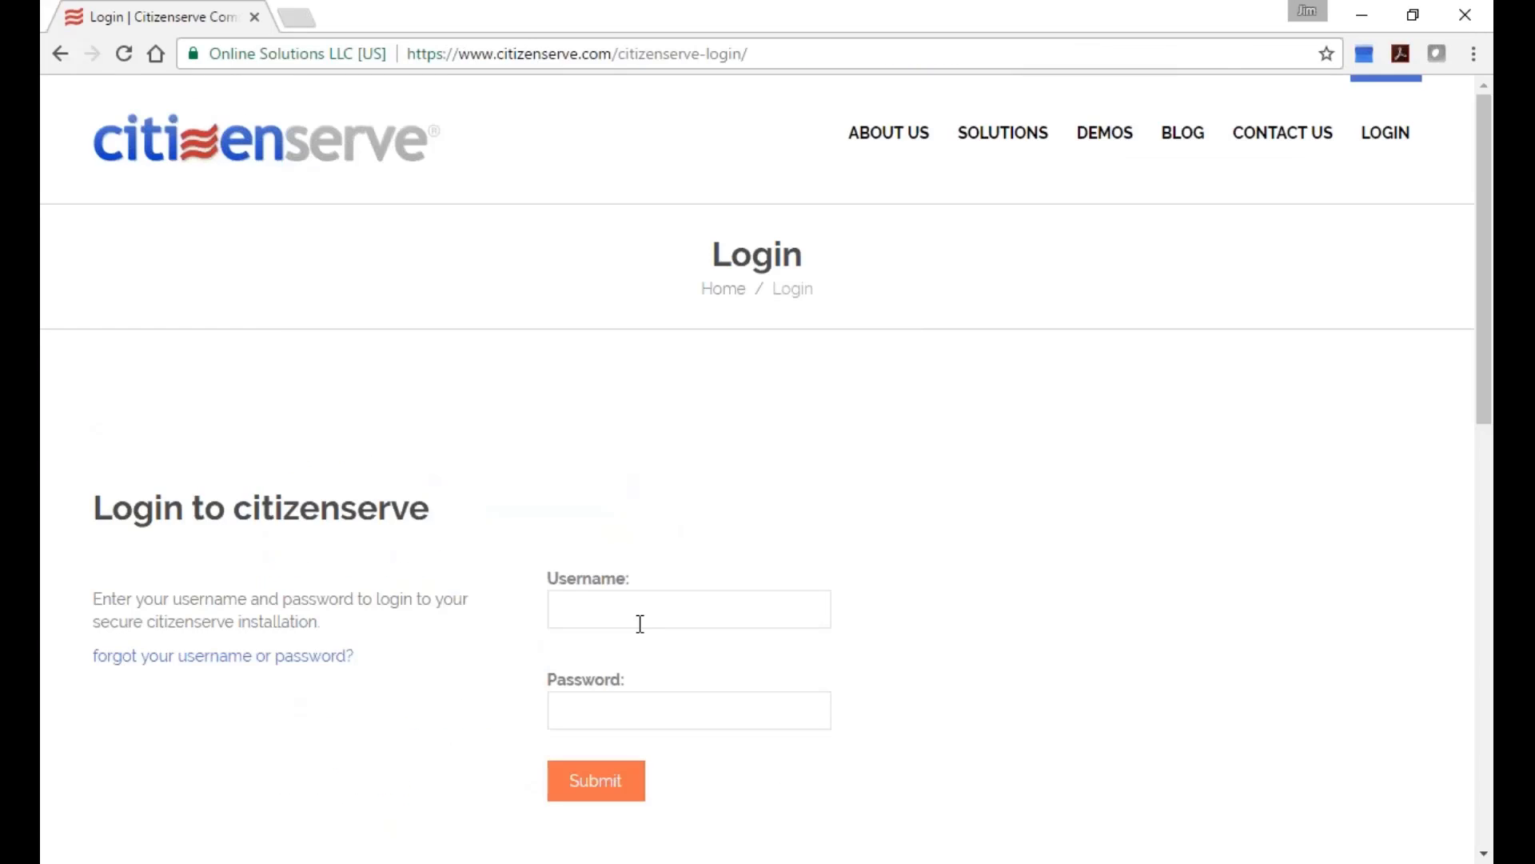
click(639, 623)
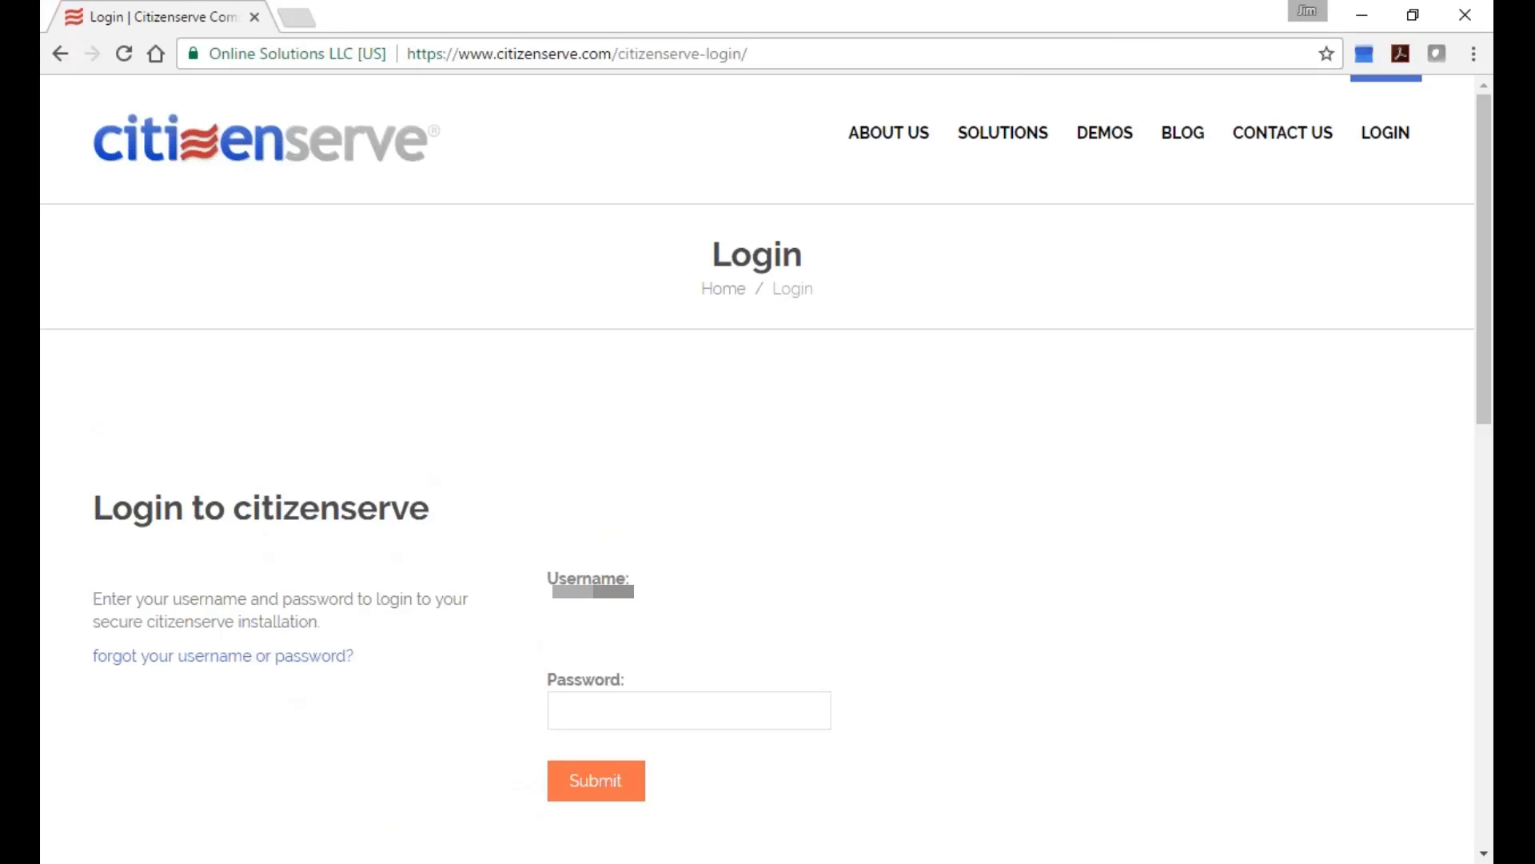
key(Tab)
text(*******)
key(Return)
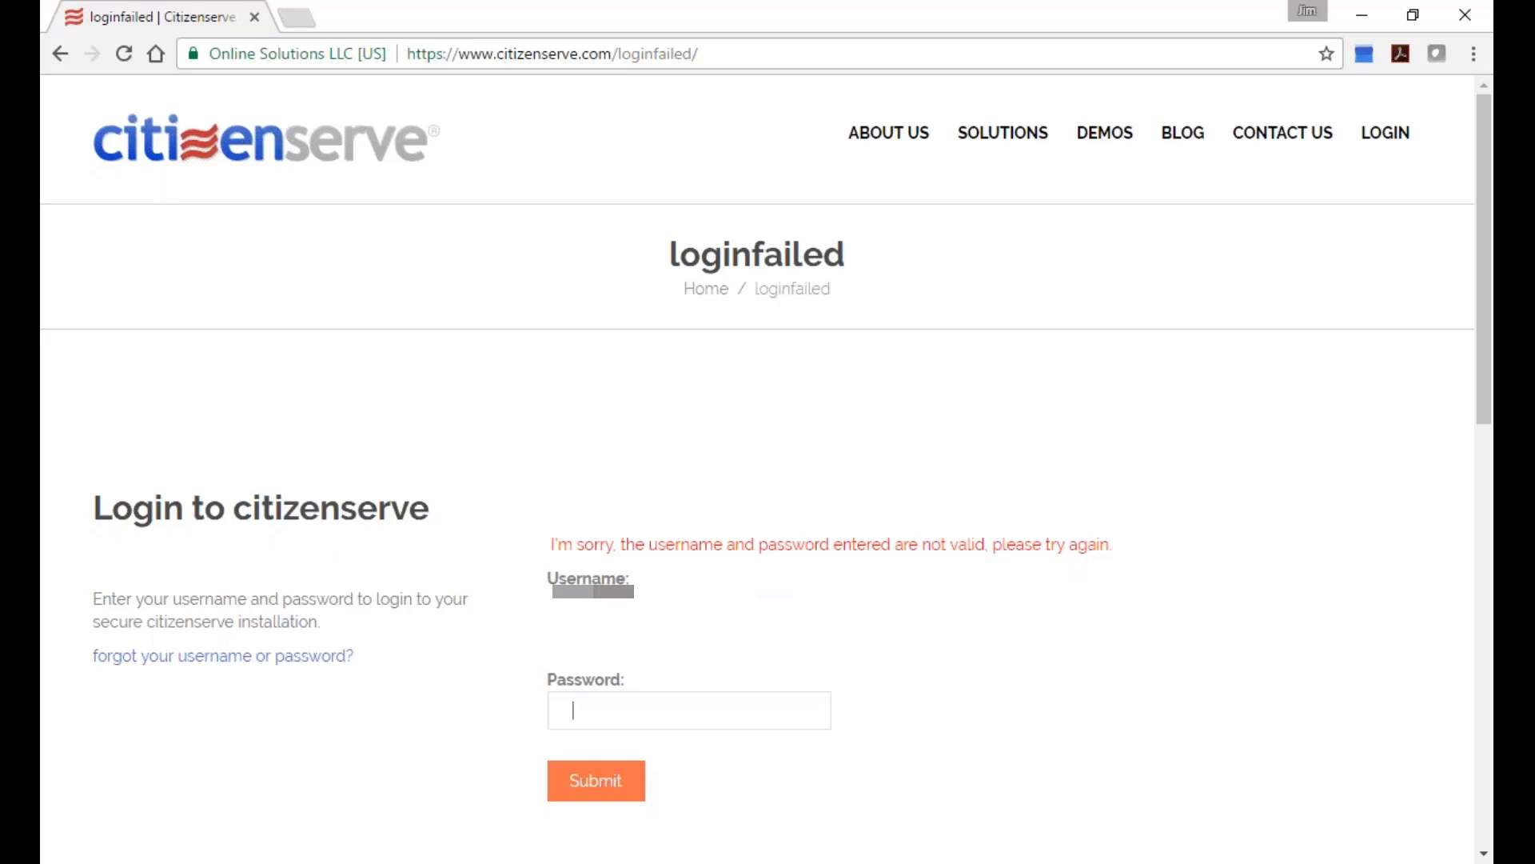
text(••••••••••)
key(Return)
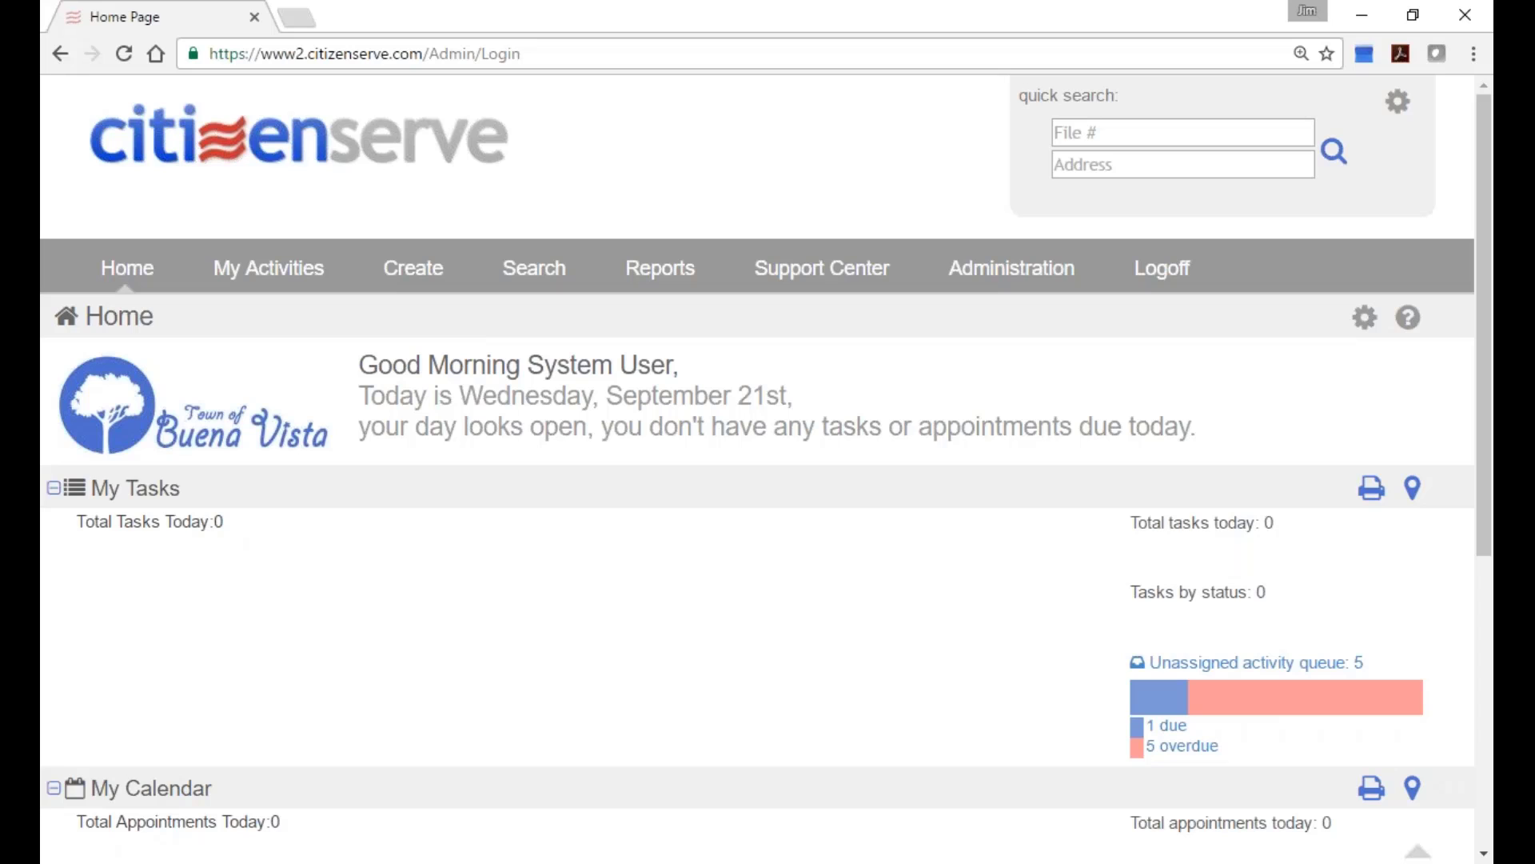
List the City Manager department's users in Administration.
click(1011, 268)
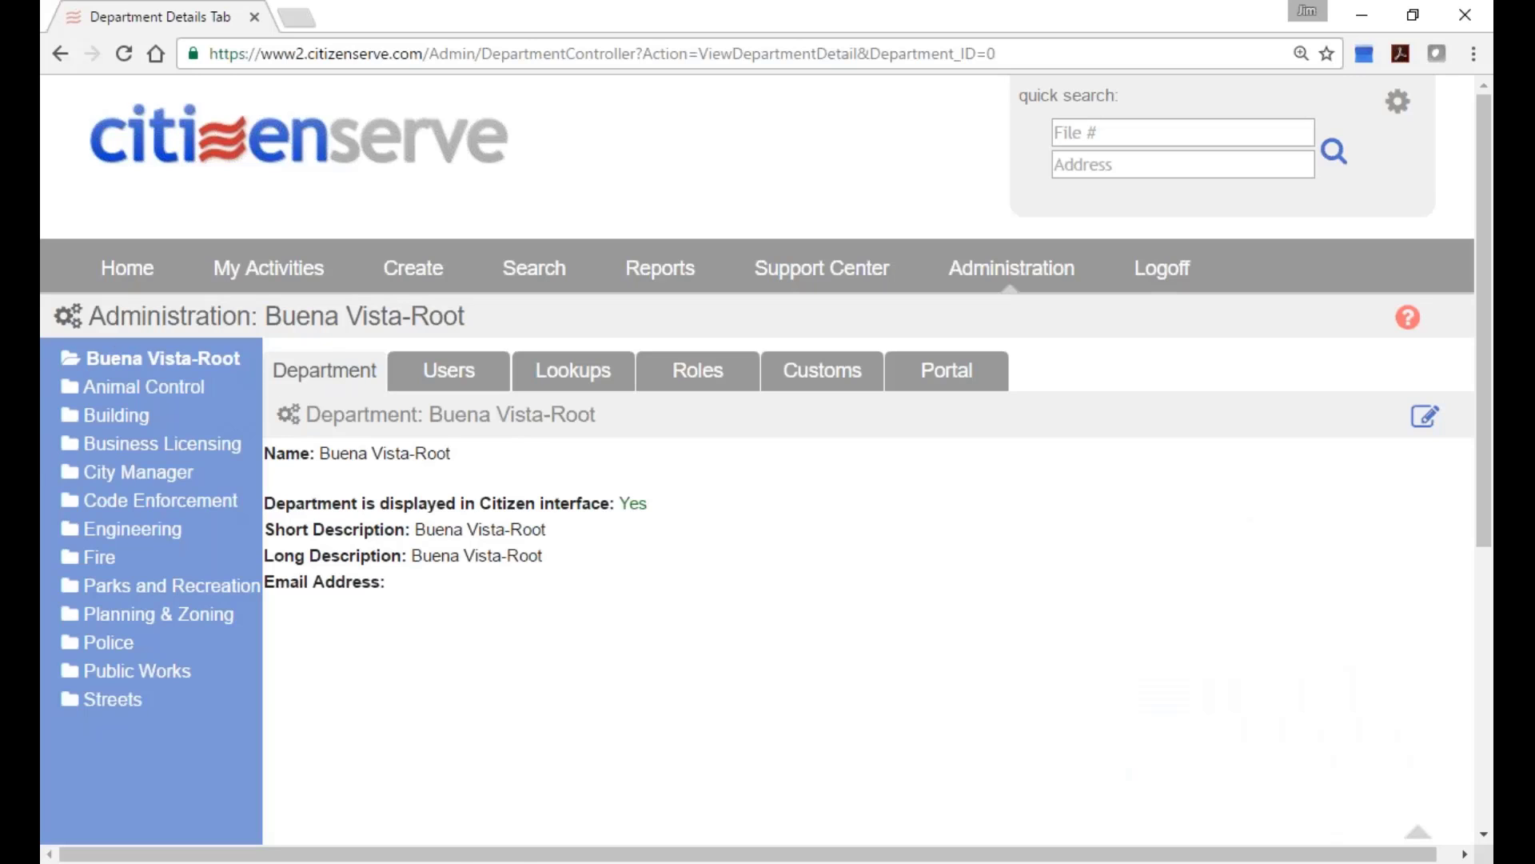
click(140, 471)
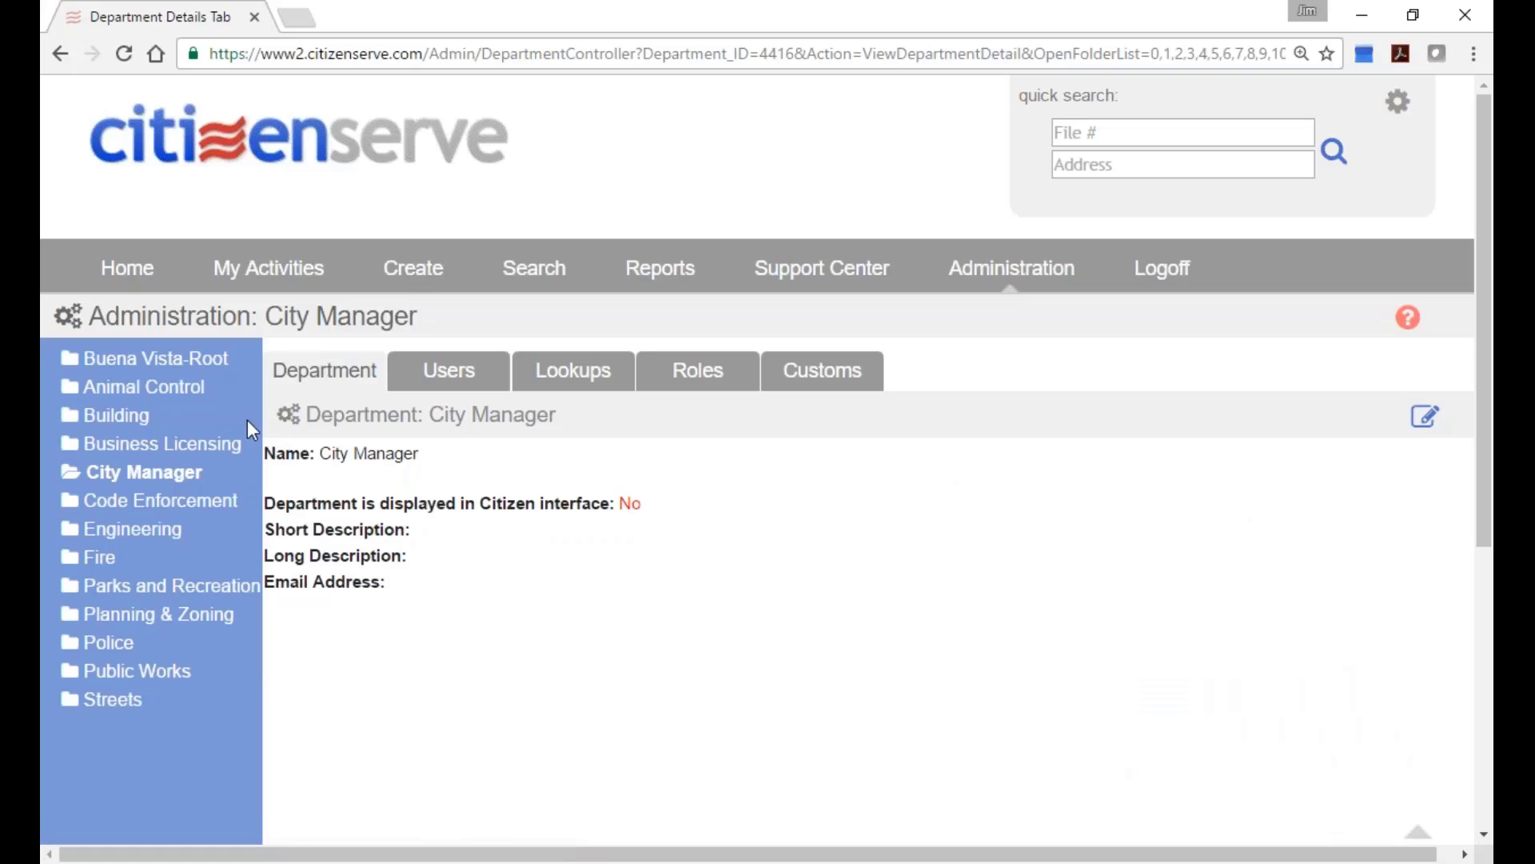
click(412, 372)
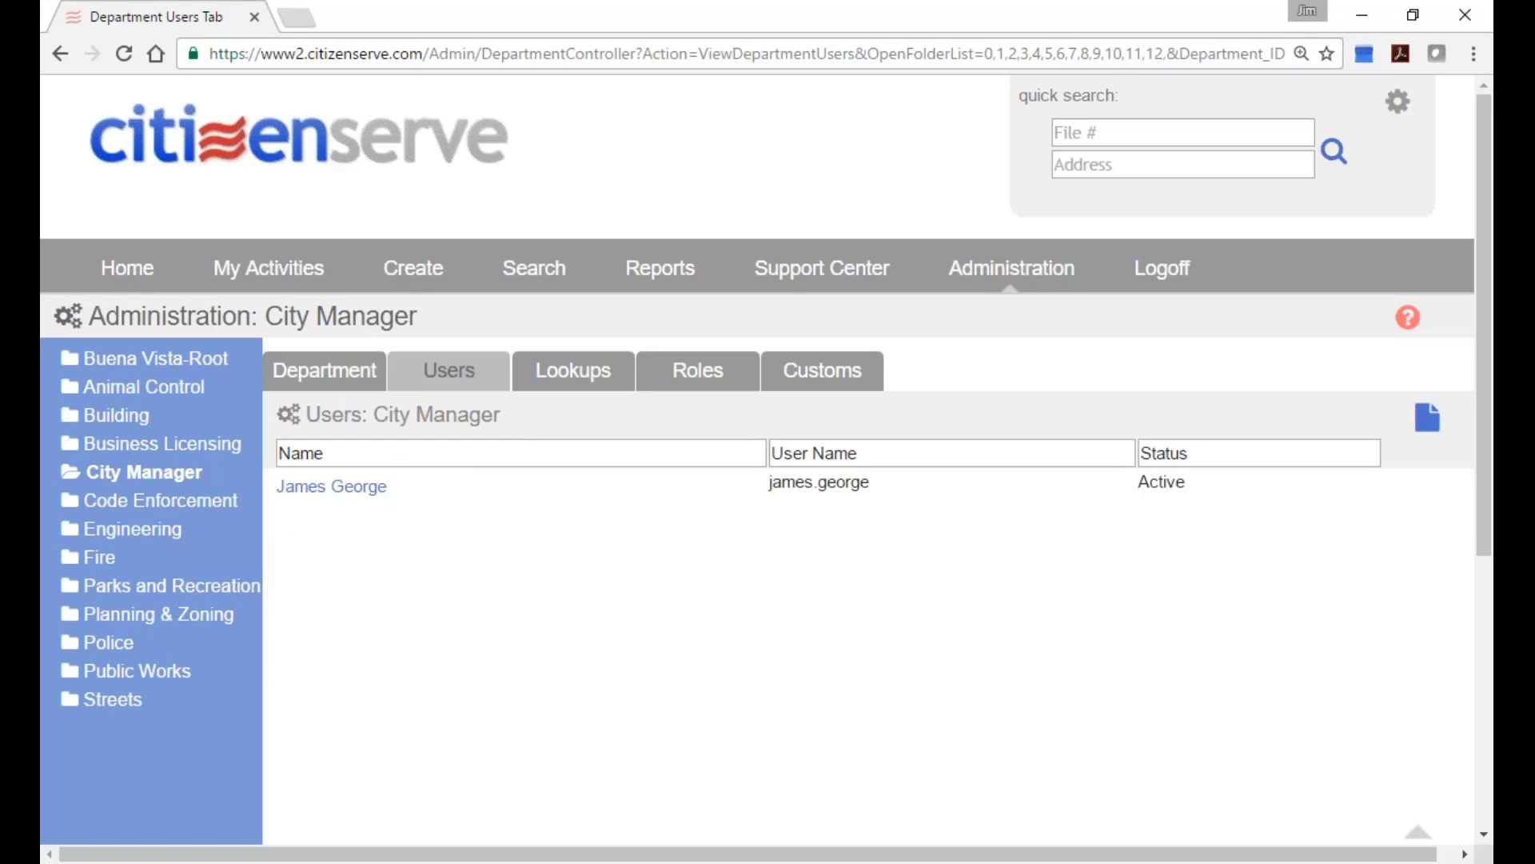
Browse users of Animal Control, Building, Code Enforcement and Engineering, then show Business Licensing roles.
click(107, 389)
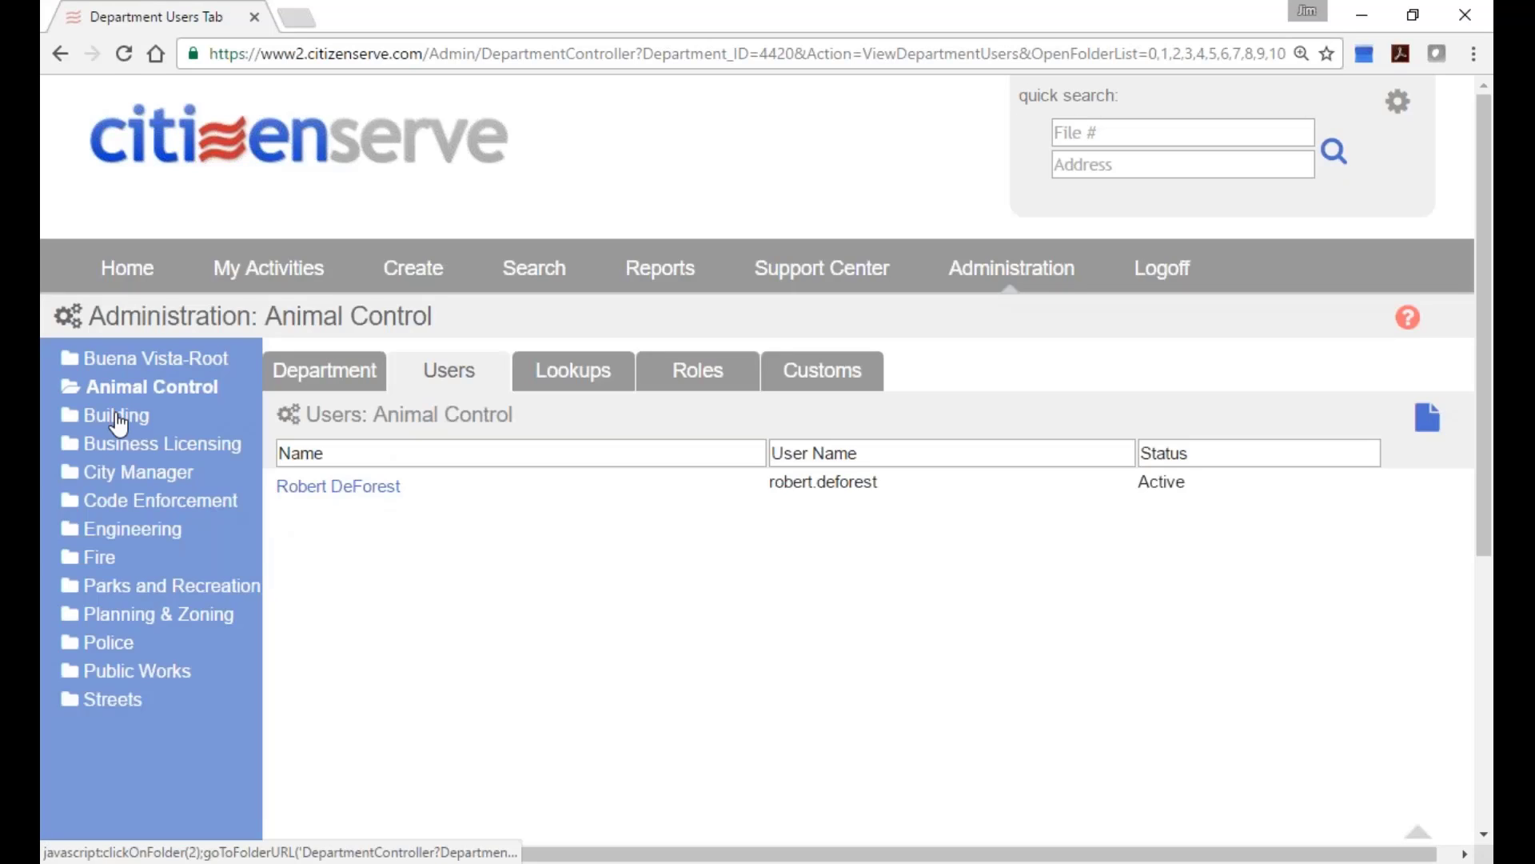
click(119, 417)
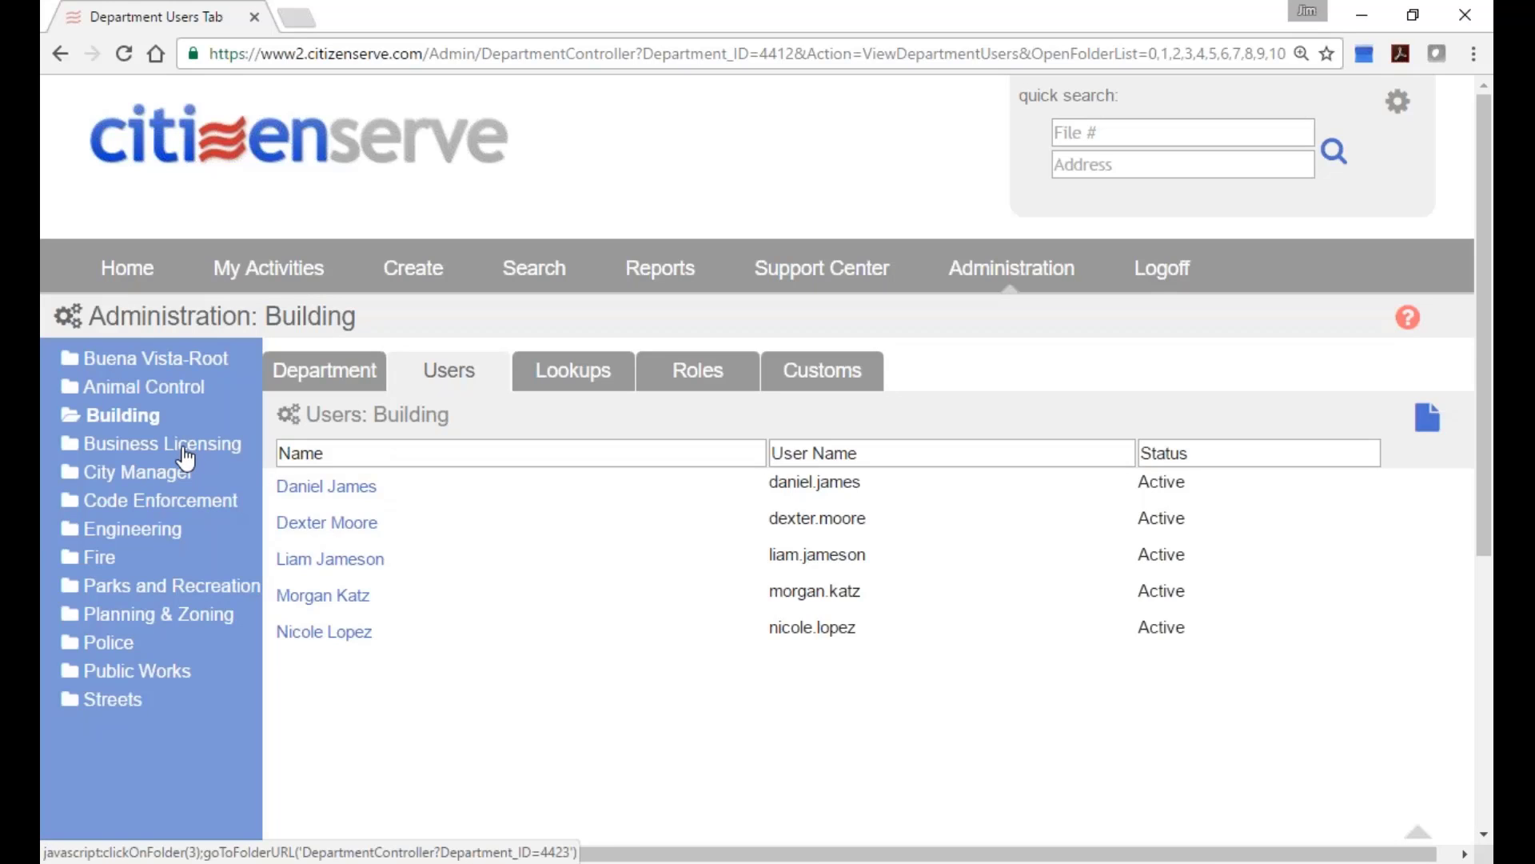
click(183, 448)
click(171, 472)
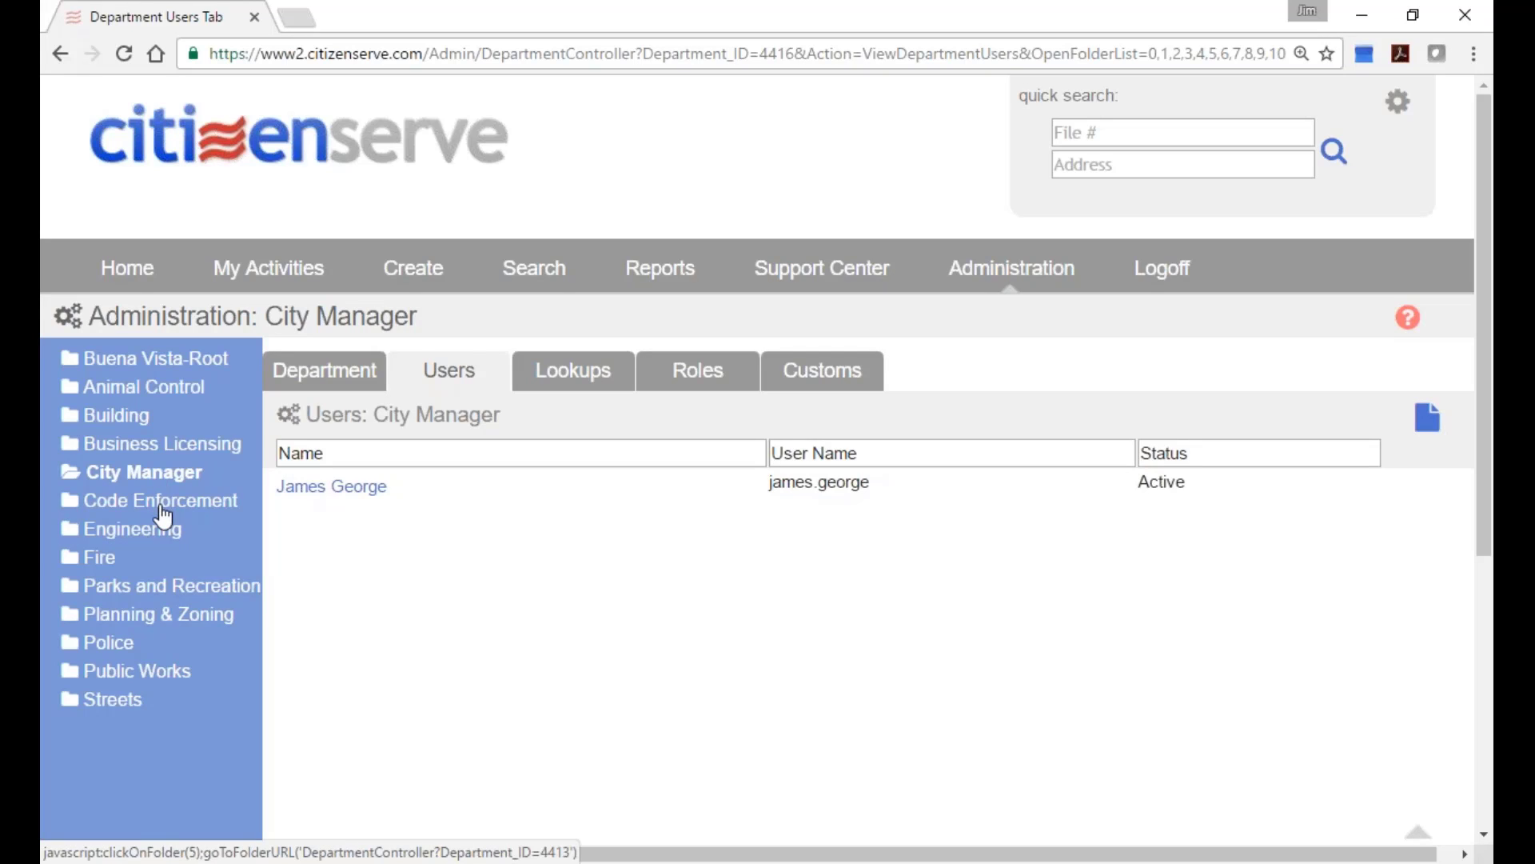
click(163, 509)
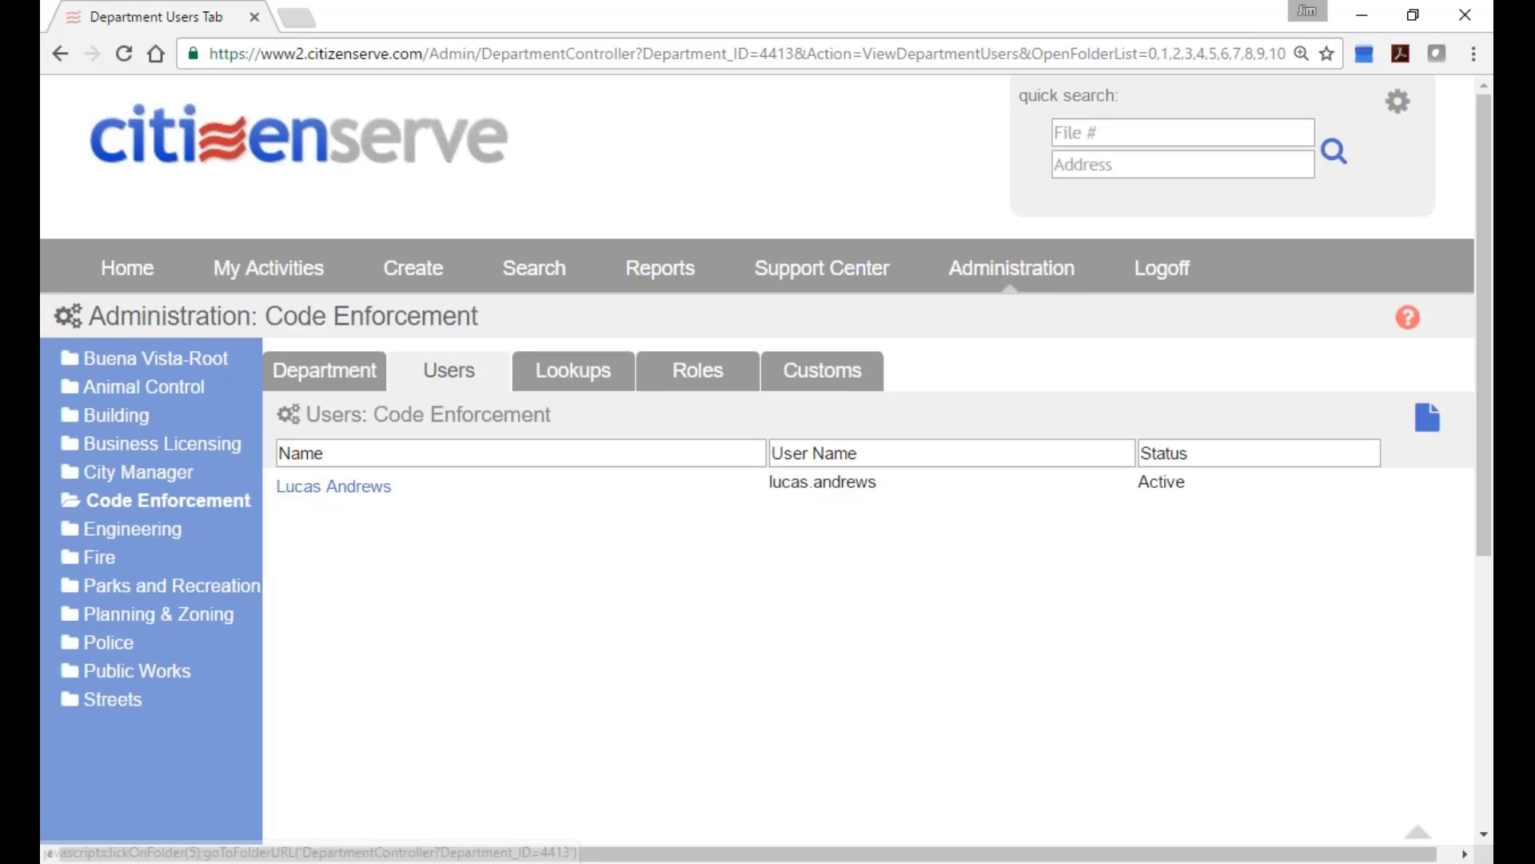
click(147, 536)
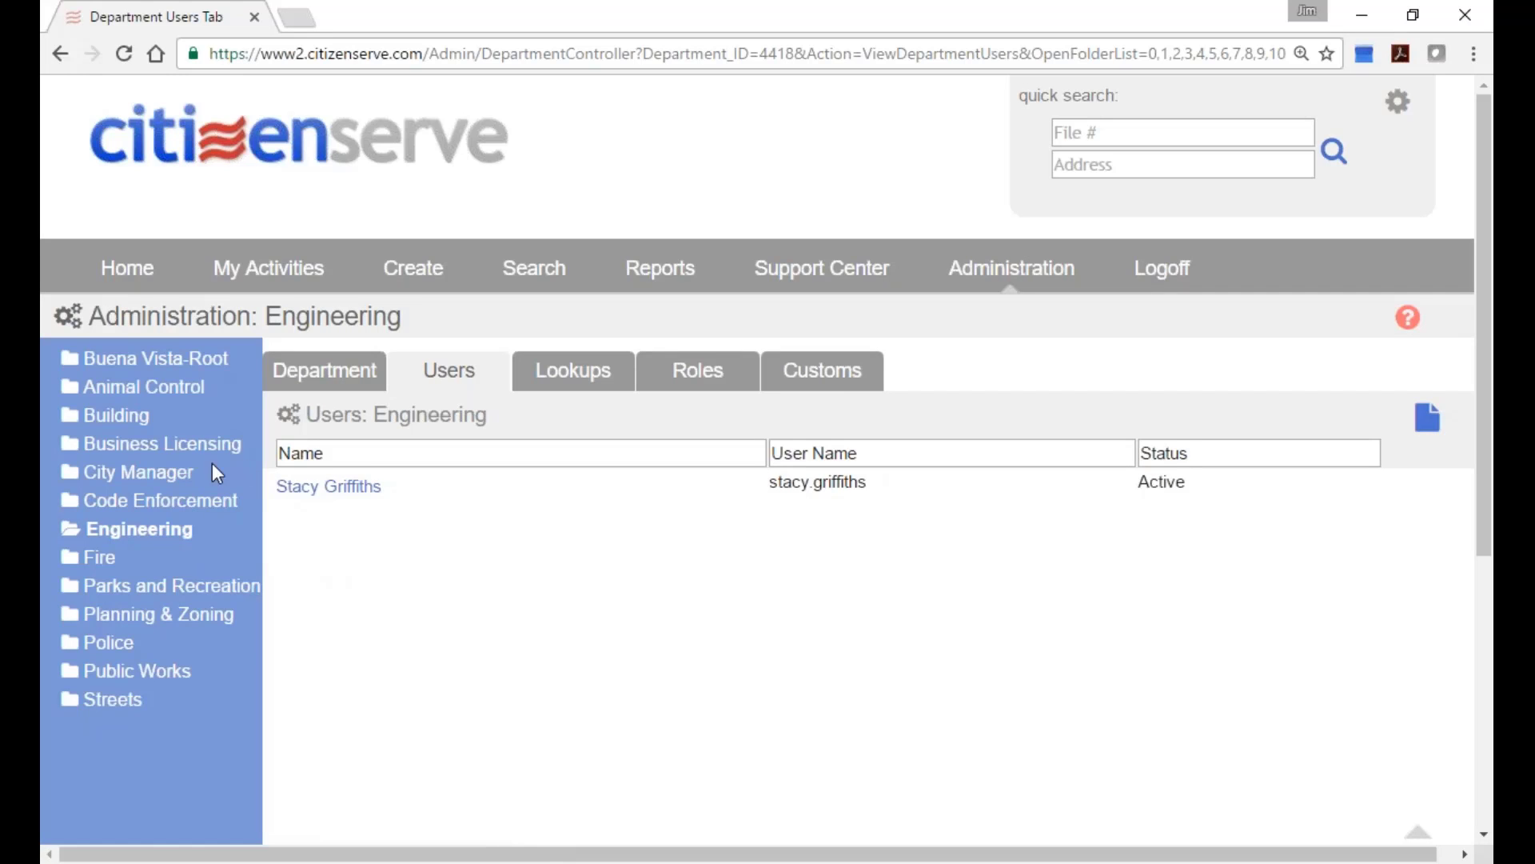
click(100, 444)
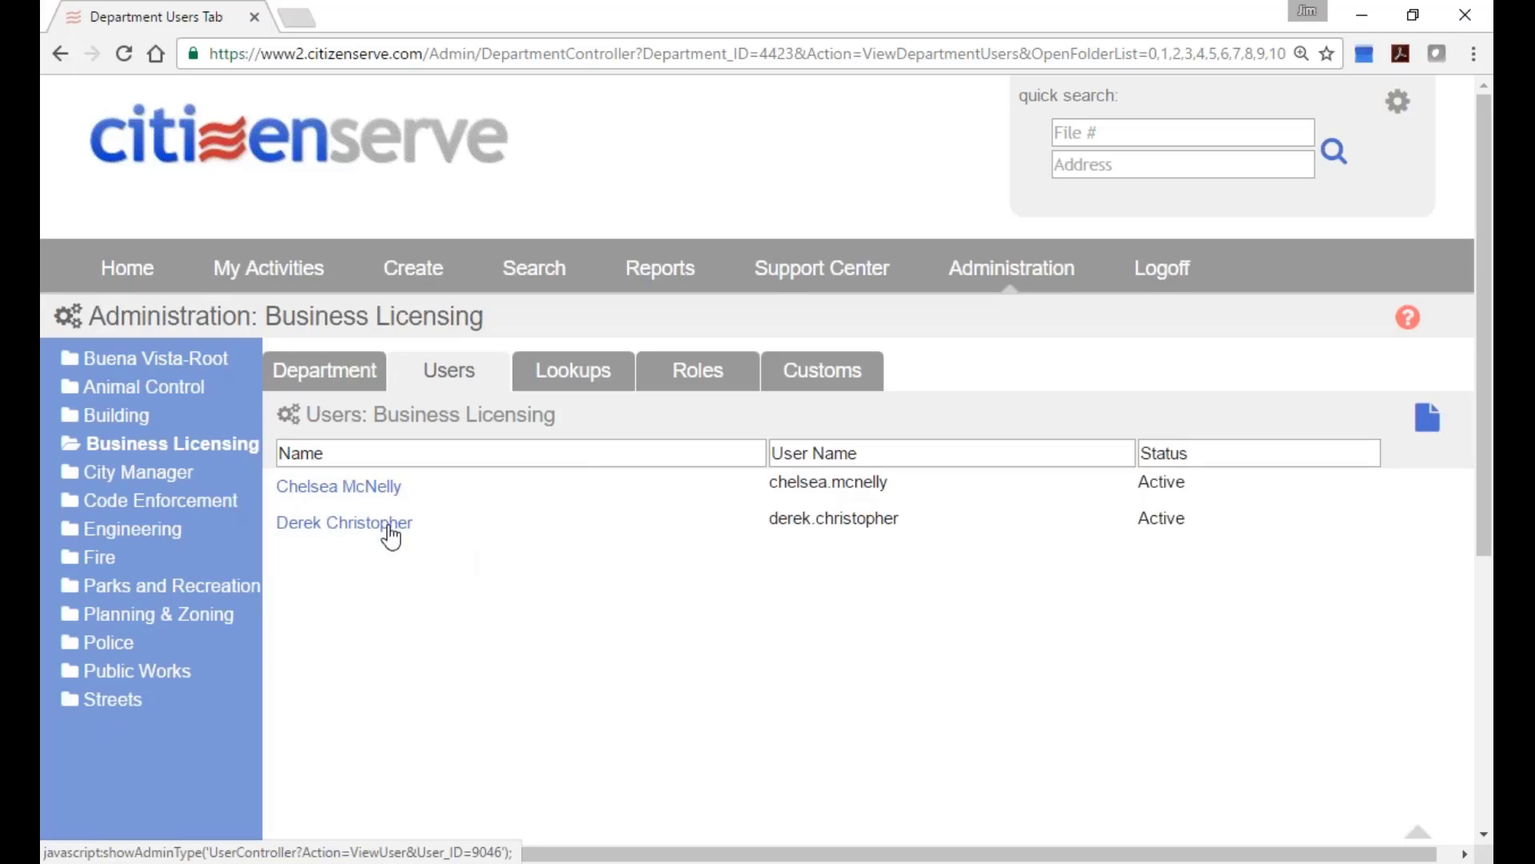
click(708, 374)
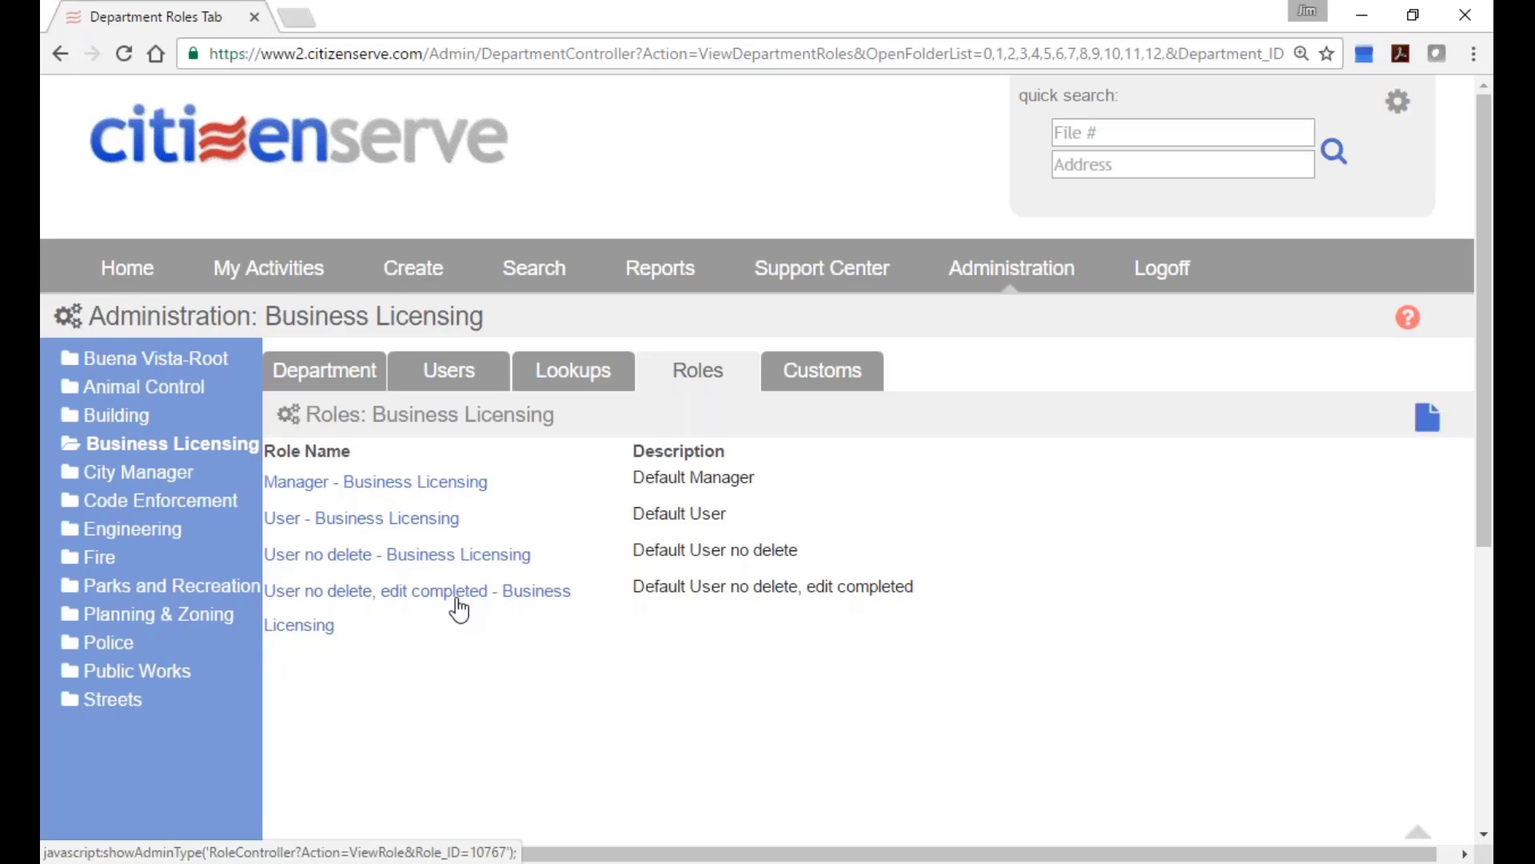
Open the Manager - Business Licensing role and review its file, contact and management permissions.
click(405, 483)
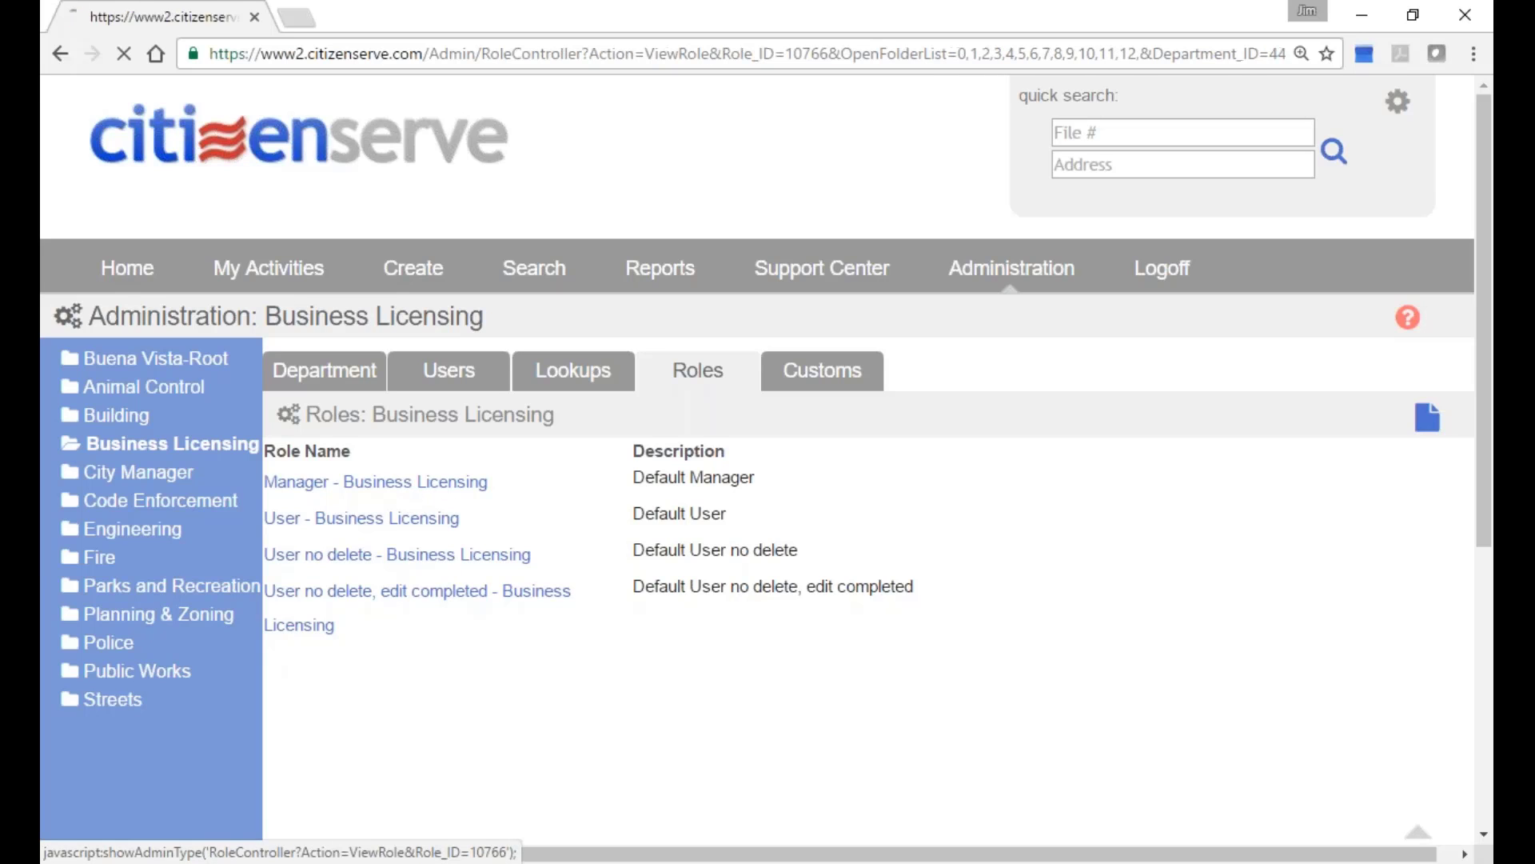
scroll(760, 582, down, 4)
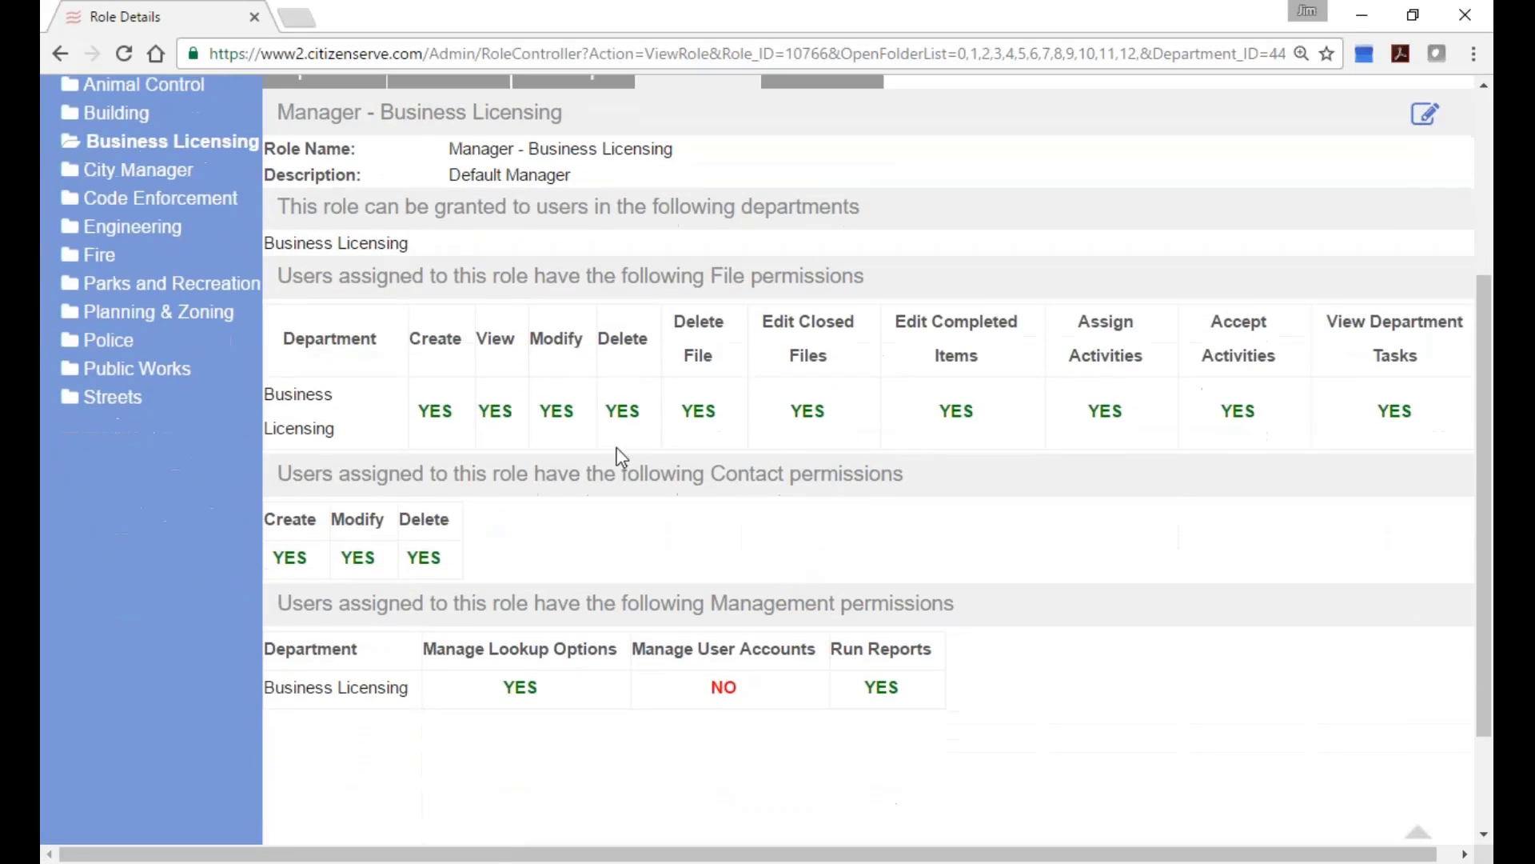
scroll(592, 433, up, 1)
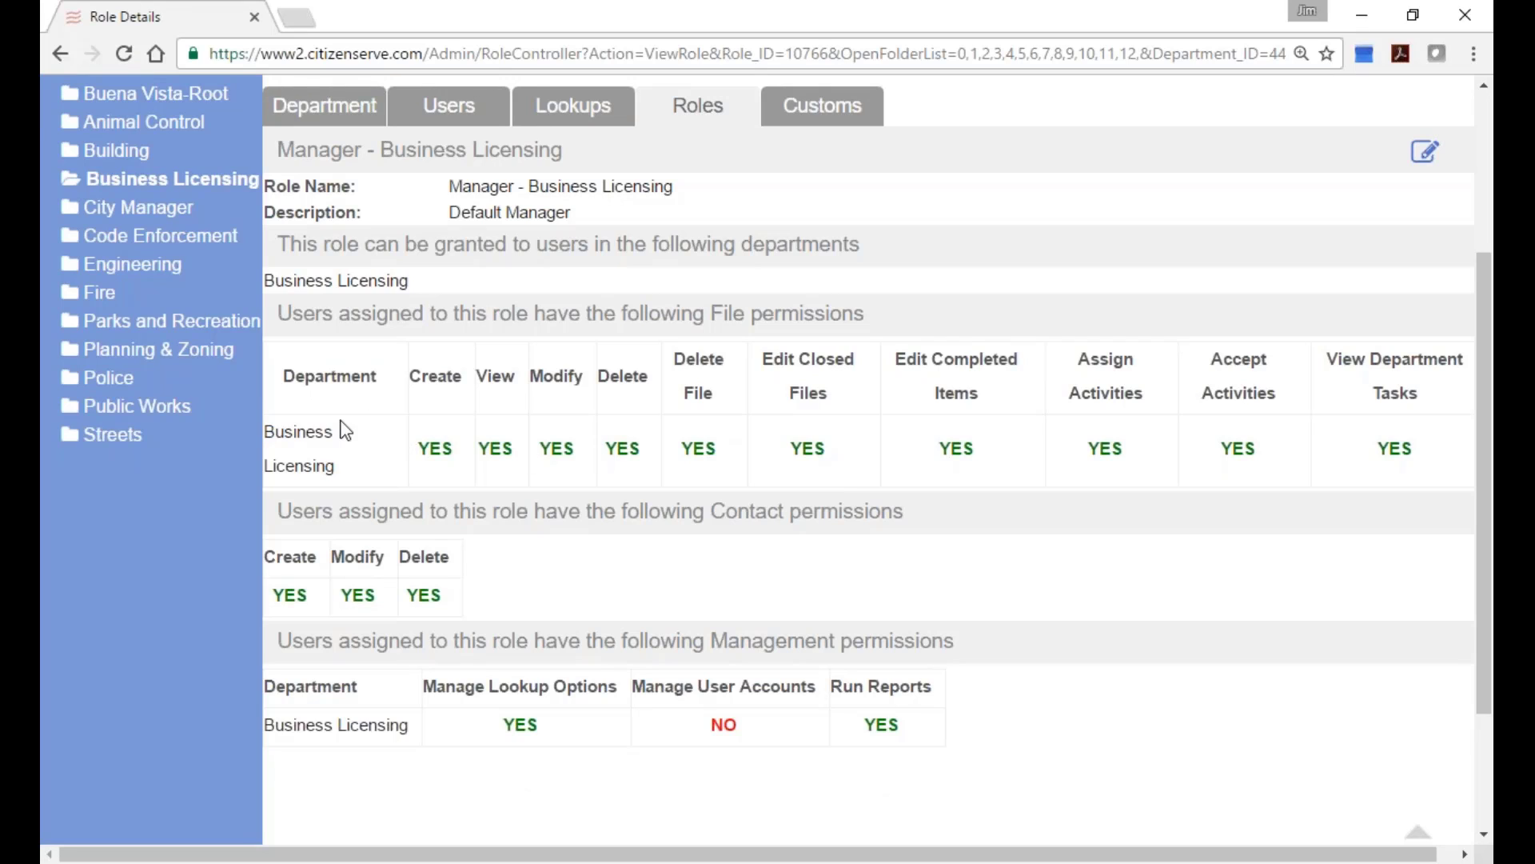
drag(266, 440, 343, 465)
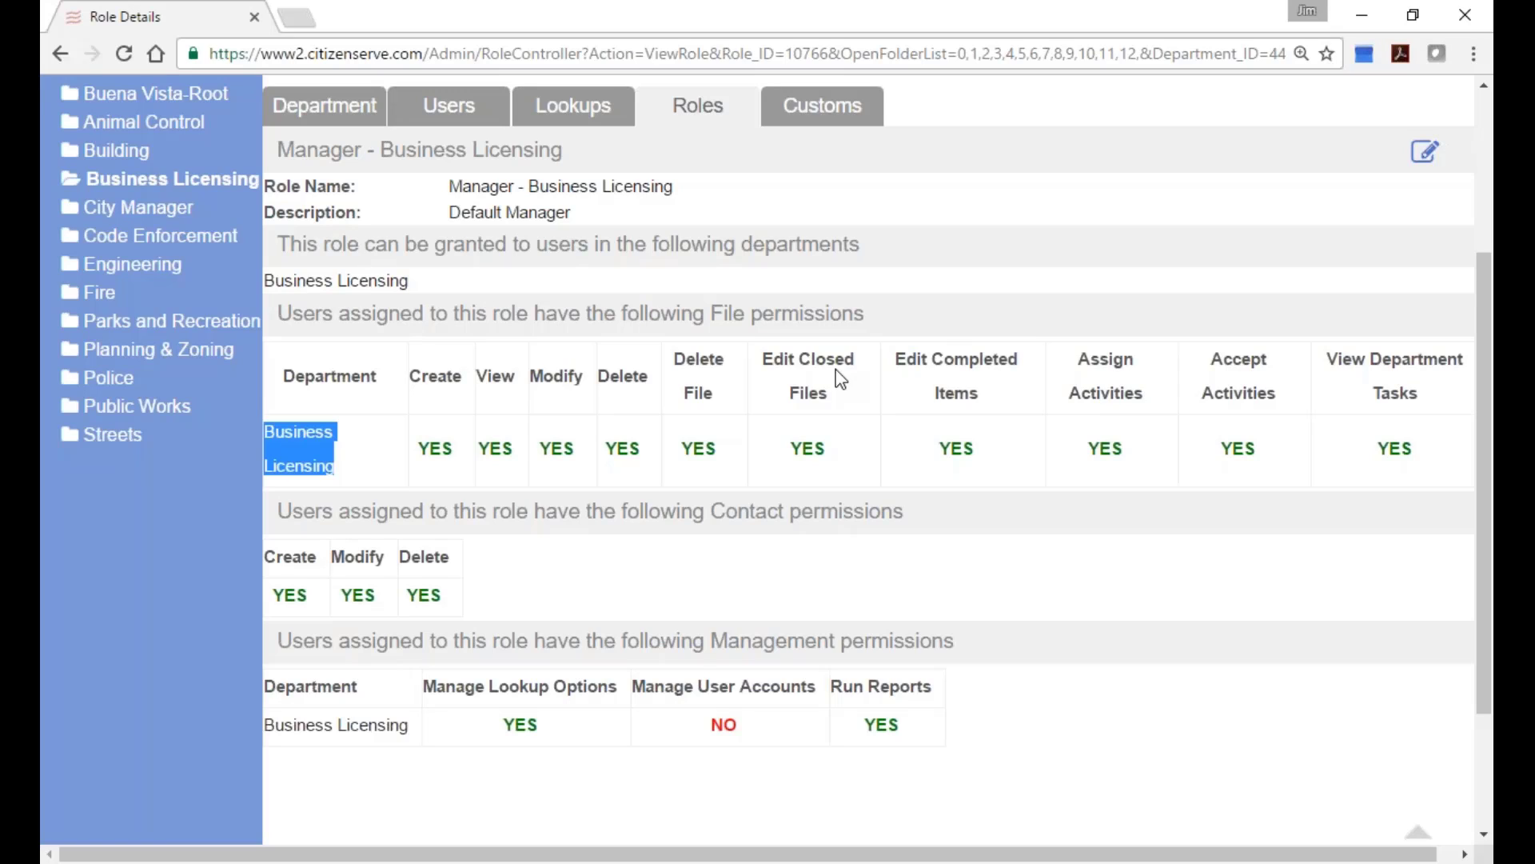
drag(1073, 360, 1289, 406)
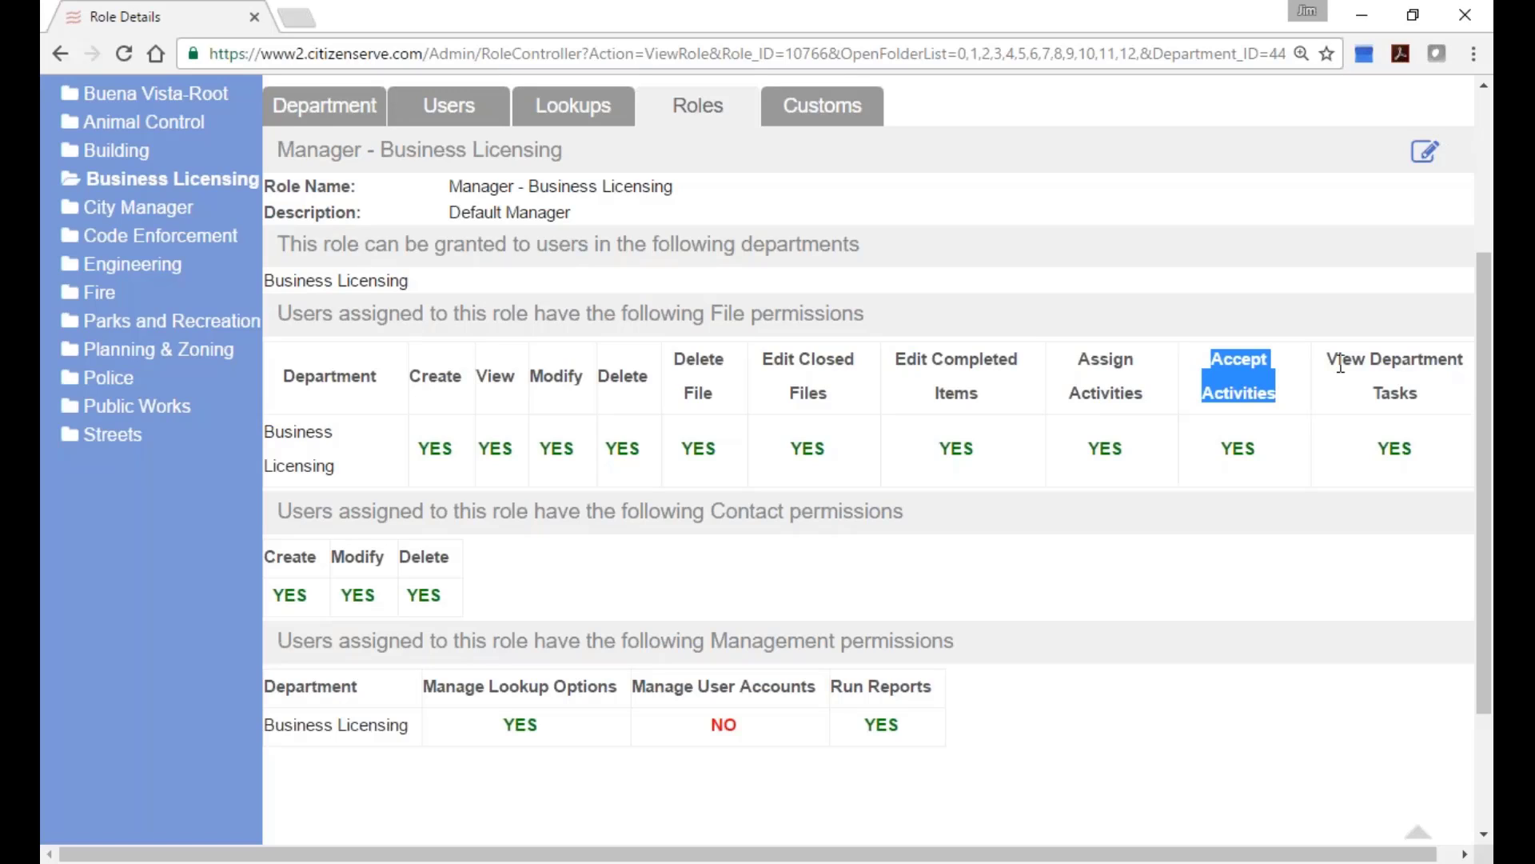
drag(1327, 358, 1431, 392)
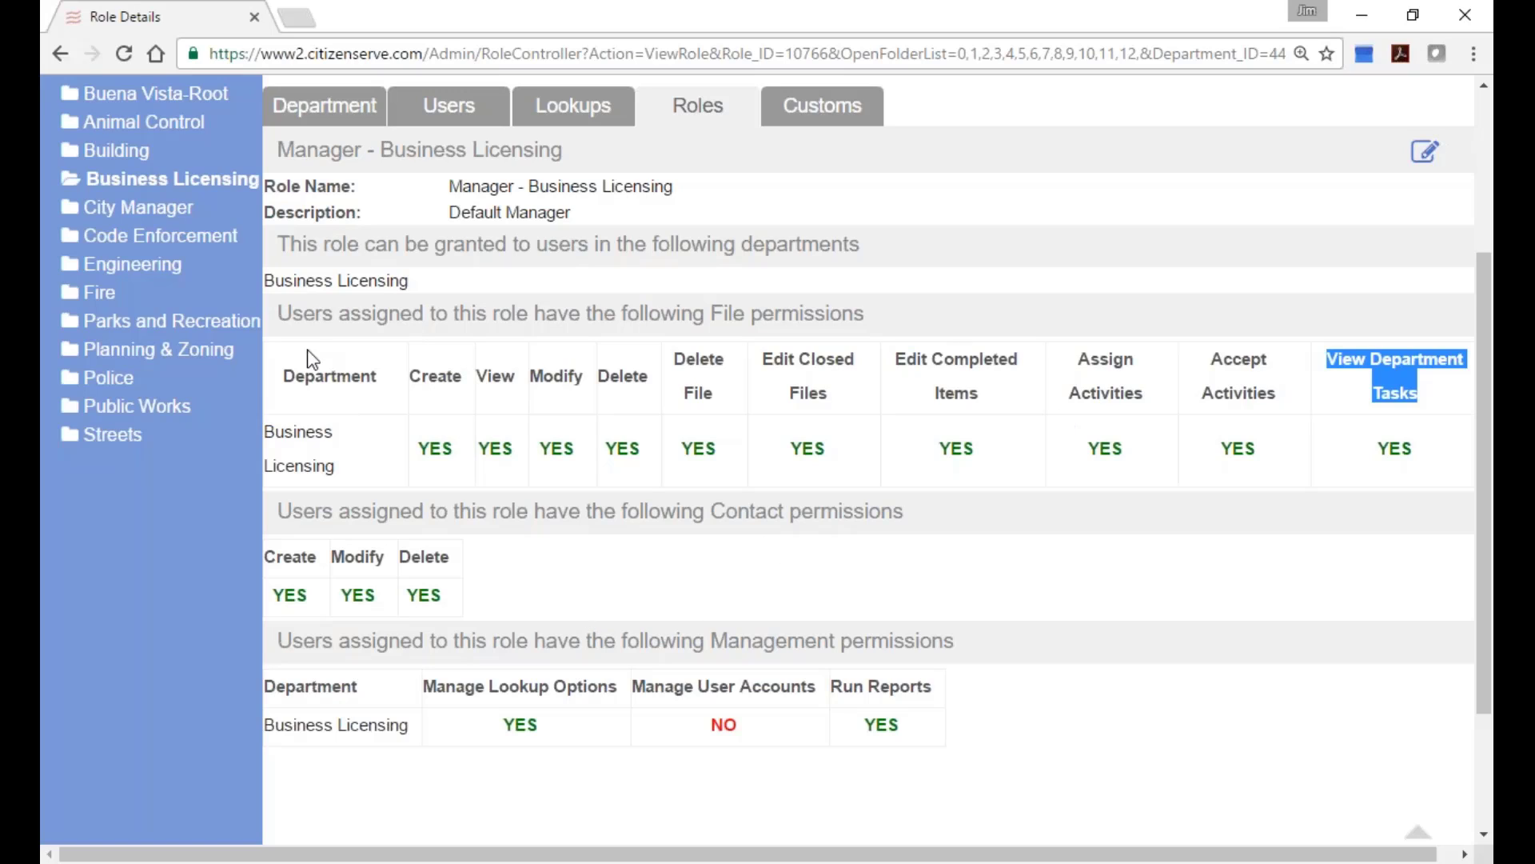
drag(711, 313, 872, 316)
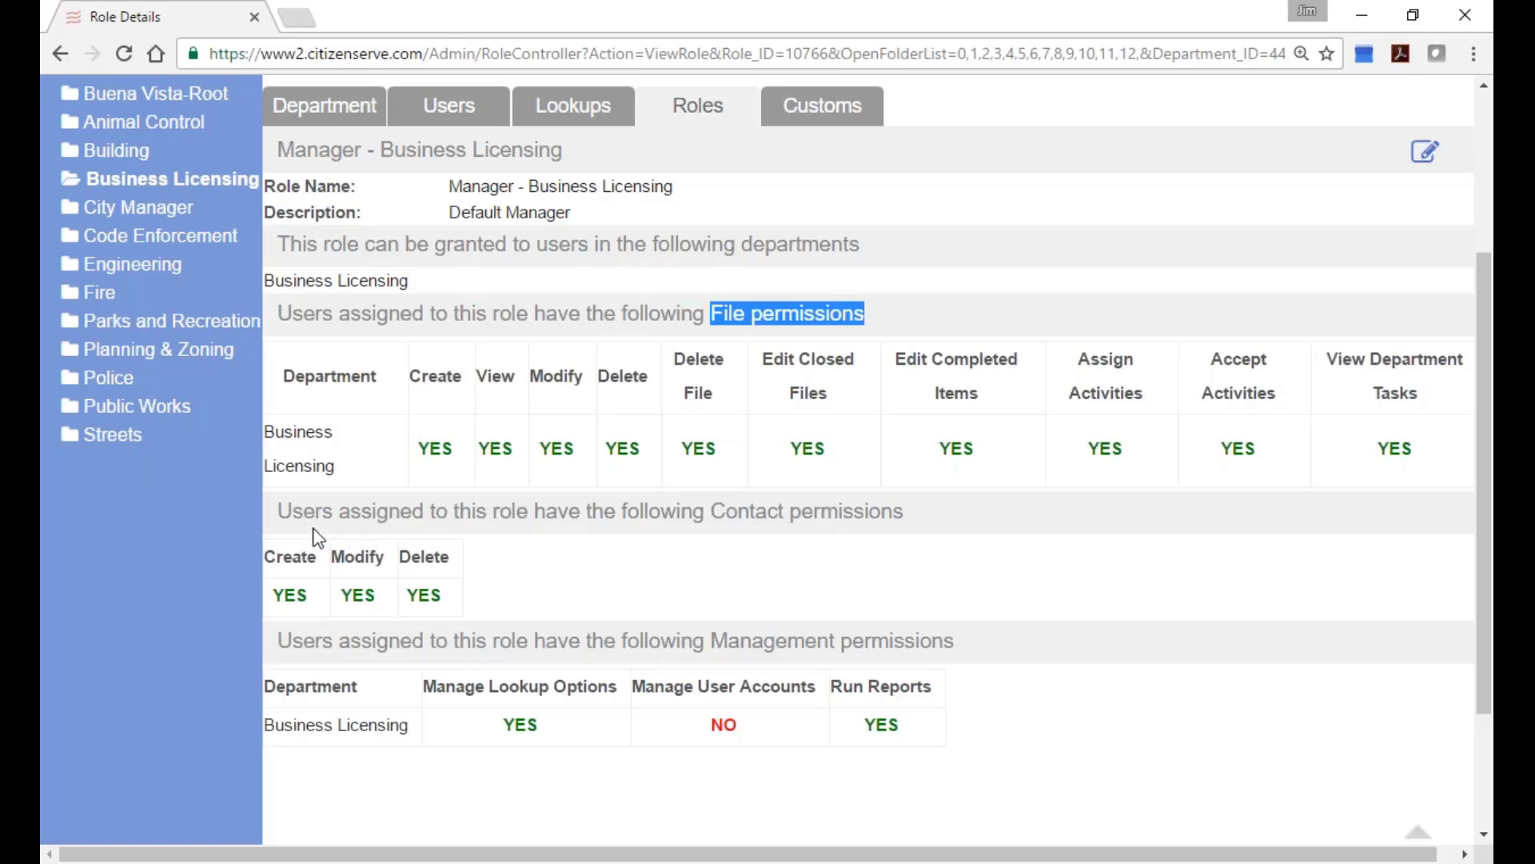
drag(711, 510, 906, 510)
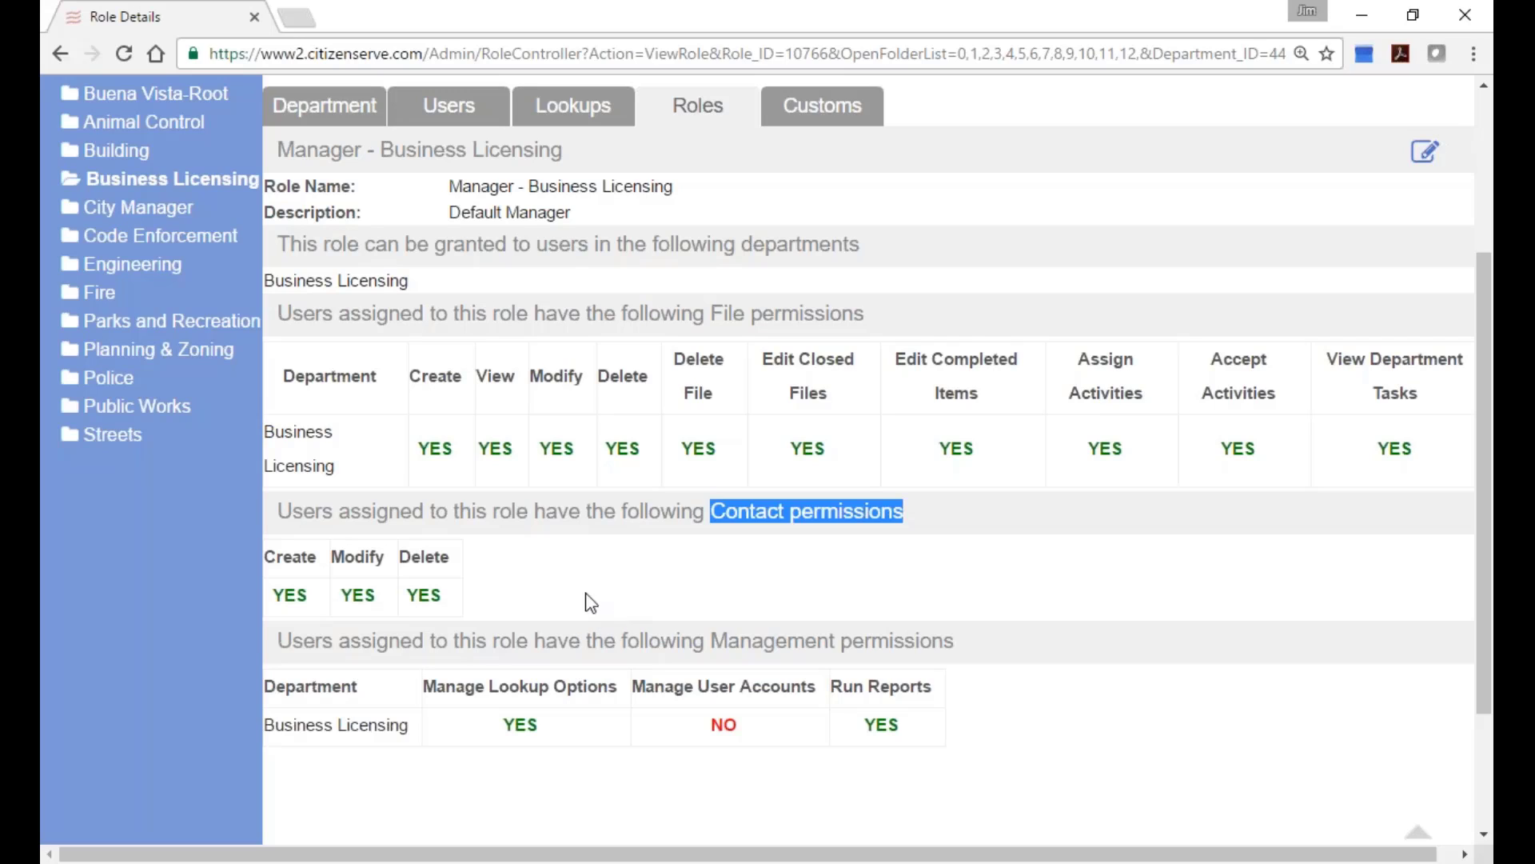
scroll(589, 603, down, 1)
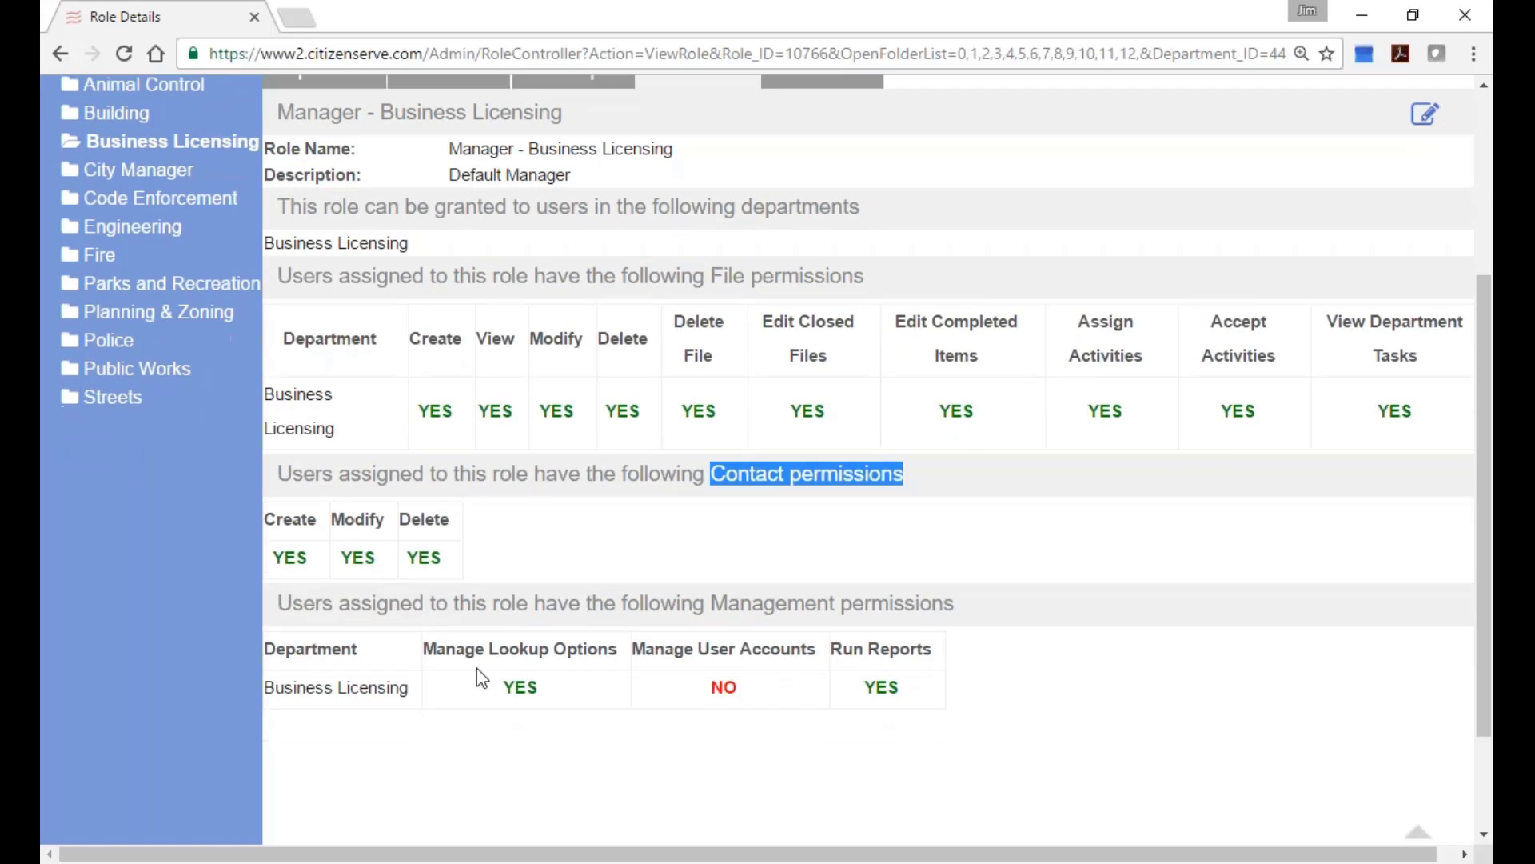
drag(714, 608, 963, 614)
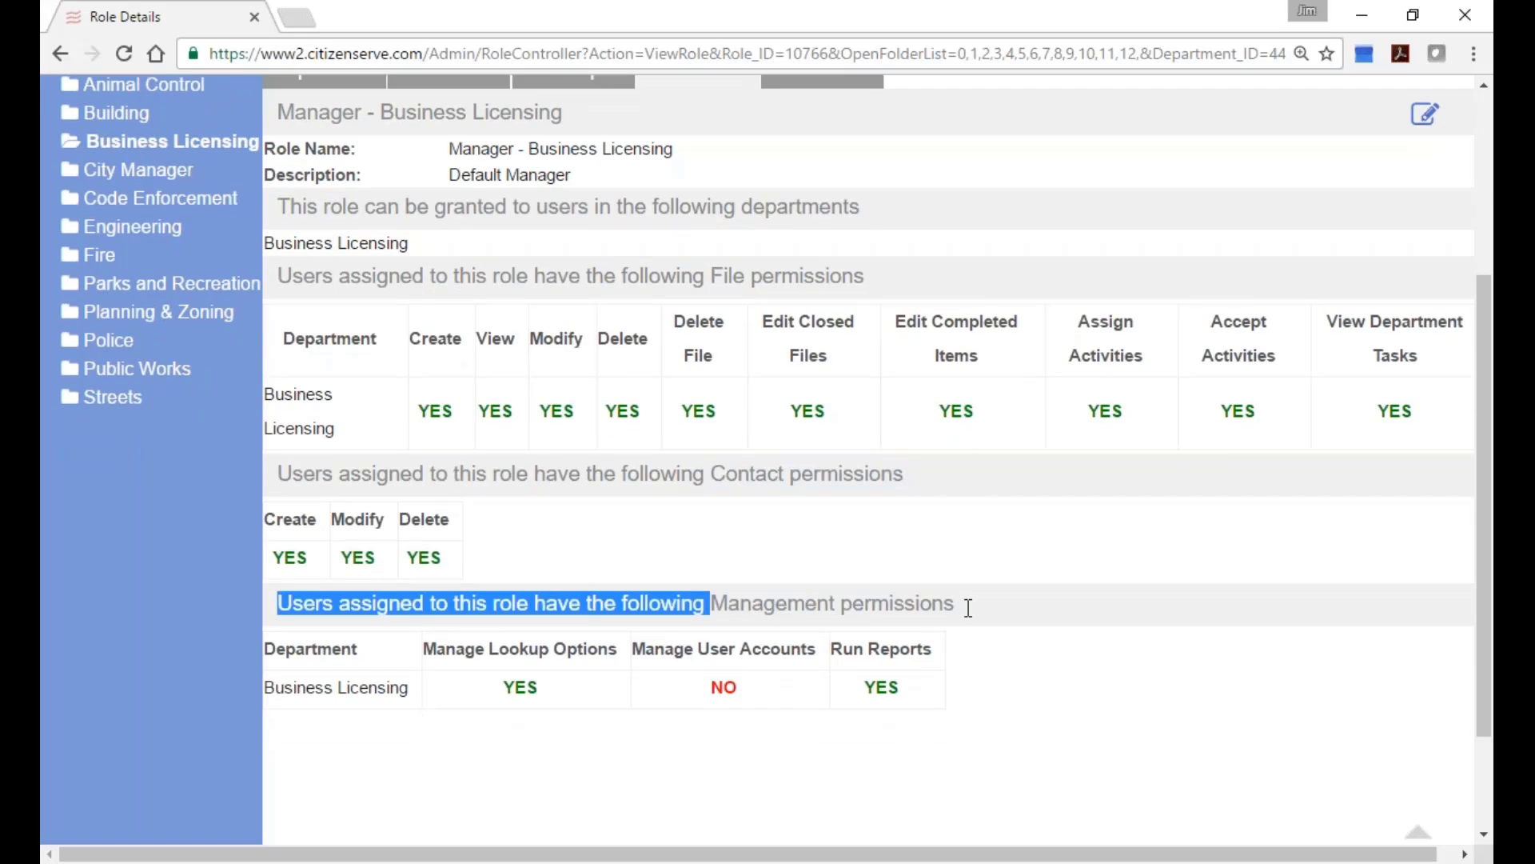
drag(424, 648, 627, 661)
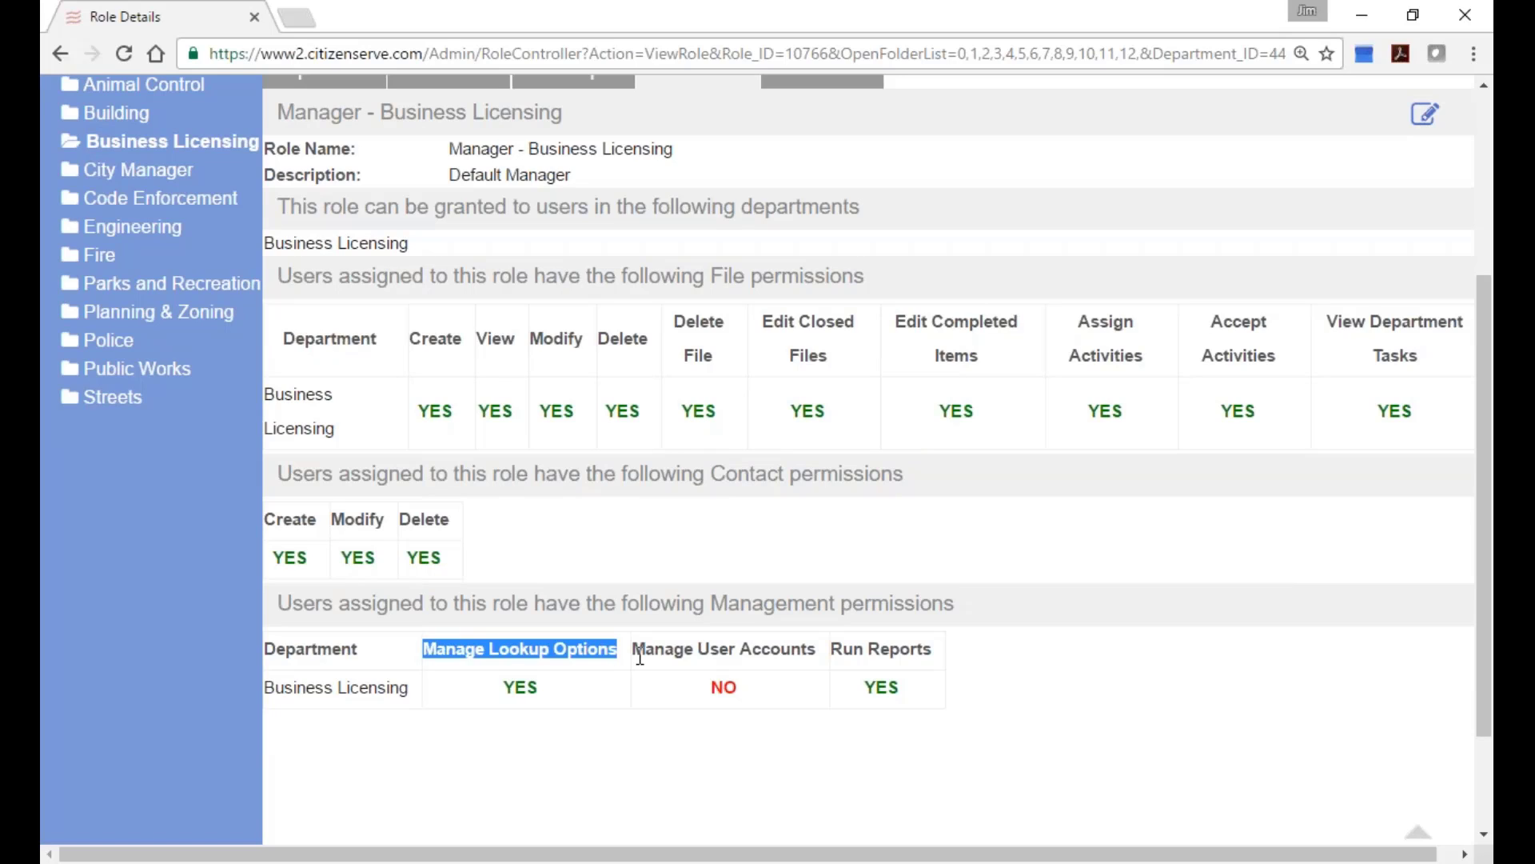
drag(616, 654, 632, 655)
drag(933, 650, 825, 653)
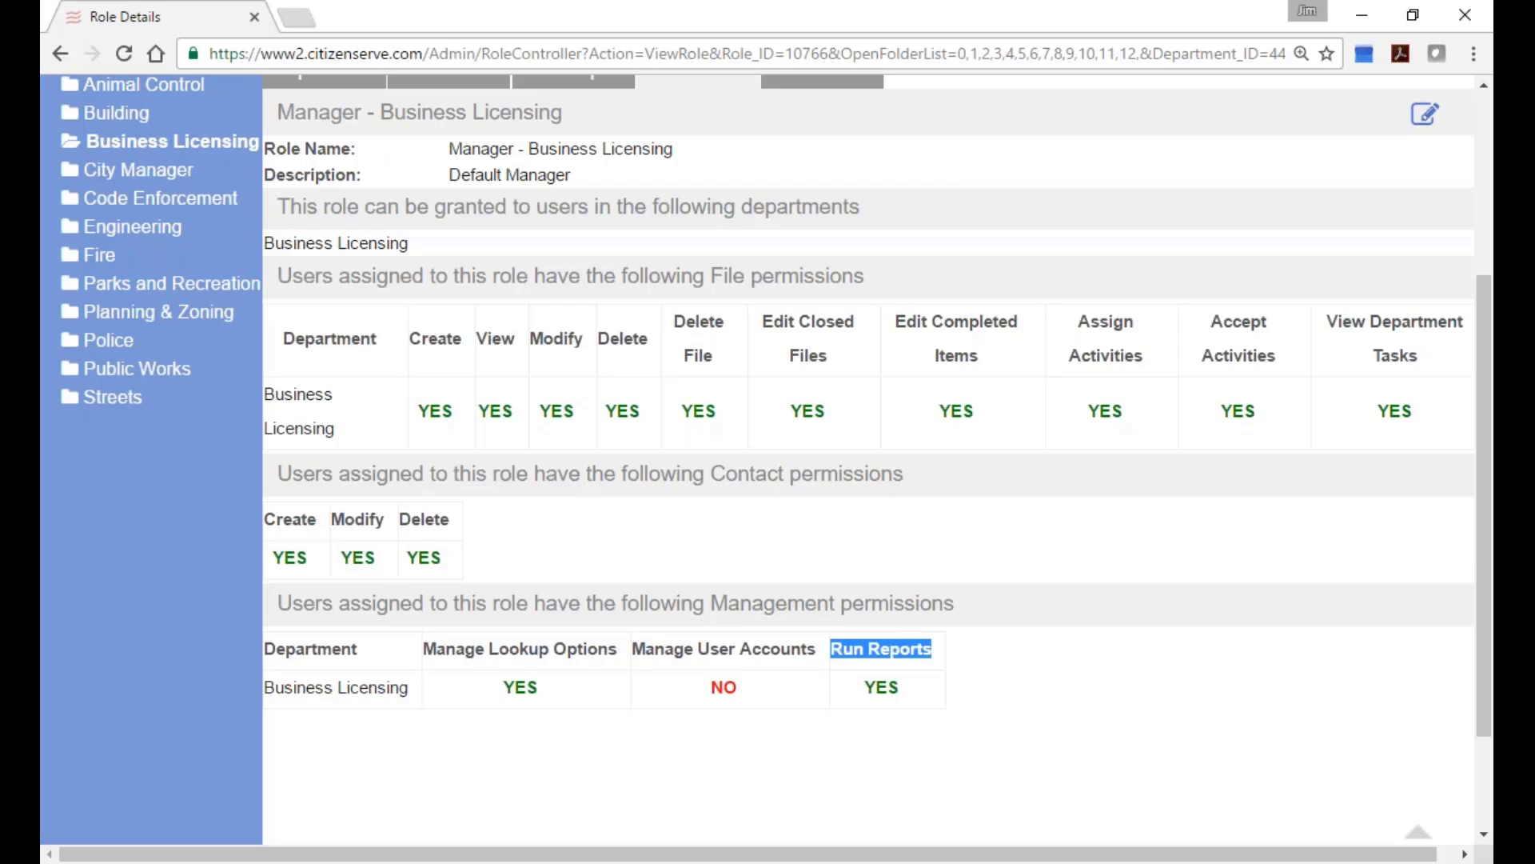
scroll(747, 619, up, 2)
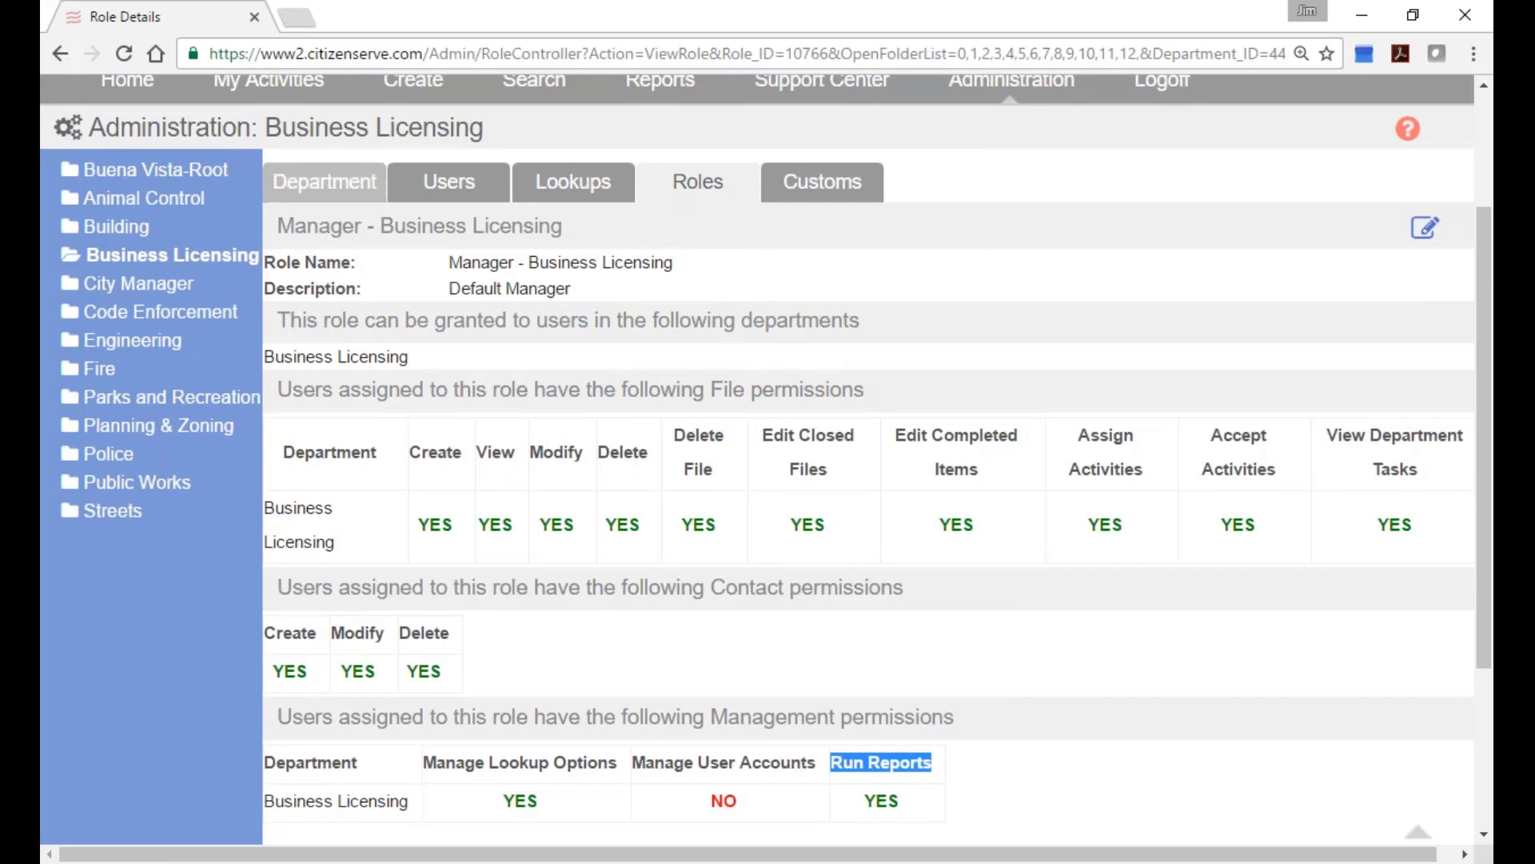
Show the Business Licensing department's Users tab with its two active accounts.
click(425, 192)
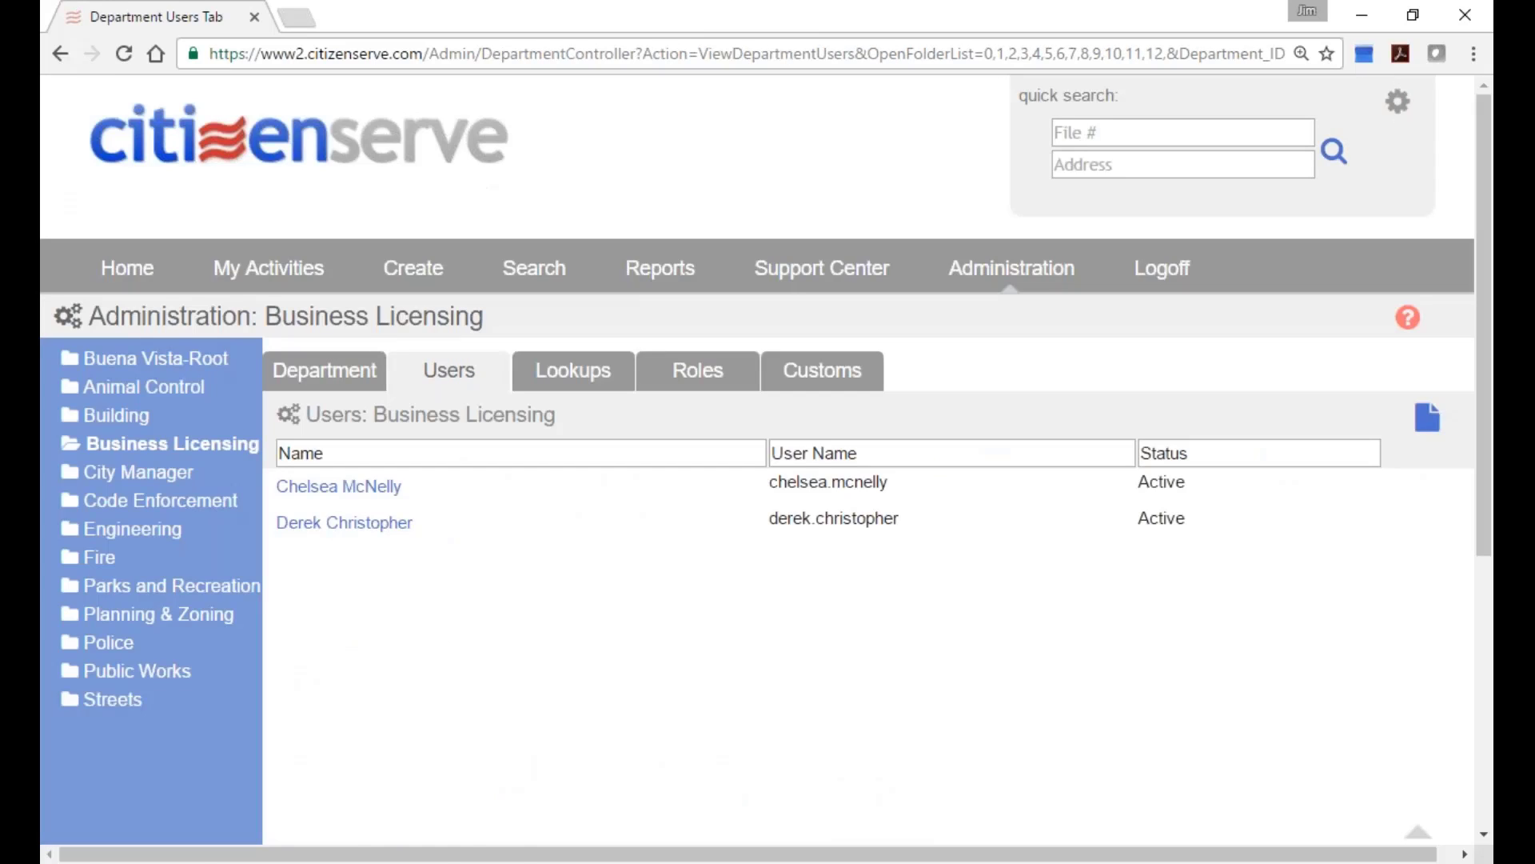
Open the second user and highlight access settings: No Access fee tracking, Permitting, Edit and Add Properties.
click(340, 534)
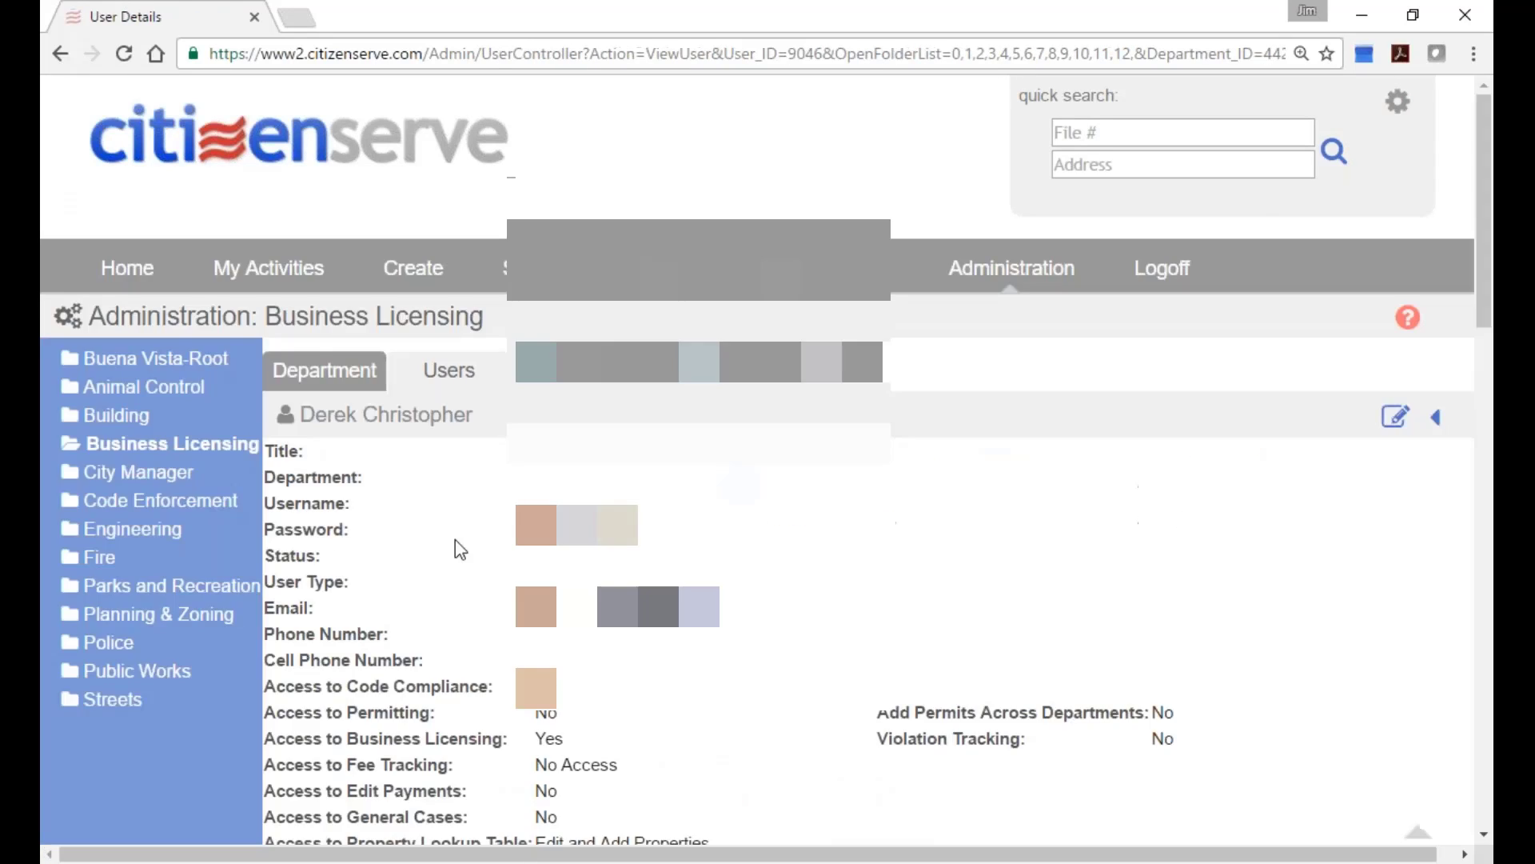
scroll(456, 552, down, 5)
scroll(722, 538, down, 2)
scroll(583, 477, up, 1)
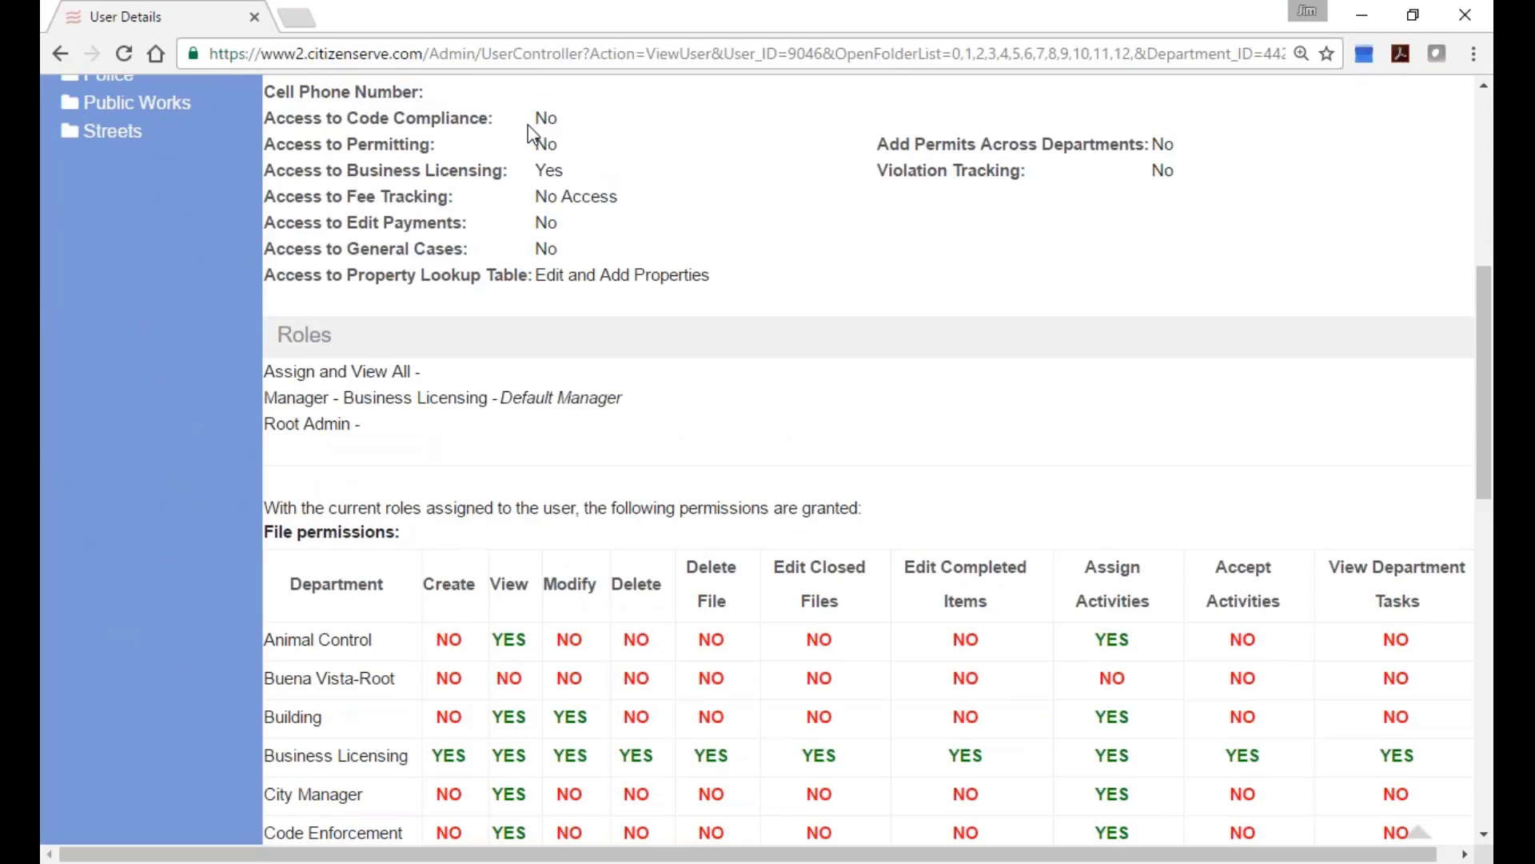
drag(535, 118, 730, 277)
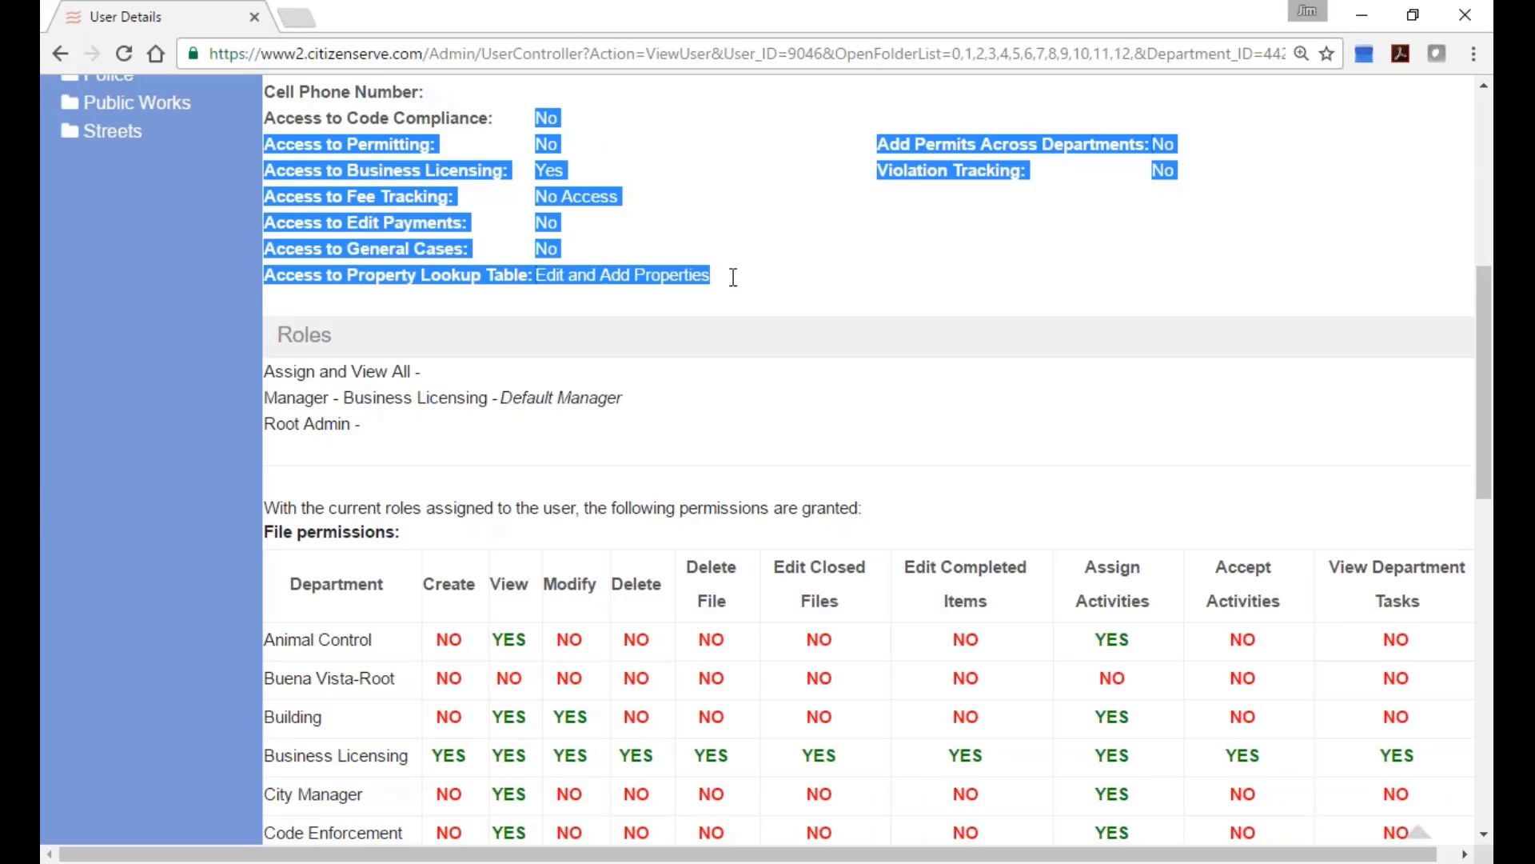
click(730, 277)
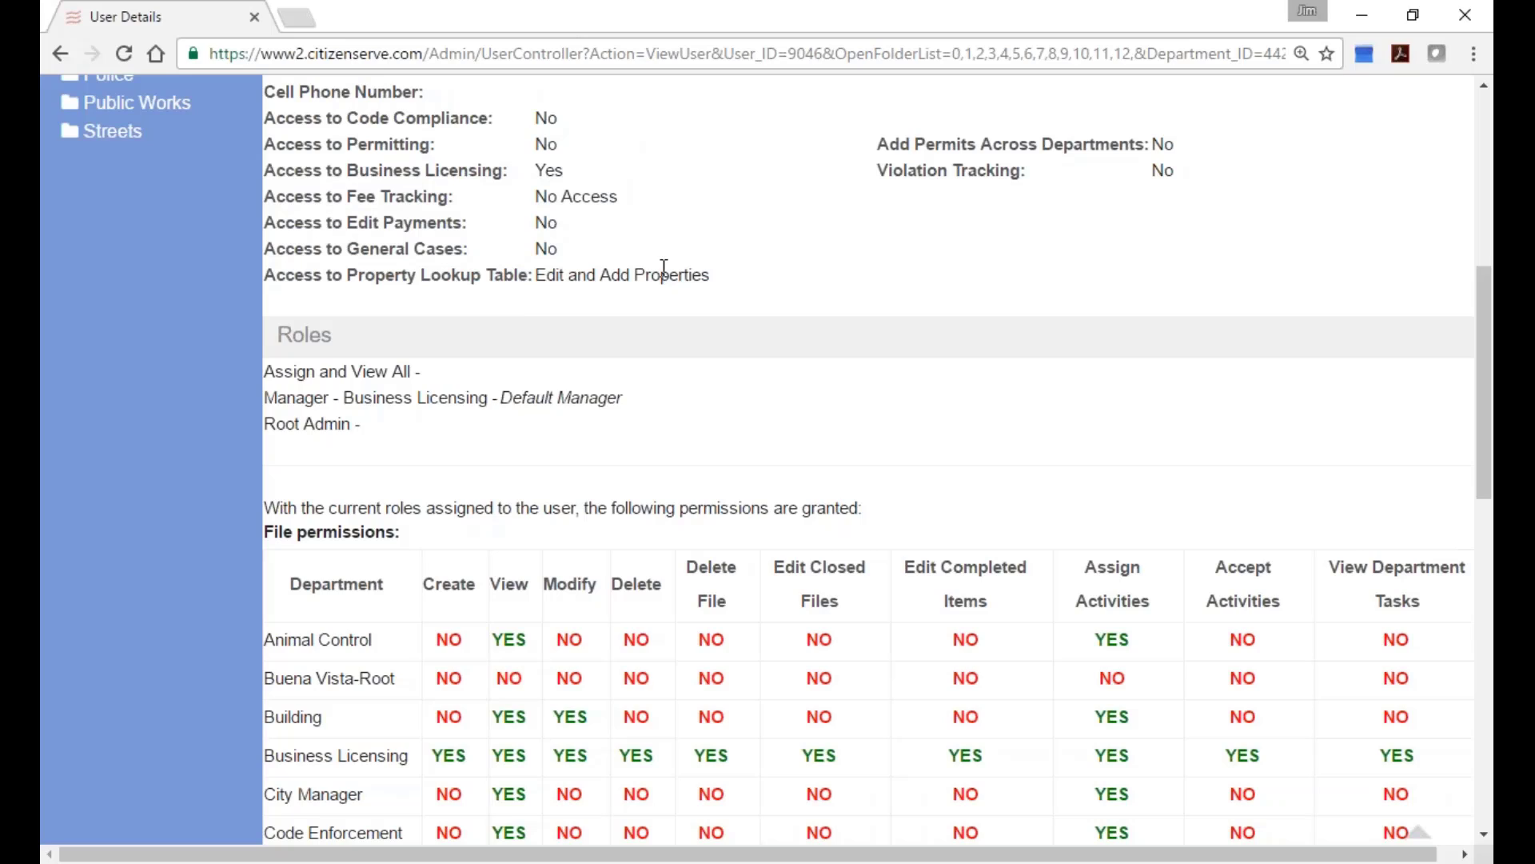
drag(536, 195, 625, 196)
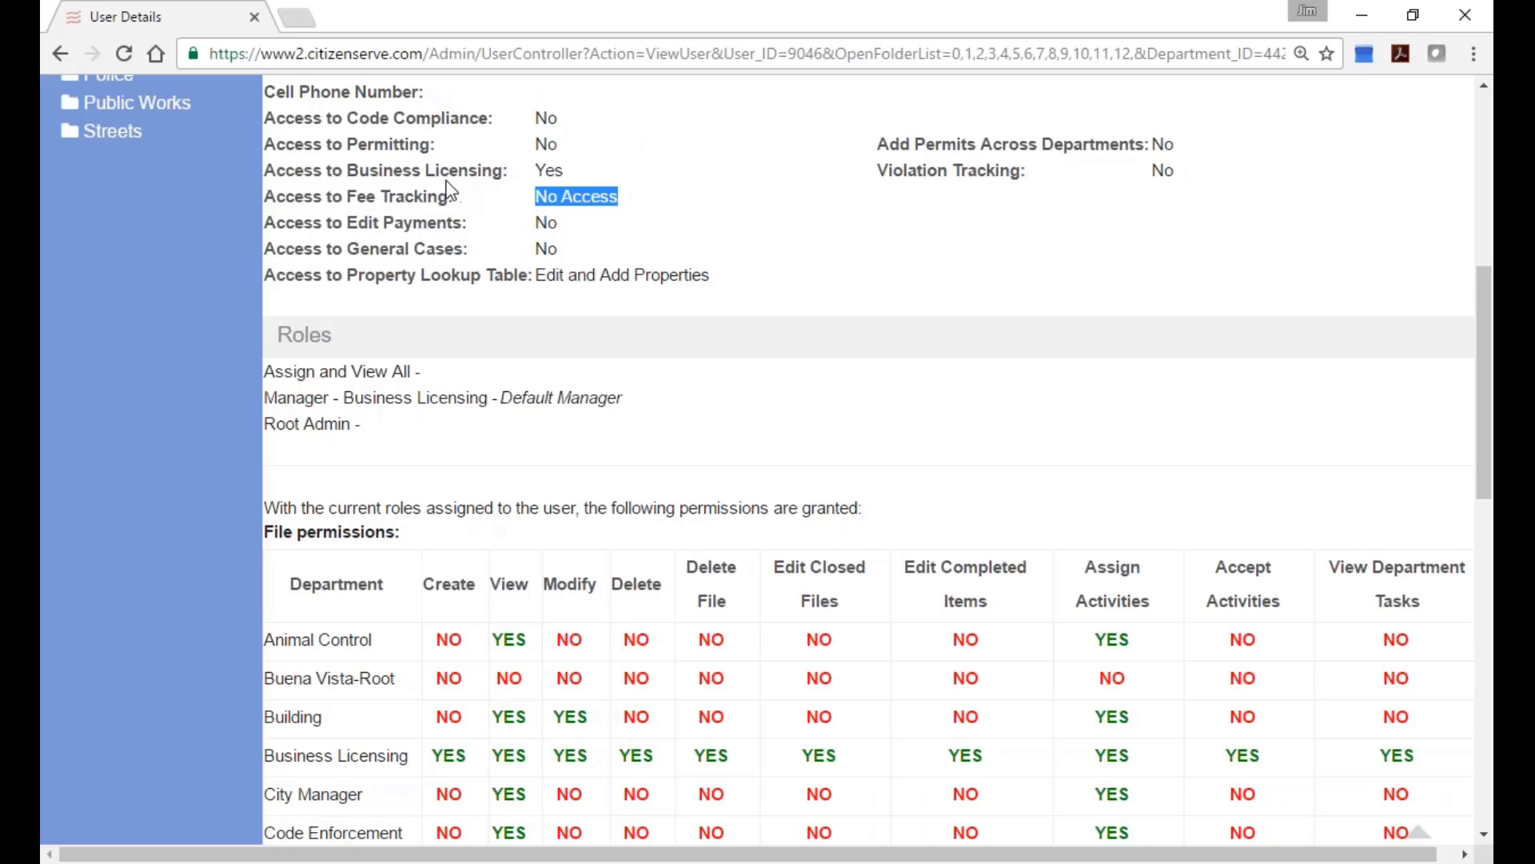
drag(347, 144, 436, 144)
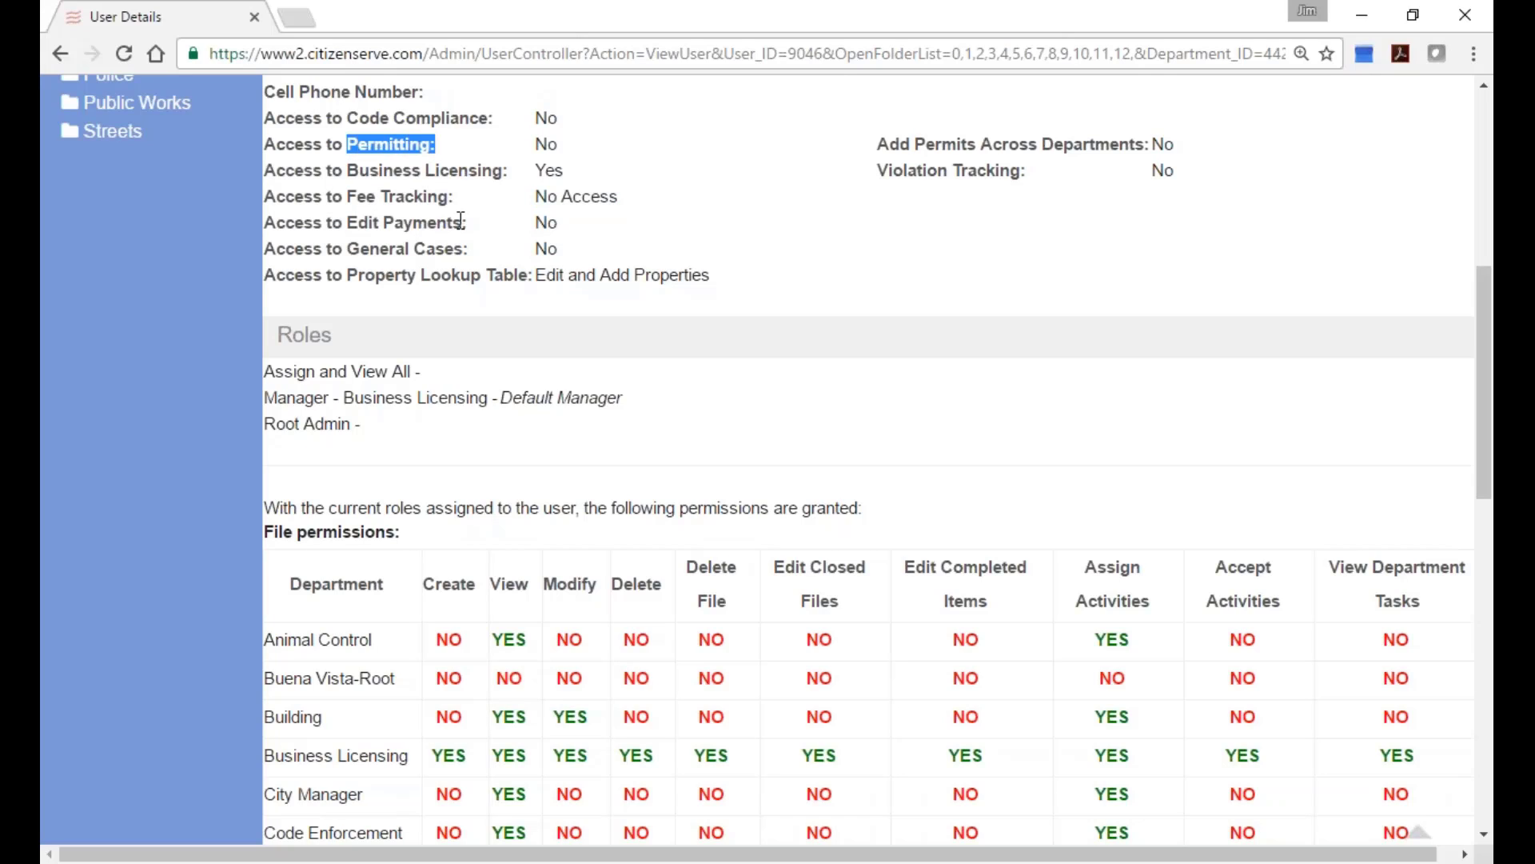
drag(531, 276, 723, 277)
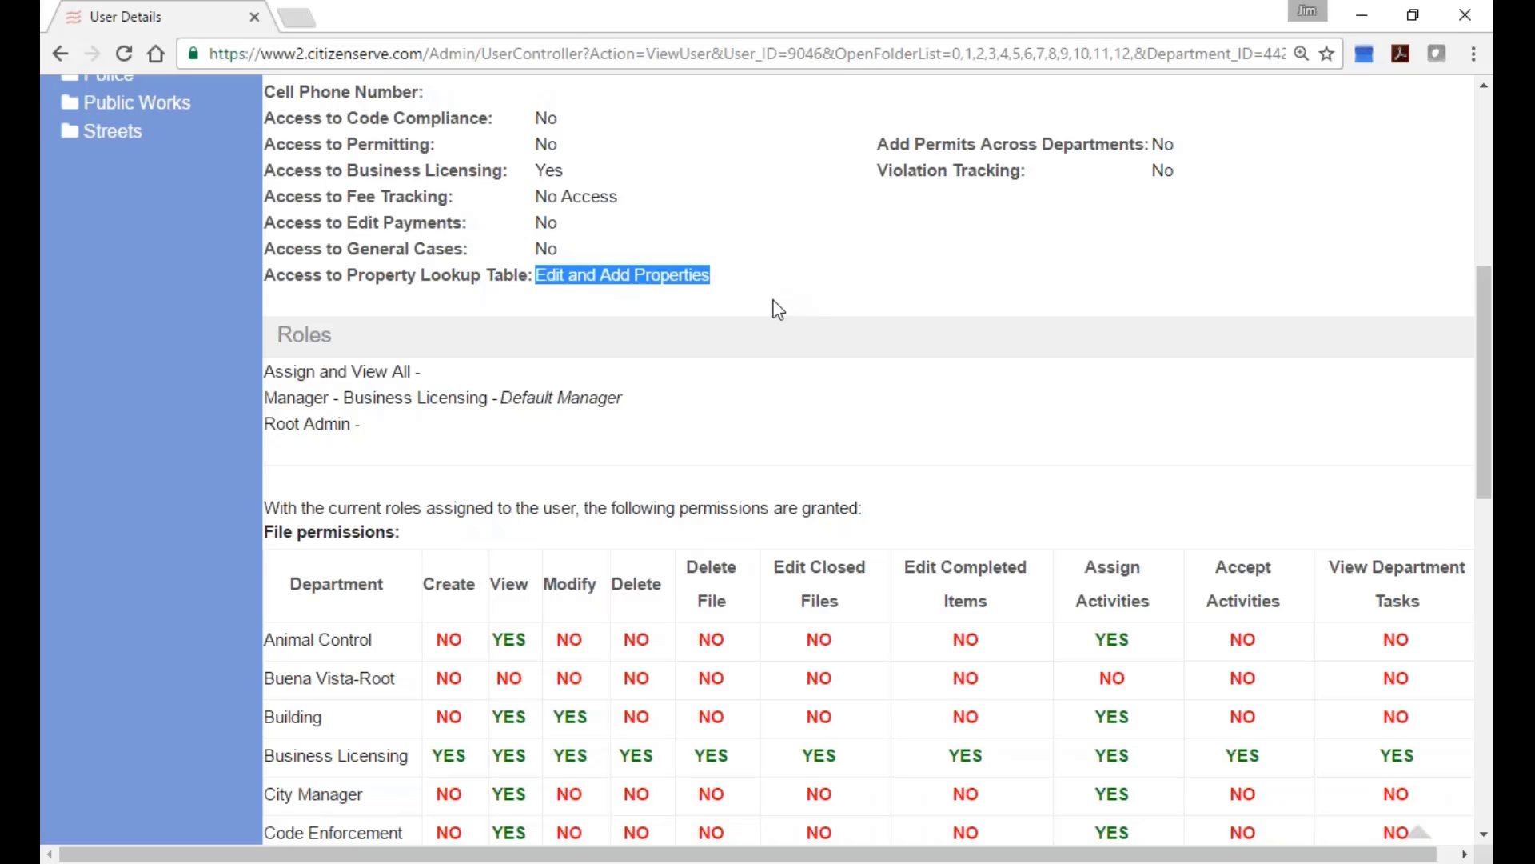
scroll(780, 309, down, 1)
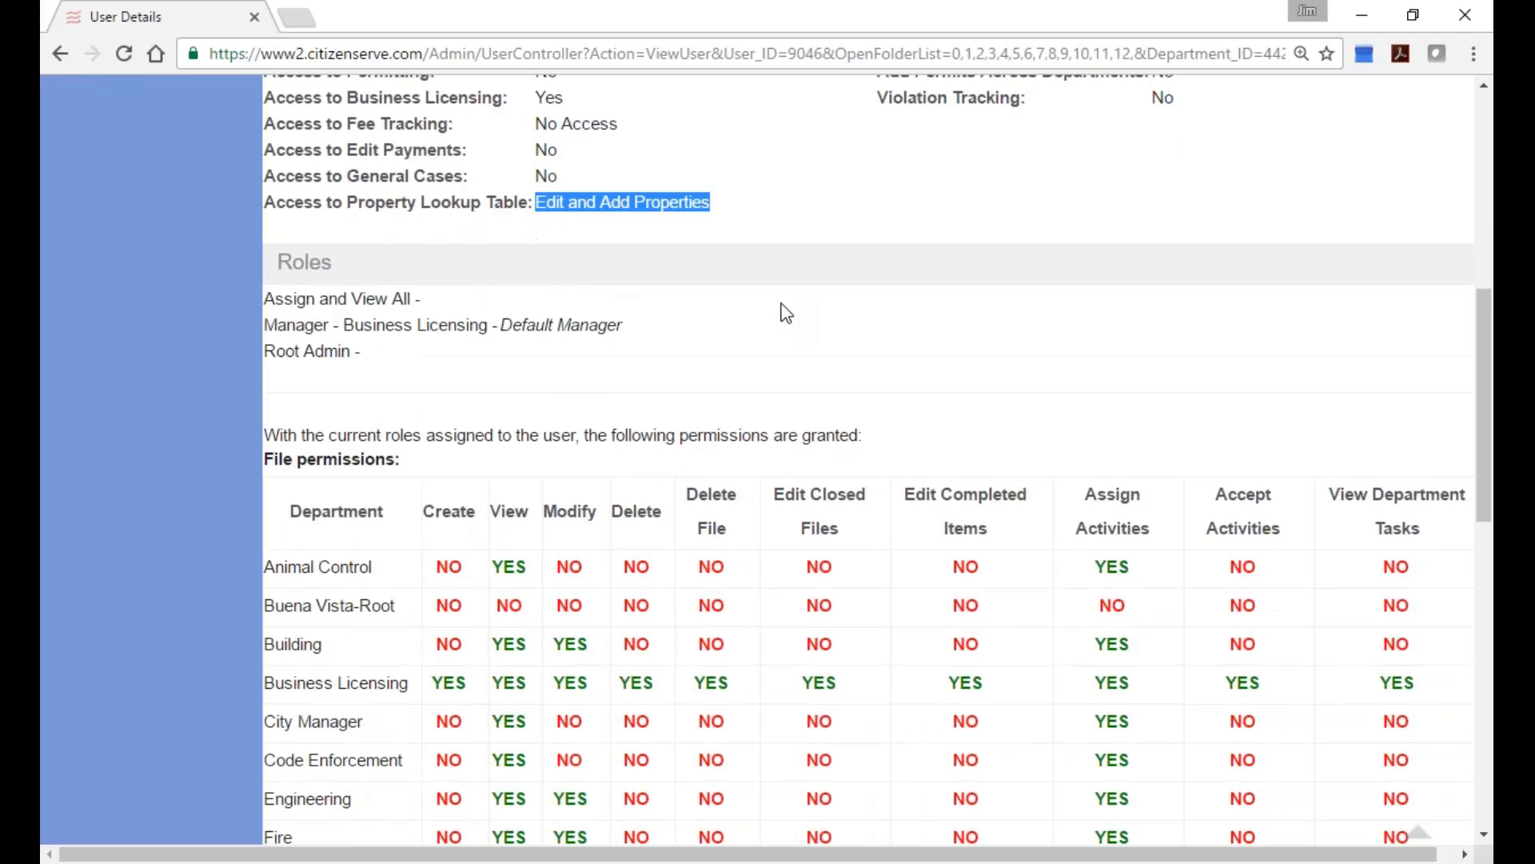
Highlight the user's three roles and Animal Control and Code Enforcement View and Assign Activities permissions.
click(266, 298)
drag(267, 297, 401, 356)
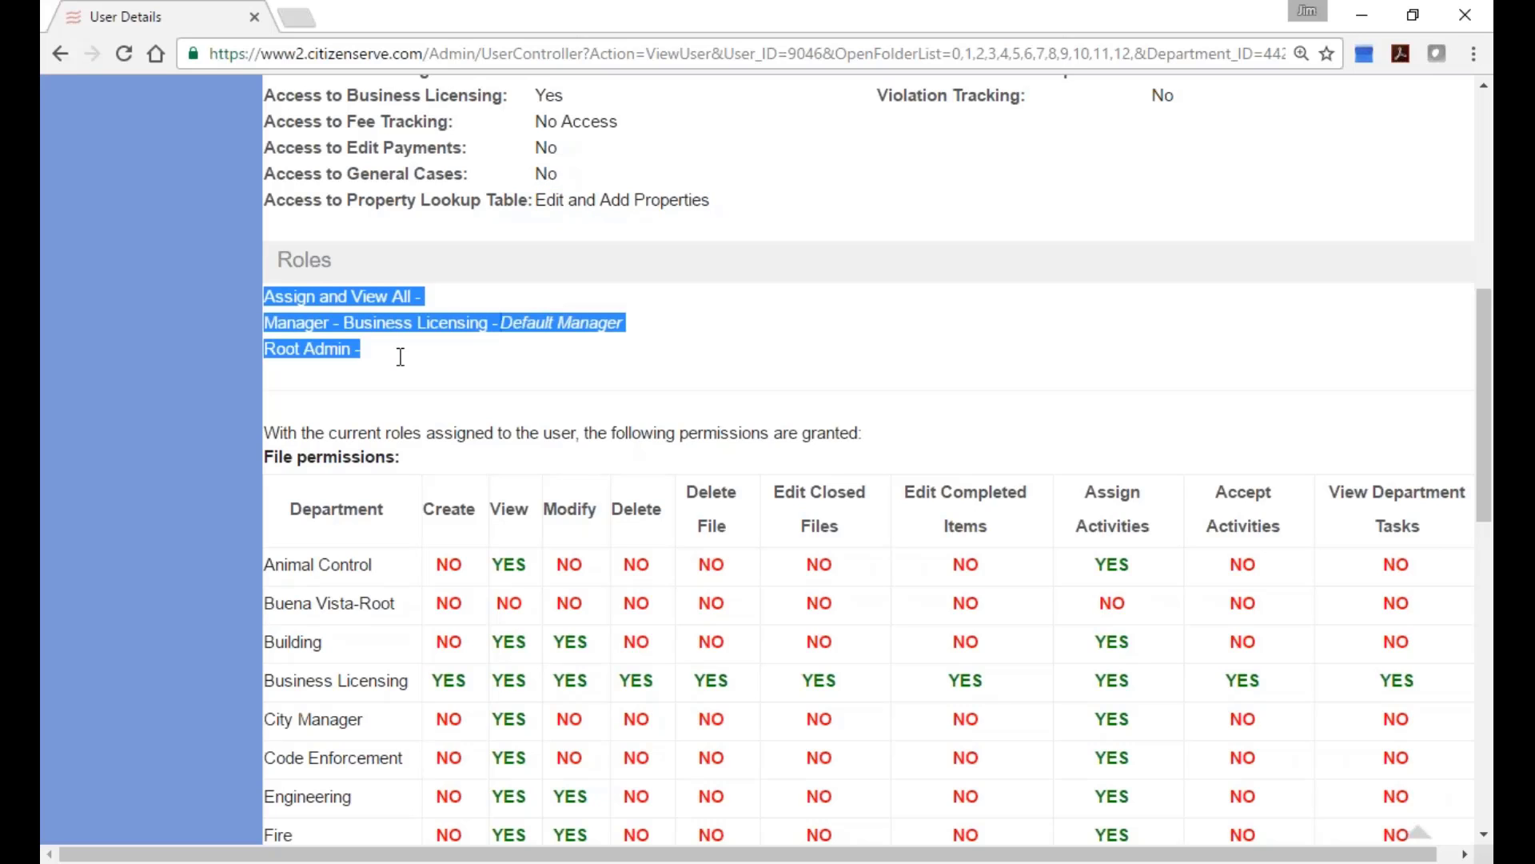
scroll(637, 328, down, 4)
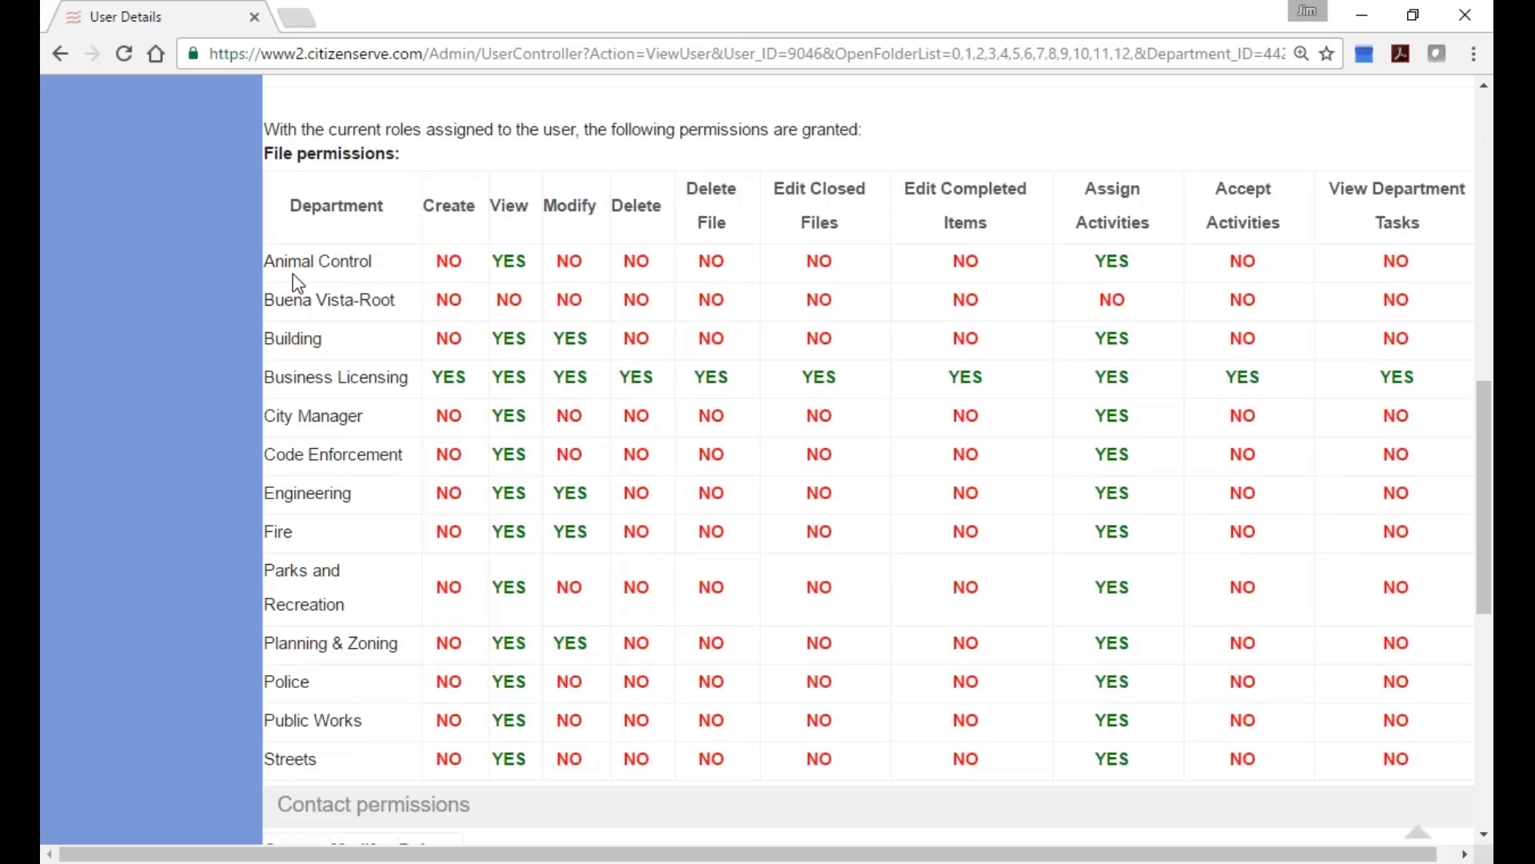
drag(503, 261, 541, 262)
drag(1095, 261, 1134, 271)
double_click(508, 454)
double_click(1104, 455)
Highlight the Assign and View All role, then go back to the department's users list.
scroll(1104, 460, up, 2)
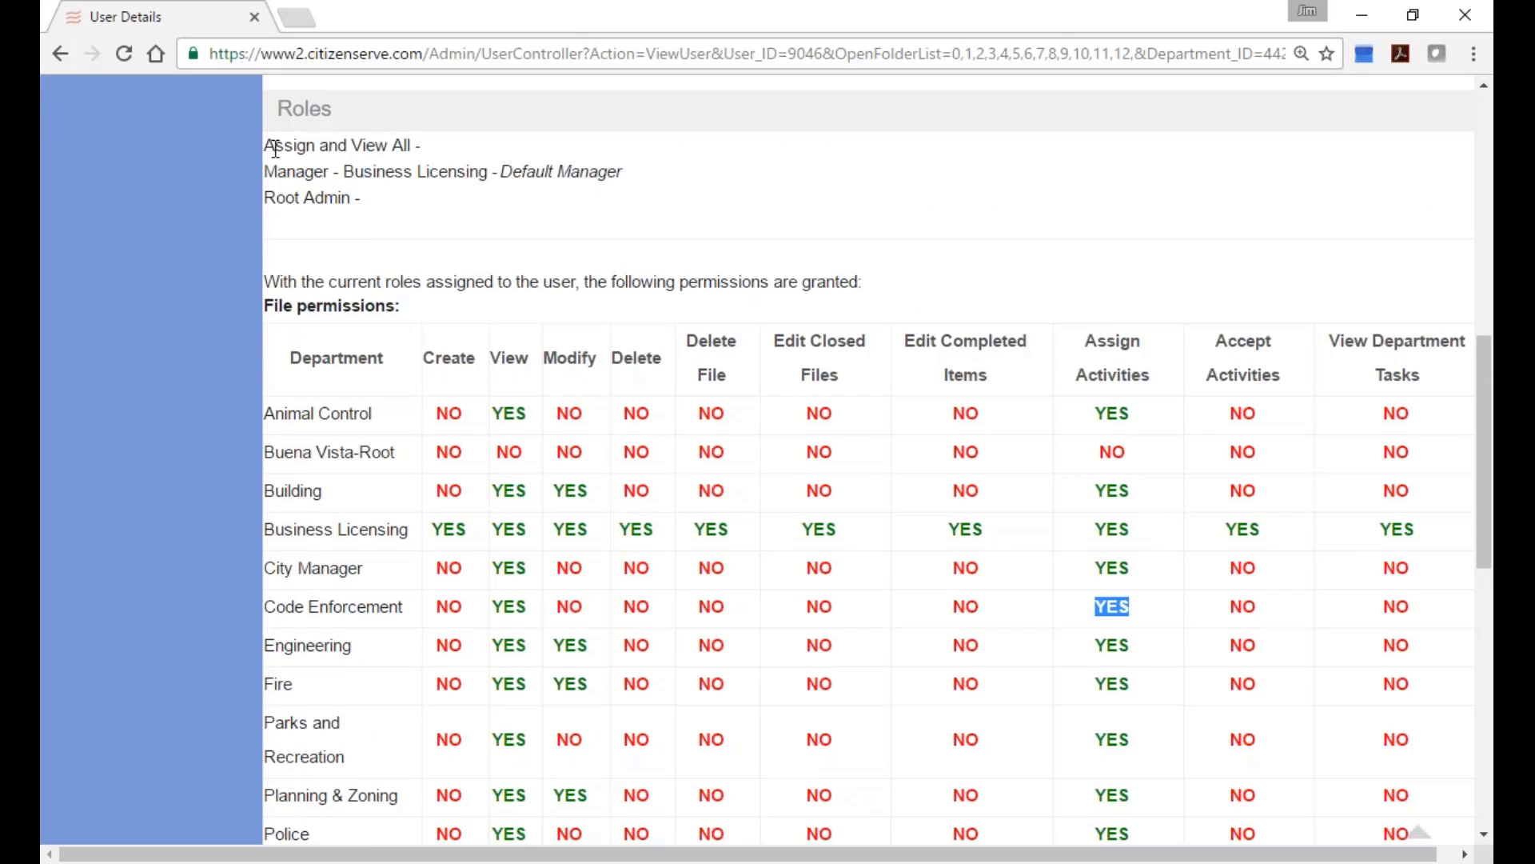
drag(271, 146, 428, 147)
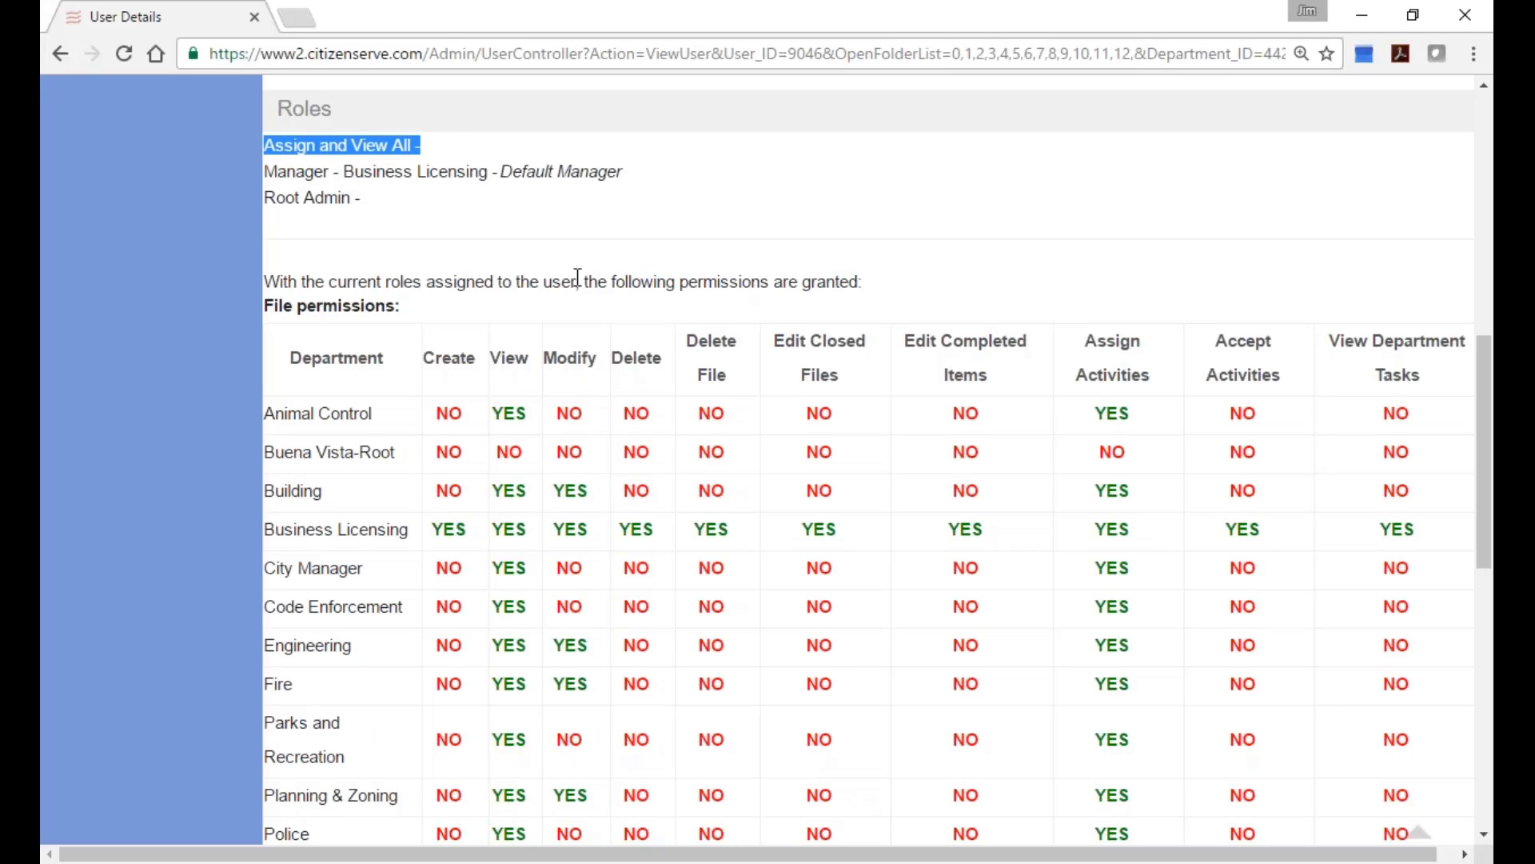
scroll(751, 379, down, 1)
scroll(751, 382, down, 2)
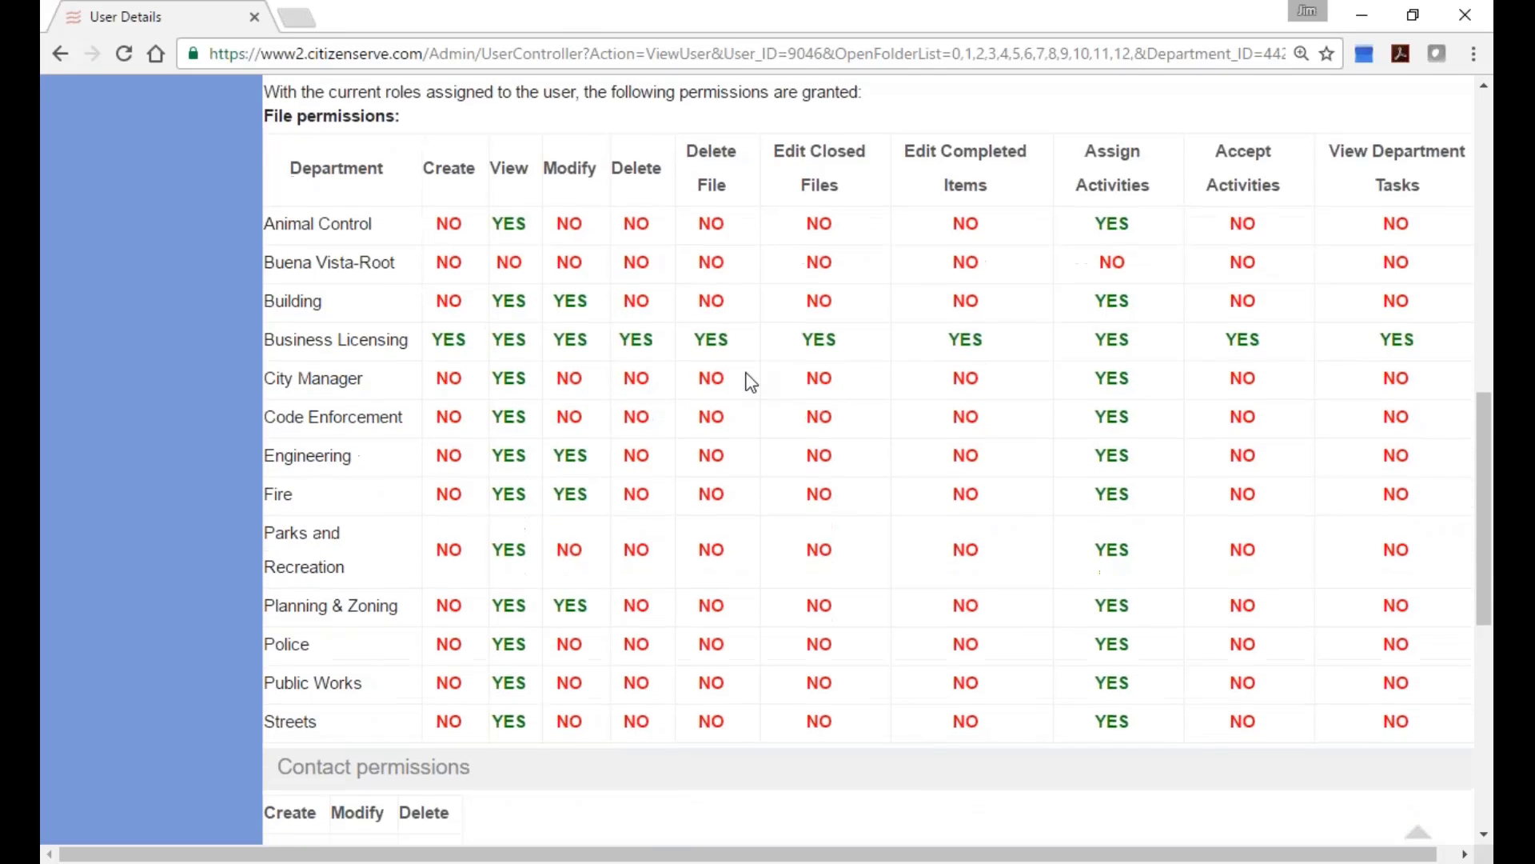
scroll(751, 383, down, 1)
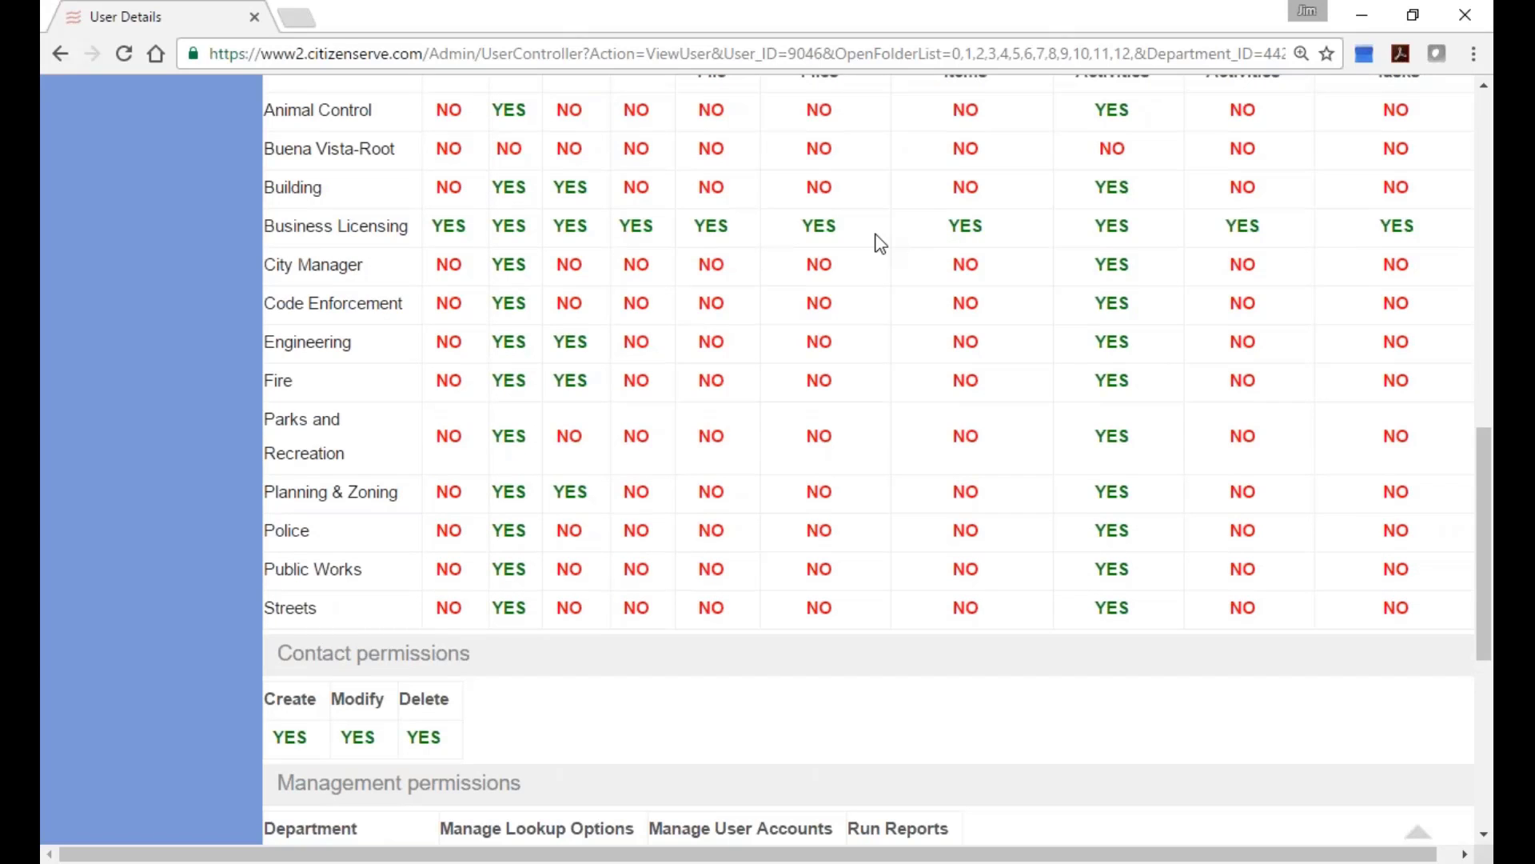
scroll(879, 242, up, 5)
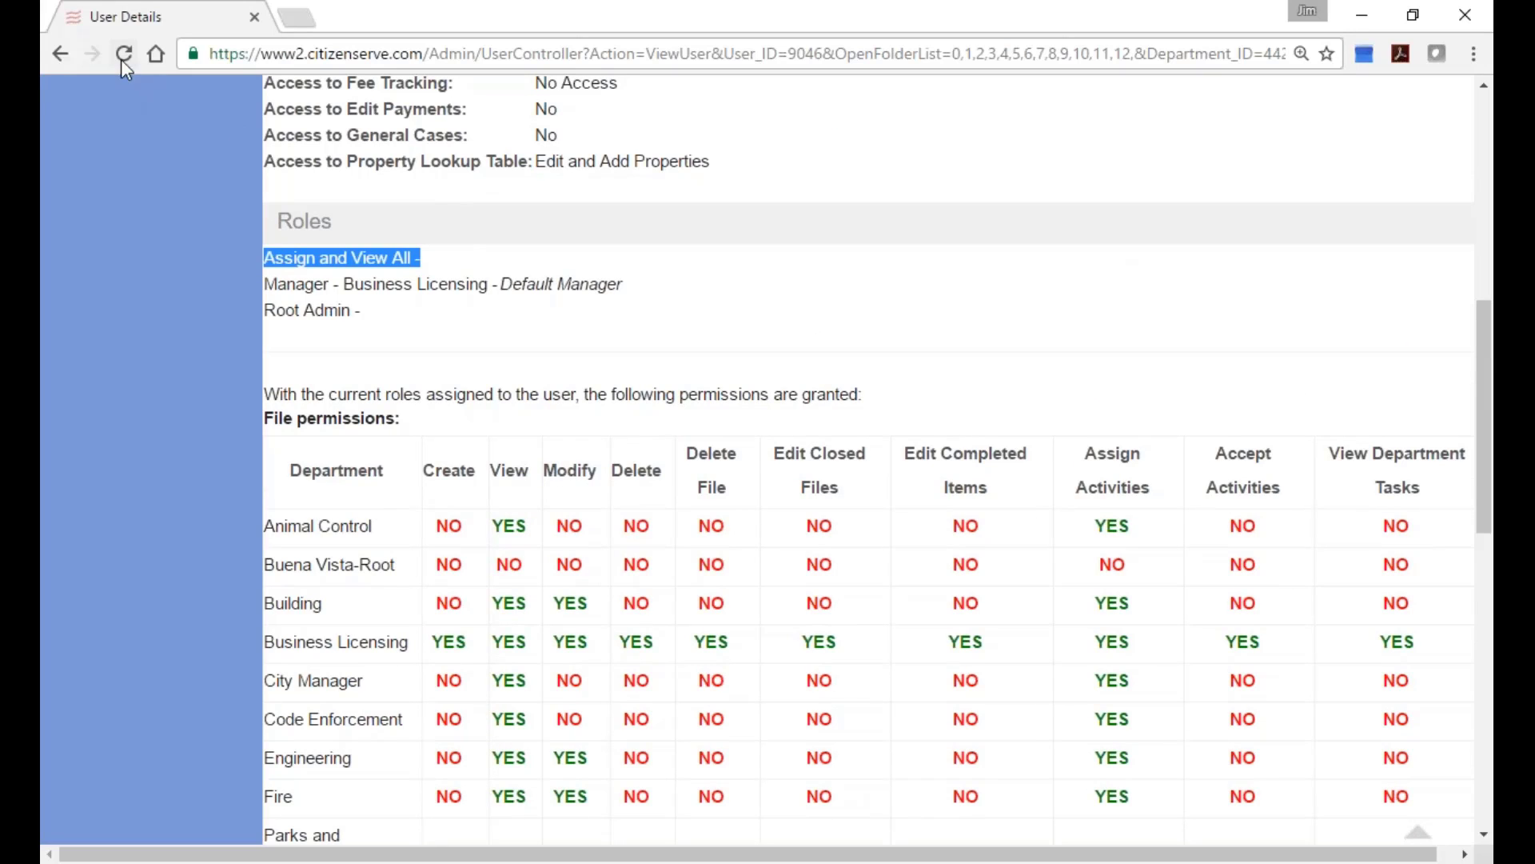
click(61, 54)
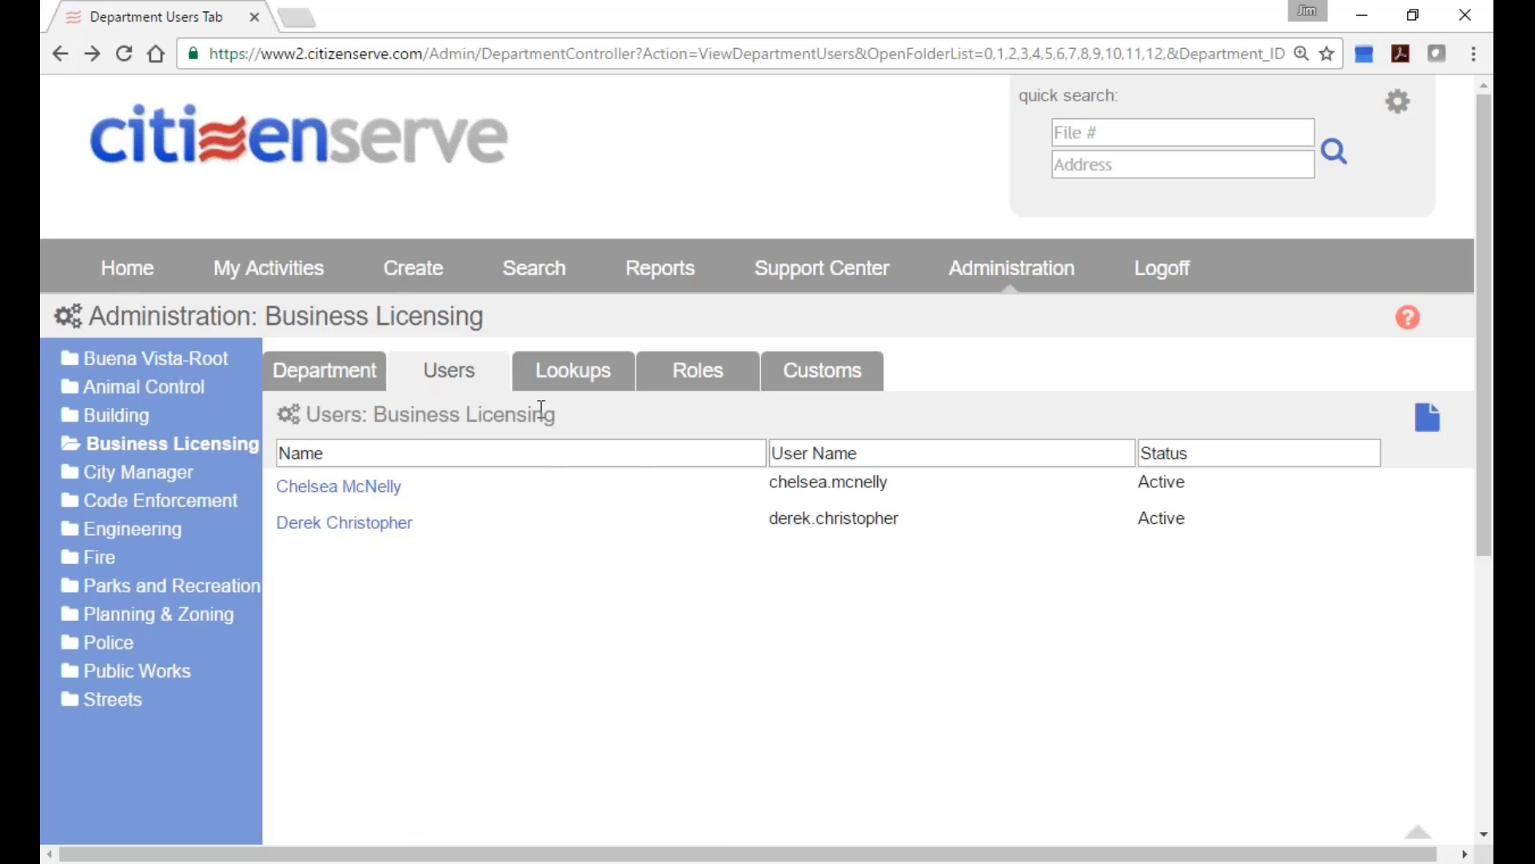
Browse the Permit Types lookups for the Animal Control and Building departments.
click(190, 390)
click(580, 386)
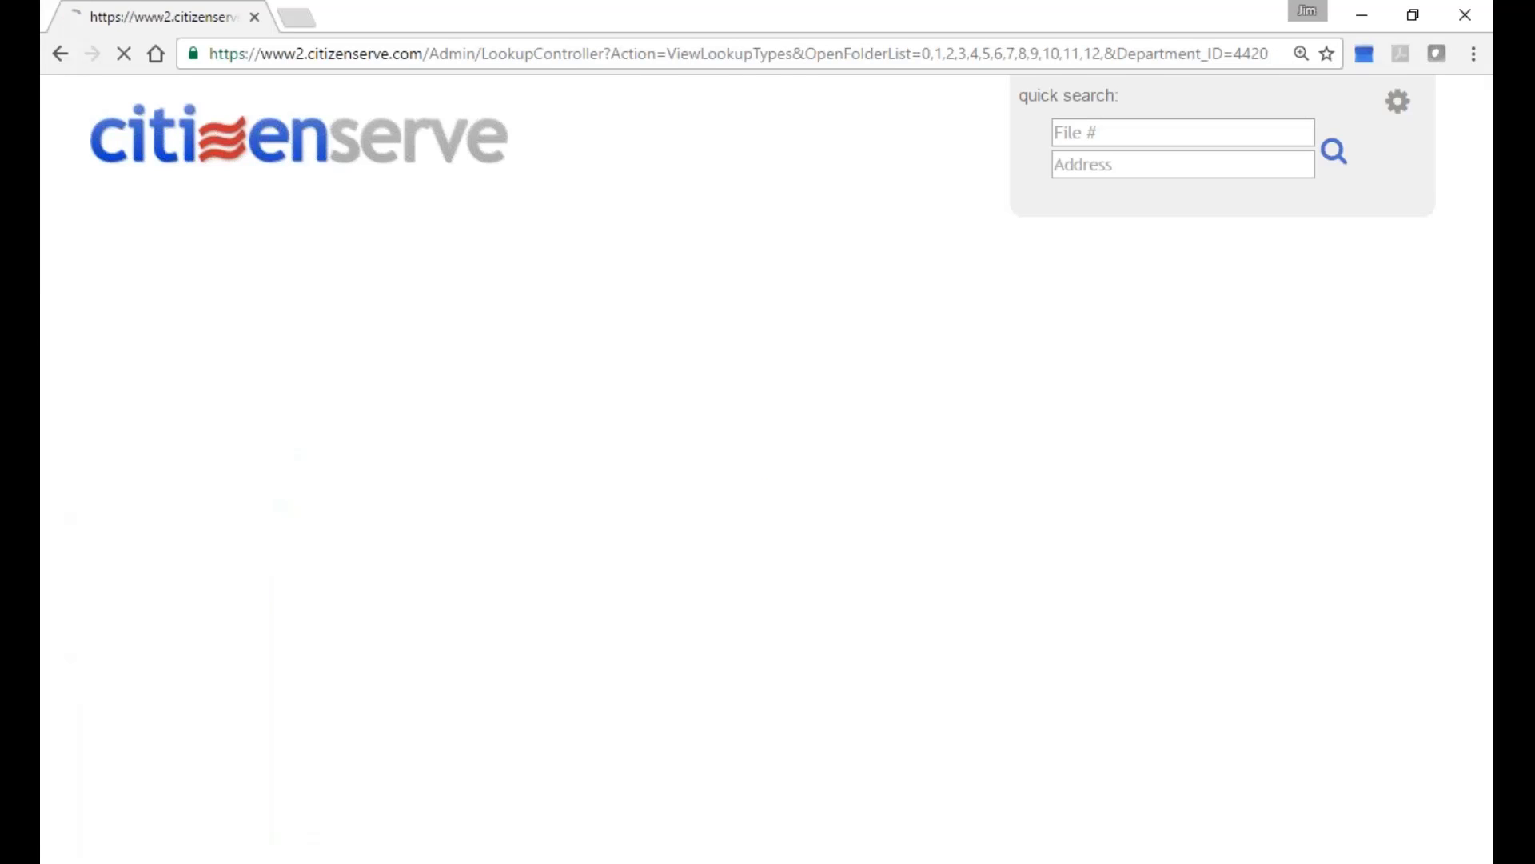
click(705, 454)
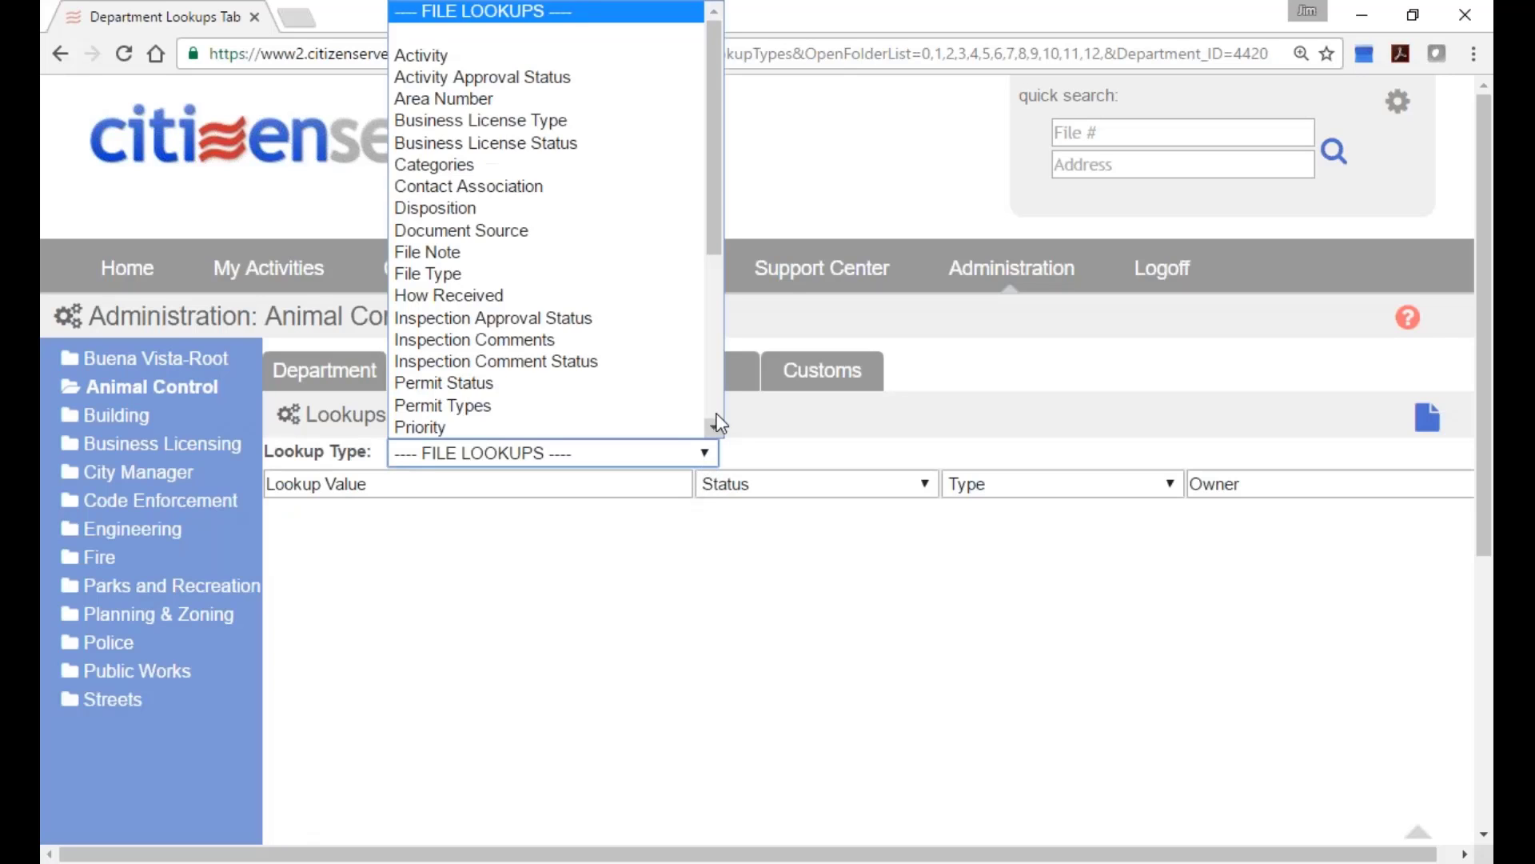
scroll(704, 240, down, 5)
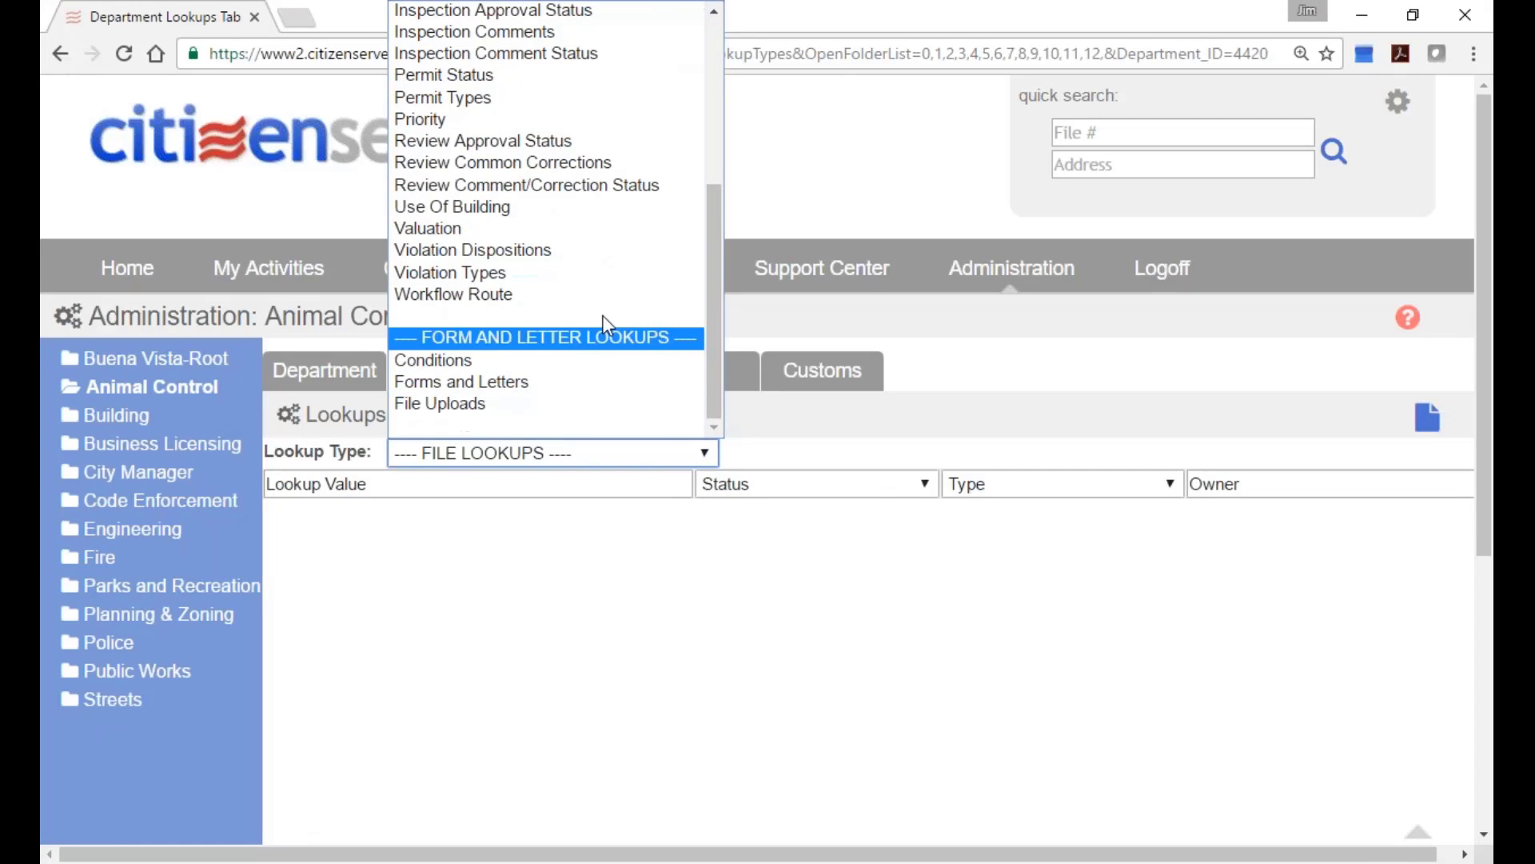
click(559, 97)
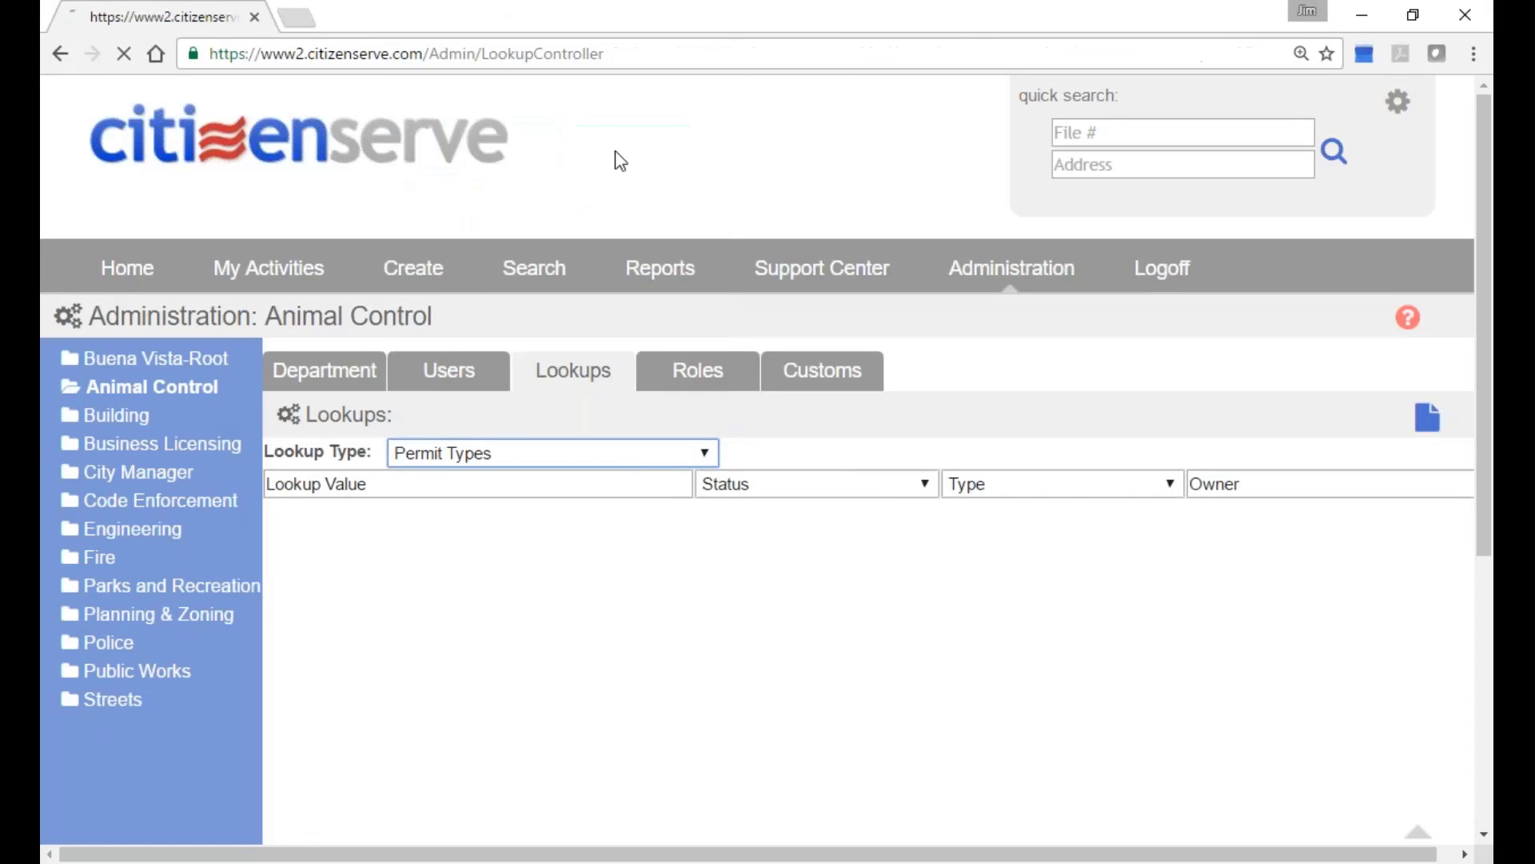
click(90, 414)
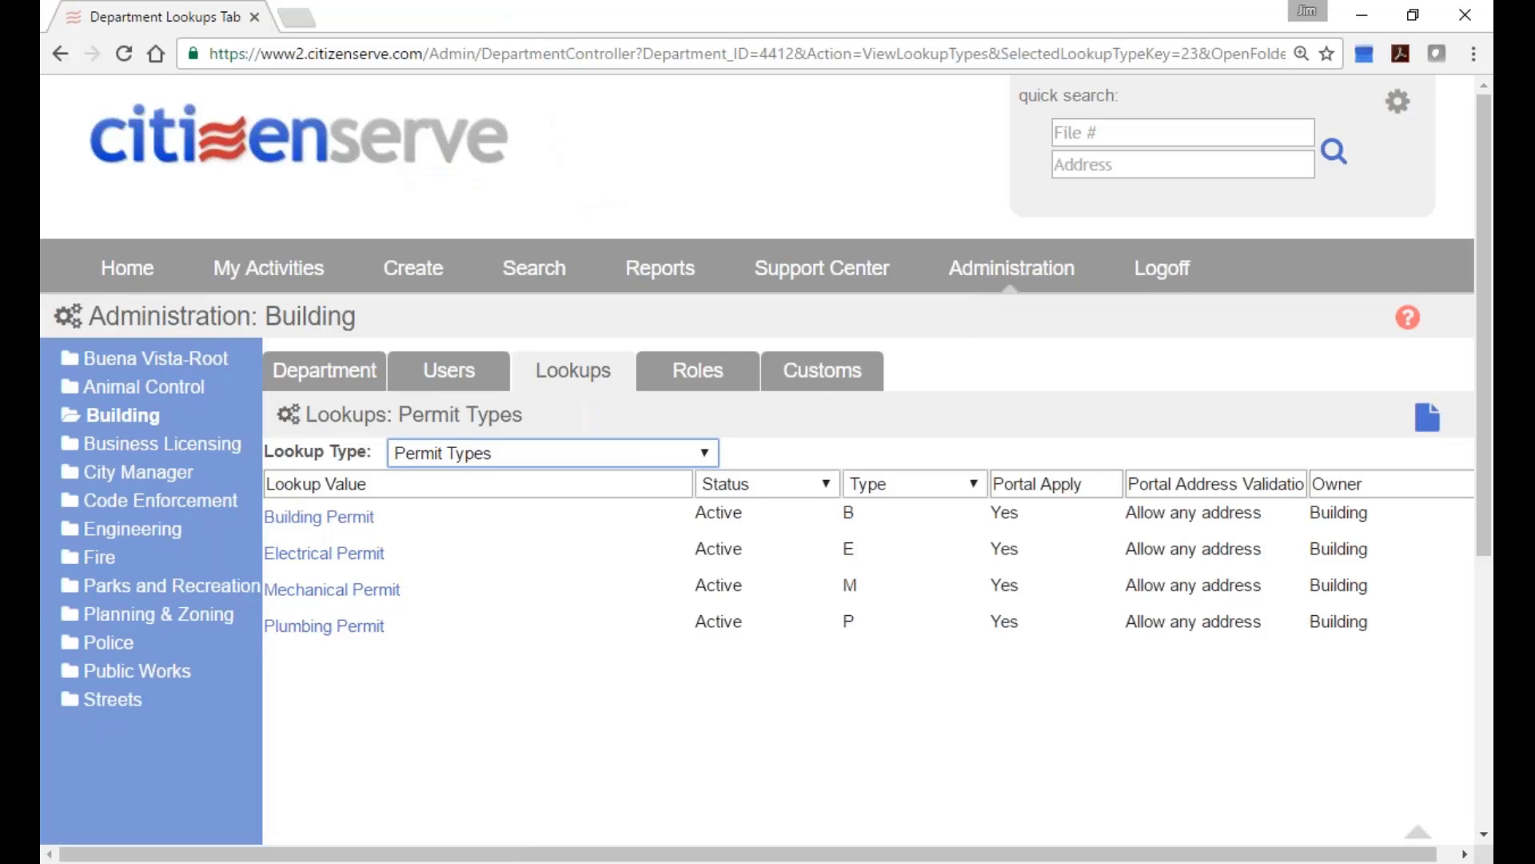
Show Business Licensing's Business License Type lookups, check City Manager's empty list, then log off.
click(162, 393)
click(144, 445)
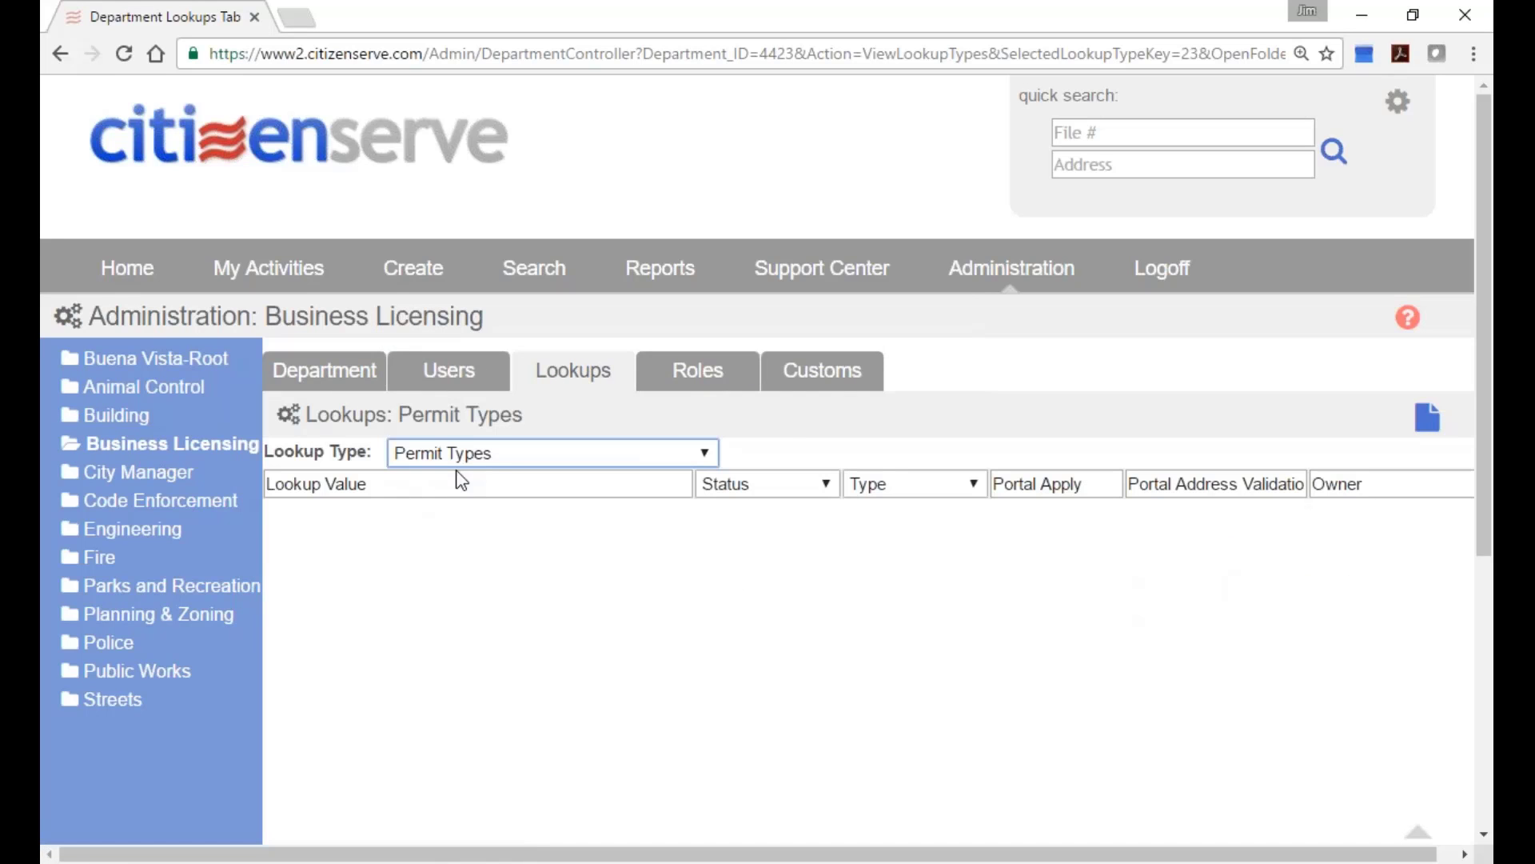
click(501, 455)
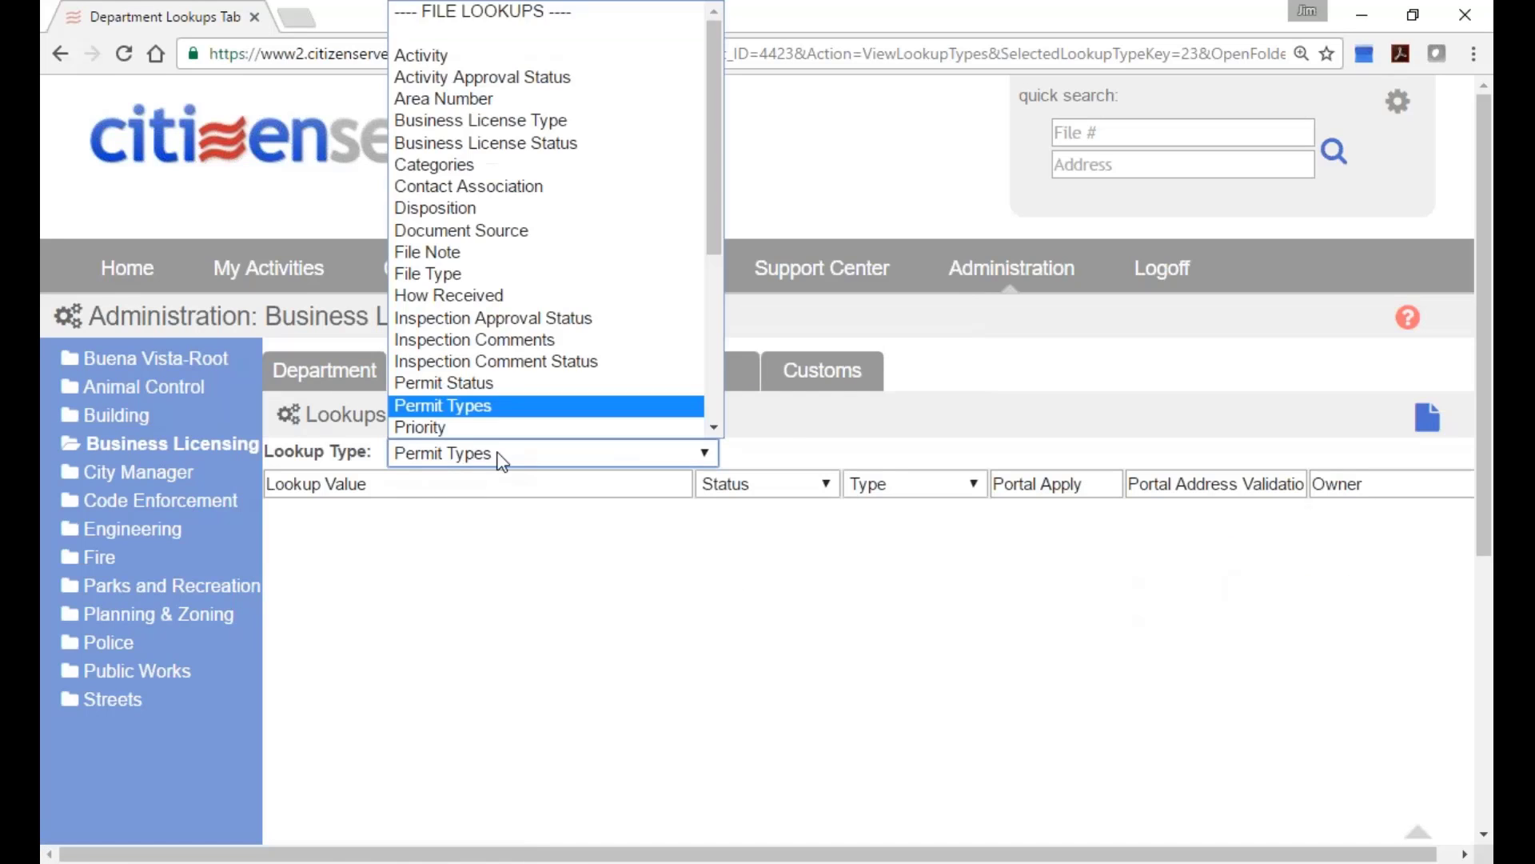
click(571, 120)
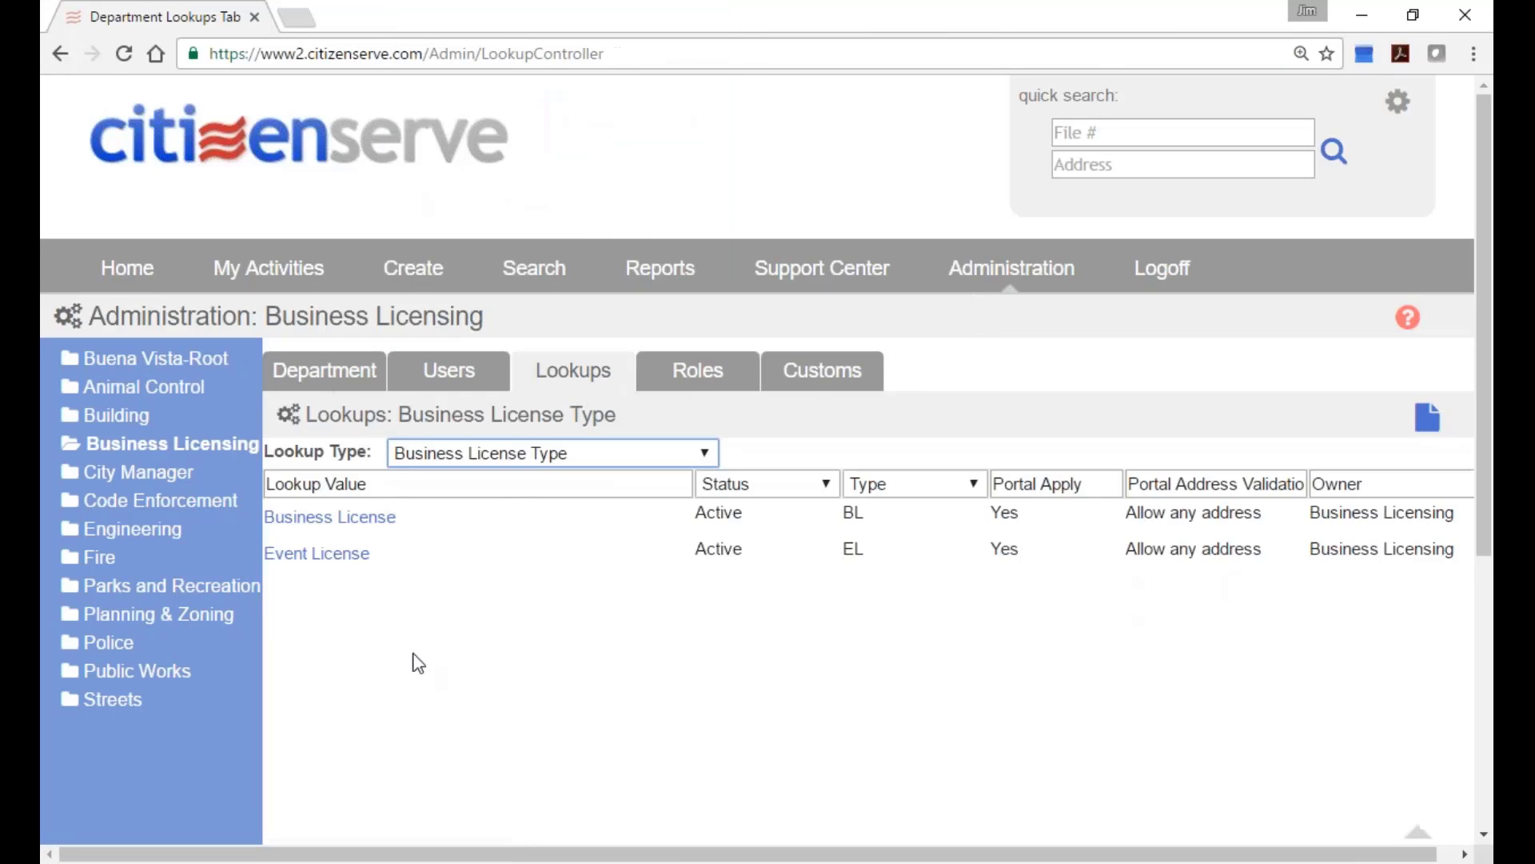
click(160, 473)
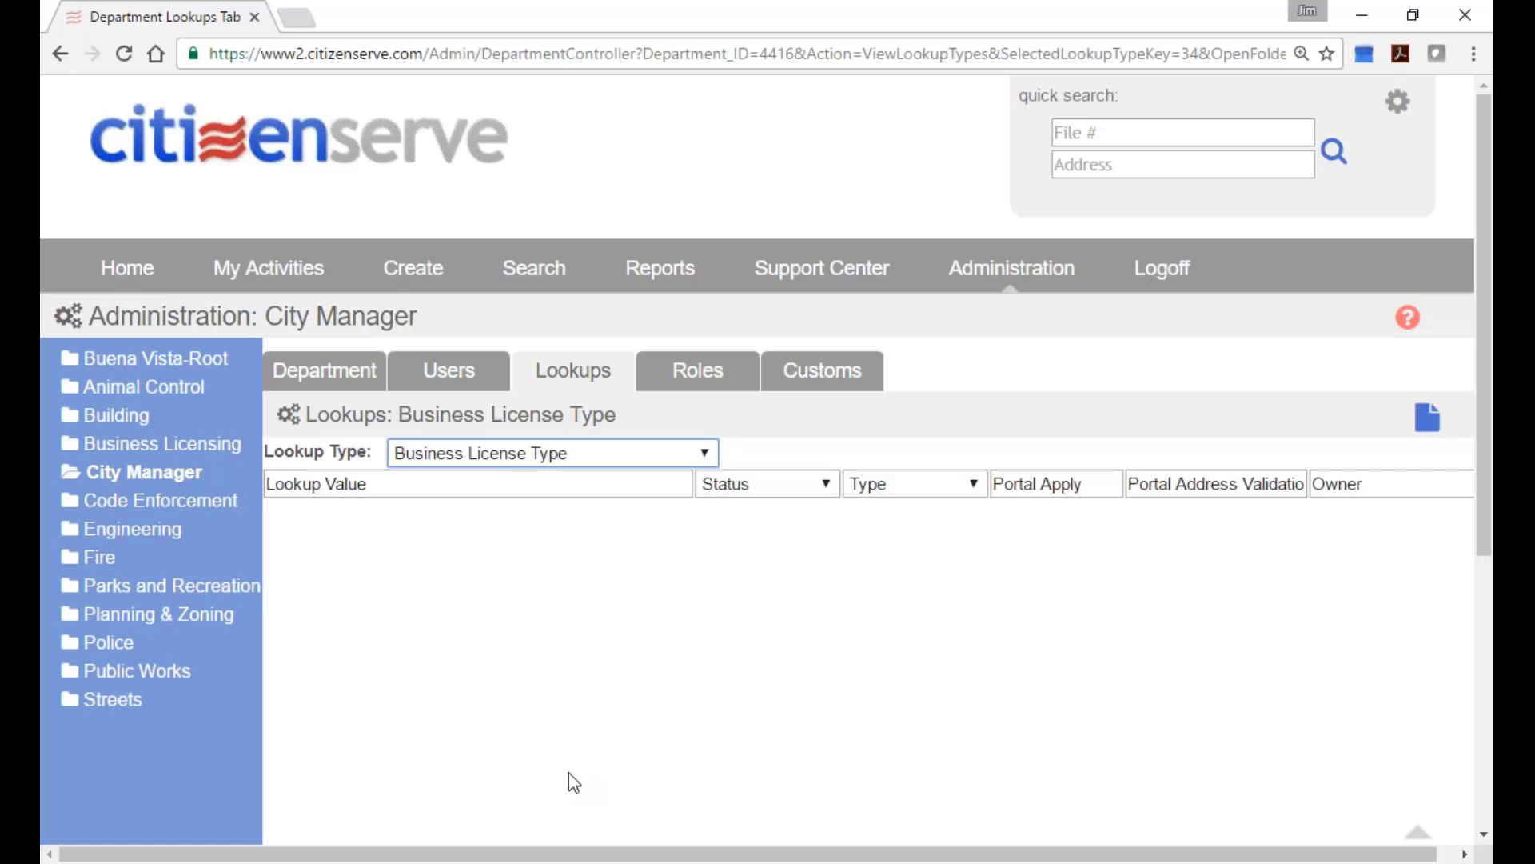
click(1168, 281)
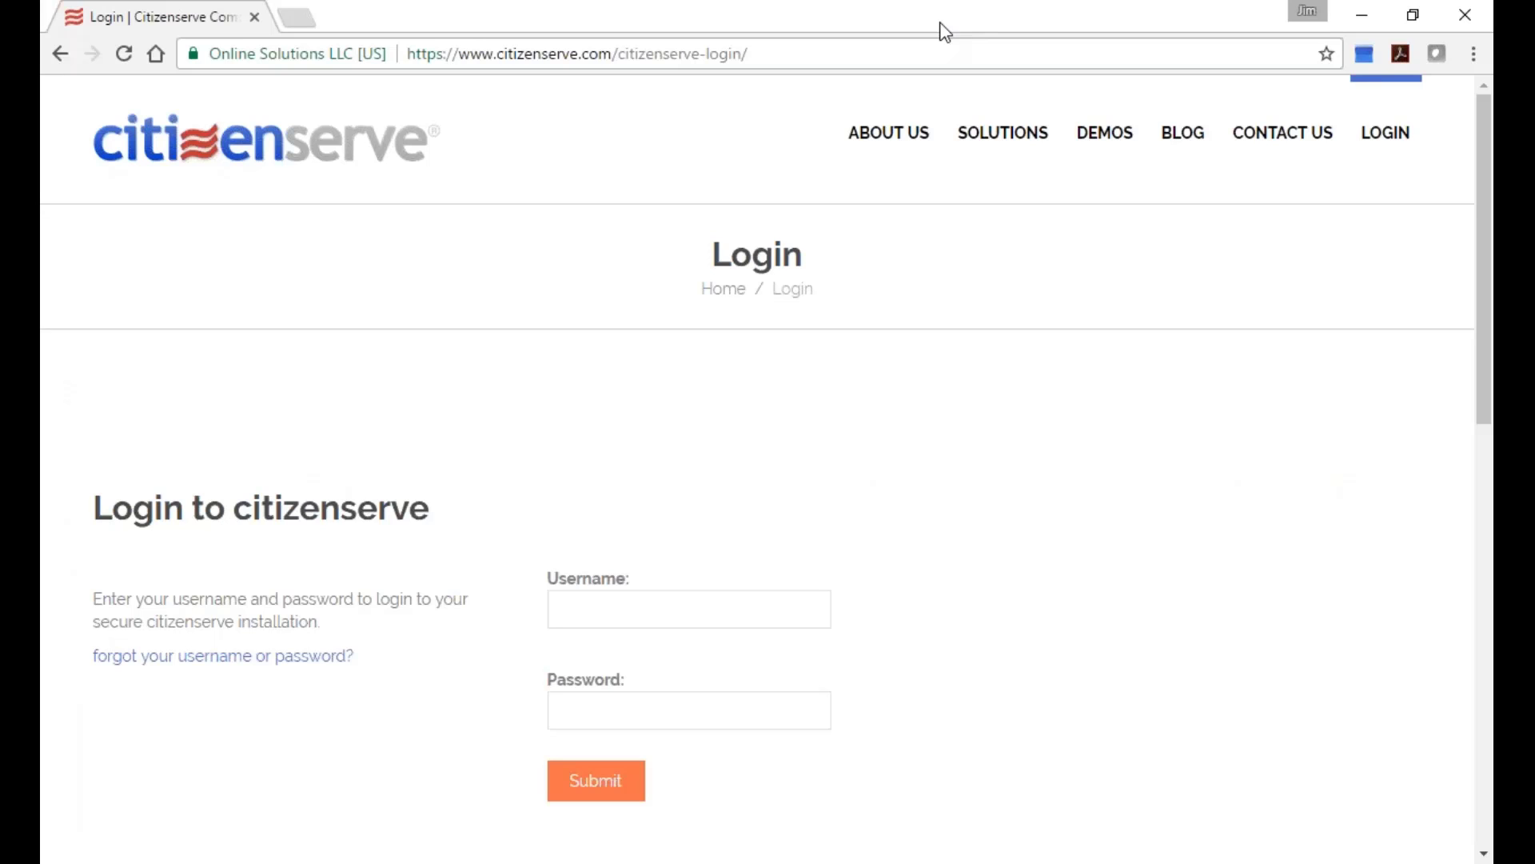
Load www2.citizenserve.com/buenavista to reach the Town of Buena Vista portal home page.
click(943, 53)
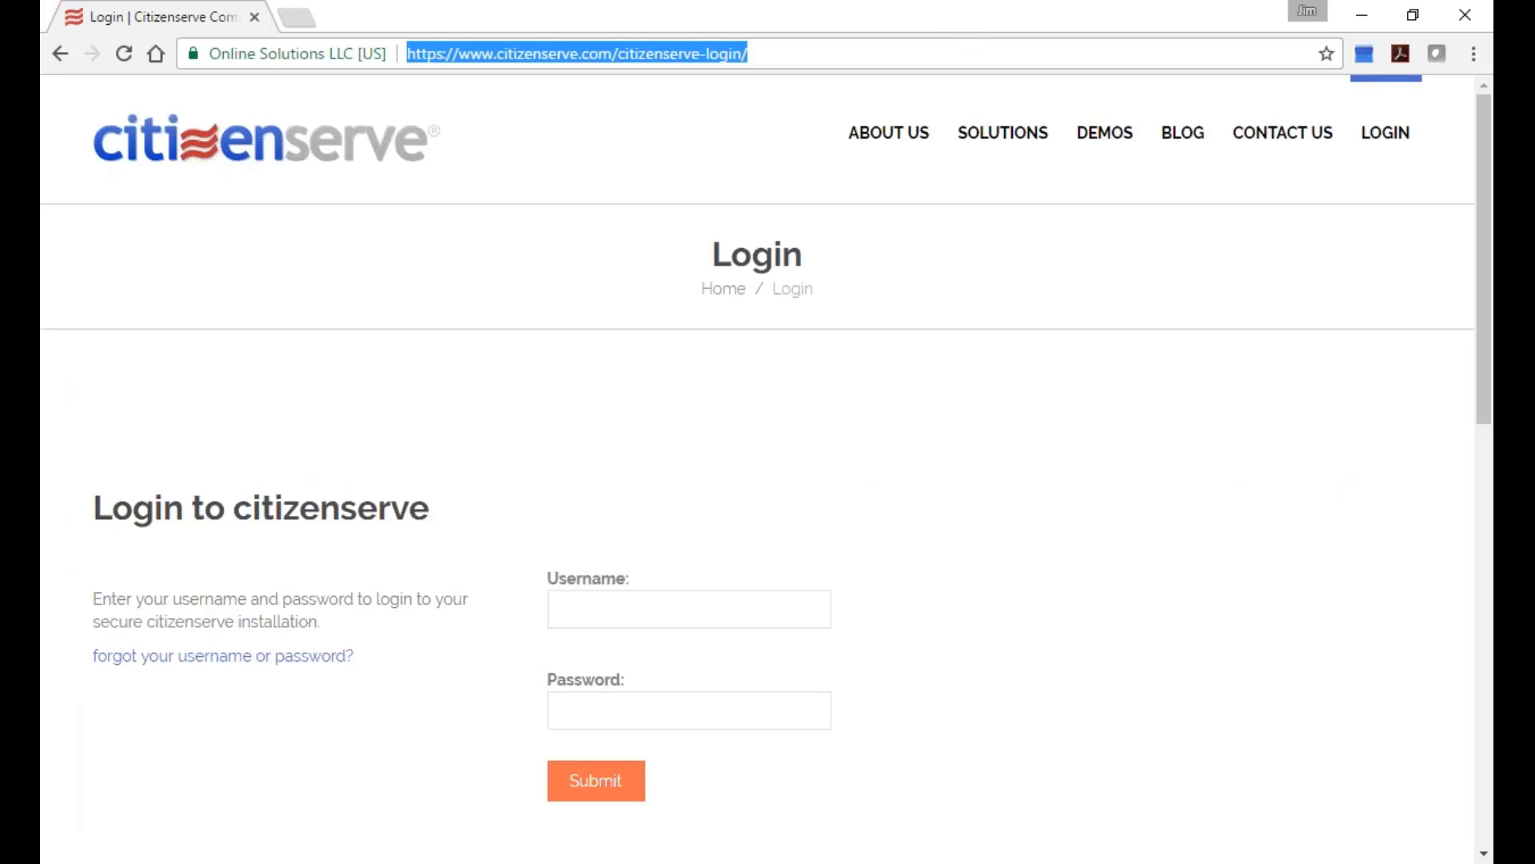
text(www.)
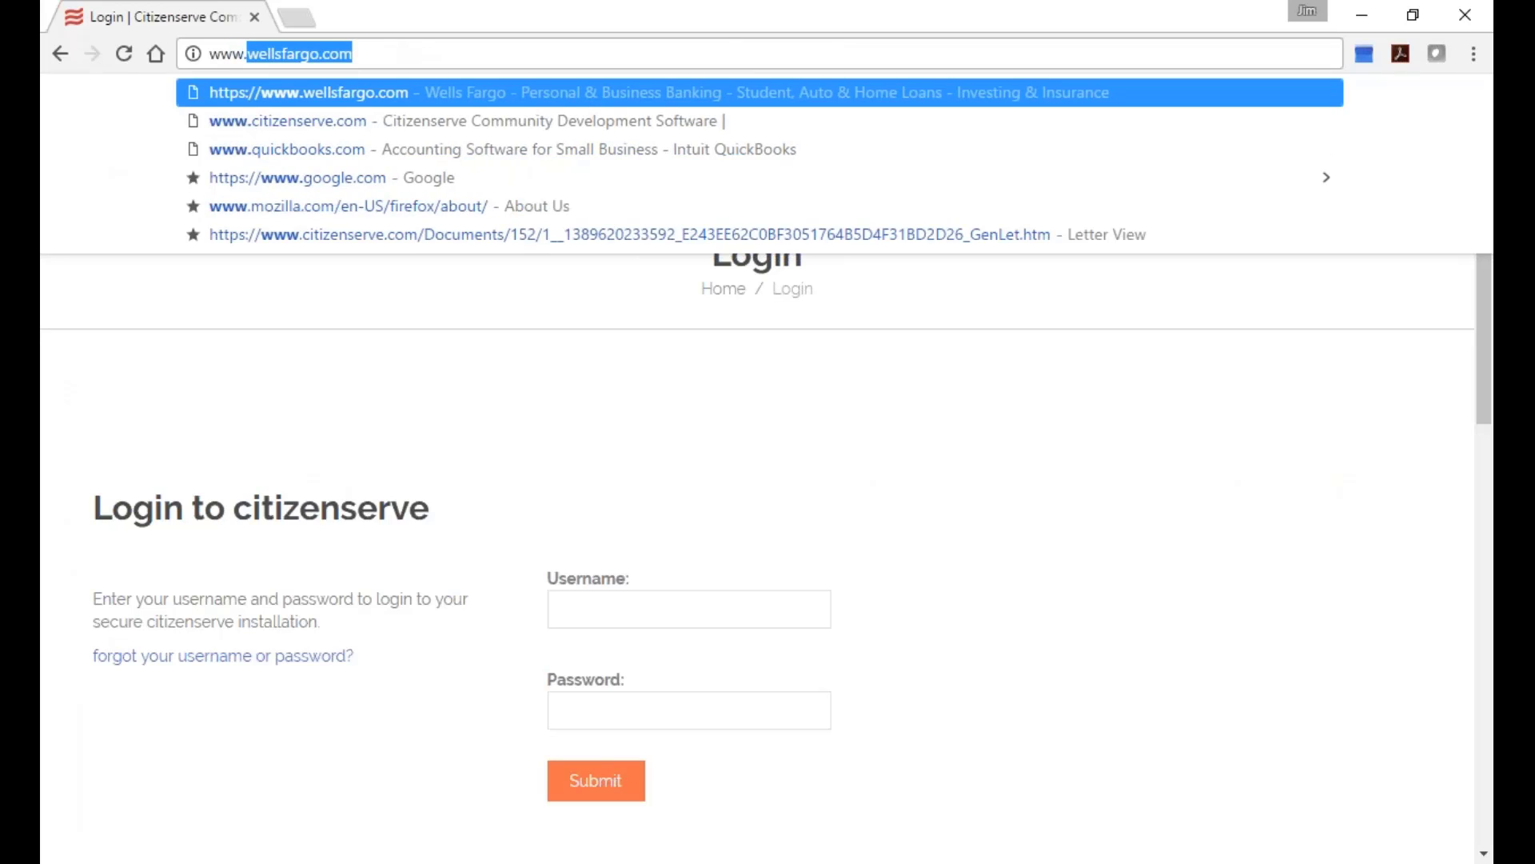
text(c)
key(BackSpace)
key(BackSpace)
key(BackSpace)
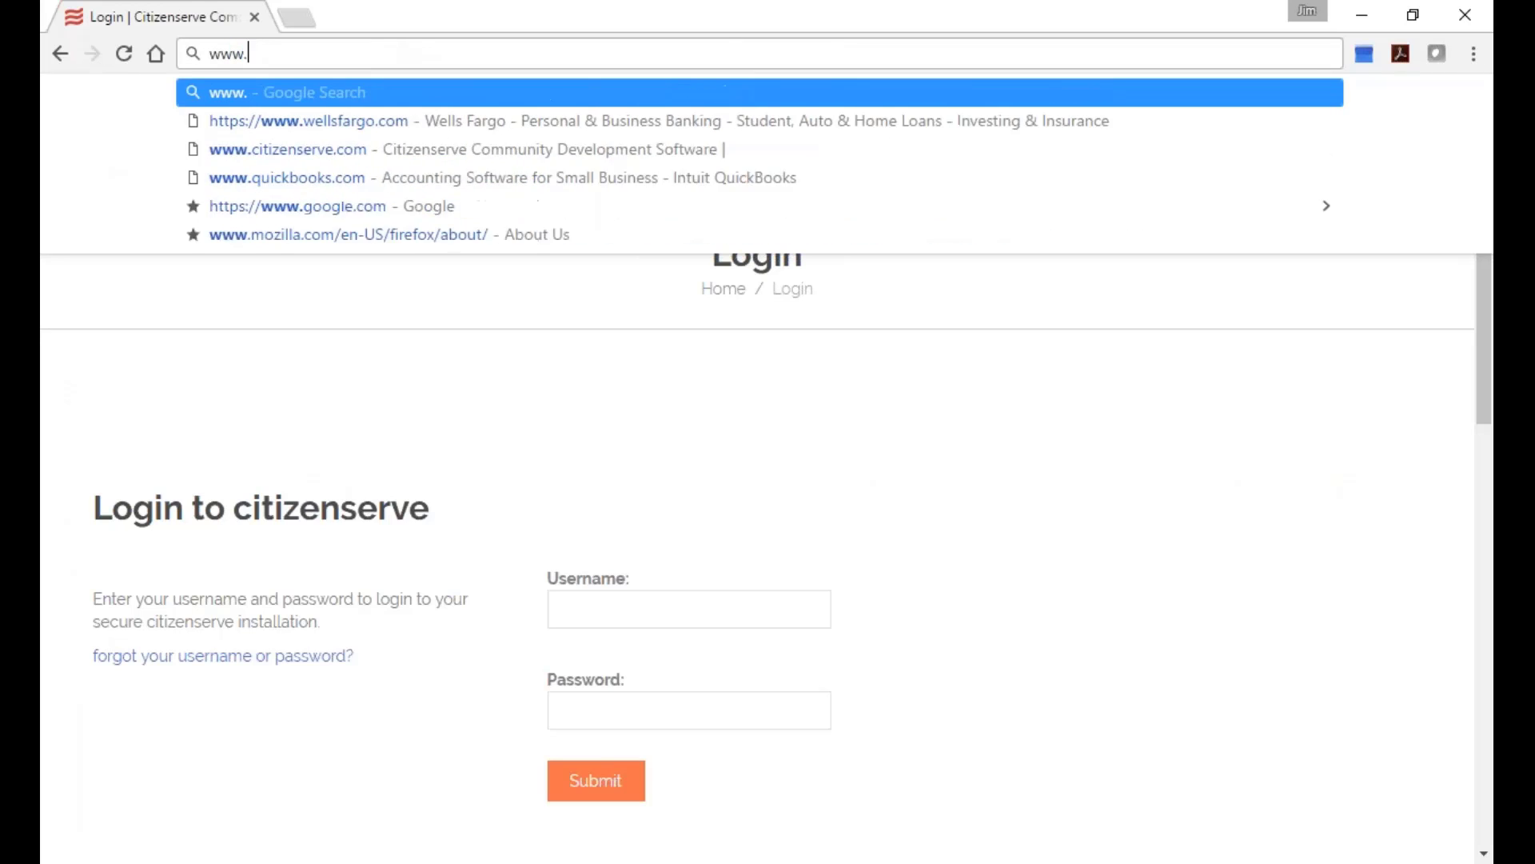
text(2)
text(itizenserve.com/Admin/Login)
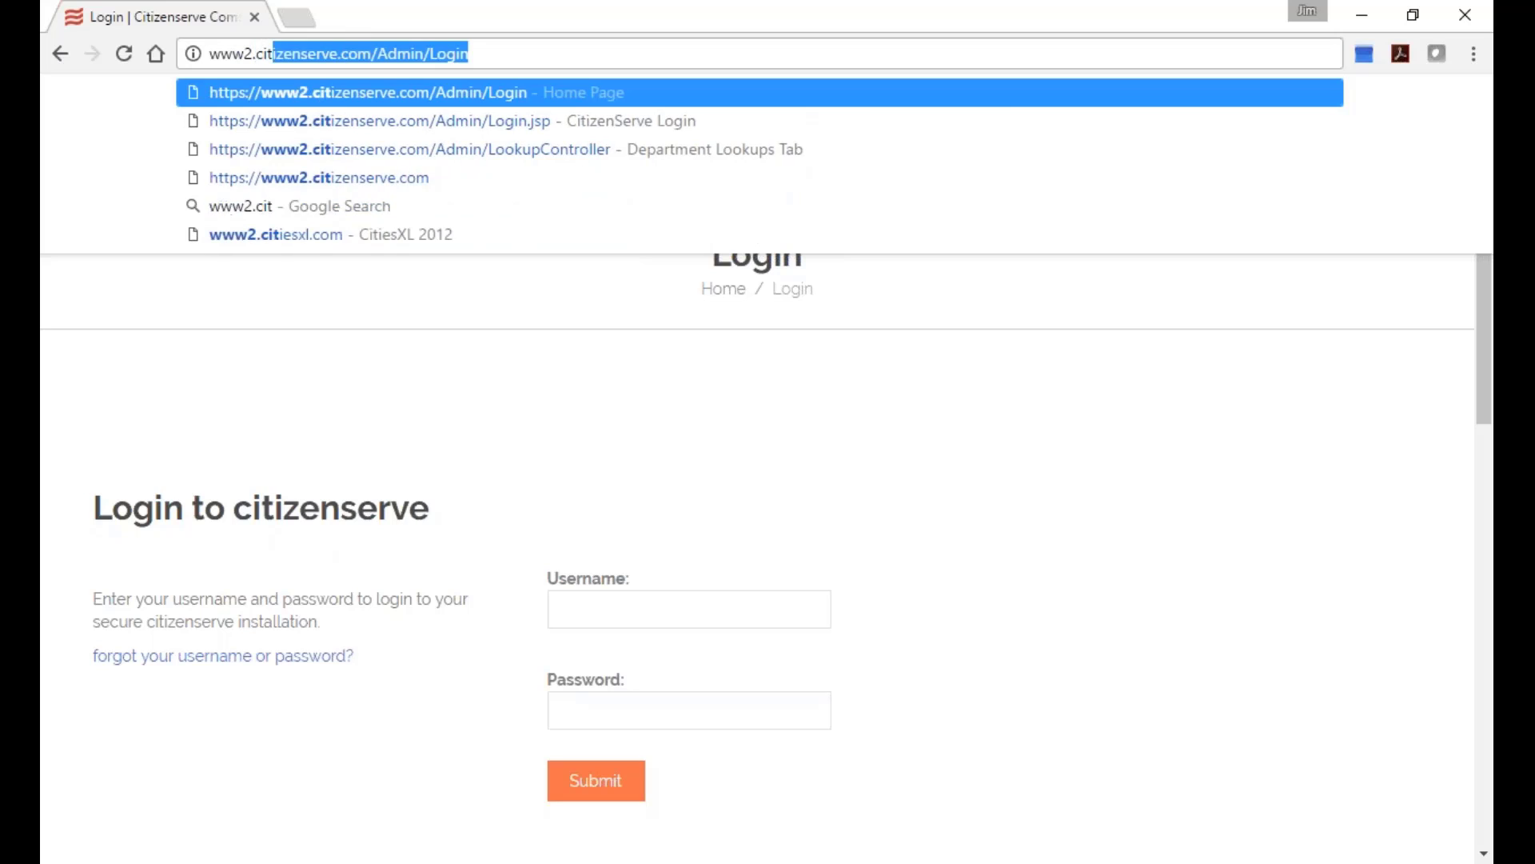
key(End)
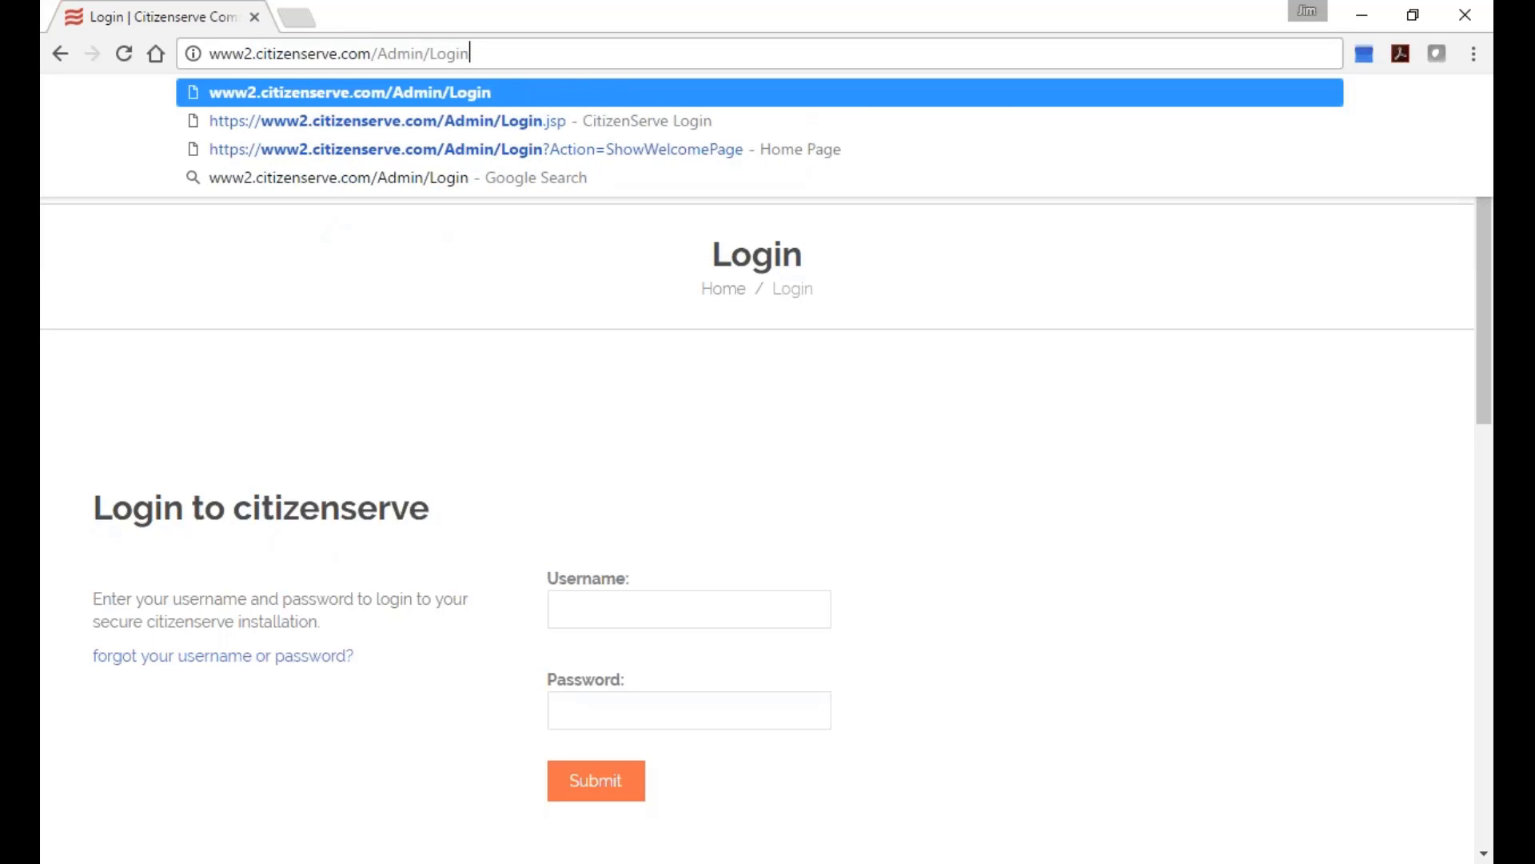
key(BackSpace)
key(BackSpace)
key(BackSpace)
key(BackSpace)
key(BackSpace)
key(BackSpace)
key(BackSpace)
key(BackSpace)
key(BackSpace)
key(BackSpace)
key(BackSpace)
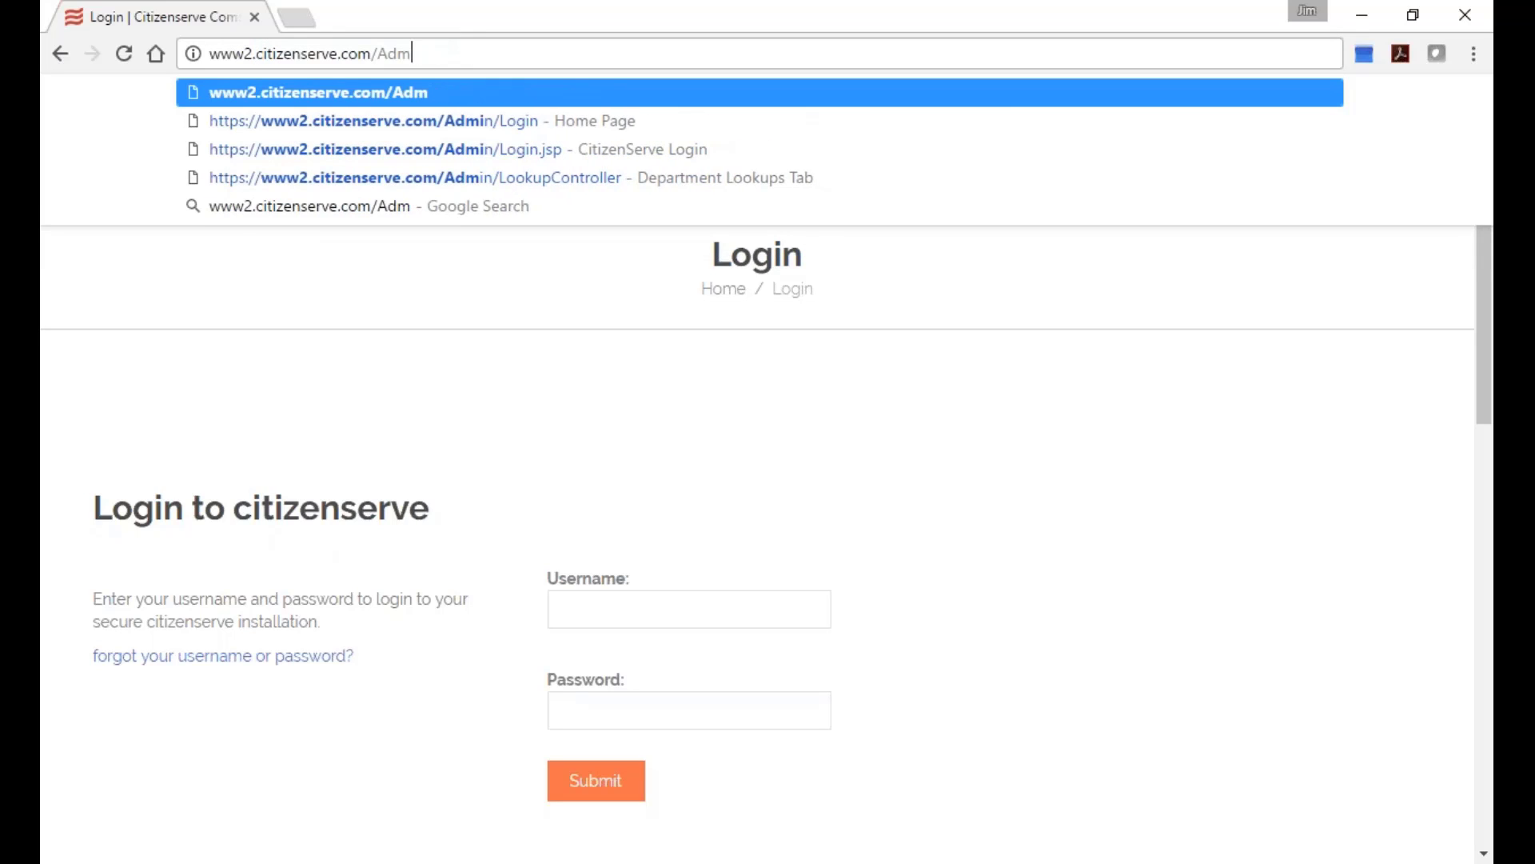
text(buensavist)
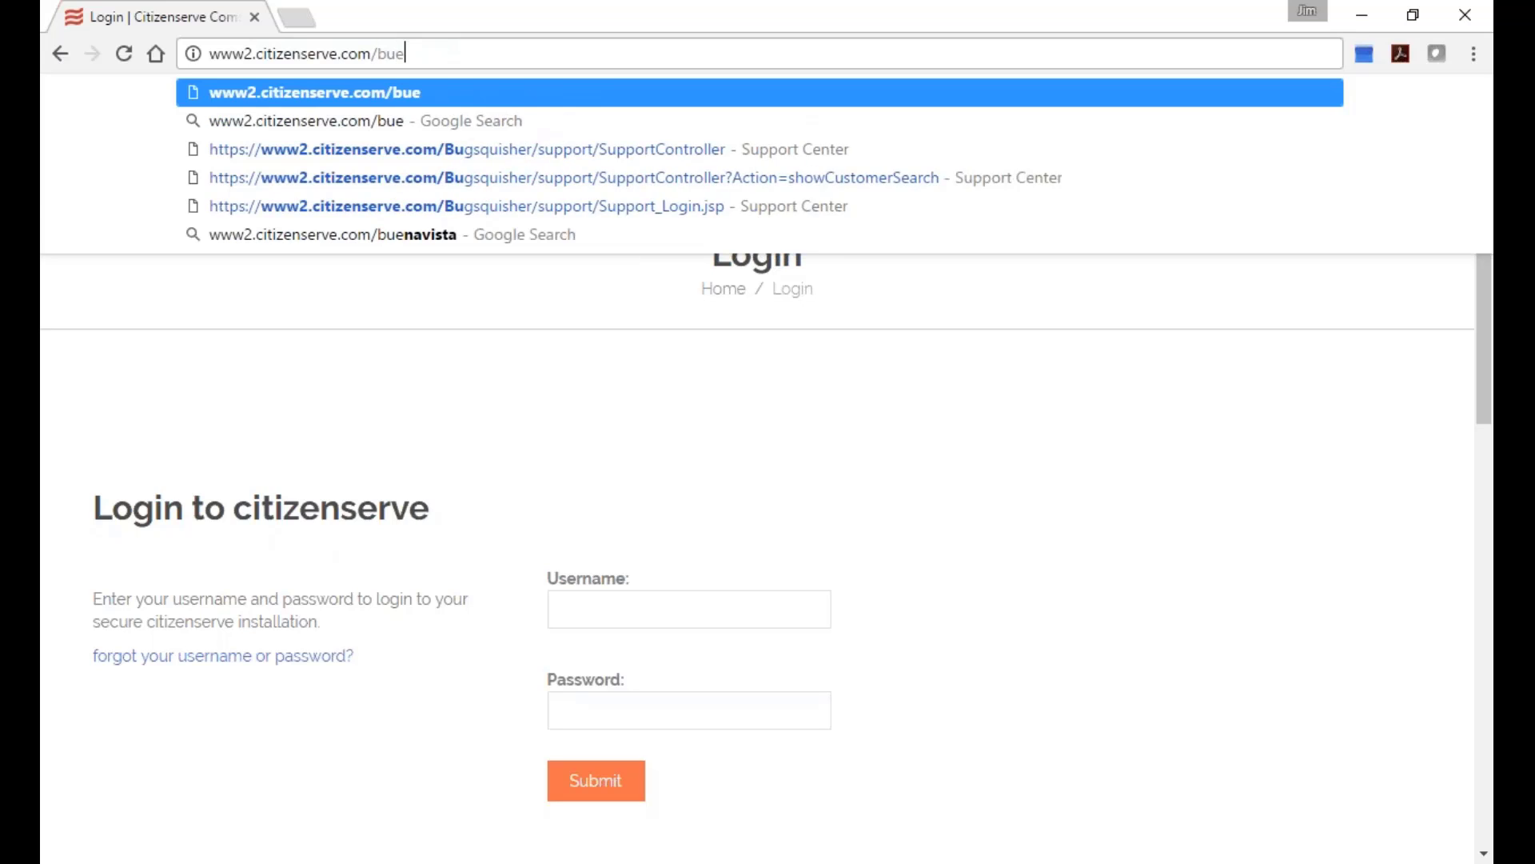
key(BackSpace)
key(BackSpace)
key(BackSpace)
key(BackSpace)
key(BackSpace)
key(BackSpace)
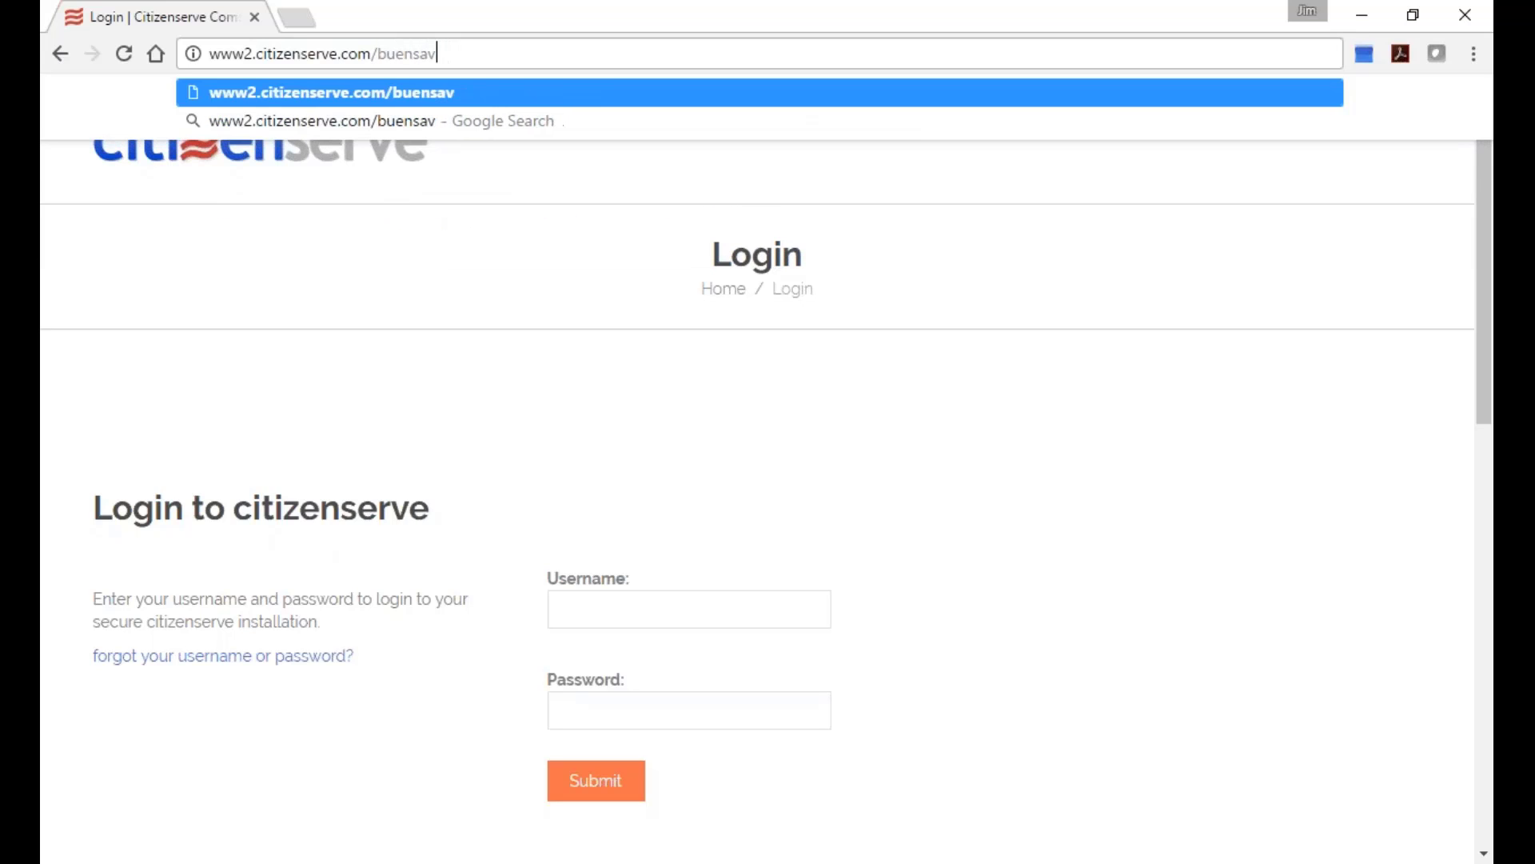
text(avista)
key(Return)
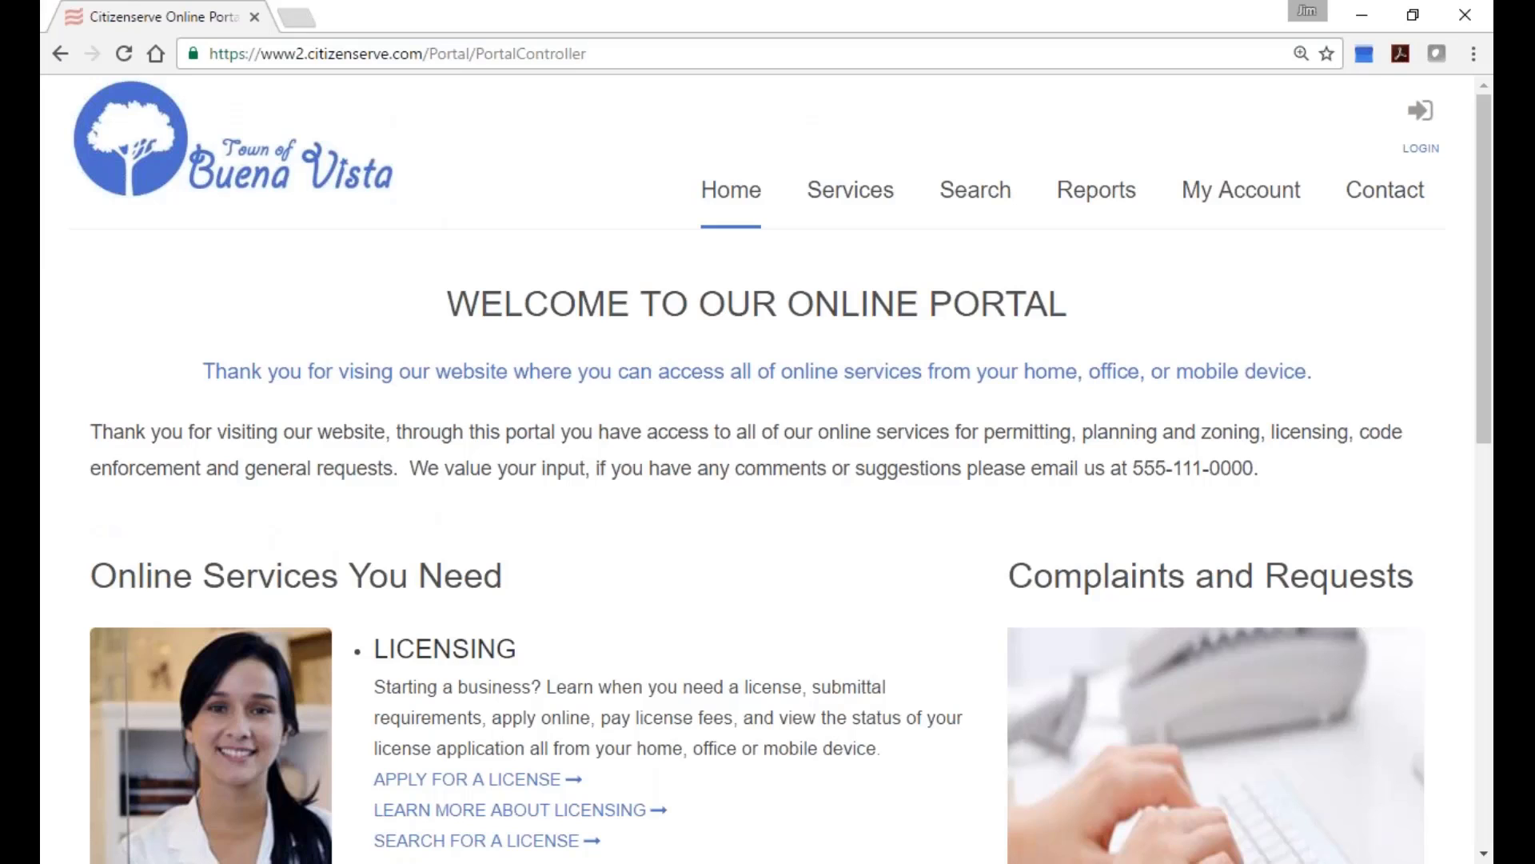
Restore the browser to a smaller window, reposition it, and reset page zoom to 100%.
click(1413, 15)
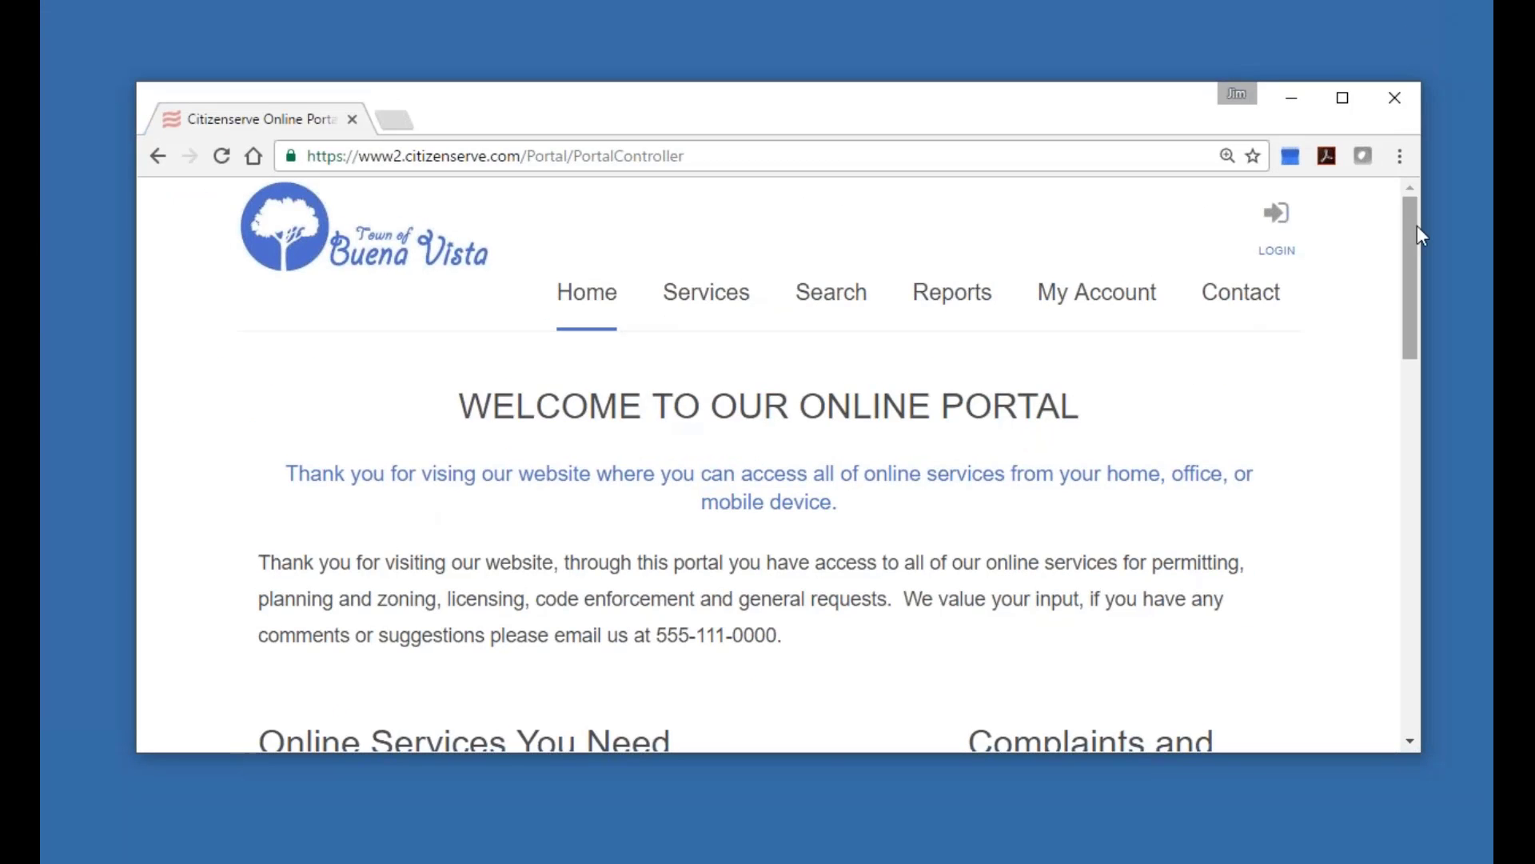
drag(1159, 112, 1084, 35)
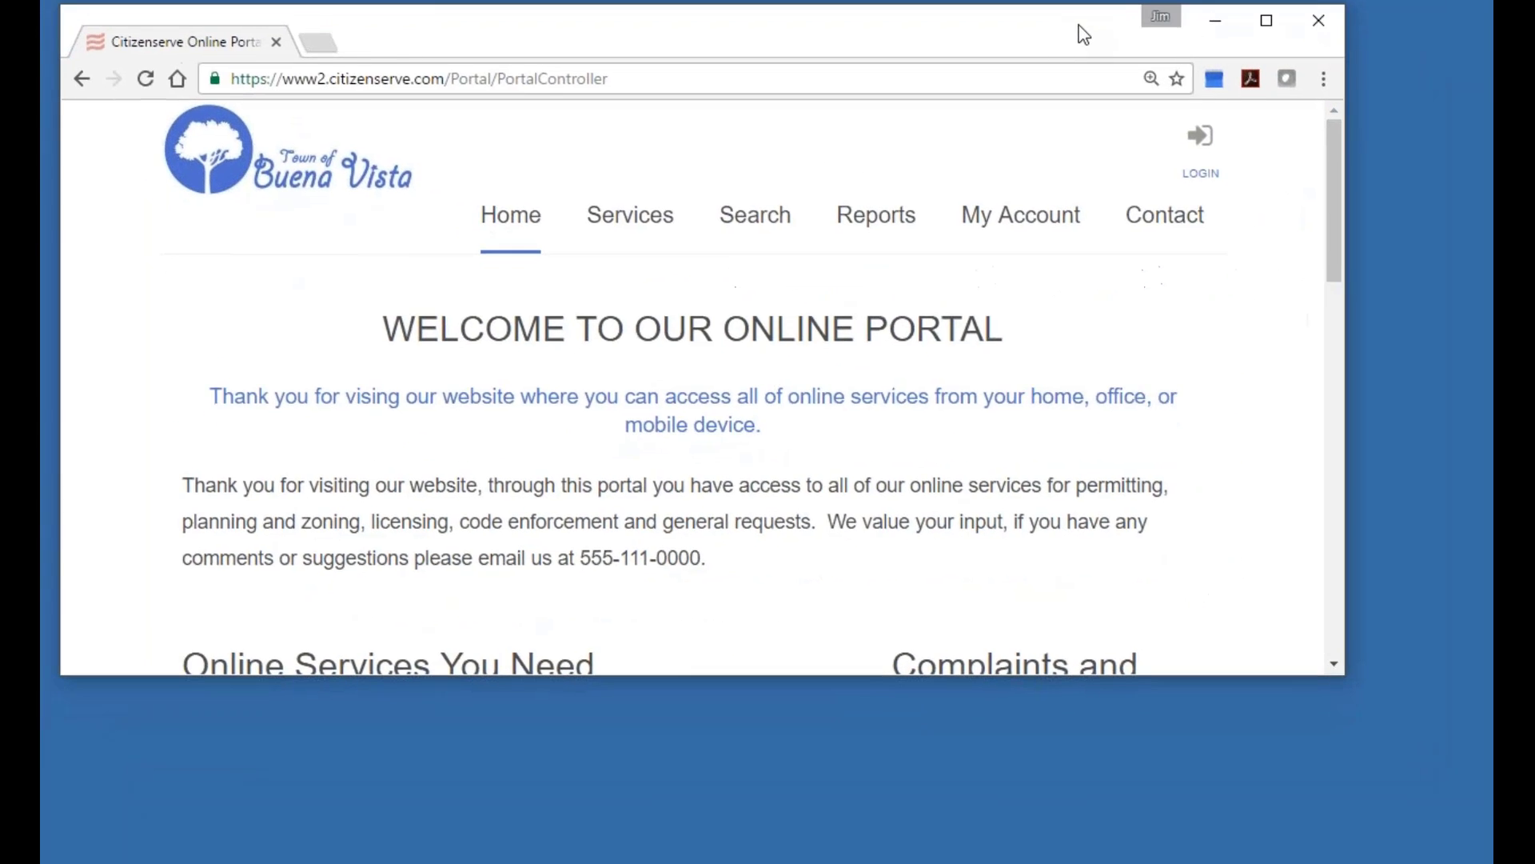
drag(1345, 675, 1005, 863)
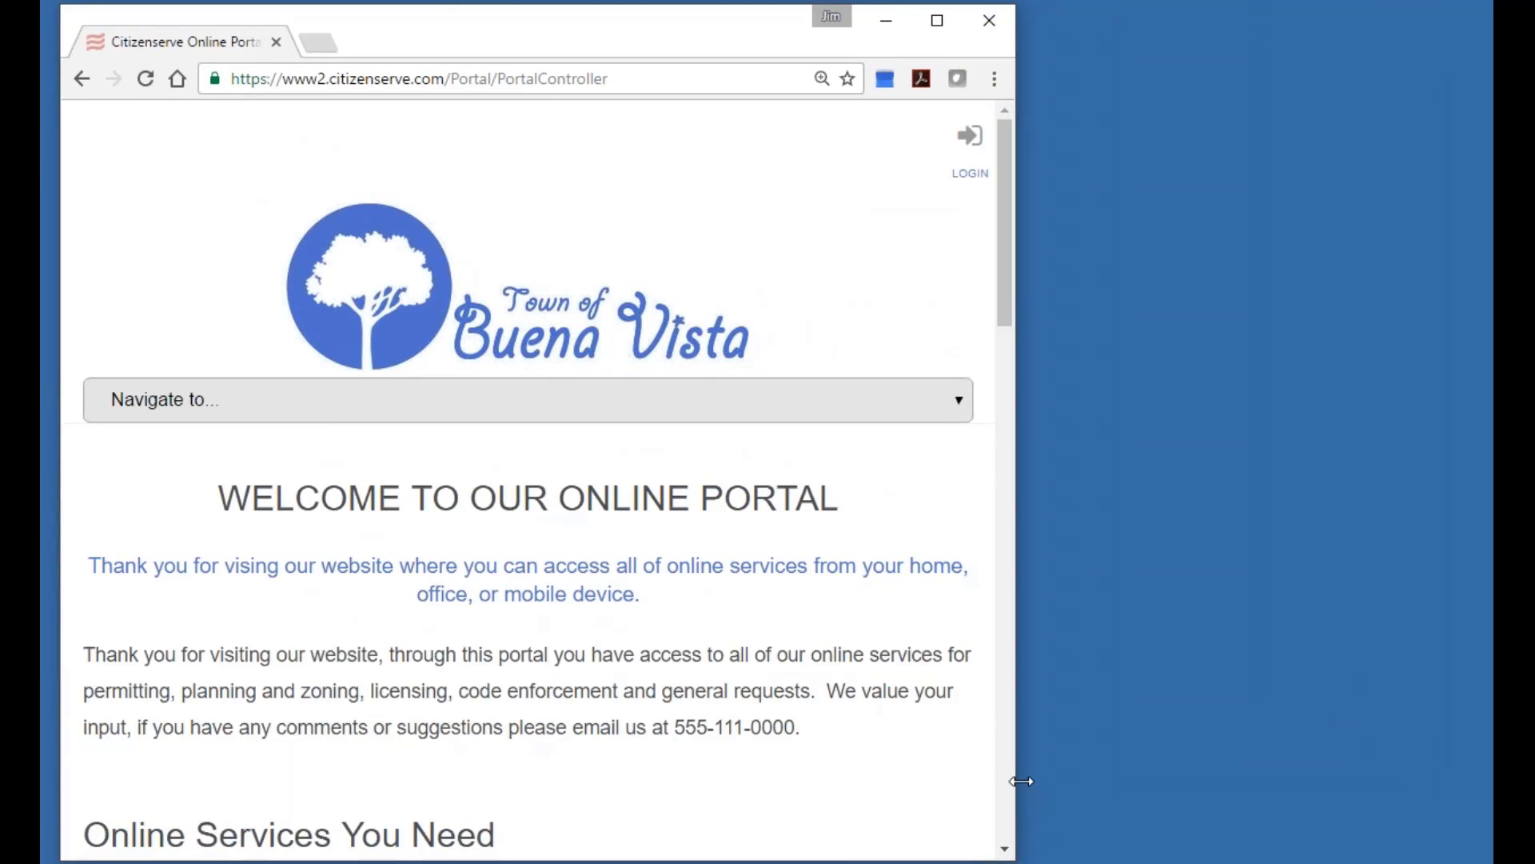
key(ctrl+minus)
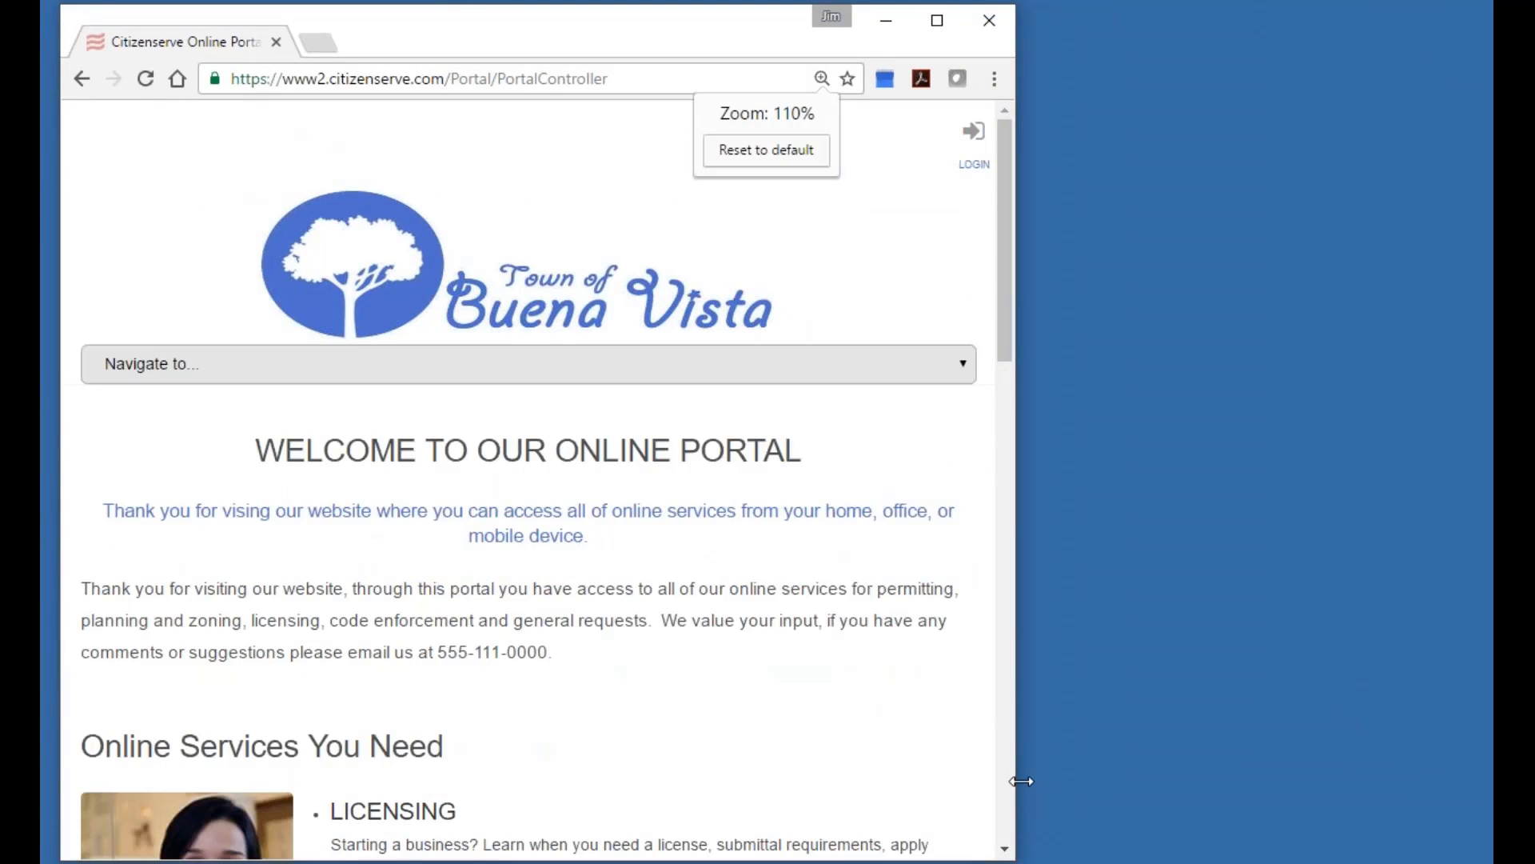
key(ctrl+minus)
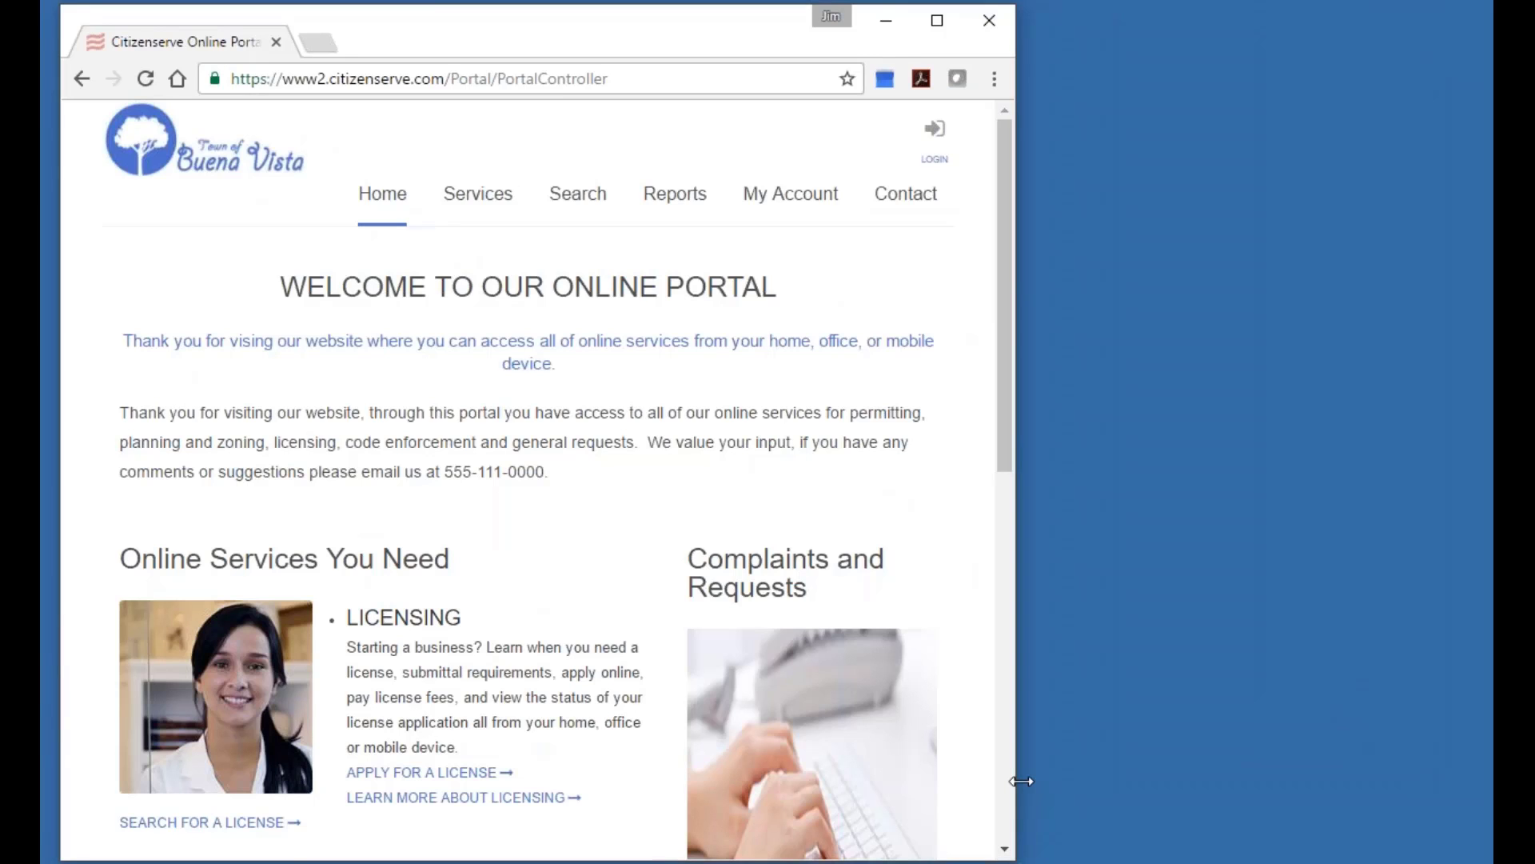
Narrow the window until the portal shows its single-column mobile layout, scrolling to review it.
drag(1021, 781, 438, 789)
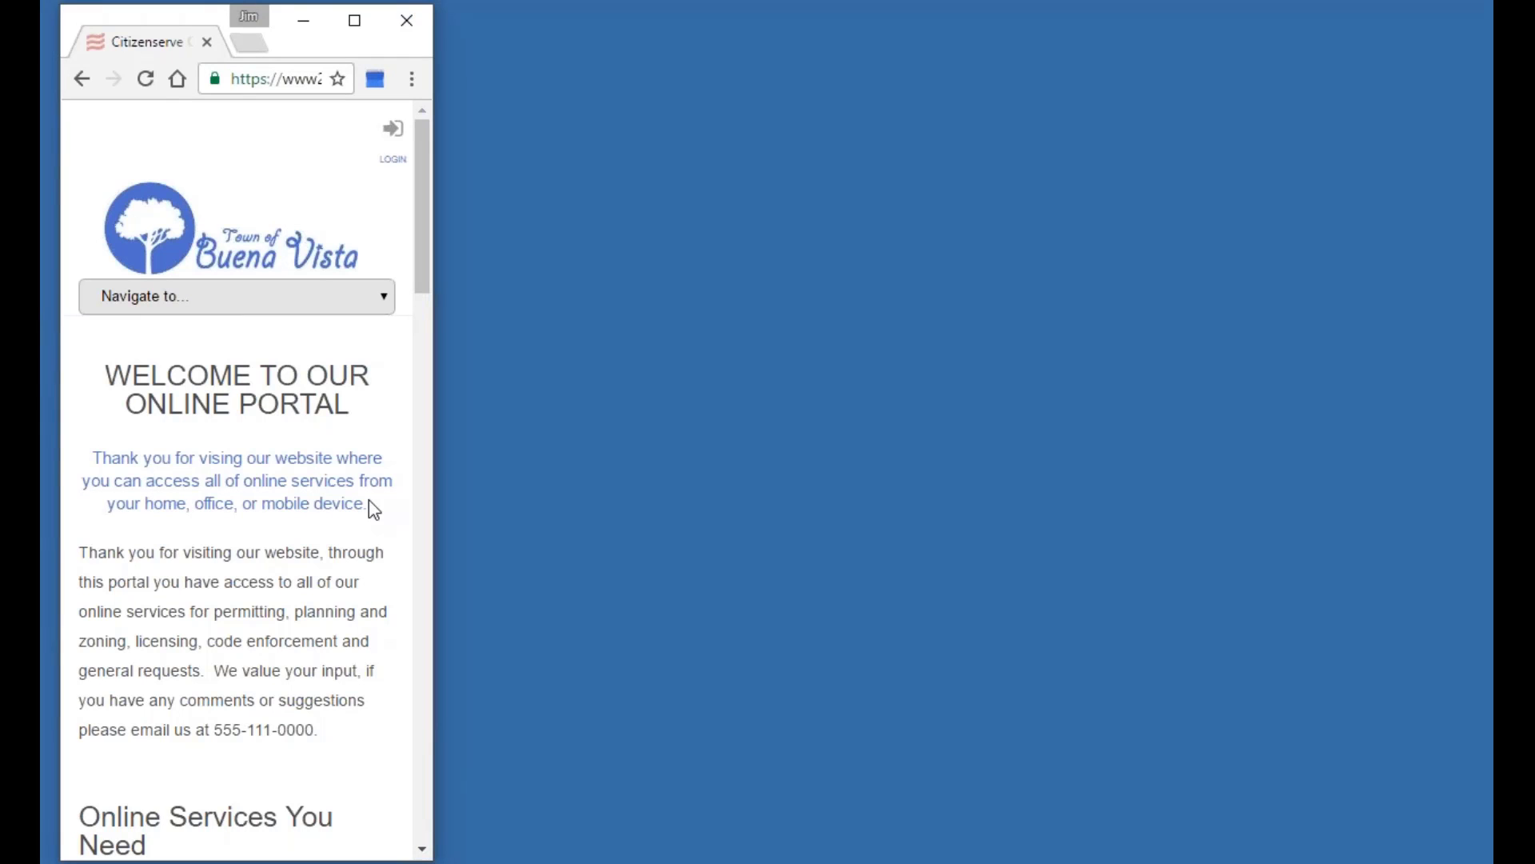
scroll(257, 418, down, 1)
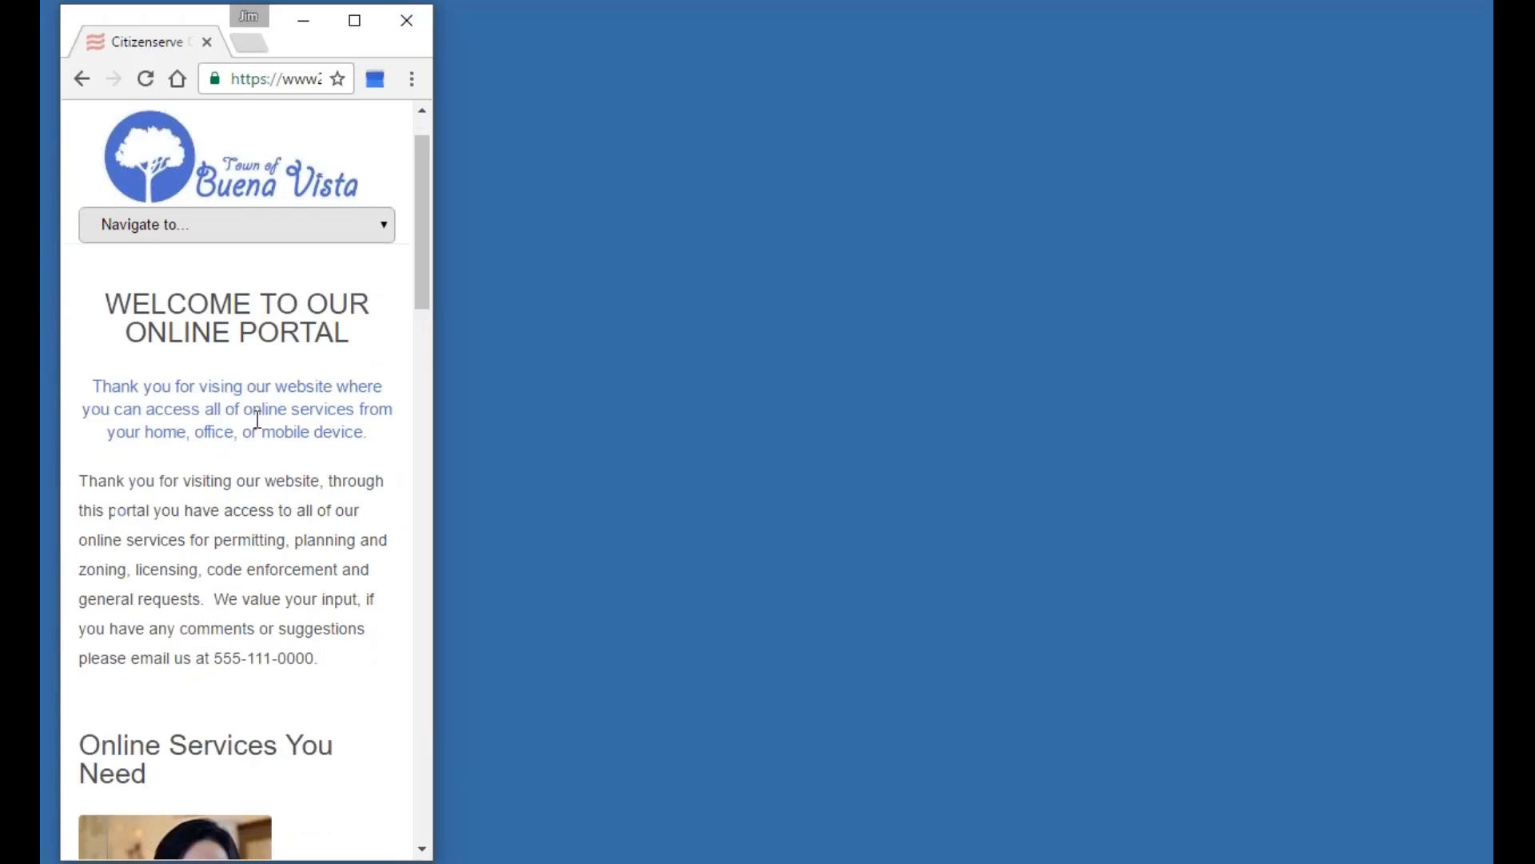
scroll(257, 418, down, 8)
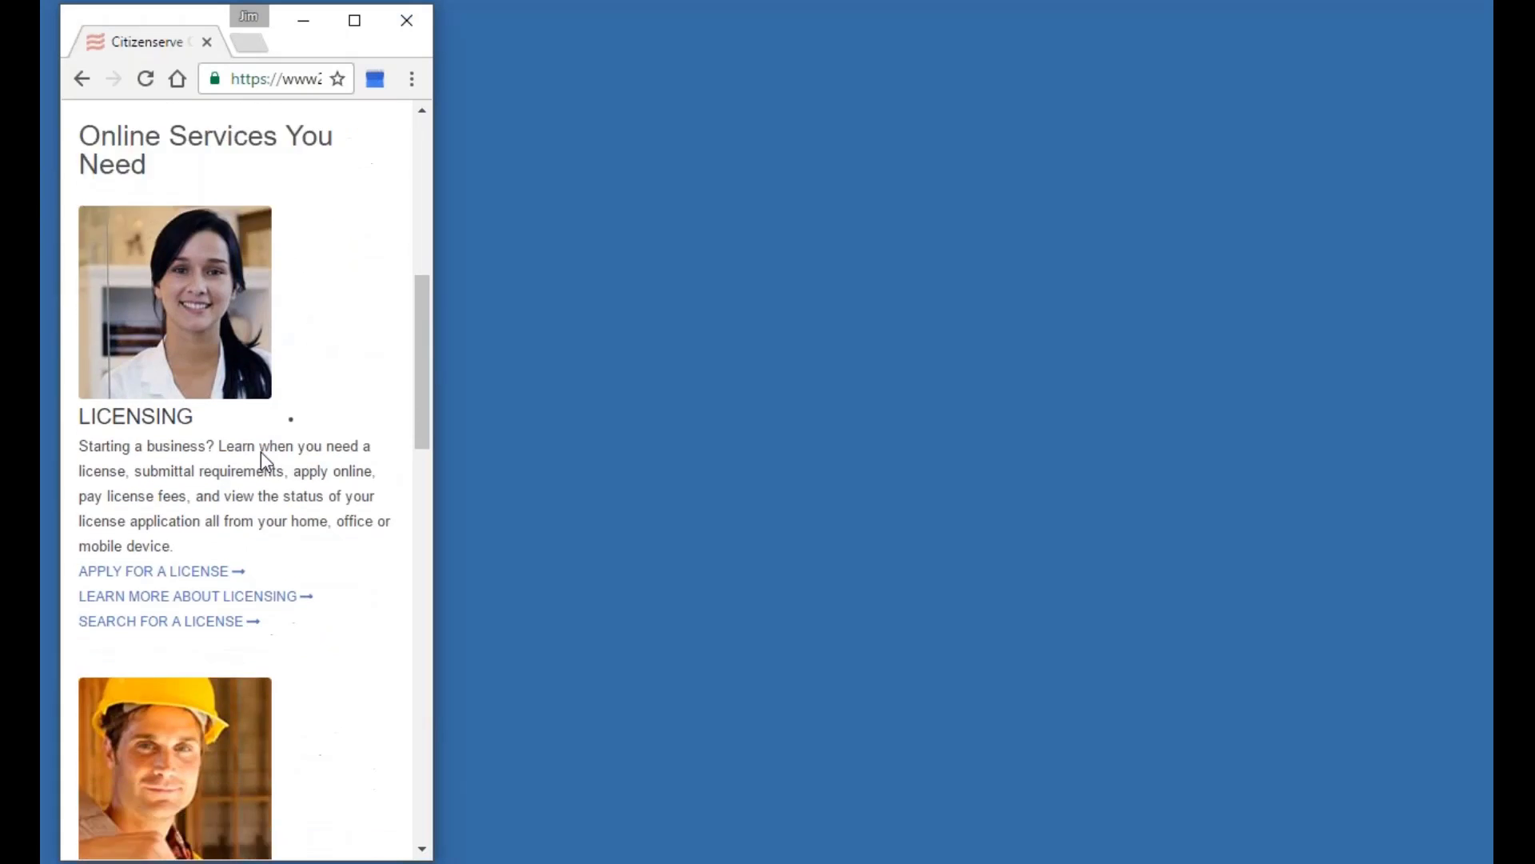
scroll(261, 456, up, 9)
Go to Business Licenses via the Navigate to menu and maximize the browser.
click(269, 308)
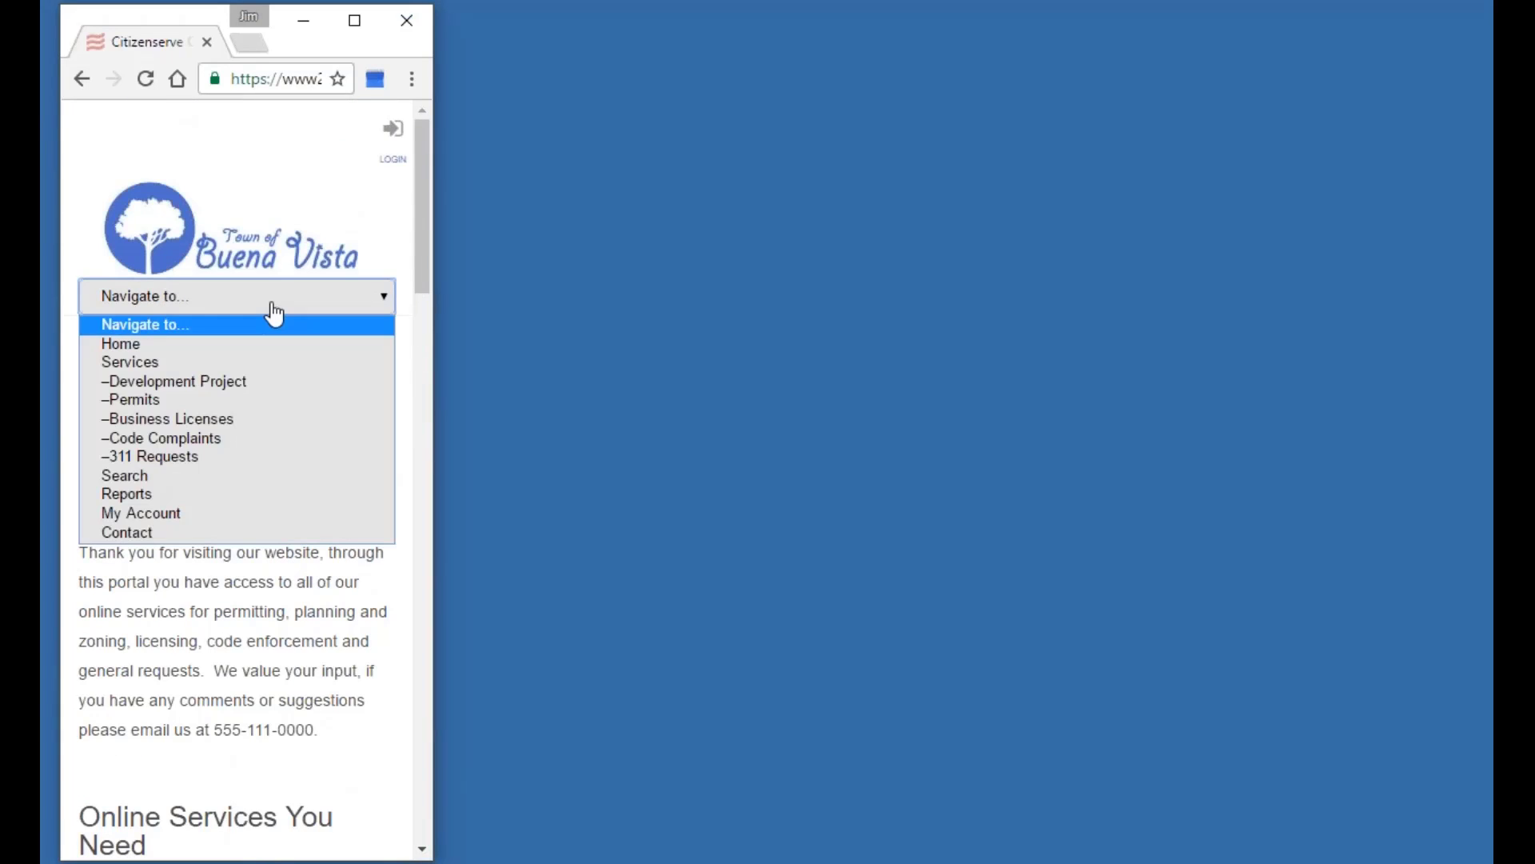
click(263, 435)
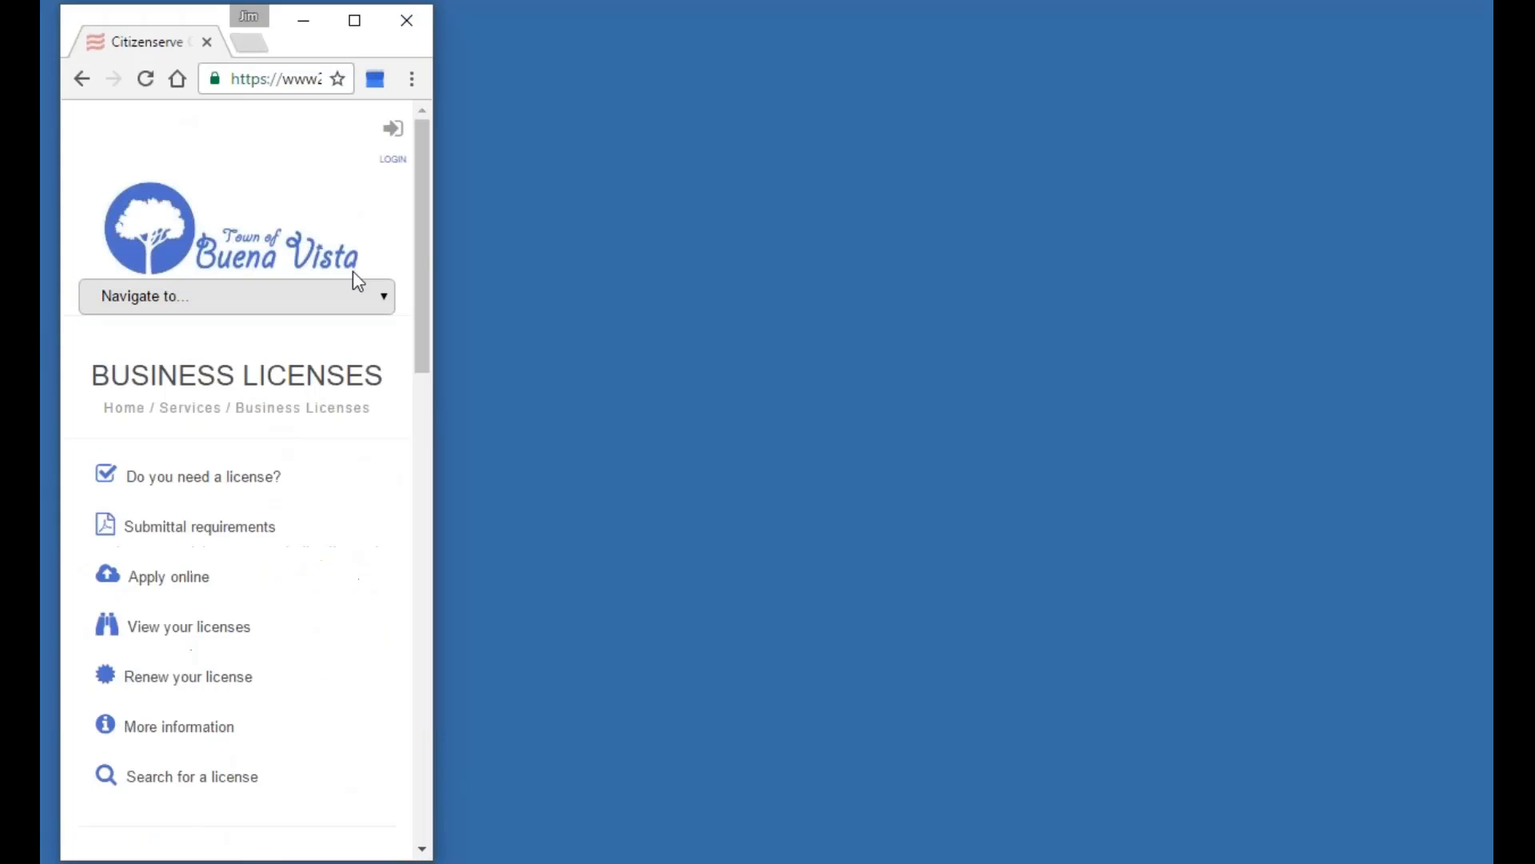
drag(417, 219, 411, 408)
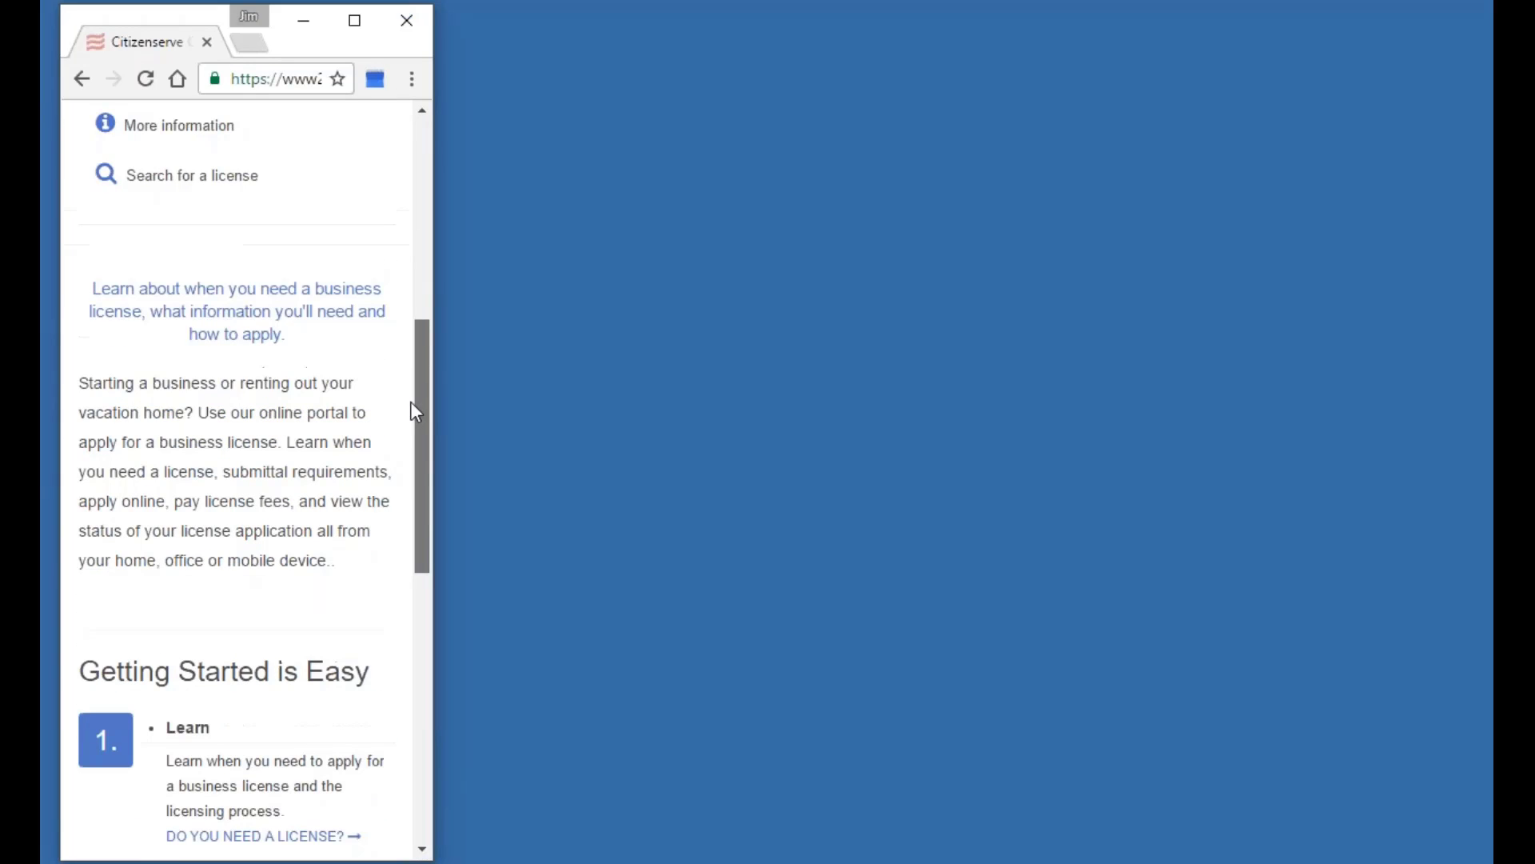
click(355, 21)
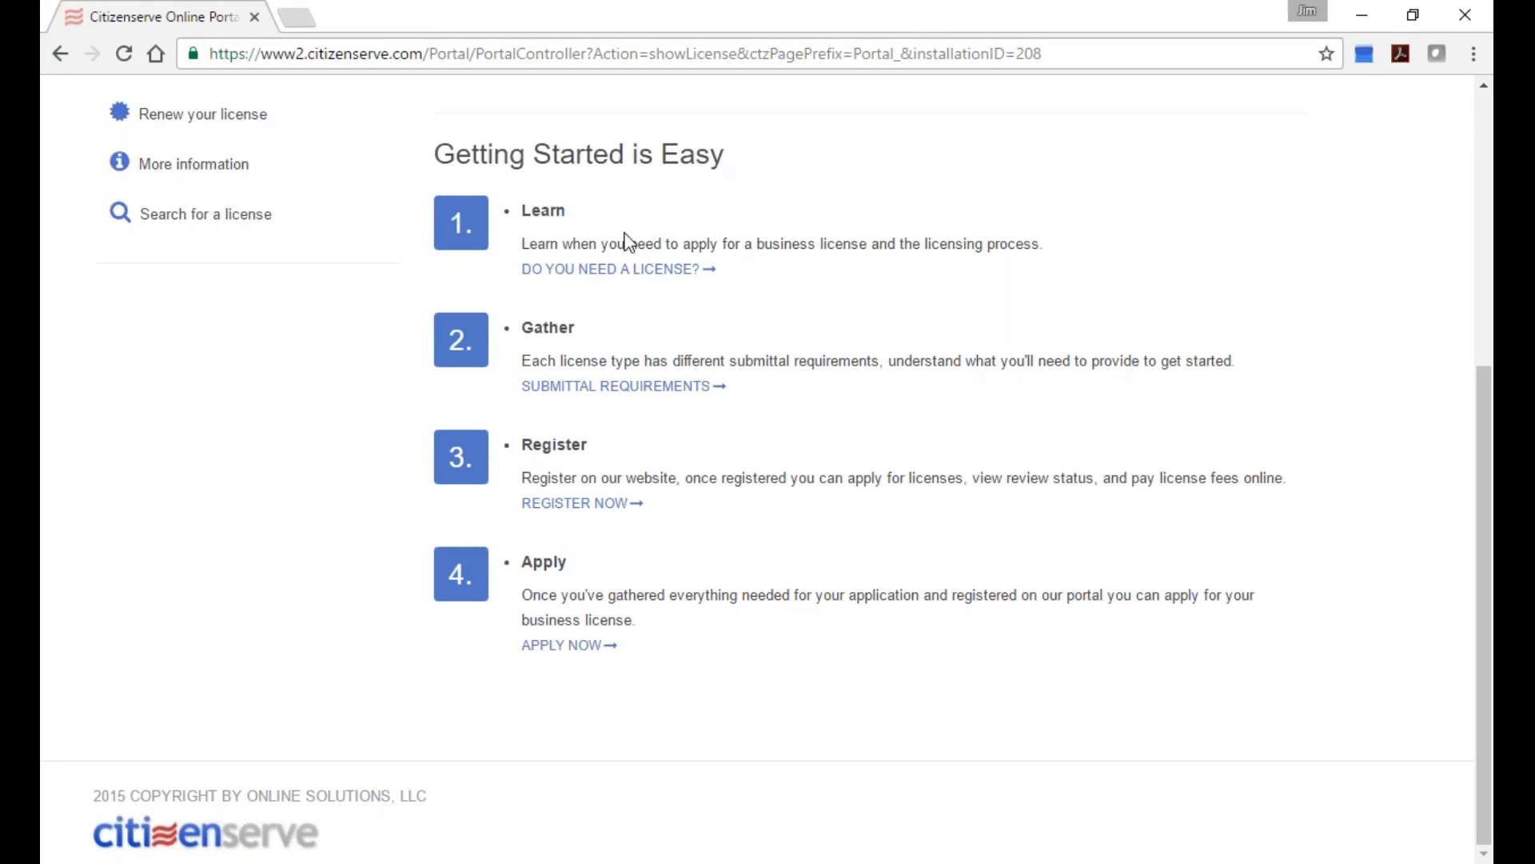
Reopen the Business Licenses page from the Services menu in the full-width layout.
scroll(682, 240, up, 6)
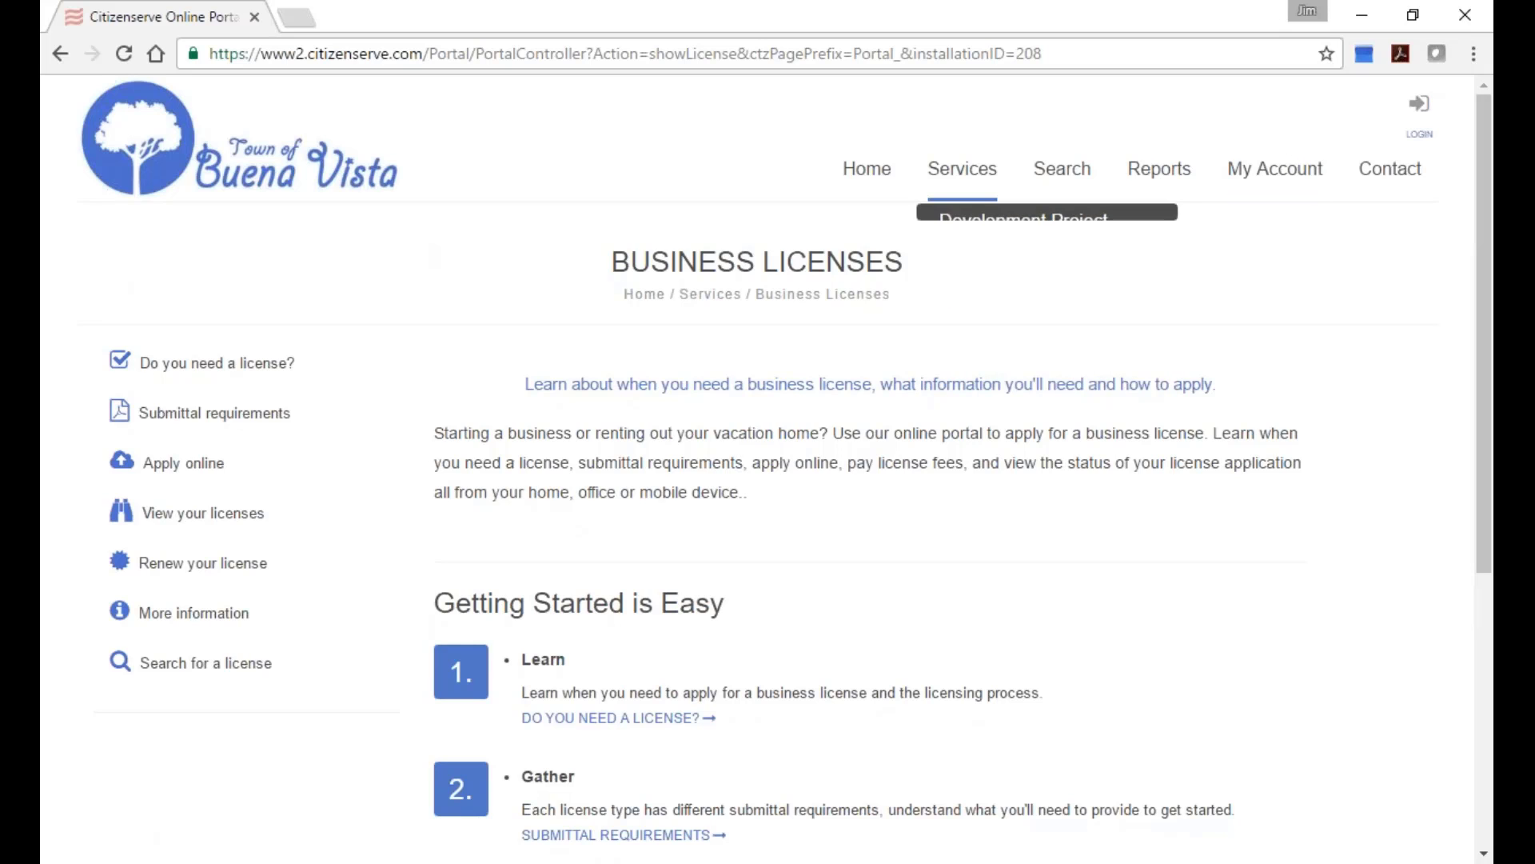
mouse_move(962, 169)
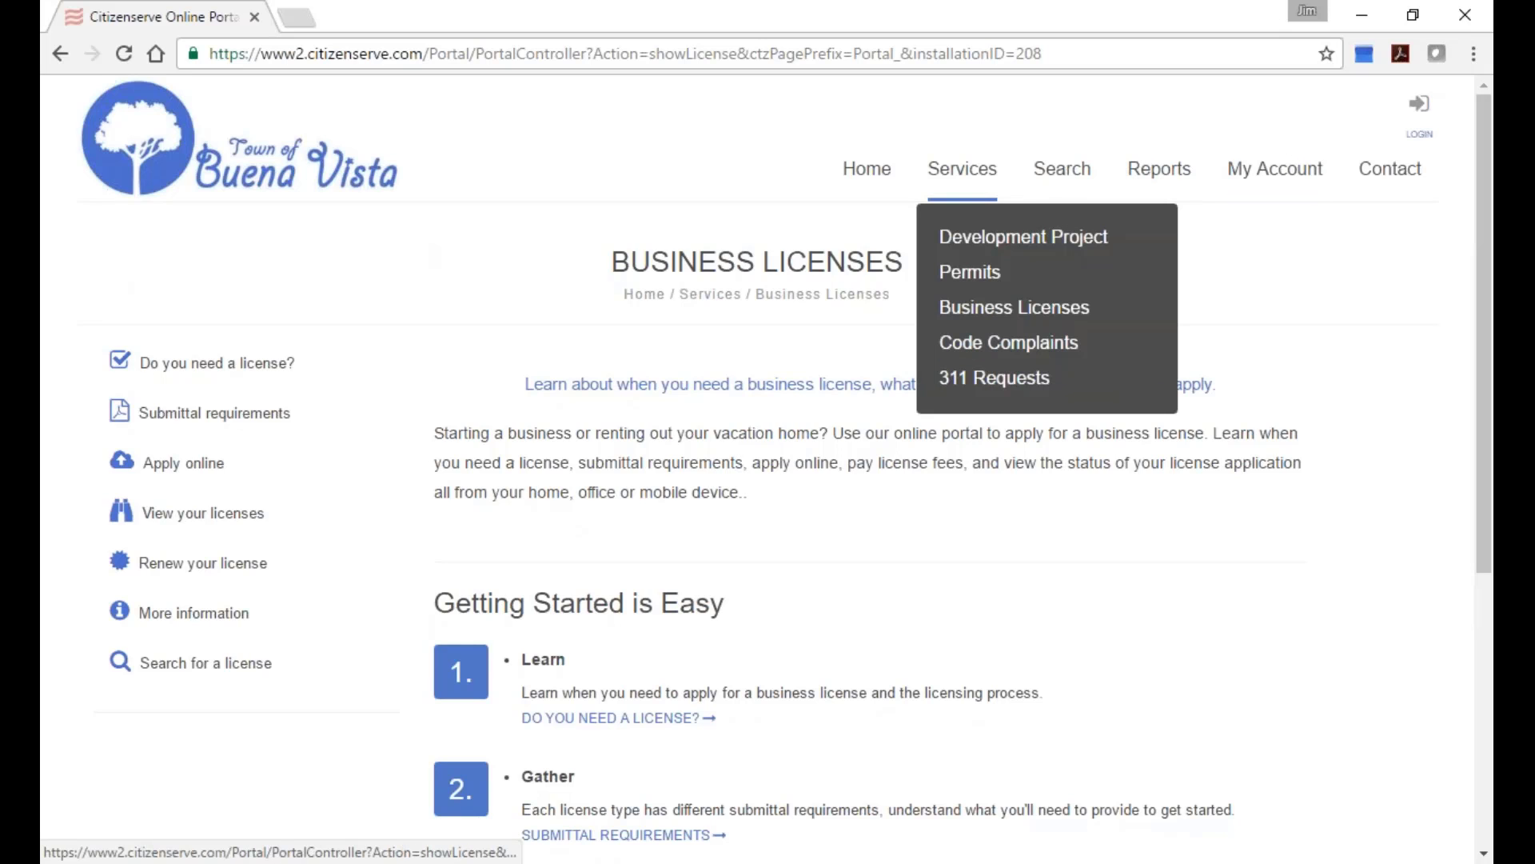
click(1004, 307)
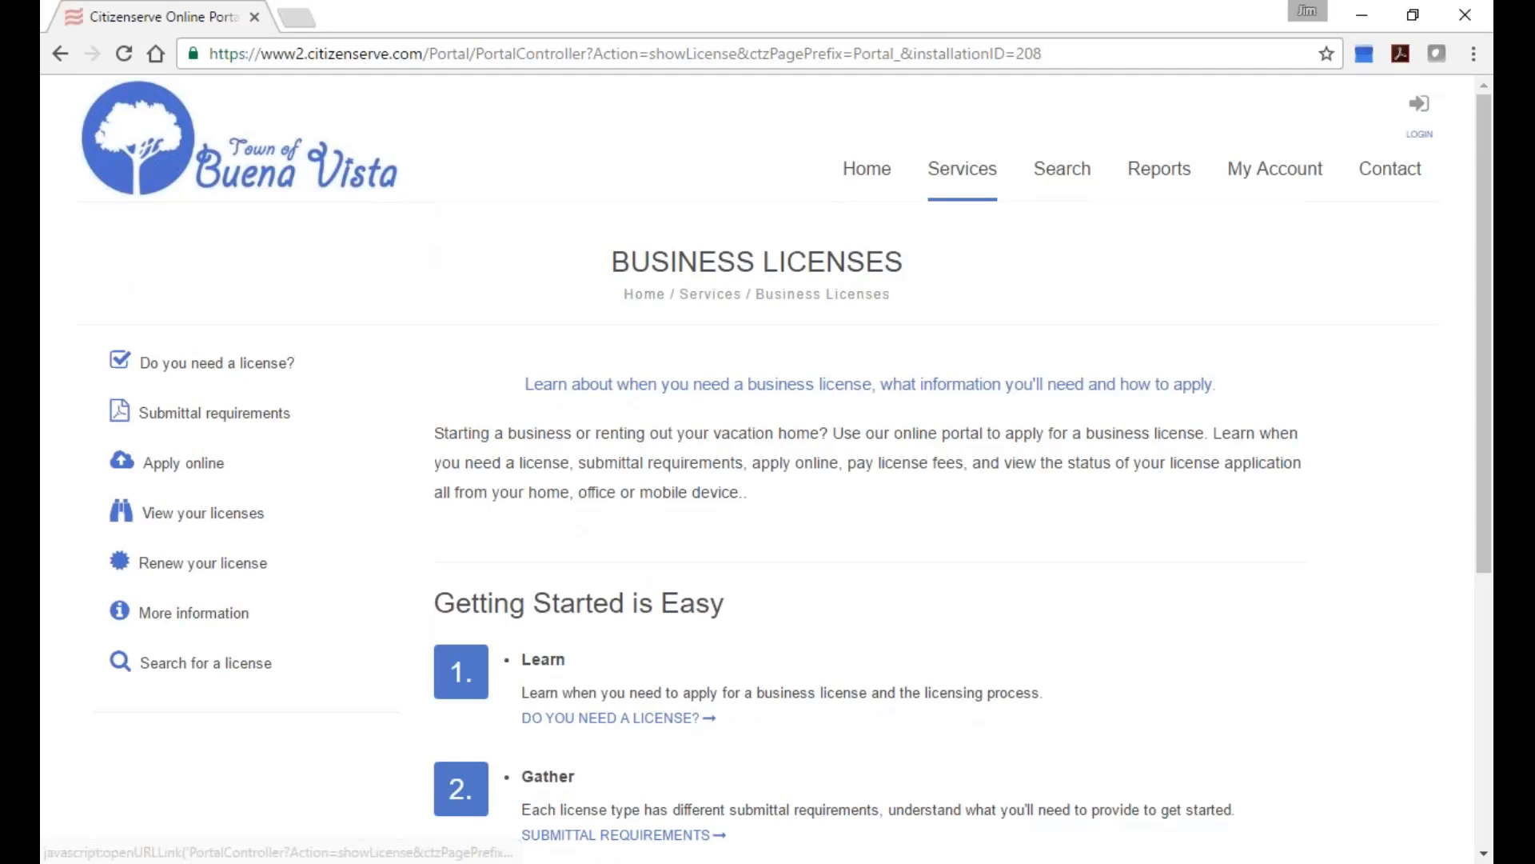
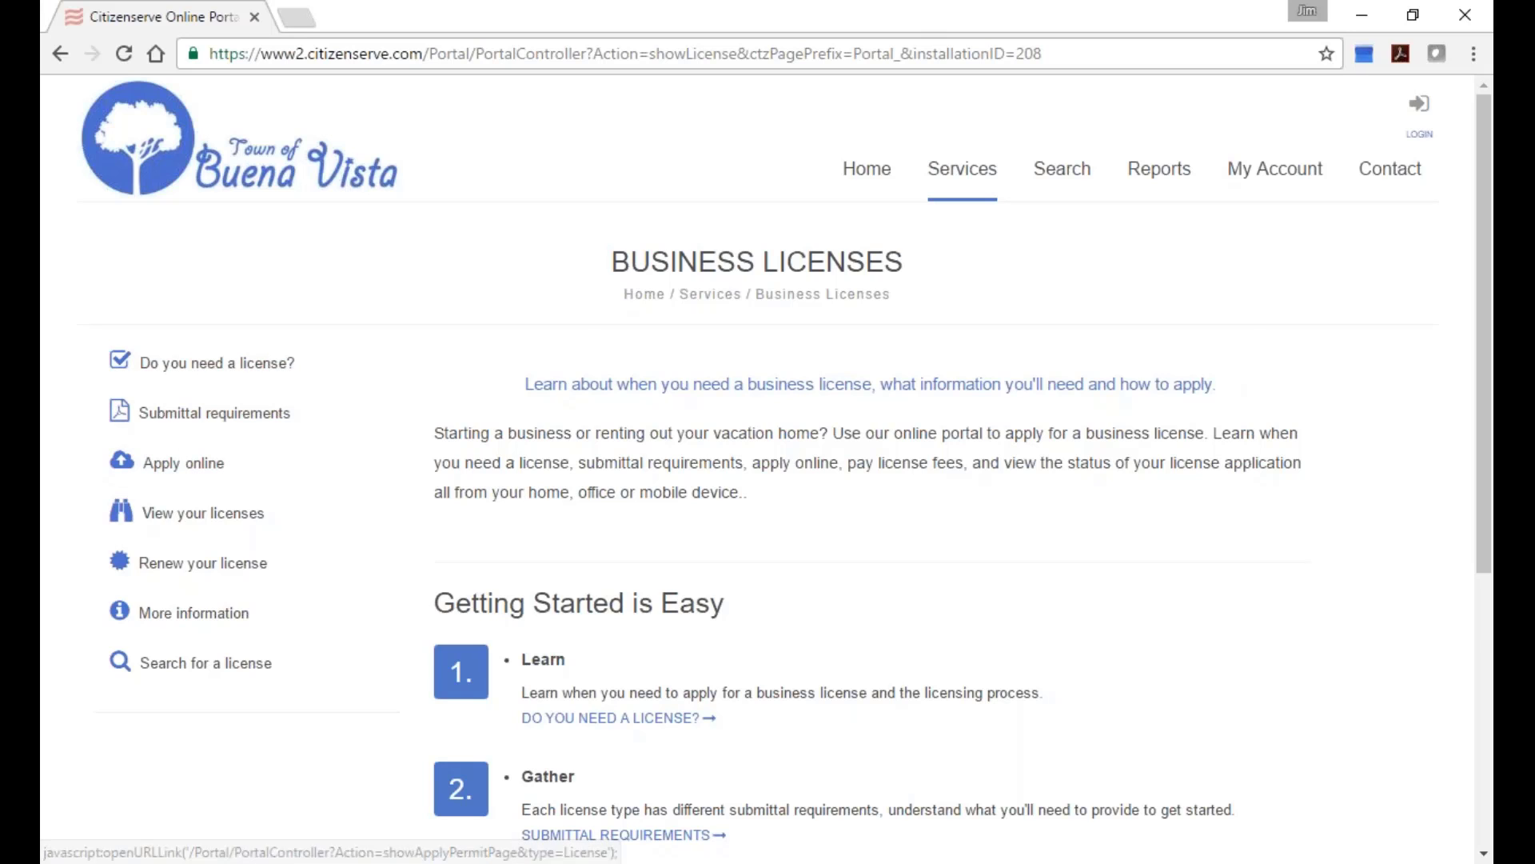
View the 'Businesses within city limits' business license submittal requirements PDF, then close it.
scroll(776, 500, down, 2)
scroll(776, 499, up, 2)
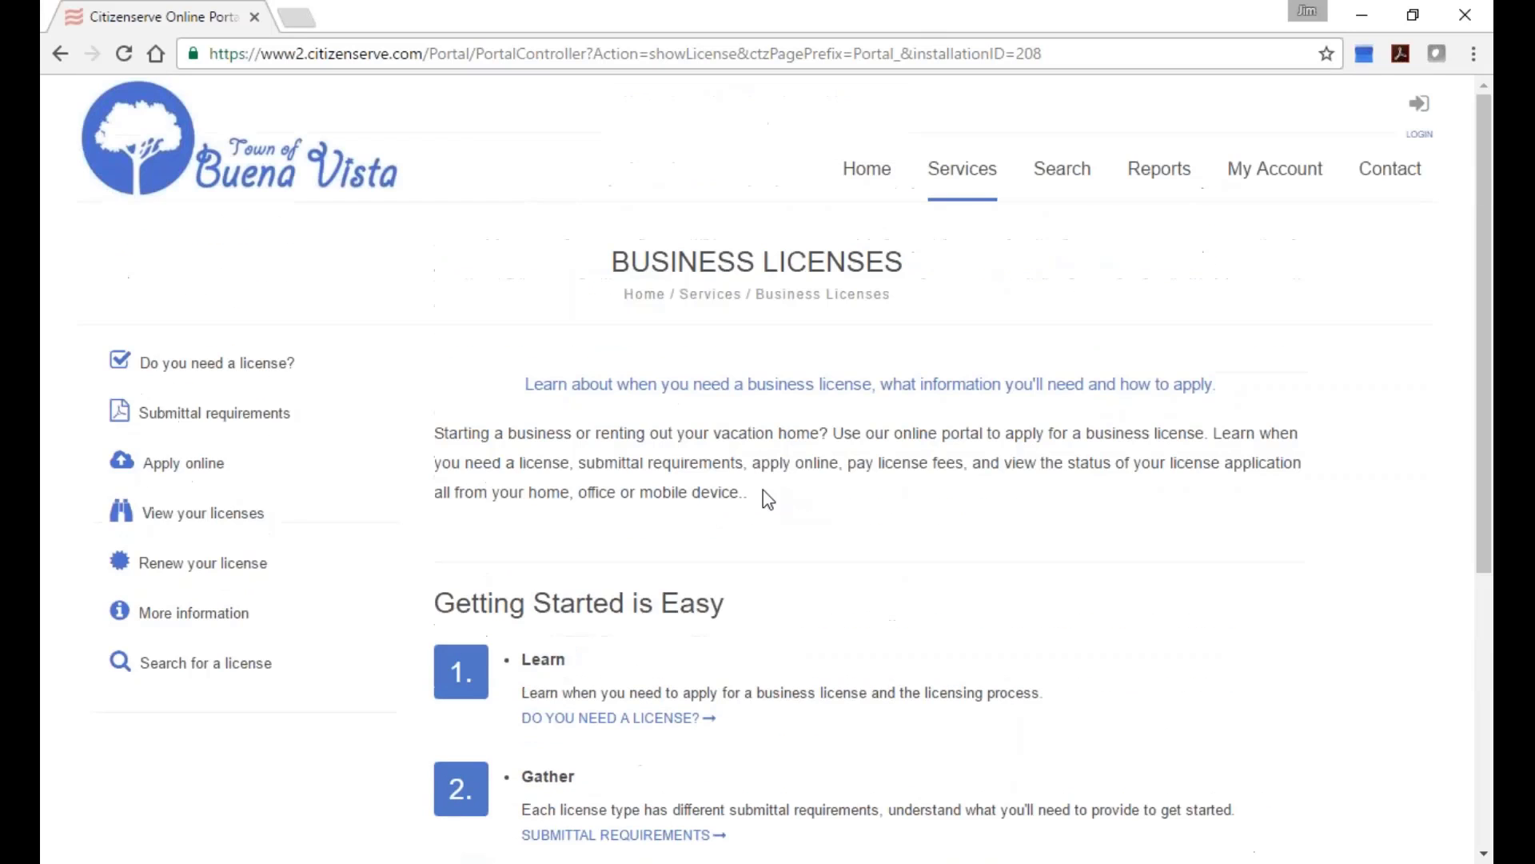
click(215, 417)
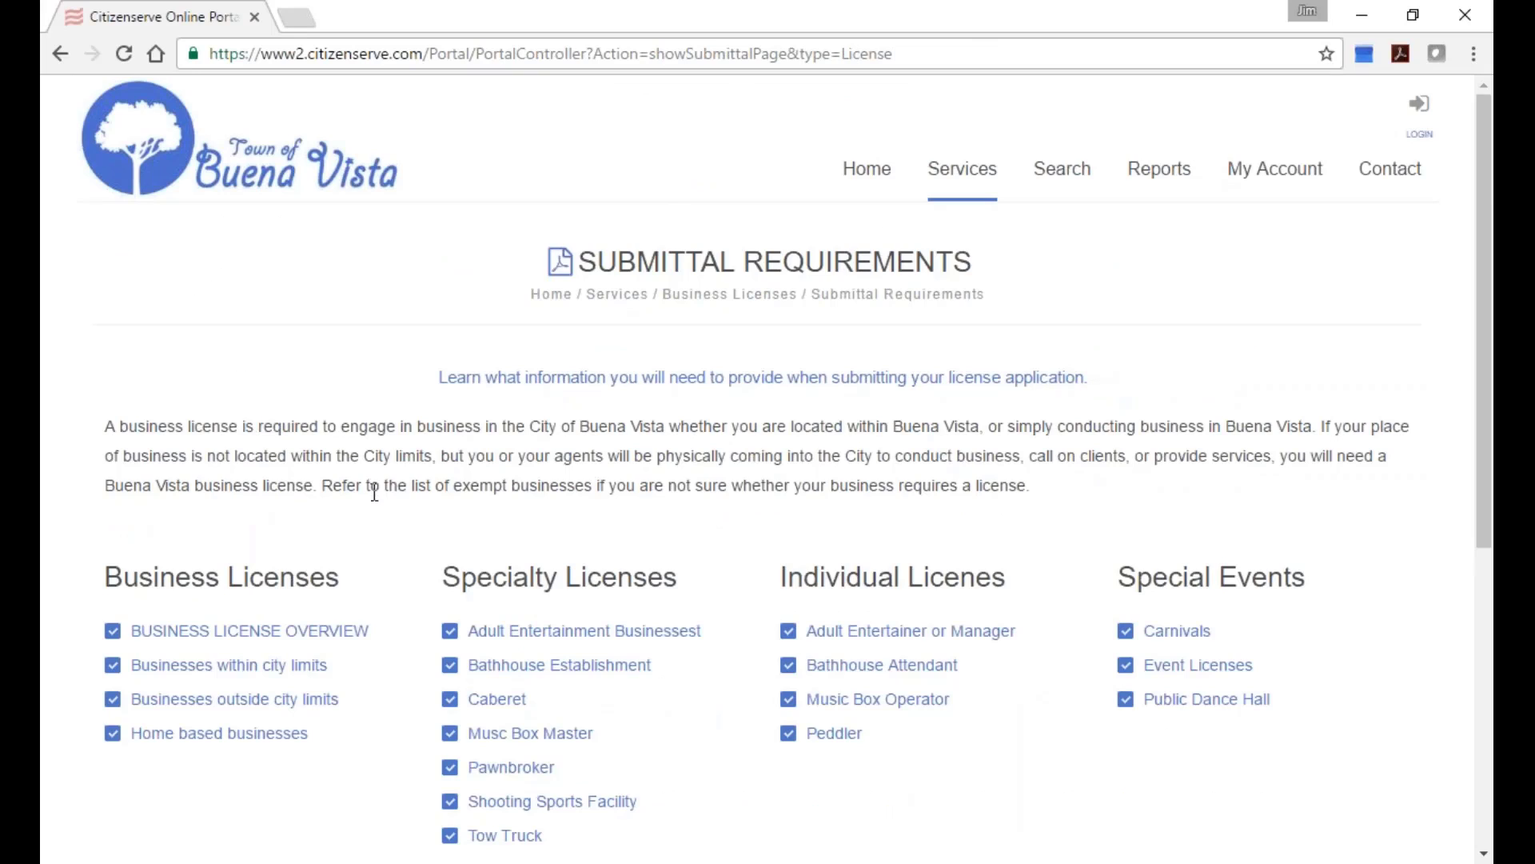
scroll(374, 490, down, 1)
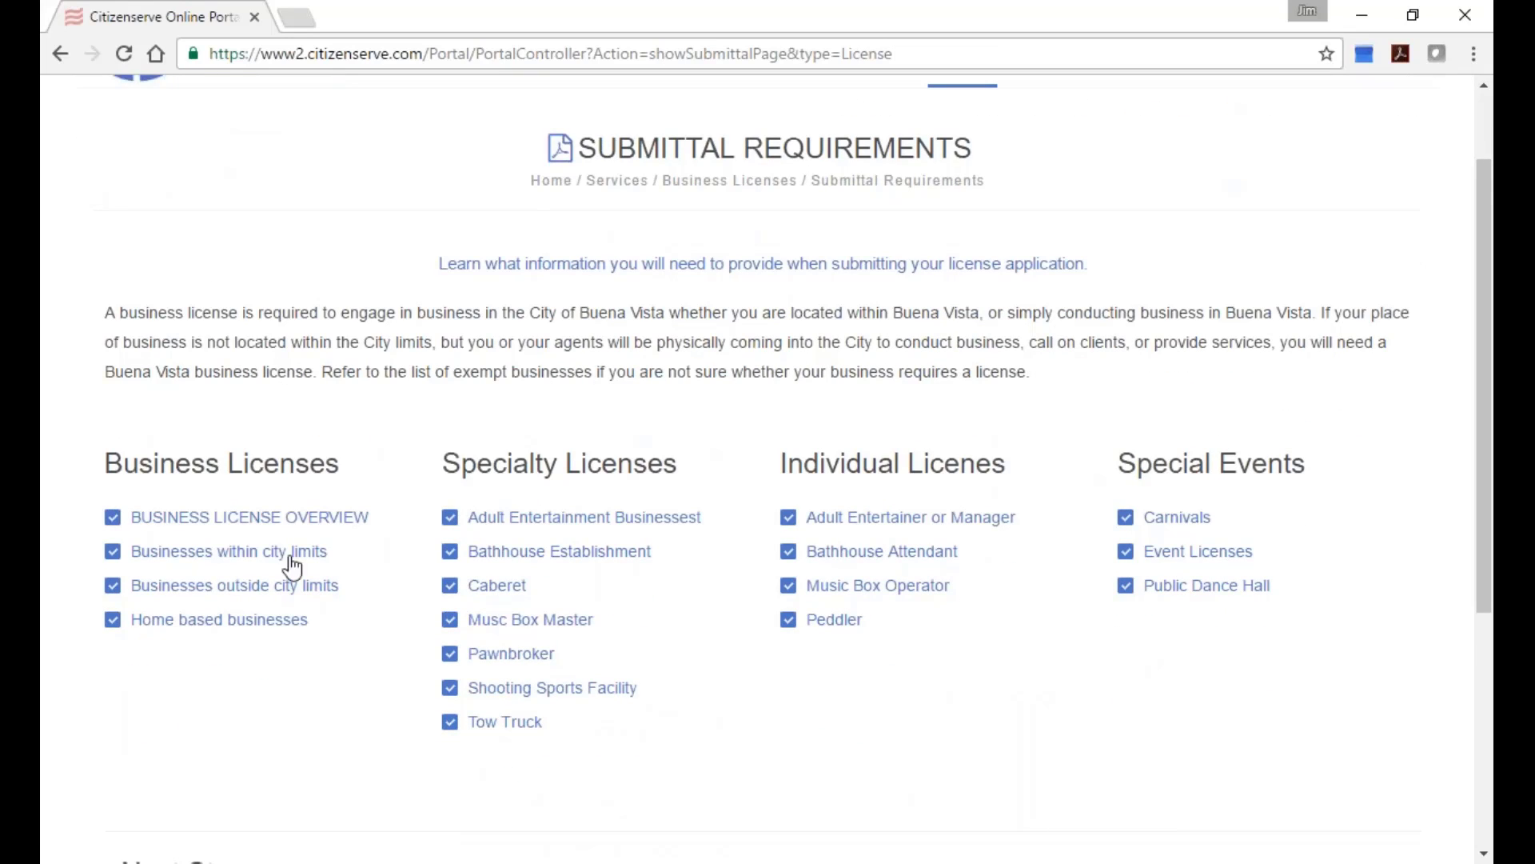
click(216, 560)
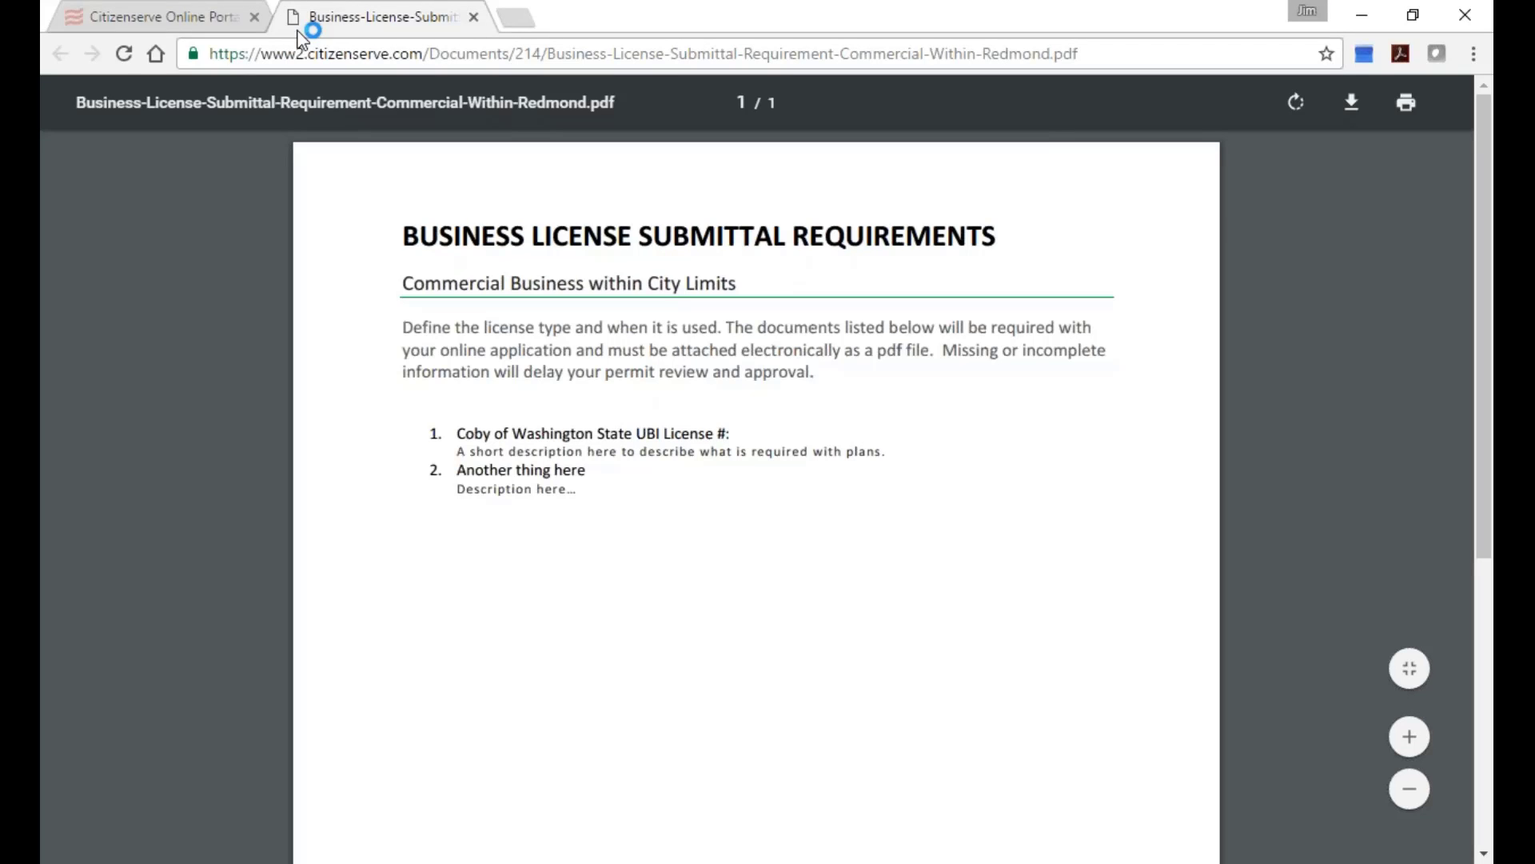
click(473, 16)
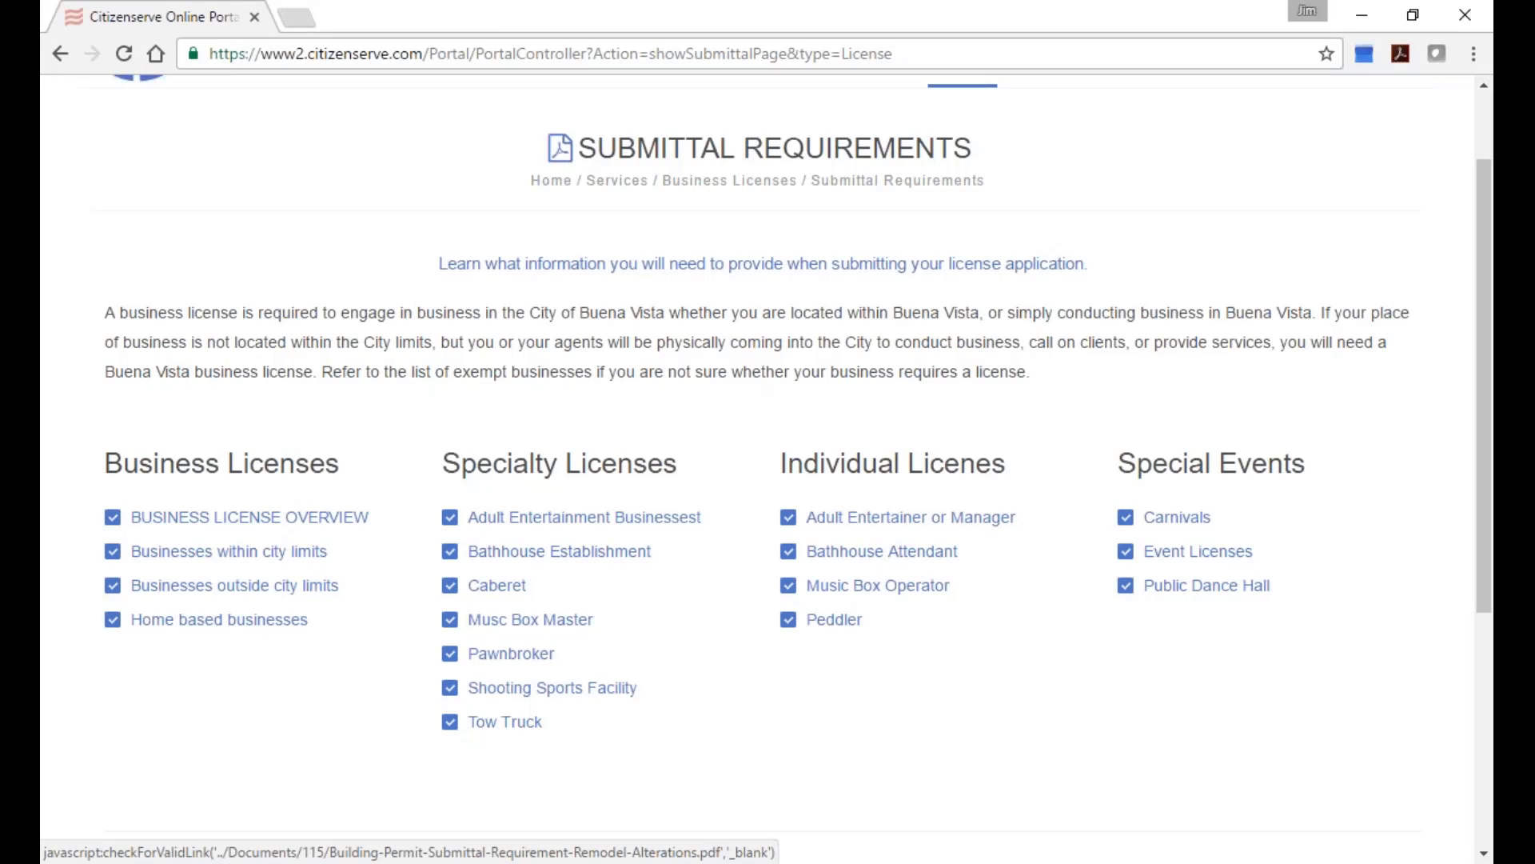
scroll(422, 652, up, 2)
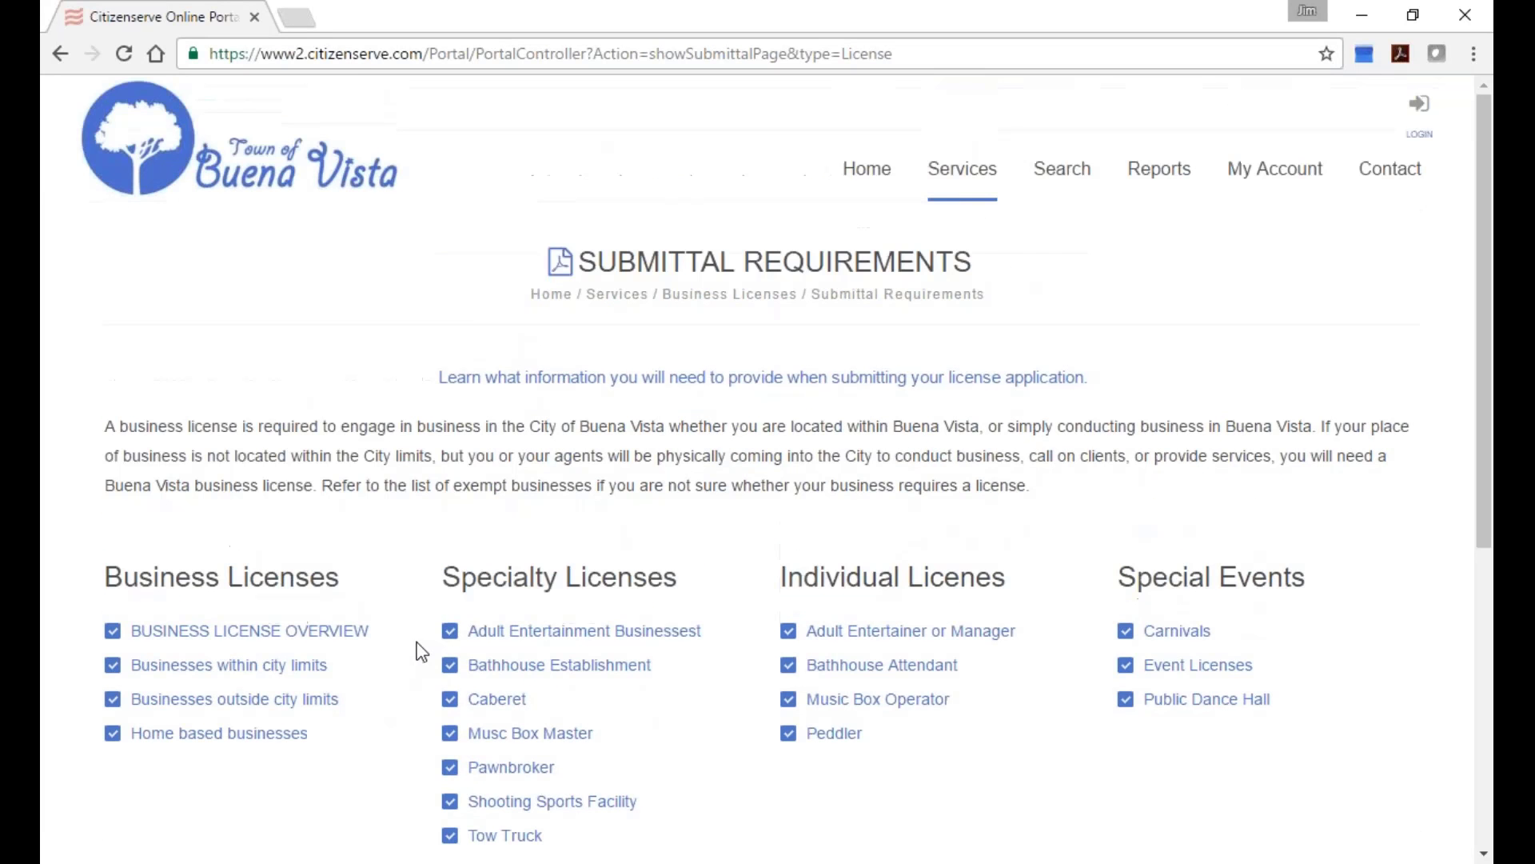
mouse_move(973, 178)
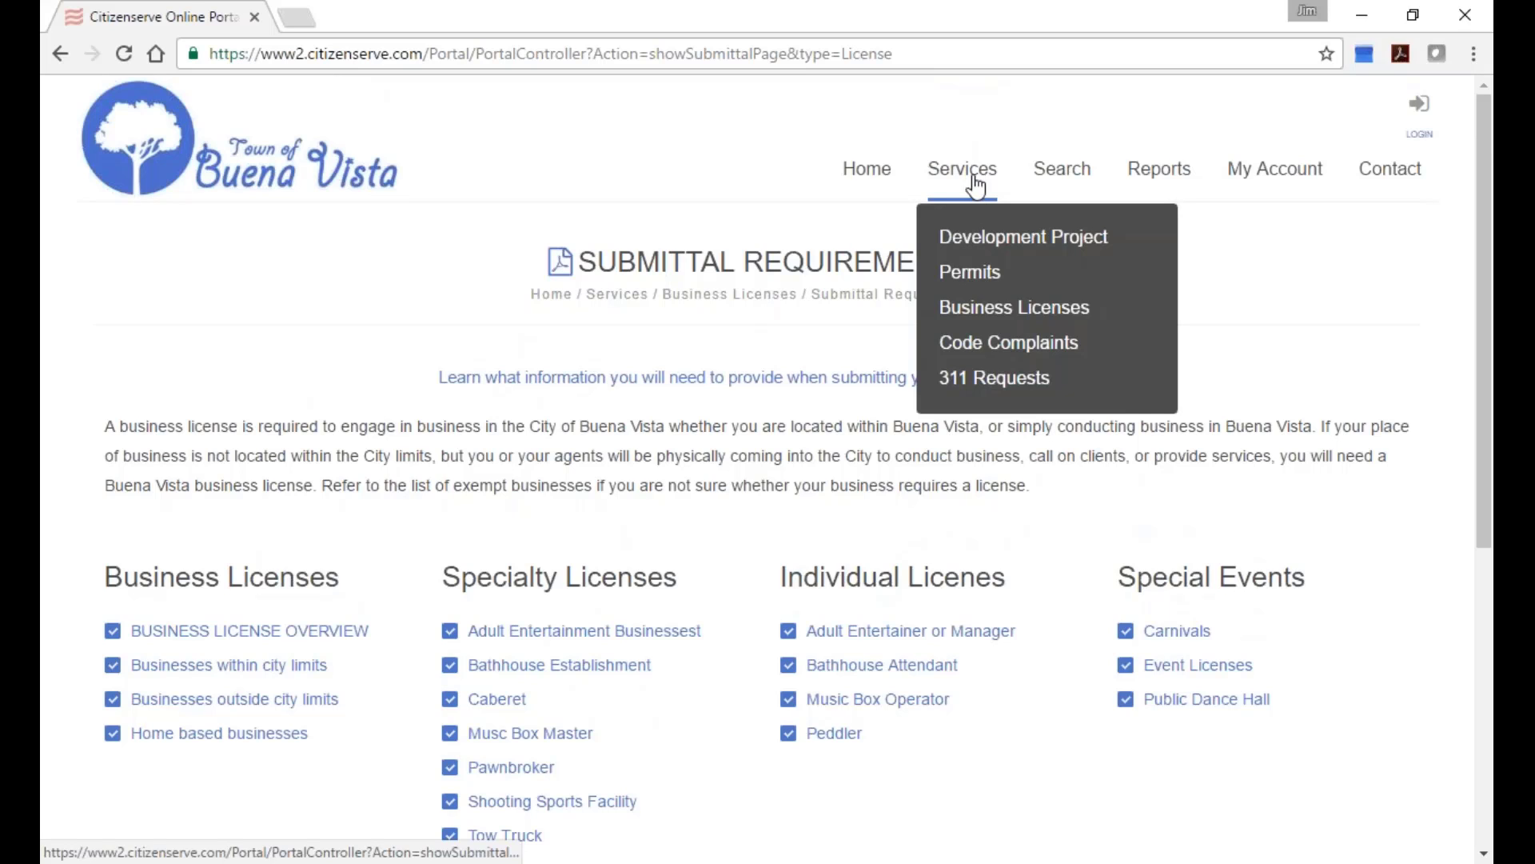
Open the new-account registration form from Business Licenses and select Business Owner as registration type.
click(982, 310)
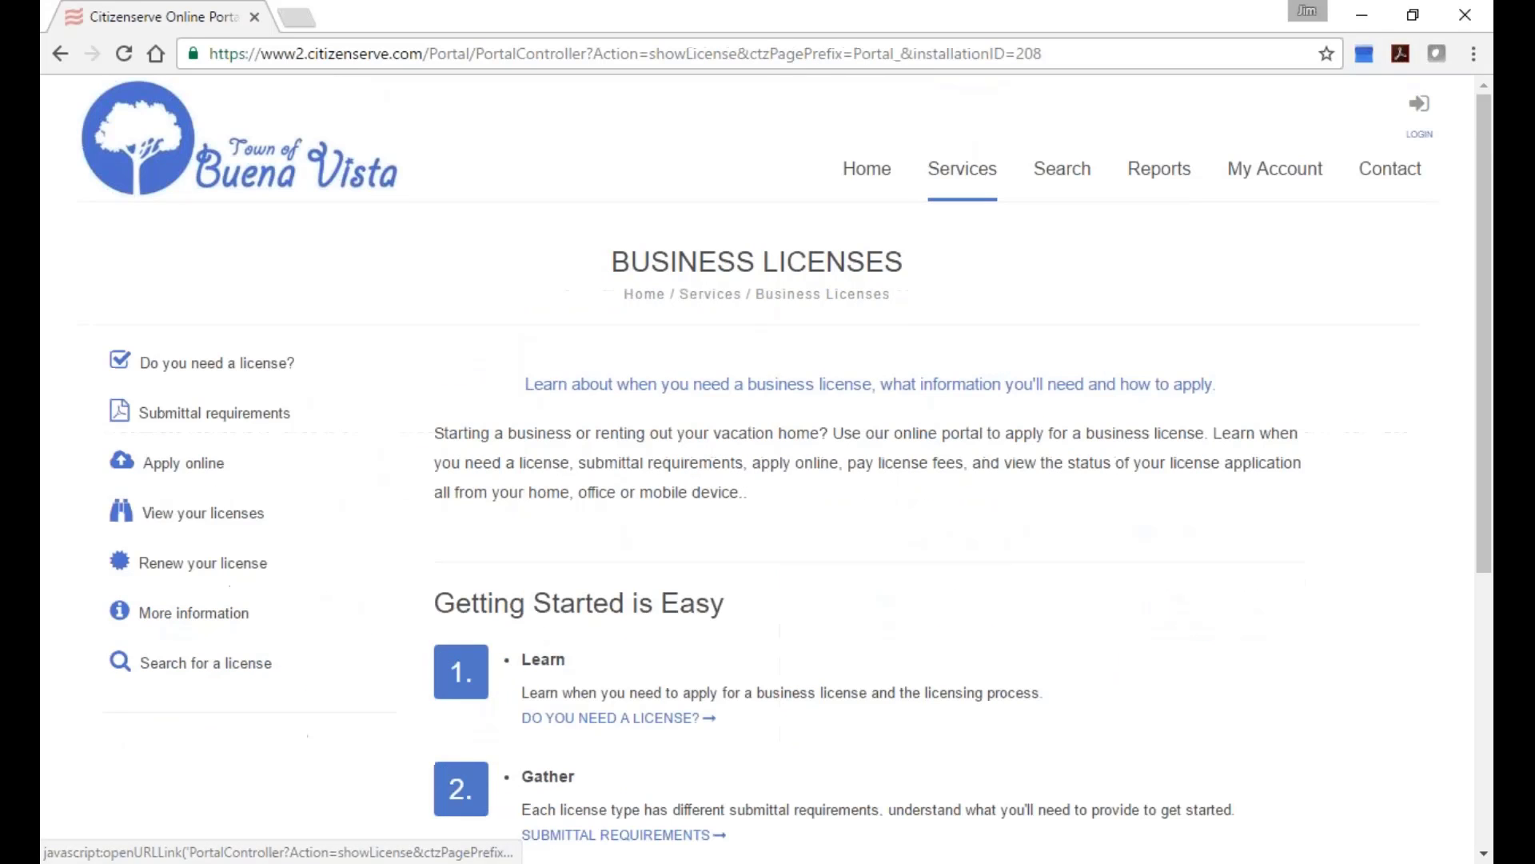
click(174, 466)
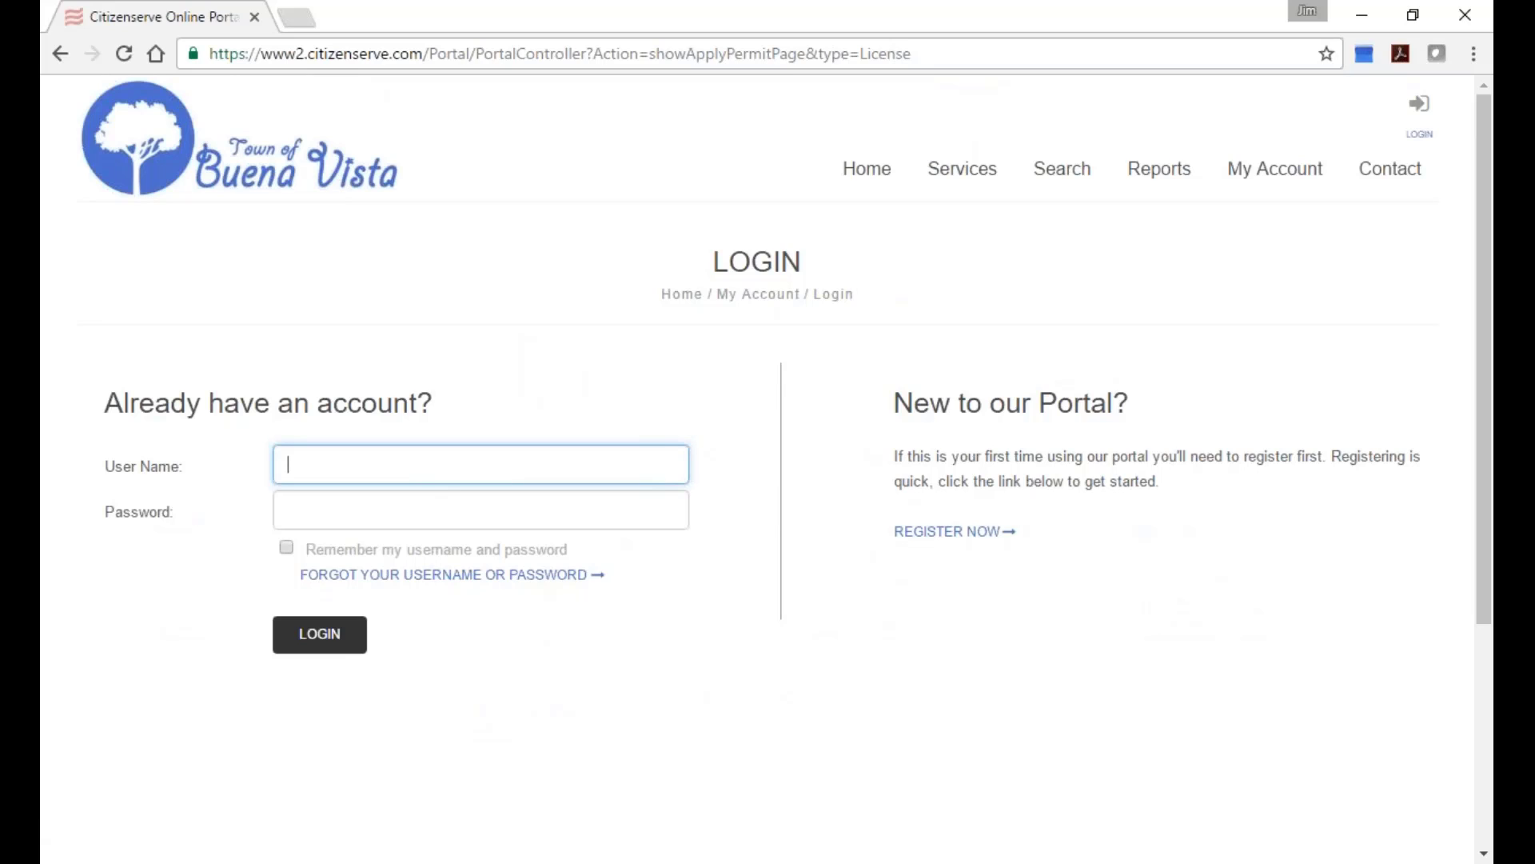
click(952, 530)
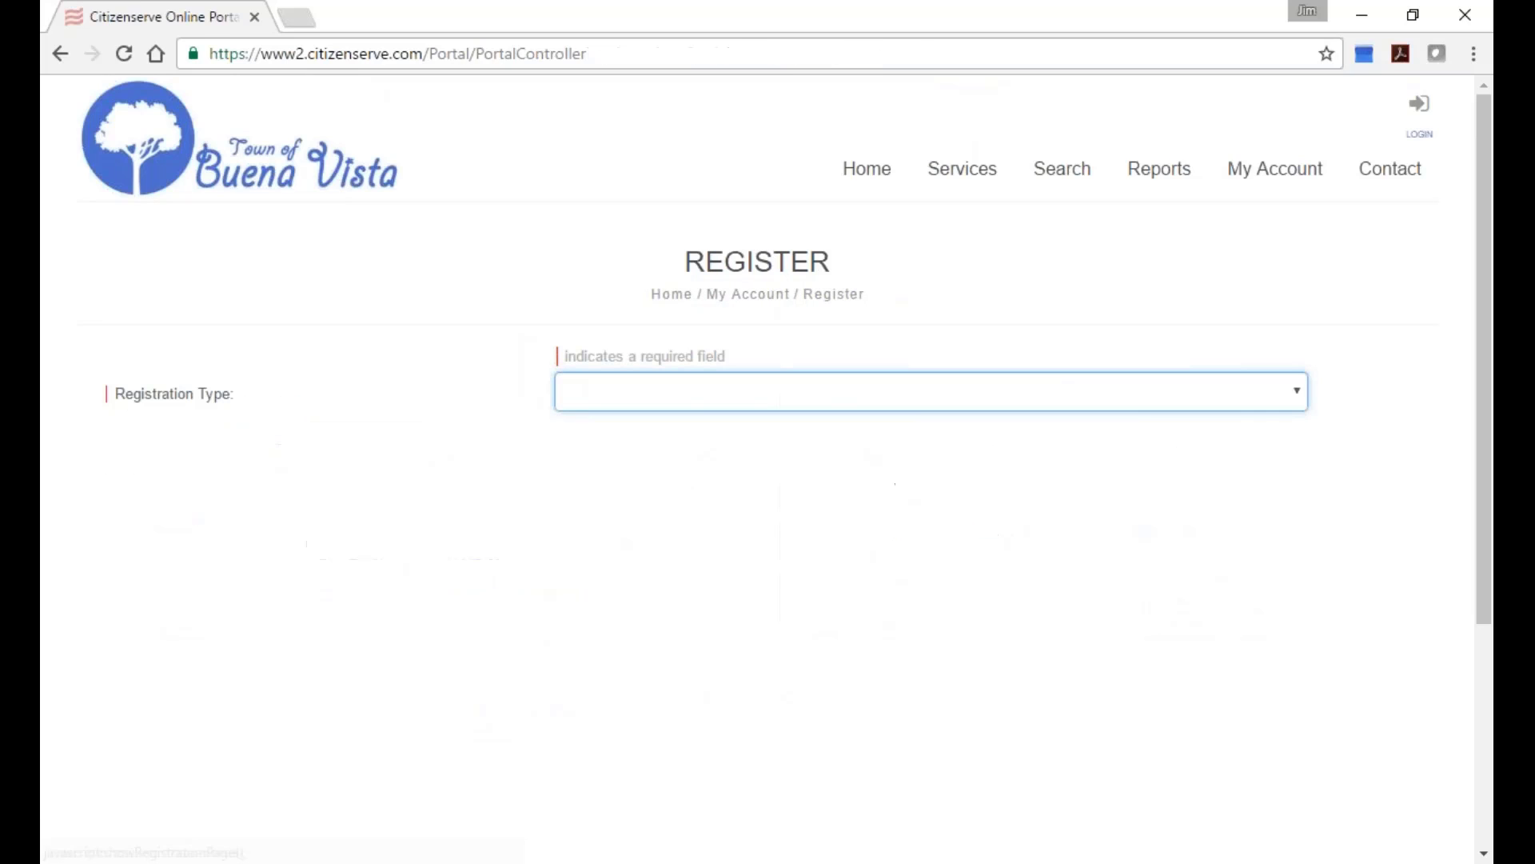
click(954, 405)
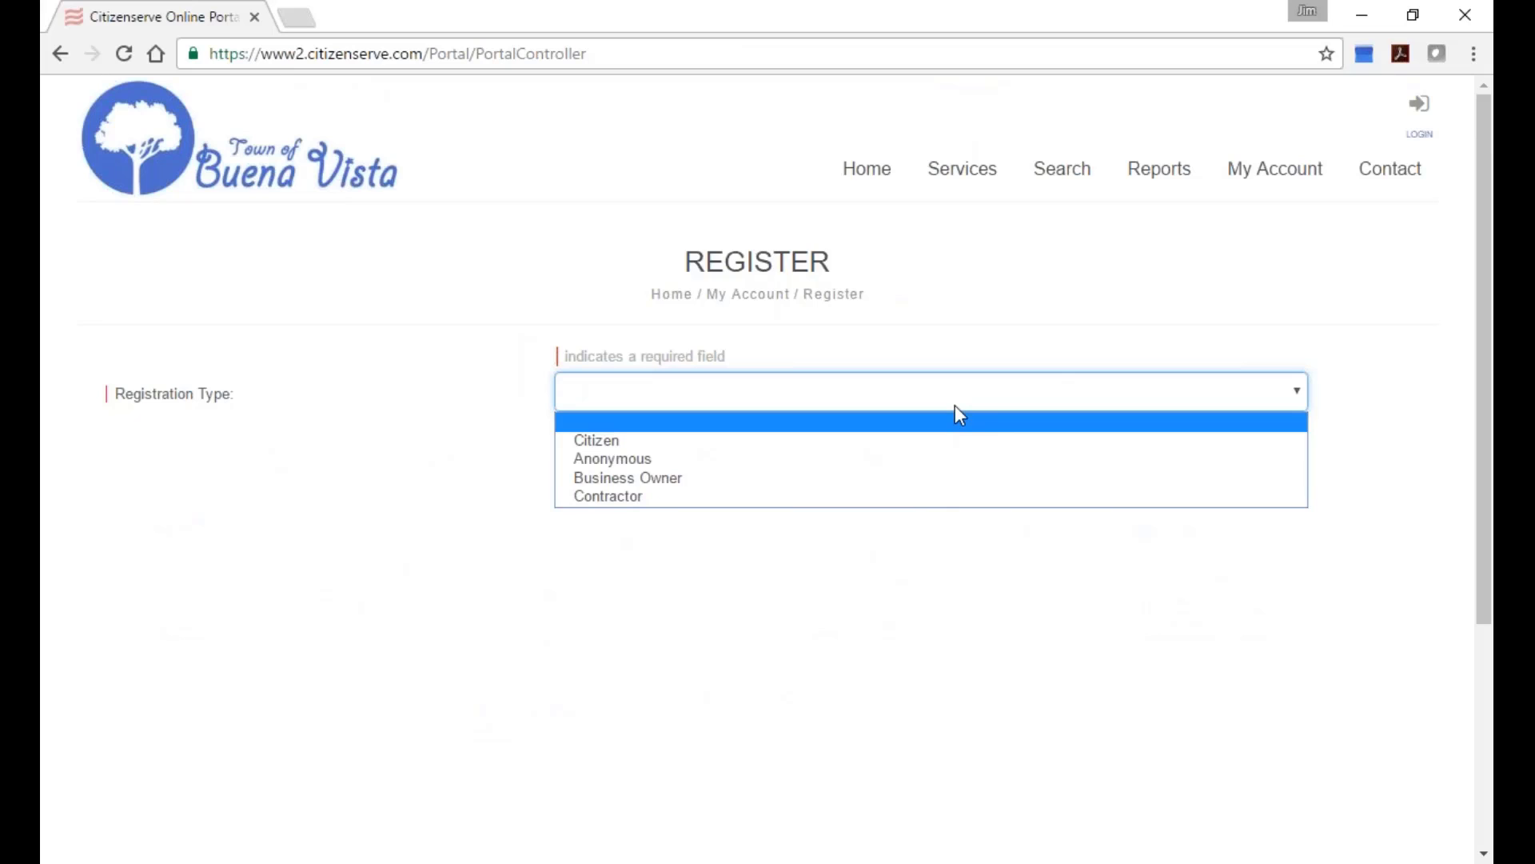
click(844, 479)
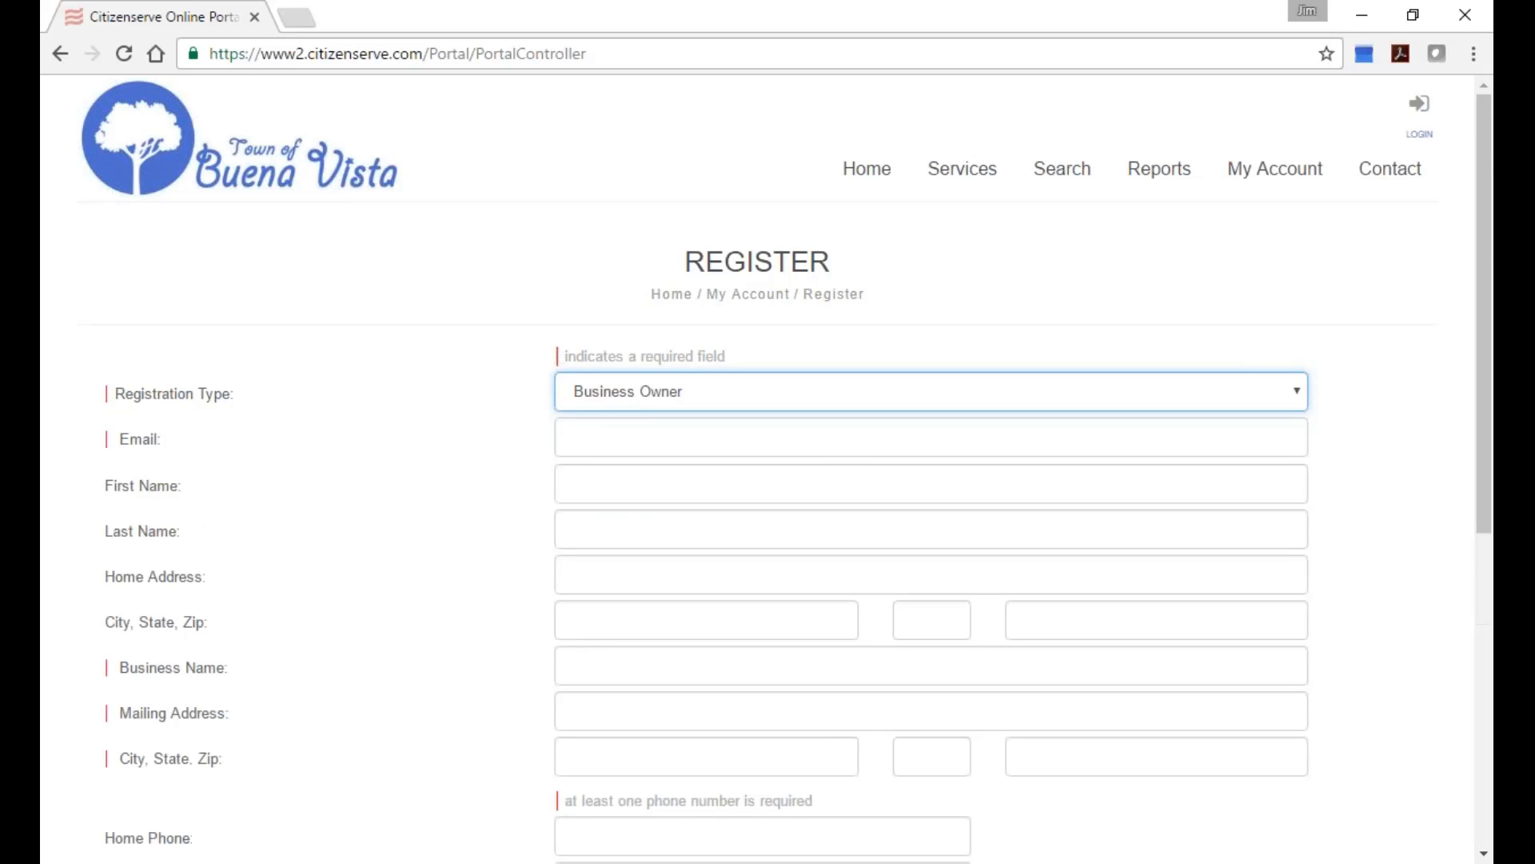
scroll(867, 408, down, 1)
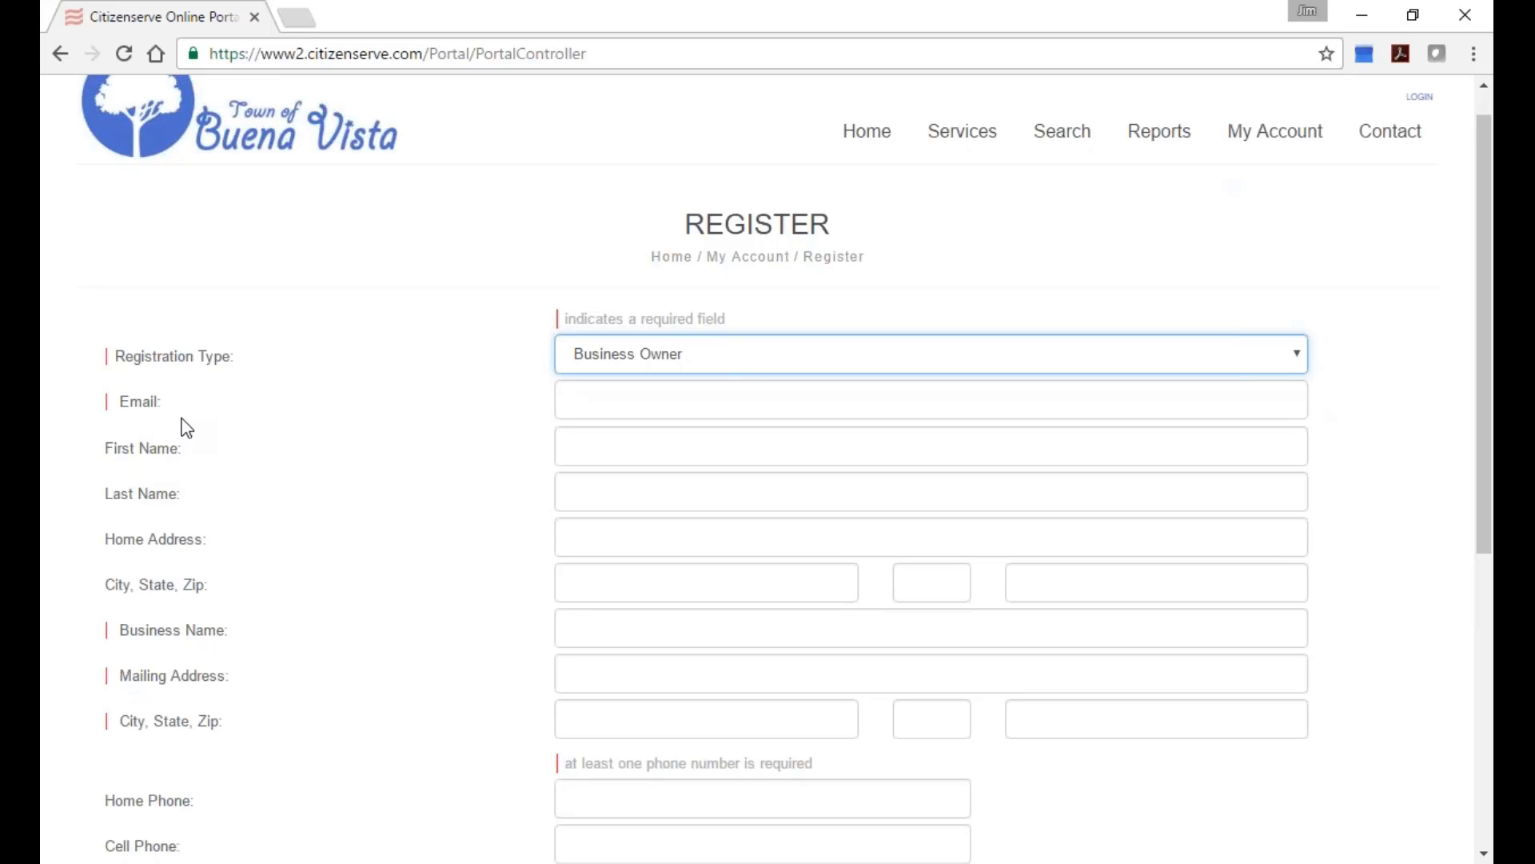
scroll(261, 400, down, 1)
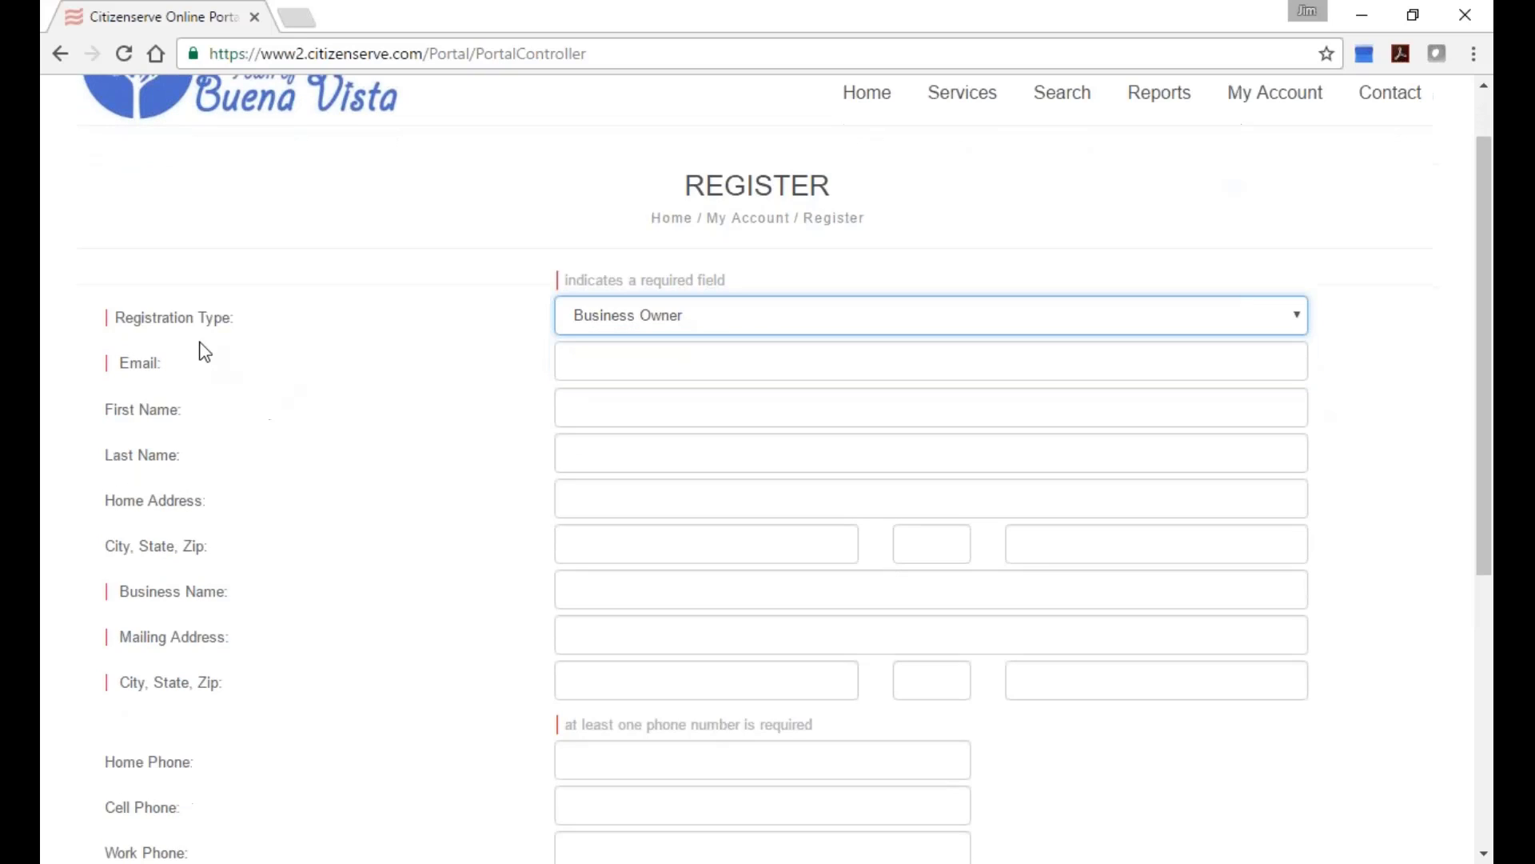
scroll(223, 463, down, 3)
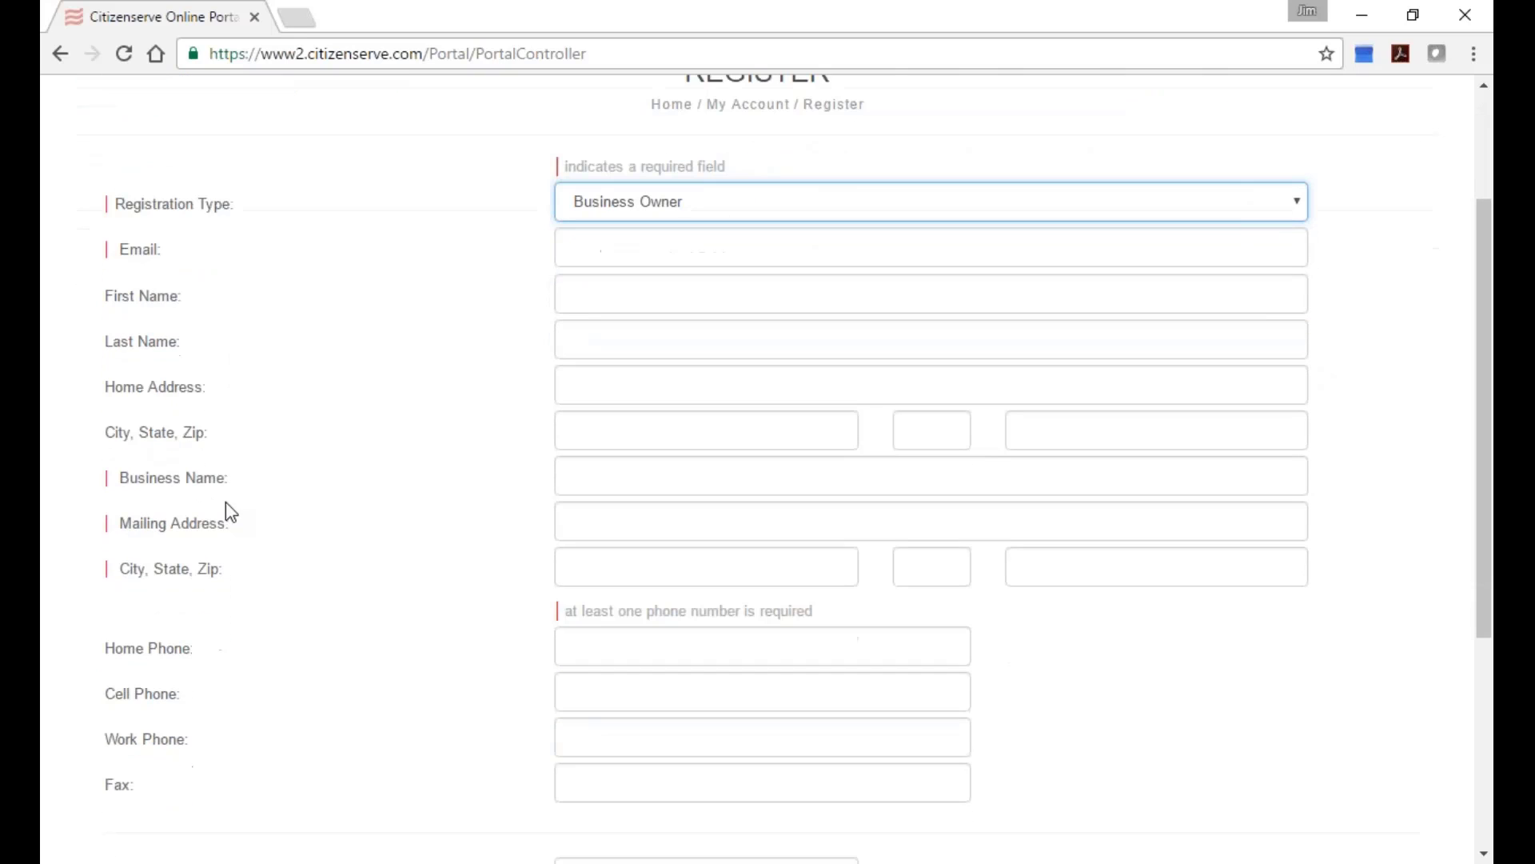
Compare the Citizen registration type, switch back to Business Owner, and go to the login page.
click(810, 219)
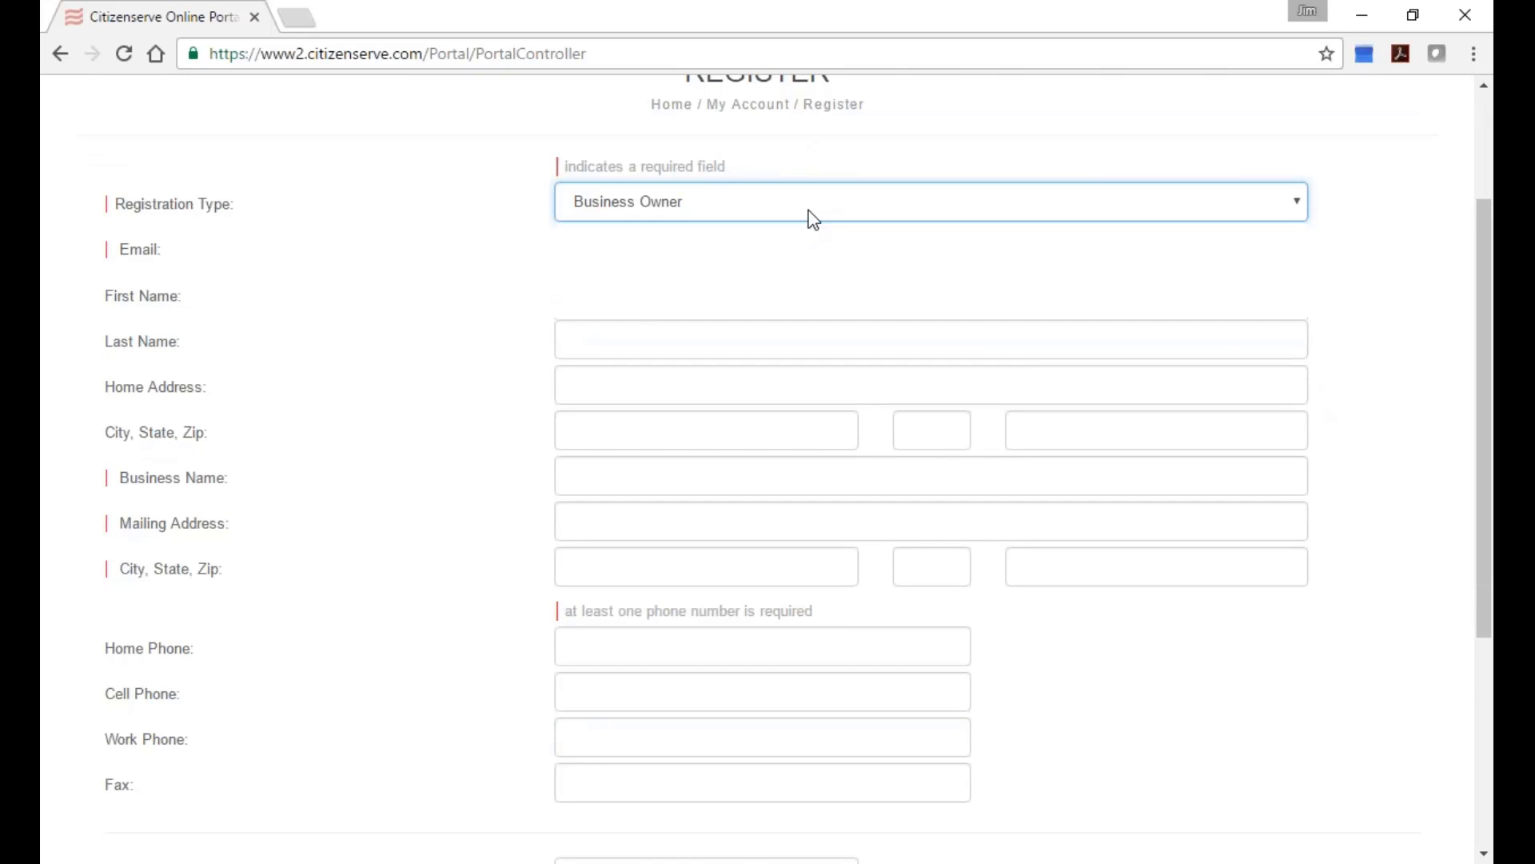
click(807, 256)
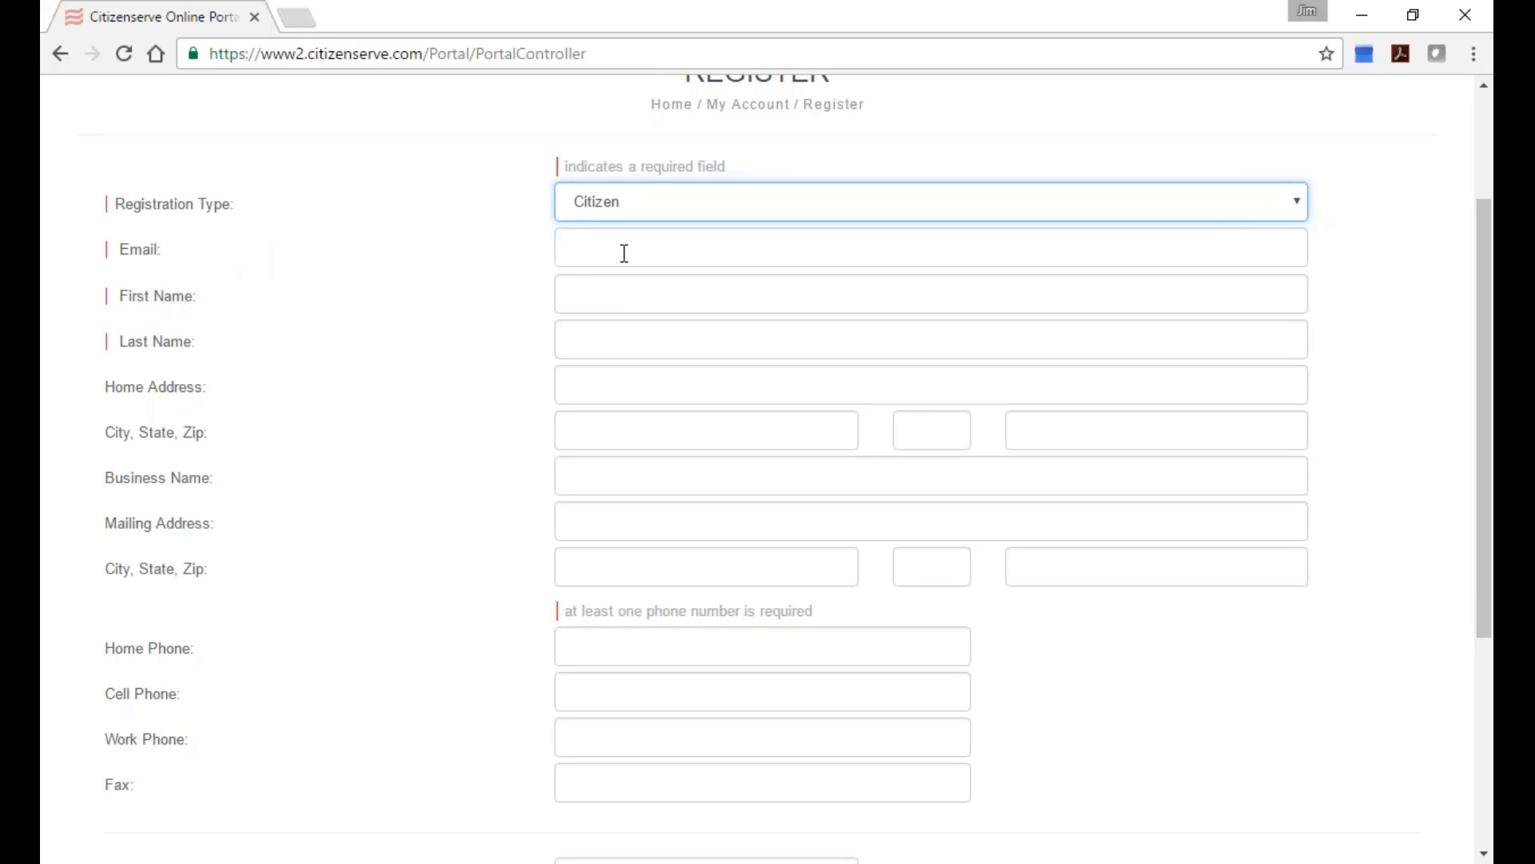
click(812, 202)
click(761, 289)
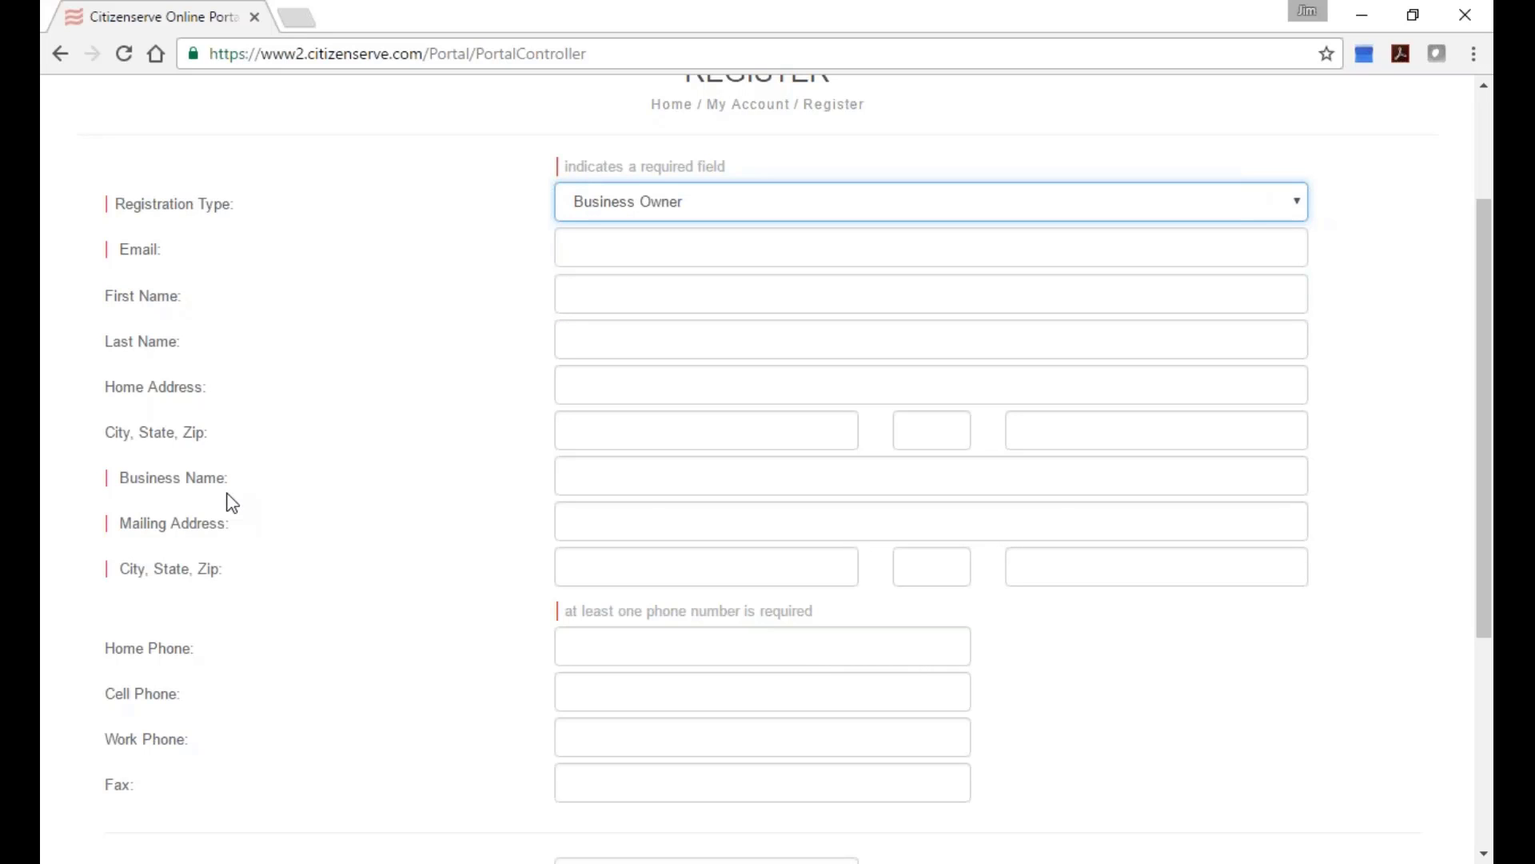
scroll(264, 524, down, 2)
scroll(272, 526, down, 1)
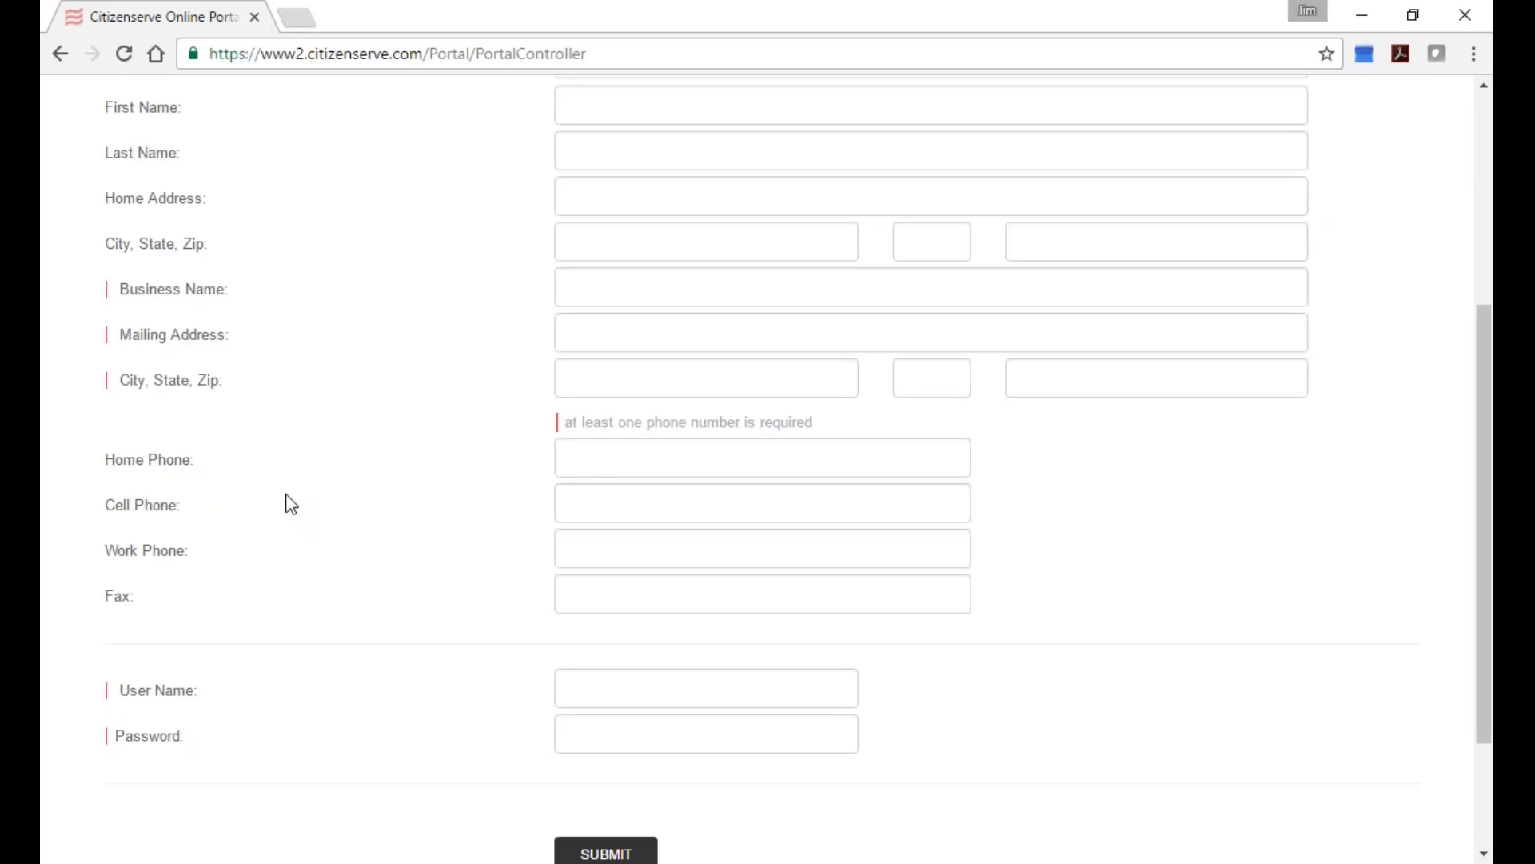
scroll(290, 504, up, 5)
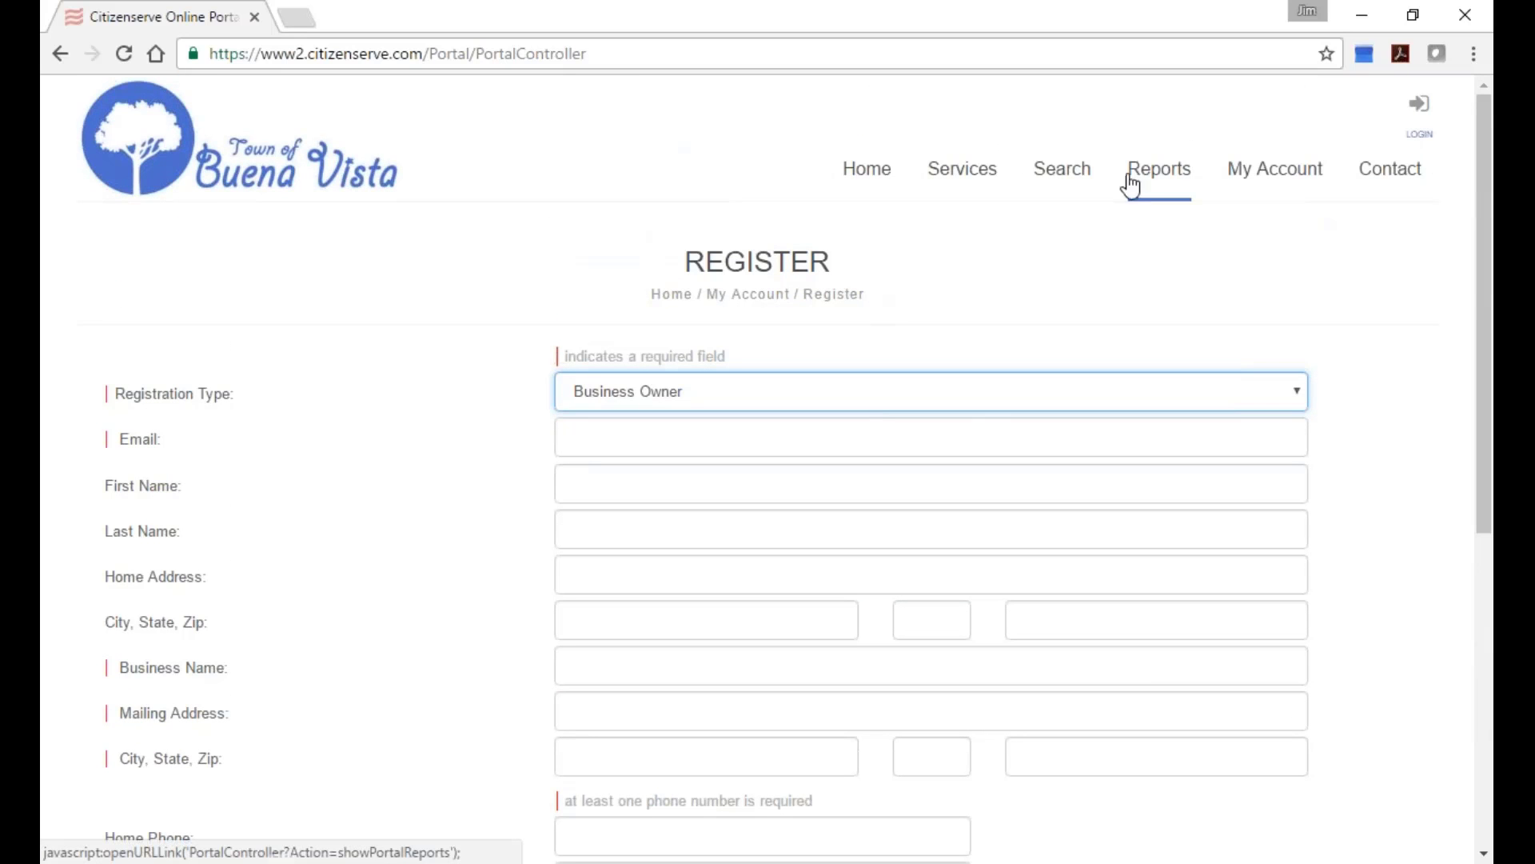
click(1275, 169)
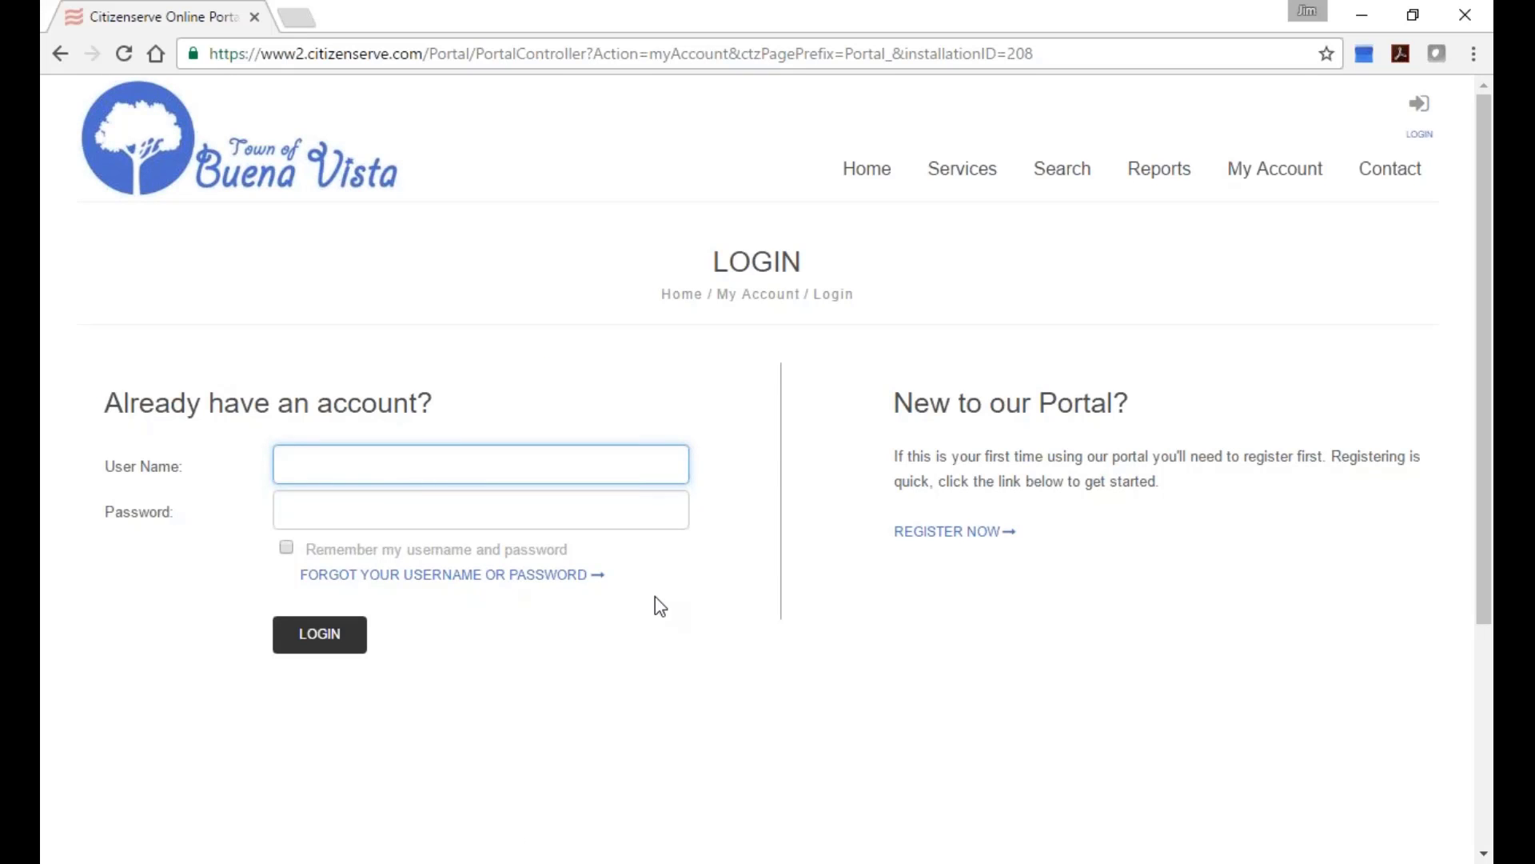
Log in using the saved user name suggestion and the account password.
text(j)
key(Down)
key(Tab)
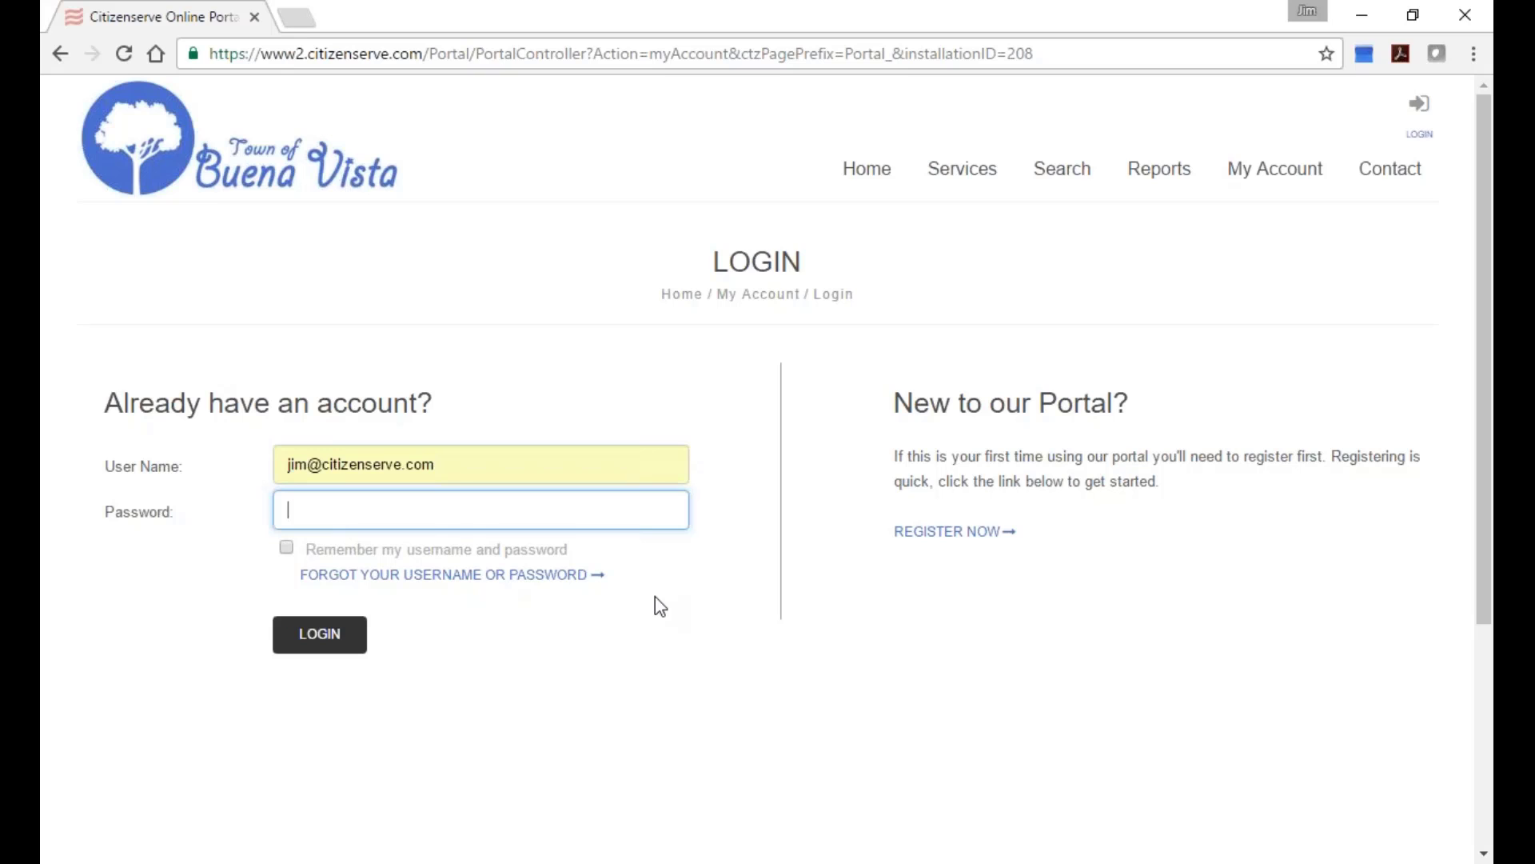
text(•••••••••••)
key(Return)
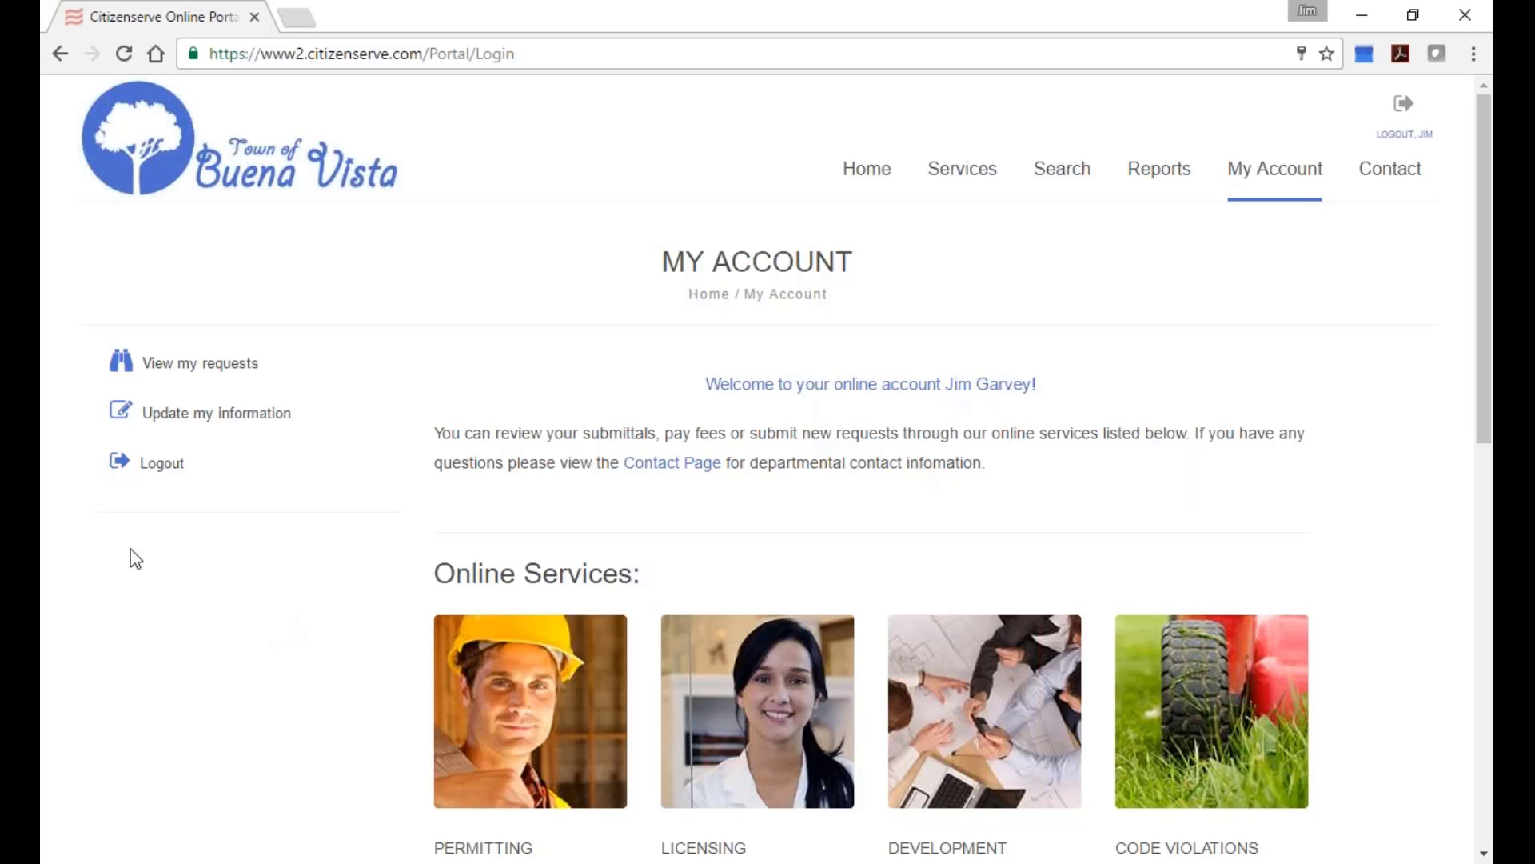
Filter My Requests to business licenses and open license BL16-000010.
click(195, 375)
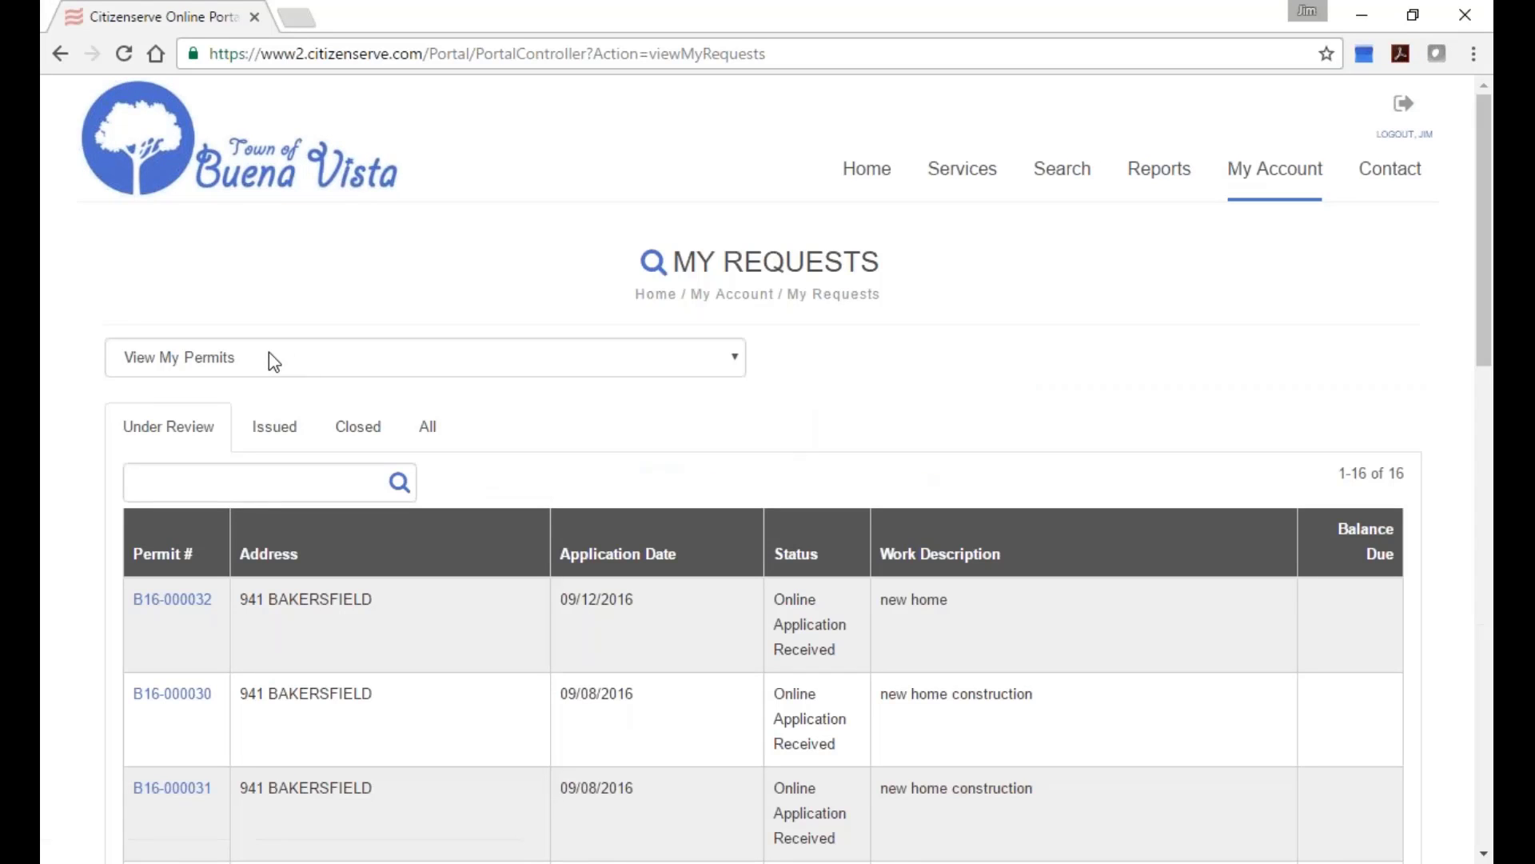
click(311, 357)
click(301, 403)
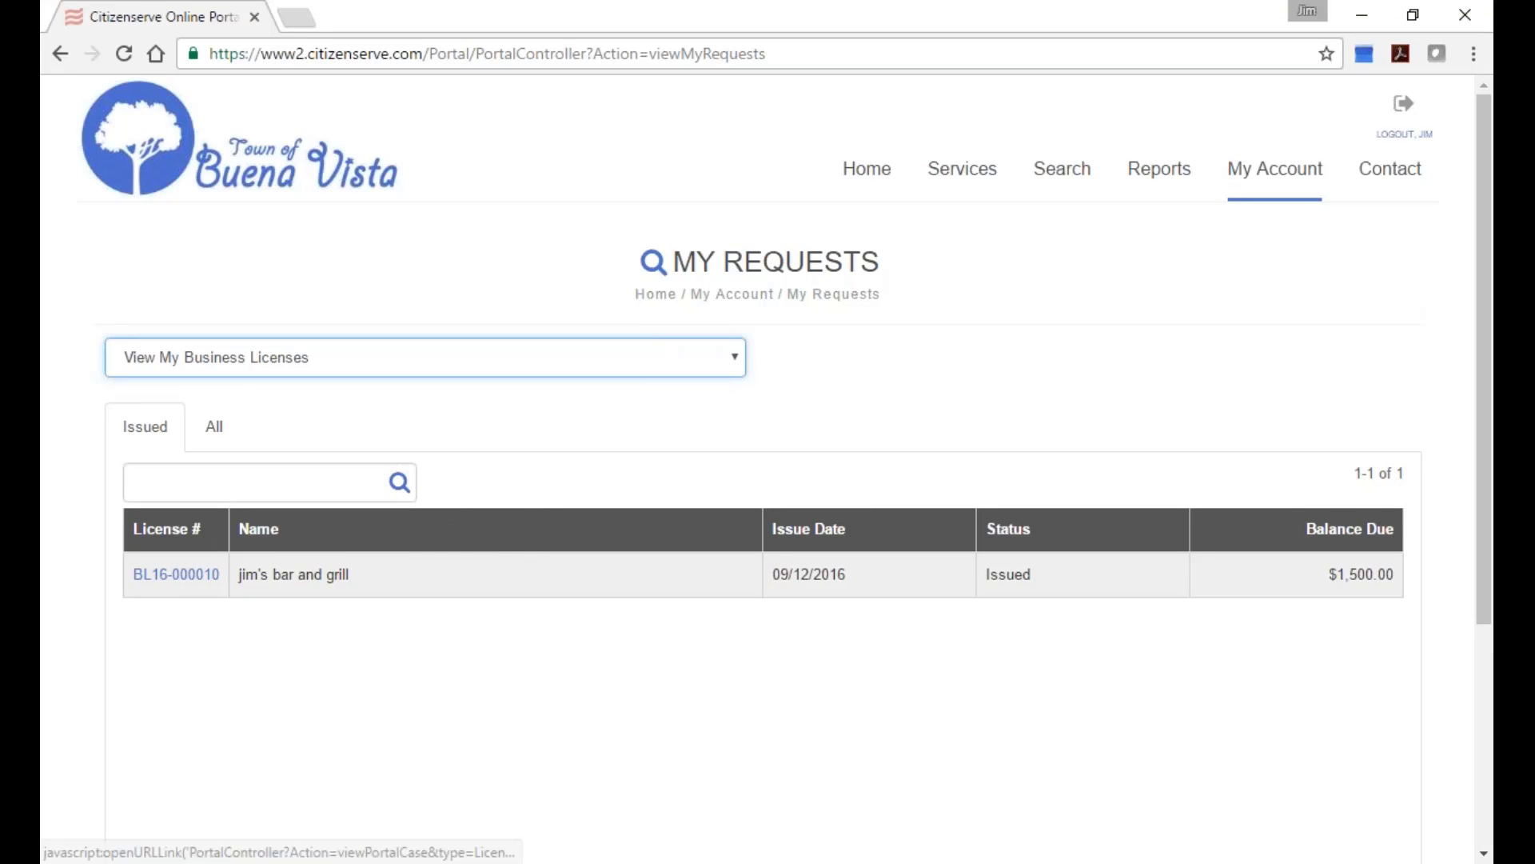
click(184, 575)
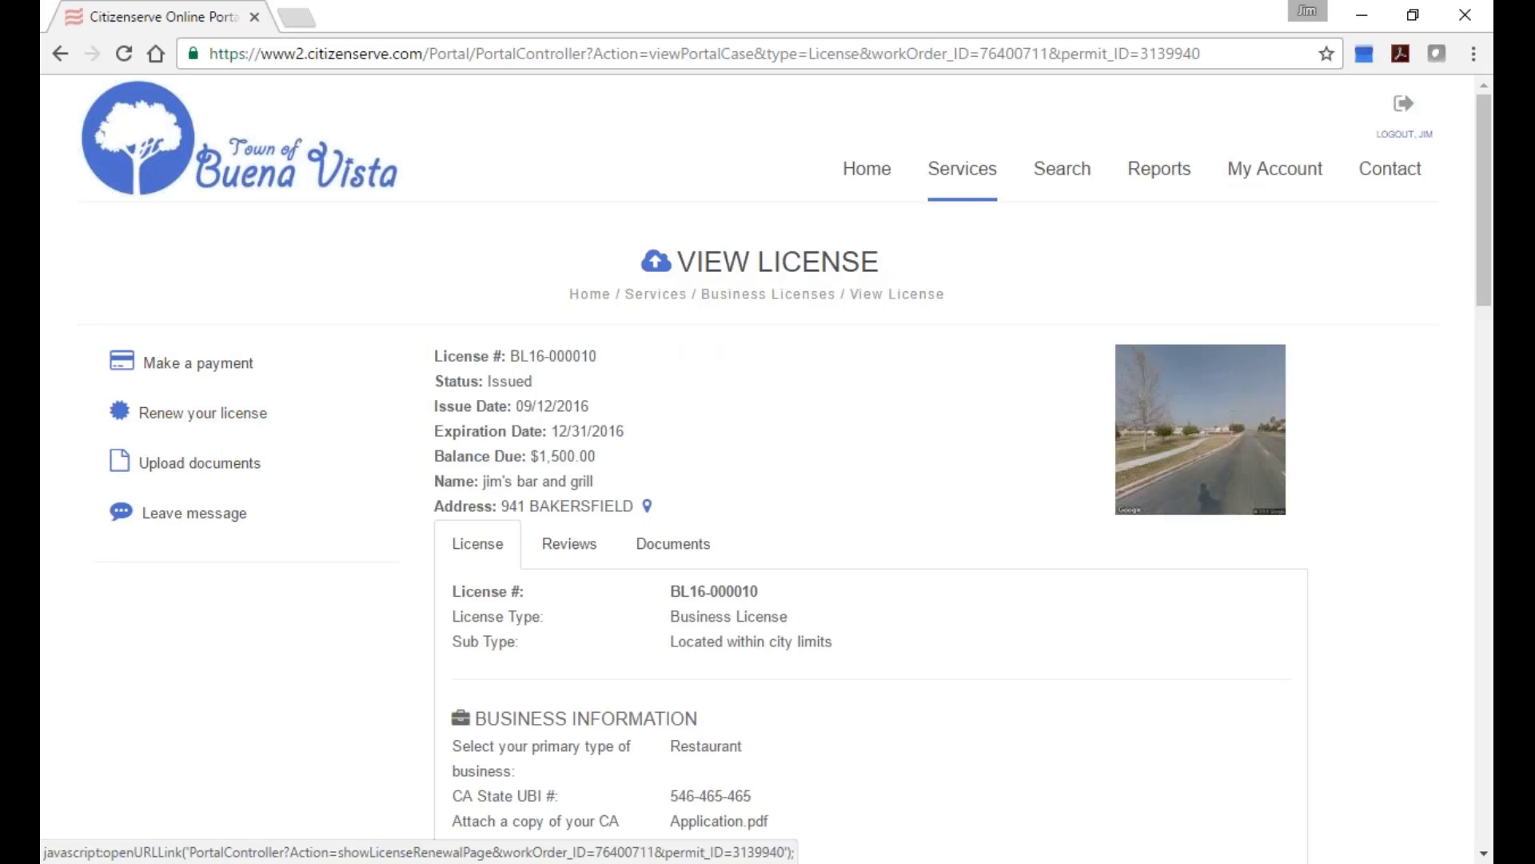
Show the Reviews list for license BL16-000010 and look over its review tasks.
scroll(730, 439, down, 1)
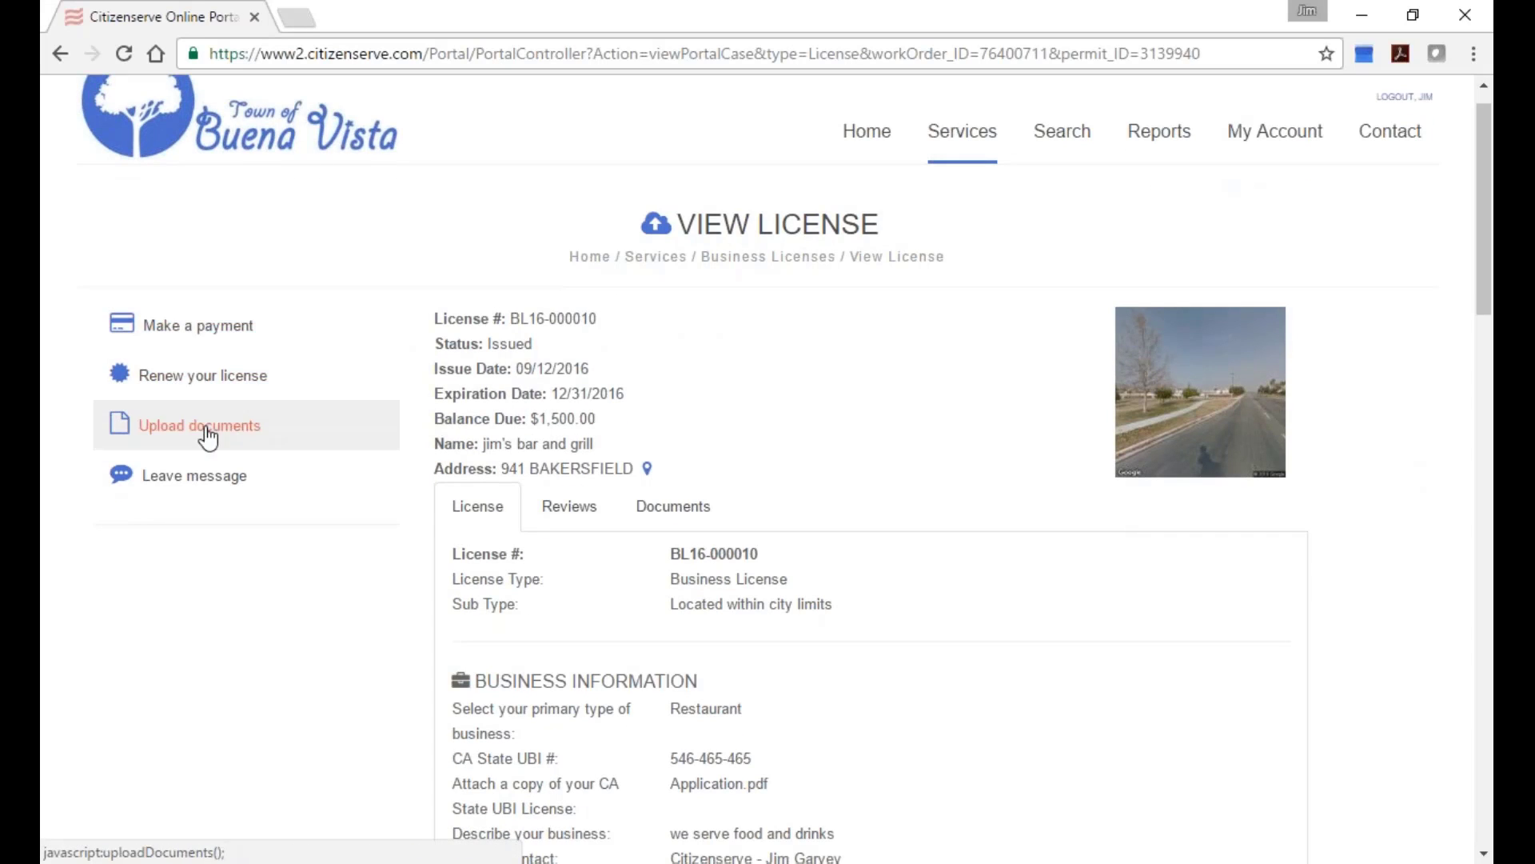
scroll(504, 425, down, 2)
scroll(720, 423, down, 2)
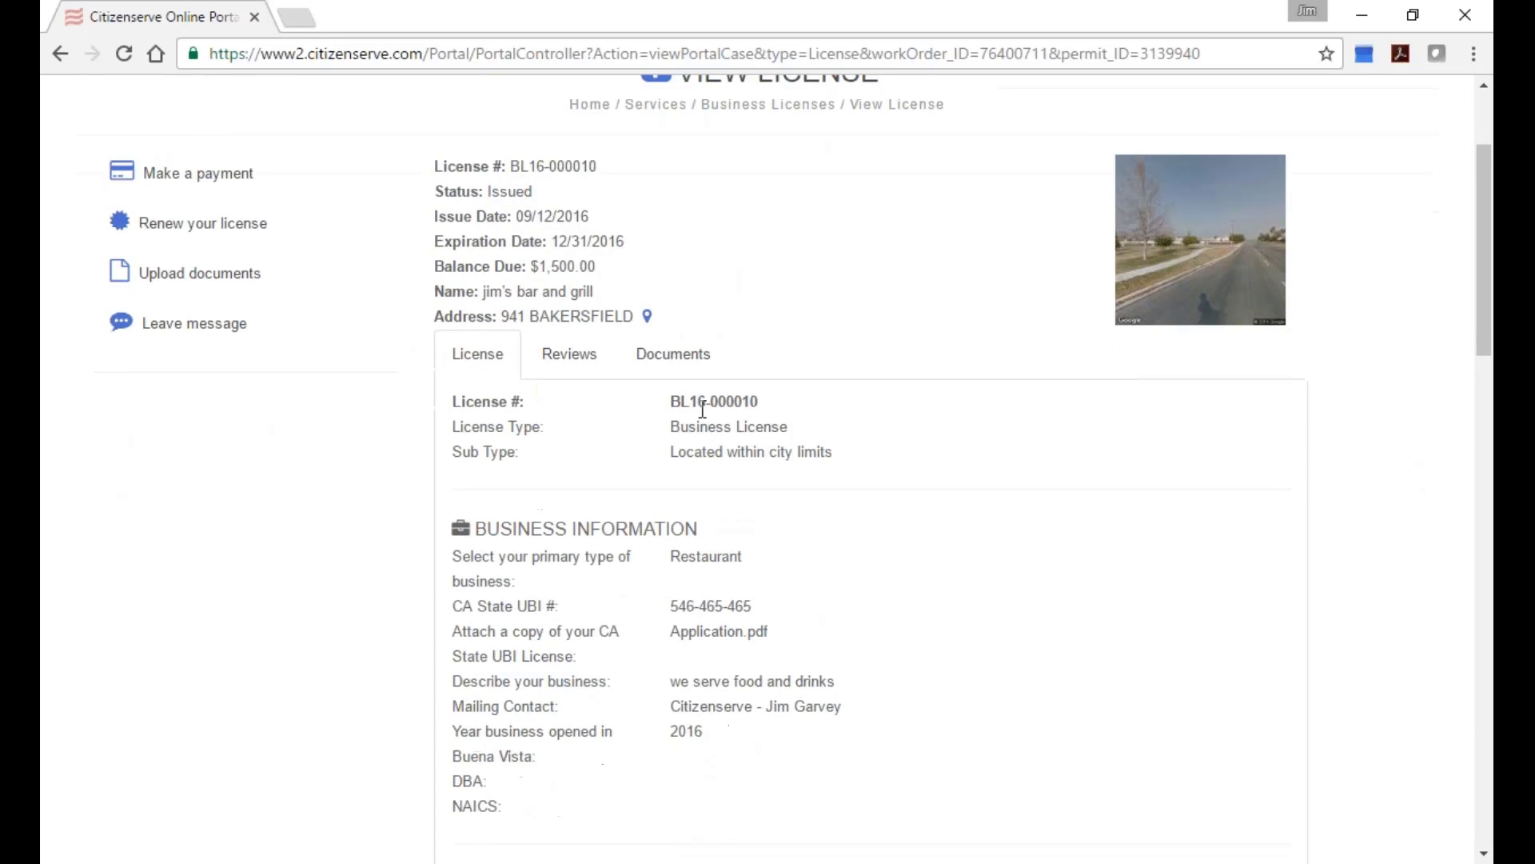
scroll(704, 407, down, 1)
click(588, 330)
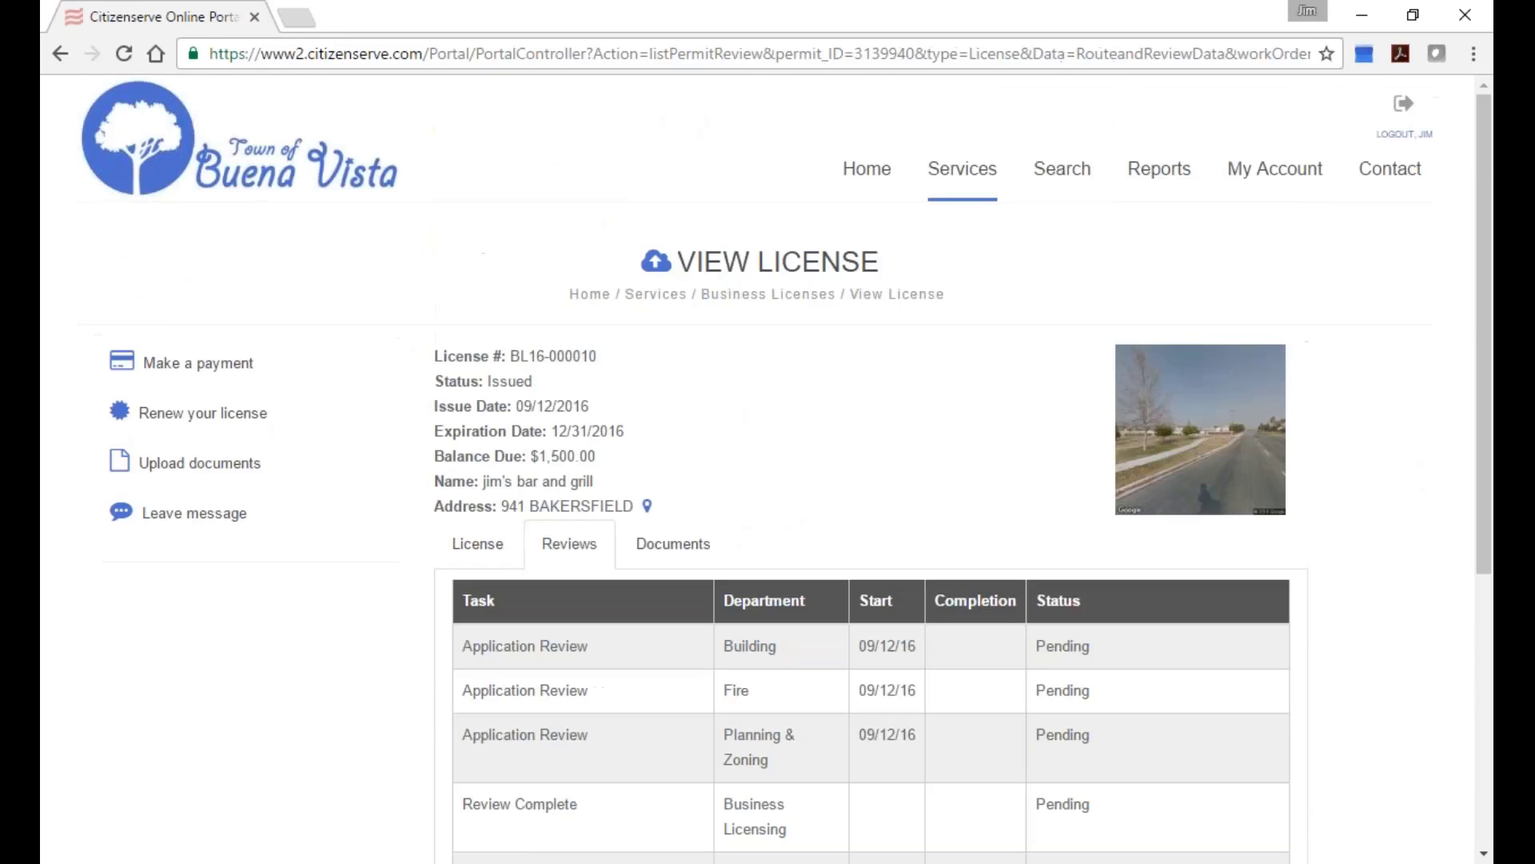
scroll(811, 404, down, 6)
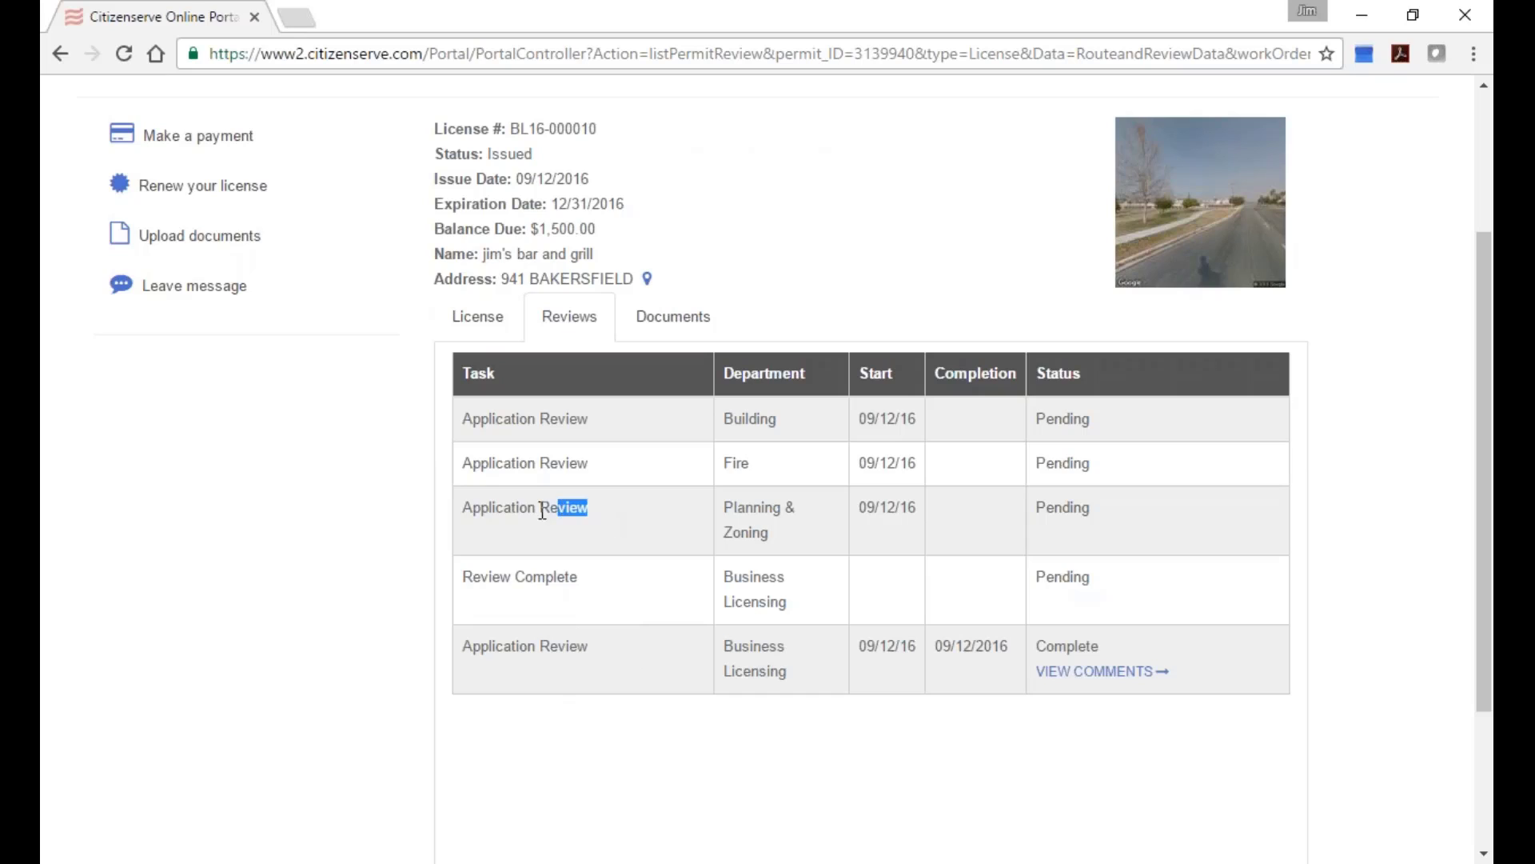
drag(542, 510, 468, 521)
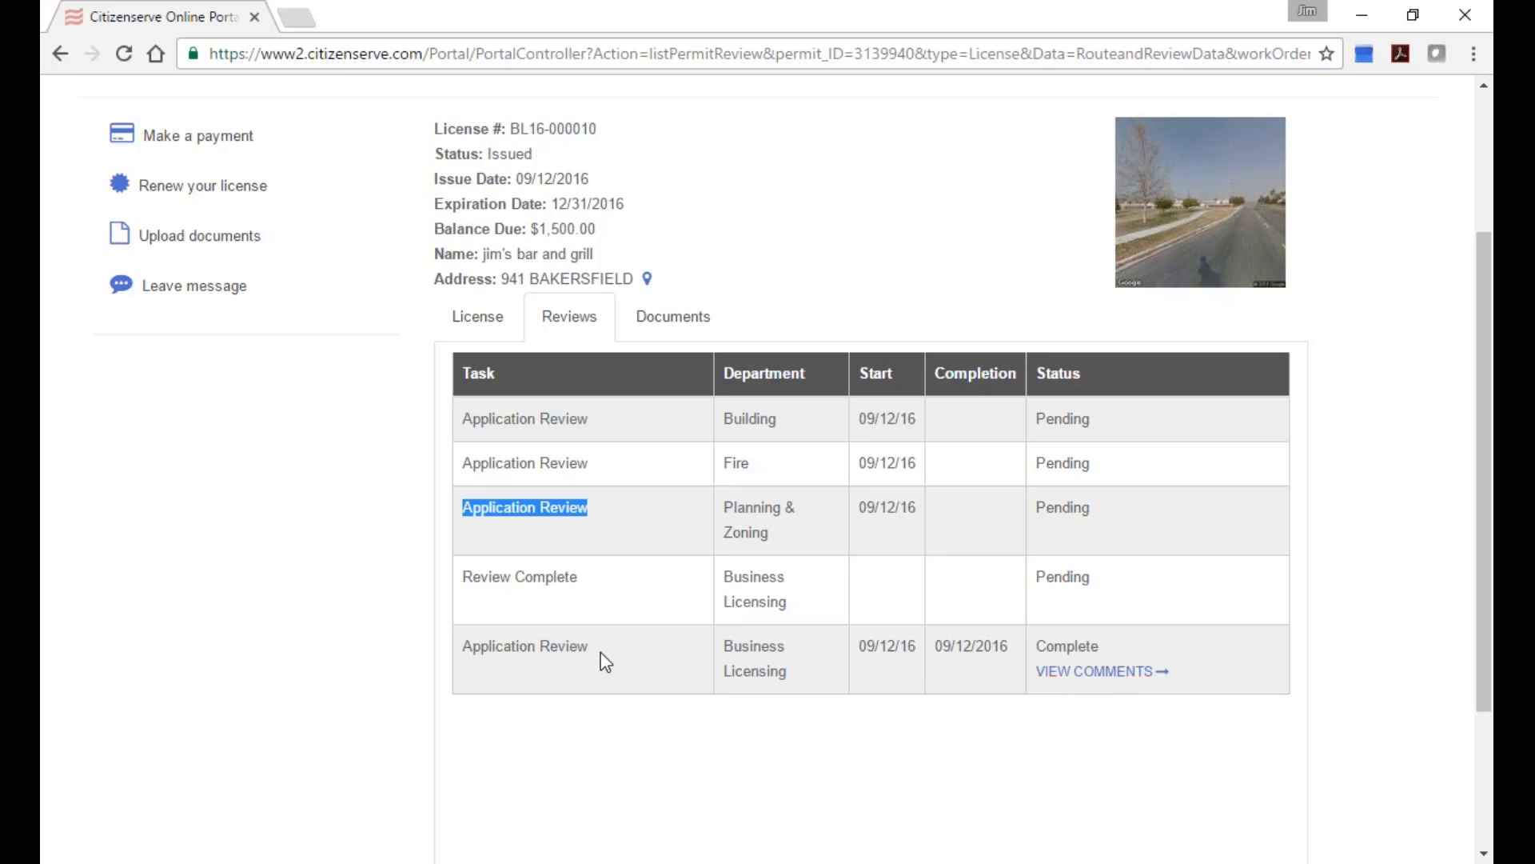
Read the comments on the completed Business Licensing review, then close them.
drag(605, 662, 463, 663)
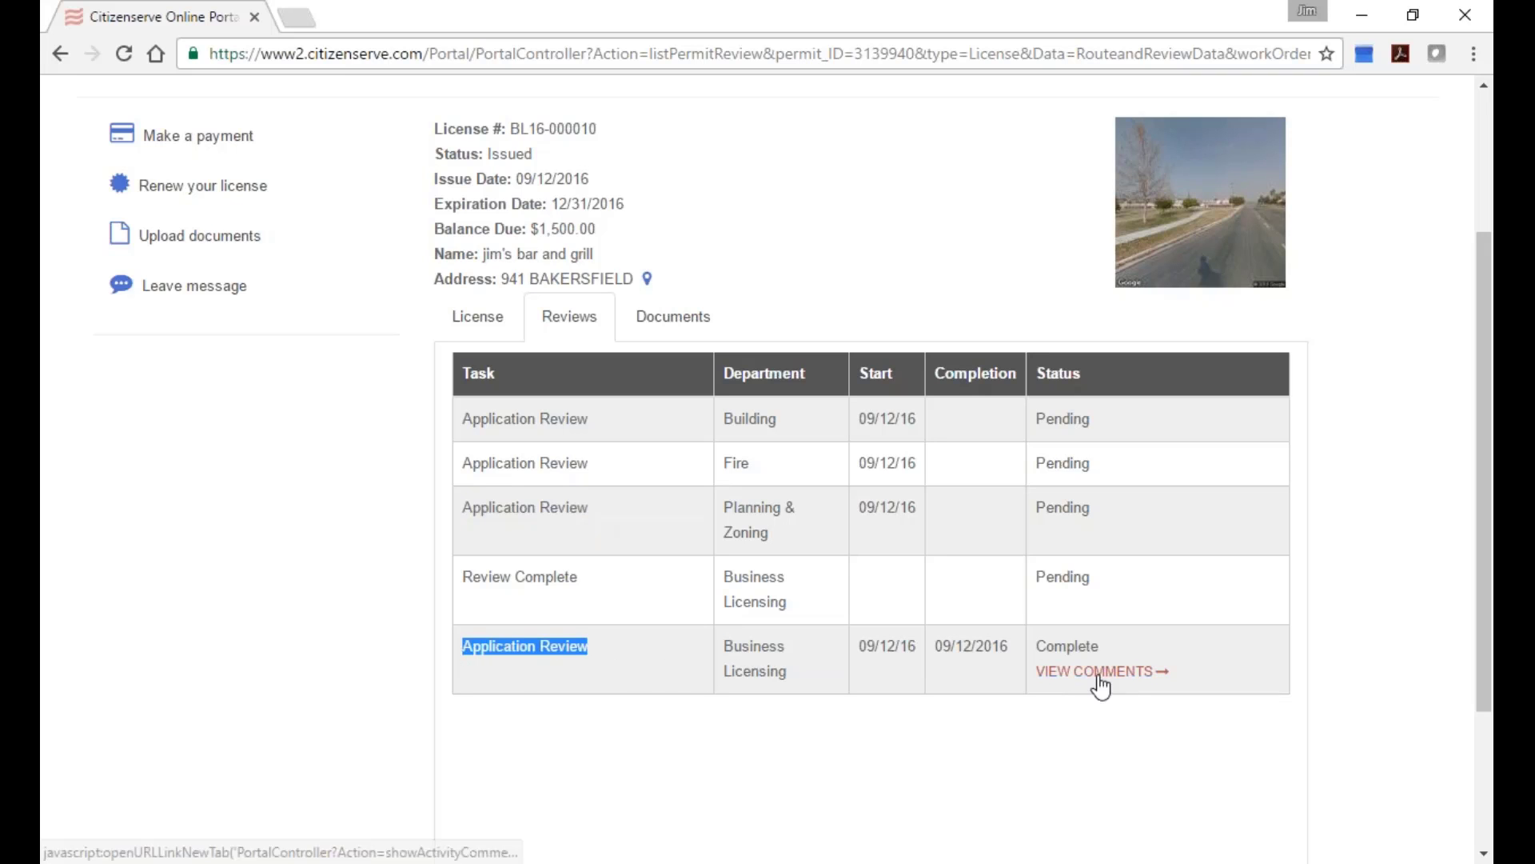
click(1100, 673)
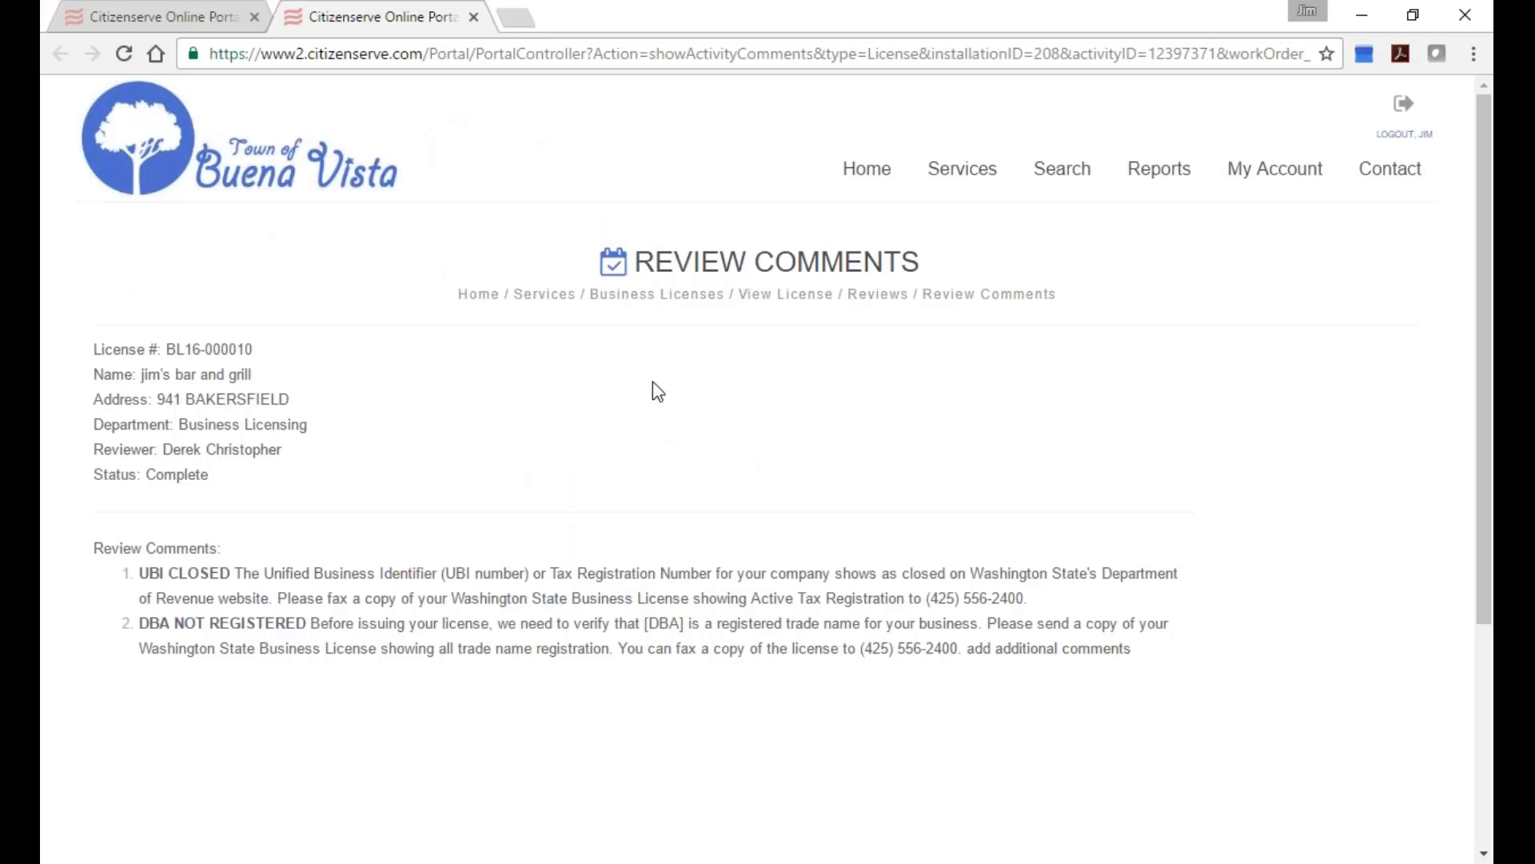
click(474, 17)
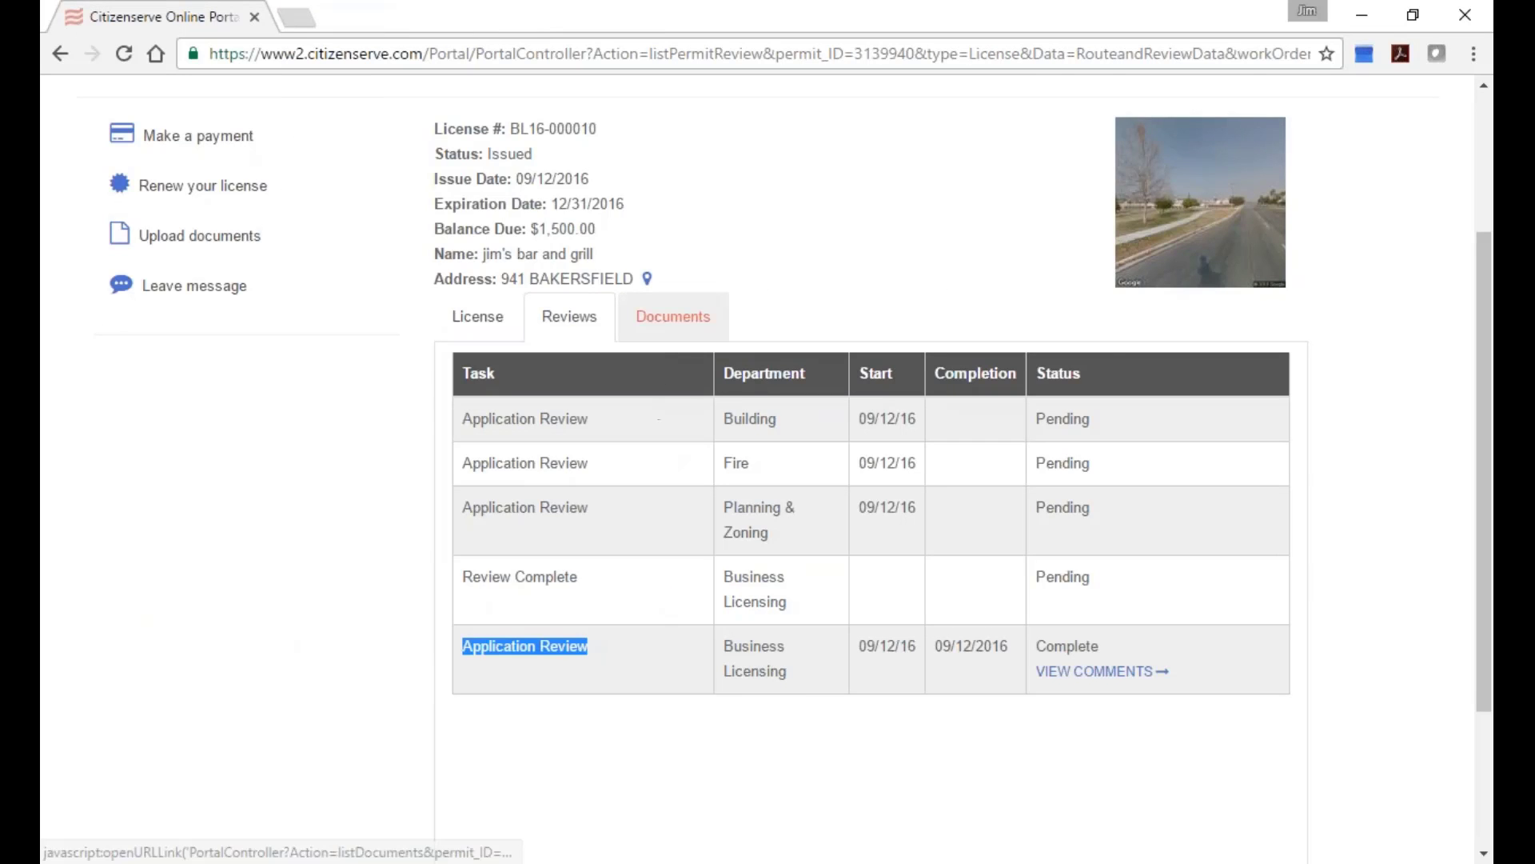
Download and view Business License Certificate.htm from the Documents tab, then close it.
click(673, 315)
scroll(766, 443, down, 1)
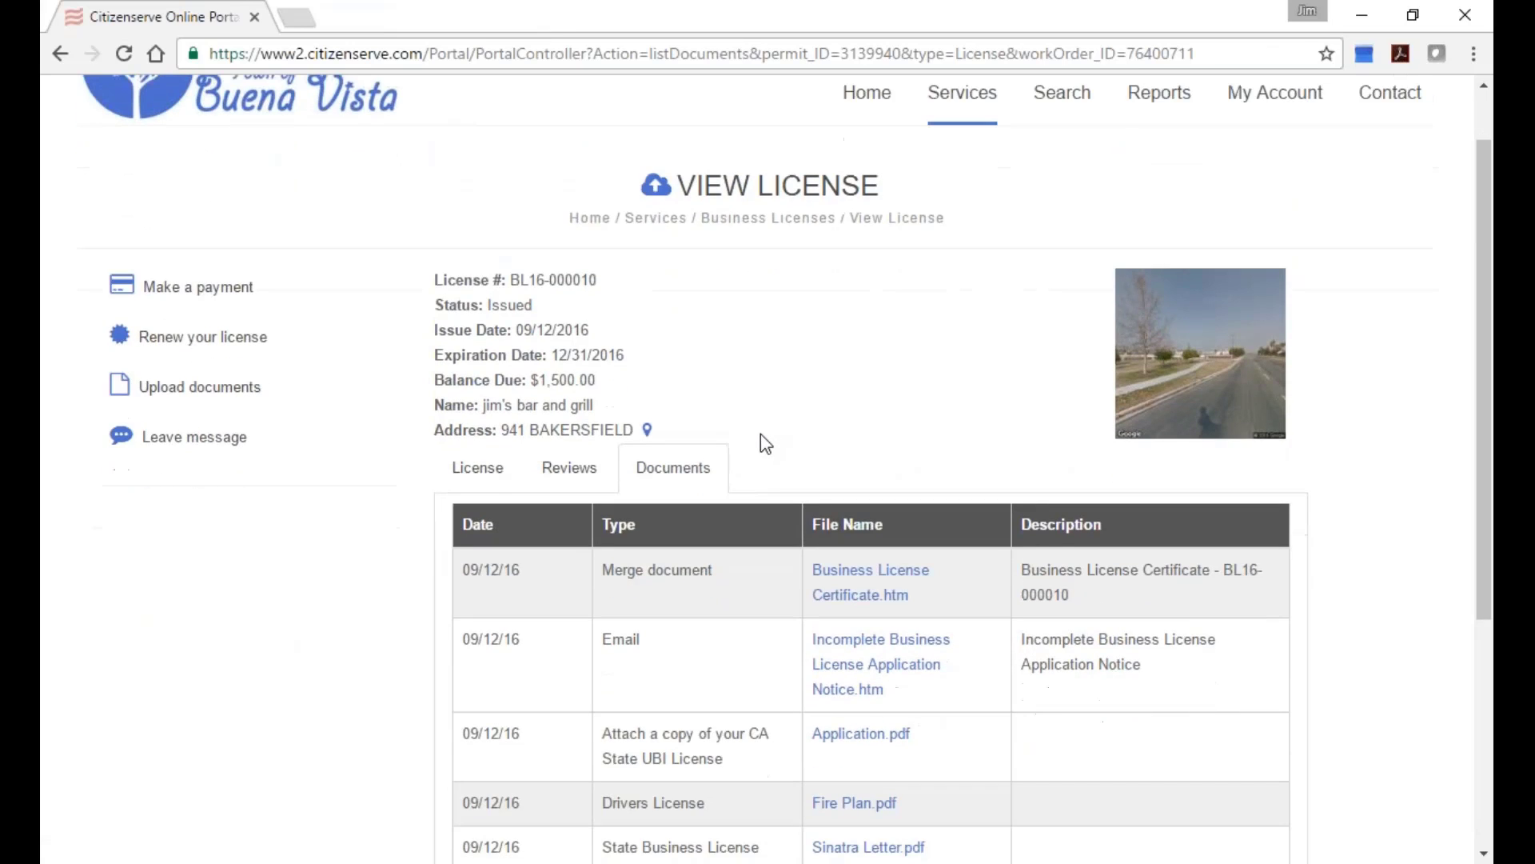
scroll(766, 443, down, 2)
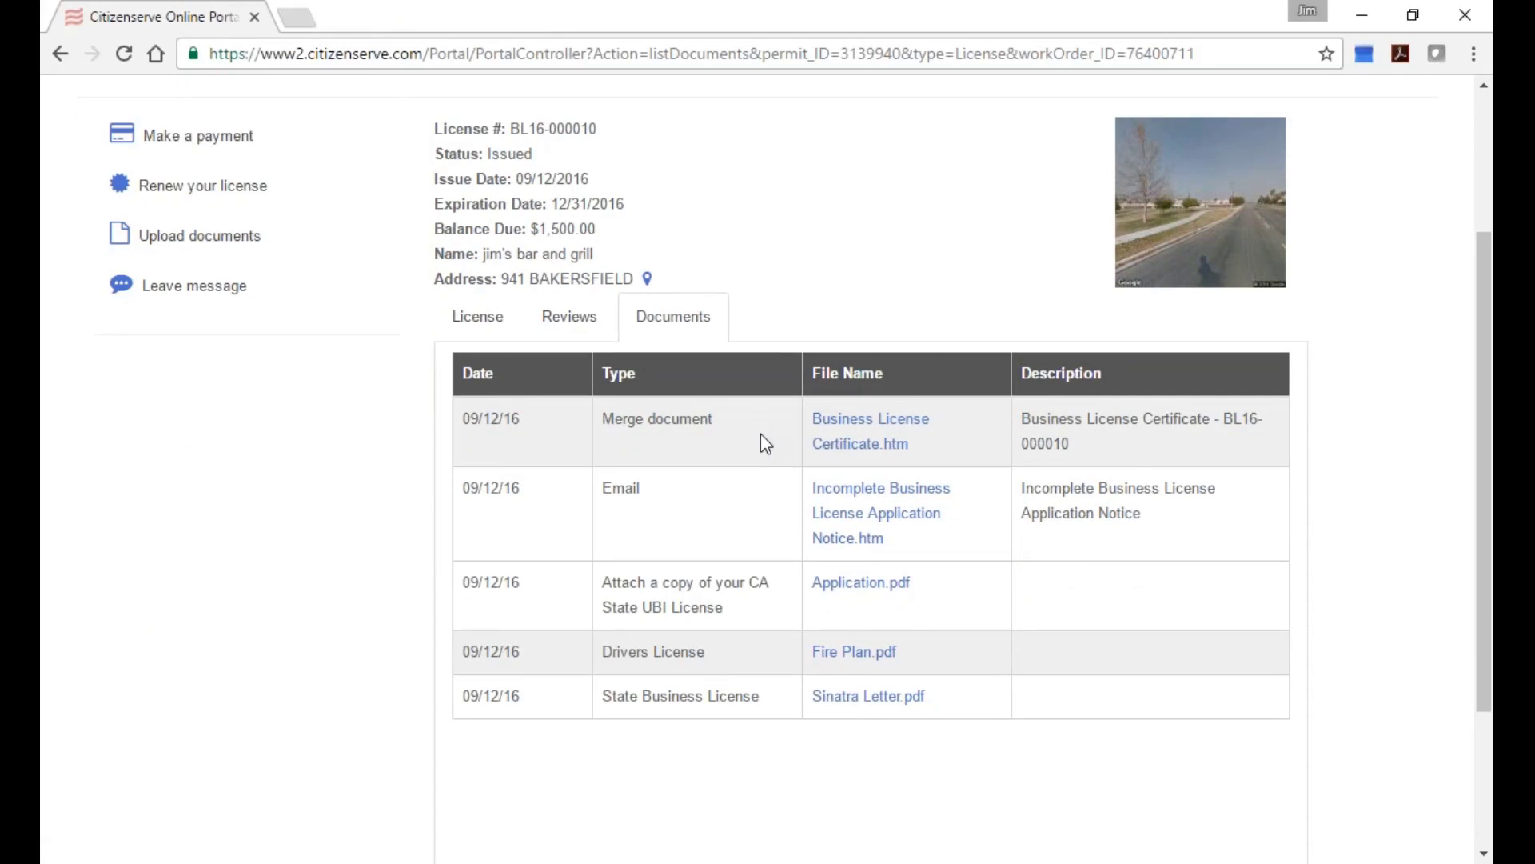
click(853, 453)
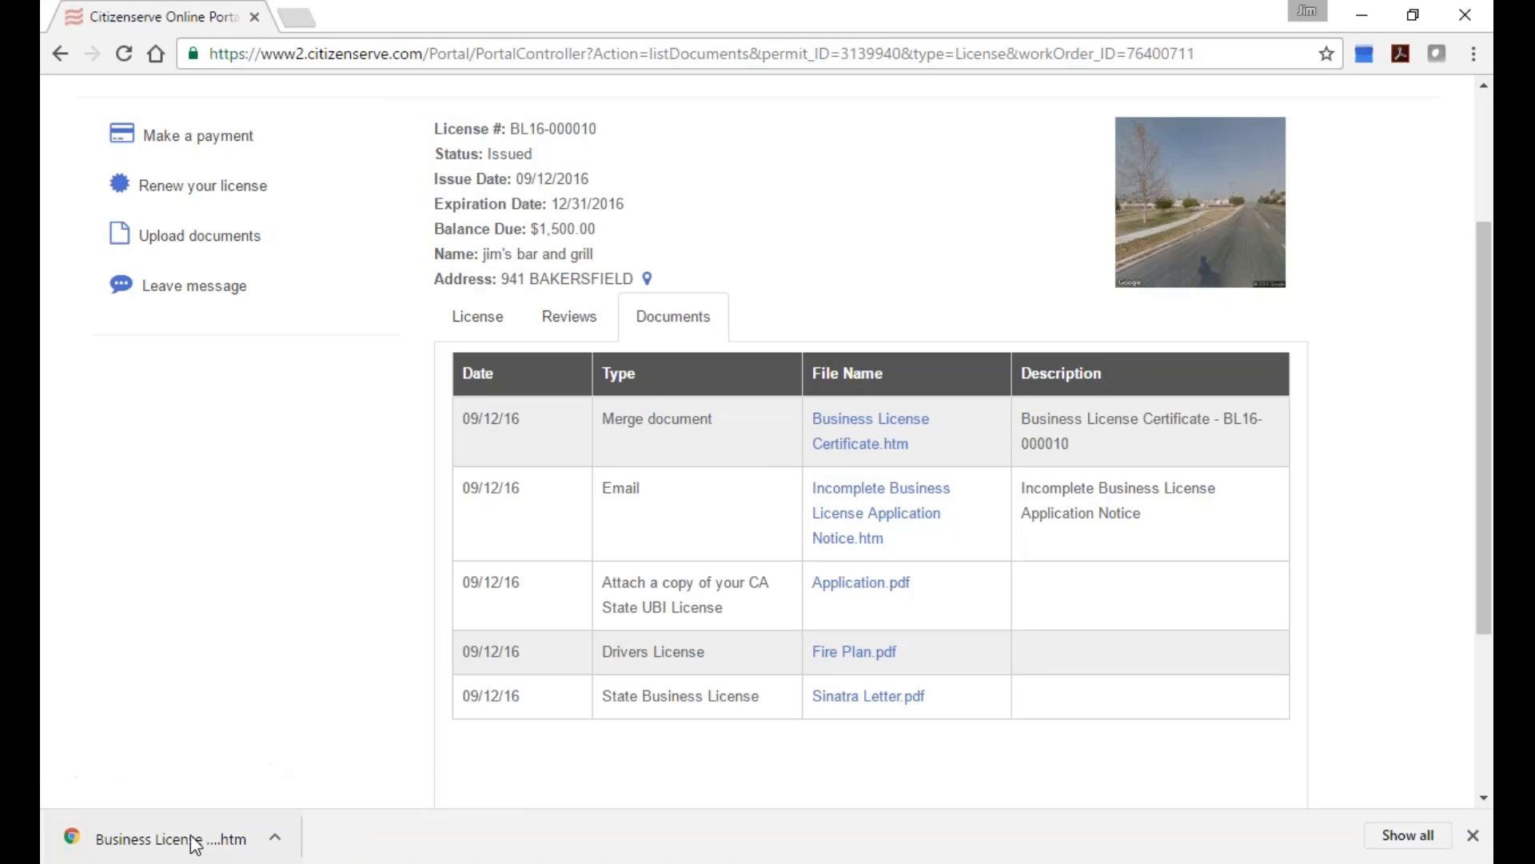
click(202, 837)
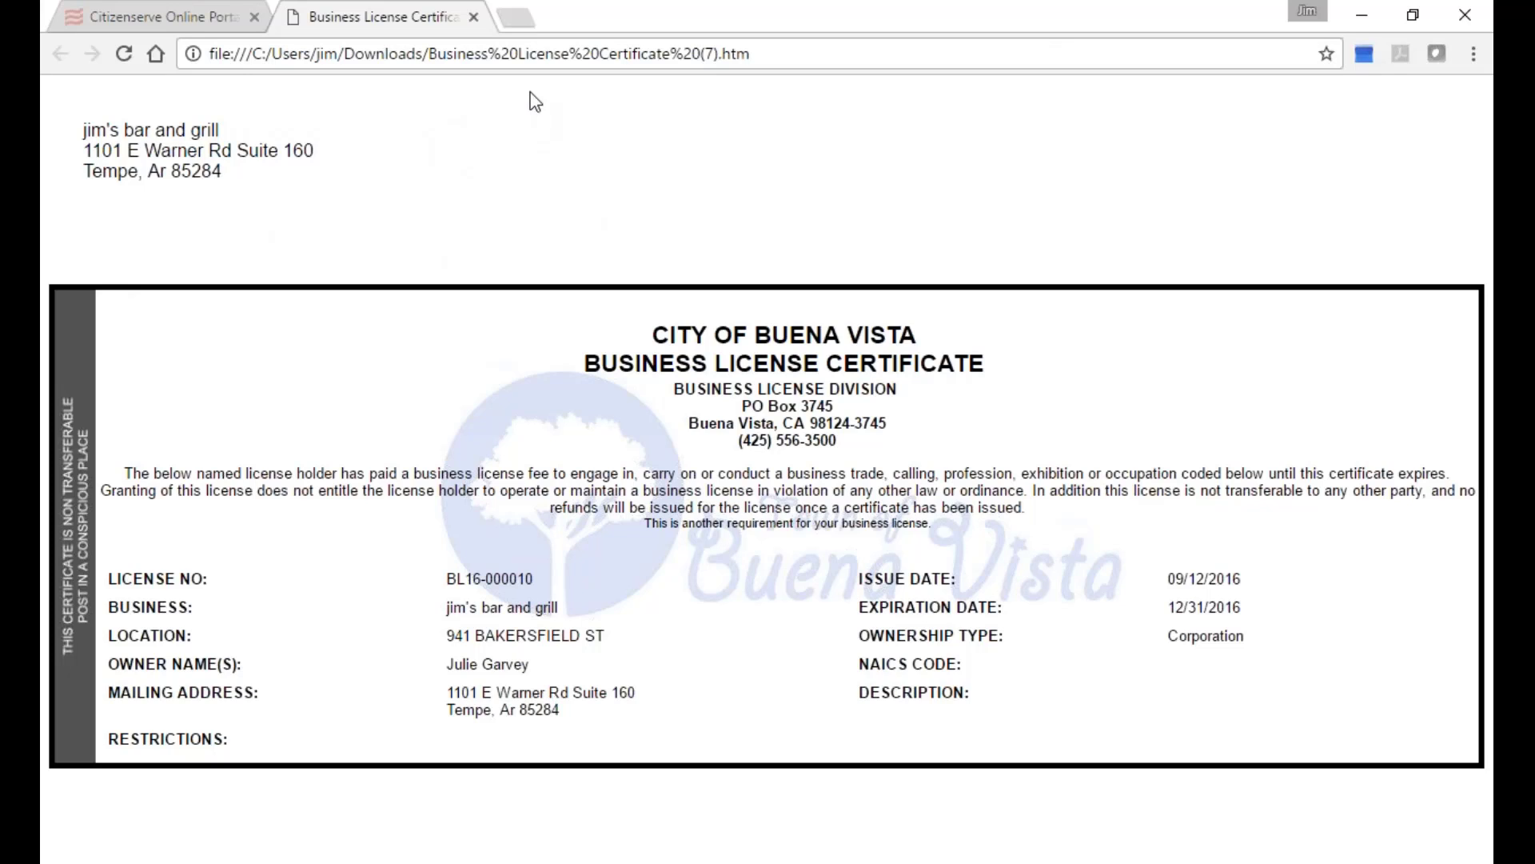
click(474, 17)
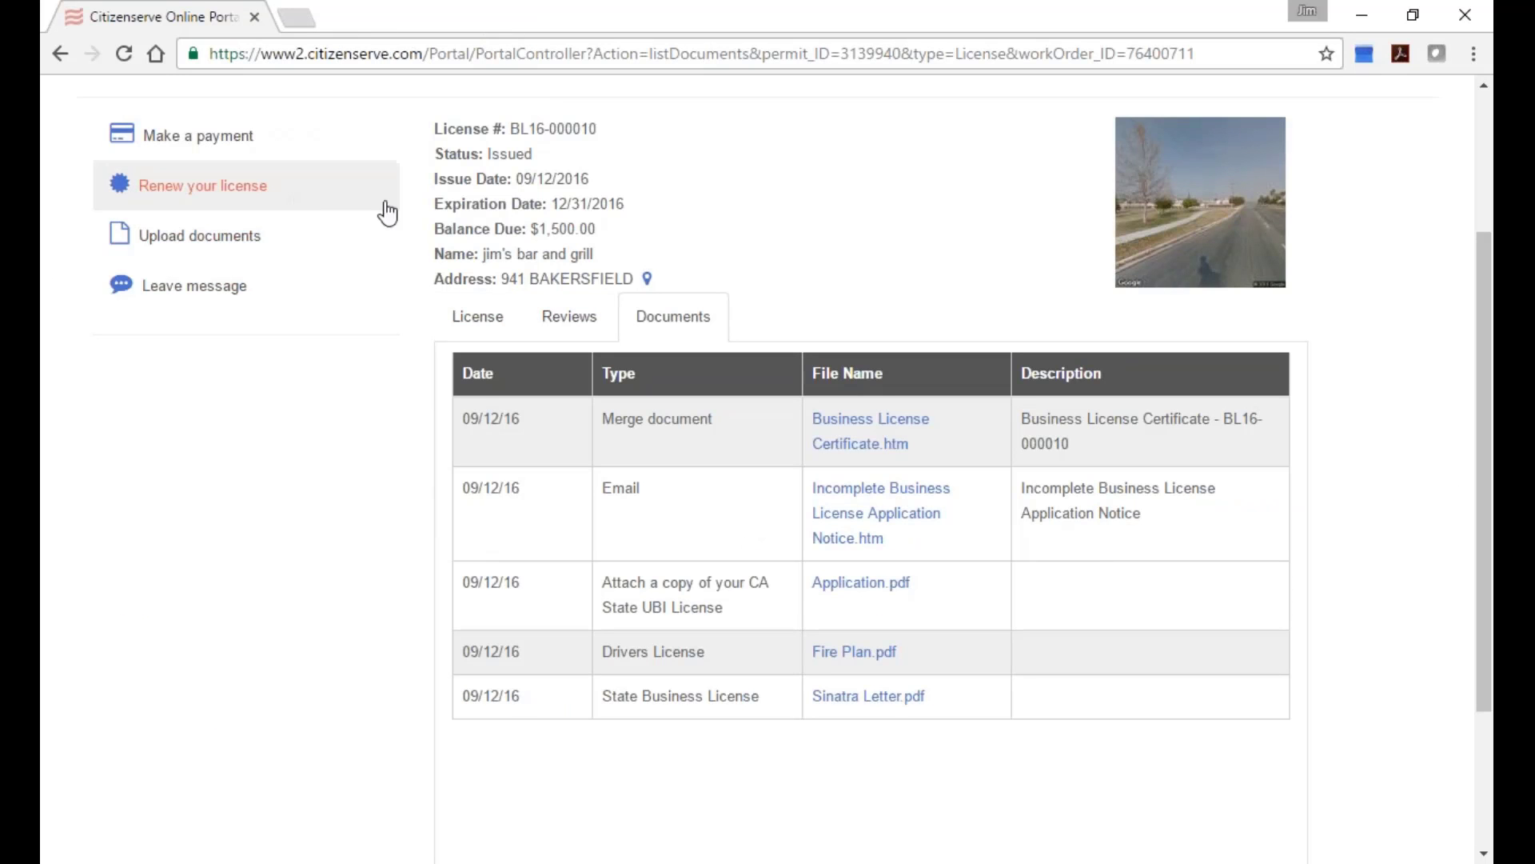
scroll(387, 213, up, 2)
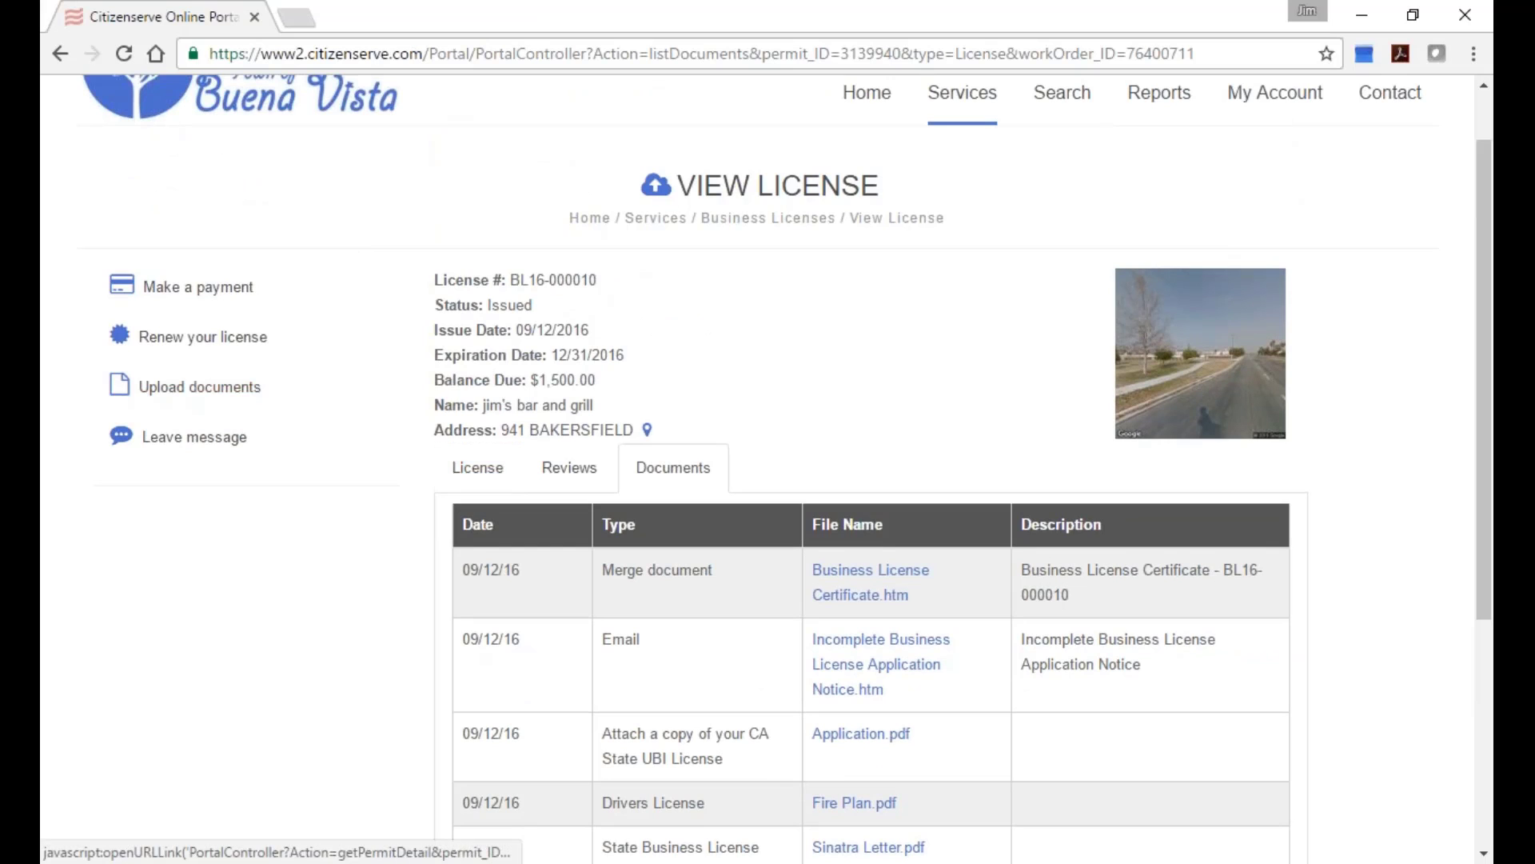
scroll(833, 209, up, 1)
Start an online Business License application with sub type Located within city limits.
mouse_move(956, 211)
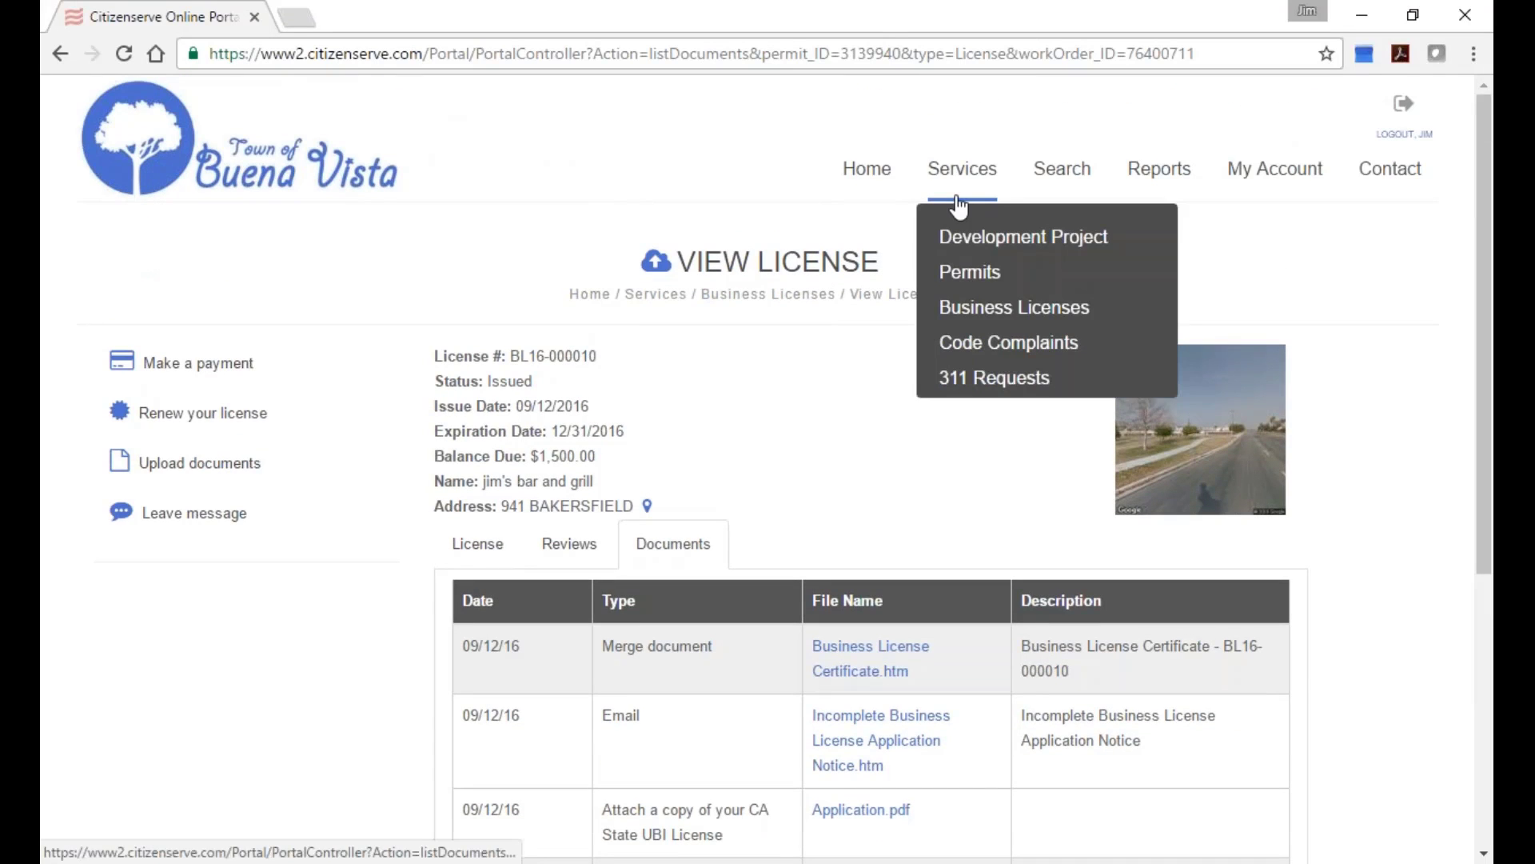
click(970, 302)
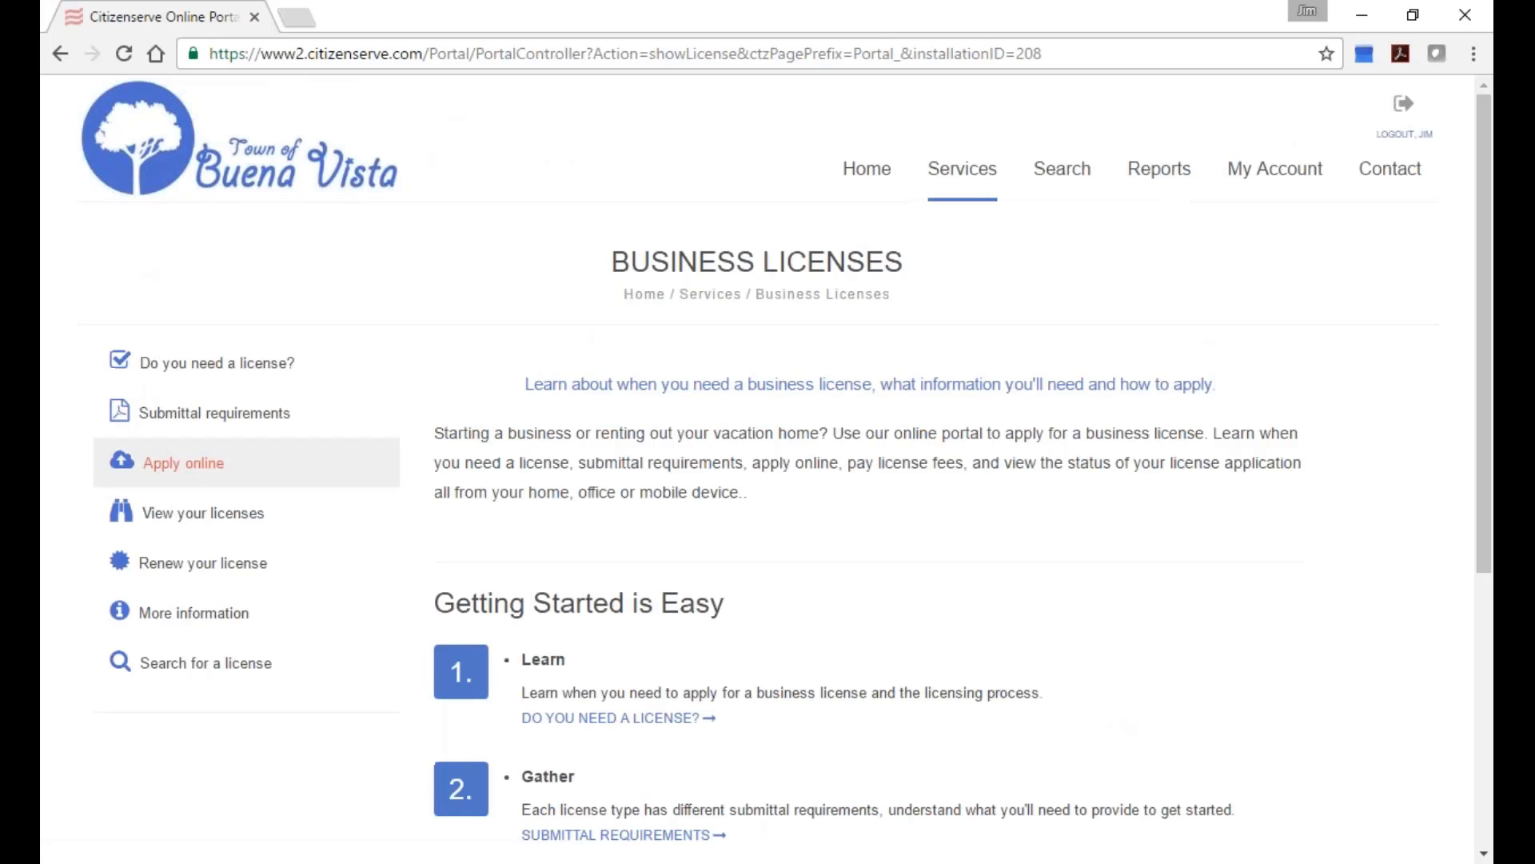
click(164, 464)
click(749, 400)
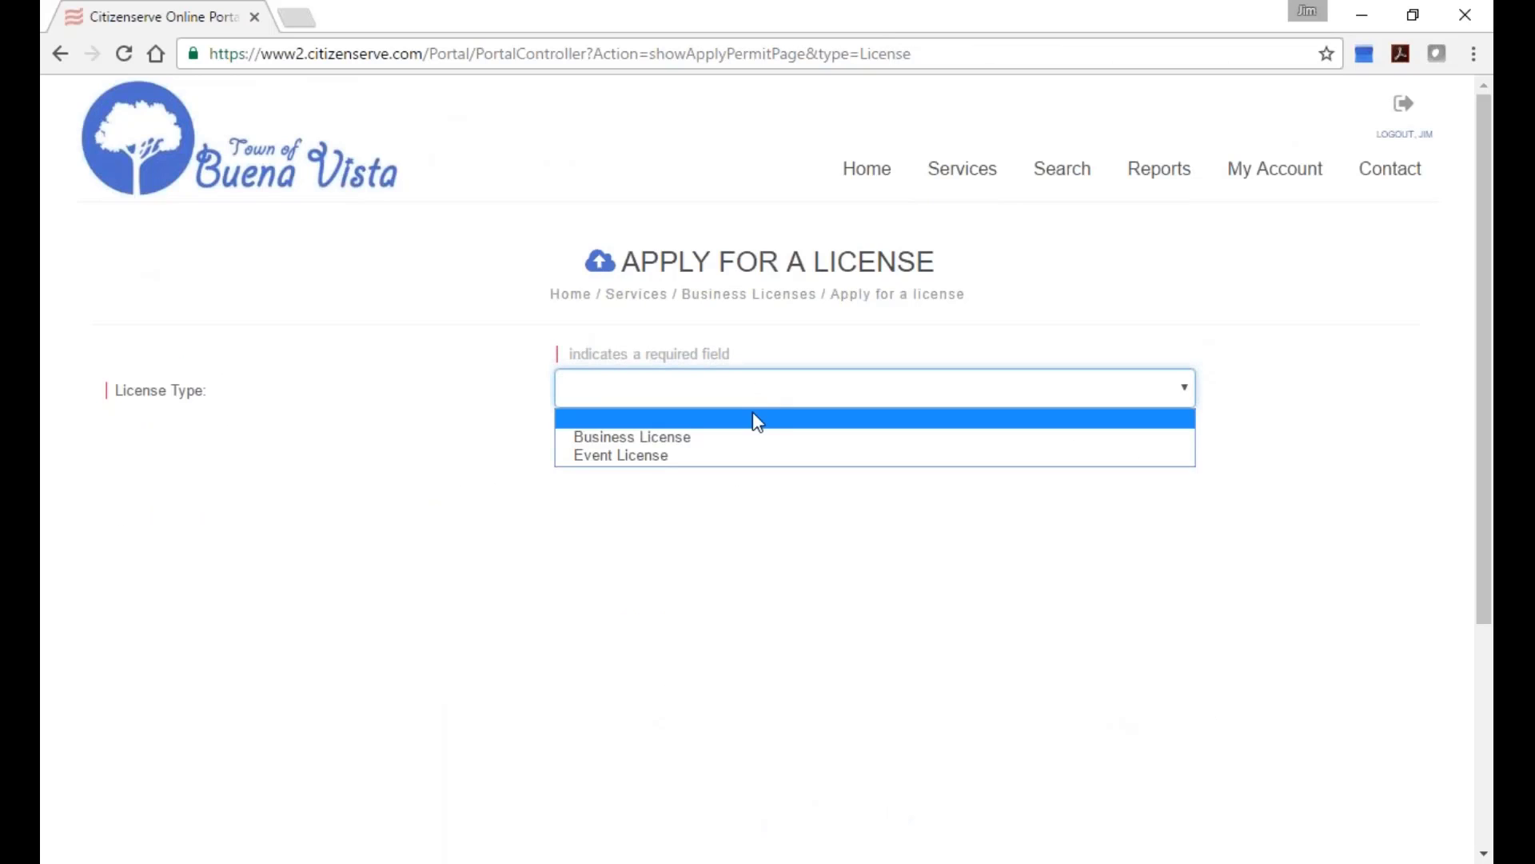
click(754, 436)
click(783, 444)
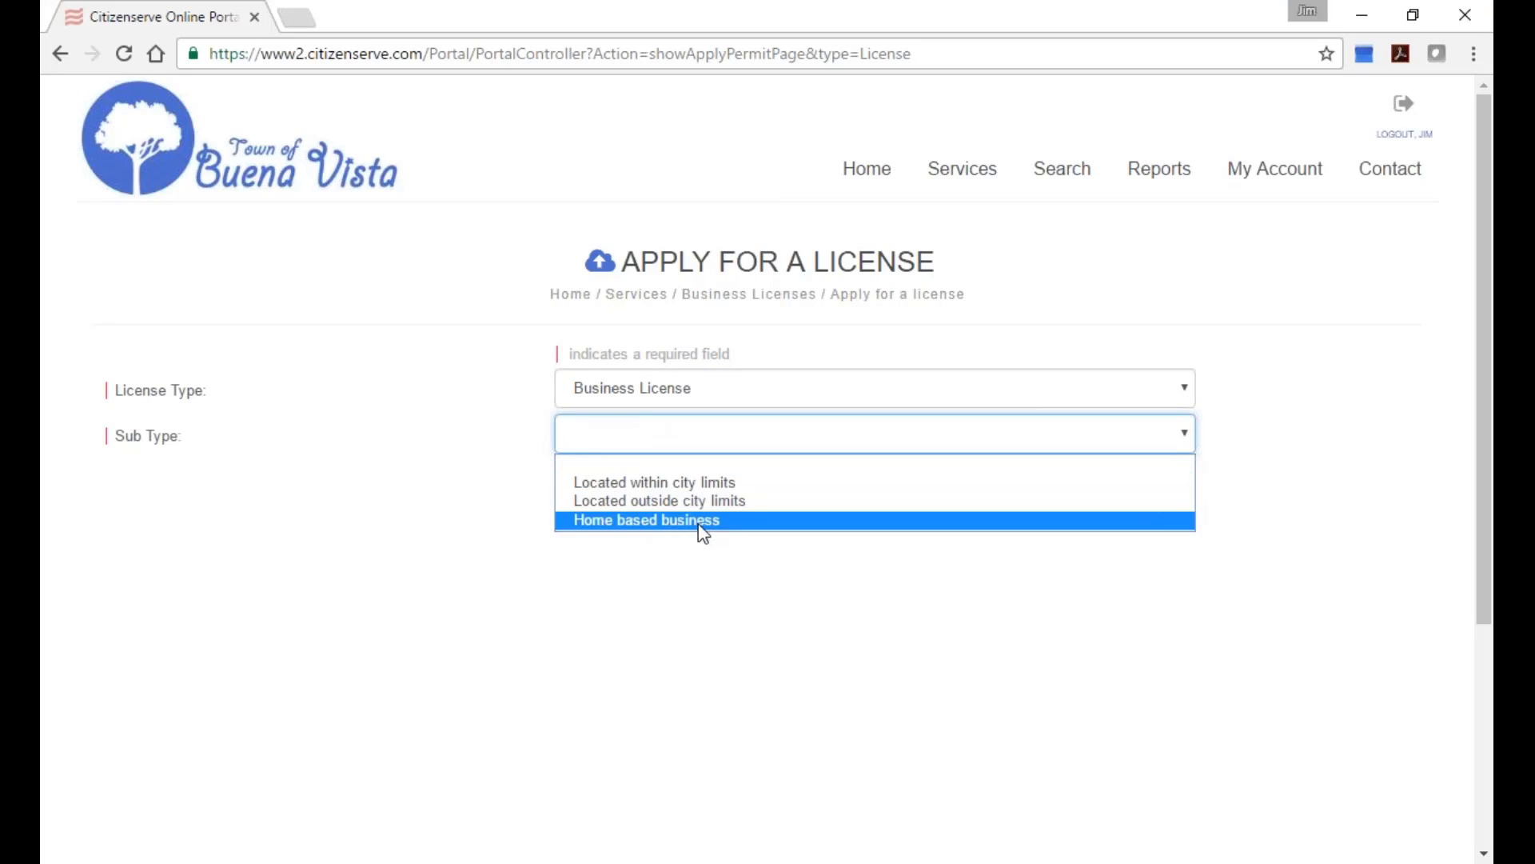
click(712, 476)
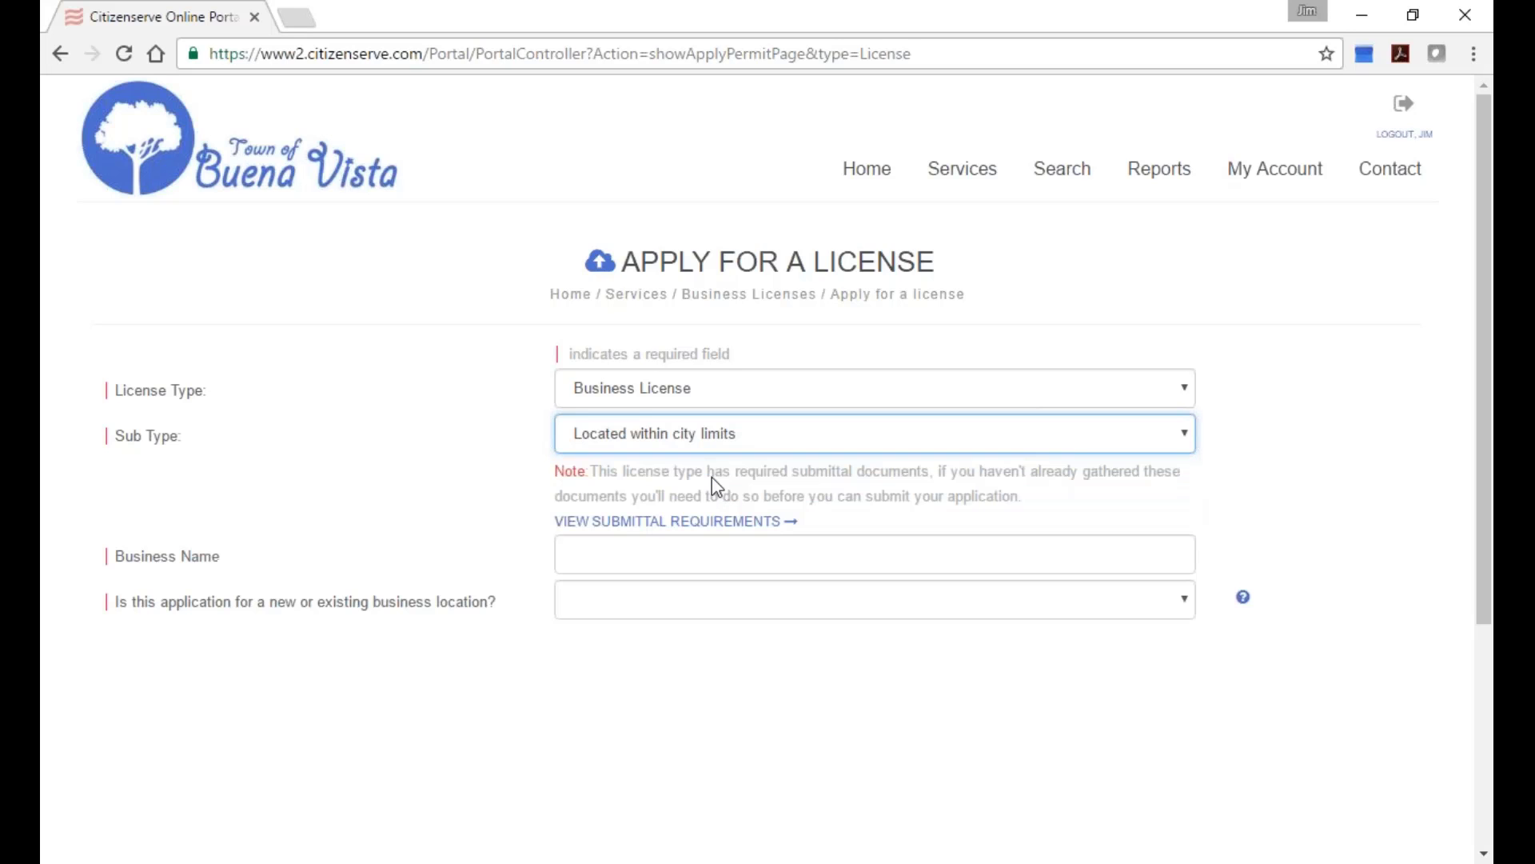
Enter 'Ray's Sporting Goods' as the business name.
click(742, 553)
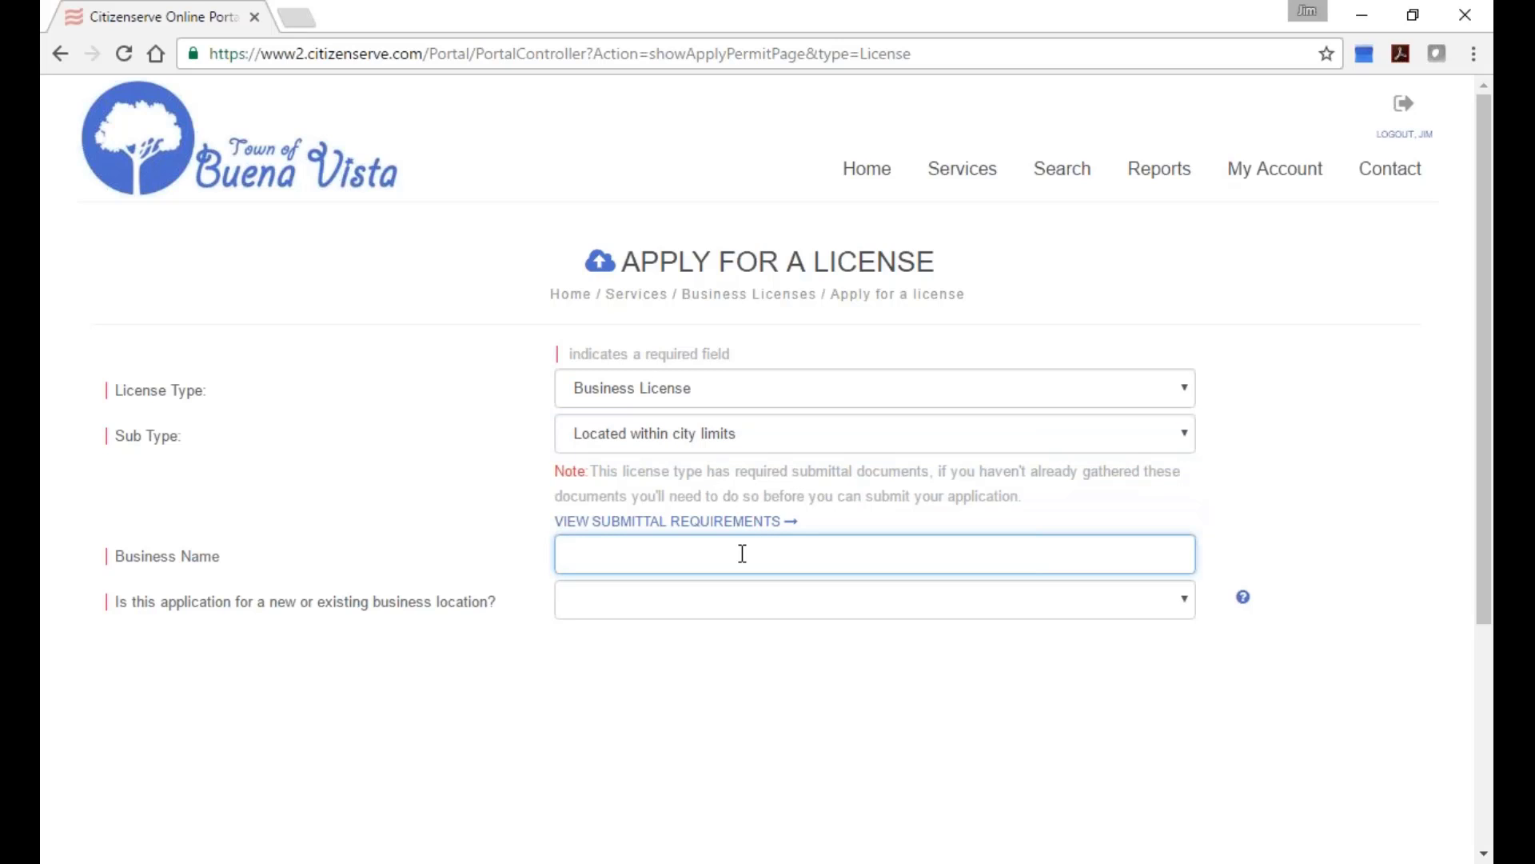
text(Ray's Sporting Goods)
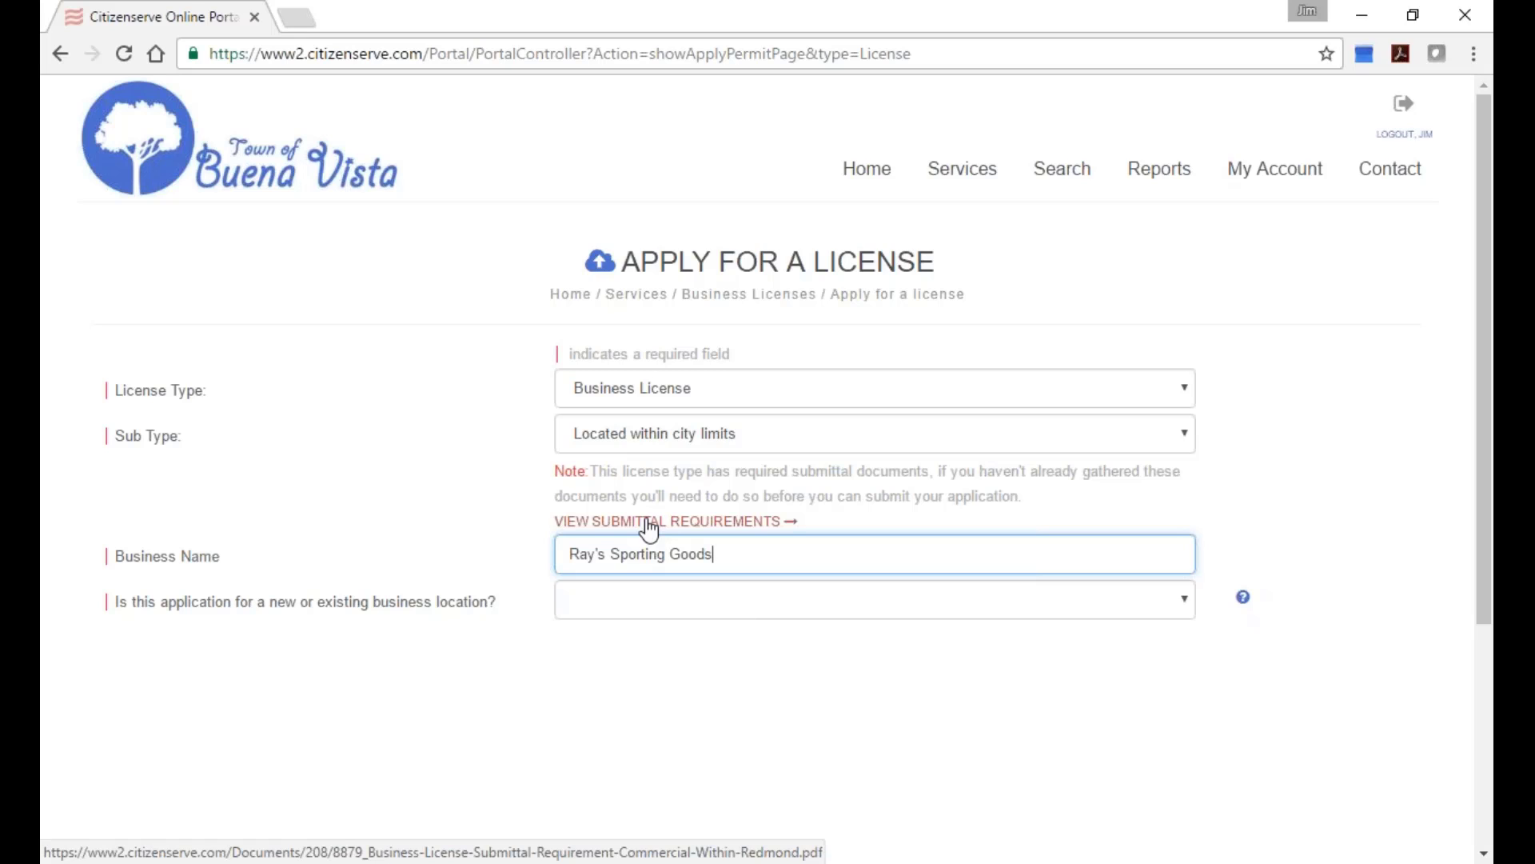
click(651, 614)
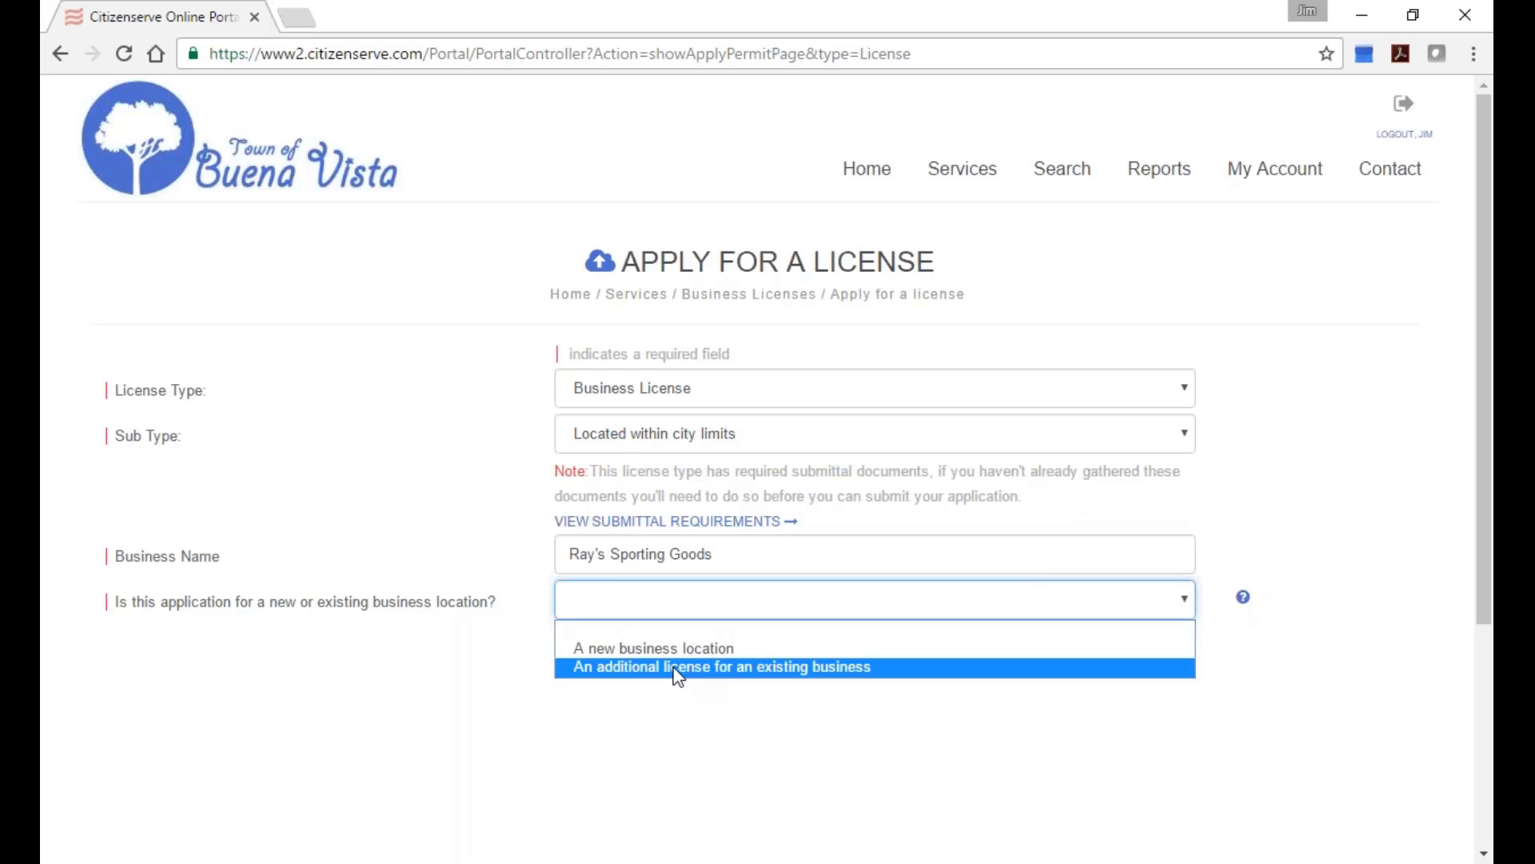
click(762, 649)
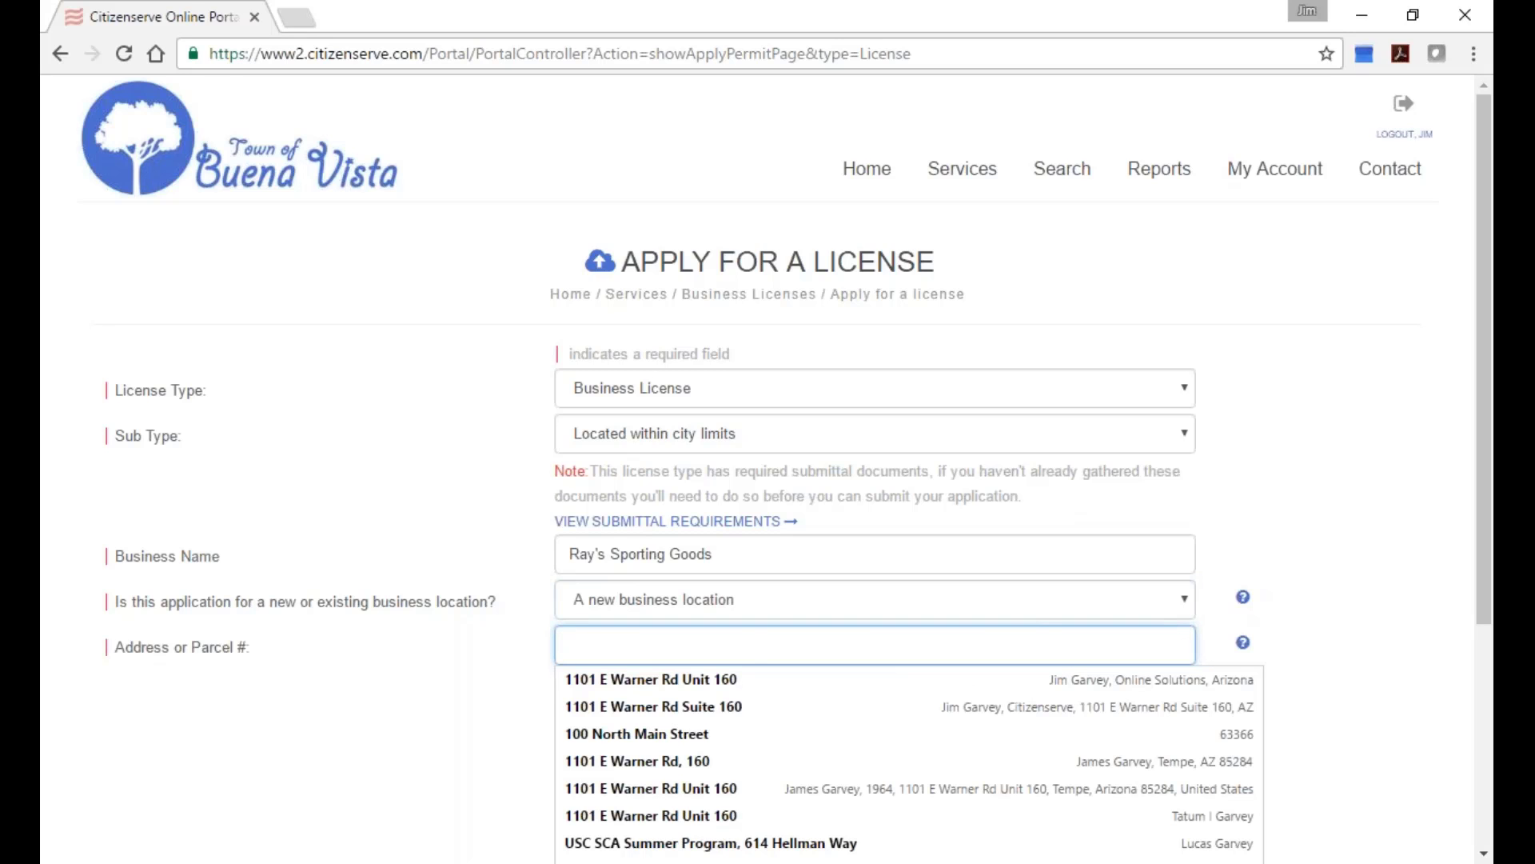
click(467, 654)
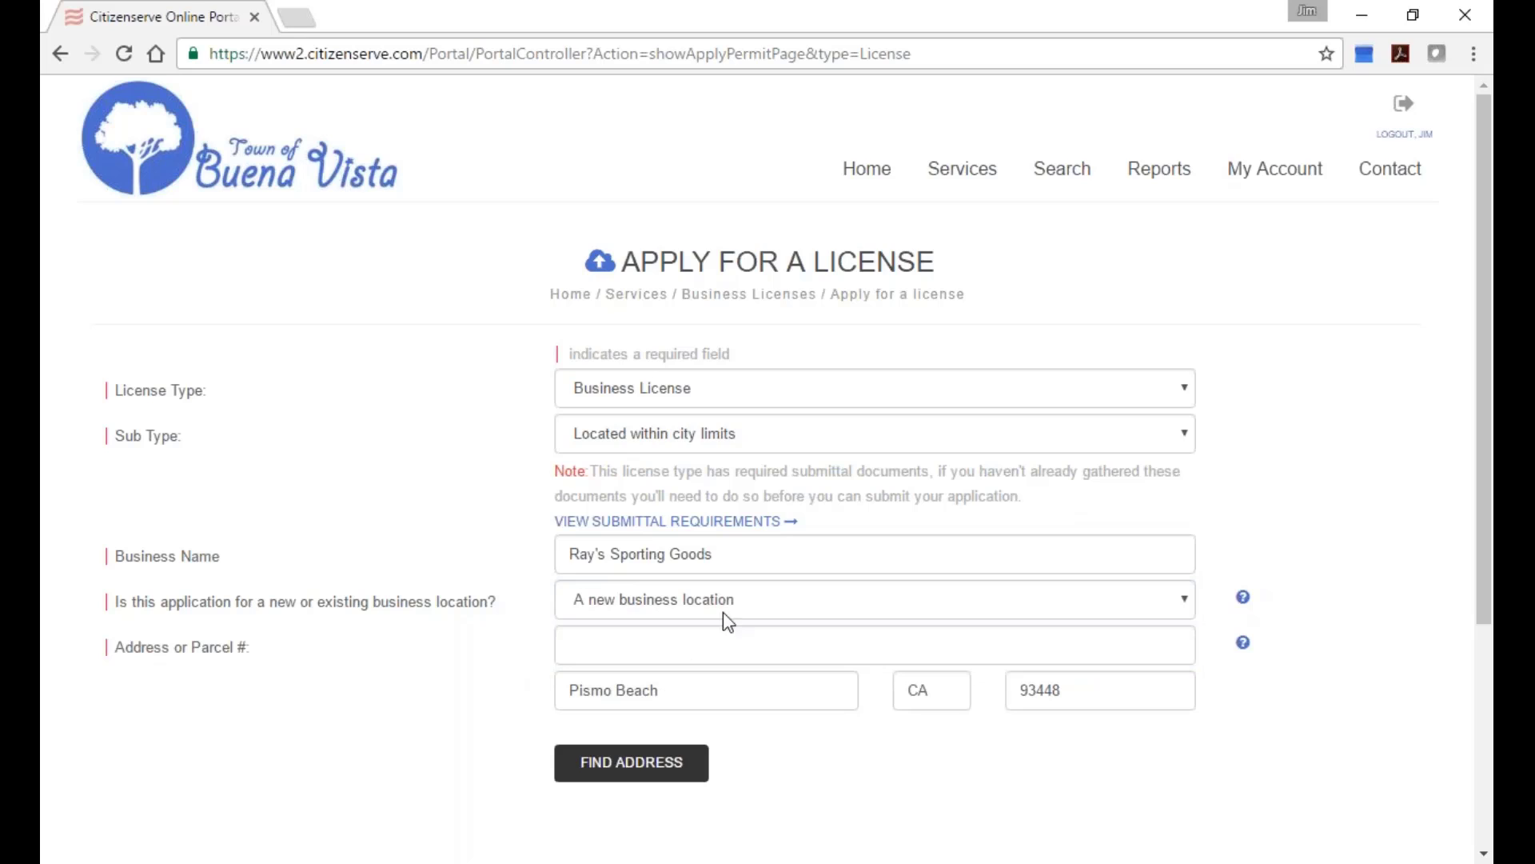
click(737, 637)
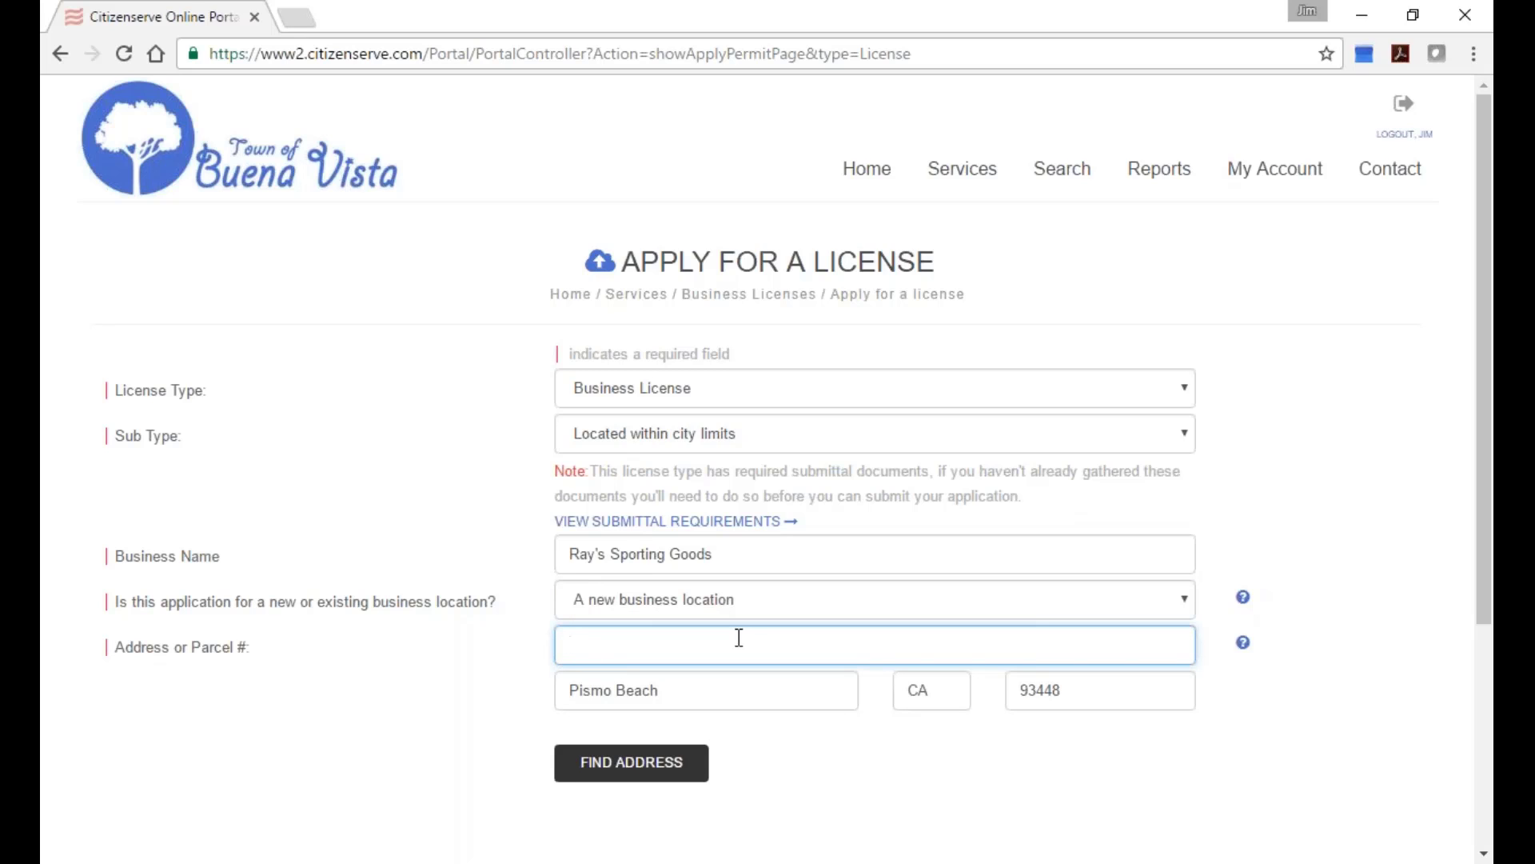
key(Tab)
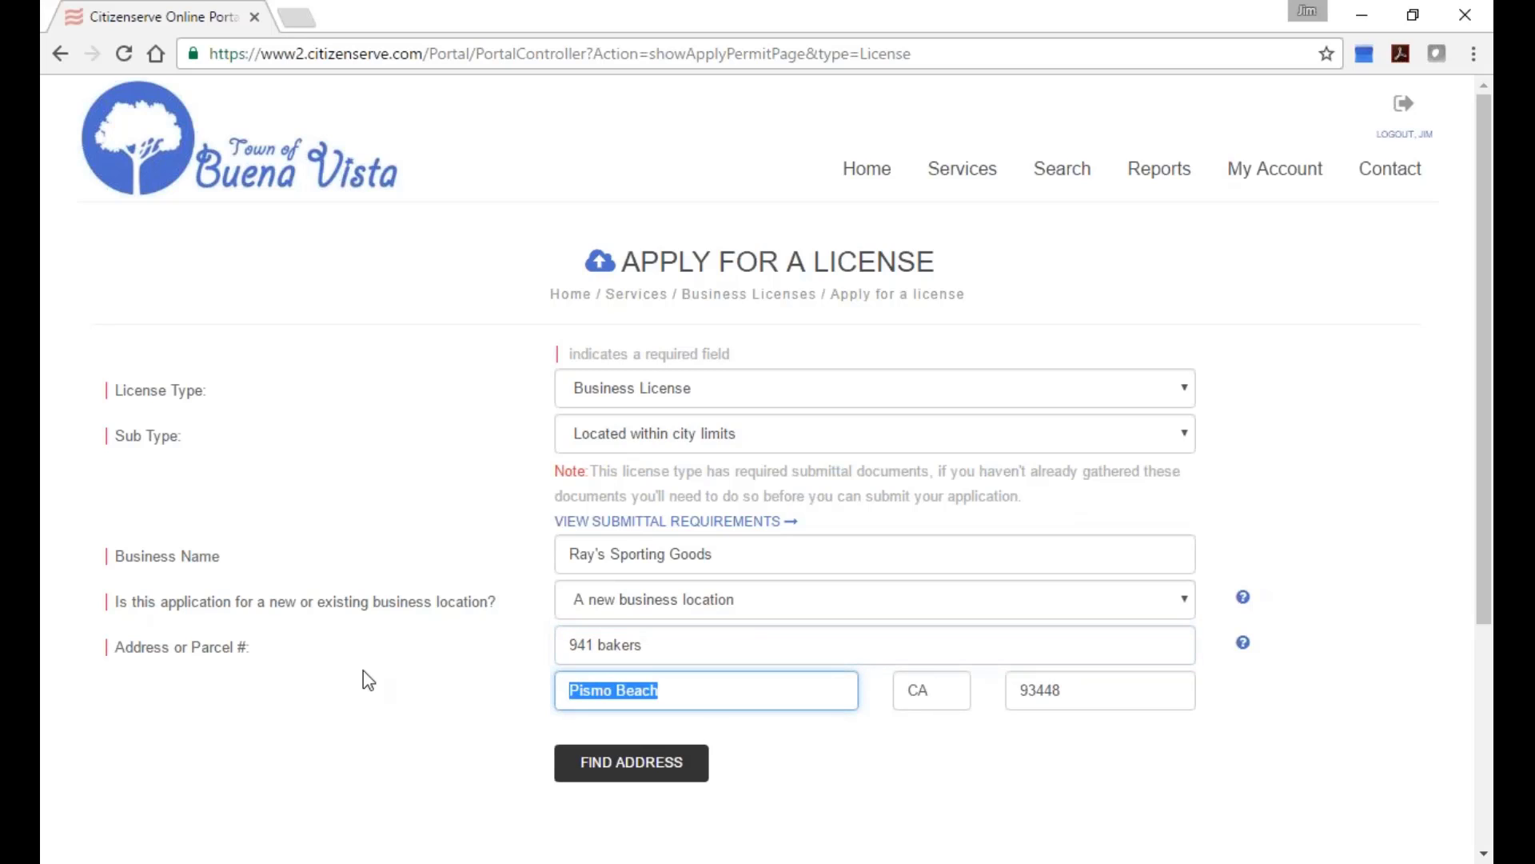
text(buensa)
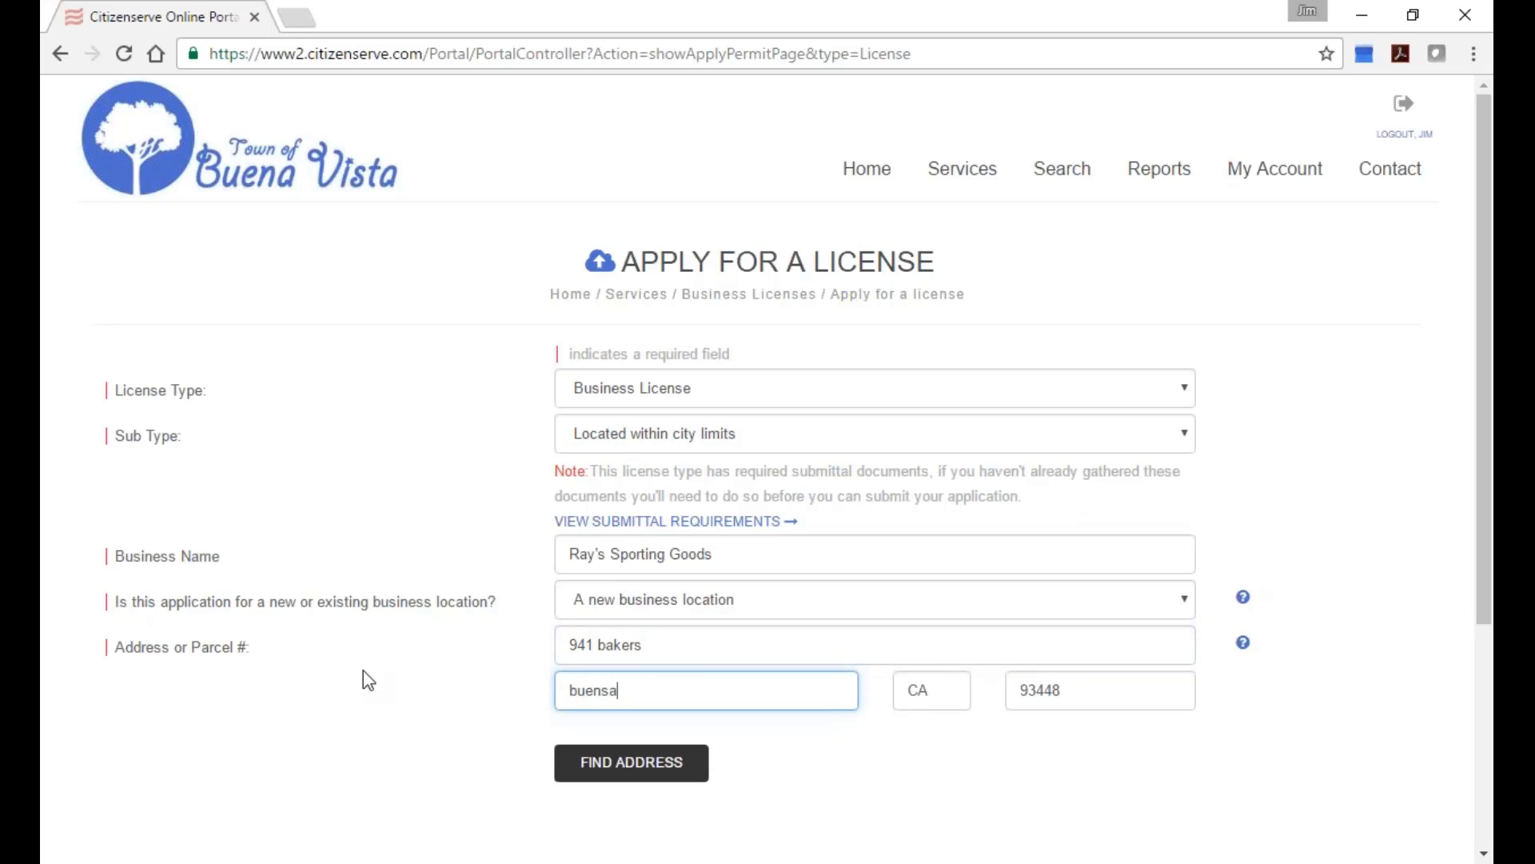
key(BackSpace)
key(BackSpace)
text(a vista)
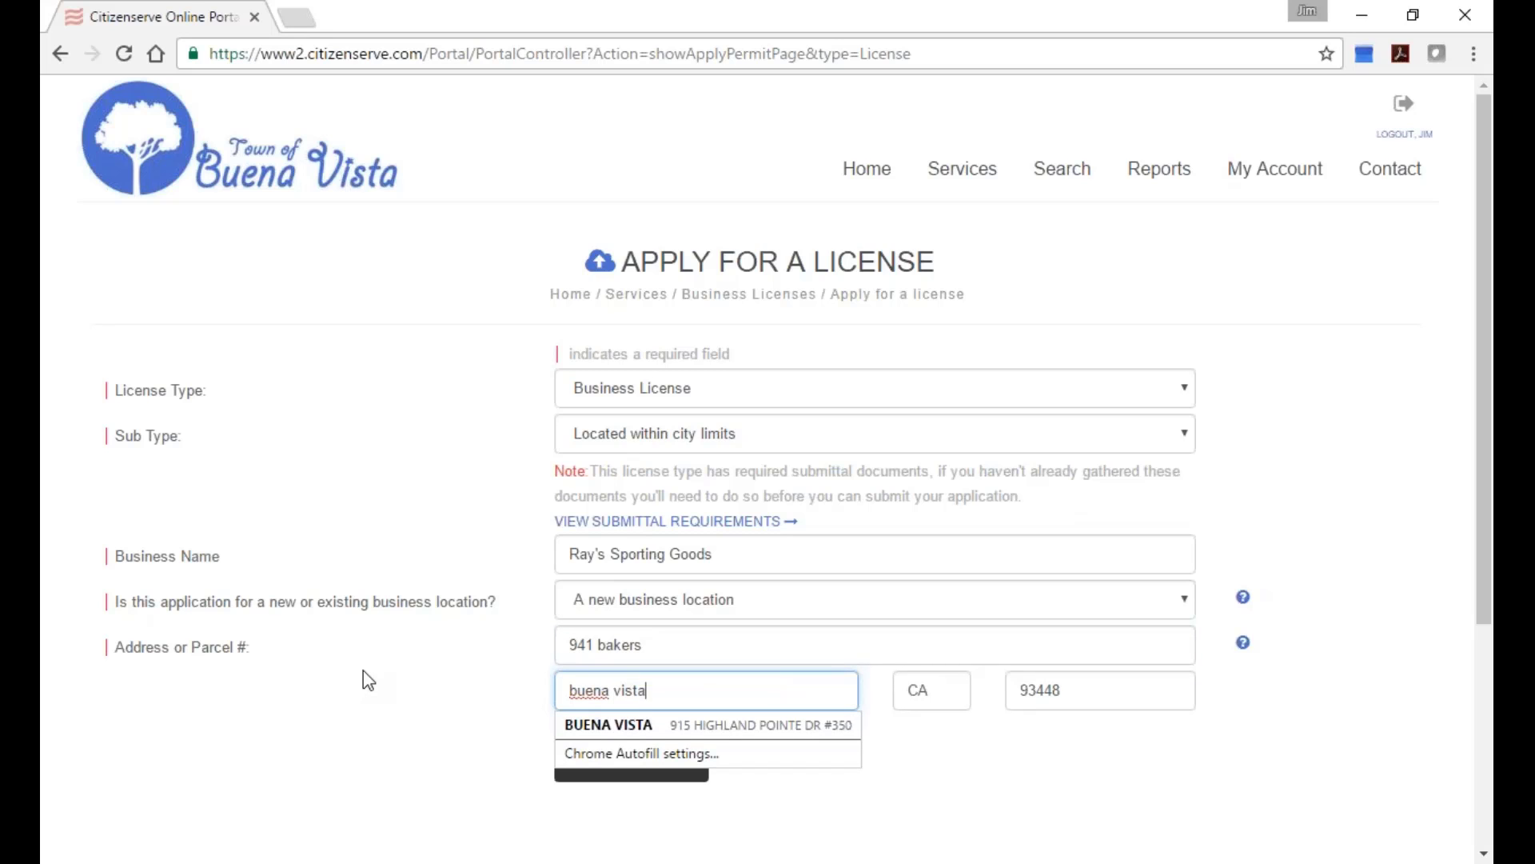
click(932, 804)
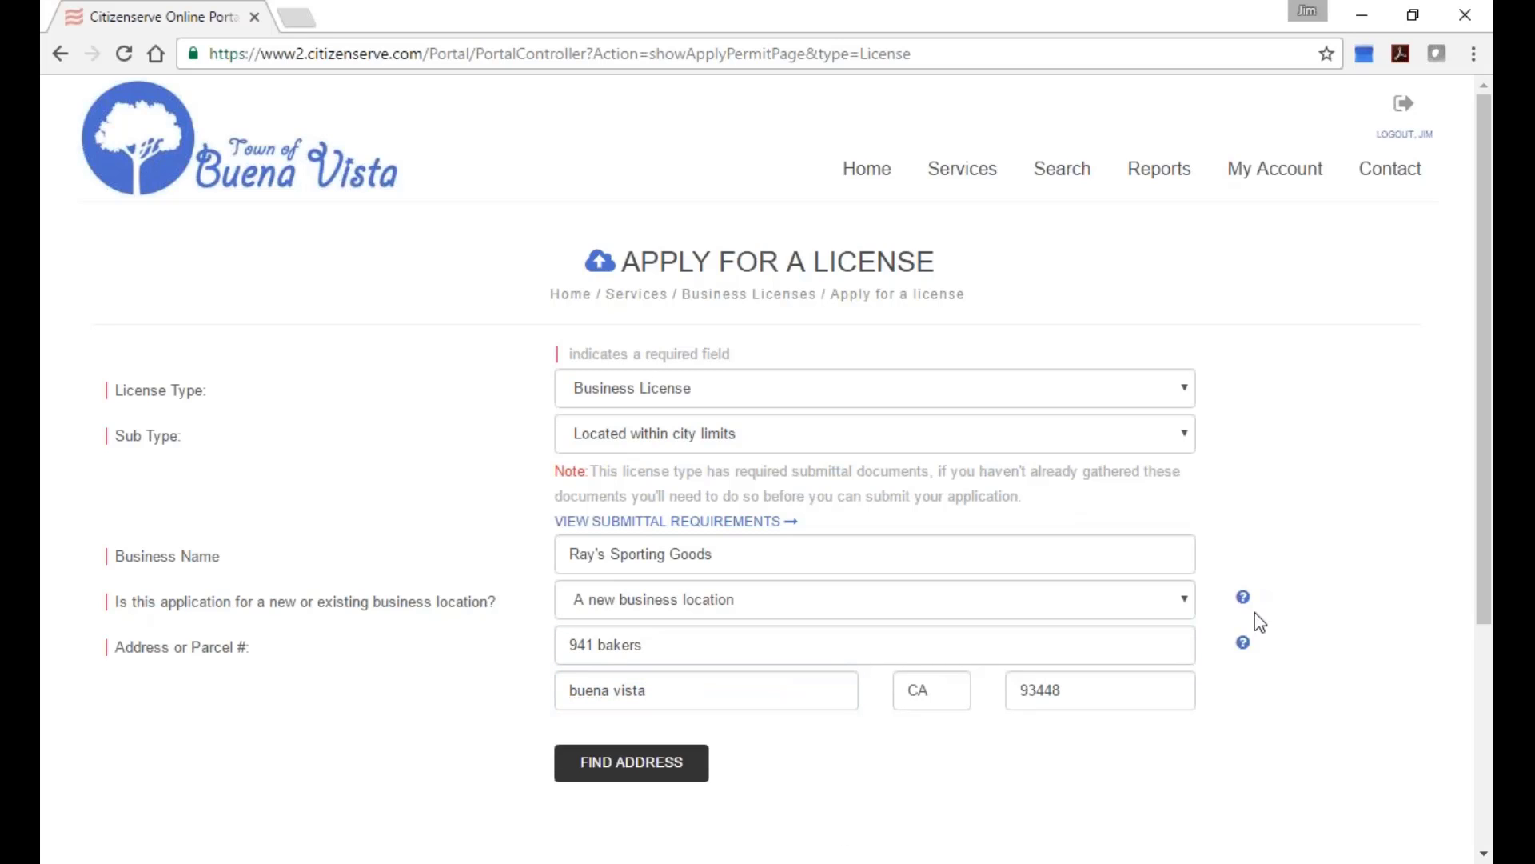
mouse_move(1245, 645)
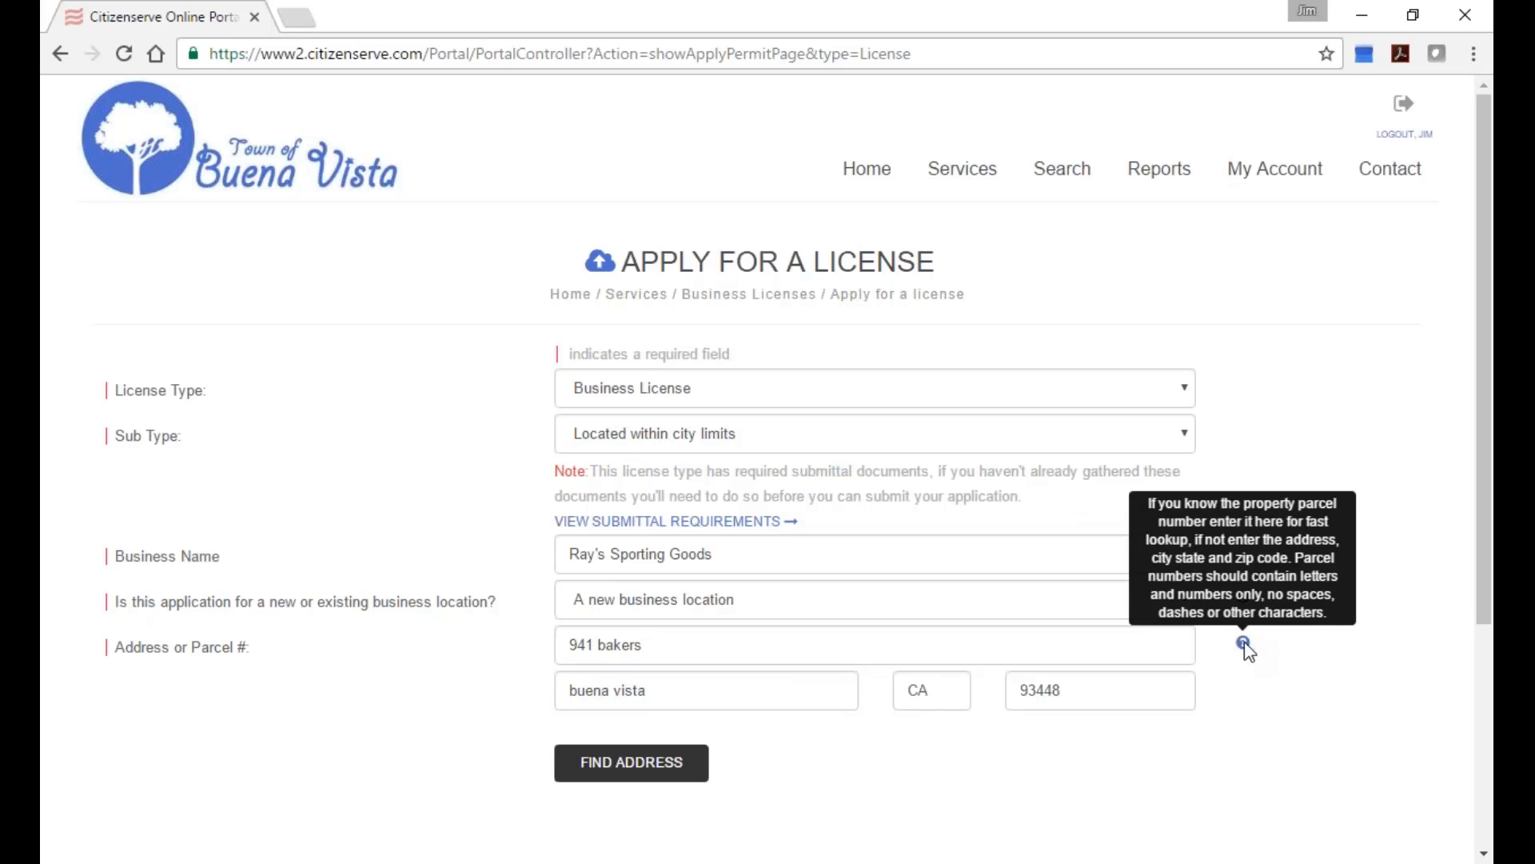
click(646, 764)
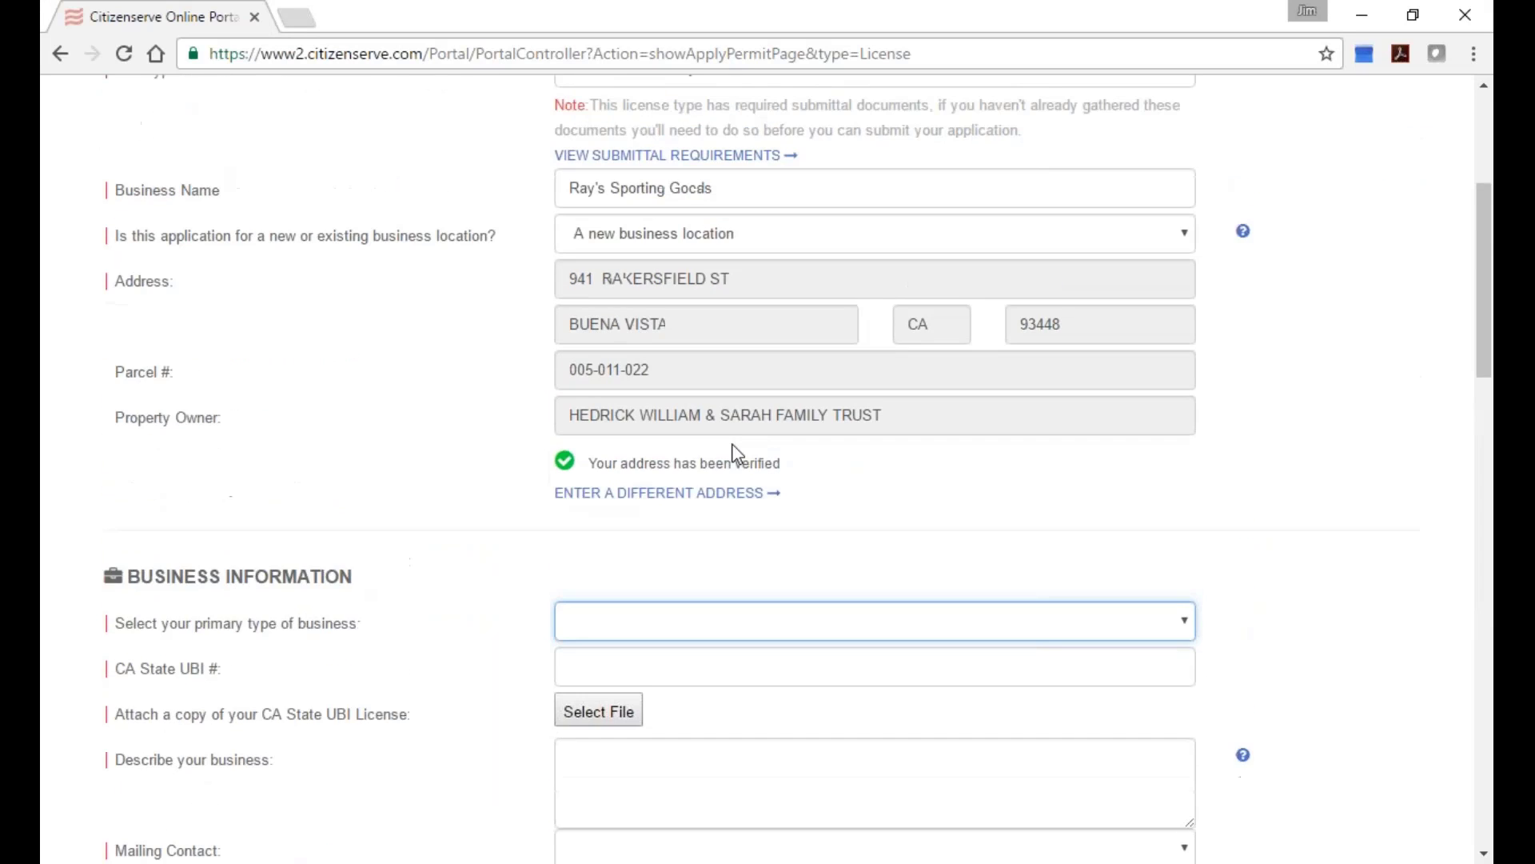
Check the verified address details, then open the 'Select your primary type of business' dropdown.
scroll(737, 453, up, 1)
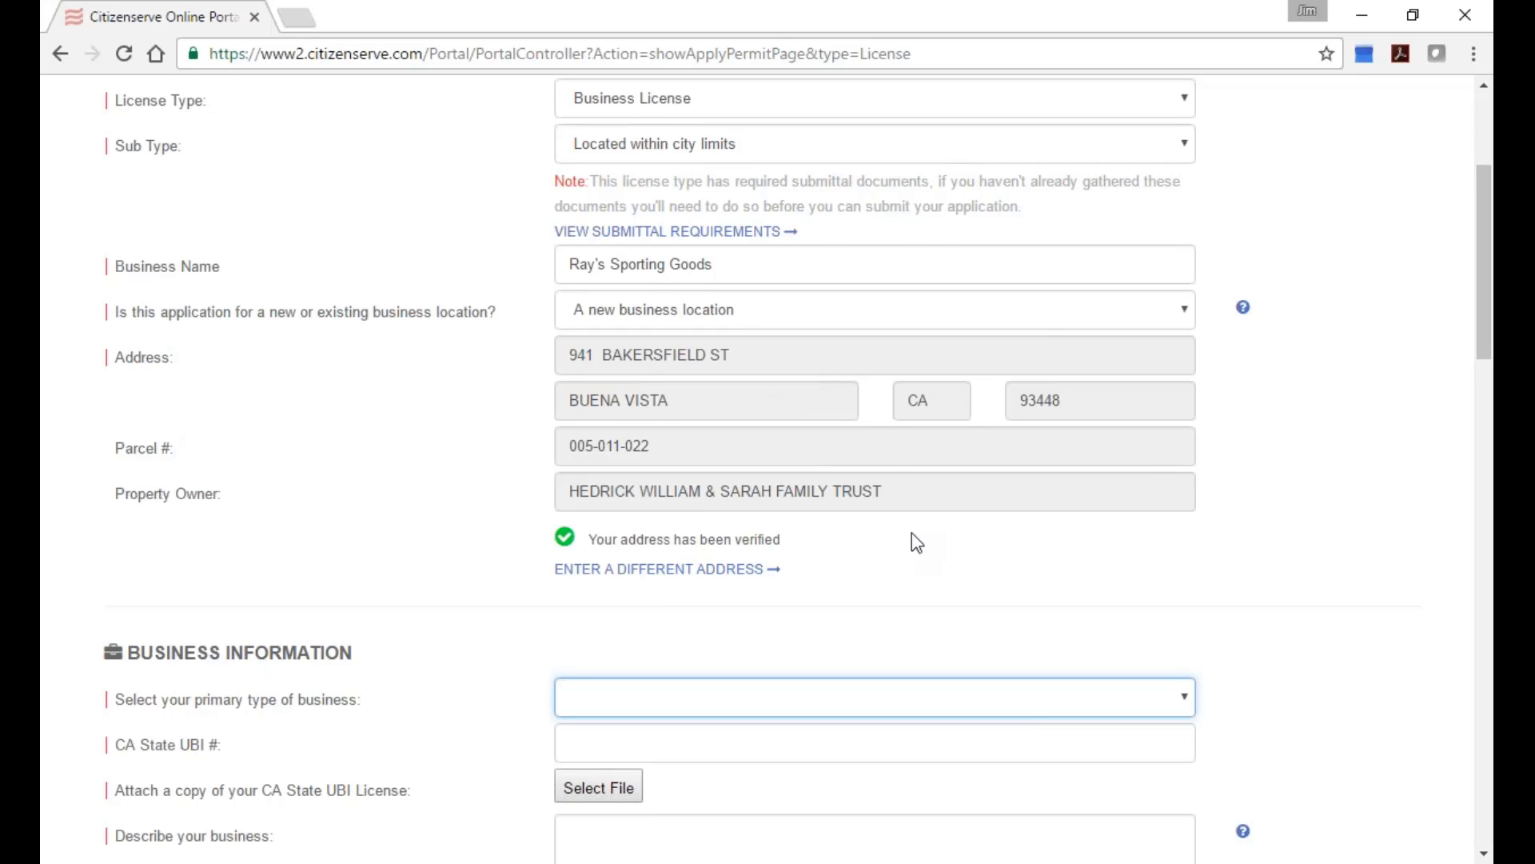
scroll(910, 537, up, 1)
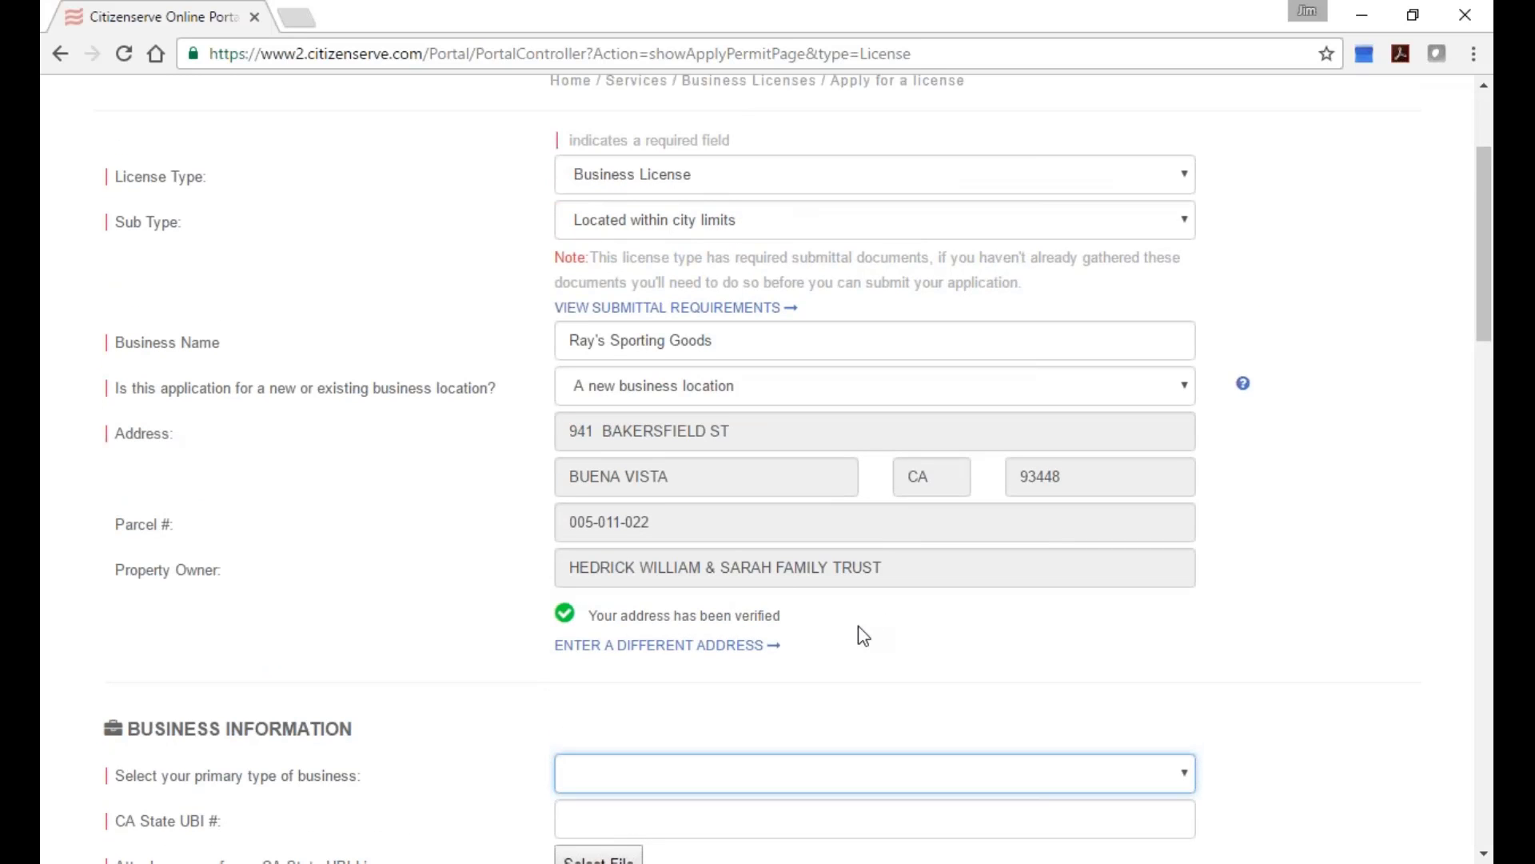
scroll(875, 593, up, 1)
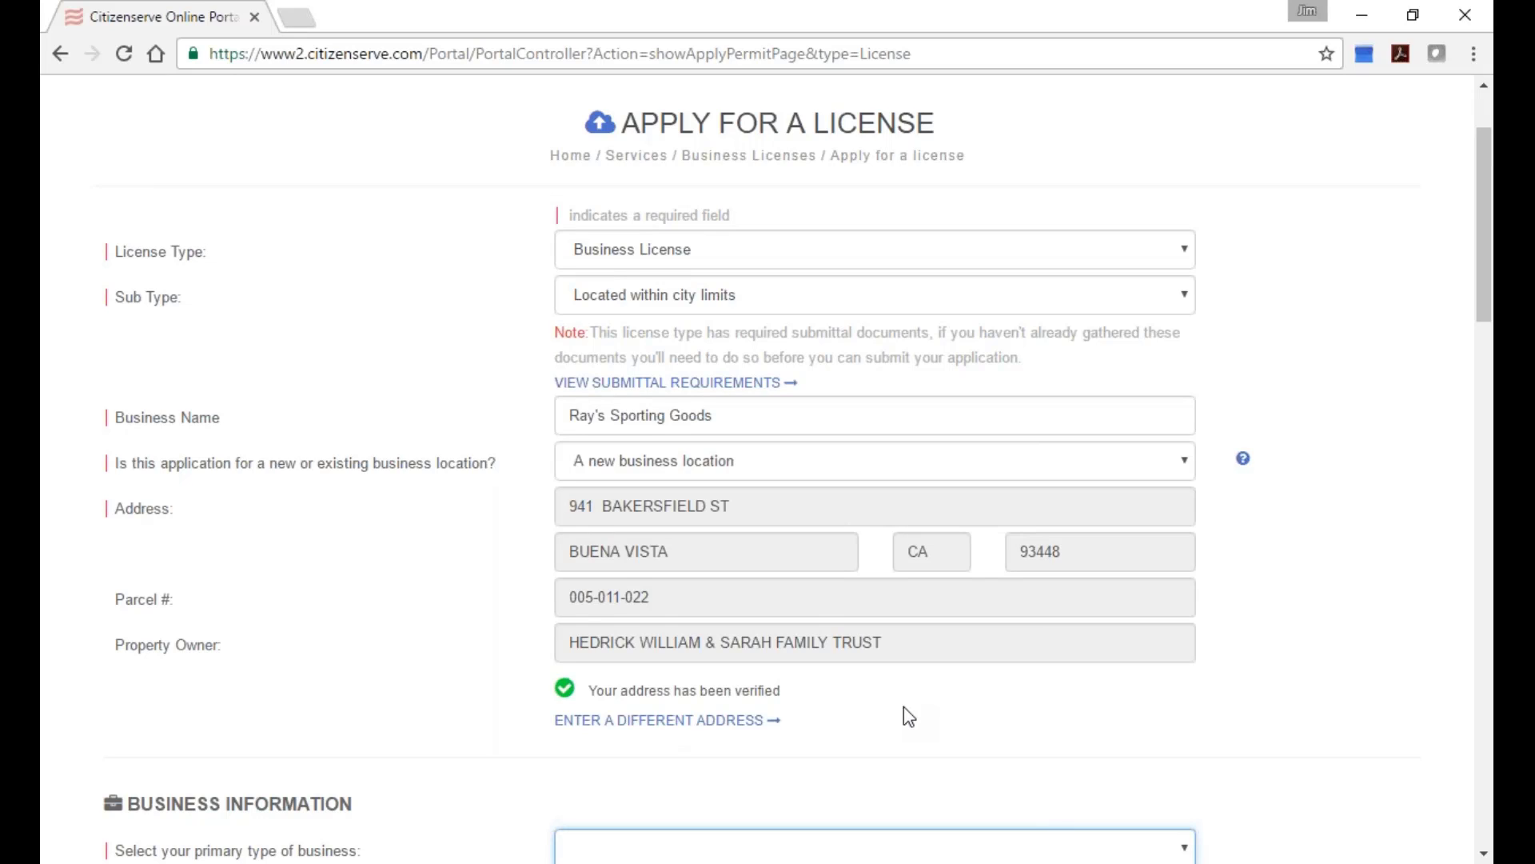
scroll(903, 707, down, 1)
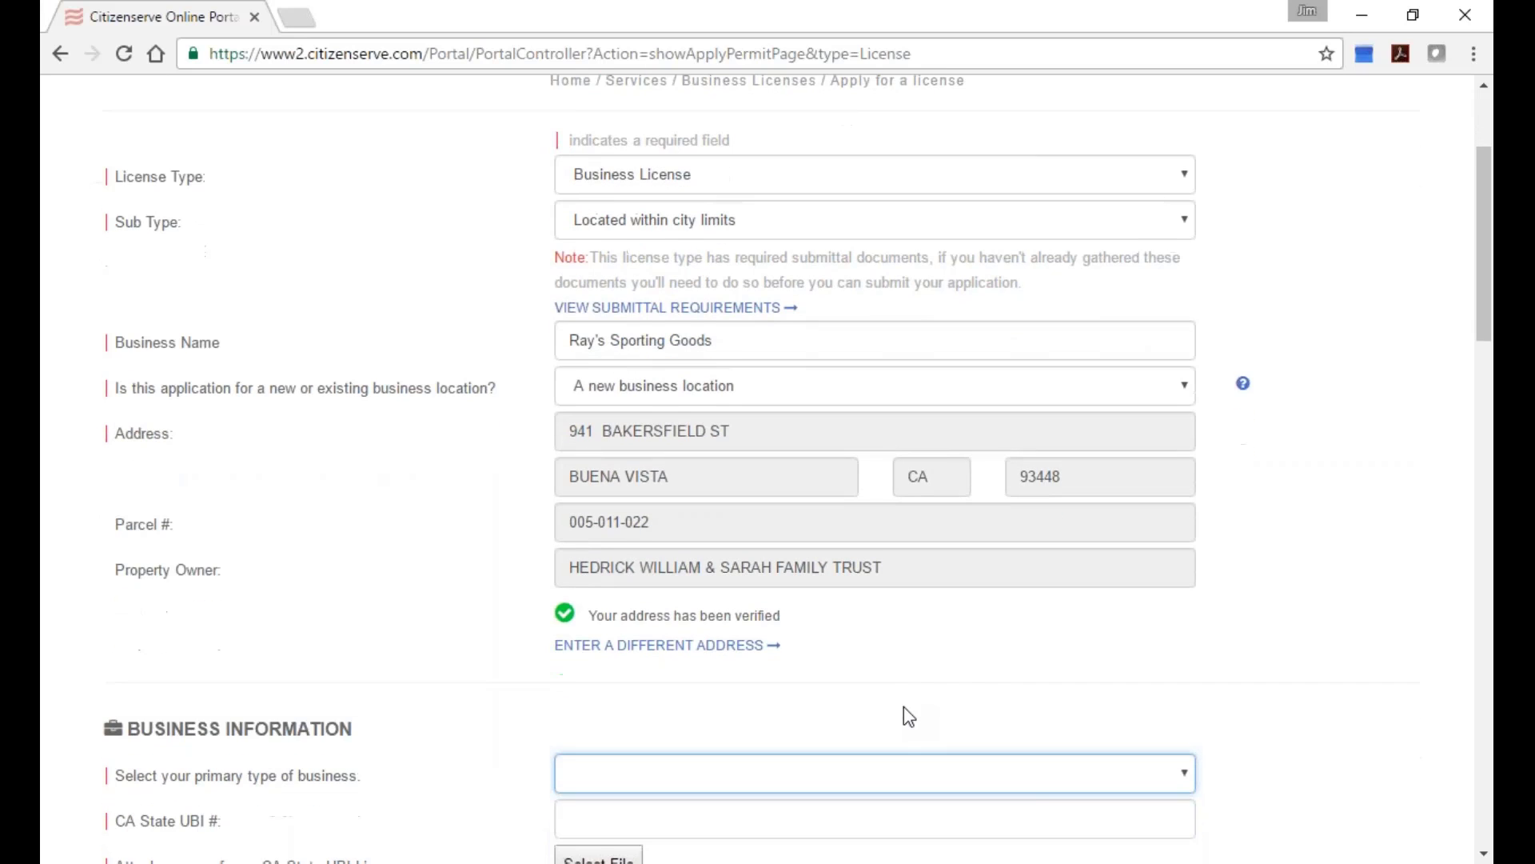
scroll(904, 733, down, 1)
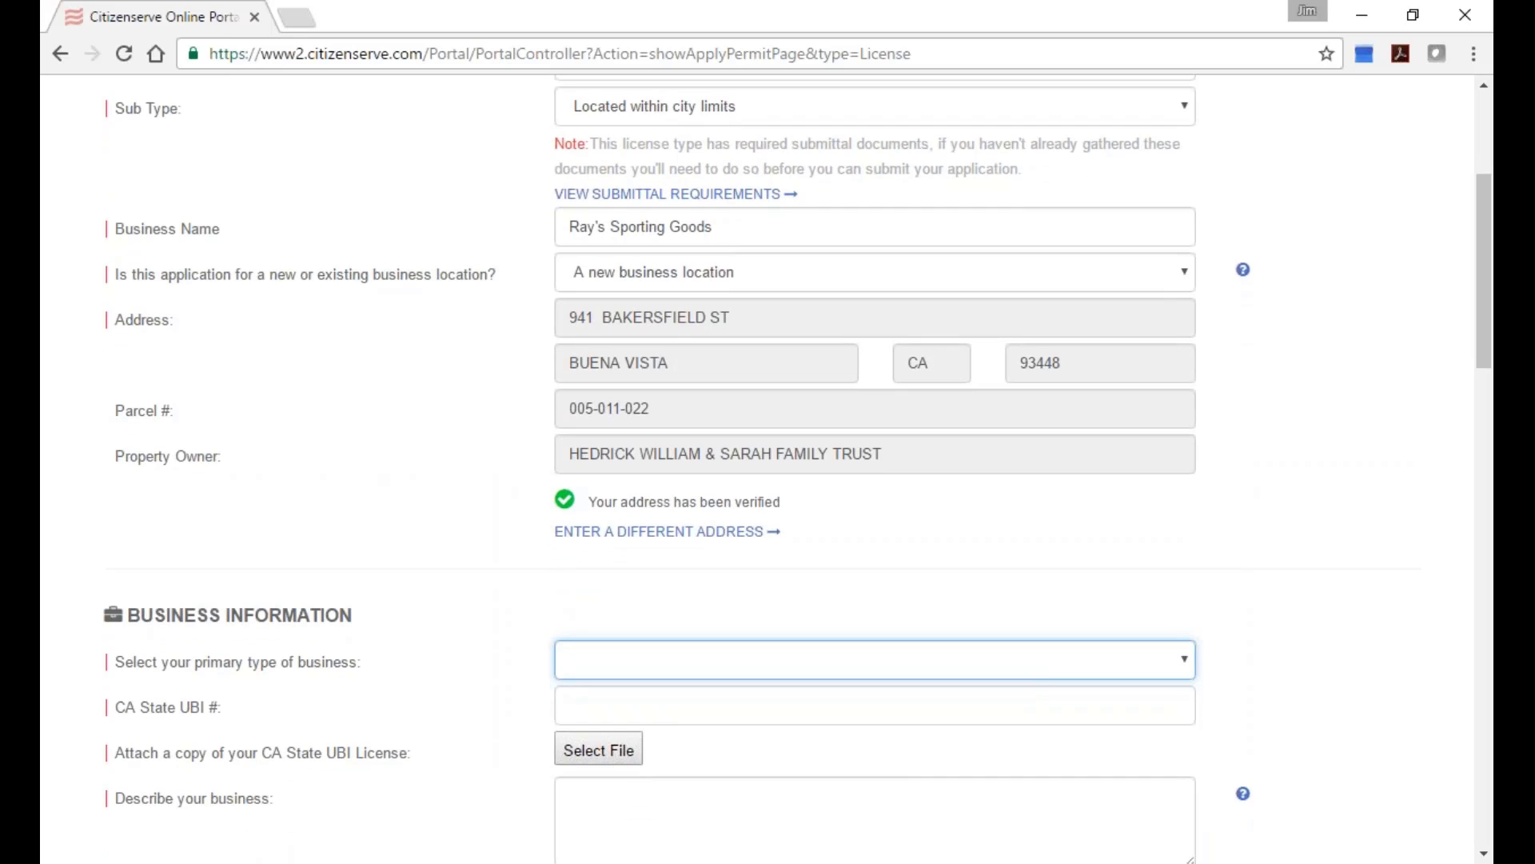
scroll(798, 685, down, 2)
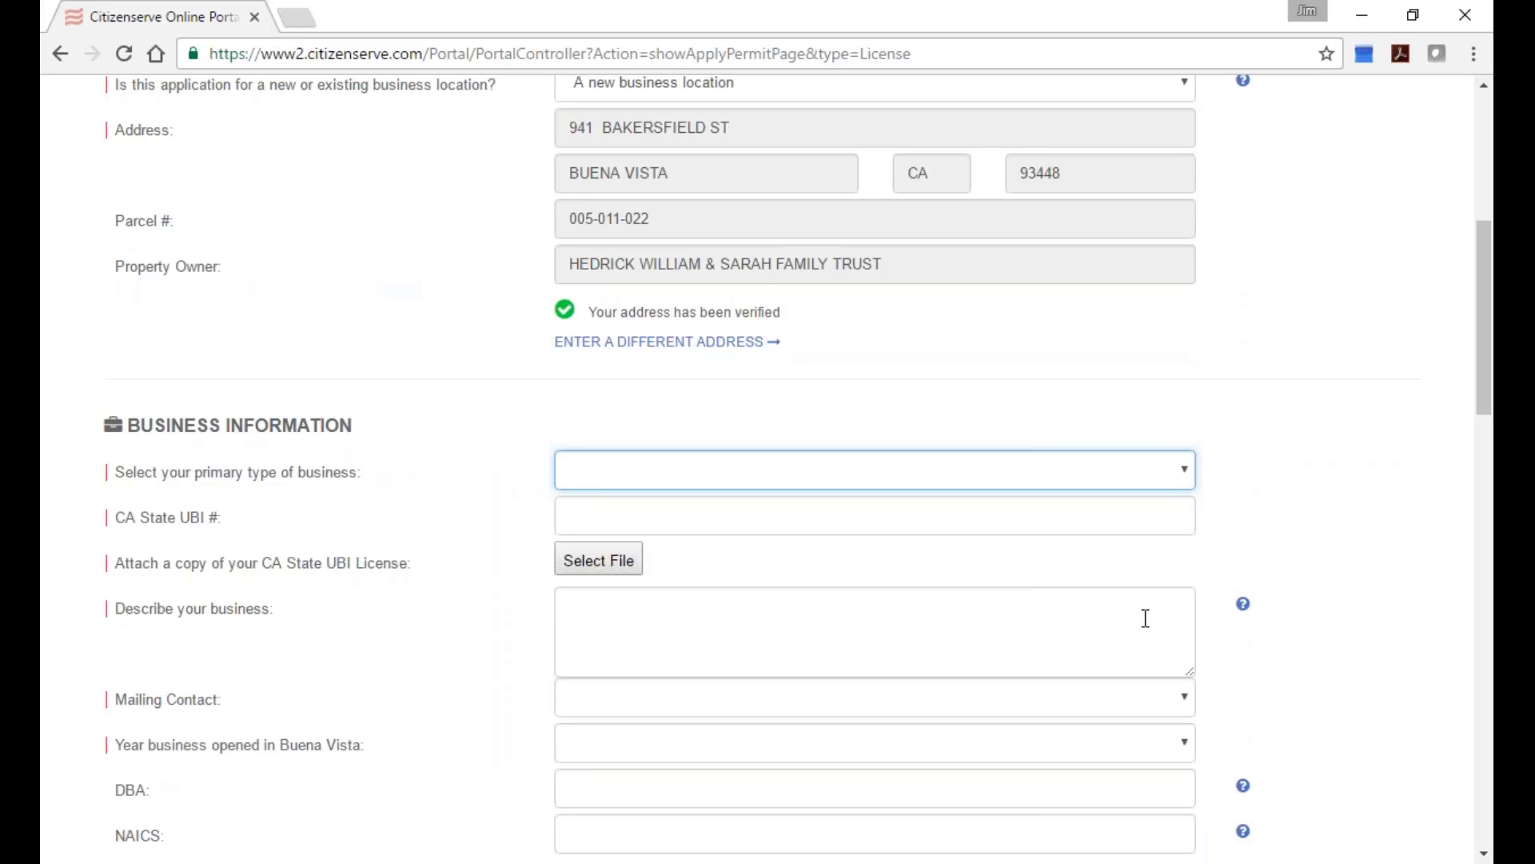
mouse_move(1243, 610)
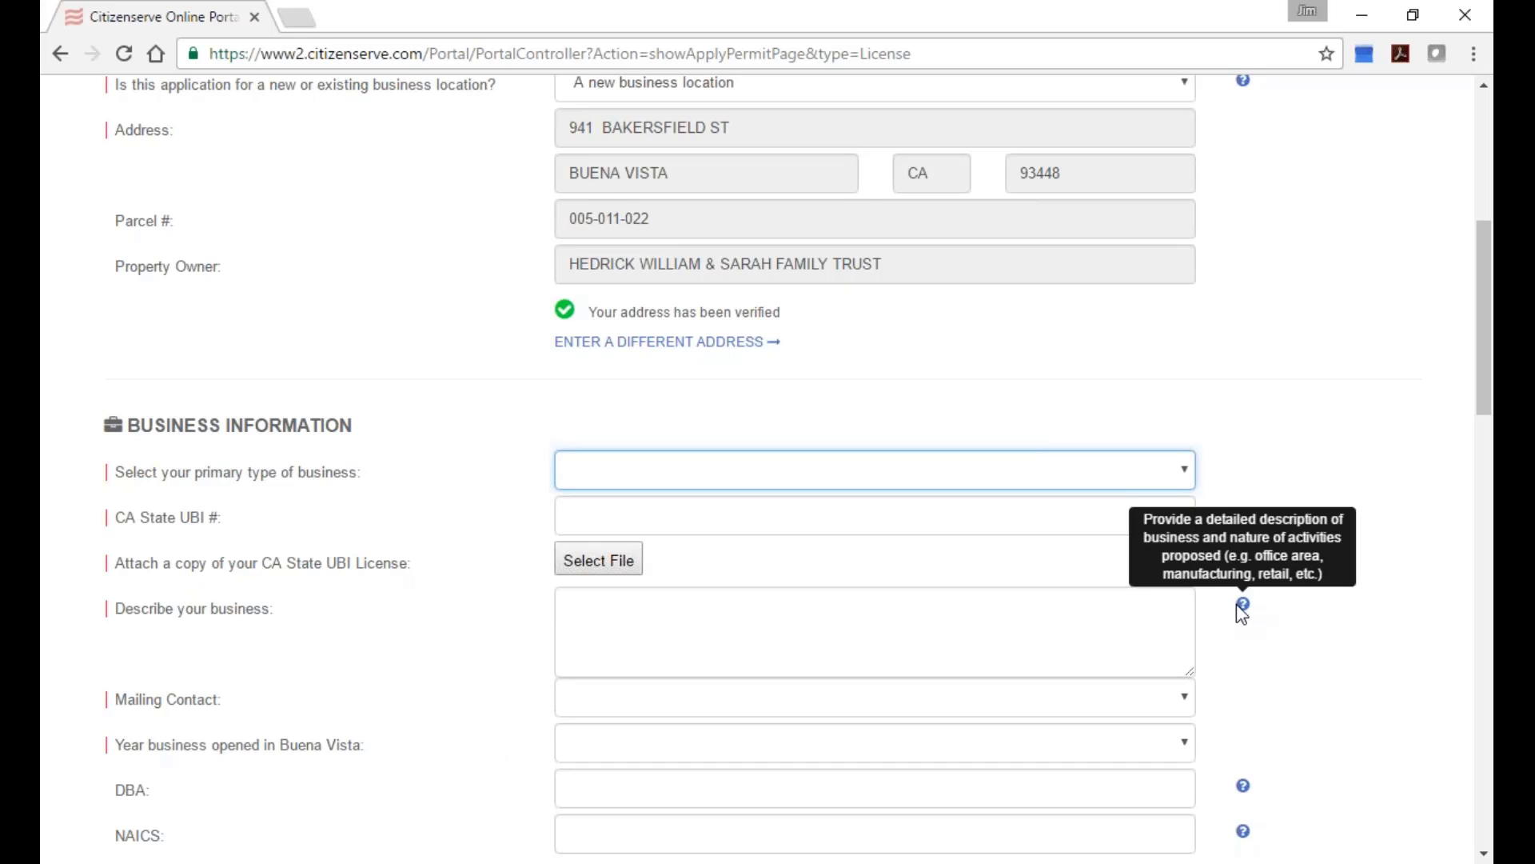
click(1048, 468)
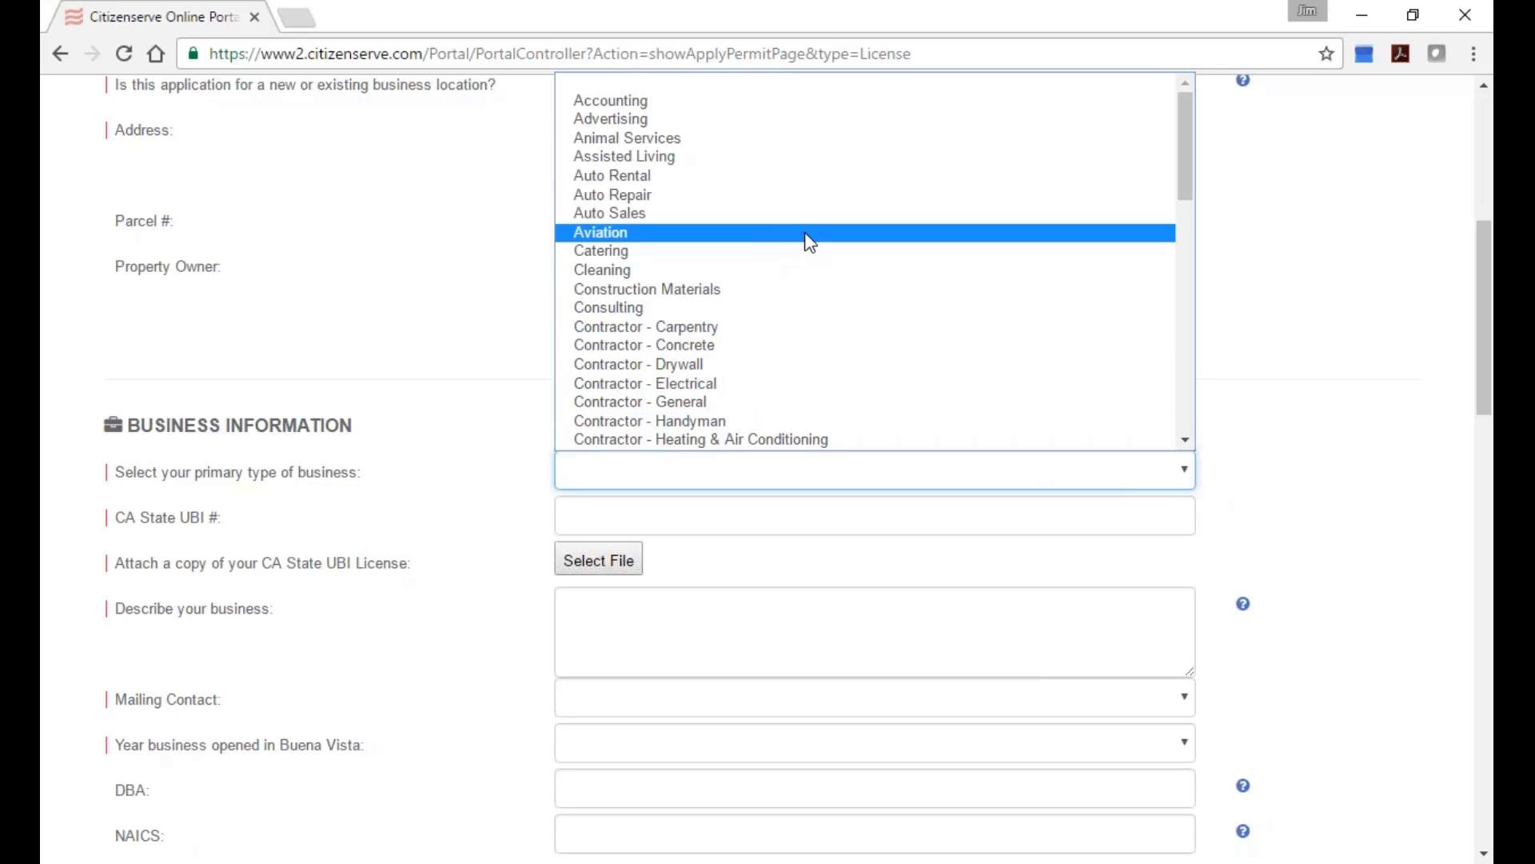
Pick Retail as the primary business type and enter the CA State UBI number.
scroll(806, 239, down, 3)
scroll(806, 240, down, 5)
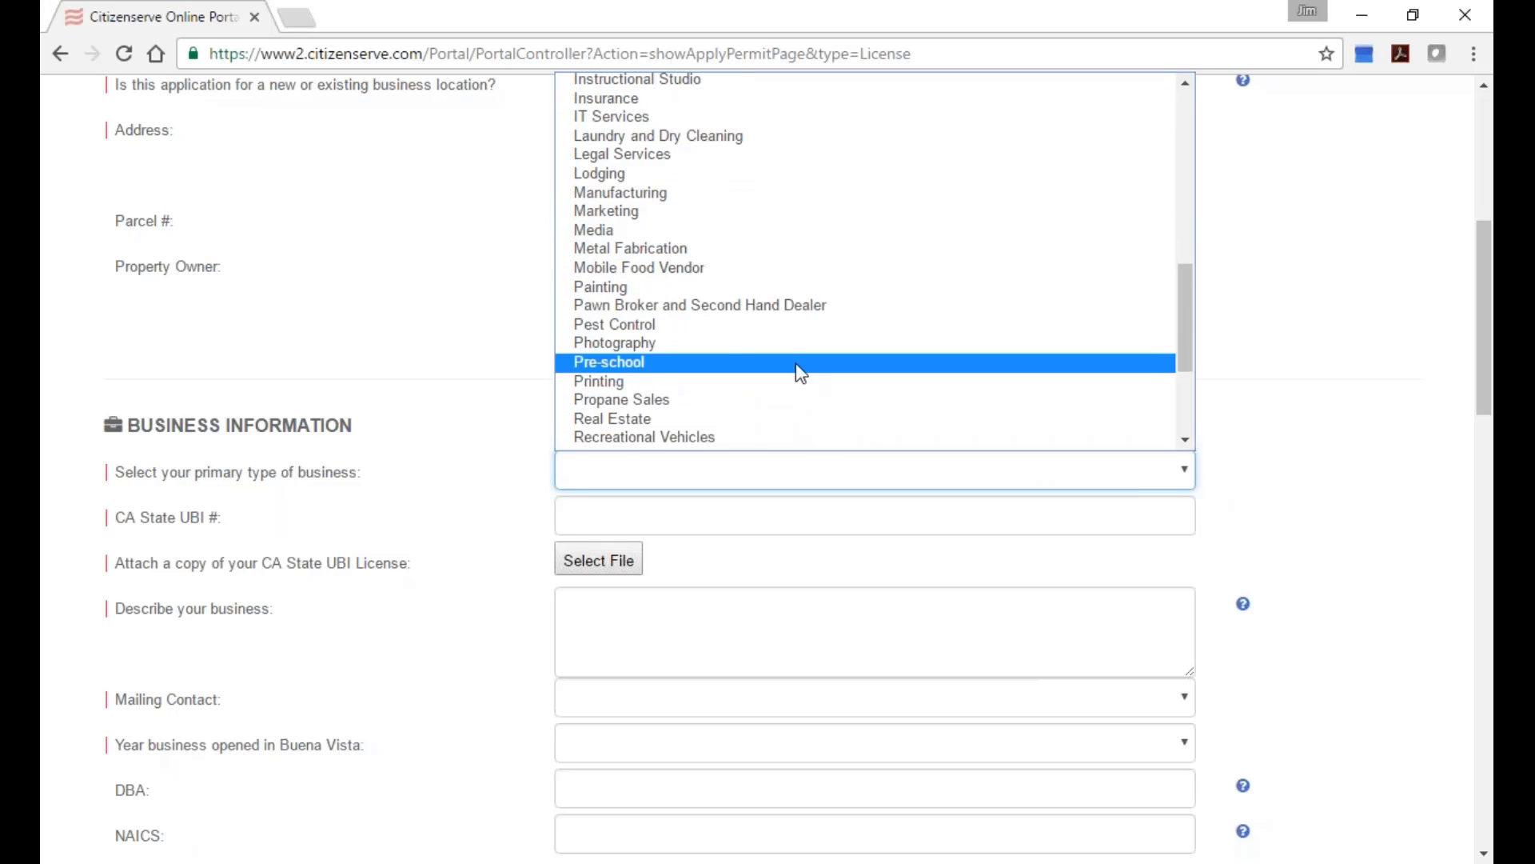
scroll(804, 406, down, 1)
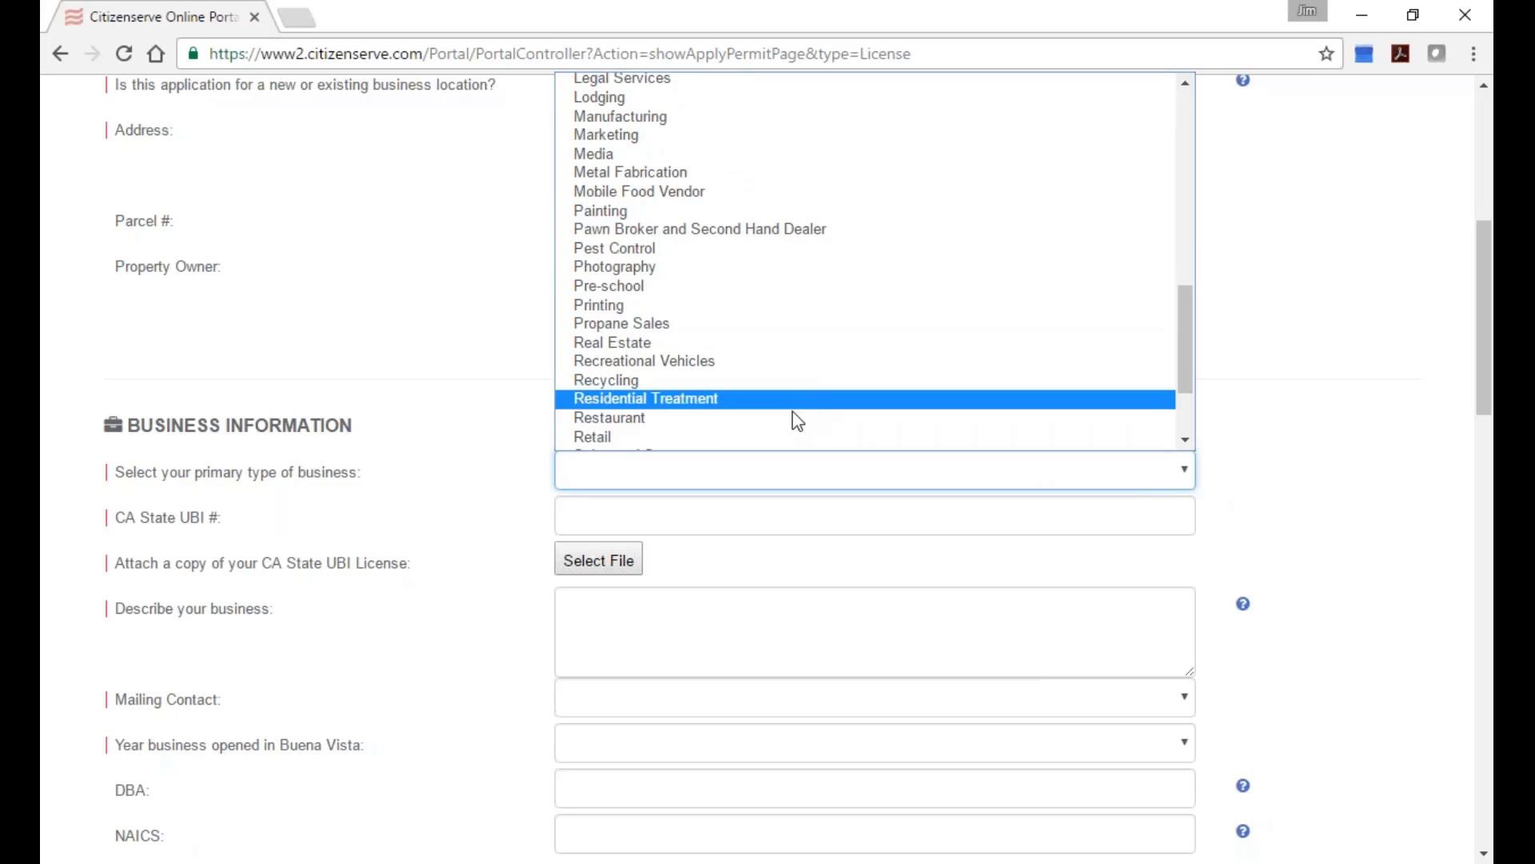
click(778, 436)
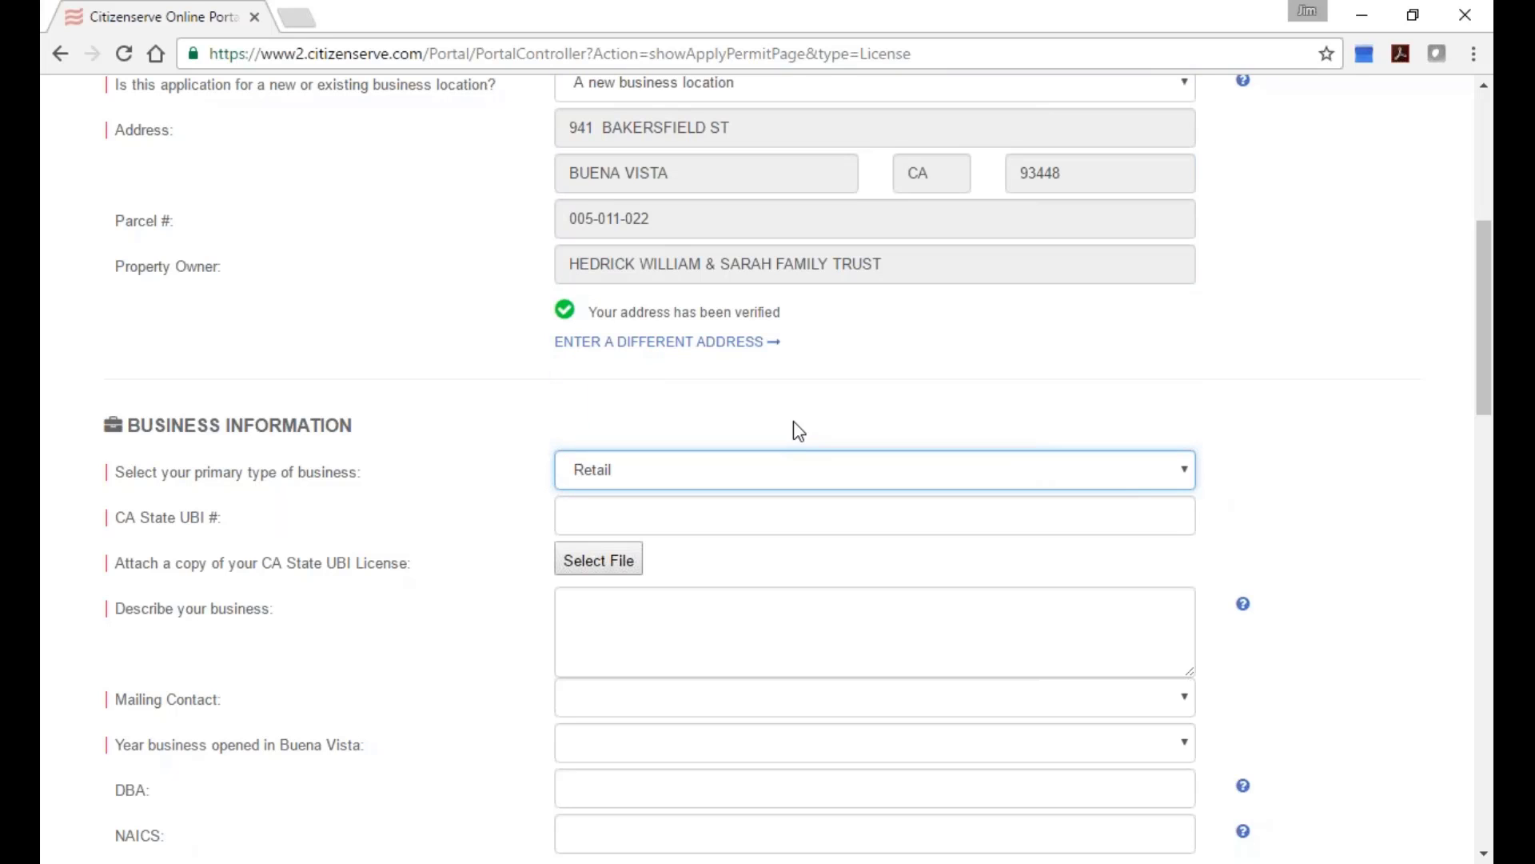
click(600, 522)
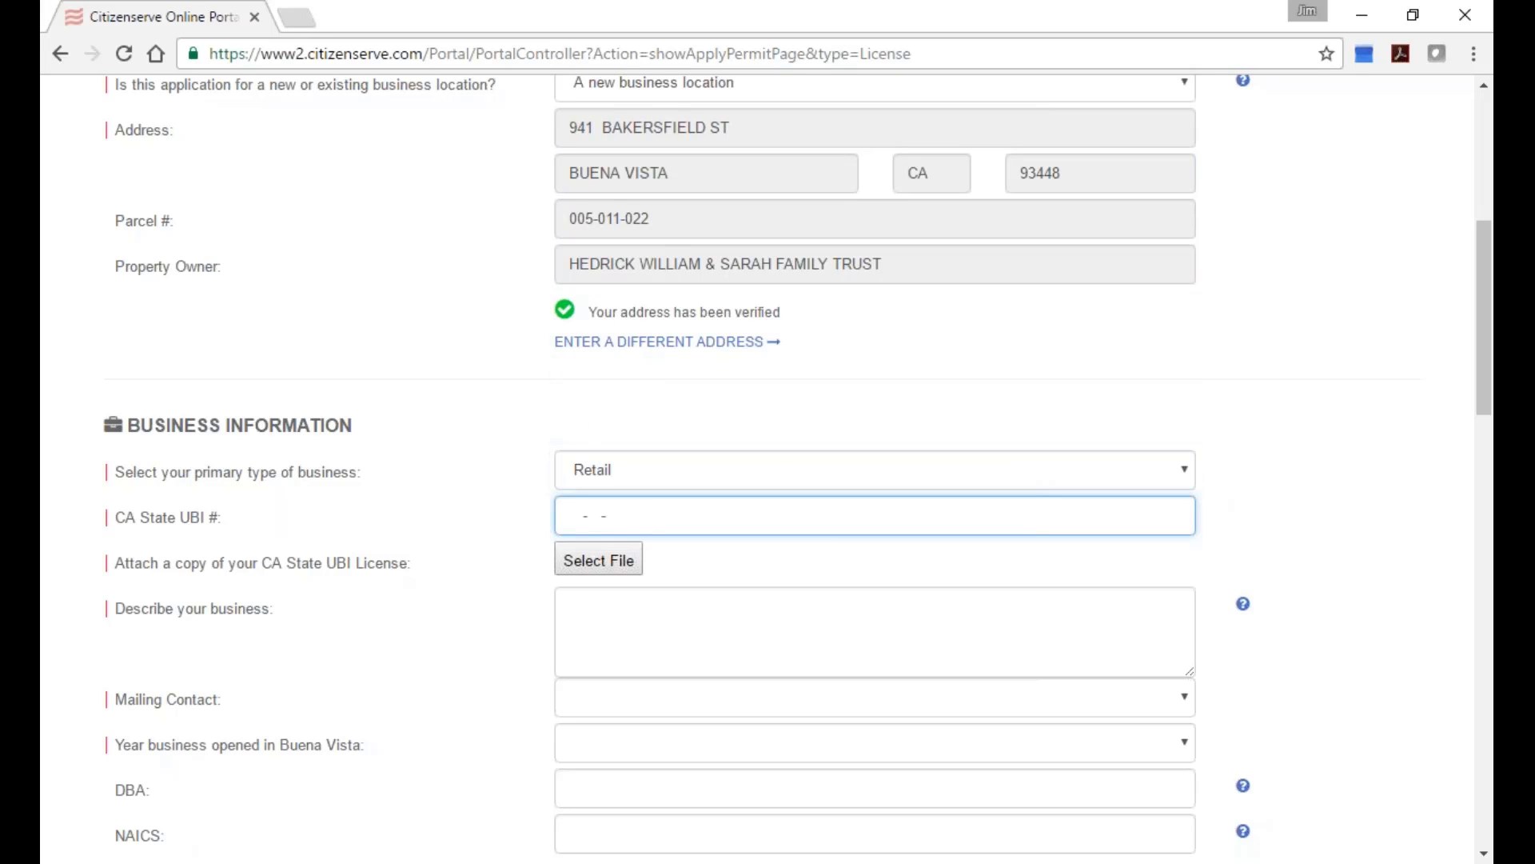
text(321321312)
Attach Application.pdf from Demo Documents as the CA State UBI License copy.
click(612, 564)
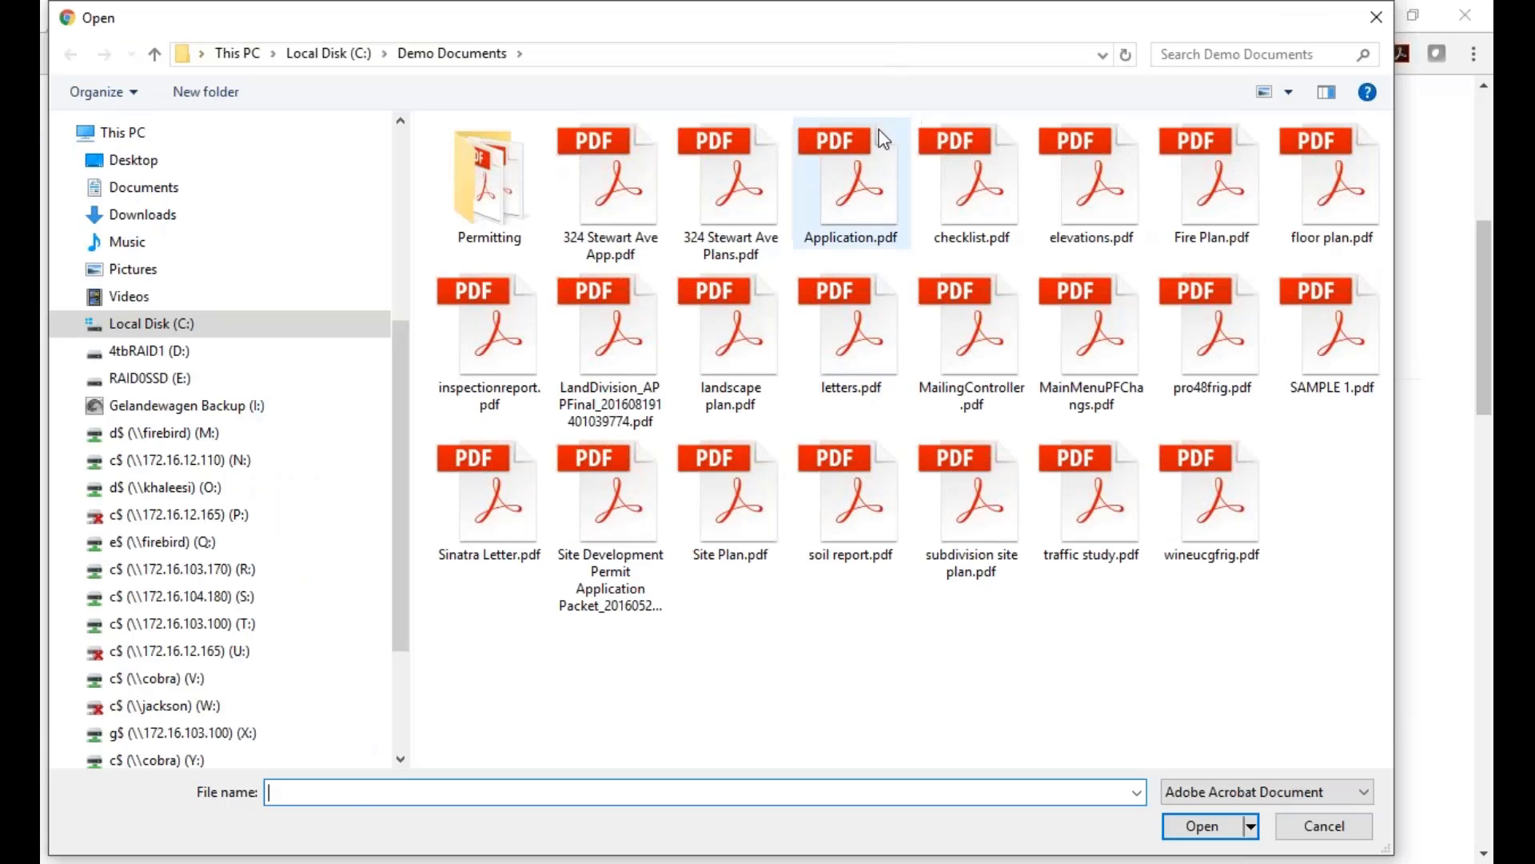
click(856, 155)
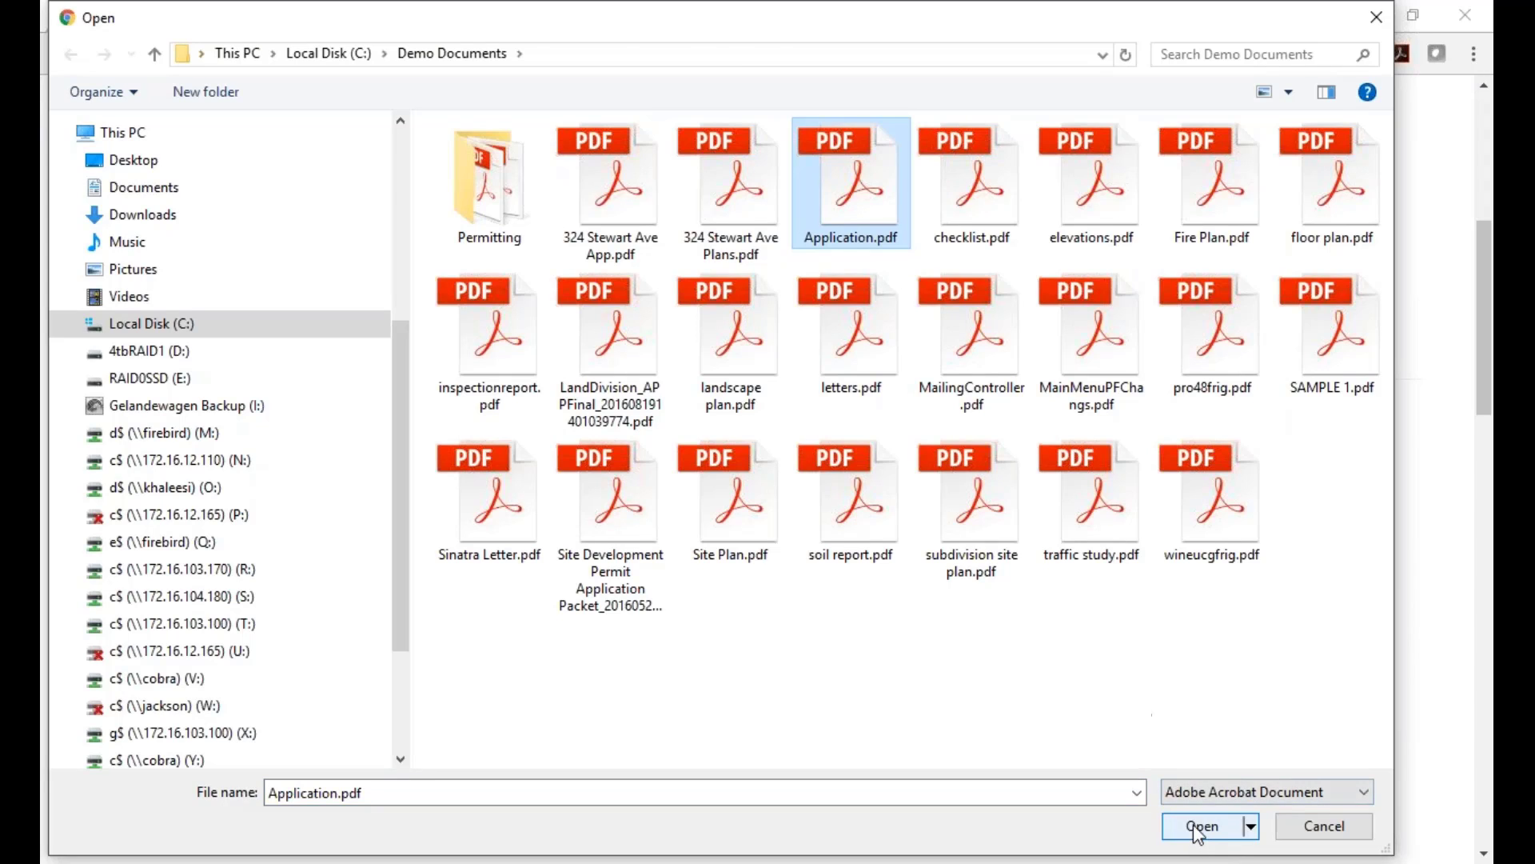
click(1201, 825)
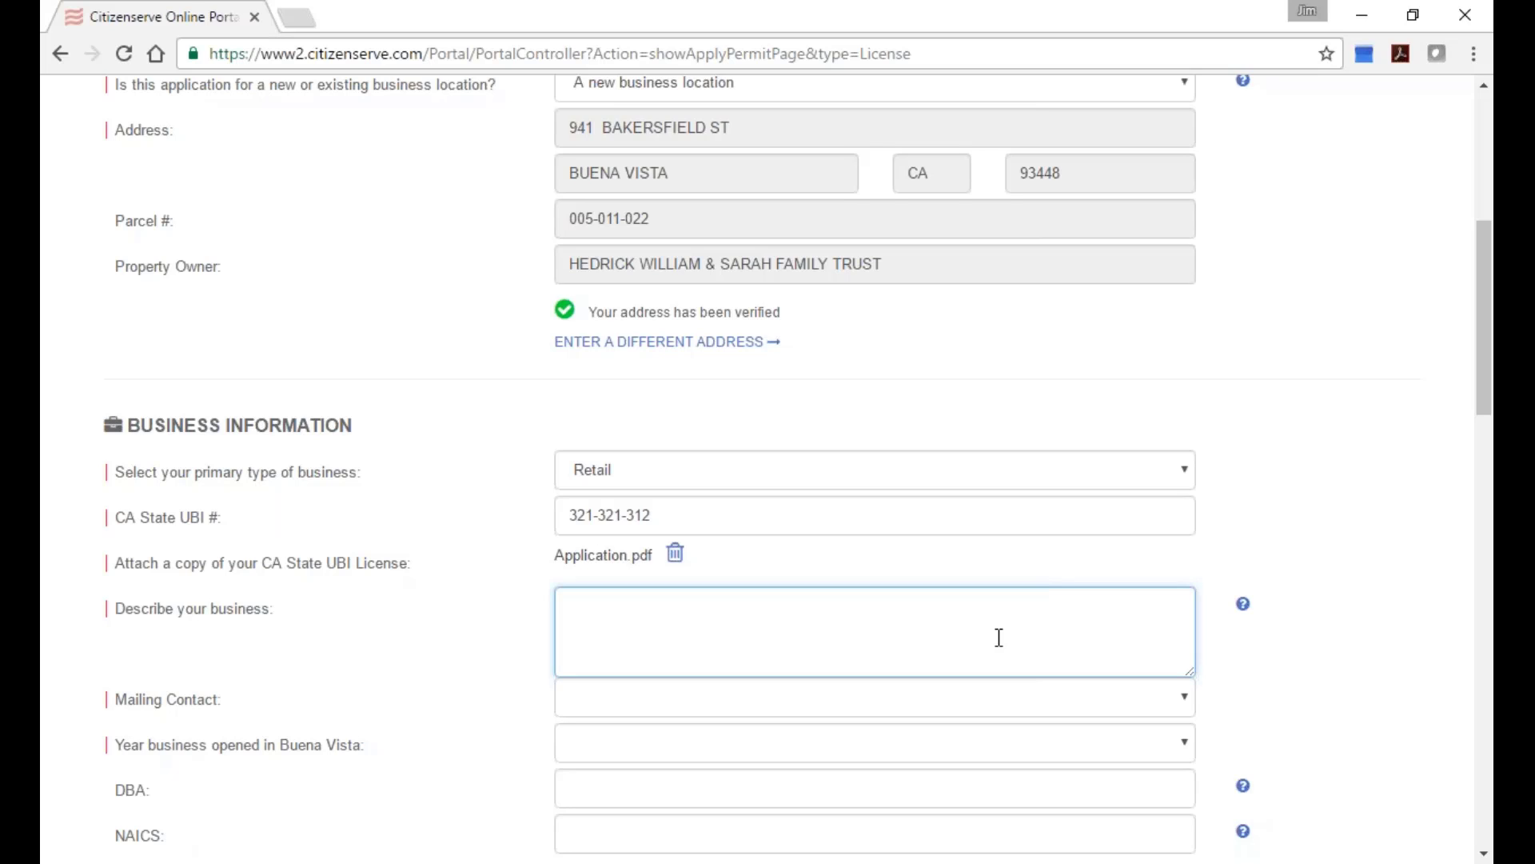
Describe the business as 'we sell sporting goods', correcting the typo.
text(we sell sporting gooss)
key(BackSpace)
key(BackSpace)
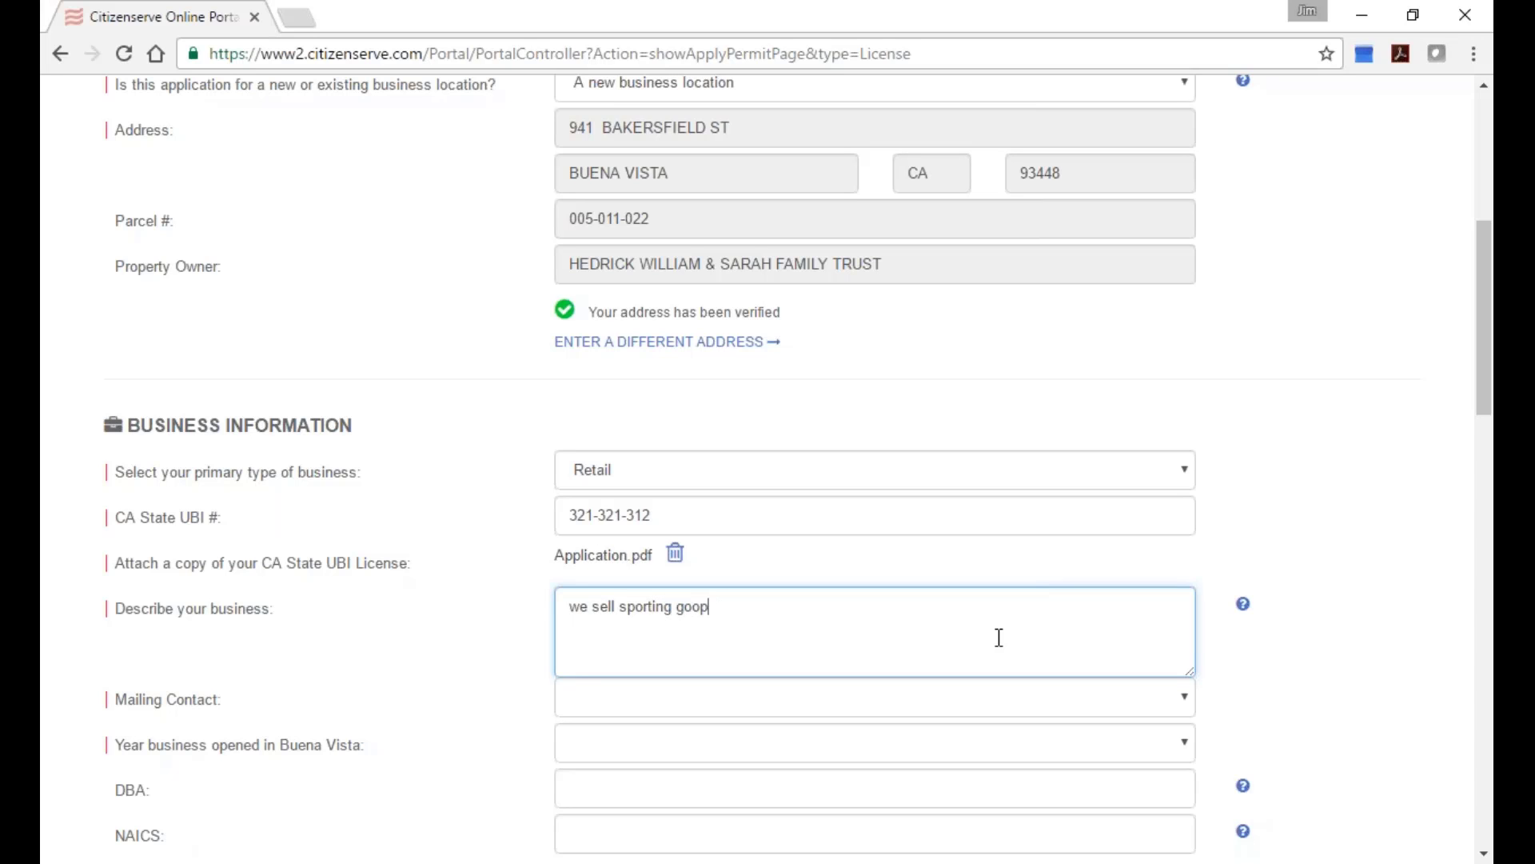
text(ds)
Choose the Citizenserve contact as the Mailing Contact.
scroll(1048, 709, down, 2)
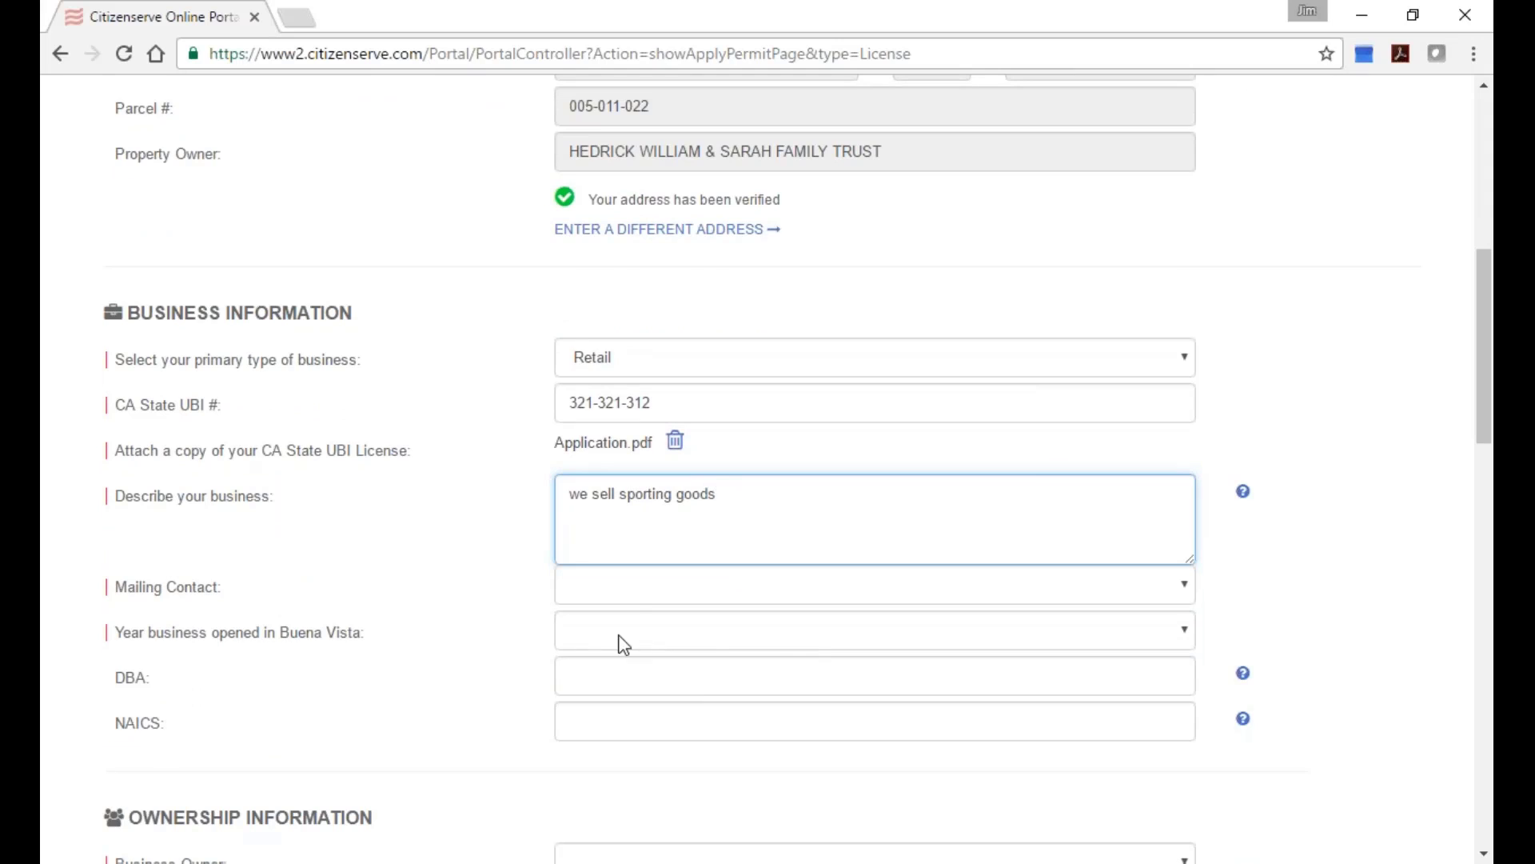
click(661, 587)
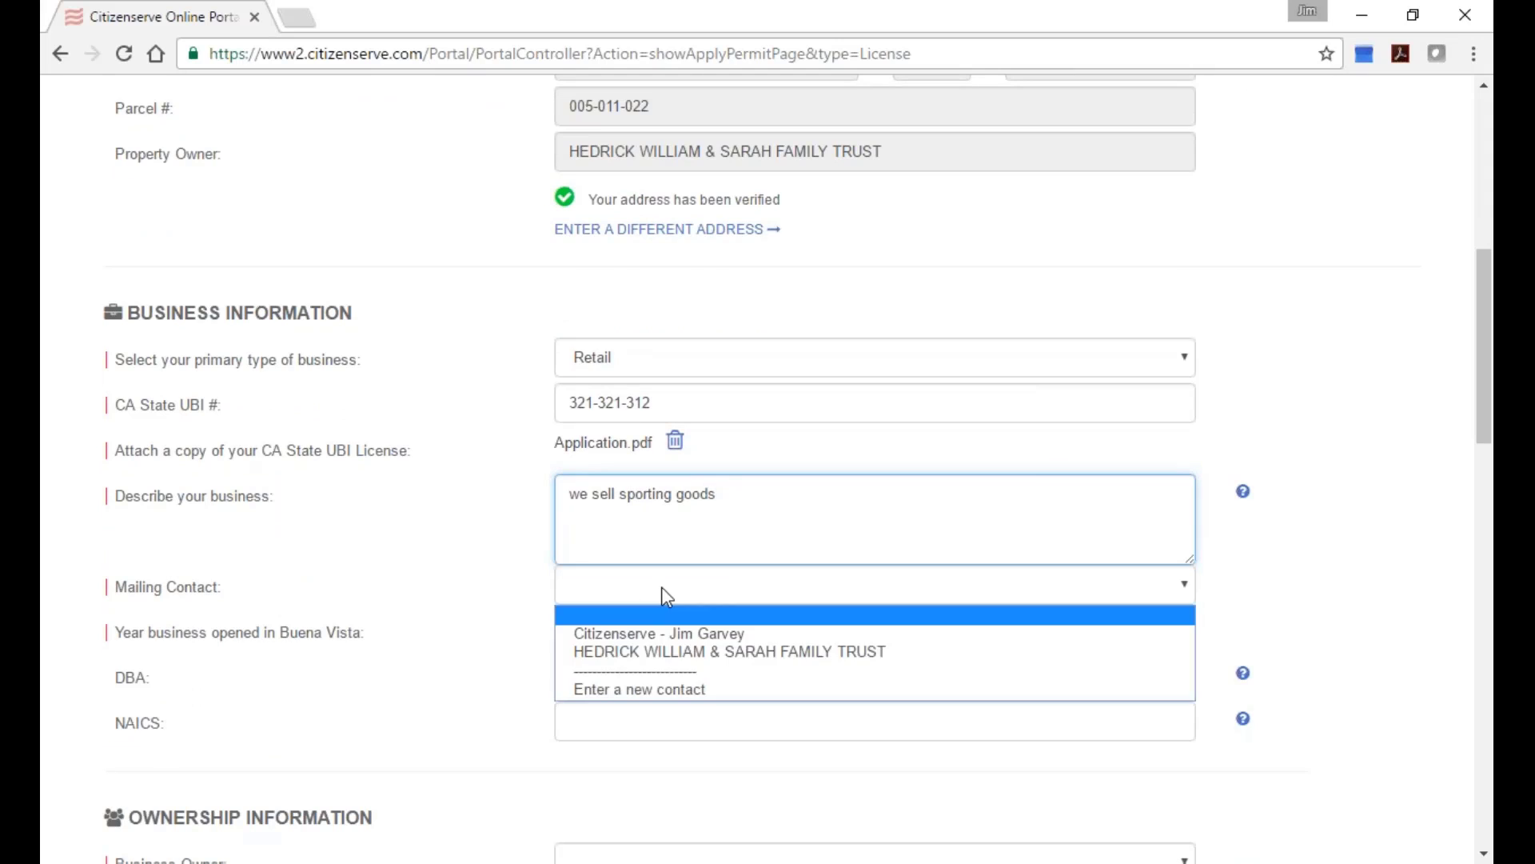
click(640, 633)
click(652, 630)
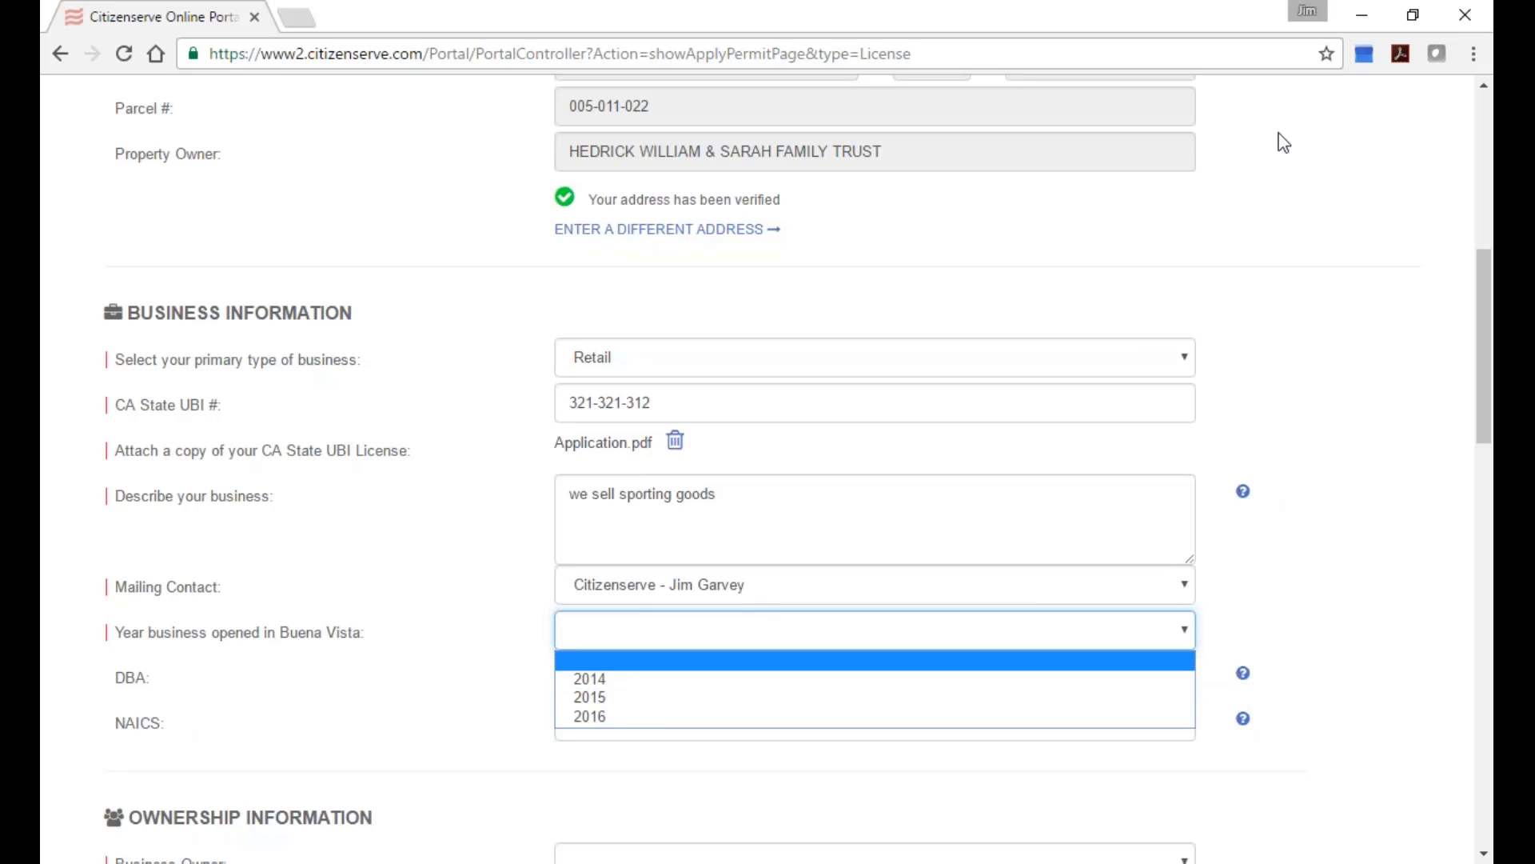
click(1411, 14)
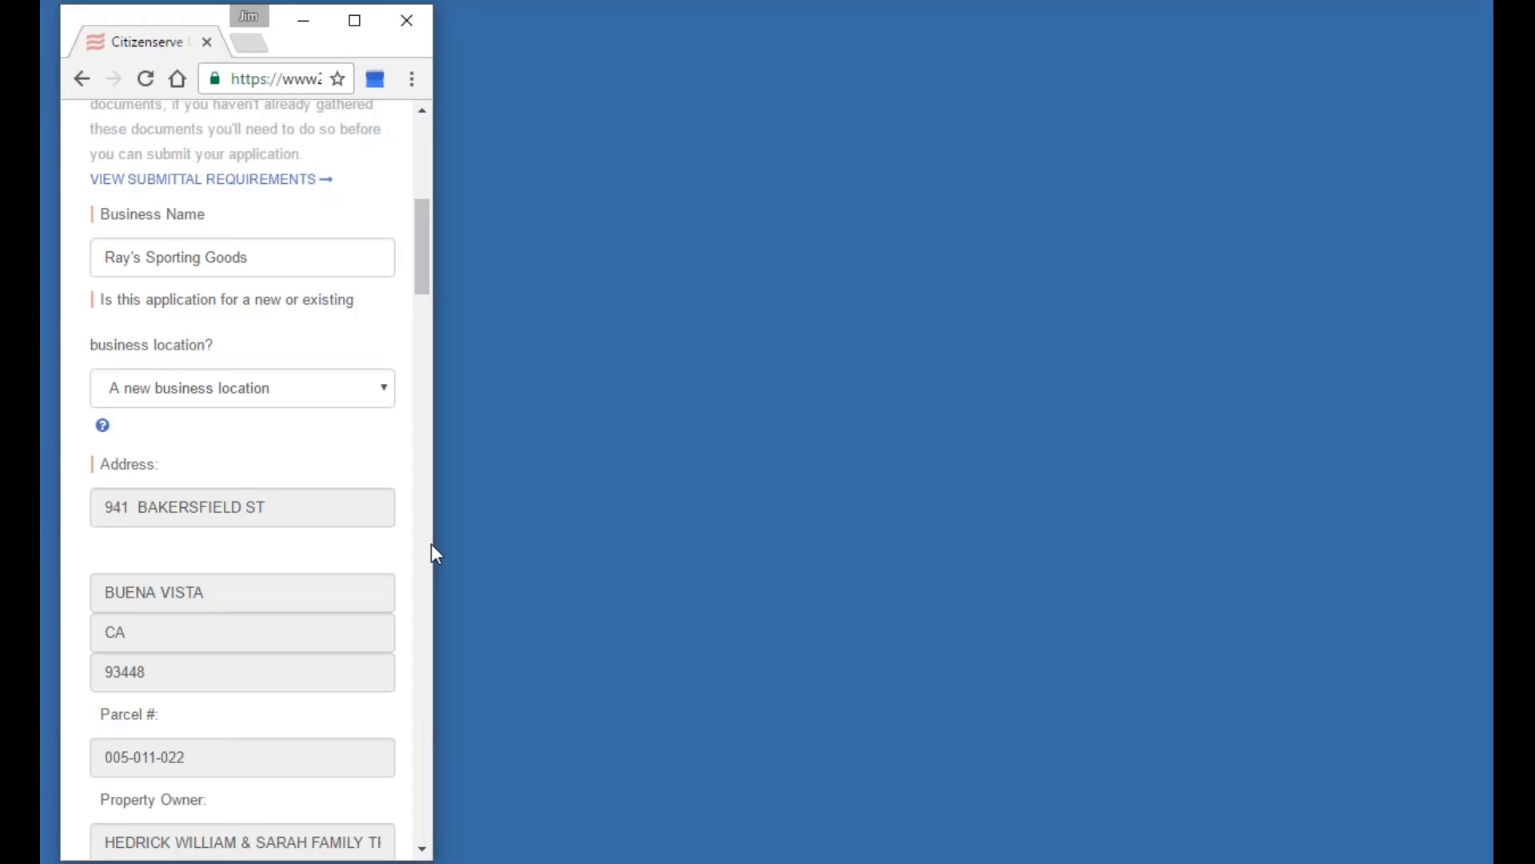
drag(438, 555, 398, 616)
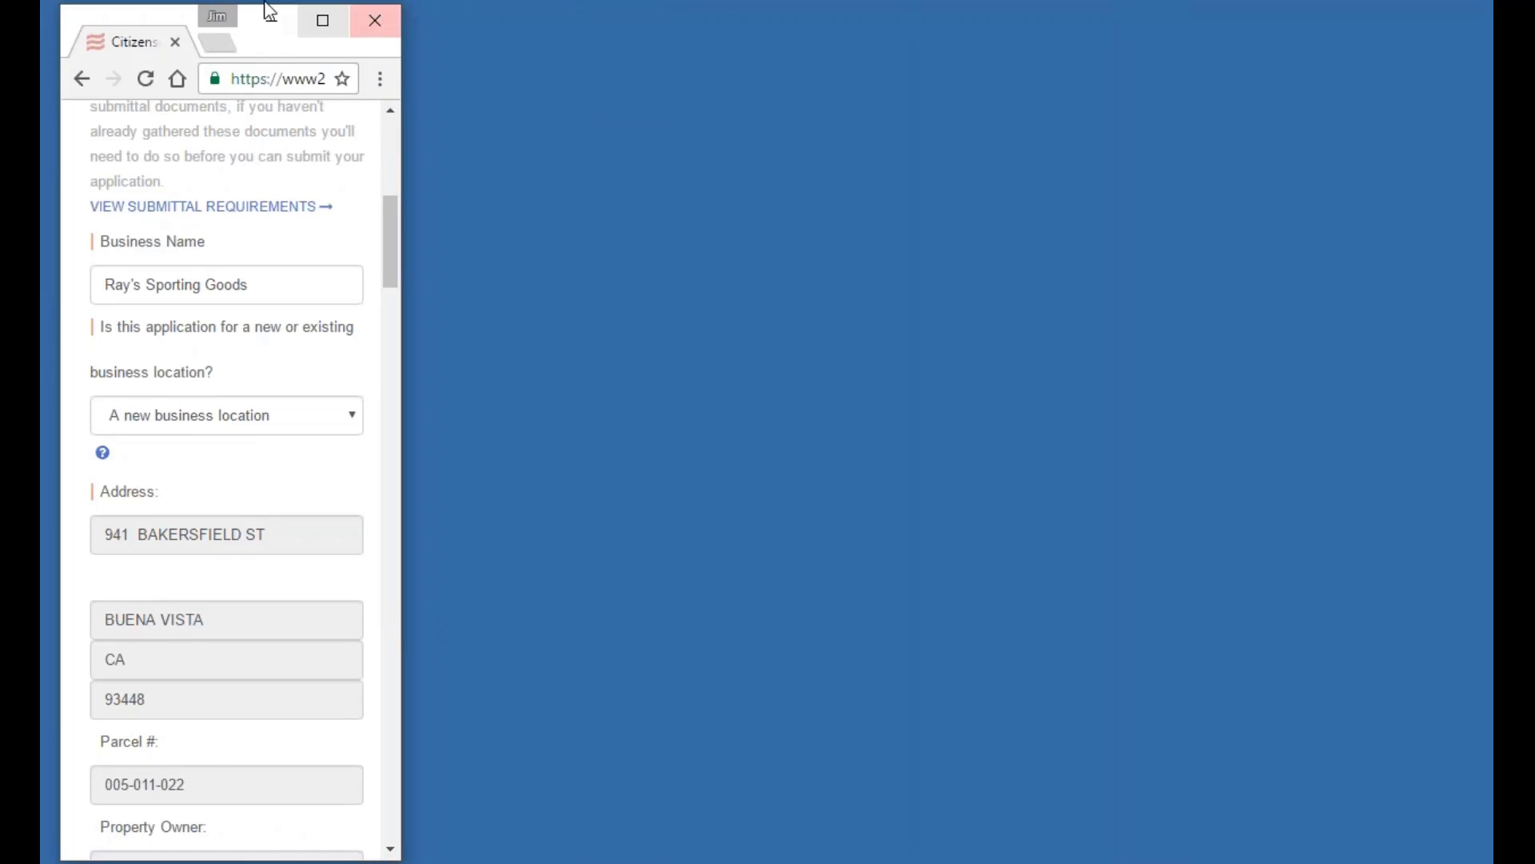
click(322, 21)
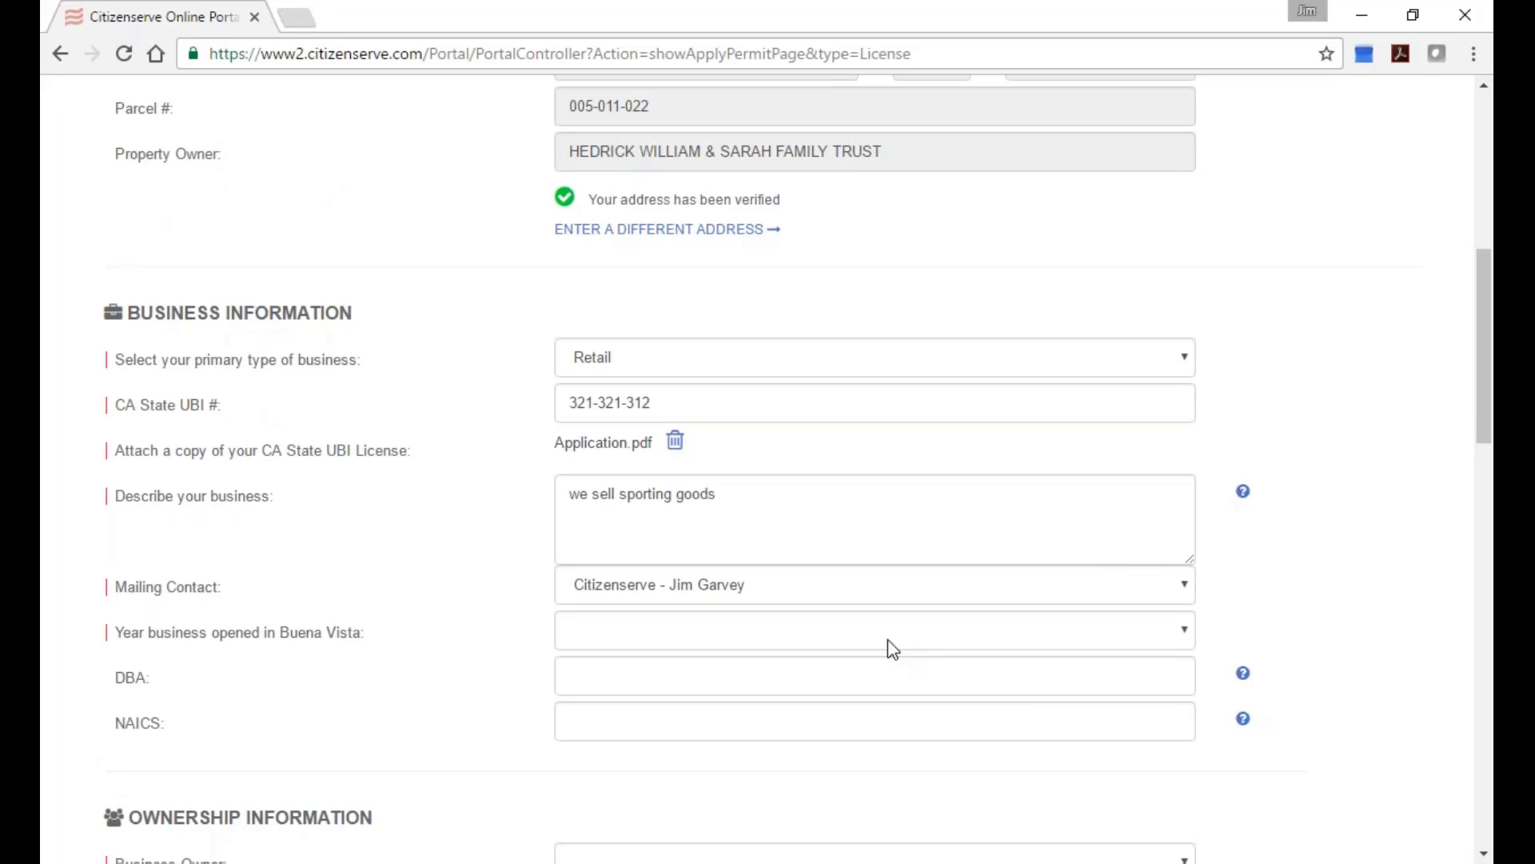
click(860, 634)
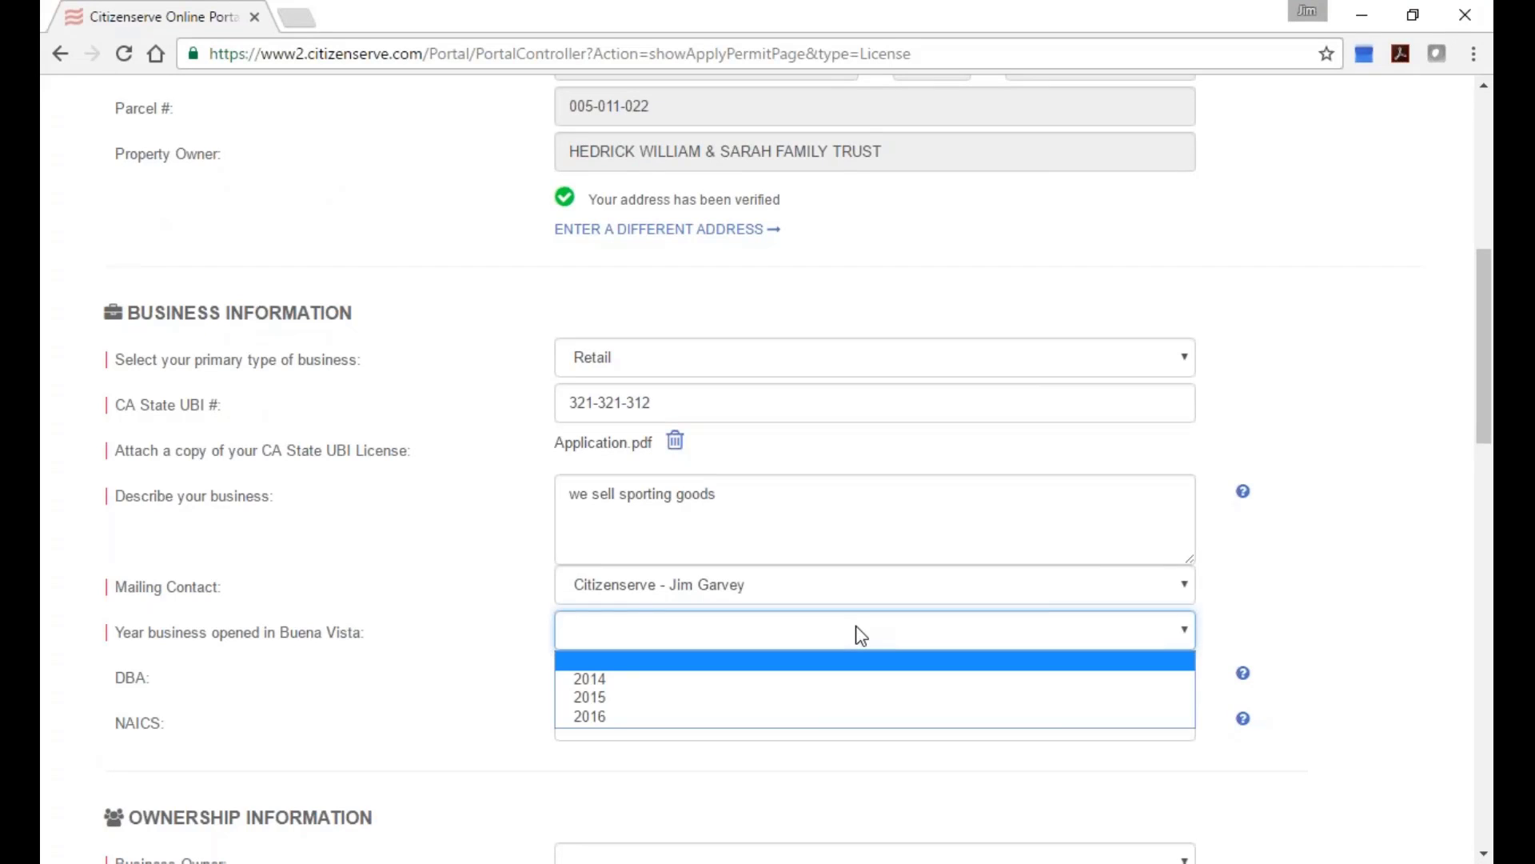
Set the year opened to 2014 and the DBA name to 'Rays Place'.
click(724, 681)
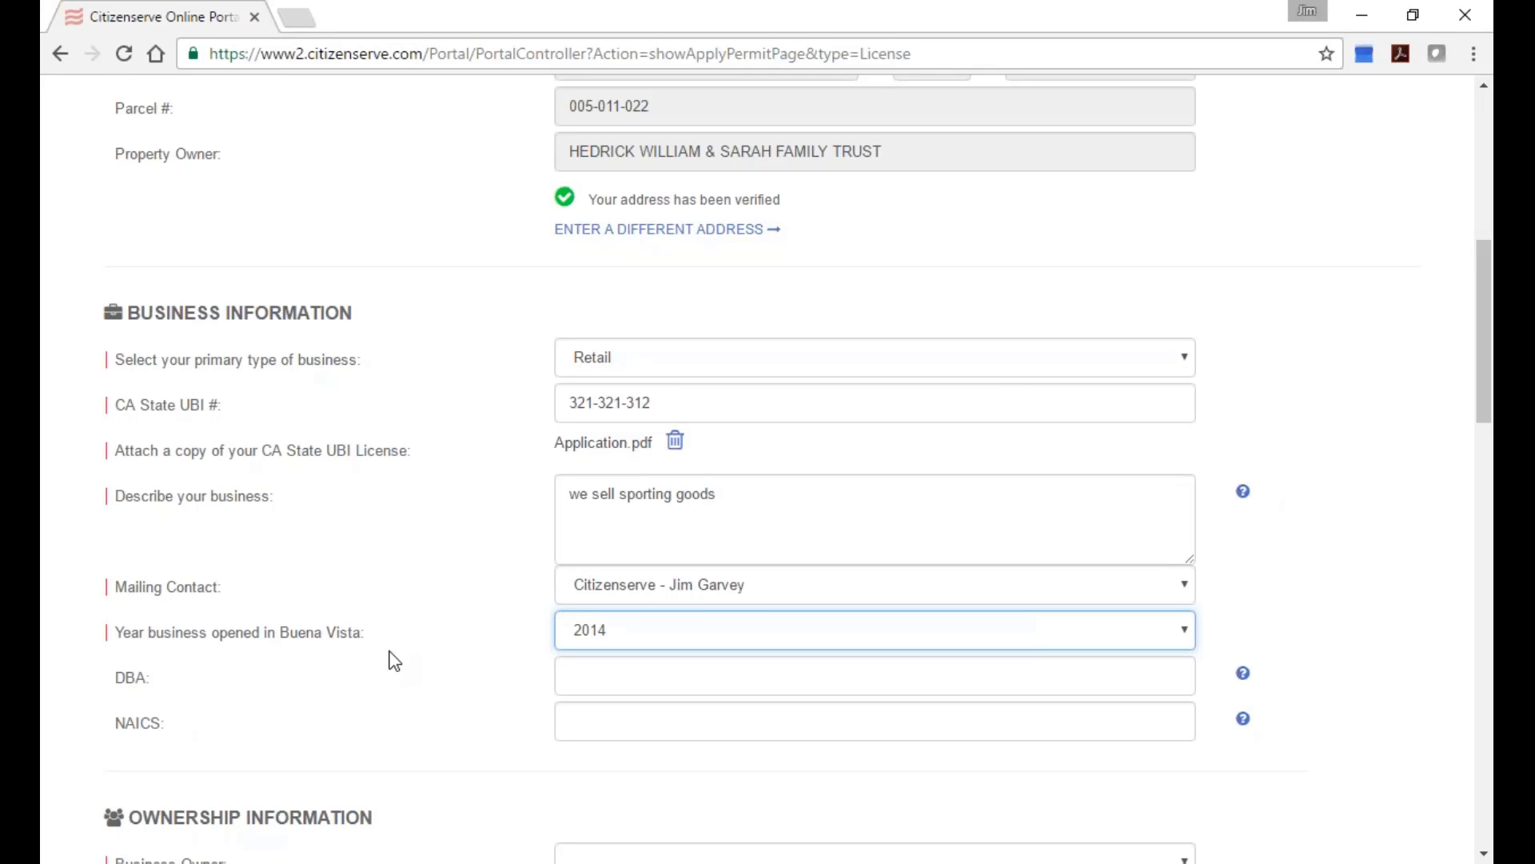
click(692, 644)
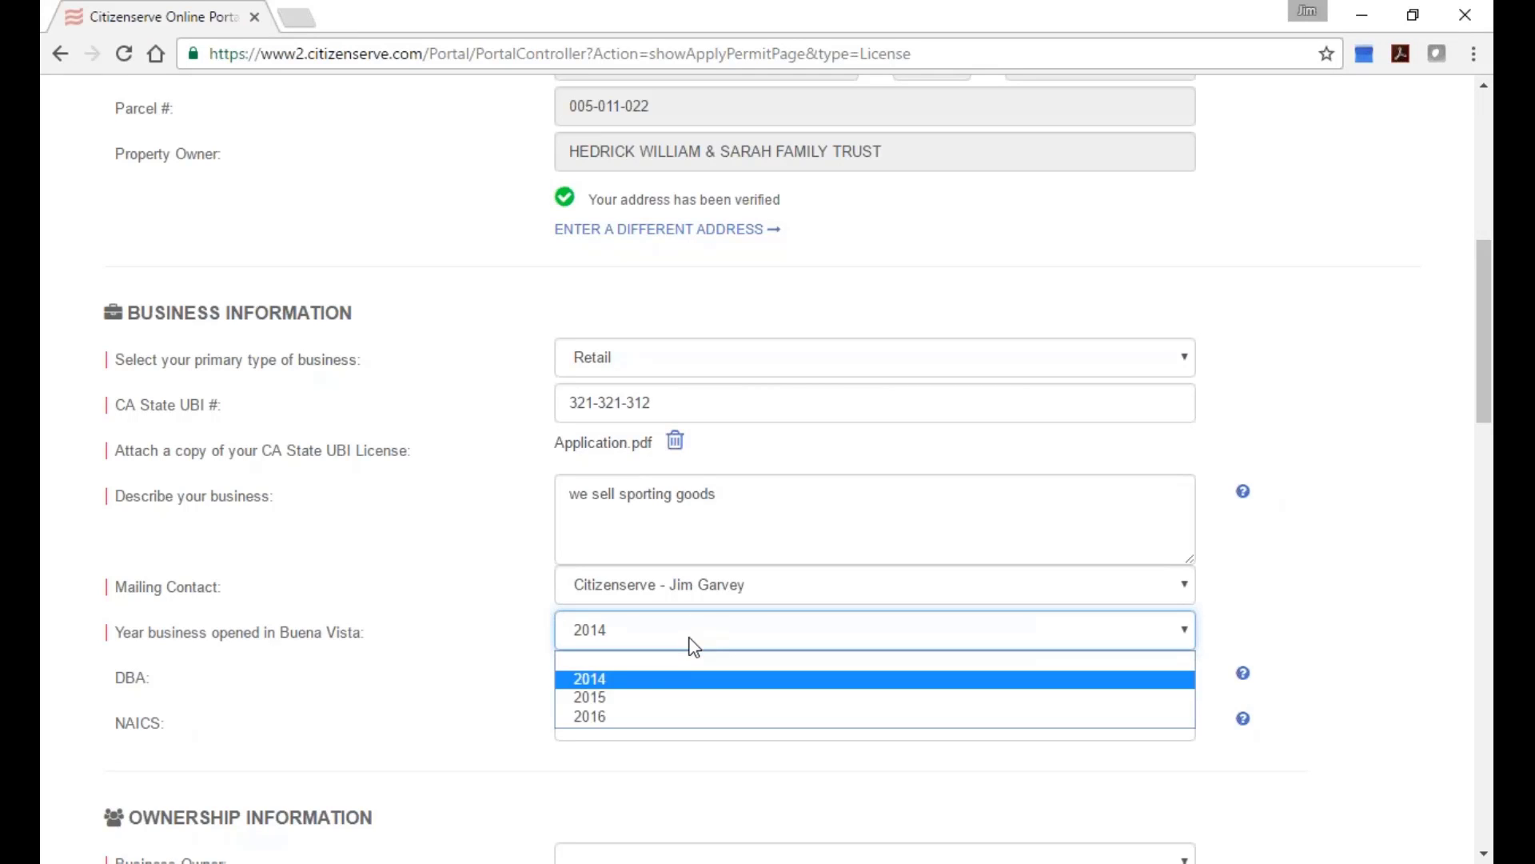
click(671, 678)
click(613, 685)
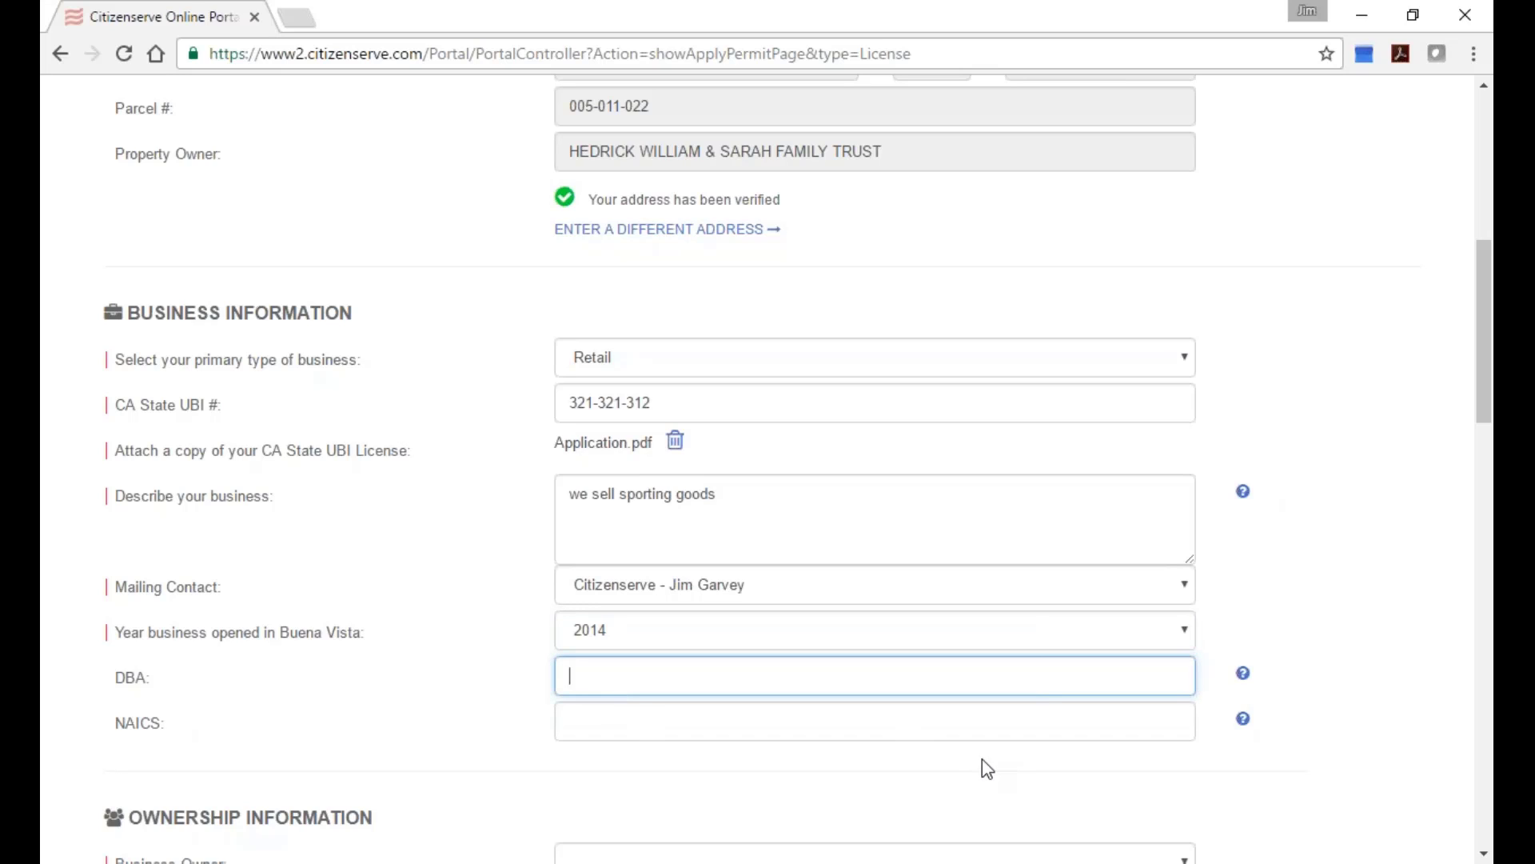
text(Rays Place)
key(Tab)
Search 'retail' and pick NAICS code 454111 Web retailers.
text(ret)
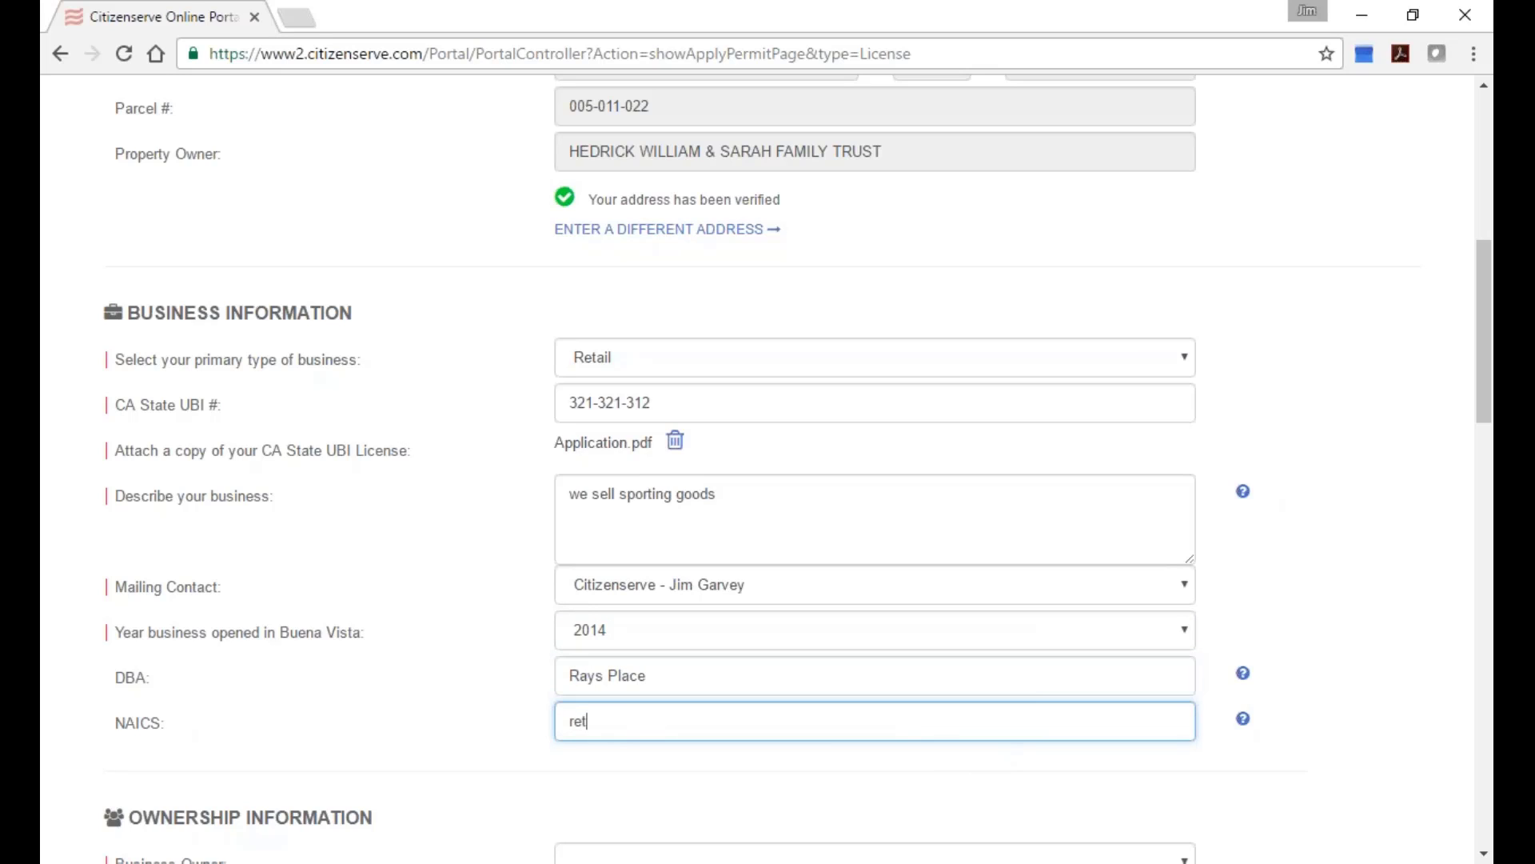
text(ail)
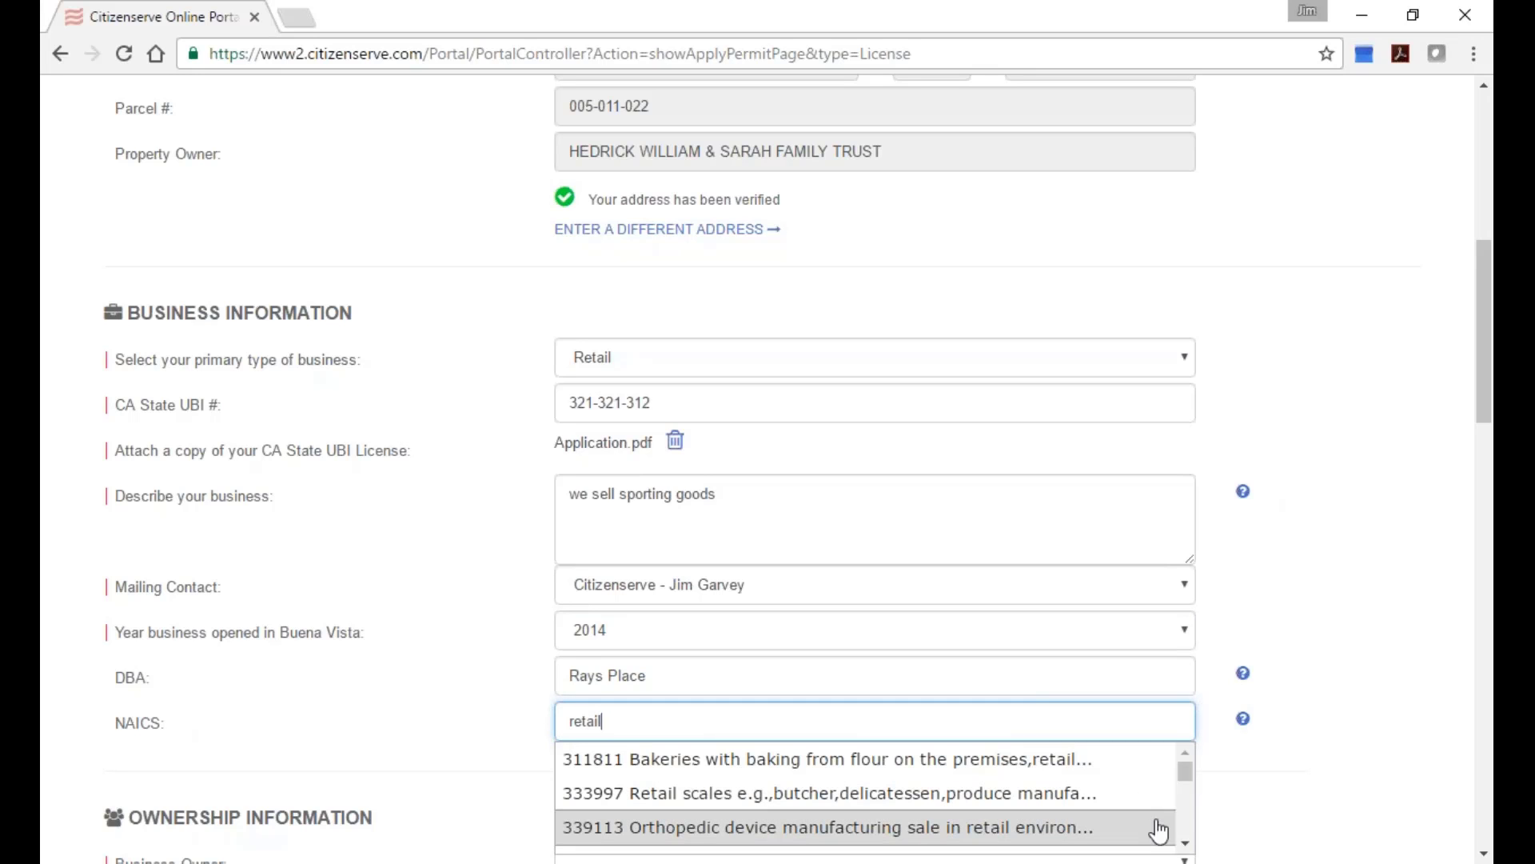
click(1183, 830)
scroll(1186, 835, down, 3)
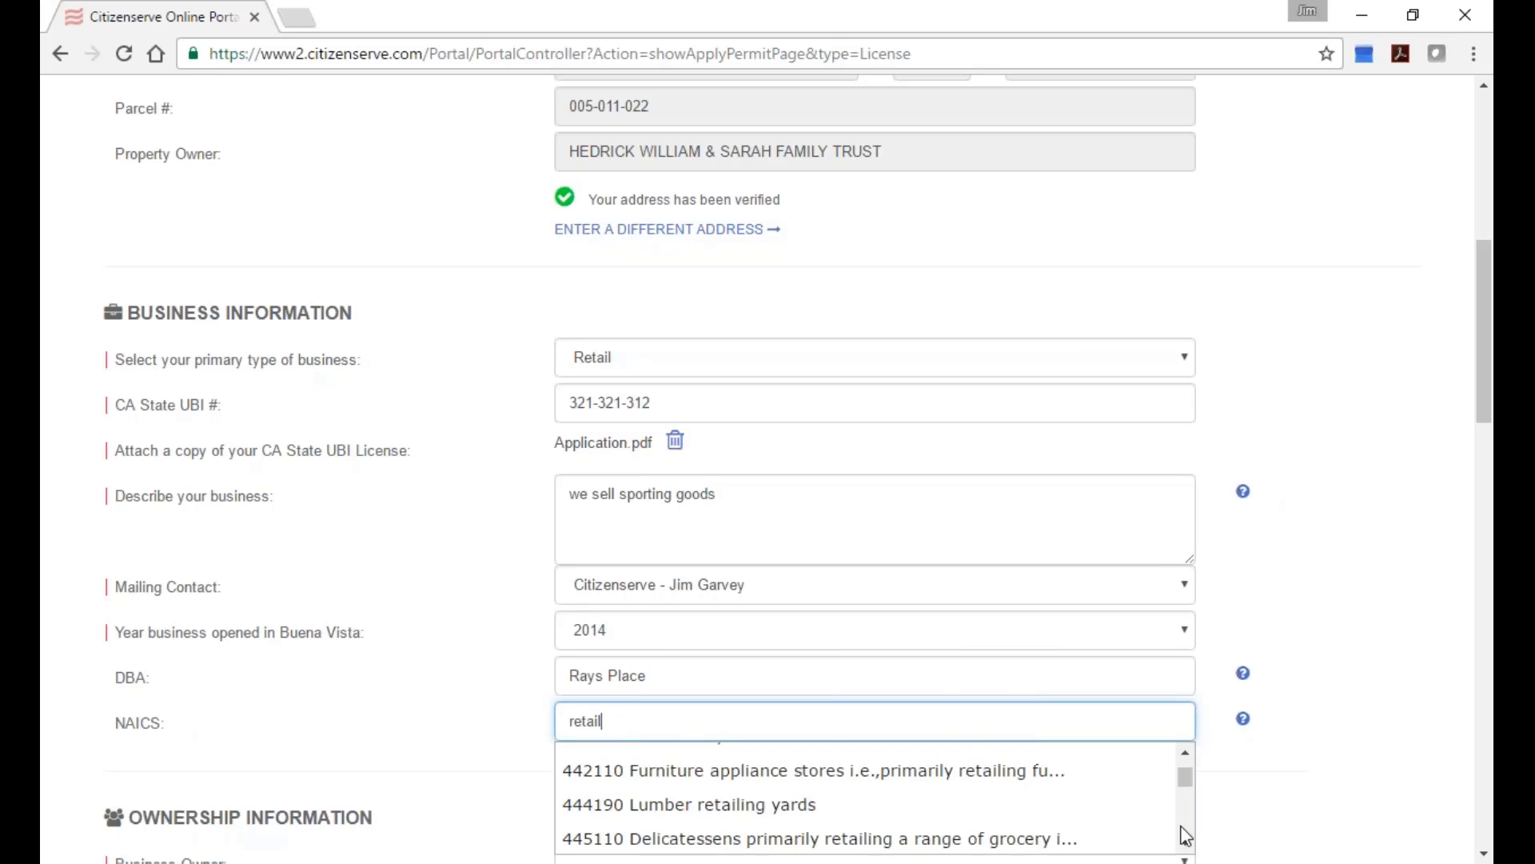
scroll(1186, 836, down, 1)
scroll(1186, 835, down, 5)
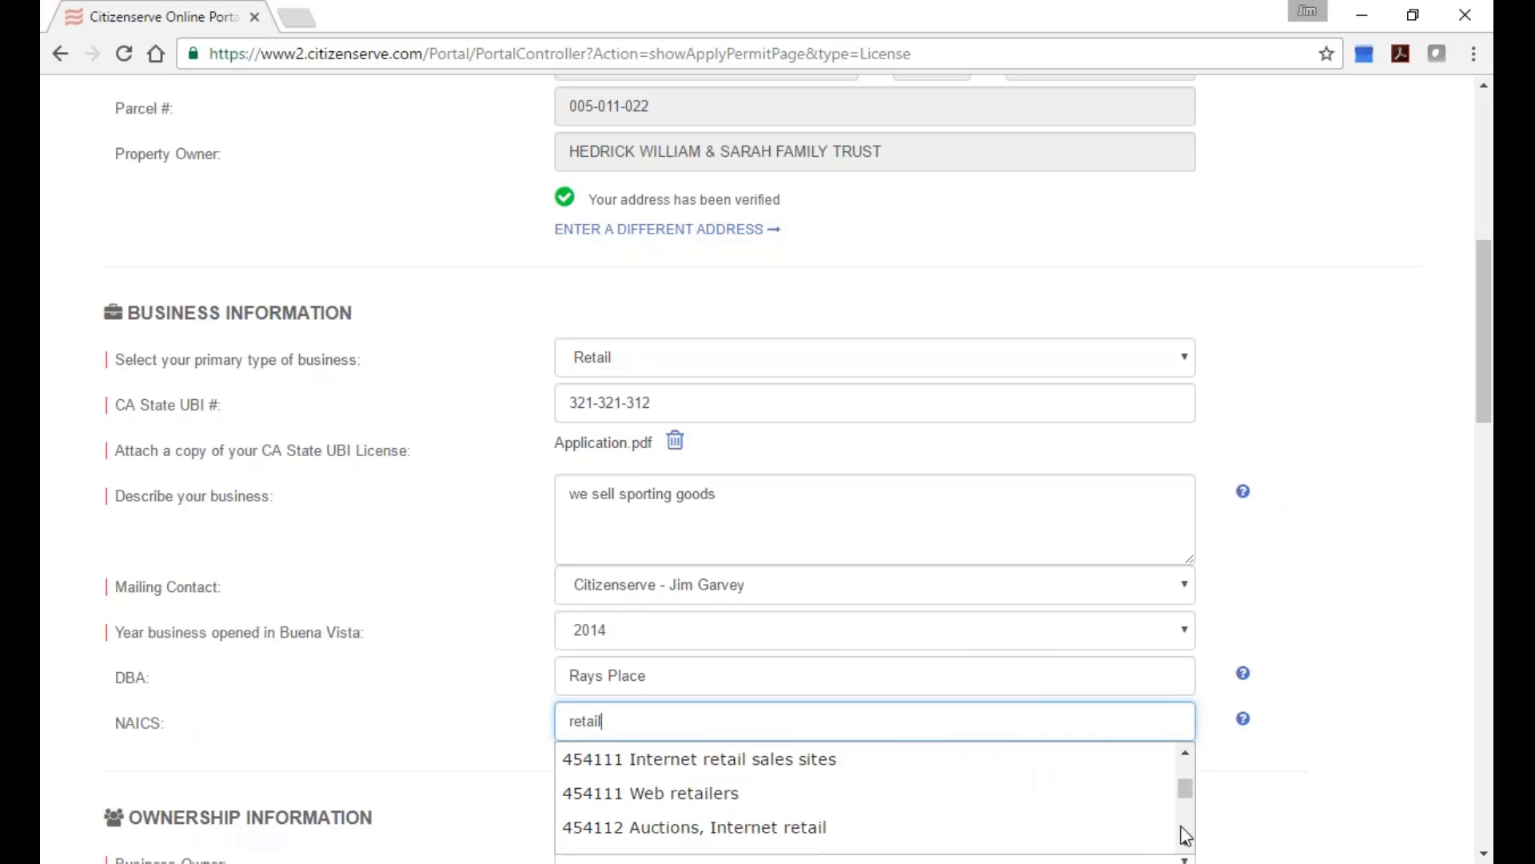
click(937, 807)
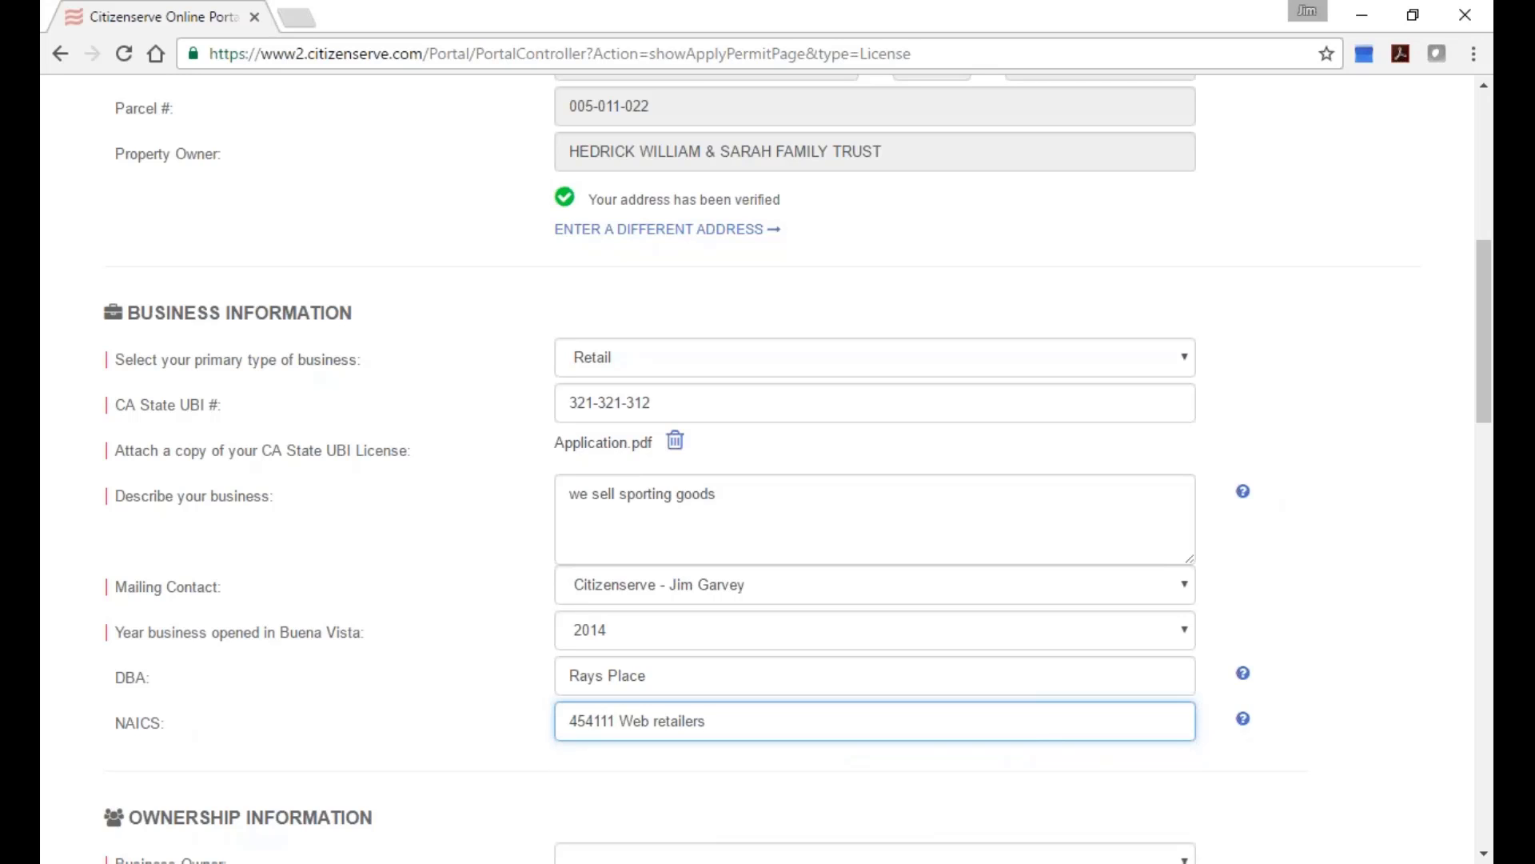
Review the rest of the form down to Submit, then bring up the Business Owner choices.
scroll(880, 758, down, 2)
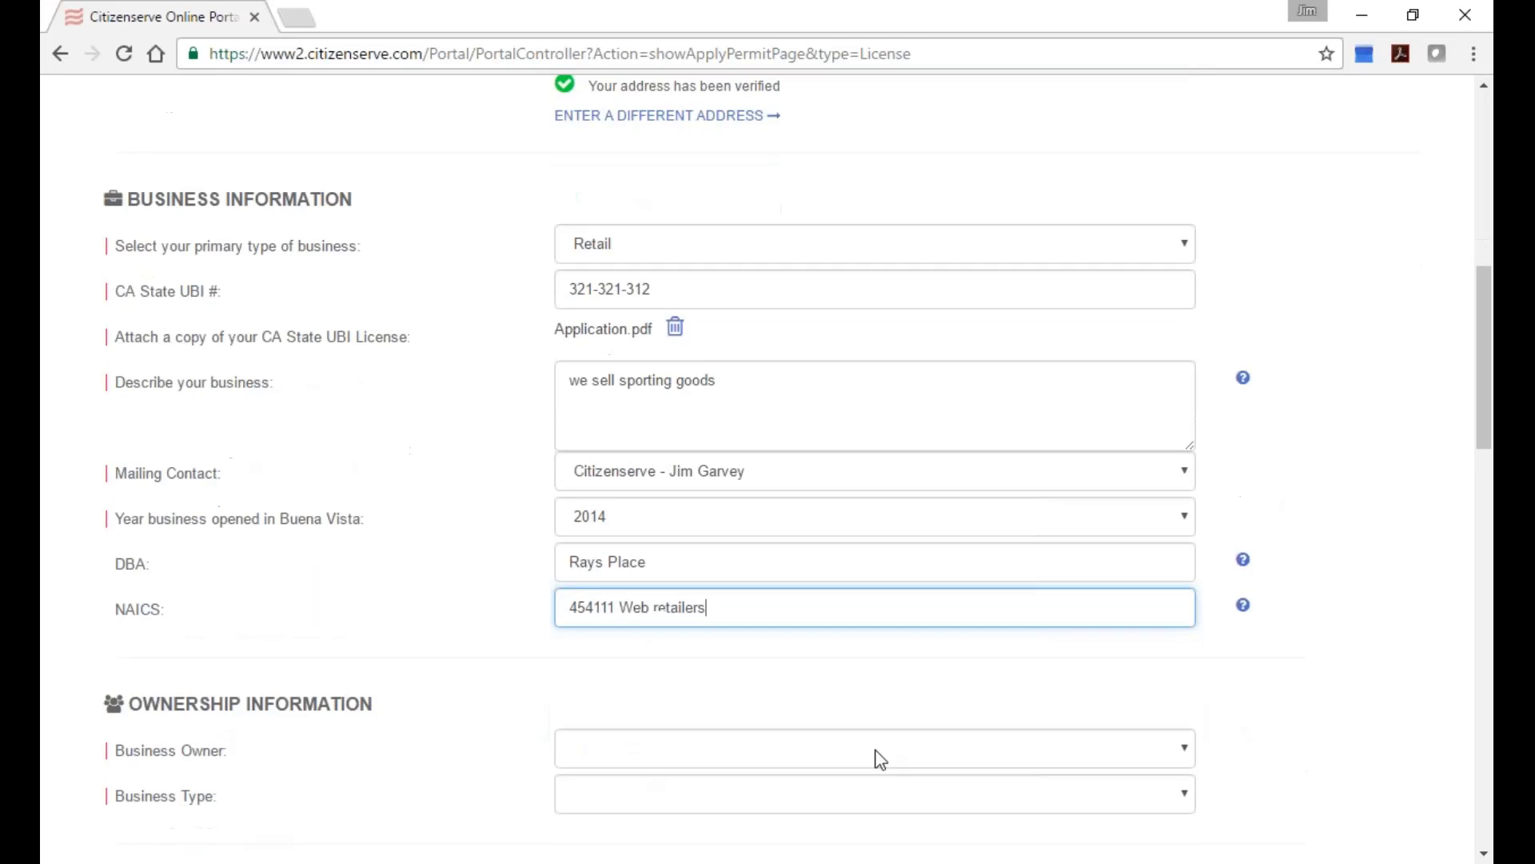
scroll(879, 759, down, 4)
scroll(855, 763, down, 3)
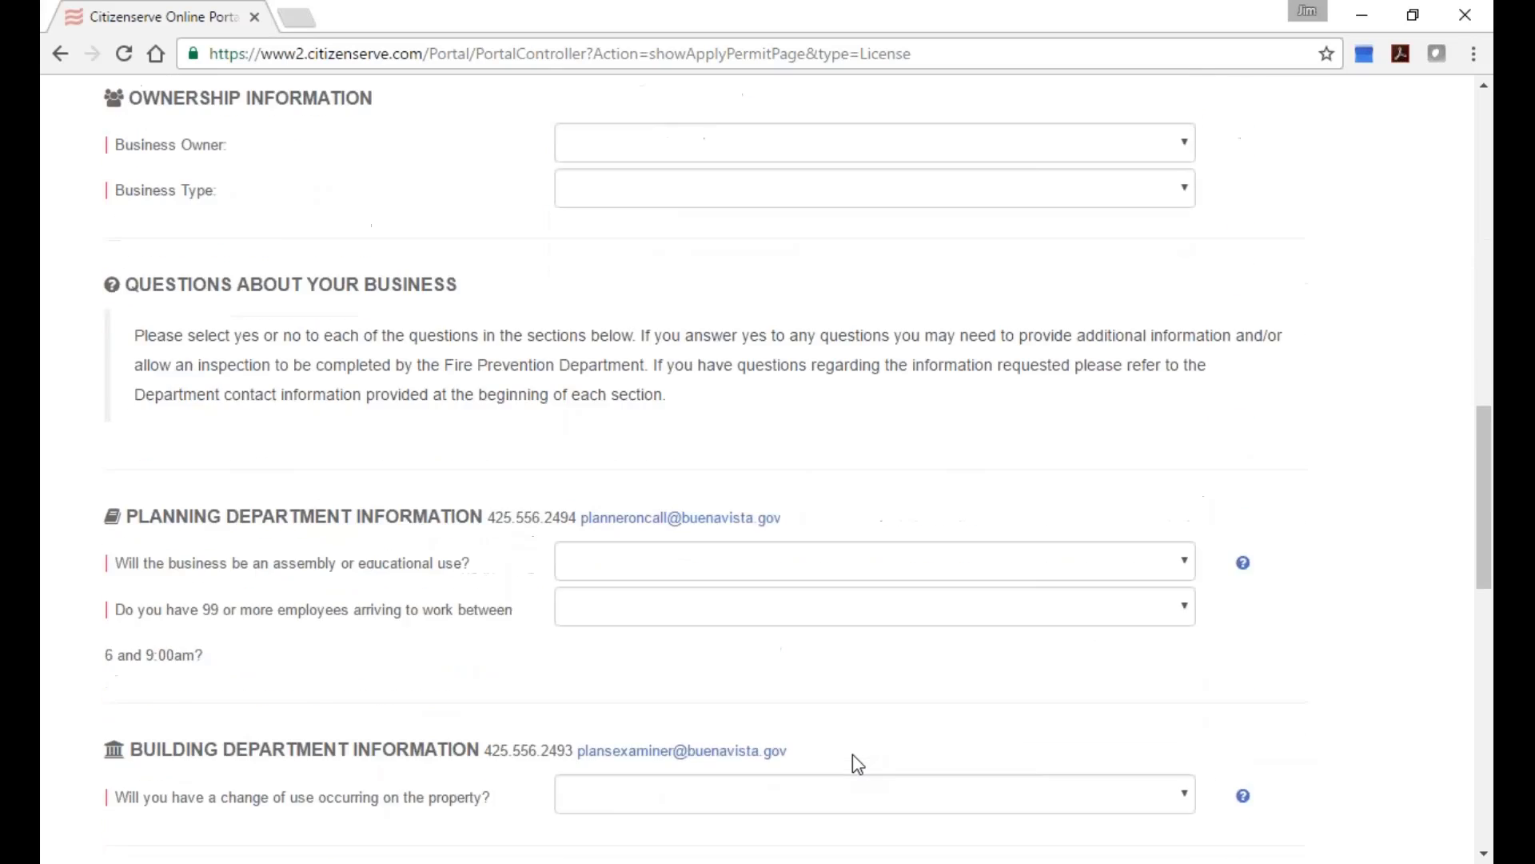
scroll(852, 755, down, 9)
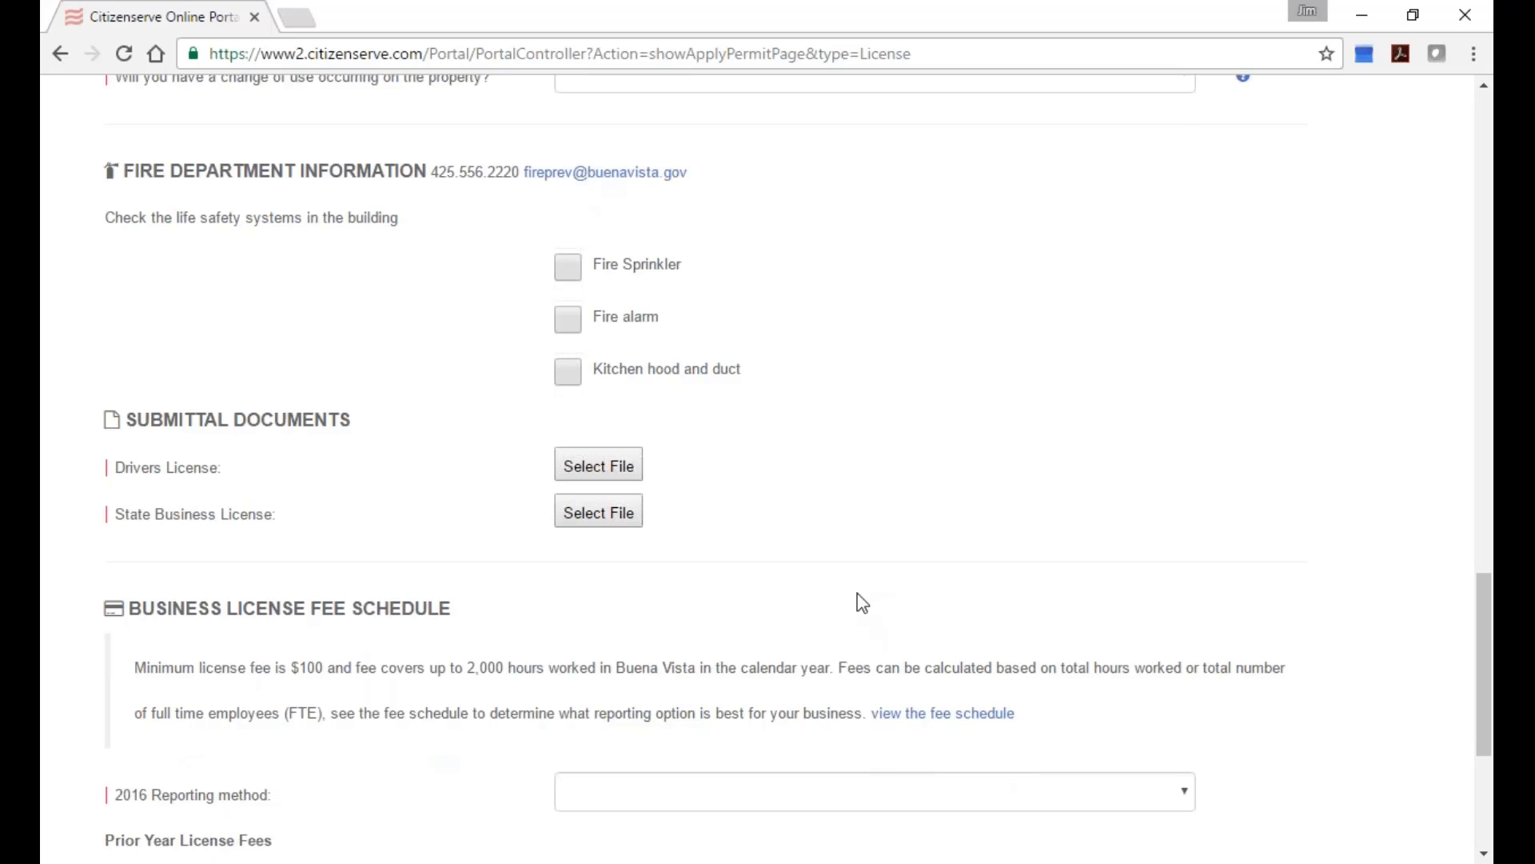
scroll(952, 704, up, 2)
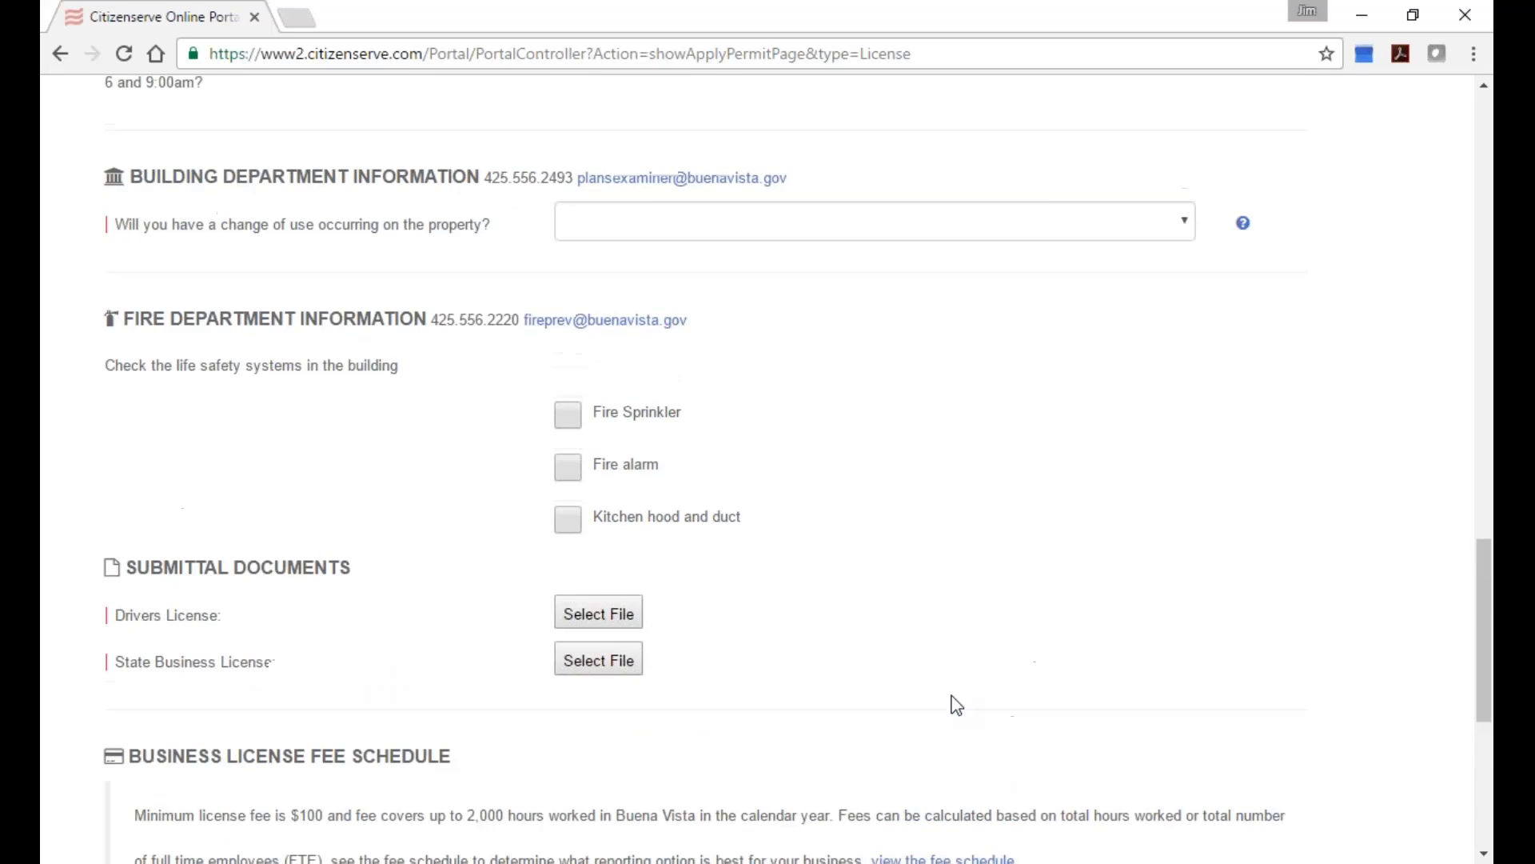
scroll(953, 702, down, 5)
scroll(956, 705, up, 12)
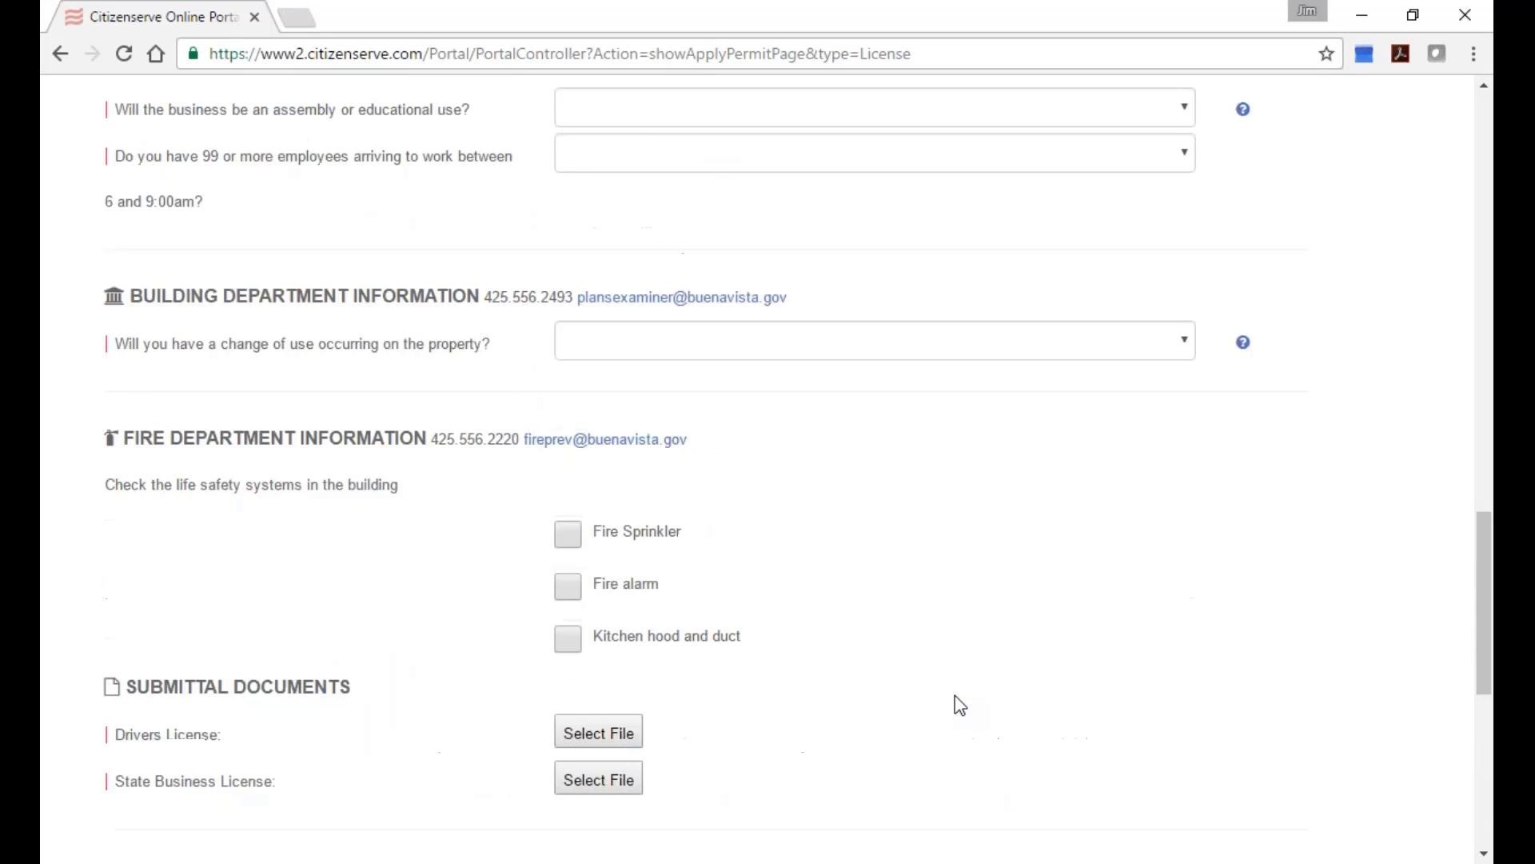
scroll(954, 695, up, 5)
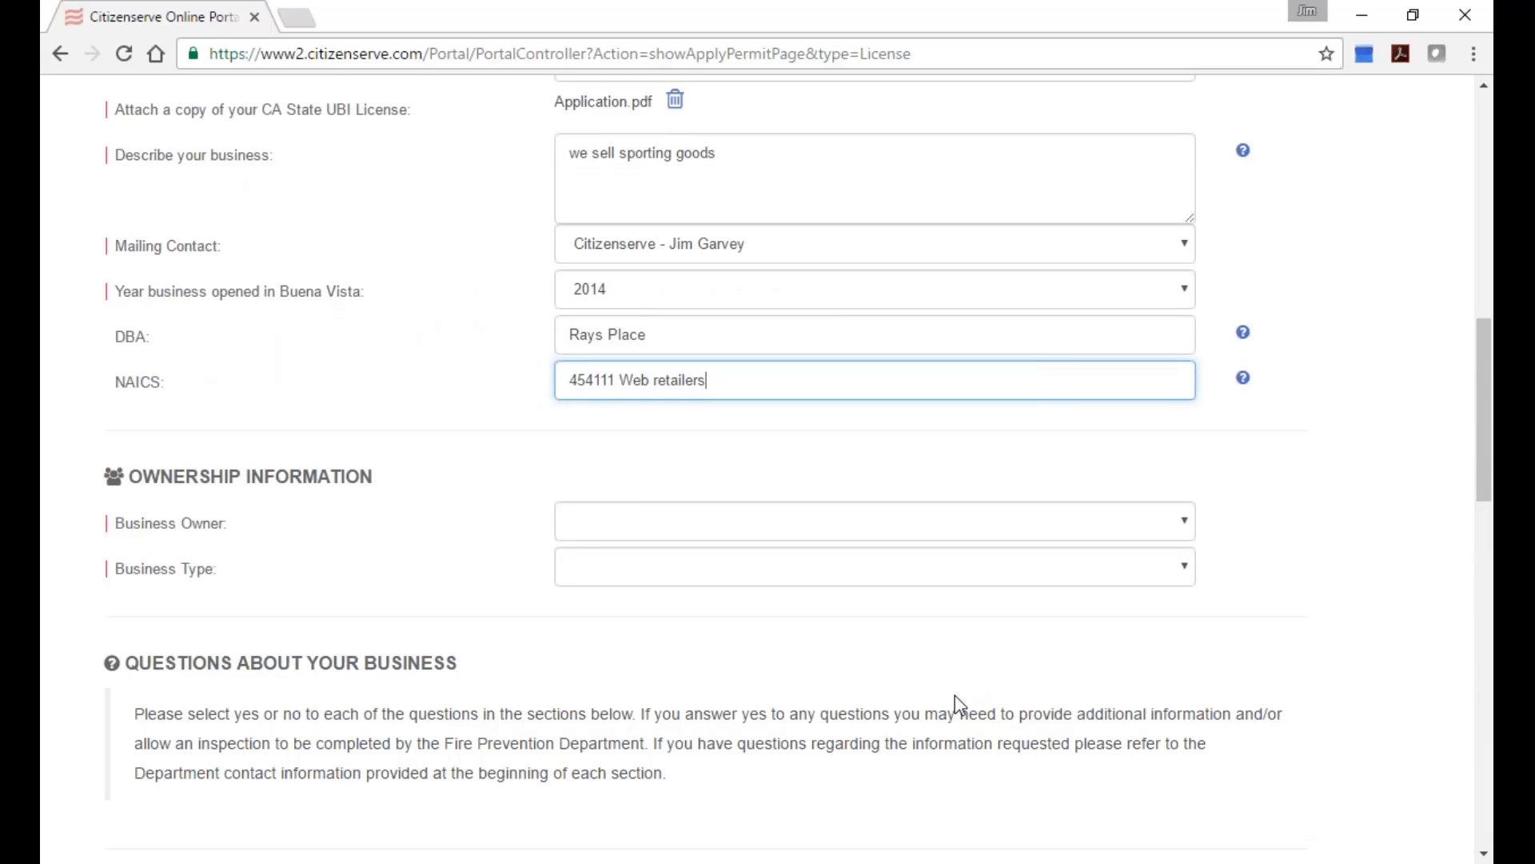
click(846, 521)
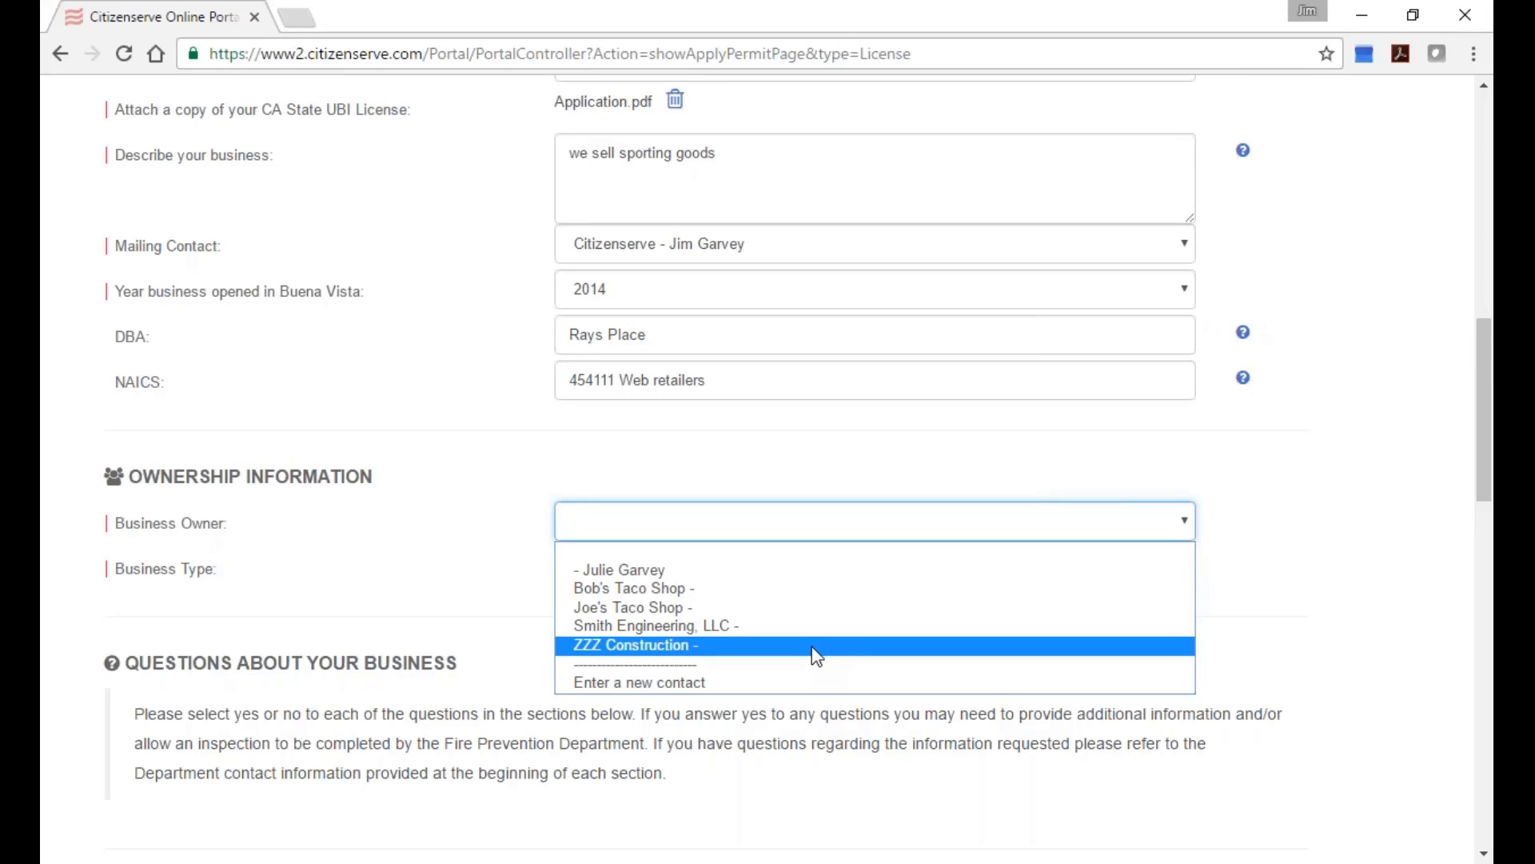
Set the Business Owner to the first listed contact.
click(832, 521)
click(834, 521)
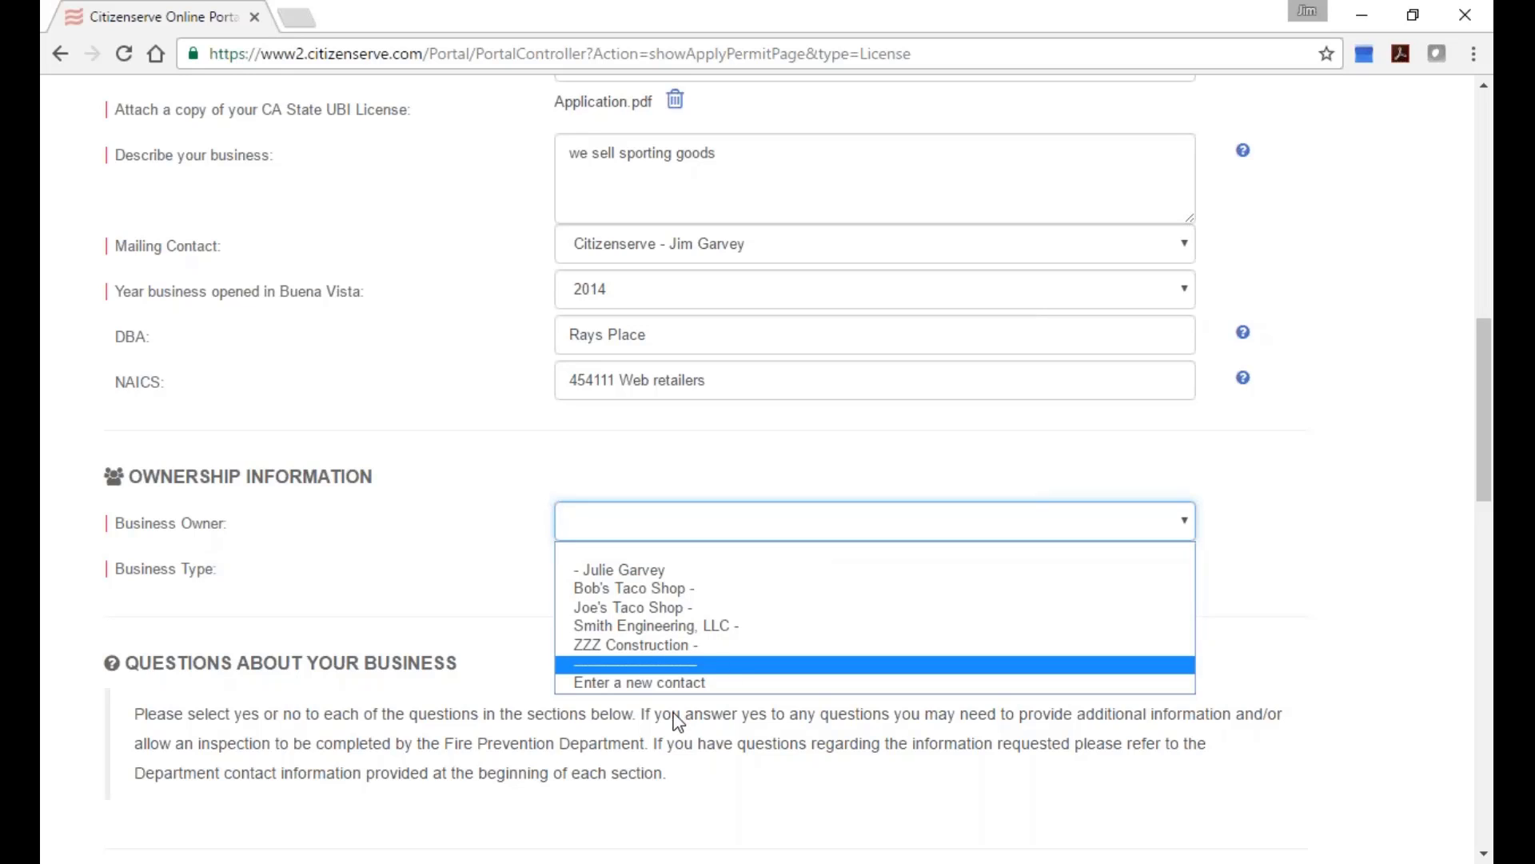
click(794, 570)
Set Business Type to Corporation after trying Limited Liability, revealing the owner/officer fields.
click(795, 582)
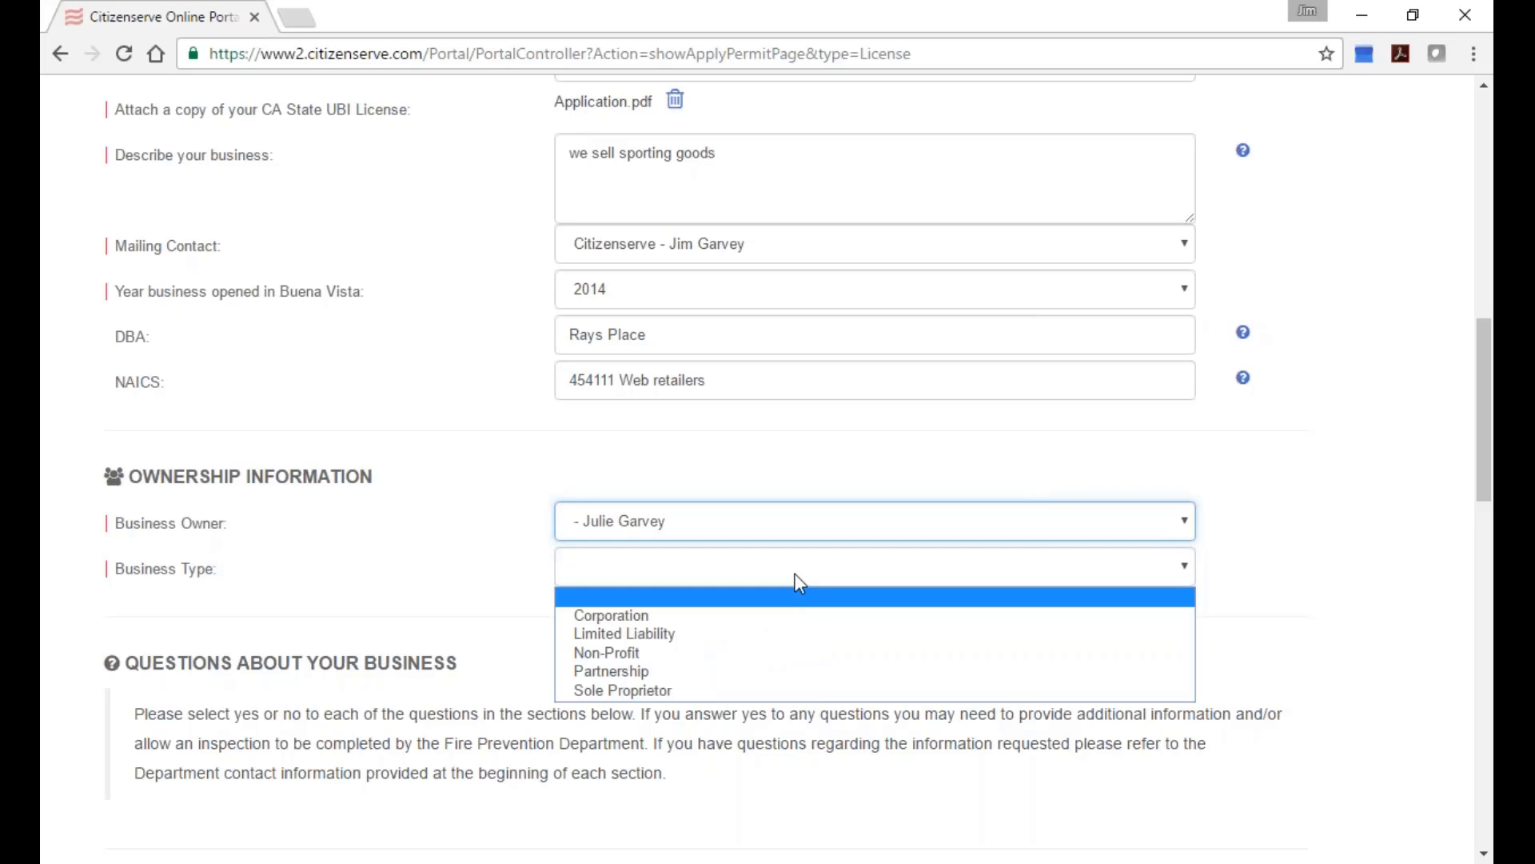
click(772, 615)
scroll(784, 630, down, 1)
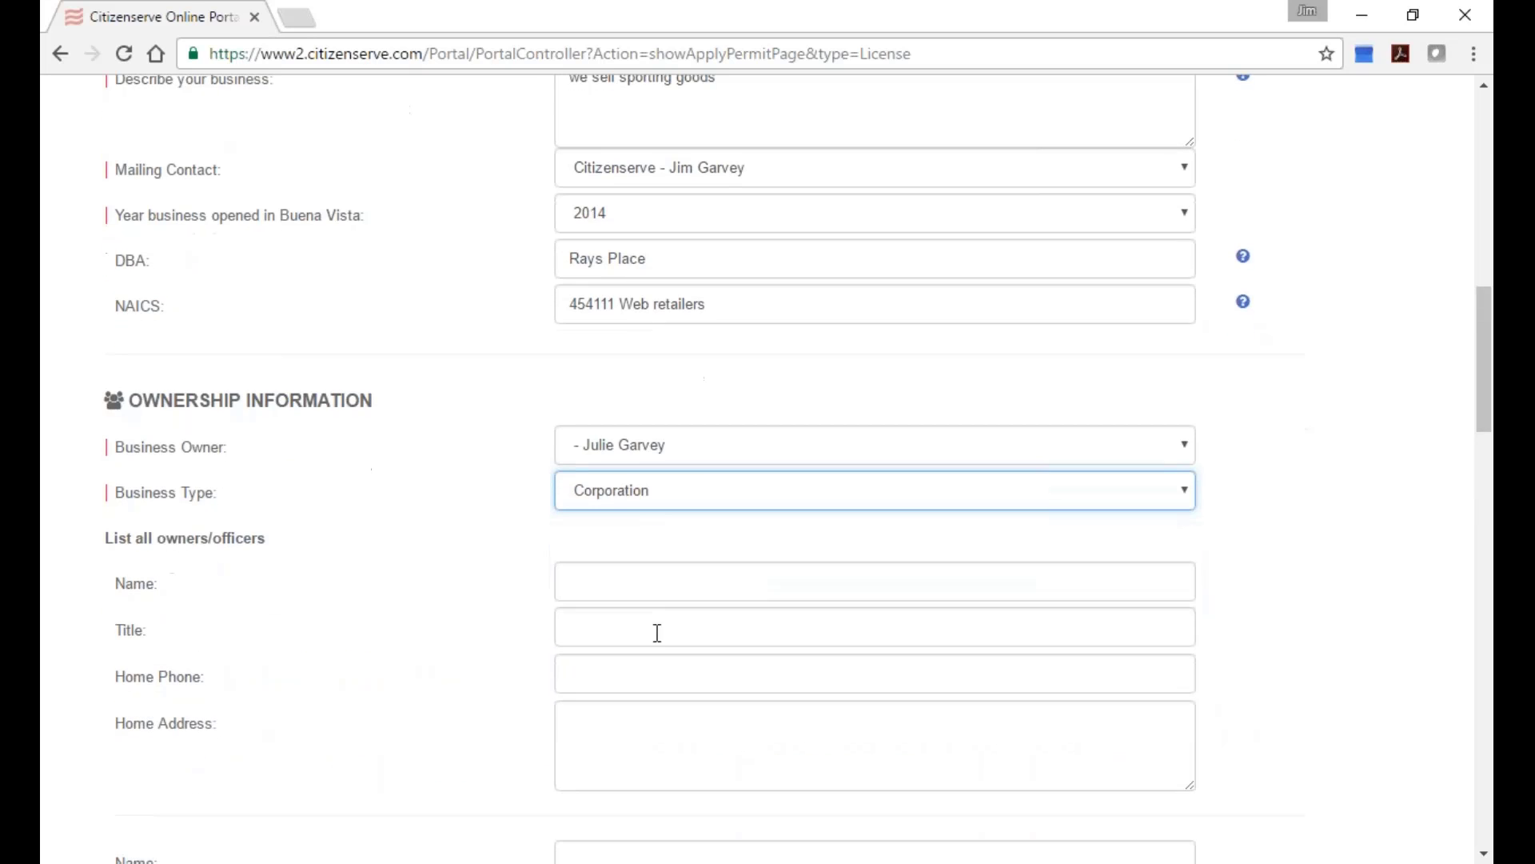
click(702, 493)
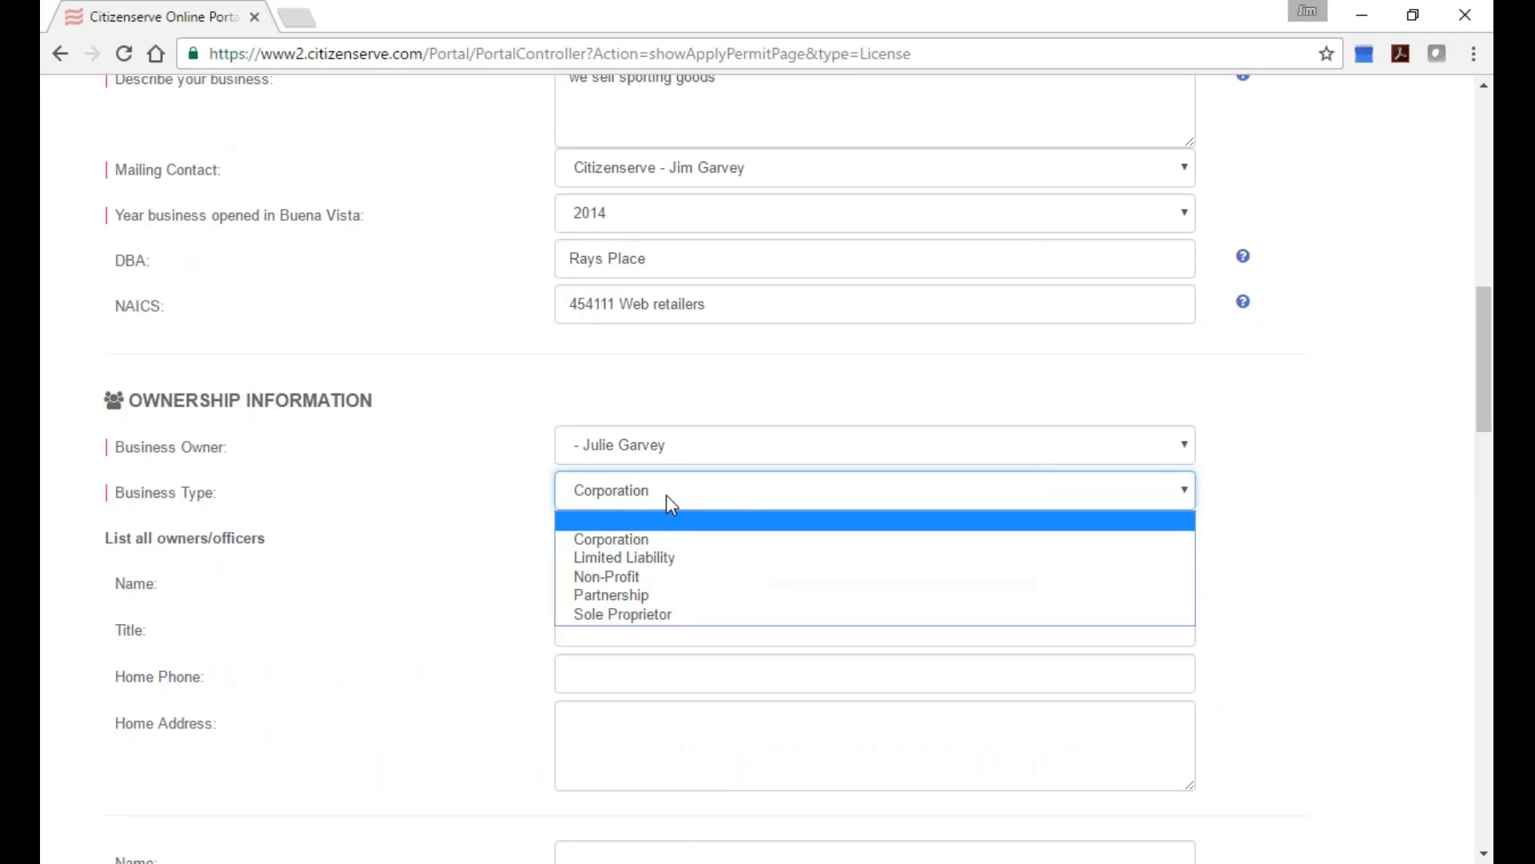
click(659, 541)
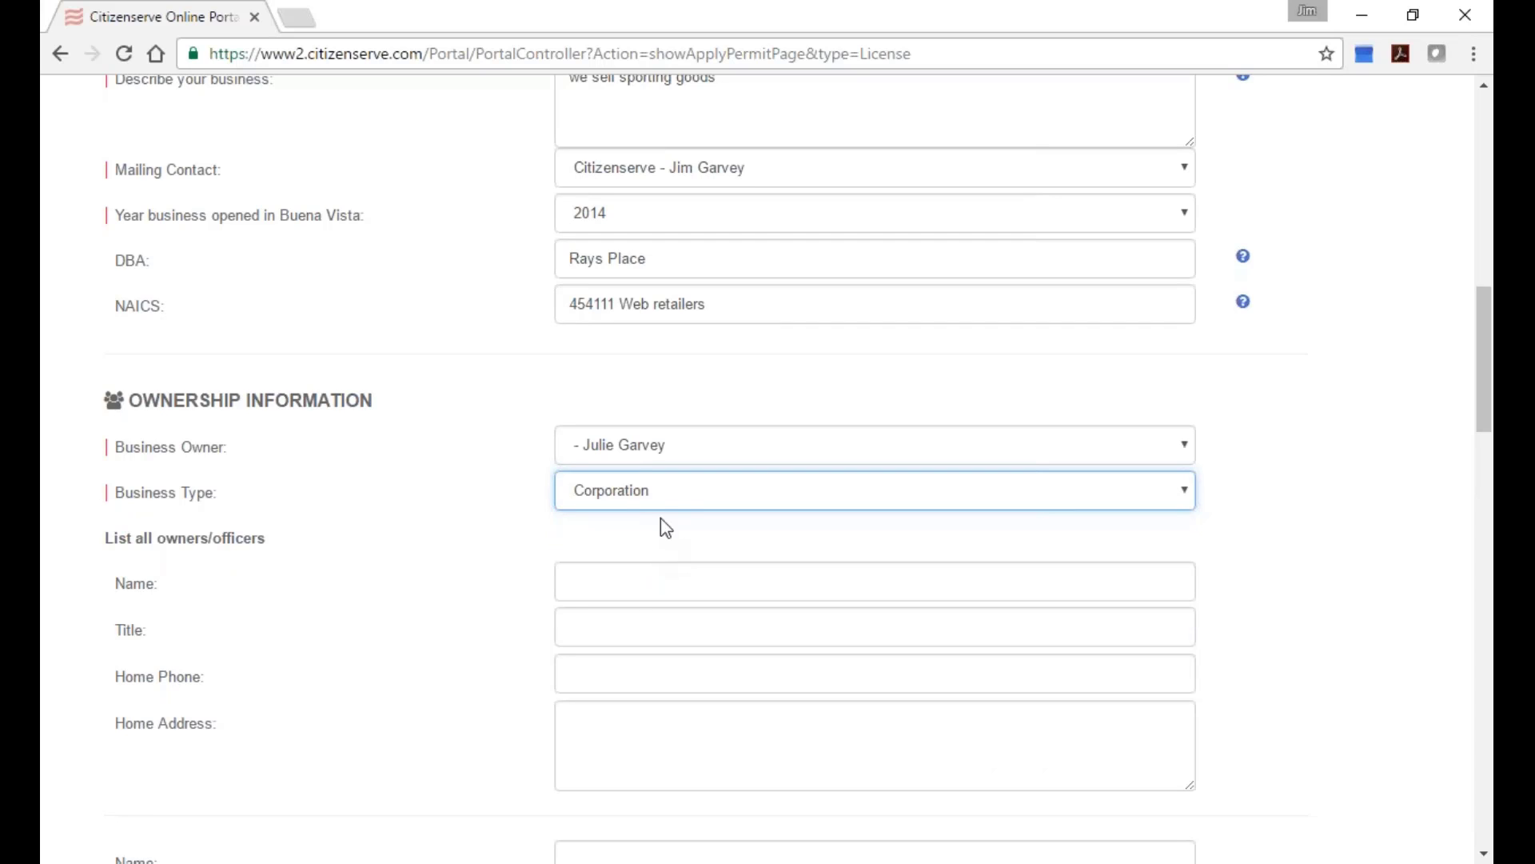
click(665, 504)
click(671, 558)
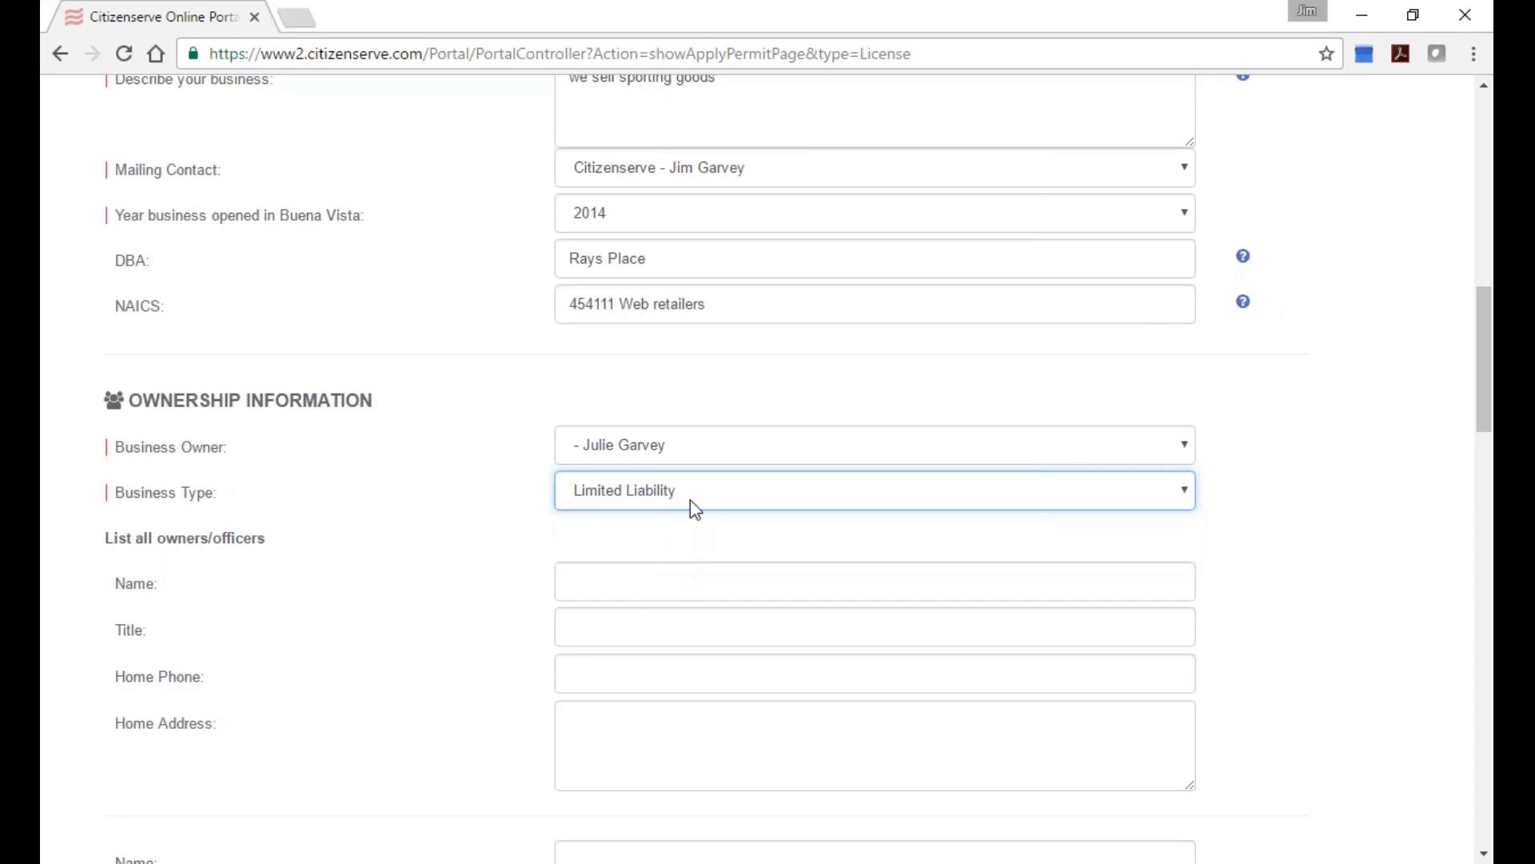
click(693, 504)
click(689, 524)
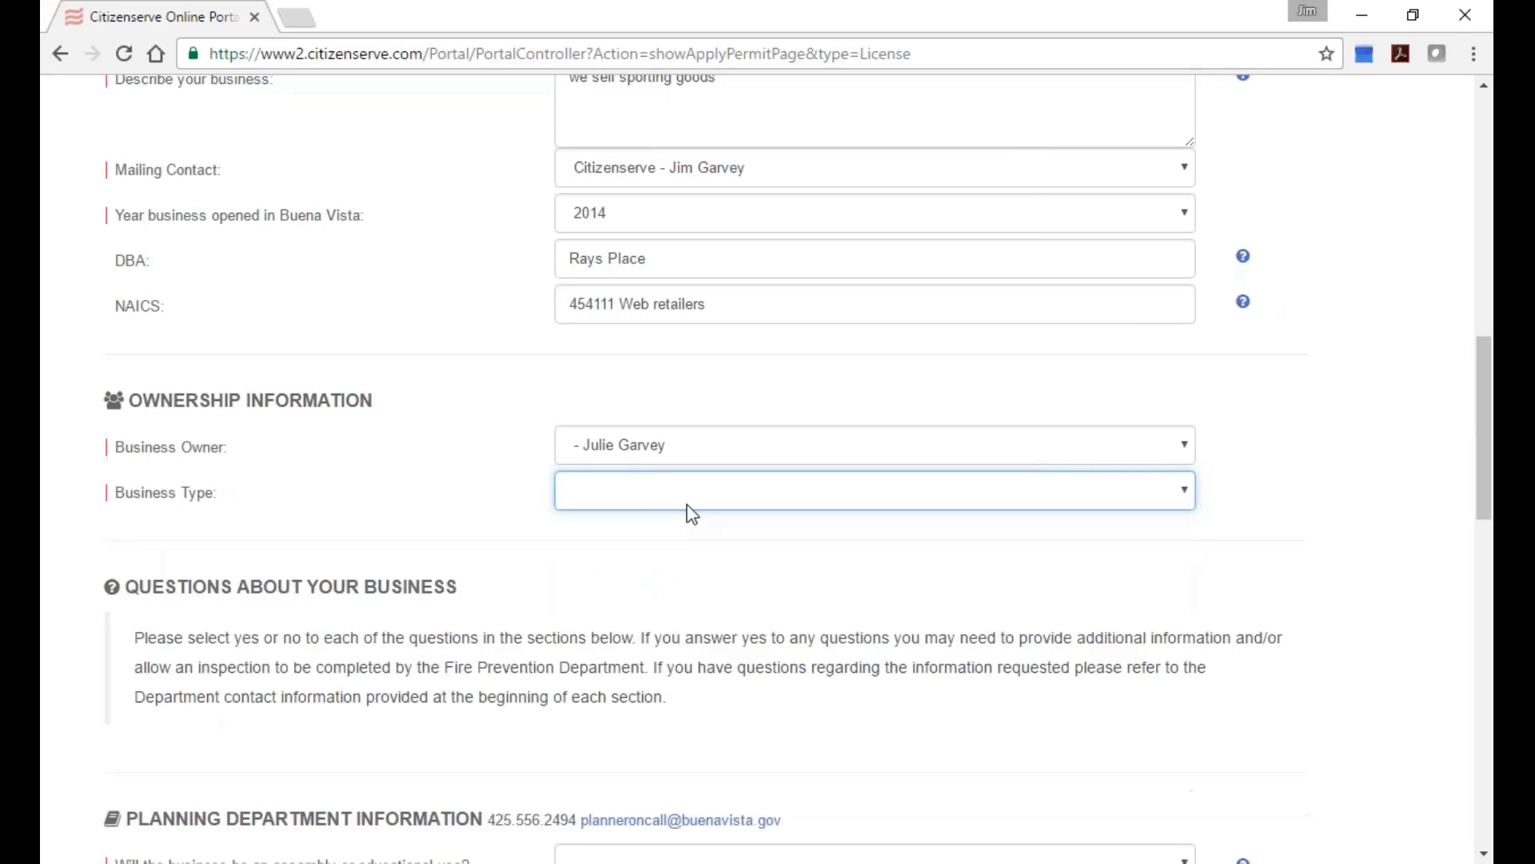
click(691, 507)
click(678, 545)
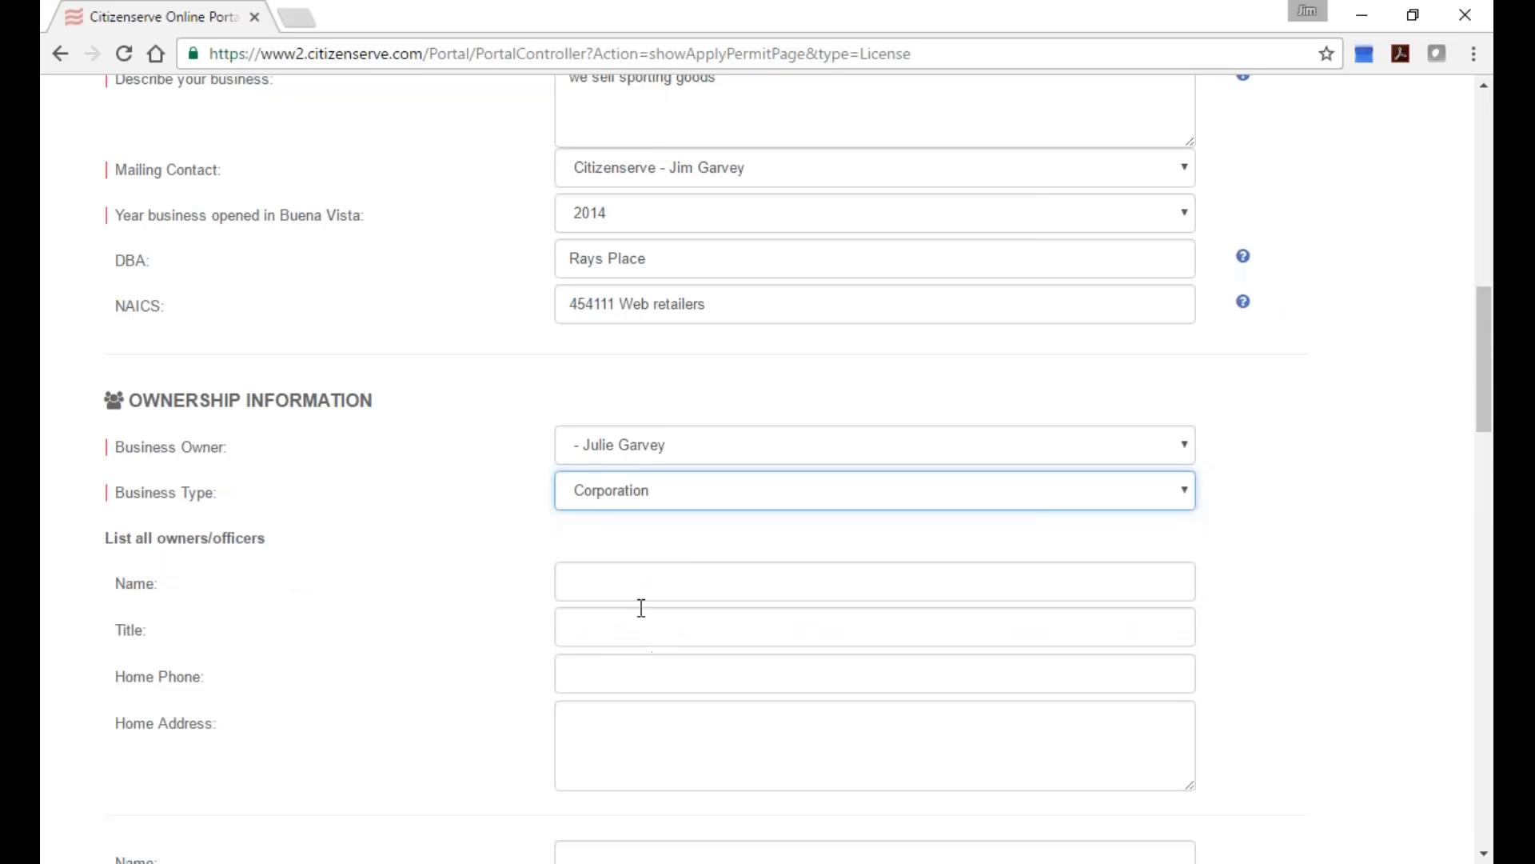
scroll(534, 655, down, 4)
scroll(520, 637, down, 8)
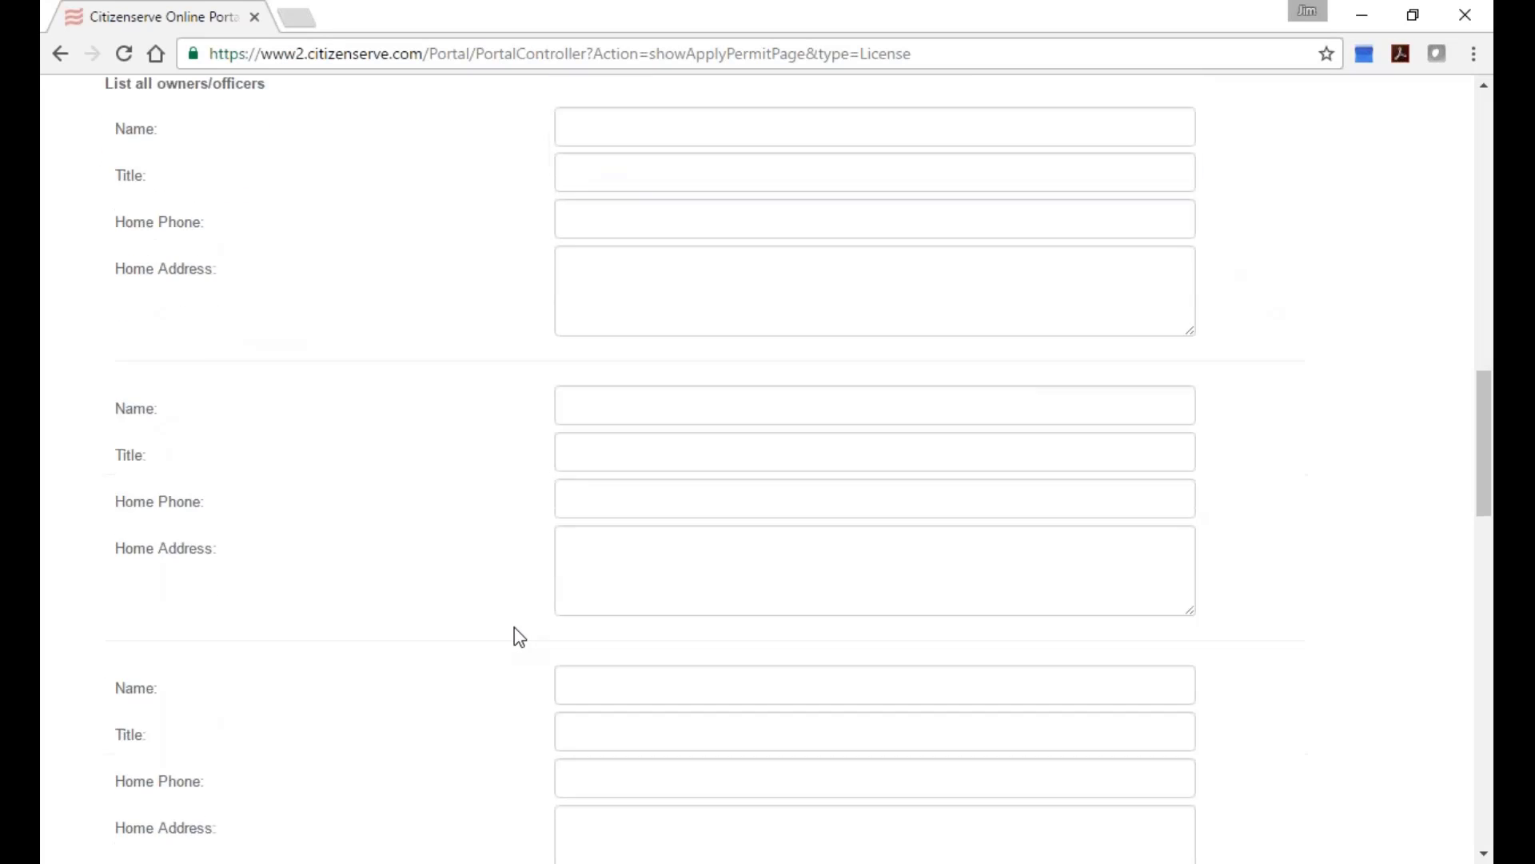
scroll(515, 637, down, 1)
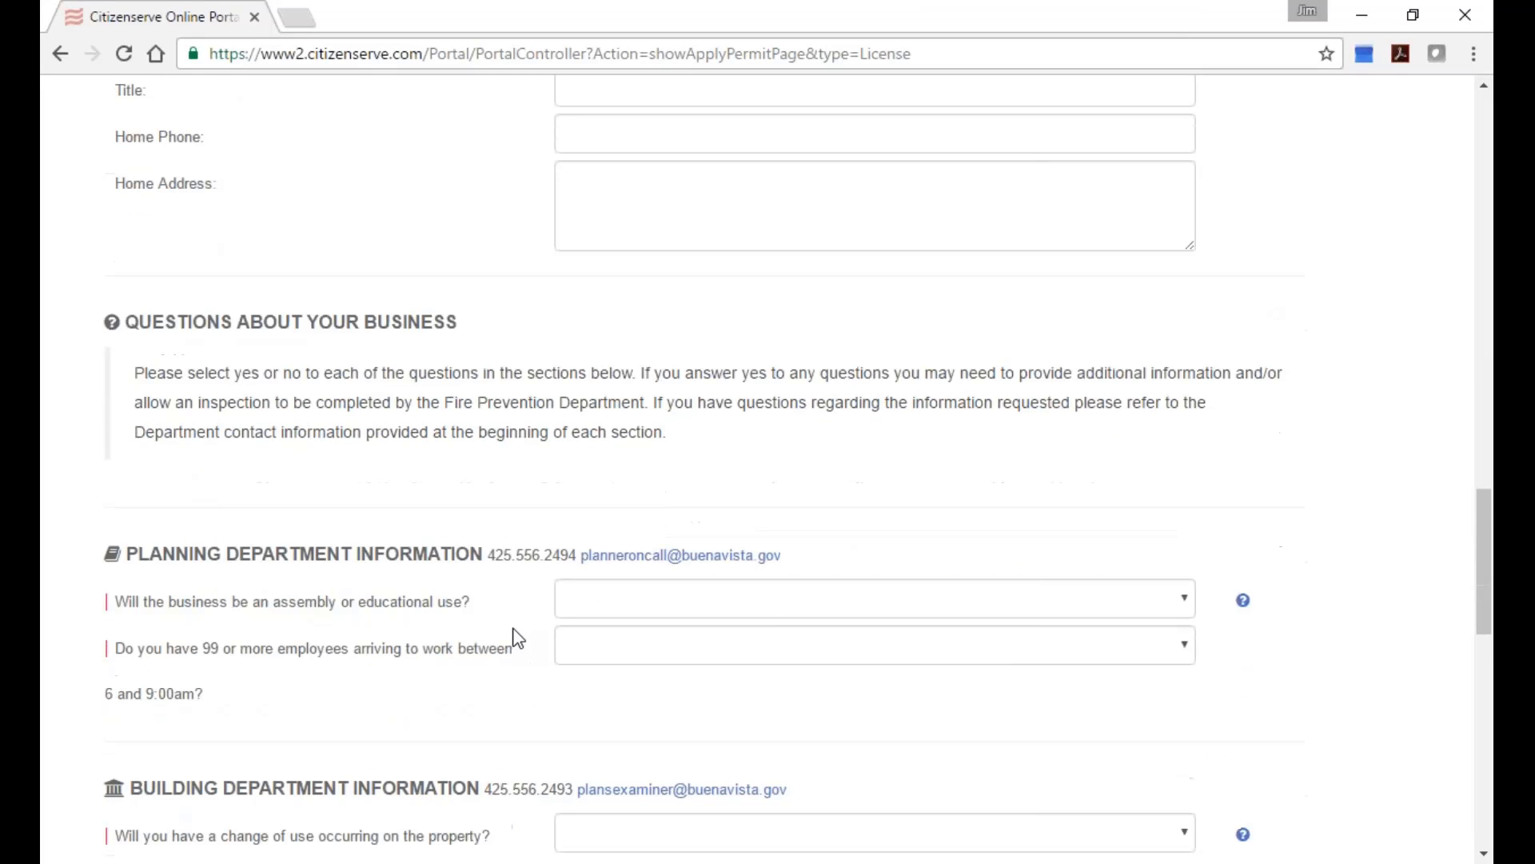
Answer No to the assembly/educational use and 99-or-more employees planning questions.
click(664, 605)
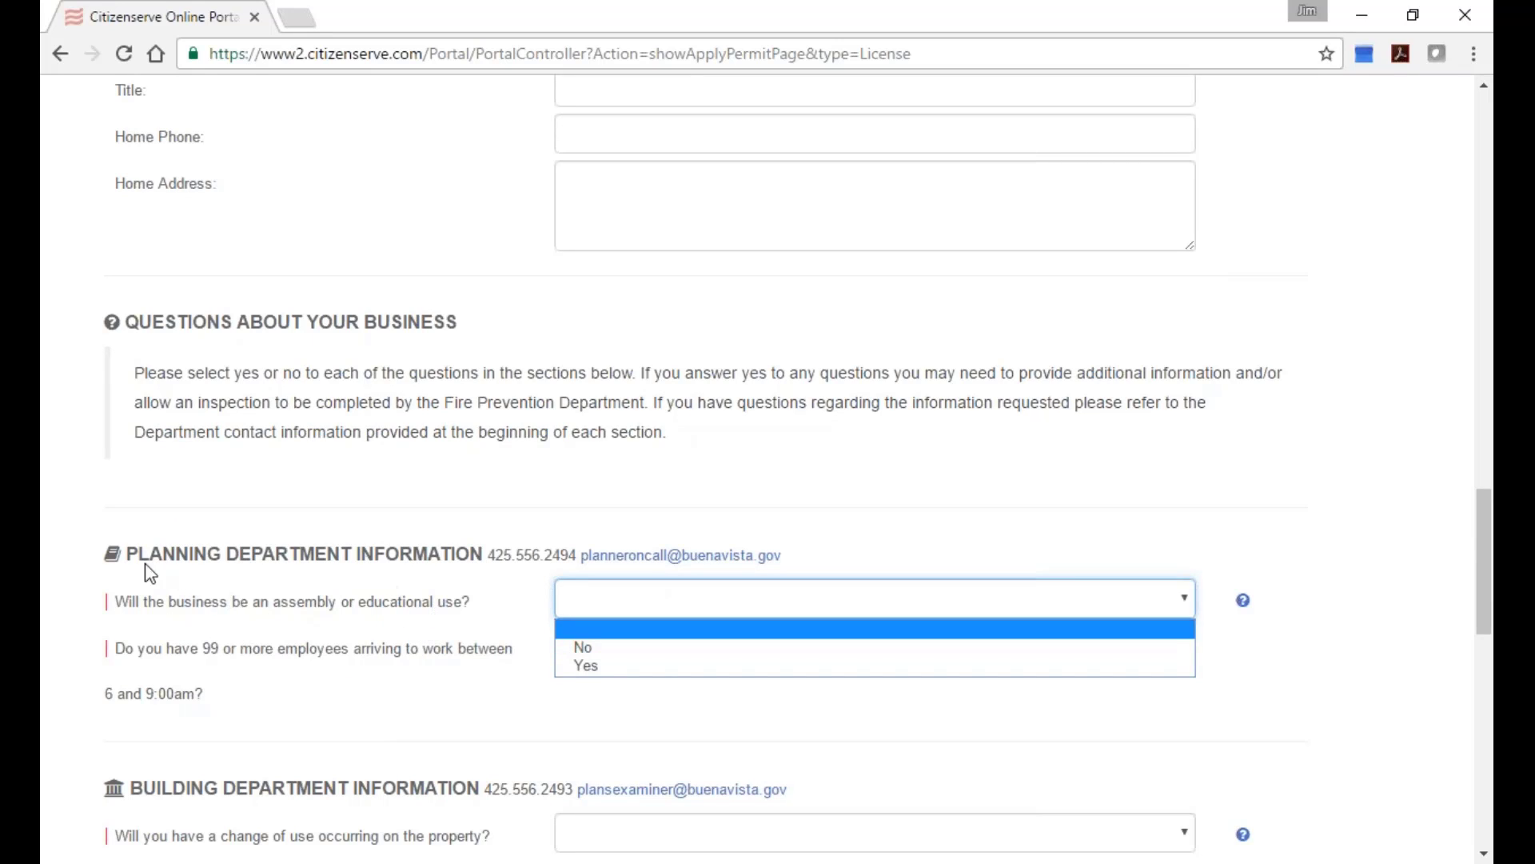
drag(128, 558, 495, 559)
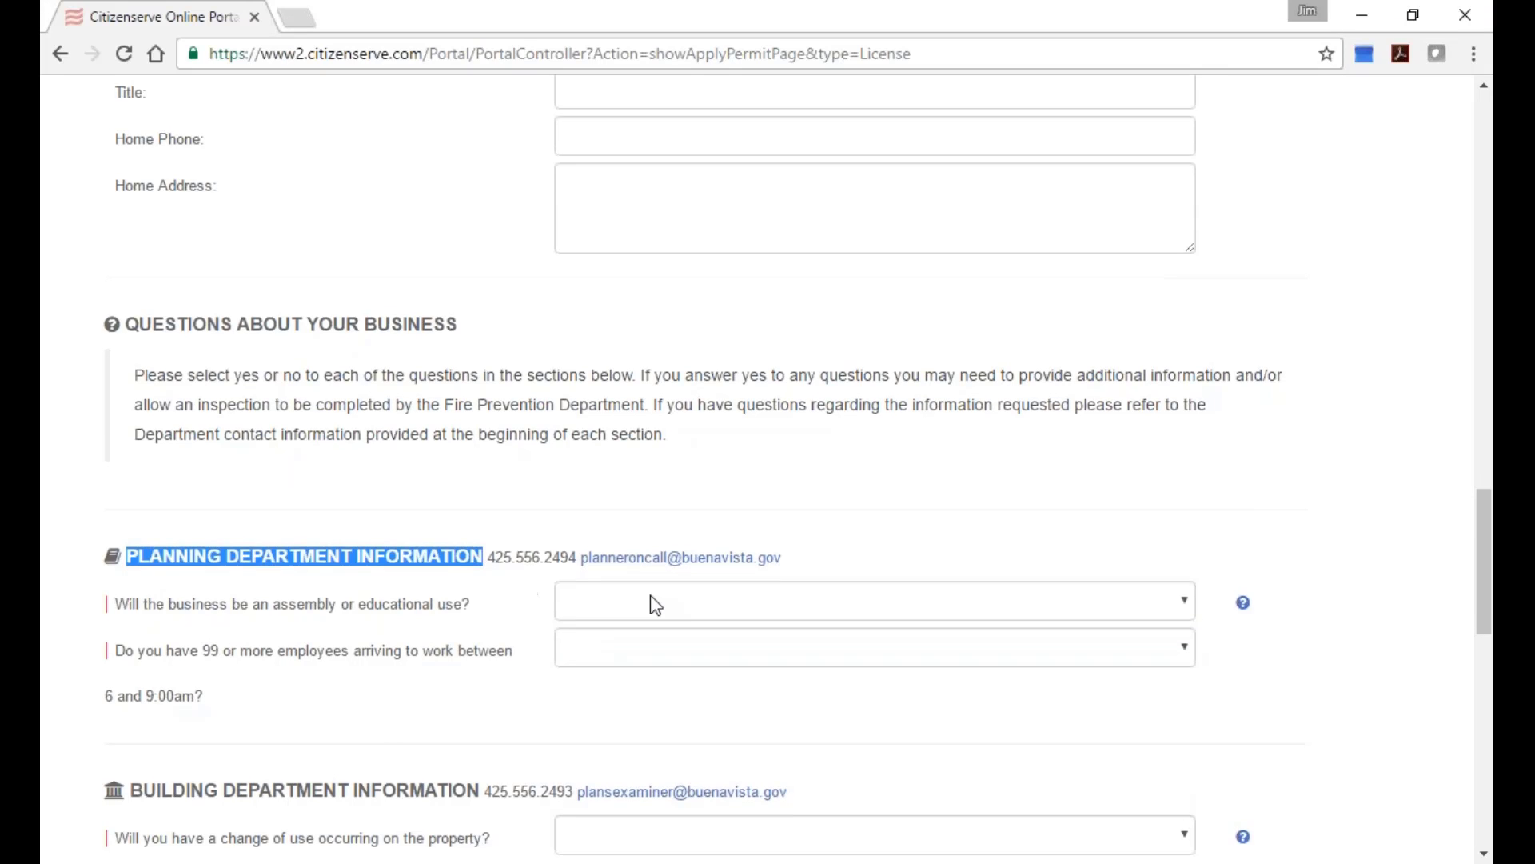
scroll(624, 614, up, 6)
scroll(651, 603, up, 2)
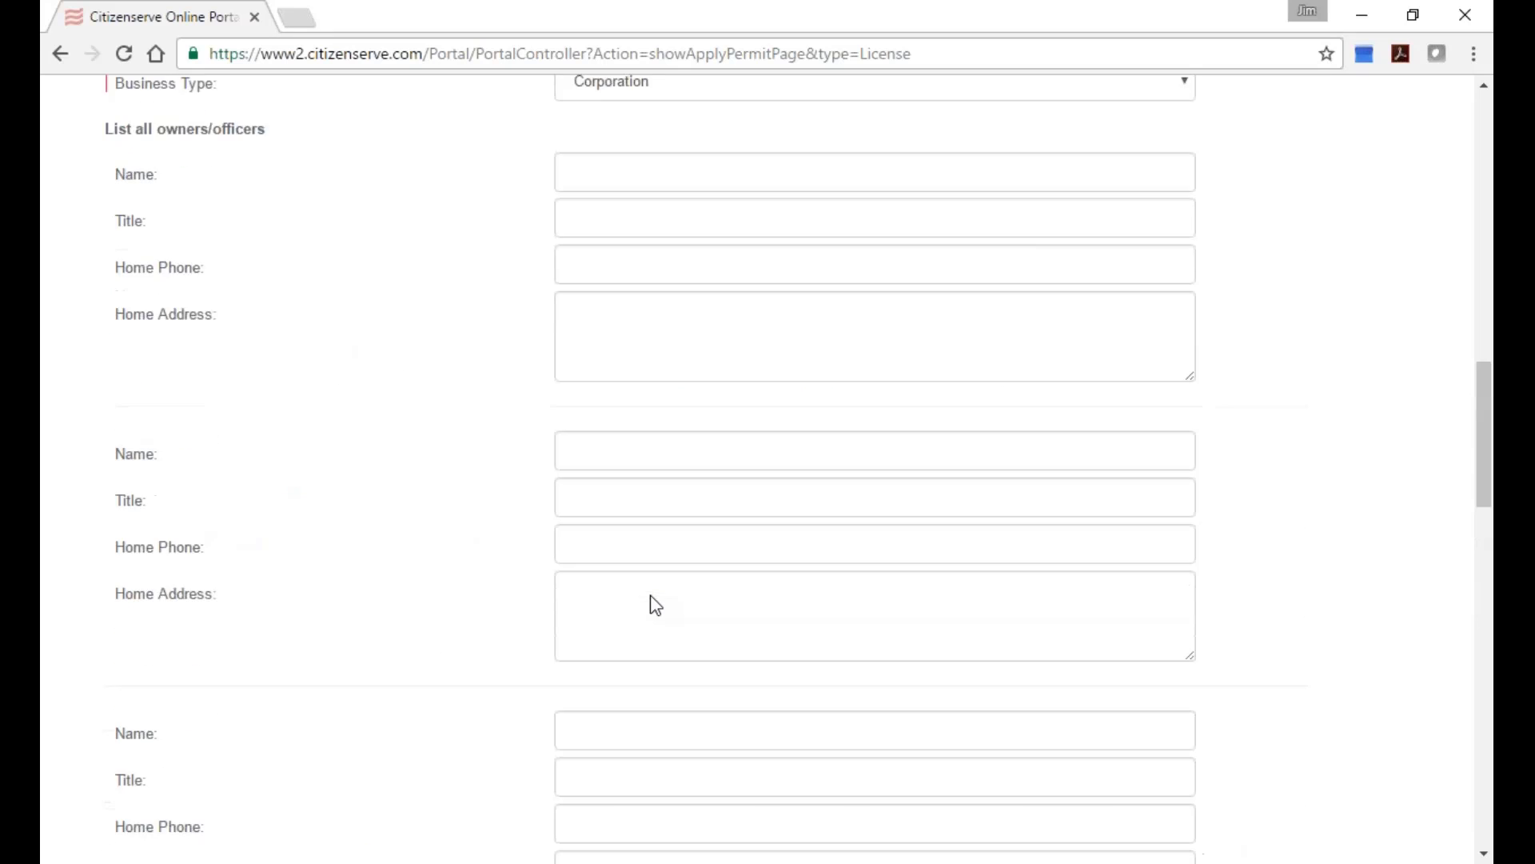
scroll(651, 603, down, 9)
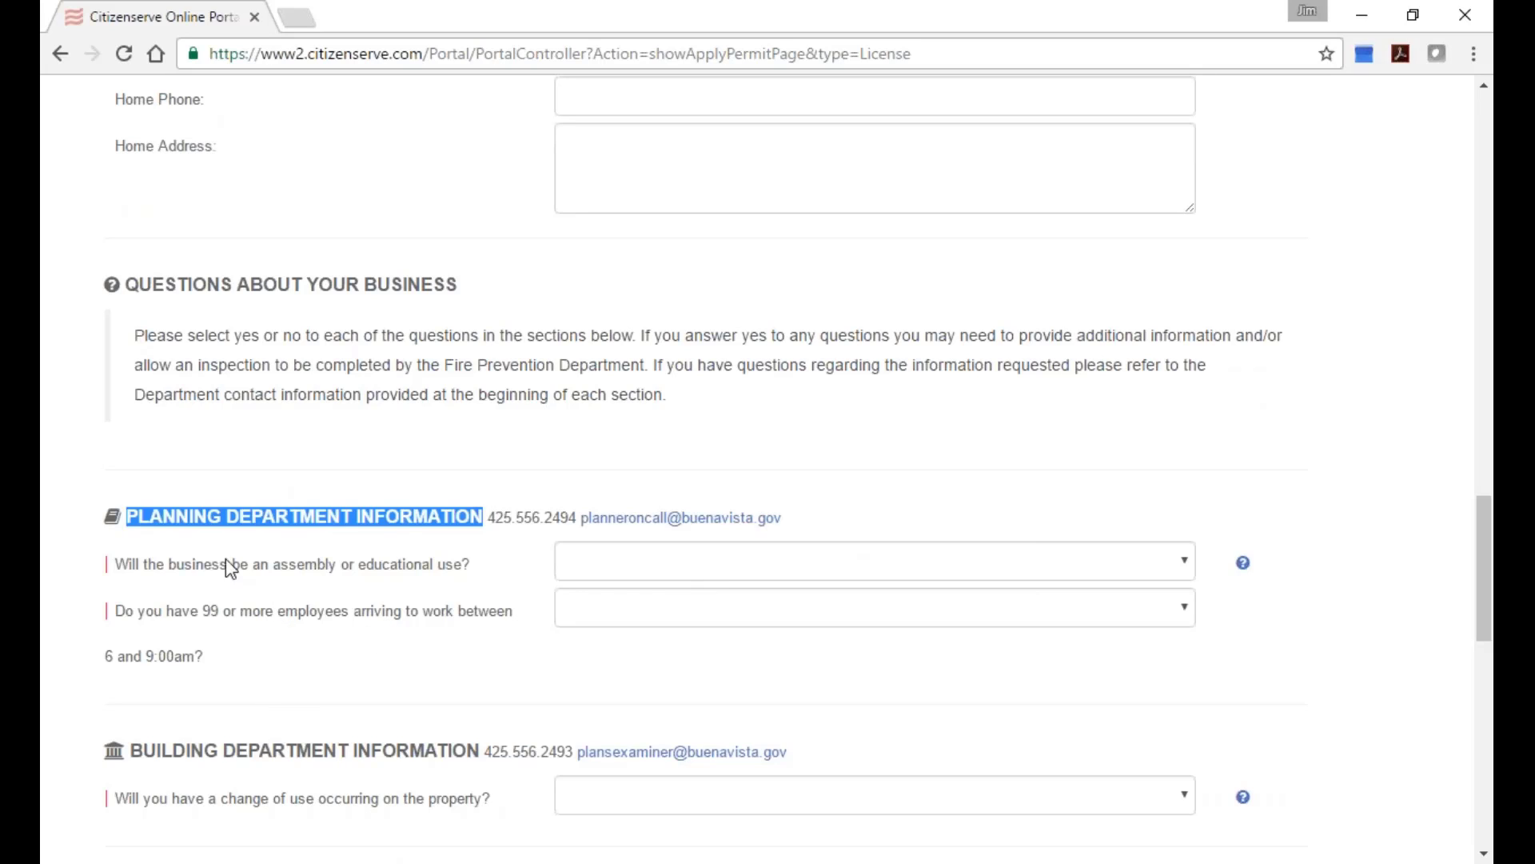
click(568, 567)
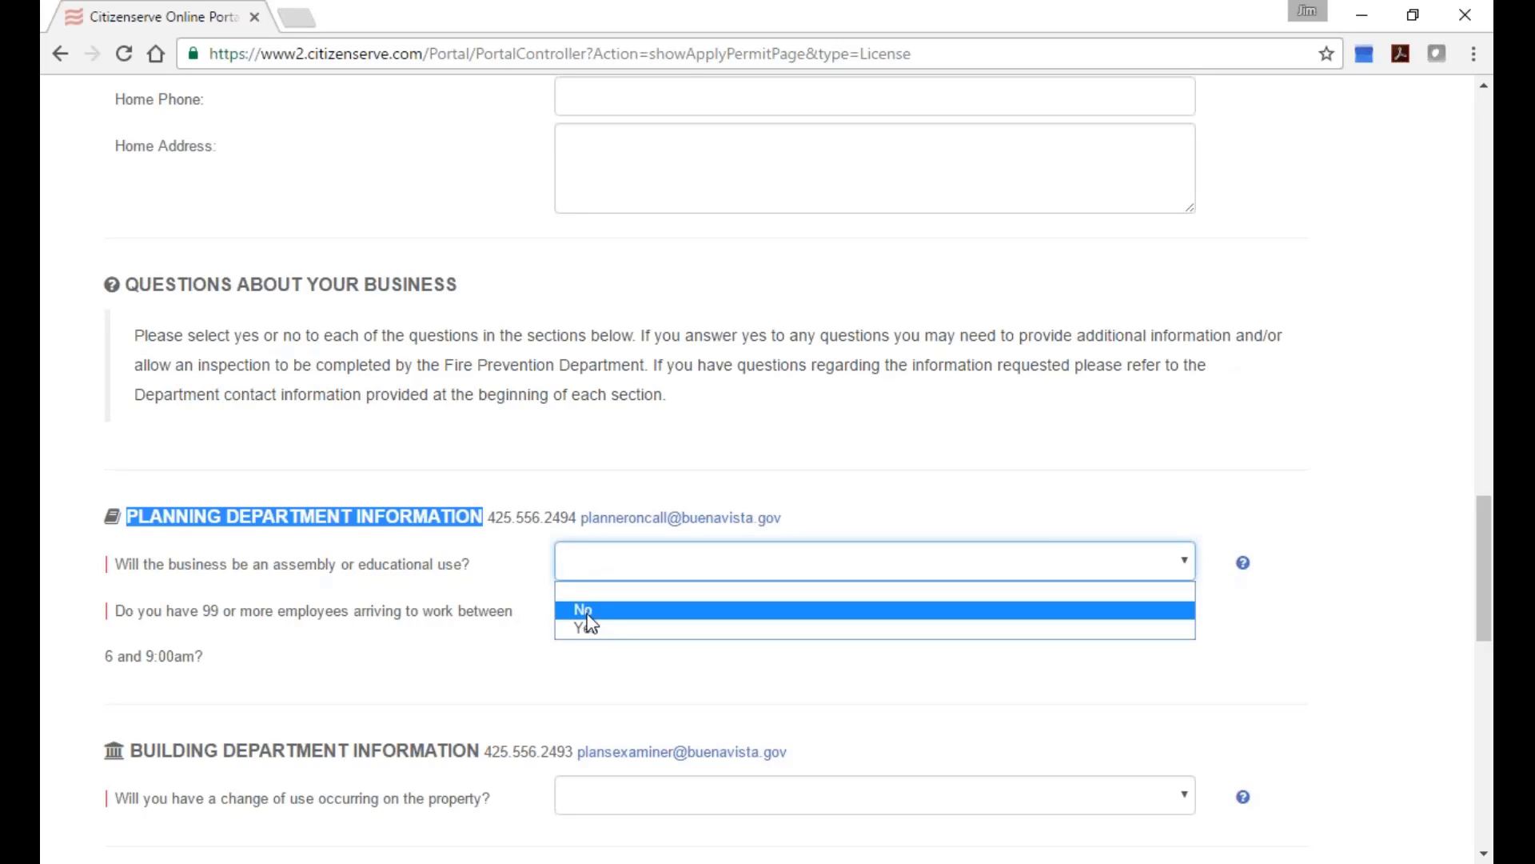
click(612, 613)
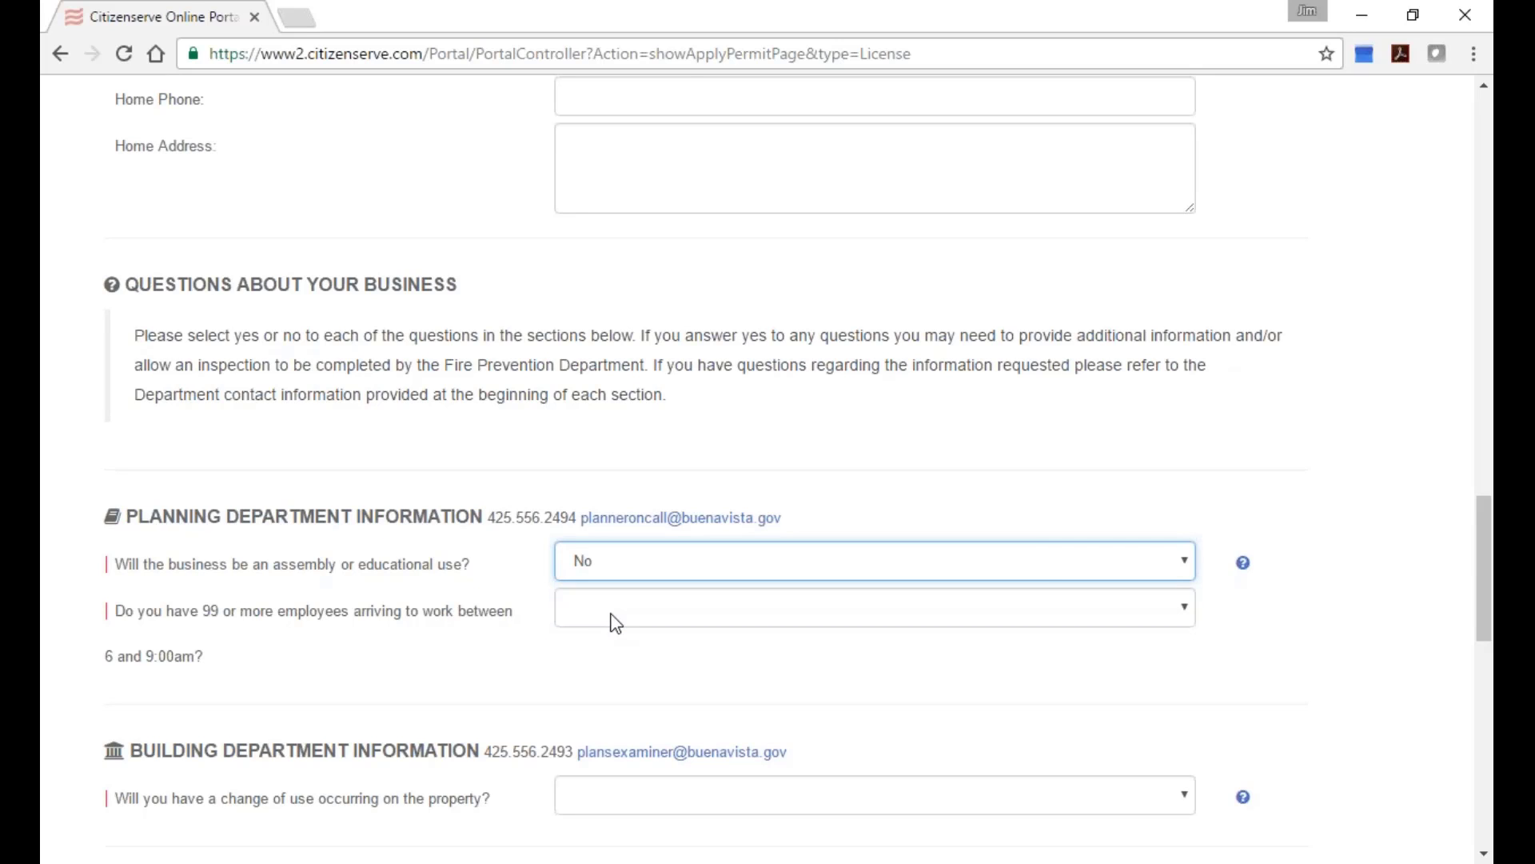
click(613, 616)
click(614, 658)
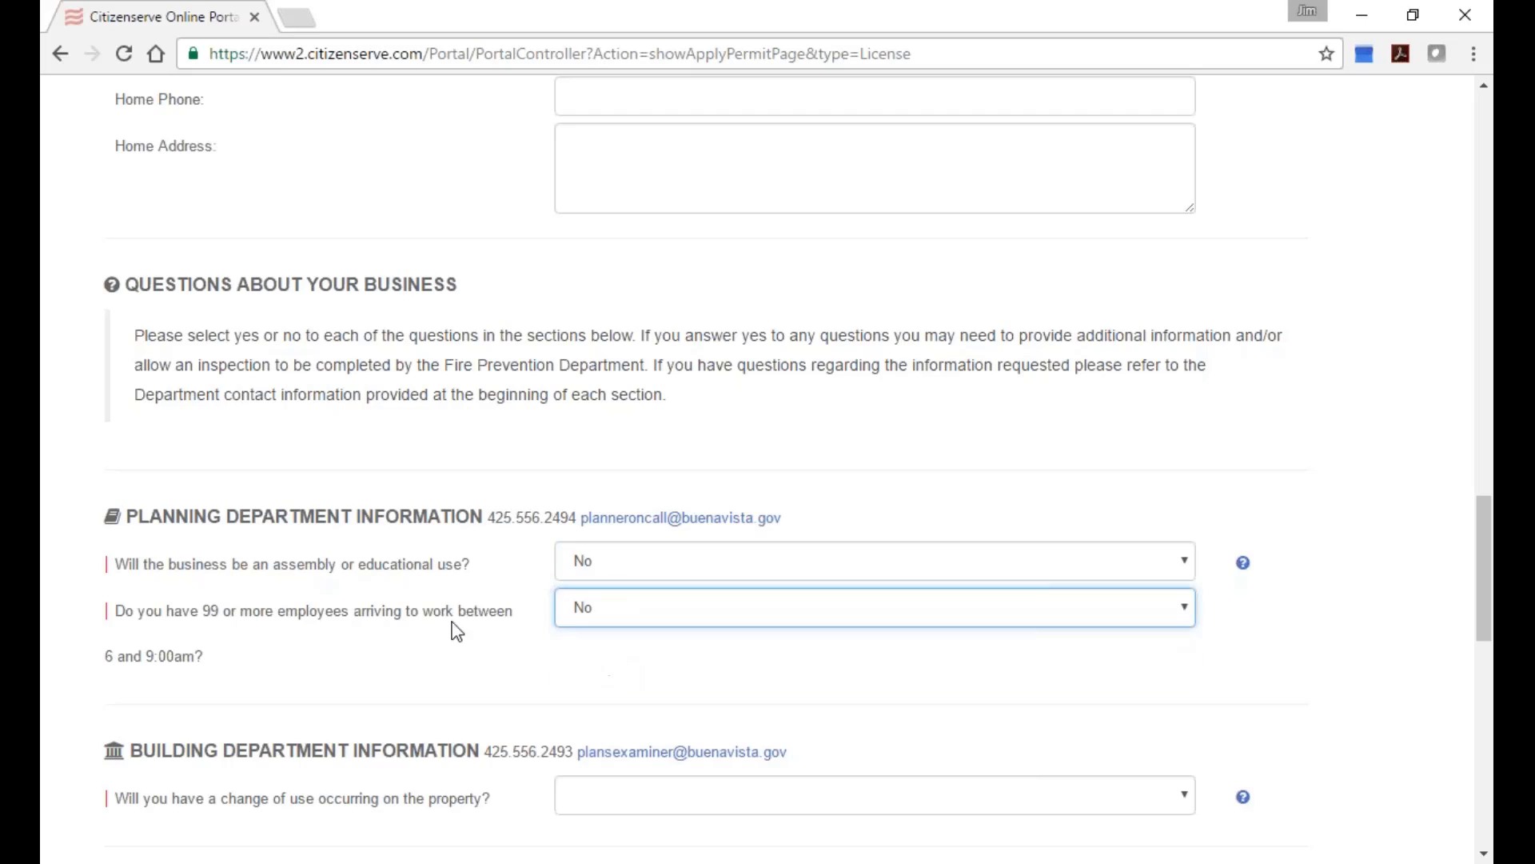
Answer No to the building question about change of use on the property.
drag(129, 525, 490, 547)
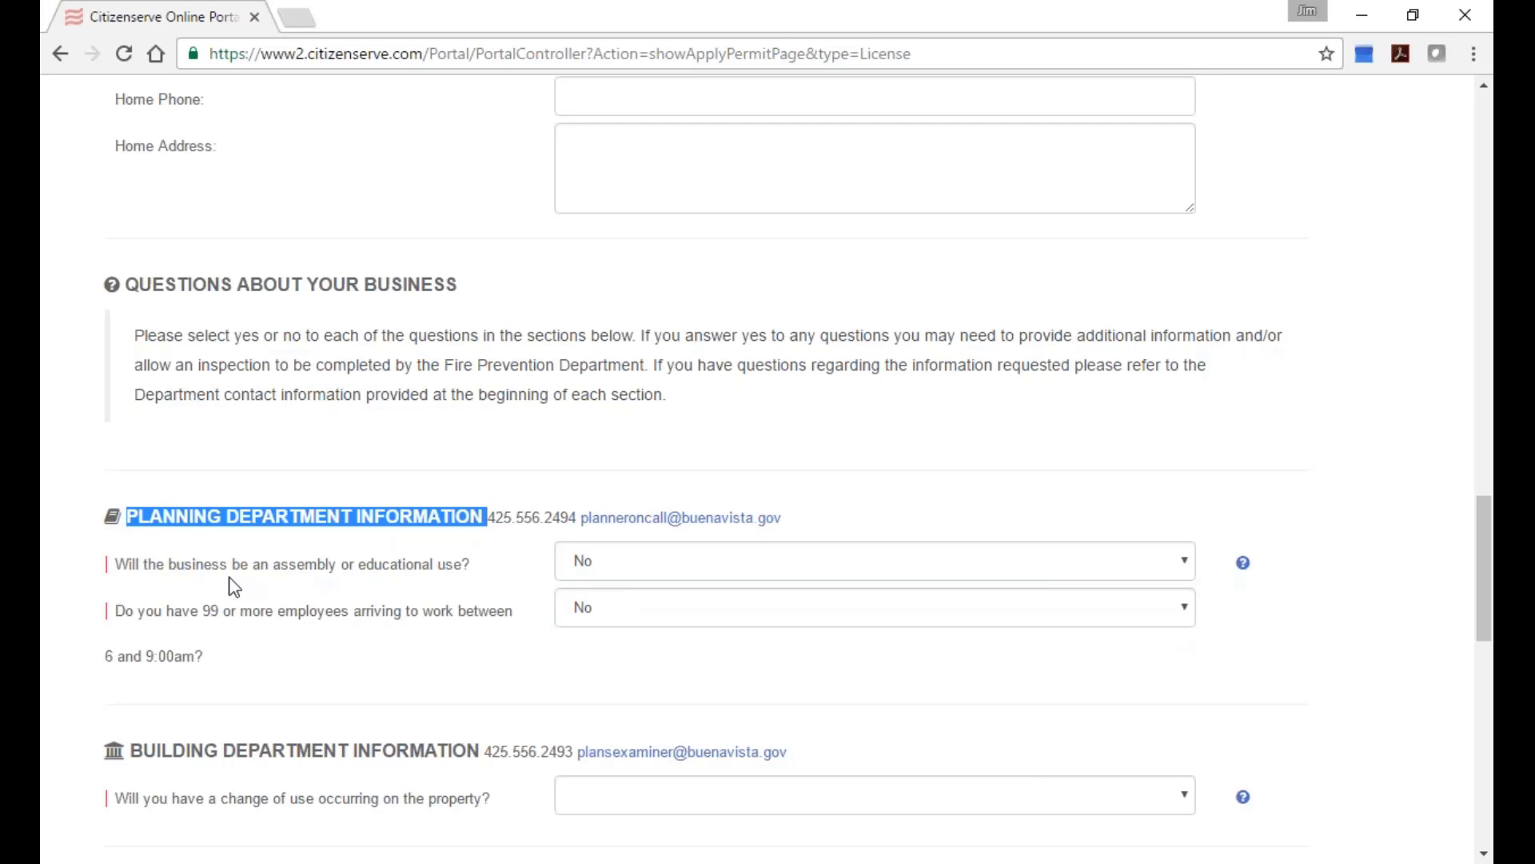
scroll(424, 620, down, 2)
scroll(426, 620, down, 2)
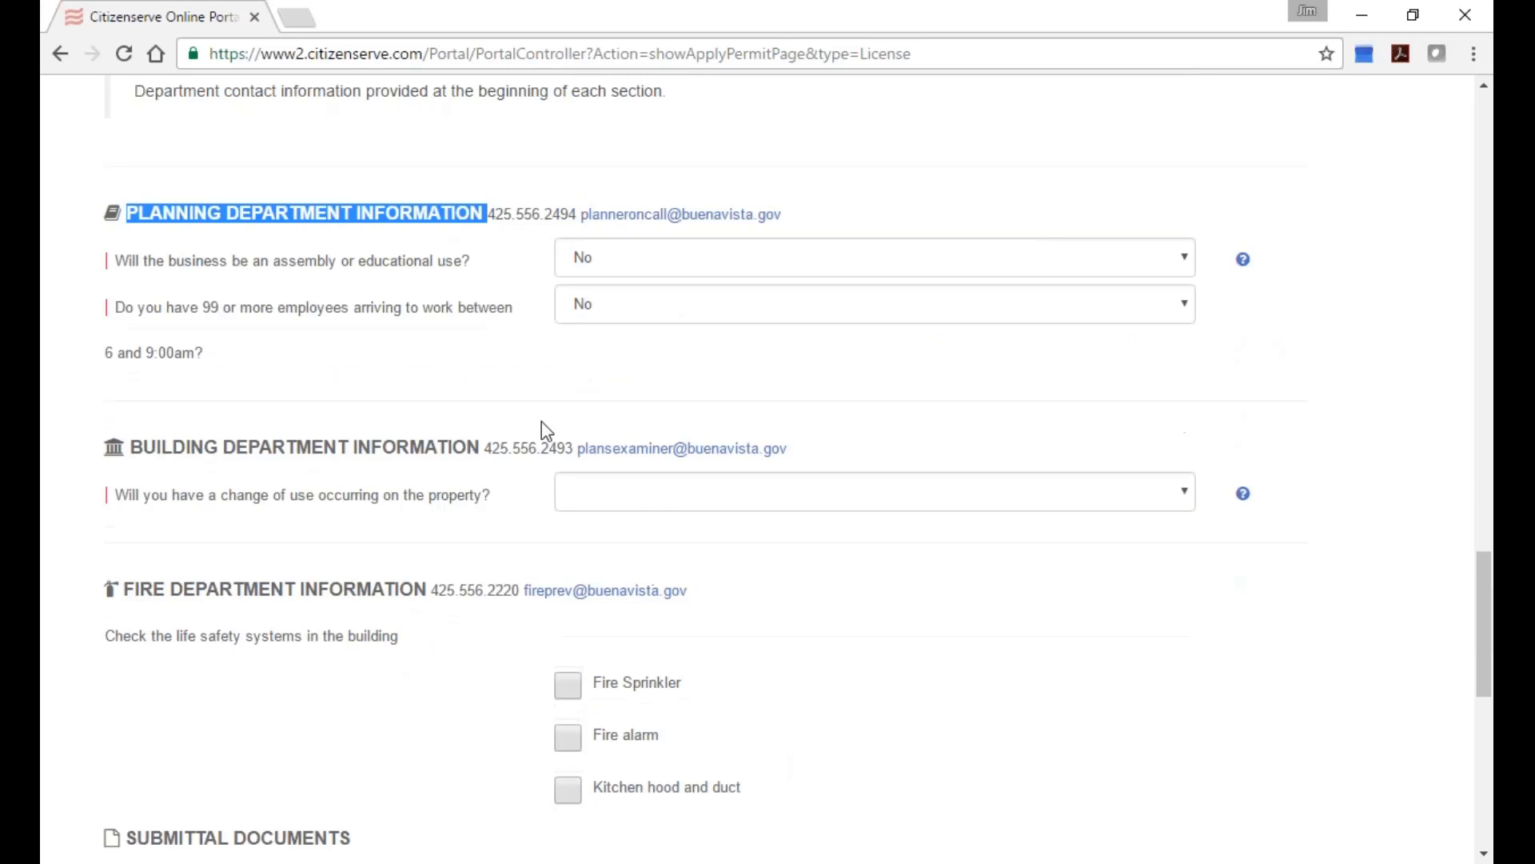
click(591, 502)
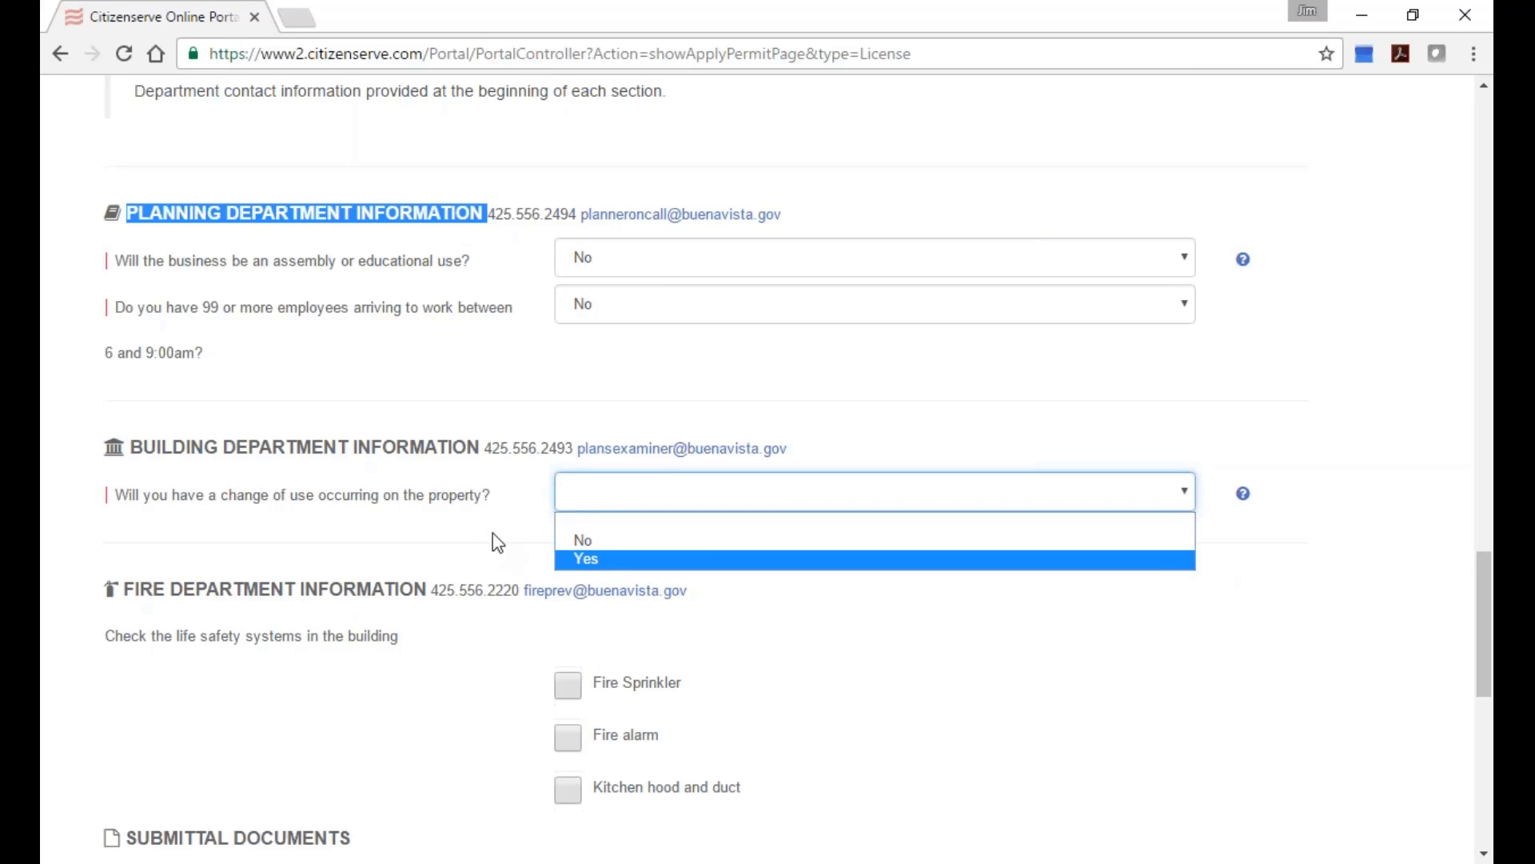
click(610, 547)
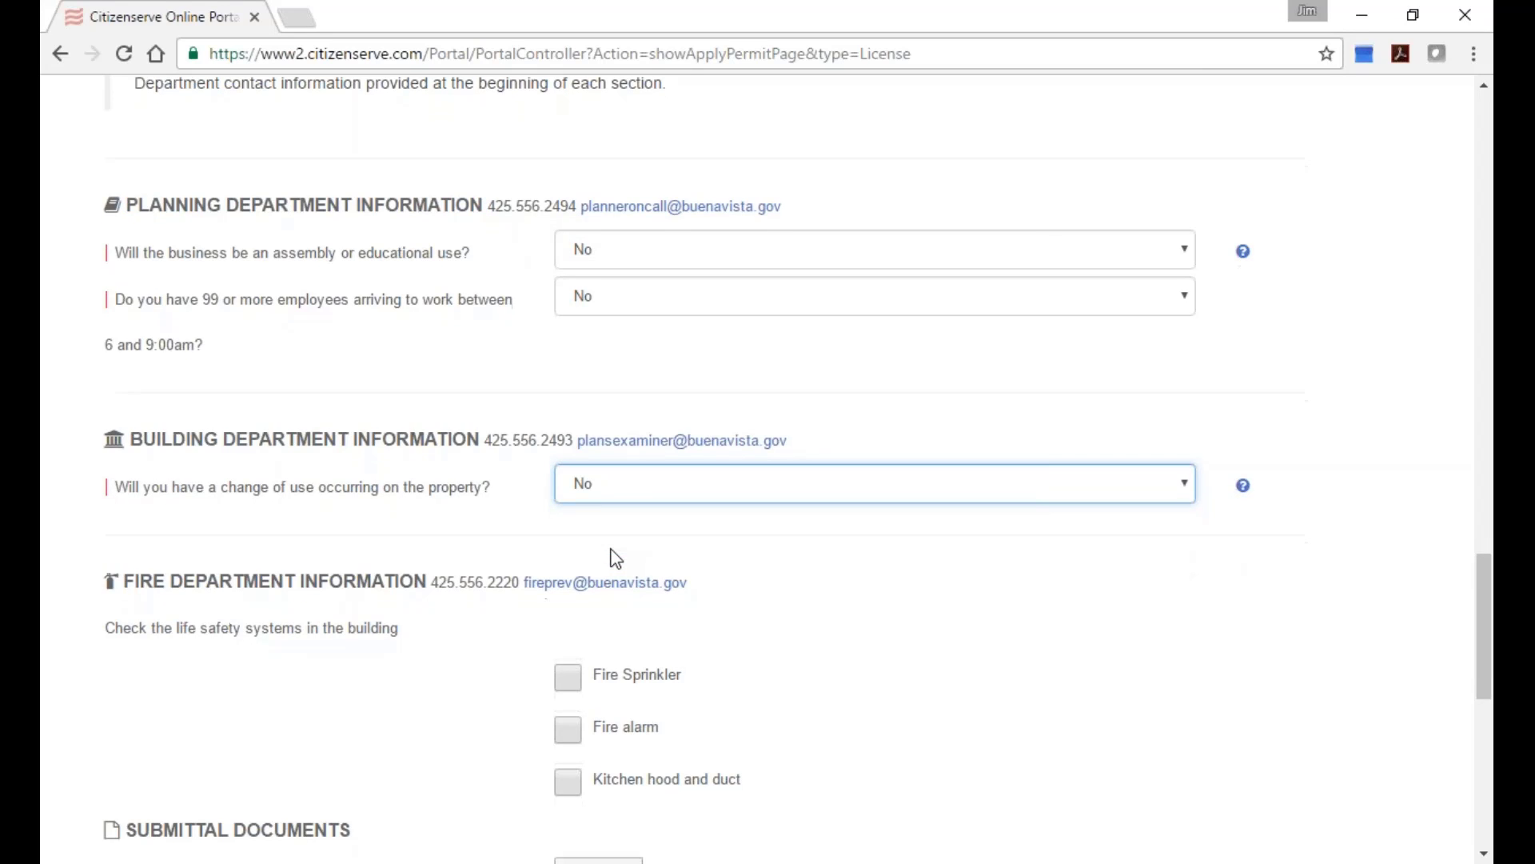
Tick Fire Sprinkler, Fire alarm and Kitchen hood and duct as life safety systems.
scroll(523, 579, down, 4)
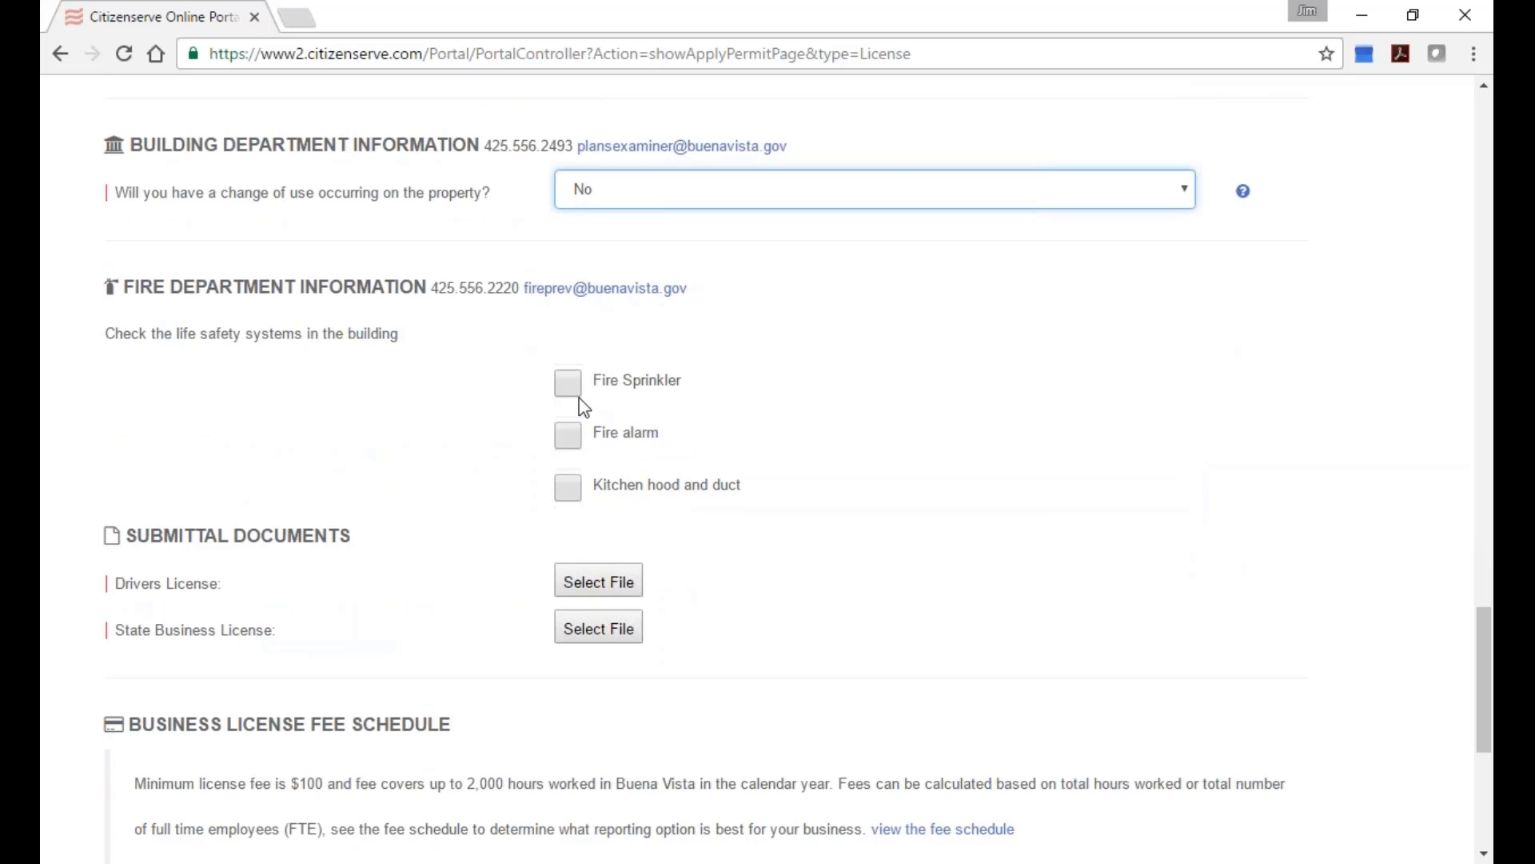
click(568, 383)
click(567, 436)
click(567, 488)
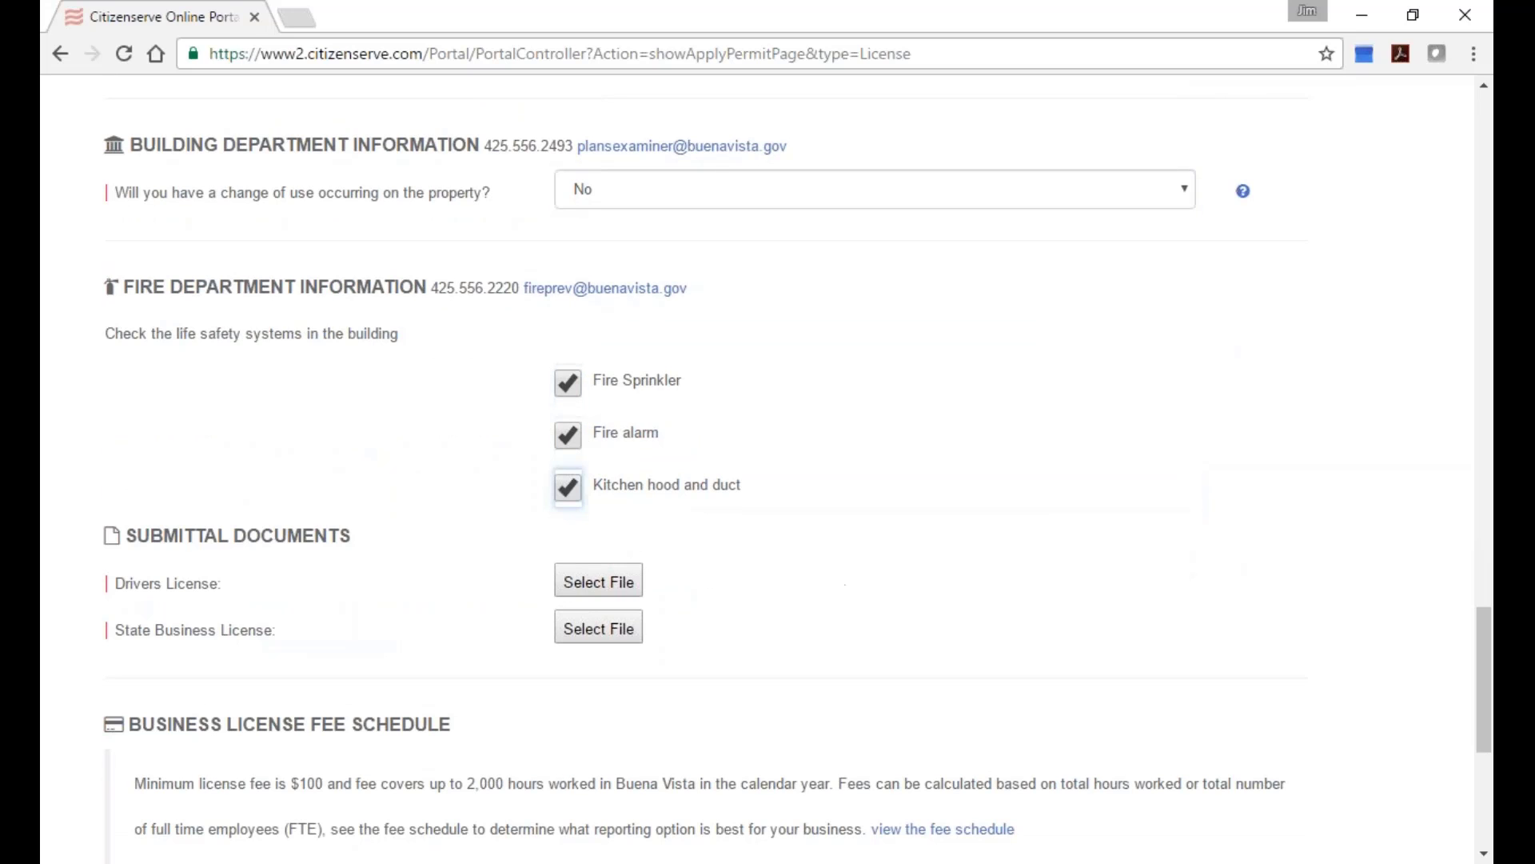
click(627, 590)
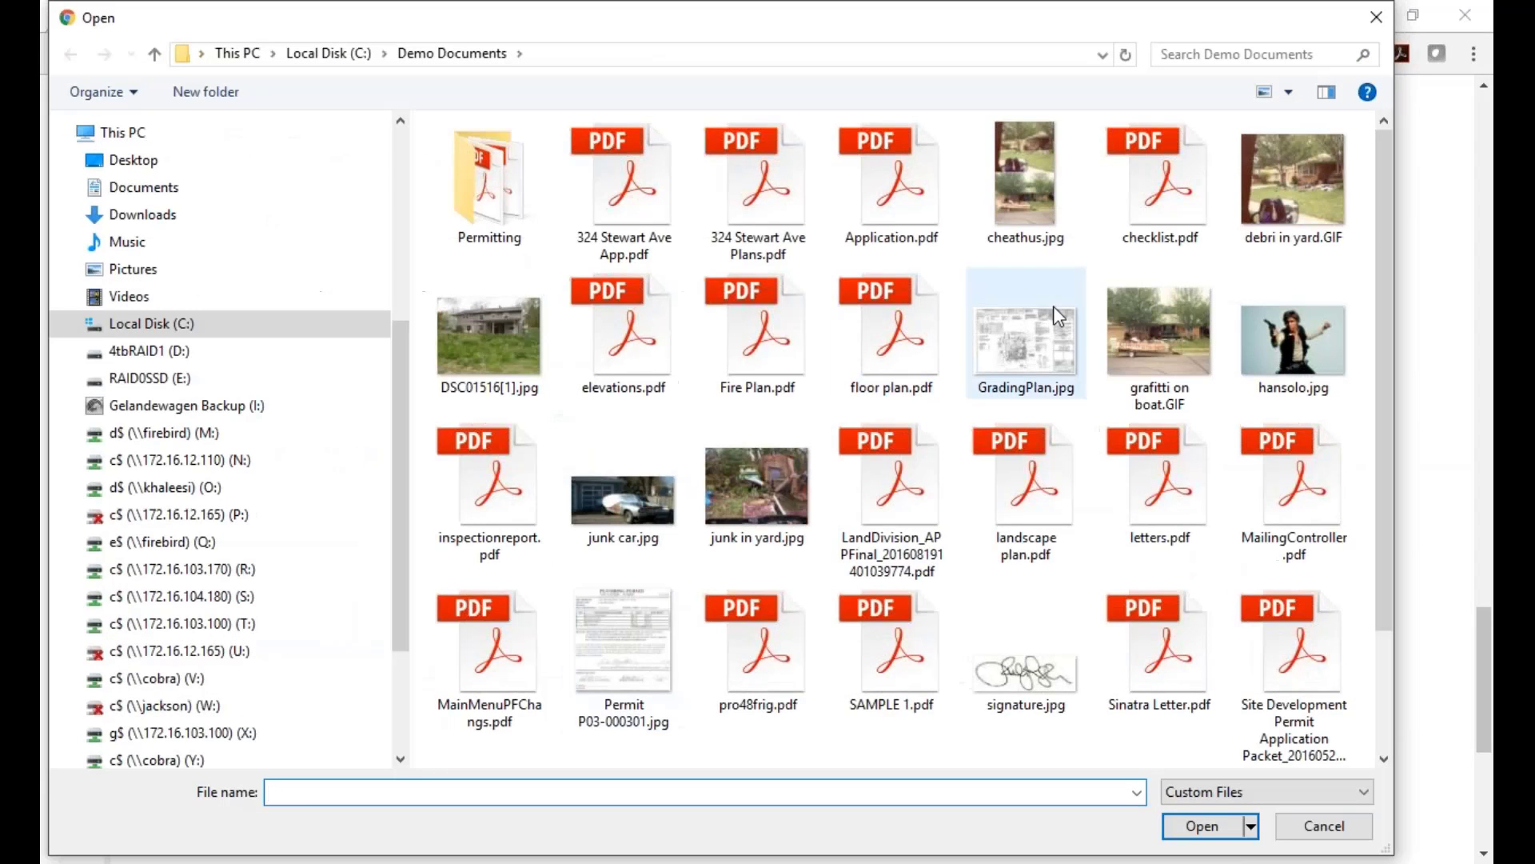
Attach checklist.pdf as the Drivers License and Application.pdf as the State Business License.
click(1149, 177)
click(1196, 825)
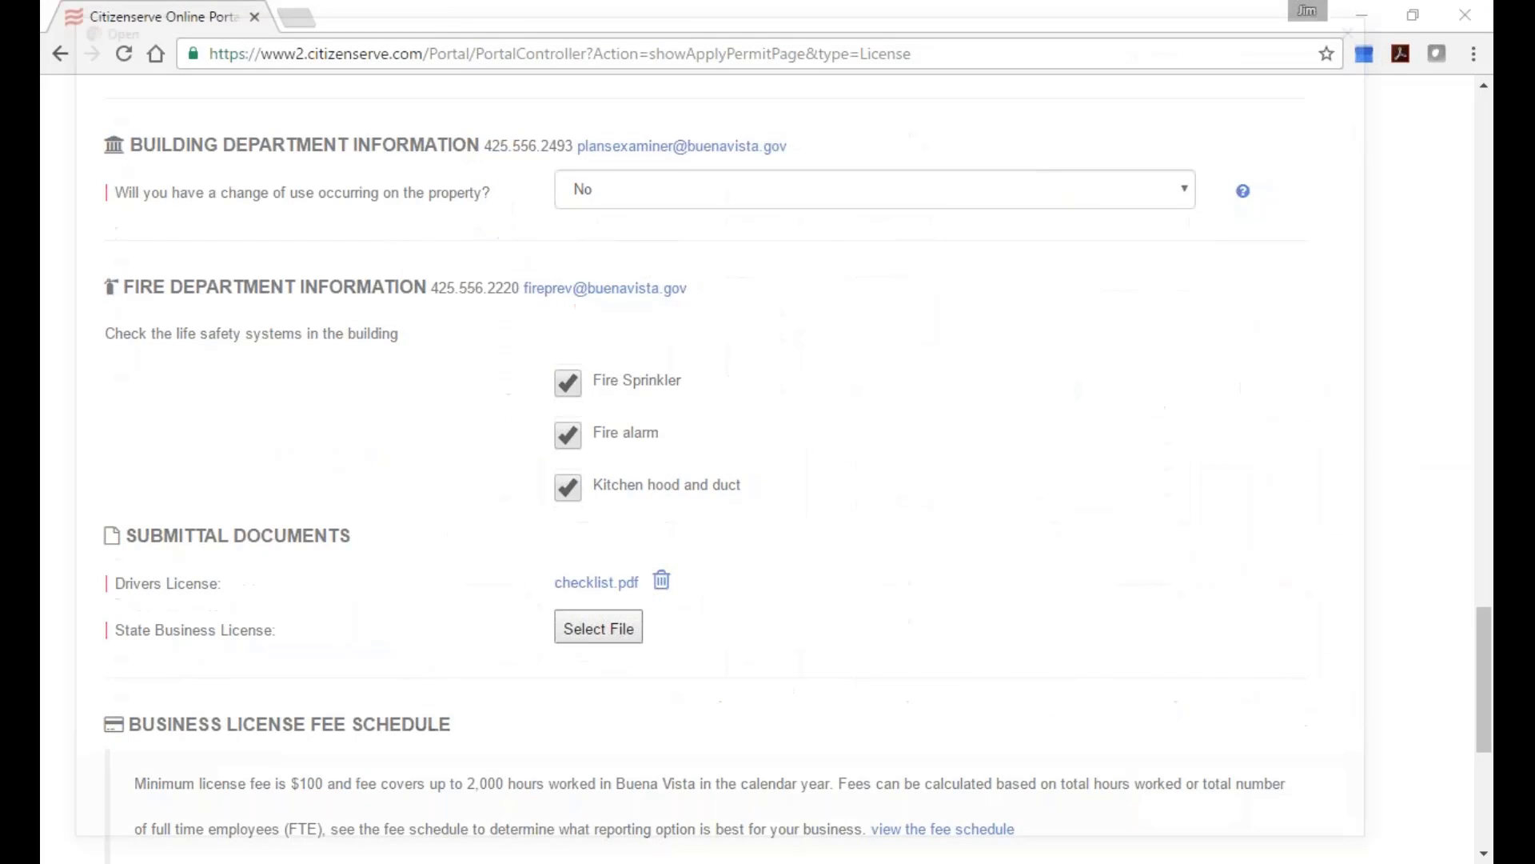
click(598, 628)
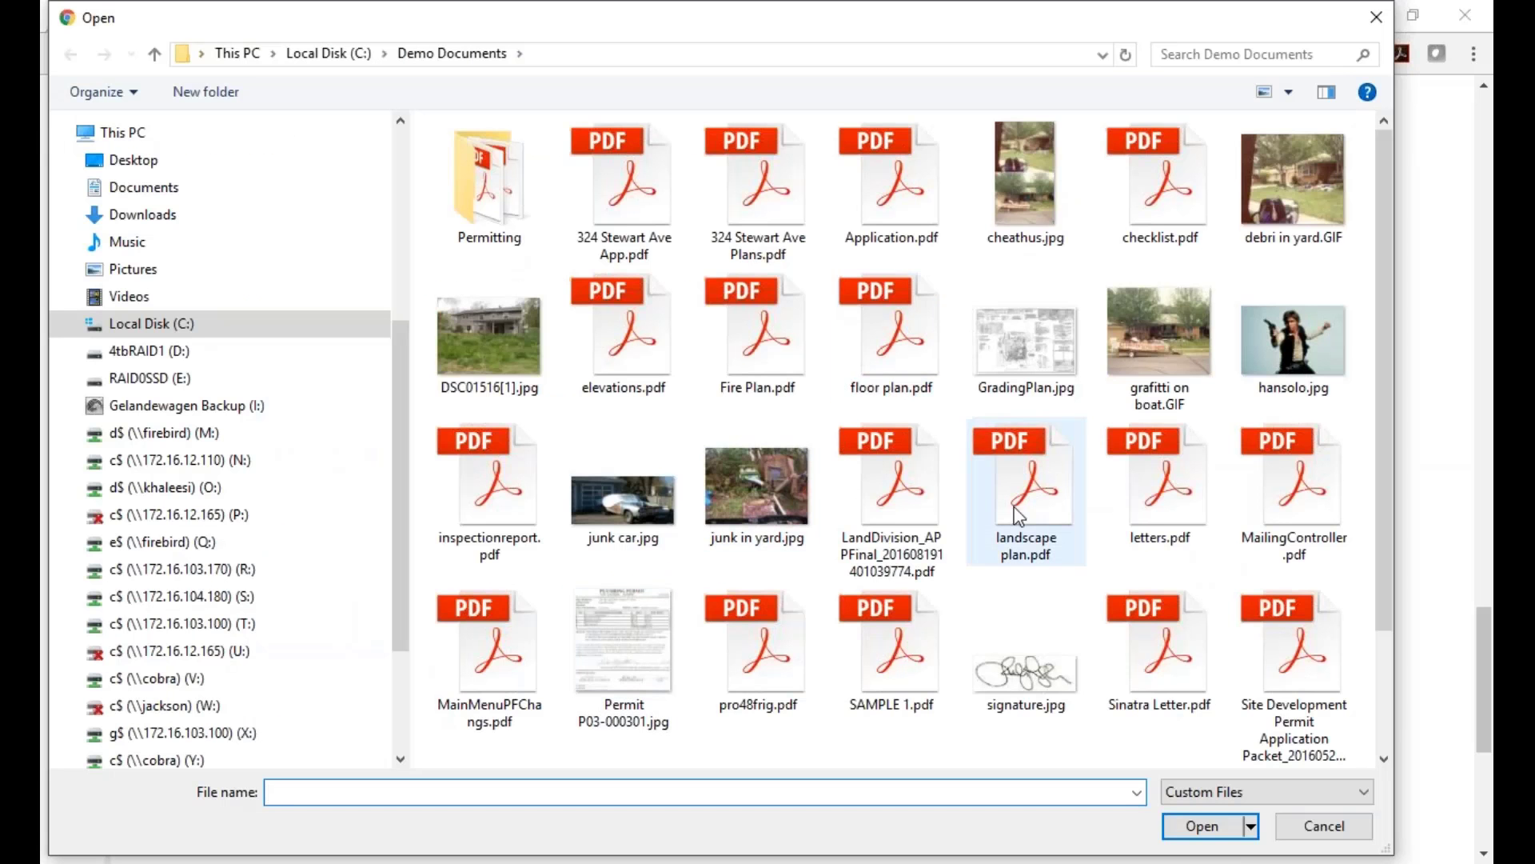
click(886, 177)
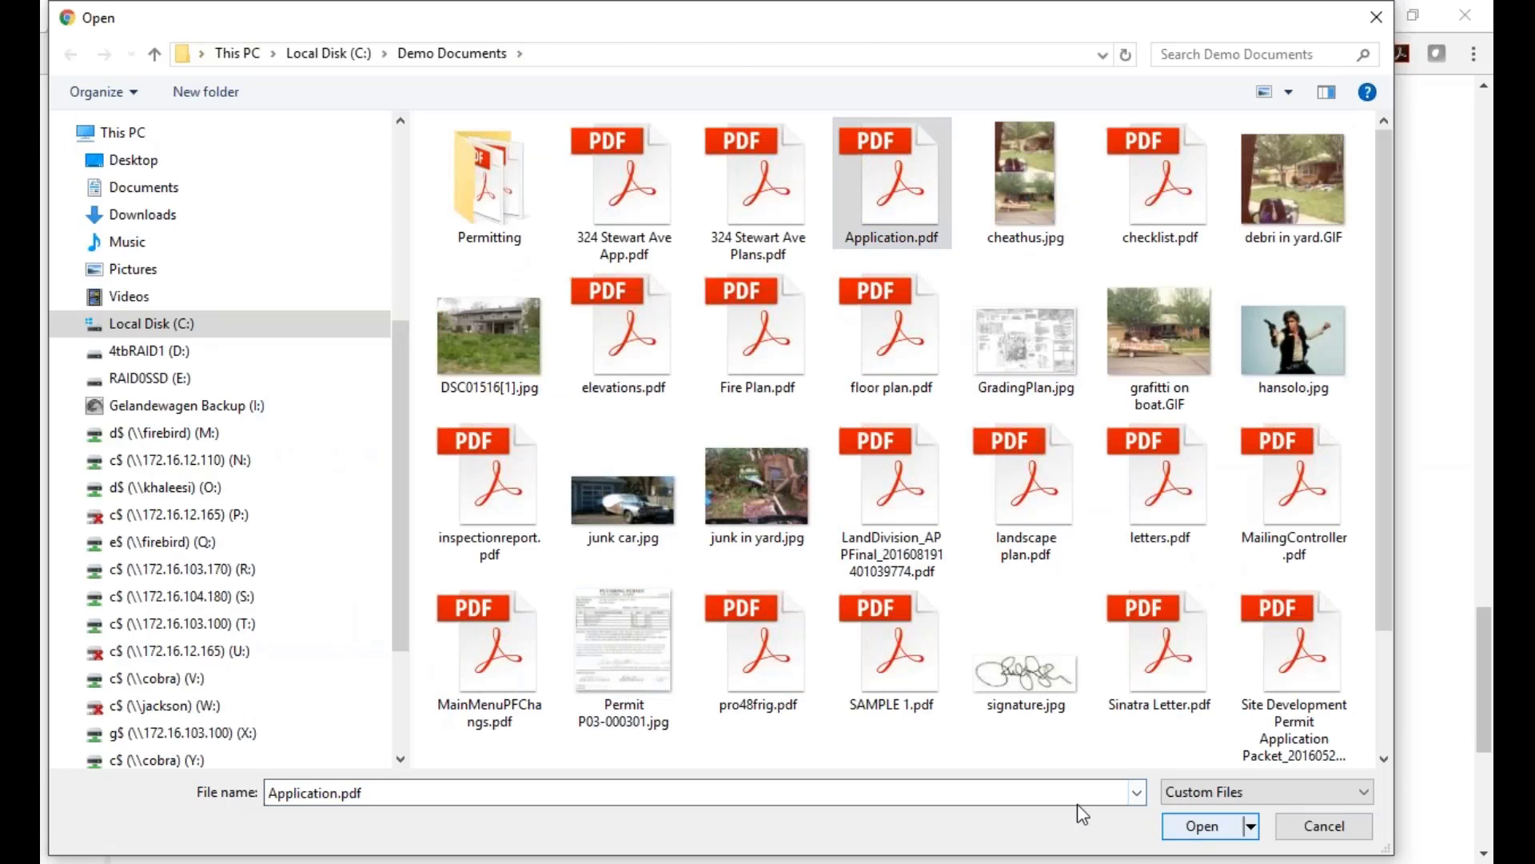
key(Return)
scroll(761, 655, down, 3)
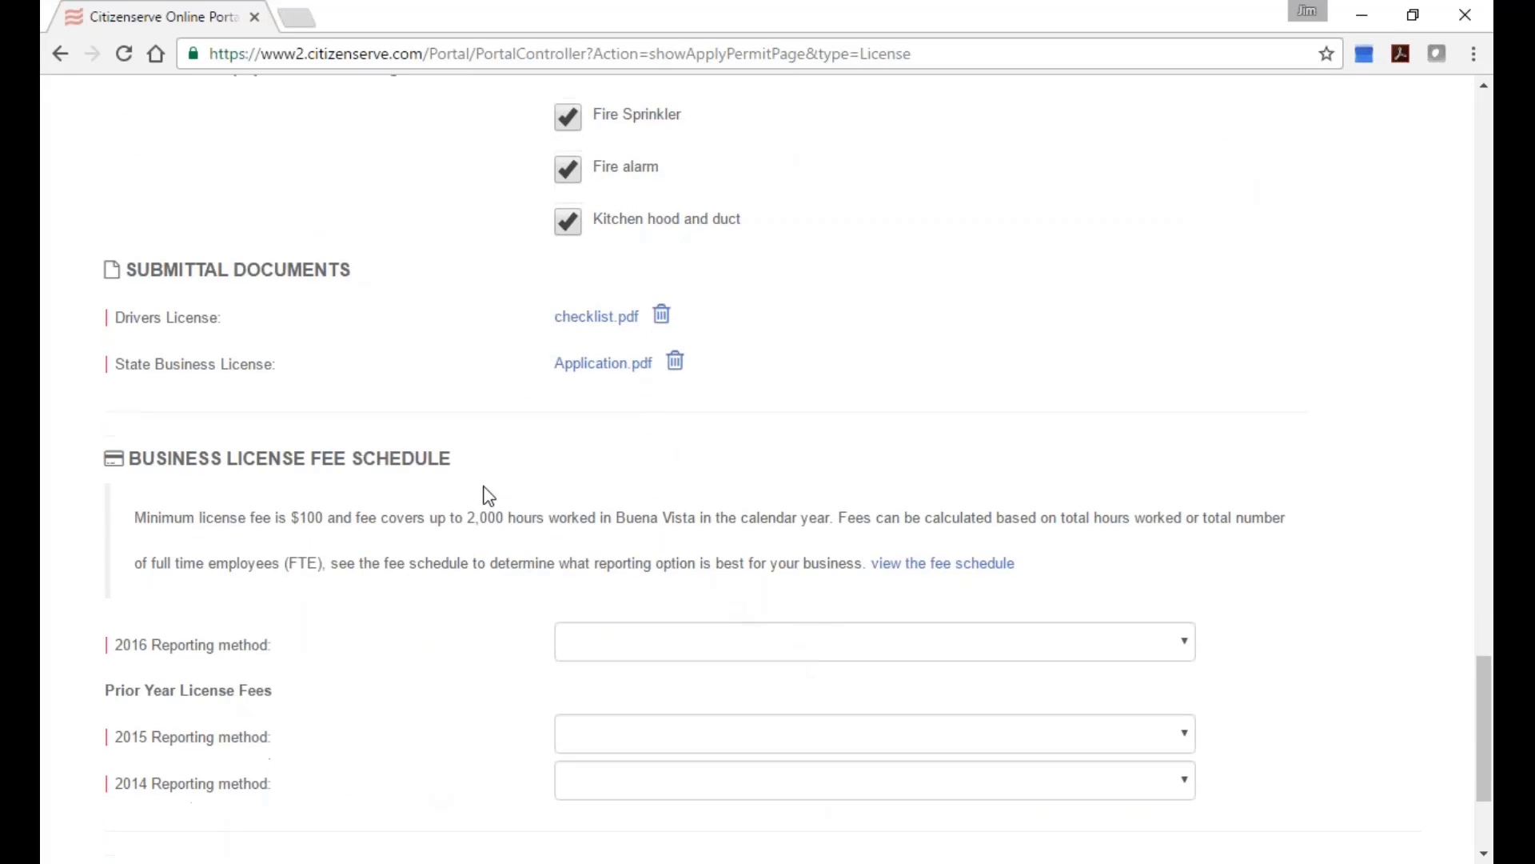
scroll(302, 643, down, 1)
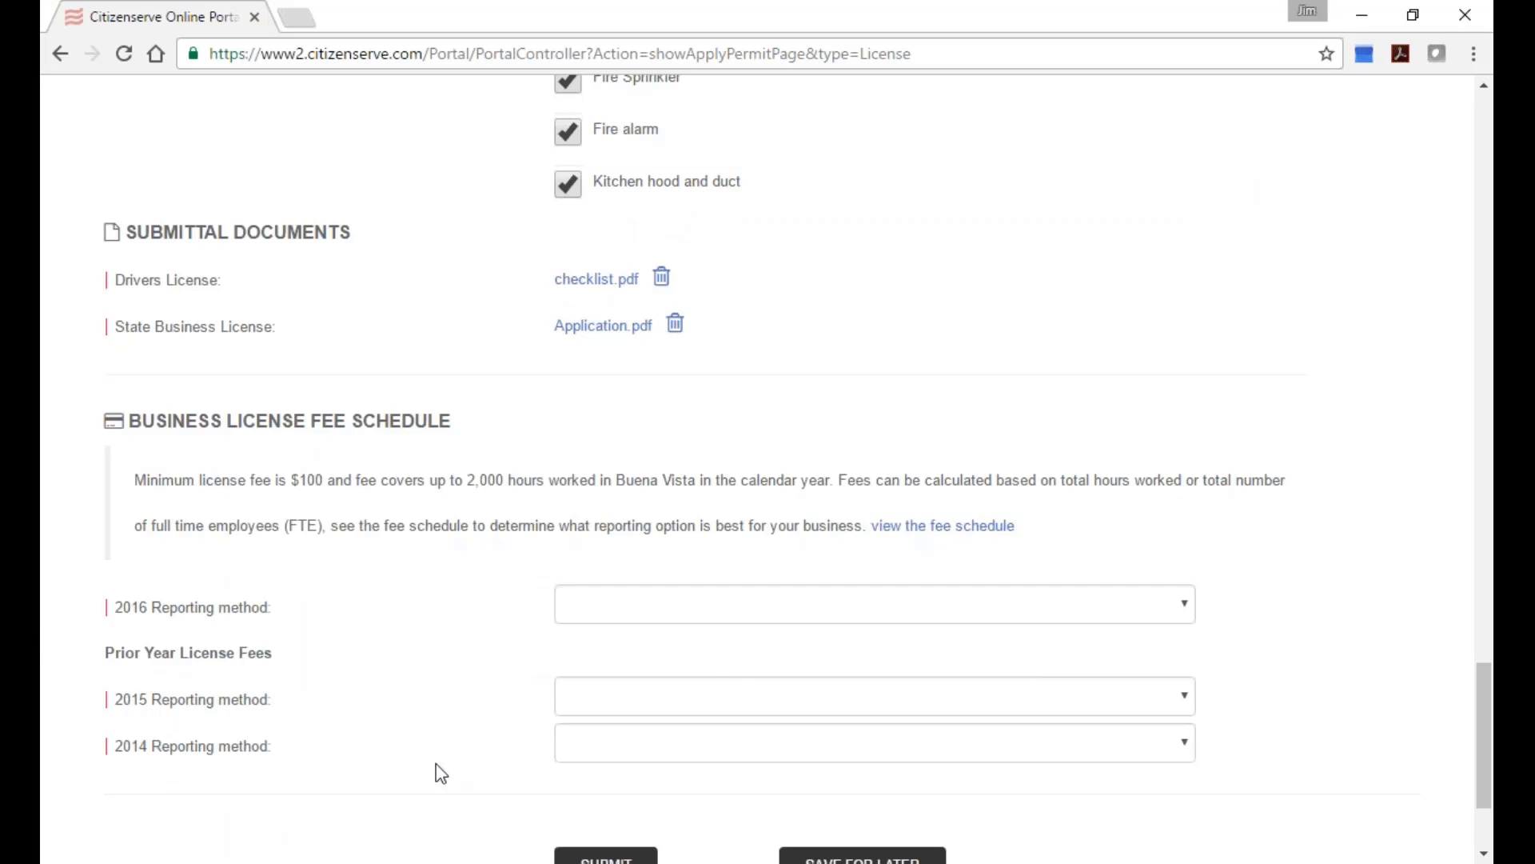
Set the 2016 and 2015 reporting methods to Reporting by FTE with 12 employees each.
click(770, 618)
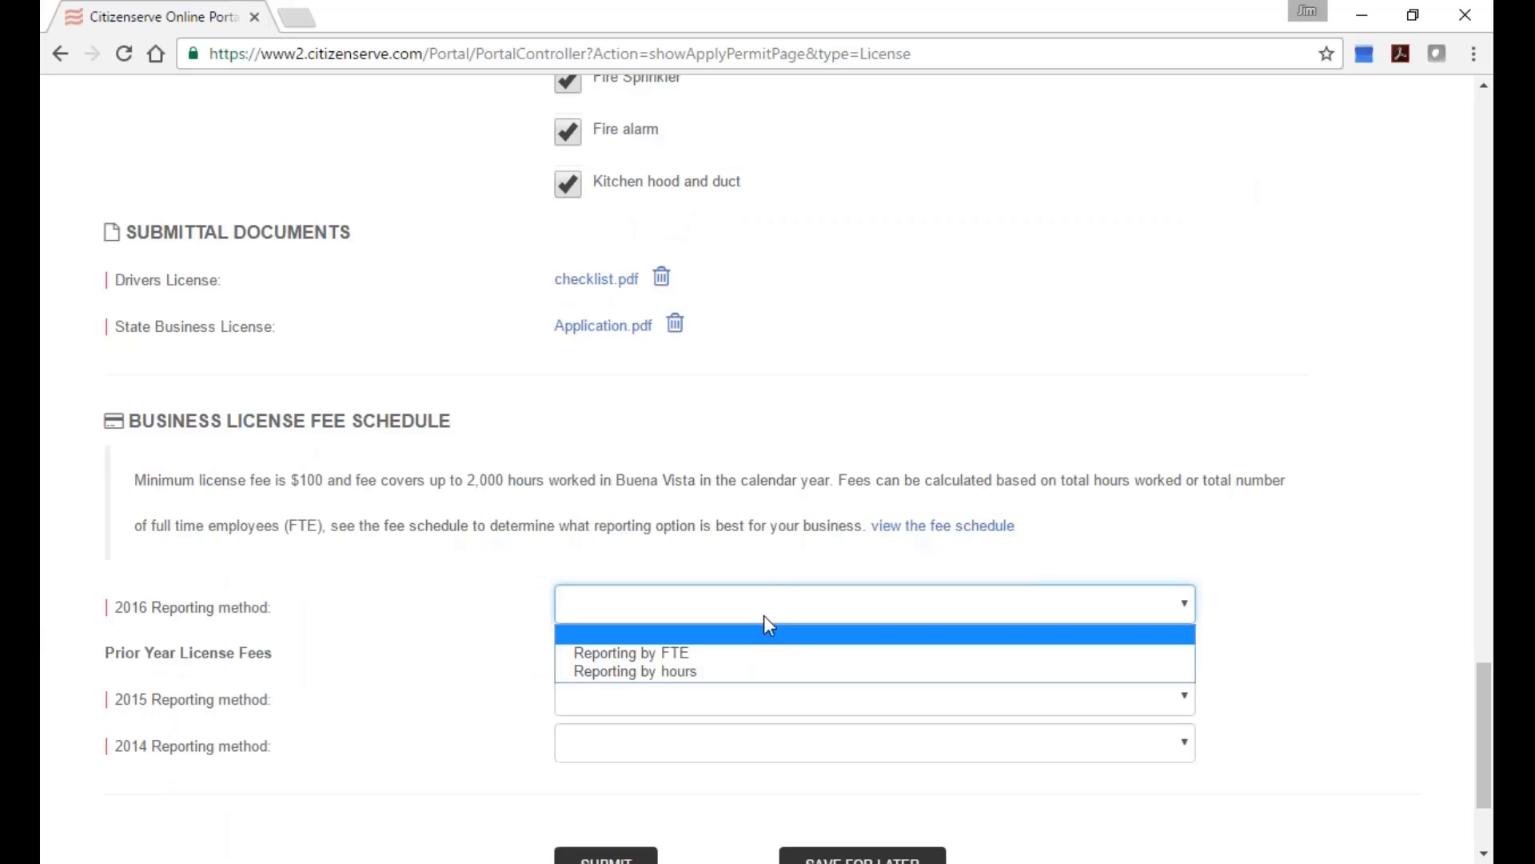
click(723, 665)
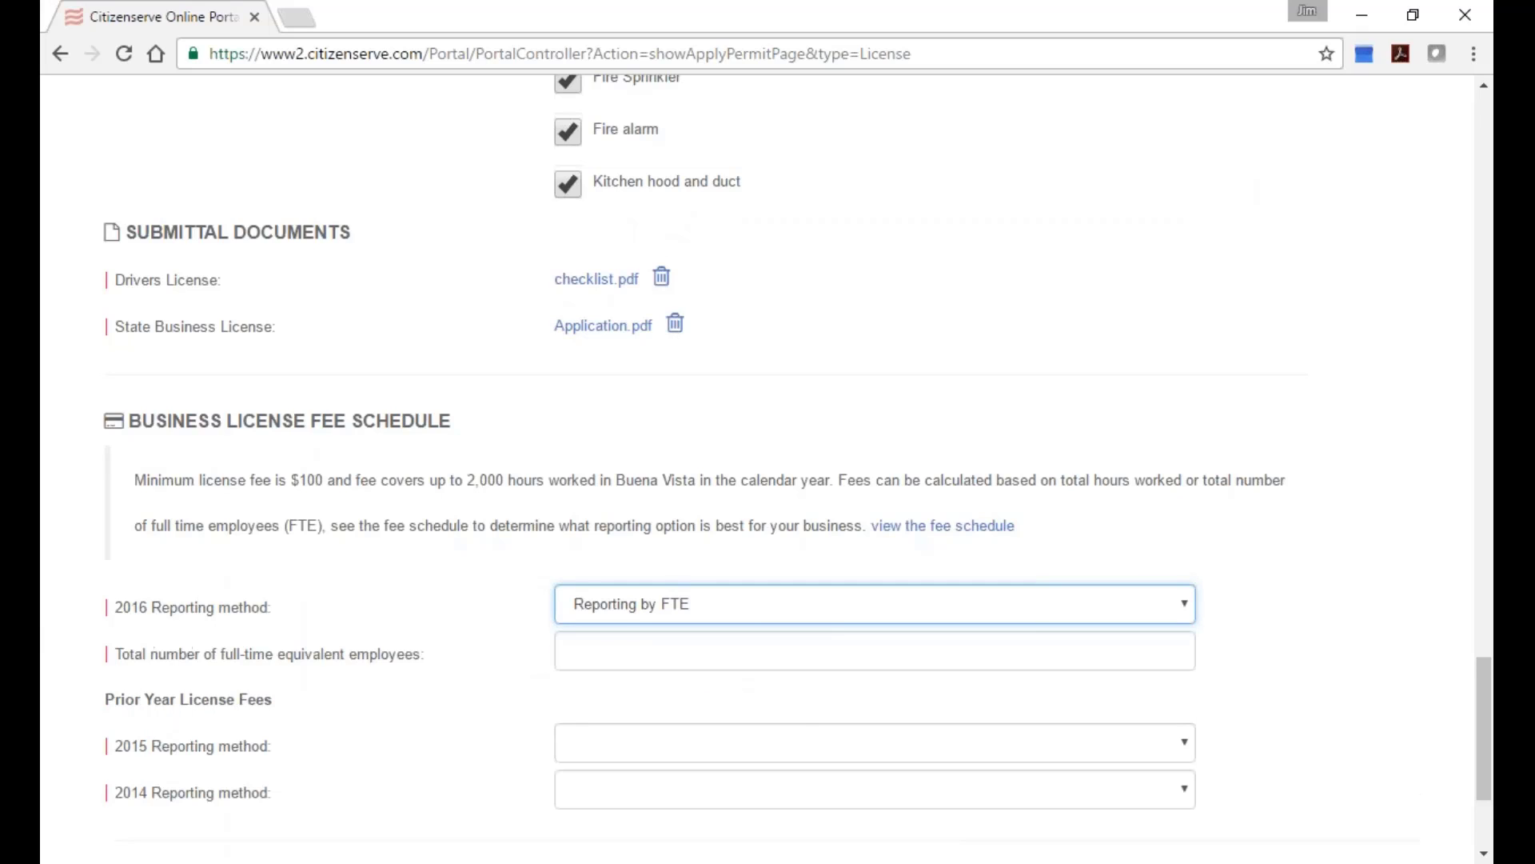
click(724, 655)
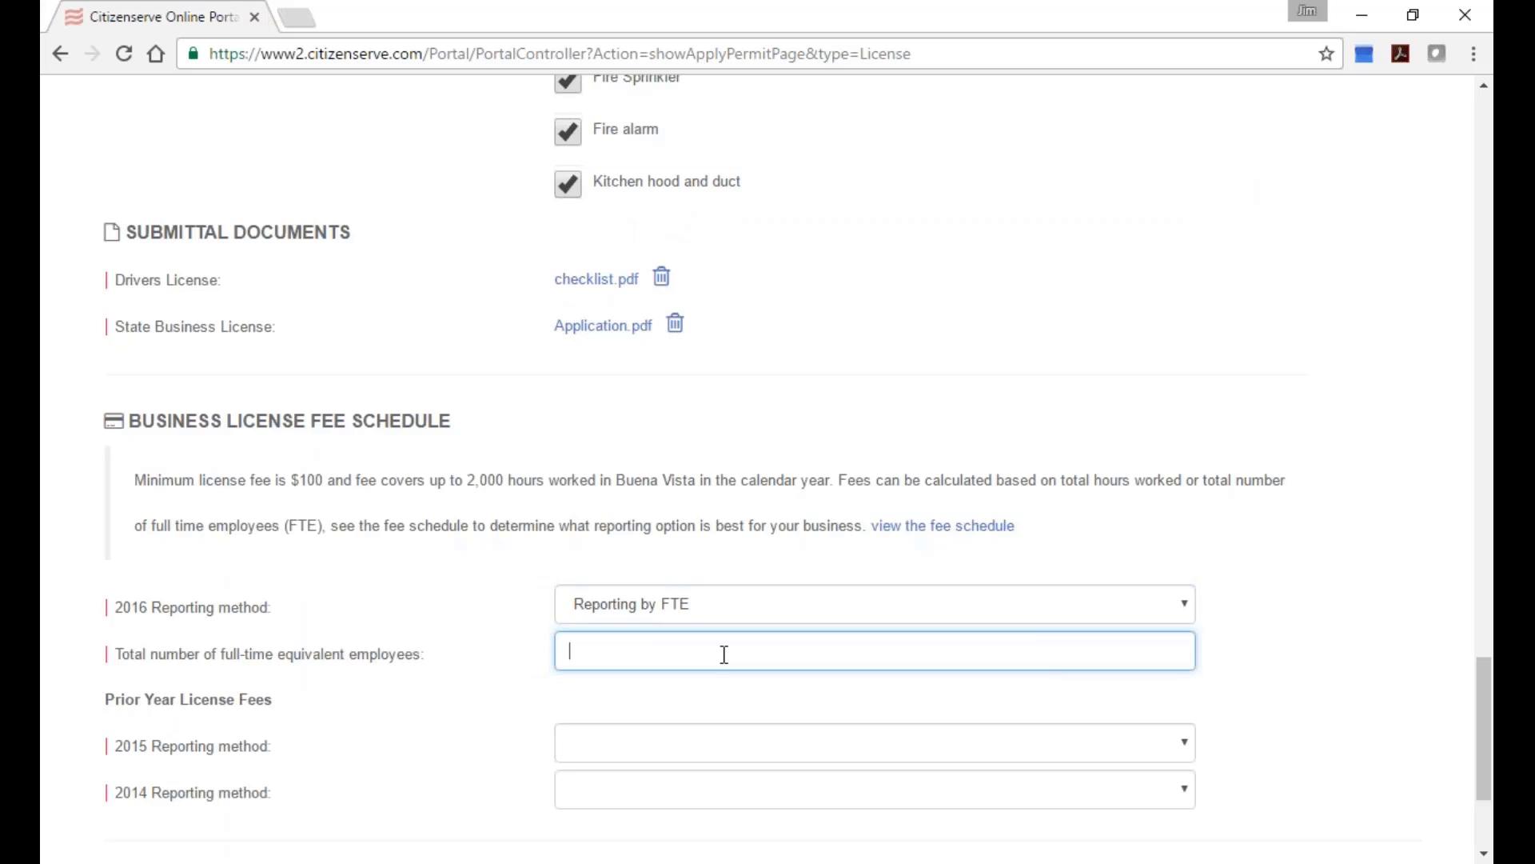
text(12)
click(766, 740)
click(747, 788)
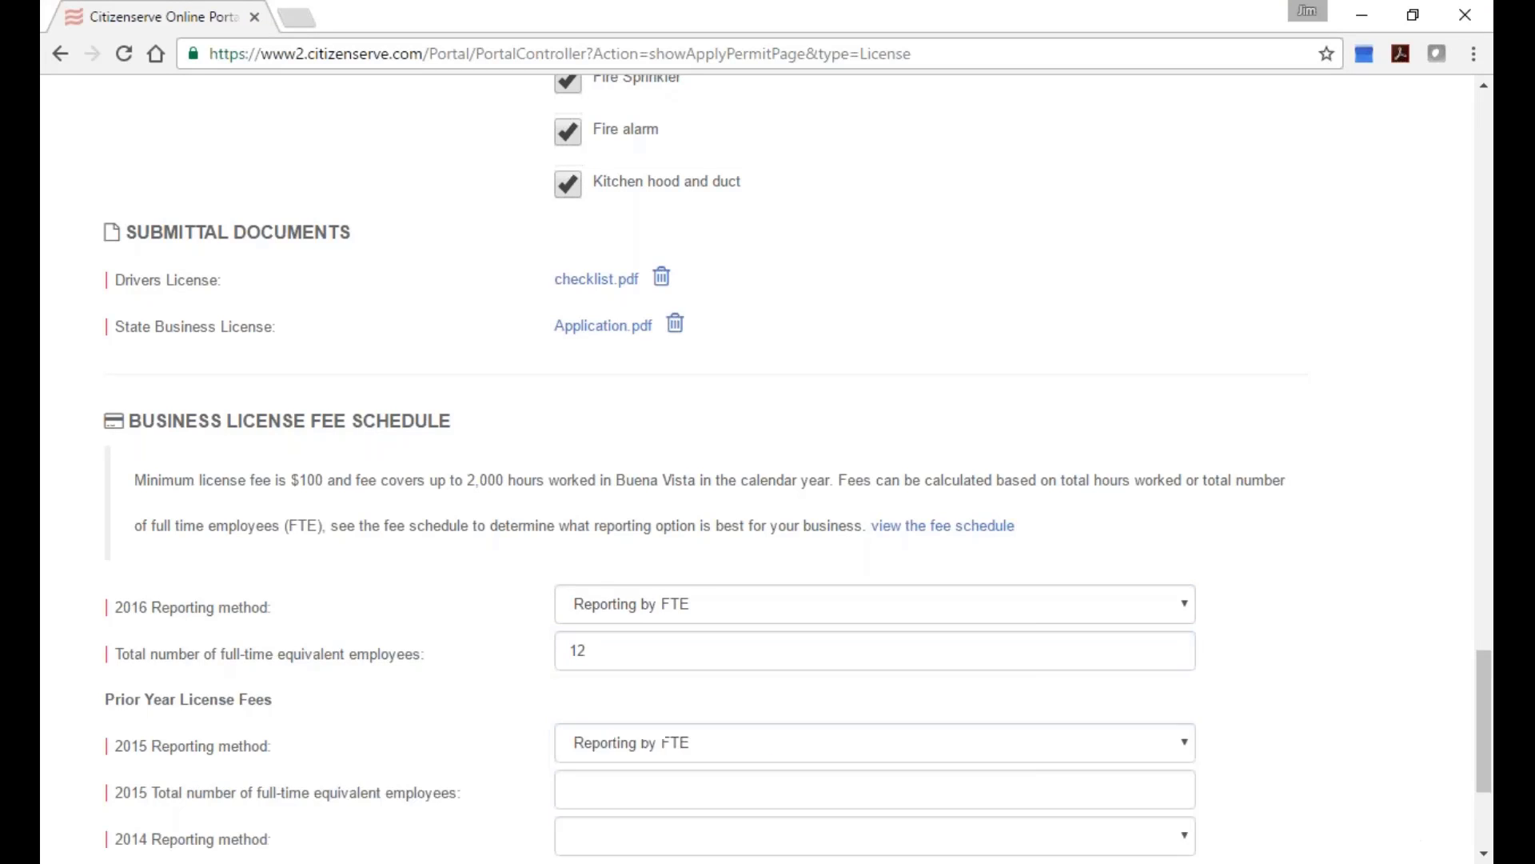
click(722, 788)
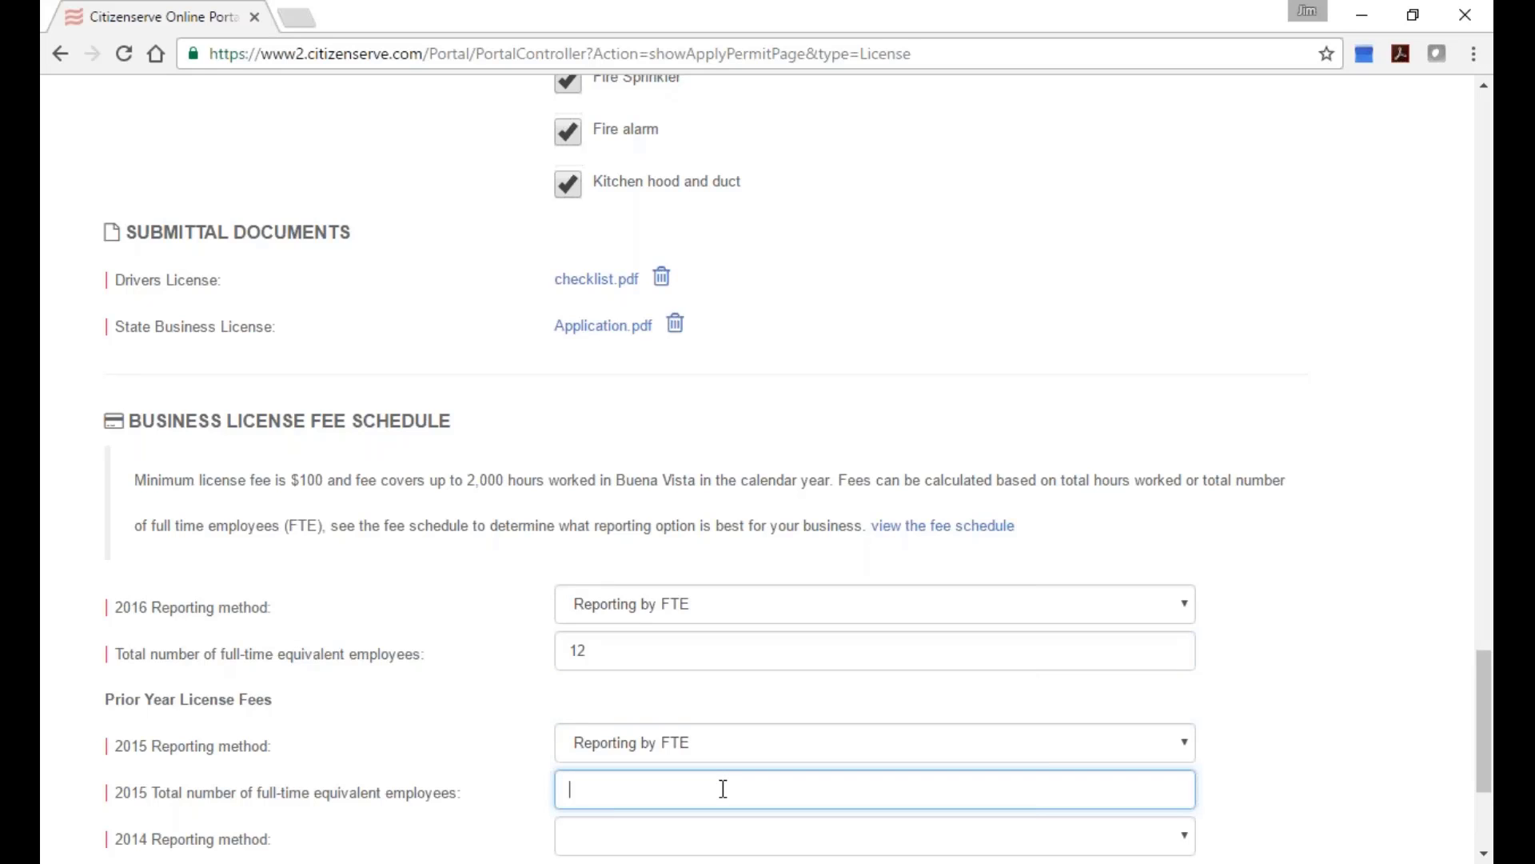
text(12)
Set the 2014 reporting method to Reporting by FTE with 12 employees.
scroll(767, 774, down, 2)
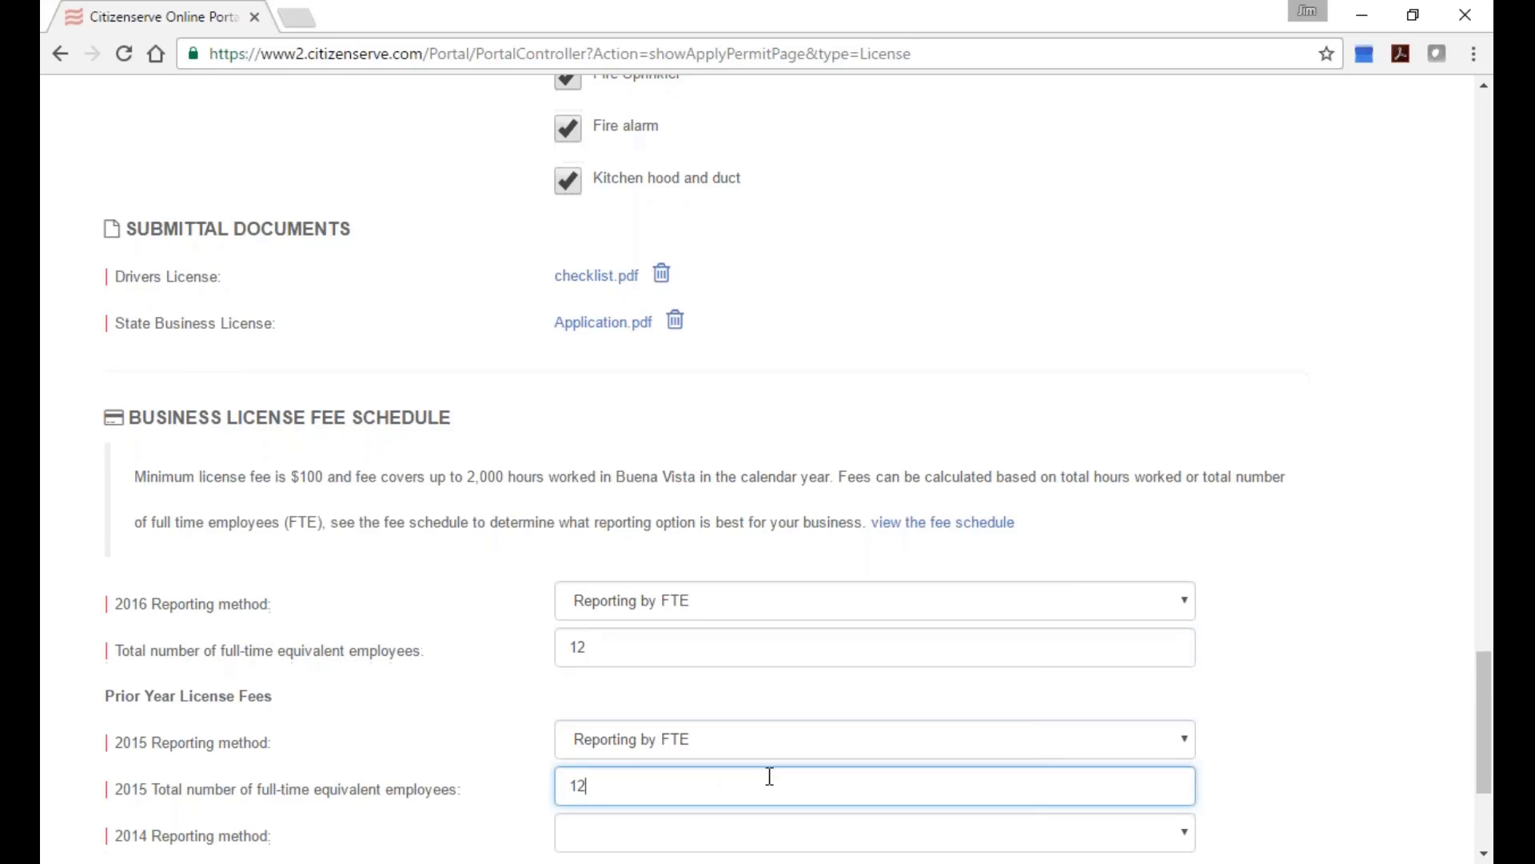
click(1010, 688)
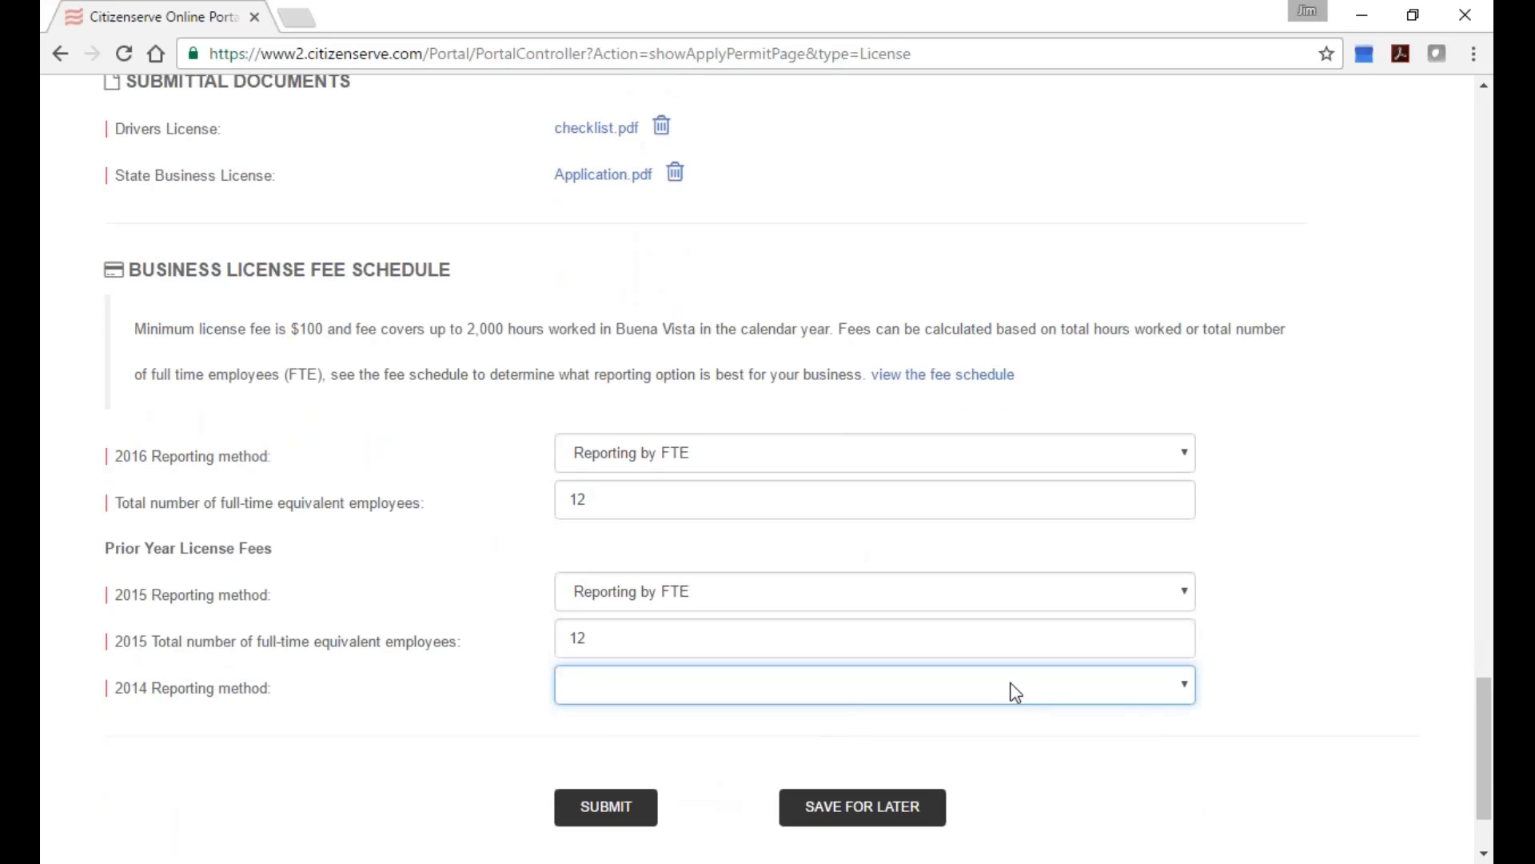
click(1182, 686)
click(1069, 740)
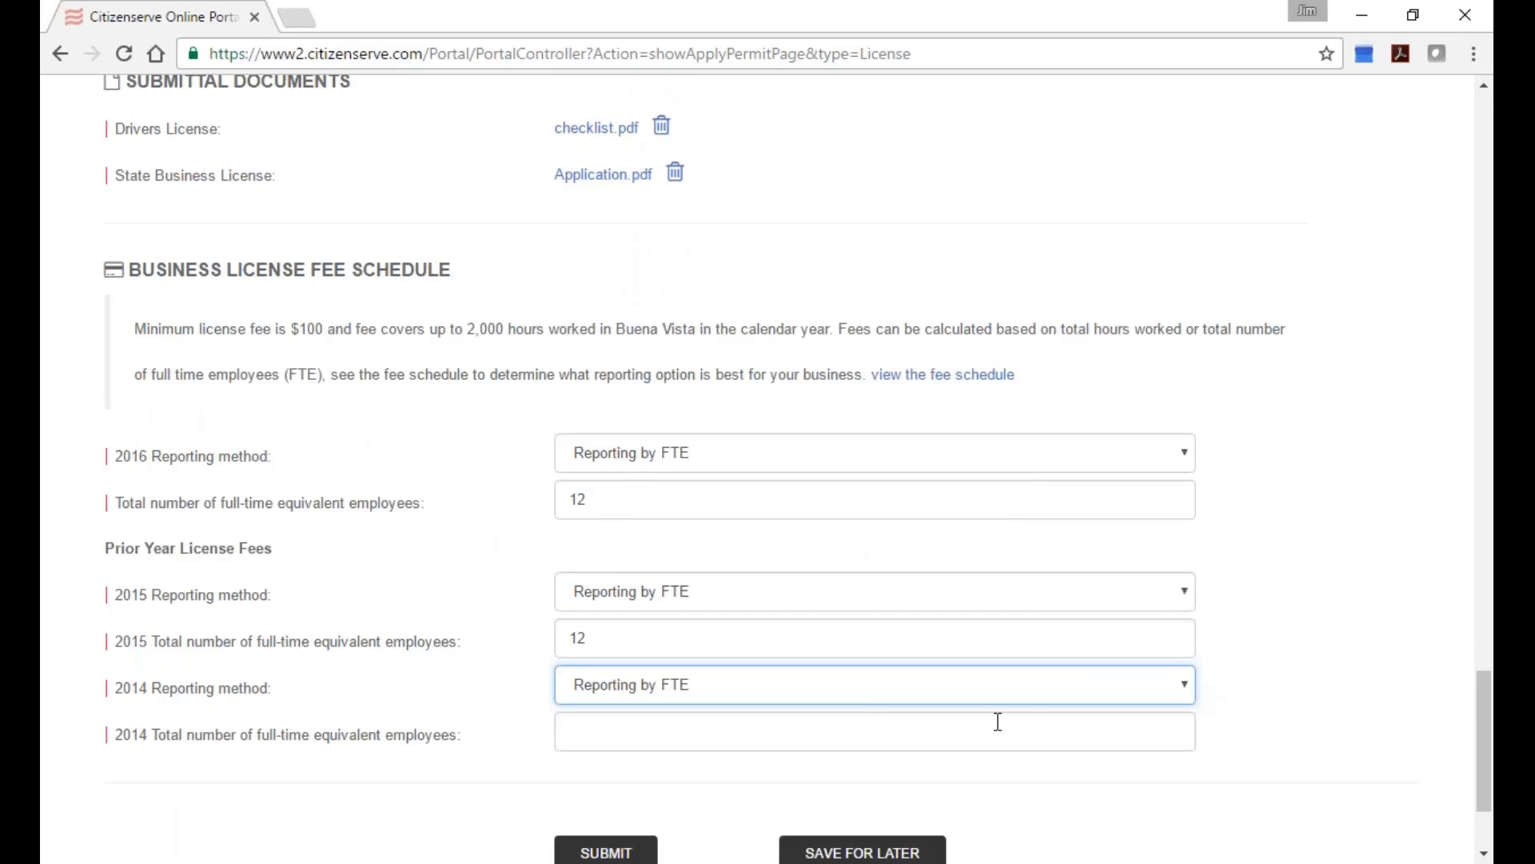
click(854, 729)
text(12)
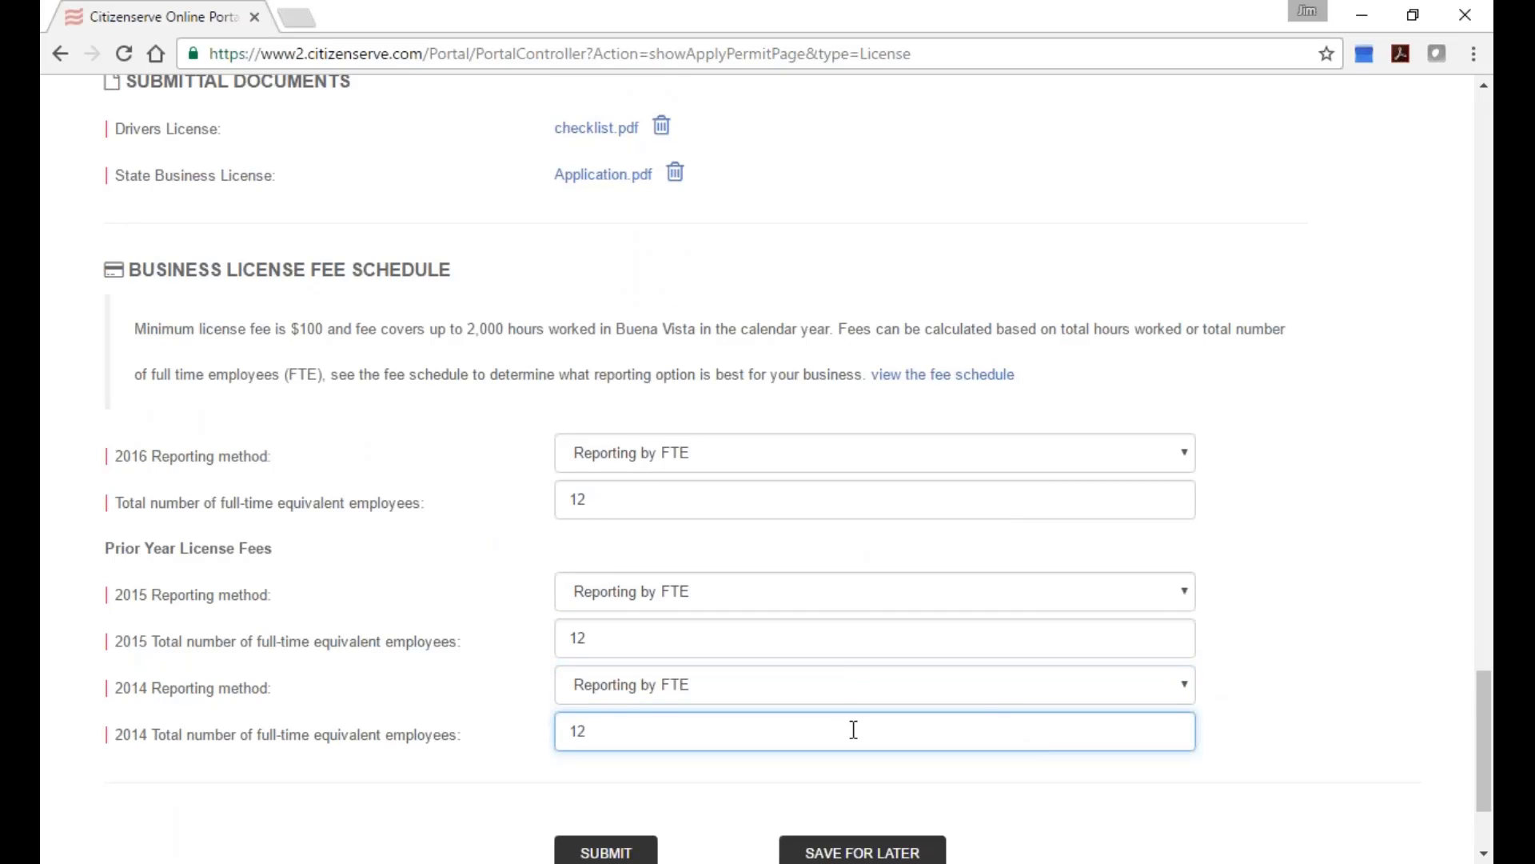
scroll(875, 738, down, 2)
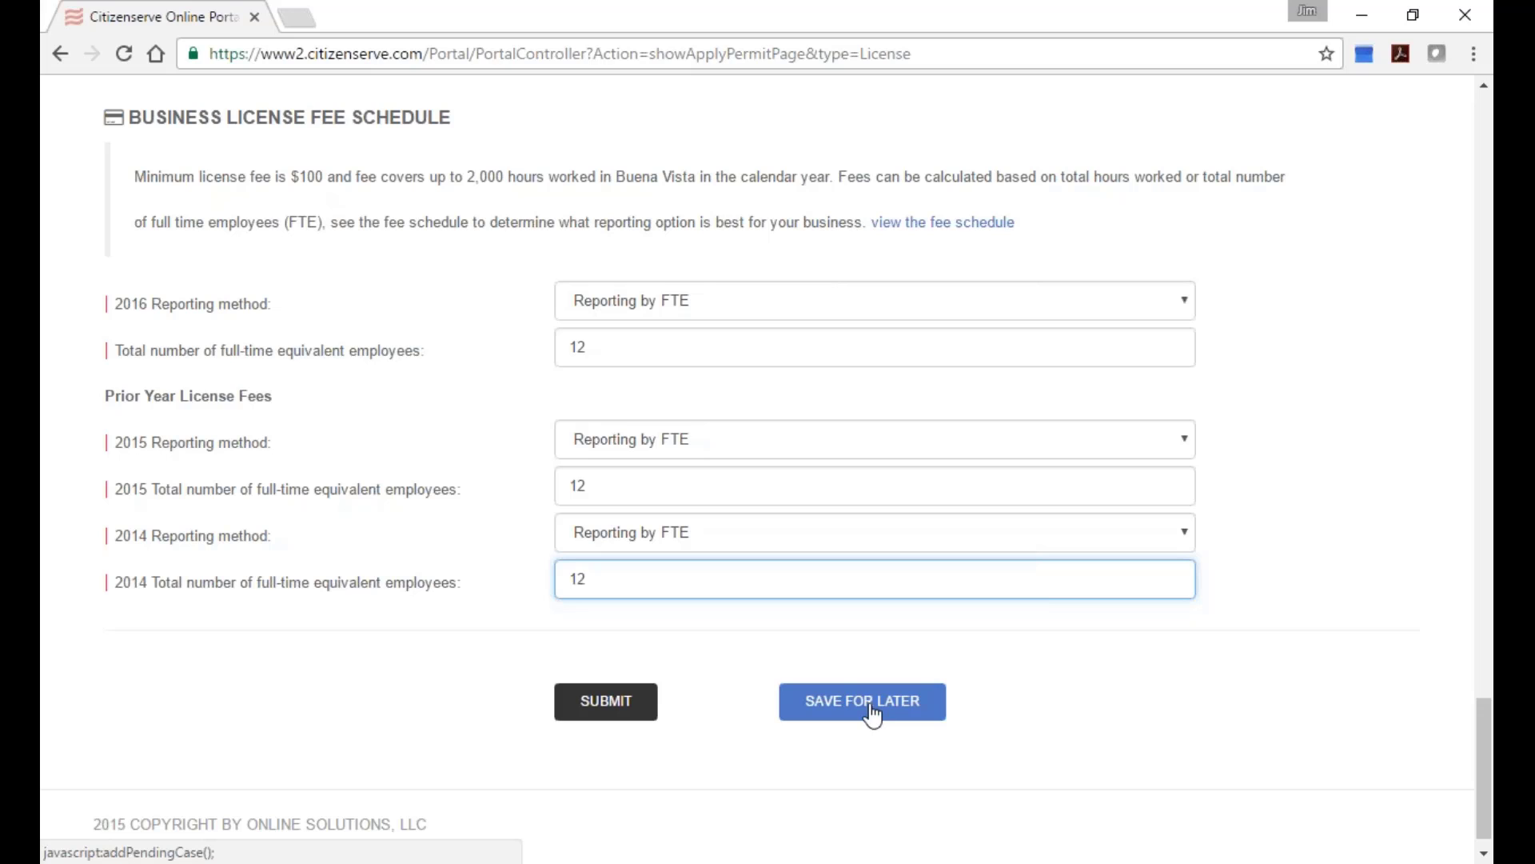
Submit the license application and acknowledge the 'Your application has been received' message.
click(603, 713)
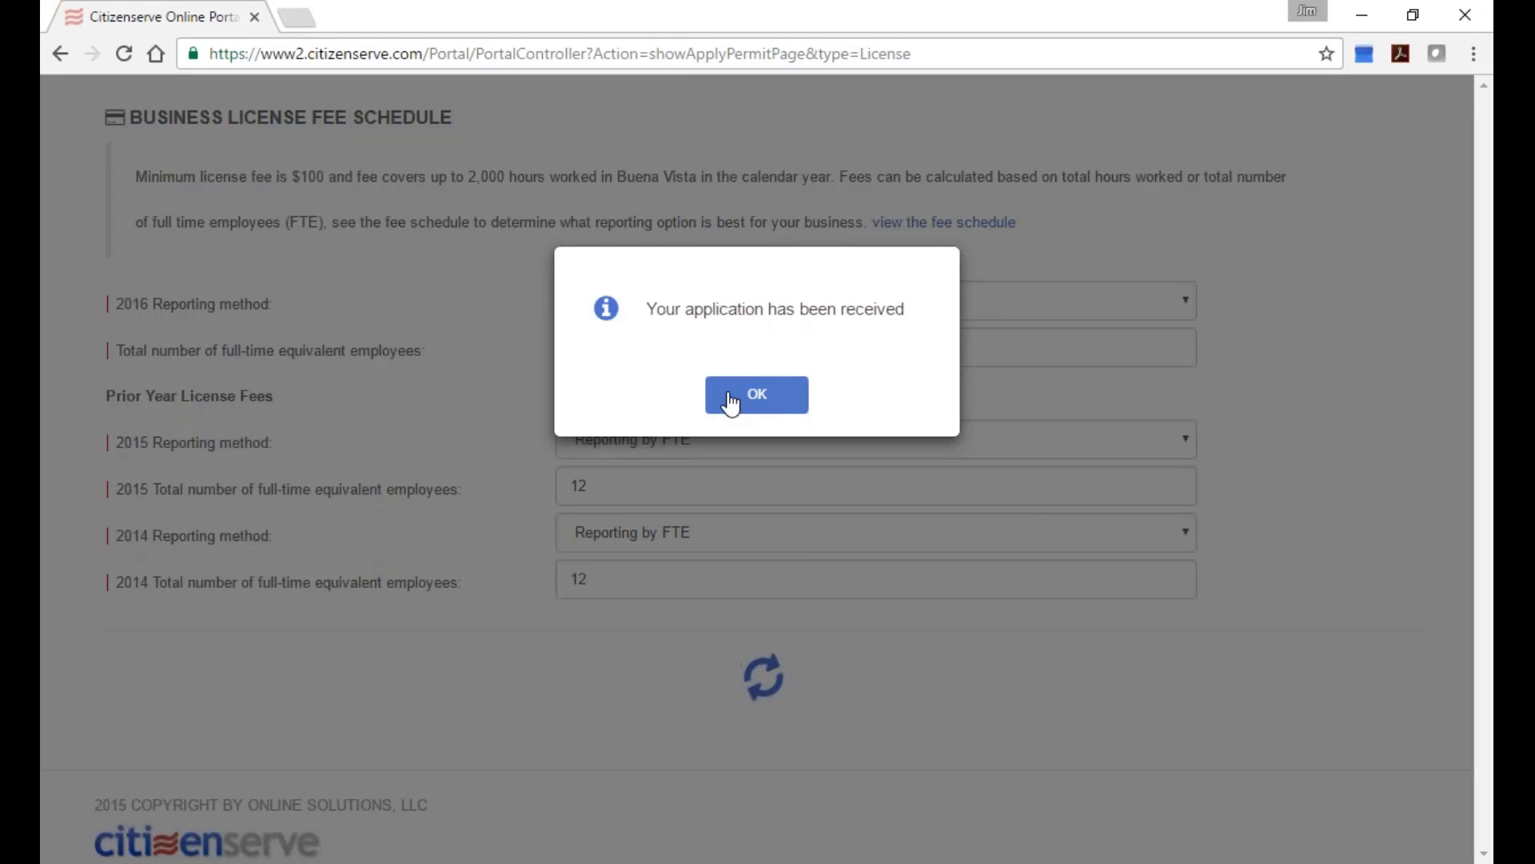
click(730, 402)
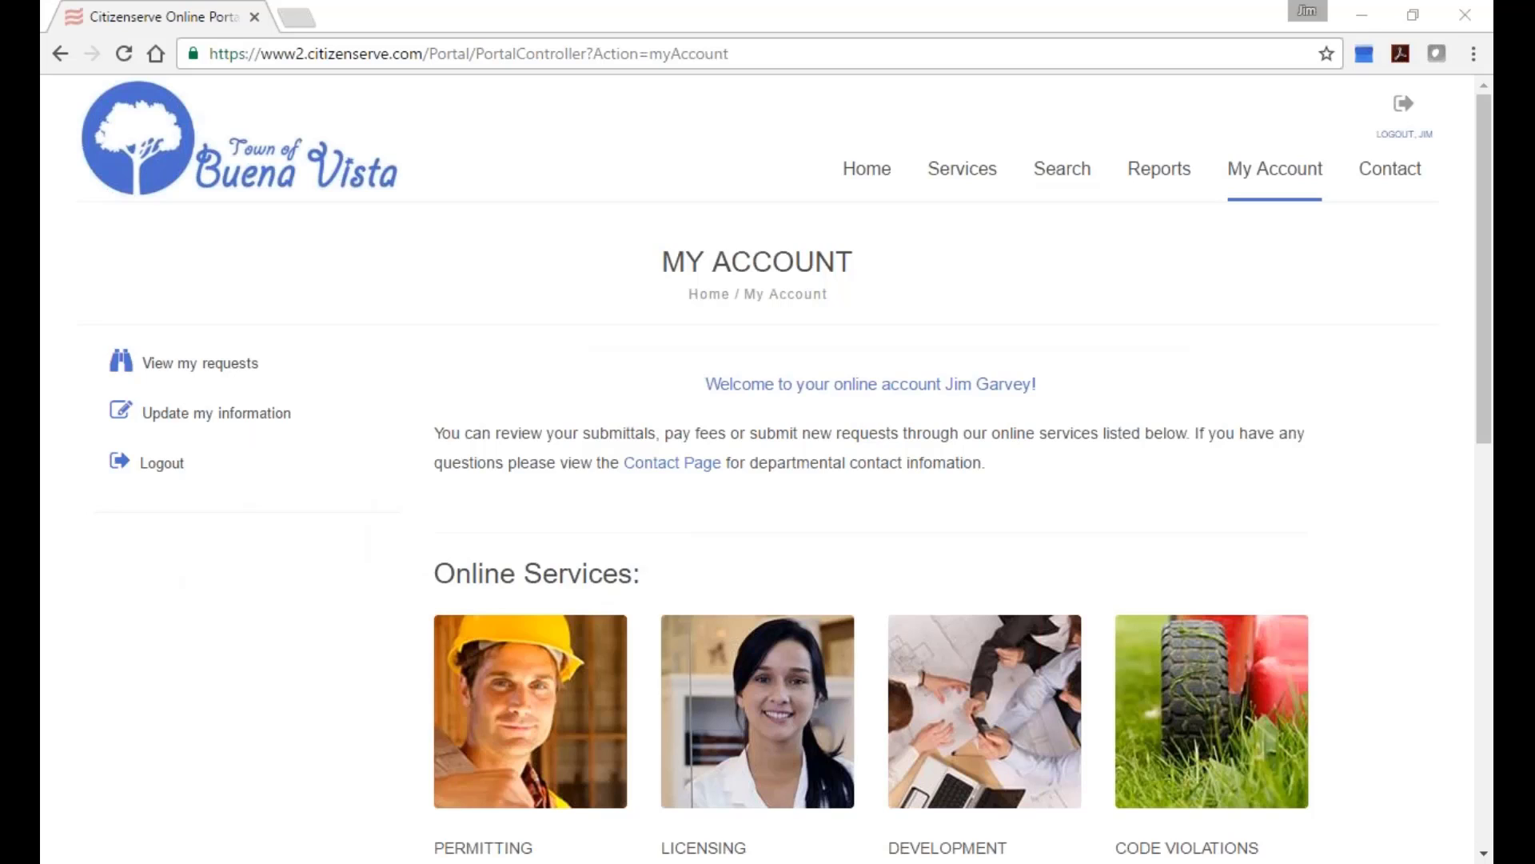
Drag the BL16-000012 received-application email window into view.
drag(1494, 177, 1117, 71)
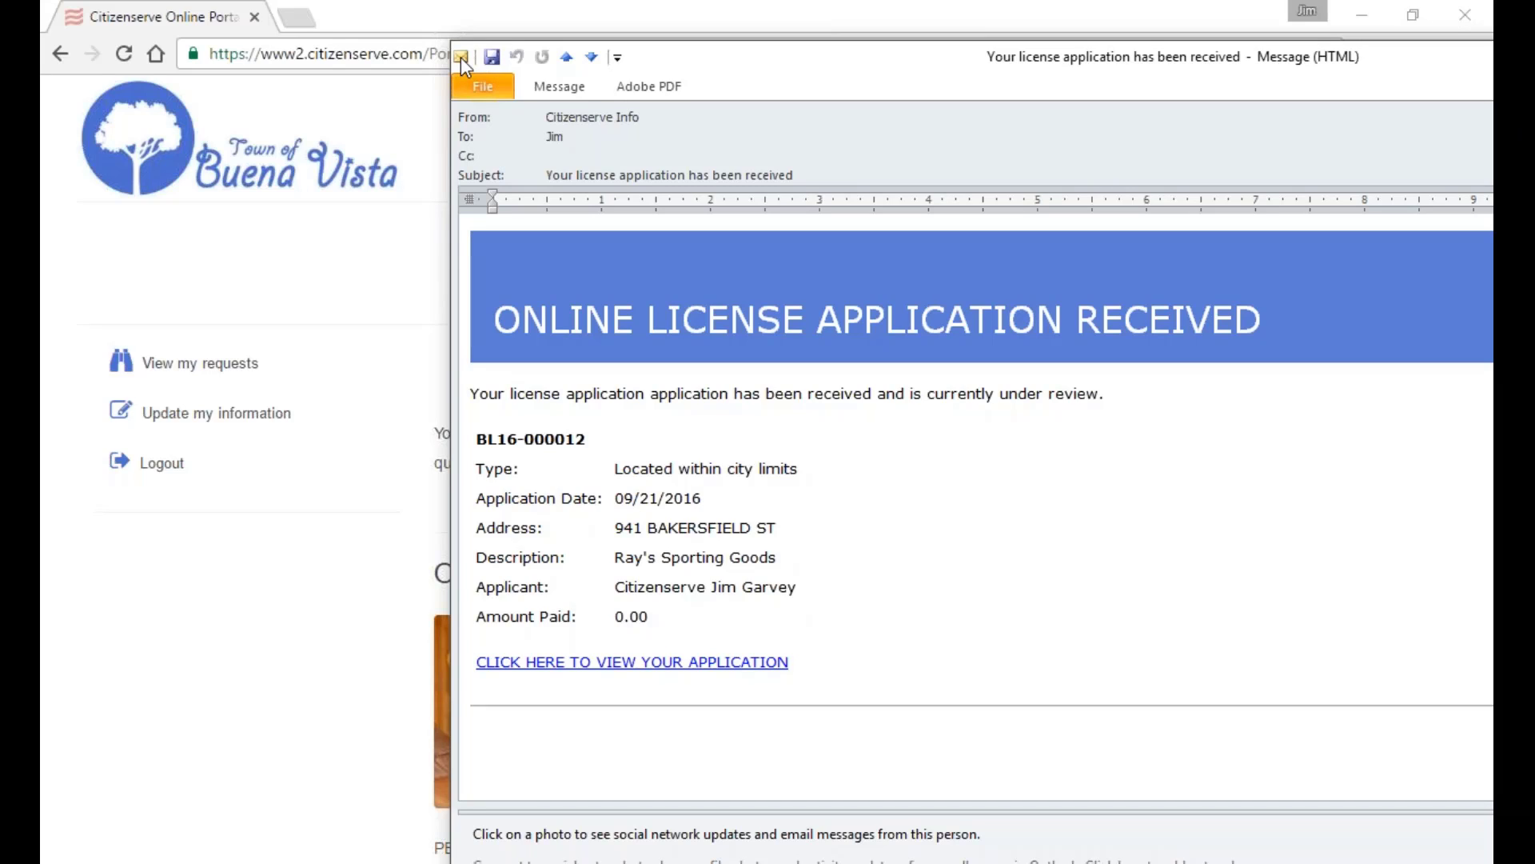
Close the email and list My Business Licenses, selecting BL16-000012 for Ray's Sporting Goods.
click(461, 56)
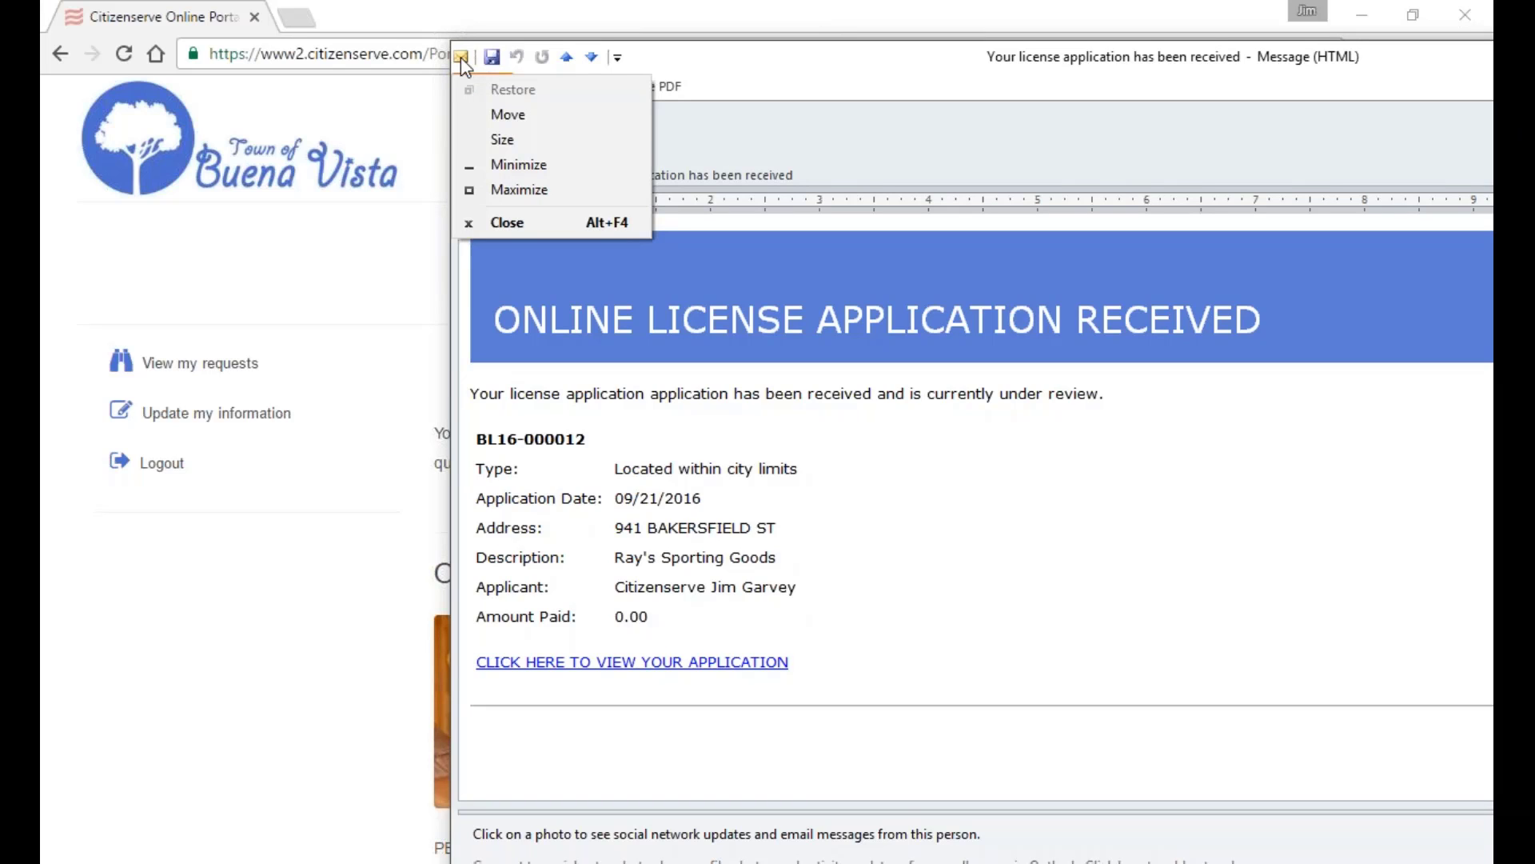
click(531, 221)
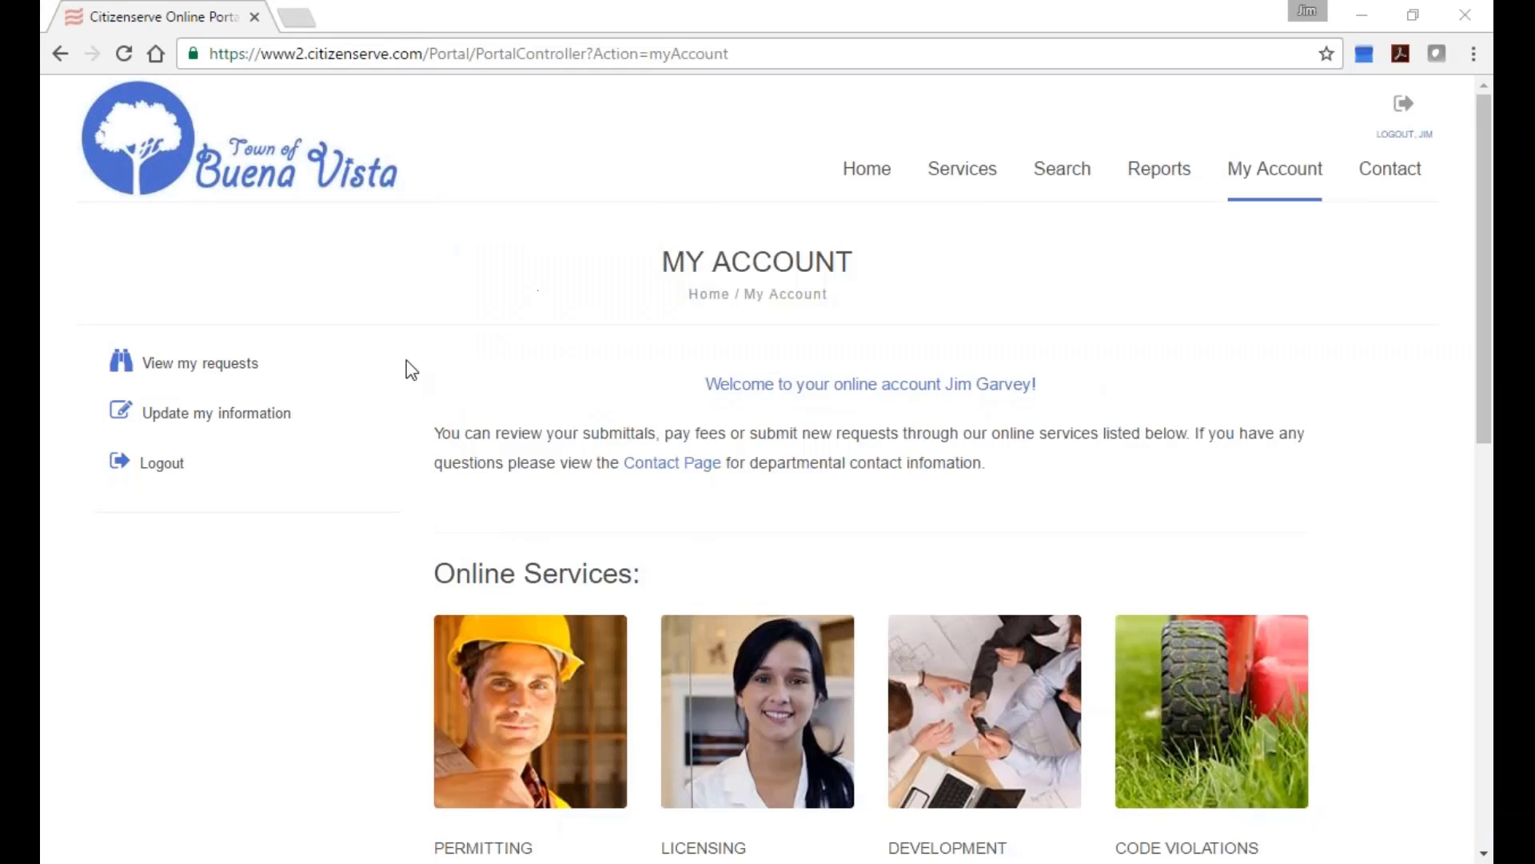
click(240, 365)
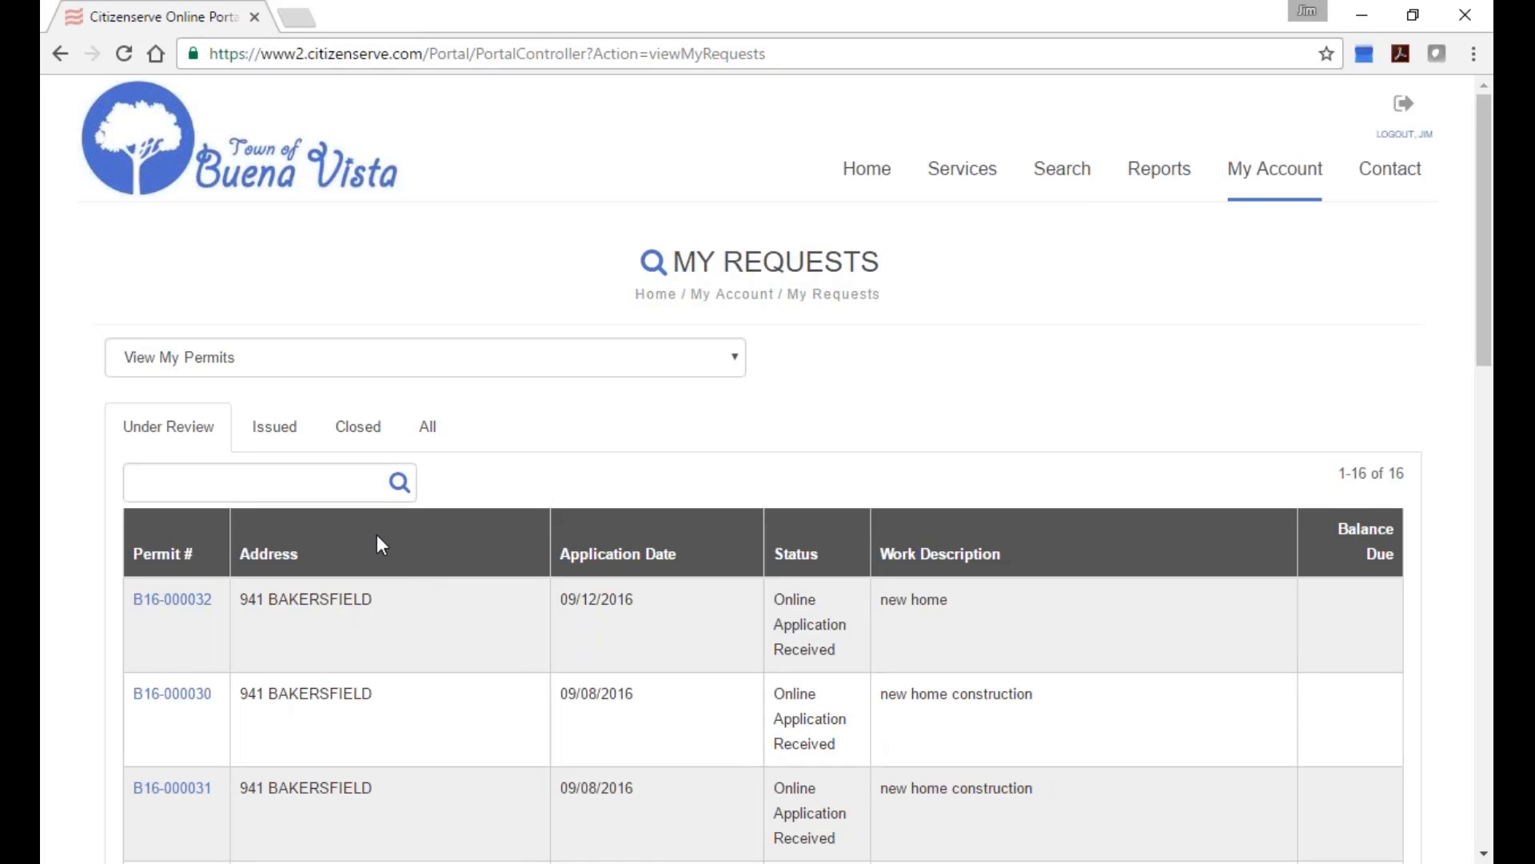
click(377, 357)
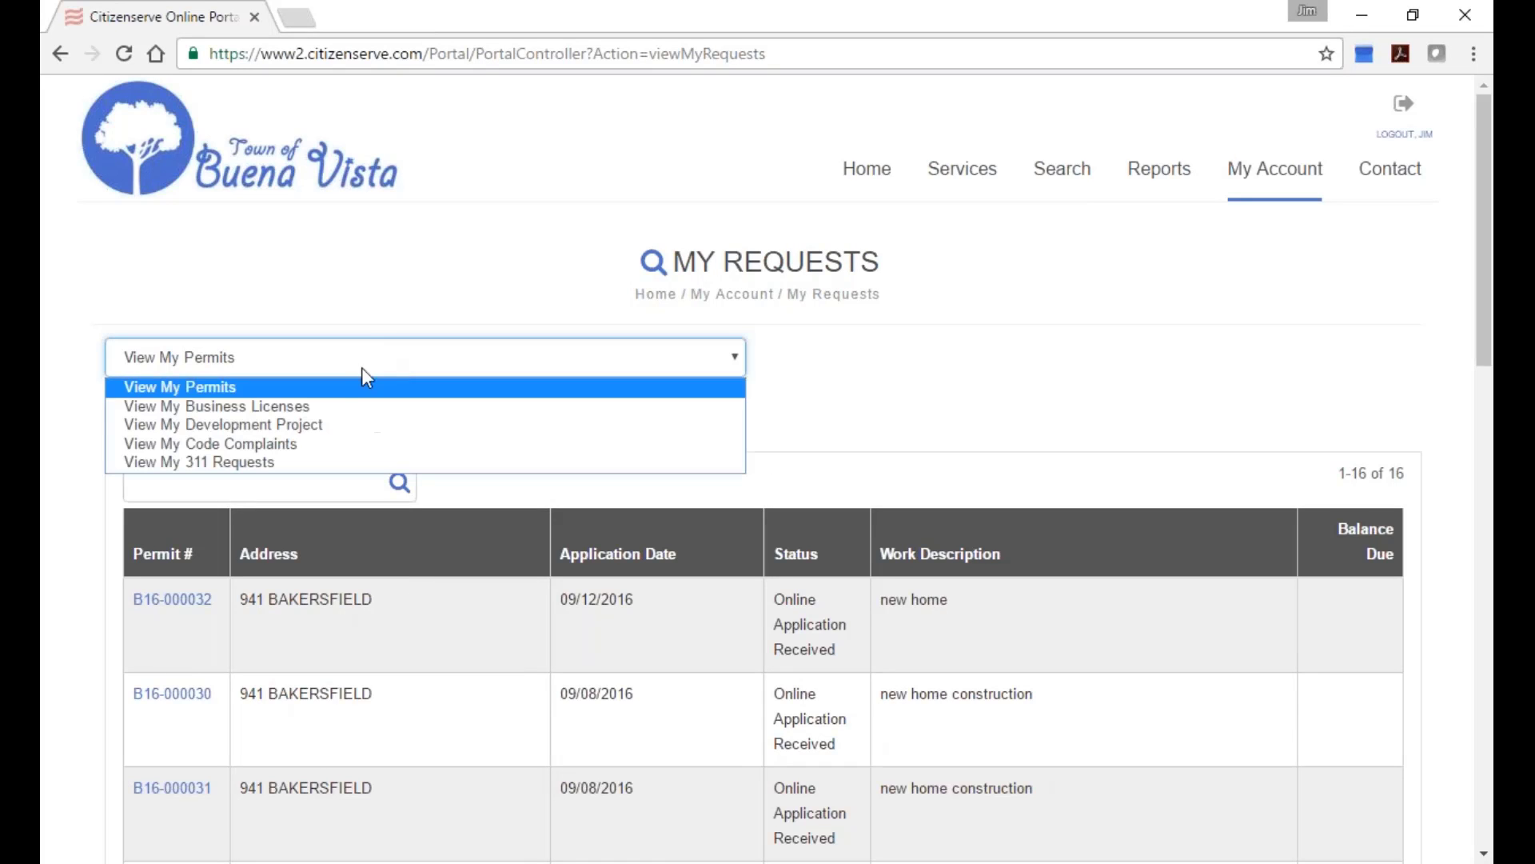
click(331, 407)
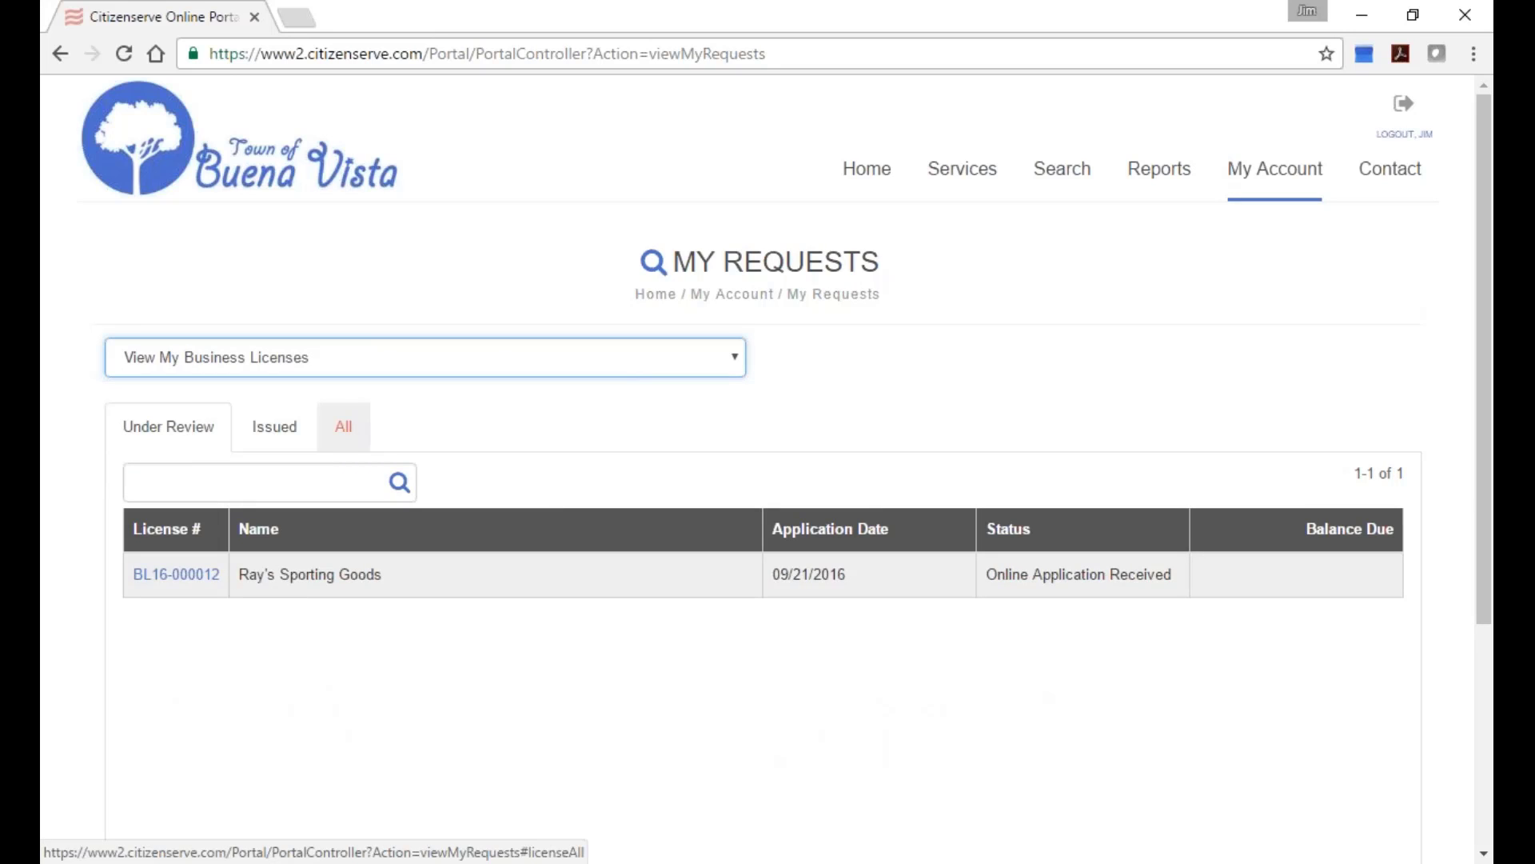
click(148, 571)
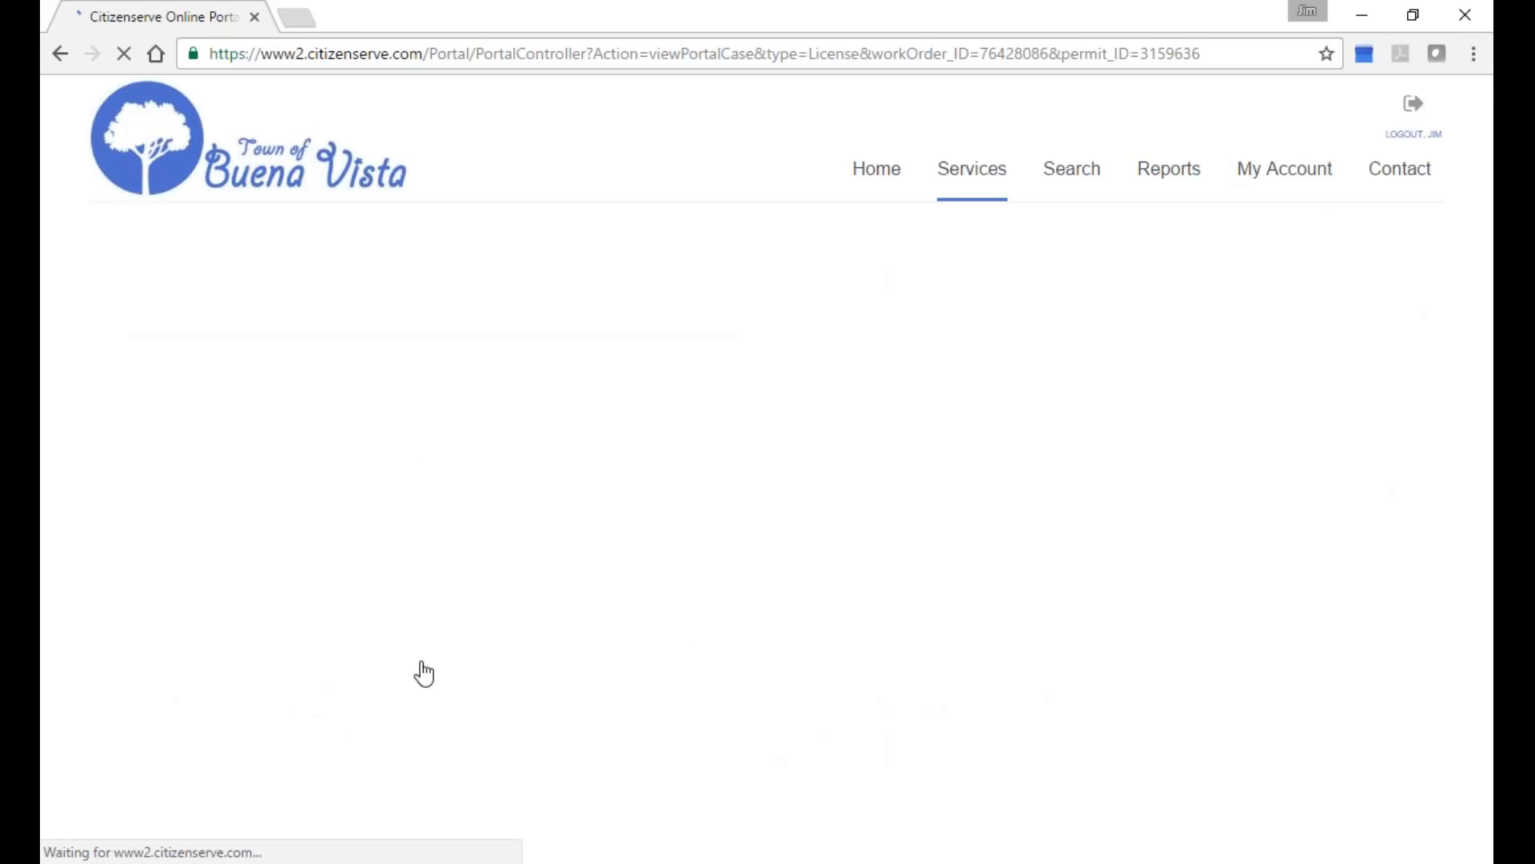
Scroll through the License tab details of BL16-000012.
scroll(863, 535, down, 2)
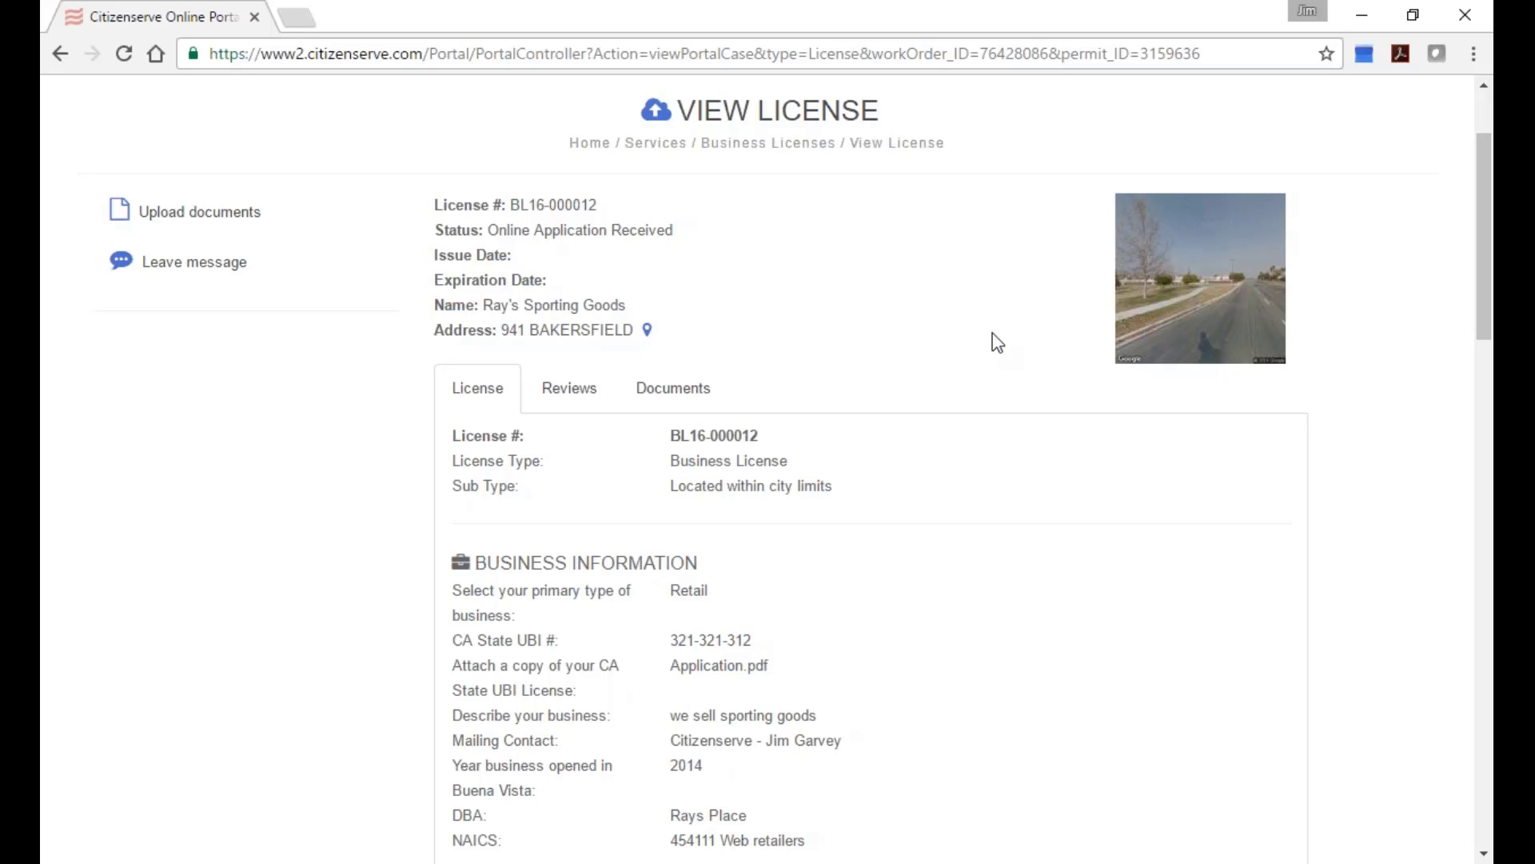
scroll(892, 566, down, 2)
scroll(891, 565, down, 10)
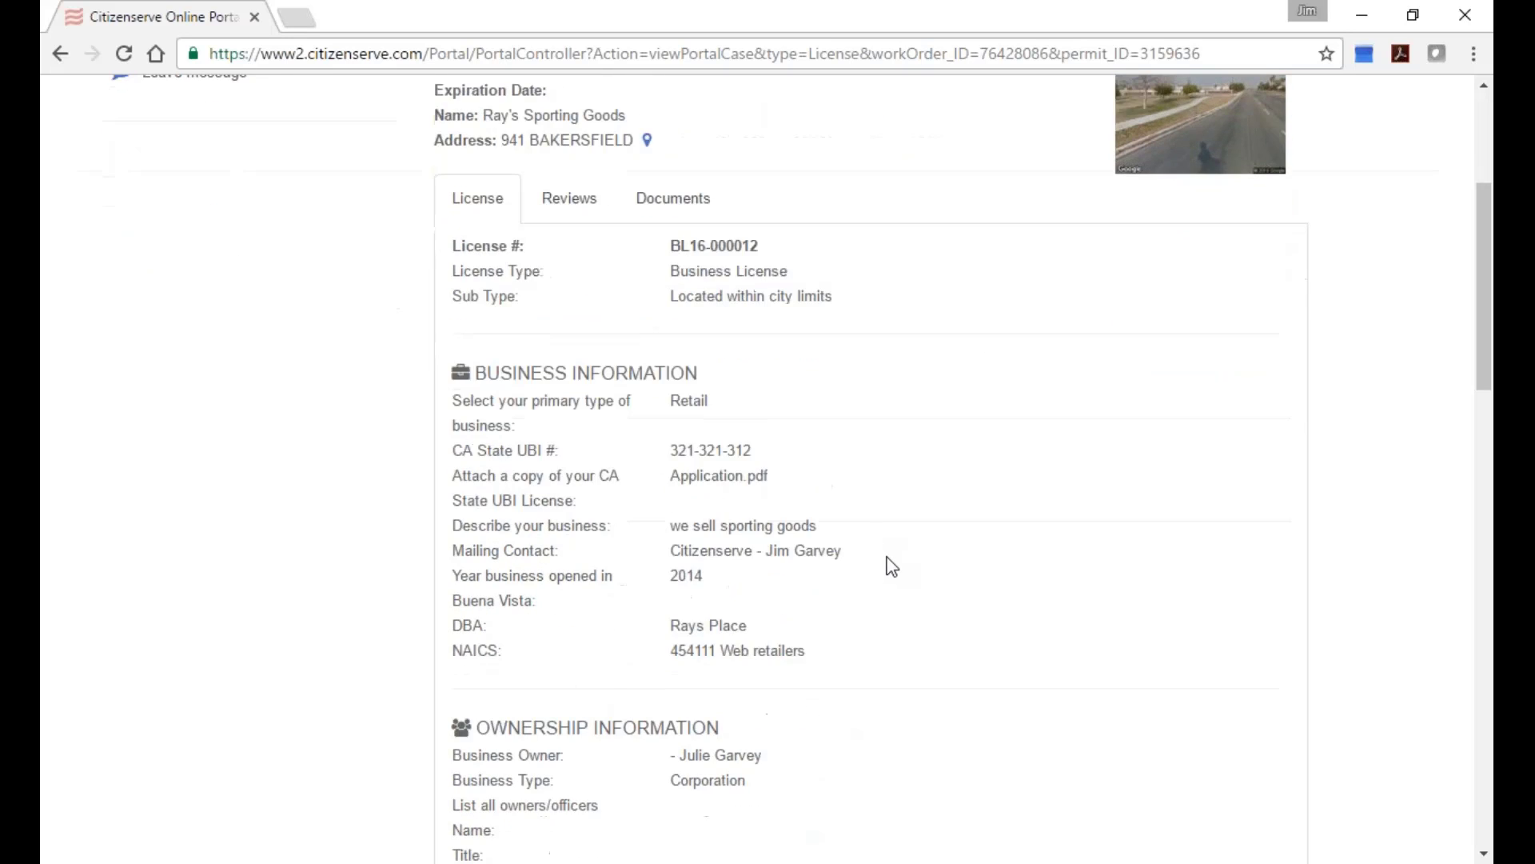
scroll(914, 548, down, 3)
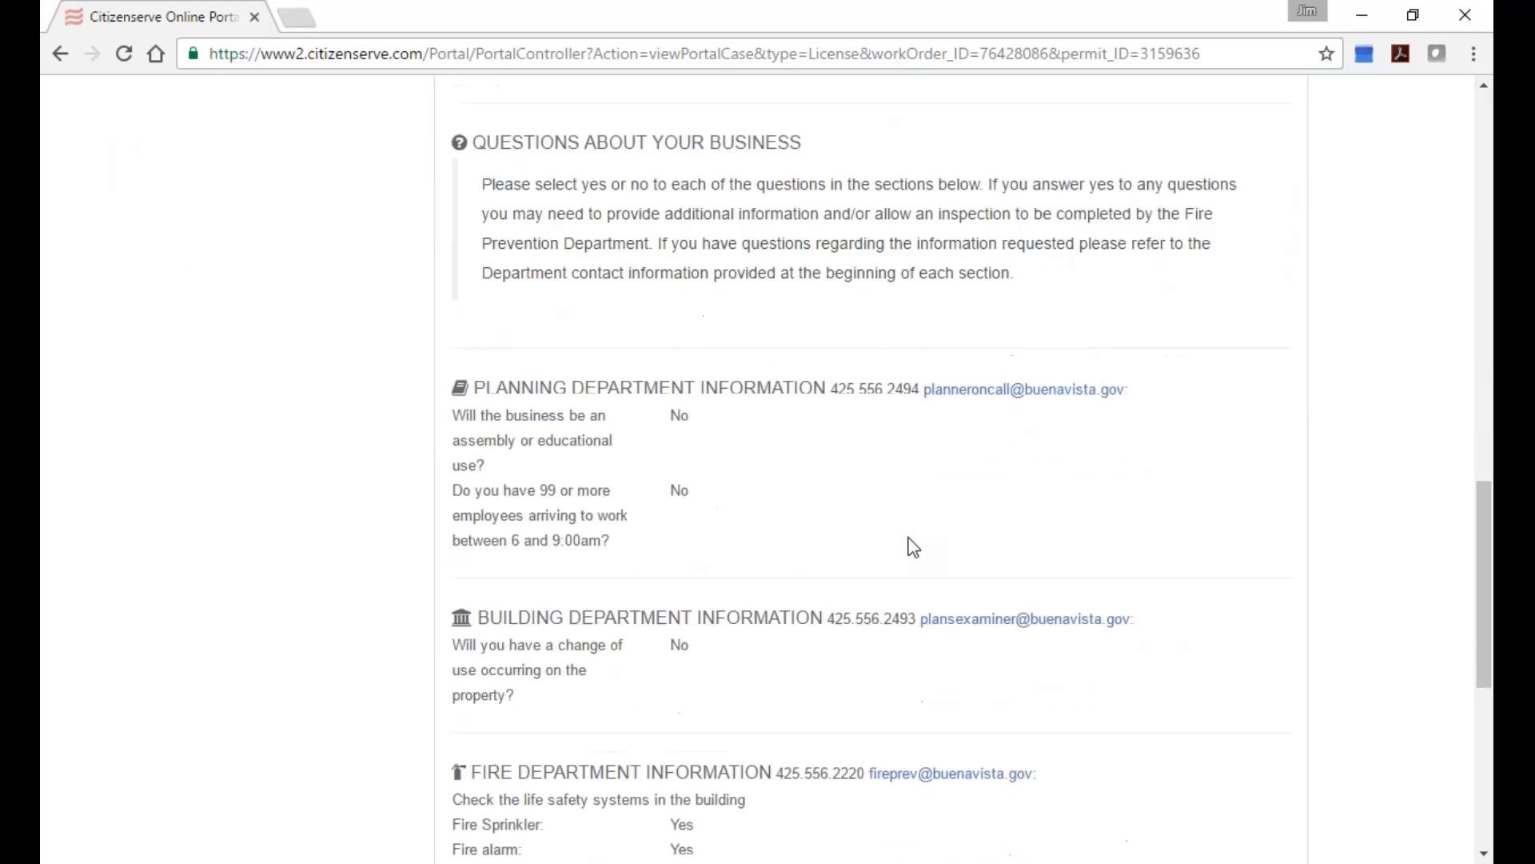
scroll(913, 548, up, 7)
scroll(913, 547, up, 10)
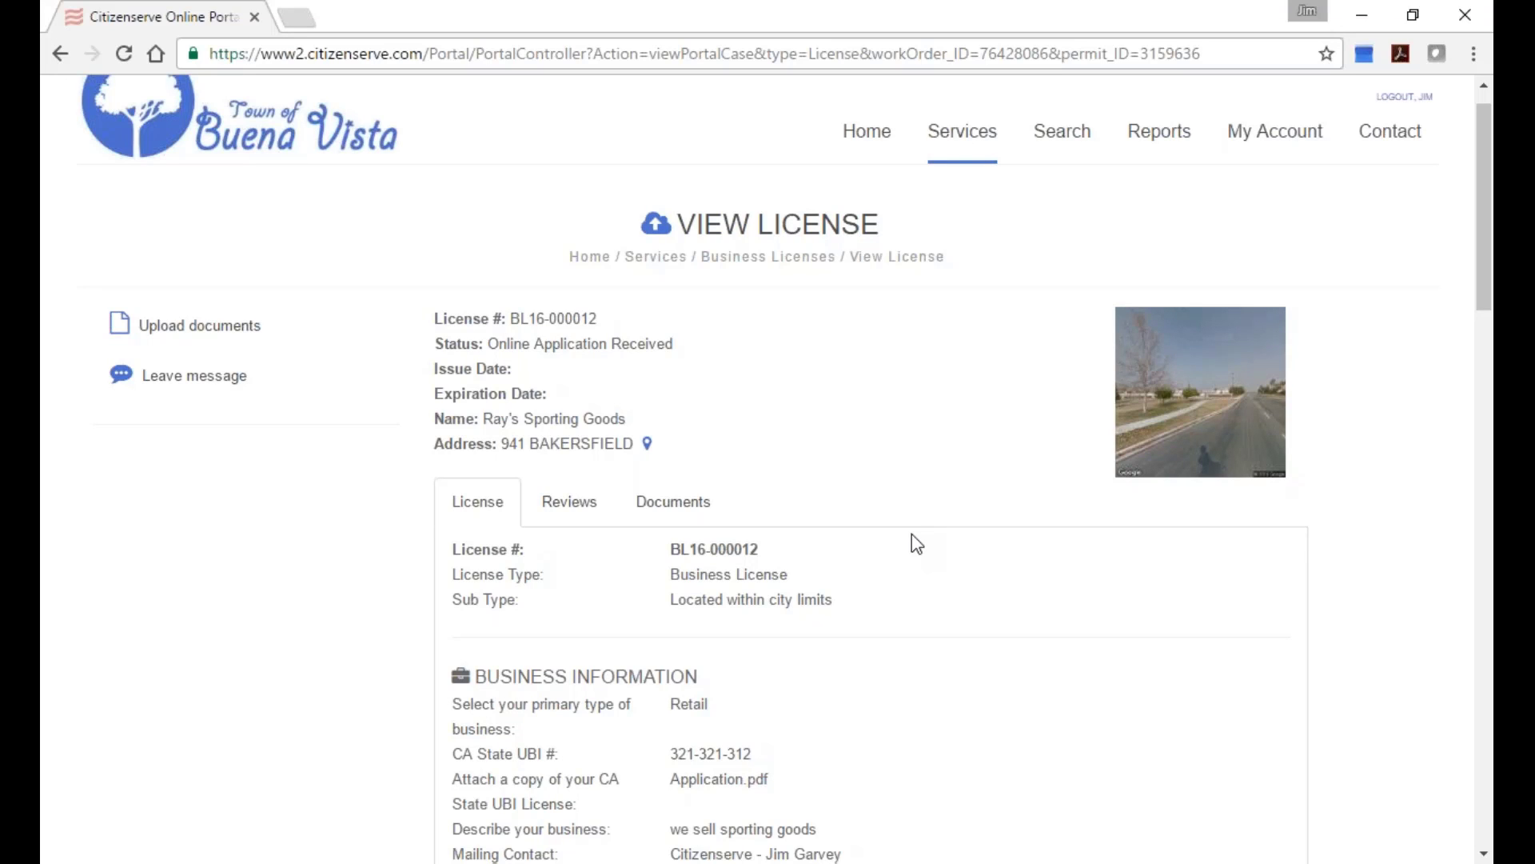
Check the five pending reviews and three attached documents, then return to My Account.
click(570, 502)
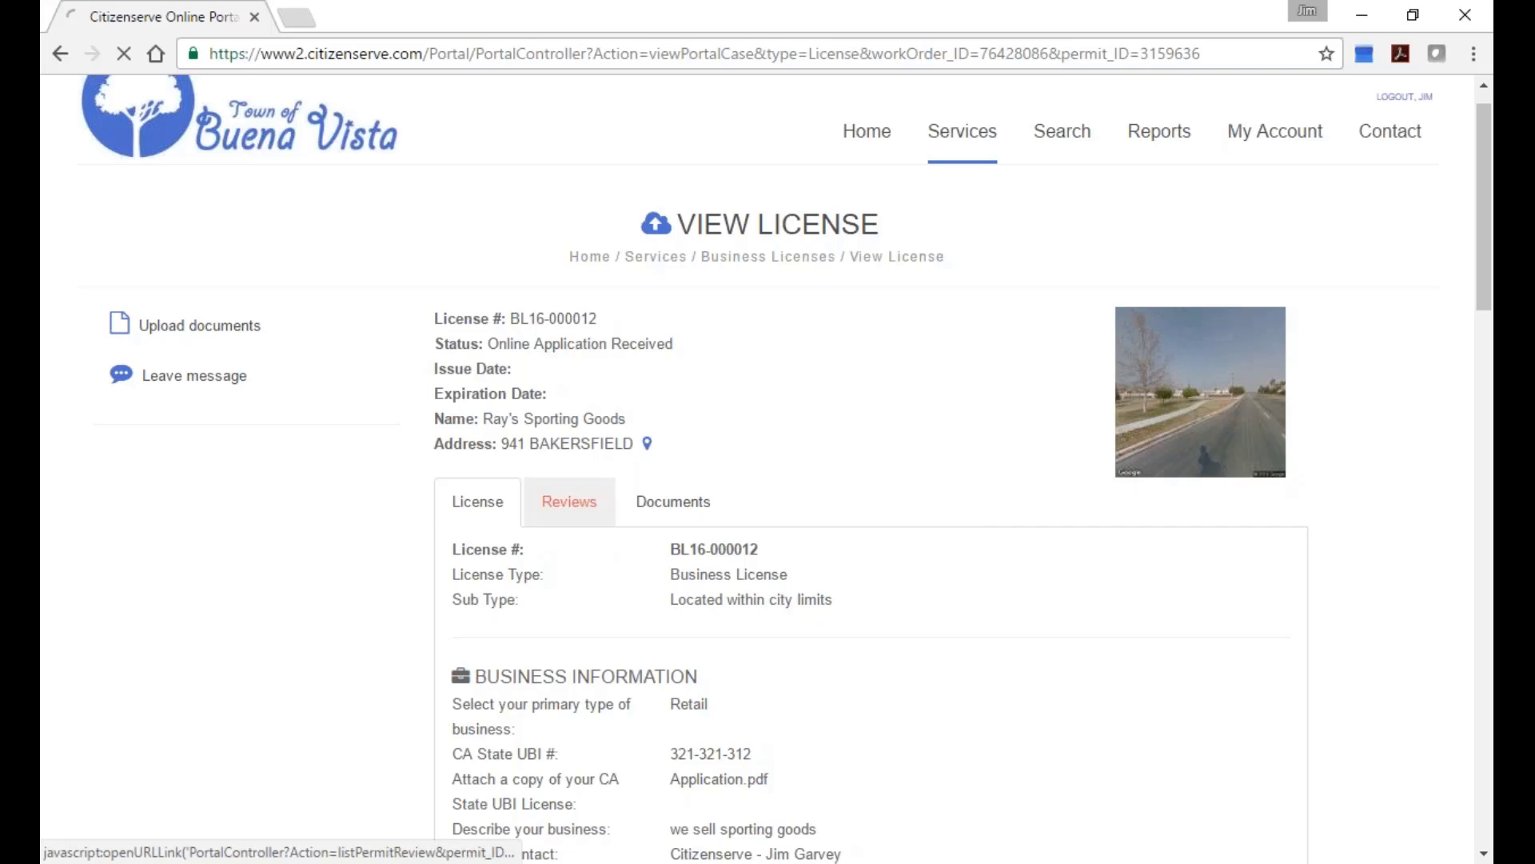
scroll(809, 549, down, 1)
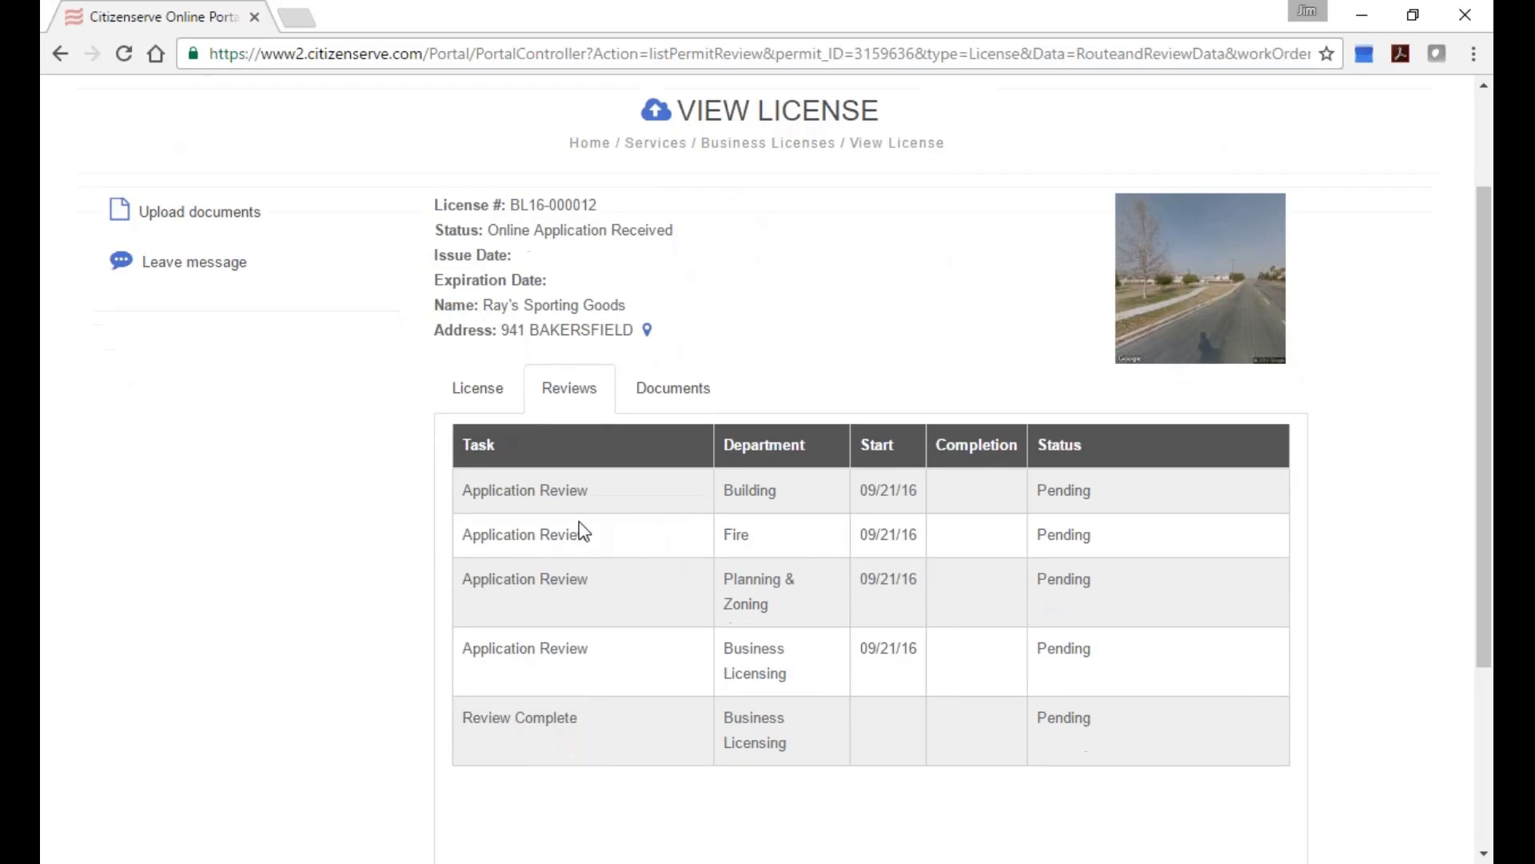
click(640, 390)
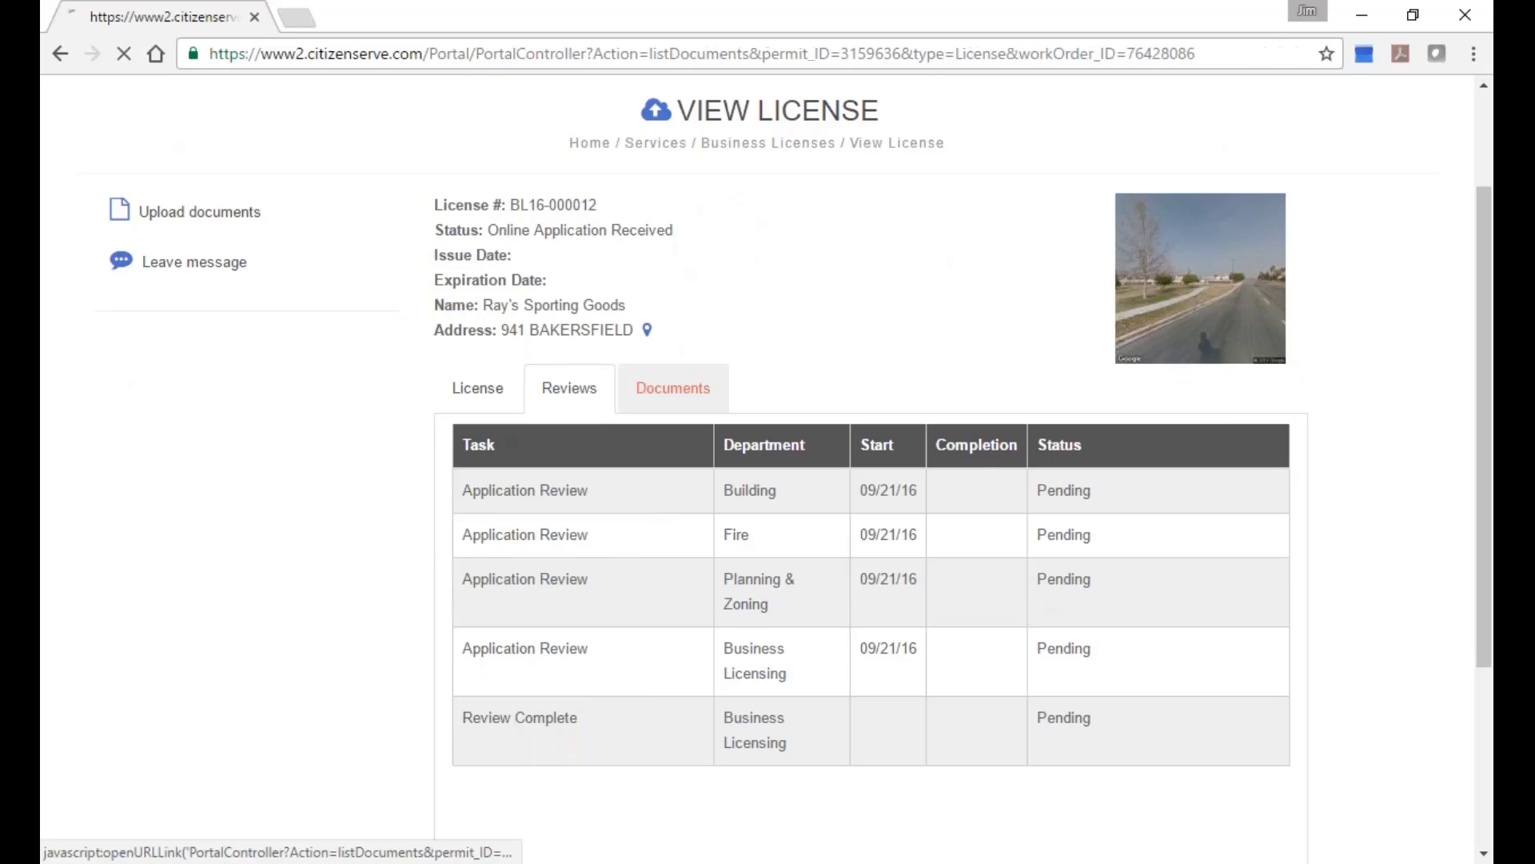
scroll(808, 439, down, 1)
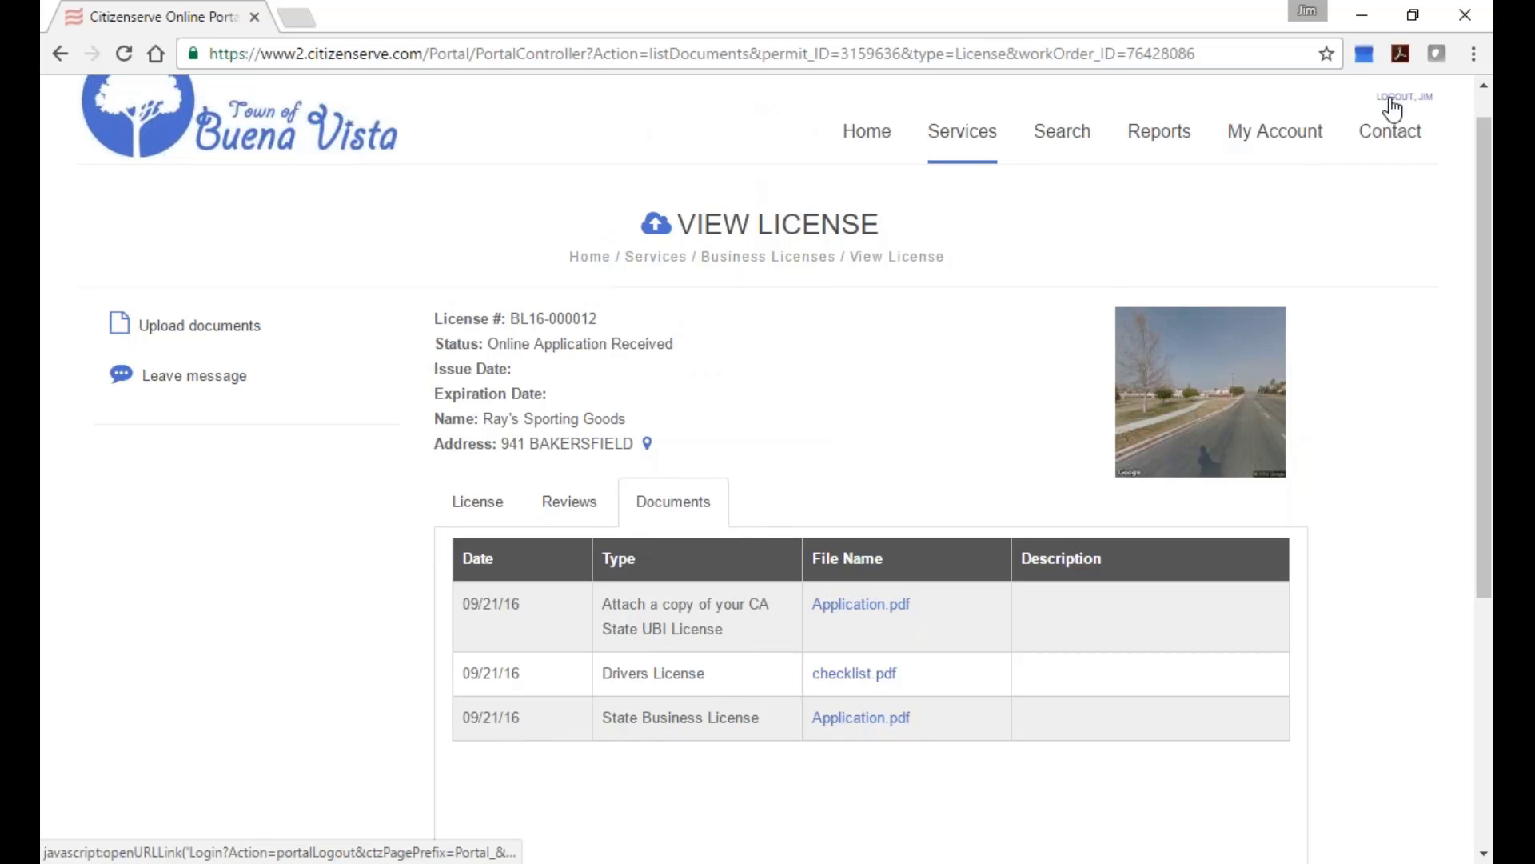
scroll(1389, 103, up, 1)
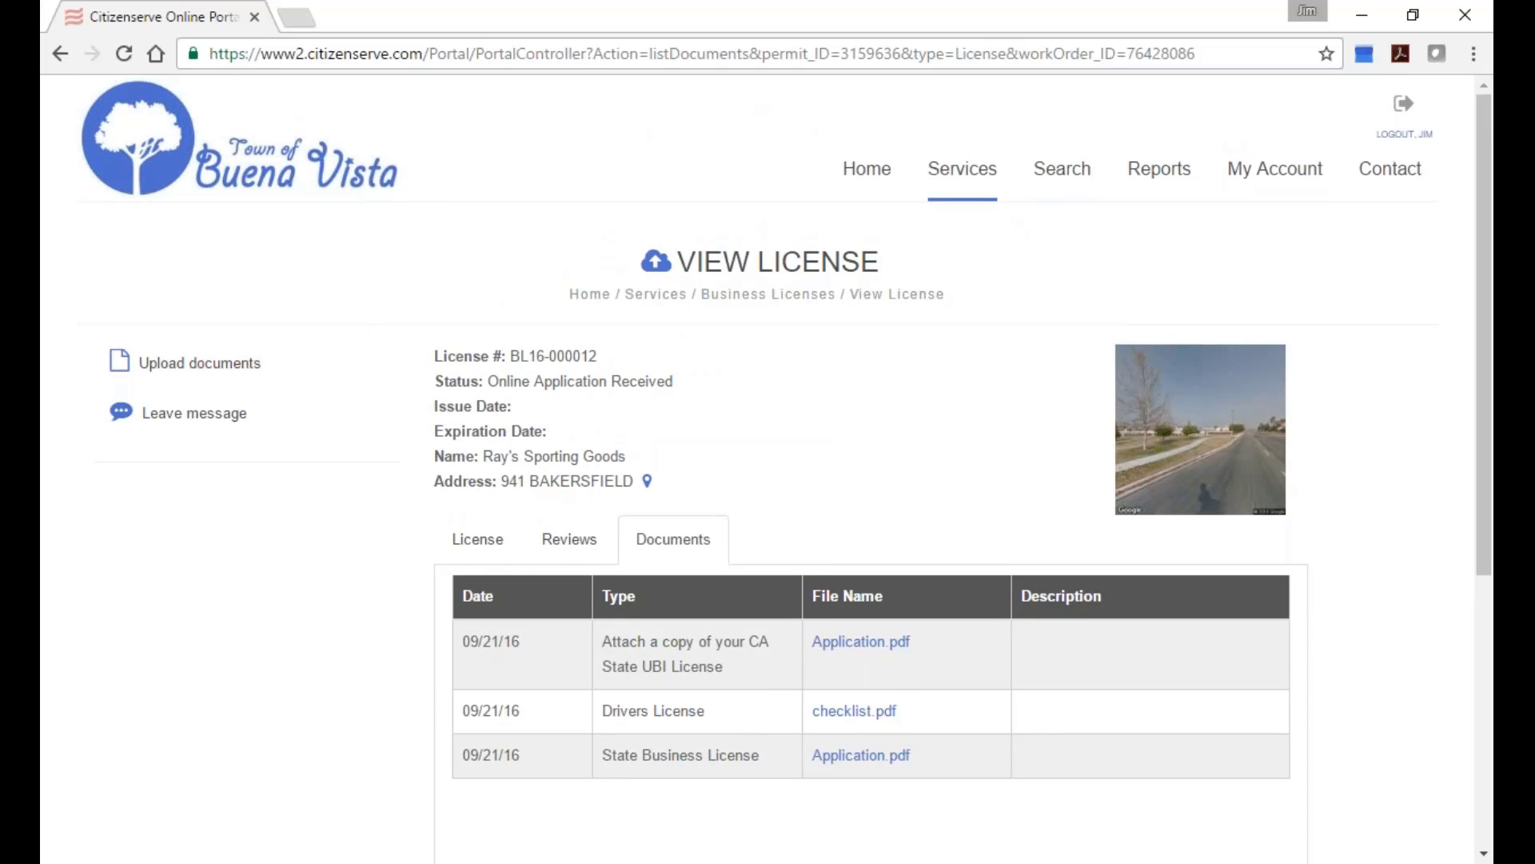
click(1265, 178)
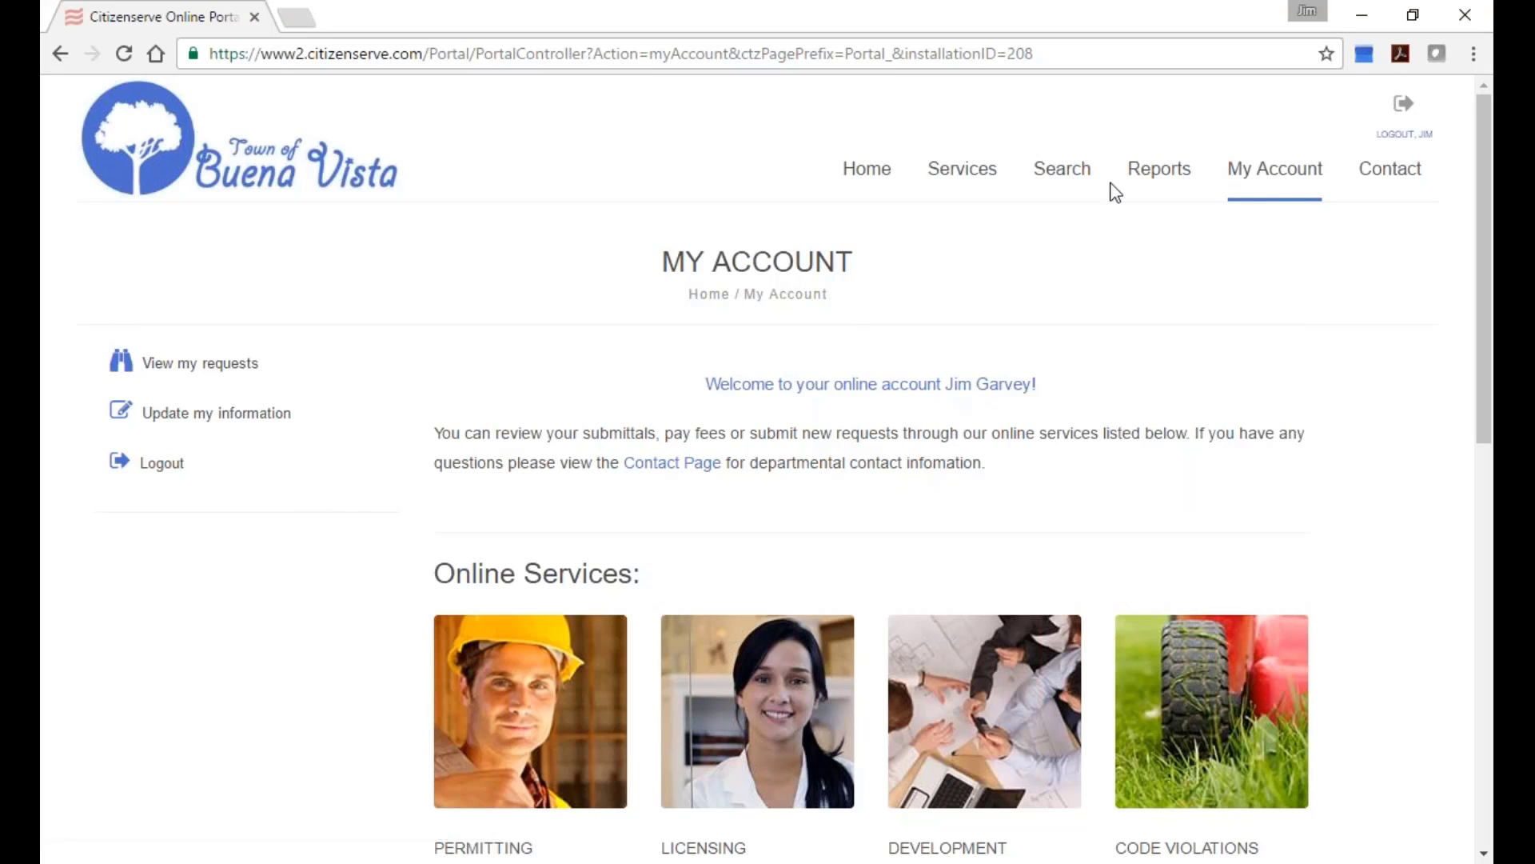
Log out of the citizen account from the My Account page.
scroll(847, 315, down, 2)
scroll(819, 396, down, 5)
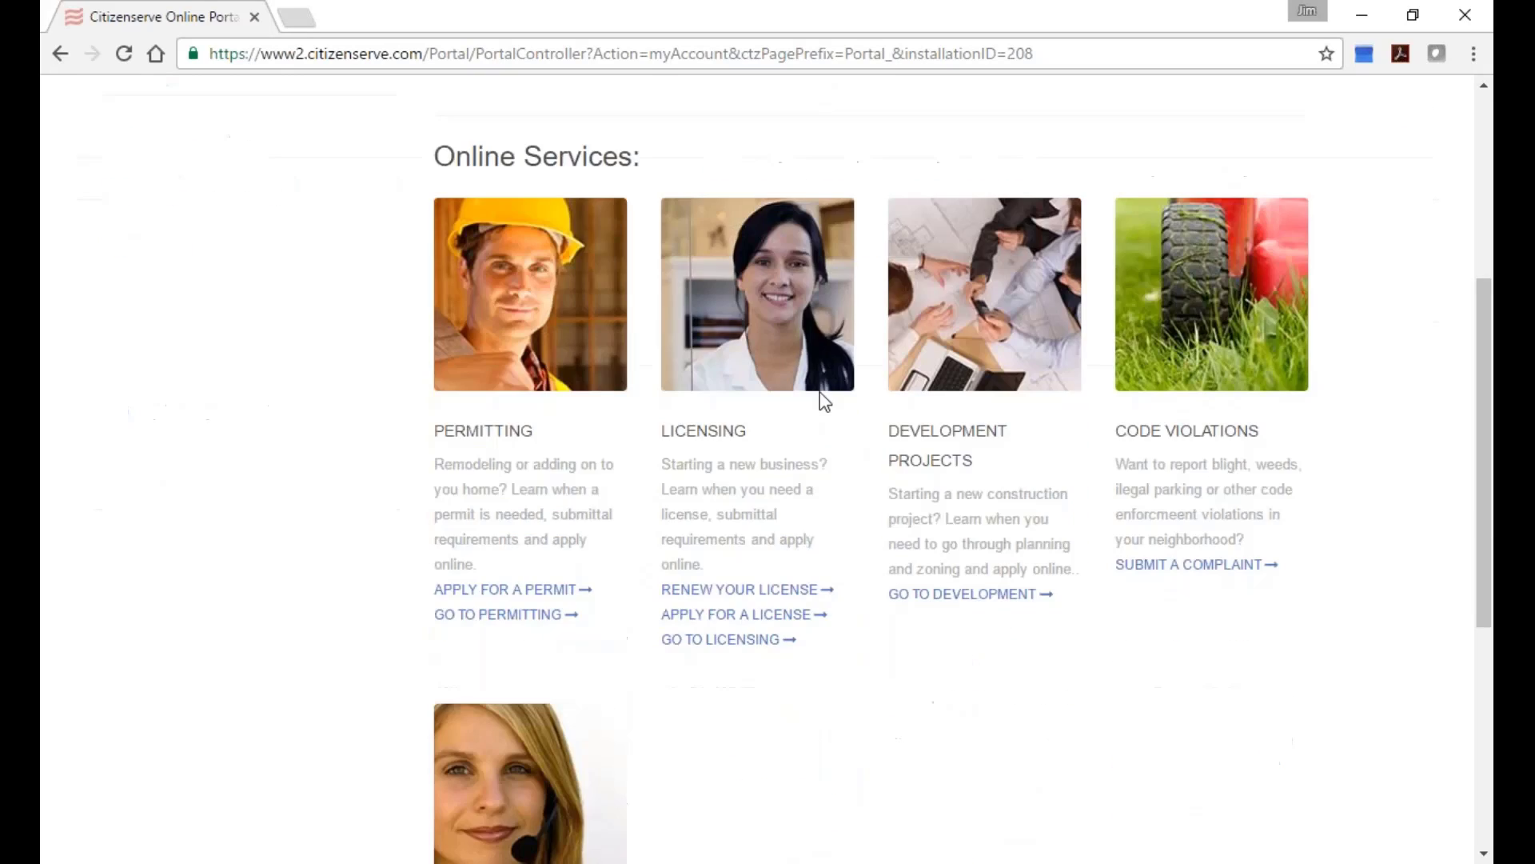
scroll(819, 396, up, 8)
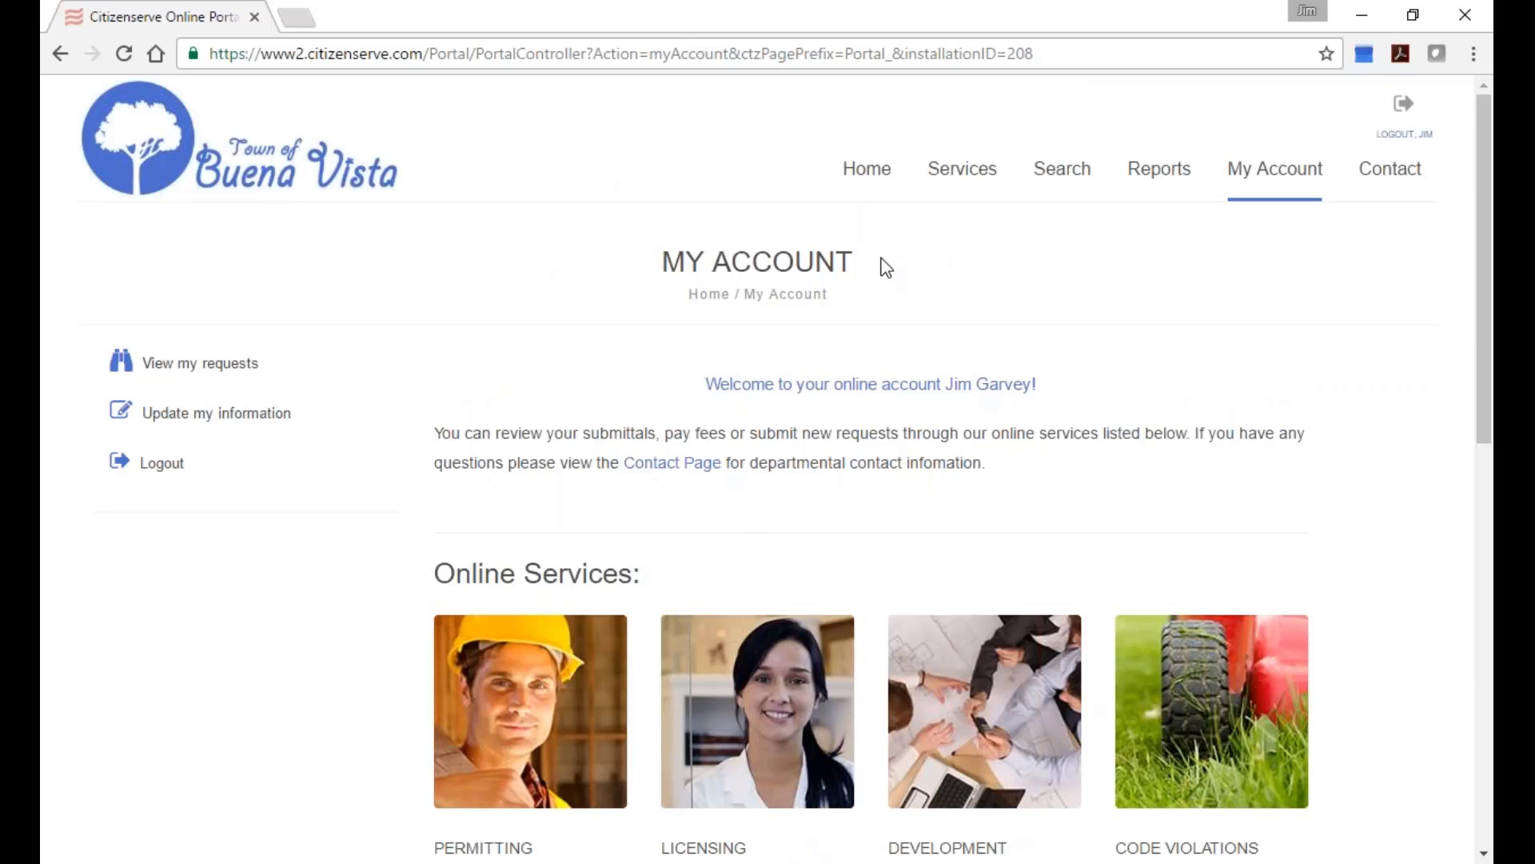
click(1404, 105)
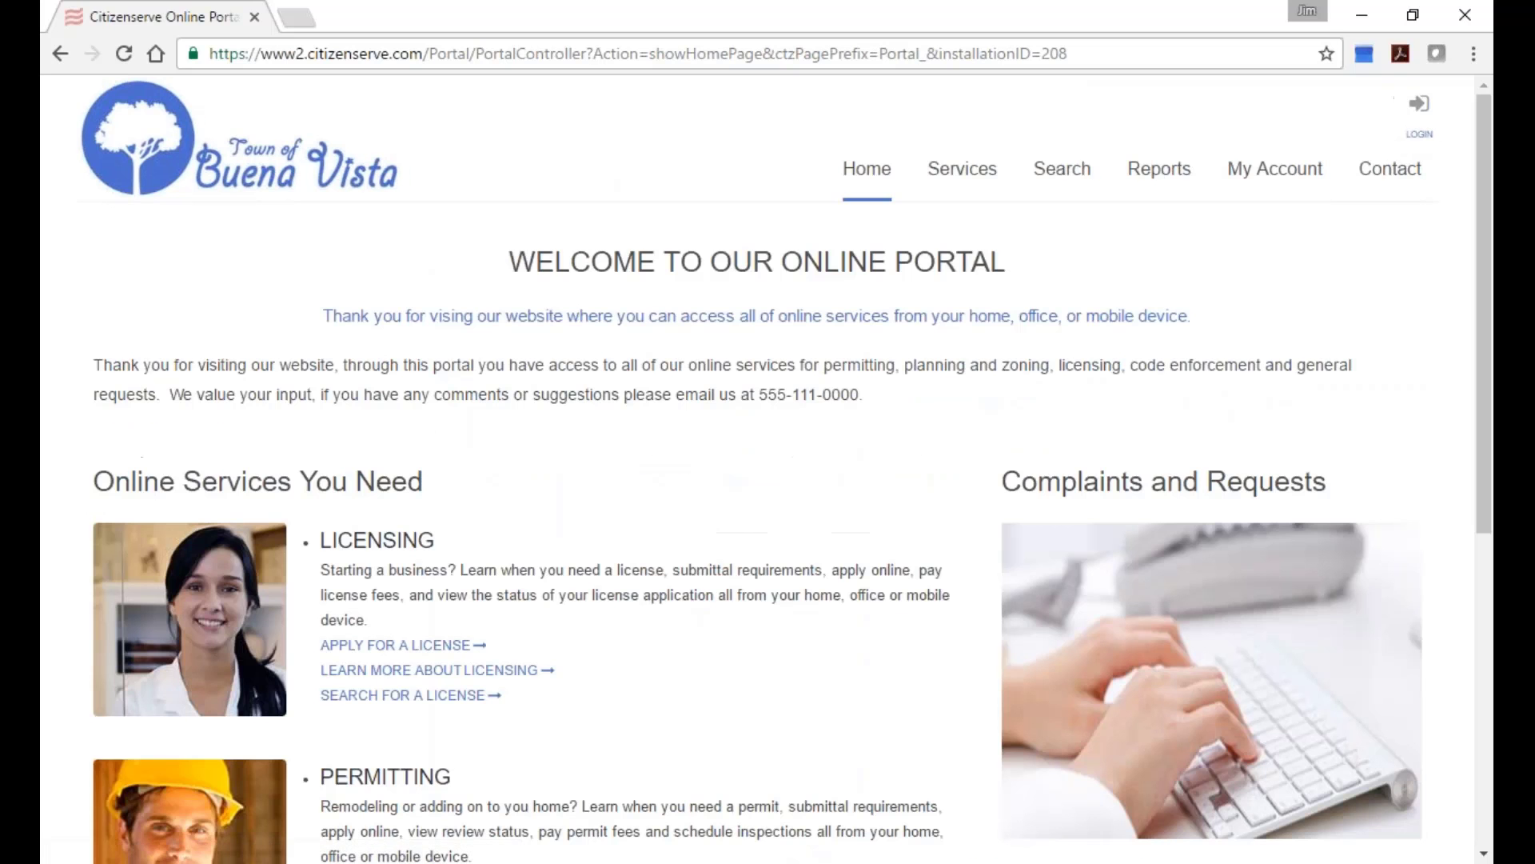
click(1237, 49)
text(www)
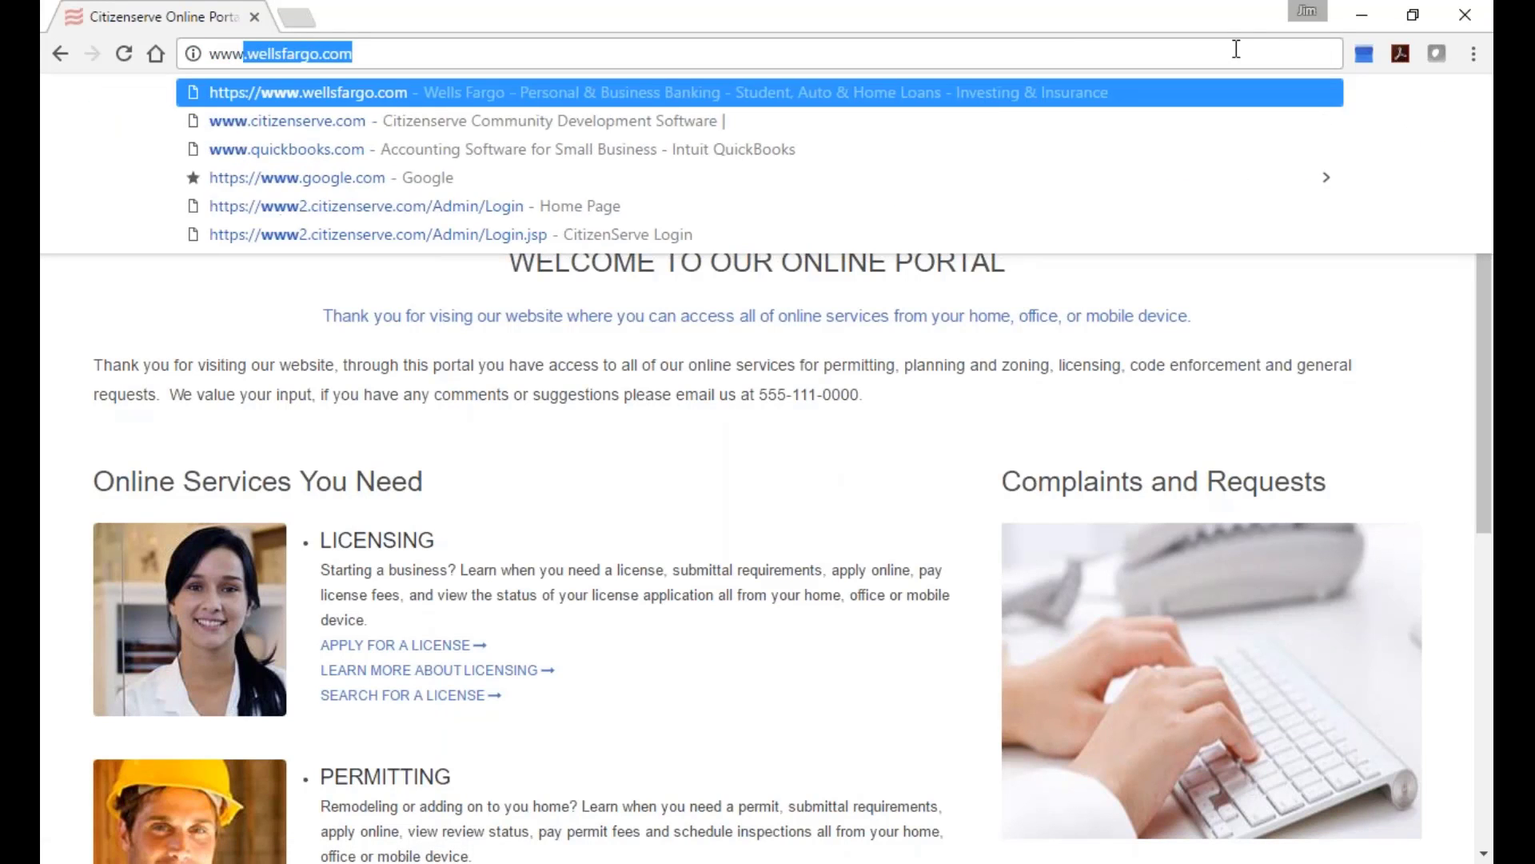
text(.citizenserve.com)
key(Return)
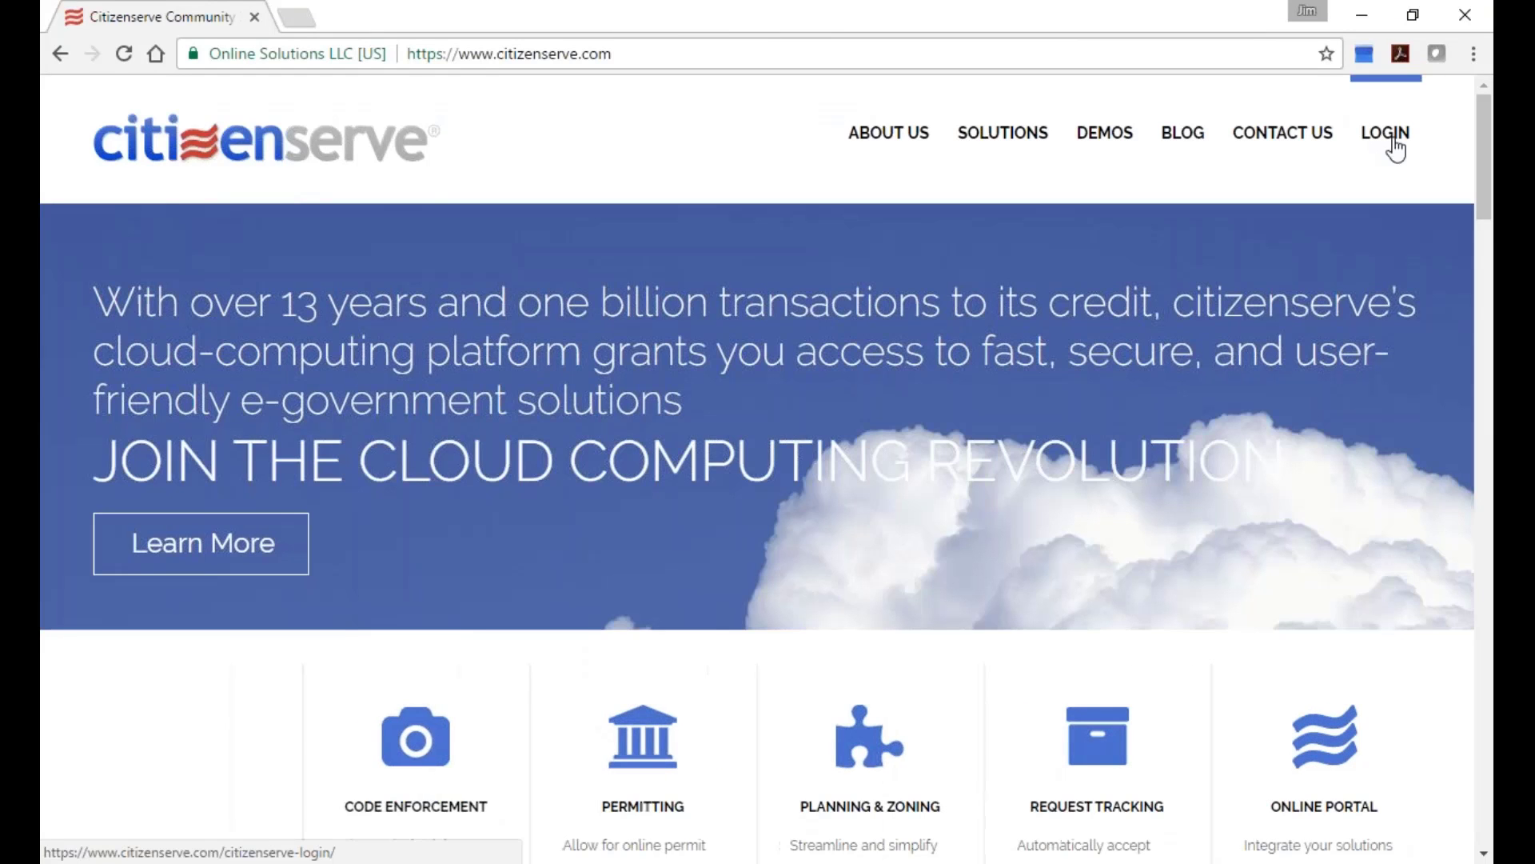
click(1387, 136)
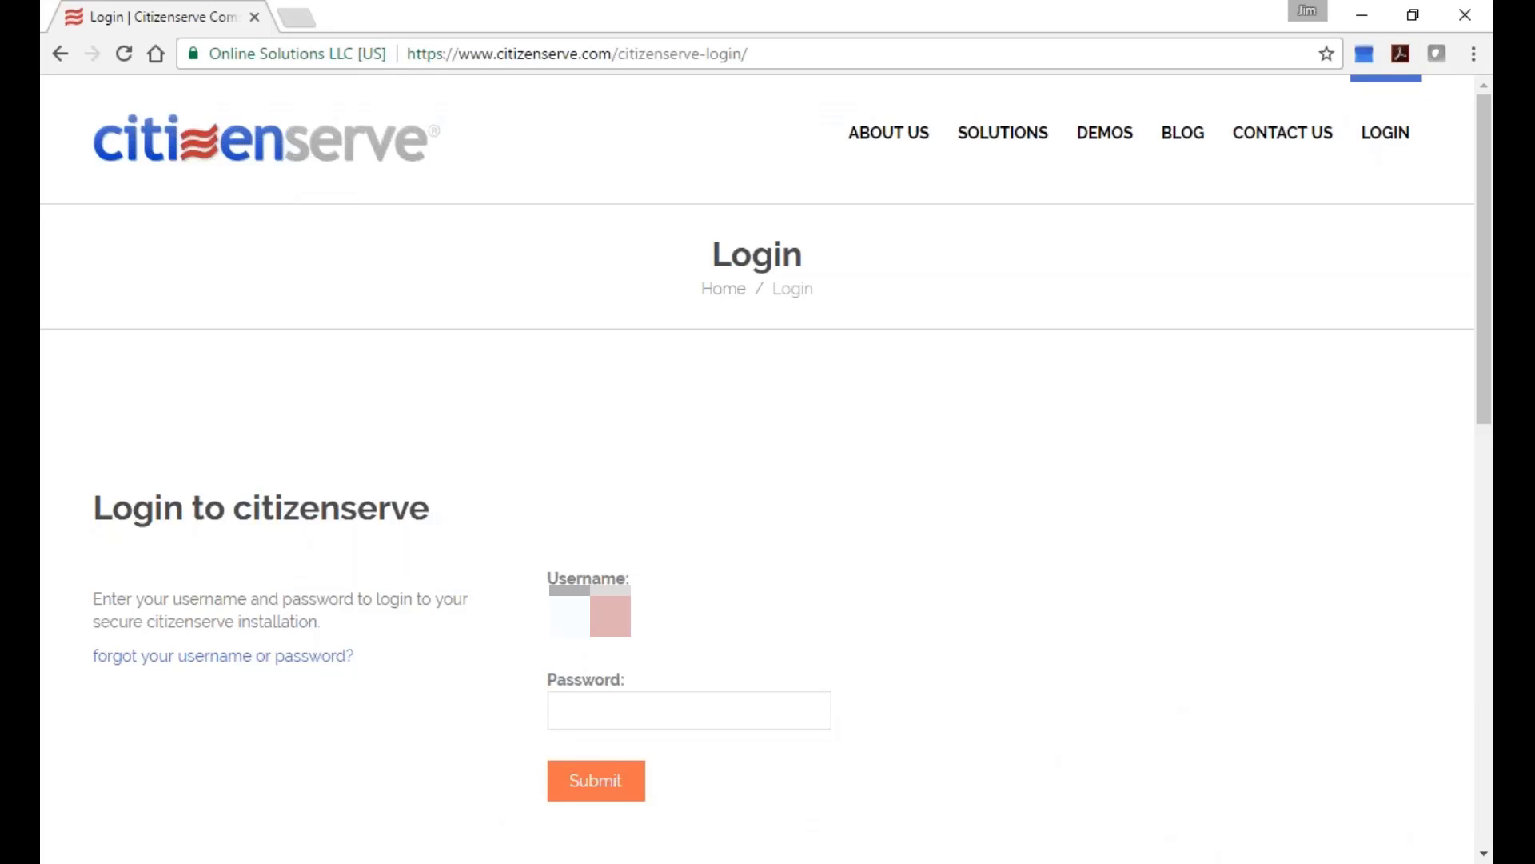
click(573, 710)
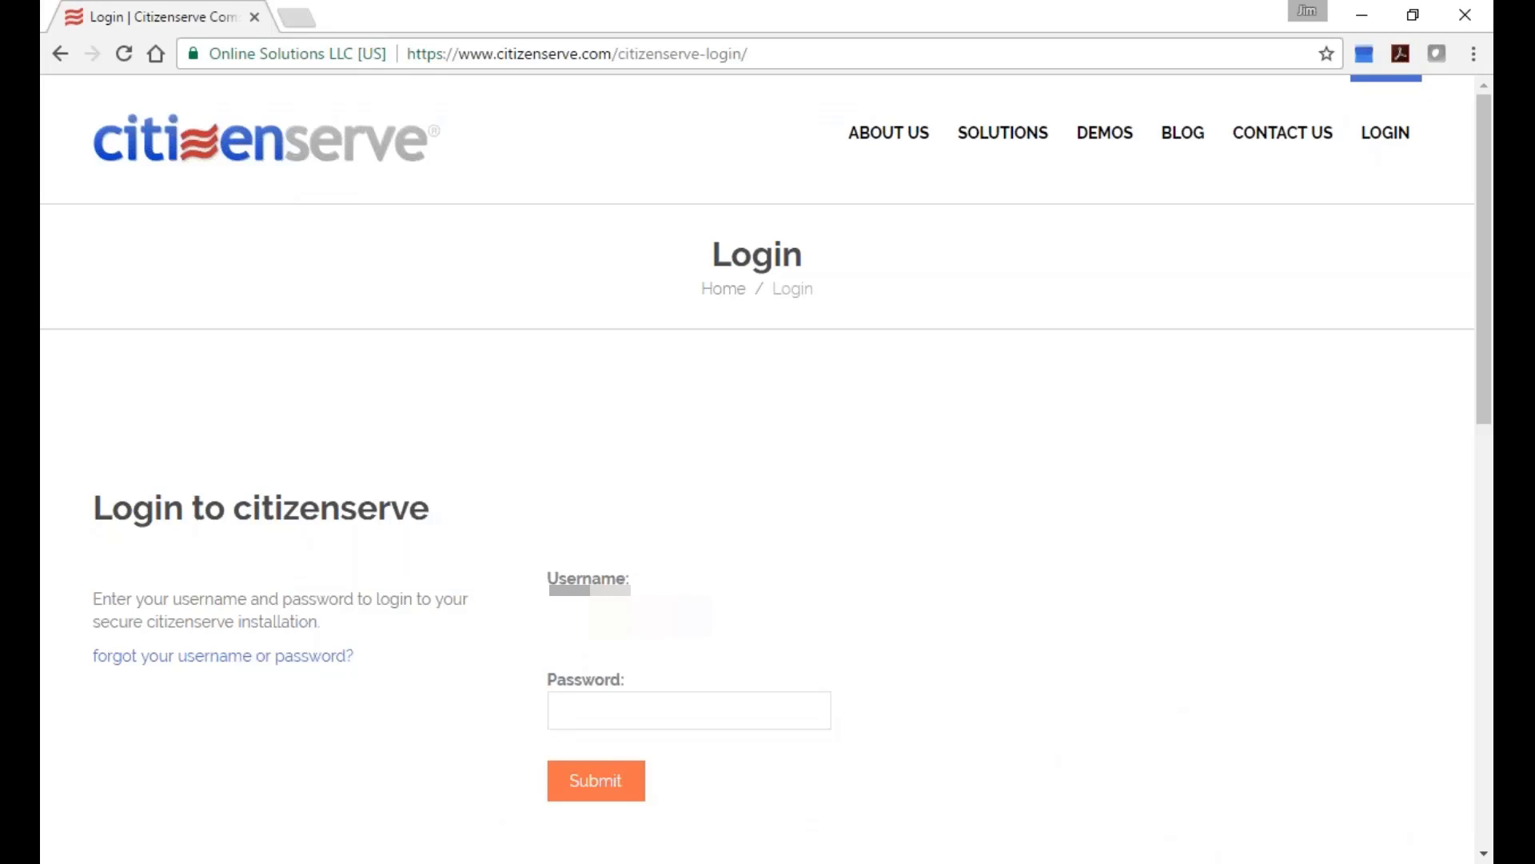
text(********)
key(Return)
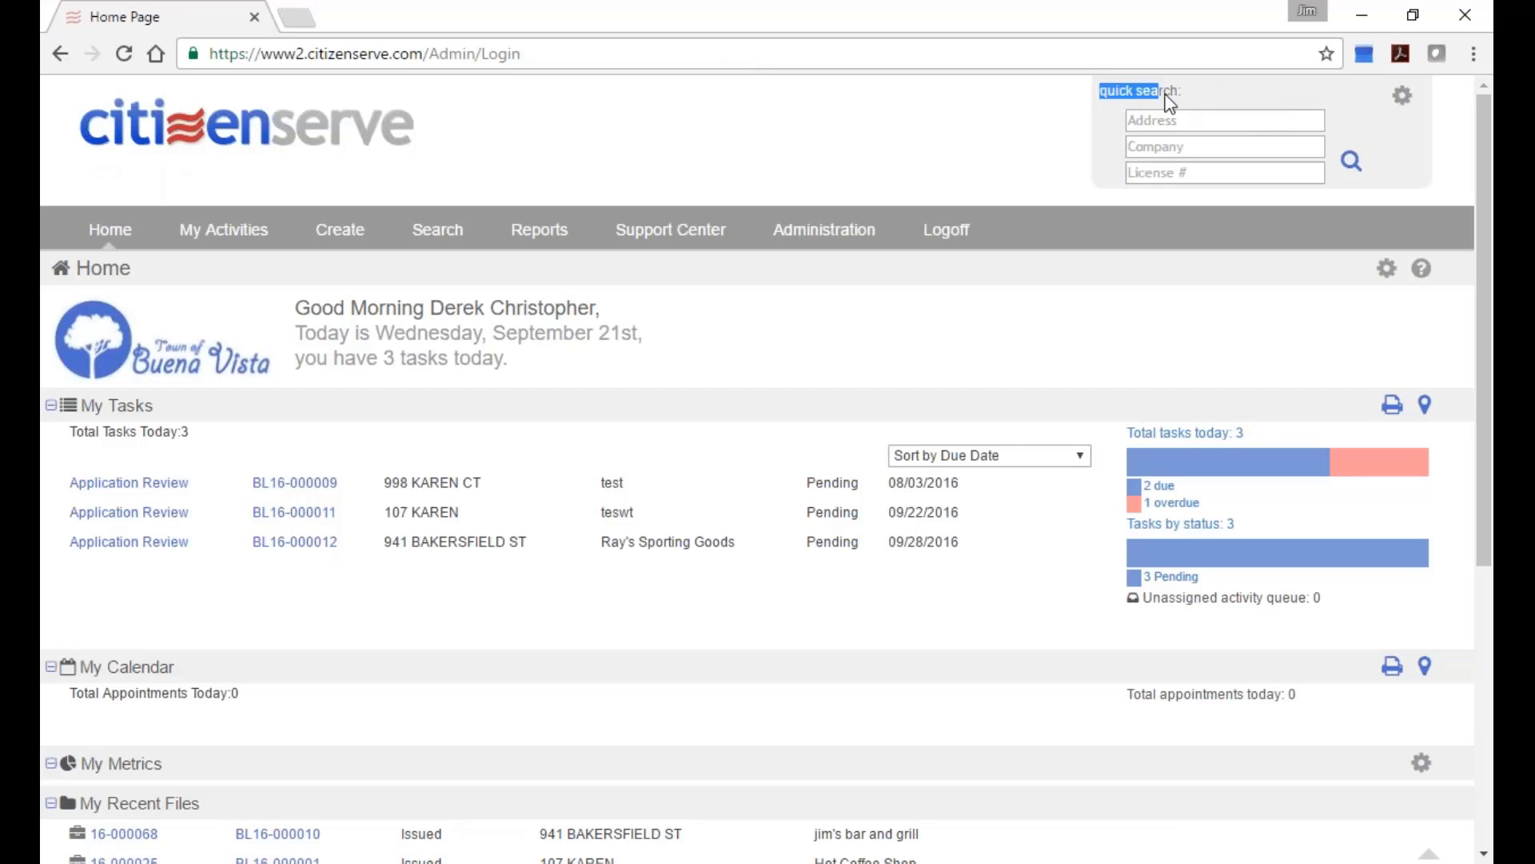
Review and save the quick search field settings, then open license BL16-000012 from My Tasks.
click(1404, 102)
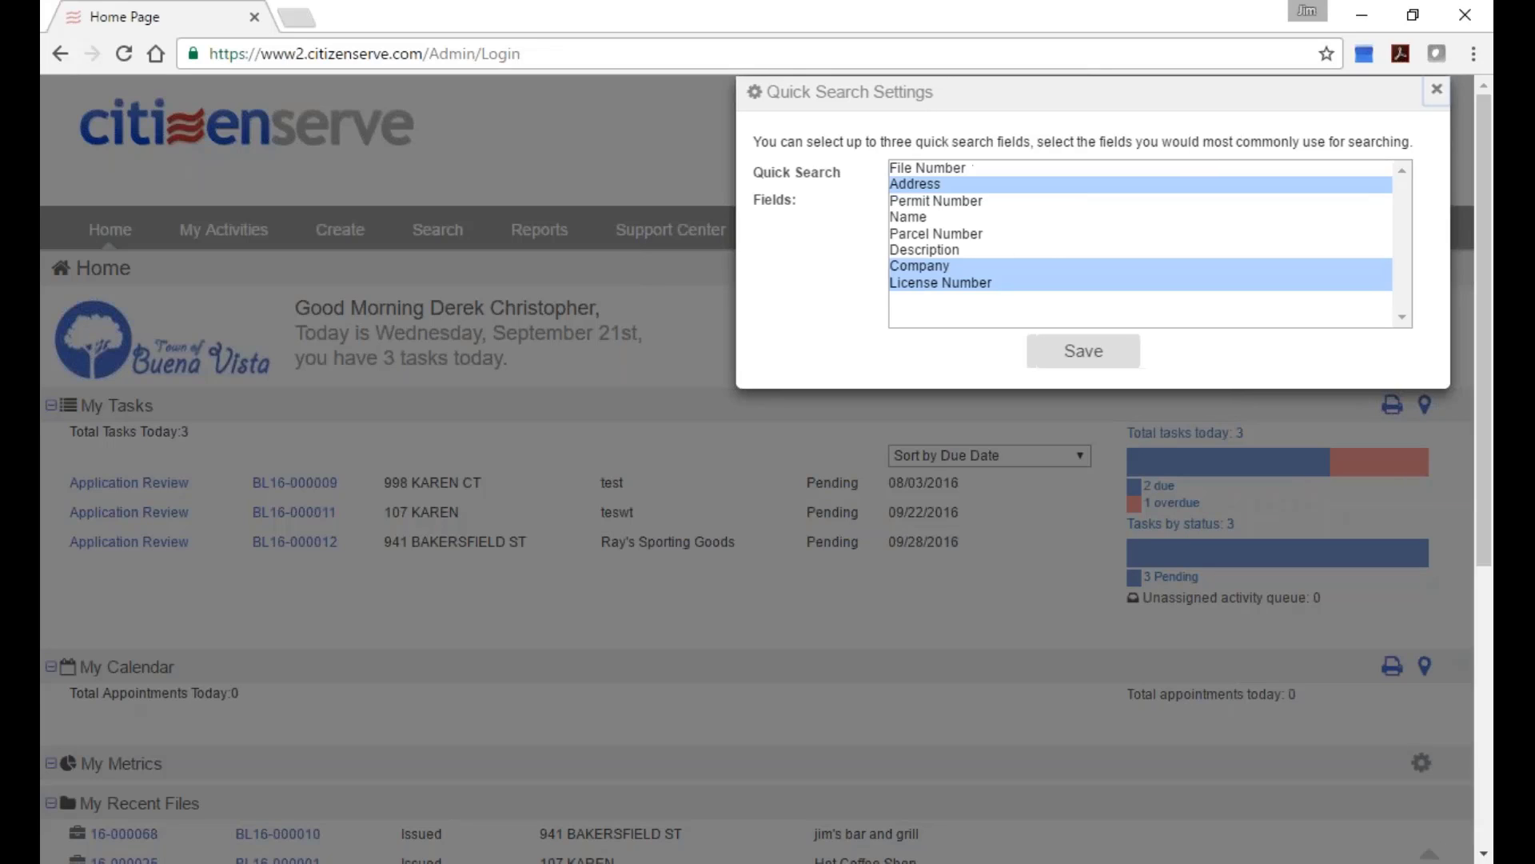
click(1456, 94)
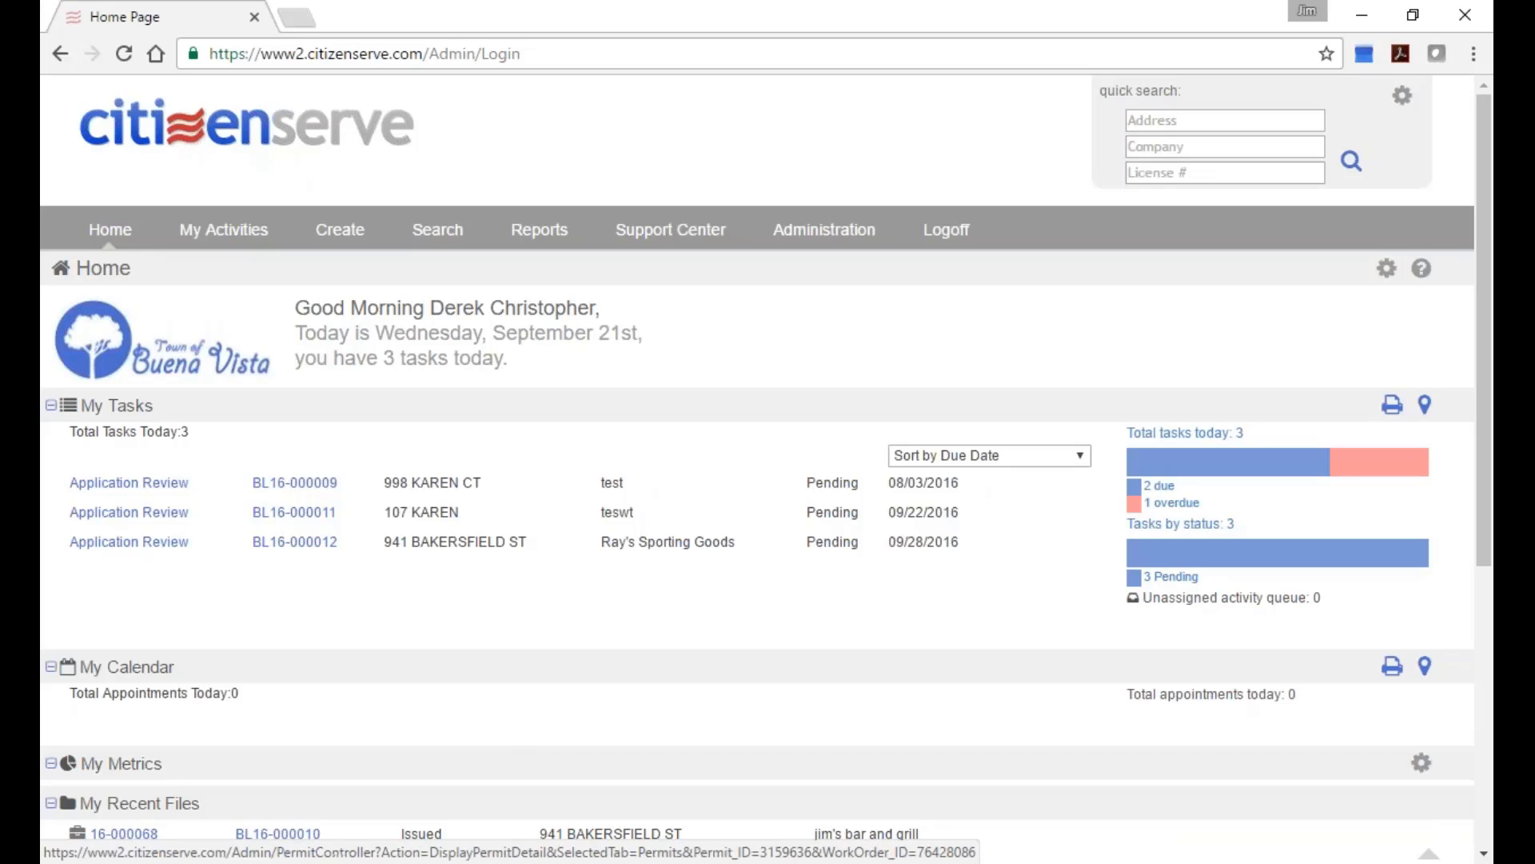
click(293, 543)
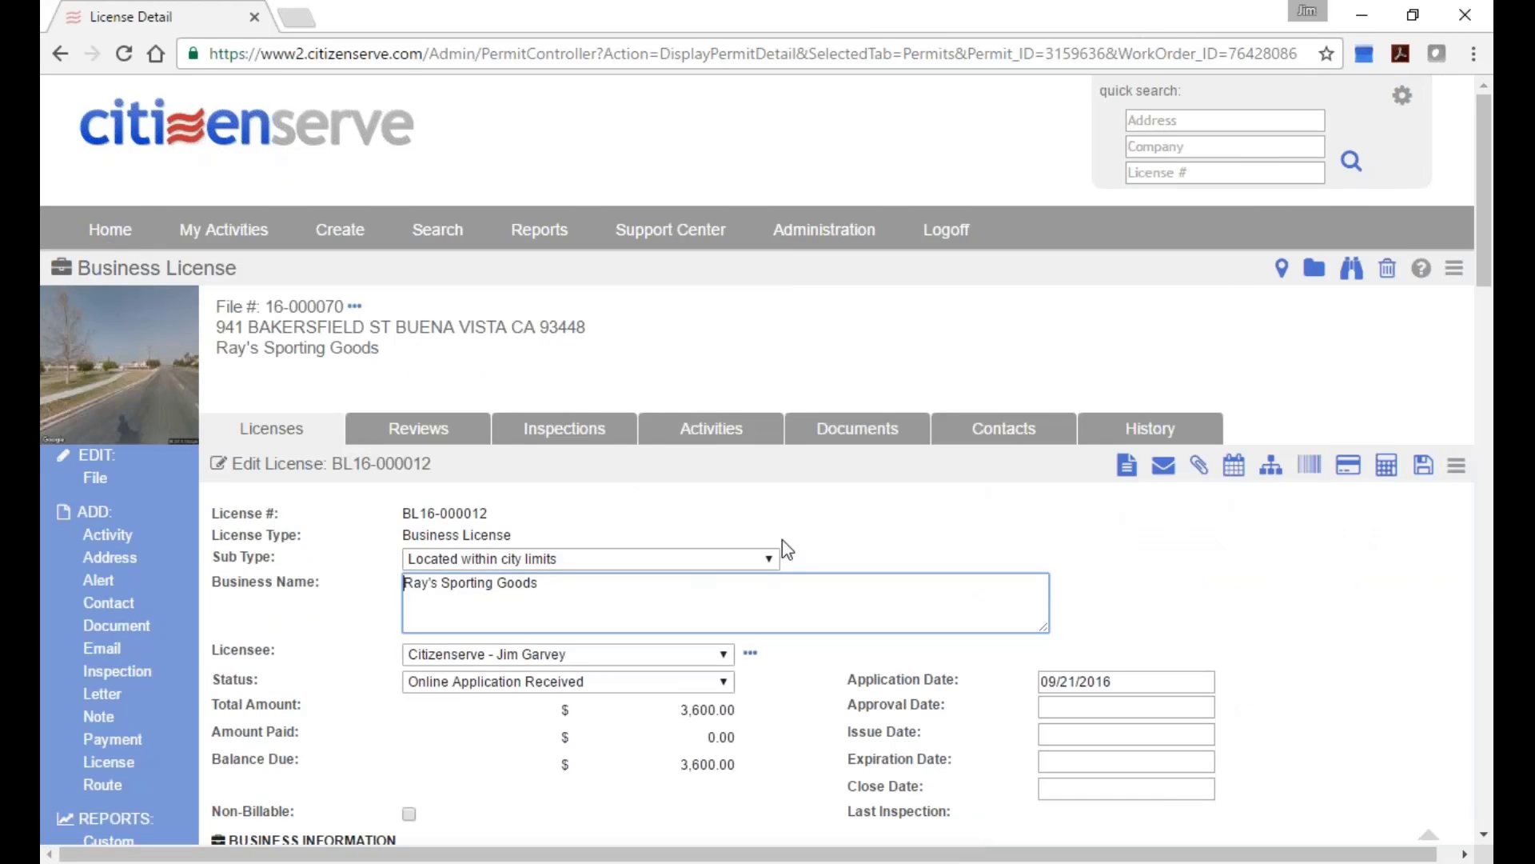
scroll(784, 549, down, 1)
scroll(530, 361, up, 1)
scroll(815, 465, down, 2)
scroll(816, 465, down, 4)
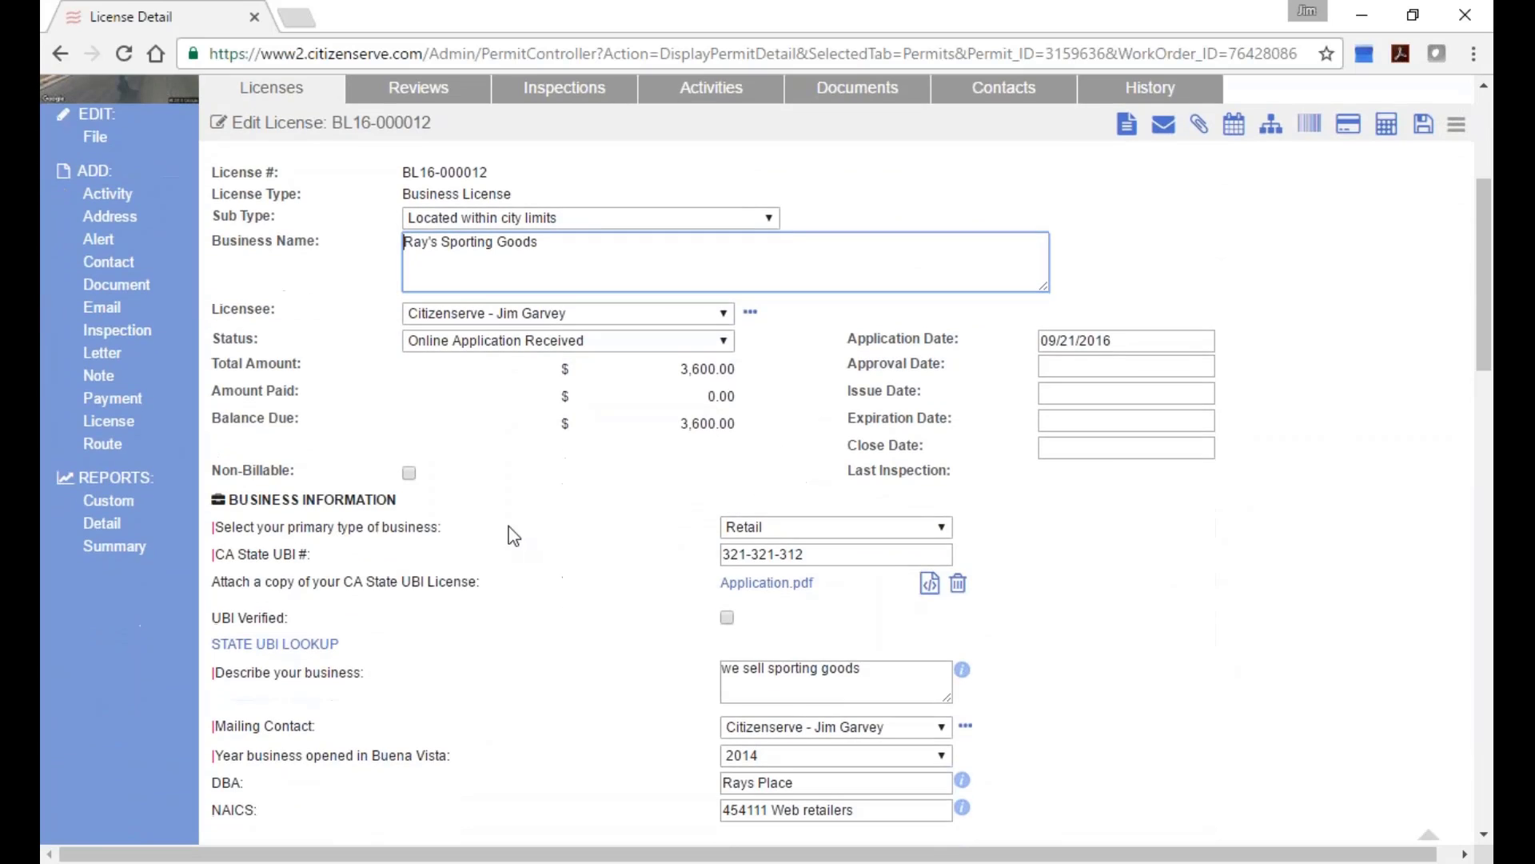
scroll(554, 588, down, 5)
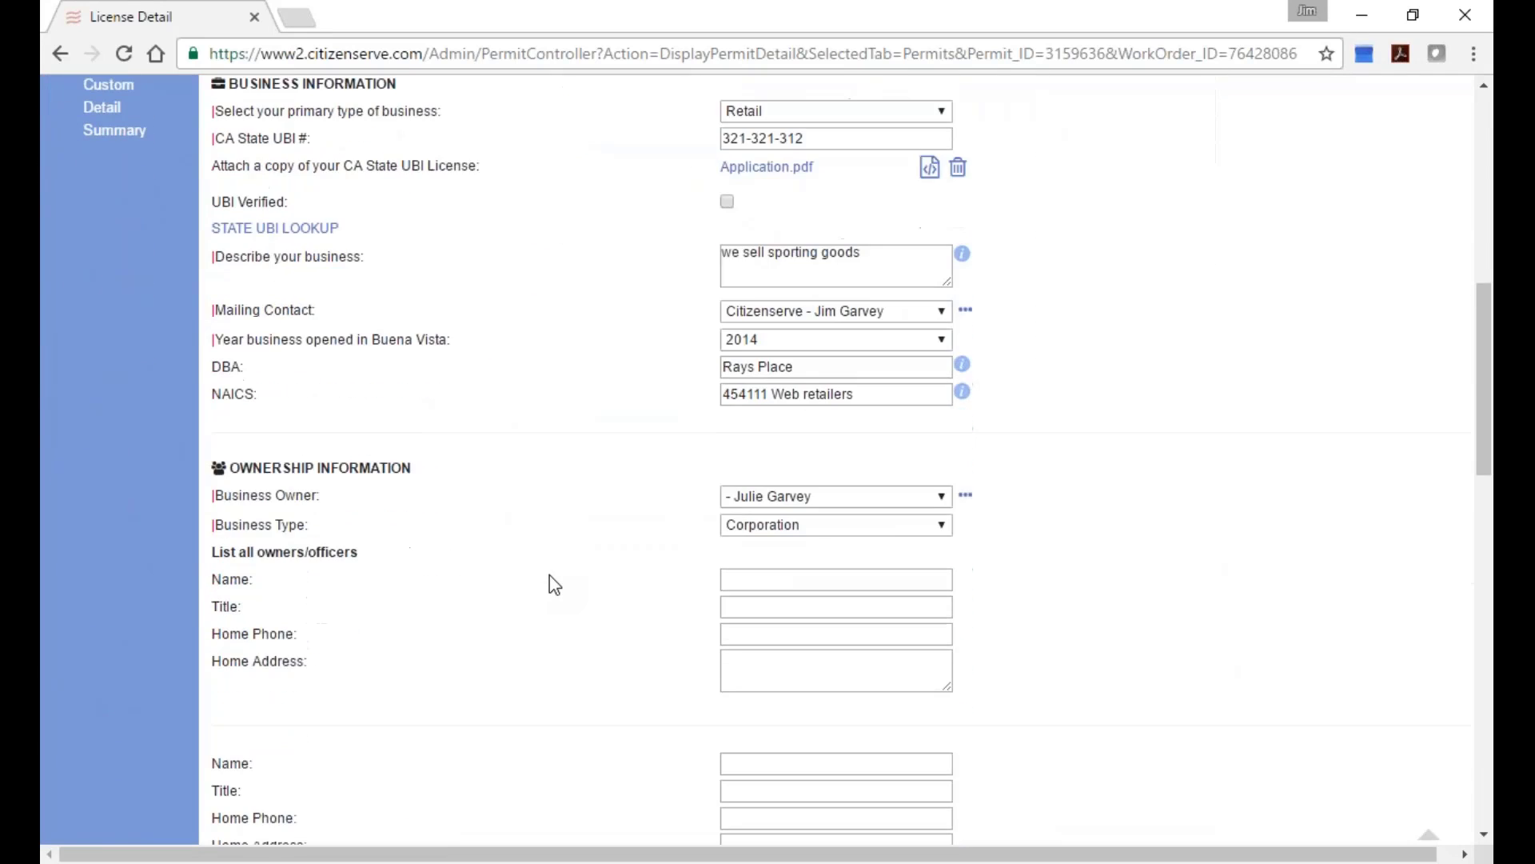
scroll(554, 588, up, 4)
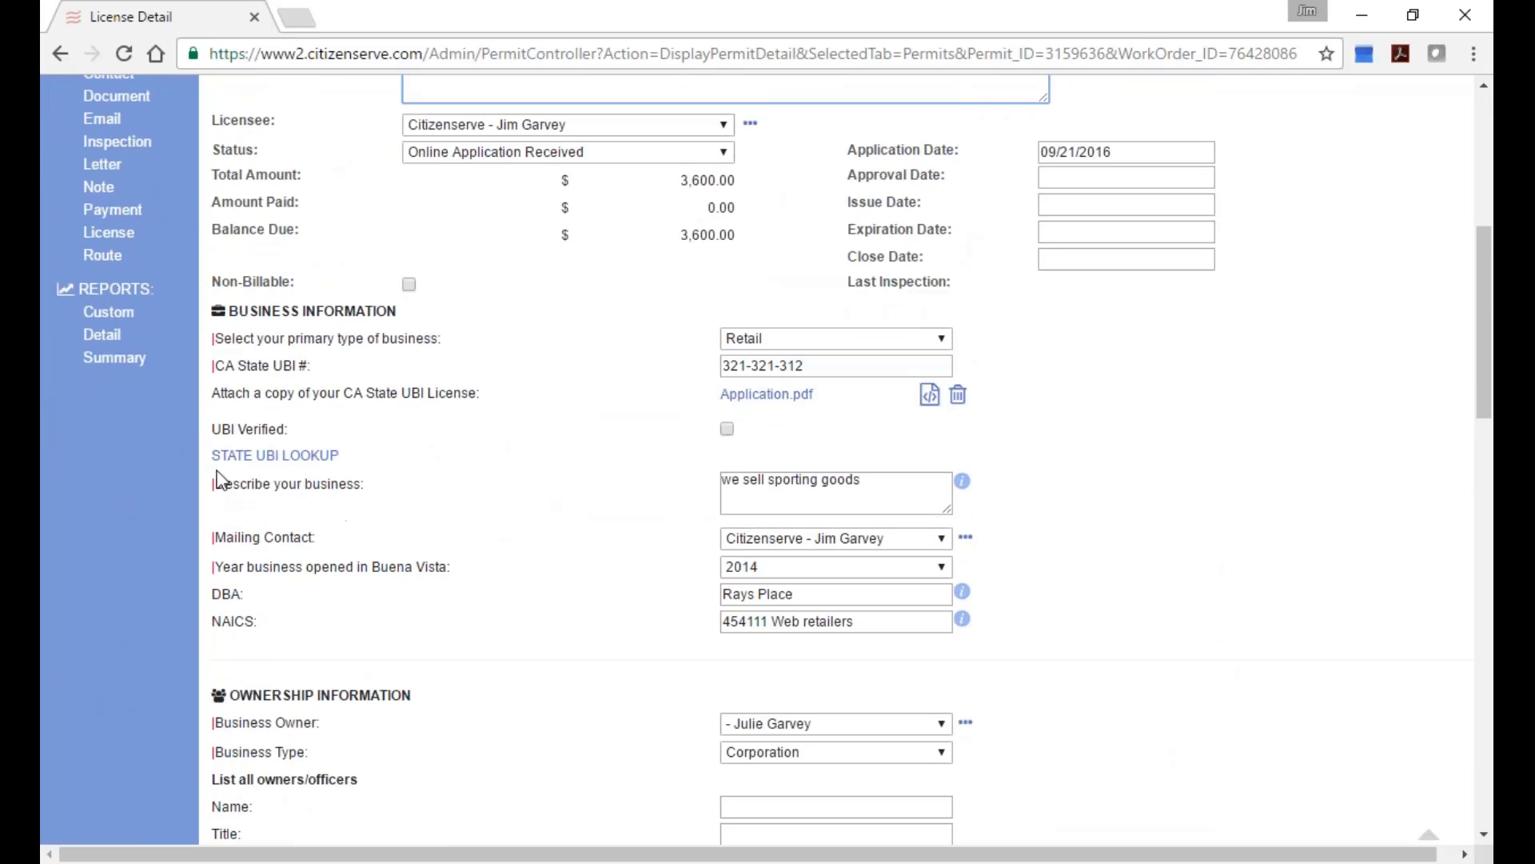
click(278, 457)
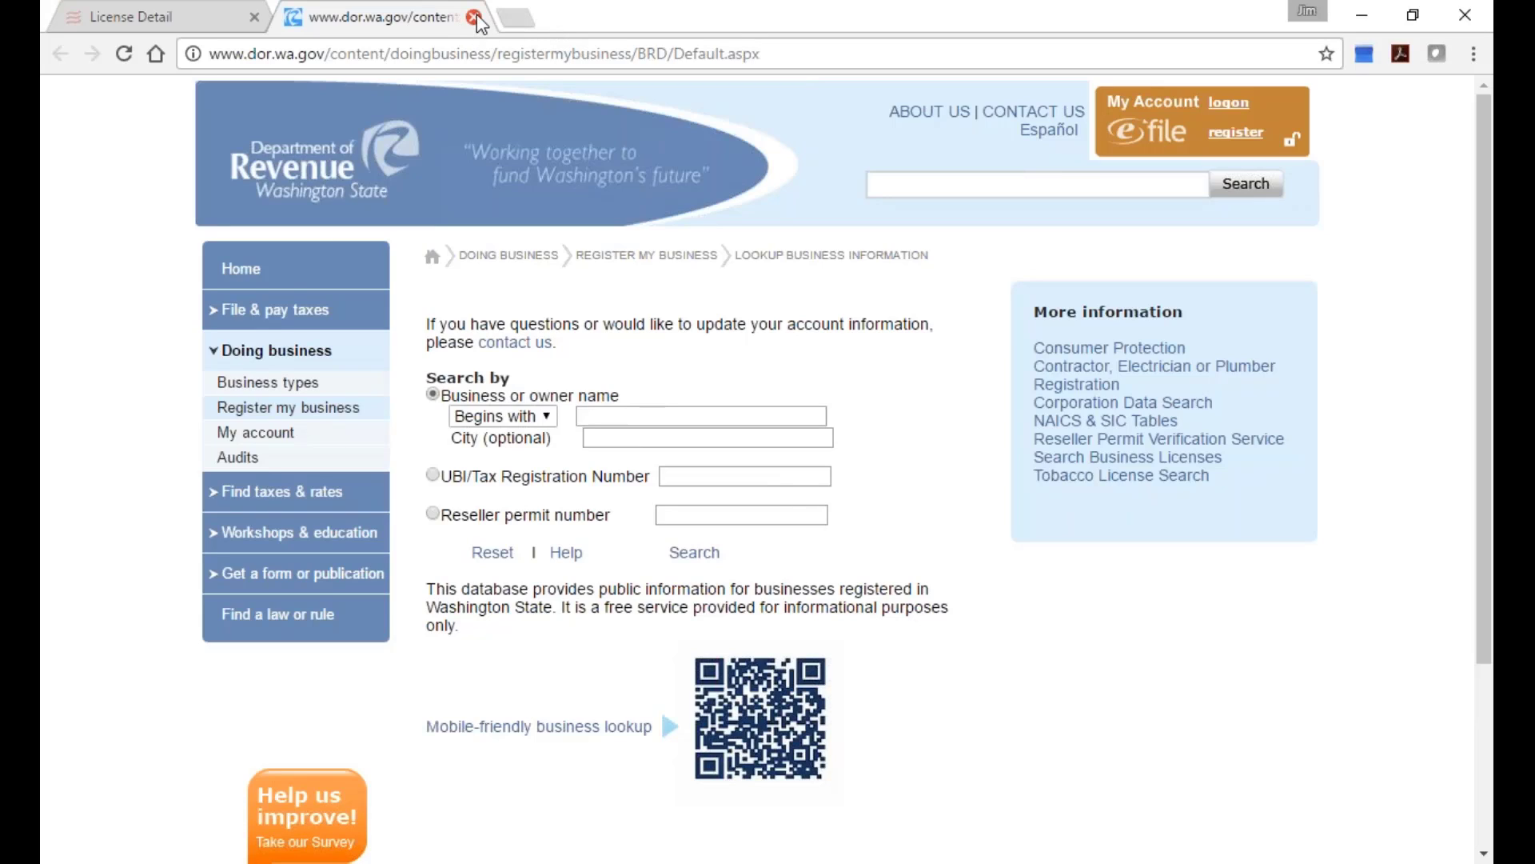
drag(674, 53, 788, 52)
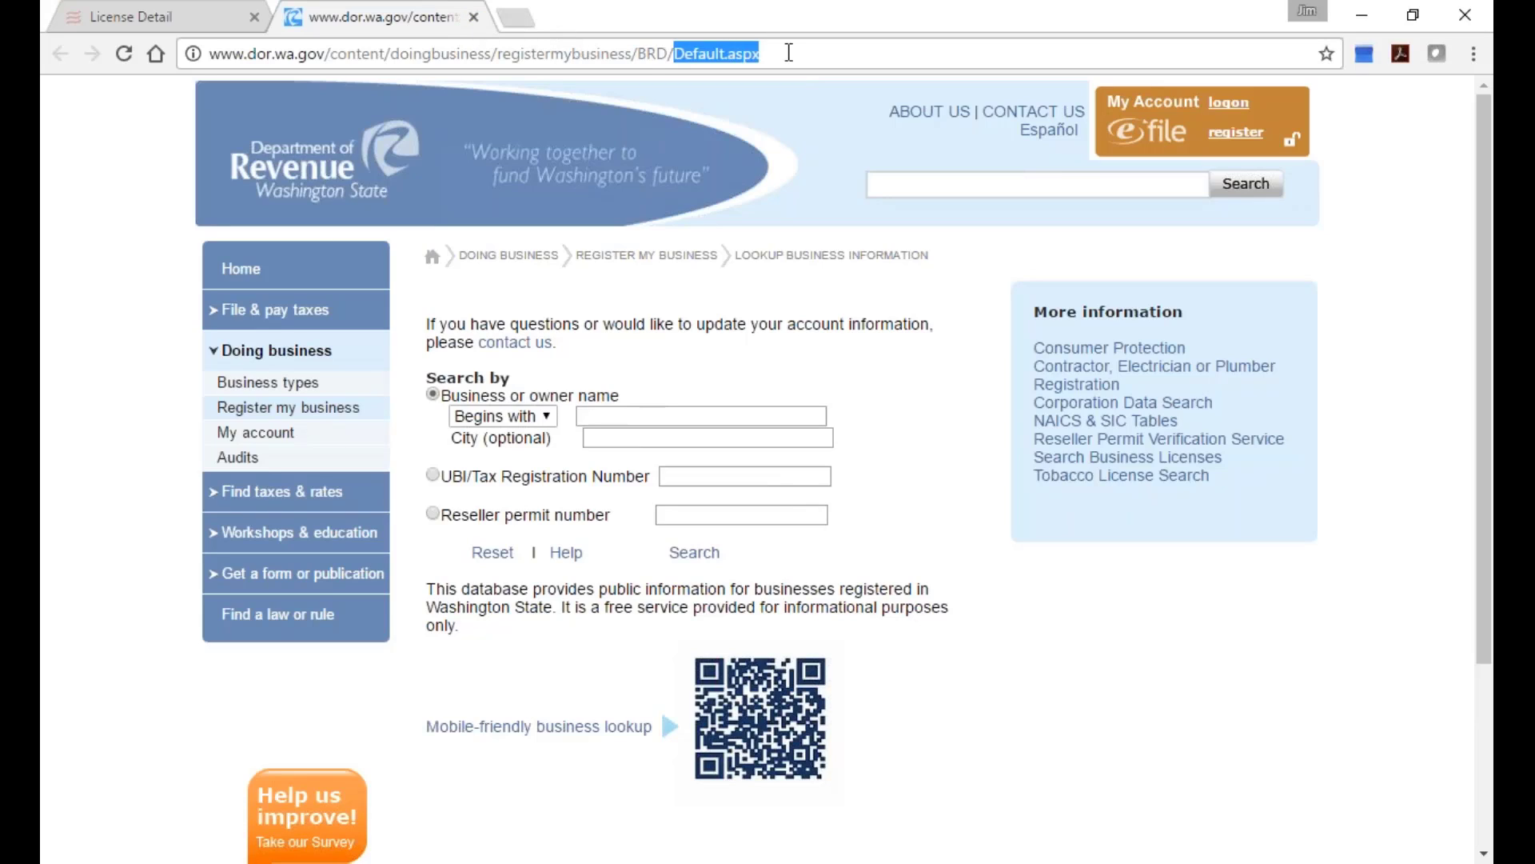
click(473, 17)
scroll(655, 433, down, 1)
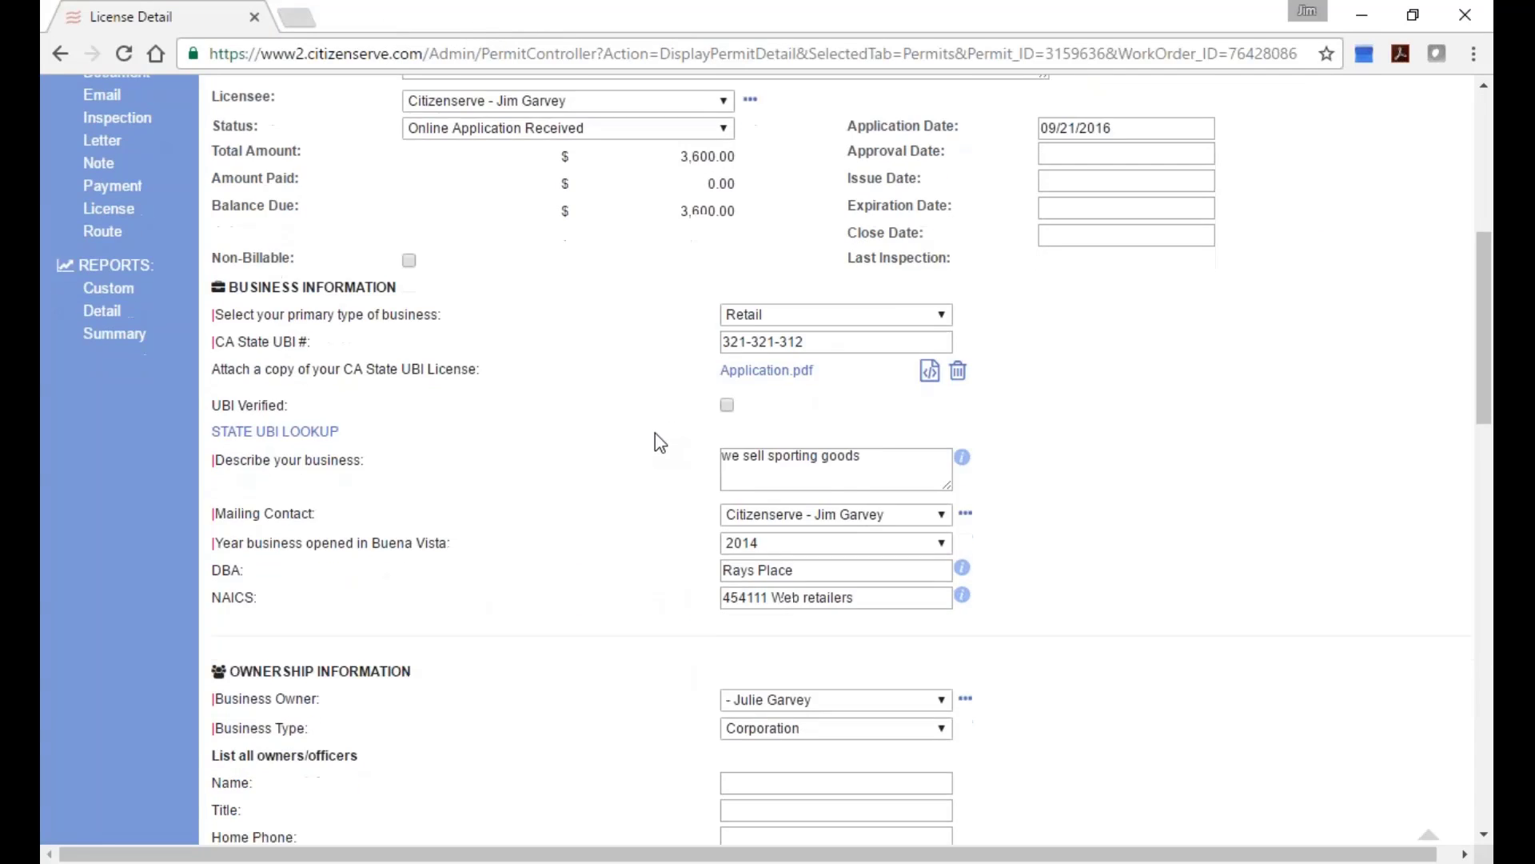
Review the three 1,200.00 yearly fees totaling $3,600.00, resize the browser, and bring up Start.
scroll(655, 433, down, 8)
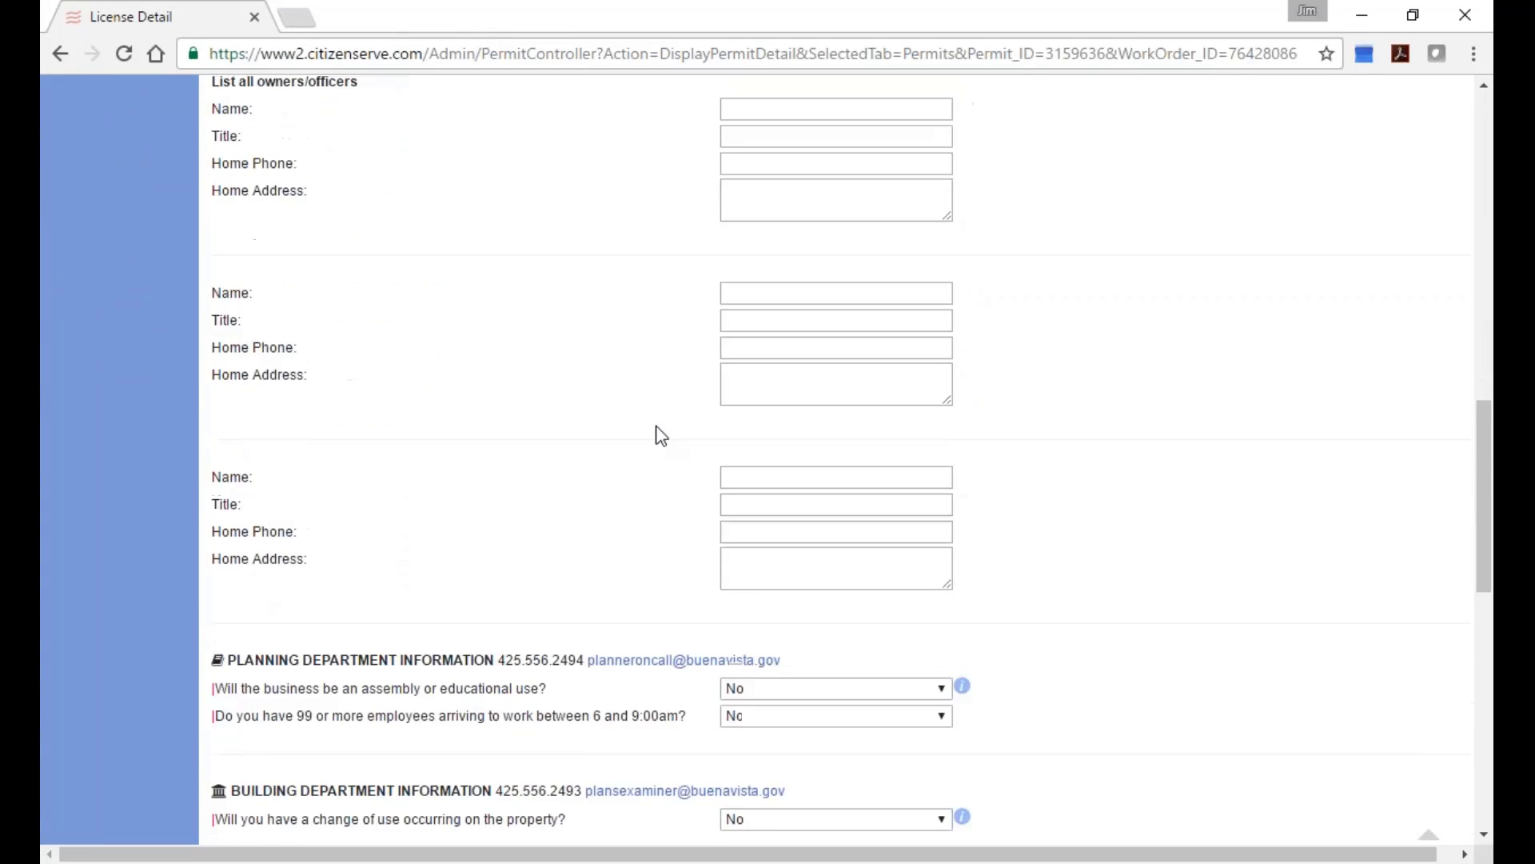
scroll(661, 436, down, 10)
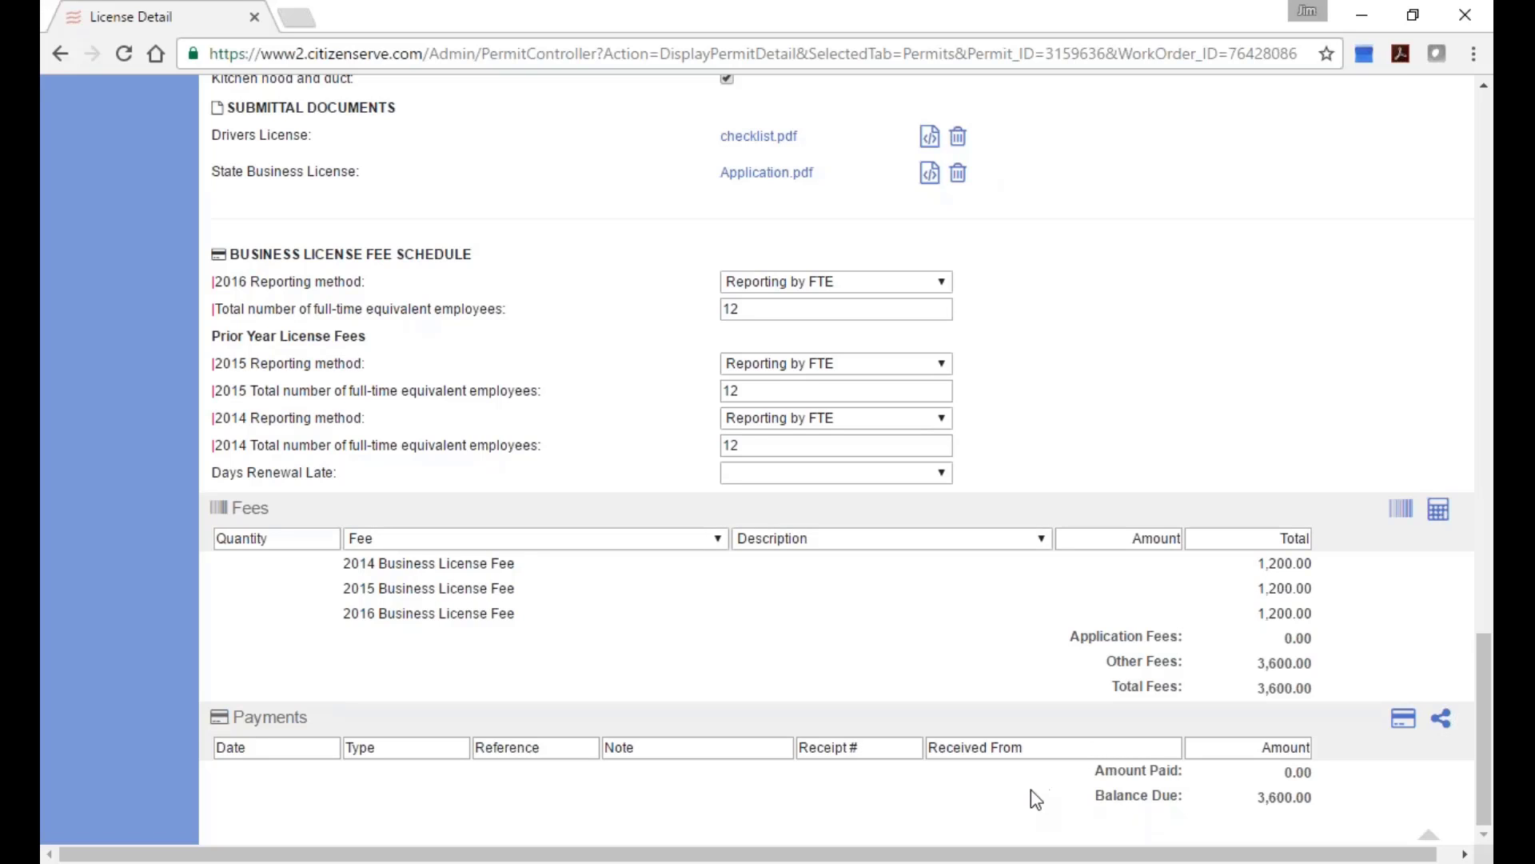
drag(1191, 22, 742, 48)
click(870, 64)
key(super)
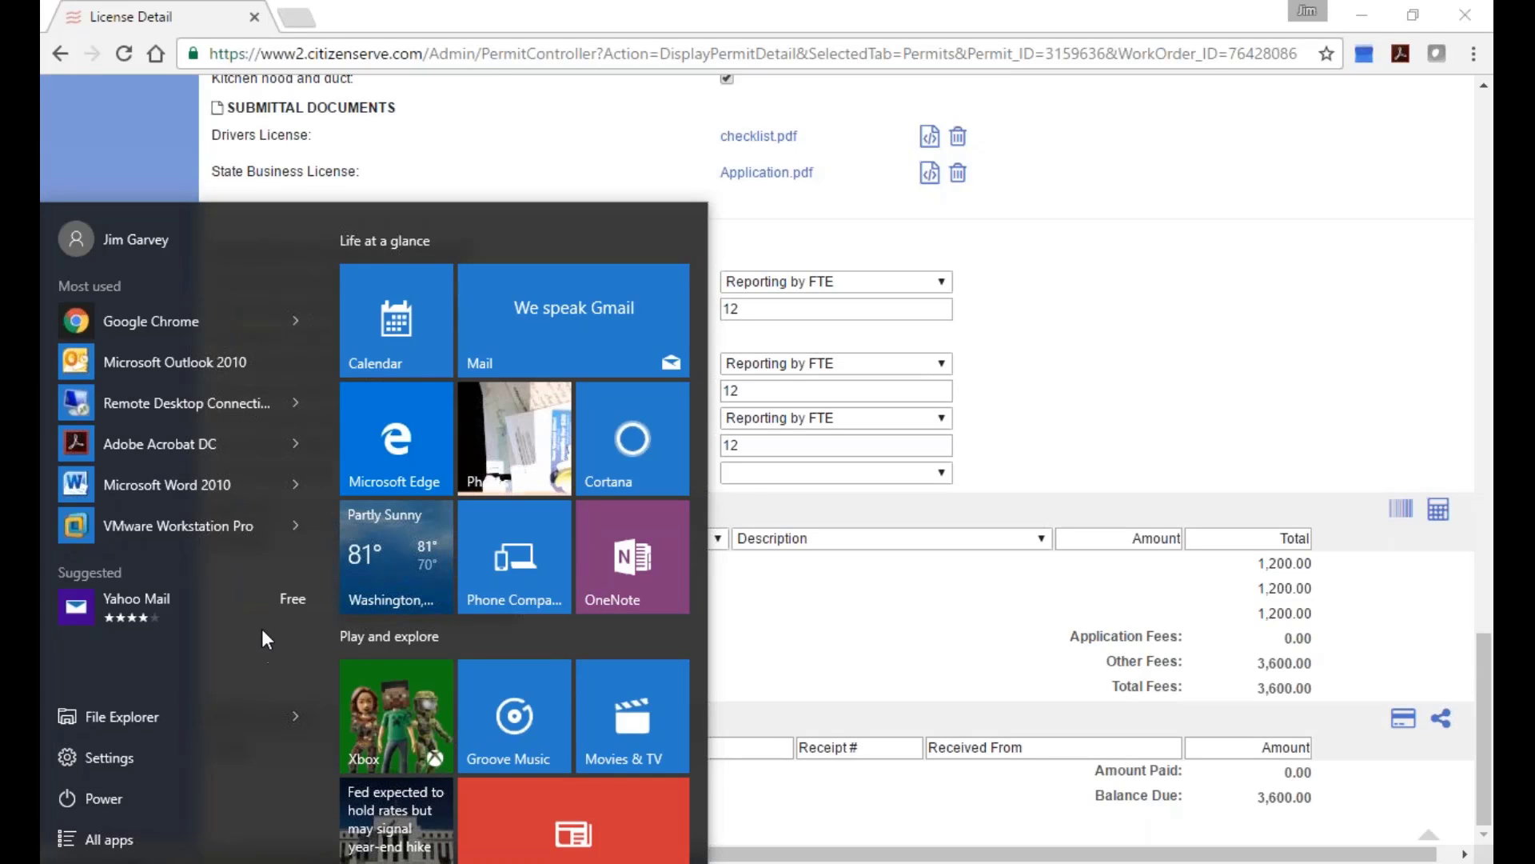
Scroll through the Start menu's All apps list, then dismiss the menu.
click(136, 837)
drag(319, 280, 314, 385)
drag(314, 399, 305, 553)
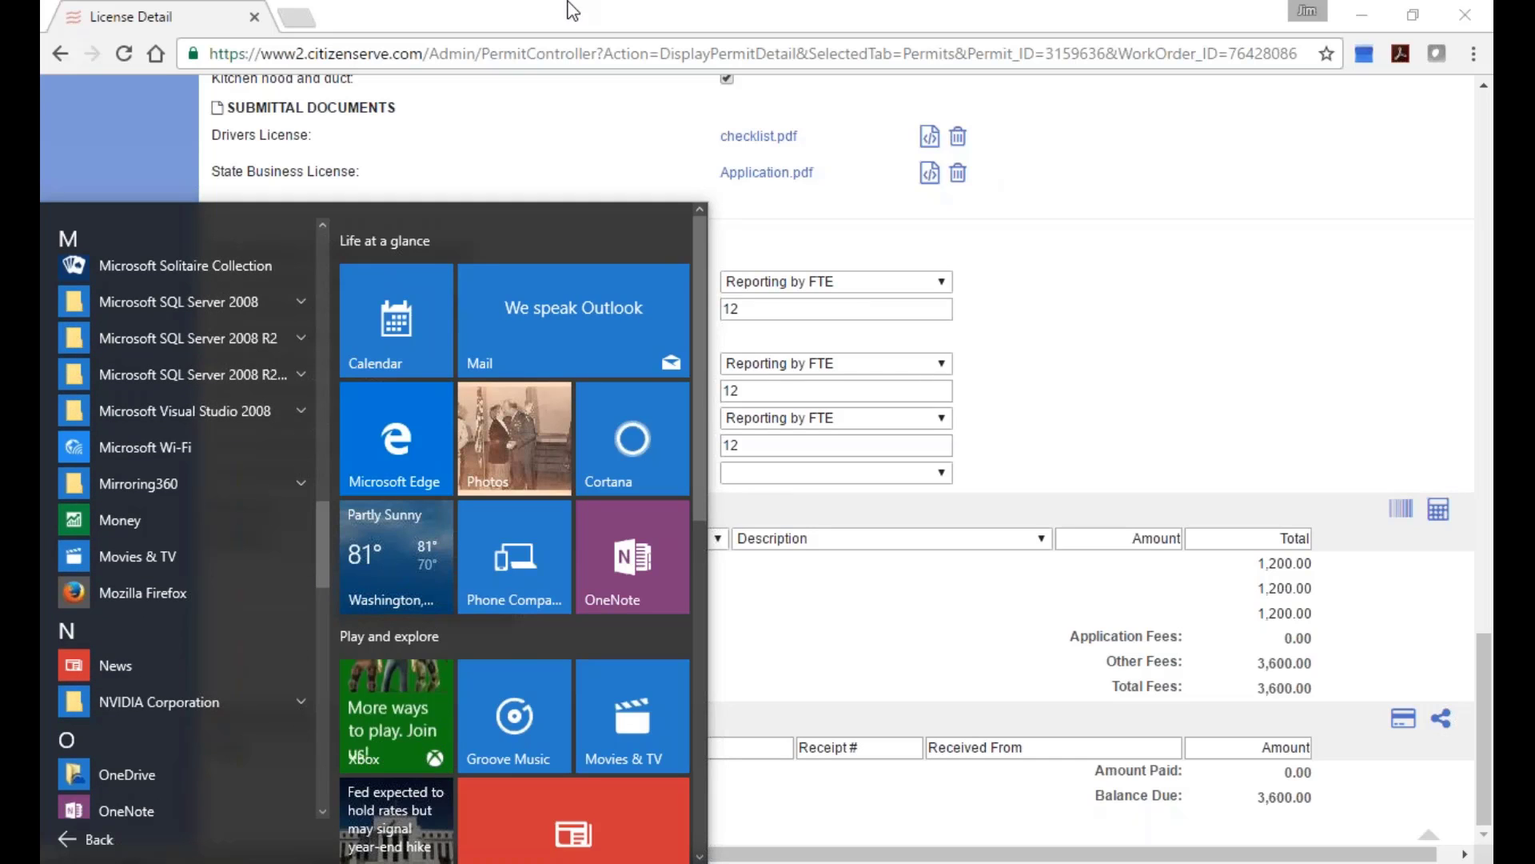
click(587, 22)
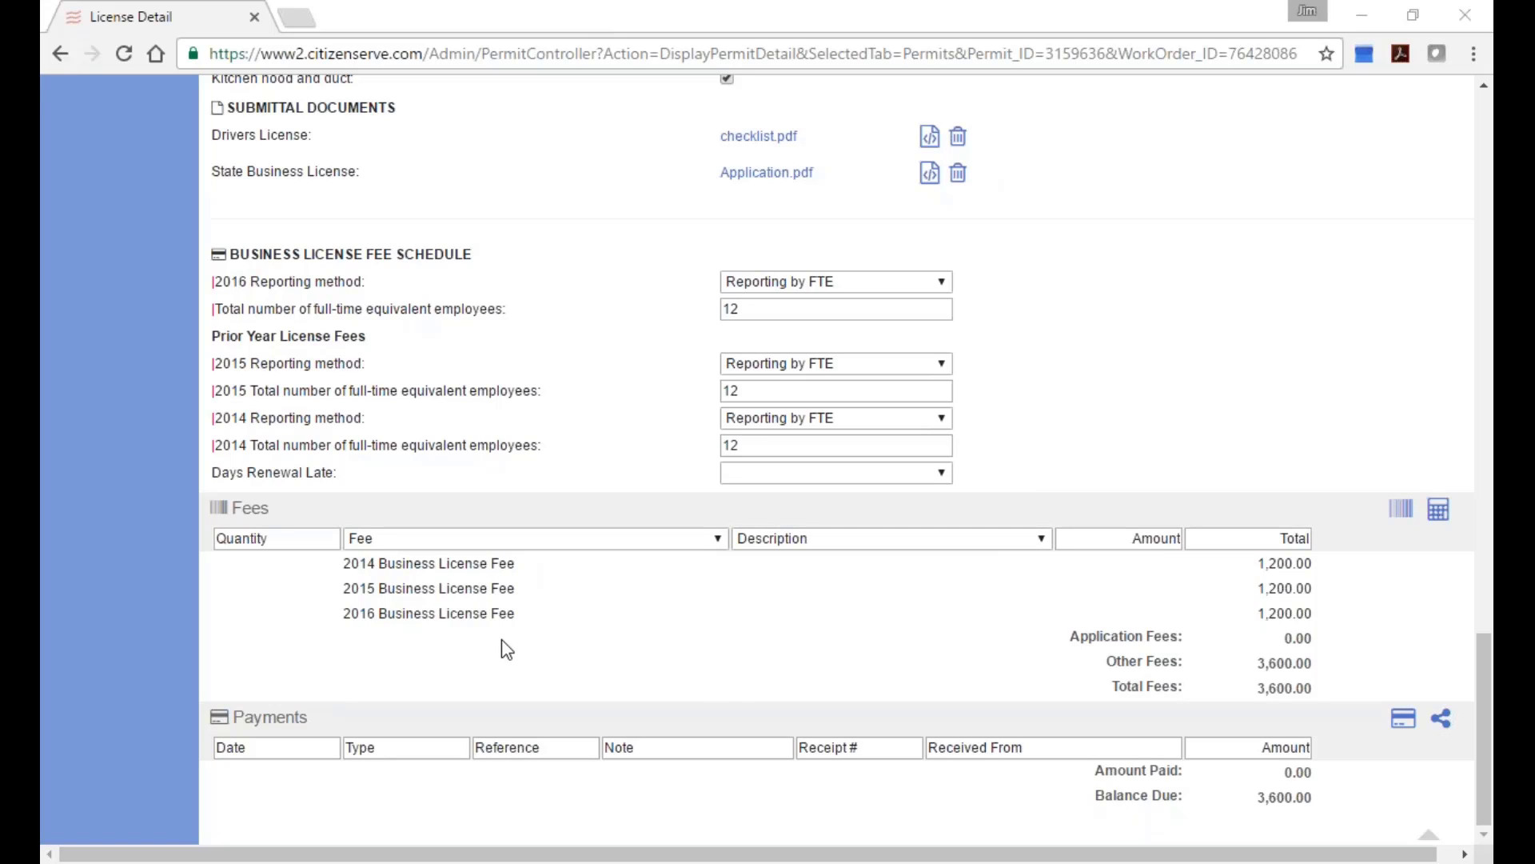
Set Days Renewal Late to 90 and recalculate the license fees.
click(836, 472)
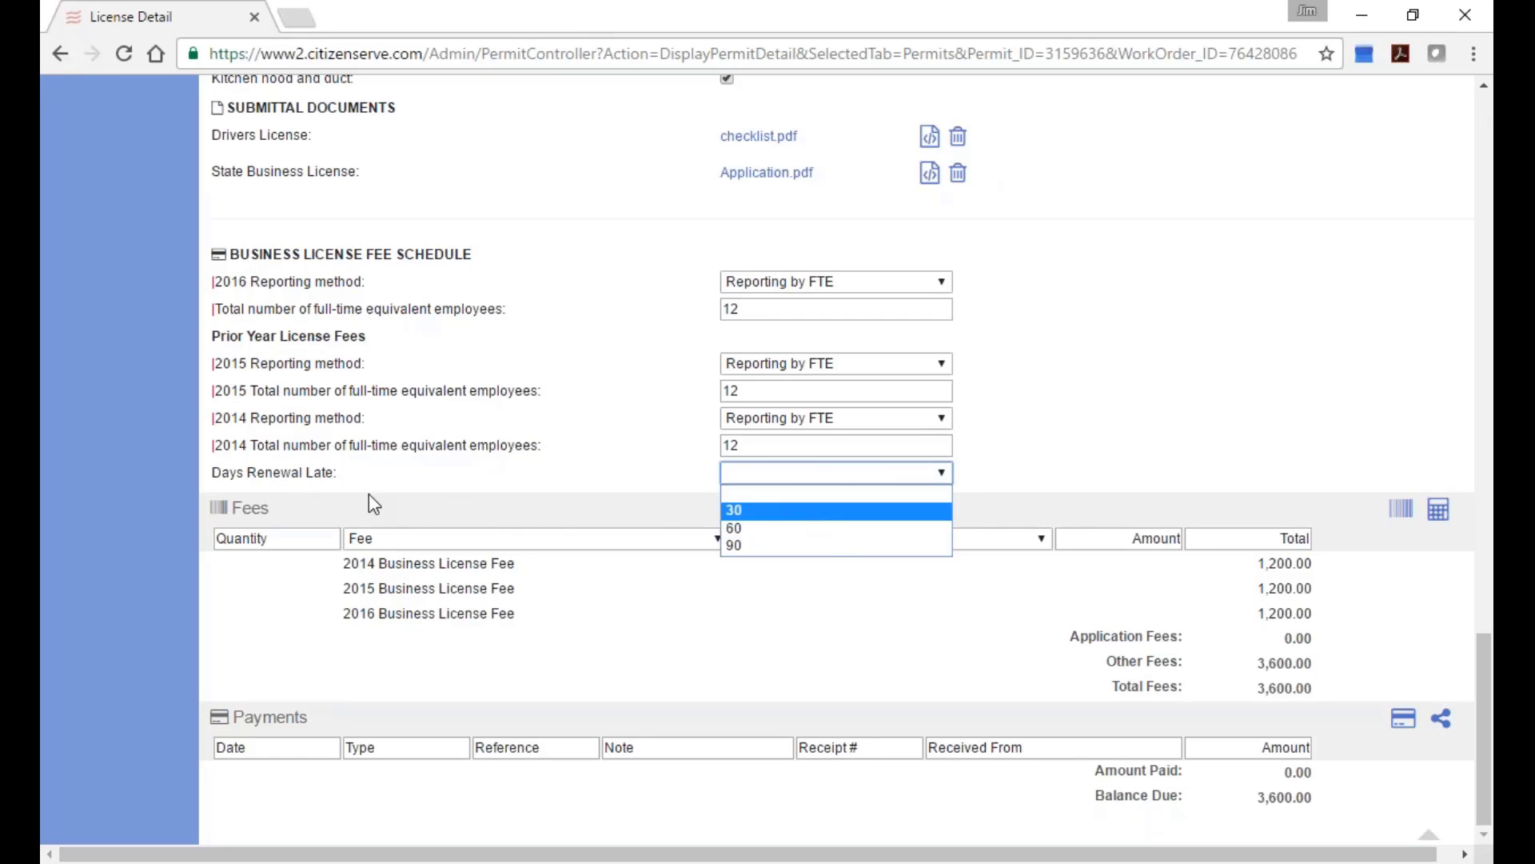
click(777, 543)
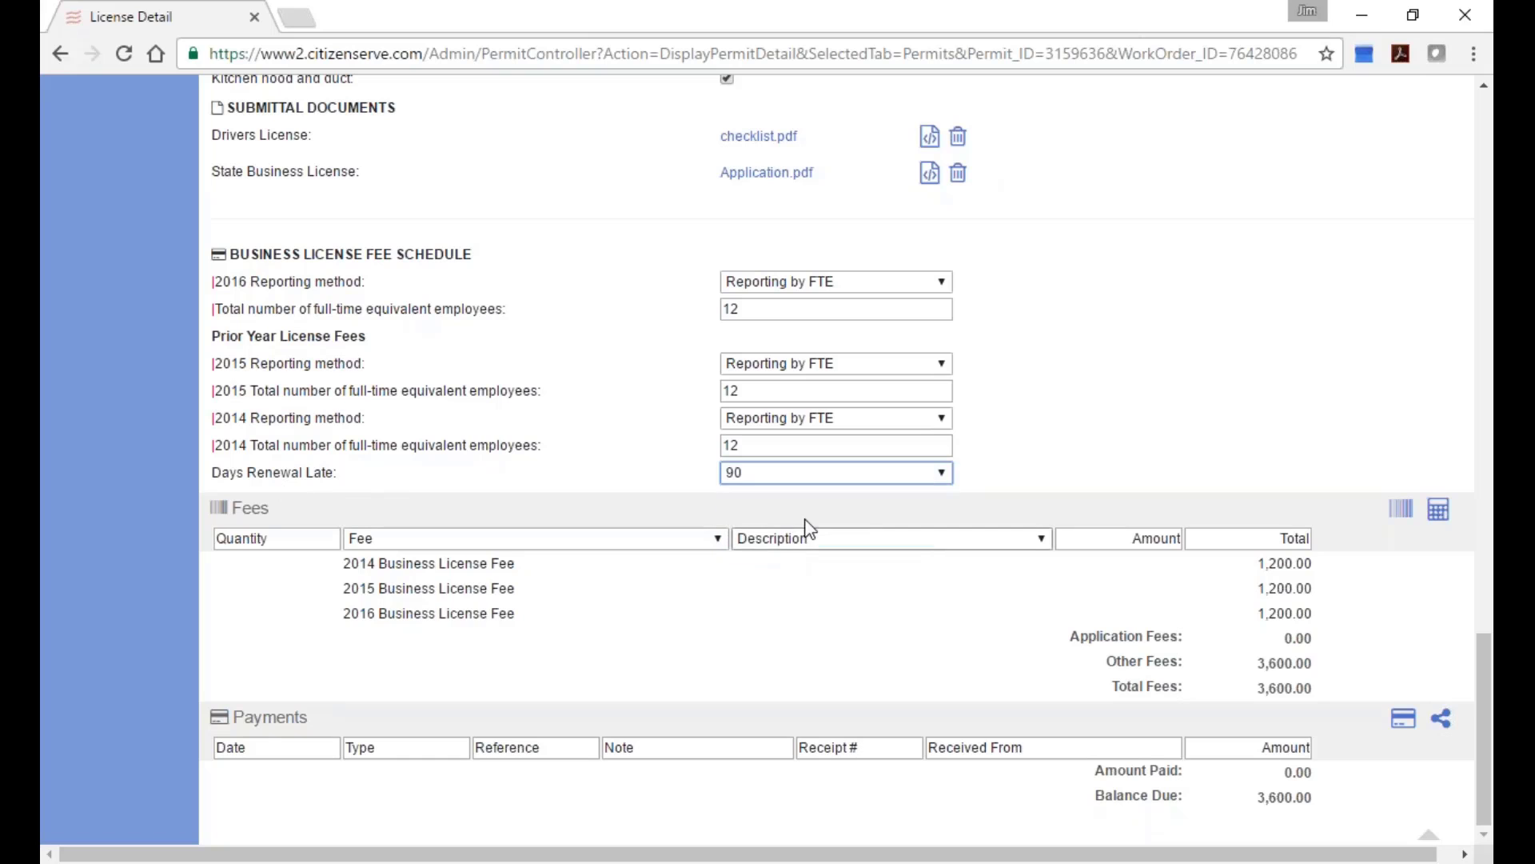
click(1438, 509)
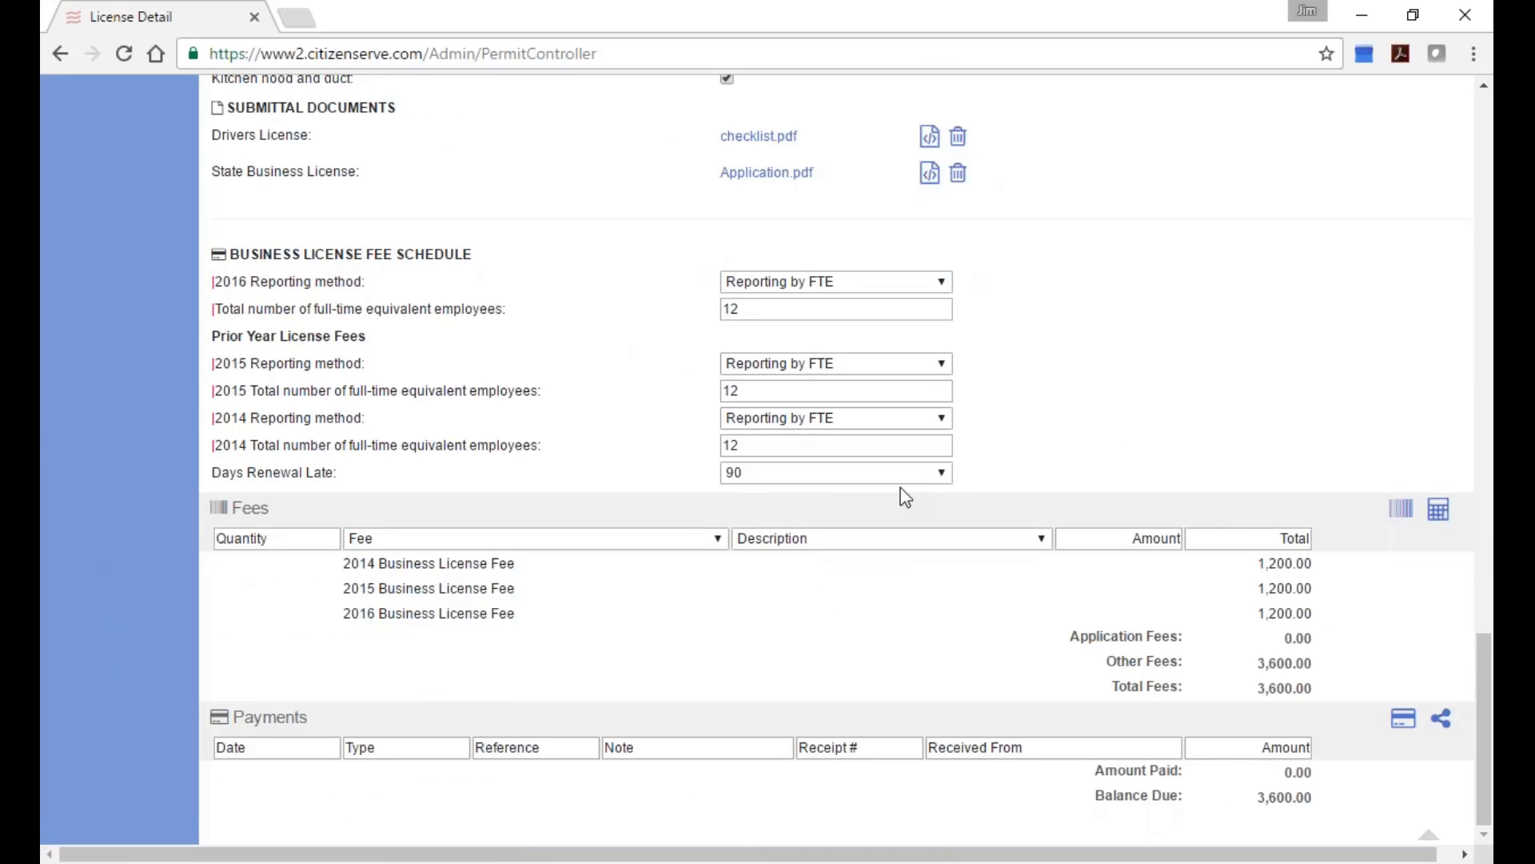
Clear Days Renewal Late and recalculate, bringing total fees back to 3,600.00.
click(945, 478)
click(866, 491)
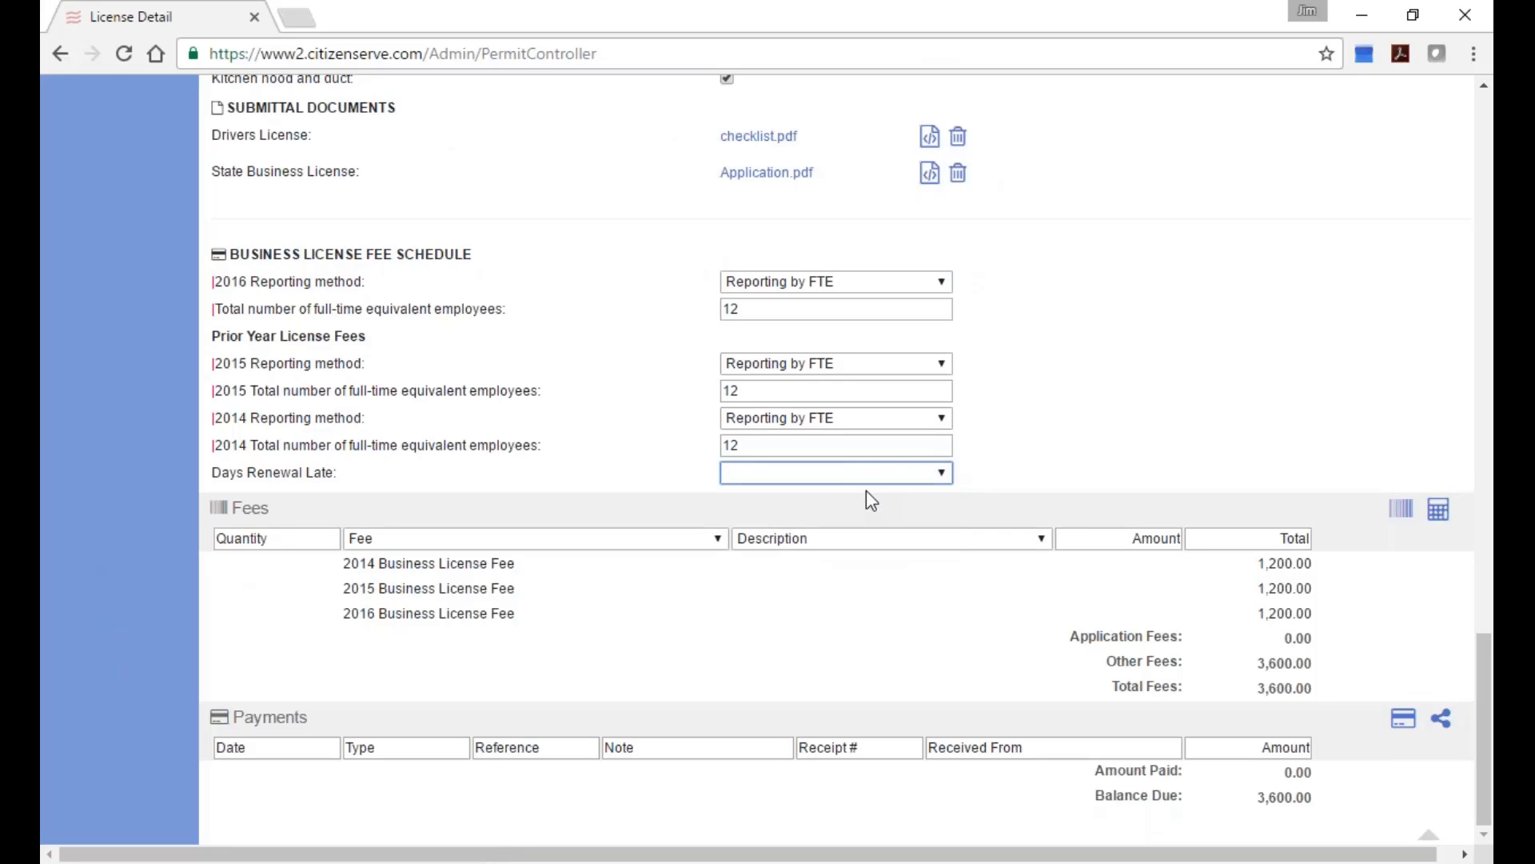
click(1429, 509)
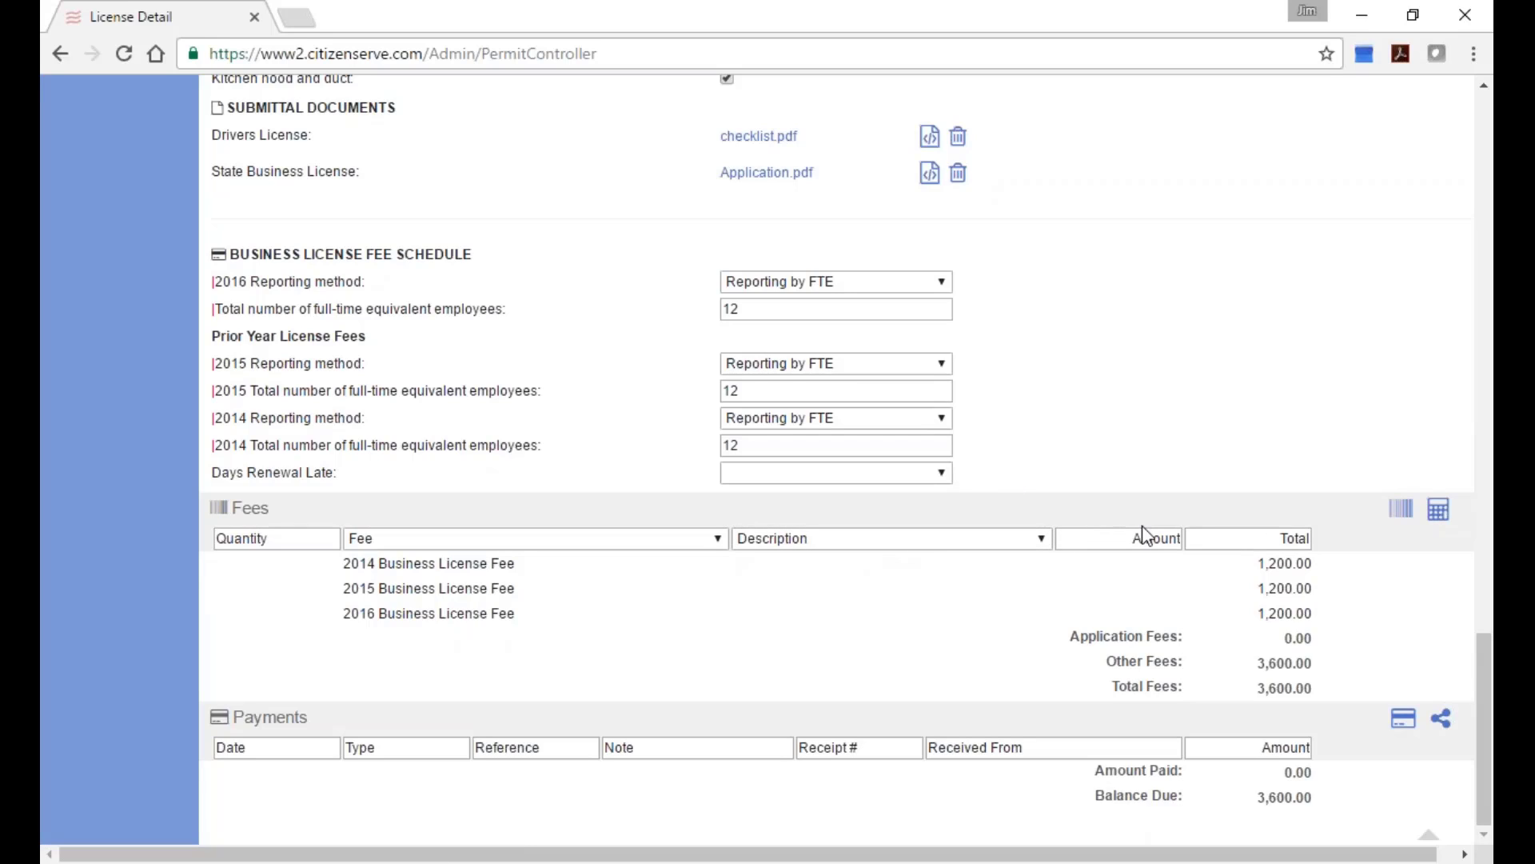
scroll(1226, 435, up, 2)
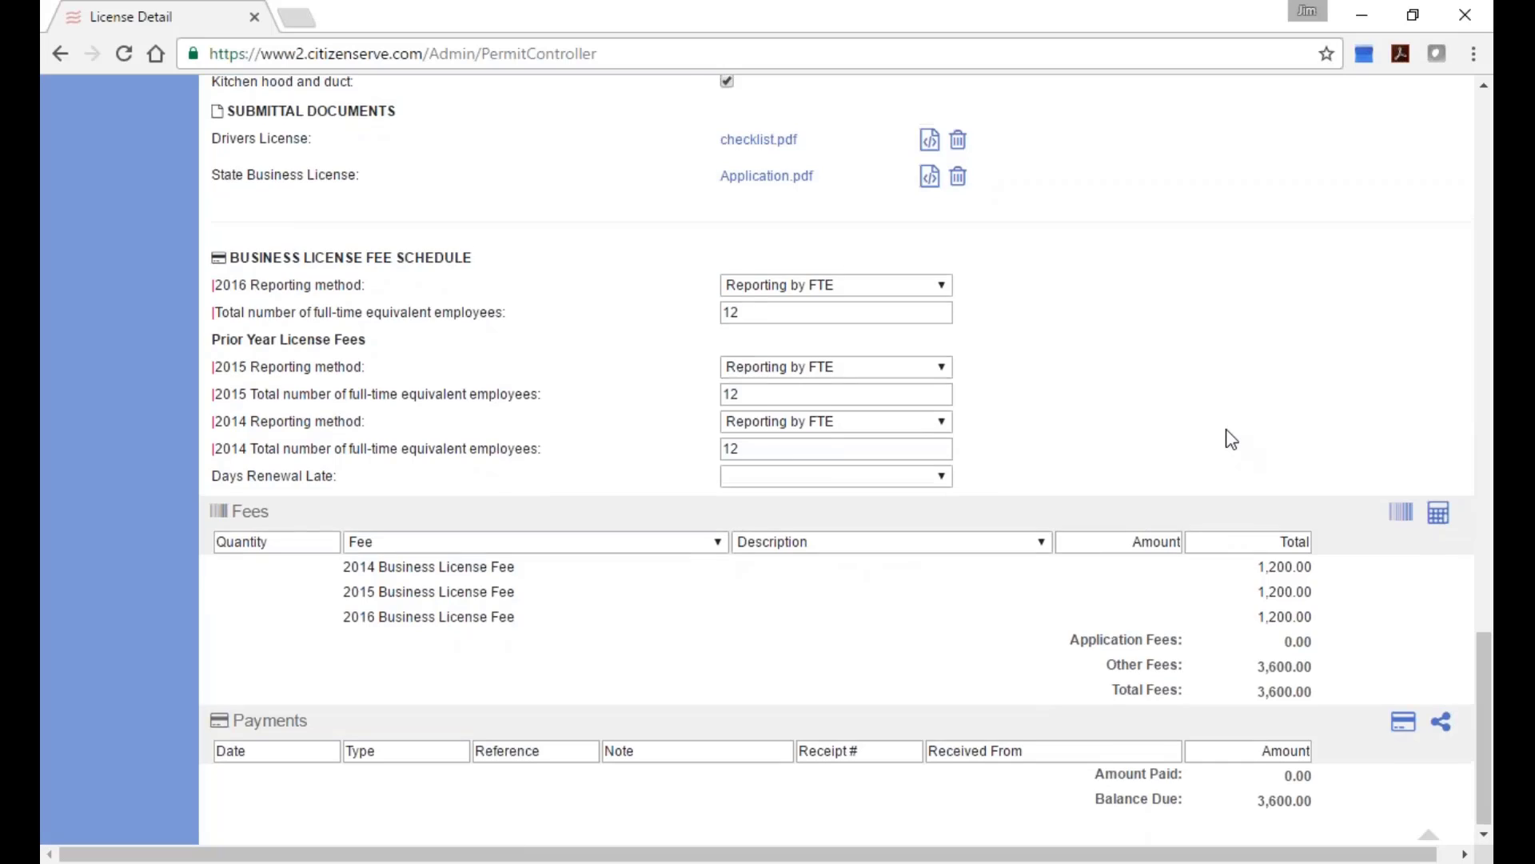
scroll(1232, 441, up, 15)
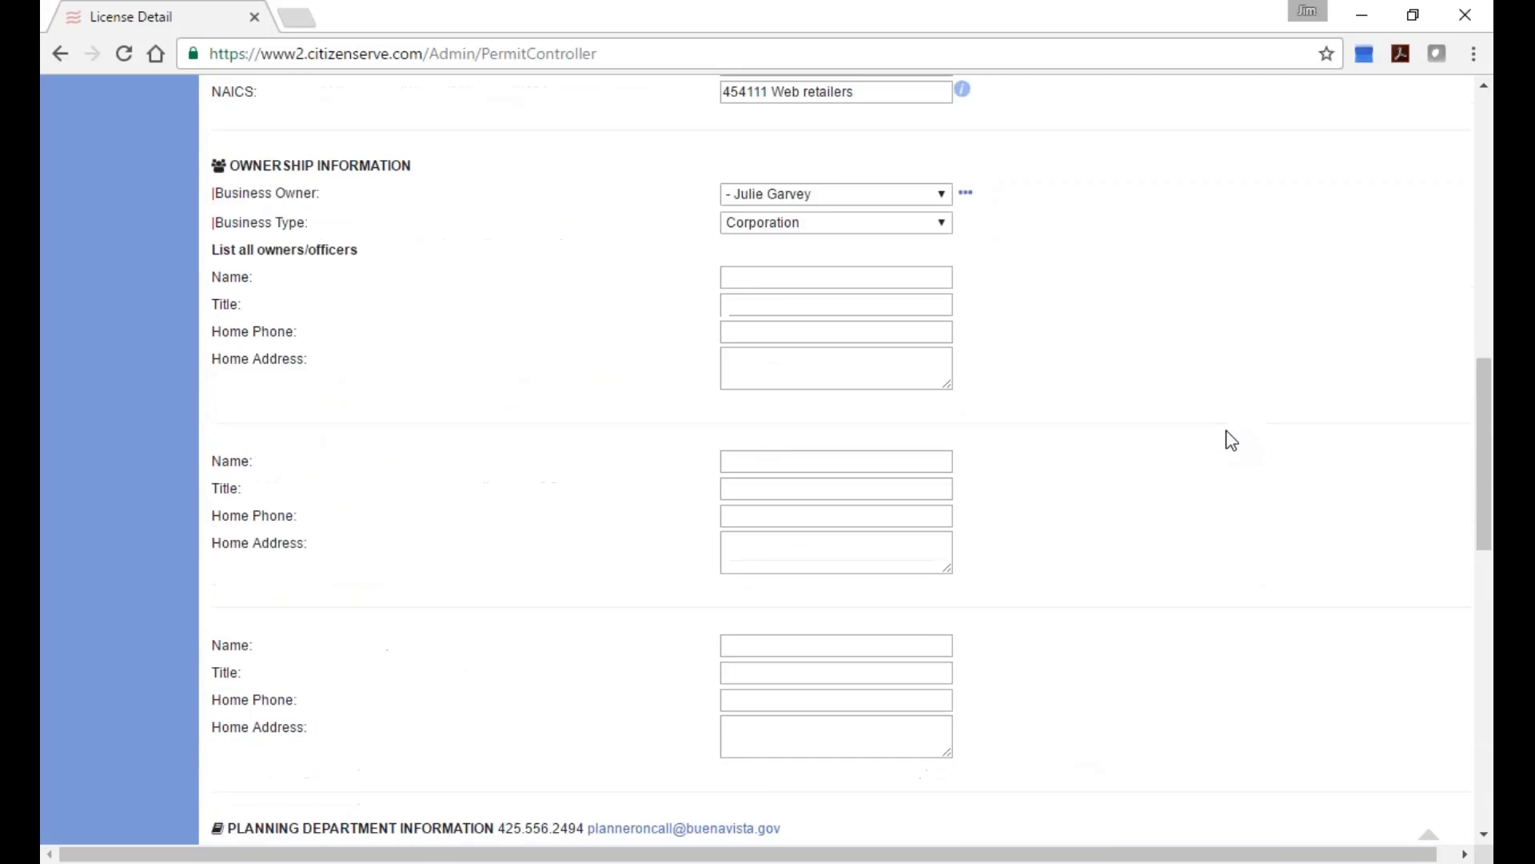
scroll(486, 404, up, 10)
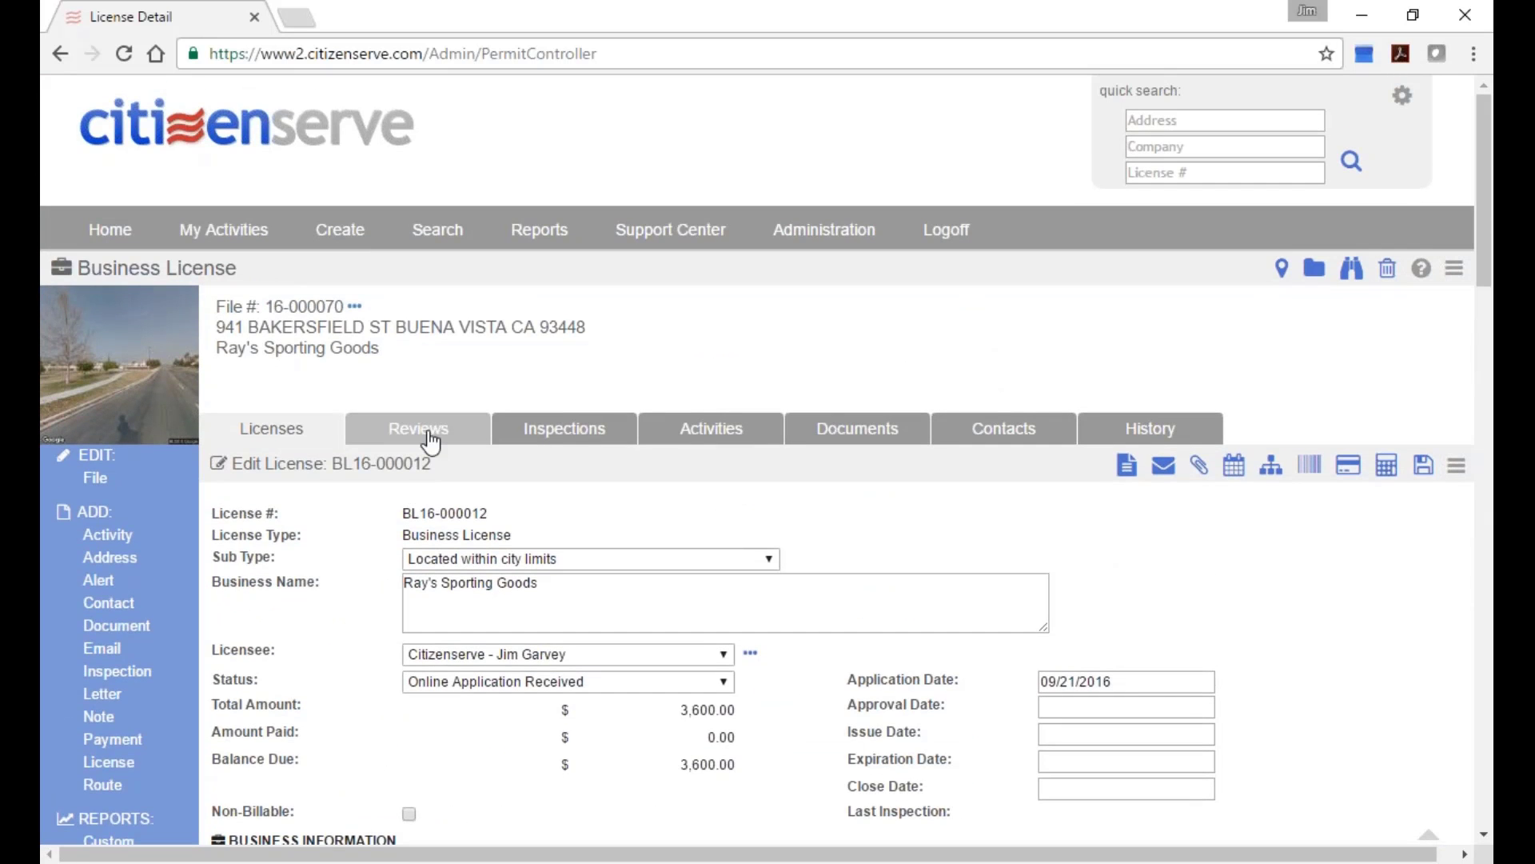
Highlight the Business Licensing and Planning & Zoning route departments and first assignee, then go Home.
click(428, 432)
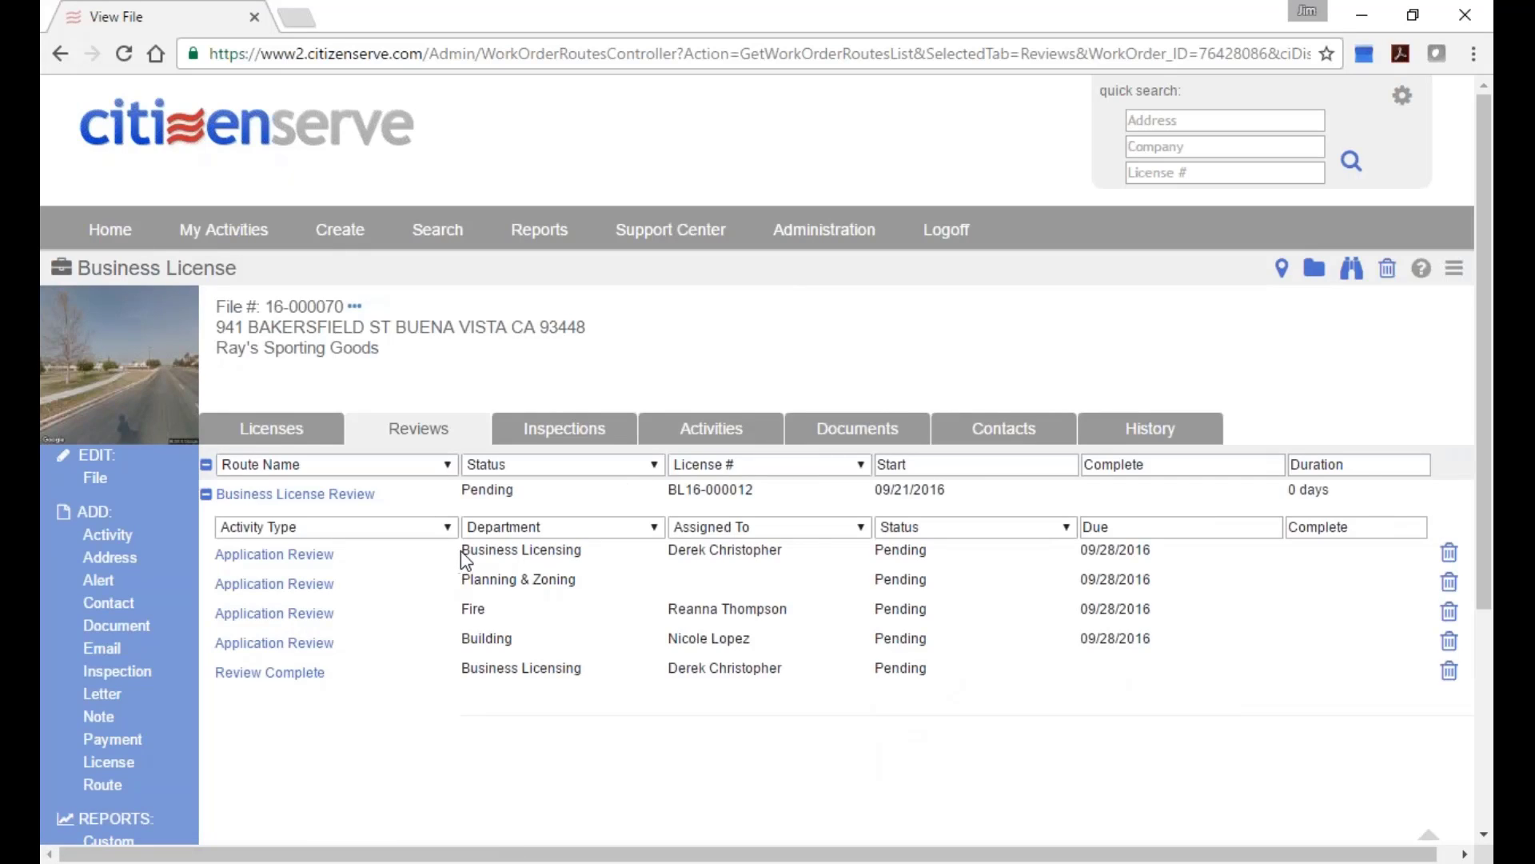
drag(460, 550, 584, 553)
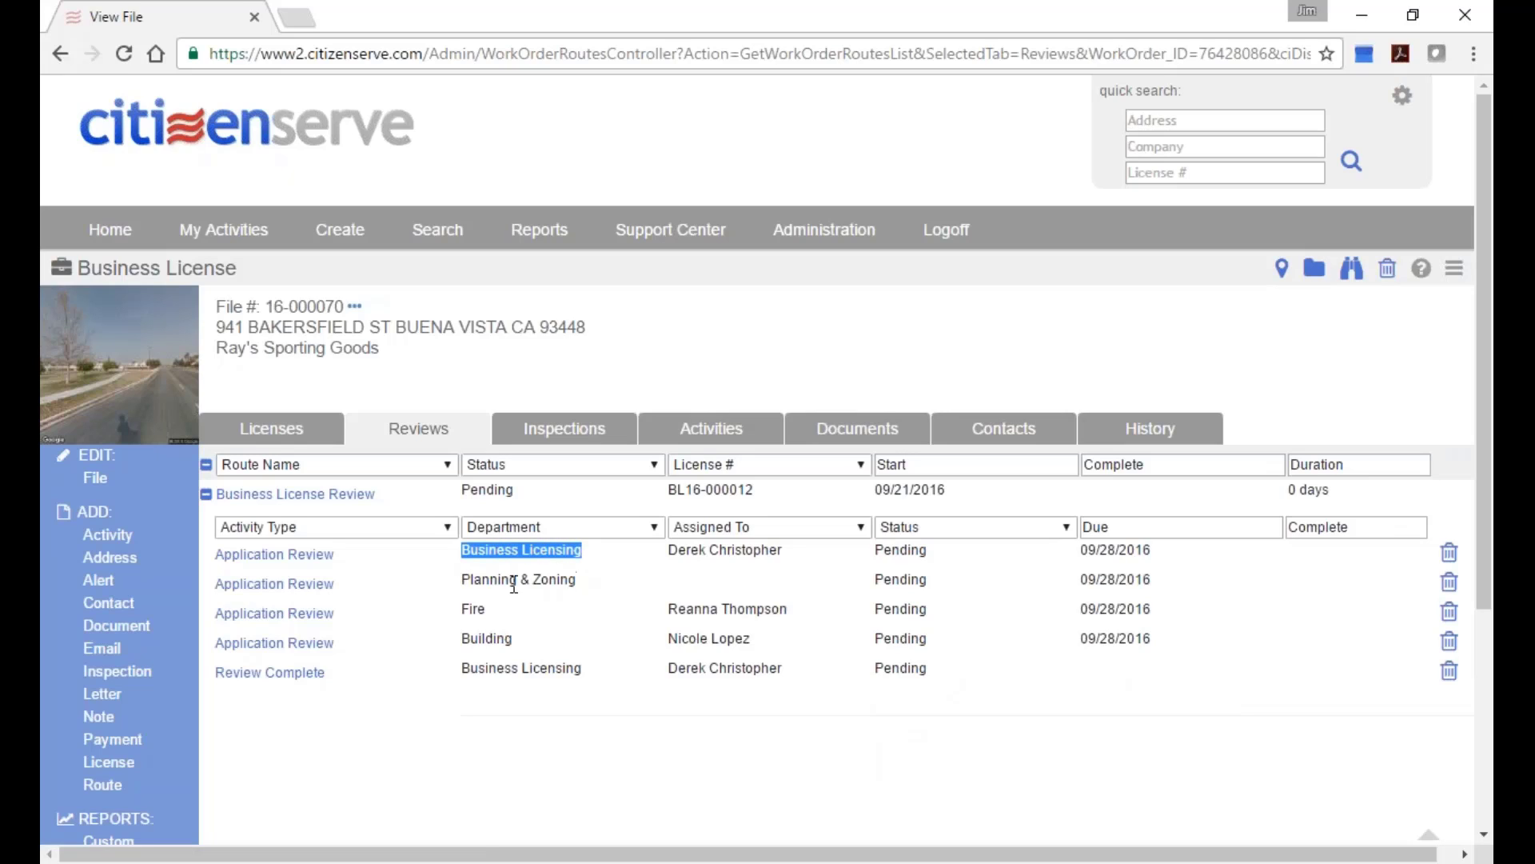
drag(462, 583, 614, 584)
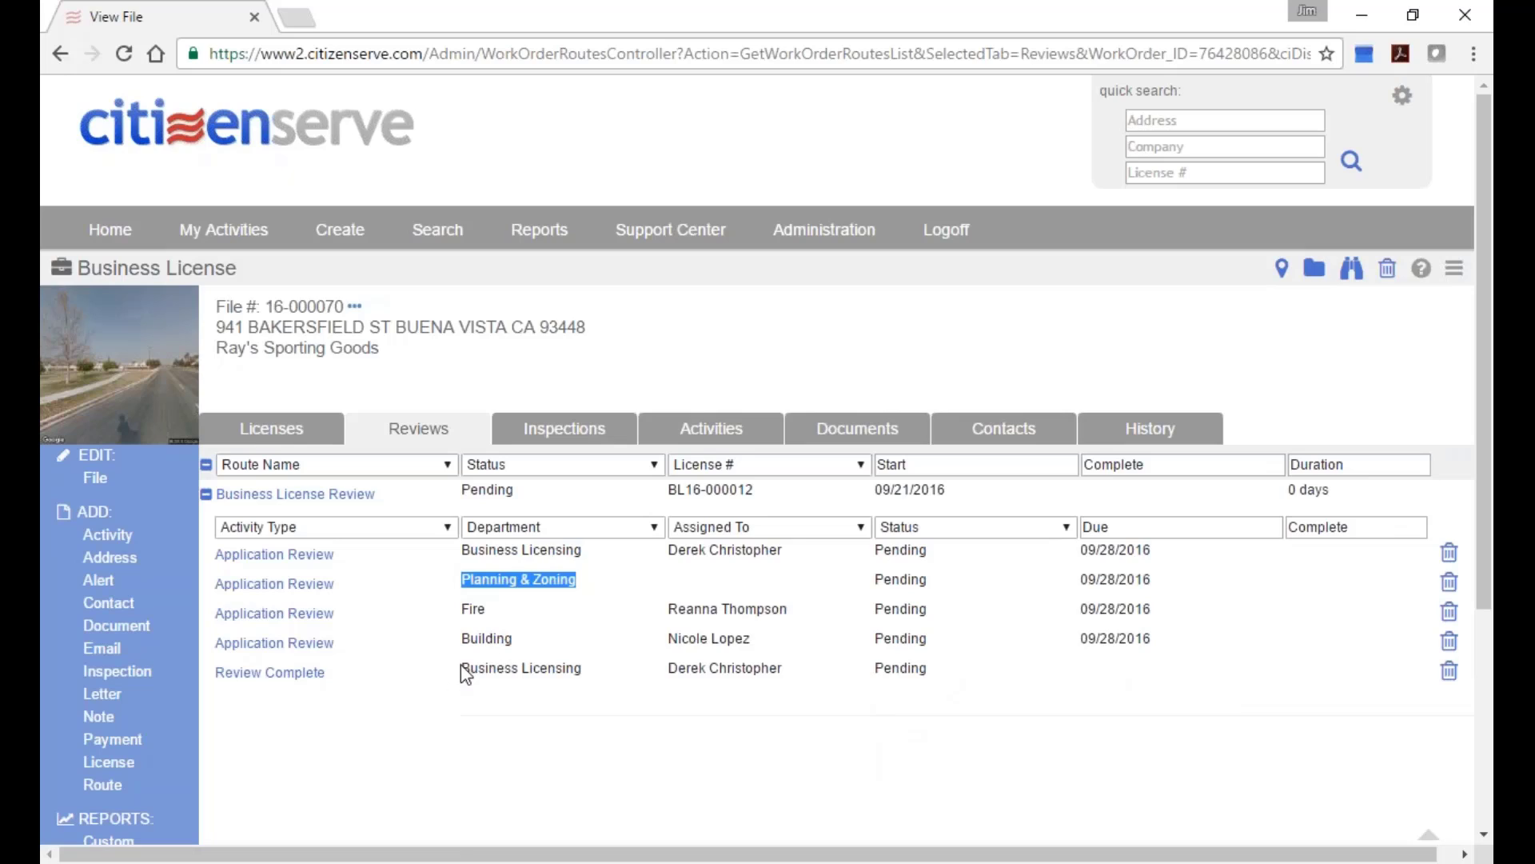
drag(462, 669, 594, 670)
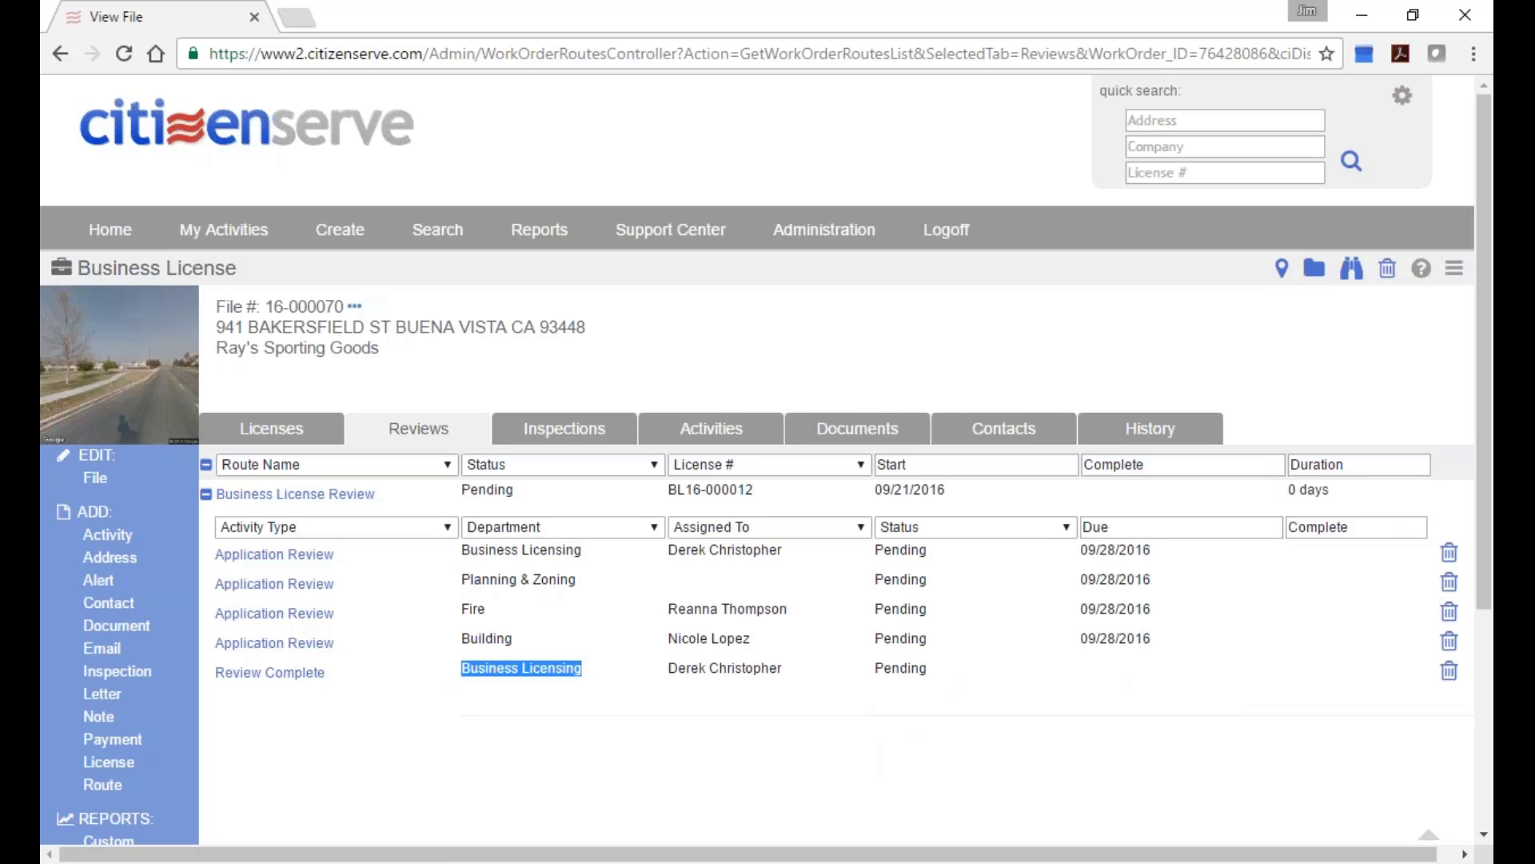
click(607, 464)
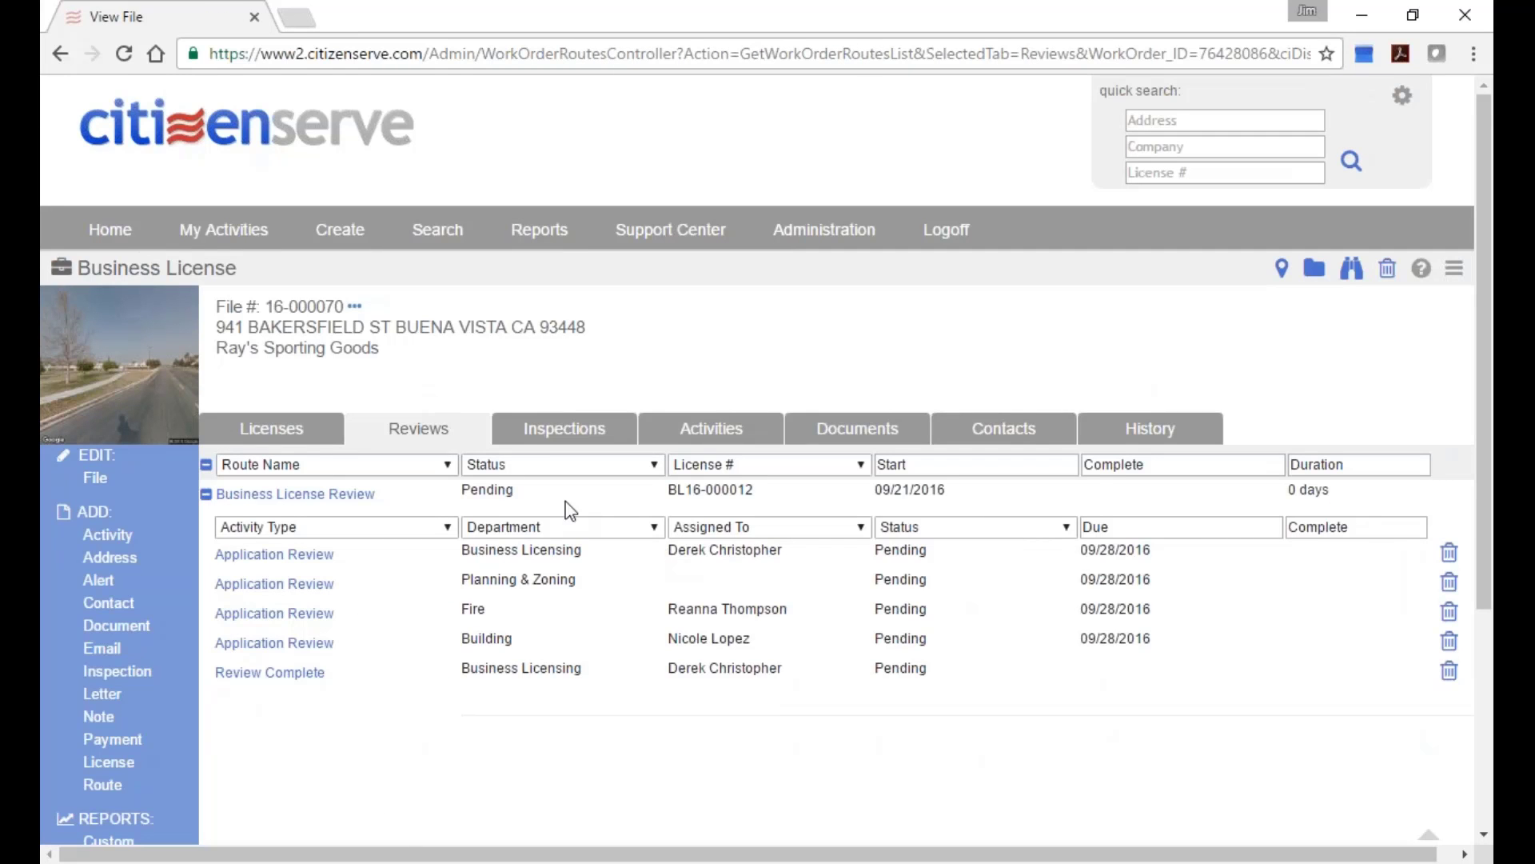
drag(669, 550, 799, 553)
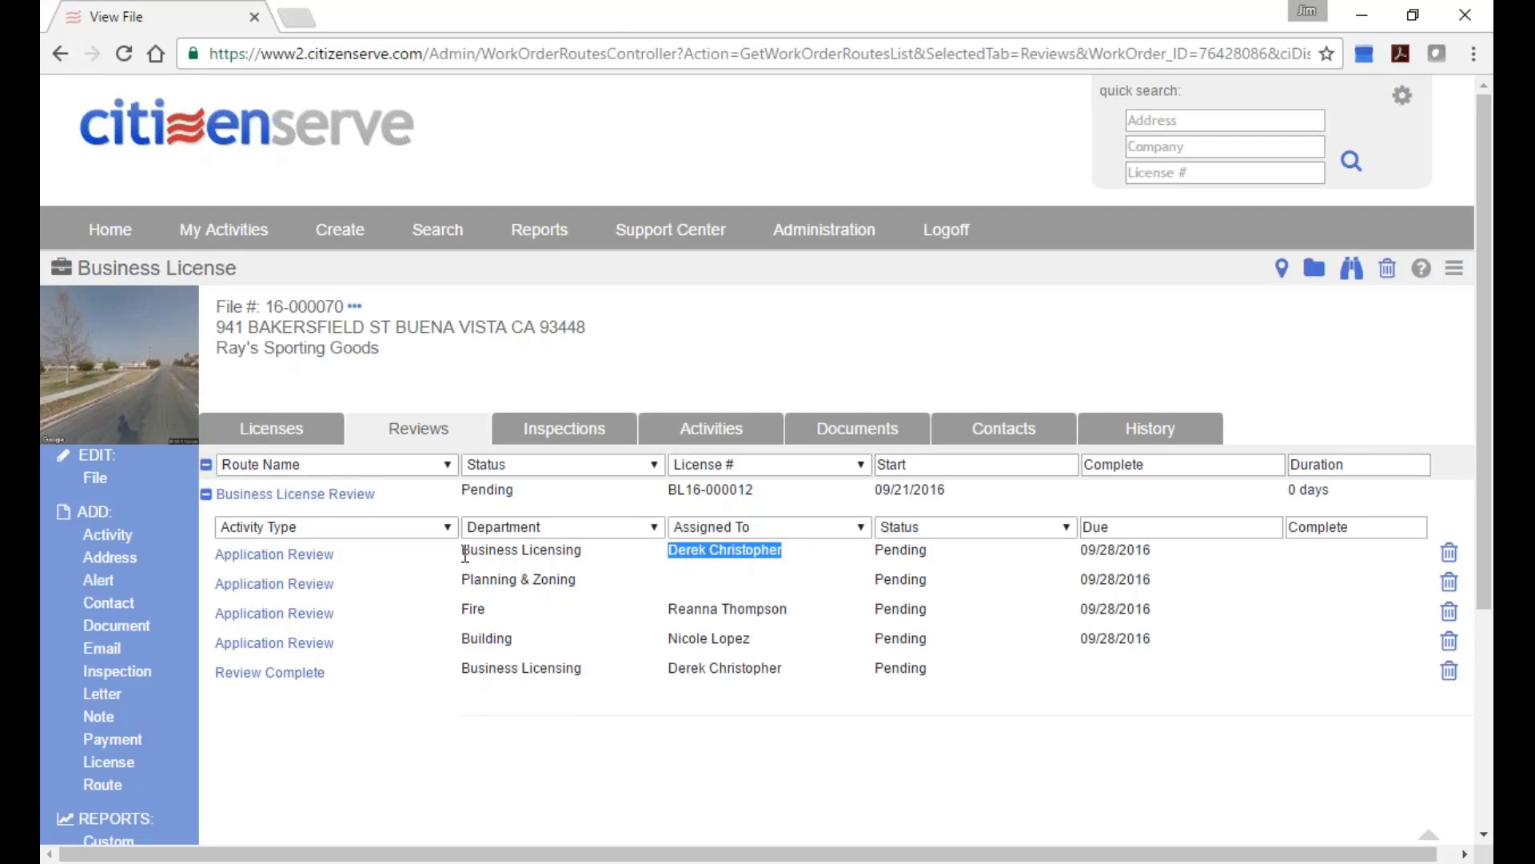
drag(462, 551, 590, 553)
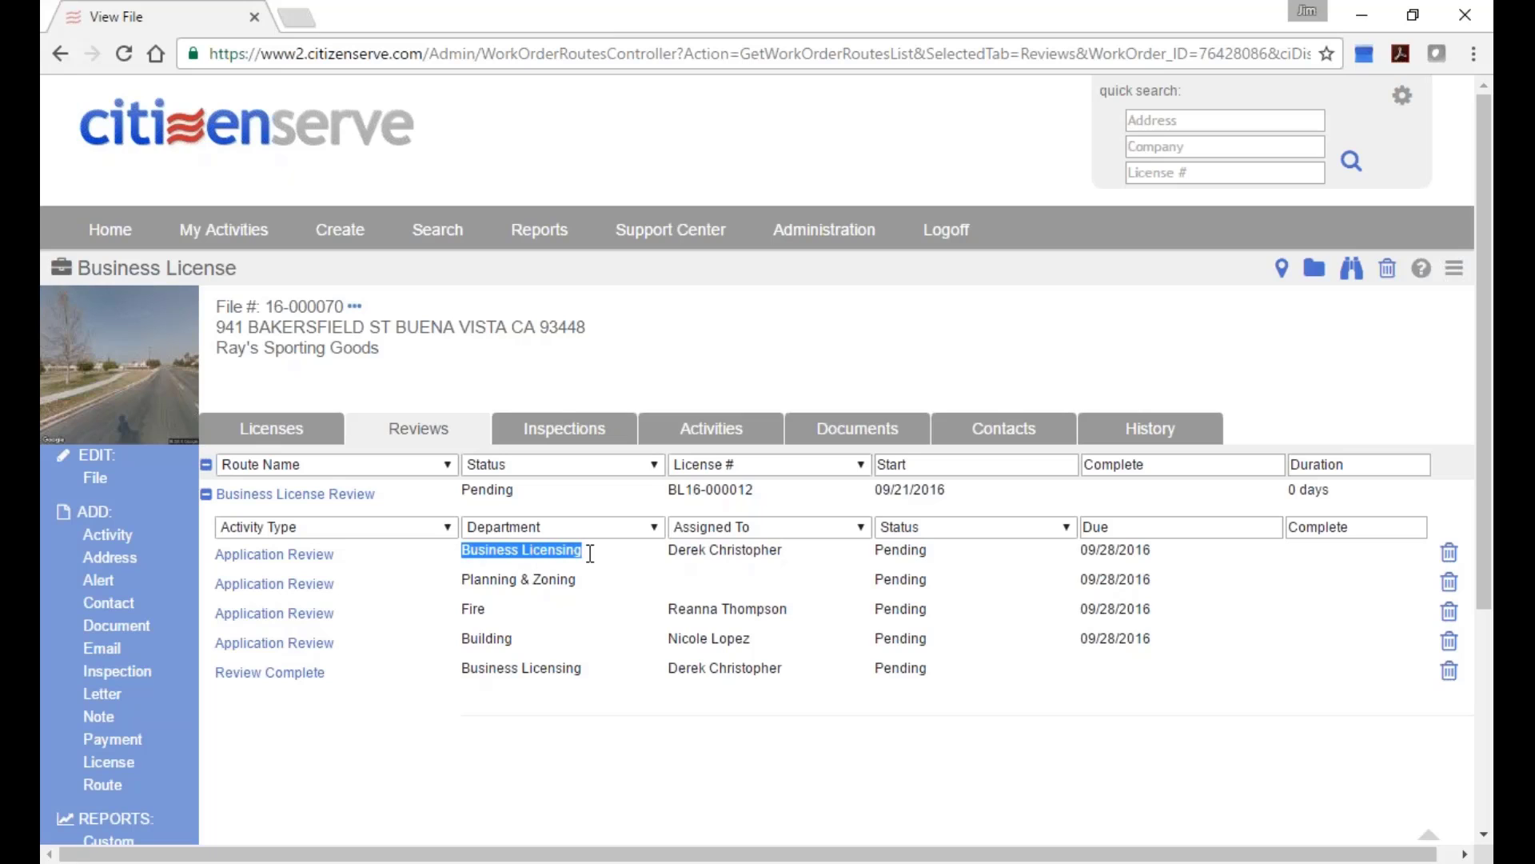
click(320, 175)
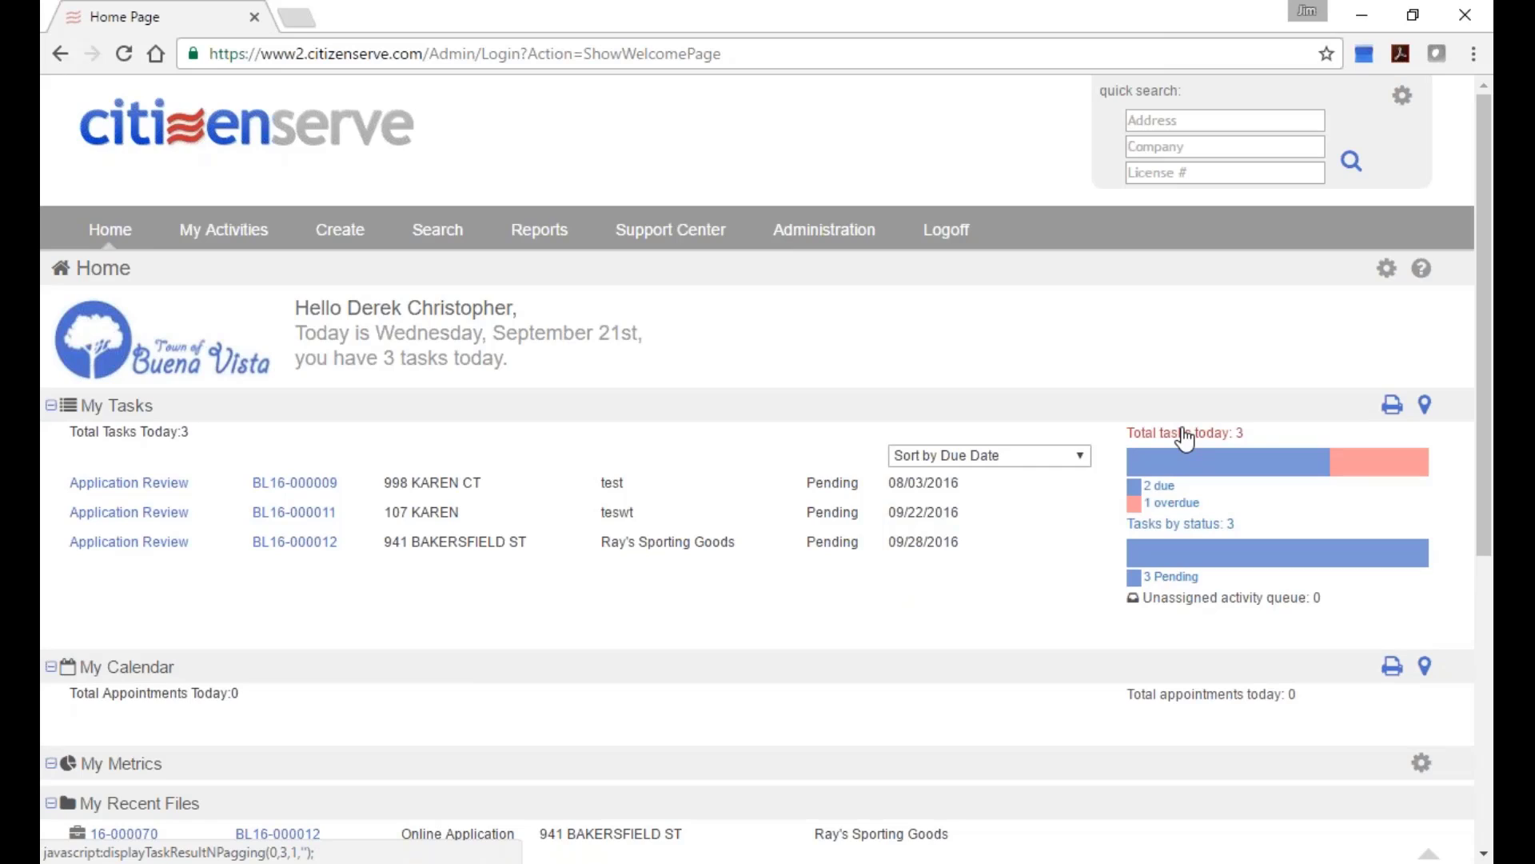
click(1083, 461)
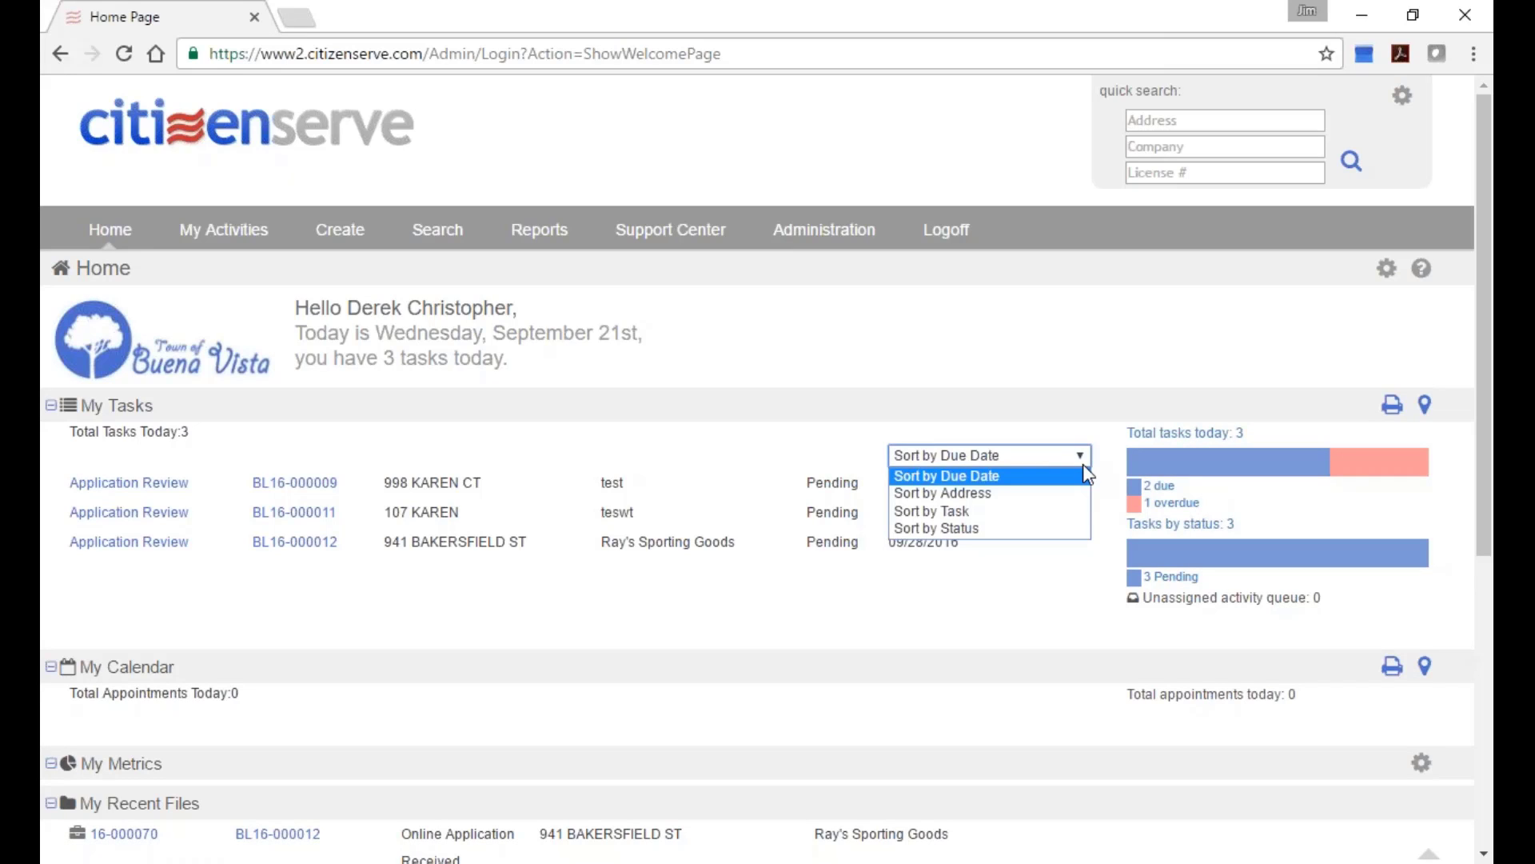
click(1119, 380)
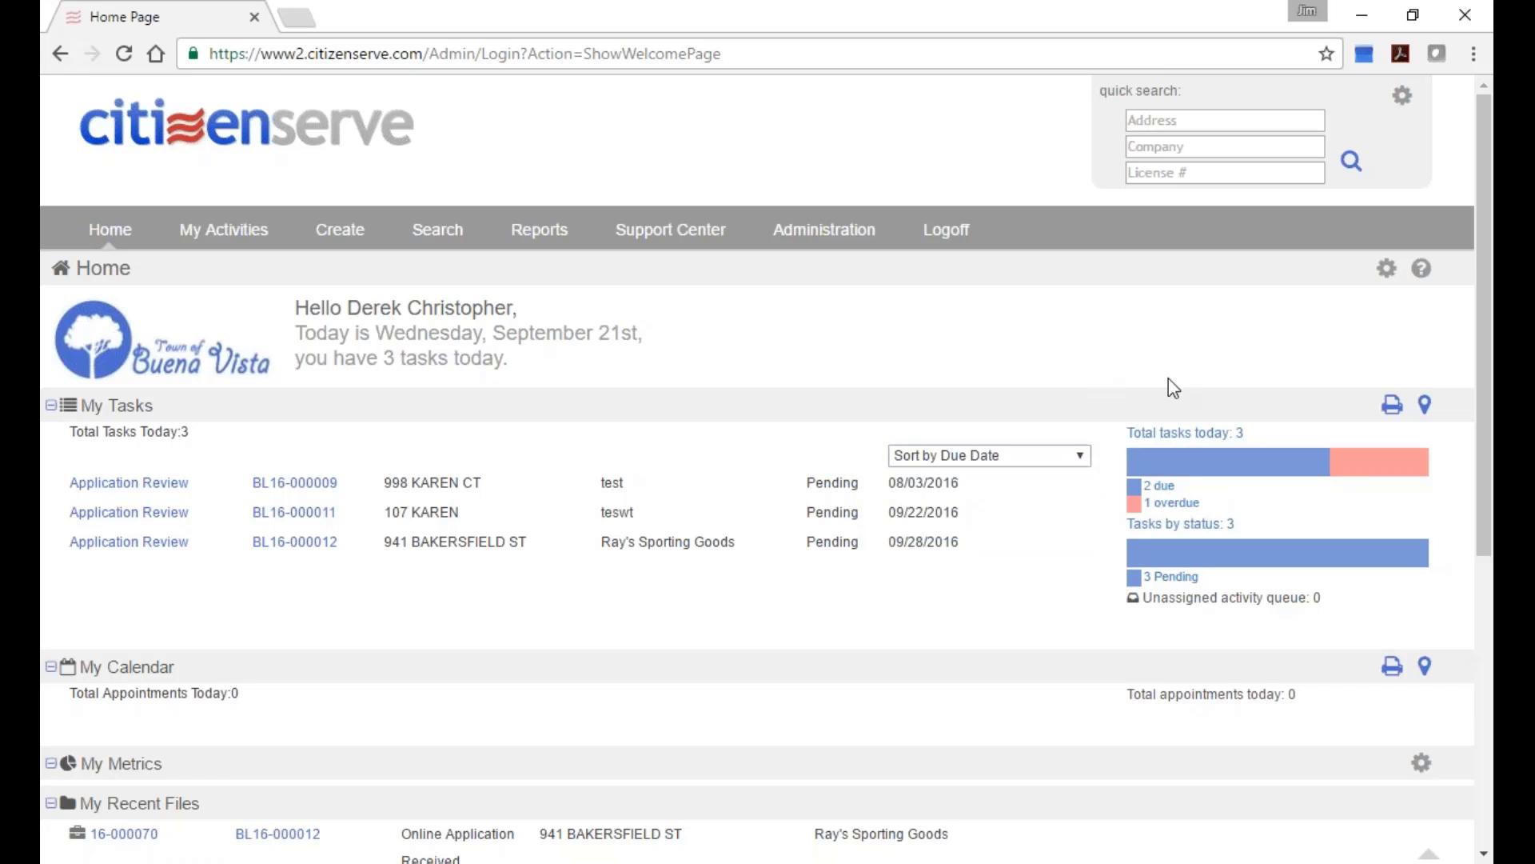
click(1425, 406)
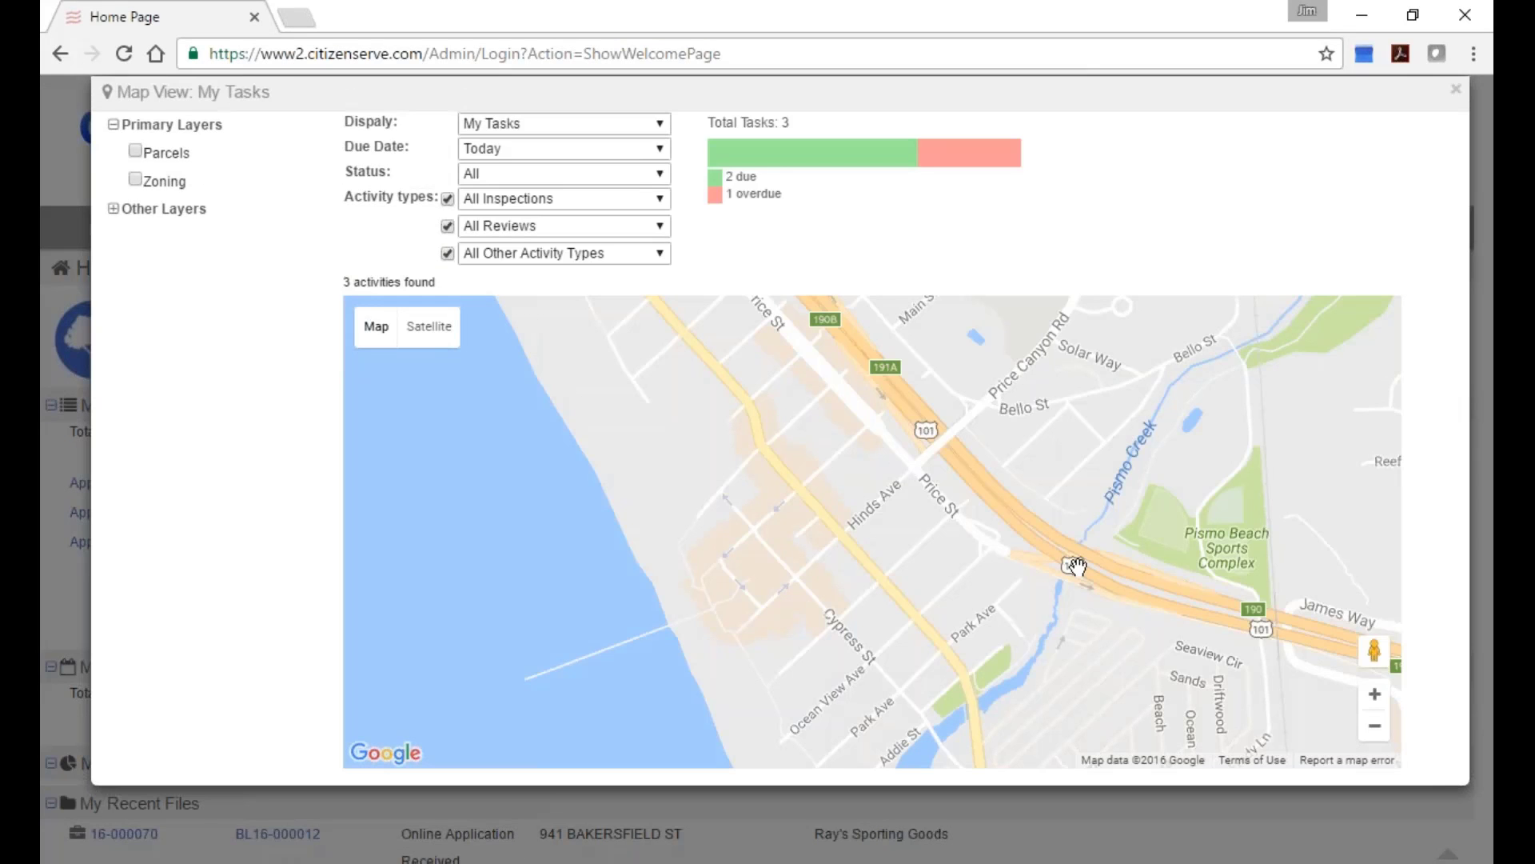
scroll(1074, 565, down, 3)
scroll(1099, 544, down, 1)
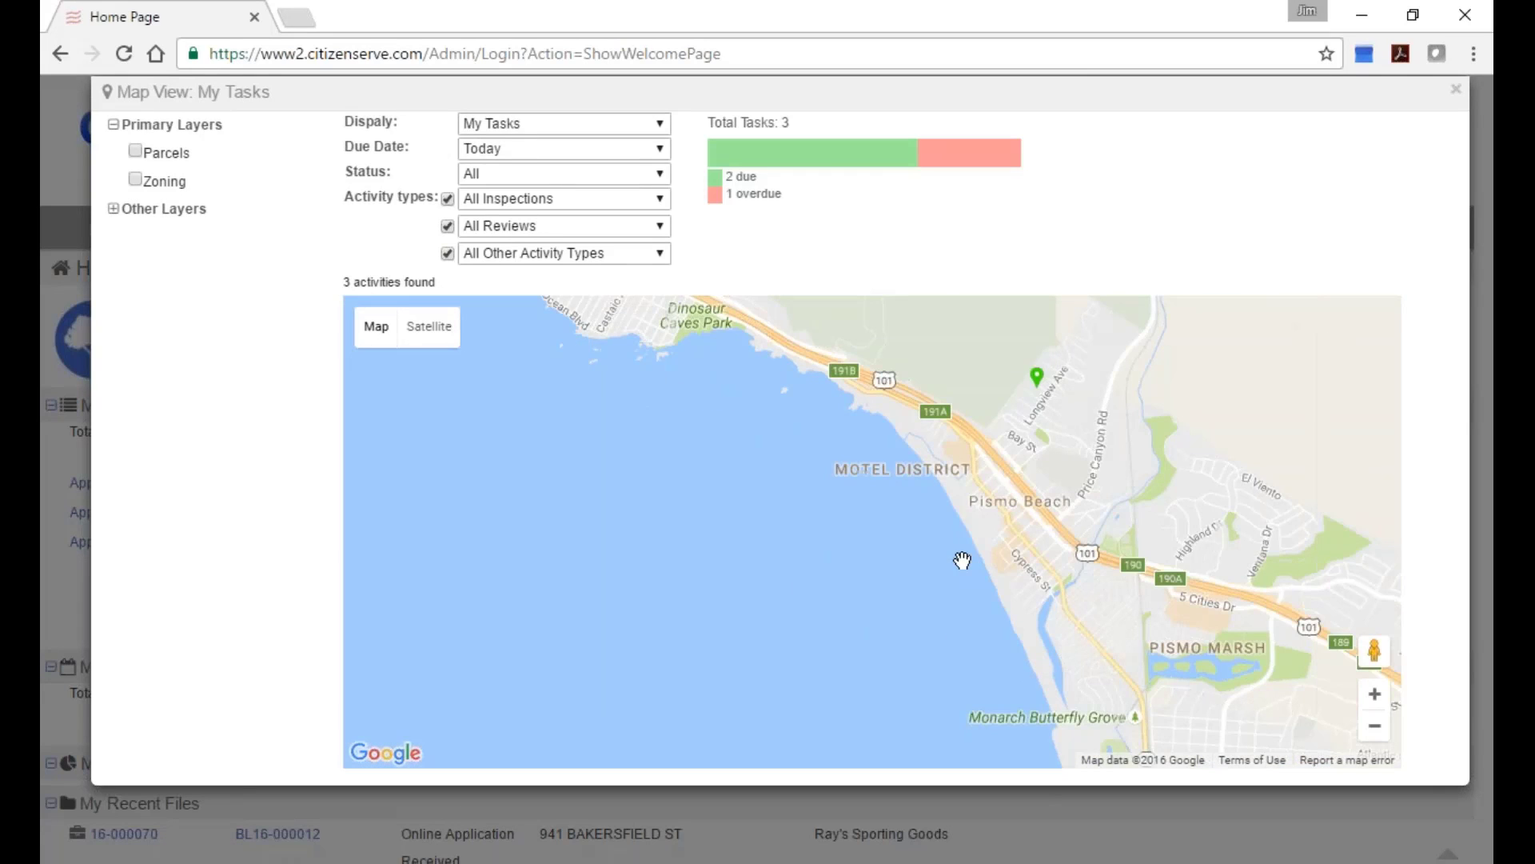
drag(999, 486, 834, 637)
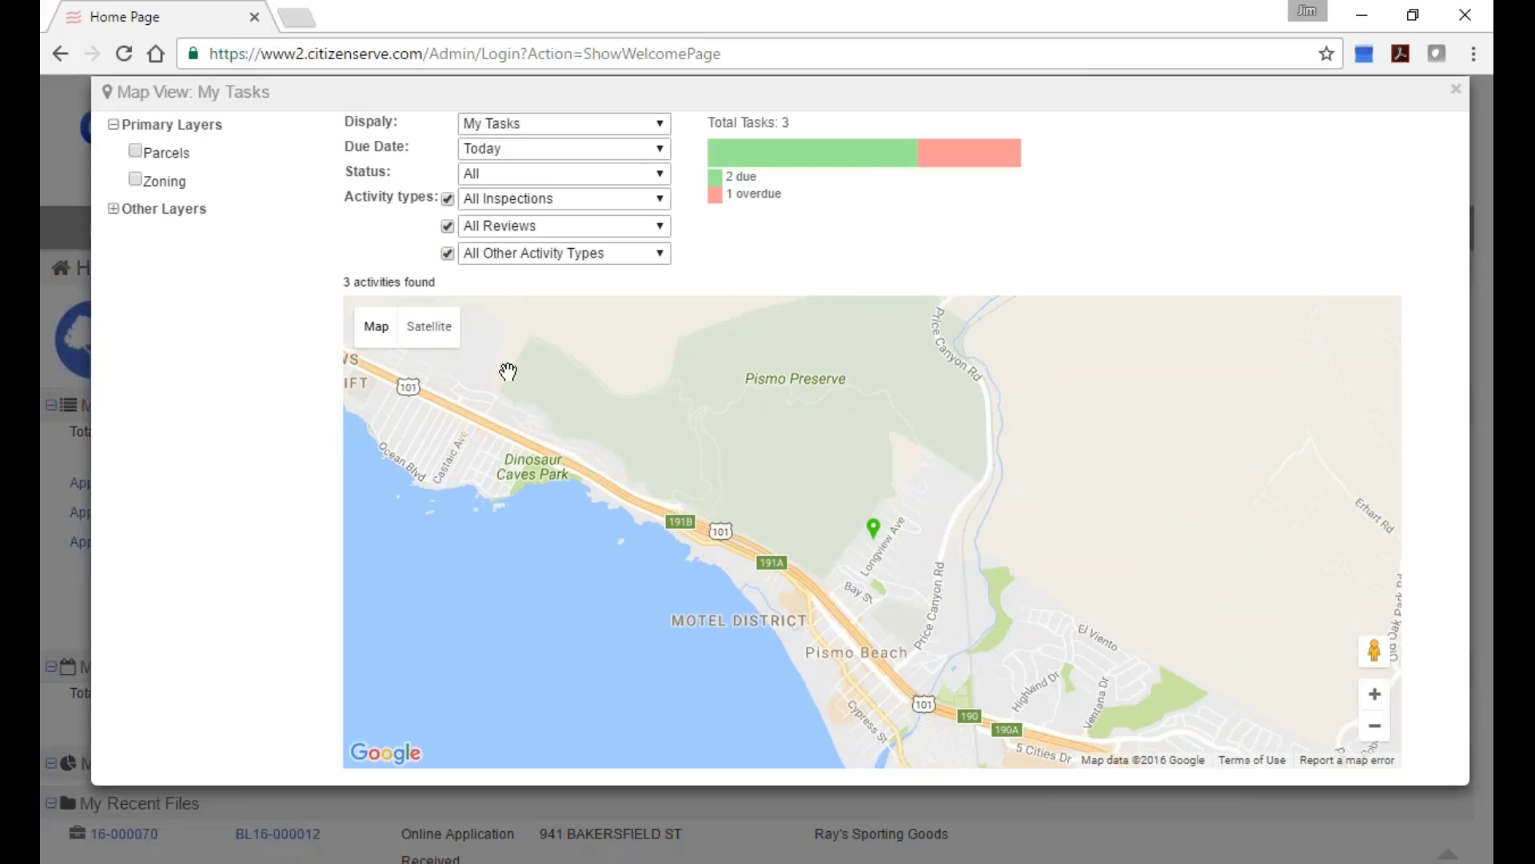
click(432, 336)
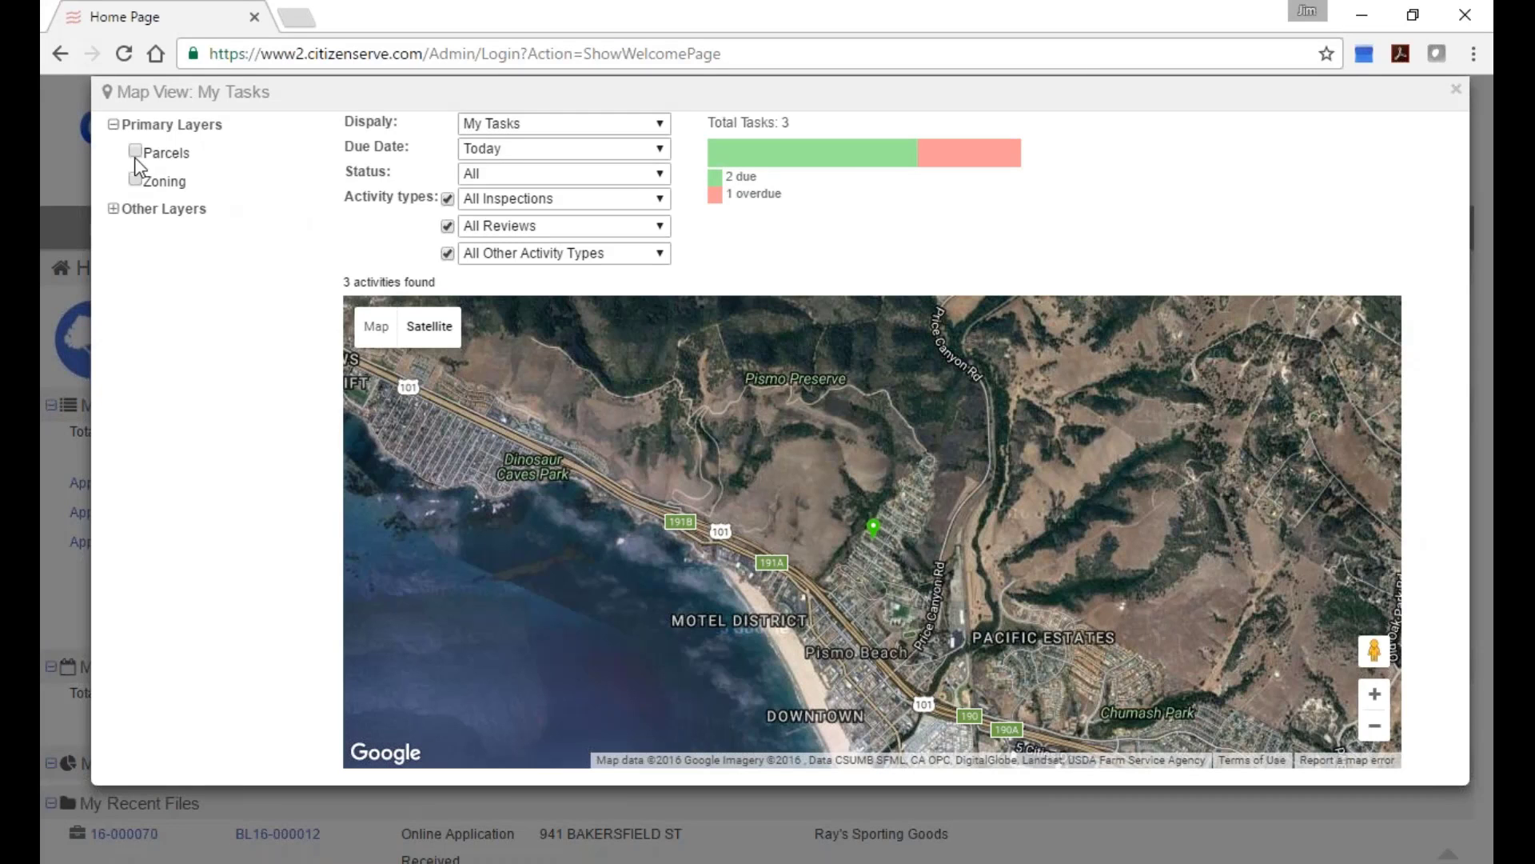
click(378, 328)
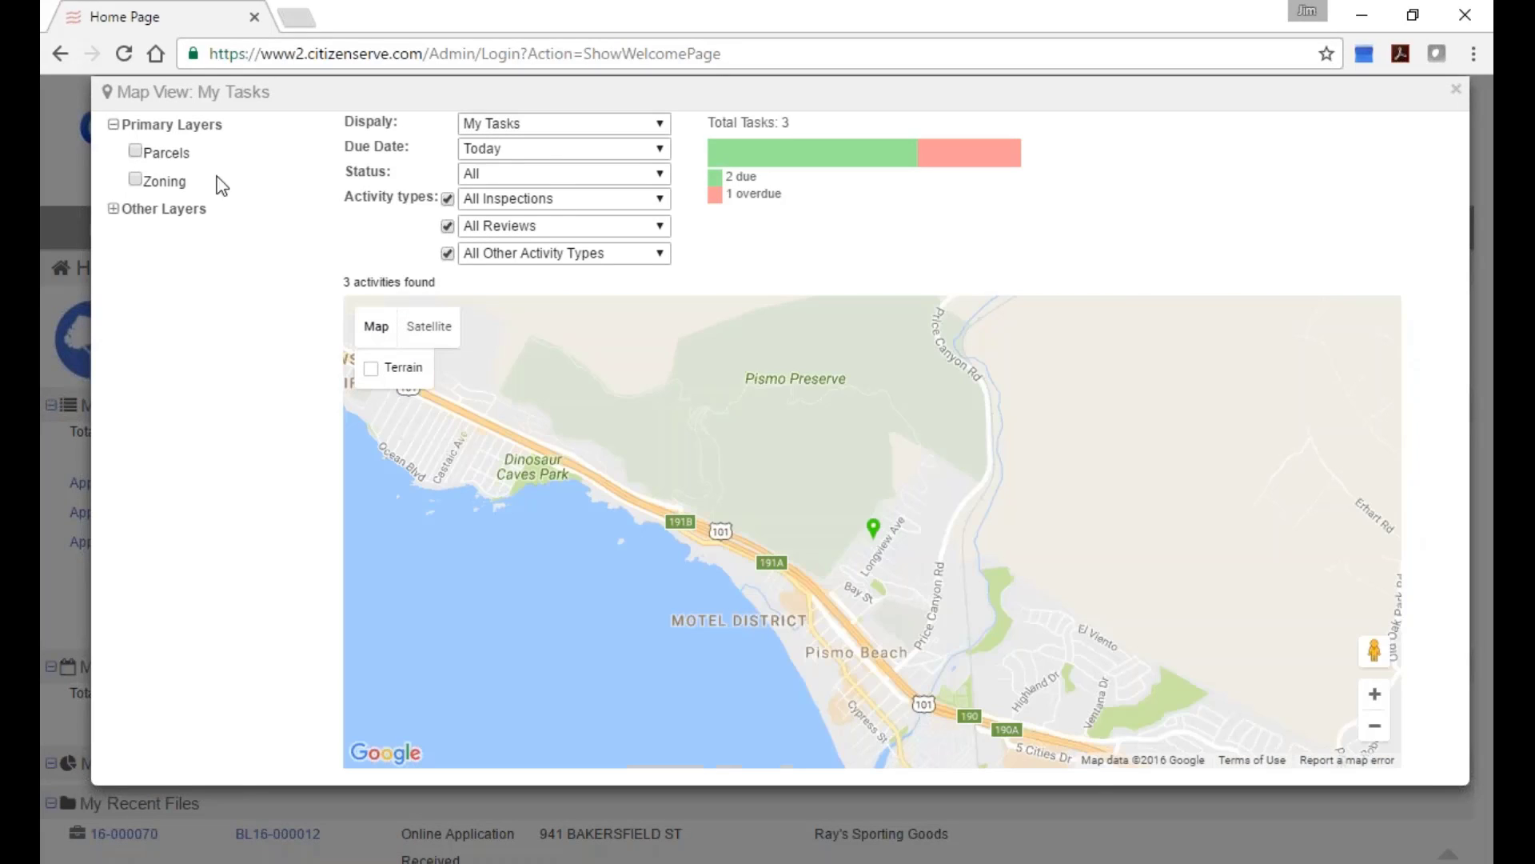
click(135, 151)
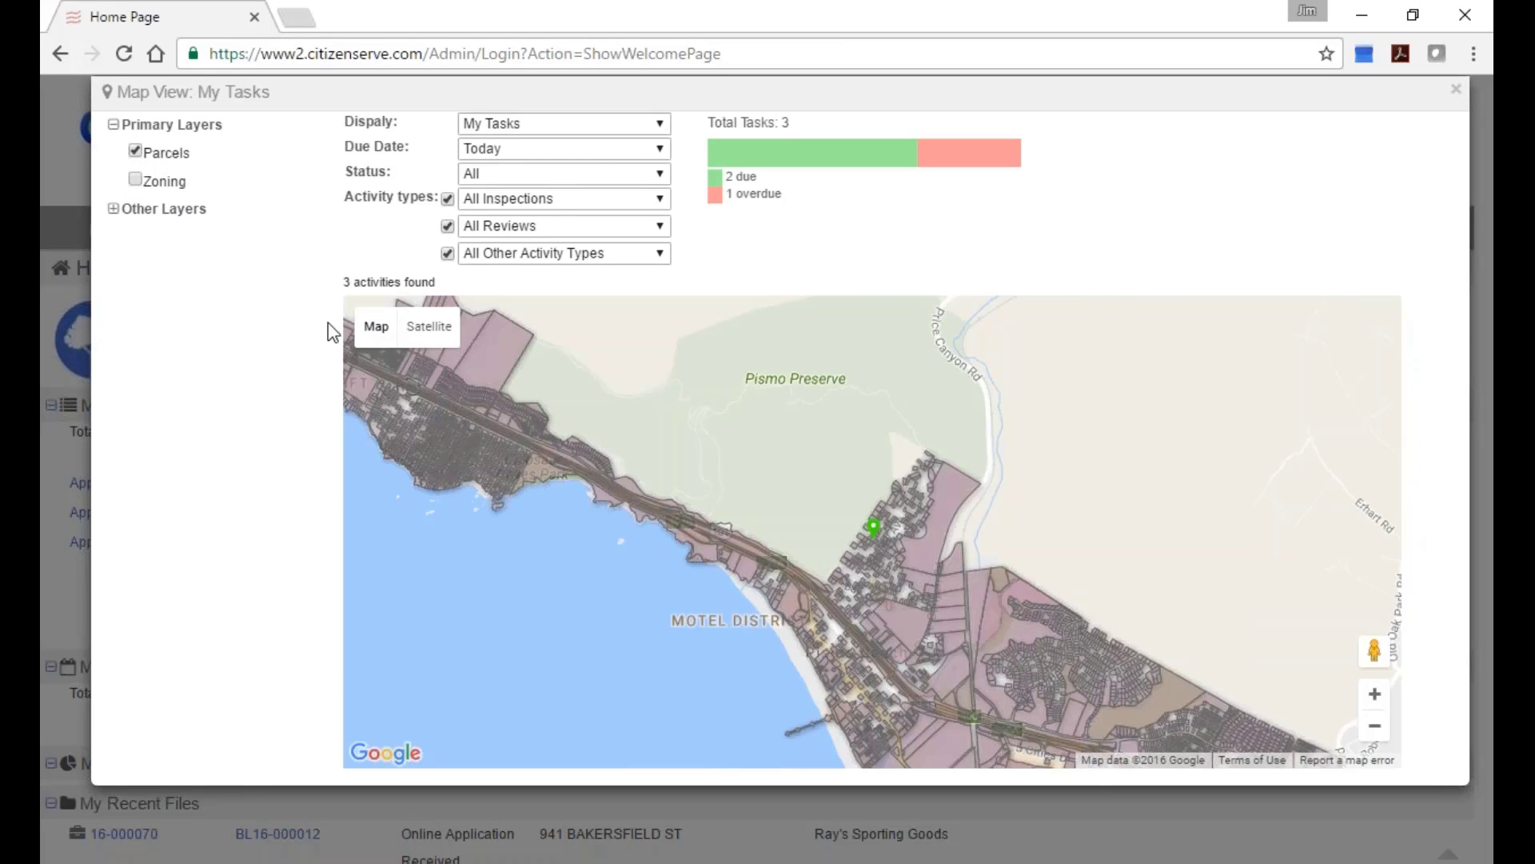
scroll(874, 651, up, 1)
scroll(873, 651, down, 1)
scroll(857, 560, up, 1)
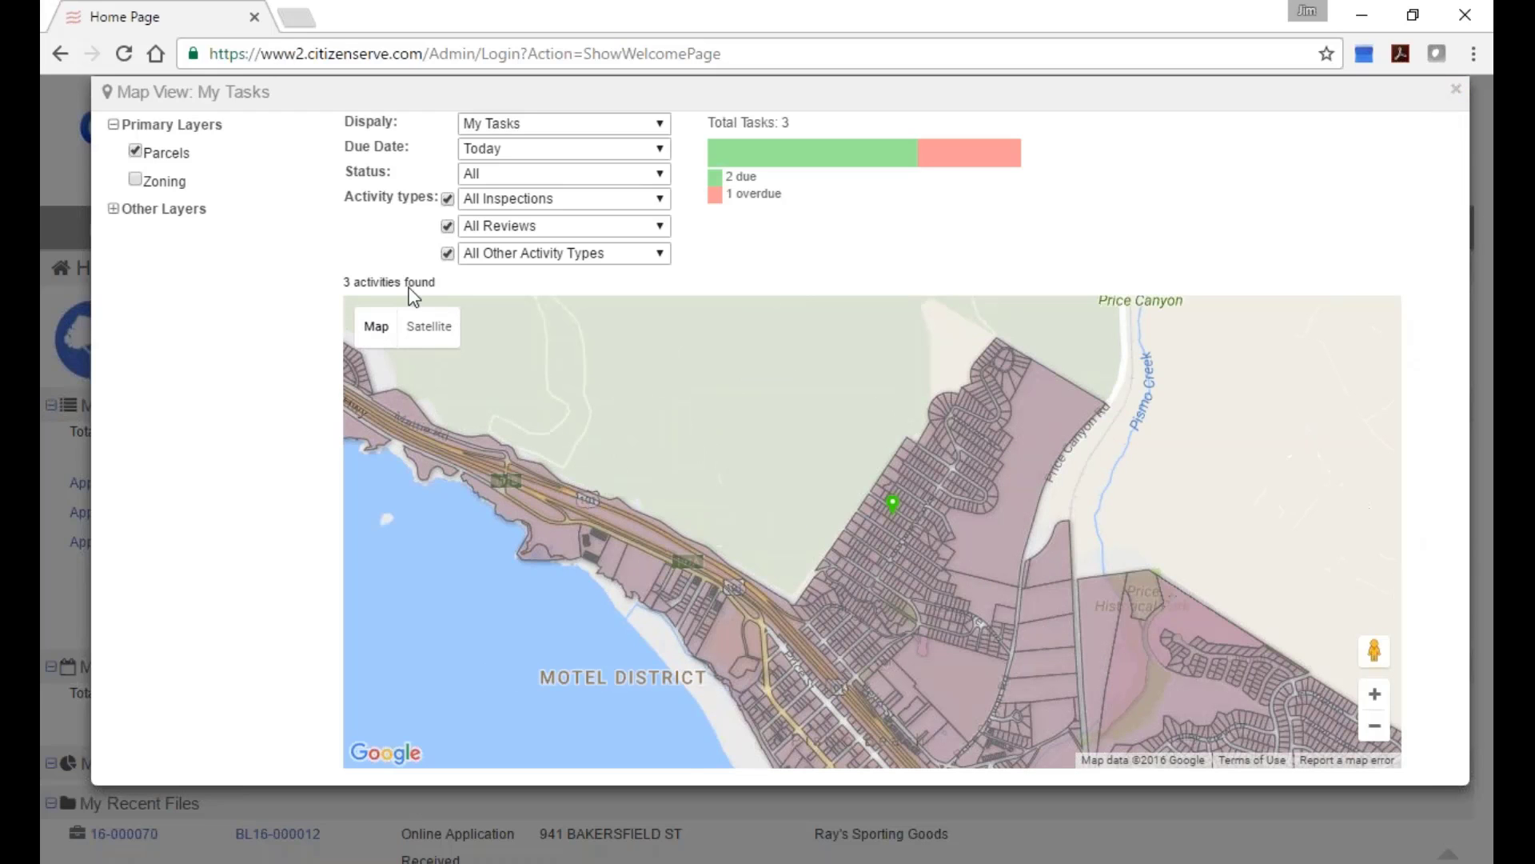
click(425, 330)
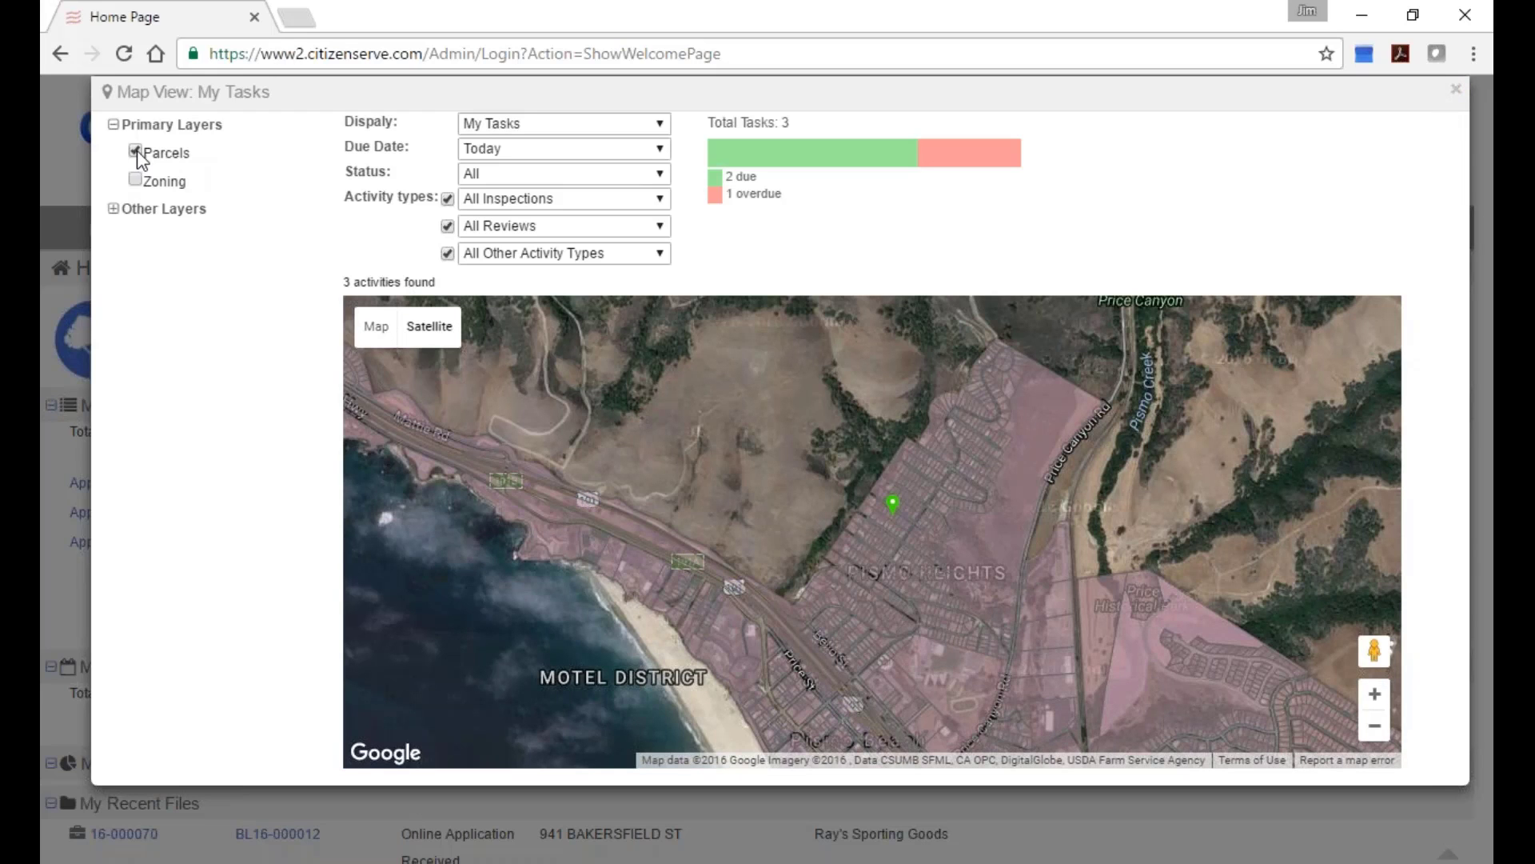
click(136, 152)
scroll(897, 538, up, 3)
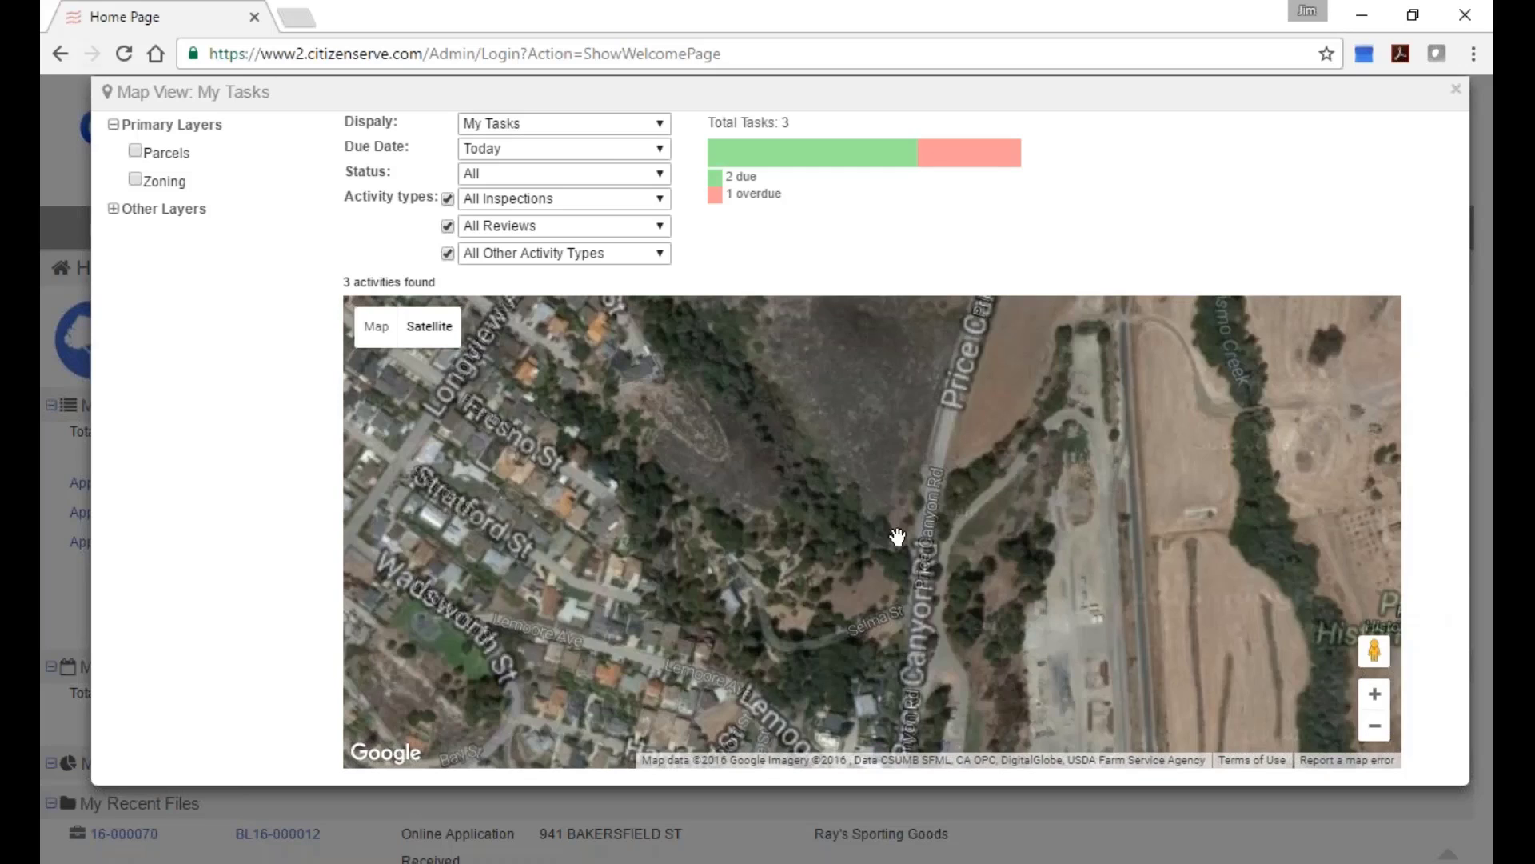
drag(637, 480, 912, 751)
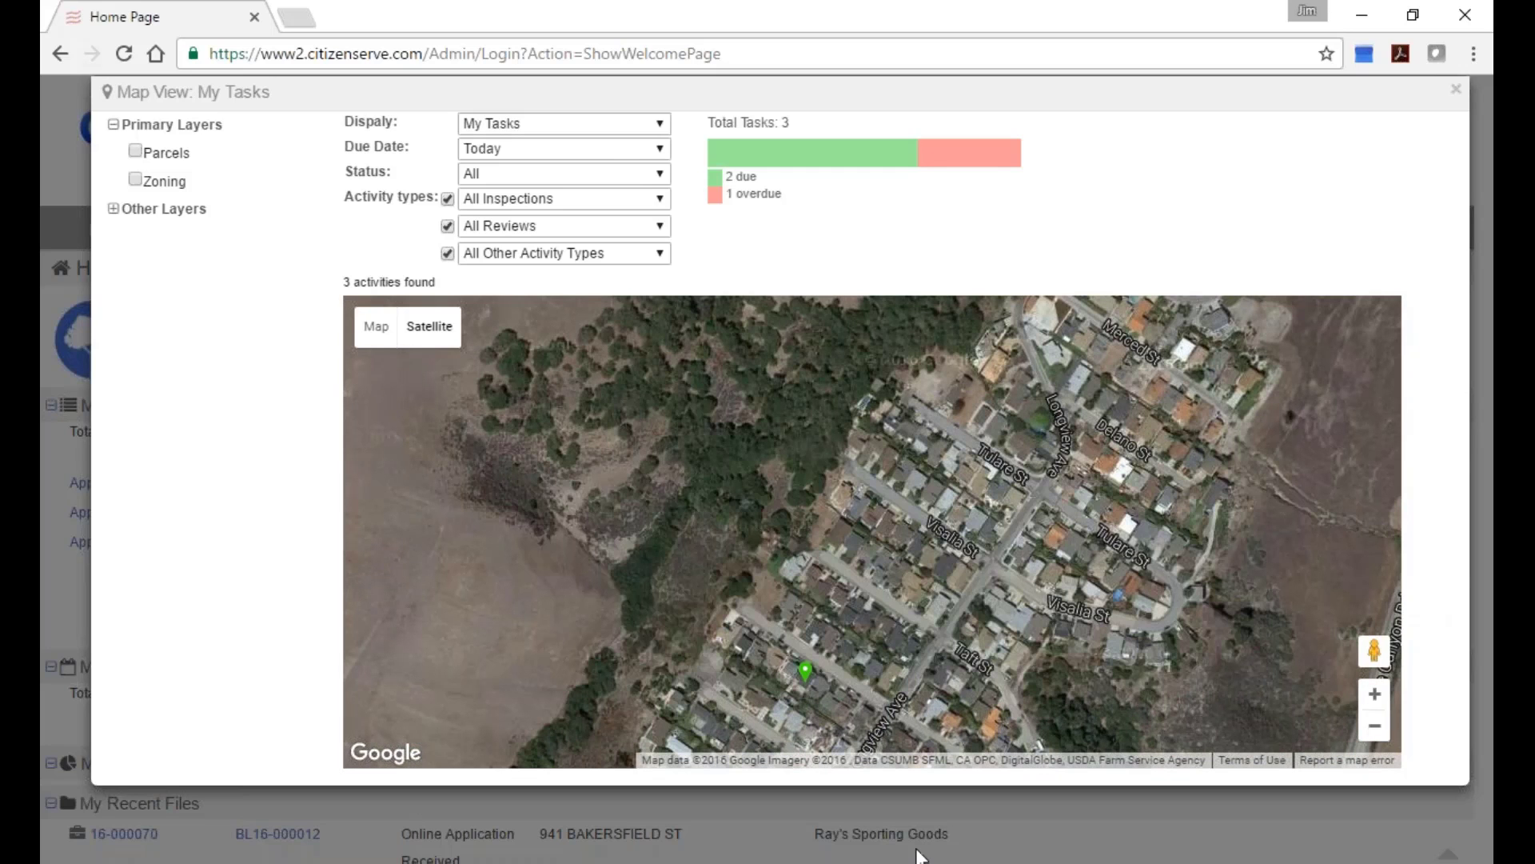
mouse_move(1374, 650)
mouse_down()
mouse_move(1234, 620)
mouse_move(780, 607)
mouse_move(824, 636)
mouse_up()
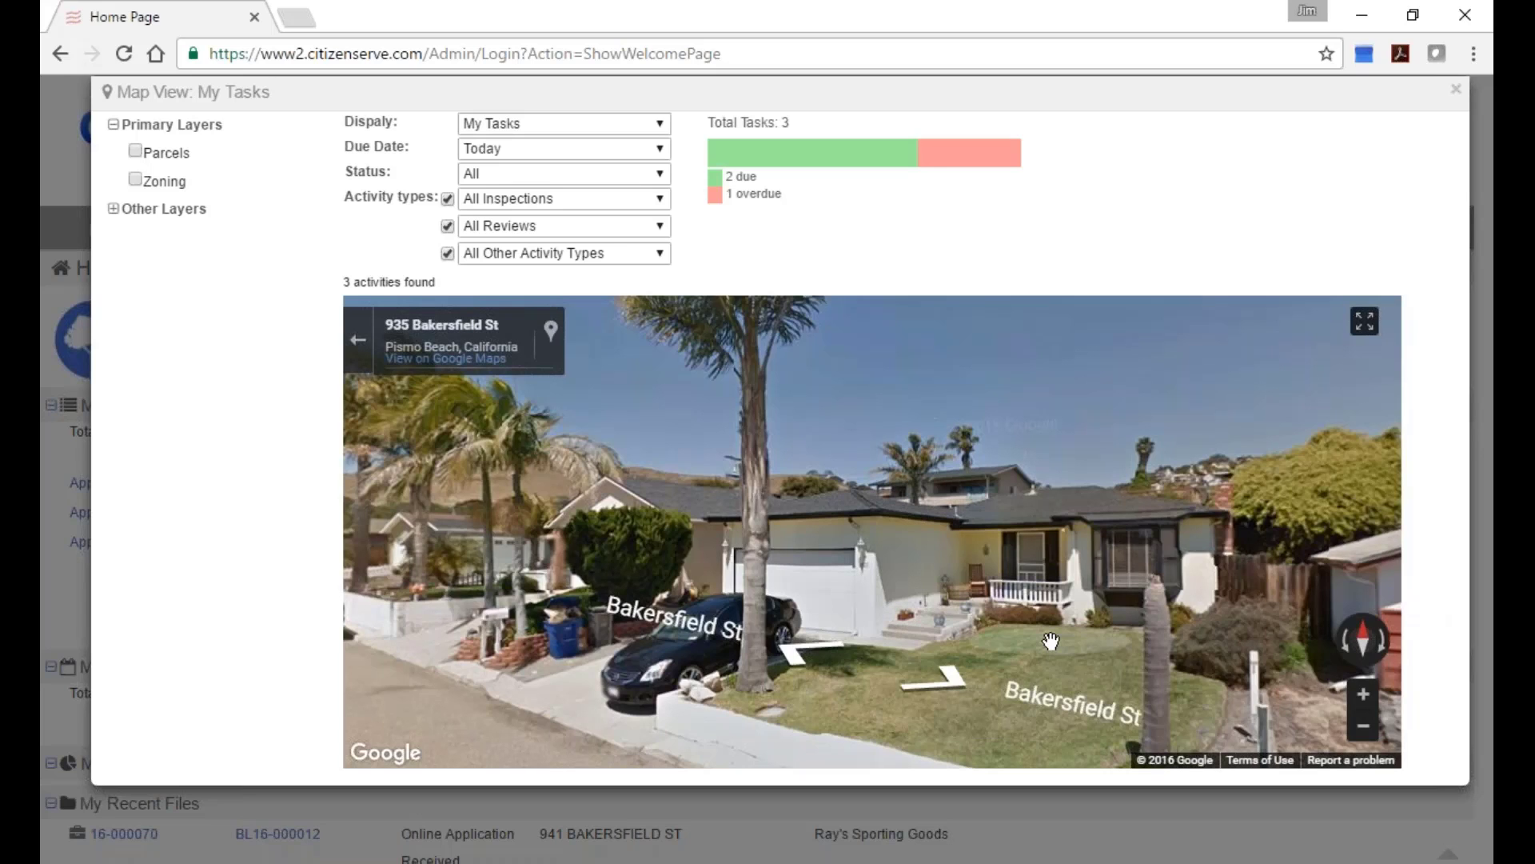
drag(1051, 641, 710, 550)
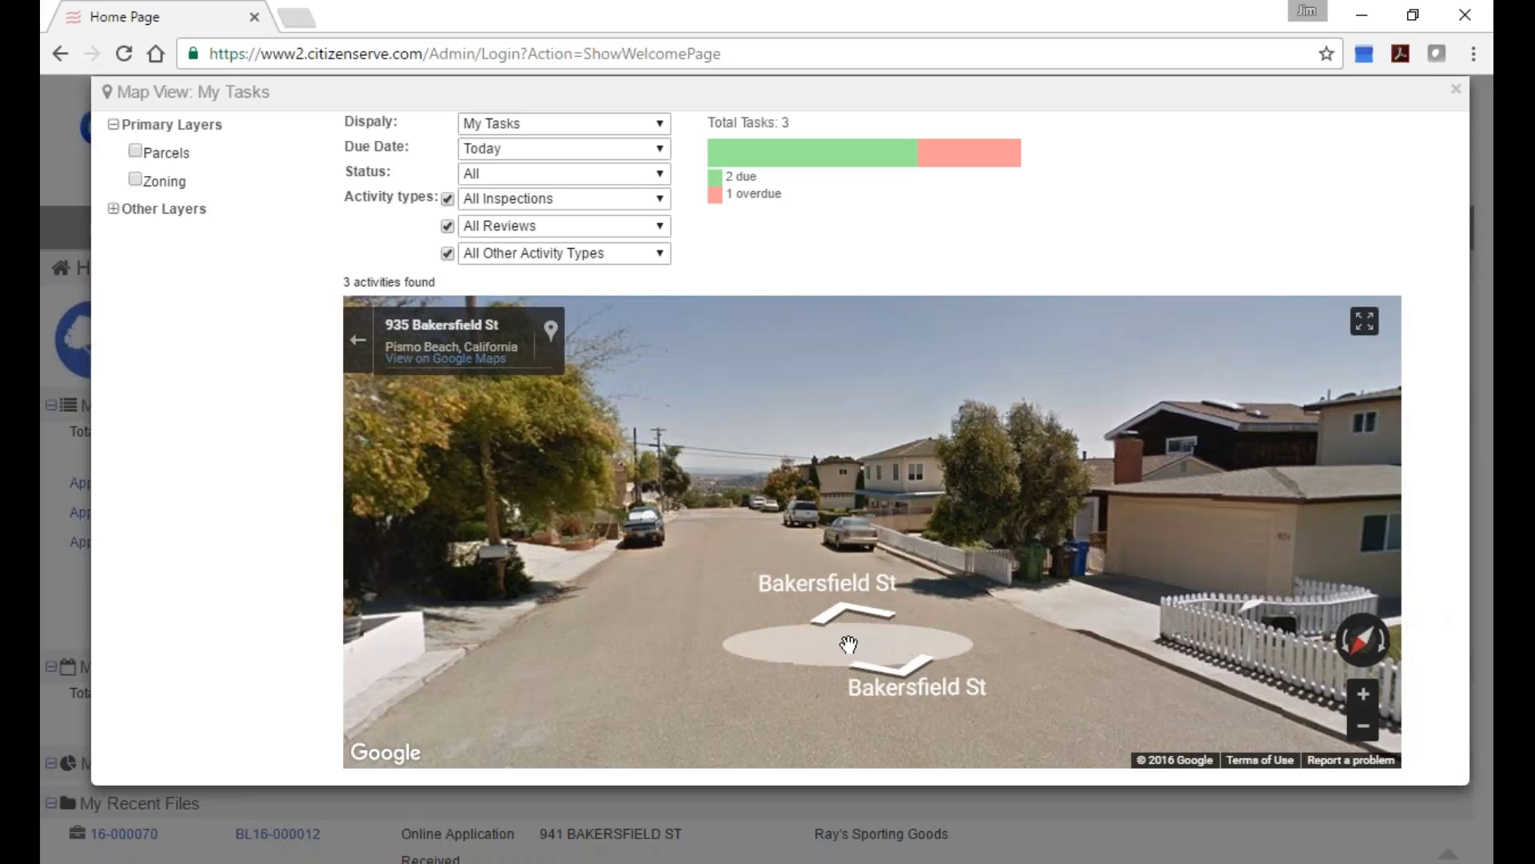
click(1457, 90)
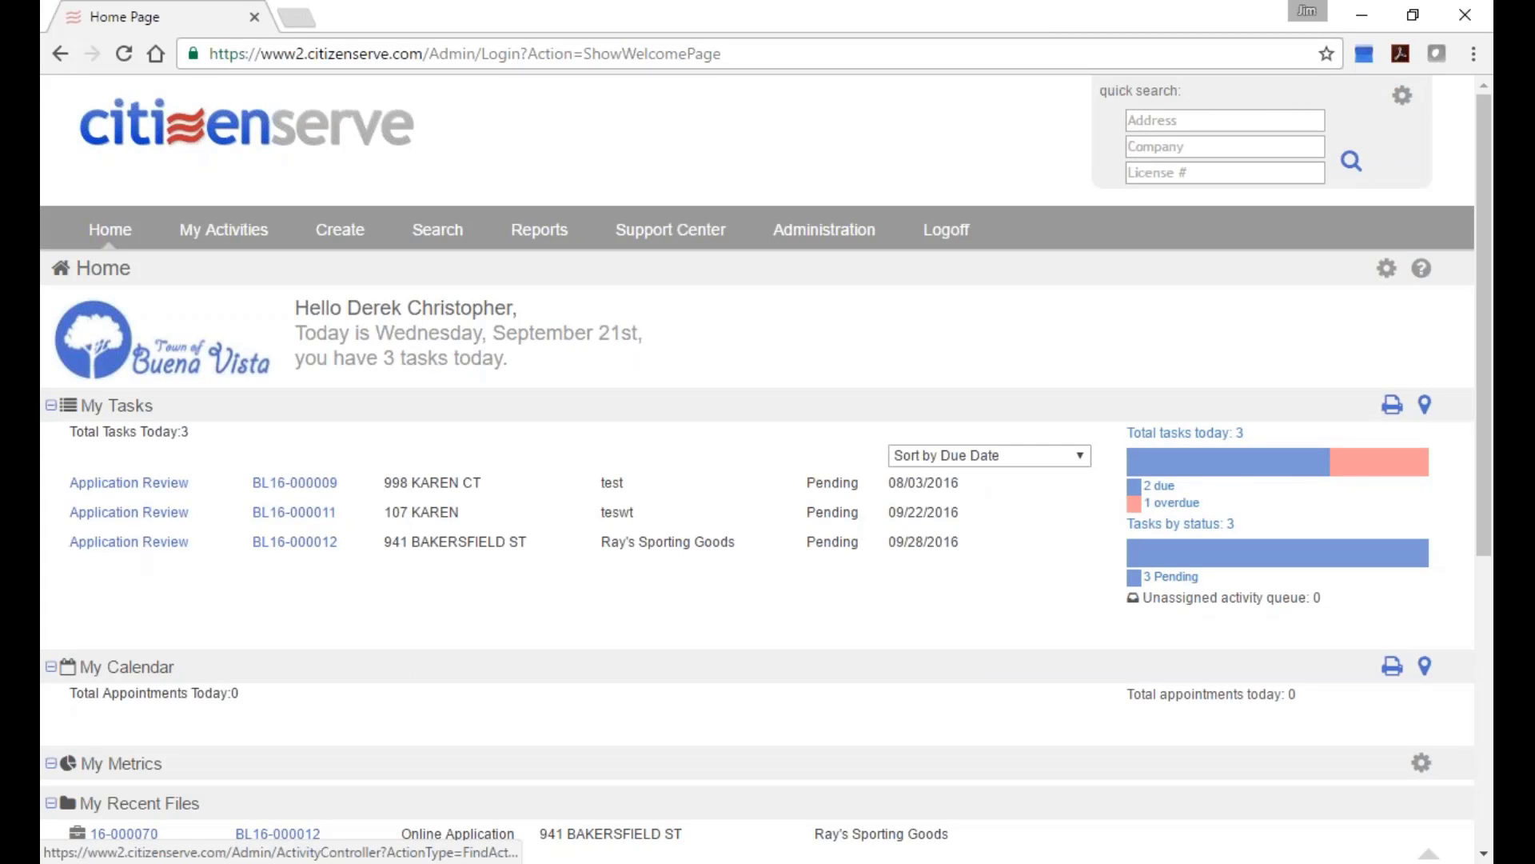
Open BL16-000012's Application Review from My Tasks and scroll to Review Comments.
click(129, 541)
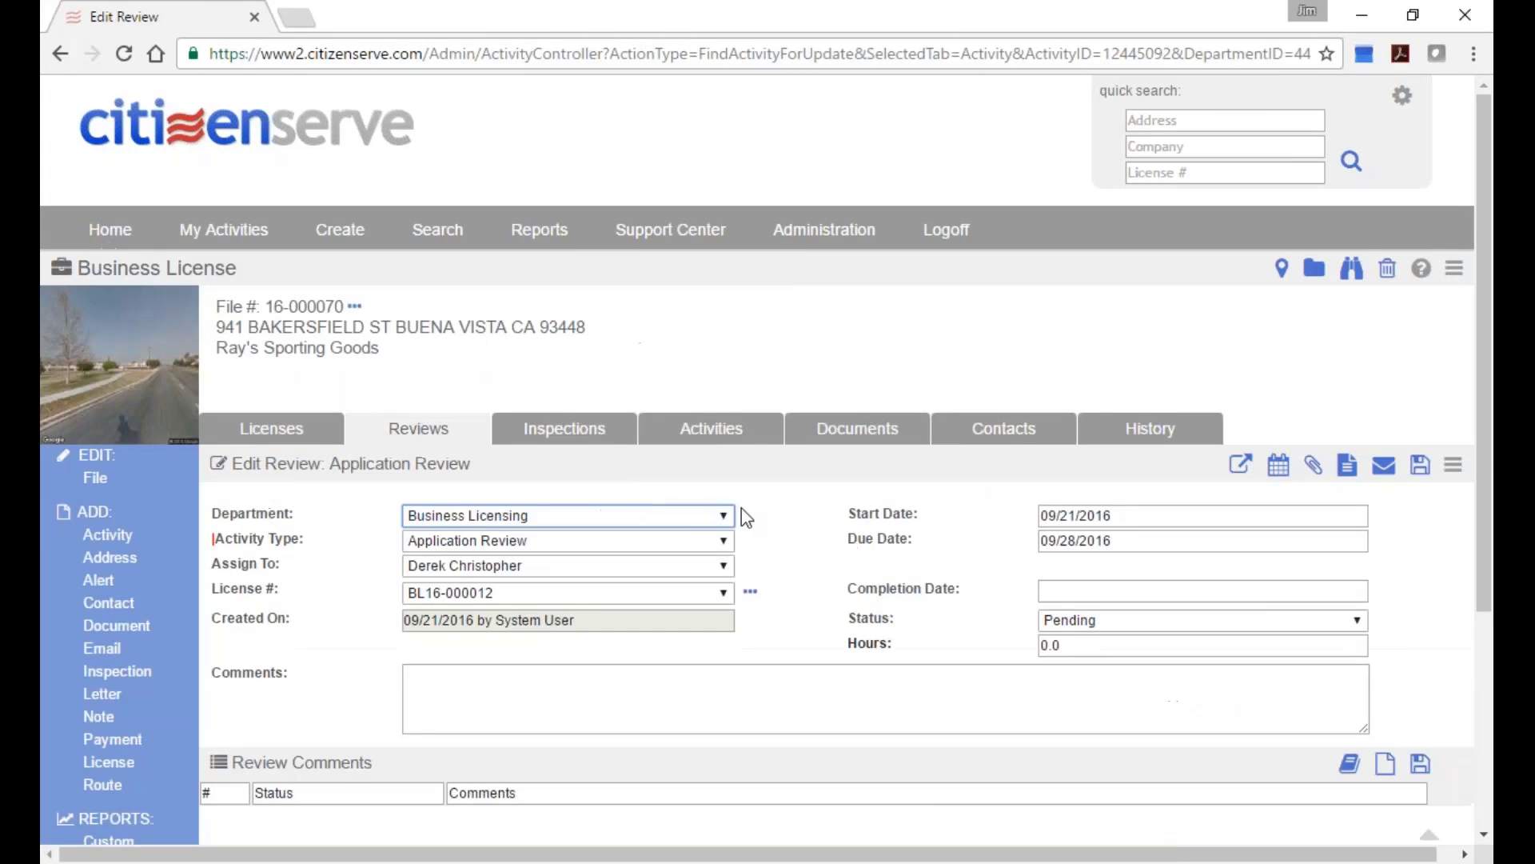
scroll(824, 550, down, 2)
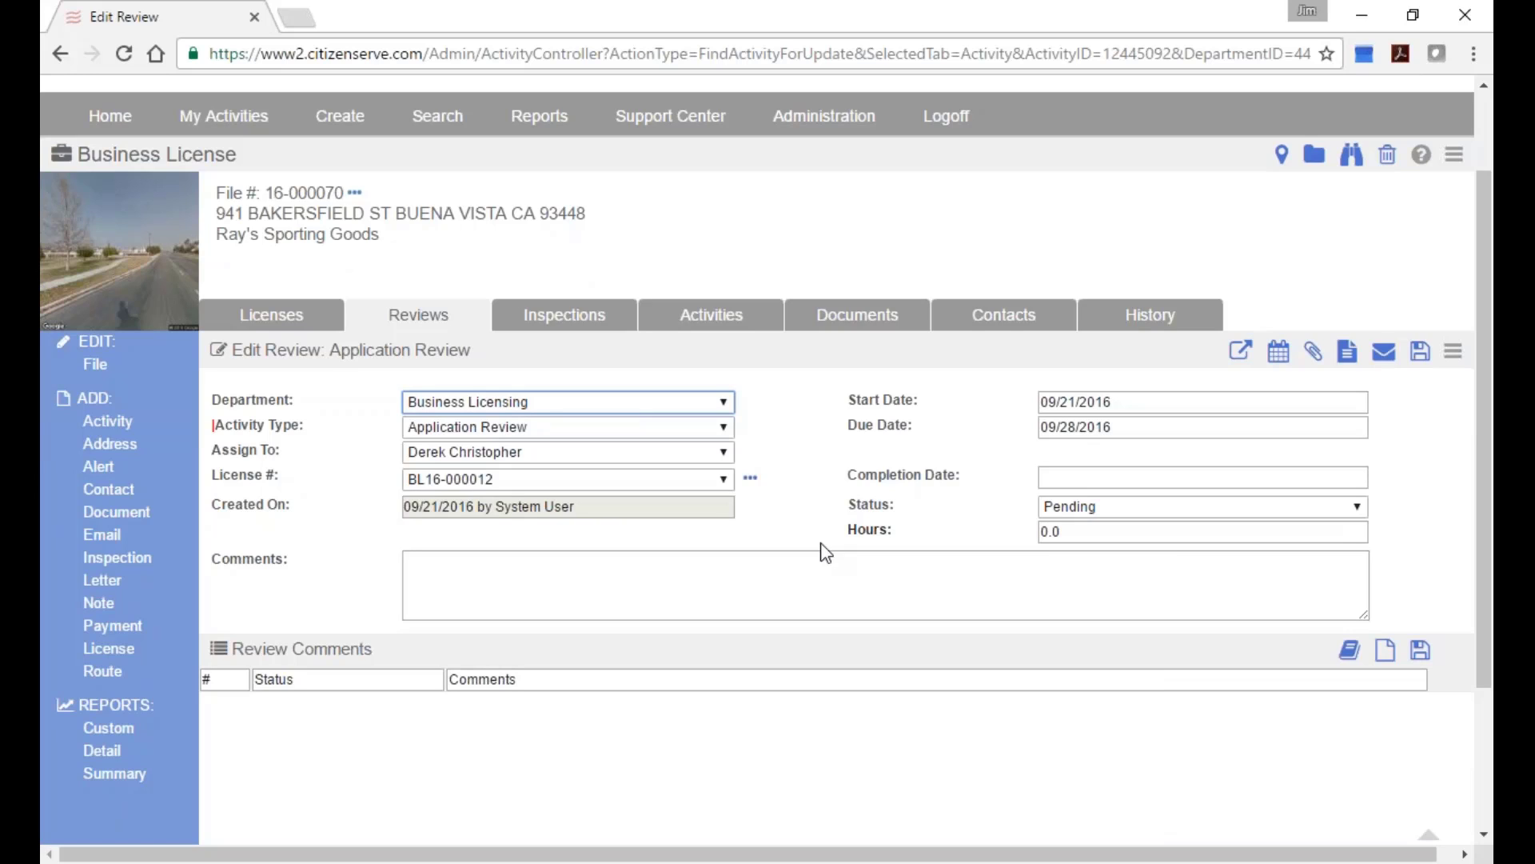
double_click(231, 647)
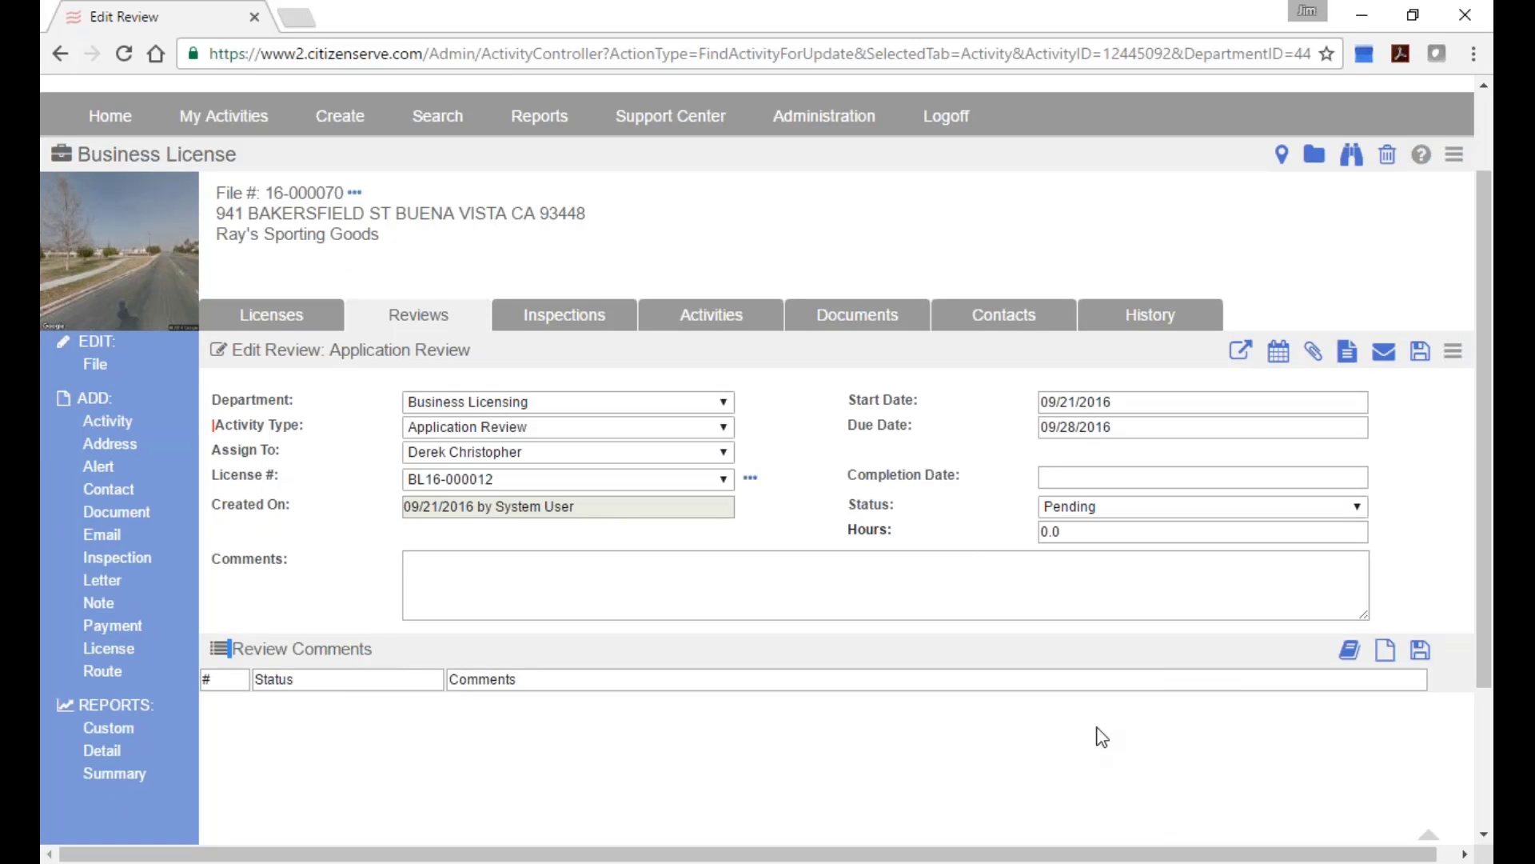
Attach standard comments 102 NO UBI, 104 UBI NON-REVENUE and 105 DBA NOT REGISTERED to the review.
click(1353, 652)
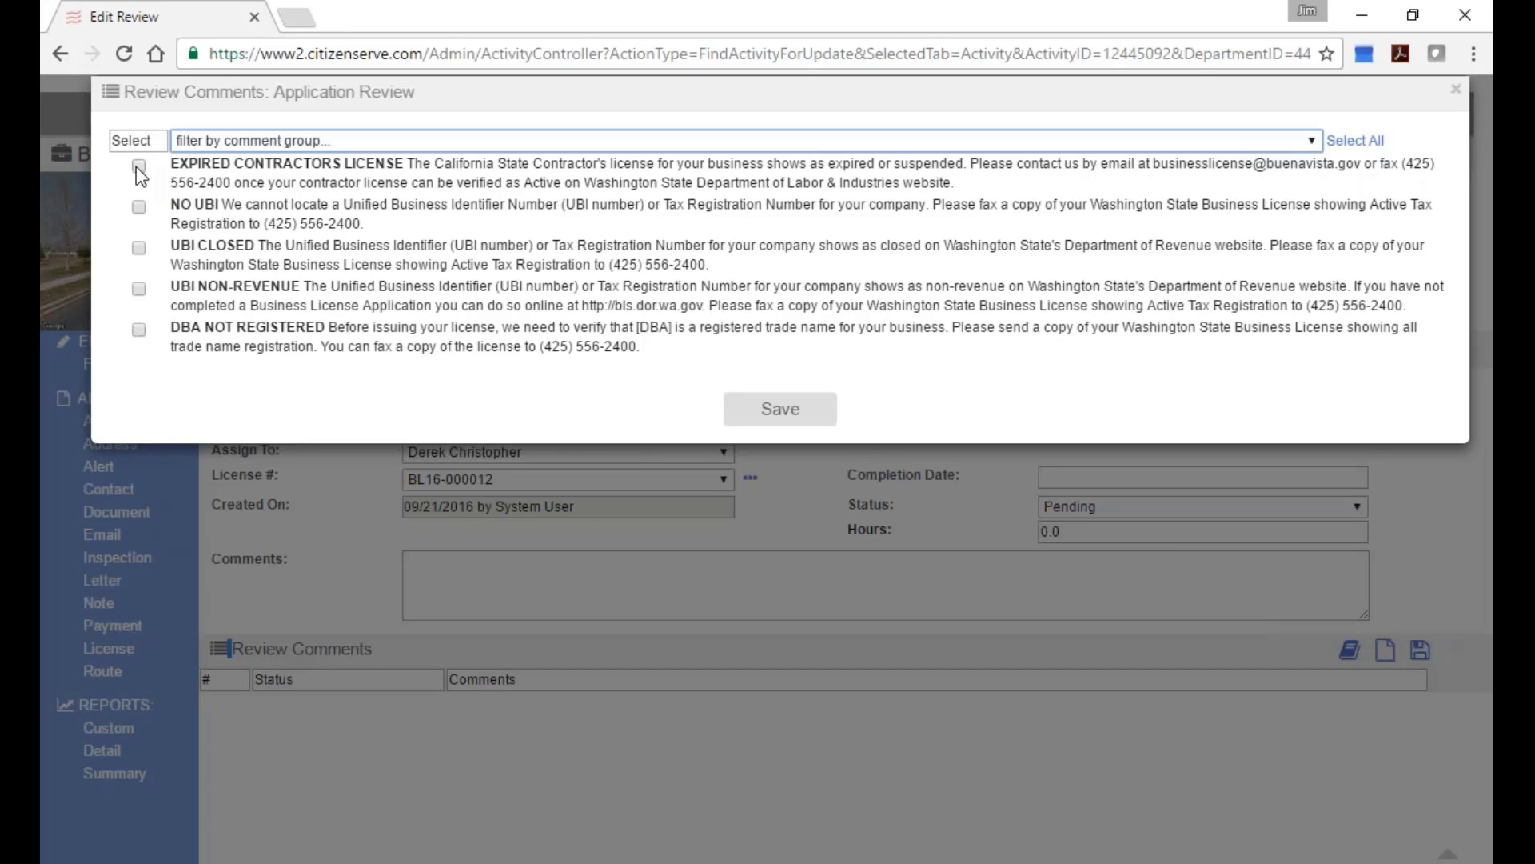
click(139, 207)
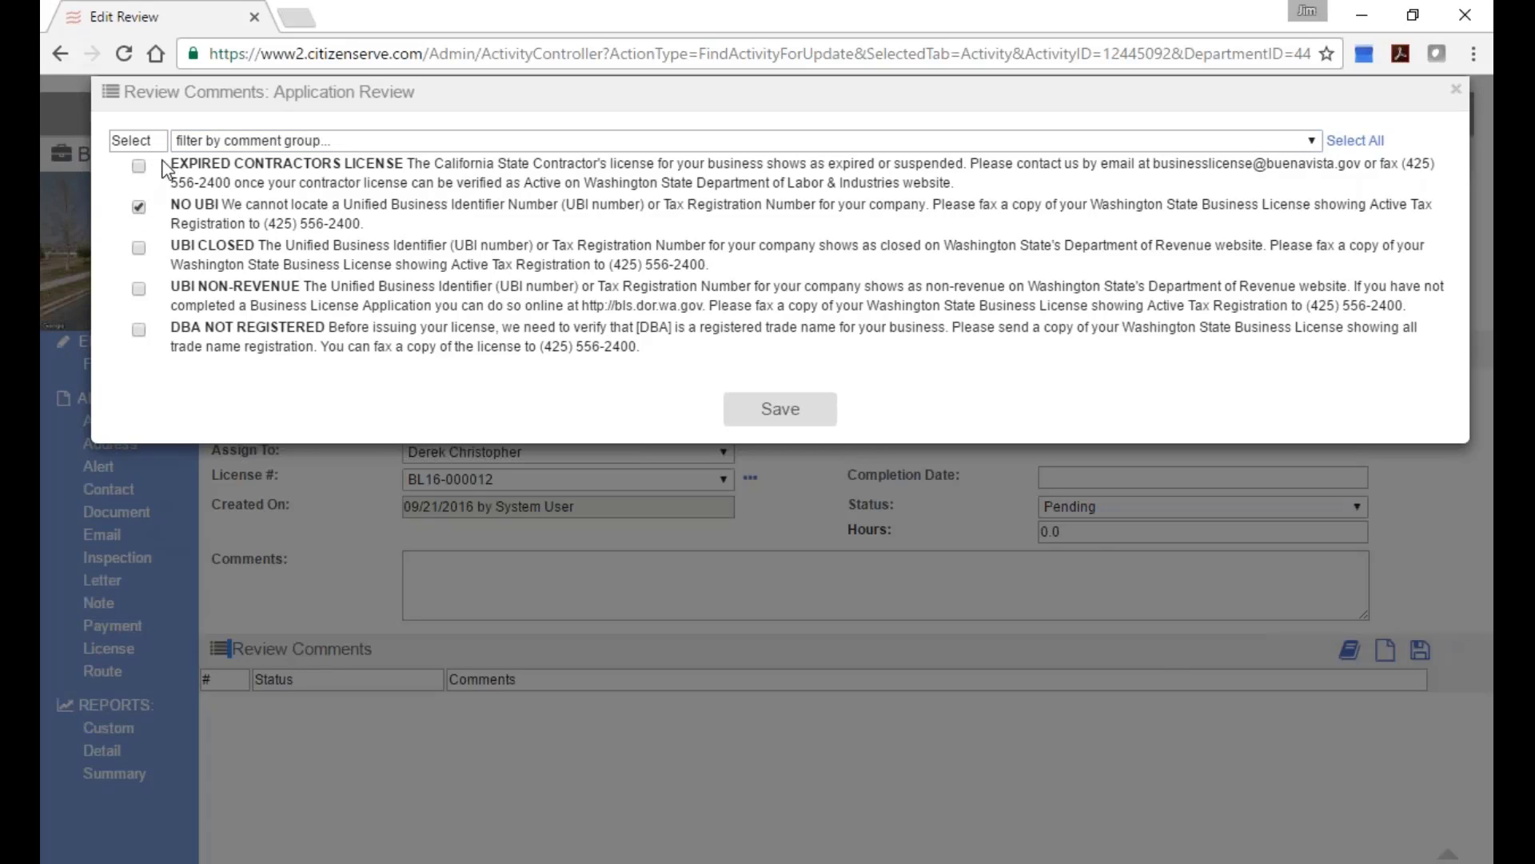
click(139, 289)
click(780, 409)
scroll(1061, 746, down, 3)
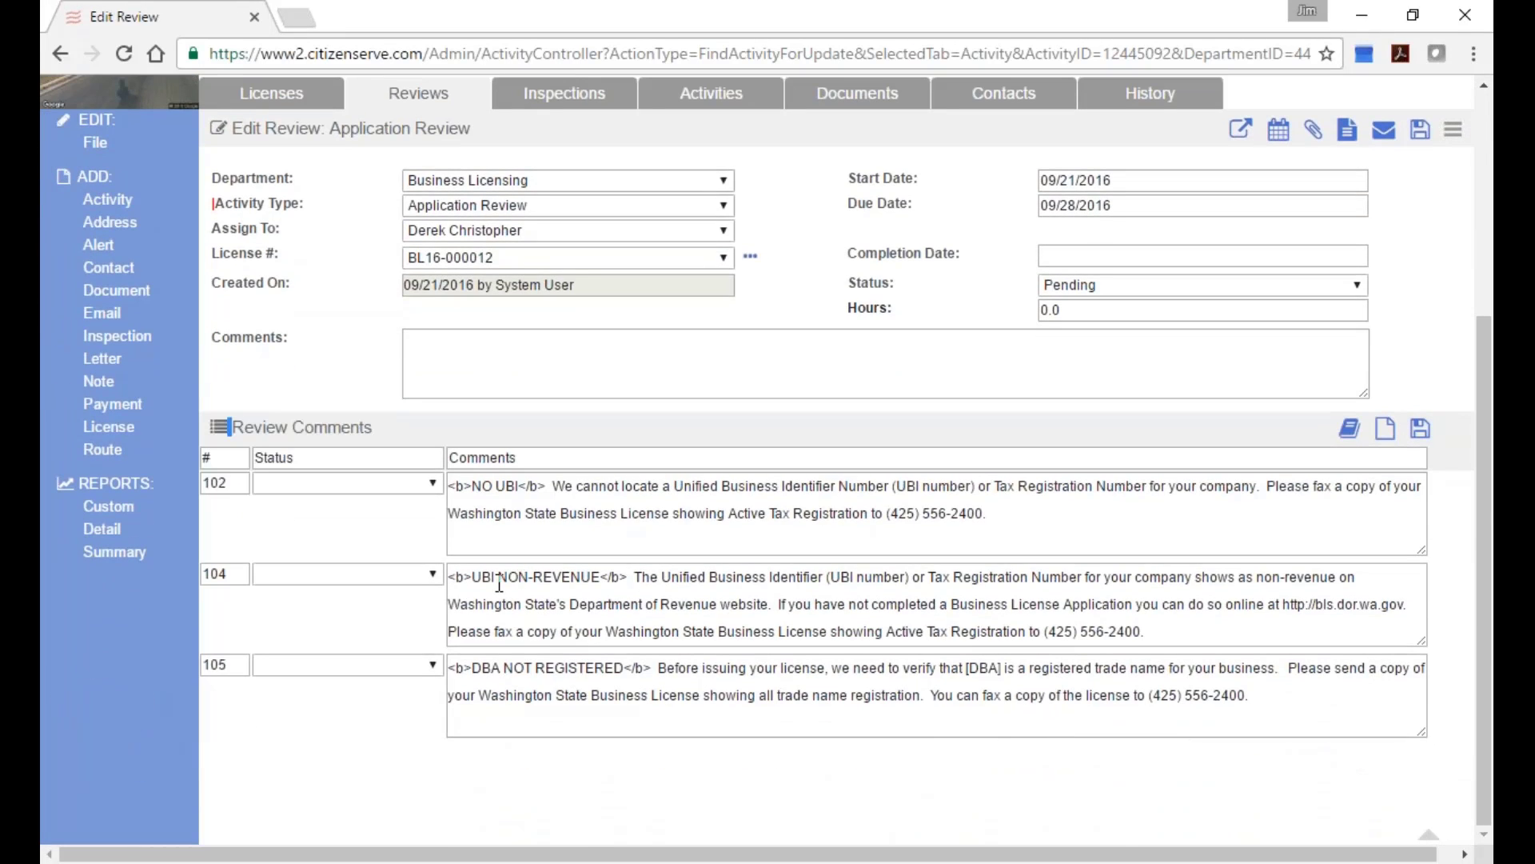
Append 'add additional' to the end of review comment 102 and save the comments.
drag(473, 576, 446, 577)
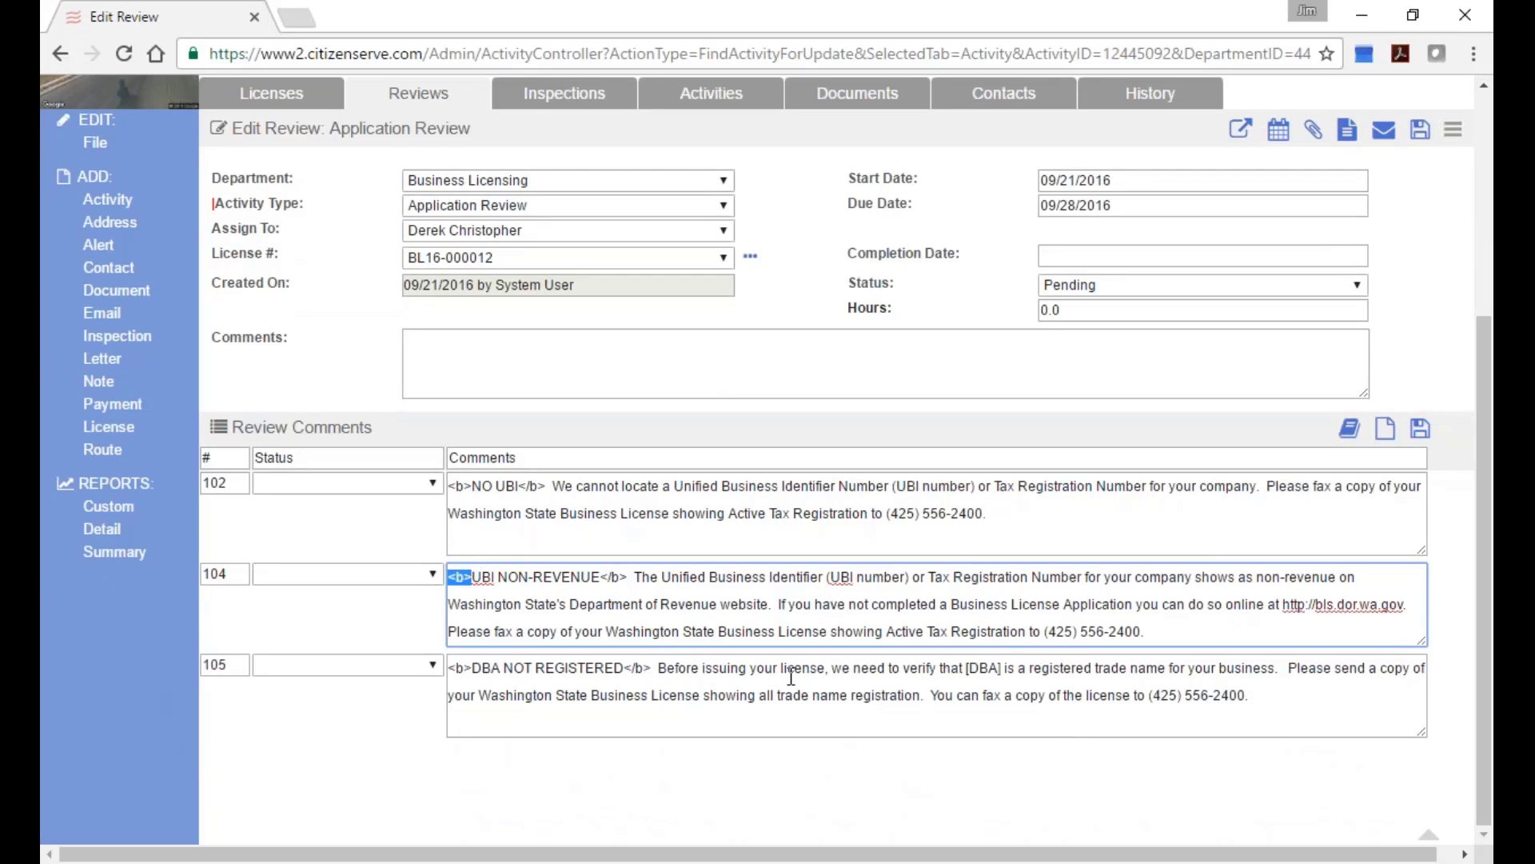
click(1056, 516)
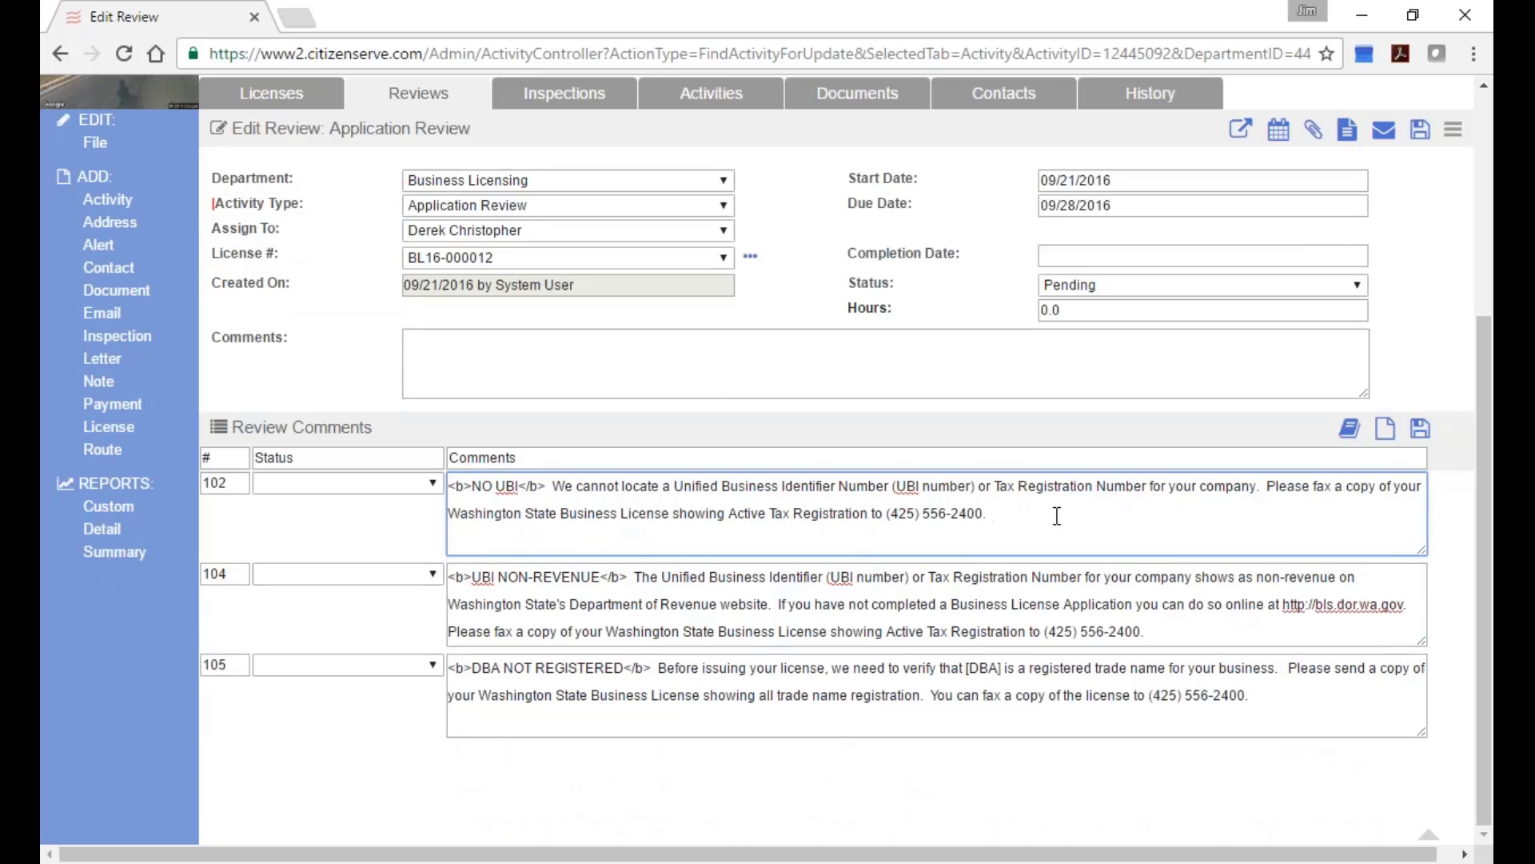
text(add additional)
click(1422, 432)
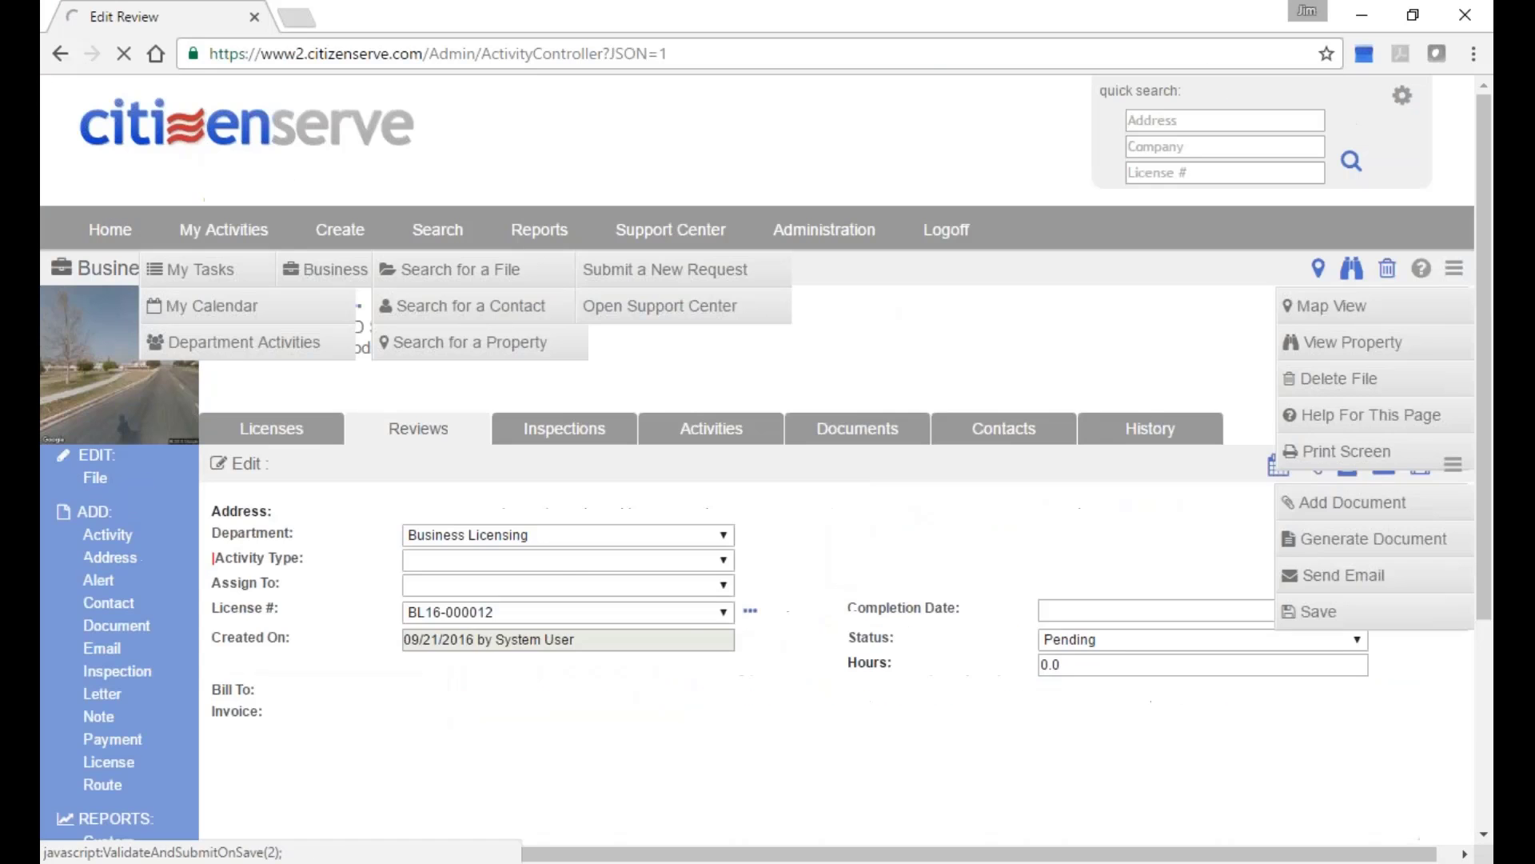
scroll(1483, 378, down, 2)
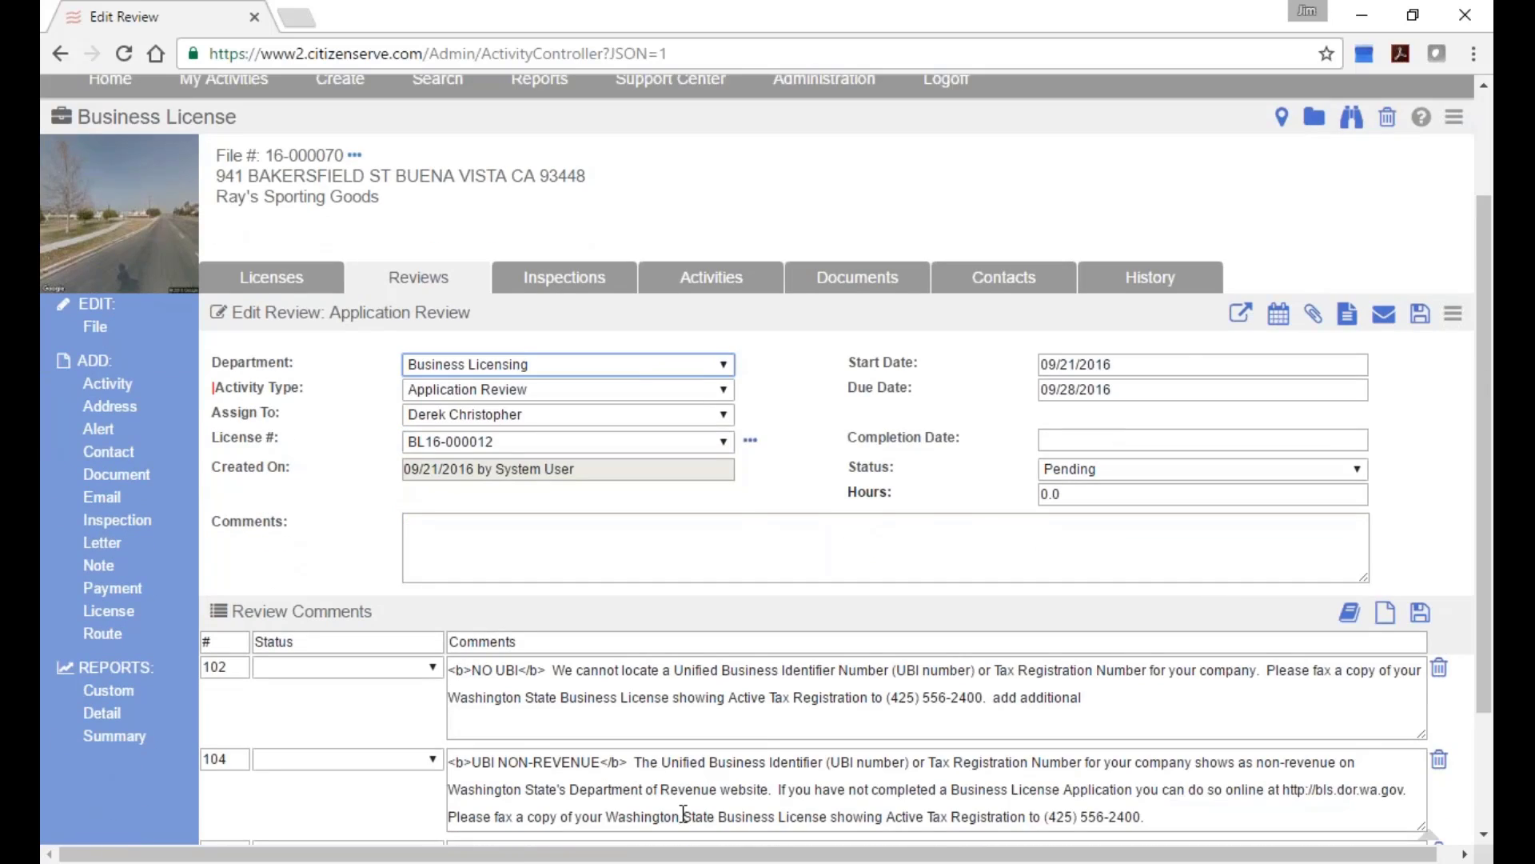
Give the review completion date 09/21/2016 and status Under Review, and open its actions menu.
click(1171, 439)
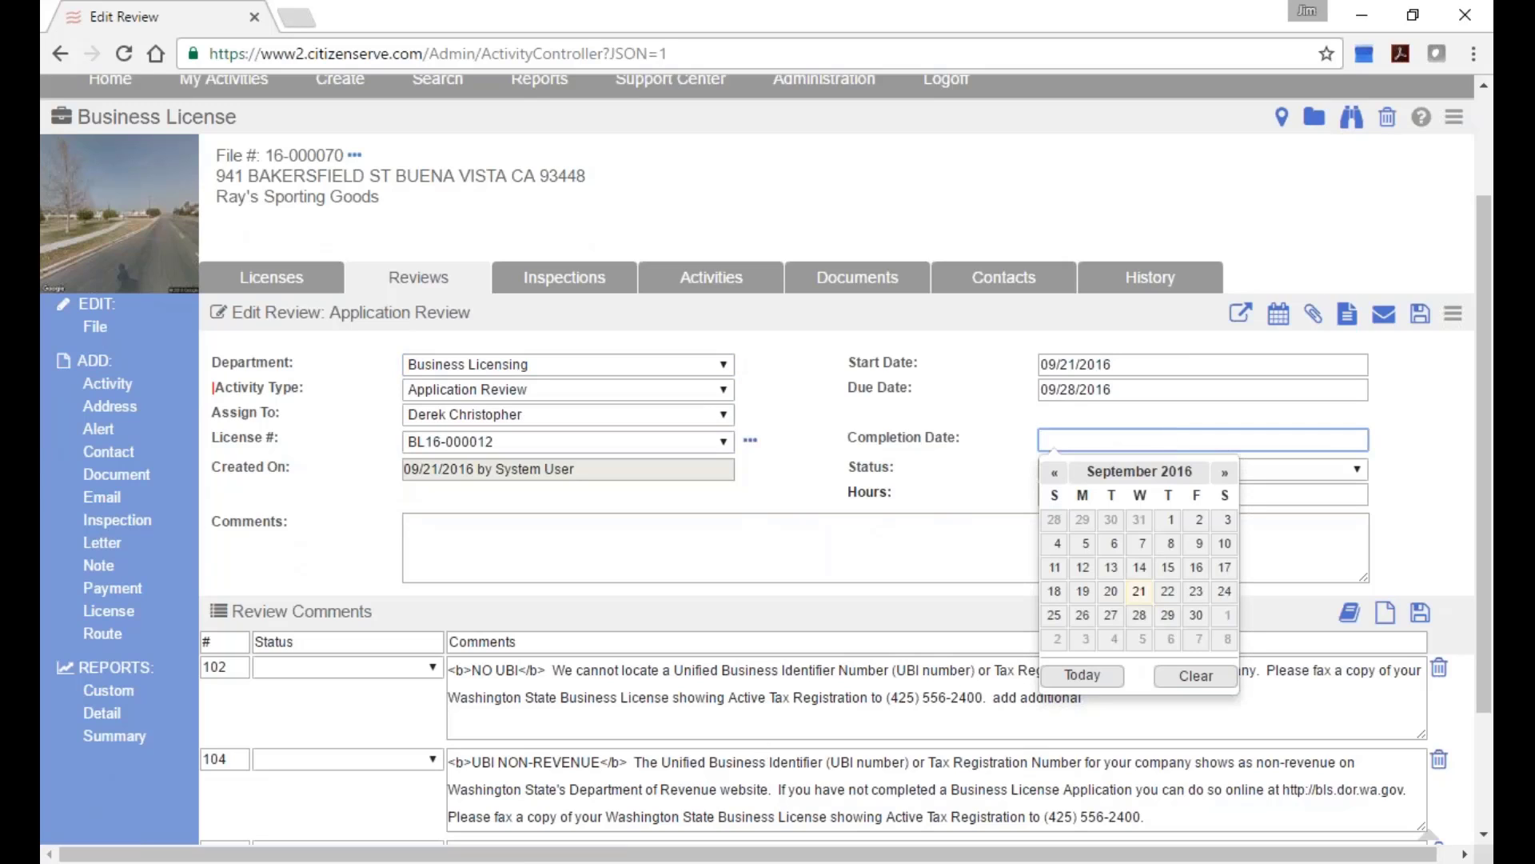
click(1139, 592)
click(1200, 469)
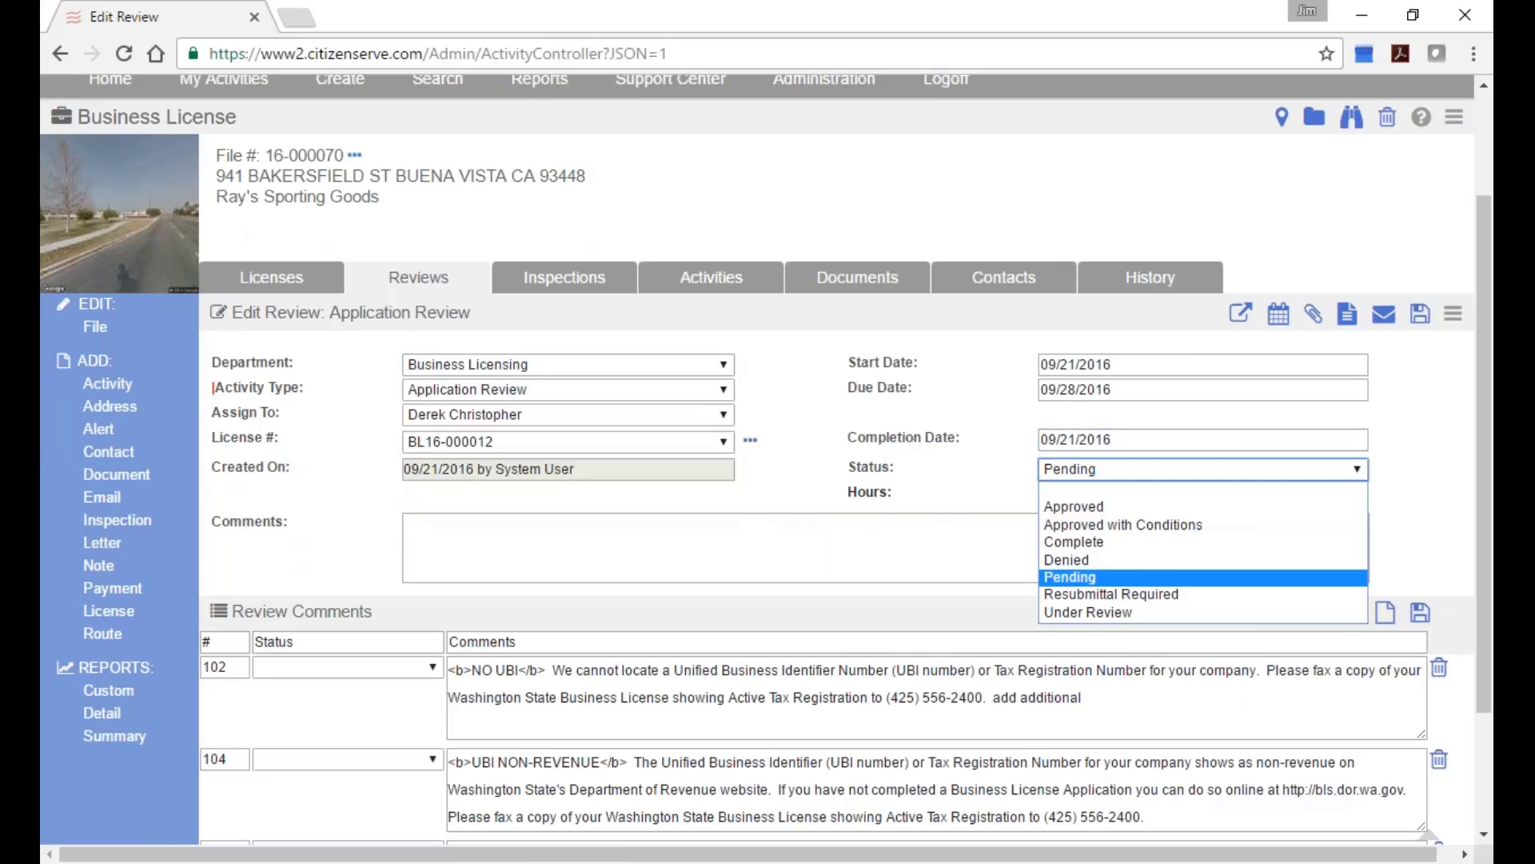
click(1188, 614)
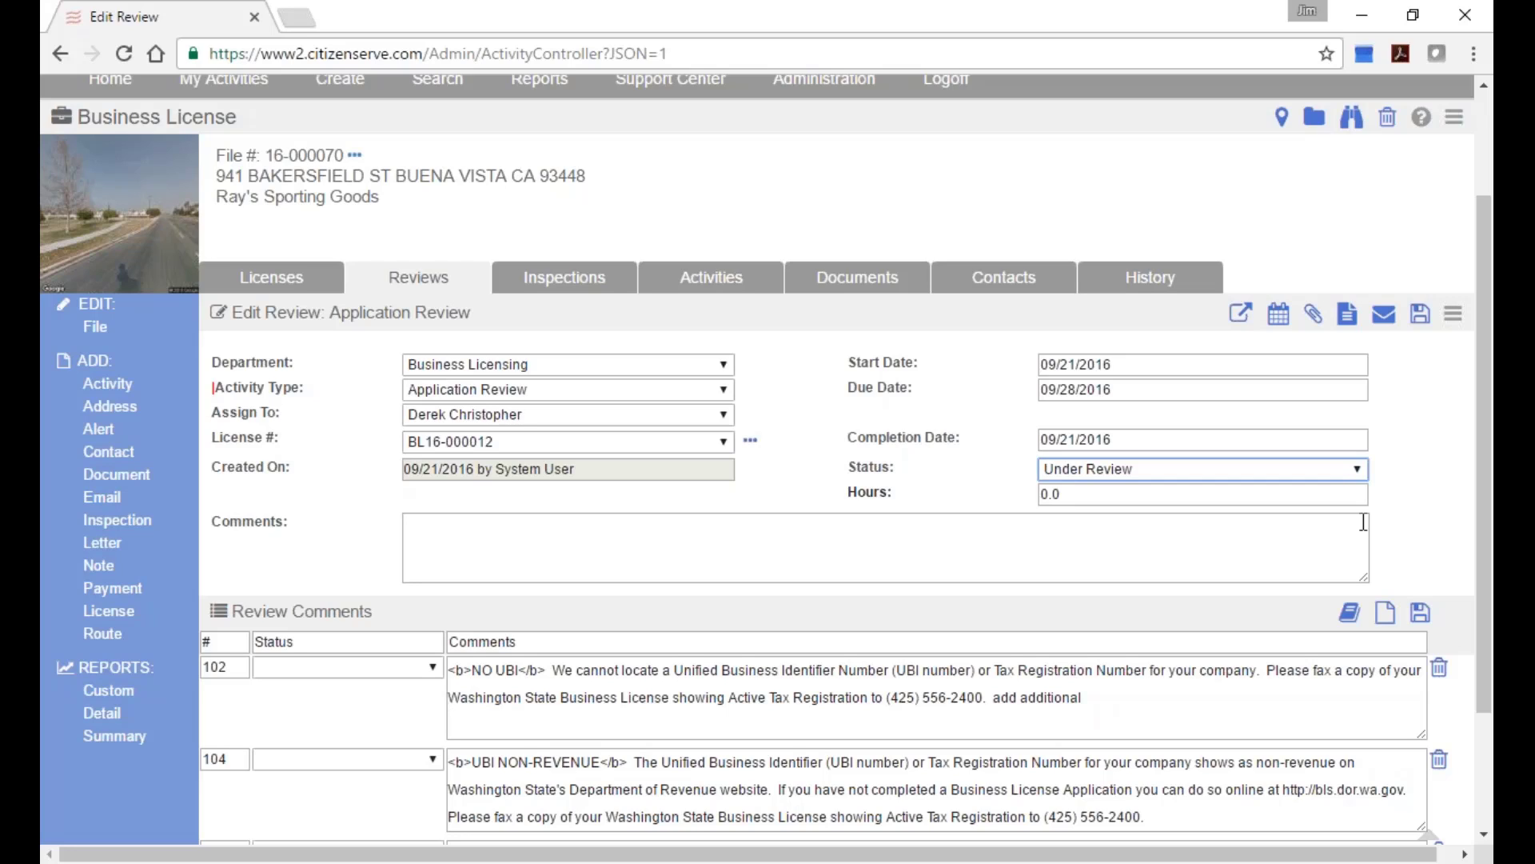
click(1453, 316)
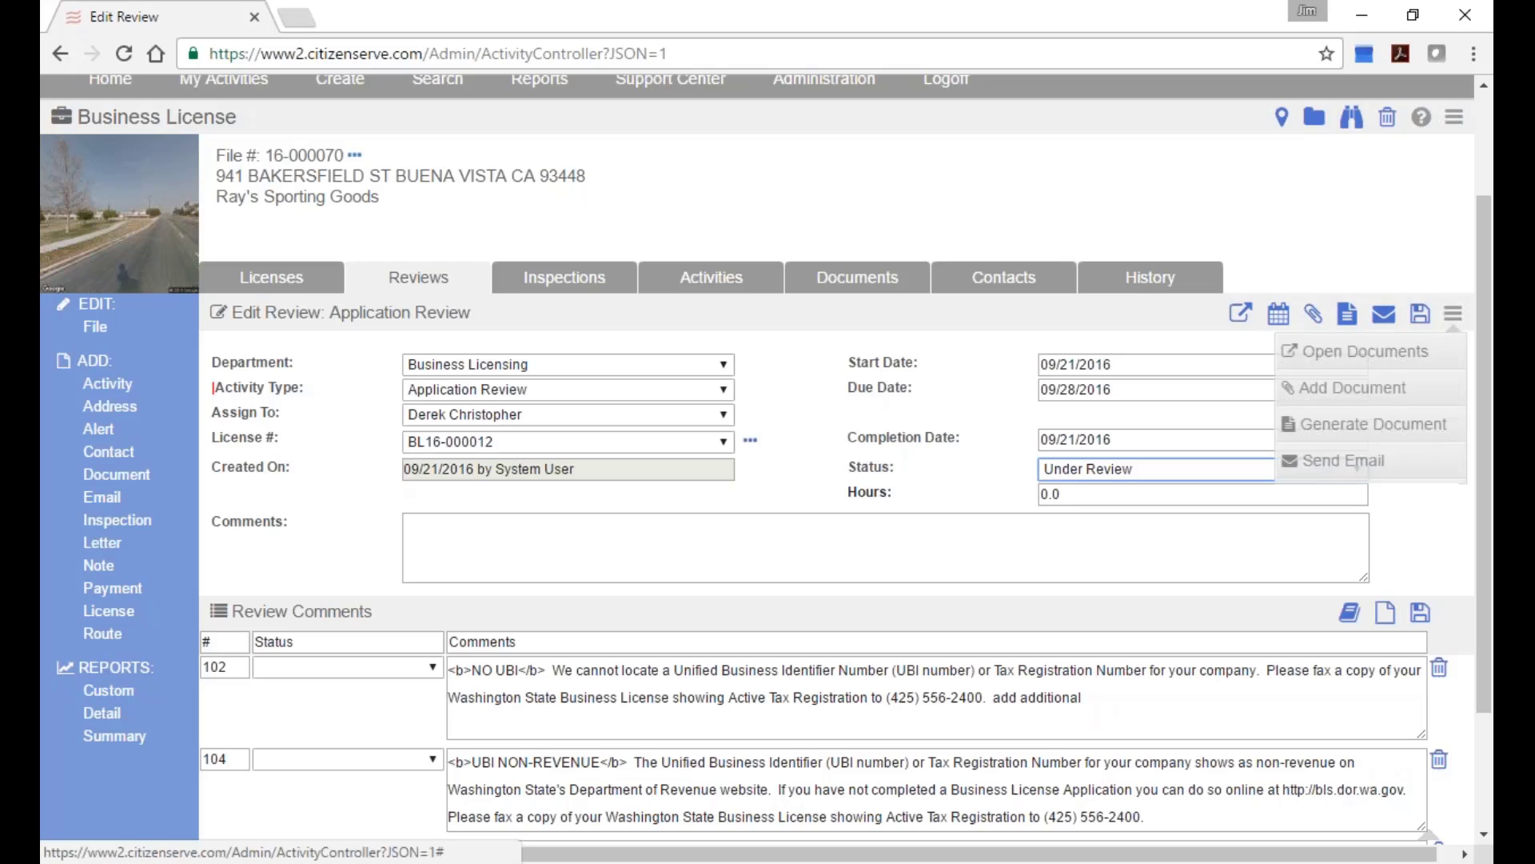
Compose an email from the Incomplete Business License Application Notice template with the applicant as recipient.
click(1395, 460)
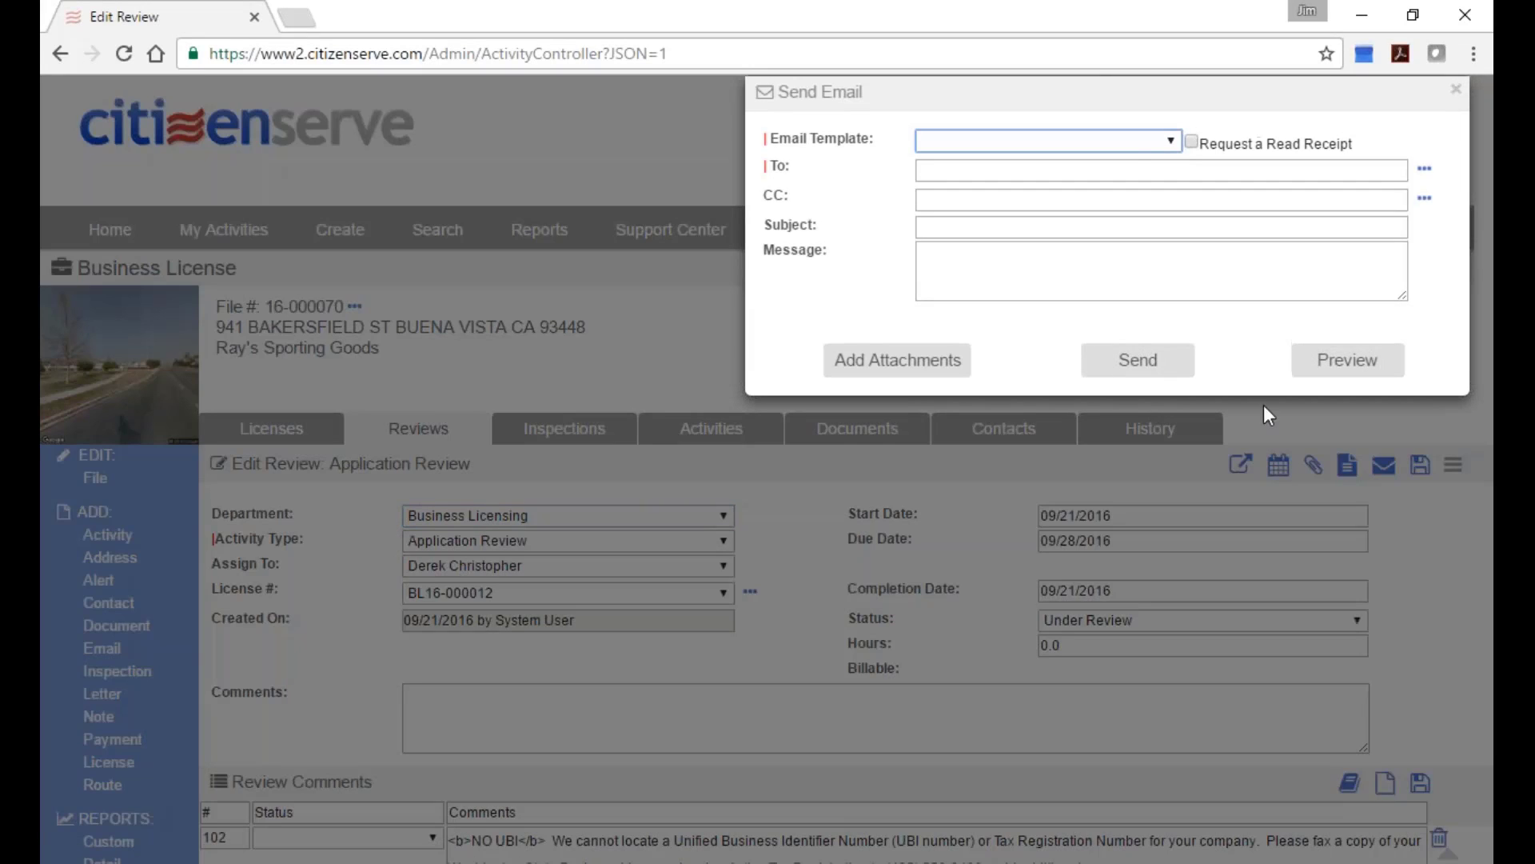
click(1171, 142)
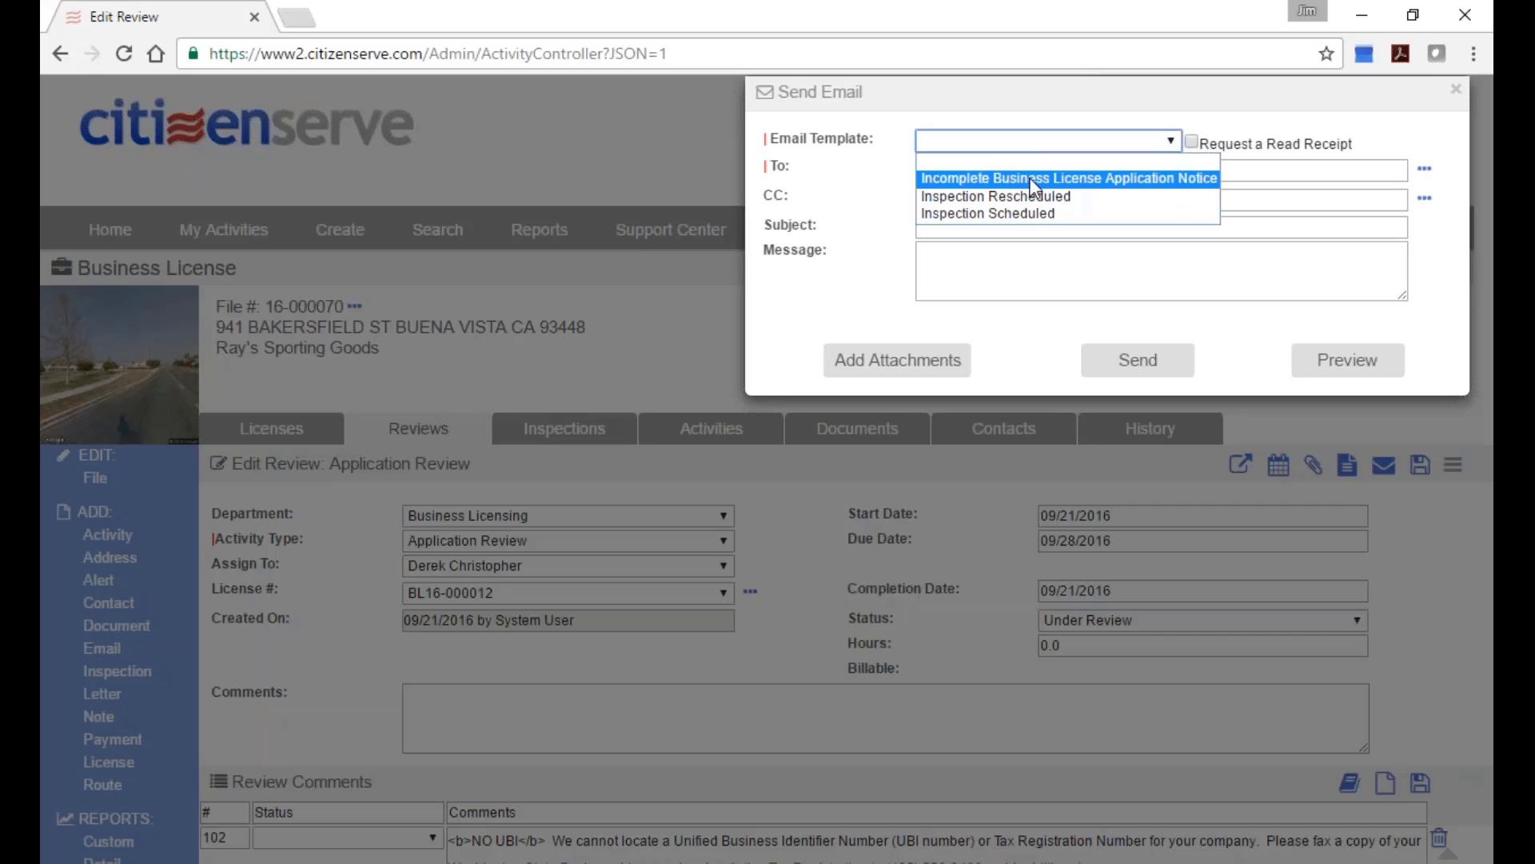
click(1086, 177)
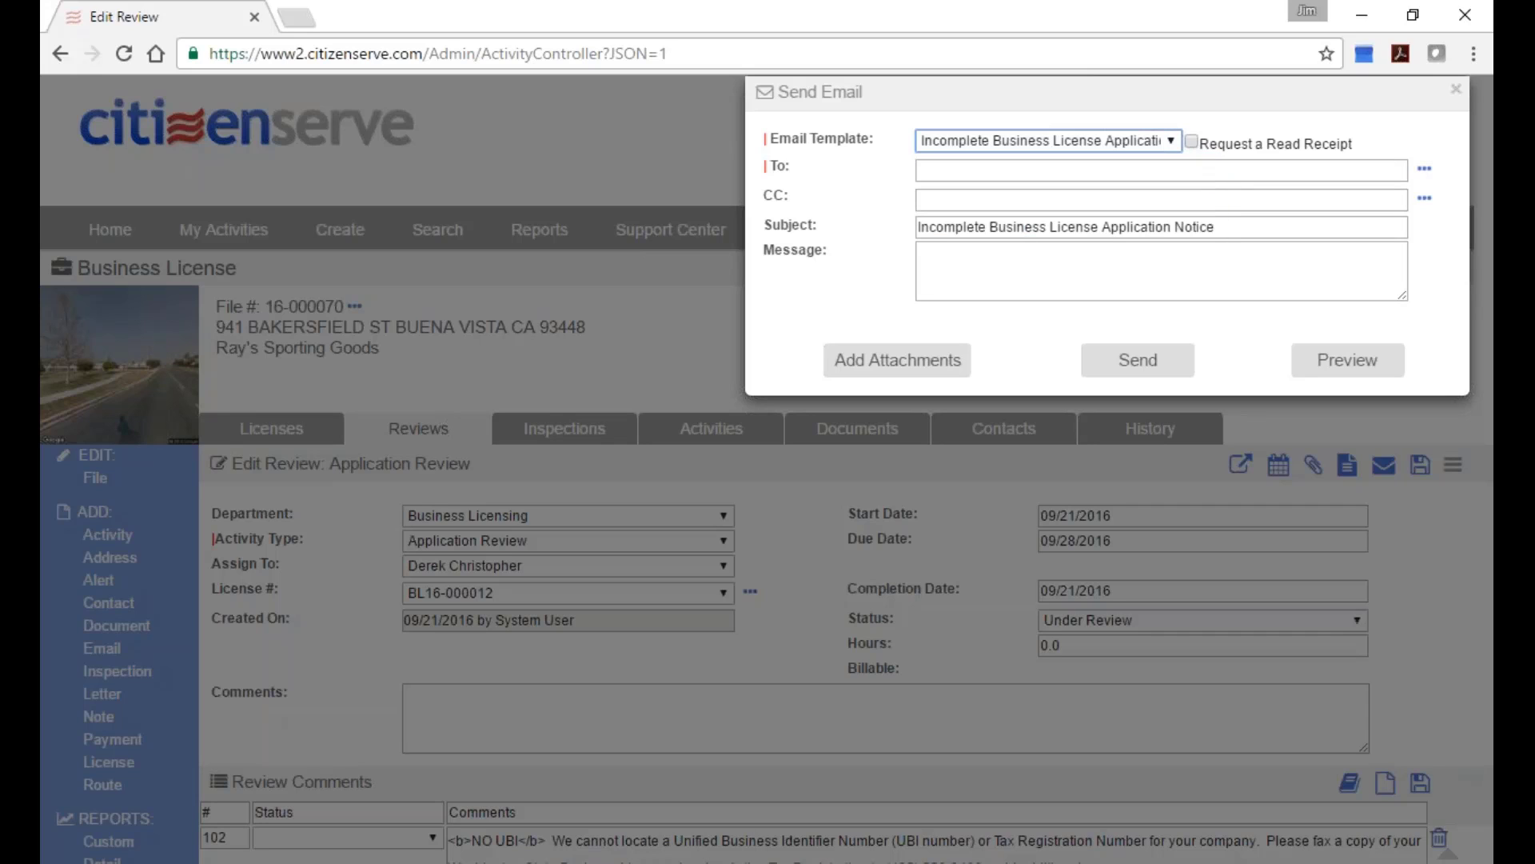
click(1427, 177)
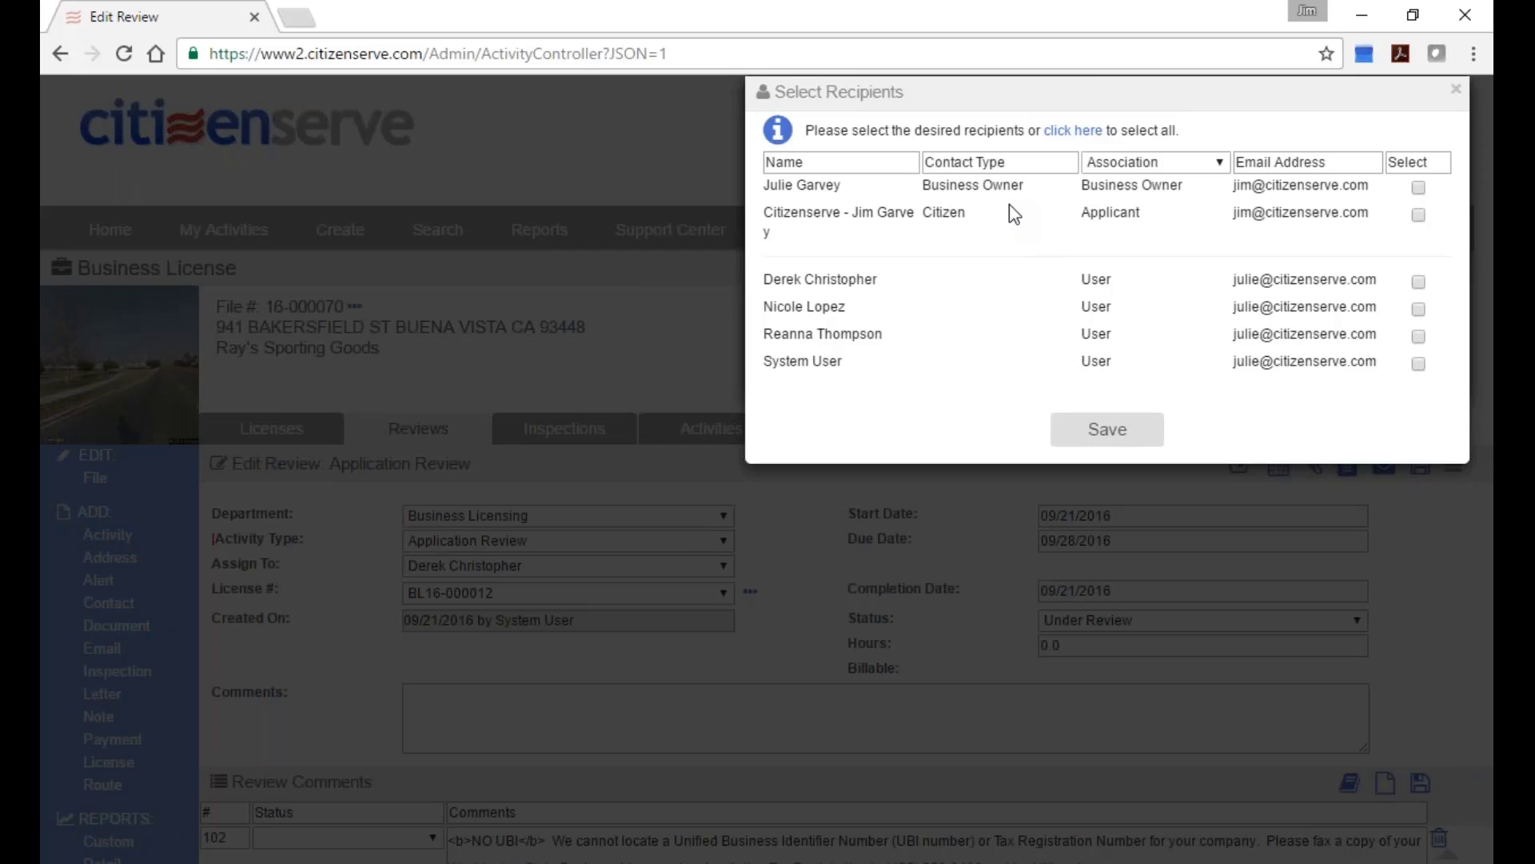
click(1419, 221)
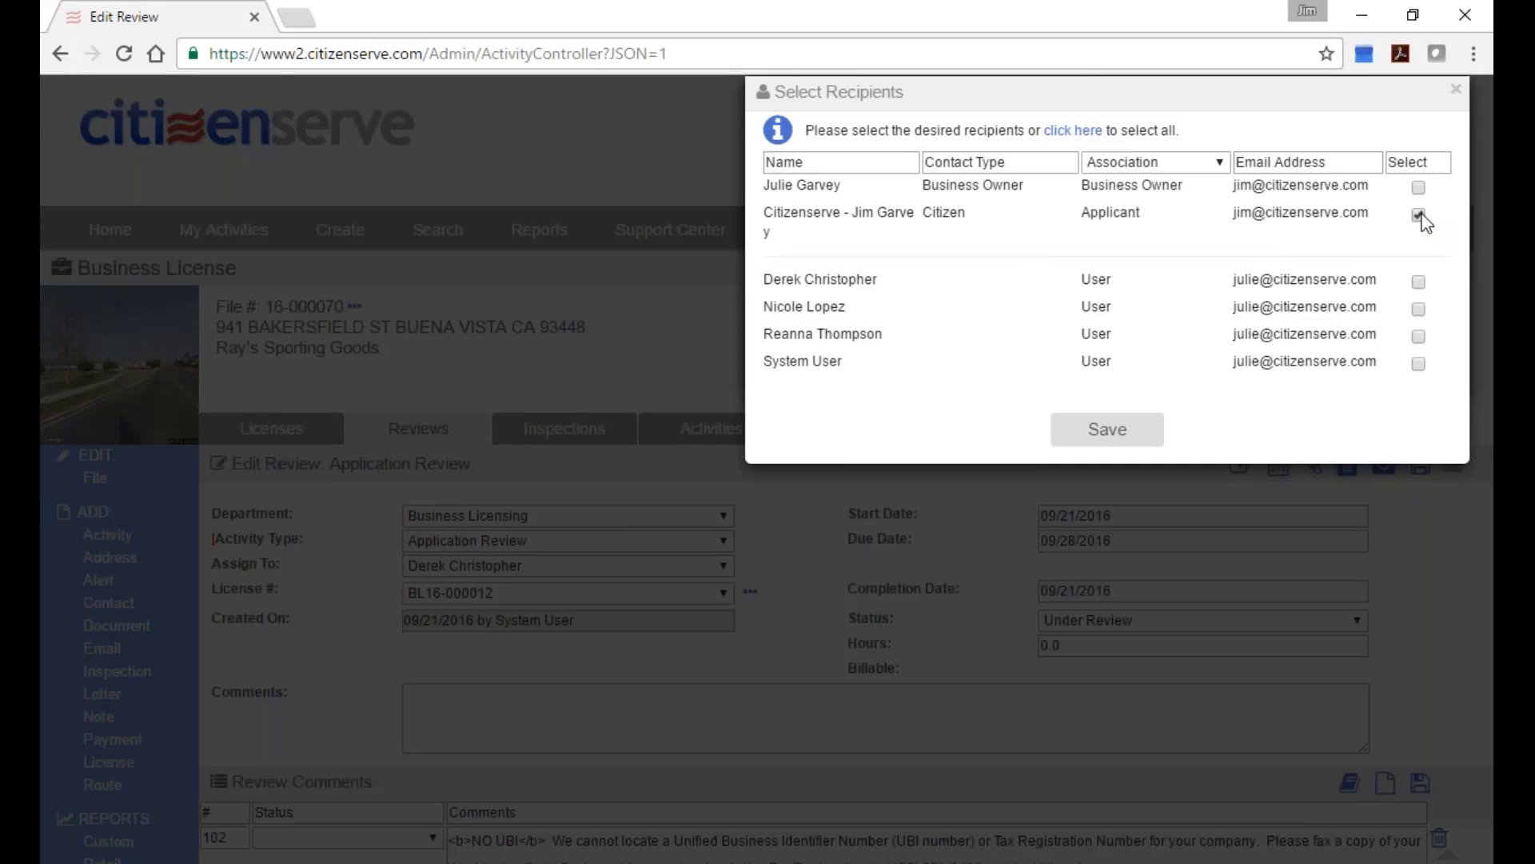
click(1109, 431)
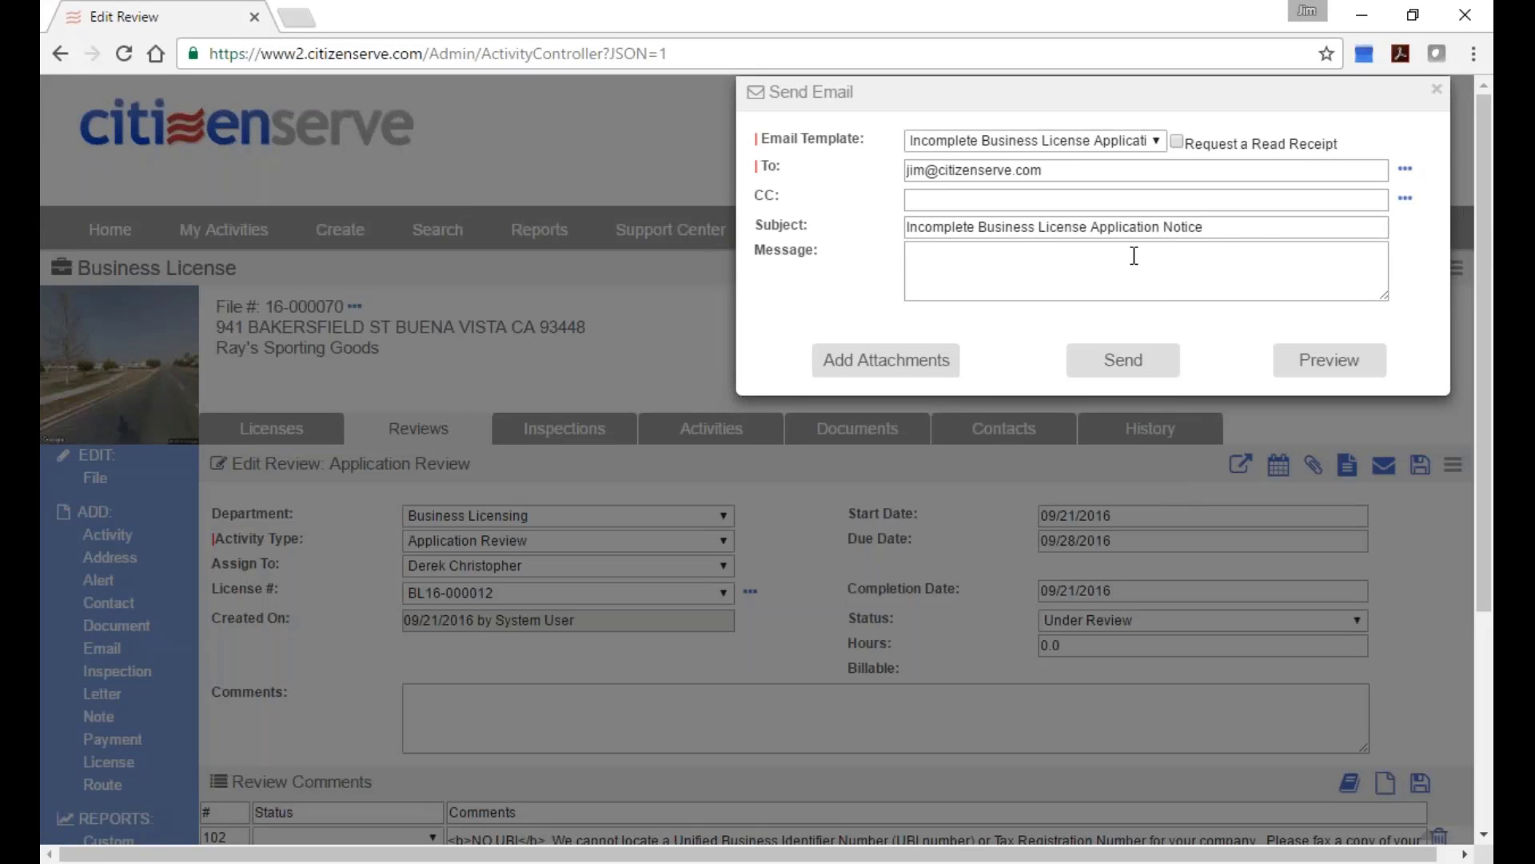
click(880, 364)
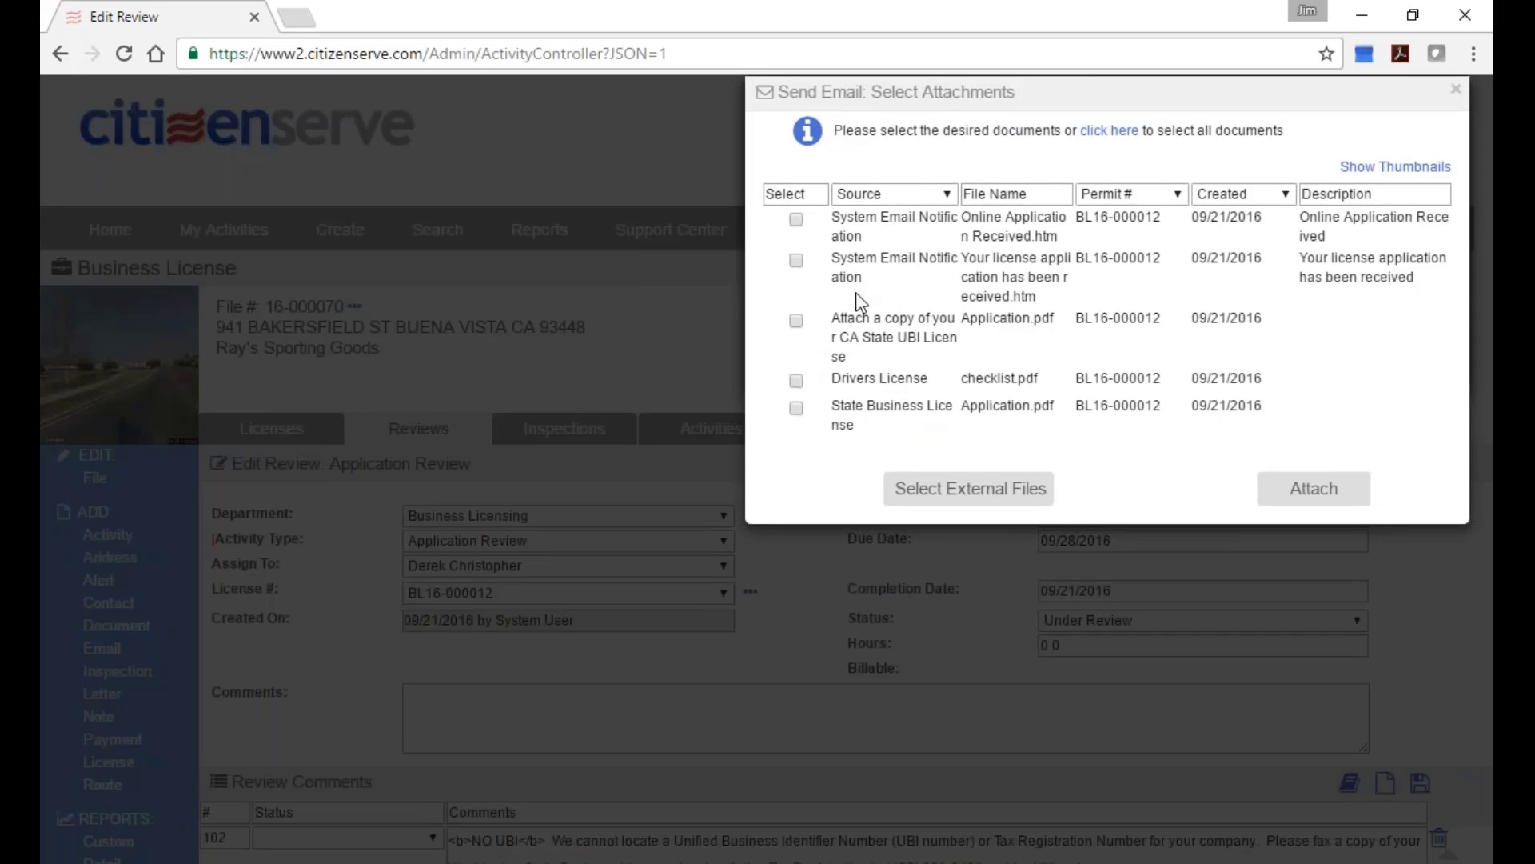
click(921, 484)
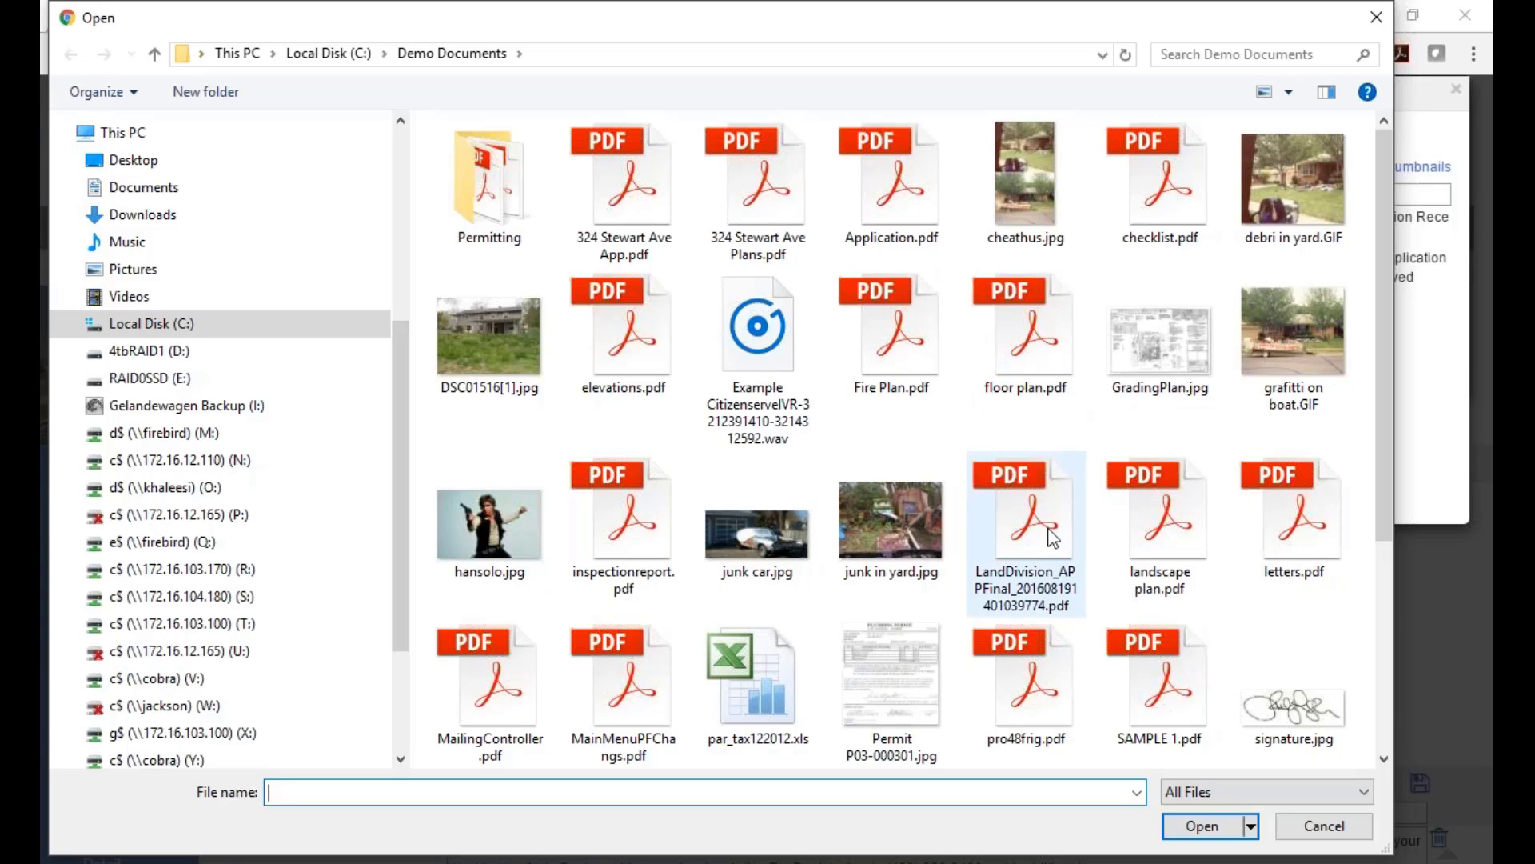
click(1324, 825)
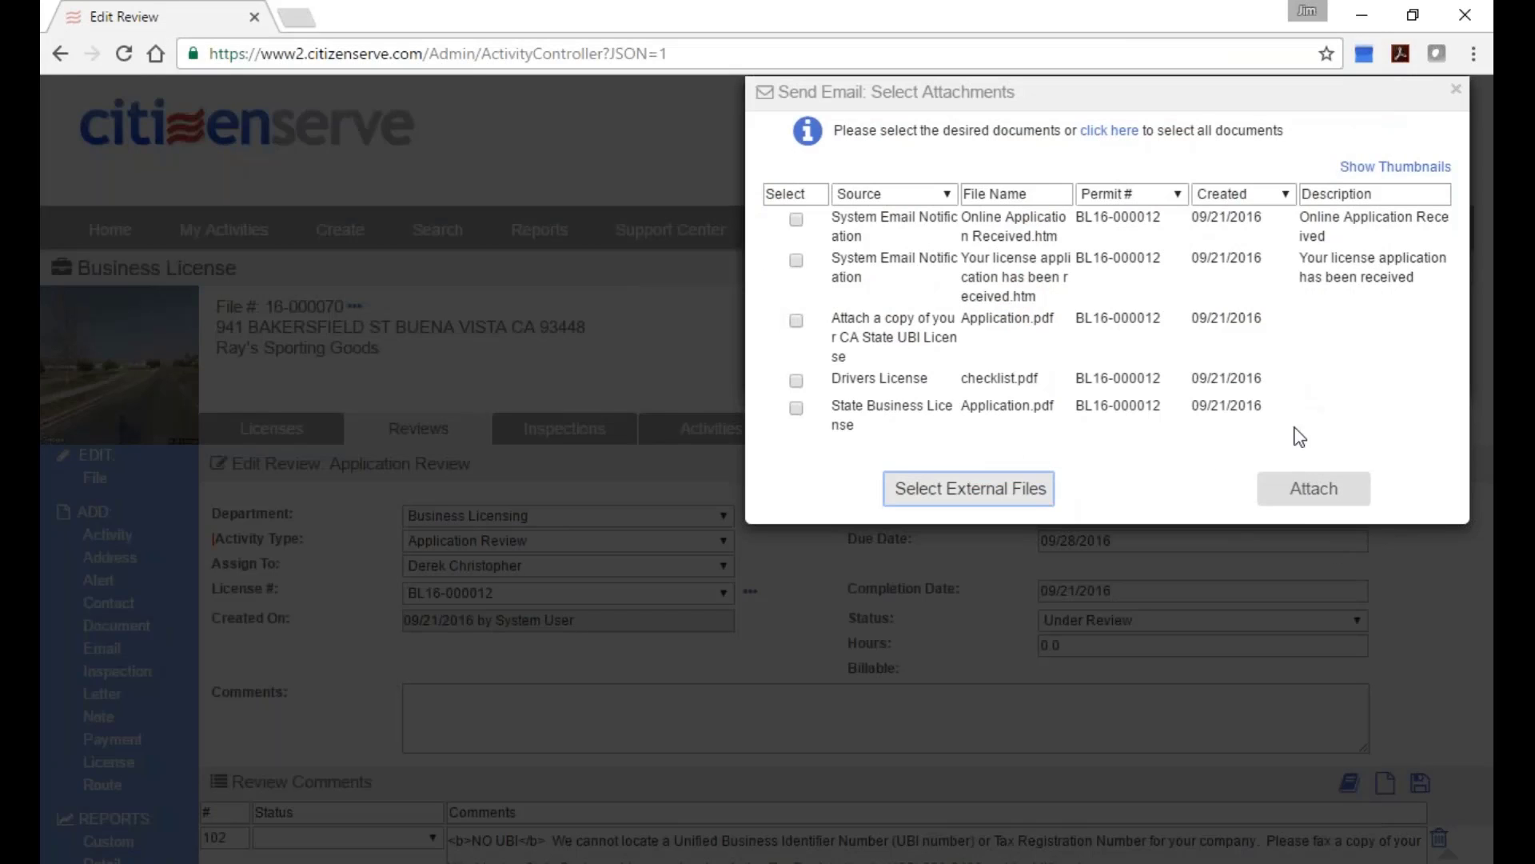
click(1455, 91)
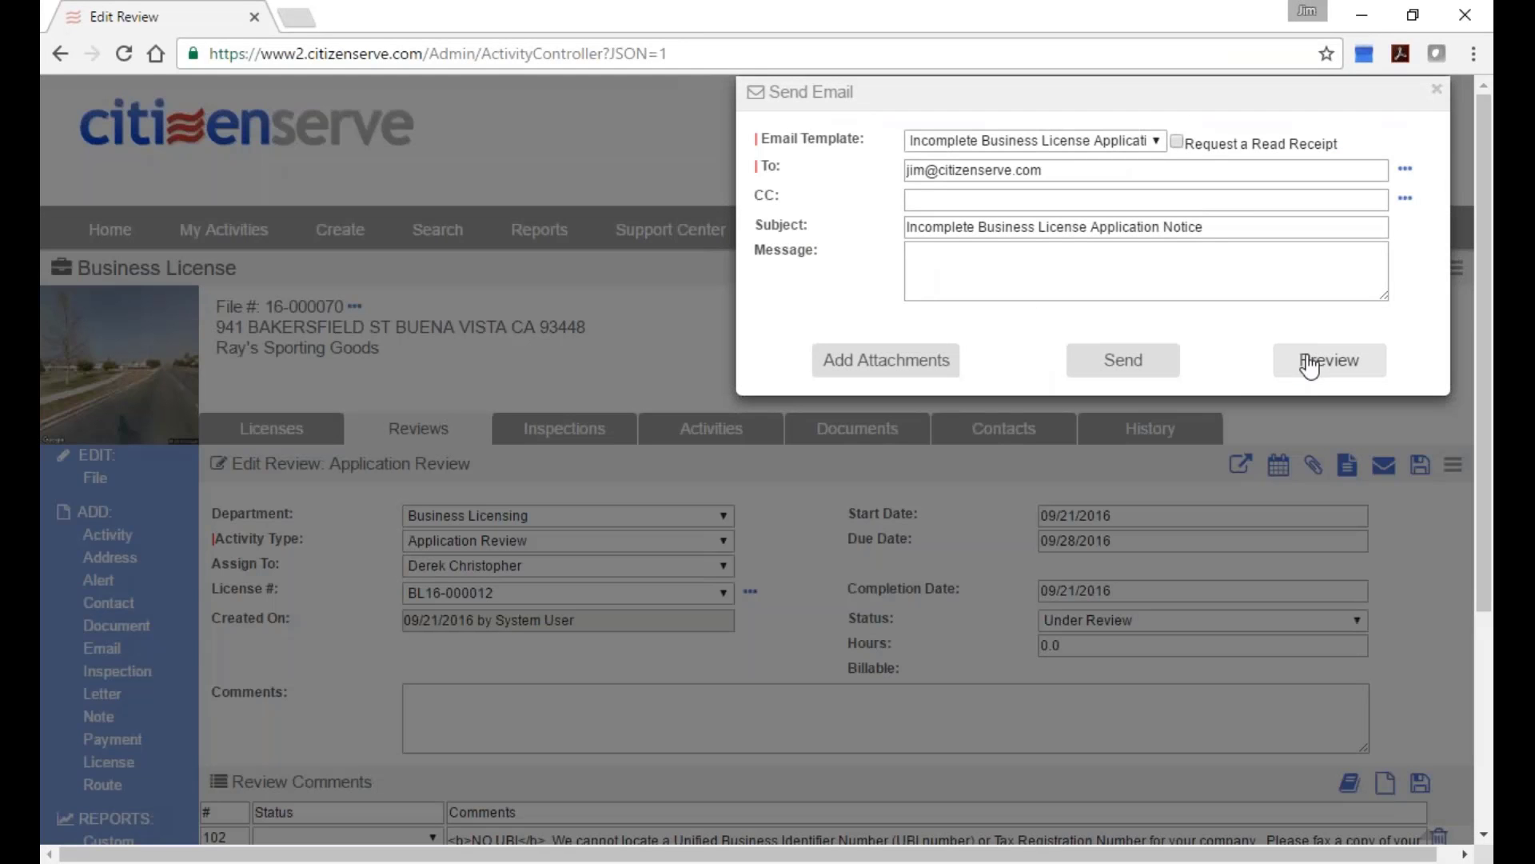
Preview the notice email and highlight the applicant details and the three listed review comments.
click(1309, 361)
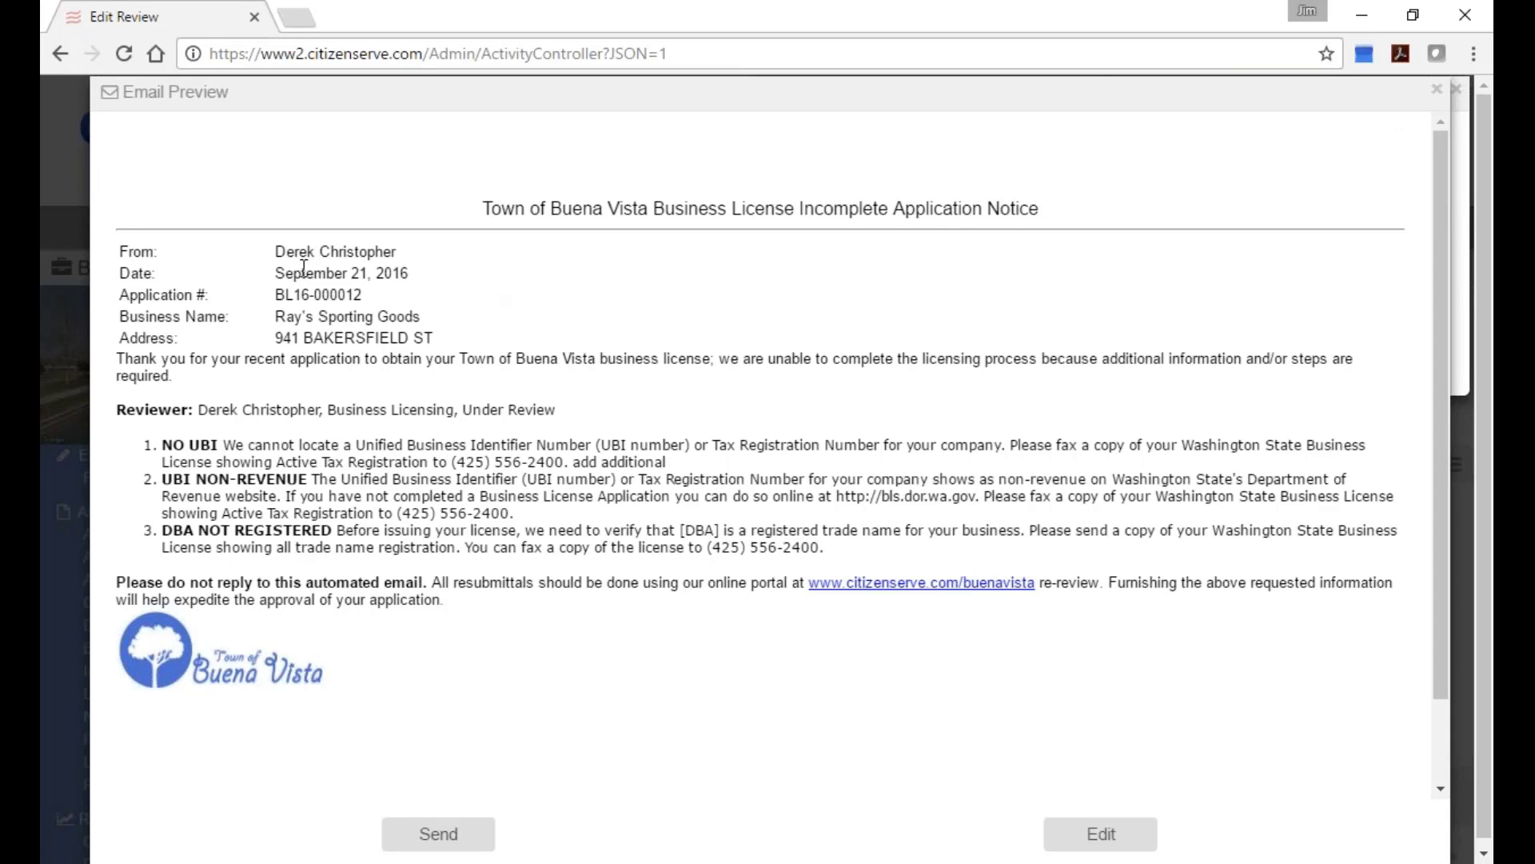
drag(278, 249, 475, 380)
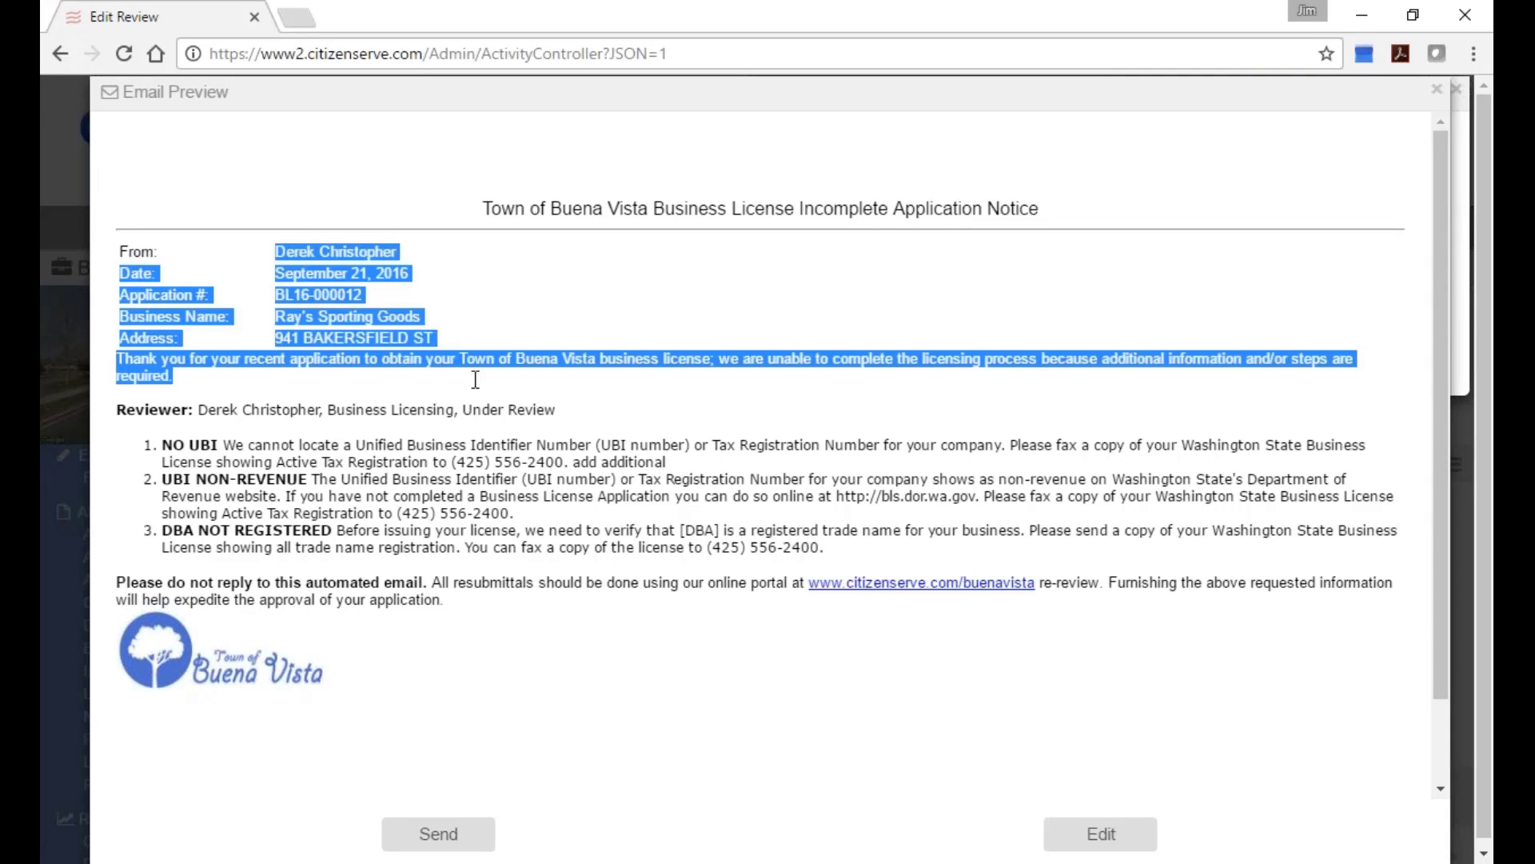
drag(167, 442, 898, 542)
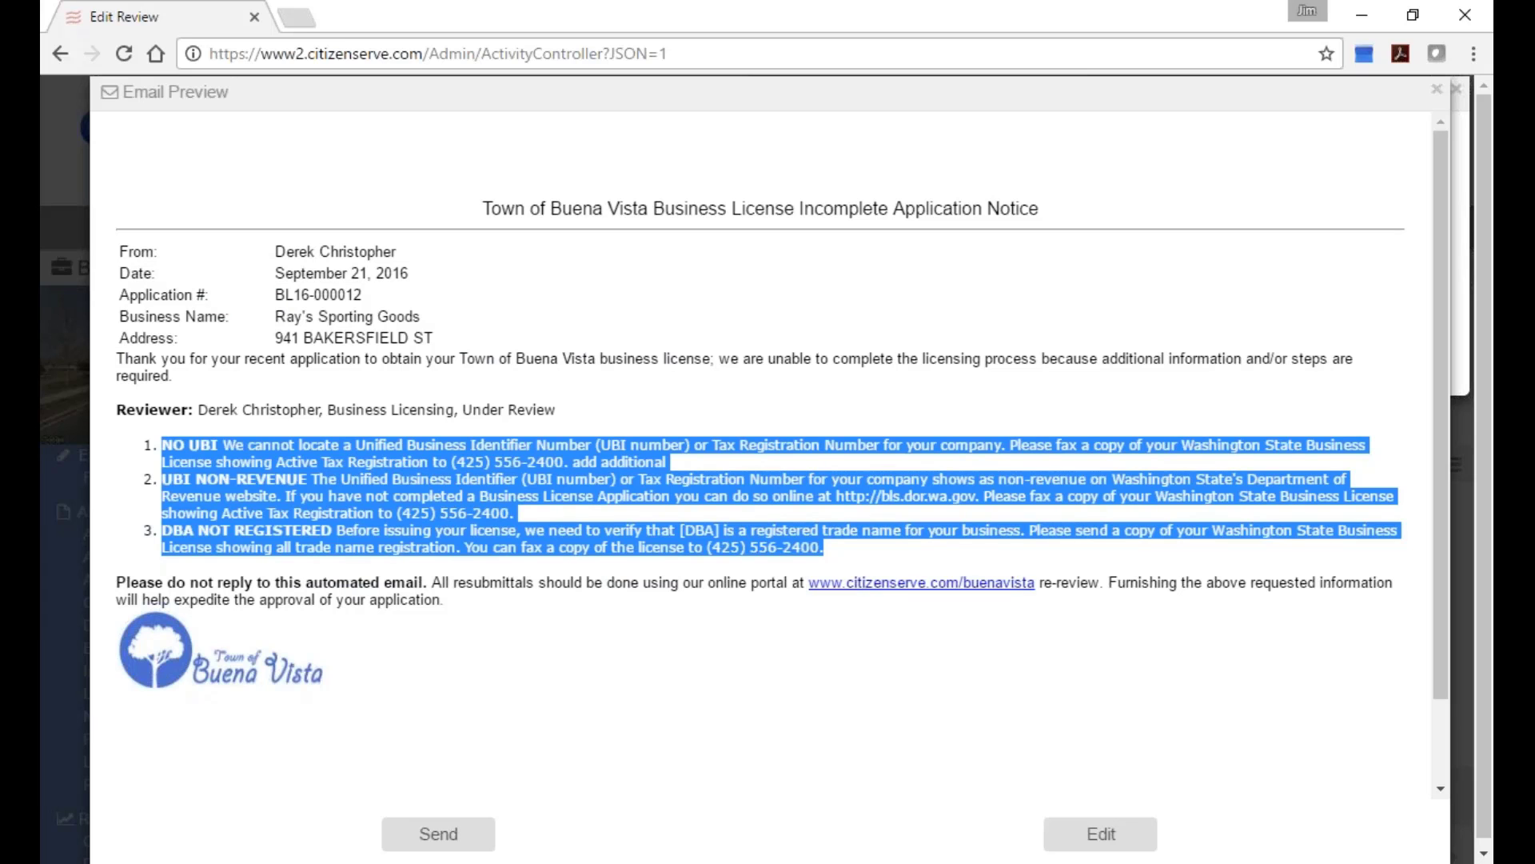
Send the incomplete application notice to the applicant and scroll down the Application Review.
click(441, 834)
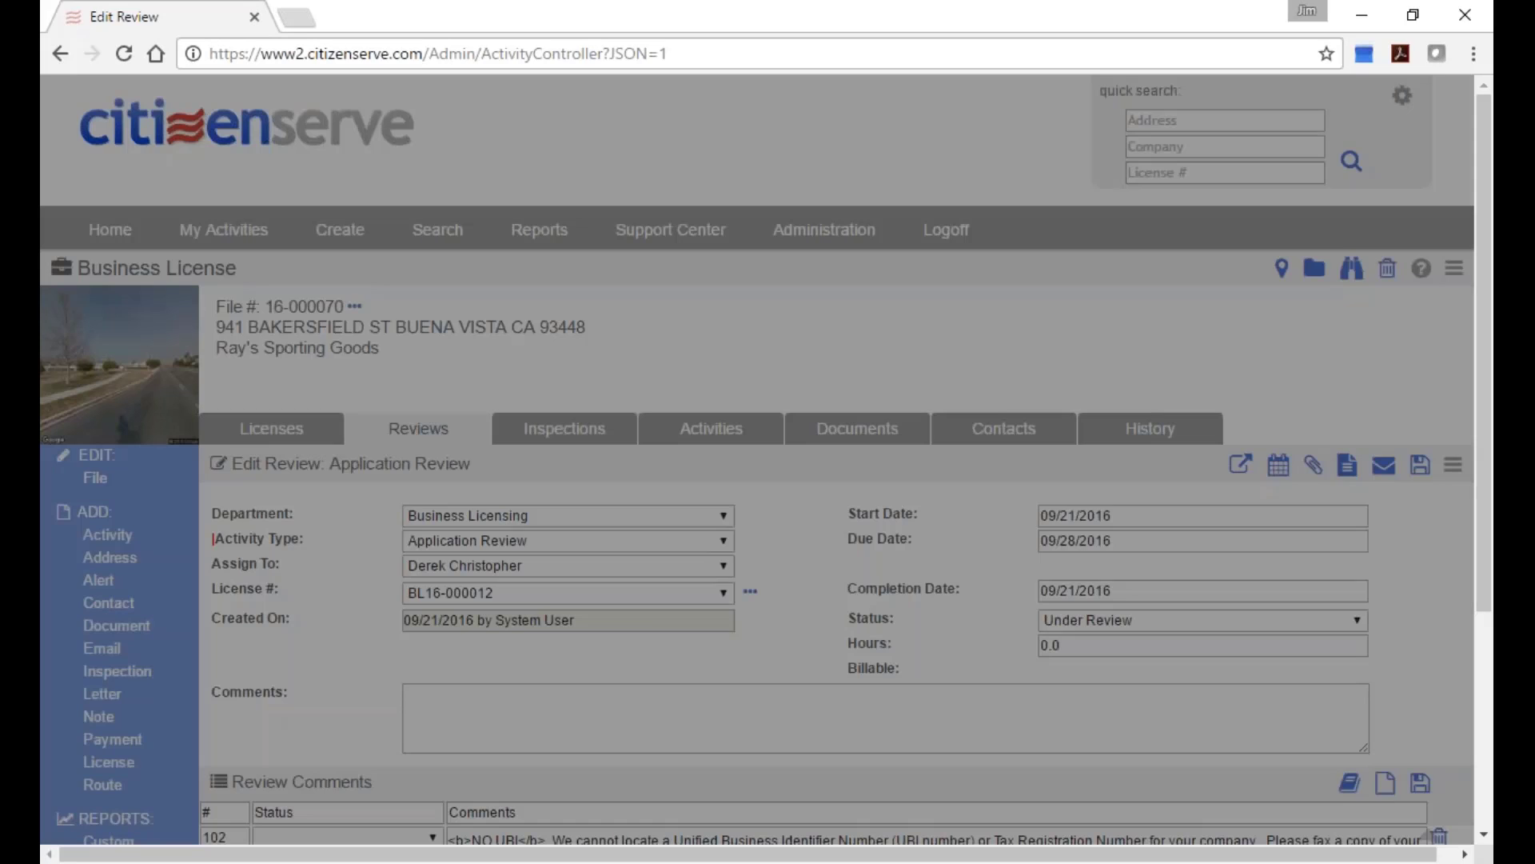
scroll(867, 598, down, 1)
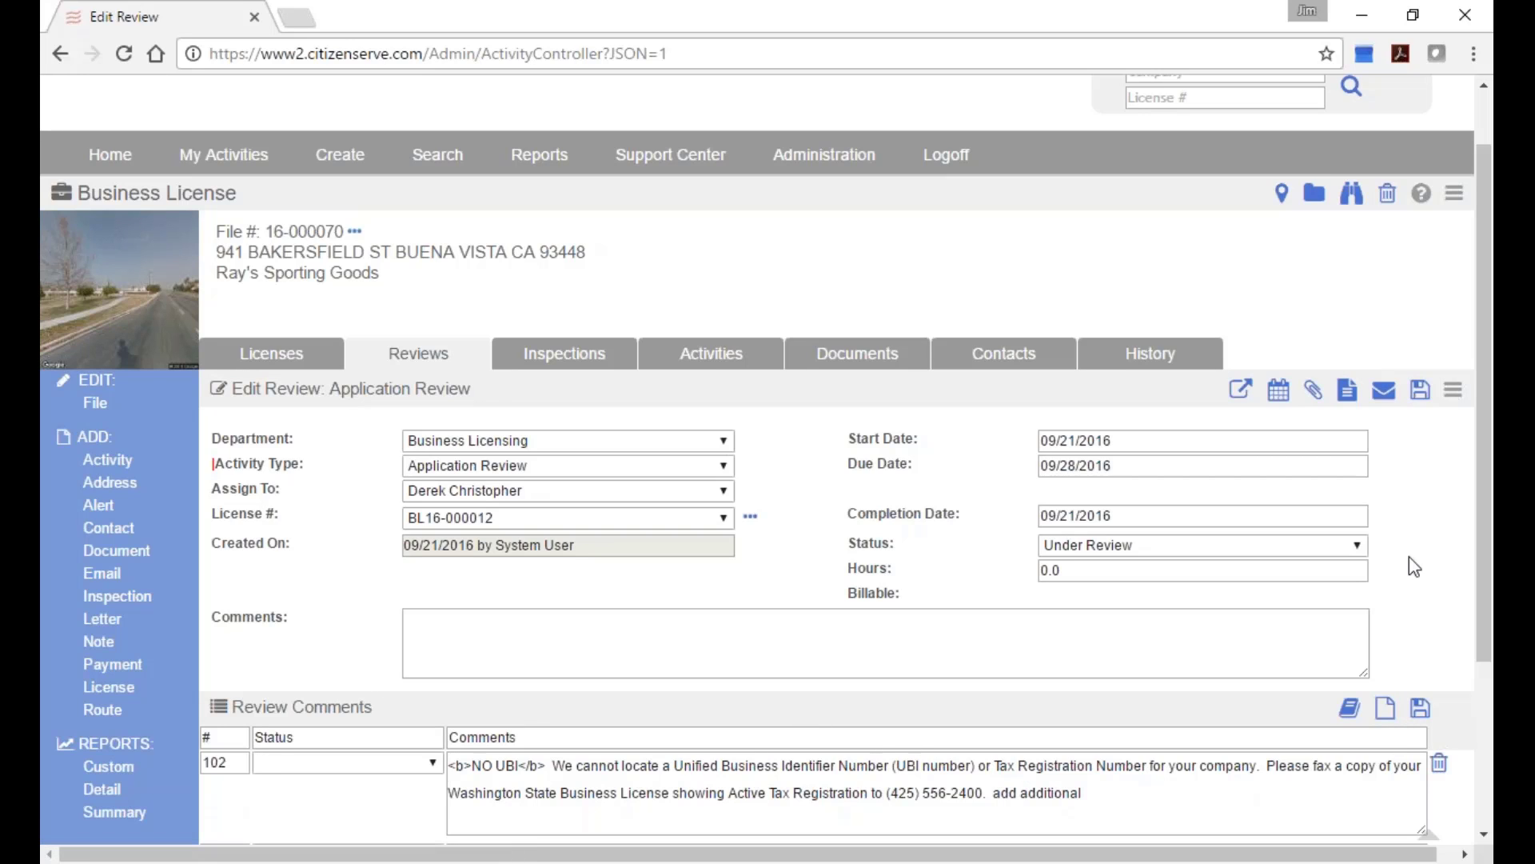
Save the review, look over the Business License Review route's activities and comments, then go to Administration.
click(1420, 390)
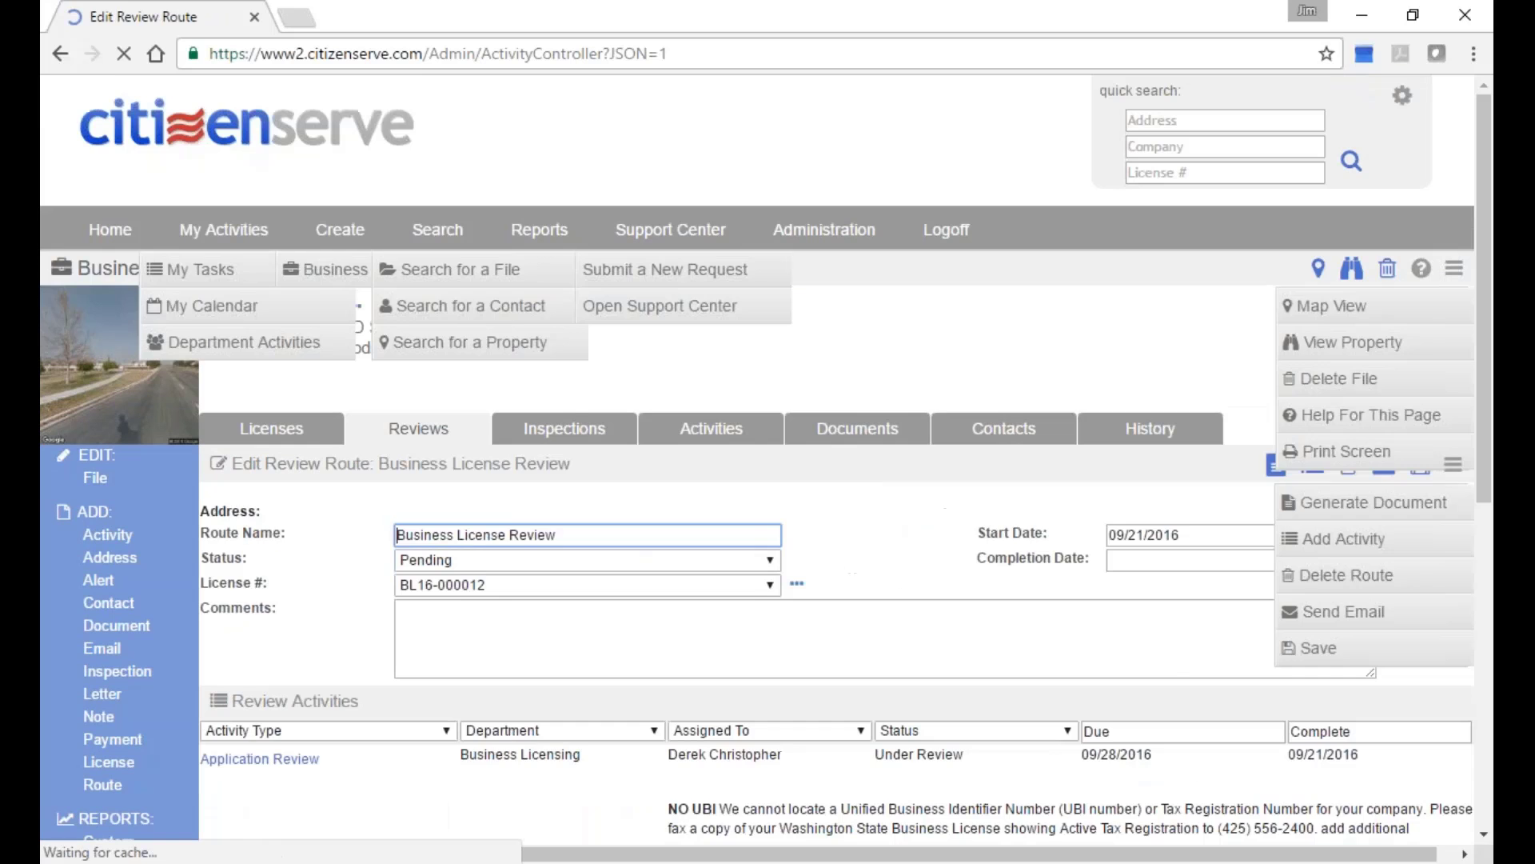
scroll(1239, 640, down, 5)
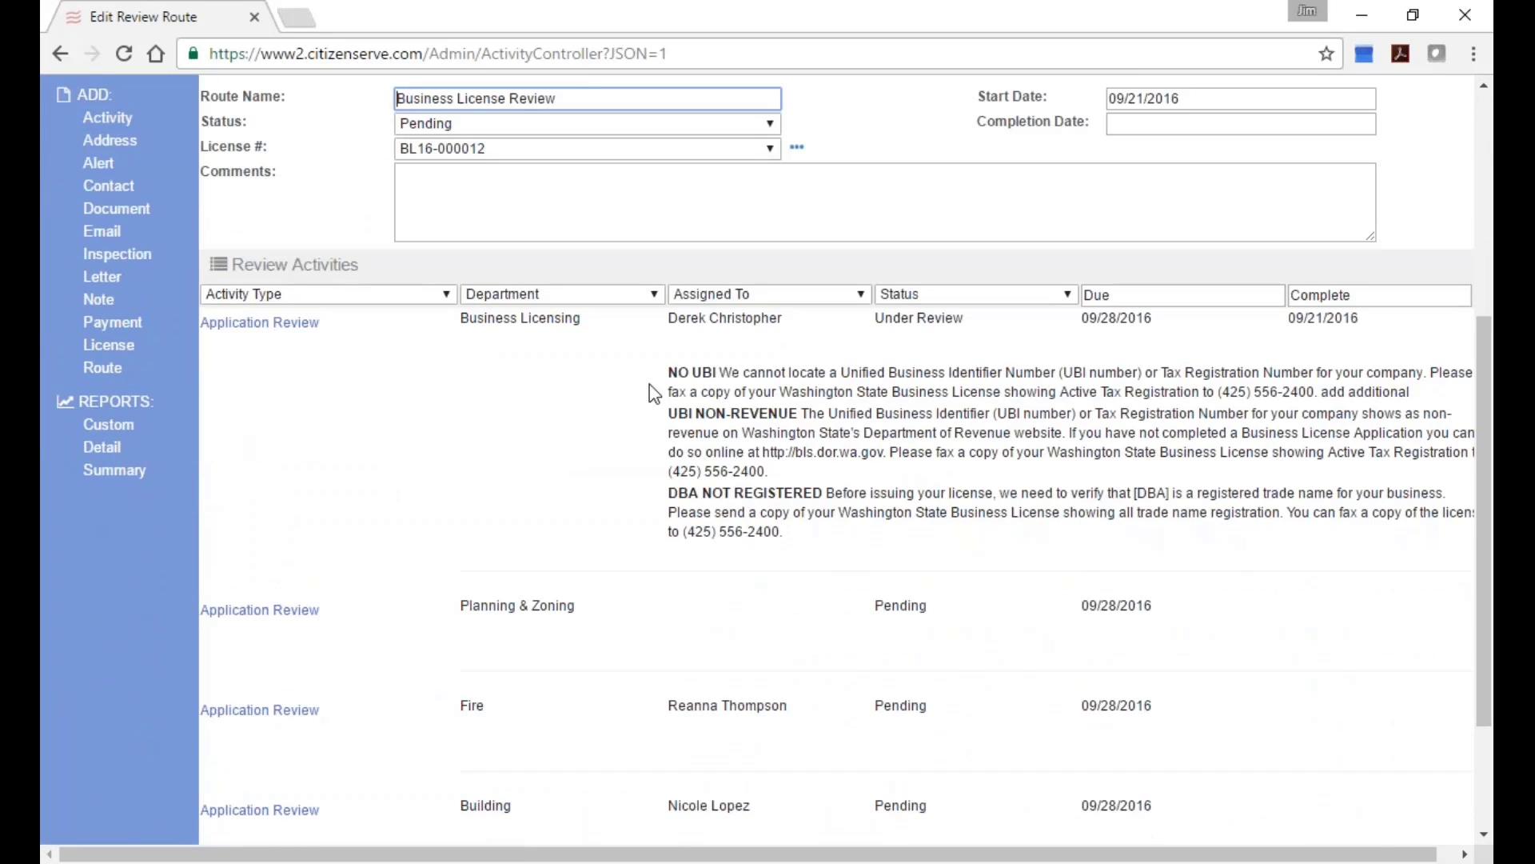
drag(649, 384, 823, 531)
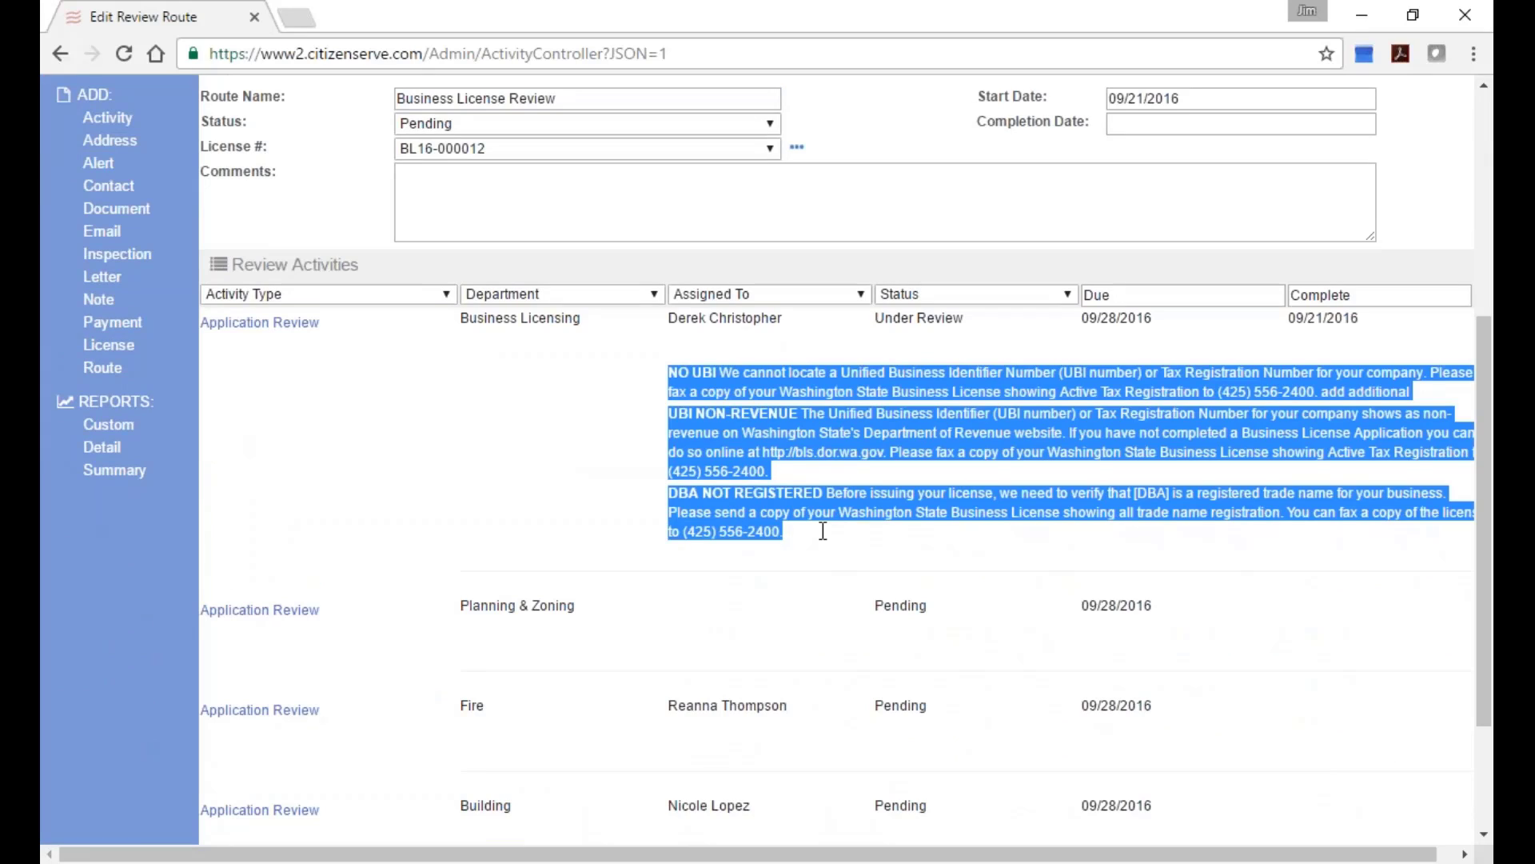
scroll(678, 627, down, 1)
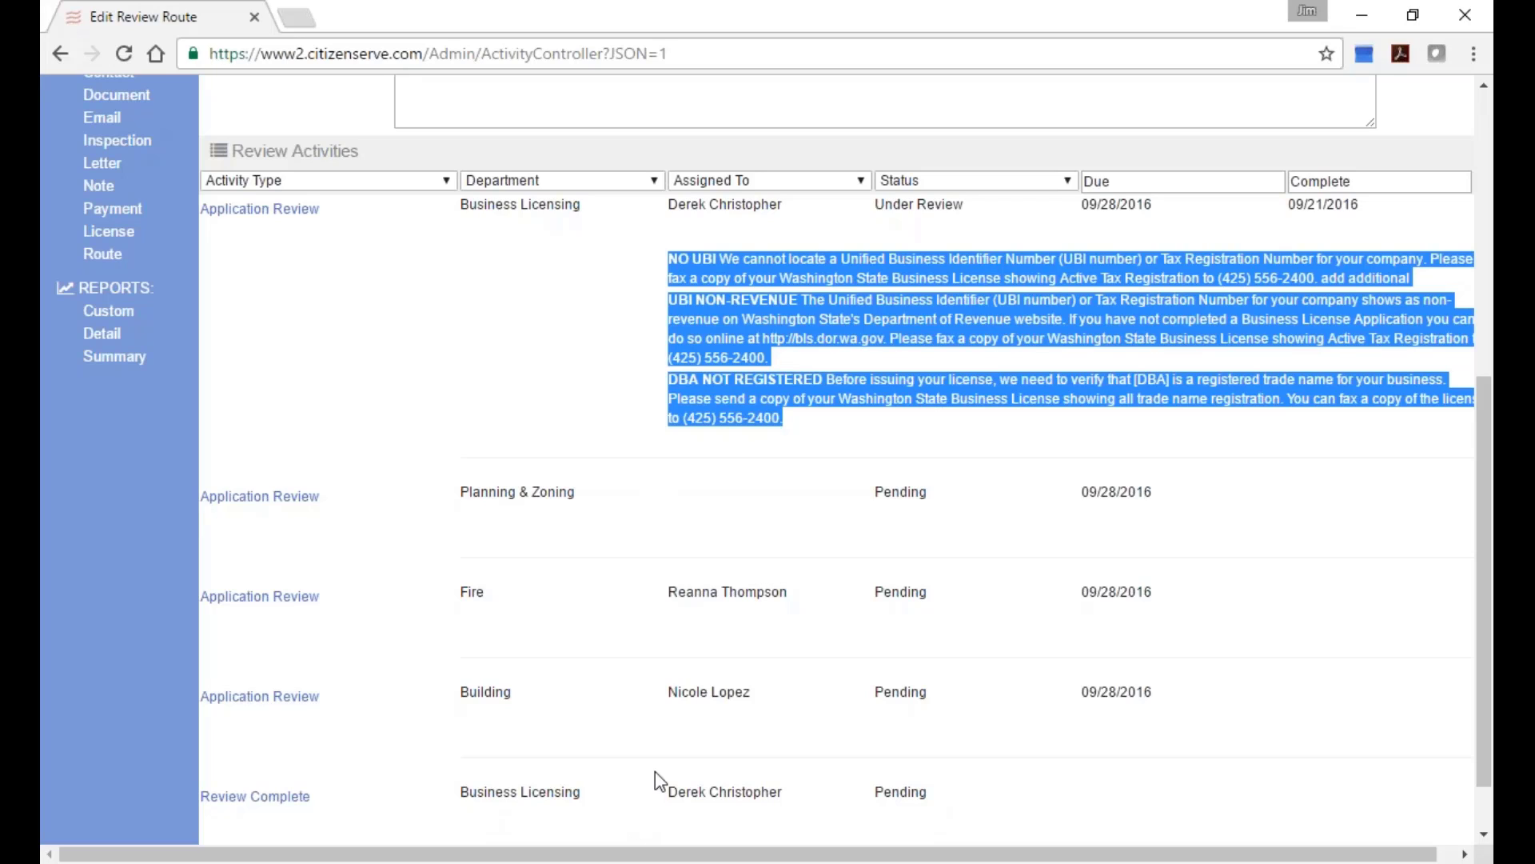
scroll(657, 774, down, 1)
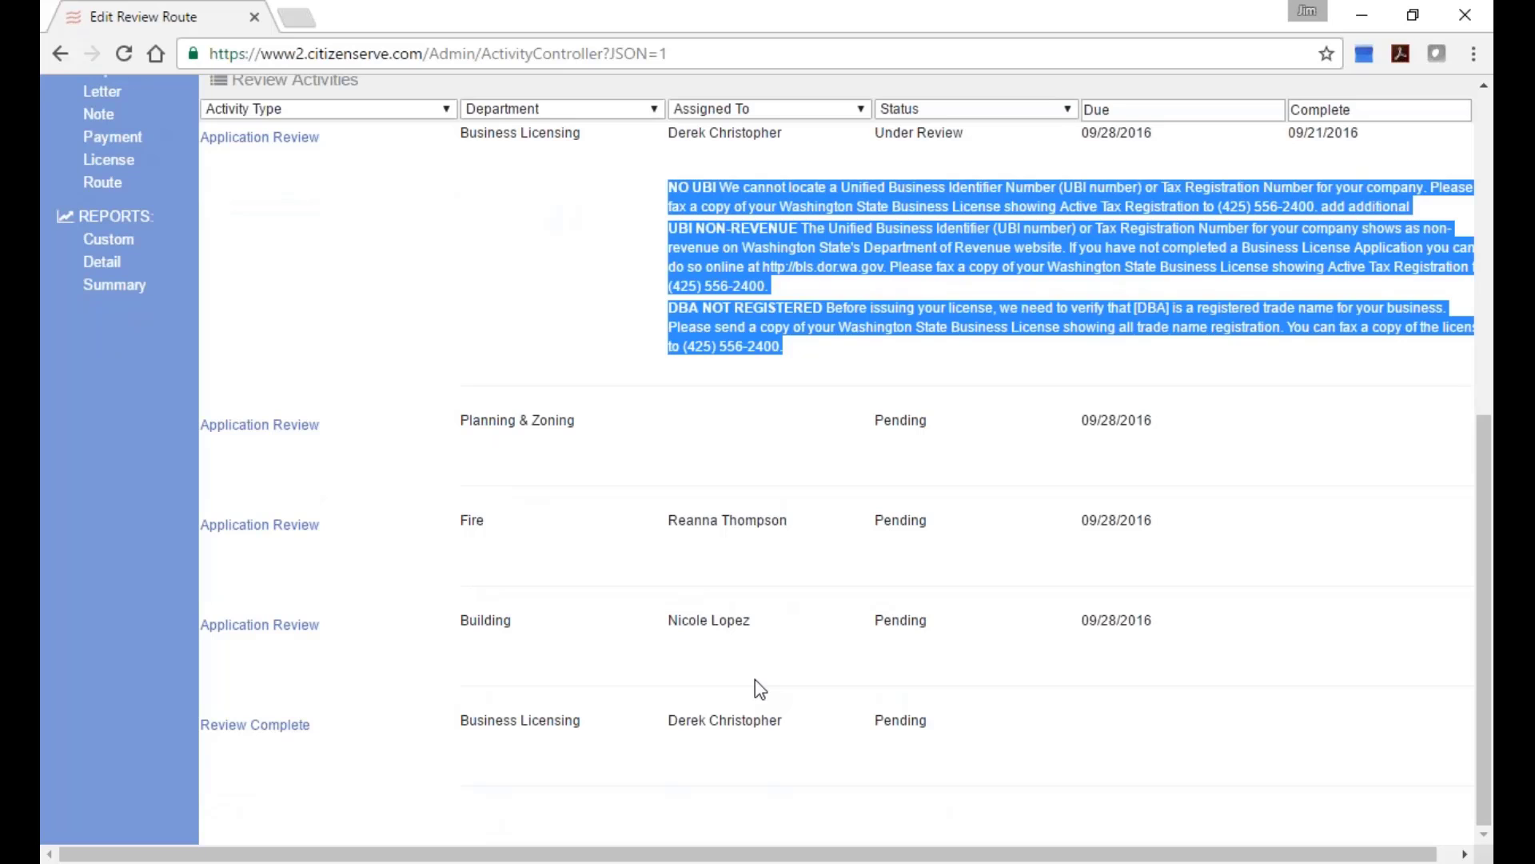
scroll(755, 679, up, 7)
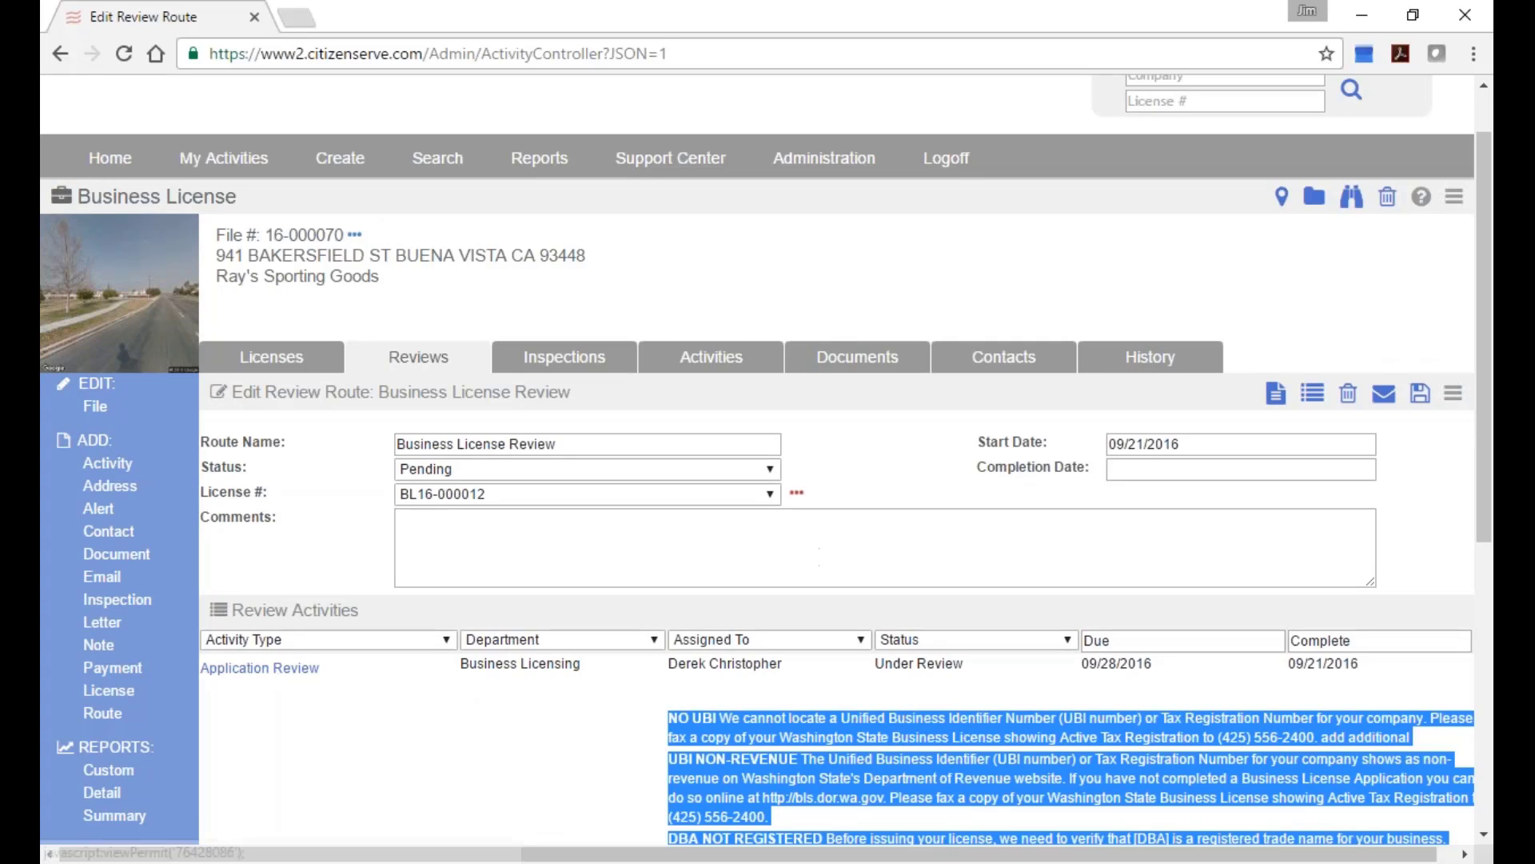
click(811, 163)
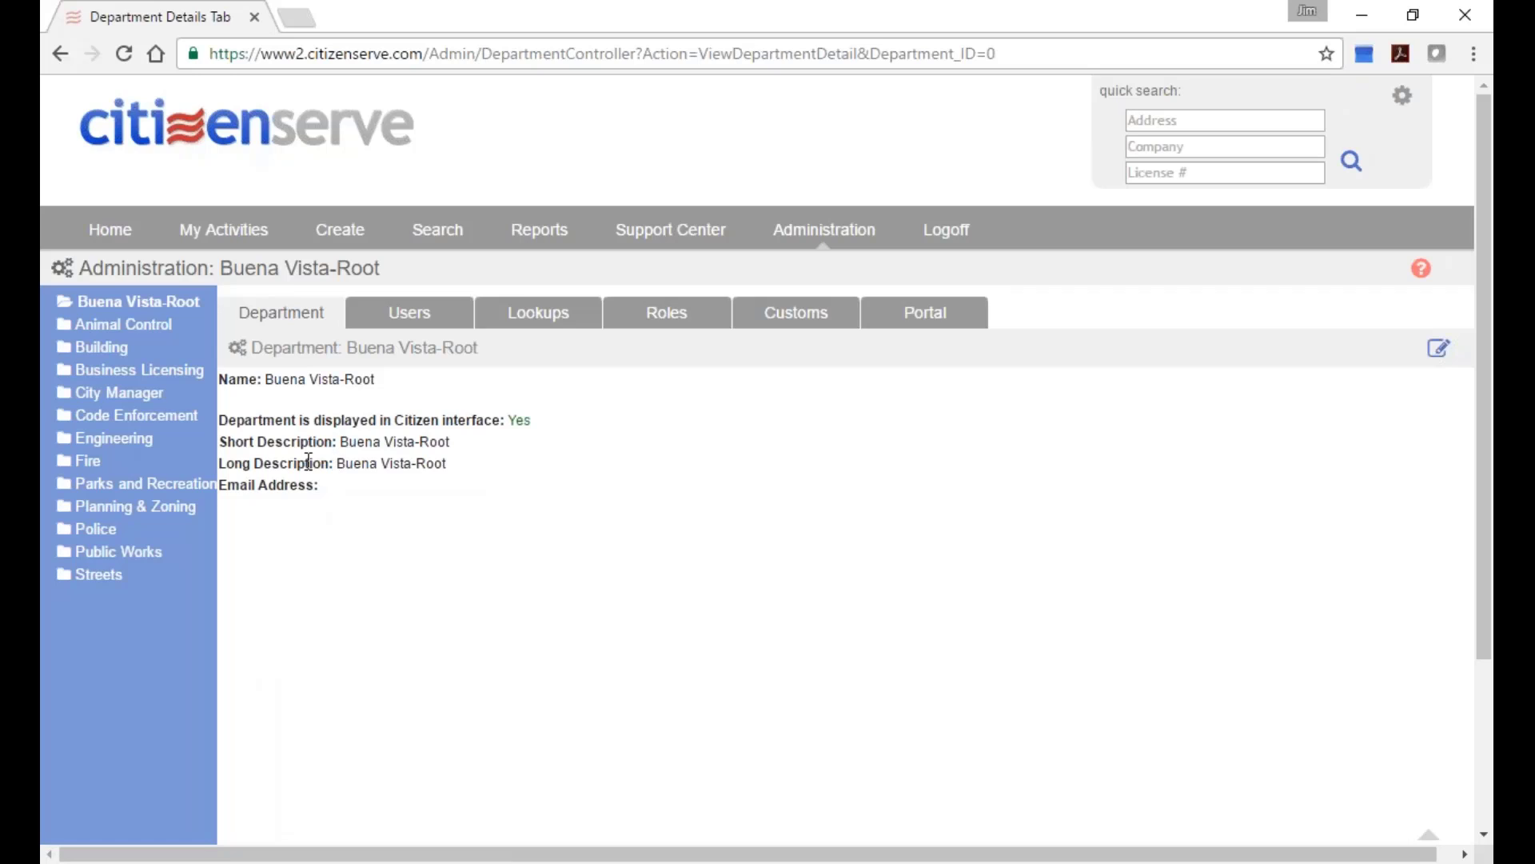
List the Business Licensing department's Workflow Route lookups, showing its three business license routes.
click(132, 372)
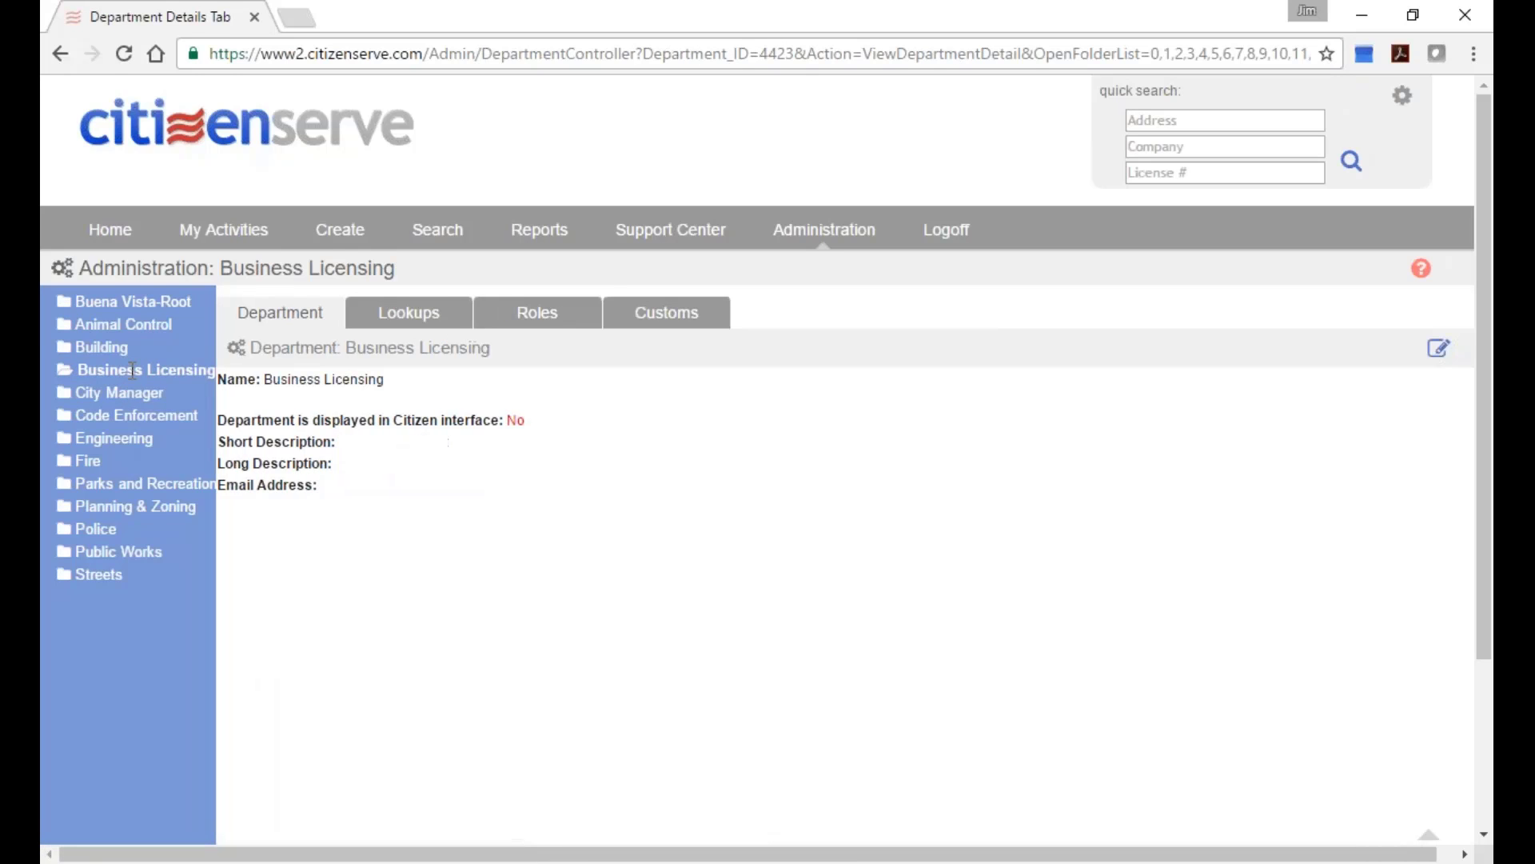
click(399, 320)
click(614, 379)
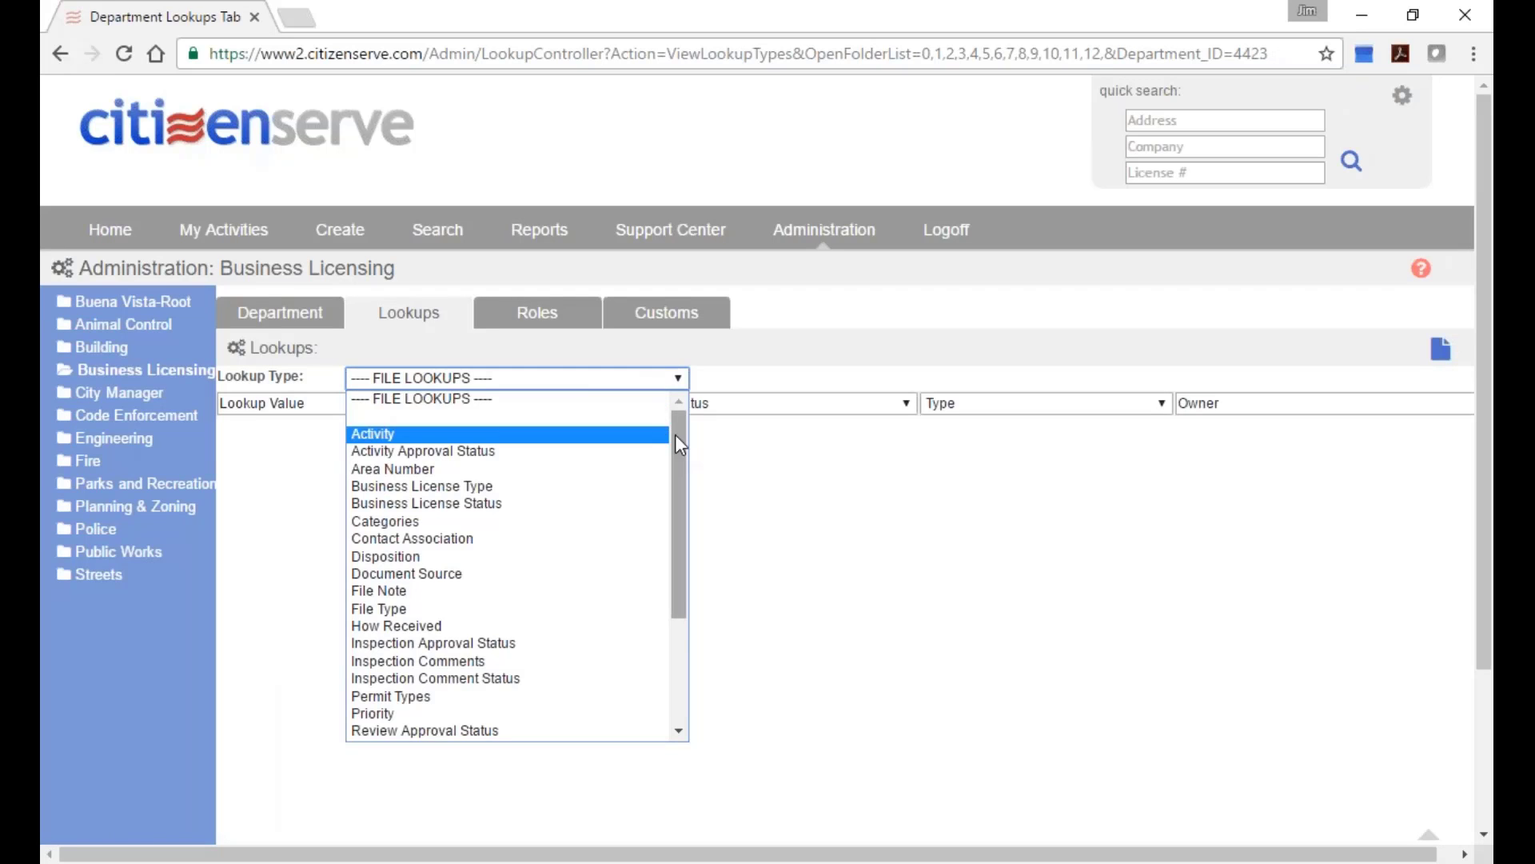
drag(675, 434, 688, 569)
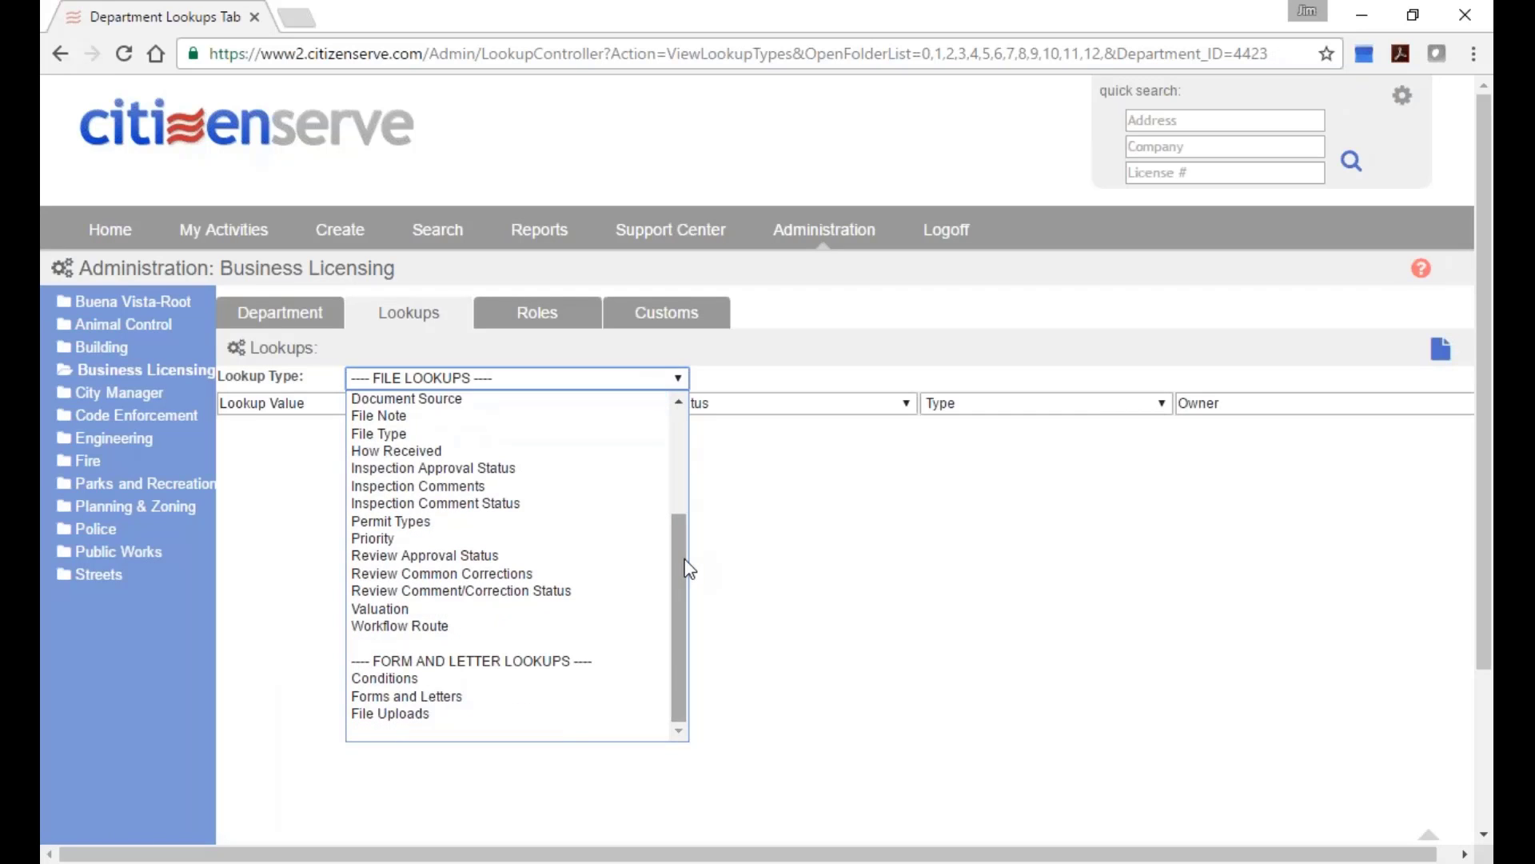
click(468, 633)
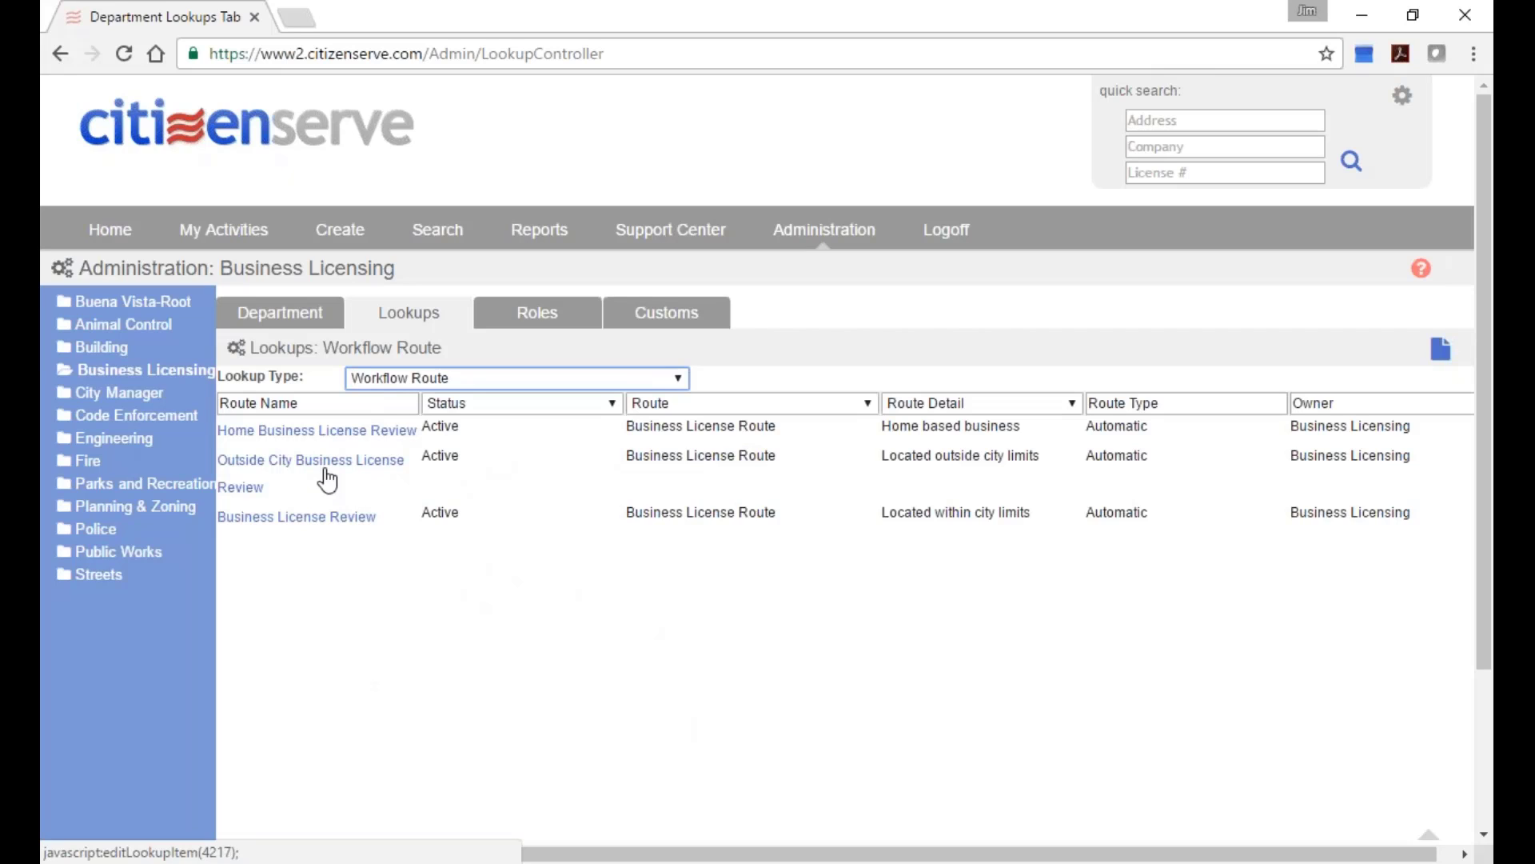
Open the Business License Review route, keeping Route Type Automatic and Scope Department Only, then open activity 2.
click(299, 518)
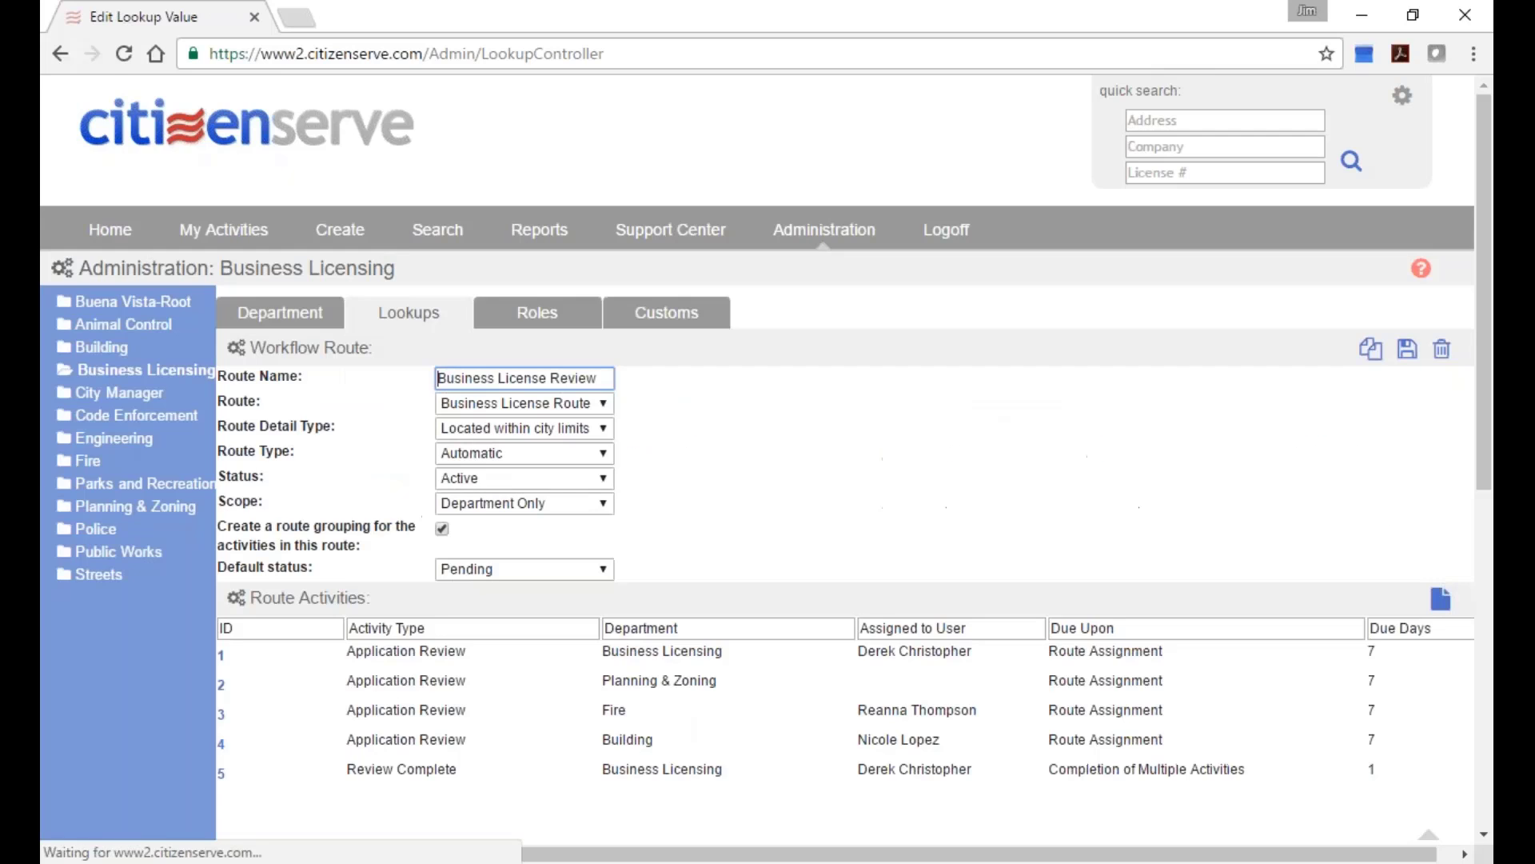
scroll(786, 657, down, 2)
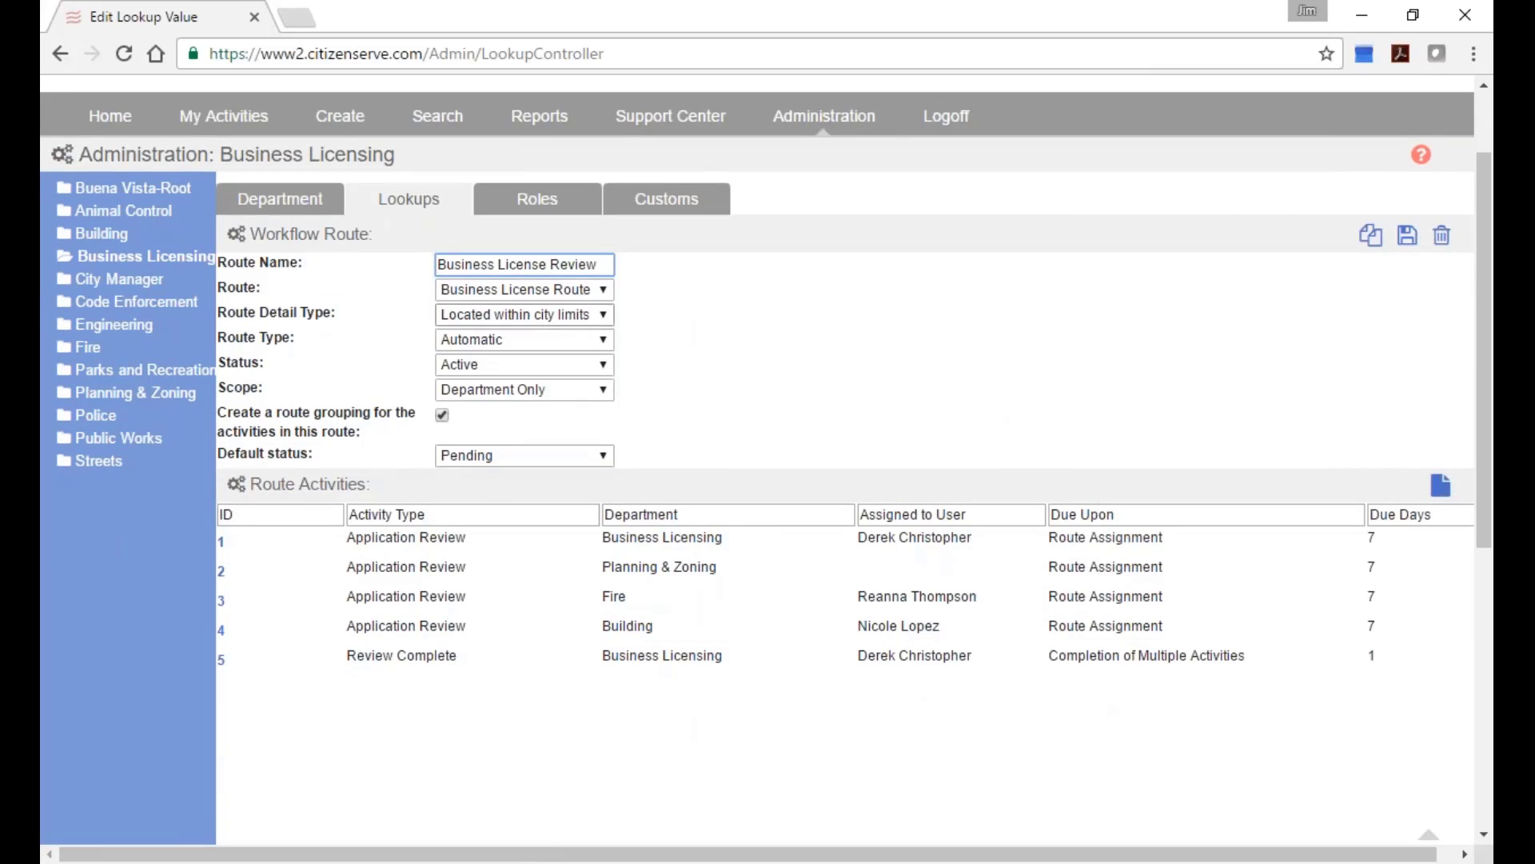
click(558, 344)
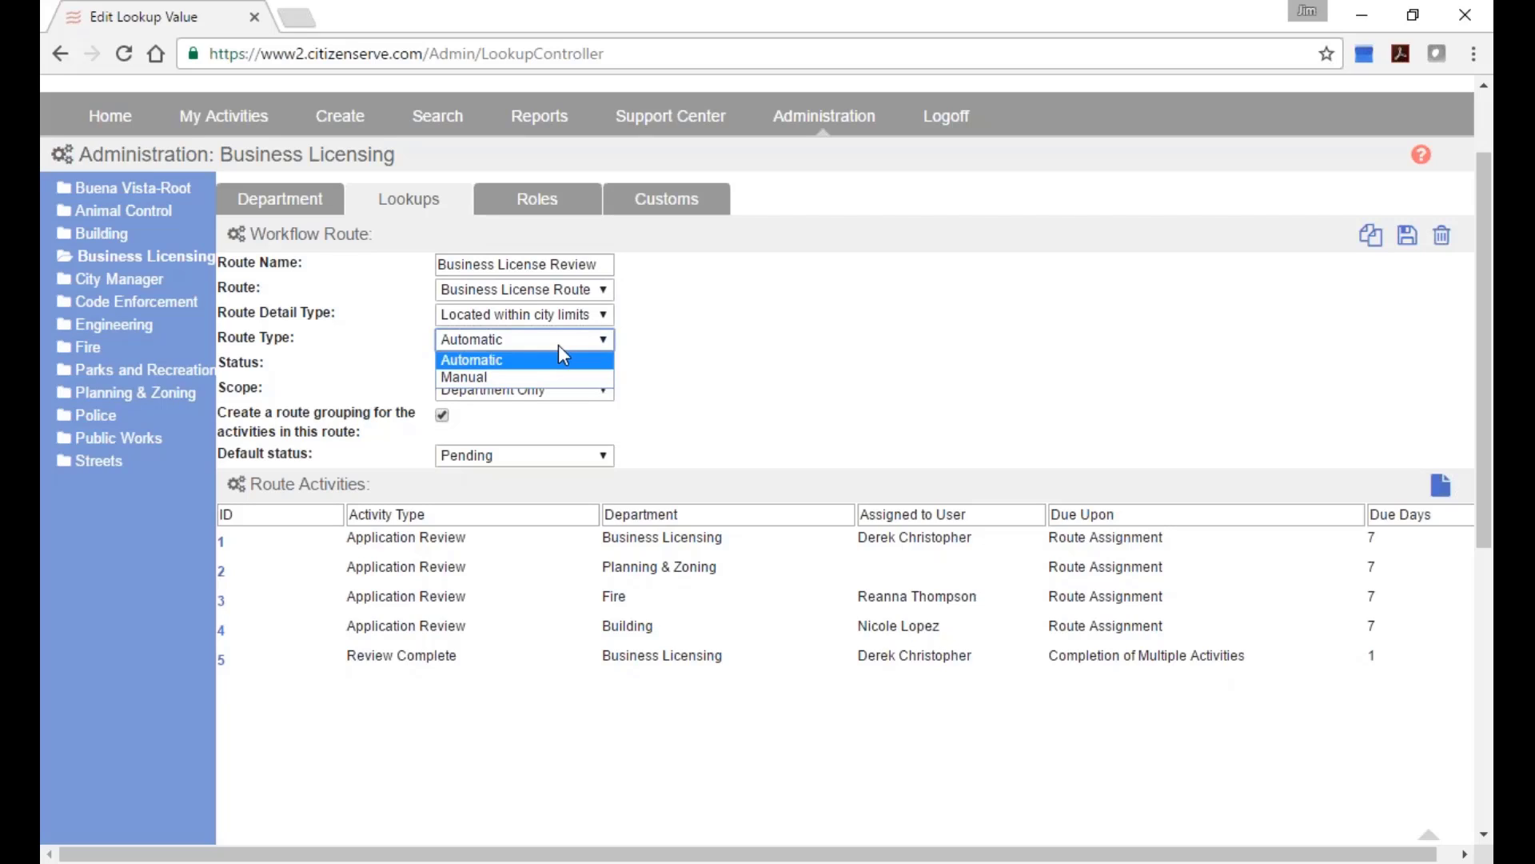
click(676, 380)
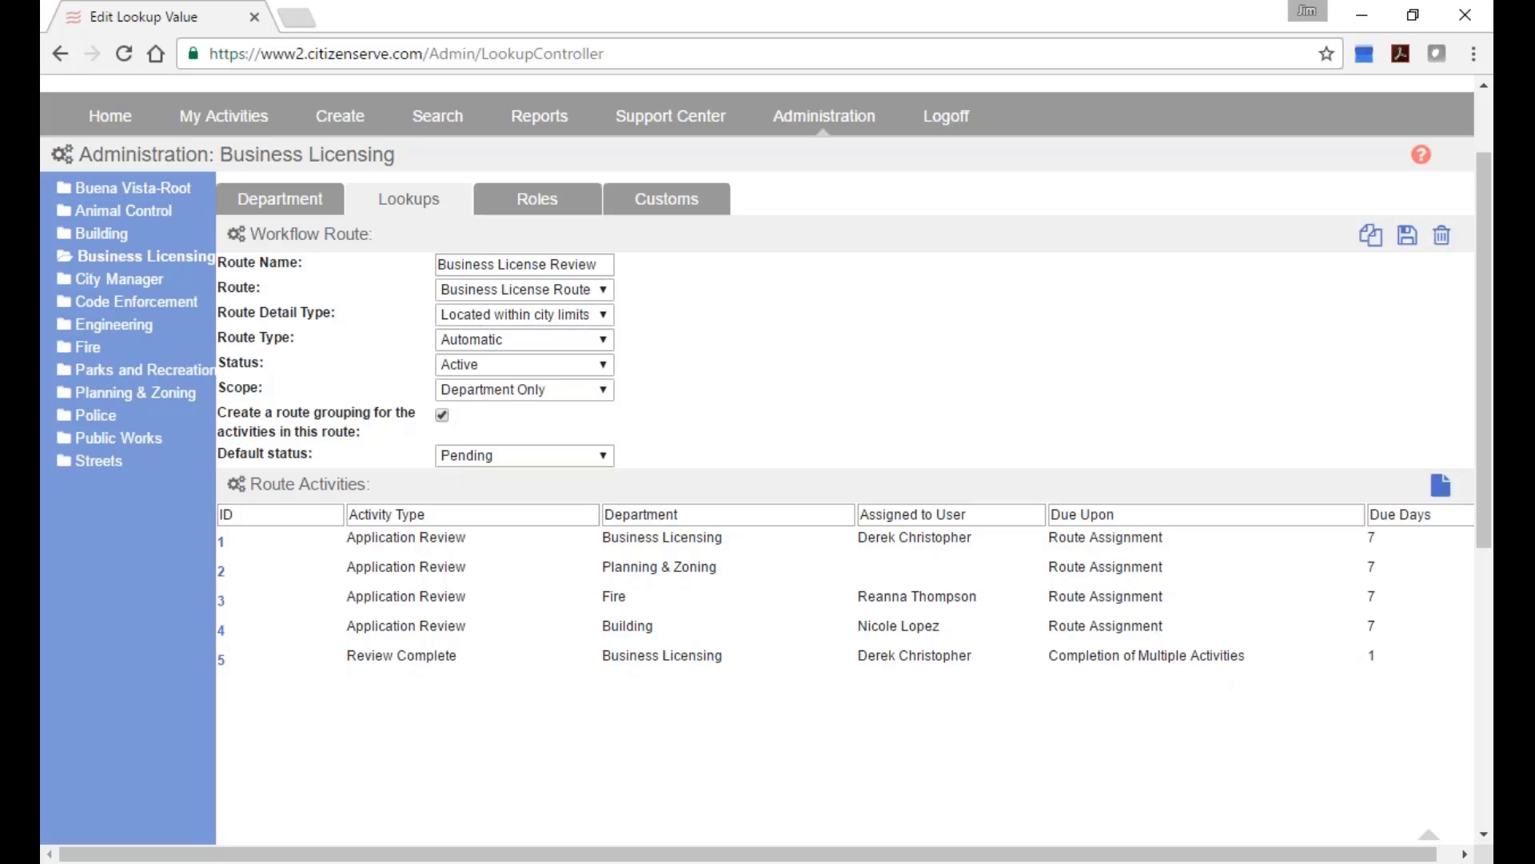
click(577, 391)
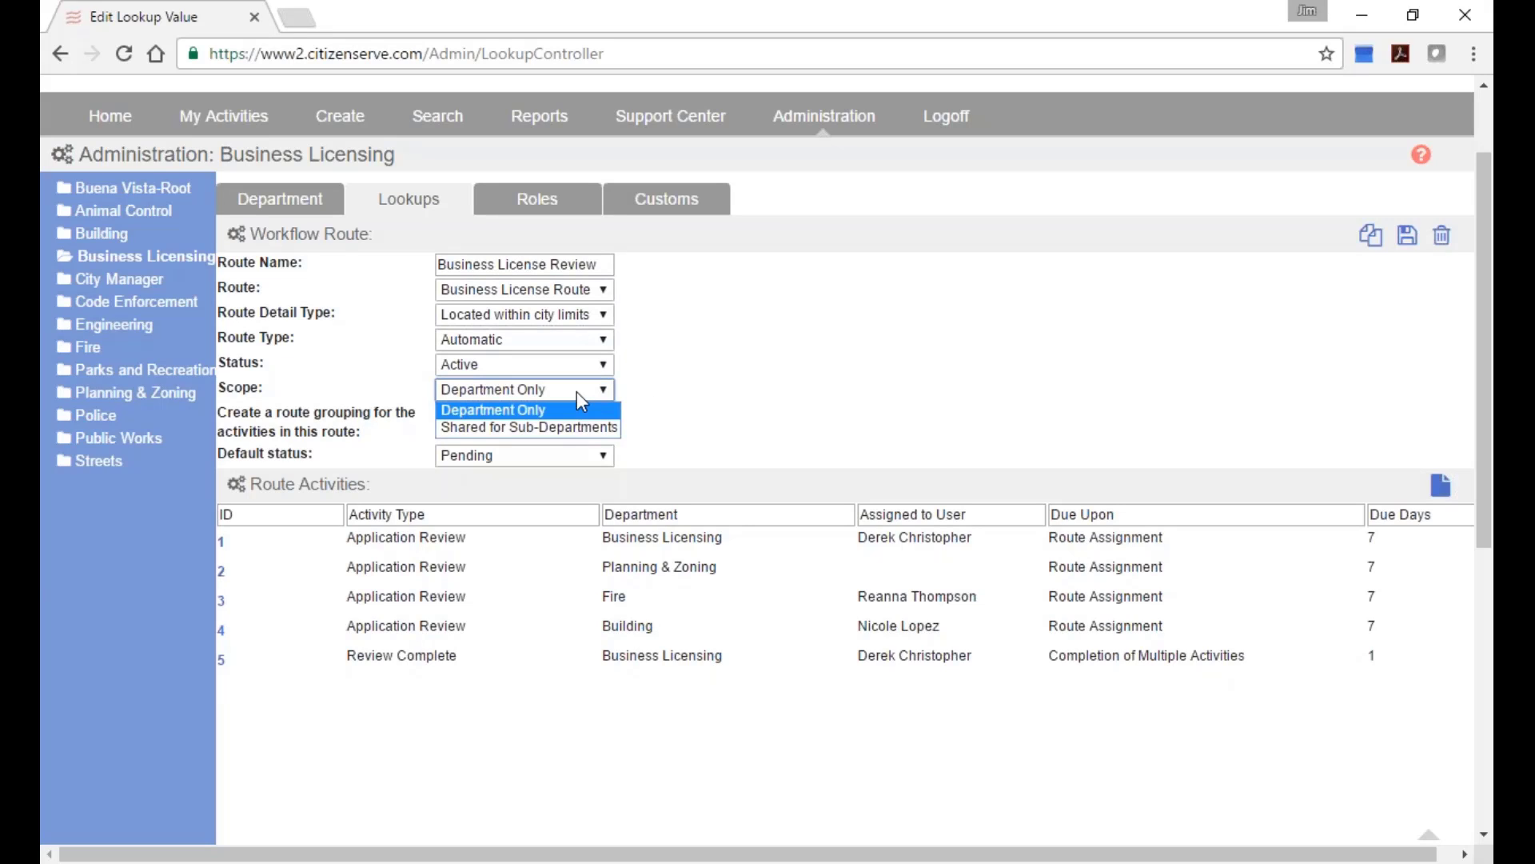
click(577, 391)
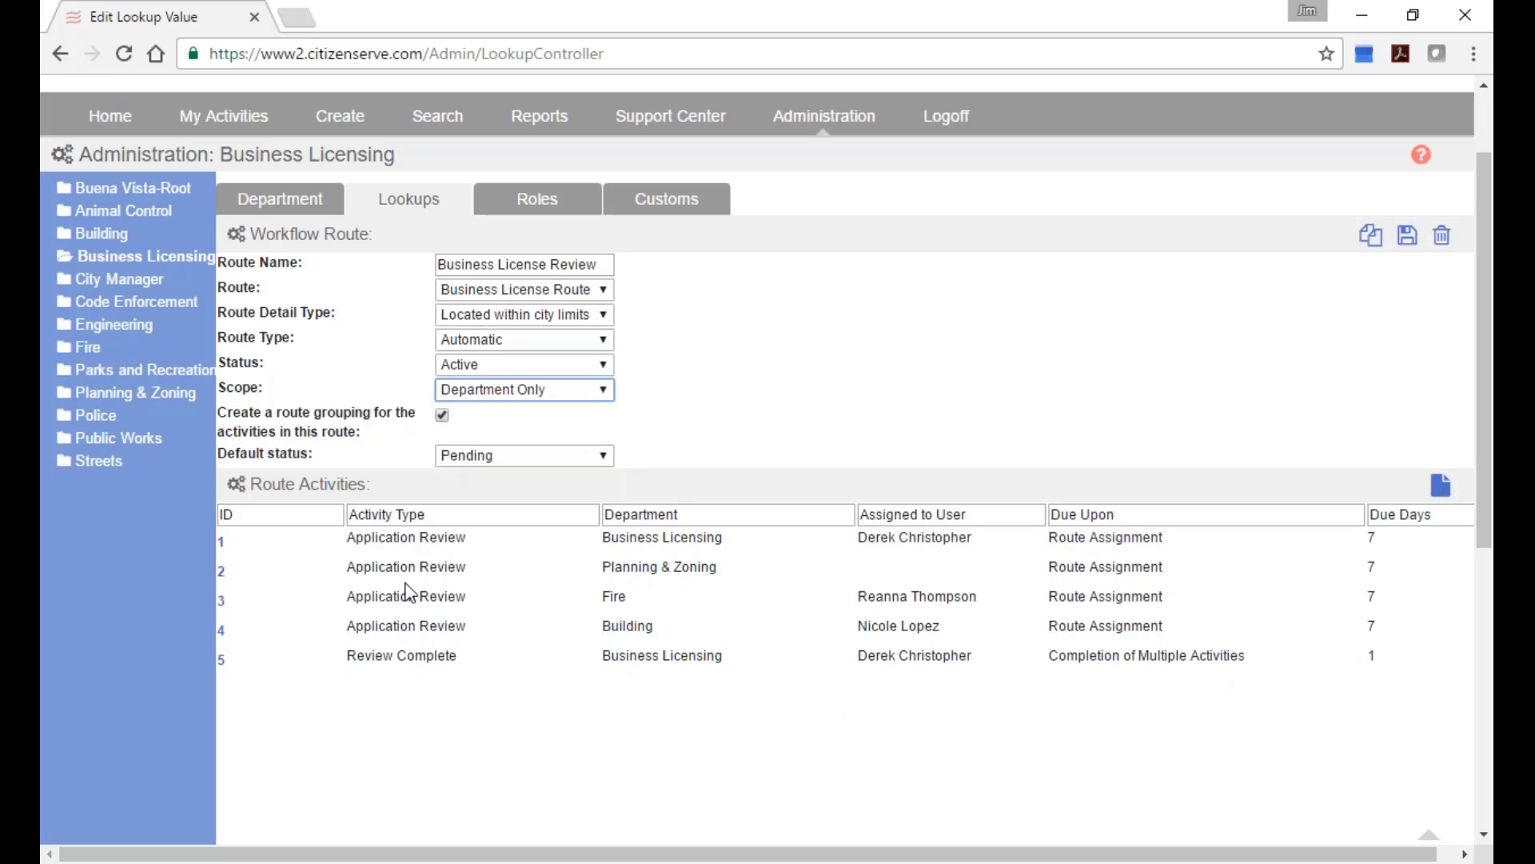
click(222, 570)
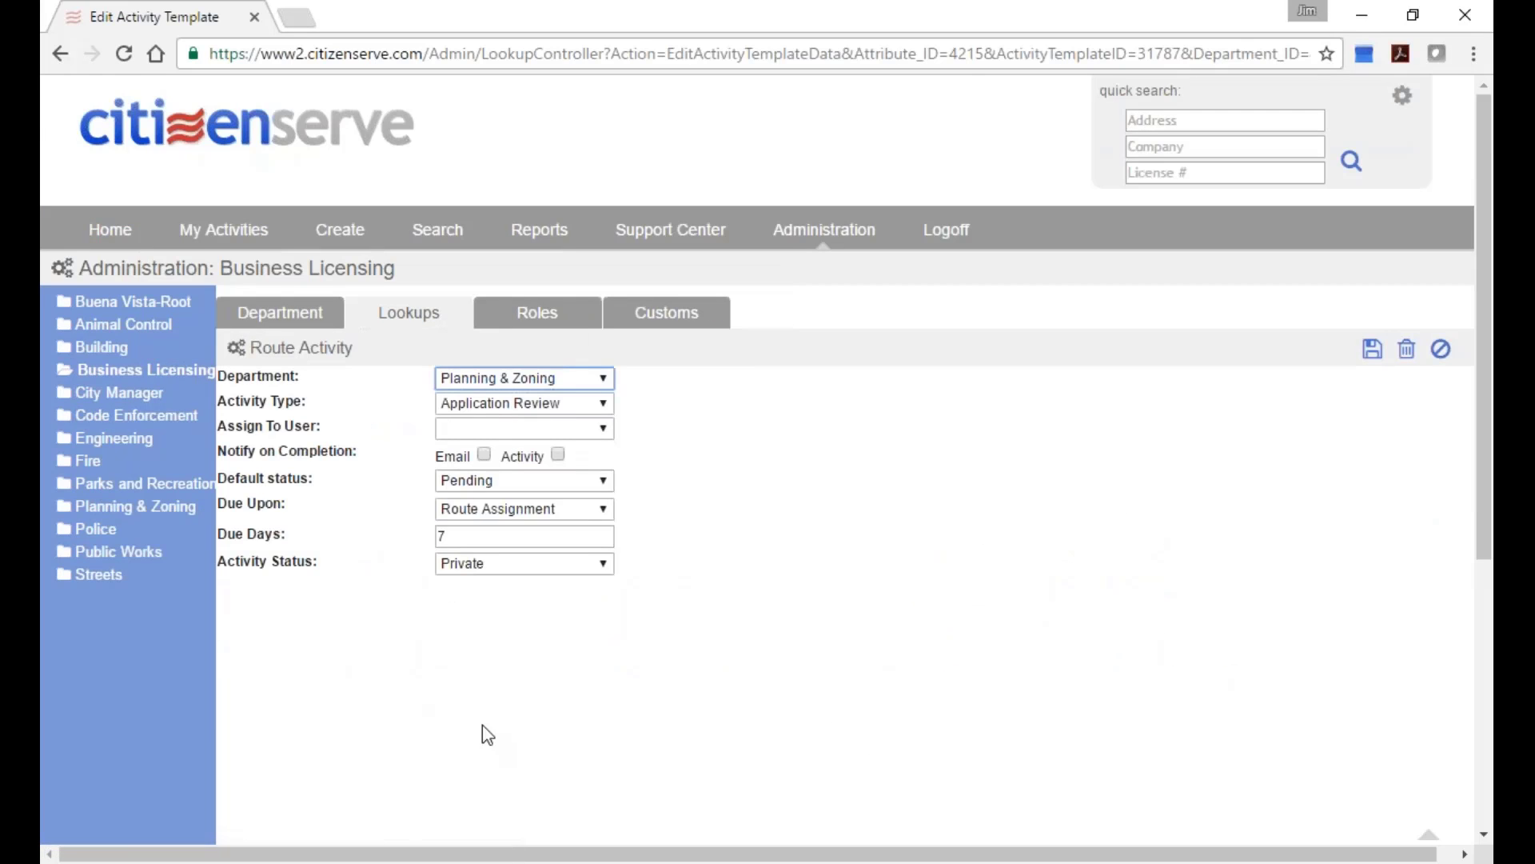
Check activity type, assignee and department options, leaving Application Review, unassigned and Planning & Zoning.
click(588, 408)
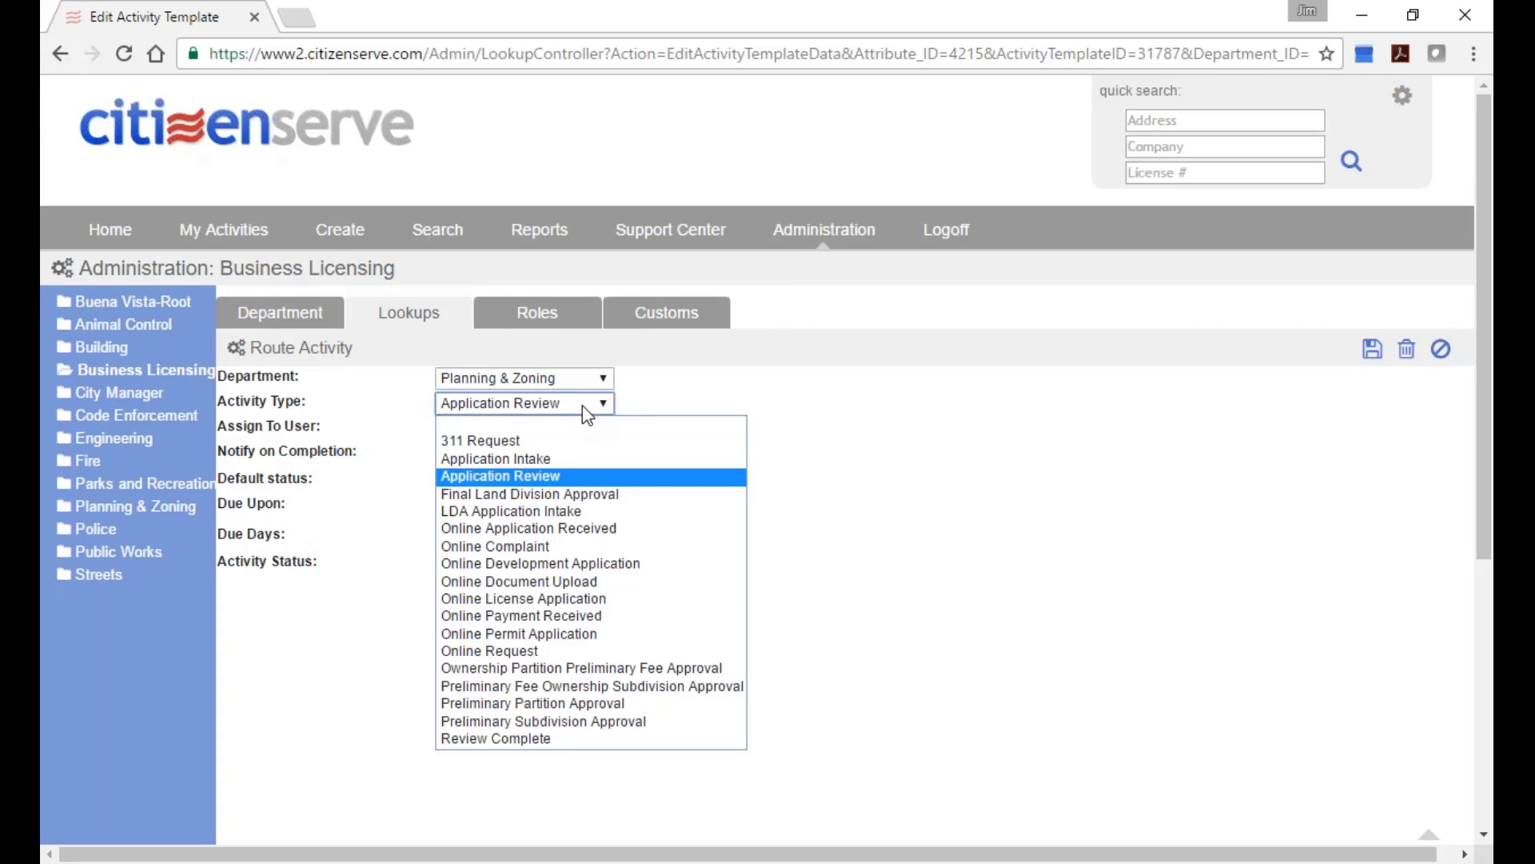
click(582, 461)
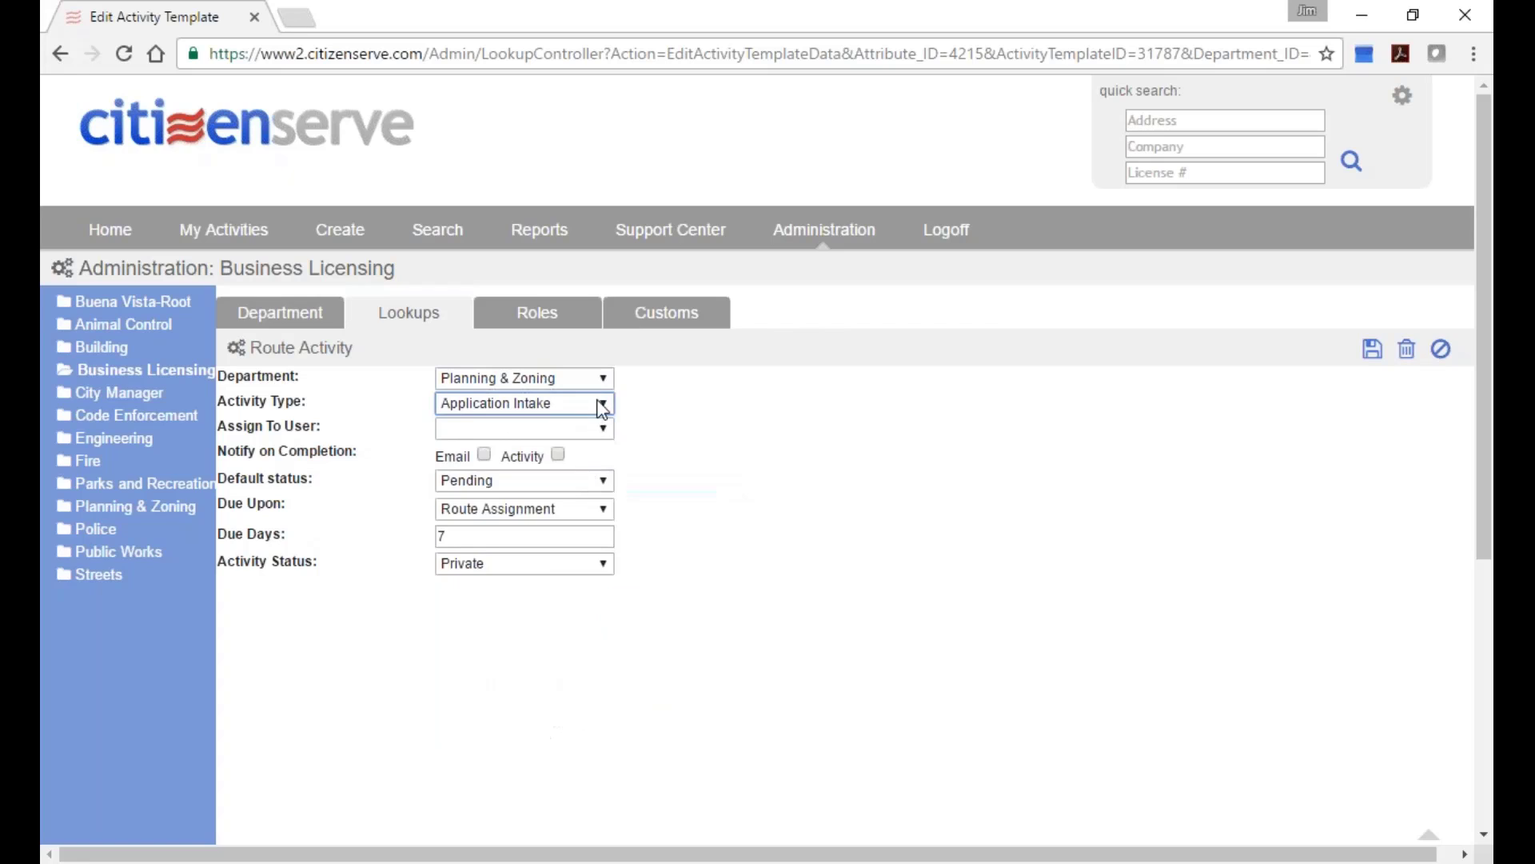
click(602, 406)
click(598, 476)
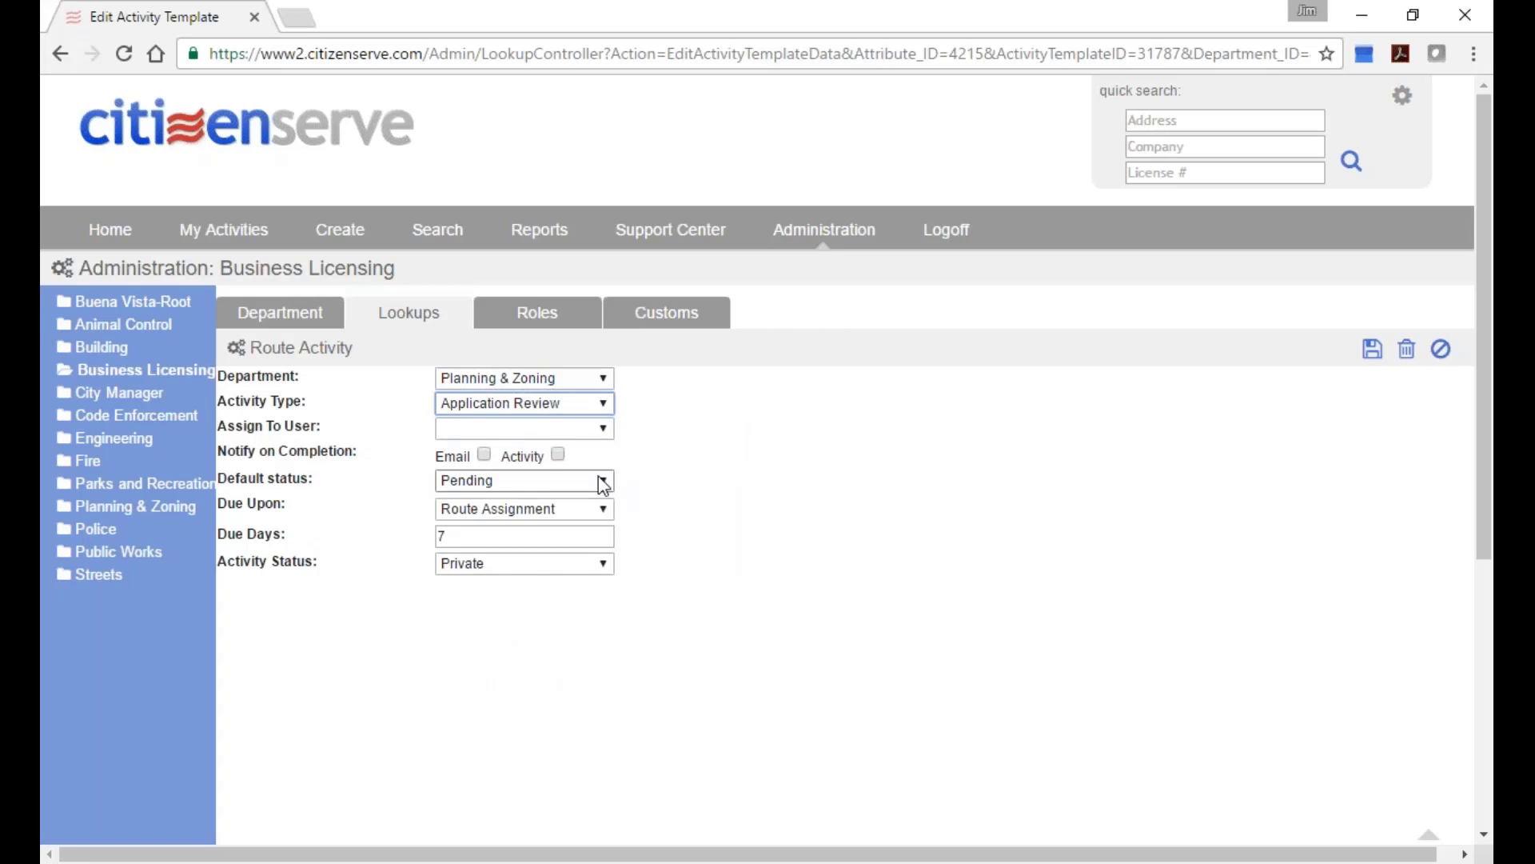
click(583, 432)
click(593, 428)
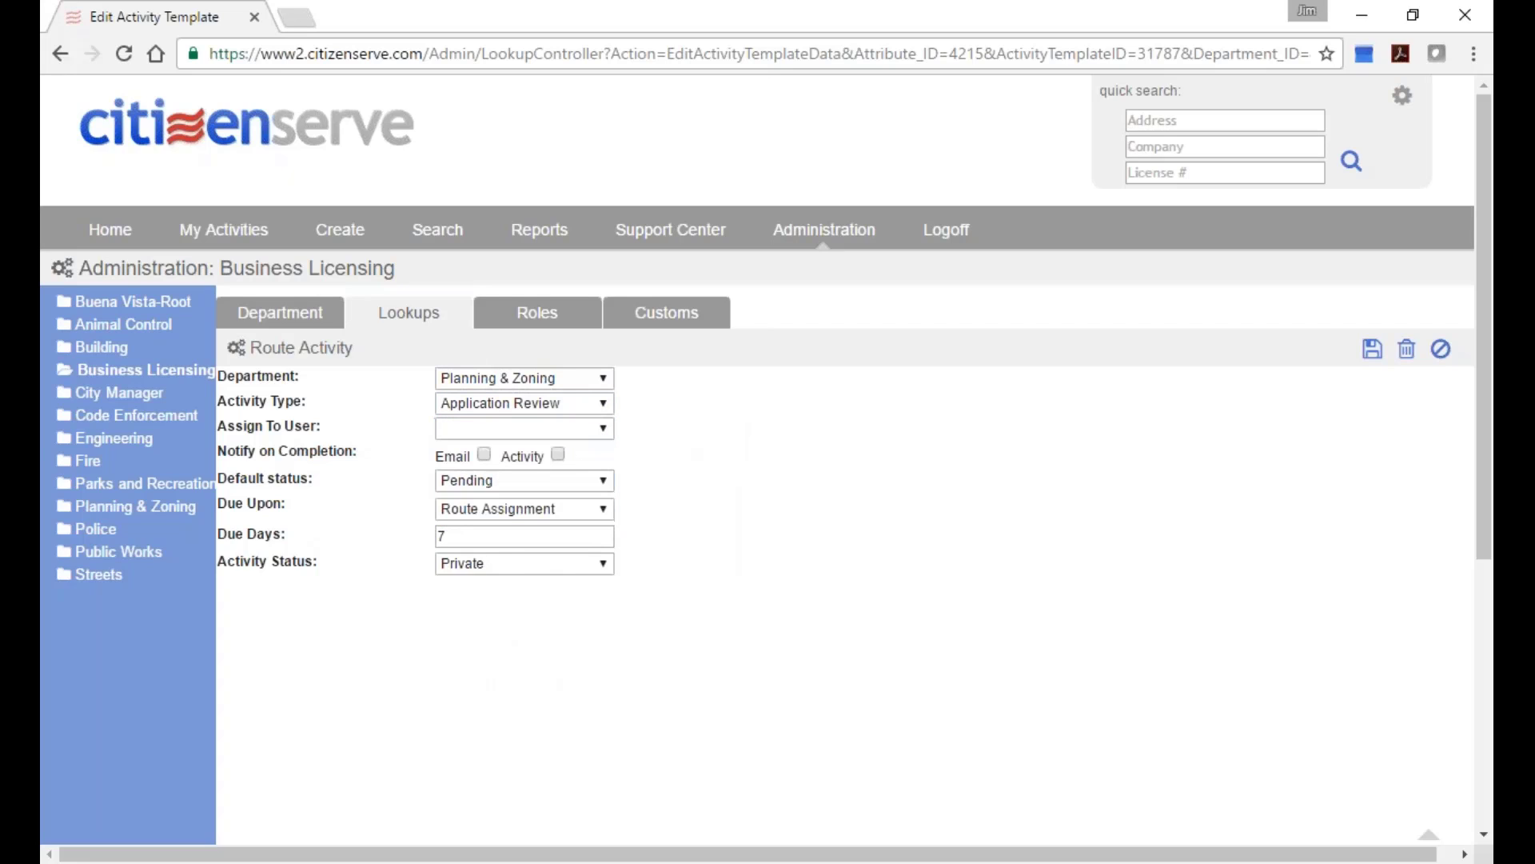
click(605, 379)
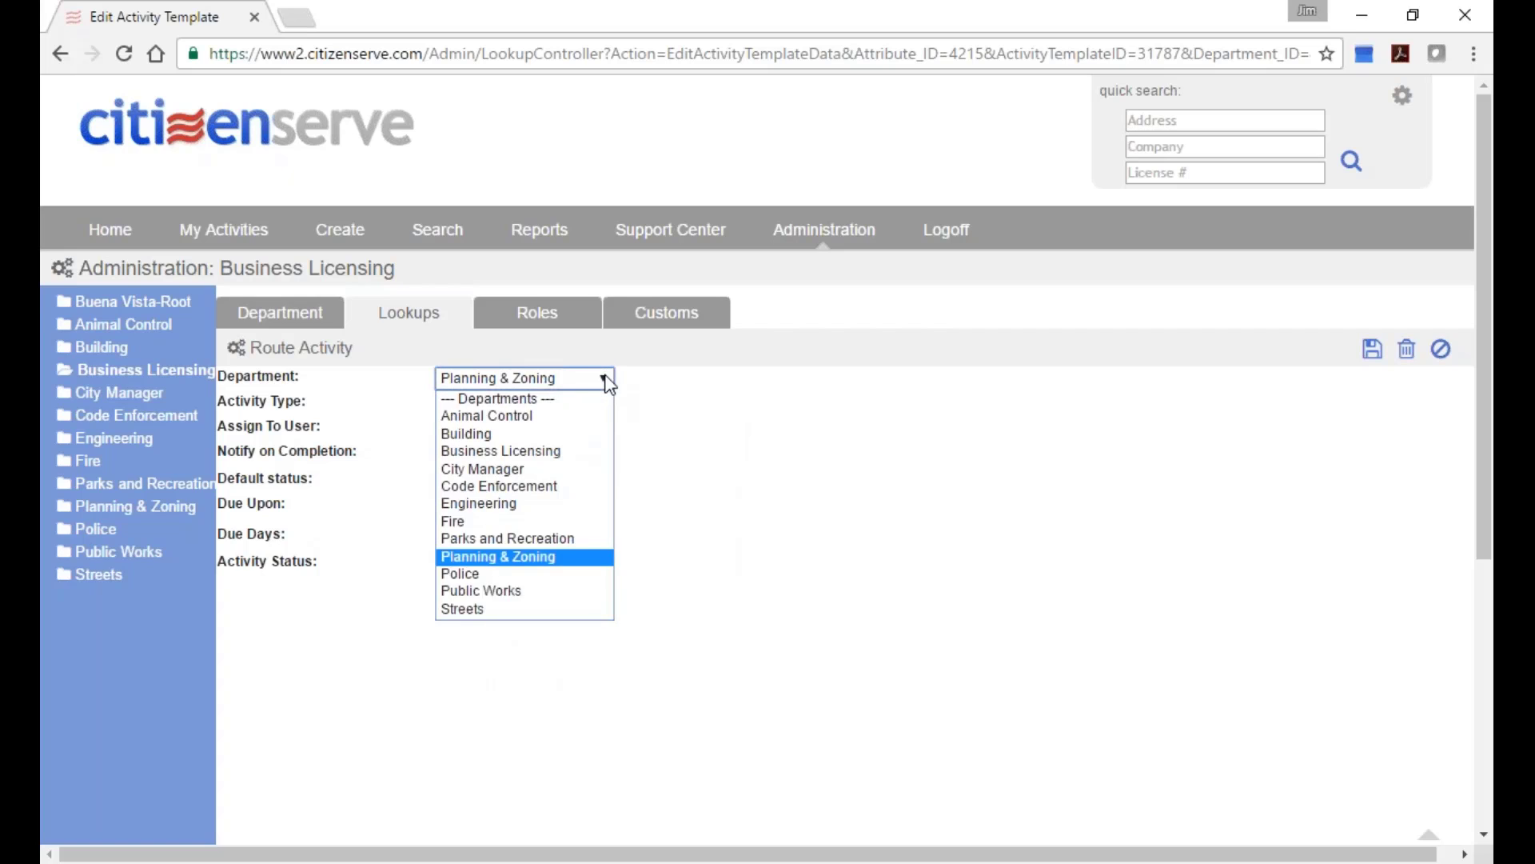
click(576, 433)
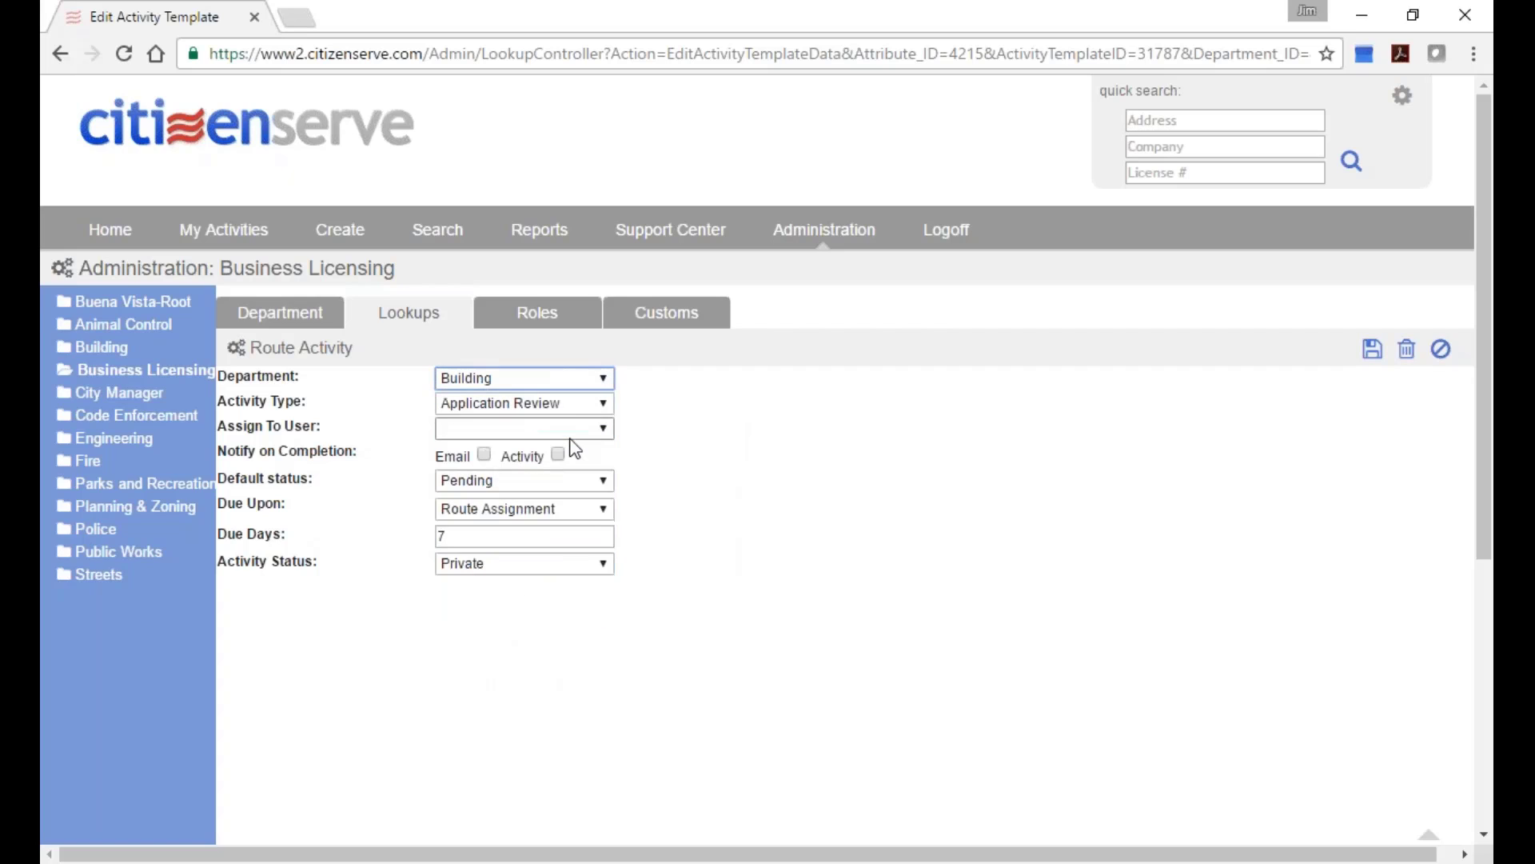
click(575, 432)
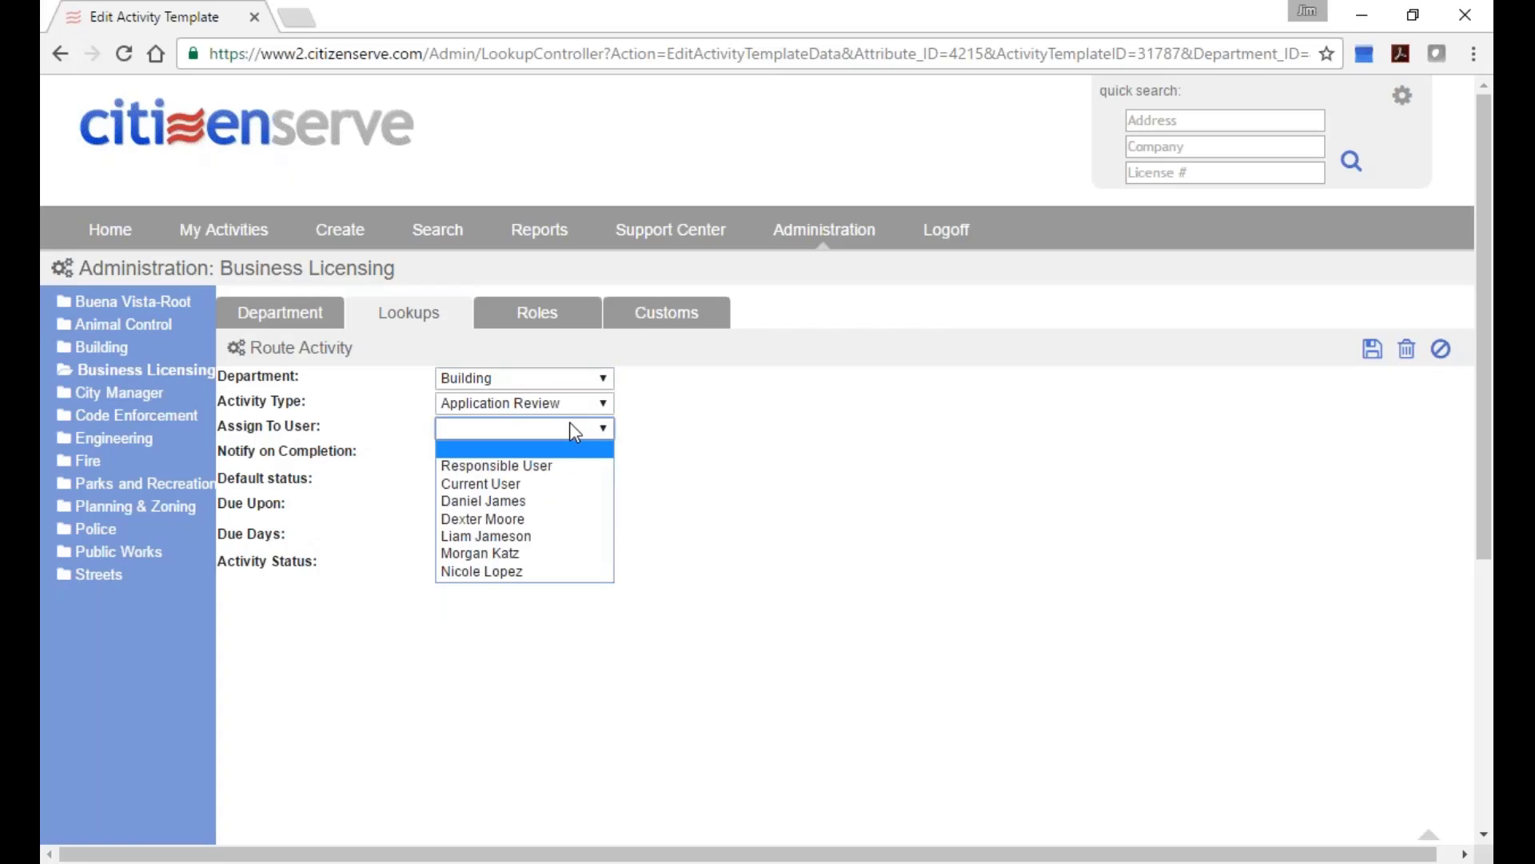
click(601, 379)
click(577, 557)
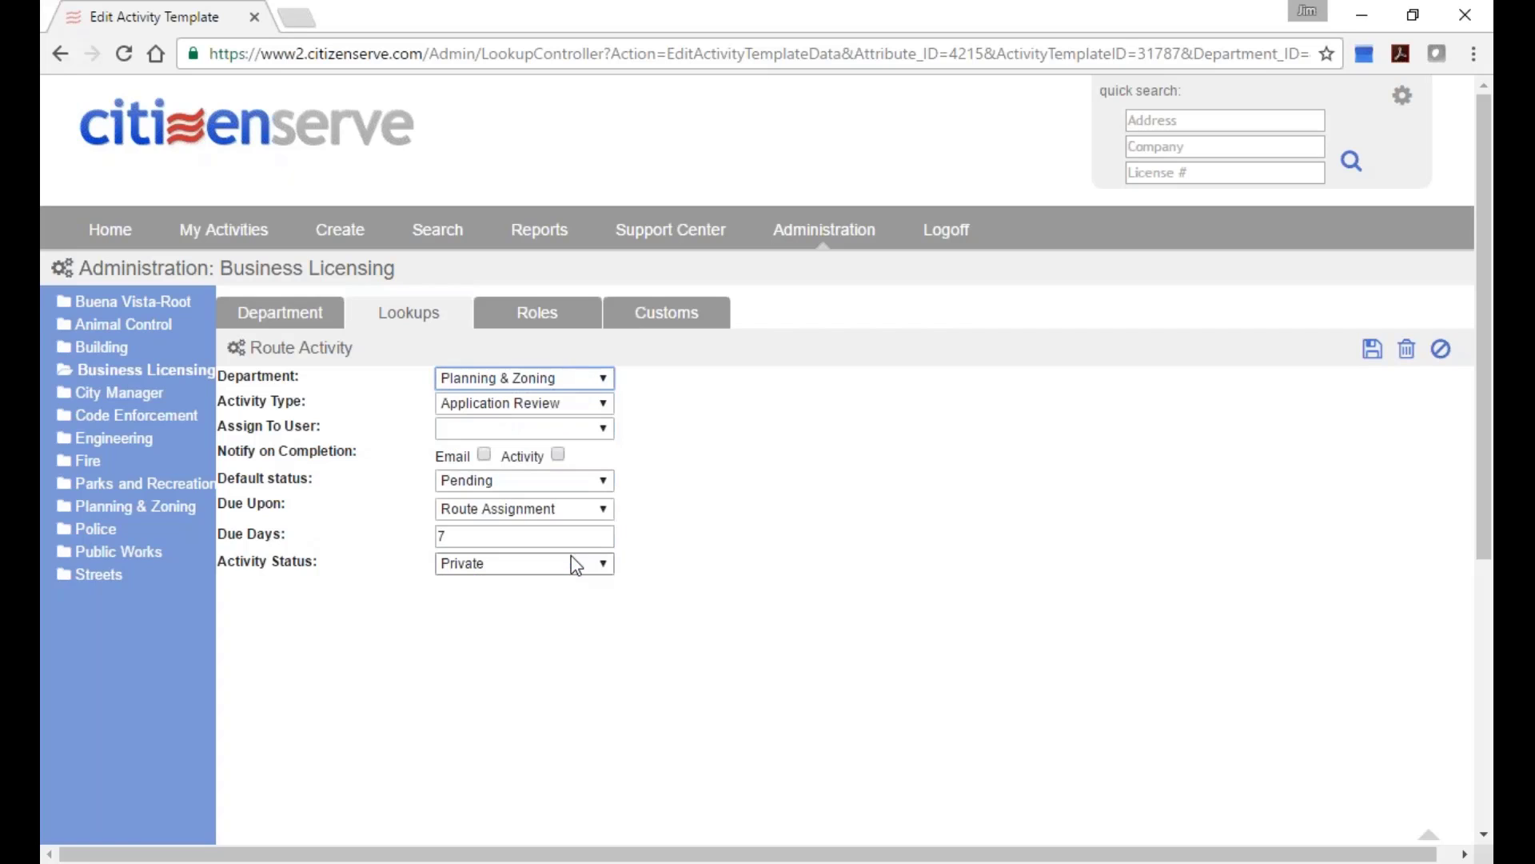
click(539, 430)
click(539, 430)
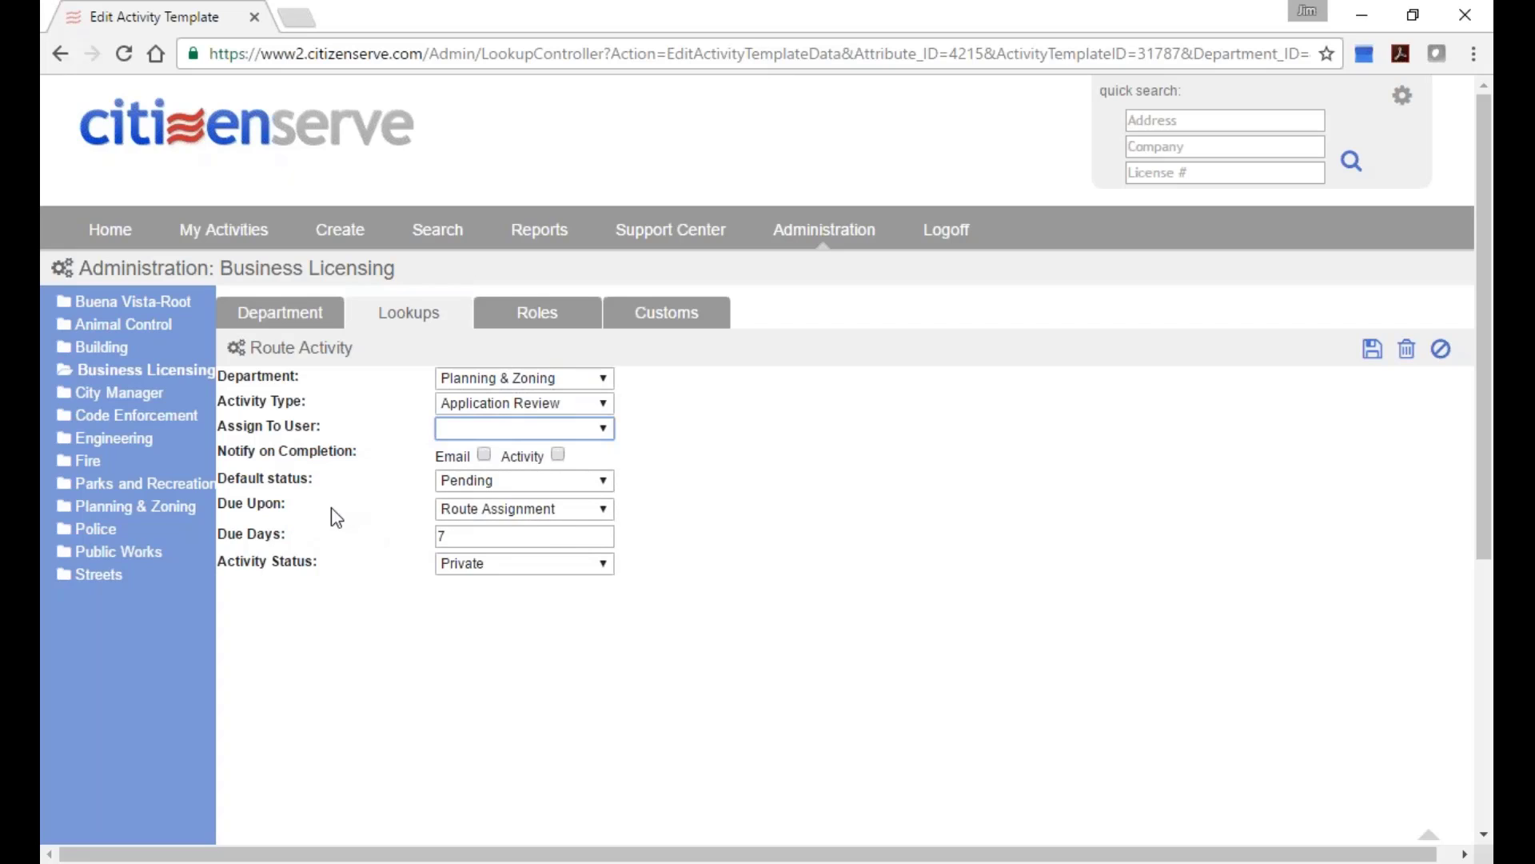
Check due-date and status options, keeping 7 days after Route Assignment and Private, then return to Lookups.
click(557, 510)
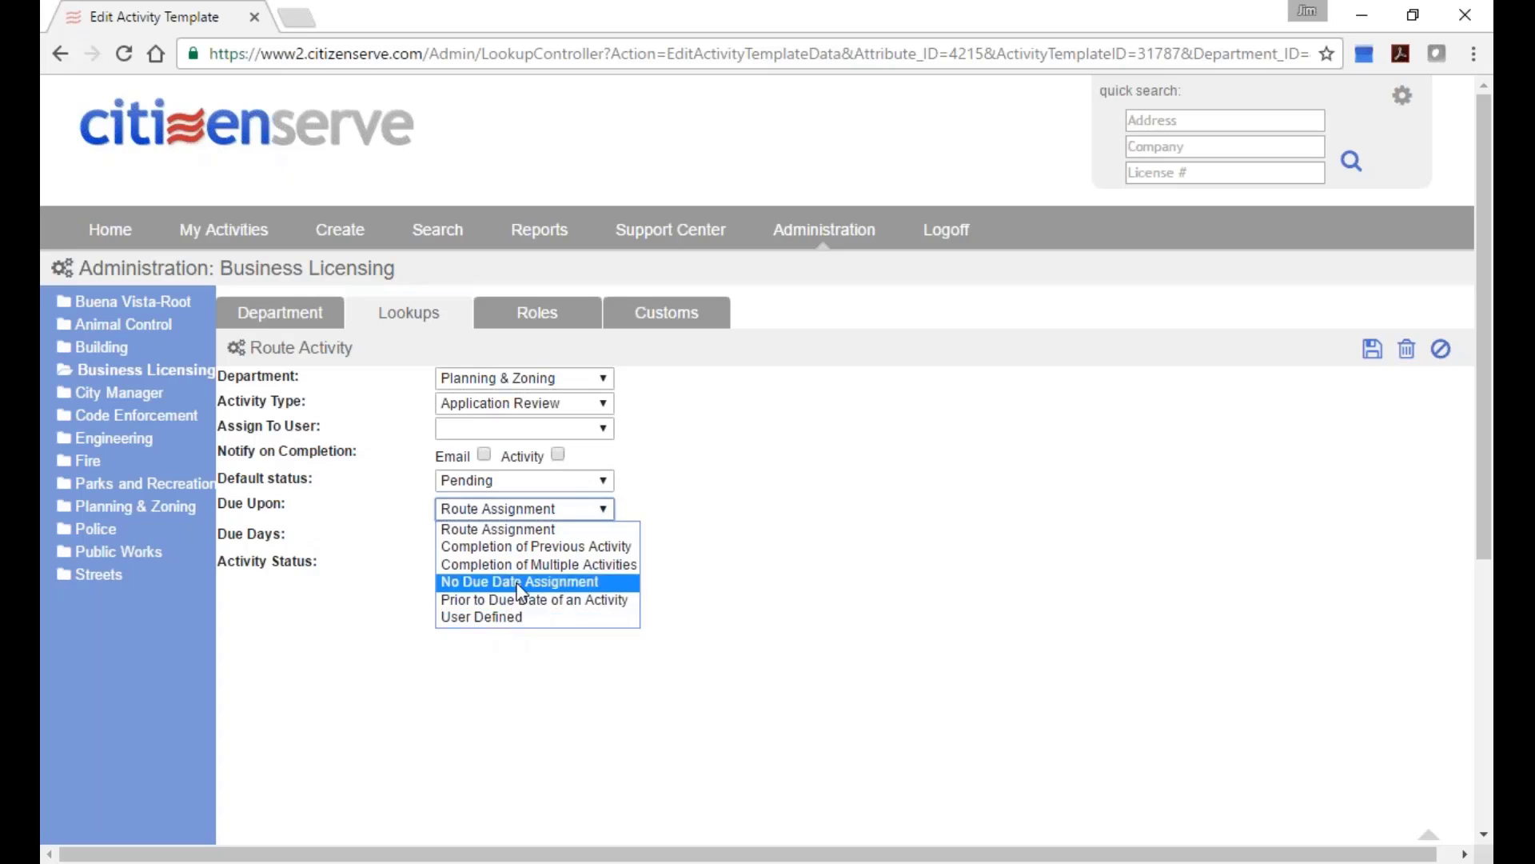
click(748, 531)
click(533, 540)
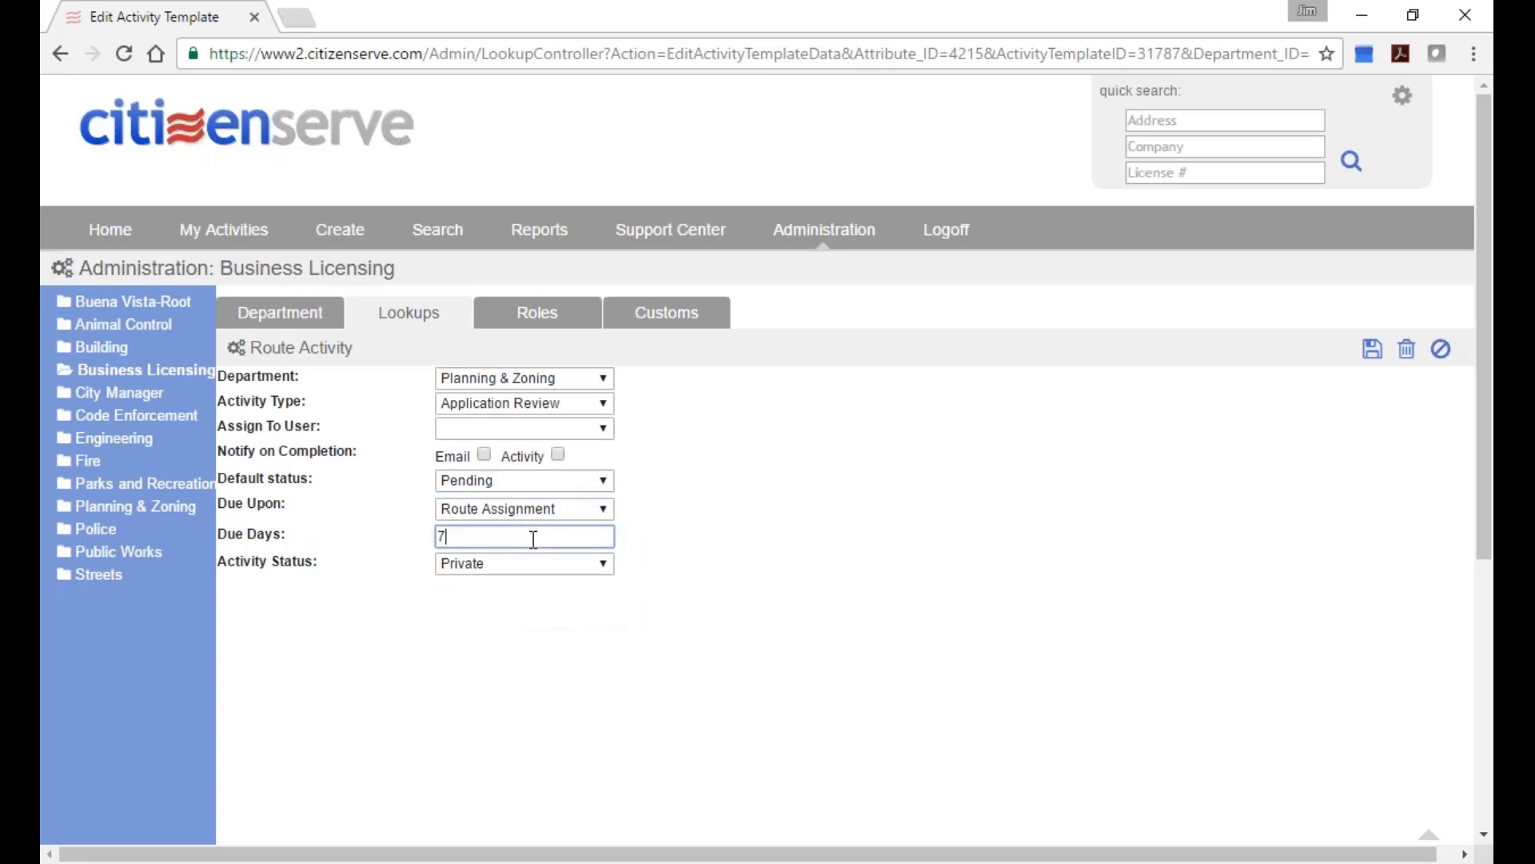
drag(533, 540, 398, 543)
click(482, 563)
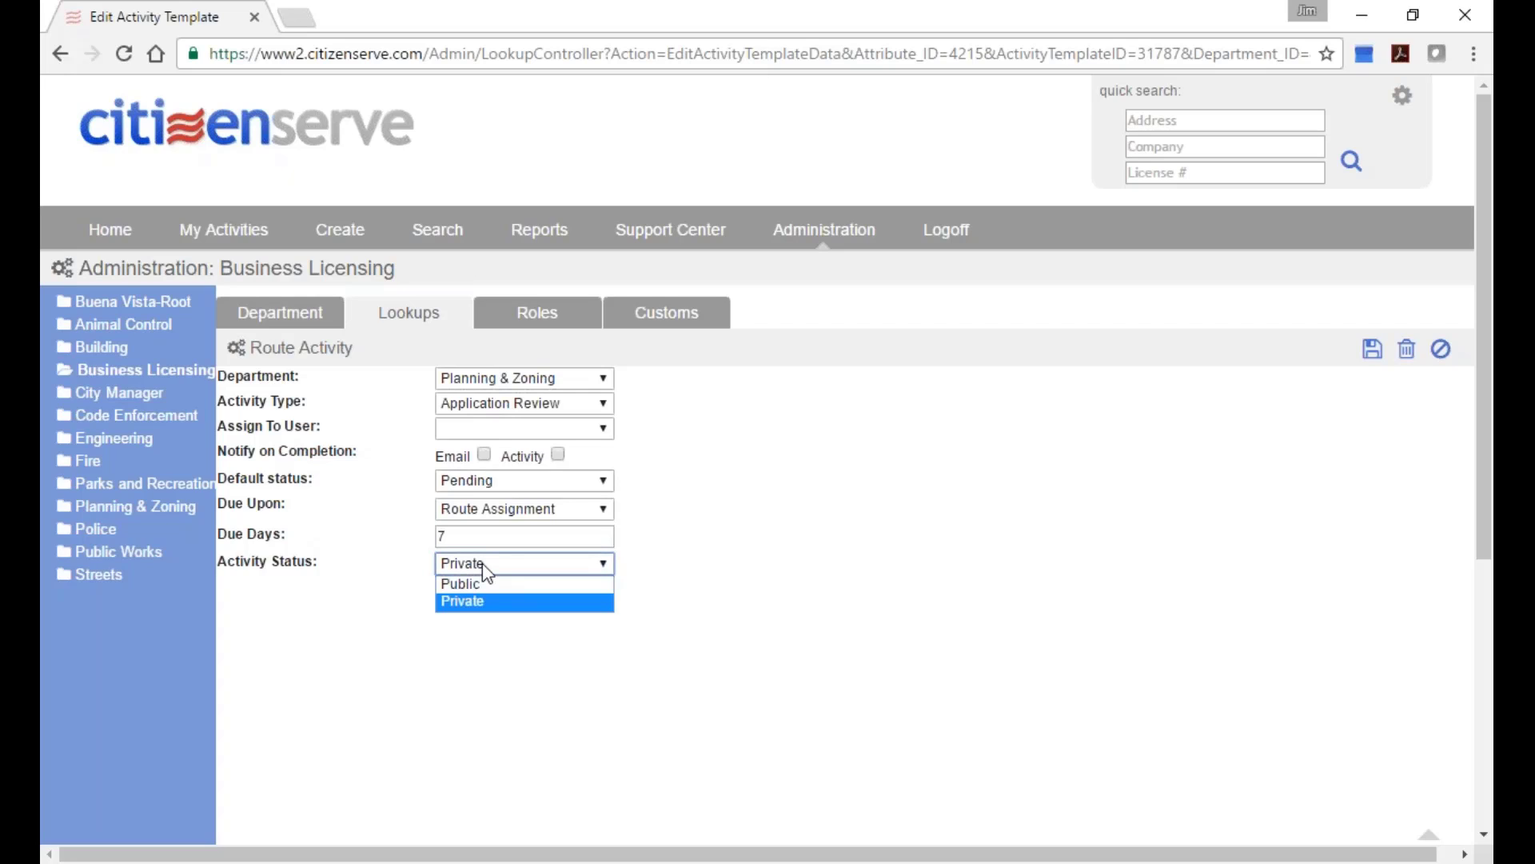
click(483, 568)
click(486, 569)
click(499, 613)
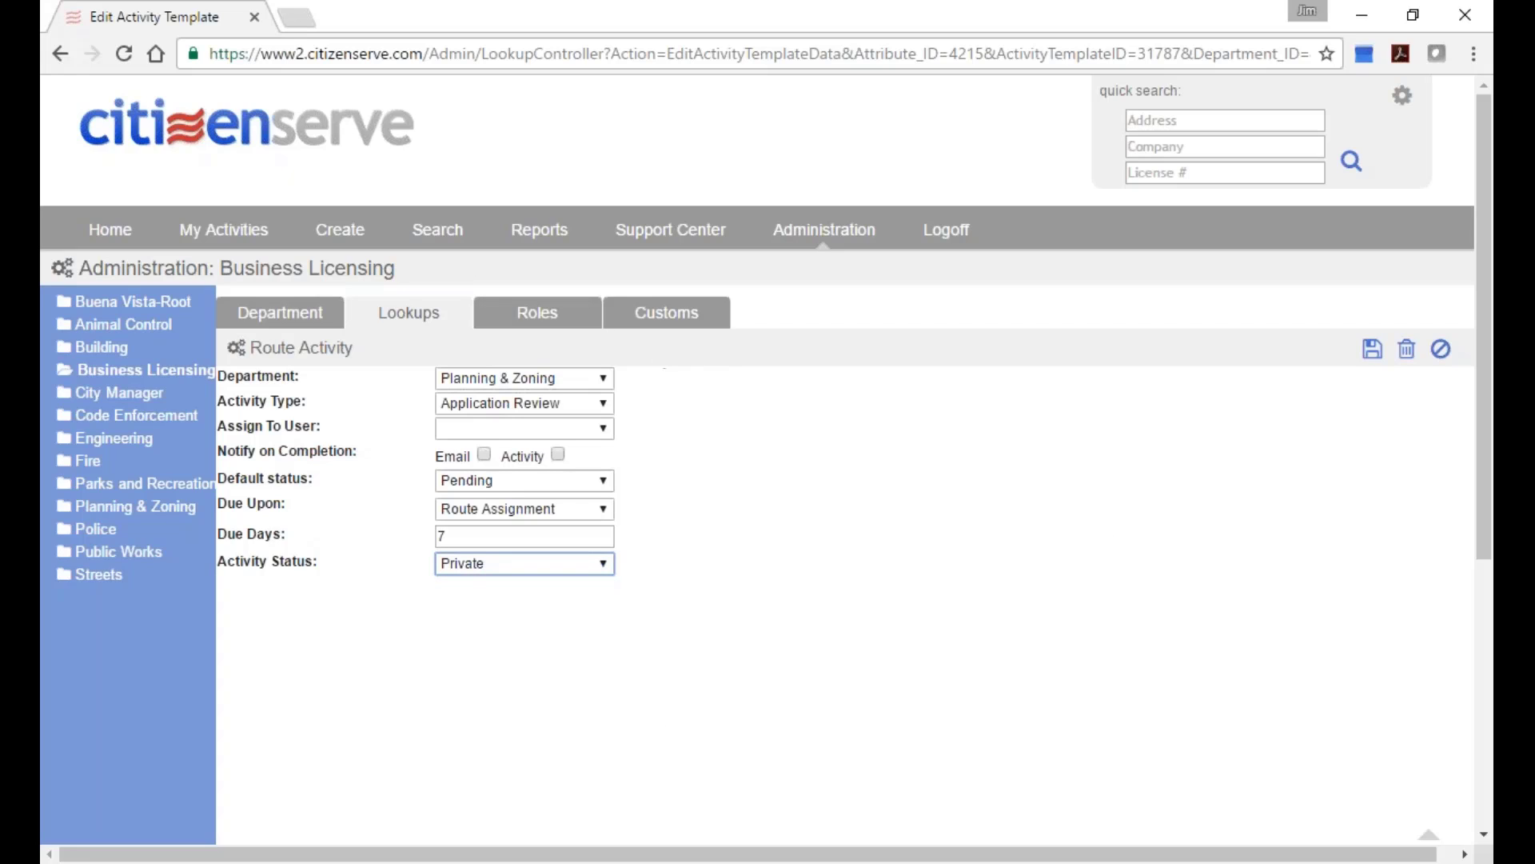
click(664, 365)
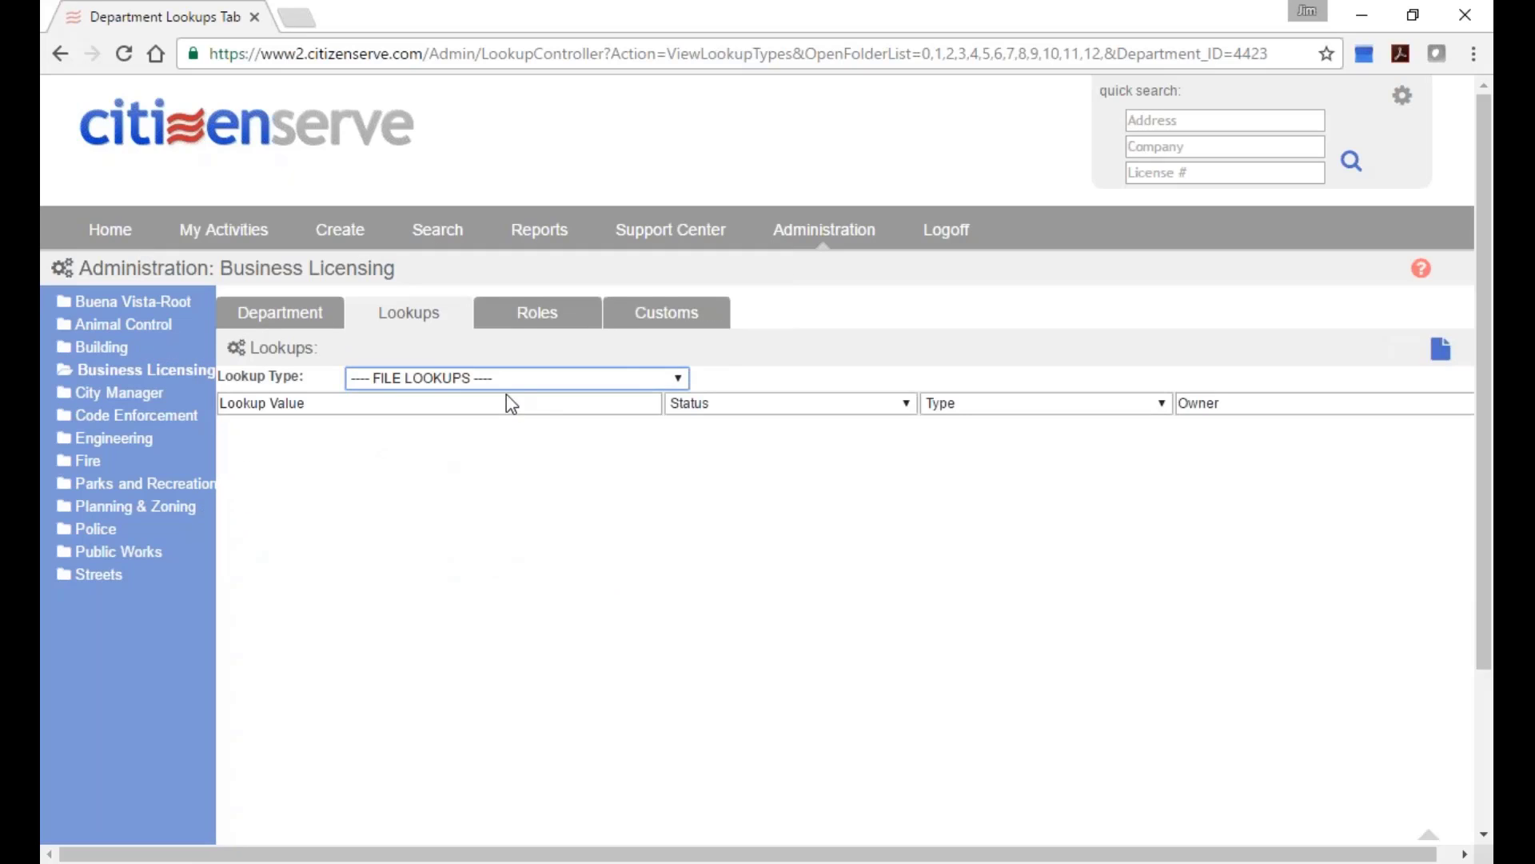
Choose Workflow Route as the lookup type to list the three business license routes again.
click(512, 382)
drag(675, 478, 666, 658)
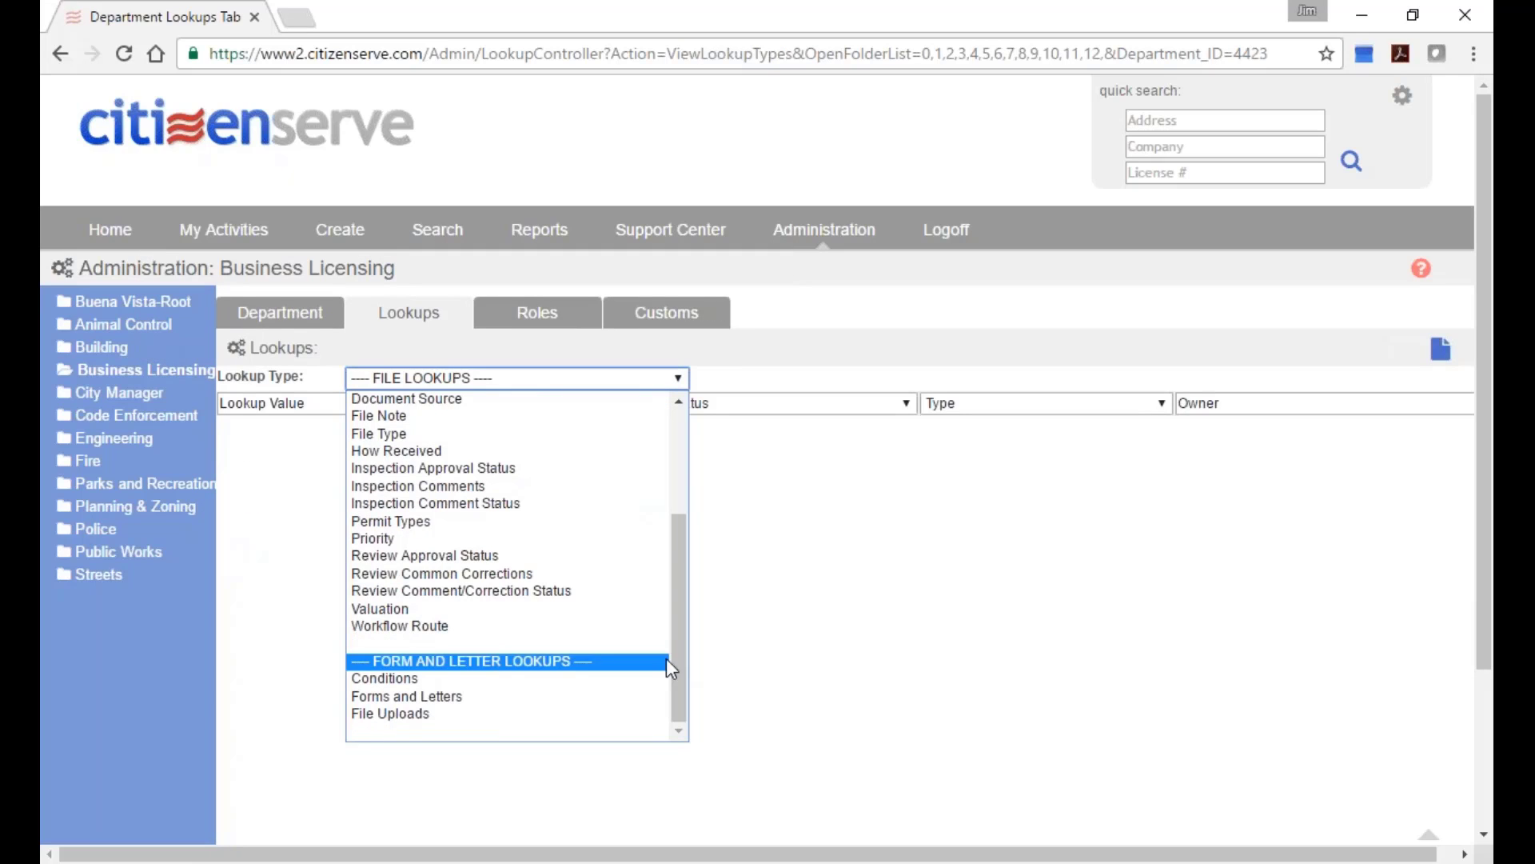
click(539, 624)
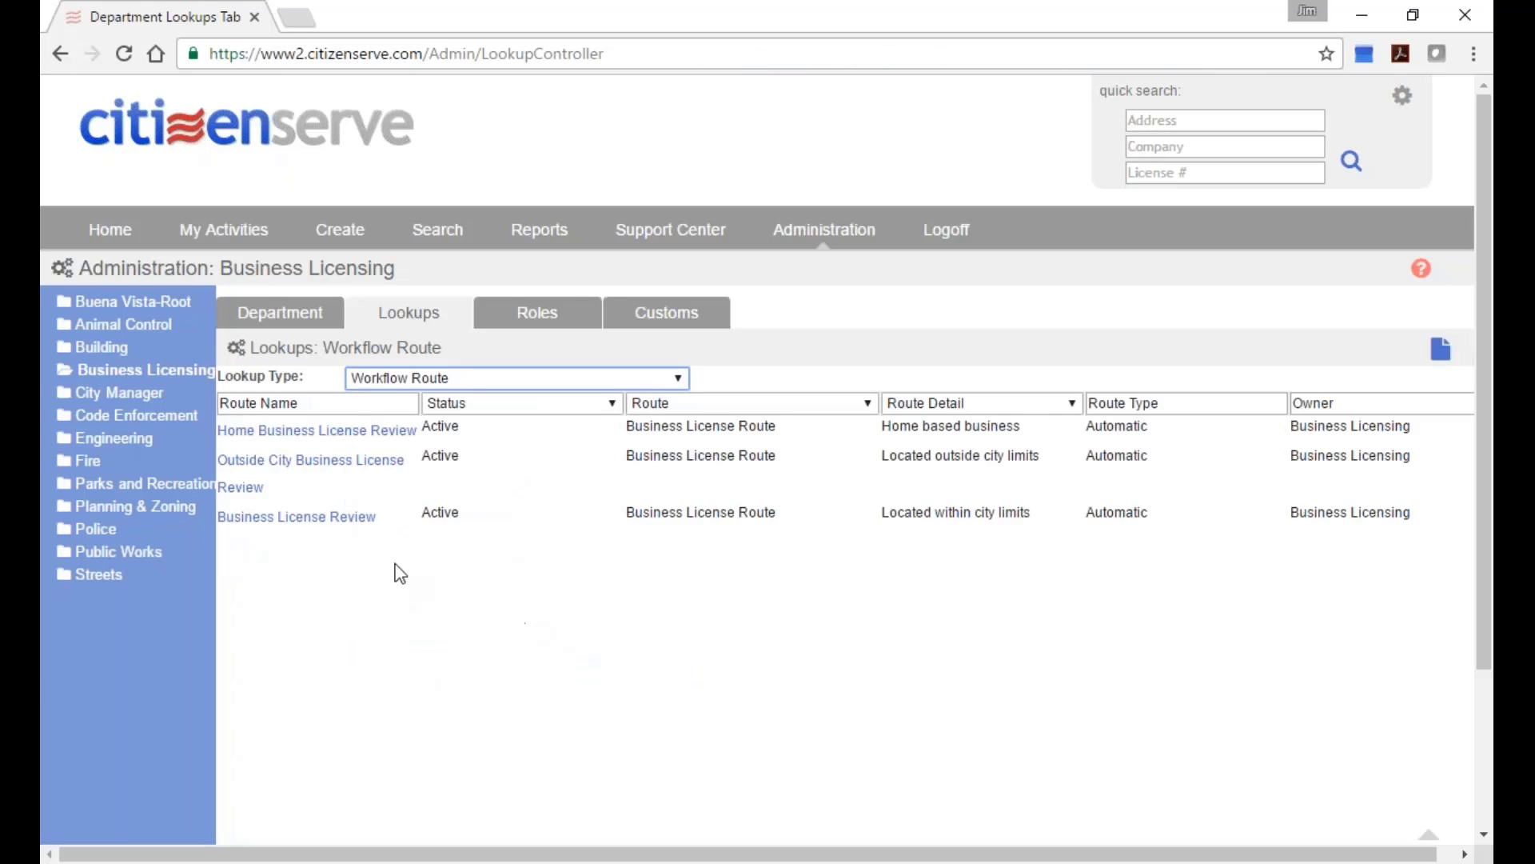
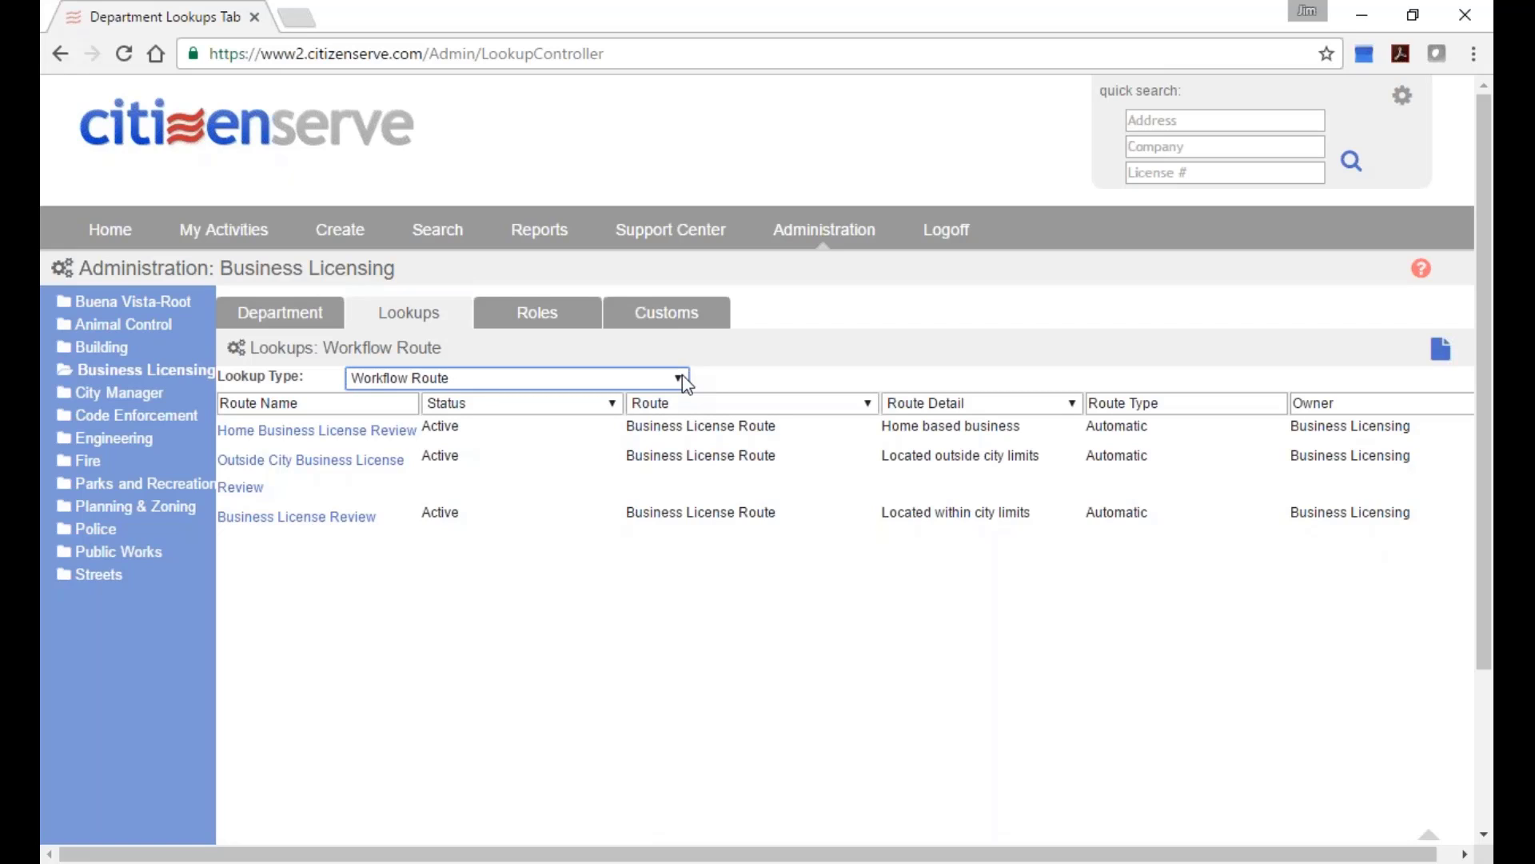
Browse the Review Comment/Correction Status and Review Common Corrections lookup values.
click(679, 378)
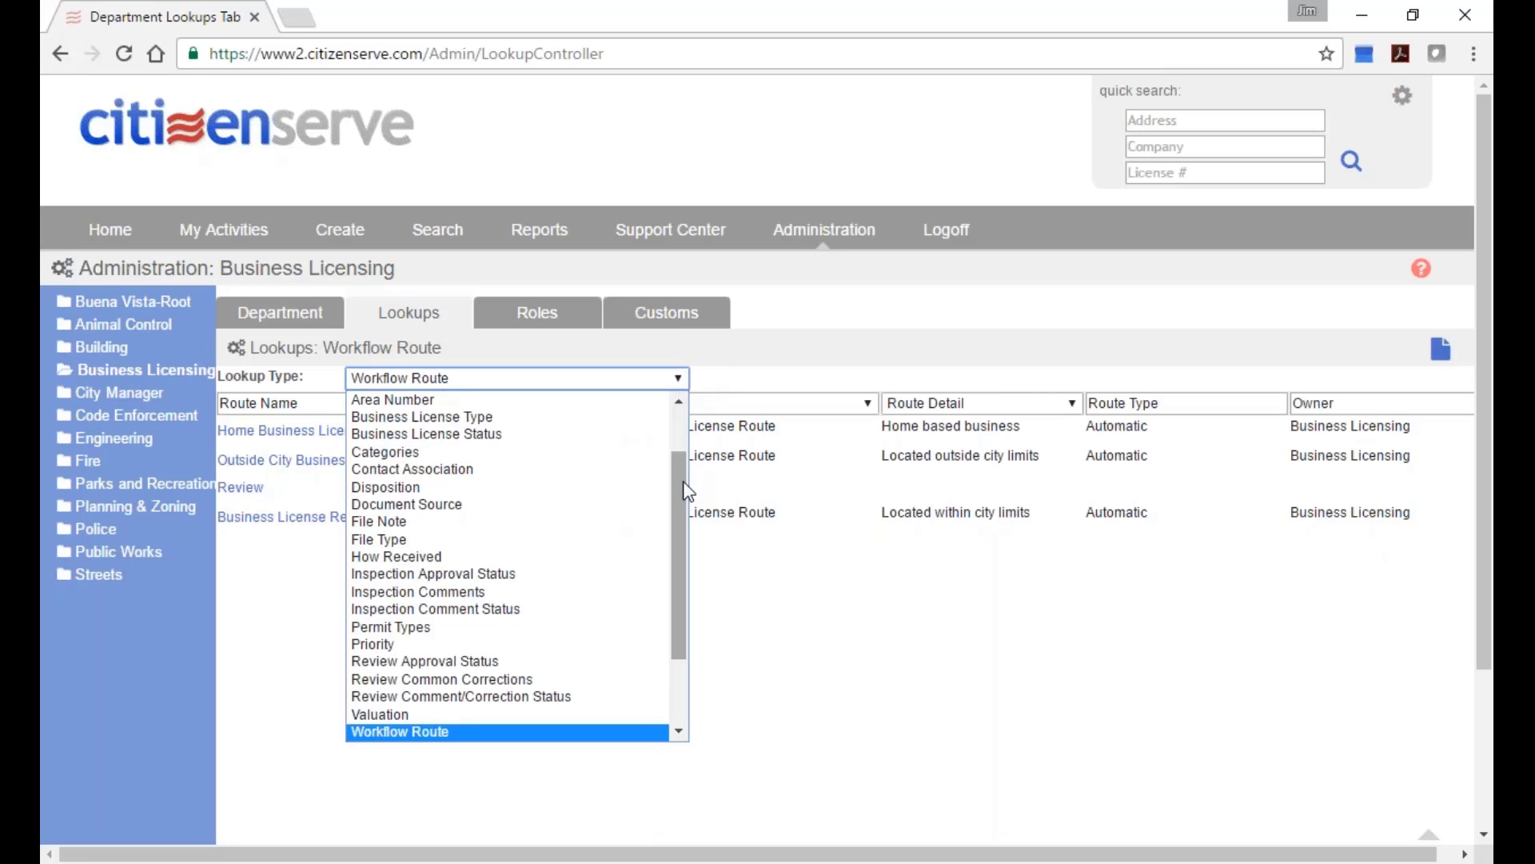
drag(684, 484, 684, 498)
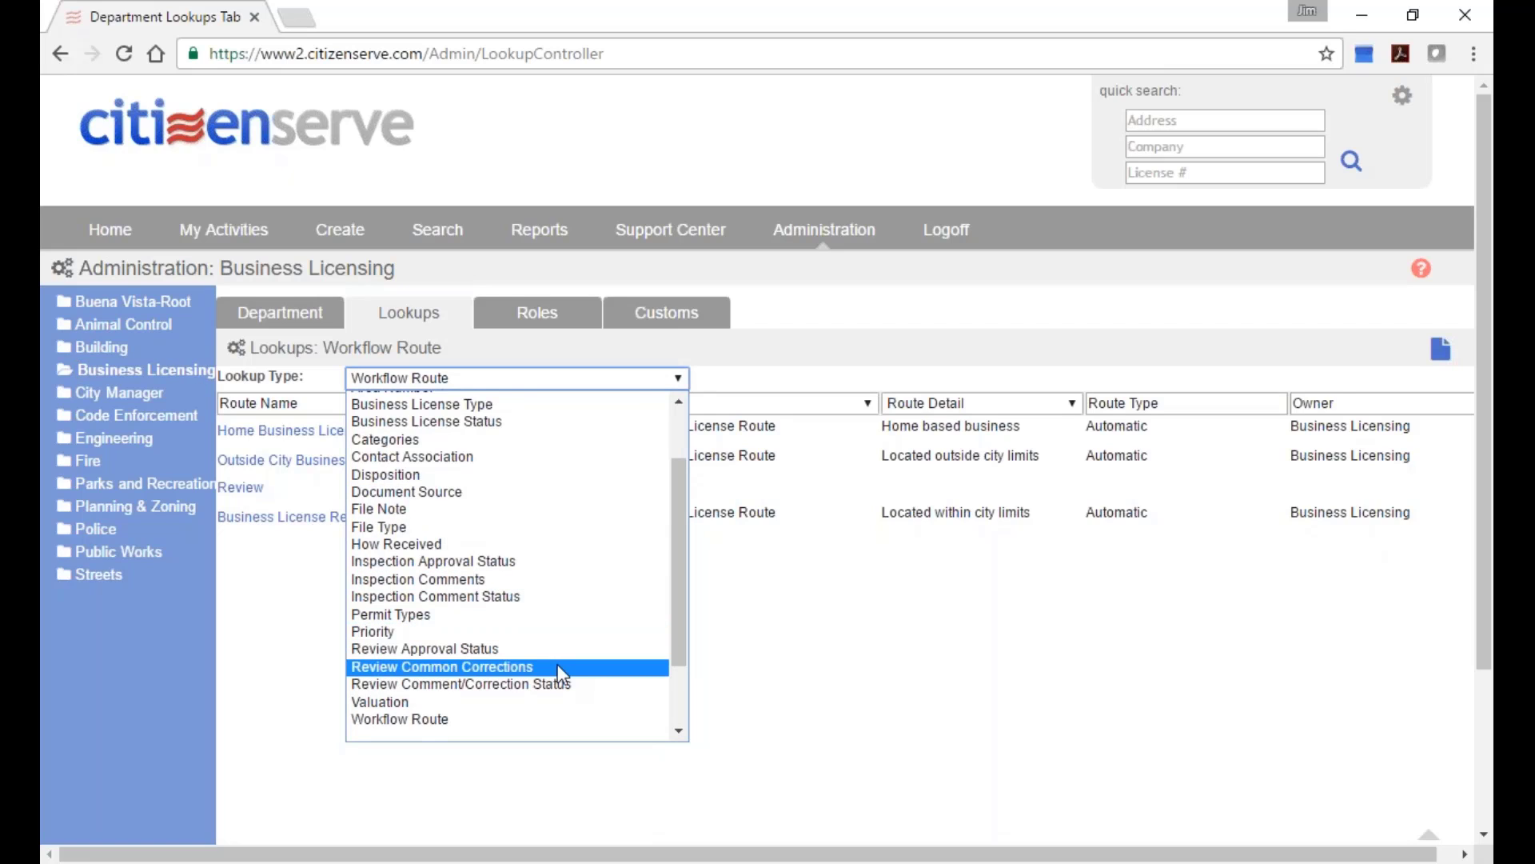
click(520, 684)
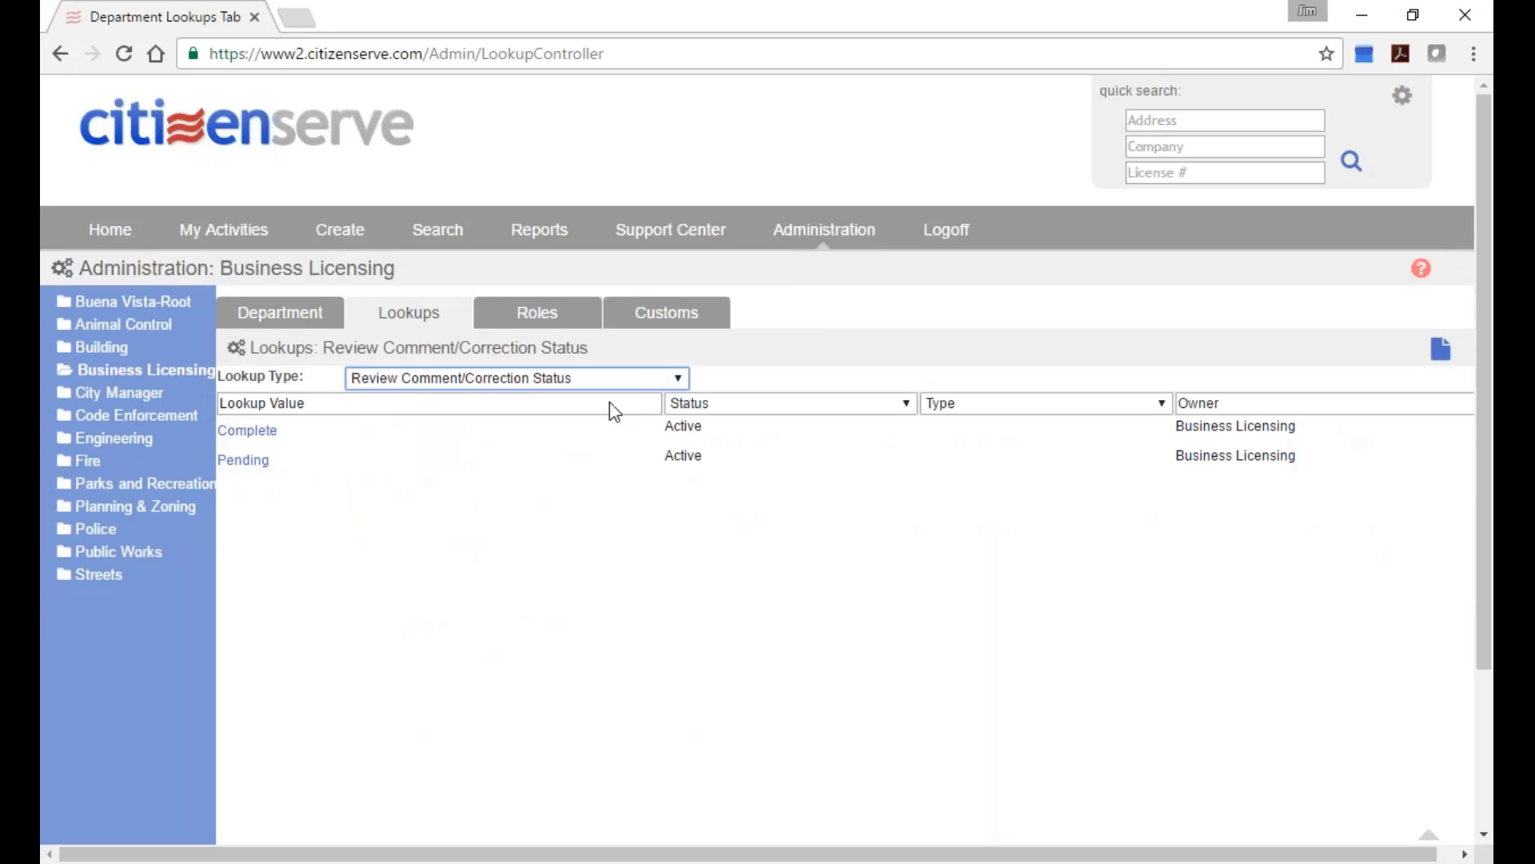
click(675, 382)
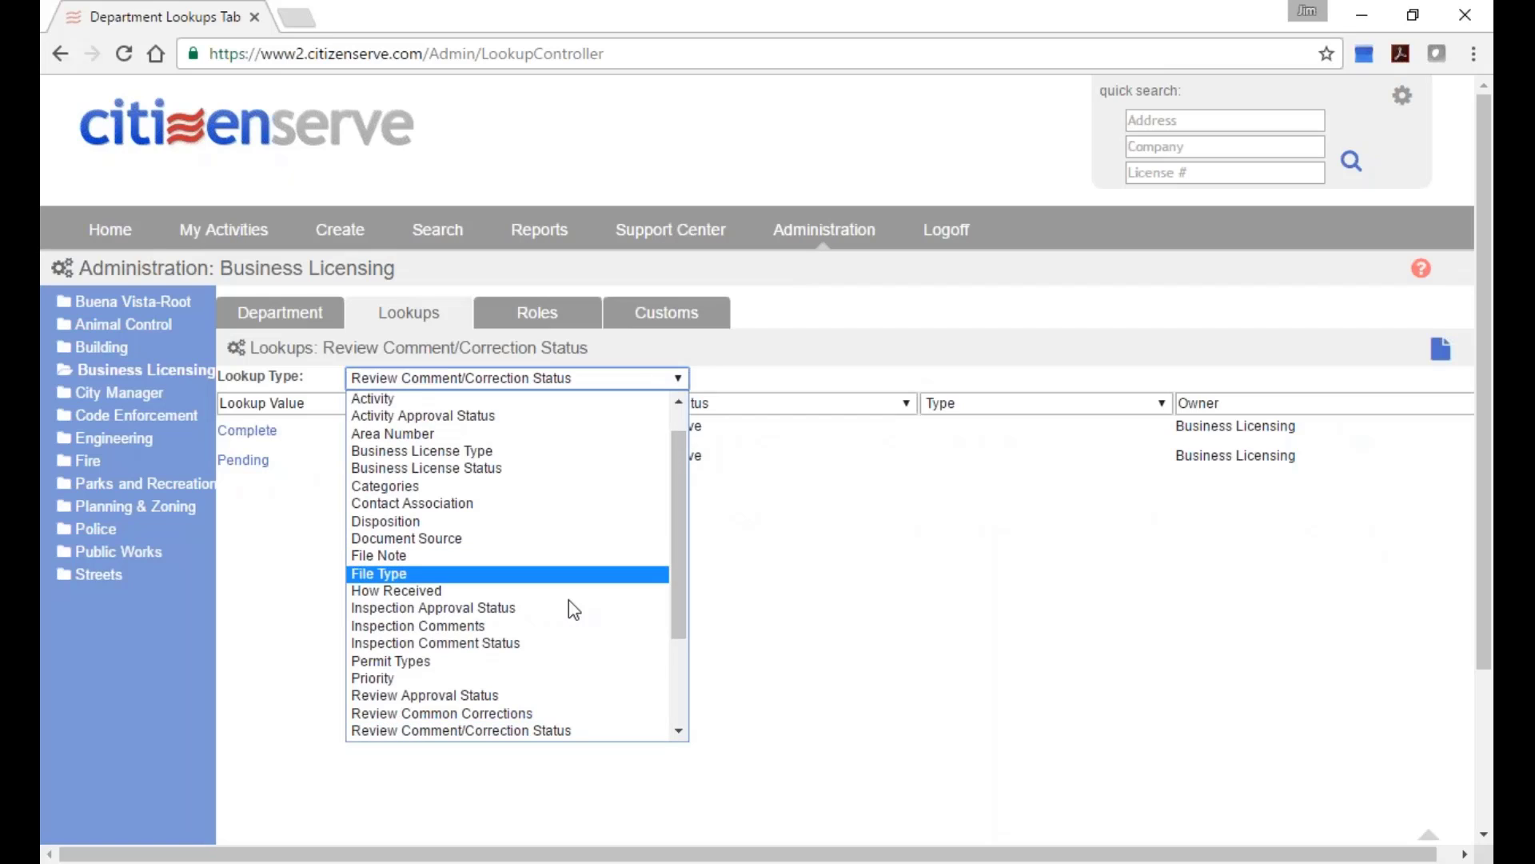
click(541, 712)
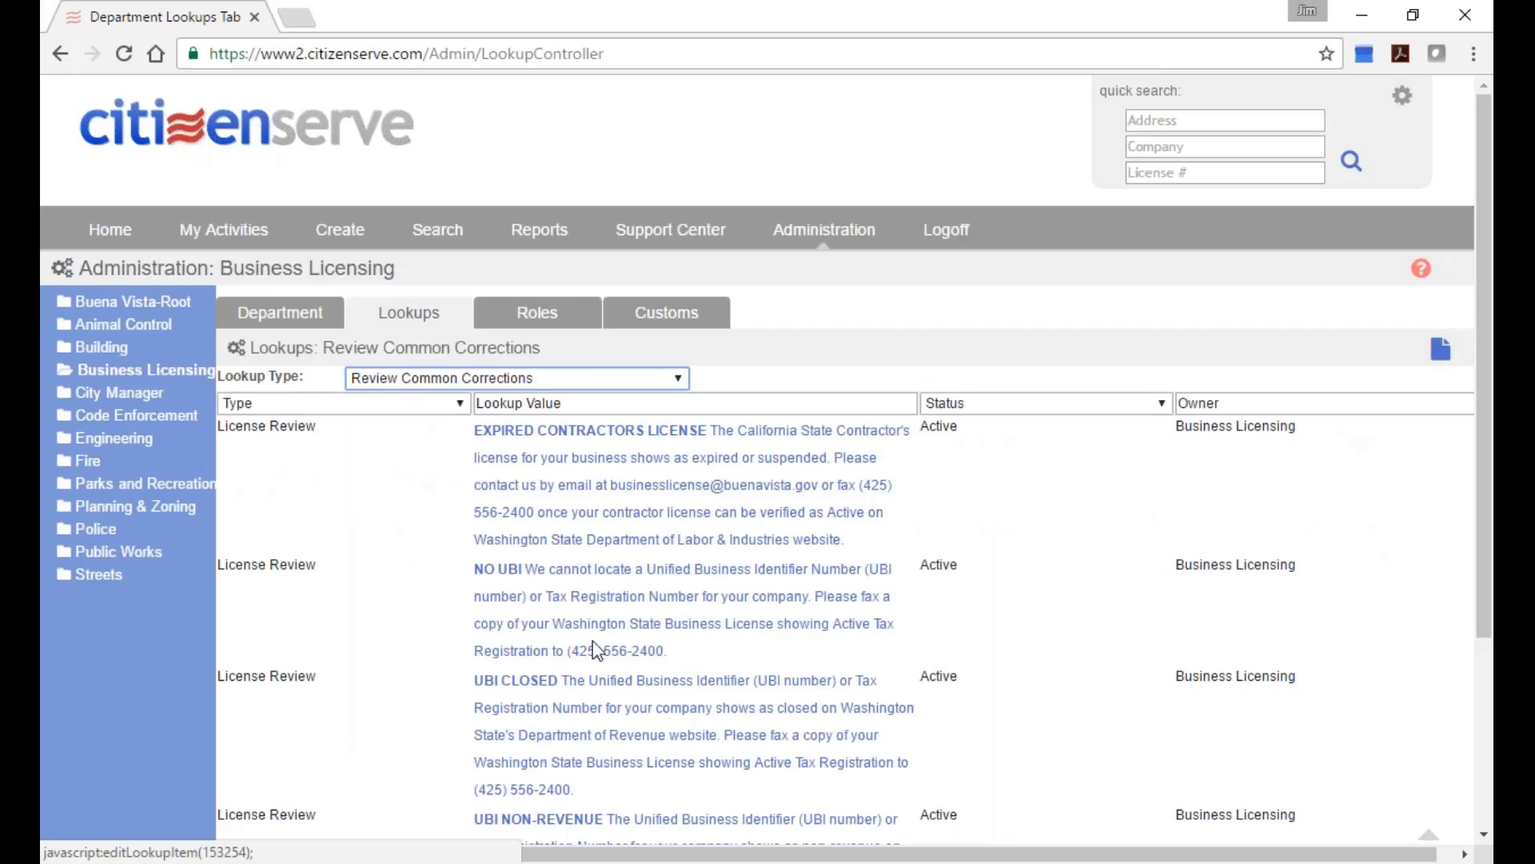
scroll(728, 563, down, 5)
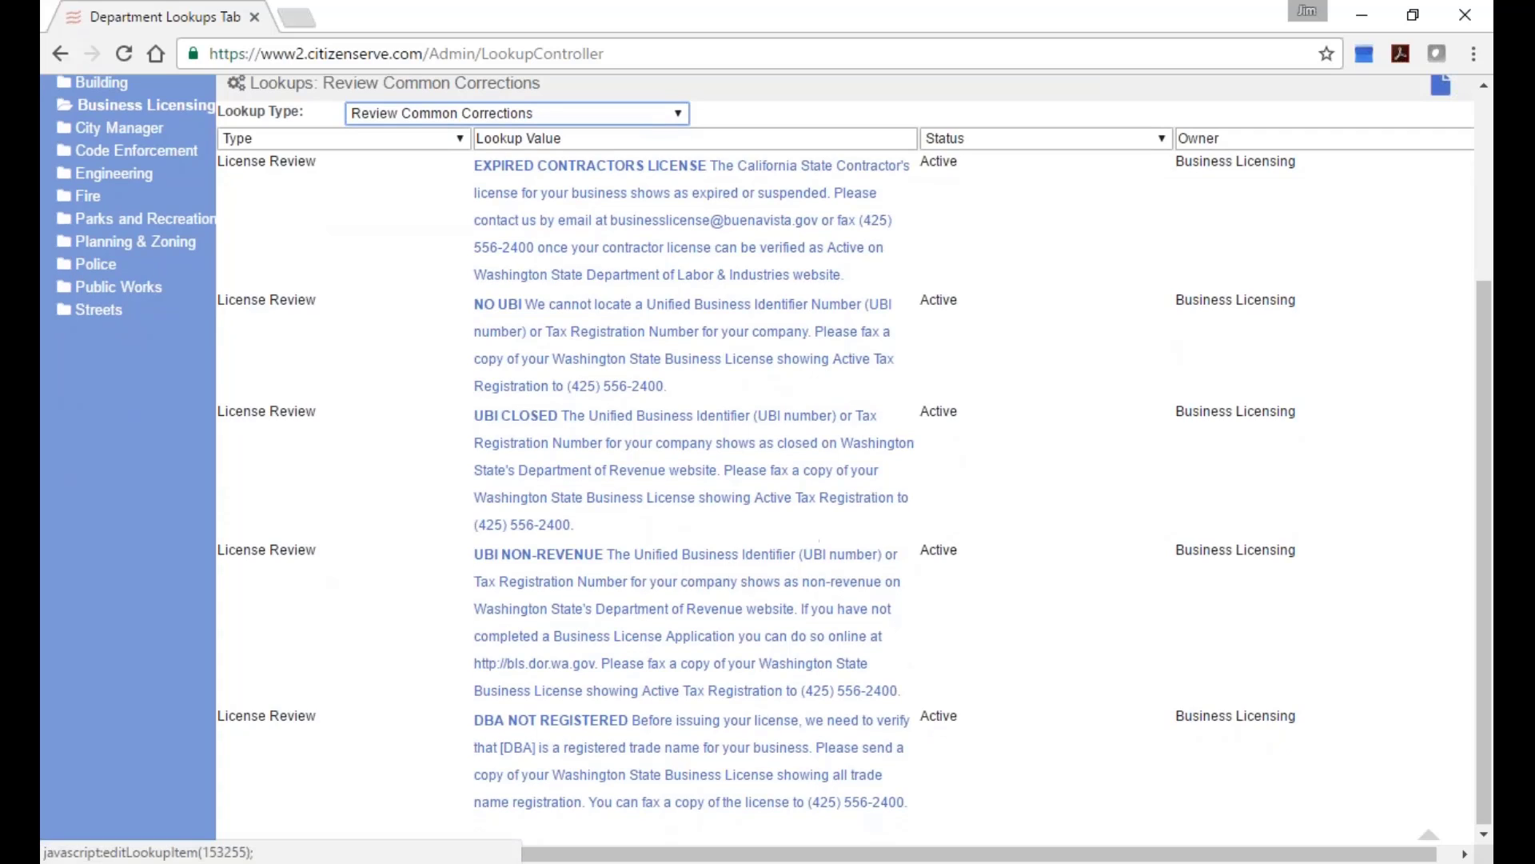
scroll(799, 527, down, 1)
scroll(799, 528, up, 3)
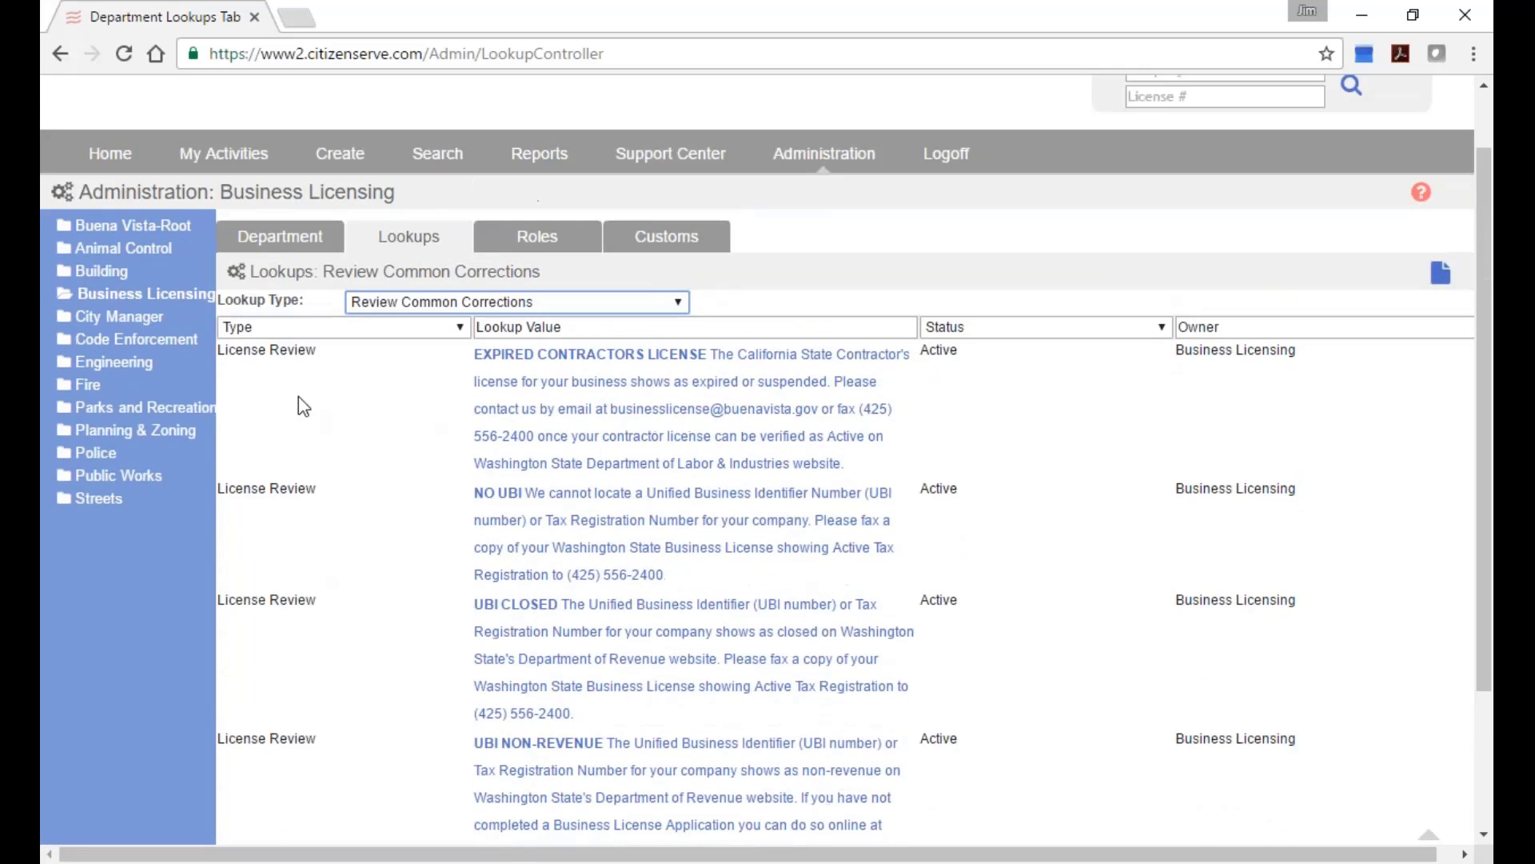
Back in Business Licensing lookups, open the EXPIRED CONTRACTORS LICENSE correction under Review Common Corrections.
click(101, 272)
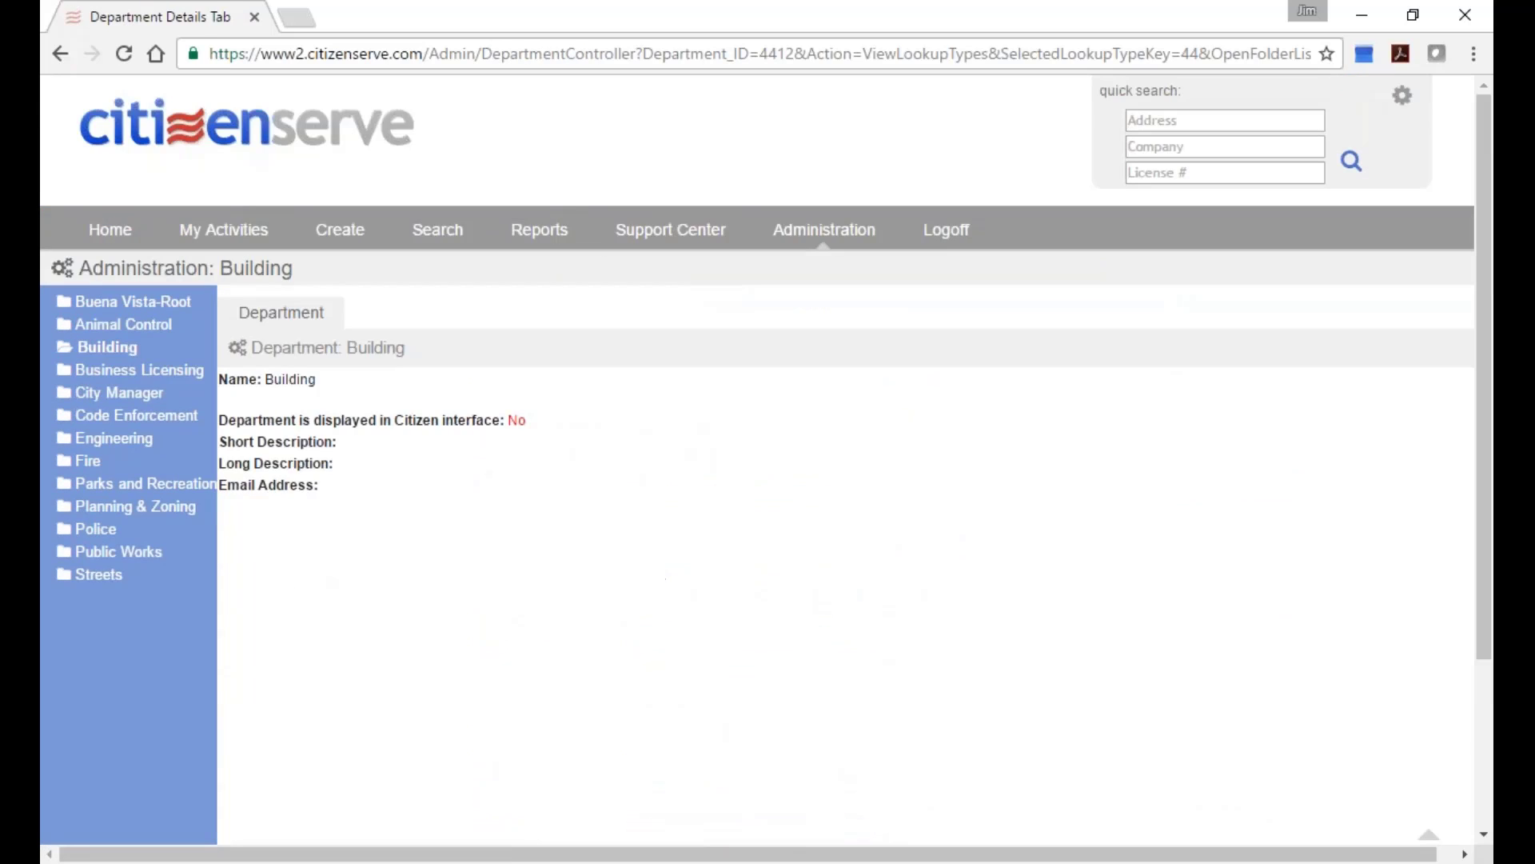
click(109, 377)
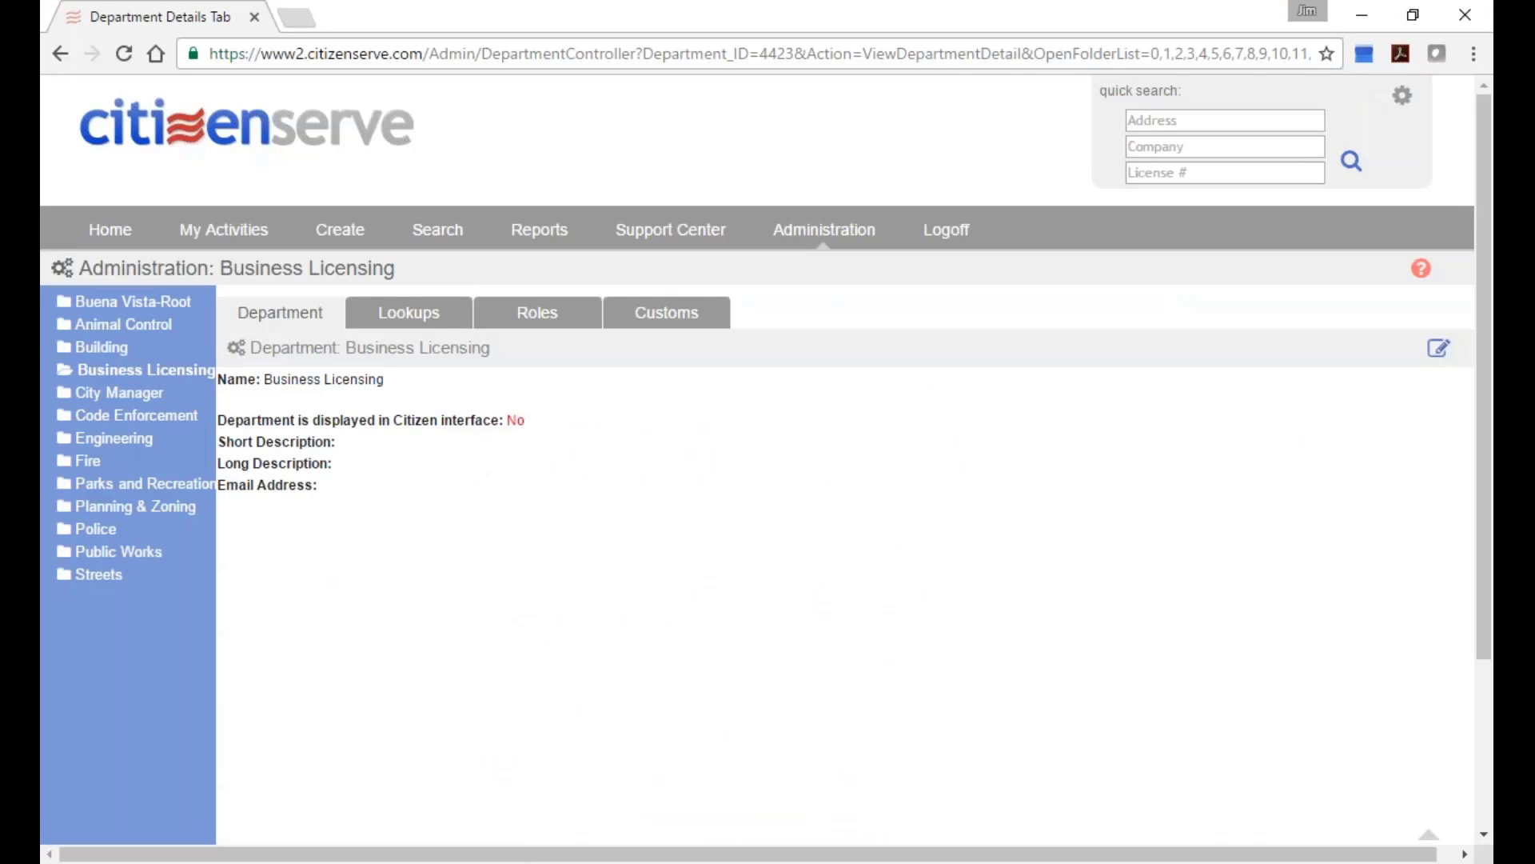
click(447, 319)
click(651, 377)
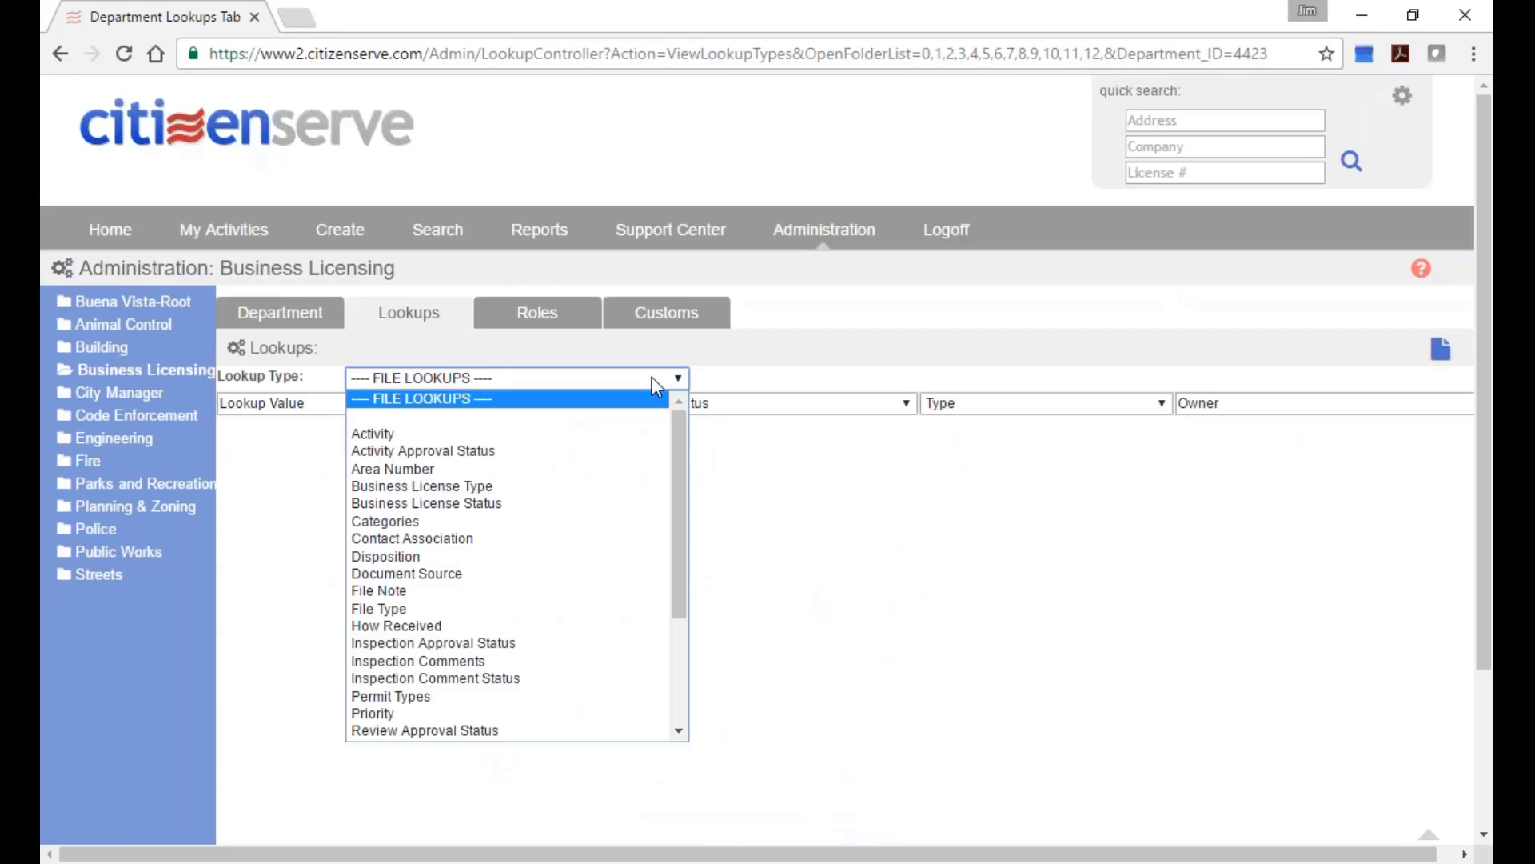
drag(686, 413, 690, 549)
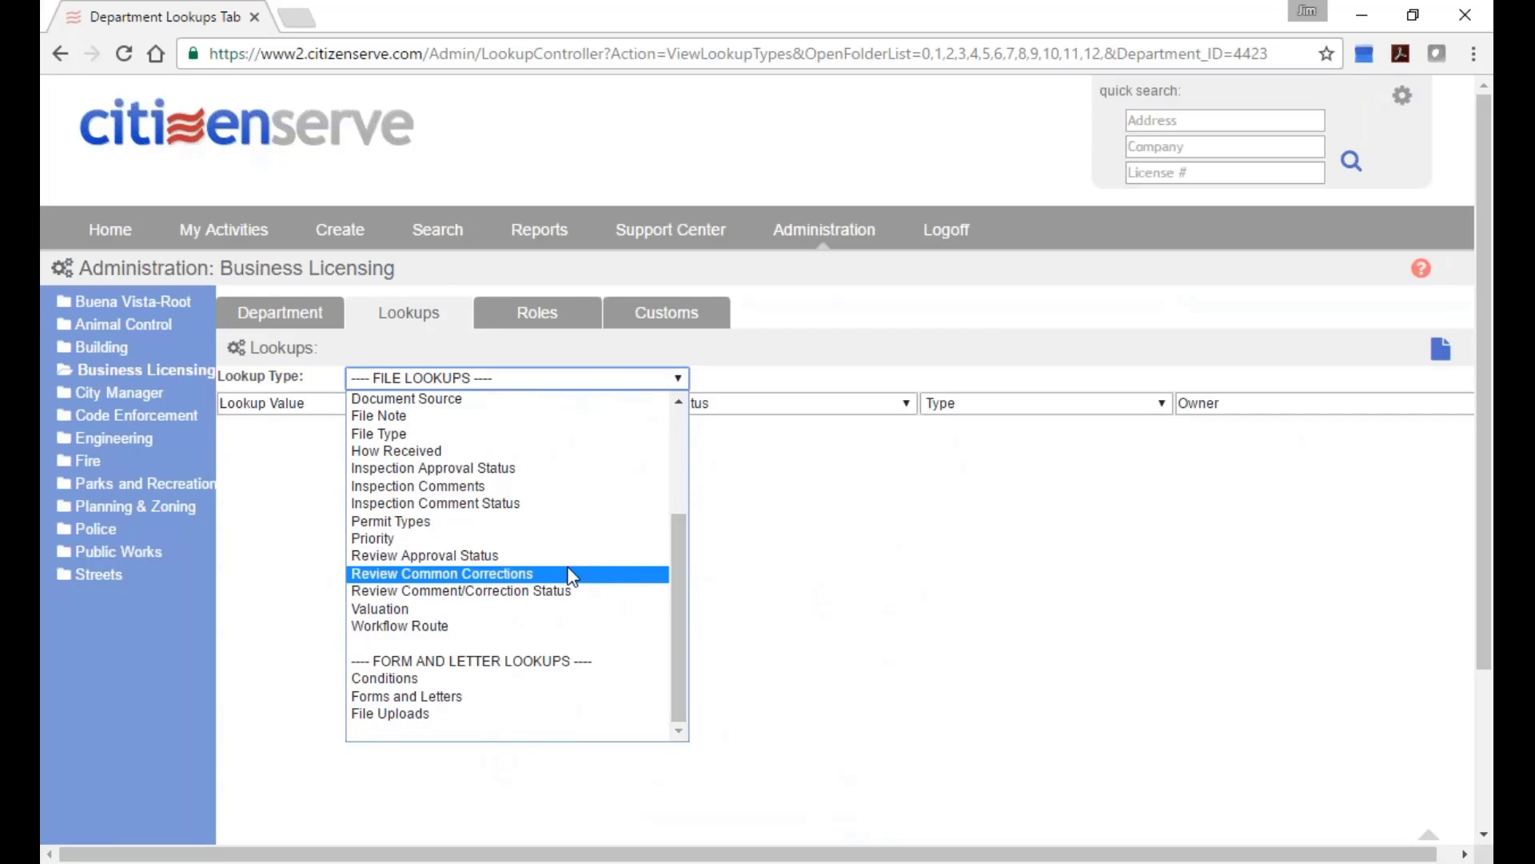
click(469, 571)
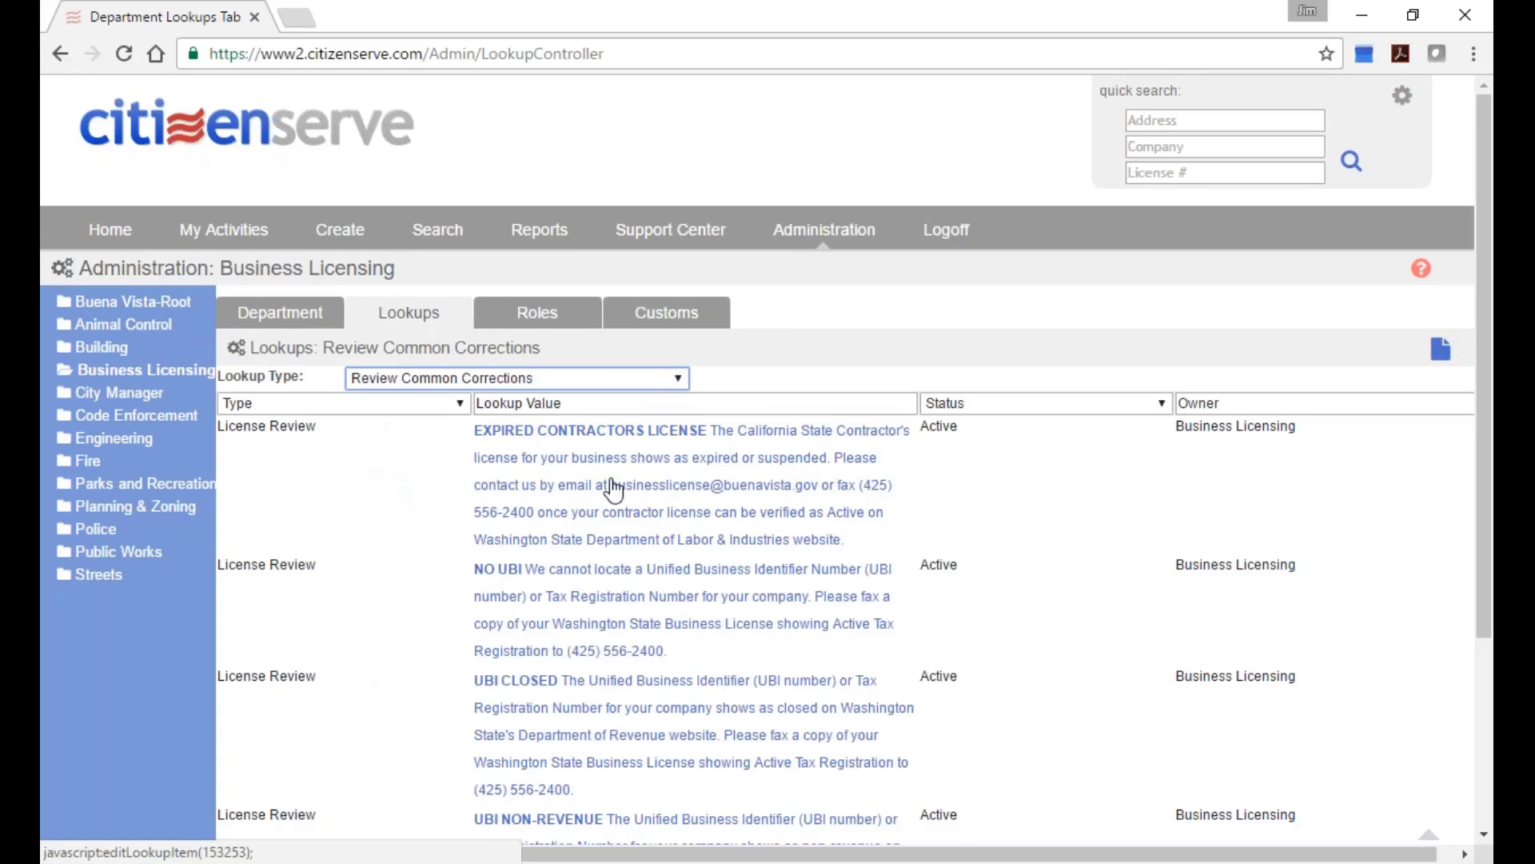
scroll(614, 489, down, 3)
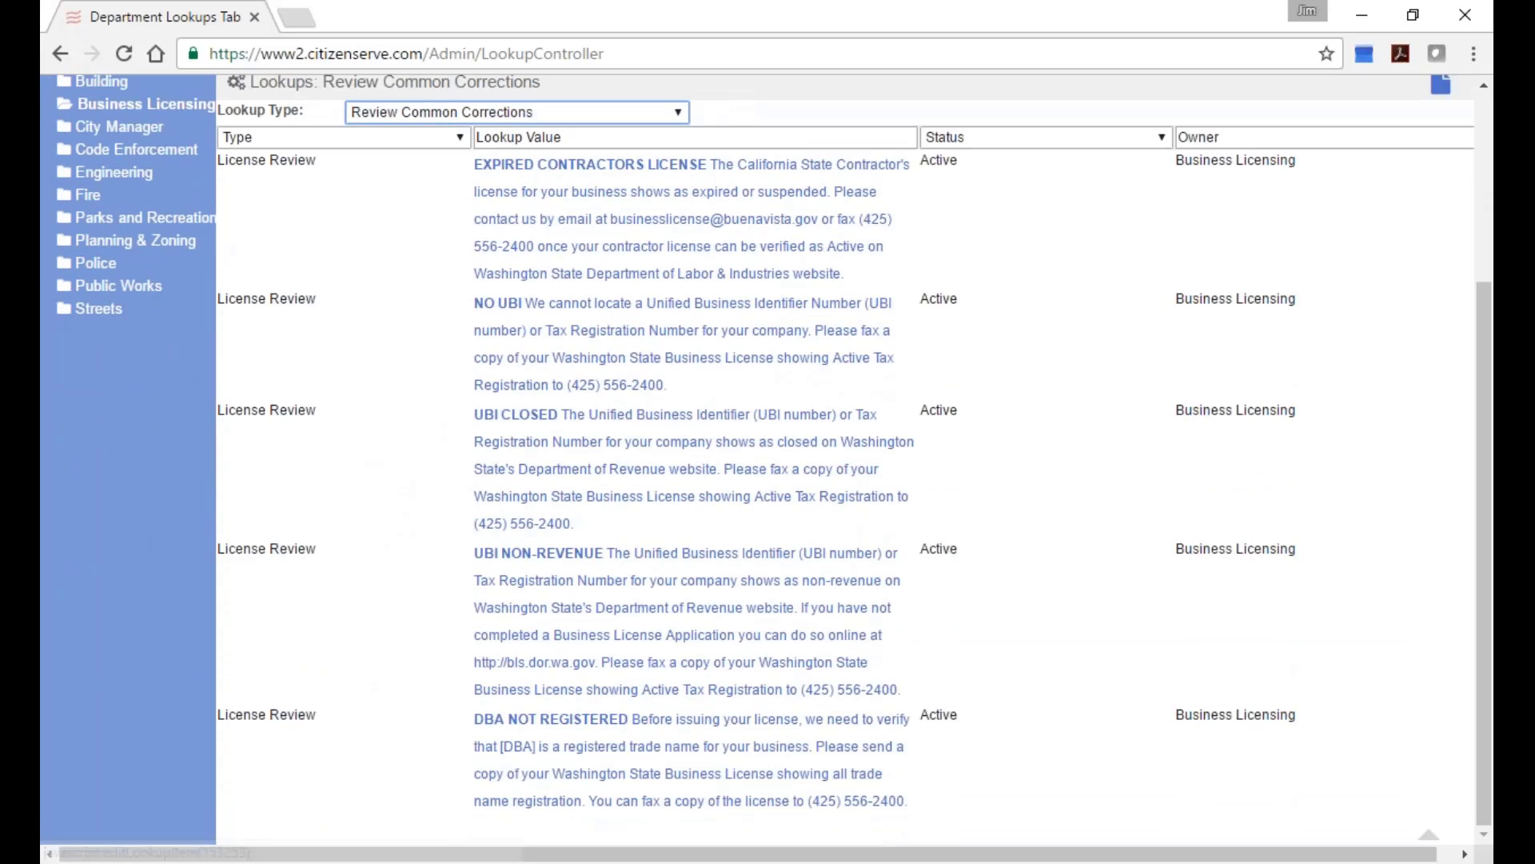
click(706, 508)
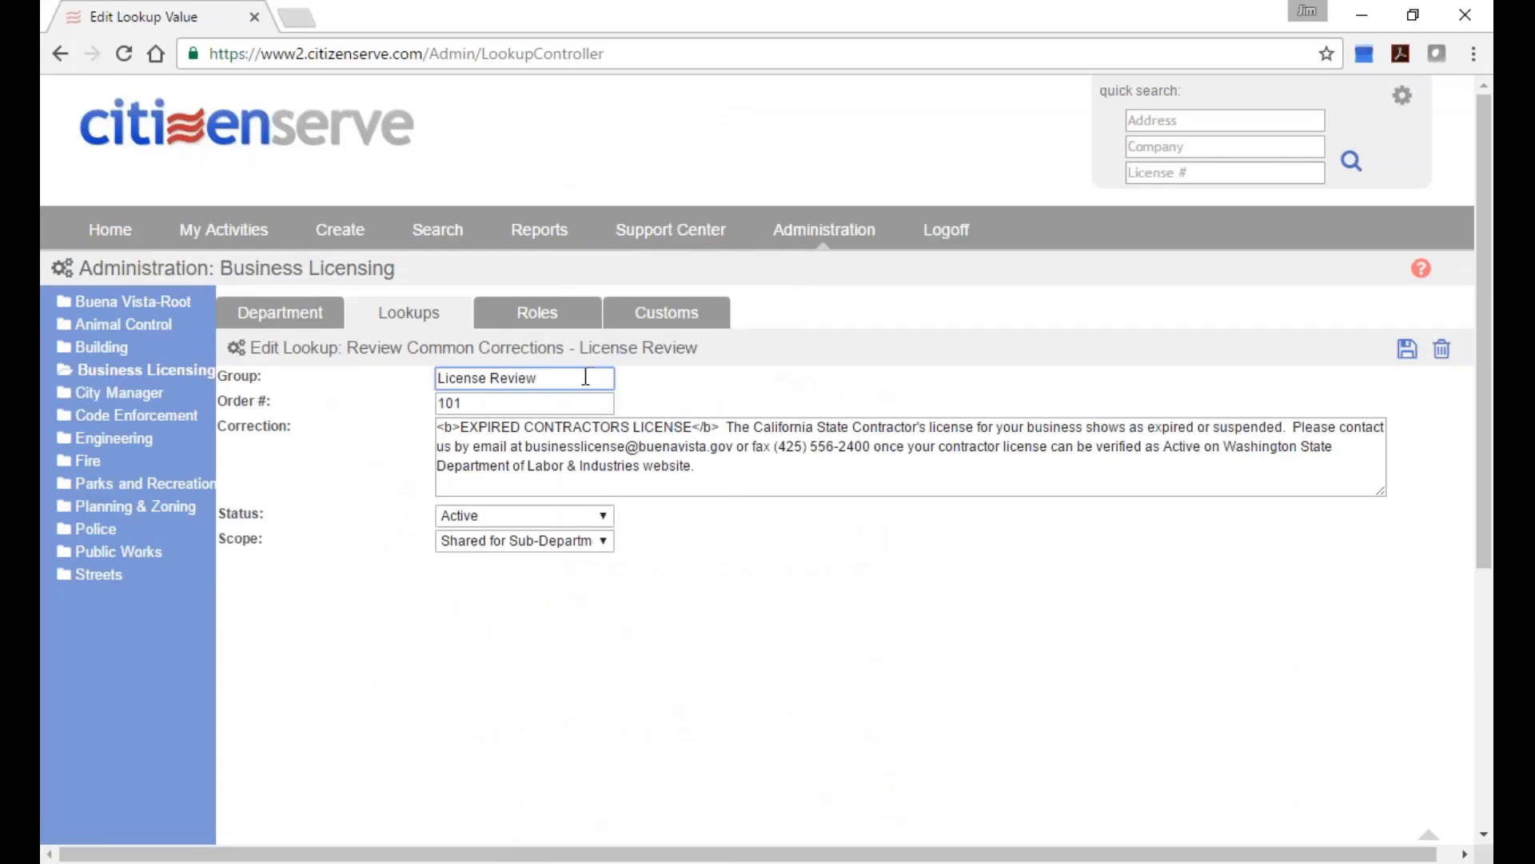
Check the License Review group, shared scope and correction text unchanged, then return to Lookups.
drag(537, 379, 407, 392)
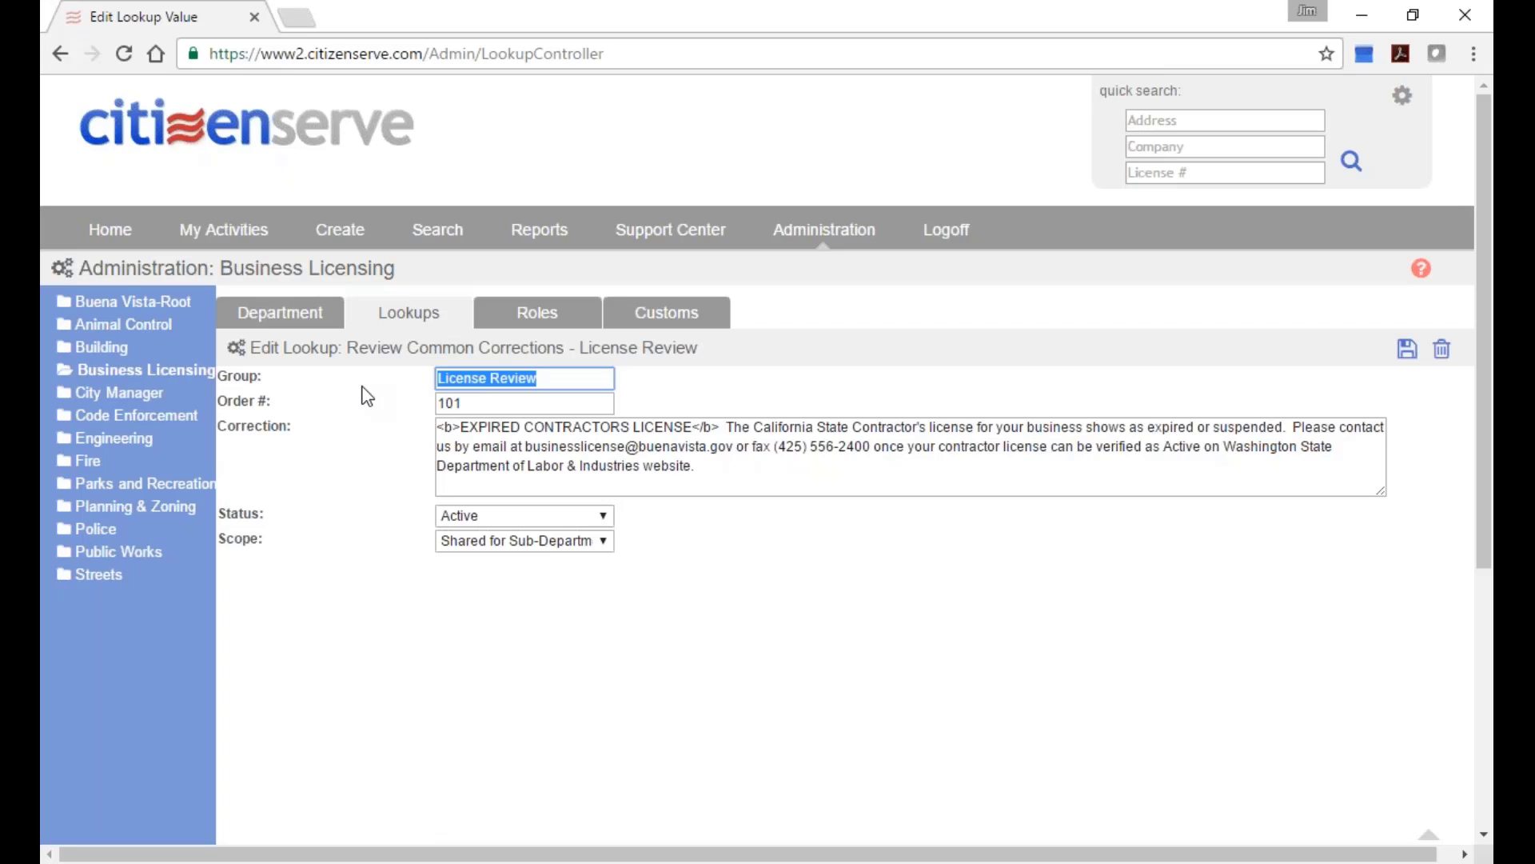
click(564, 542)
click(566, 543)
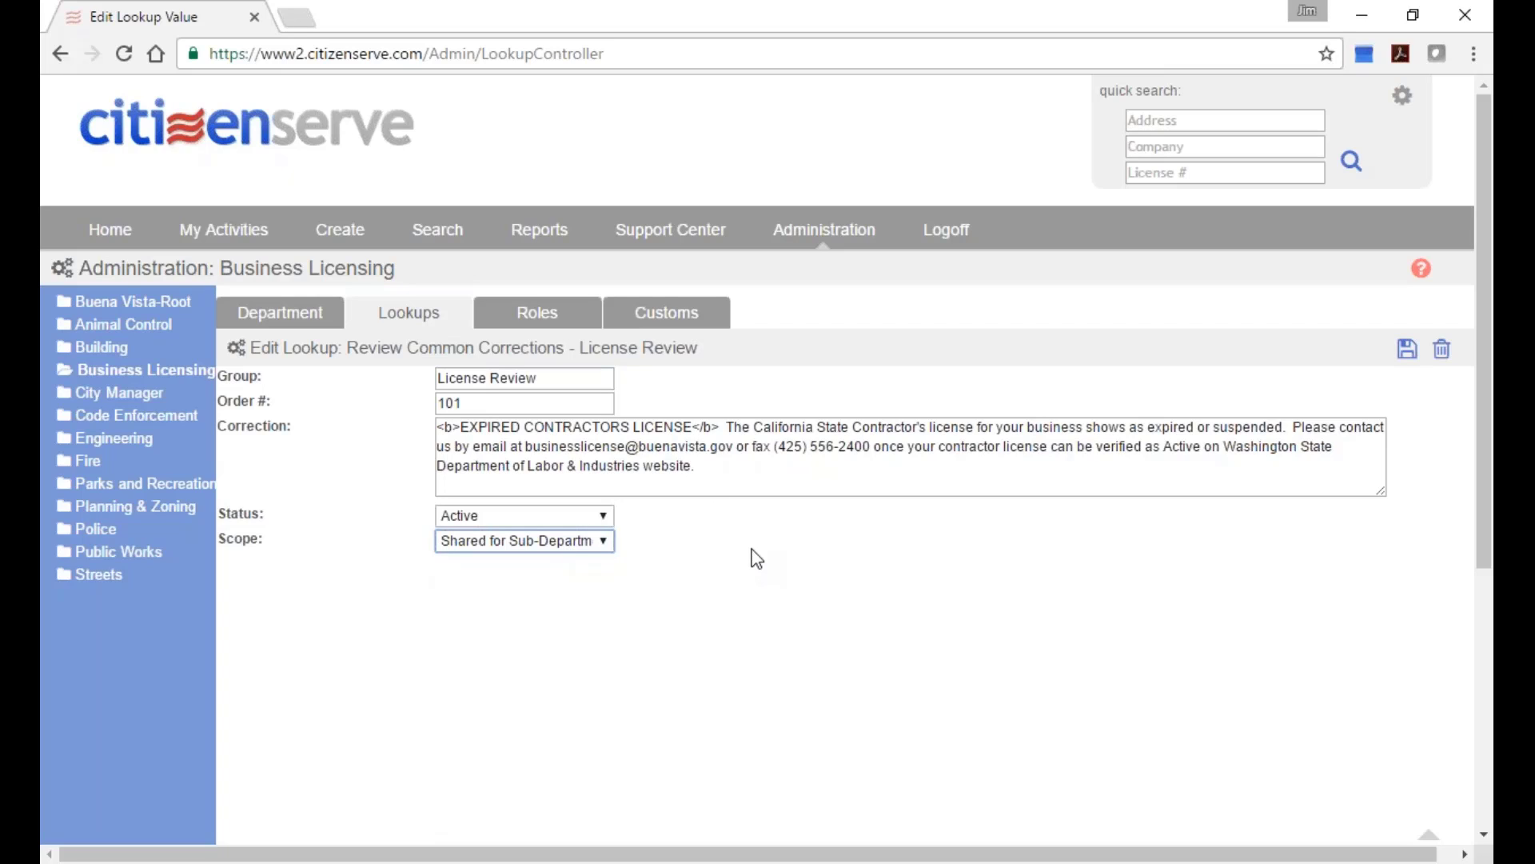
click(757, 462)
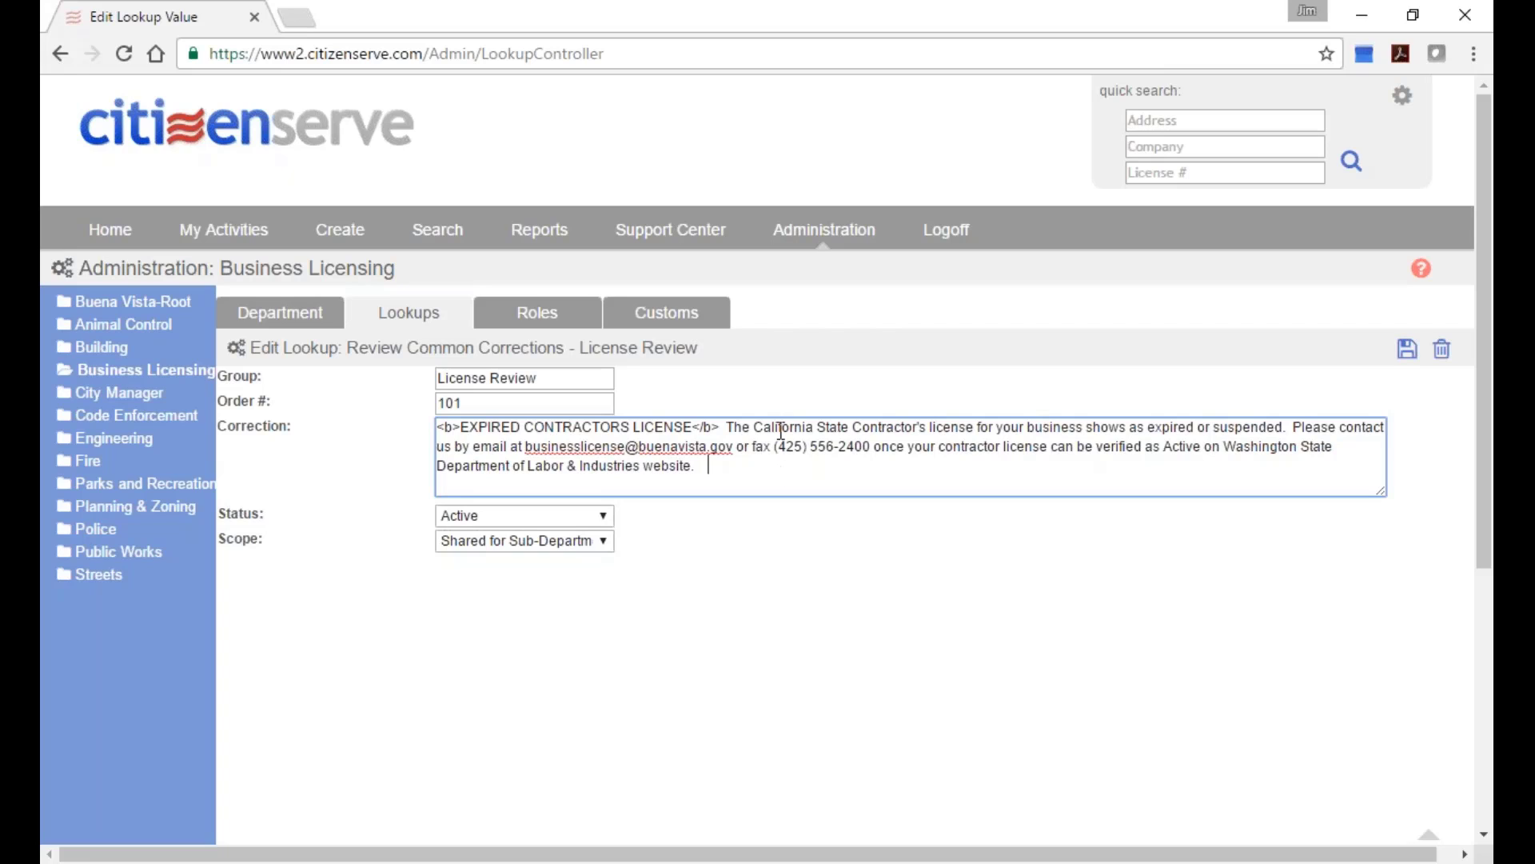
click(389, 327)
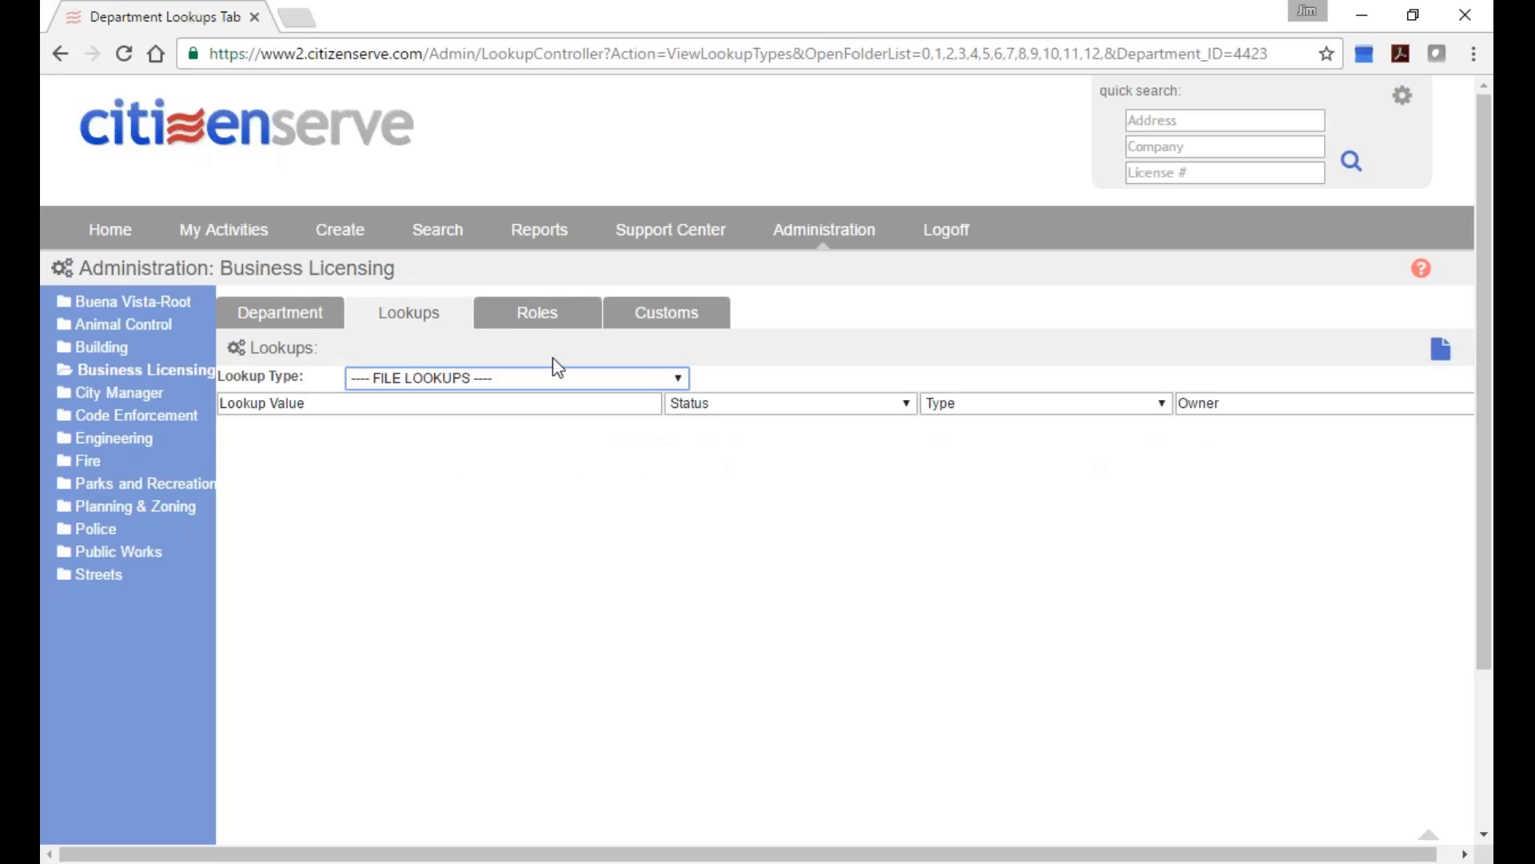
Show the Activity lookup values, including the Application Review entry.
click(621, 377)
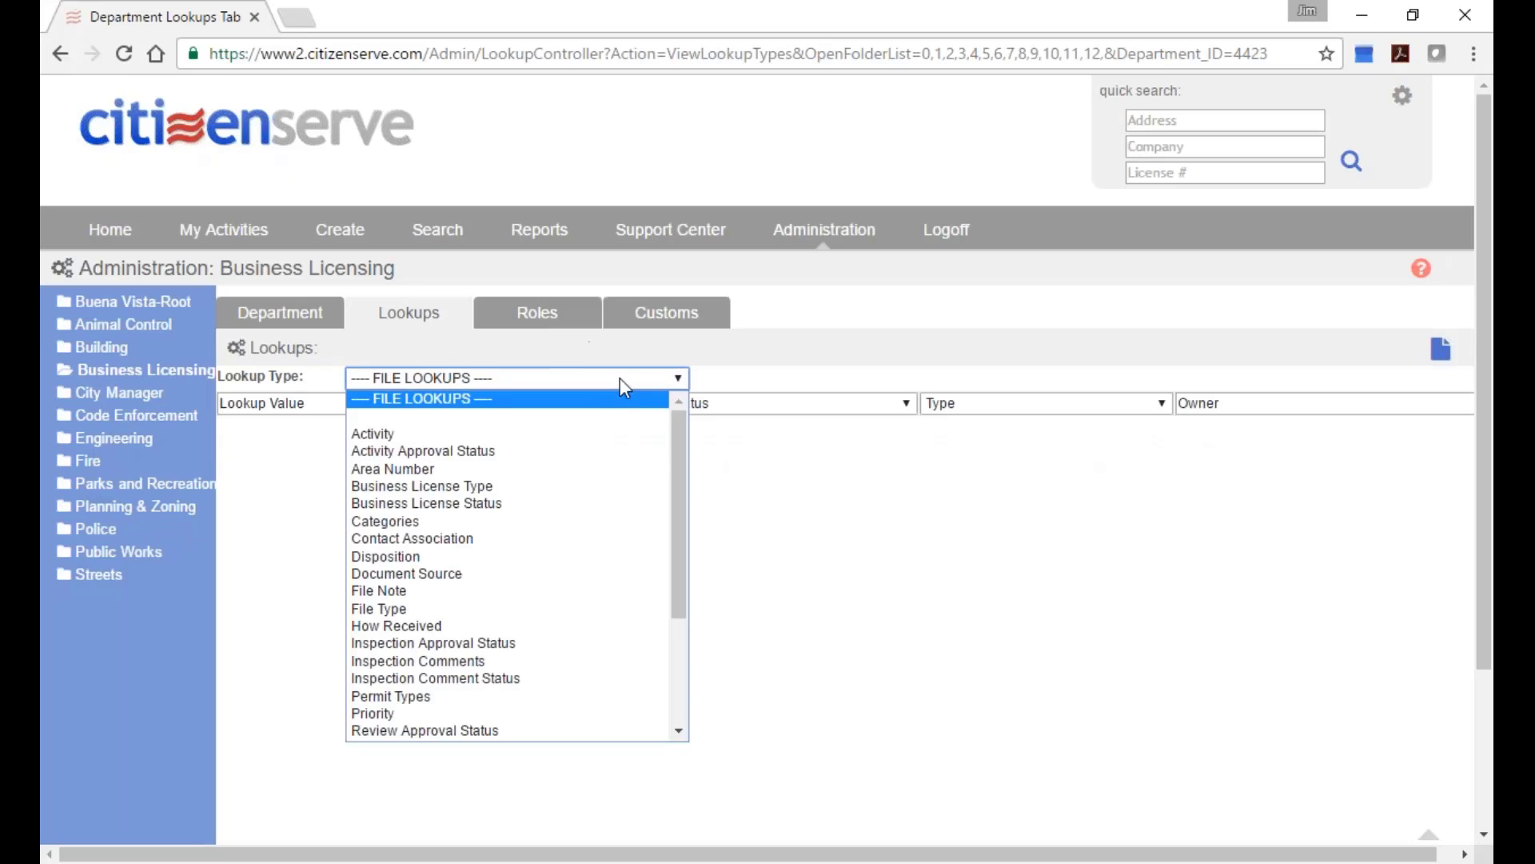
click(530, 432)
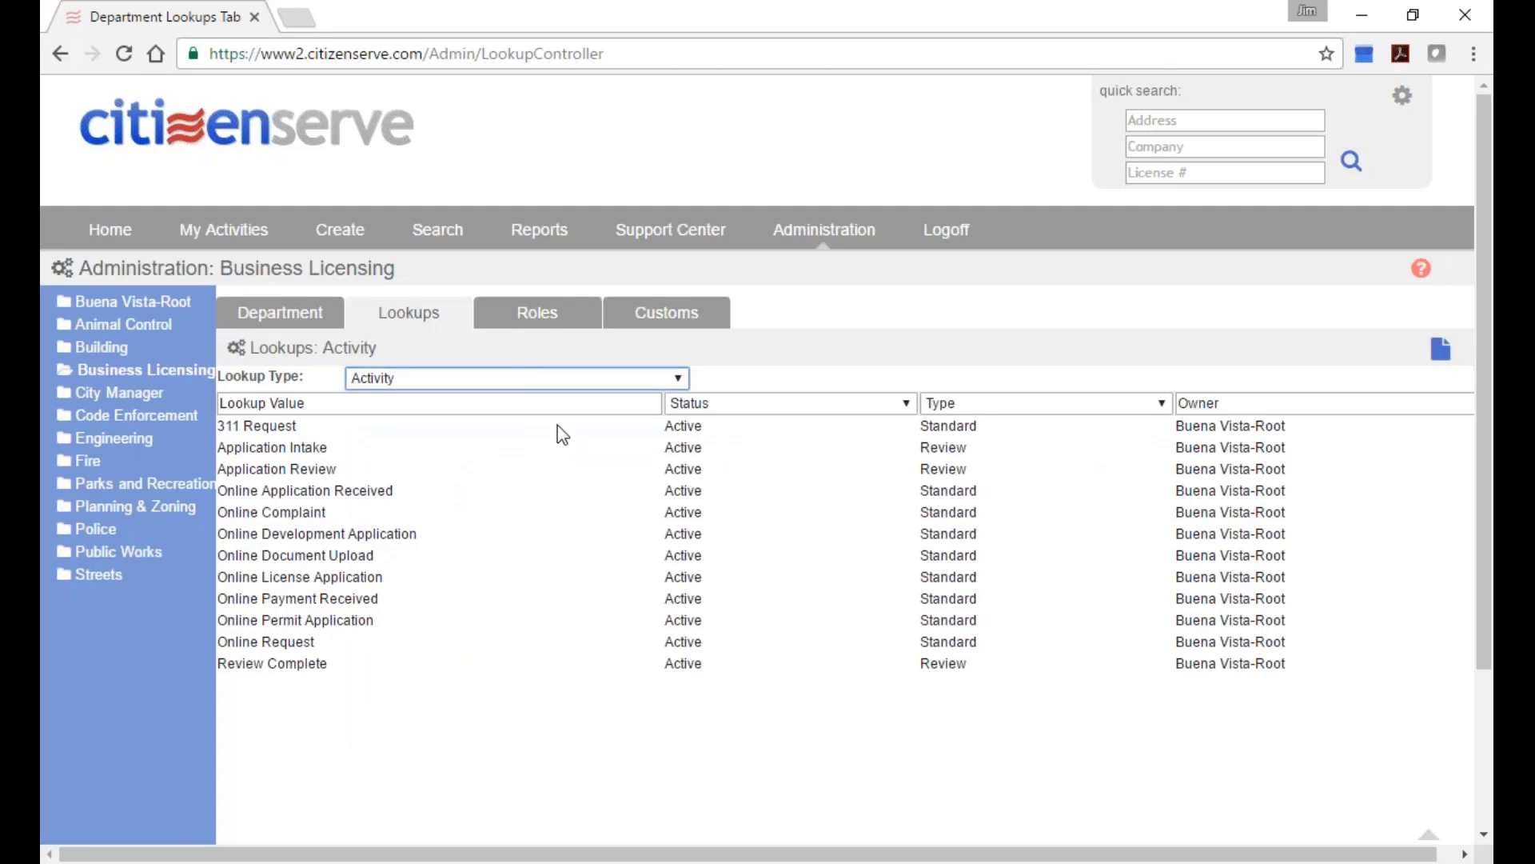
drag(1168, 427, 1312, 668)
click(400, 529)
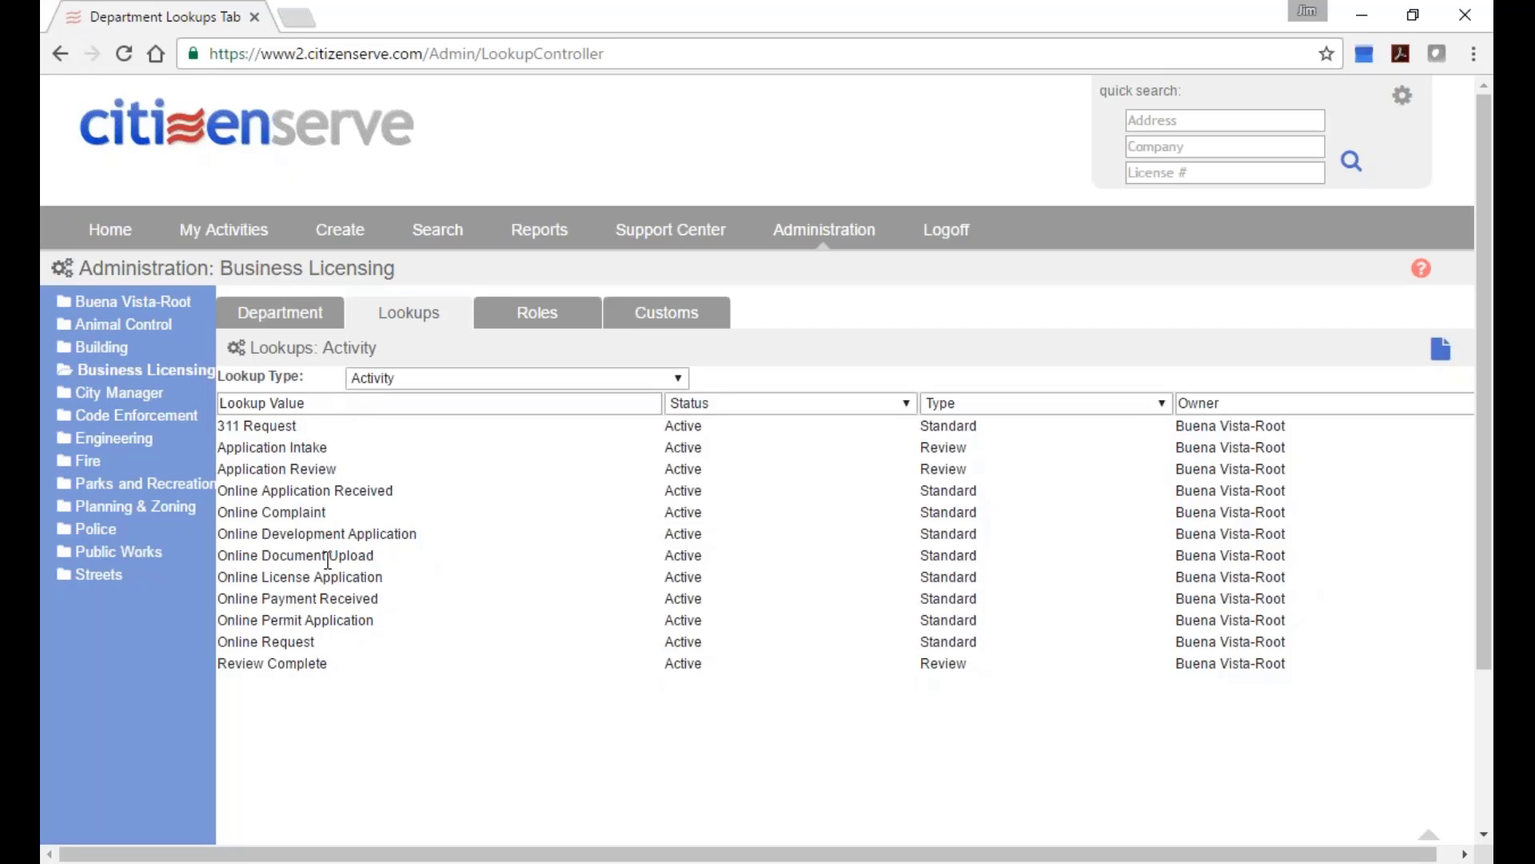
drag(337, 470, 219, 475)
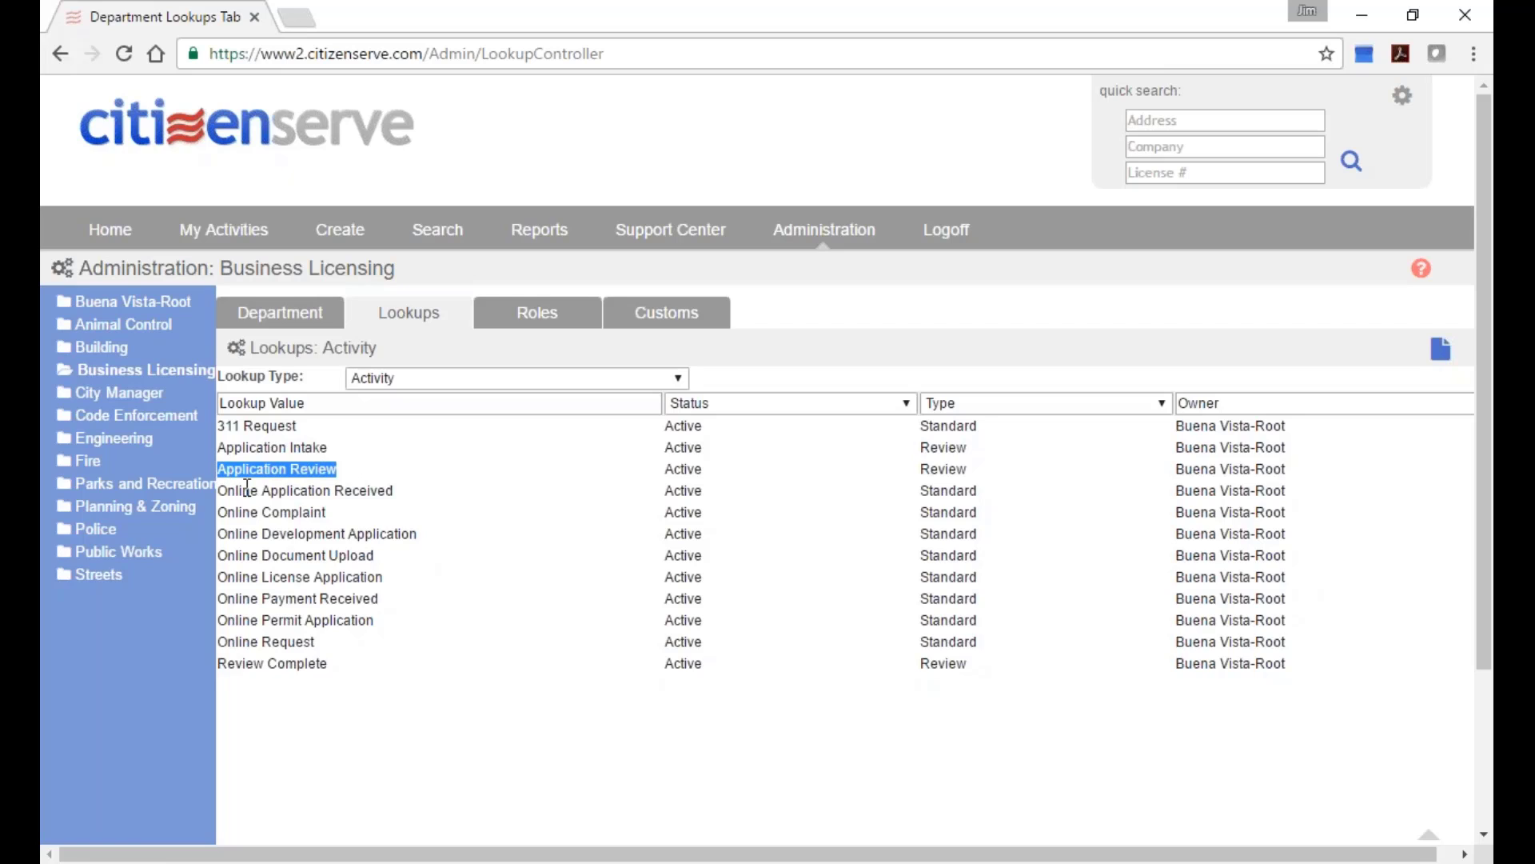
Draft a new Activity lookup 'test' with category Review and type Task, then view Custom Tables.
click(1440, 349)
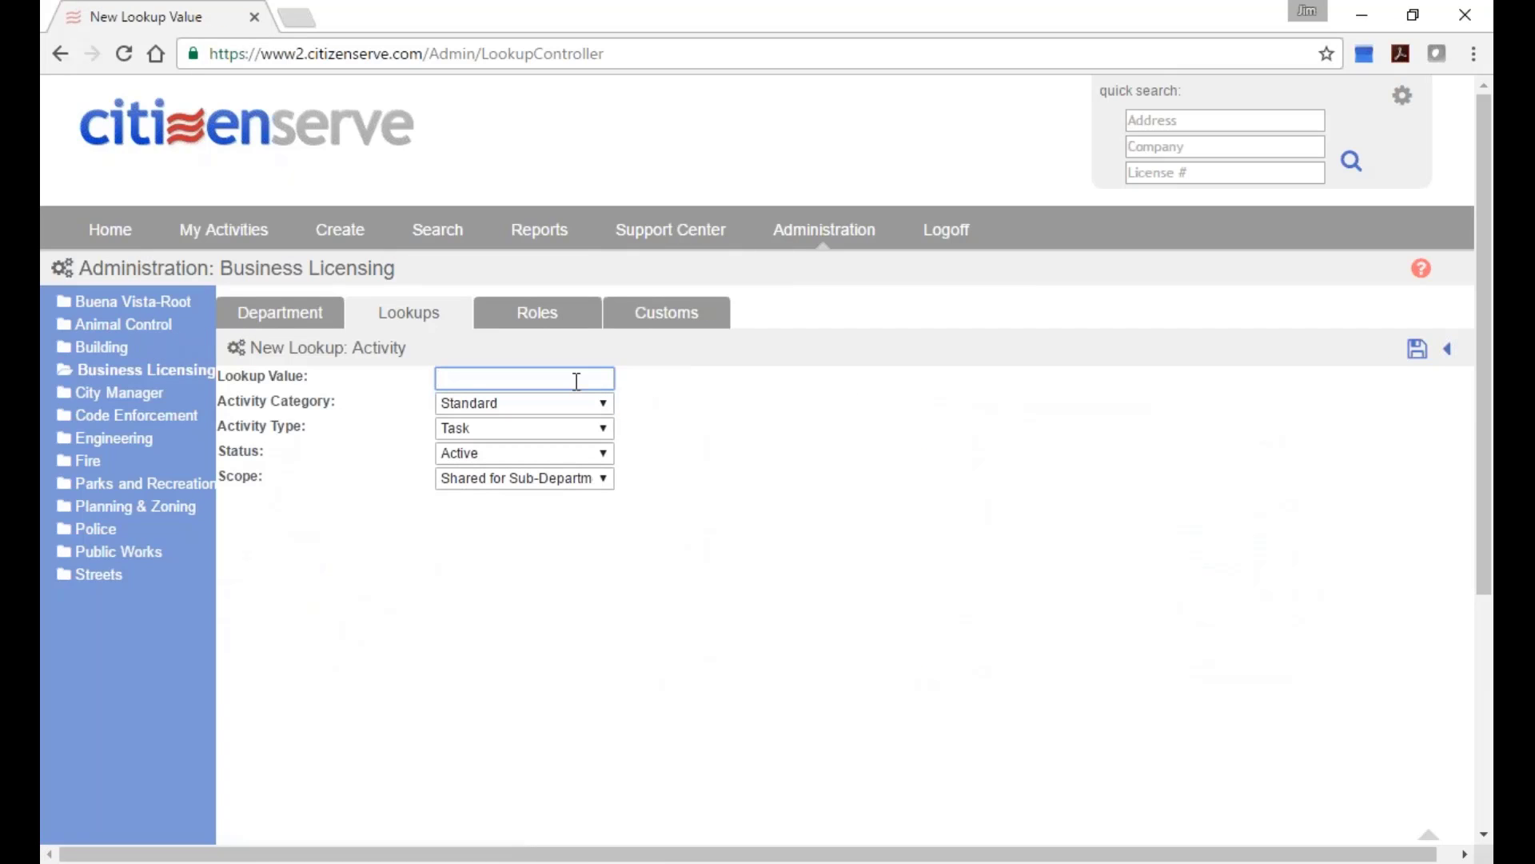
text(test)
click(583, 403)
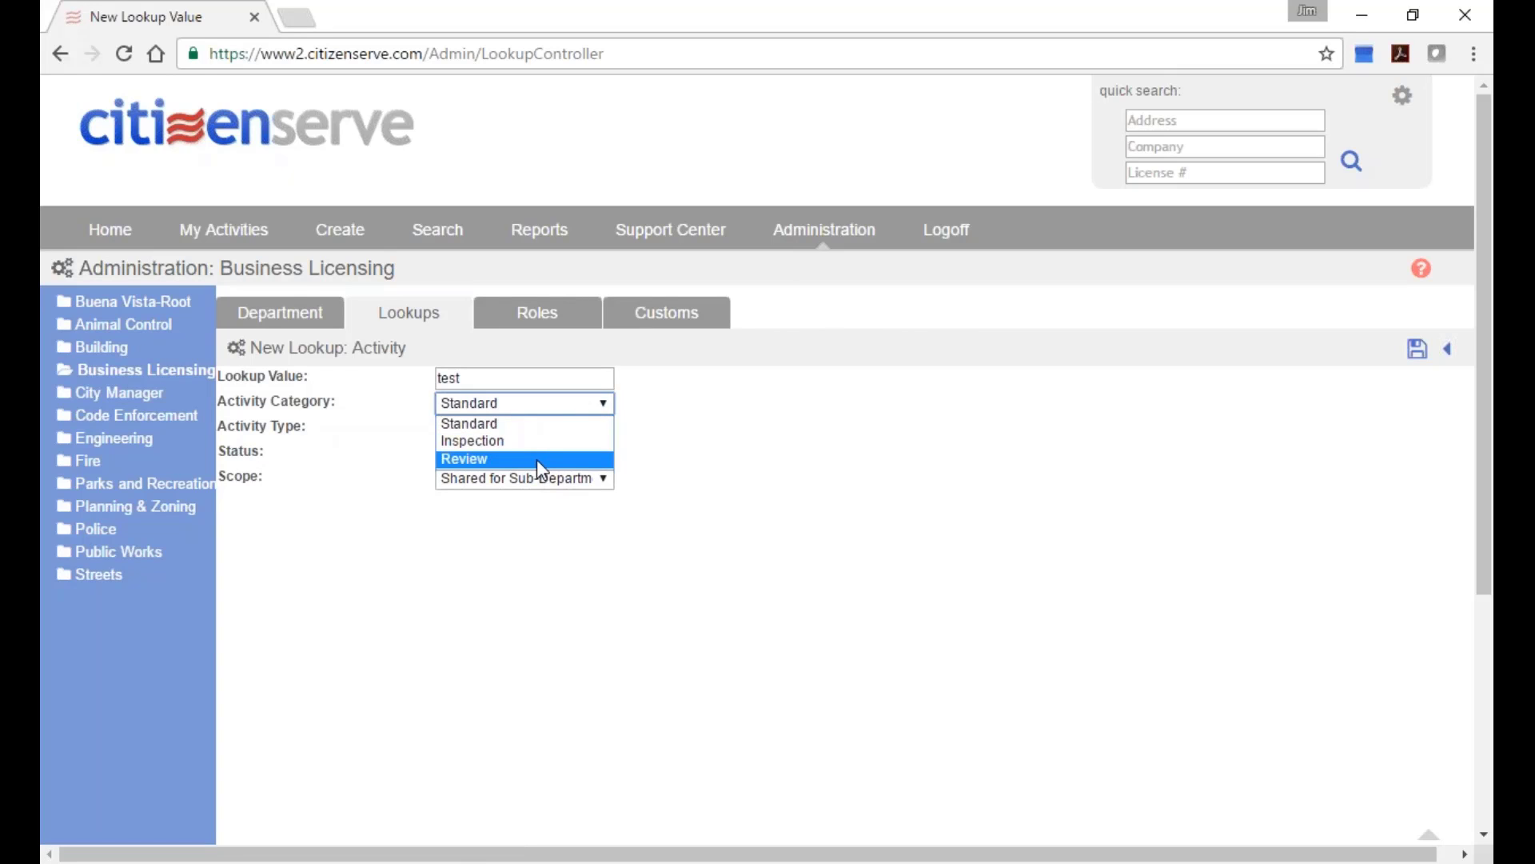
click(535, 459)
click(560, 430)
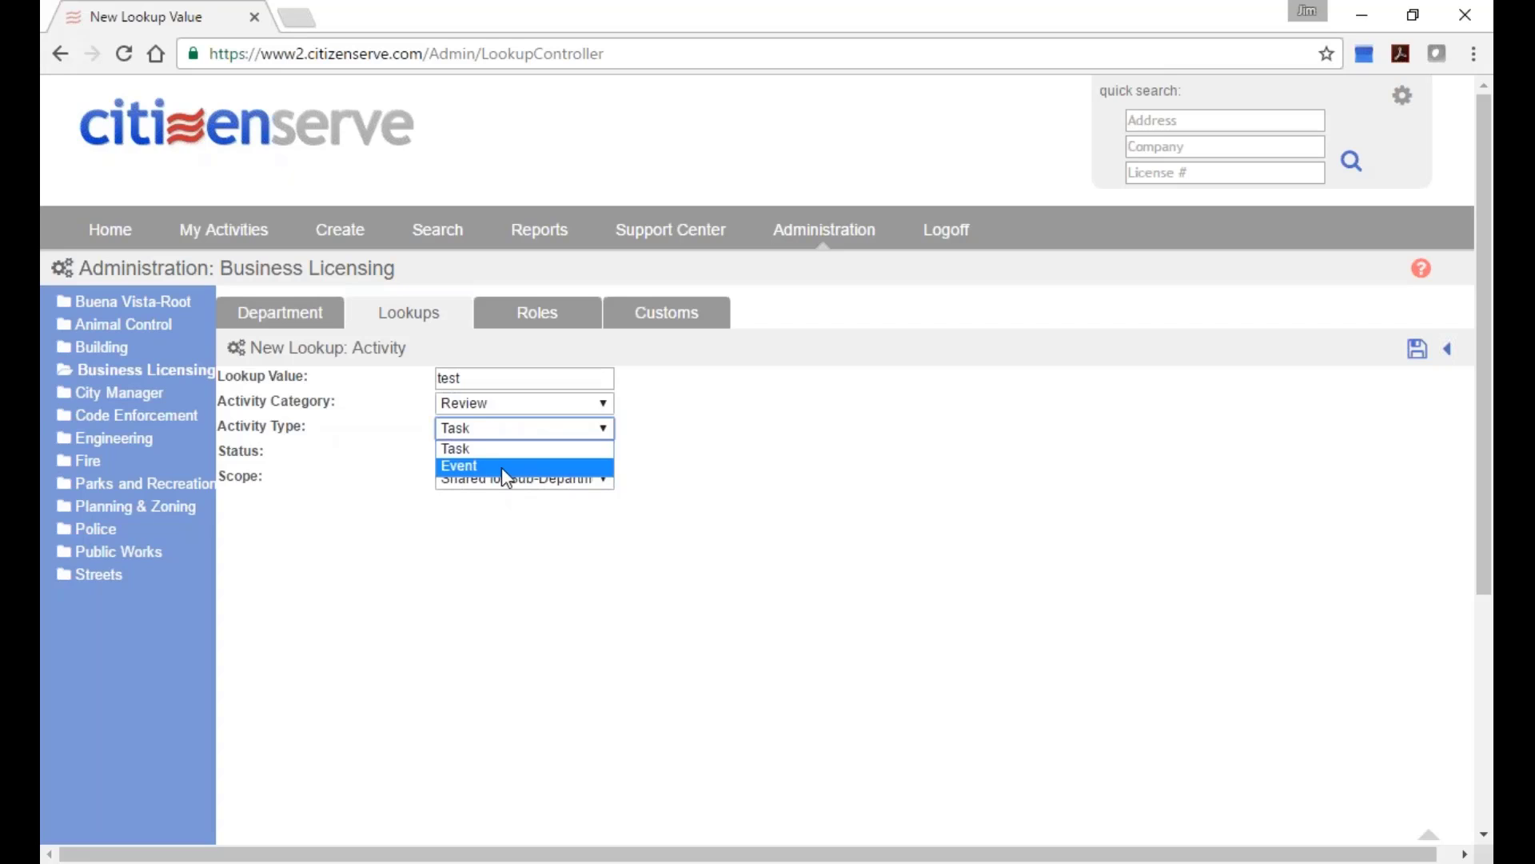
click(731, 447)
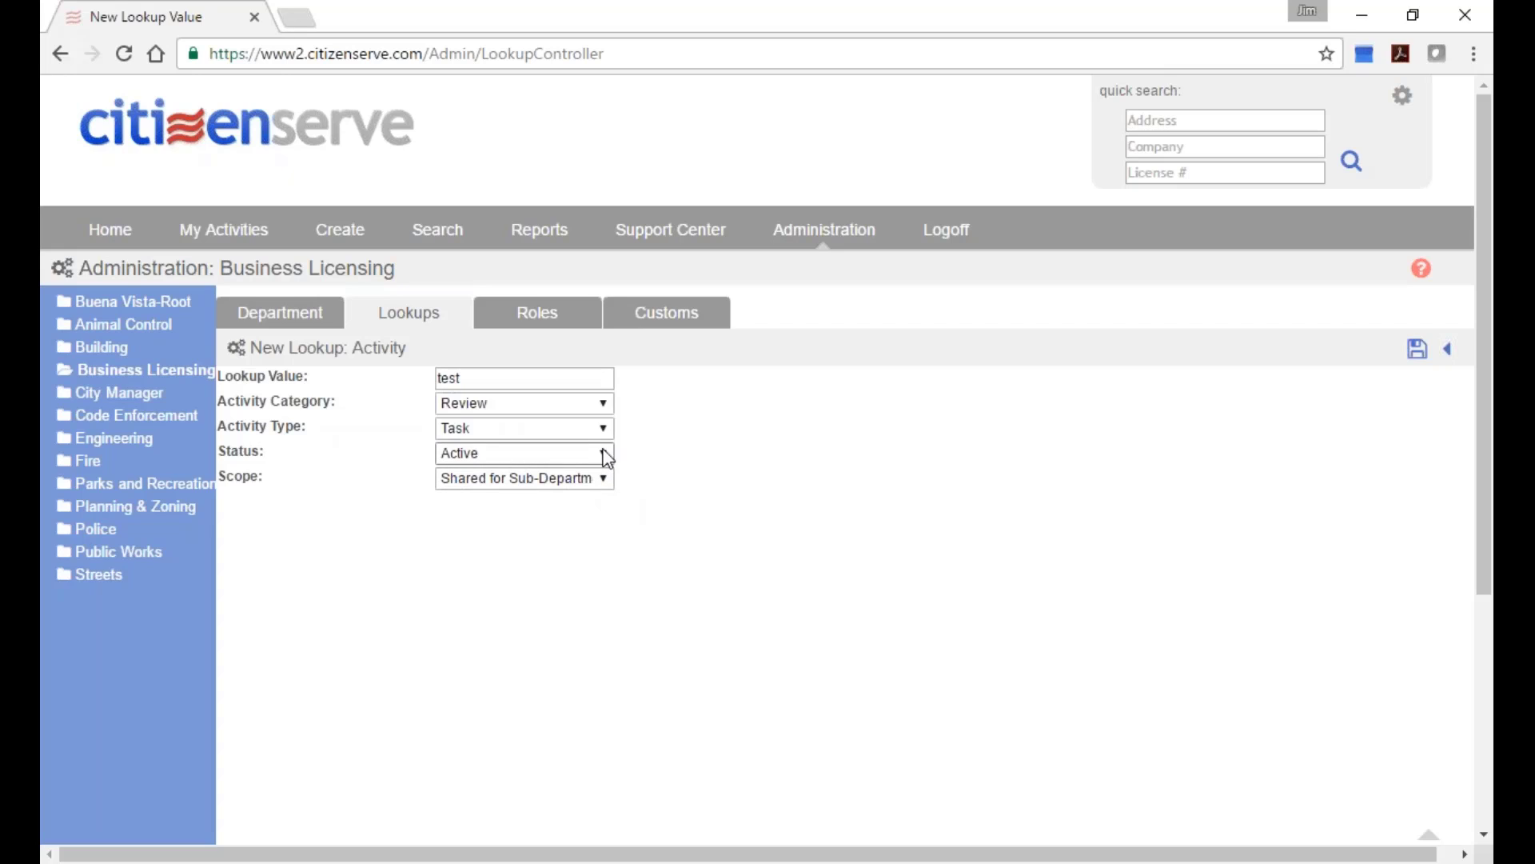
click(460, 377)
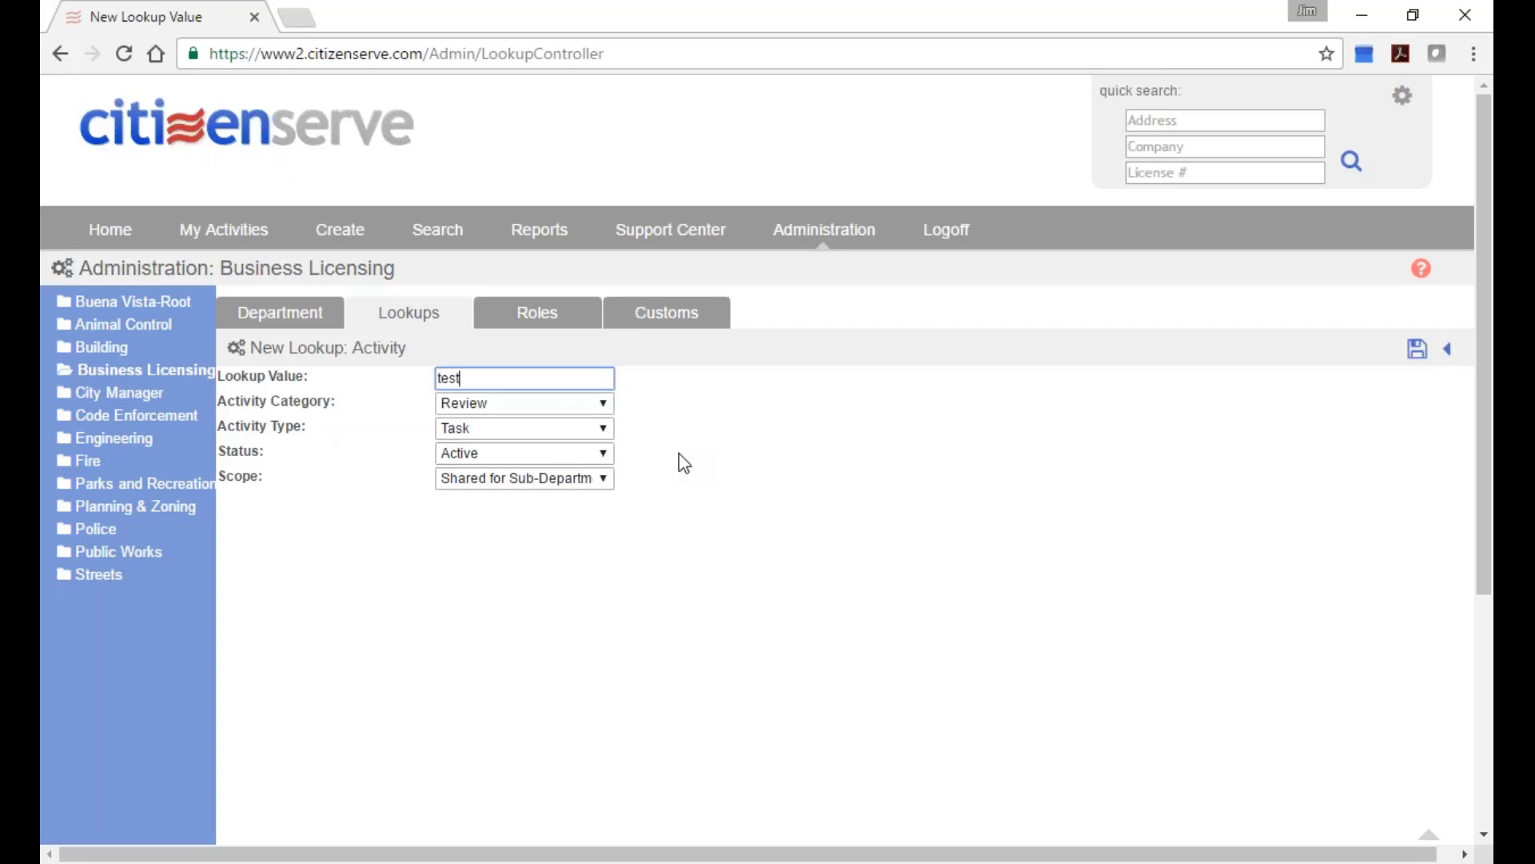
click(685, 326)
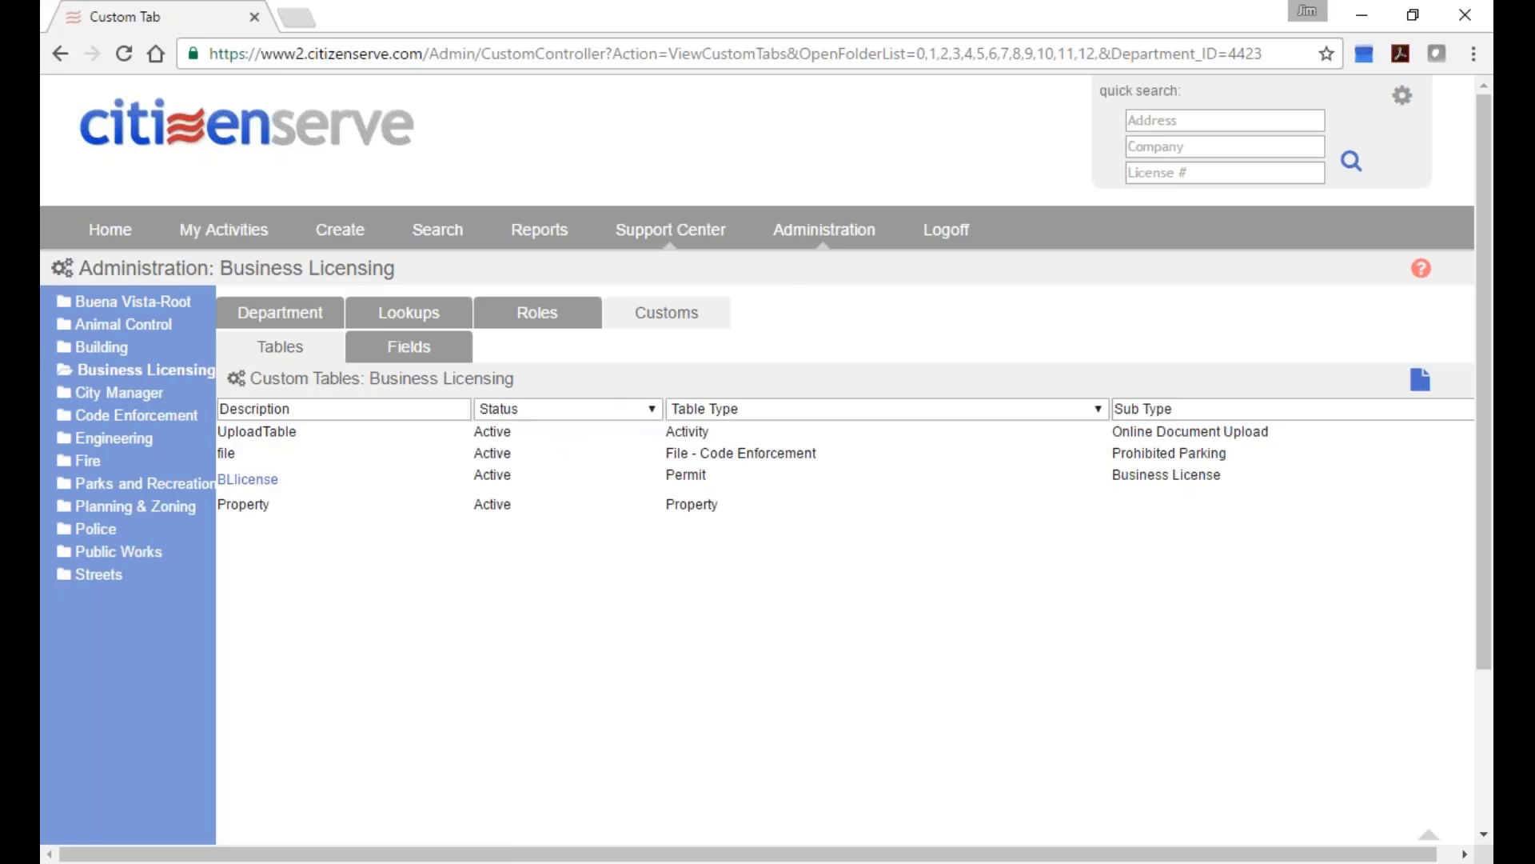
Open the Buena Vista-Root department's lookups and browse the lookup type list.
click(809, 232)
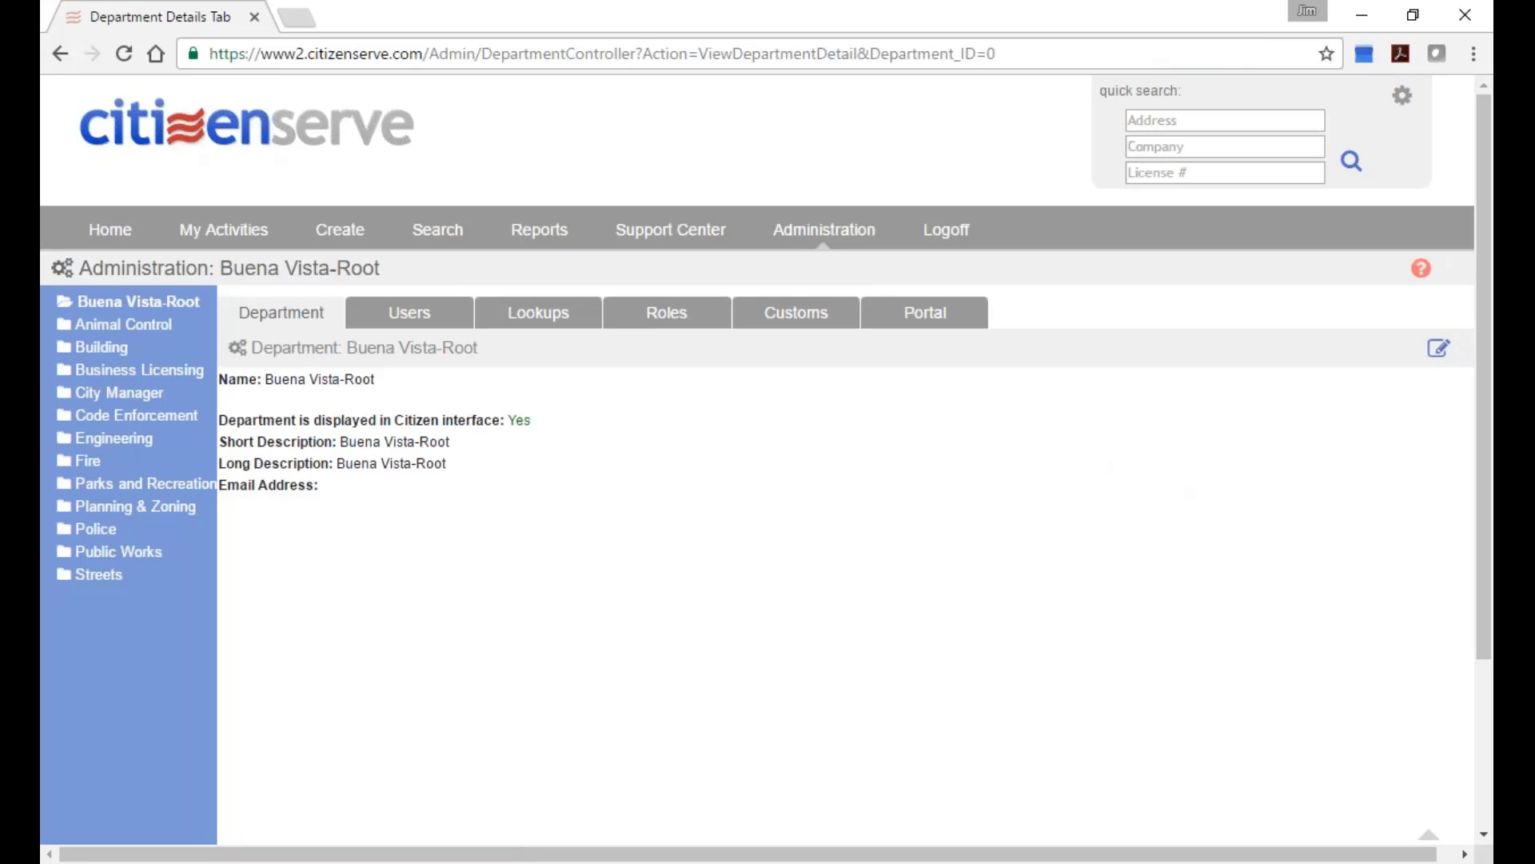
click(525, 318)
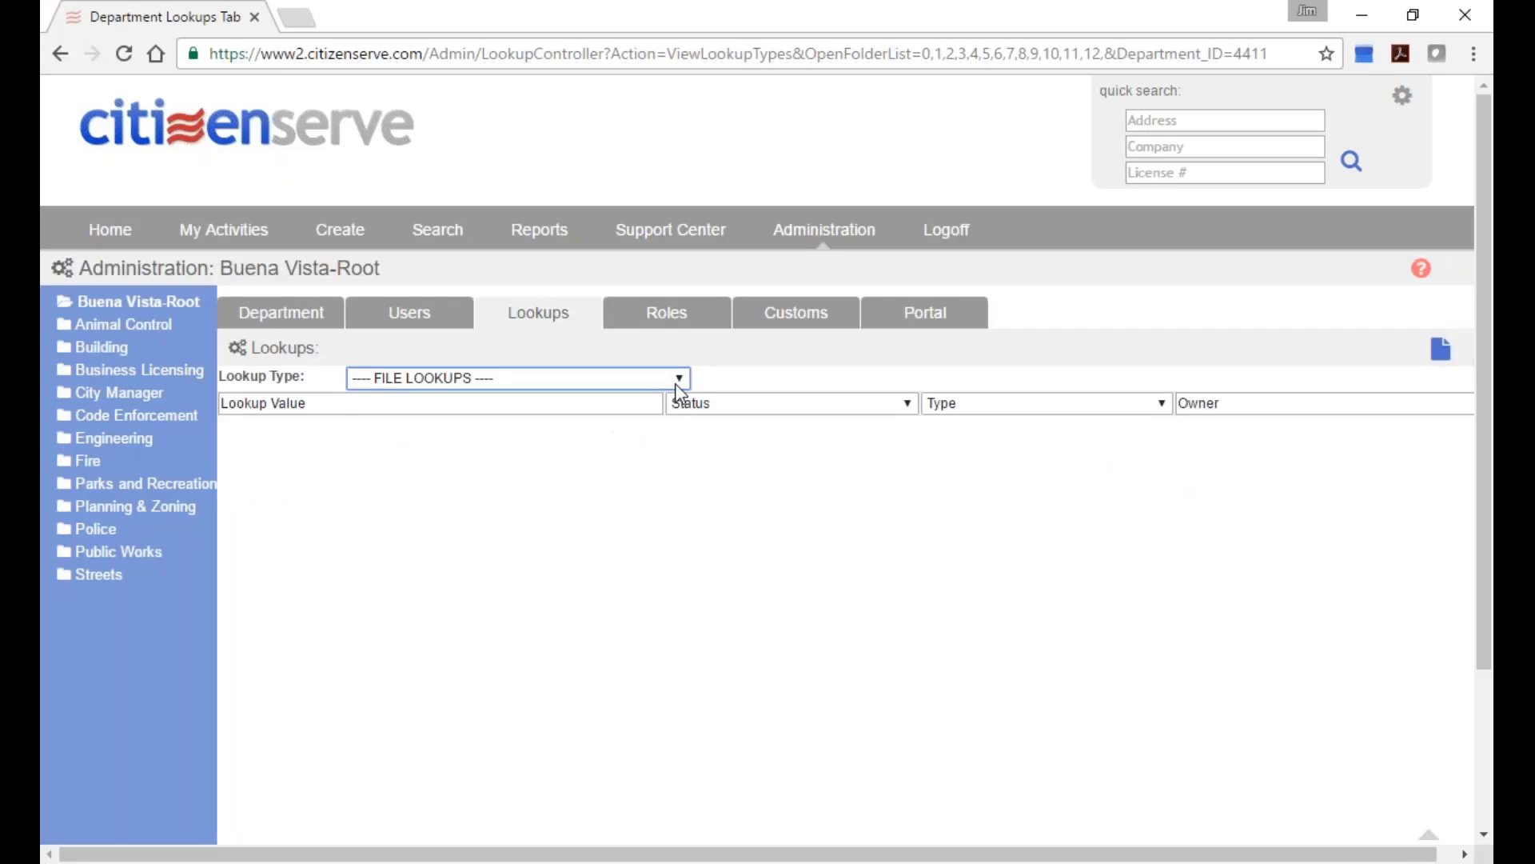
click(679, 383)
drag(683, 472, 690, 586)
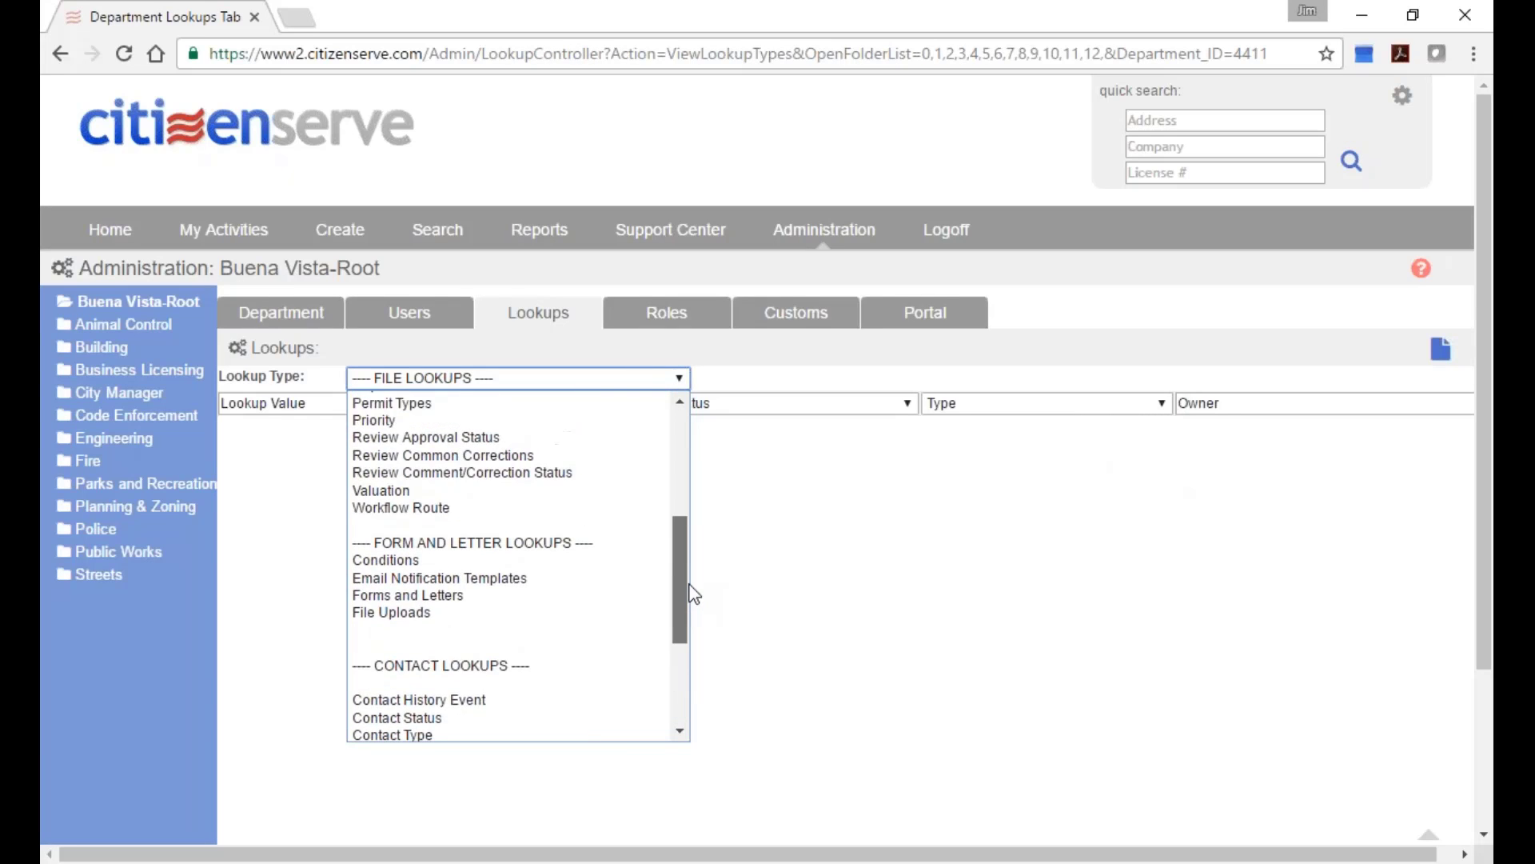
Show Business Licensing's Forms and Letters lookups, then log off.
click(136, 374)
click(454, 379)
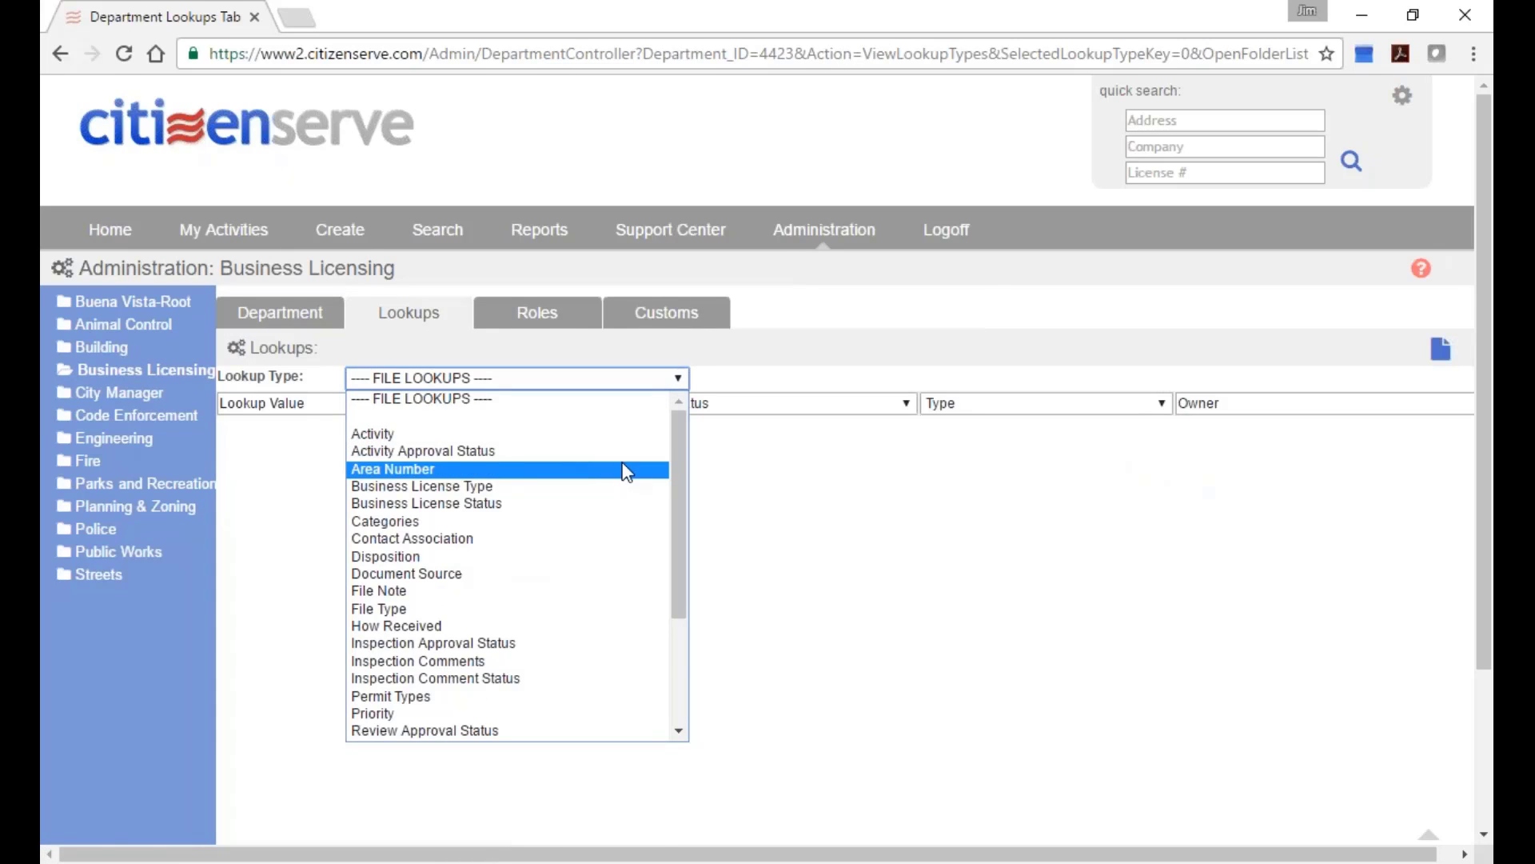
drag(678, 470, 685, 634)
click(499, 694)
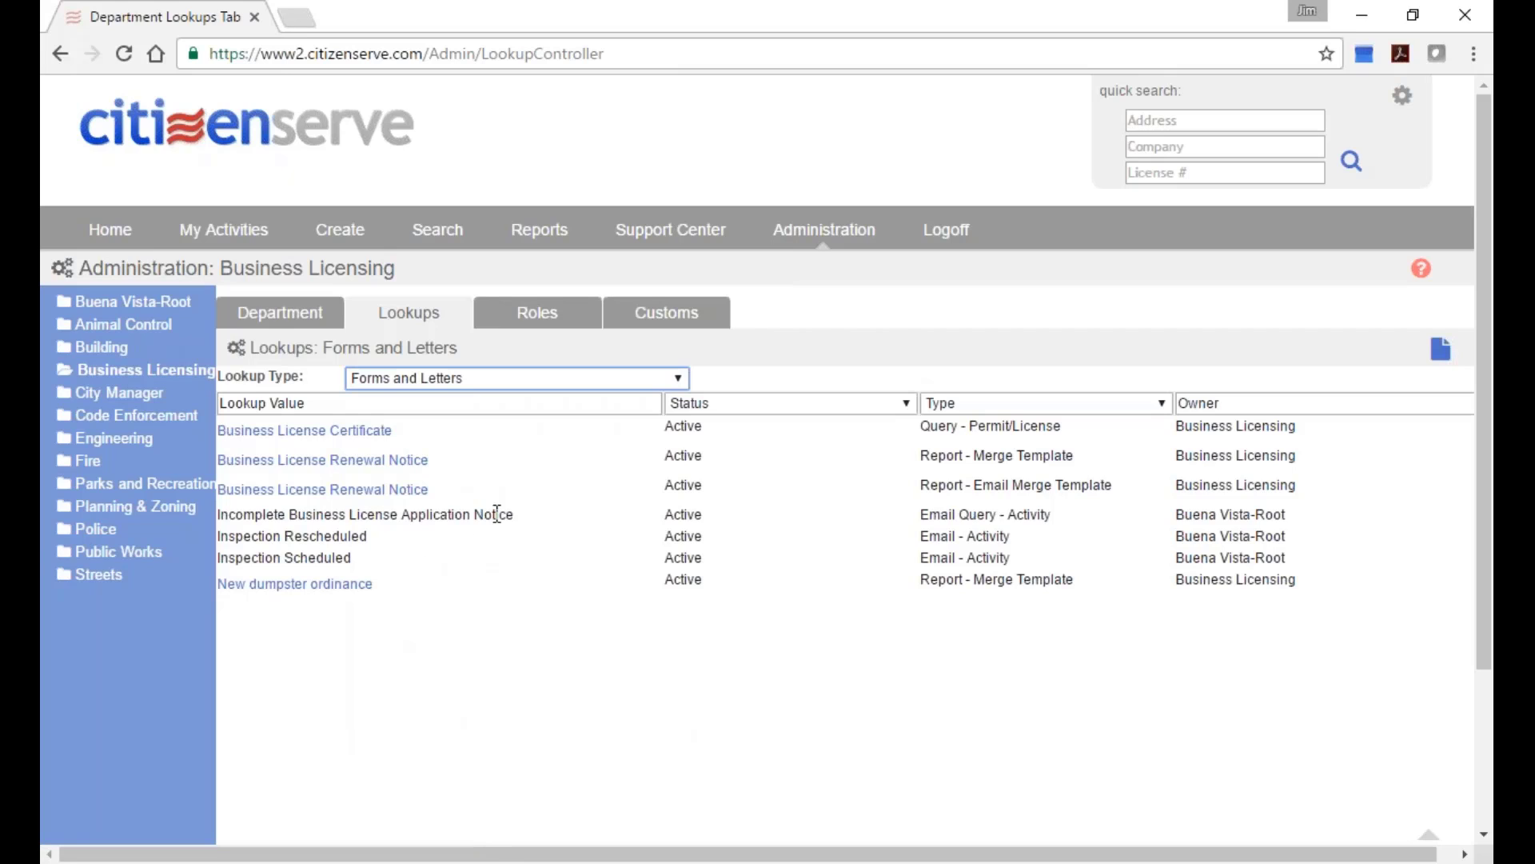
drag(516, 514, 211, 530)
click(559, 573)
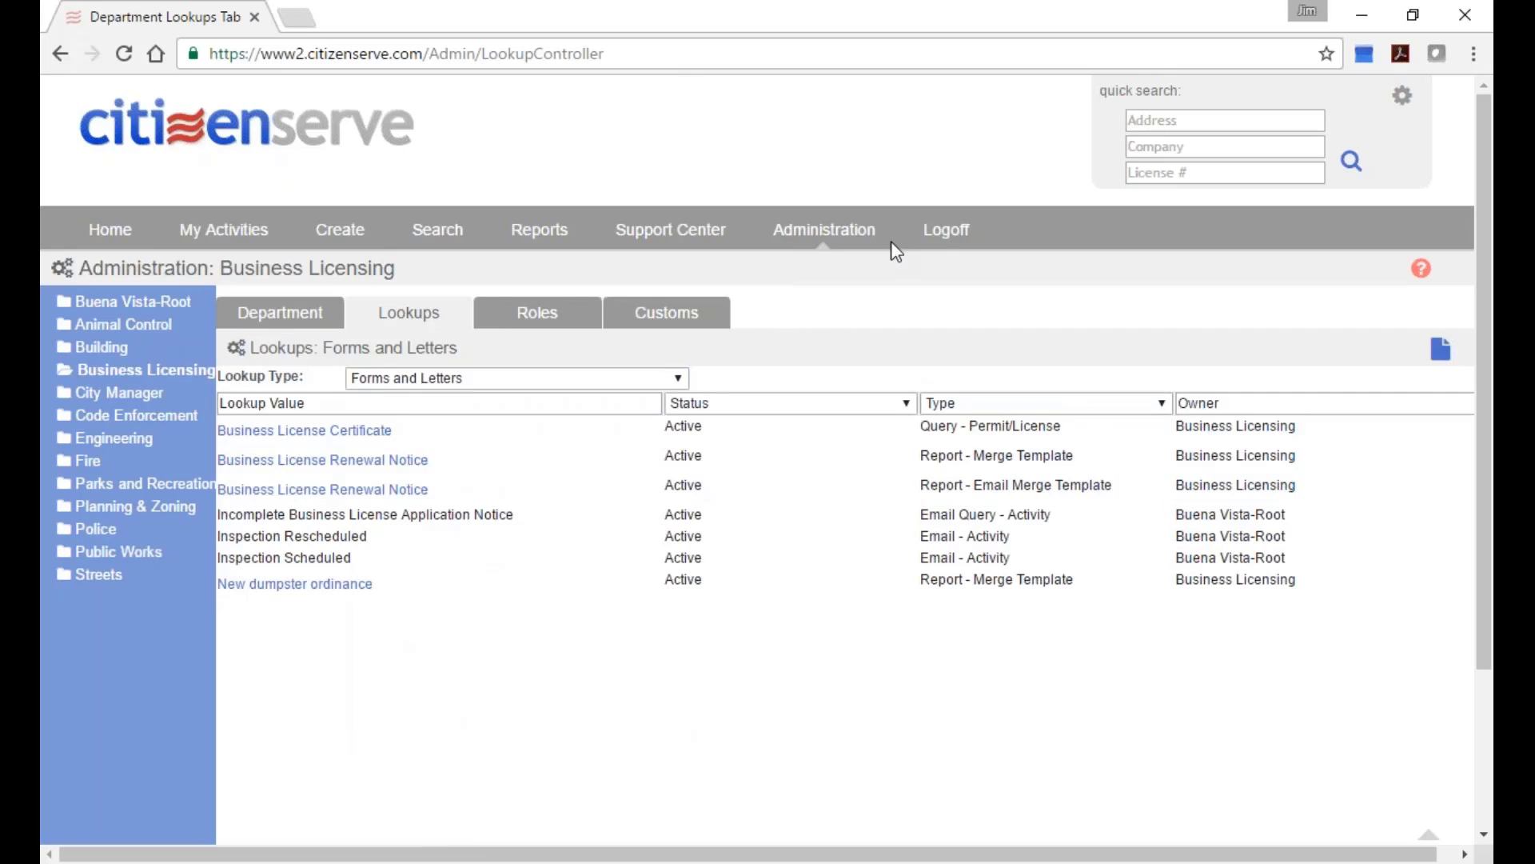
click(946, 231)
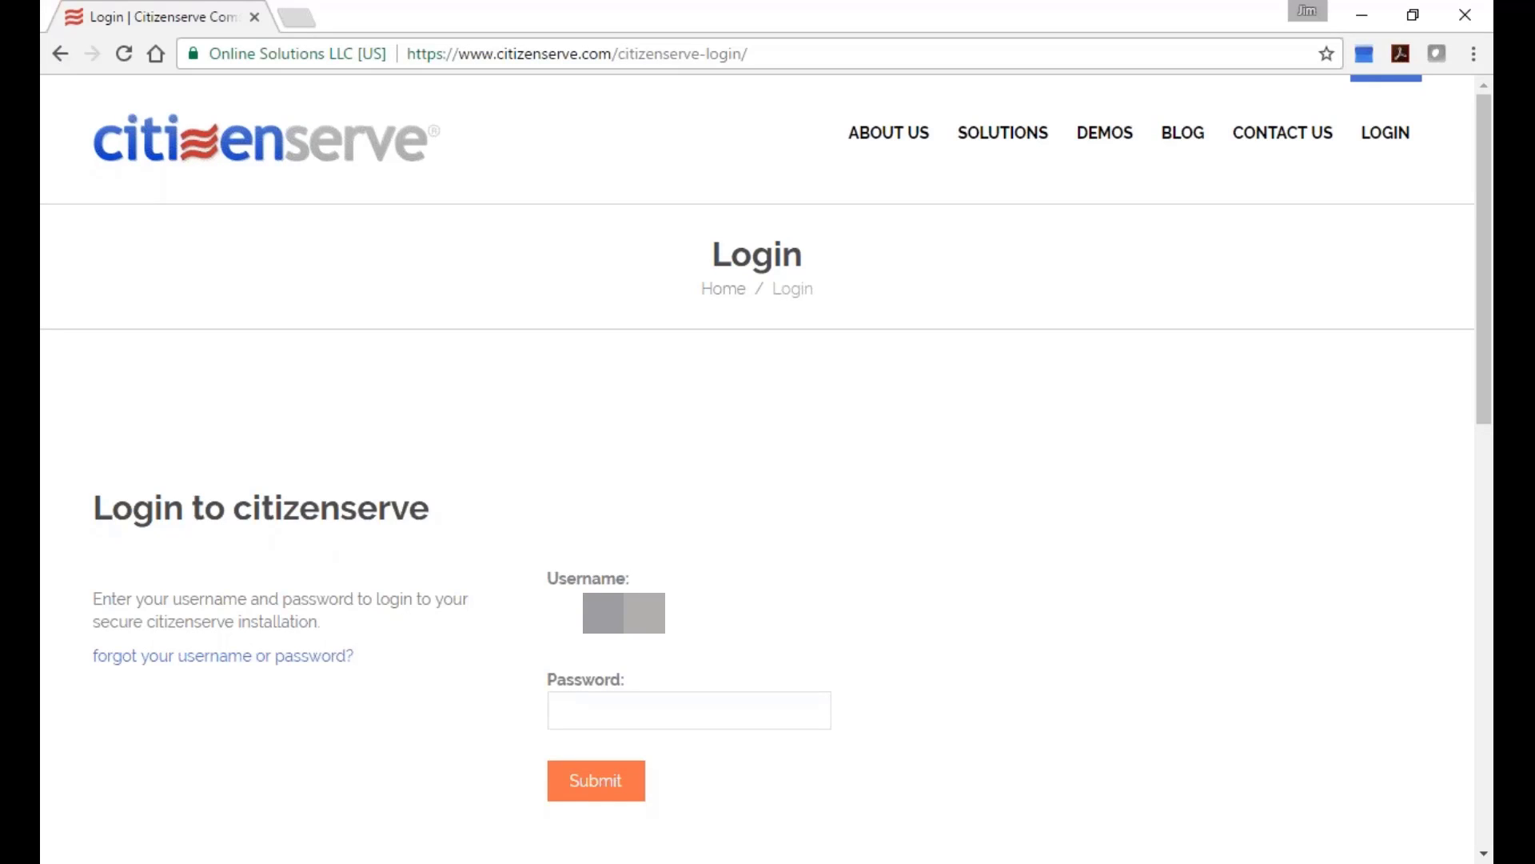
Enter the account password and log back in.
key(Tab)
text(•••••••••)
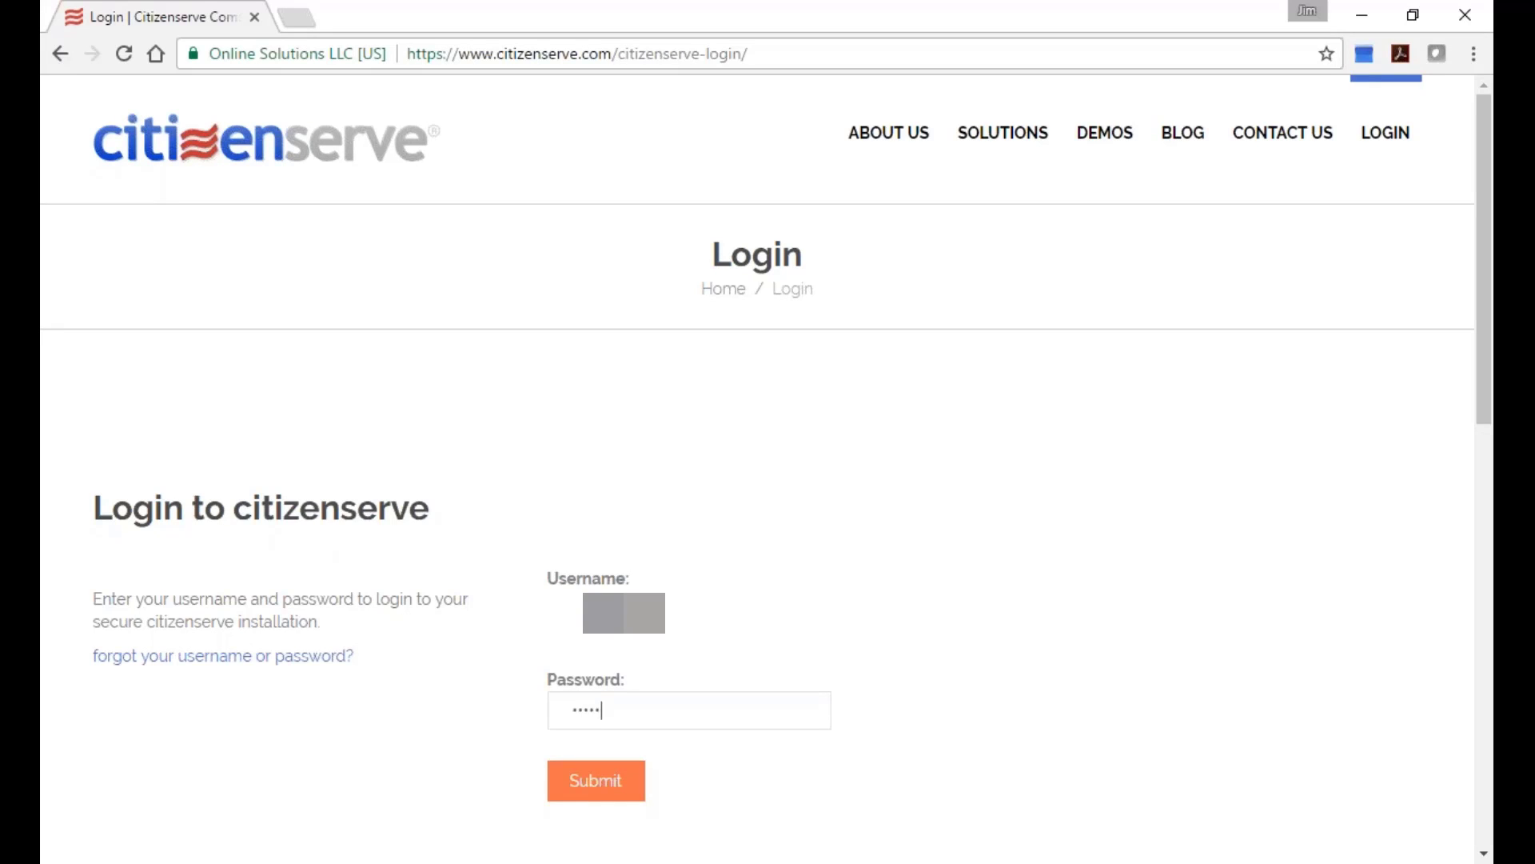
key(Return)
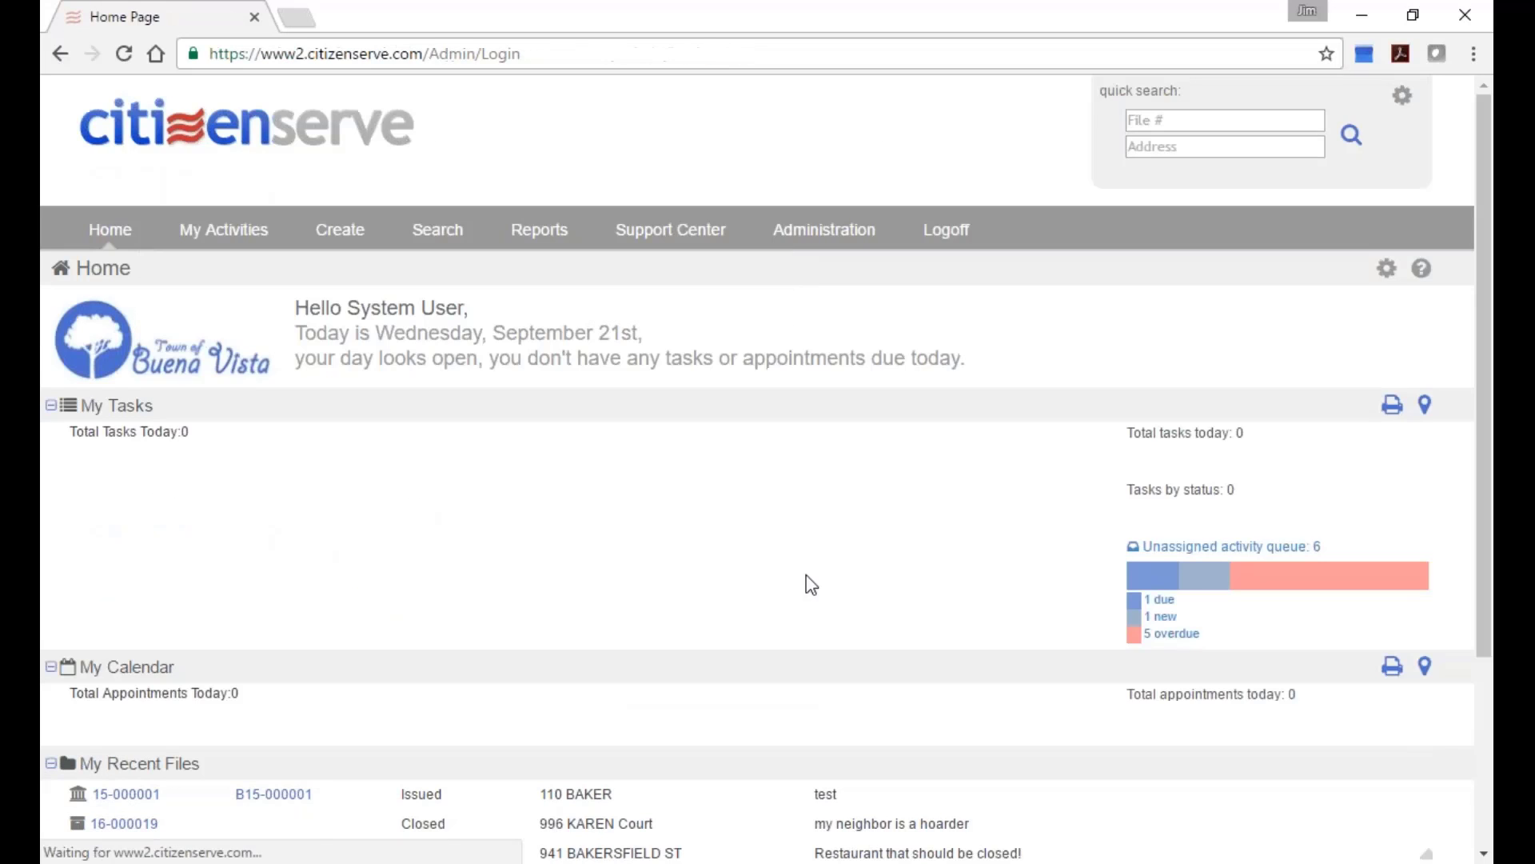
Open the Incomplete Business License Application Notice from Buena Vista-Root's Forms and Letters lookups.
click(824, 230)
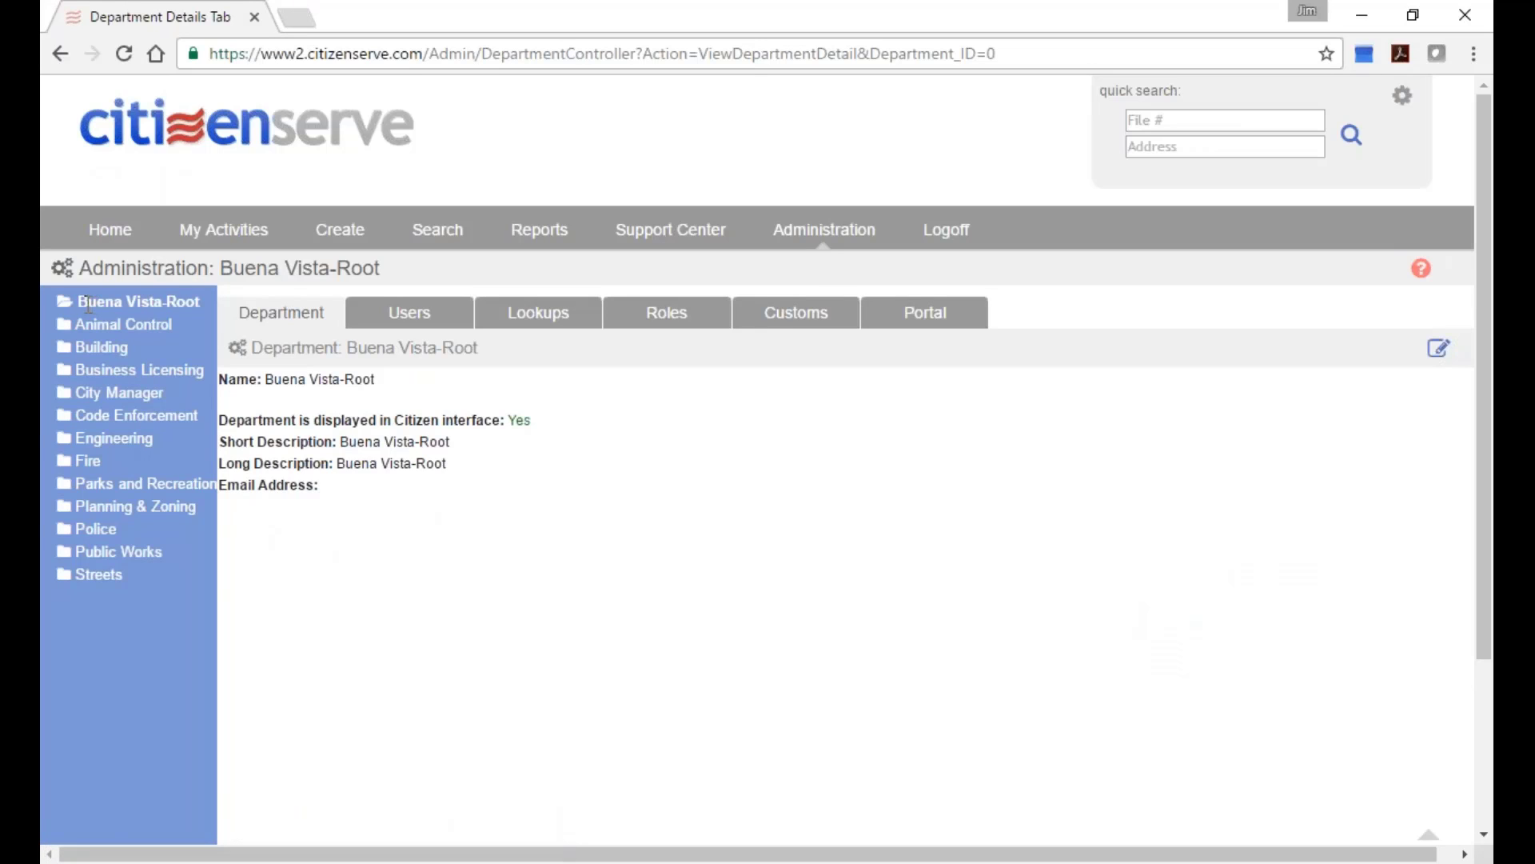
drag(79, 303, 123, 304)
click(523, 317)
click(639, 384)
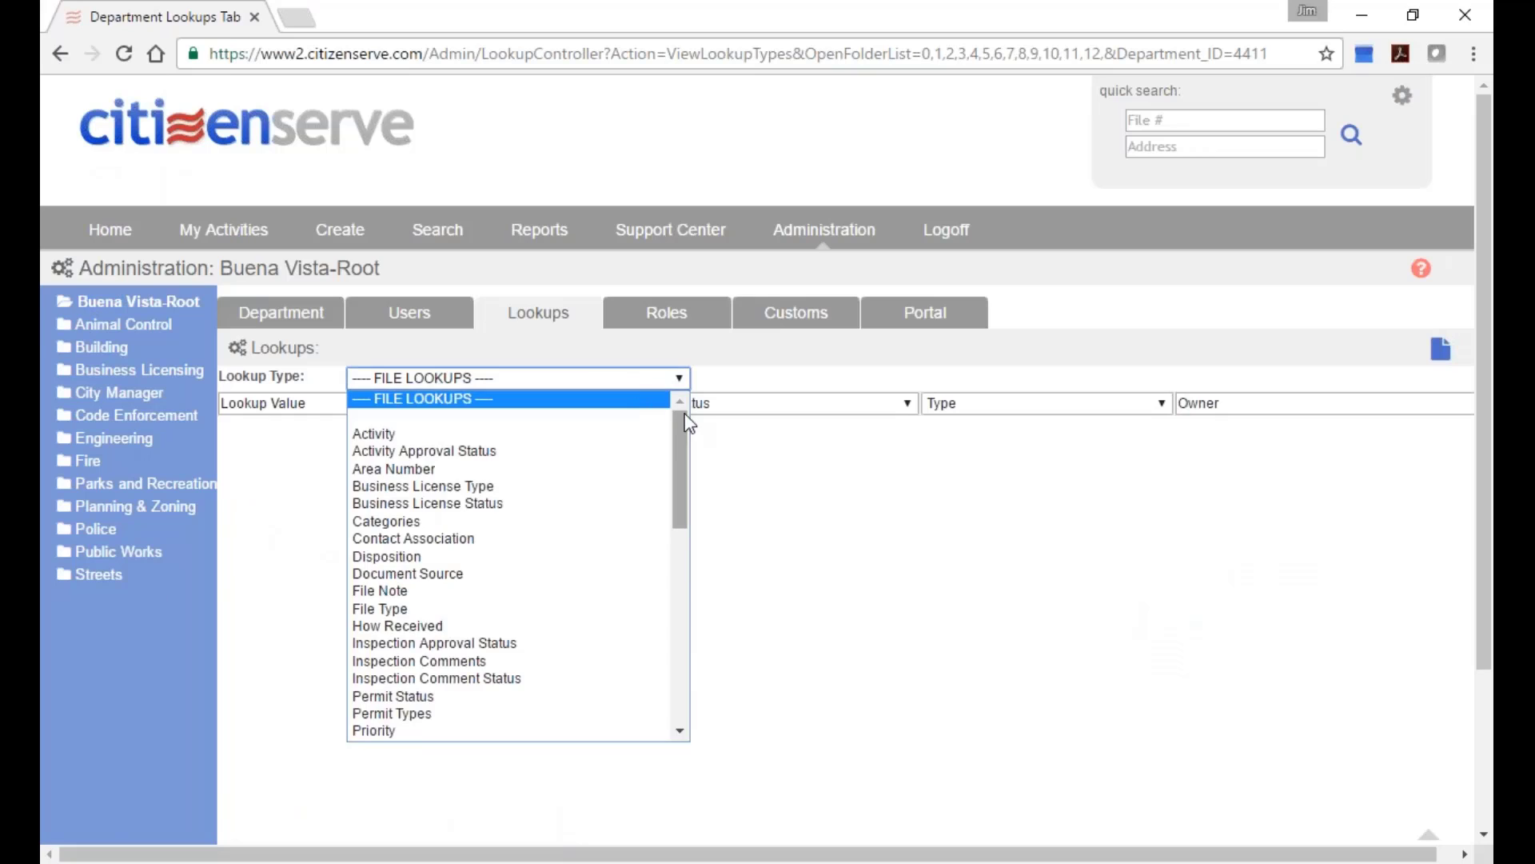
drag(679, 480, 680, 537)
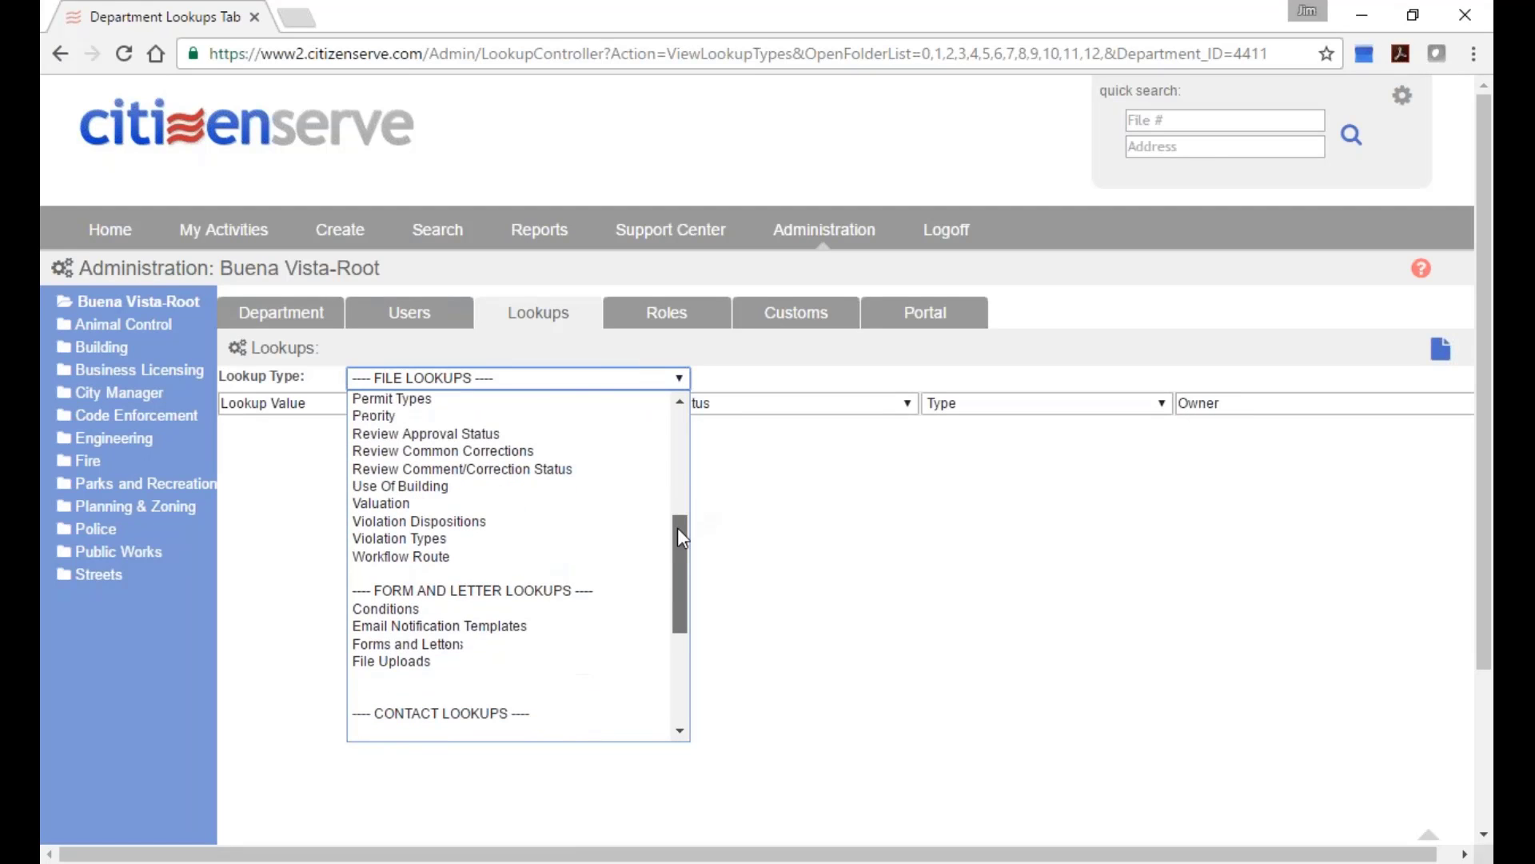
click(492, 644)
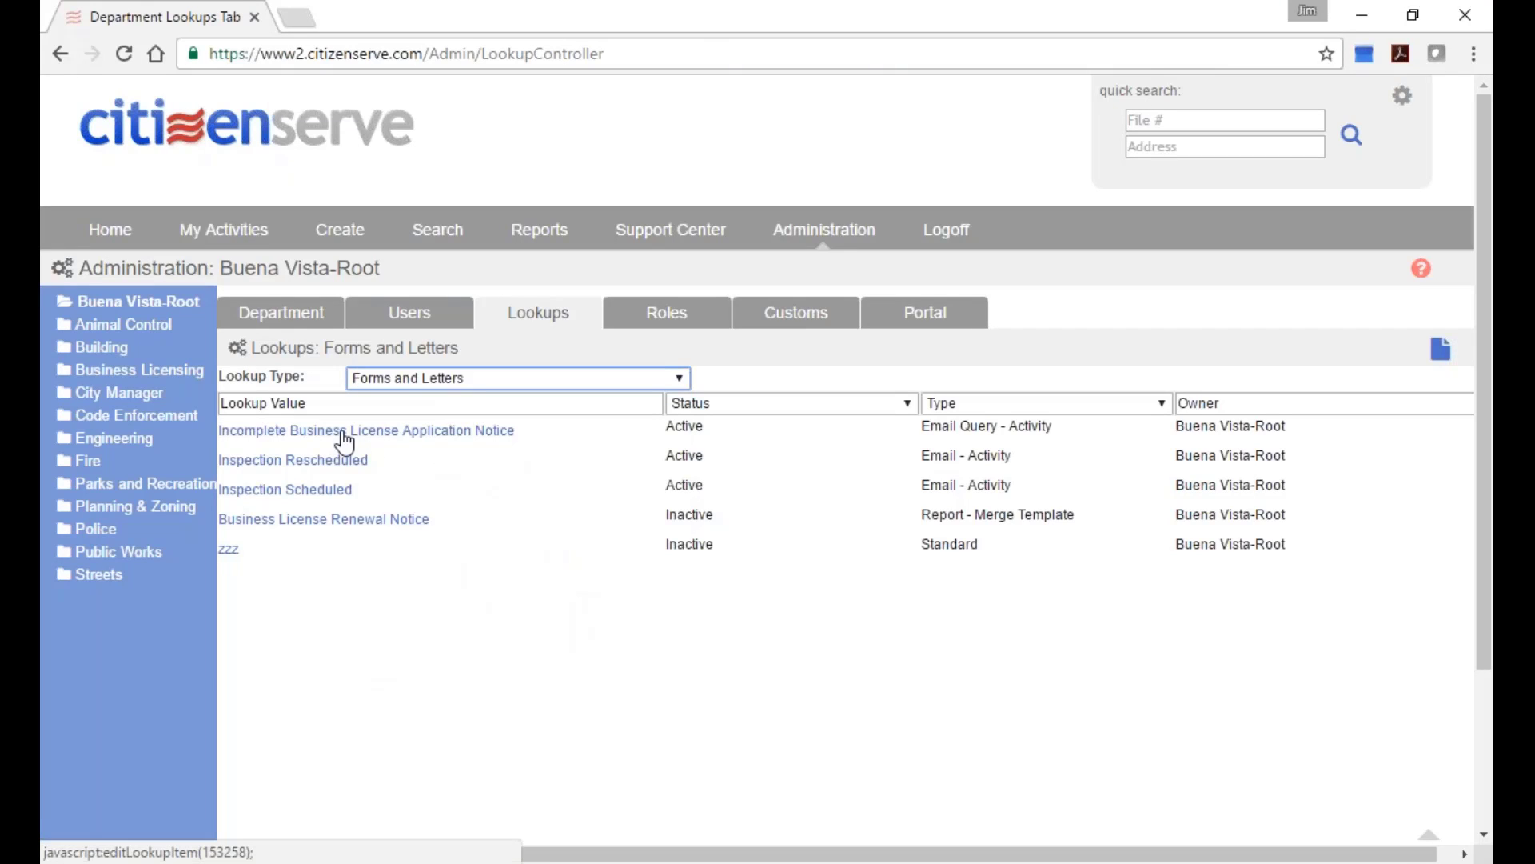
click(391, 431)
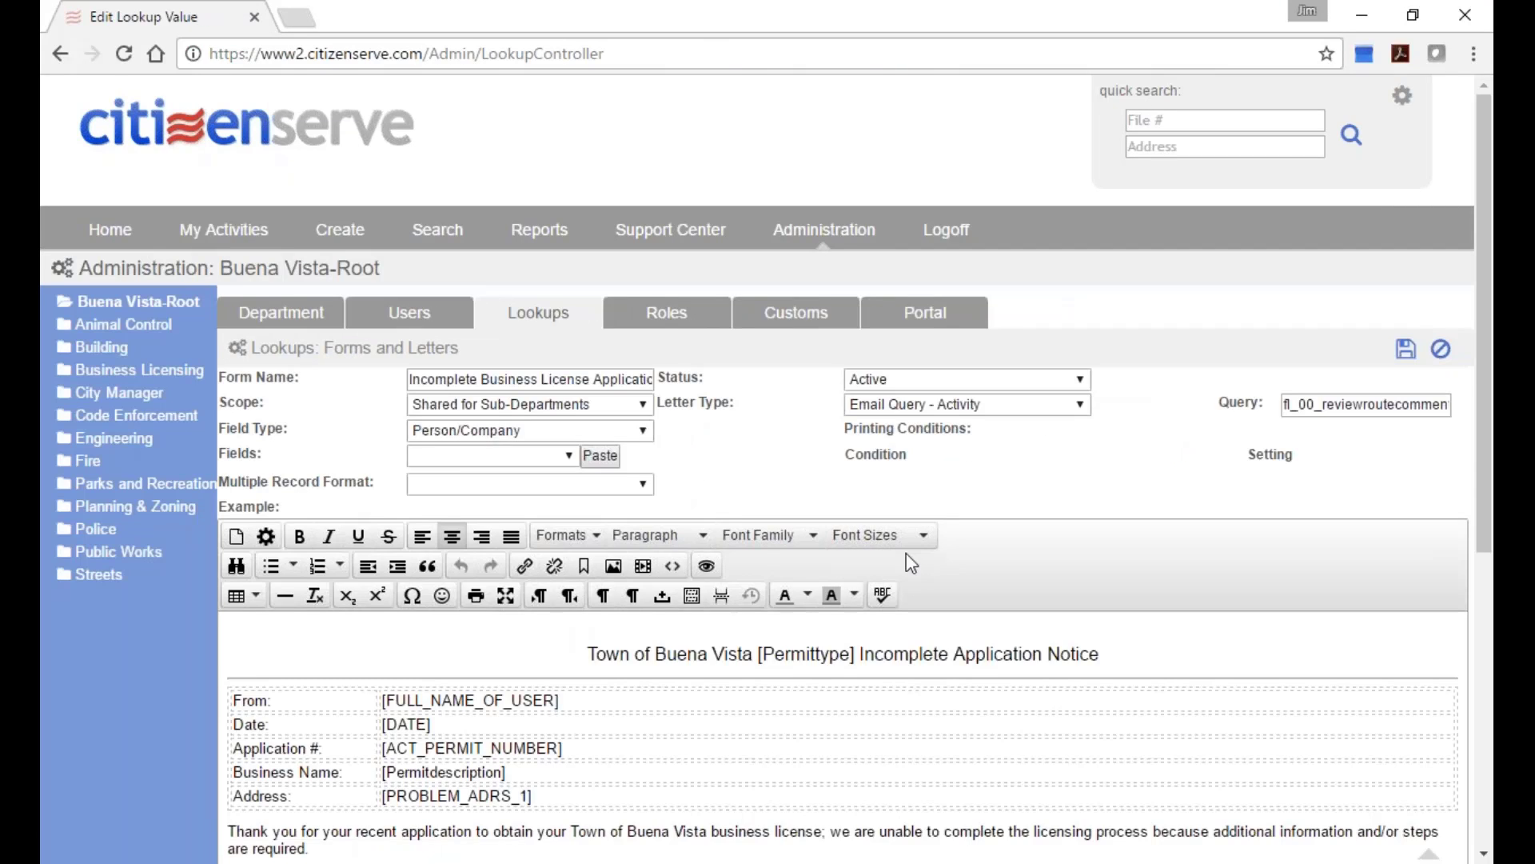
Put the insertion point after [ACT_PERMIT_NUMBER] in the notice and list the merge field types.
scroll(912, 576, down, 4)
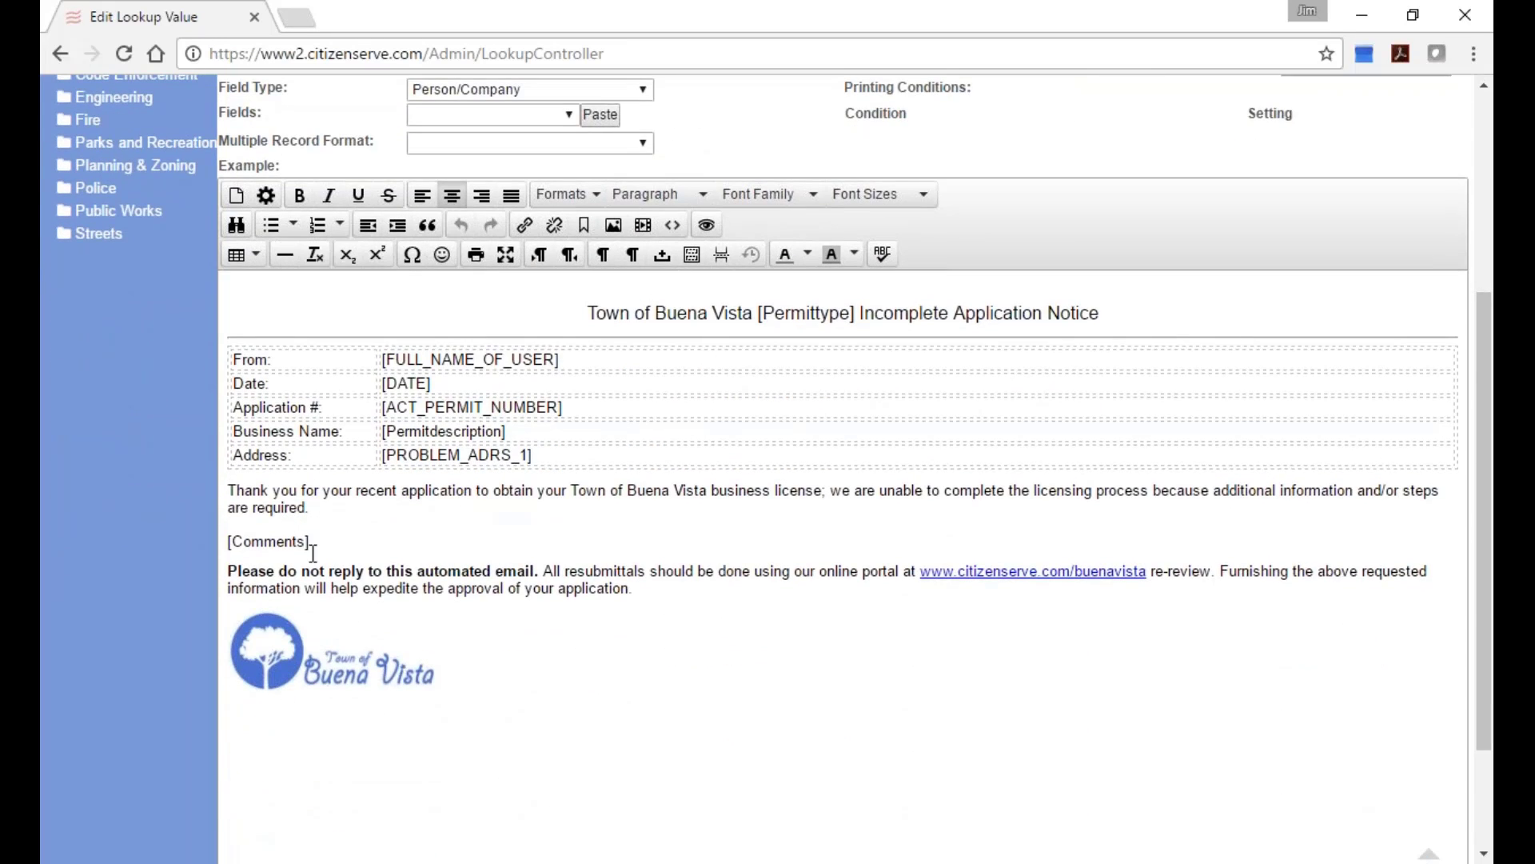
click(455, 524)
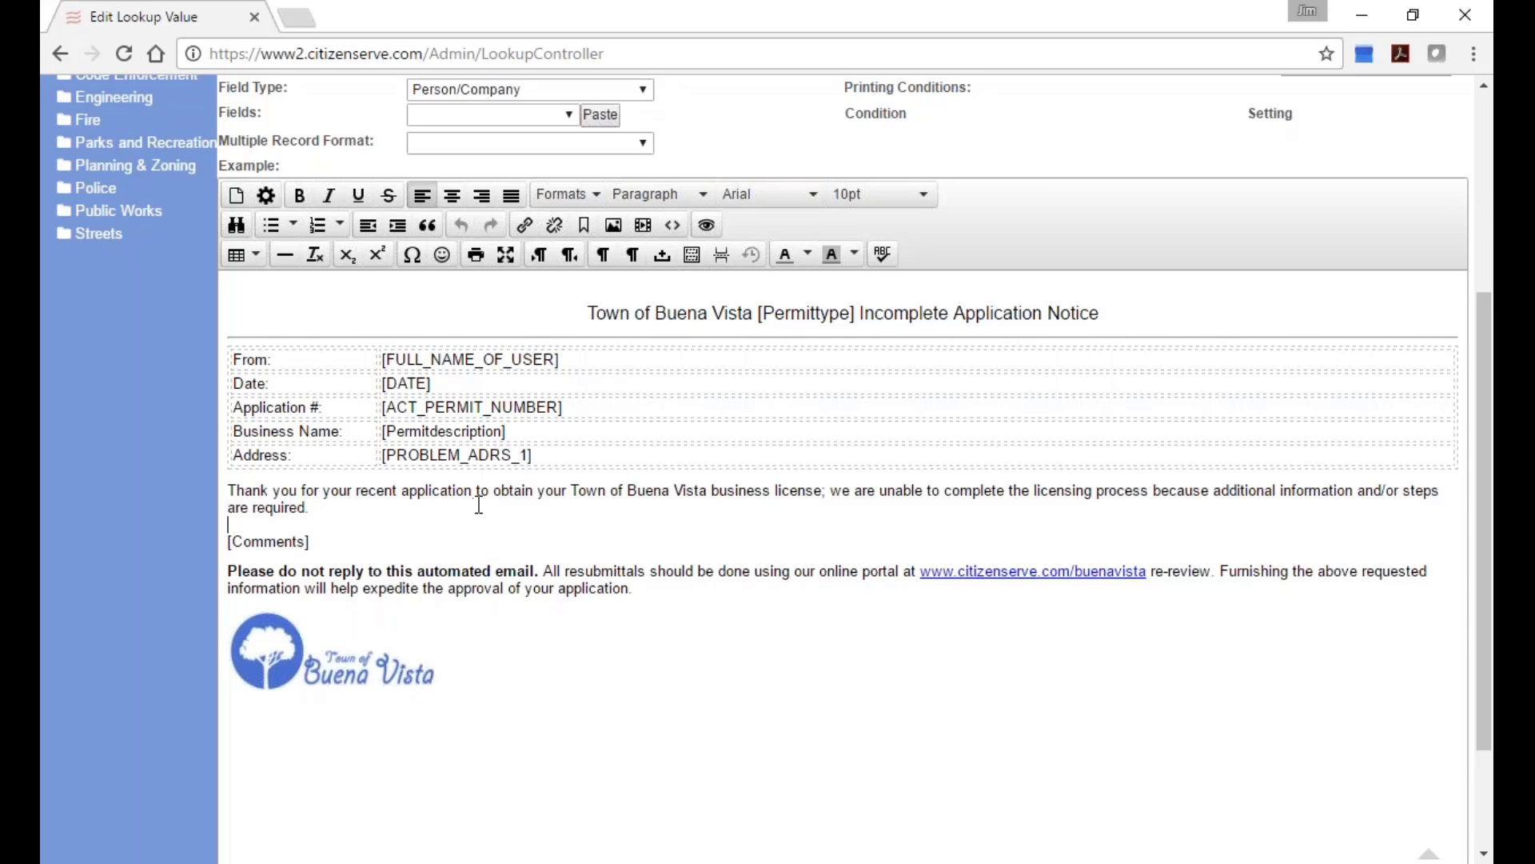
click(463, 506)
scroll(463, 505, up, 3)
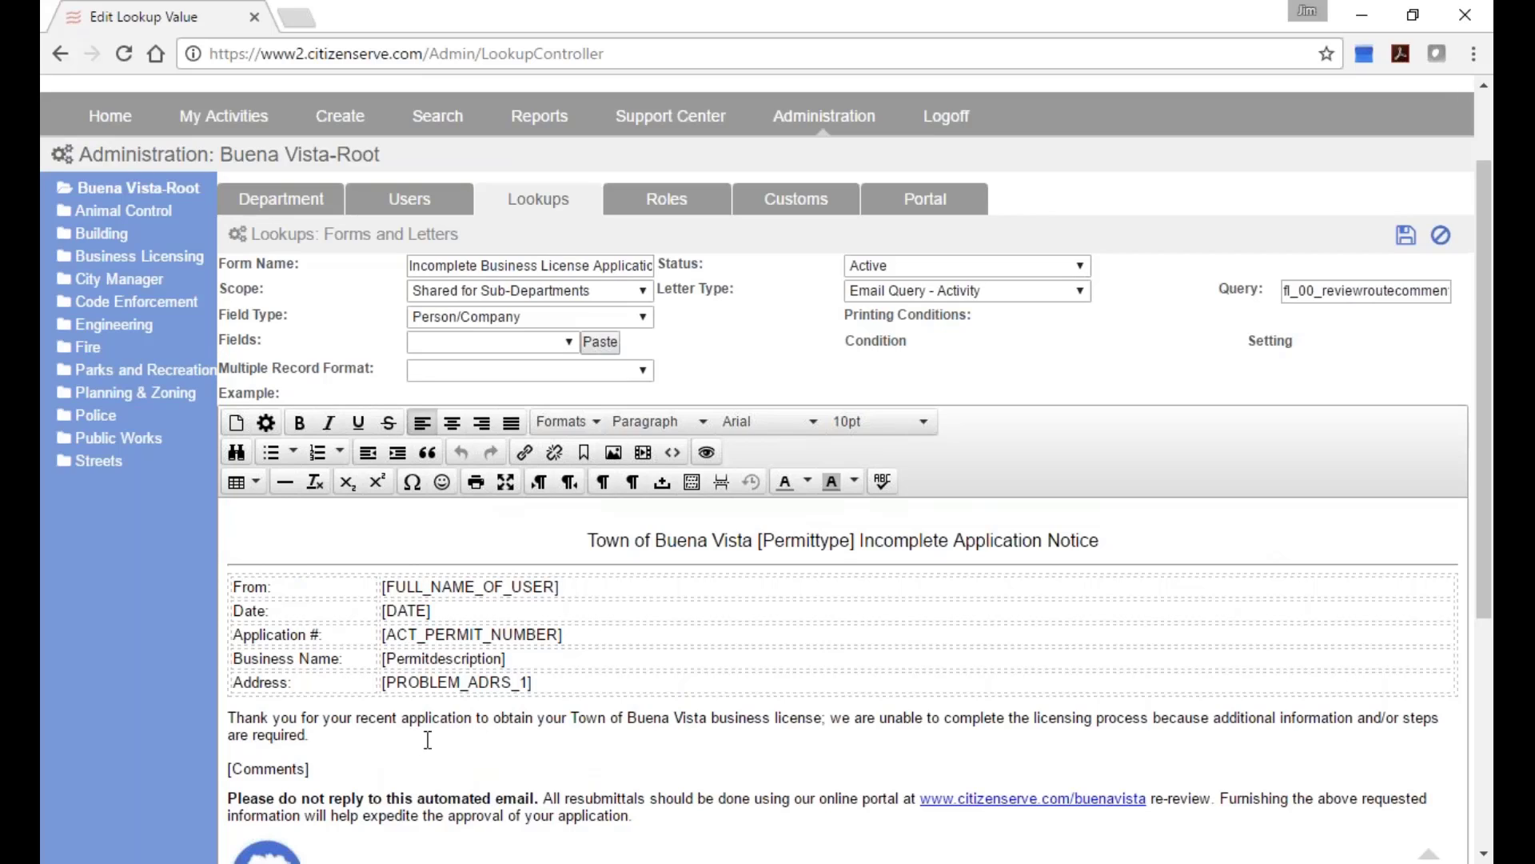
click(600, 642)
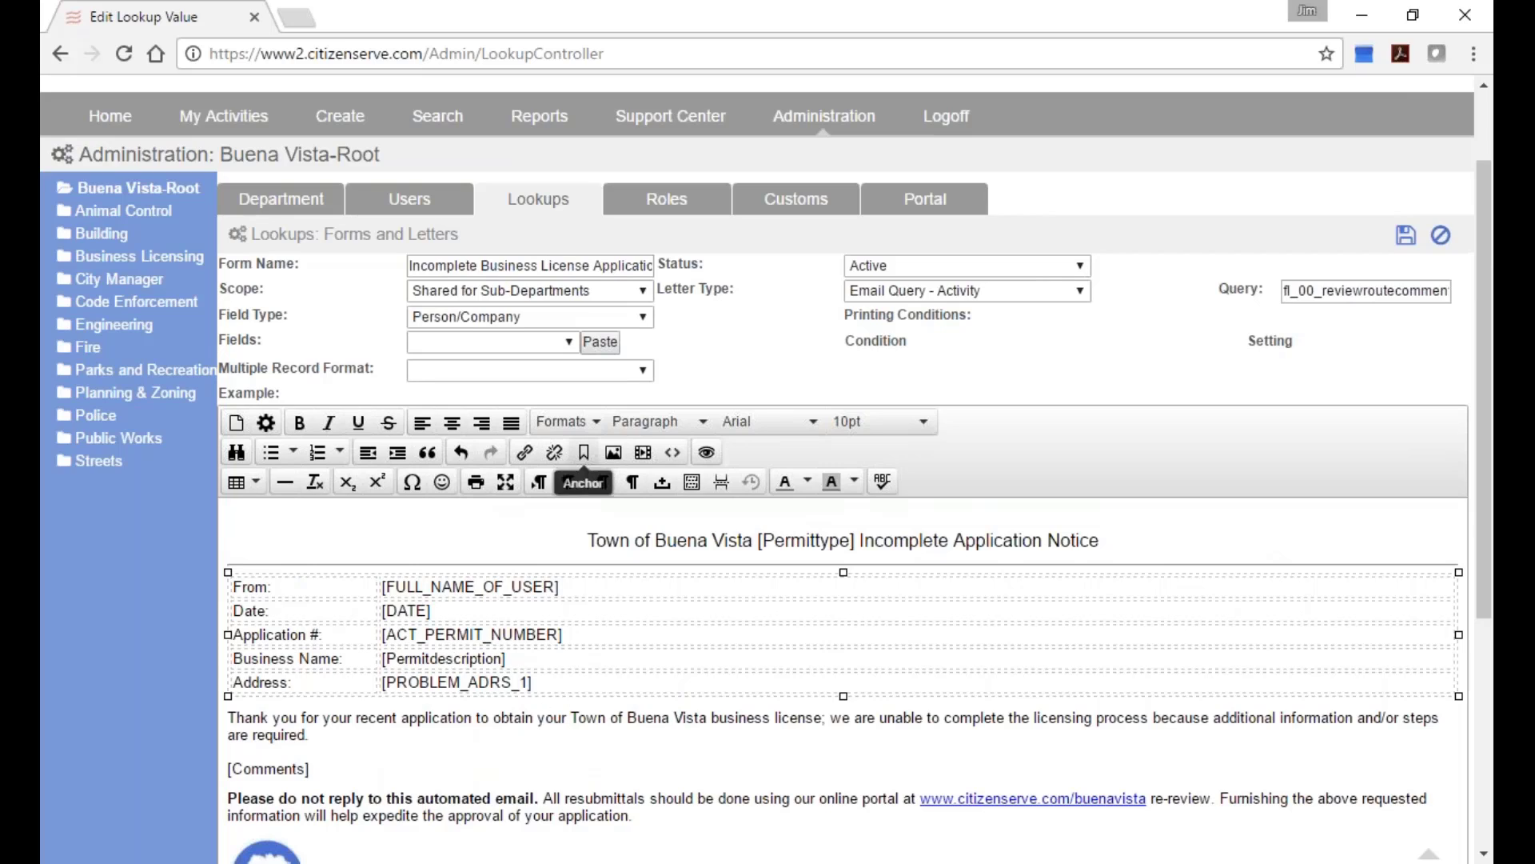
click(634, 315)
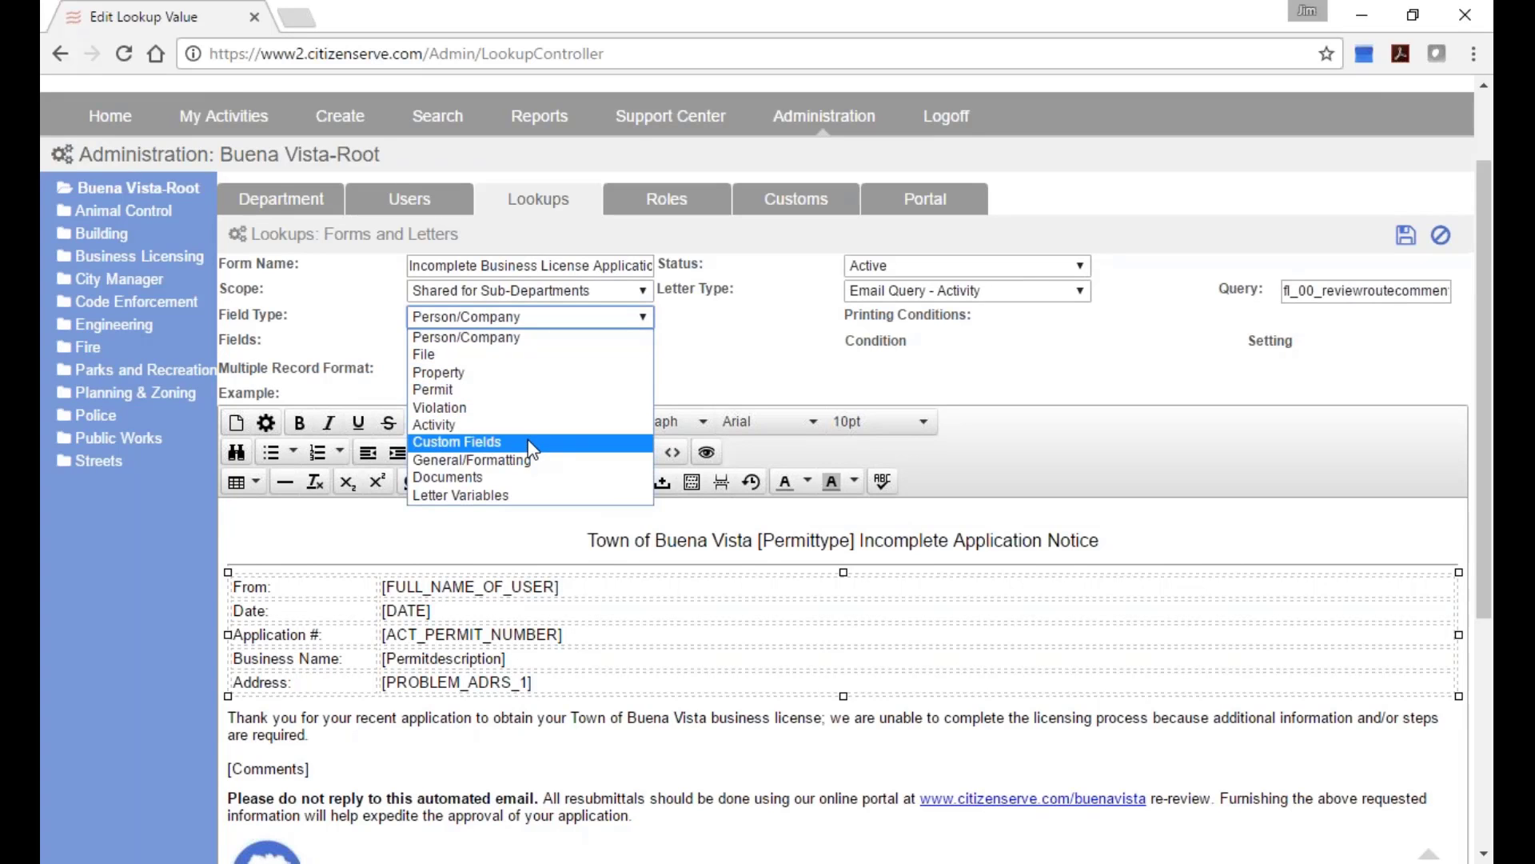
Paste the Property field Legal Description as [LEGAL_DESCRIPTION] after [ACT_PERMIT_NUMBER] and select it.
click(518, 373)
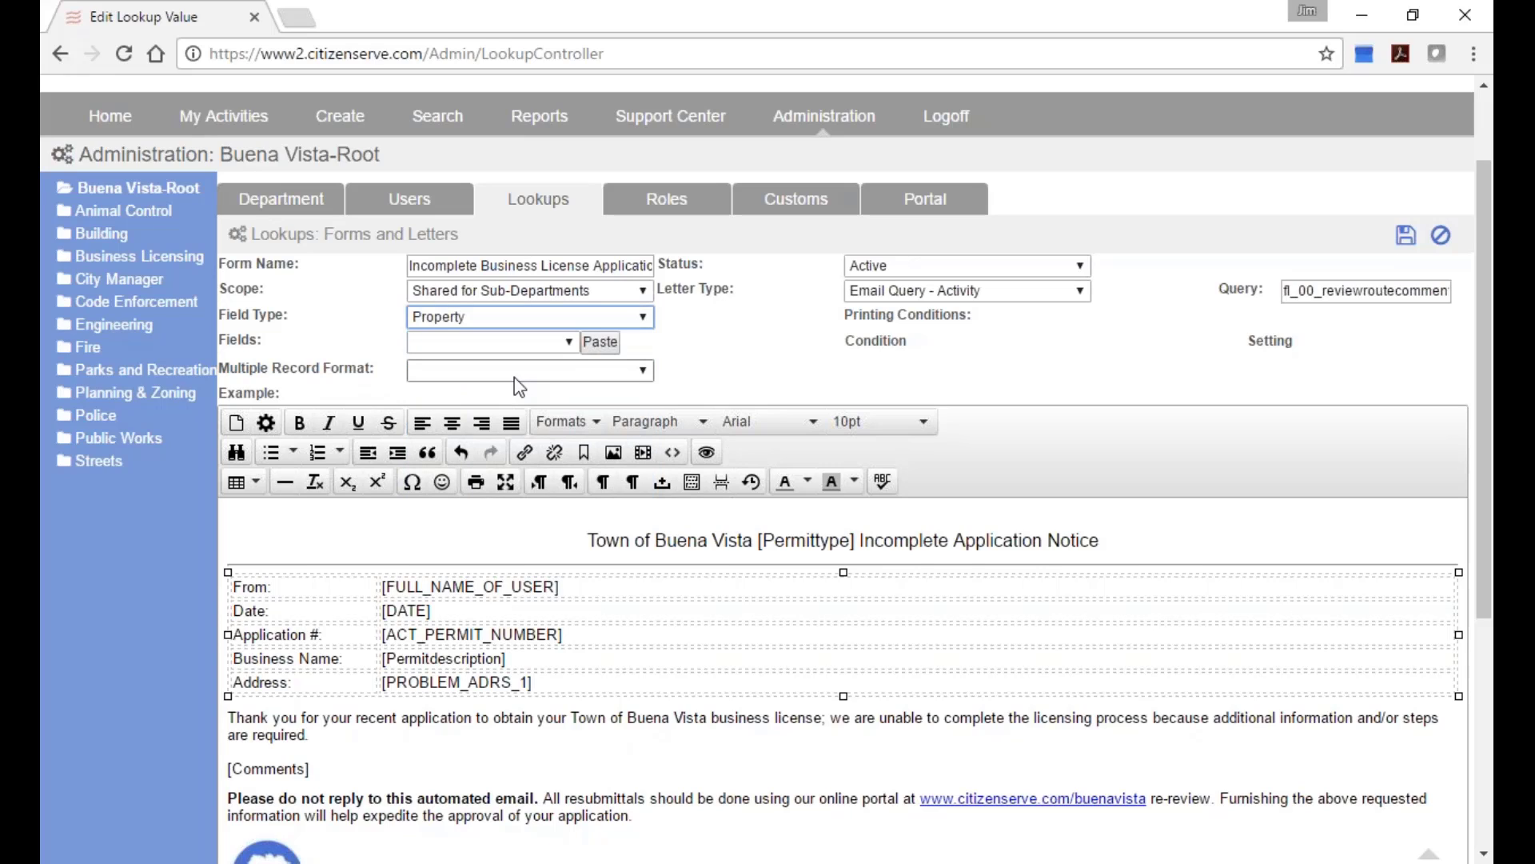
click(556, 342)
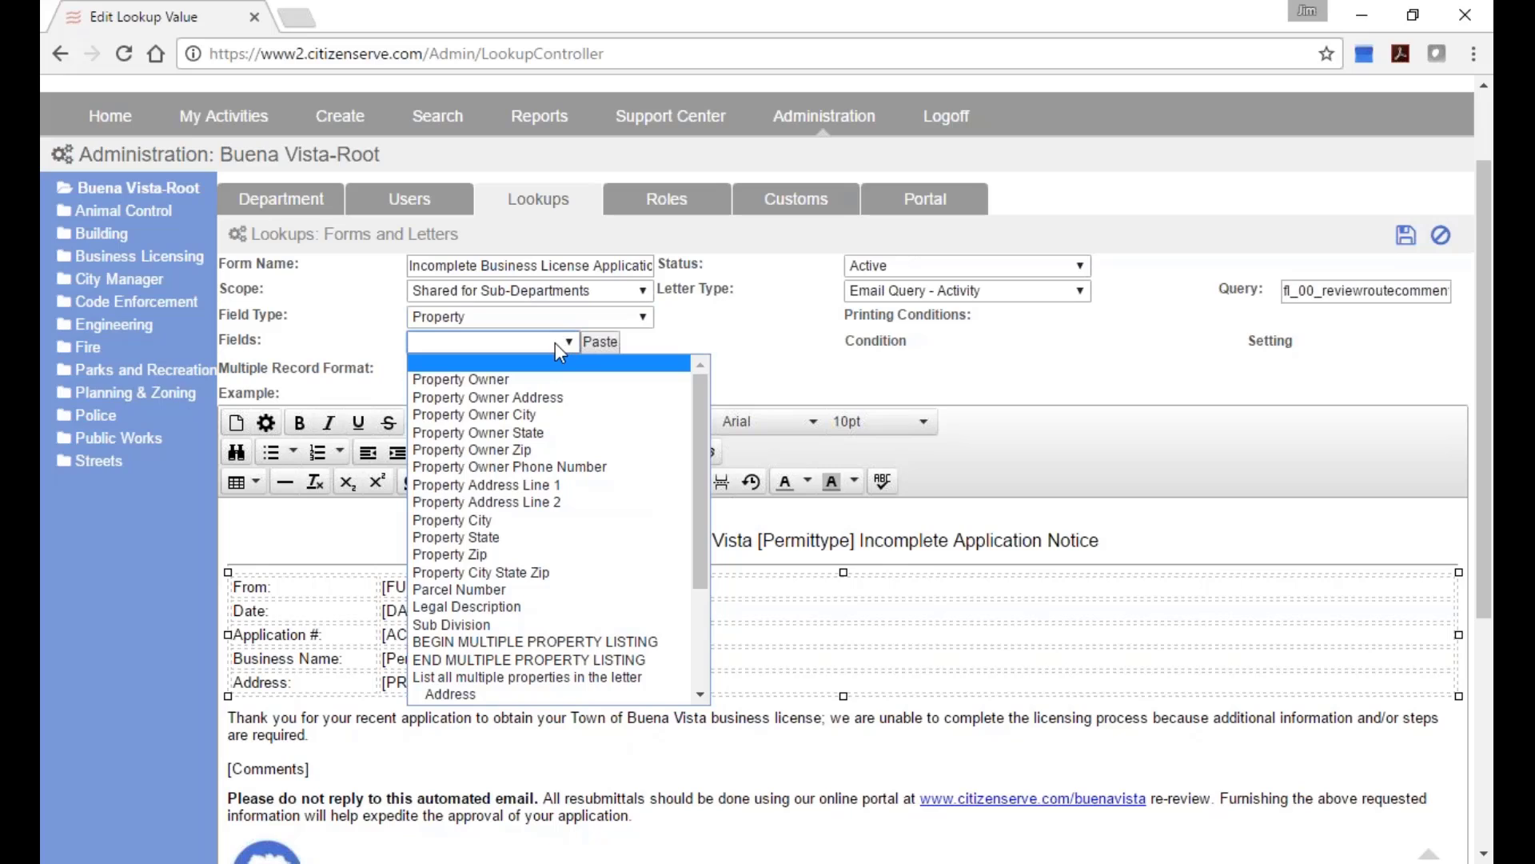
click(583, 608)
click(599, 342)
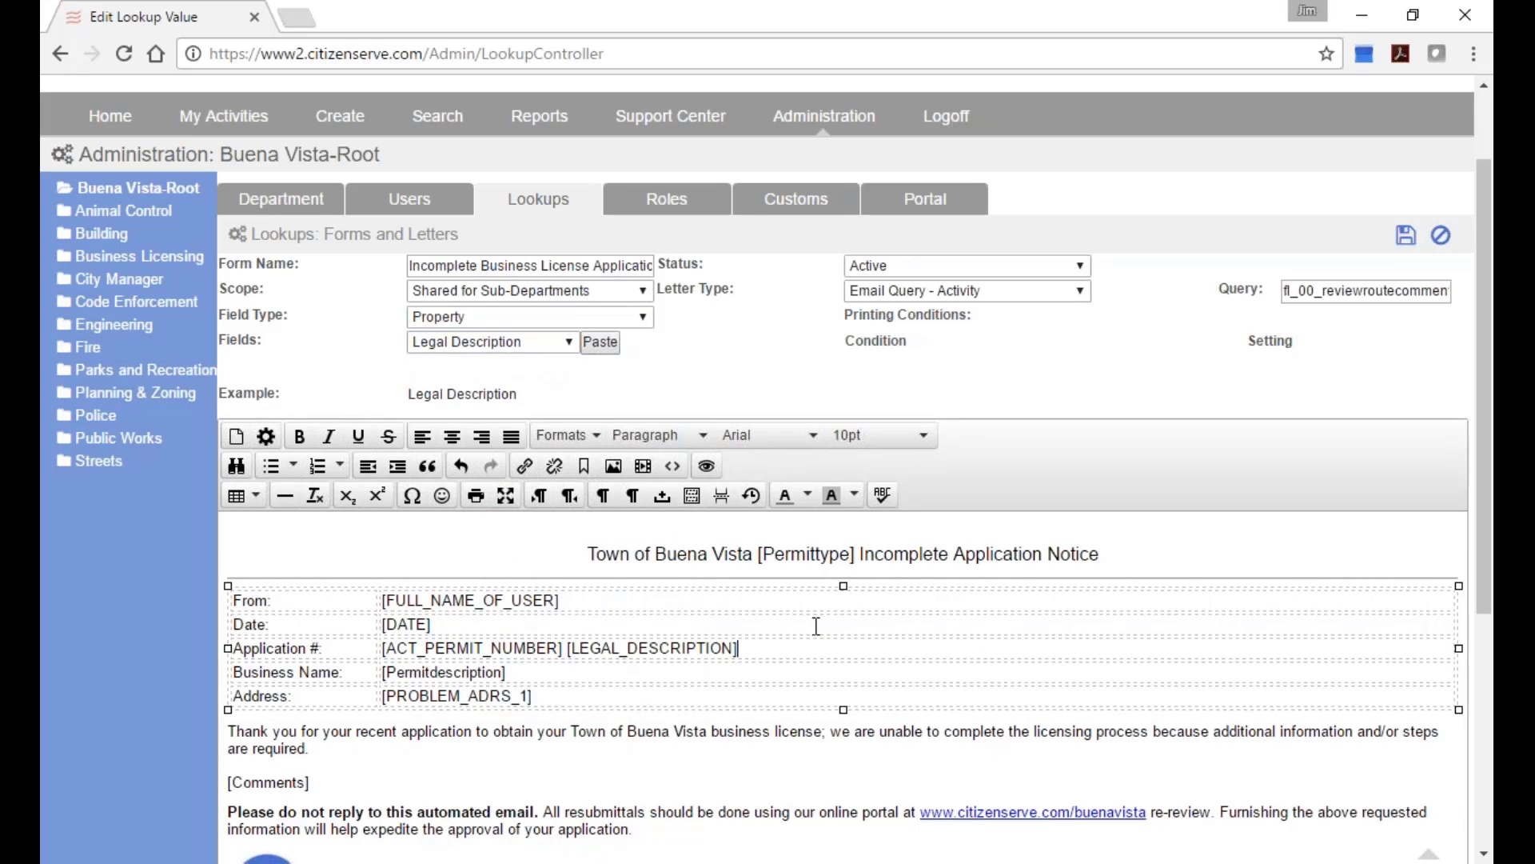
drag(739, 649, 568, 653)
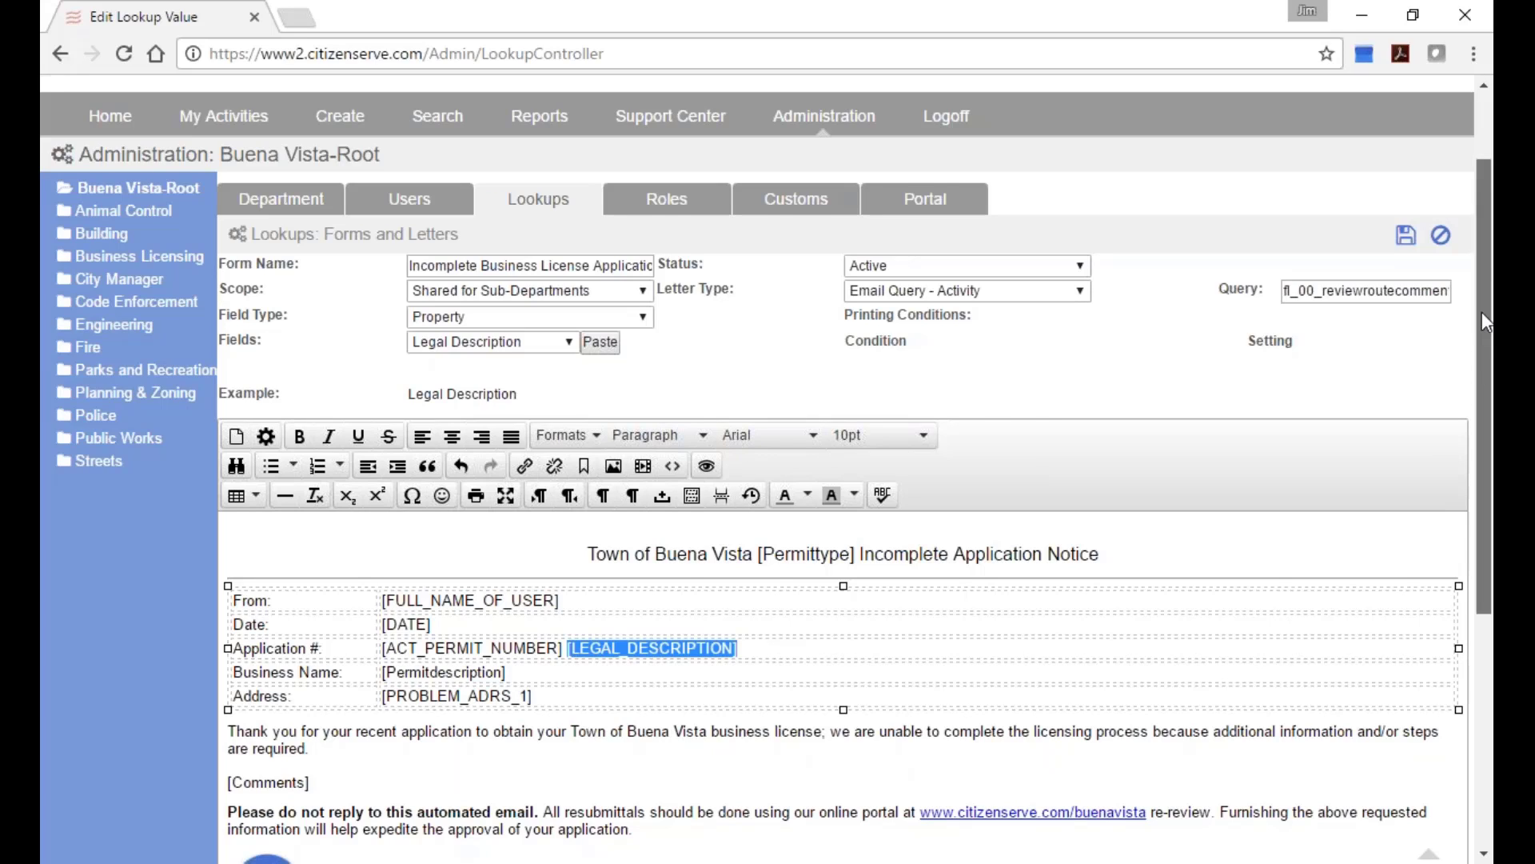
drag(1489, 323, 1489, 438)
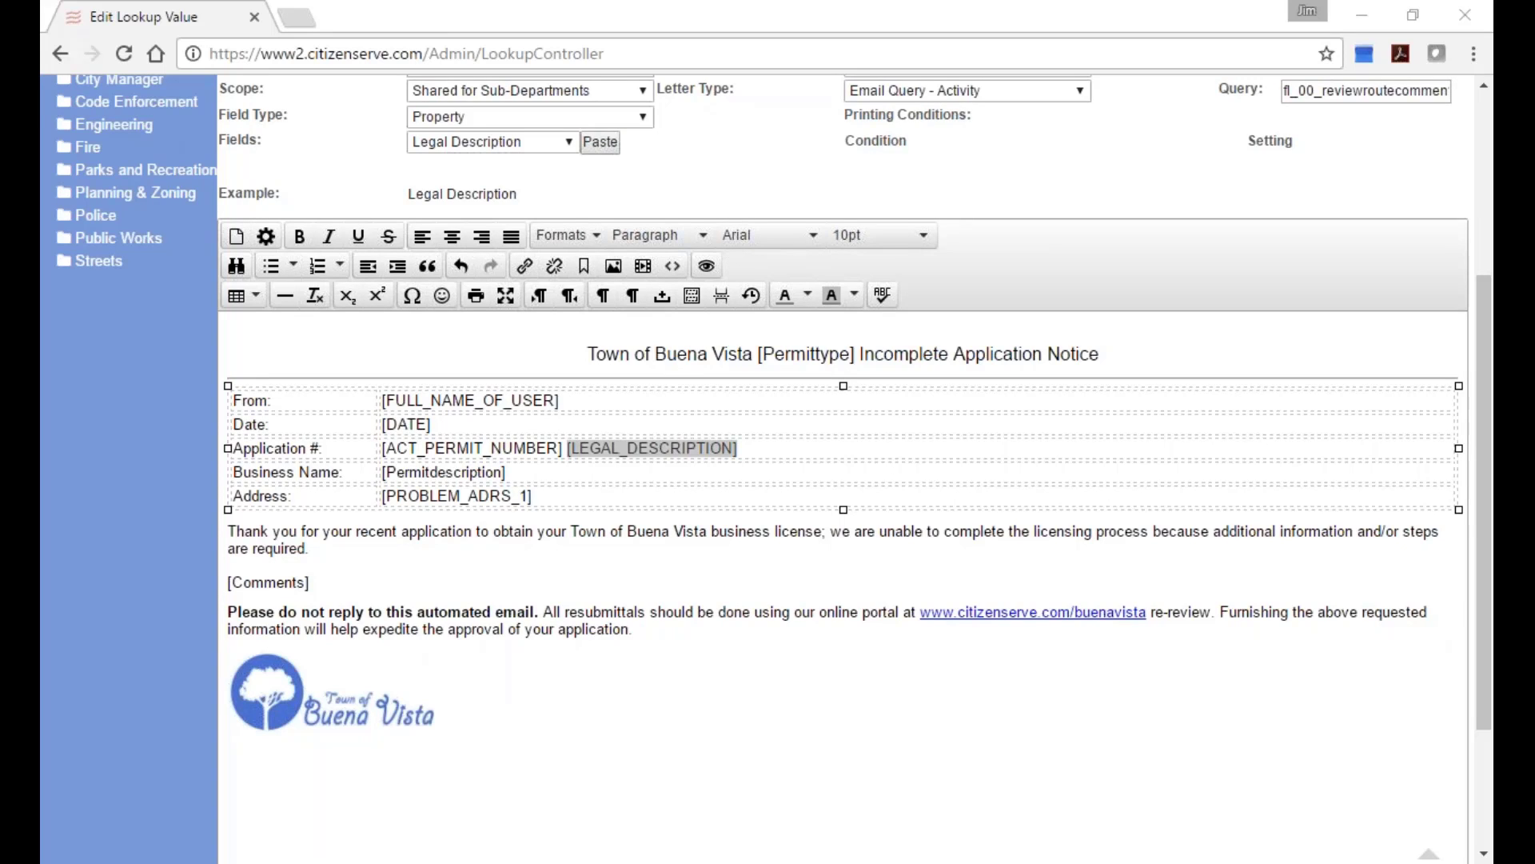
key(alt+Tab)
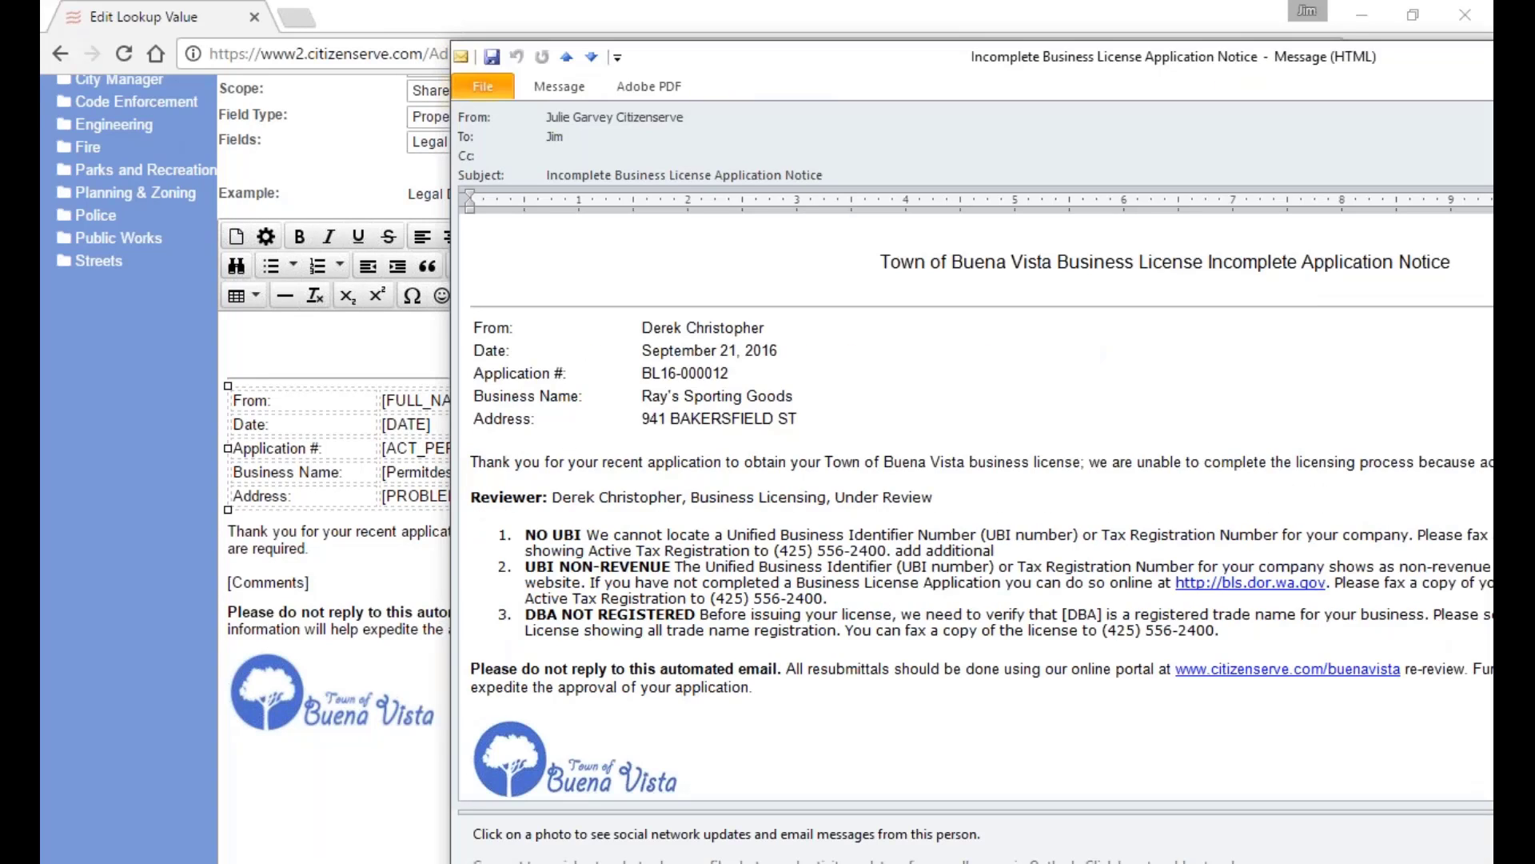
drag(1163, 59, 857, 52)
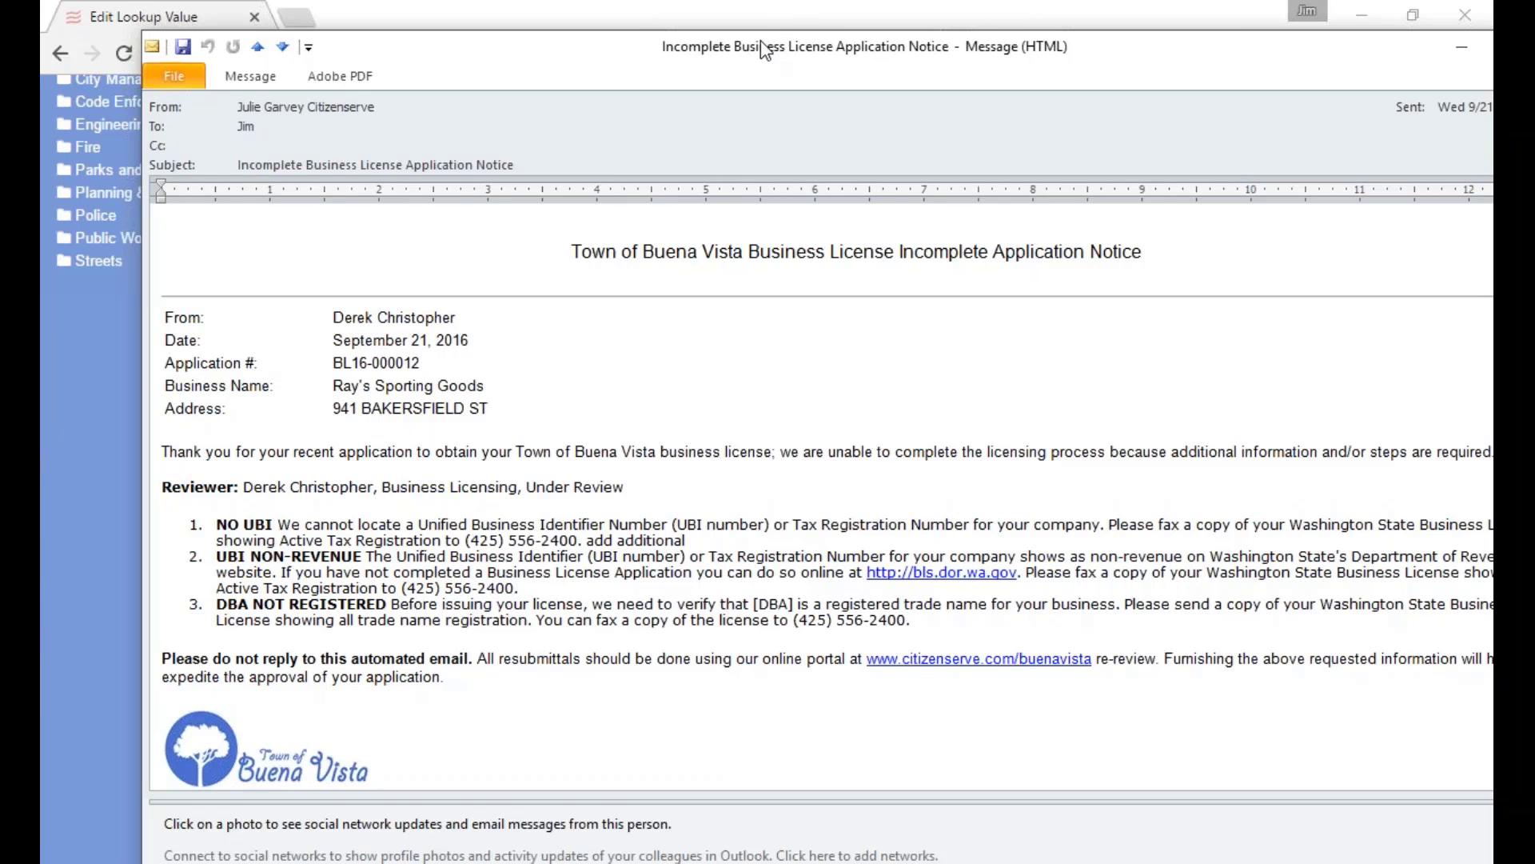
click(153, 46)
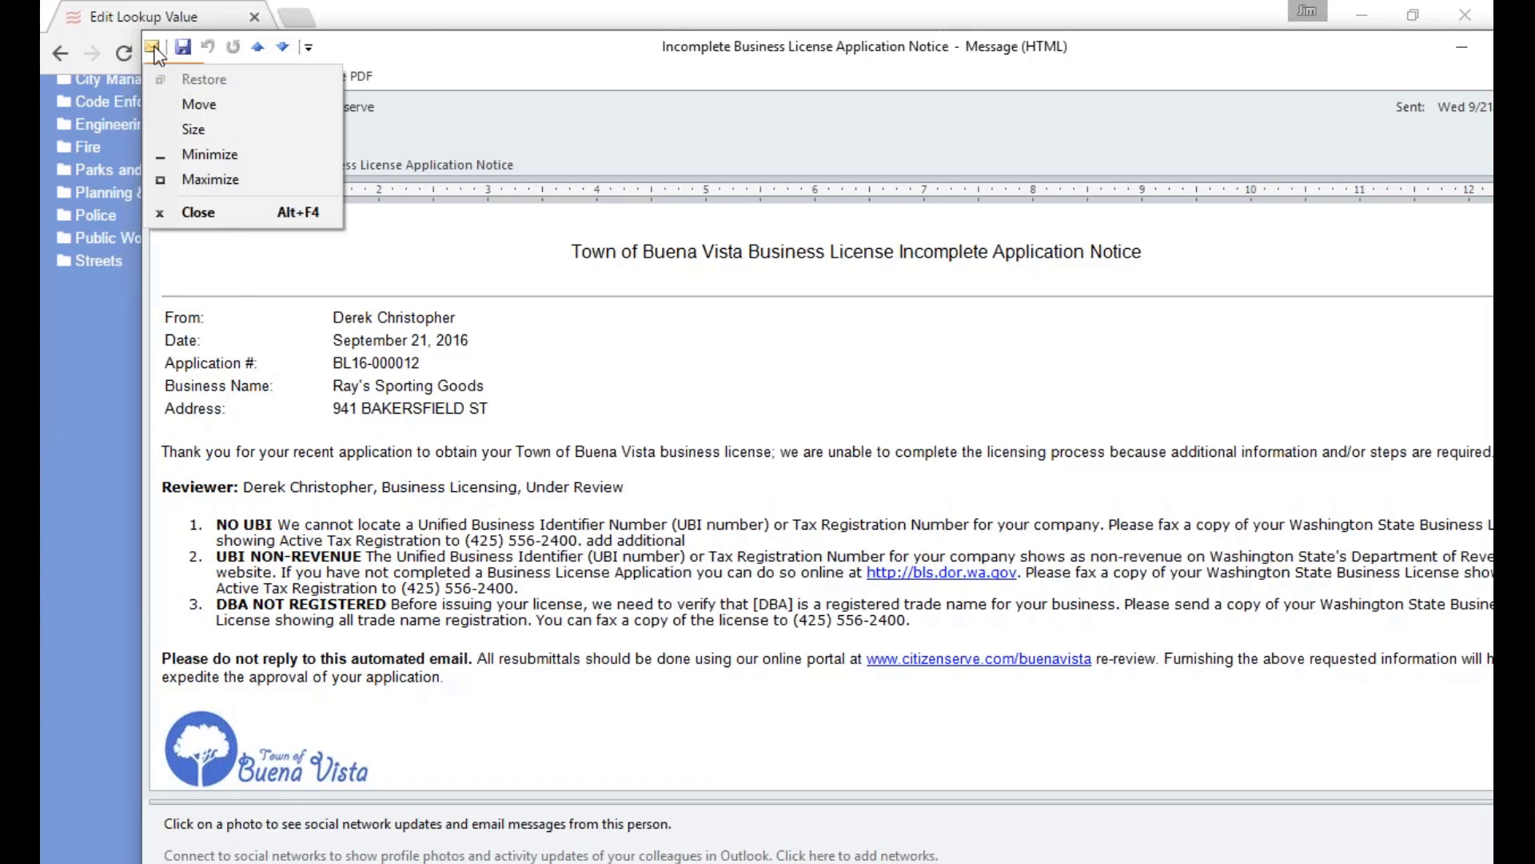
click(172, 215)
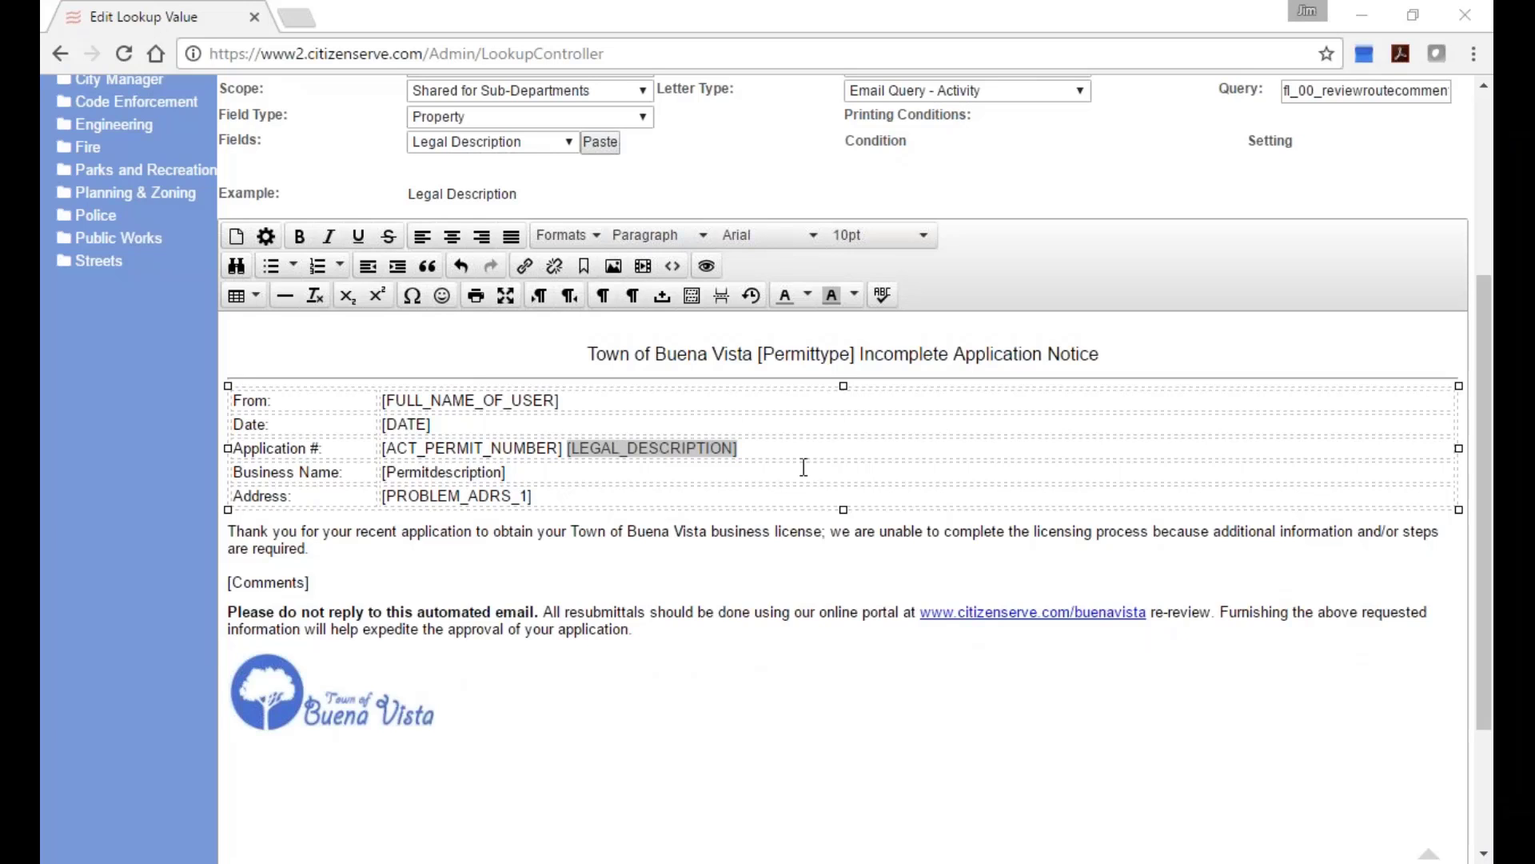
Log off the Buena Vista admin account, leaving the page without saving.
scroll(867, 581, up, 4)
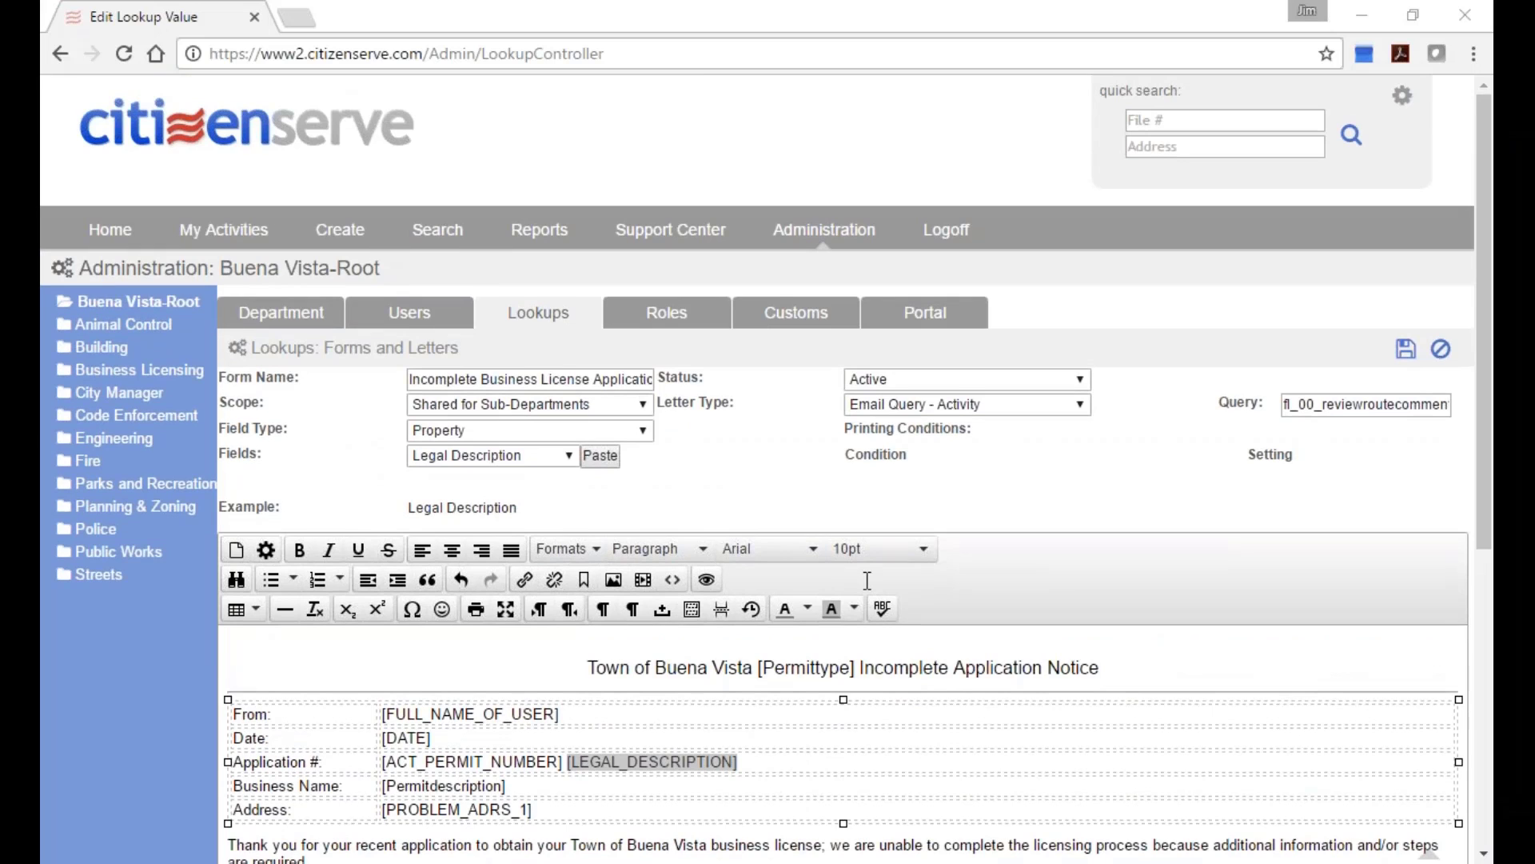
scroll(867, 581, down, 3)
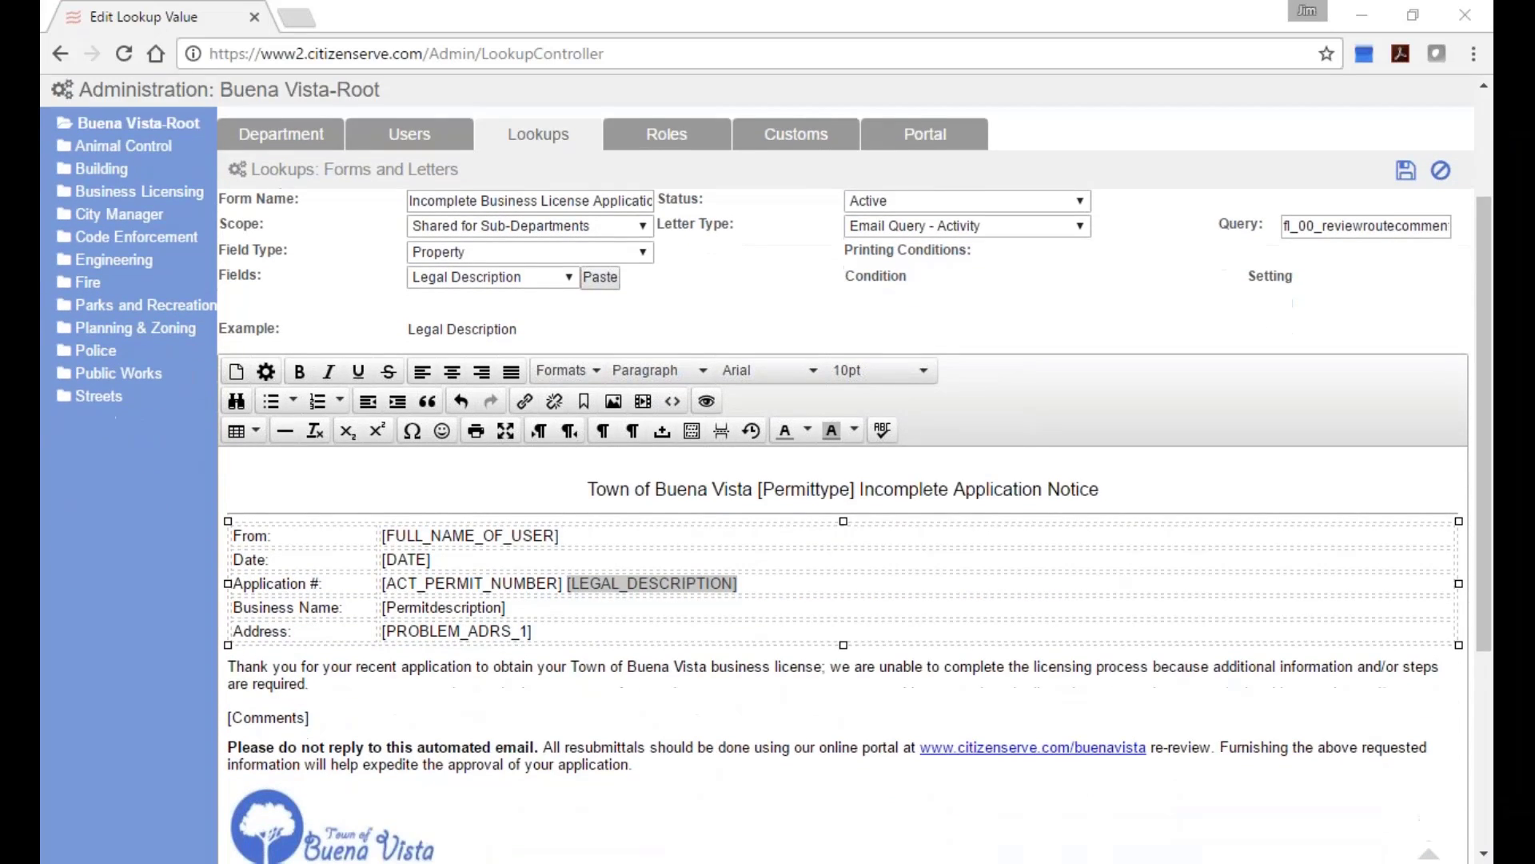
scroll(850, 568, down, 1)
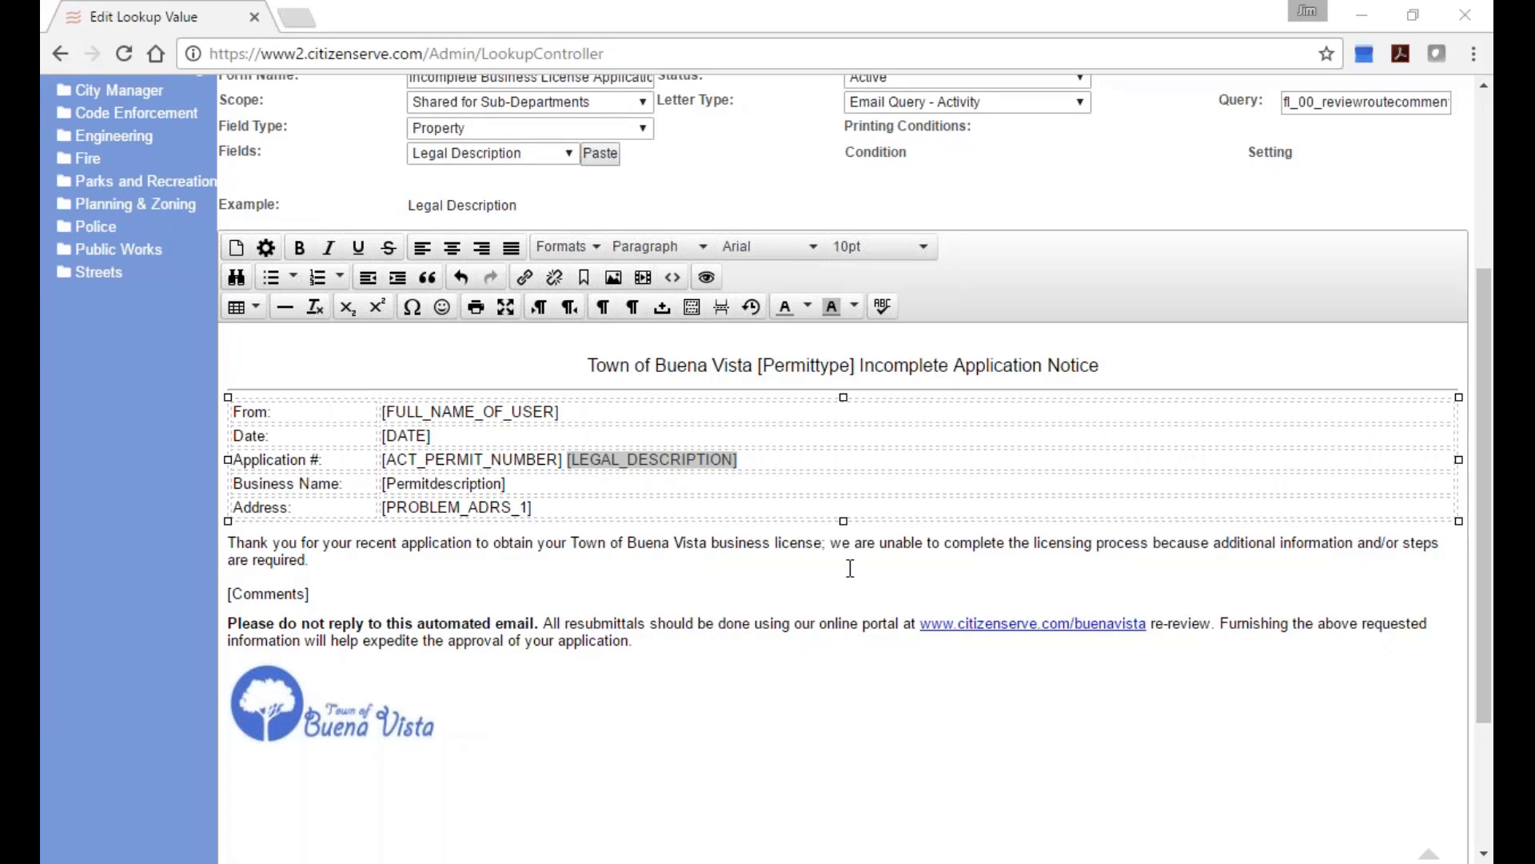
scroll(850, 568, up, 4)
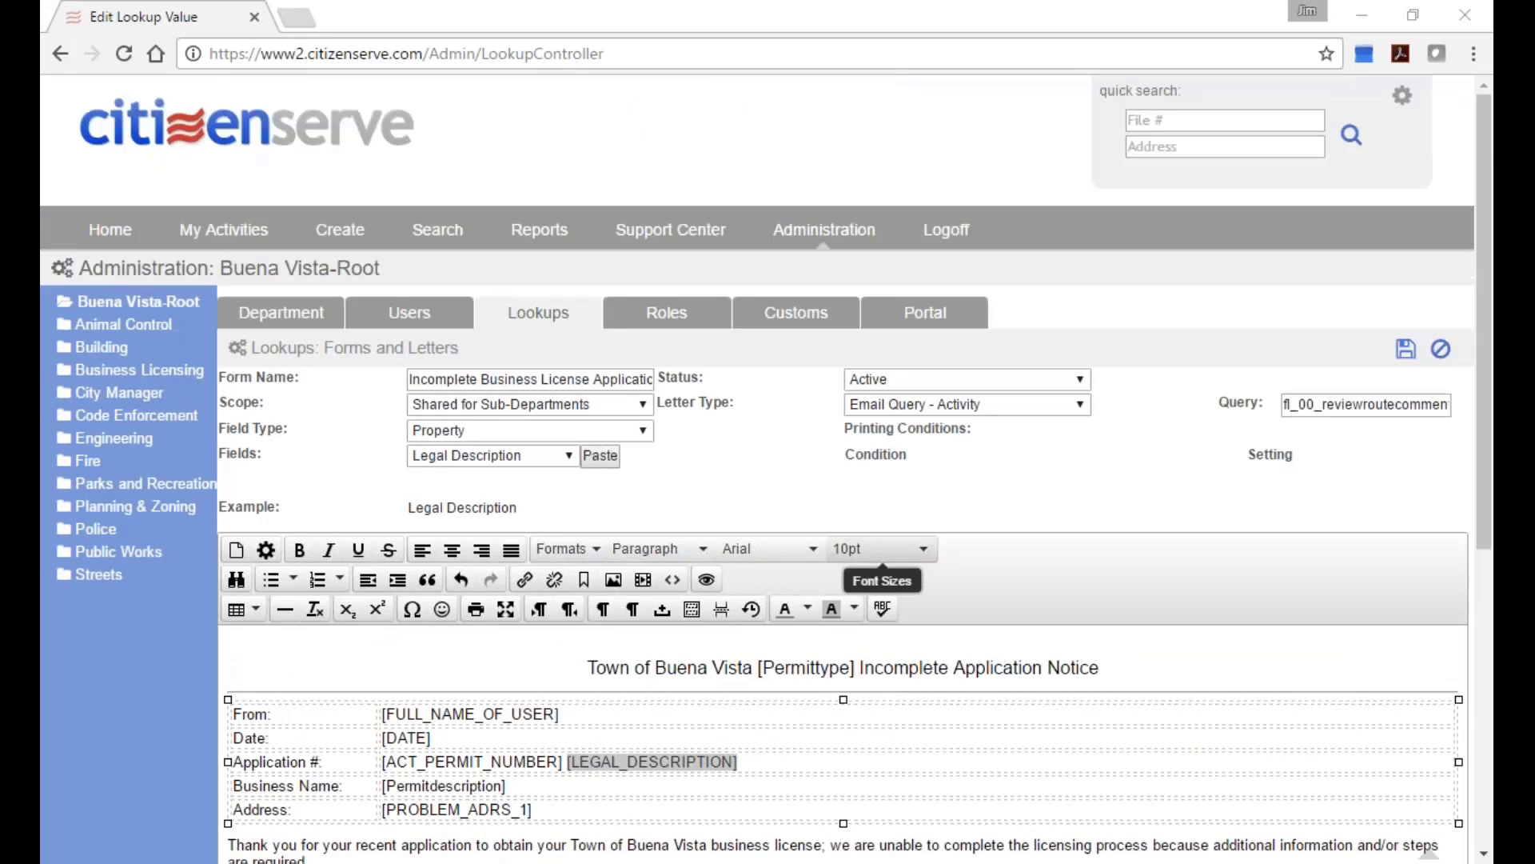
click(950, 217)
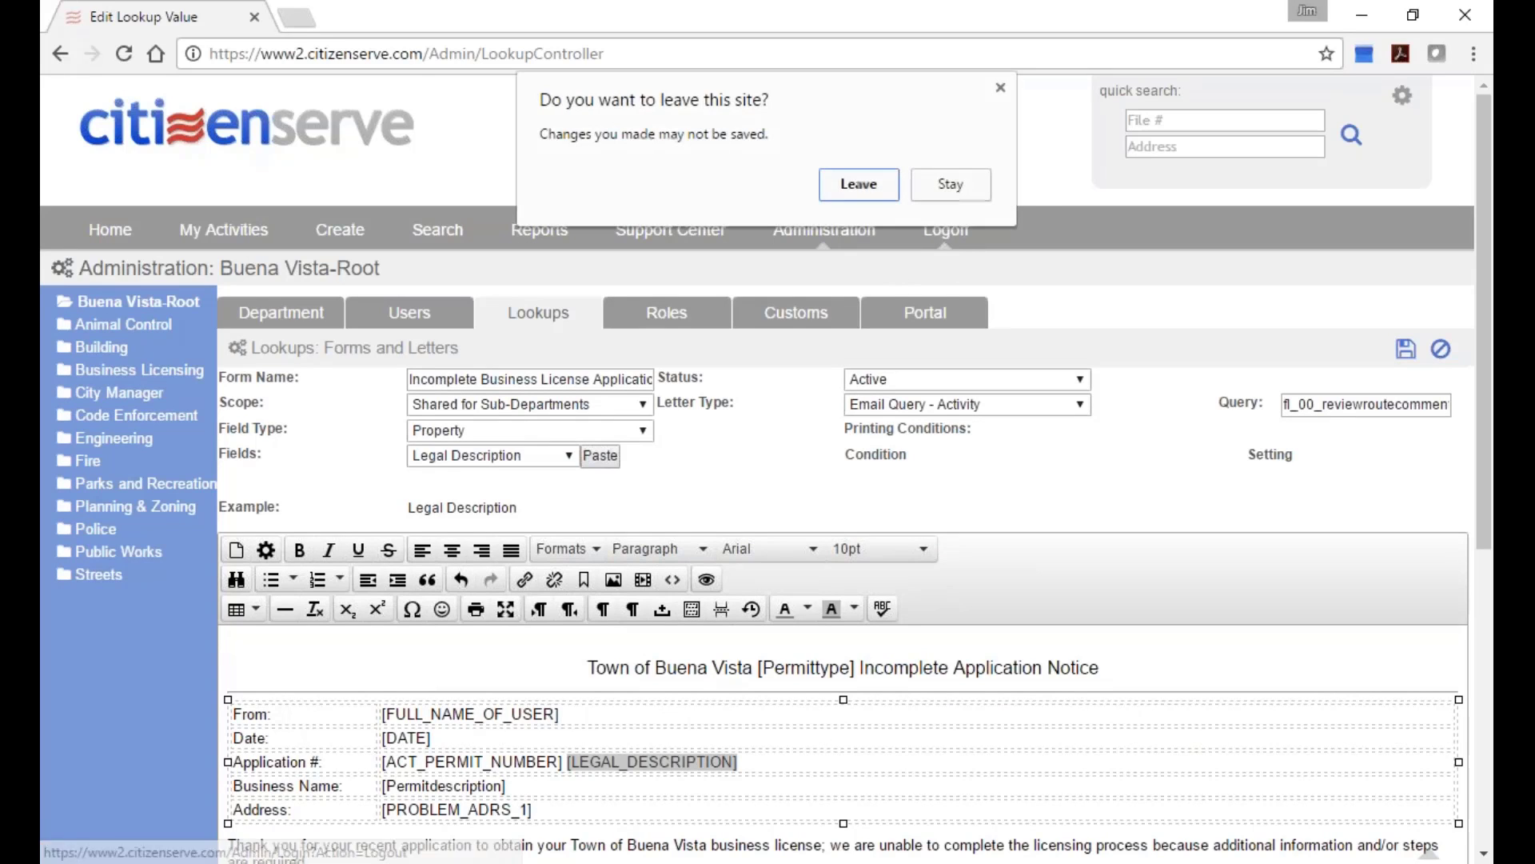
click(860, 185)
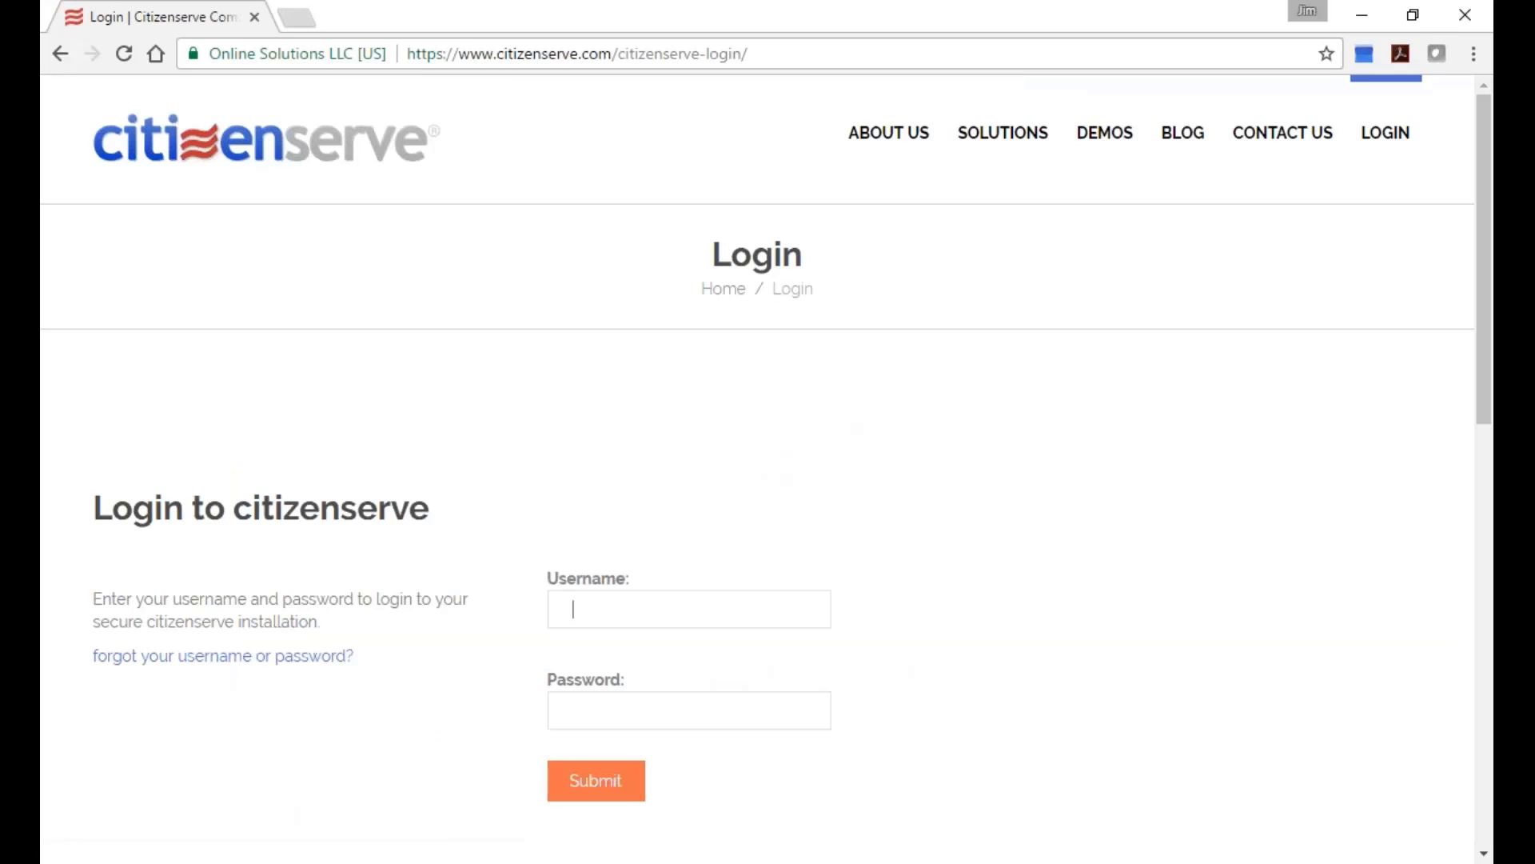
Log in with the demo account's username and password.
text(han.solo)
key(Tab)
text(•••••••••)
key(Return)
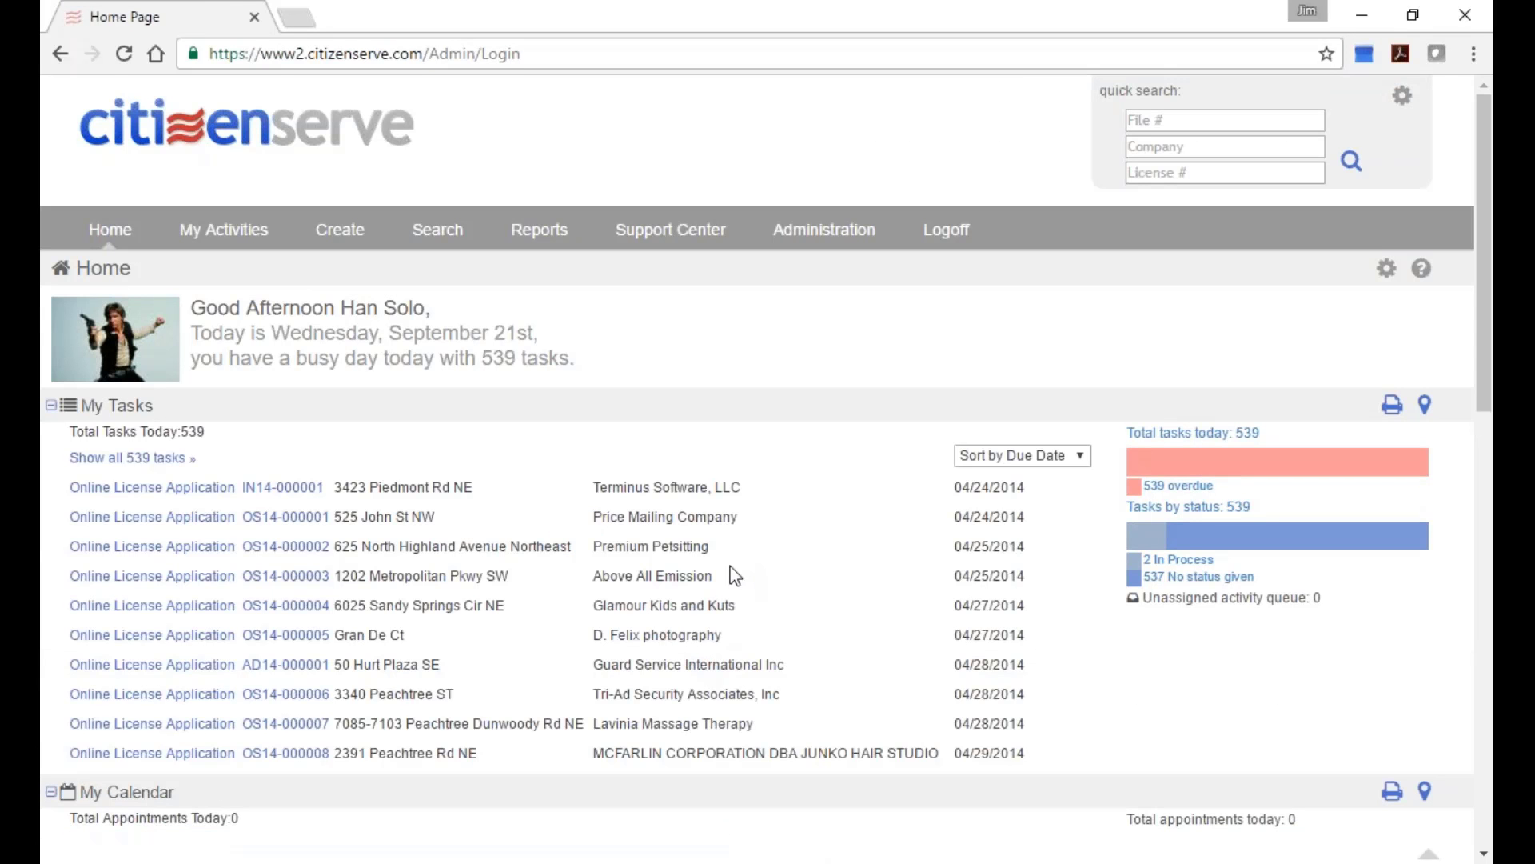
Open license task IN14-000001 from the Home page and show its Reviews tab.
scroll(505, 749, down, 3)
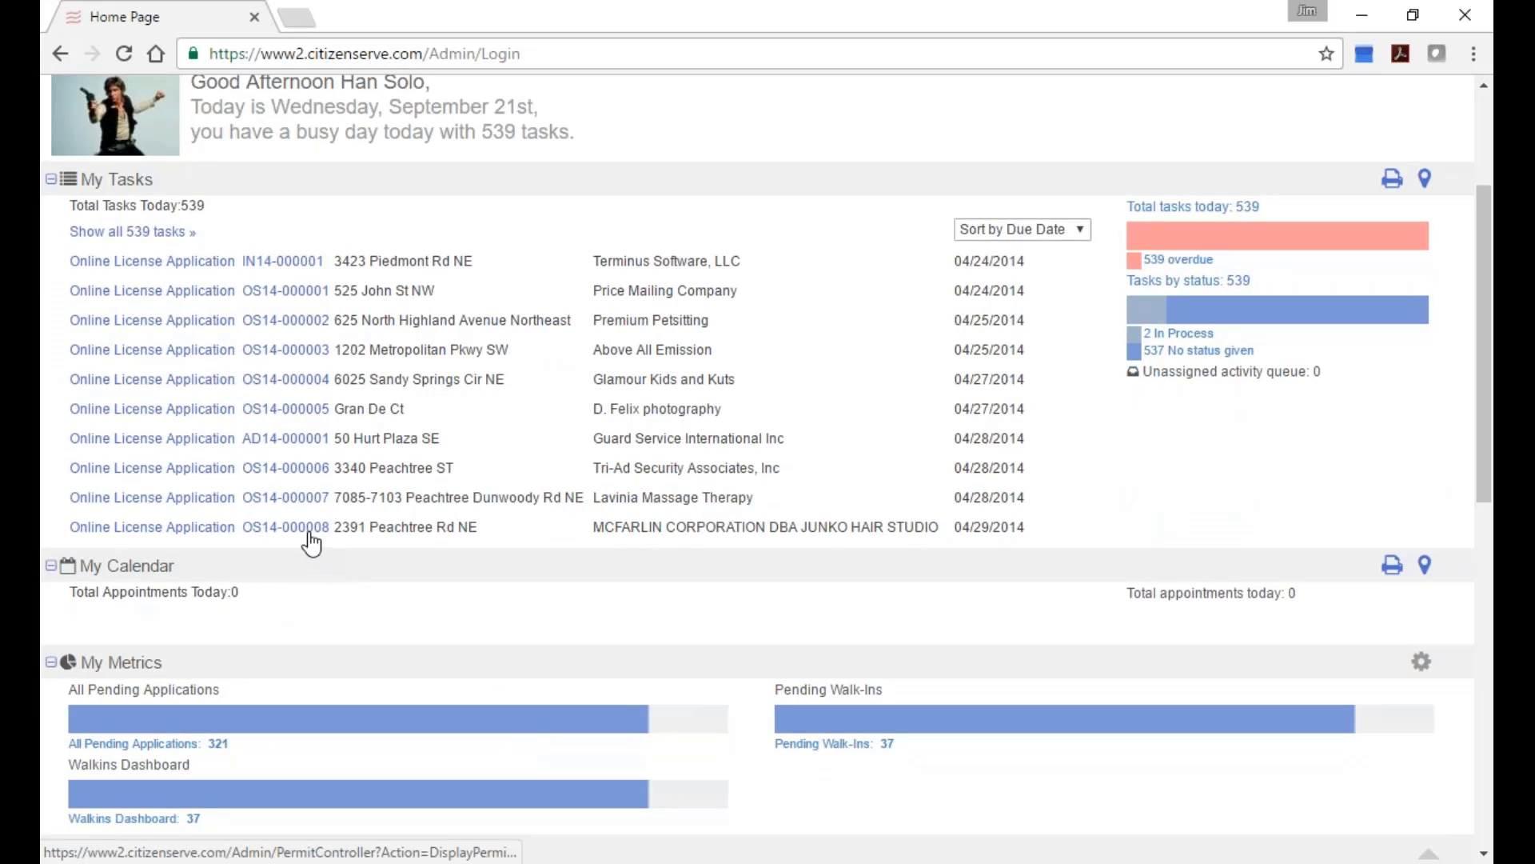
click(294, 267)
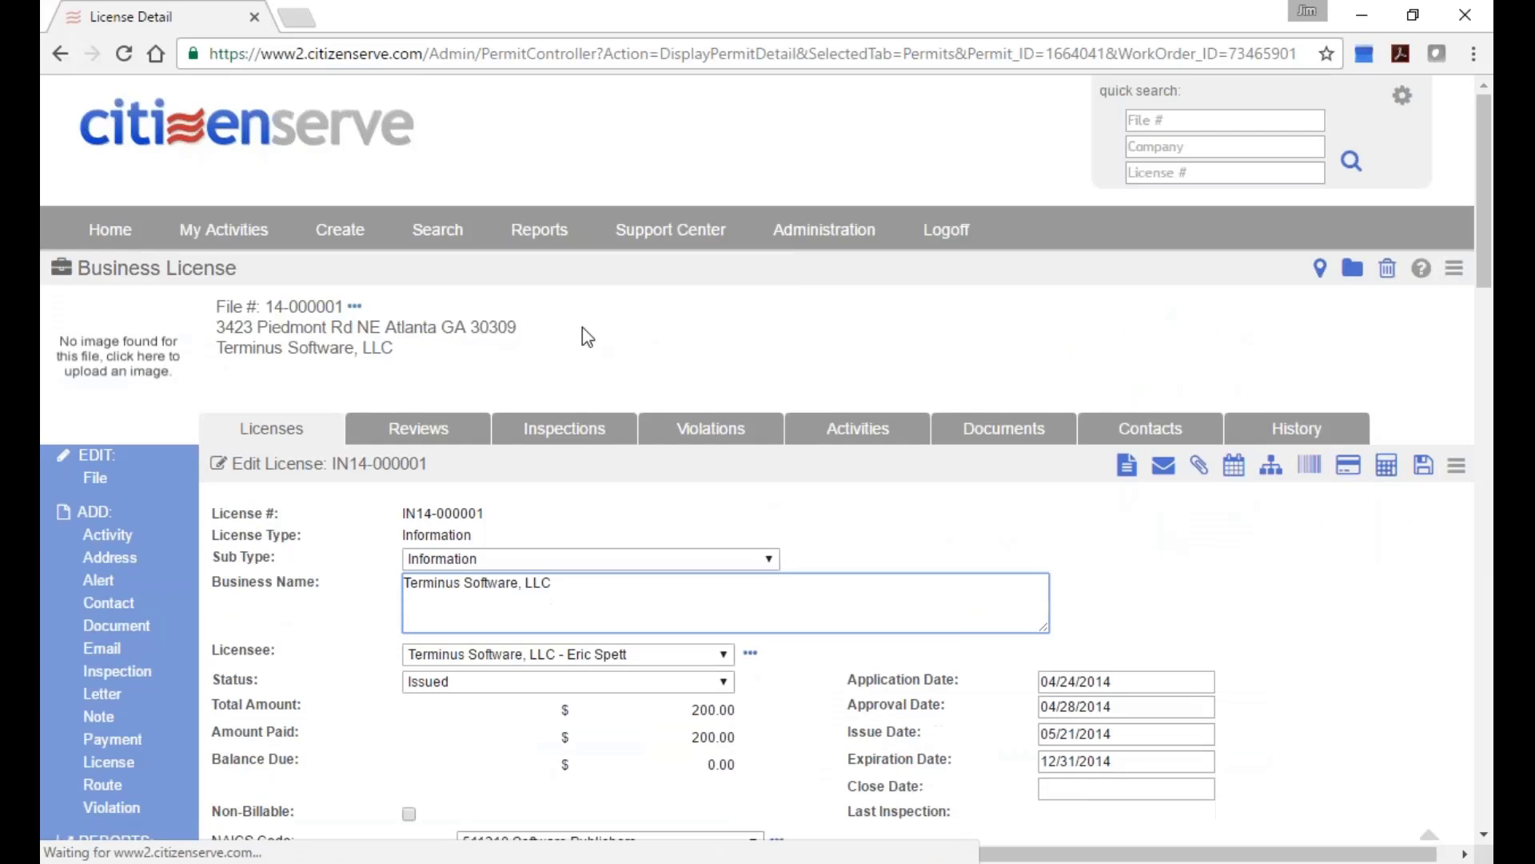
scroll(733, 600, down, 4)
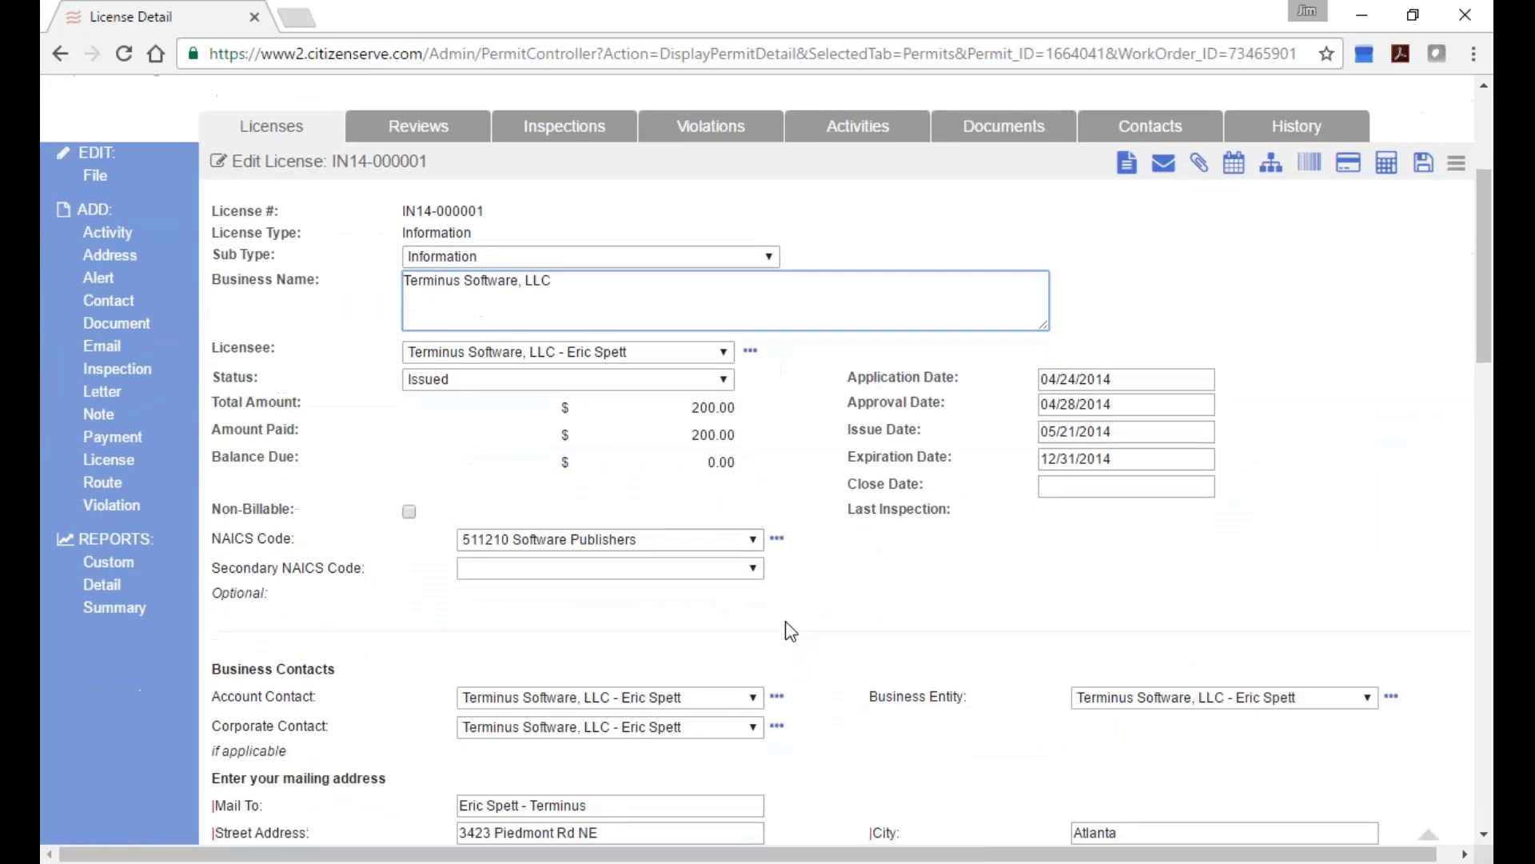
scroll(788, 627, up, 3)
click(452, 396)
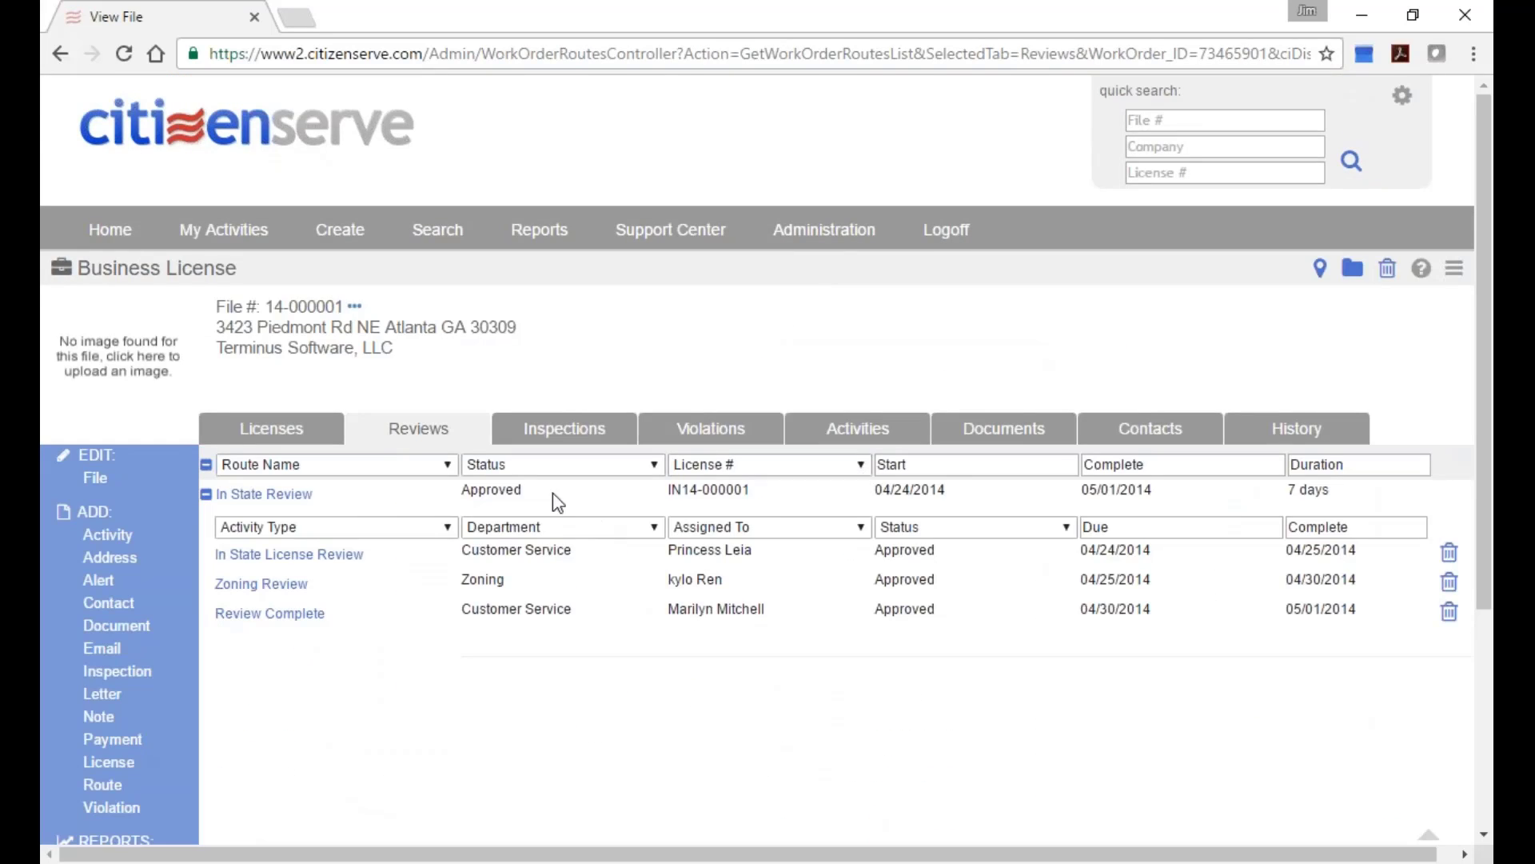
Tick State of Georgia and Federal Tax ID on the In State License Review, then show Documents.
click(288, 563)
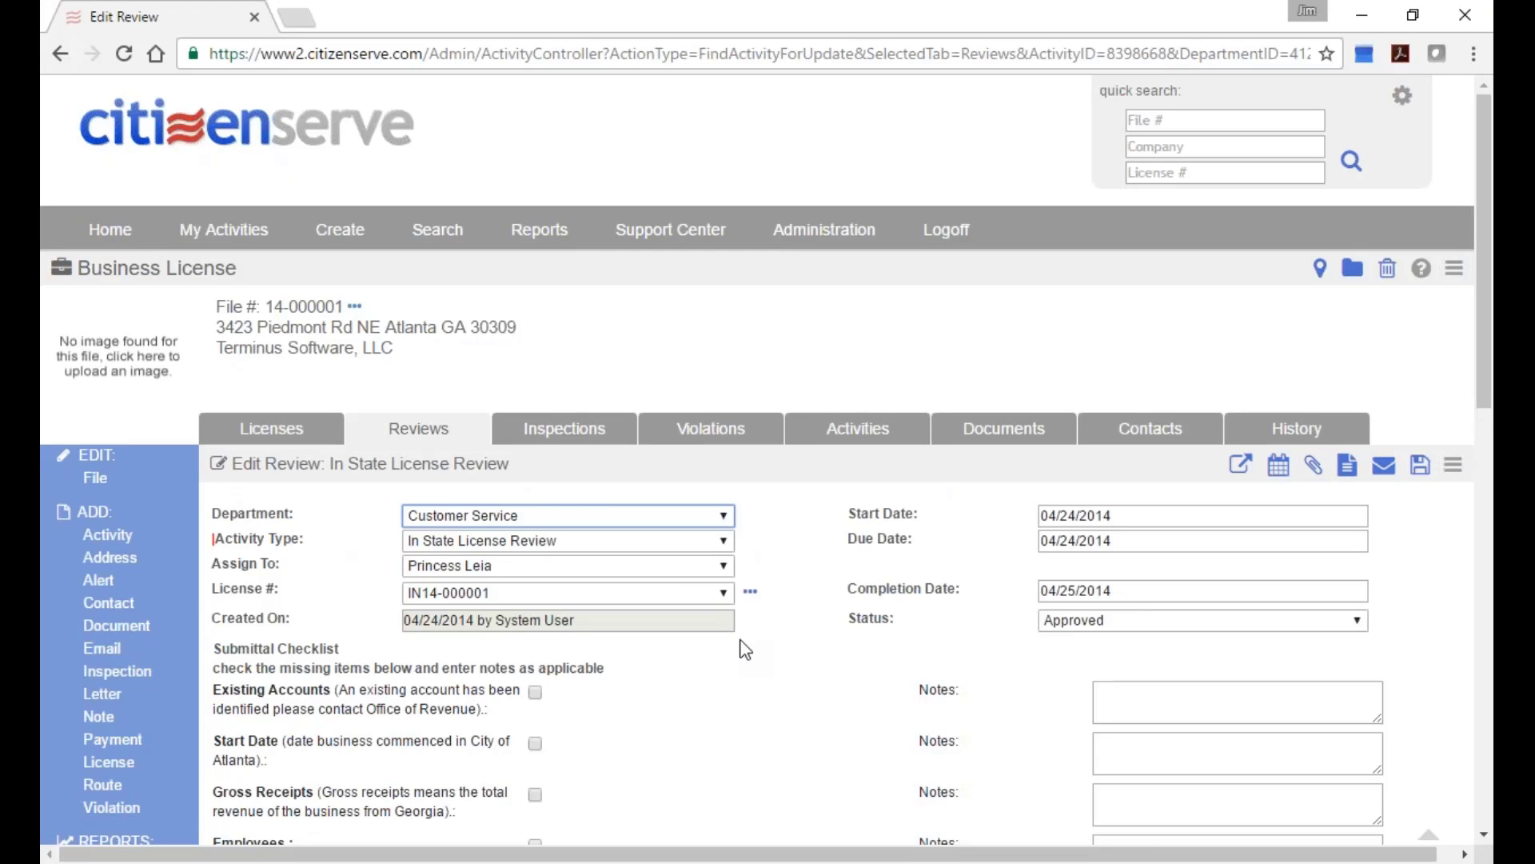
scroll(810, 704, down, 2)
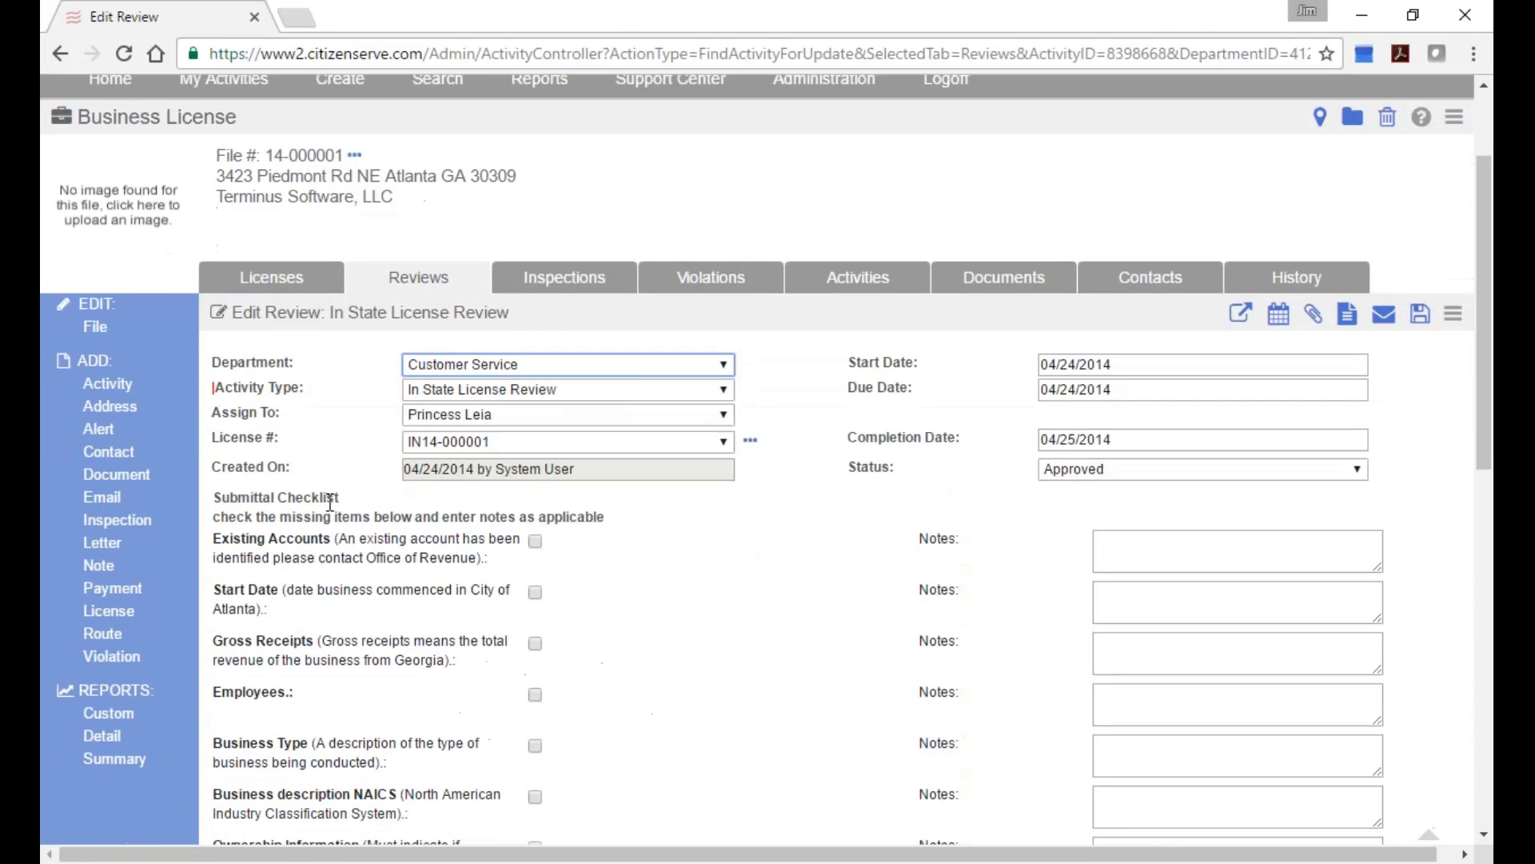
drag(330, 499, 213, 362)
click(593, 557)
scroll(599, 445, down, 3)
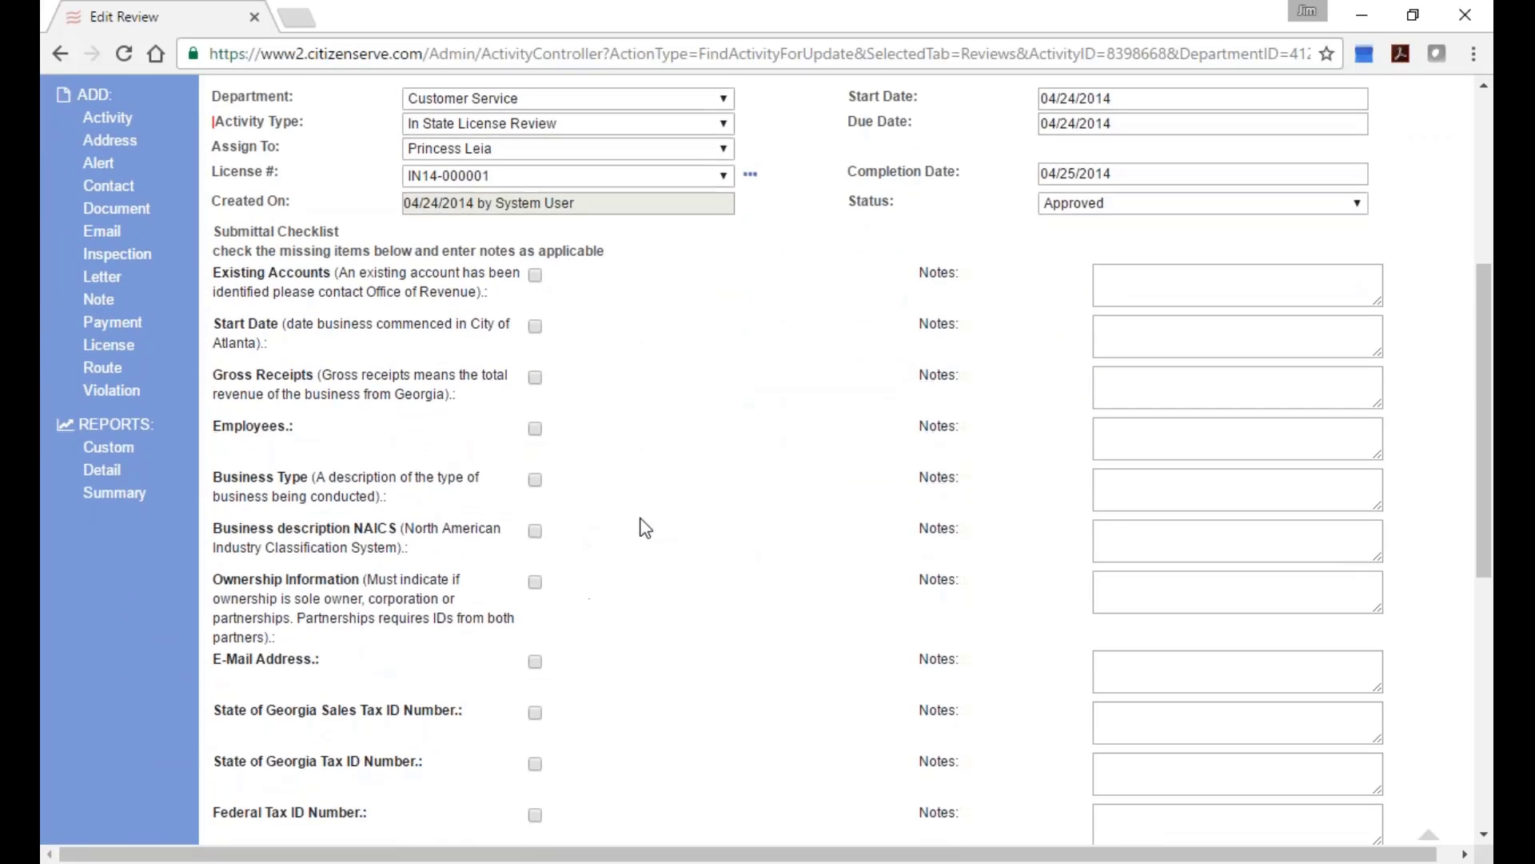
scroll(636, 516, down, 3)
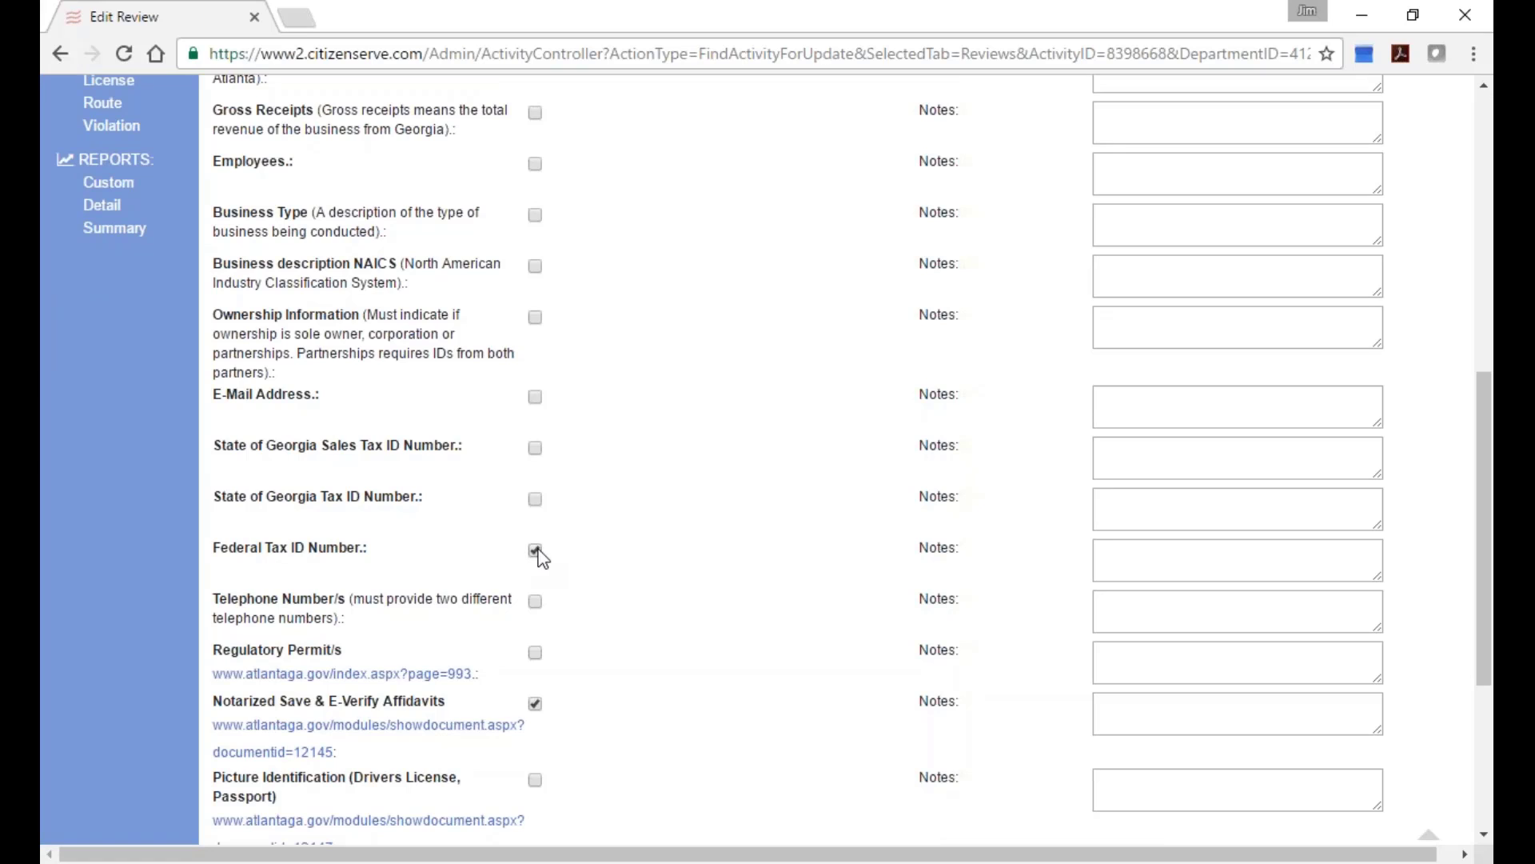
click(535, 498)
scroll(664, 582, down, 1)
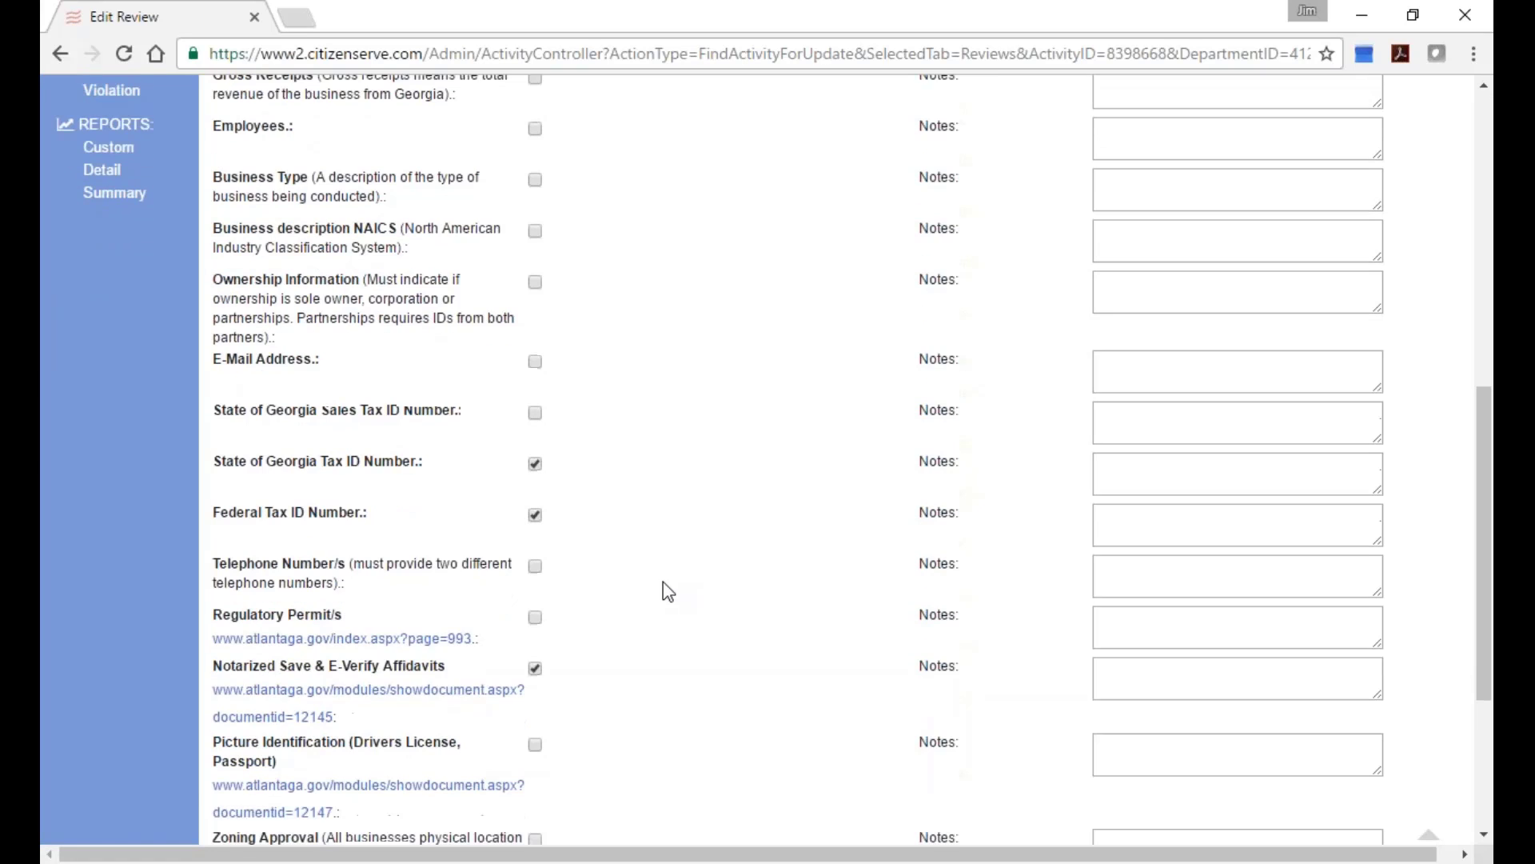
scroll(664, 582, down, 1)
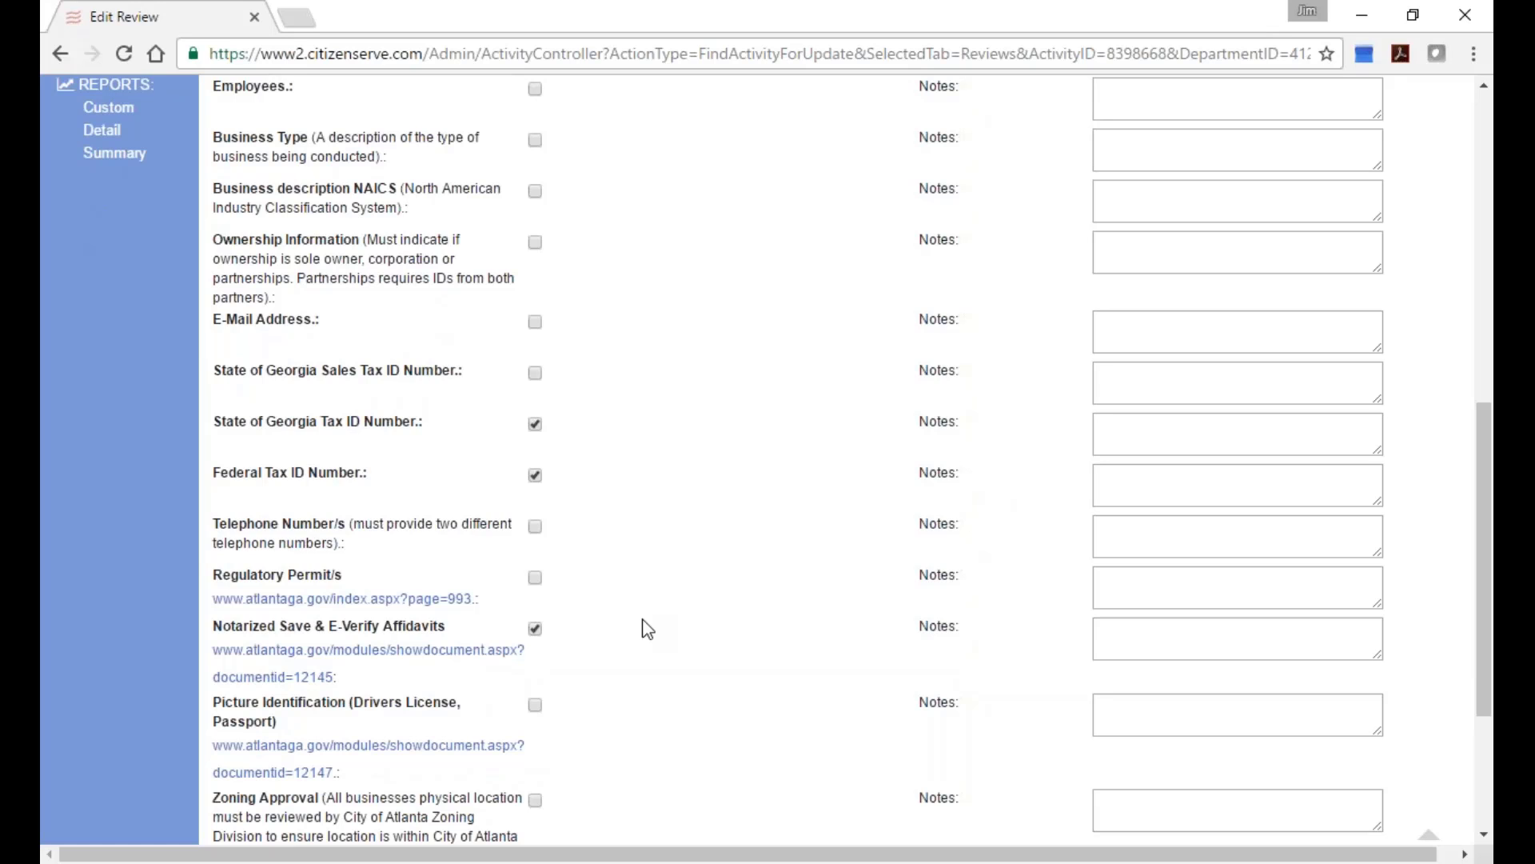
scroll(898, 503, up, 8)
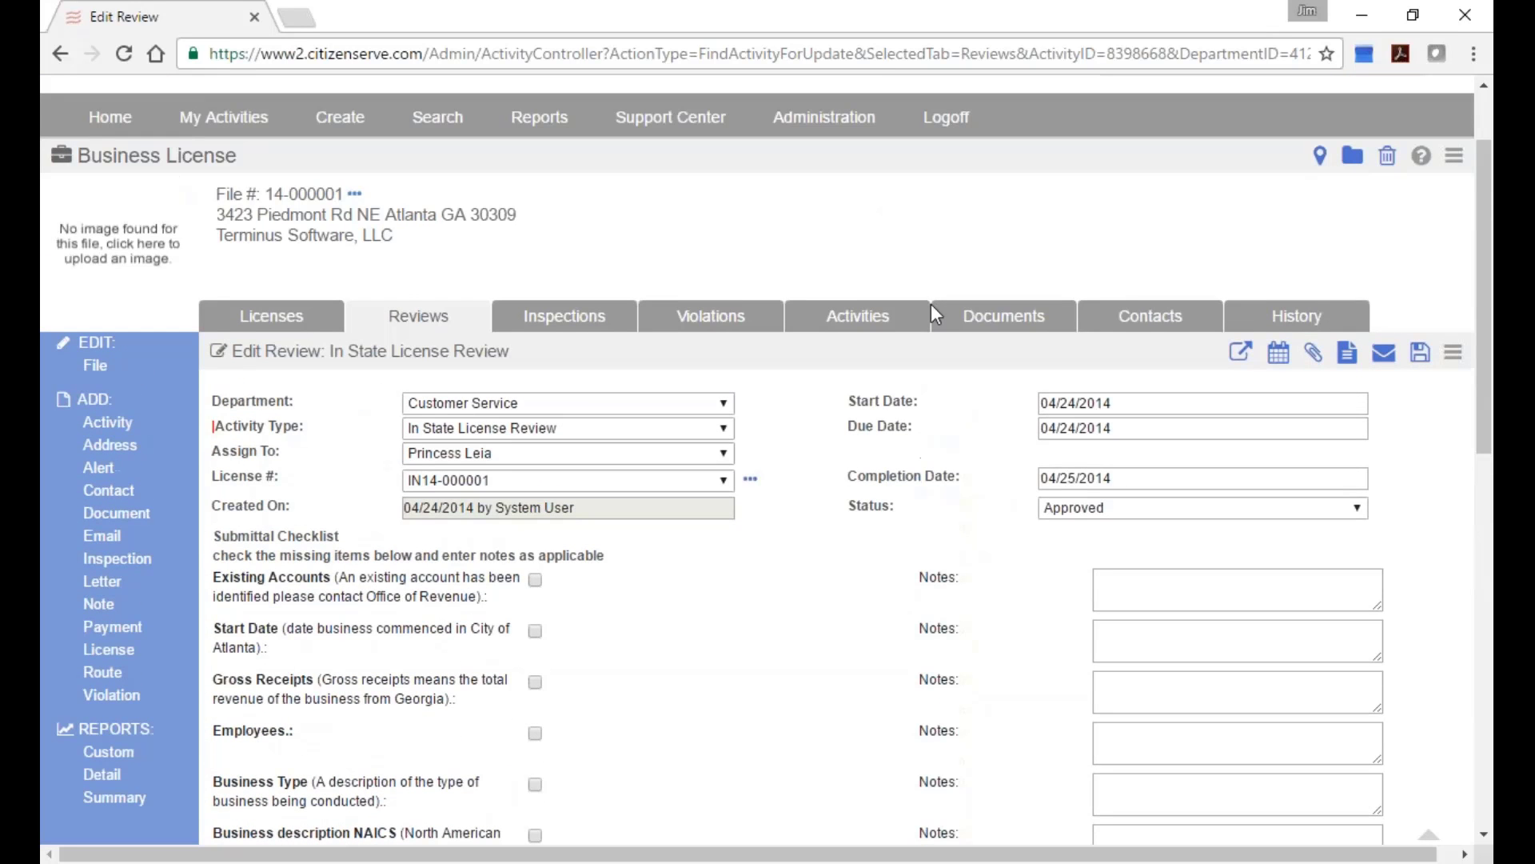
click(988, 320)
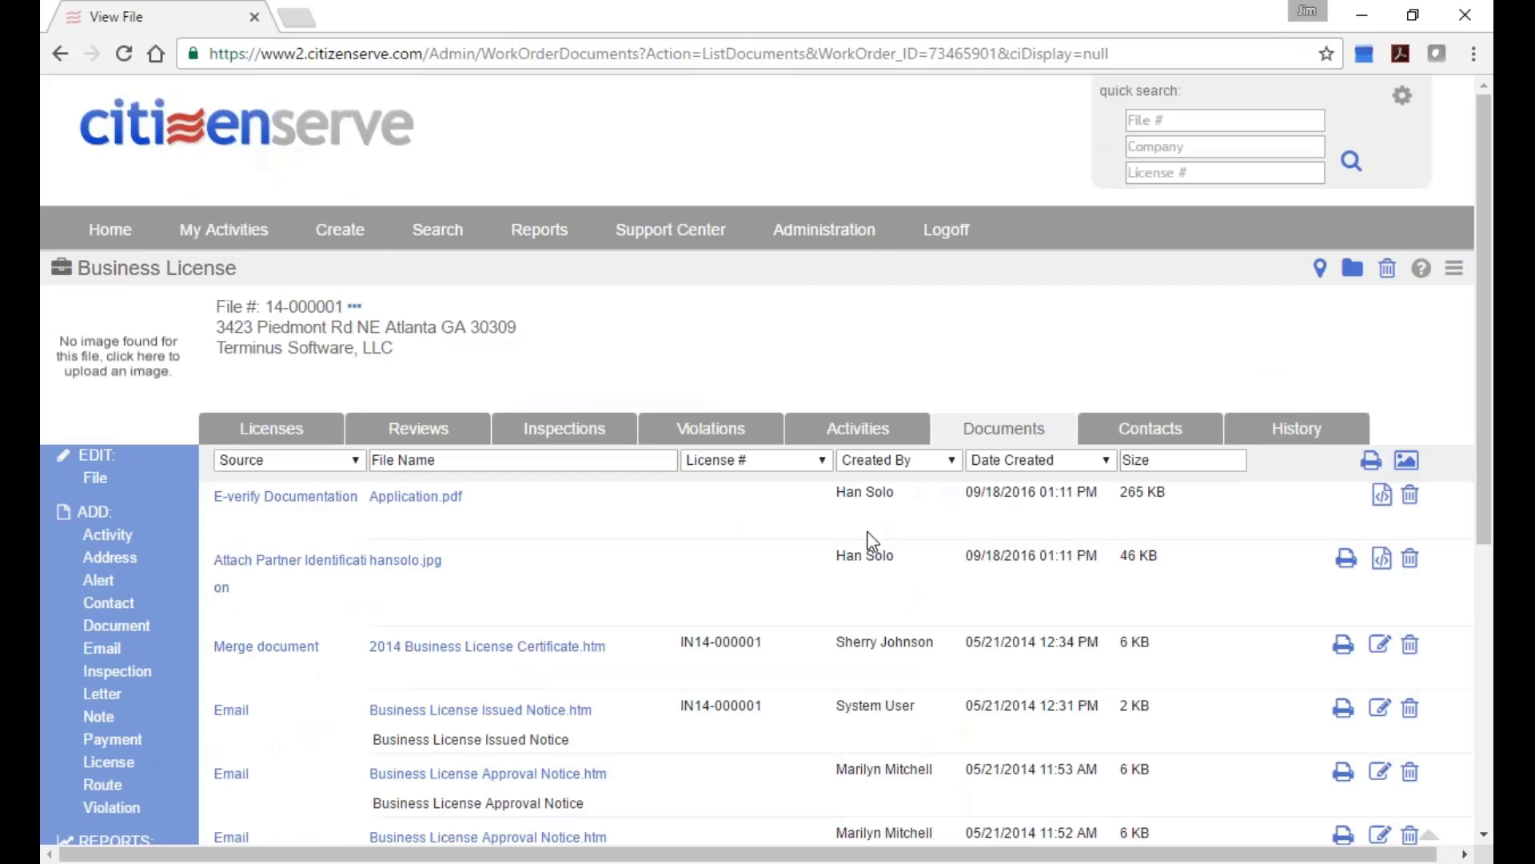
Download and open the Incomplete Application Notice letter, zoom in, and try its broken affidavit link.
scroll(842, 565, down, 2)
scroll(839, 563, down, 3)
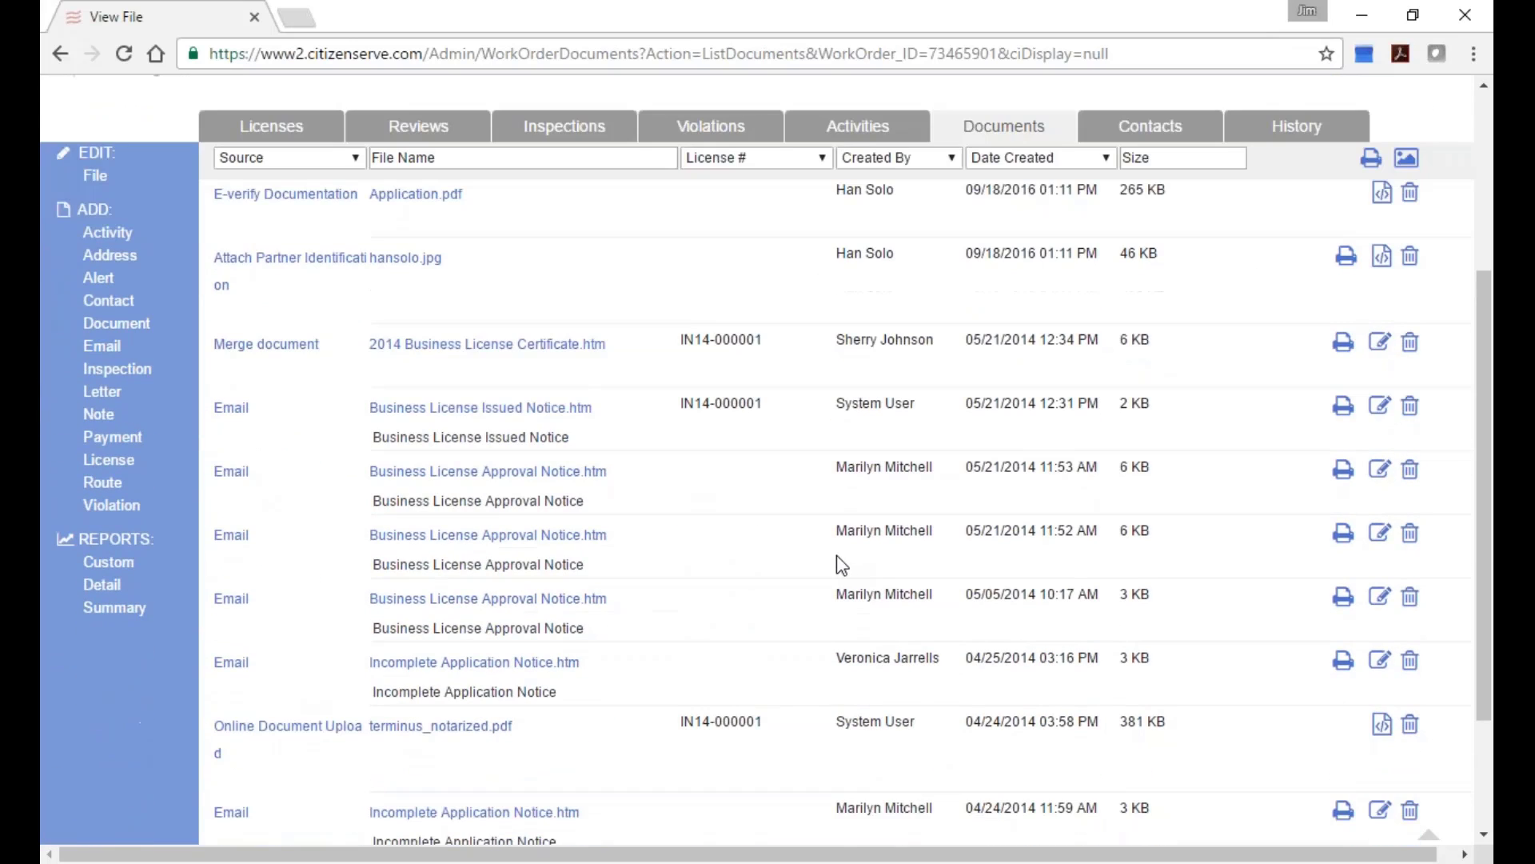
click(464, 670)
click(167, 822)
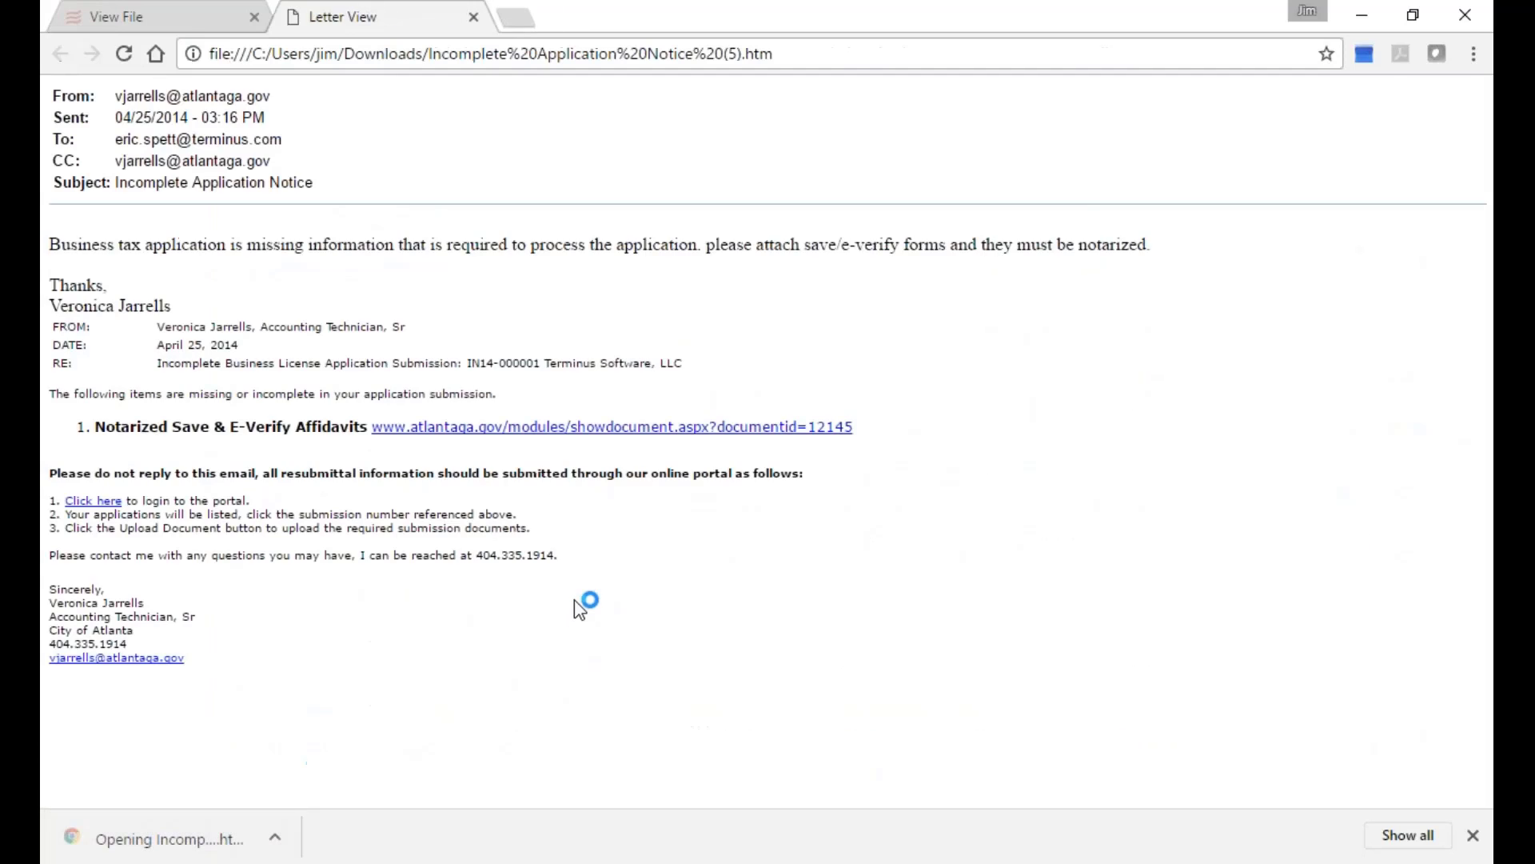
key(ctrl+plus)
key(ctrl+plus)
key(ctrl+plus)
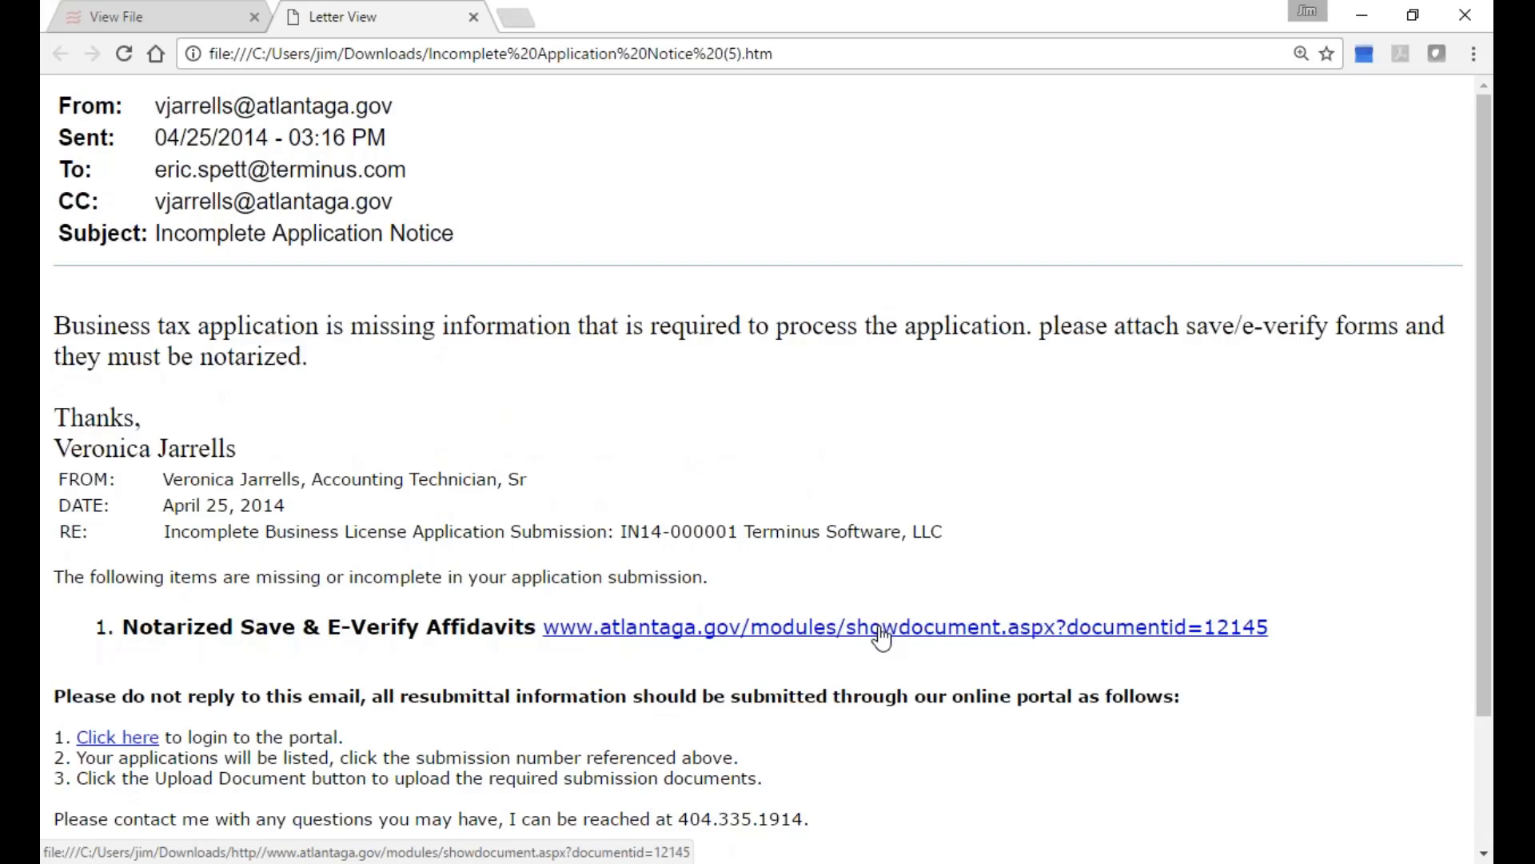
click(882, 631)
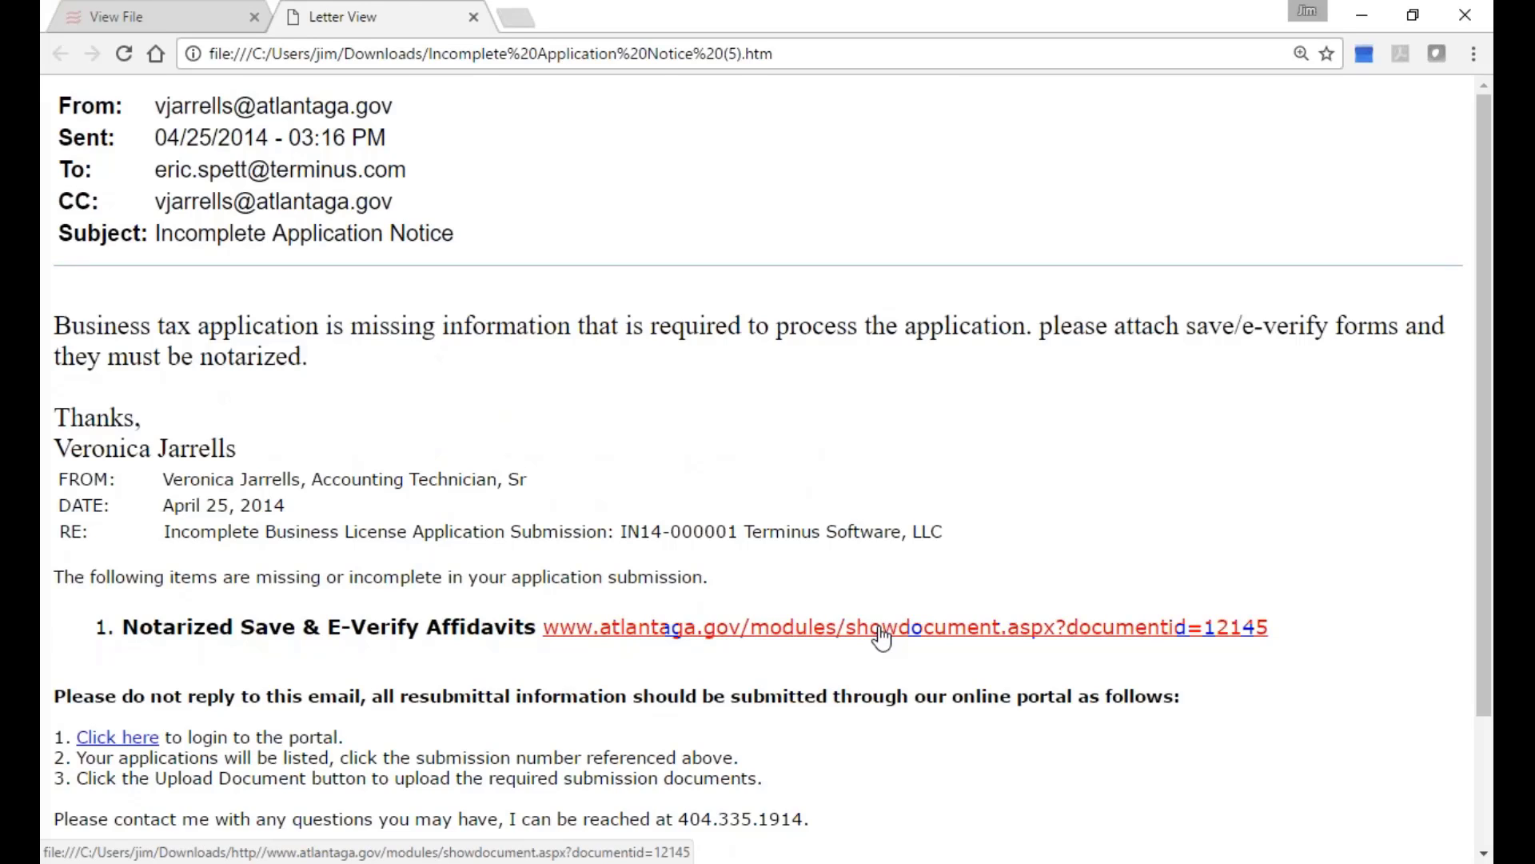
click(474, 17)
Show the Activities list for IN14-000001, with Online Document Upload and Online License Application.
scroll(856, 529, up, 2)
scroll(560, 591, down, 3)
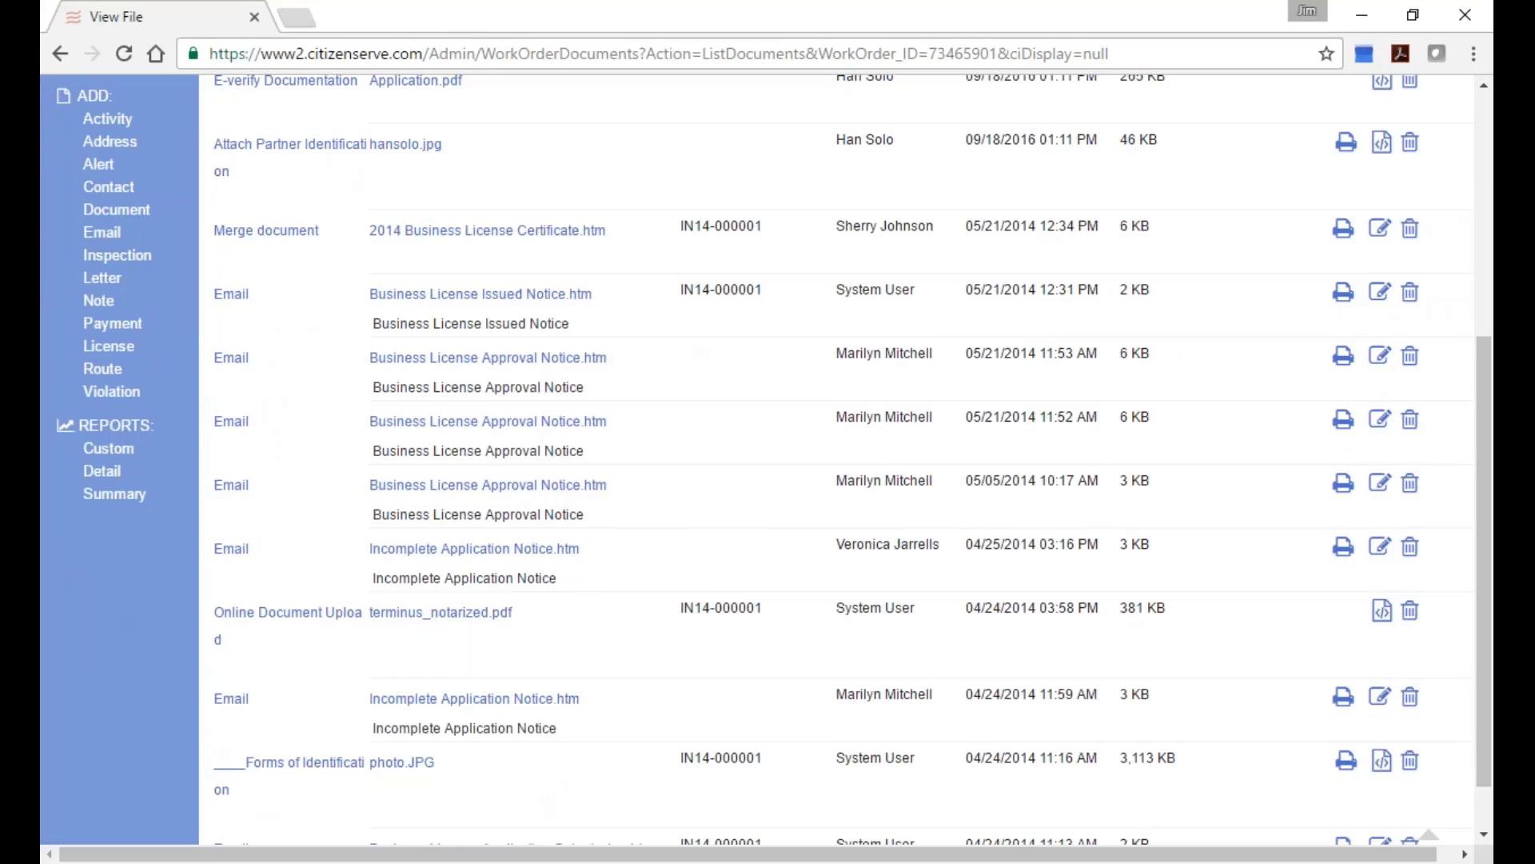
scroll(953, 535, down, 1)
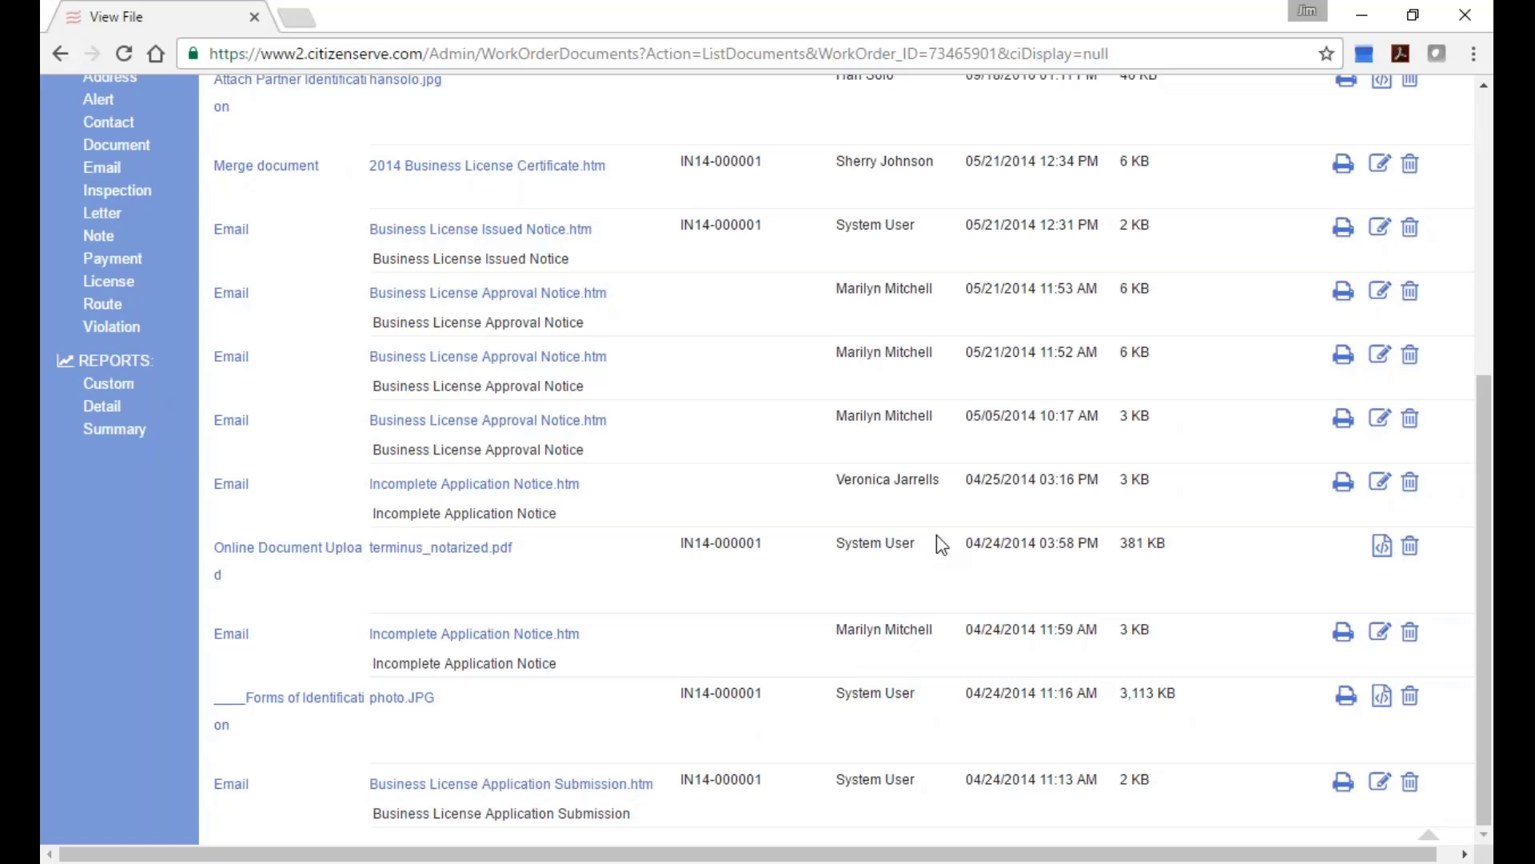
scroll(948, 535, up, 5)
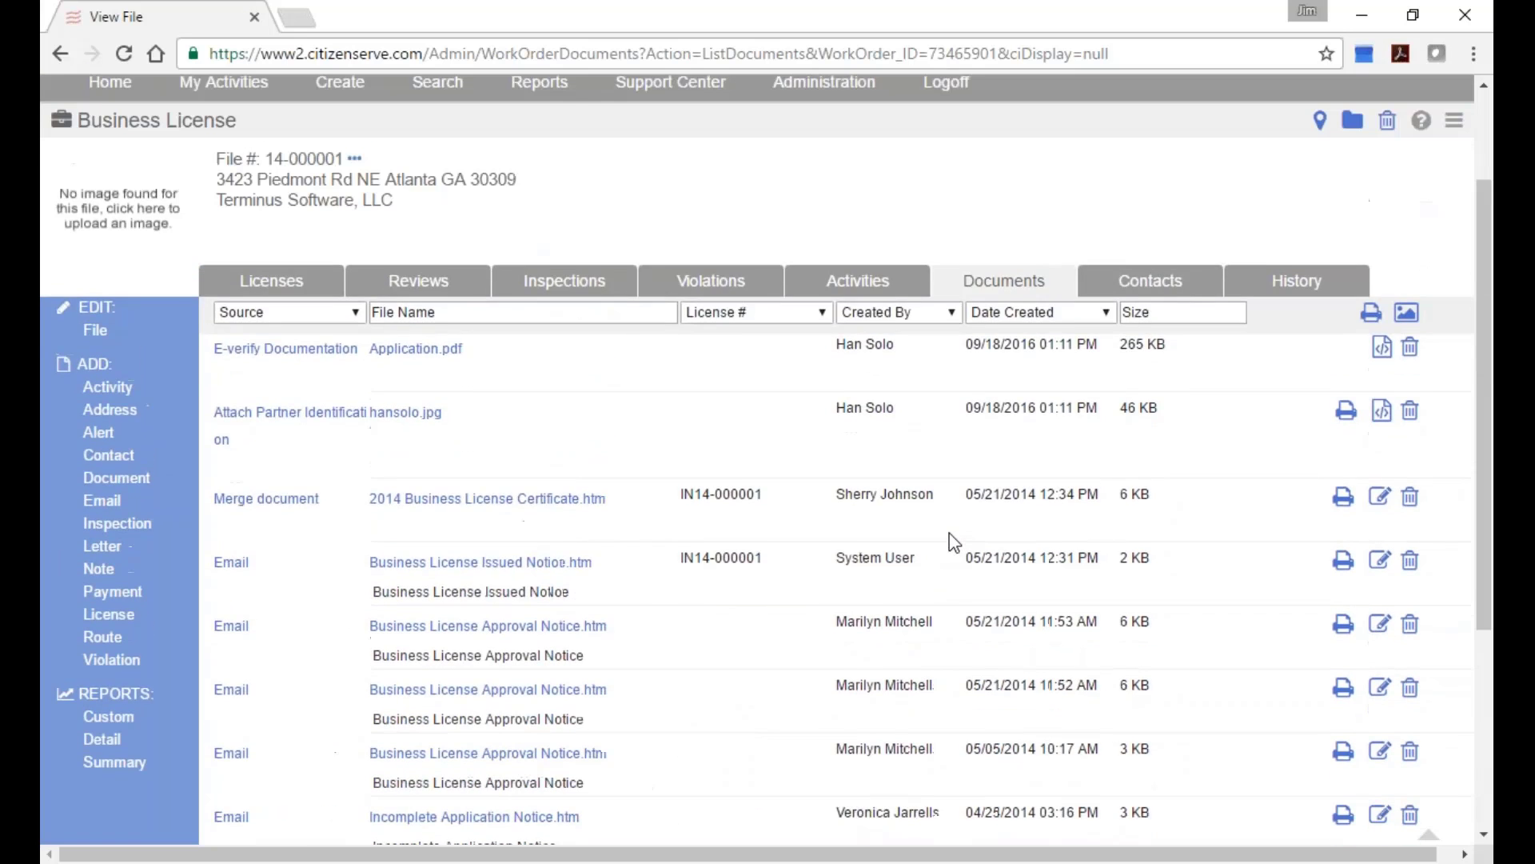
click(858, 327)
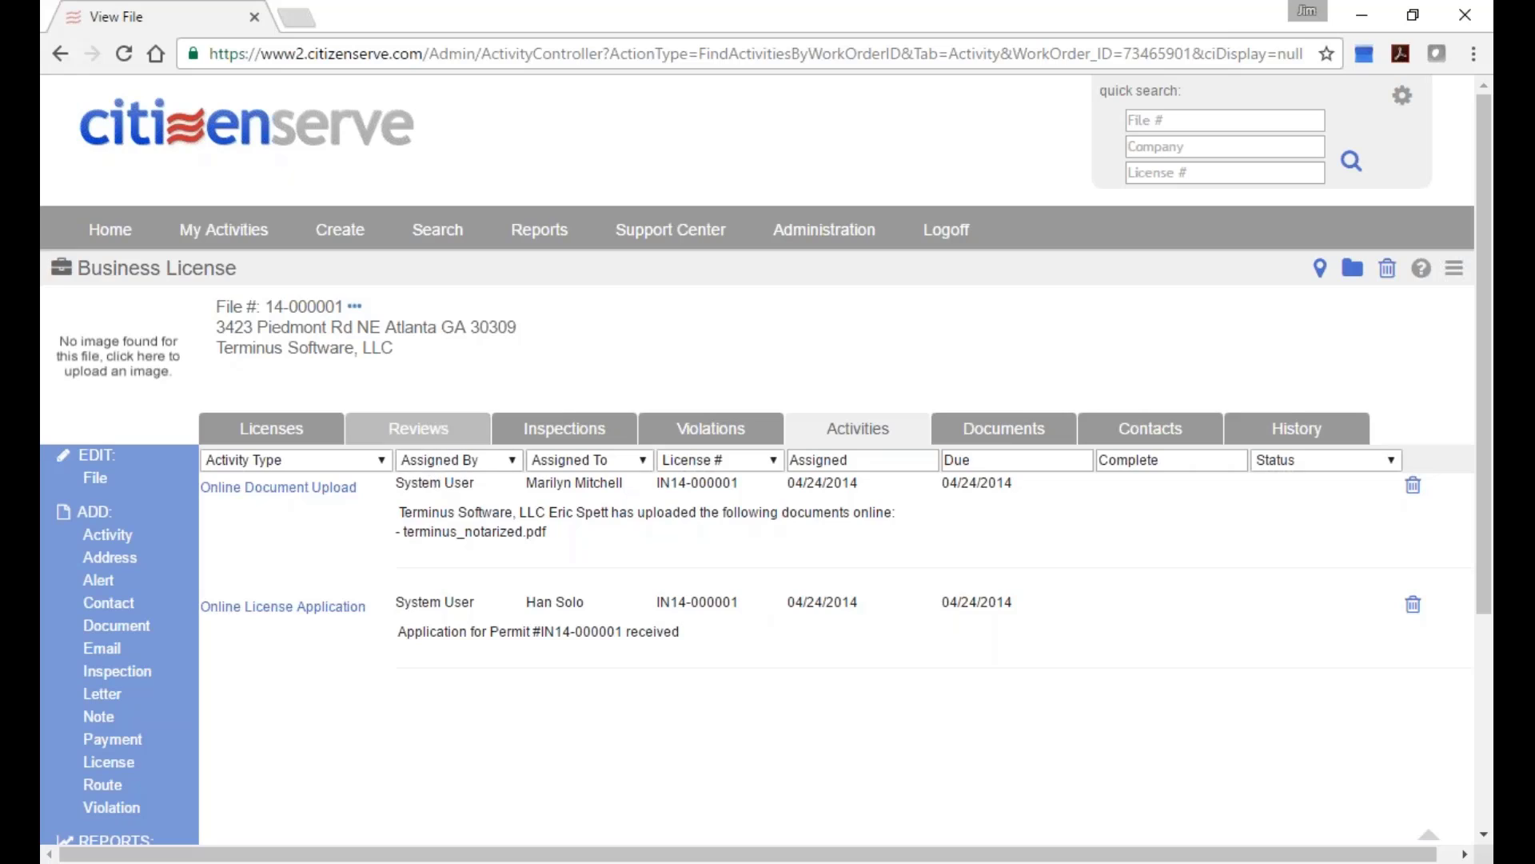
Show the Reviews list and scroll through the approved In State Review route and its three activities.
click(418, 429)
scroll(572, 536, down, 2)
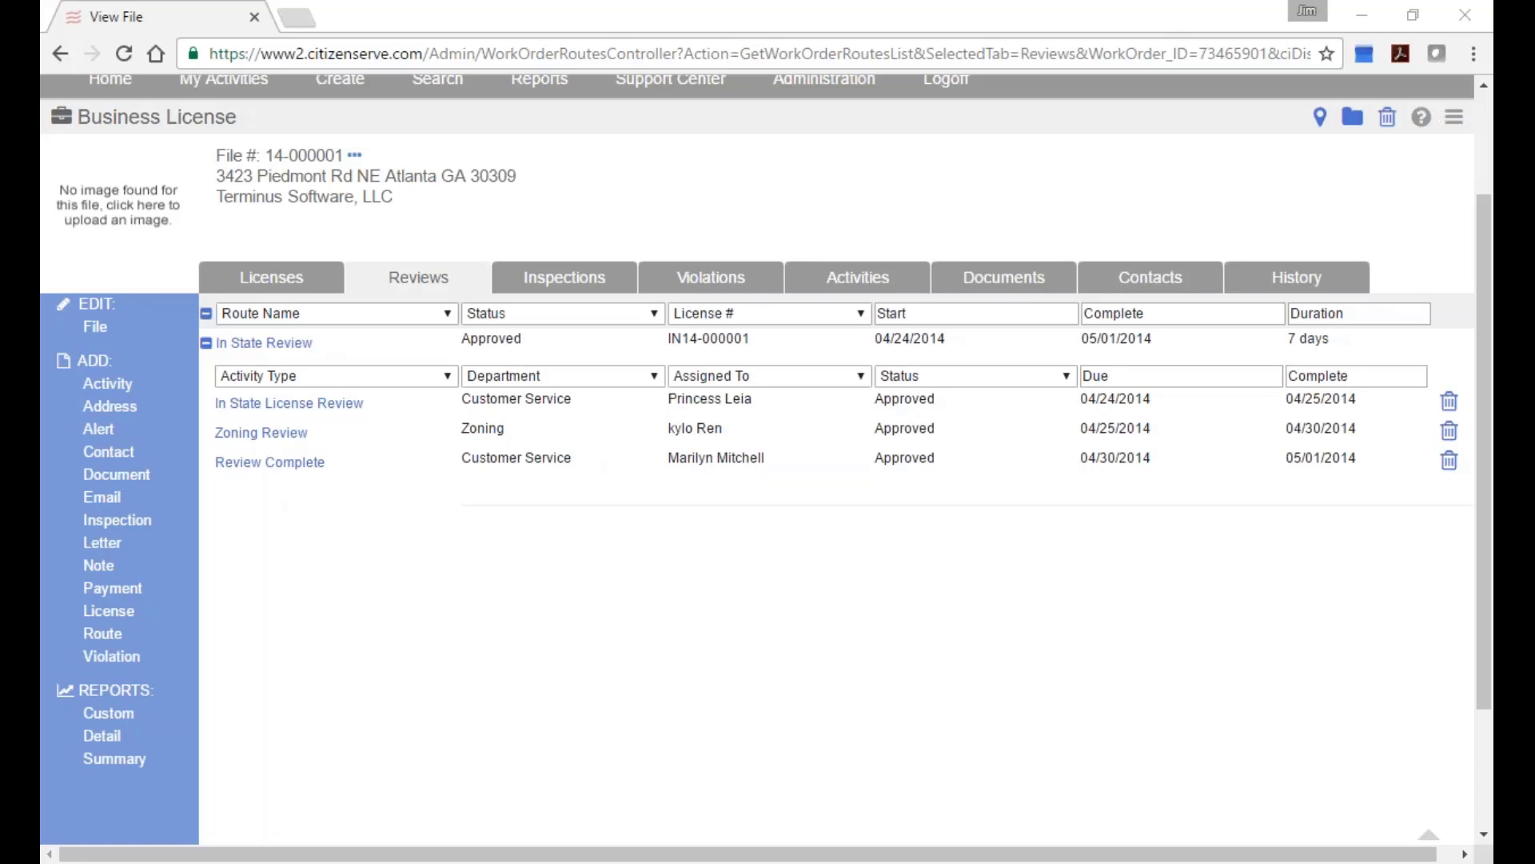
scroll(965, 160, up, 2)
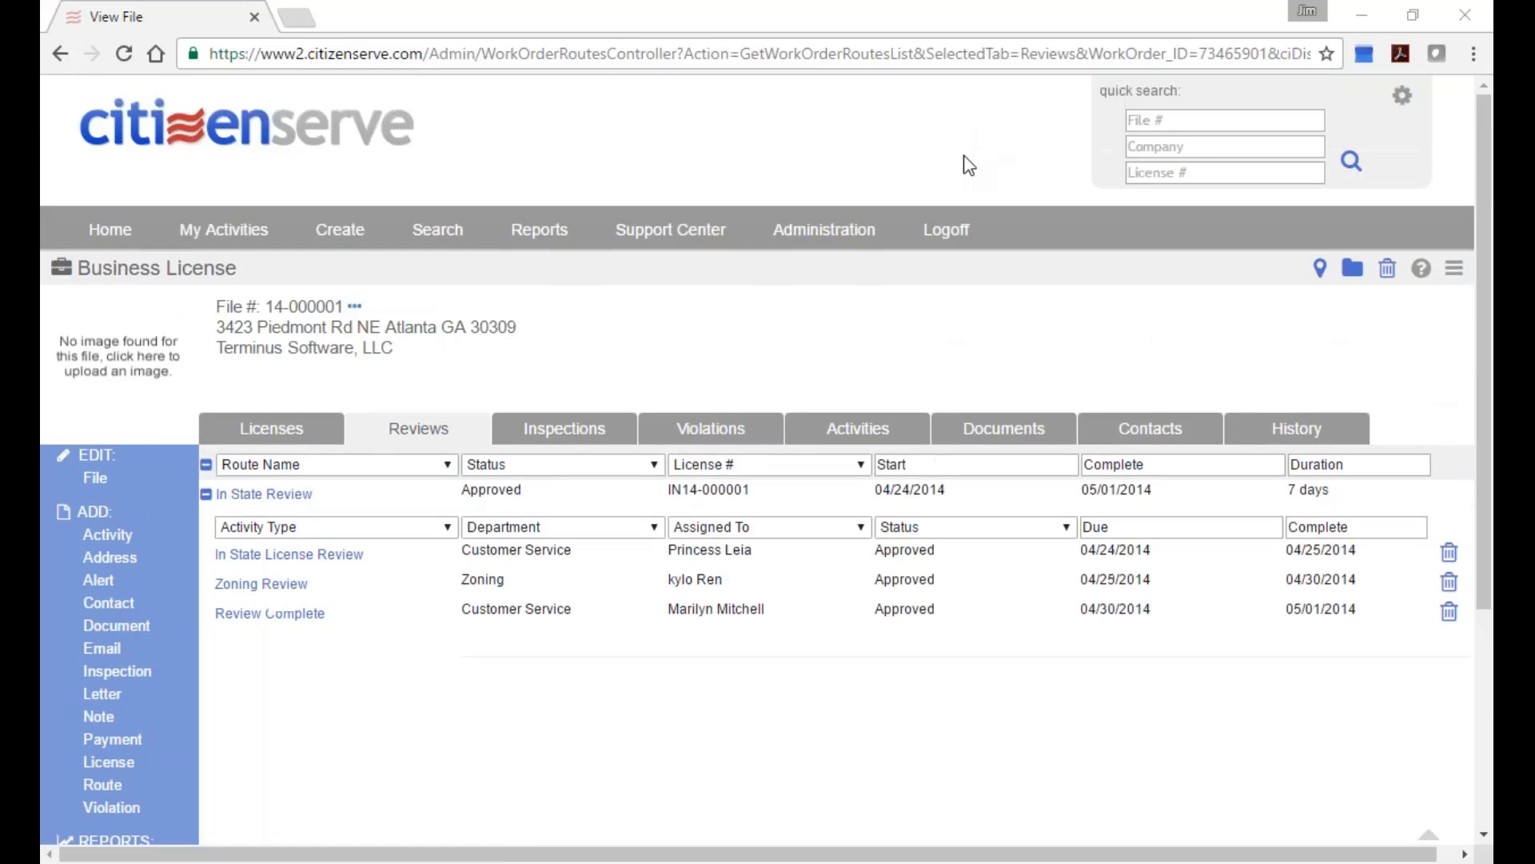
Sign out of the current demo account and load the 'test' demo site's login page.
click(946, 229)
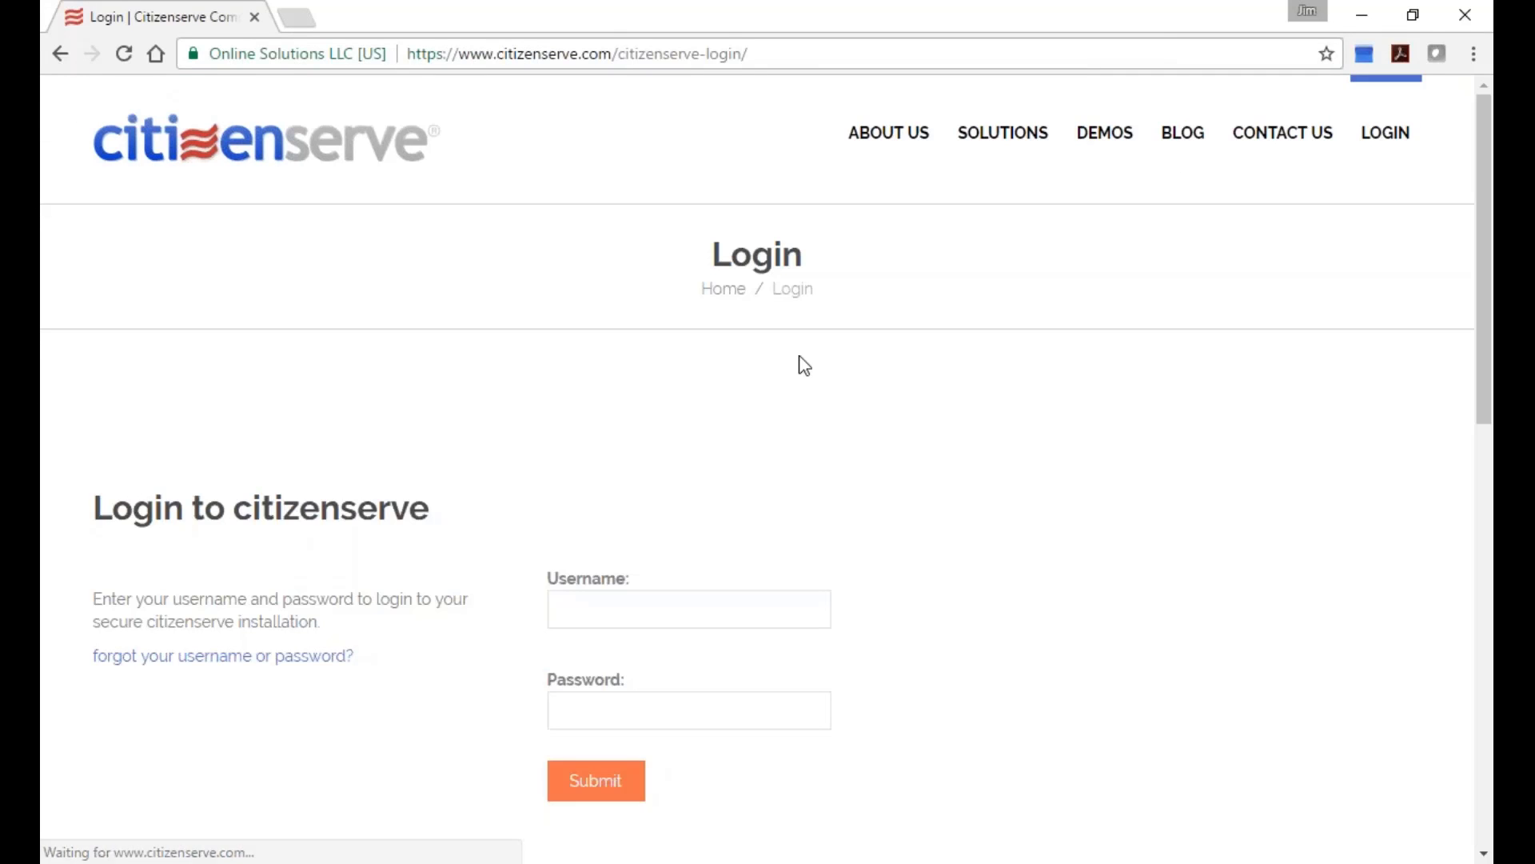
click(705, 603)
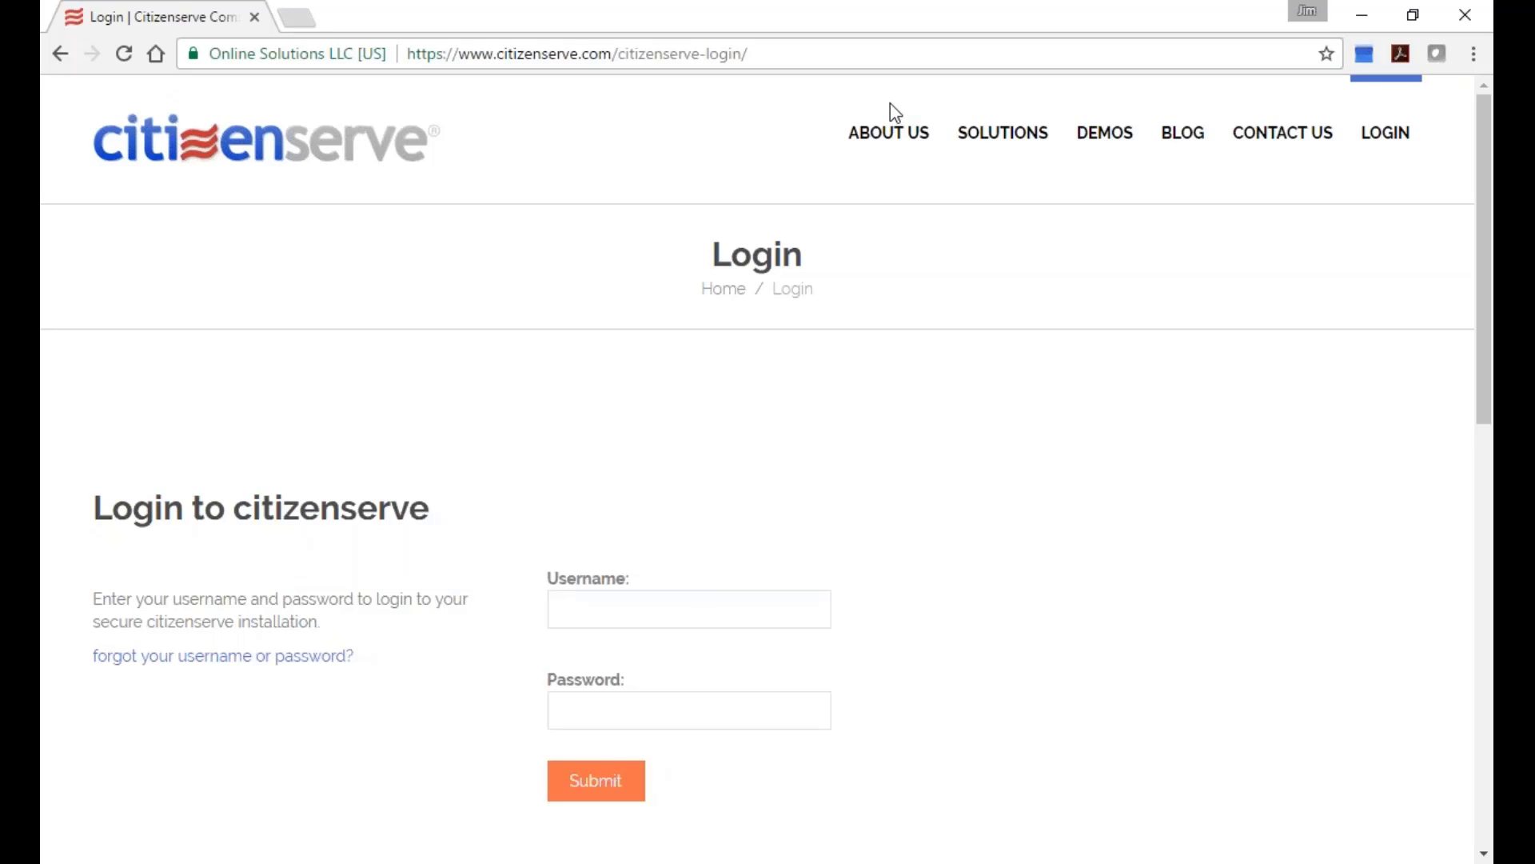
click(748, 53)
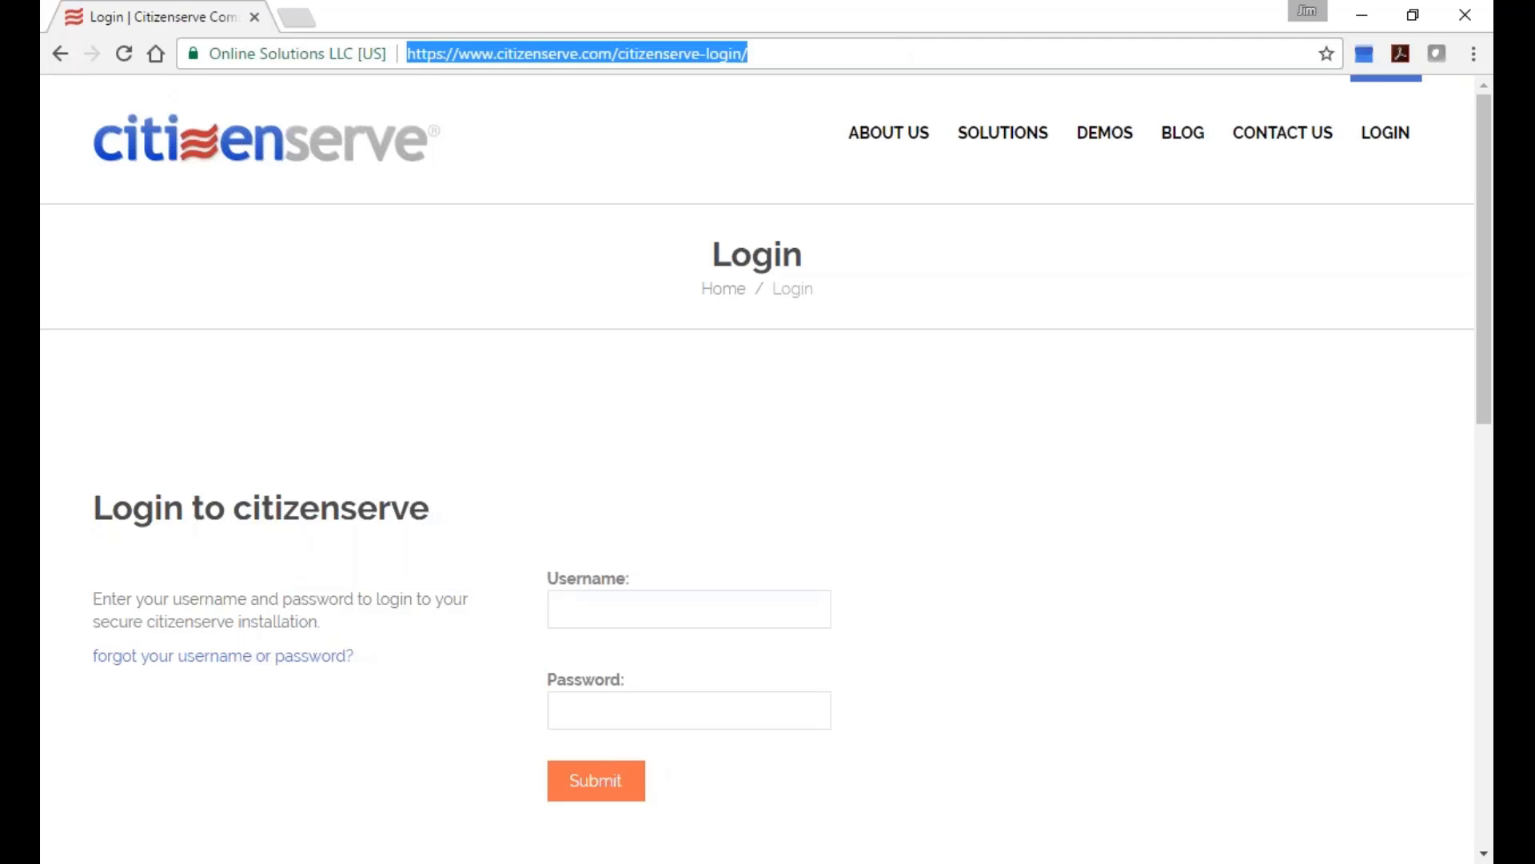
text(test)
key(Return)
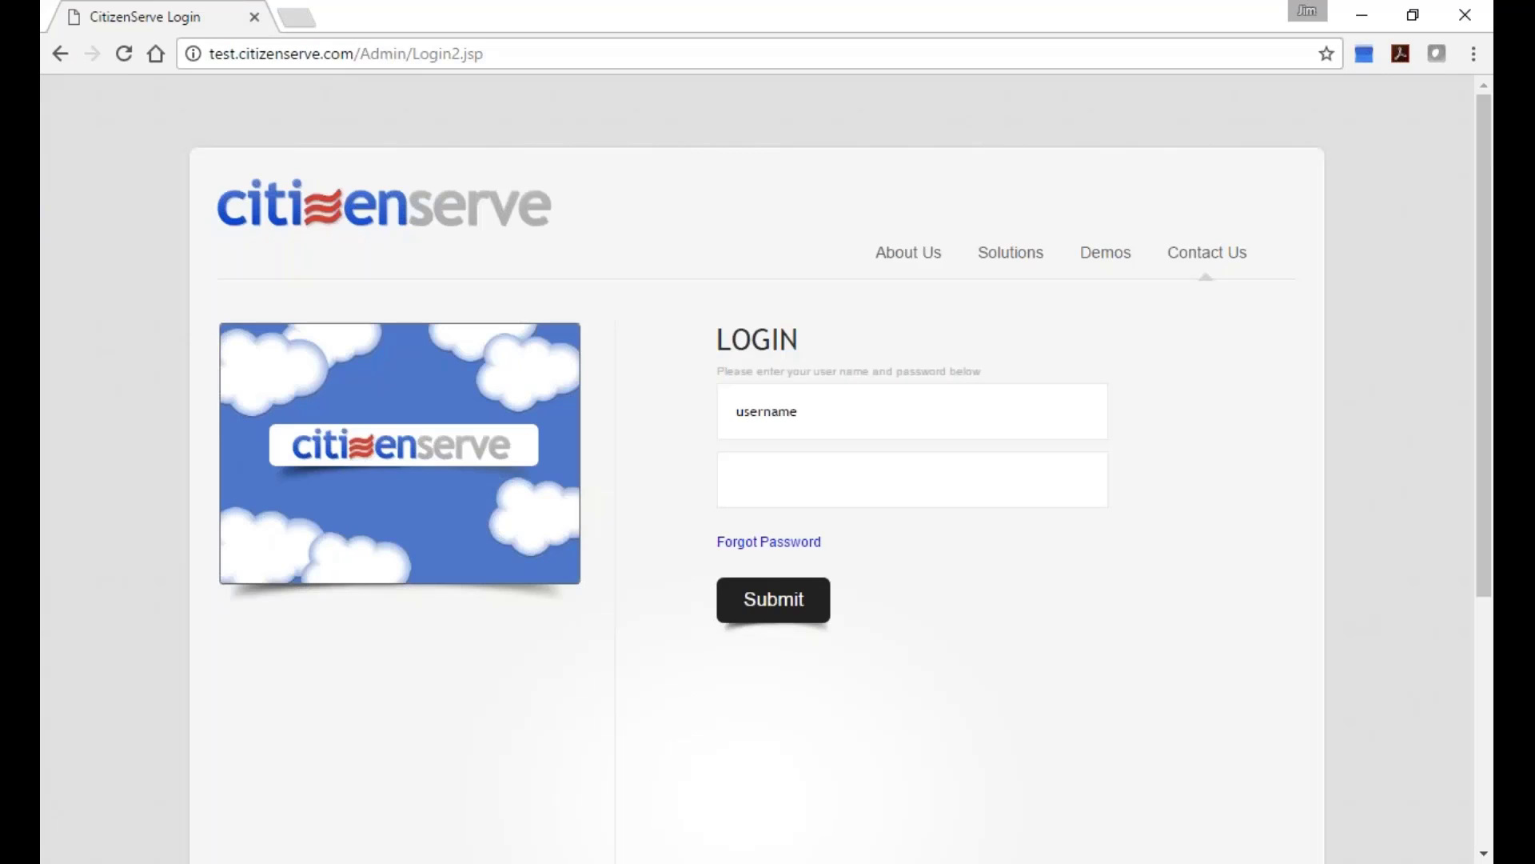
Log in with the saved demo username and its password, reaching the Home page.
click(768, 411)
click(767, 448)
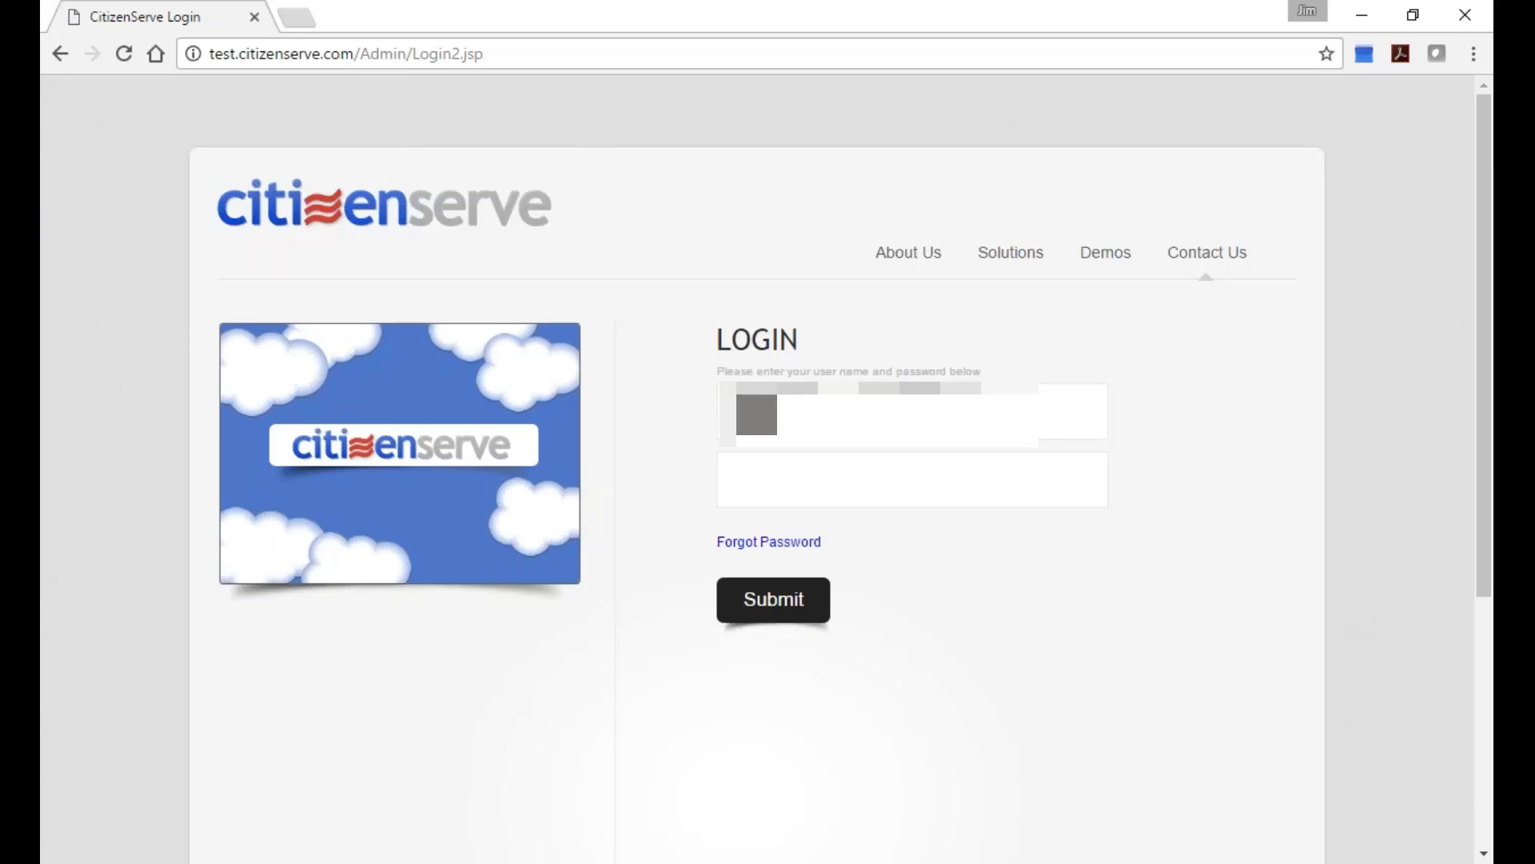
click(737, 479)
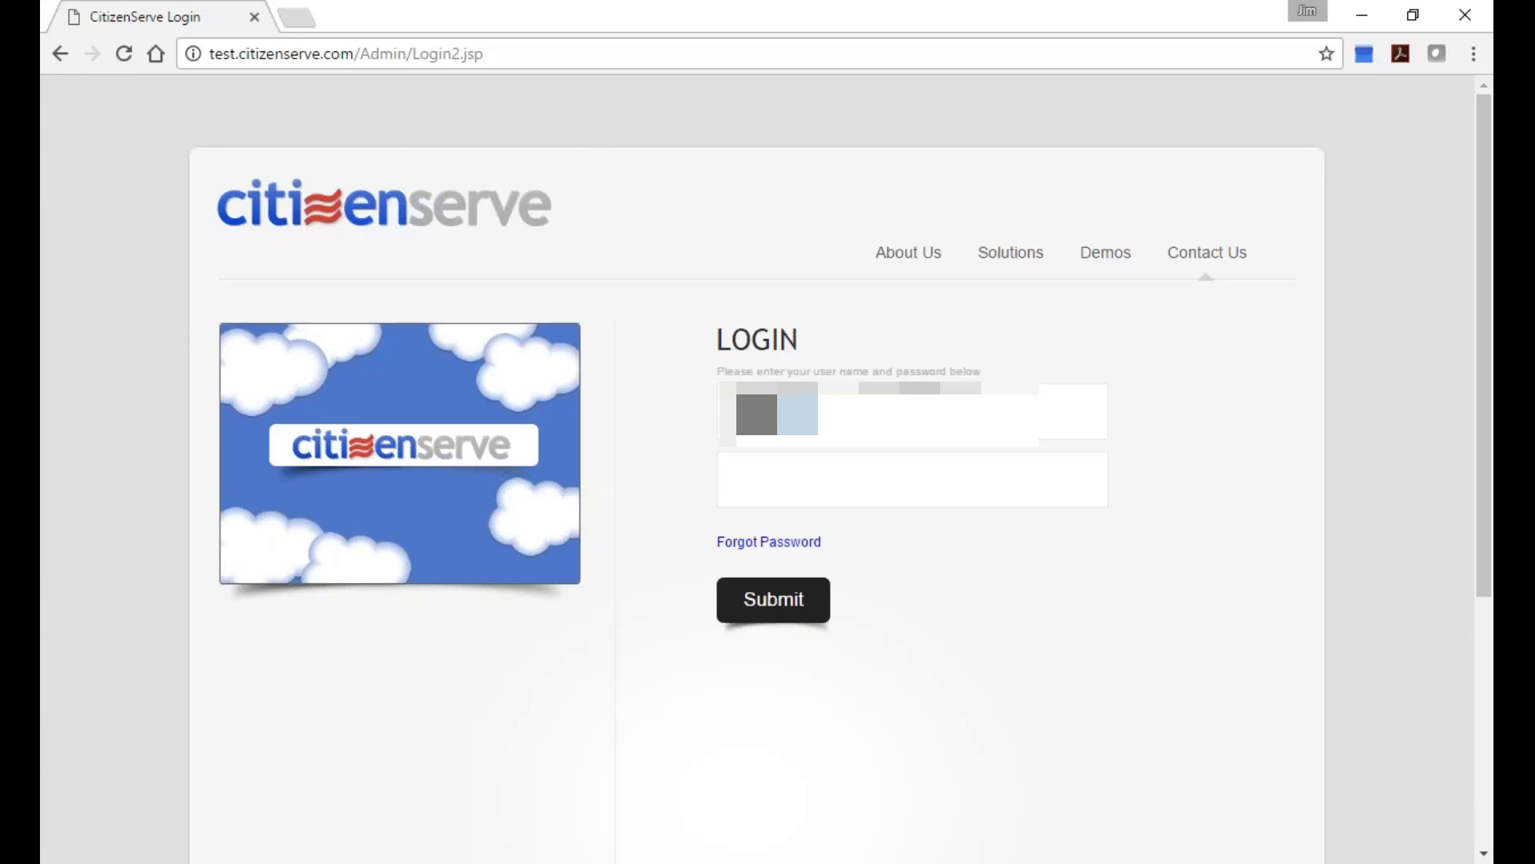
text(•••••••)
key(Return)
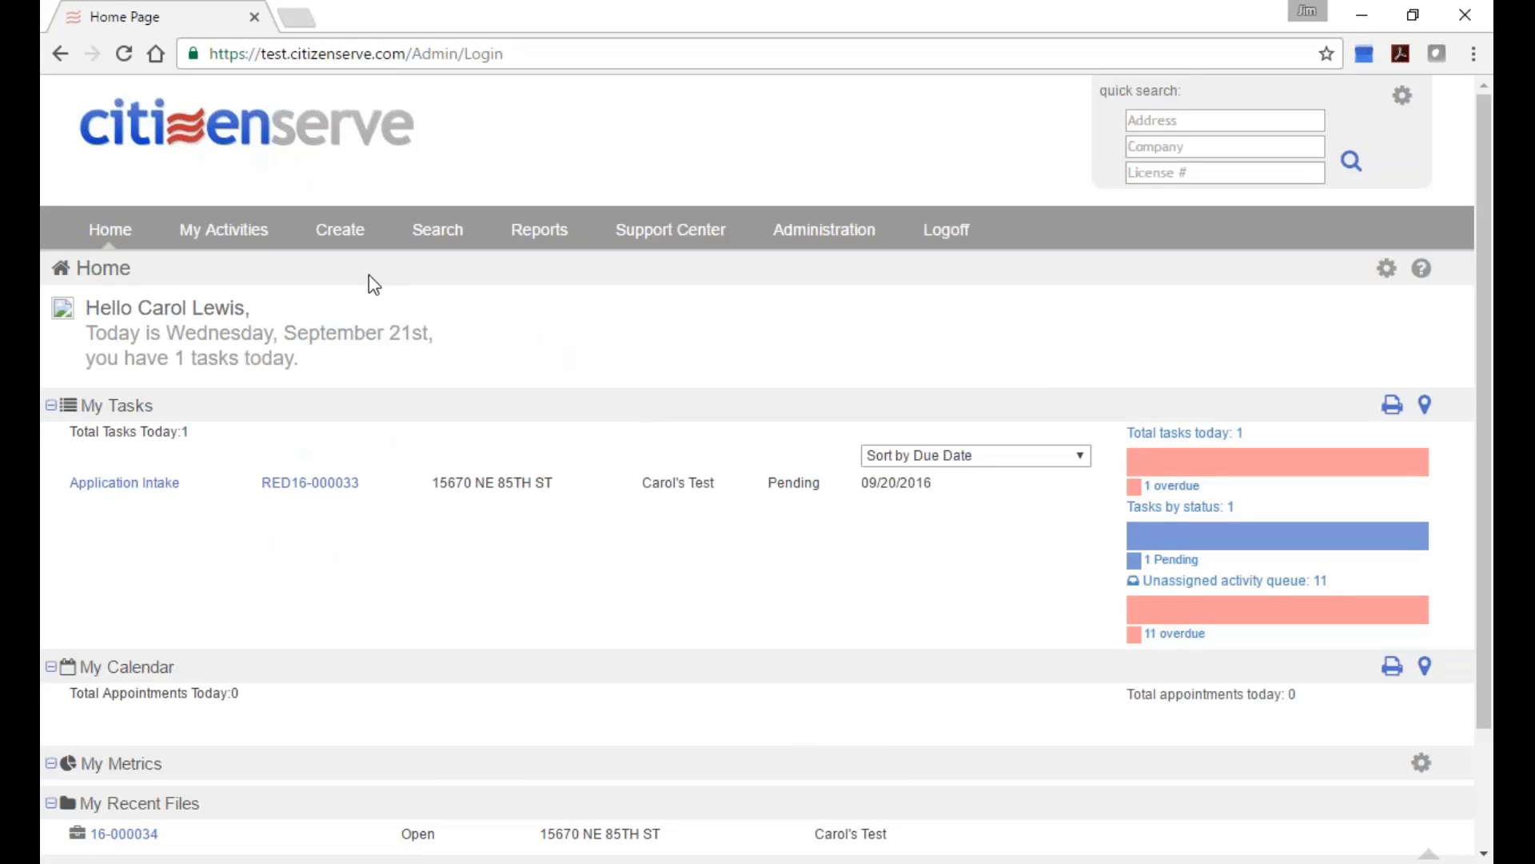
scroll(474, 449, down, 3)
Create a Business License of sub type Business License - Commercial (Redmond) and save its review route.
mouse_move(336, 104)
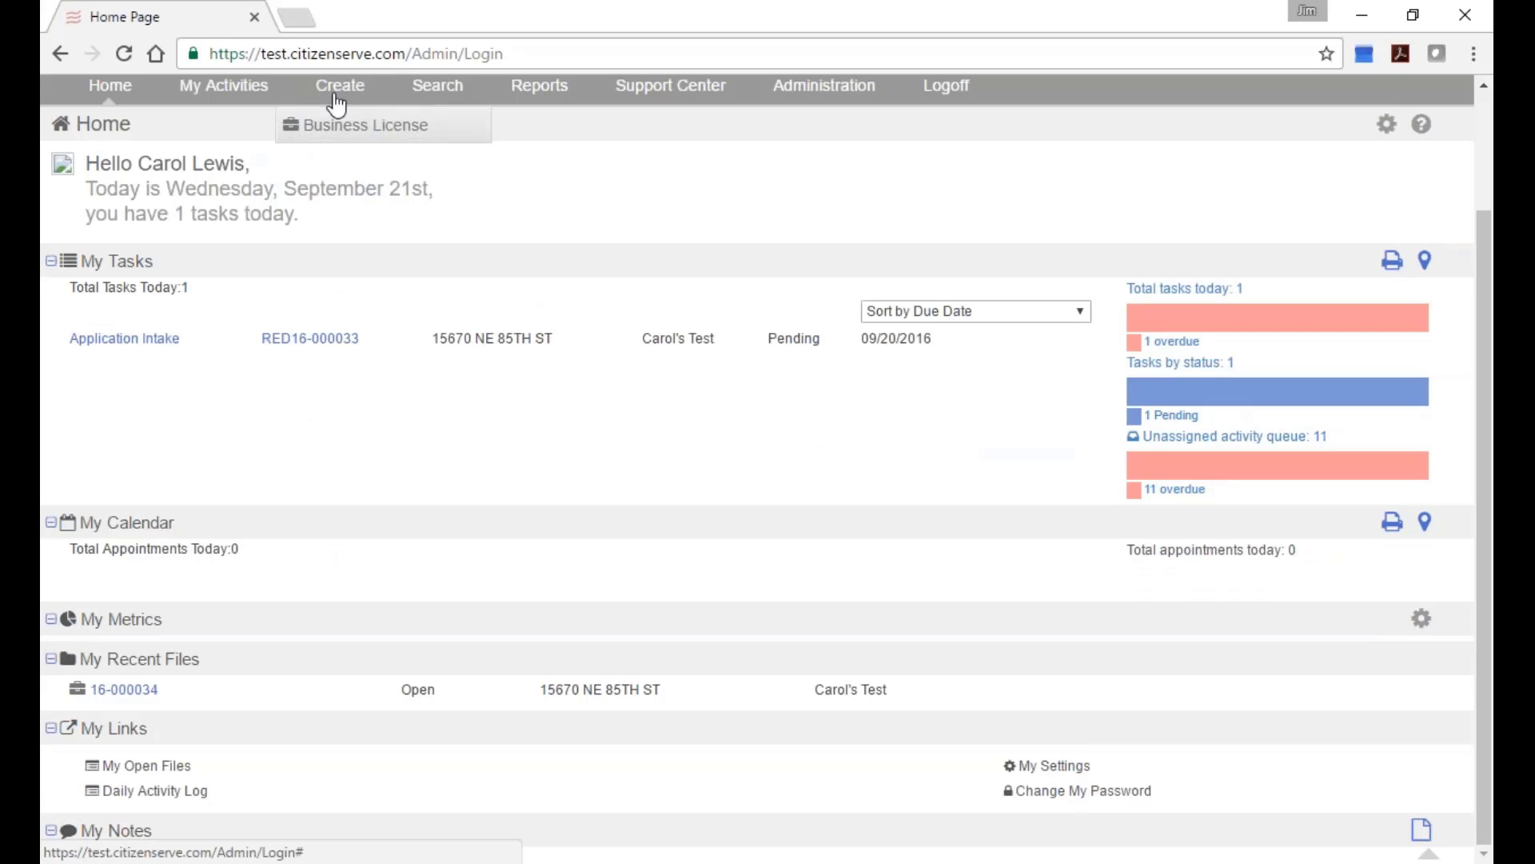
click(363, 126)
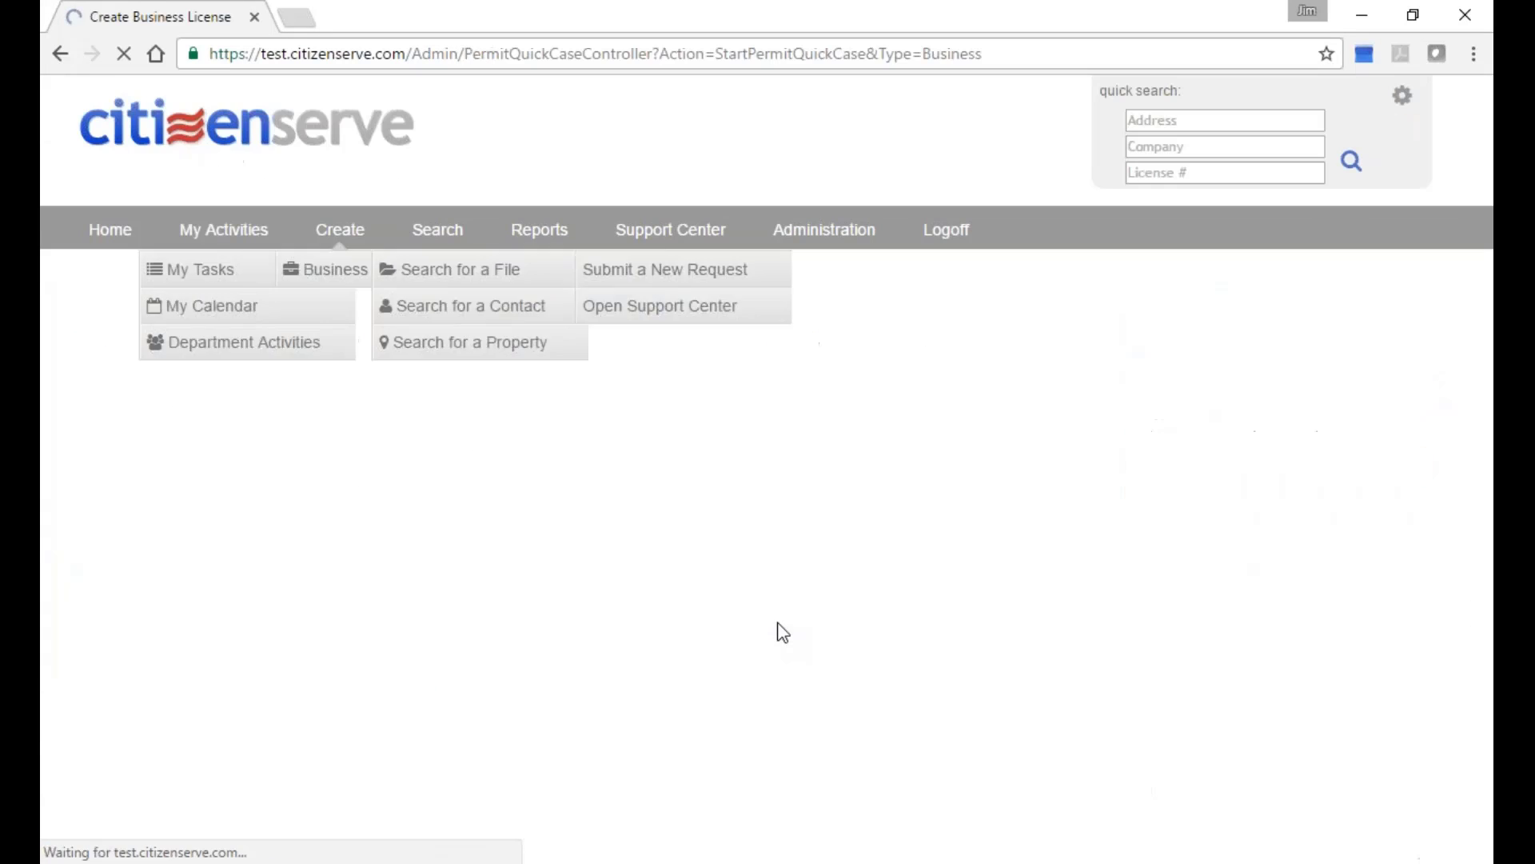
click(847, 756)
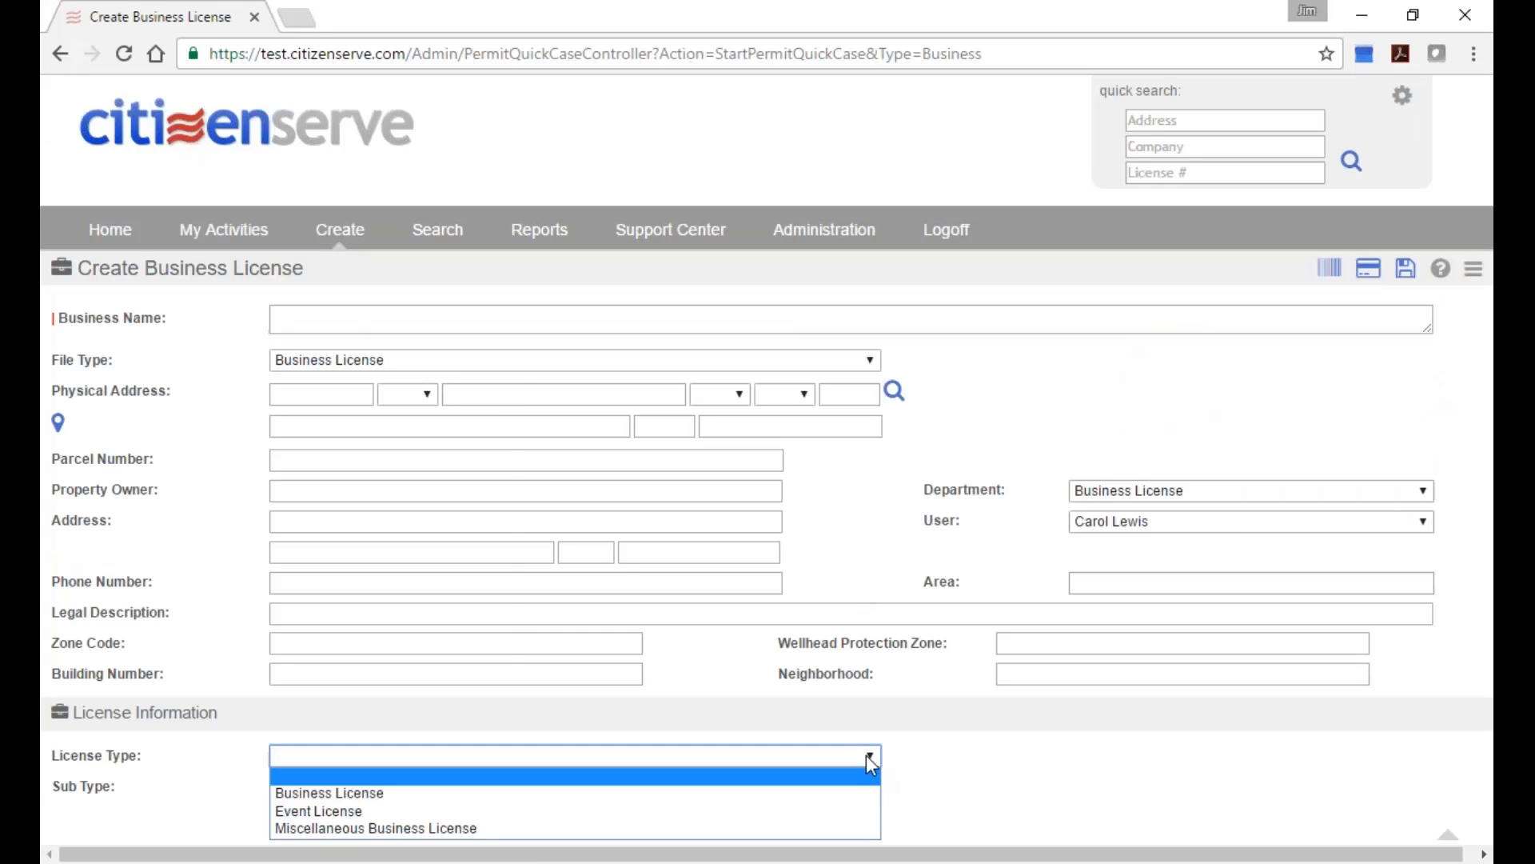
click(846, 792)
click(868, 787)
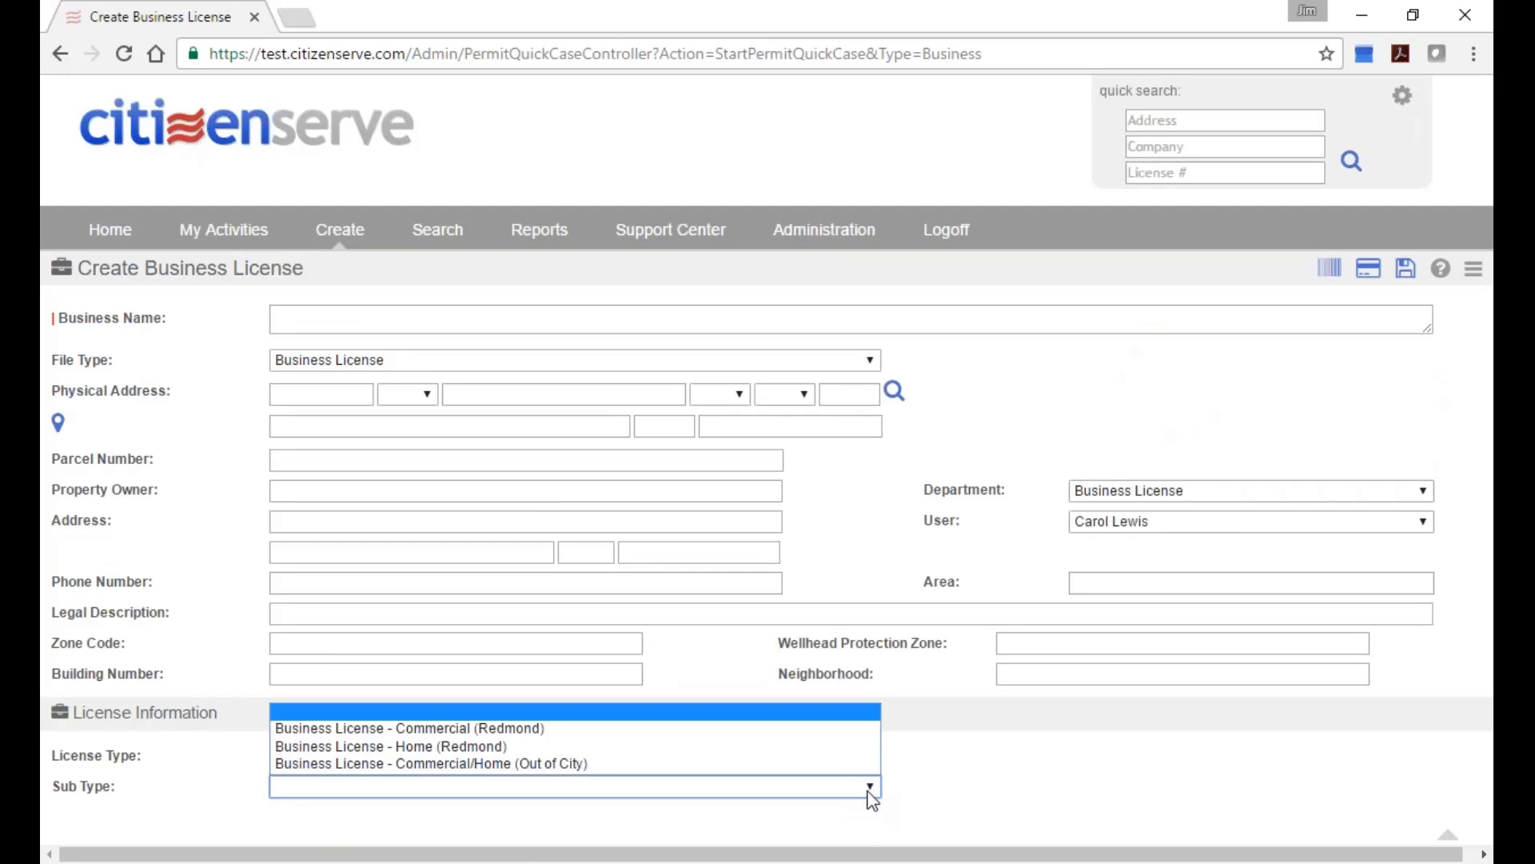
click(812, 732)
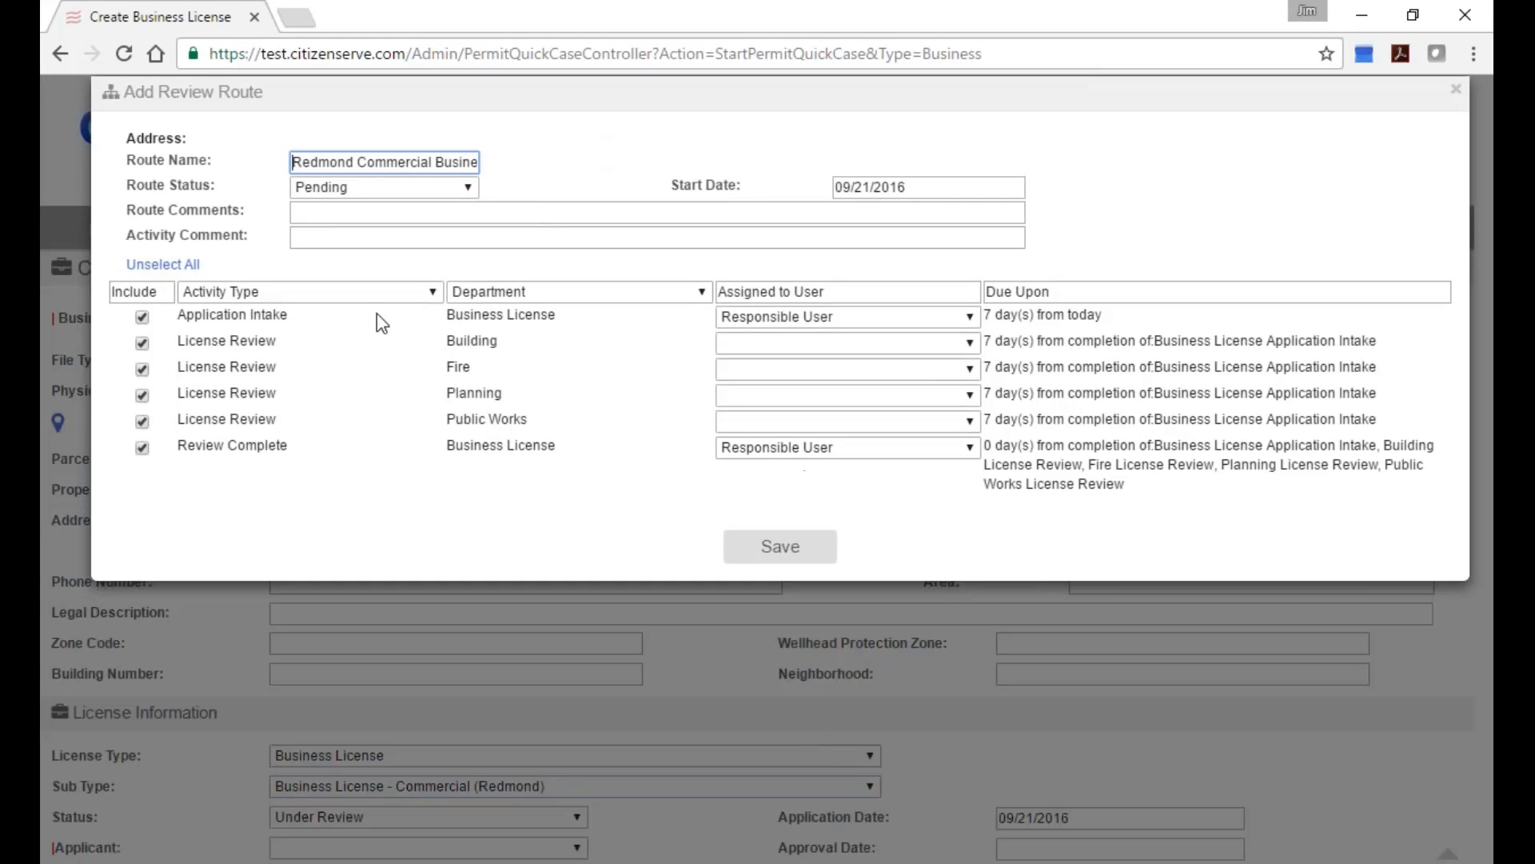
click(797, 549)
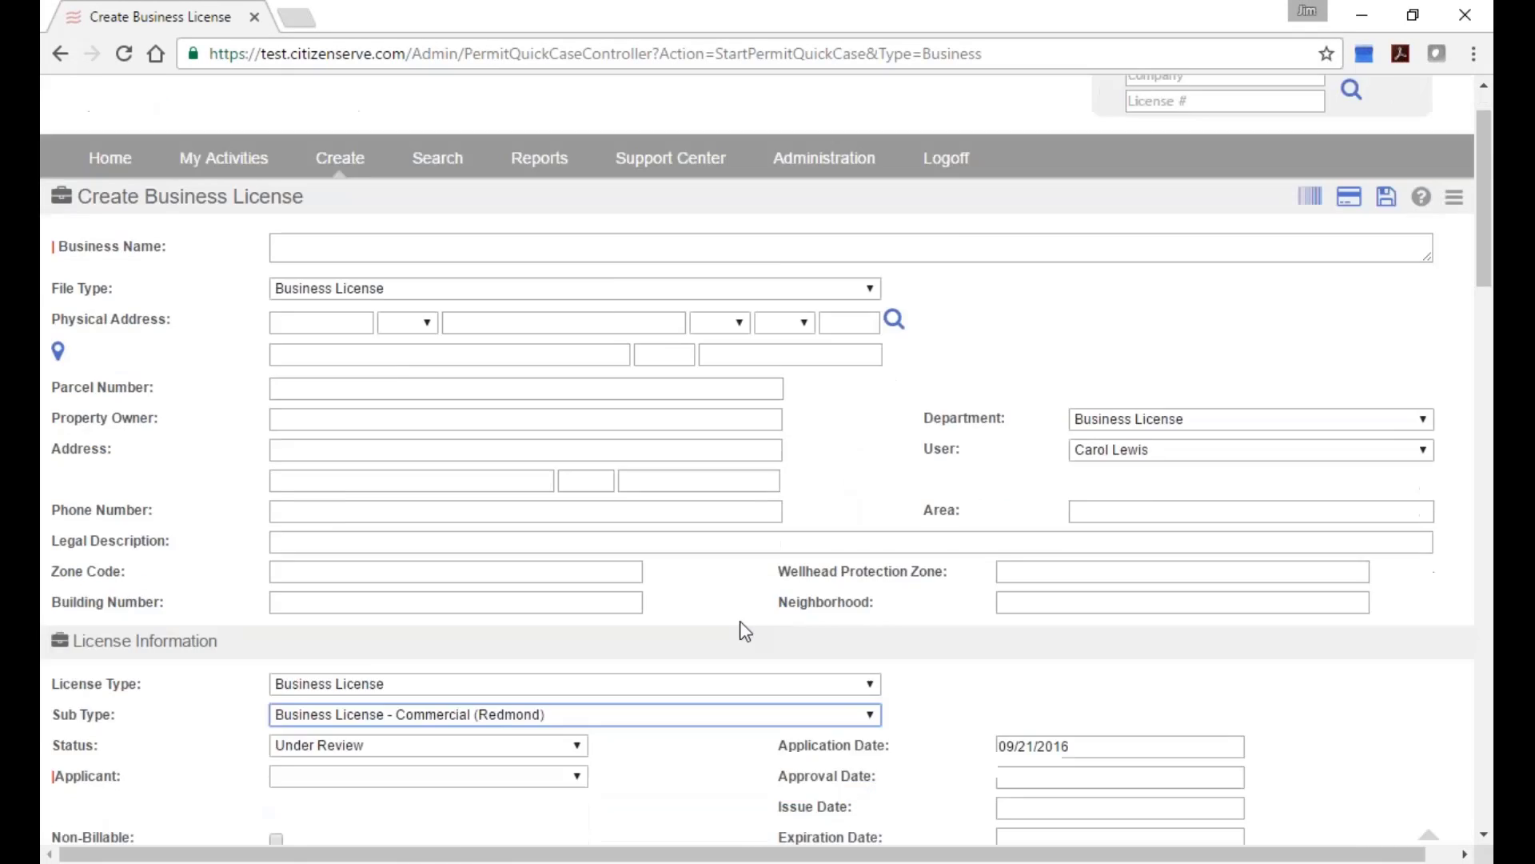
scroll(740, 631, down, 5)
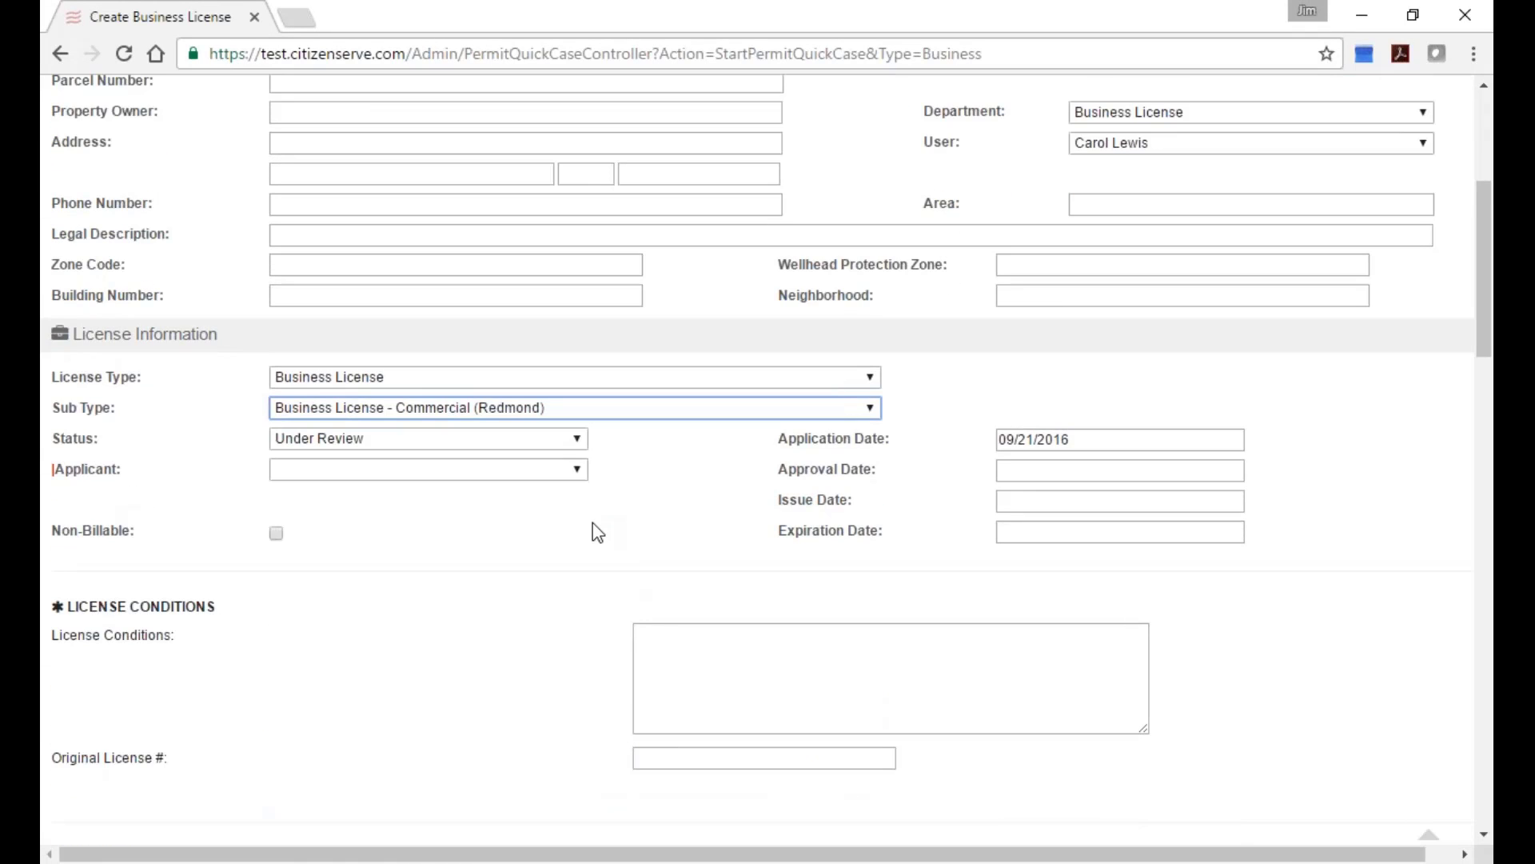
scroll(598, 532, down, 1)
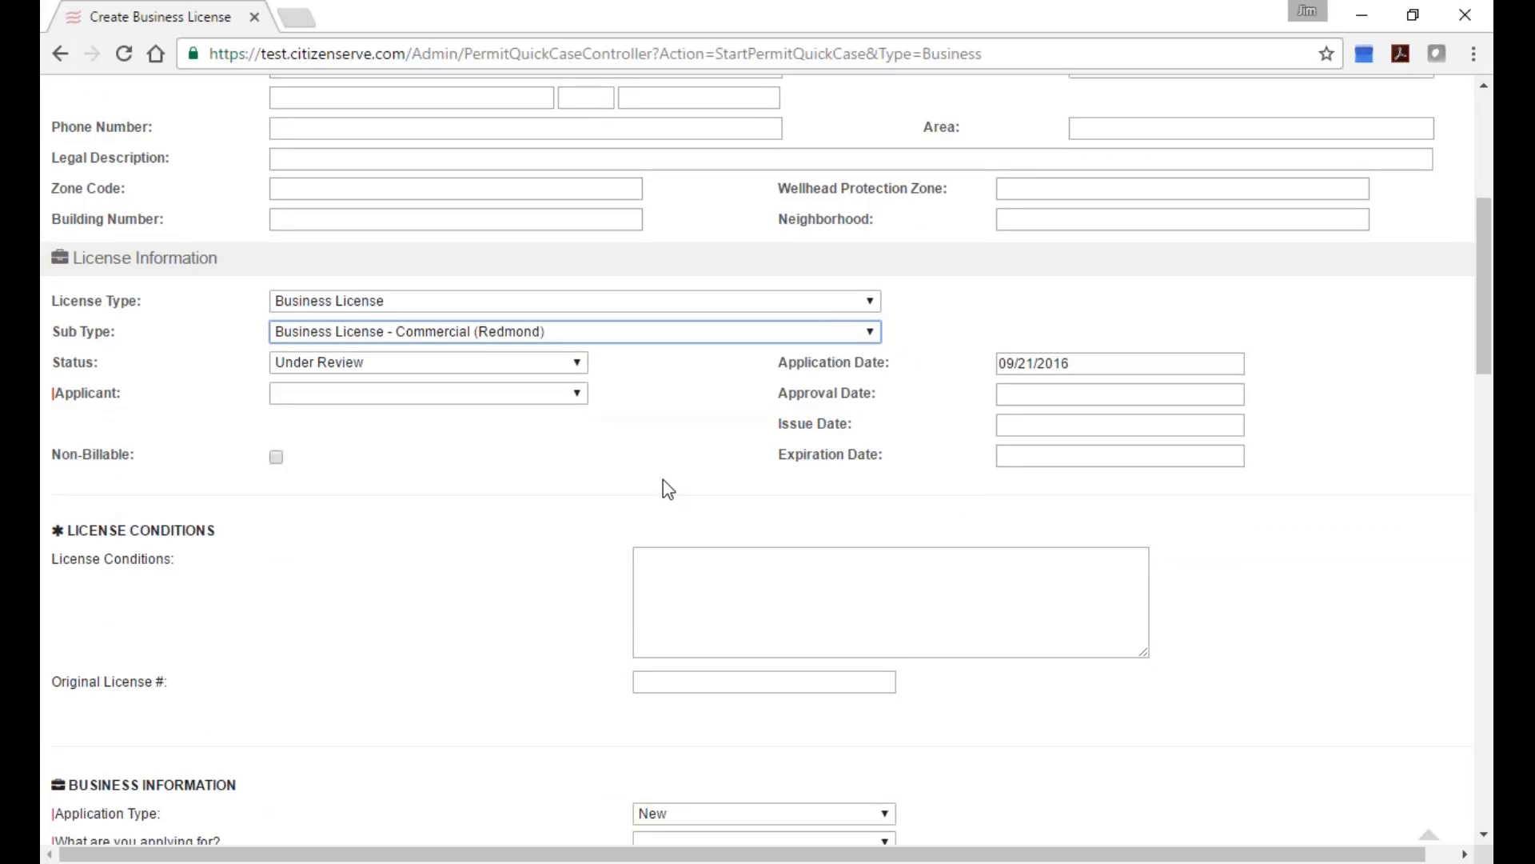
Point out the License Conditions box and the Application Type field on the new form.
click(761, 577)
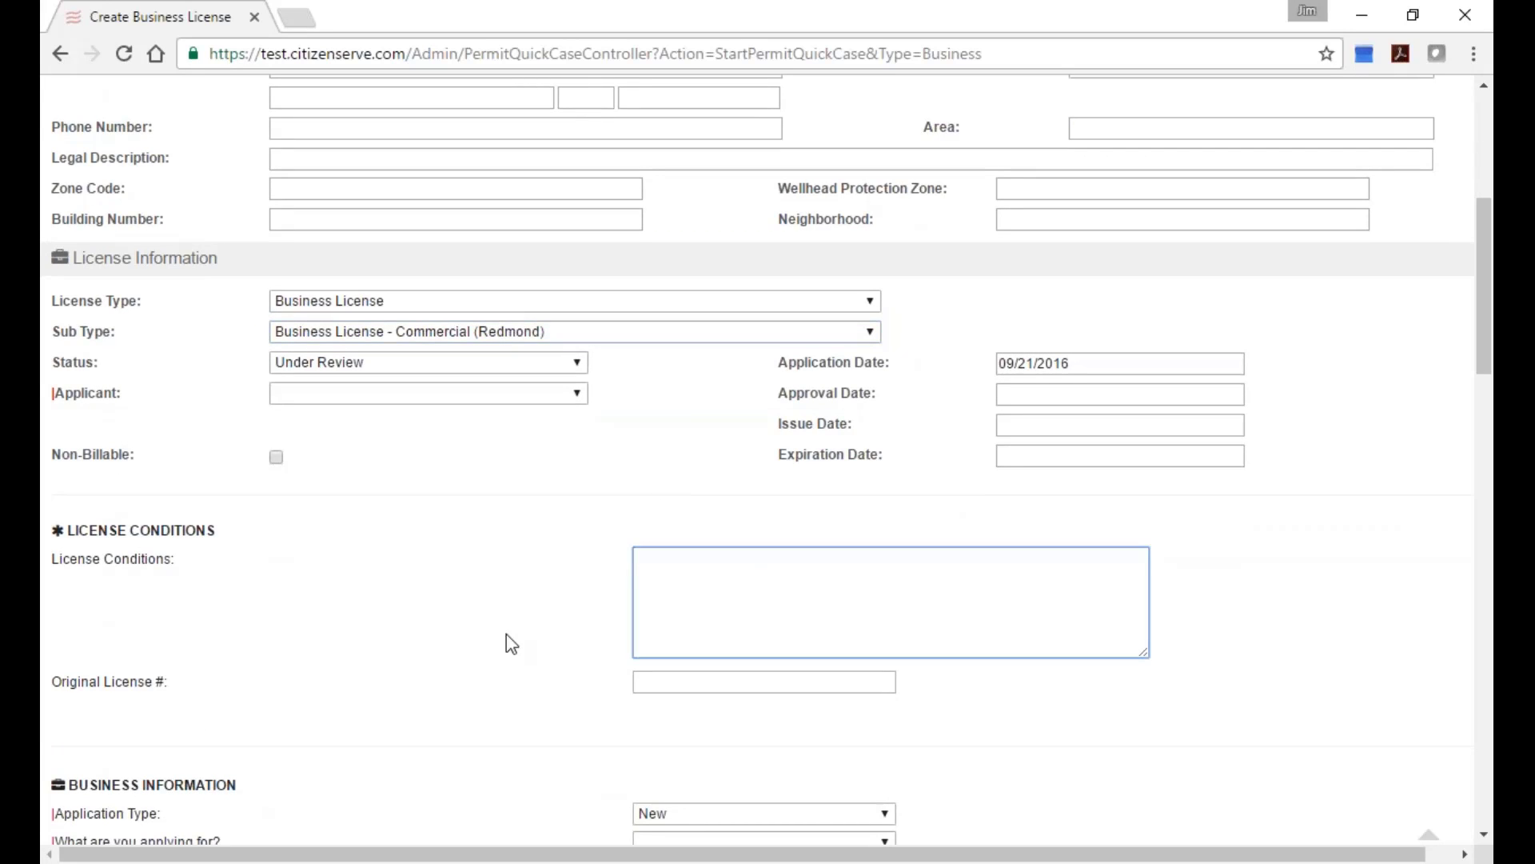
drag(174, 561, 74, 576)
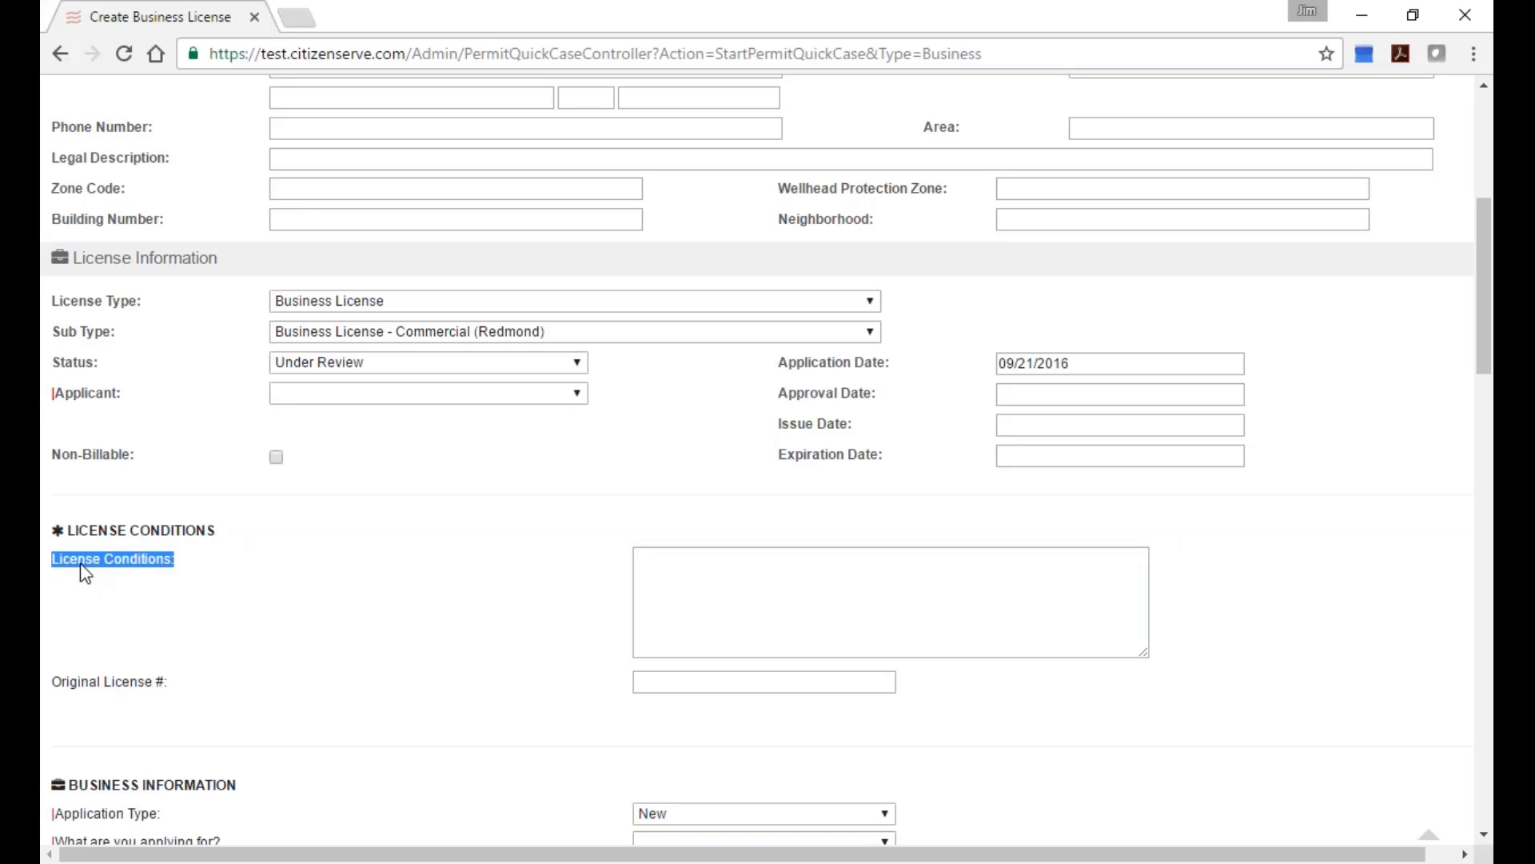
click(686, 573)
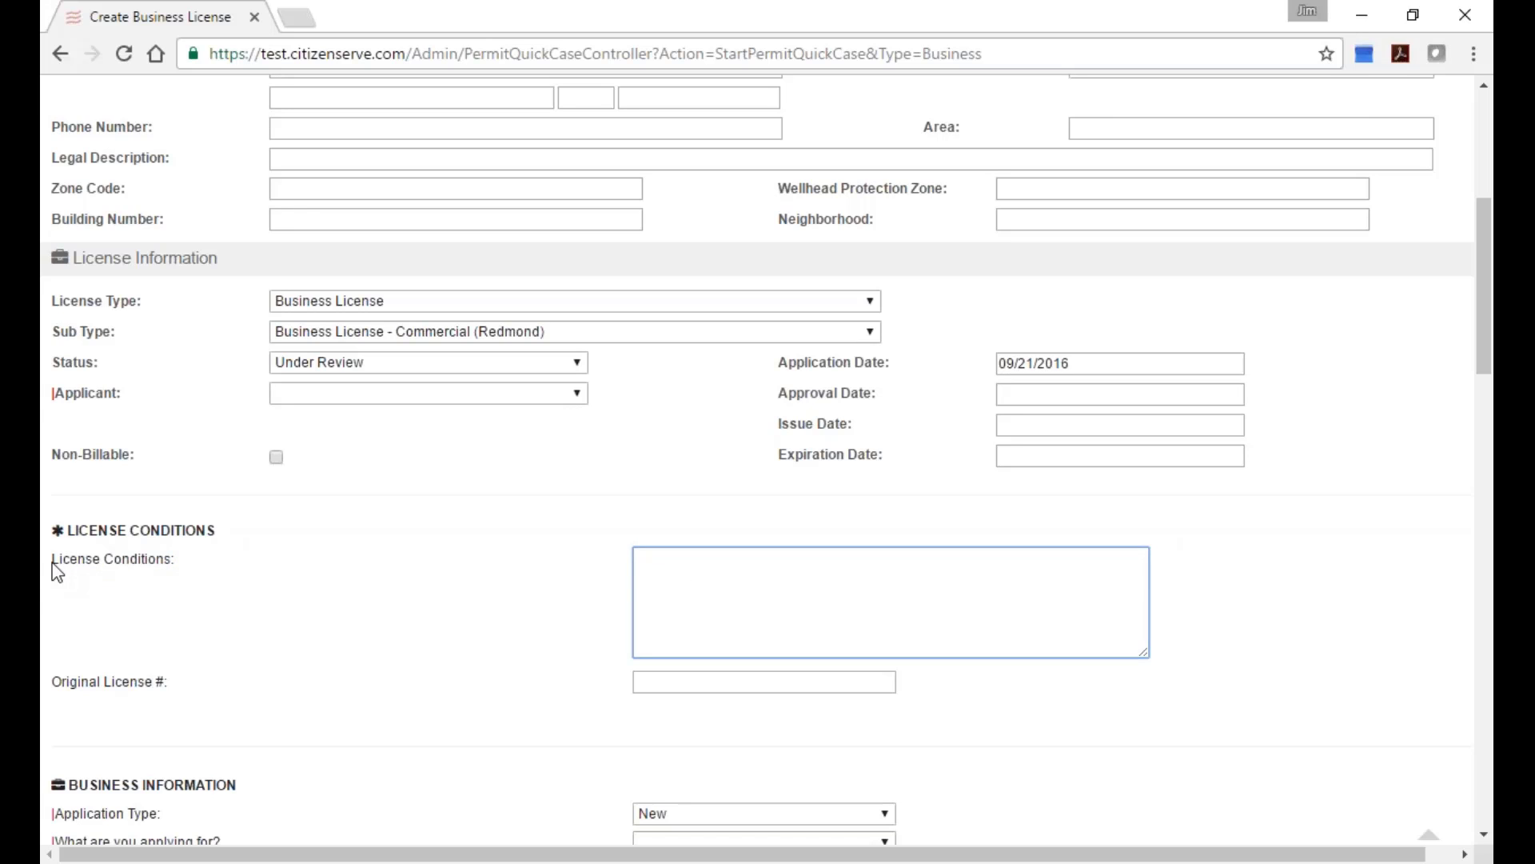
drag(56, 572, 165, 566)
click(719, 589)
scroll(795, 606, down, 2)
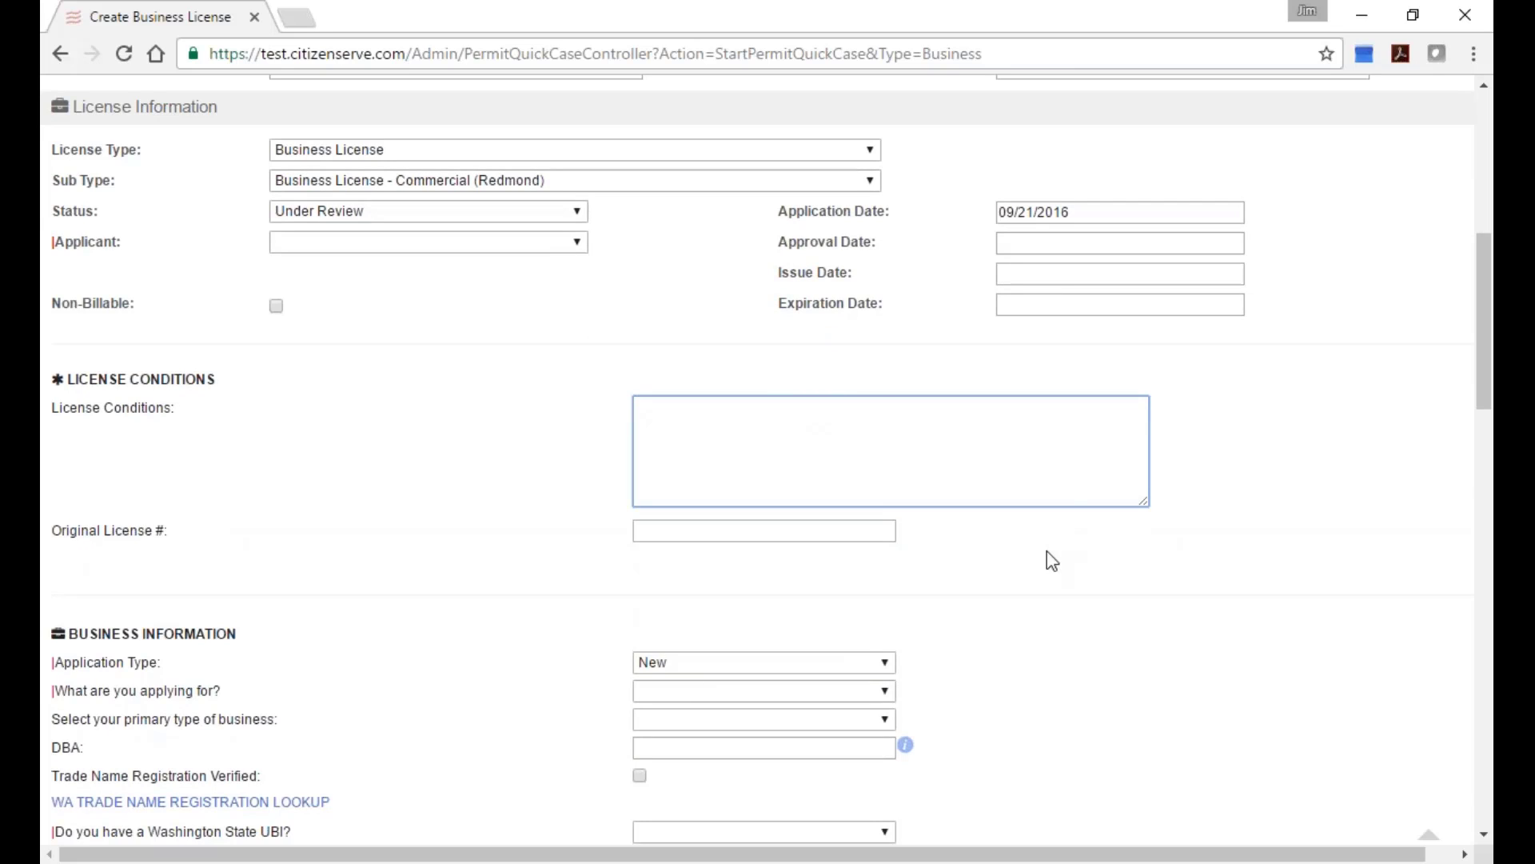
scroll(204, 596, down, 1)
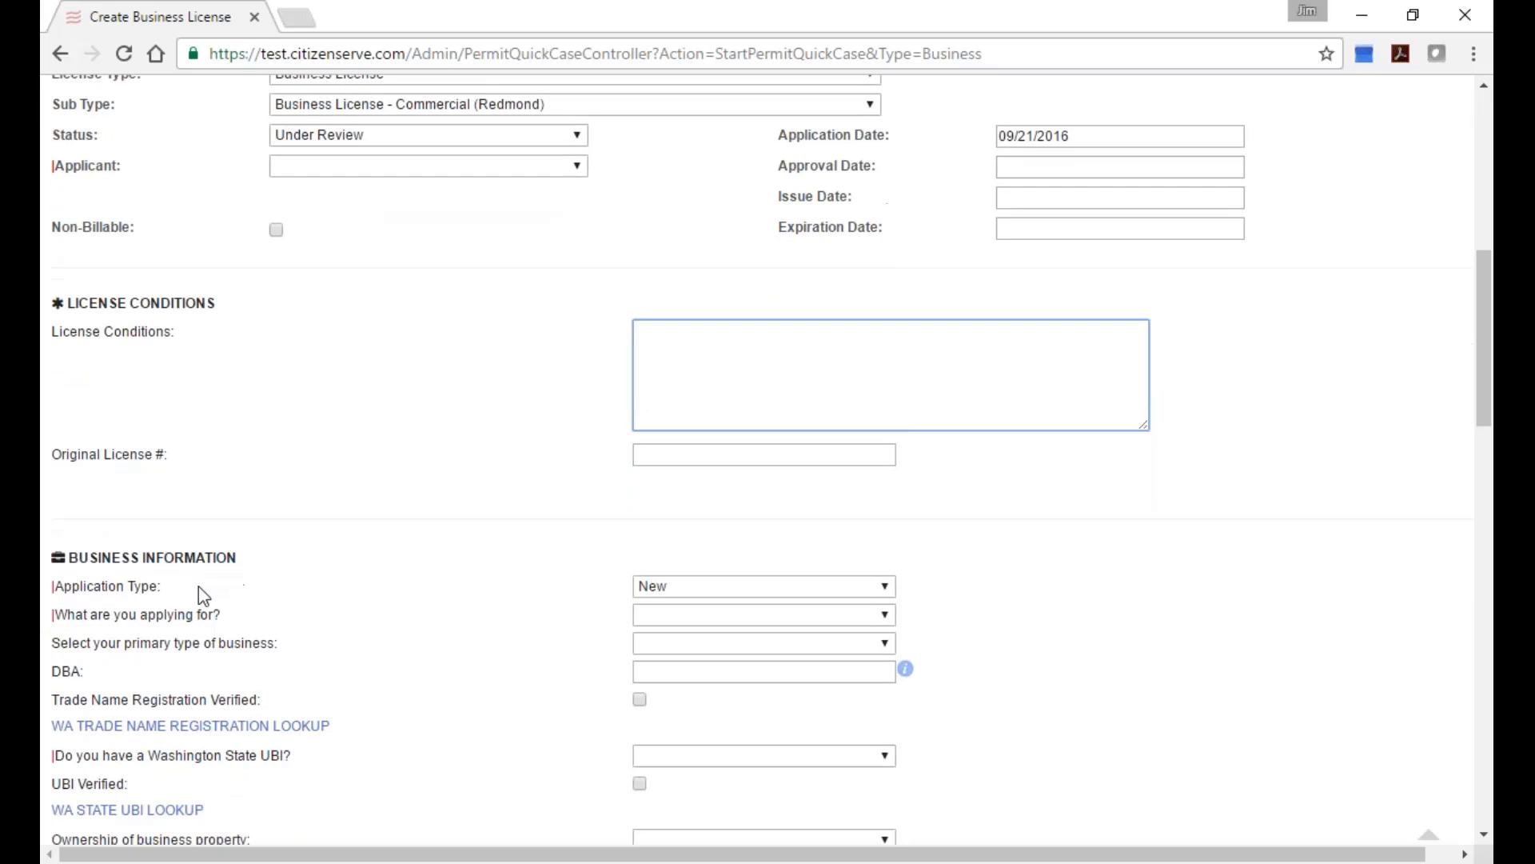
drag(56, 587, 153, 605)
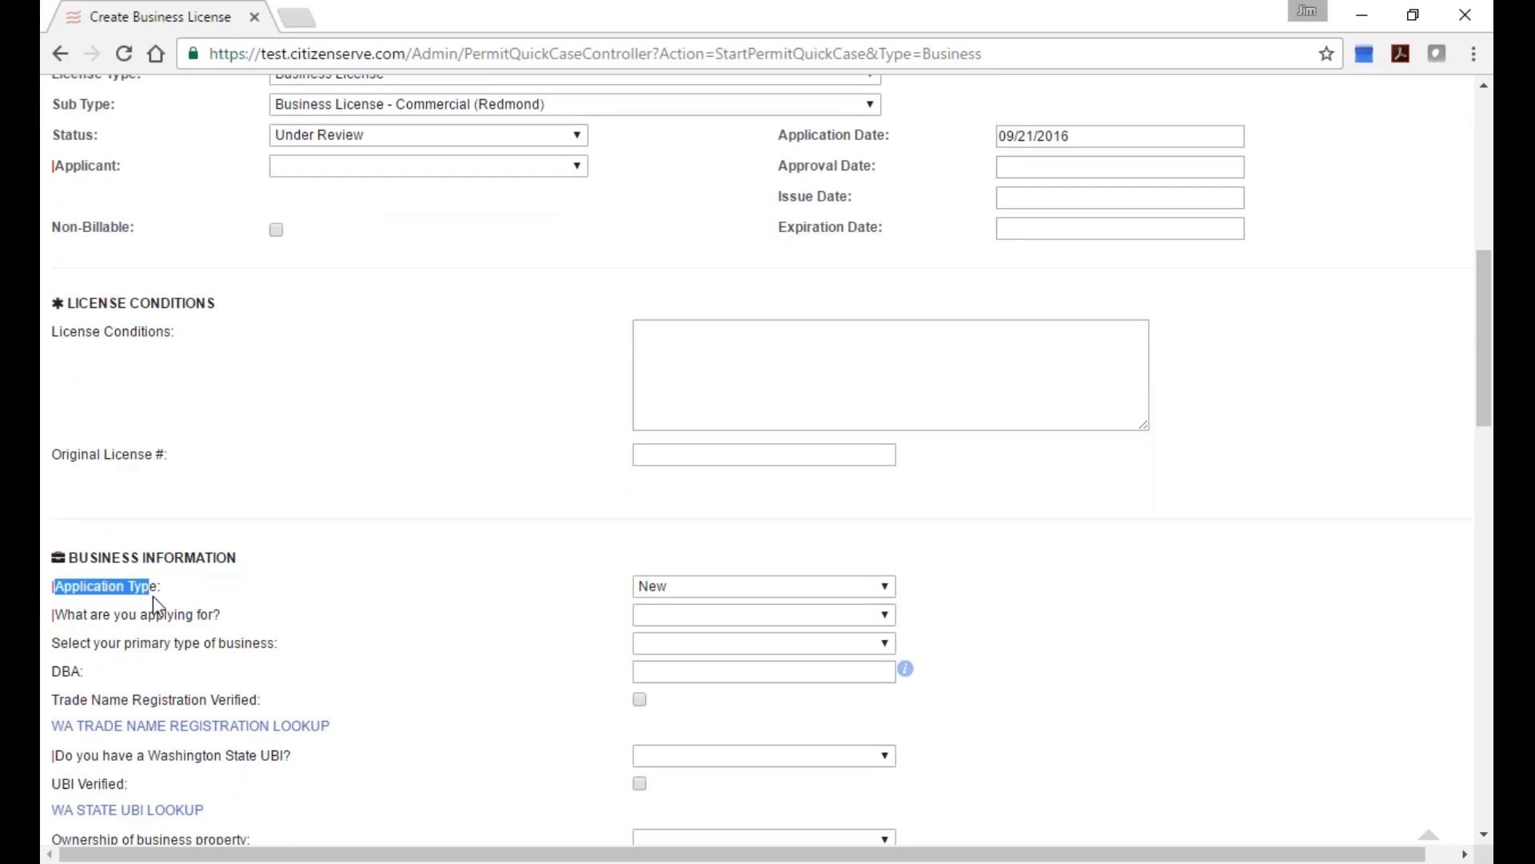
Leave Application Type as New and list the 'What are you applying for?' choices.
click(761, 588)
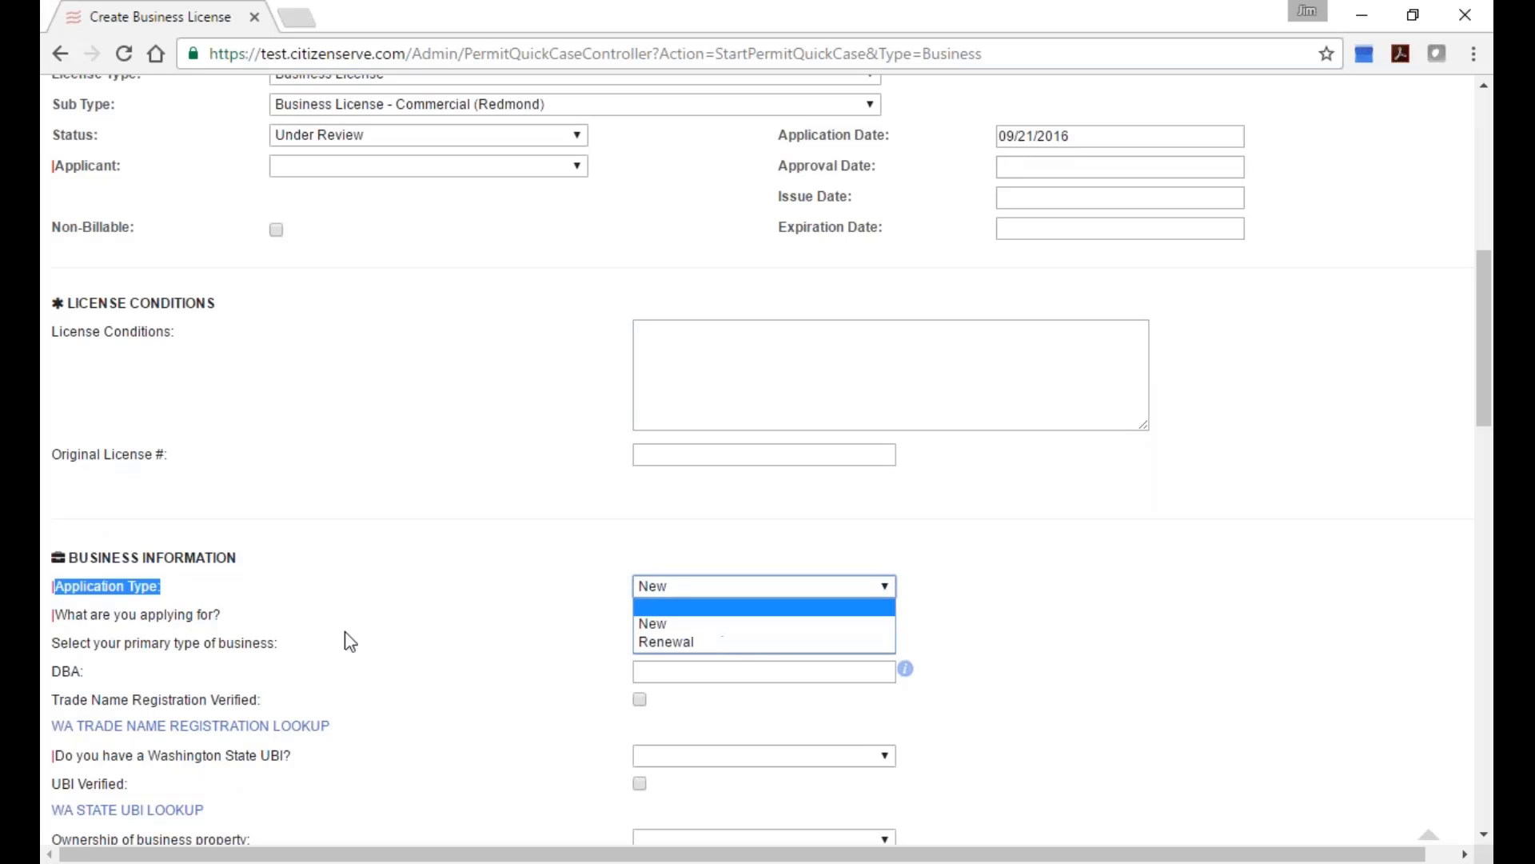
click(209, 619)
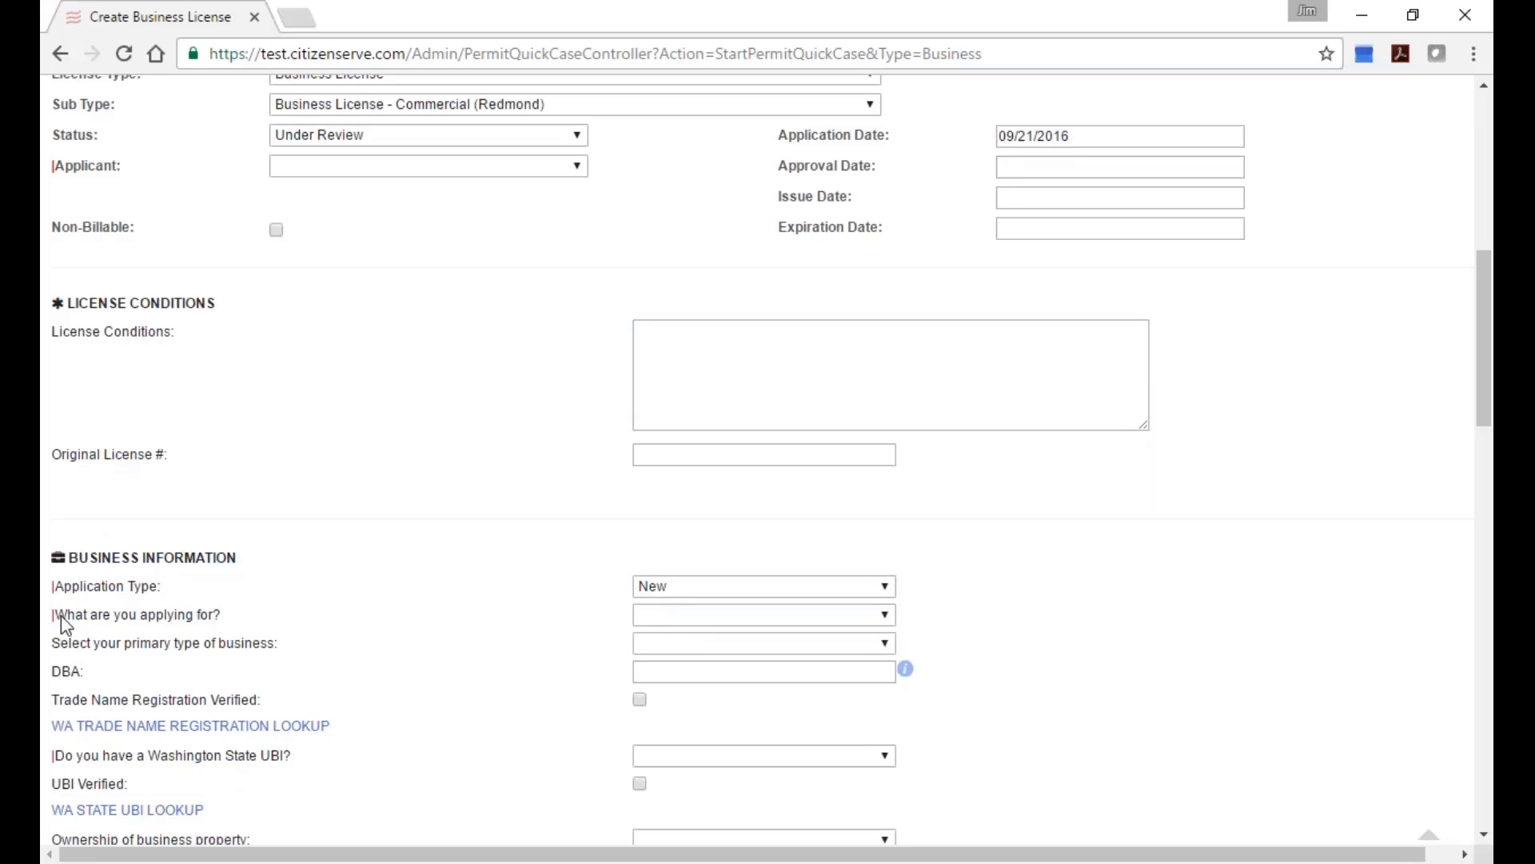
drag(64, 616, 225, 617)
click(671, 616)
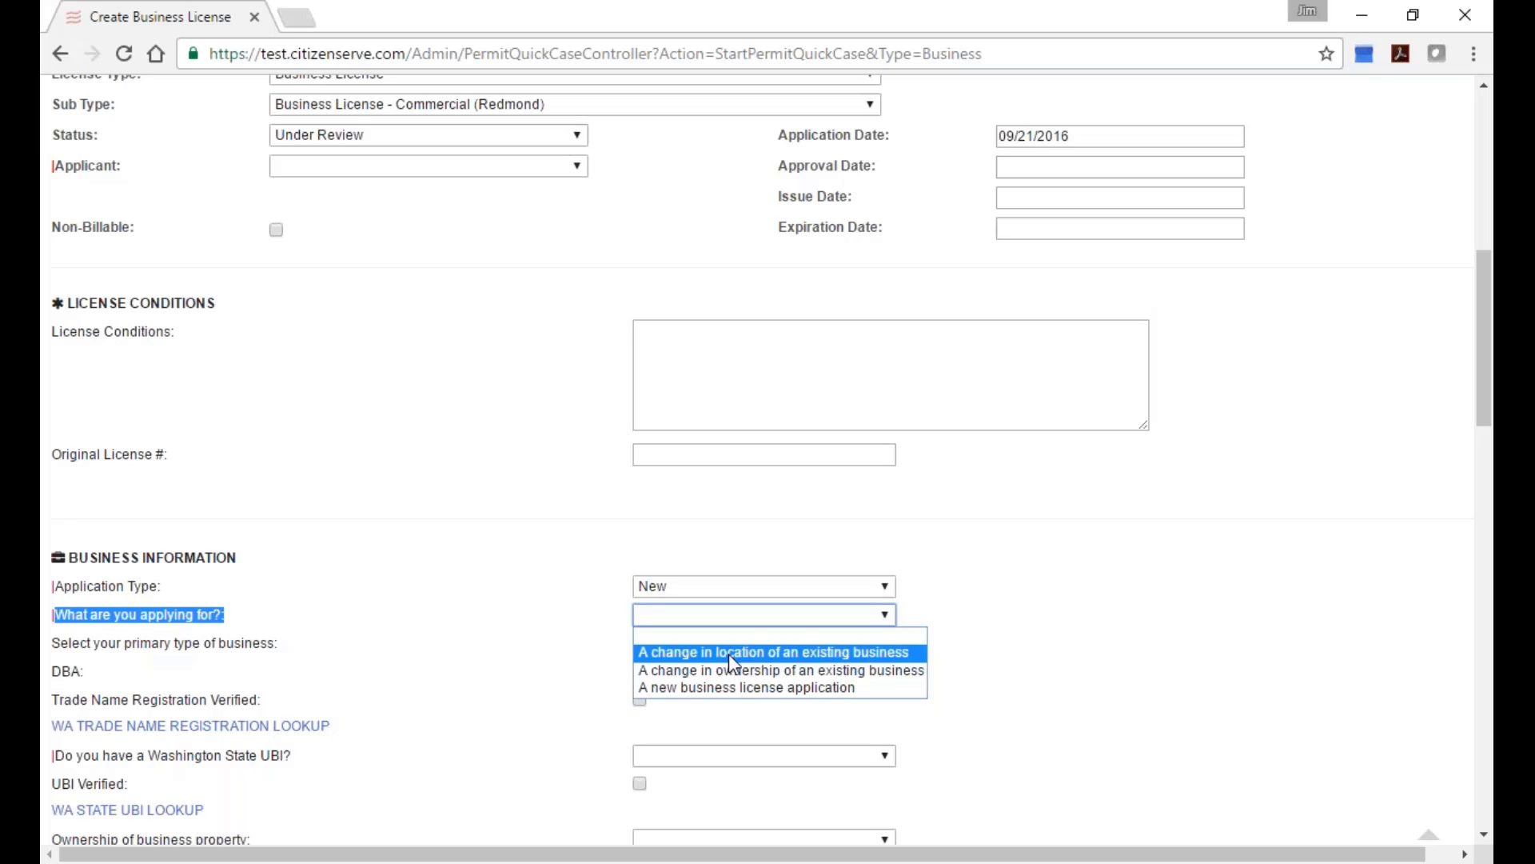
click(769, 652)
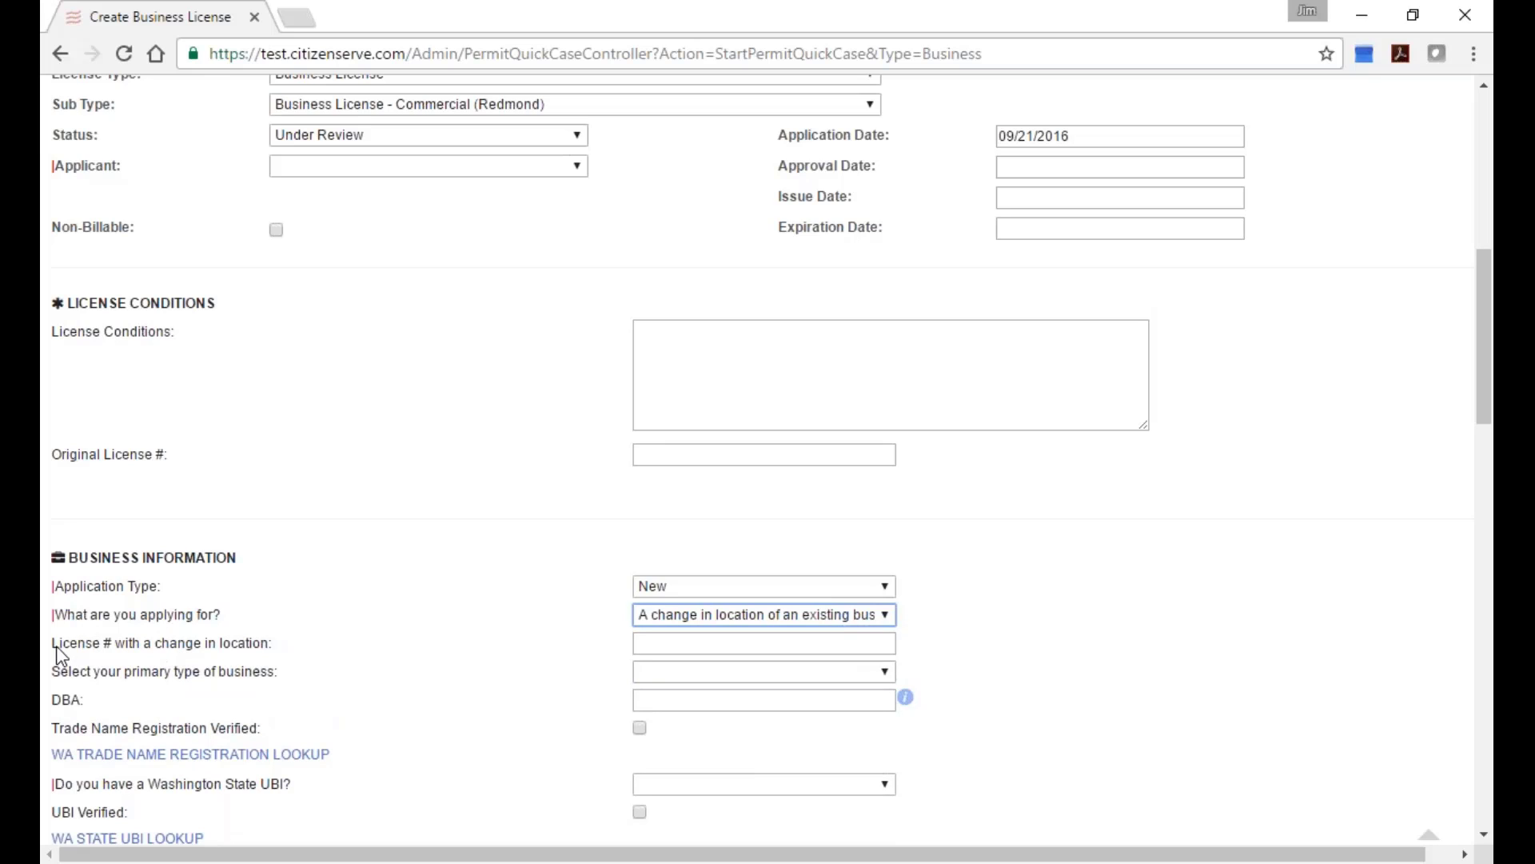
drag(53, 644, 294, 666)
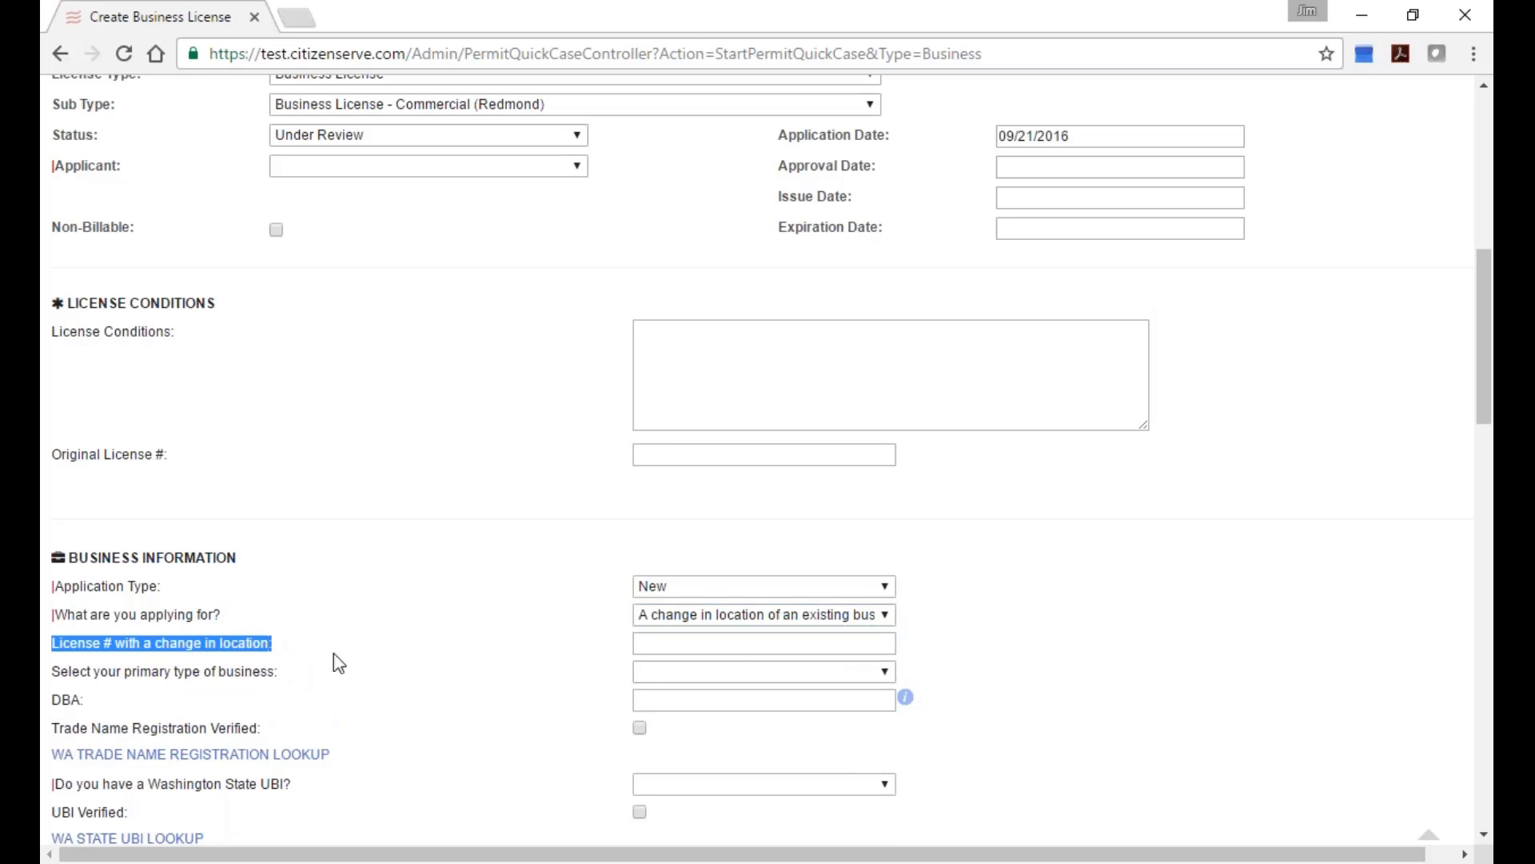
click(802, 646)
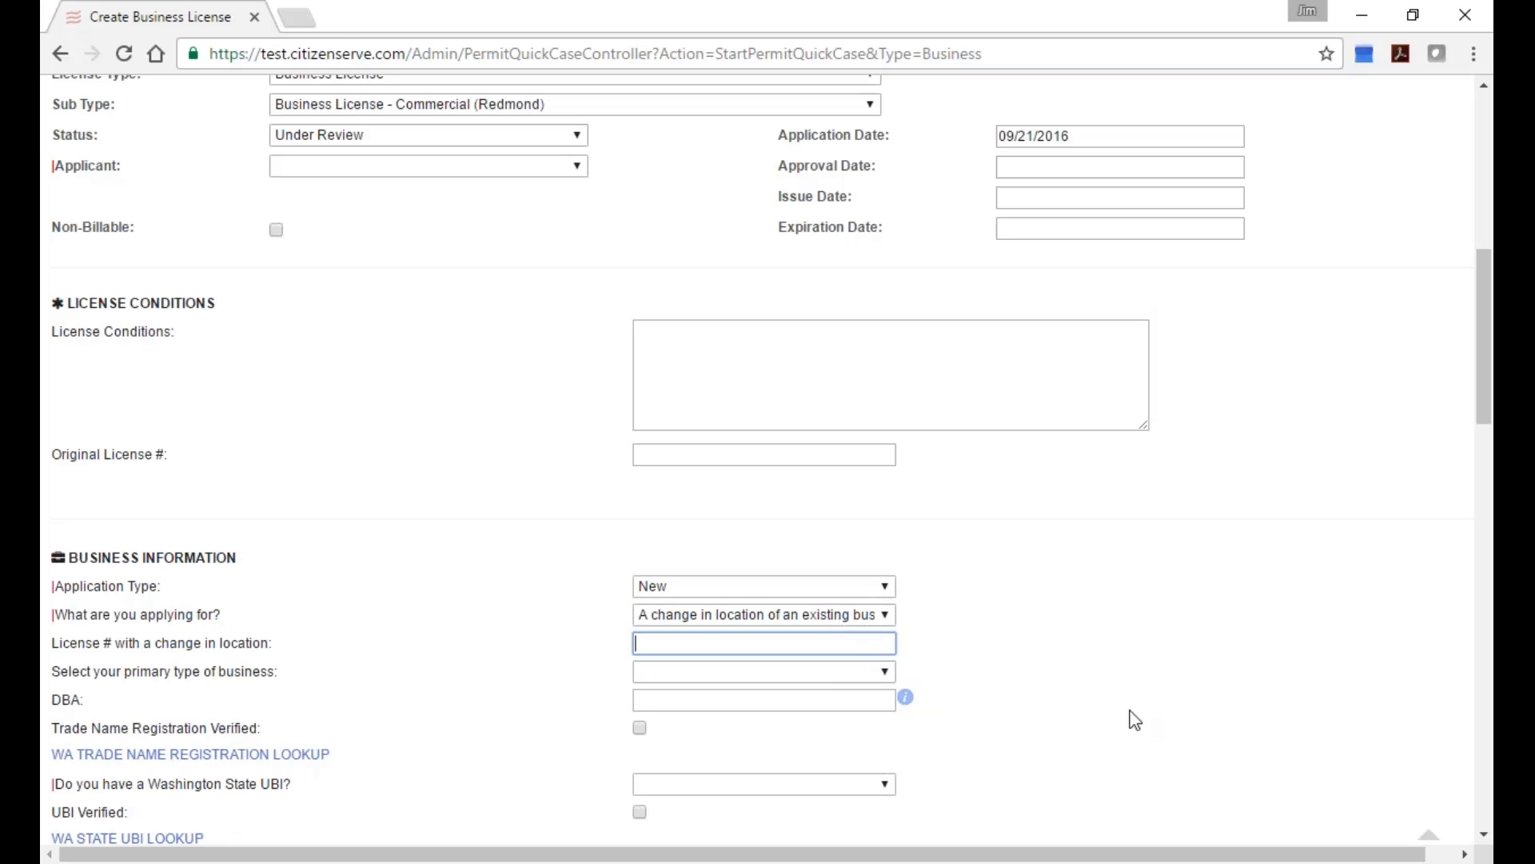
text(microsoft)
click(800, 614)
click(550, 672)
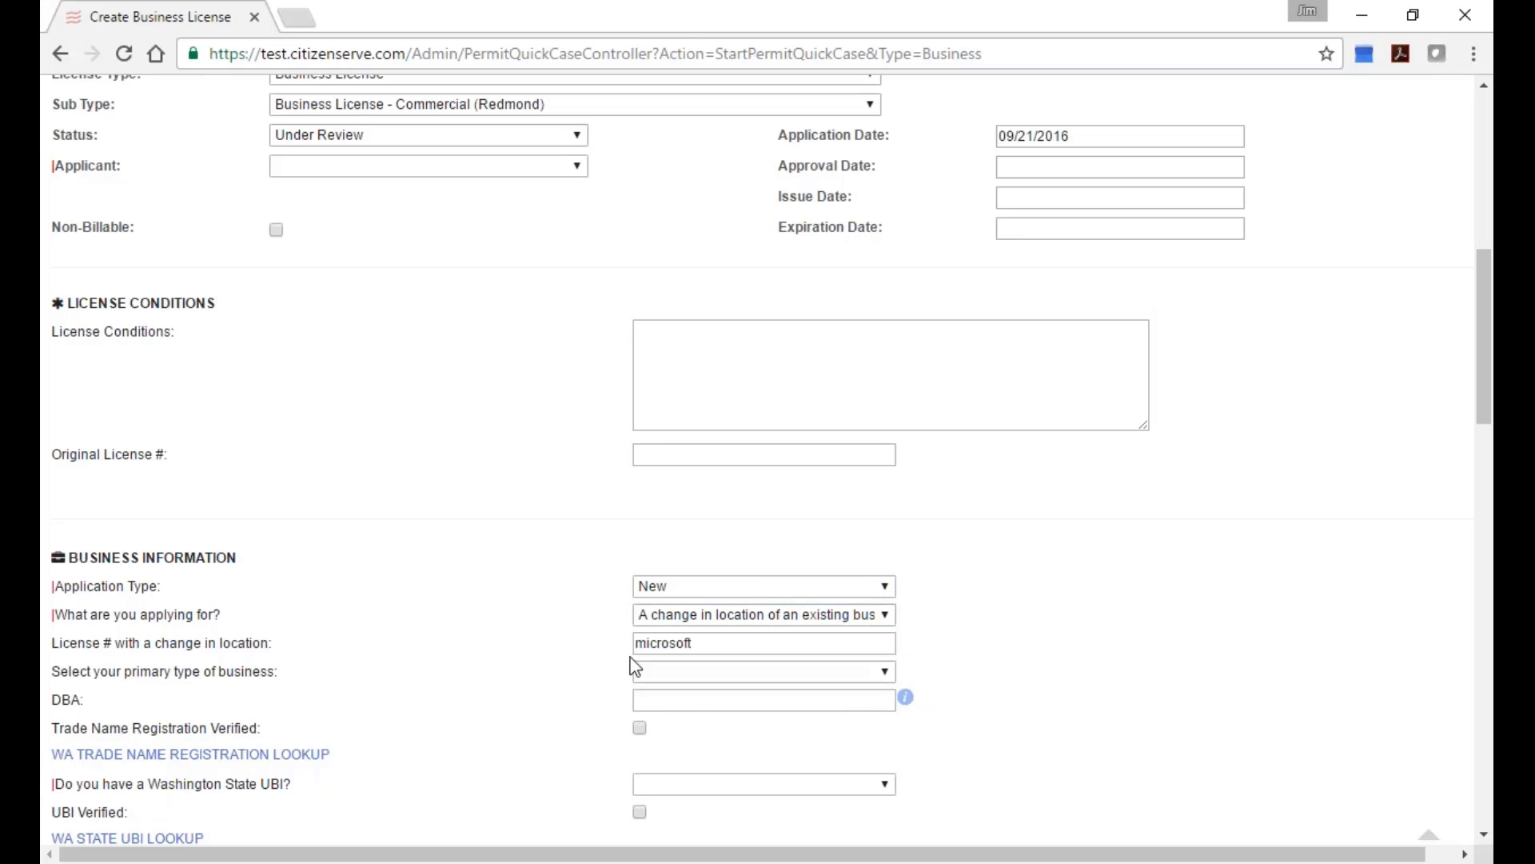
drag(694, 643, 488, 631)
key(BackSpace)
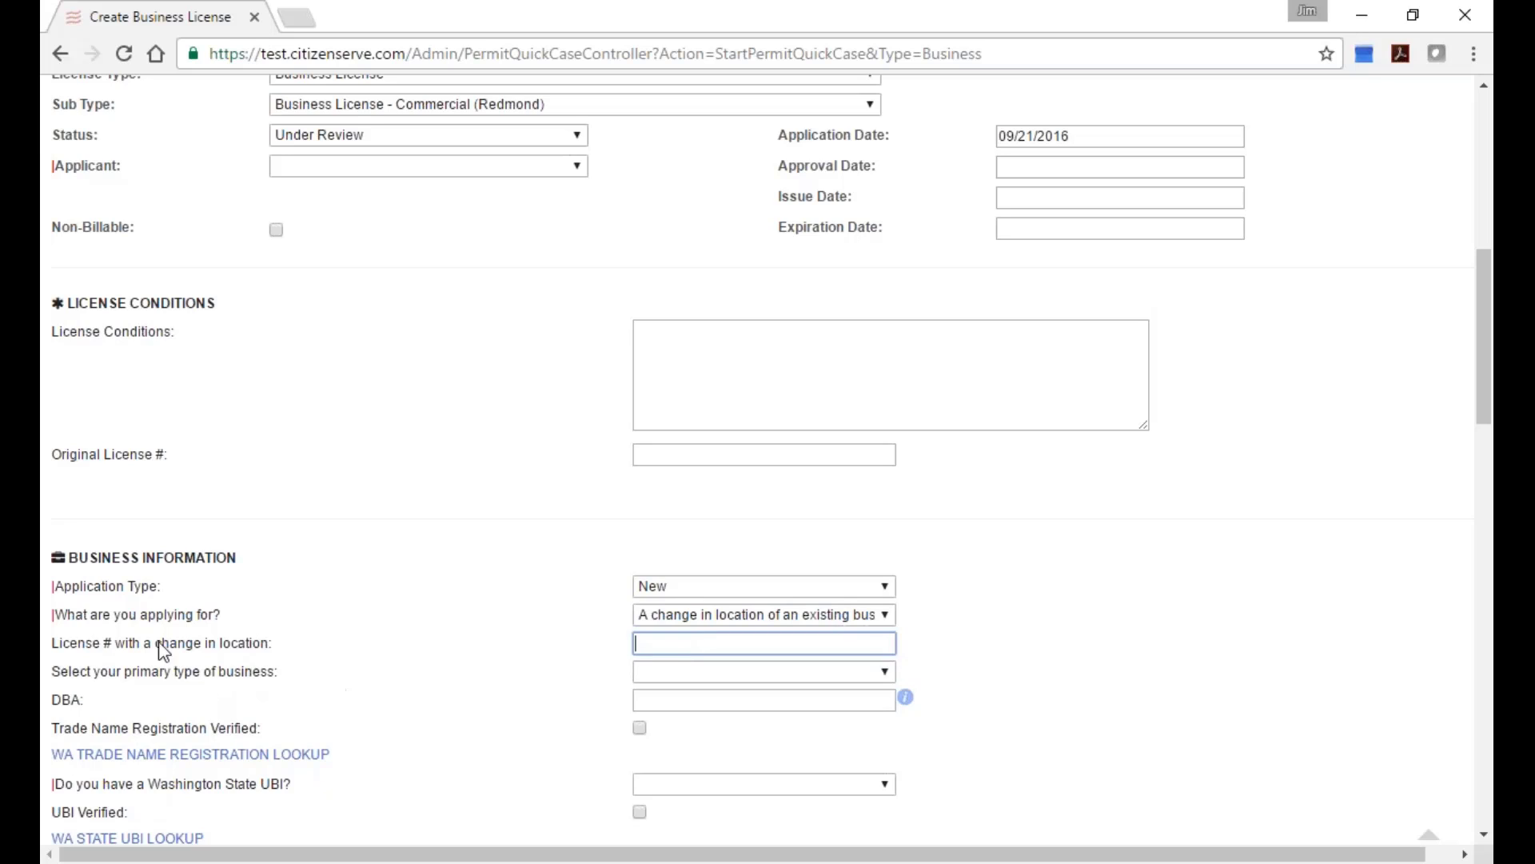
drag(53, 646, 276, 647)
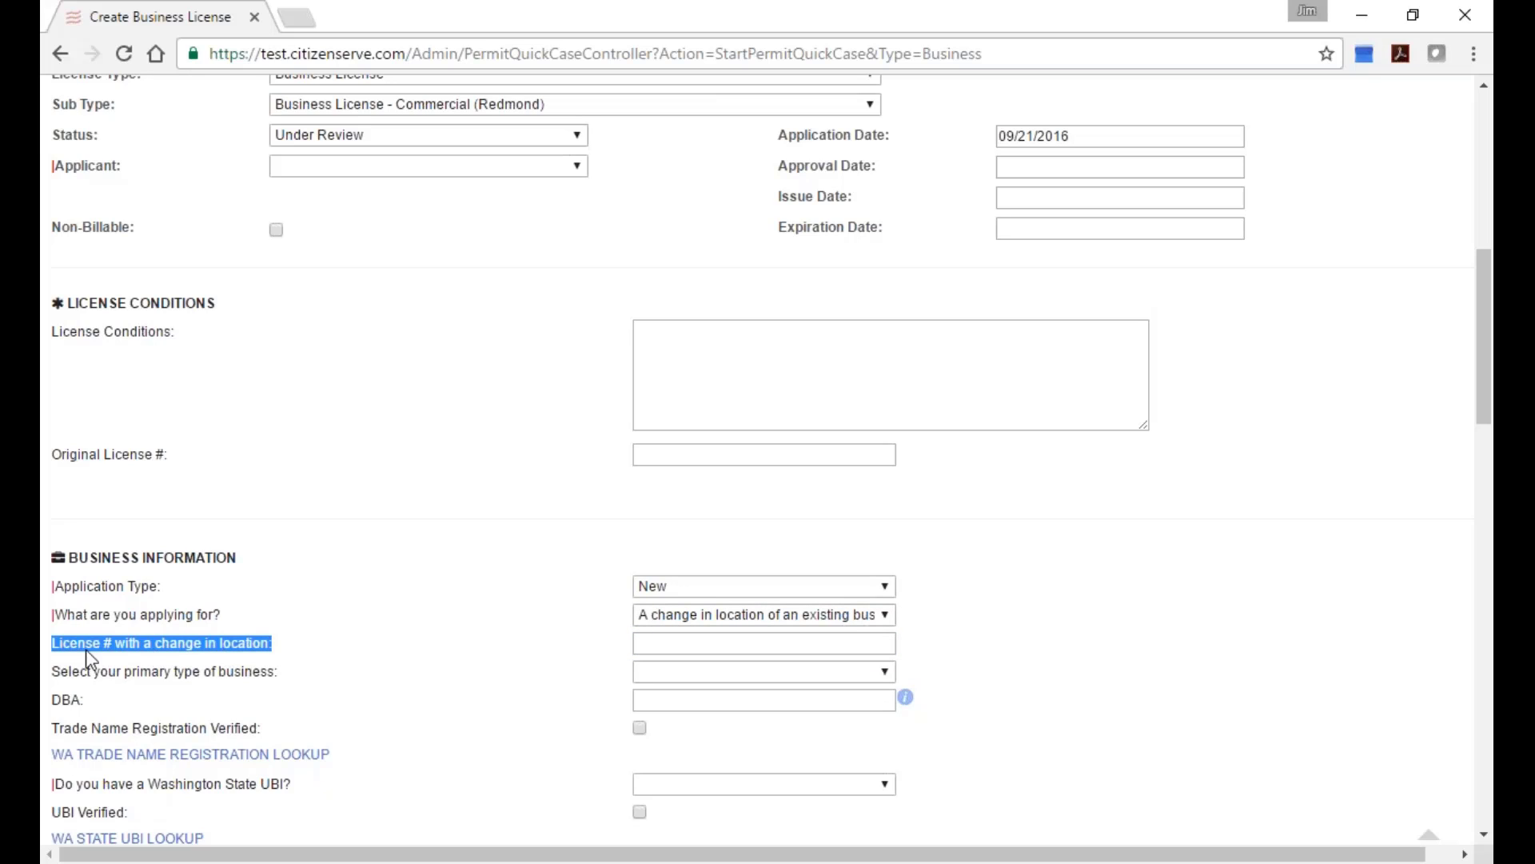
click(644, 642)
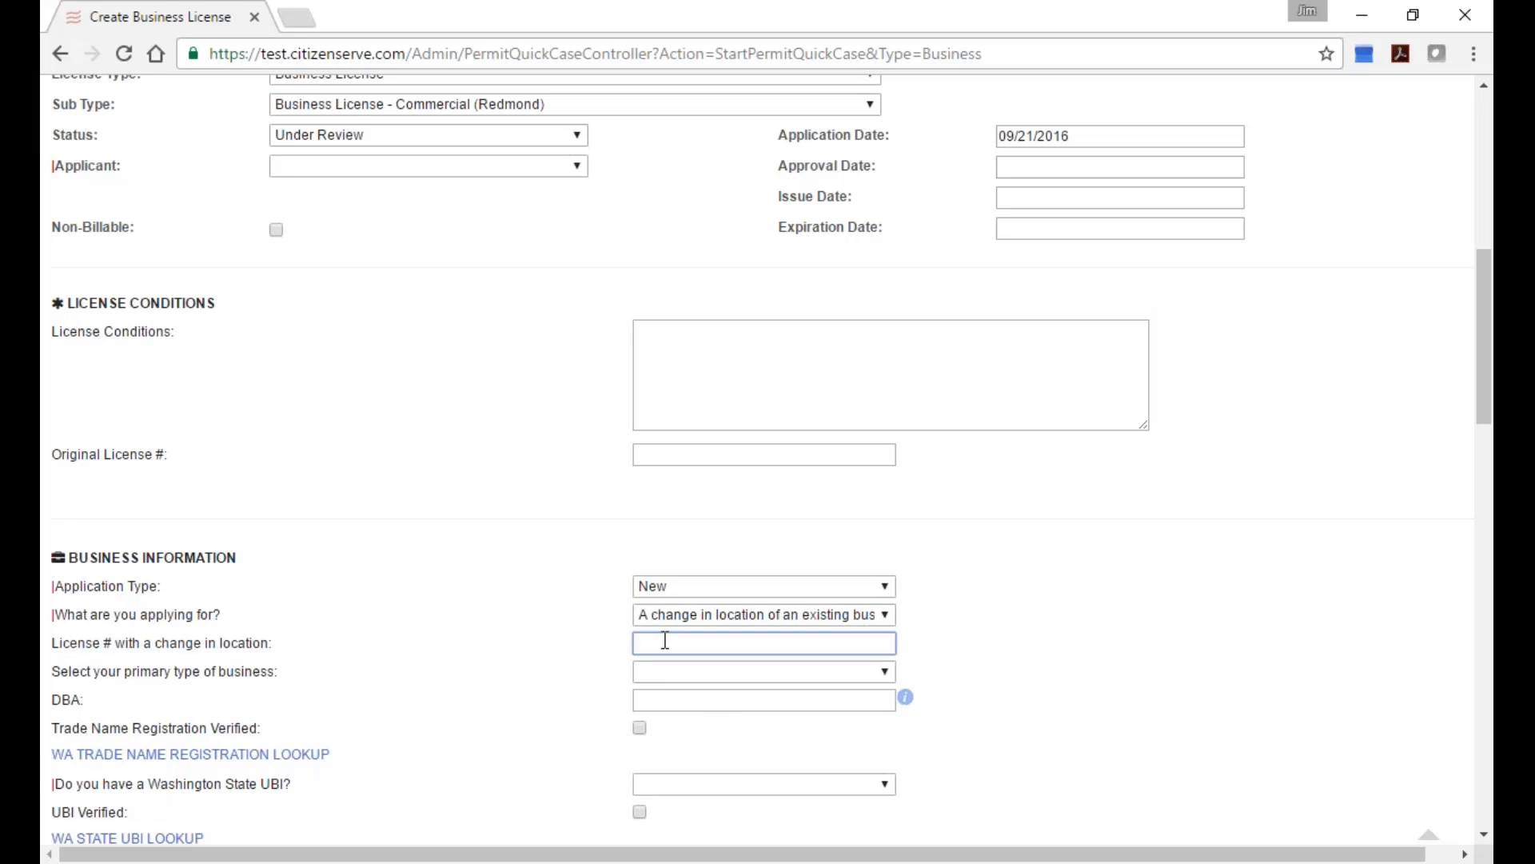
scroll(496, 720, down, 5)
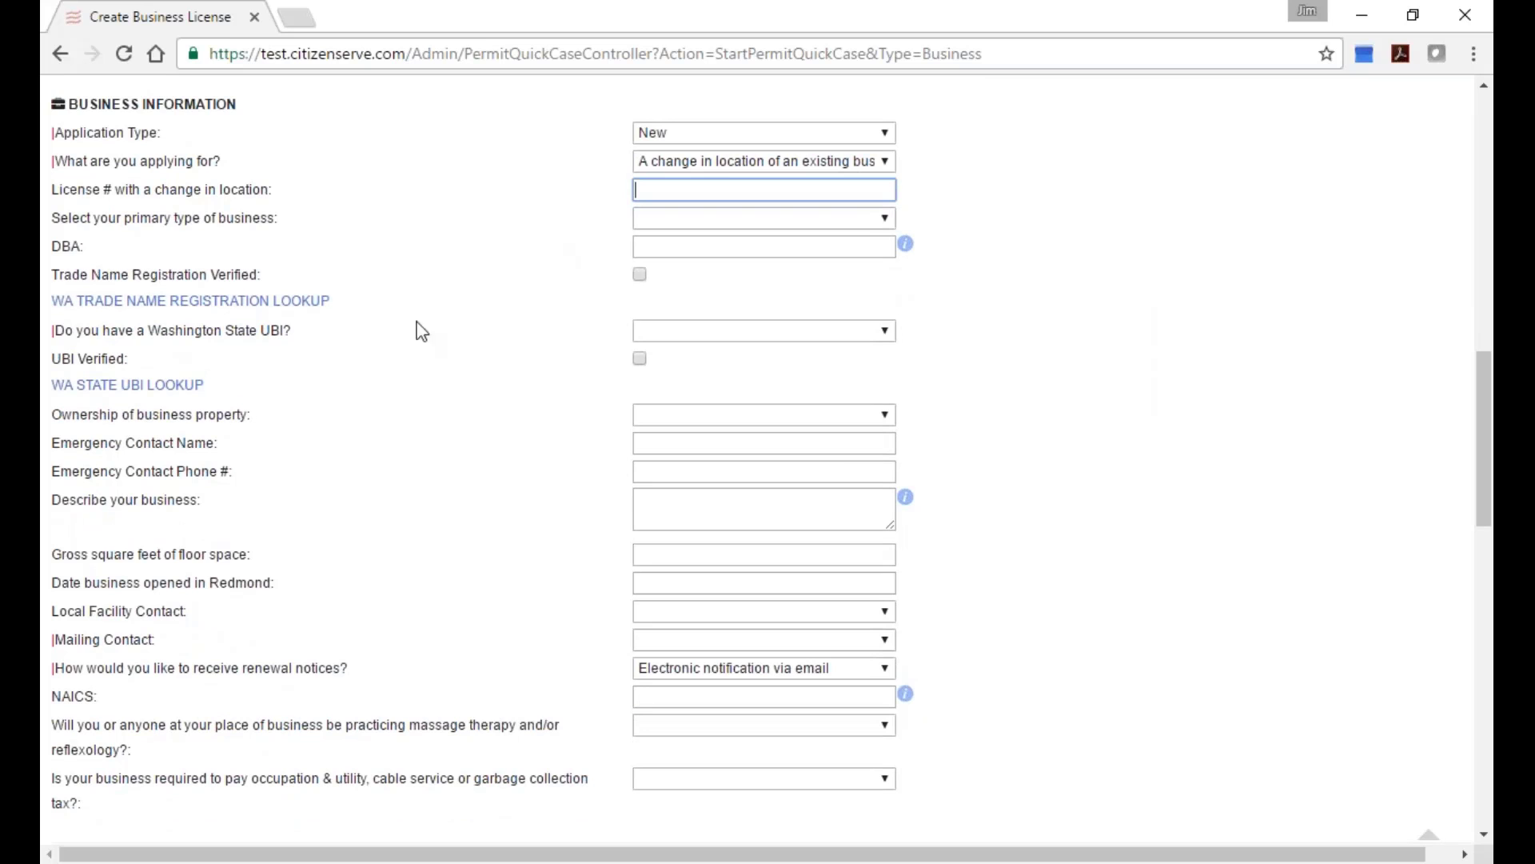
scroll(467, 620, down, 2)
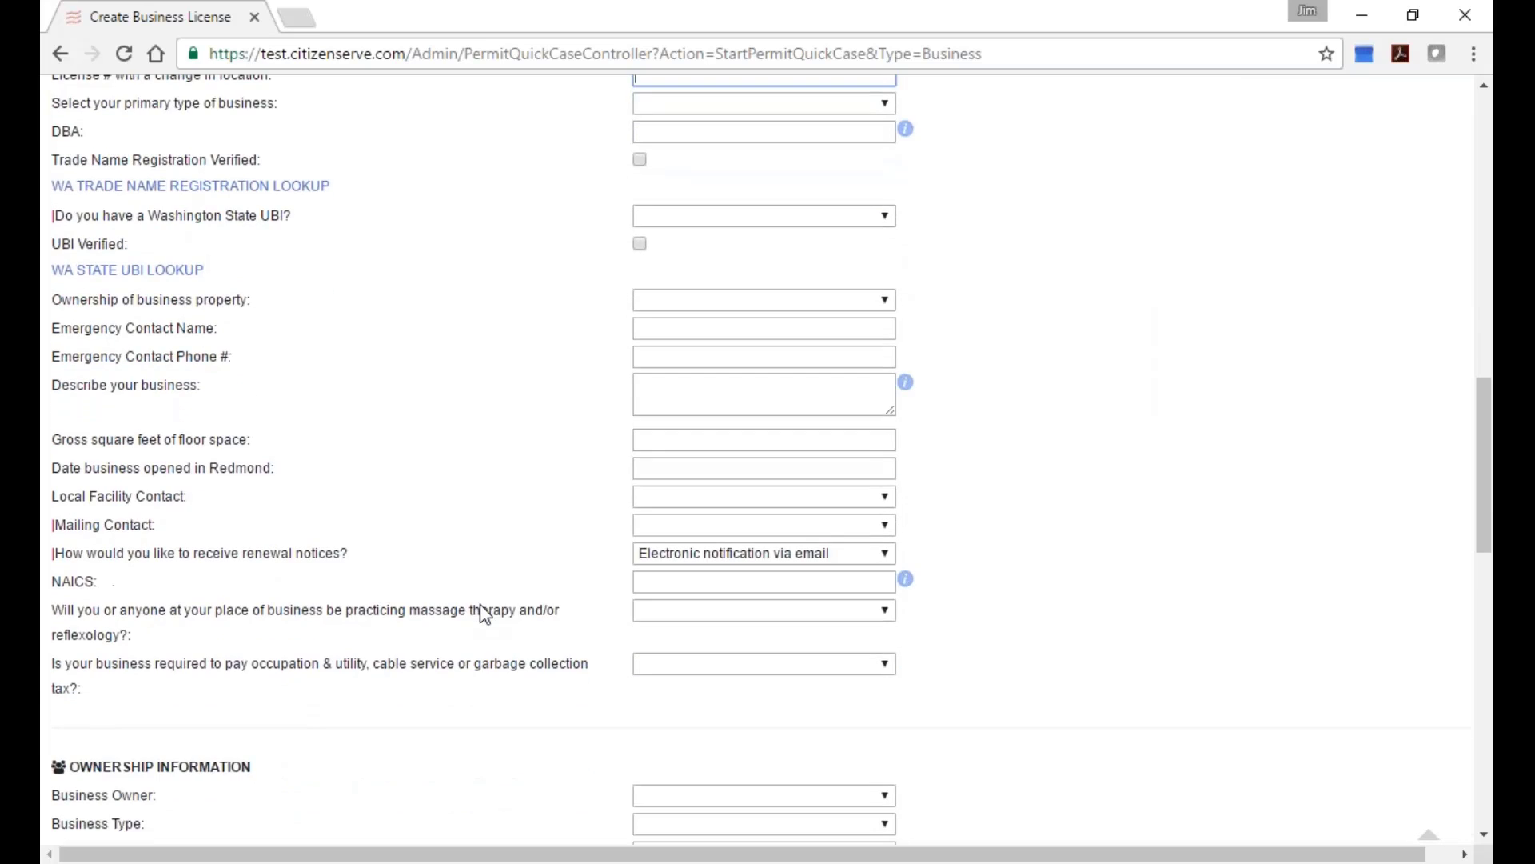
scroll(484, 614, up, 3)
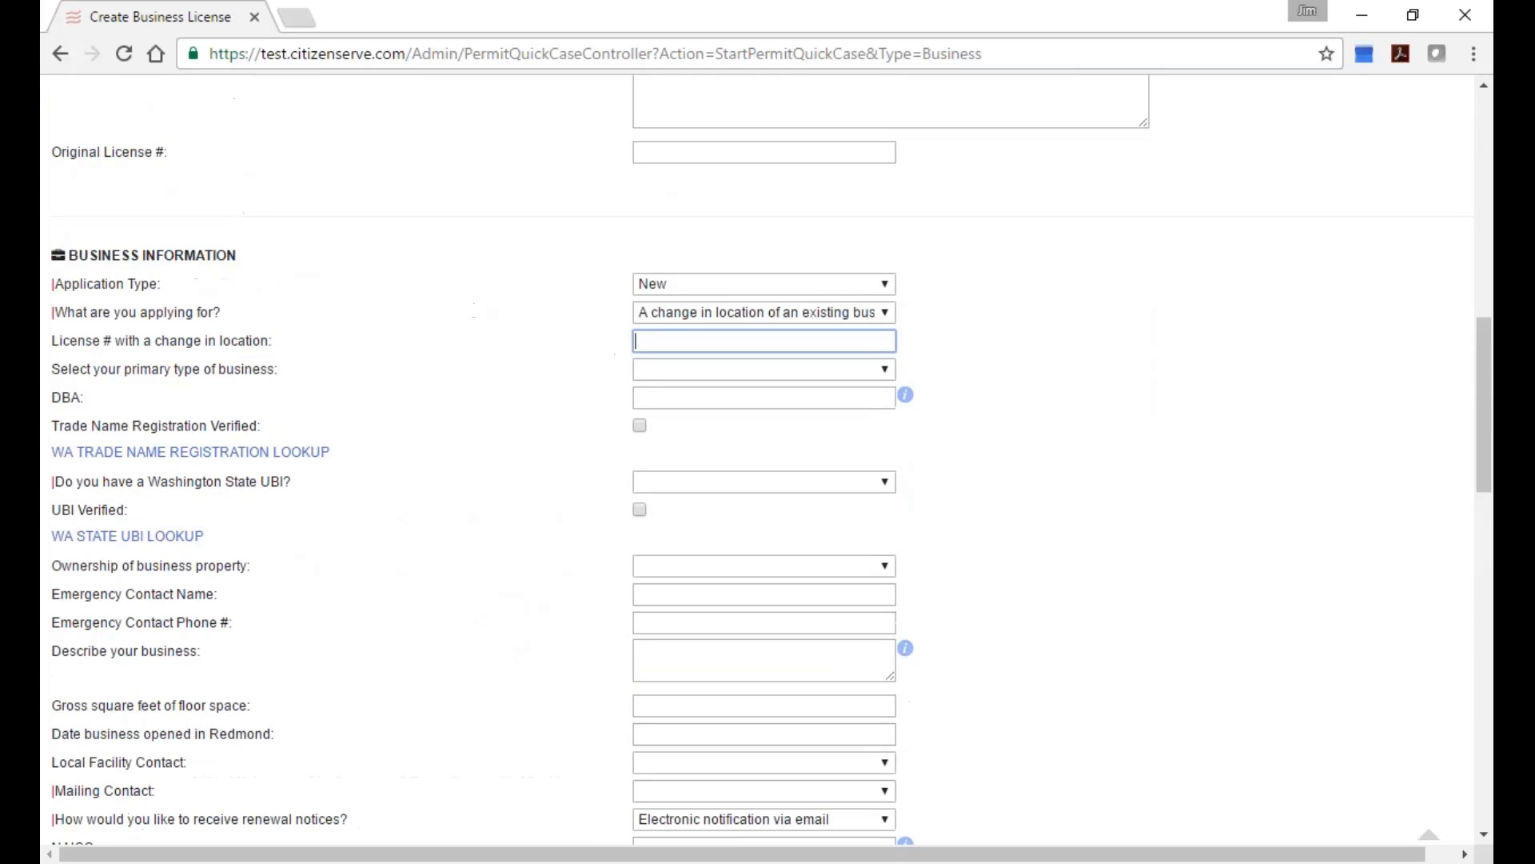
scroll(493, 427, down, 4)
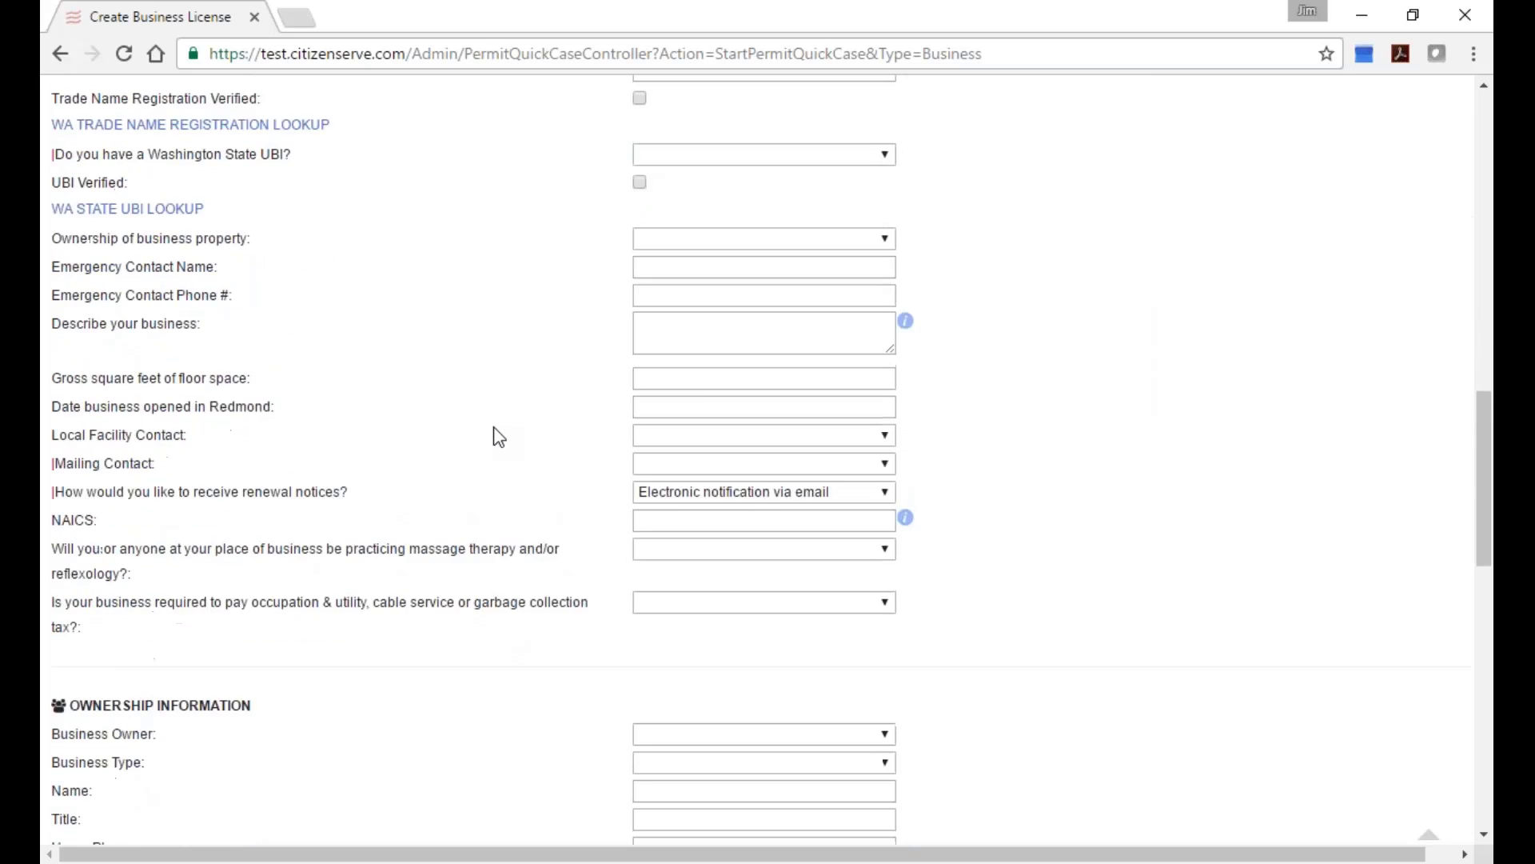
scroll(497, 435, down, 3)
scroll(500, 432, up, 1)
scroll(504, 425, down, 2)
scroll(512, 426, up, 5)
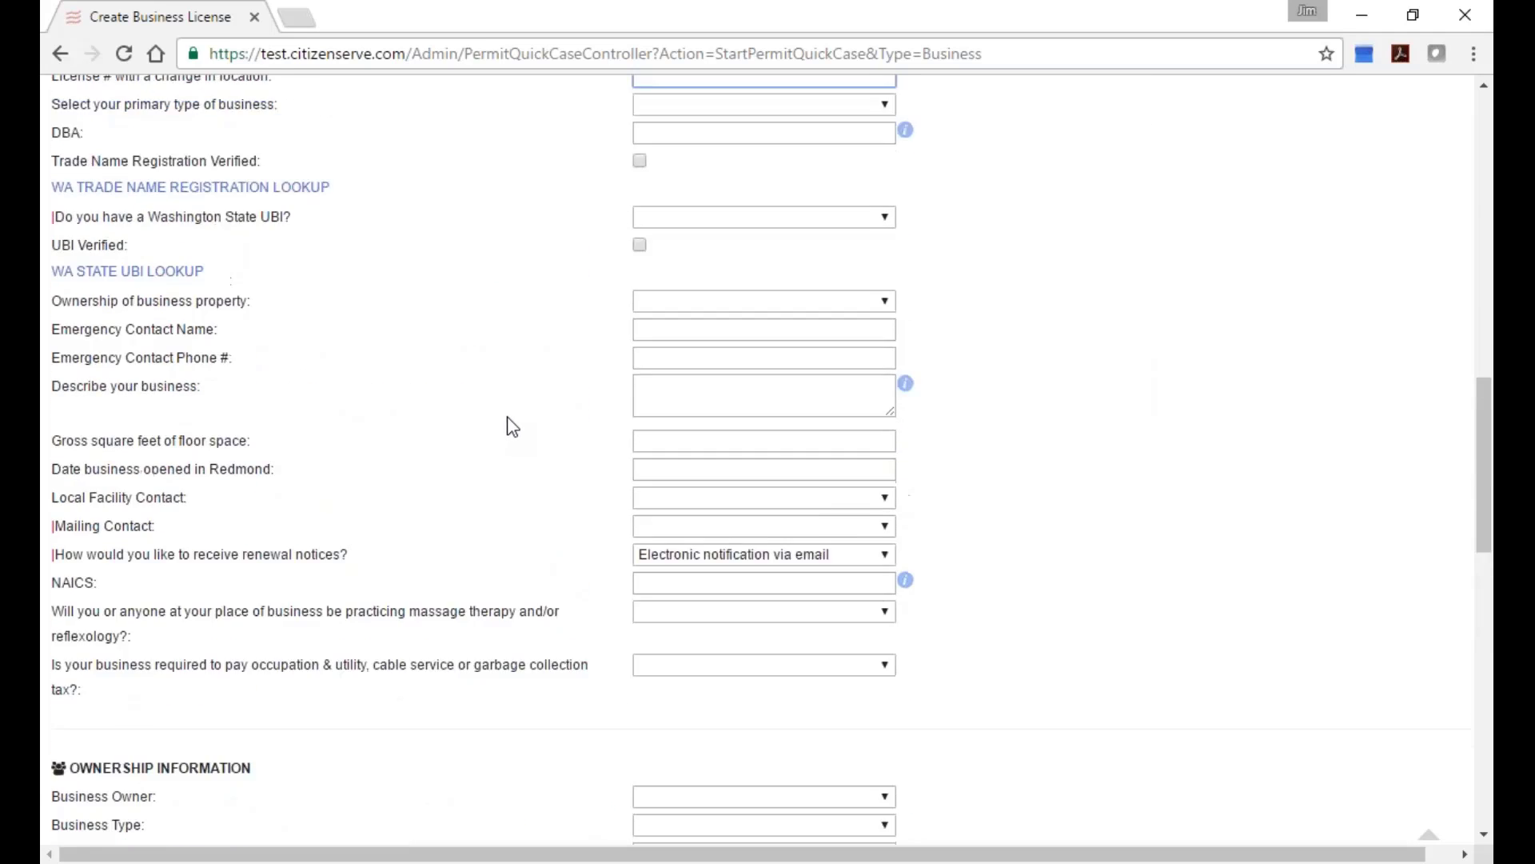
scroll(560, 320, up, 4)
click(767, 158)
scroll(781, 199, up, 2)
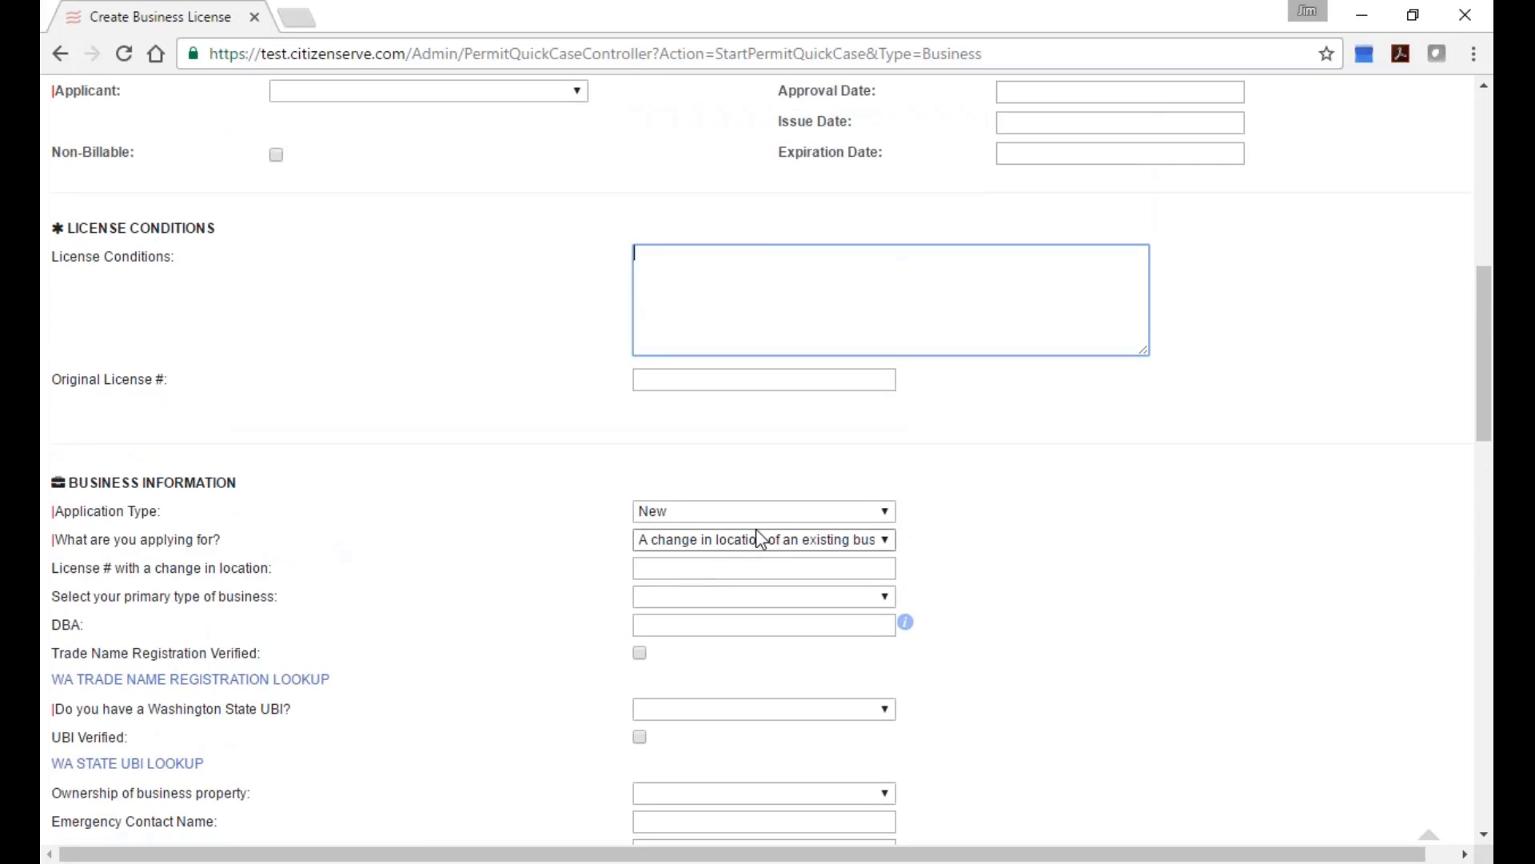
Check the Application Type choices, then log off the test demo account to the login page.
click(776, 515)
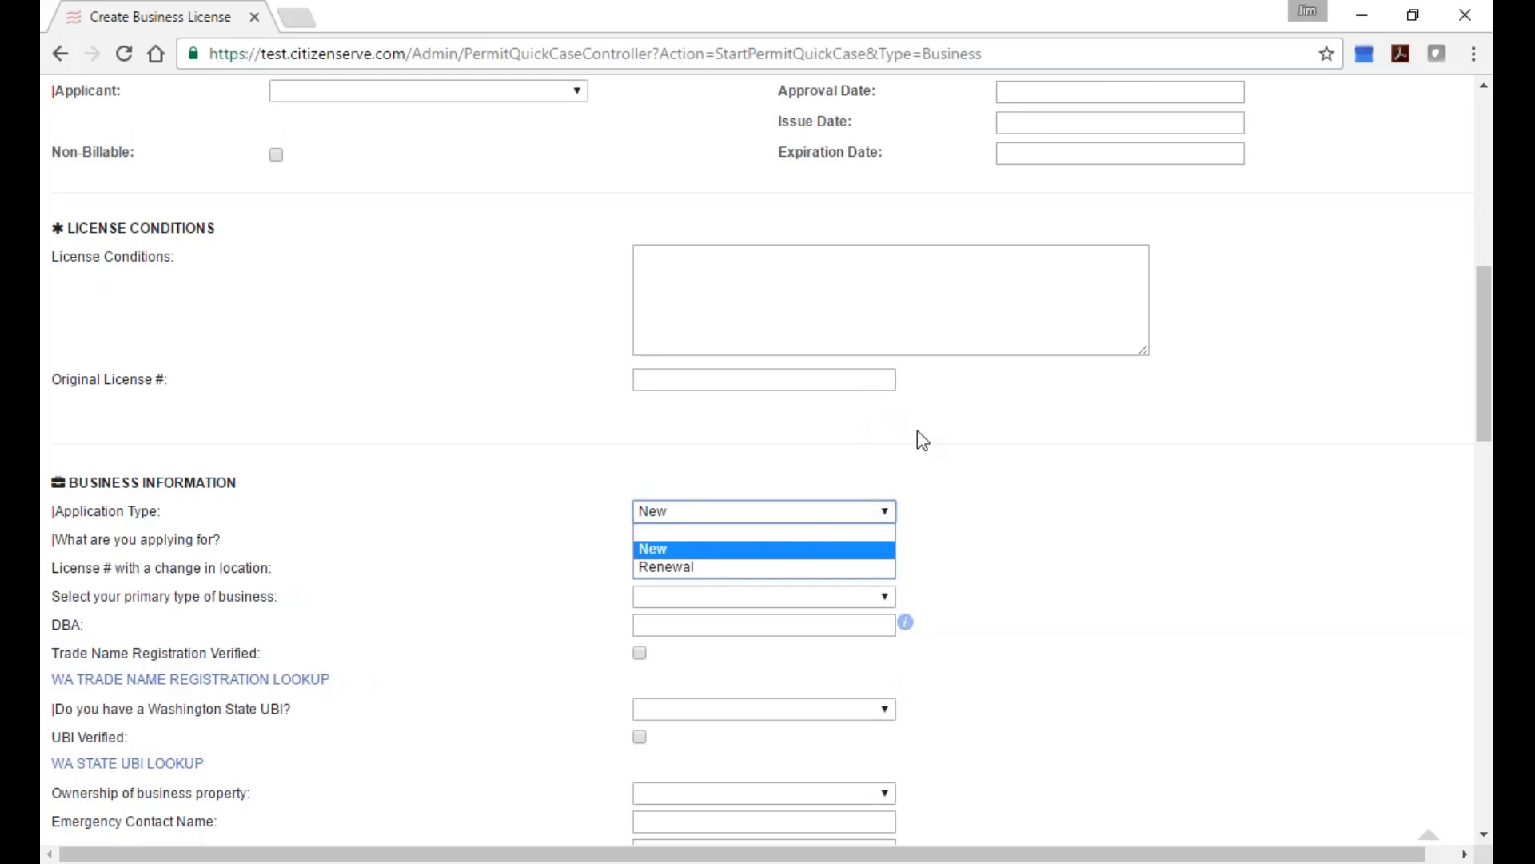
scroll(937, 445, up, 9)
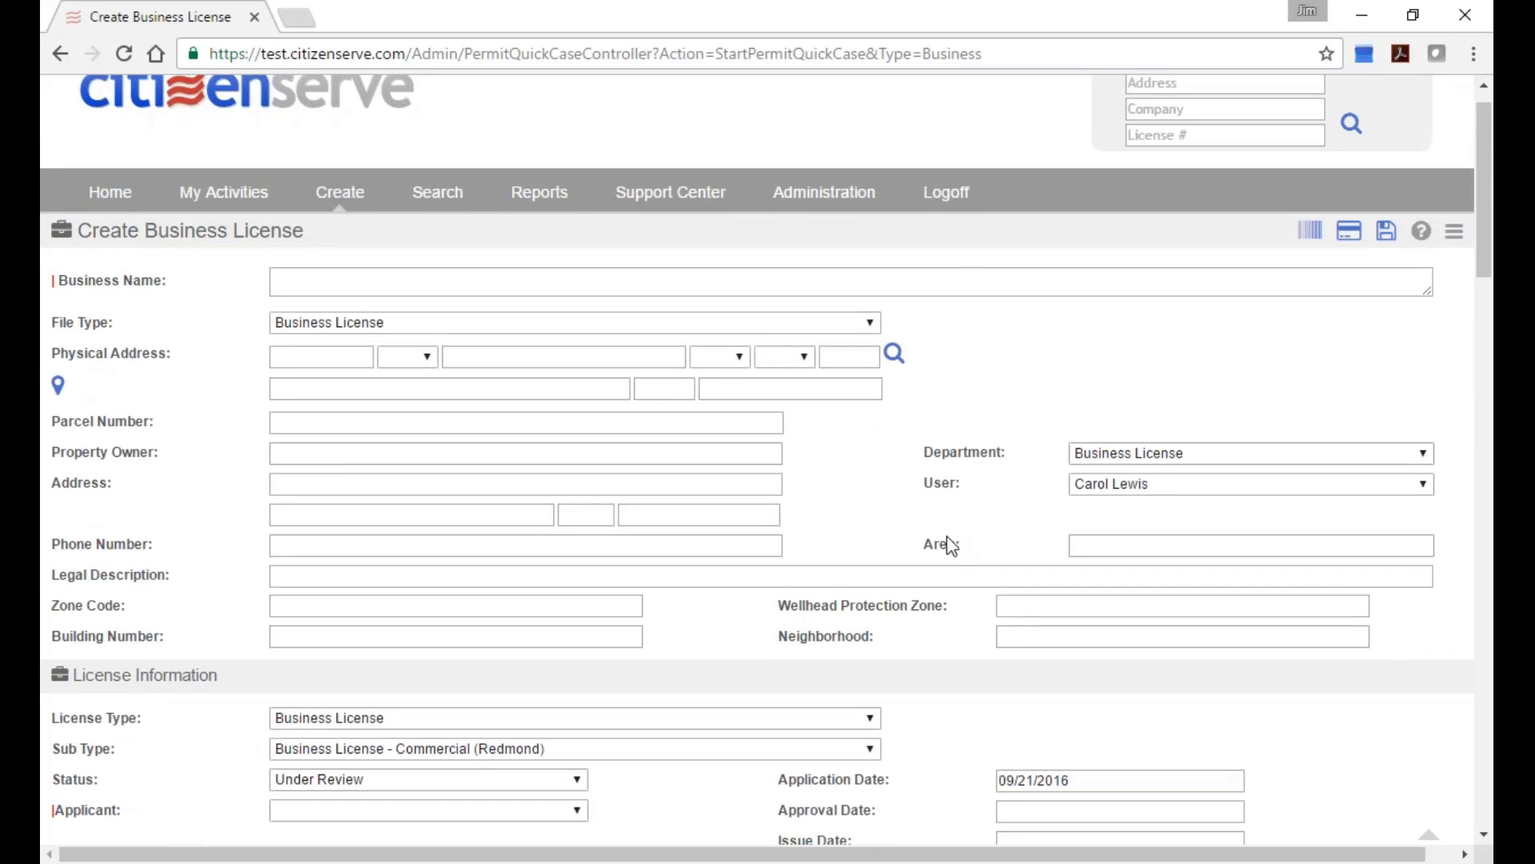
click(946, 193)
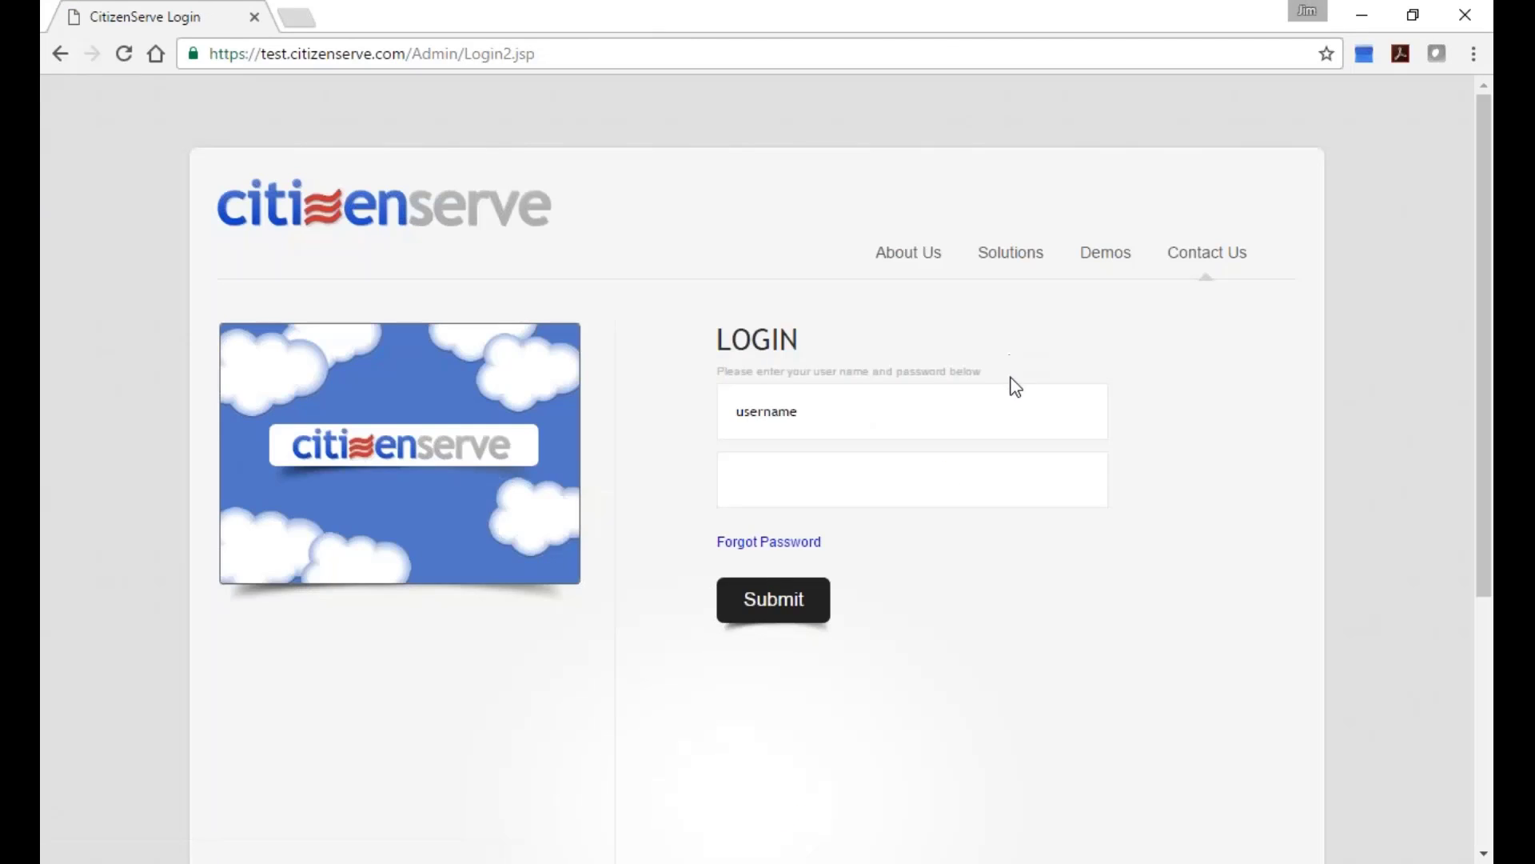
click(746, 53)
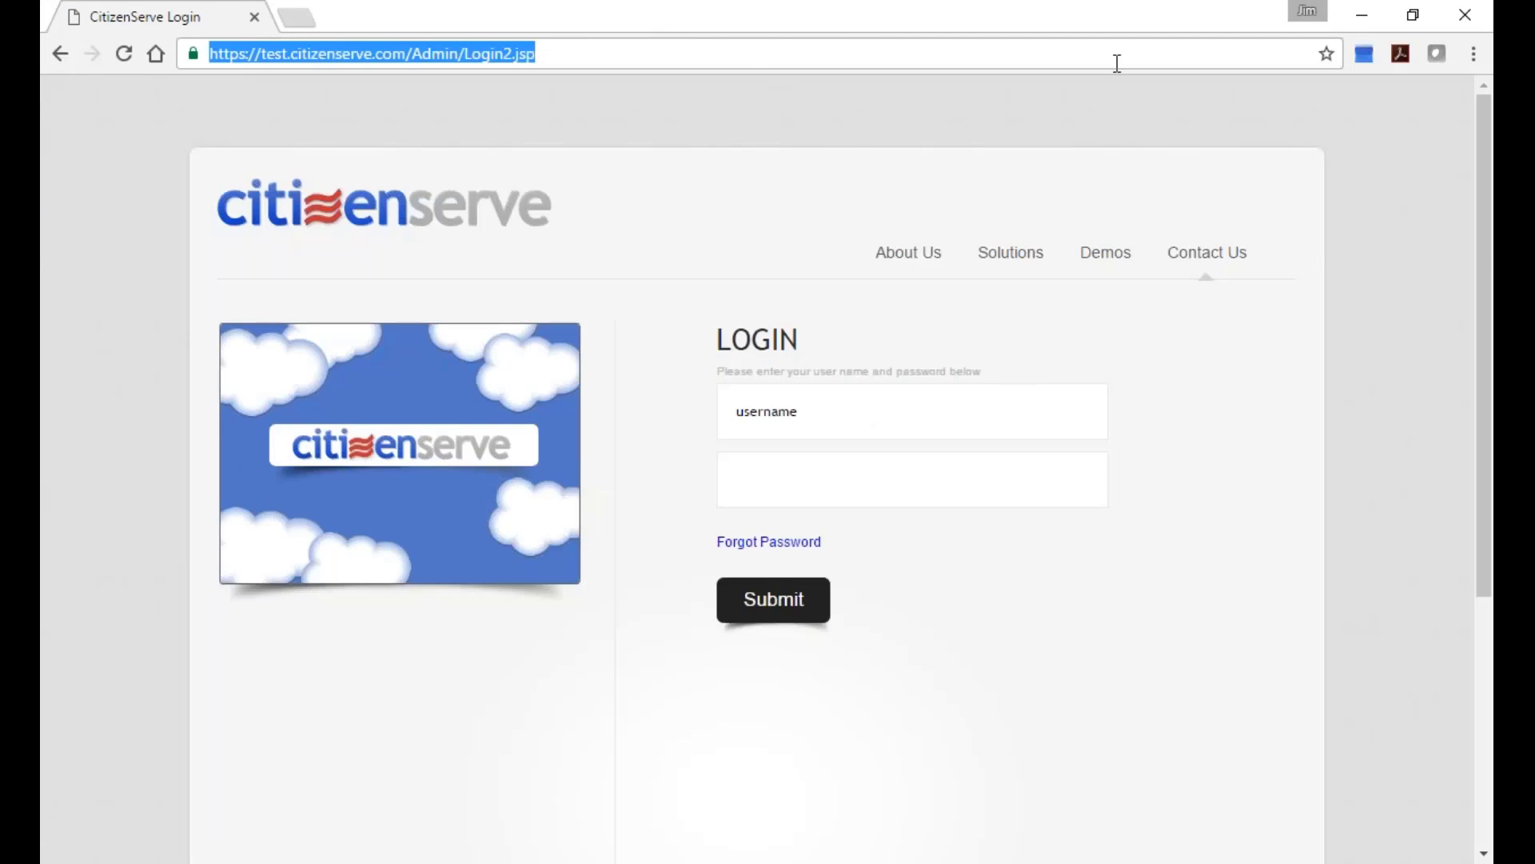
text(www.)
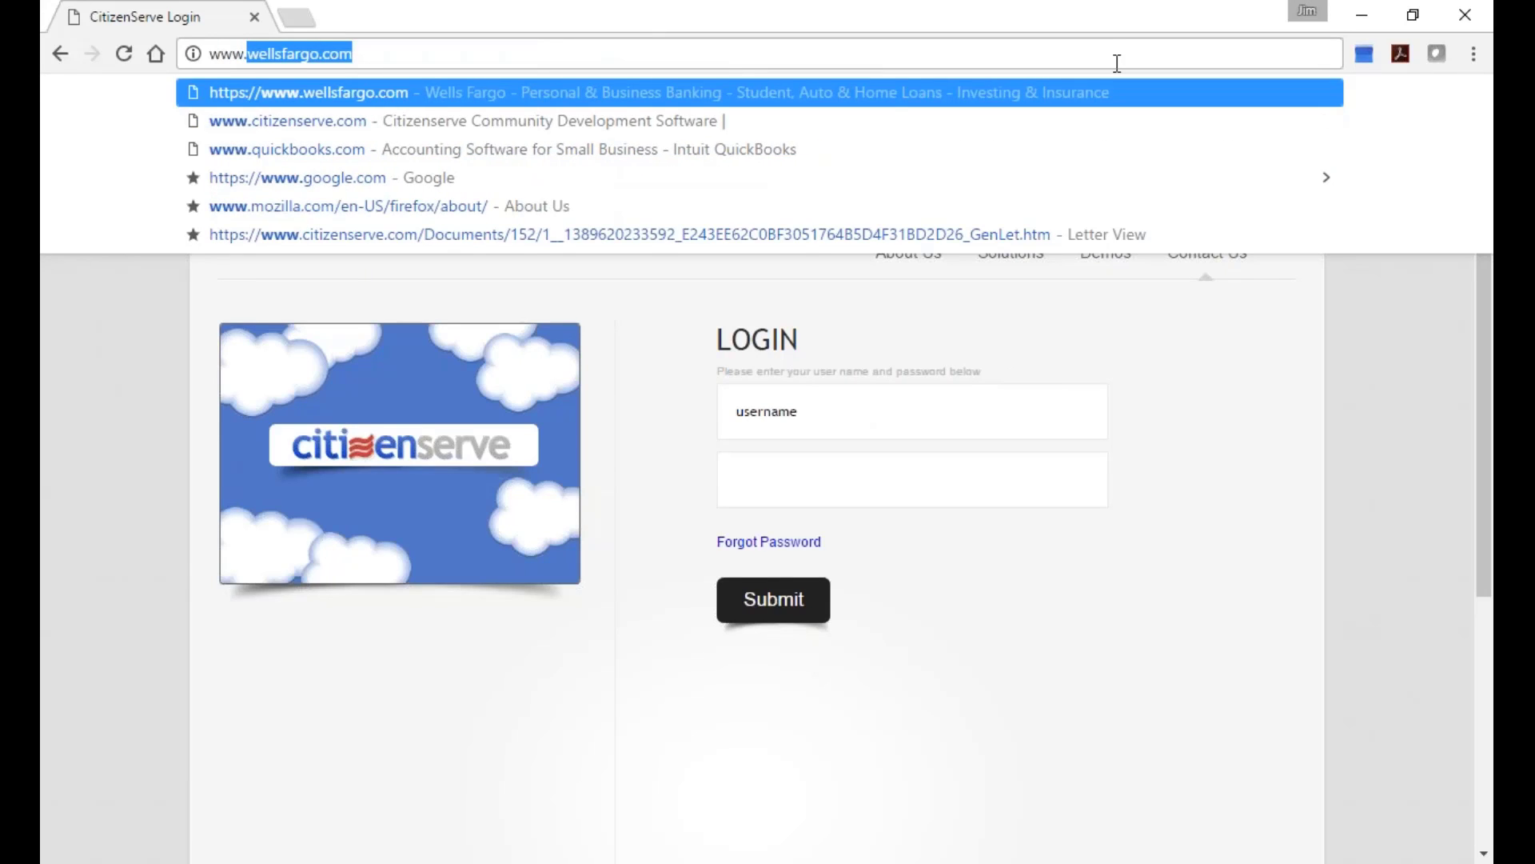
text(ci)
key(Return)
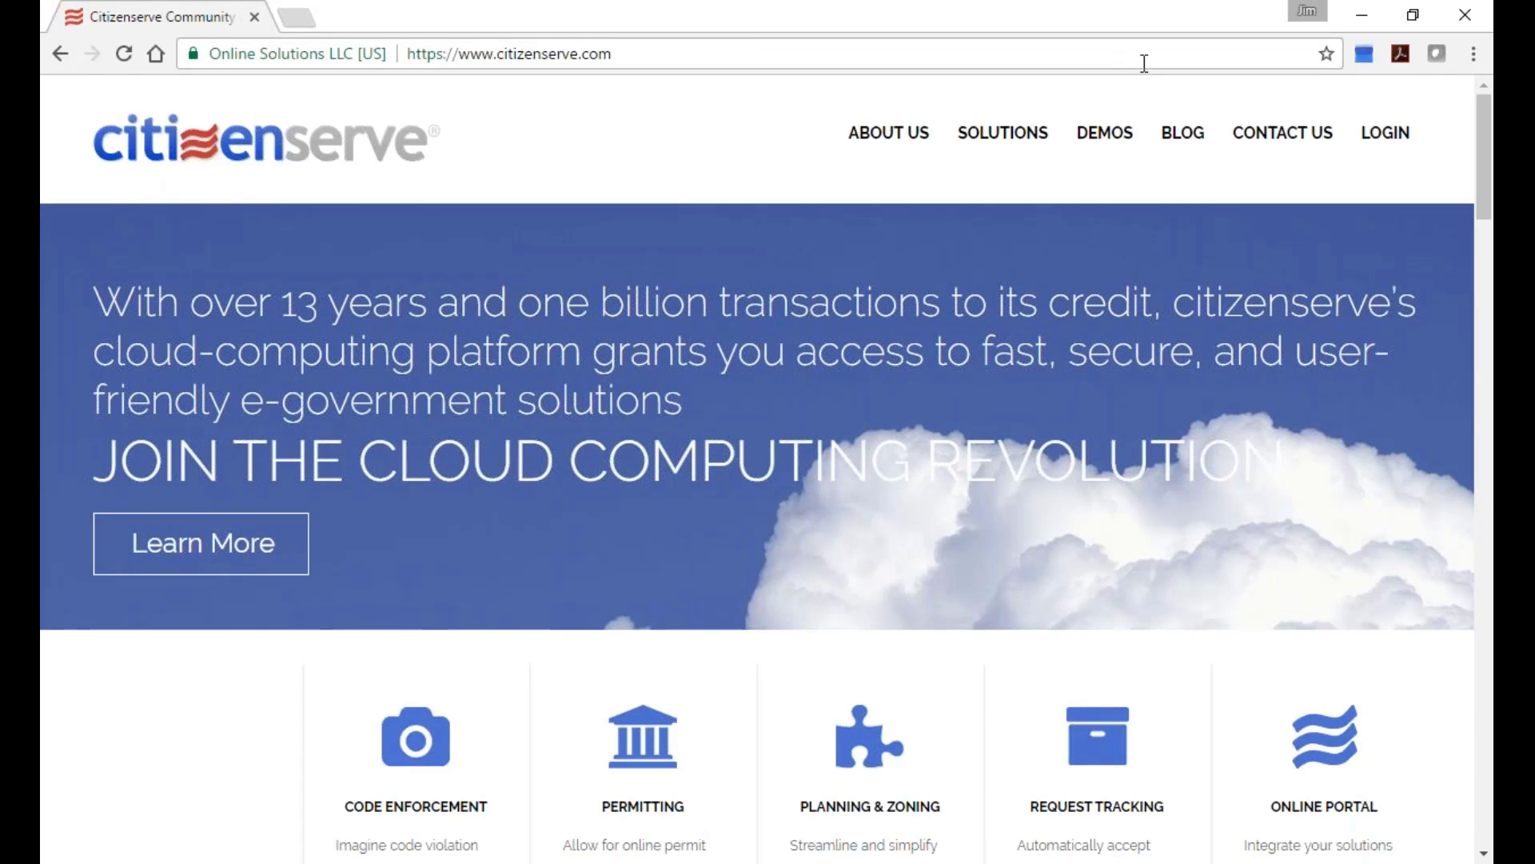
click(1385, 134)
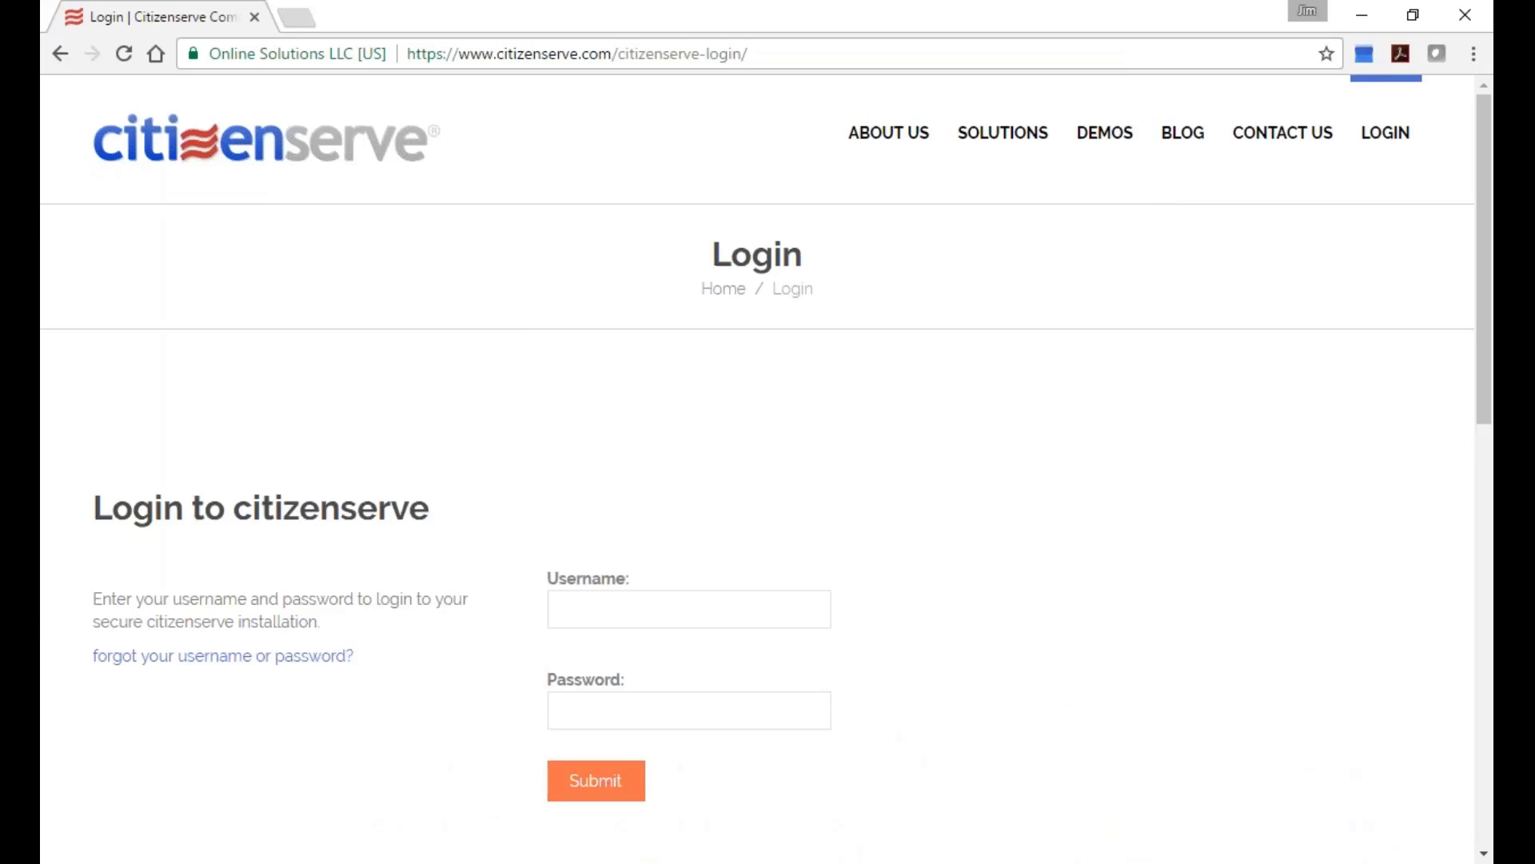
Attempt to sign in with a demo username and password, which are rejected as not valid.
click(579, 612)
text(jim)
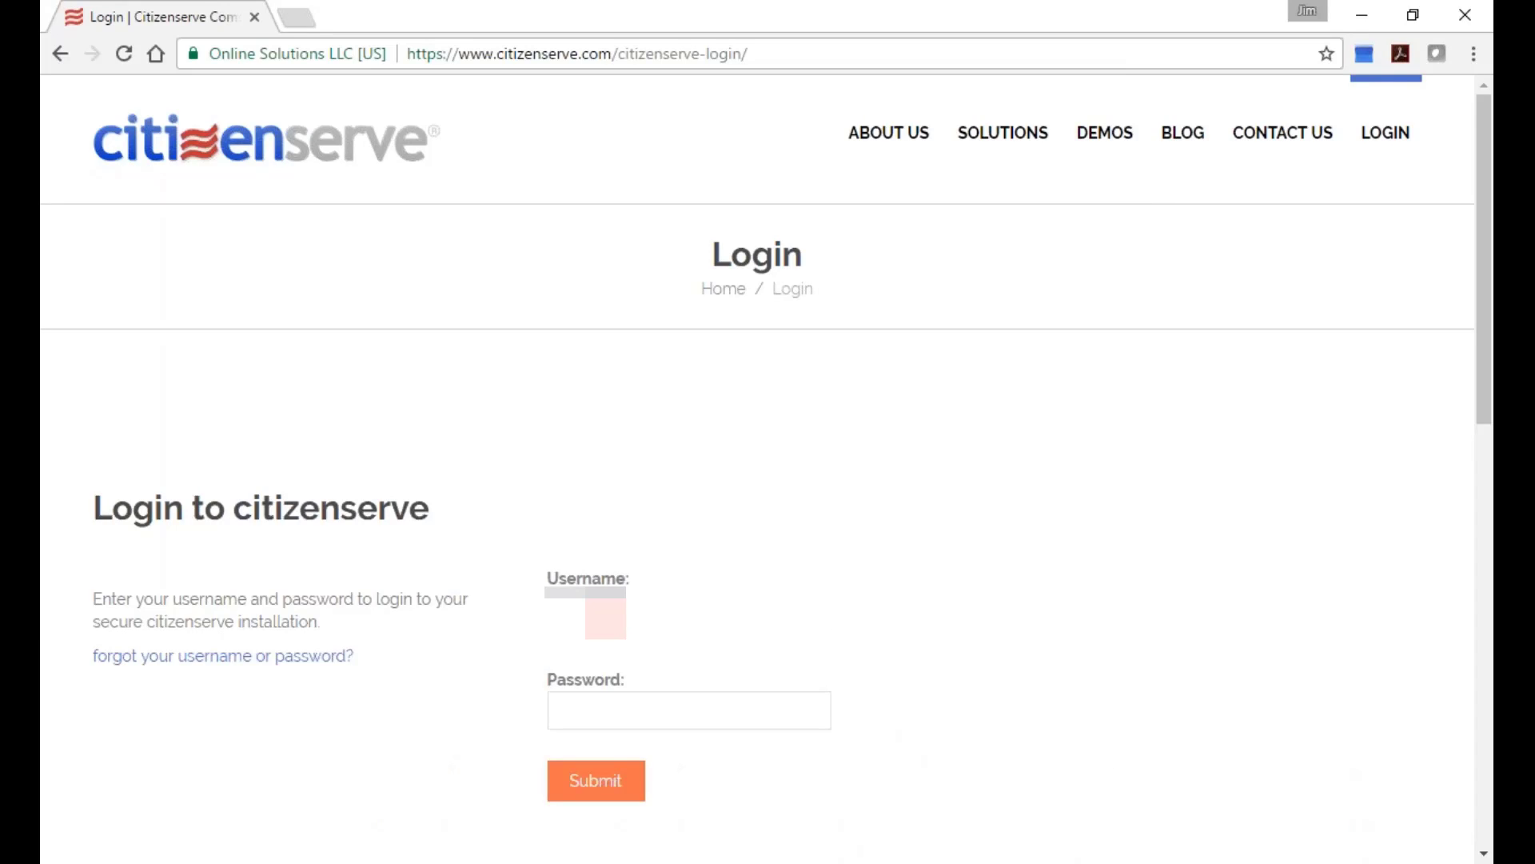
click(573, 710)
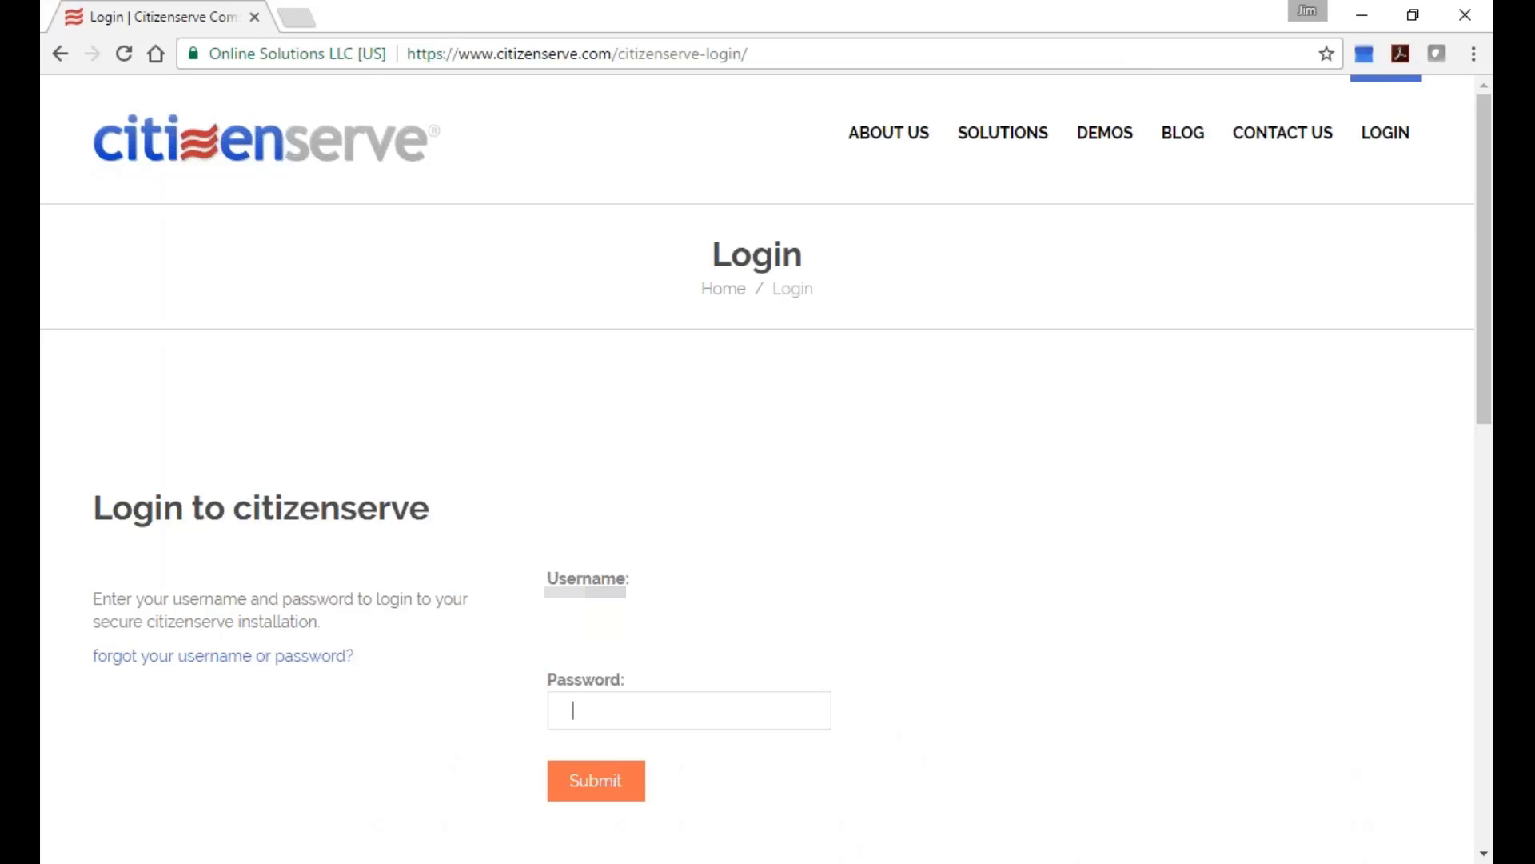
text(•••••••••)
key(Return)
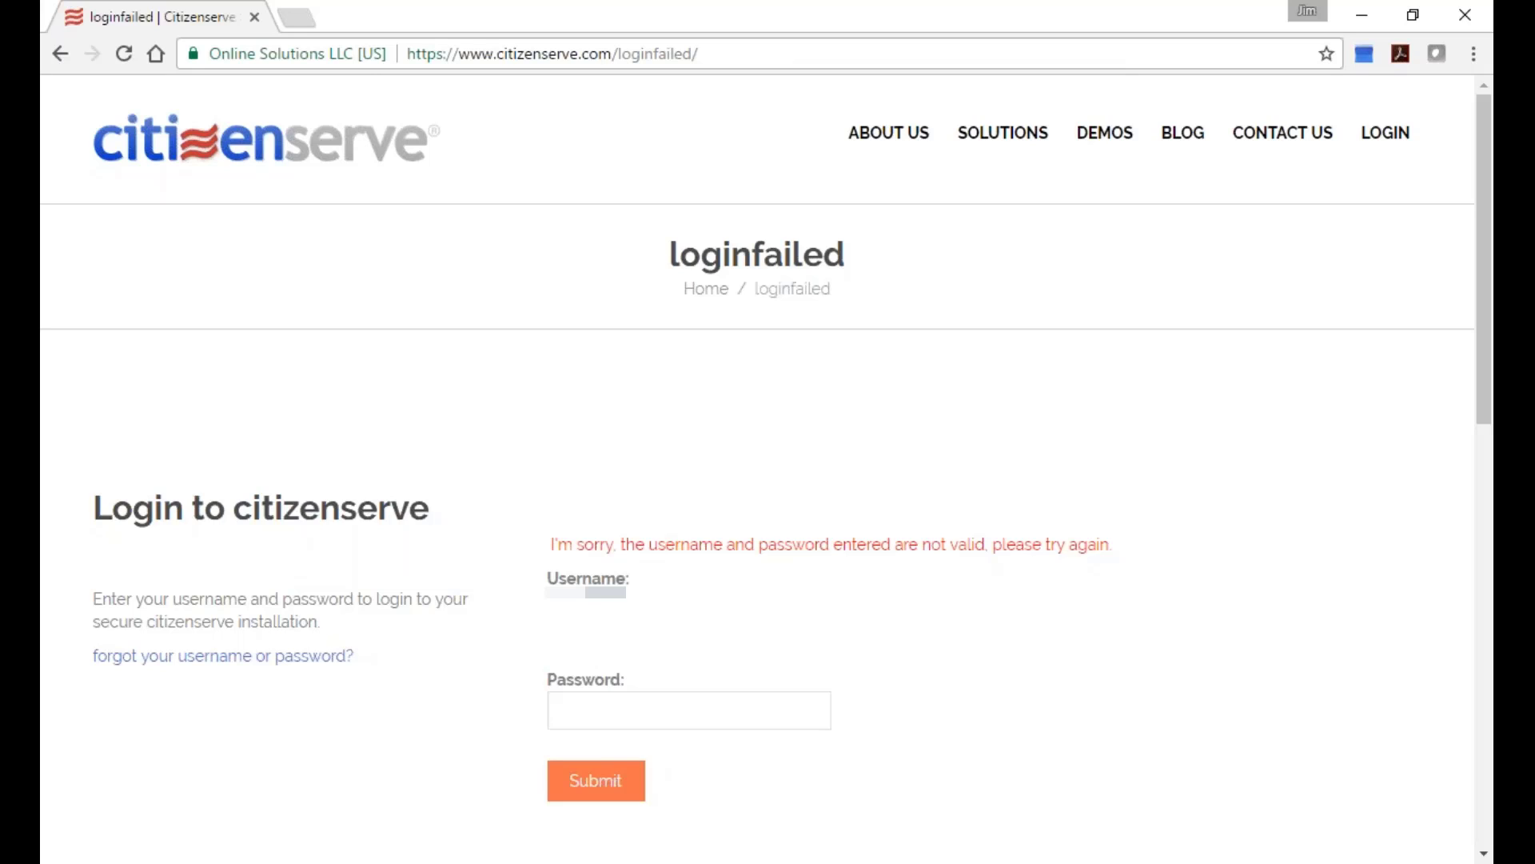
Retype the password to sign in, then map My Tasks, showing 46 overdue tasks around Philadelphia.
click(573, 710)
text(**********)
key(Return)
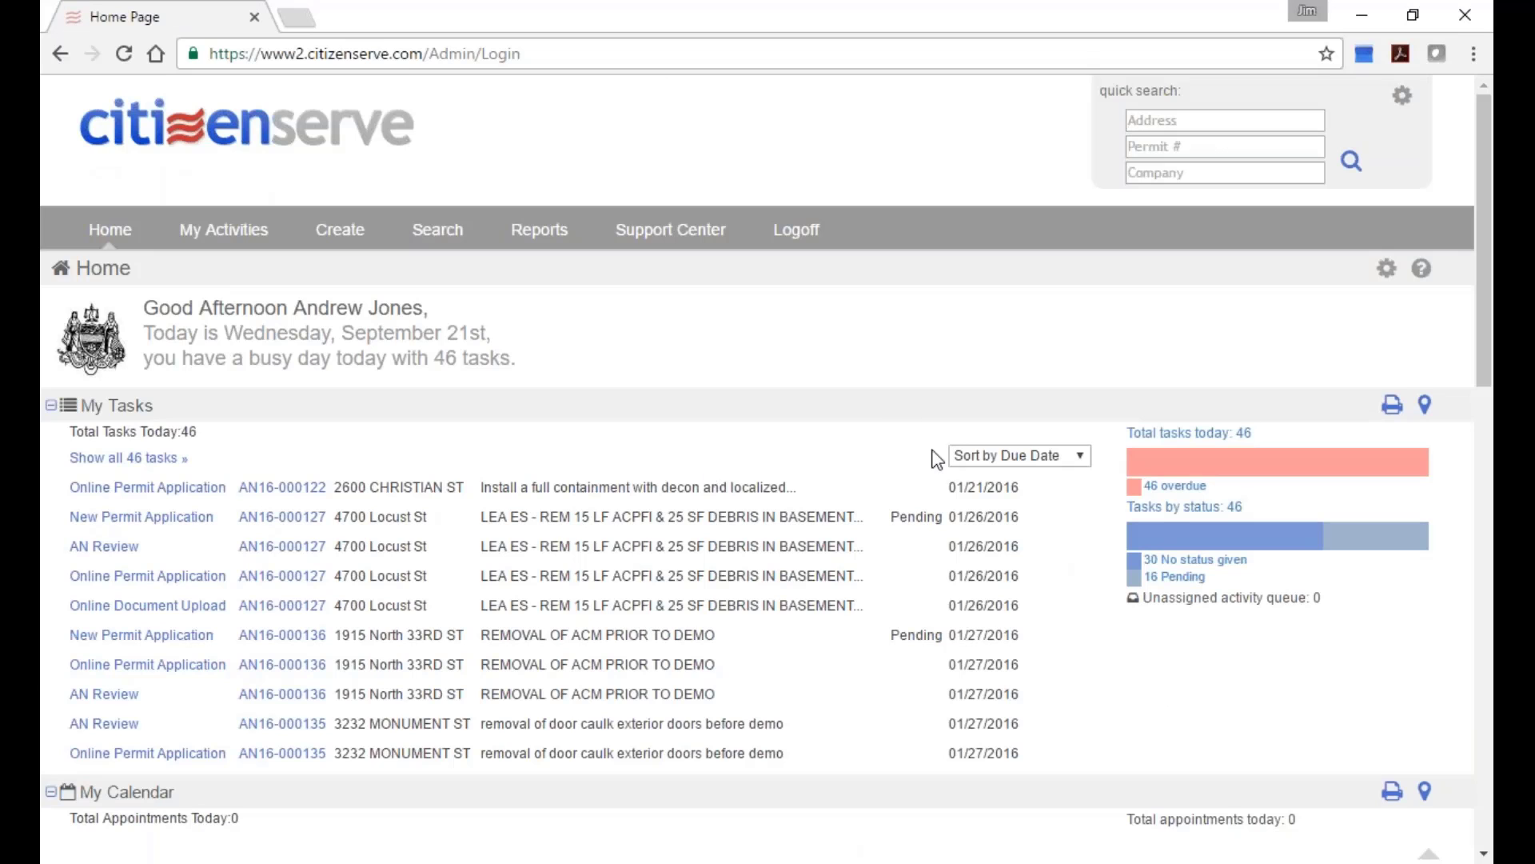
scroll(940, 445, down, 1)
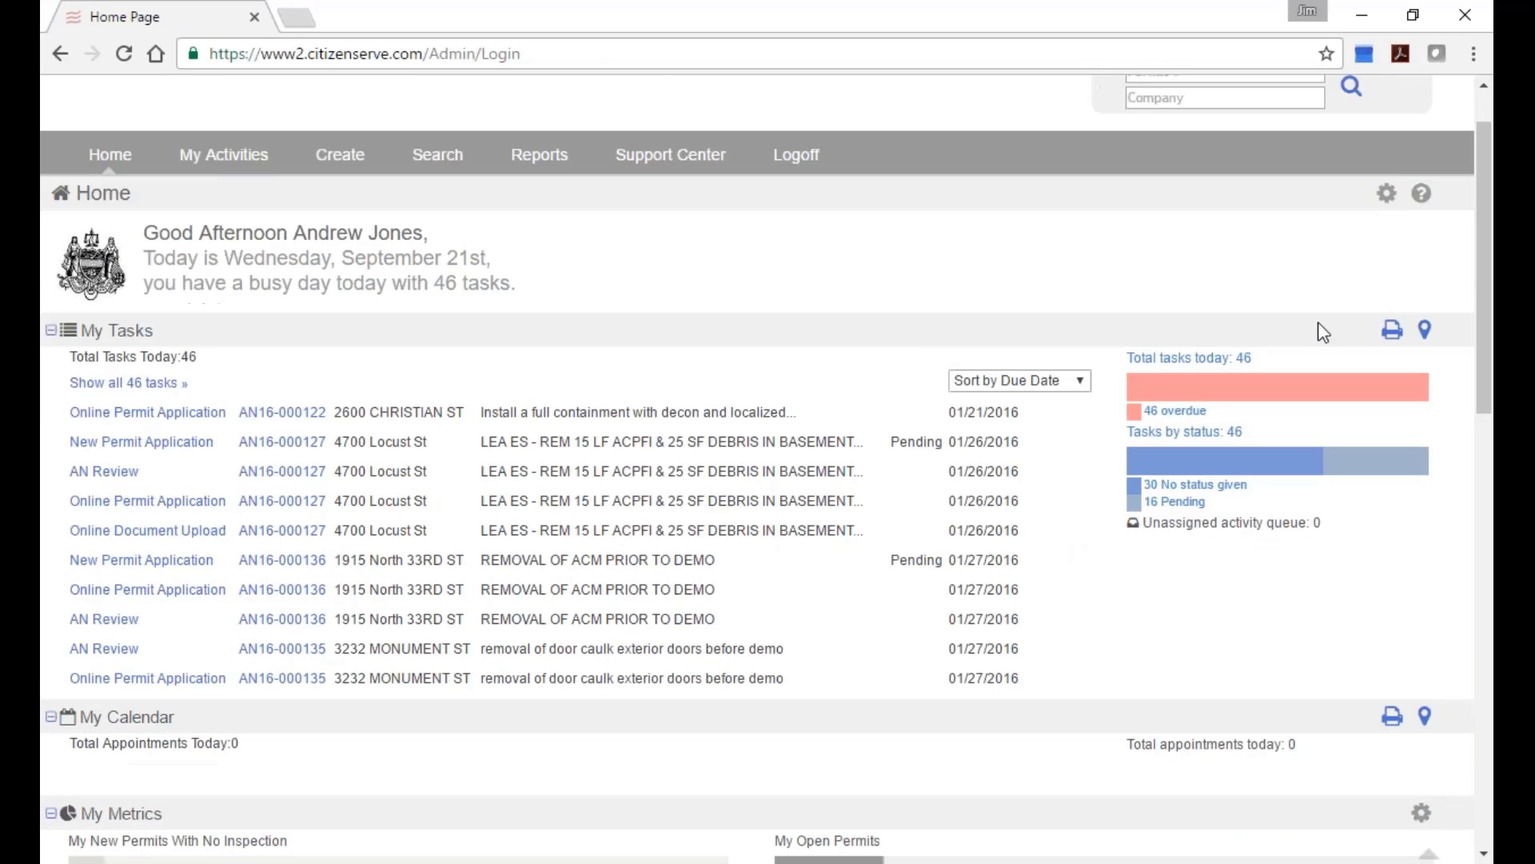
click(1425, 330)
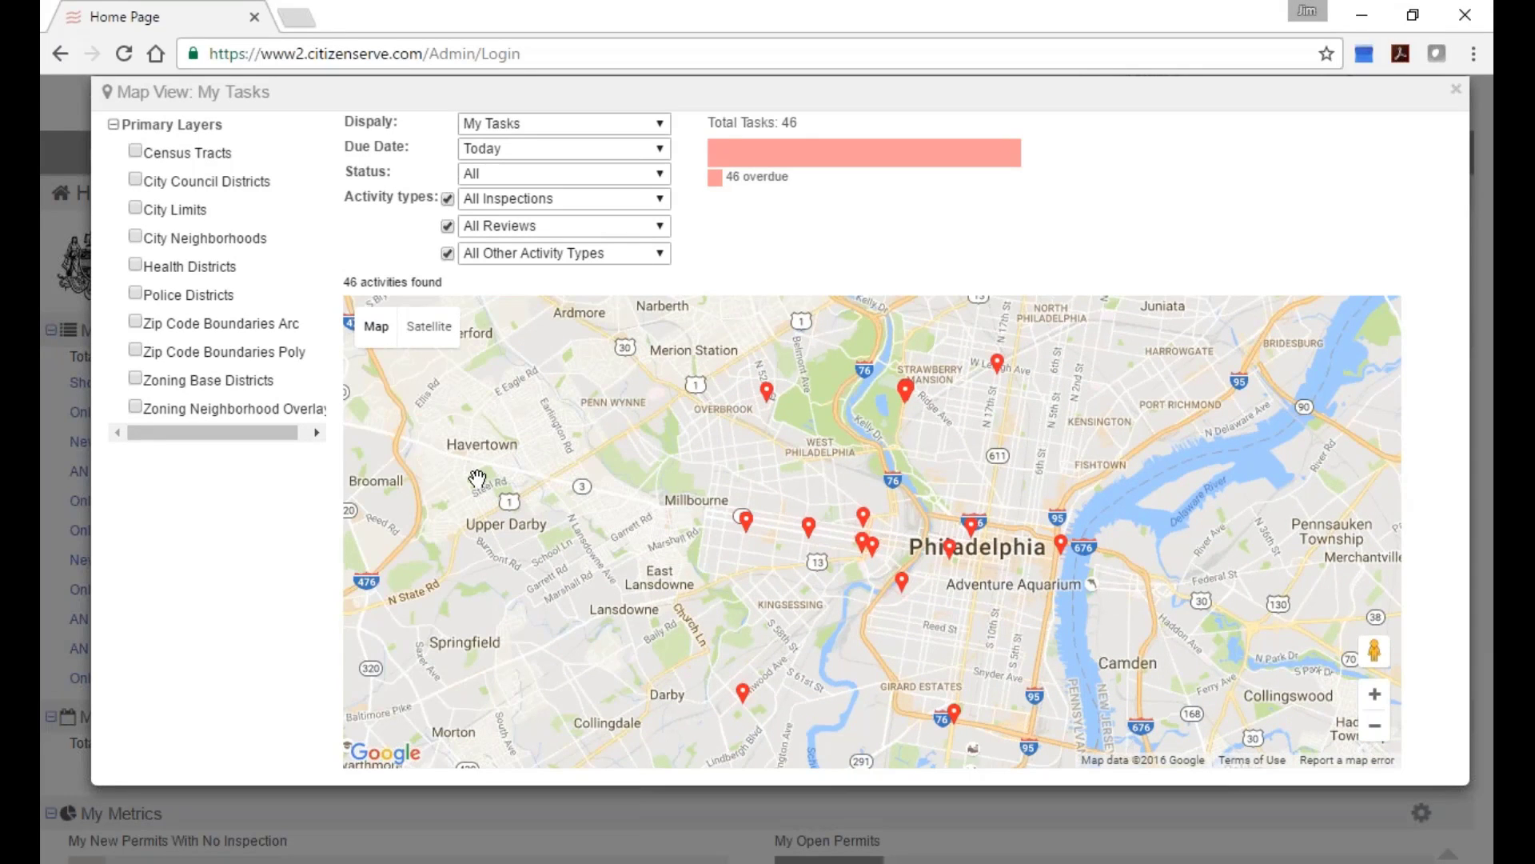
Overlay City Neighborhoods on the task map and open case 16-008540 from a marker.
click(136, 238)
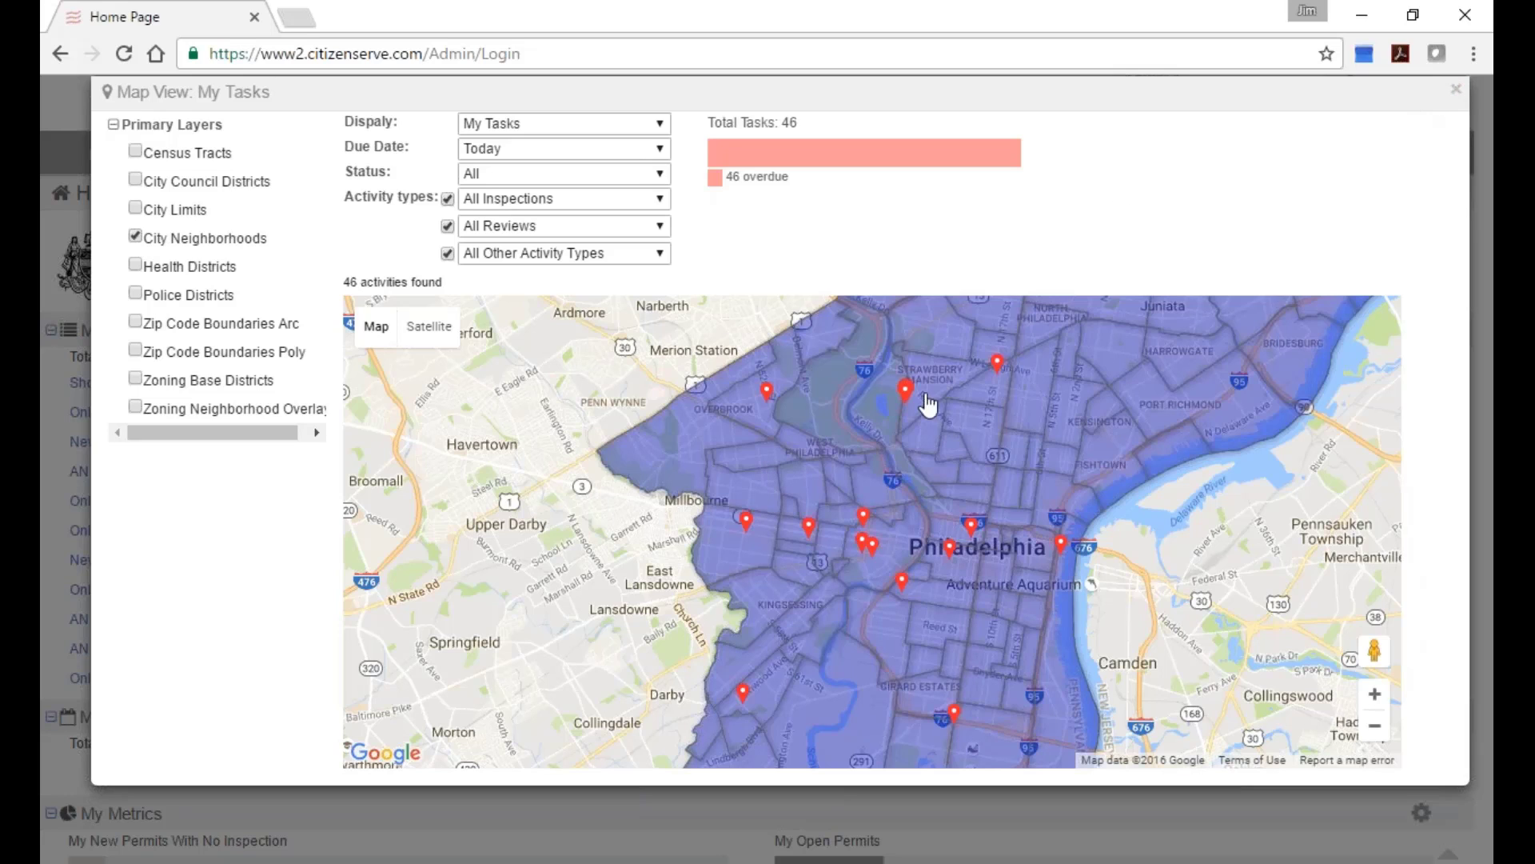
click(766, 390)
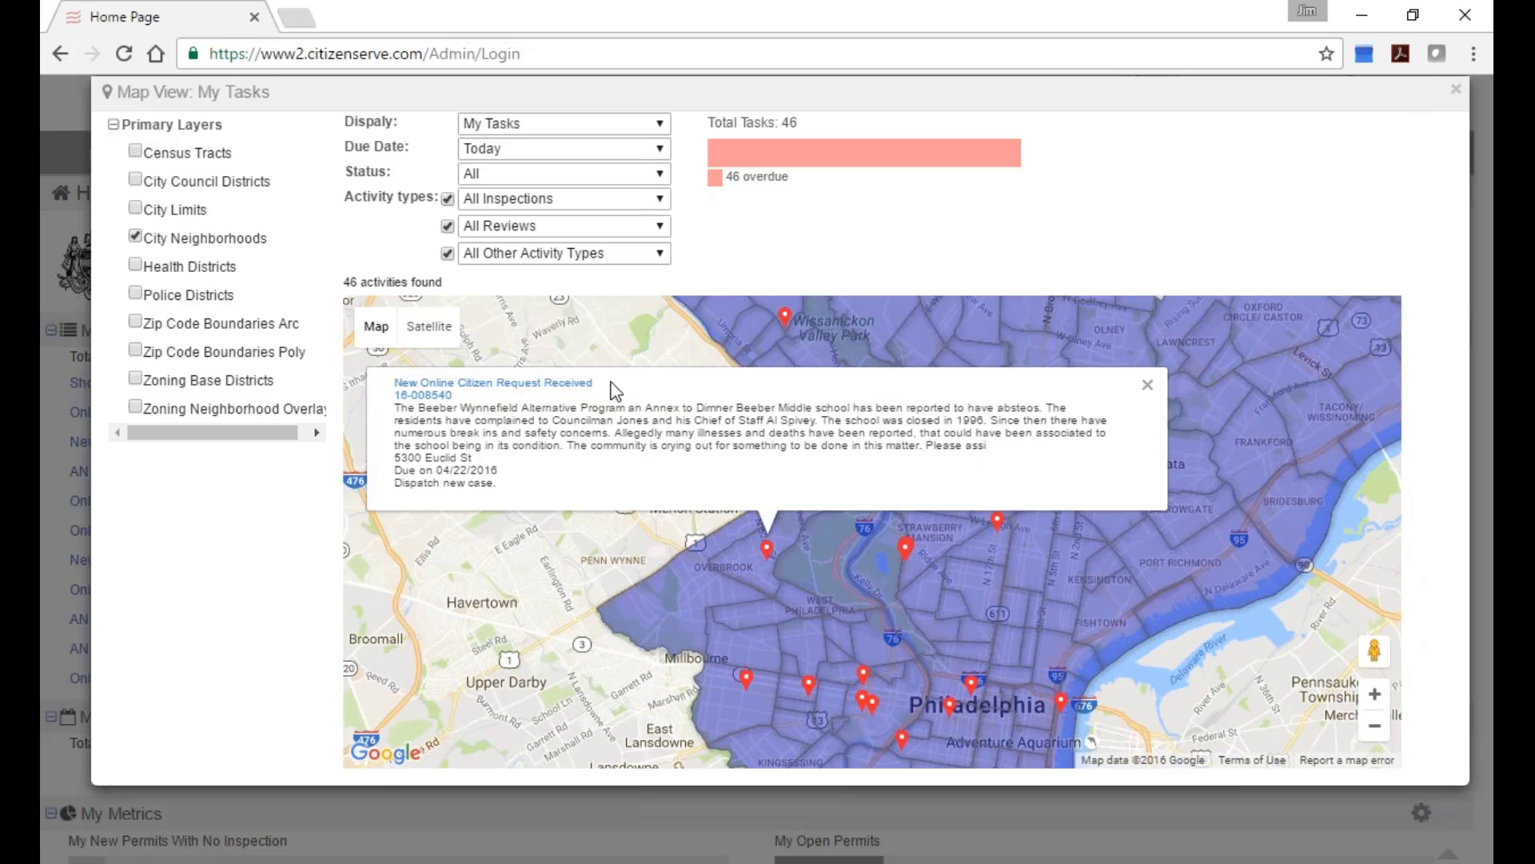
click(432, 398)
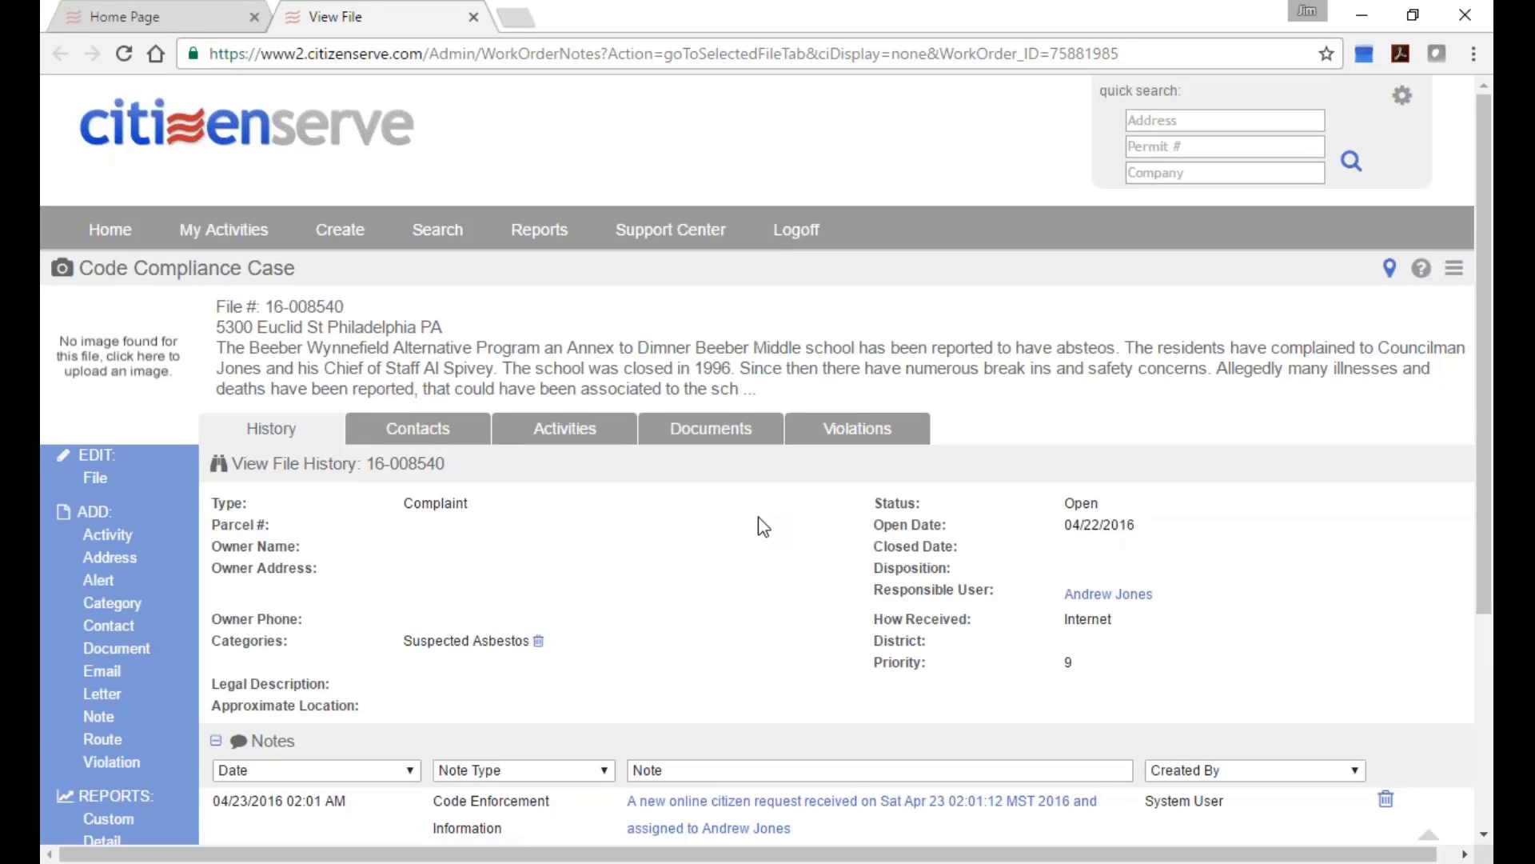
Log off from the case page, returning to the citizenserve.com login page.
scroll(787, 526, down, 2)
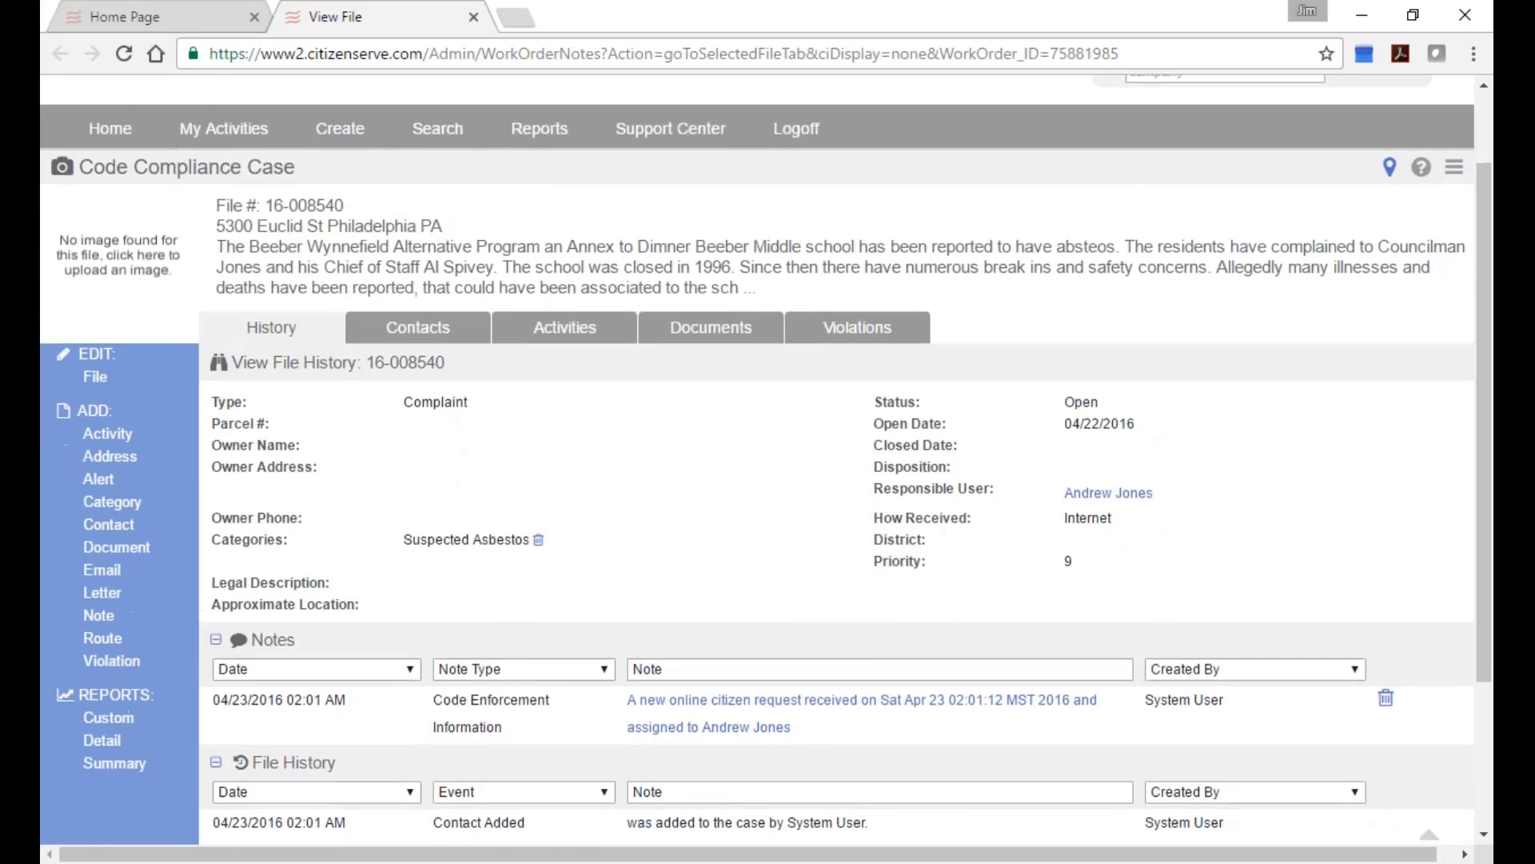
scroll(639, 399, up, 2)
mouse_move(345, 238)
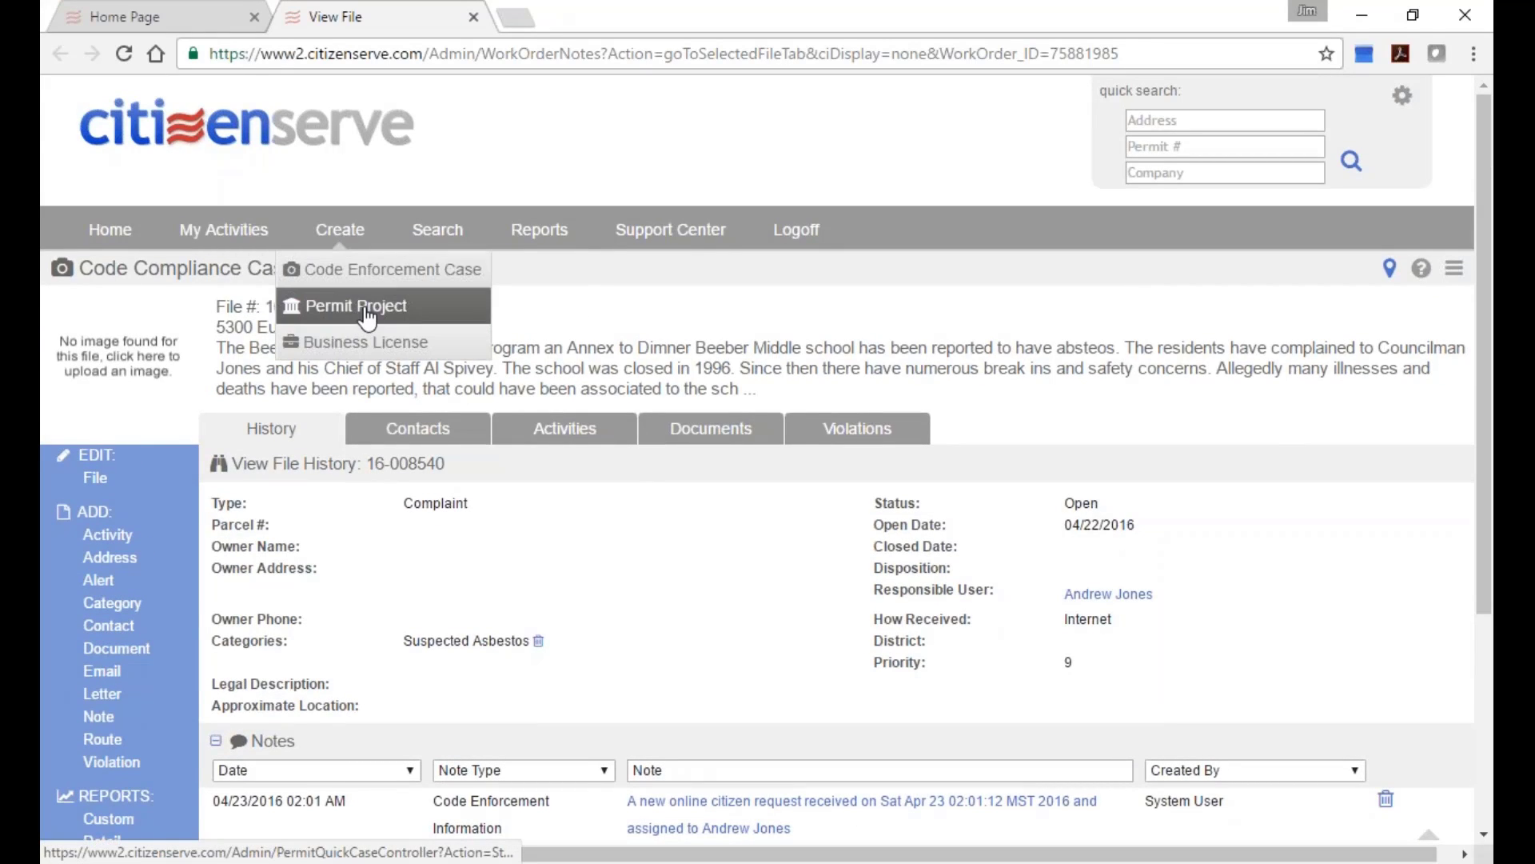
click(796, 230)
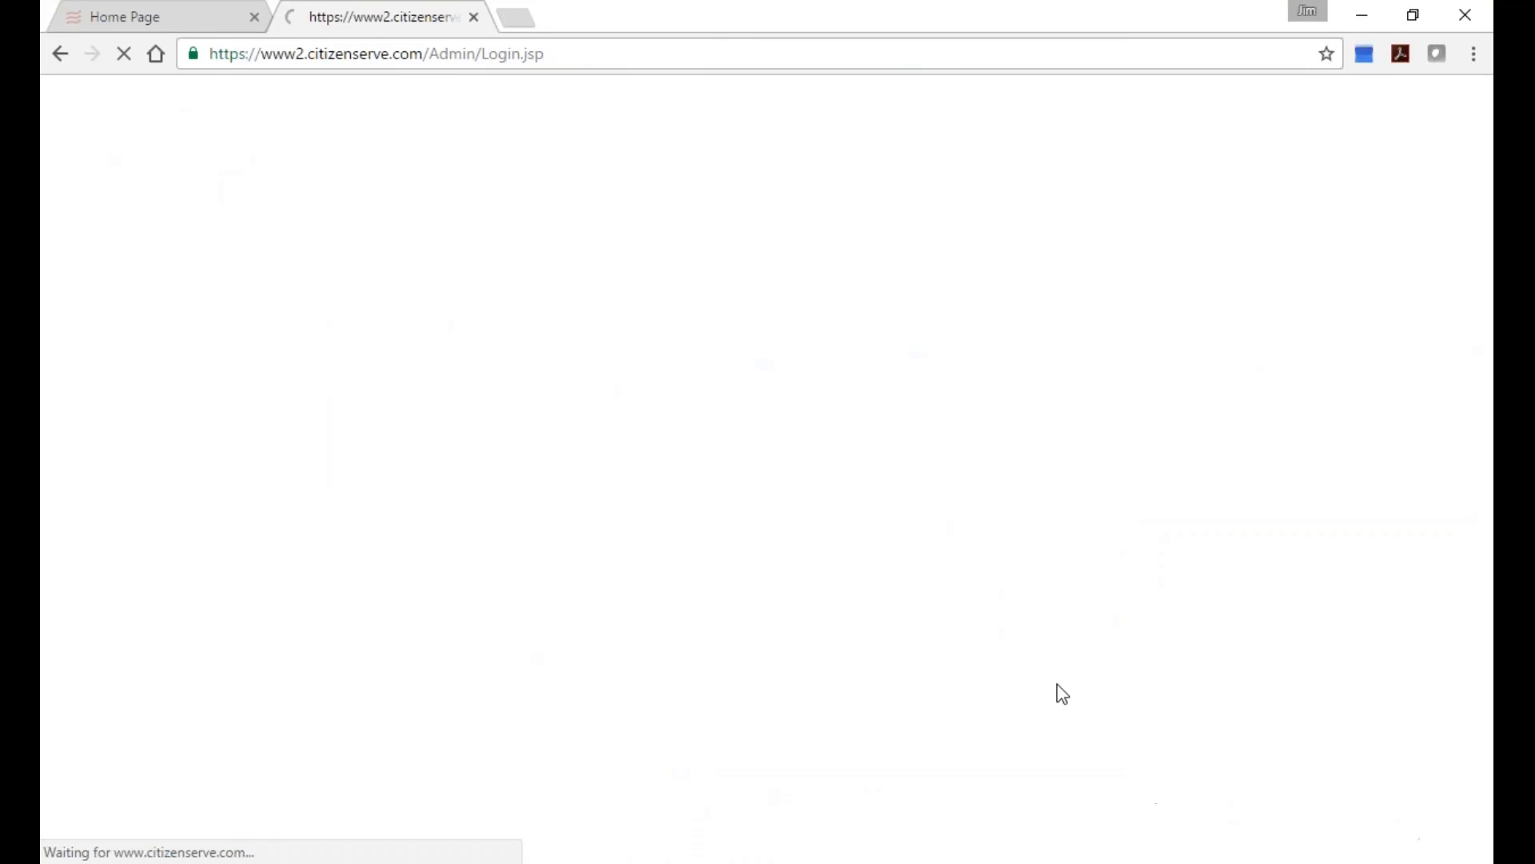
Close the old Home Page tab and sign in, retyping the password after the first attempt fails.
click(254, 17)
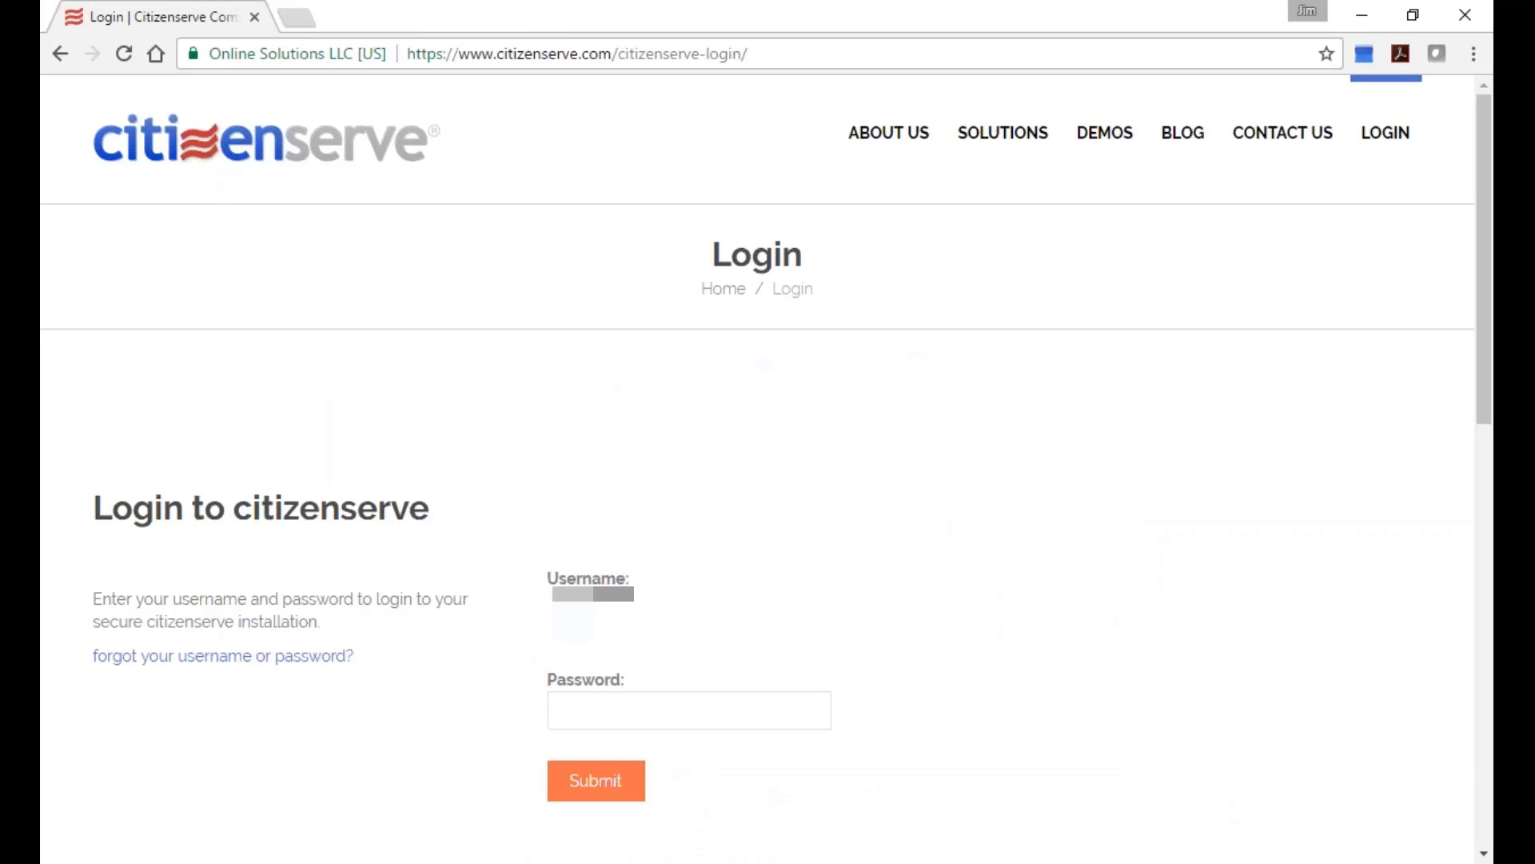
text(*********)
key(Return)
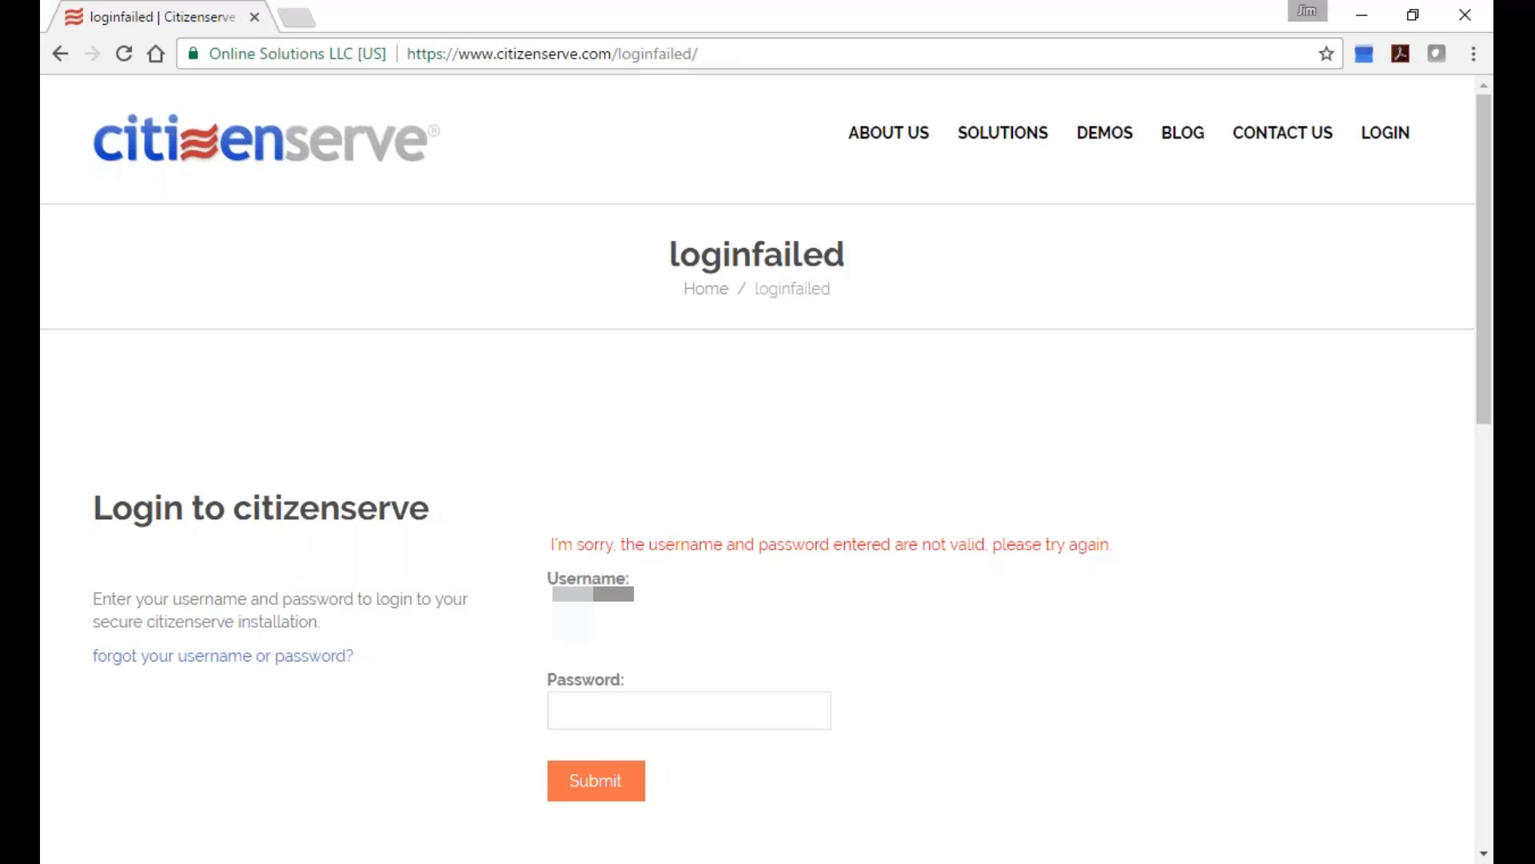
text(******)
key(Return)
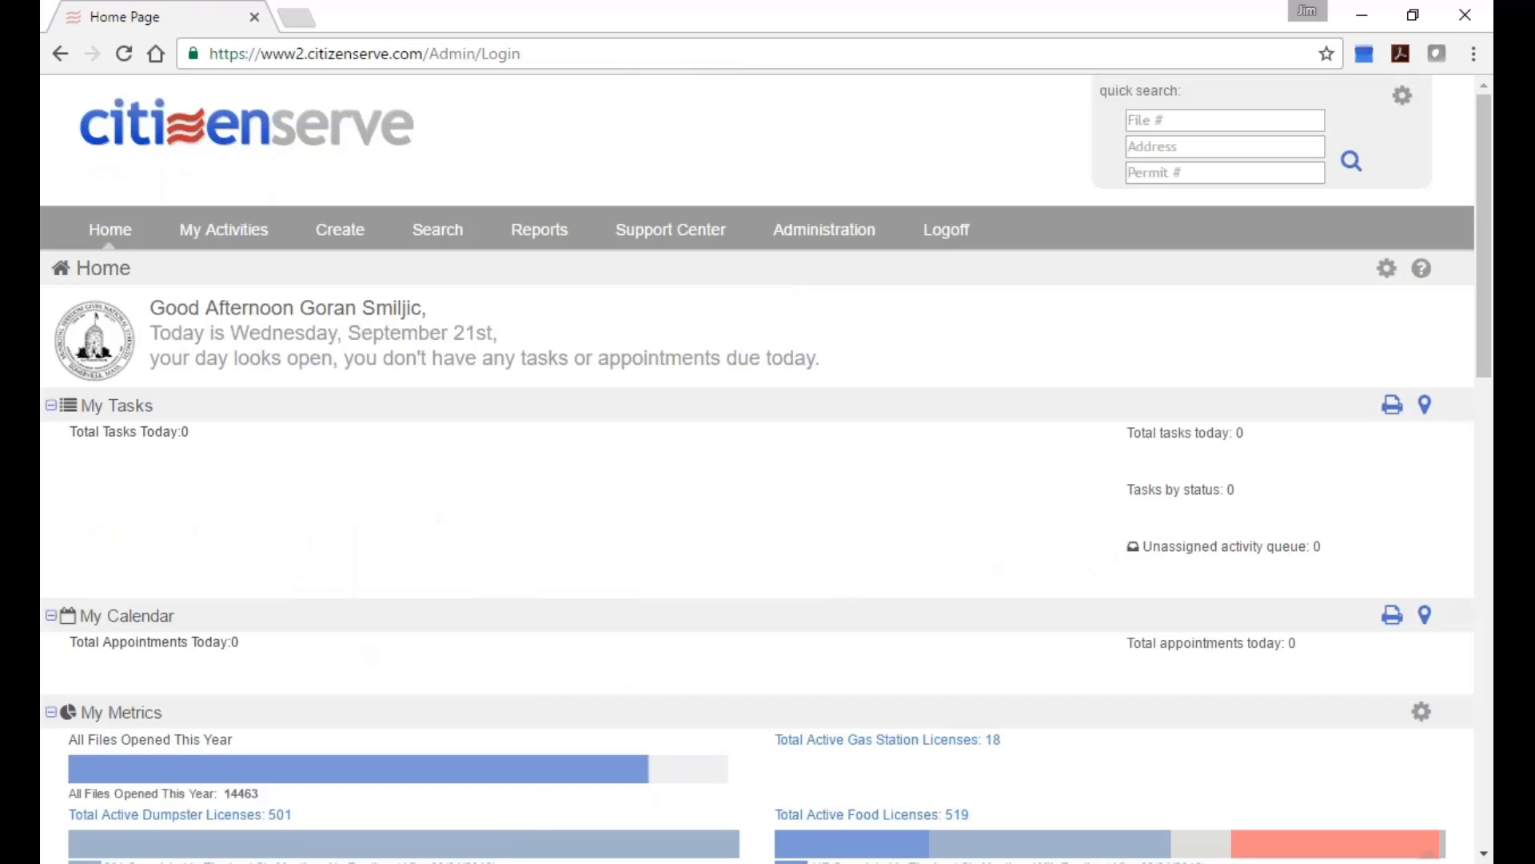
Open the Search for a Property form from the Search menu.
scroll(720, 608, down, 4)
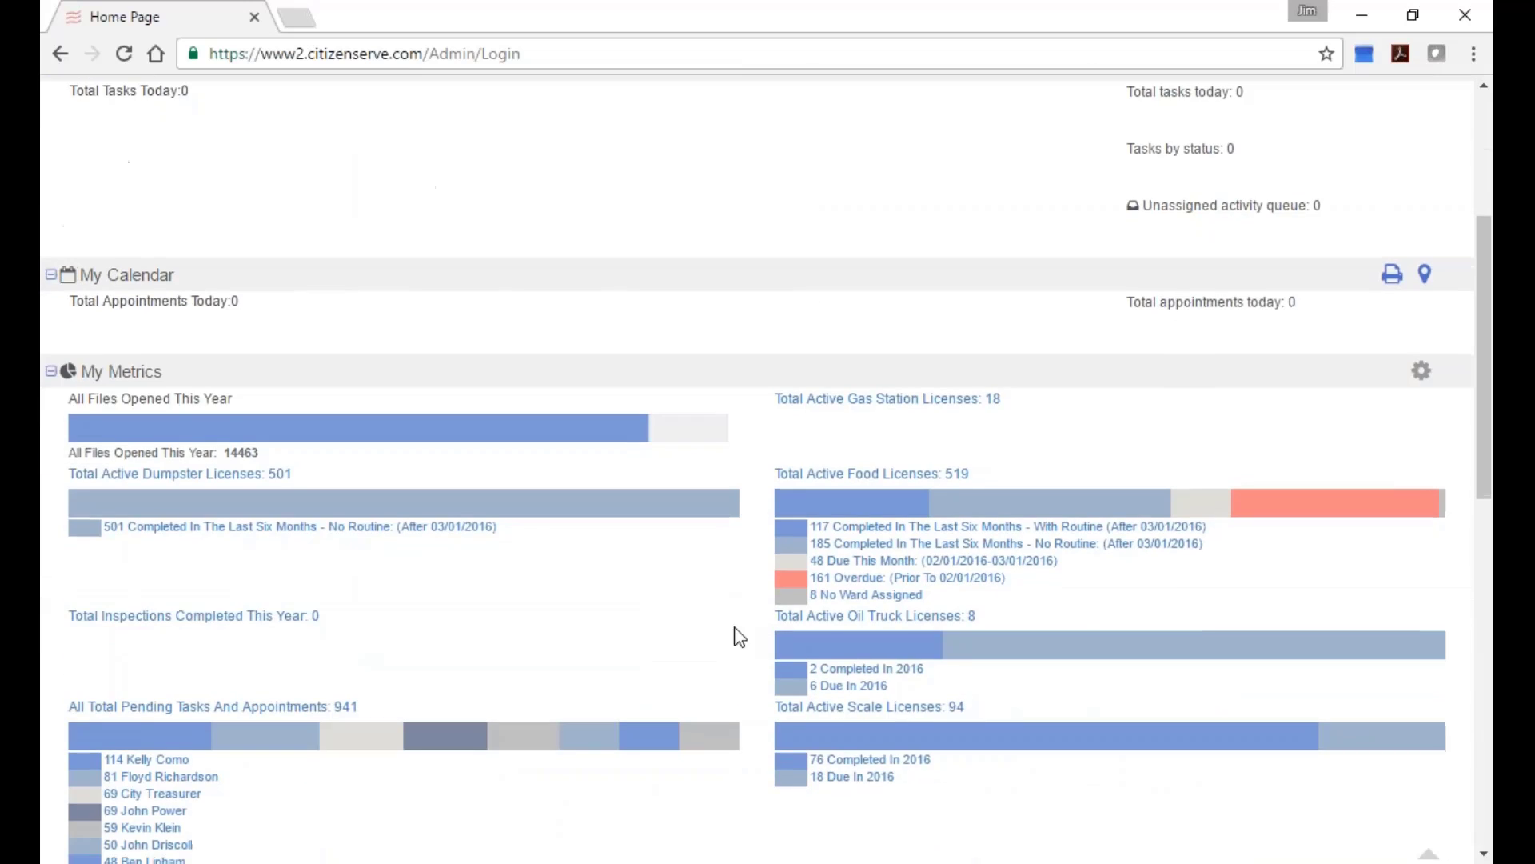
scroll(486, 692, up, 4)
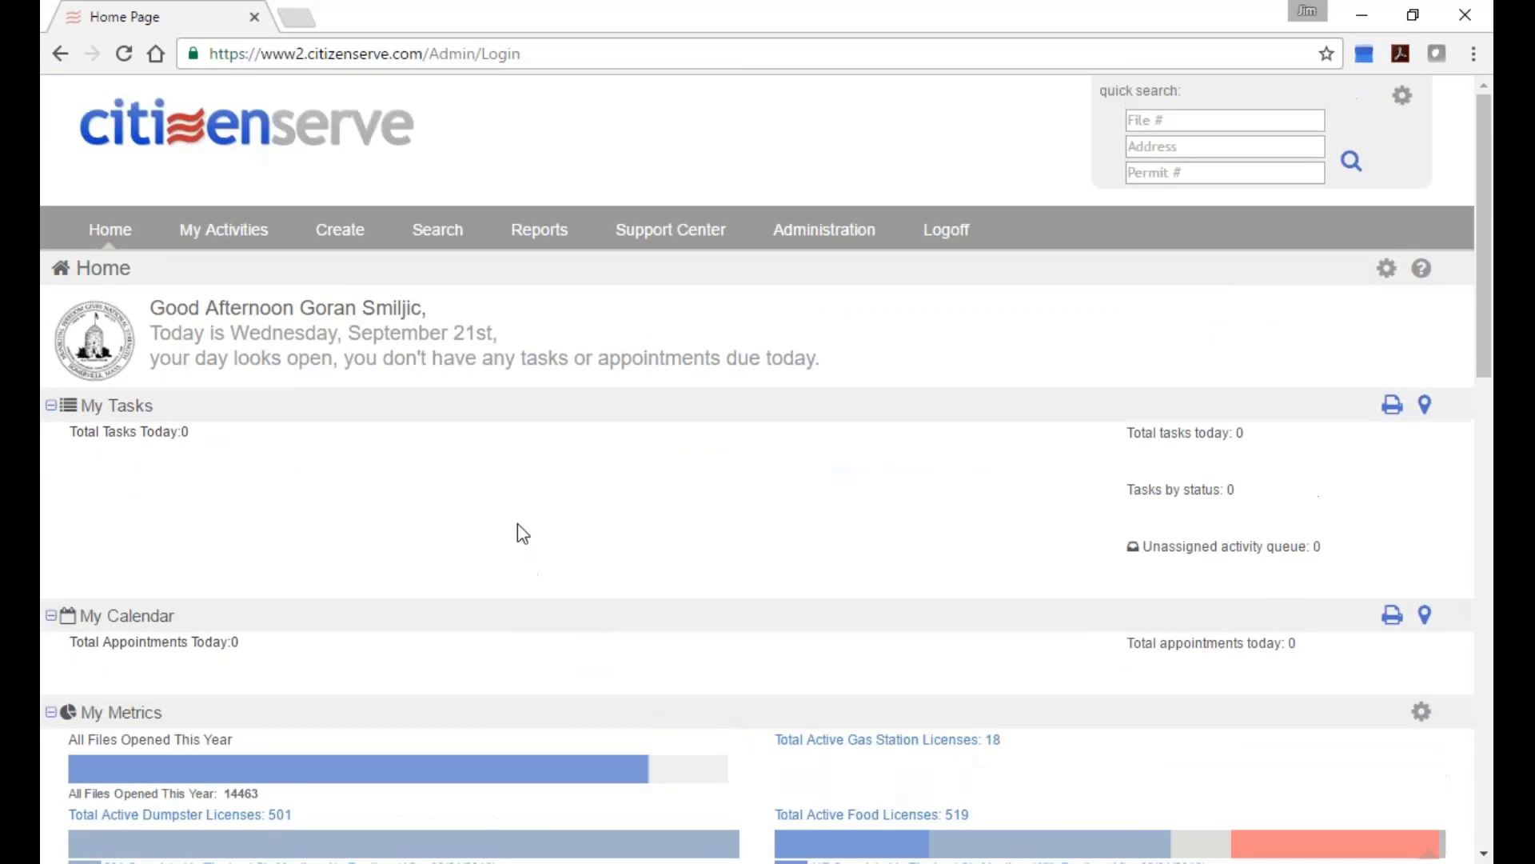
mouse_move(449, 233)
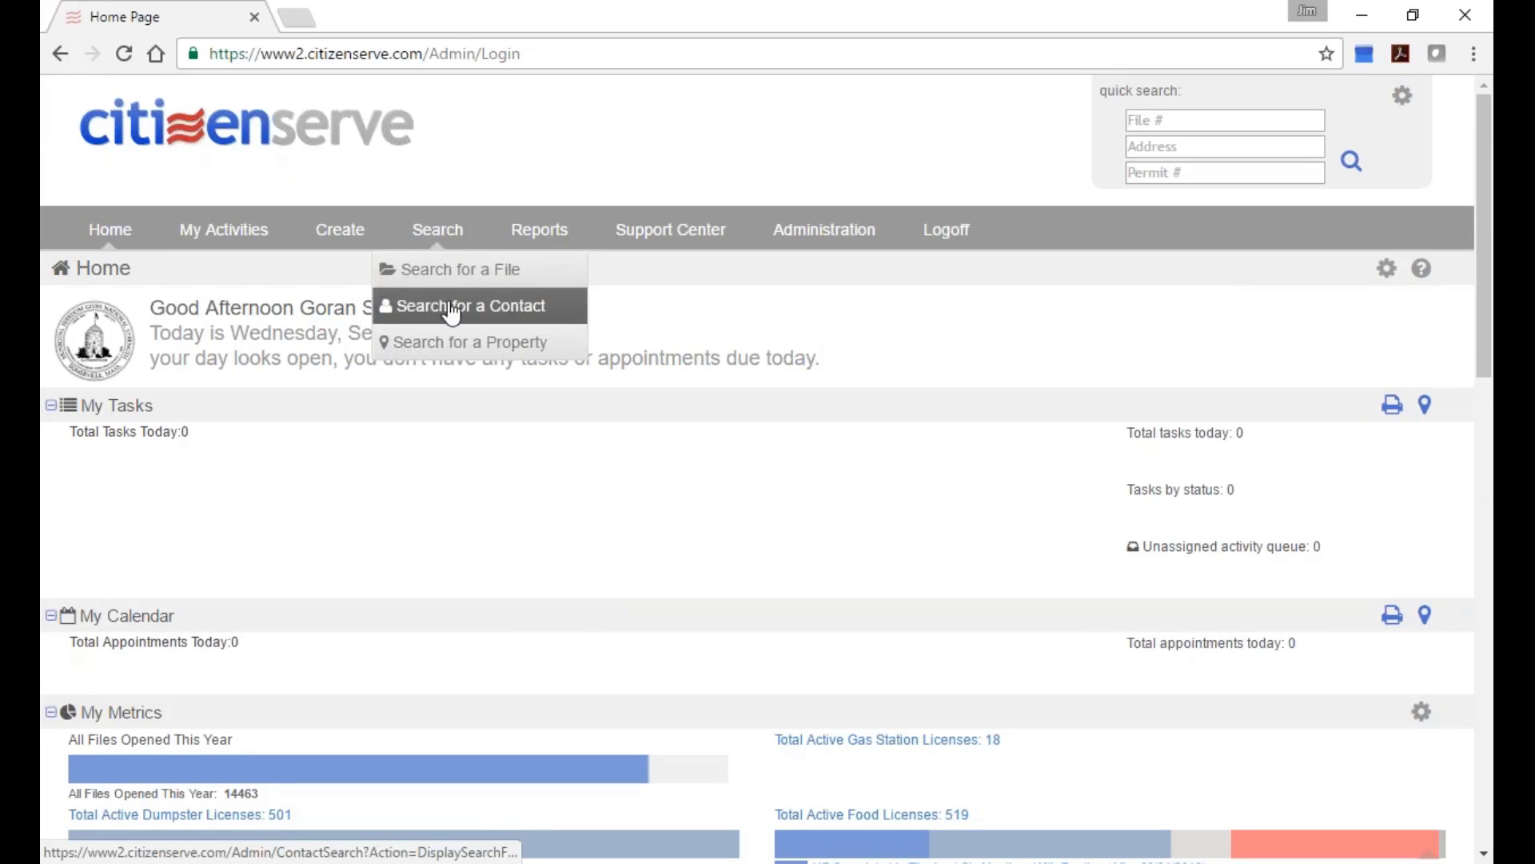
click(430, 279)
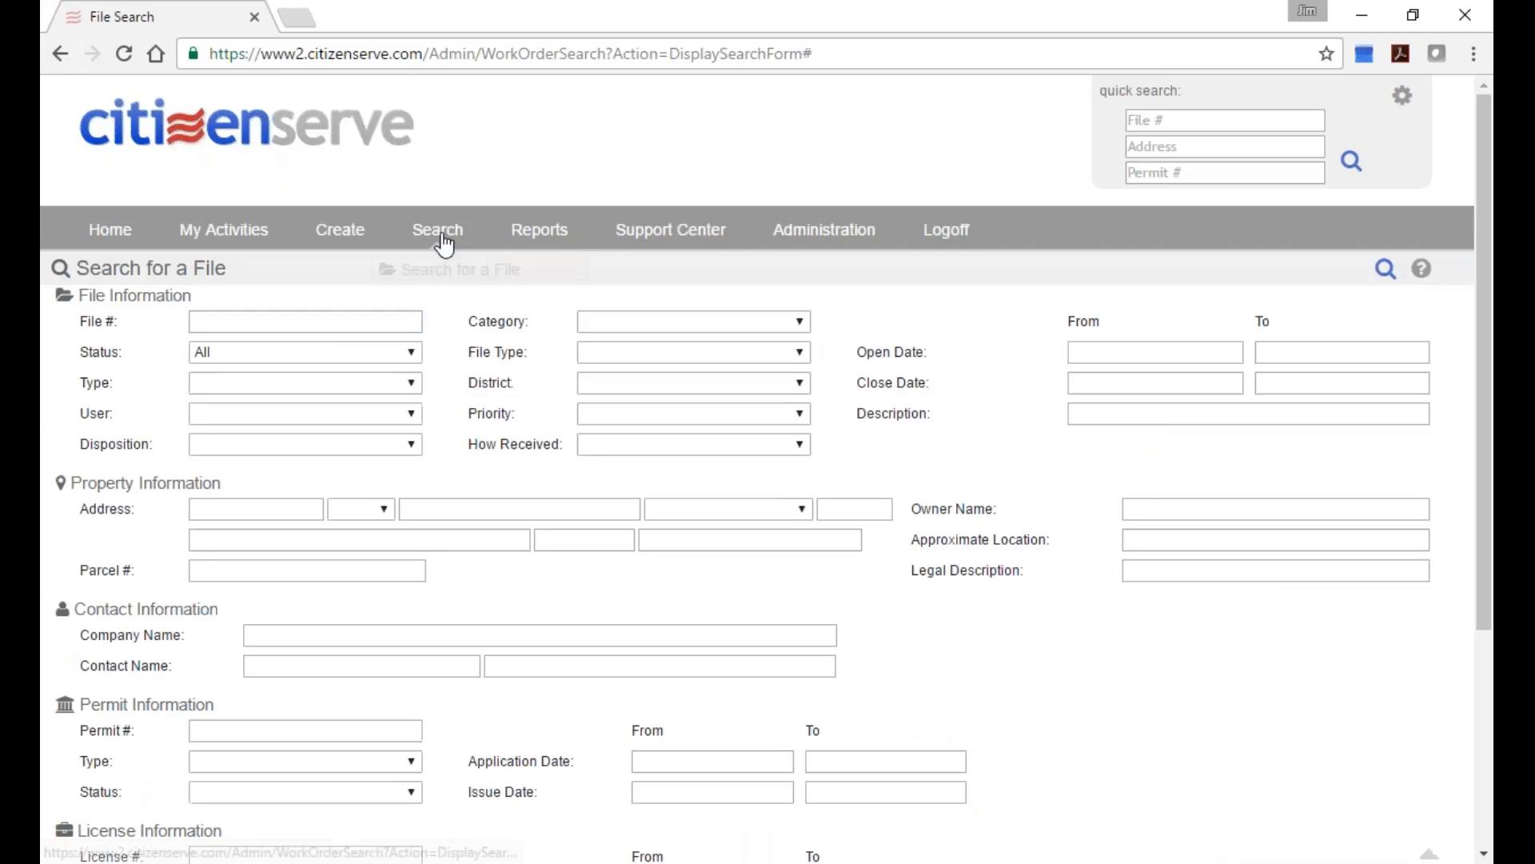
mouse_move(439, 232)
click(460, 344)
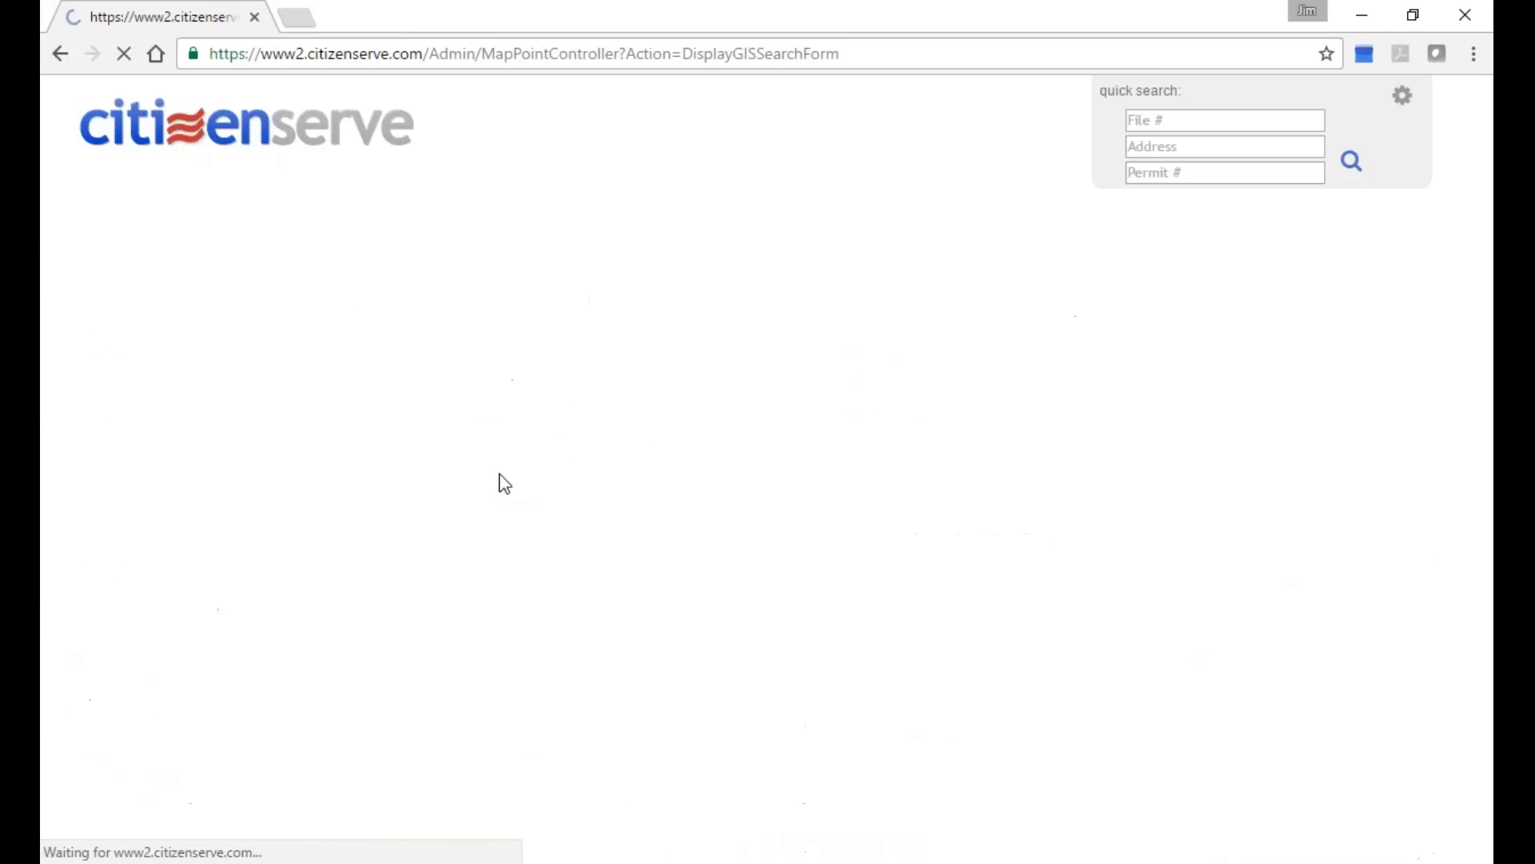
text(1)
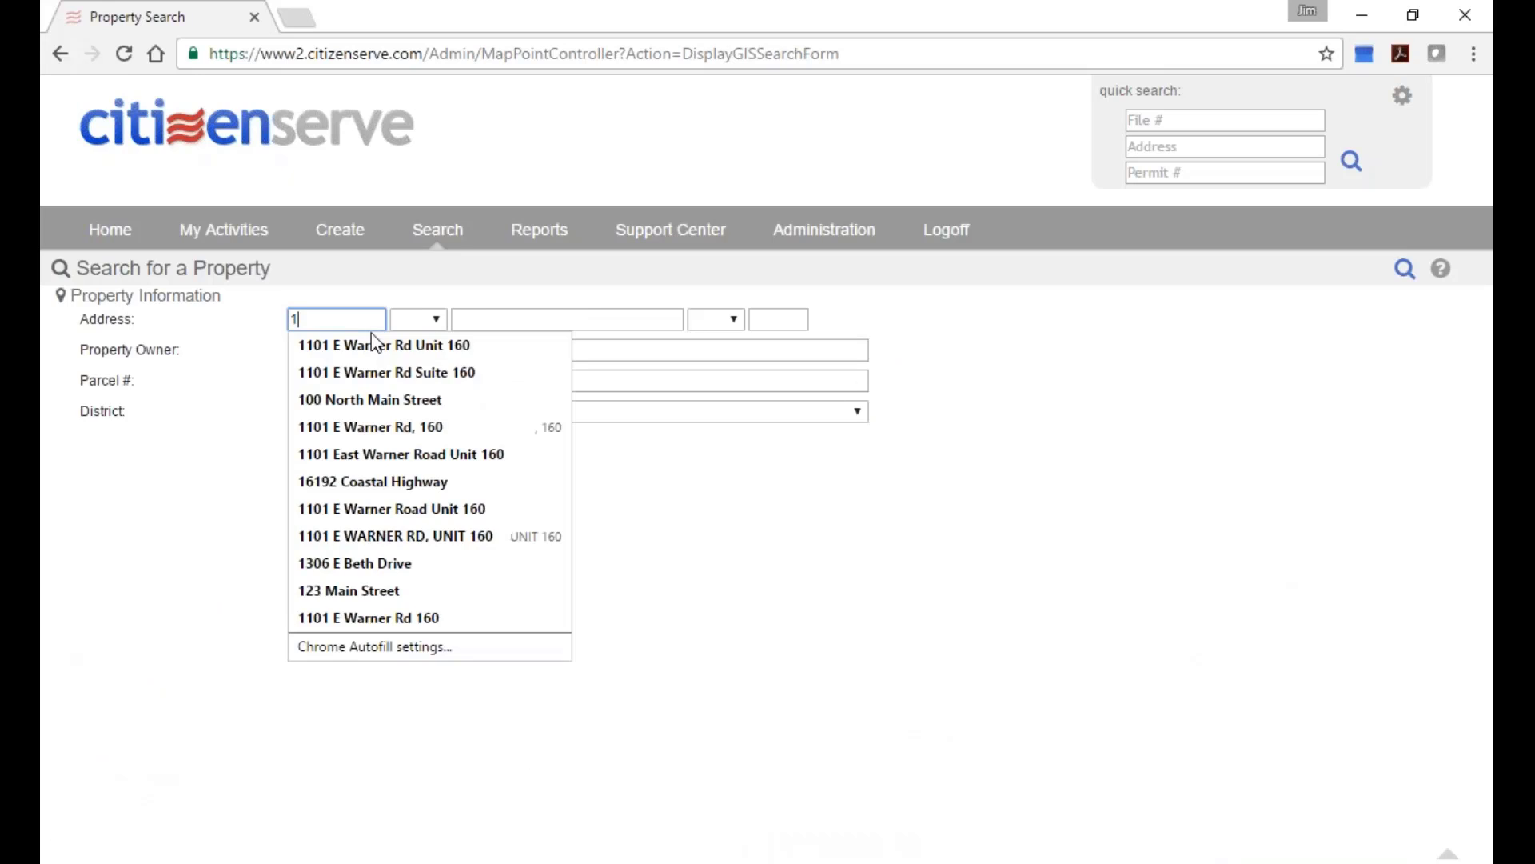
key(Tab)
key(Tab)
text(franc)
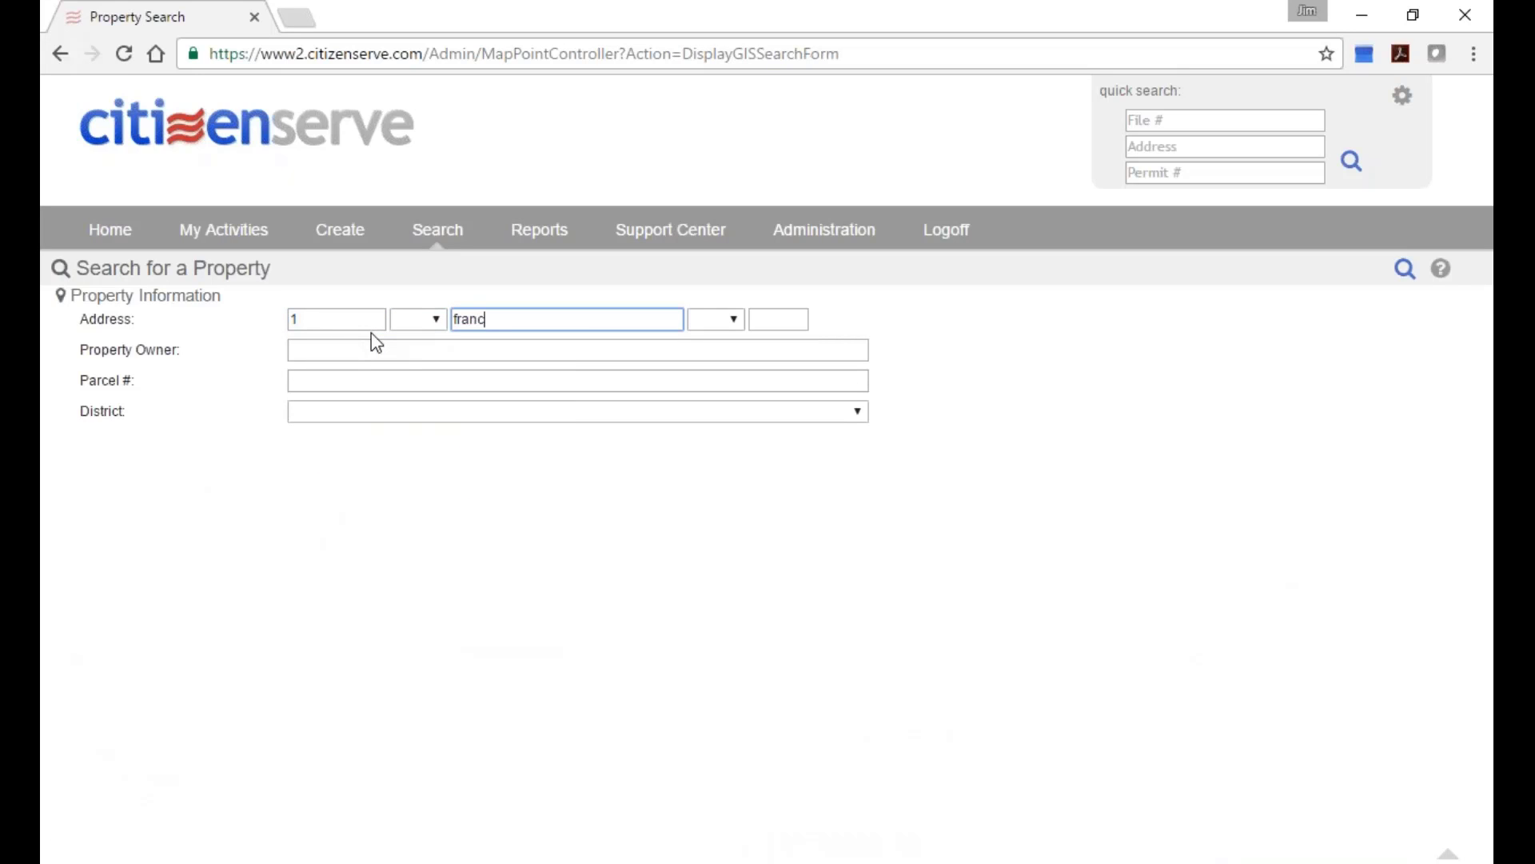
key(BackSpace)
text(ey)
click(1404, 269)
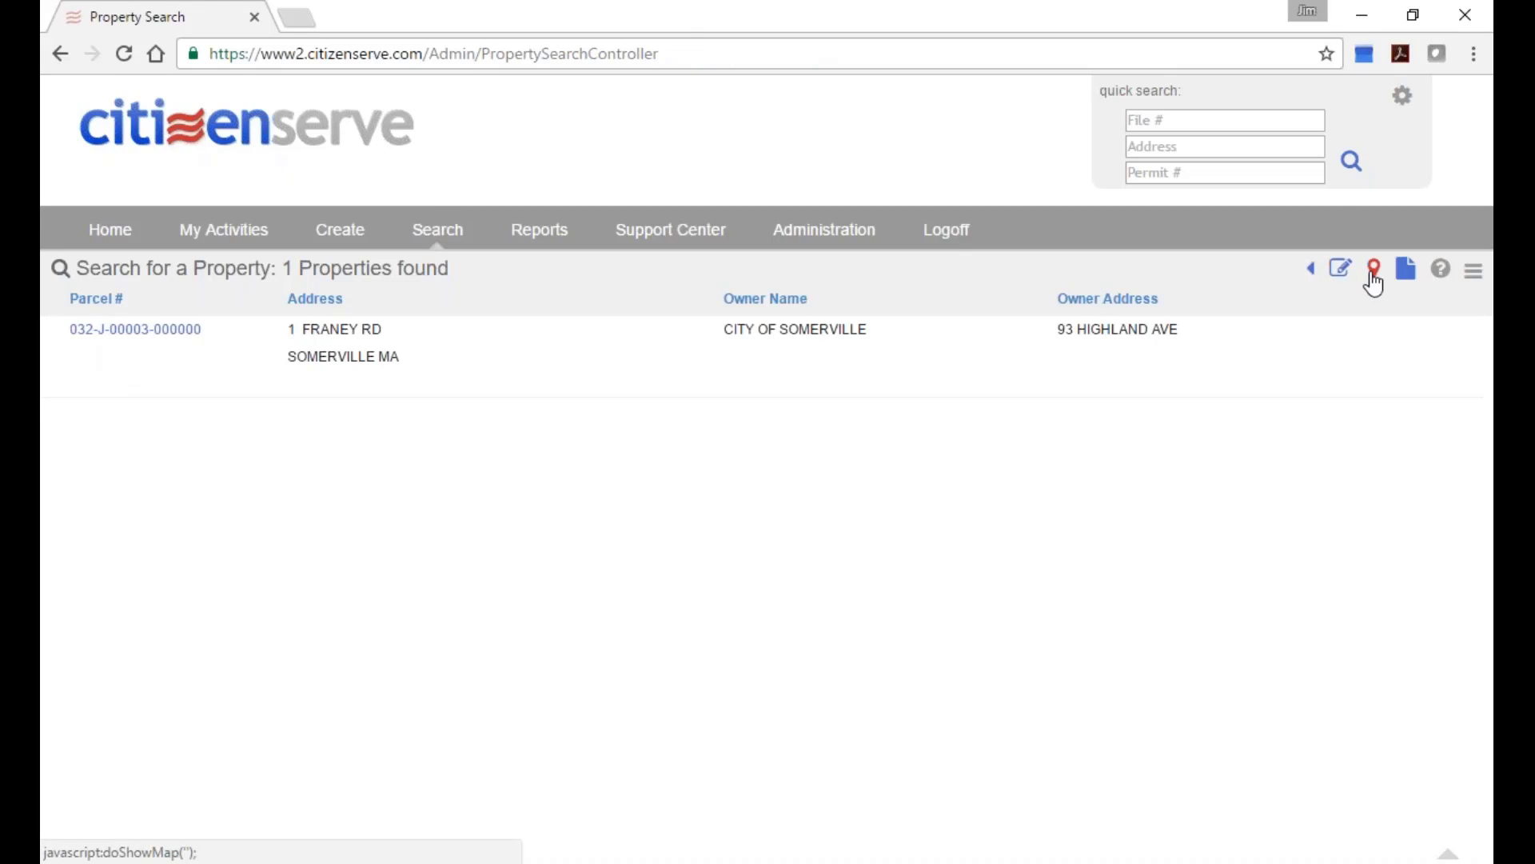
click(1373, 272)
scroll(823, 407, down, 2)
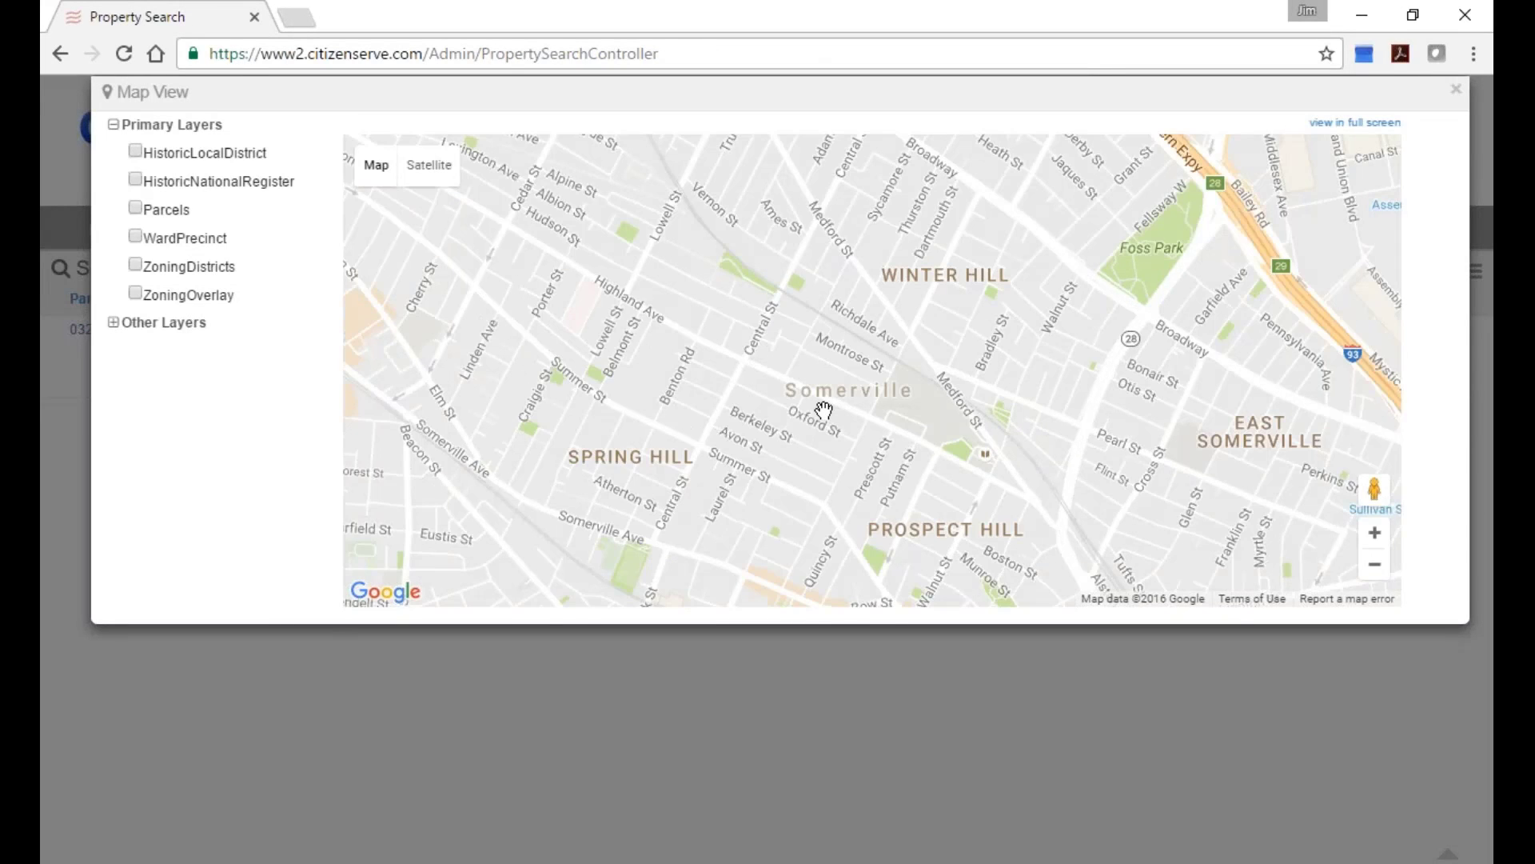
scroll(823, 408, down, 1)
scroll(791, 267, up, 2)
scroll(734, 315, down, 2)
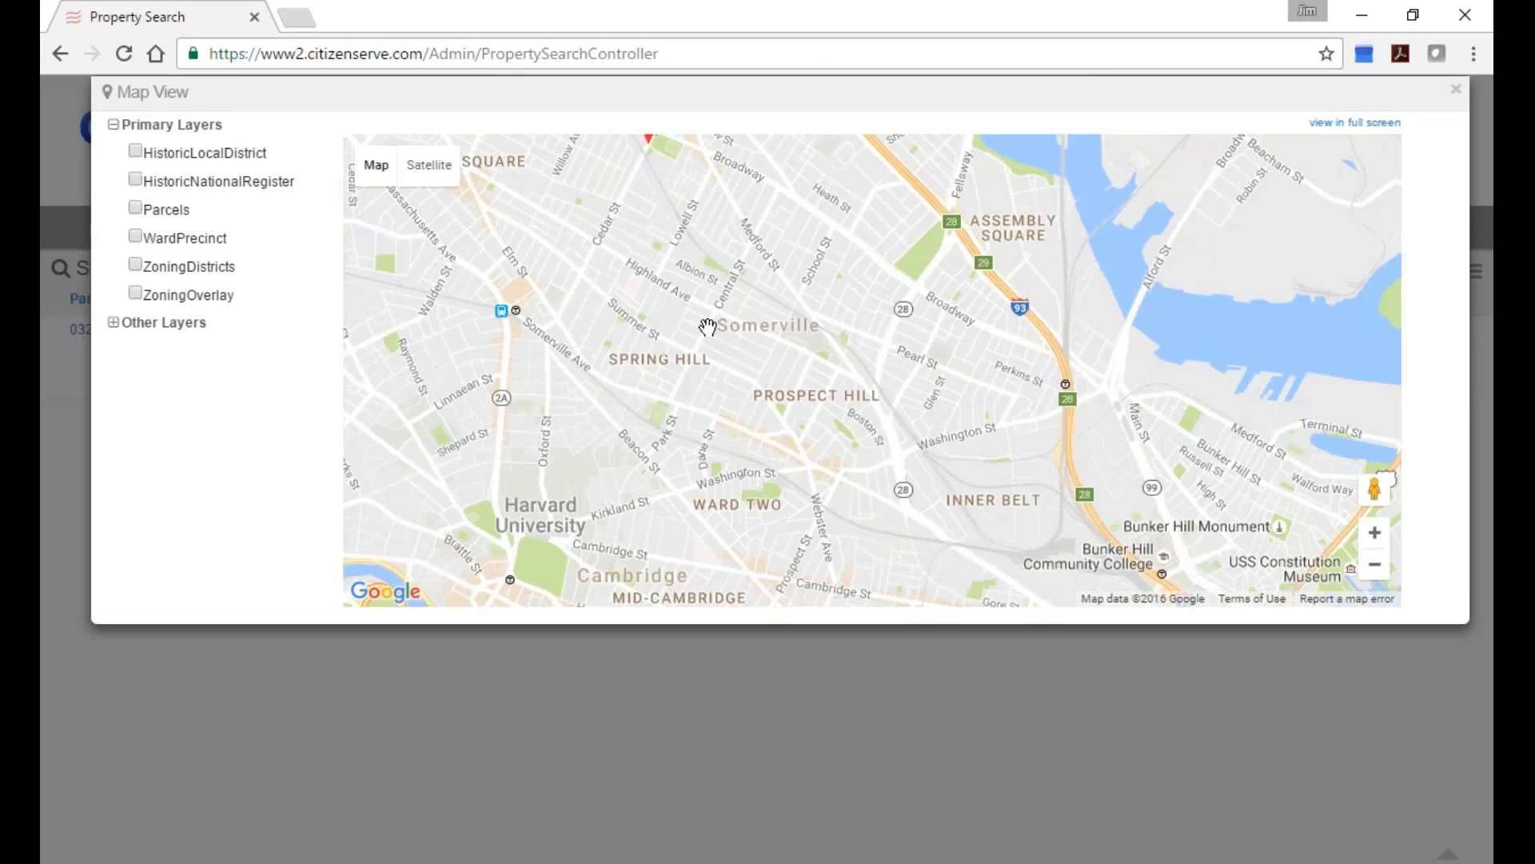
scroll(802, 435, up, 3)
drag(610, 504, 678, 459)
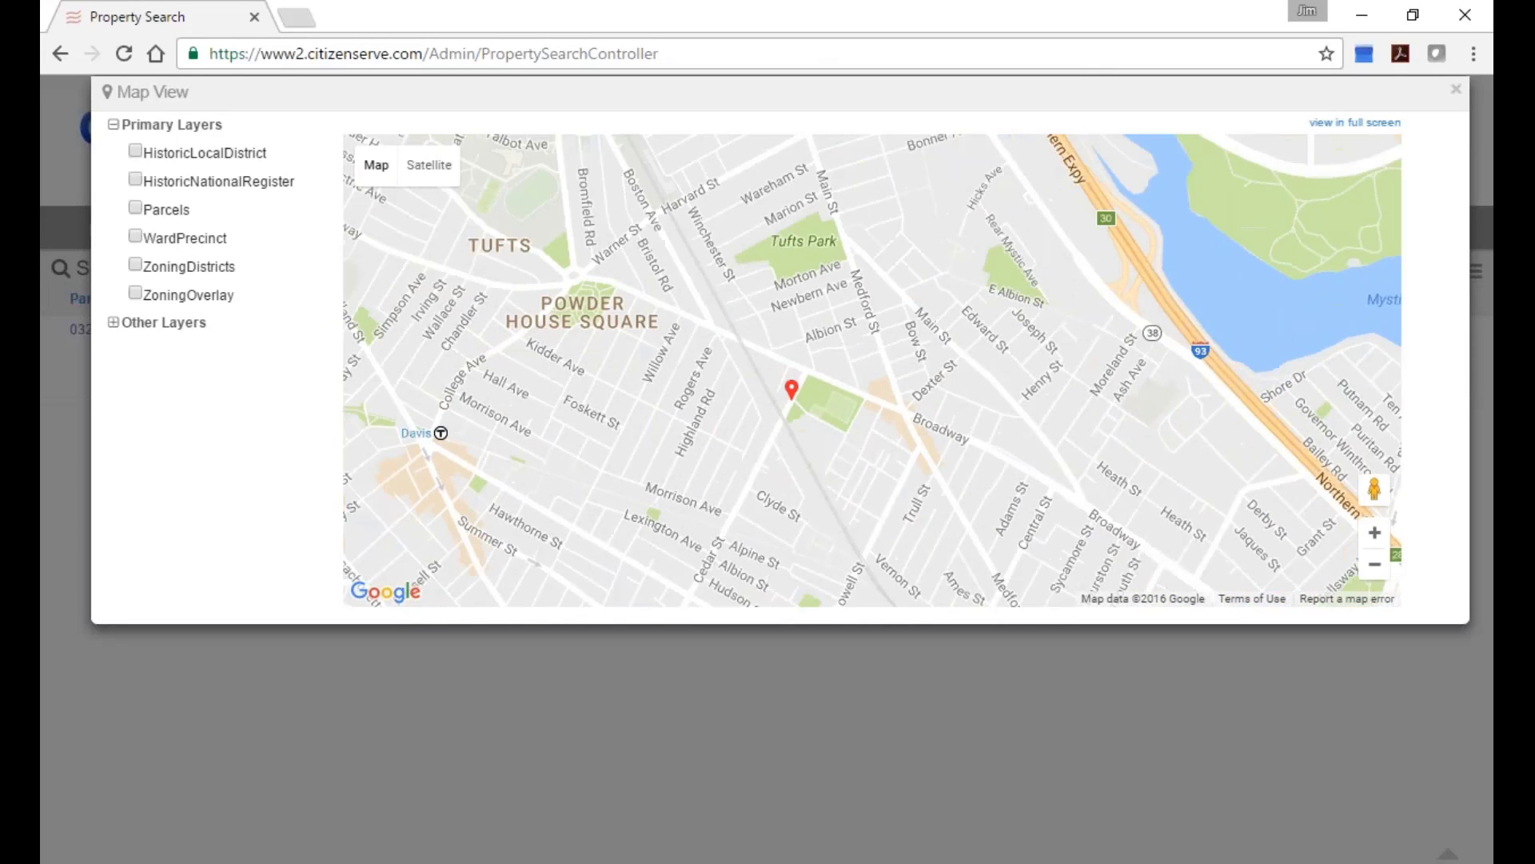
click(429, 165)
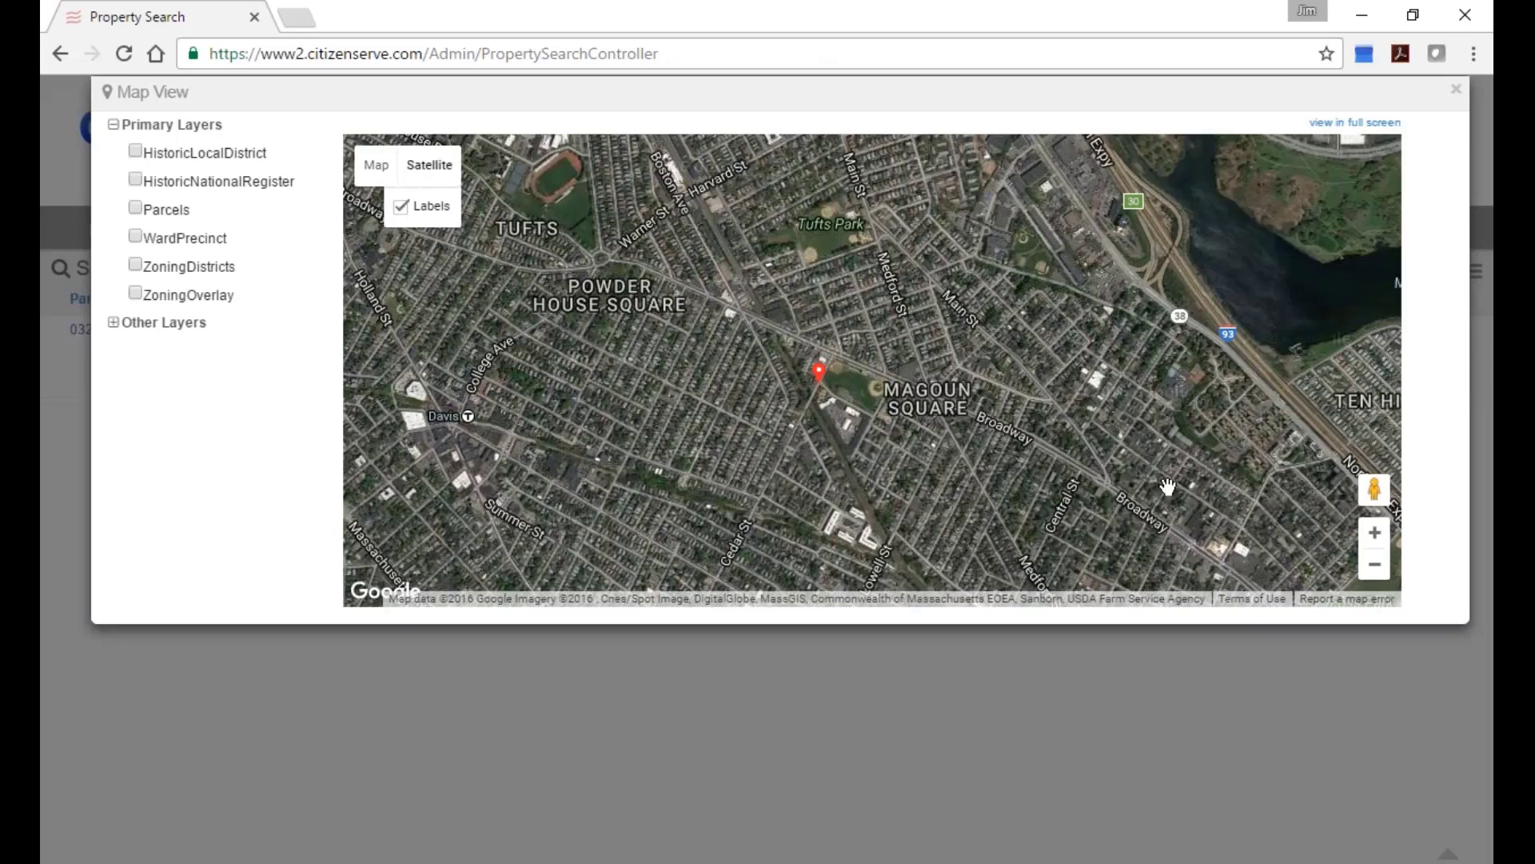
scroll(911, 445, up, 1)
drag(564, 408, 667, 474)
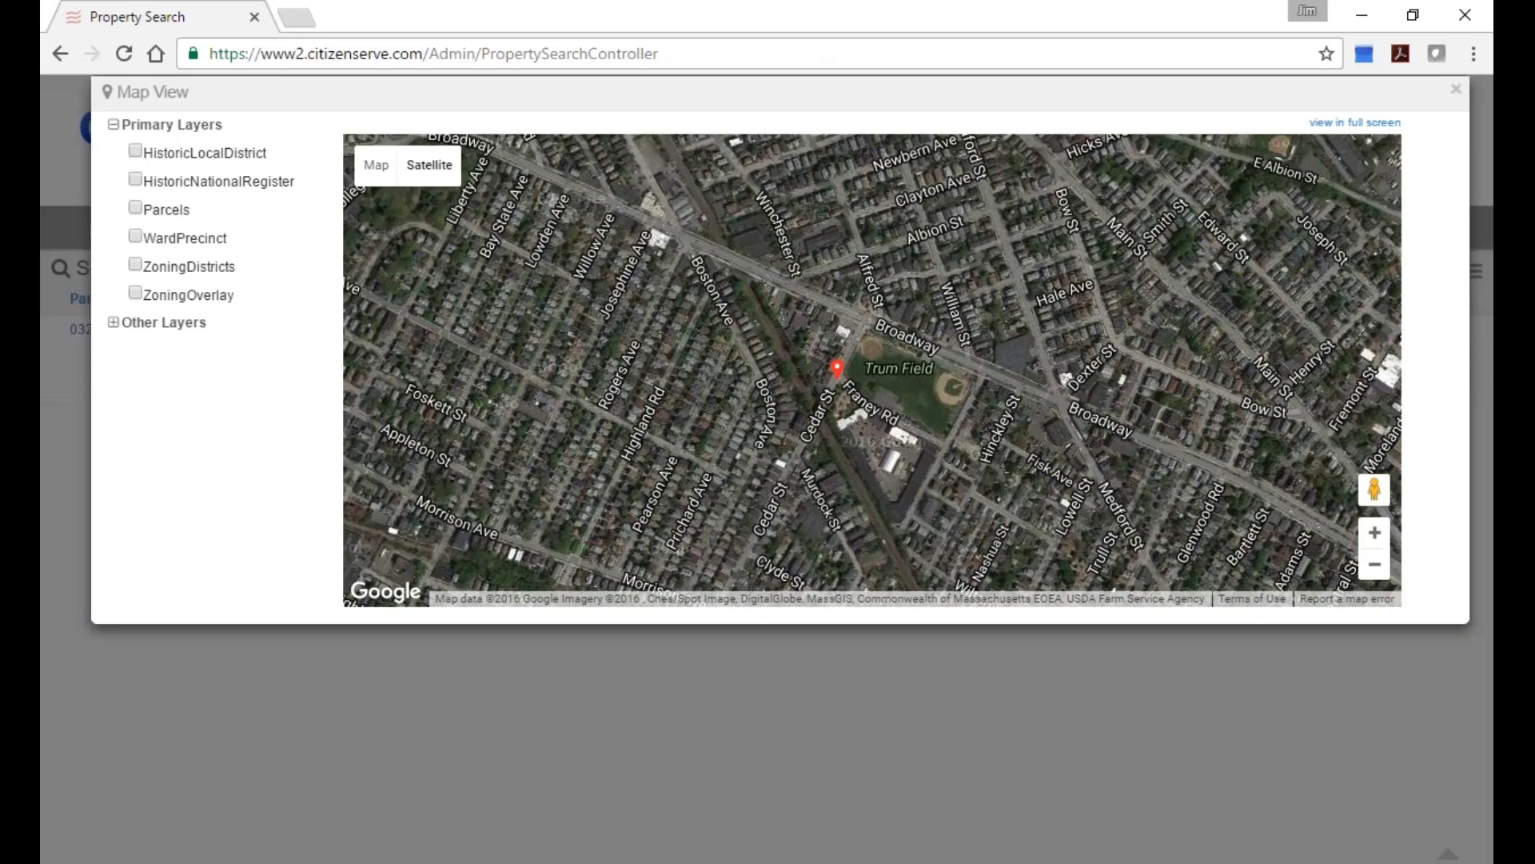
click(113, 322)
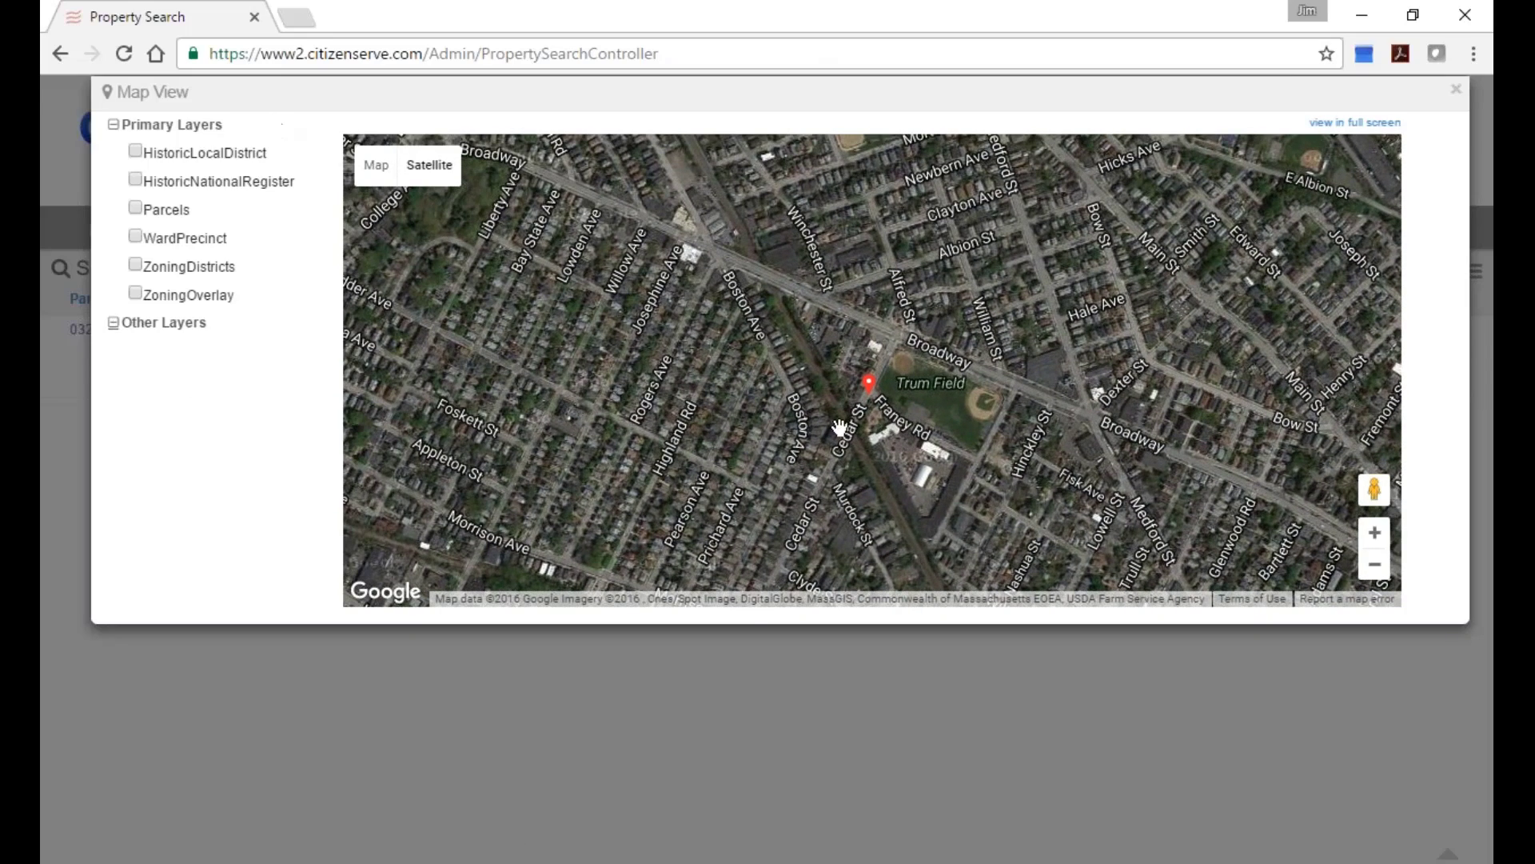
drag(1375, 489, 850, 380)
drag(799, 312, 373, 308)
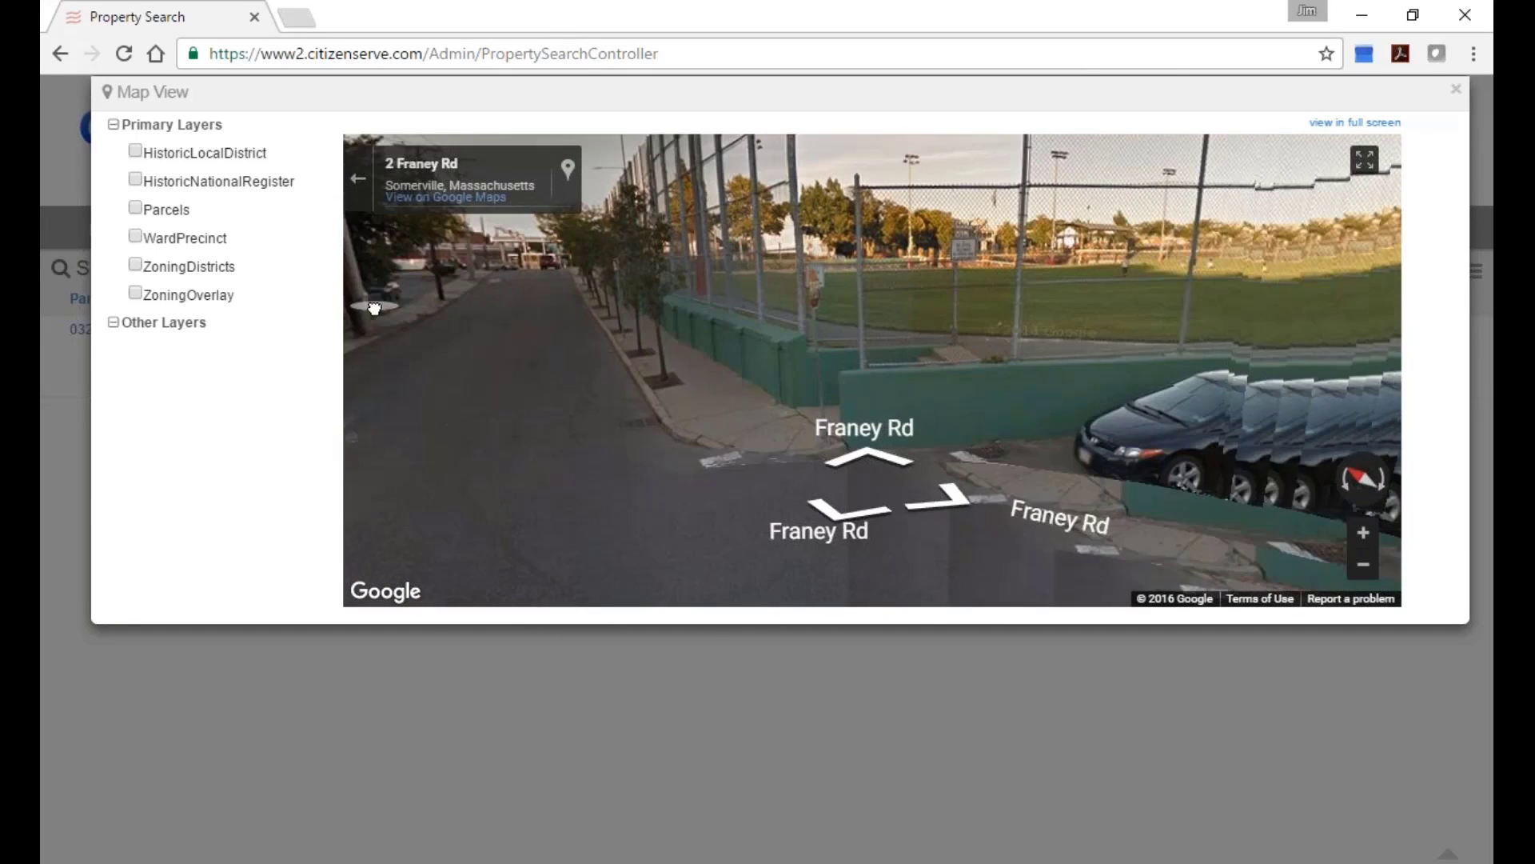
click(1456, 89)
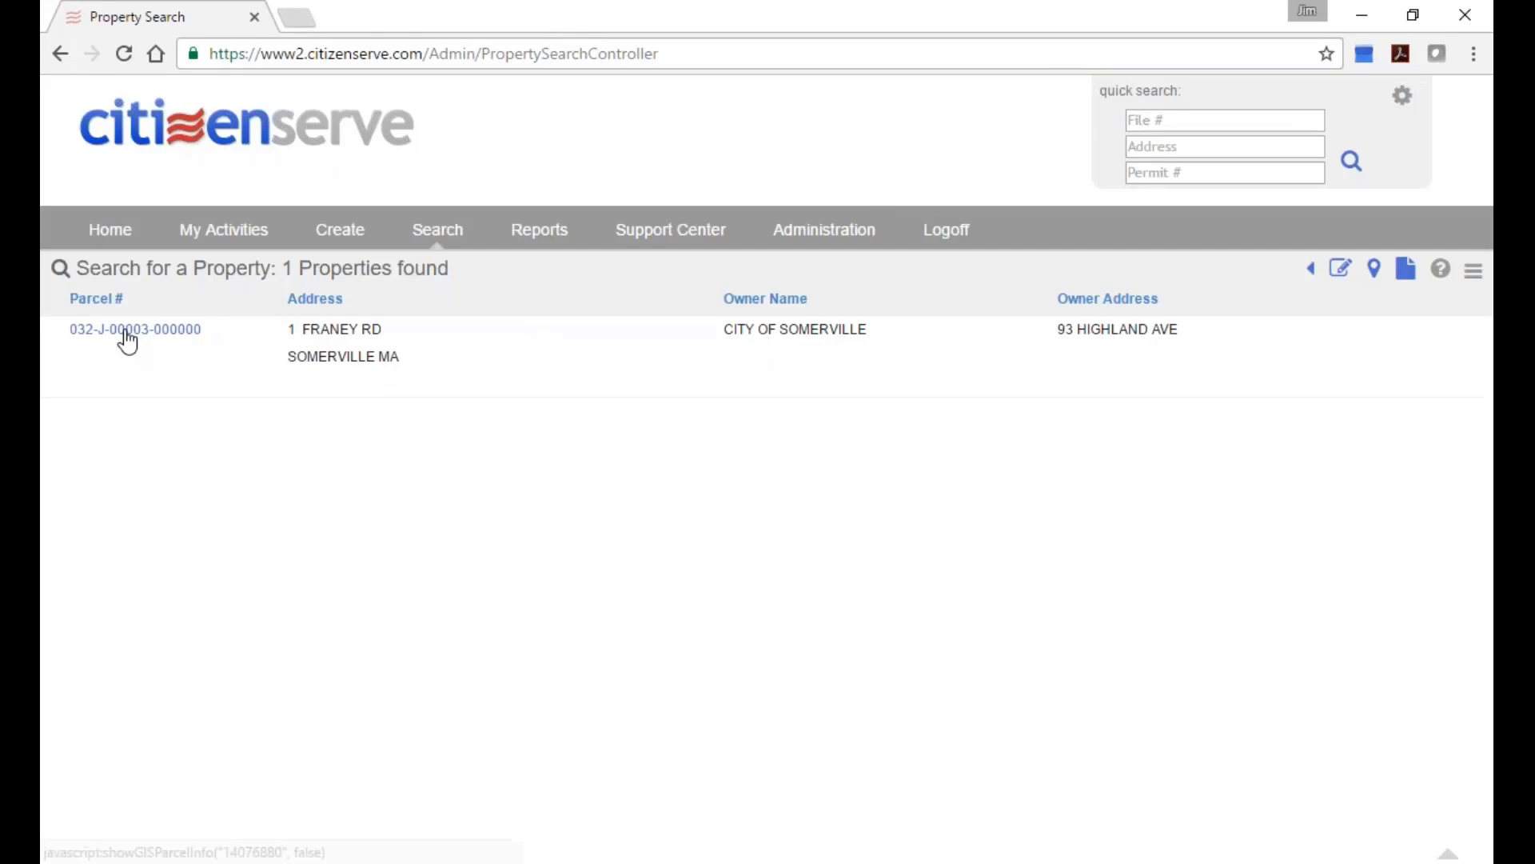
click(128, 340)
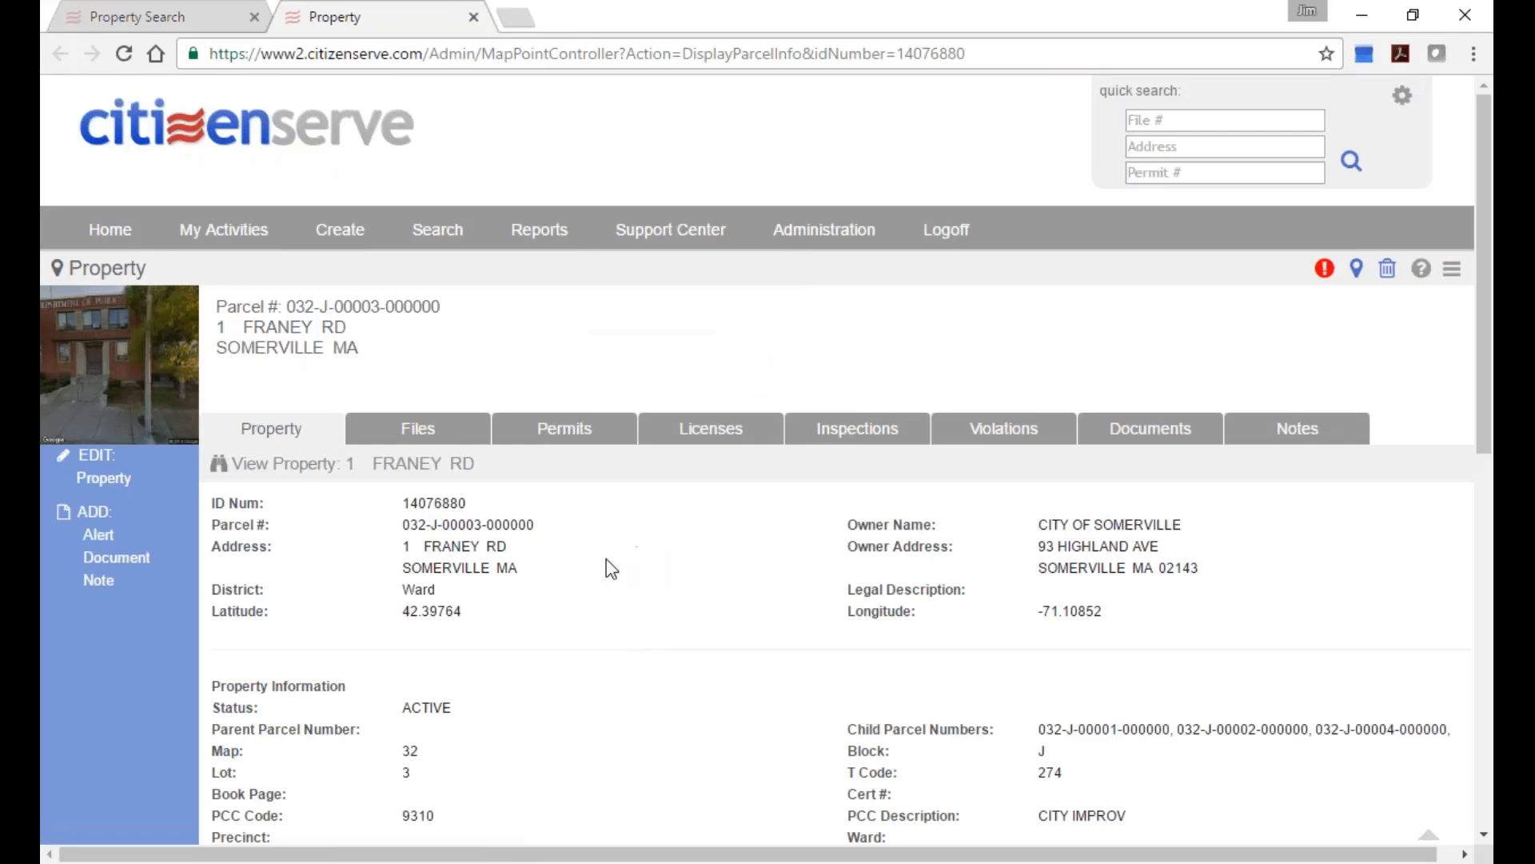
drag(402, 528, 567, 533)
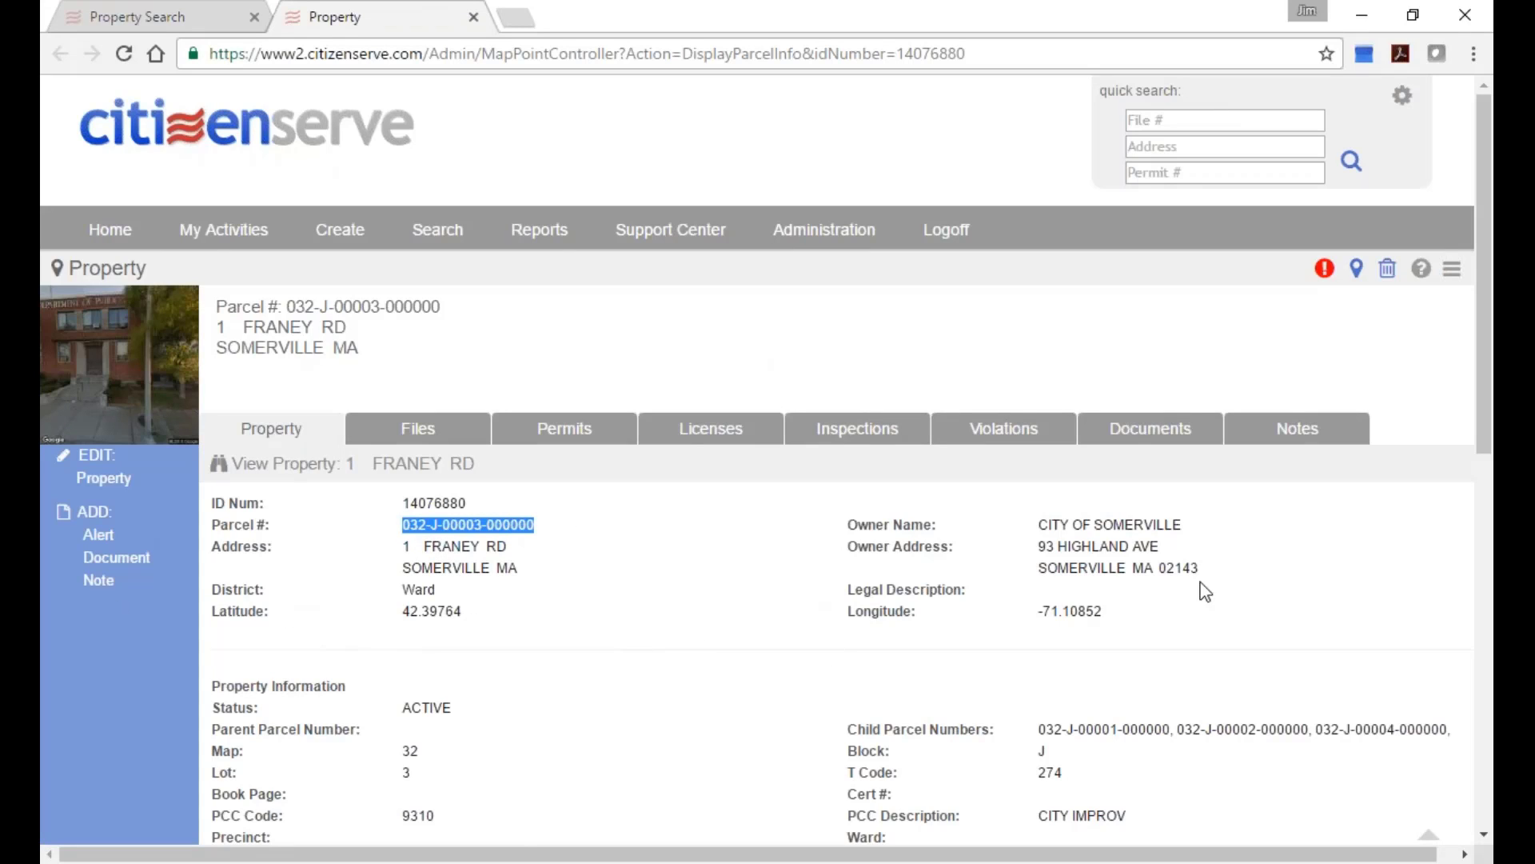
scroll(685, 674, down, 4)
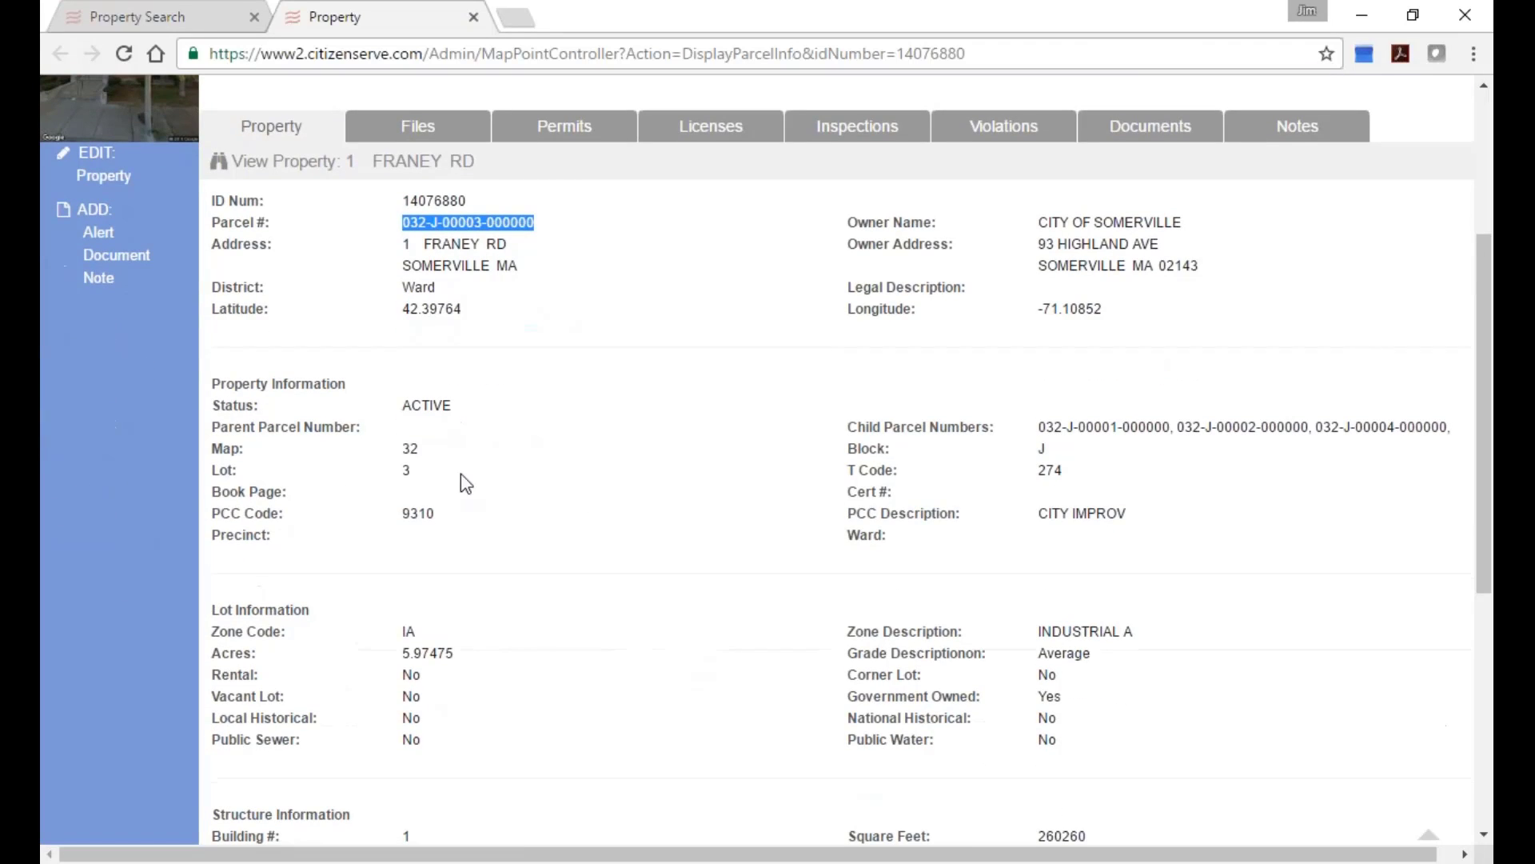
drag(211, 384, 359, 392)
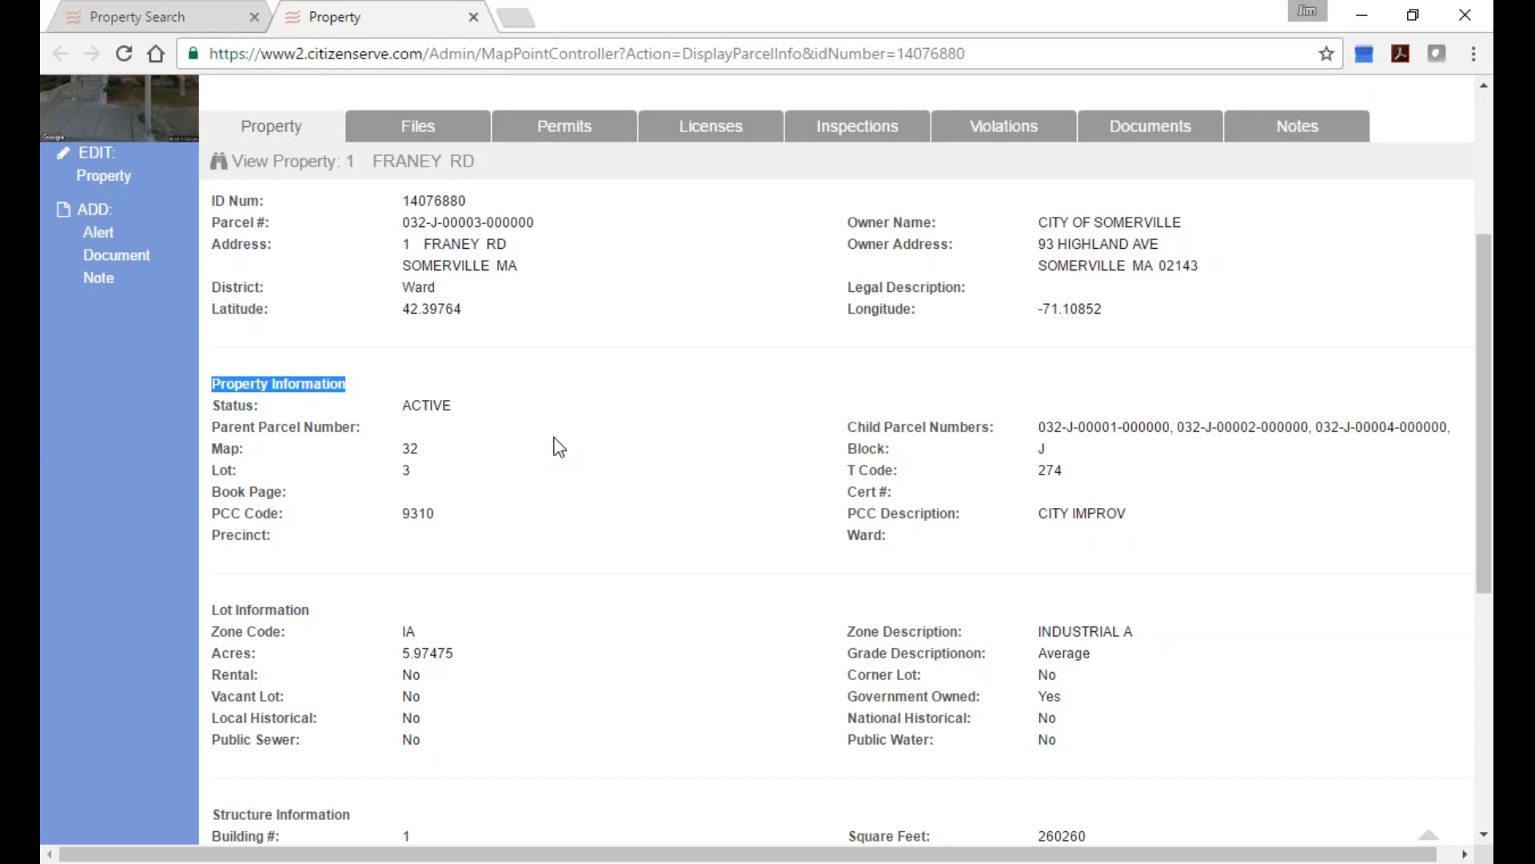
Review the Property, Lot, Structure and Miscellaneous sections of the record and the Create menu.
scroll(696, 420, down, 1)
scroll(696, 418, down, 1)
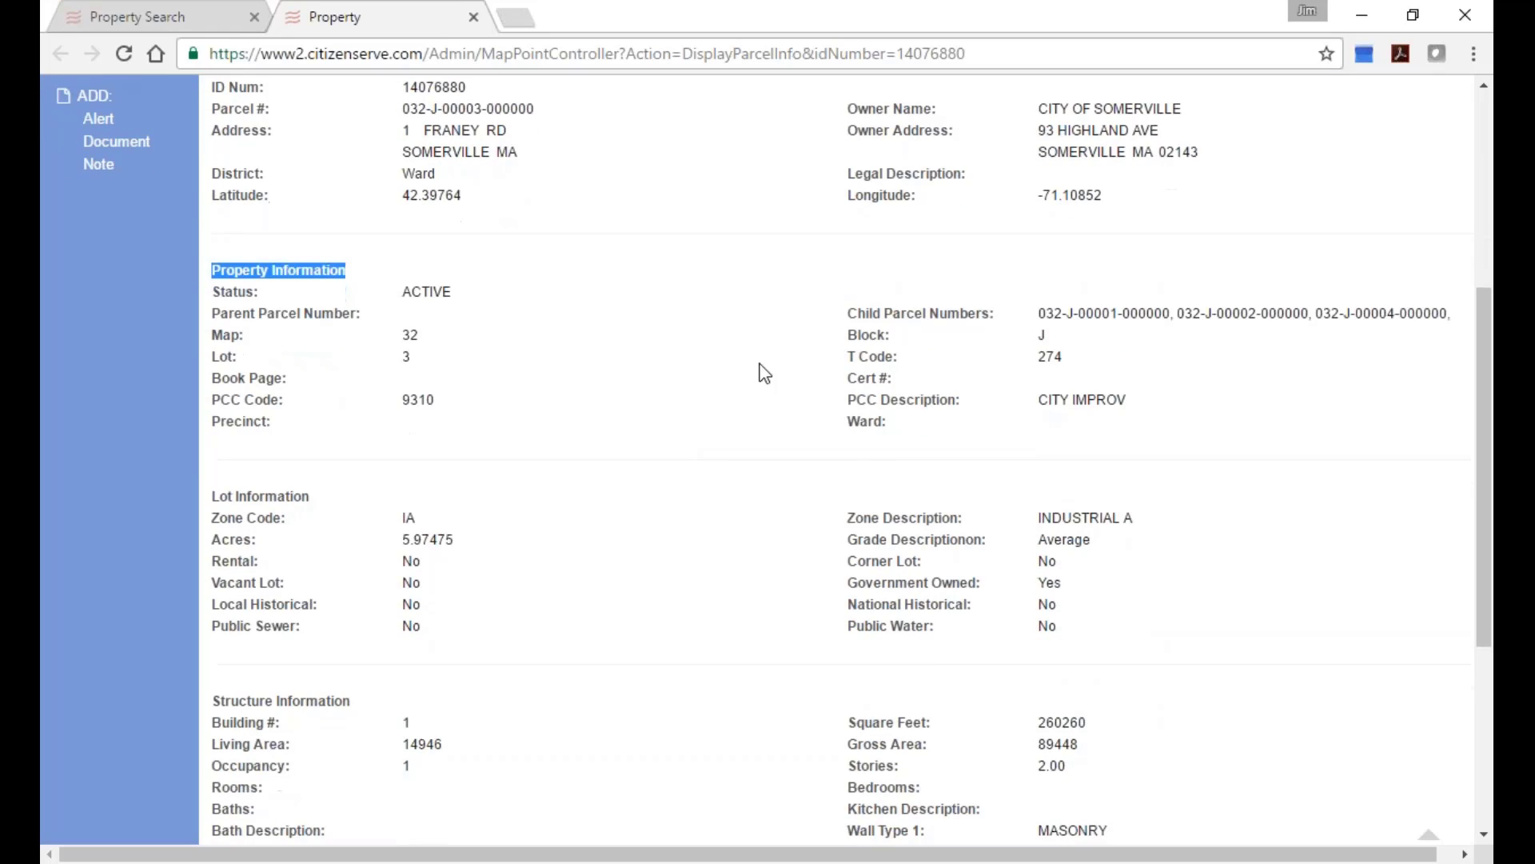
scroll(766, 521, down, 2)
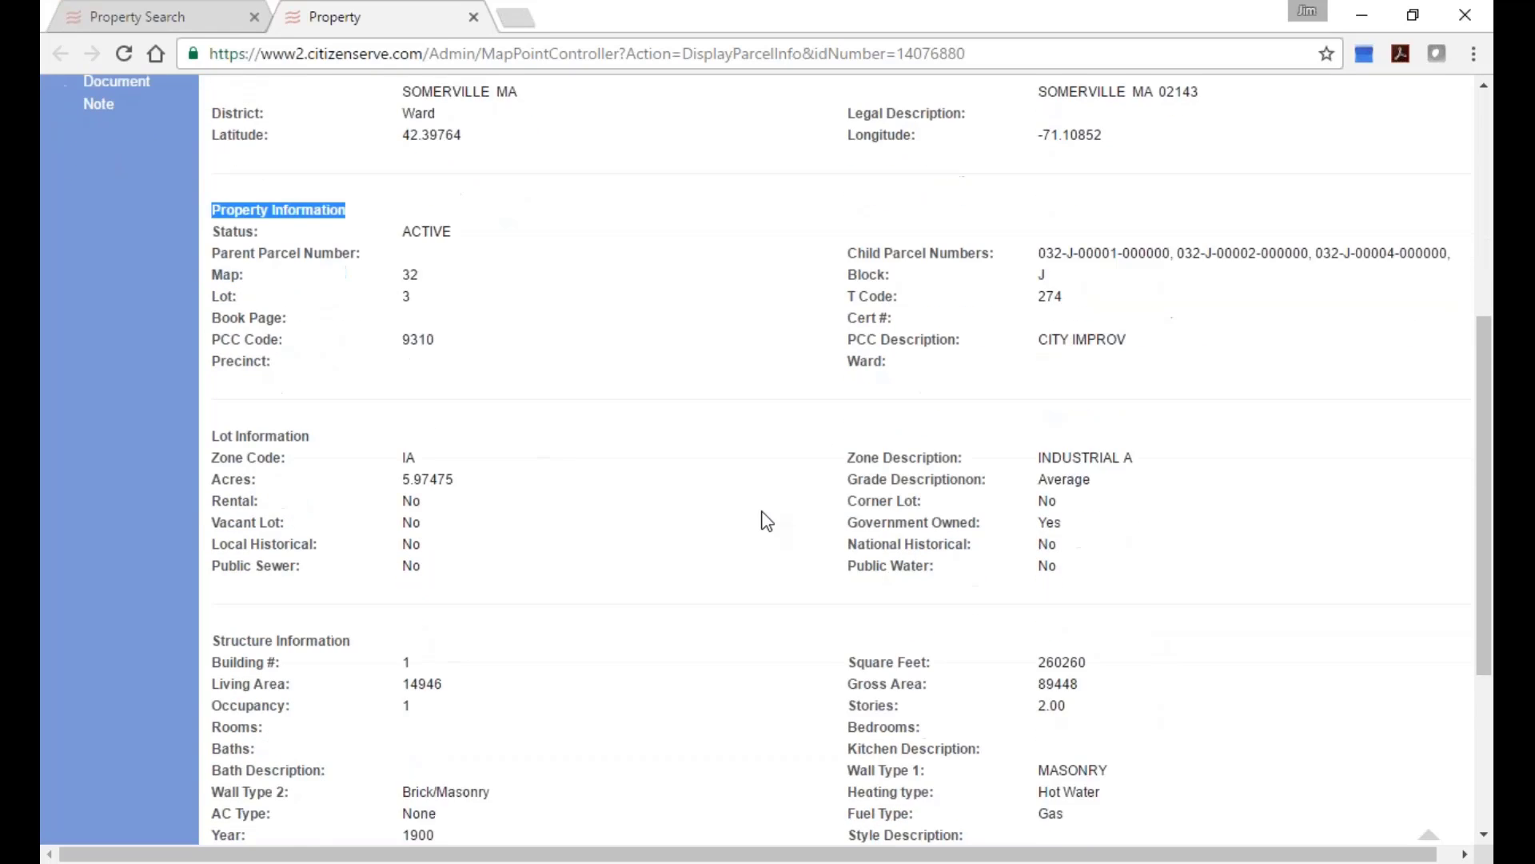
scroll(766, 520, up, 4)
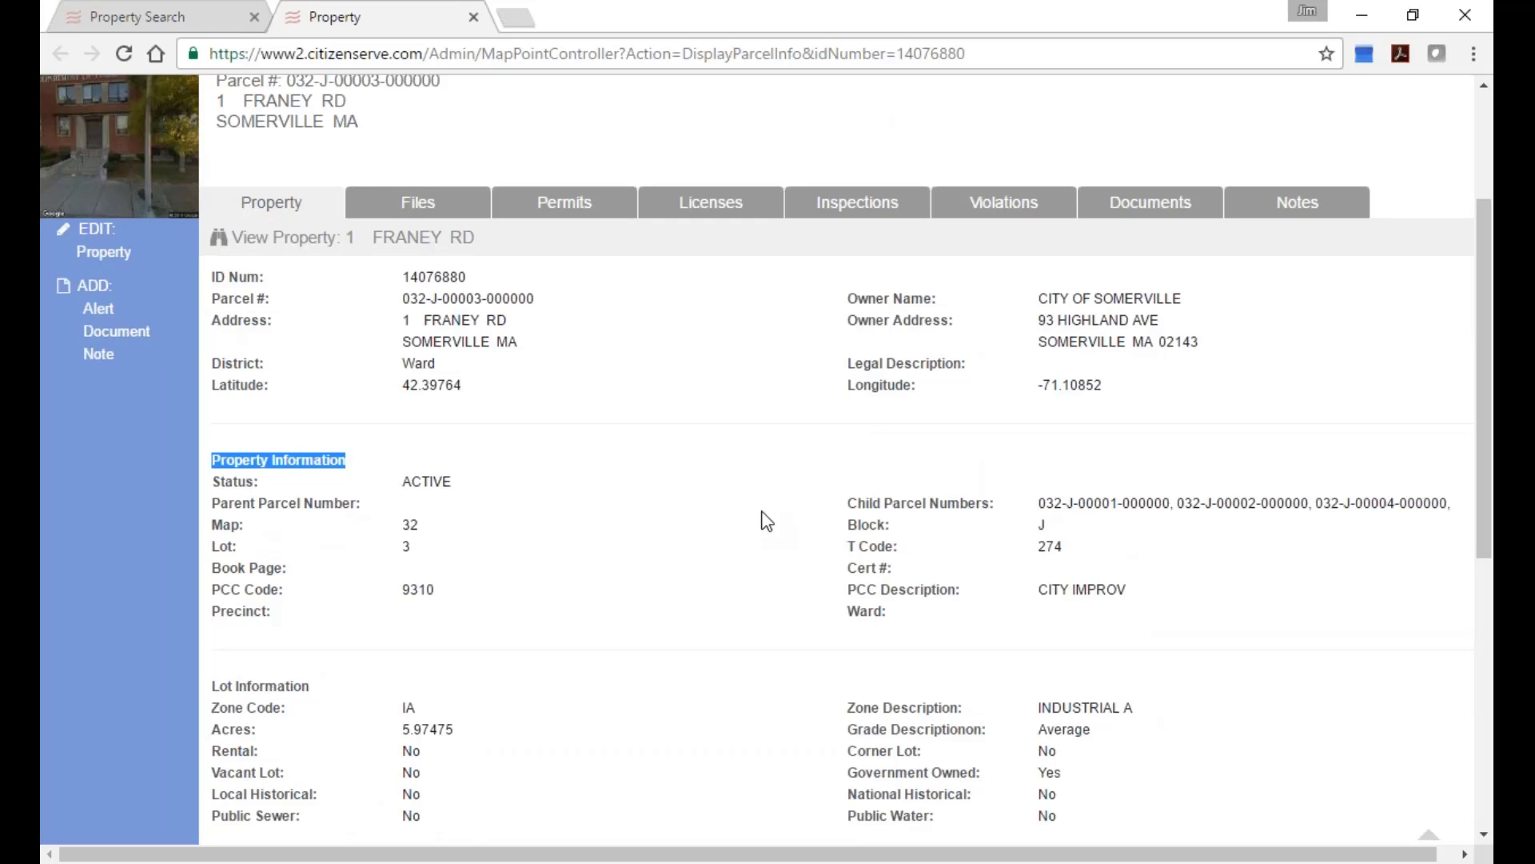
scroll(731, 468, down, 5)
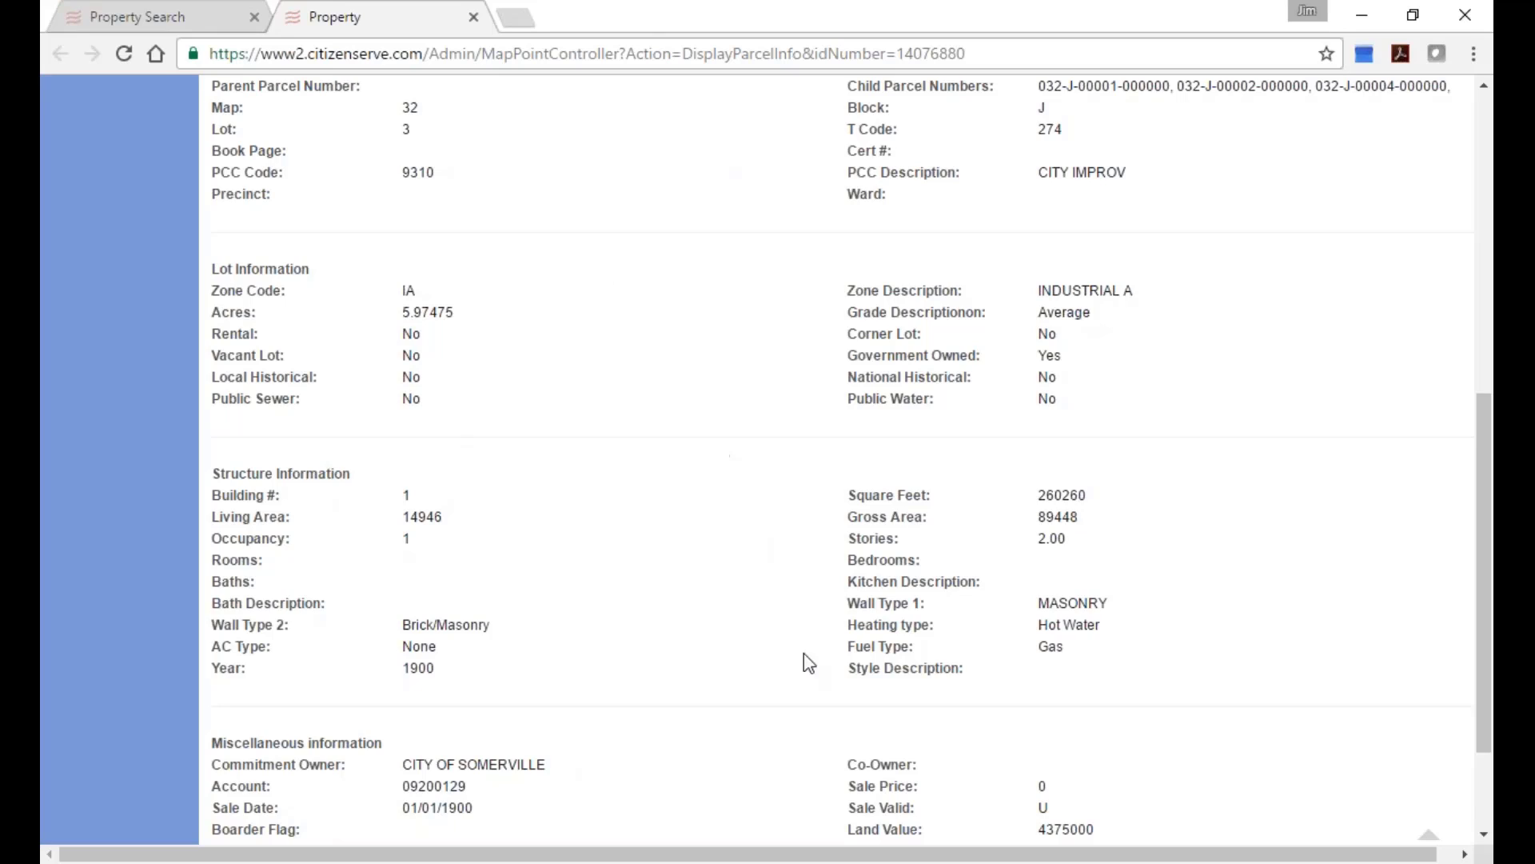
scroll(767, 704, down, 2)
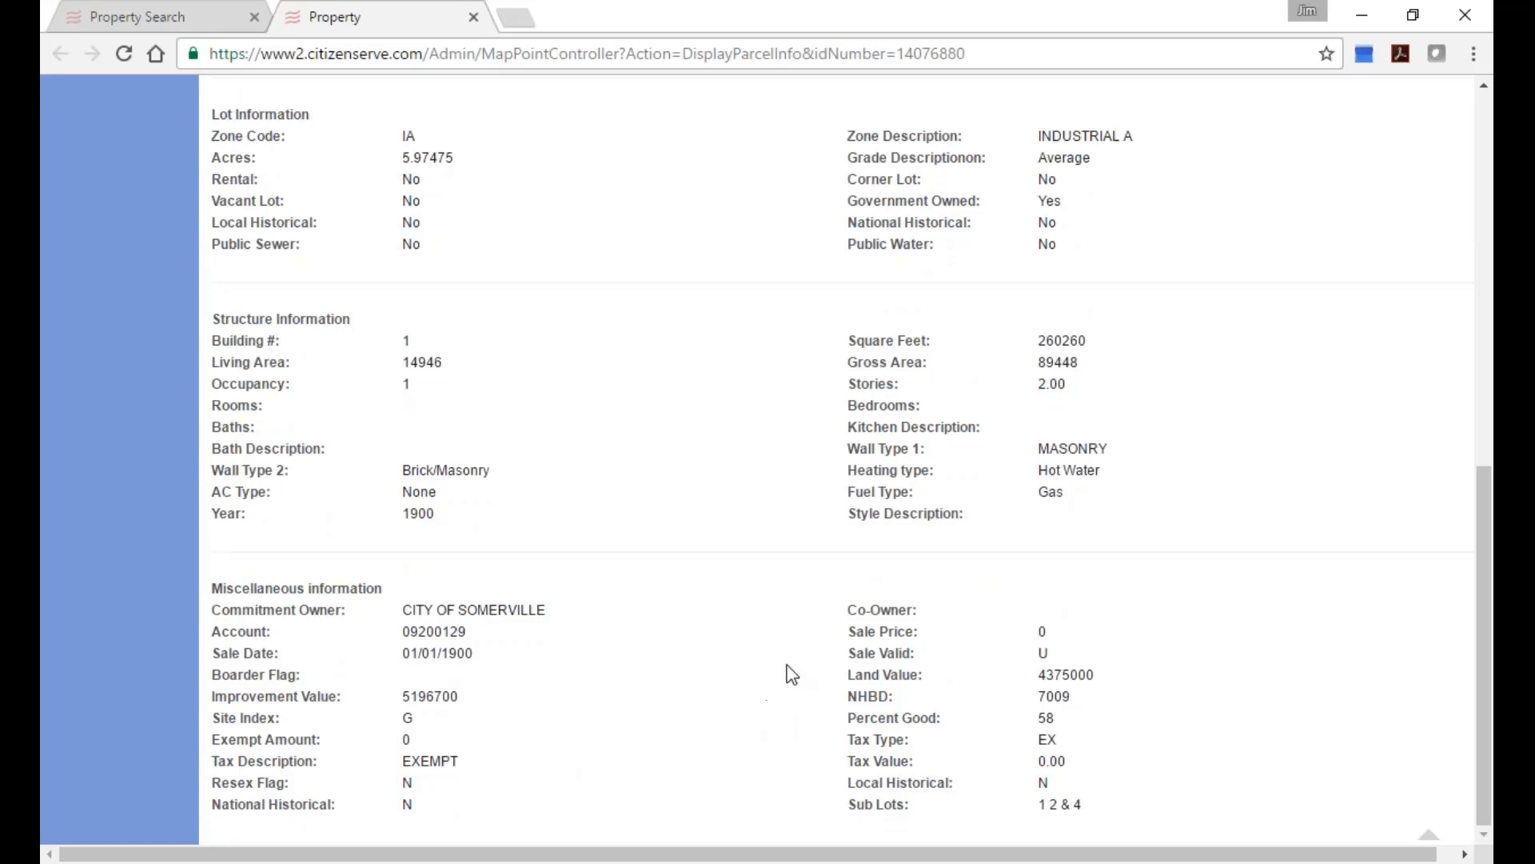
scroll(784, 676, up, 7)
scroll(704, 709, up, 4)
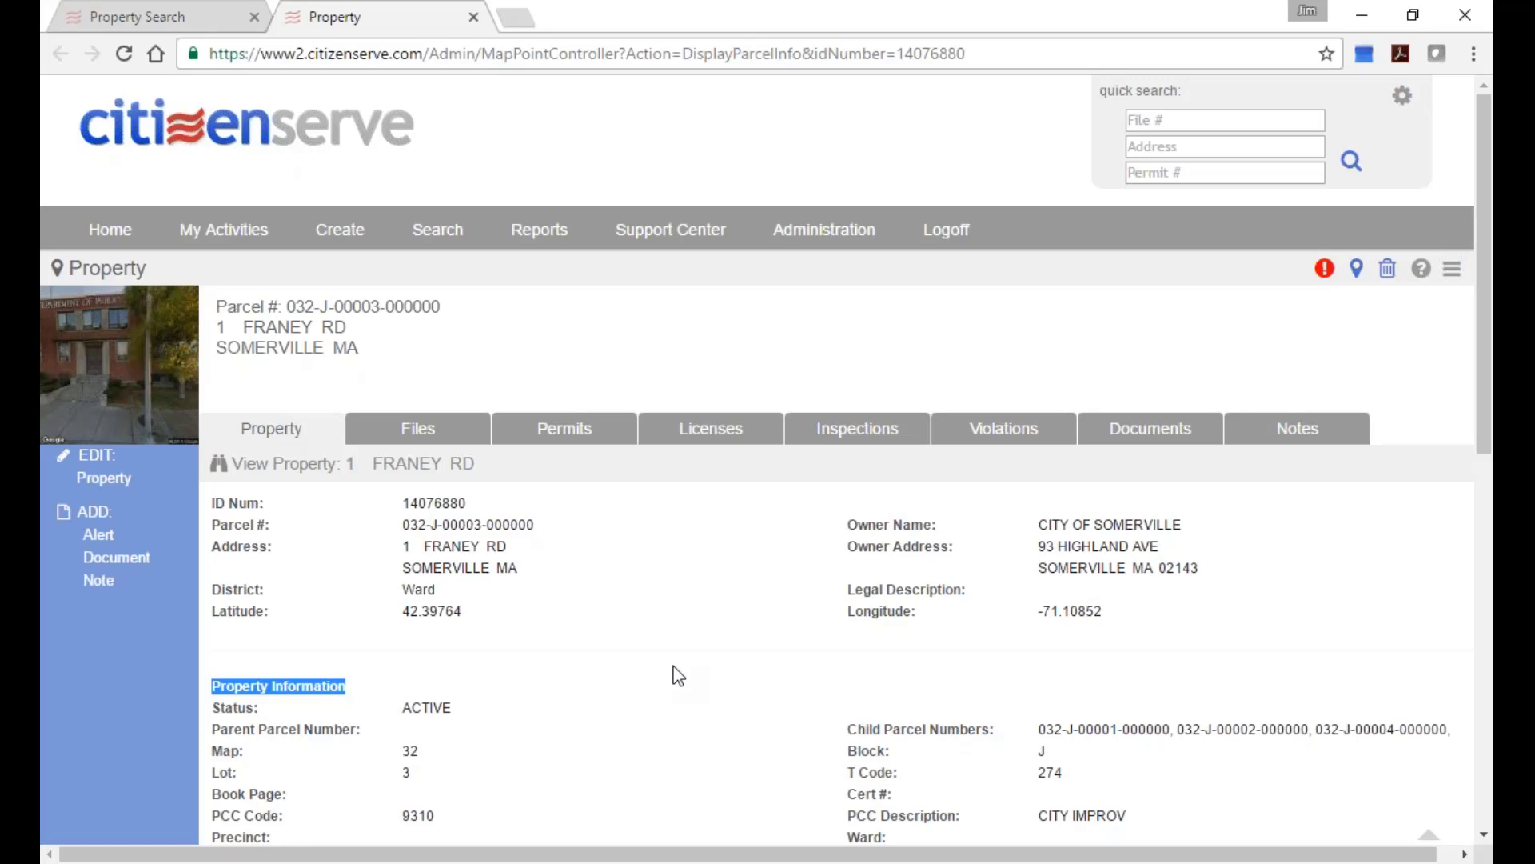
mouse_move(344, 243)
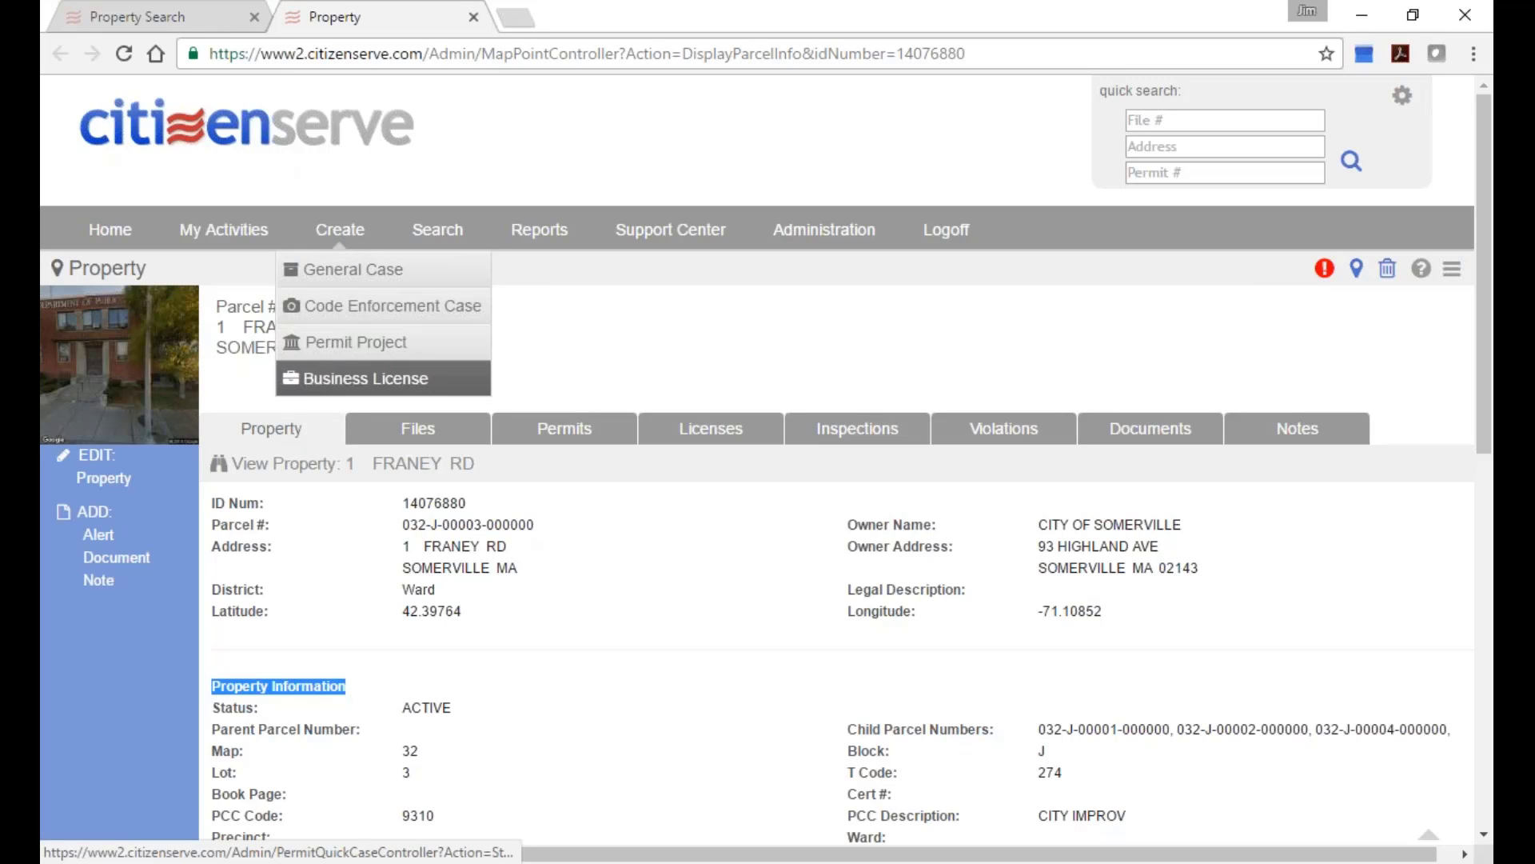
click(382, 378)
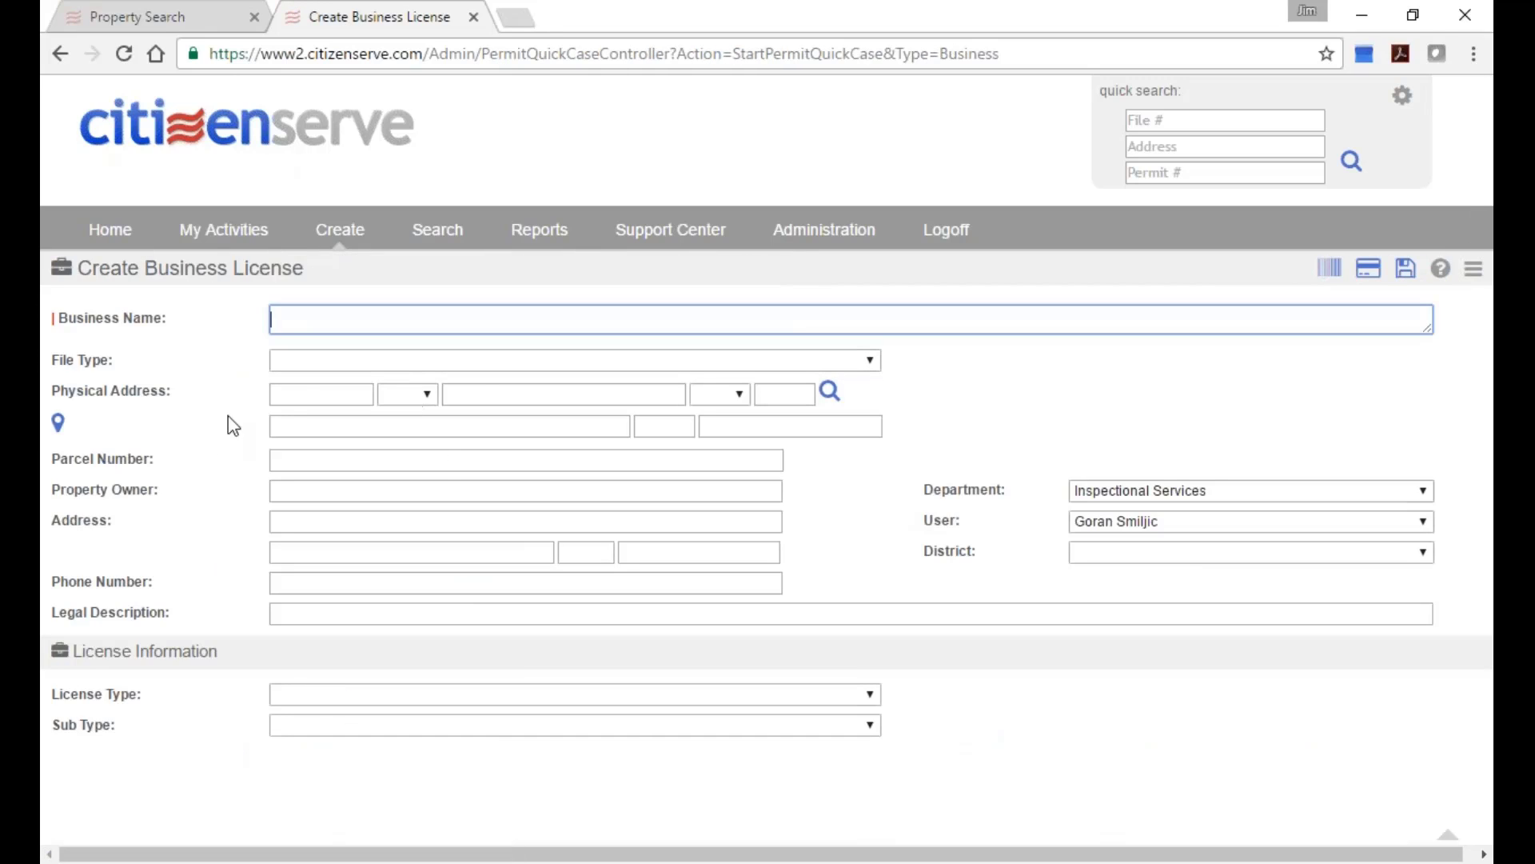
click(305, 393)
text(1)
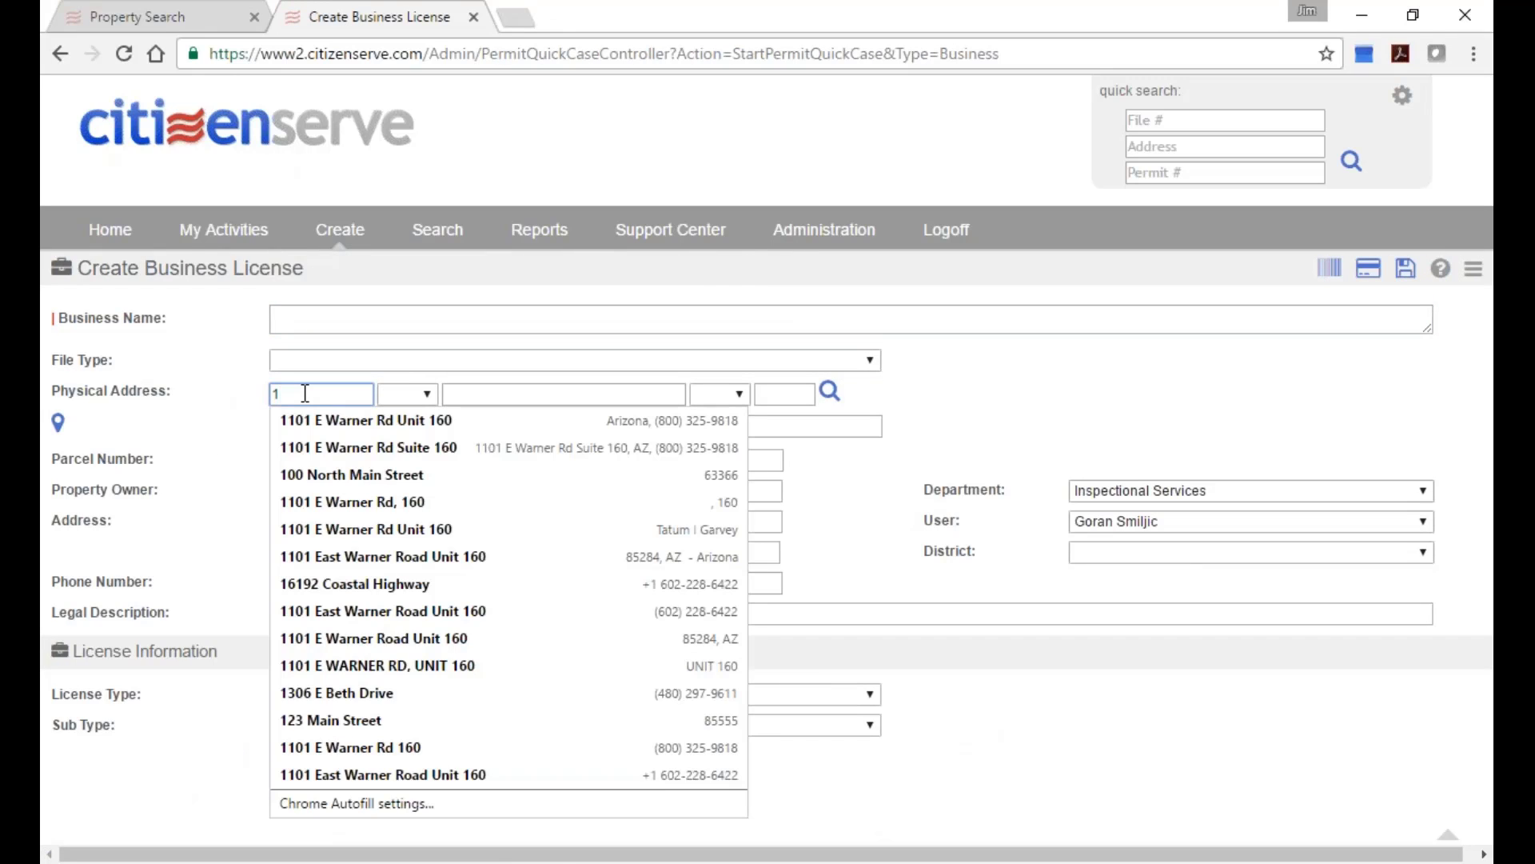
key(Tab)
key(Tab)
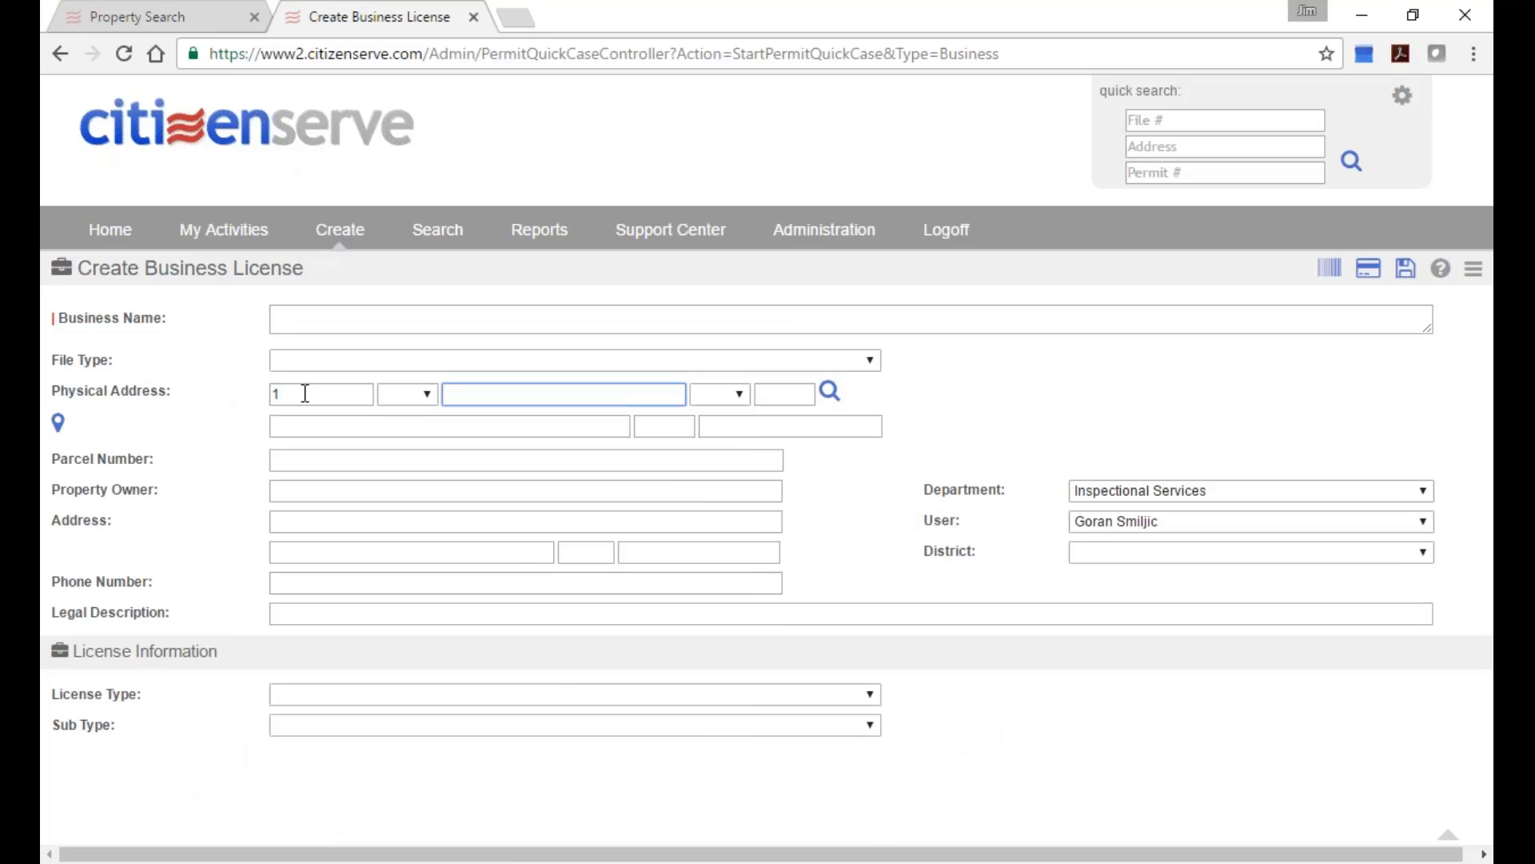
text(franey)
click(830, 392)
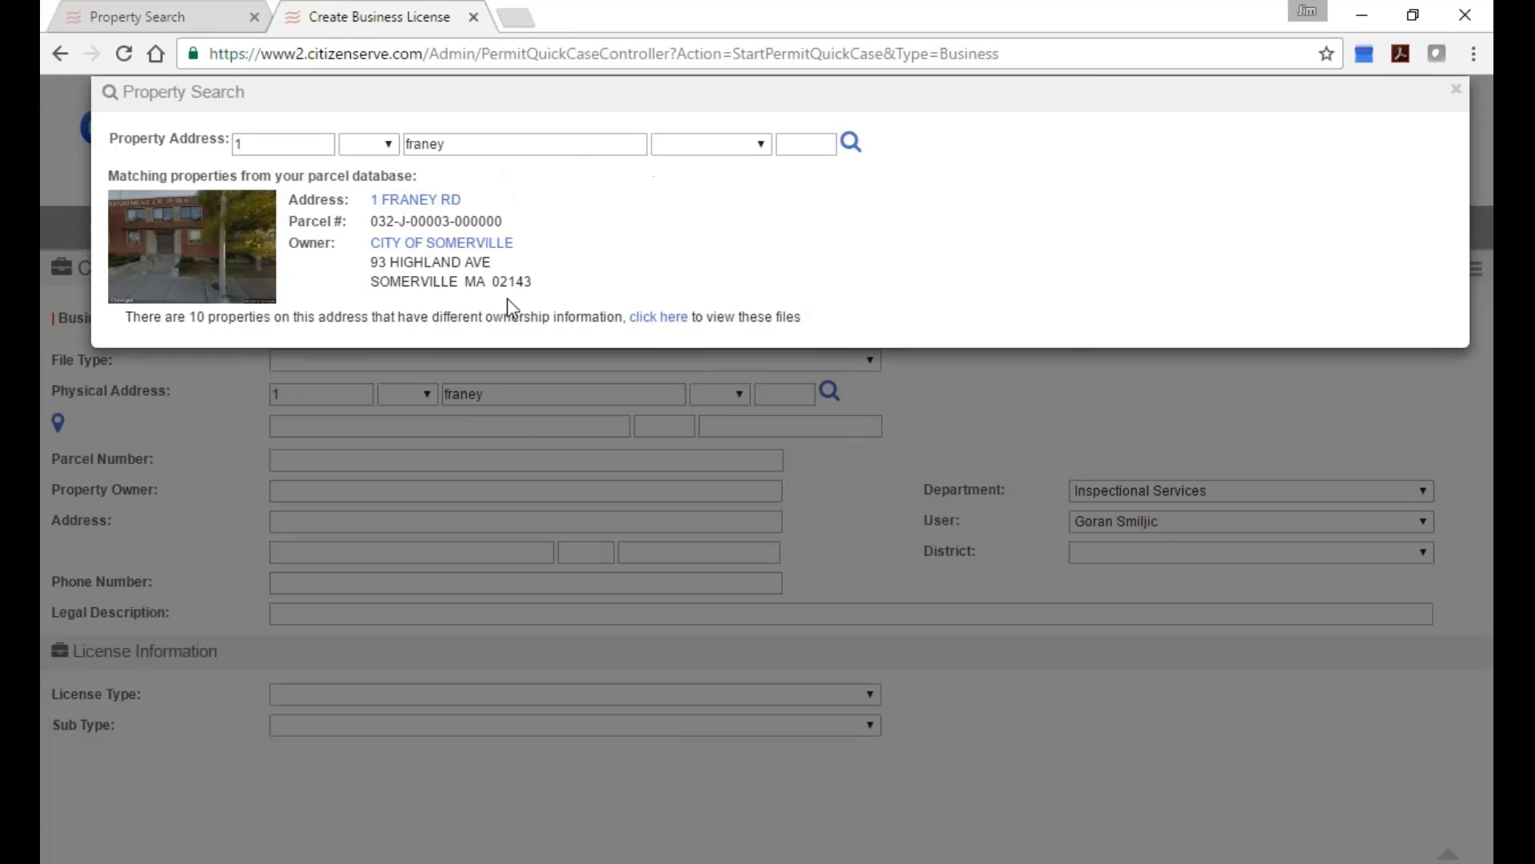
click(450, 201)
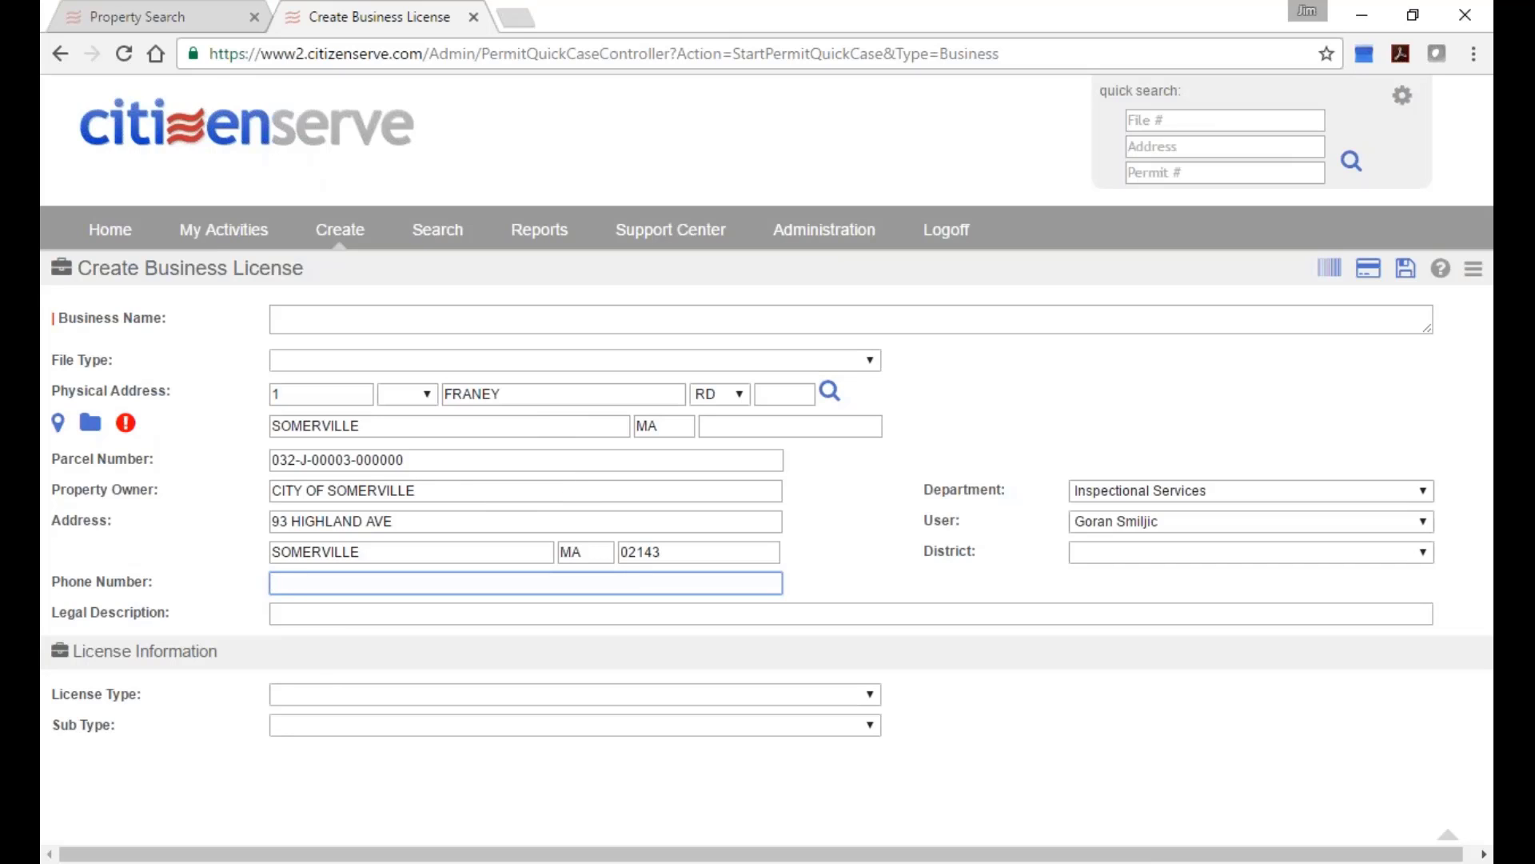
click(61, 426)
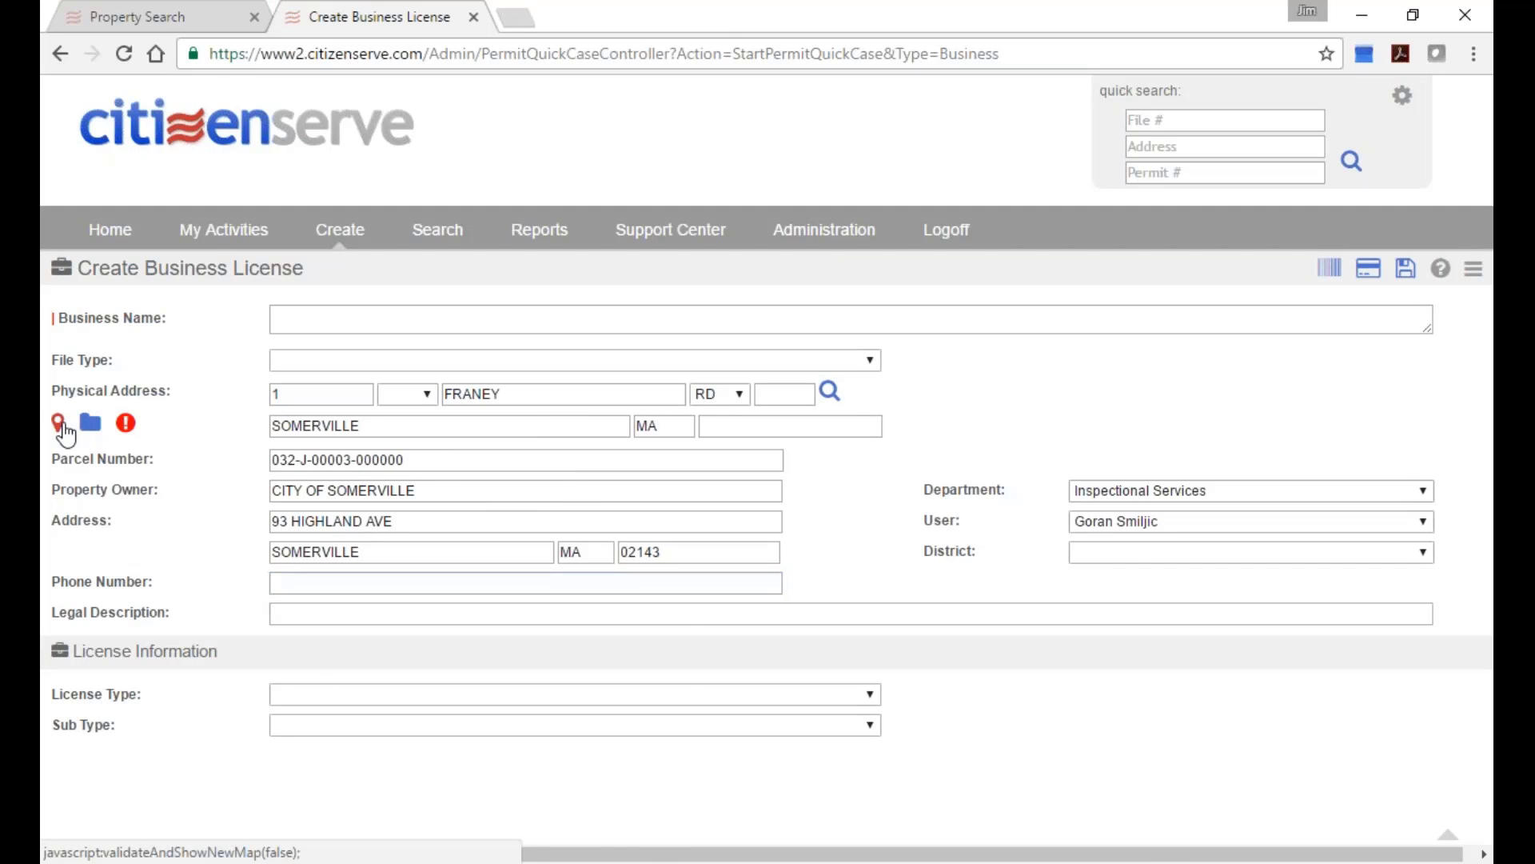
click(62, 427)
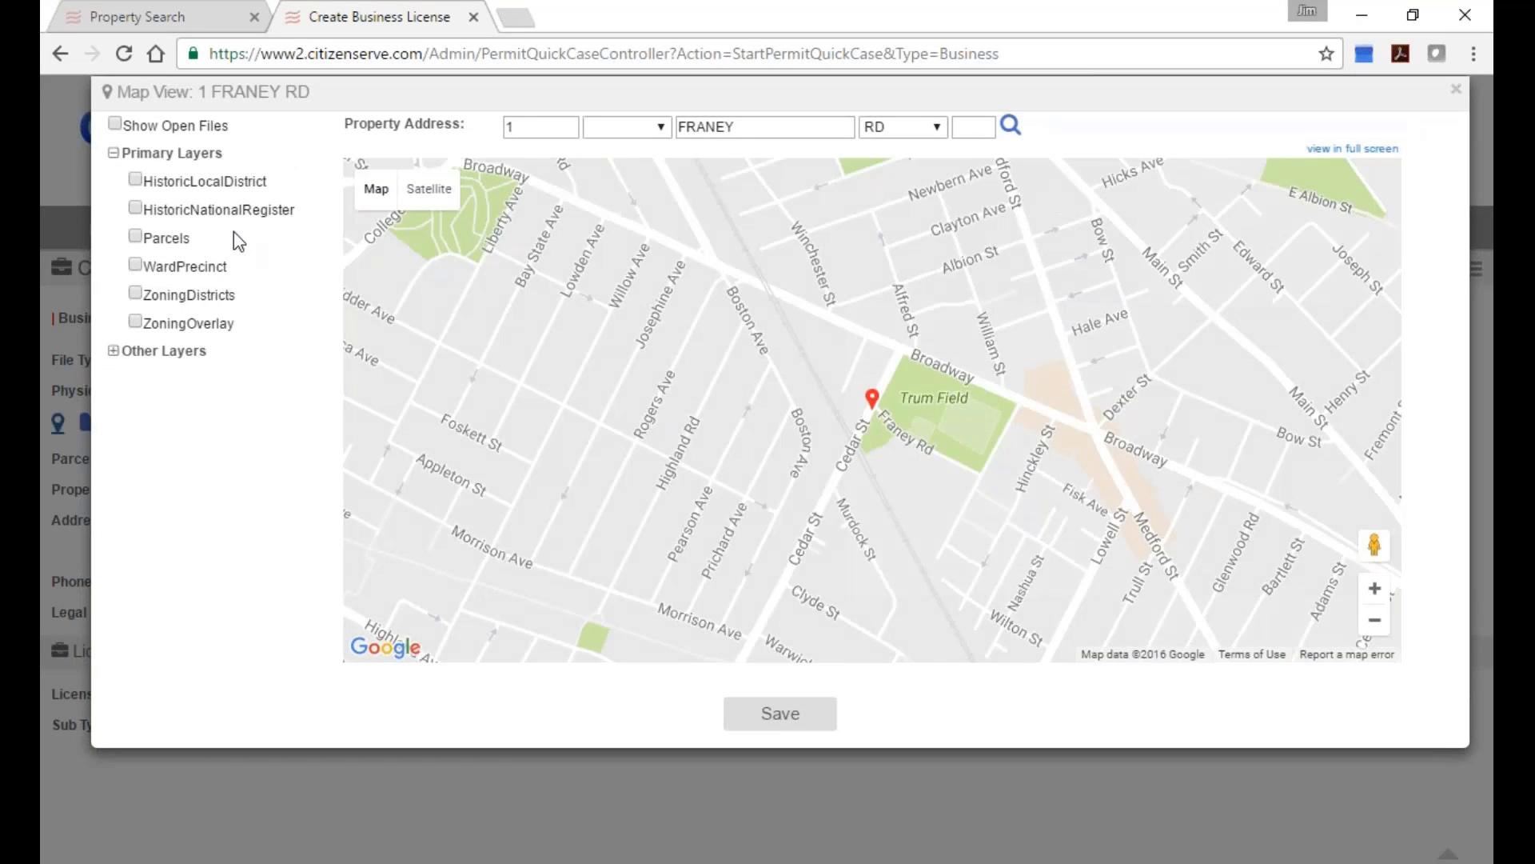
click(1456, 89)
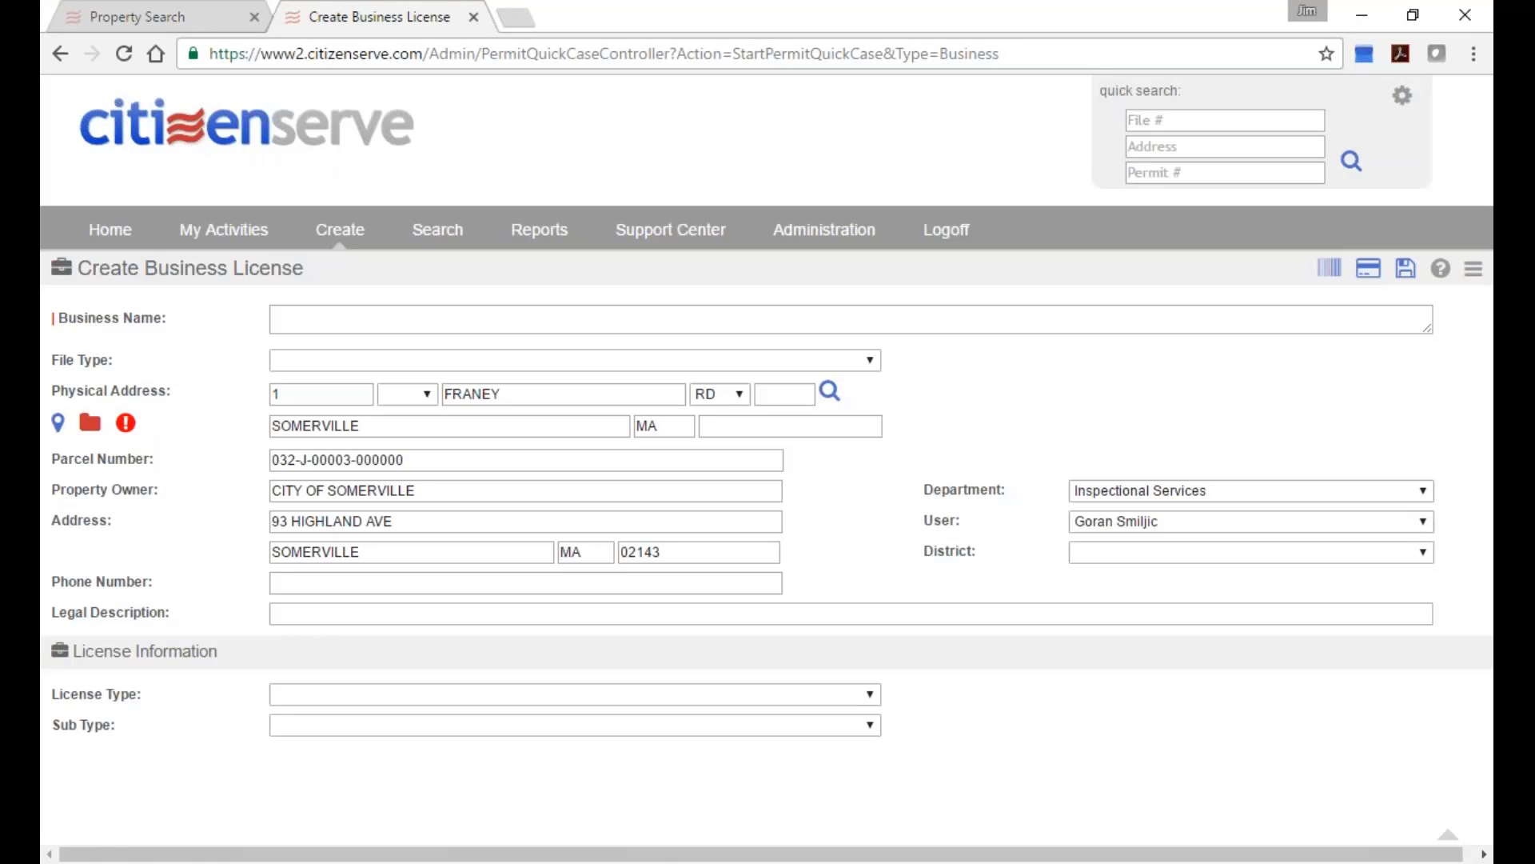
click(90, 422)
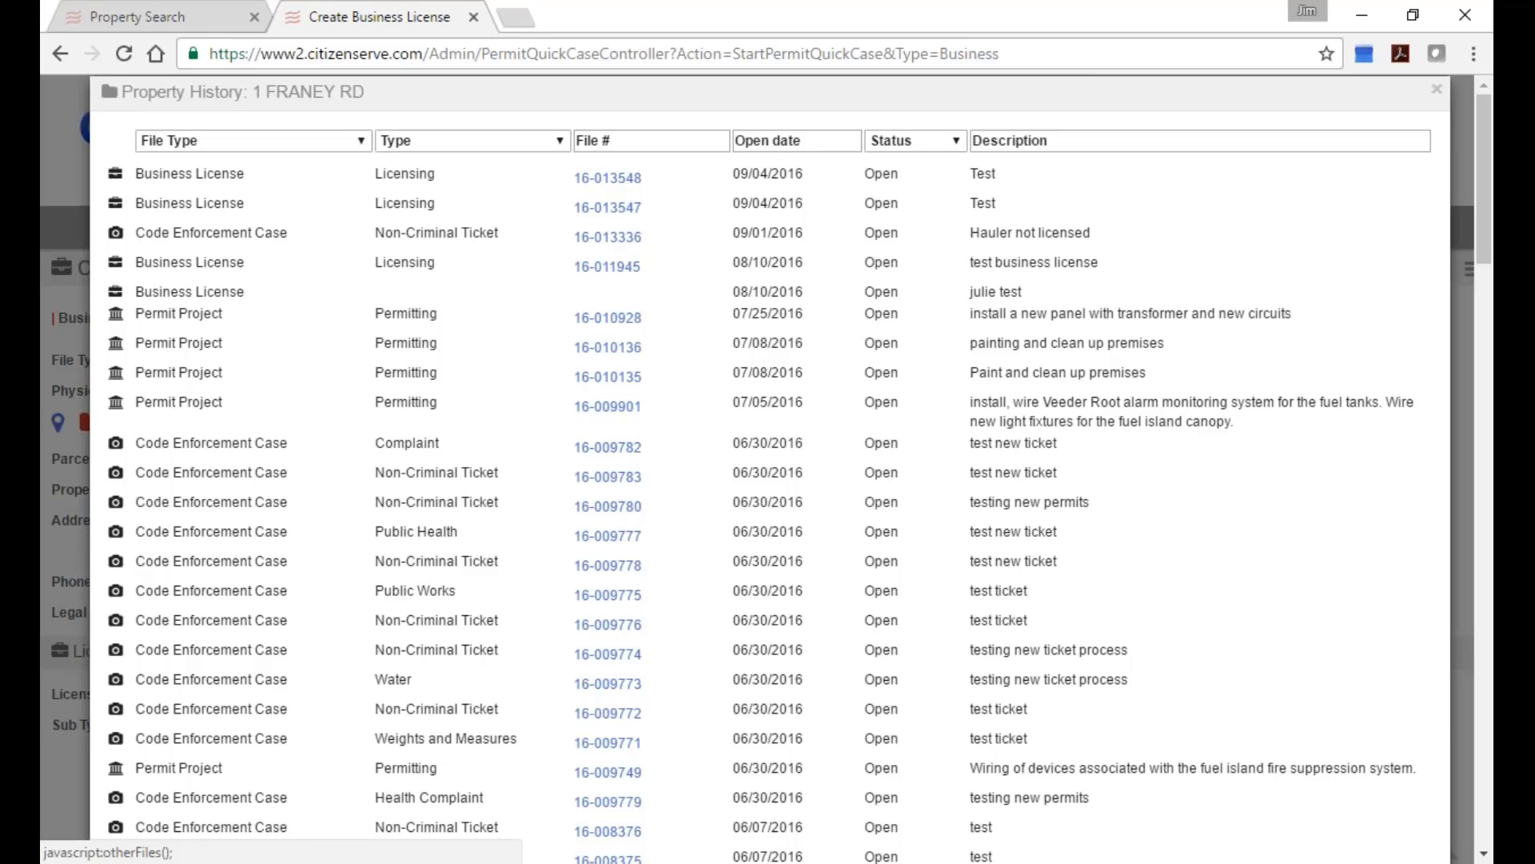
click(1437, 91)
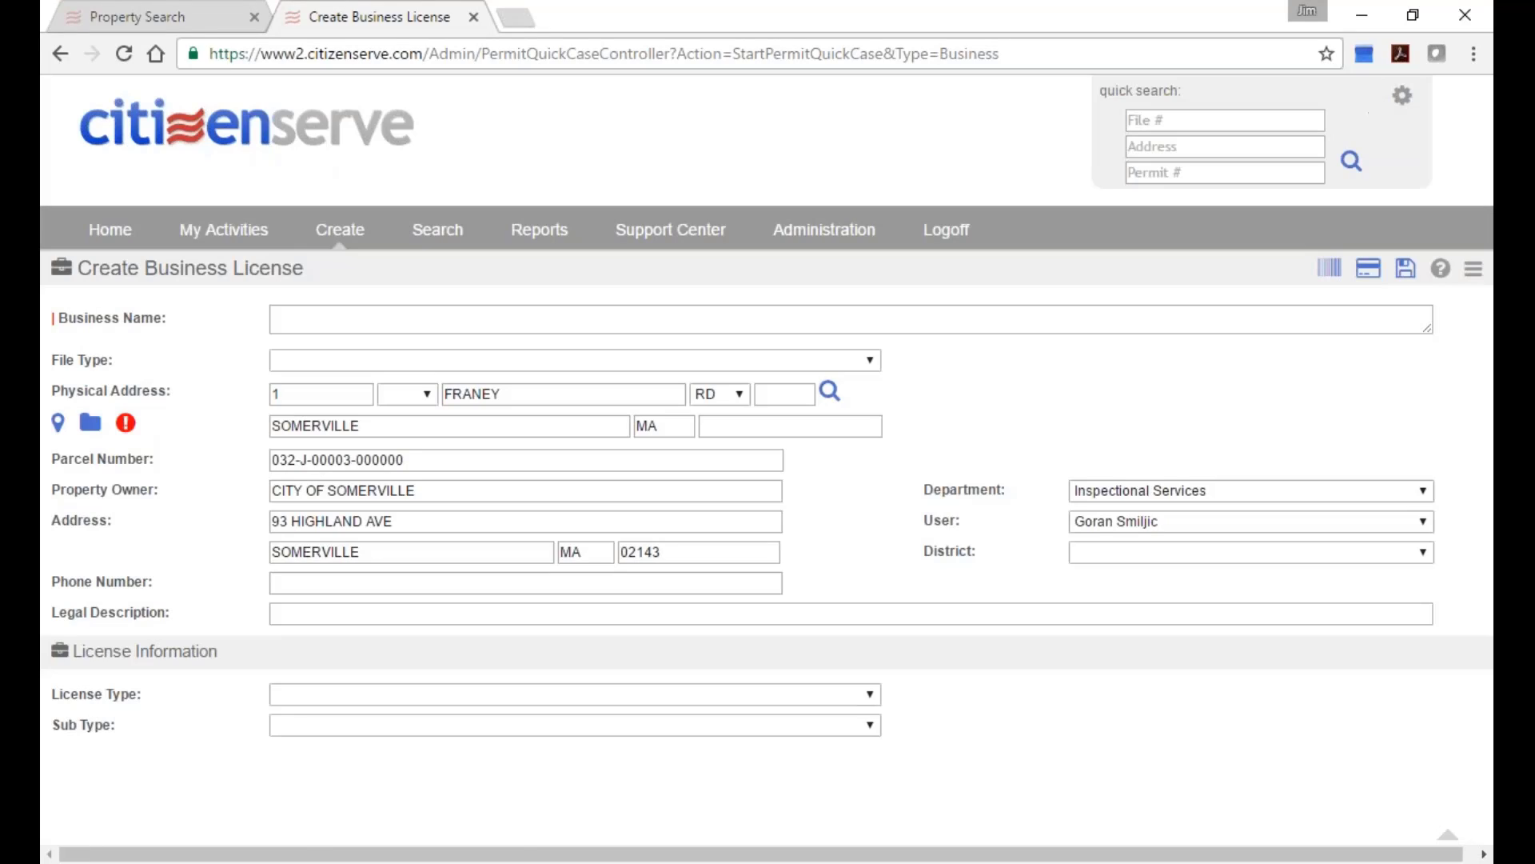
click(128, 427)
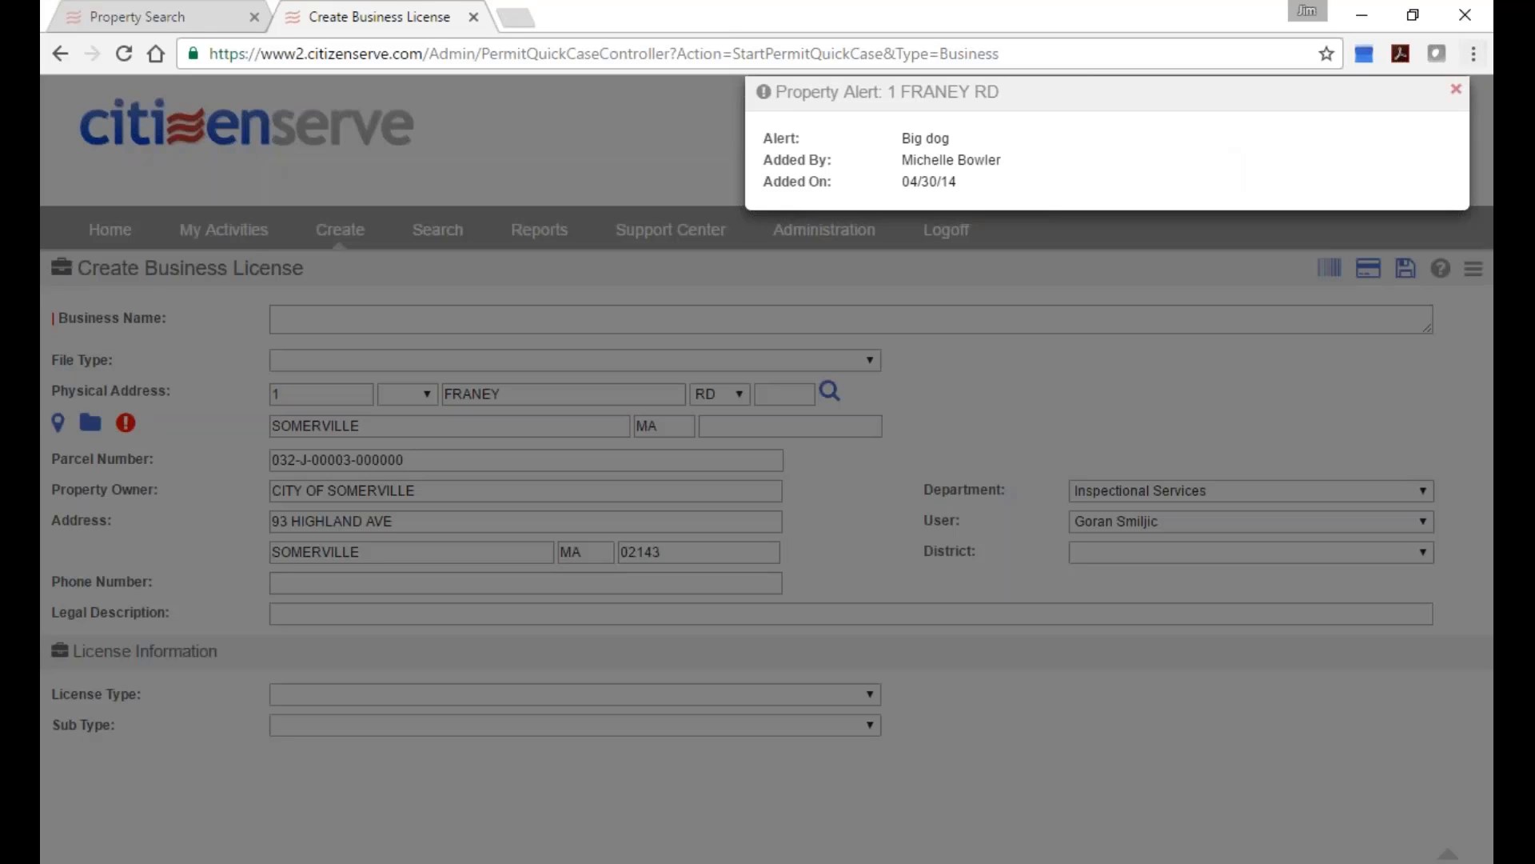
click(1455, 86)
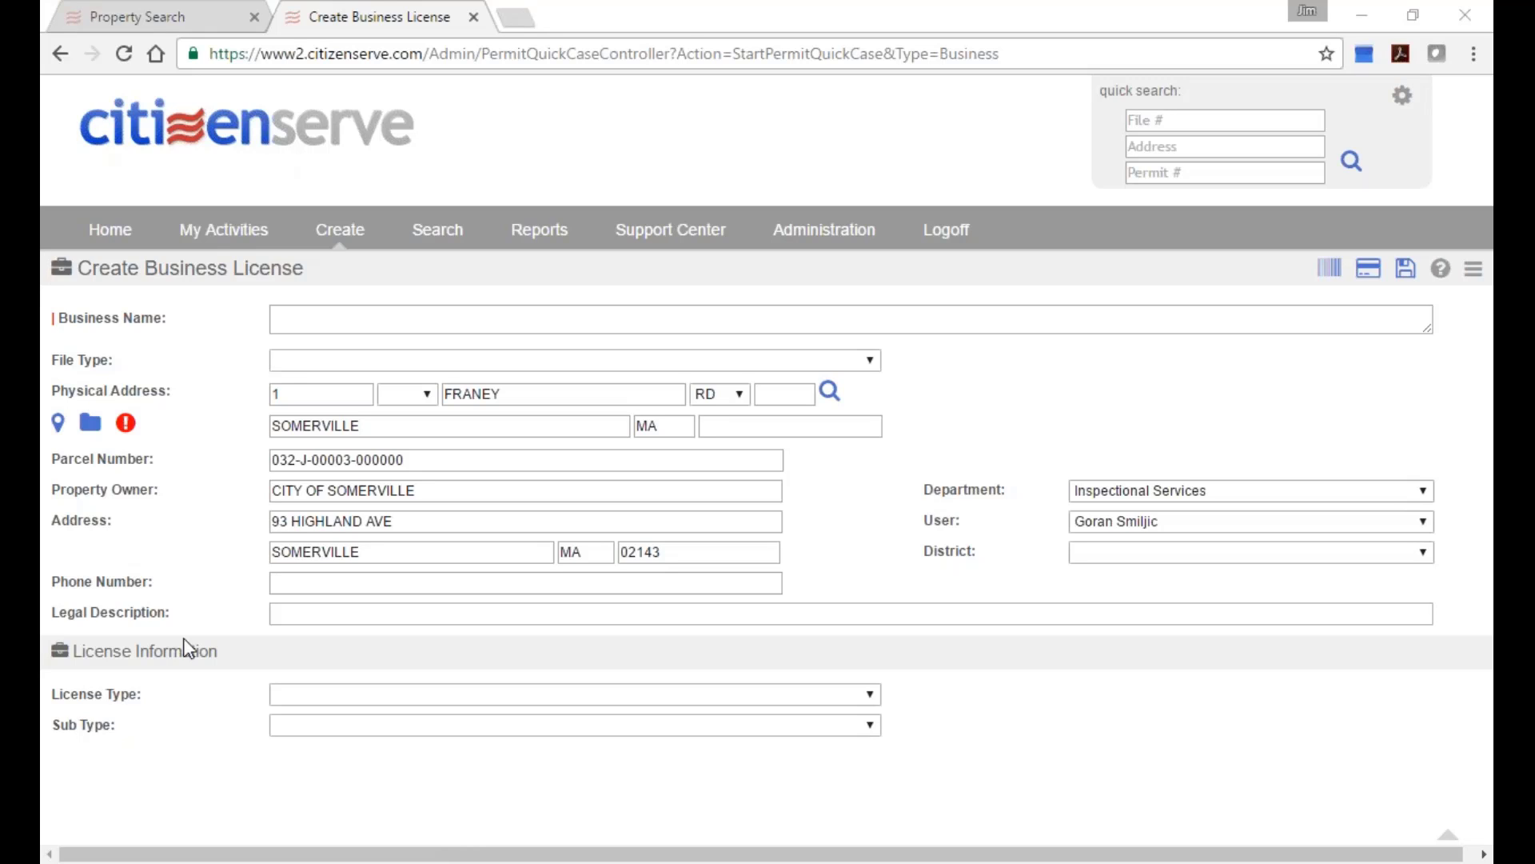
Log off and sign in with another demo account's username and password.
click(943, 238)
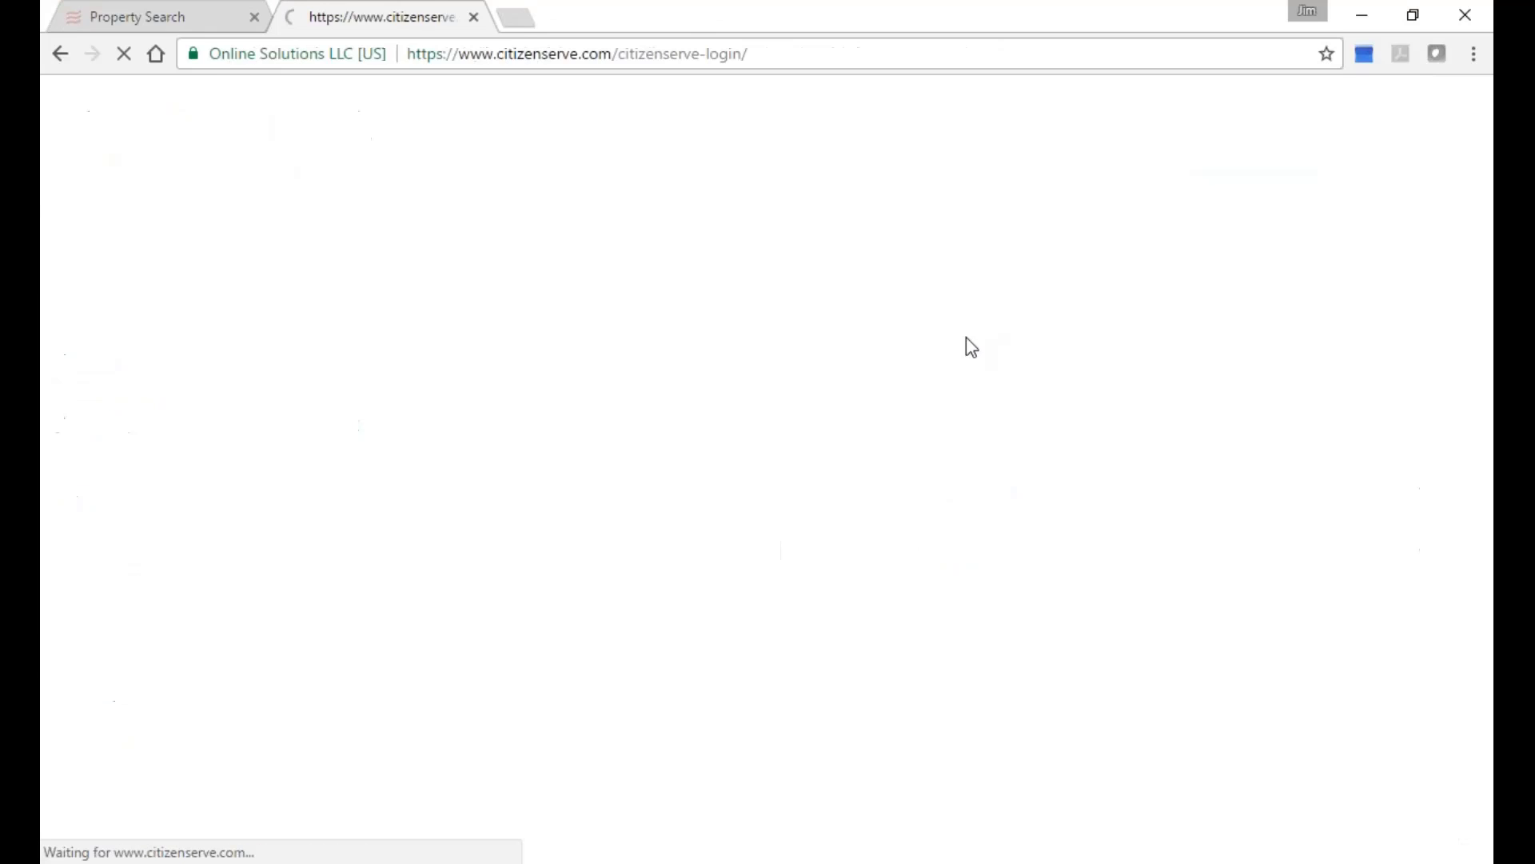
click(777, 610)
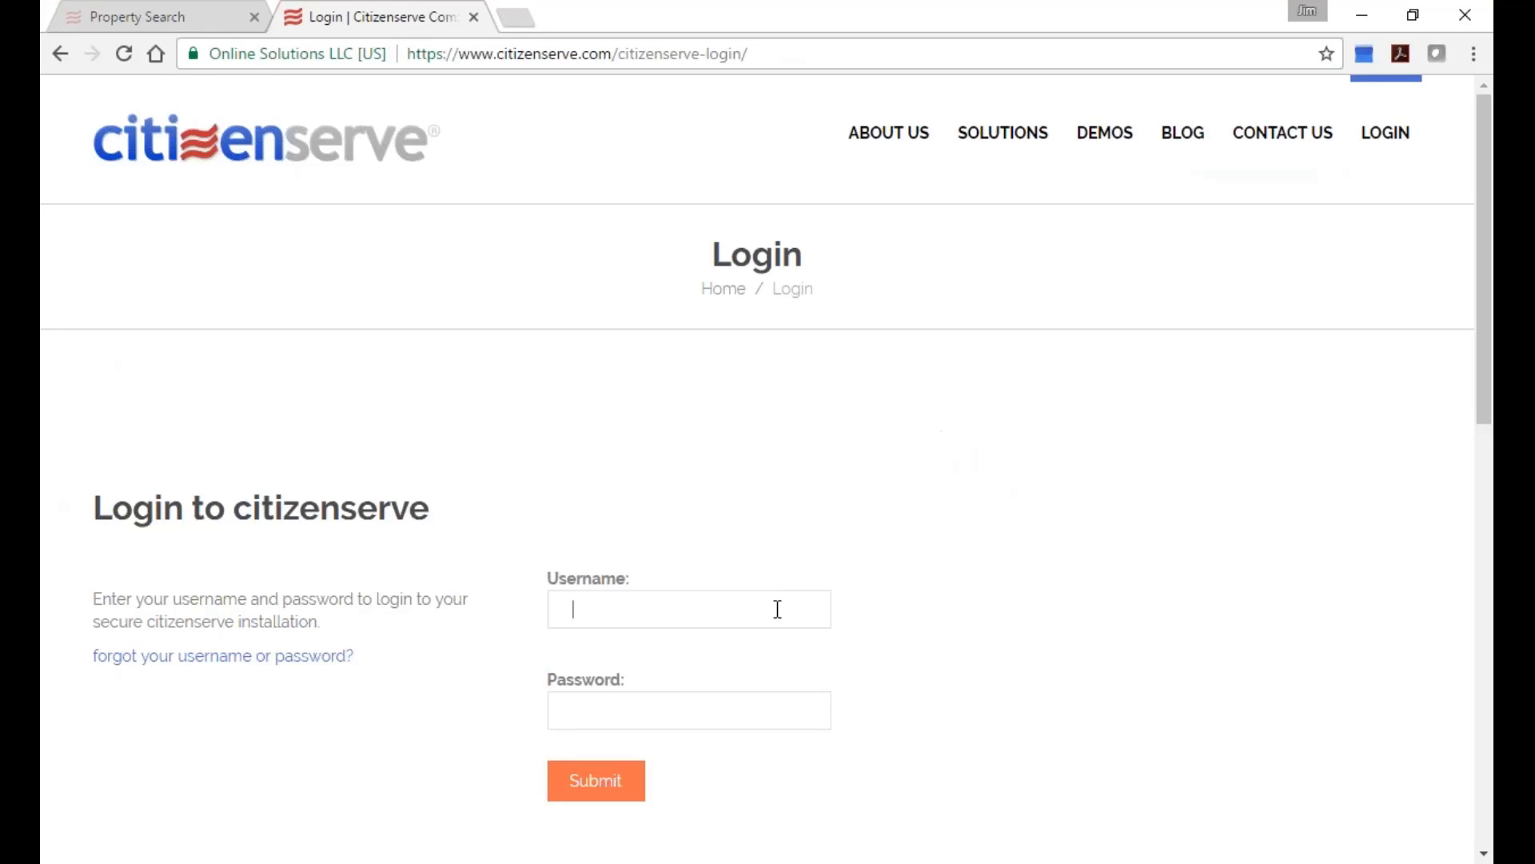
text(han.solo)
key(Tab)
text(•••••••••)
key(Return)
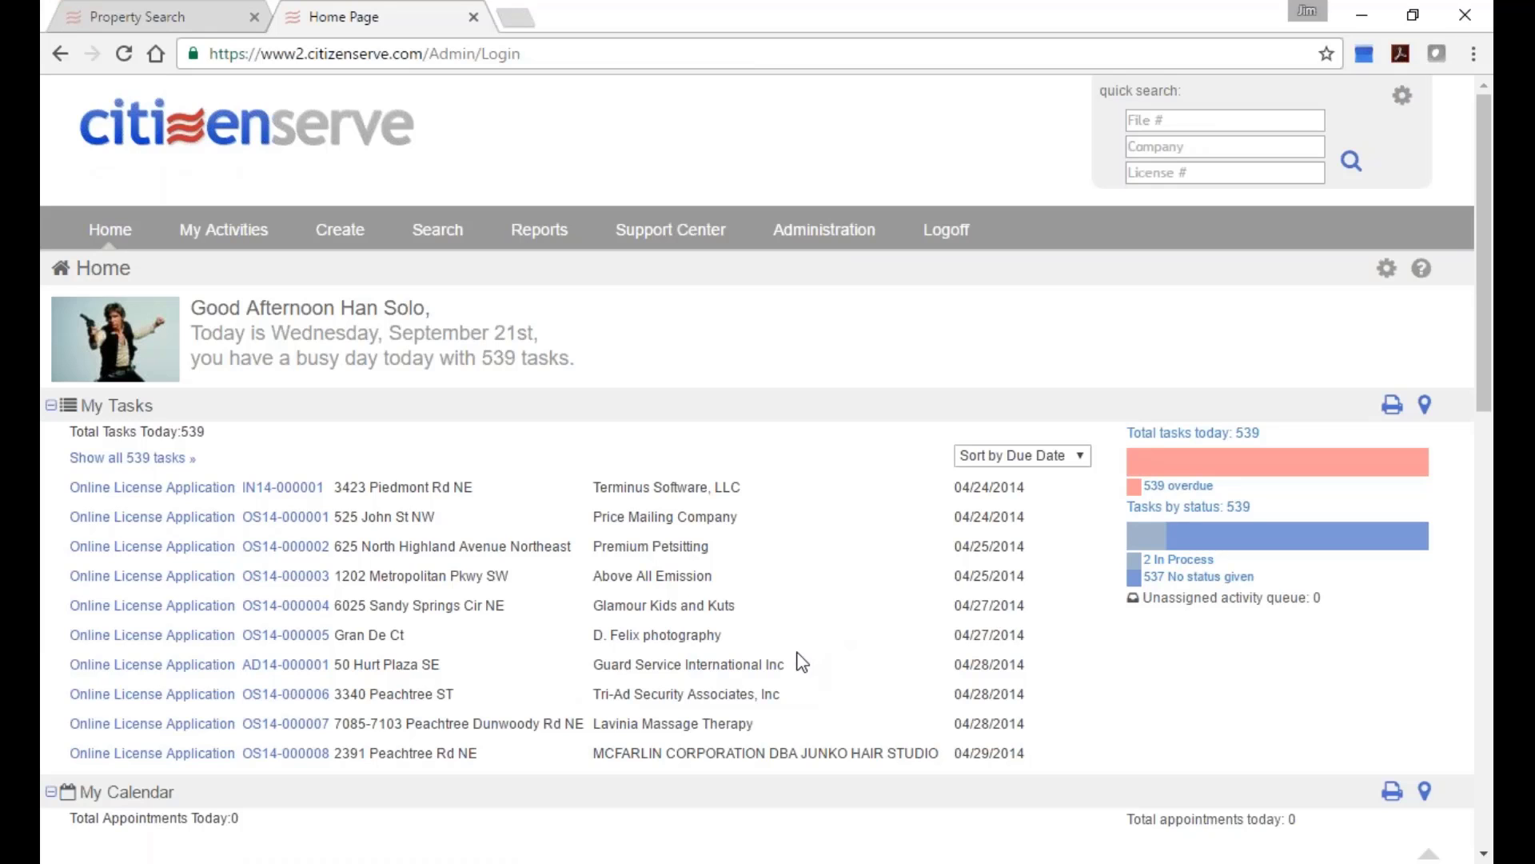
Open recent file 16-000001 and list its licenses.
scroll(816, 608, down, 4)
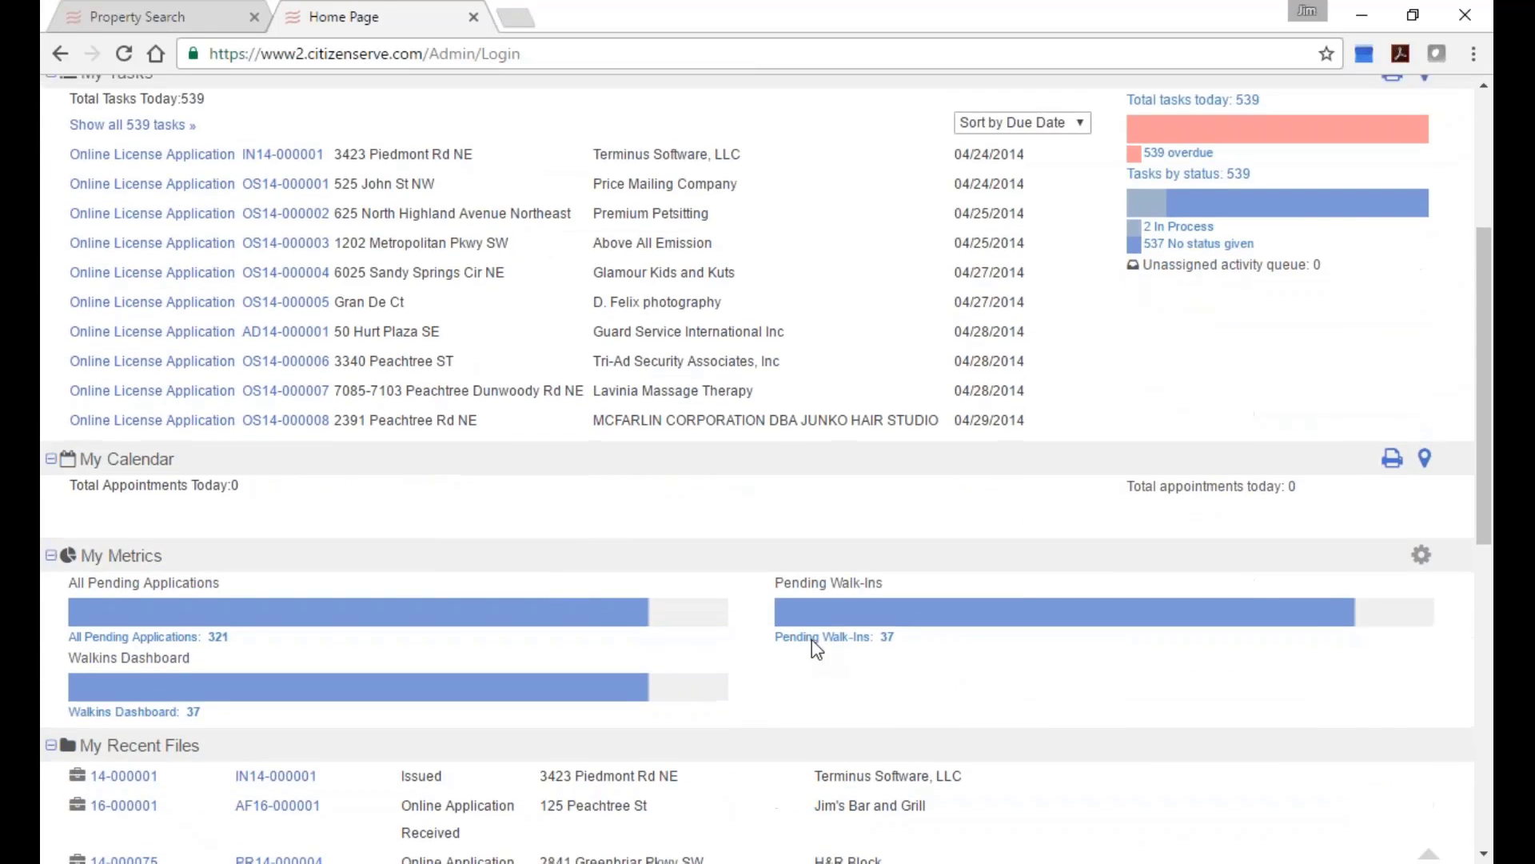
scroll(800, 608, up, 4)
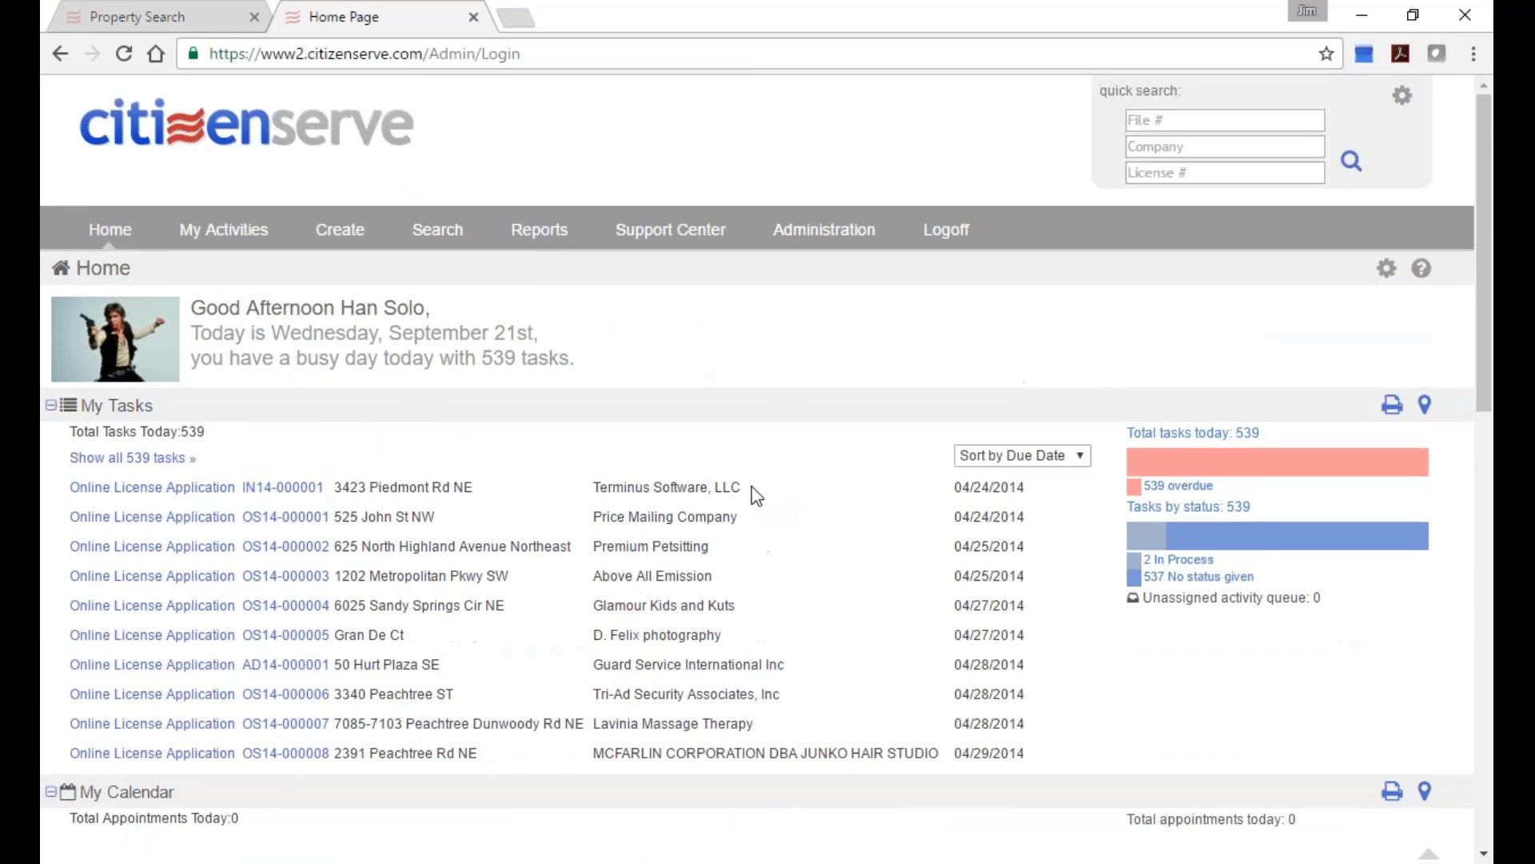
scroll(587, 754, down, 8)
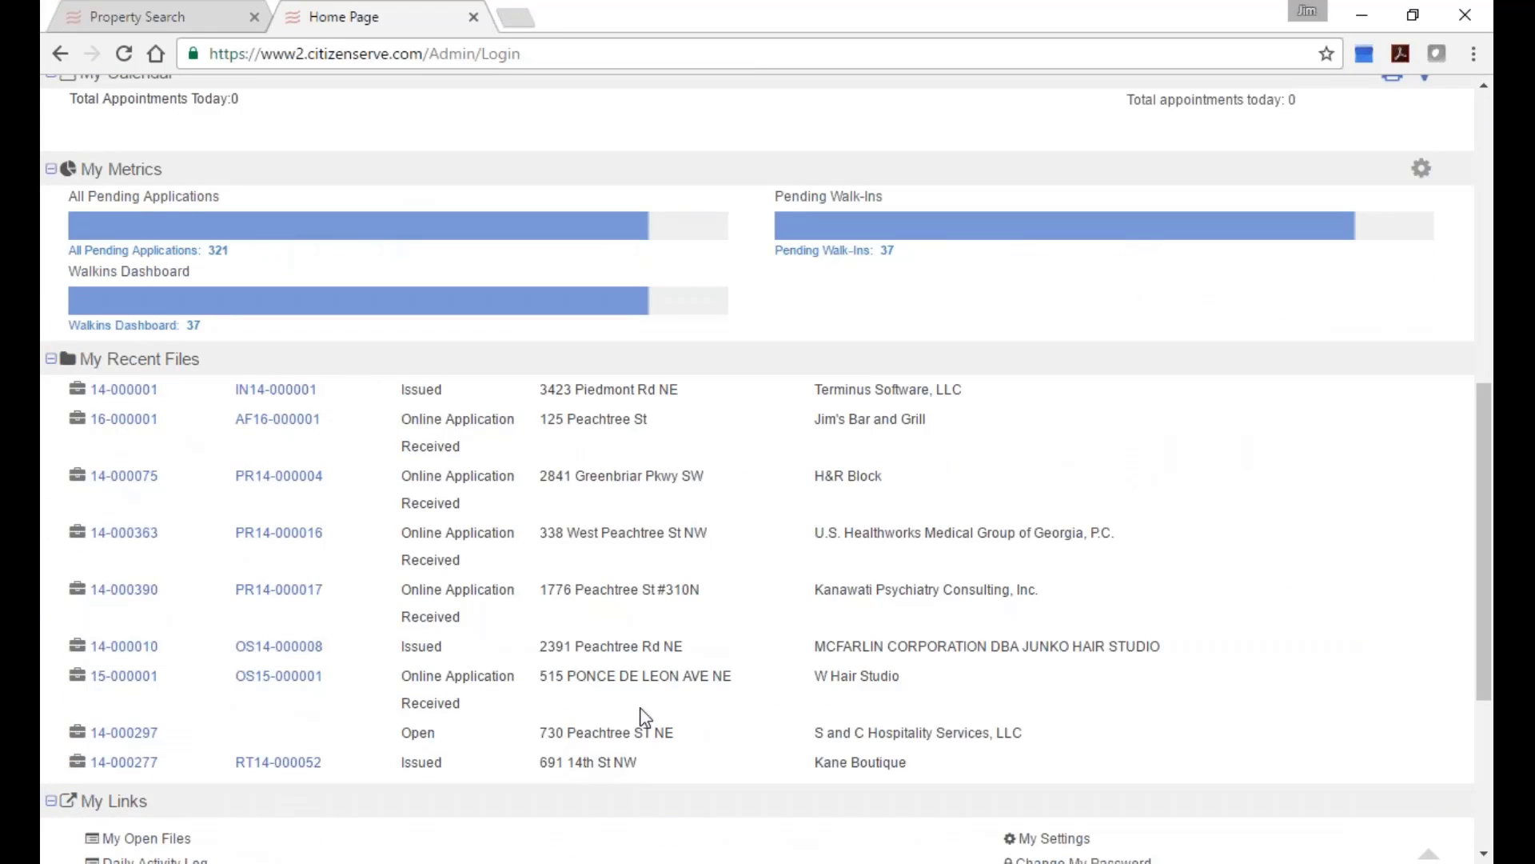
click(121, 420)
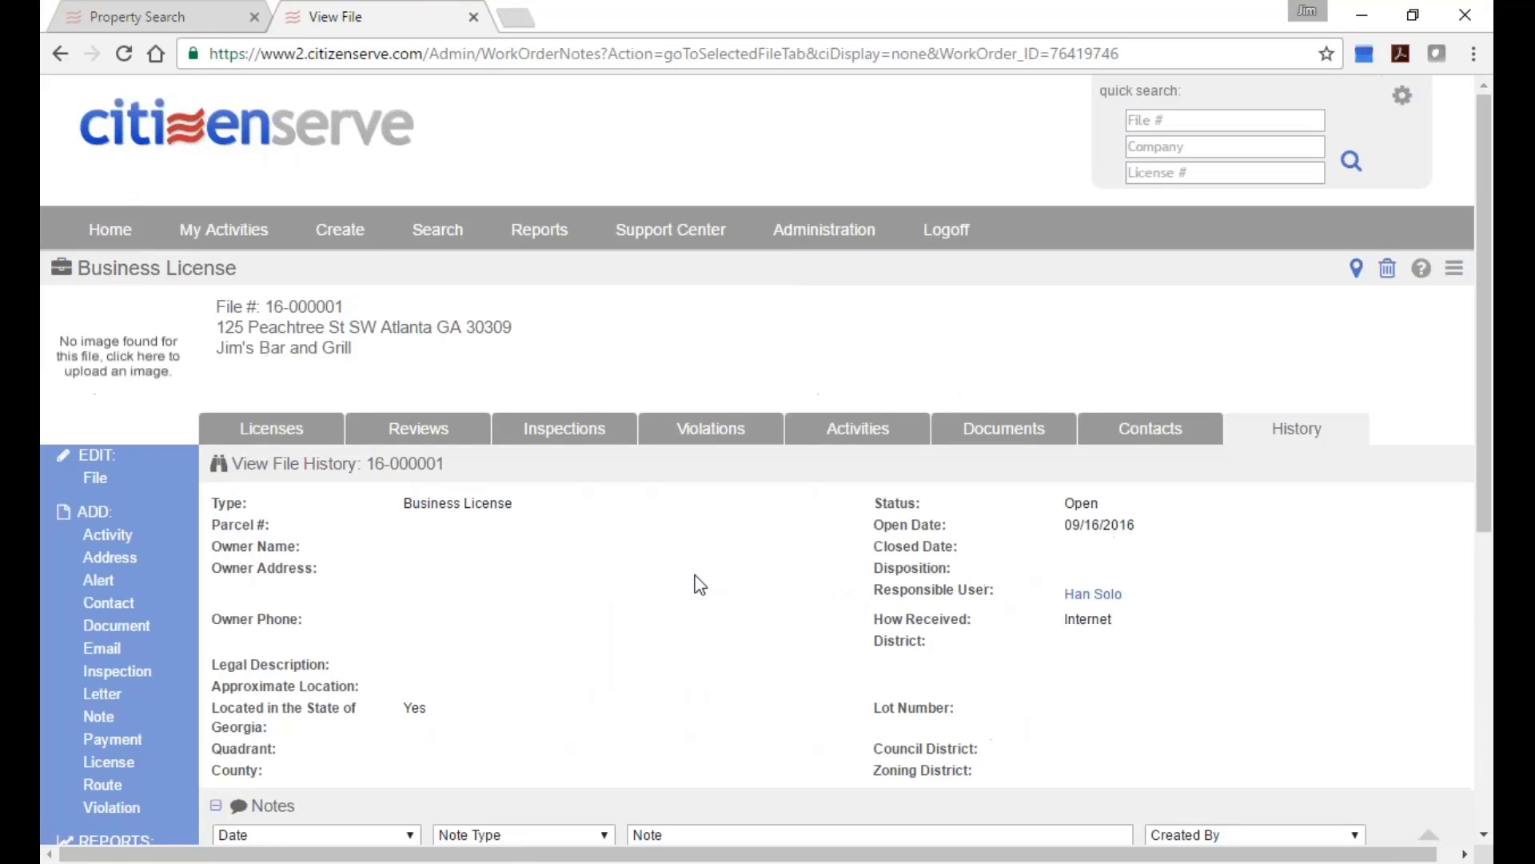
scroll(695, 583, down, 2)
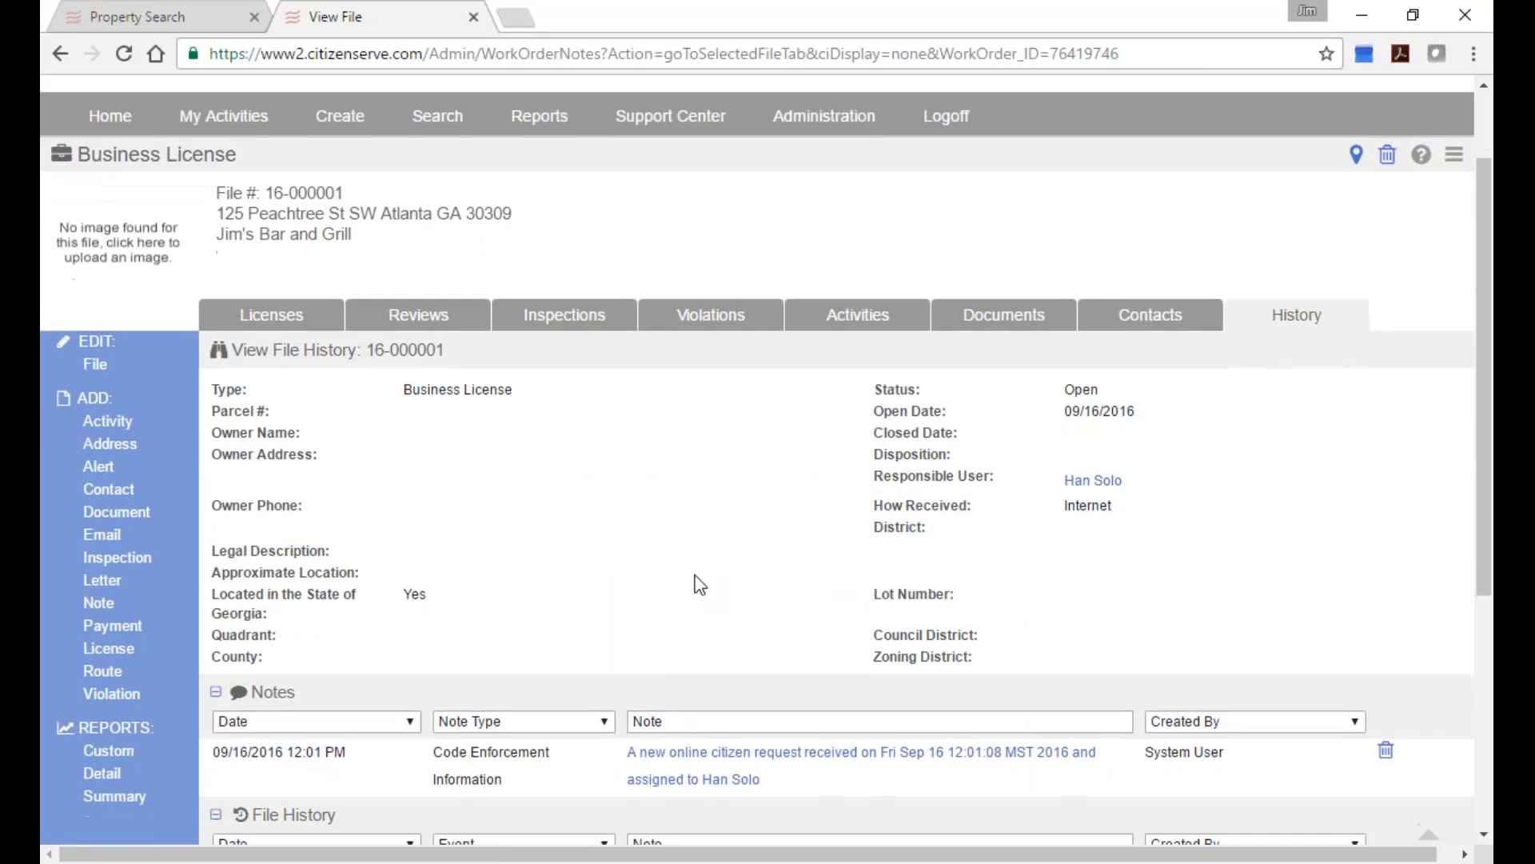
click(256, 313)
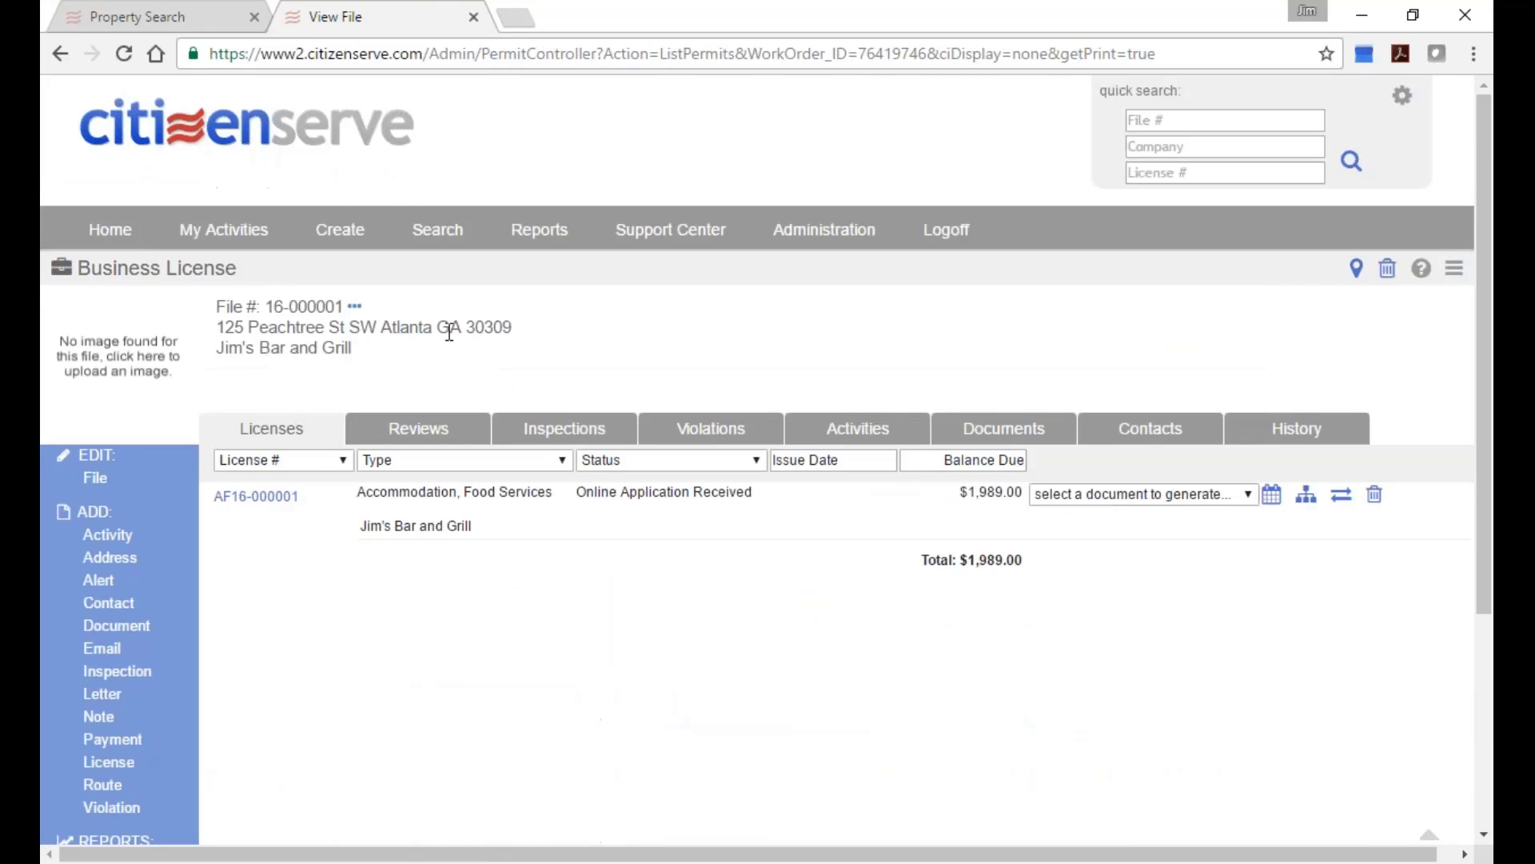
Open license AF16-000001 and review its detail page, including the mailing address section.
click(248, 498)
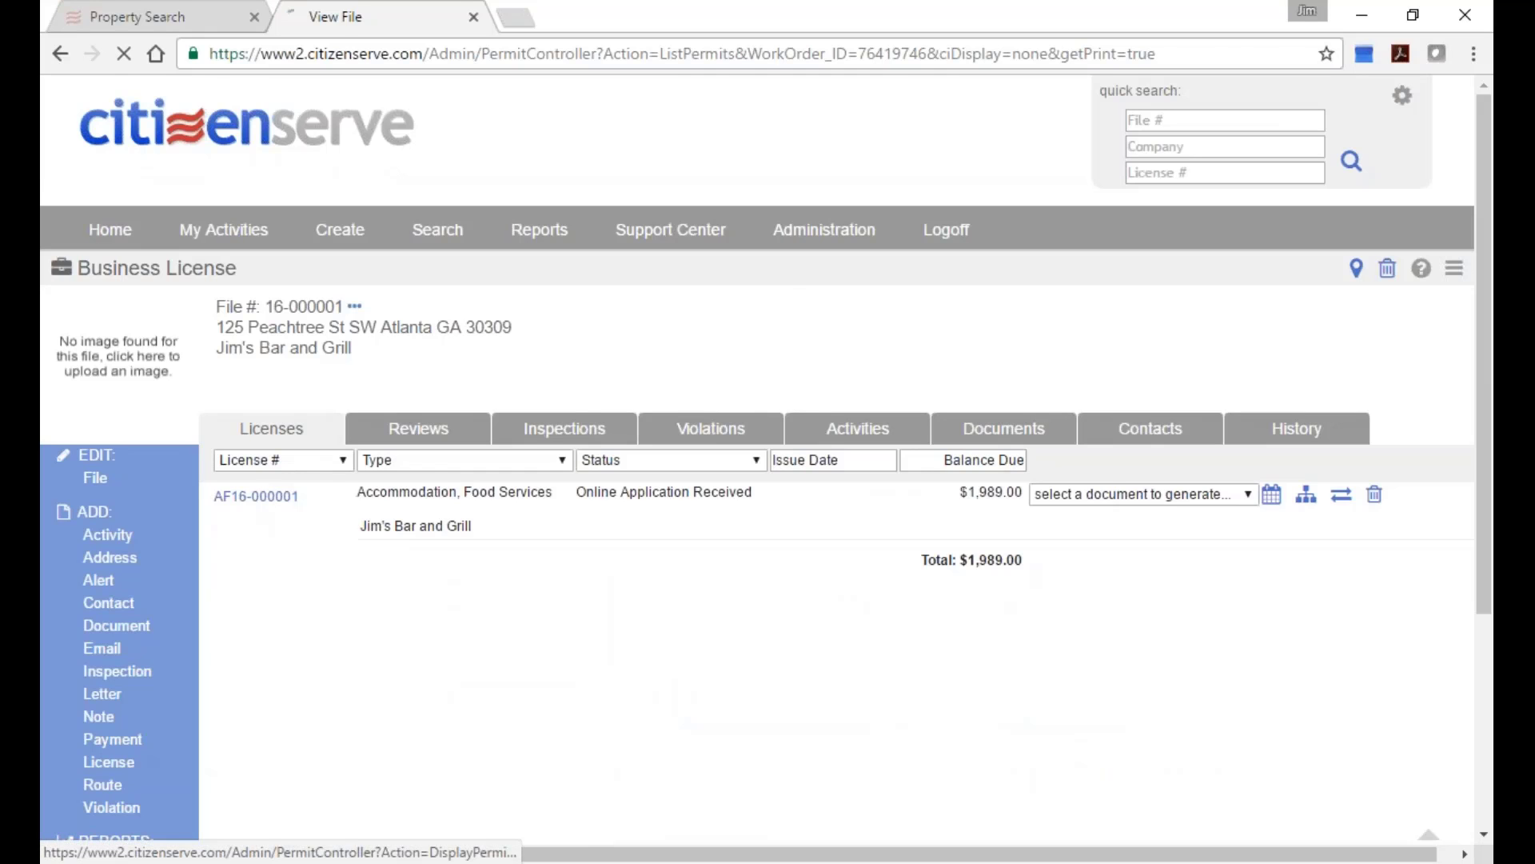
scroll(248, 498, down, 3)
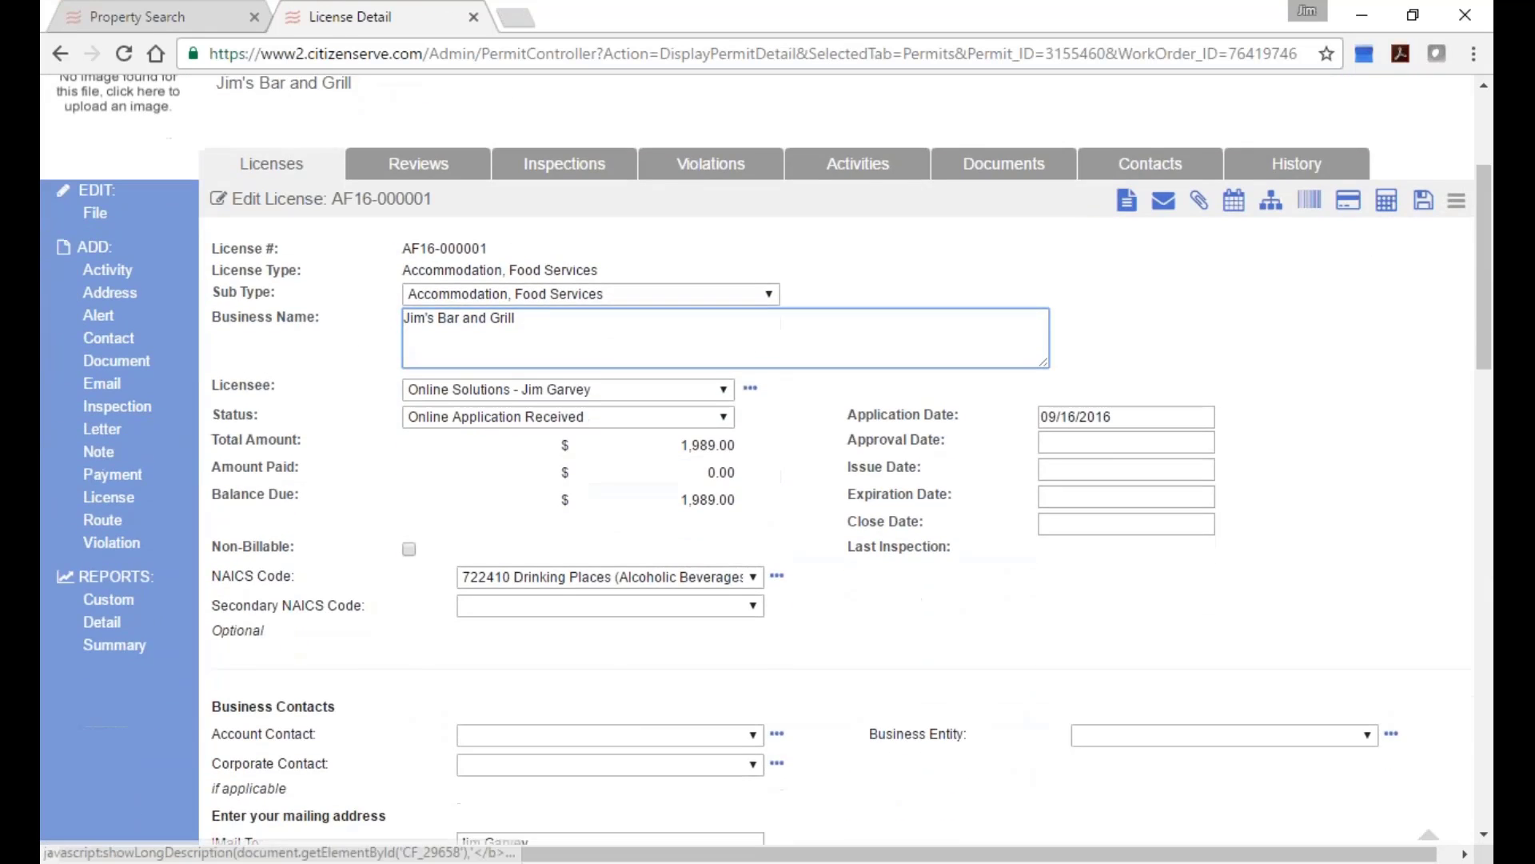
scroll(768, 460, down, 9)
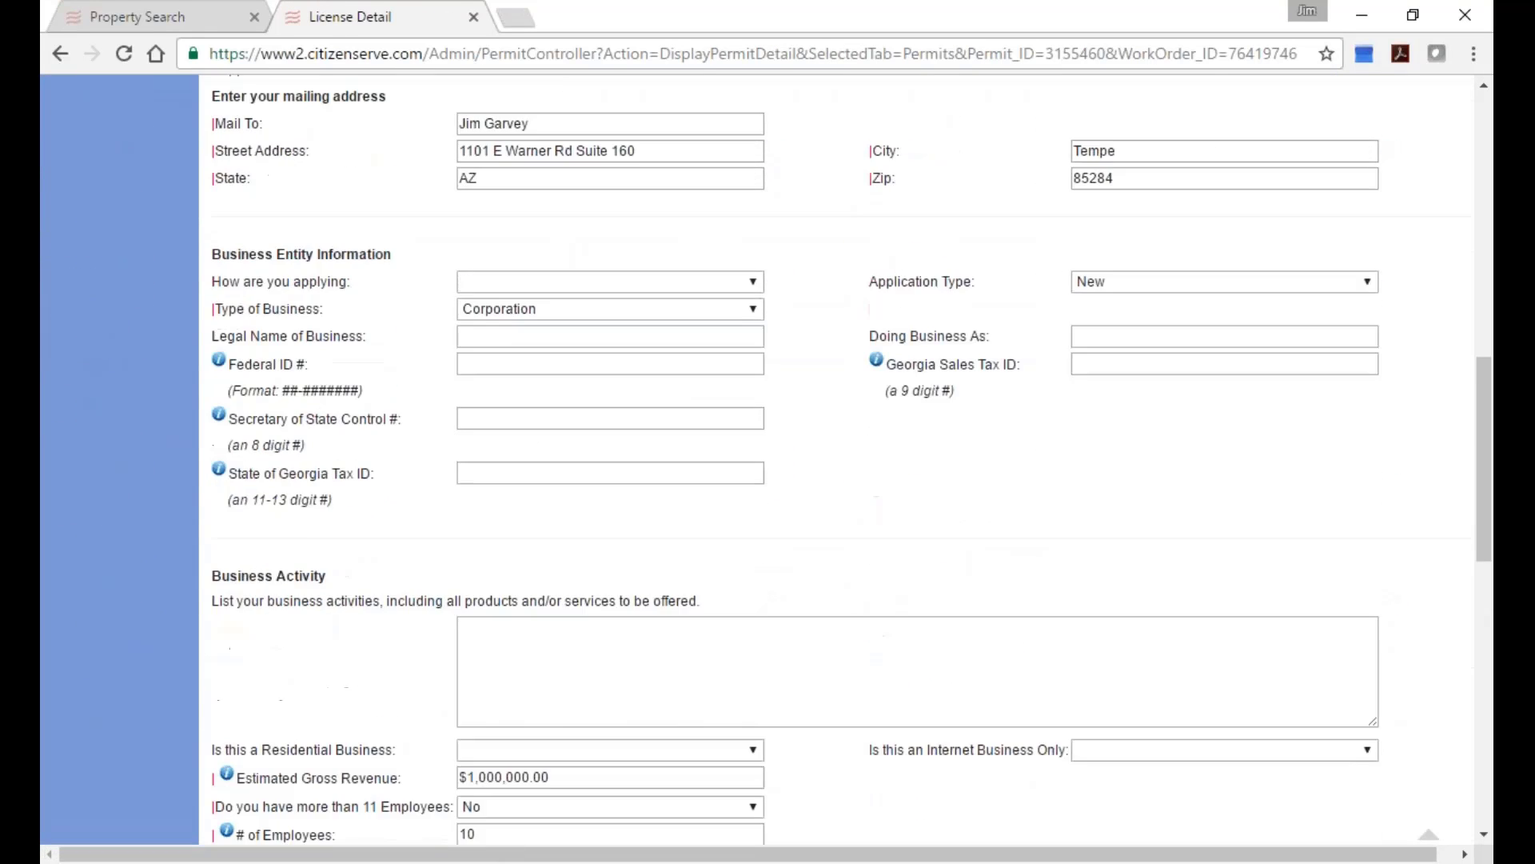
scroll(767, 460, down, 4)
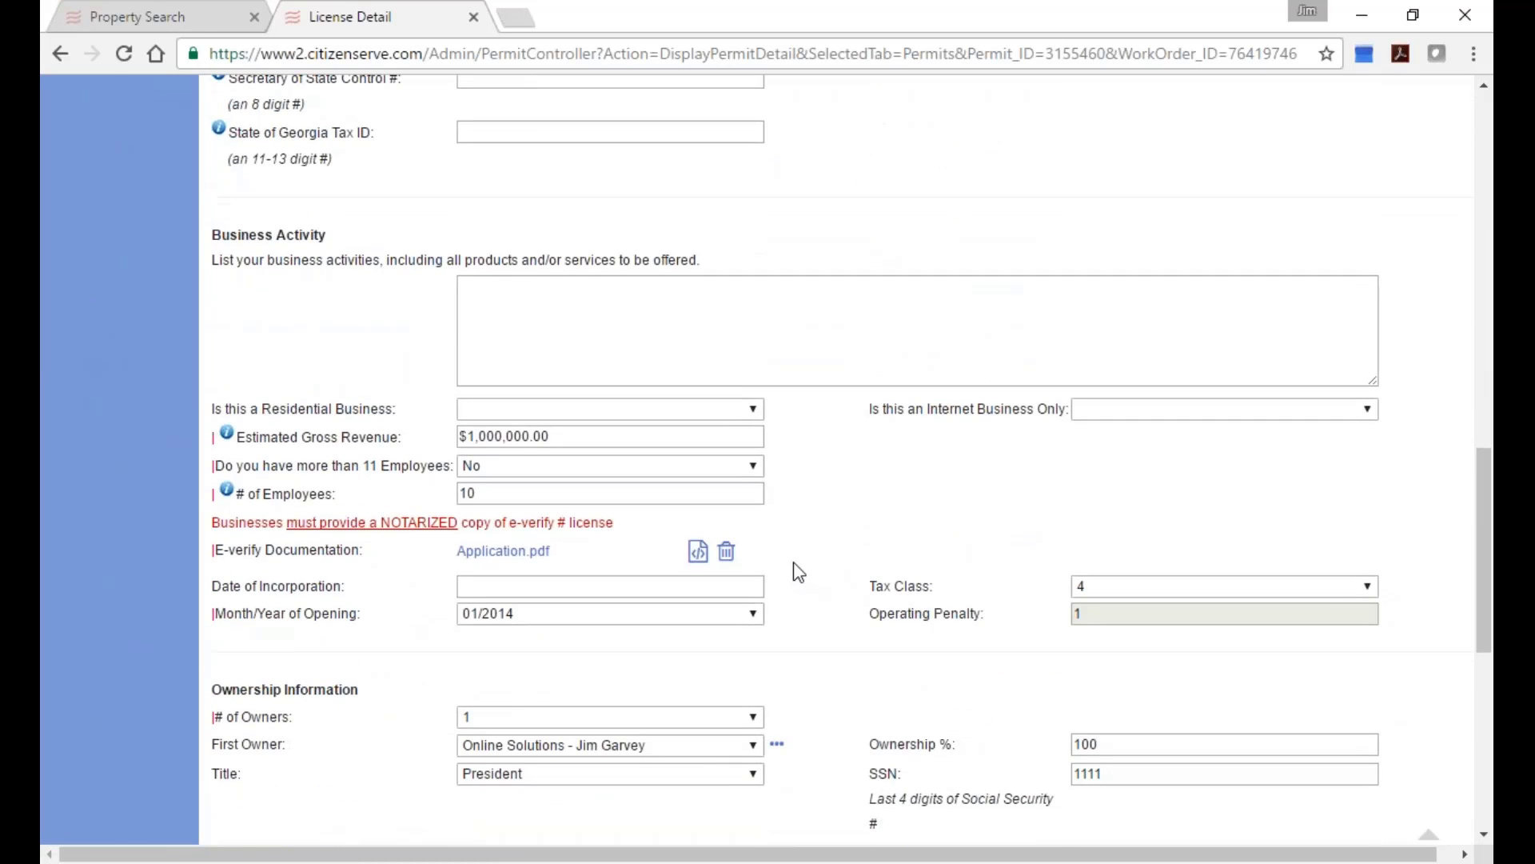
scroll(795, 563, down, 7)
scroll(795, 563, up, 5)
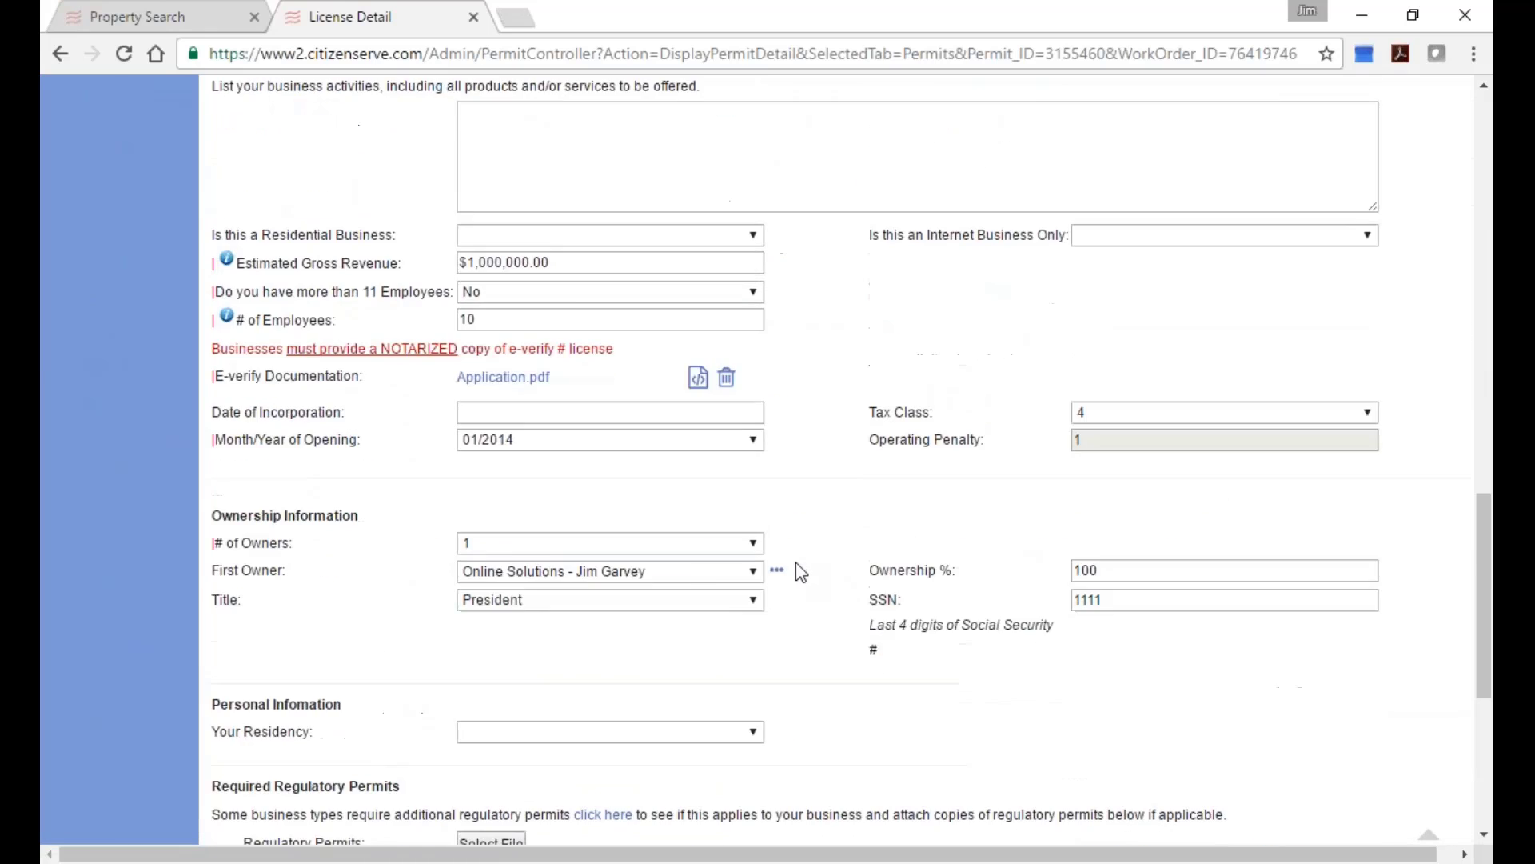
scroll(801, 571, up, 10)
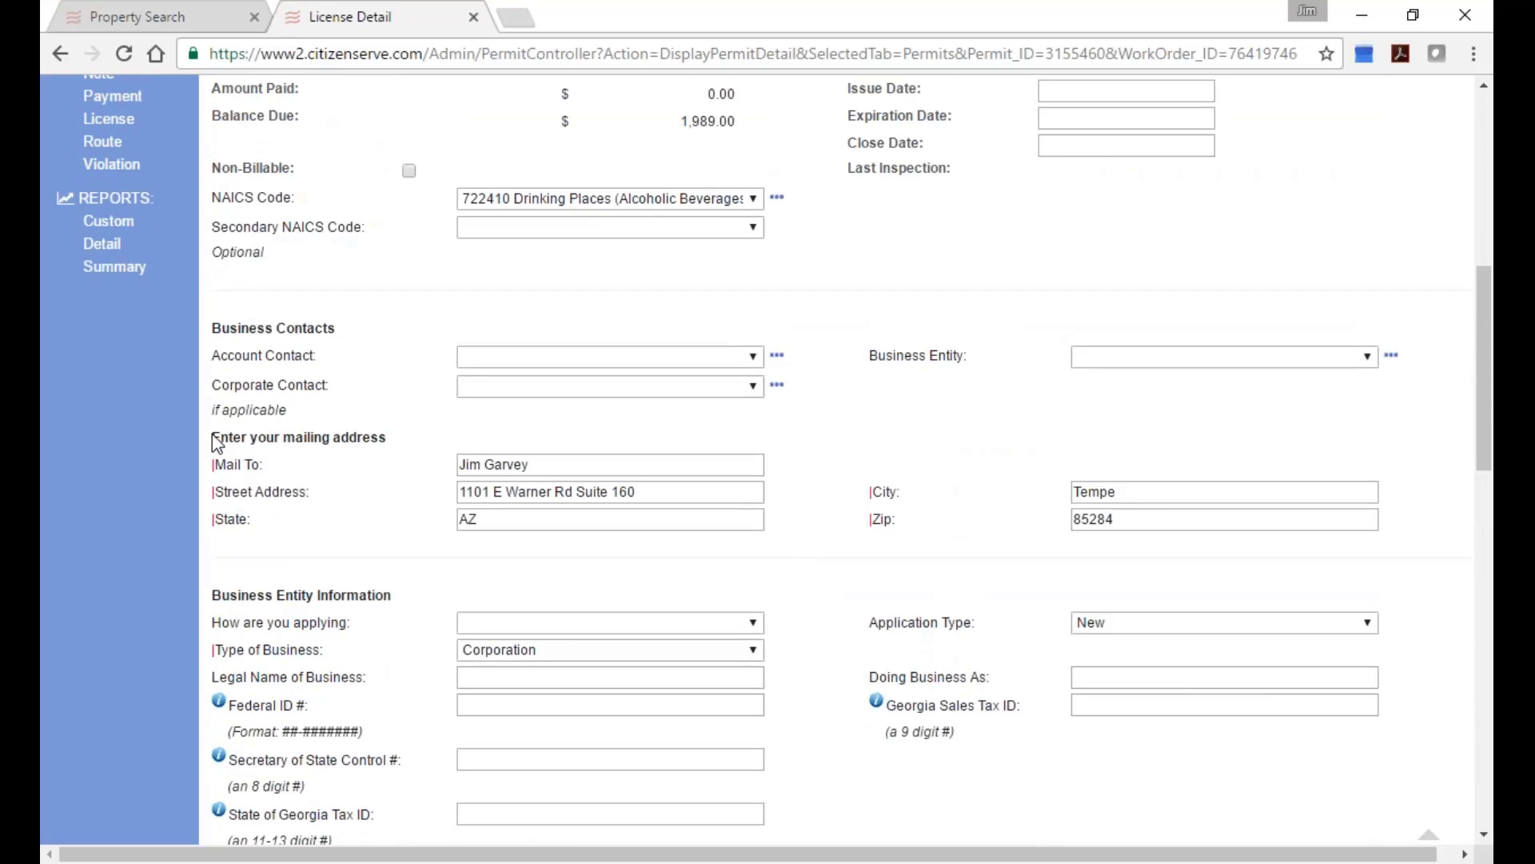
drag(214, 444, 391, 439)
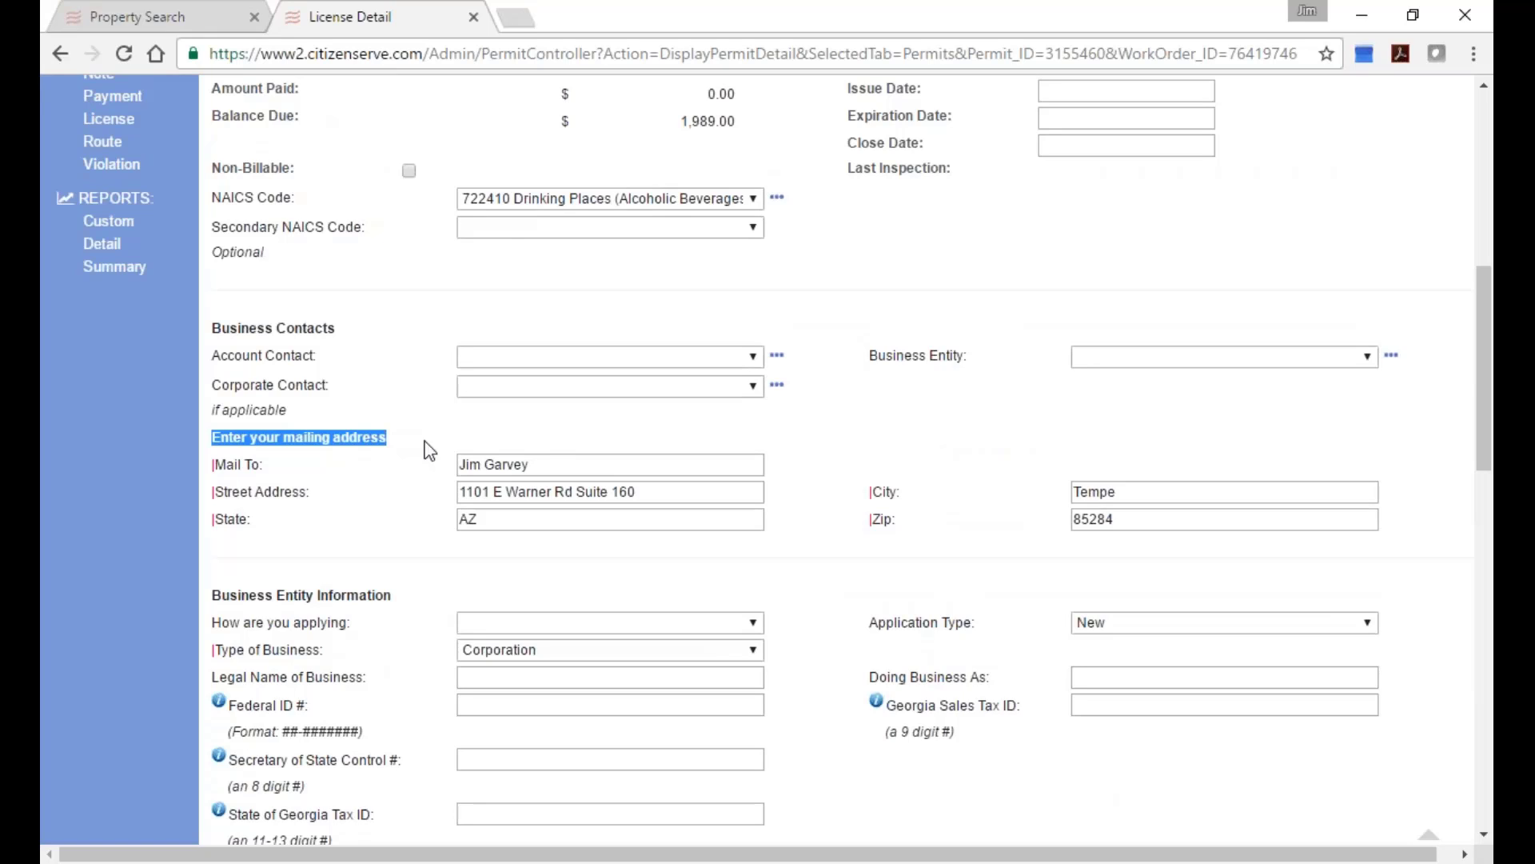
click(564, 461)
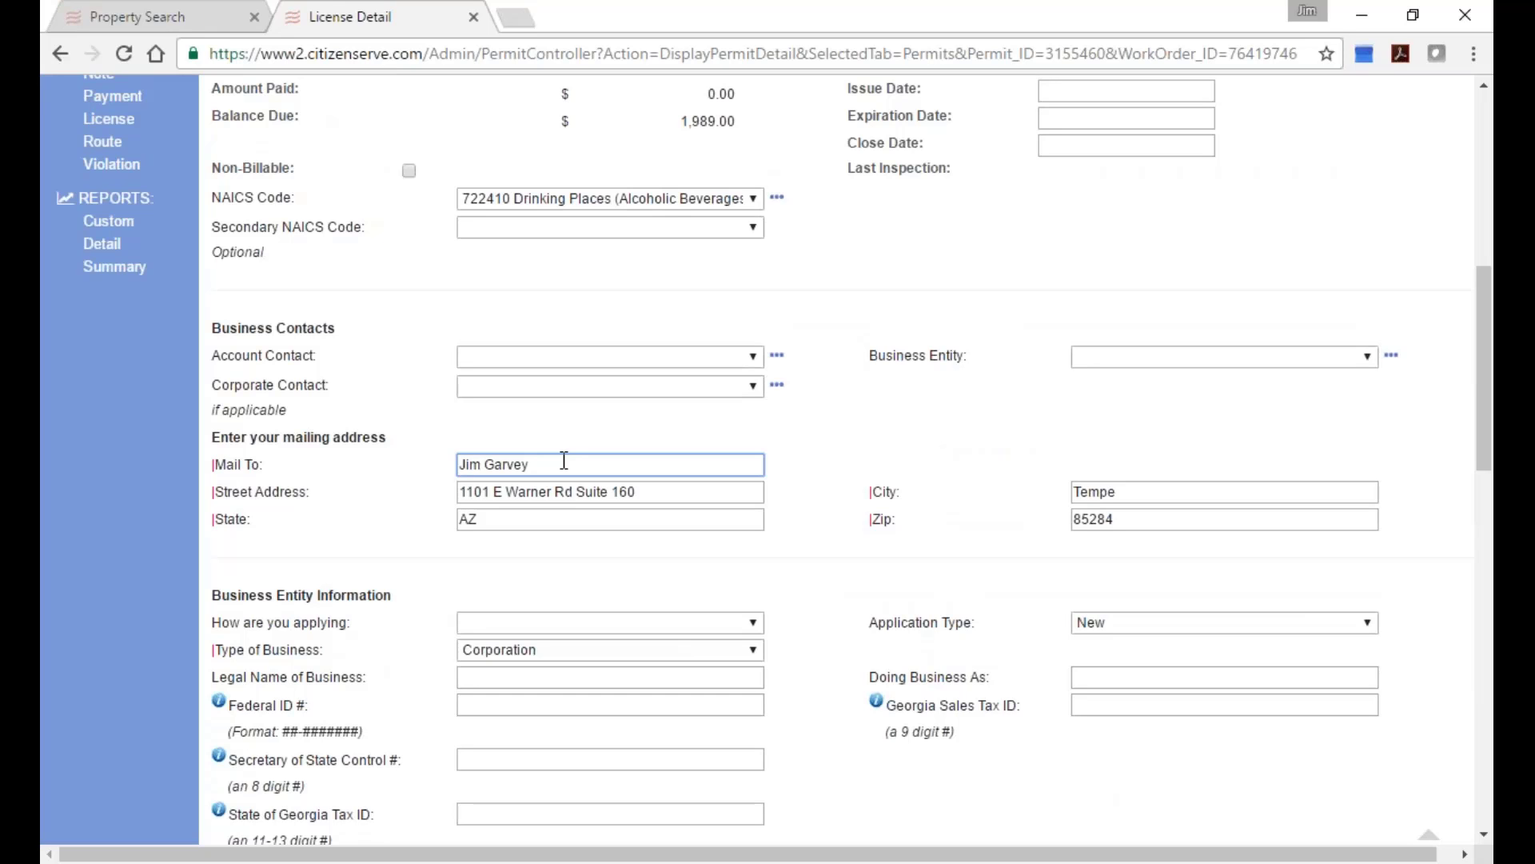
scroll(875, 415, up, 6)
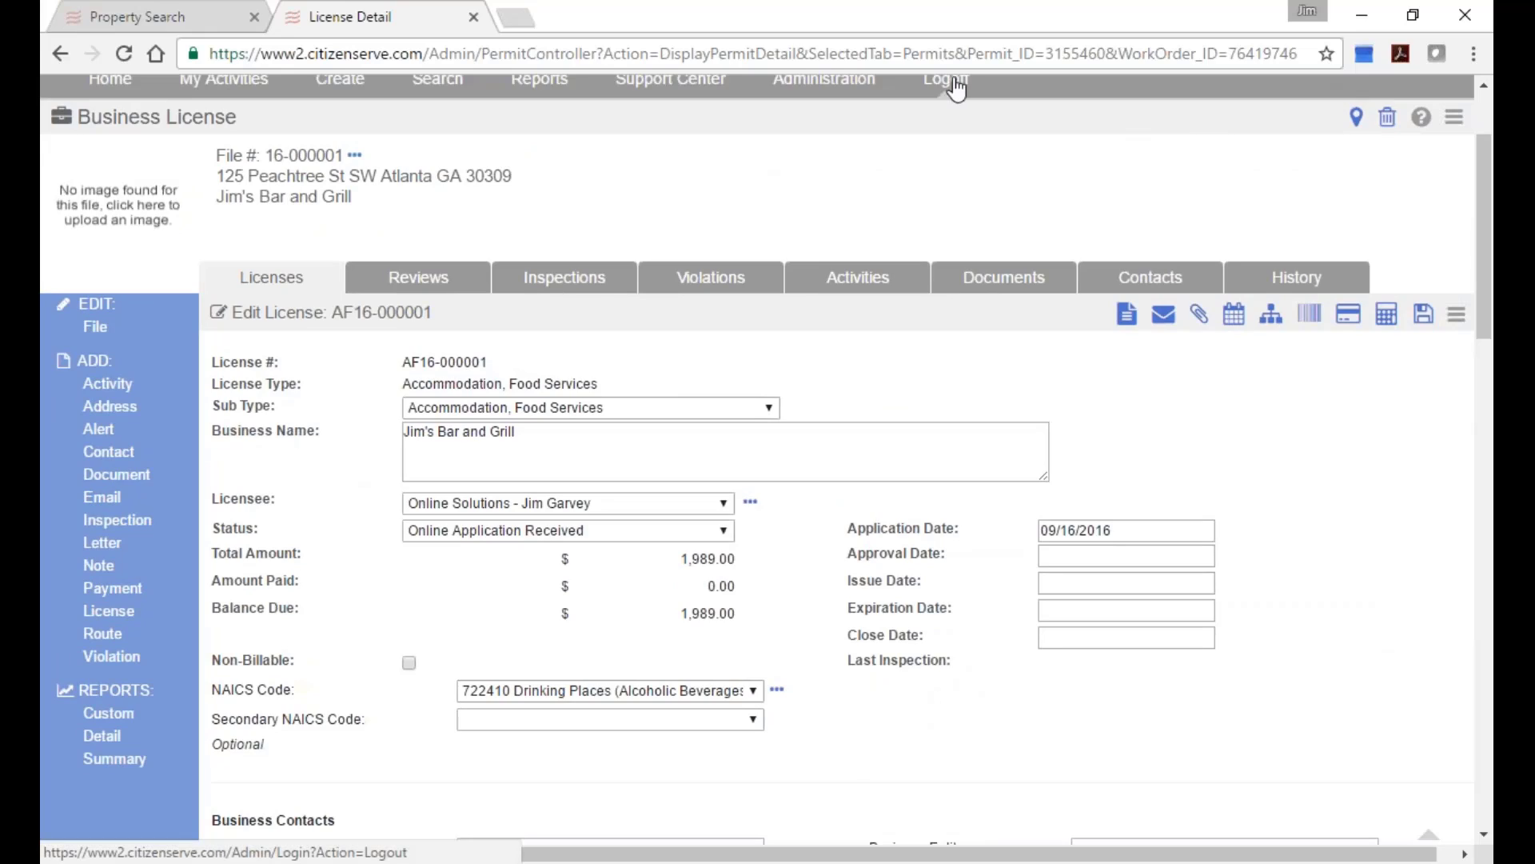
Log off and sign in to the next demo account with its username and password.
click(946, 80)
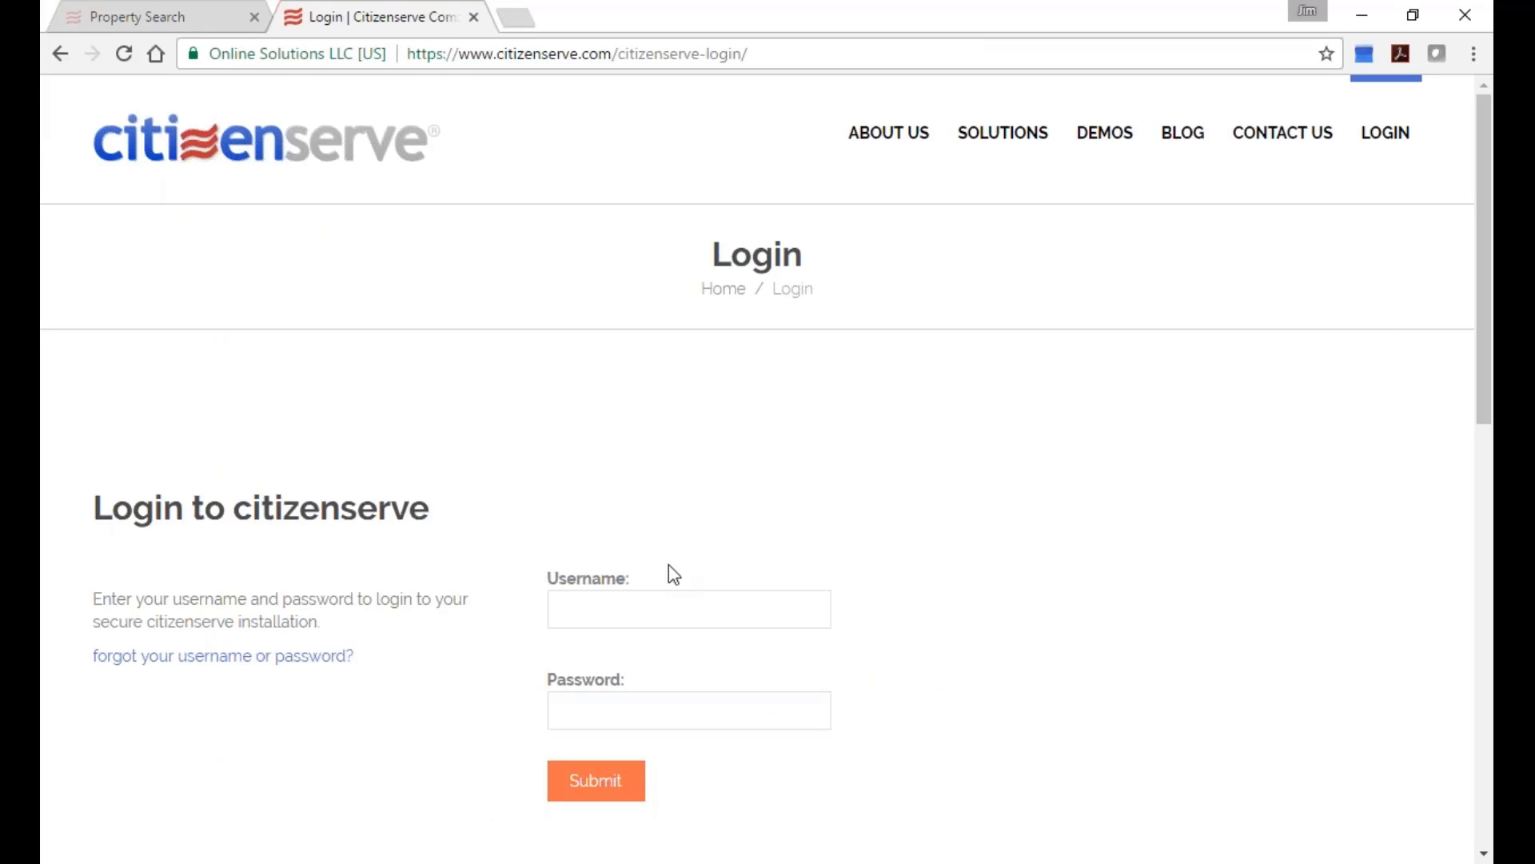
click(670, 600)
text(jim)
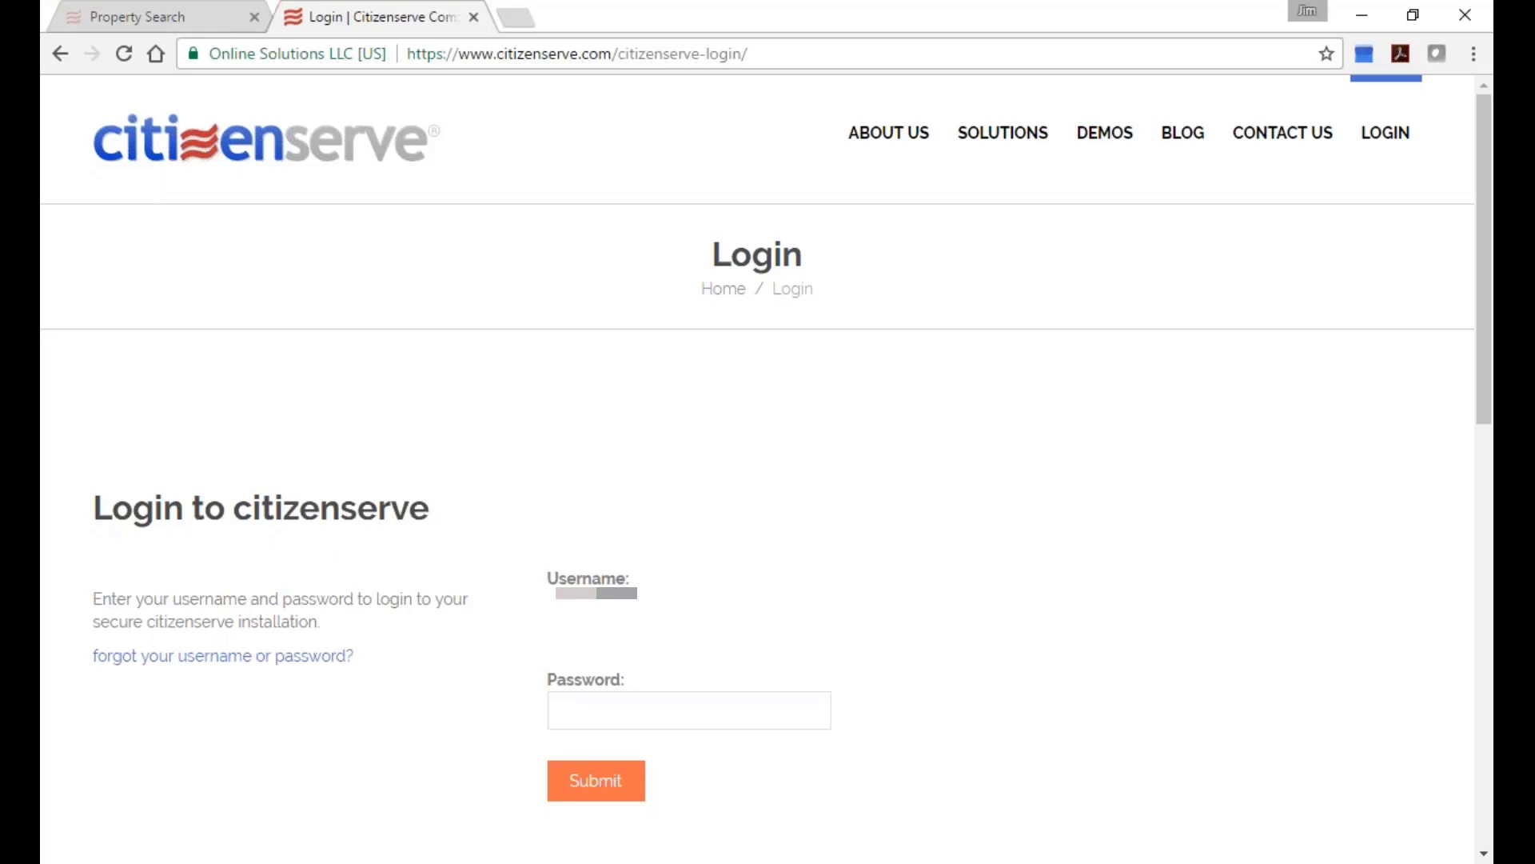
text(••••••••)
key(Return)
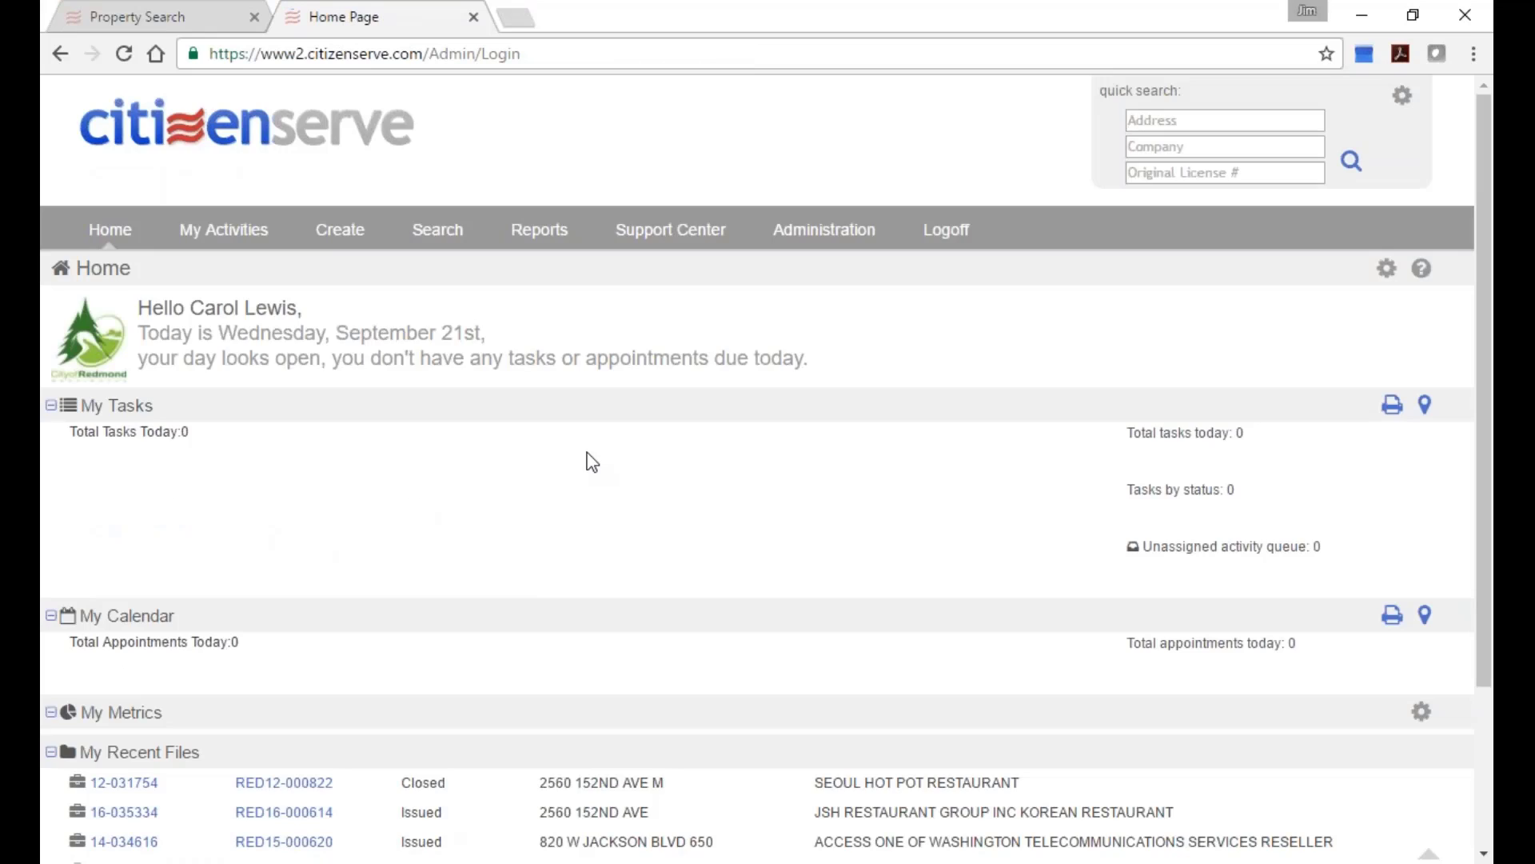
Open license RED16-000369 from My Recent Files and scroll through its detail and business sections.
scroll(620, 472, down, 3)
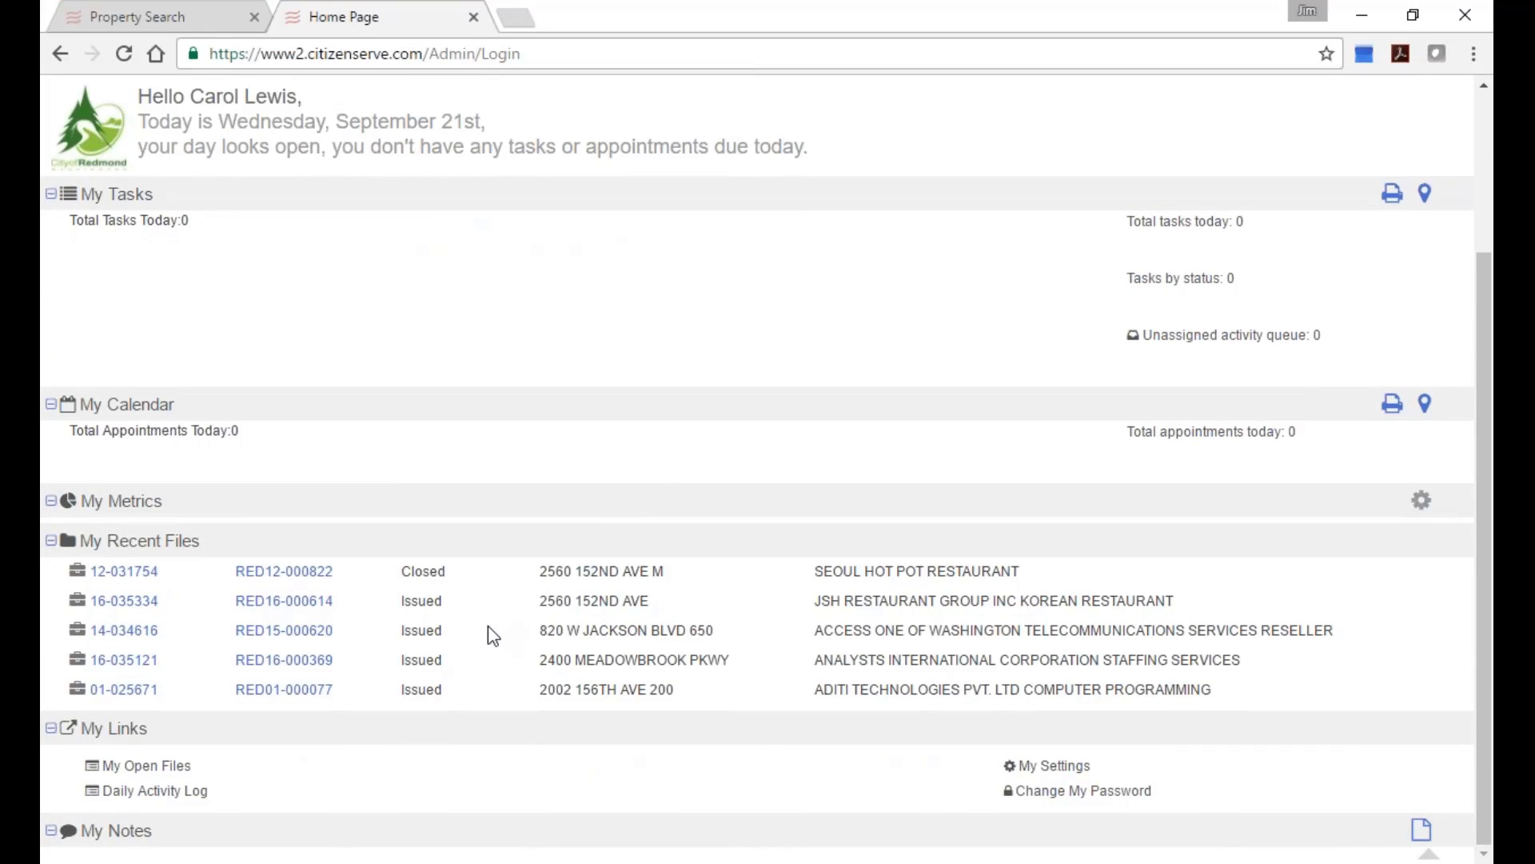
click(287, 667)
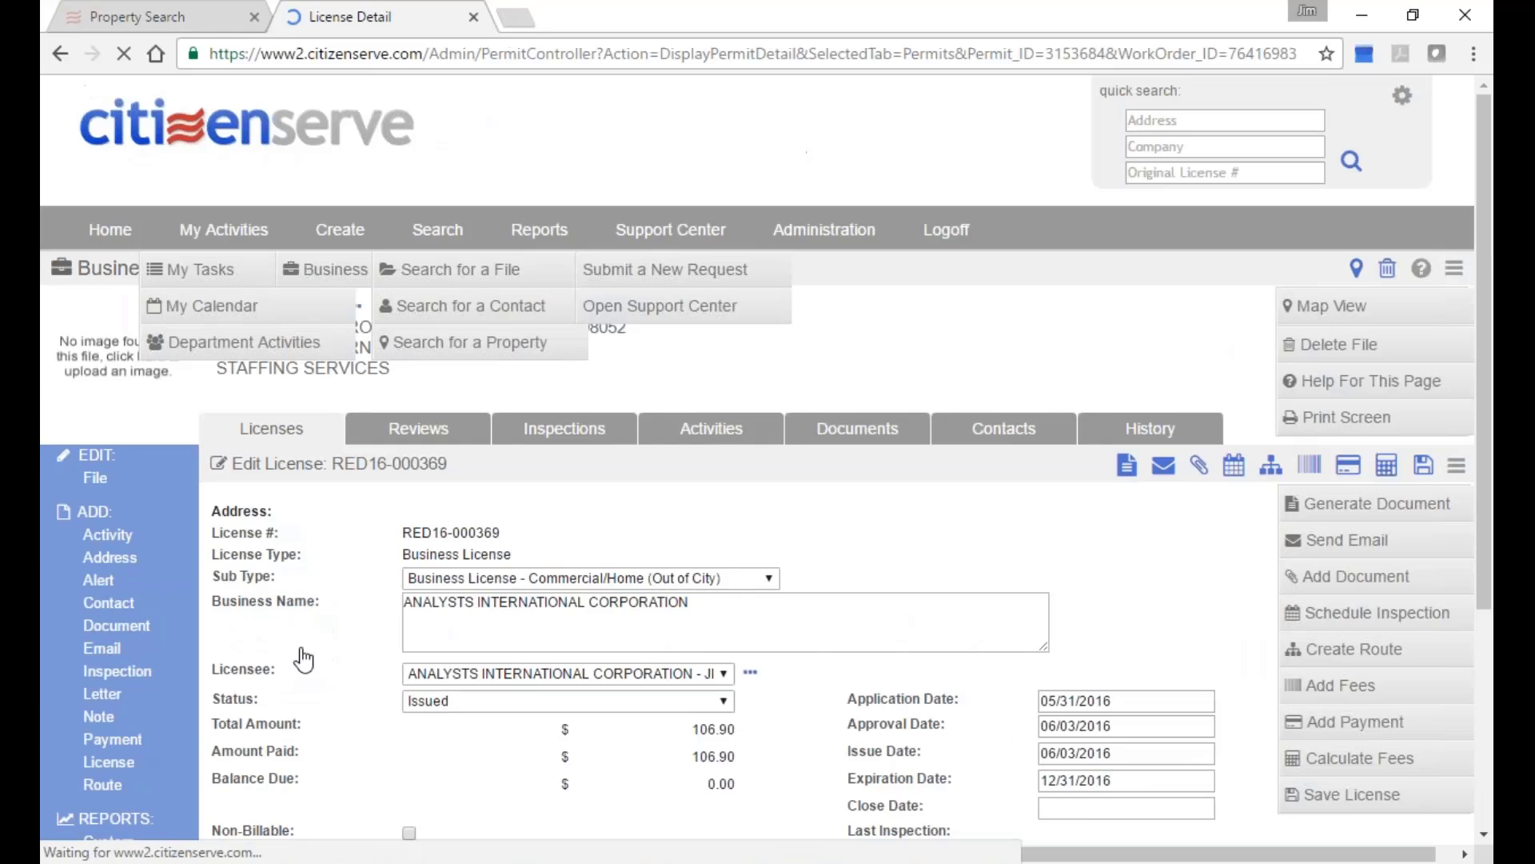
scroll(490, 503, down, 6)
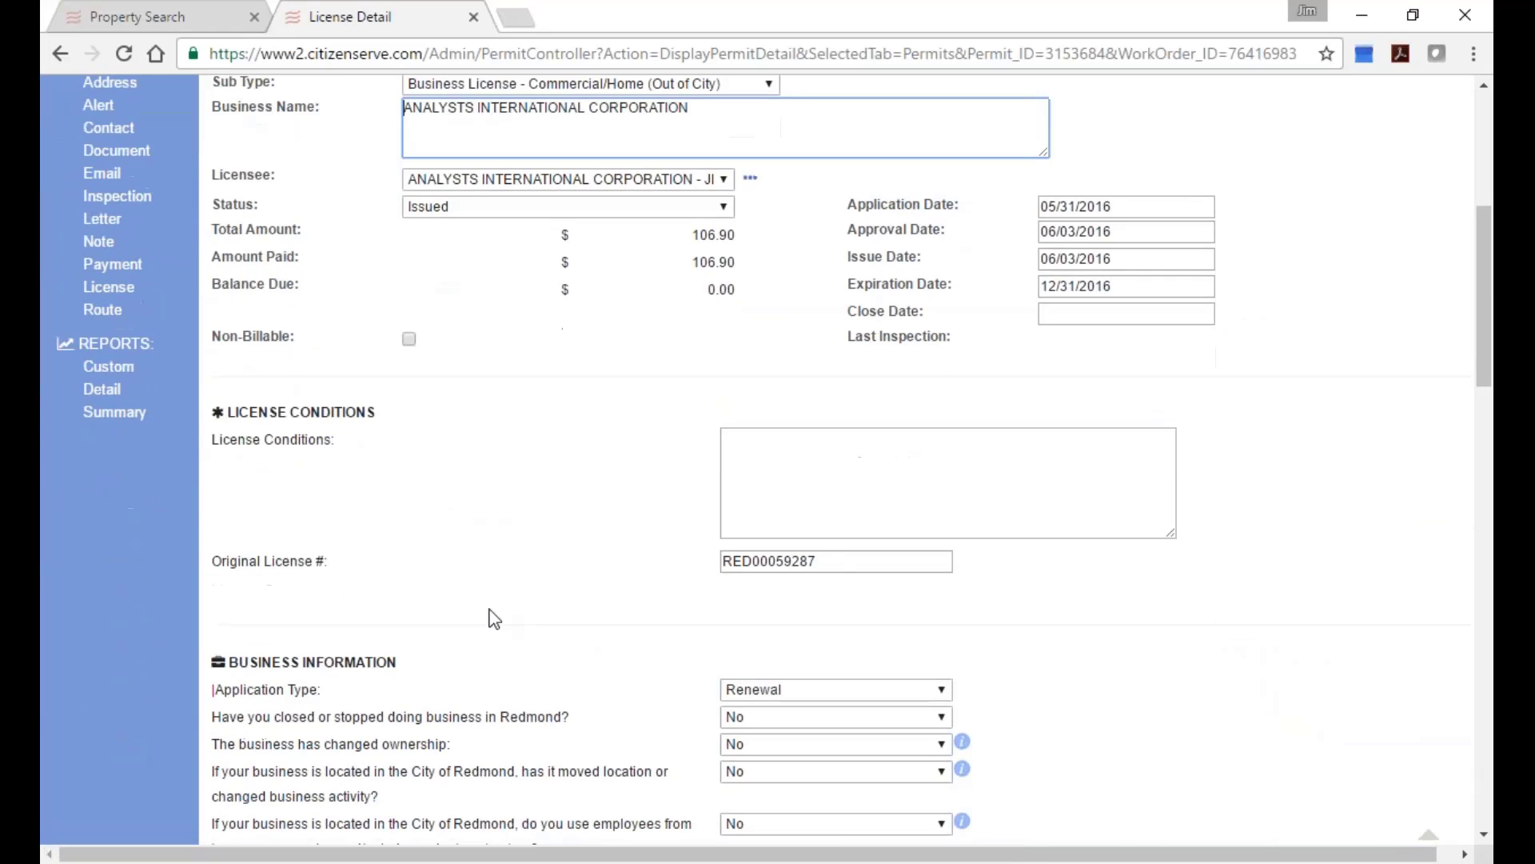
scroll(652, 624, down, 7)
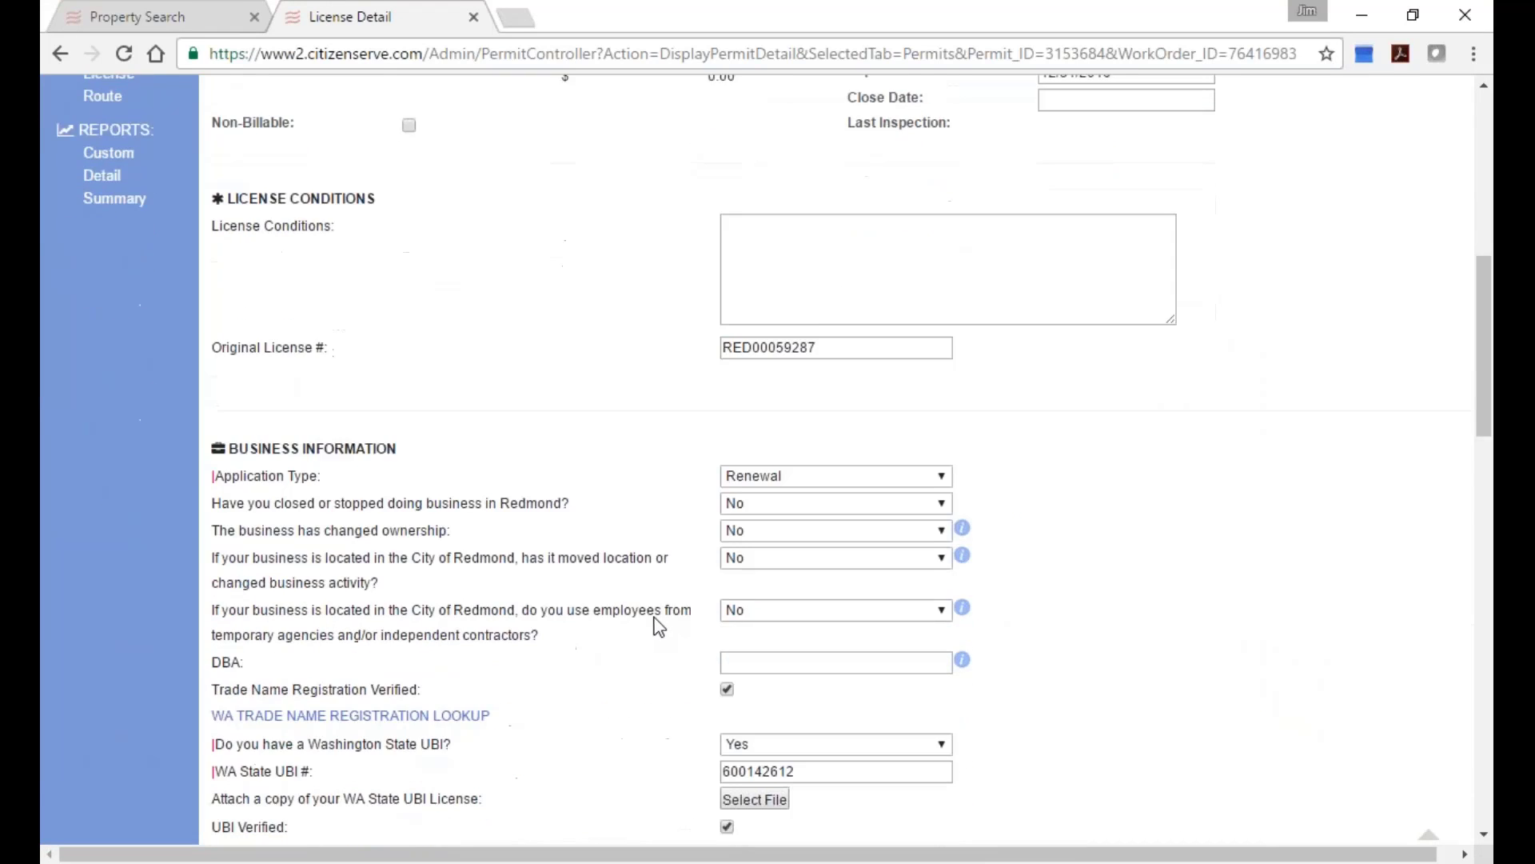
scroll(658, 626, down, 5)
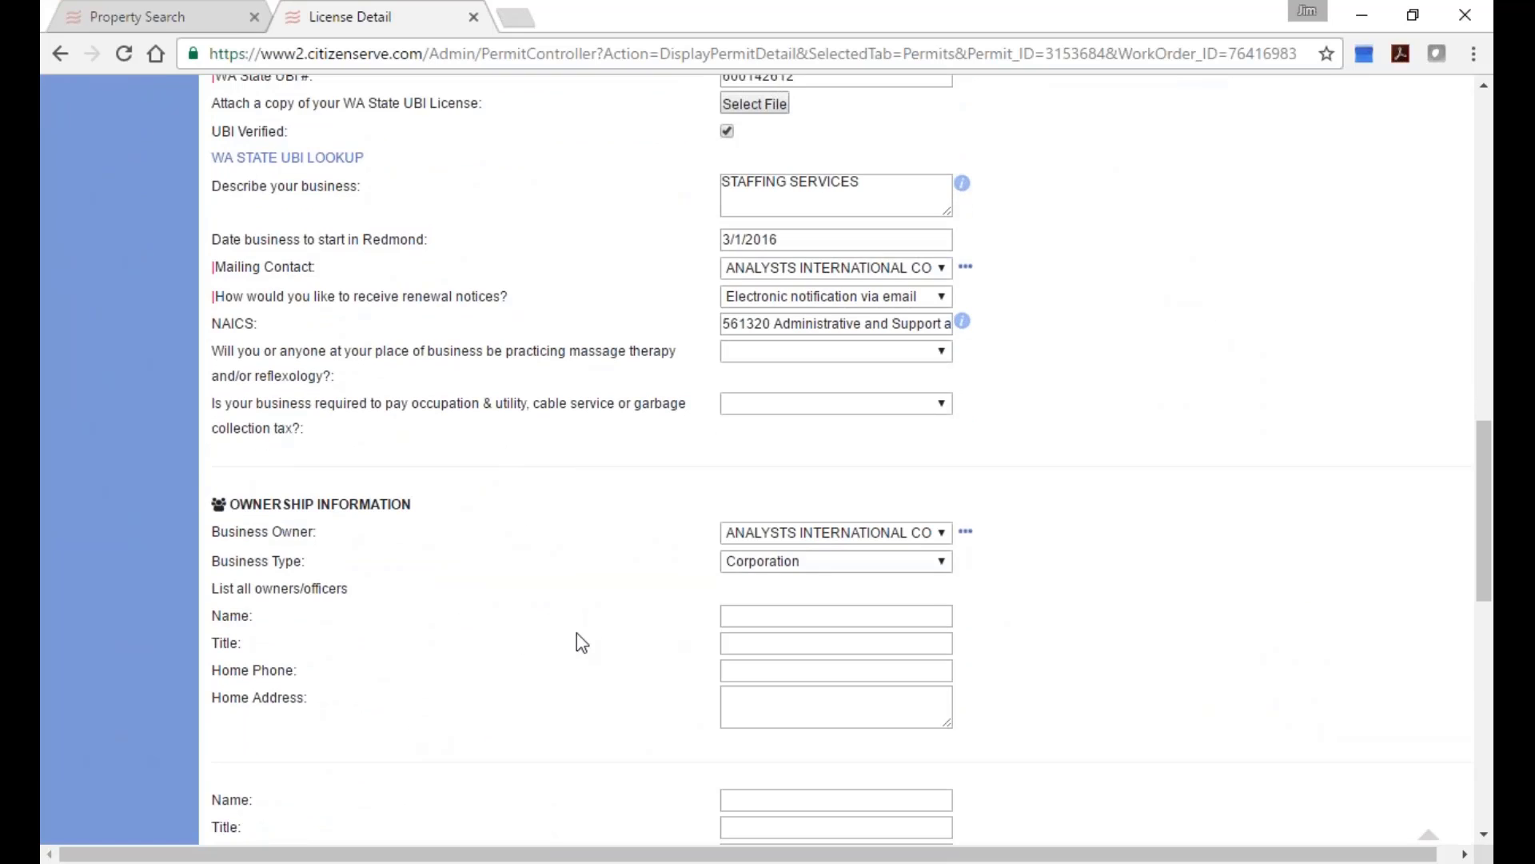
scroll(577, 636, down, 2)
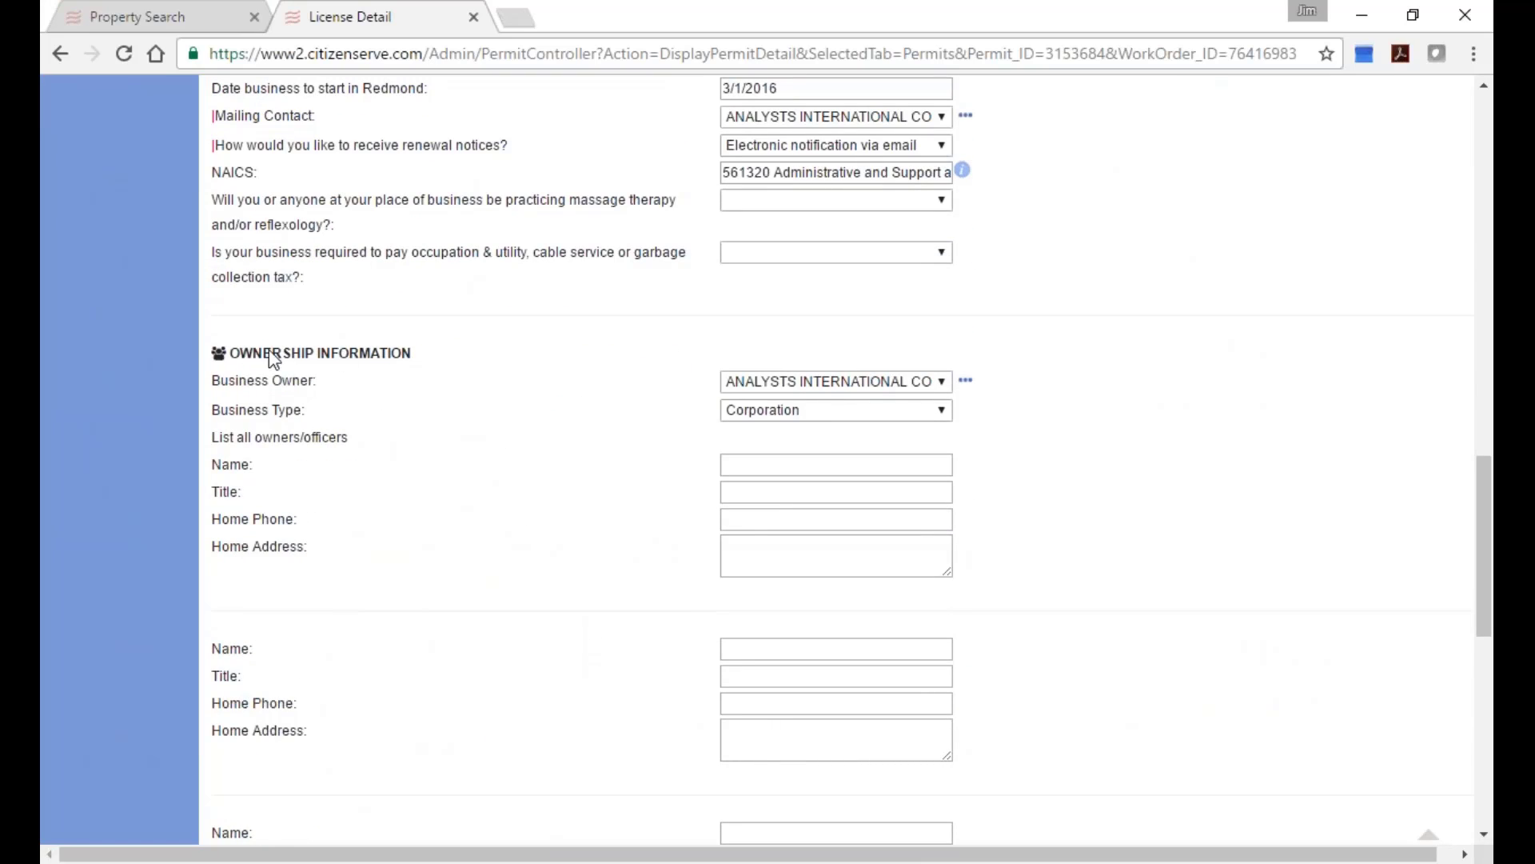
scroll(563, 520, down, 1)
Inspect the first owner's Home Address field and its address suggestions.
click(803, 427)
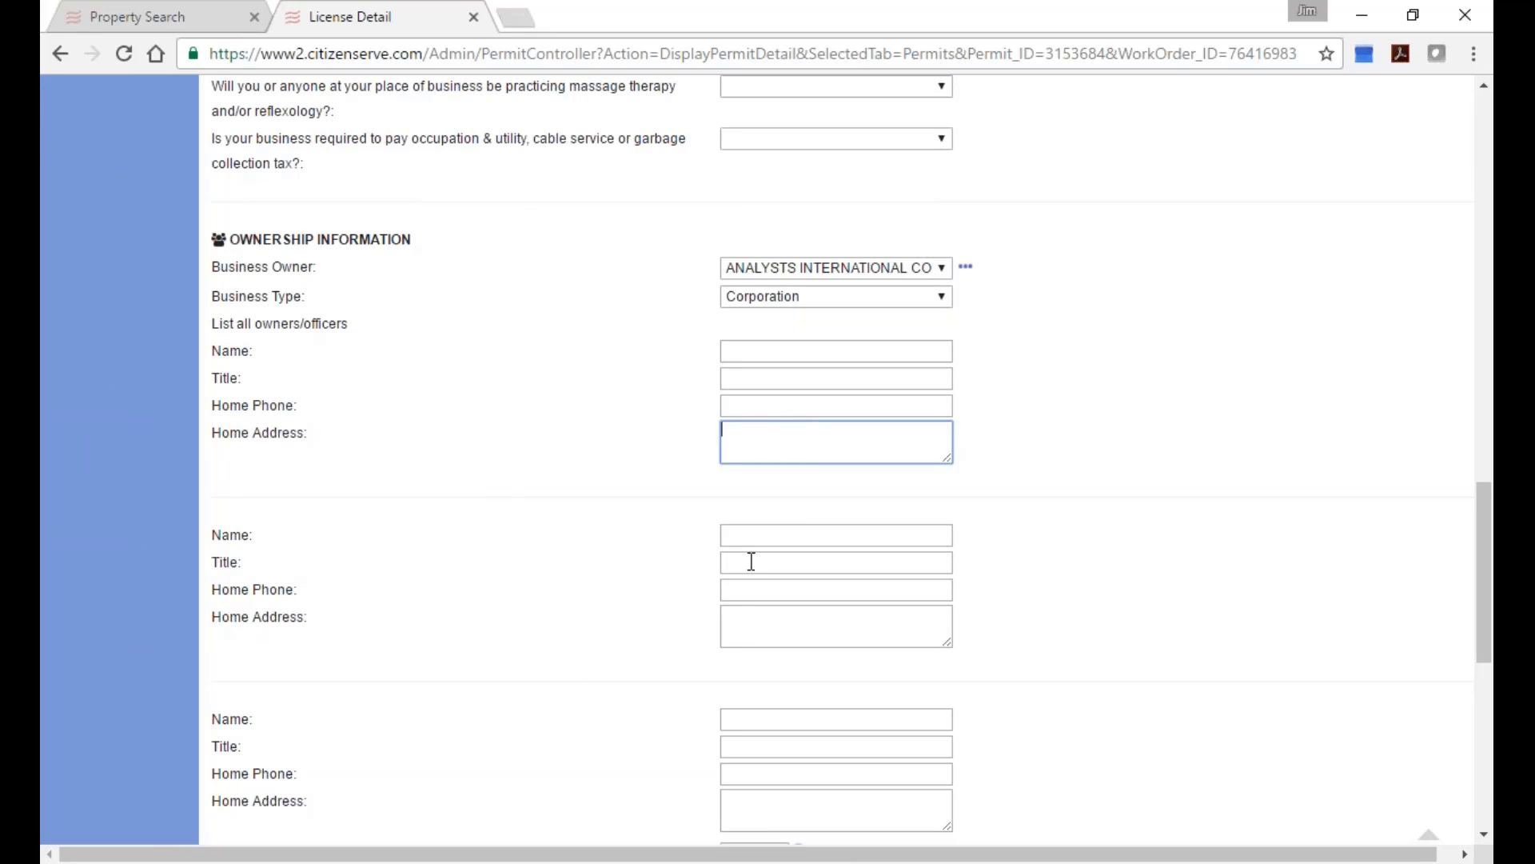
scroll(672, 685, down, 8)
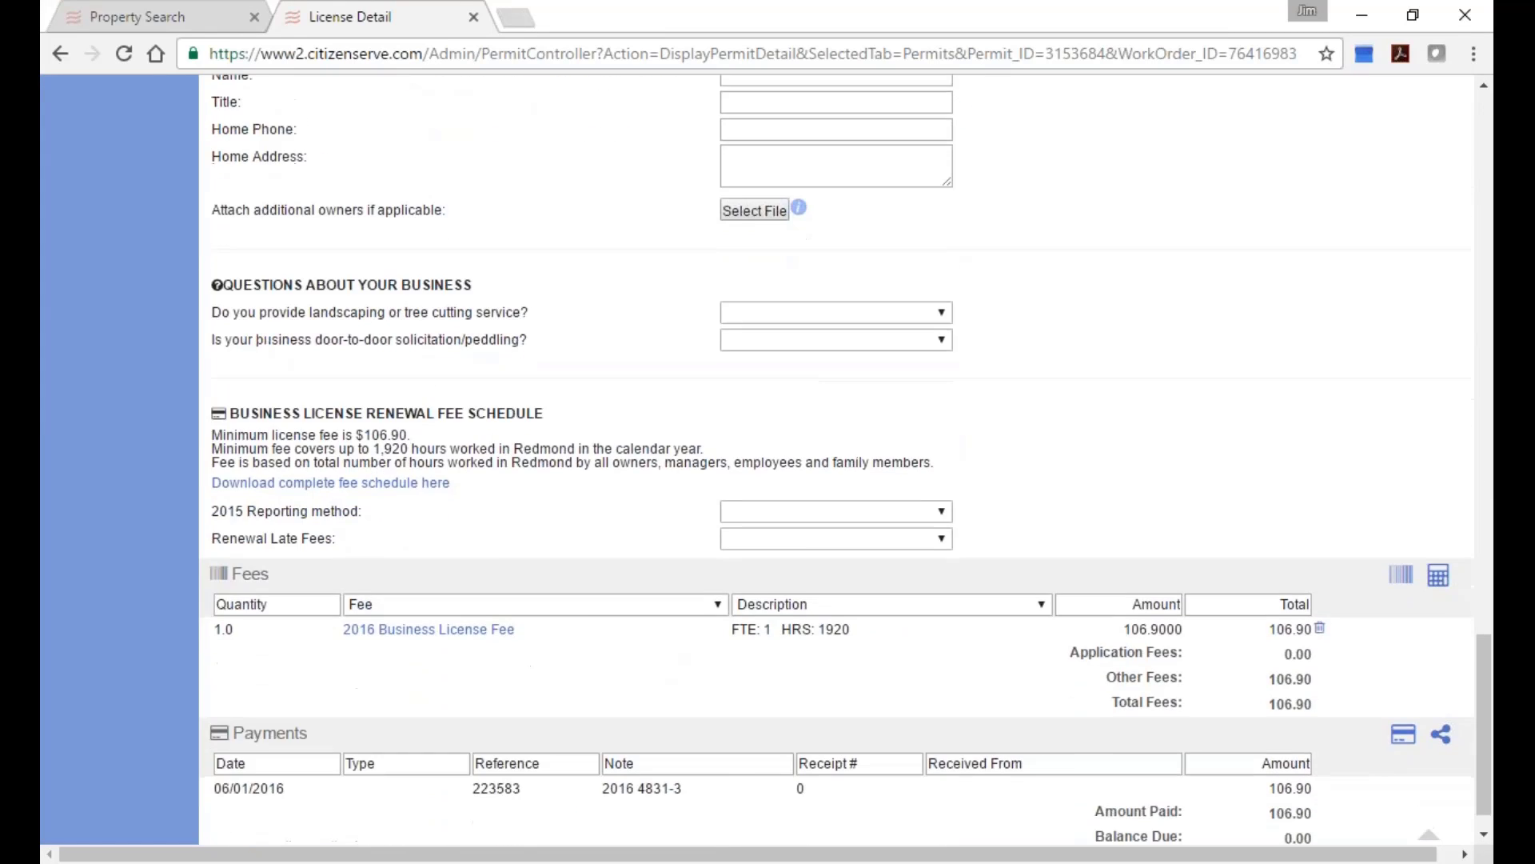
scroll(665, 647, up, 7)
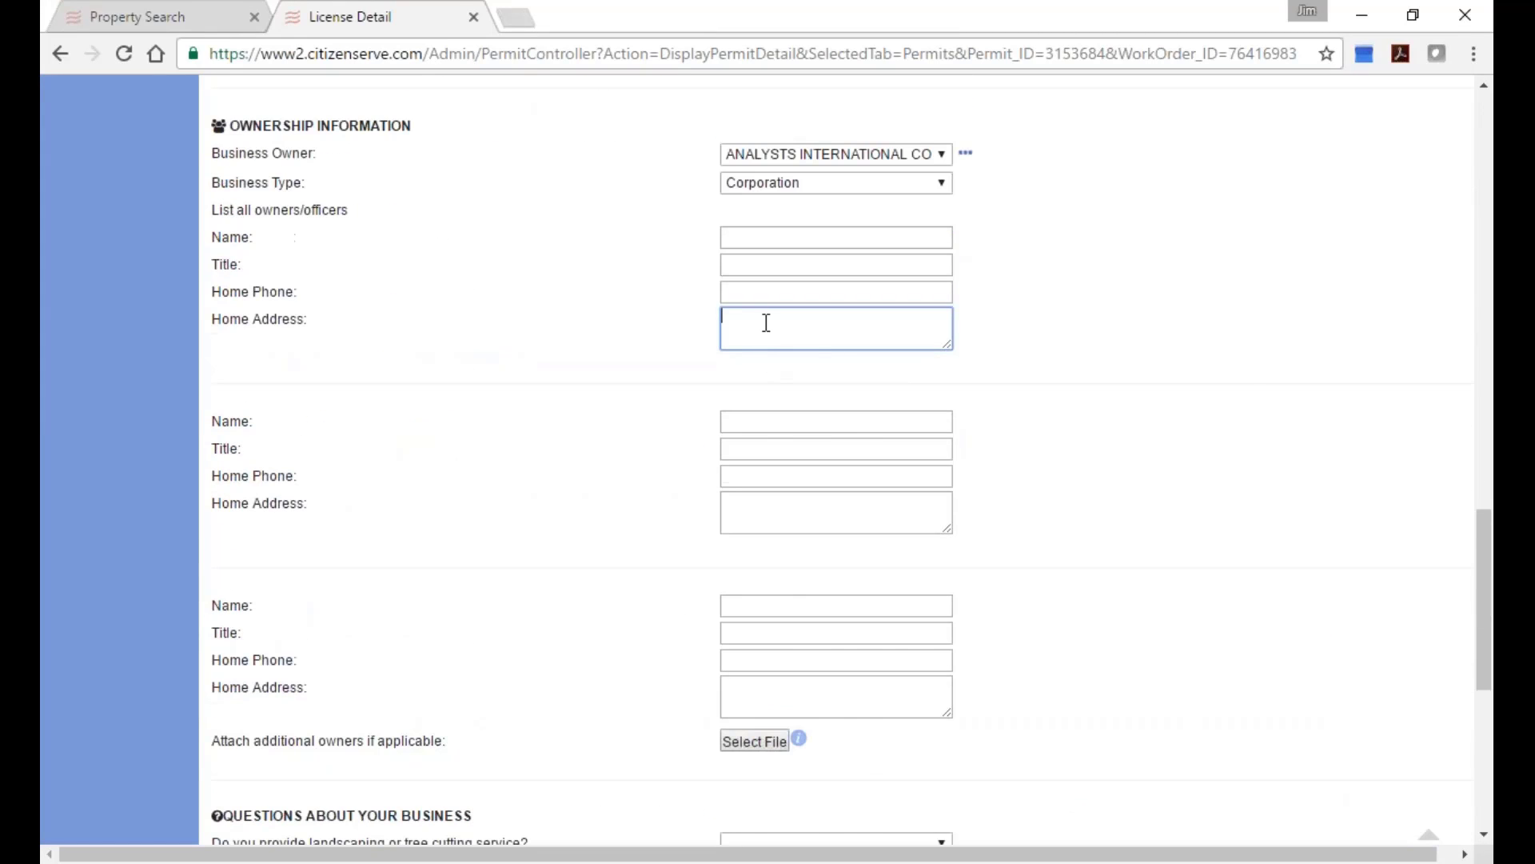
click(767, 322)
click(603, 337)
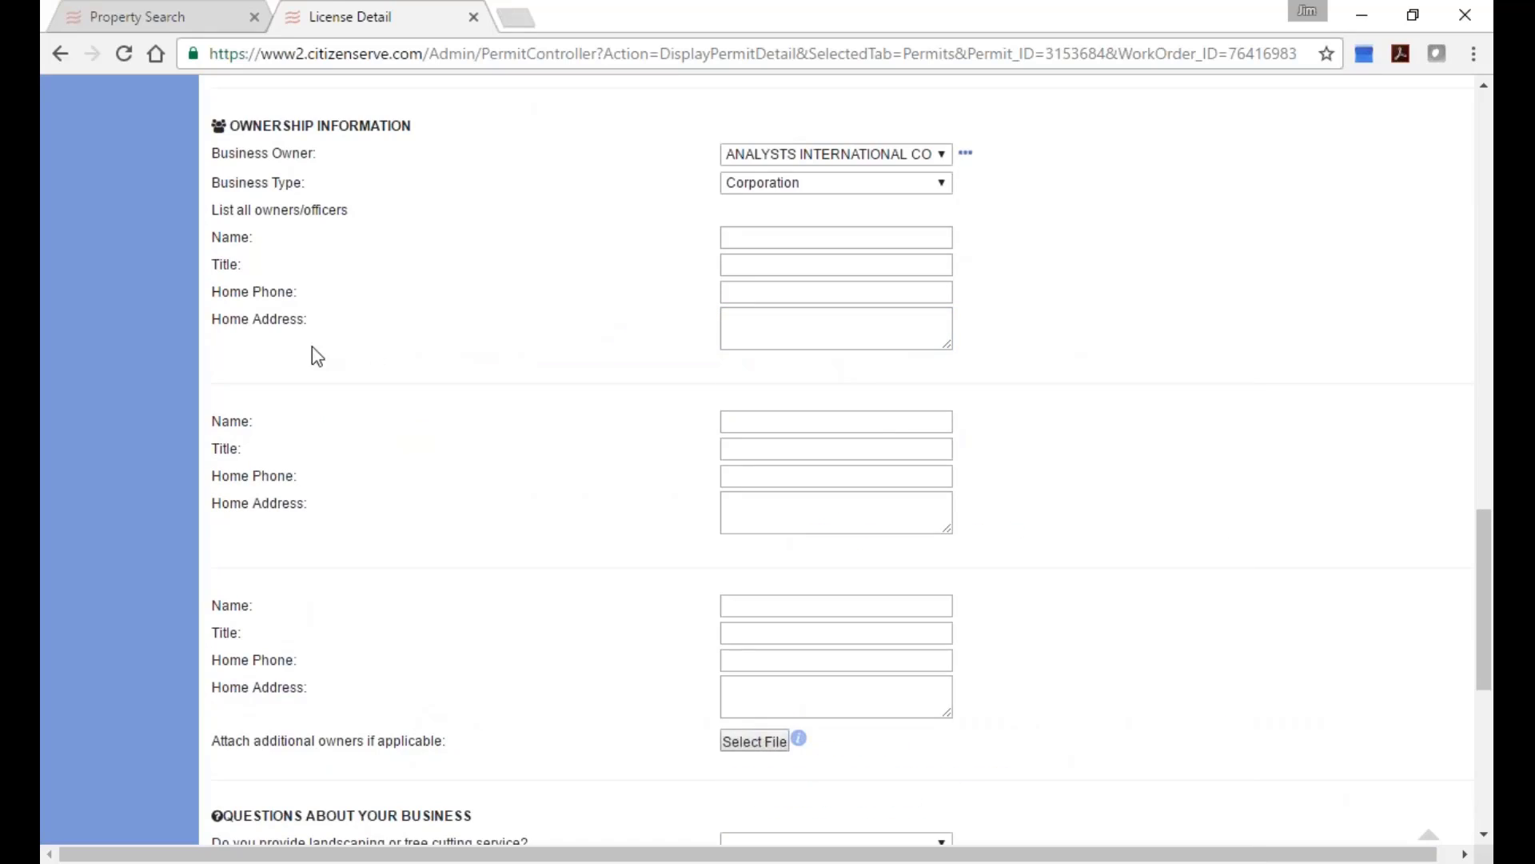
drag(207, 322, 314, 328)
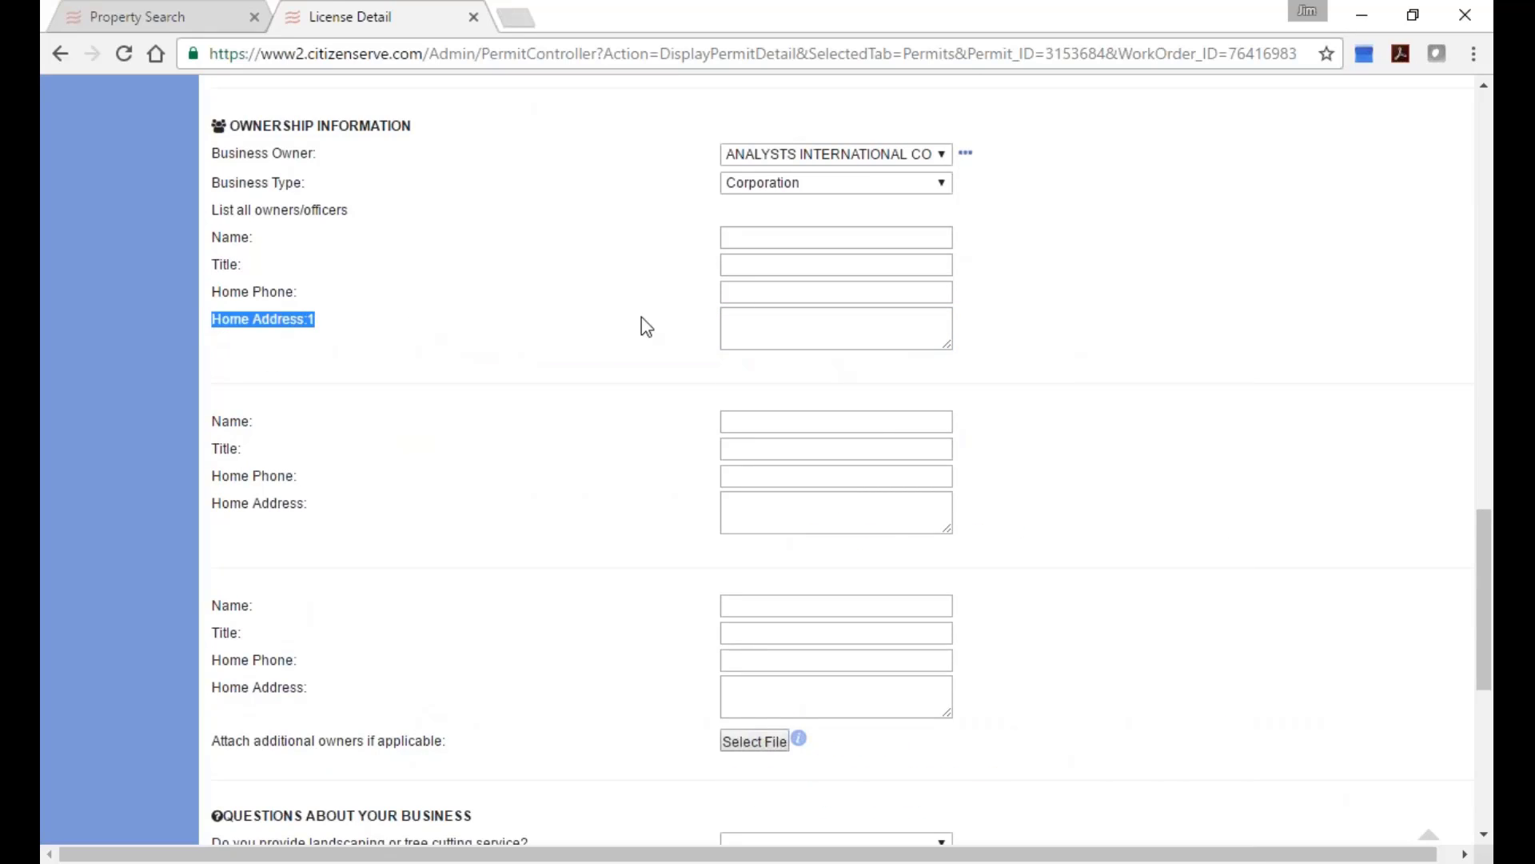
click(757, 317)
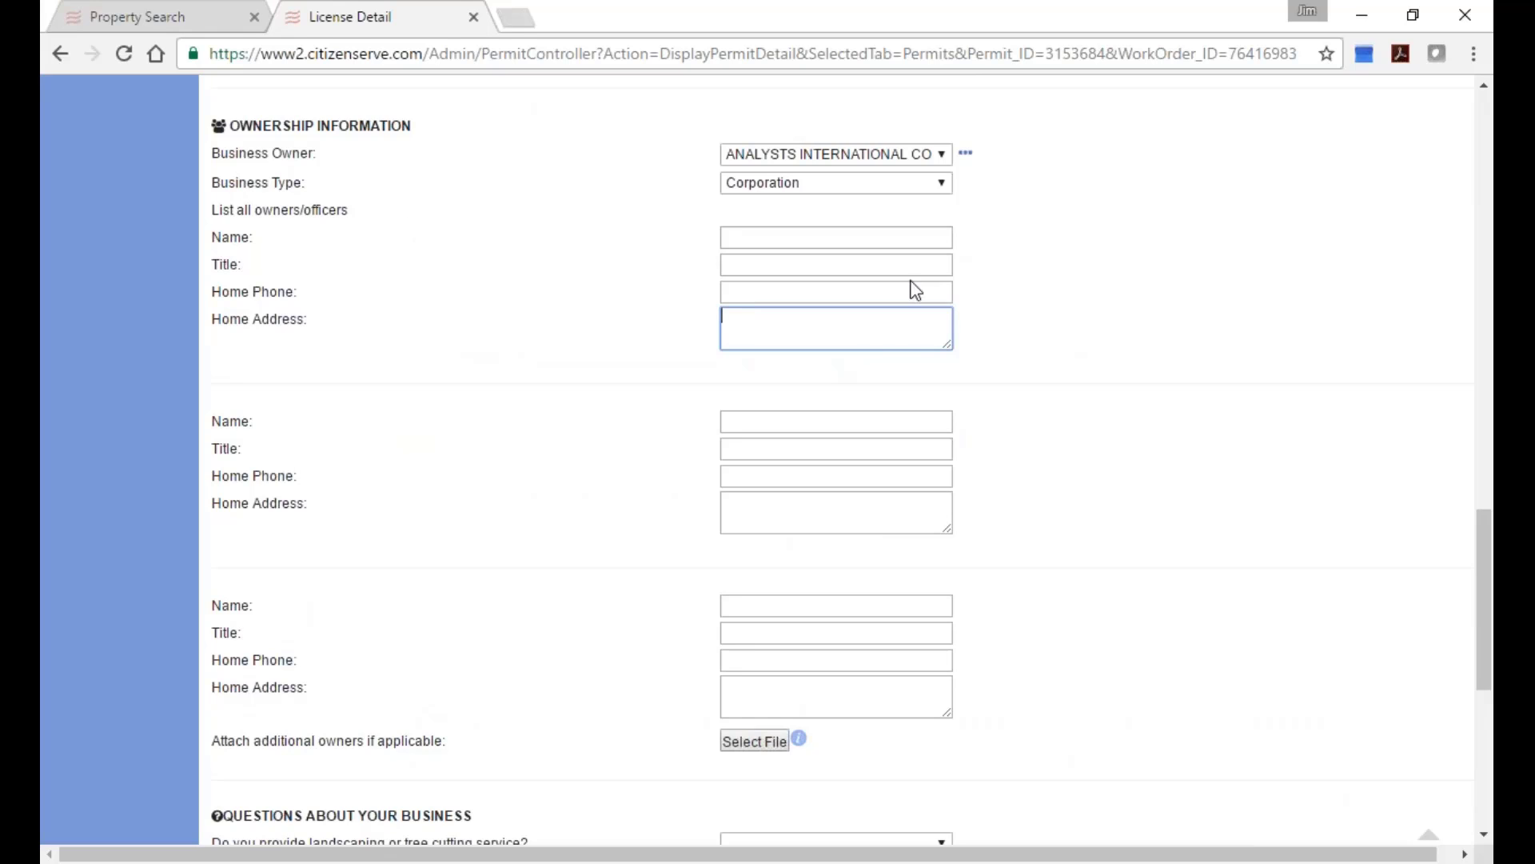
Check the second and third owners' home addresses, then return to the top of the record.
click(859, 507)
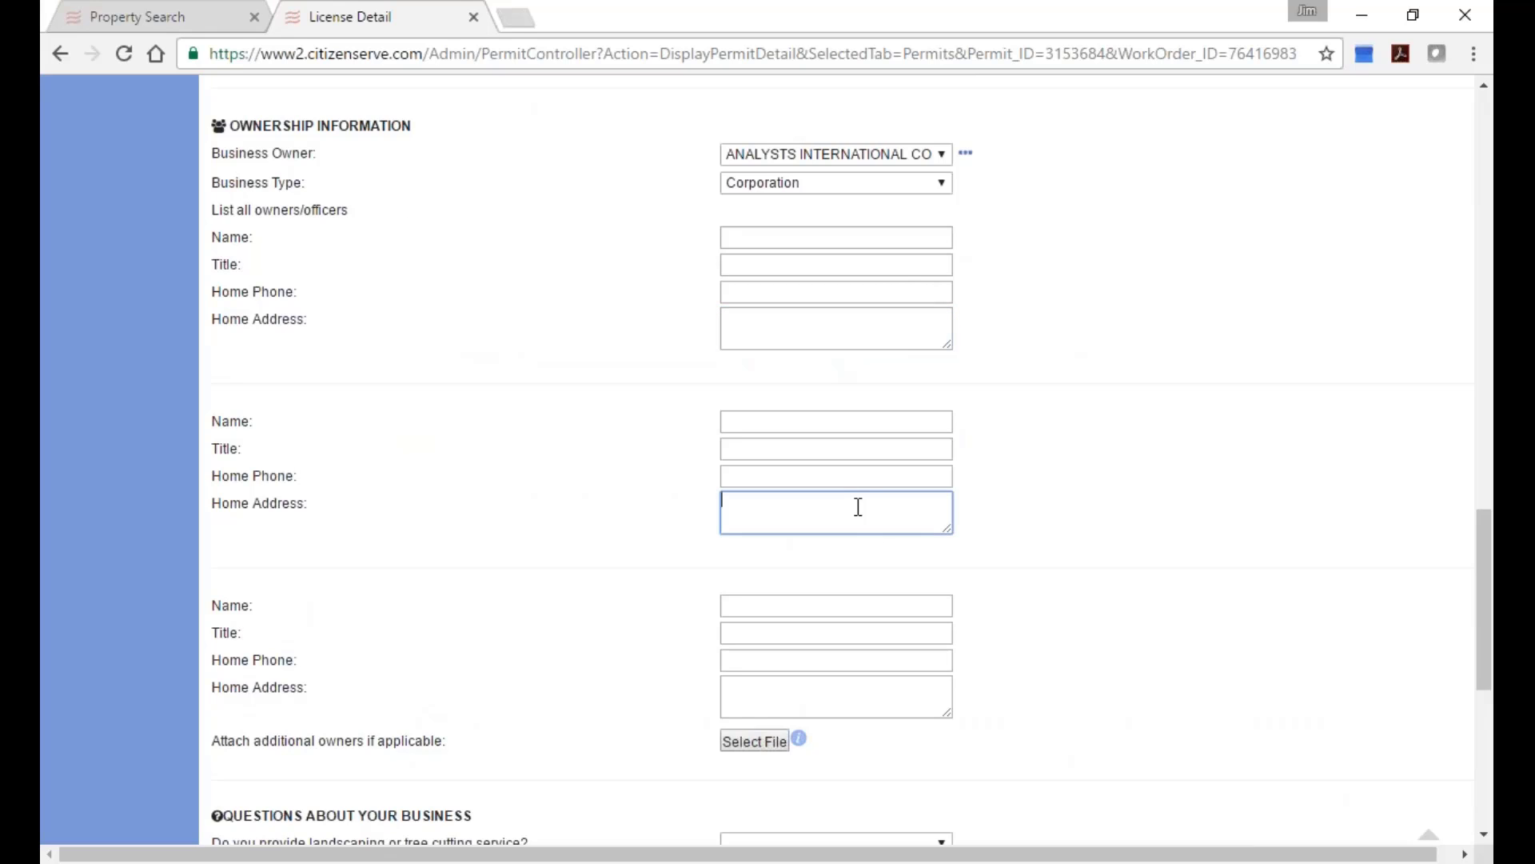
click(875, 697)
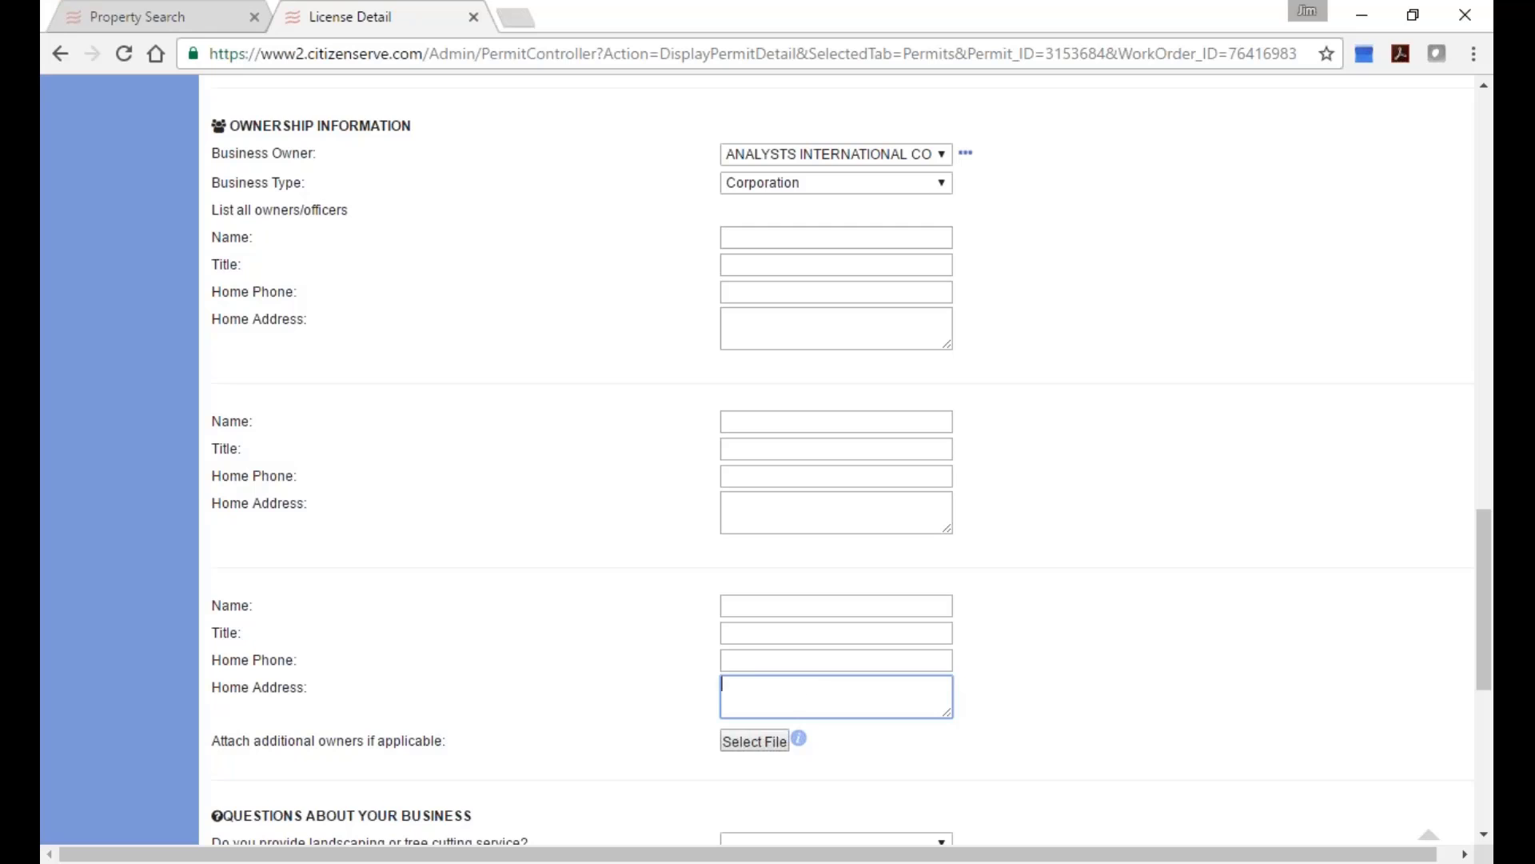
scroll(812, 631, up, 4)
scroll(812, 631, up, 20)
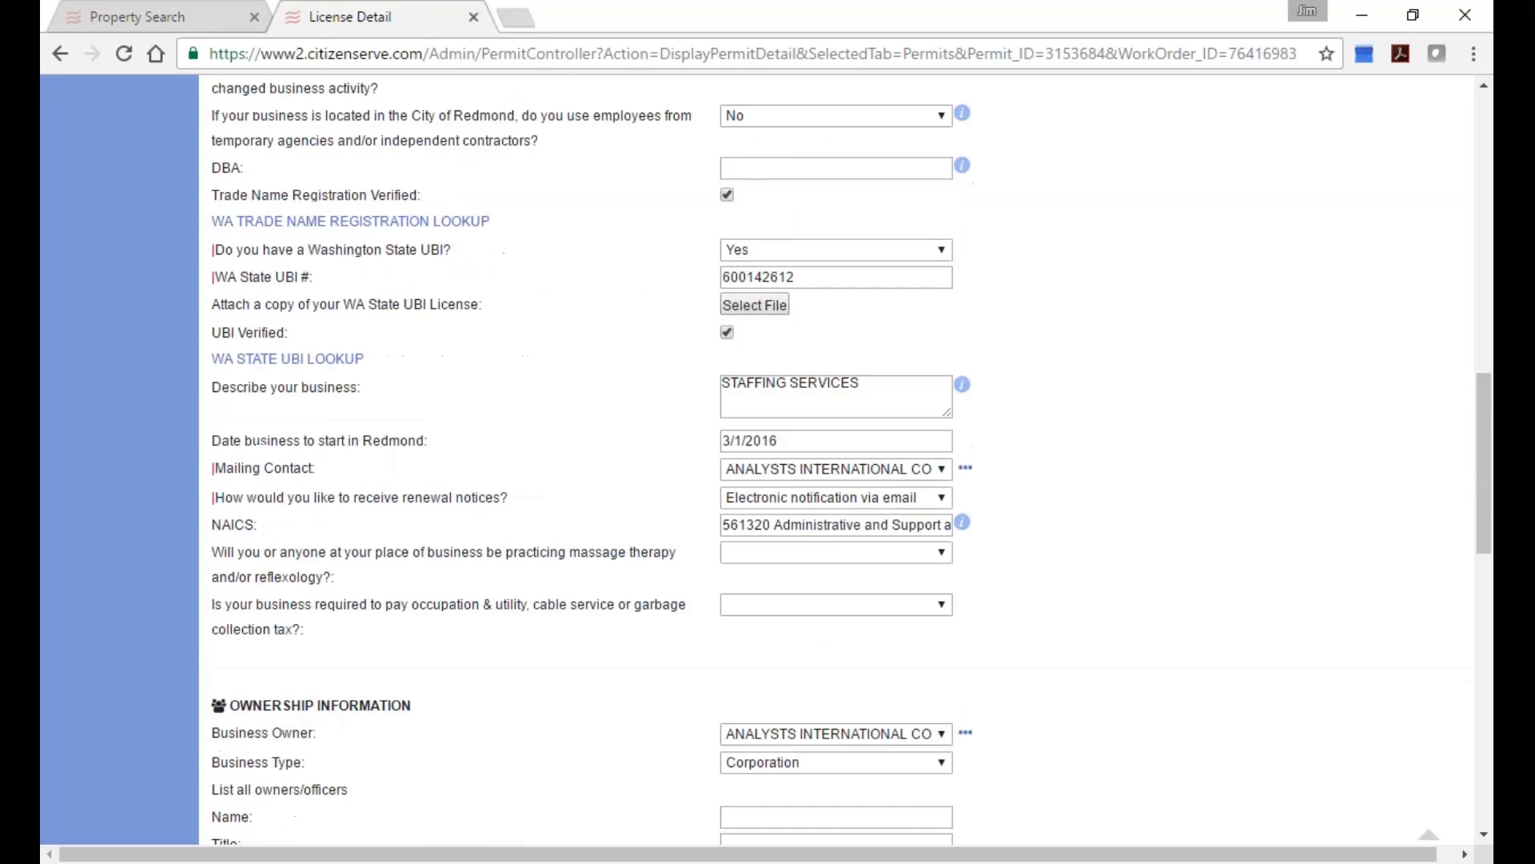
scroll(805, 638, up, 7)
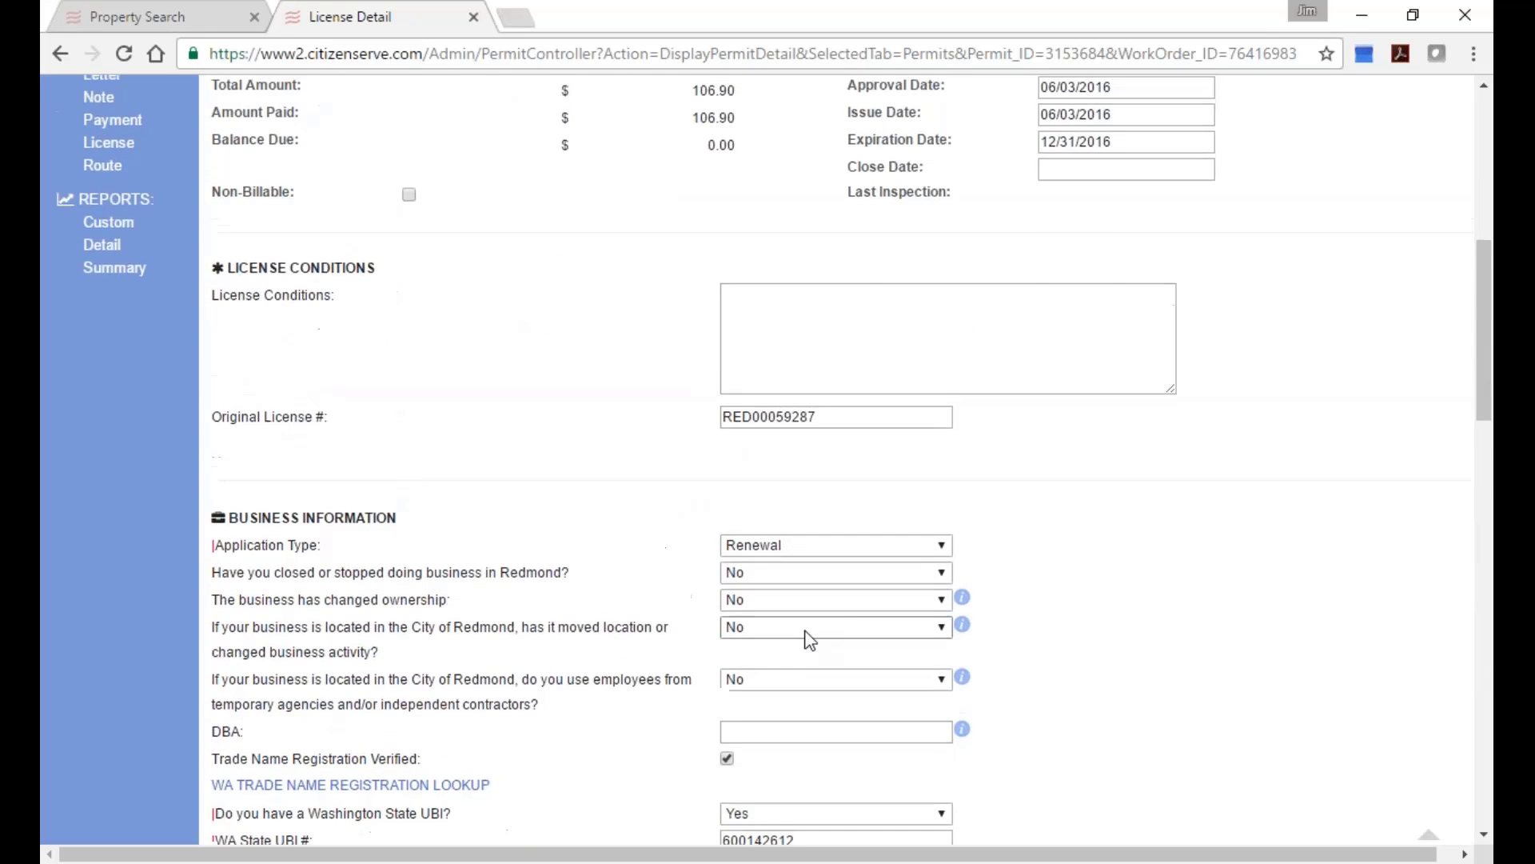
scroll(686, 585, up, 1)
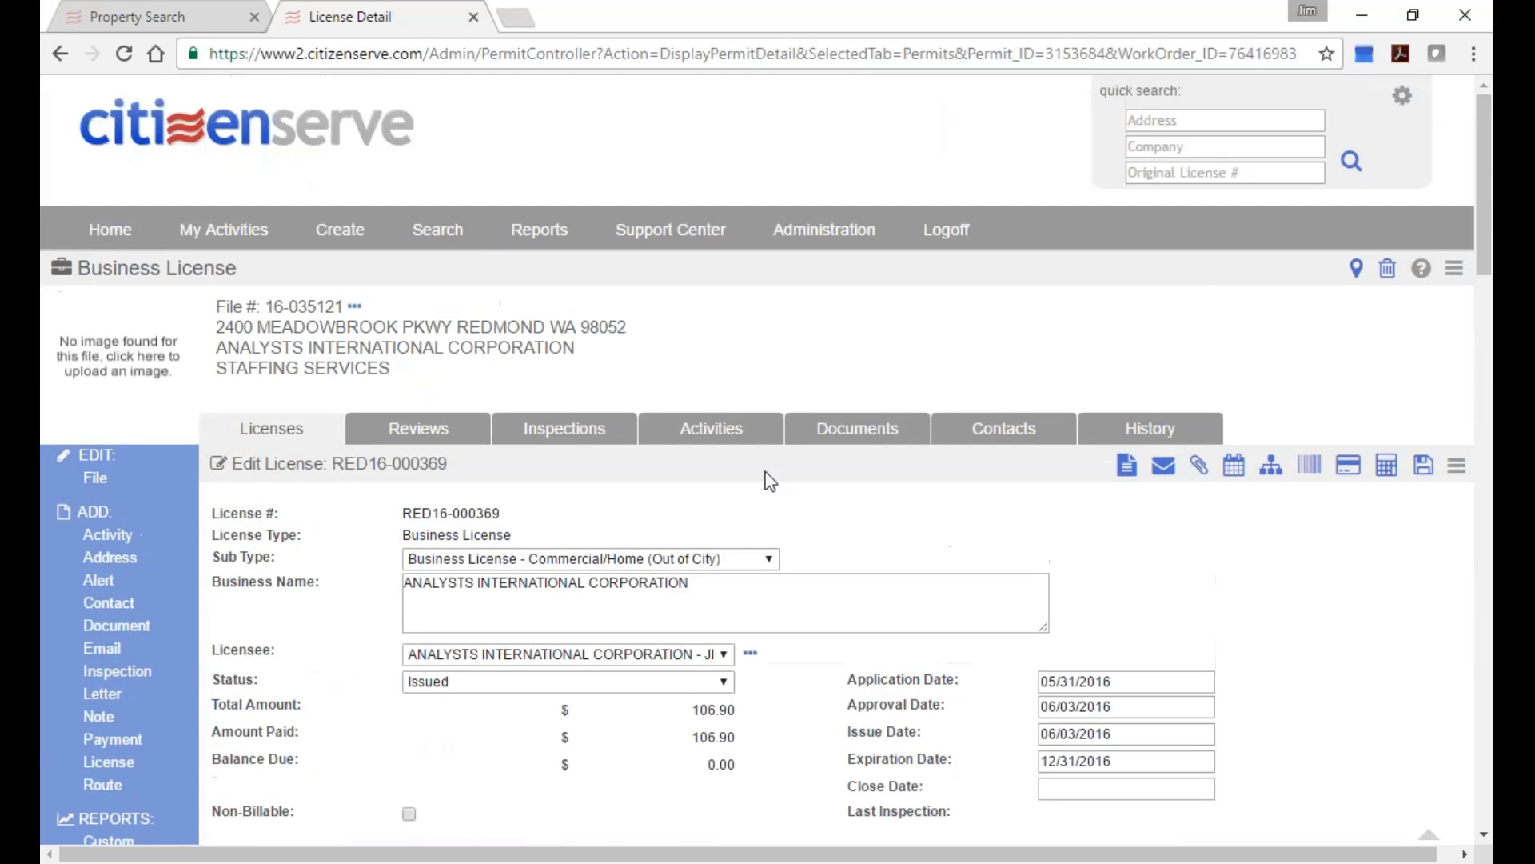
Log off and begin entering a username on the citizenserve login page.
click(959, 233)
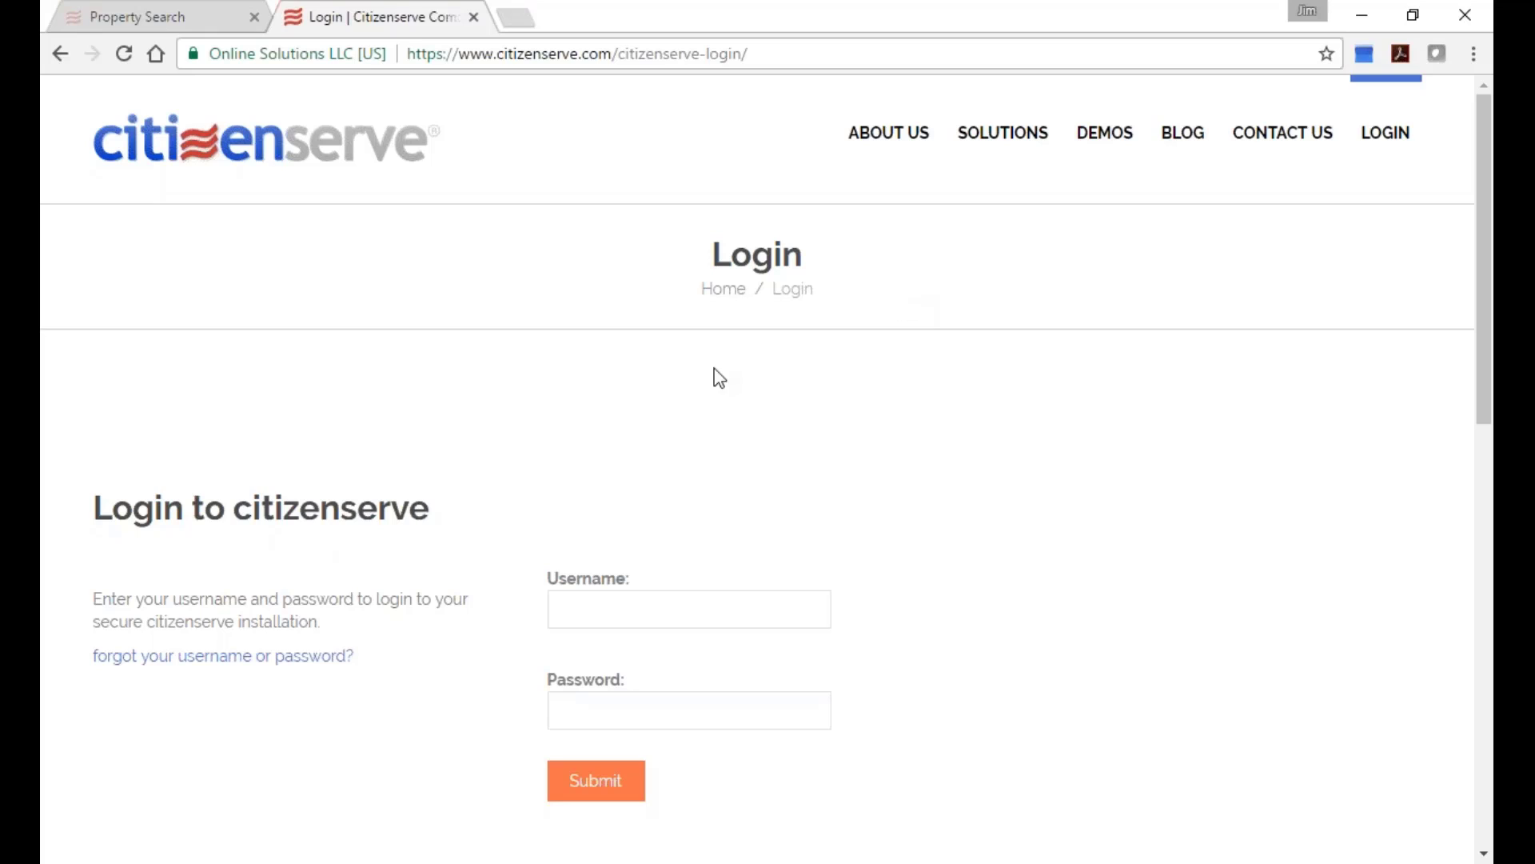
click(615, 615)
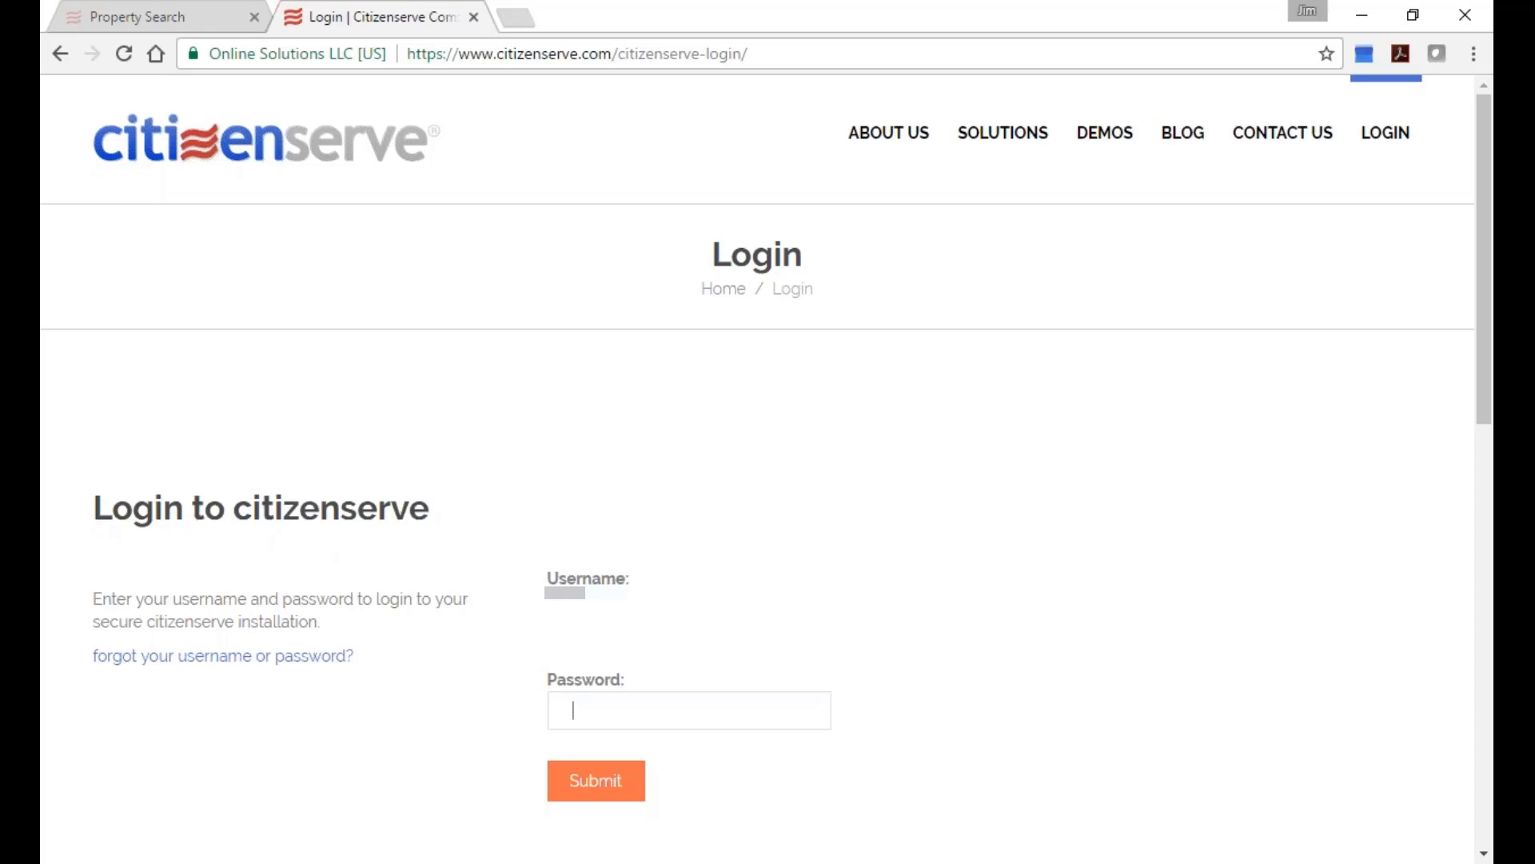
Log in and list the Revenue department's Violation Types lookups (30-65, 30-76, 30-85, 30-xx).
text(*********)
key(Return)
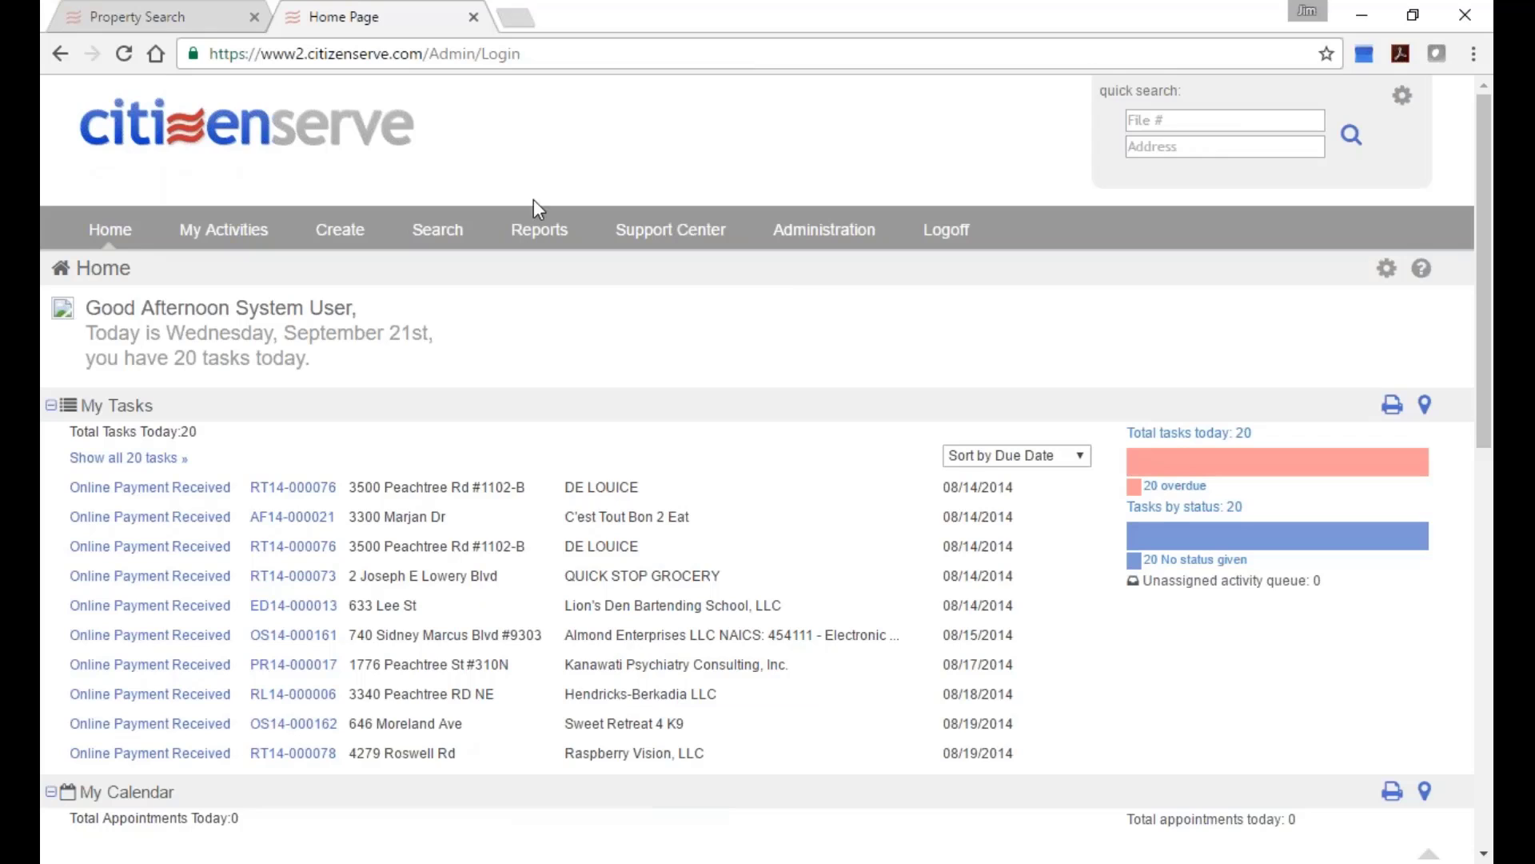
click(688, 280)
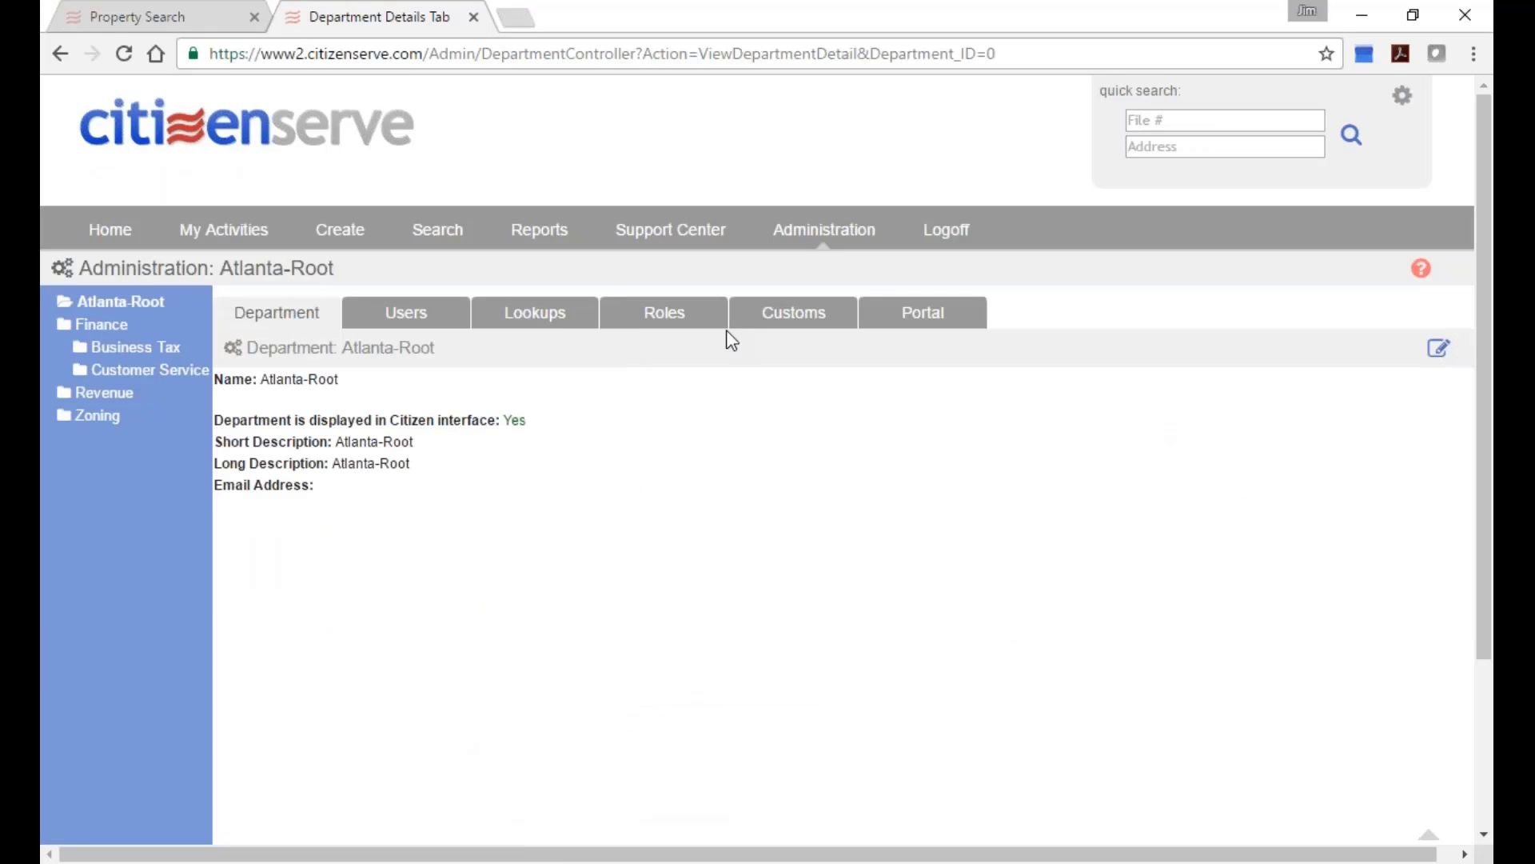
click(534, 312)
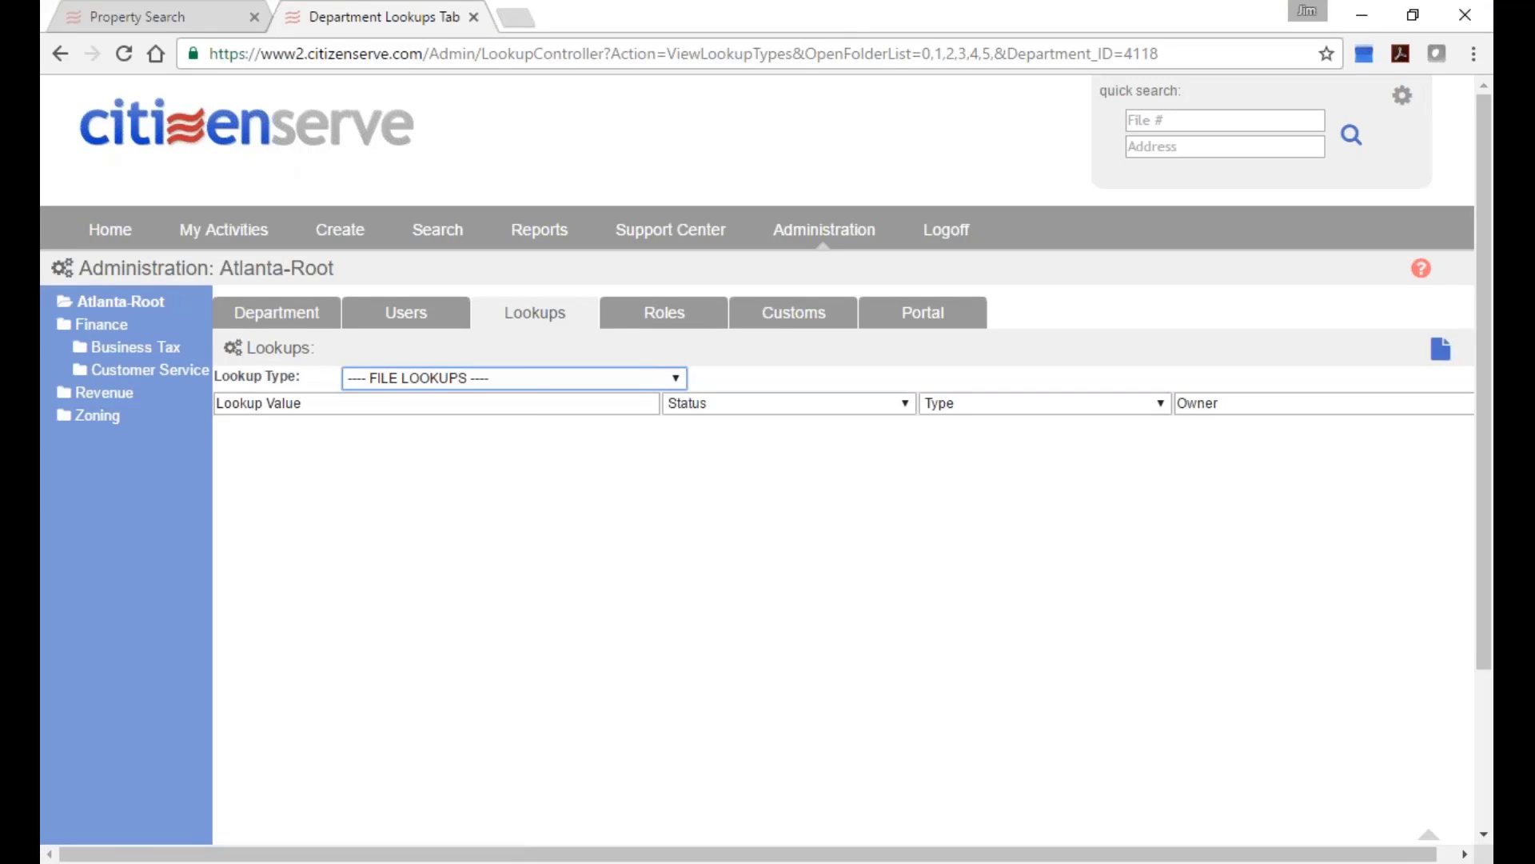
click(102, 396)
click(450, 377)
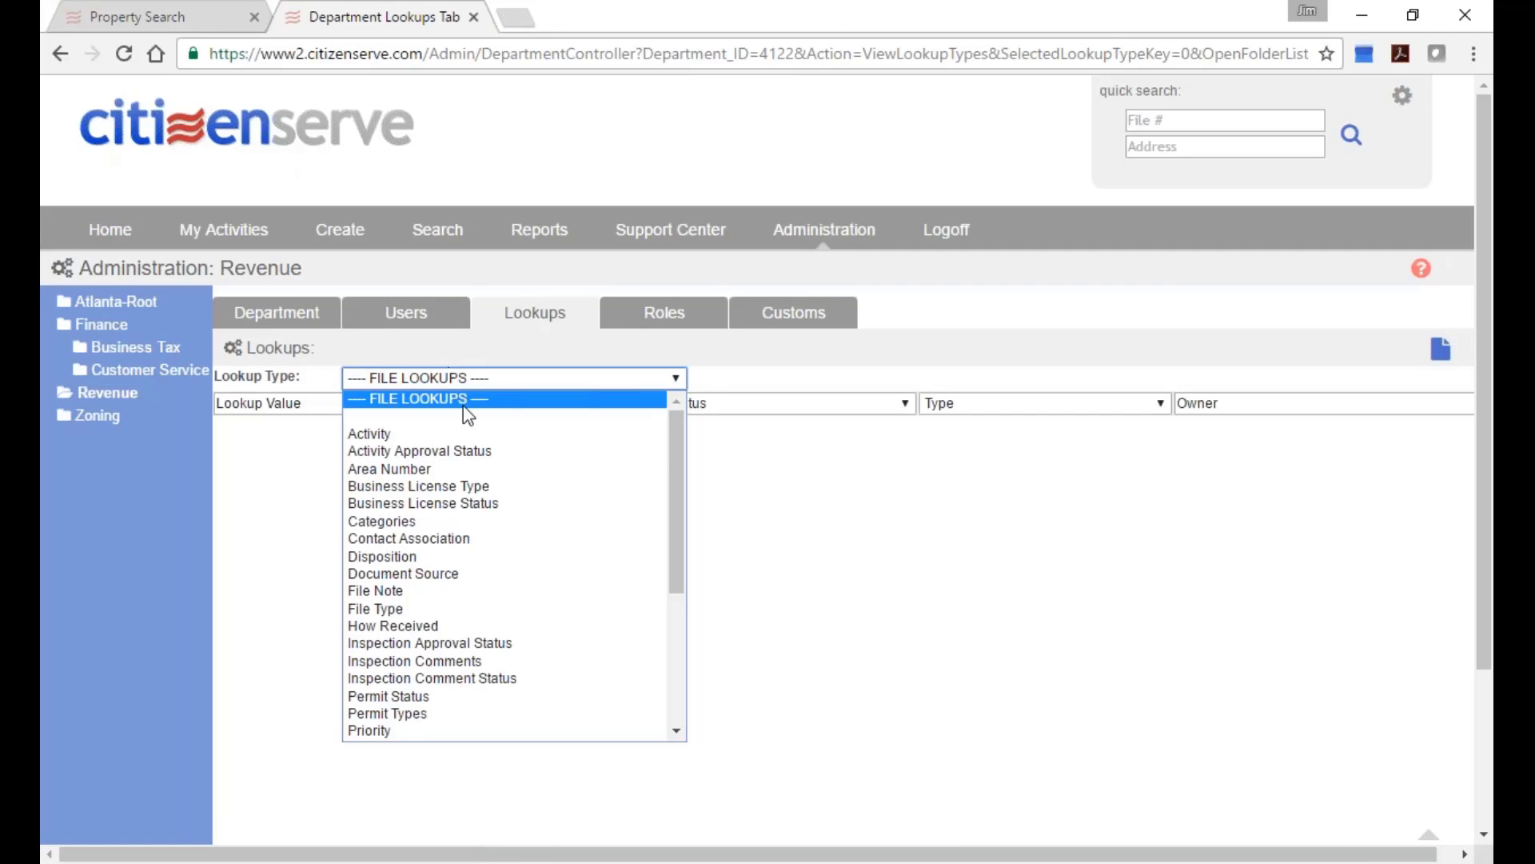
drag(673, 423, 683, 528)
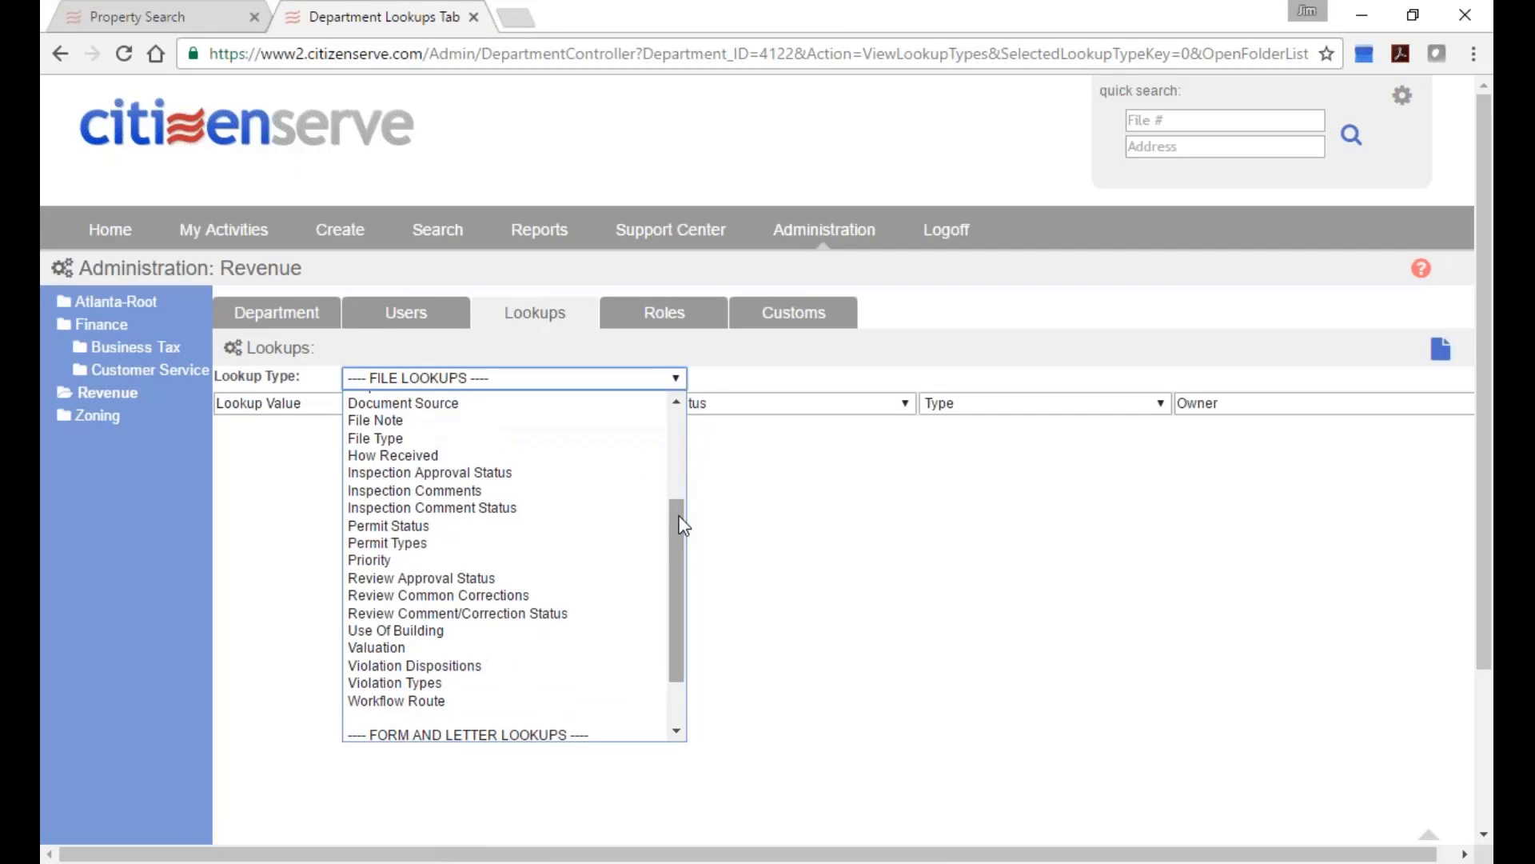
click(470, 686)
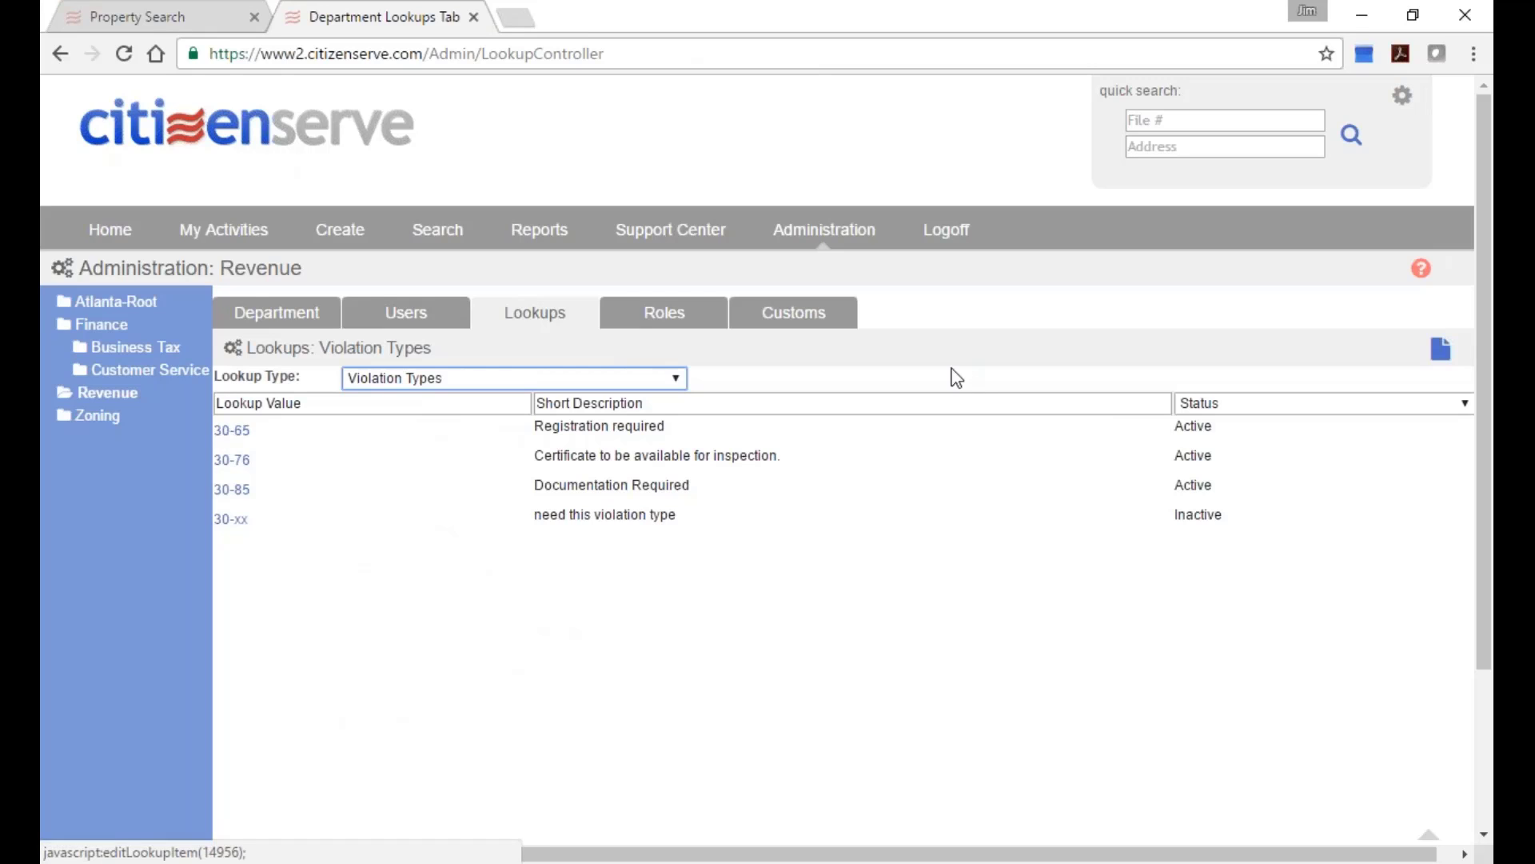
Open 30-65 and review its 'Registration required' description, Active status and full description.
click(232, 431)
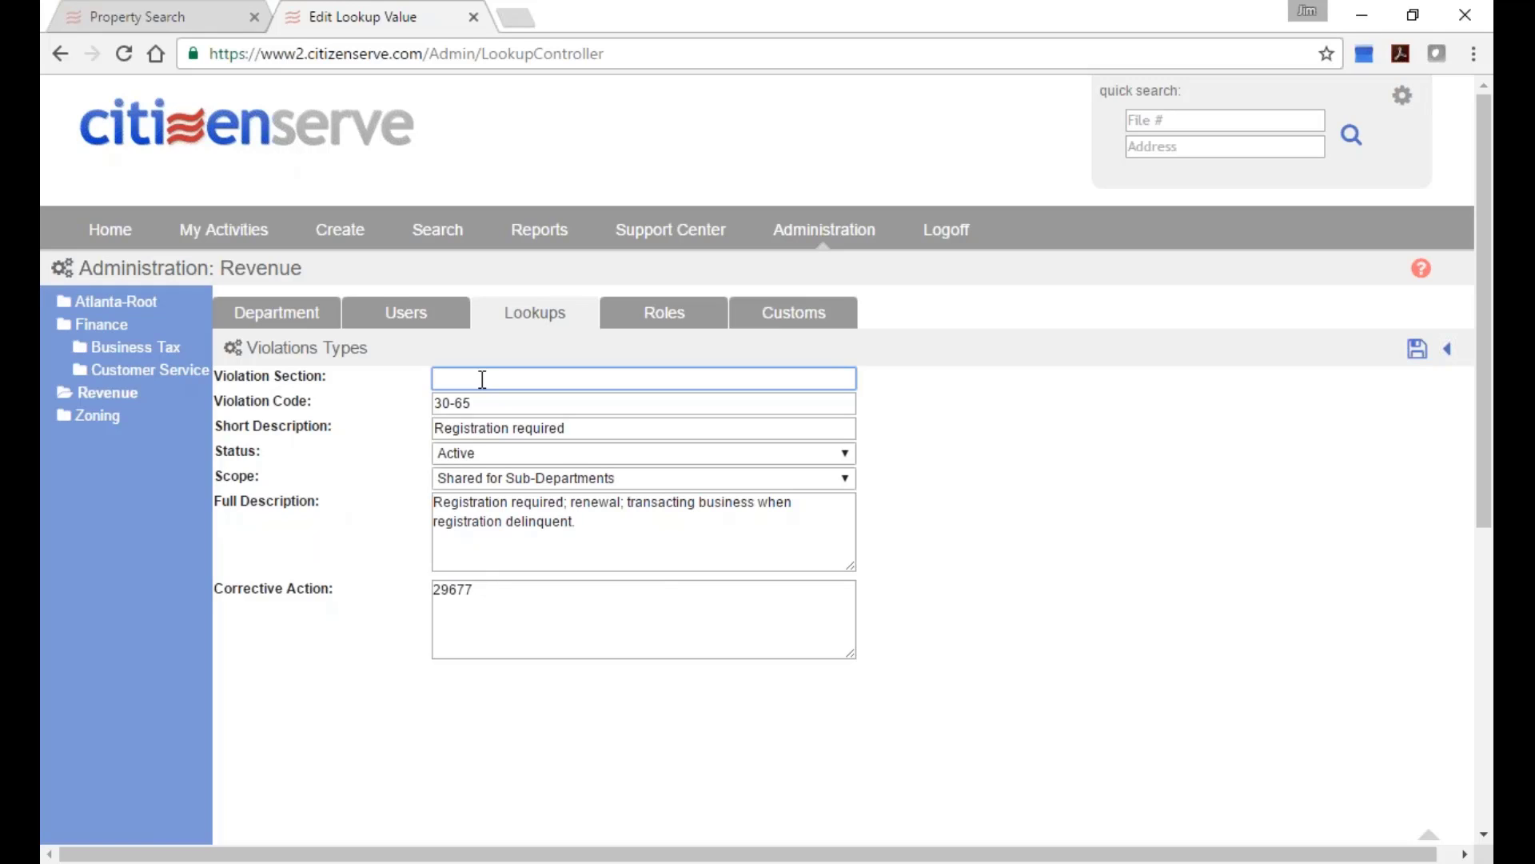
click(511, 404)
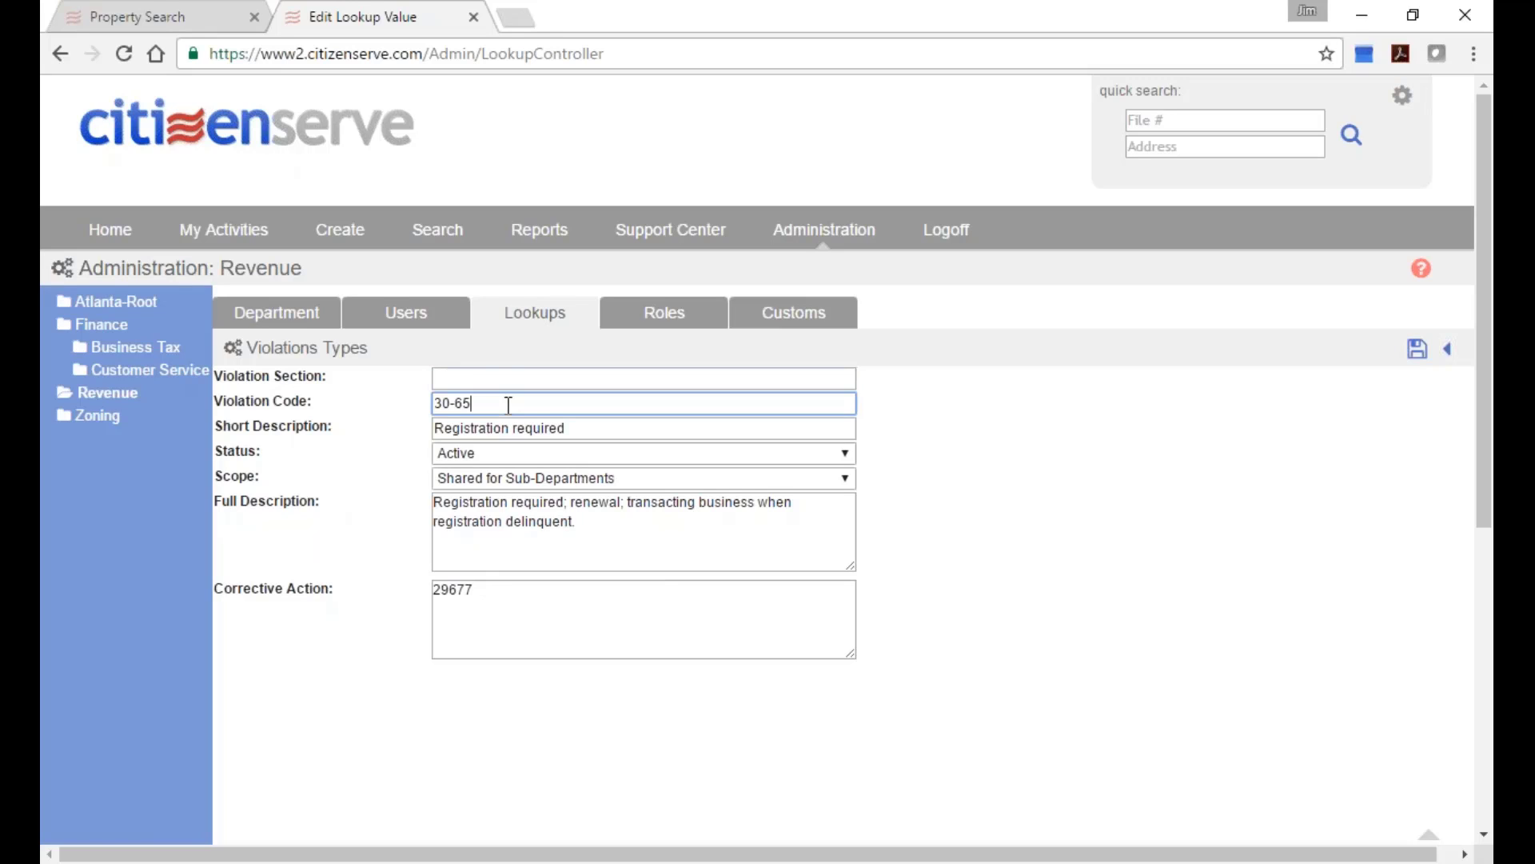
click(574, 429)
drag(575, 430, 411, 438)
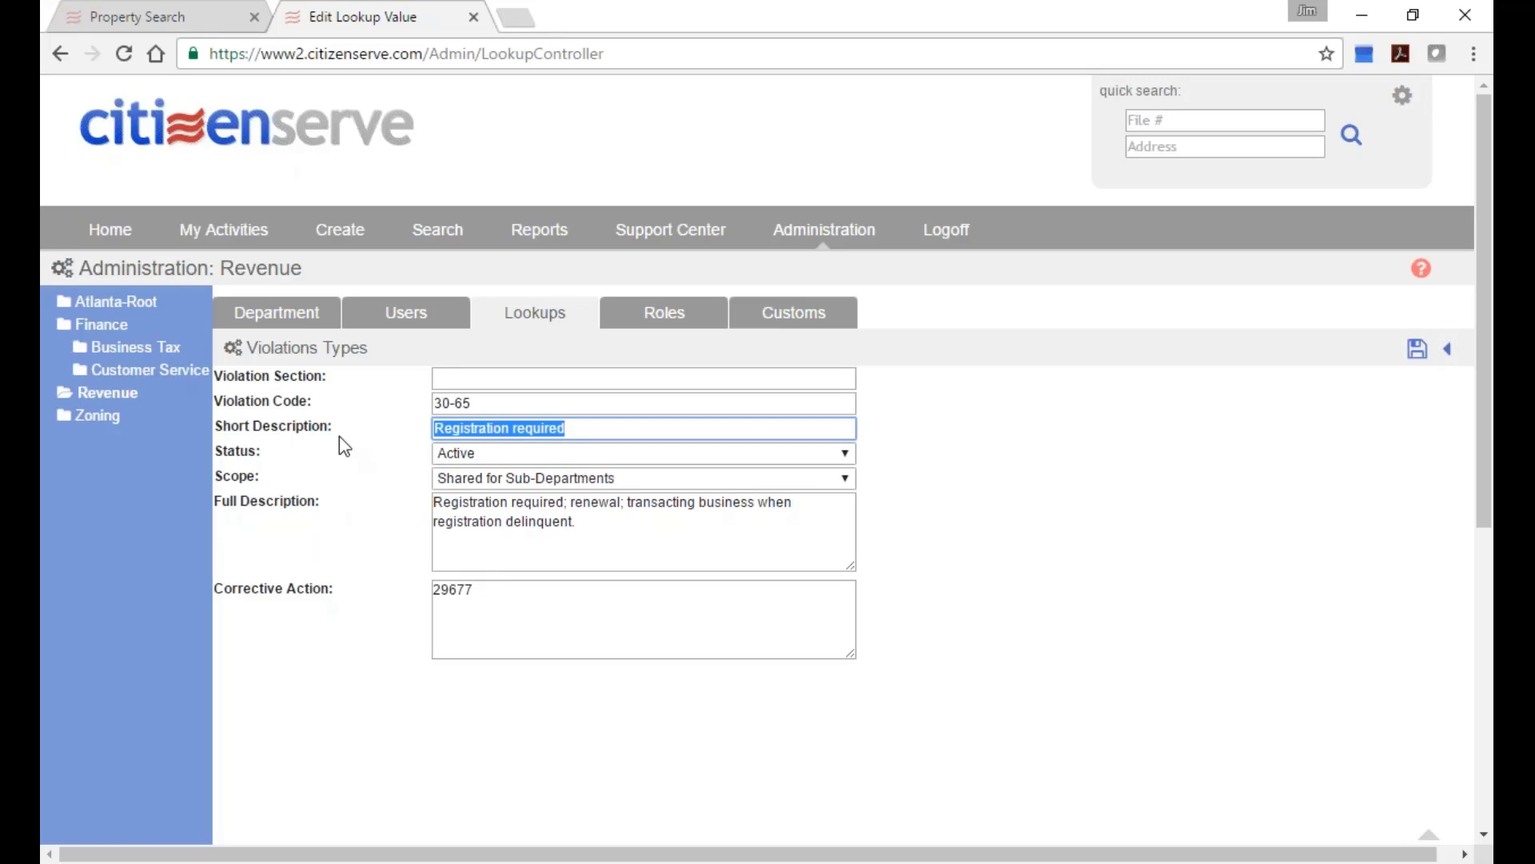
click(557, 454)
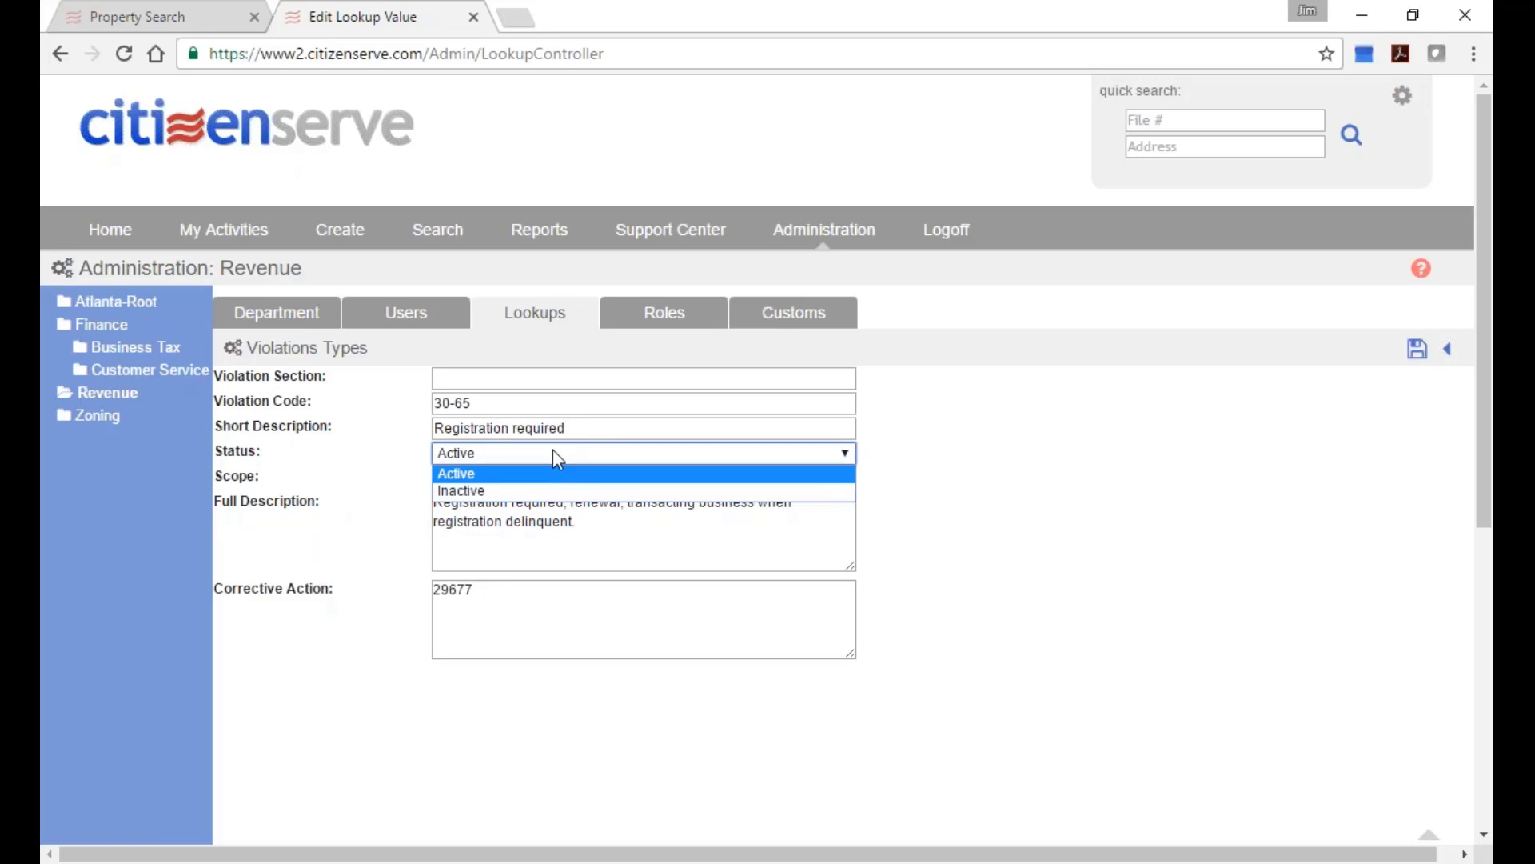
click(1092, 389)
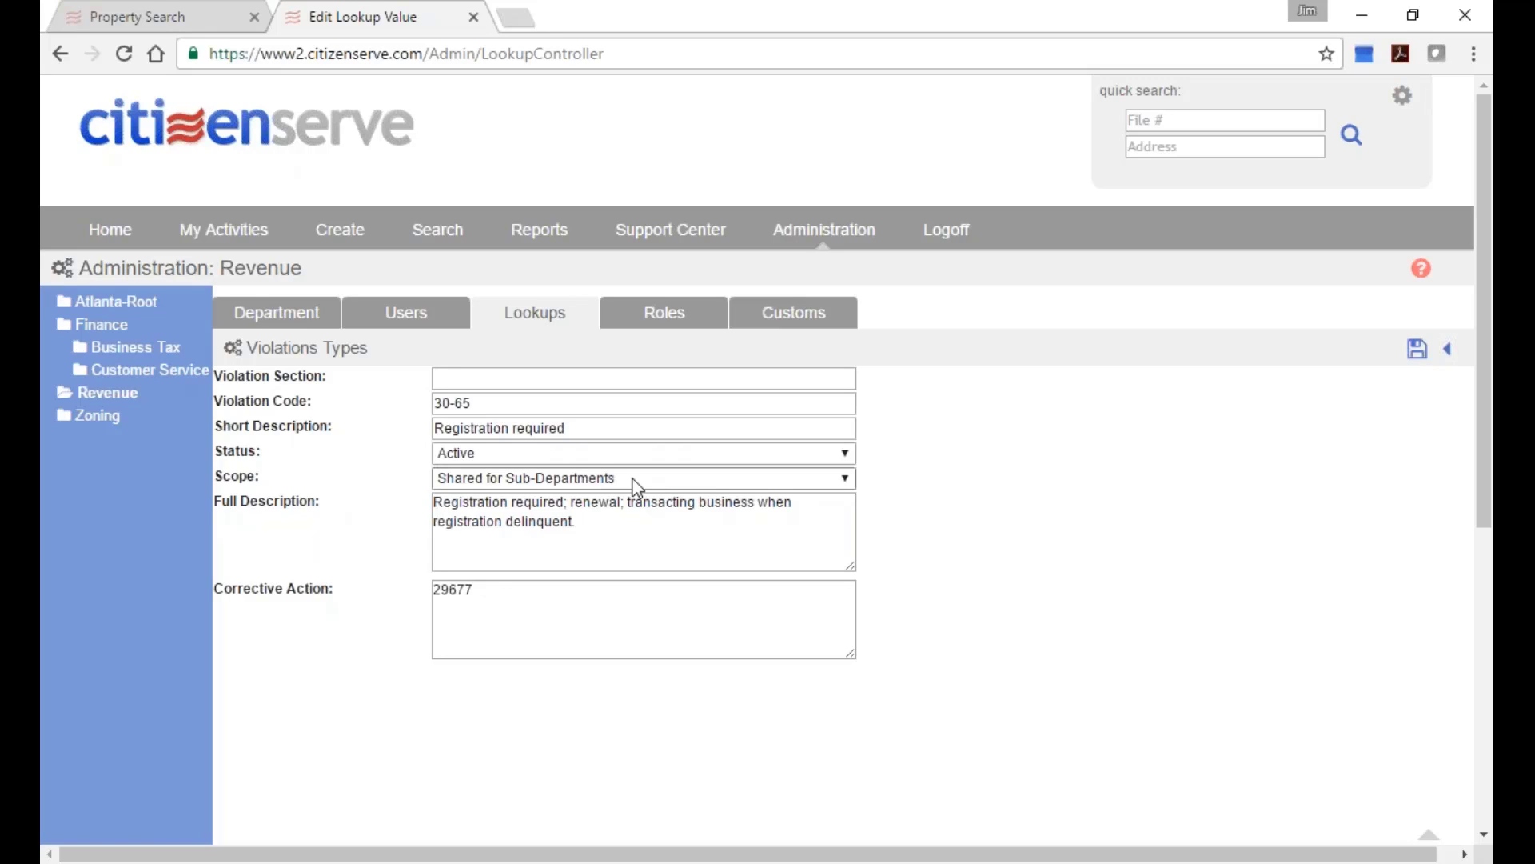
click(604, 527)
drag(604, 527, 424, 507)
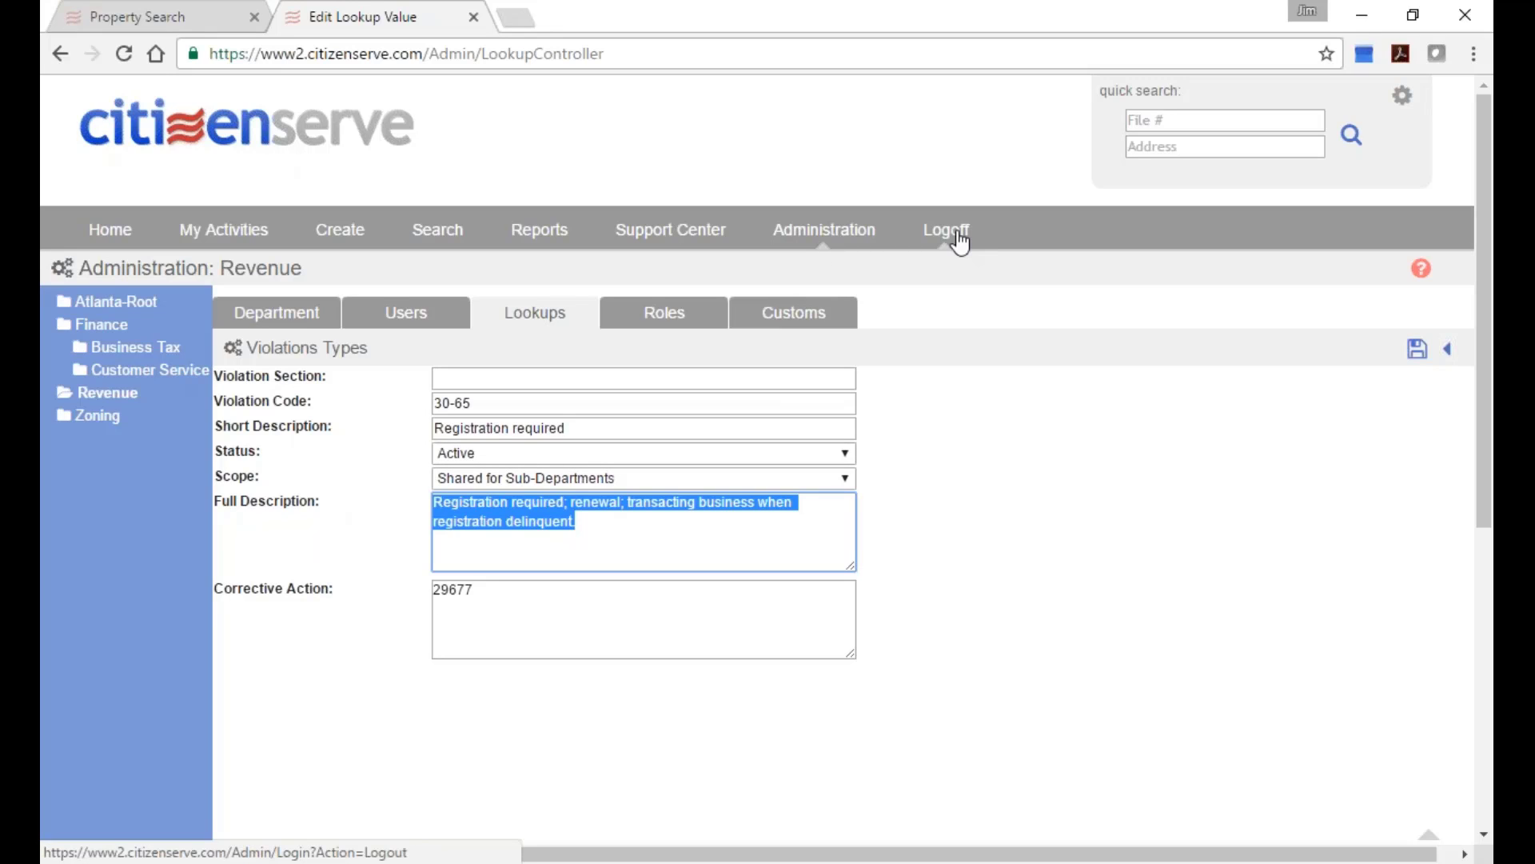
Log off and try signing in with a different user's username and password.
click(959, 242)
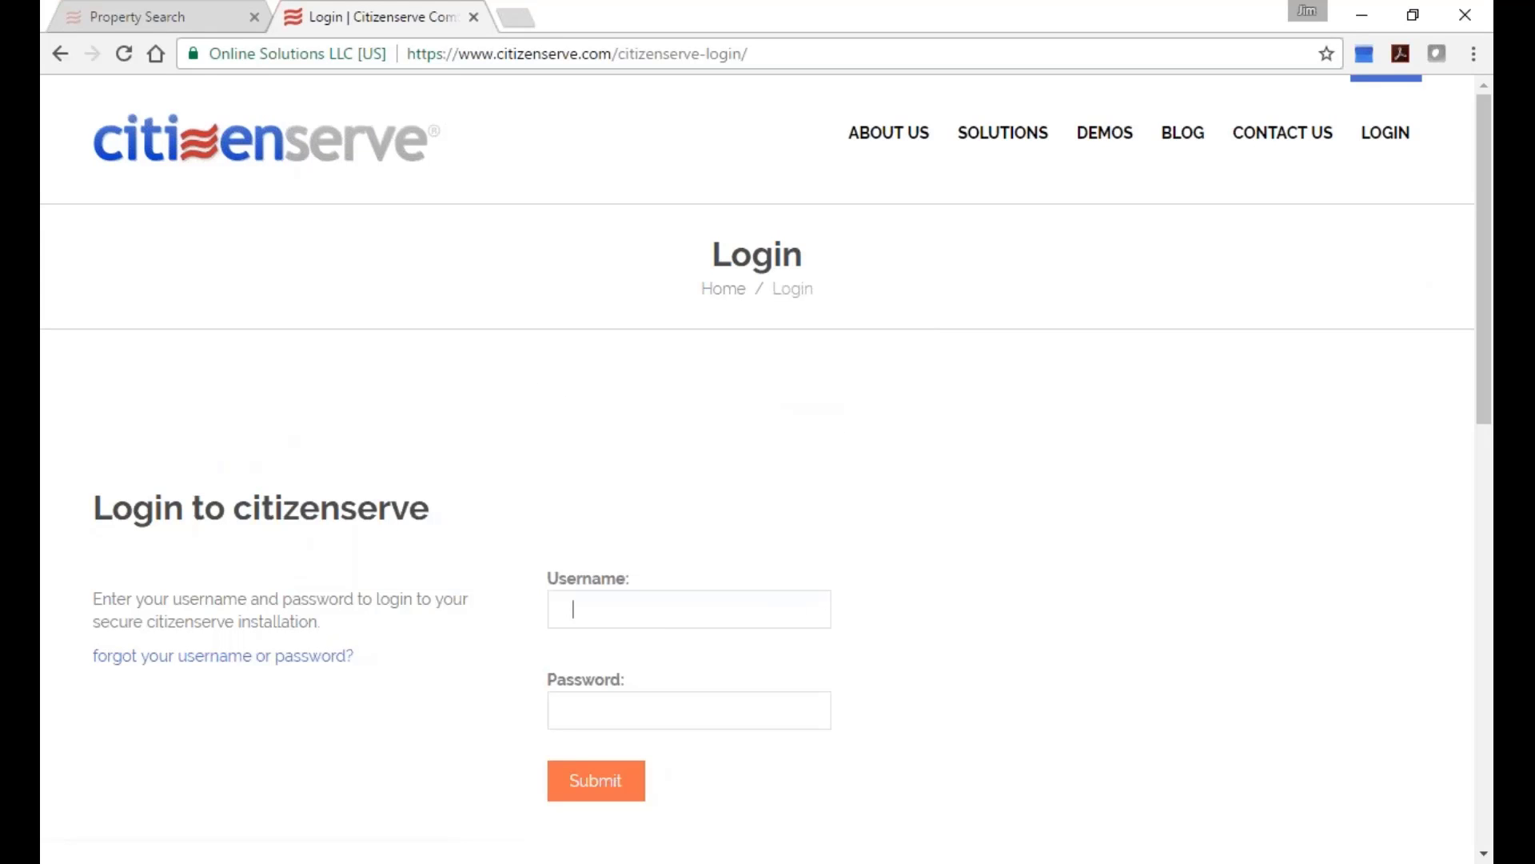
text(luke.skywalker)
key(Tab)
text(•••)
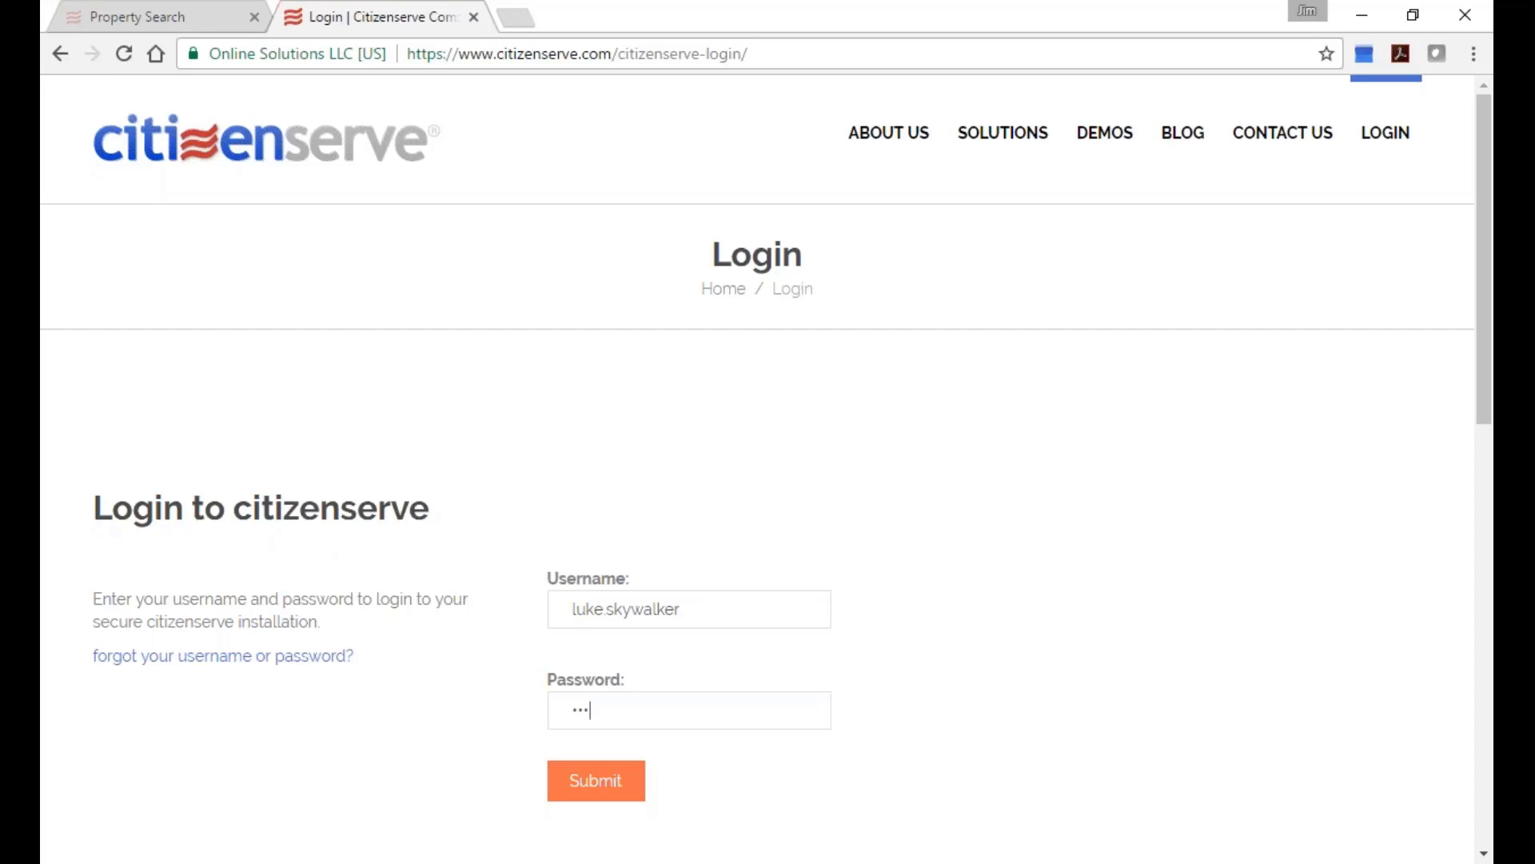
text(•••••••)
key(Return)
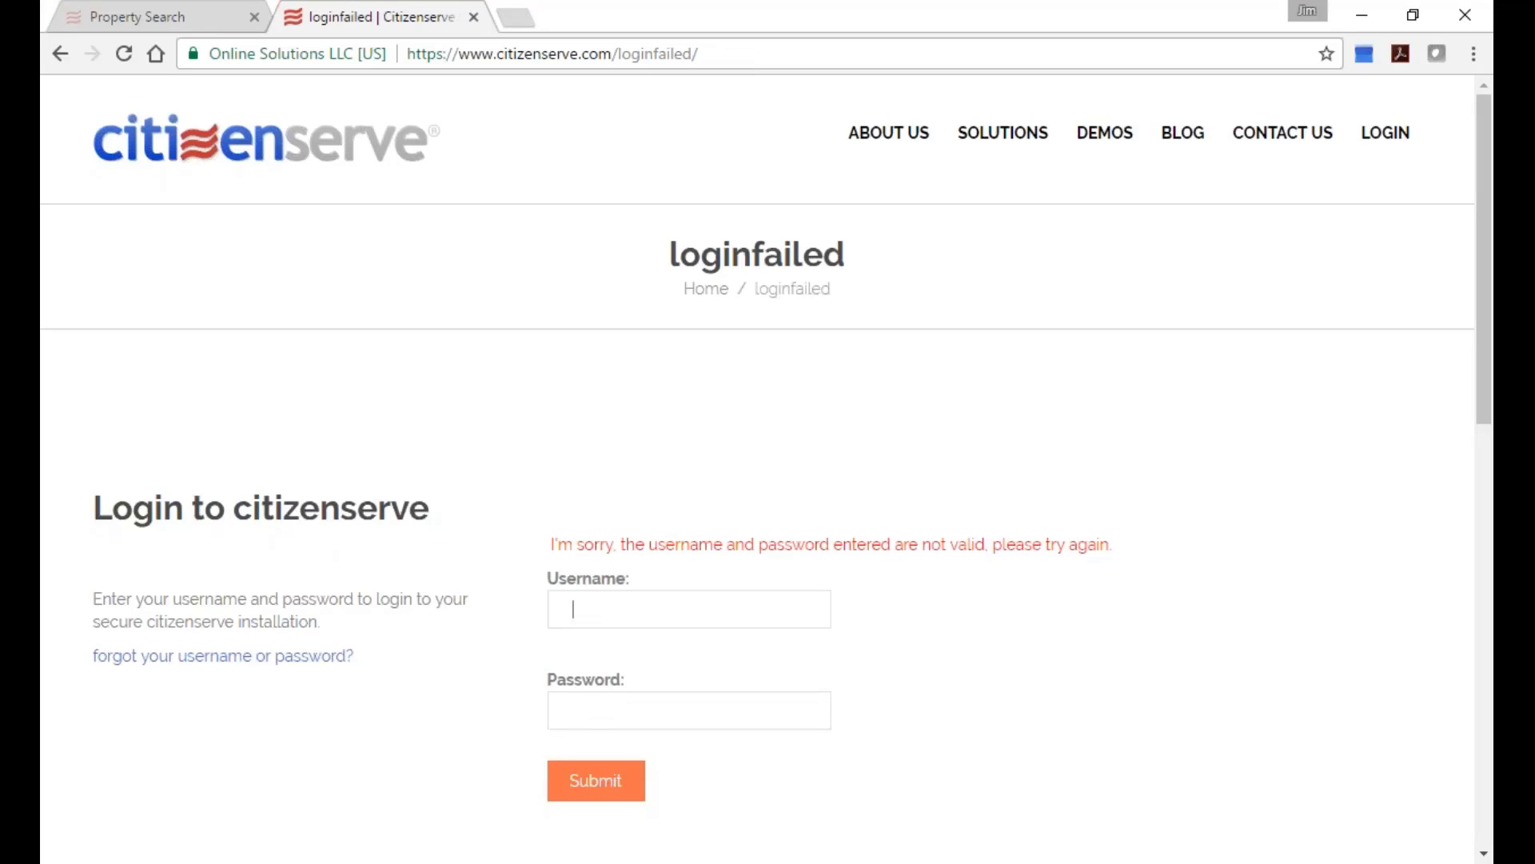
After the failed login, re-enter that user's username and password and sign in.
text(luke.skywalker)
key(Tab)
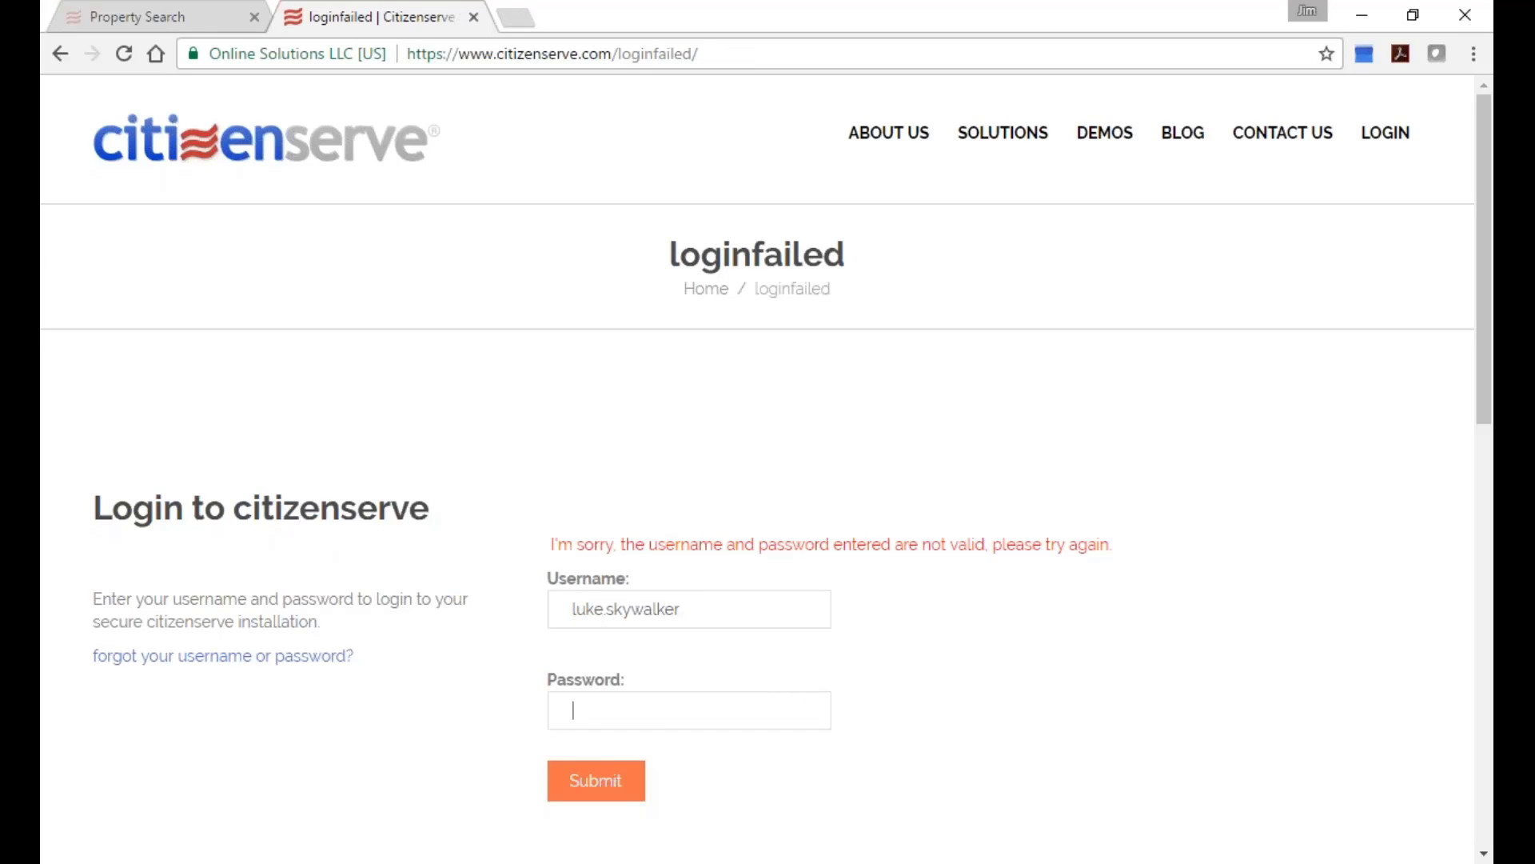
text(*********)
key(Return)
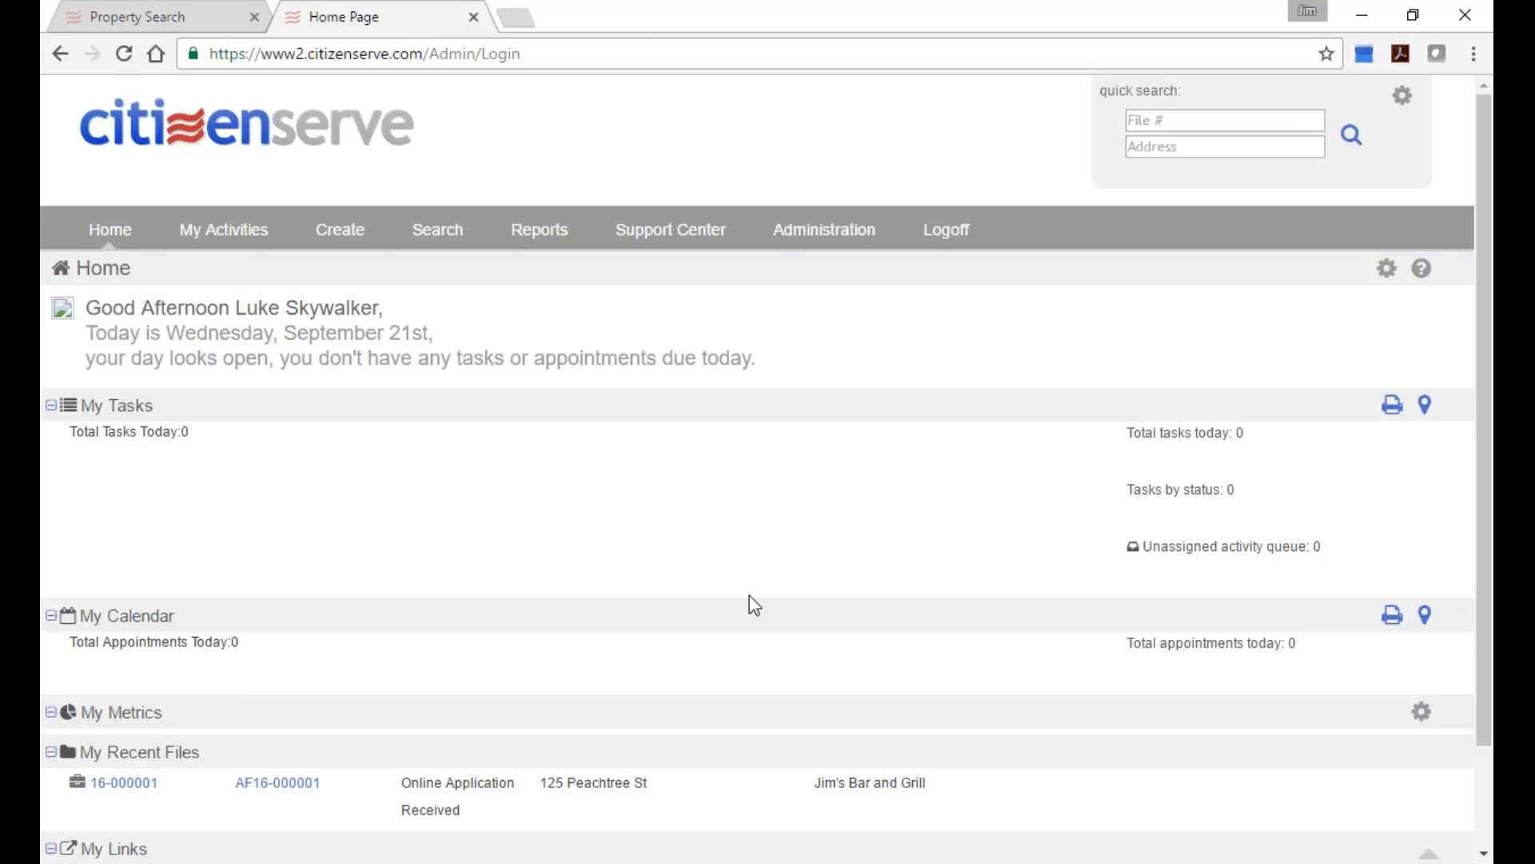
Open Jim's Bar and Grill file AF16-000001, check its empty Violations list, then view Licenses.
scroll(179, 600, down, 2)
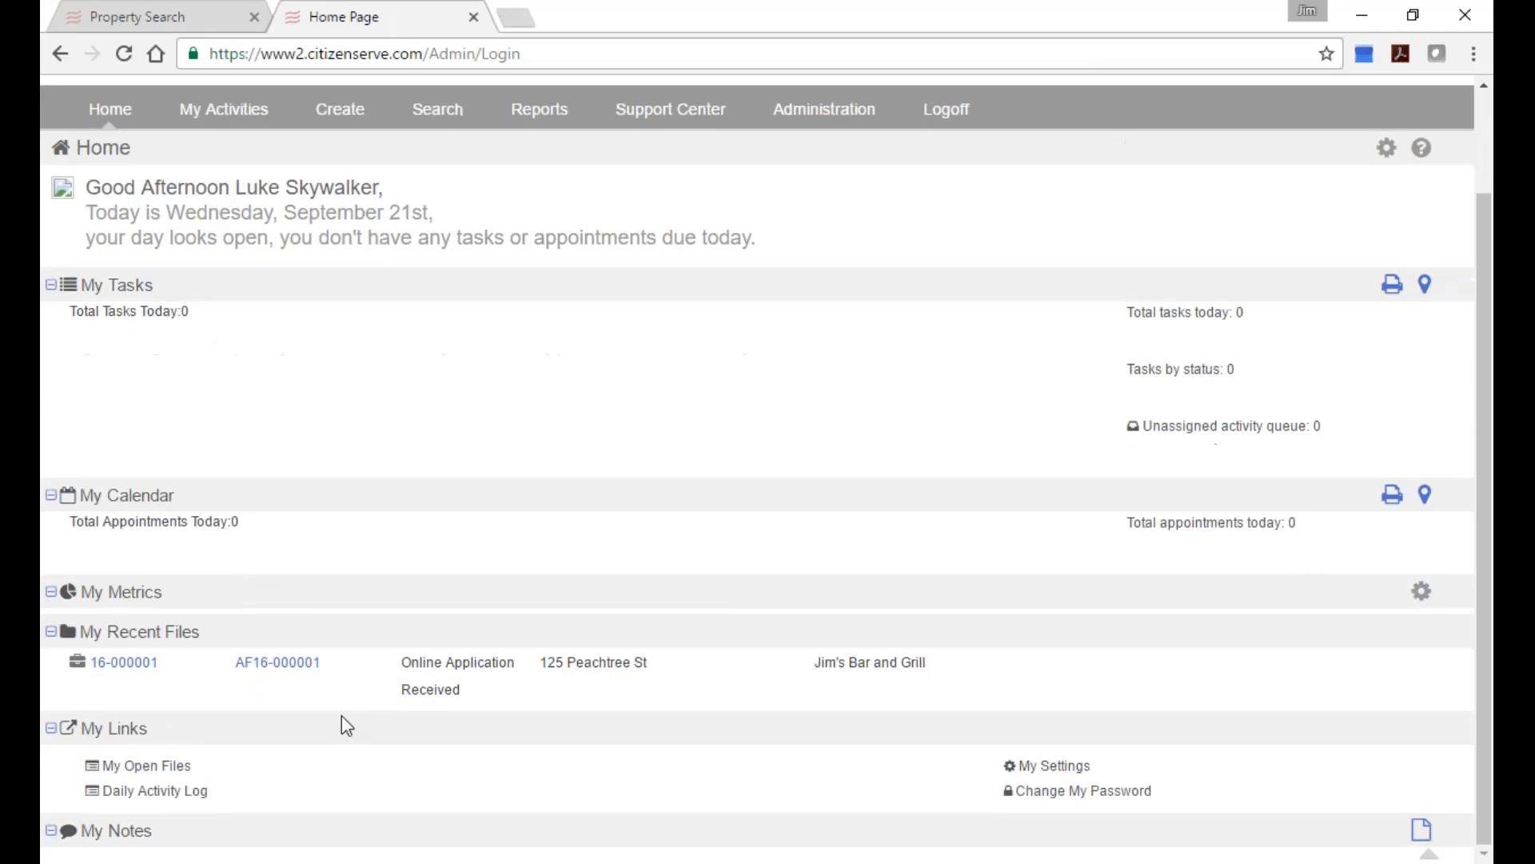
click(276, 663)
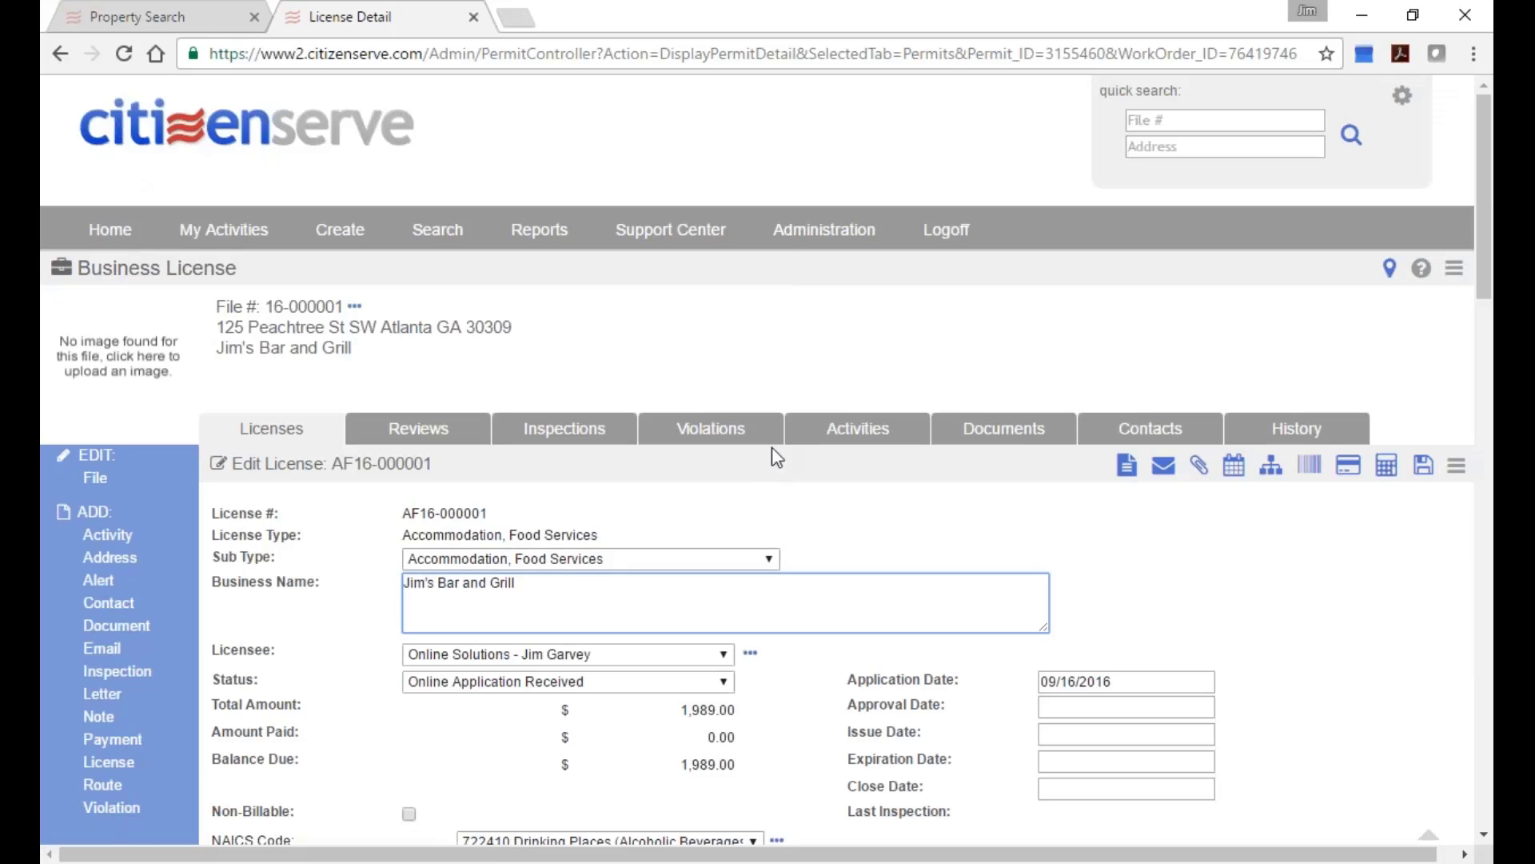
click(745, 428)
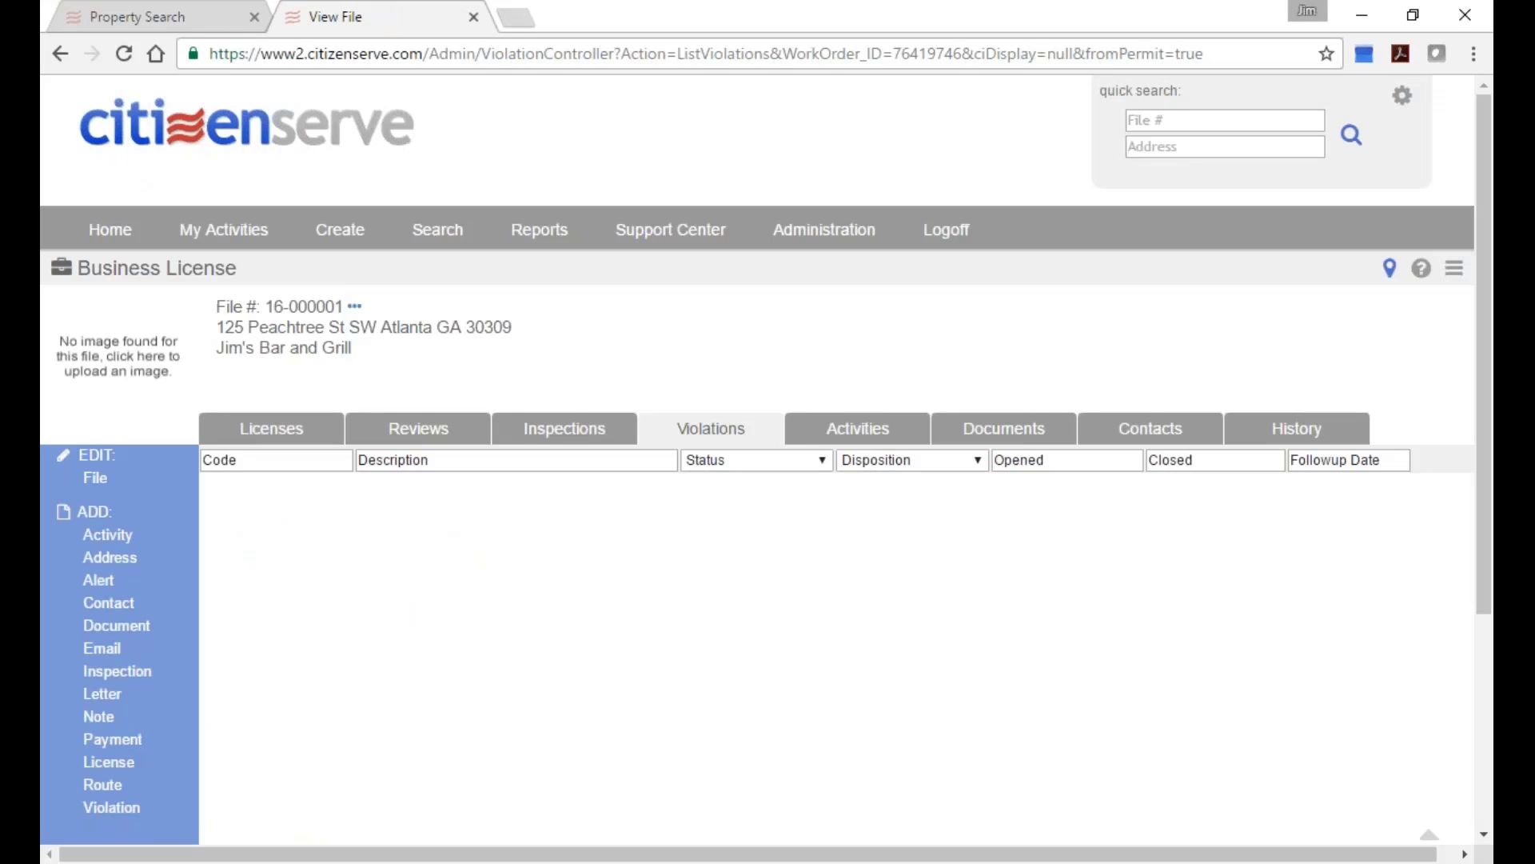
scroll(800, 376, down, 2)
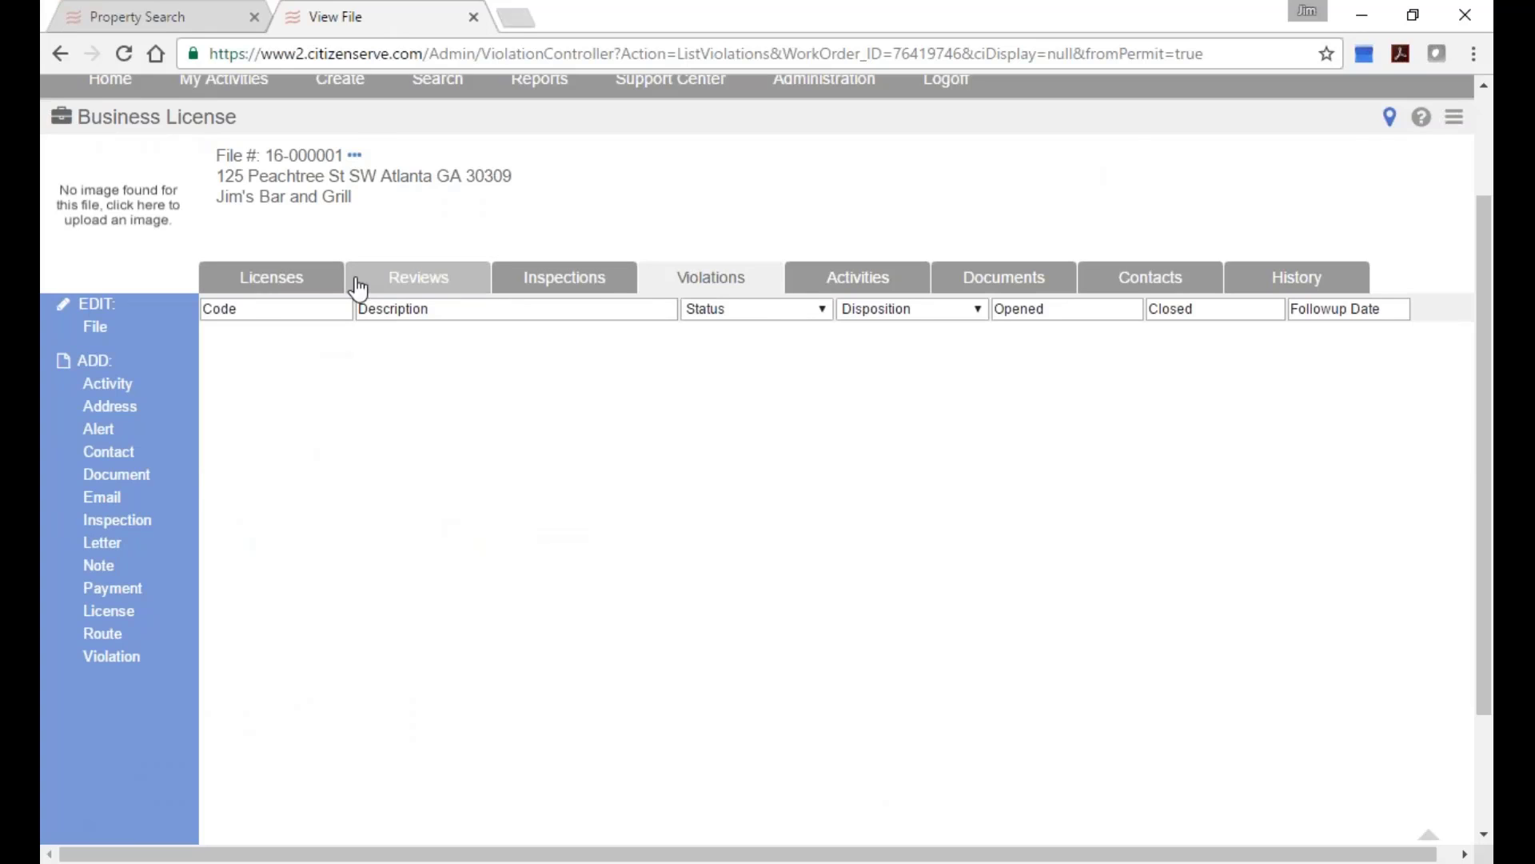
click(275, 289)
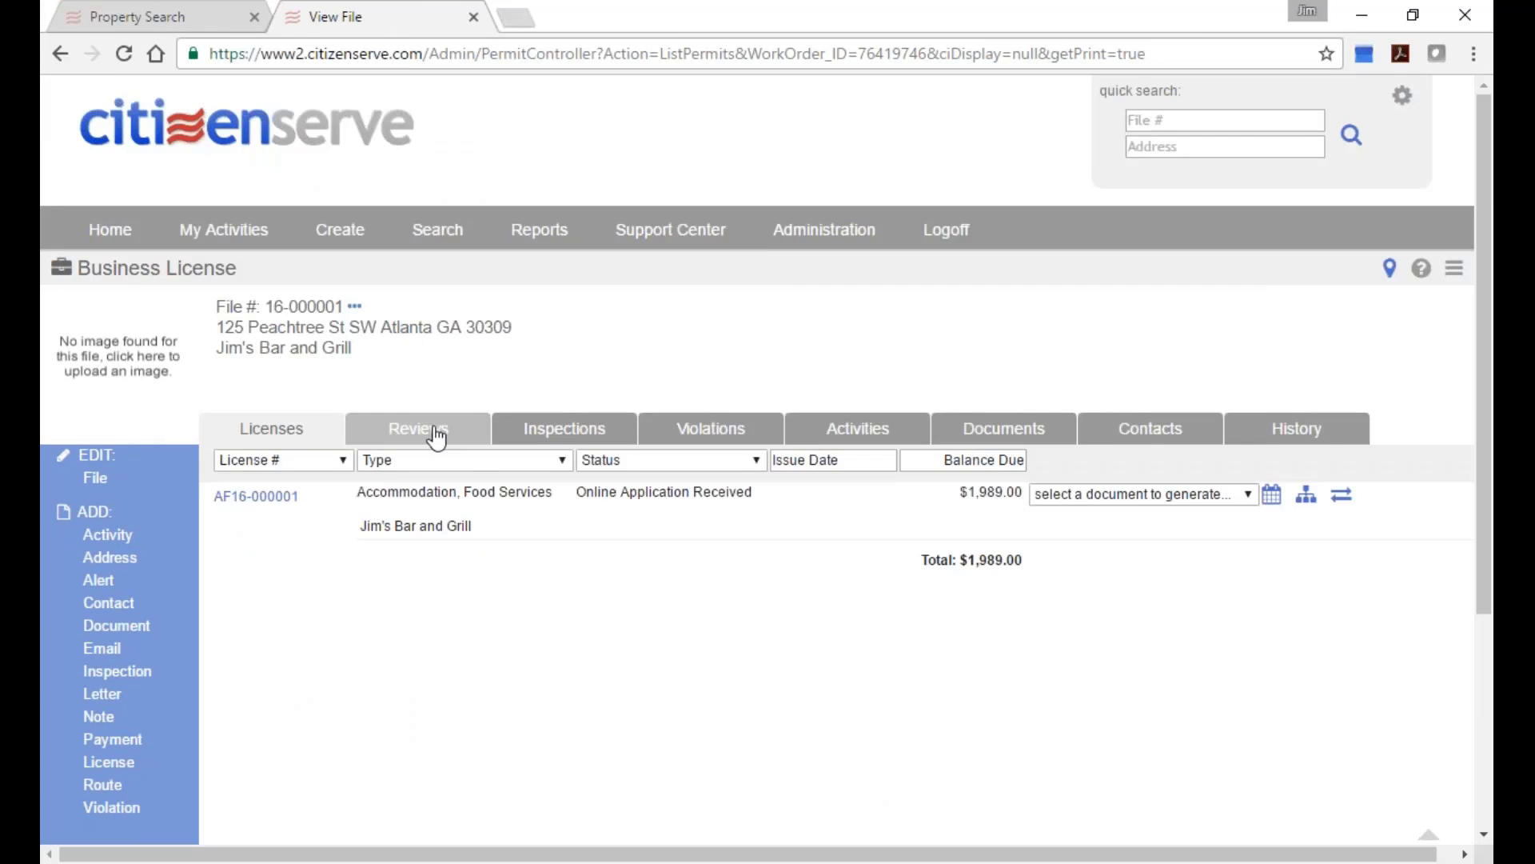
scroll(448, 436, down, 2)
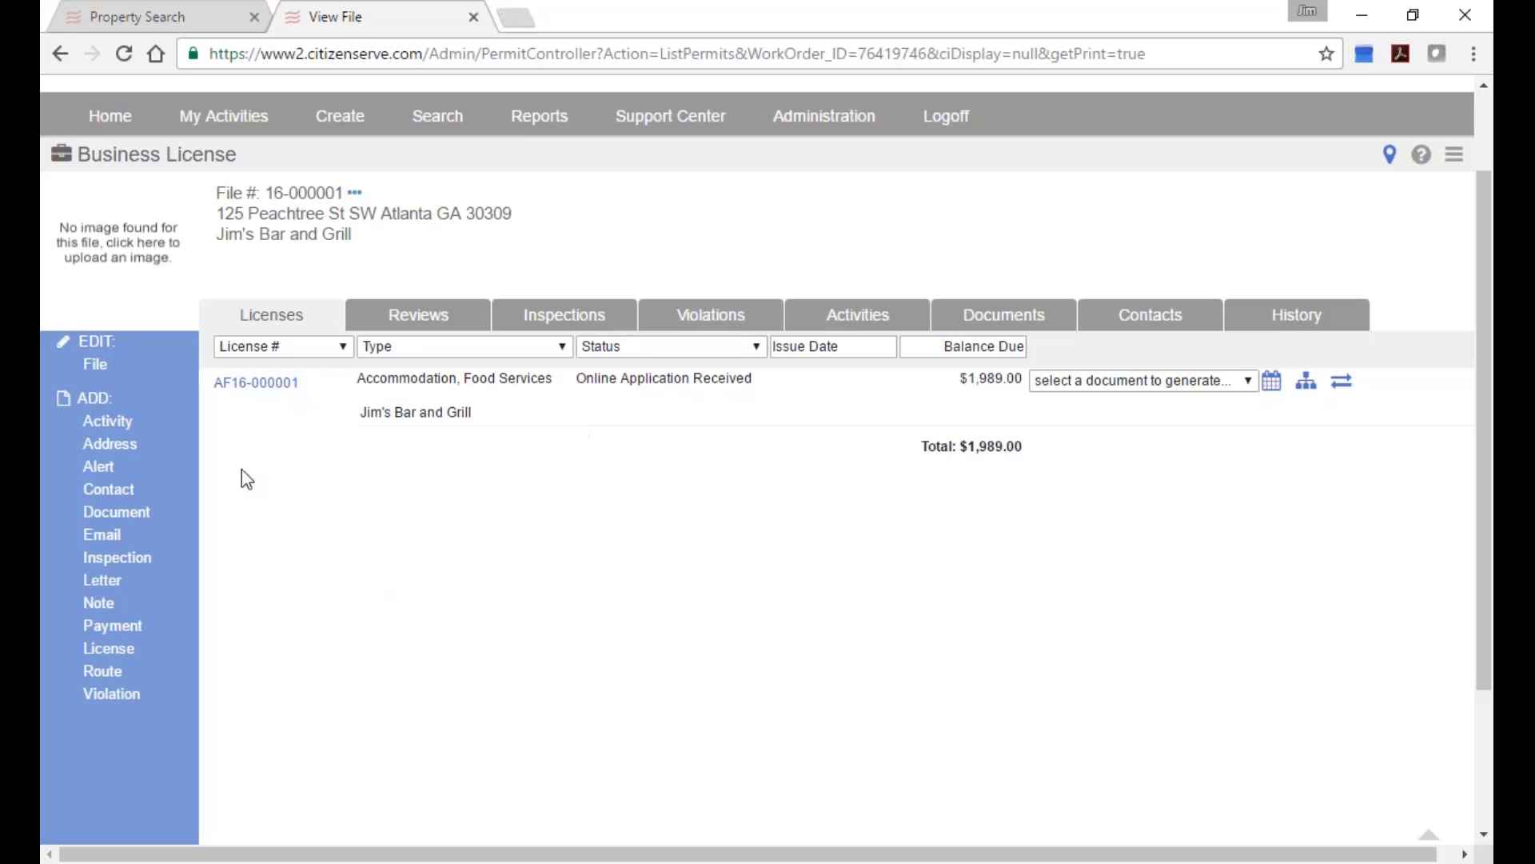
Add a new violation with description Registration required (code 30-65) and view the code's details.
click(106, 704)
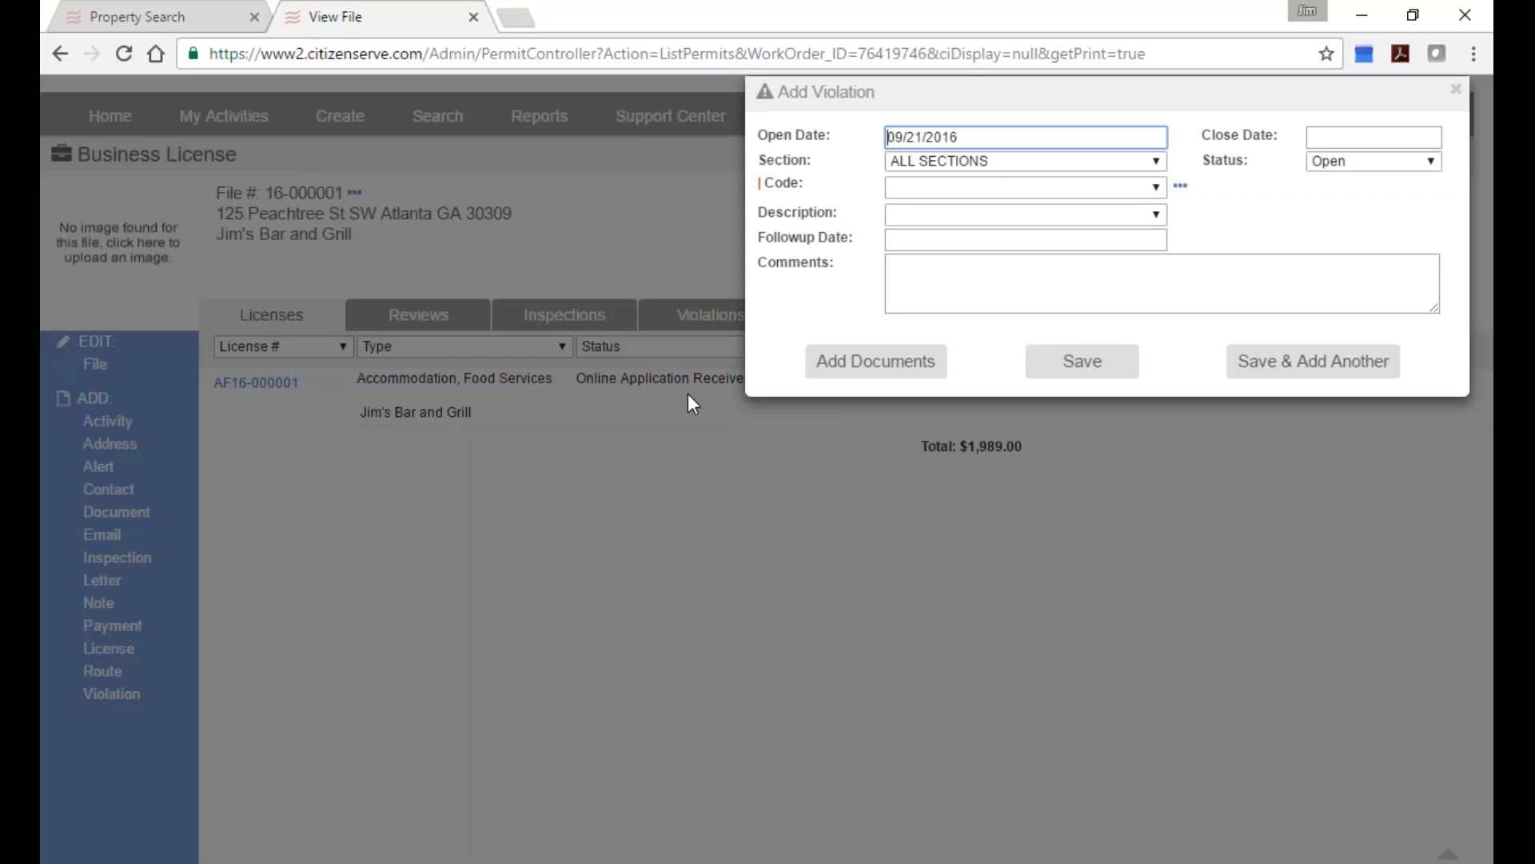
click(1155, 214)
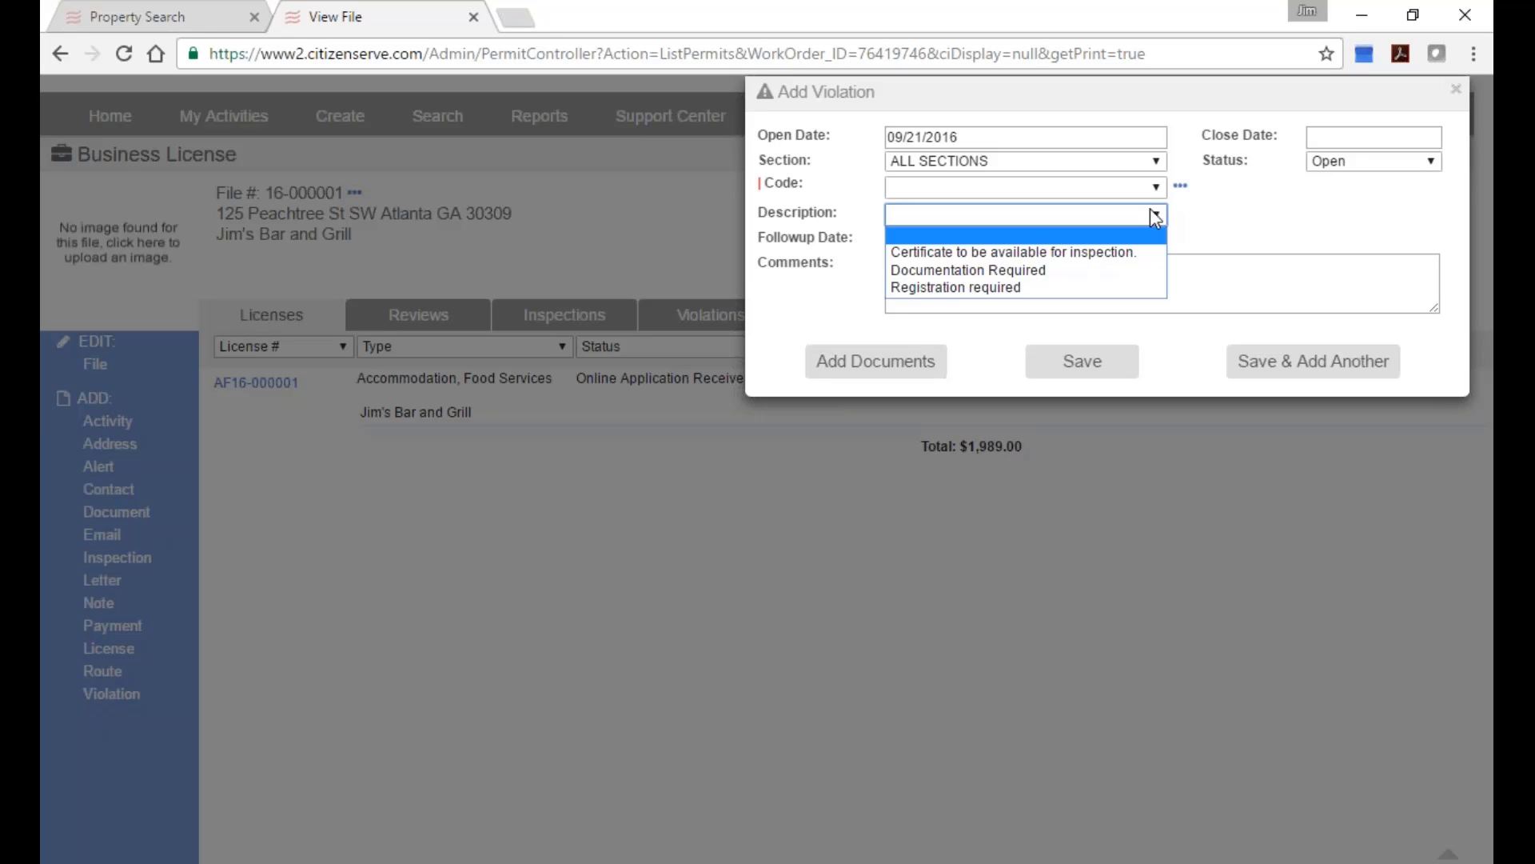
click(1038, 288)
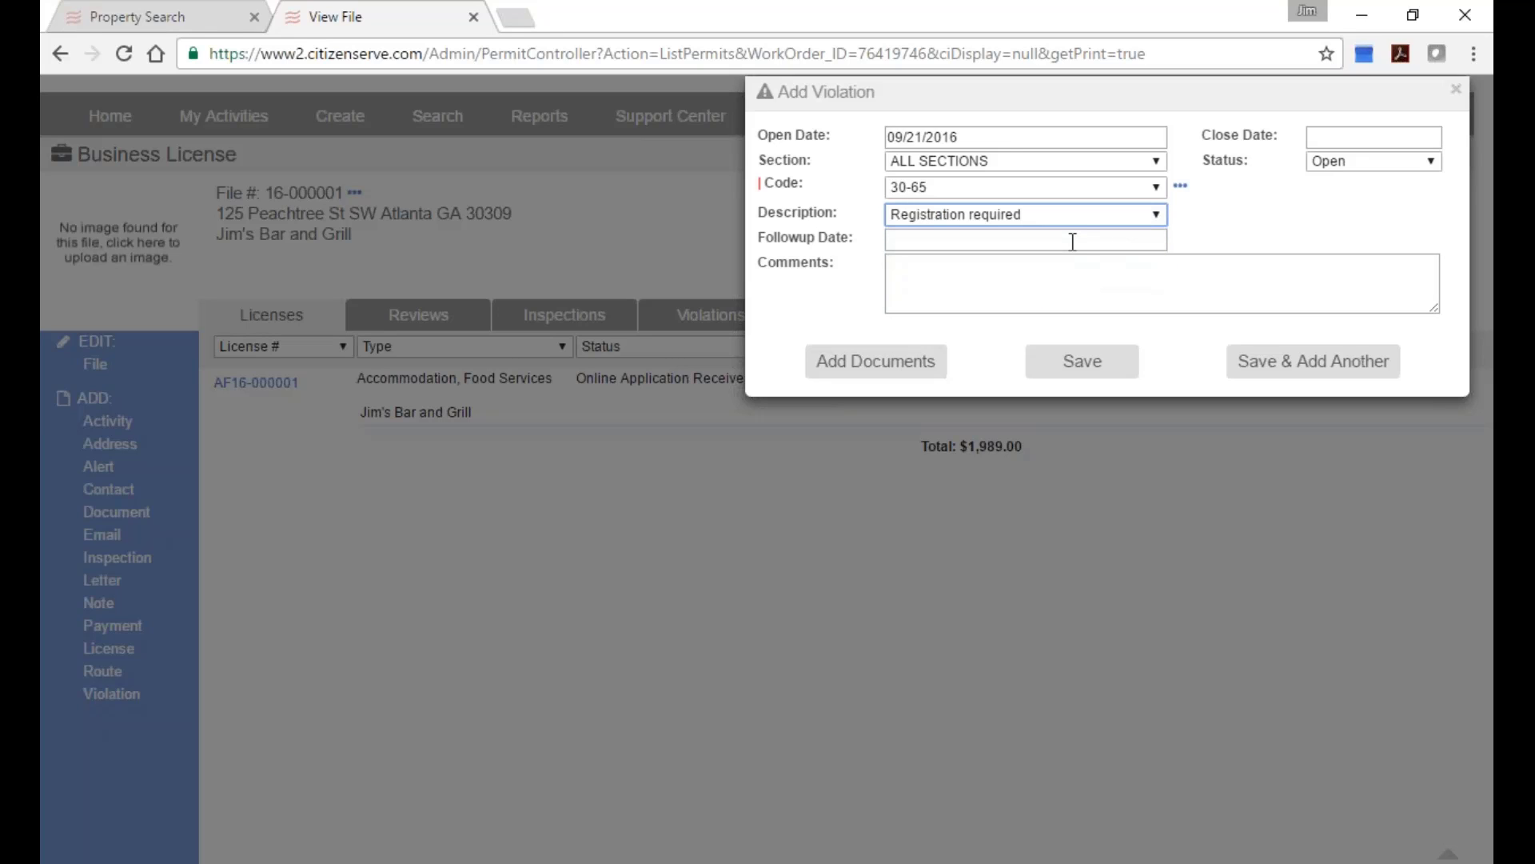
click(1181, 186)
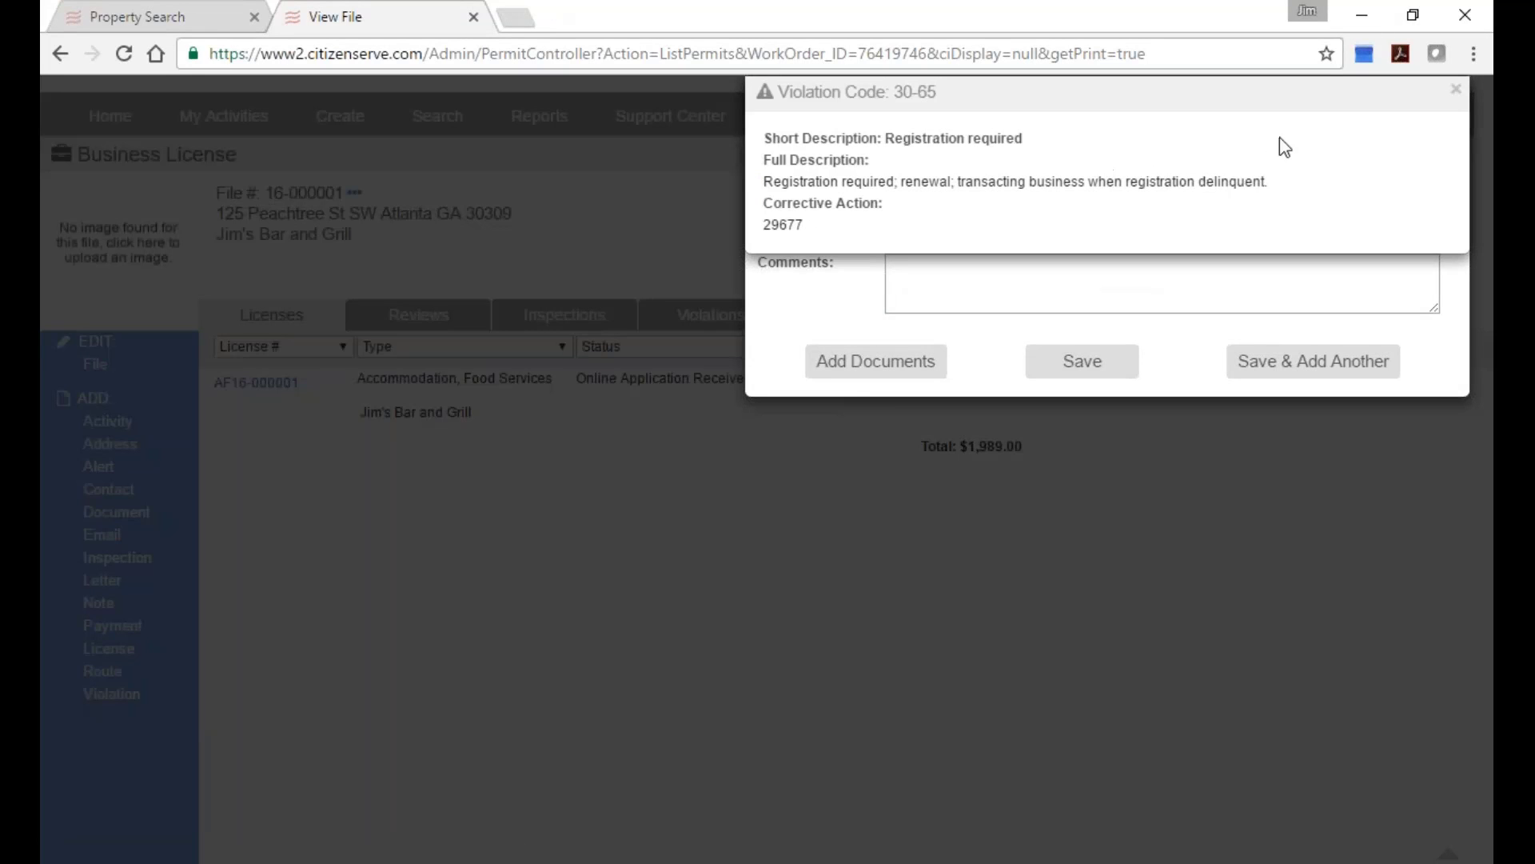
click(1456, 89)
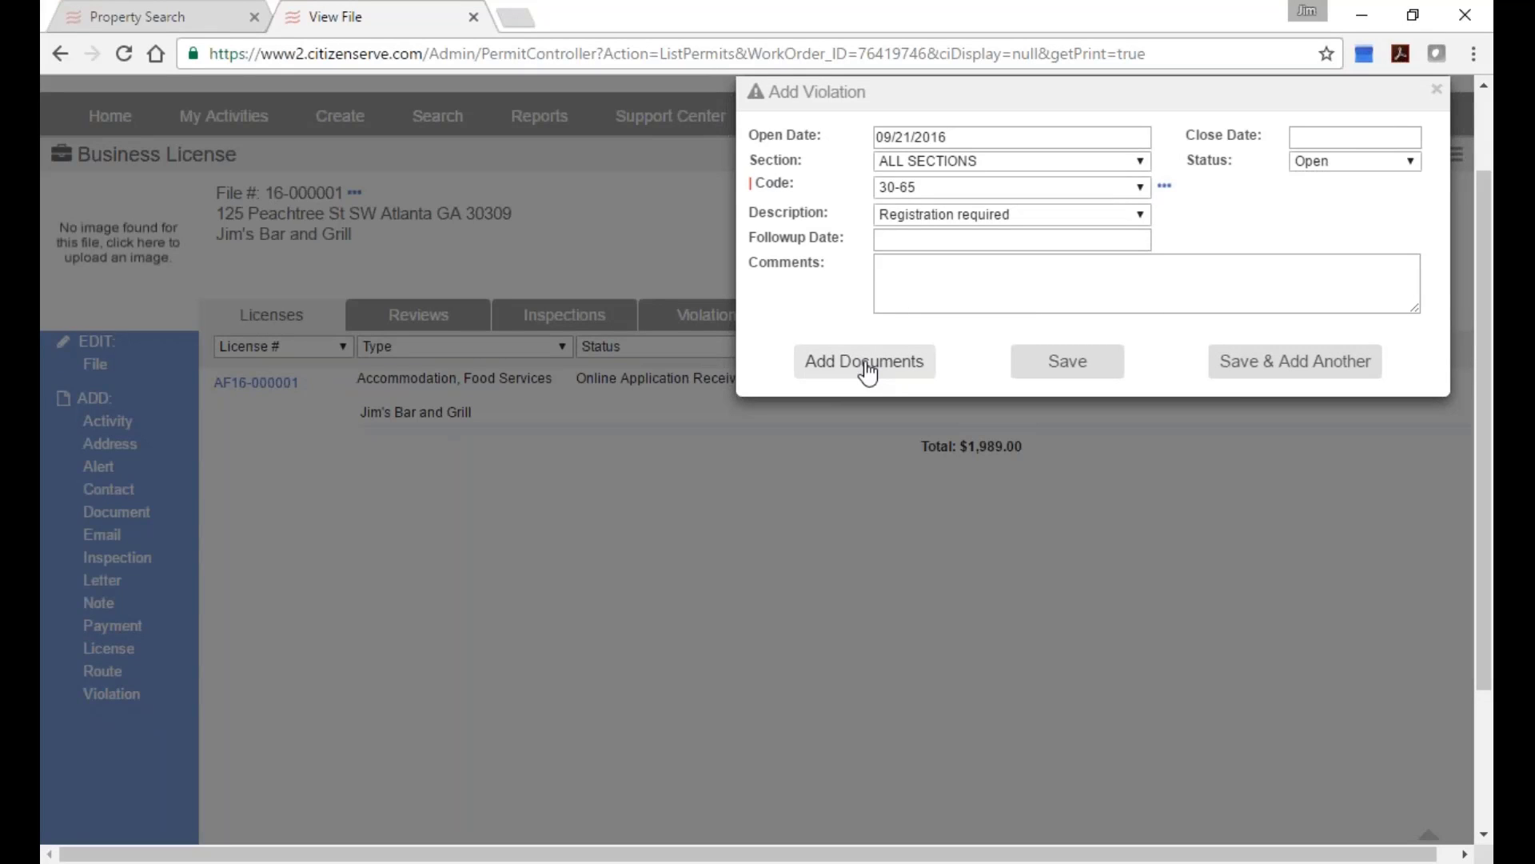
Attach photo DSC01516[1].jpg to the violation with source set to Photo and save it.
click(867, 364)
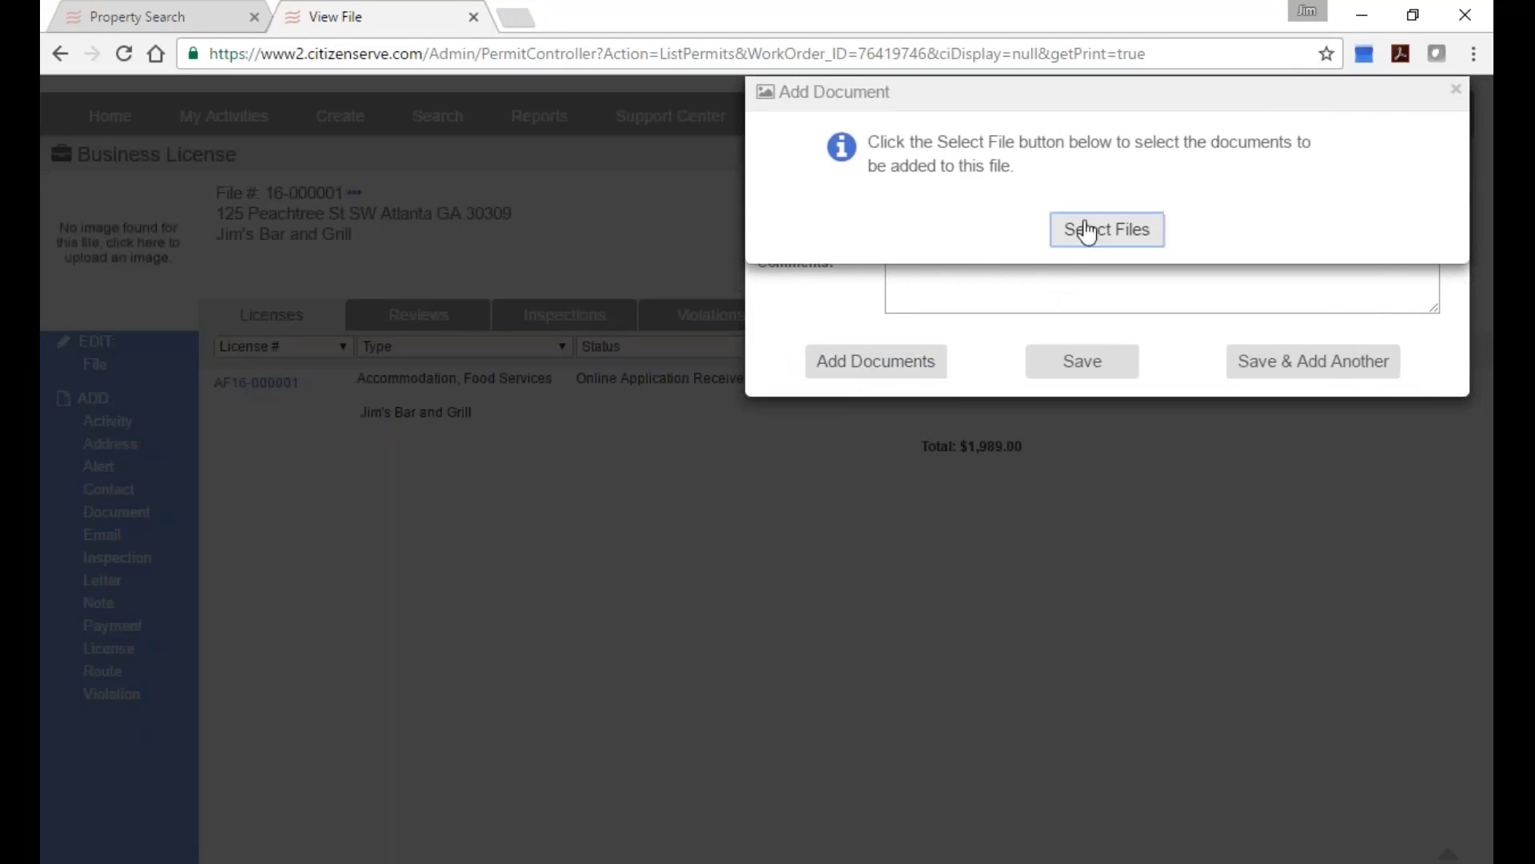
click(1082, 231)
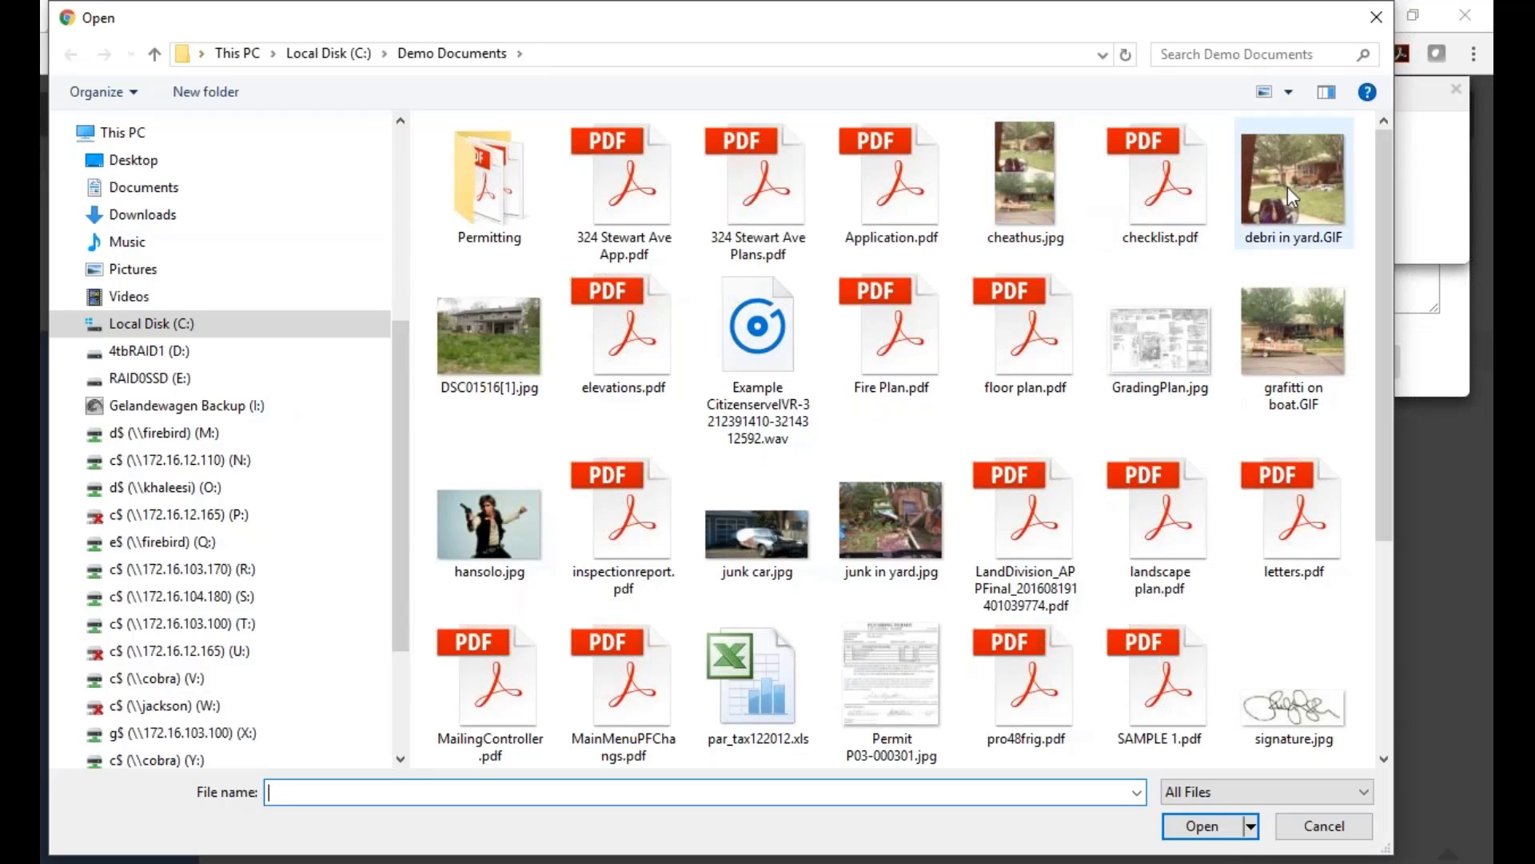
click(489, 336)
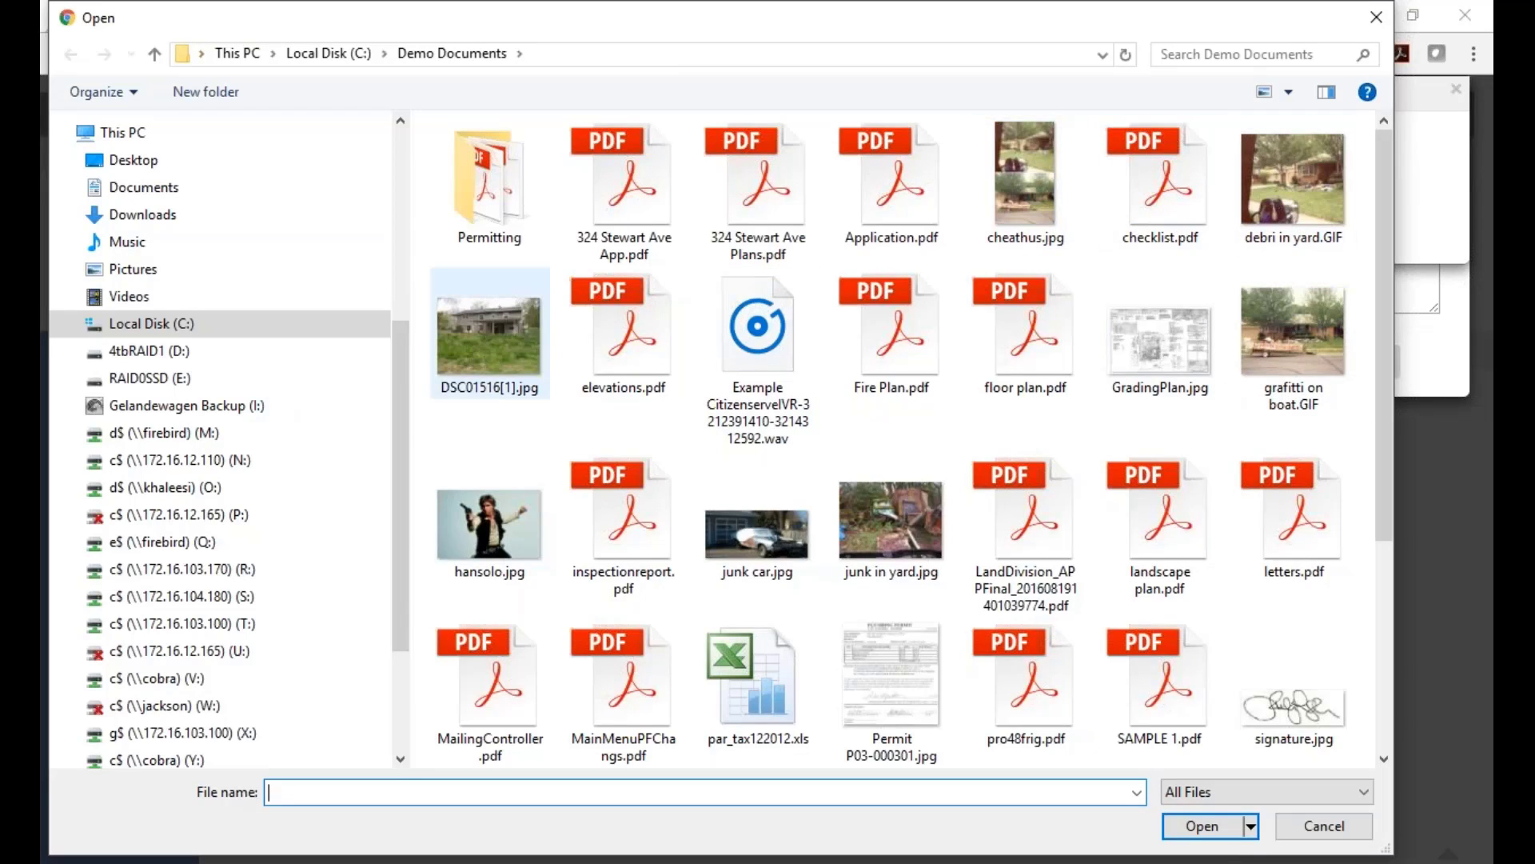
click(1229, 838)
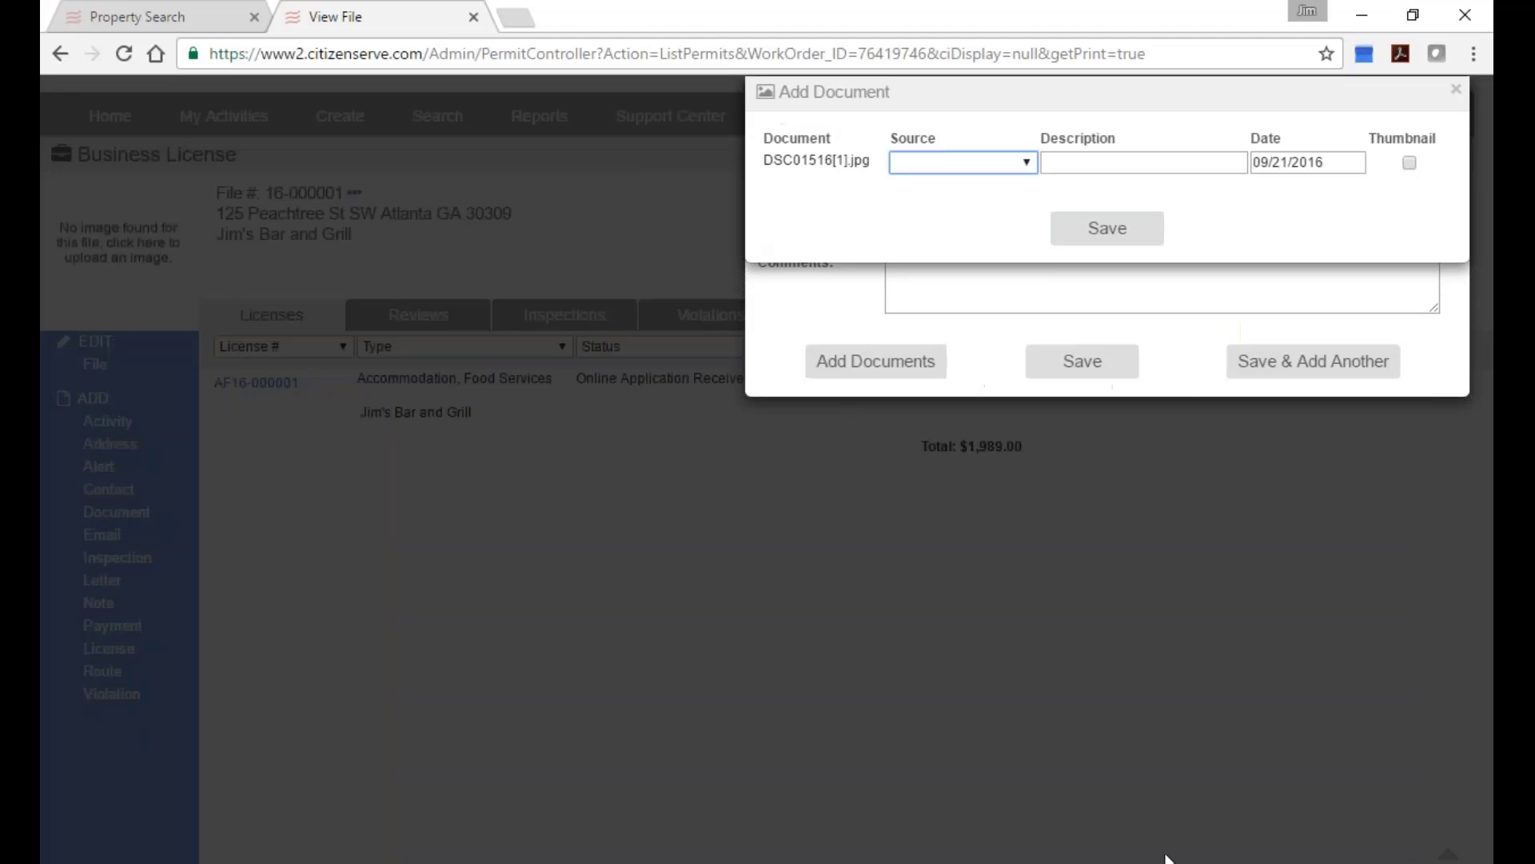
click(1014, 164)
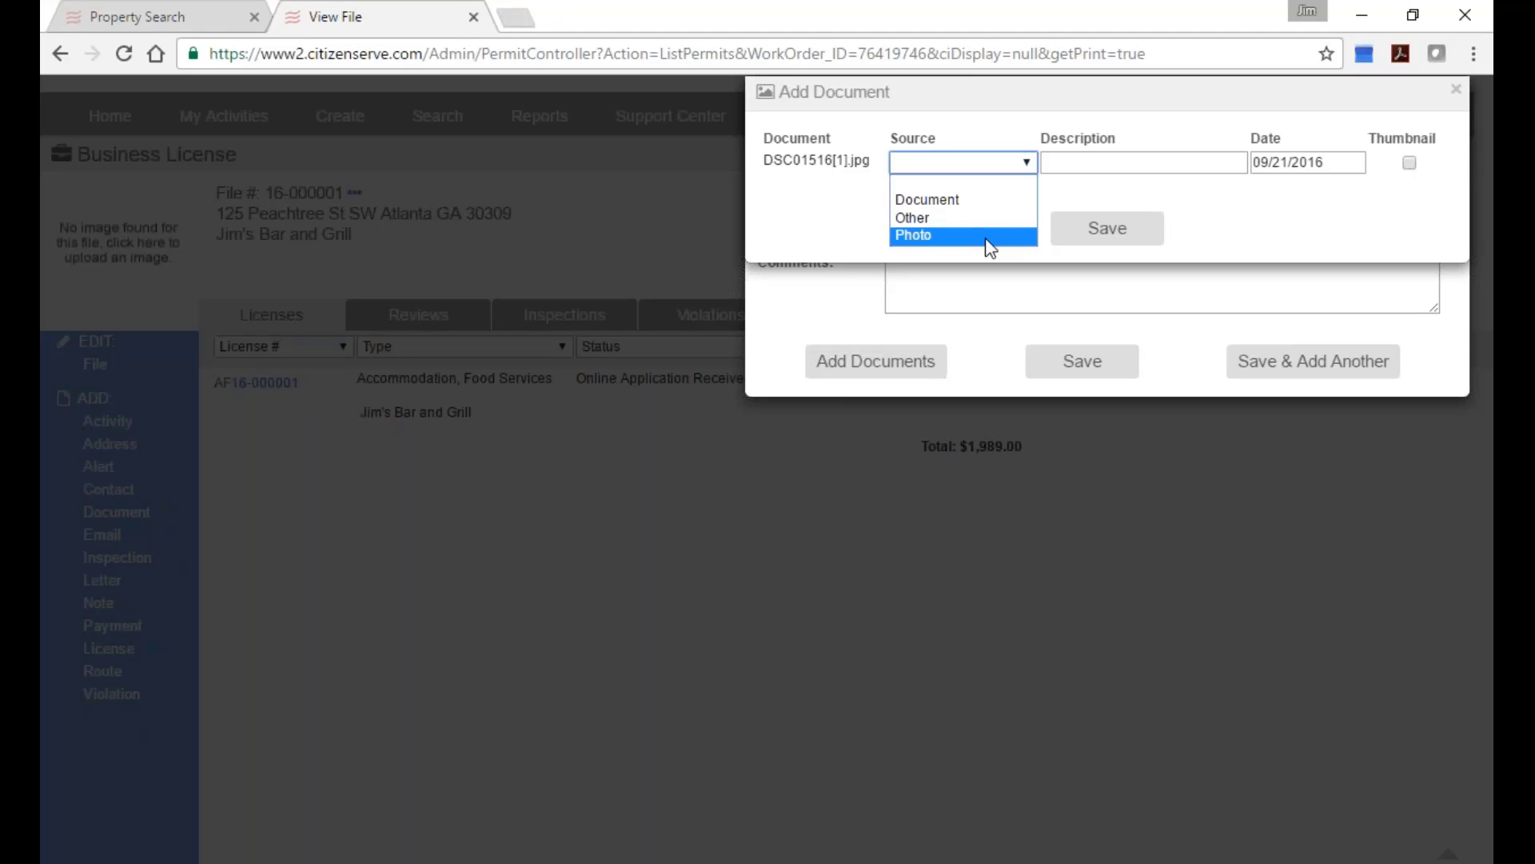
click(990, 248)
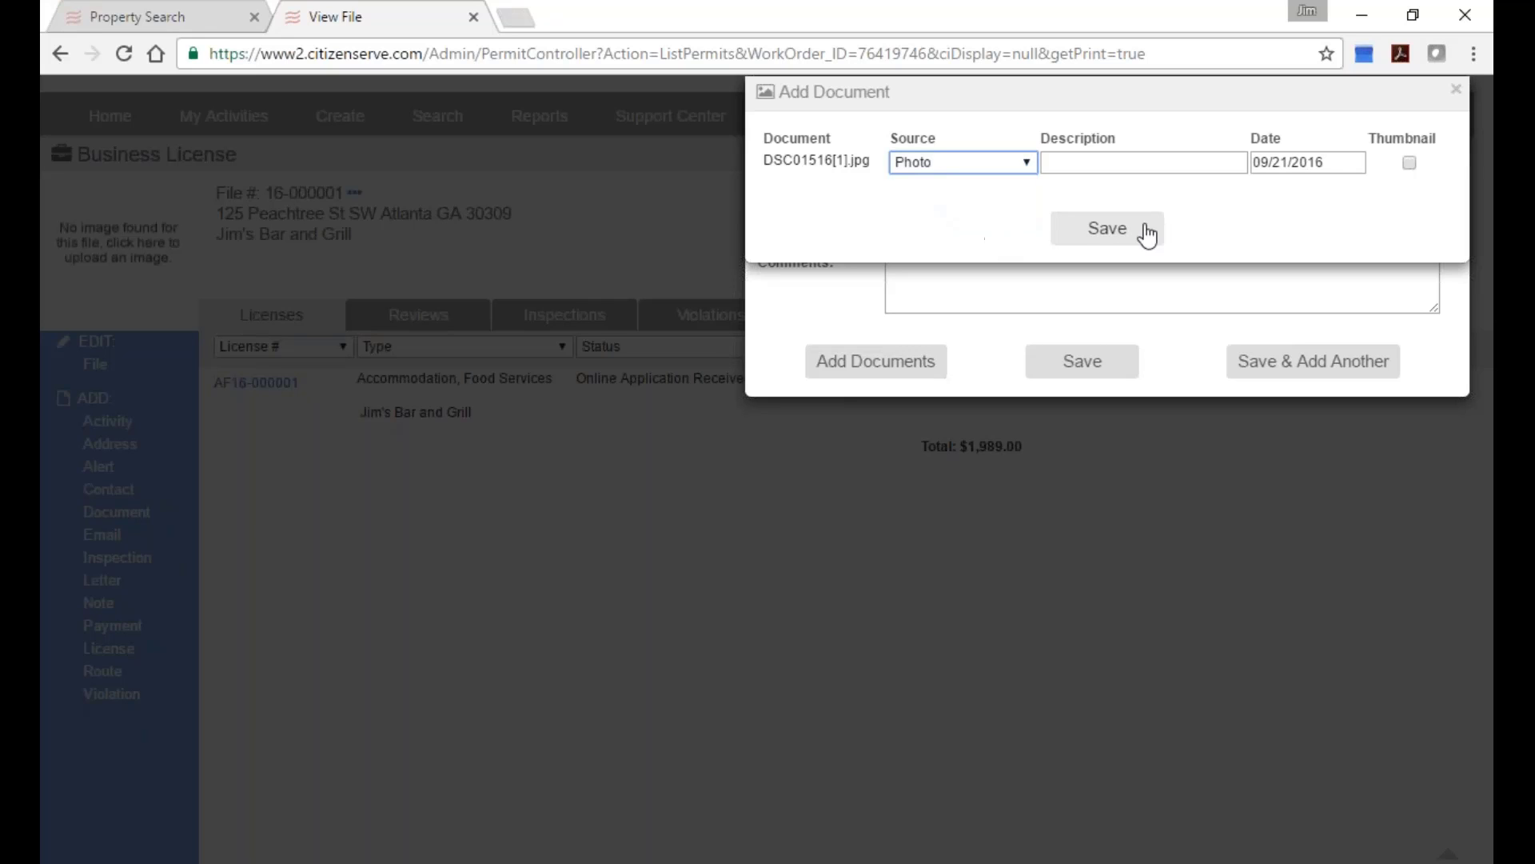
click(1097, 232)
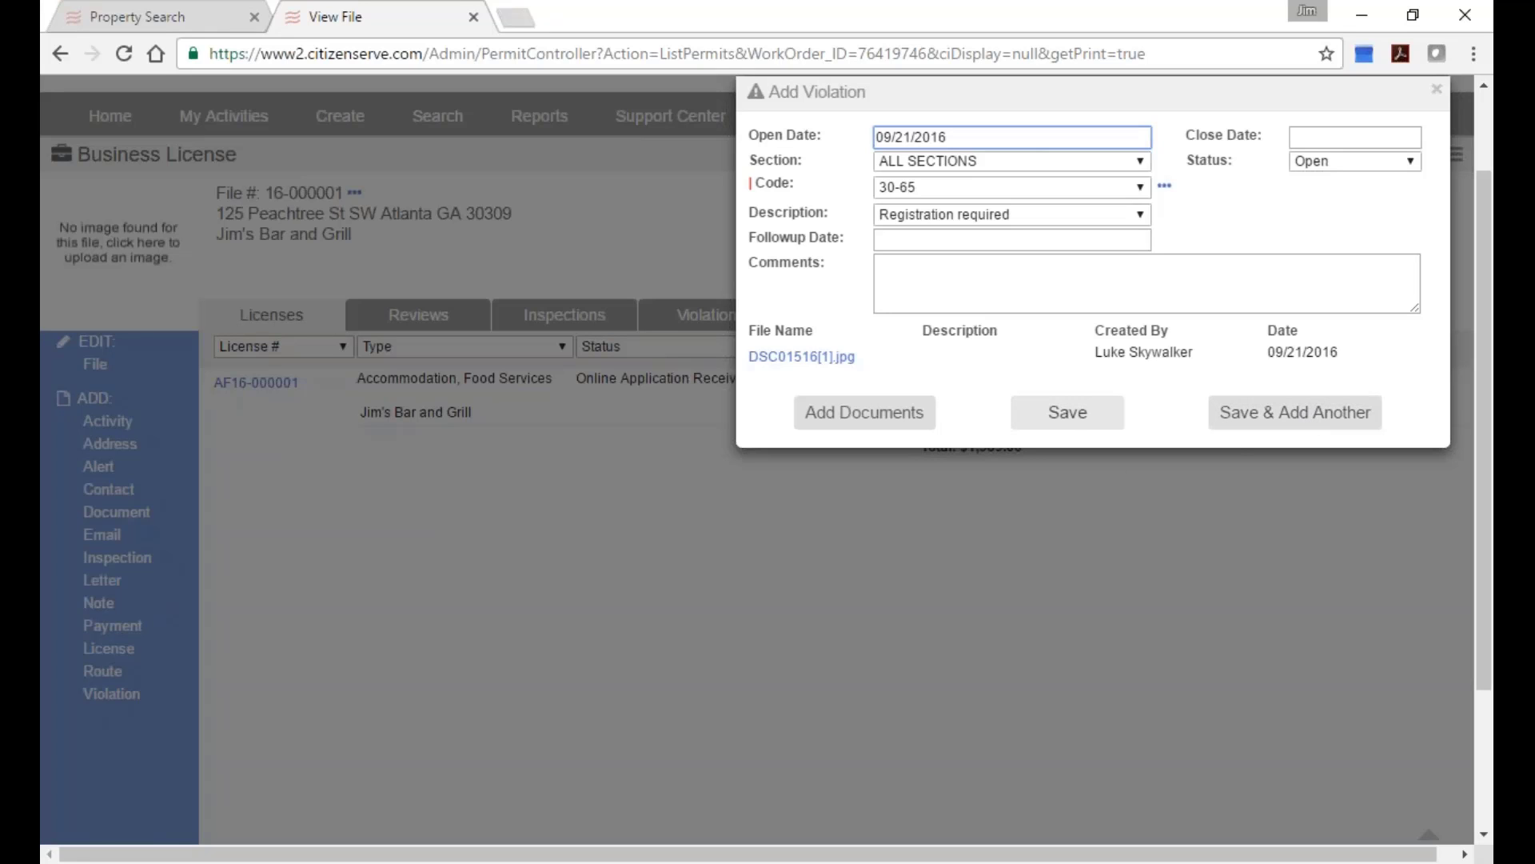
Save the 30-65 violation, check it in the Violations list, then view the file's Documents.
click(1067, 425)
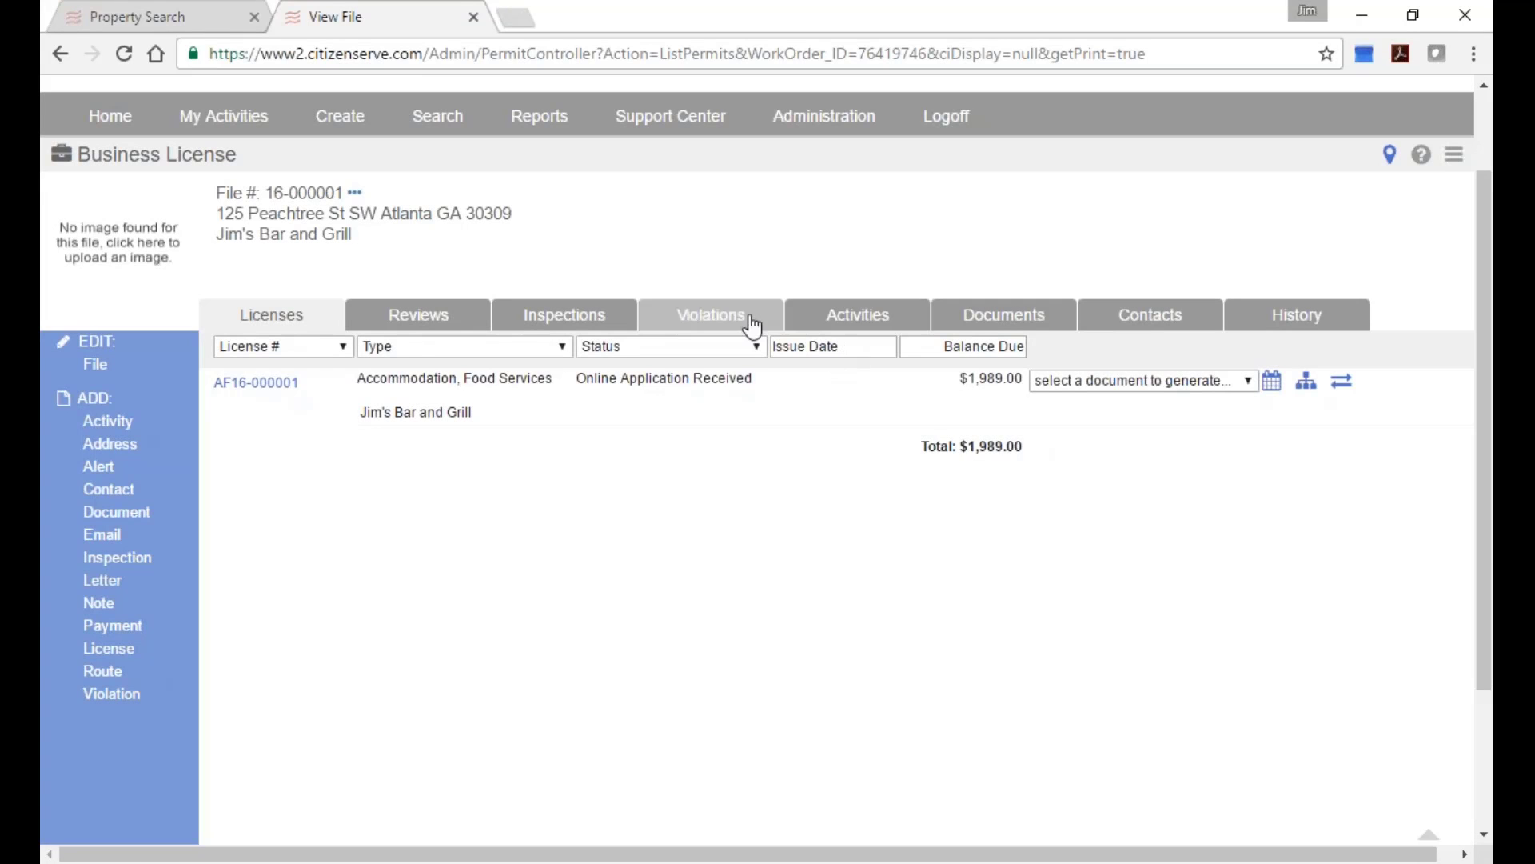
click(751, 327)
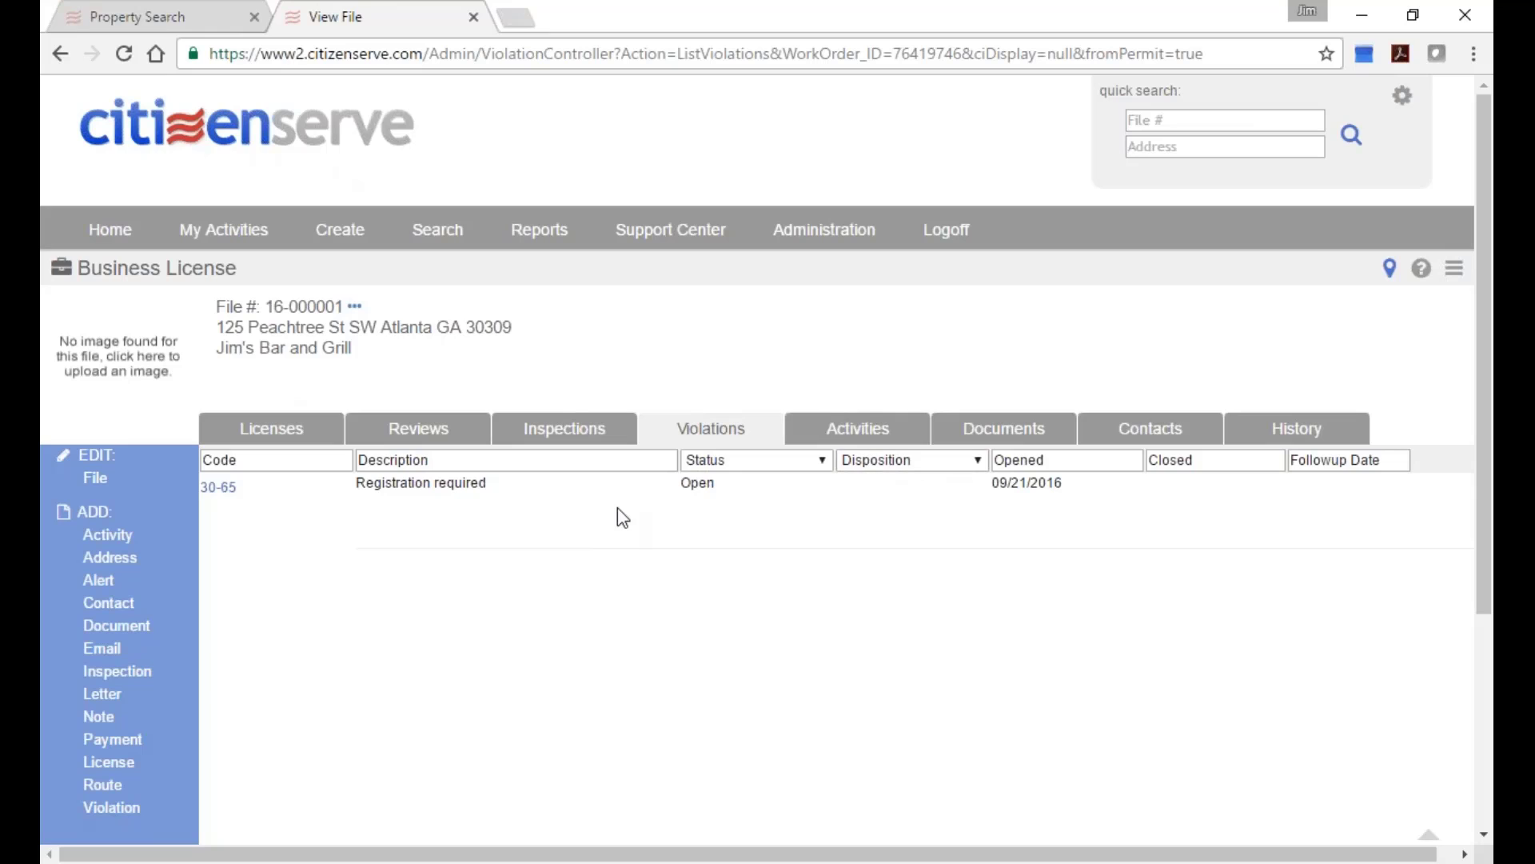
click(1005, 432)
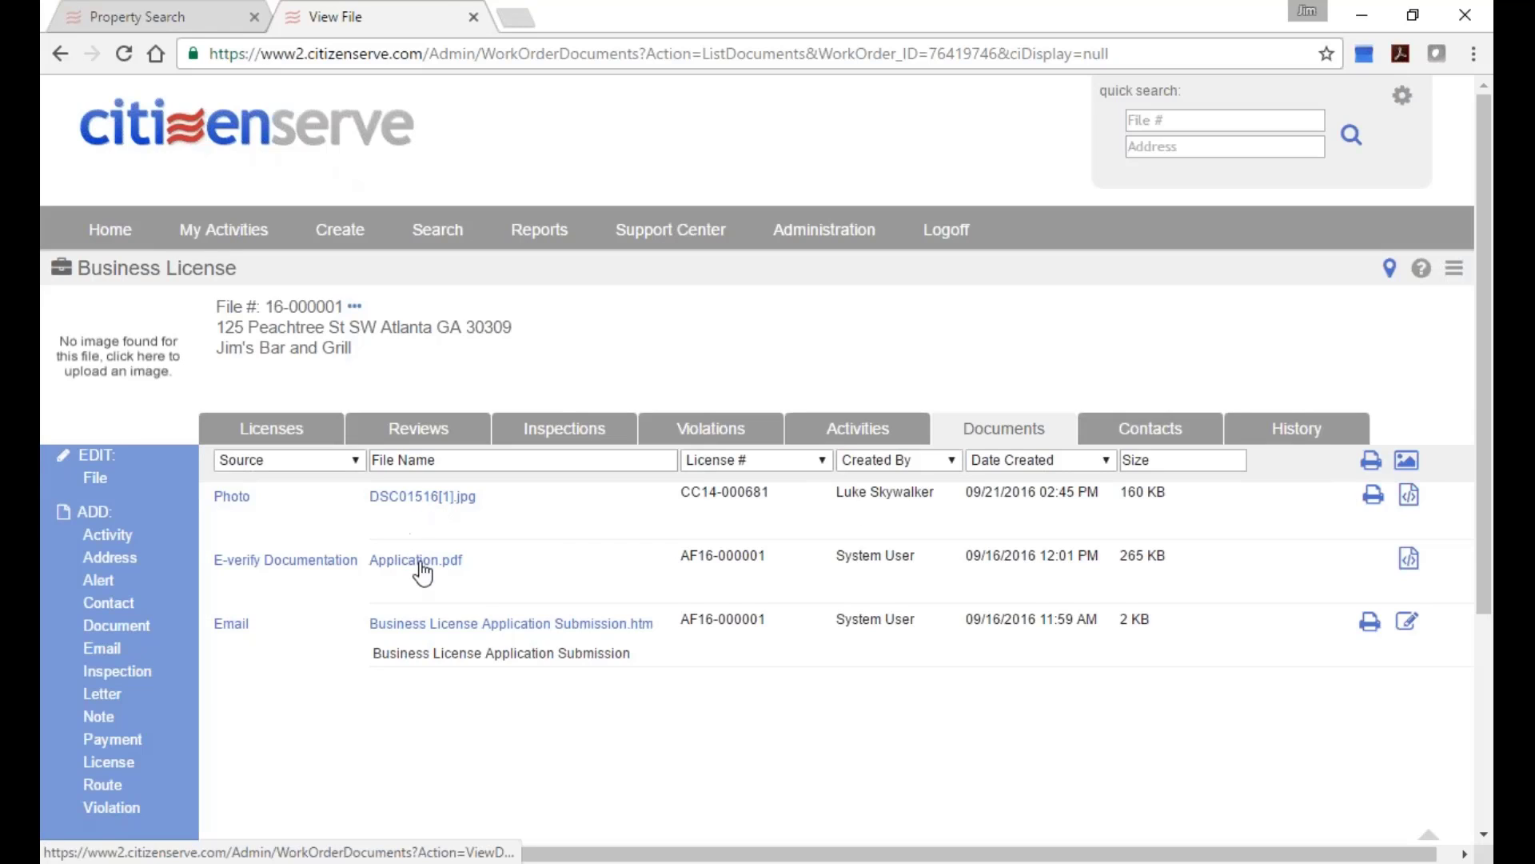
Box the gate in red on DSC01516[1].jpg with comment 'this gate needs to be fixed' and save.
click(1407, 497)
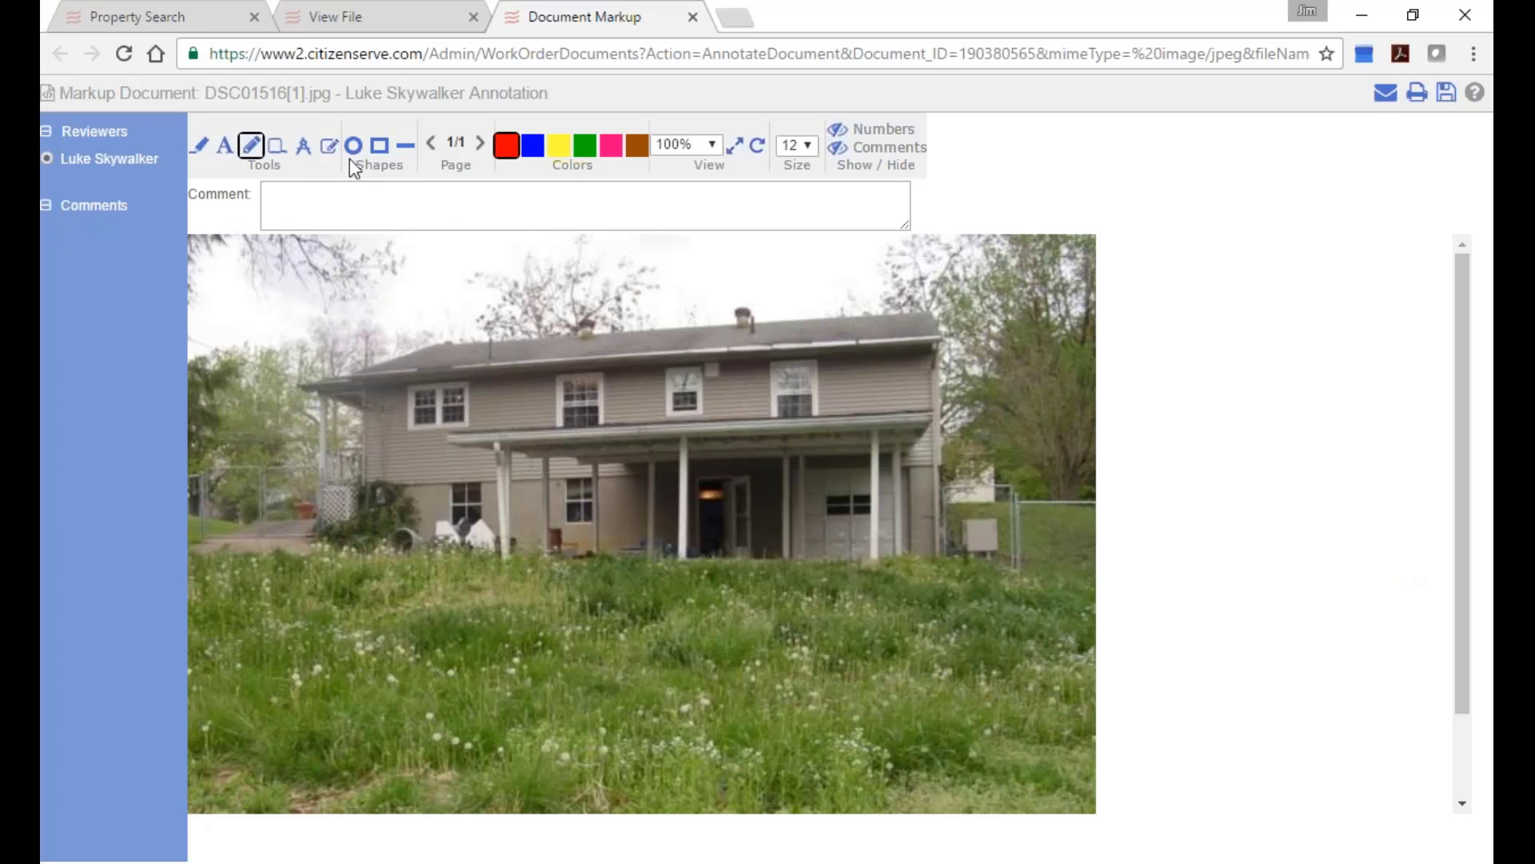
click(379, 145)
mouse_move(241, 462)
mouse_down()
mouse_move(317, 540)
mouse_move(368, 550)
mouse_up()
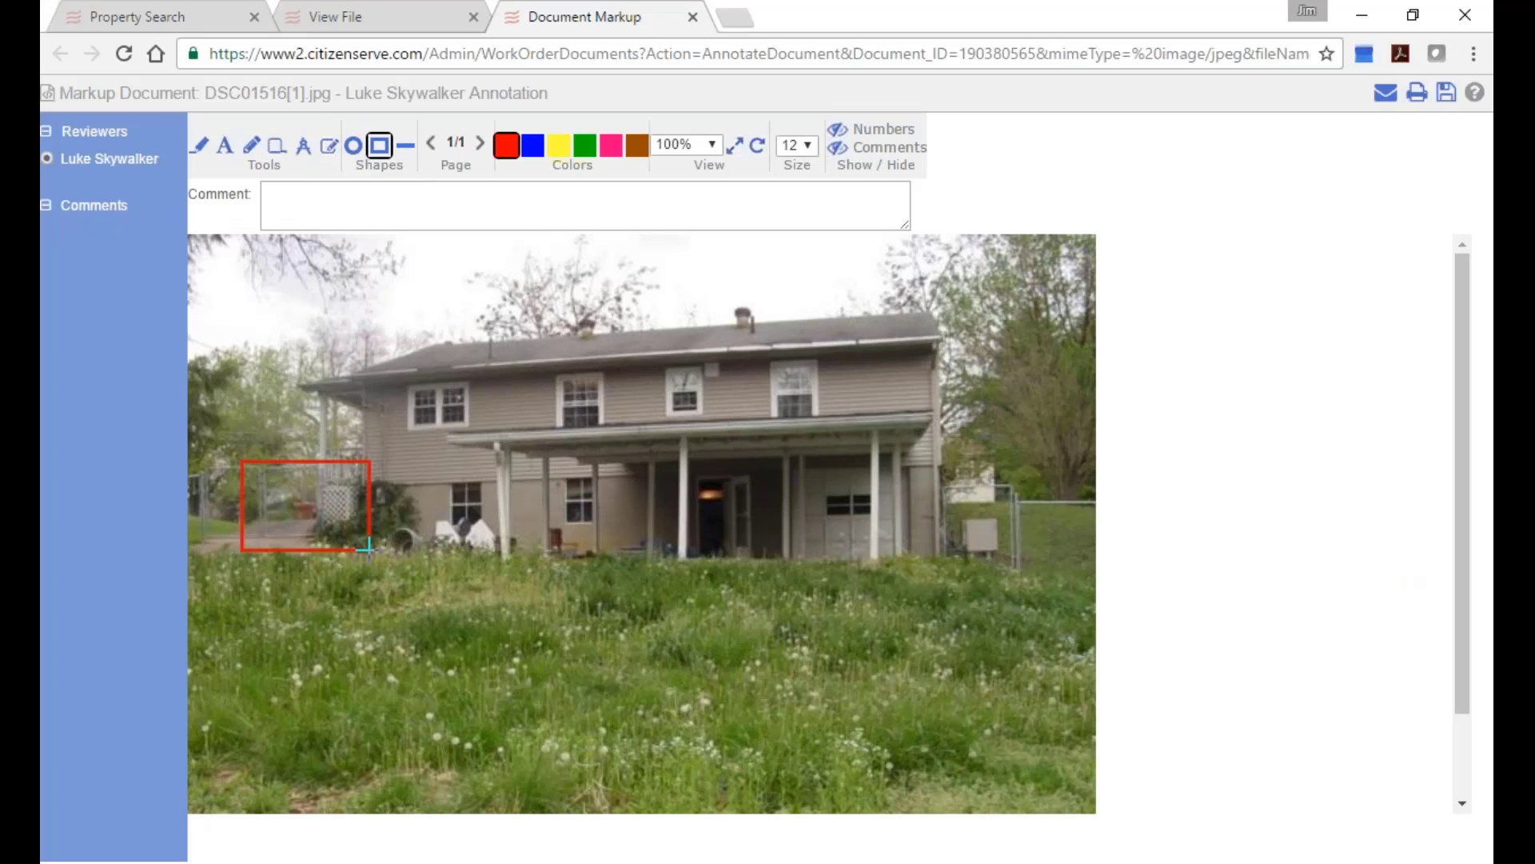
click(552, 185)
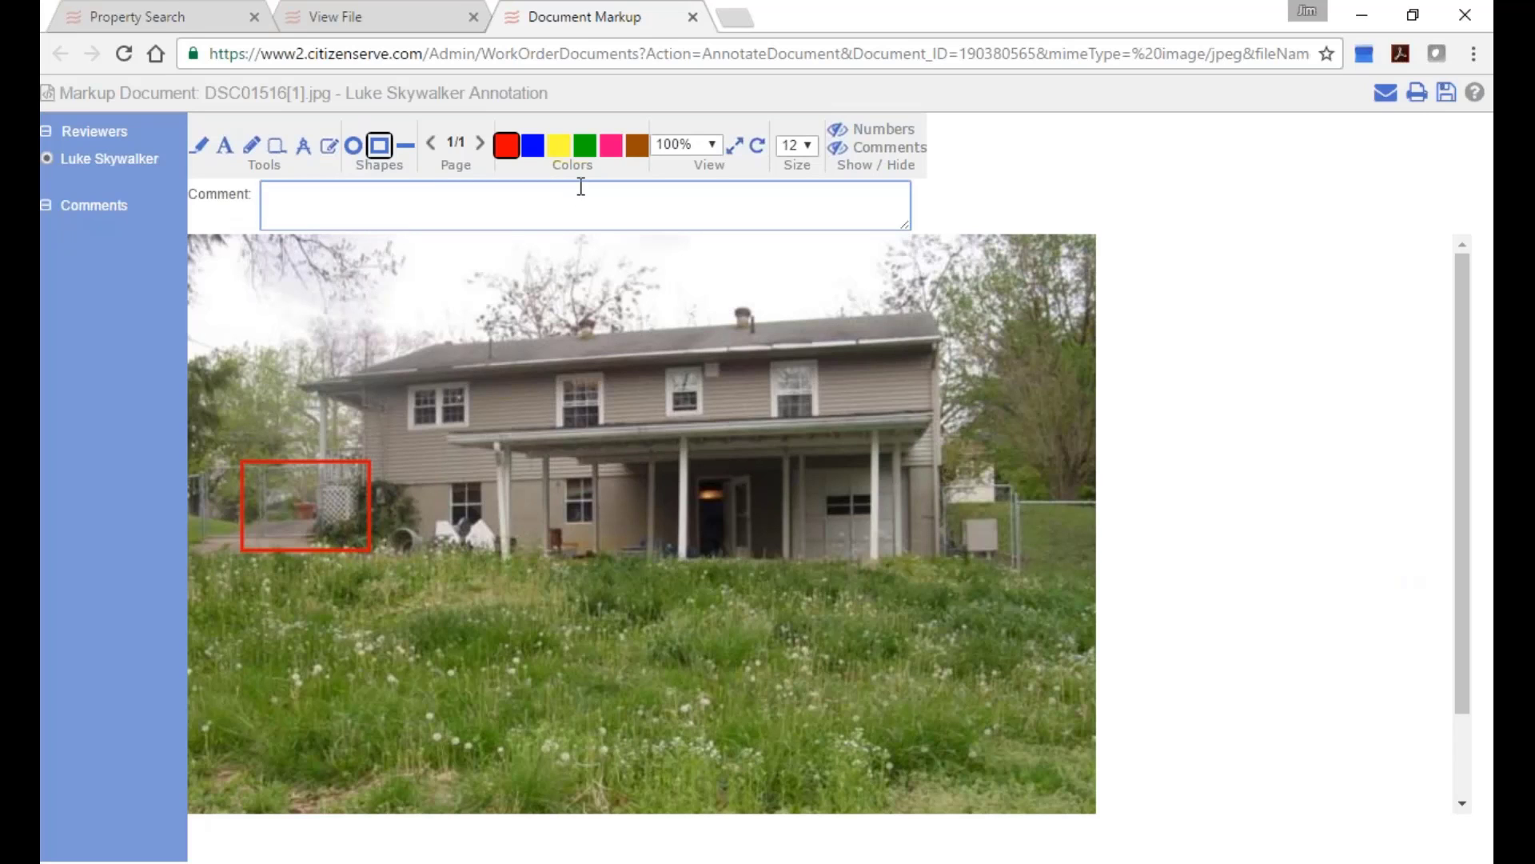
text(this gate needs to be fi)
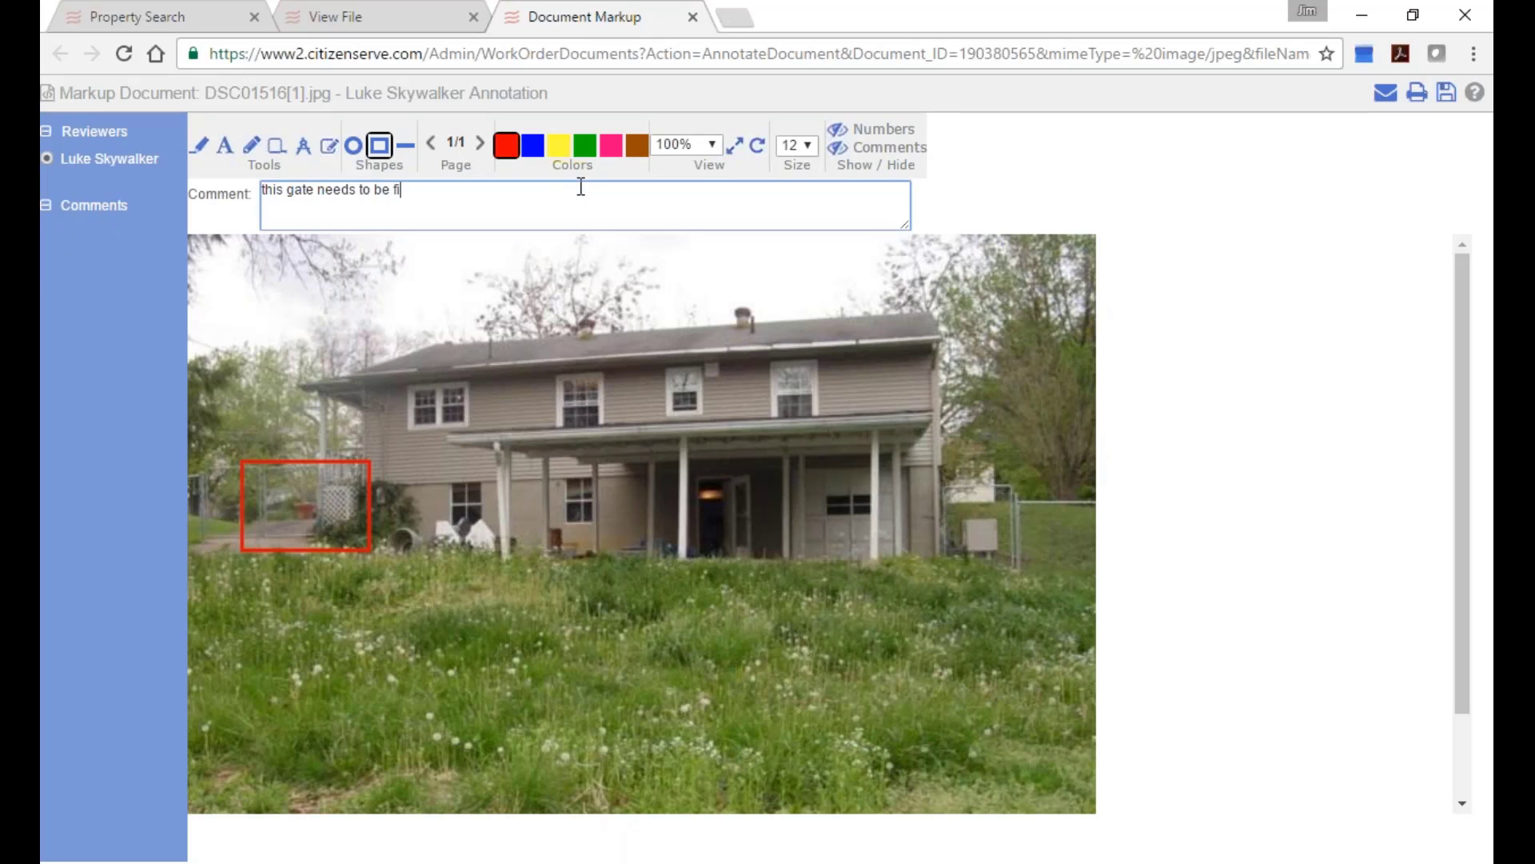
text(xed)
click(369, 482)
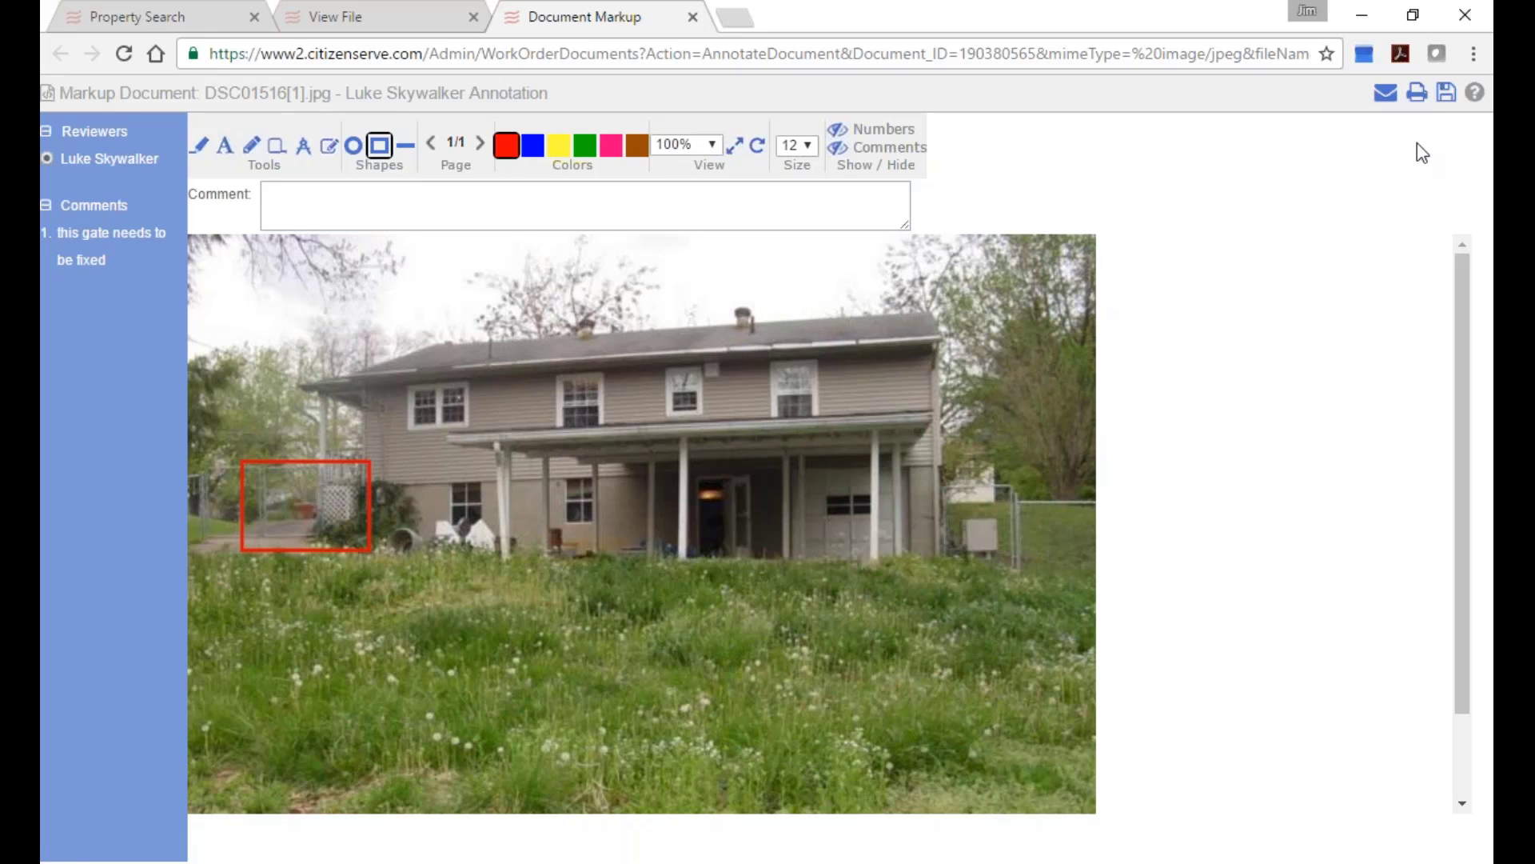
click(1446, 94)
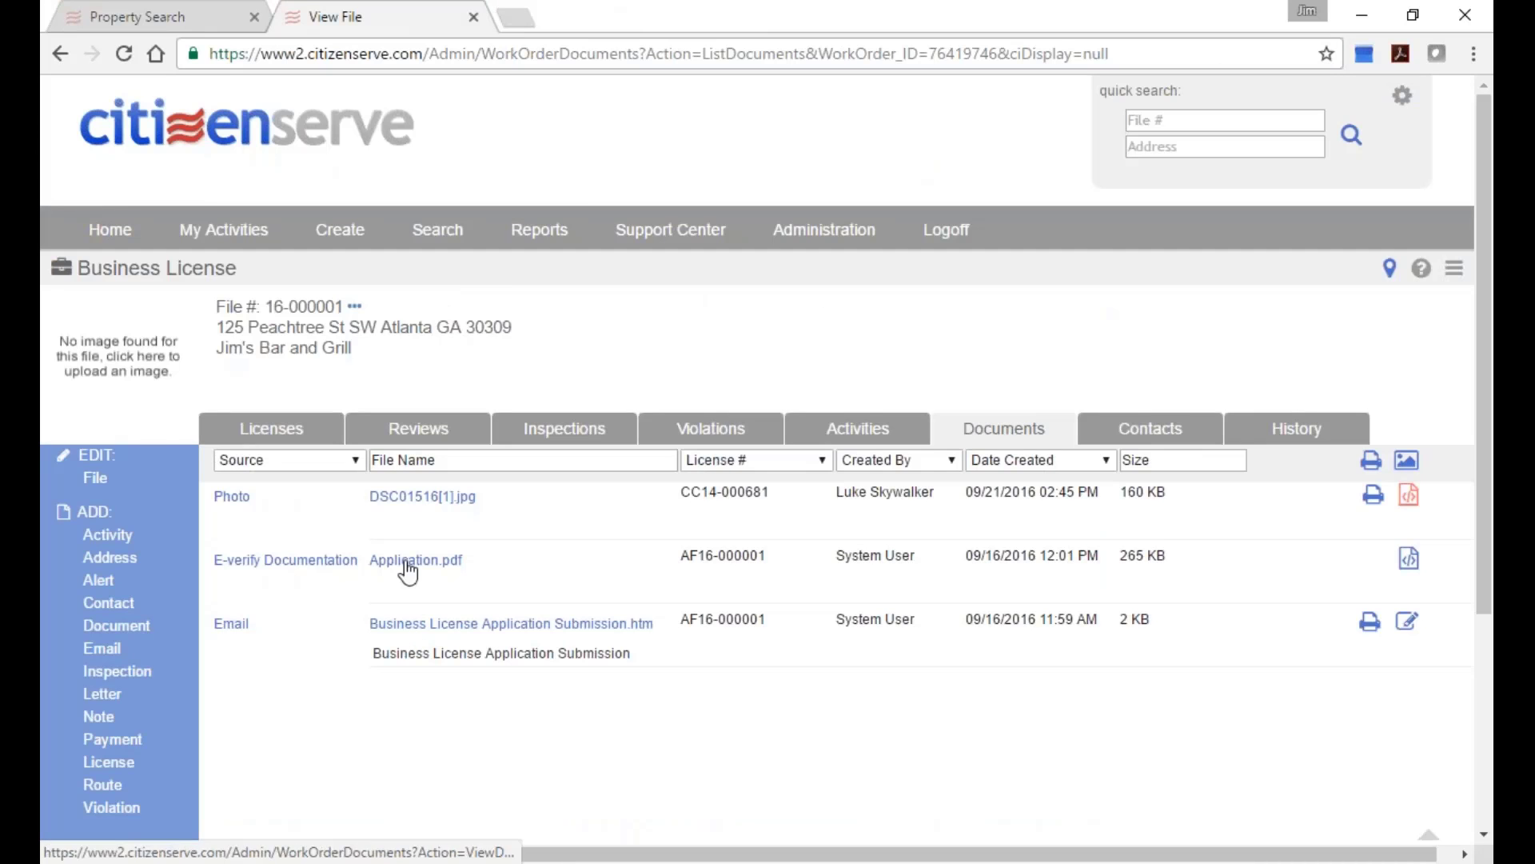
Box Applicant's Address on Application.pdf in red, comment 'this area needs to be signed', and save.
click(1409, 558)
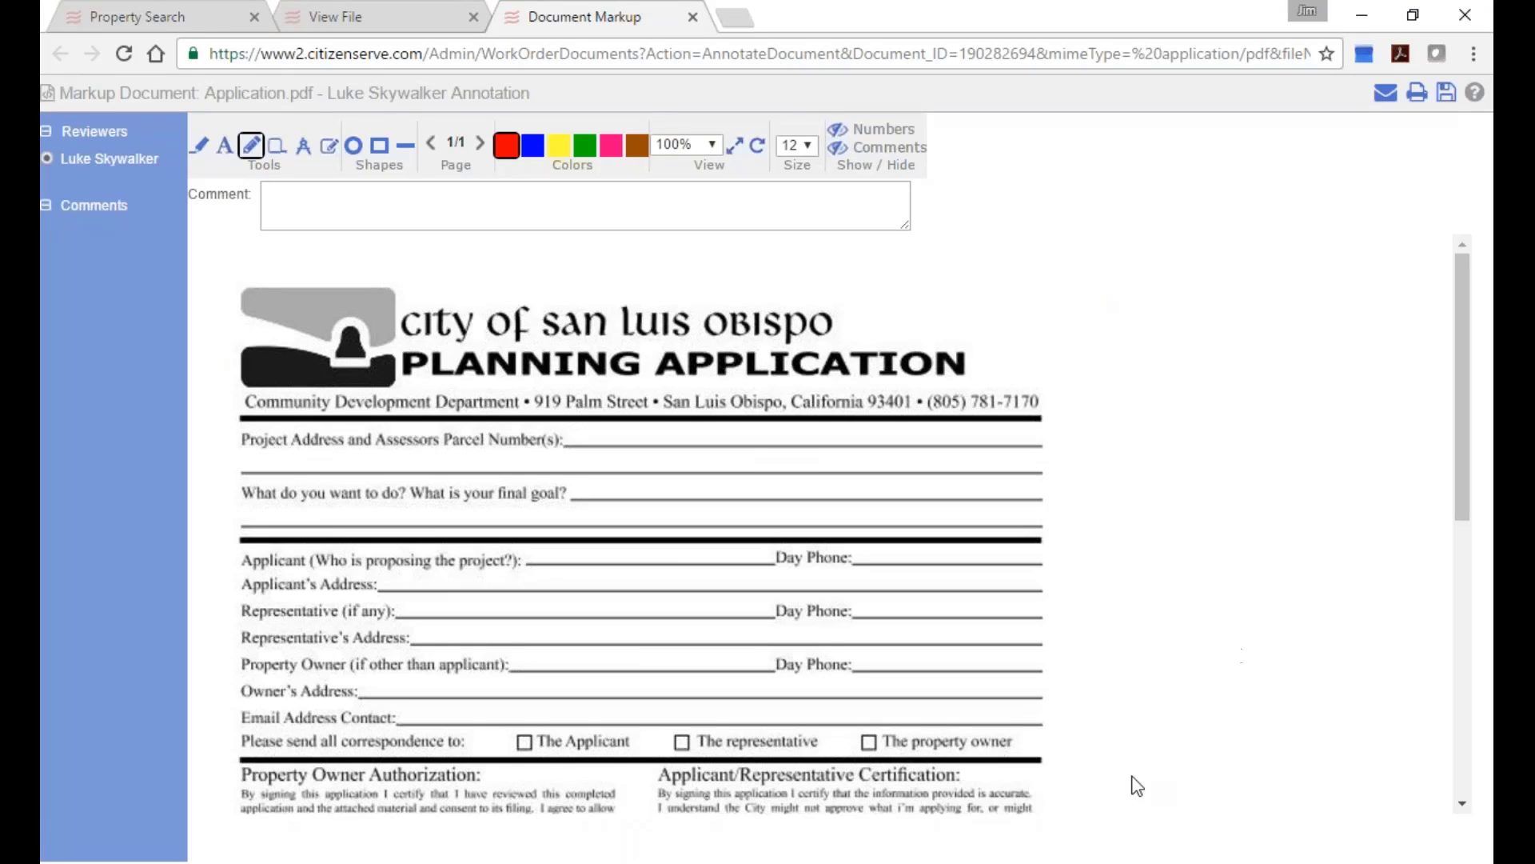
click(380, 146)
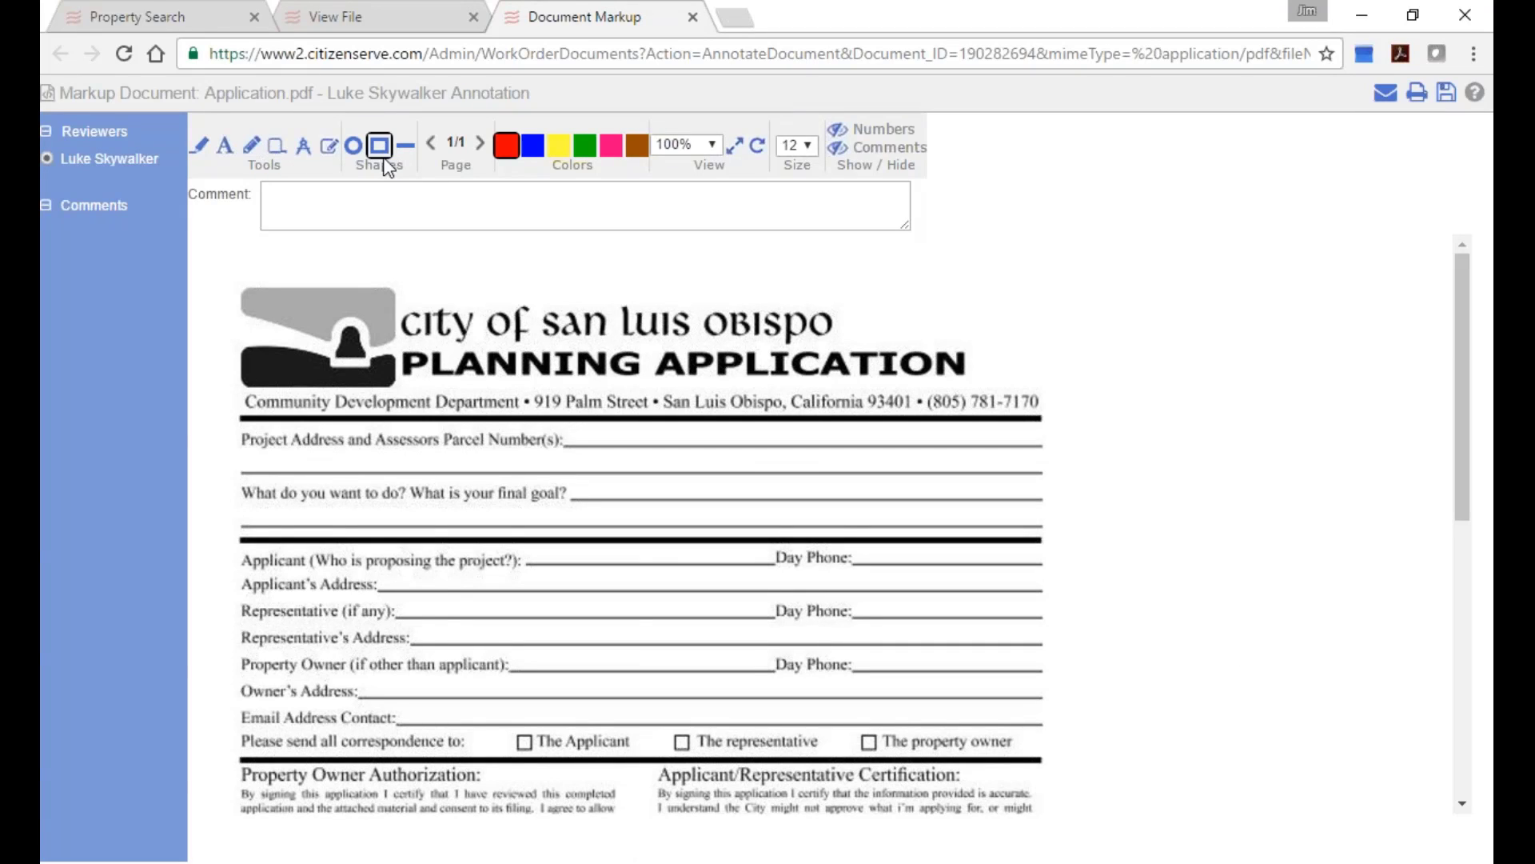
mouse_move(383, 572)
mouse_down()
mouse_move(473, 600)
mouse_move(786, 600)
mouse_up()
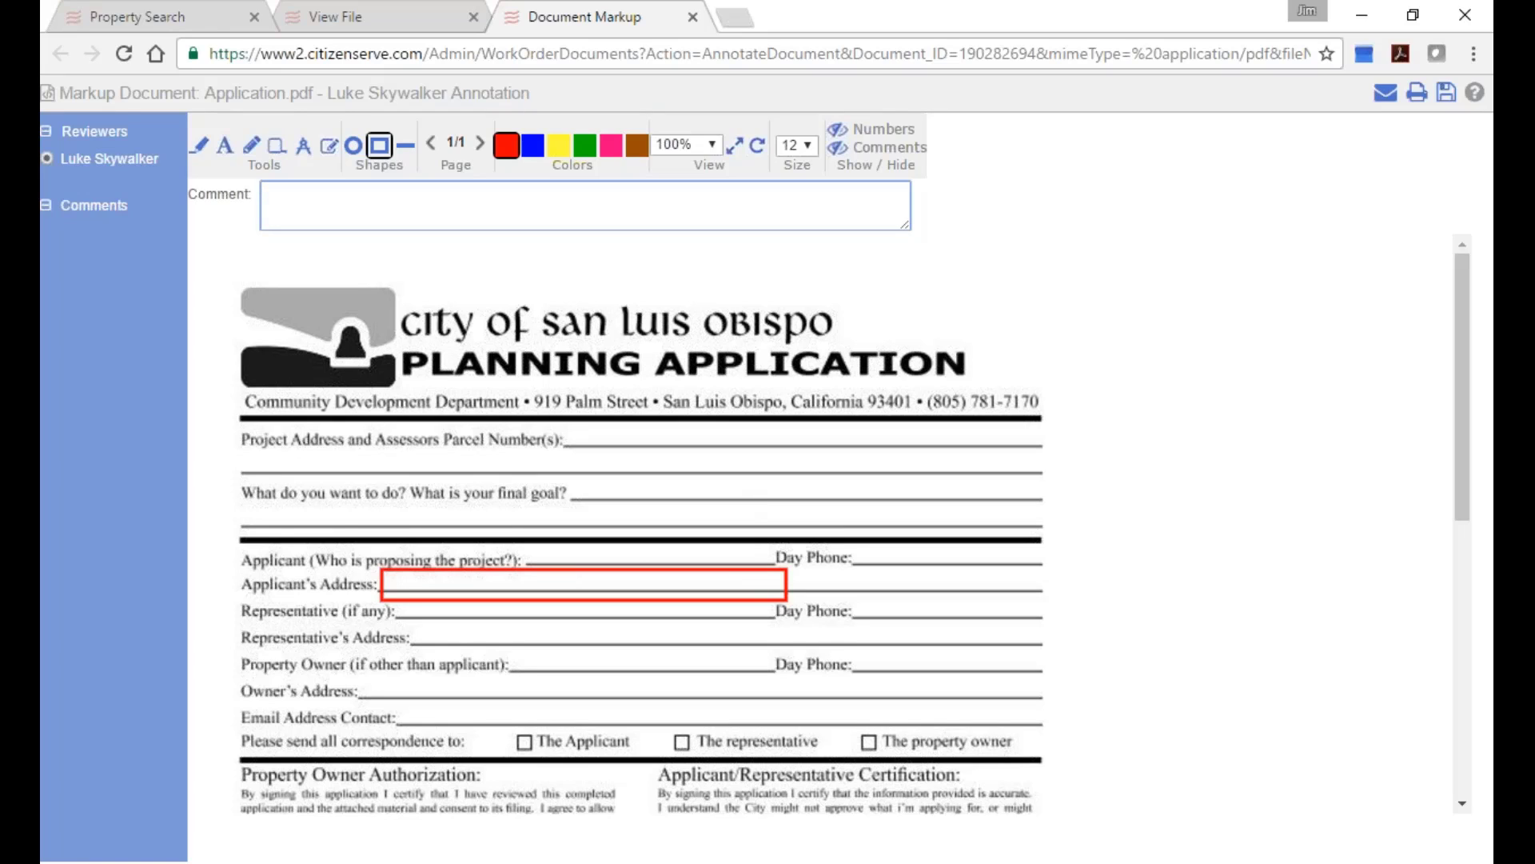
text(This)
key(BackSpace)
key(BackSpace)
text(is area needs to be signed)
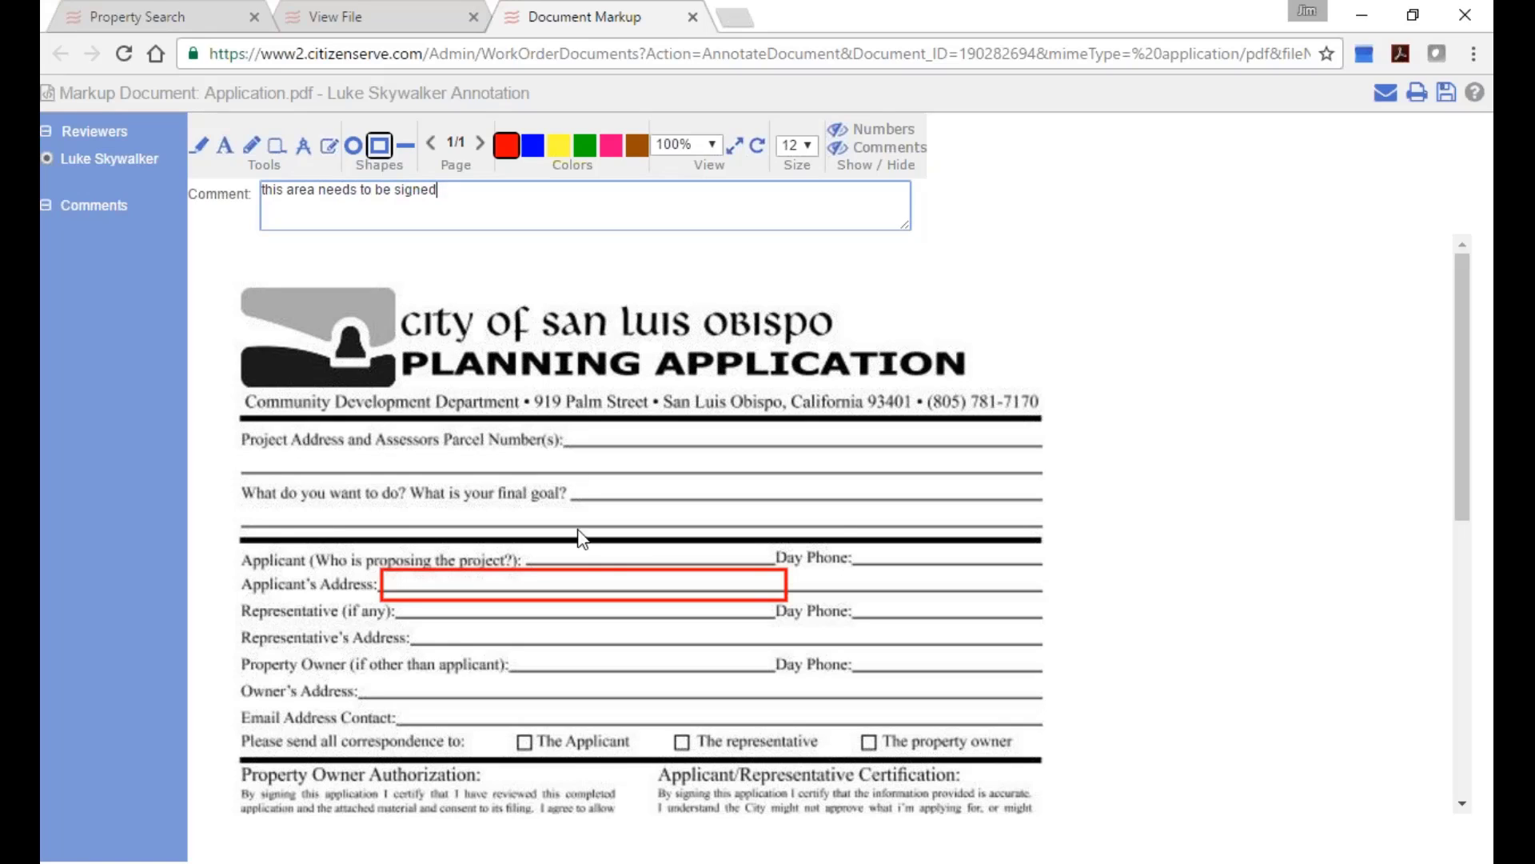
click(589, 575)
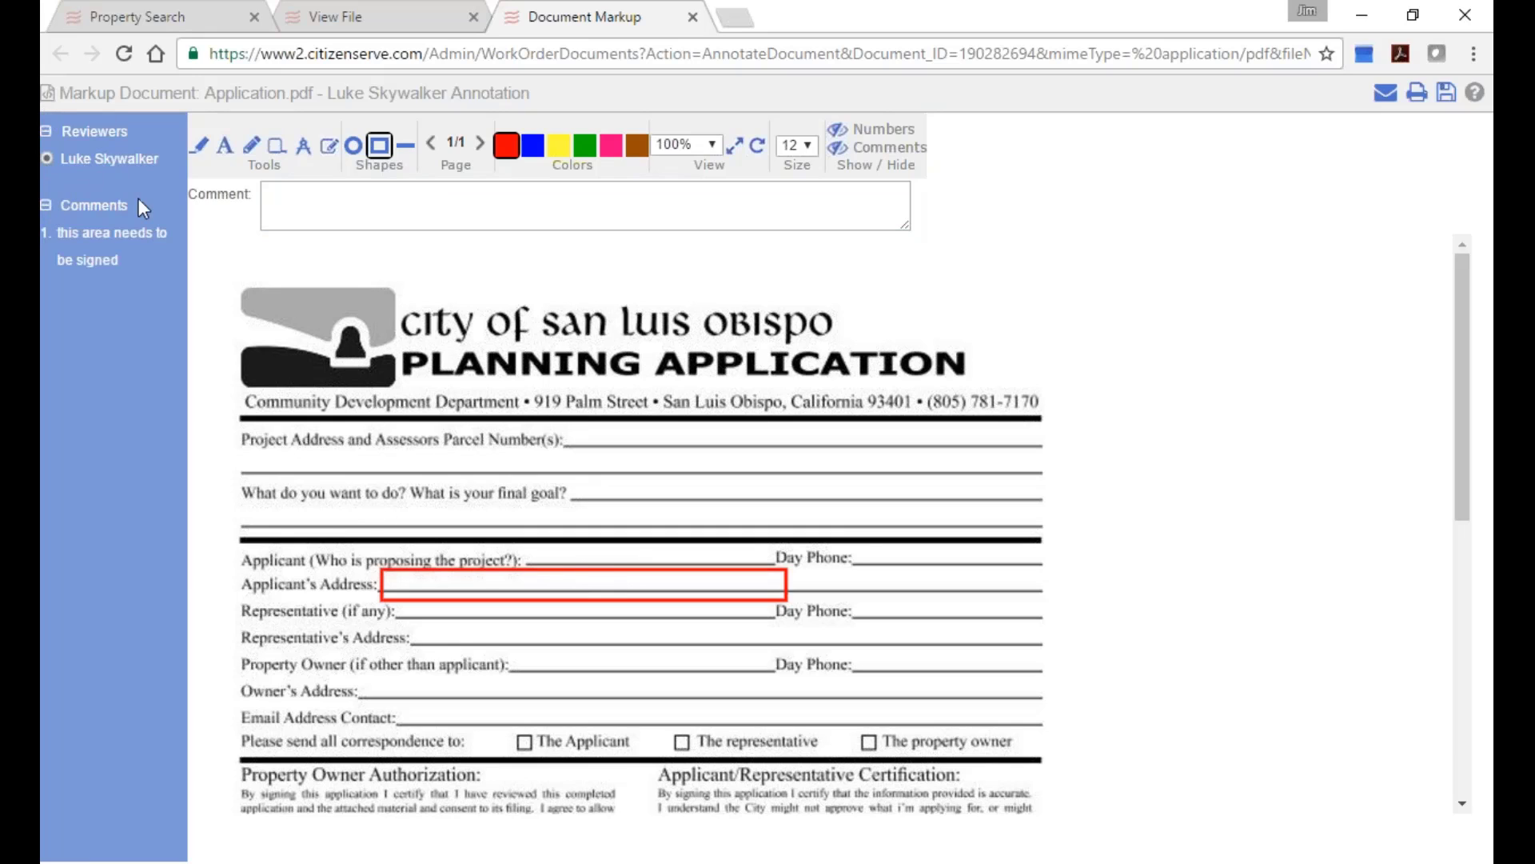
click(102, 238)
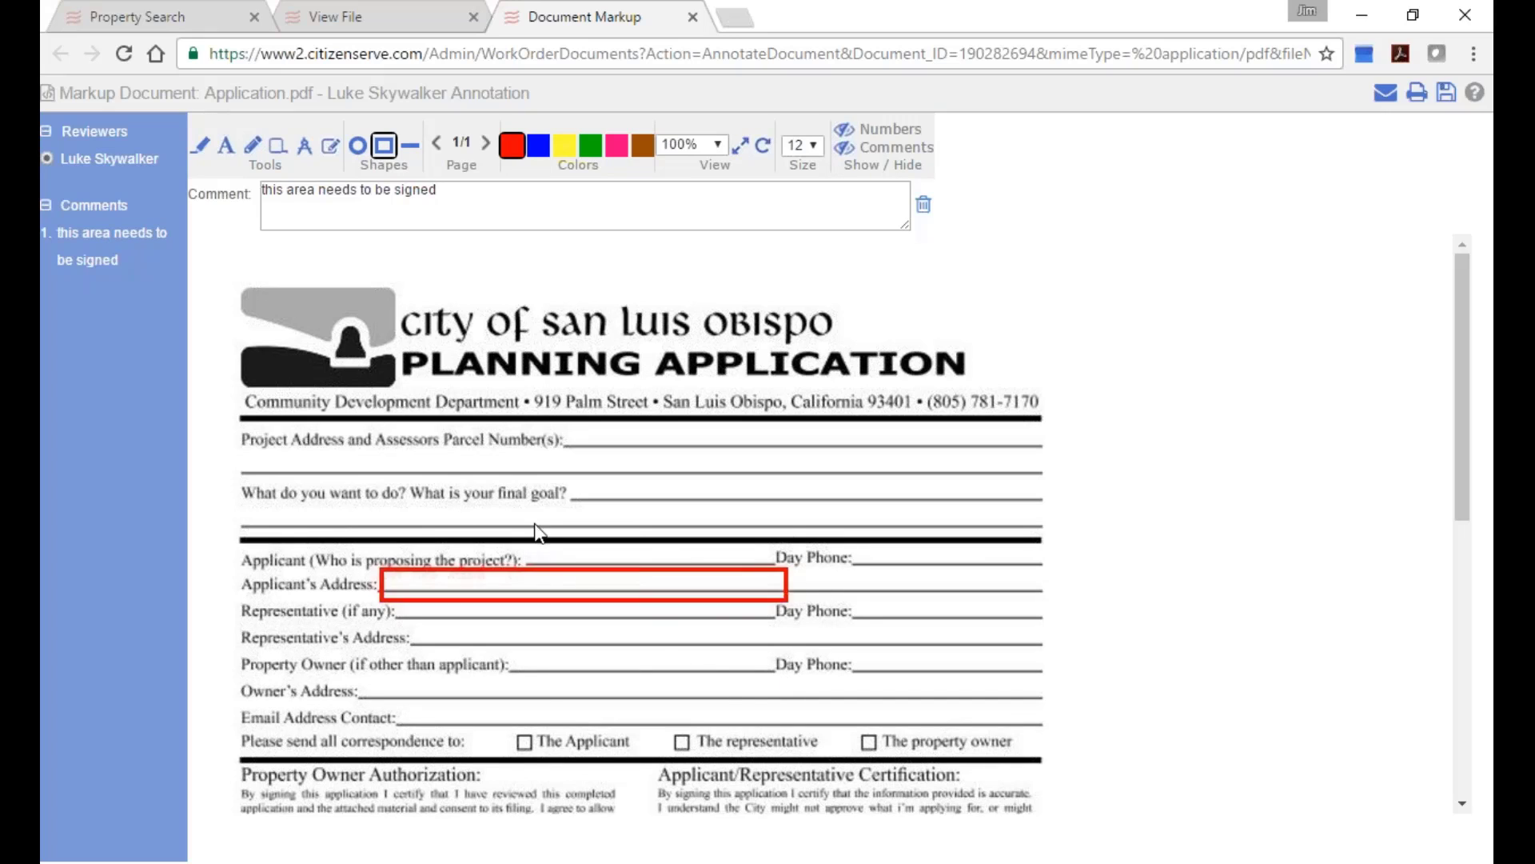
click(1447, 96)
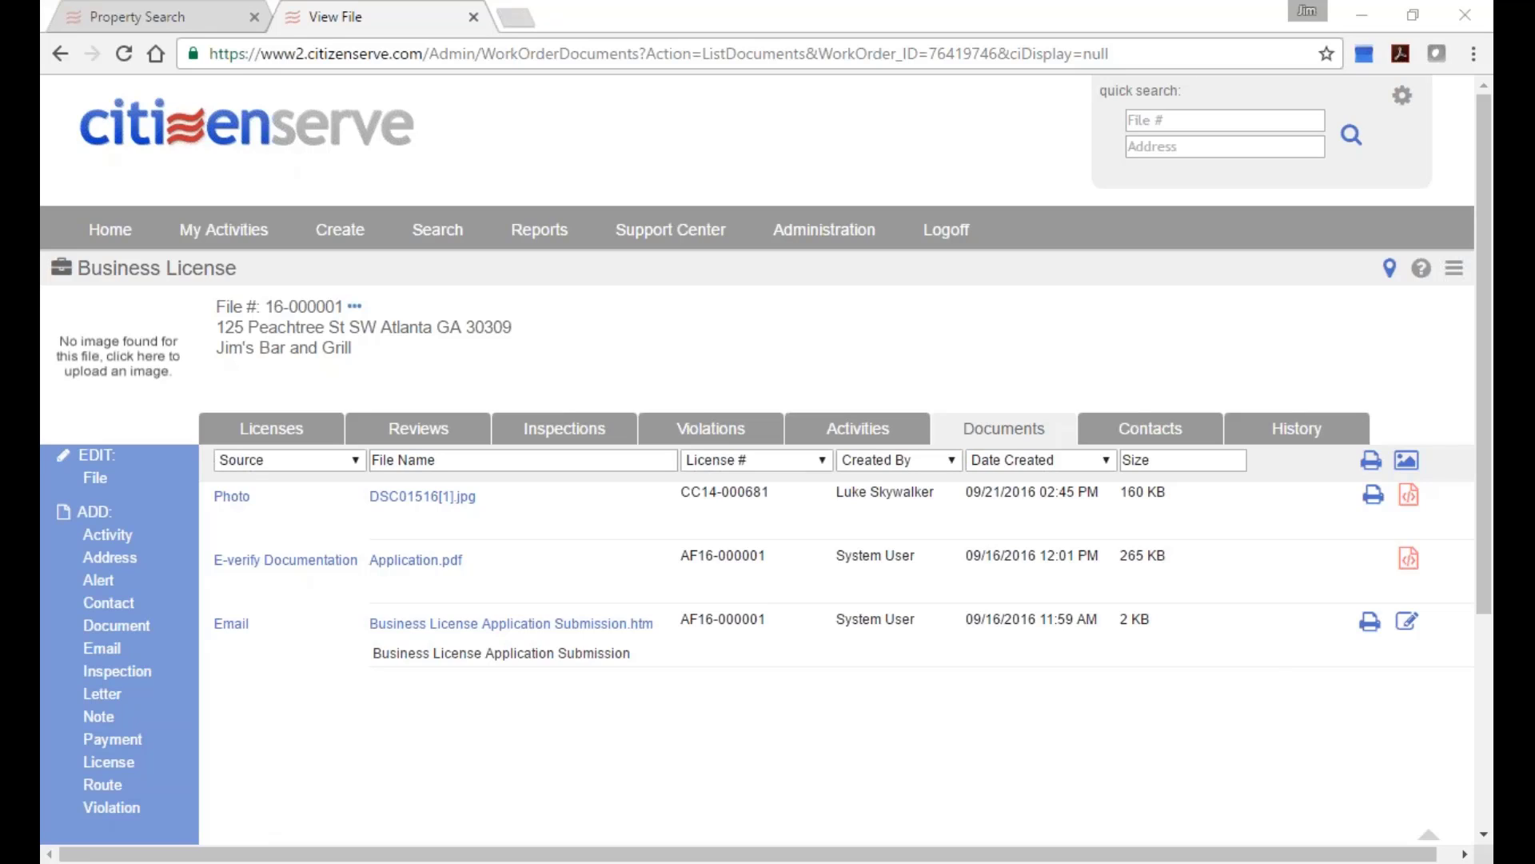
Log off and attempt to sign in with another user's username and password.
click(941, 239)
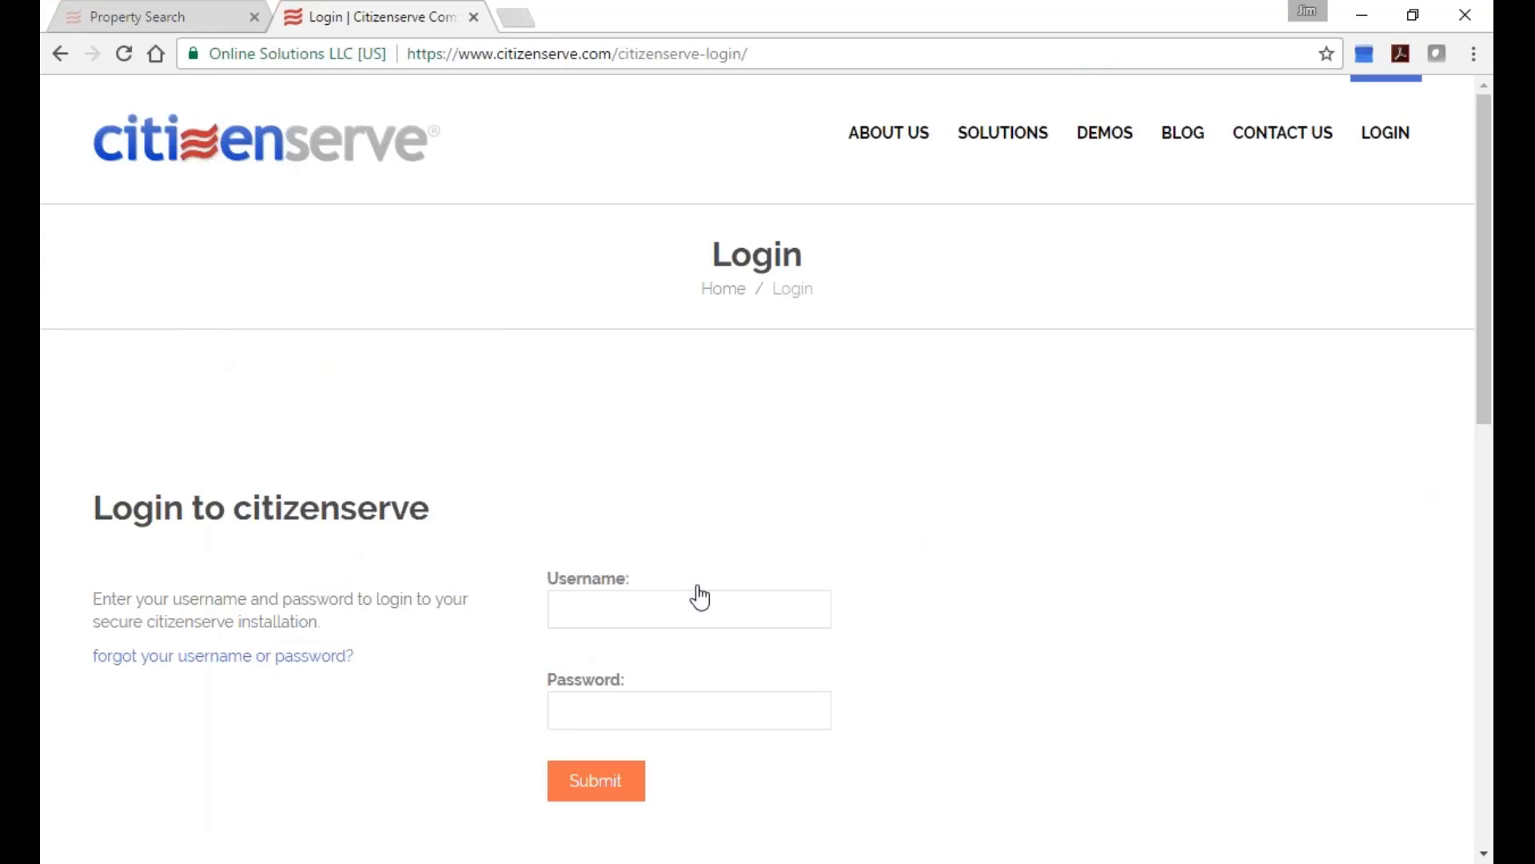
click(707, 605)
text(han solo)
key(Tab)
text(••••••••)
key(Return)
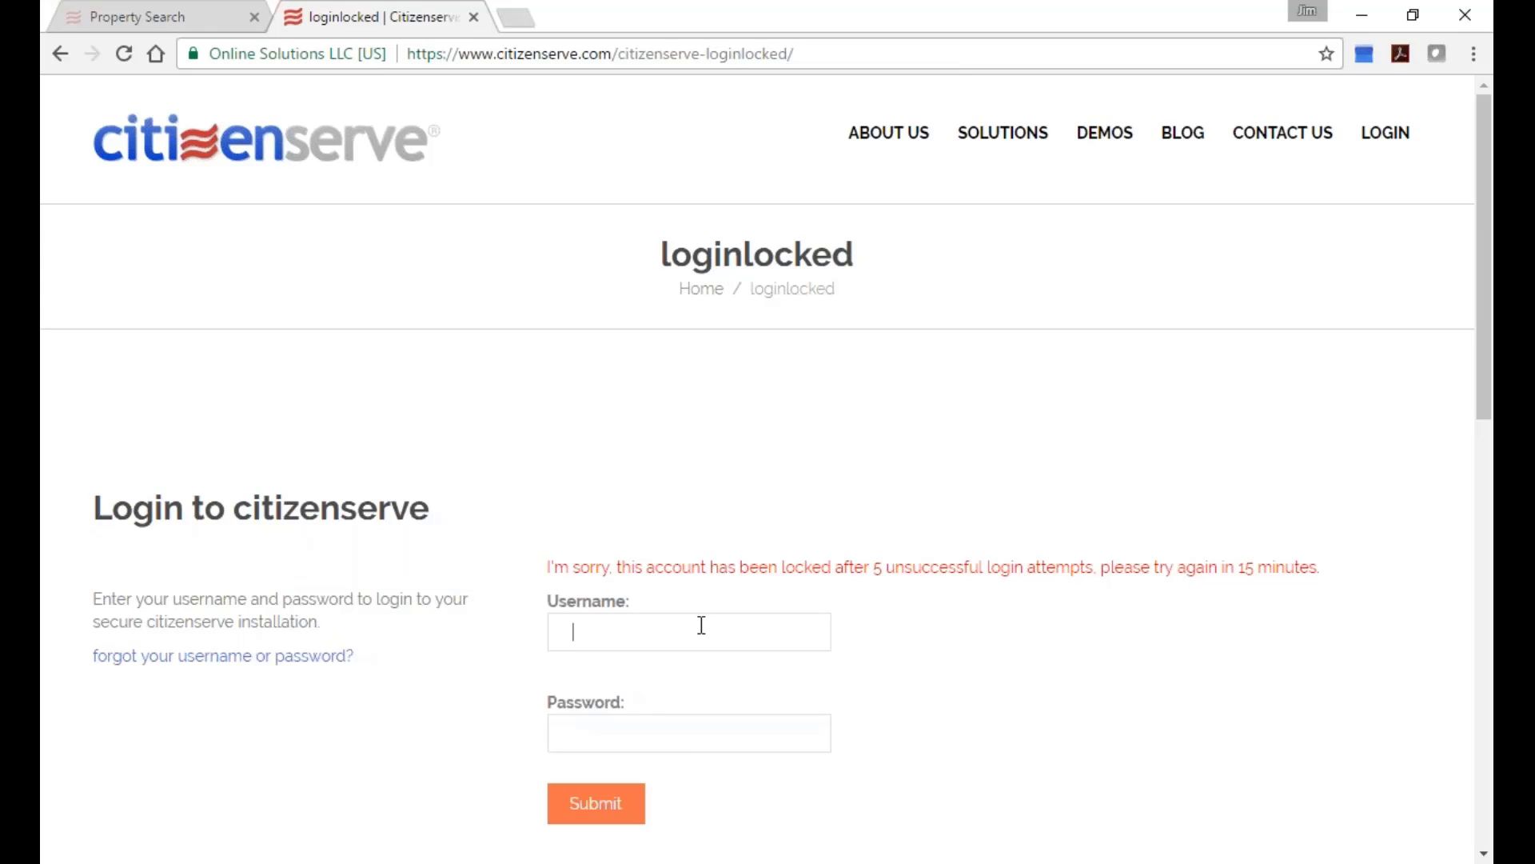
Re-enter the username and password on the account-locked login page, then clear the password.
text(han )
text(solo)
key(Tab)
text(••••••)
key(BackSpace)
key(BackSpace)
key(BackSpace)
key(BackSpace)
key(BackSpace)
key(BackSpace)
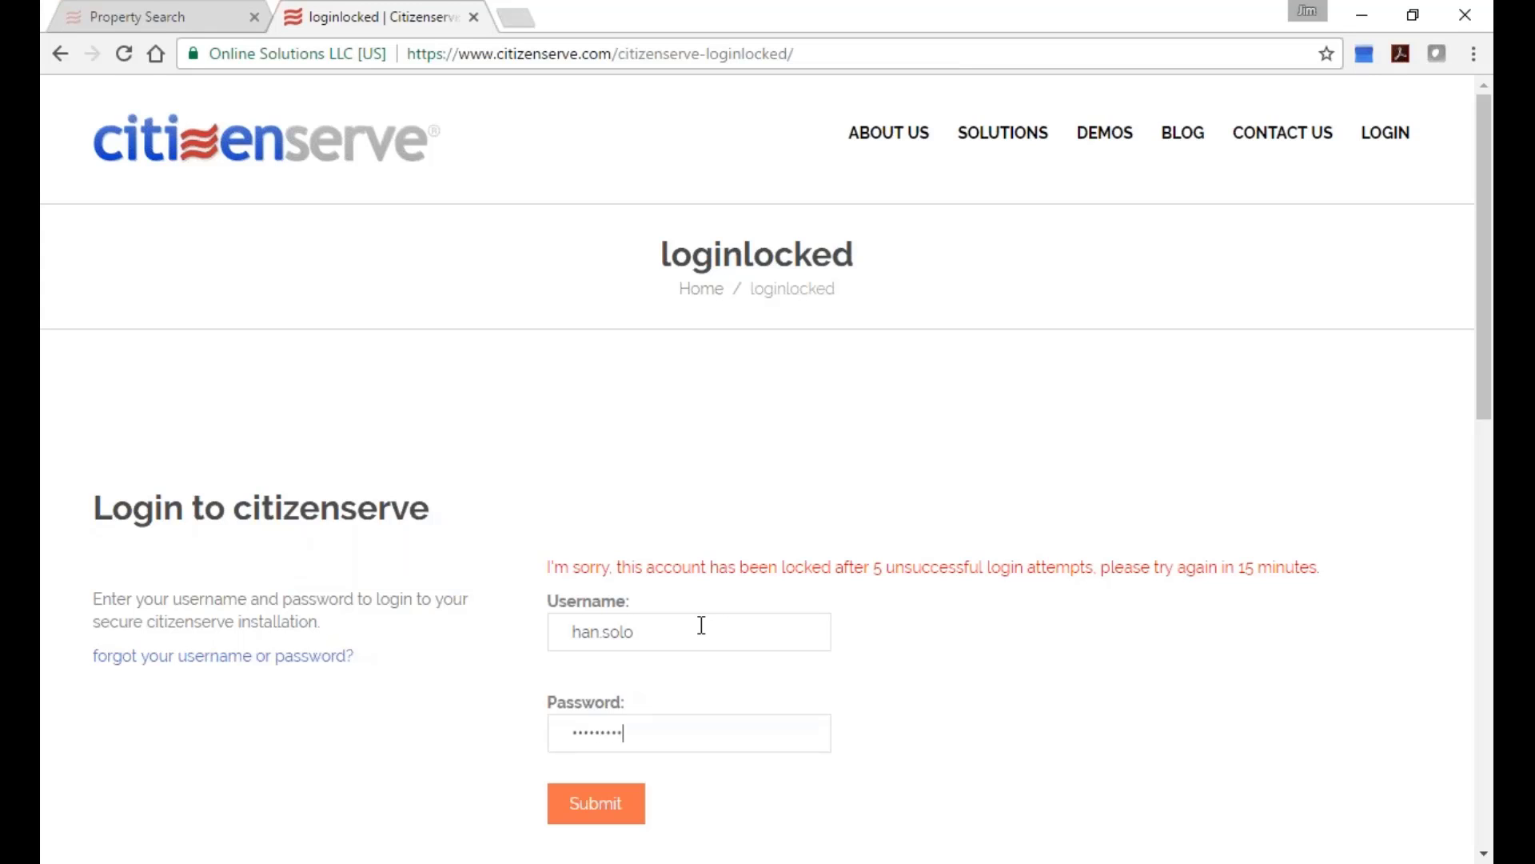
Log in, open the saved 'businesses on a map' report from My Reports, and expand its Report Definition.
key(Return)
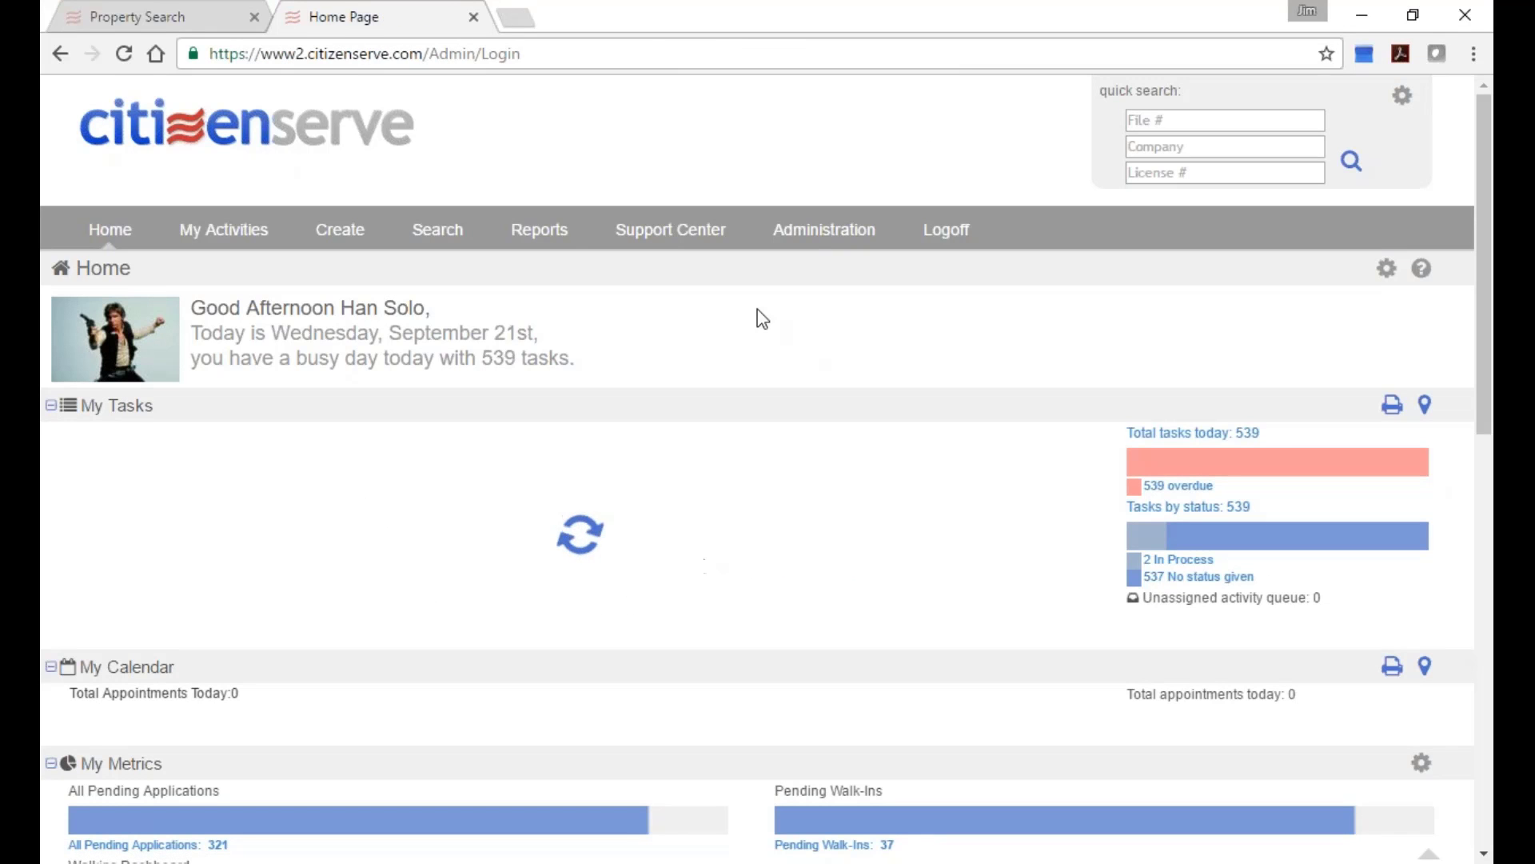
click(541, 230)
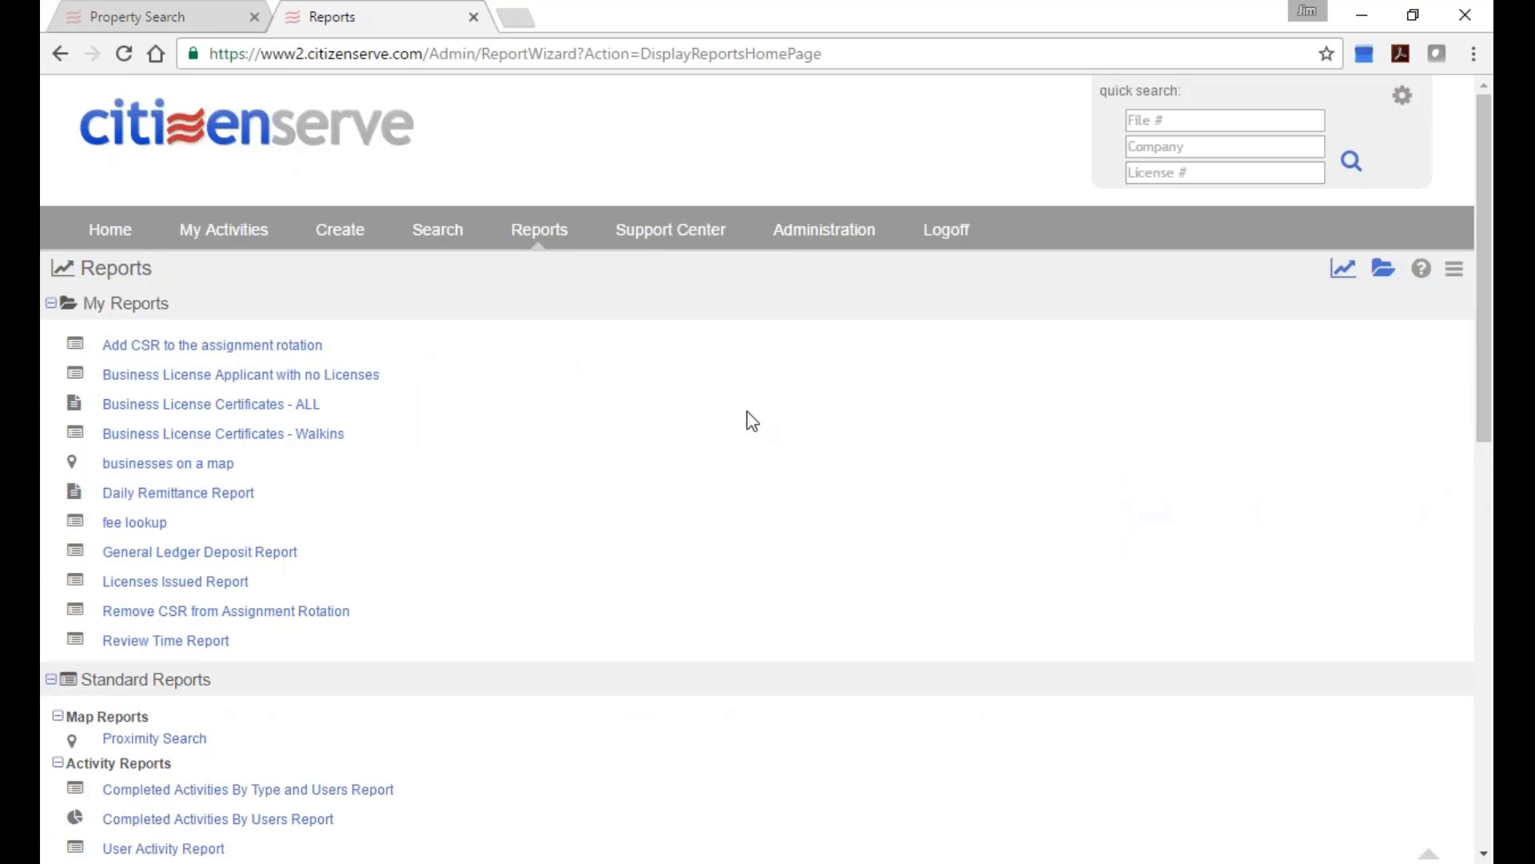
click(140, 466)
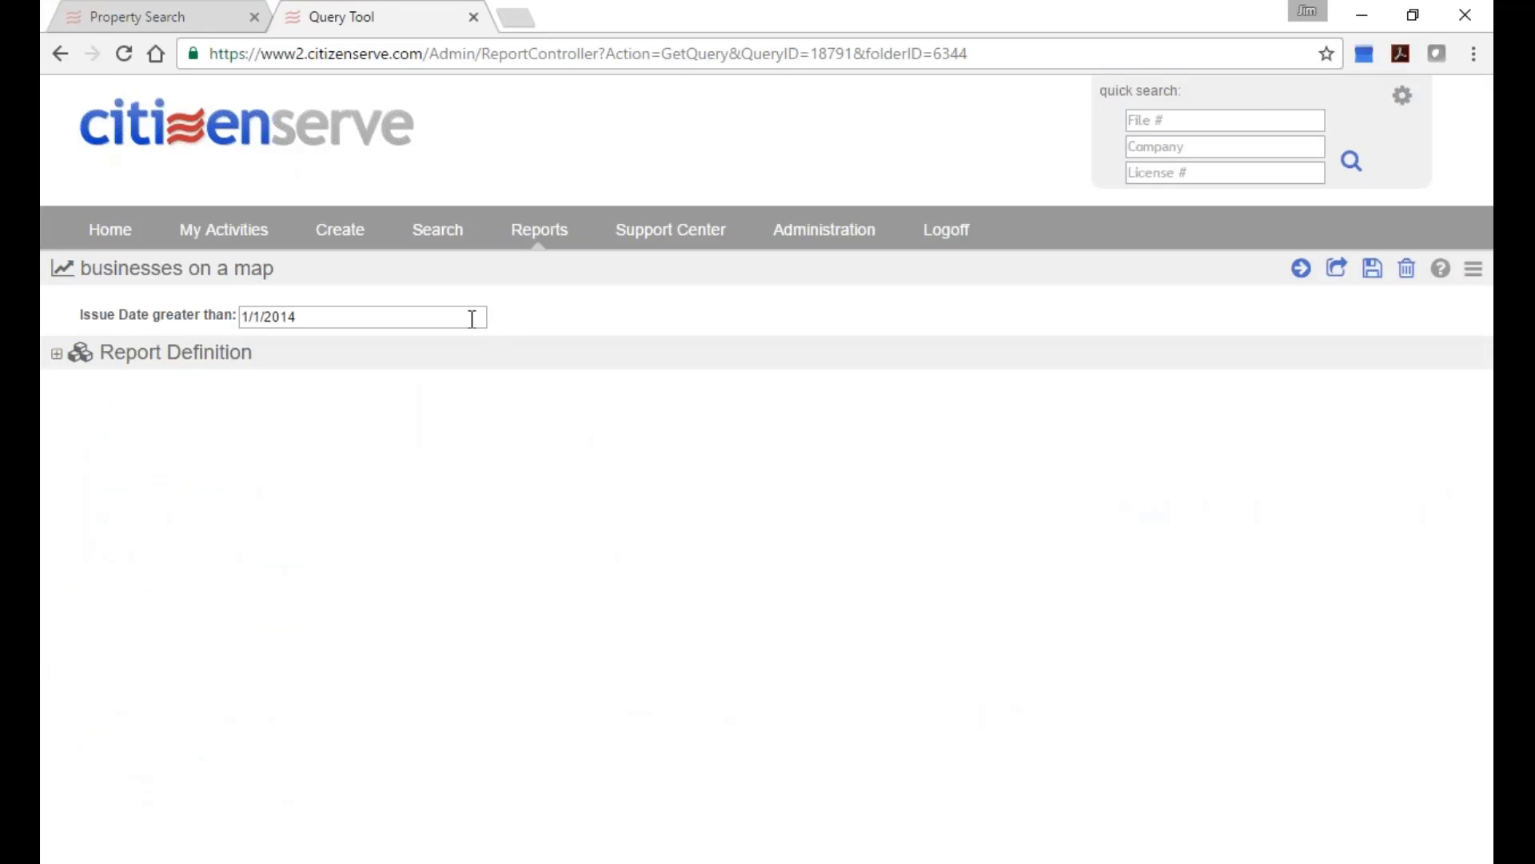
click(81, 357)
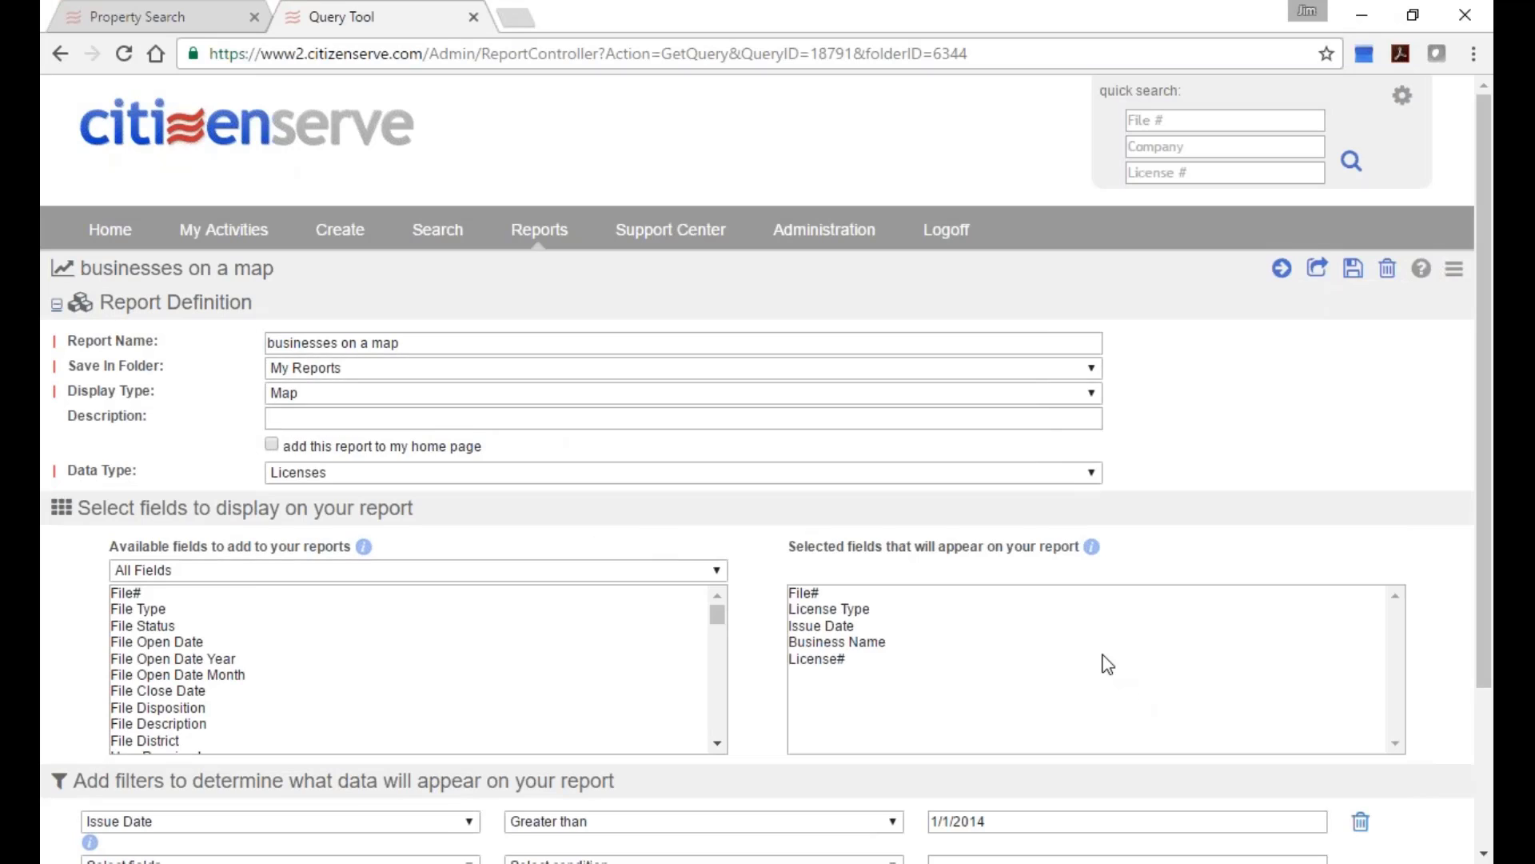
scroll(1105, 664, down, 2)
scroll(1104, 661, up, 2)
click(1282, 269)
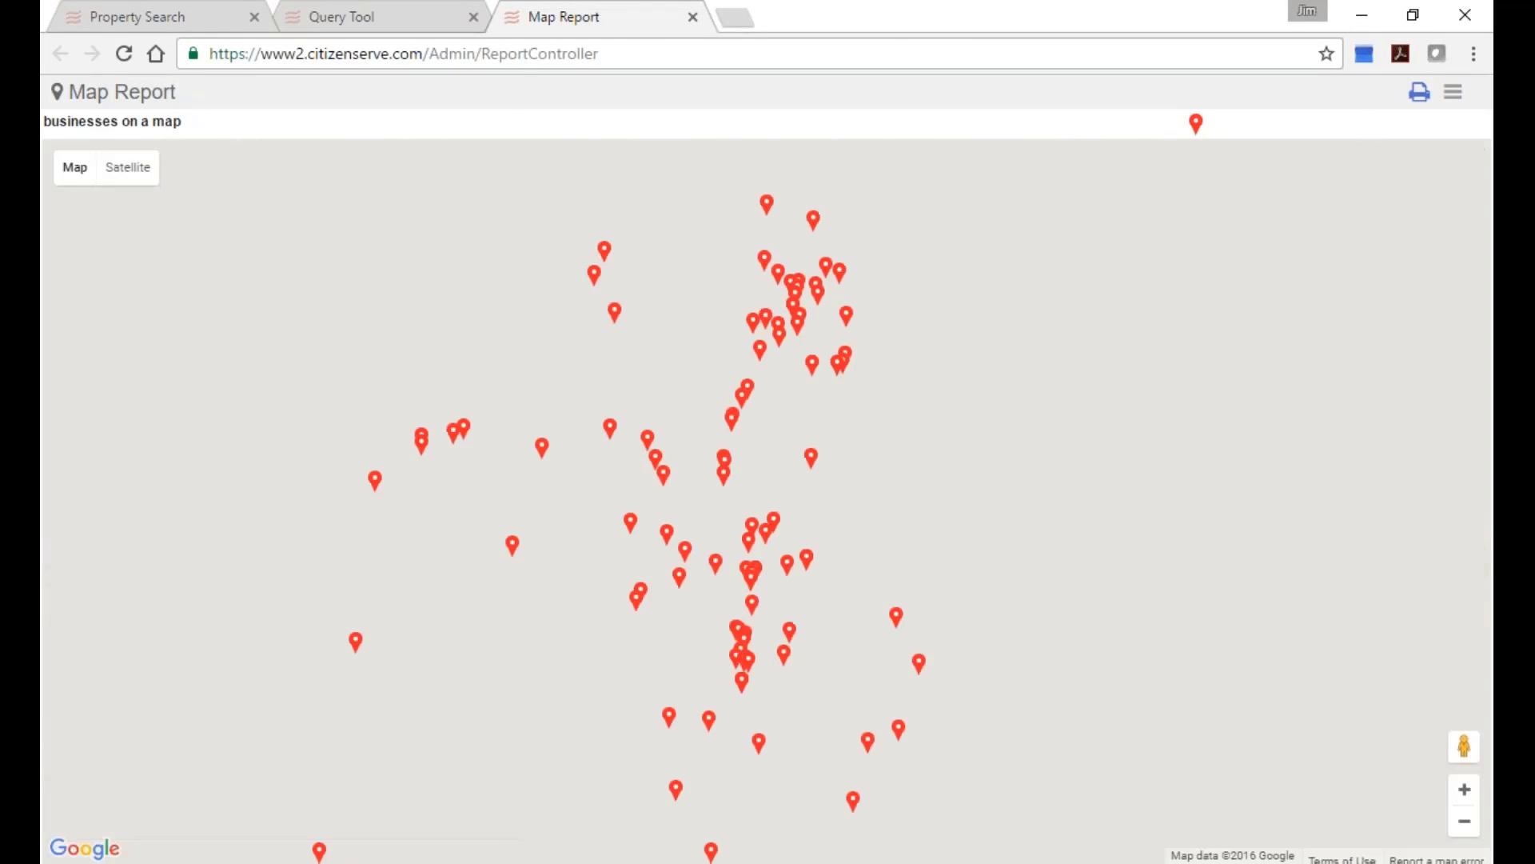
scroll(813, 539, up, 1)
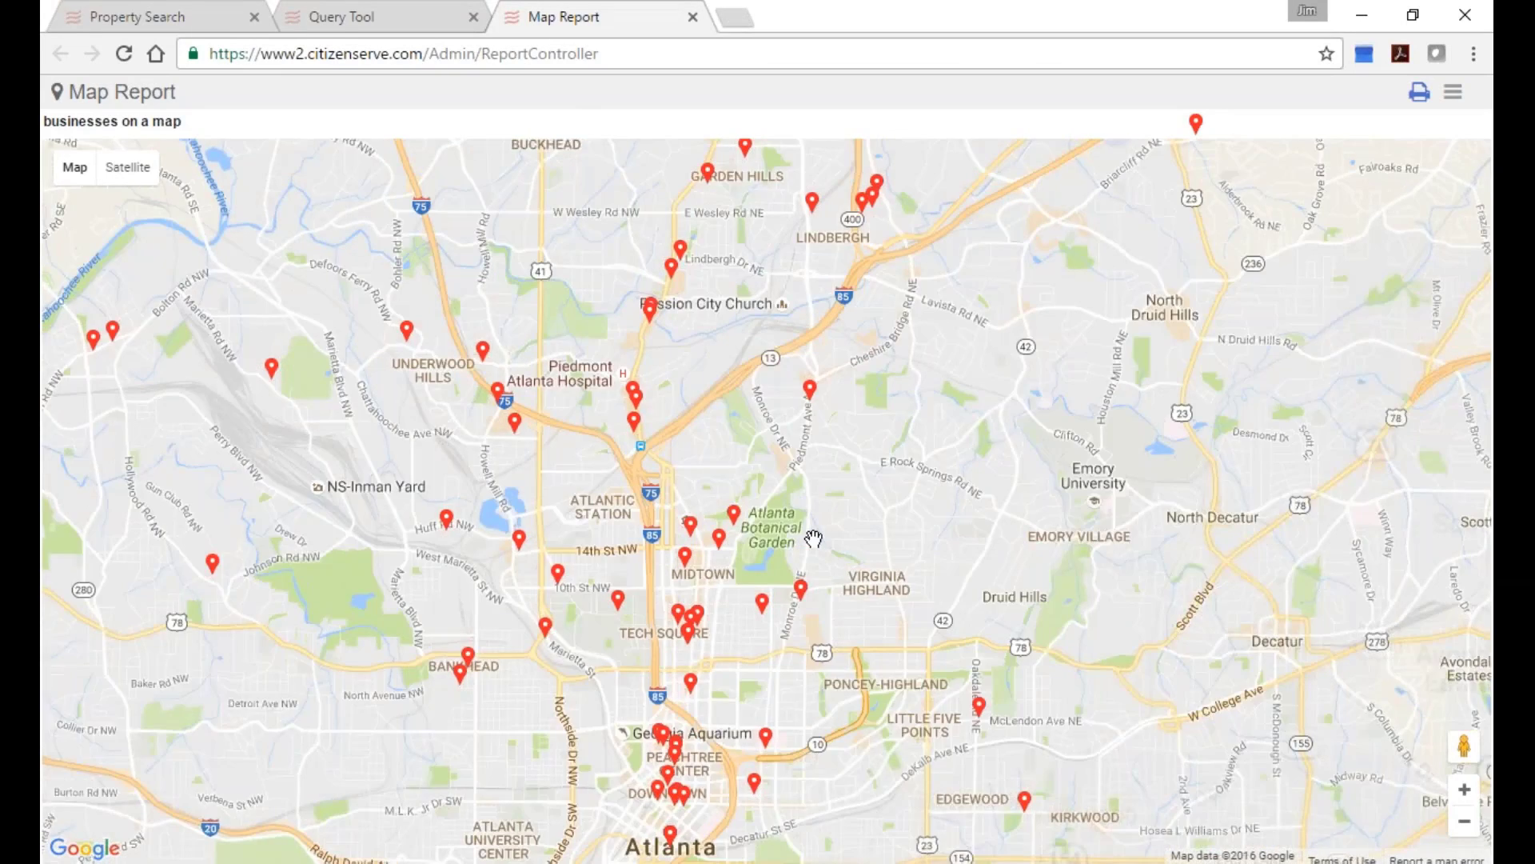
scroll(813, 539, down, 1)
click(610, 430)
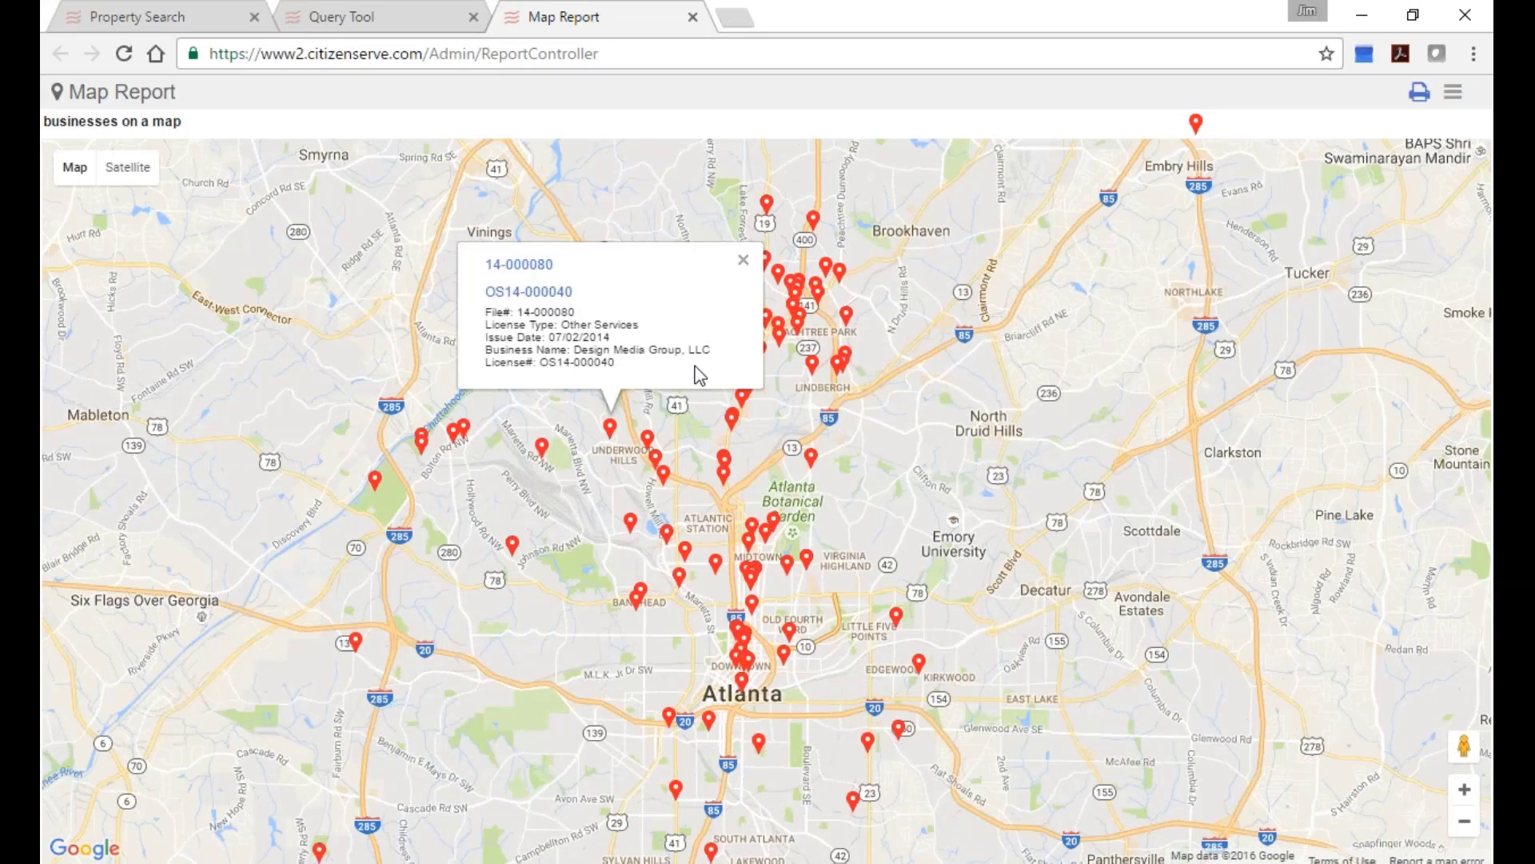
click(693, 16)
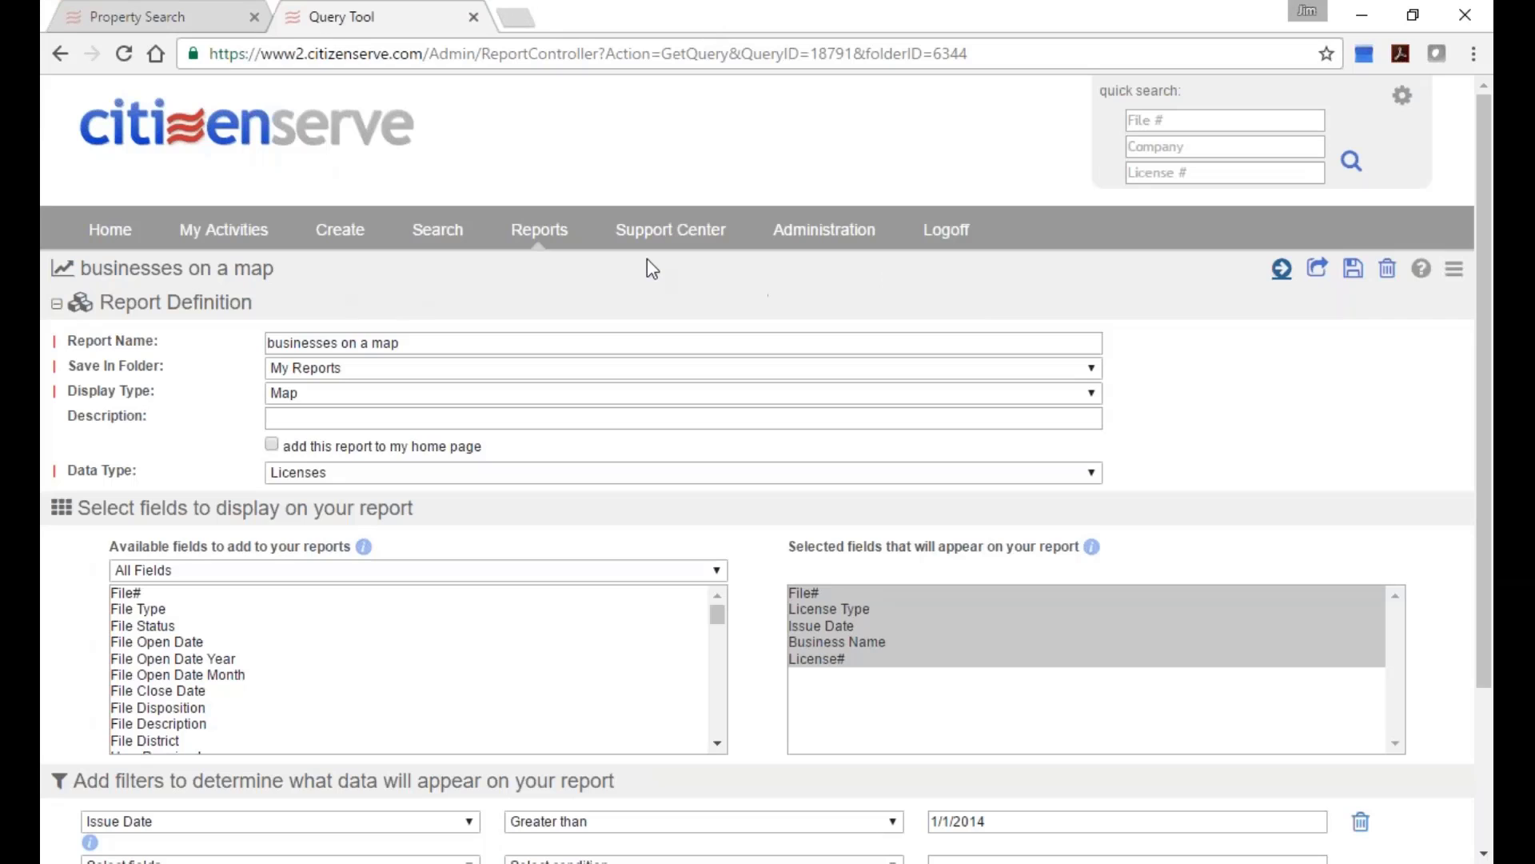
Create report 'businesses on a map 2' in My Reports with Display Type Map, not on home page.
click(539, 231)
click(1343, 268)
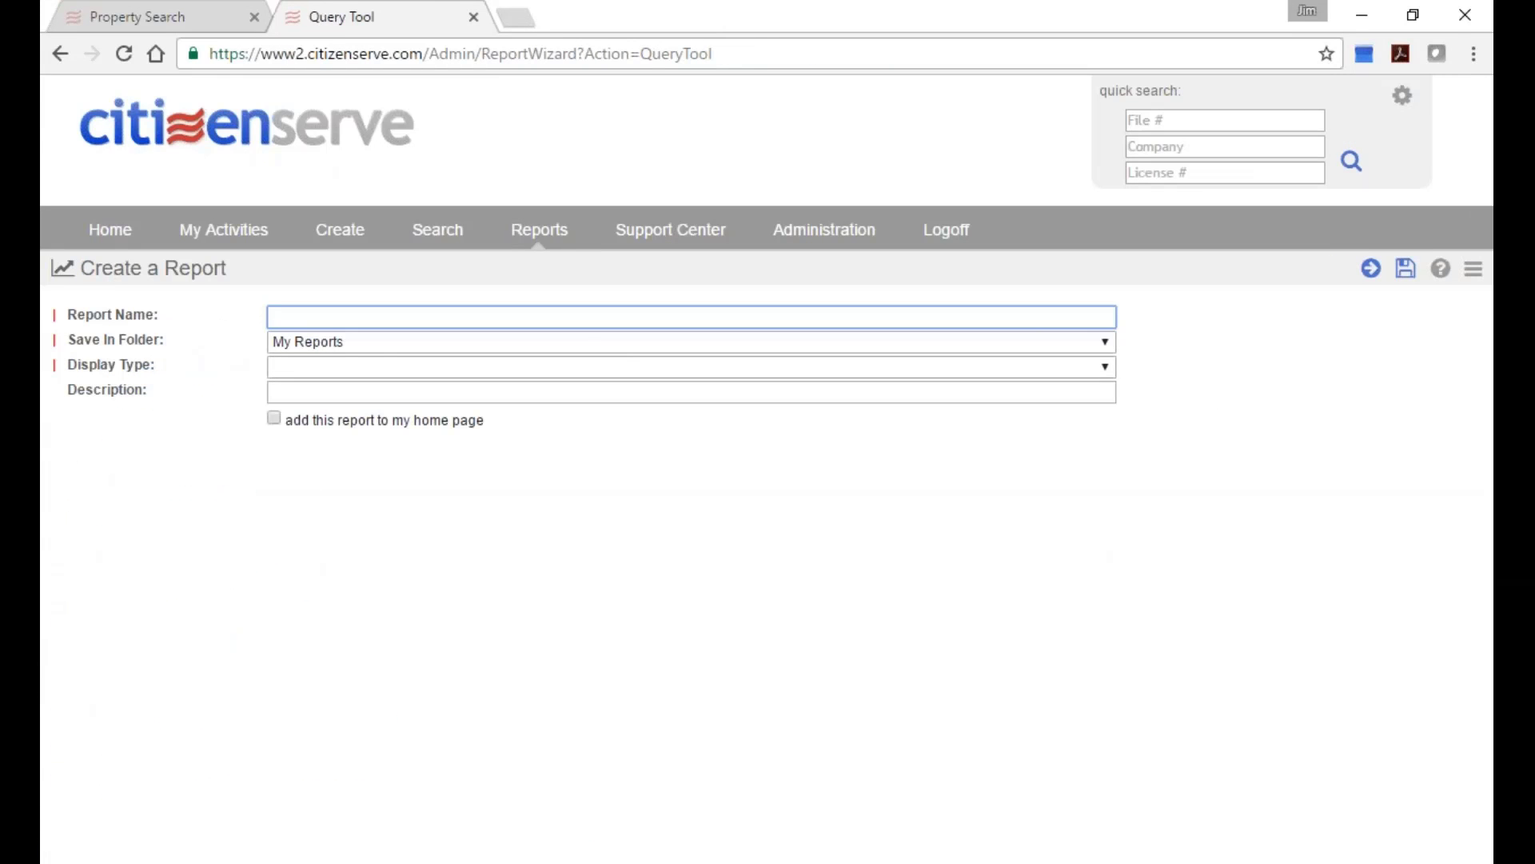
text(businesses on a)
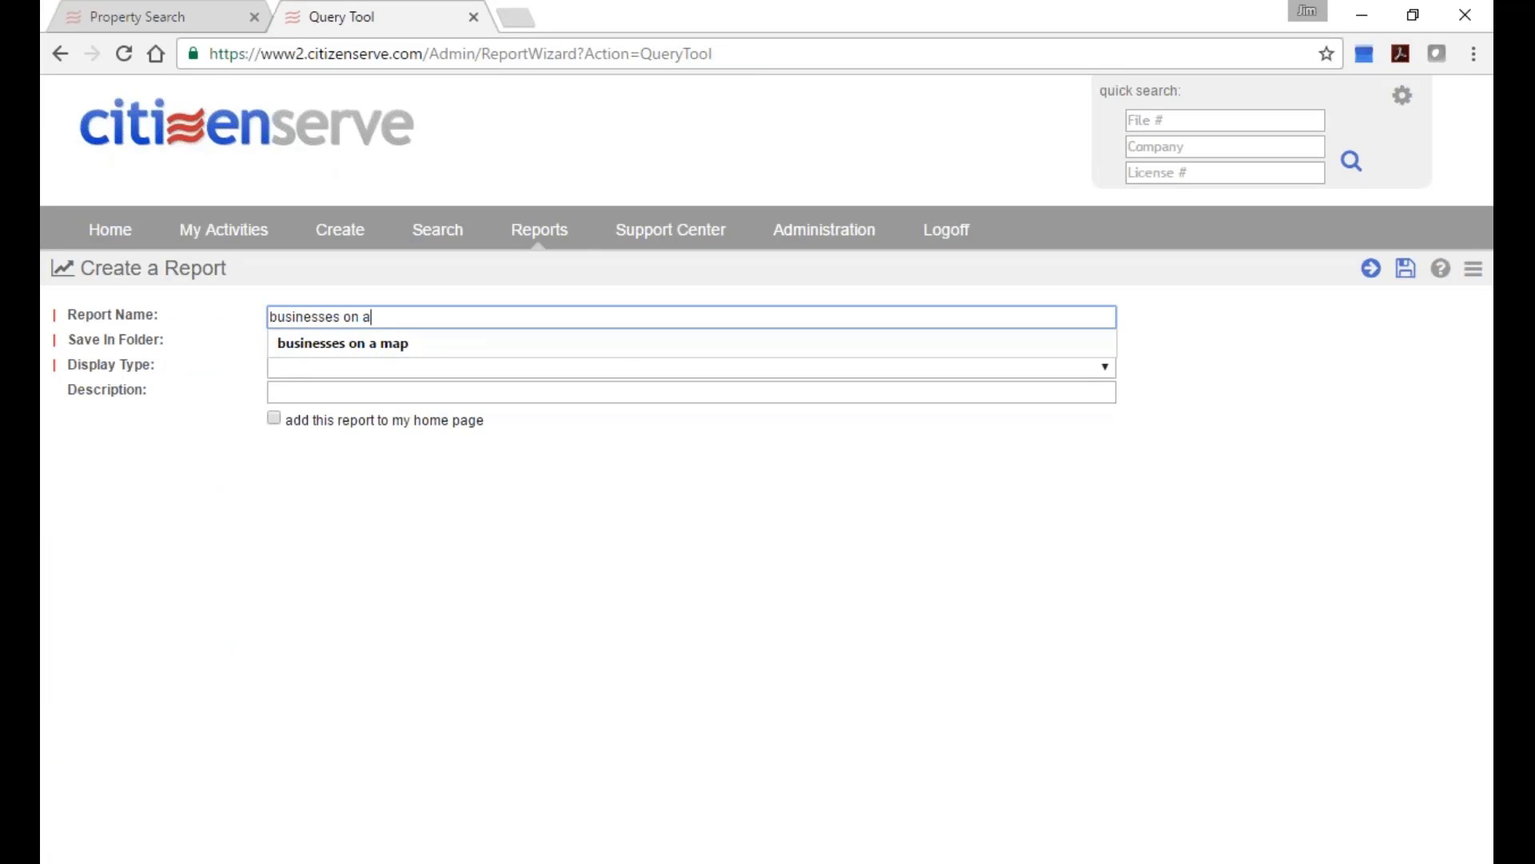
text( map 2)
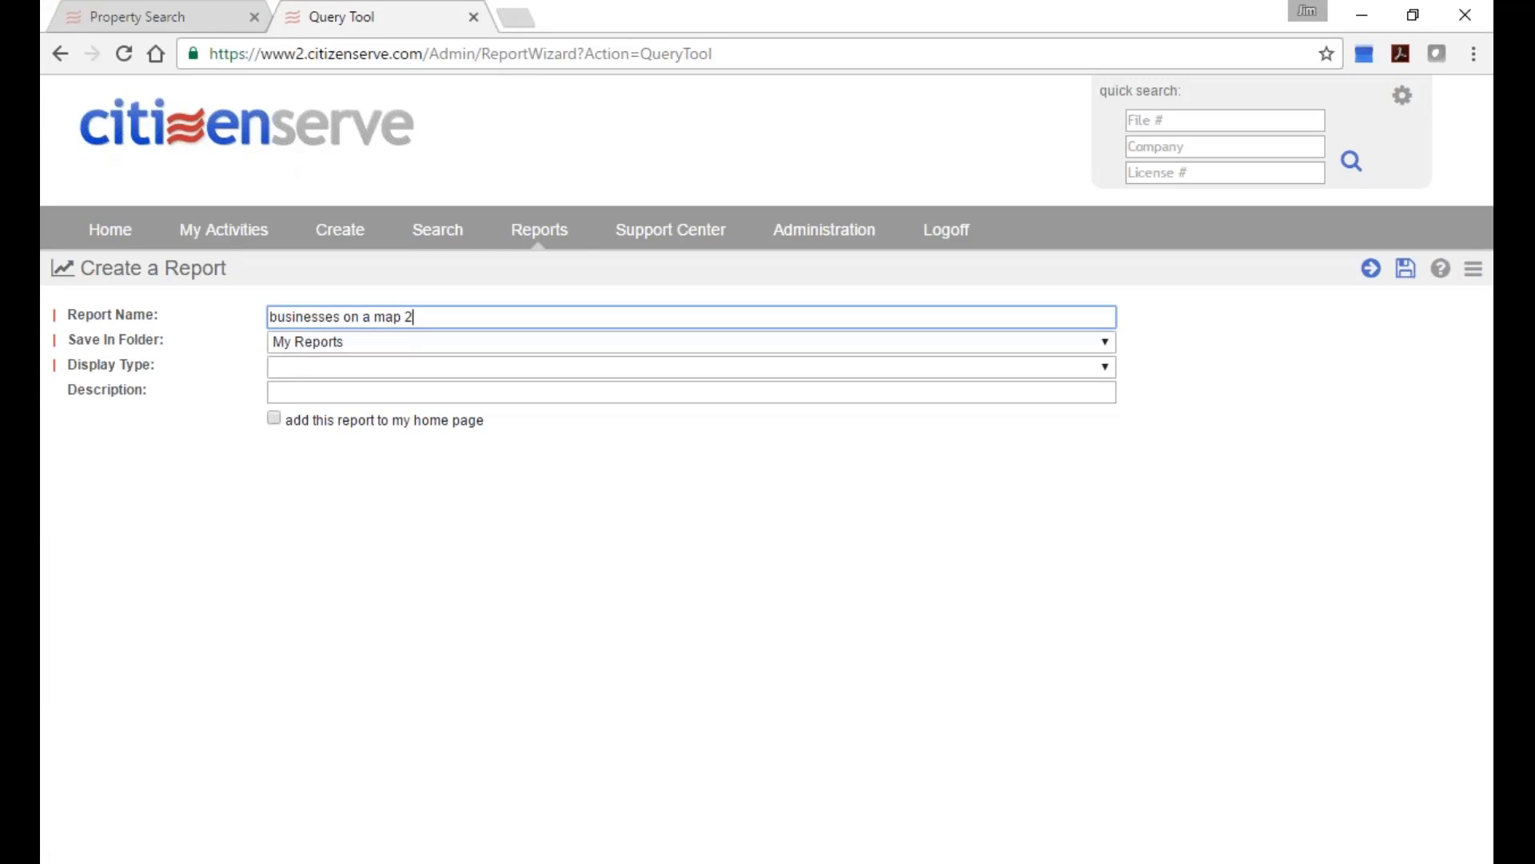
click(566, 346)
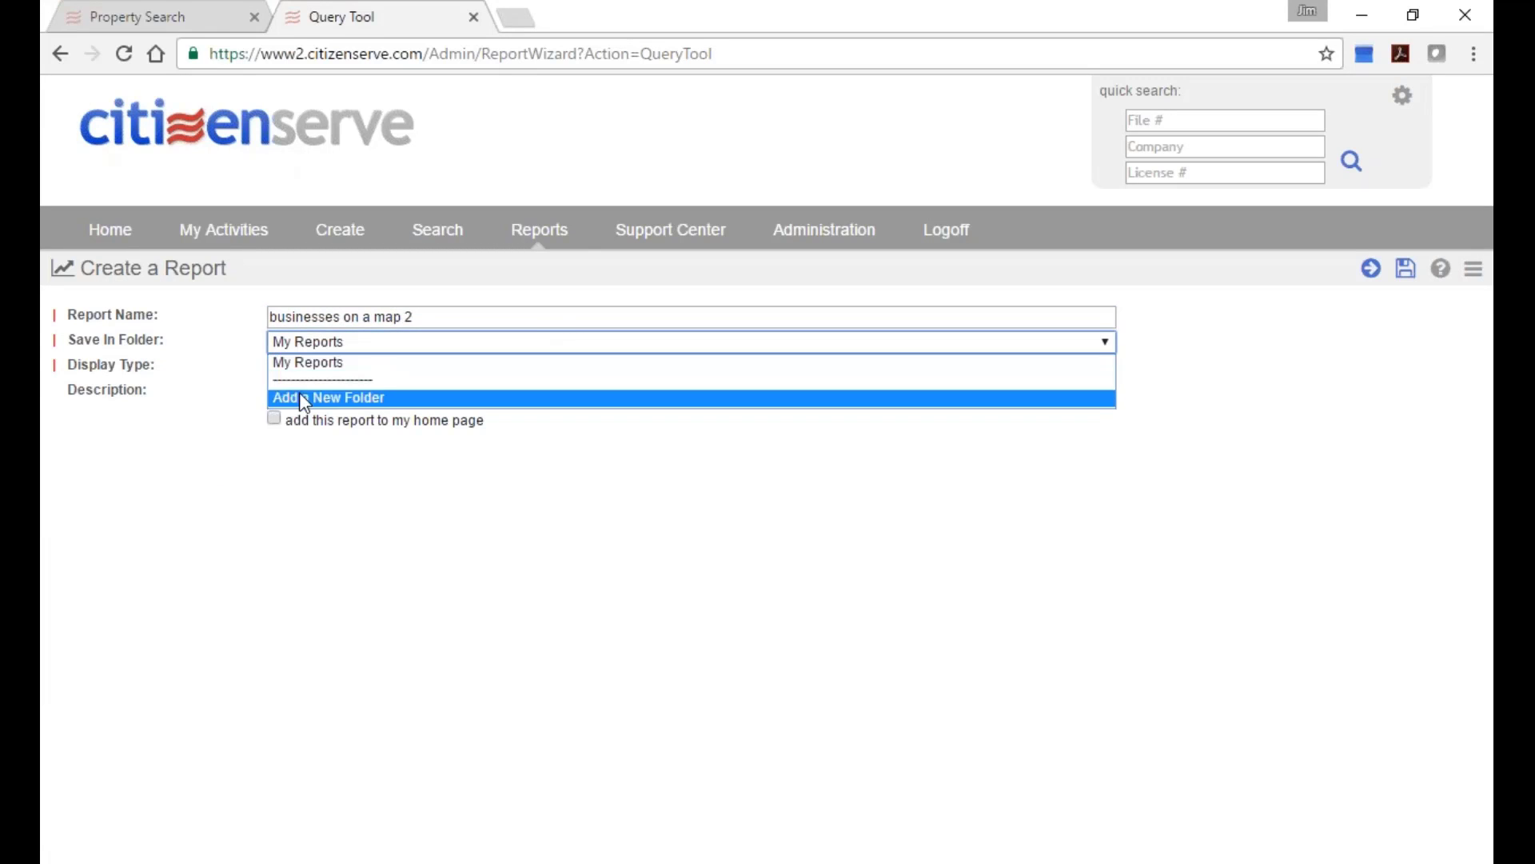
click(353, 363)
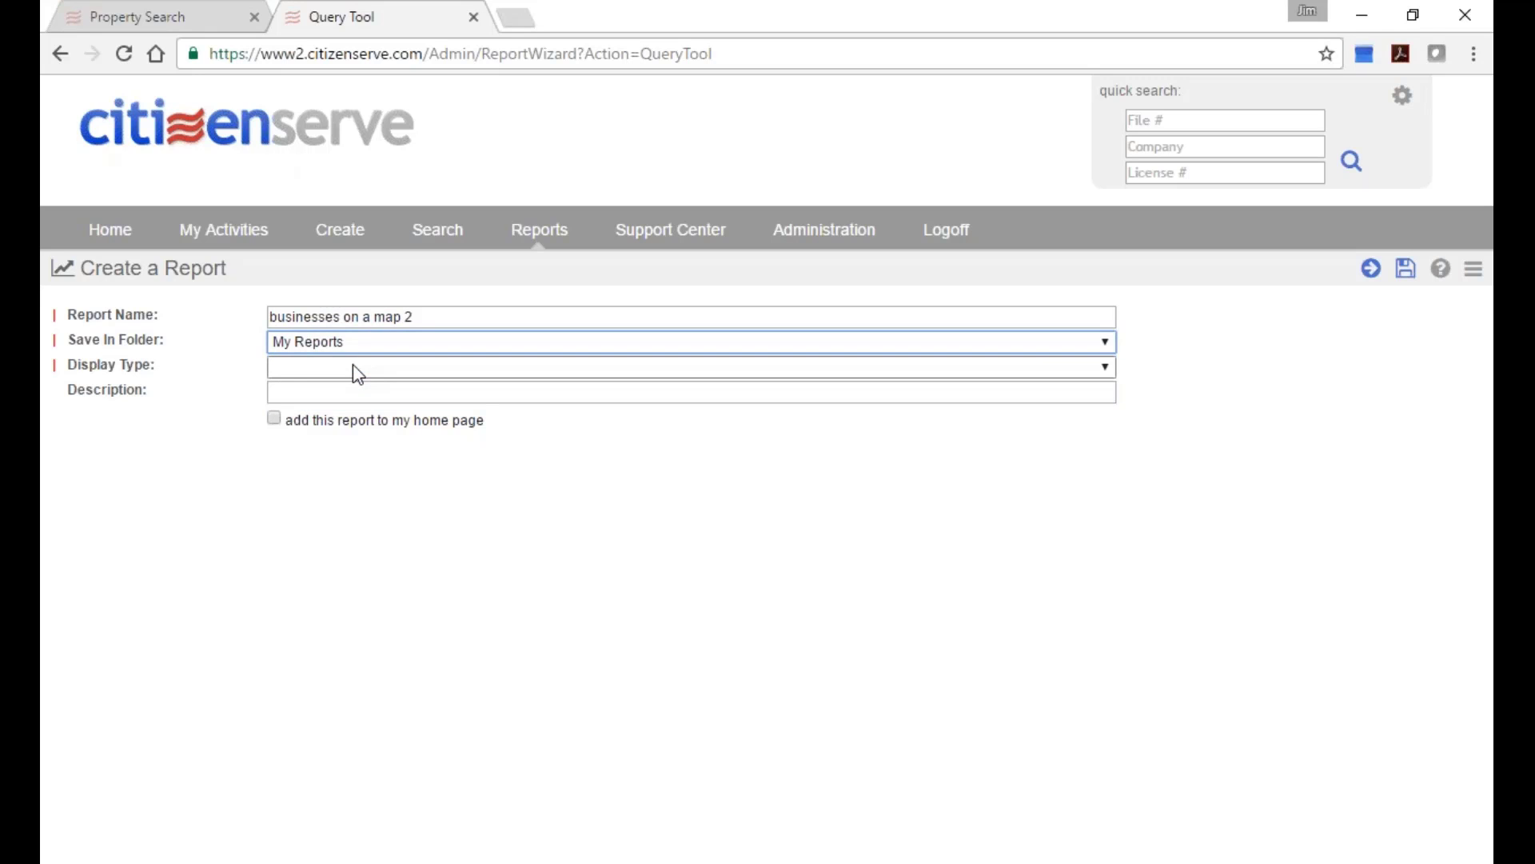
click(353, 366)
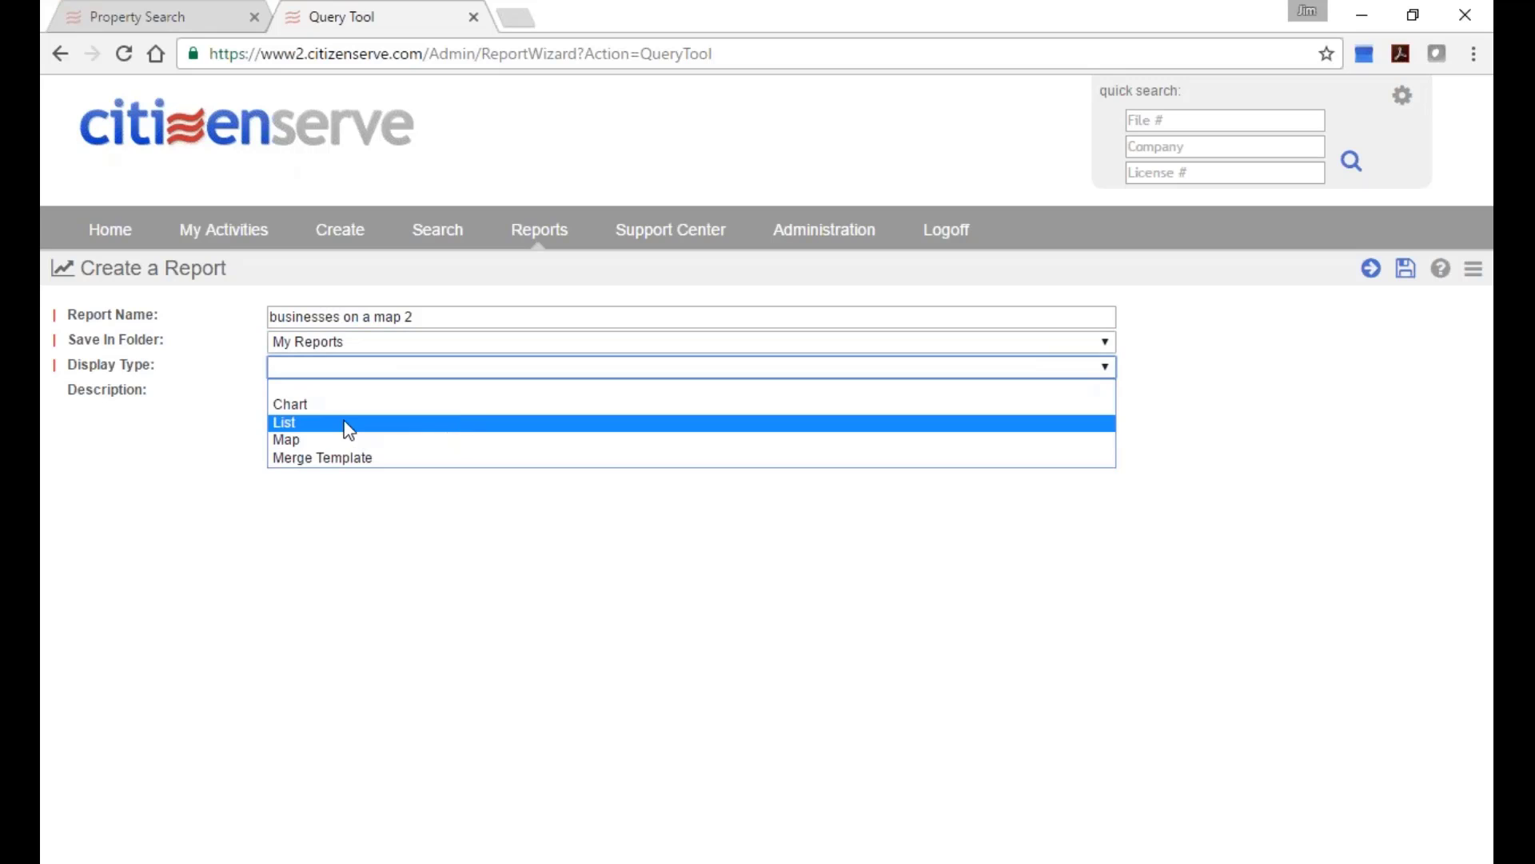
click(299, 443)
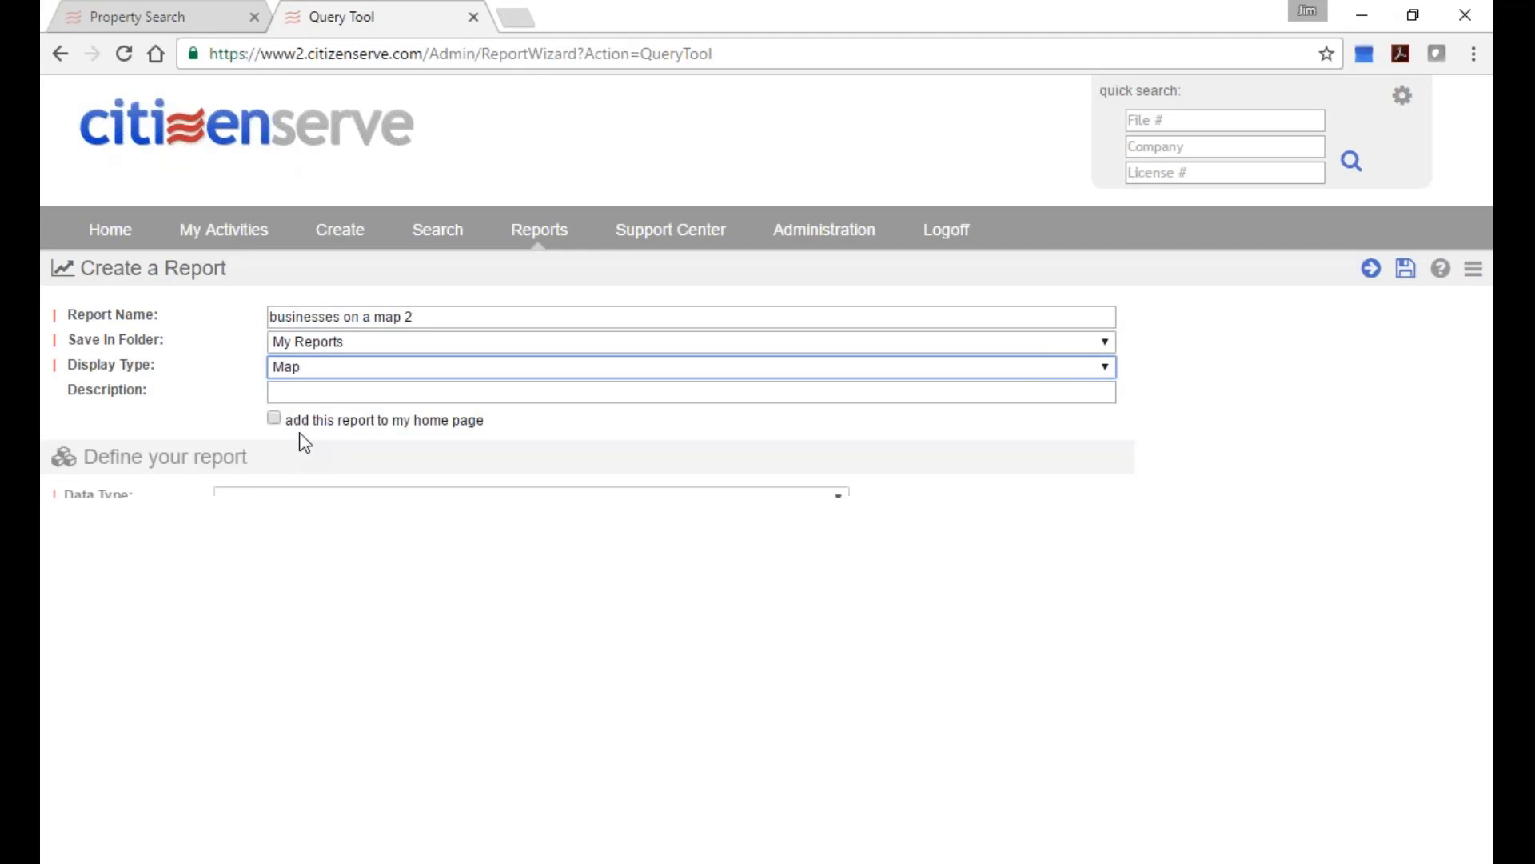
click(320, 393)
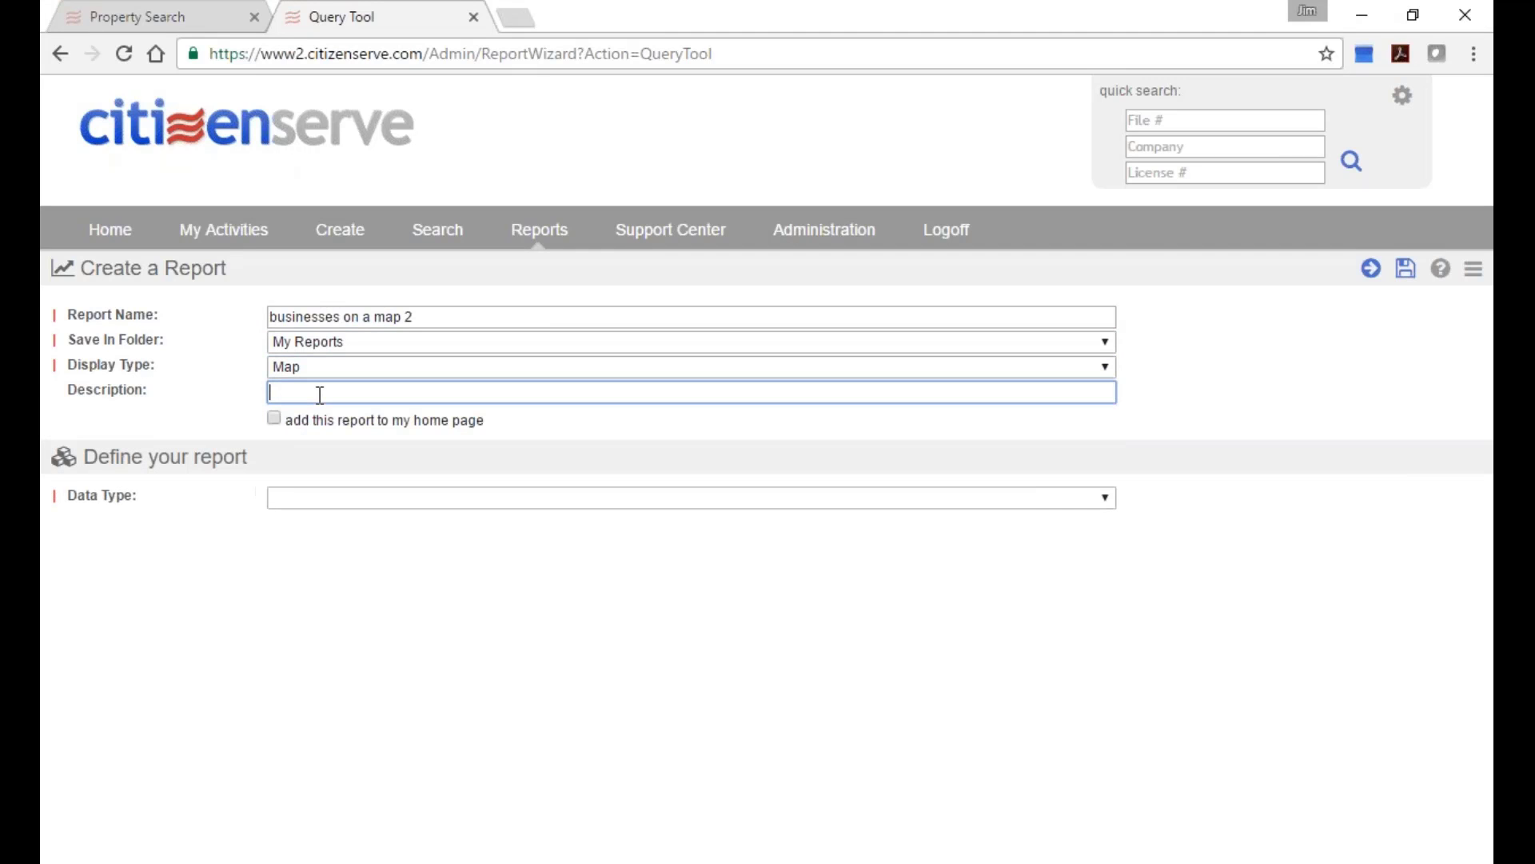
click(275, 422)
click(275, 422)
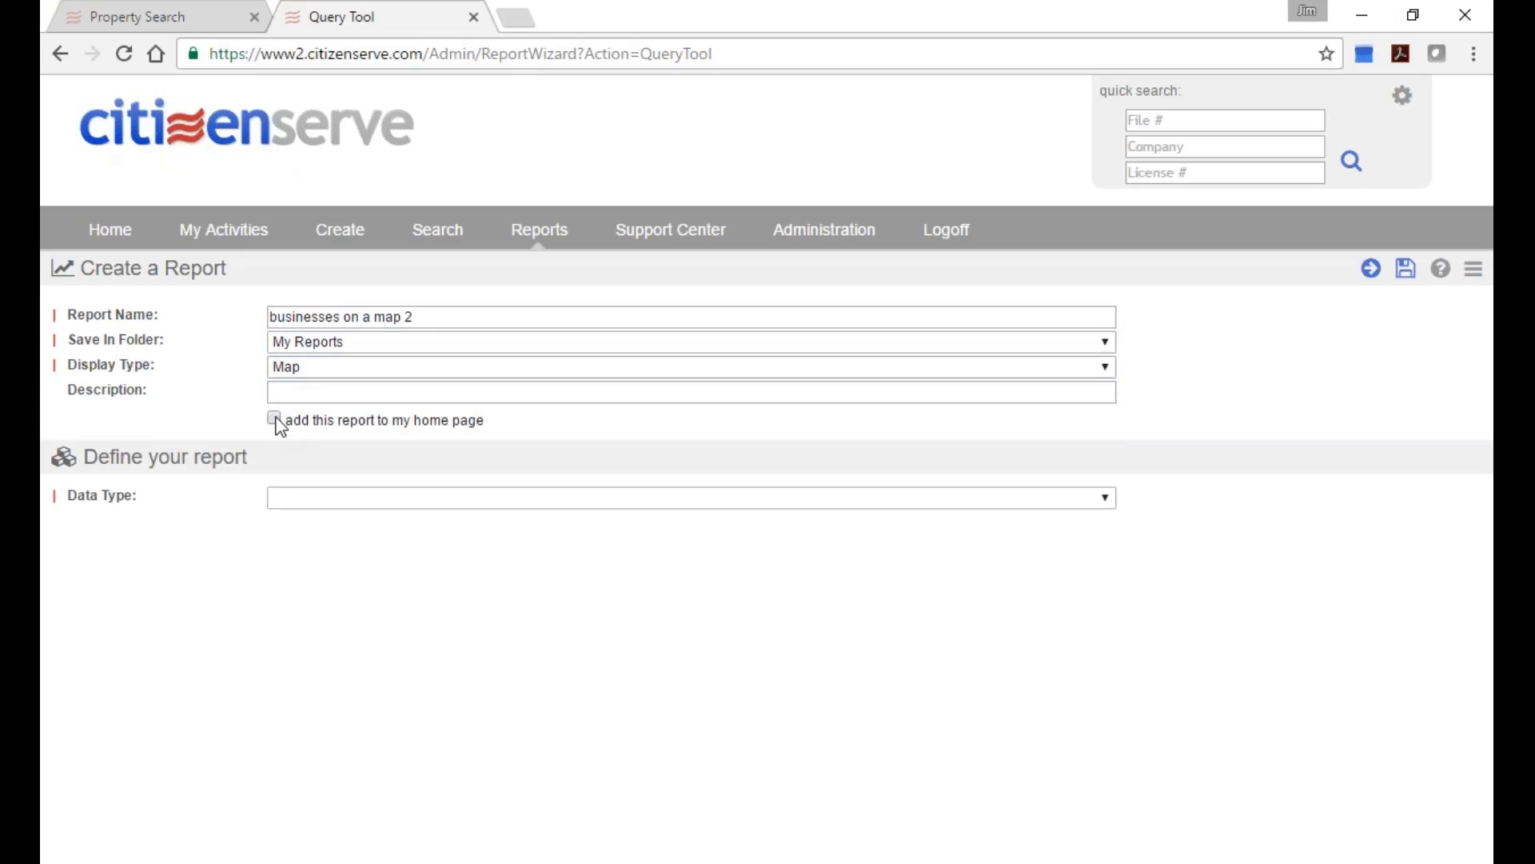
click(345, 502)
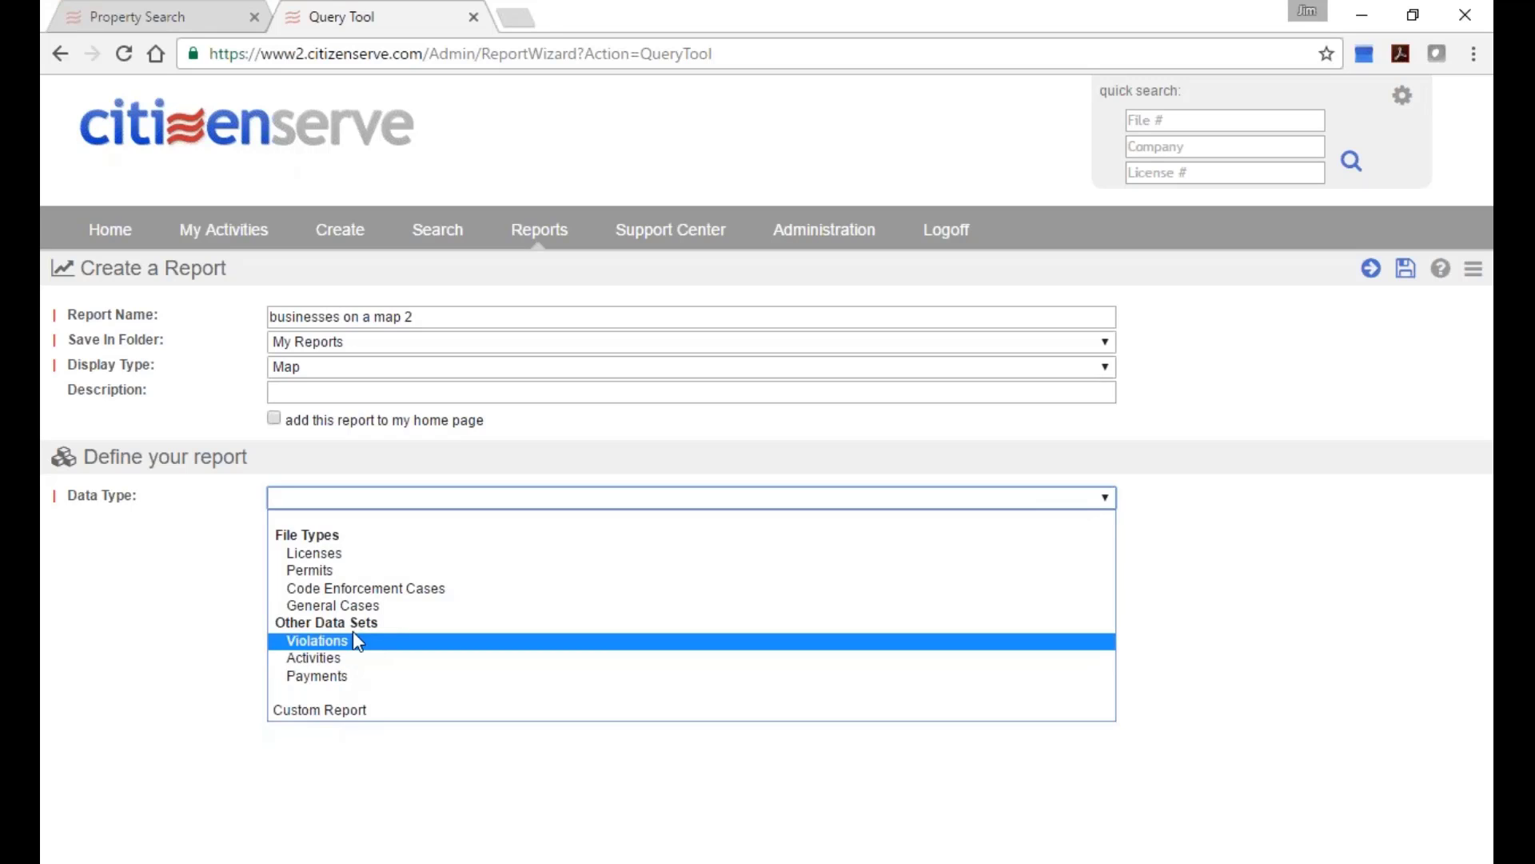
Base the report on Licenses data and list only License fields as available.
click(375, 561)
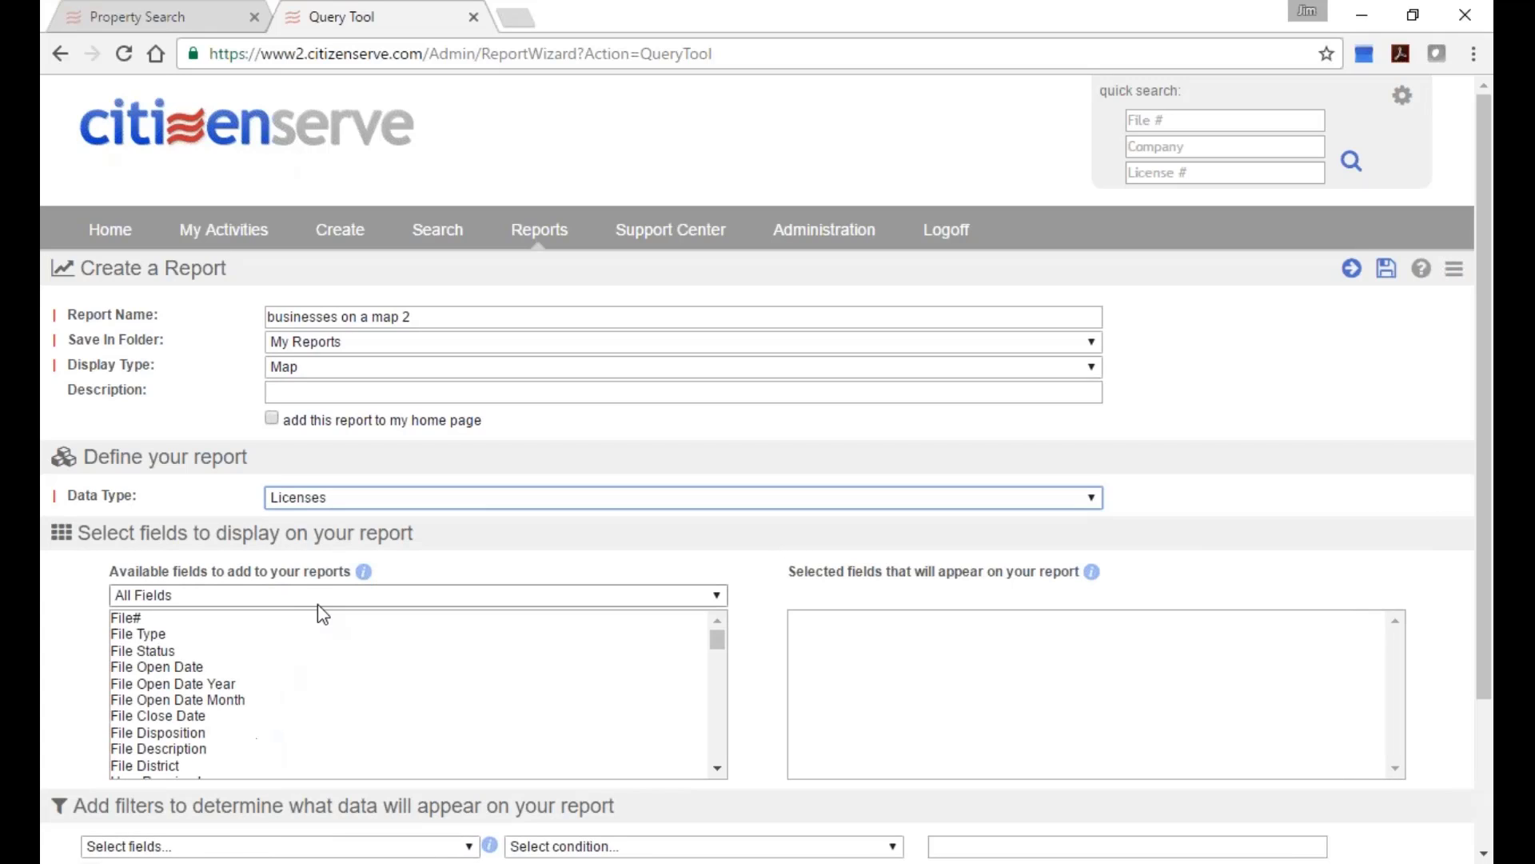
click(318, 600)
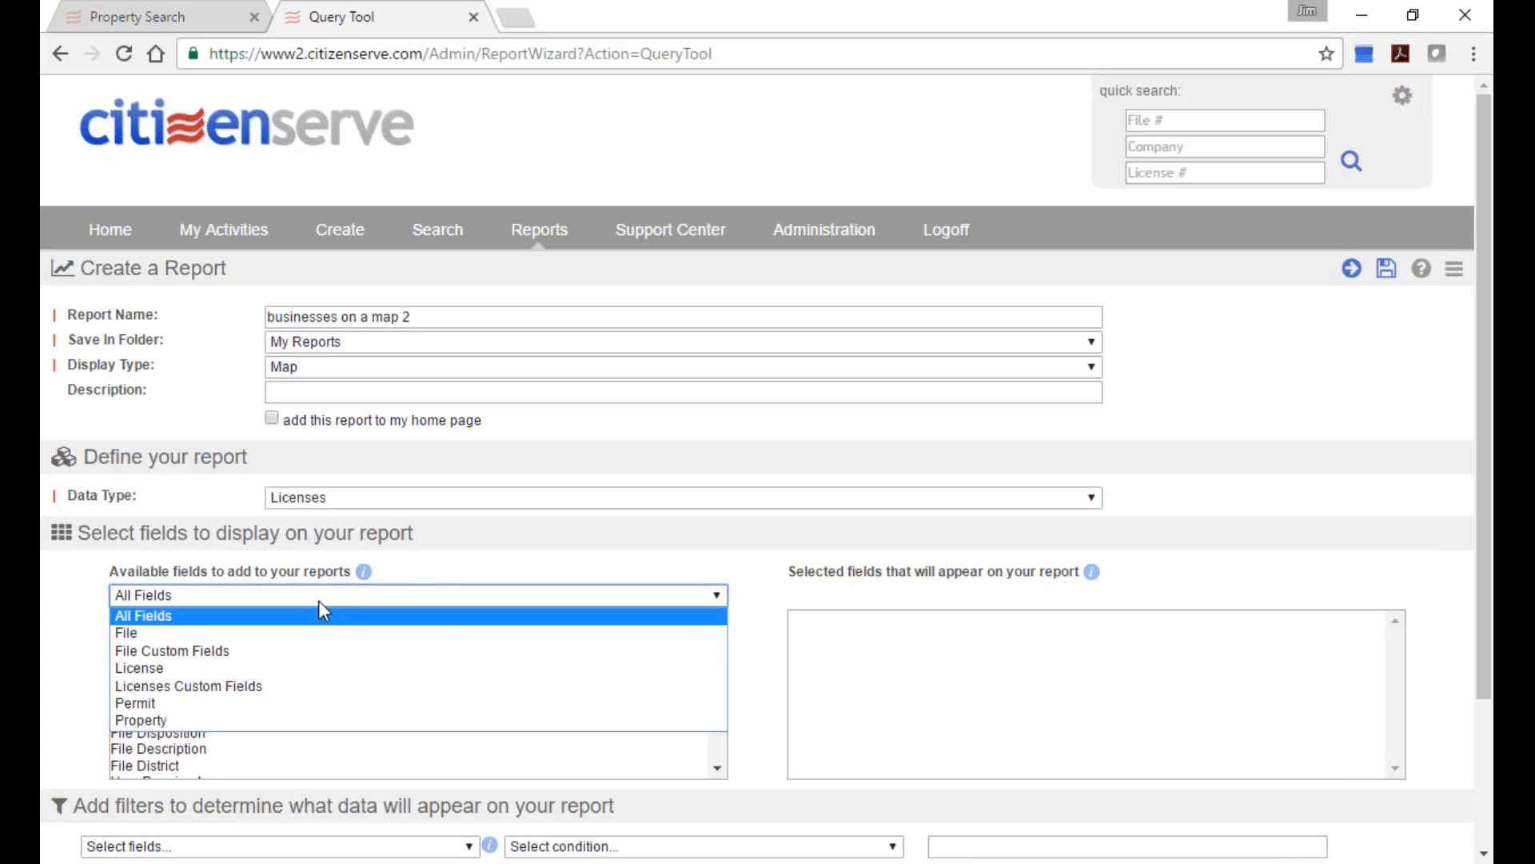
click(155, 668)
Add License#, License Type, Sub Type, Business Name, Issue Date and Balance Due as report fields.
double_click(176, 624)
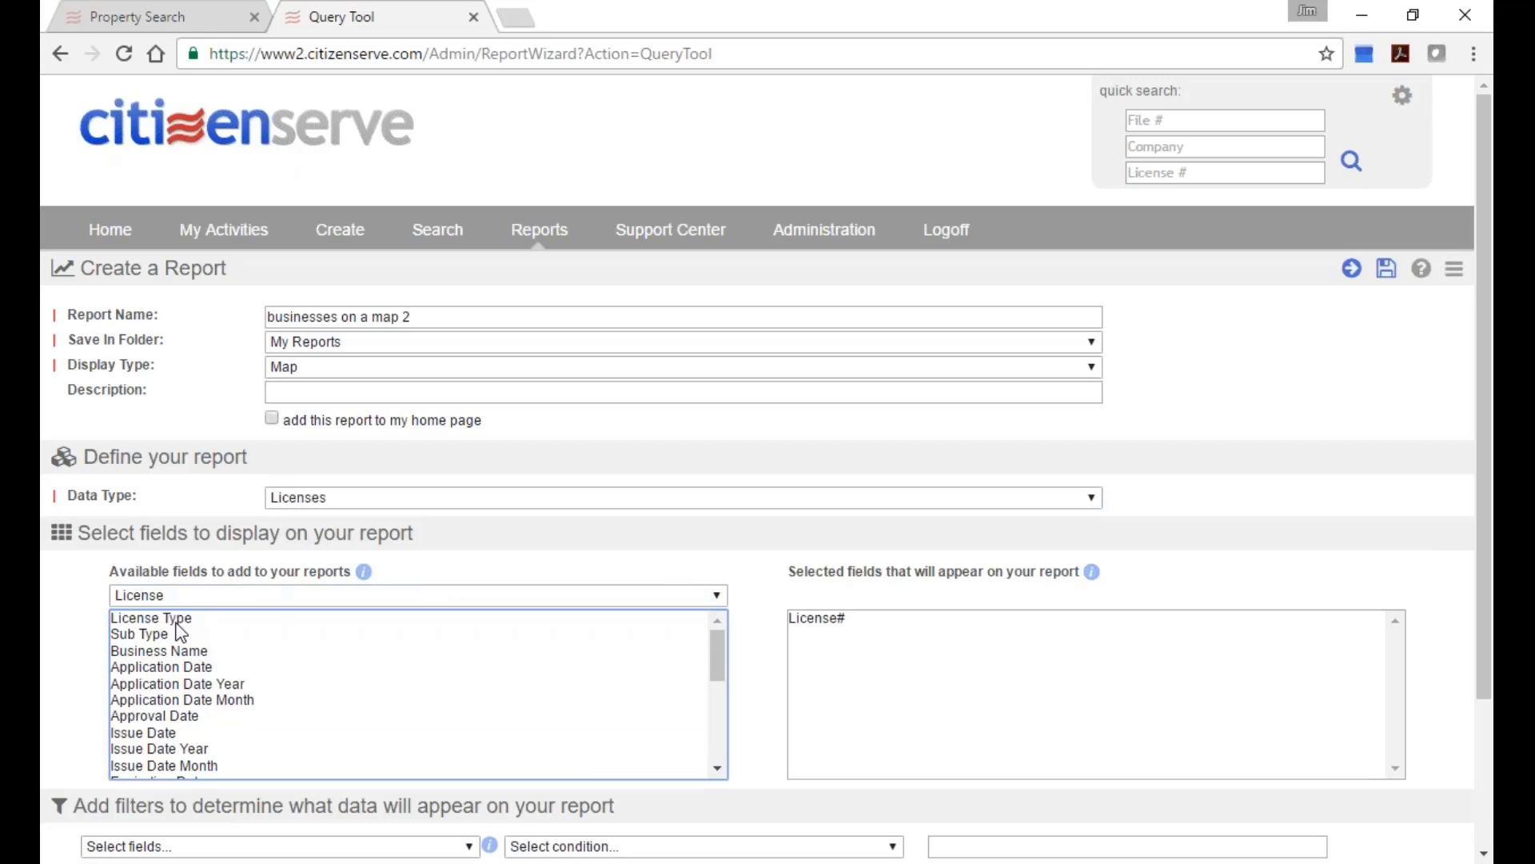
double_click(195, 620)
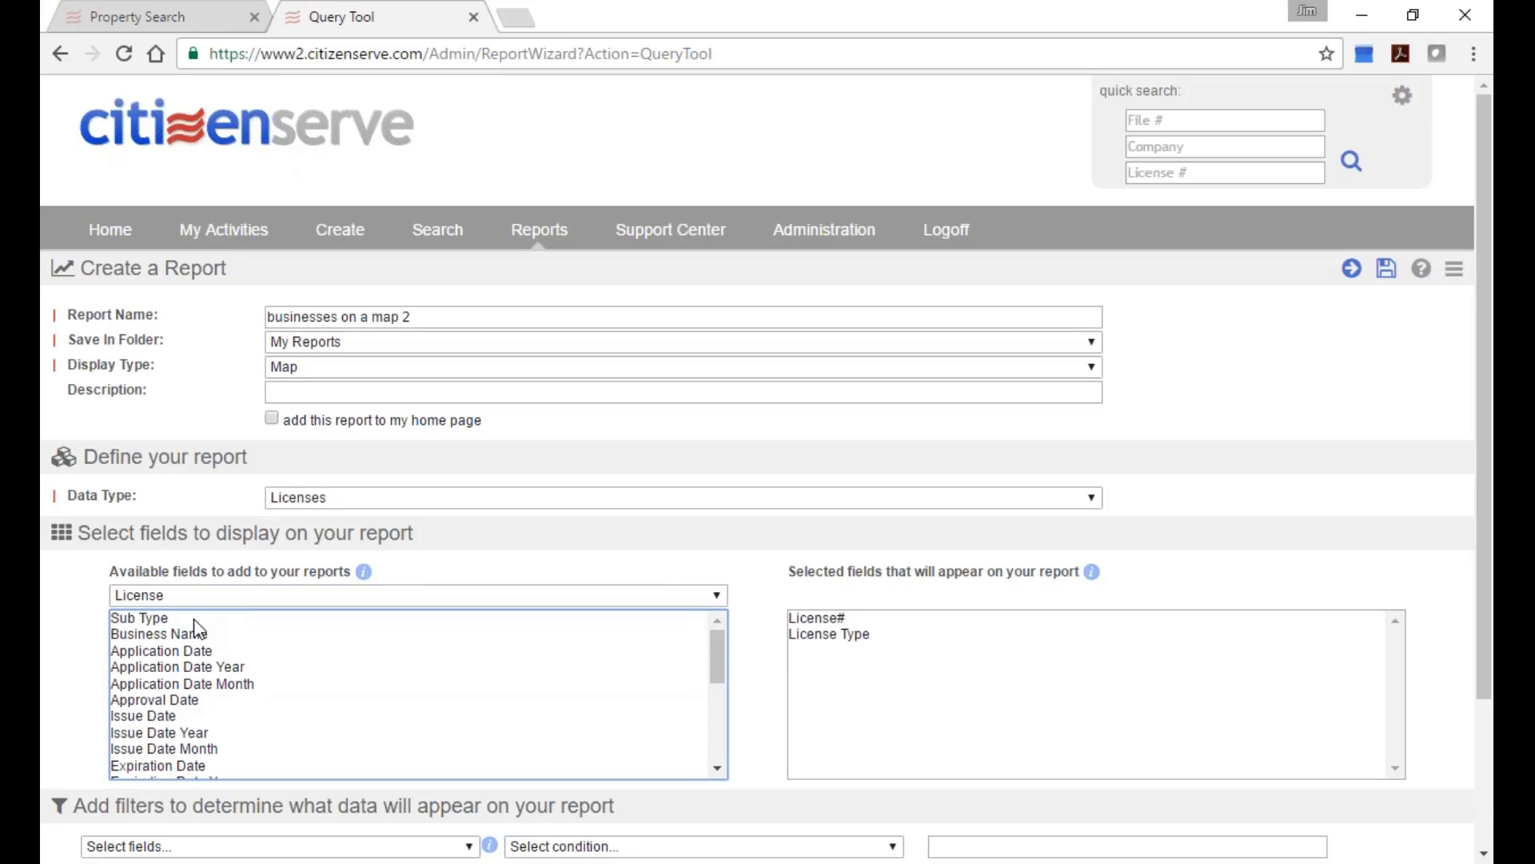
double_click(194, 618)
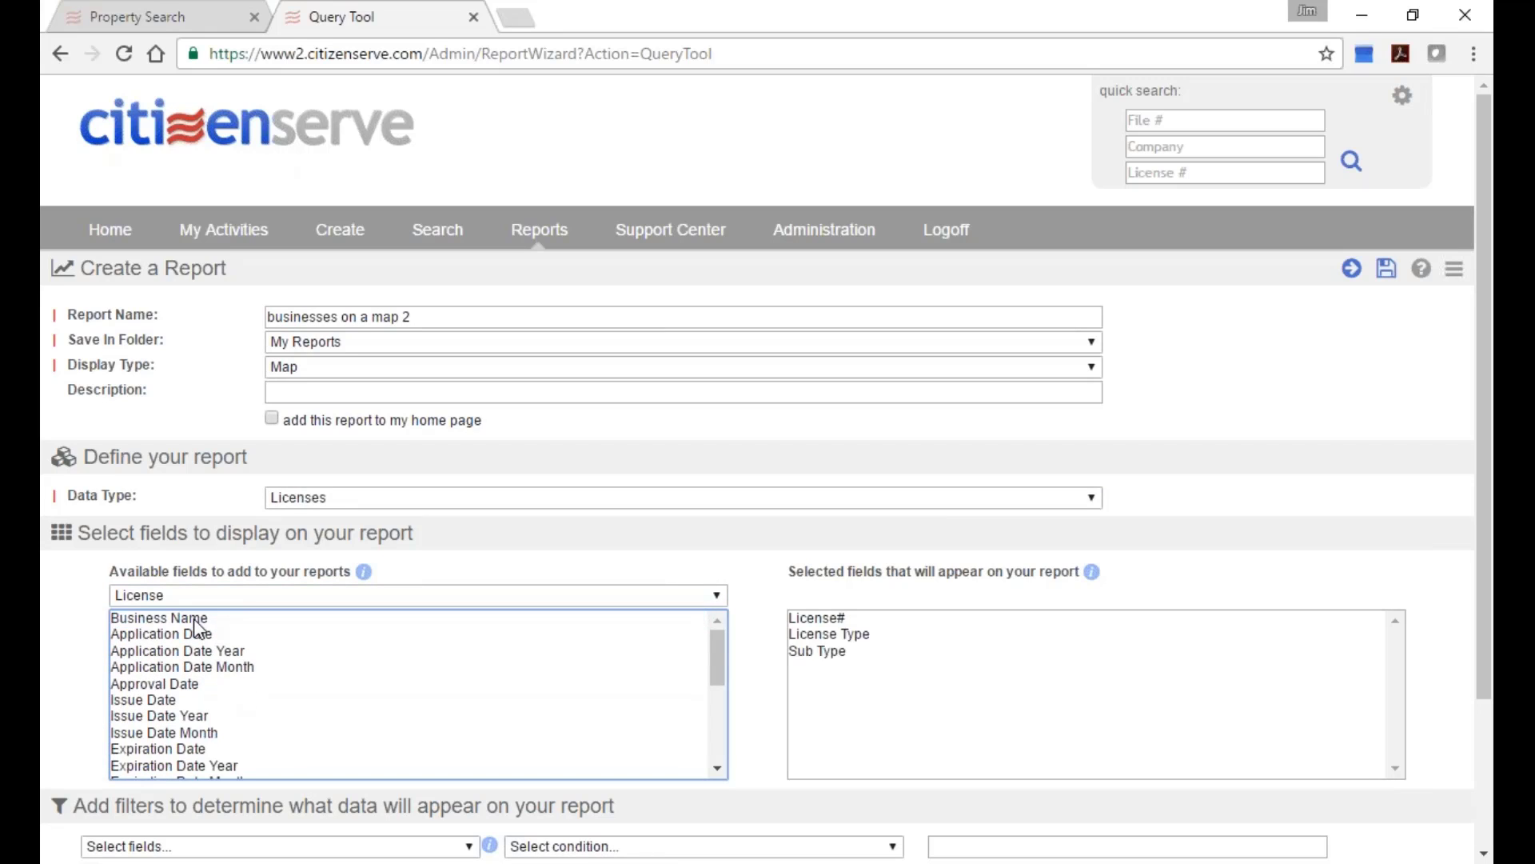
double_click(243, 622)
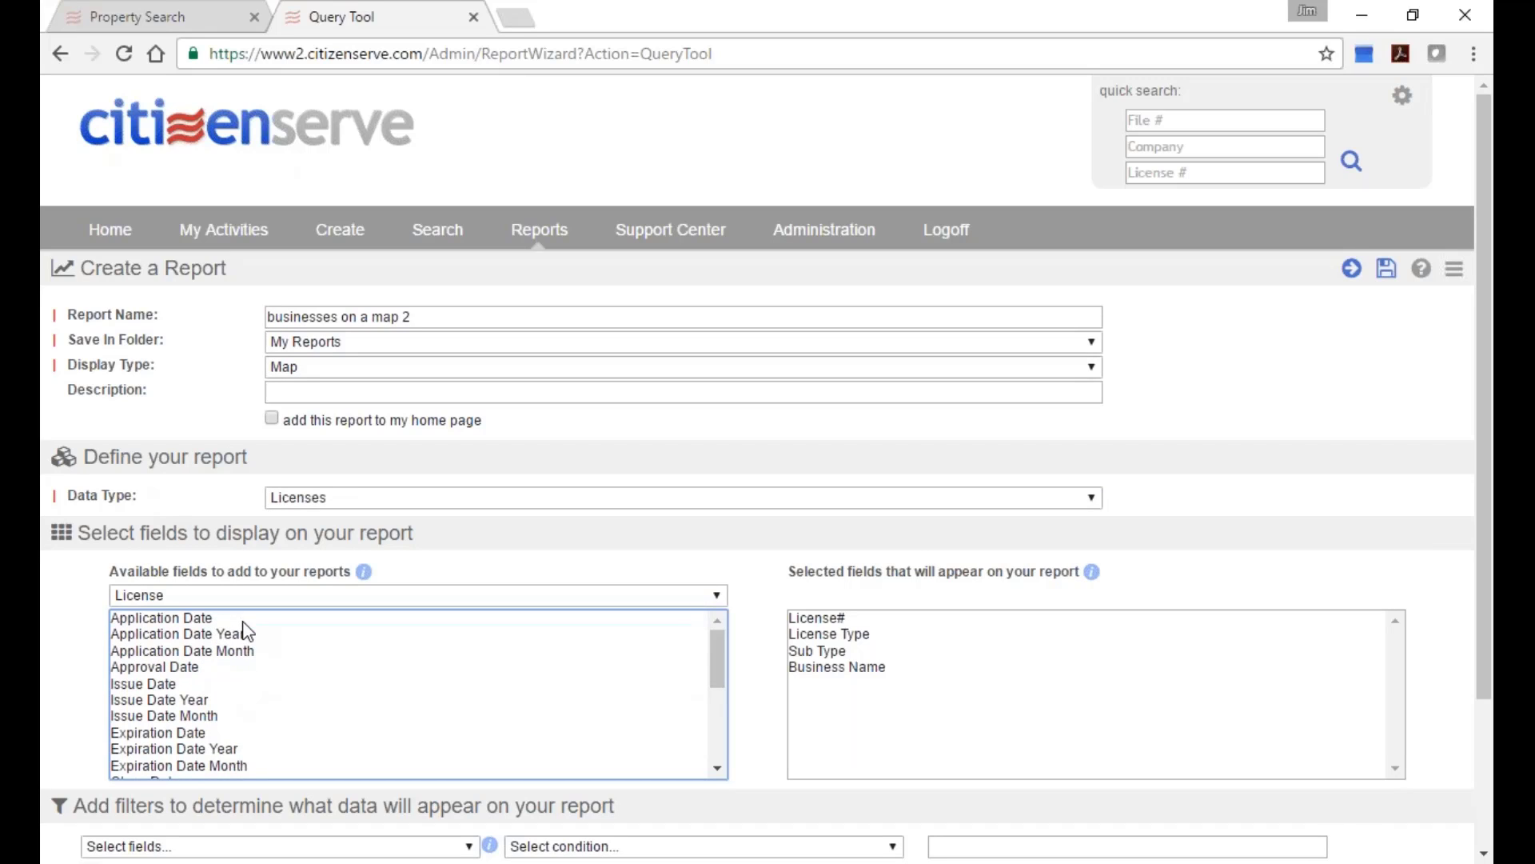
double_click(226, 685)
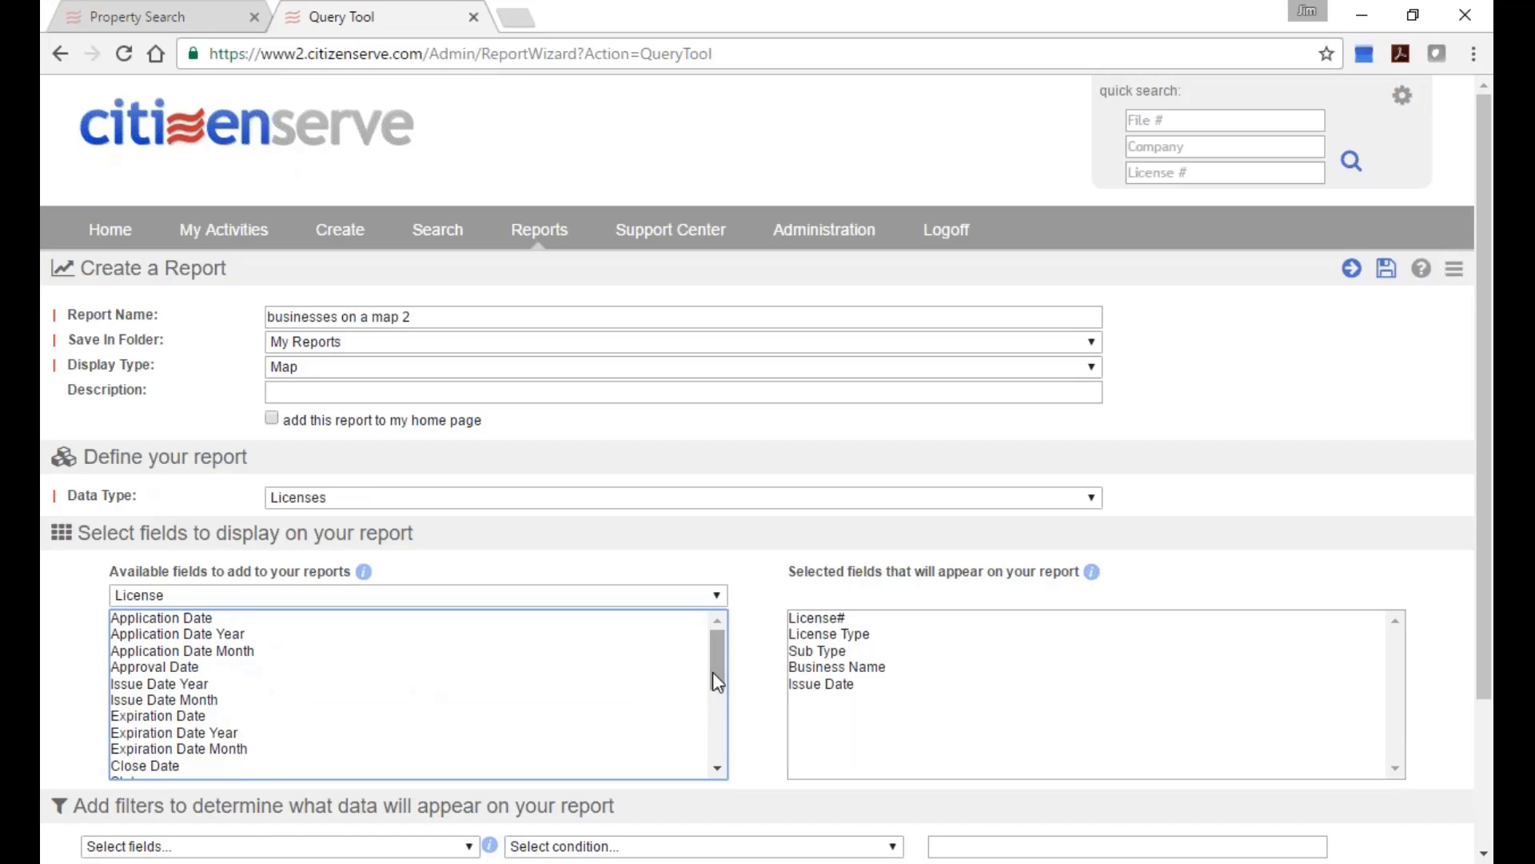
drag(717, 681, 716, 718)
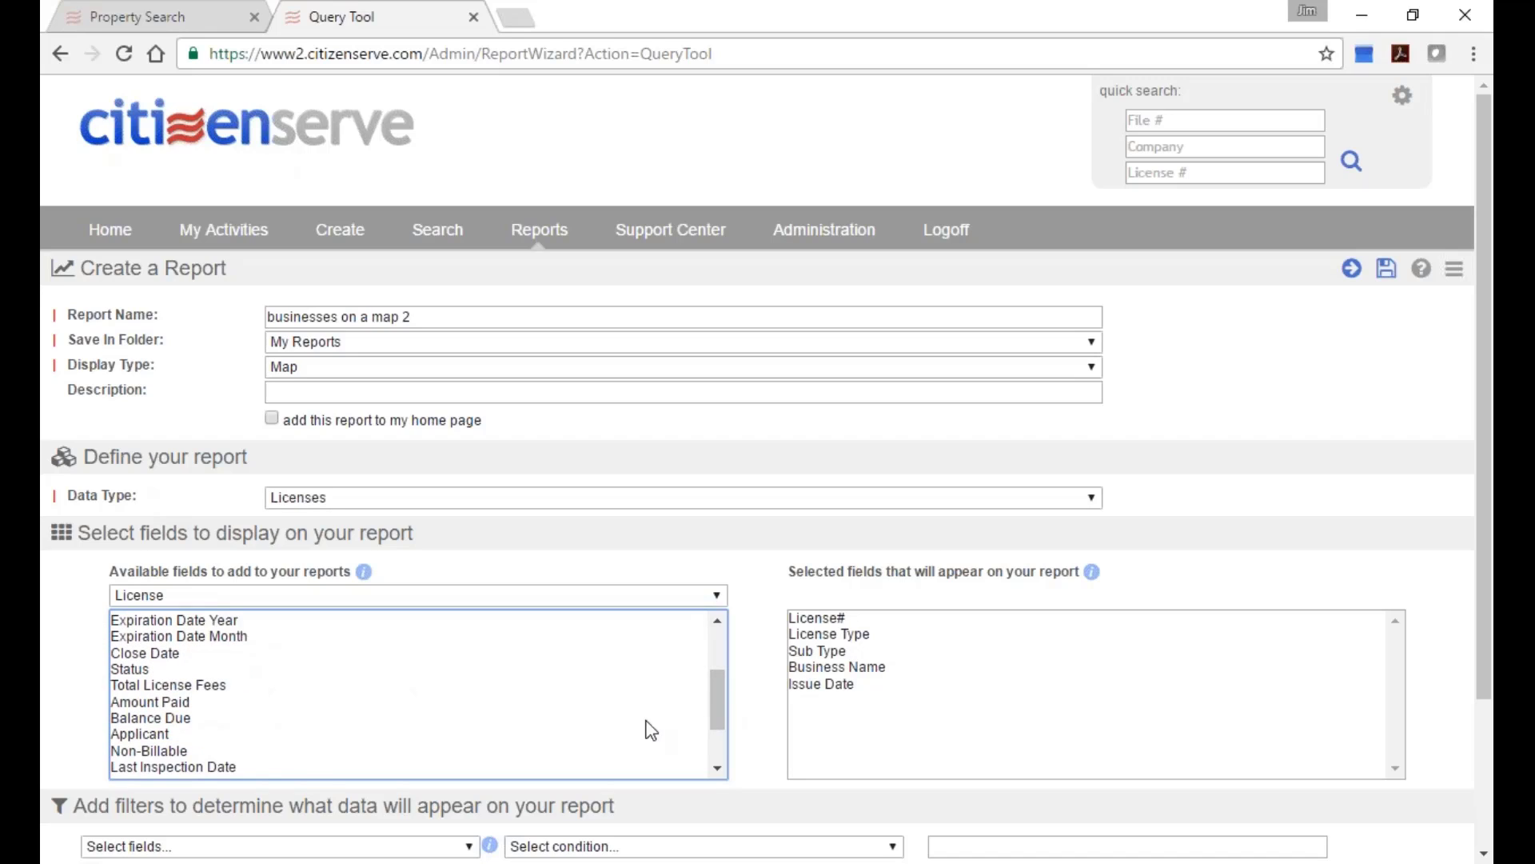
click(180, 720)
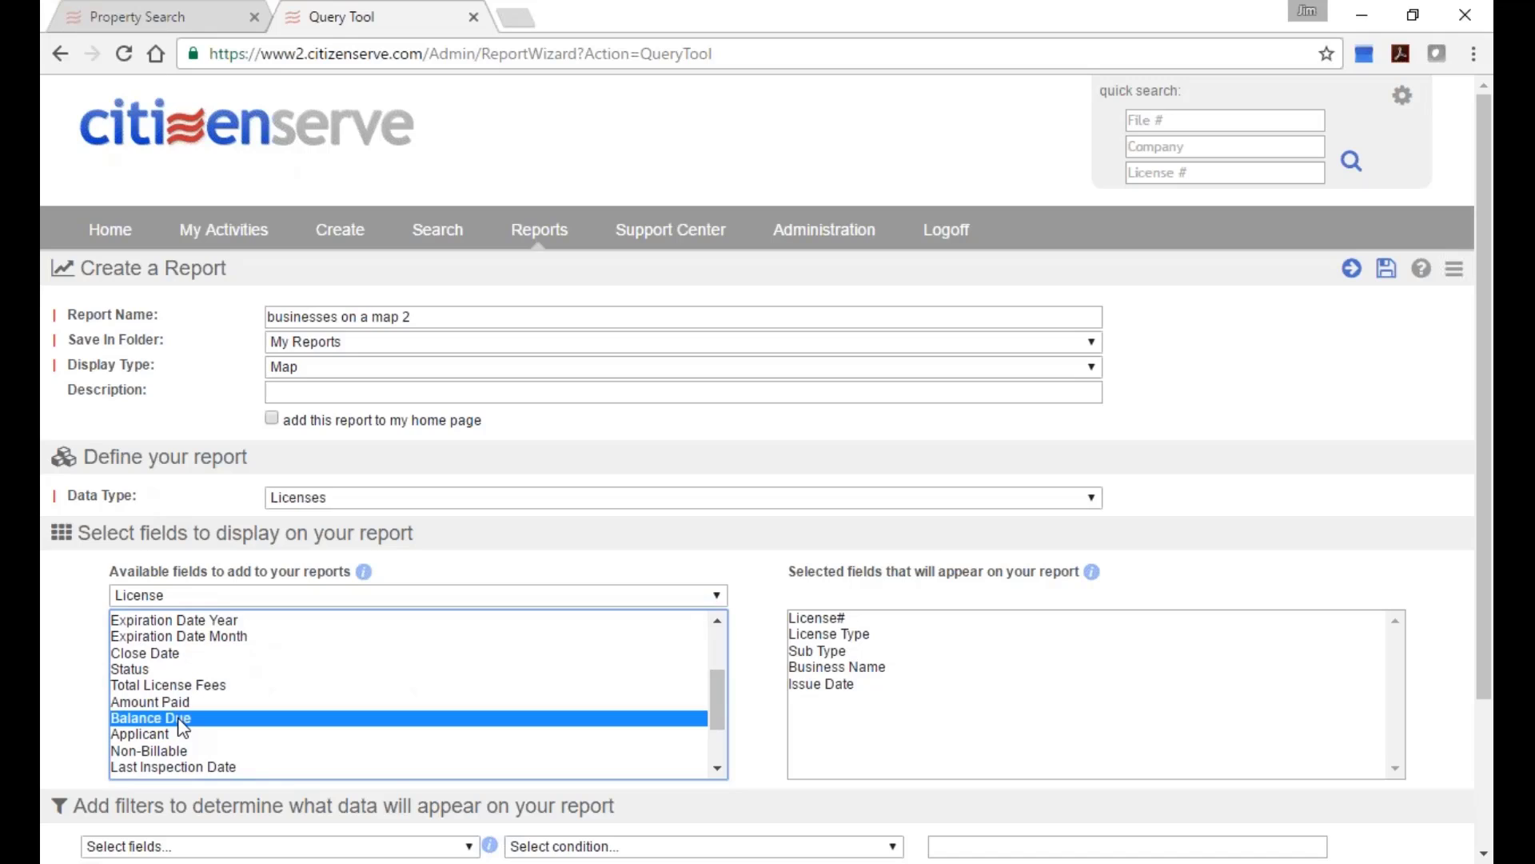
double_click(182, 722)
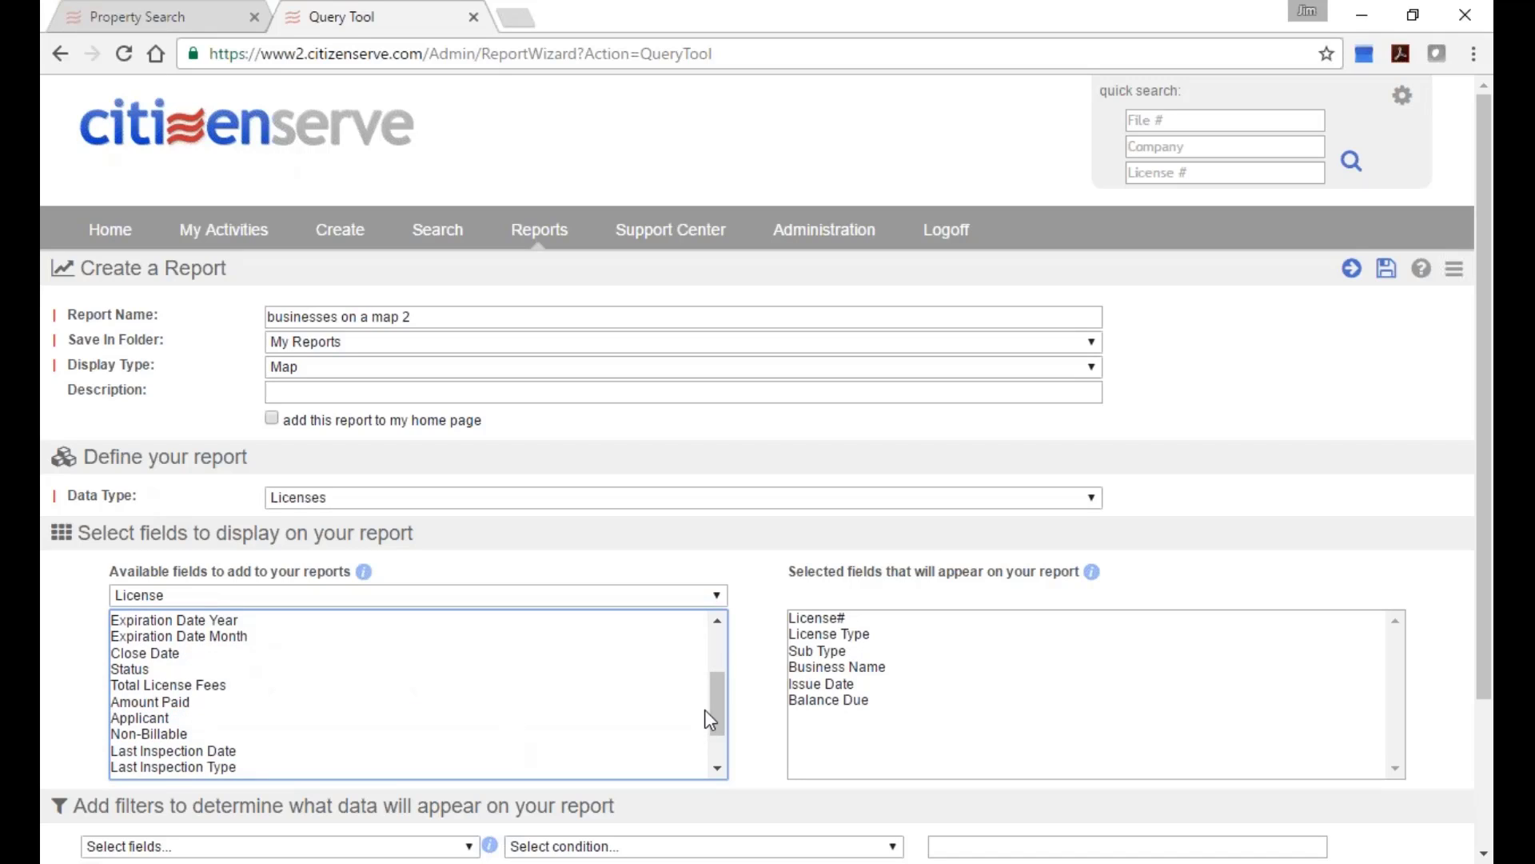
drag(721, 712, 705, 634)
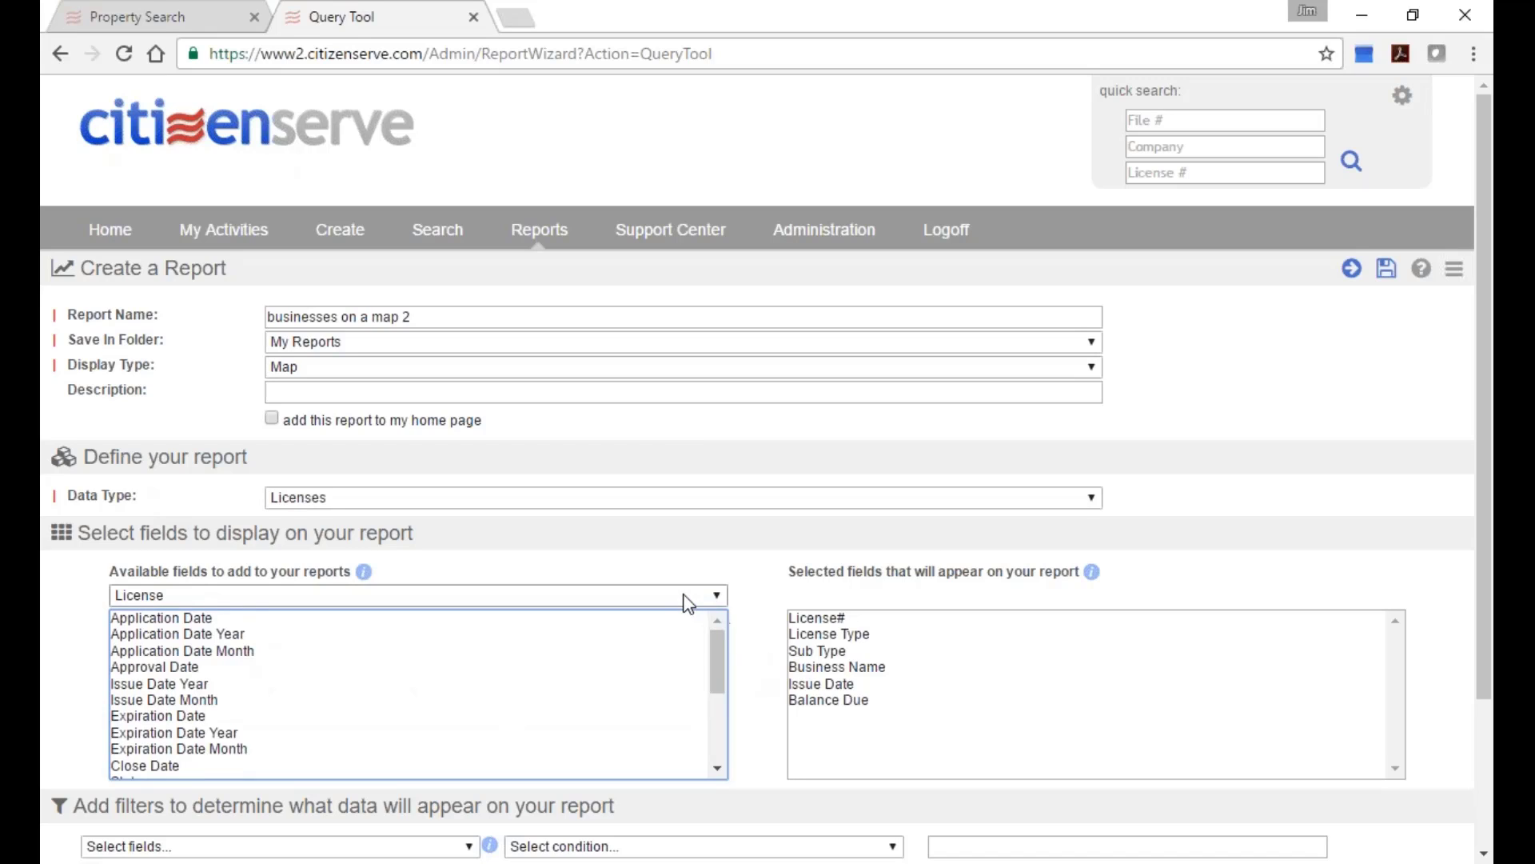
Switch available fields to Licenses Custom Fields and browse entries such as # of Employees in 2011.
click(700, 596)
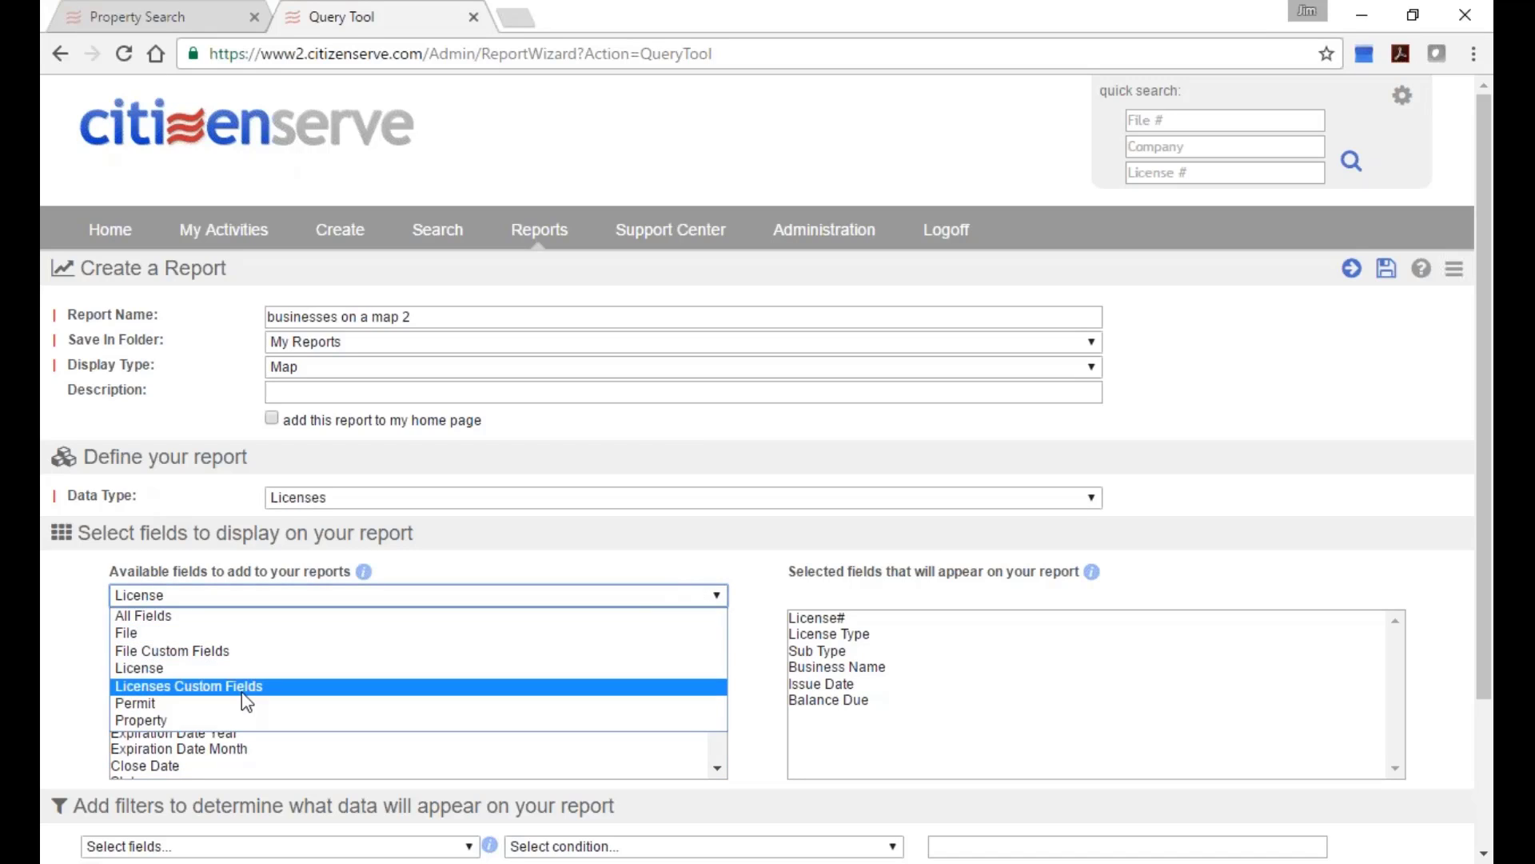
click(423, 688)
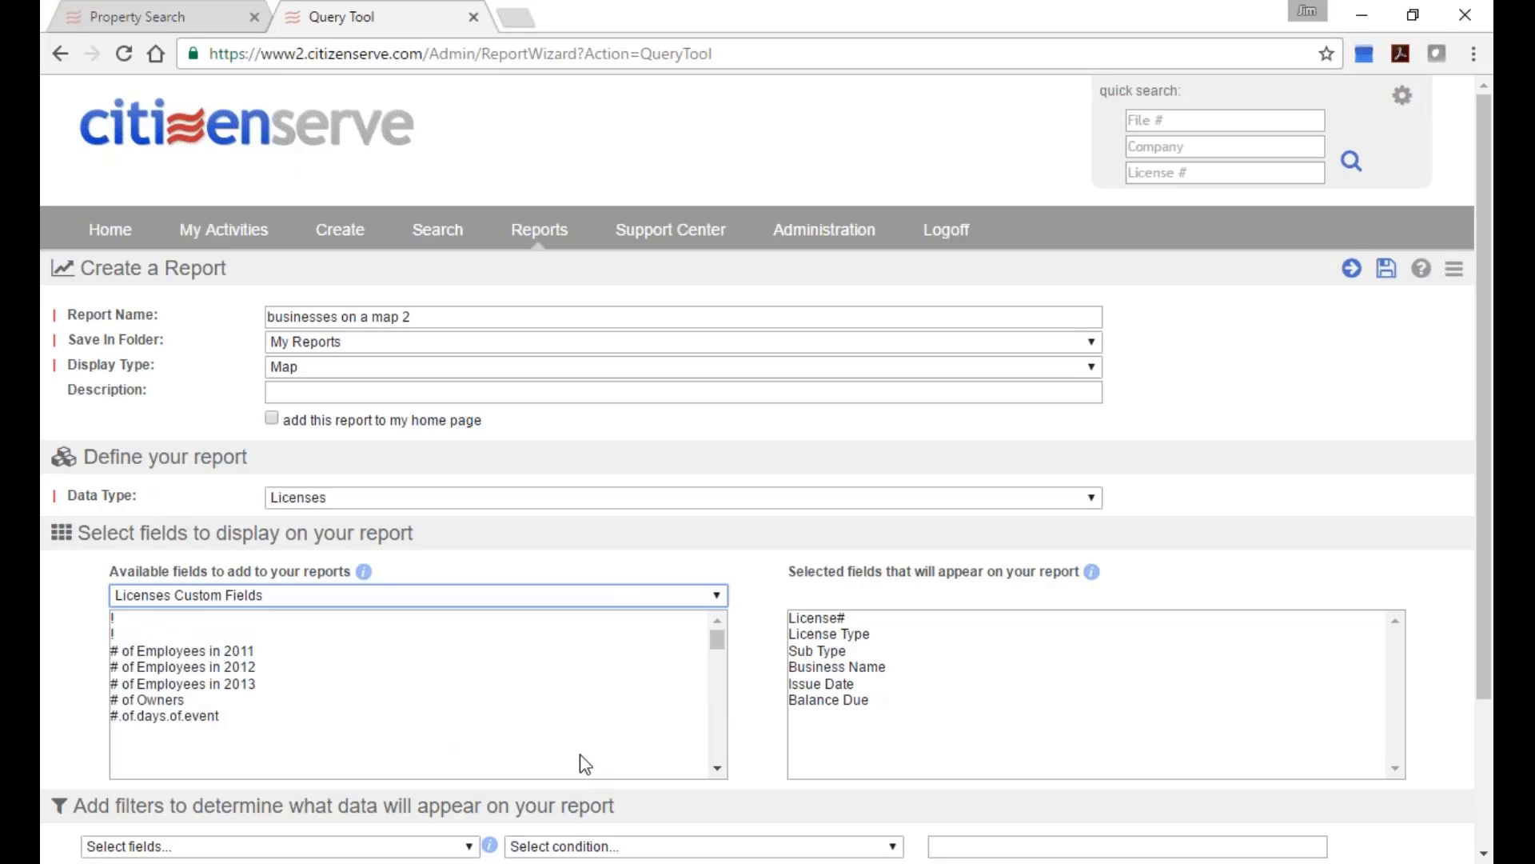
scroll(718, 746, down, 5)
scroll(717, 745, down, 8)
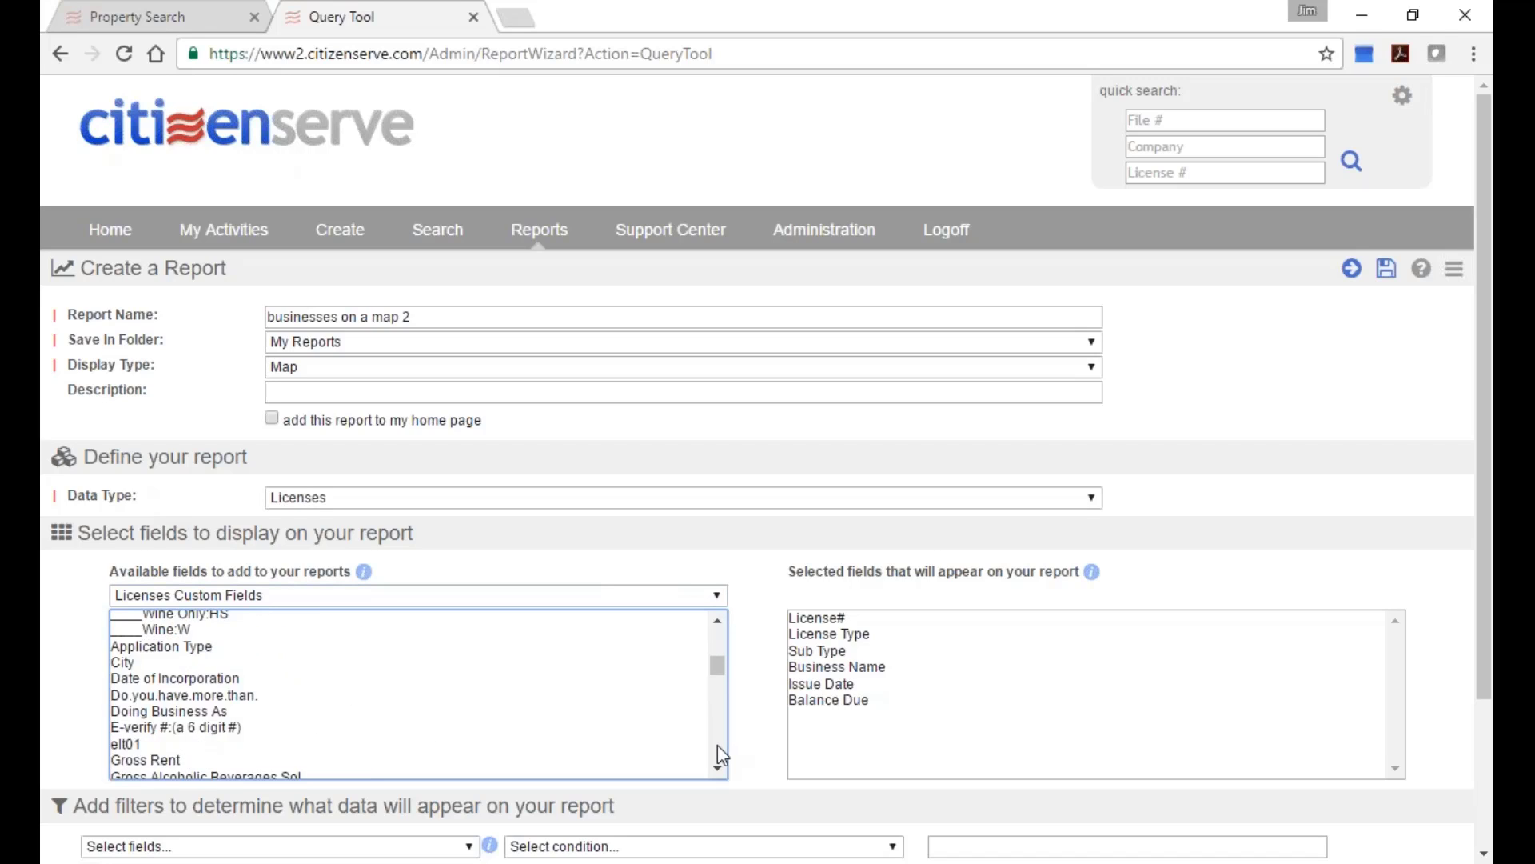
scroll(714, 754, down, 15)
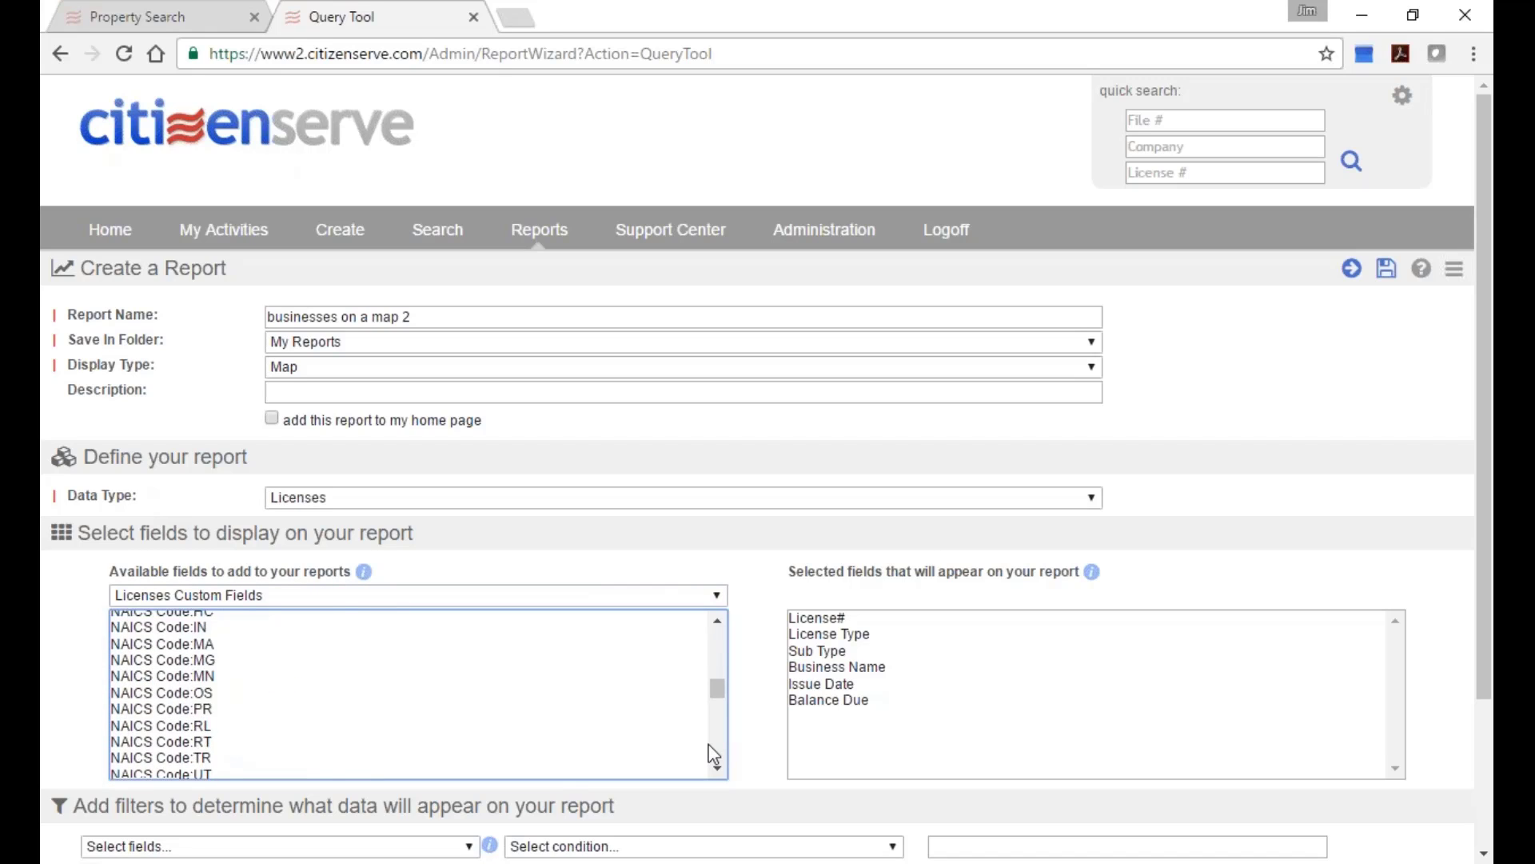
scroll(714, 755, down, 5)
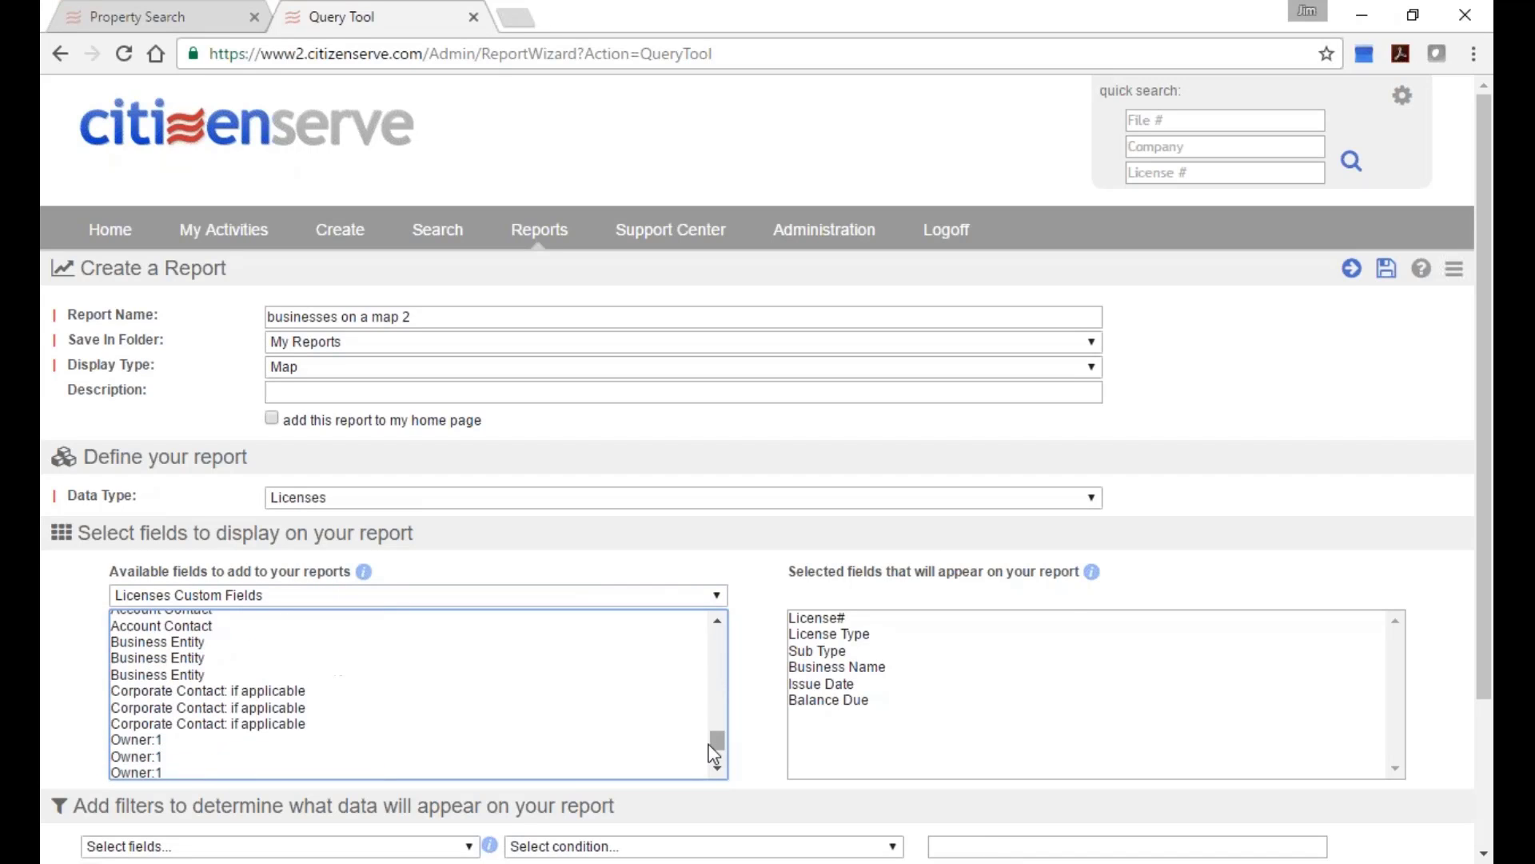
drag(712, 746, 717, 717)
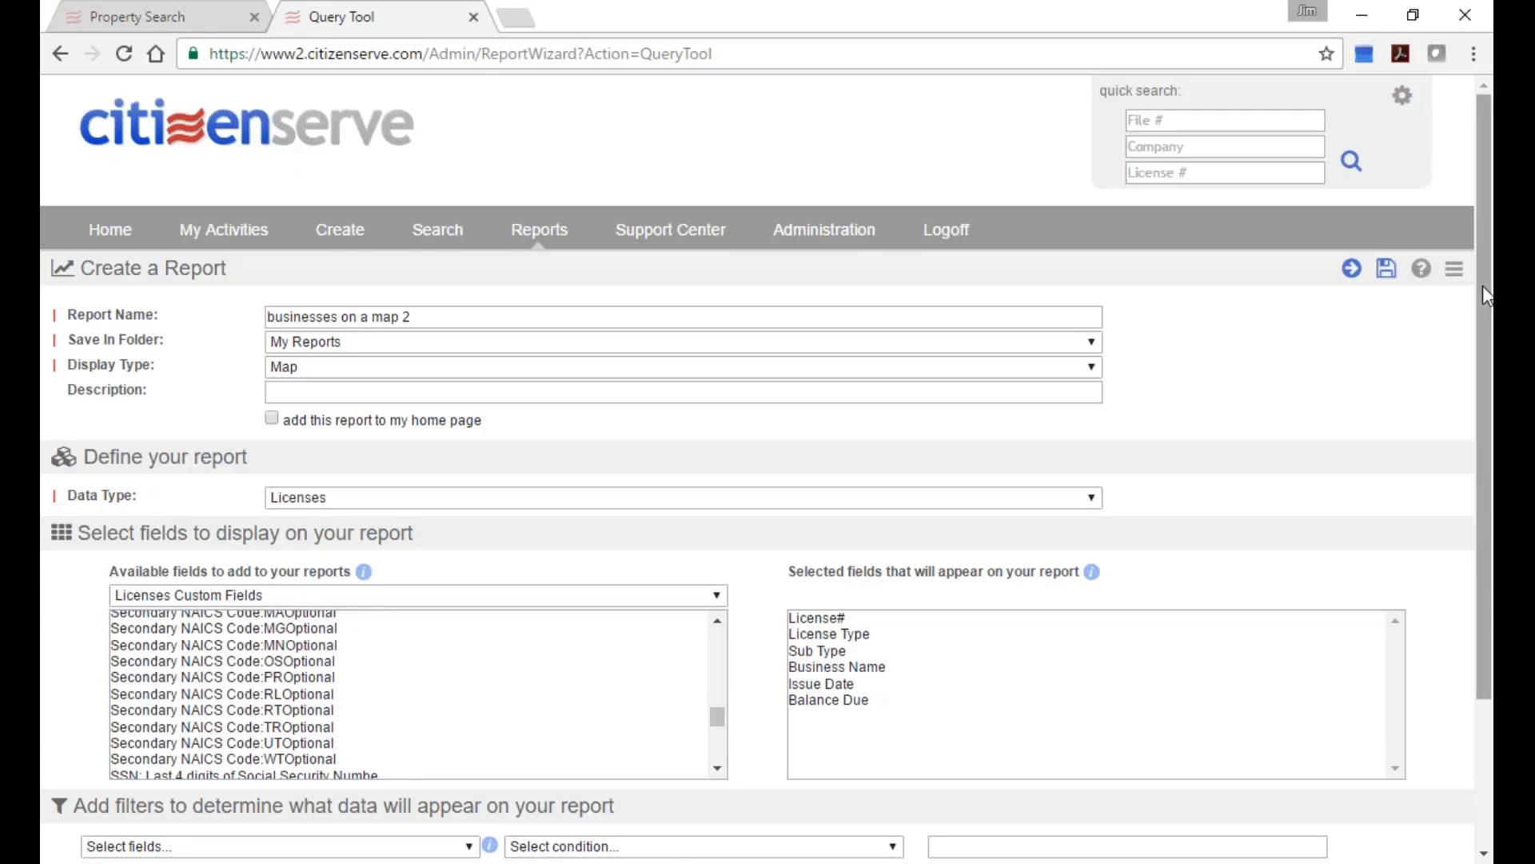
drag(1482, 285, 1471, 359)
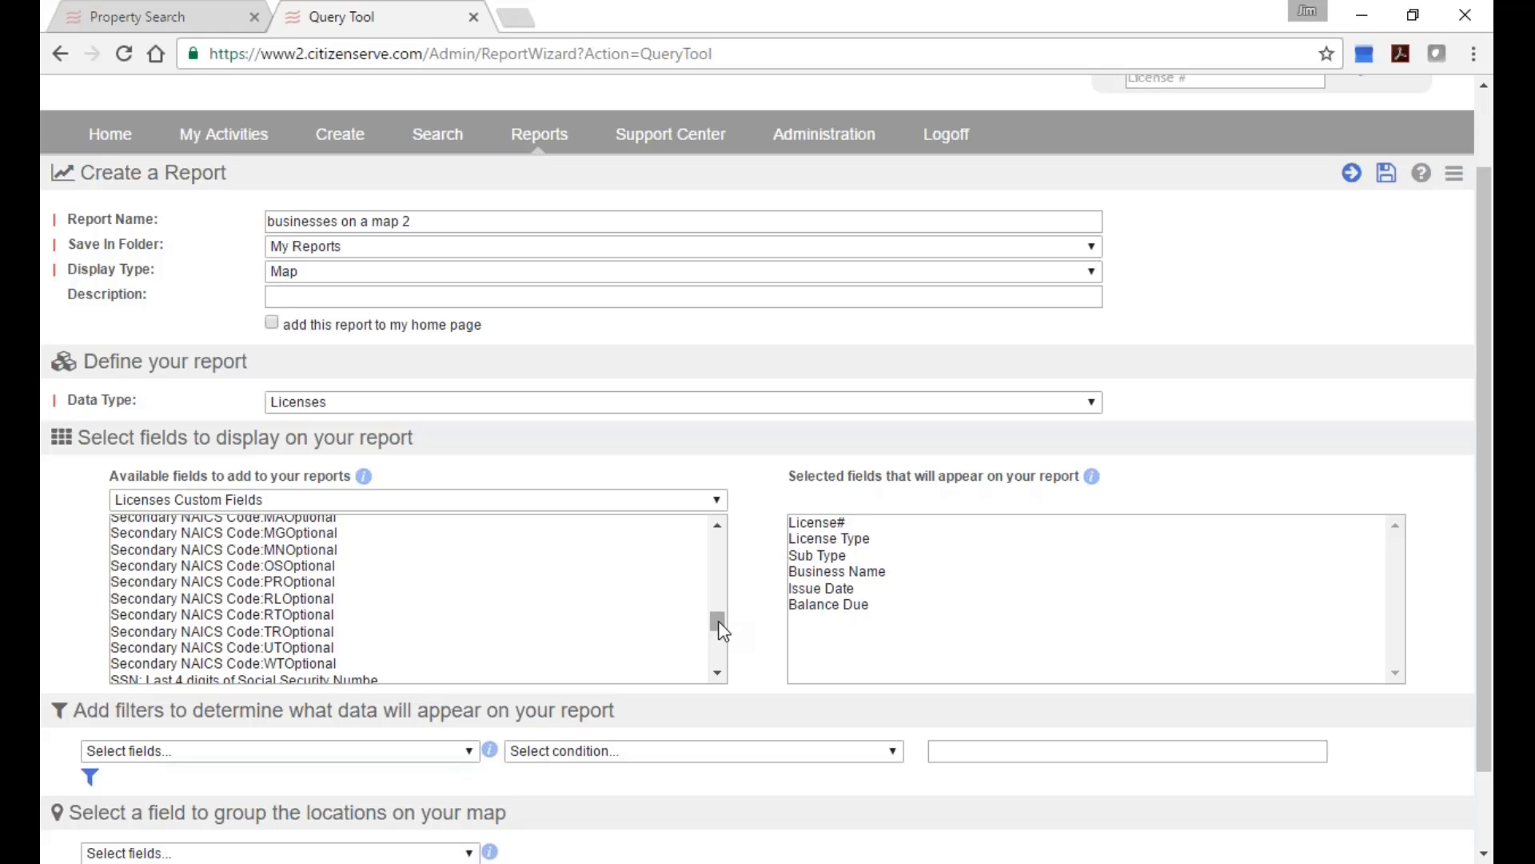
drag(718, 620, 704, 503)
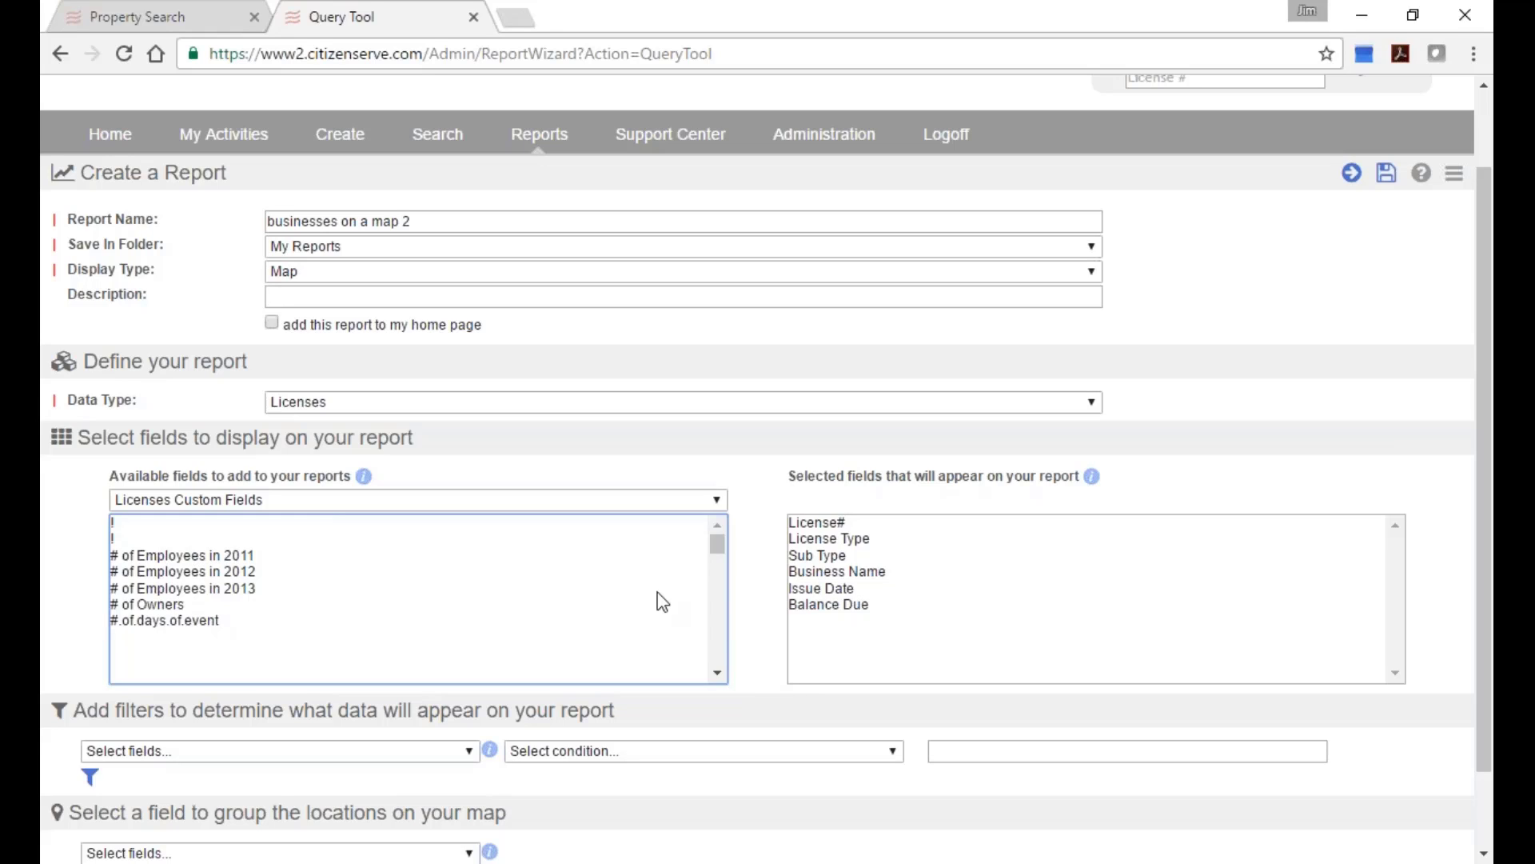
Filter the report to Issue Date greater than 1/1/2014.
click(773, 599)
click(471, 751)
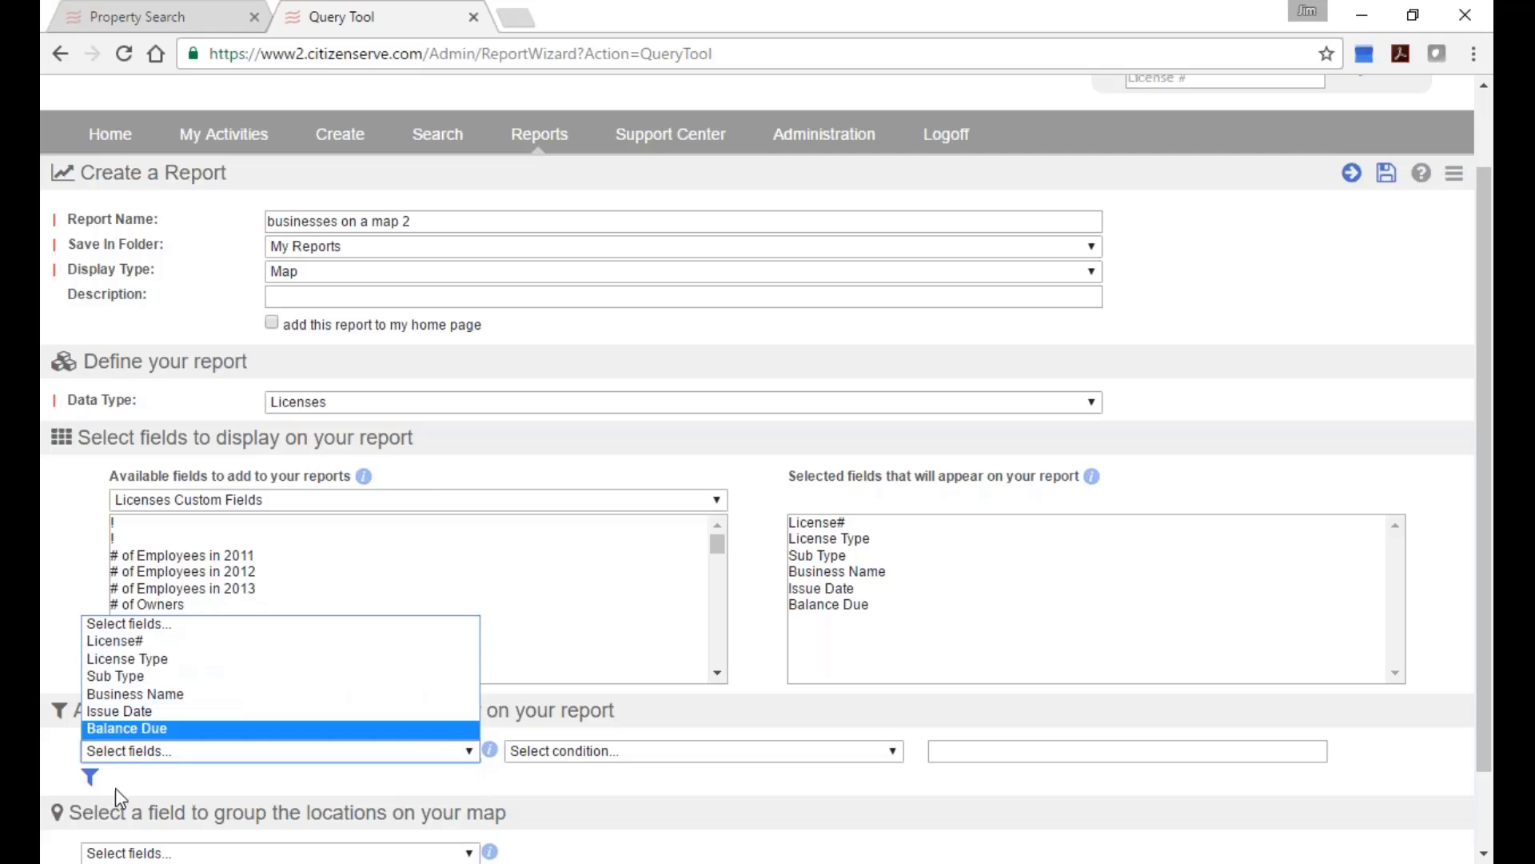
click(145, 712)
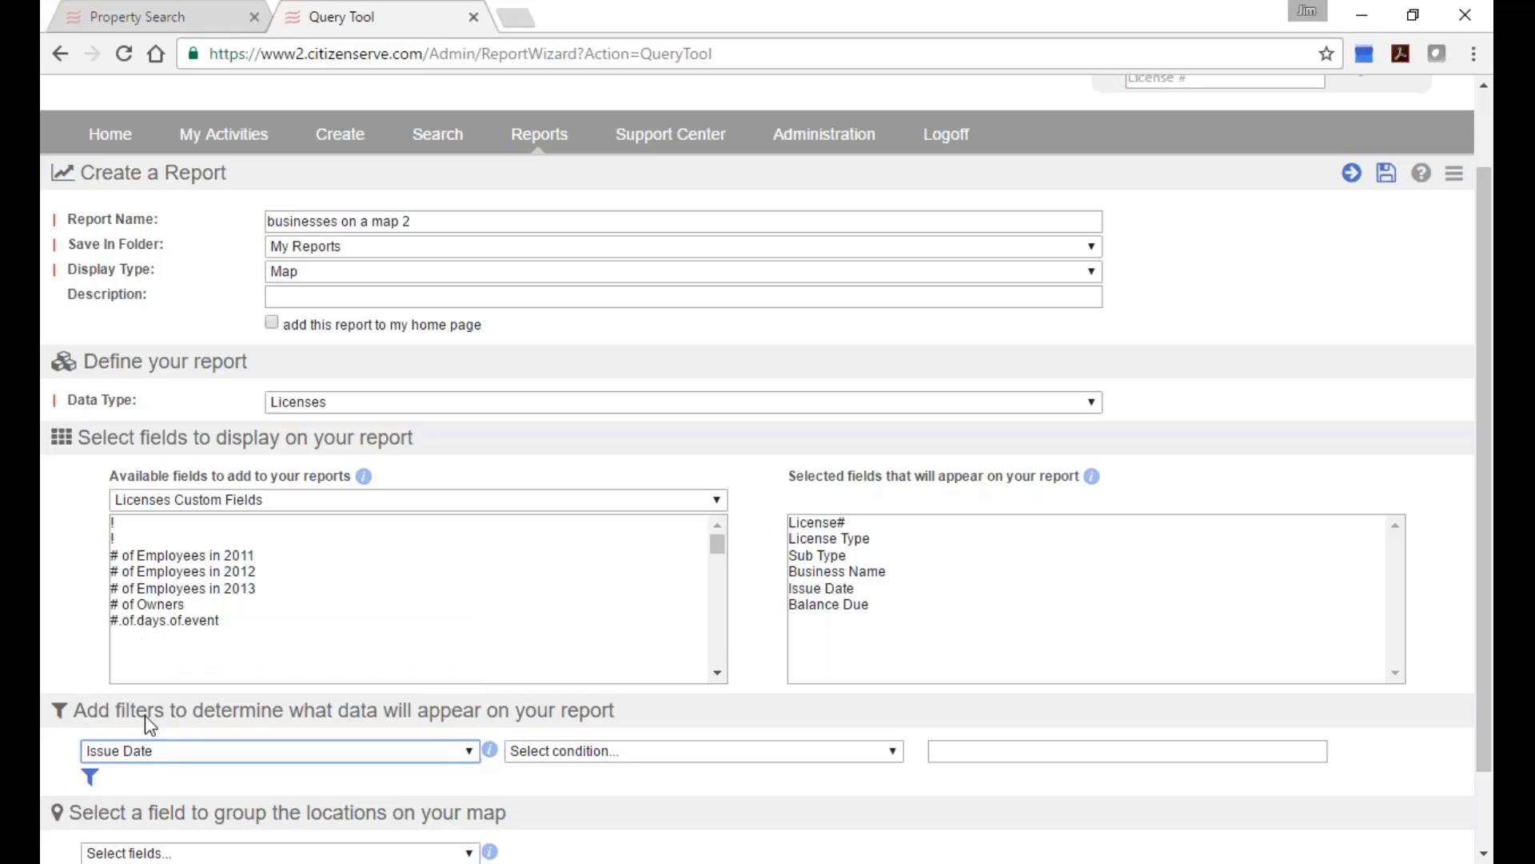
click(678, 754)
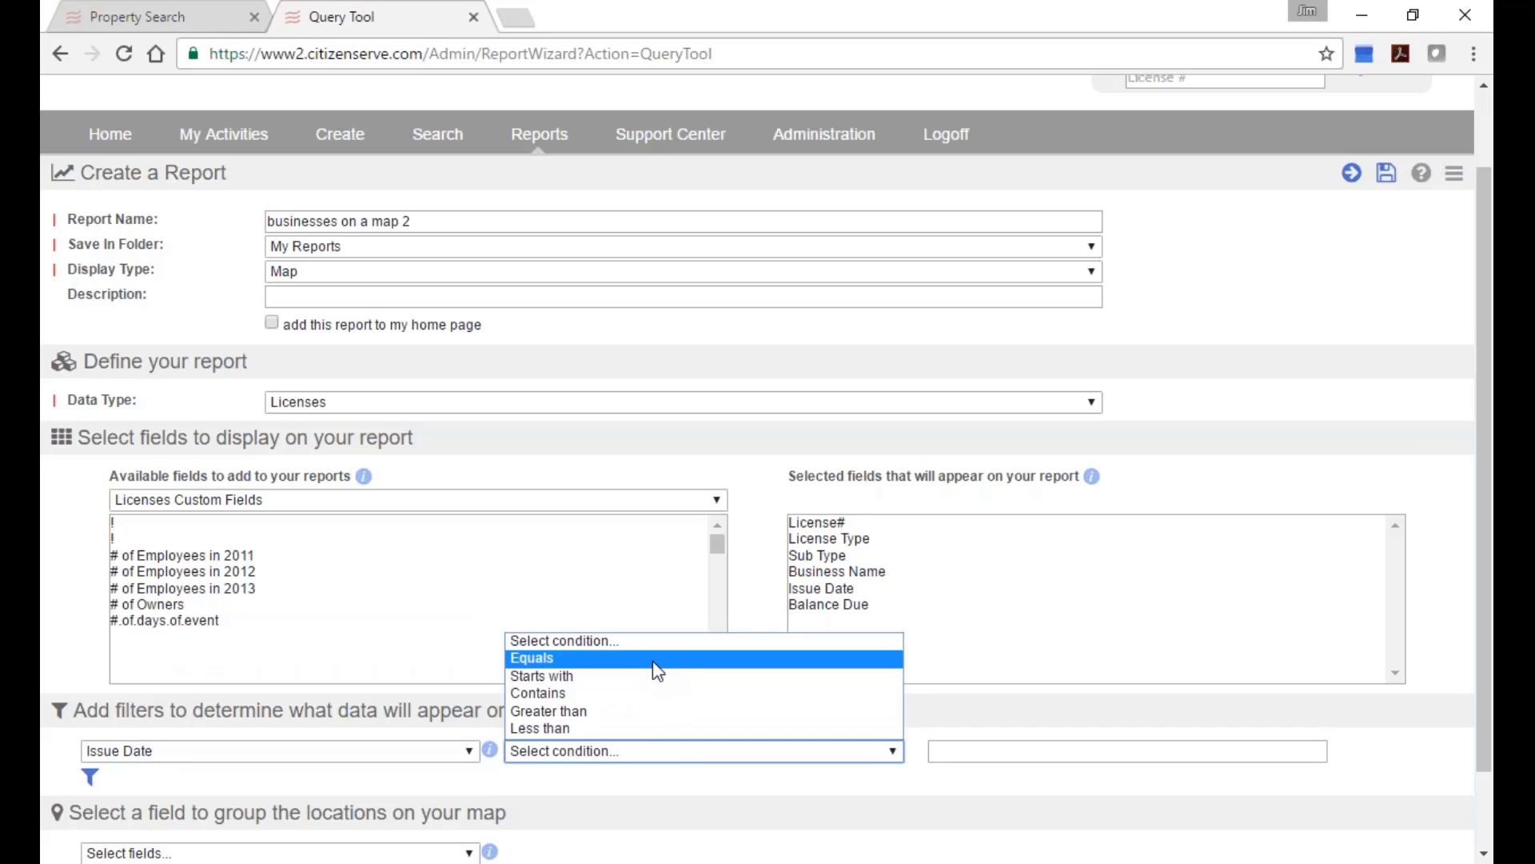
click(627, 712)
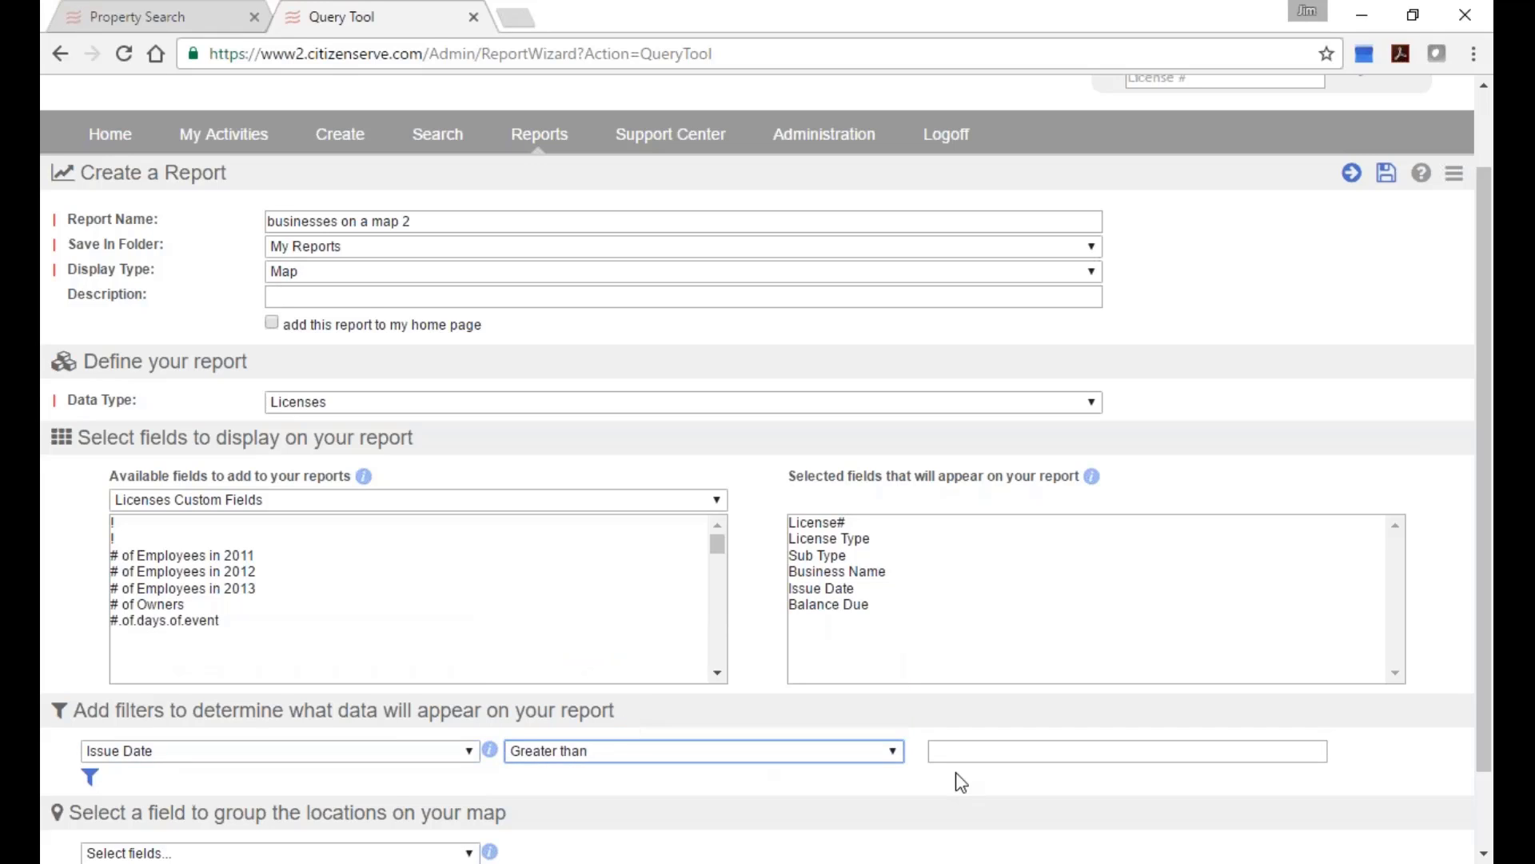
click(957, 752)
text(1/1/)
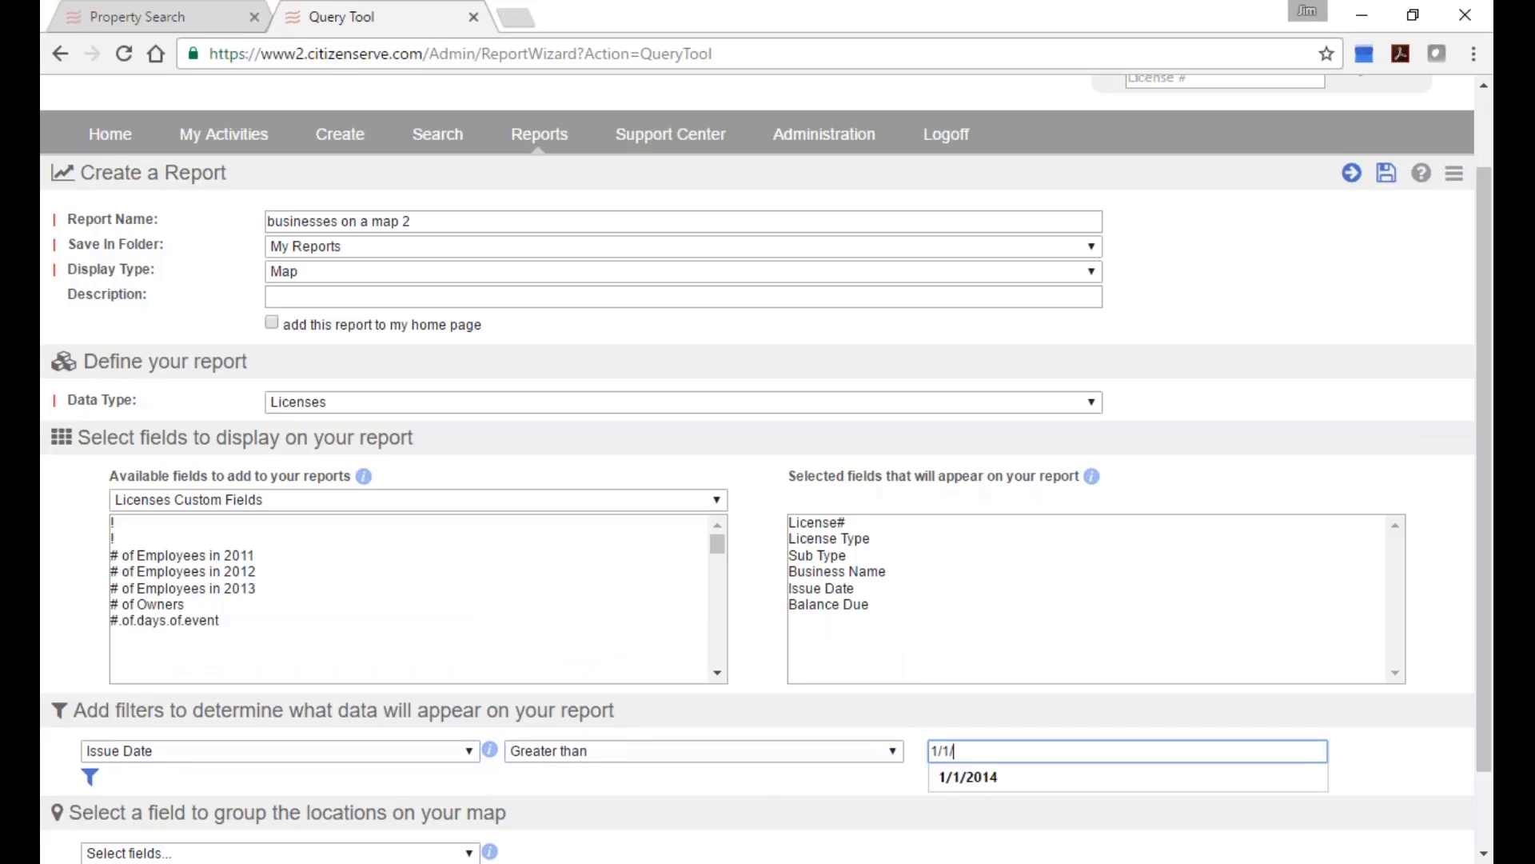
text(2014)
scroll(1478, 480, down, 1)
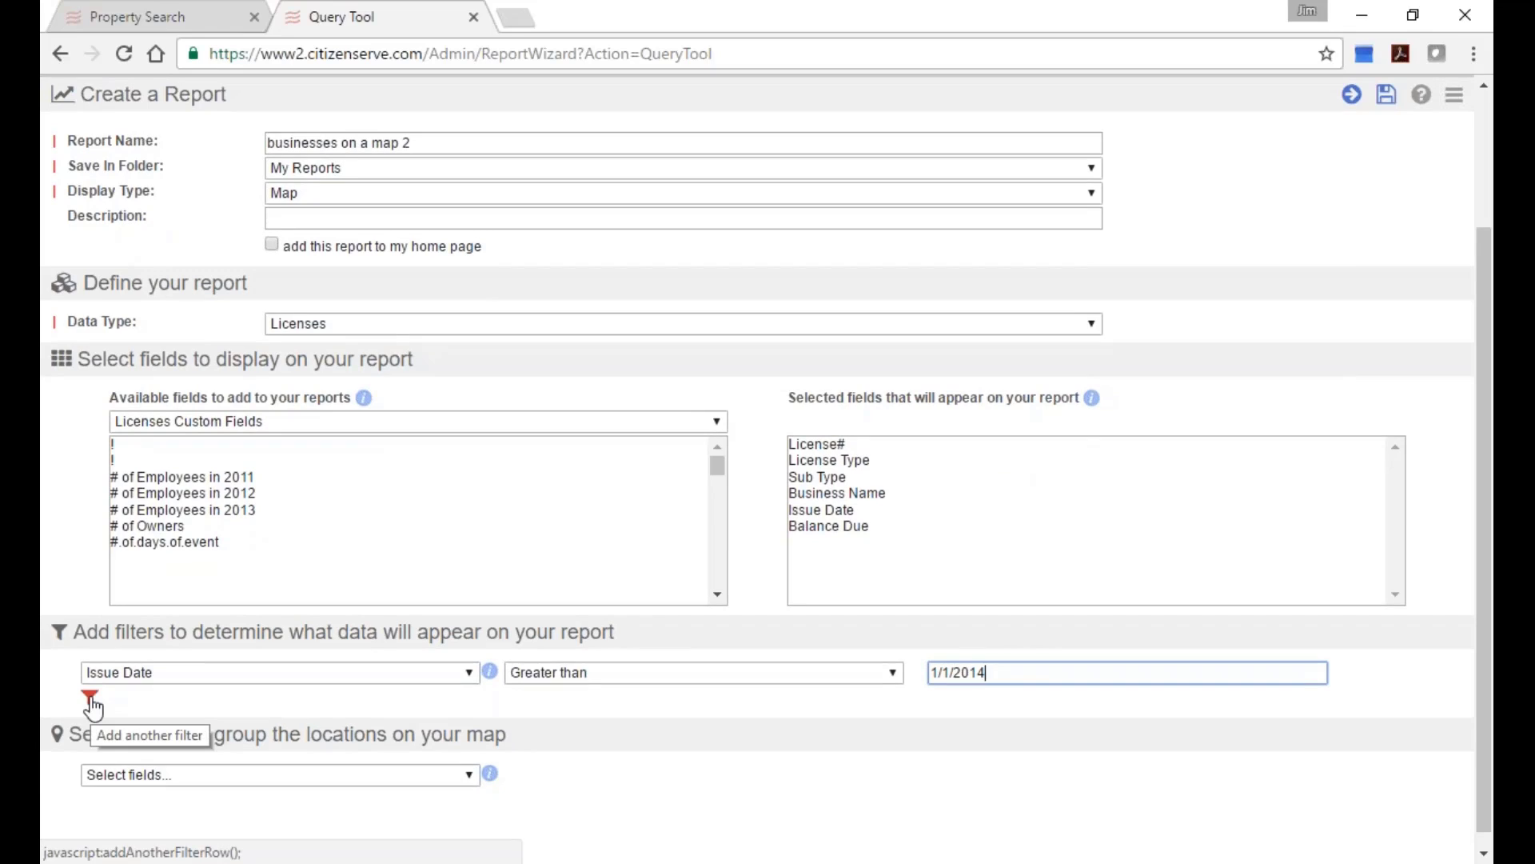
Group the map locations by License Type.
click(195, 780)
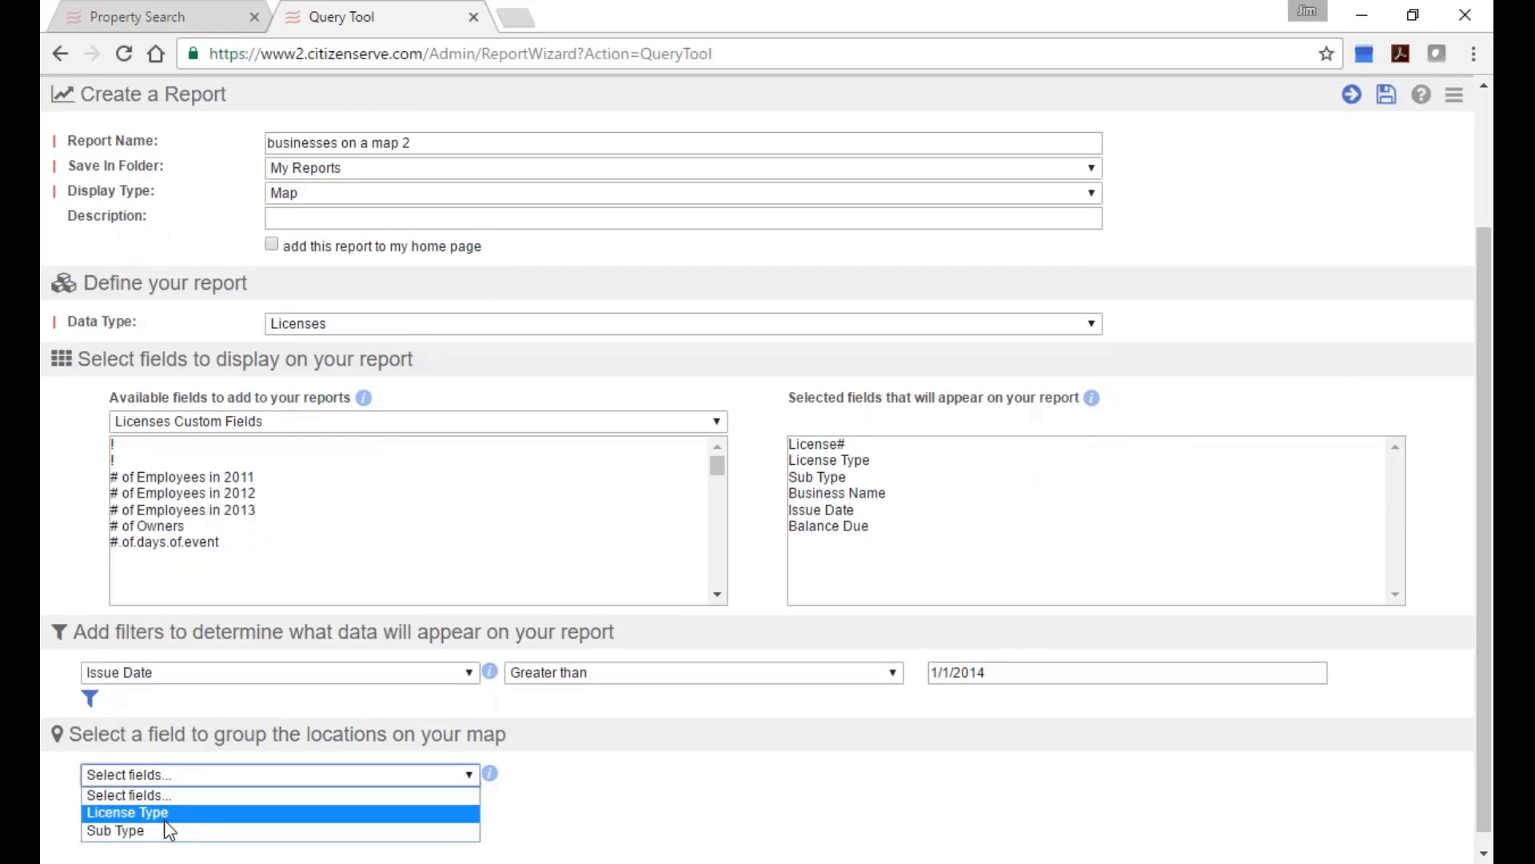
click(114, 831)
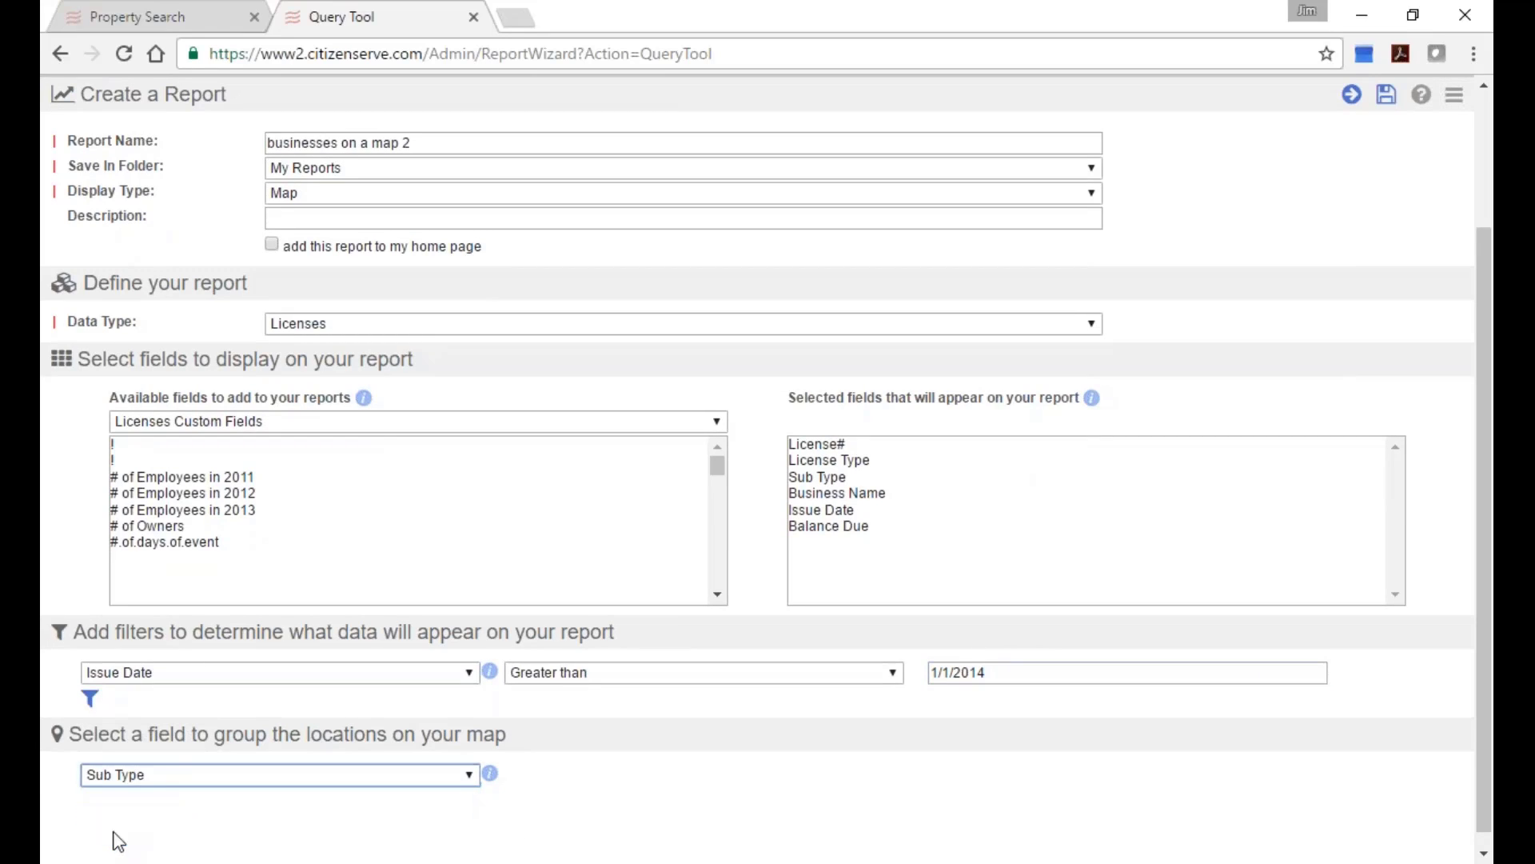
click(164, 780)
click(151, 812)
scroll(807, 754, up, 1)
scroll(807, 755, down, 1)
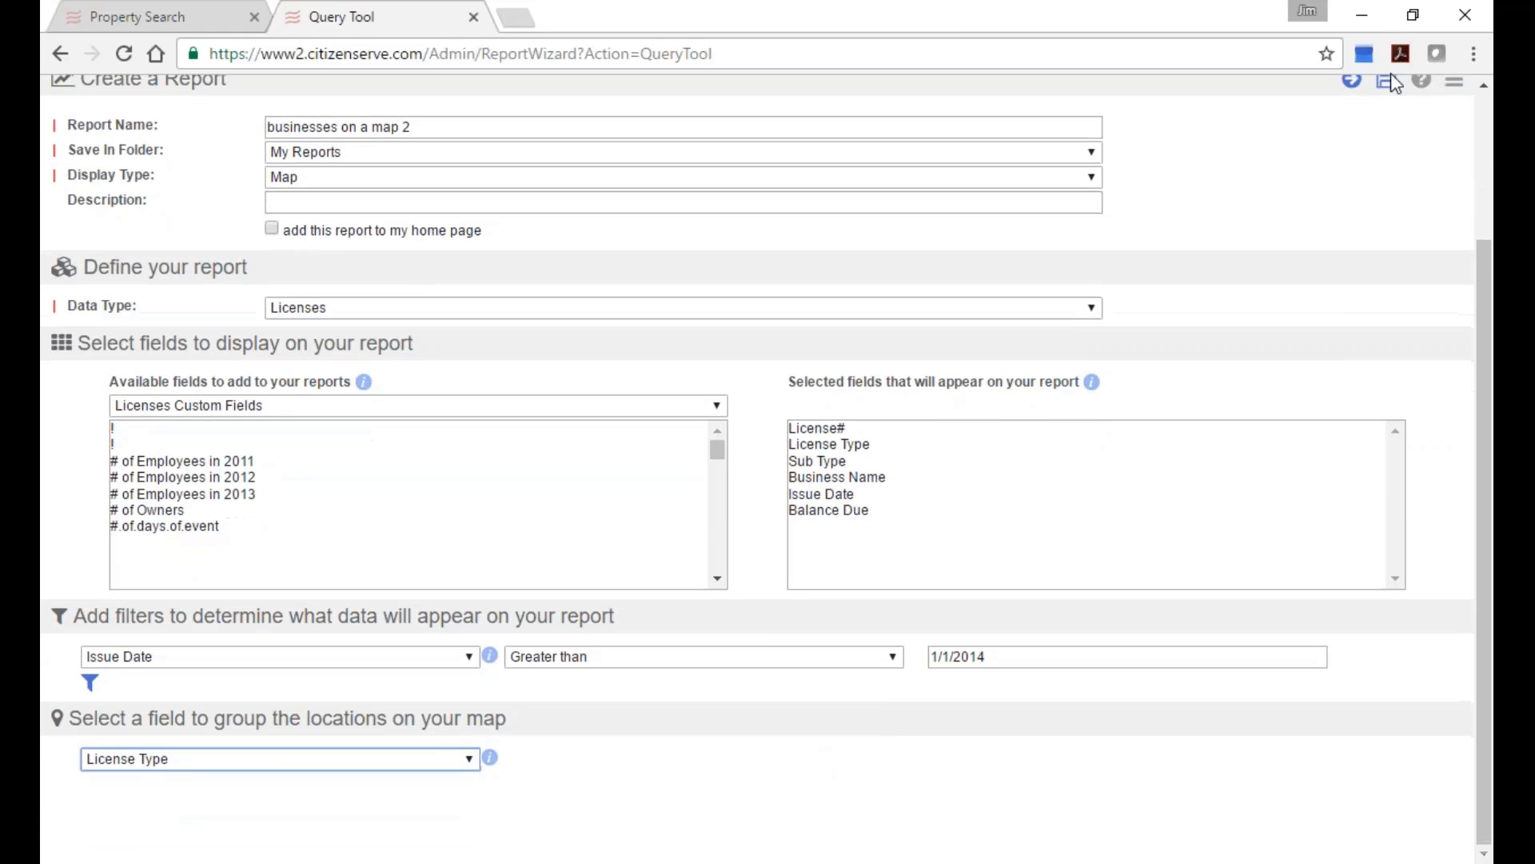
Run the report and pan the map toward Midtown and Channing Valley.
click(1351, 89)
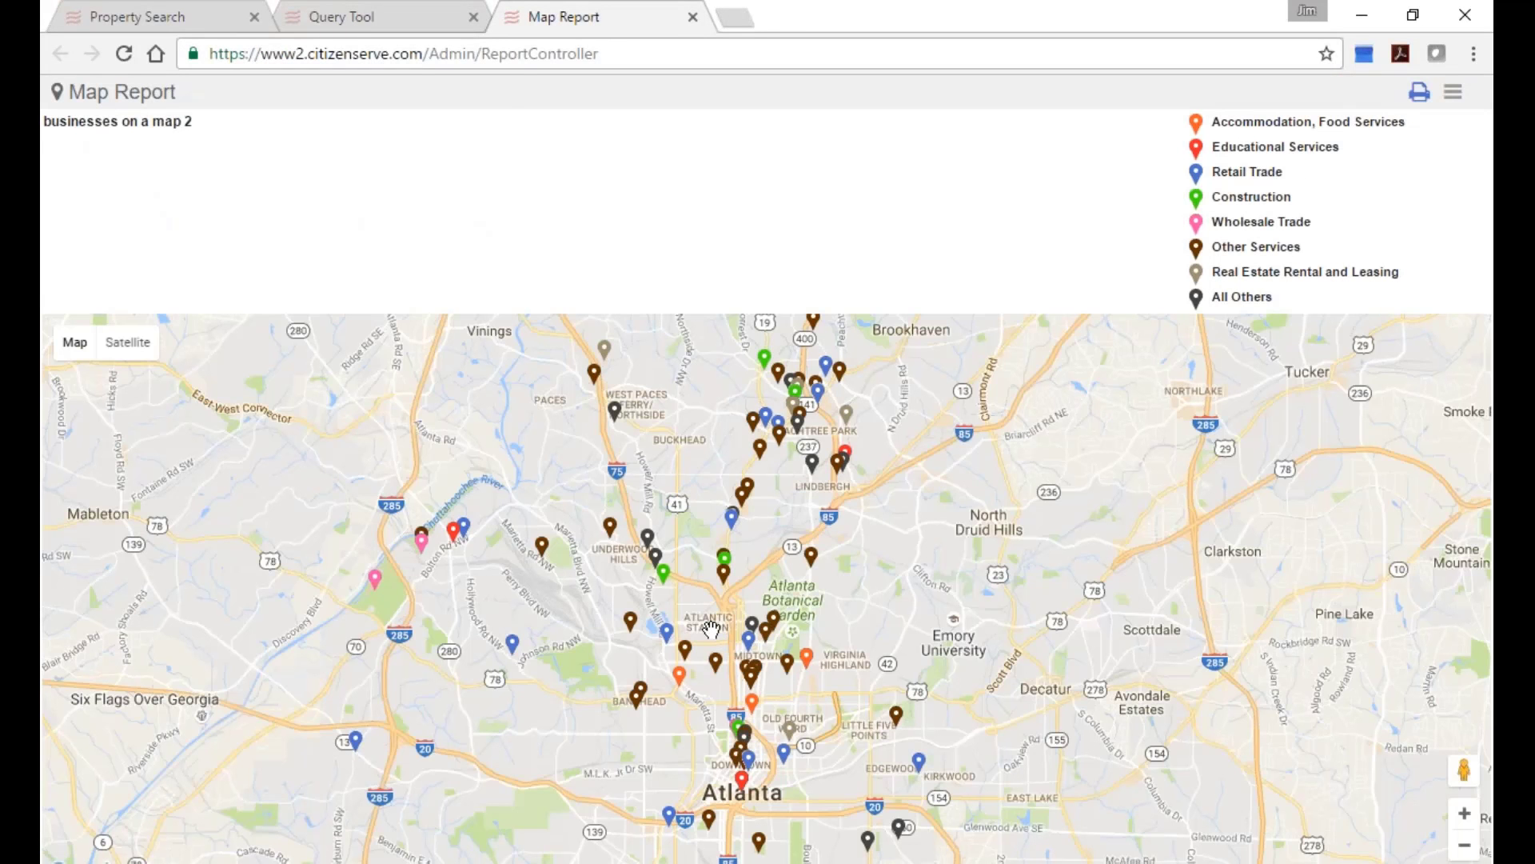
scroll(873, 649, up, 2)
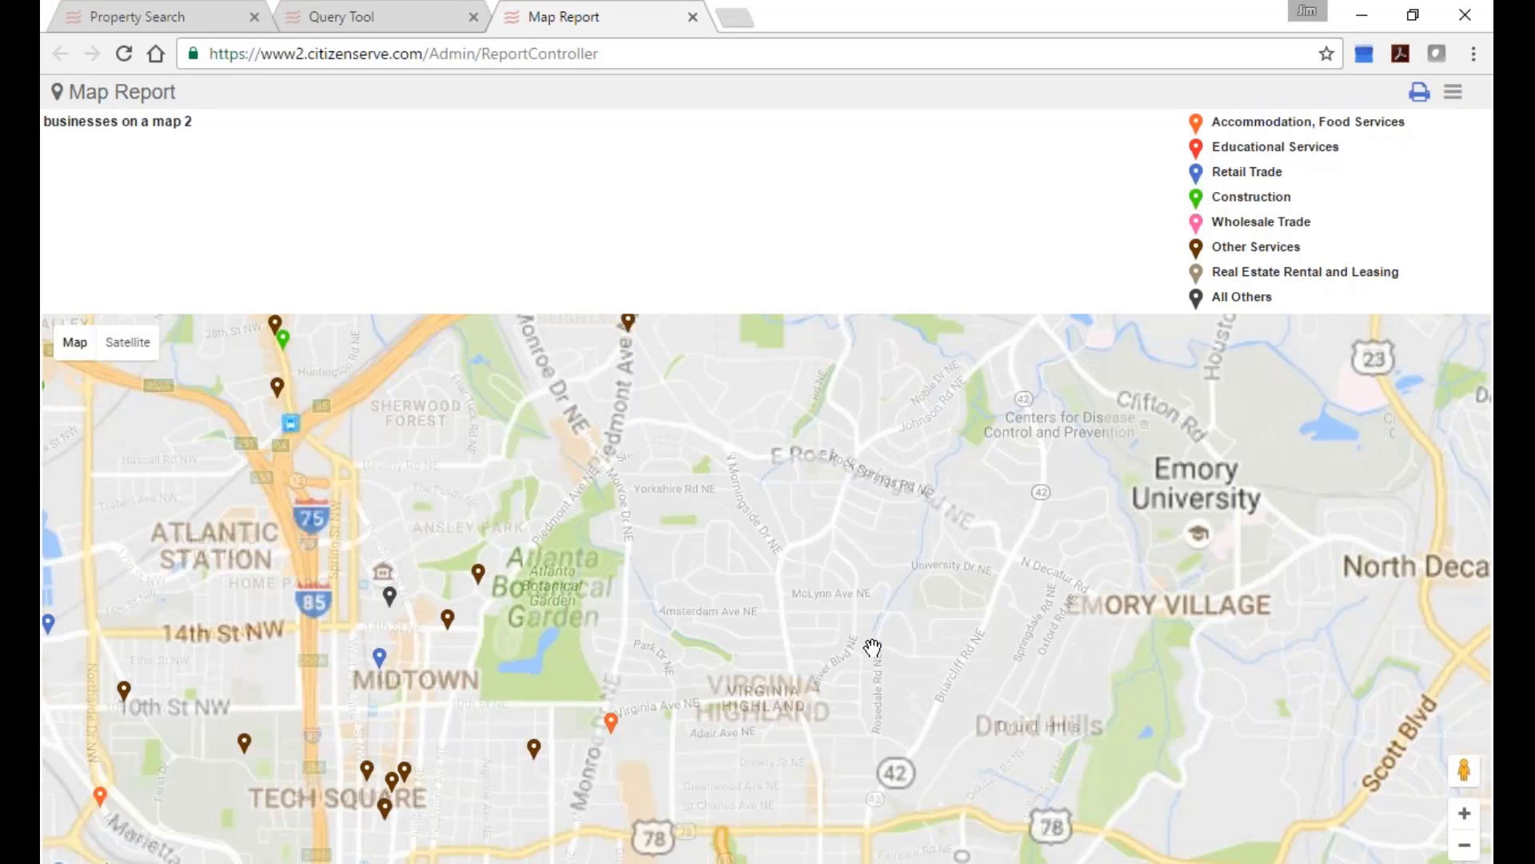
drag(873, 649, 1227, 686)
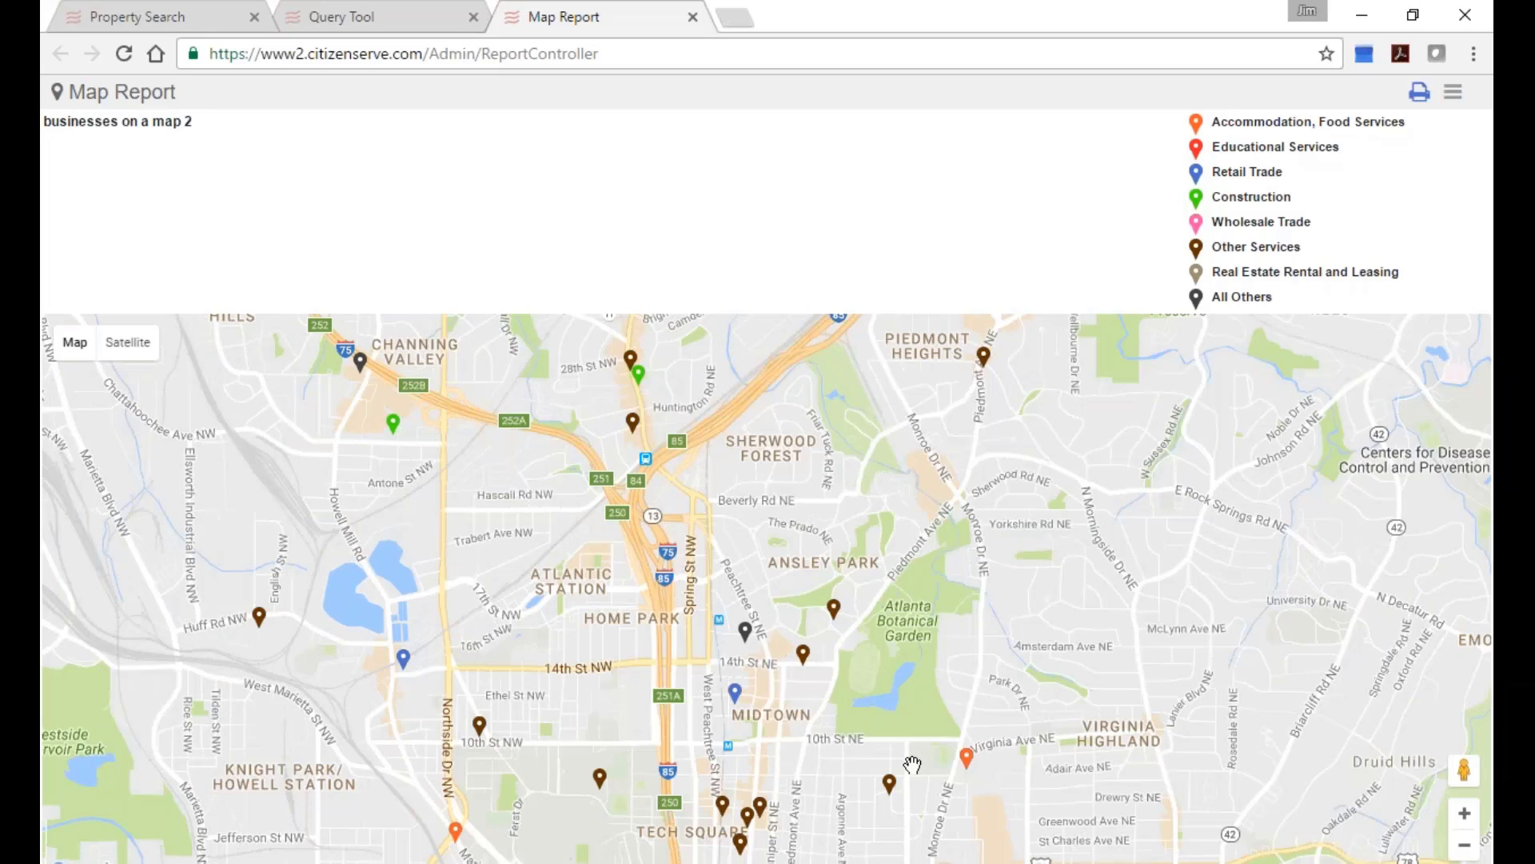
View the Accommodation marker's license record, then return and select the Other Services marker.
click(966, 756)
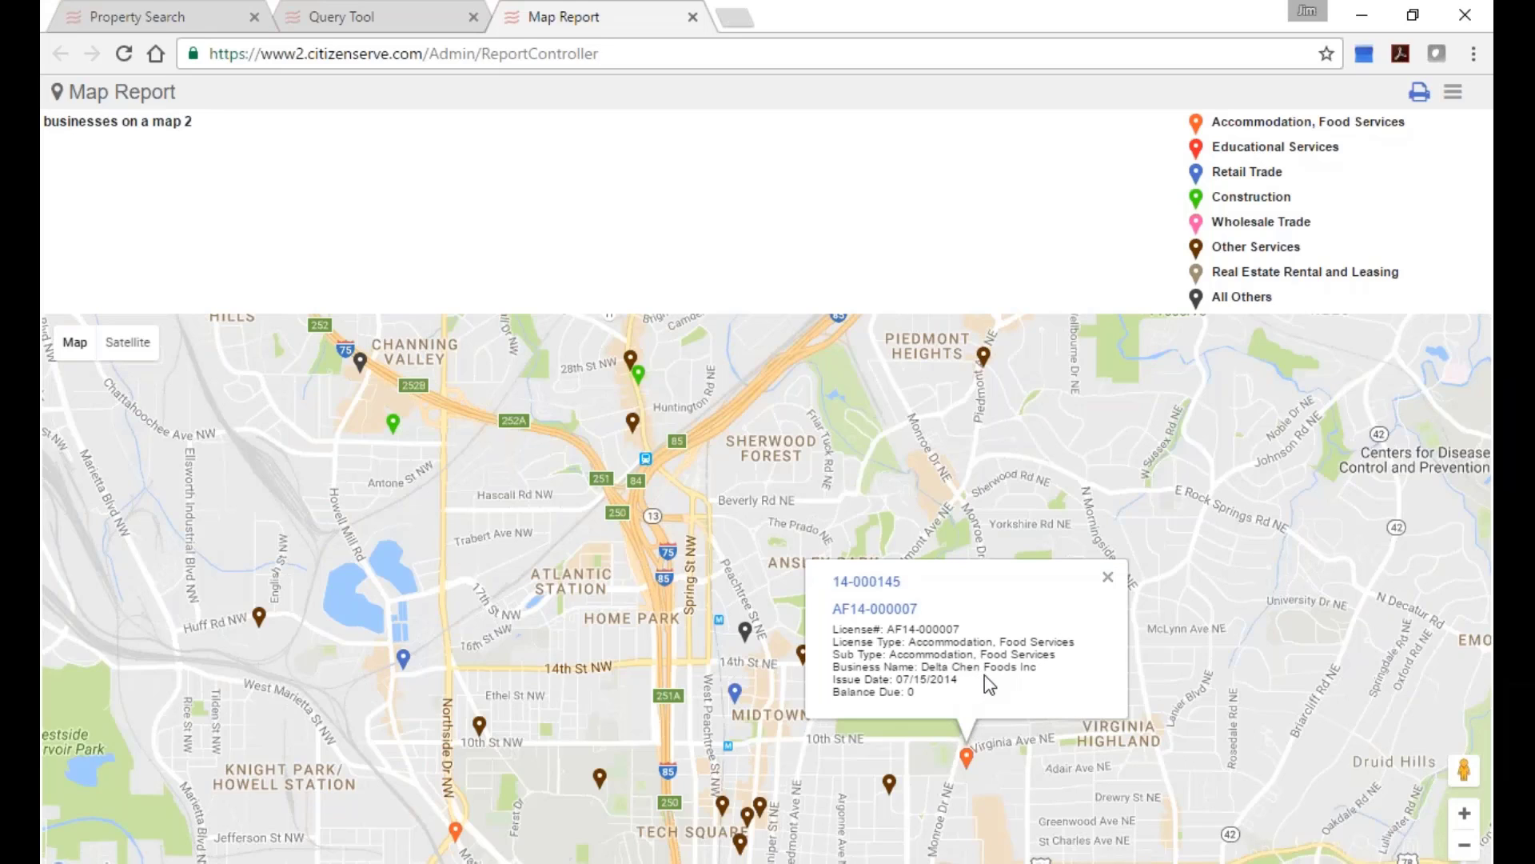
click(874, 616)
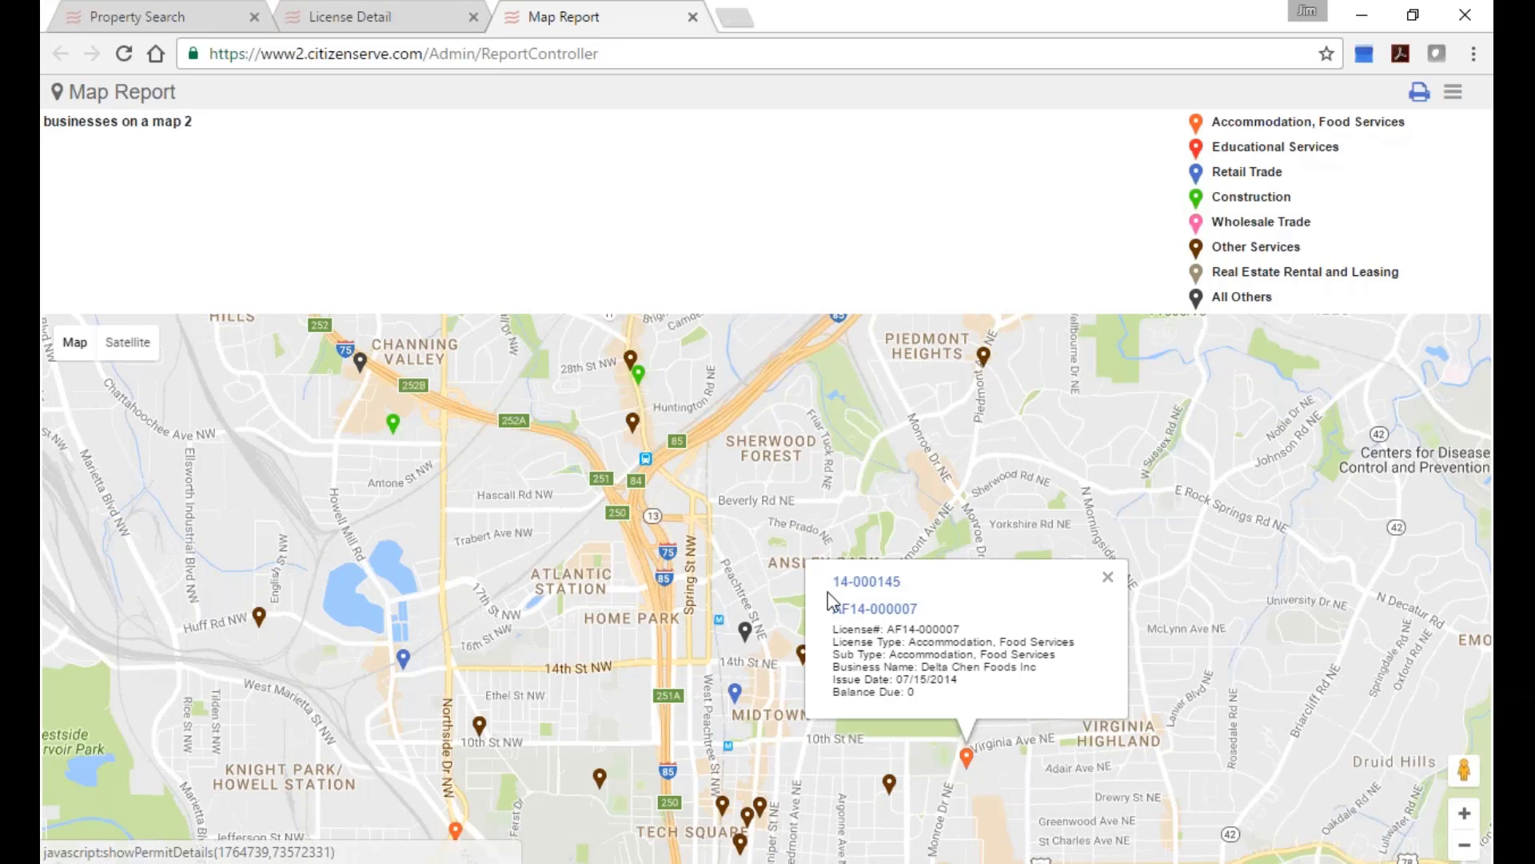
click(406, 18)
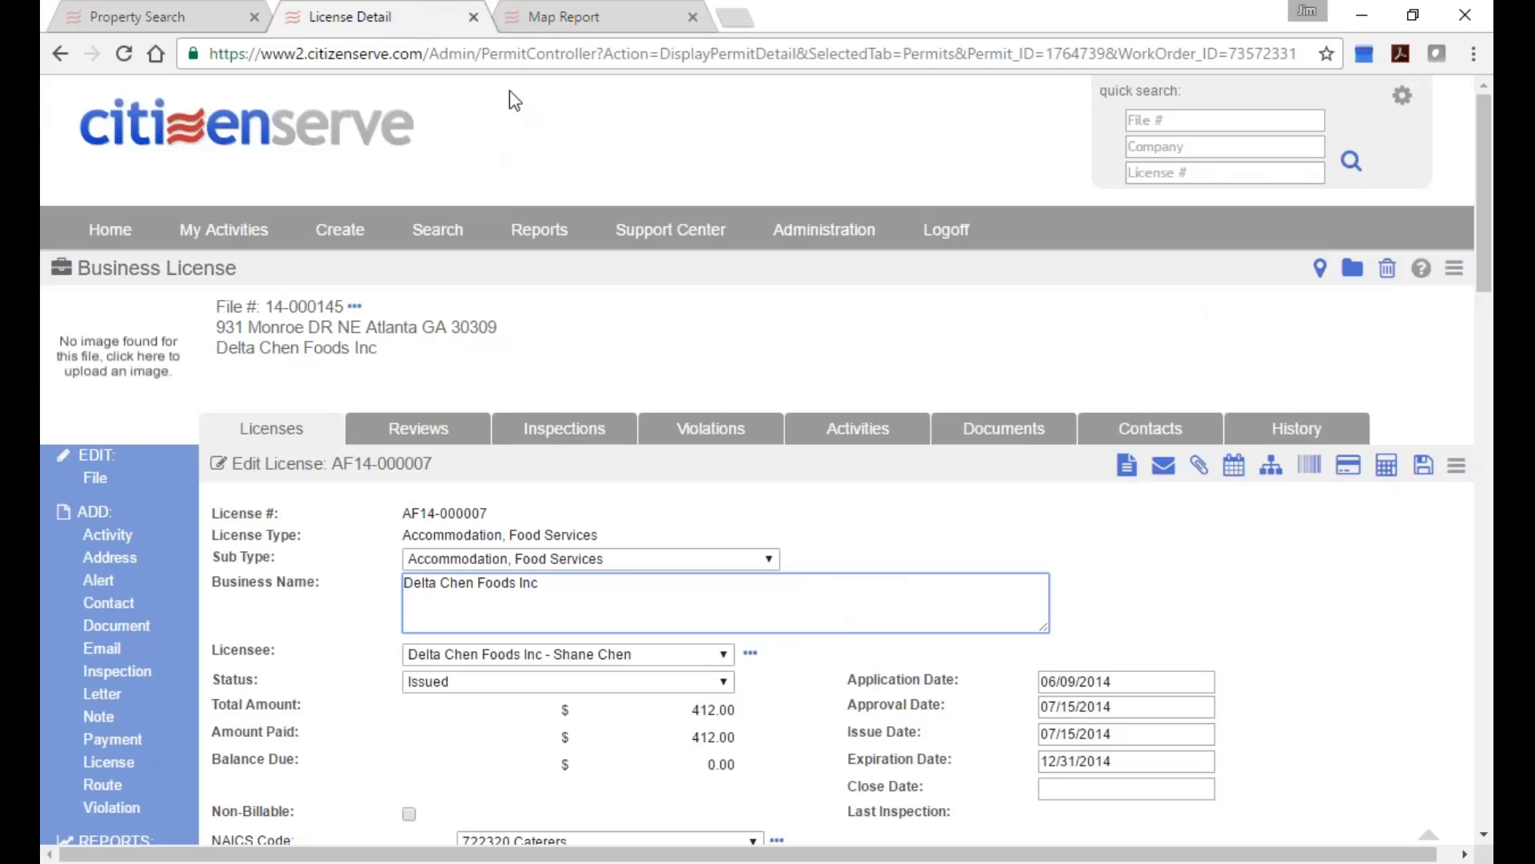
click(581, 27)
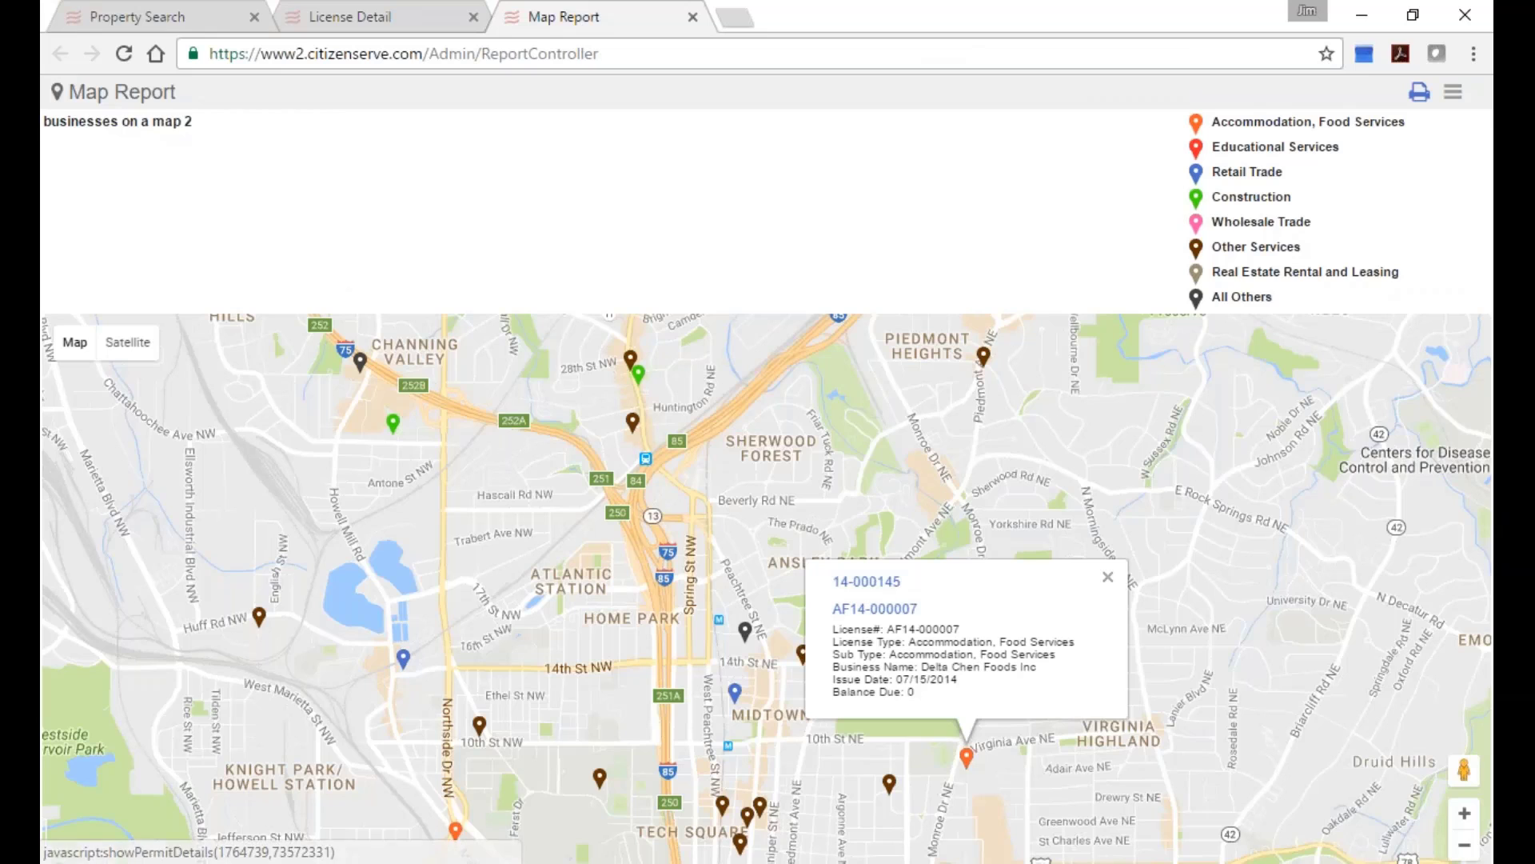
click(889, 780)
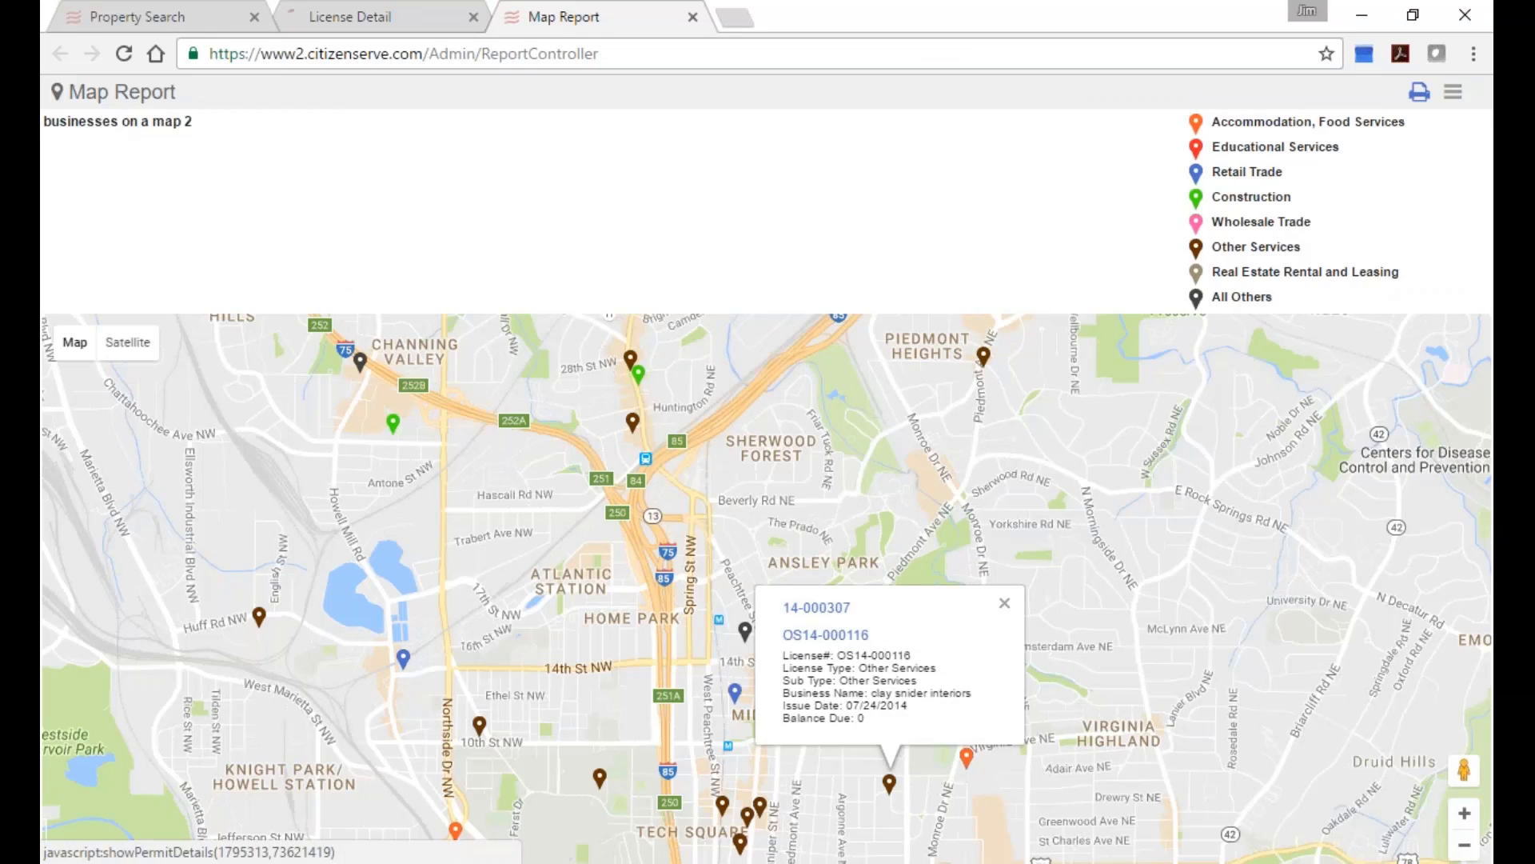
Open the Other Services business's license record, then bring up the Excel requirements list.
click(825, 634)
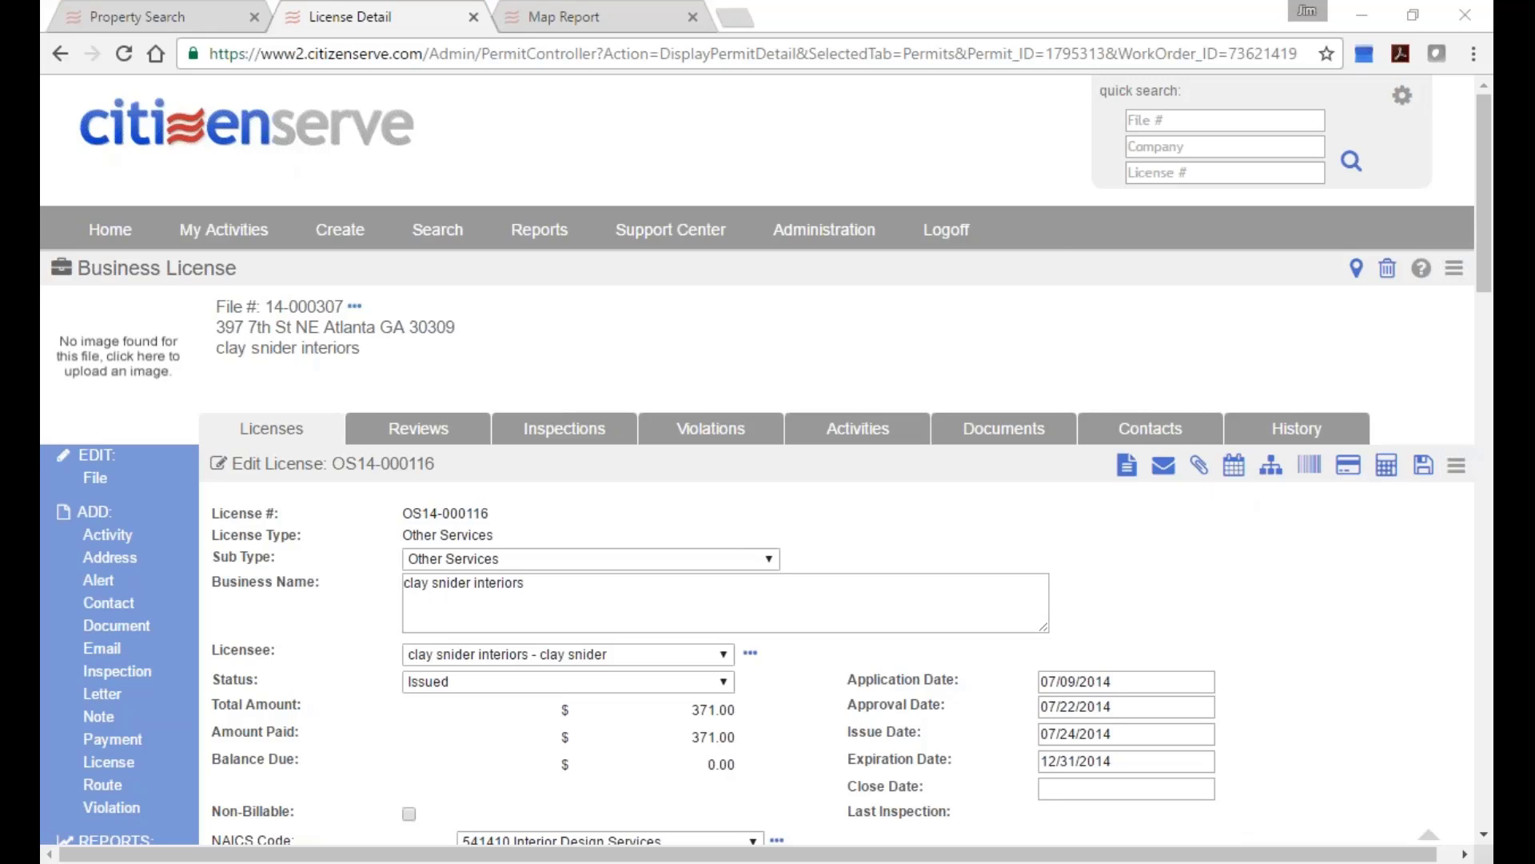
key(alt+Tab)
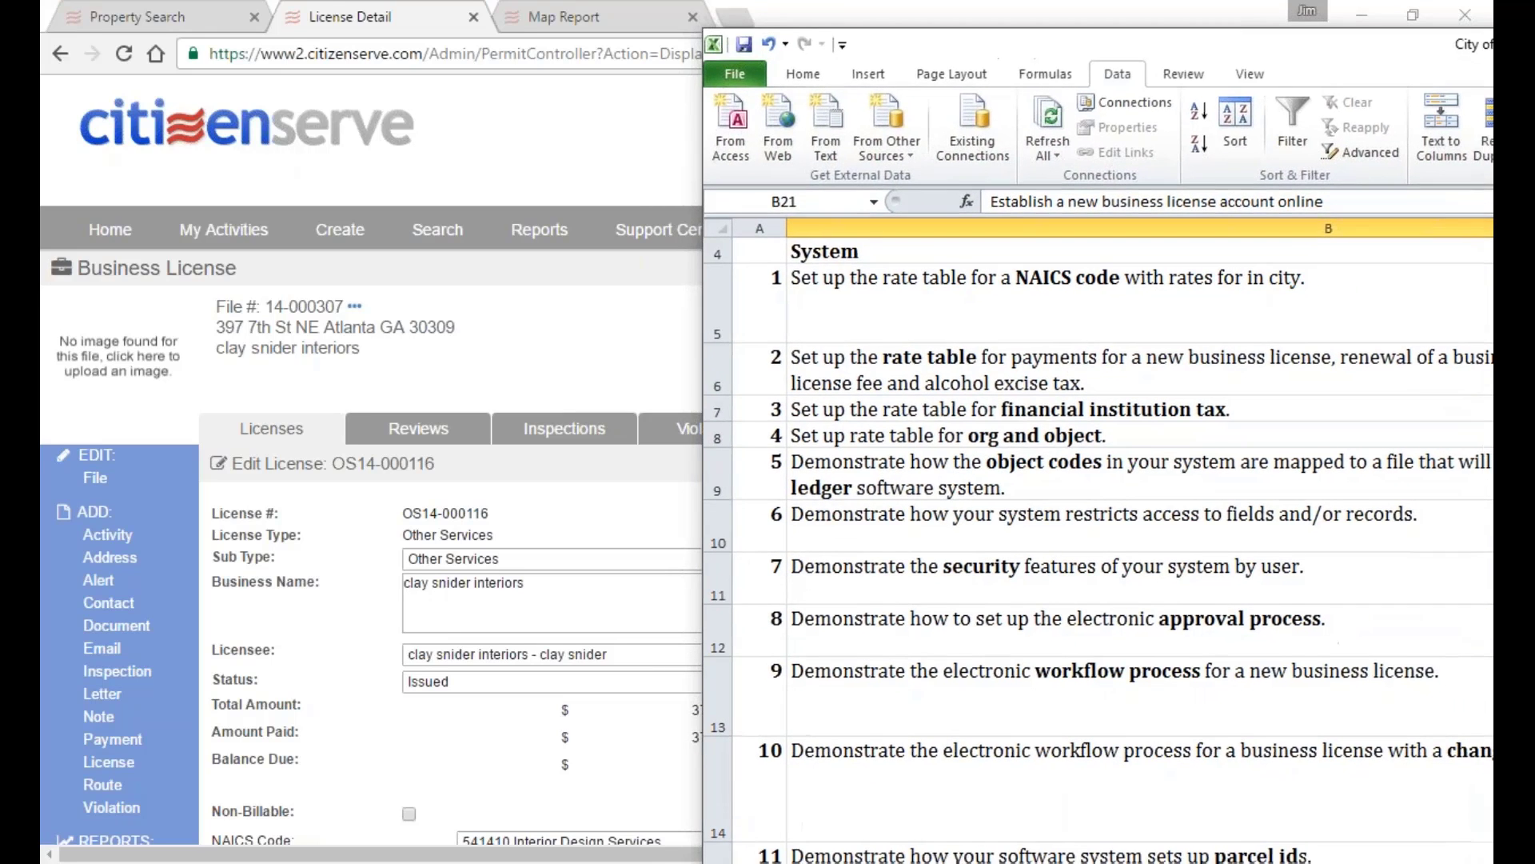
Read requirements B21–B25 (online account, NAICS code, new account, alcohol/hotel taxes), then move Excel aside.
scroll(1096, 803, down, 4)
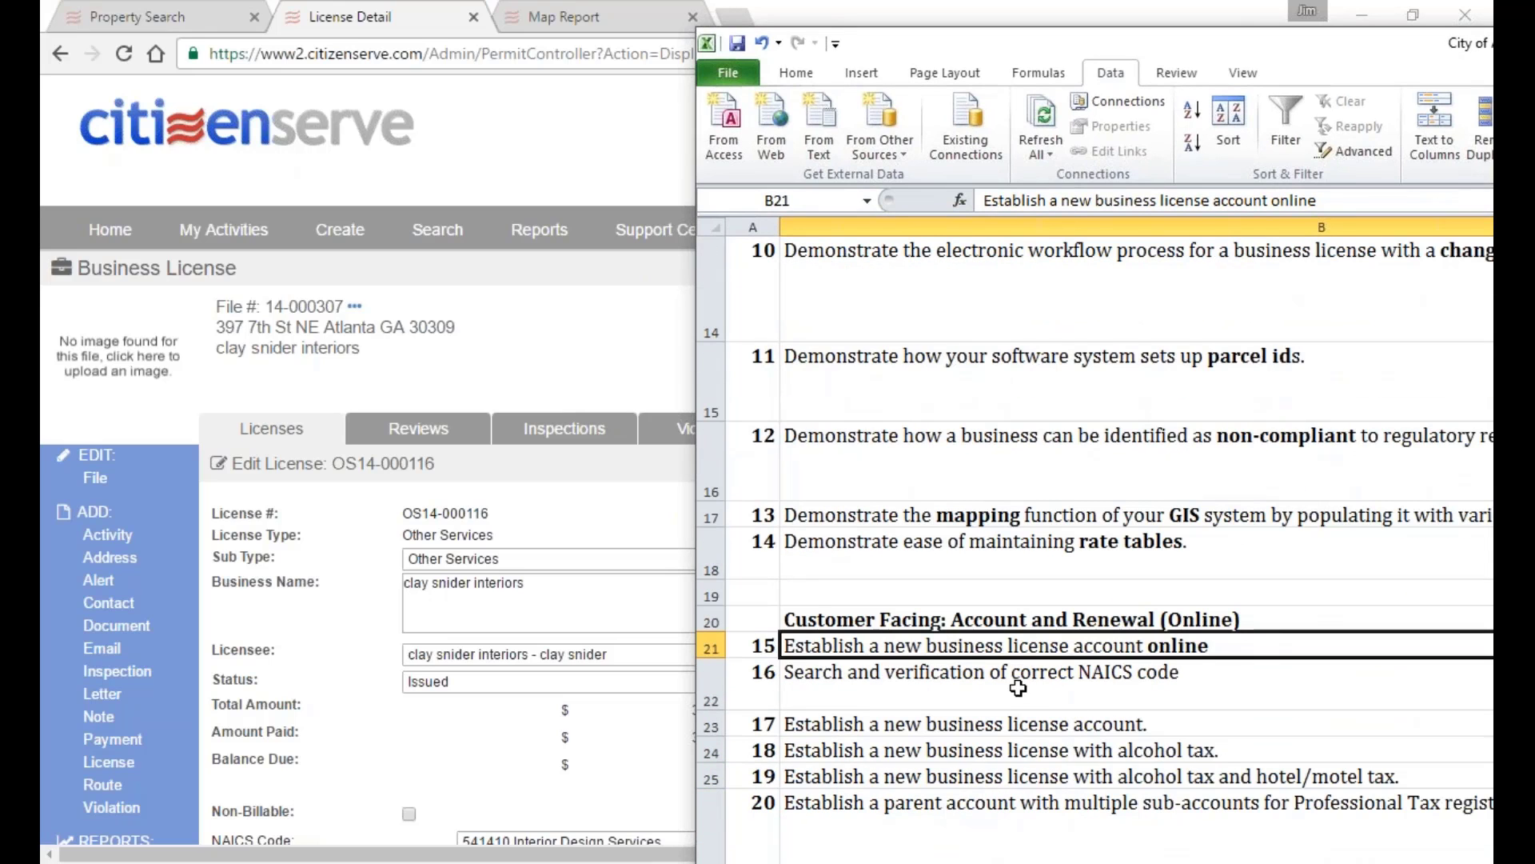
click(1021, 552)
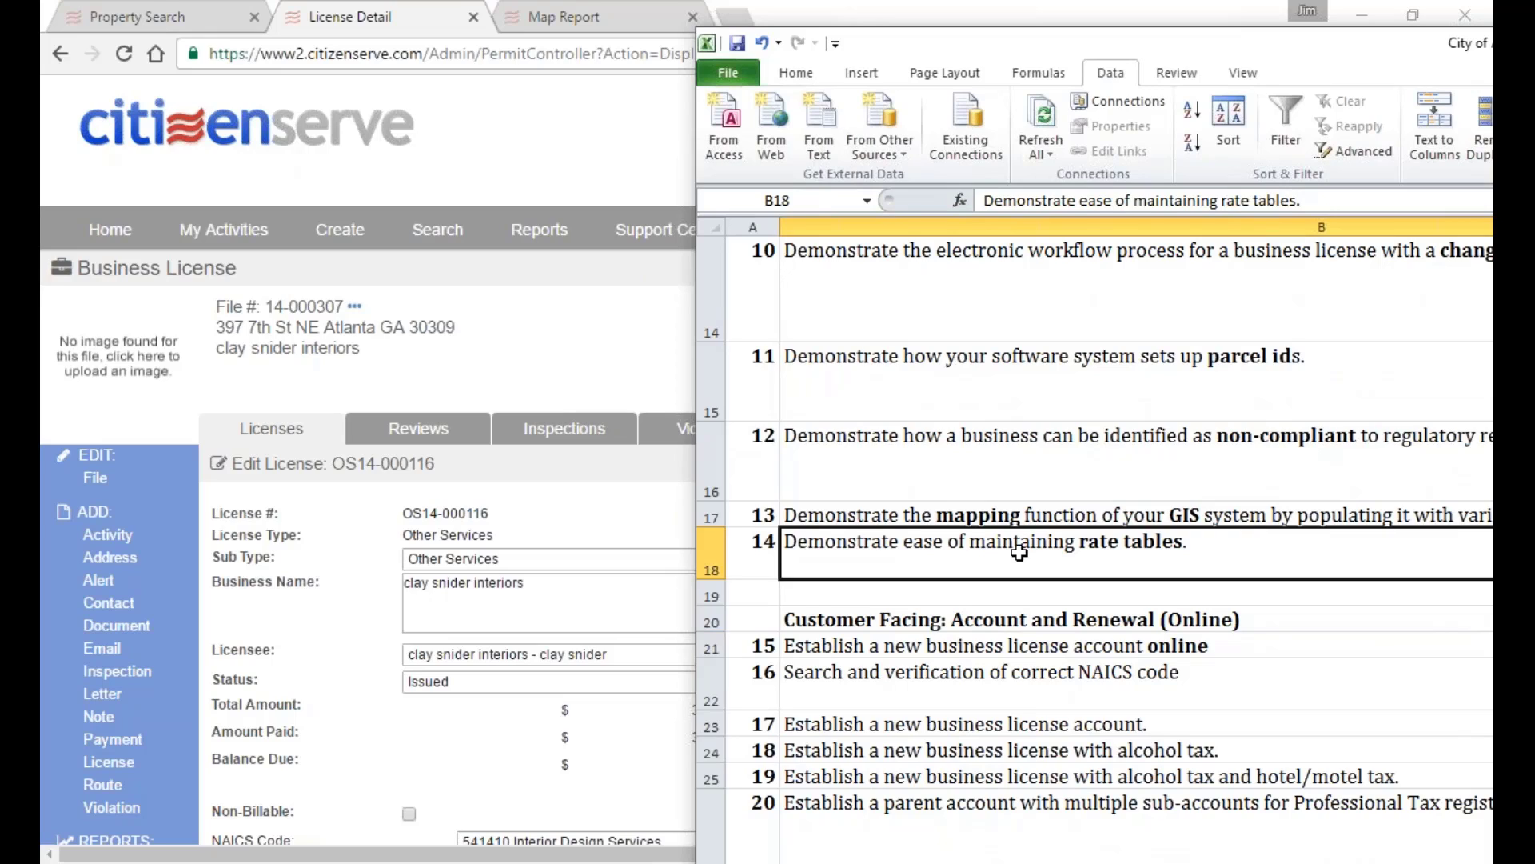
click(938, 652)
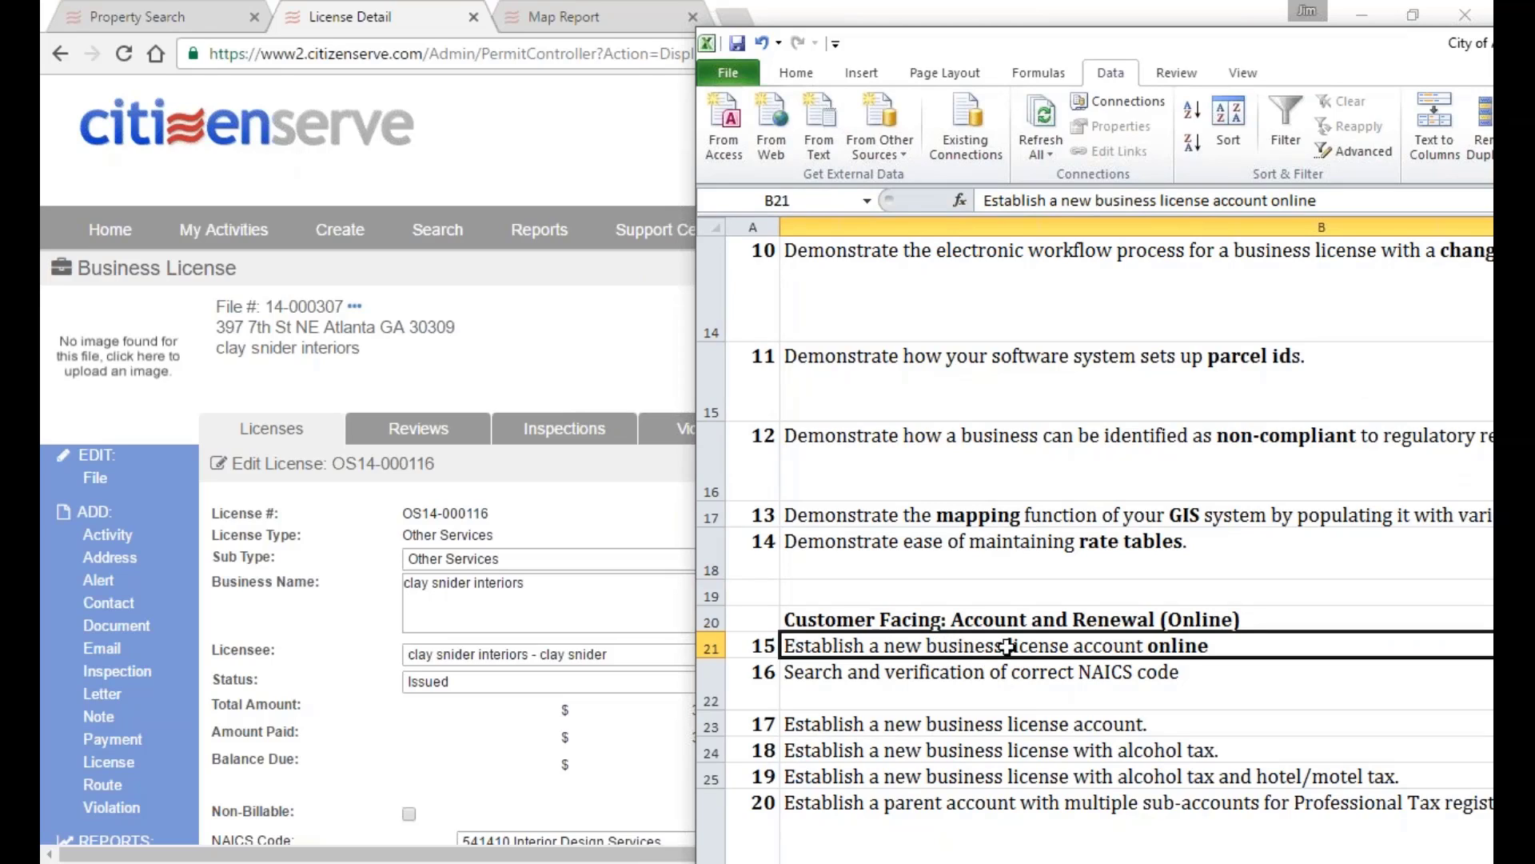
click(1002, 696)
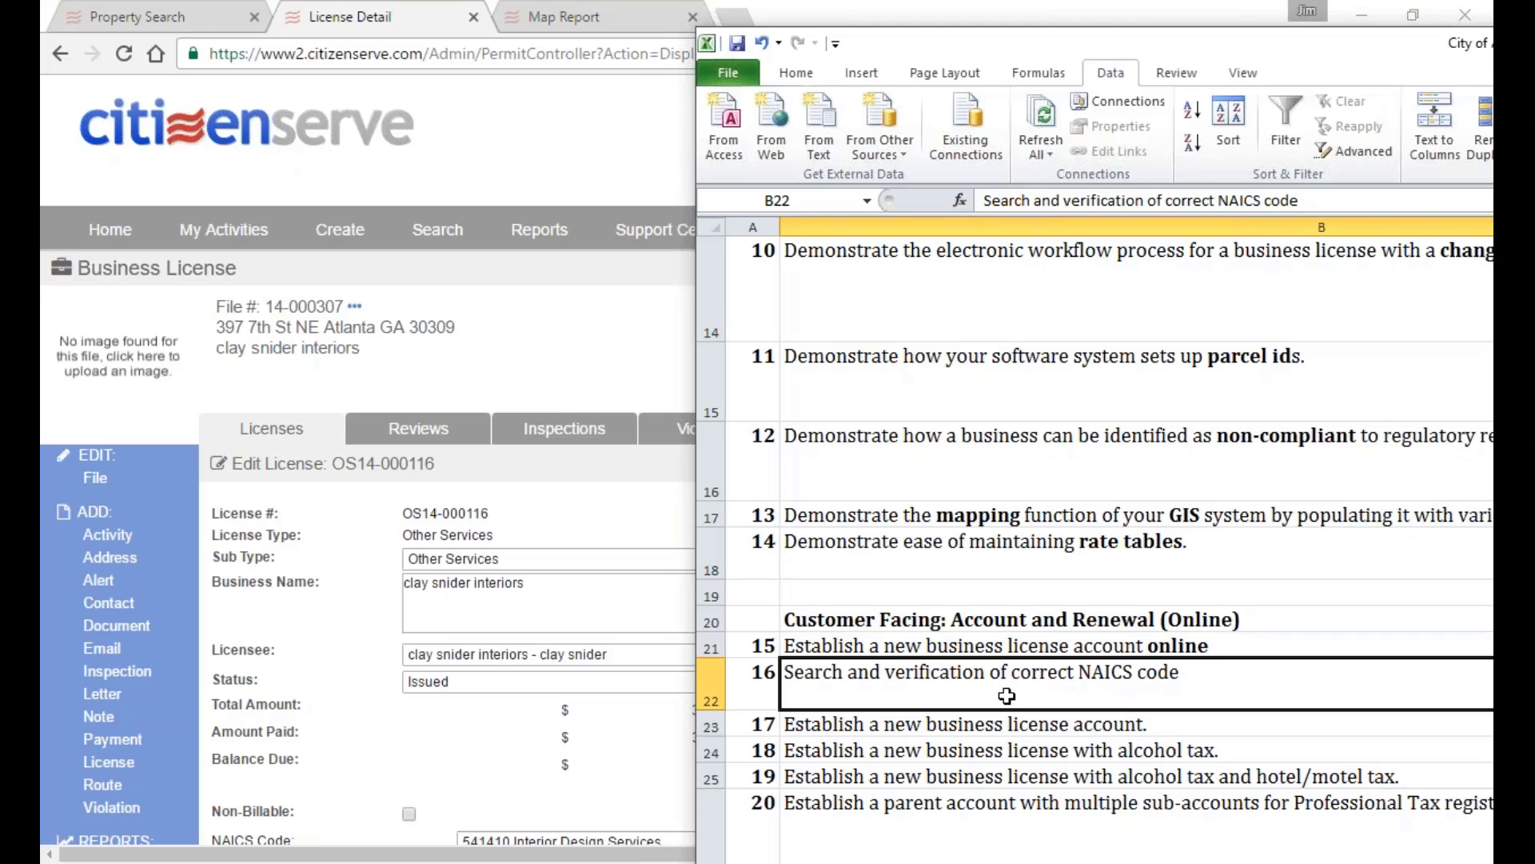
click(965, 726)
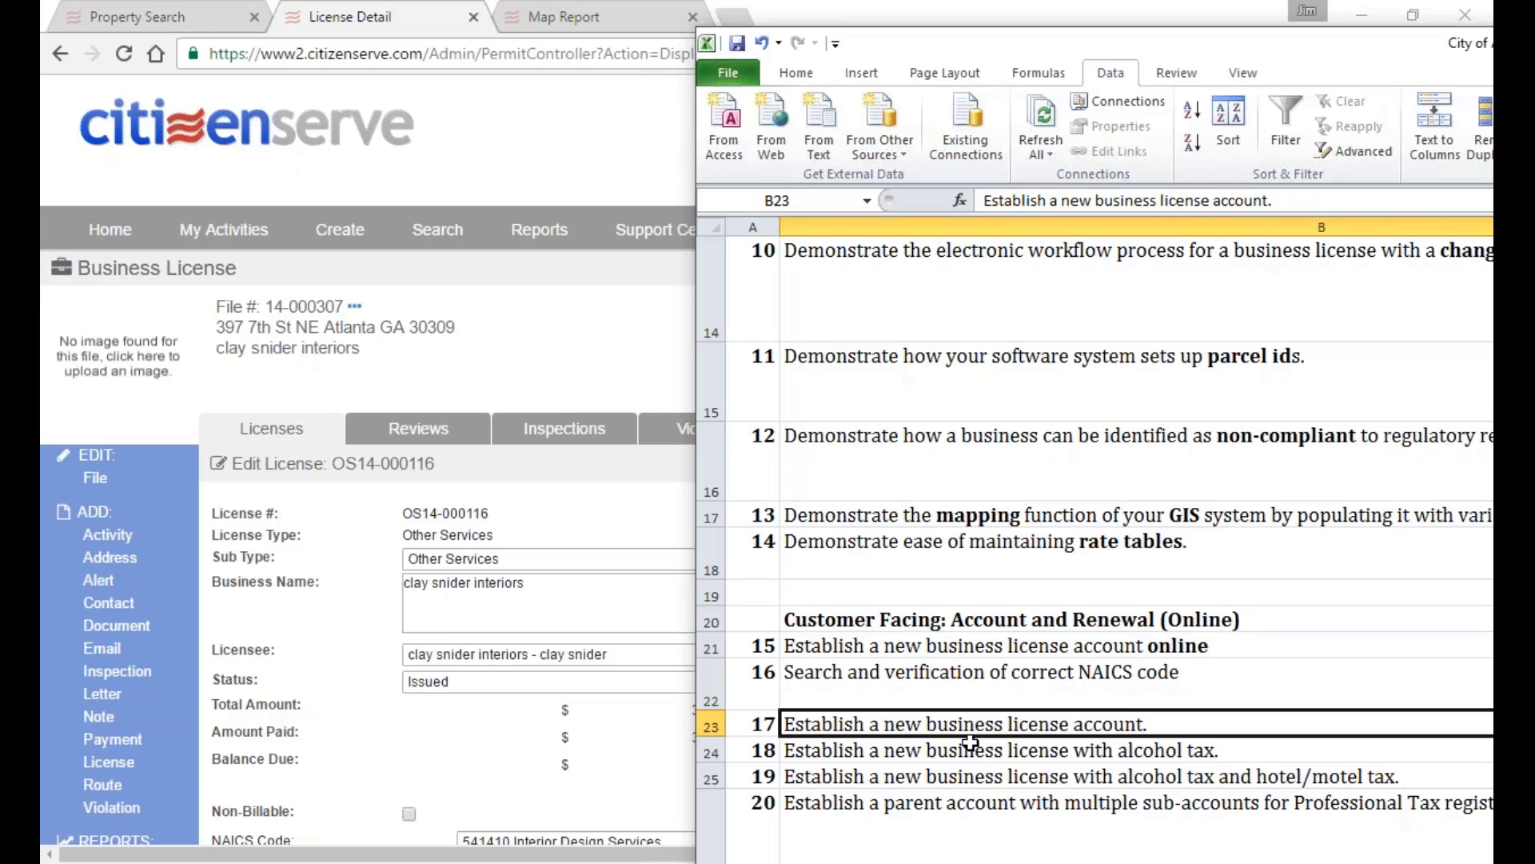
click(967, 752)
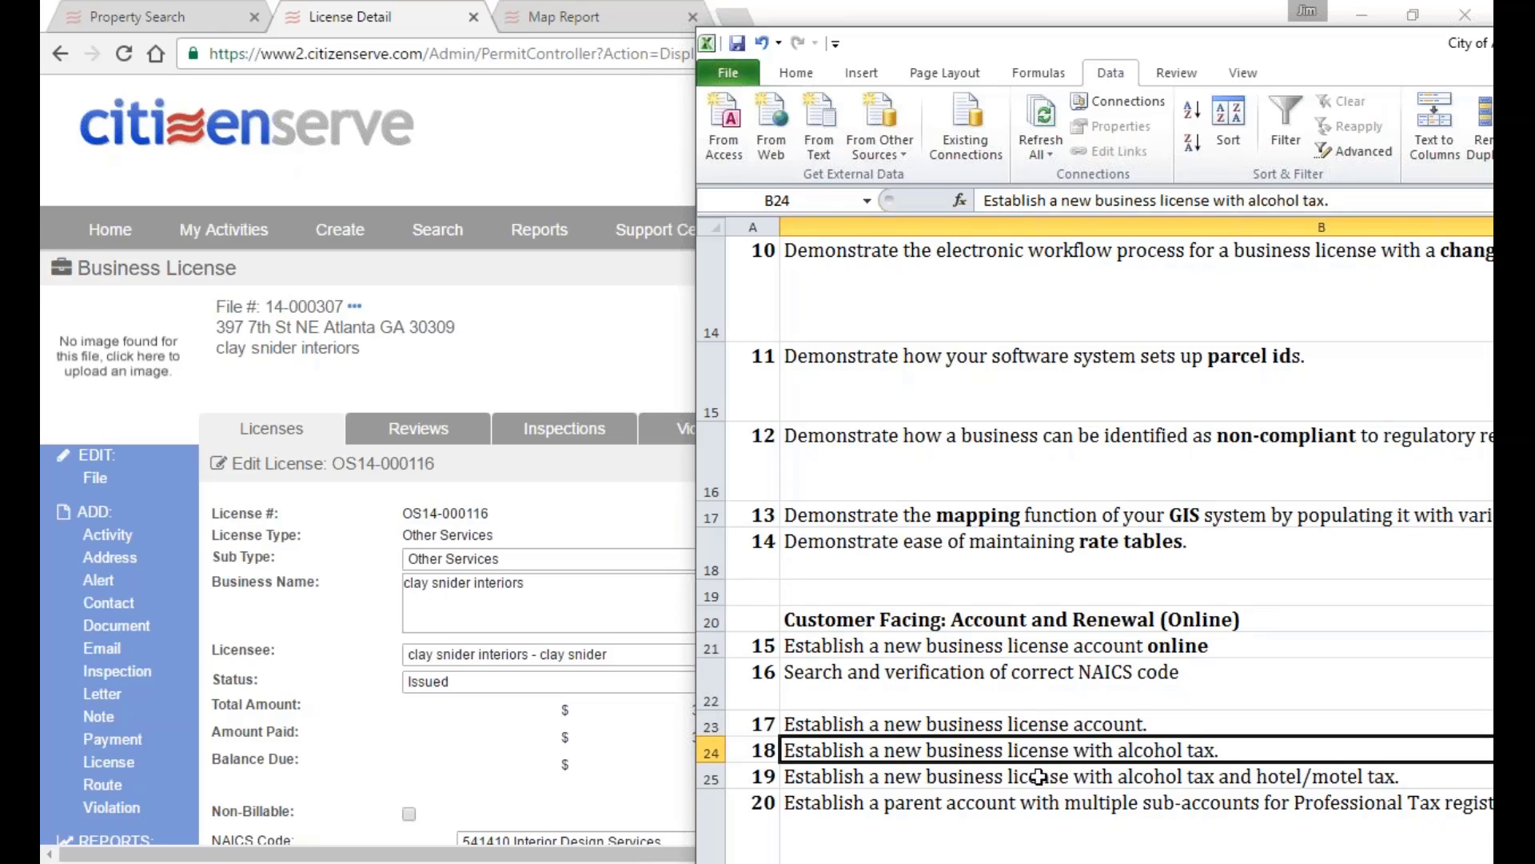
click(1038, 776)
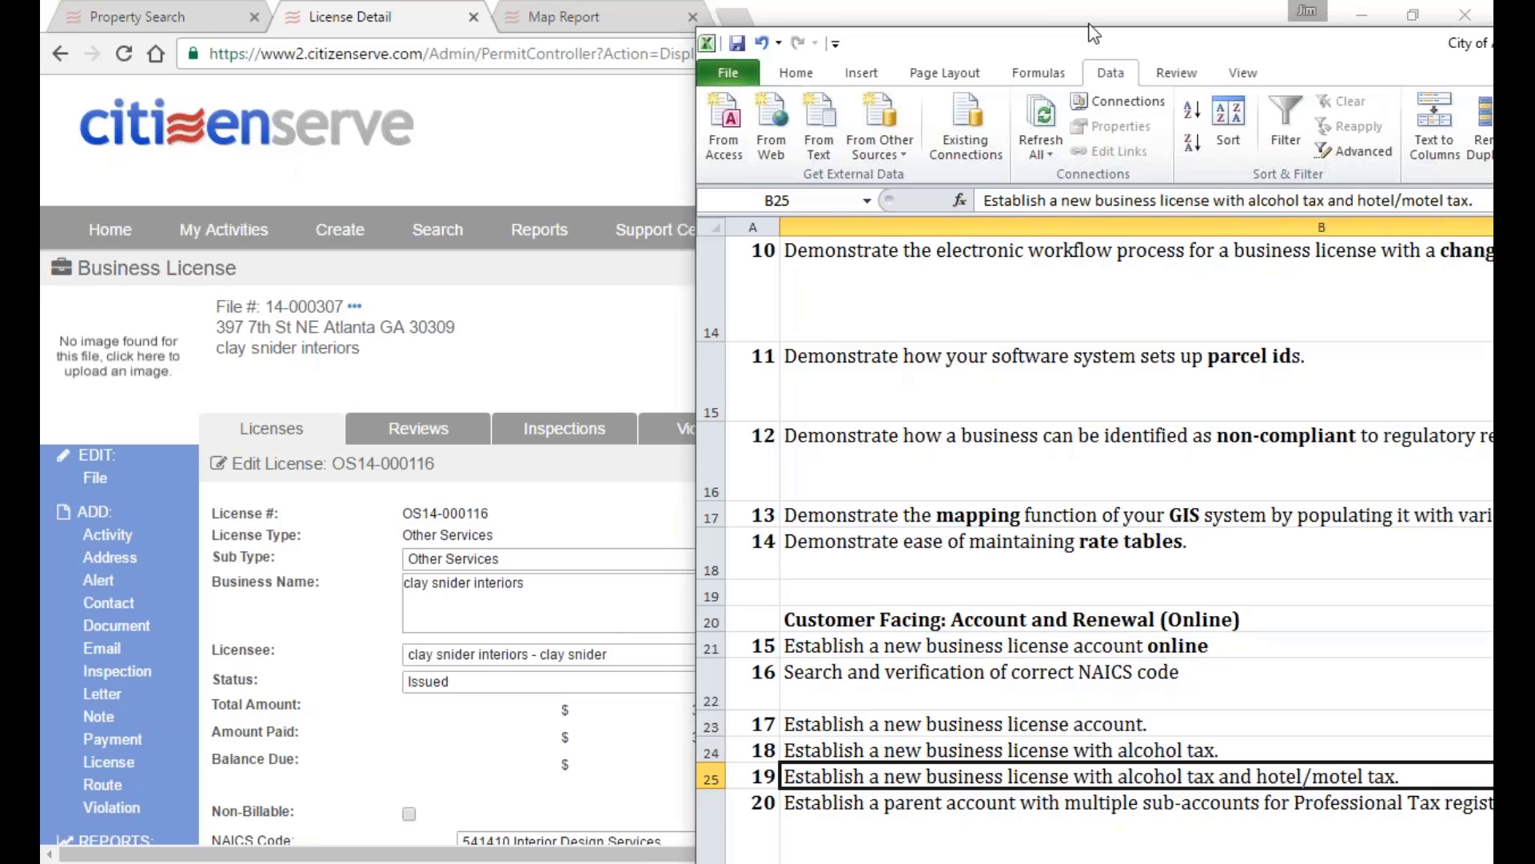
drag(1096, 40, 1491, 48)
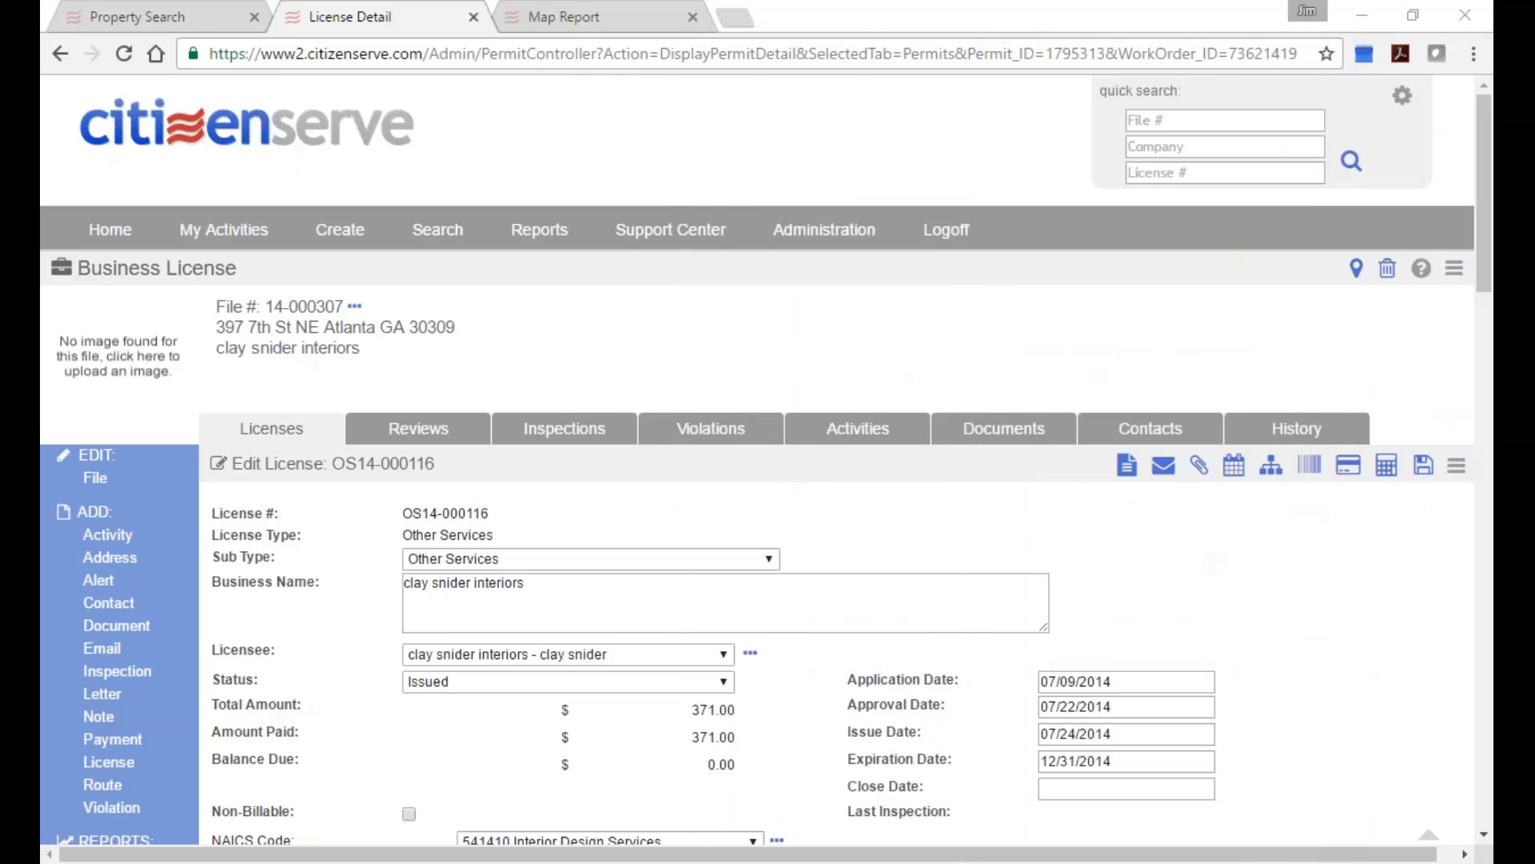
Log off the admin site and close the Map Report and extra login tabs.
click(944, 236)
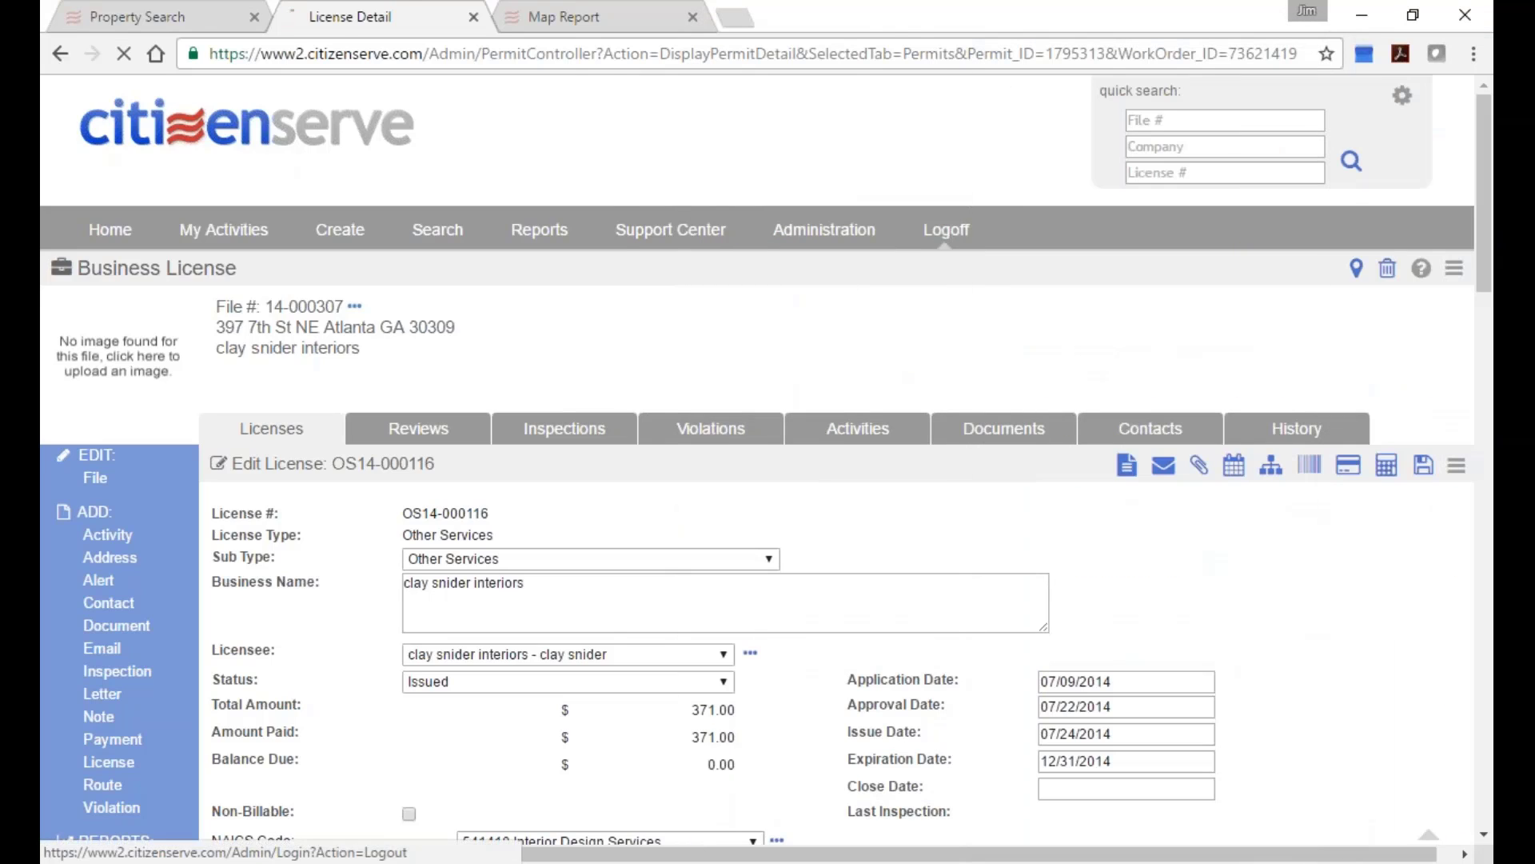
click(693, 16)
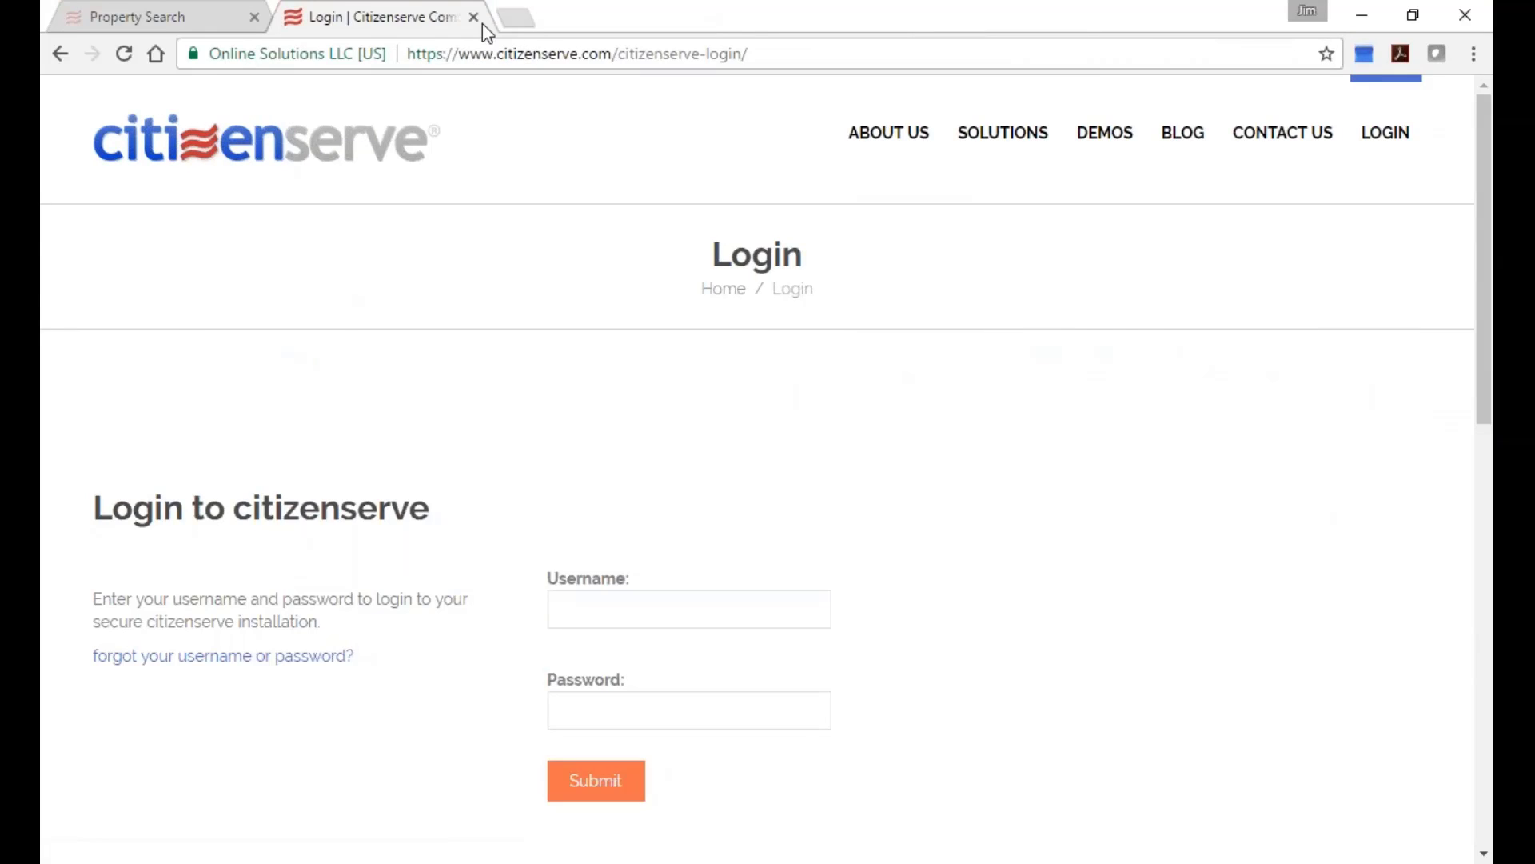
click(474, 17)
click(944, 232)
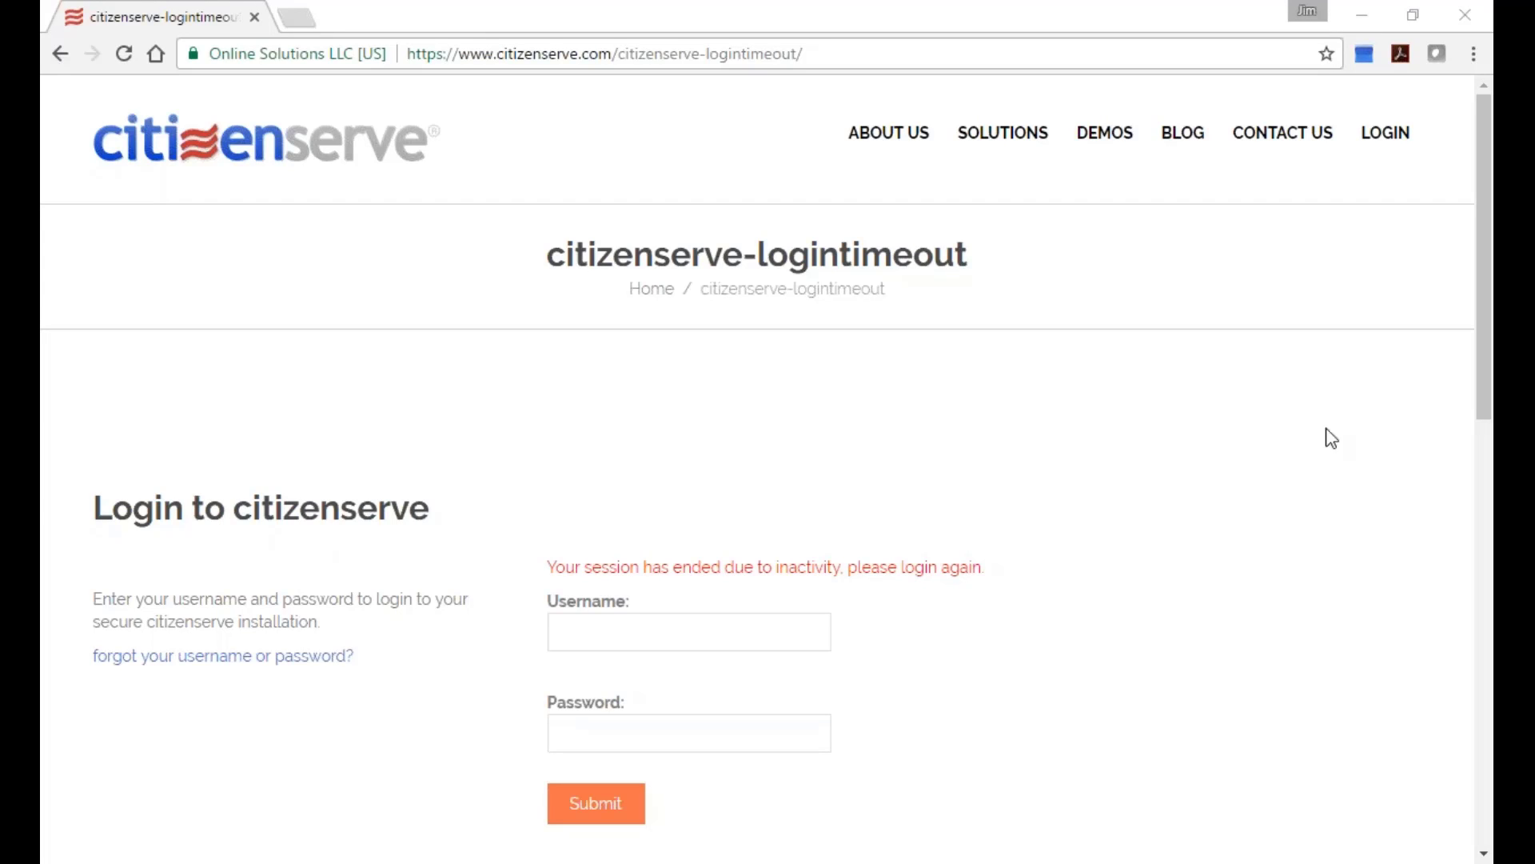
Paste the City of Atlanta citizen portal address into the address bar and load it.
click(855, 45)
right_click(854, 44)
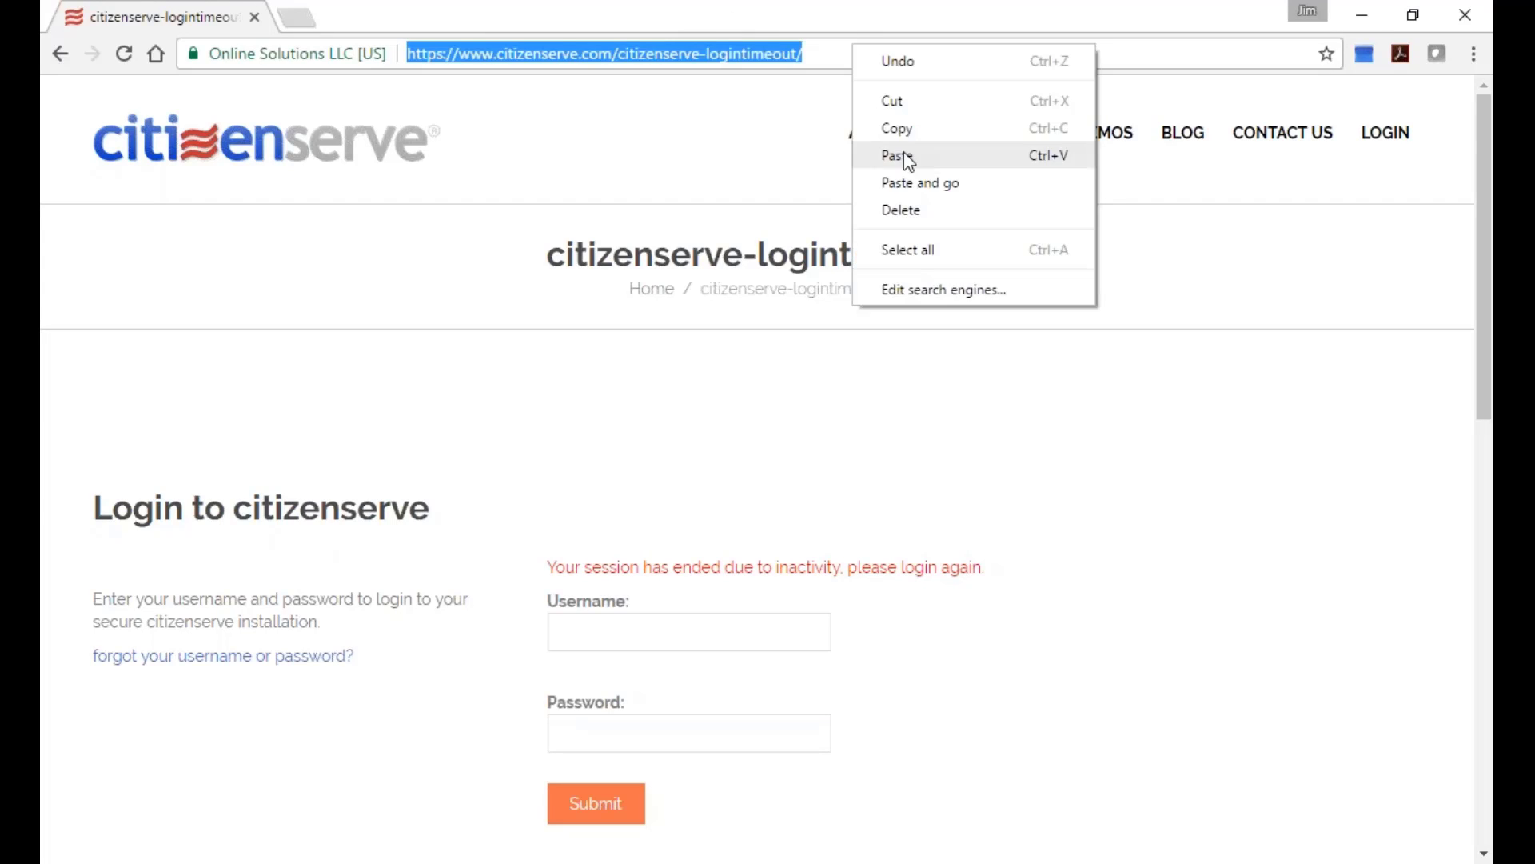
click(902, 155)
key(Return)
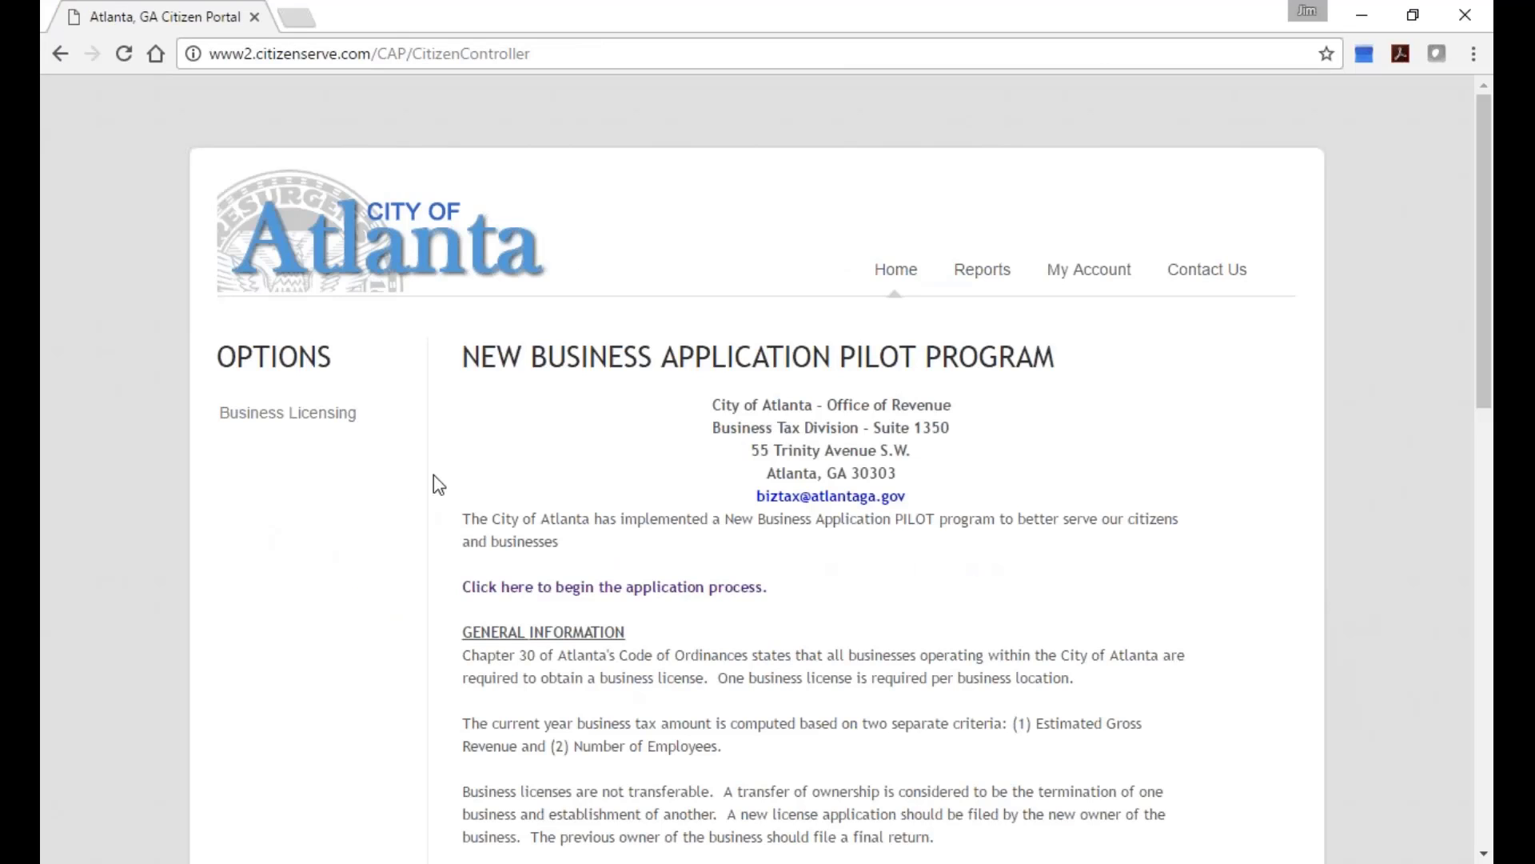
Sign in via My Account using the saved username suggestion and the account password.
scroll(600, 543, down, 1)
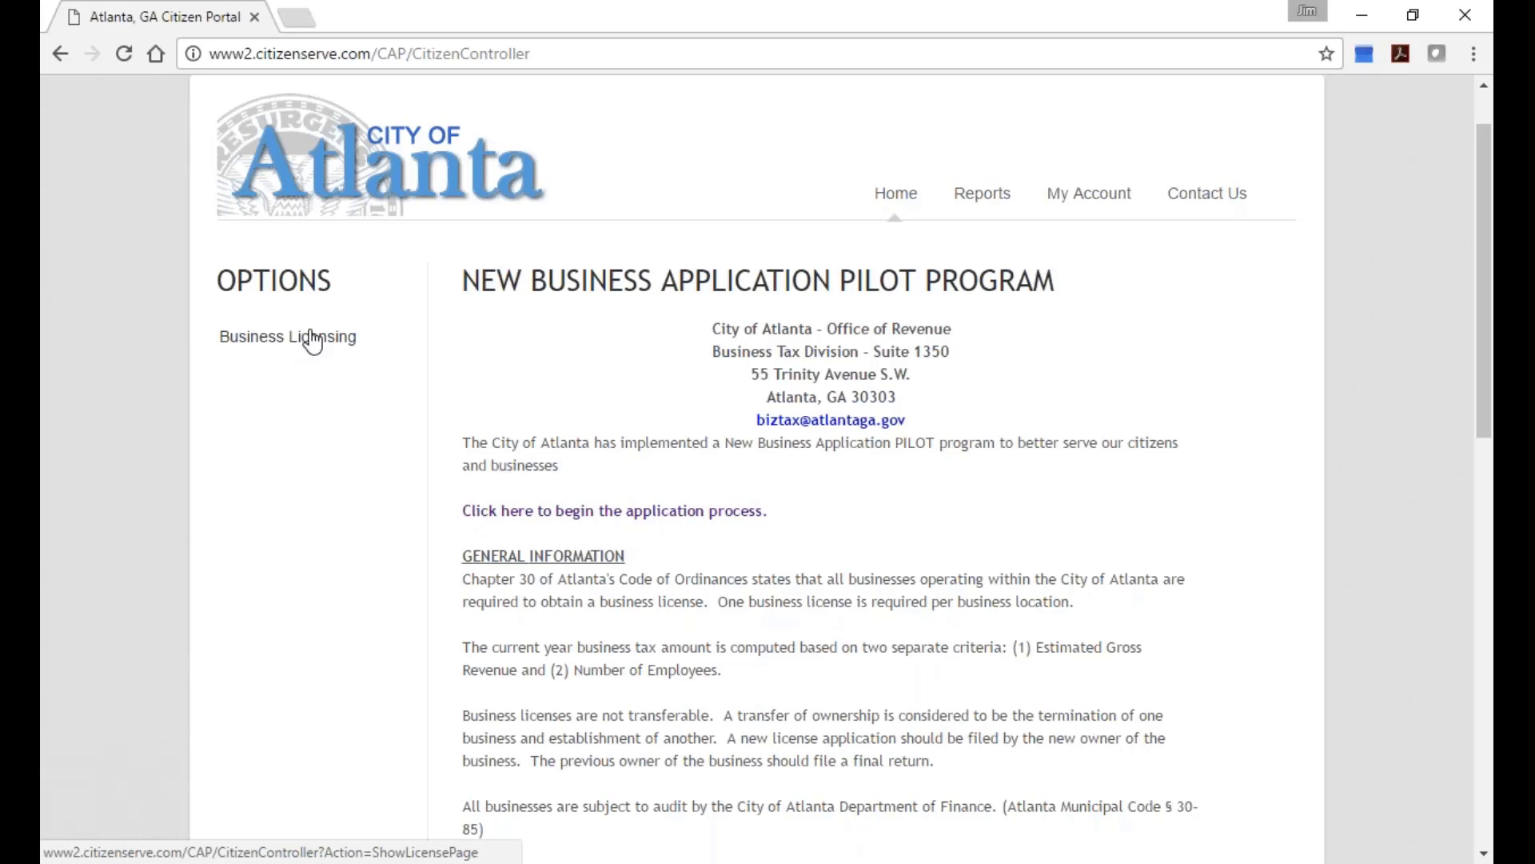
click(1089, 220)
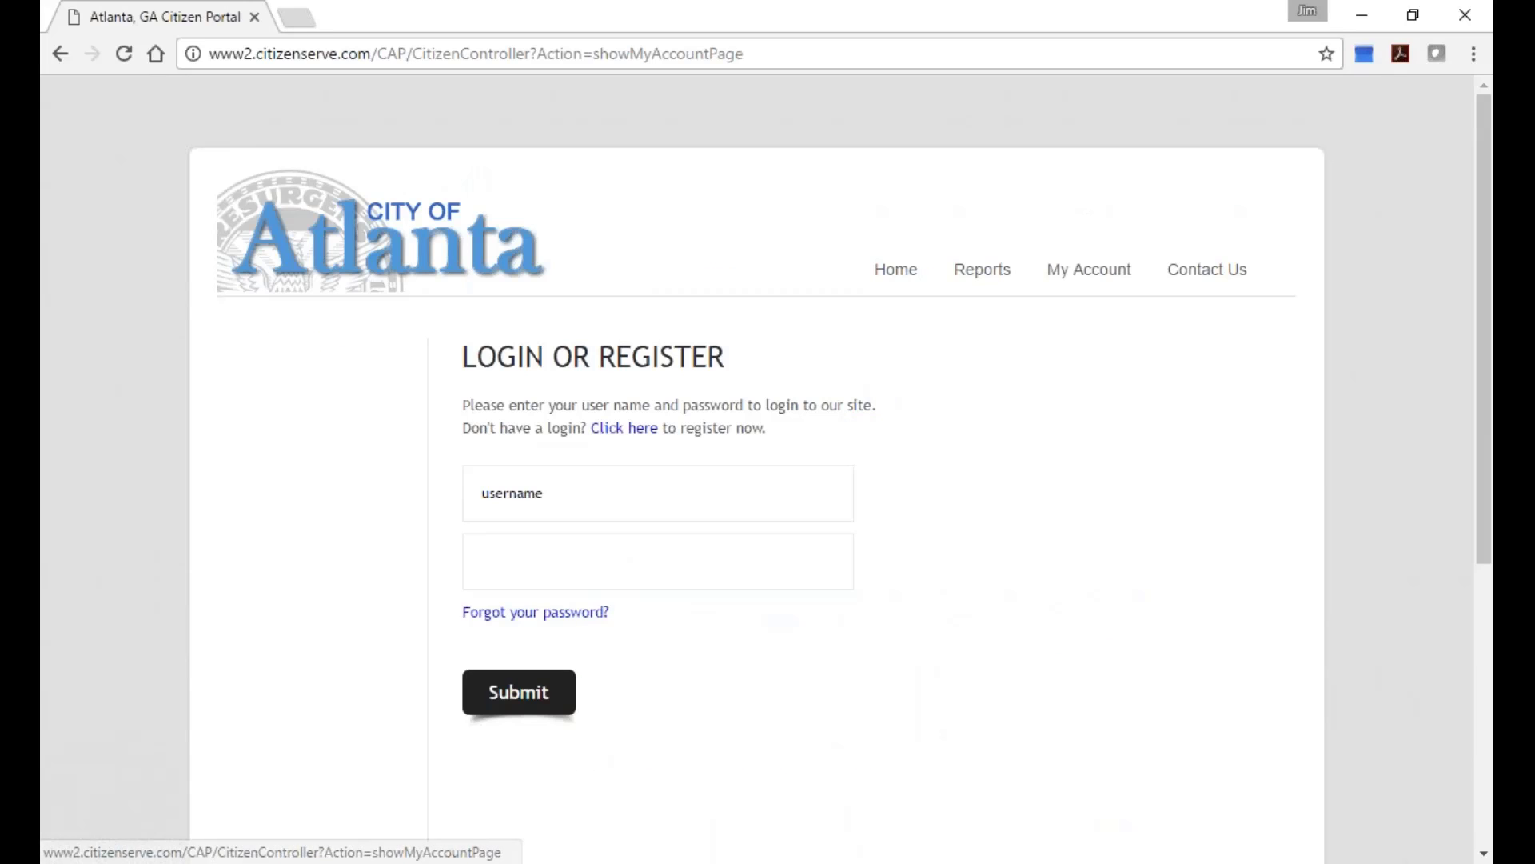
click(755, 472)
text(jim)
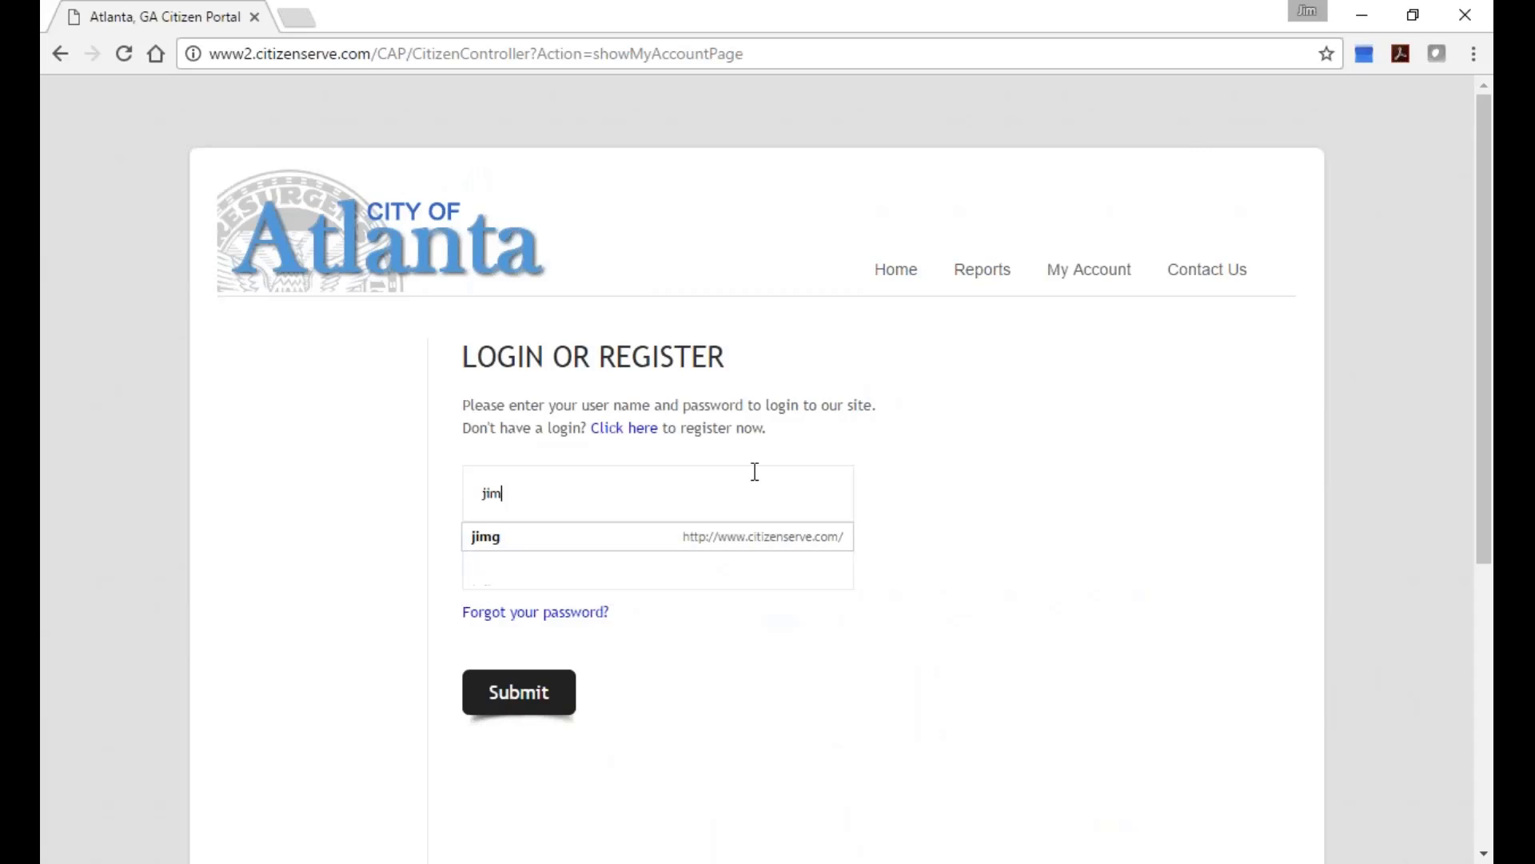
text(@)
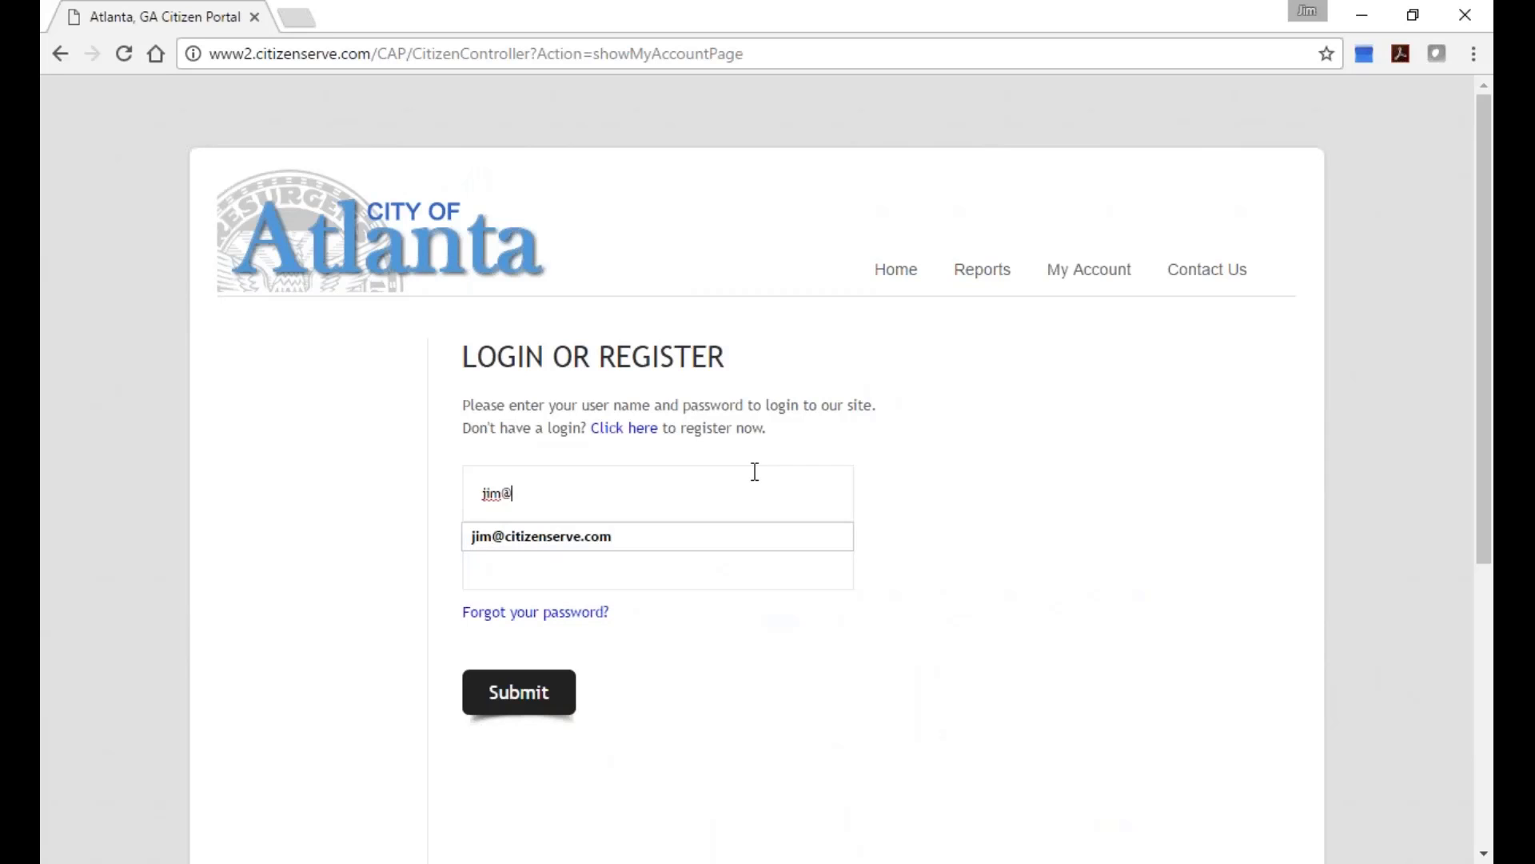
key(Down)
key(Tab)
text(••)
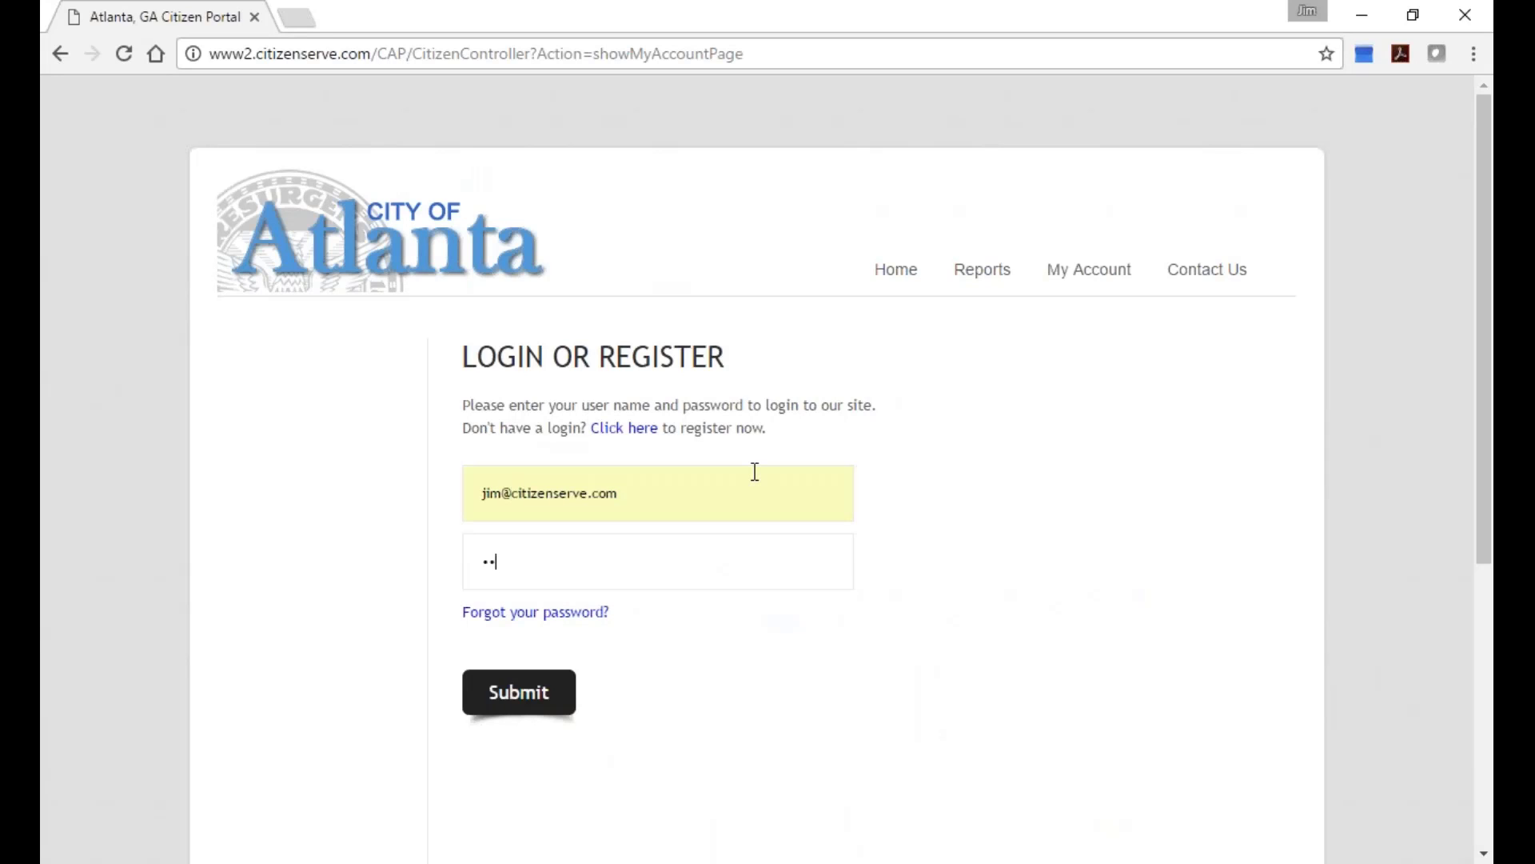
text(•••••••)
click(516, 691)
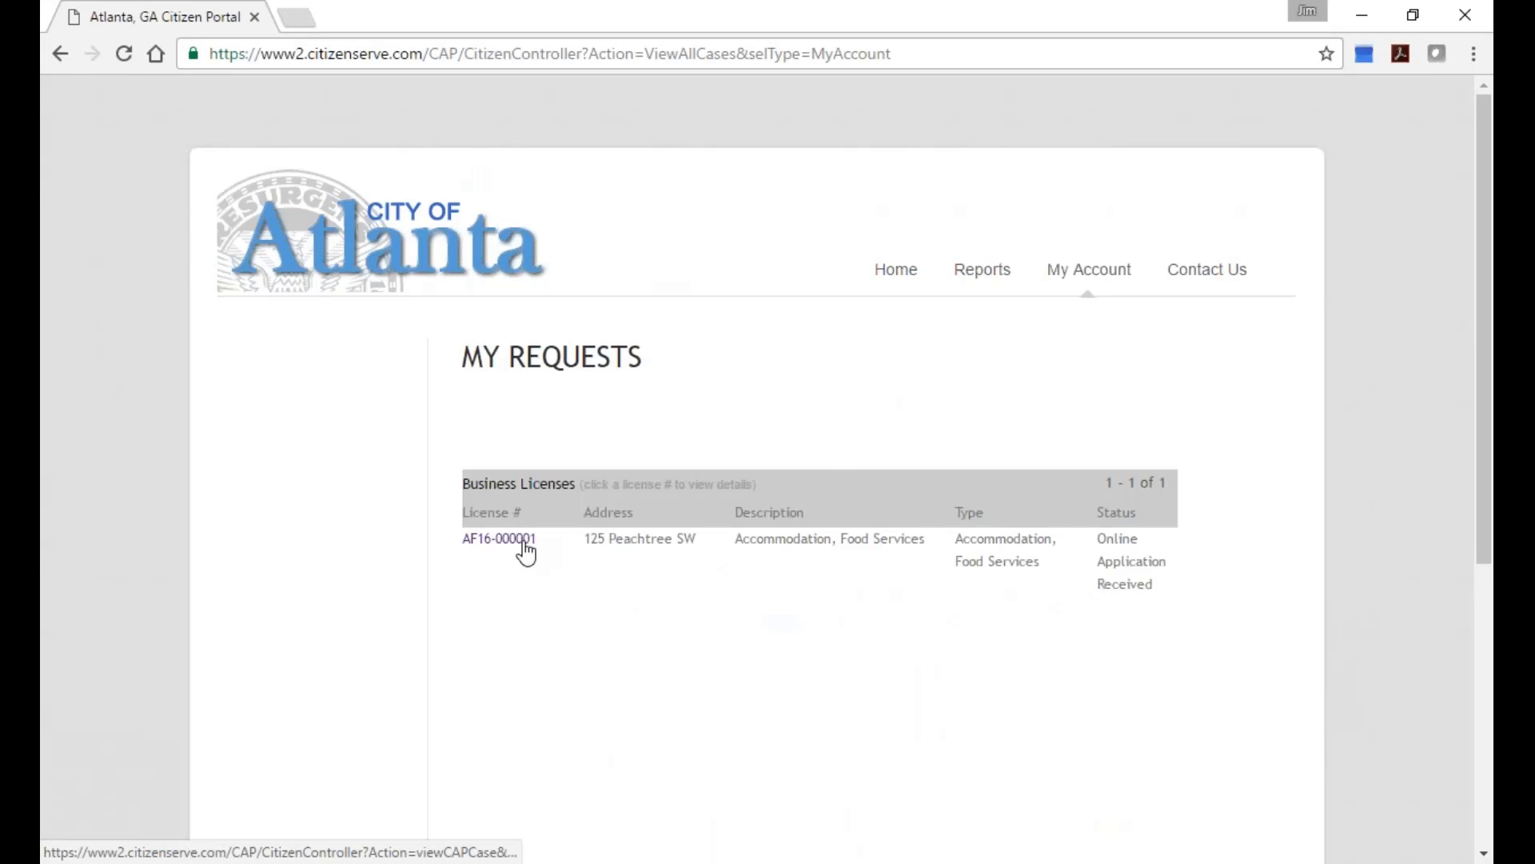
click(895, 270)
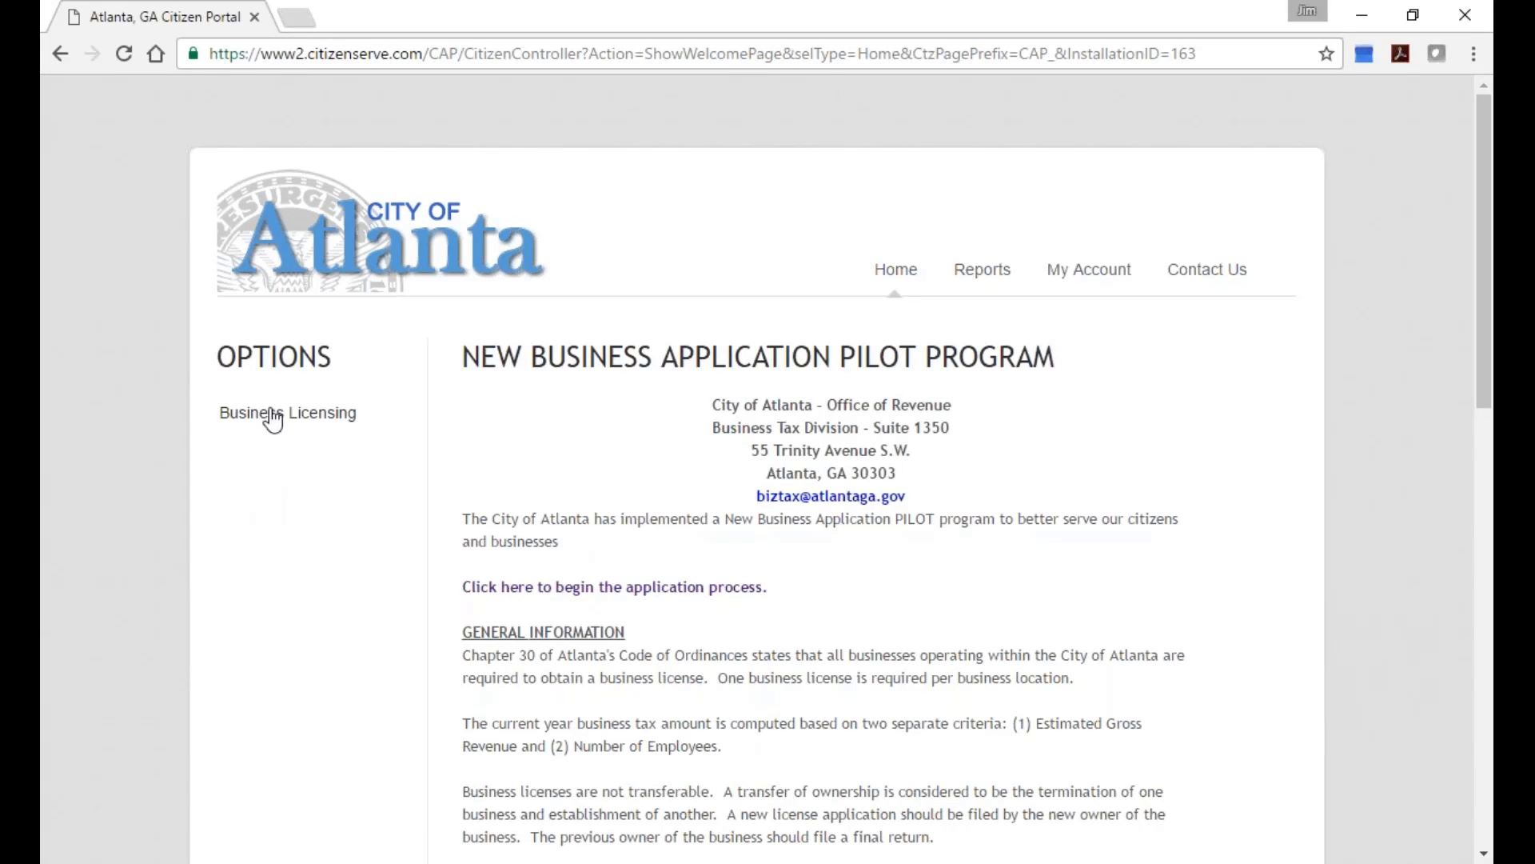
click(273, 416)
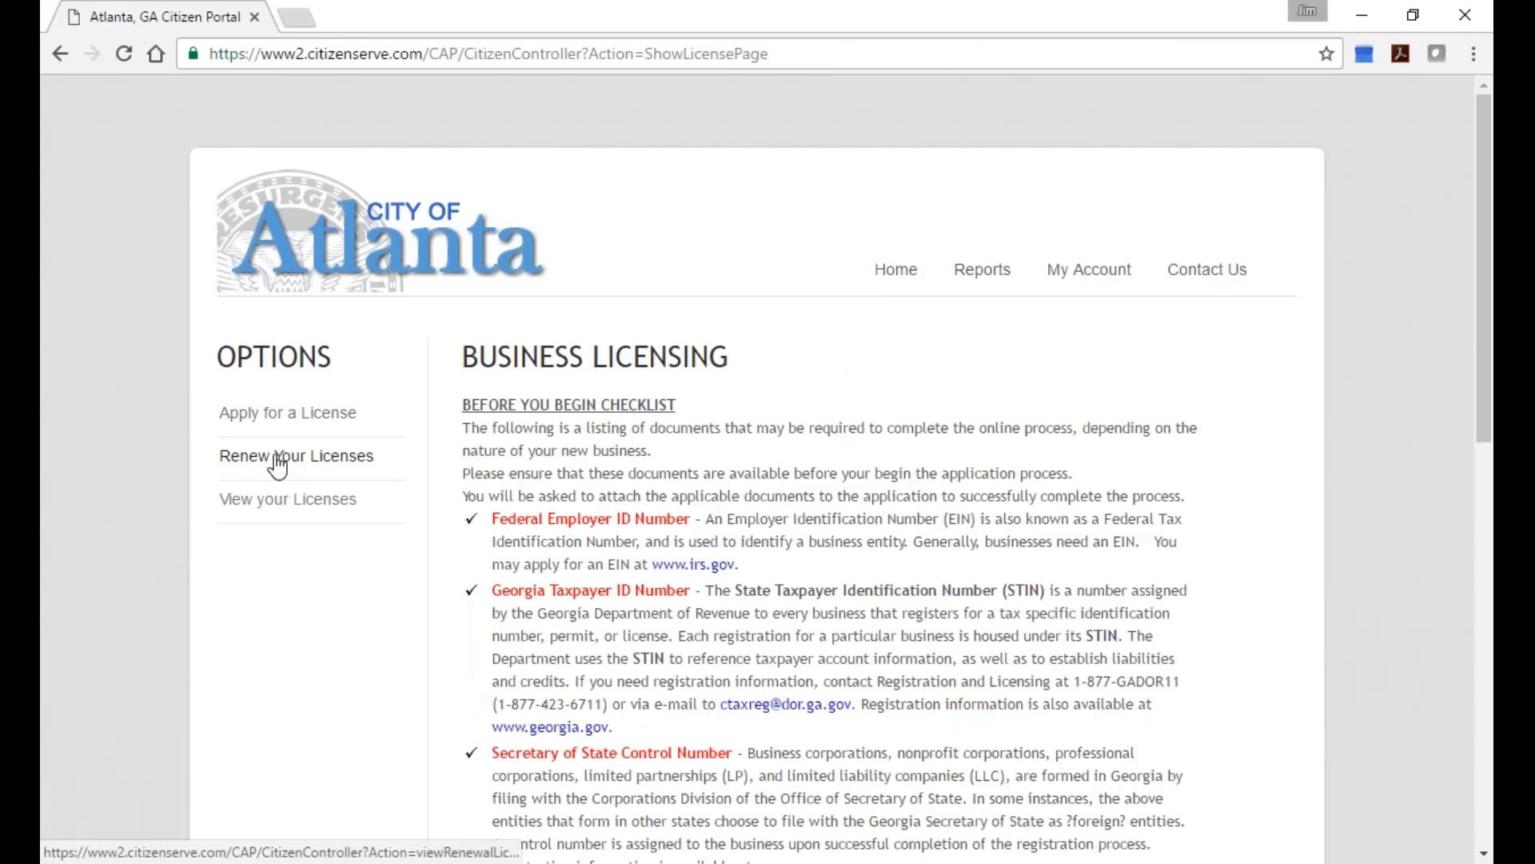
click(288, 412)
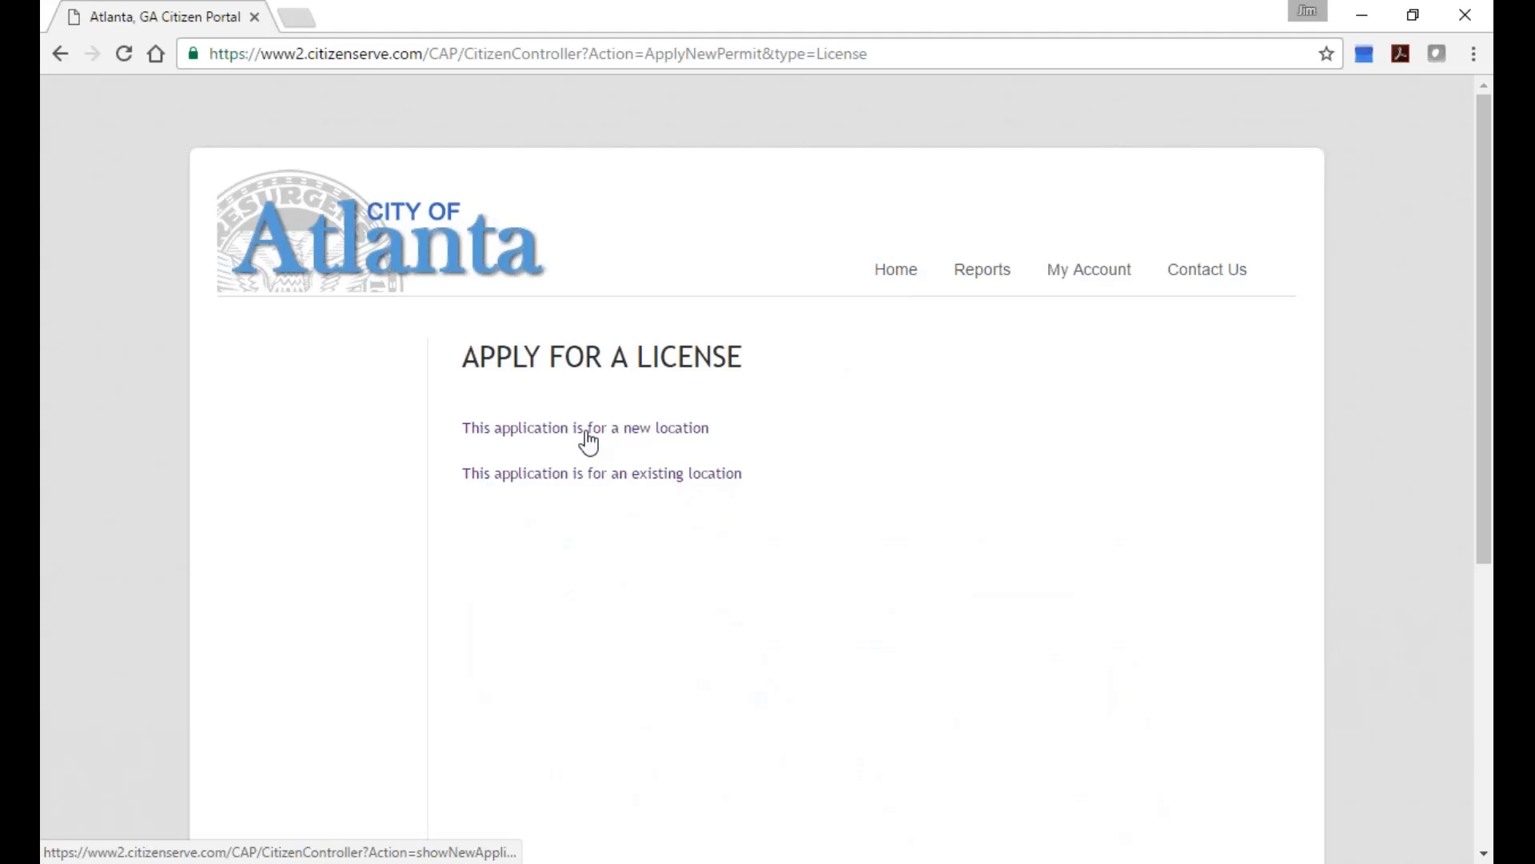
click(582, 477)
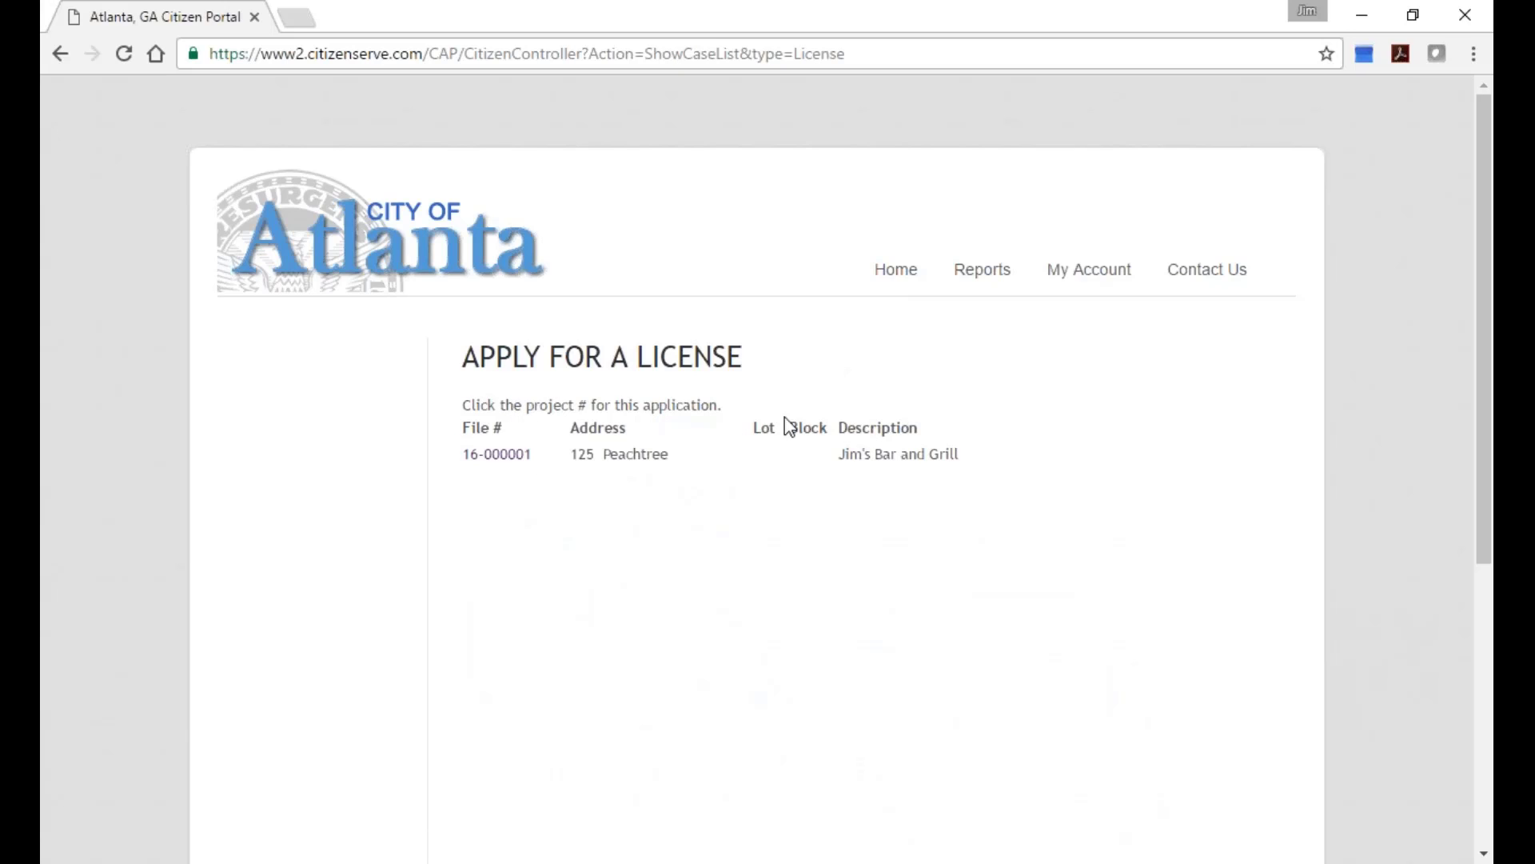
click(502, 455)
Enter the business name 'Jim's Bar and Grill Alcohol License' and open the license type list.
click(639, 502)
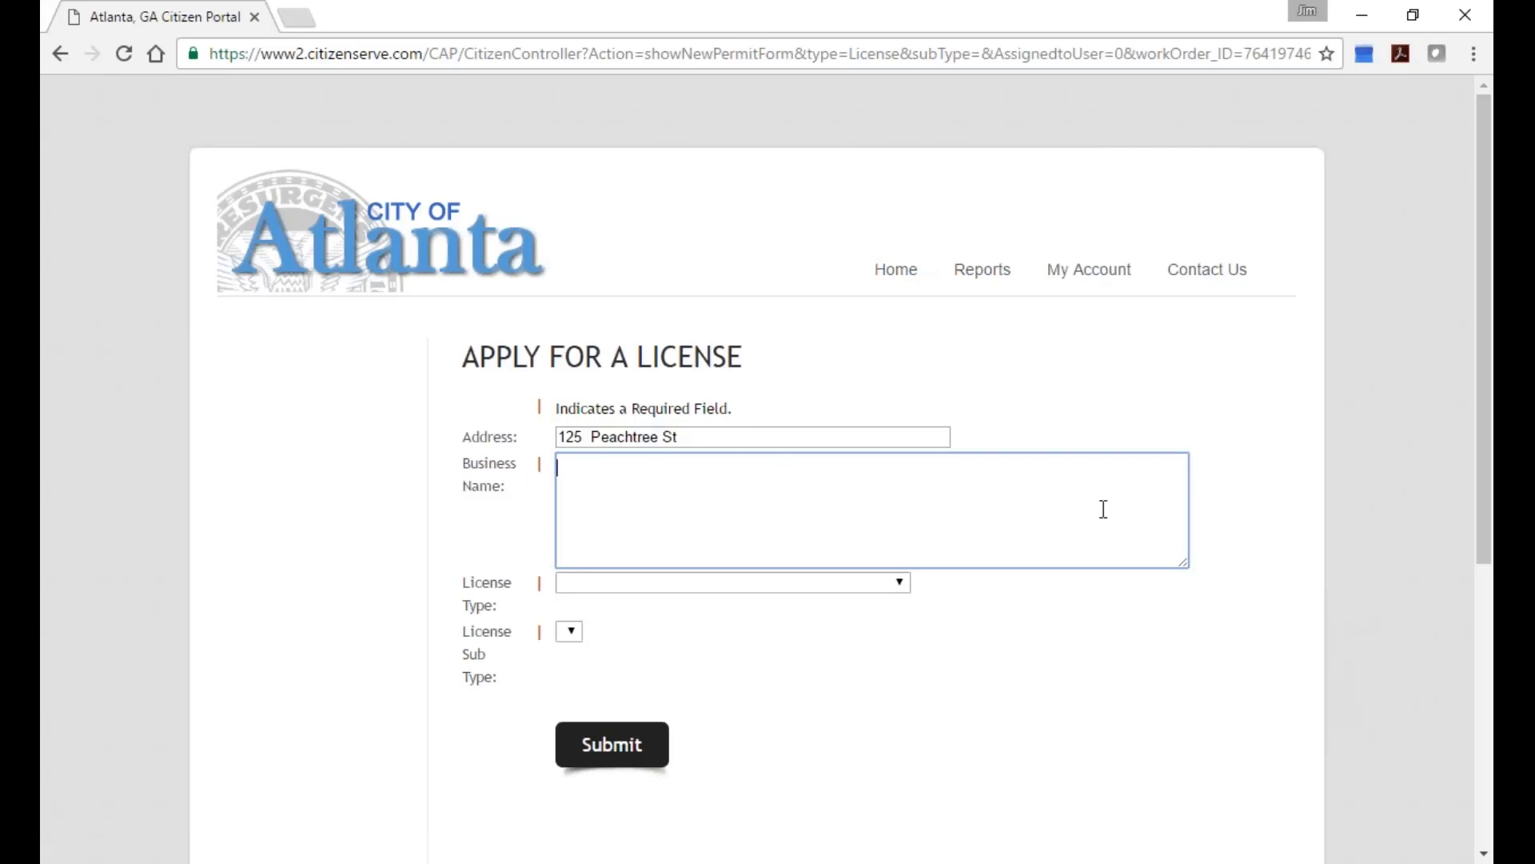
text(Jim's Bar and Grill Al)
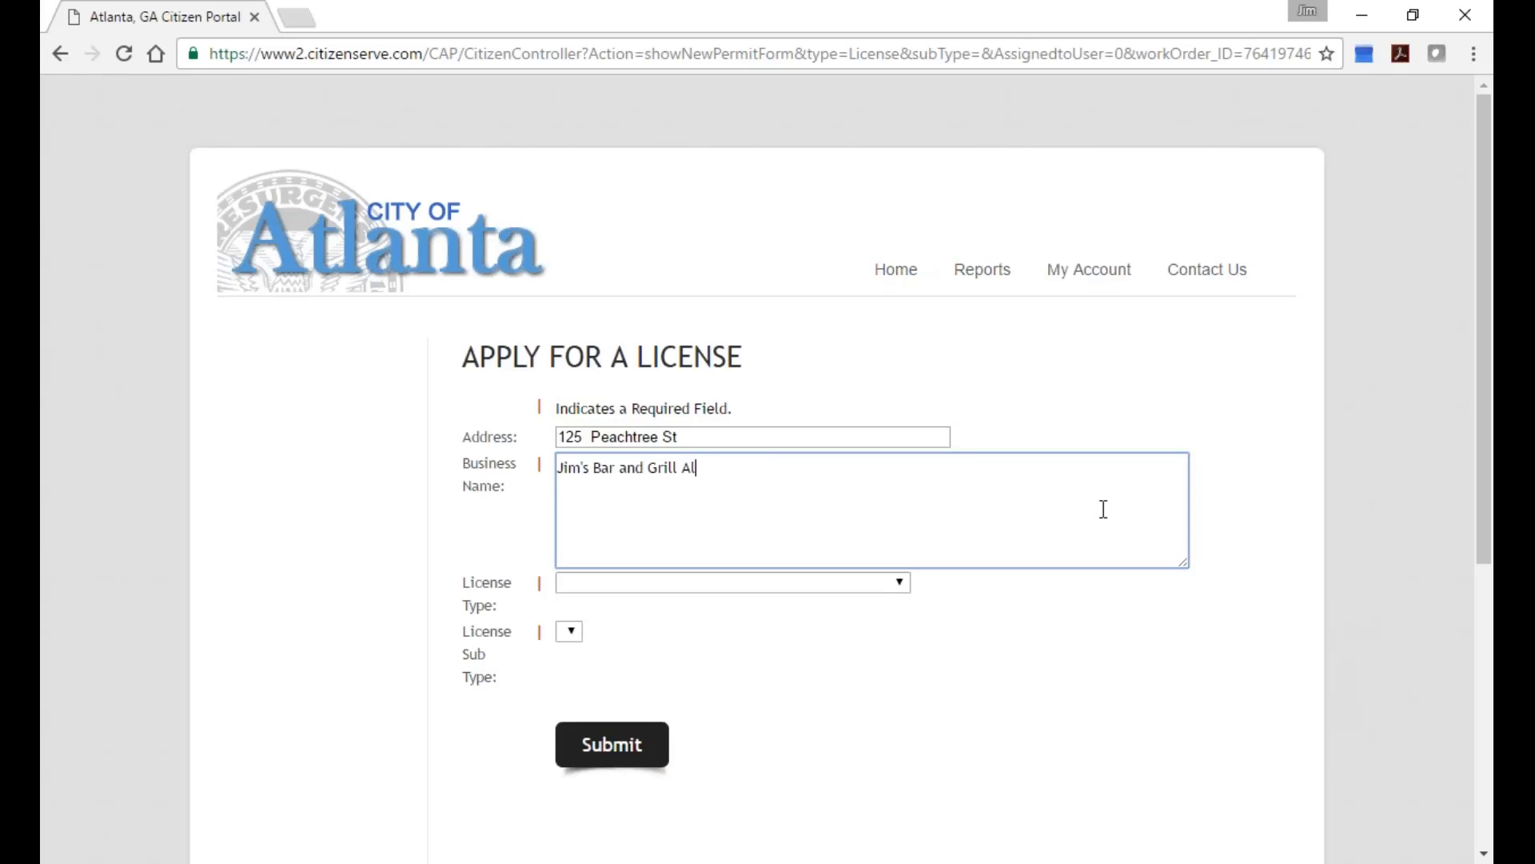
text(cohol Lic)
text(se)
click(906, 588)
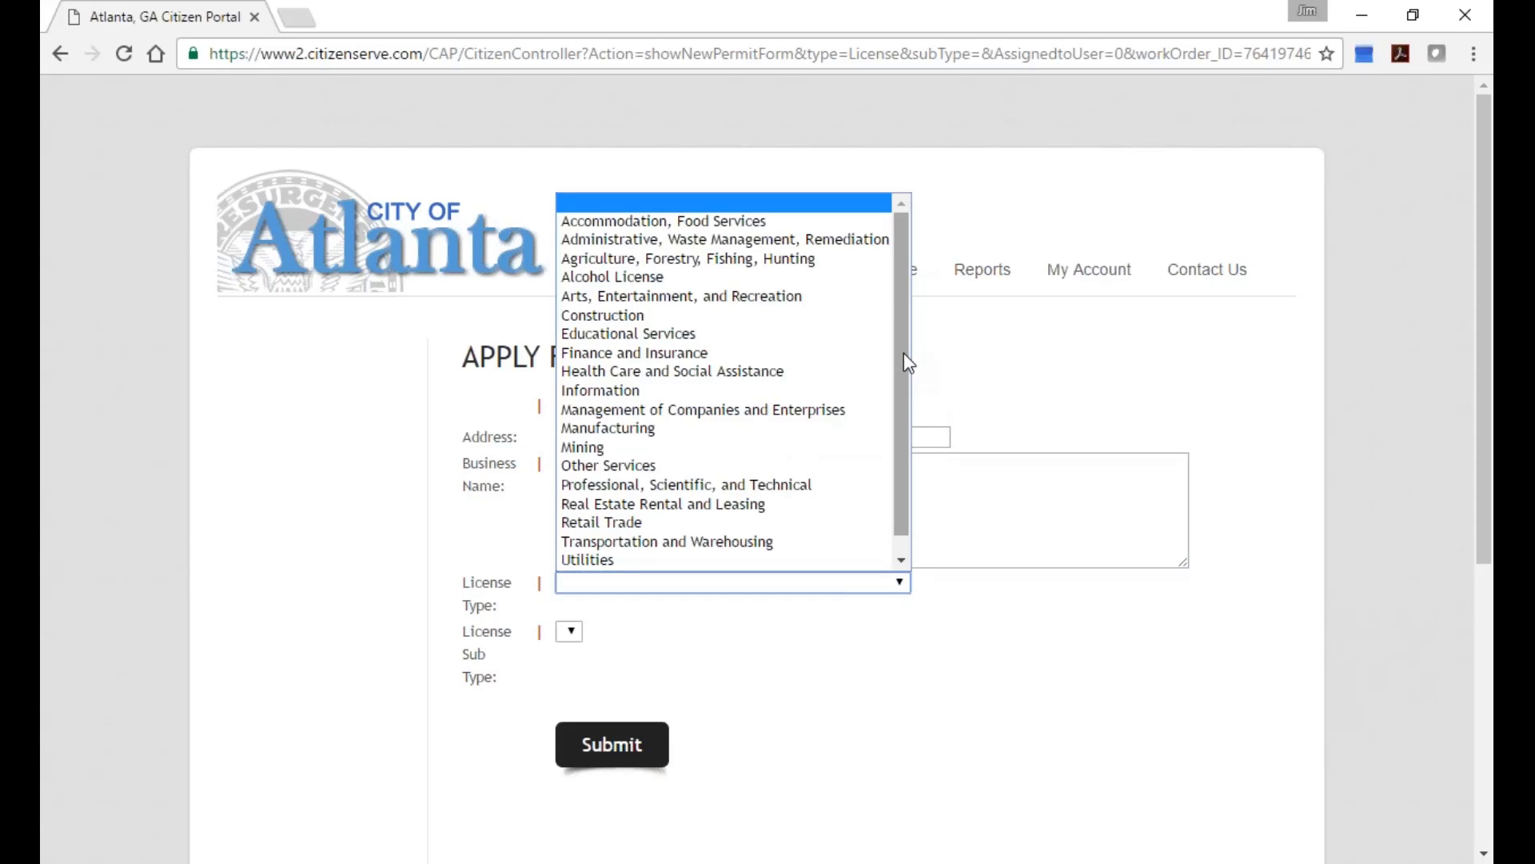
Choose Alcohol License as the license type, leaving the served-alcohol boxes unchecked.
click(697, 276)
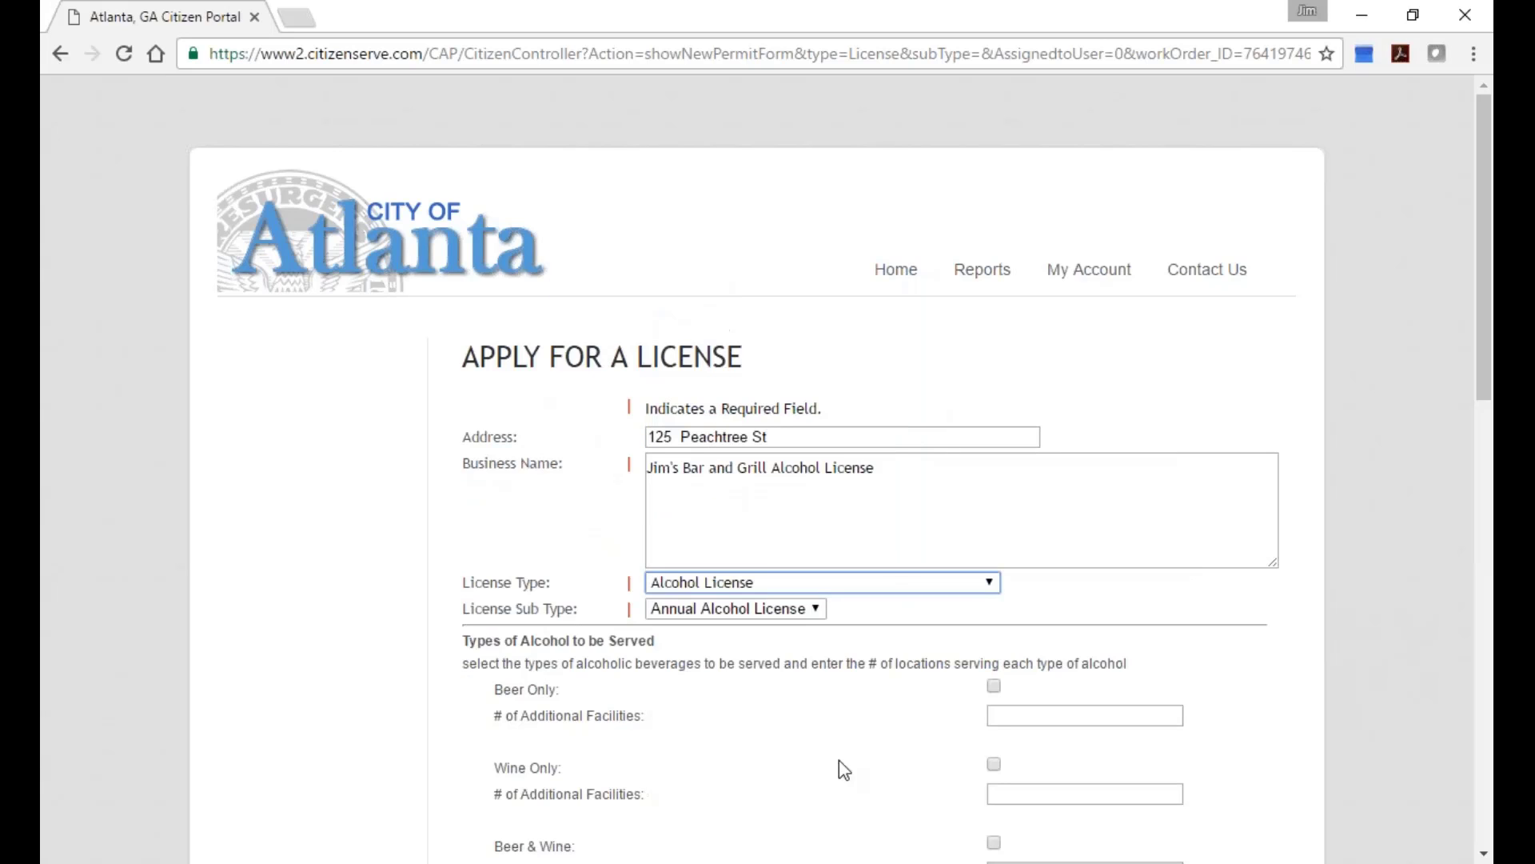
scroll(838, 767, down, 1)
scroll(812, 766, down, 2)
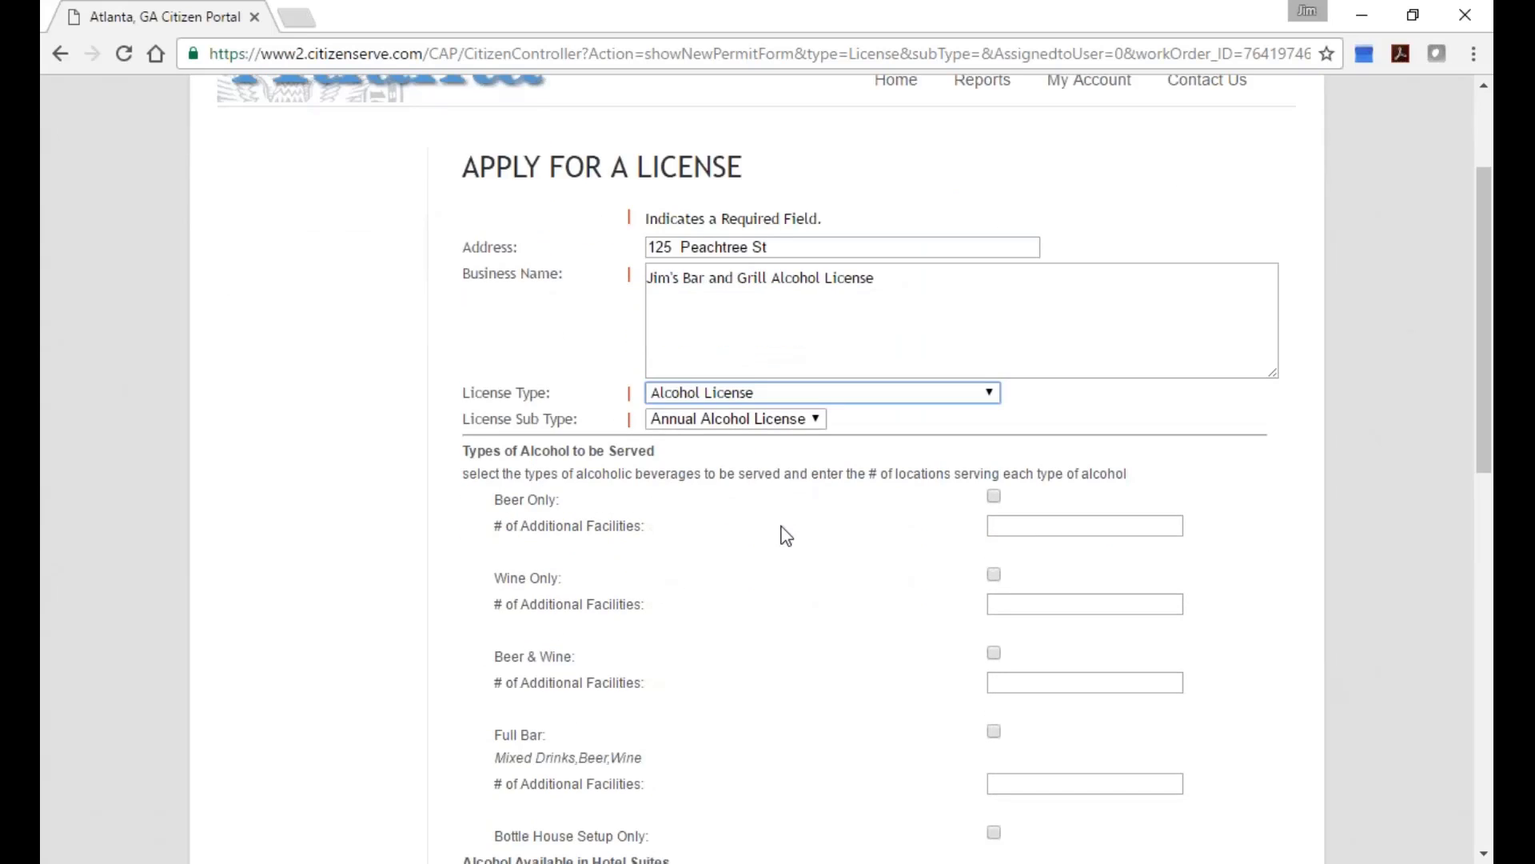
scroll(854, 620, down, 3)
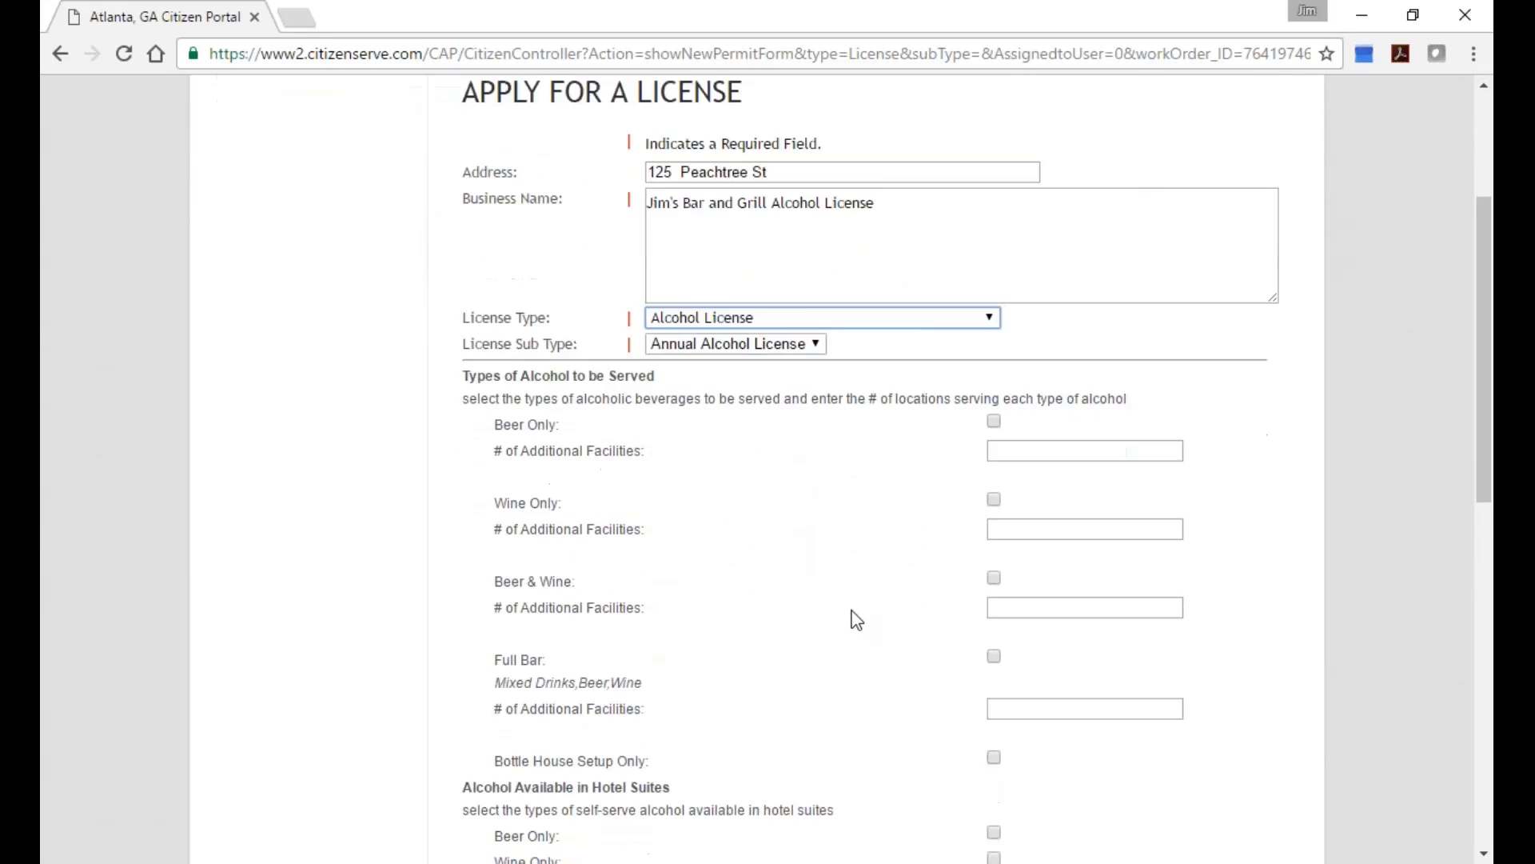
click(994, 309)
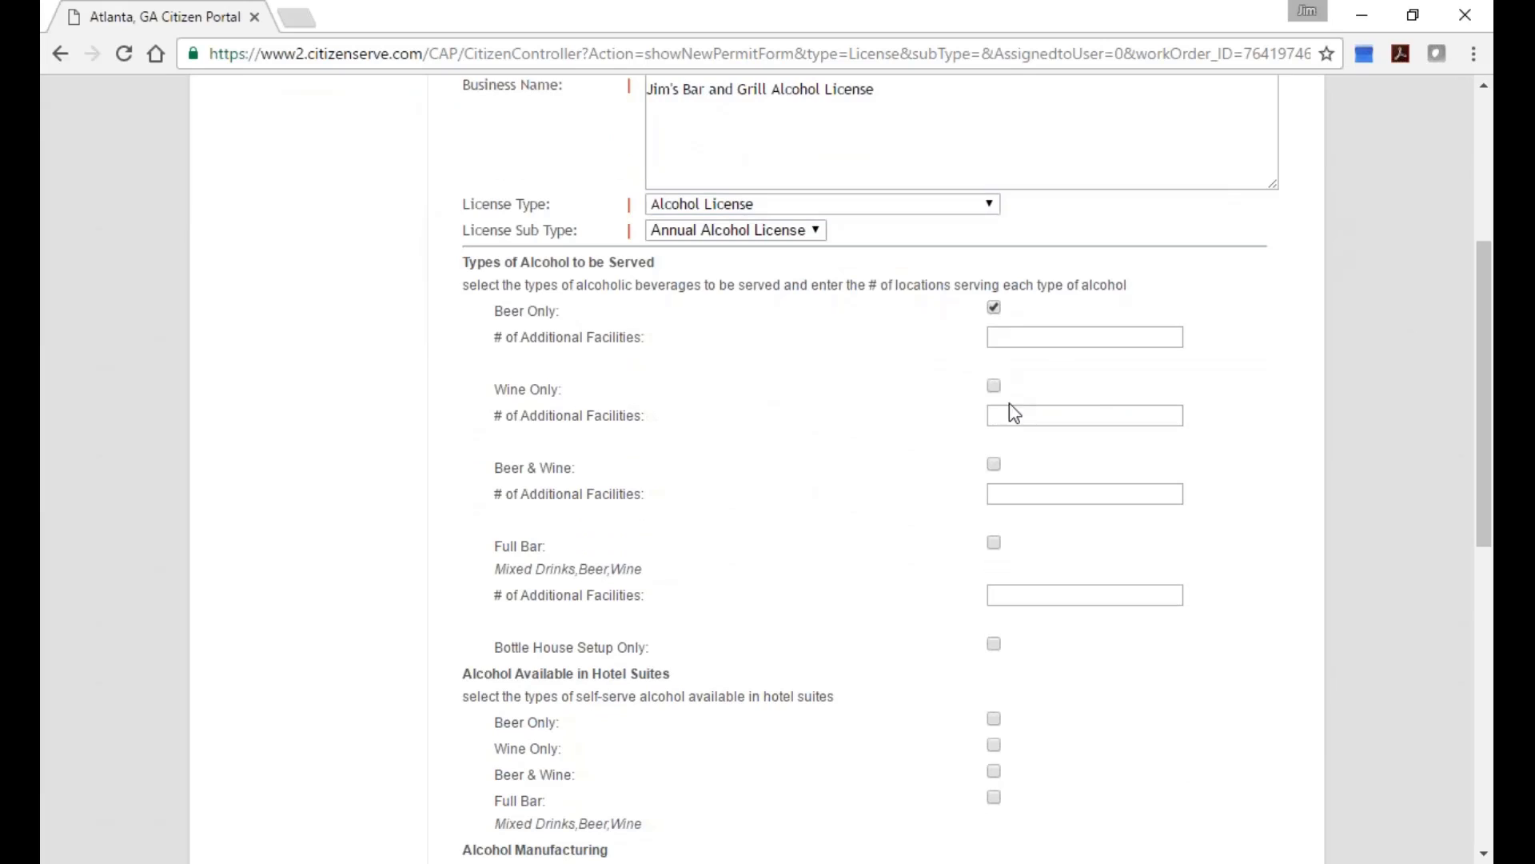
click(995, 388)
click(996, 467)
click(992, 388)
click(995, 309)
Set the Packaged Alcohol type to Beer and submit the application.
scroll(799, 675, down, 4)
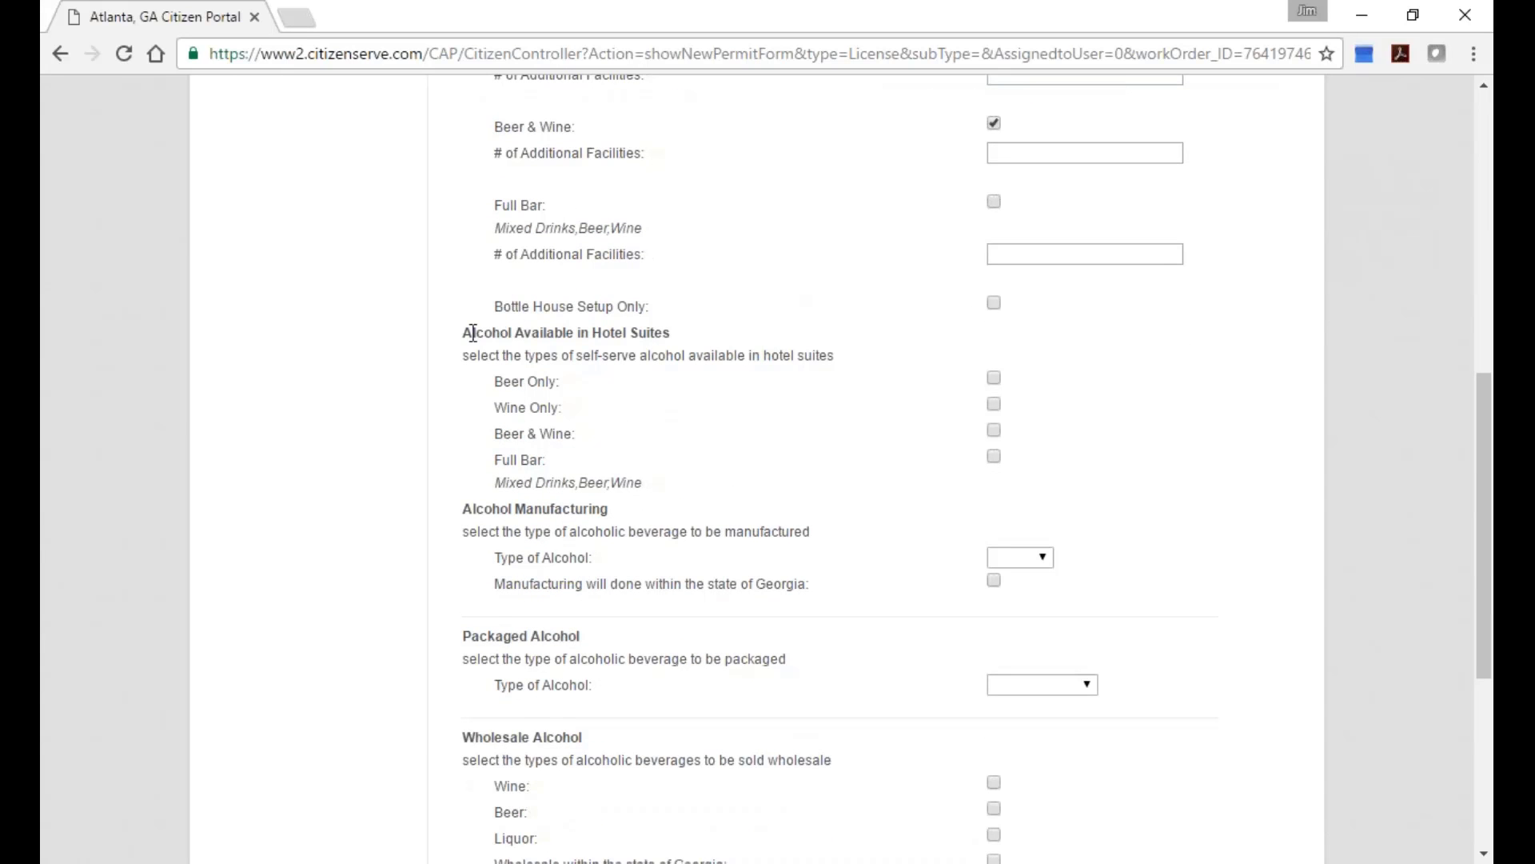
drag(467, 333, 694, 336)
scroll(713, 376, down, 3)
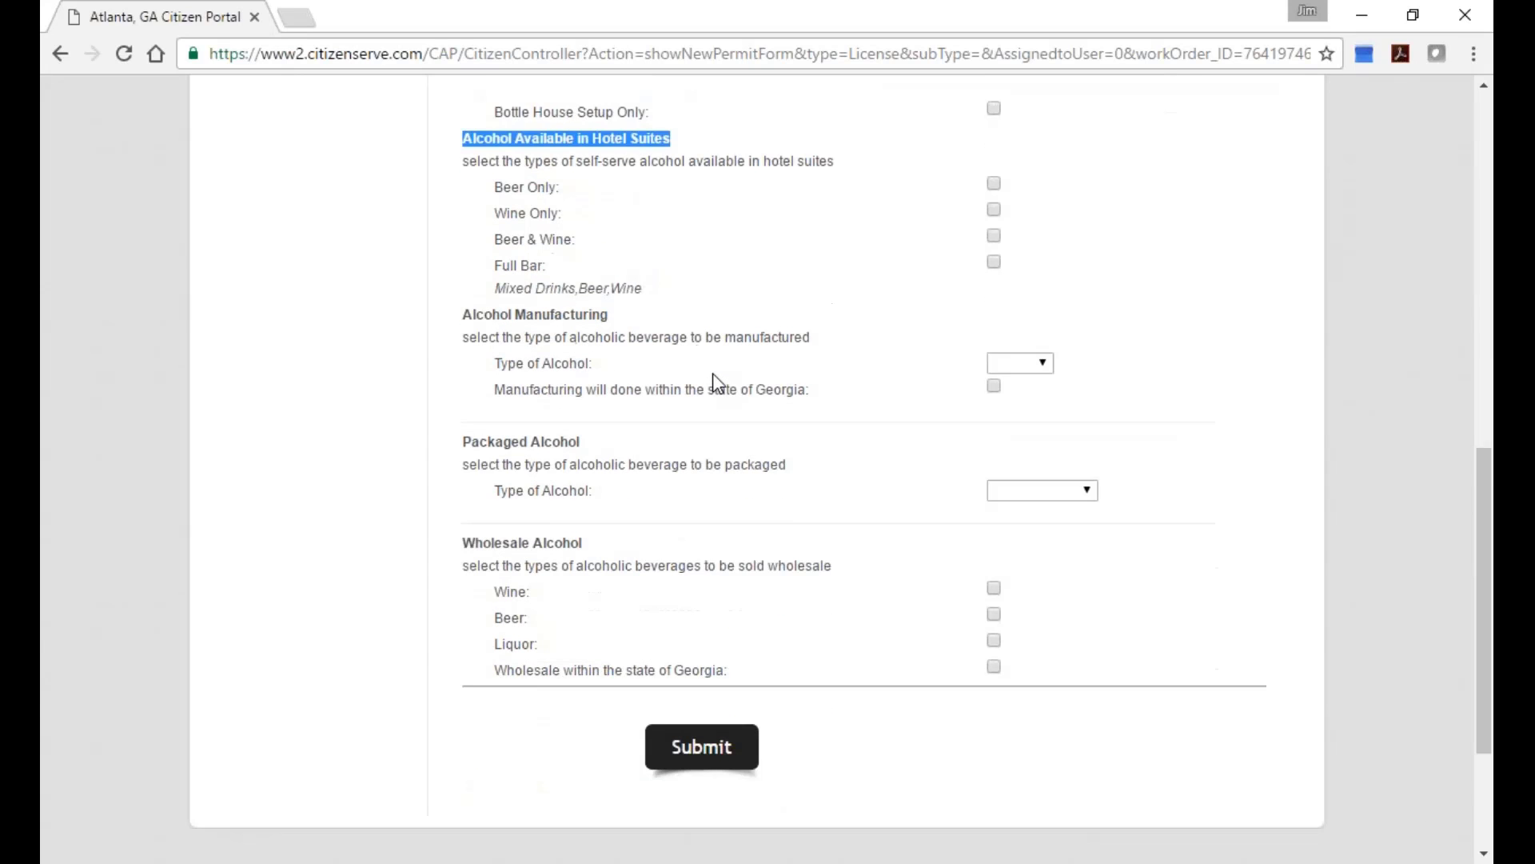
click(1073, 421)
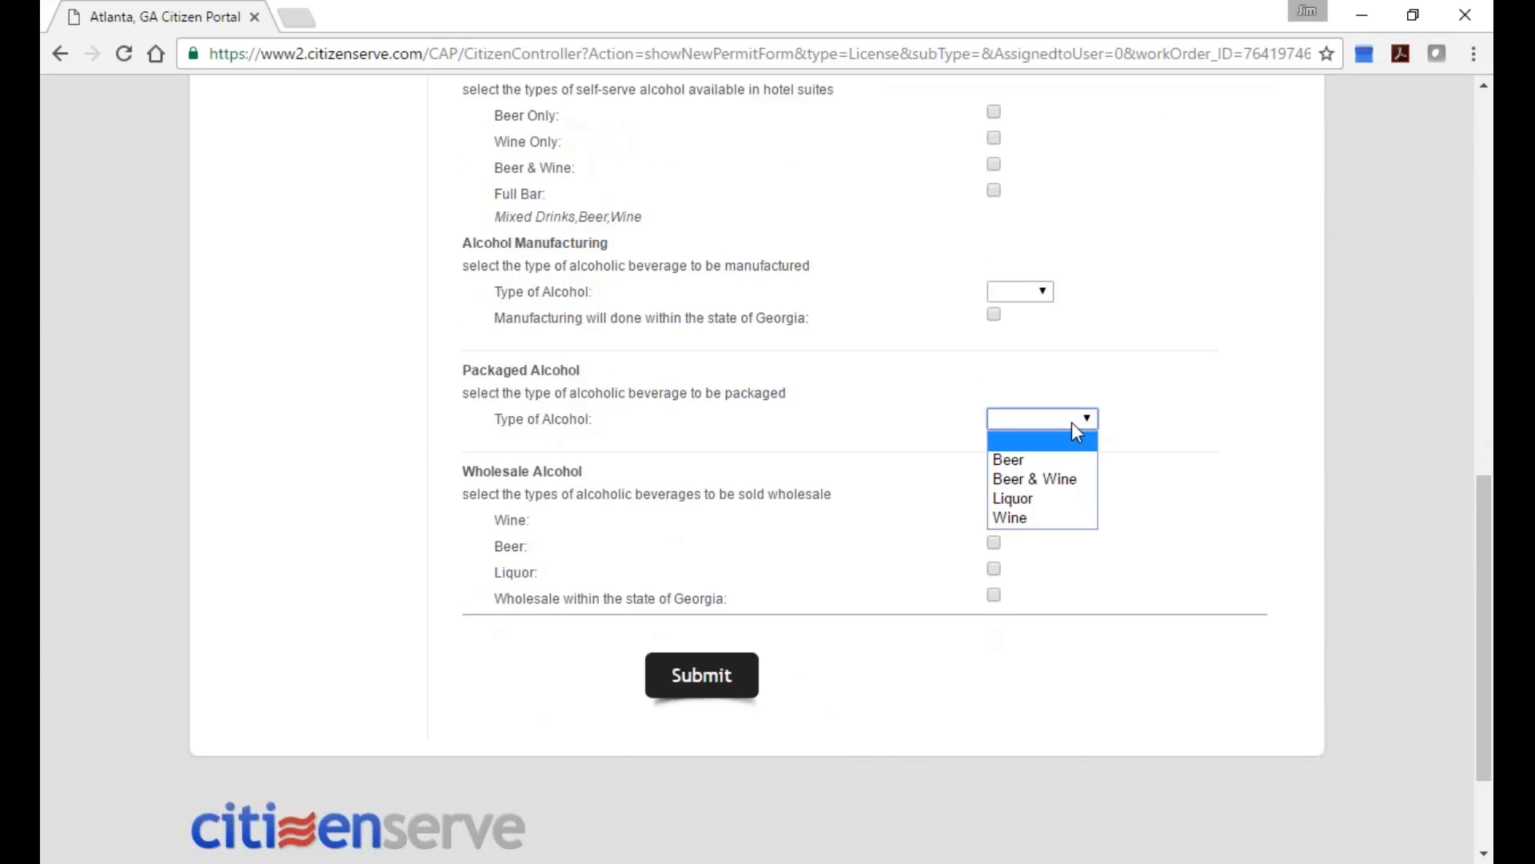
click(1066, 454)
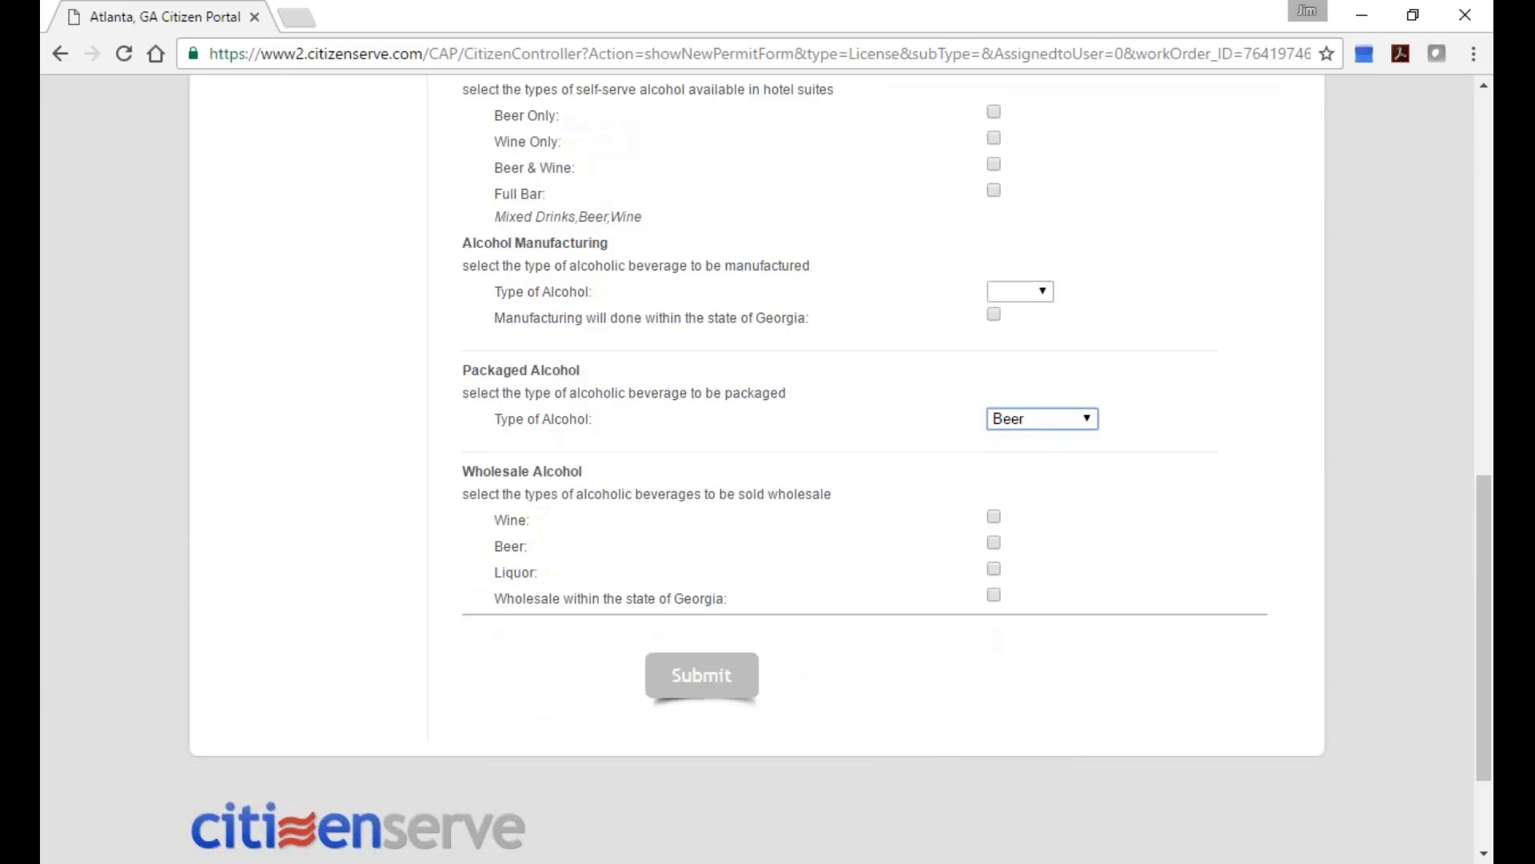
click(701, 678)
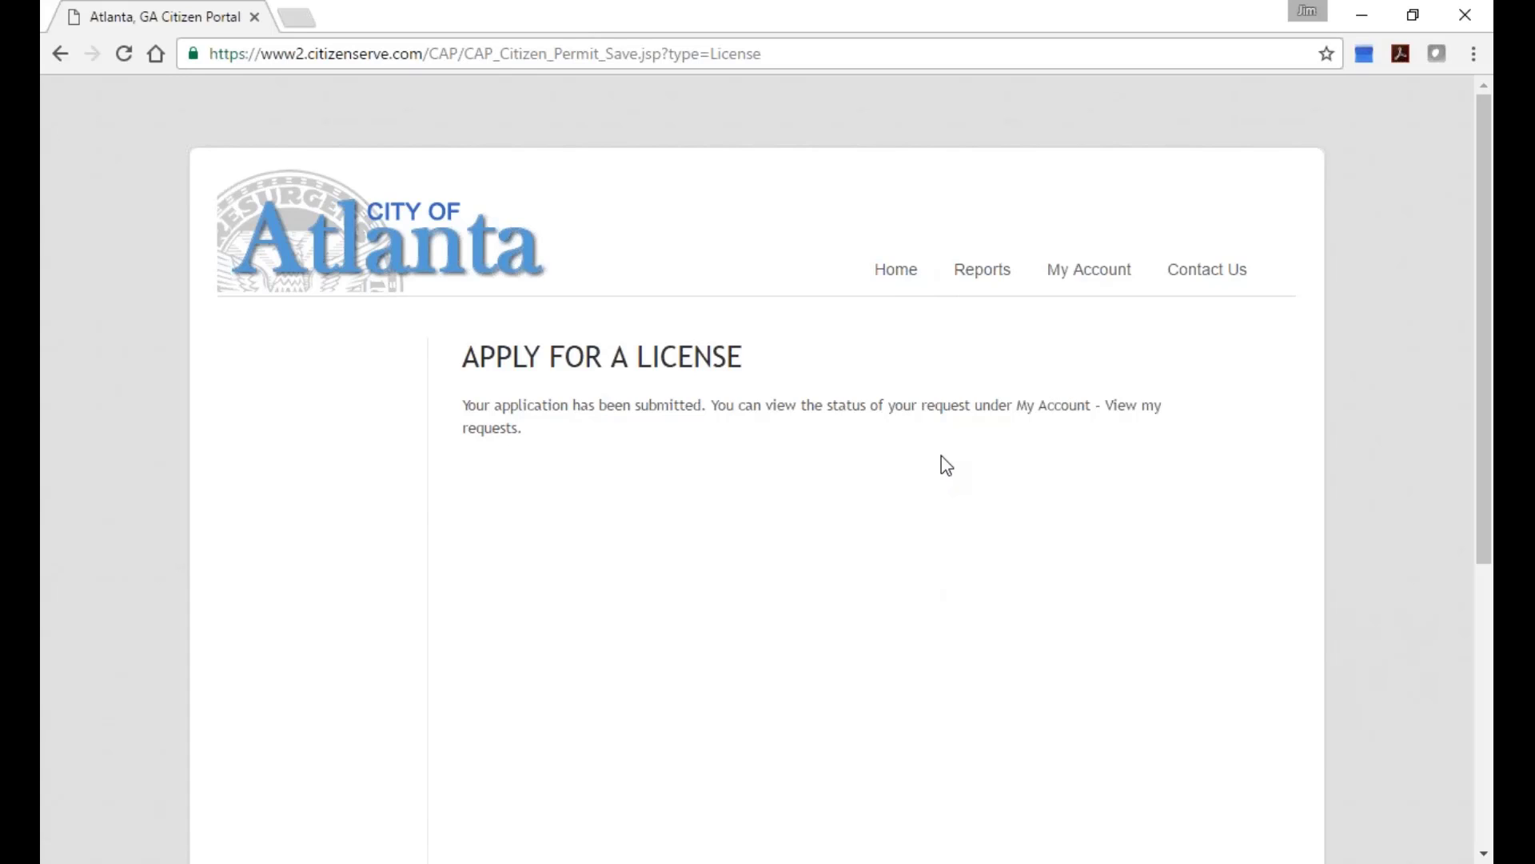
Go back to the portal Home page, then log out from My Account.
mouse_move(1106, 280)
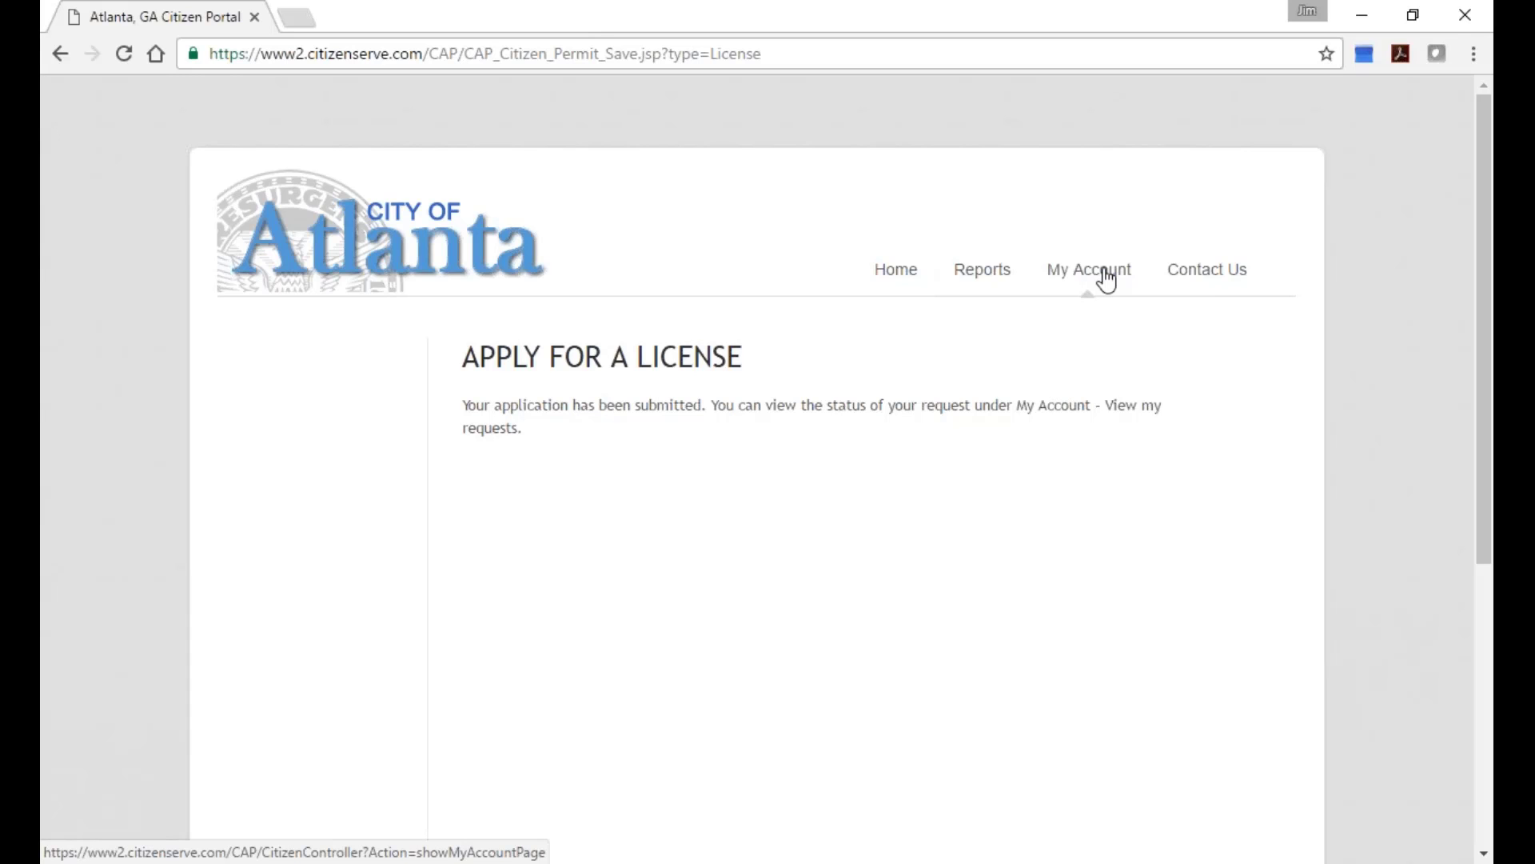
click(902, 280)
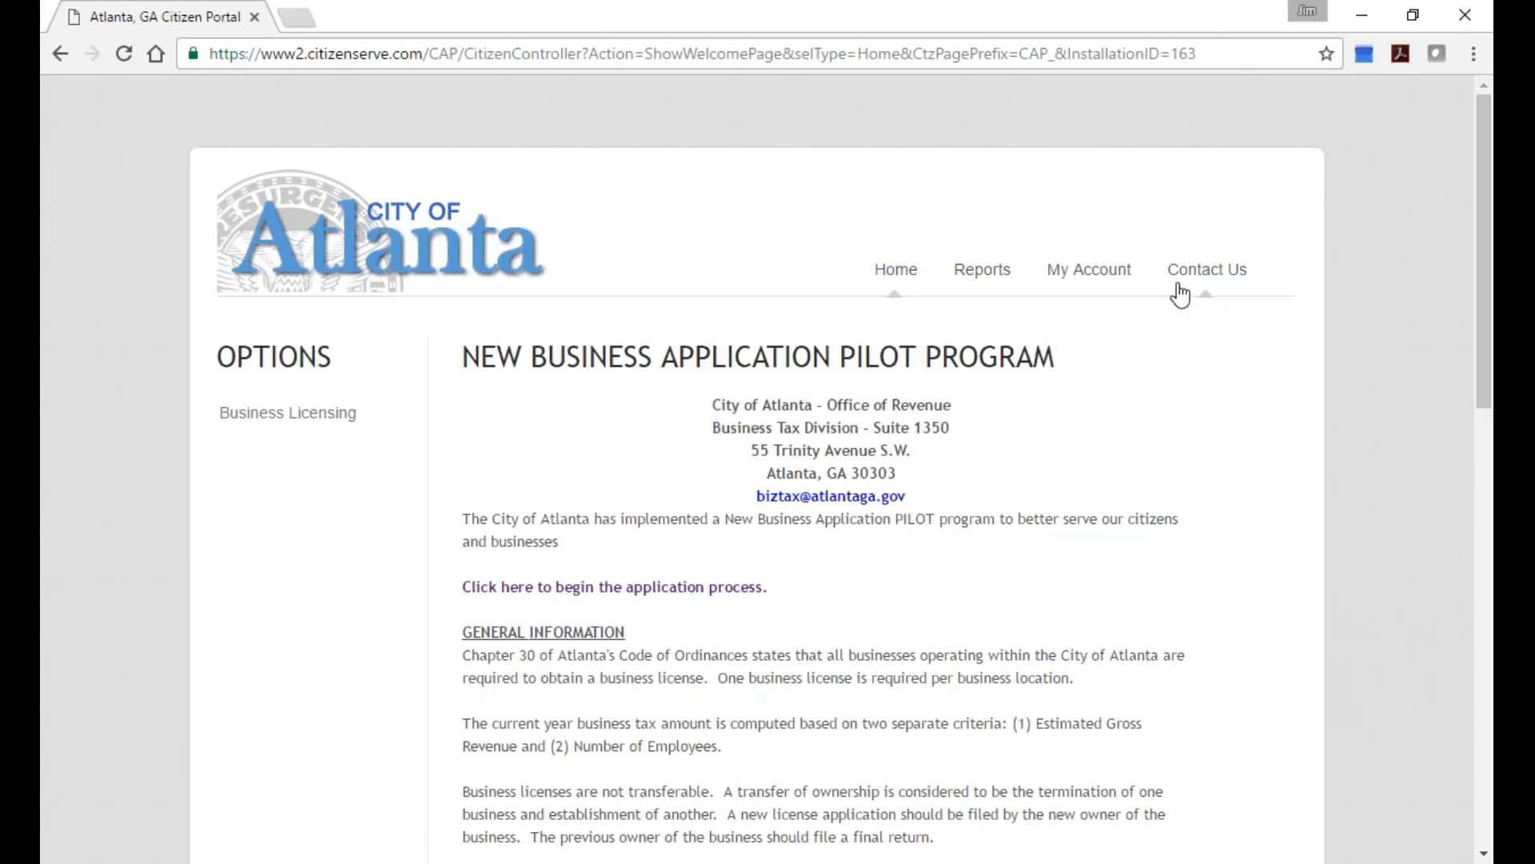
click(1089, 269)
click(263, 504)
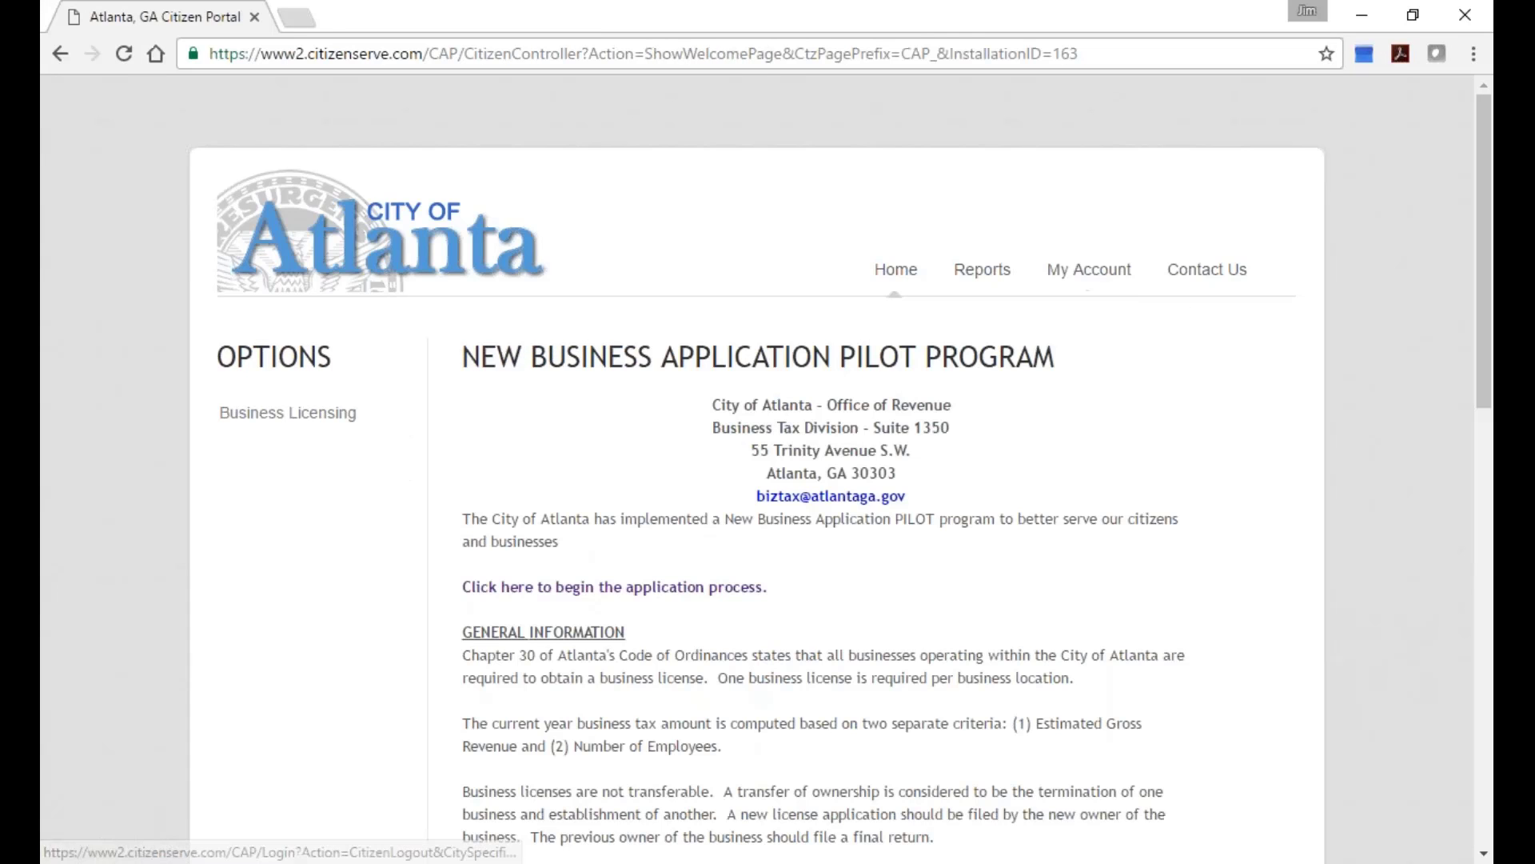
click(944, 52)
text(www.c)
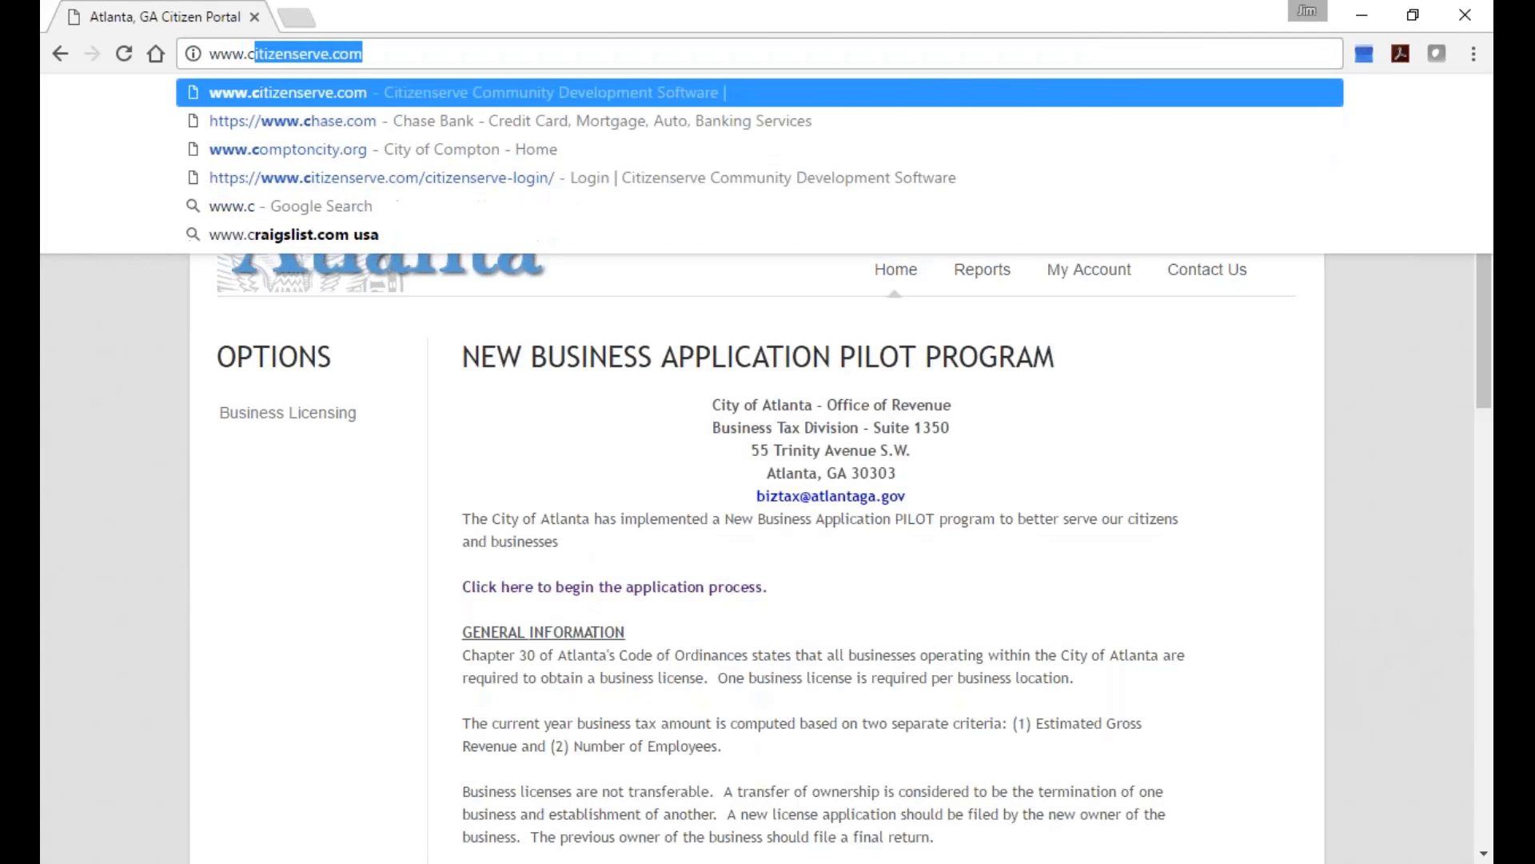
key(Return)
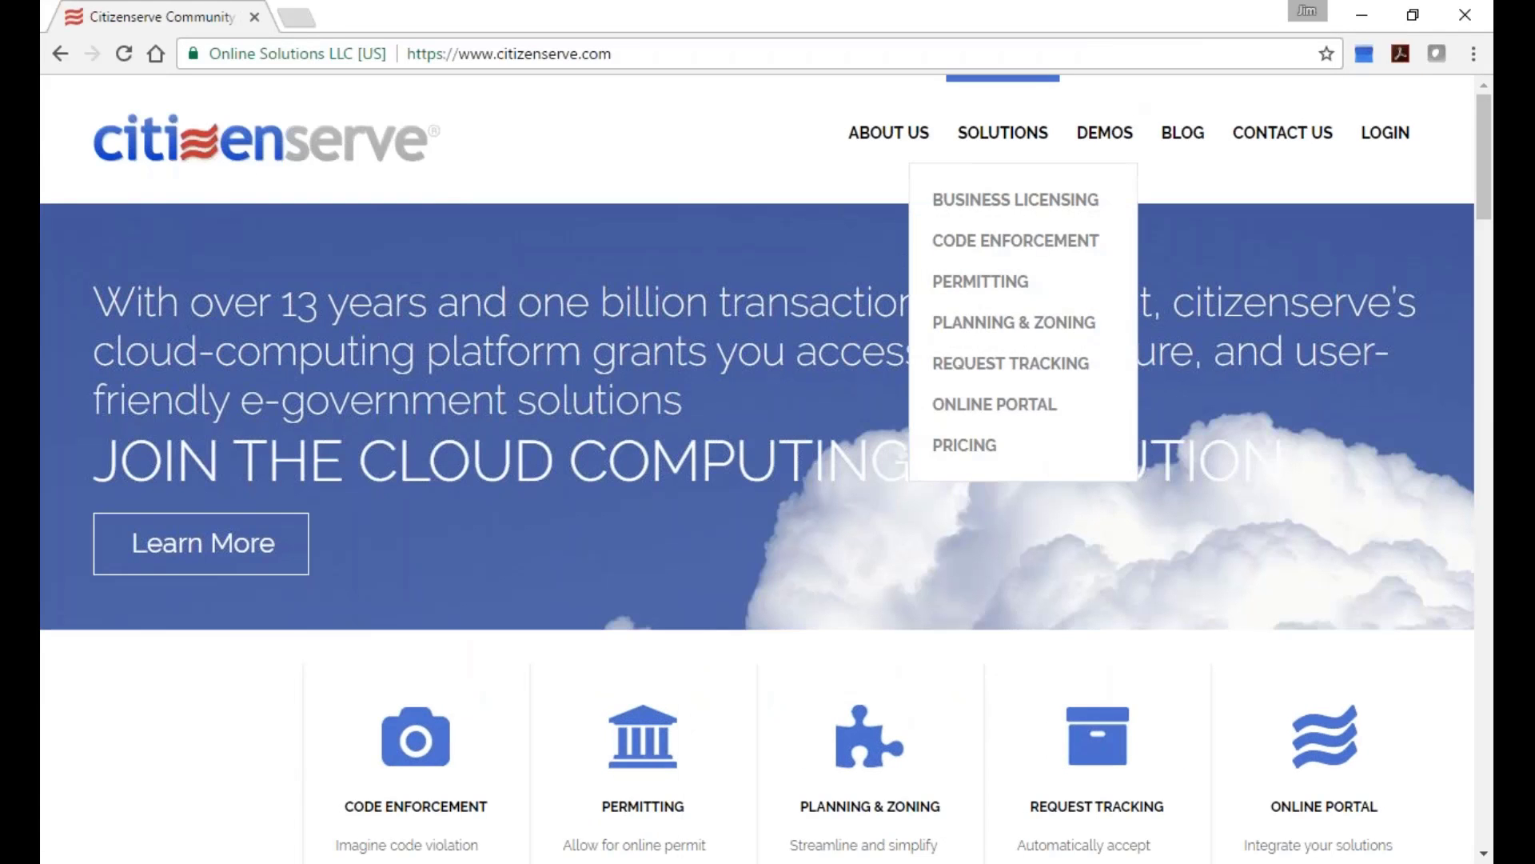
click(1391, 135)
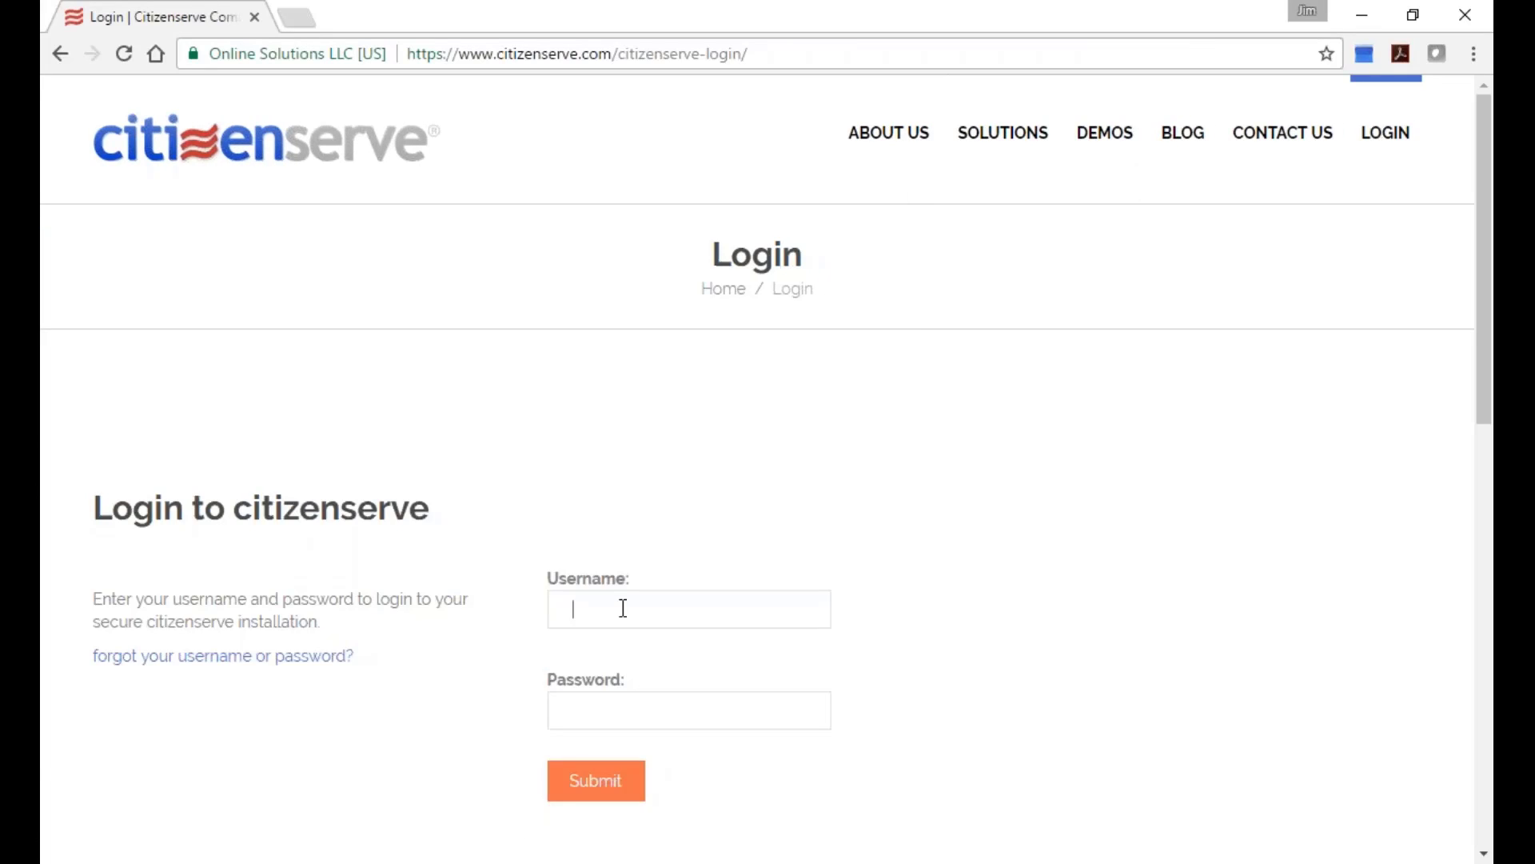
text(han)
text(.solo)
key(Tab)
text(••••••••••)
key(Return)
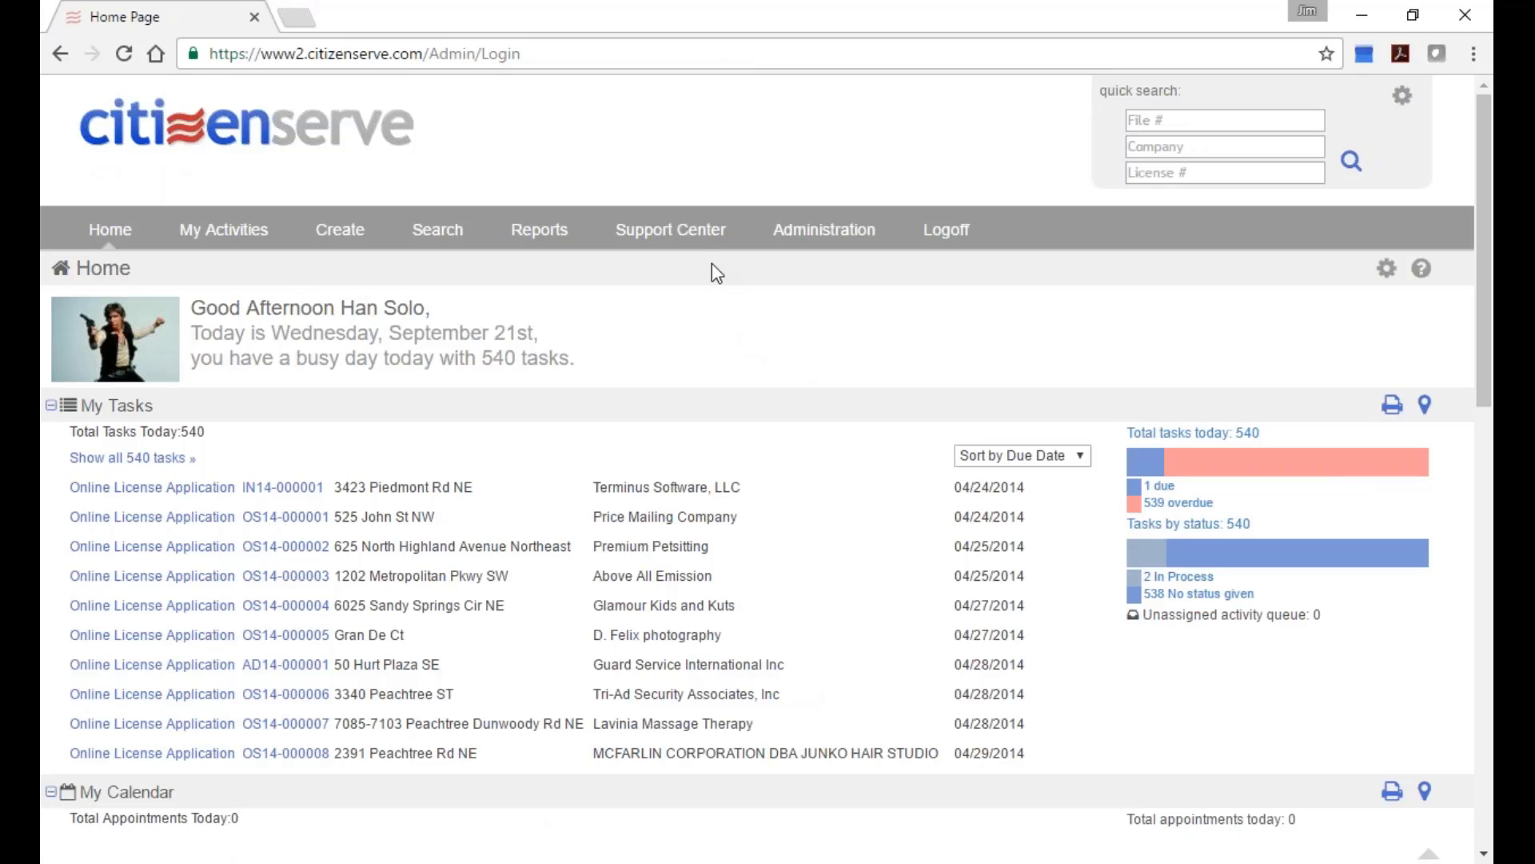
Open file 16-000001 for Jim's Bar and Grill from My Recent Files.
mouse_move(343, 234)
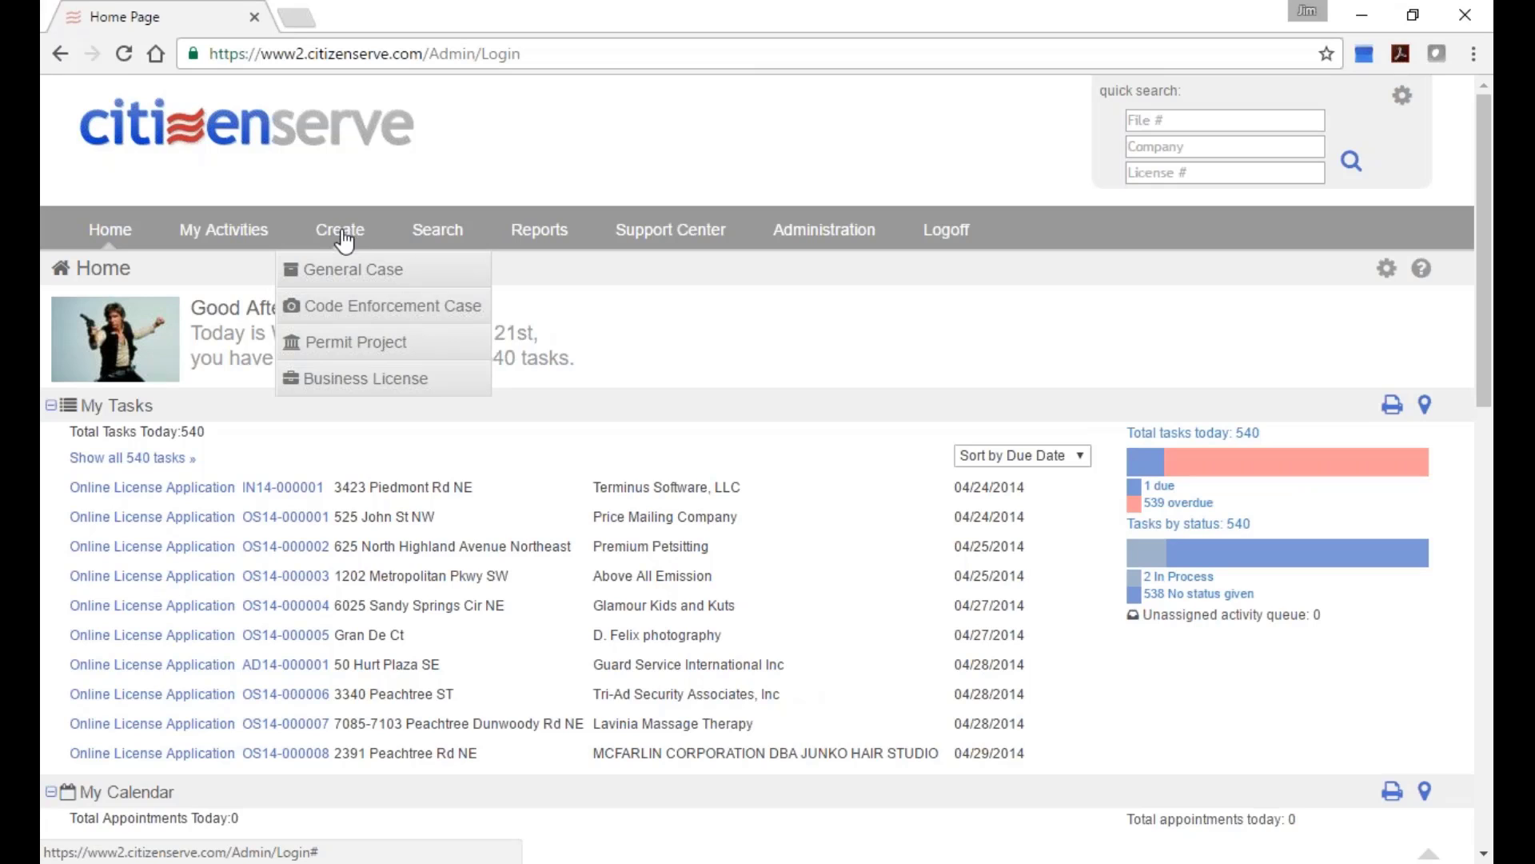
scroll(568, 708, down, 4)
scroll(608, 708, down, 2)
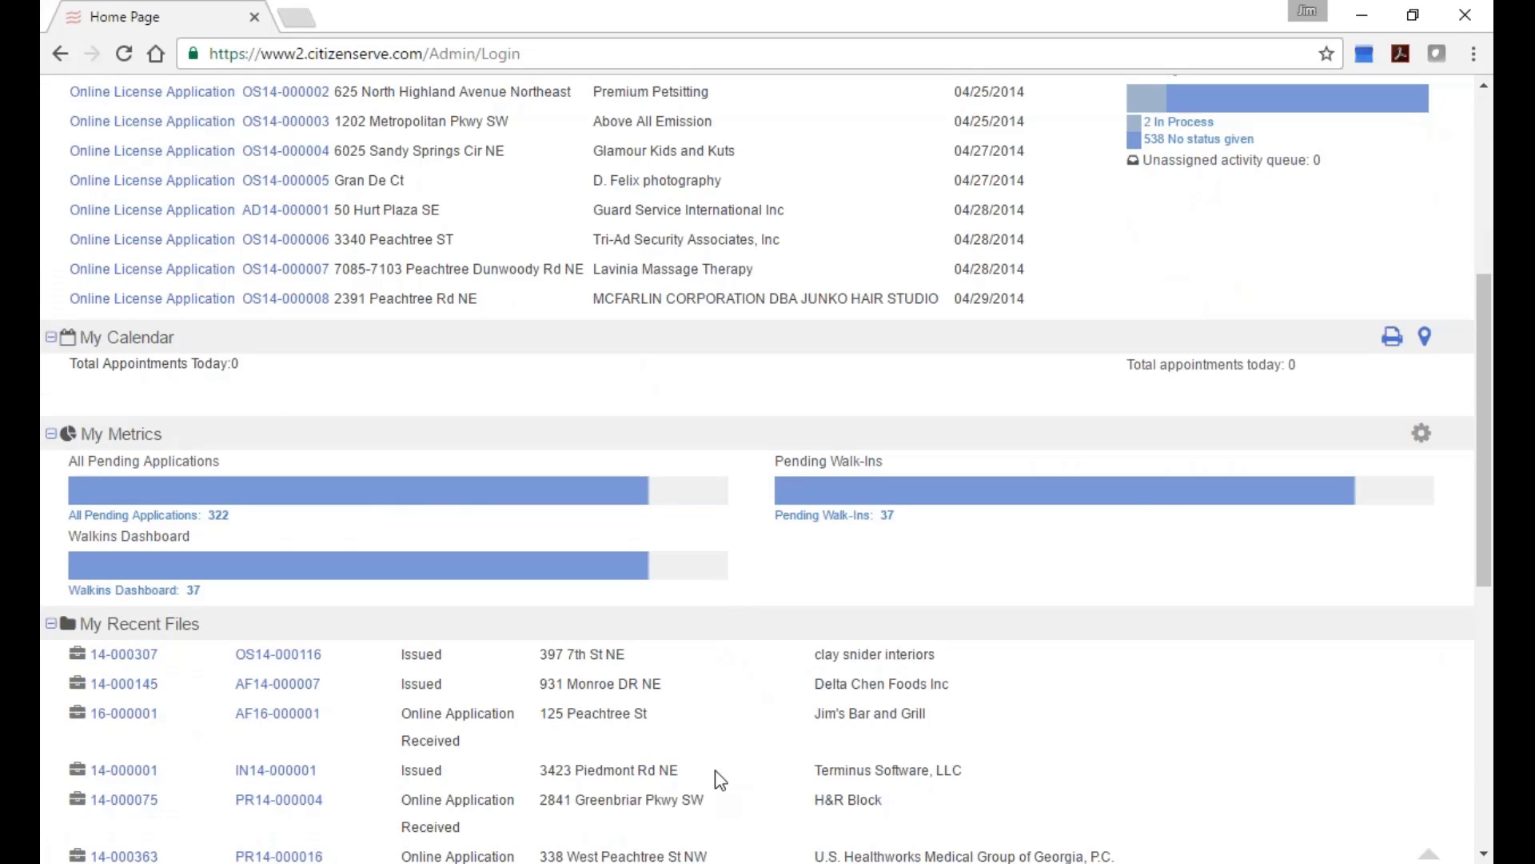
scroll(715, 769, down, 4)
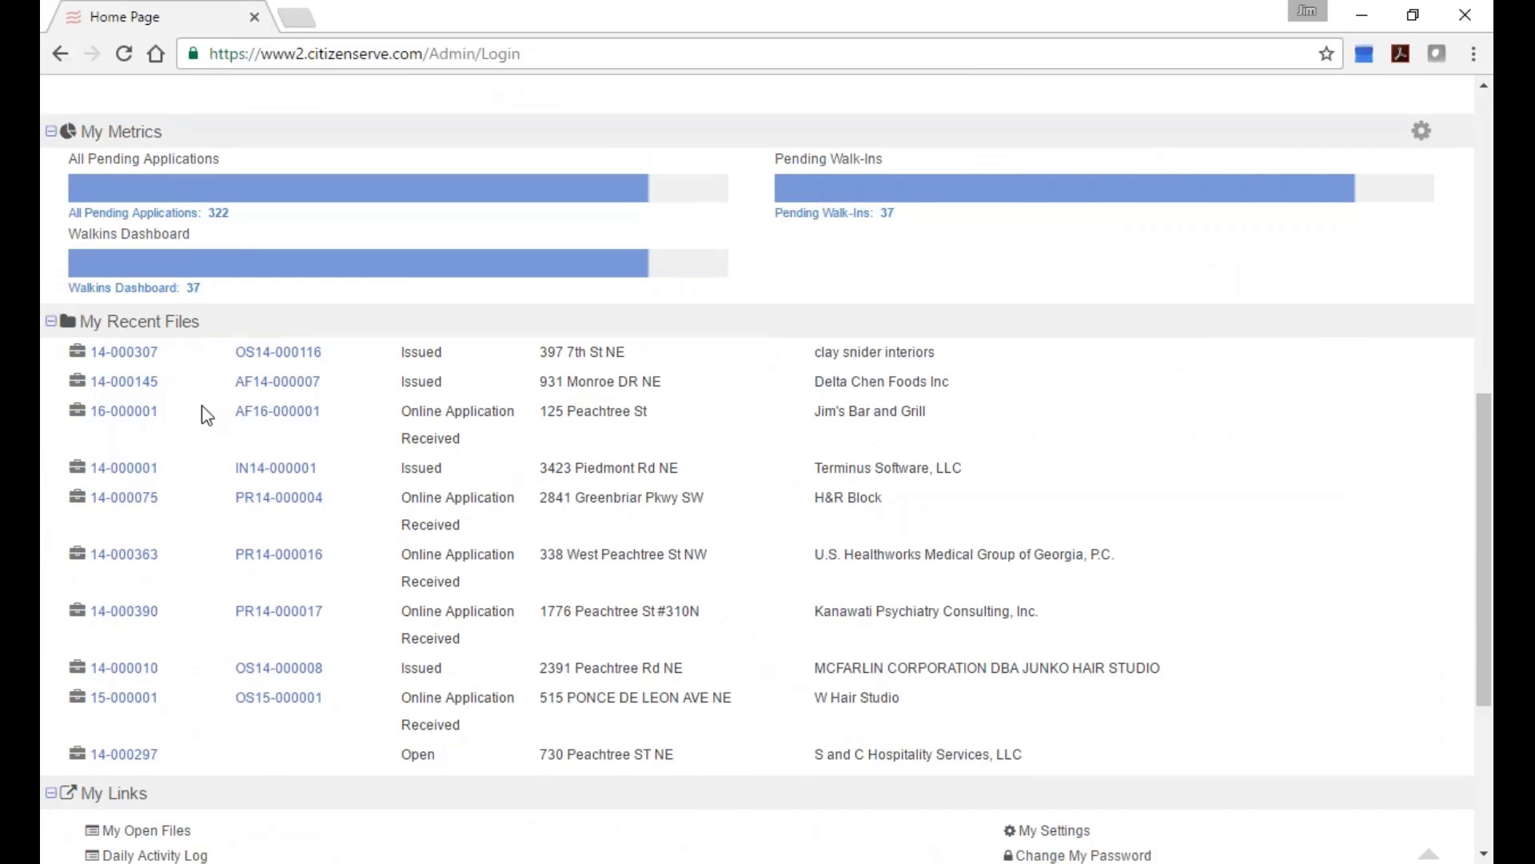
click(125, 411)
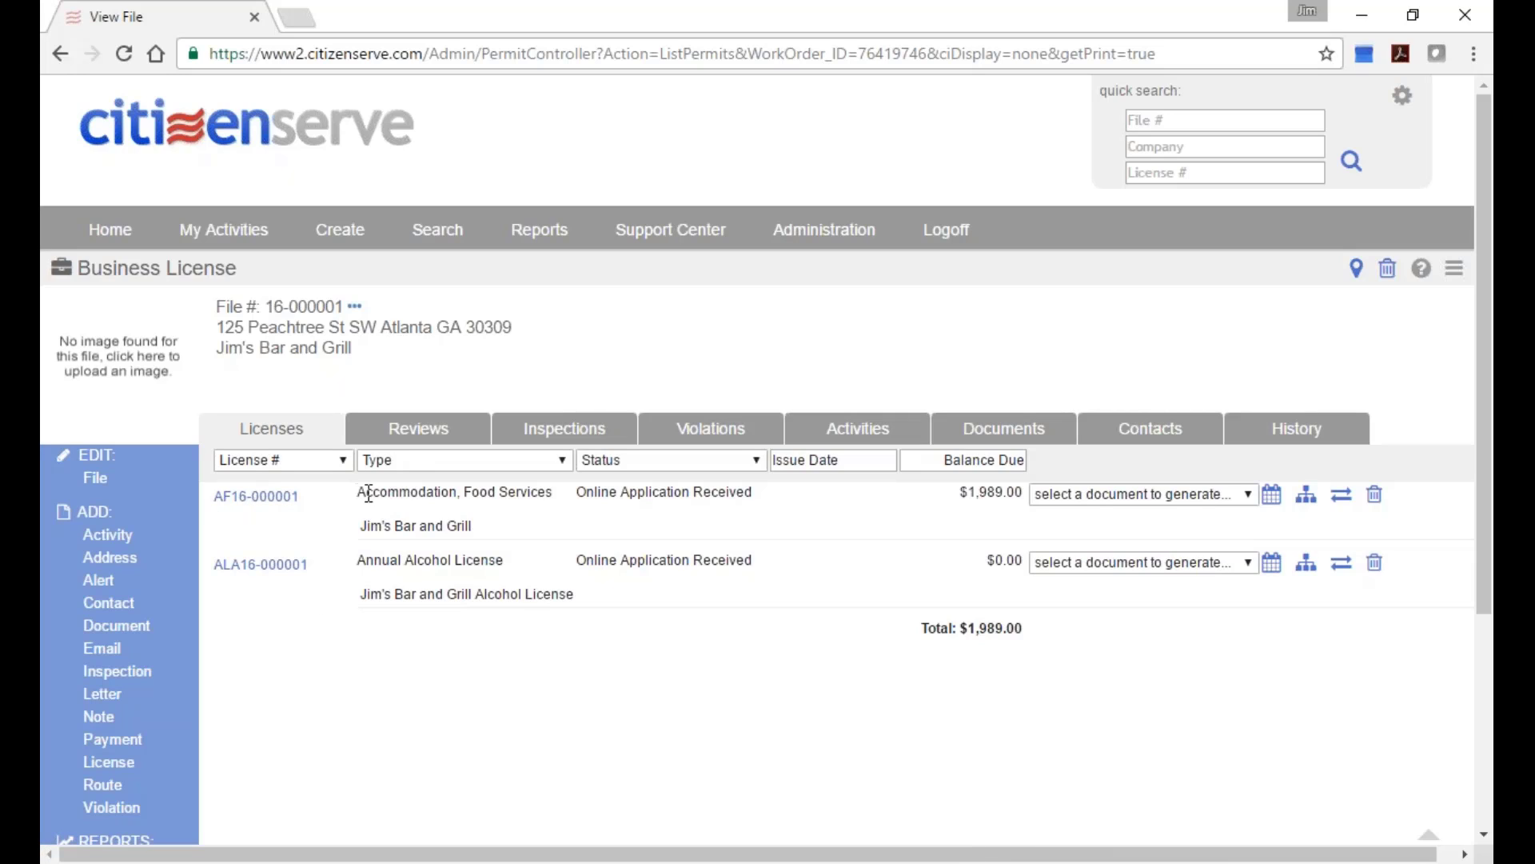
Show the Reviews tab for file 16-000001.
drag(357, 491, 557, 497)
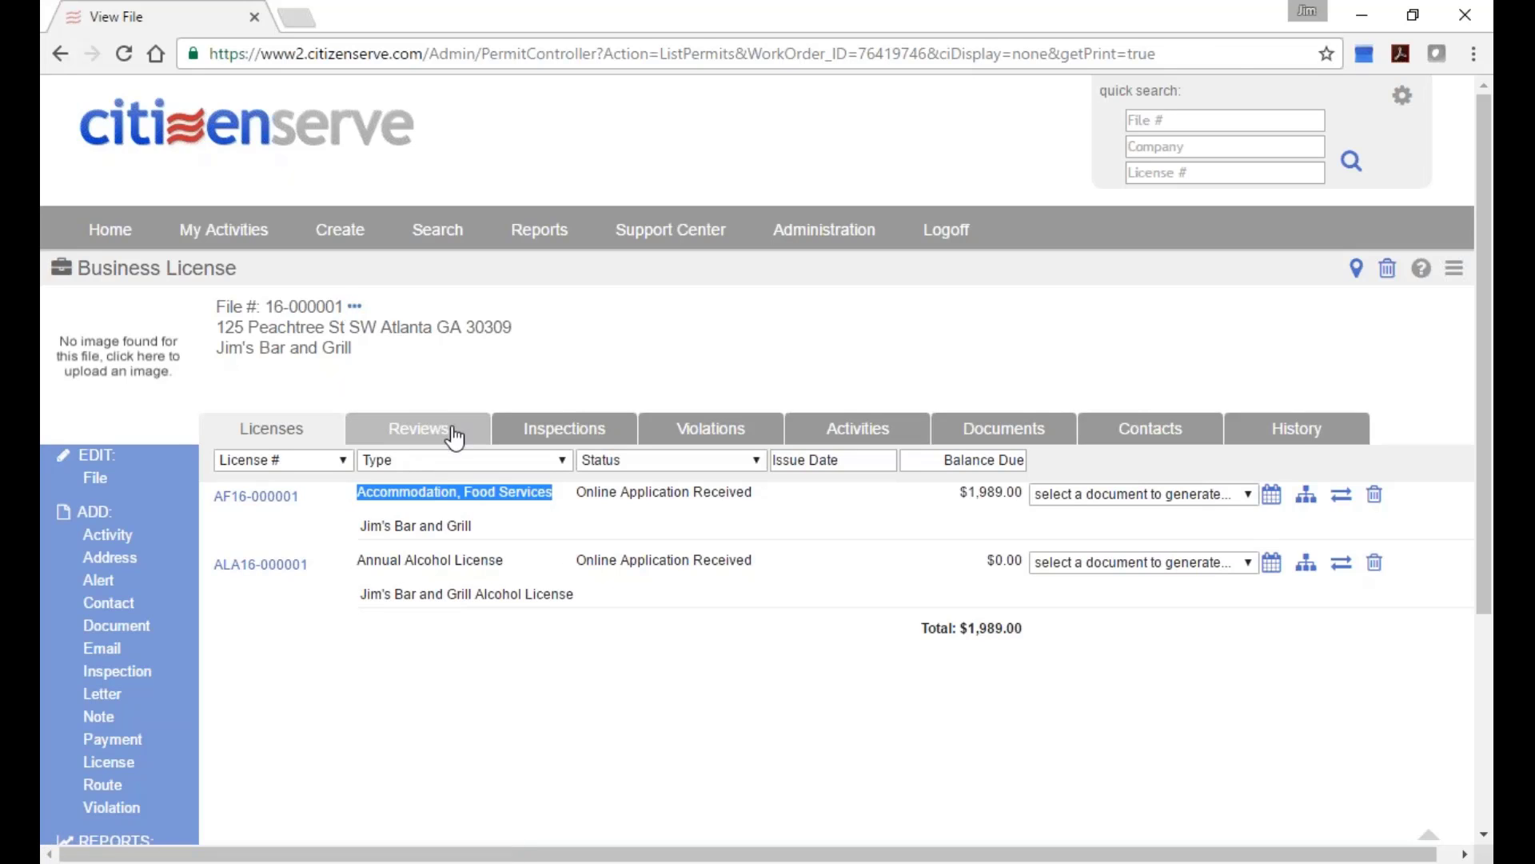
click(418, 428)
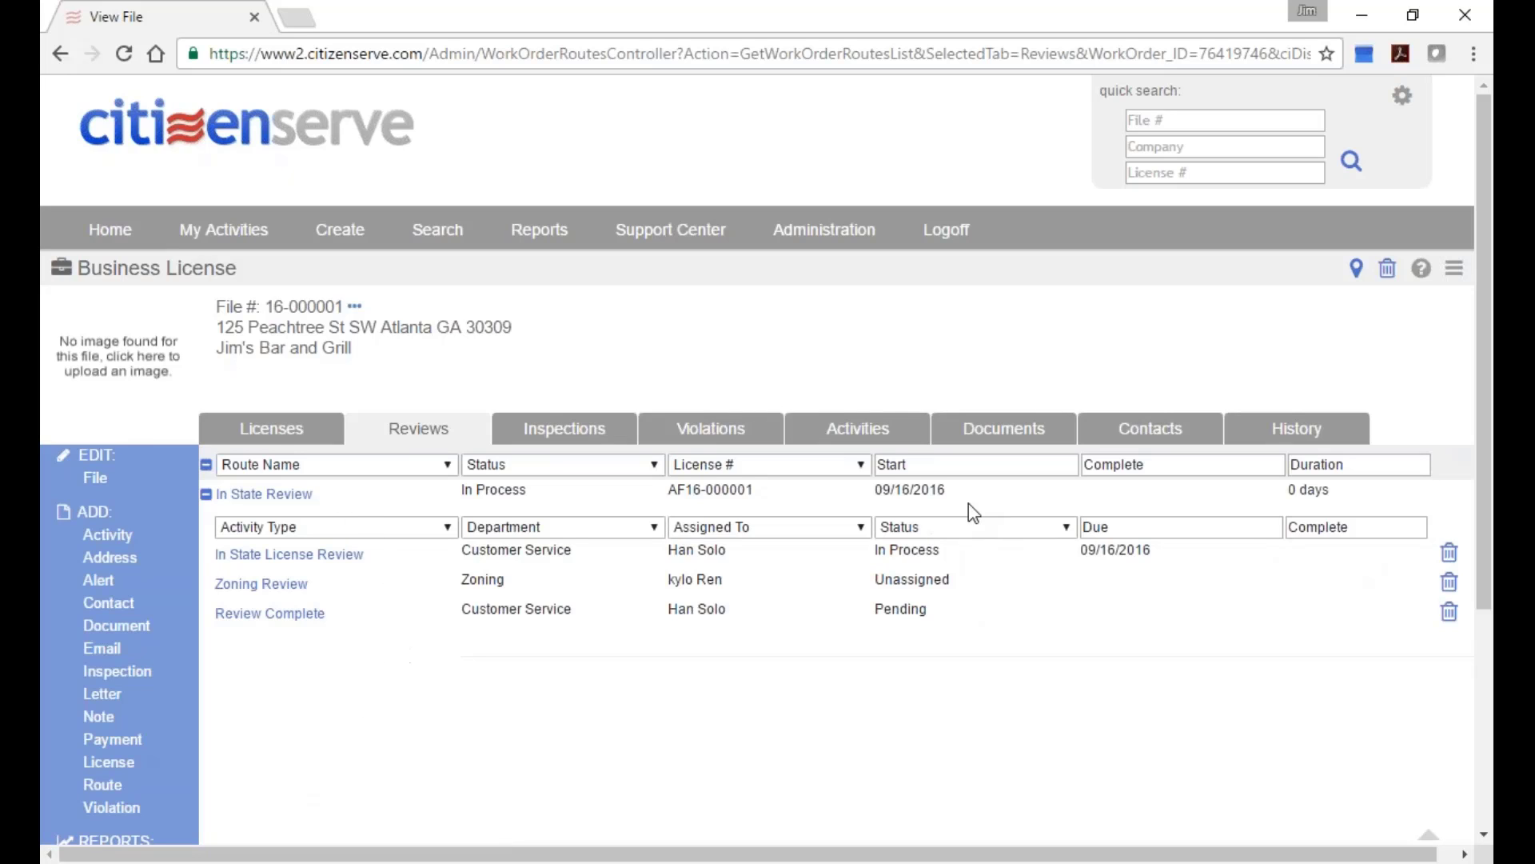
Filter reviews to license AF16-000001, clear the filter, then show the file's contacts.
click(858, 462)
click(786, 520)
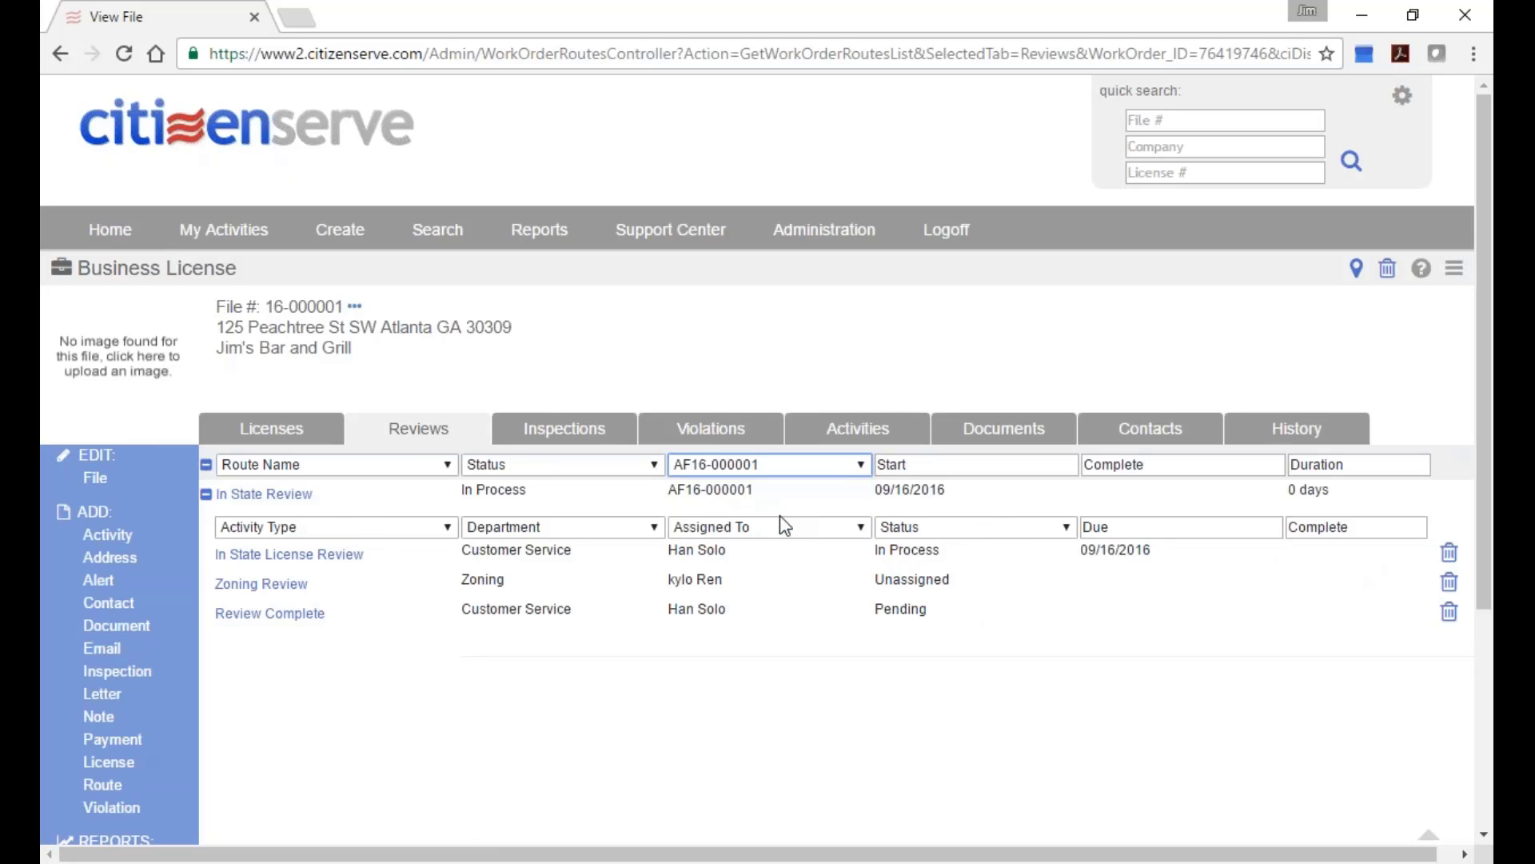
click(836, 465)
click(834, 486)
click(1158, 426)
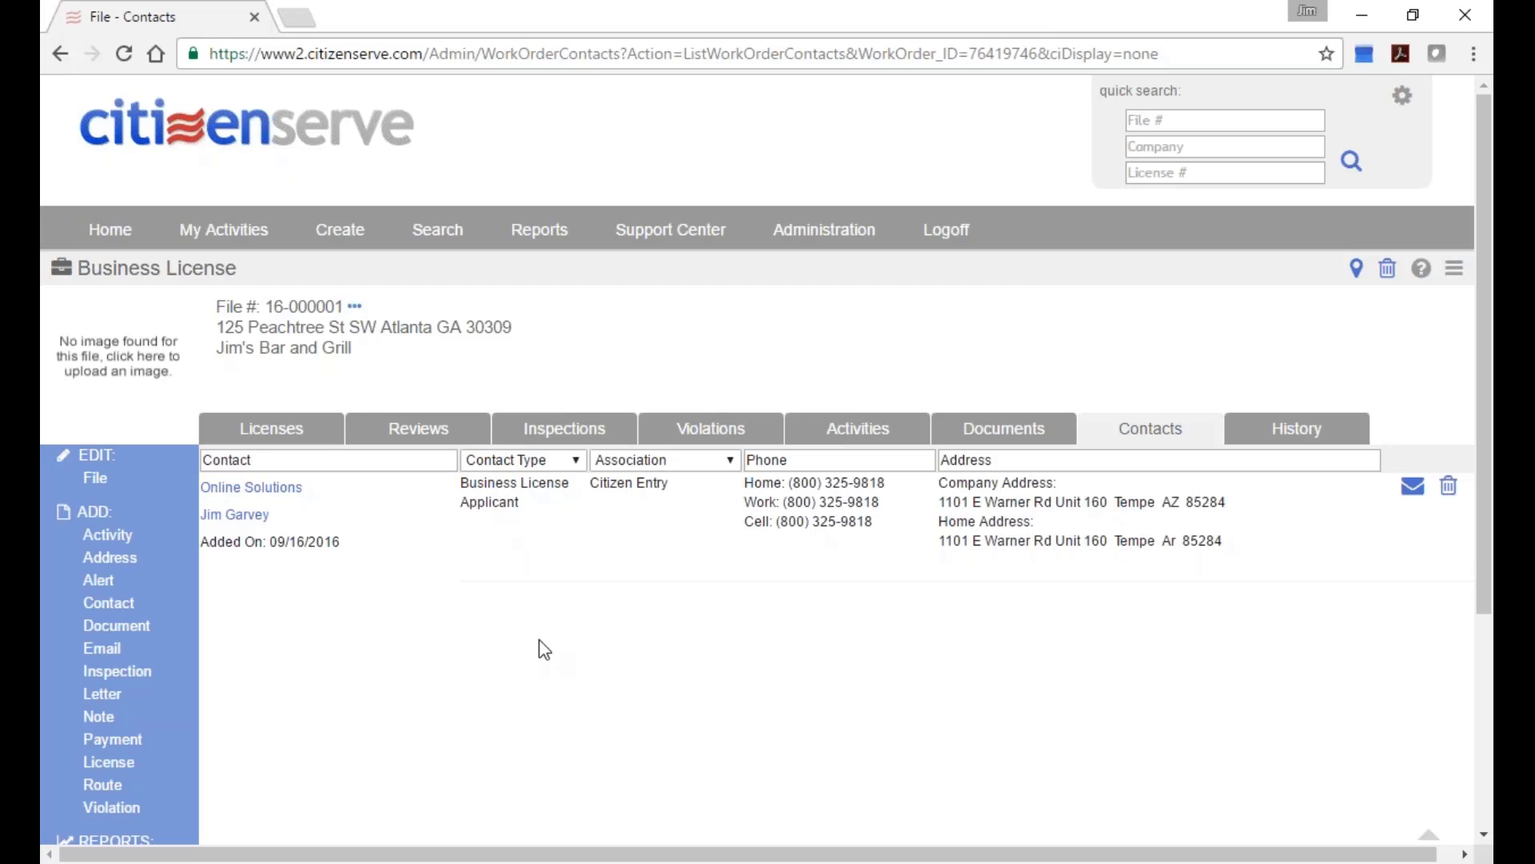
Open the Association filter choices on the Contacts tab.
click(728, 463)
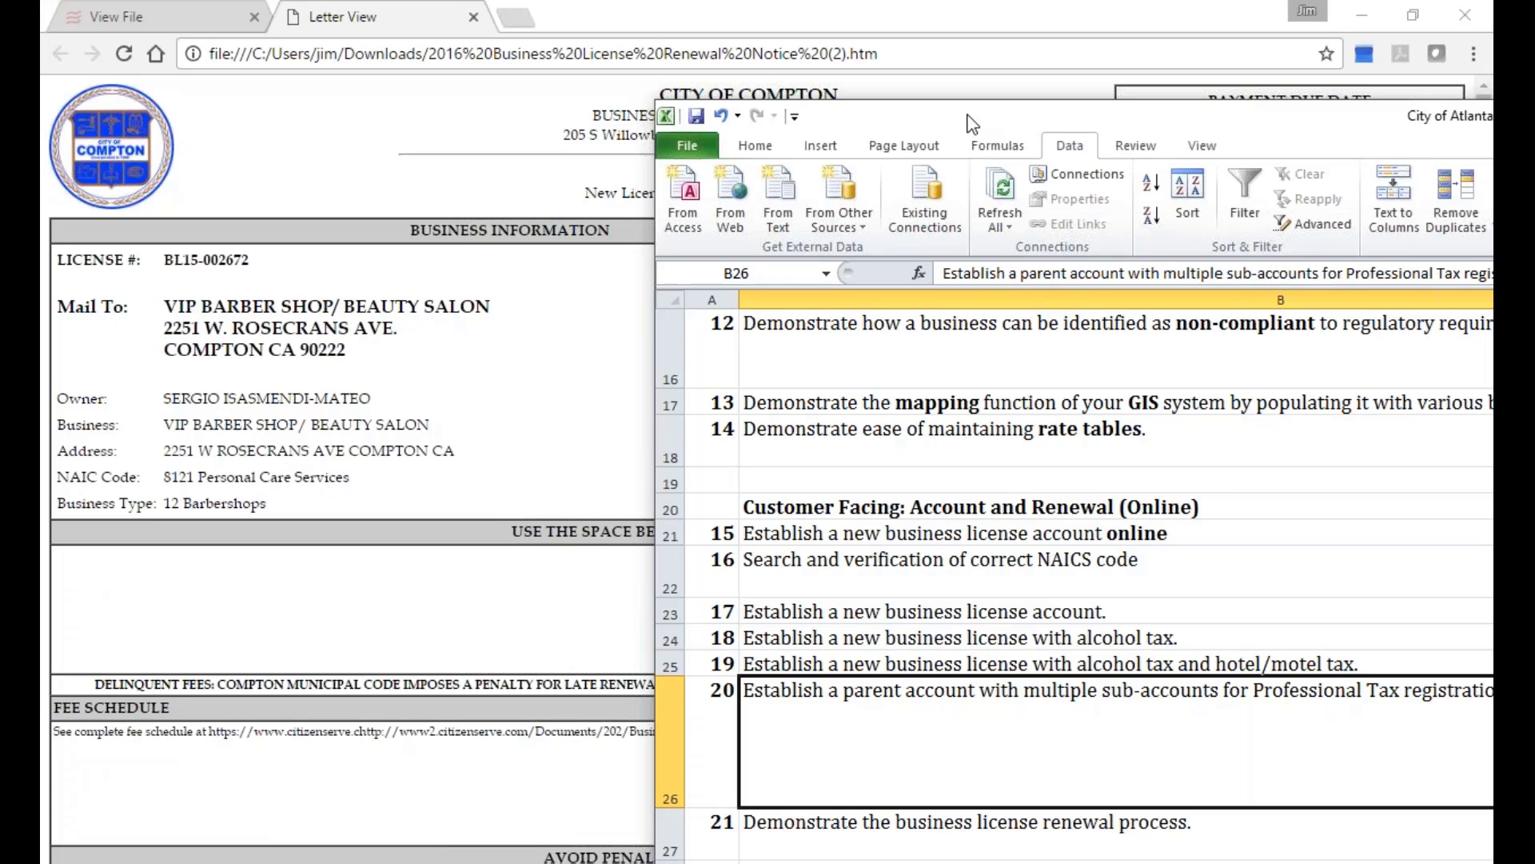
Move the Excel requirements window aside and return to the View File tab.
drag(1251, 115, 1487, 120)
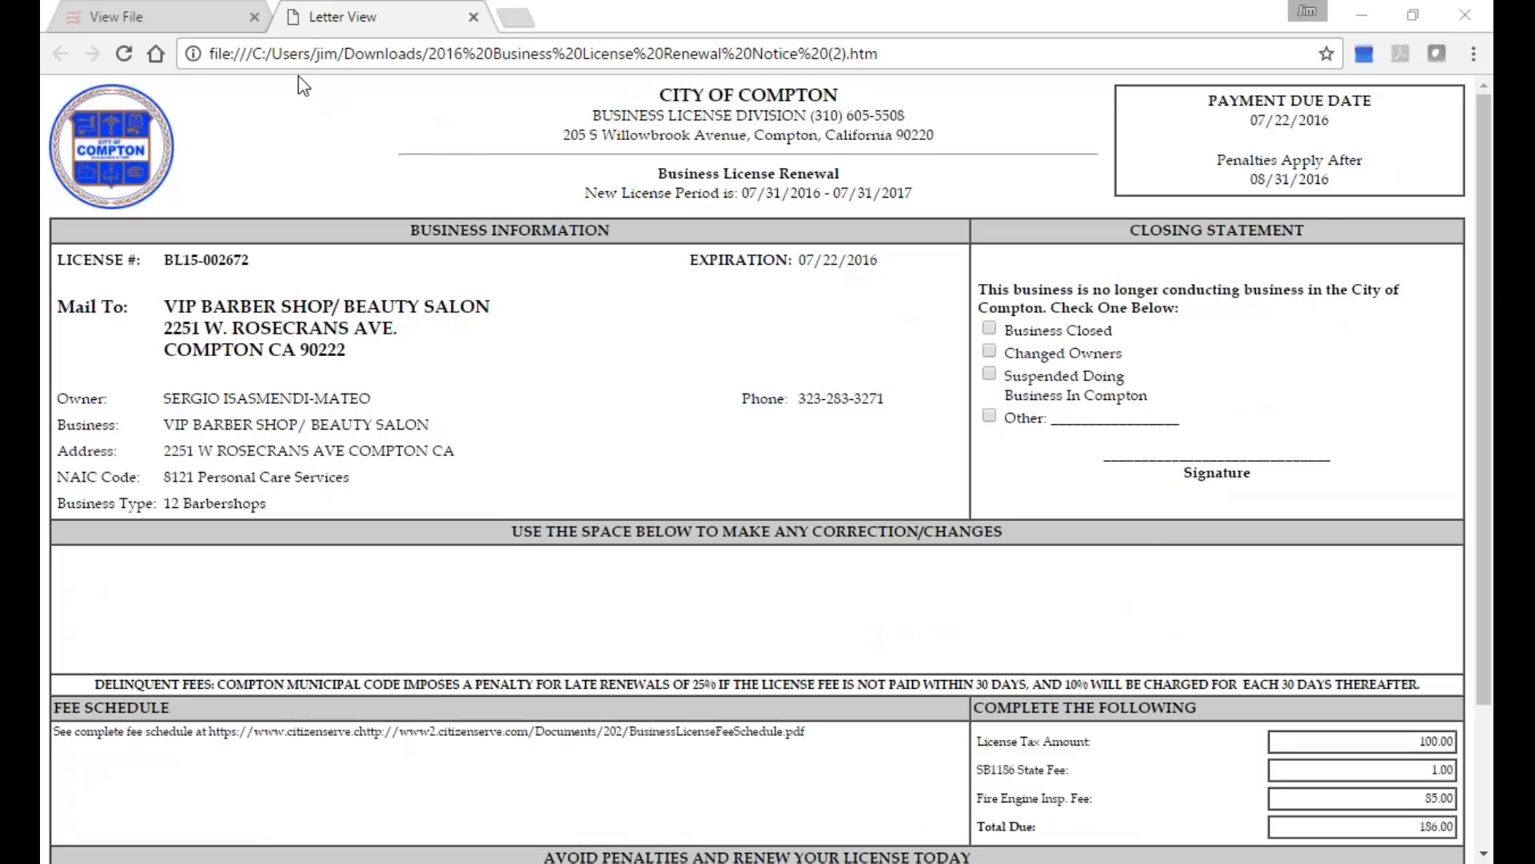
click(220, 31)
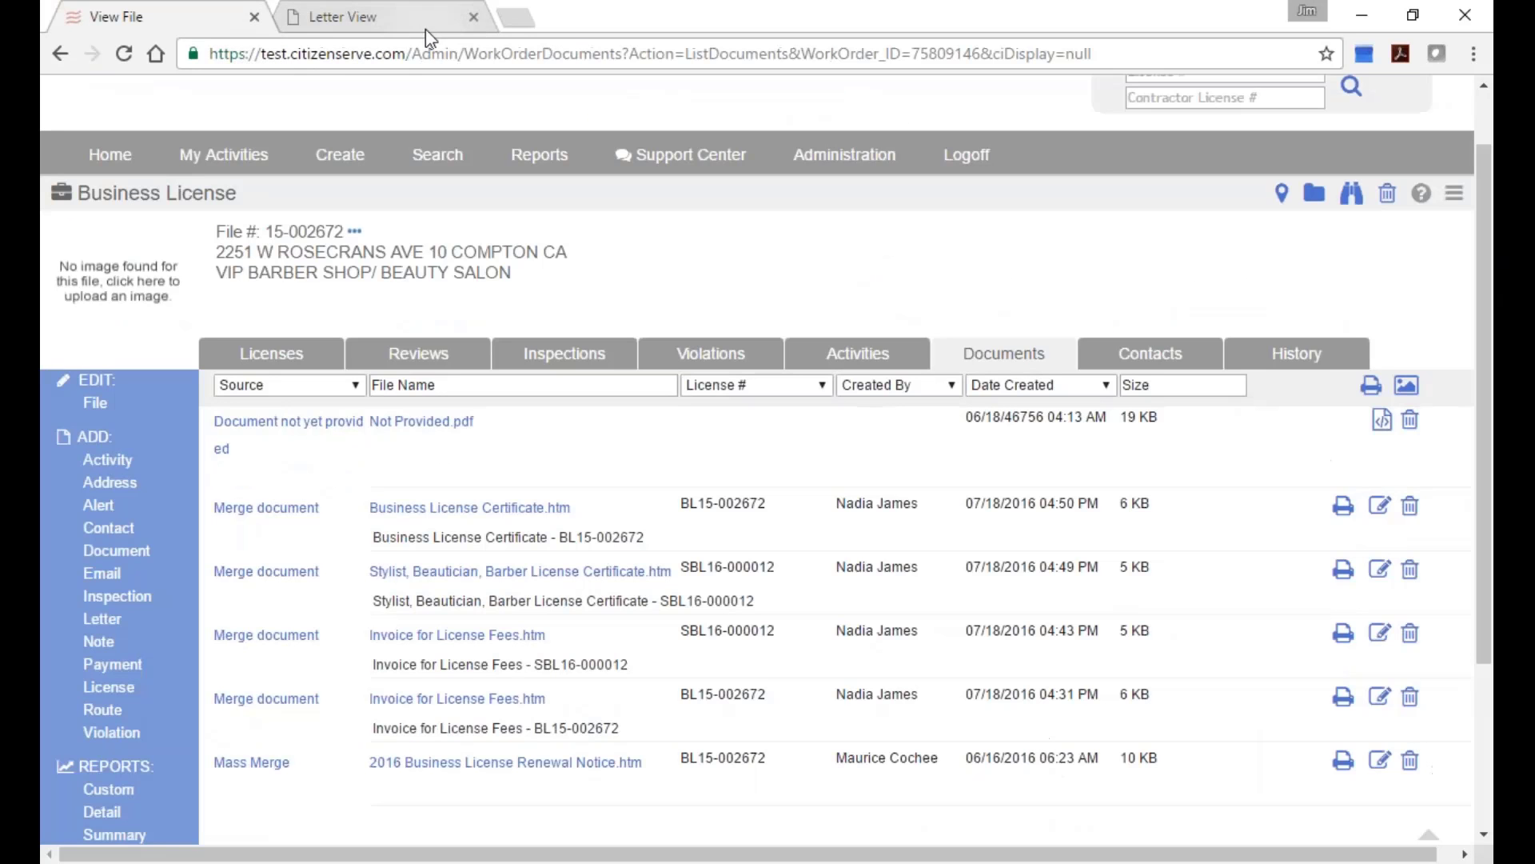
Close the renewal notice preview and open license BL15-002672's details from the Licenses list.
click(474, 16)
click(272, 353)
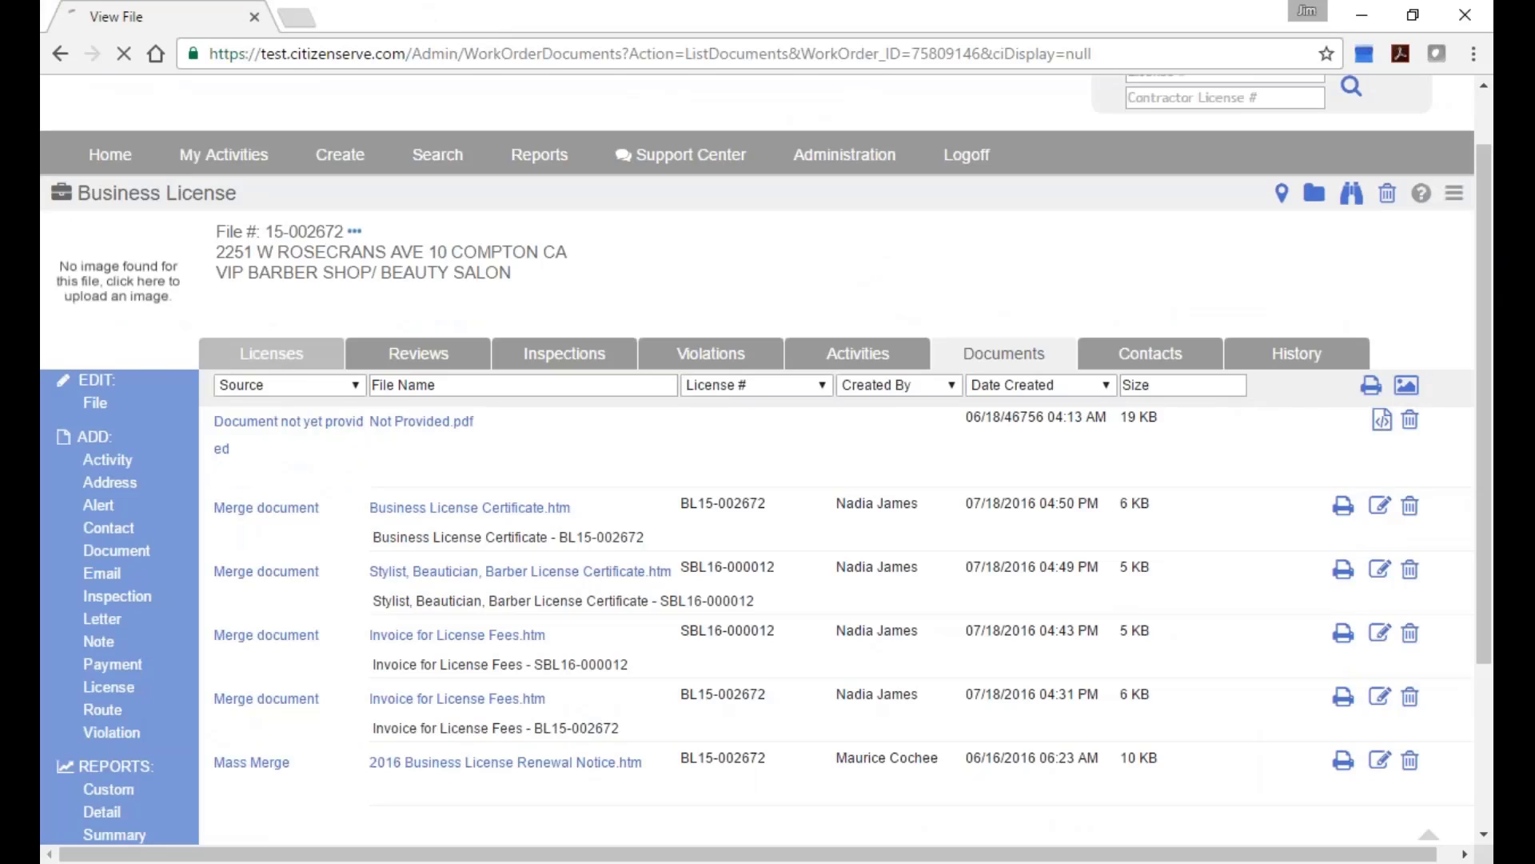
scroll(300, 428, down, 2)
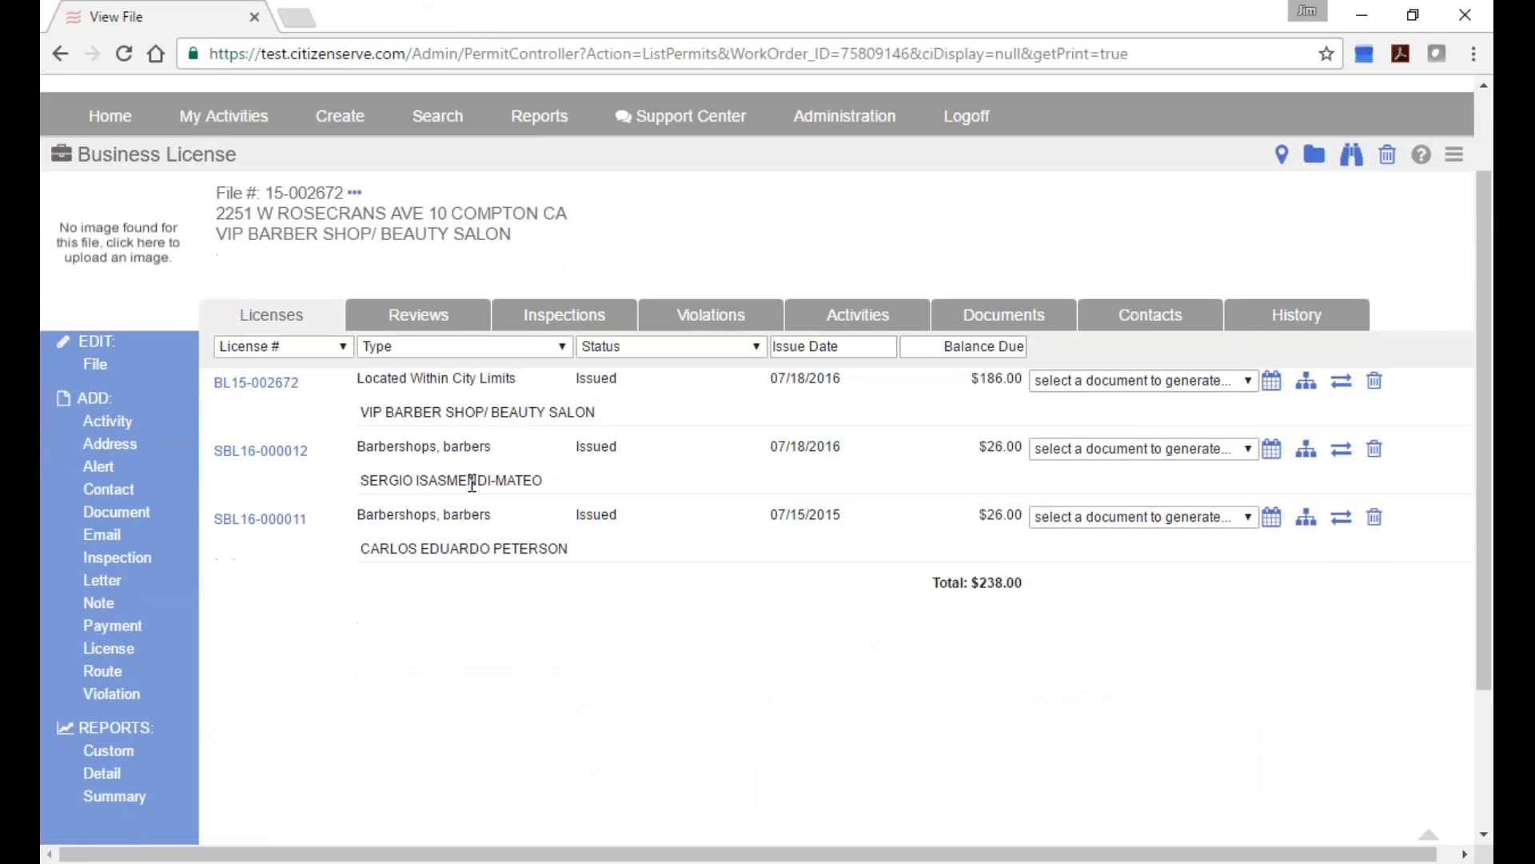
click(266, 385)
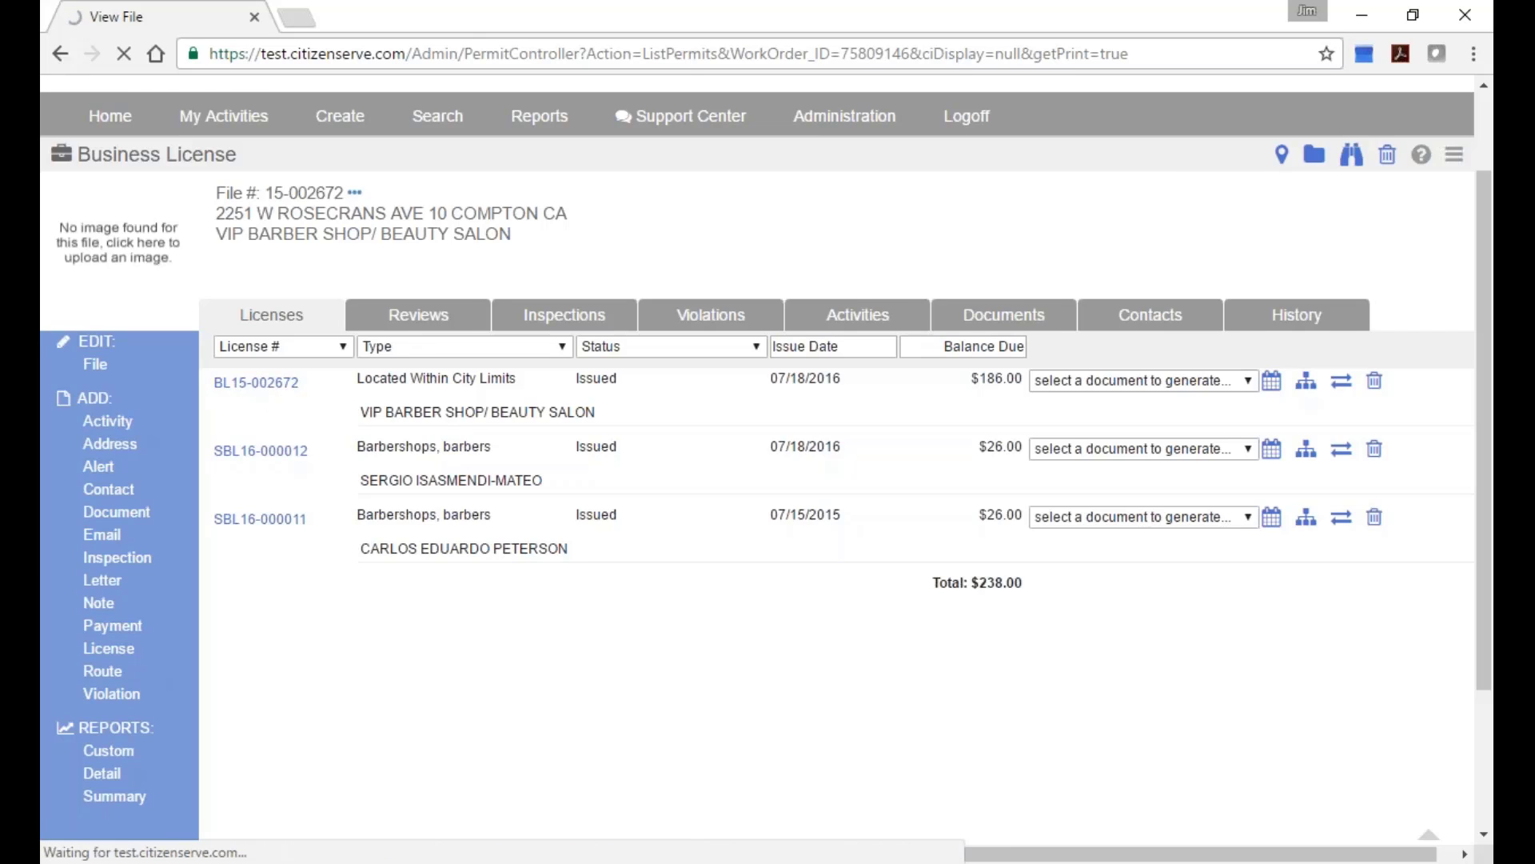
Review BL15-002672's details down to the Fees section, then go back to the licenses list.
scroll(799, 623, down, 3)
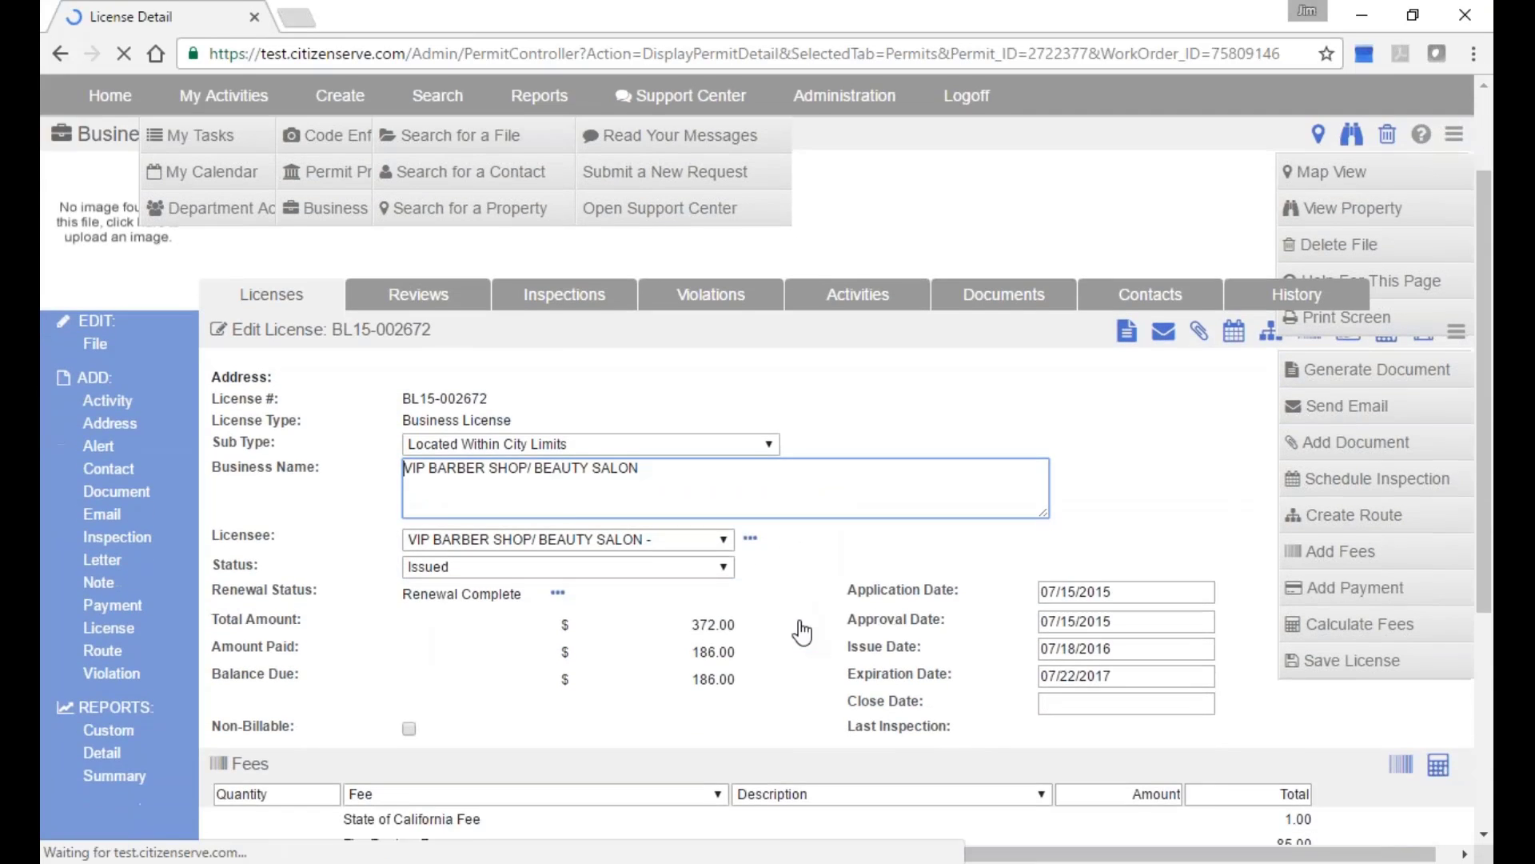
scroll(796, 628, down, 3)
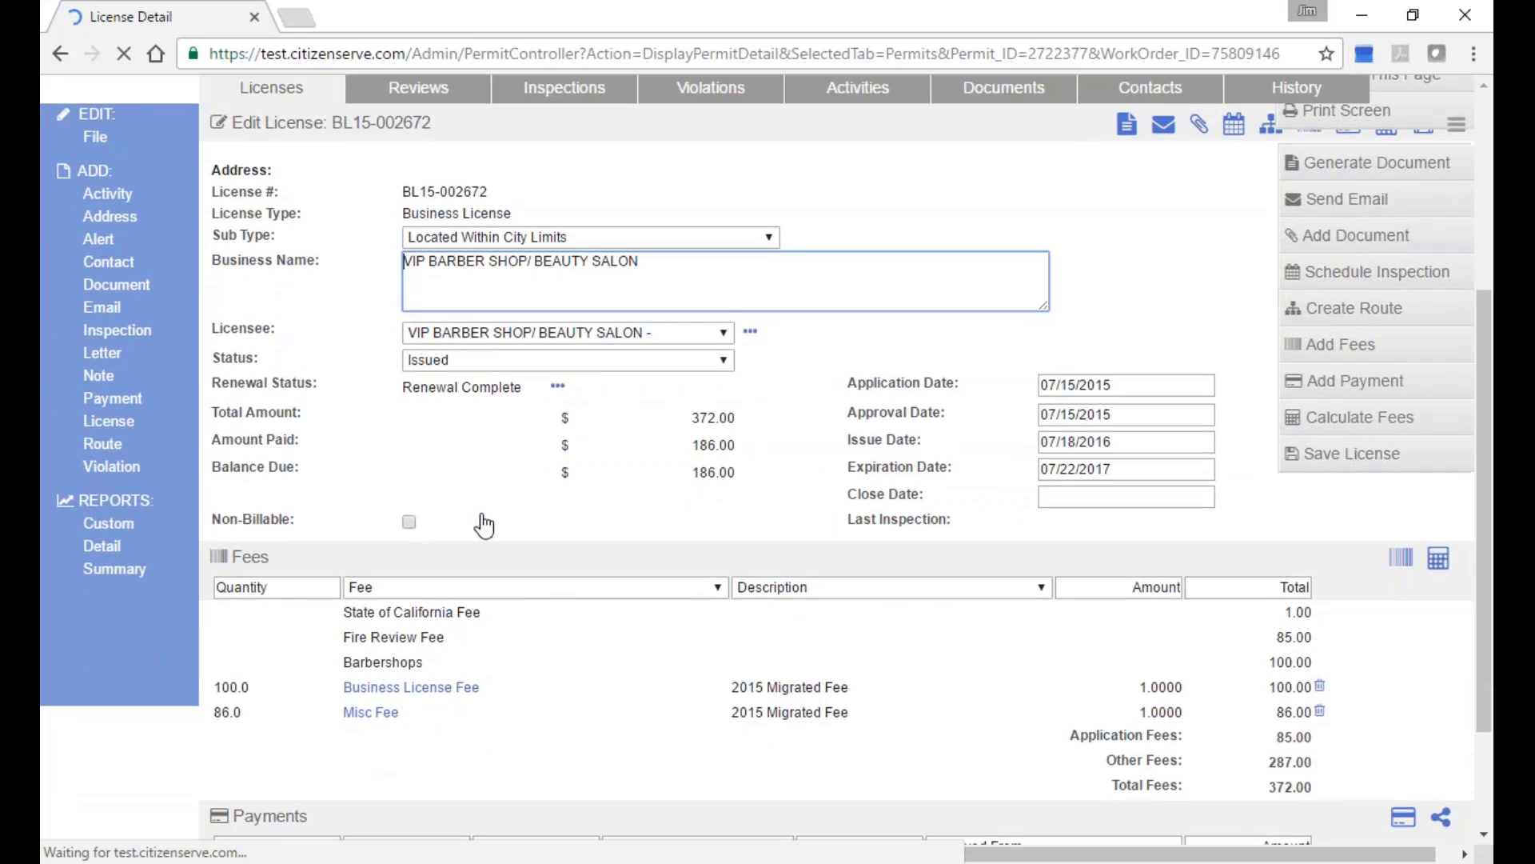
scroll(618, 392, down, 2)
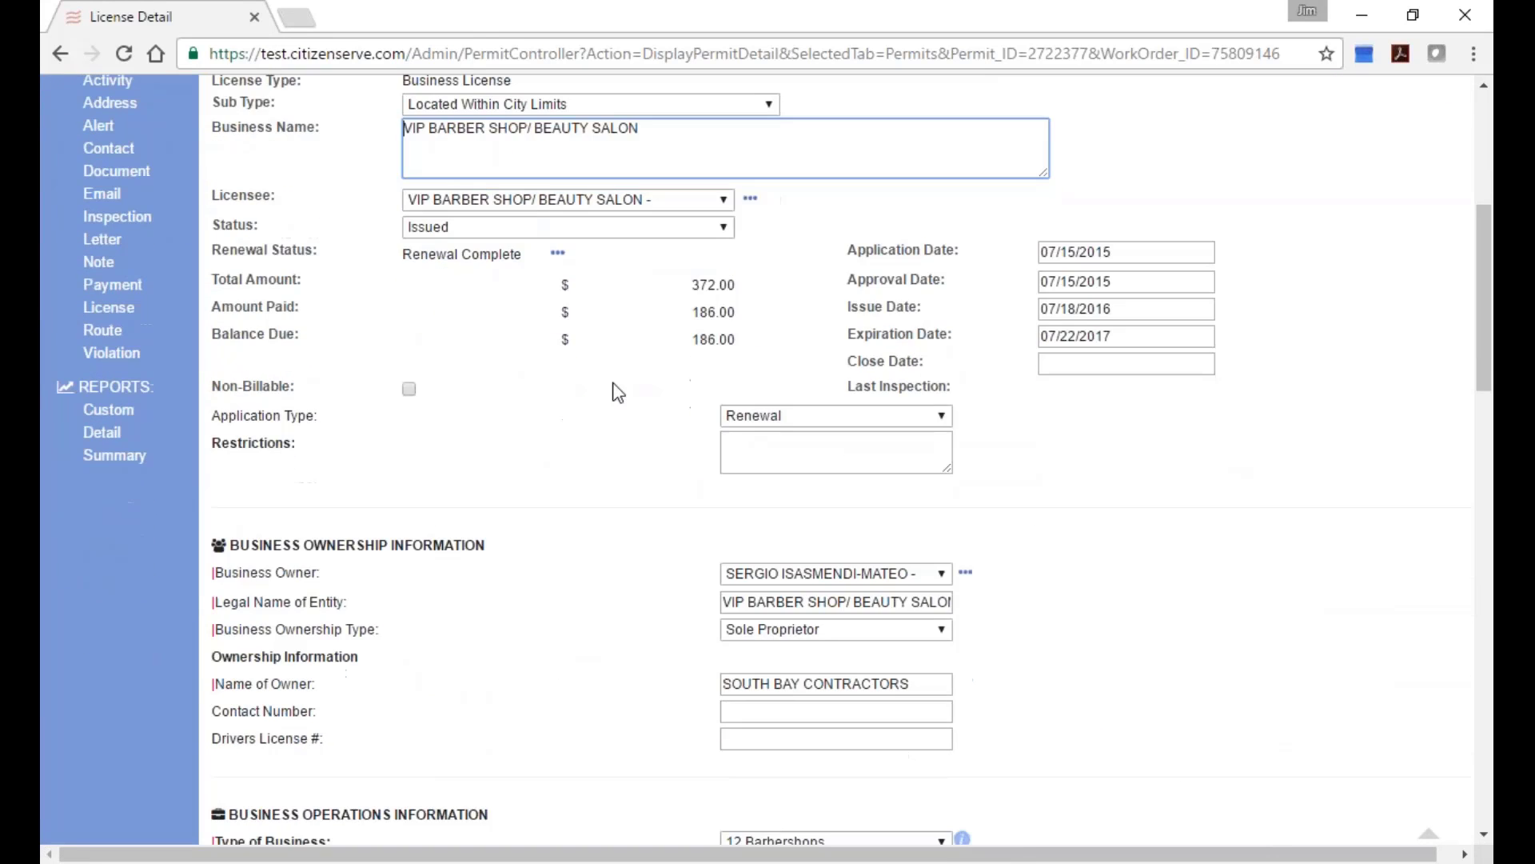
scroll(619, 416, down, 4)
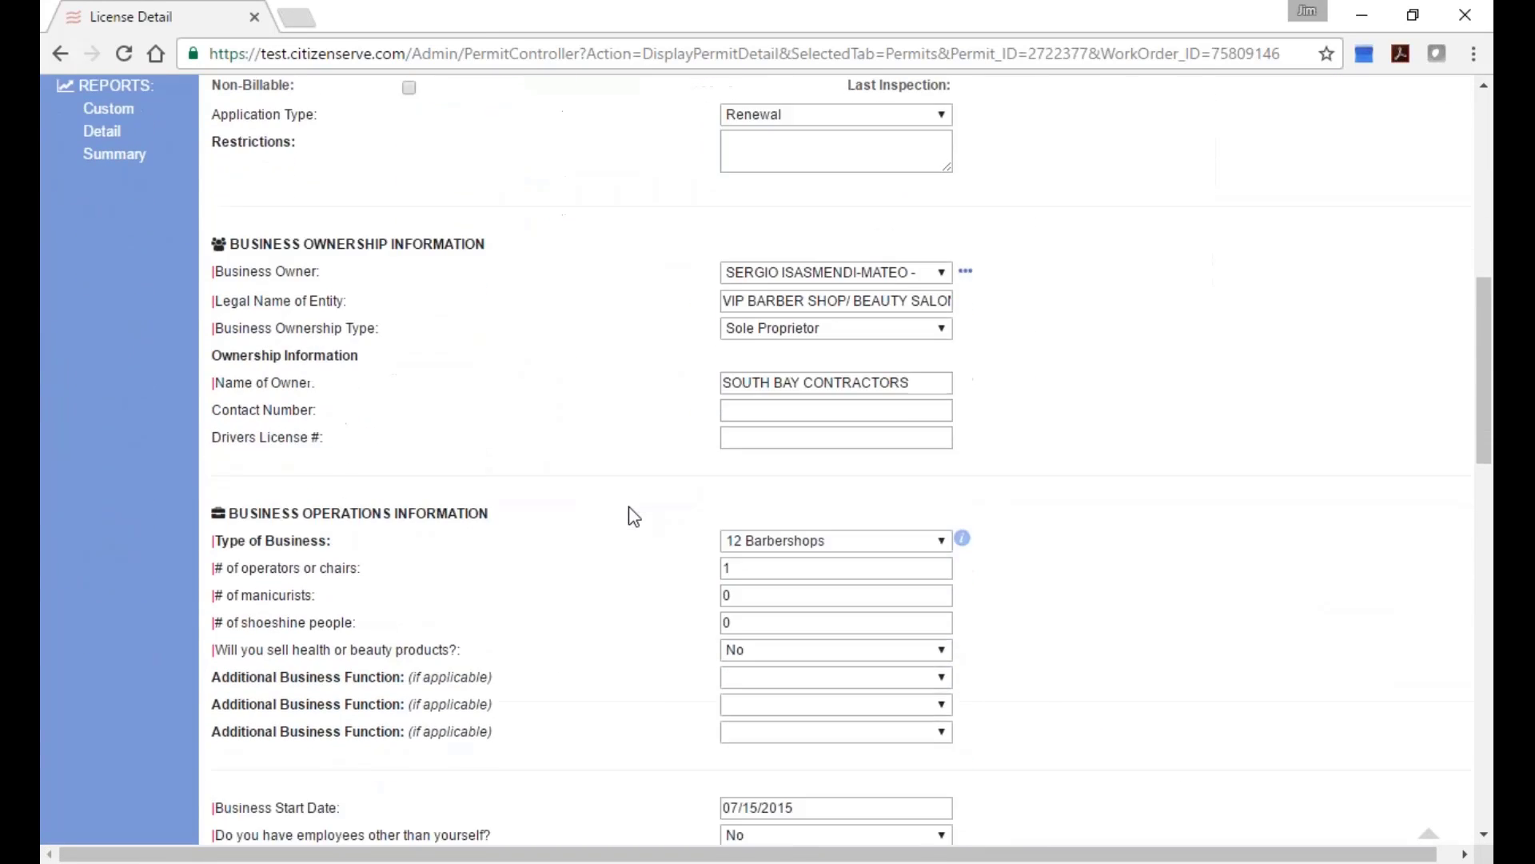
scroll(634, 516, down, 8)
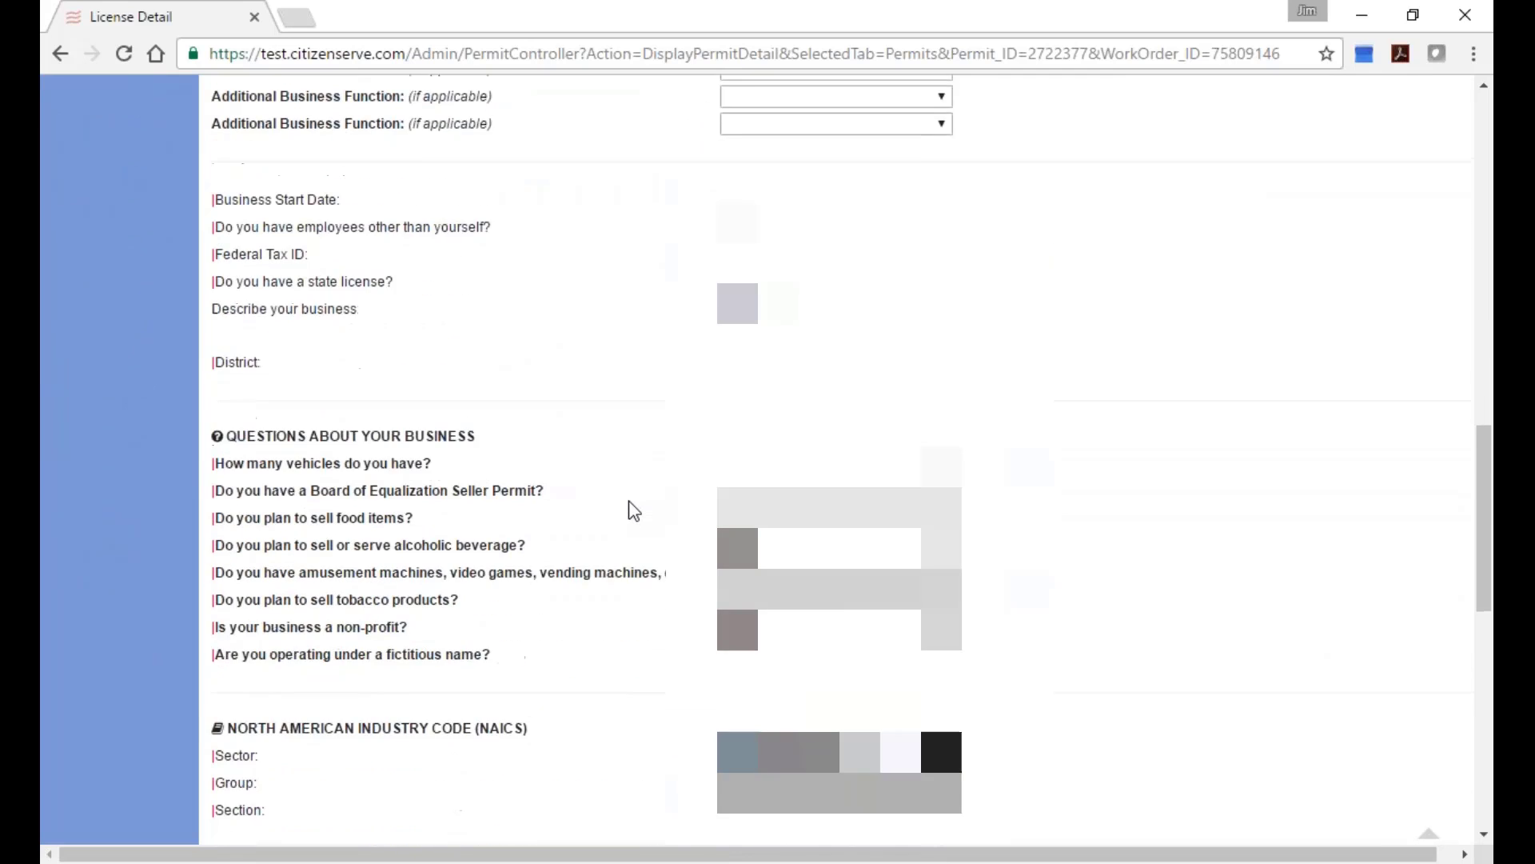
scroll(634, 510, down, 8)
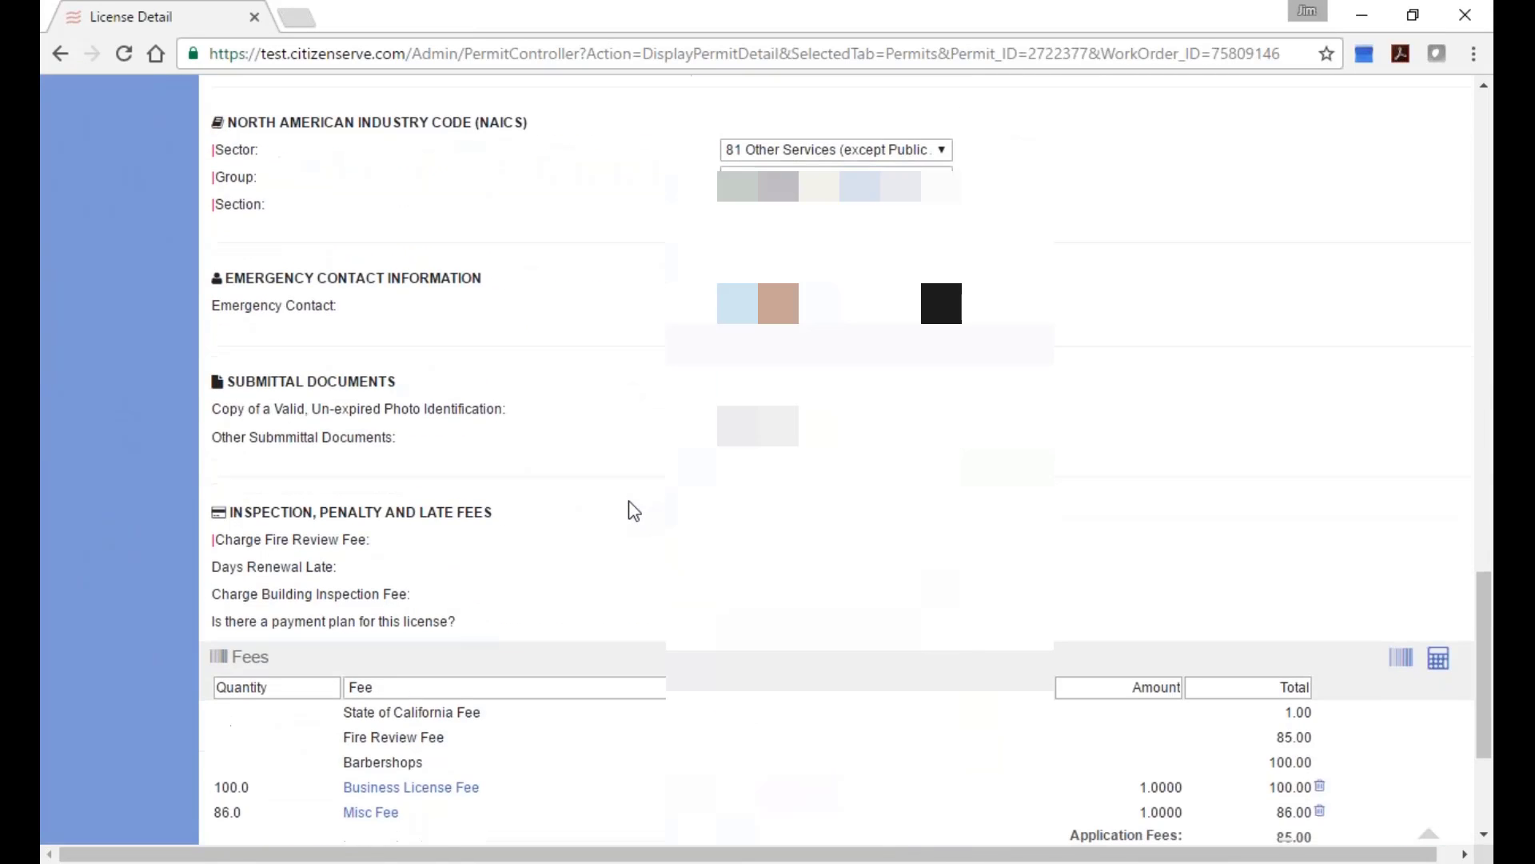
scroll(634, 510, down, 2)
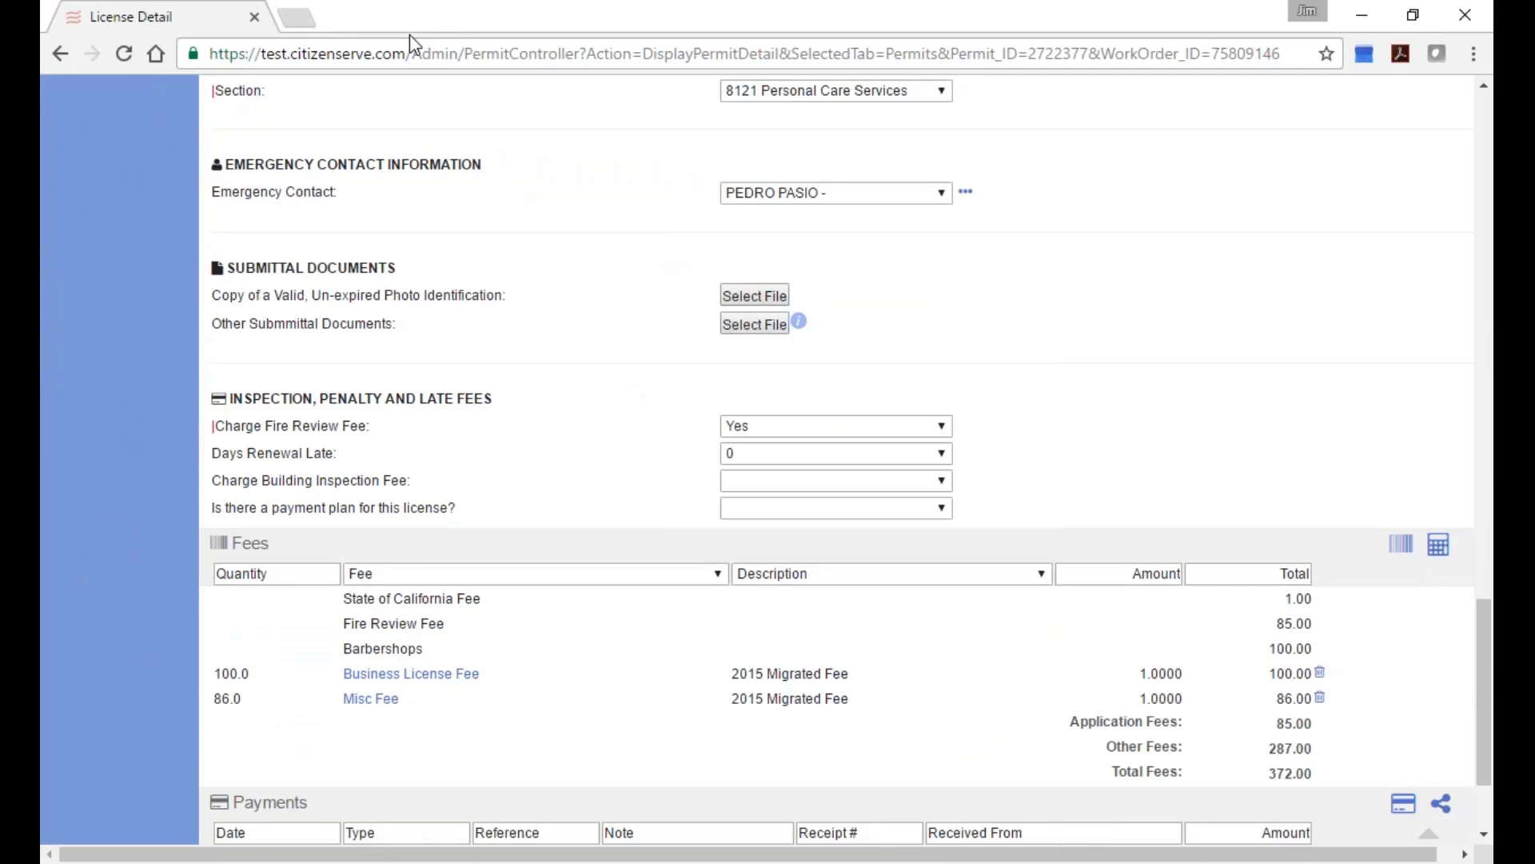
click(56, 52)
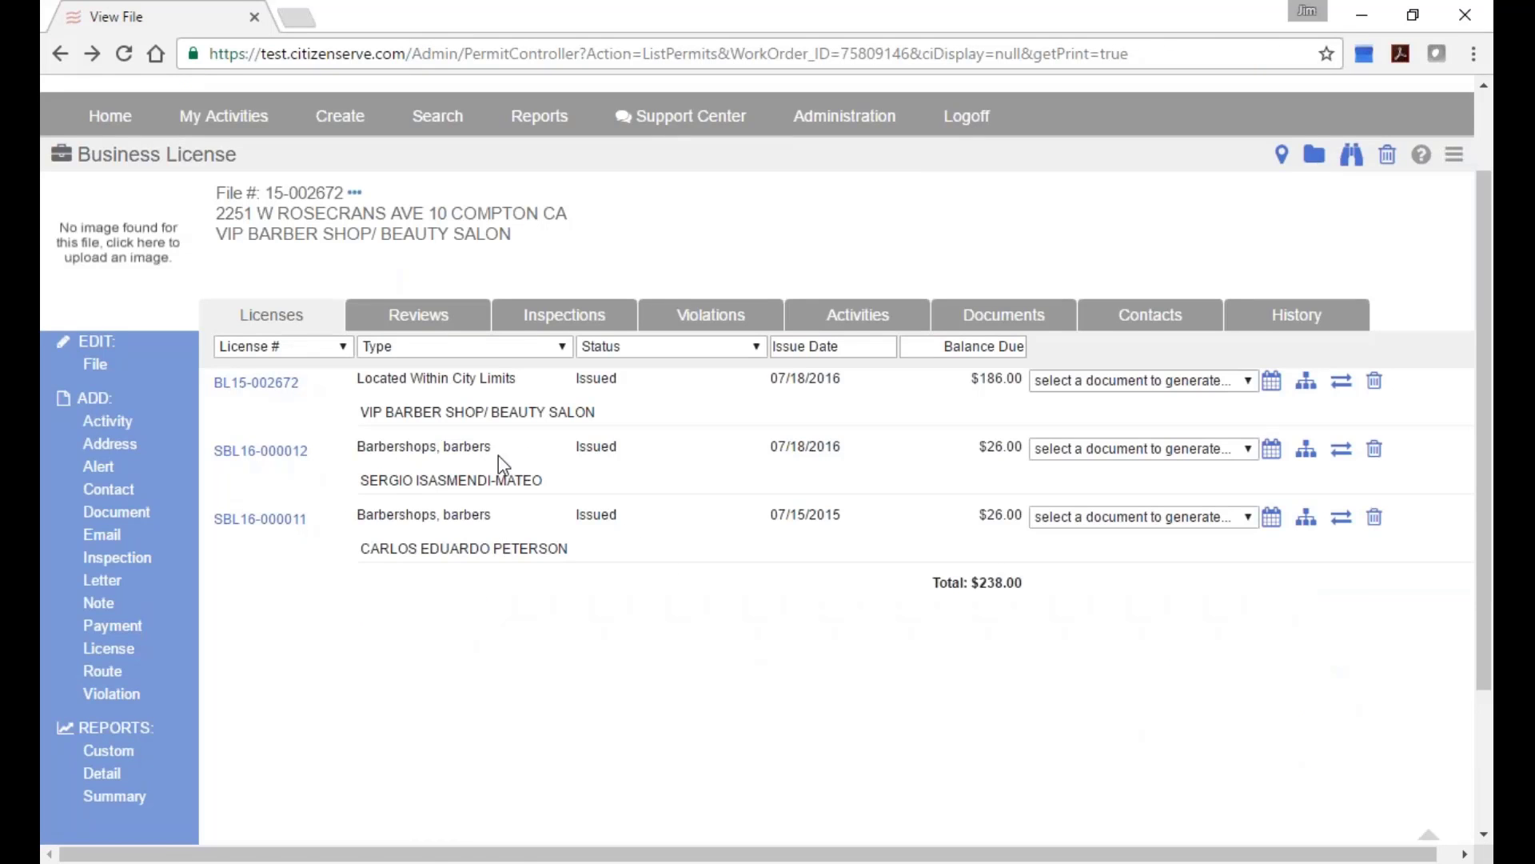
click(254, 460)
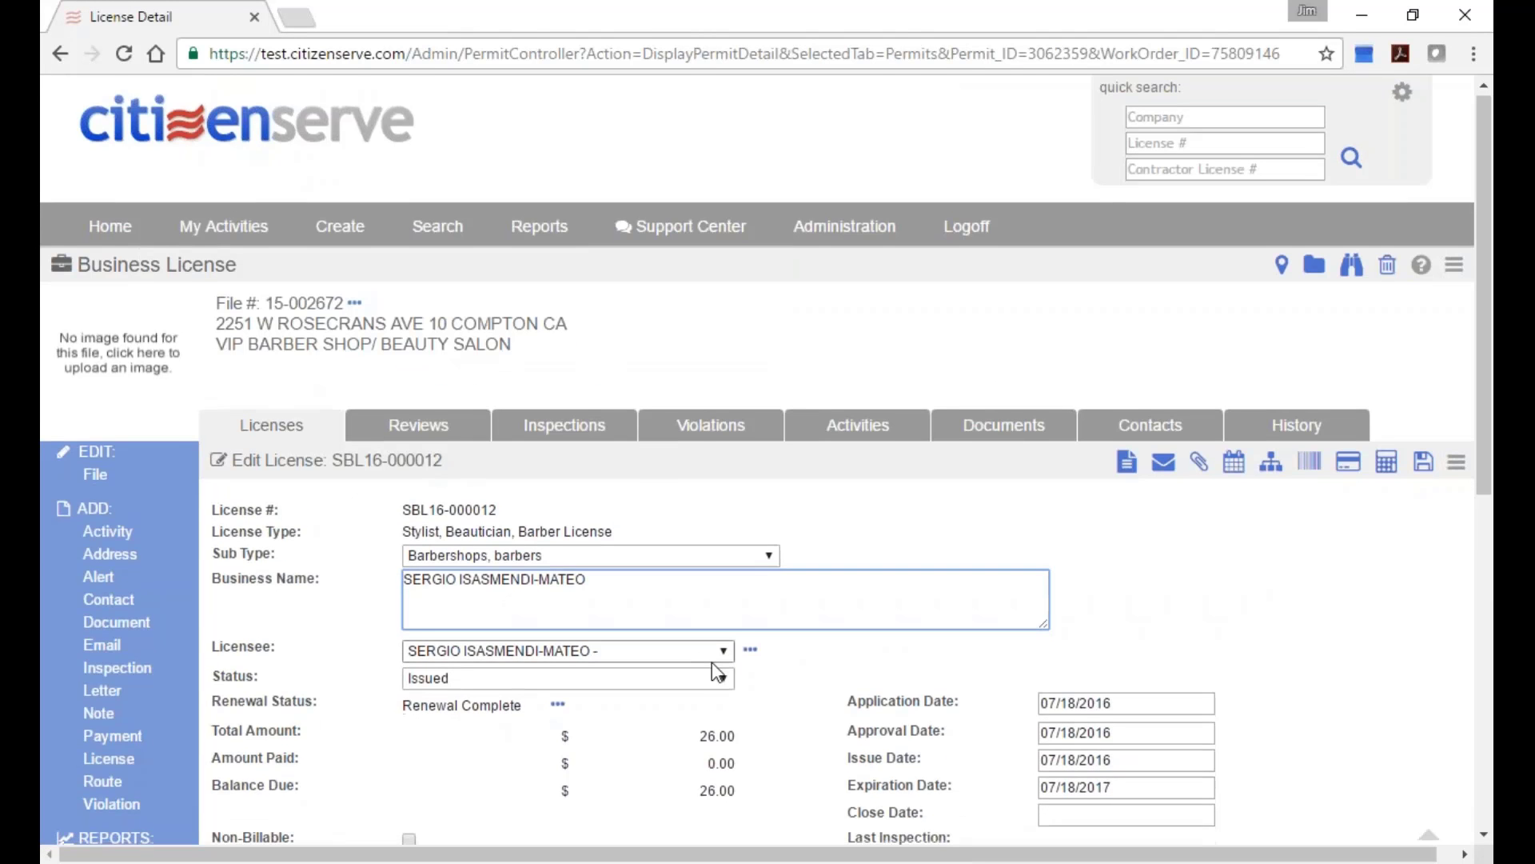
scroll(712, 662, down, 1)
drag(400, 462, 627, 460)
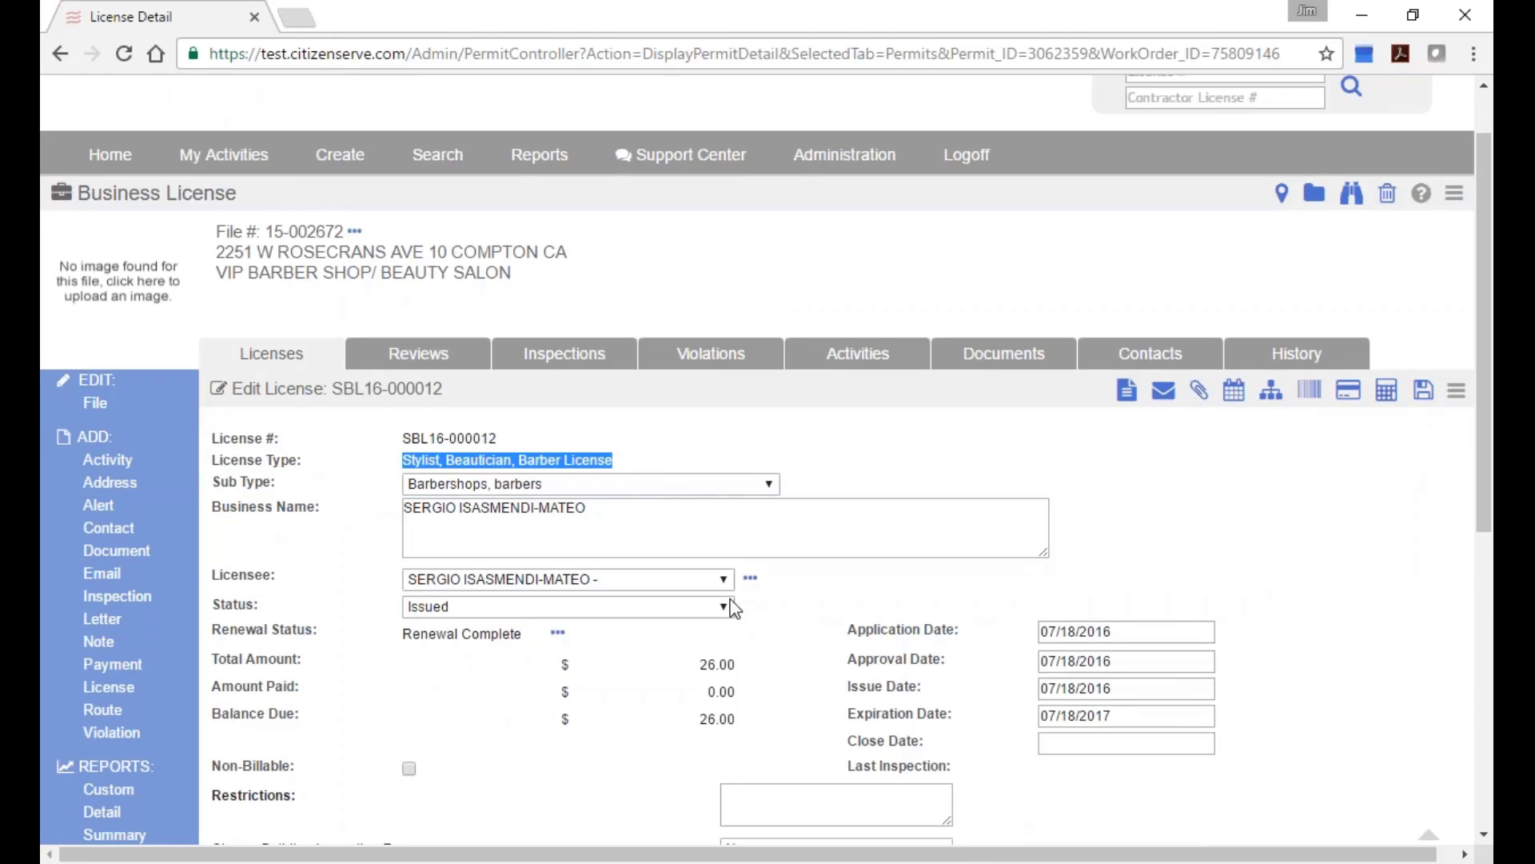
scroll(776, 612, down, 5)
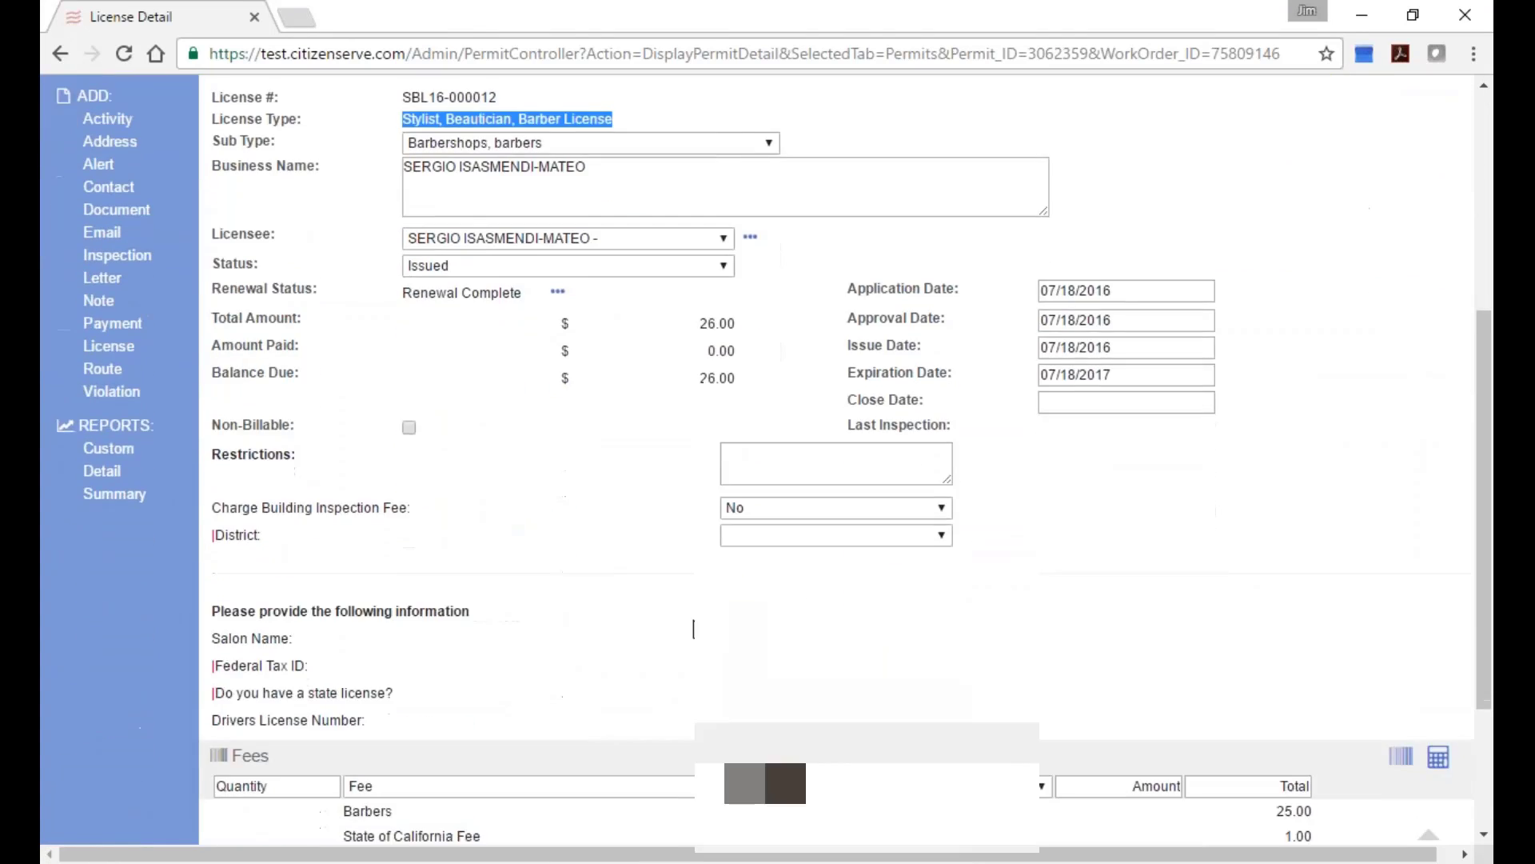
scroll(694, 628, down, 3)
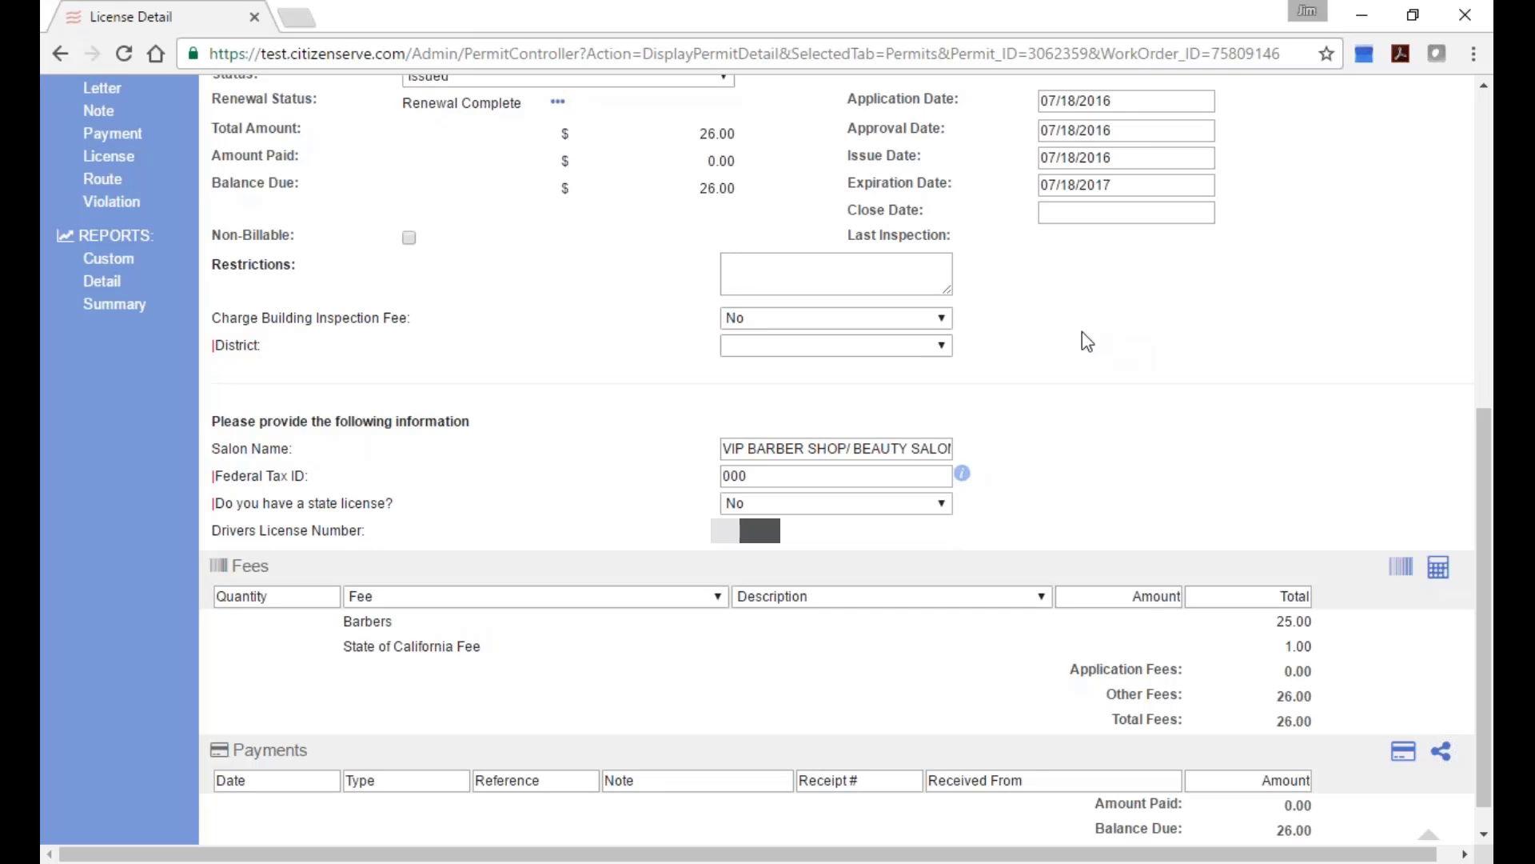
scroll(1163, 352, up, 3)
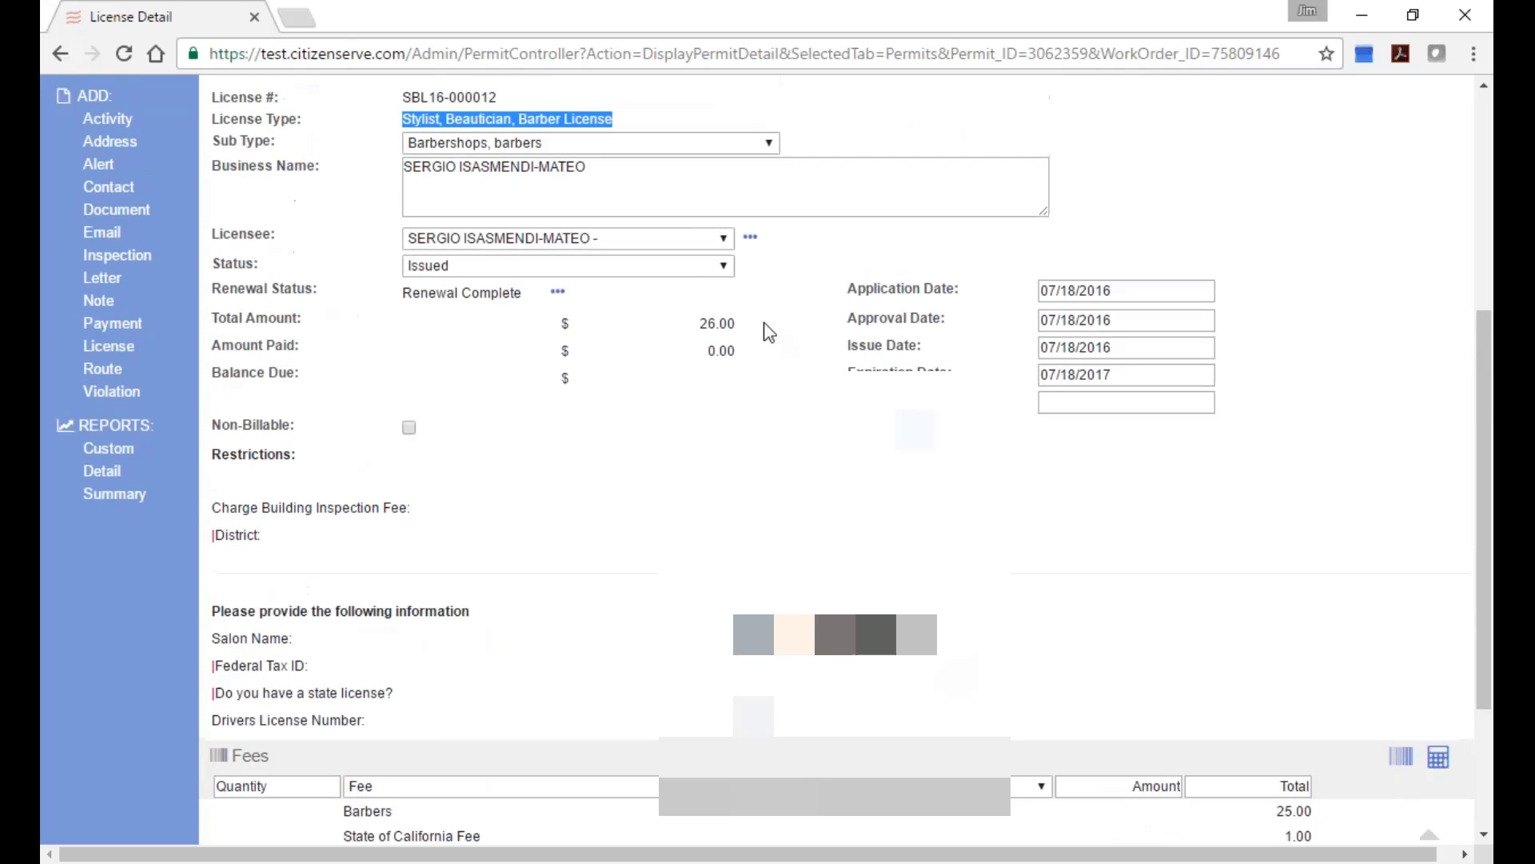
scroll(662, 439, up, 3)
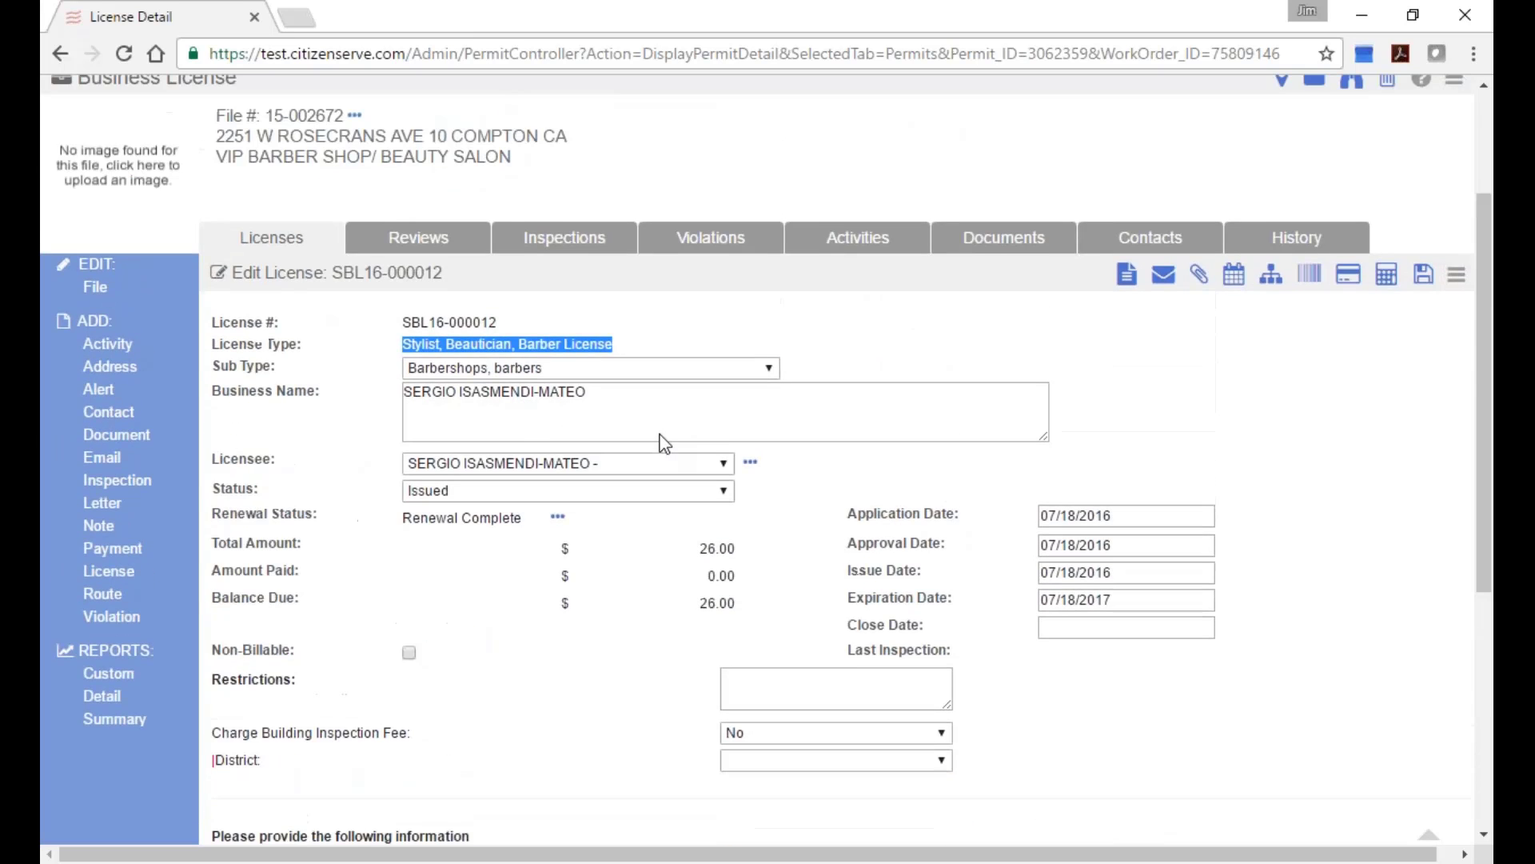
click(312, 281)
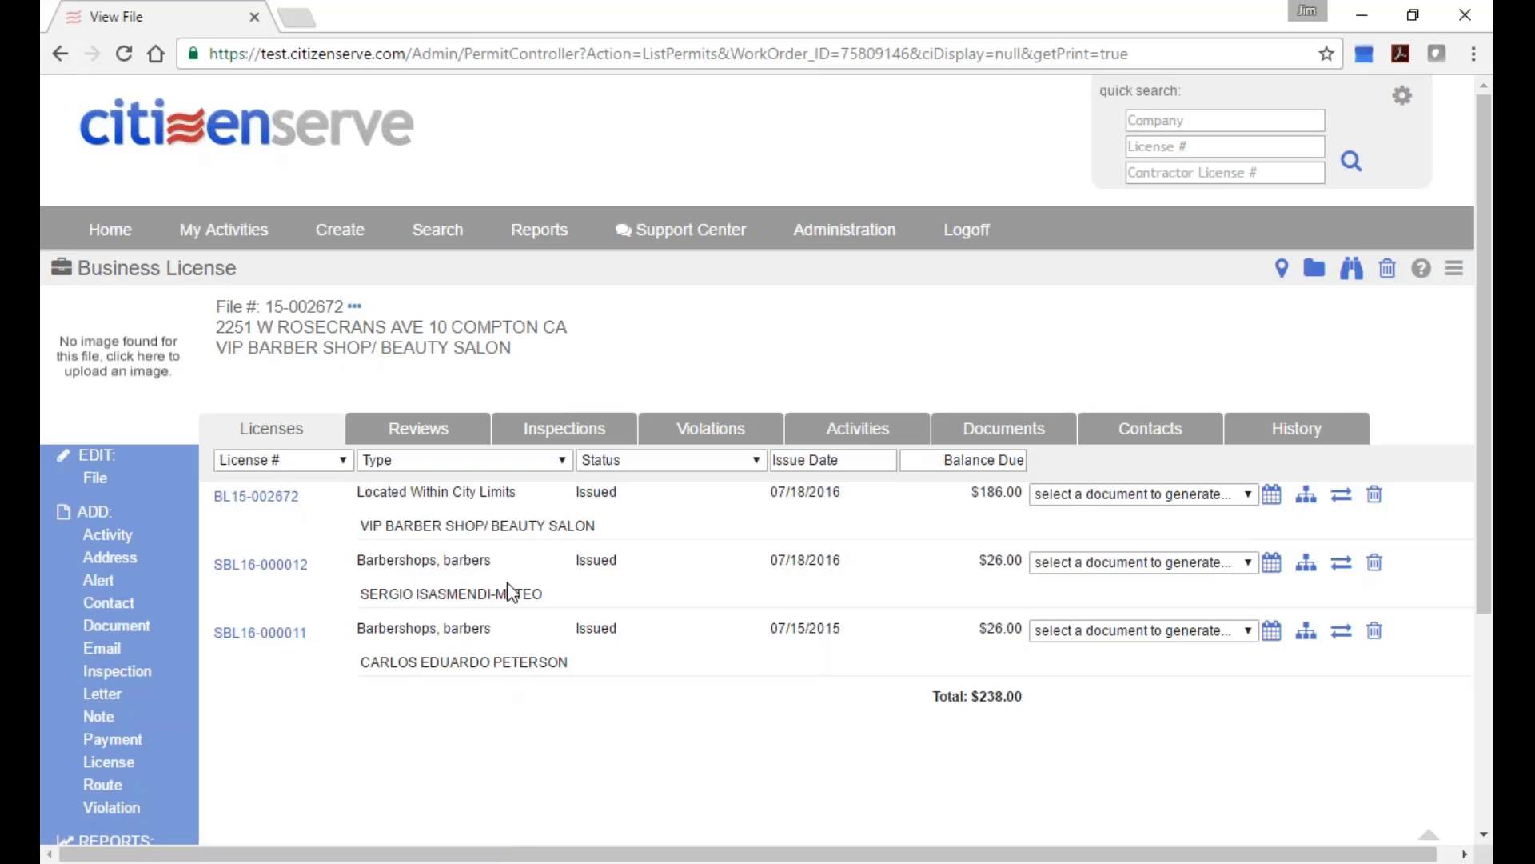
Move past the Reviews and Inspections/Violations tabs to list file 15-002672's certificates, invoices and renewal notice.
click(418, 429)
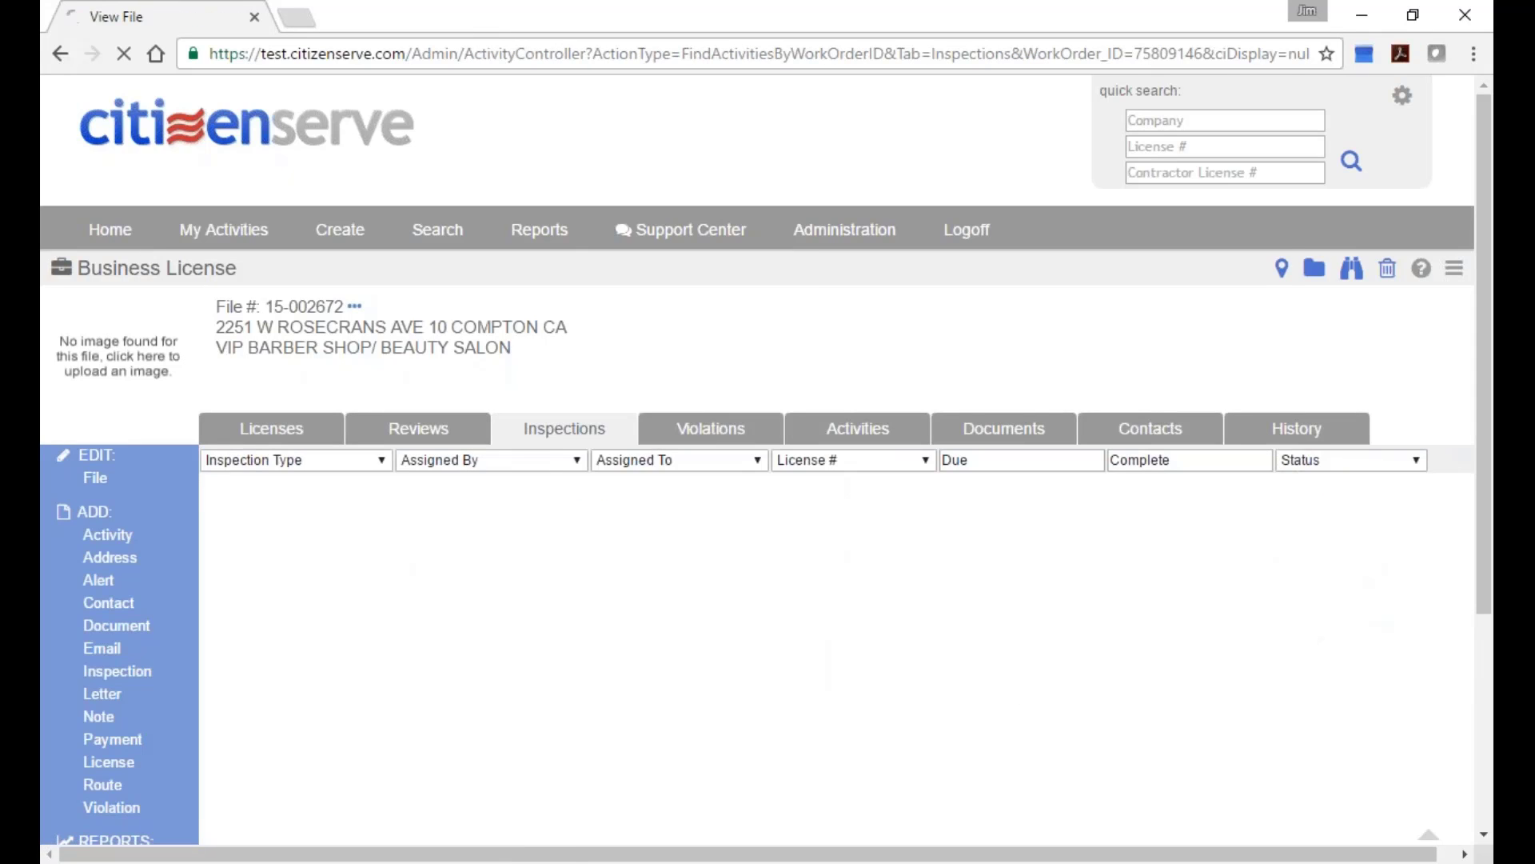
click(780, 438)
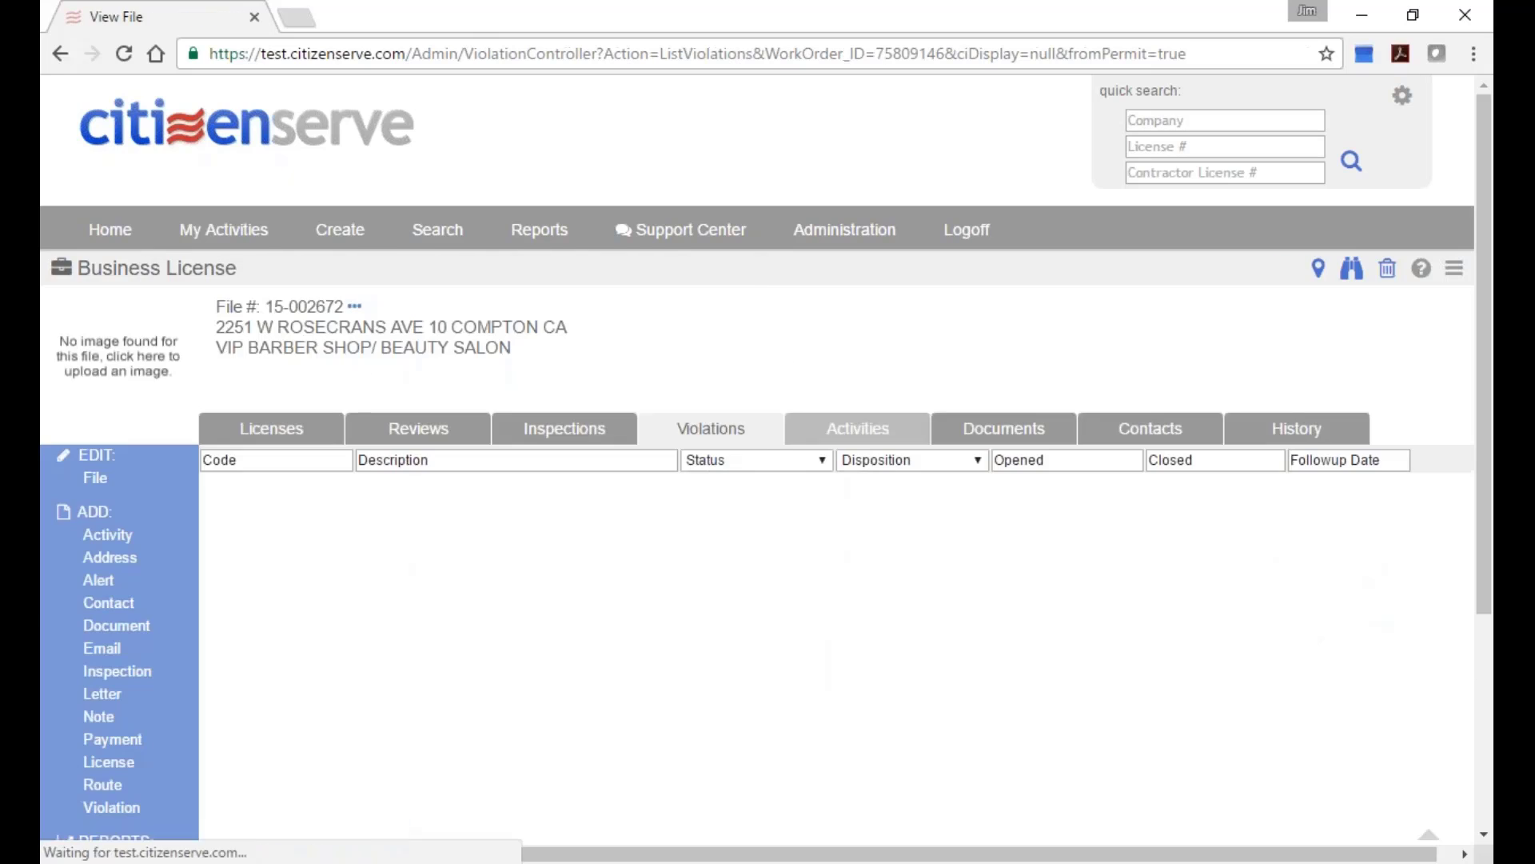
click(1014, 435)
scroll(896, 534, down, 2)
scroll(894, 531, down, 1)
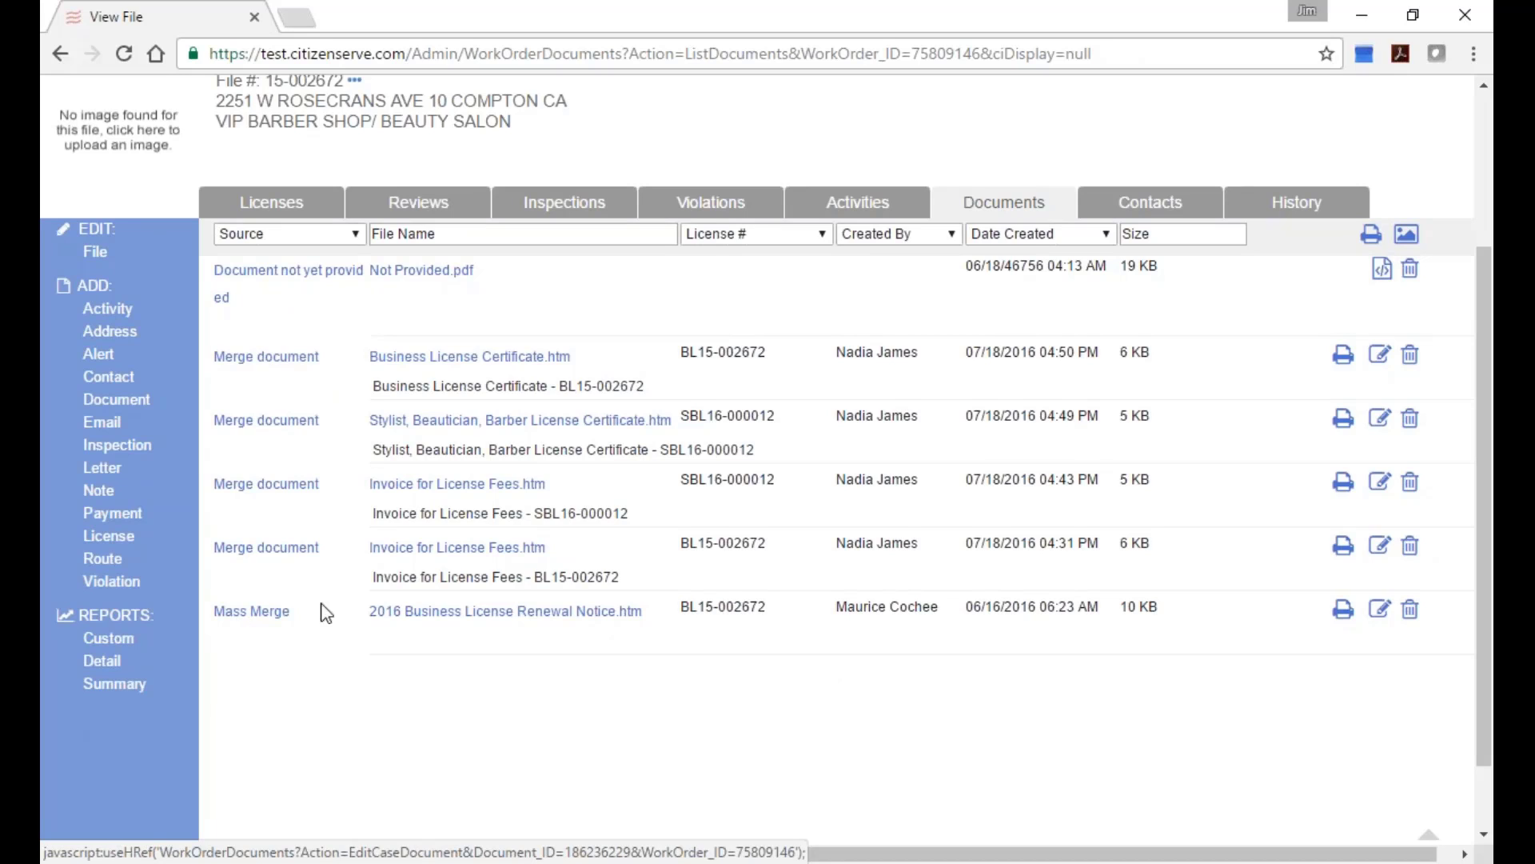
Open the 2016 Business License Renewal Notice (total due 186.00), preview its printout, and close it.
click(507, 616)
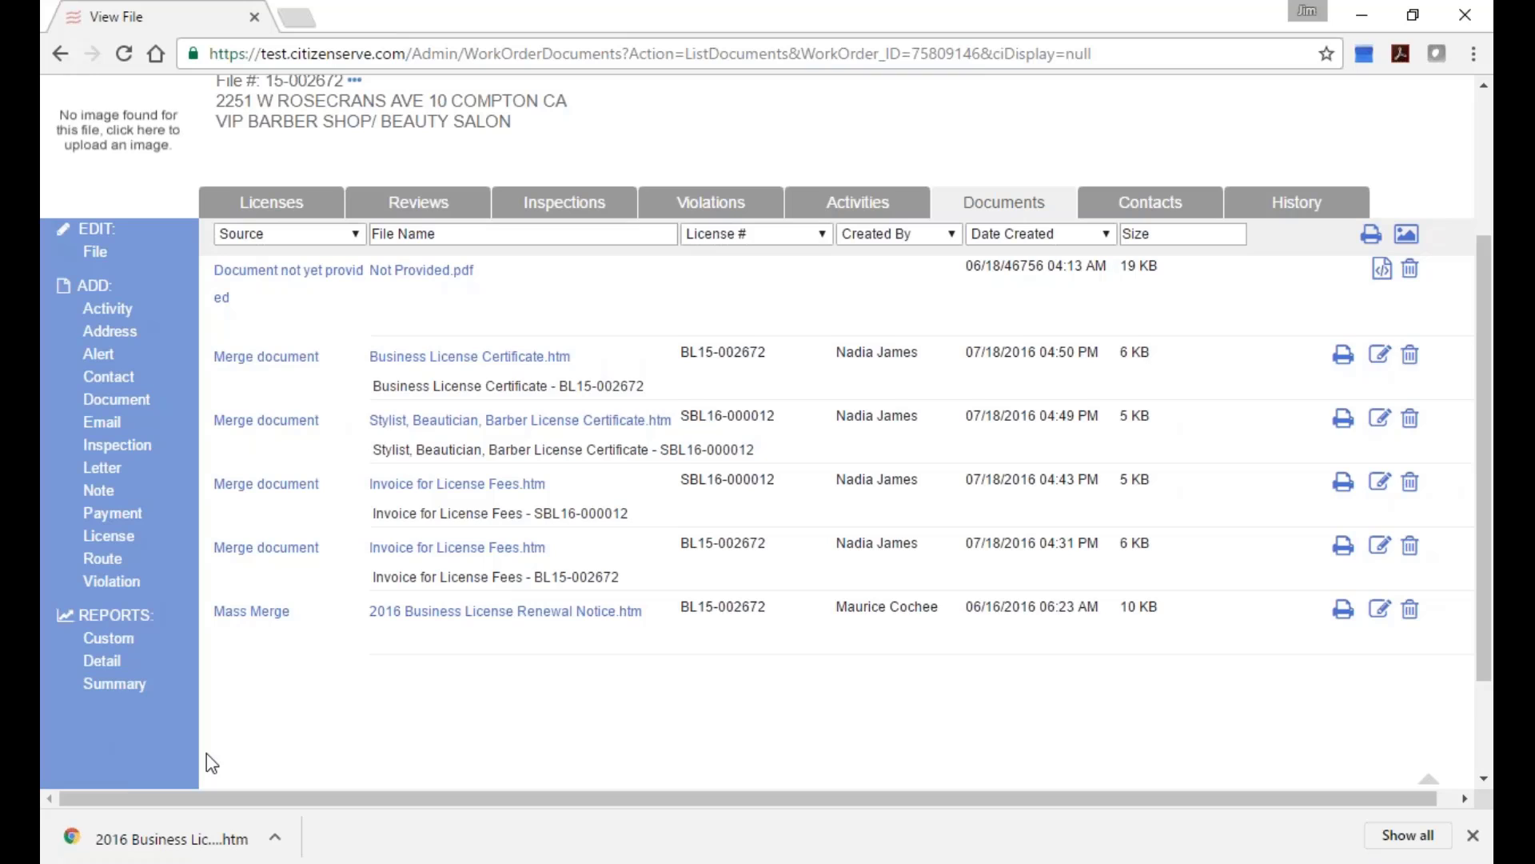
click(176, 839)
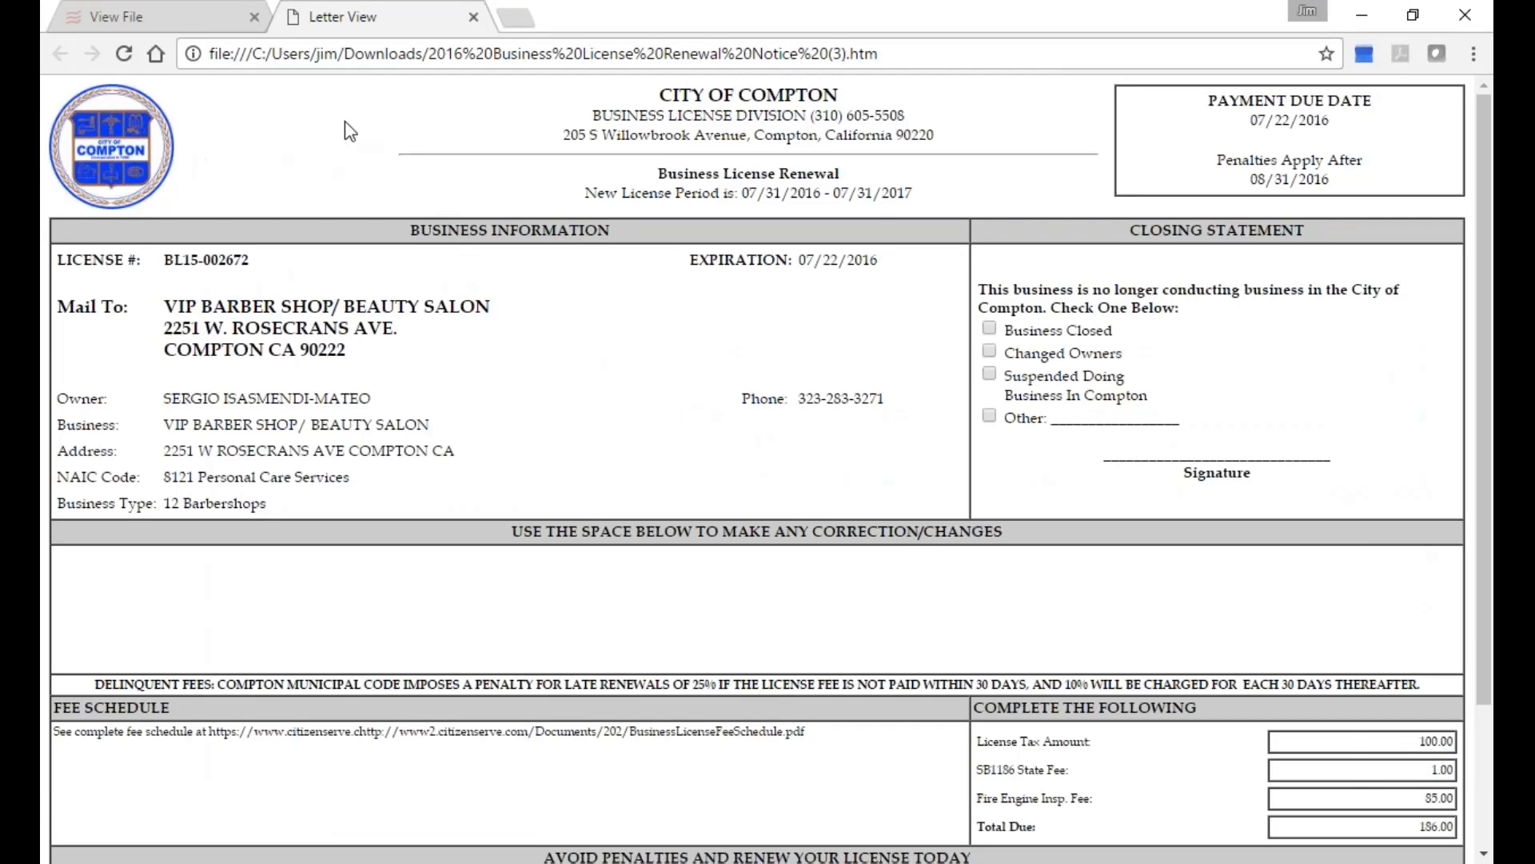
click(1471, 55)
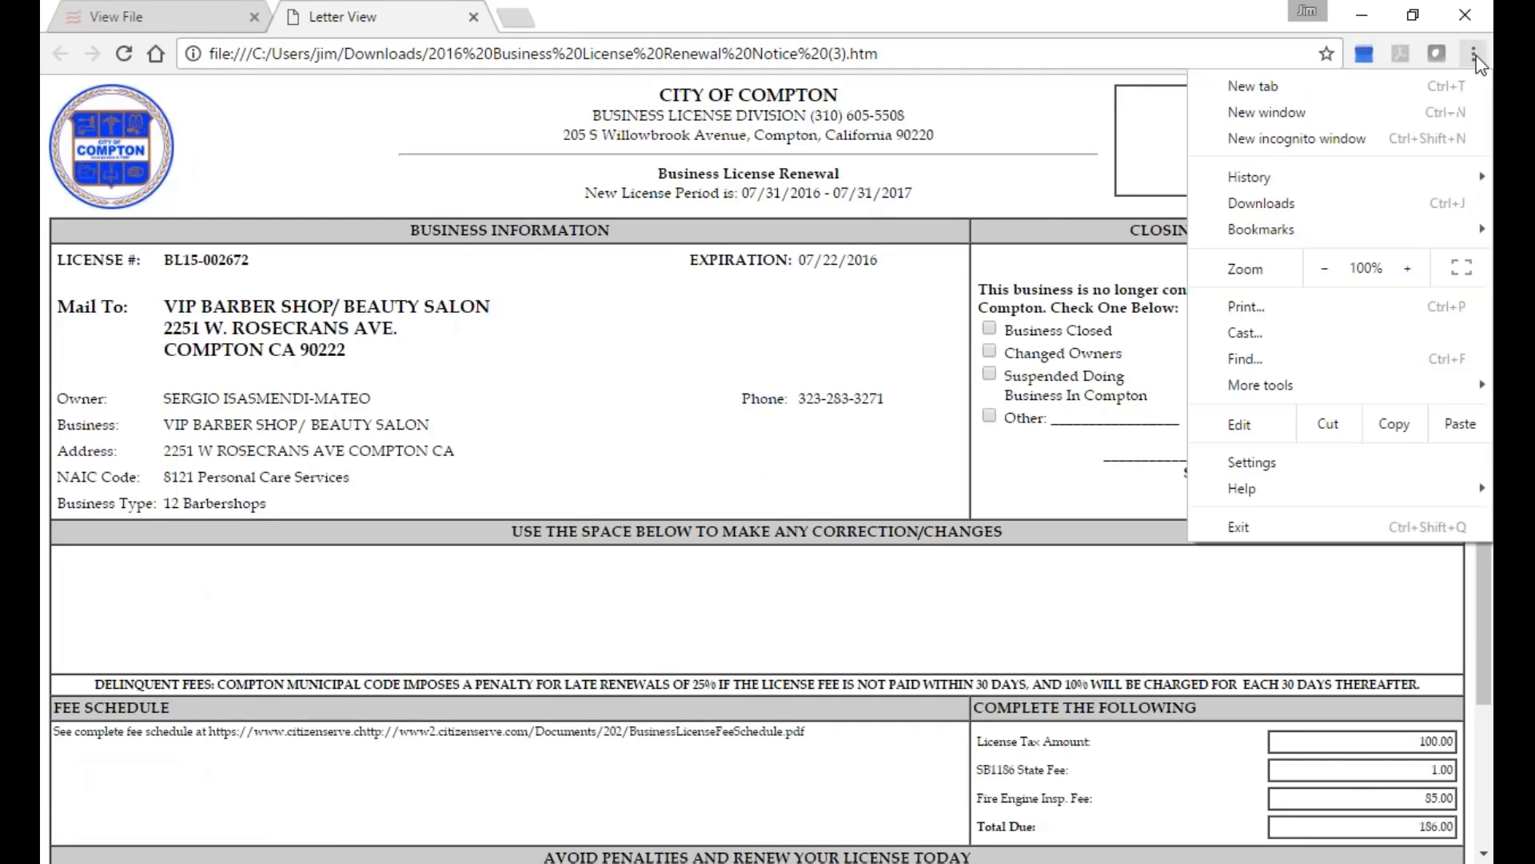
click(1279, 302)
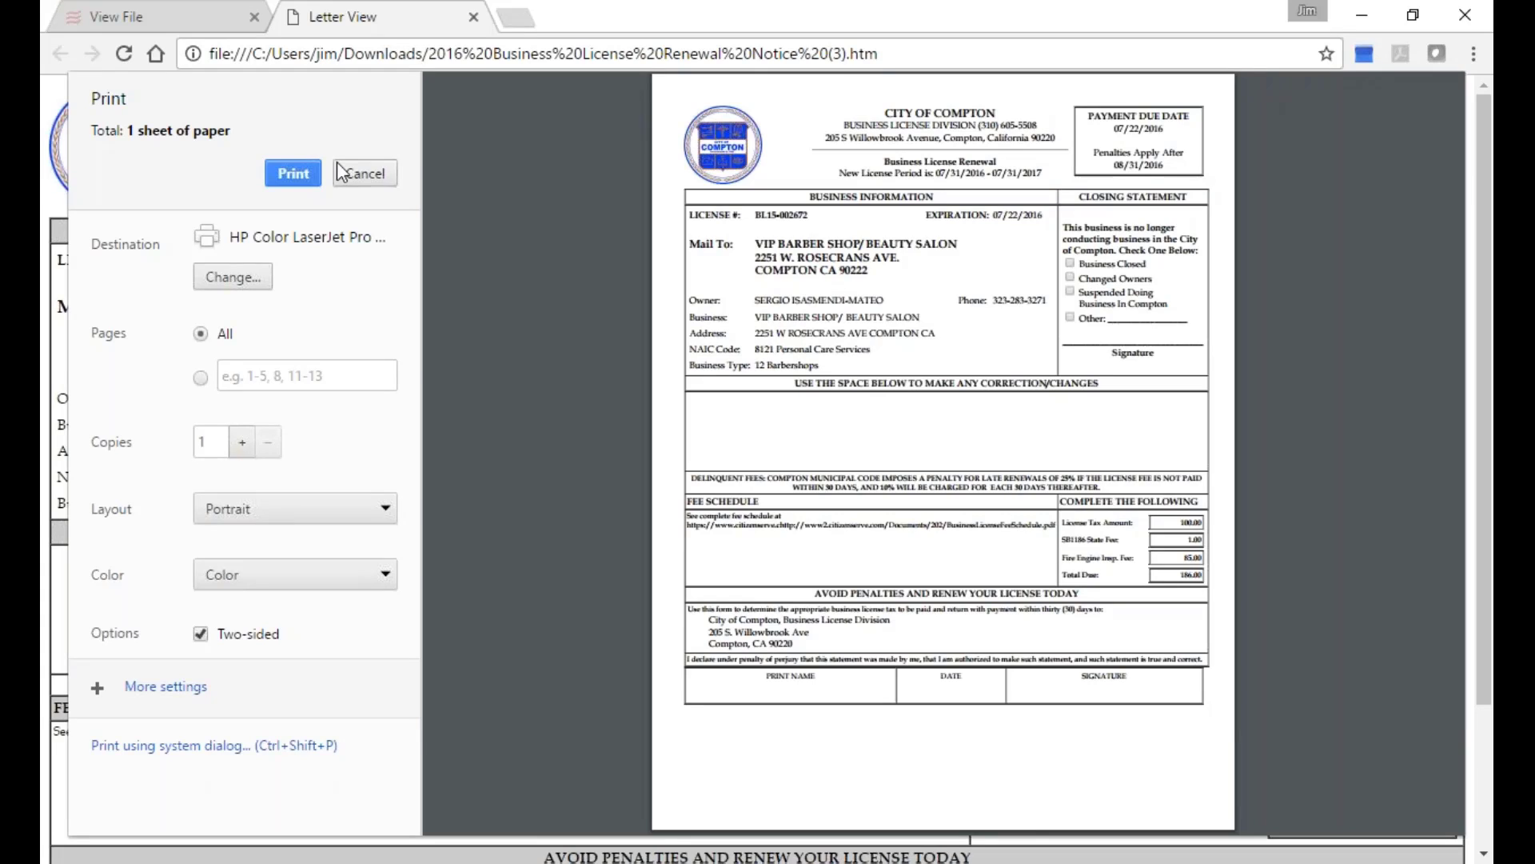
click(358, 175)
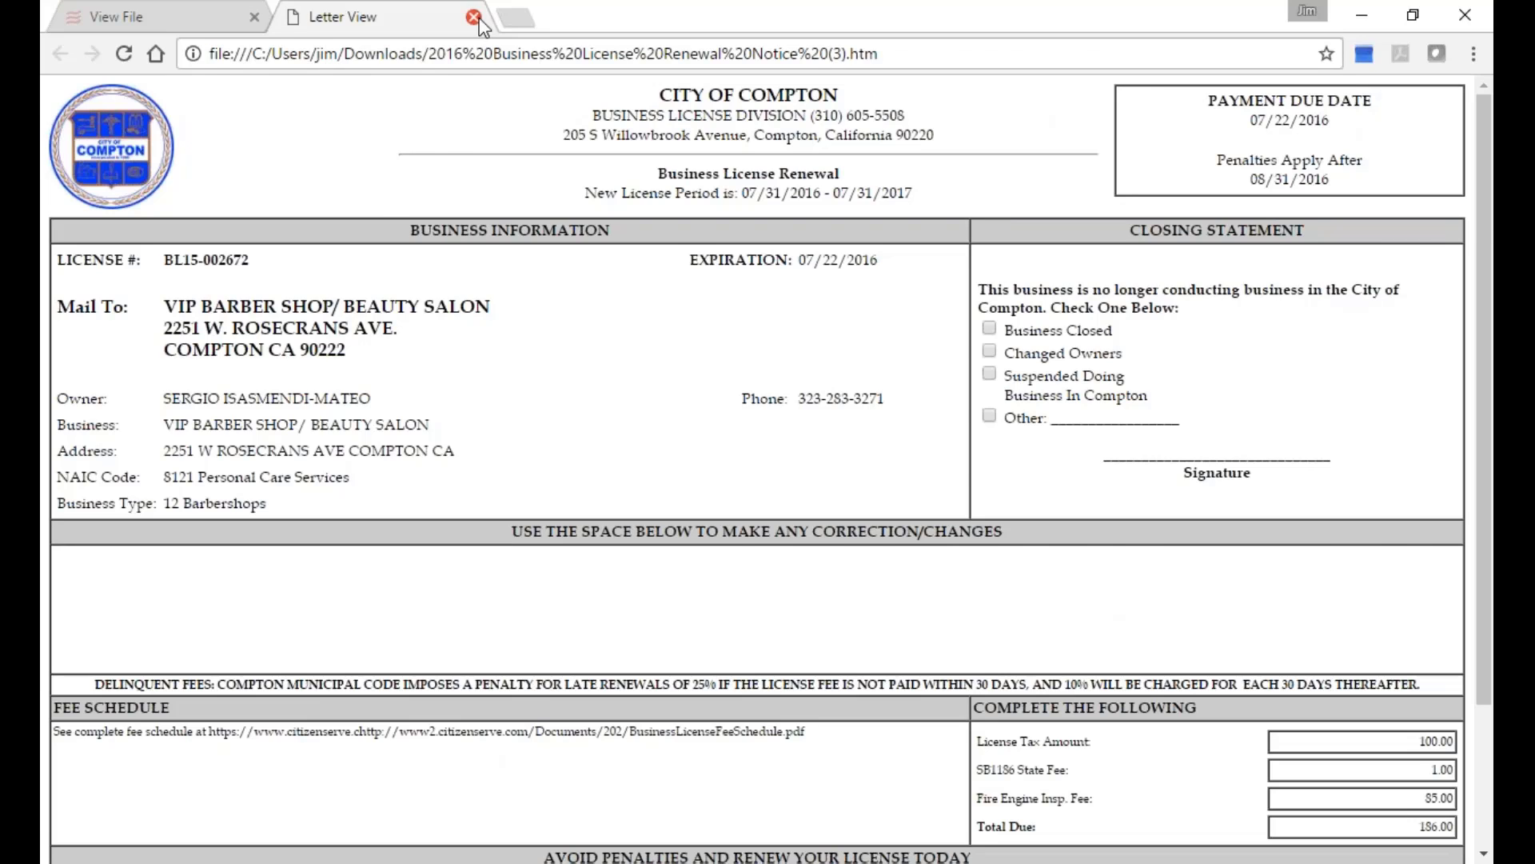
click(473, 17)
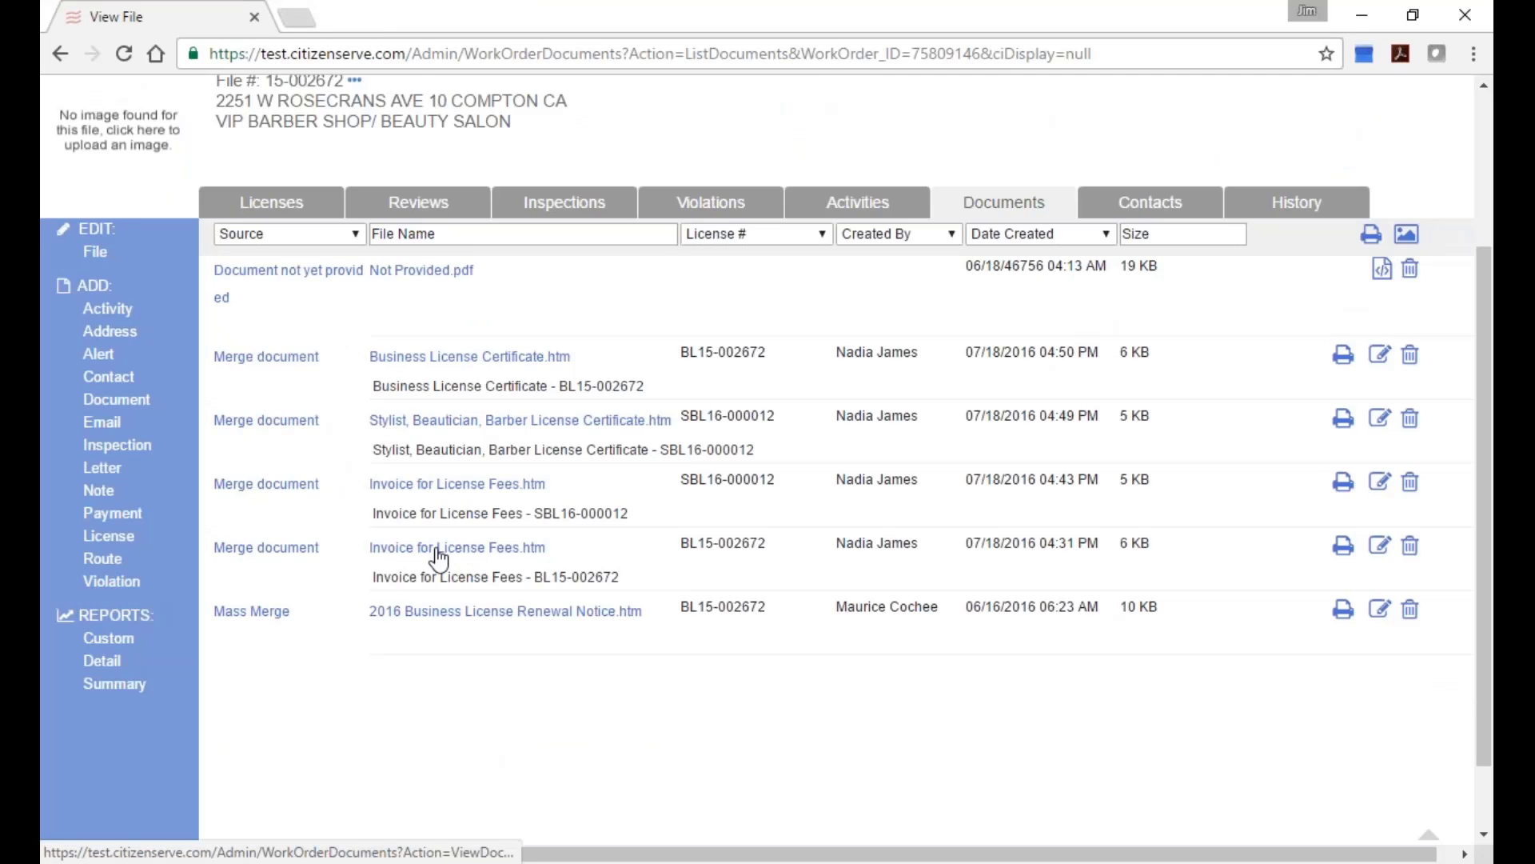
Open the BL15-002672 Invoice for License Fees, bring up its print preview, then close it.
click(460, 556)
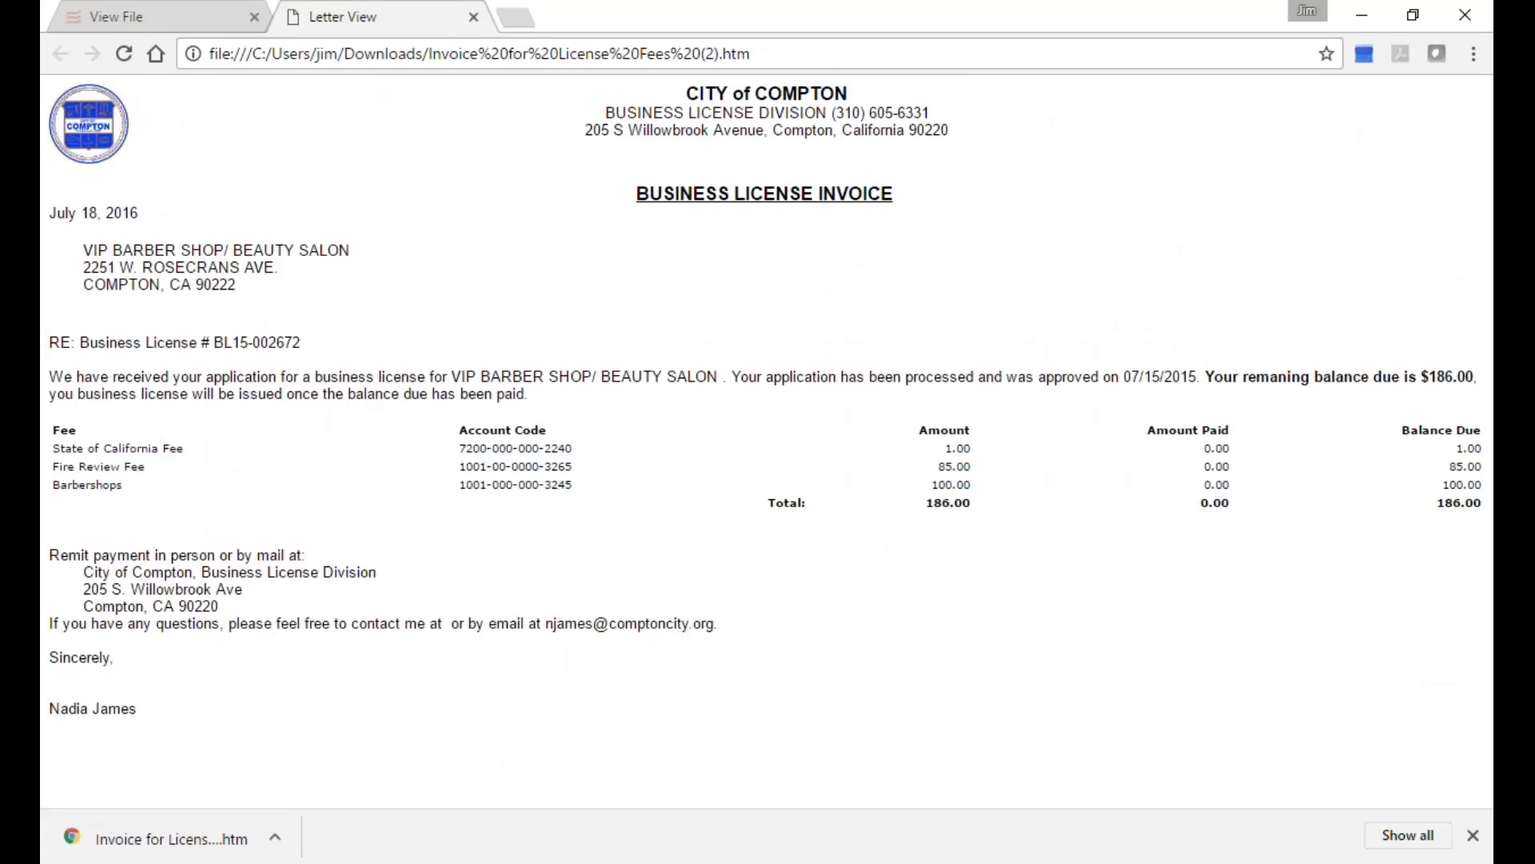
click(1473, 54)
click(1268, 310)
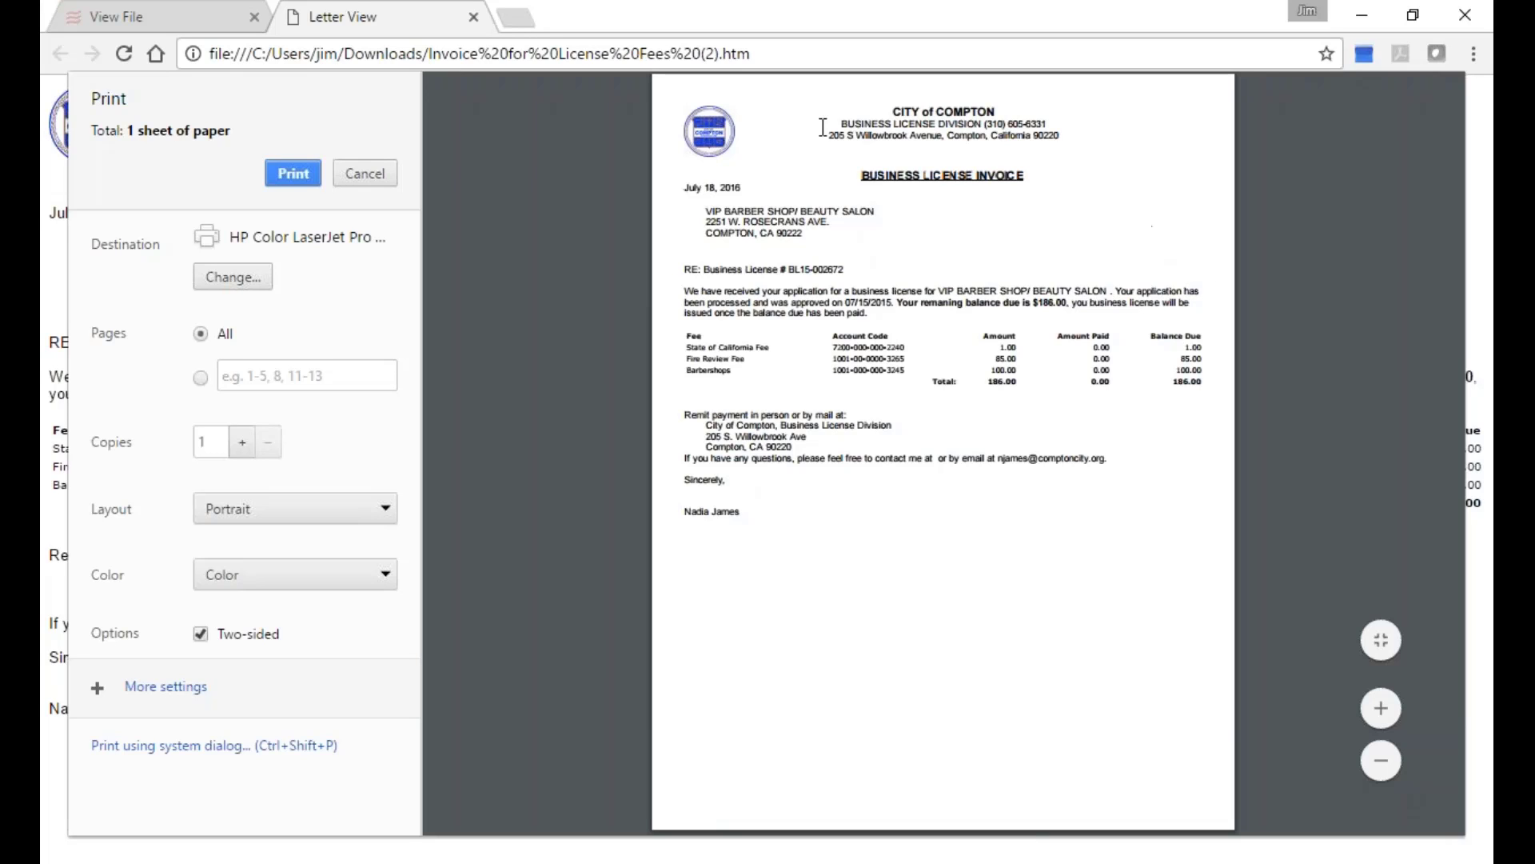
click(473, 17)
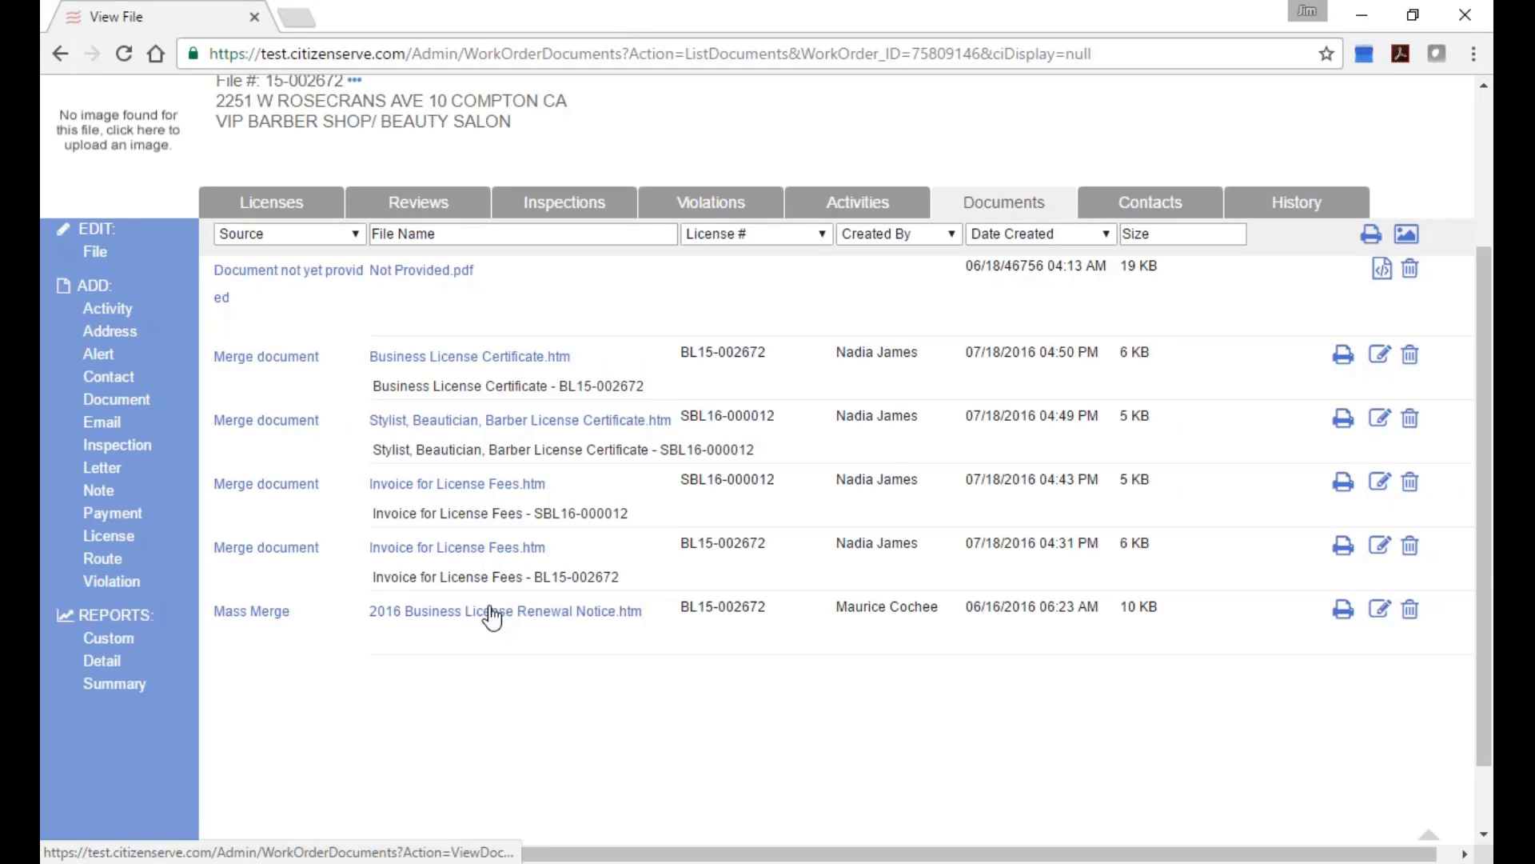
Reopen the BL15-002672 fee invoice, enlarge it, read through the $186.00 balance, then close it.
click(471, 549)
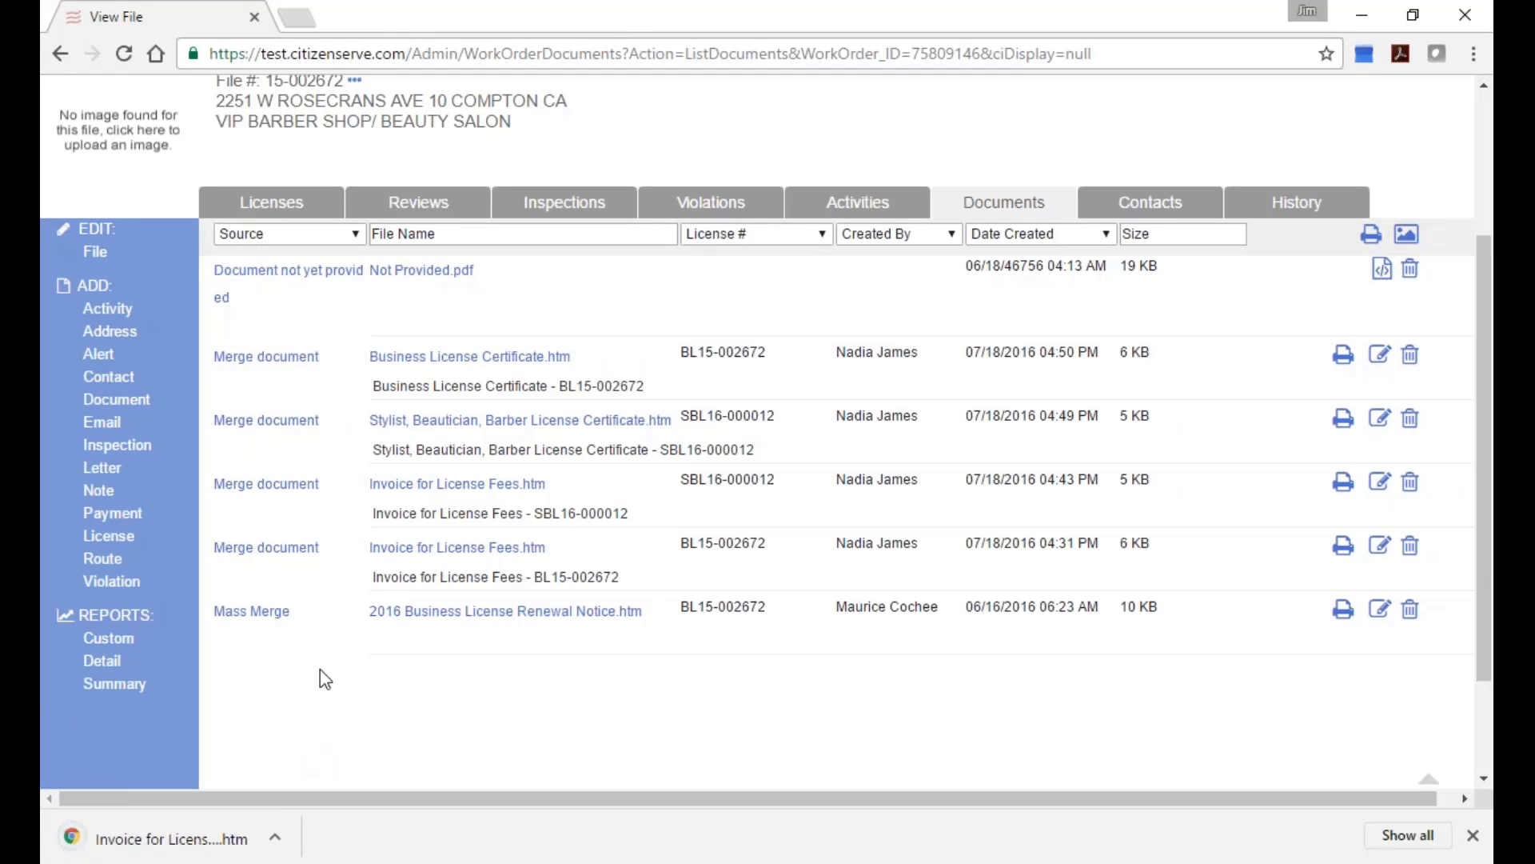
click(168, 838)
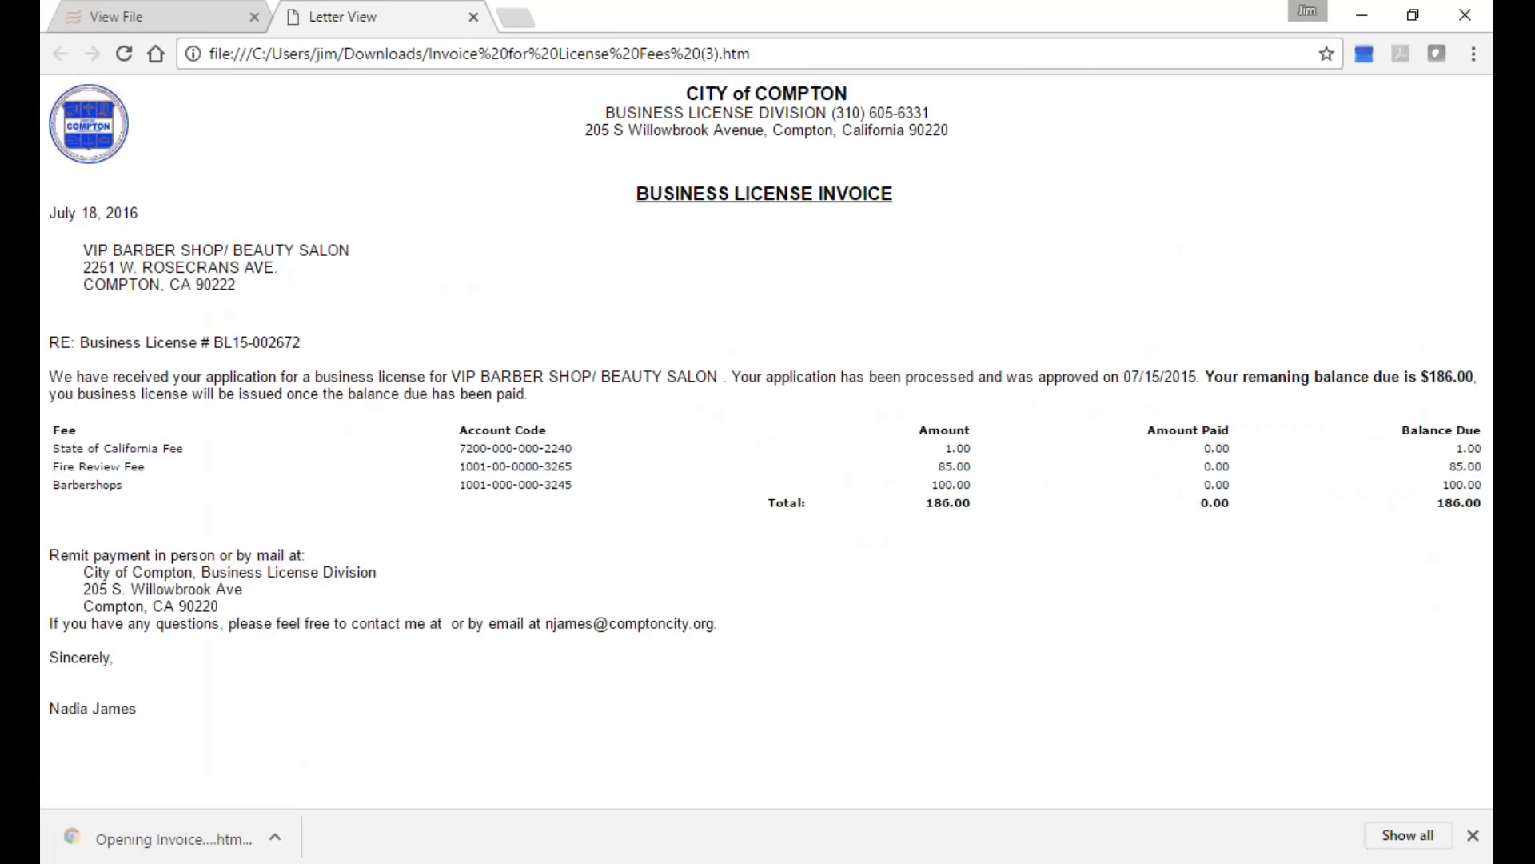
key(ctrl+plus)
key(ctrl+plus)
key(ctrl+plus)
key(ctrl+plus)
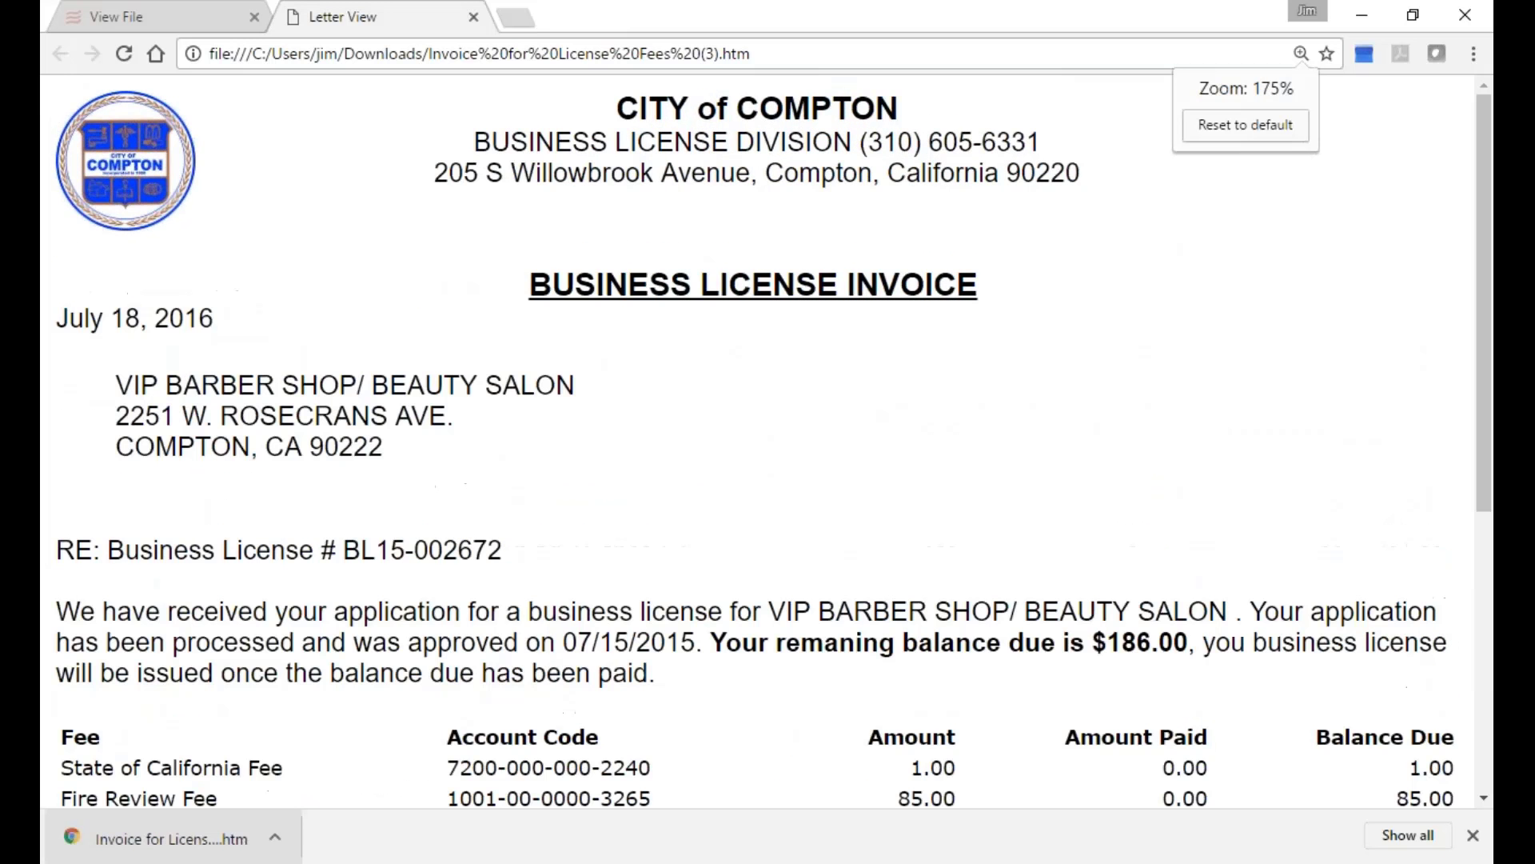
scroll(636, 635, down, 2)
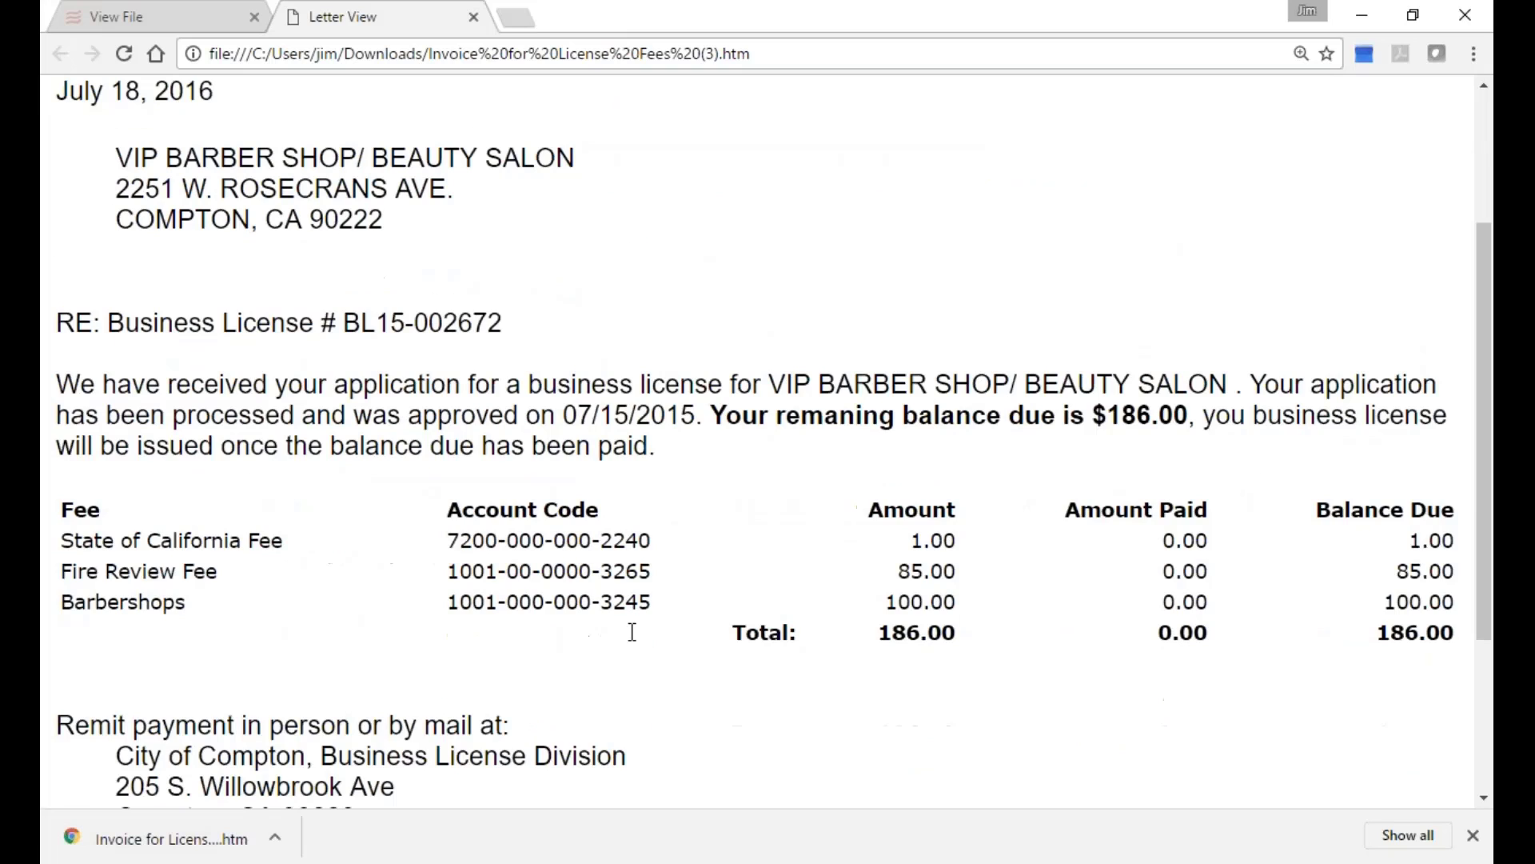
scroll(632, 631, down, 3)
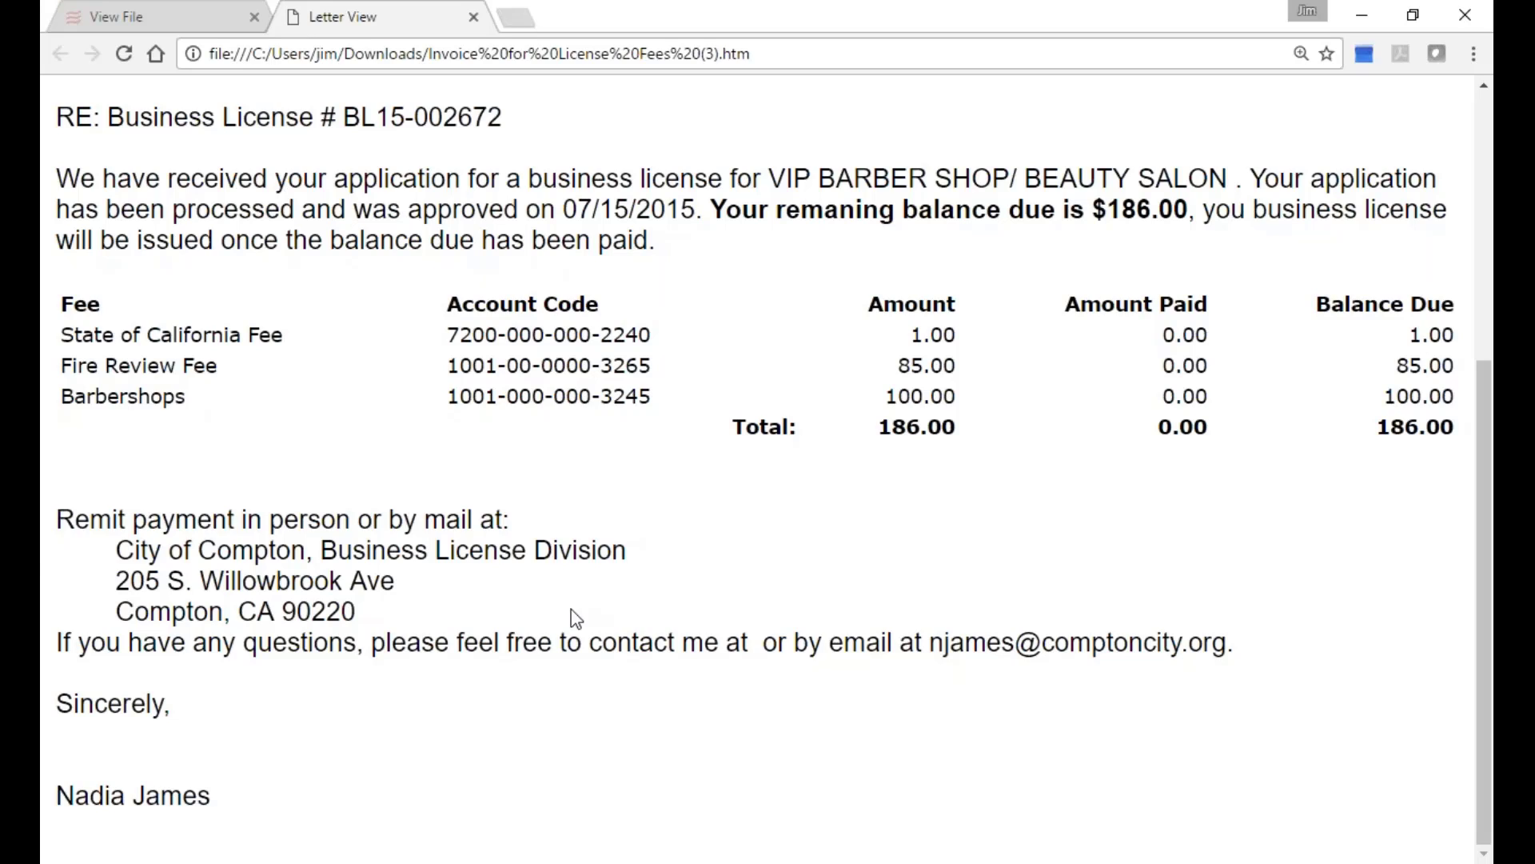
scroll(841, 539, up, 5)
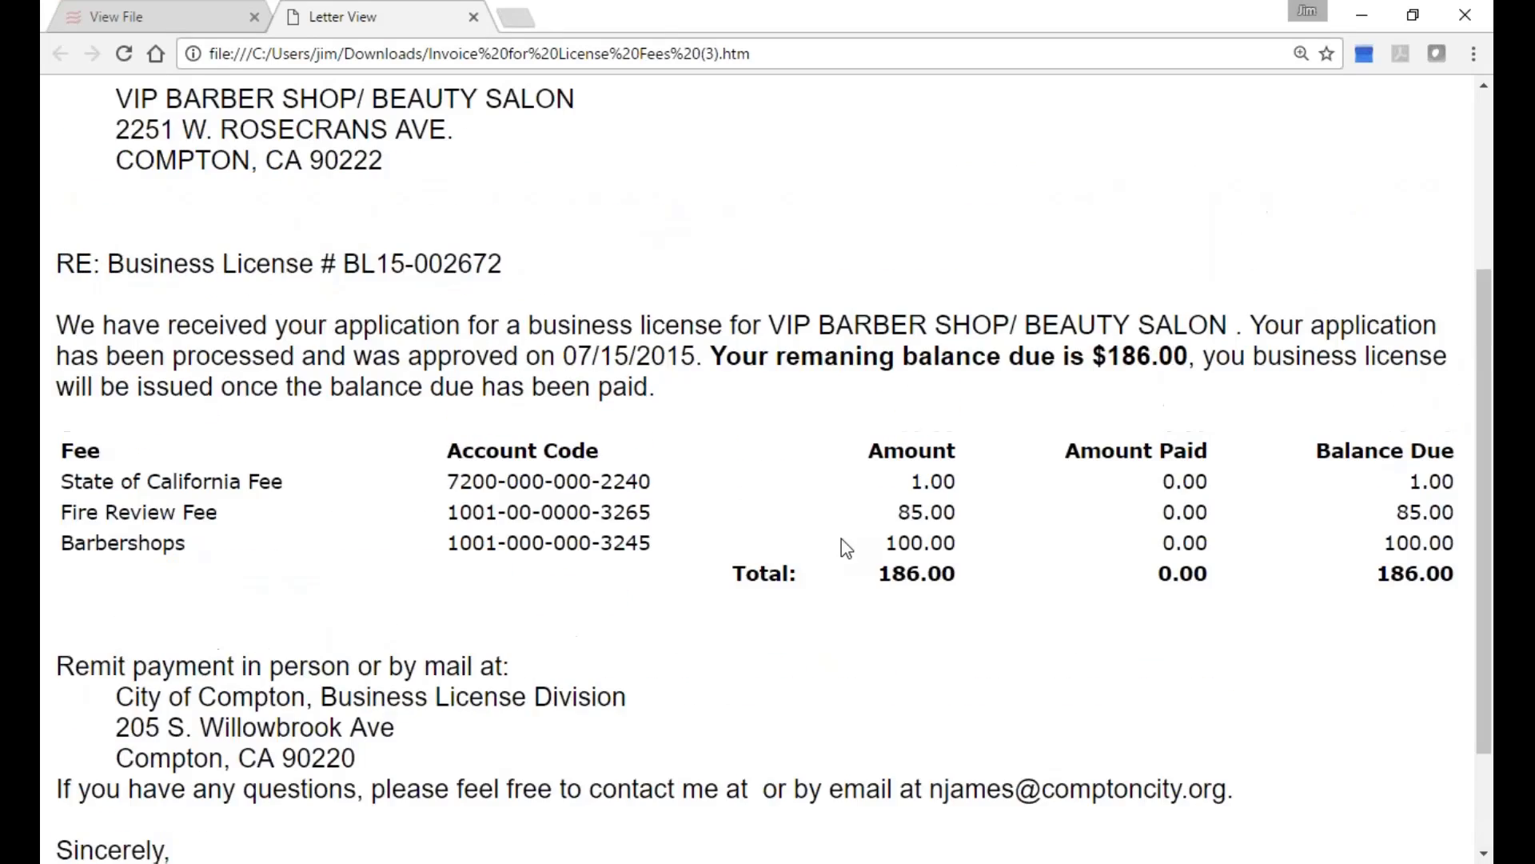
scroll(844, 548, up, 1)
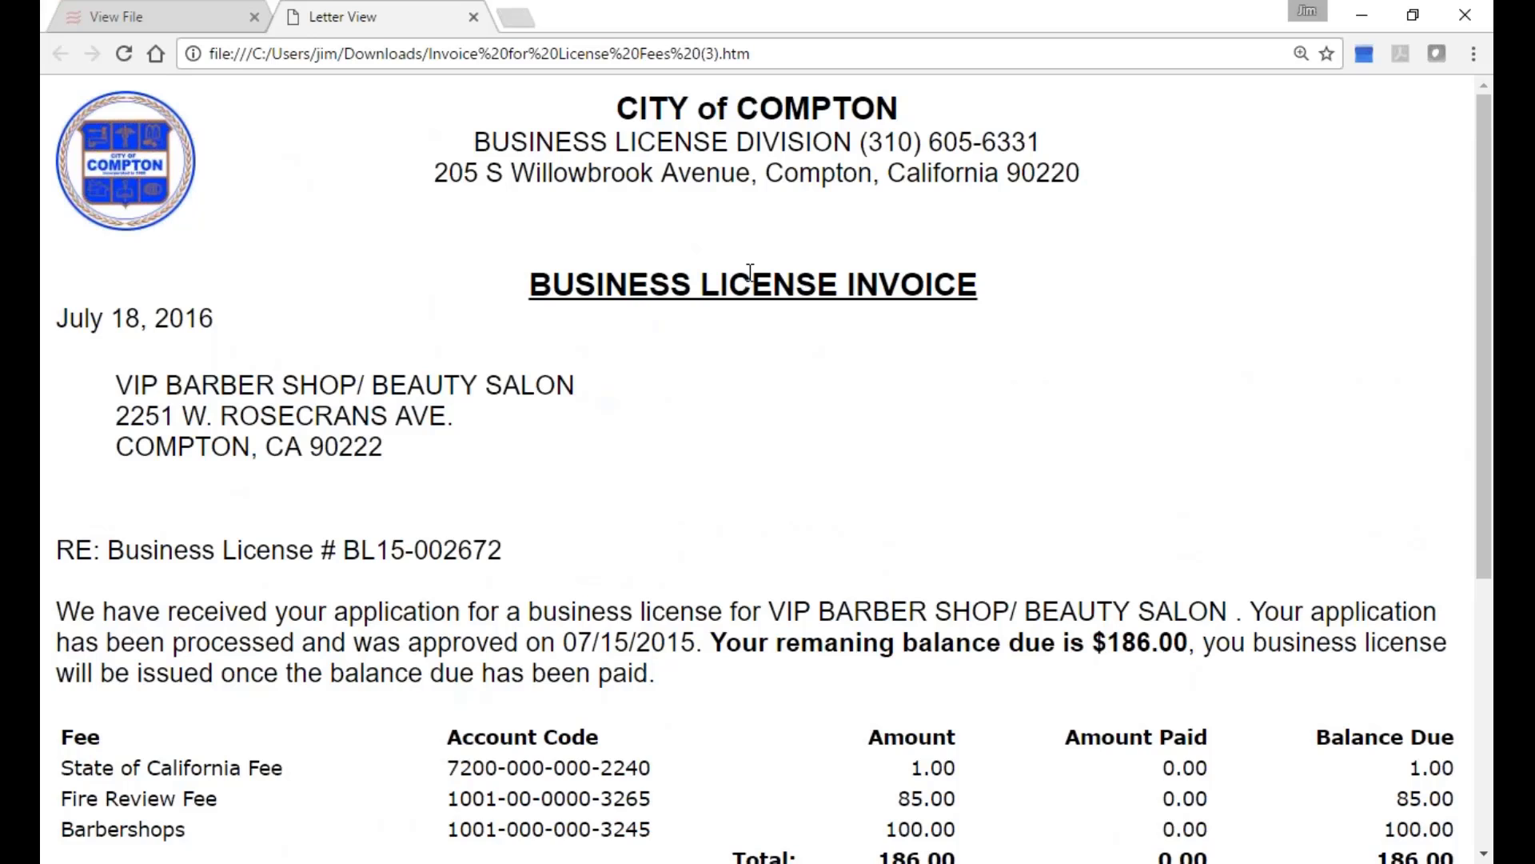
scroll(768, 384, down, 5)
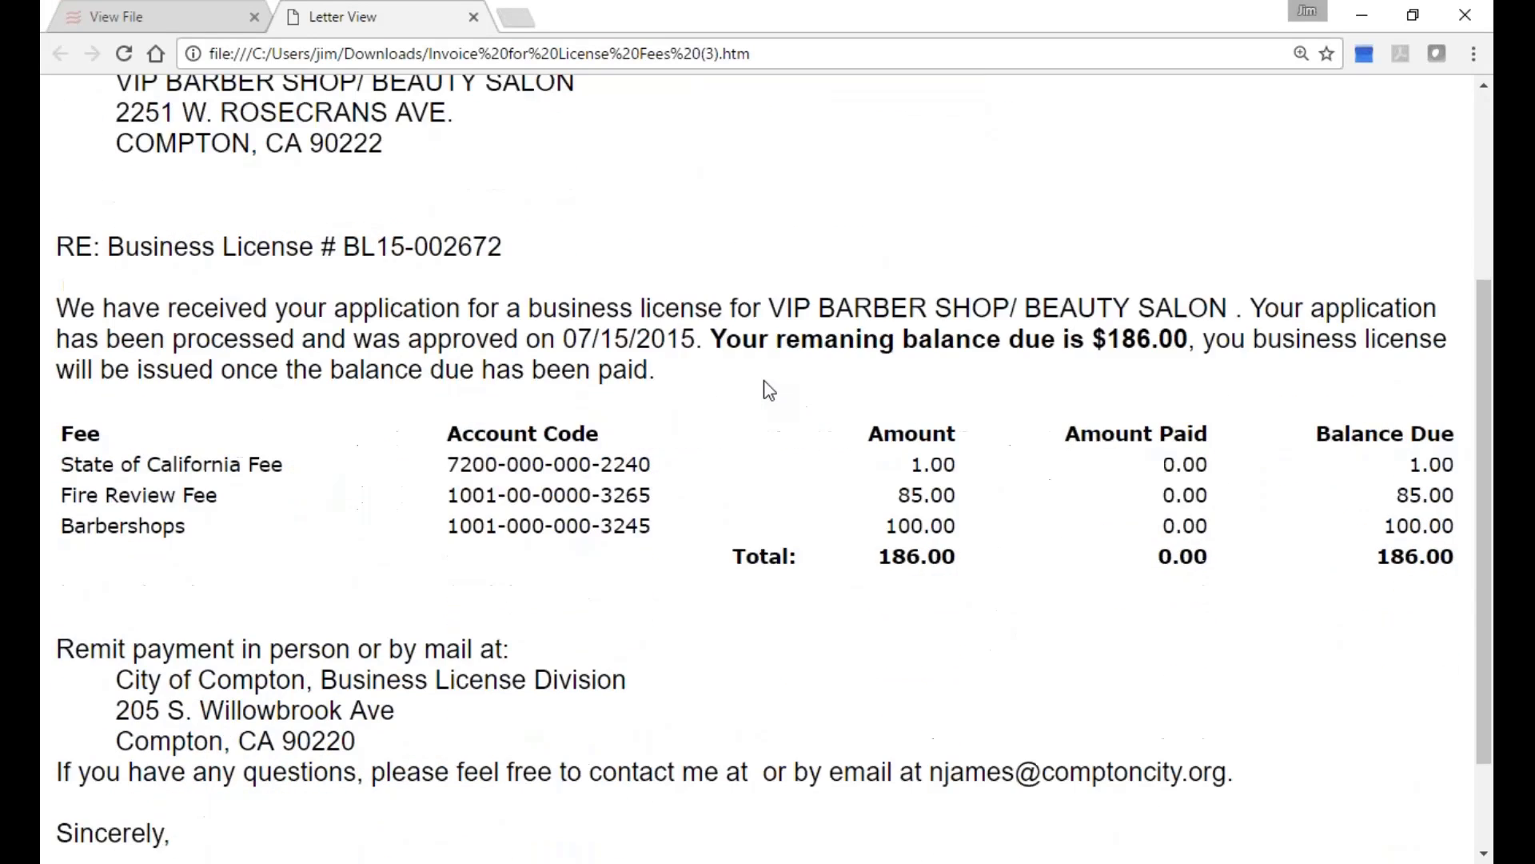
scroll(767, 390, down, 1)
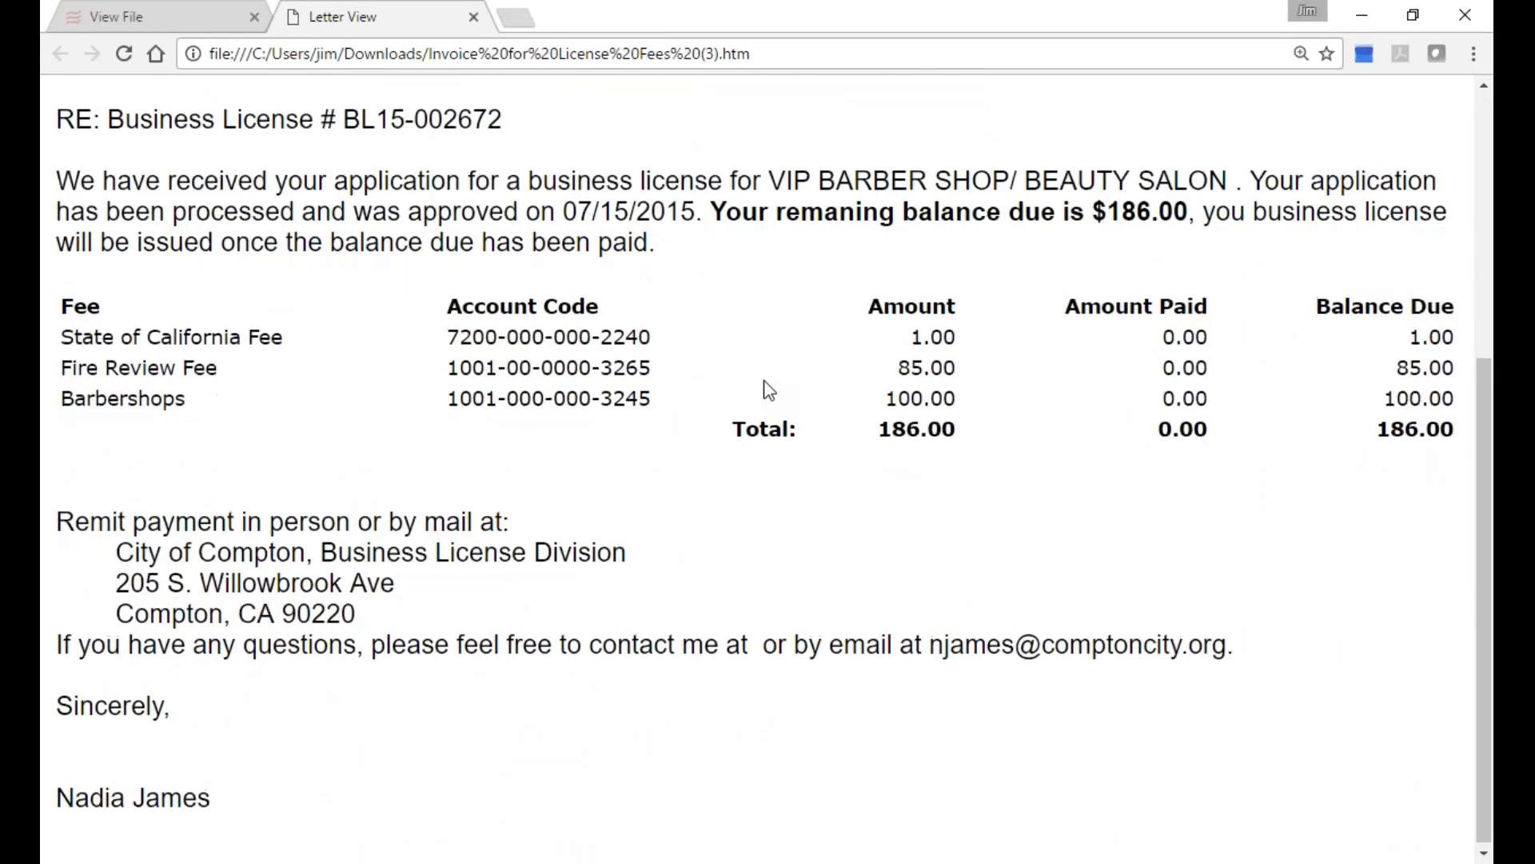
scroll(761, 387, up, 5)
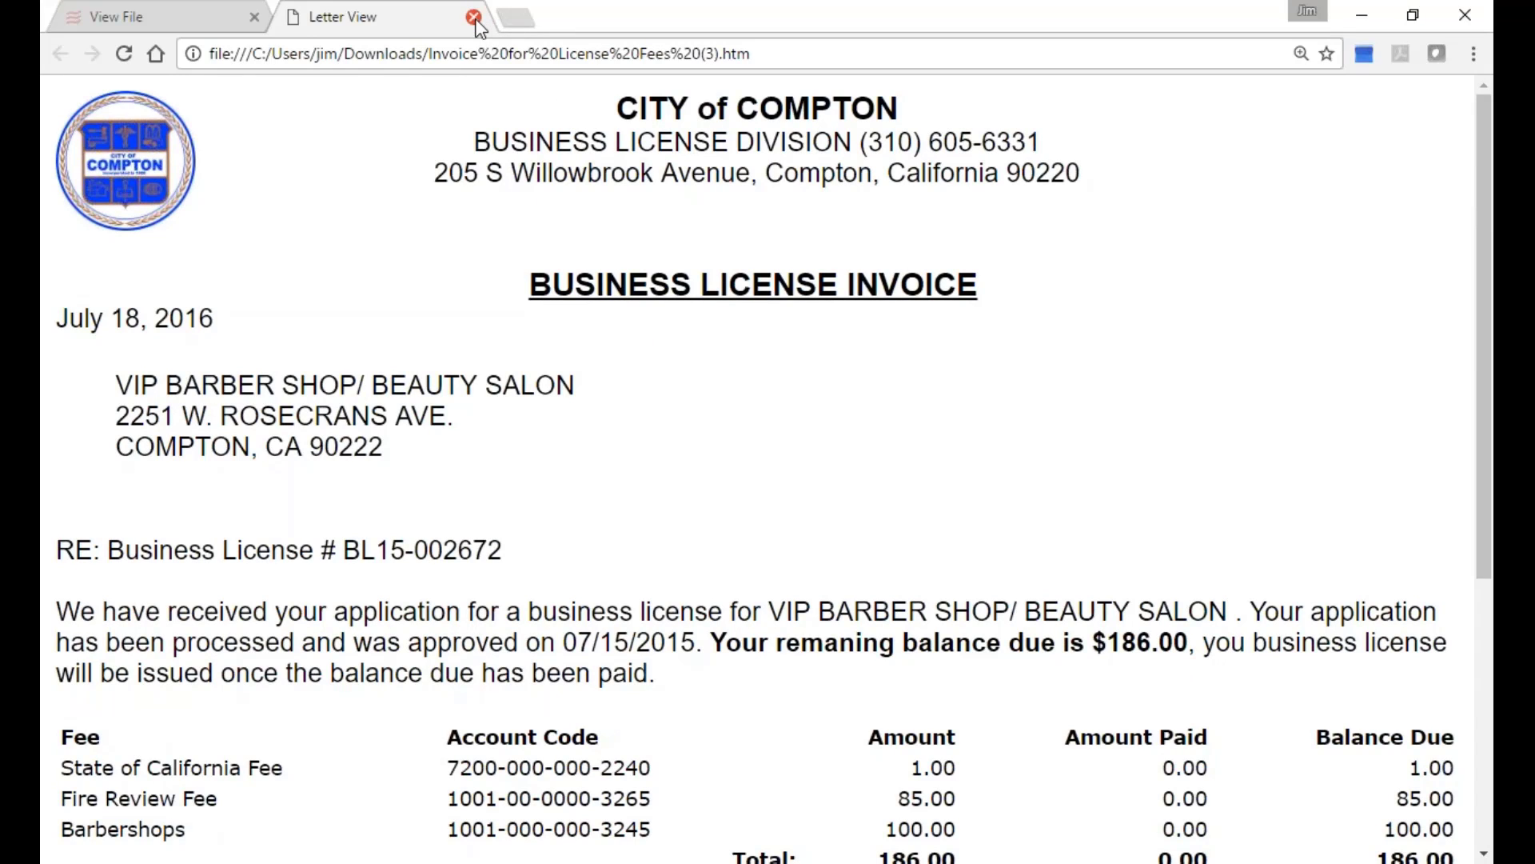
click(474, 18)
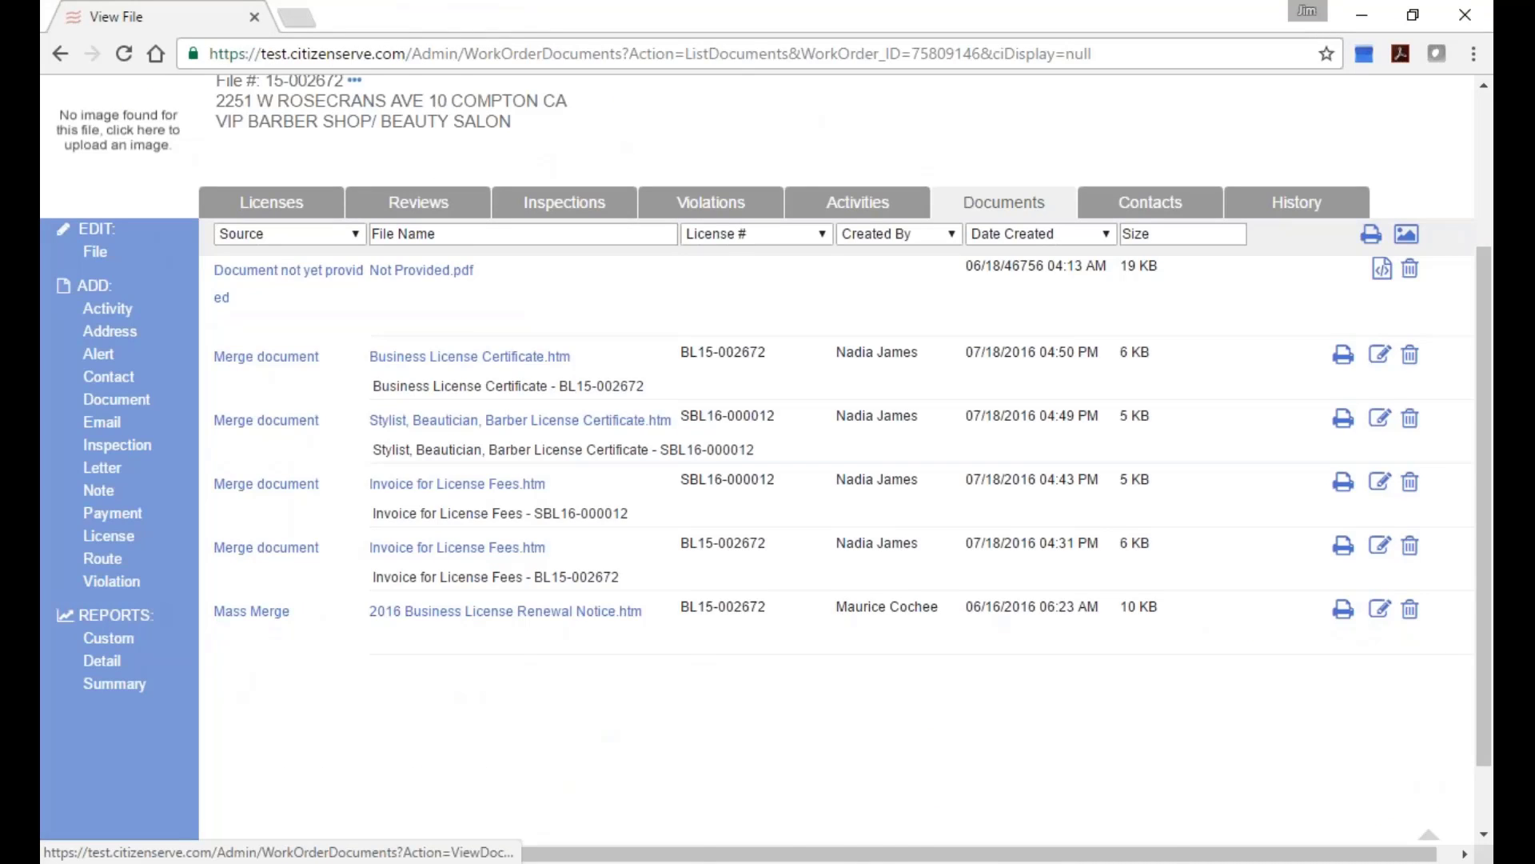
click(493, 628)
click(275, 837)
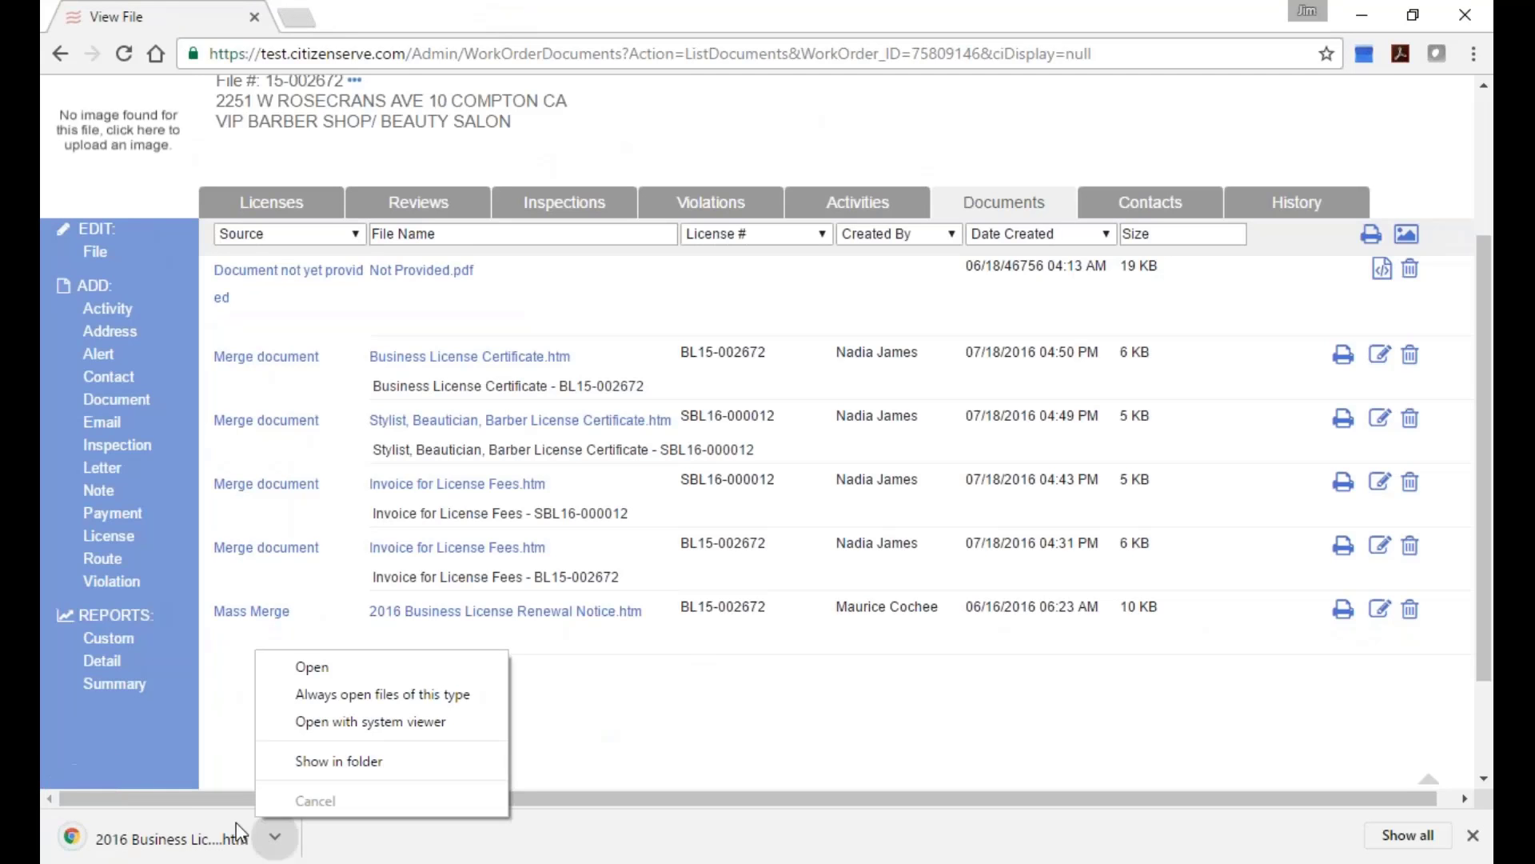
click(238, 832)
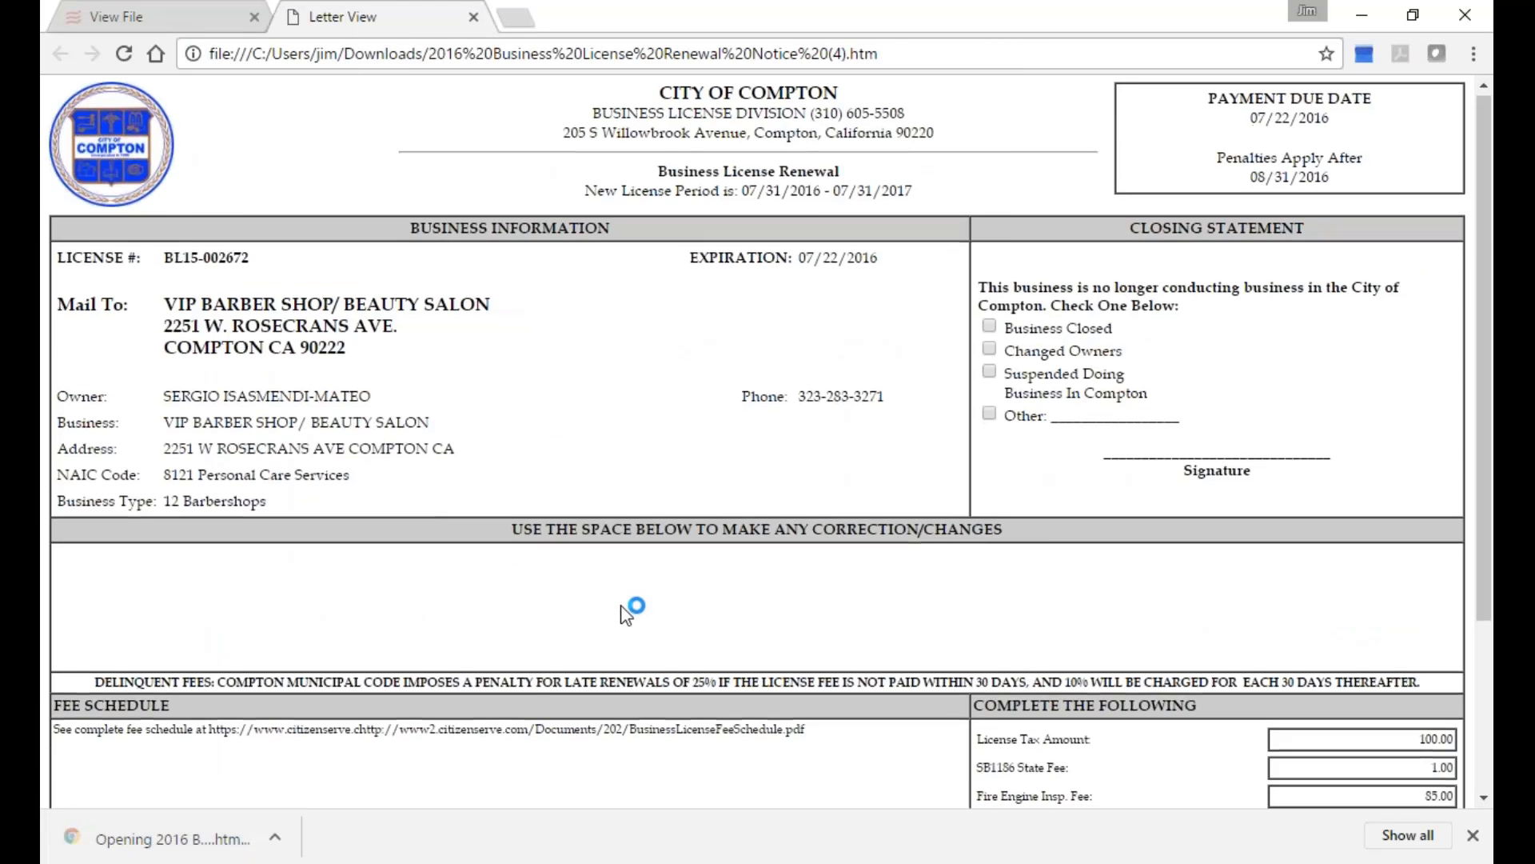
scroll(625, 611, down, 3)
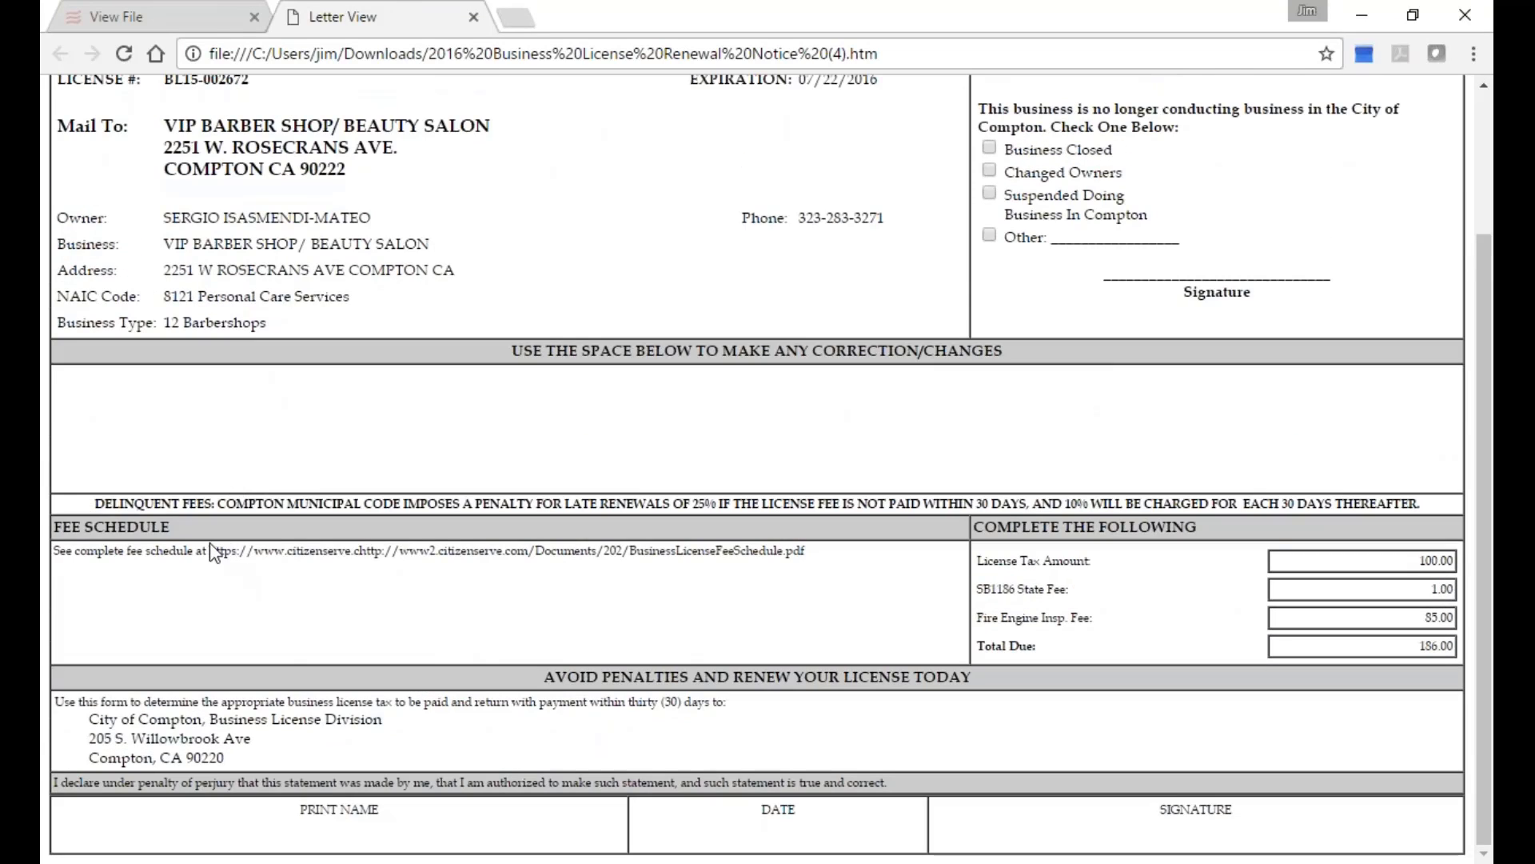
drag(209, 550, 844, 549)
click(547, 570)
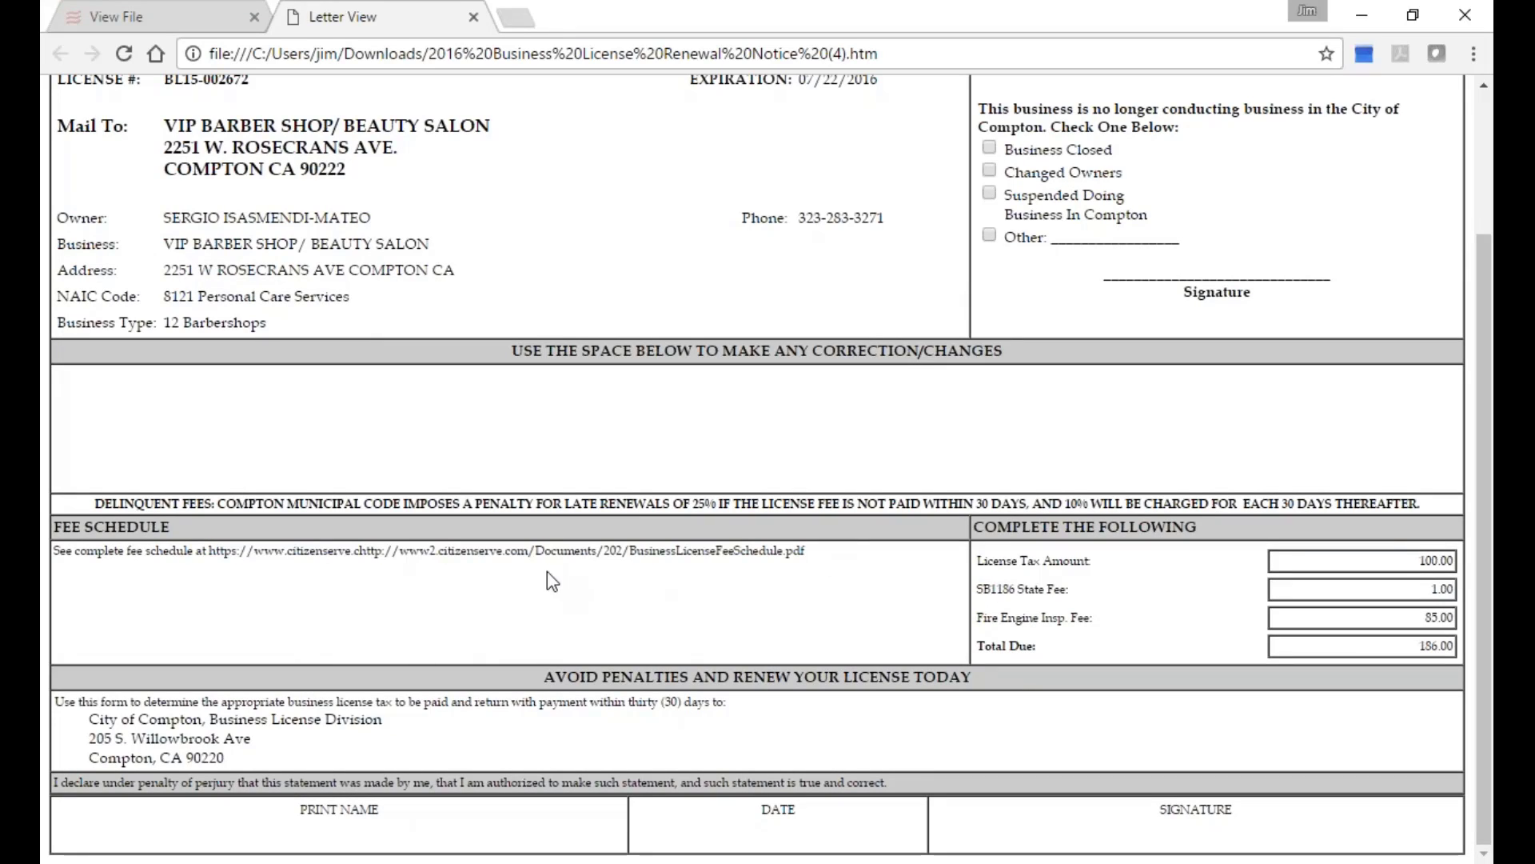
click(474, 17)
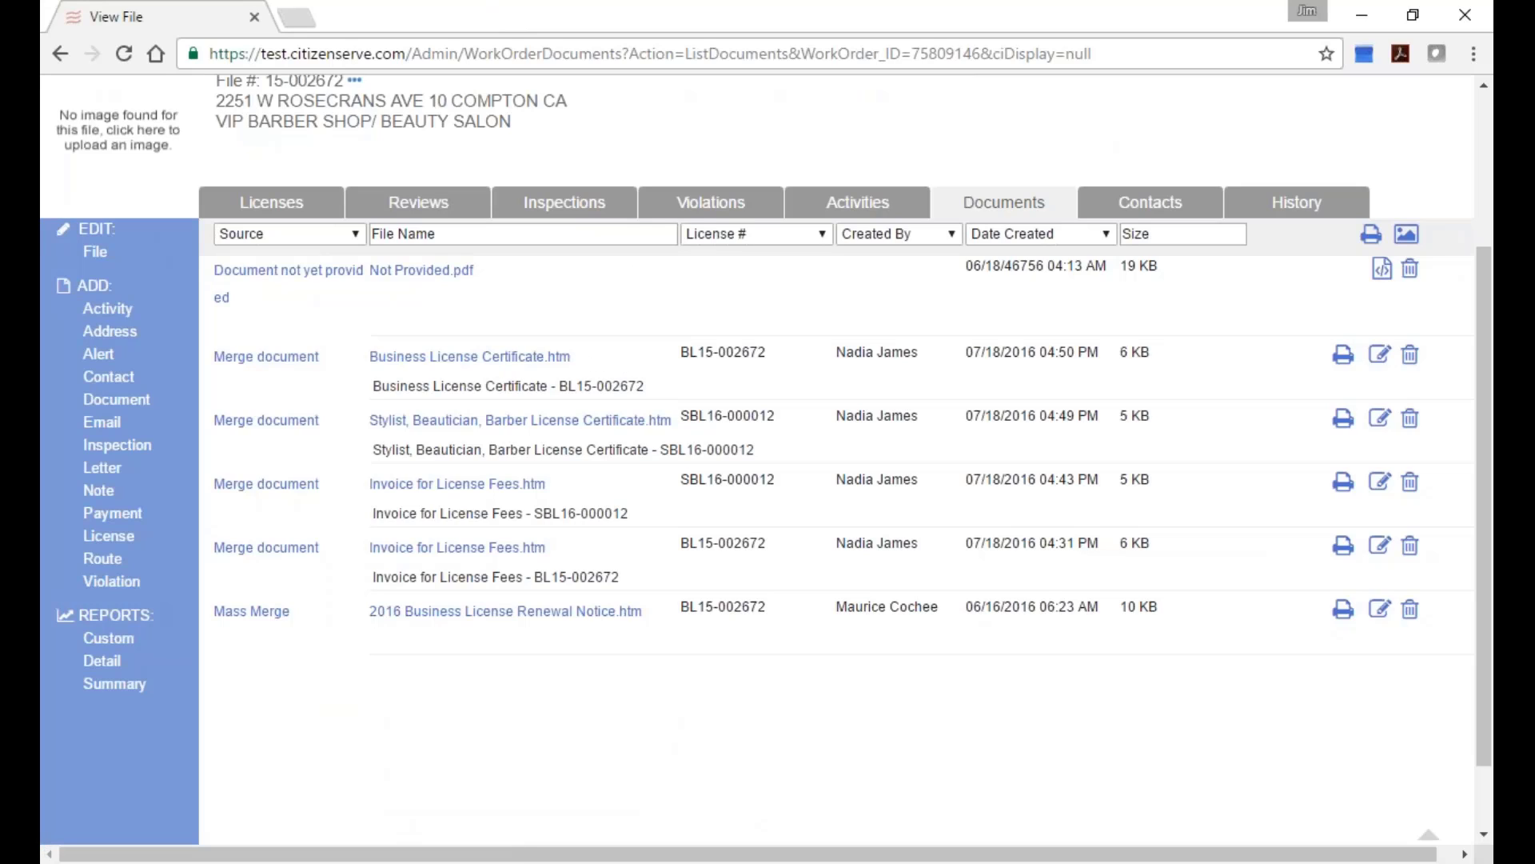
click(476, 356)
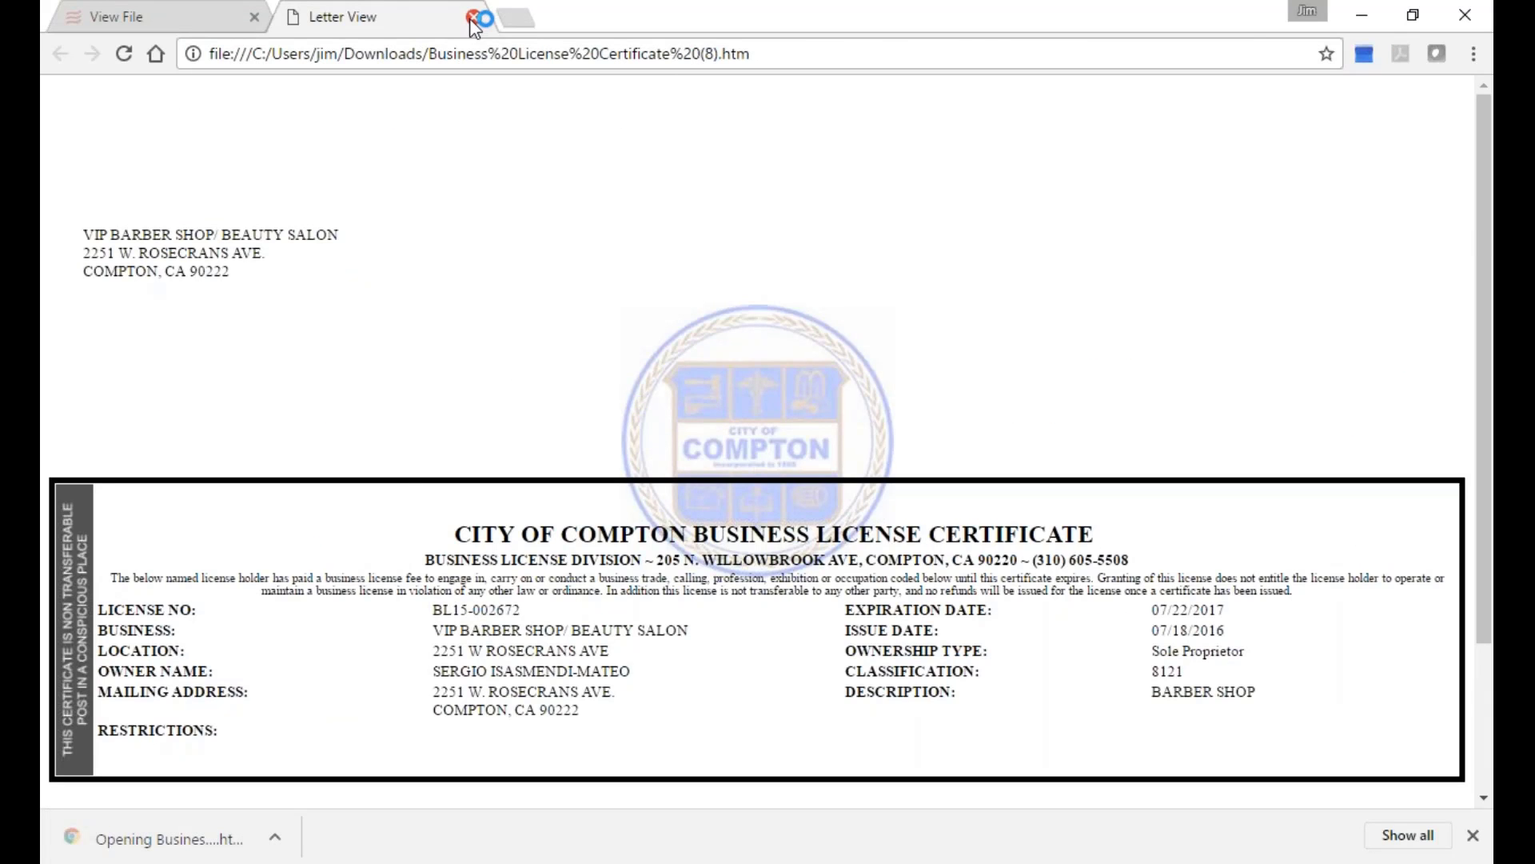
click(473, 18)
click(484, 420)
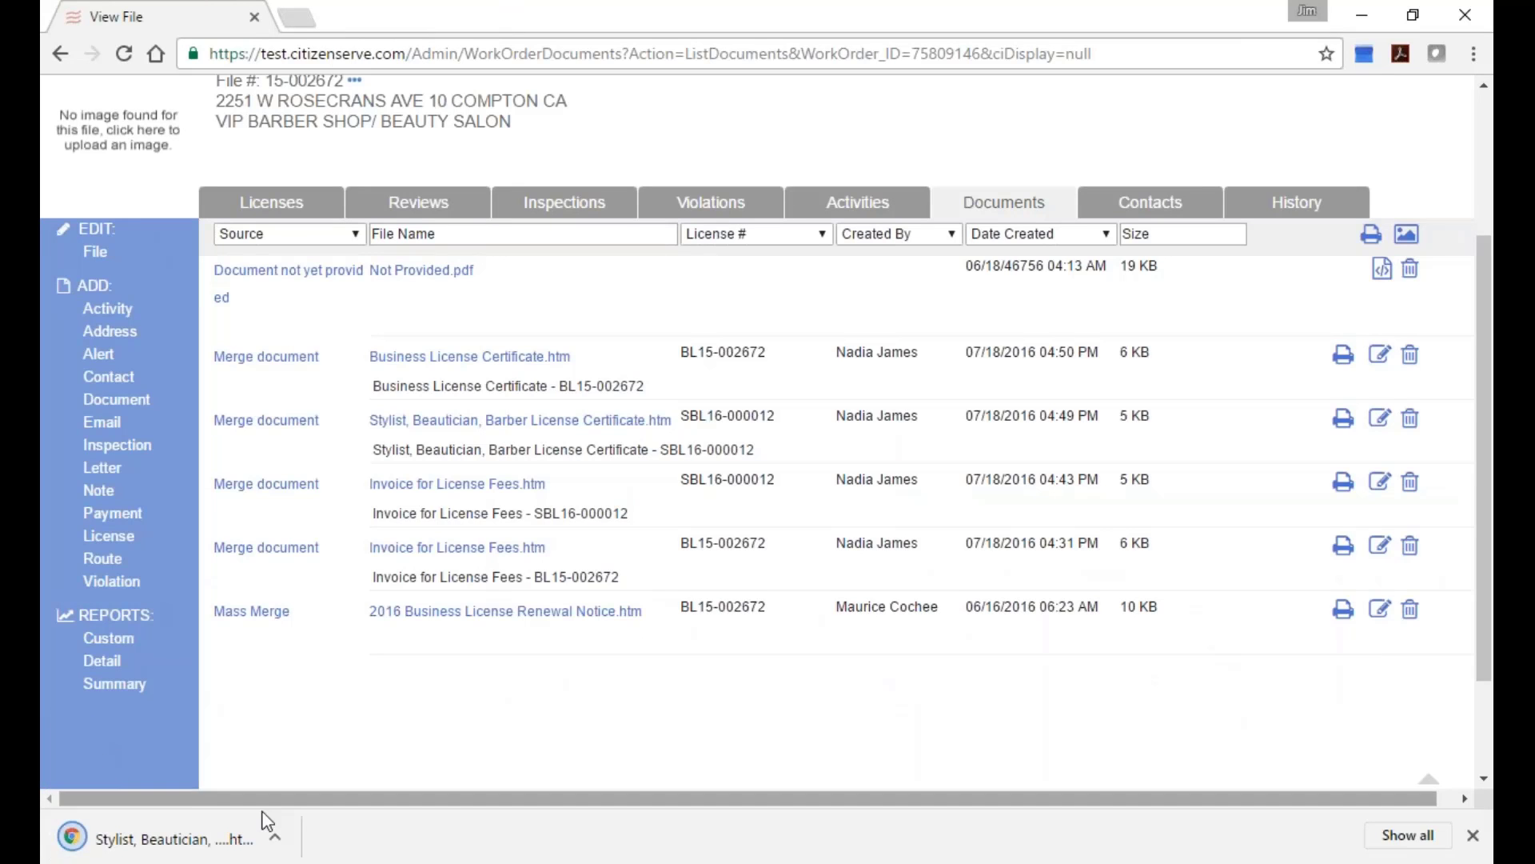
click(266, 821)
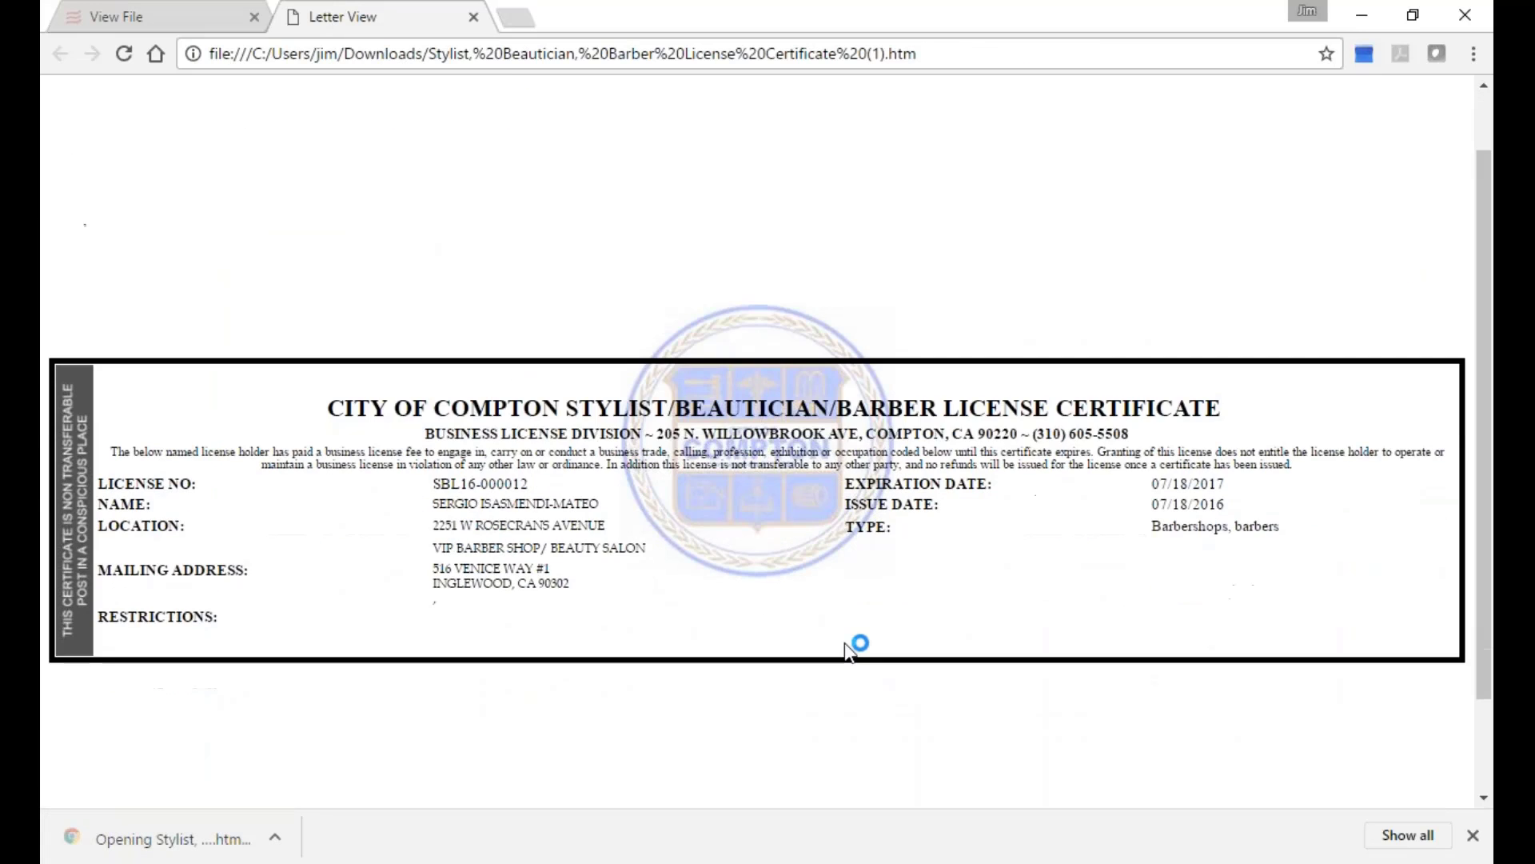
scroll(845, 642, down, 1)
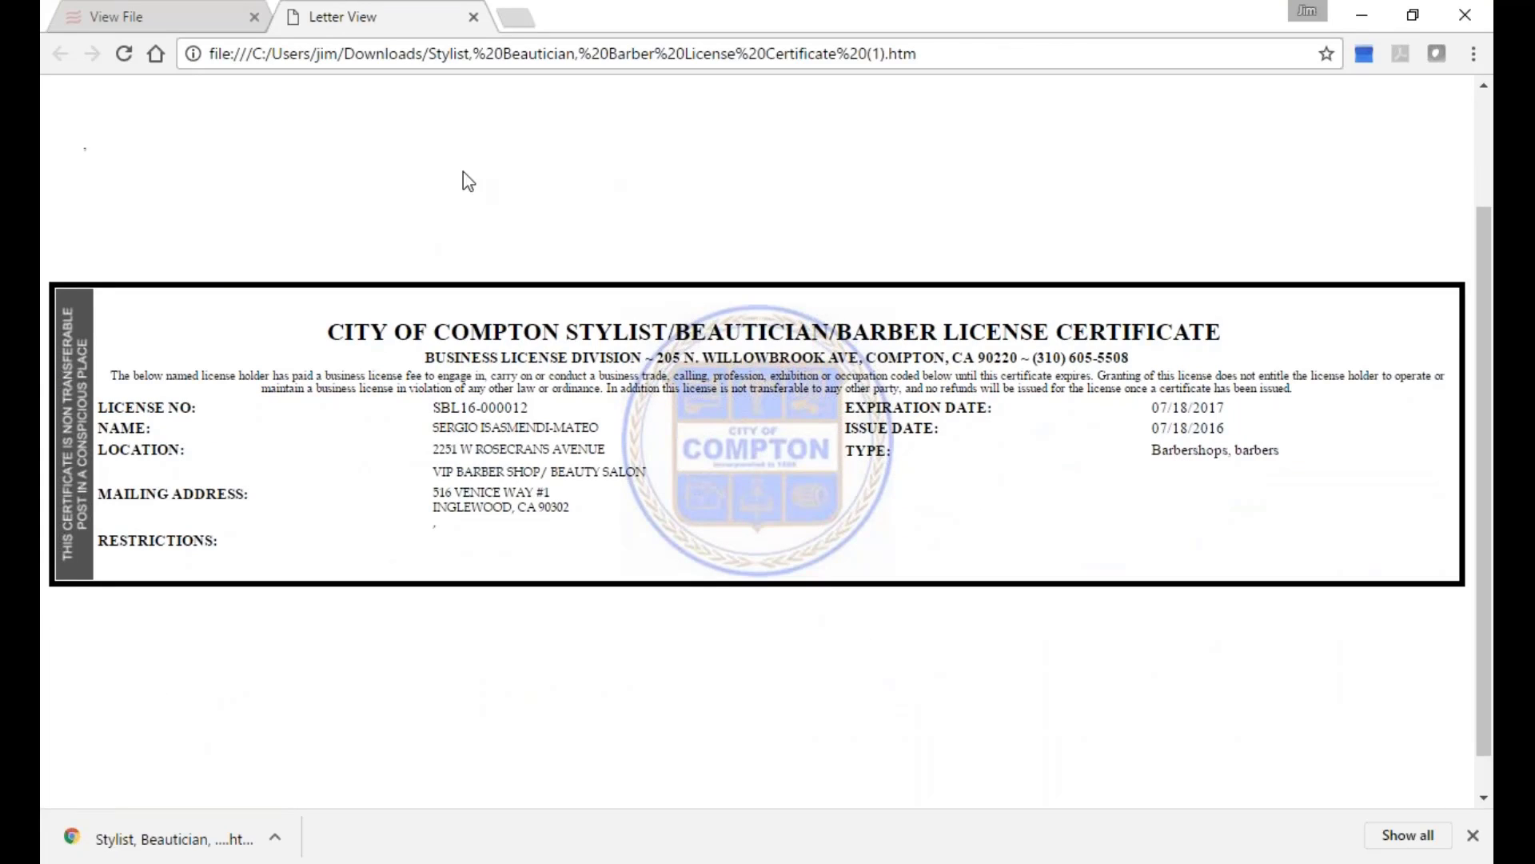
click(474, 16)
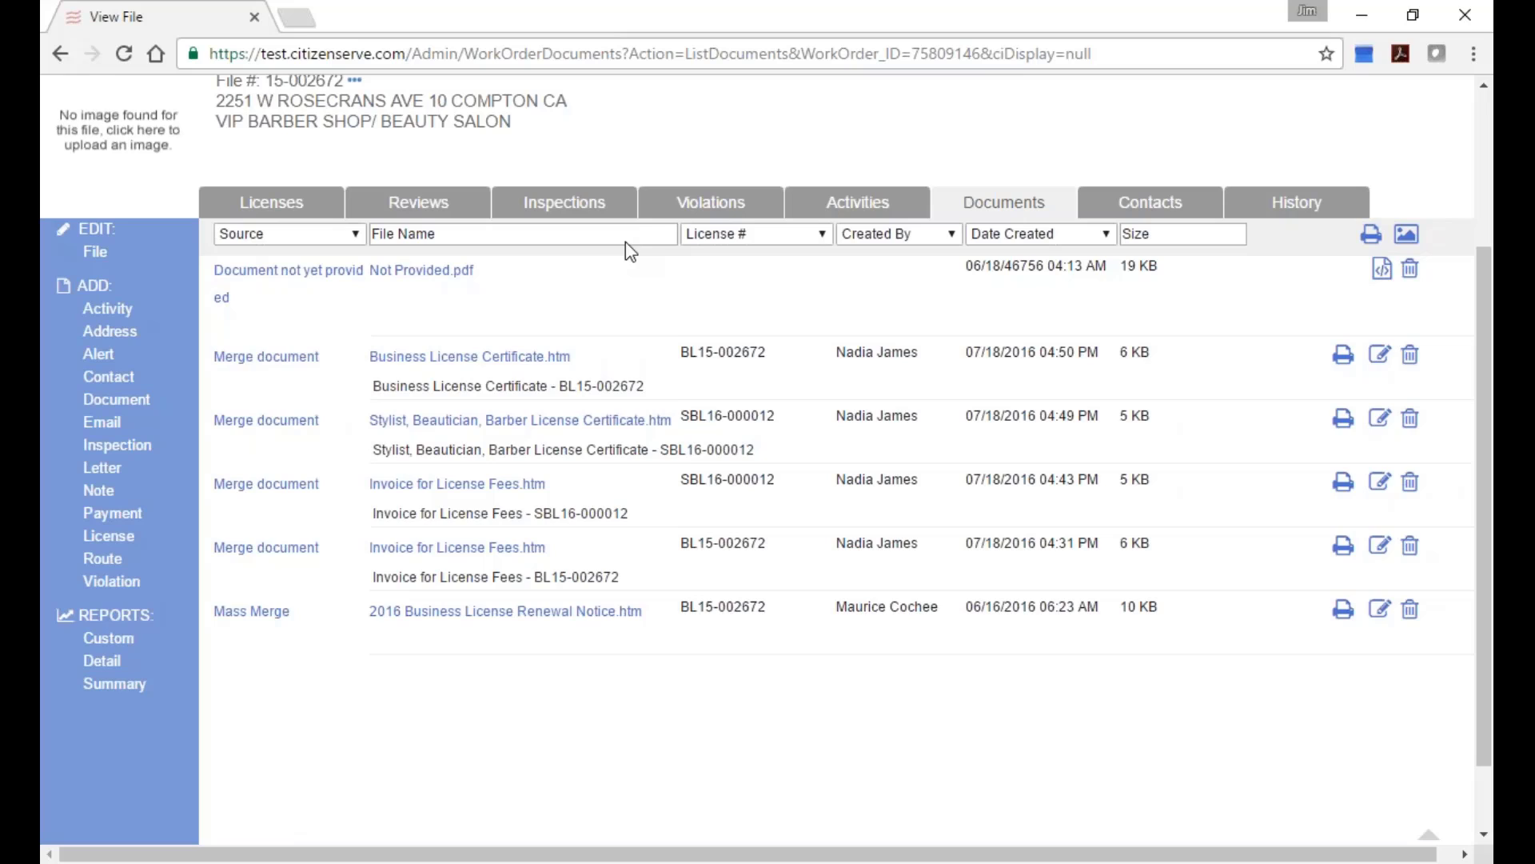
Minimize Chrome and close the phone-mirroring window.
click(1363, 15)
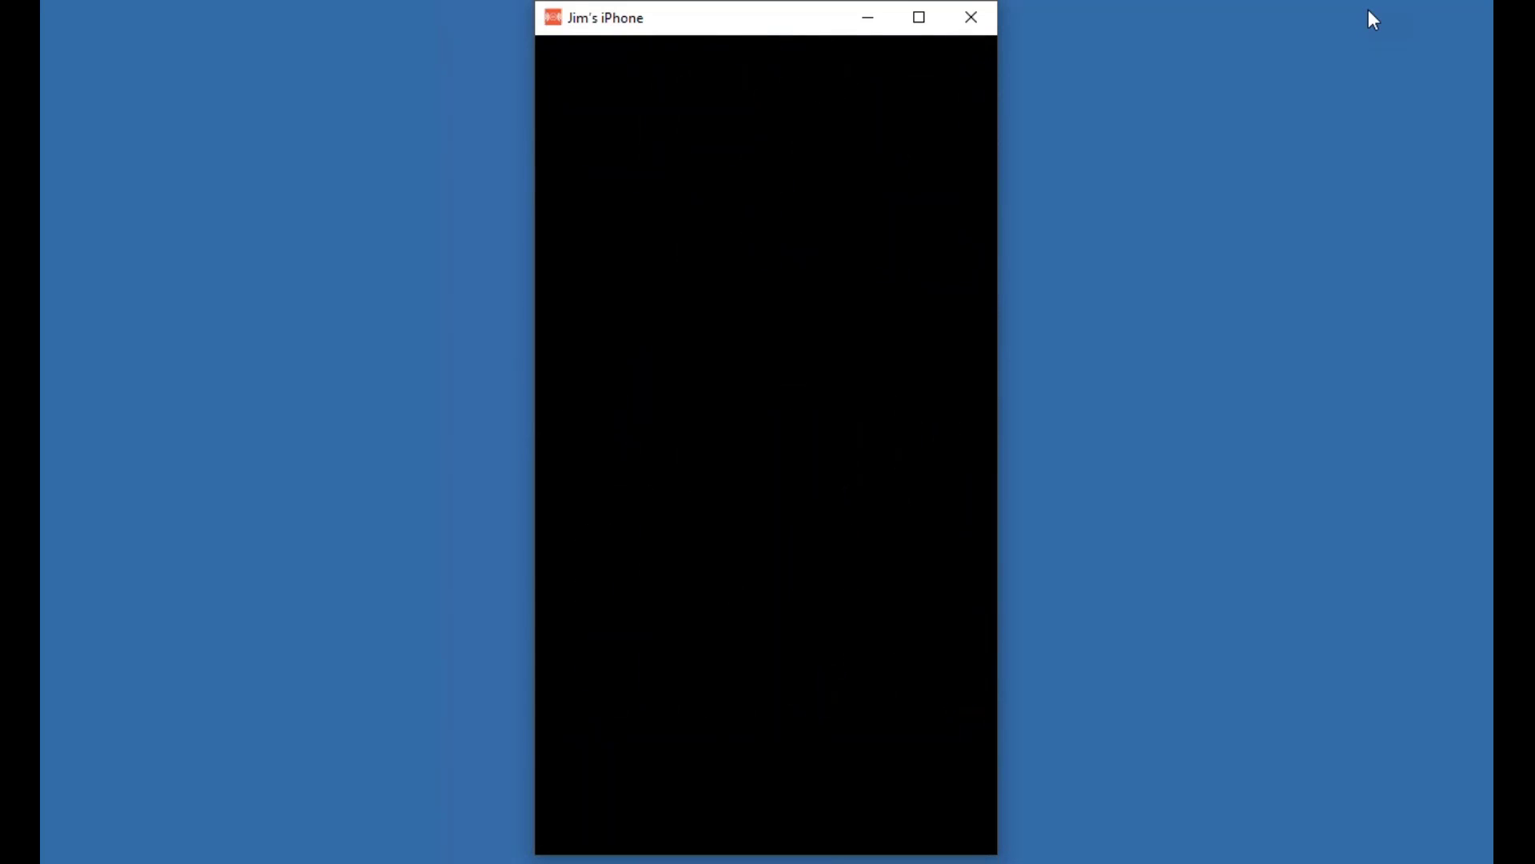
click(976, 18)
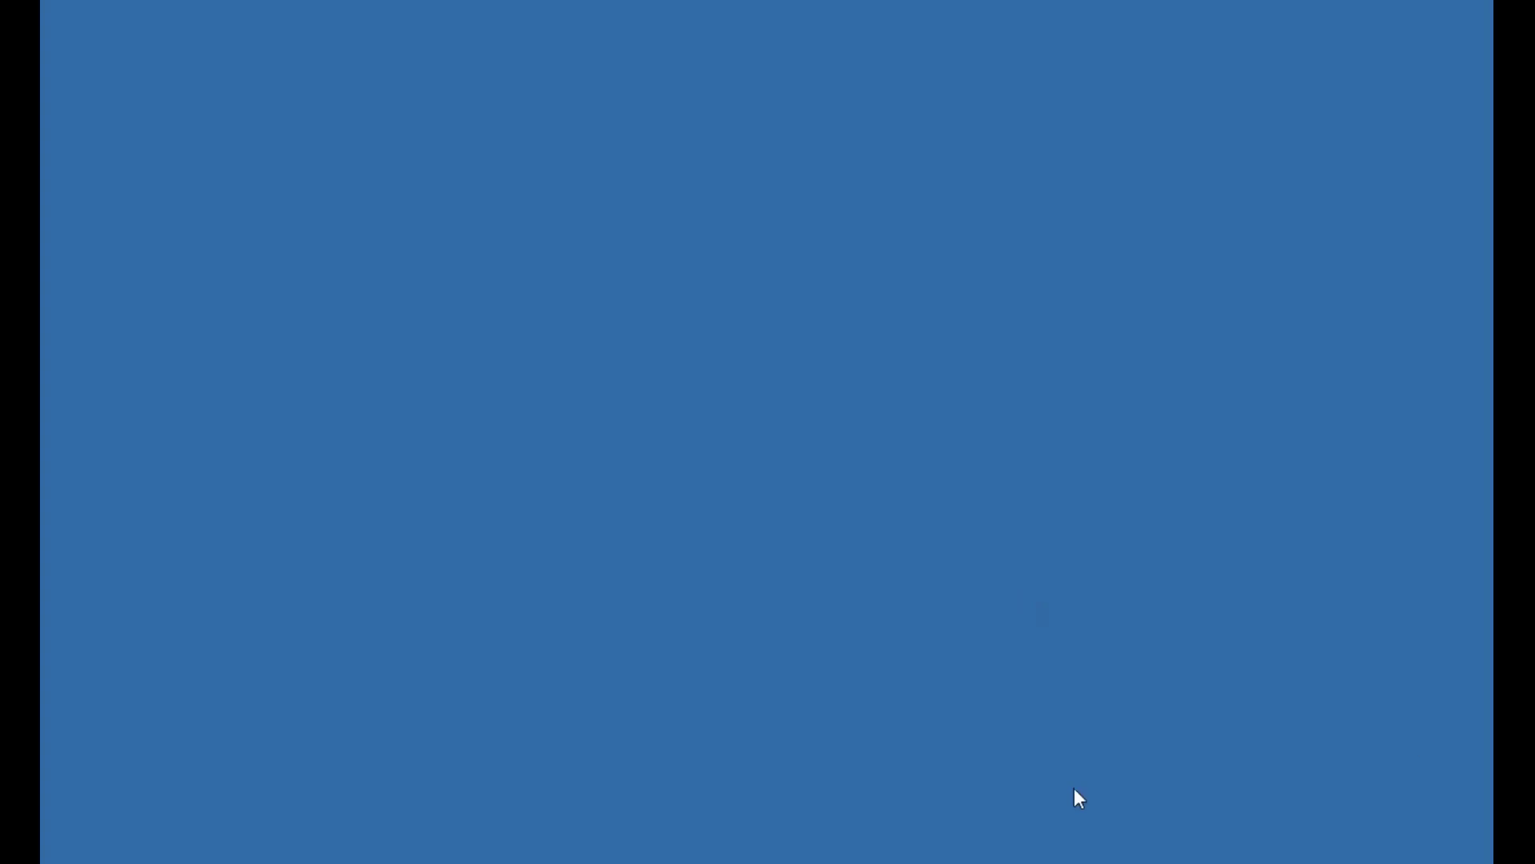
Restore the View File Chrome window and browse the Reports page's My Report entries.
mouse_move(1183, 862)
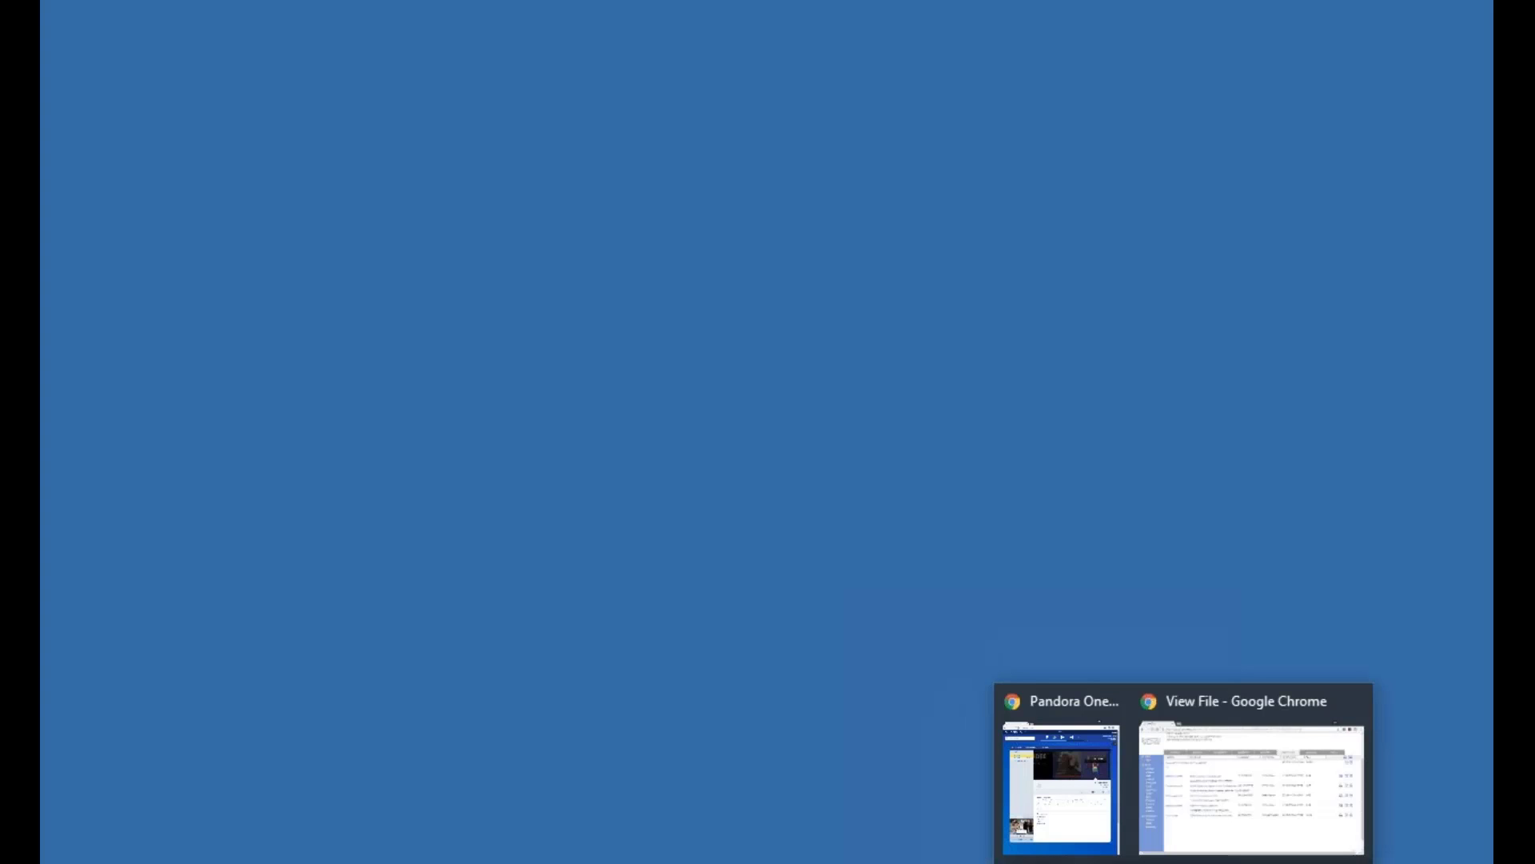
click(1211, 809)
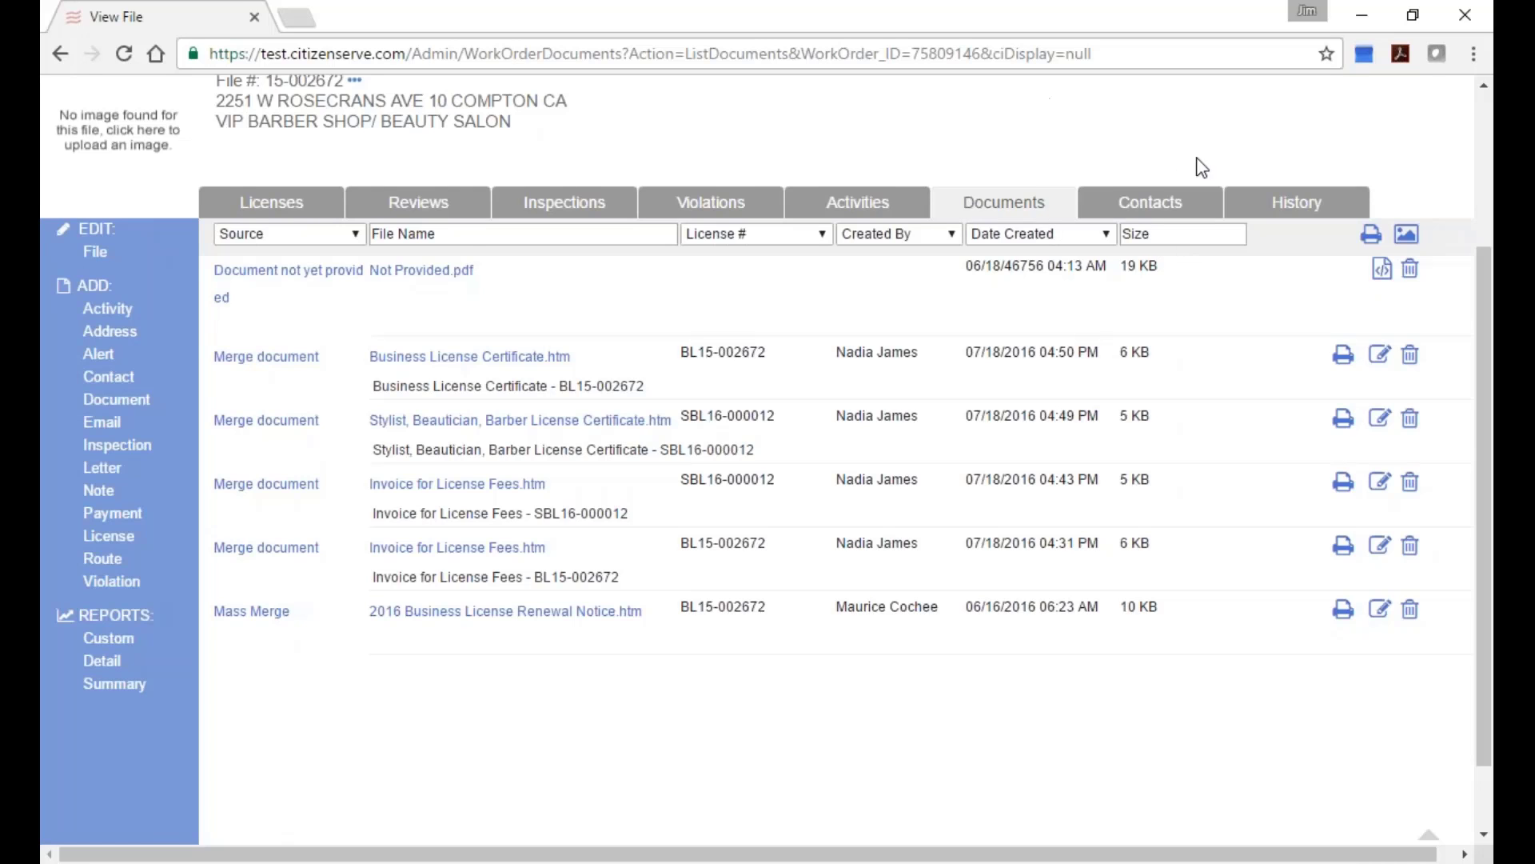
scroll(1201, 166, up, 3)
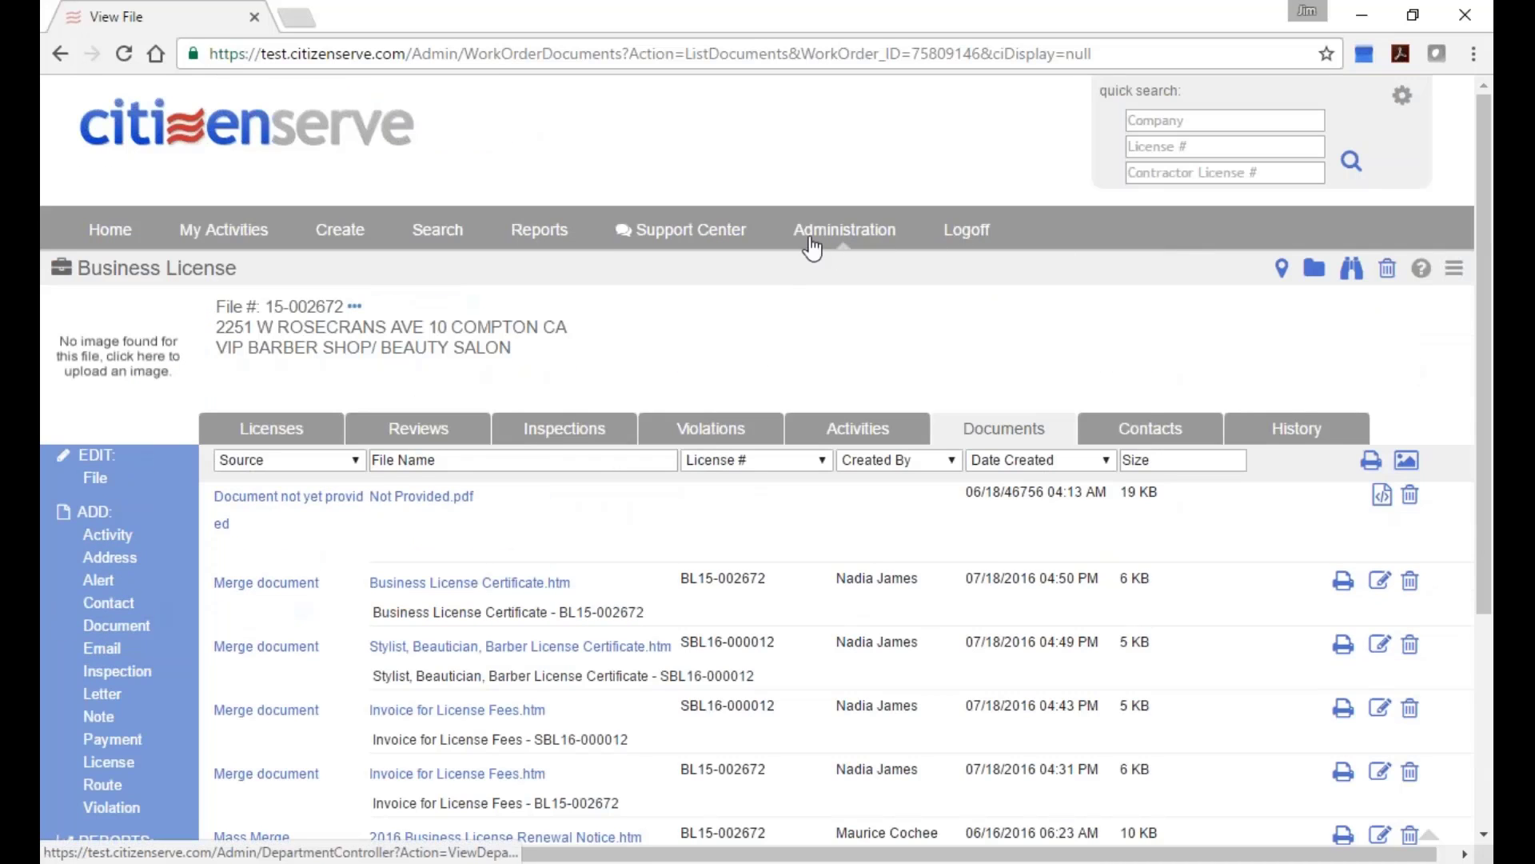
click(539, 230)
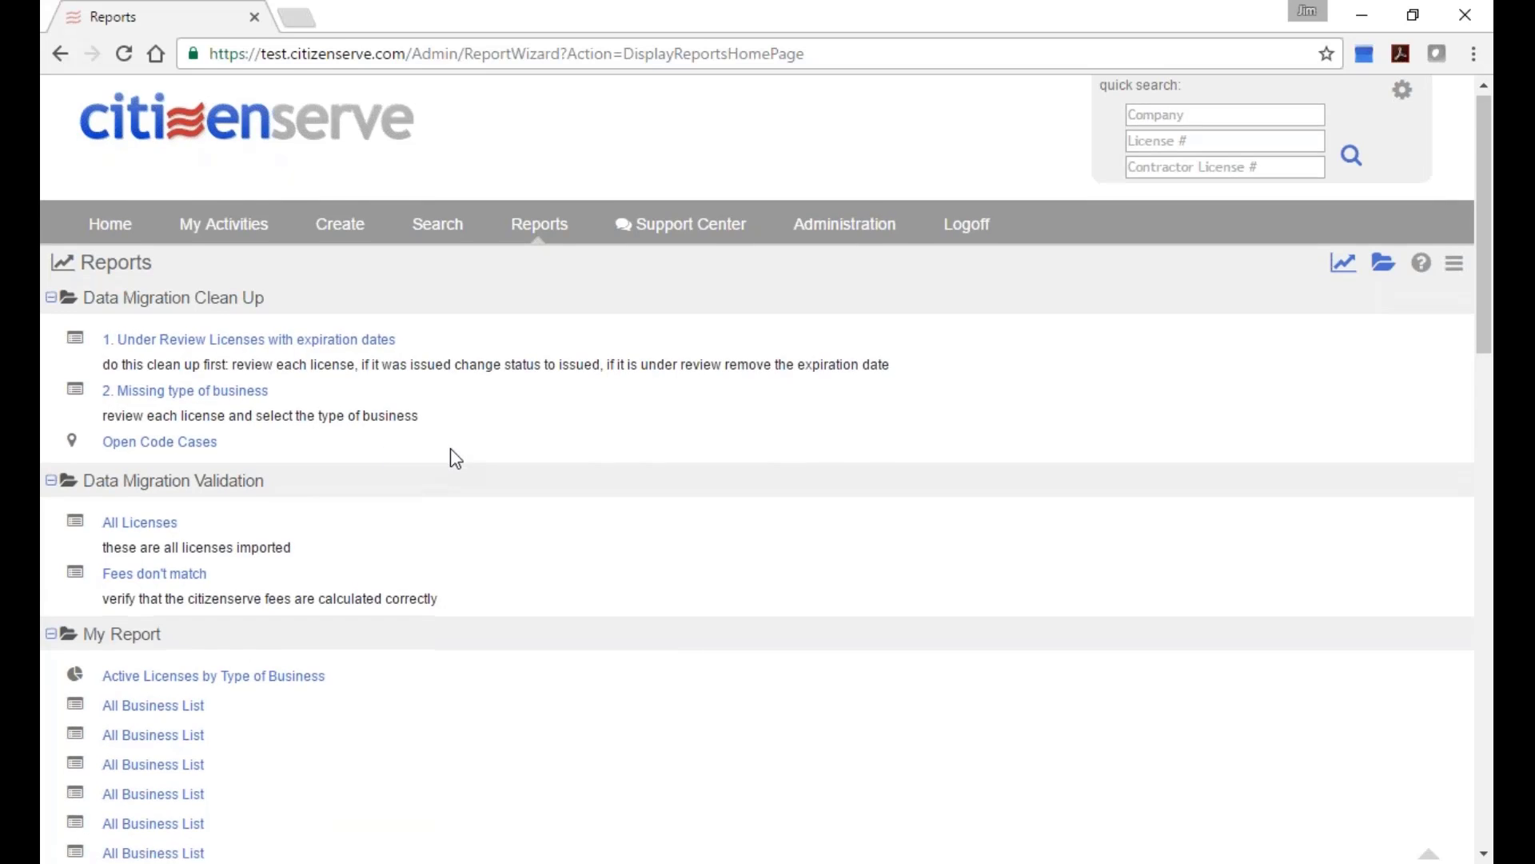
scroll(450, 448, down, 4)
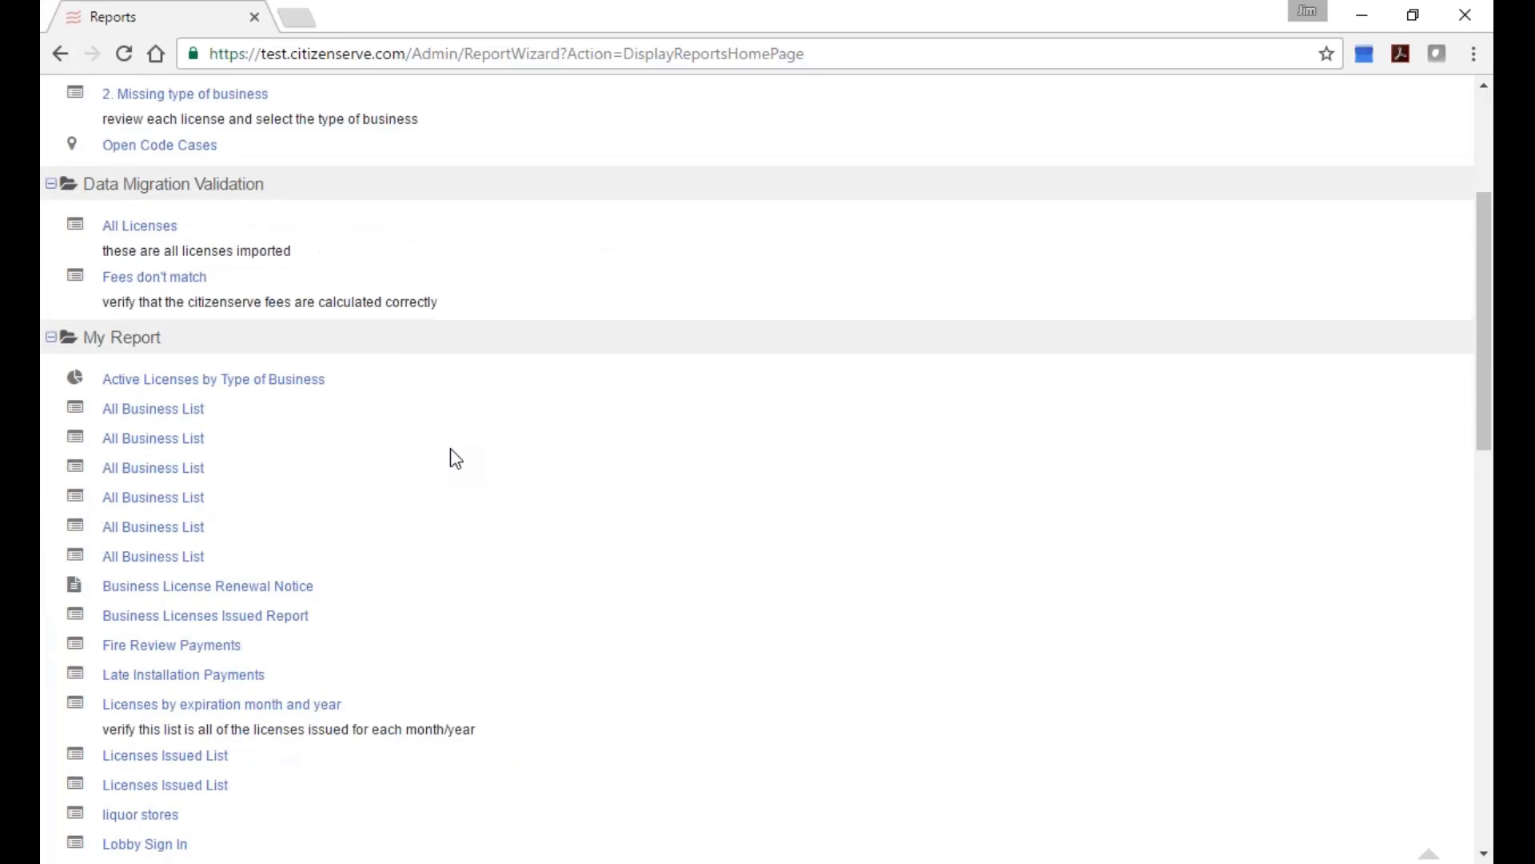
scroll(468, 536, down, 1)
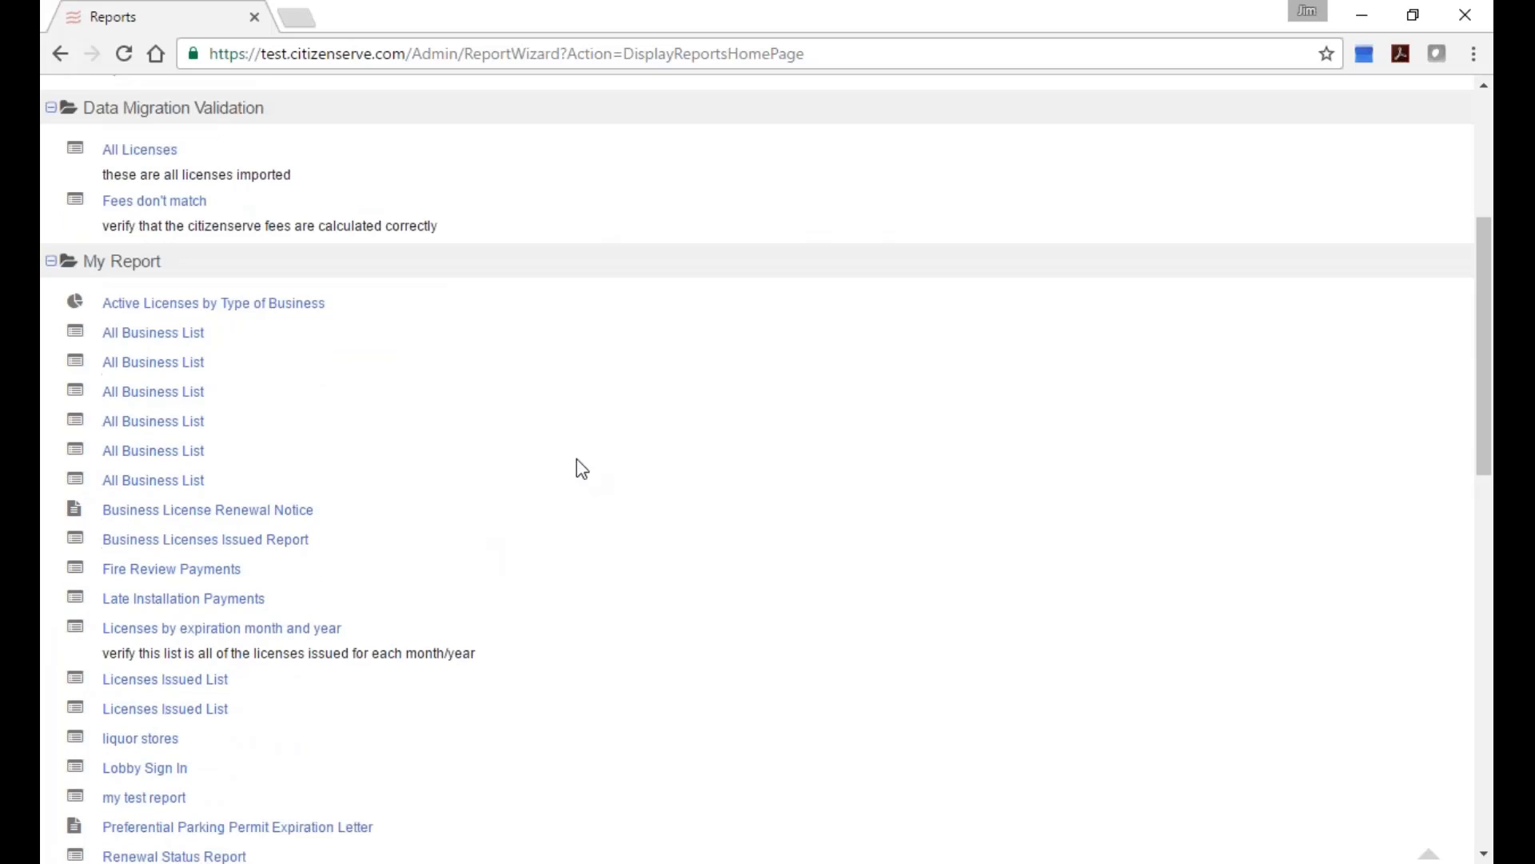
scroll(559, 541, down, 2)
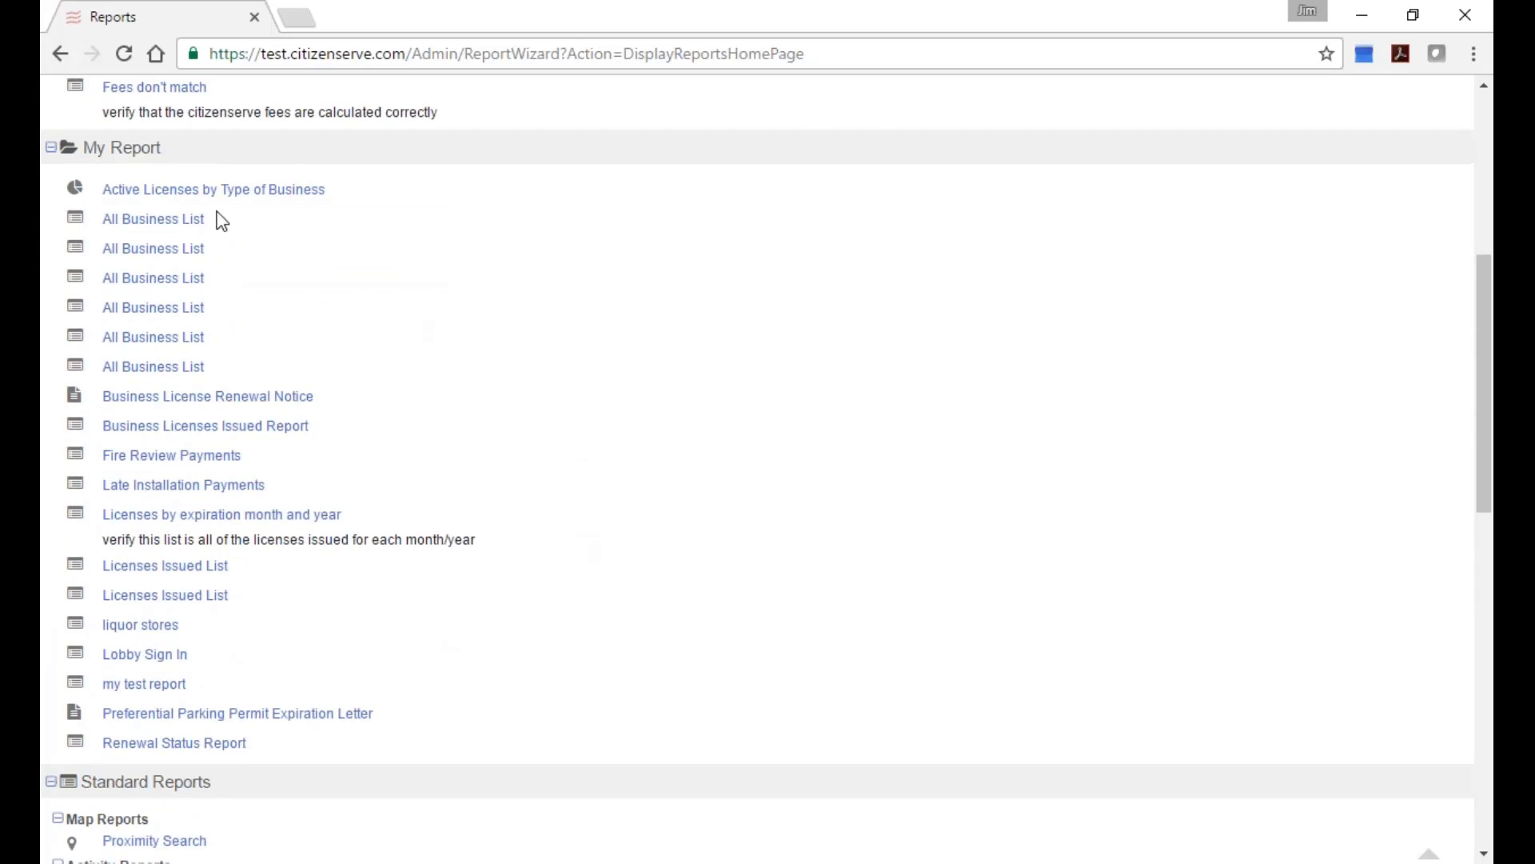
Run the Lobby Sign In report and close its empty results.
click(144, 669)
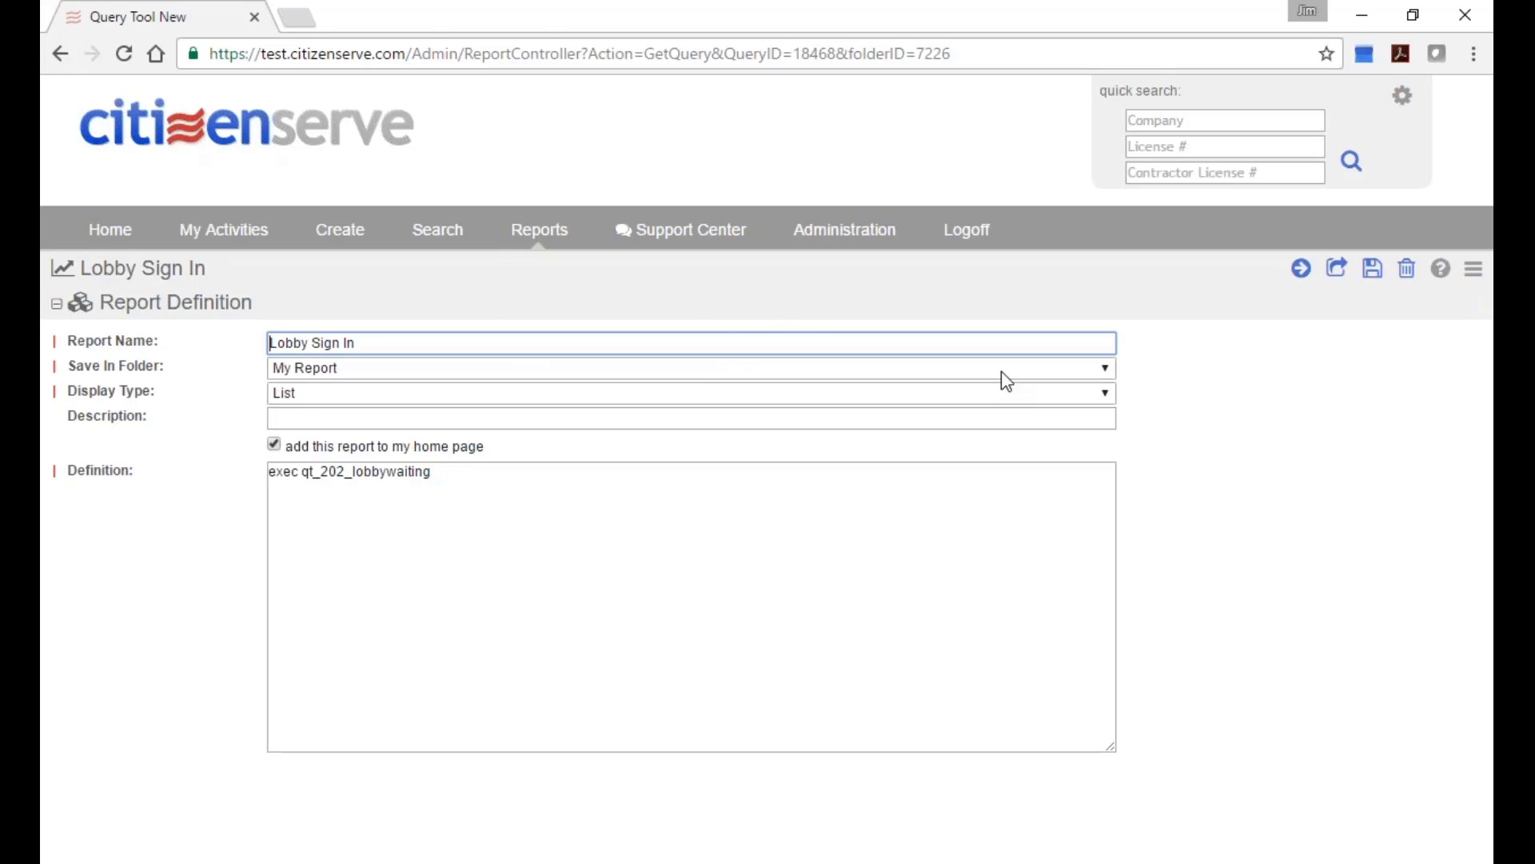
click(1301, 268)
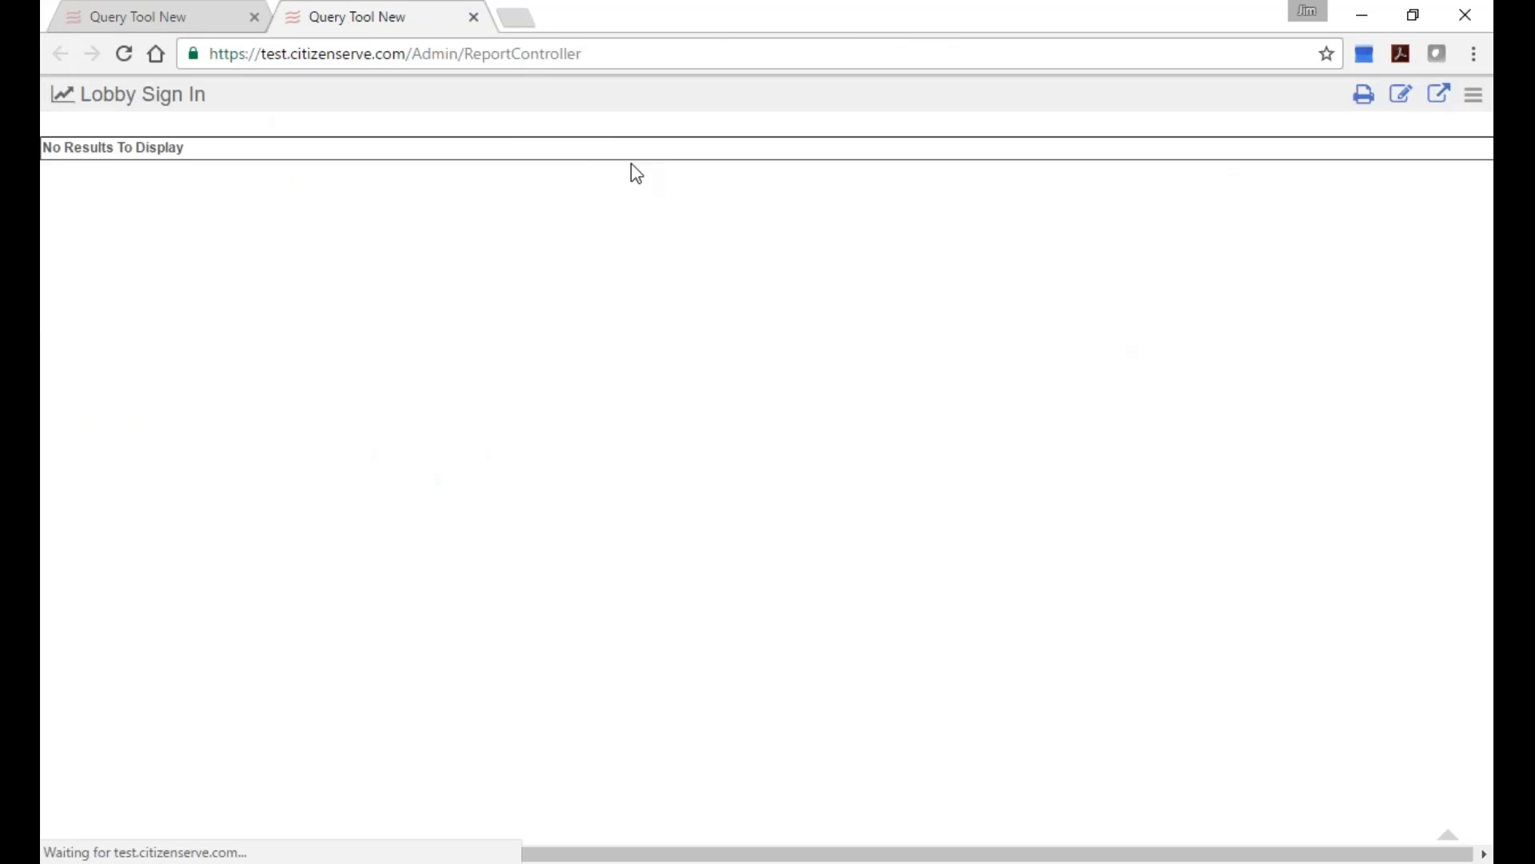
click(474, 17)
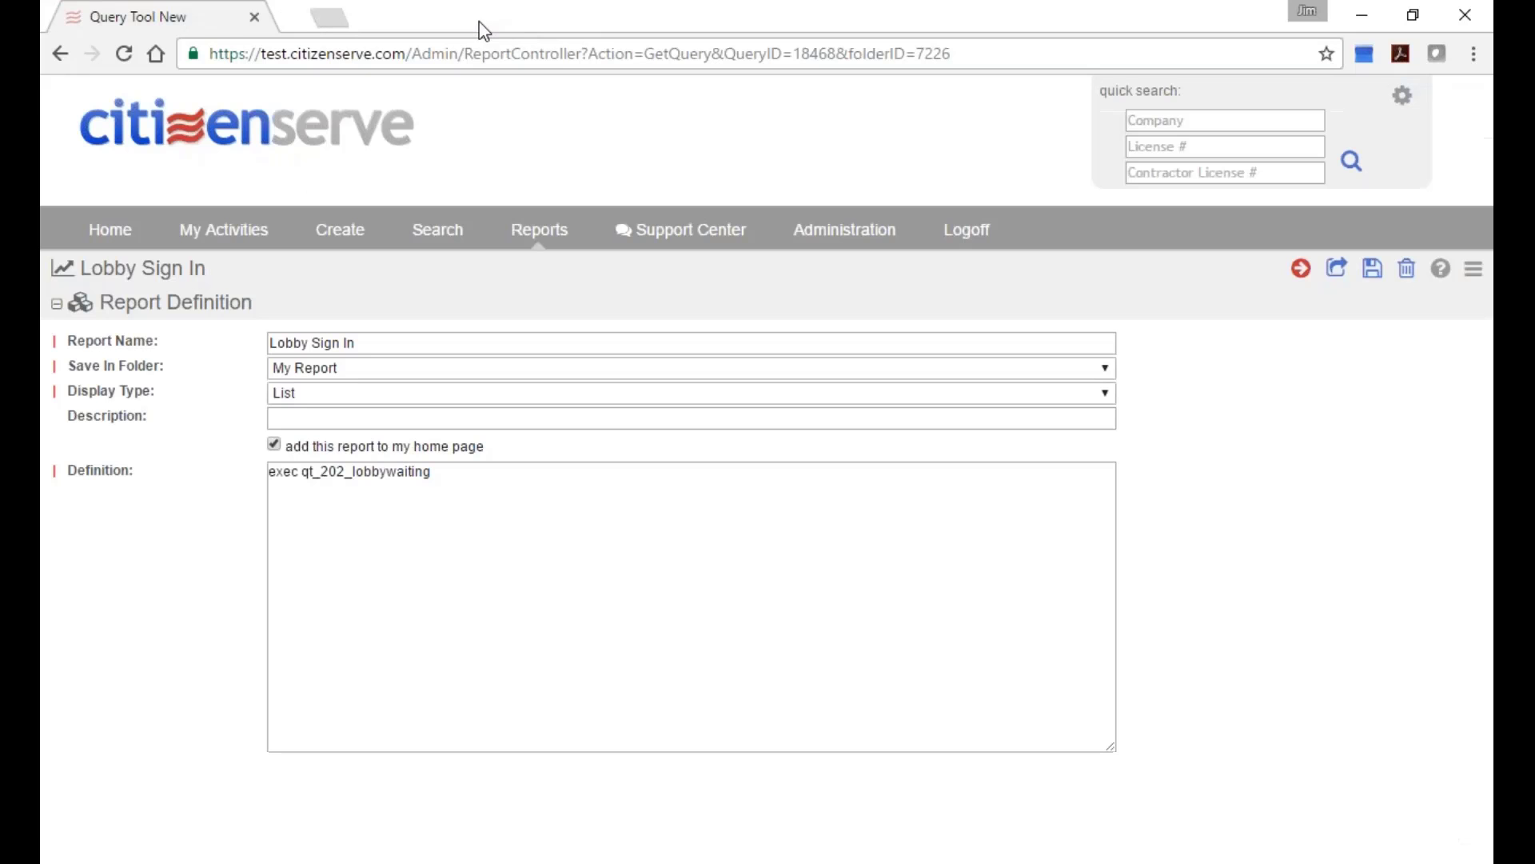
mouse_move(423, 238)
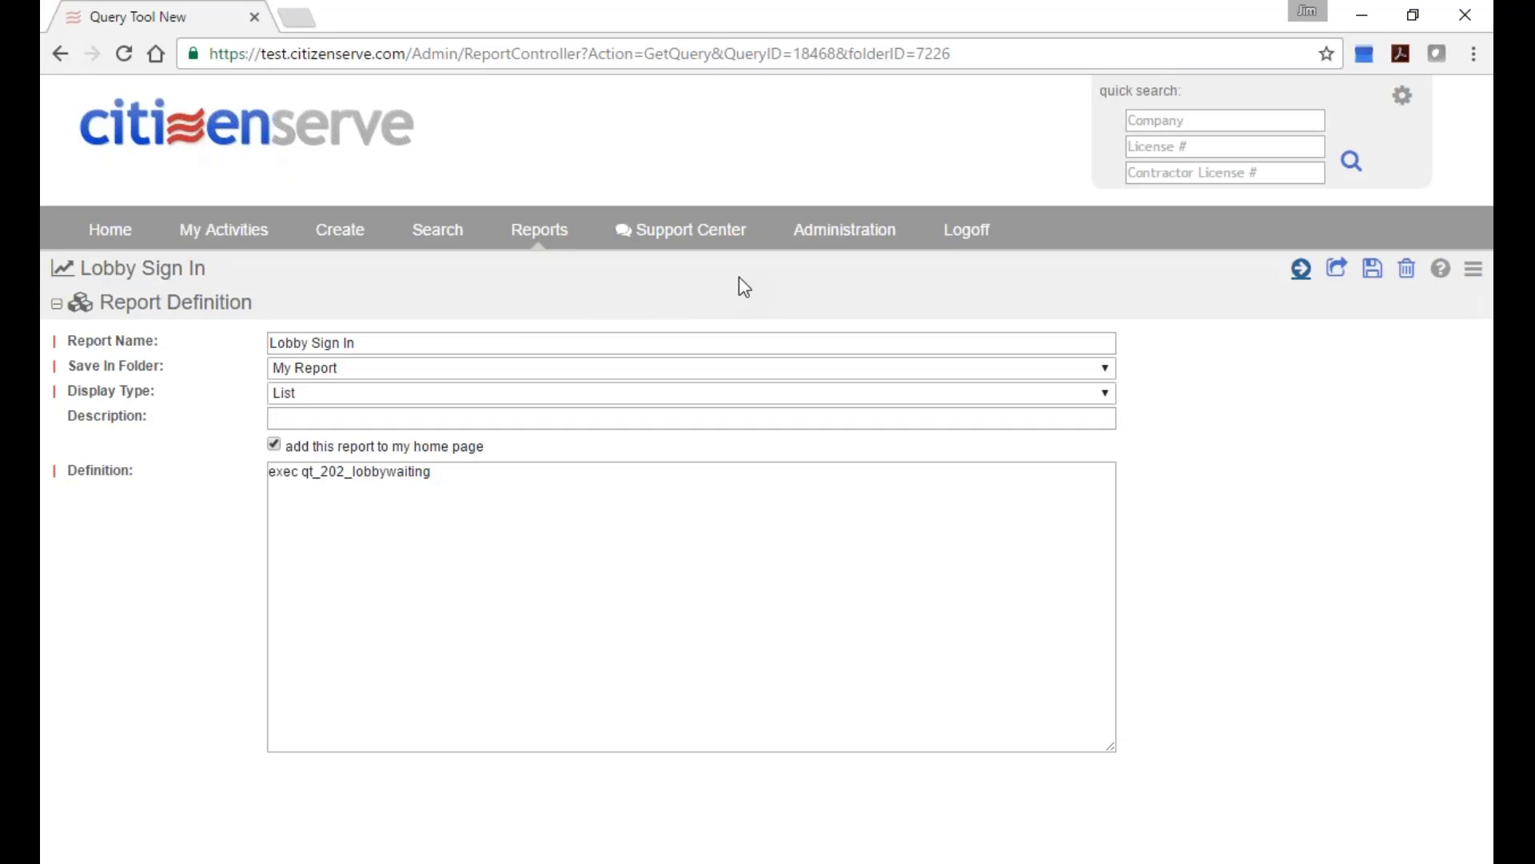
click(968, 231)
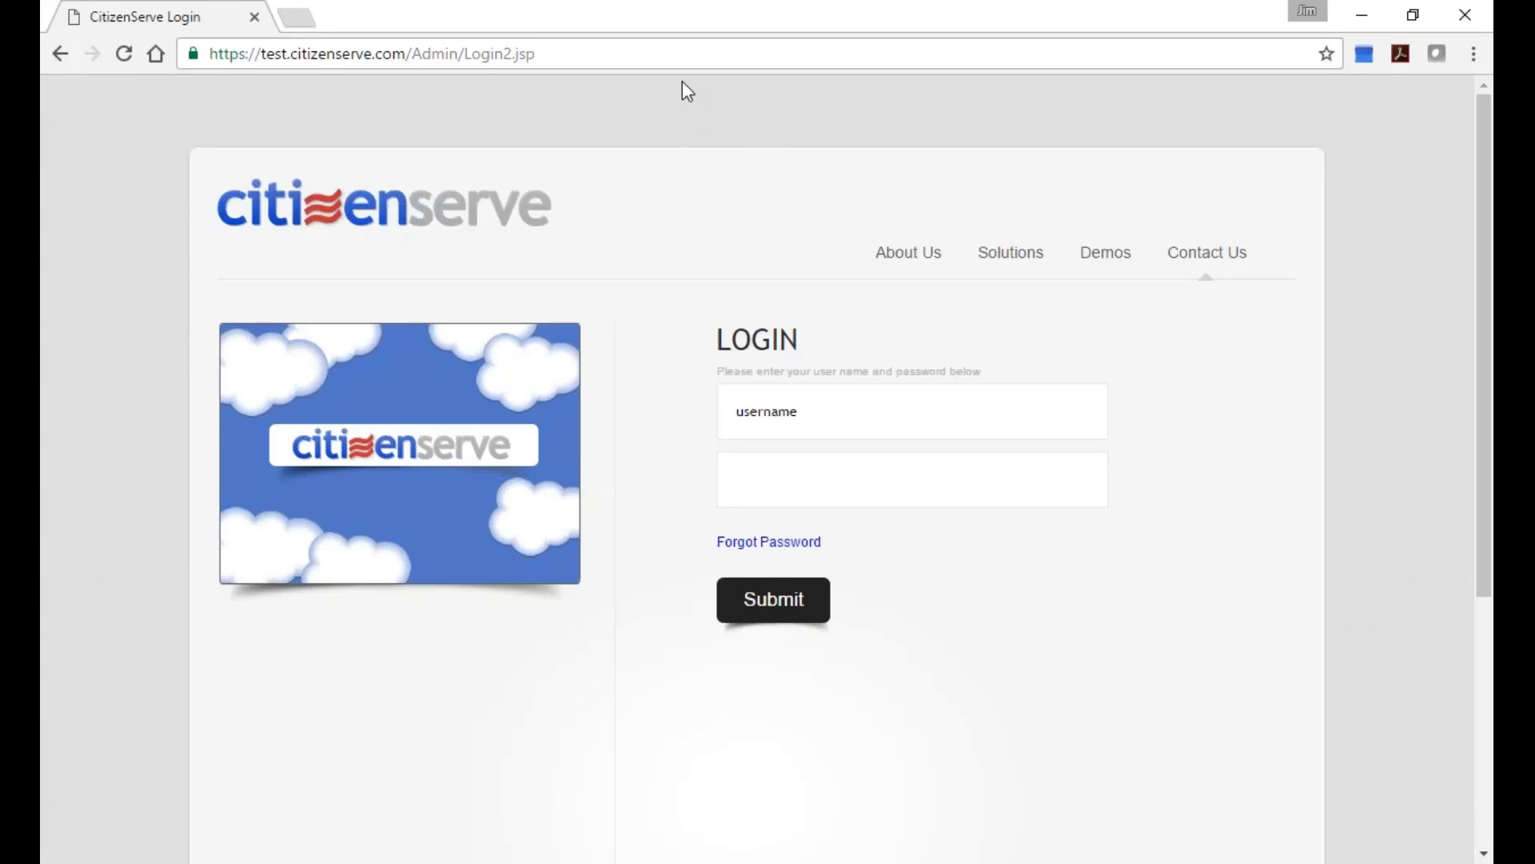
click(689, 53)
text(www.citizenserve.com)
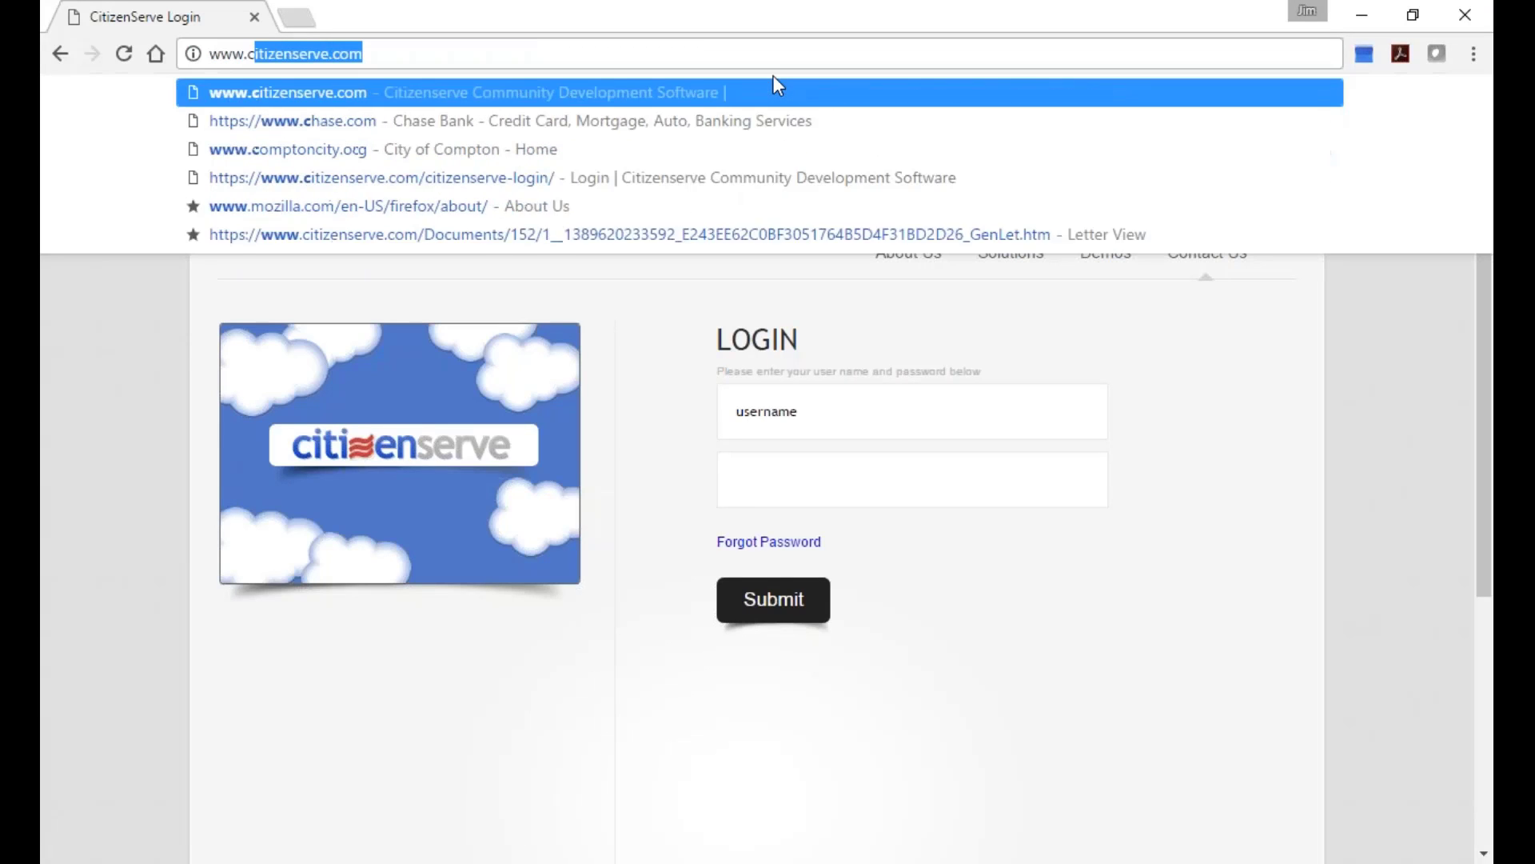
key(Return)
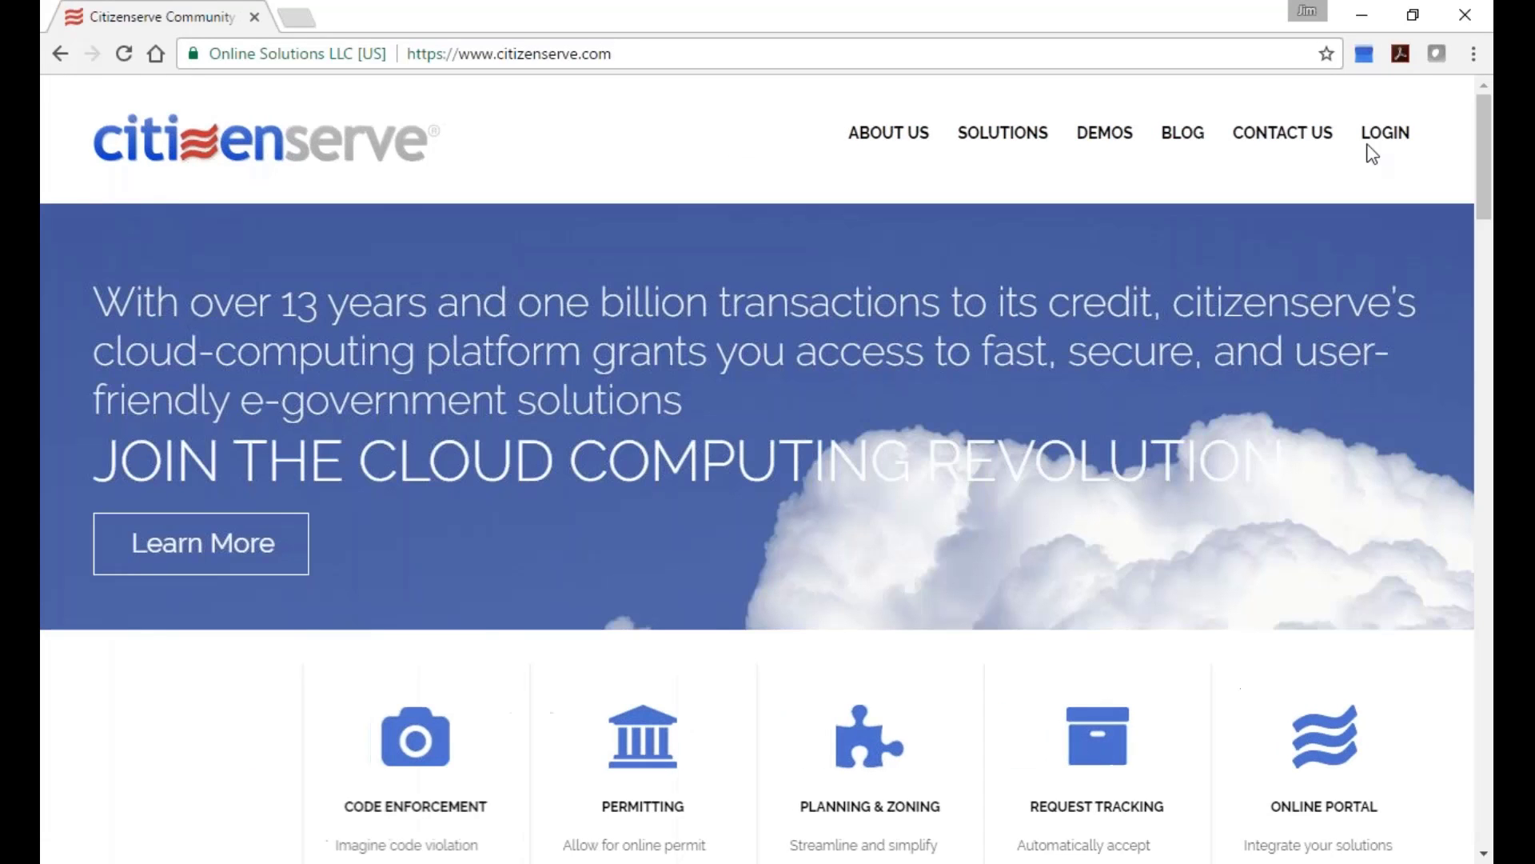
click(1383, 134)
click(651, 616)
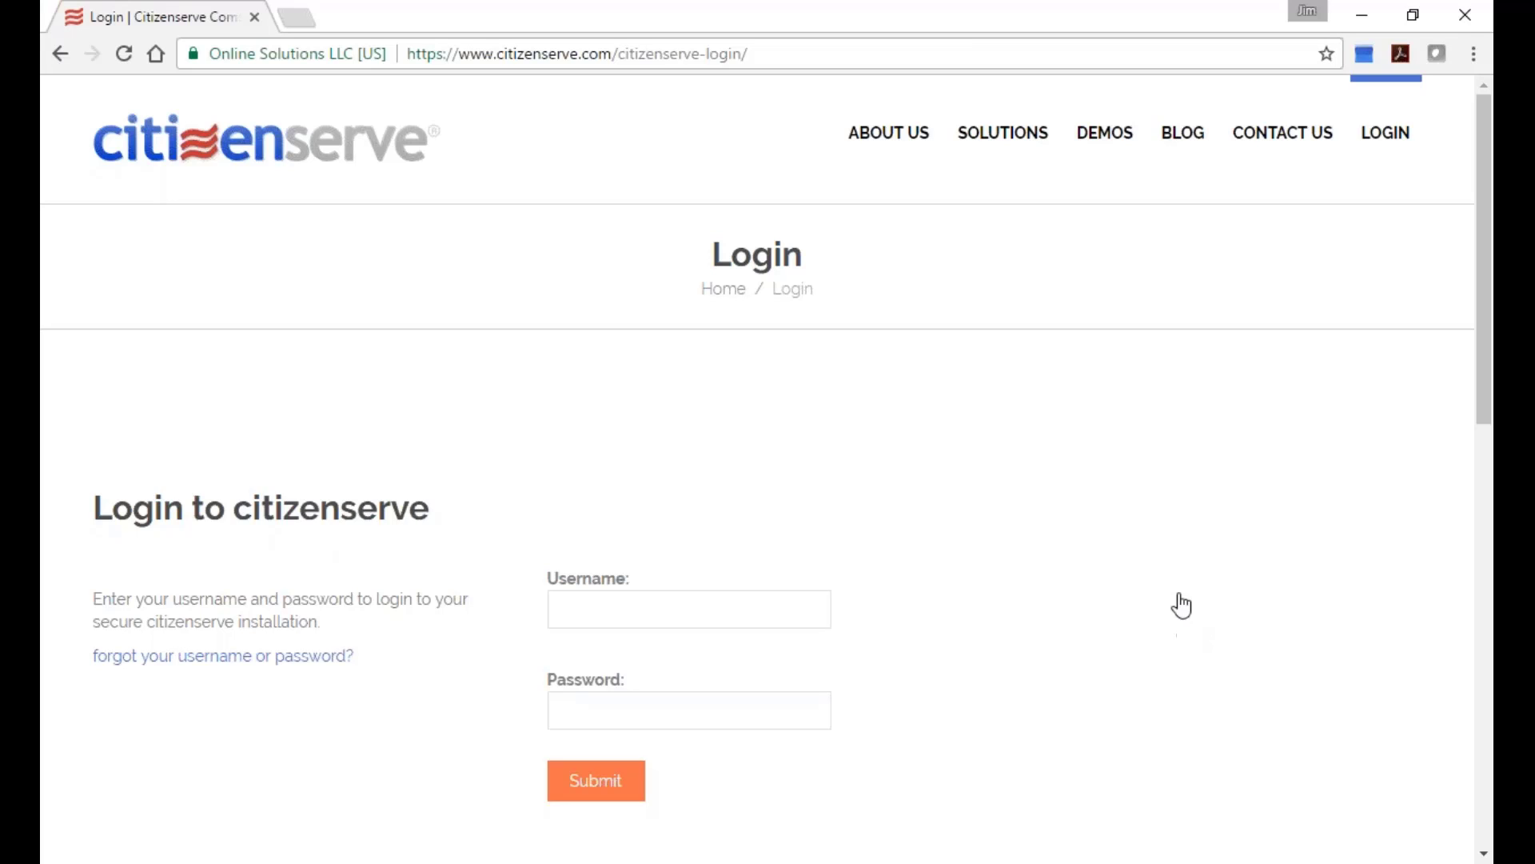
Return to the citizenserve.com homepage after briefly trying the www2 address.
click(748, 54)
text(www.)
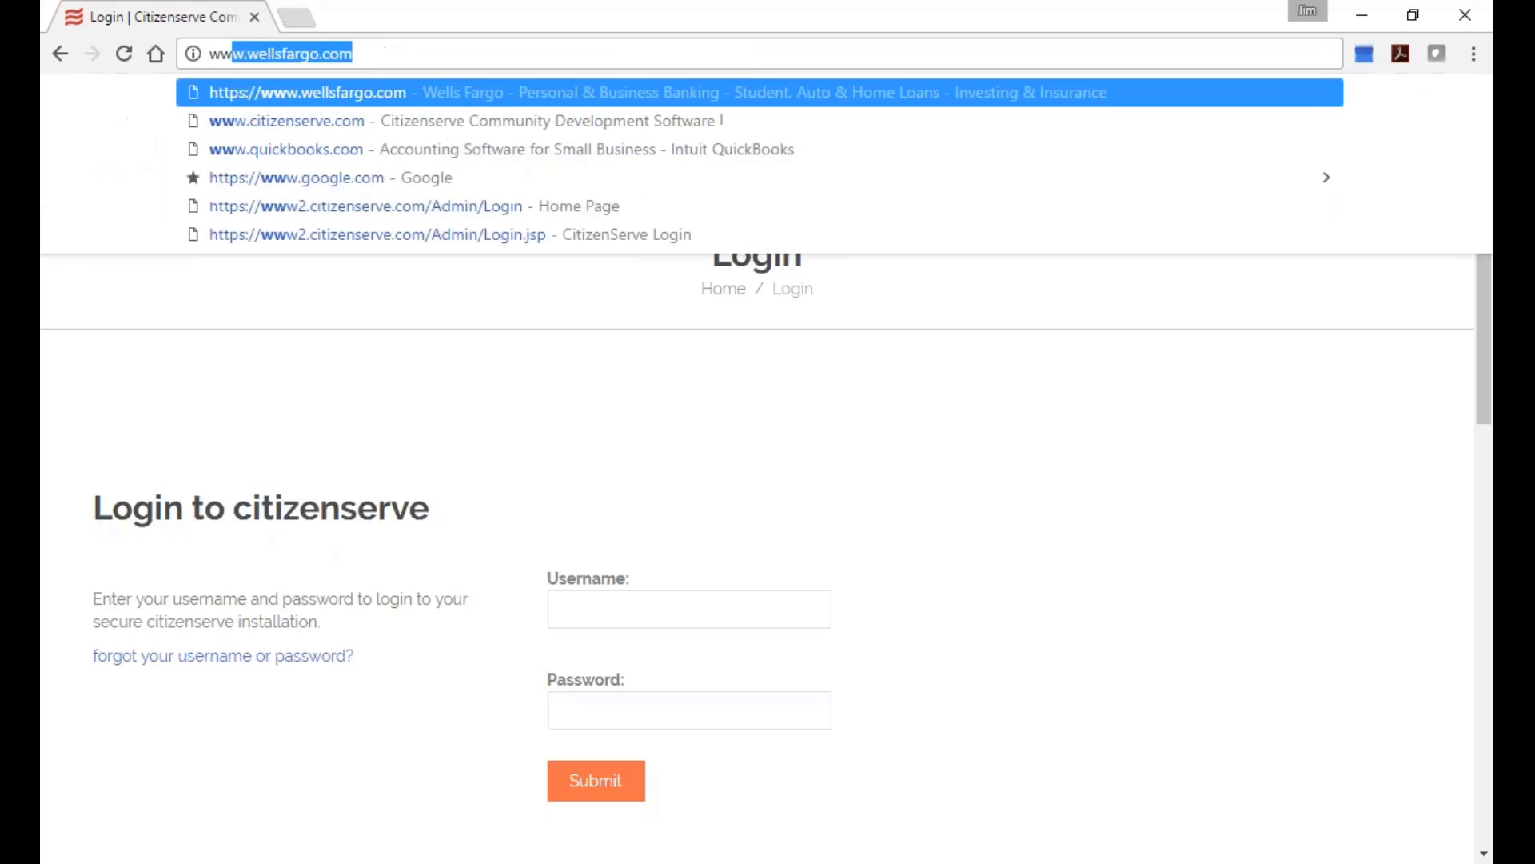
text(citizenserve)
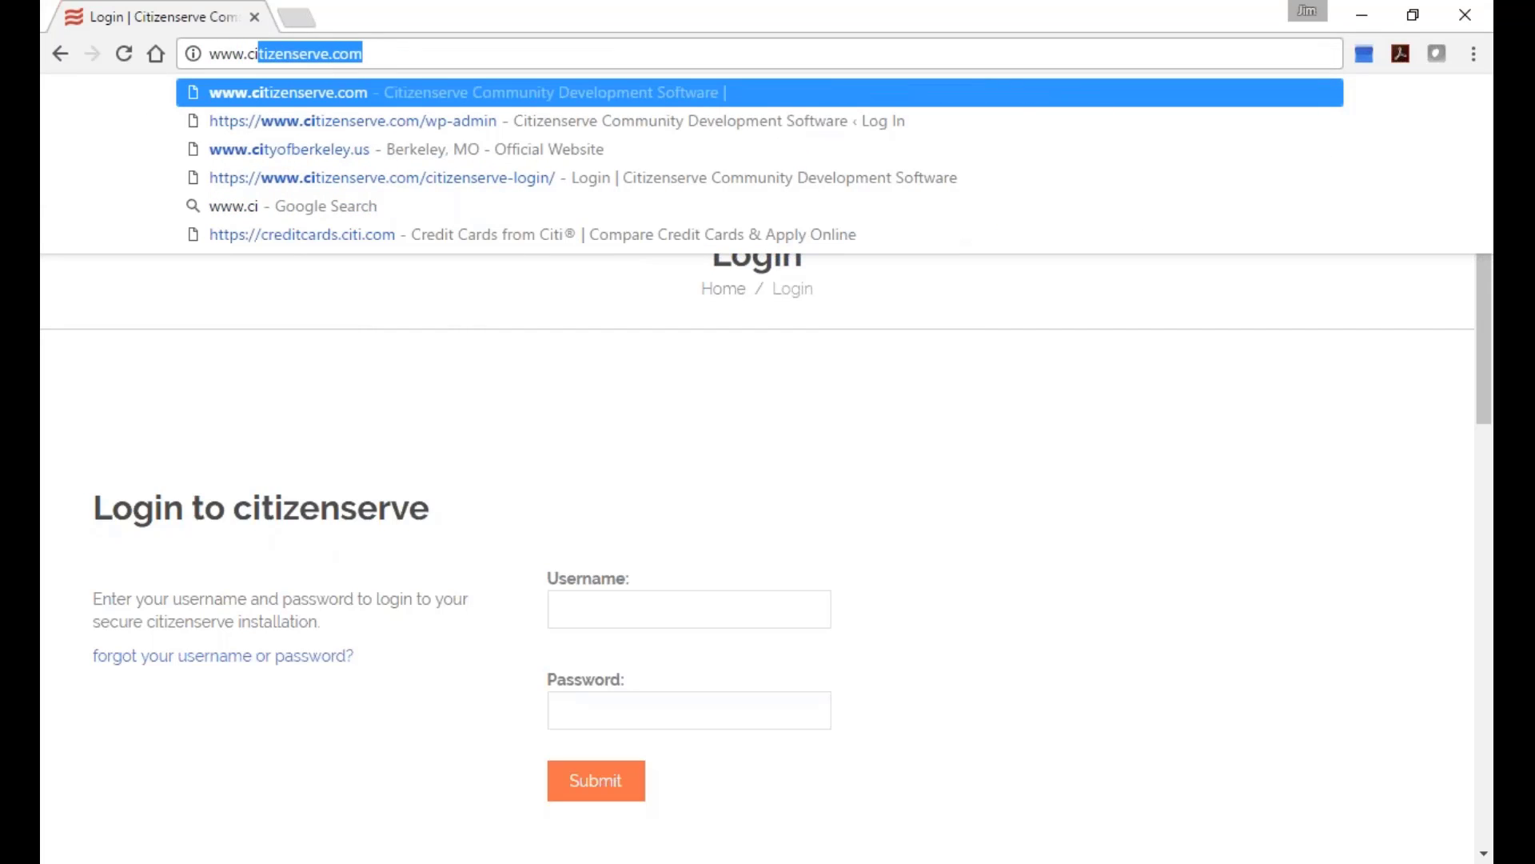
key(End)
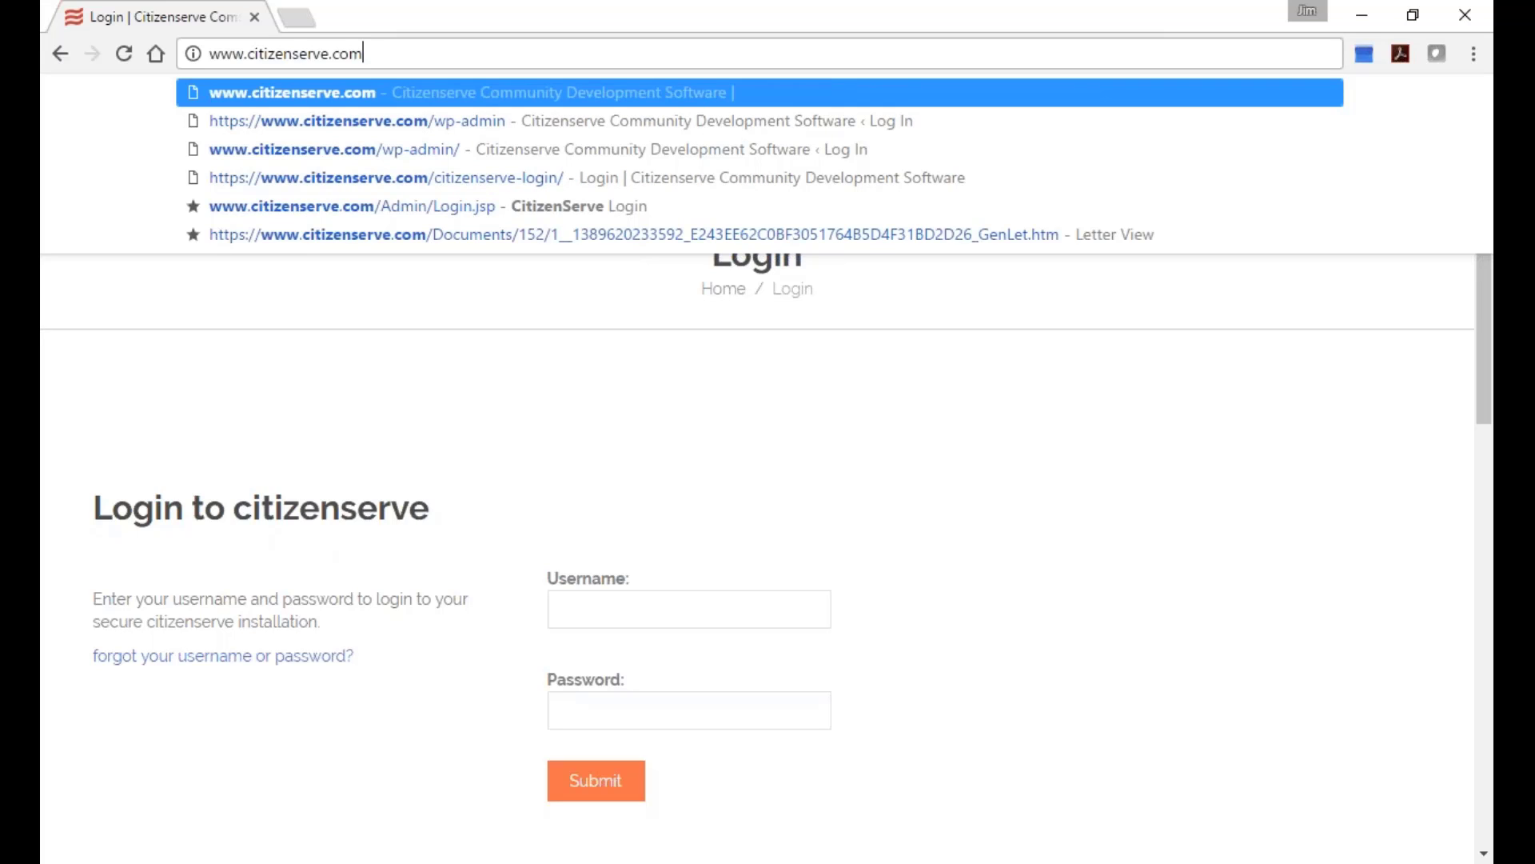
key(Return)
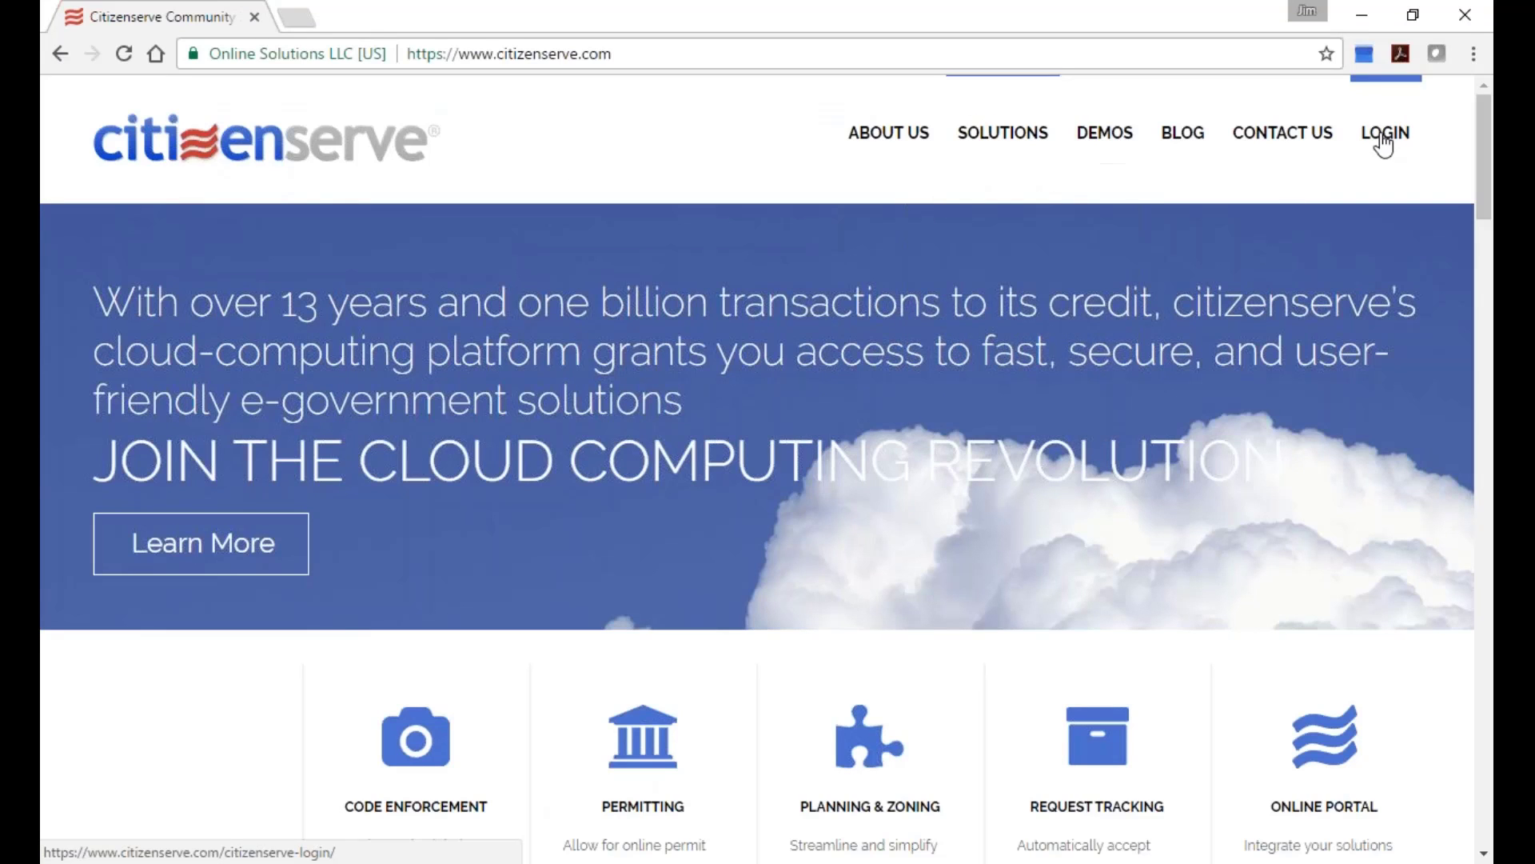
click(621, 50)
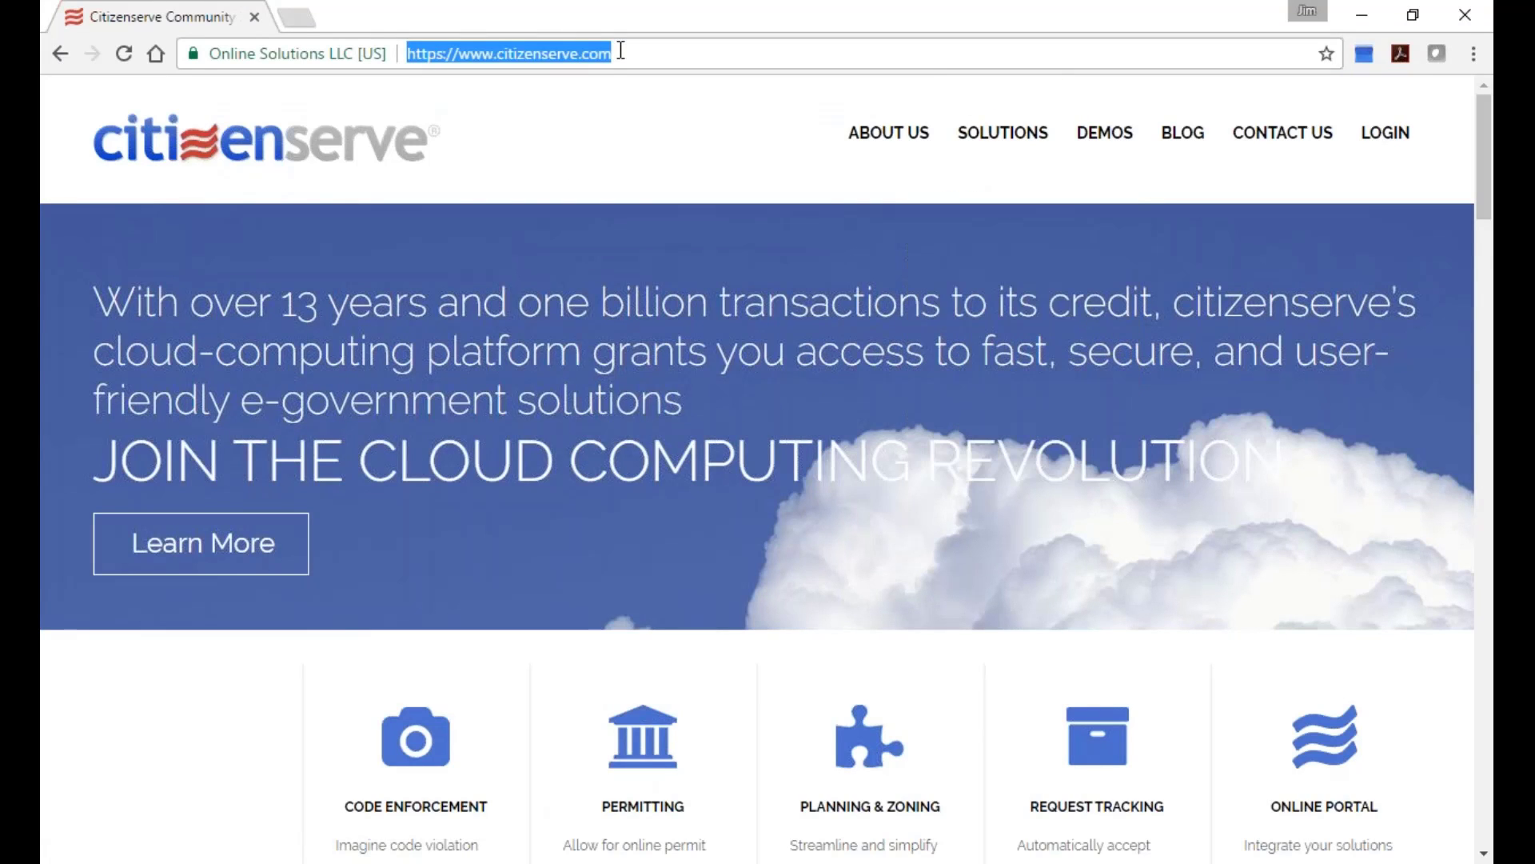
text(www.2.)
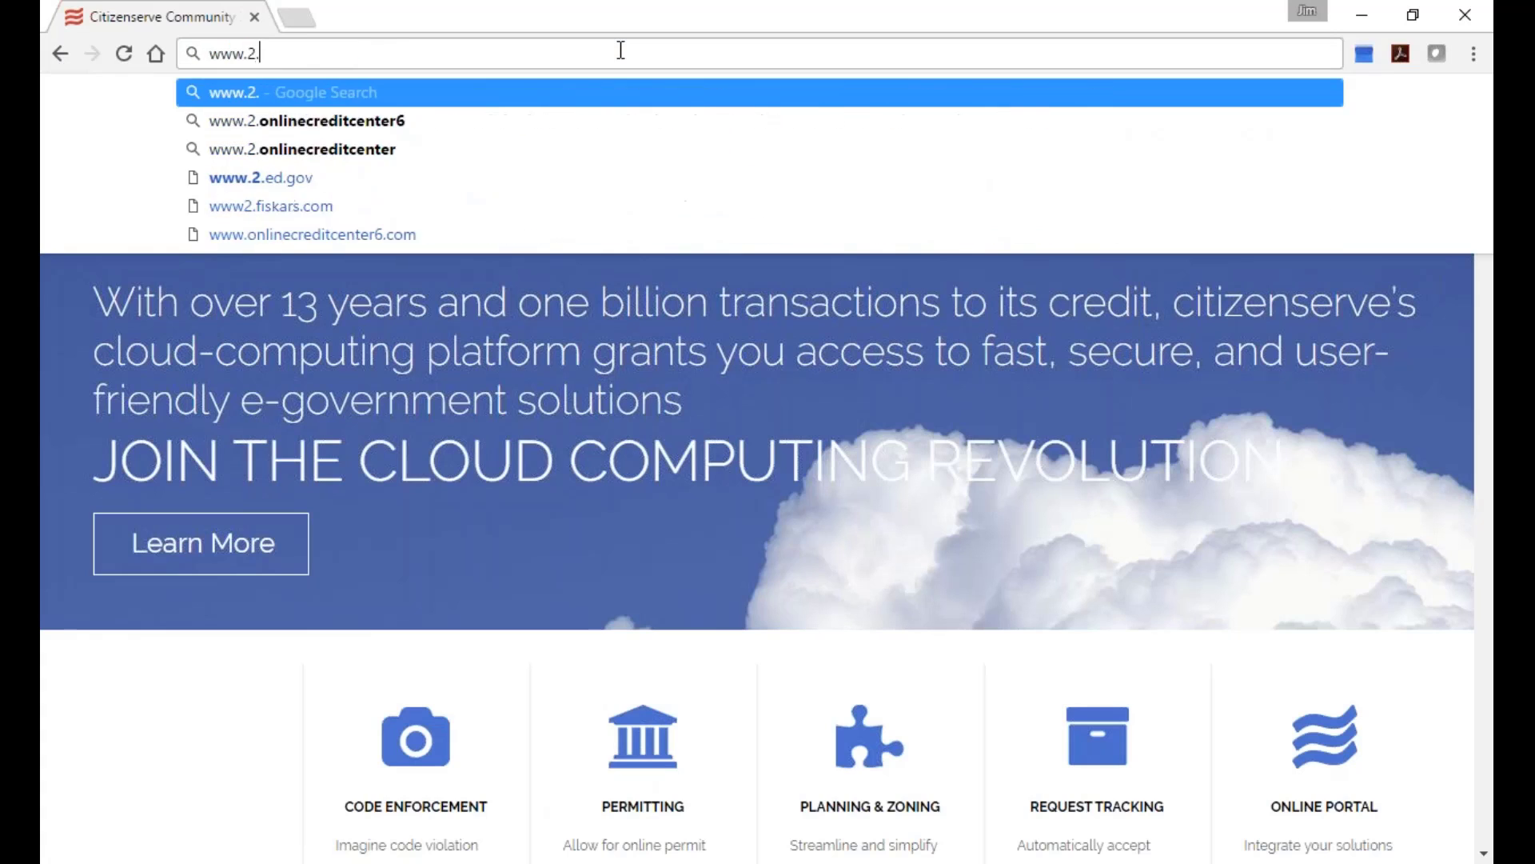
key(BackSpace)
key(BackSpace)
text(2)
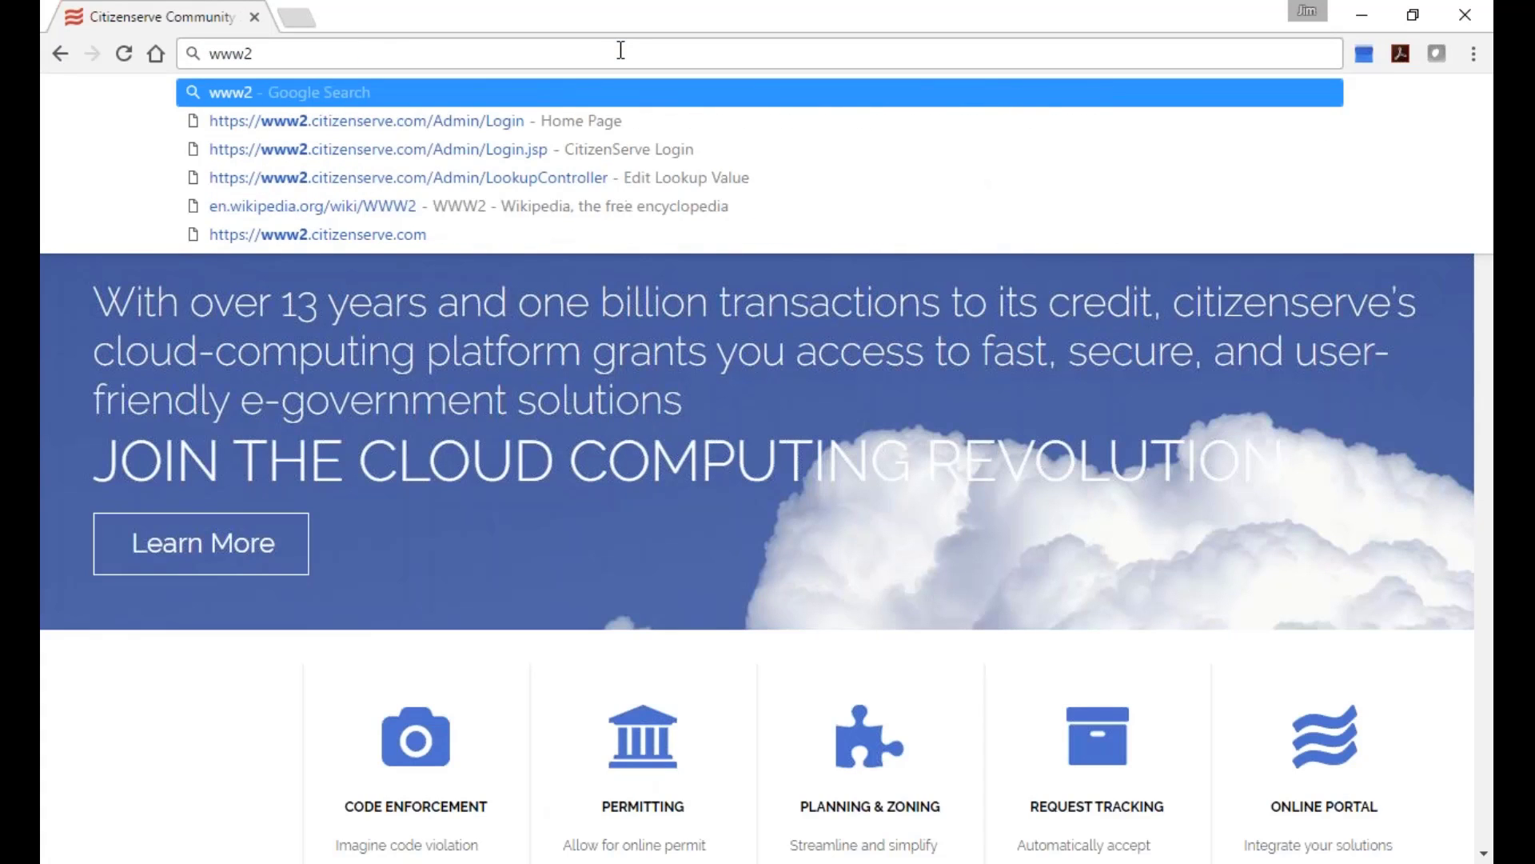
text(.citize)
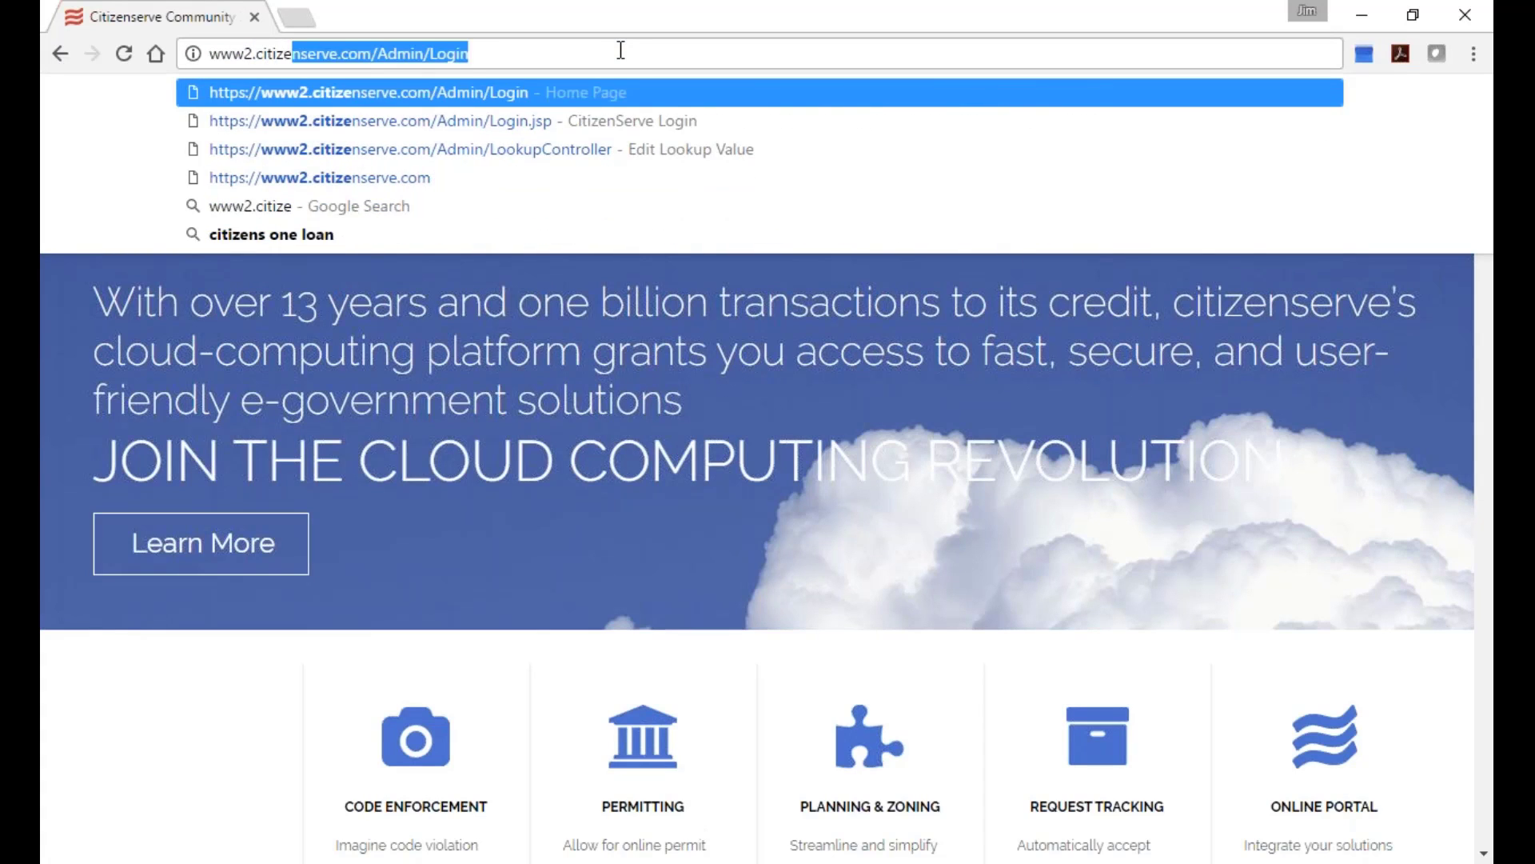
key(End)
key(BackSpace)
key(BackSpace)
key(BackSpace)
key(BackSpace)
key(BackSpace)
key(BackSpace)
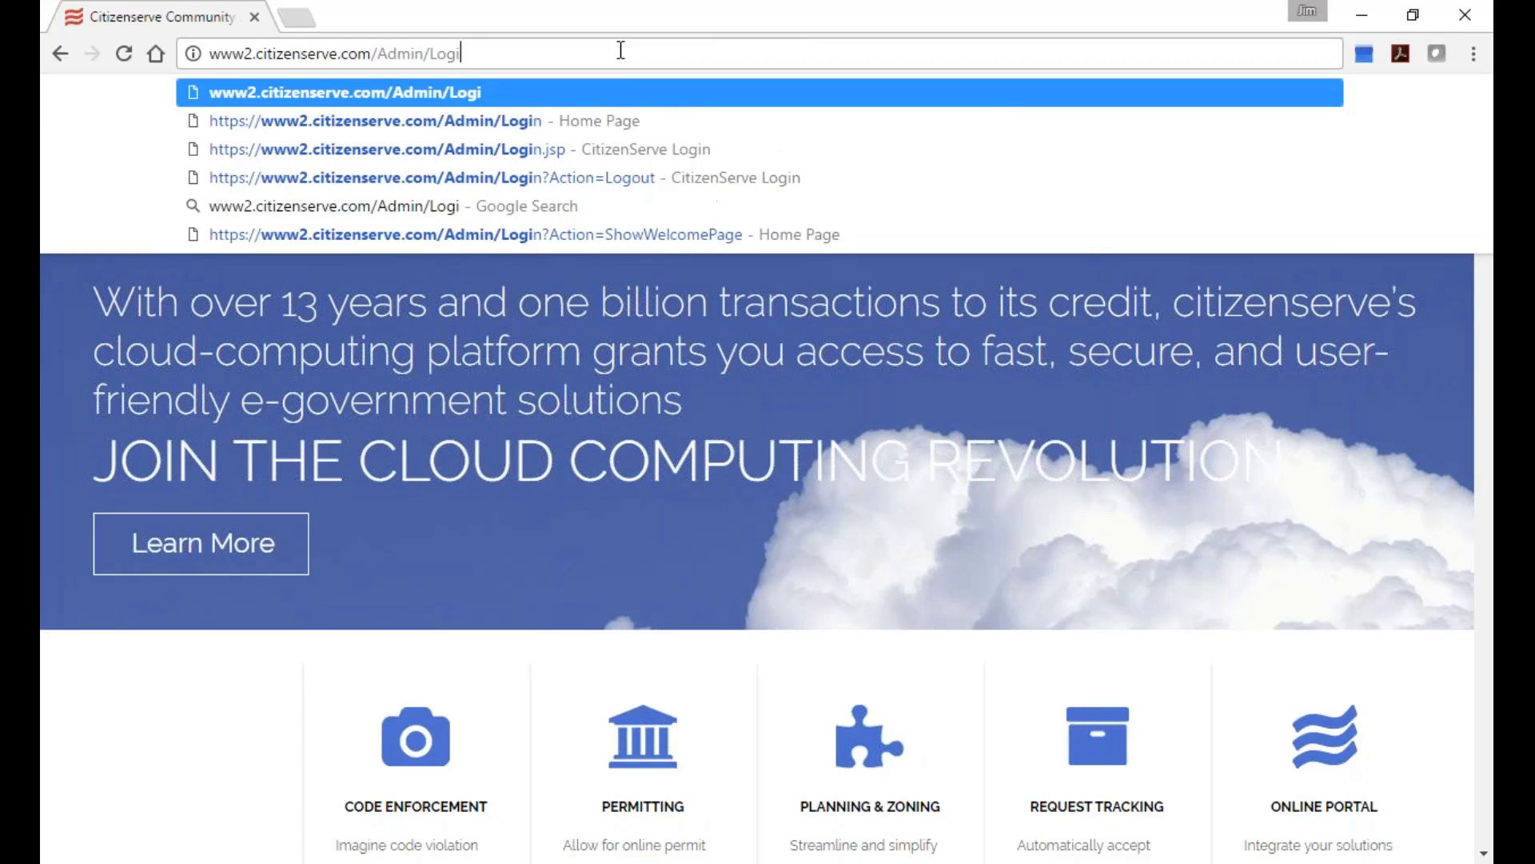
key(BackSpace)
key(BackSpace)
key(BackSpace)
key(BackSpace)
key(BackSpace)
key(BackSpace)
key(BackSpace)
key(BackSpace)
key(BackSpace)
key(BackSpace)
key(BackSpace)
key(BackSpace)
key(BackSpace)
key(BackSpace)
key(BackSpace)
key(BackSpace)
key(BackSpace)
key(BackSpace)
key(BackSpace)
key(BackSpace)
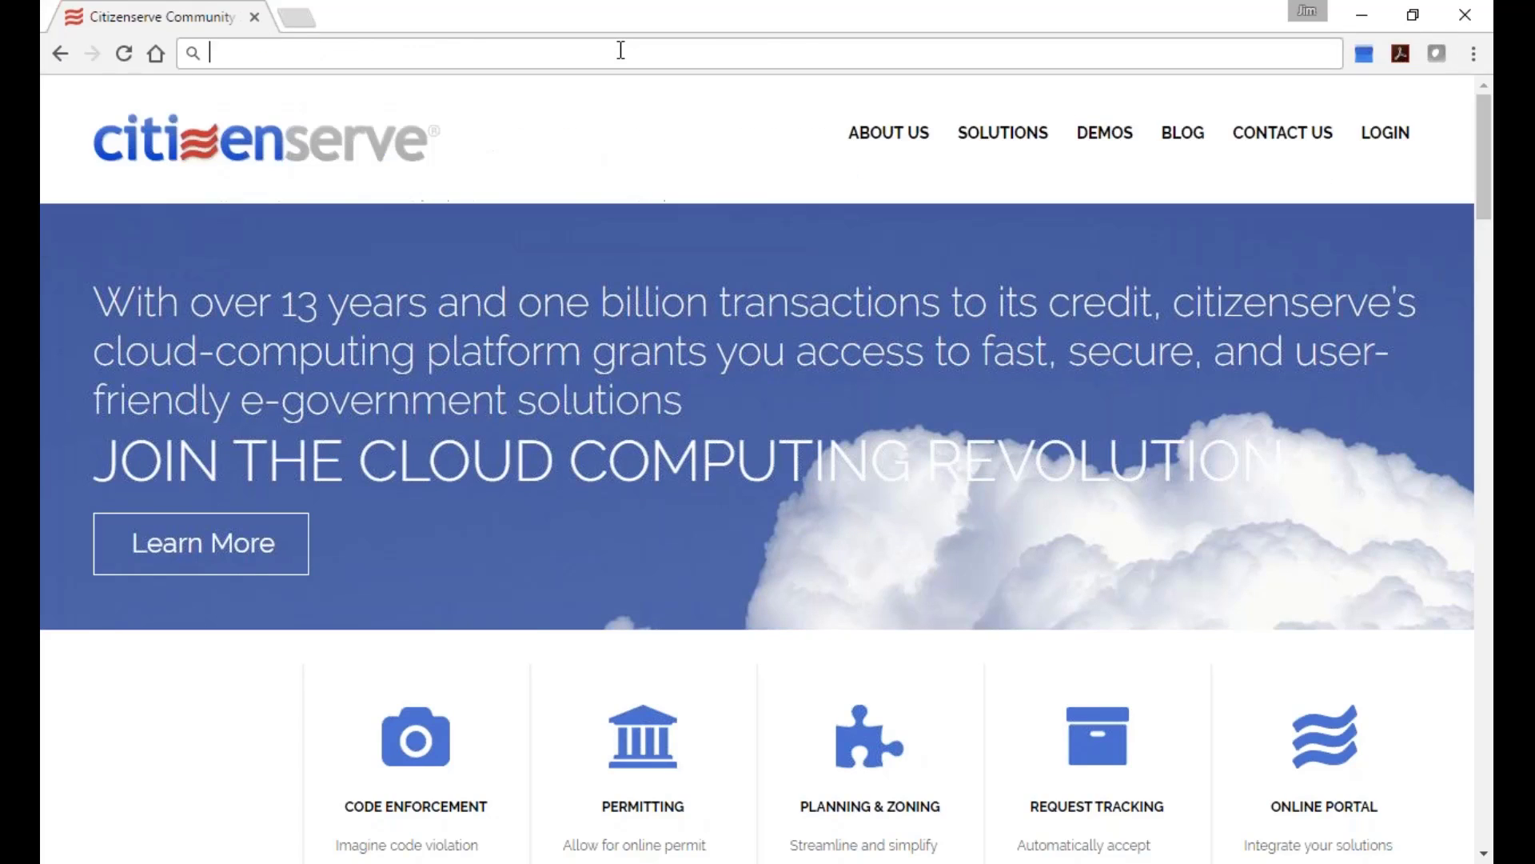
text(www.citizenserve.com)
key(Return)
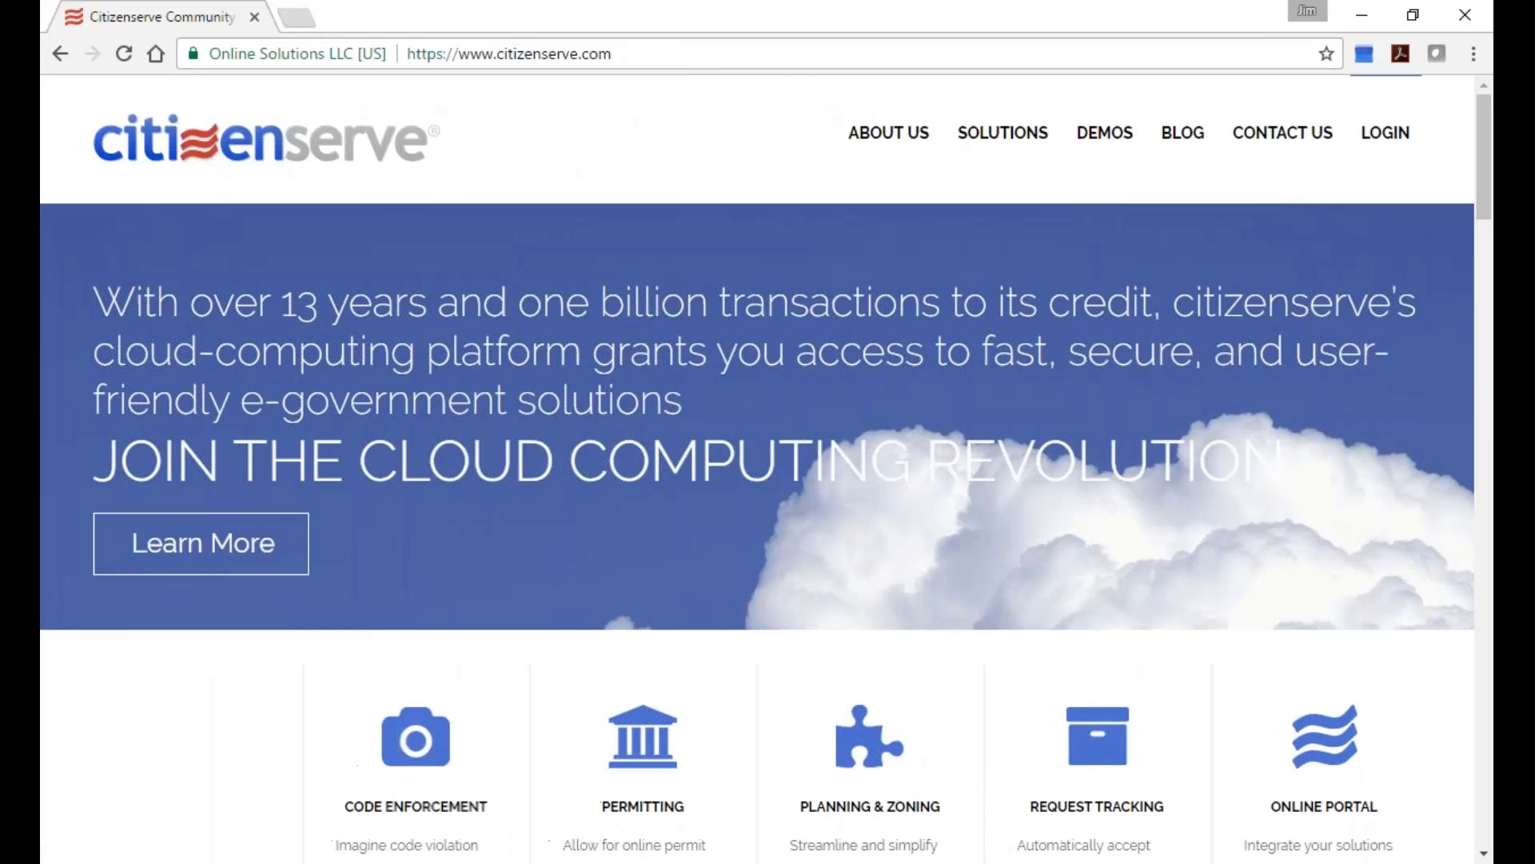
Log in with the username and password to reach the Town of Buena Vista home page.
click(1392, 138)
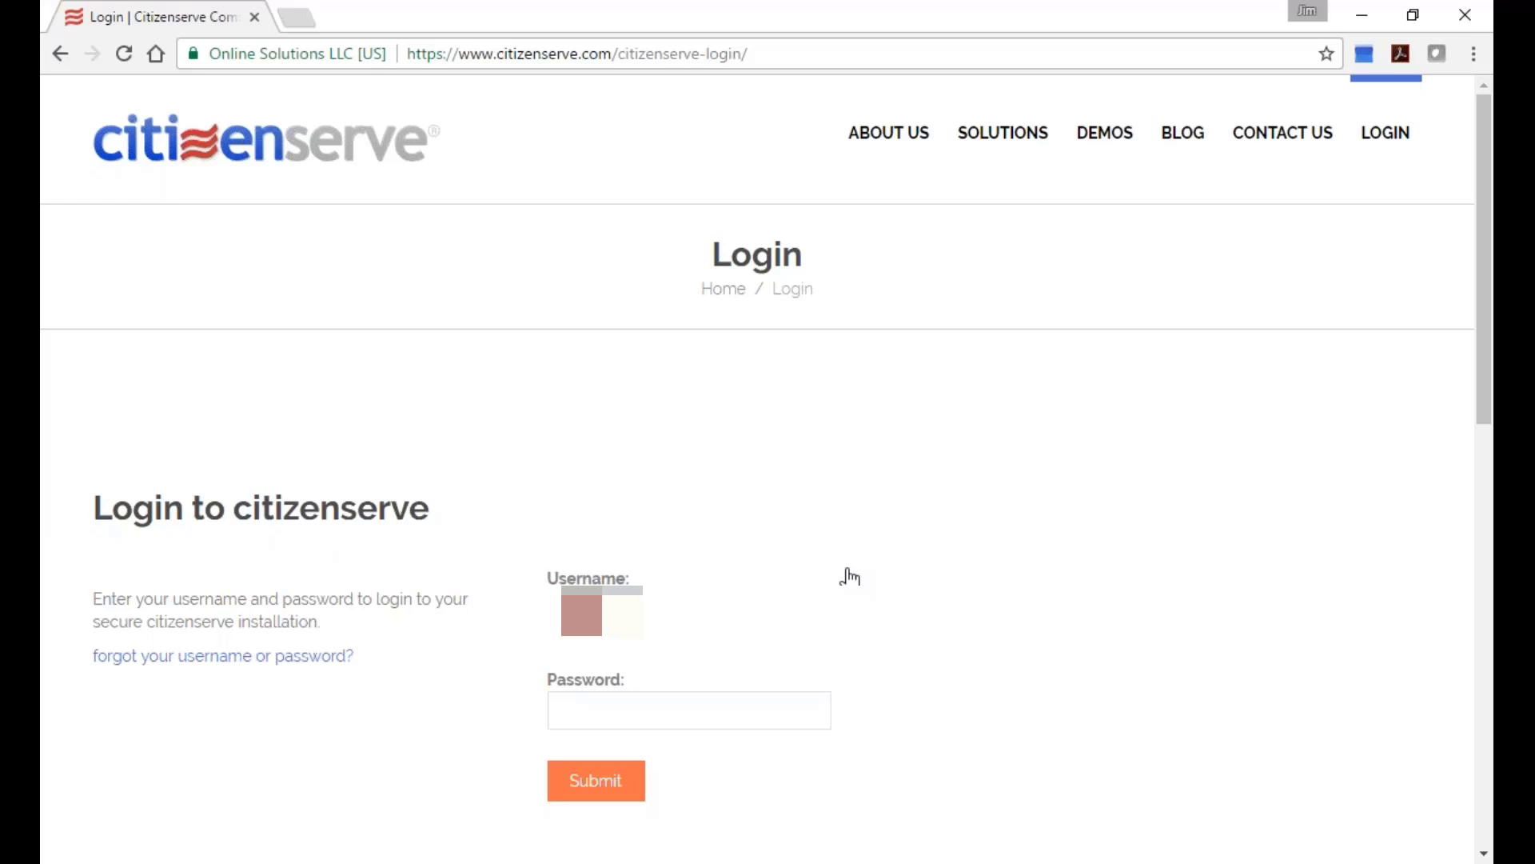
key(Tab)
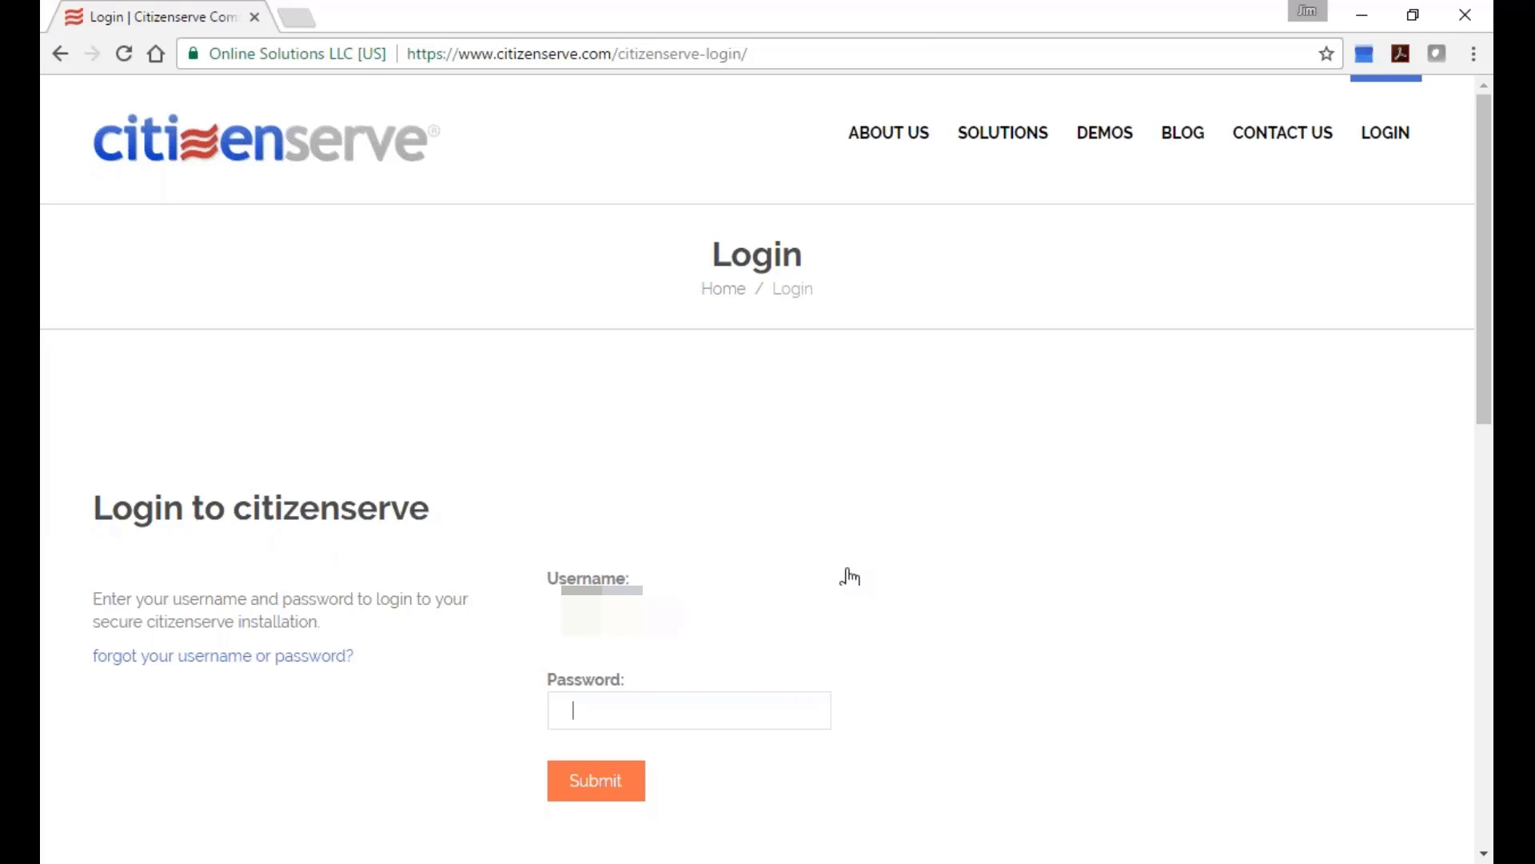
text(•••••)
key(BackSpace)
key(BackSpace)
key(BackSpace)
key(BackSpace)
key(BackSpace)
text(••••••••••)
key(Return)
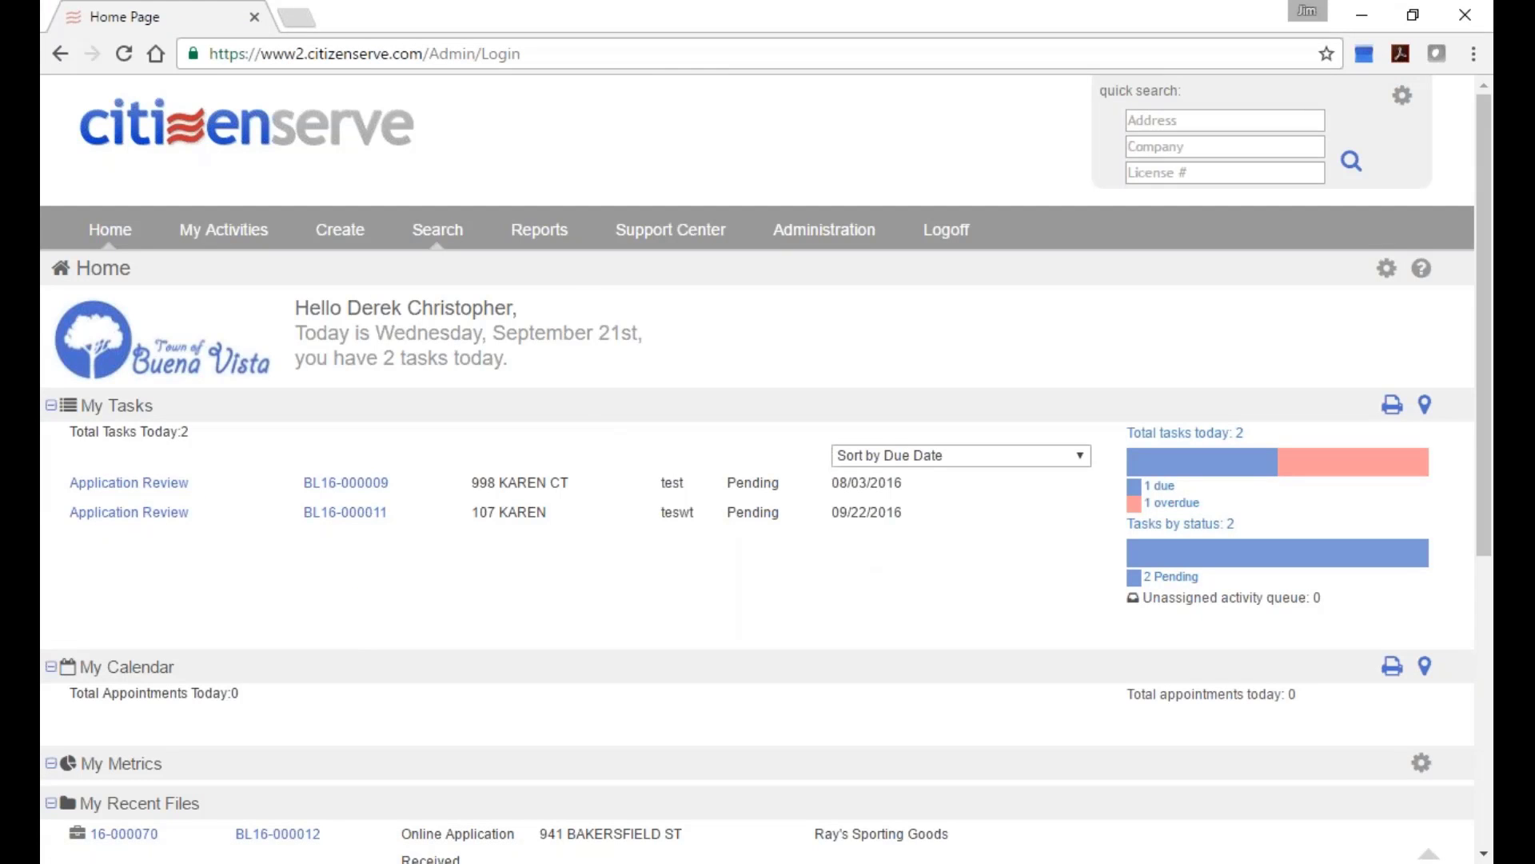
Run the Business License Renewal Notice report for 2016 as a preview and print it.
click(541, 232)
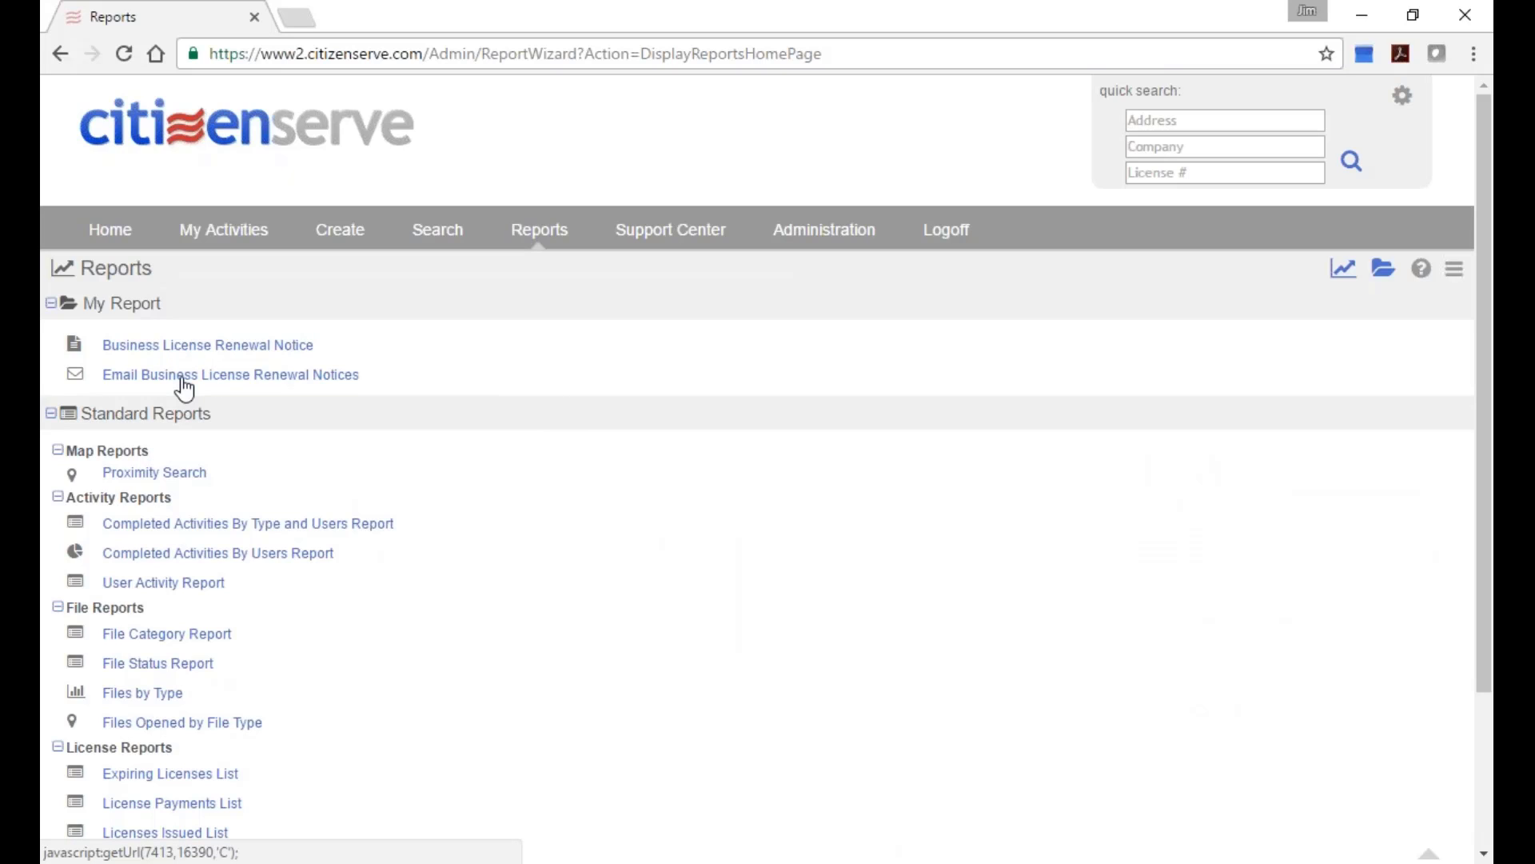
click(168, 347)
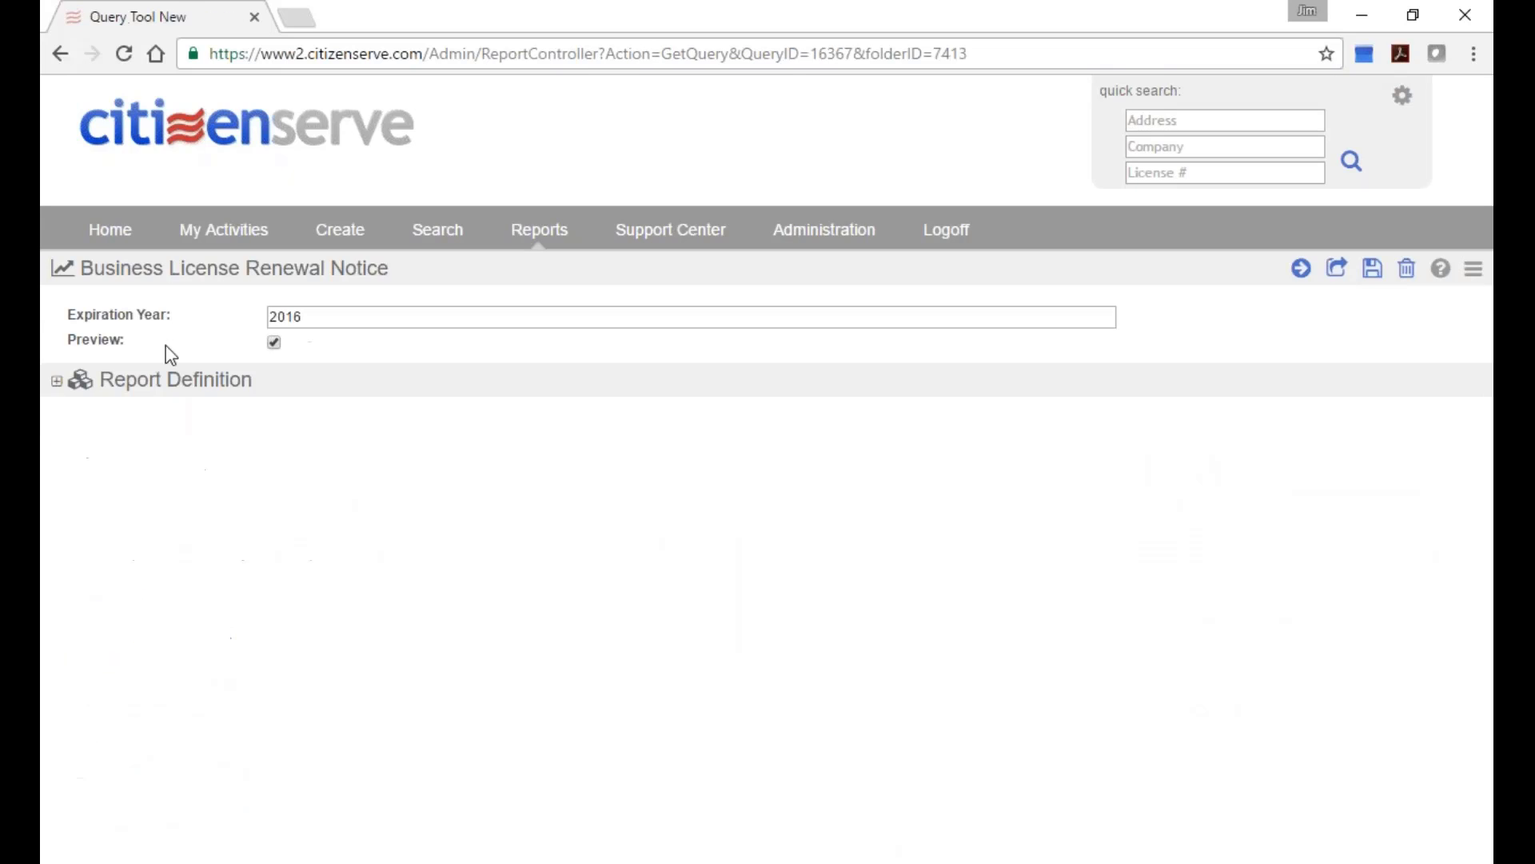
click(1301, 268)
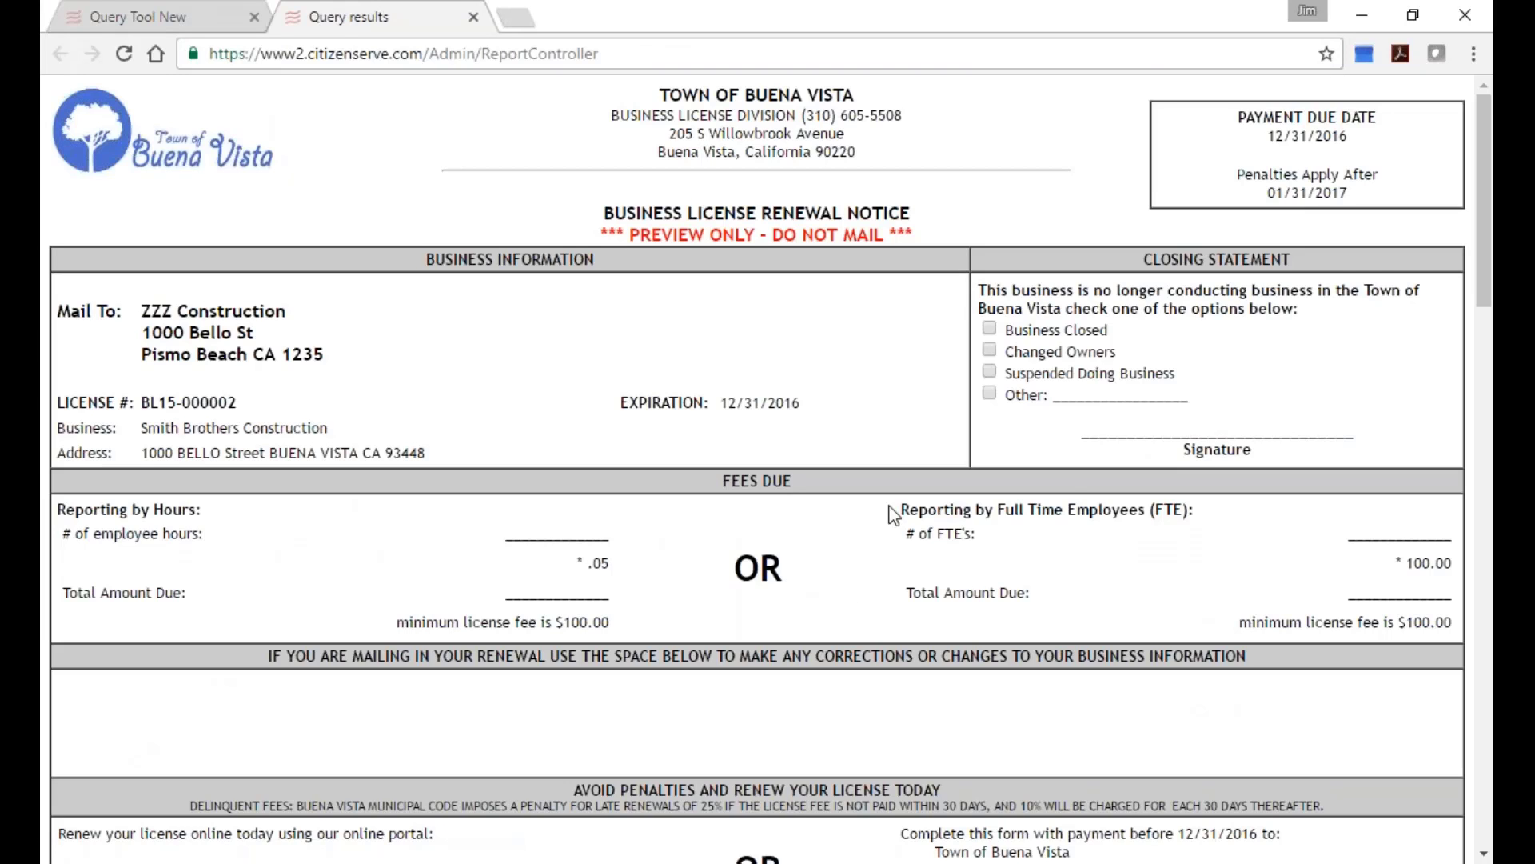
scroll(903, 511, down, 5)
scroll(915, 535, down, 1)
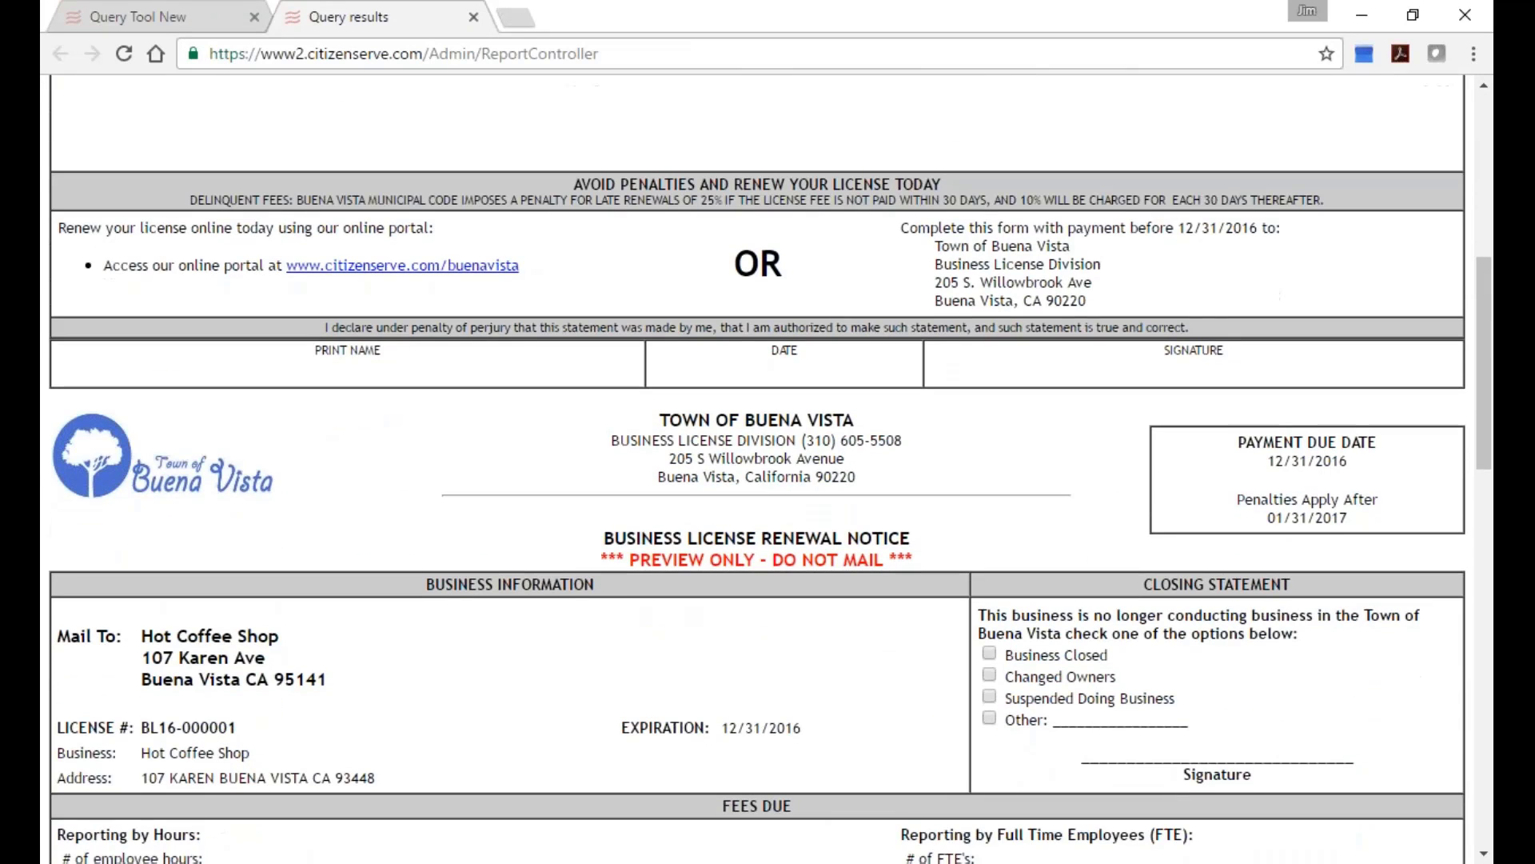
click(1474, 53)
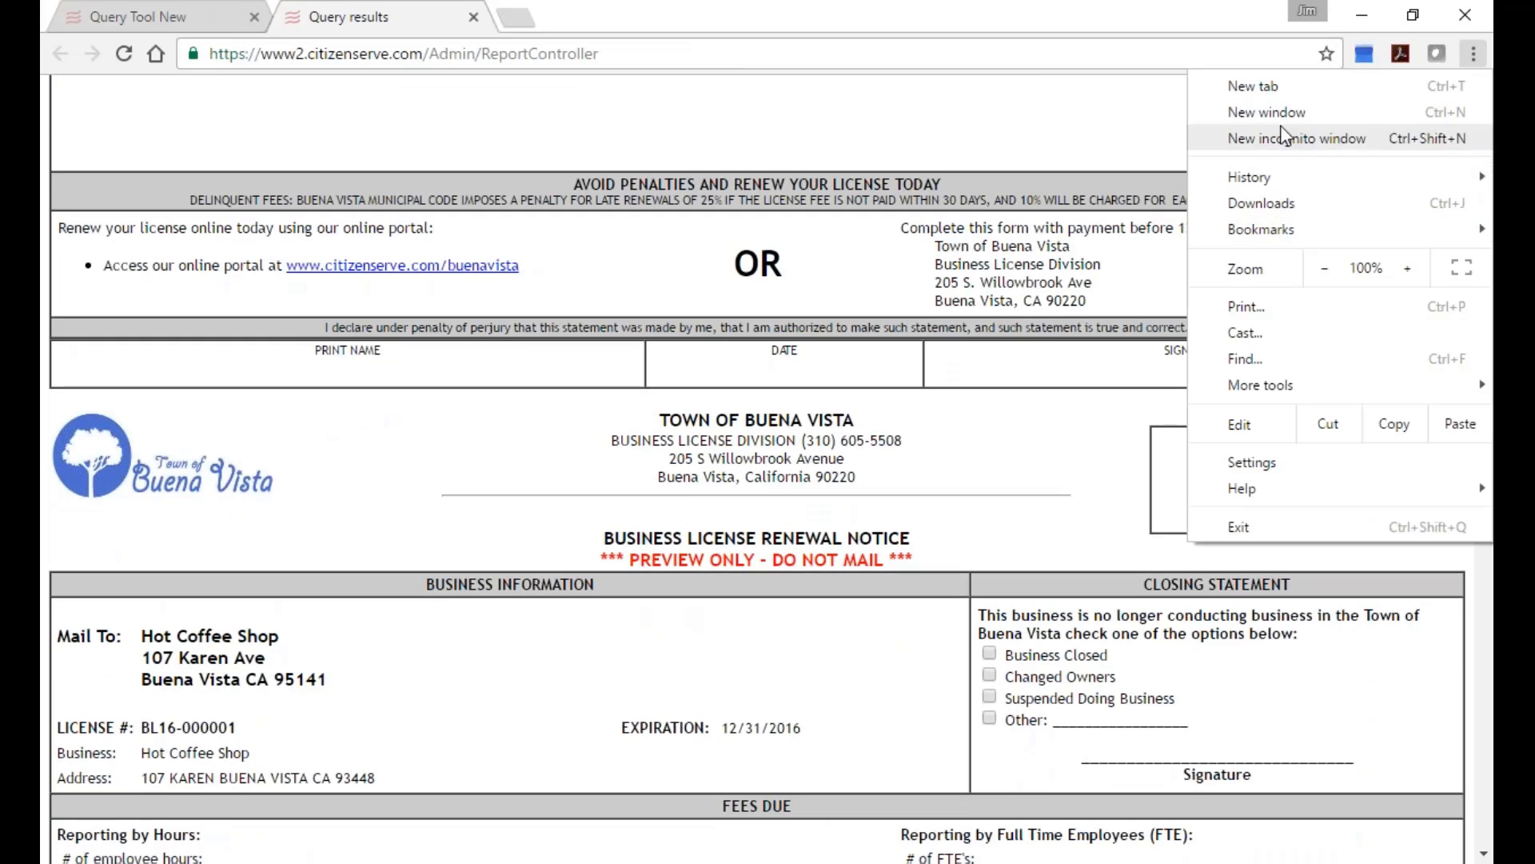
click(1257, 311)
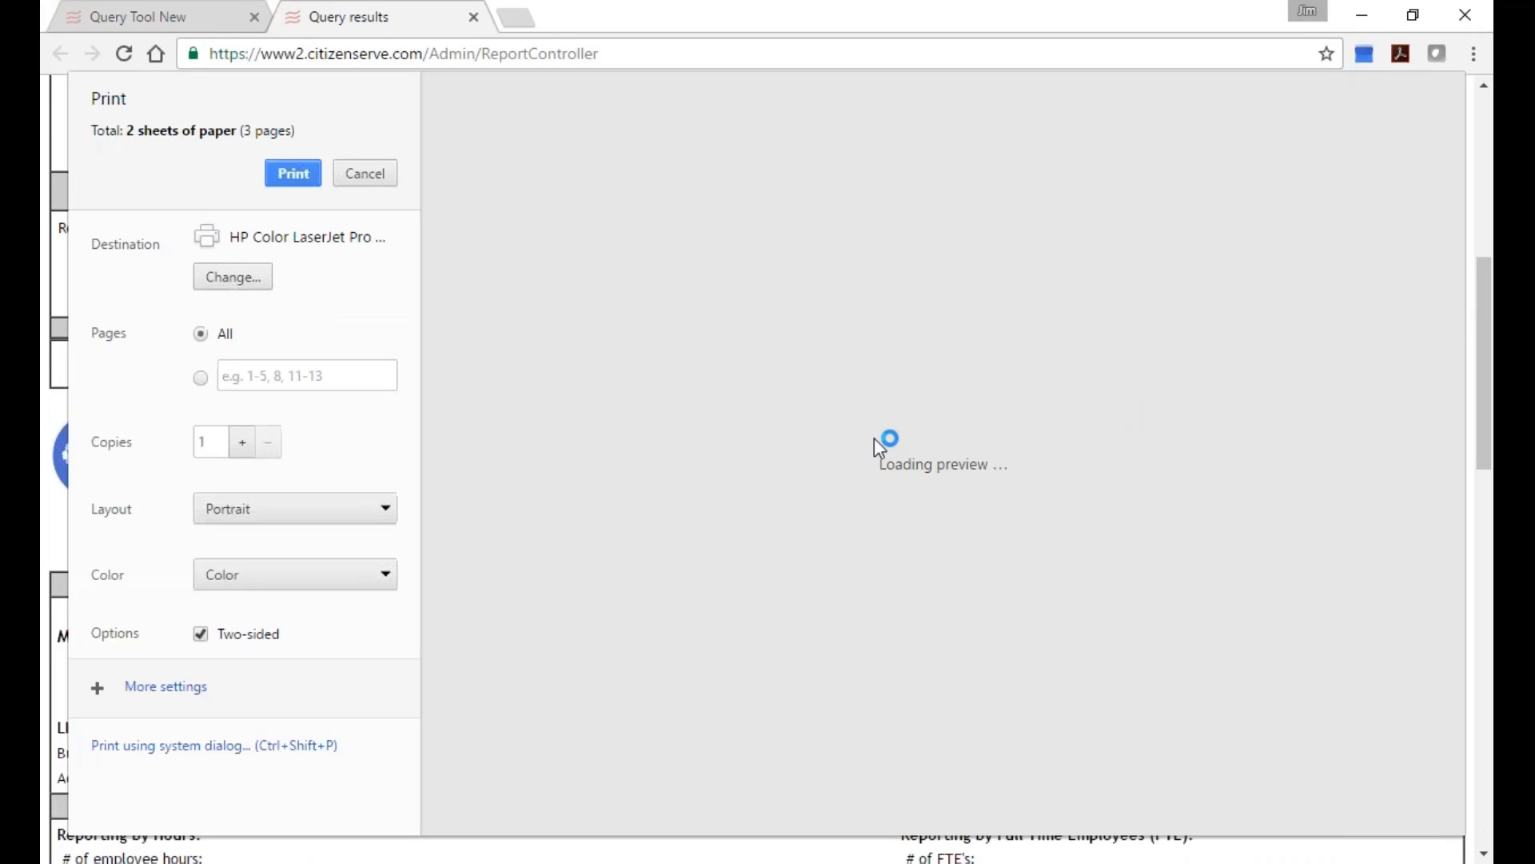
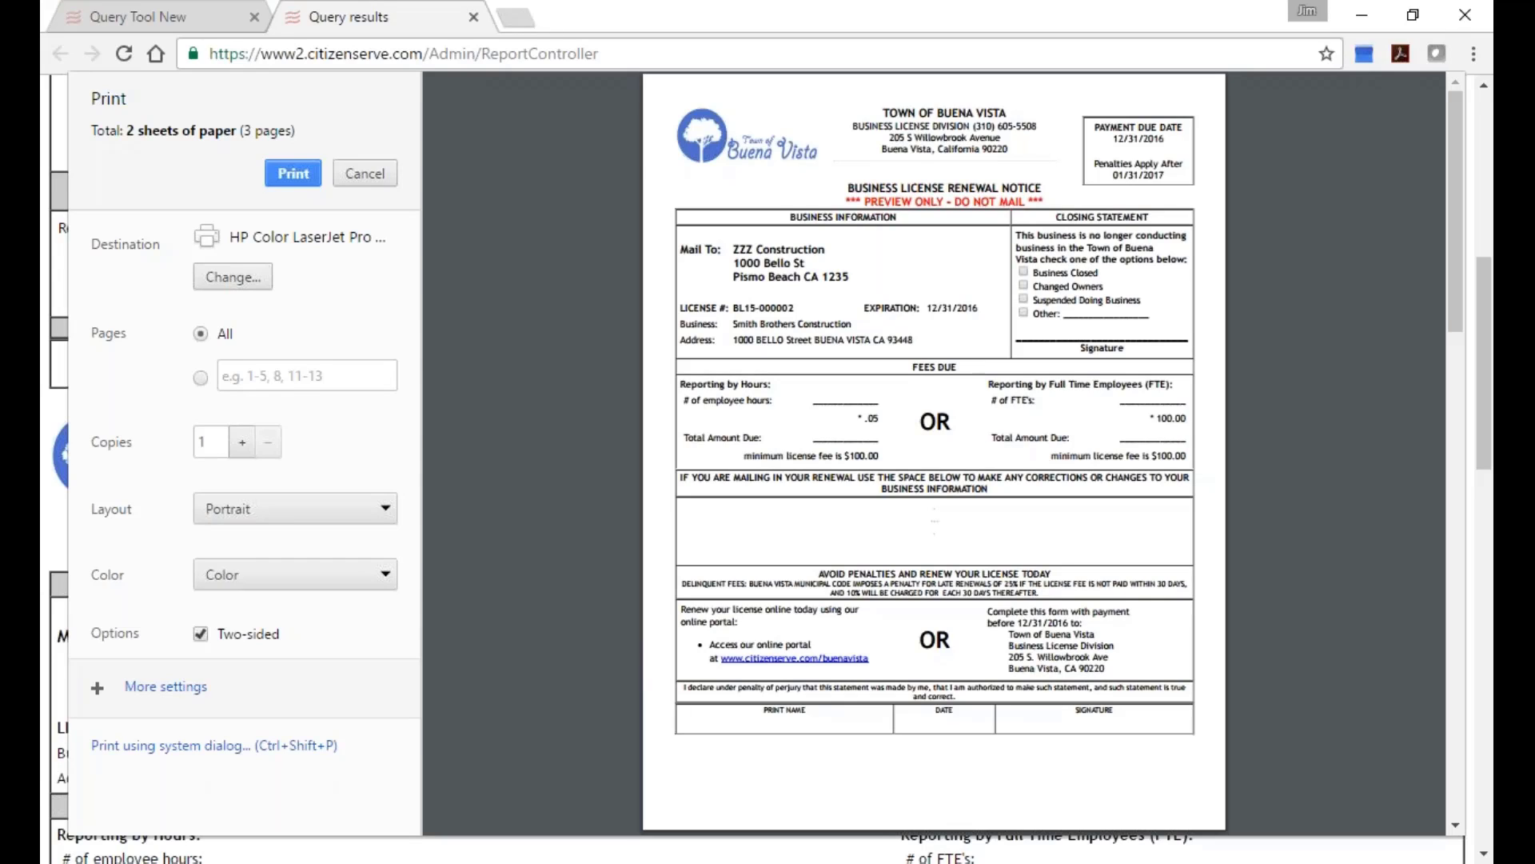
Close the renewal notice print preview, revisit the Email Business License Renewal Notices report, then open Administration.
scroll(626, 104, down, 10)
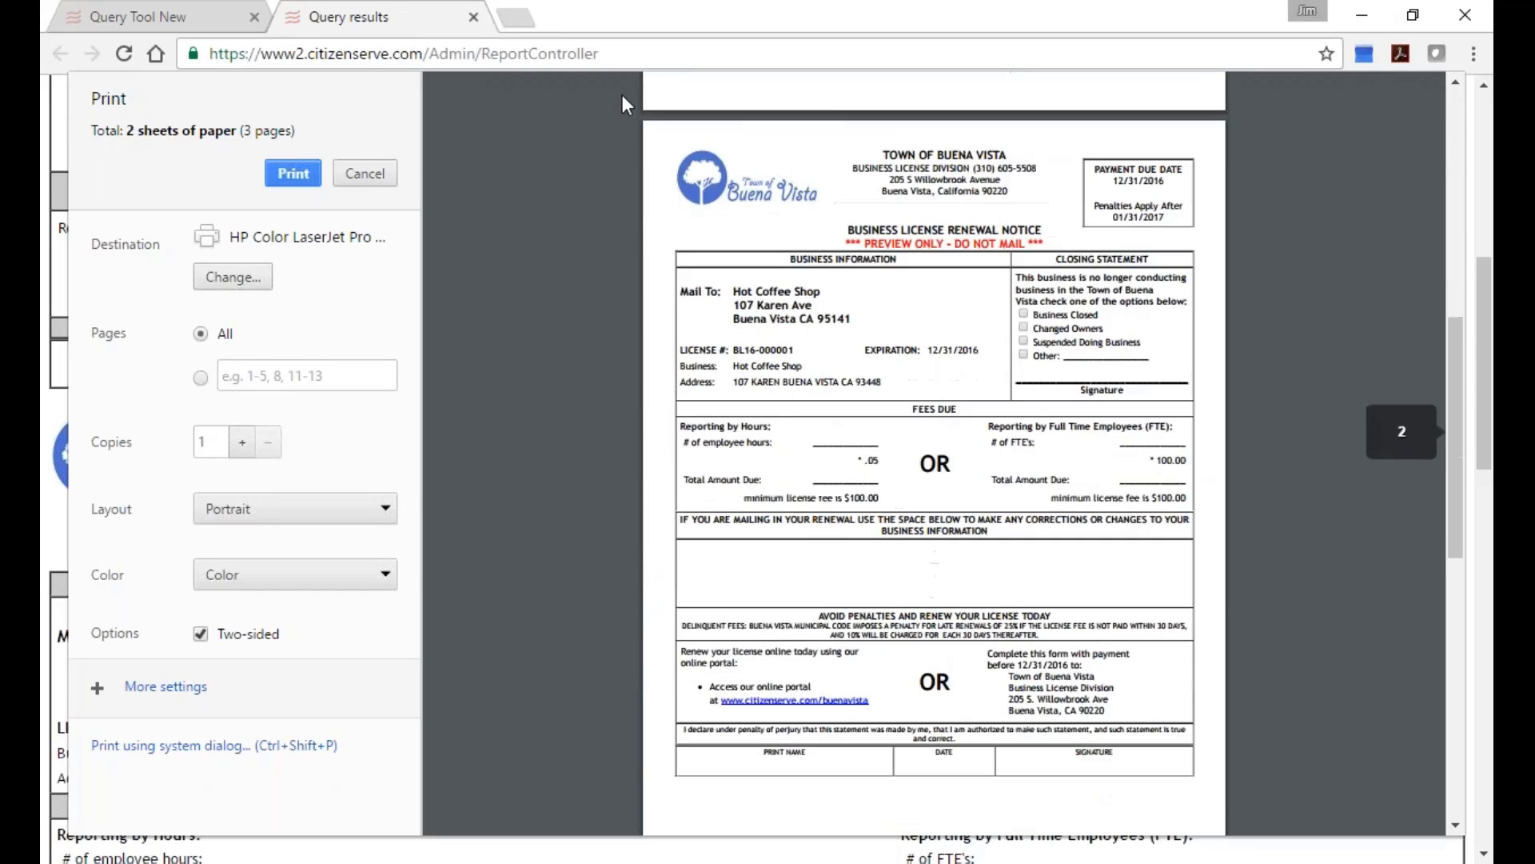
click(474, 17)
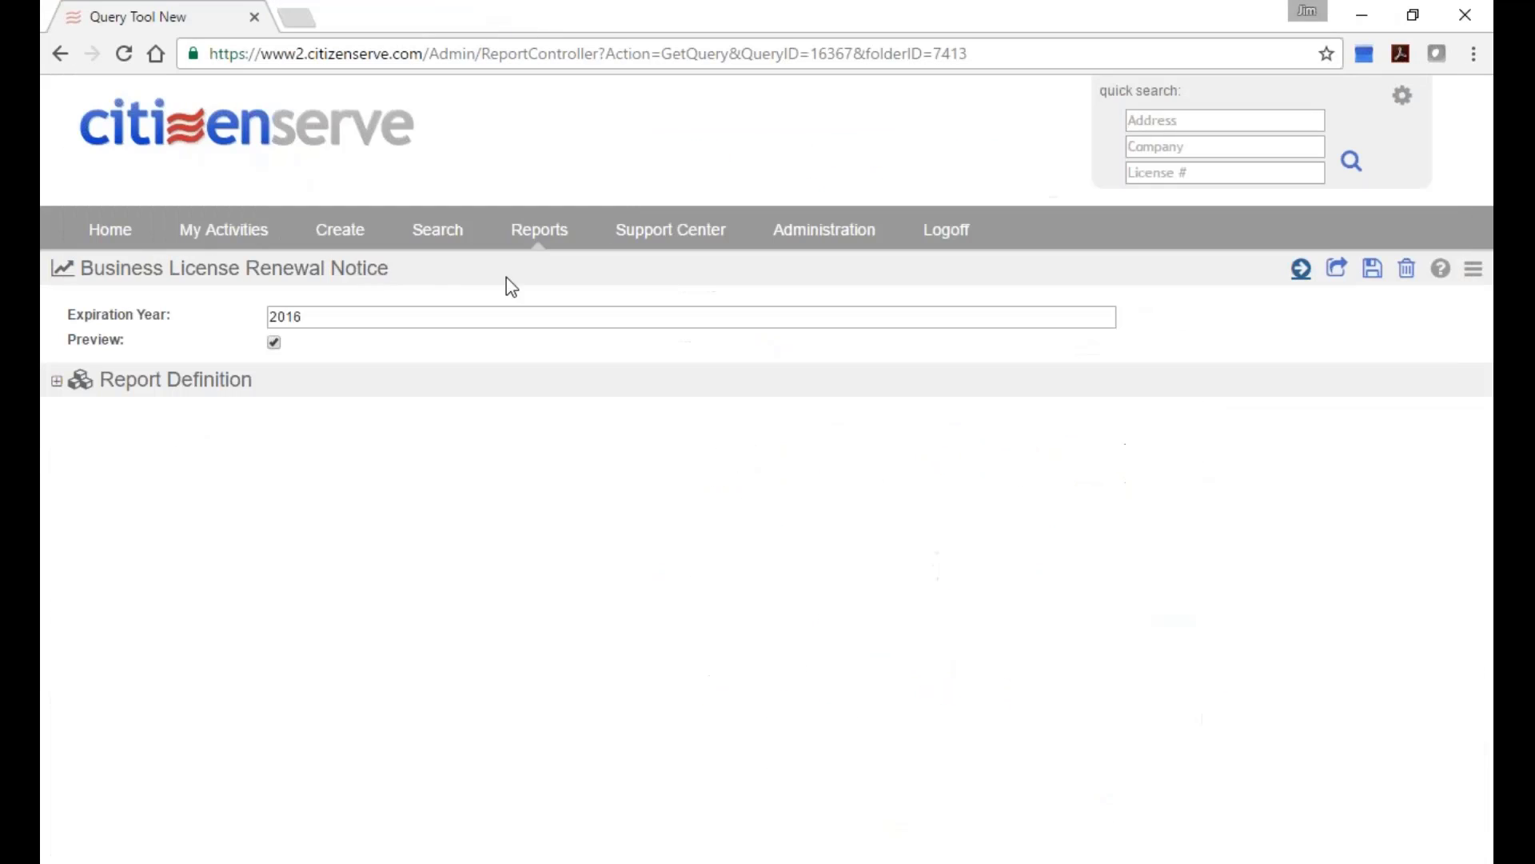
click(571, 230)
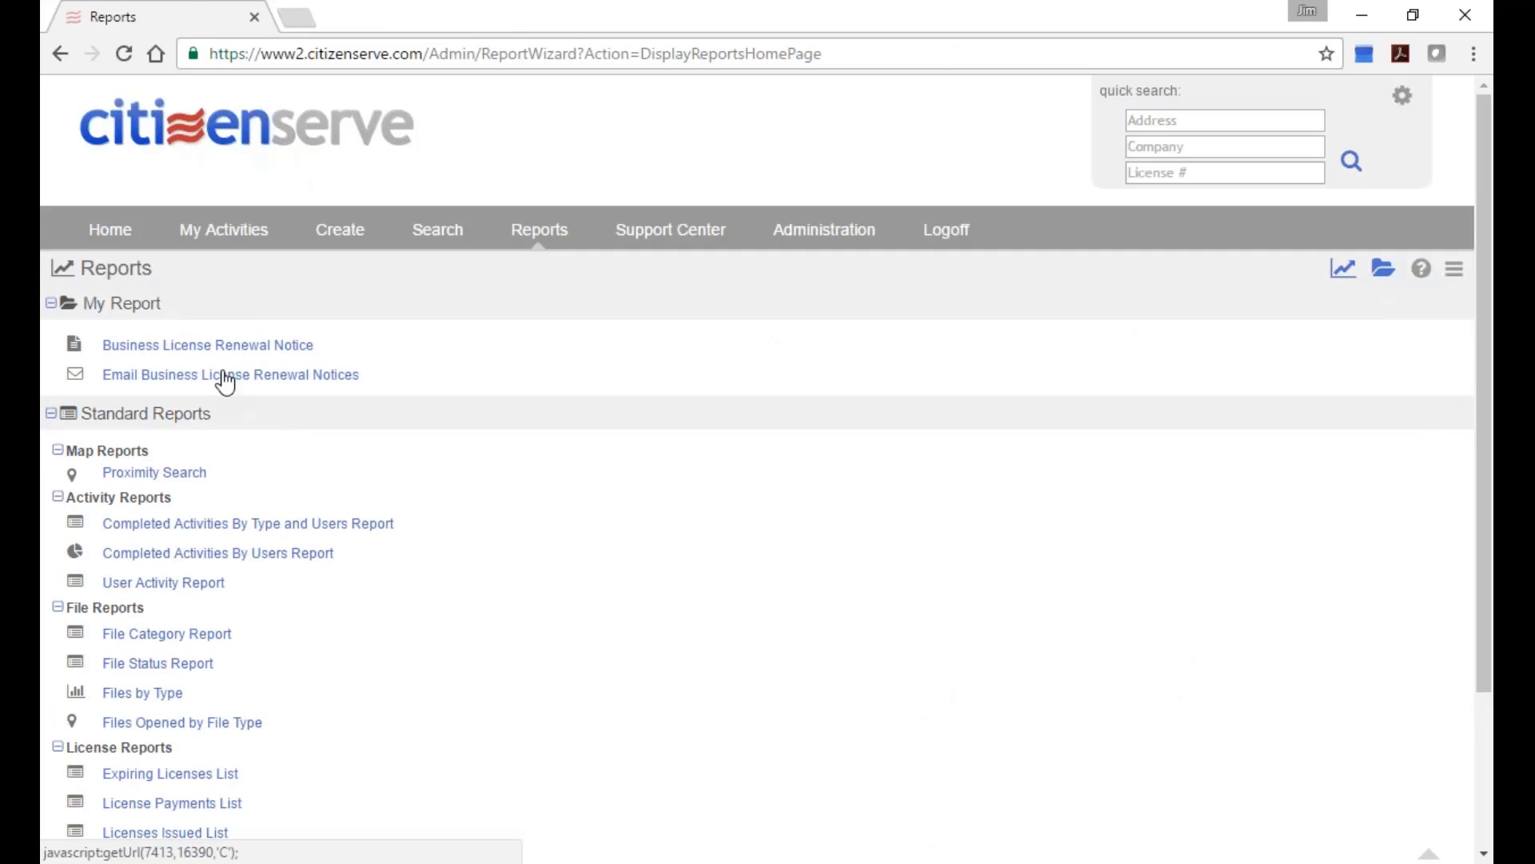
click(225, 376)
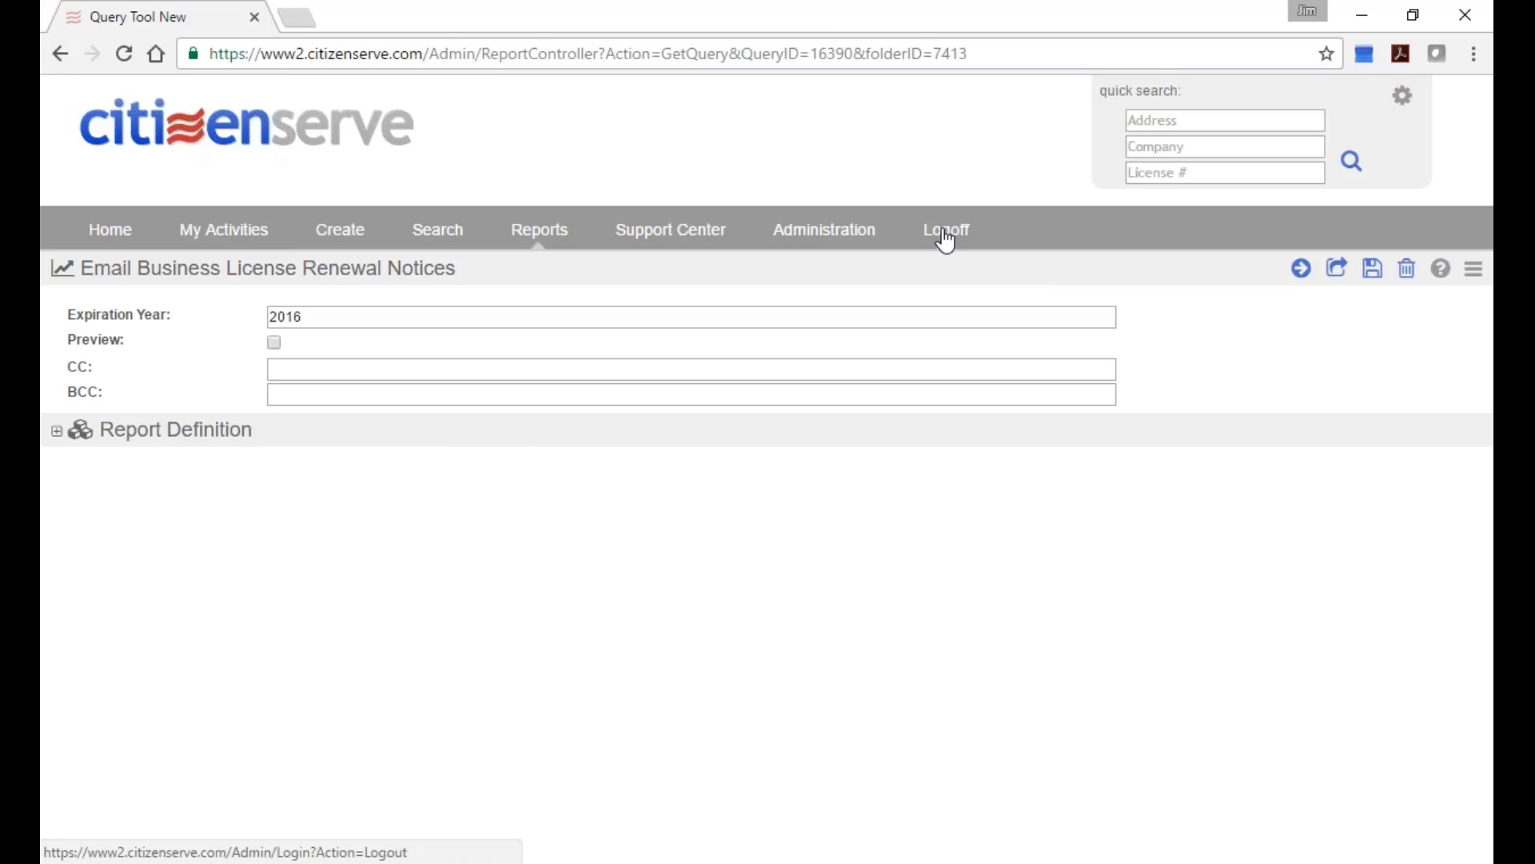
click(845, 233)
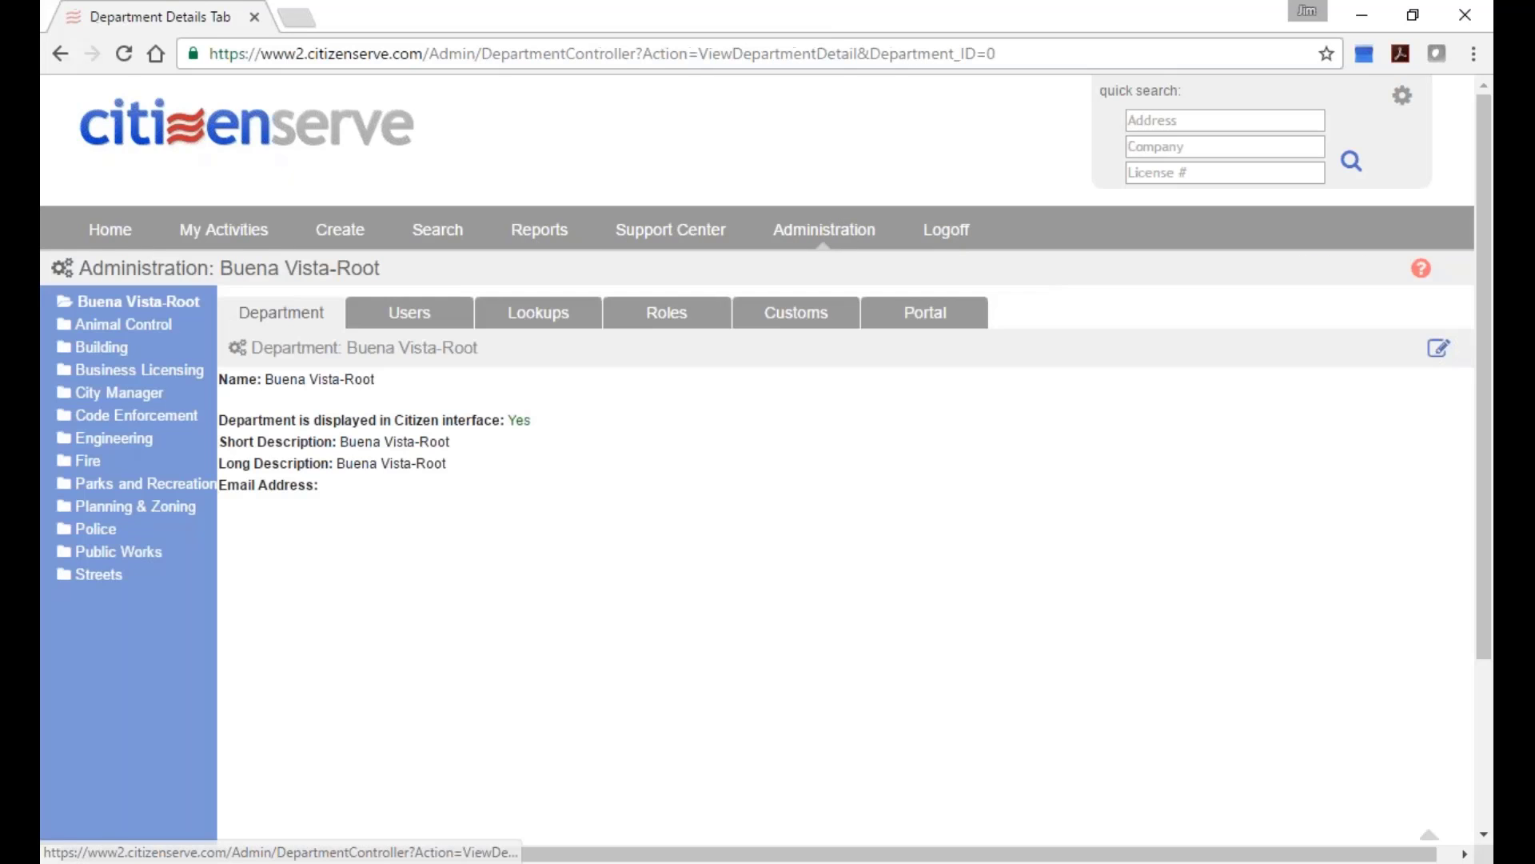
List Business Licensing's Forms and Letters lookups and highlight the Merge and Email Merge template types.
click(536, 320)
click(558, 377)
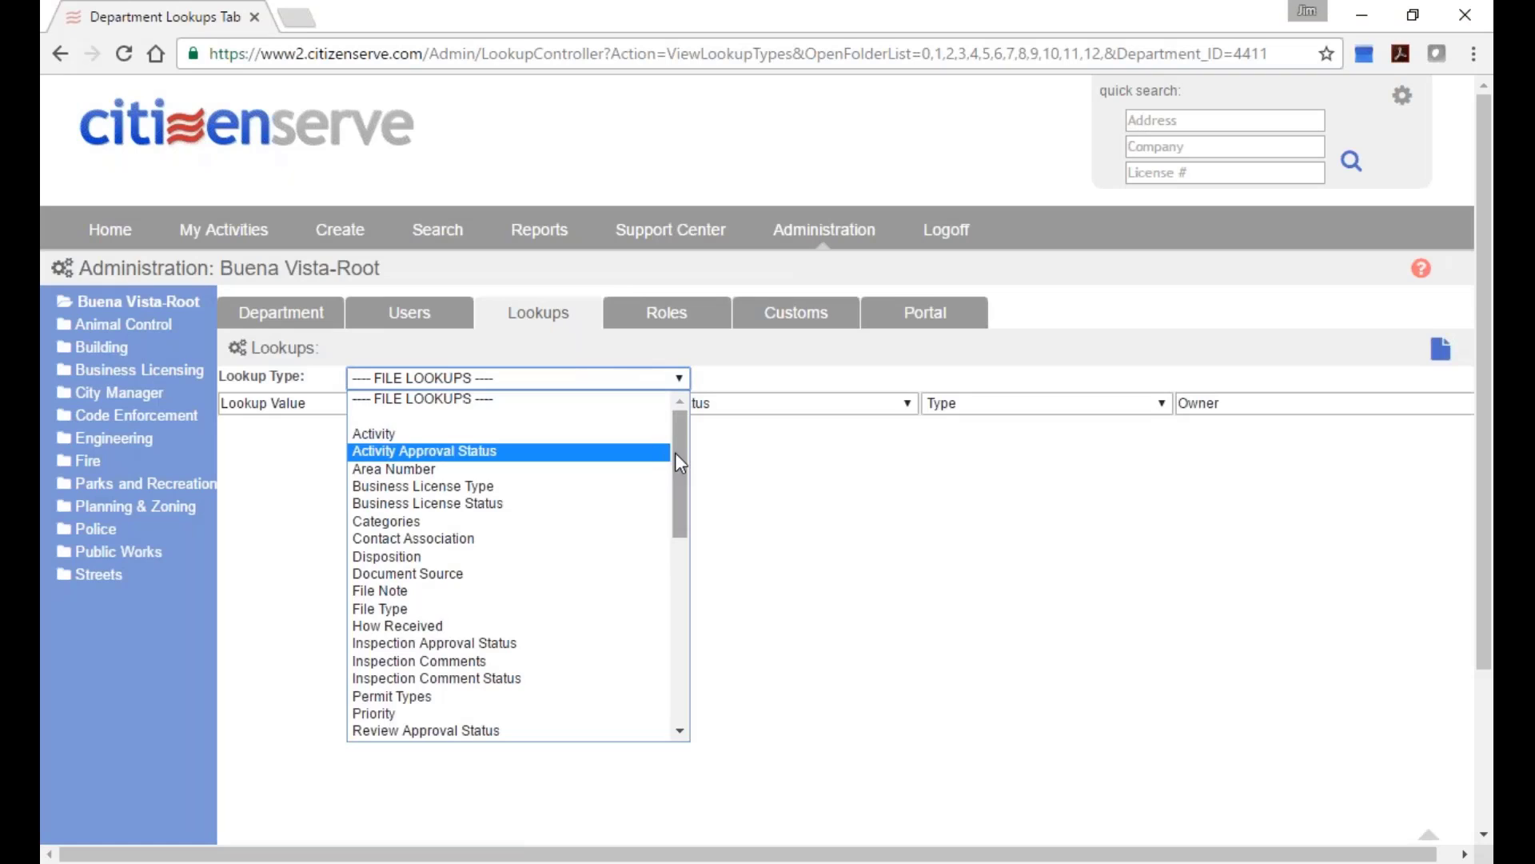
drag(676, 454, 691, 595)
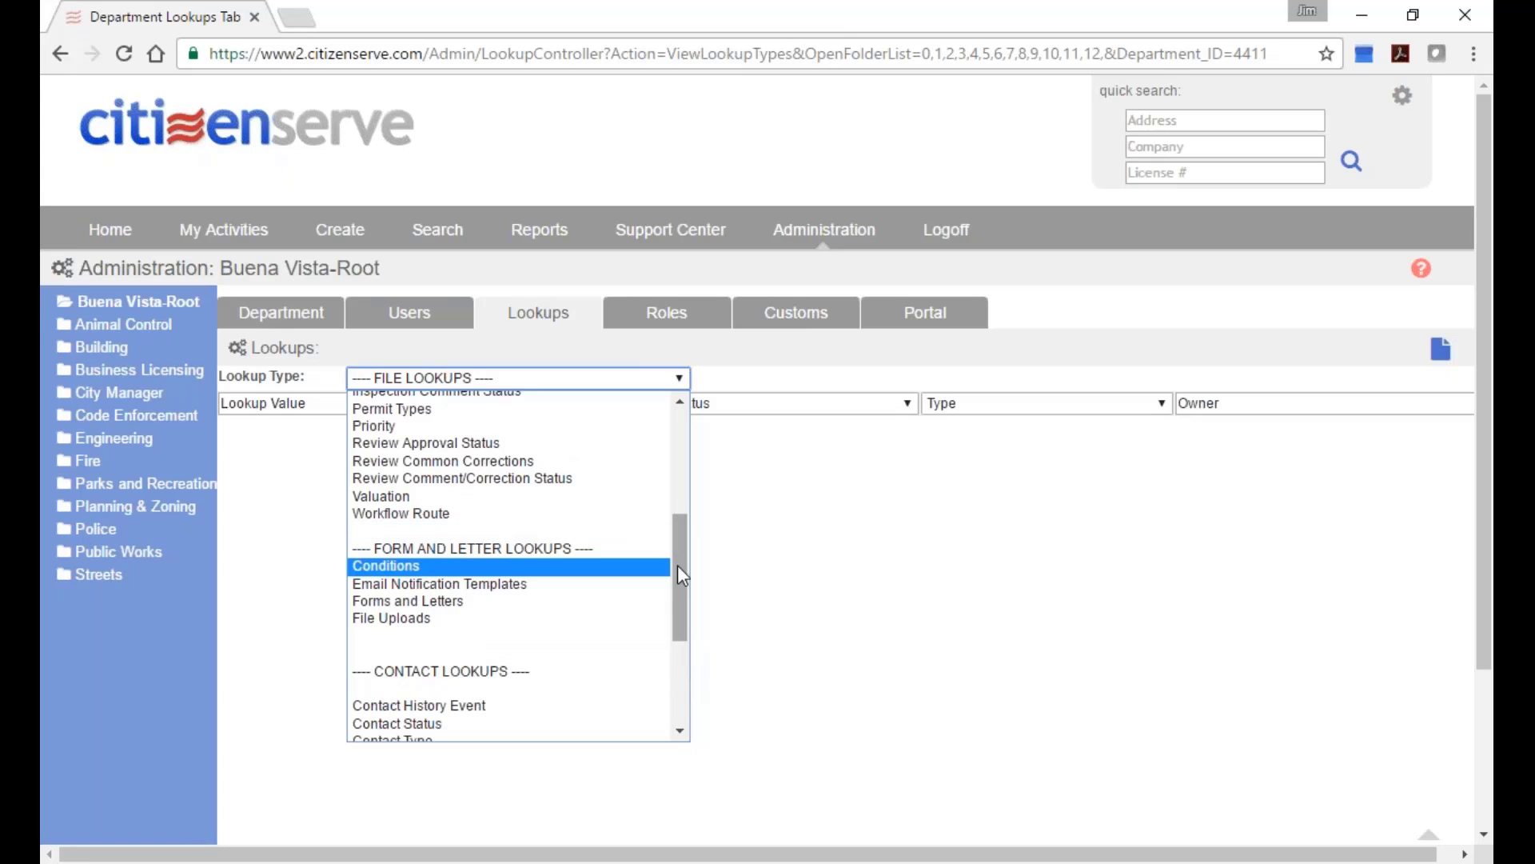
drag(682, 583, 679, 529)
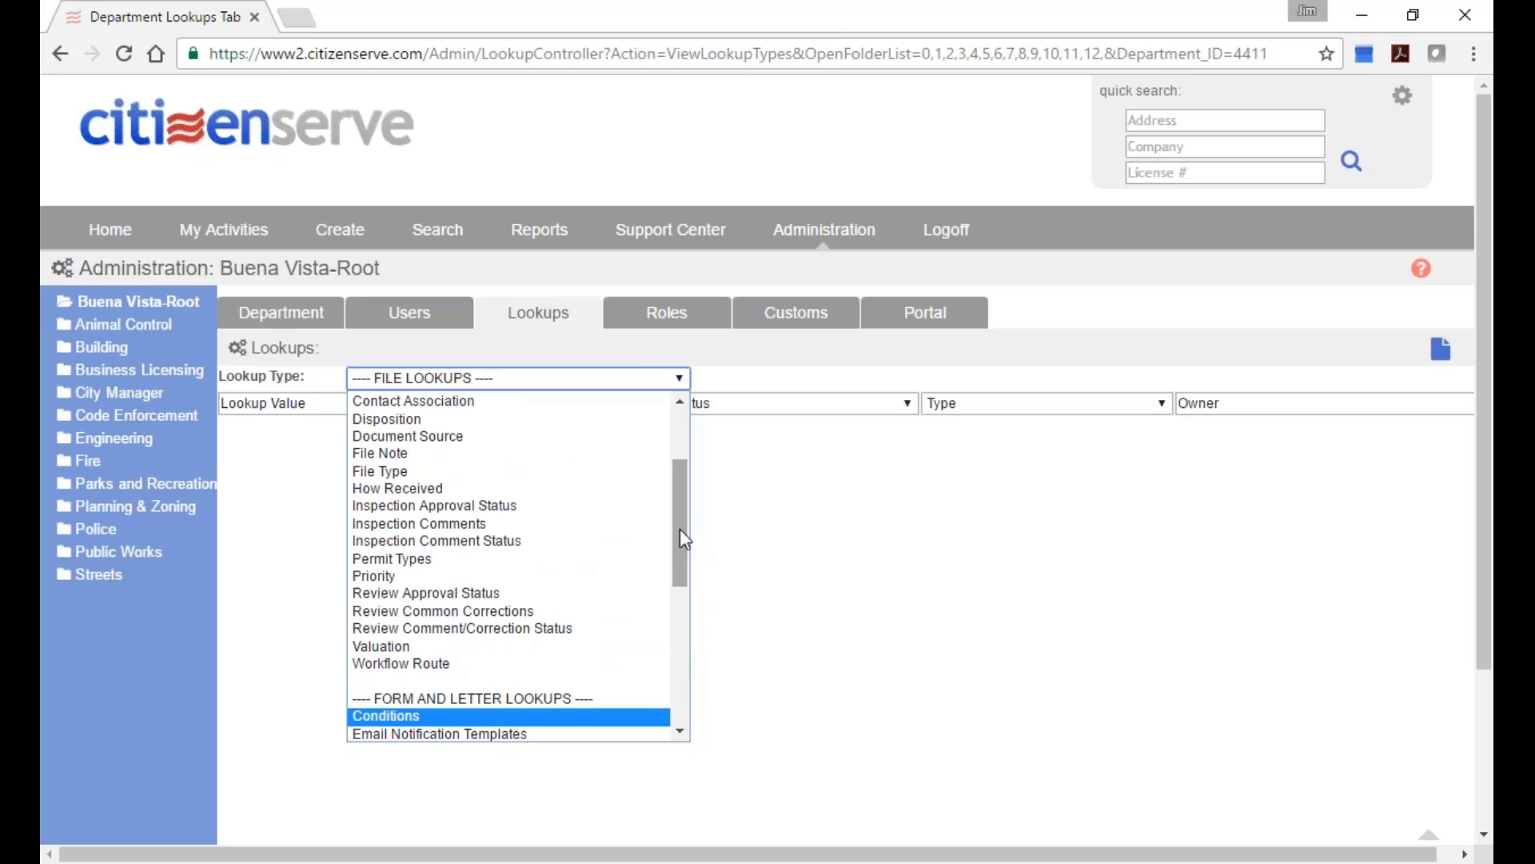
click(132, 371)
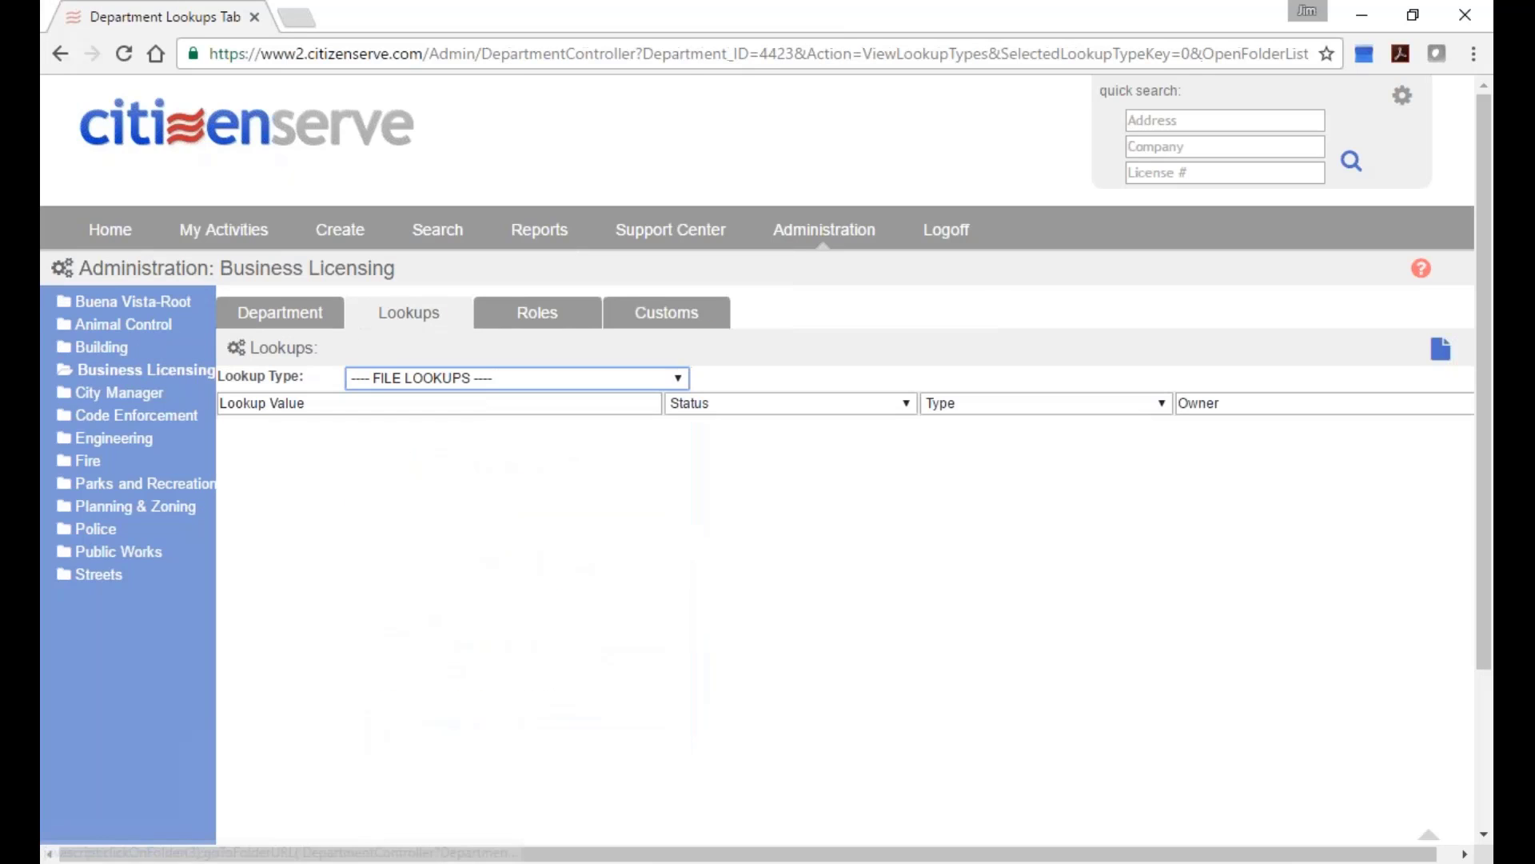
click(534, 379)
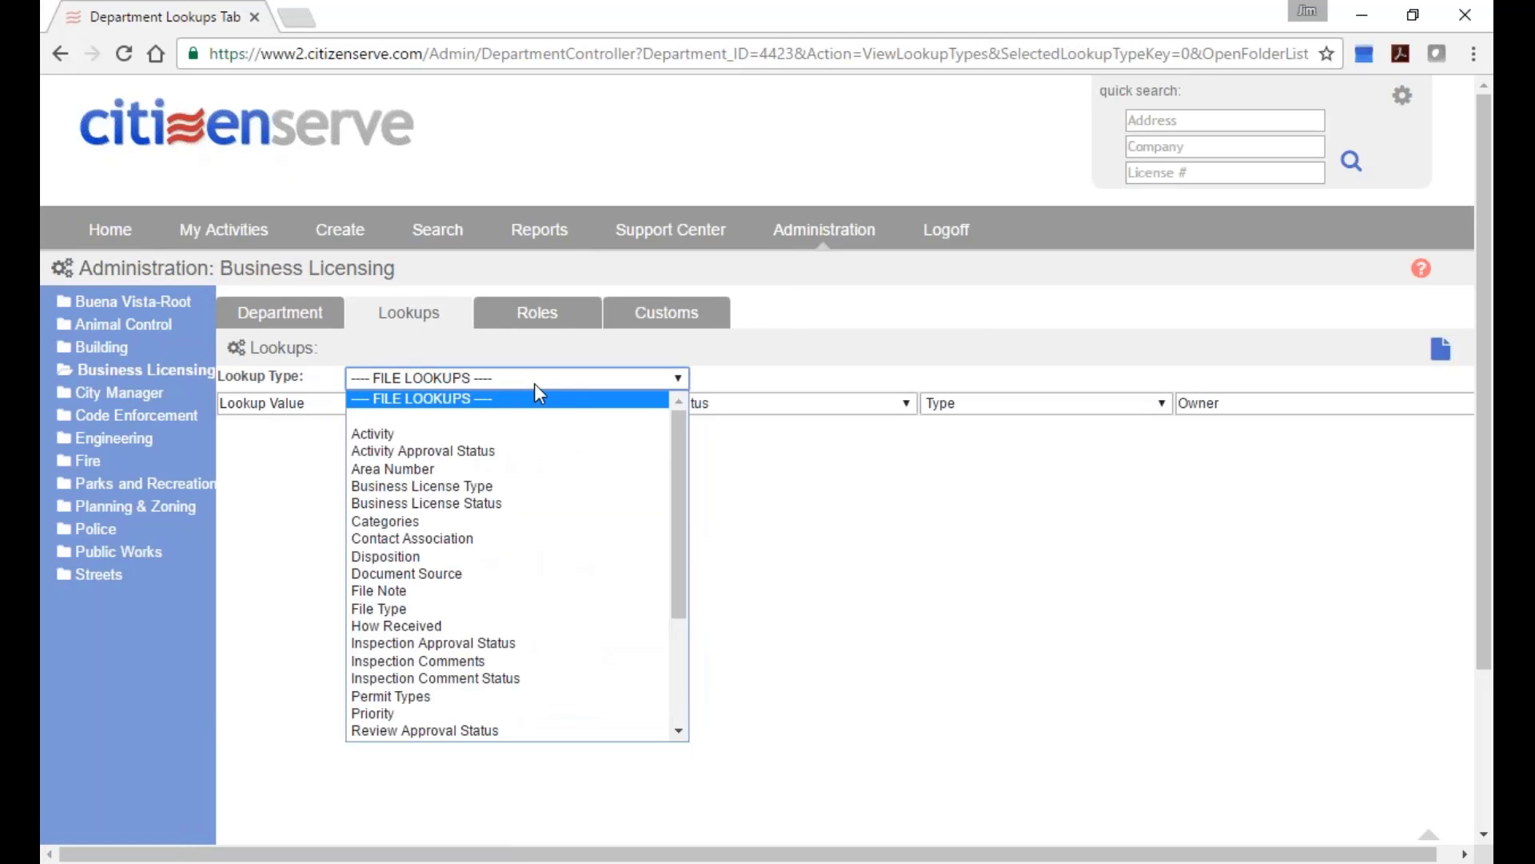
drag(672, 443, 671, 591)
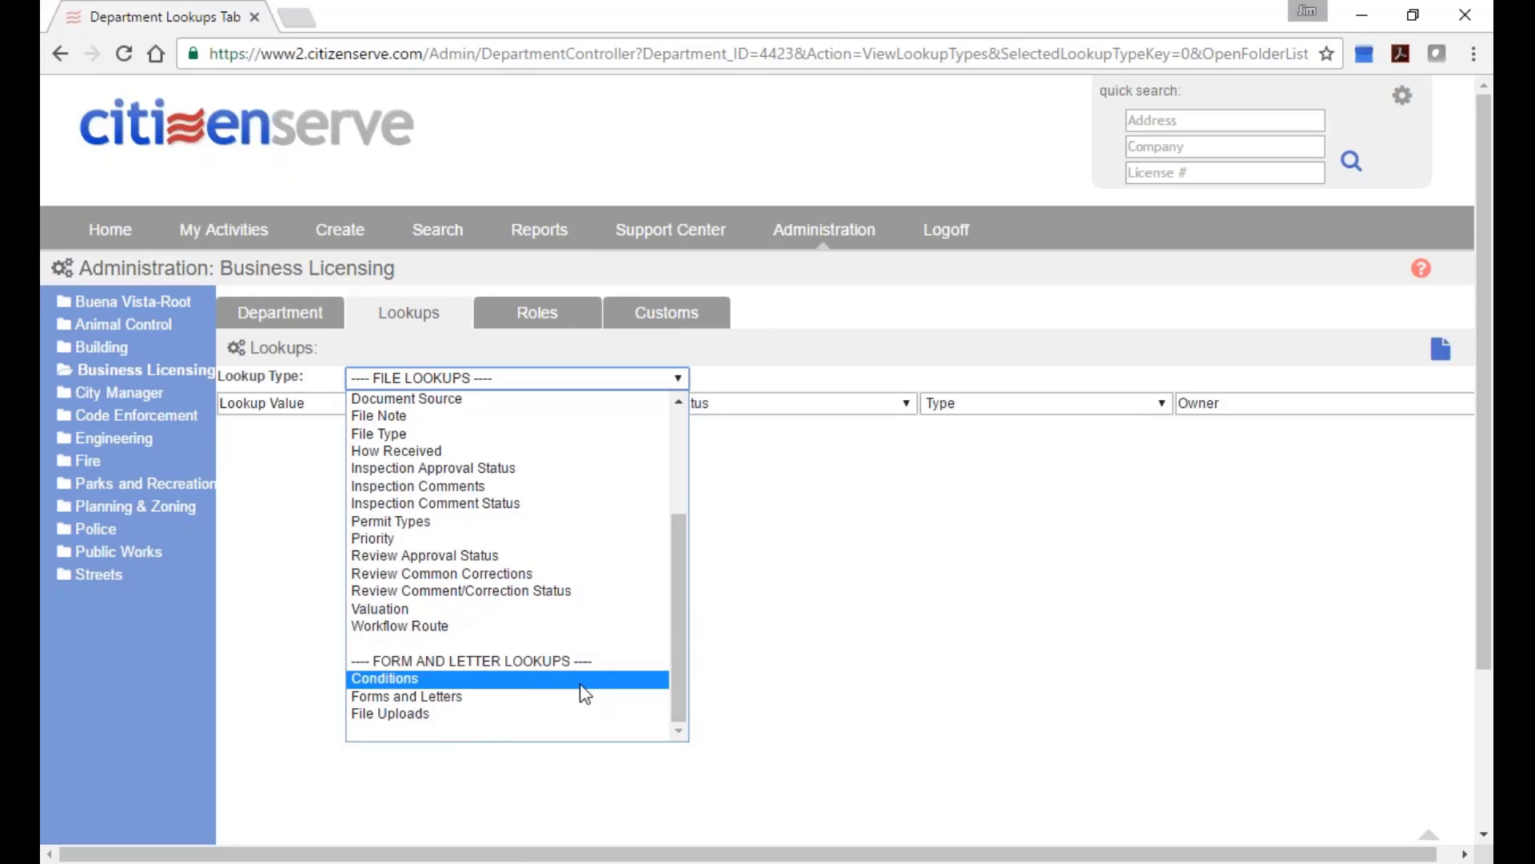
click(472, 707)
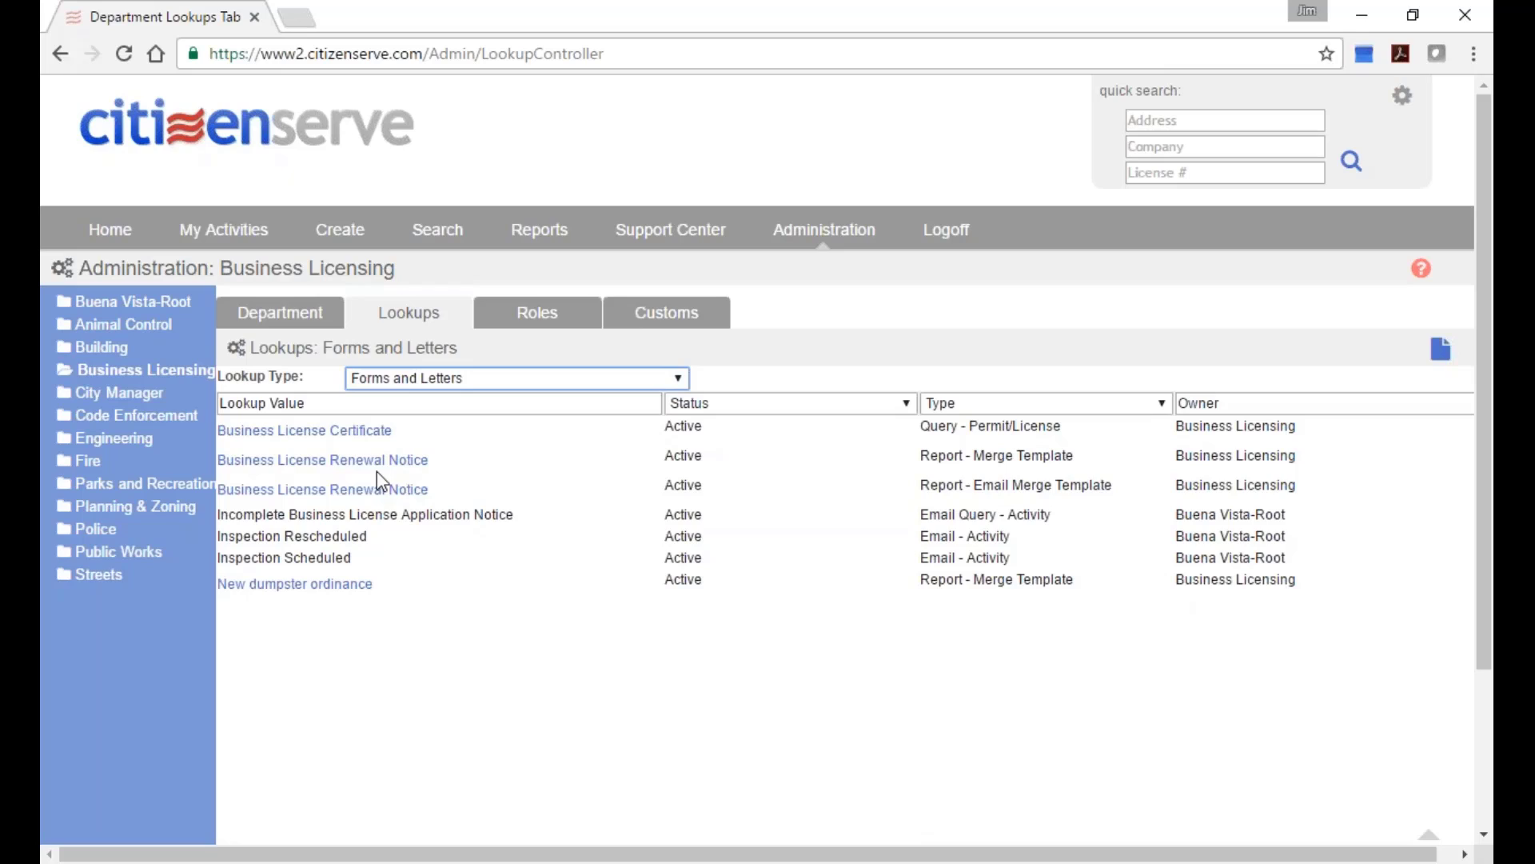
drag(921, 455, 1081, 466)
drag(920, 485, 1128, 483)
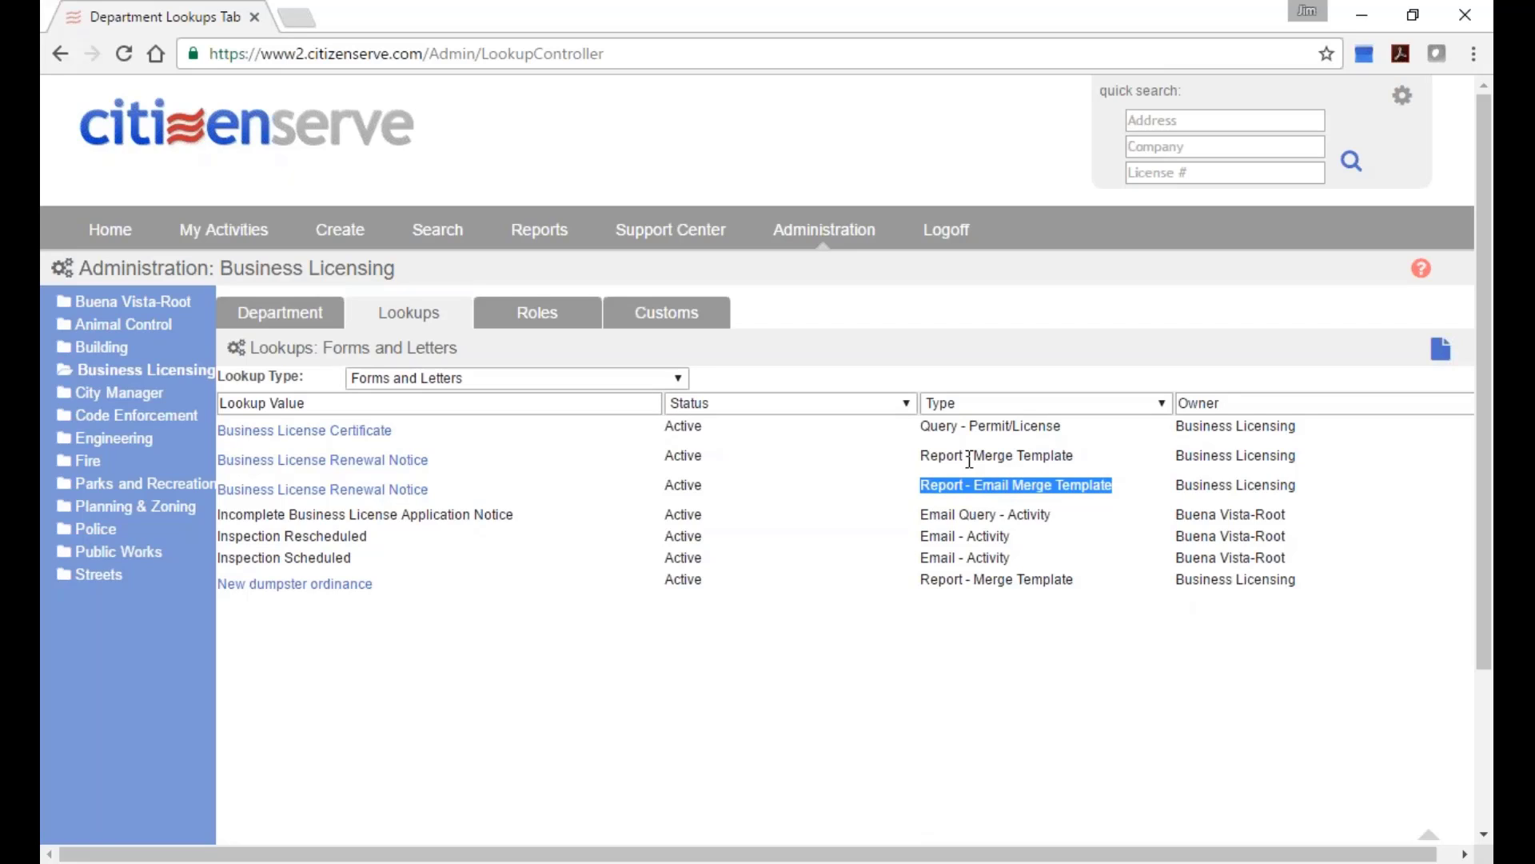
Open the Business License Renewal Notice merge template and scroll through its content.
click(357, 464)
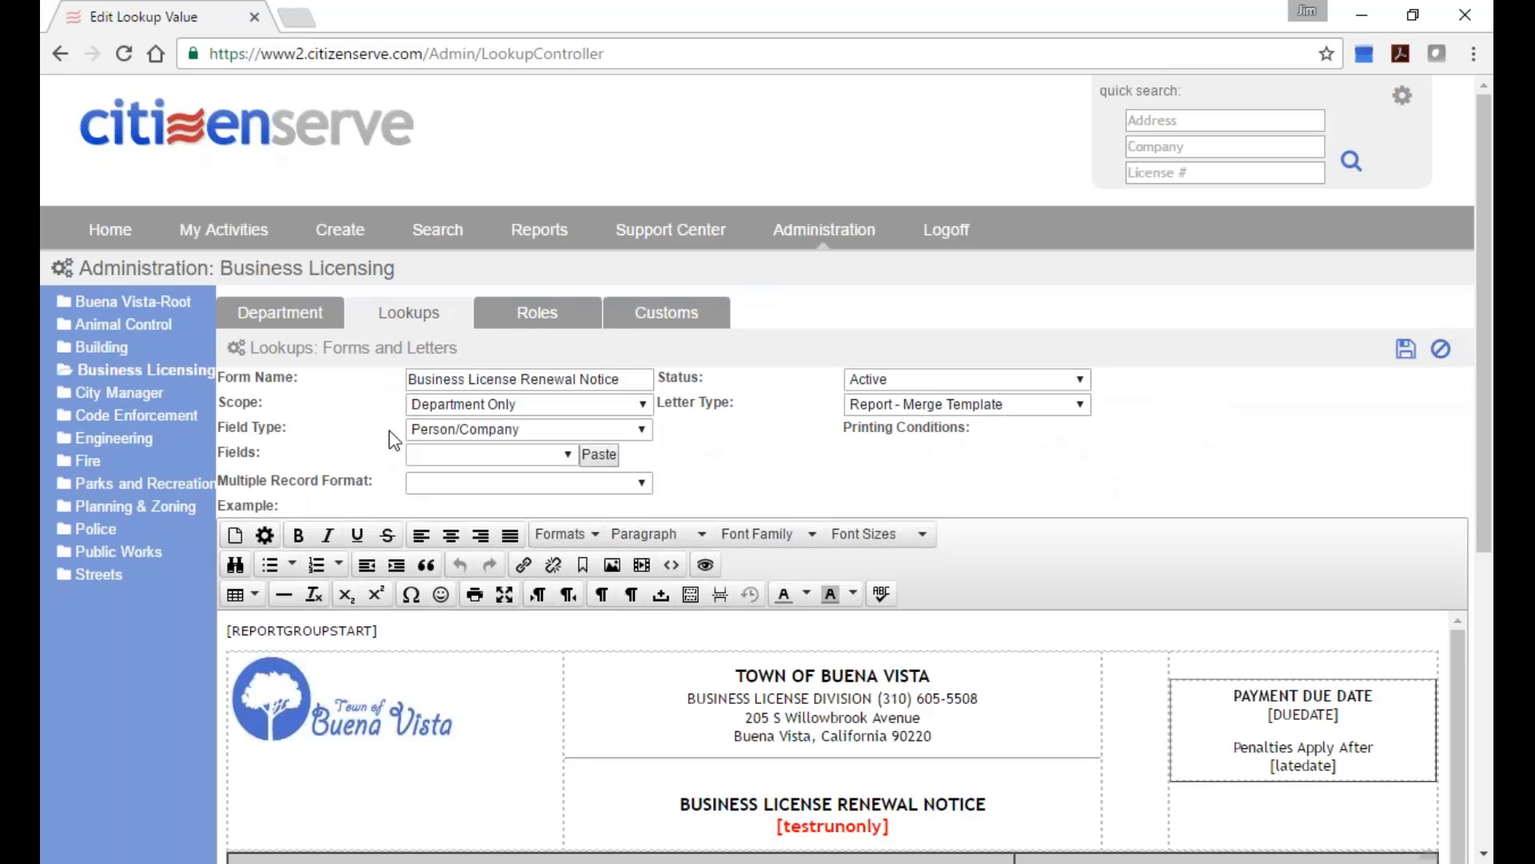
scroll(1037, 791, down, 2)
scroll(1150, 676, up, 2)
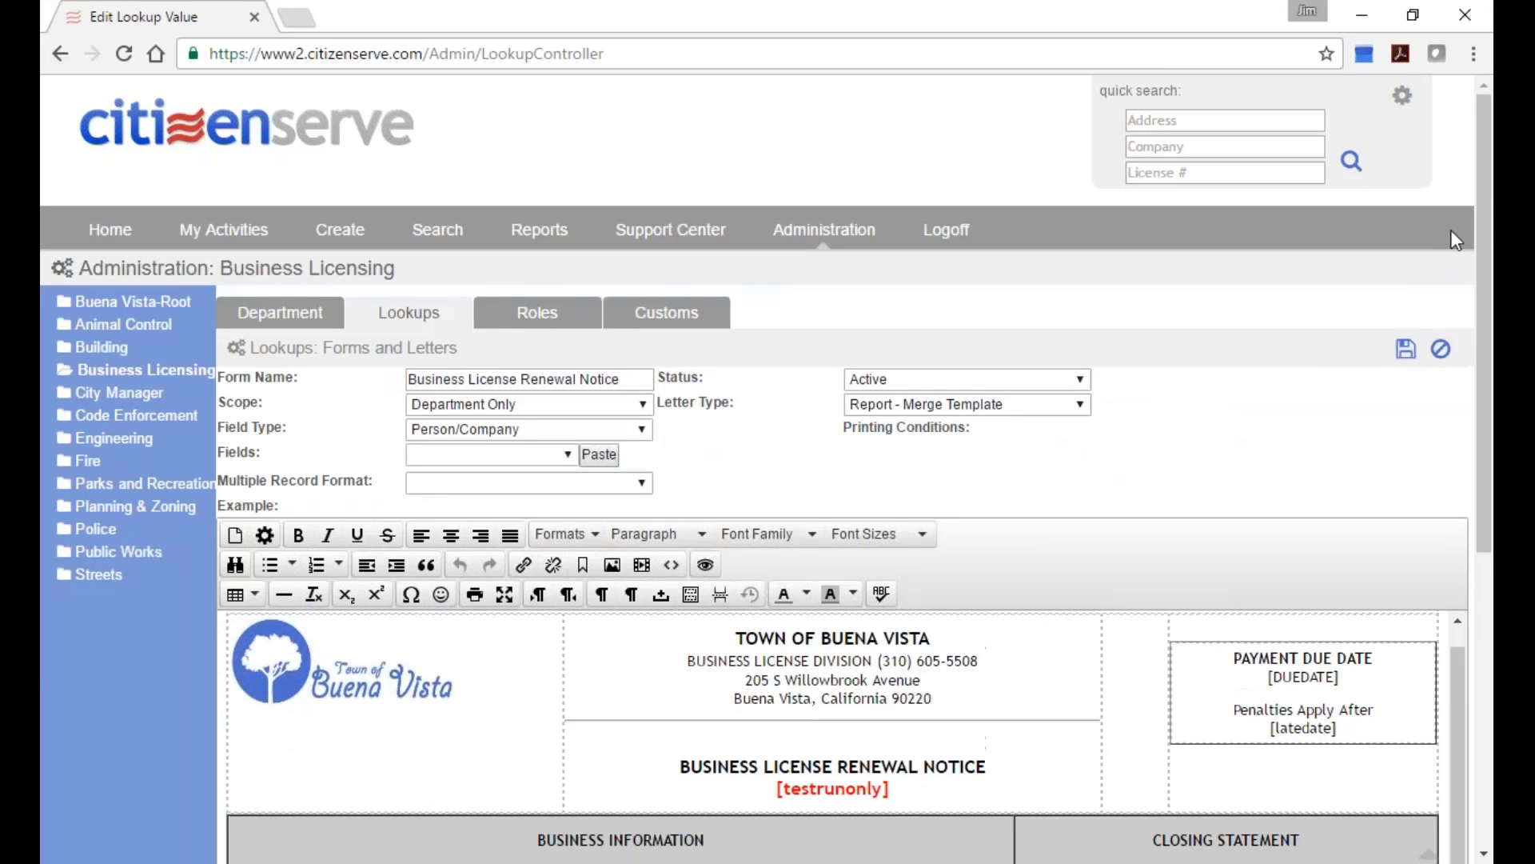
drag(1487, 216, 1488, 506)
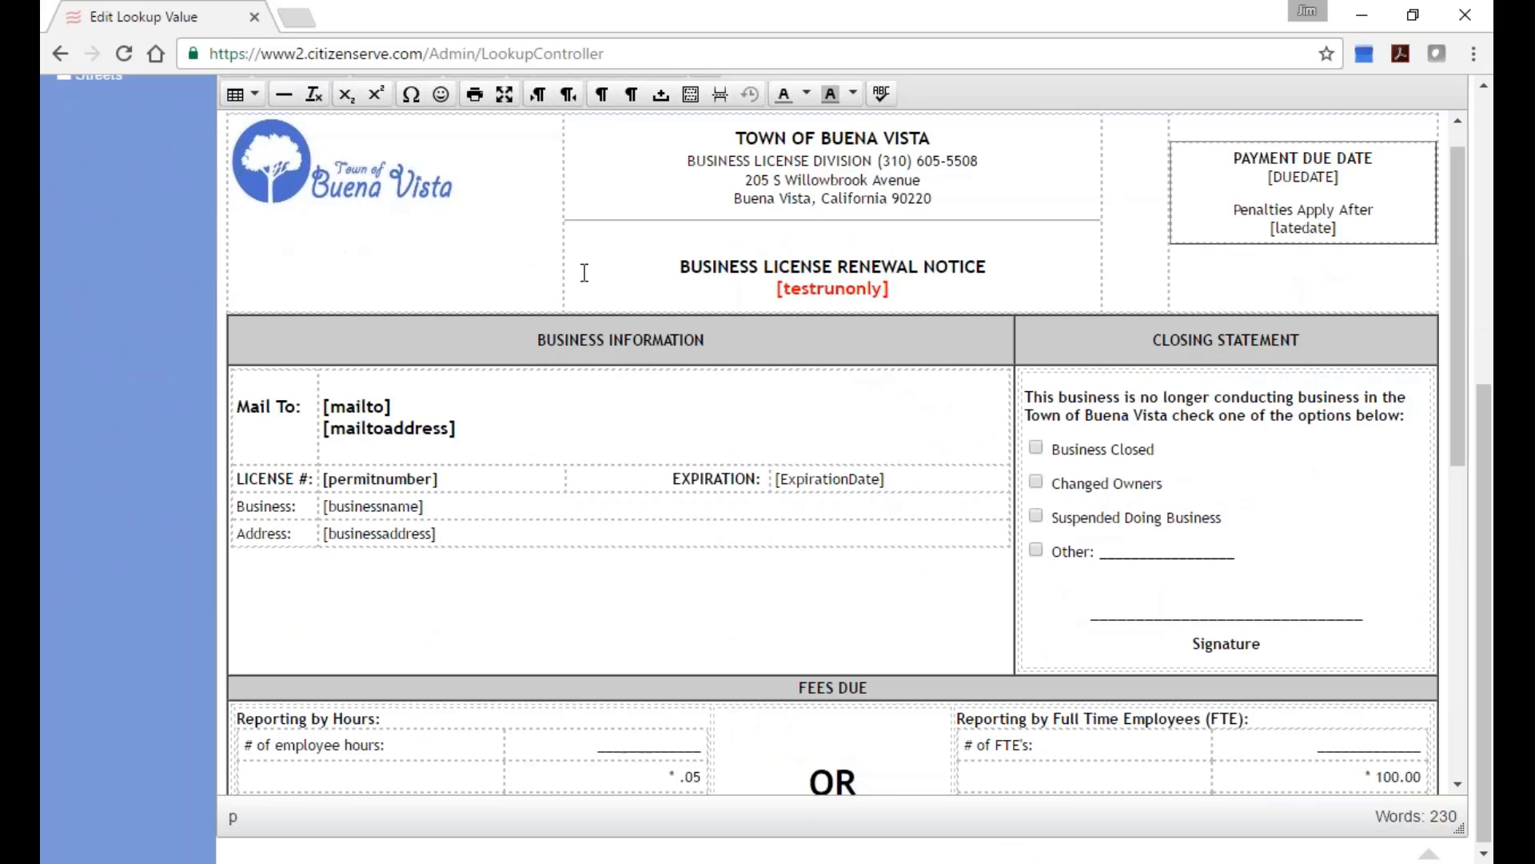
scroll(786, 620, down, 3)
scroll(782, 616, down, 6)
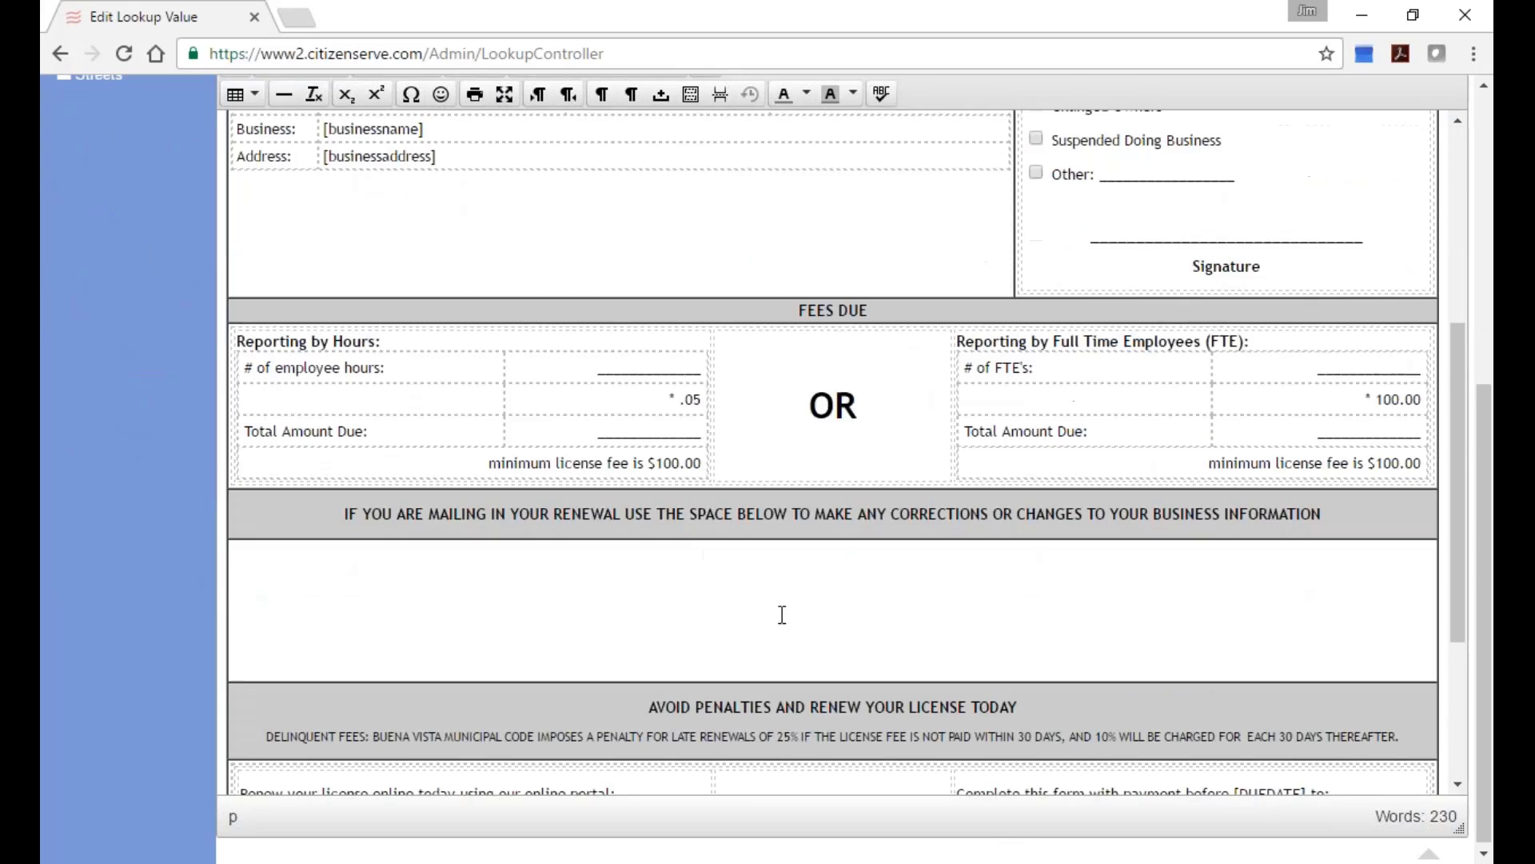
scroll(782, 614, up, 10)
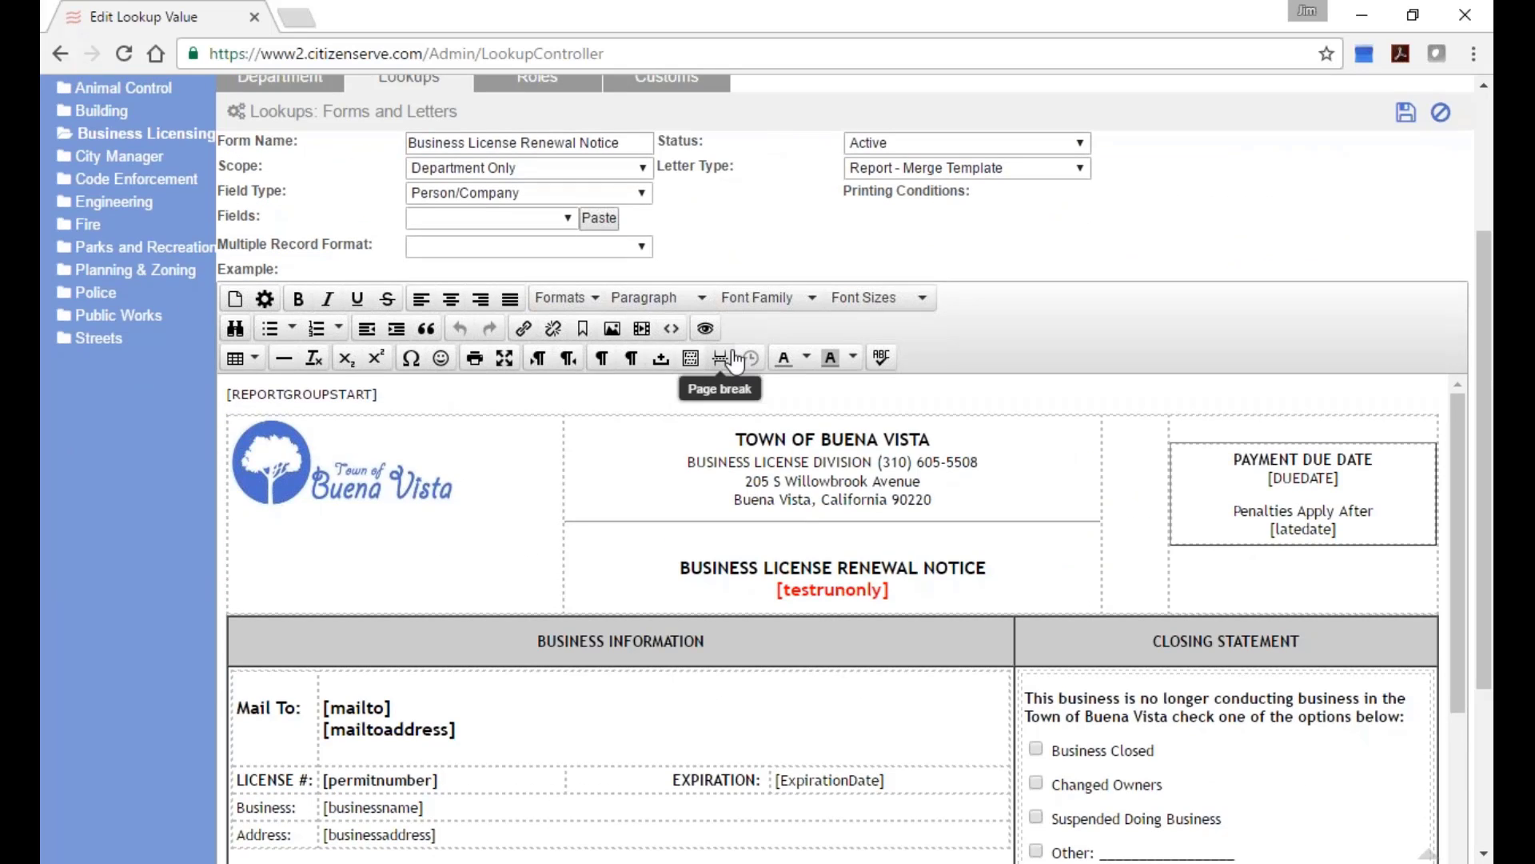
View the template's HTML source, cancel without changes, and log off.
click(671, 328)
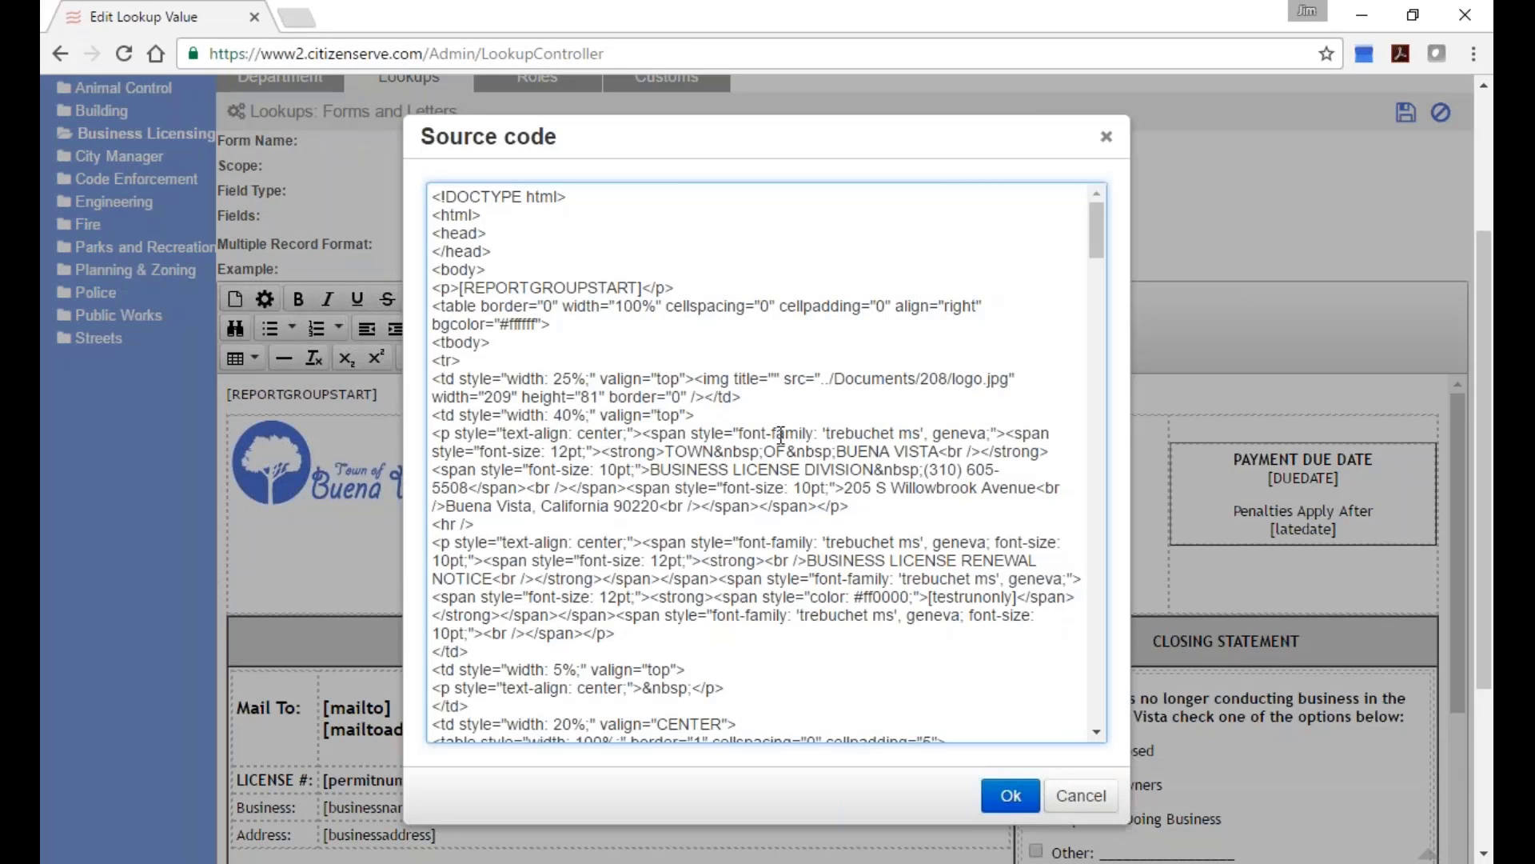
click(1067, 806)
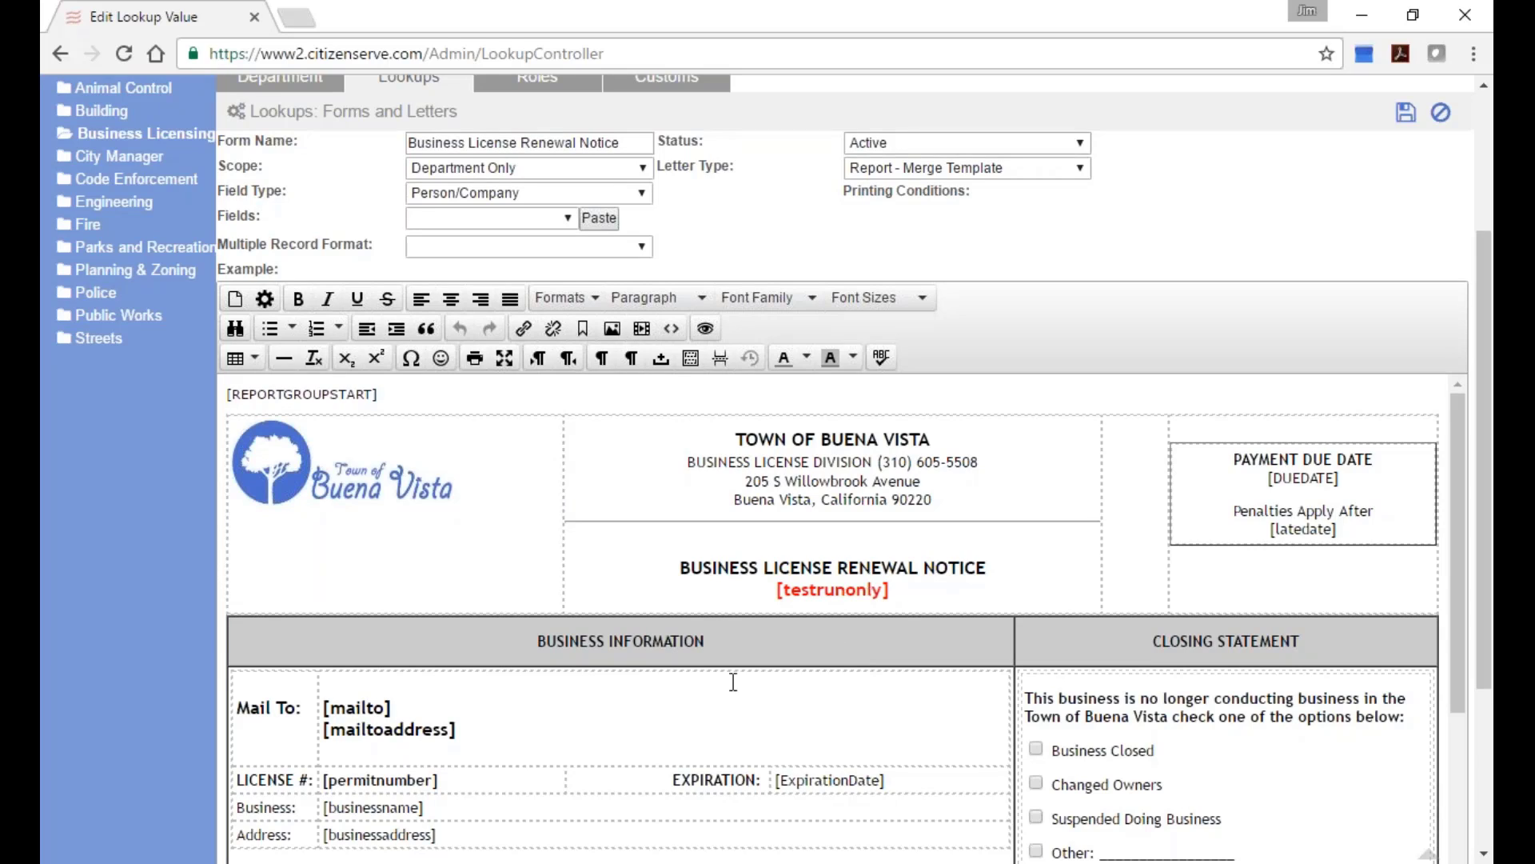
scroll(648, 687, up, 2)
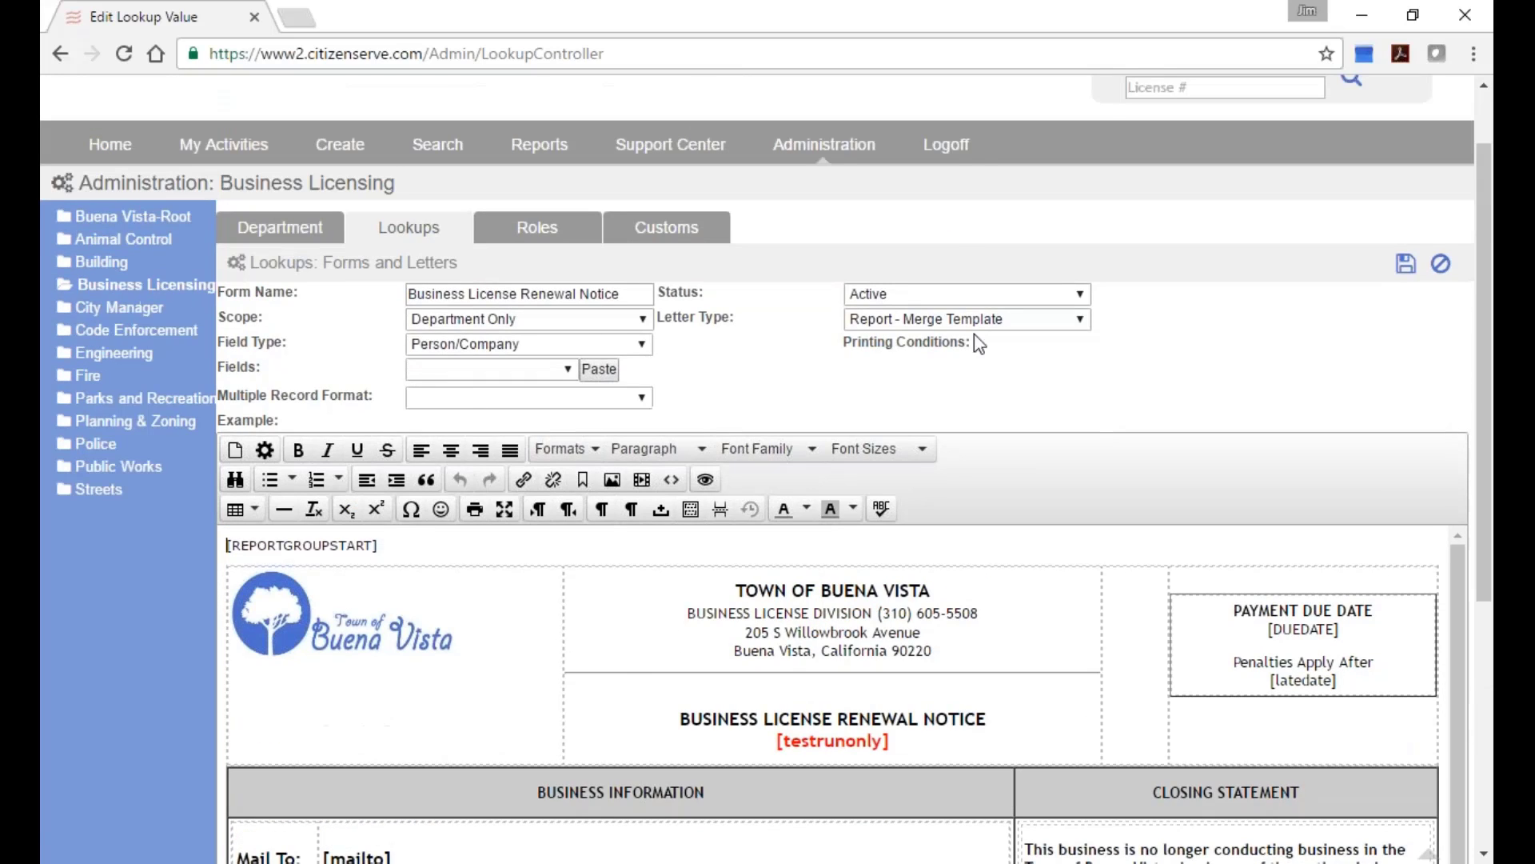
click(956, 157)
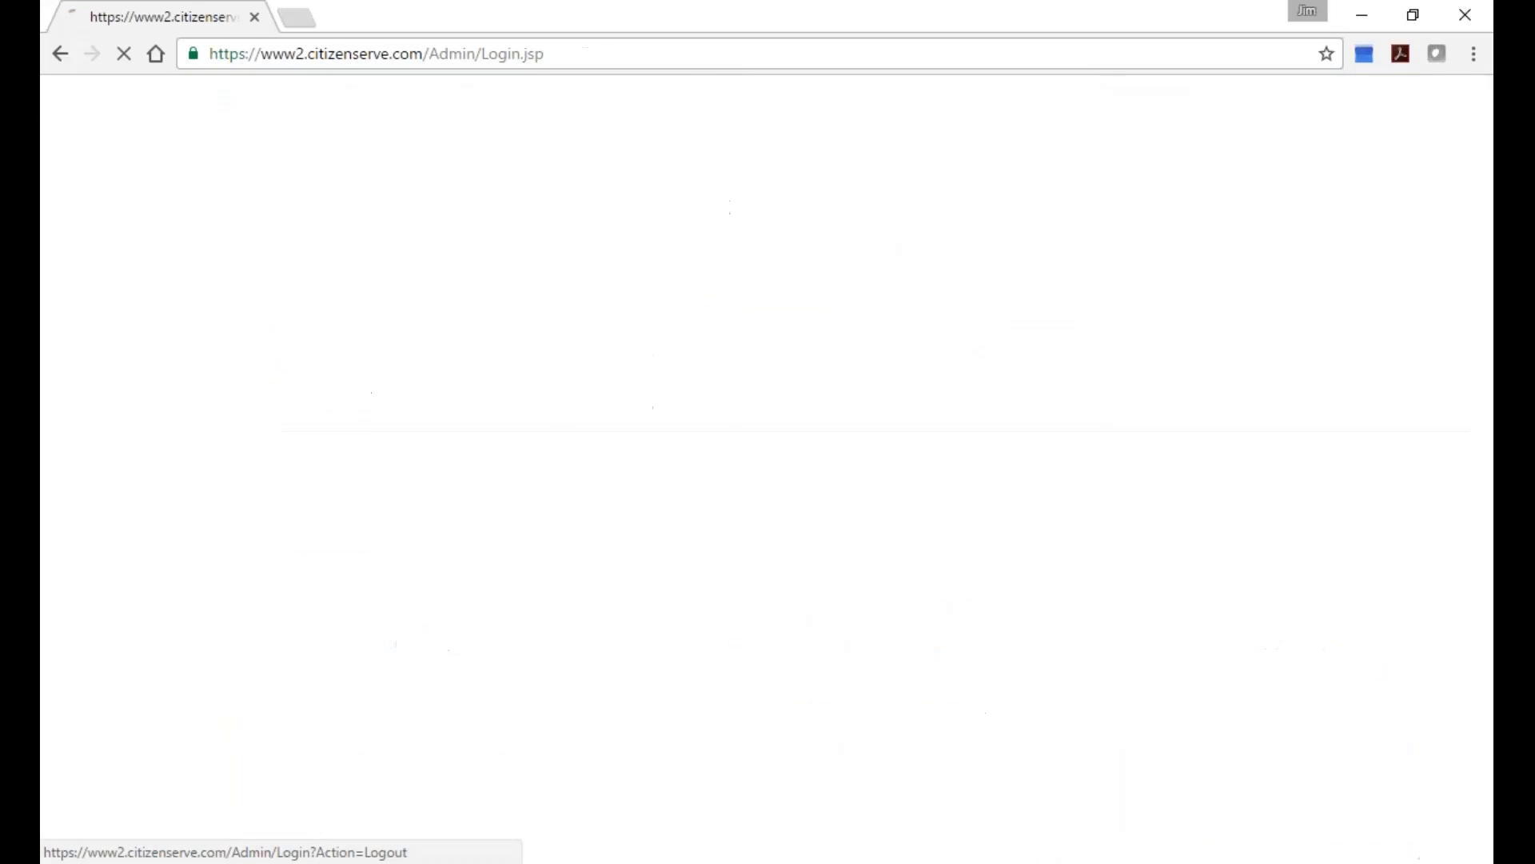
Load the Buena Vista online portal at citizenserve.com/buenavista.
click(813, 63)
text(www.)
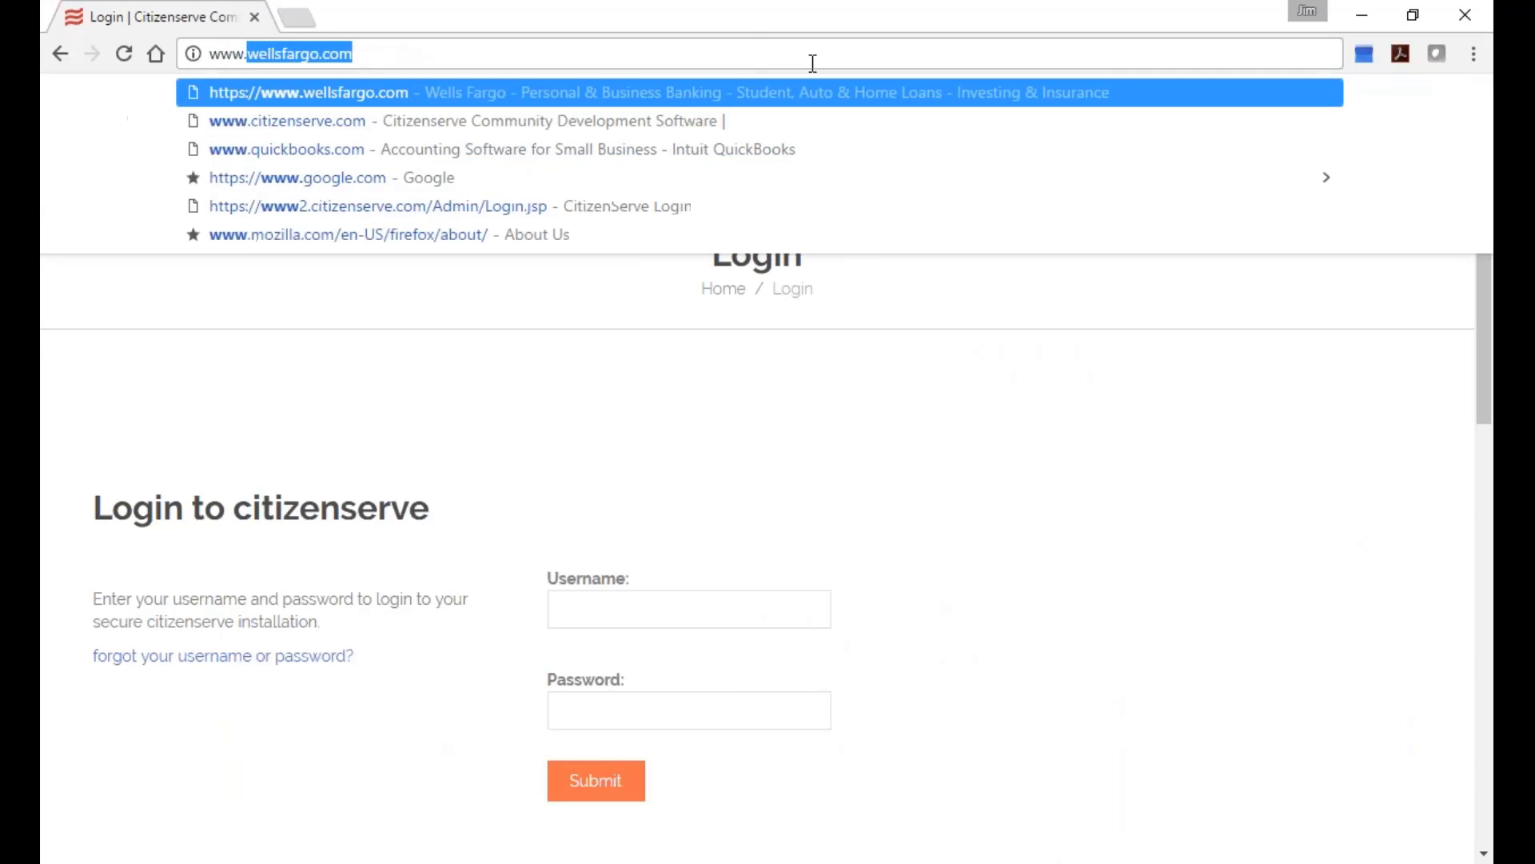
text(citizenserve)
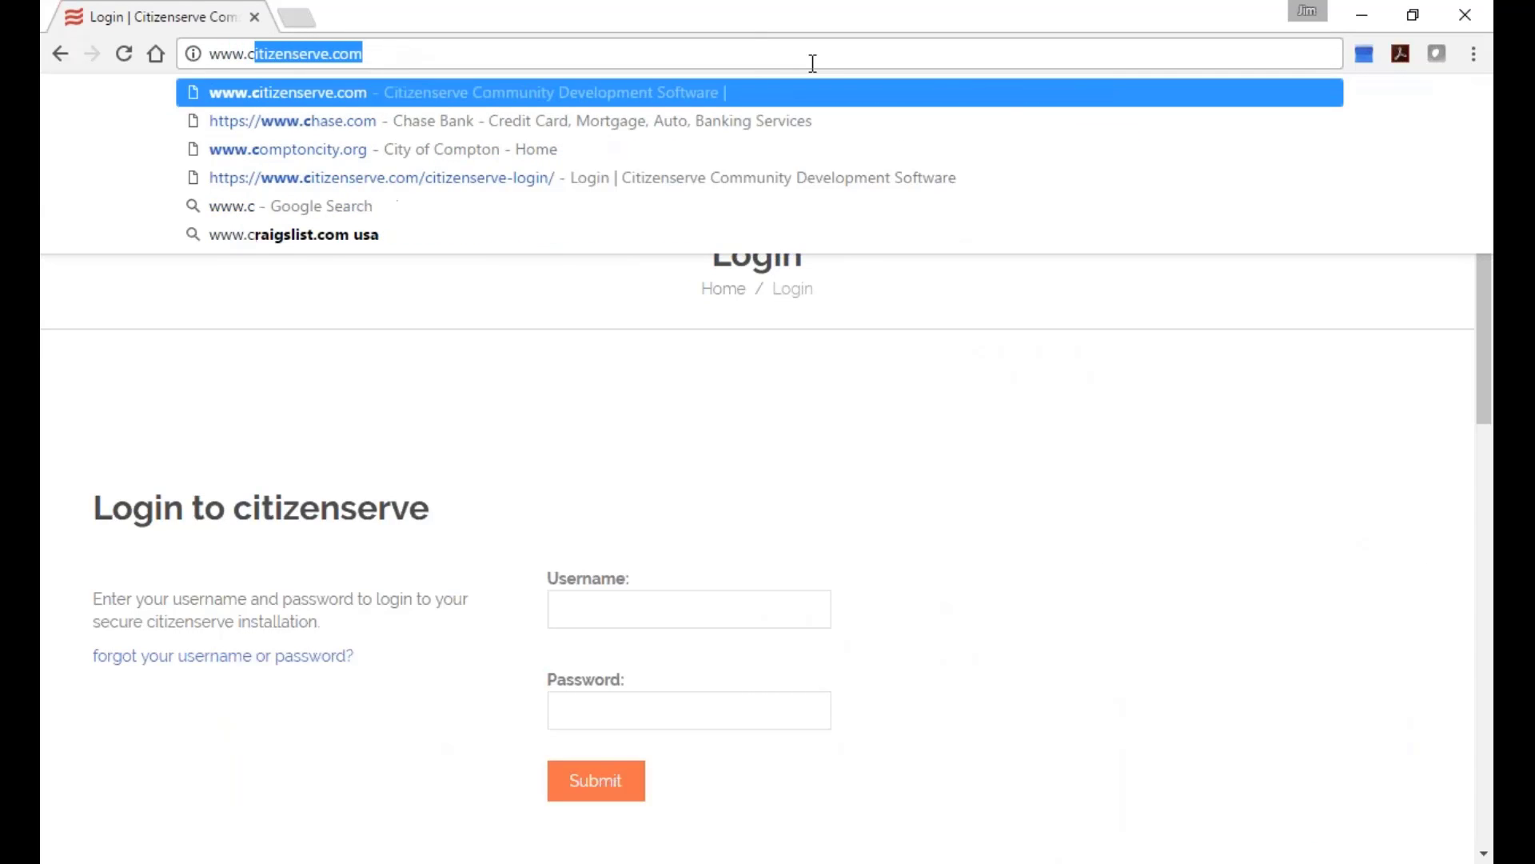
key(Left)
key(Left)
key(Left)
text(2)
key(End)
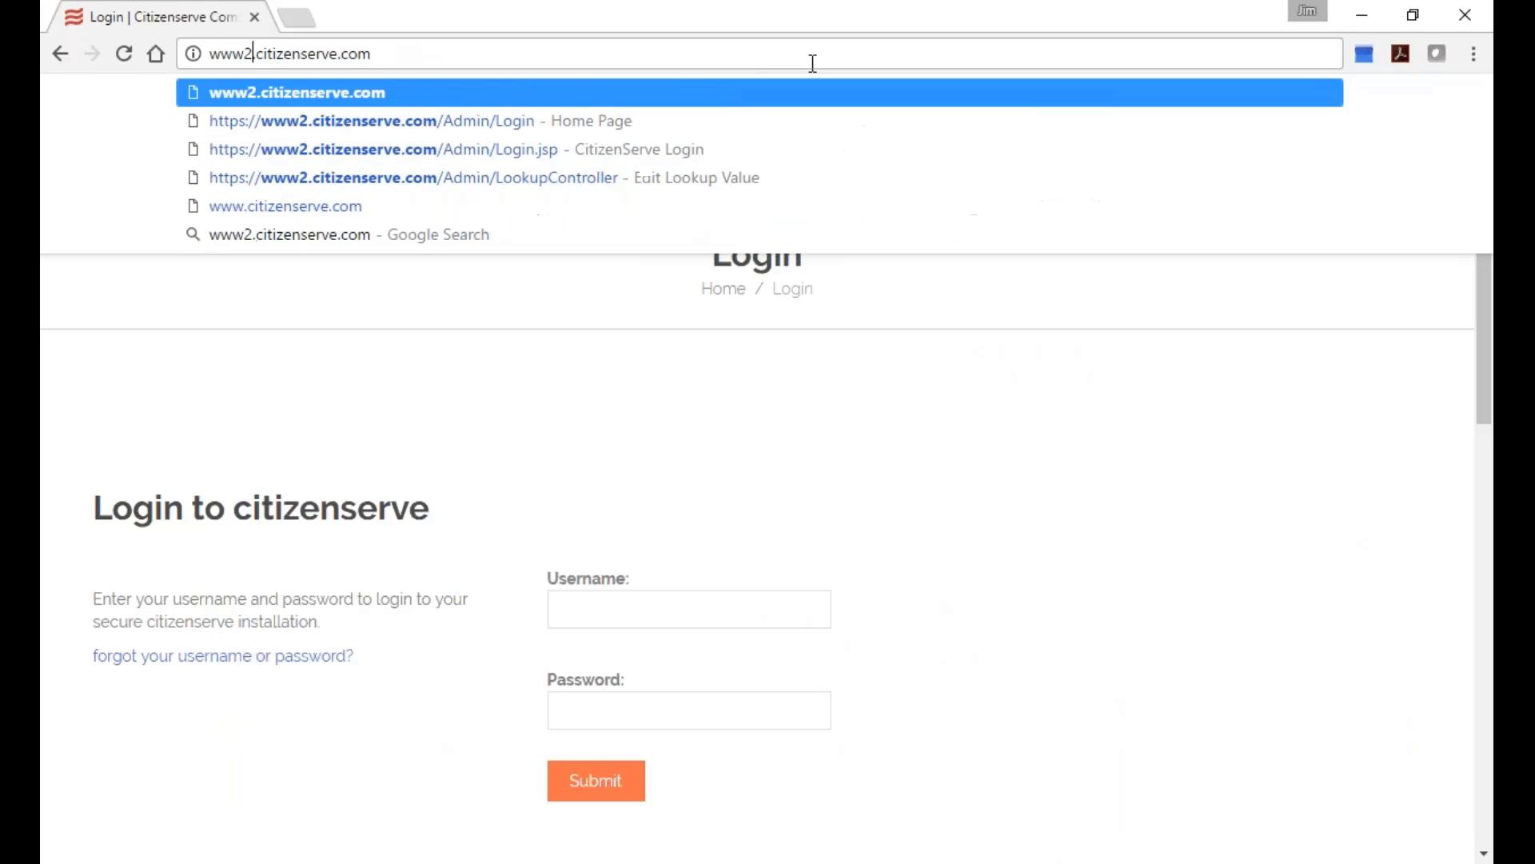
text(/buena)
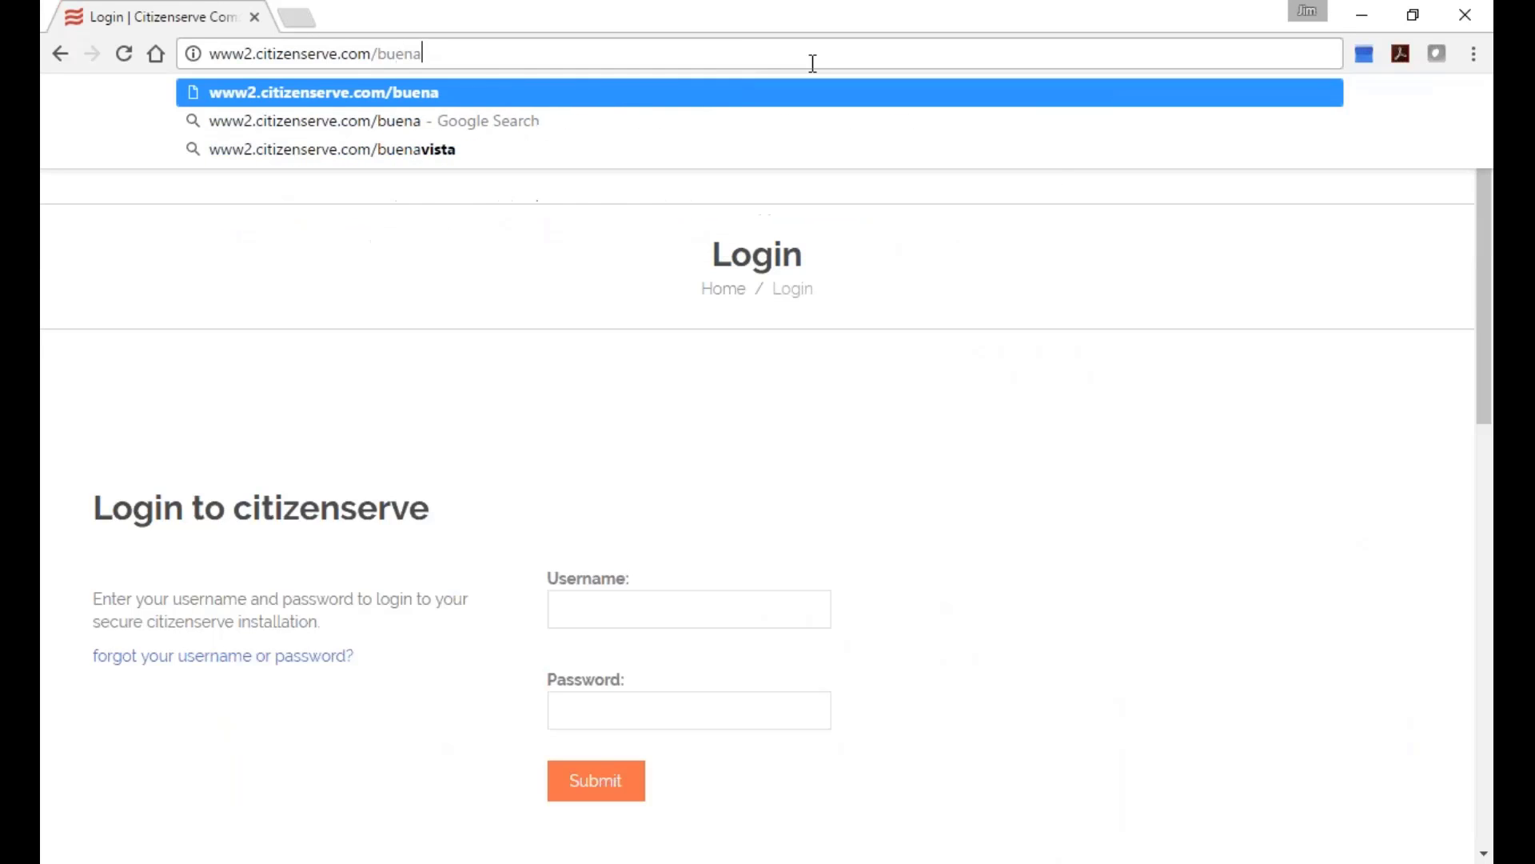
text(vista)
key(Return)
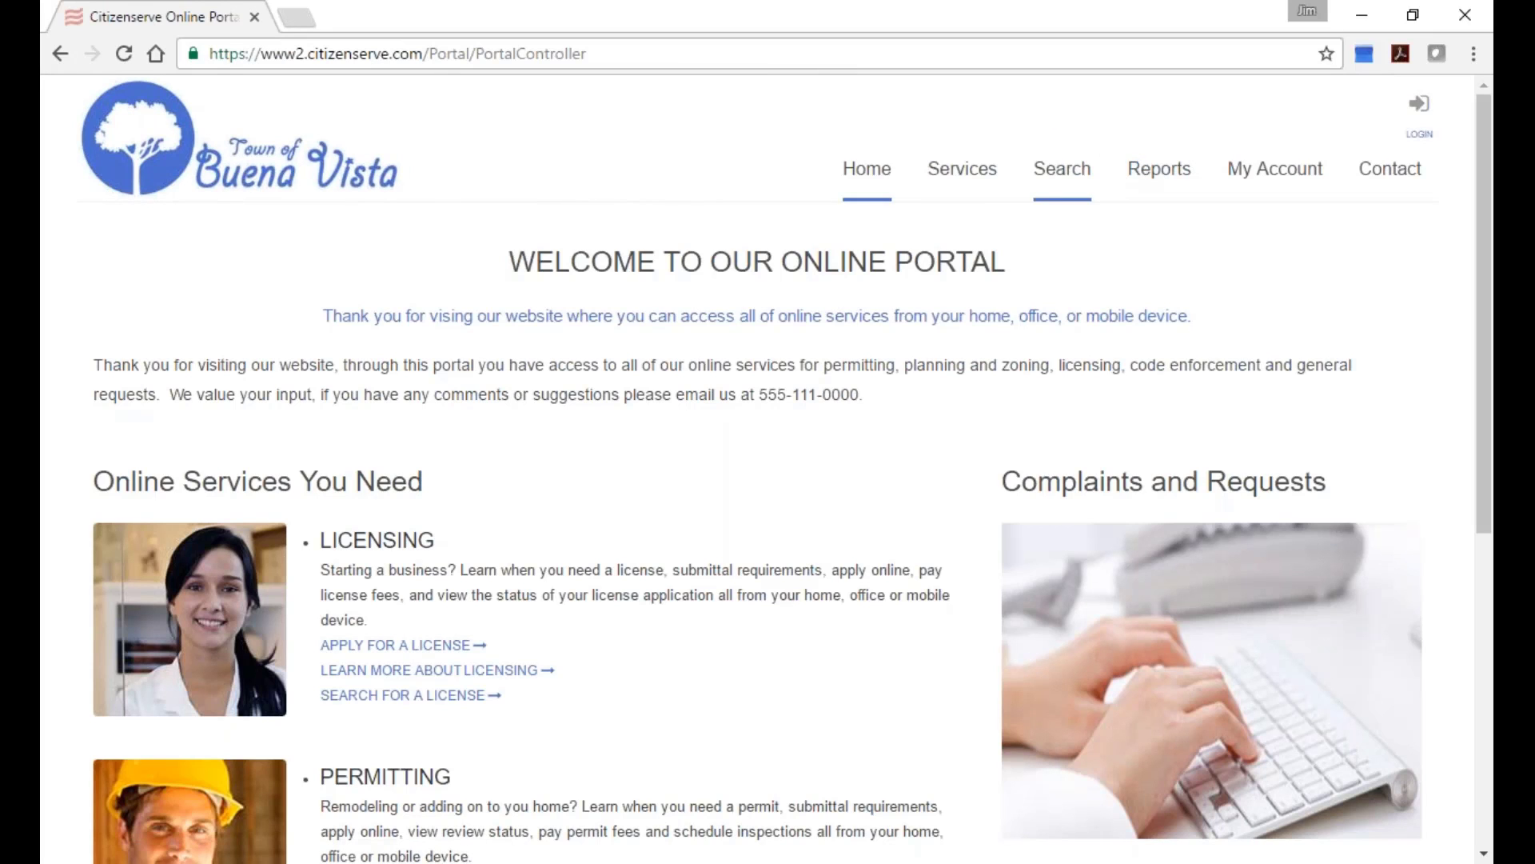
Log in to the portal with the saved user name and the account password.
click(1253, 177)
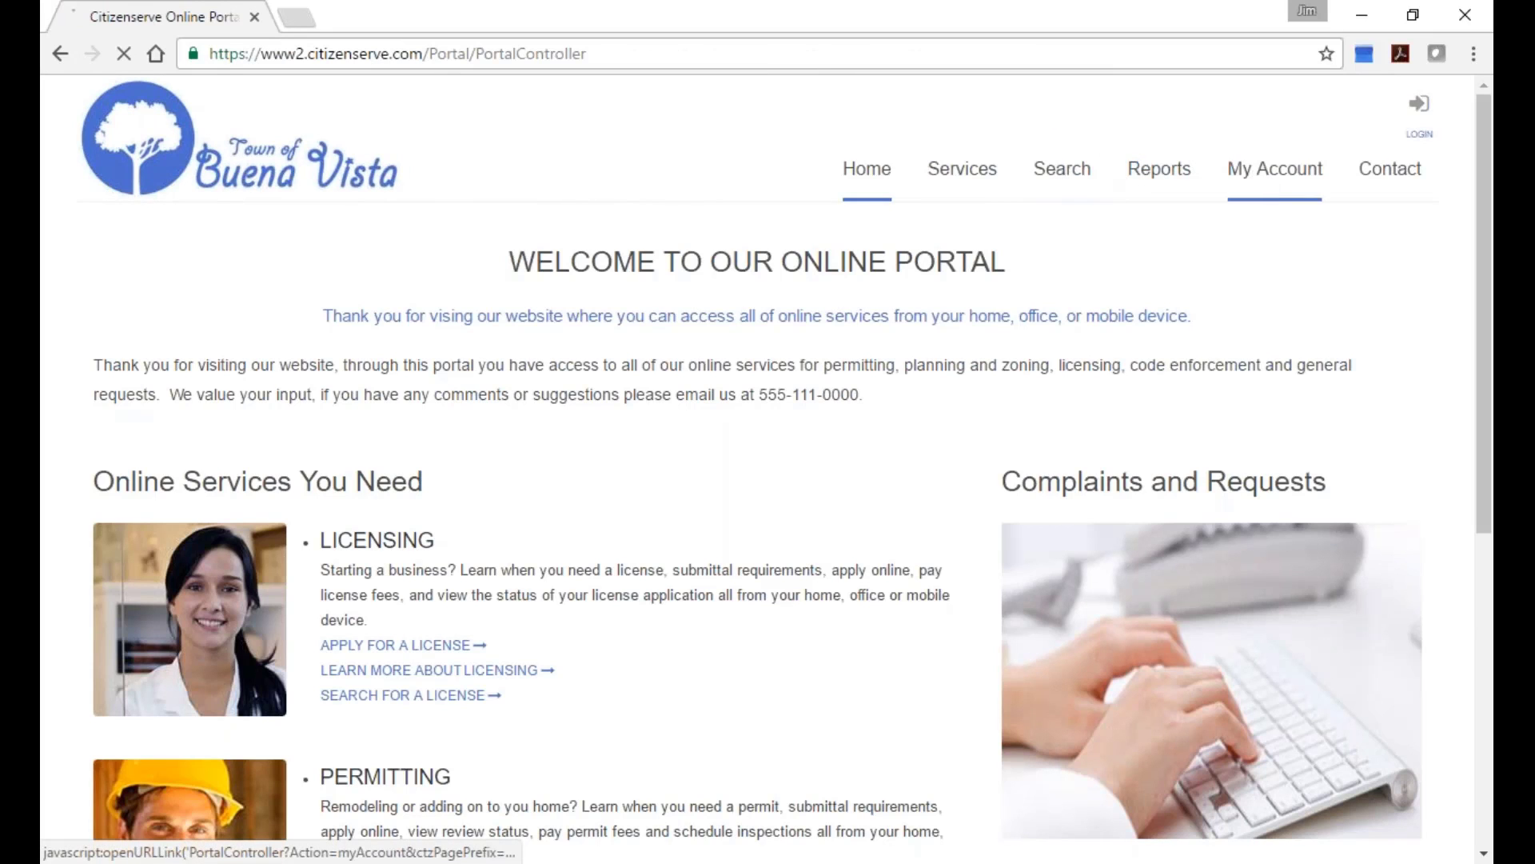
text(jim)
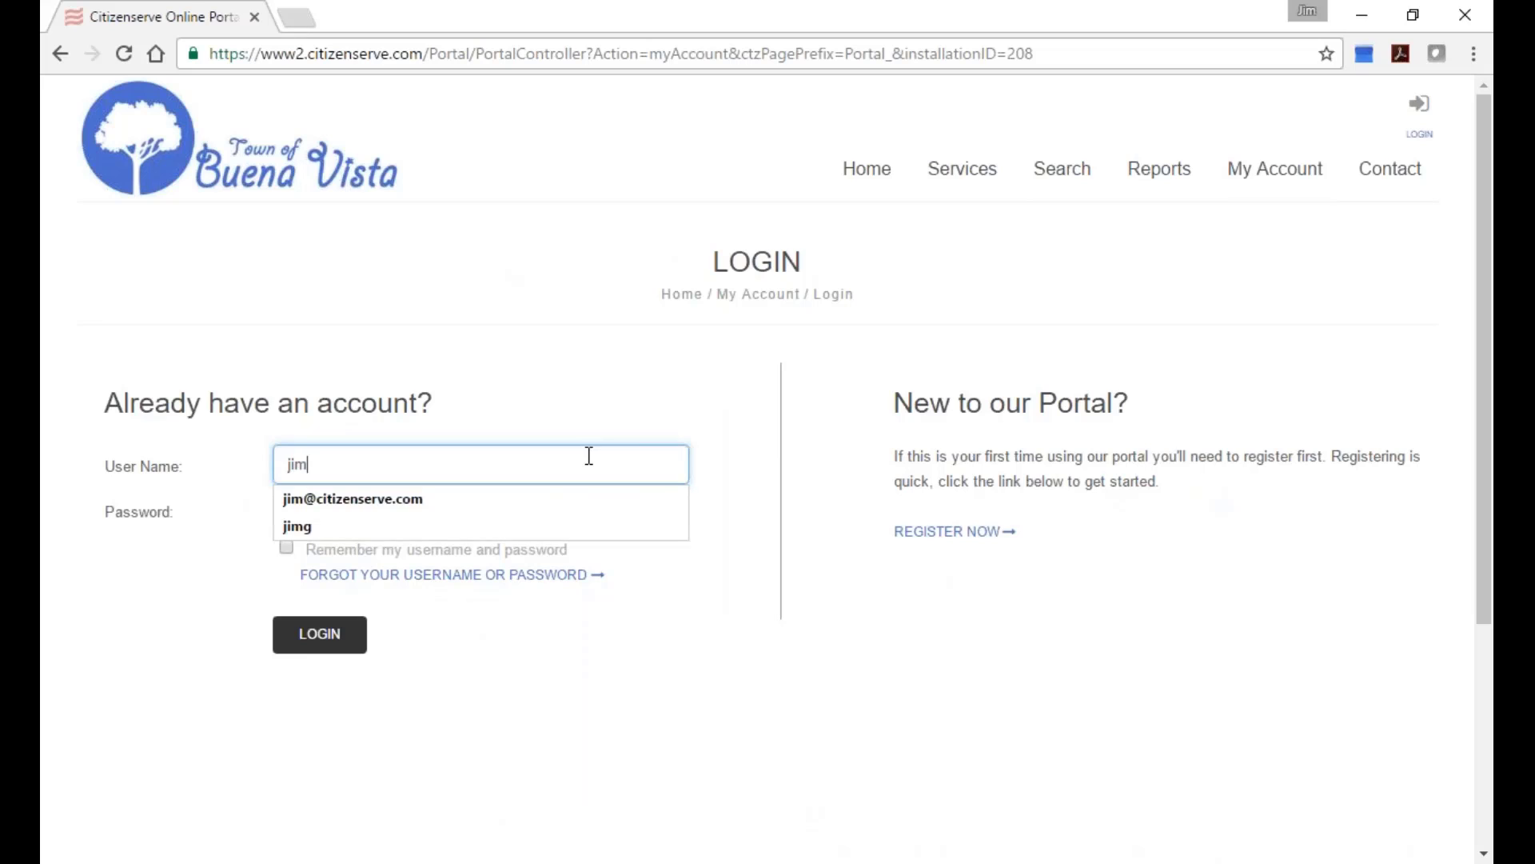
key(Down)
key(Return)
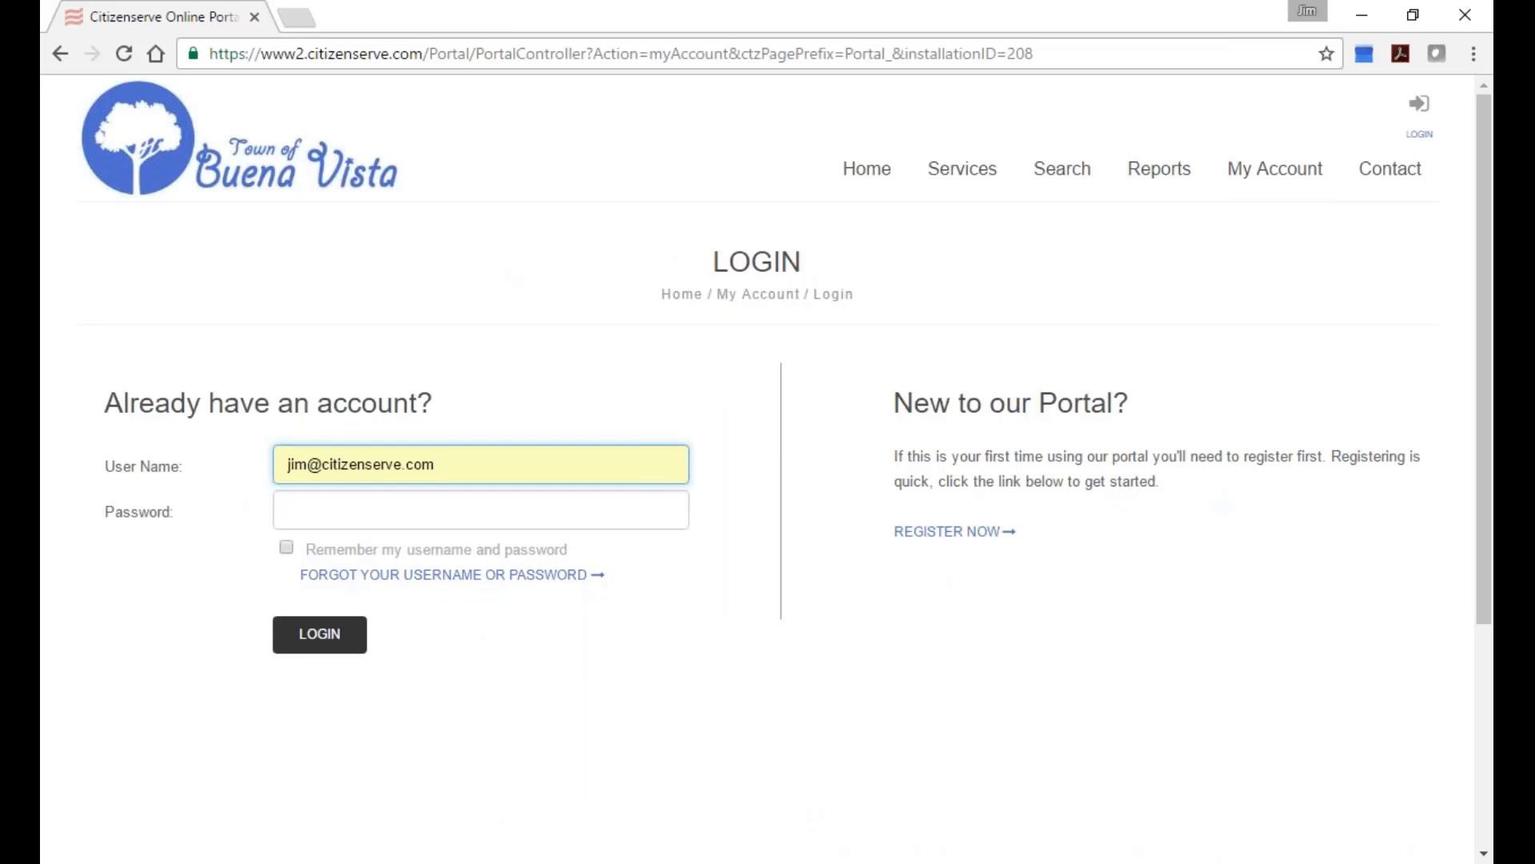
key(Tab)
text(***********)
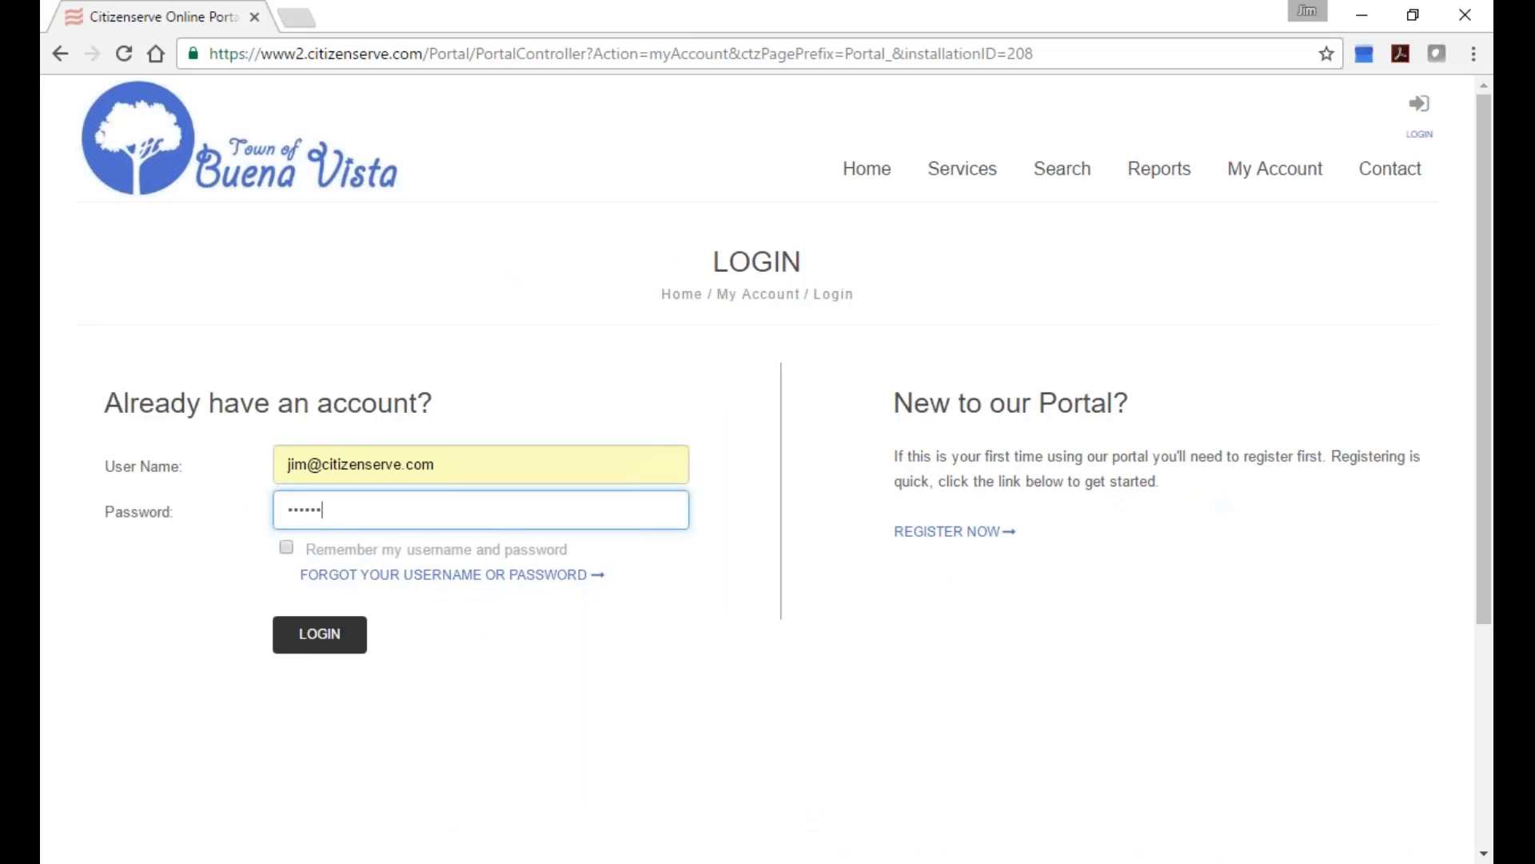
key(Return)
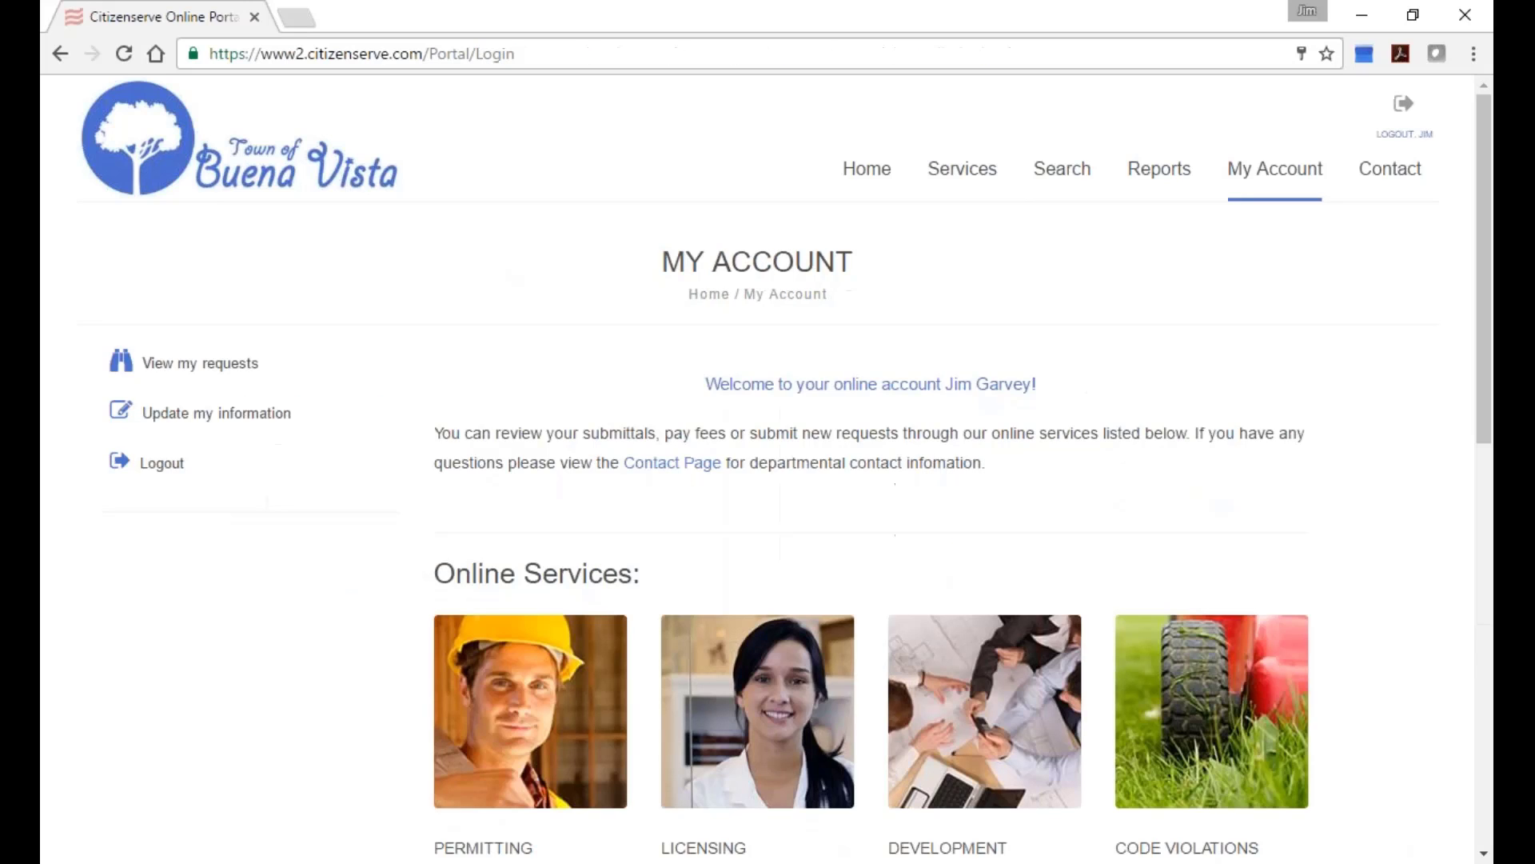
List the account's issued business licenses, showing the $1,500.00 balance, then log out.
click(233, 363)
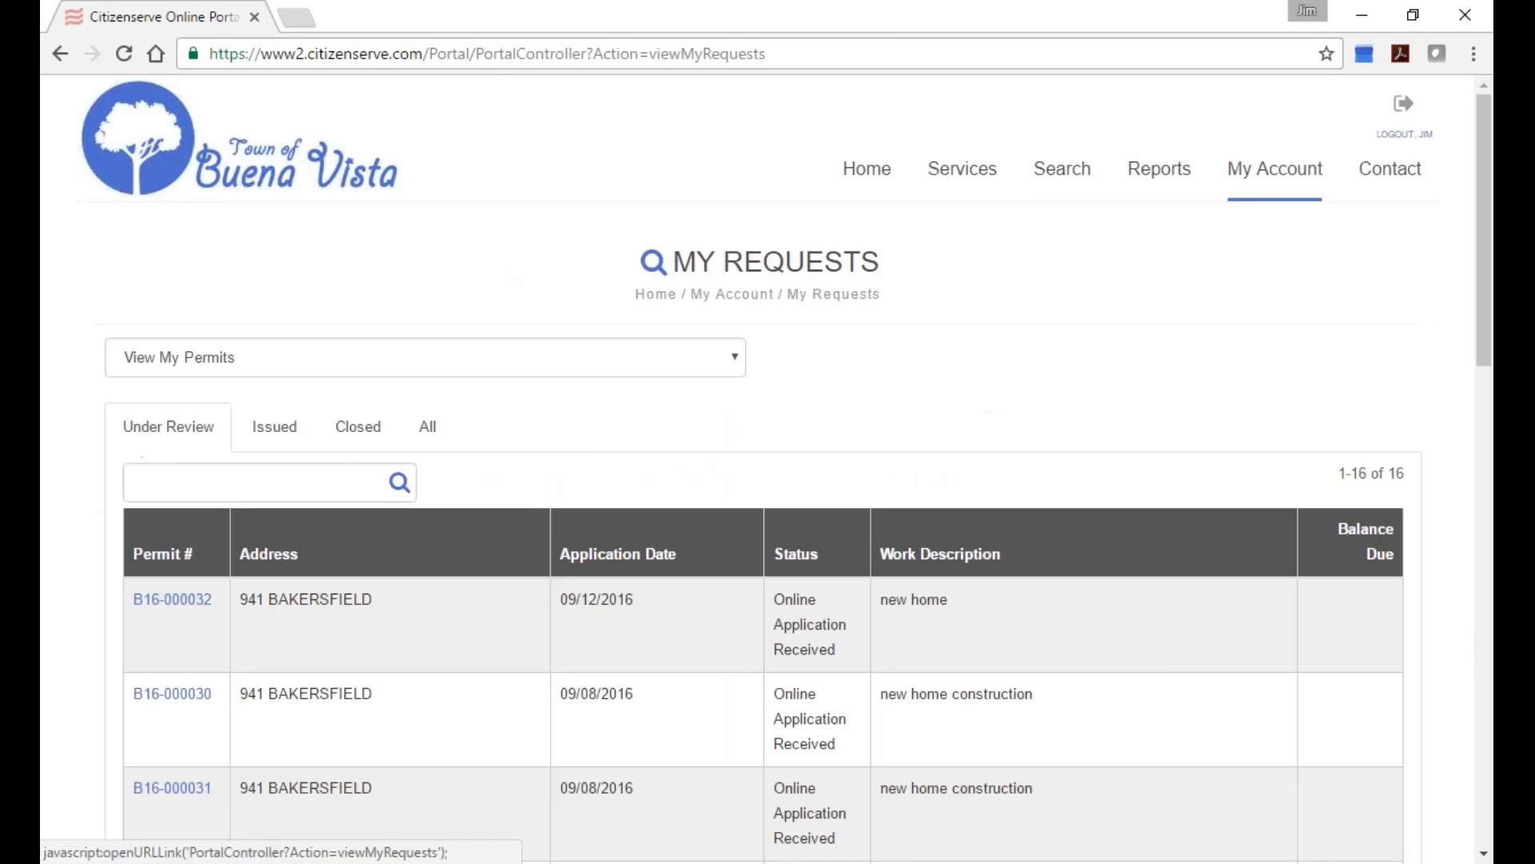
click(232, 360)
click(264, 406)
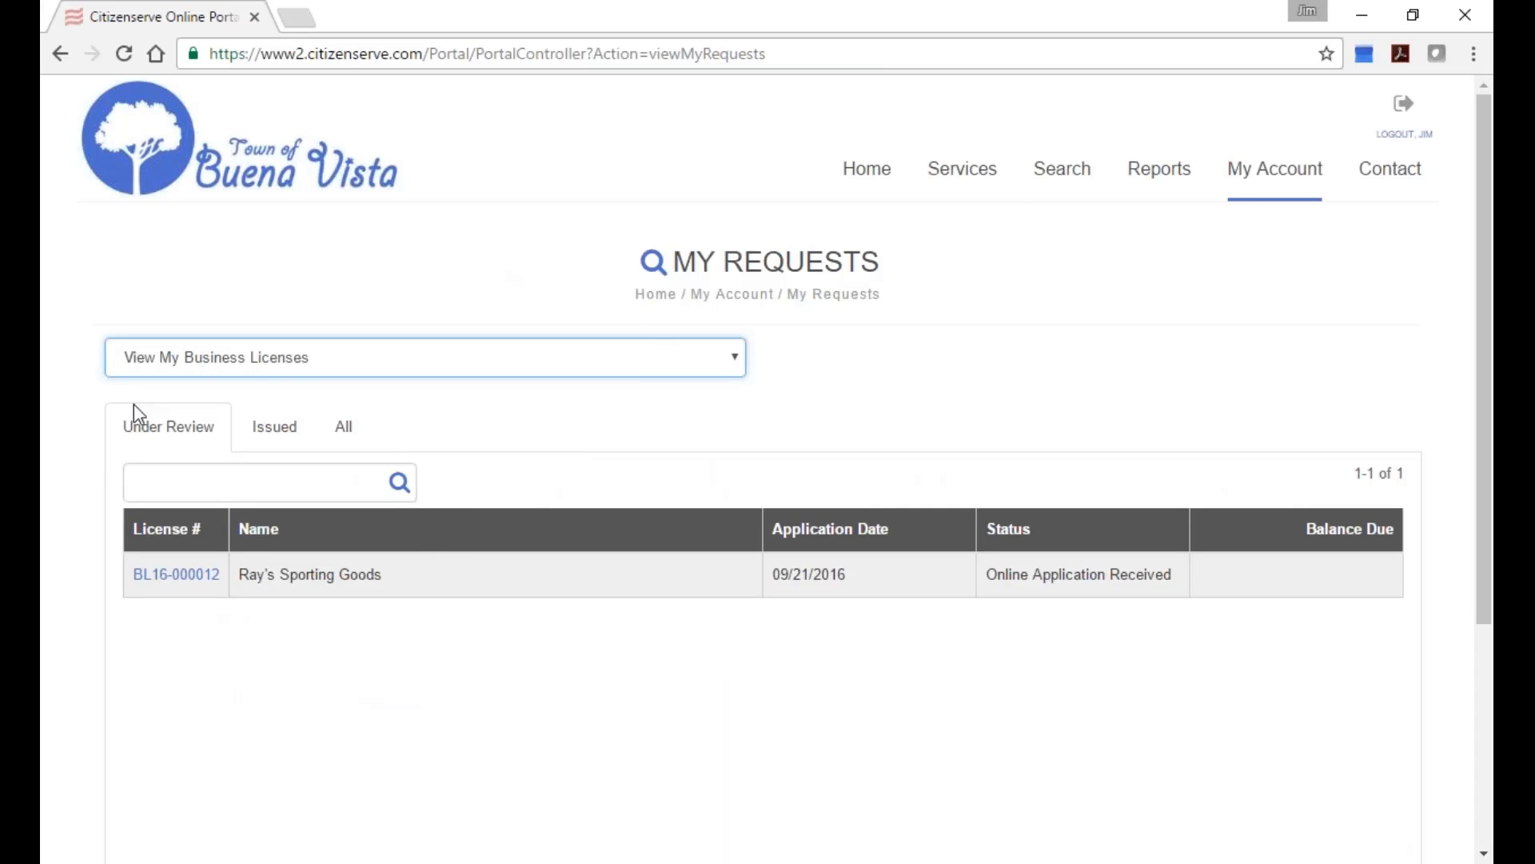
click(260, 436)
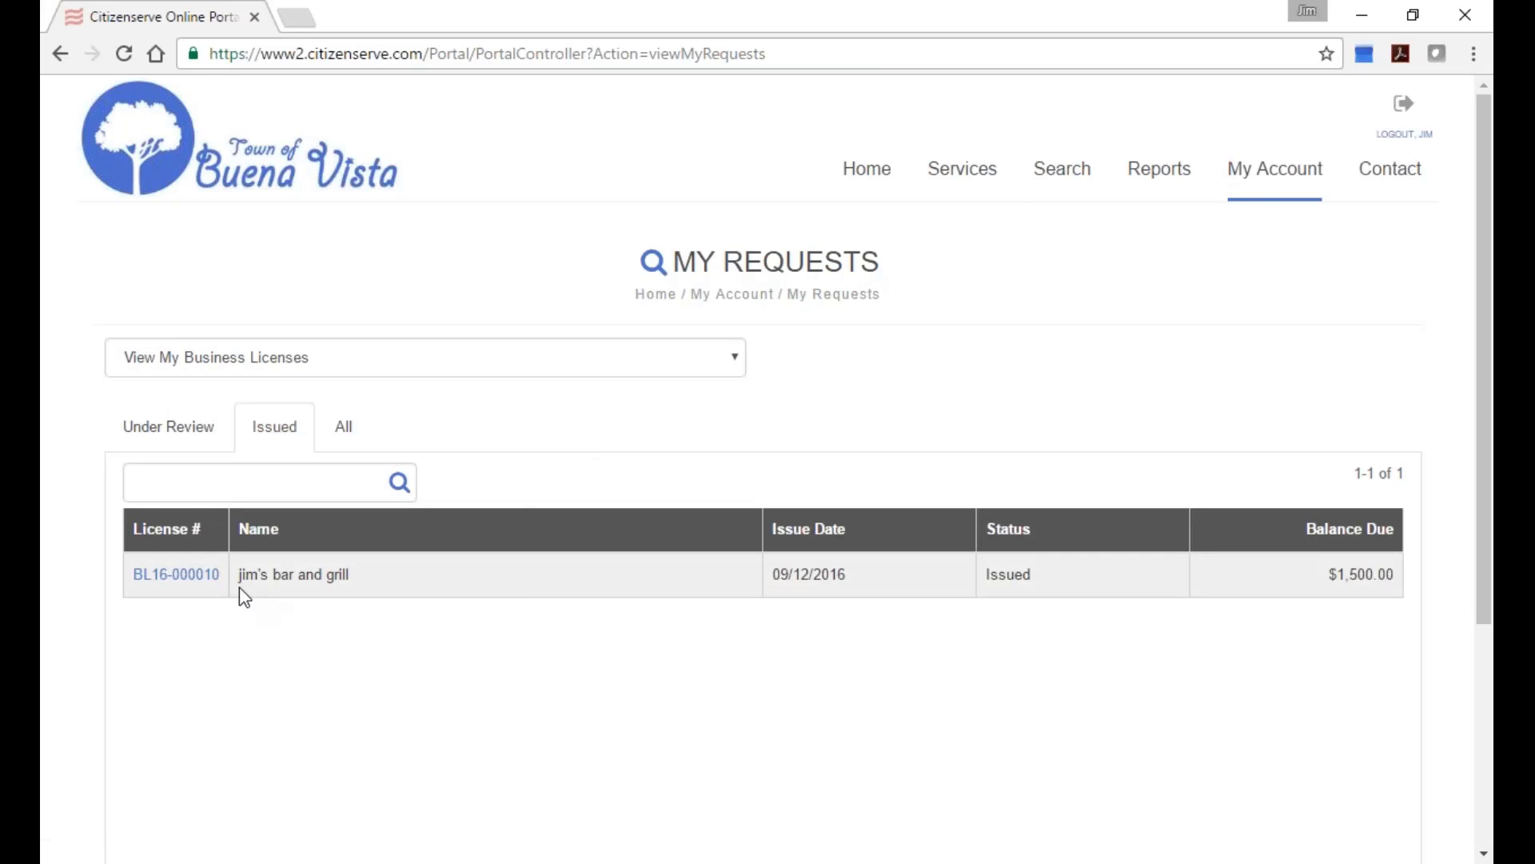
drag(239, 586, 365, 575)
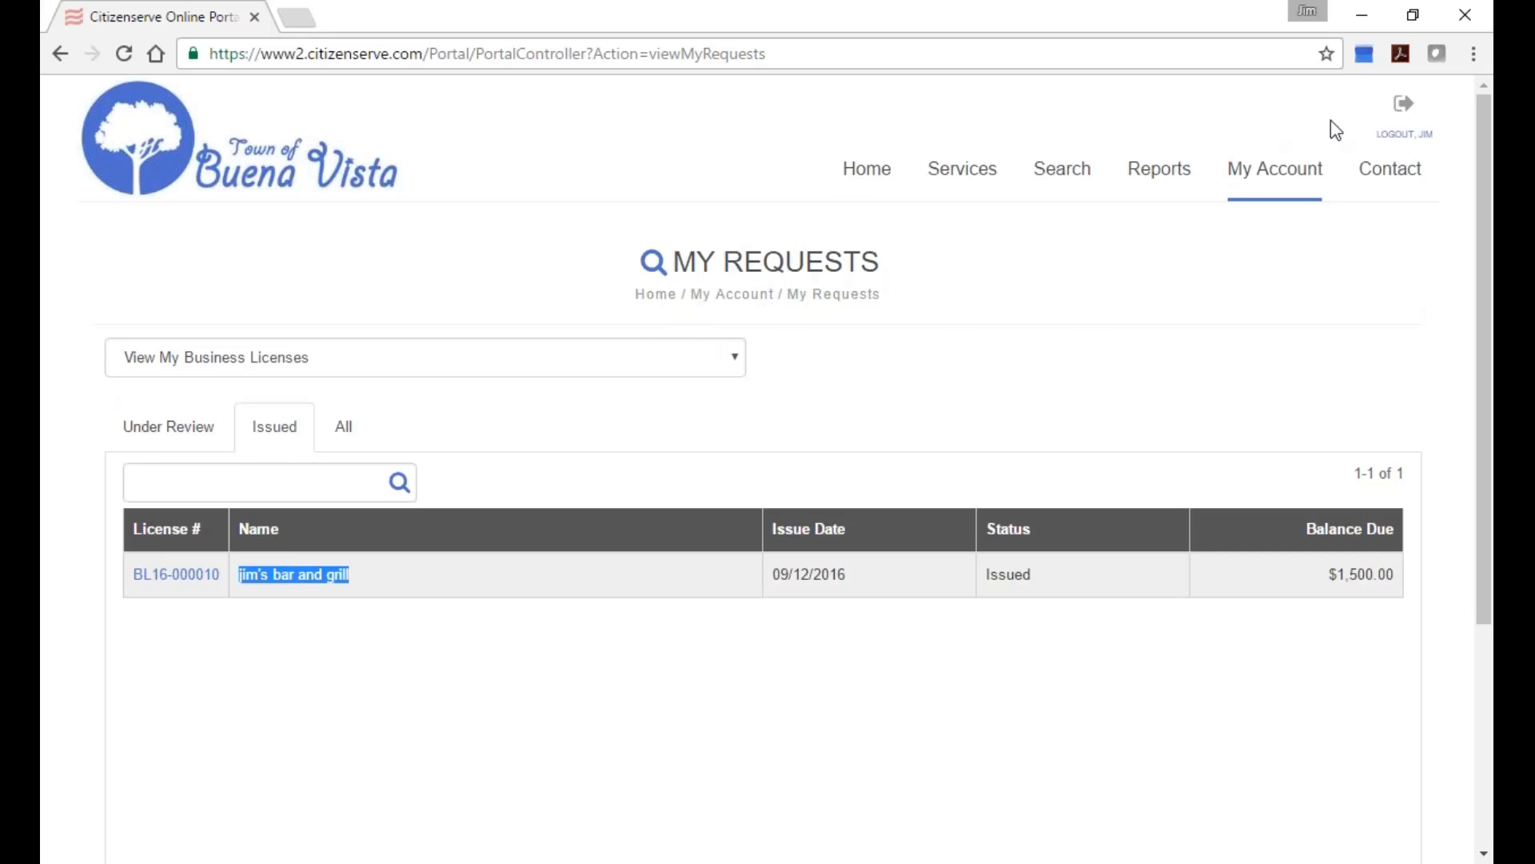
click(1403, 110)
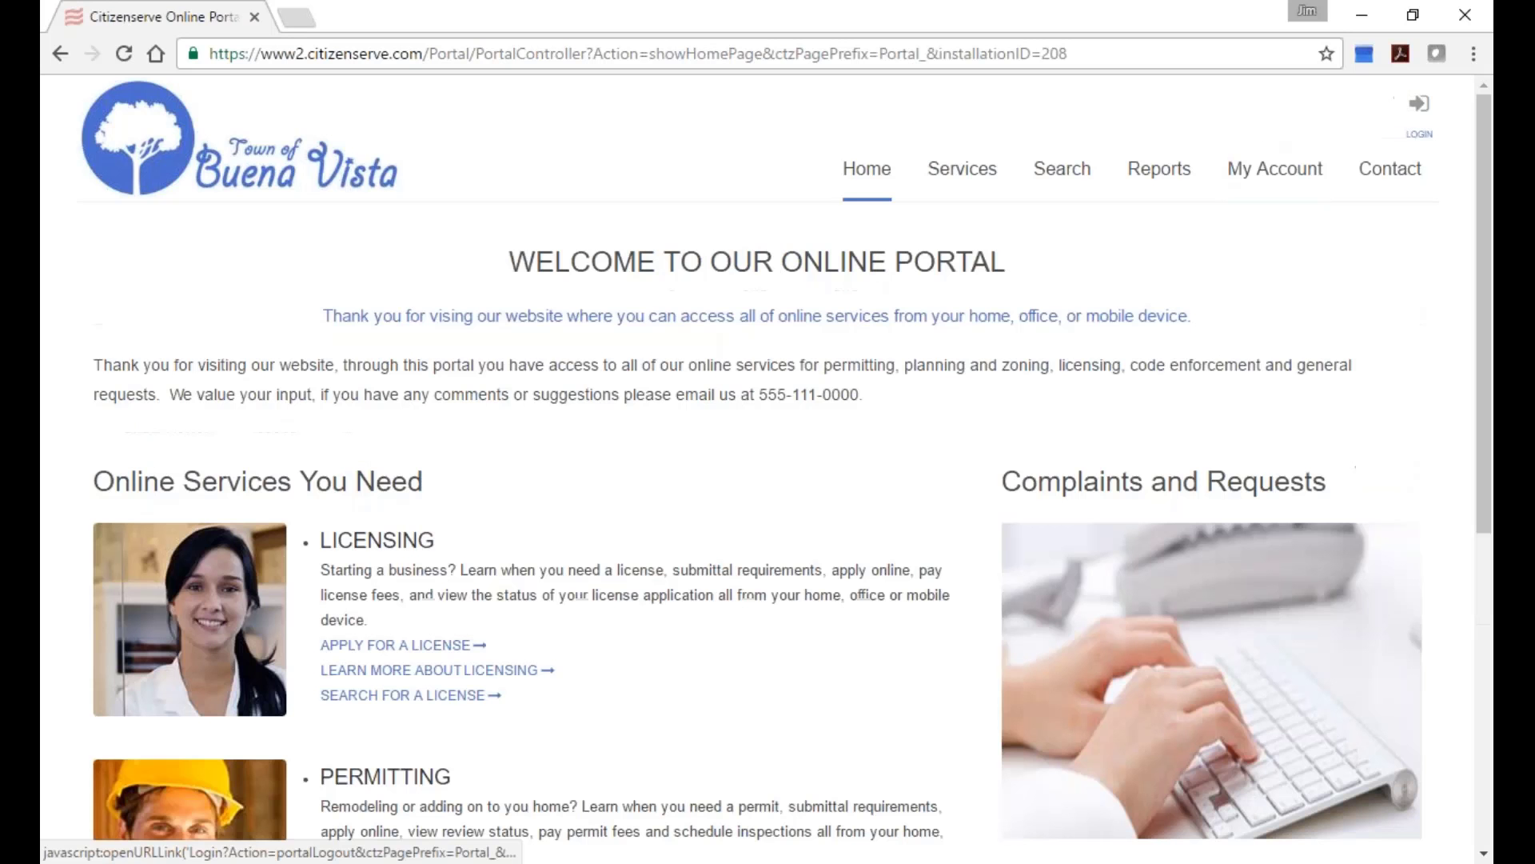
Log in to the portal as the Hot Coffee Shop account with its password.
click(1421, 131)
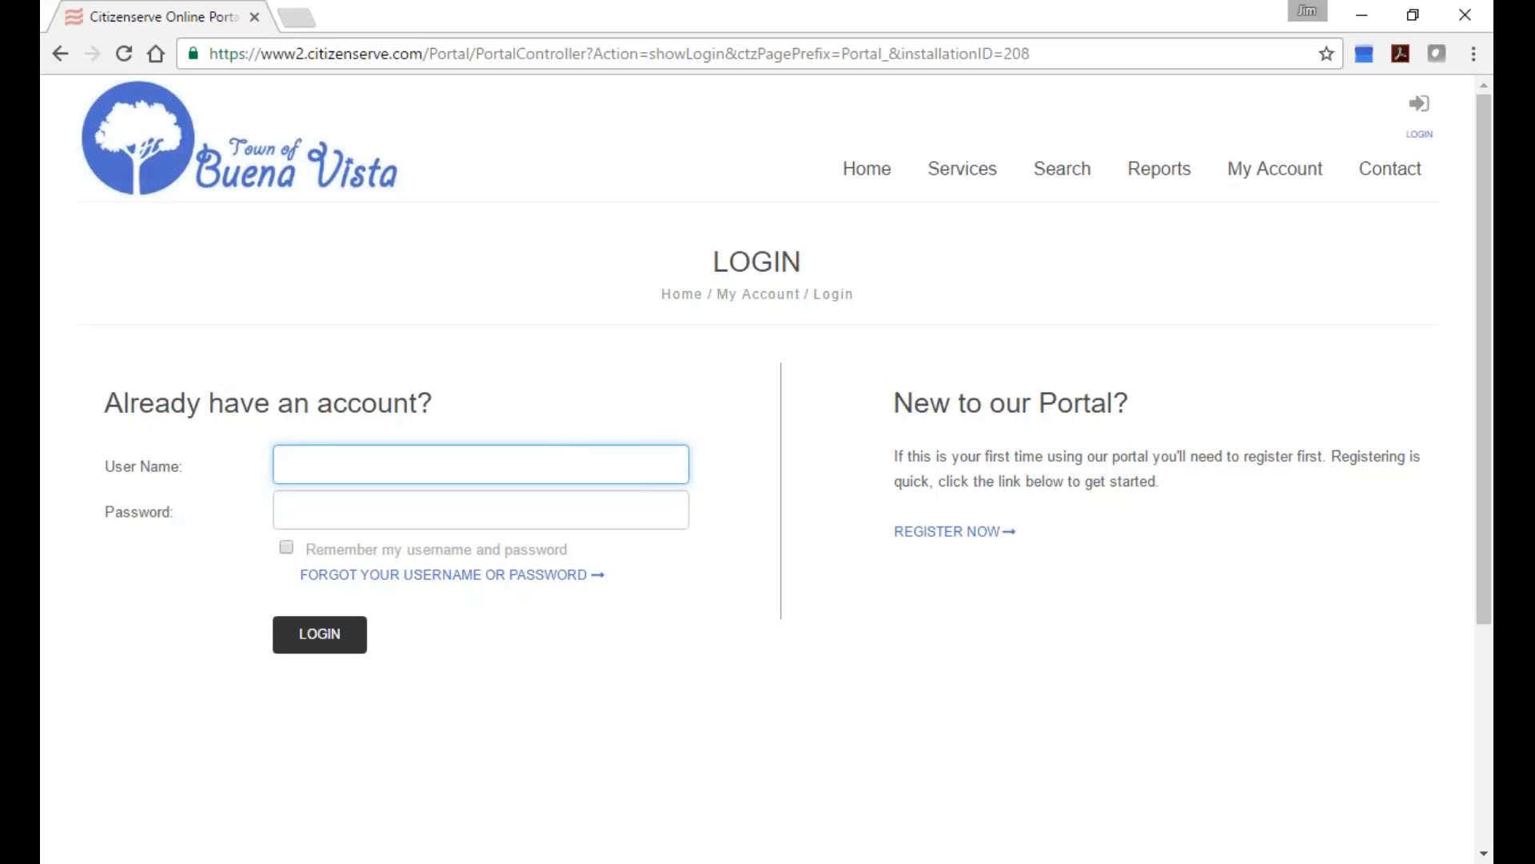
text(hotcoffee)
key(Tab)
text(*********)
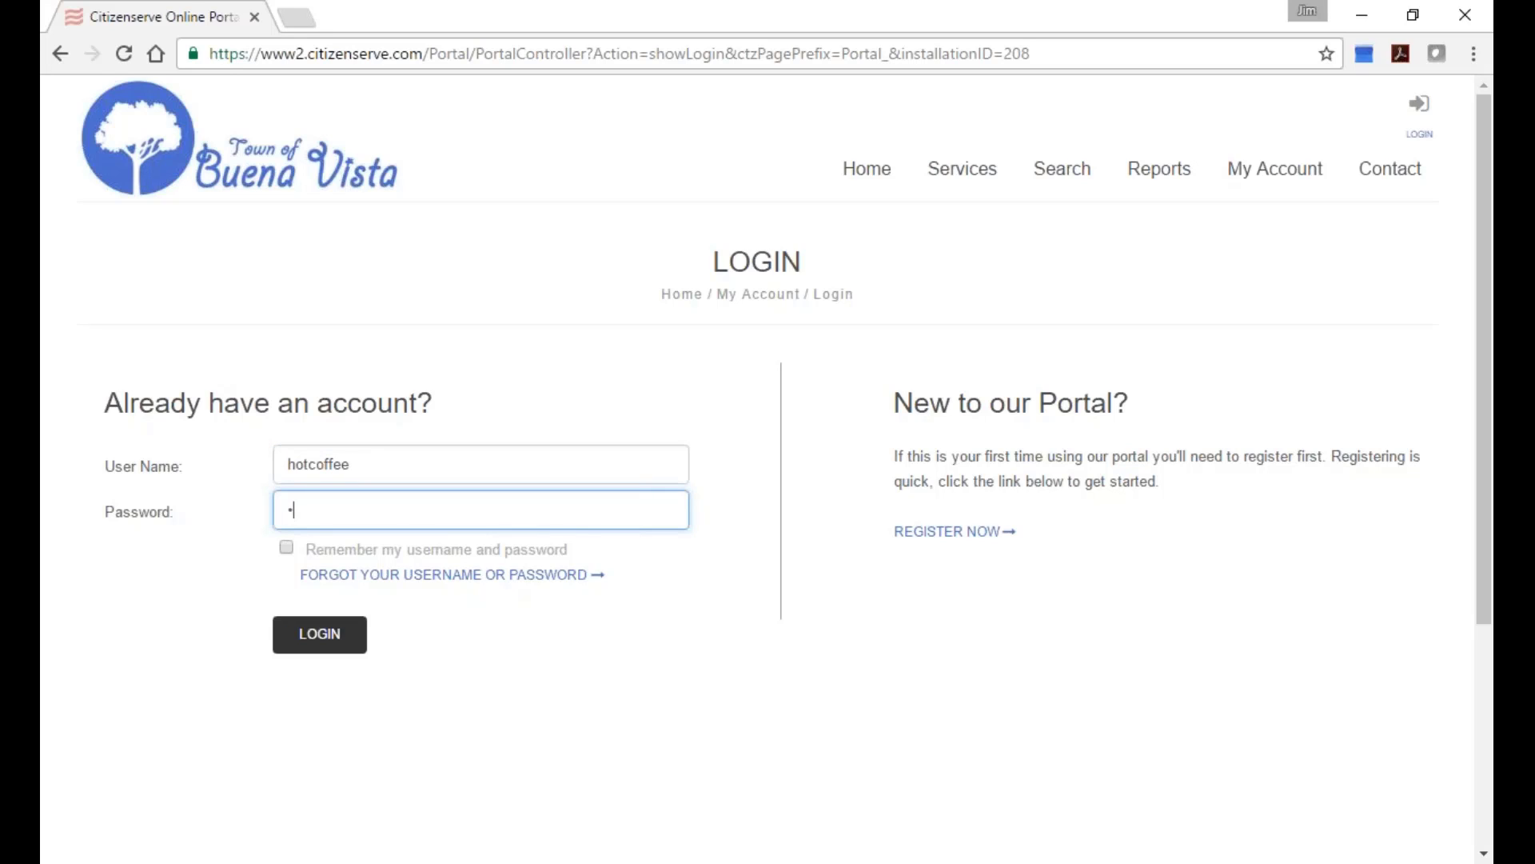
key(Return)
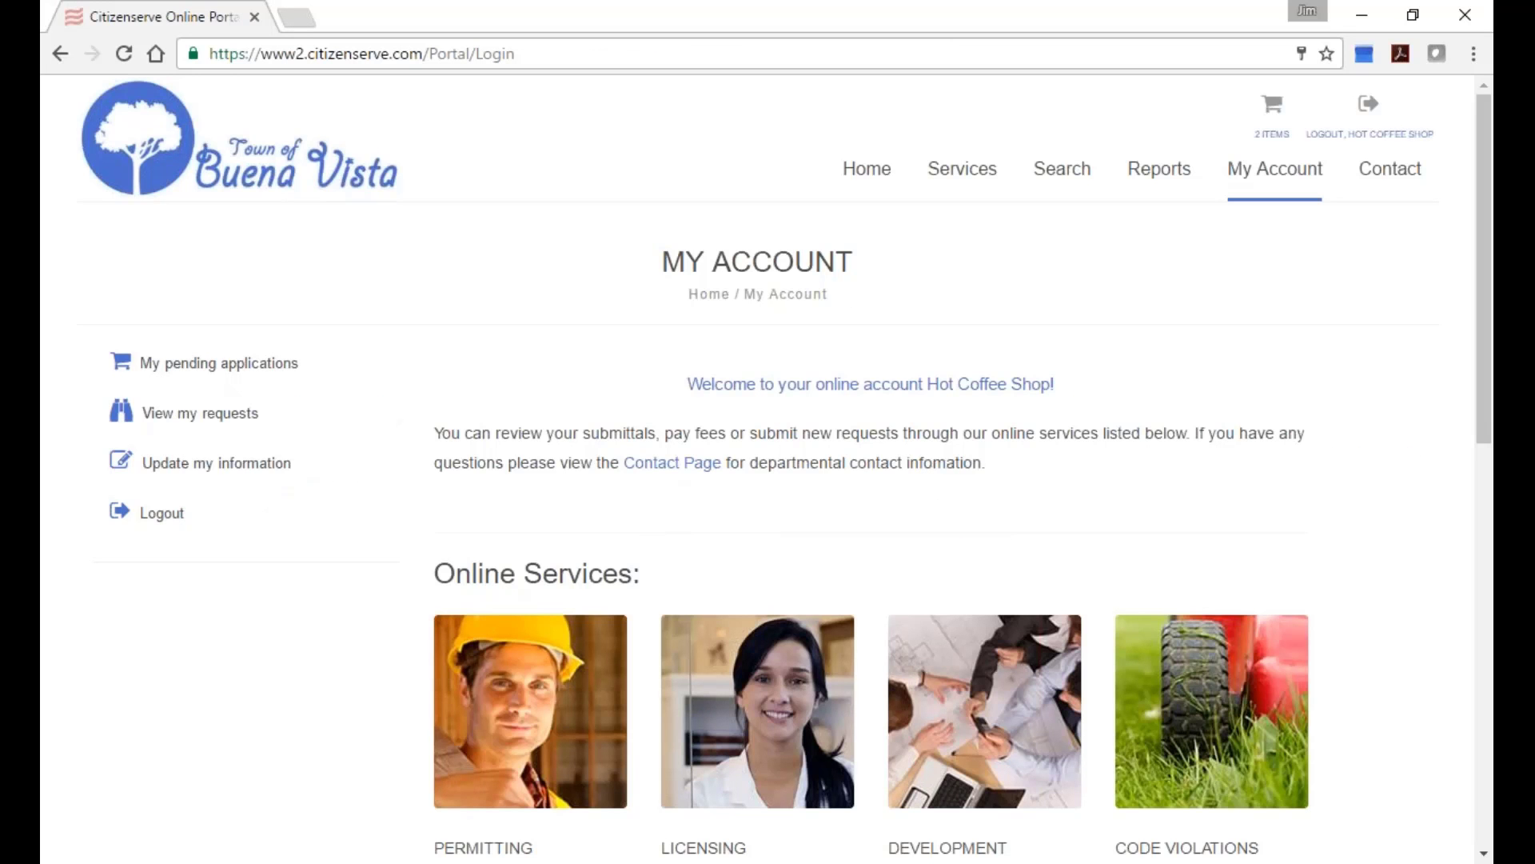
Check the pending applications cart and the business licenses list, then return home.
click(224, 370)
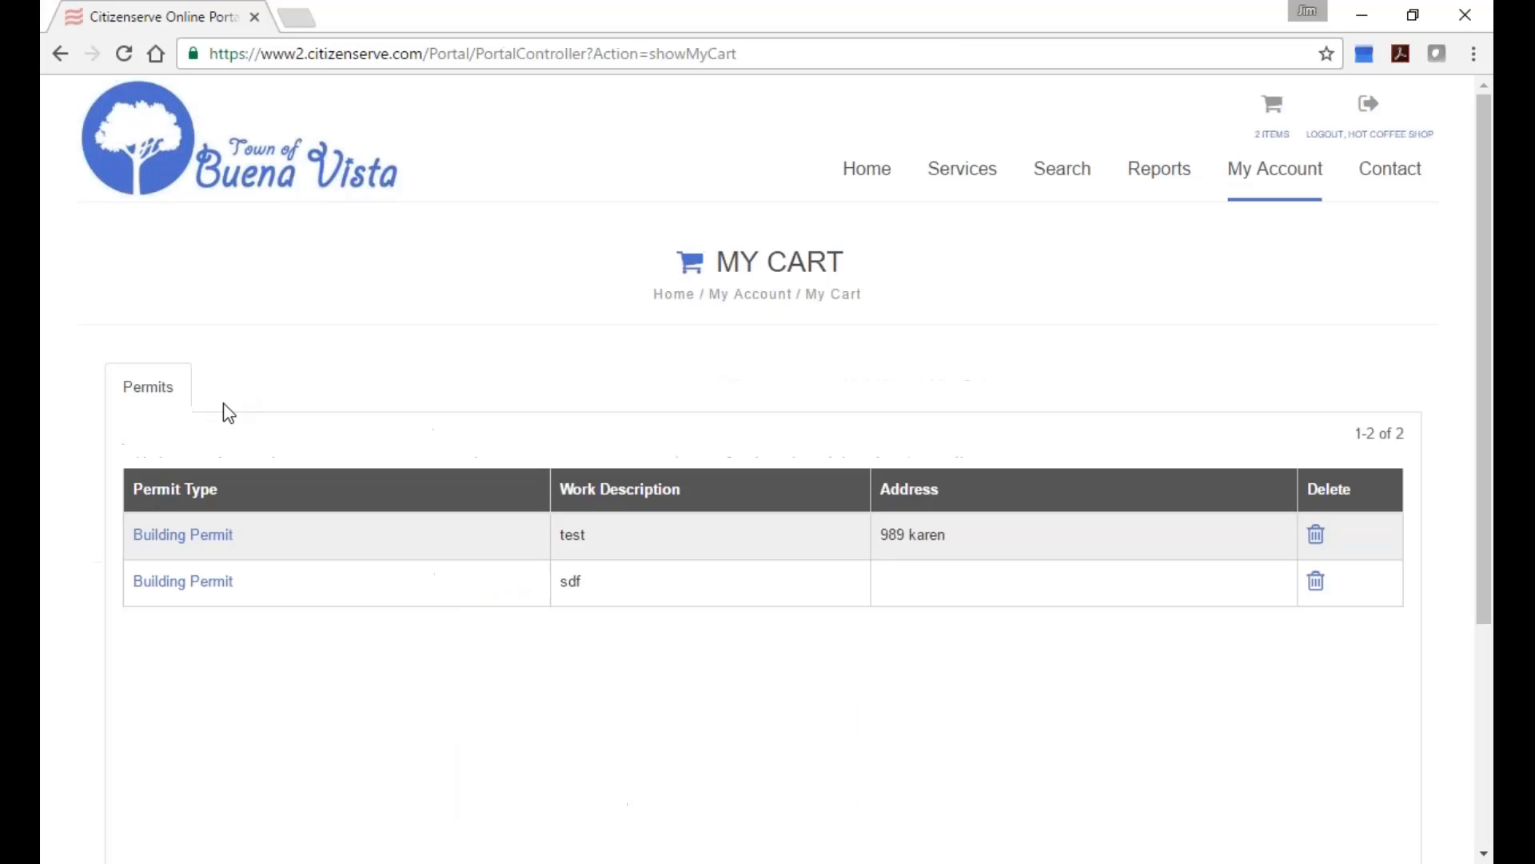
click(57, 54)
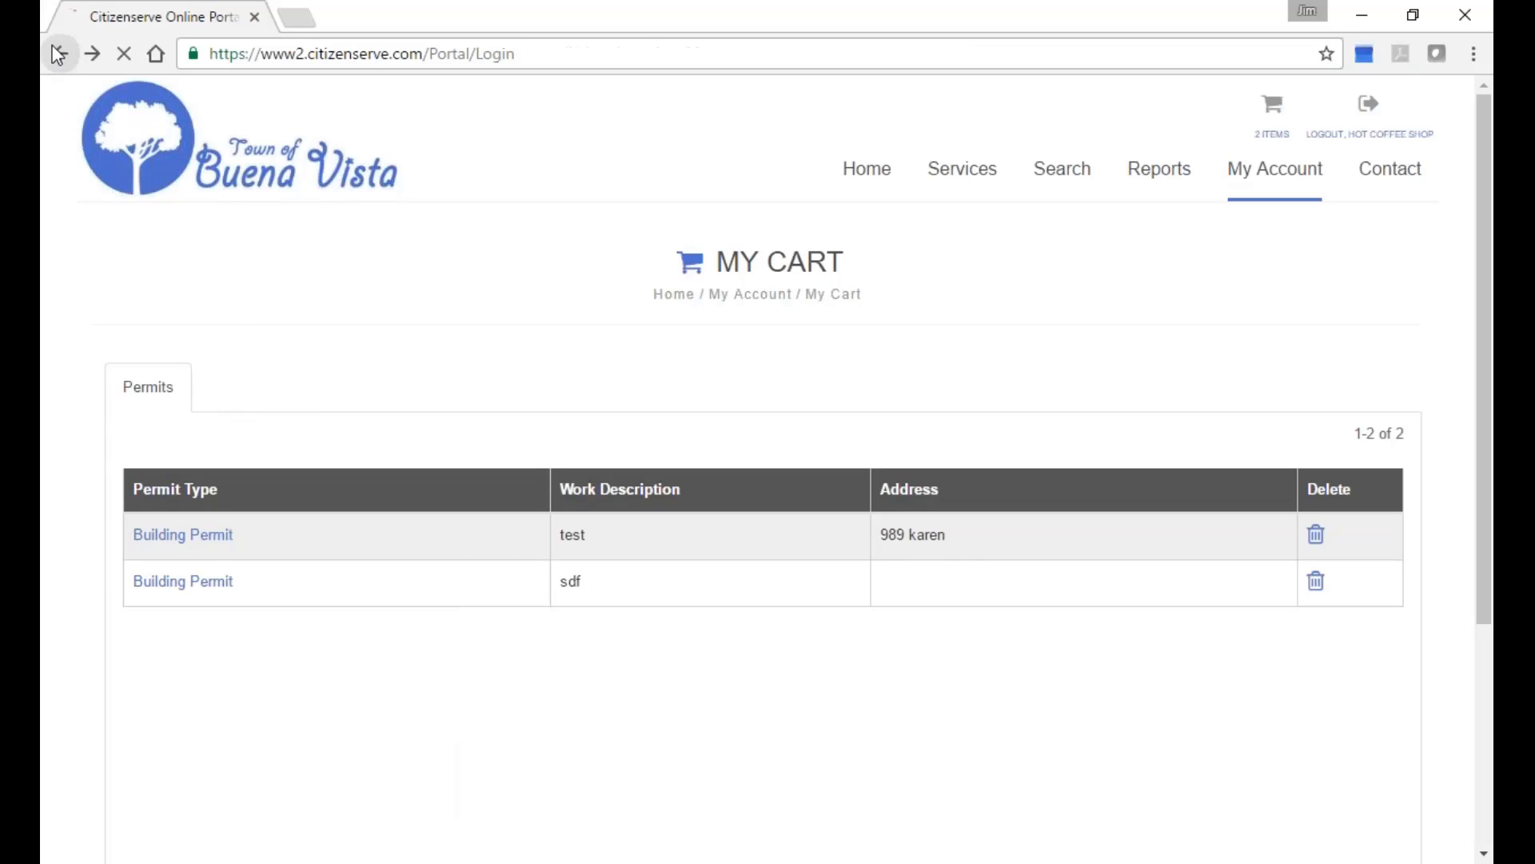
click(148, 409)
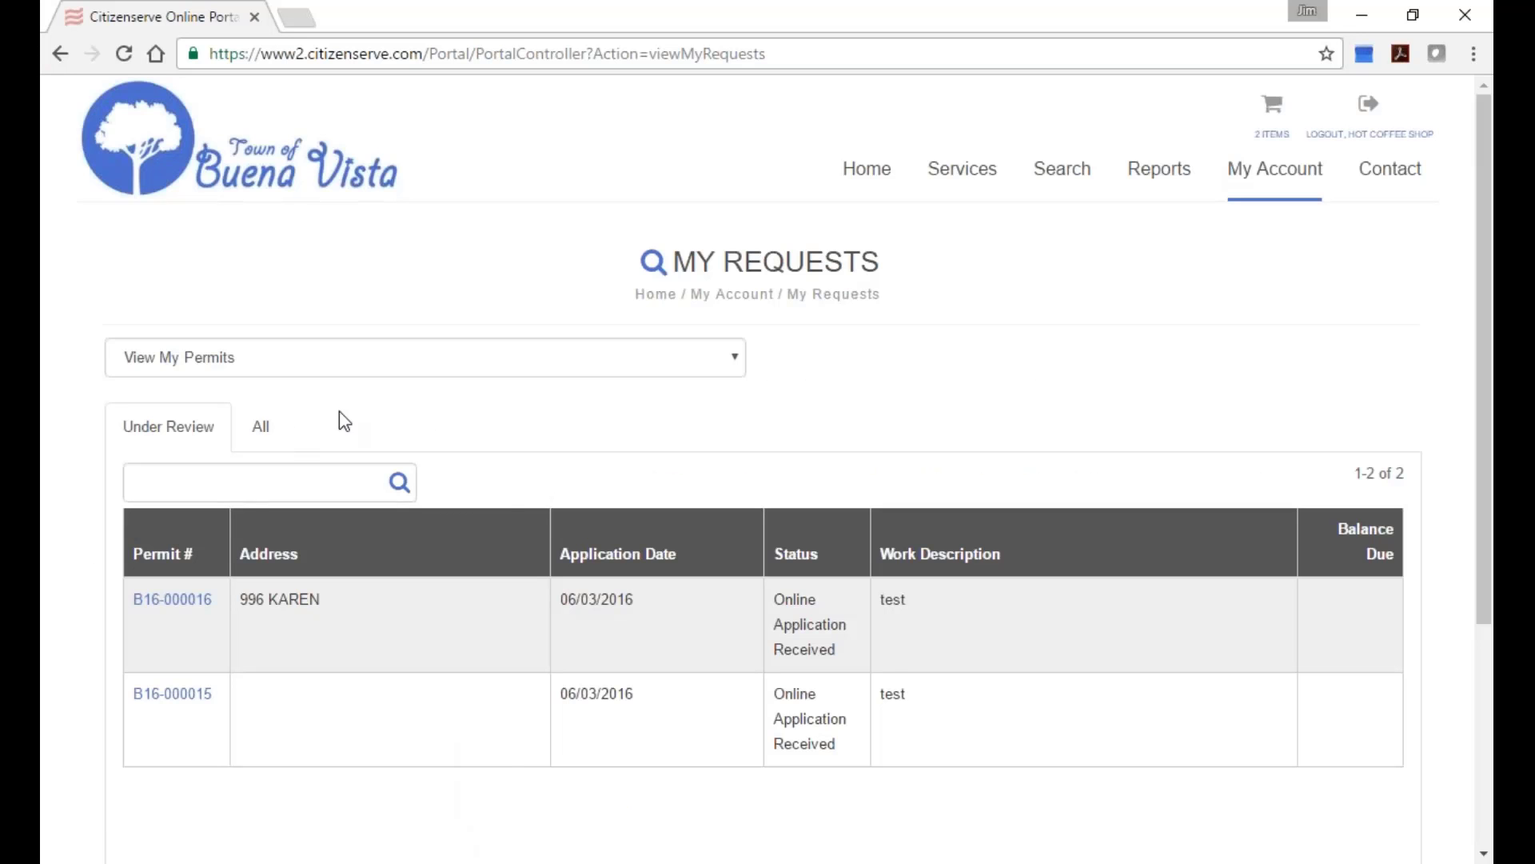
click(295, 373)
click(294, 403)
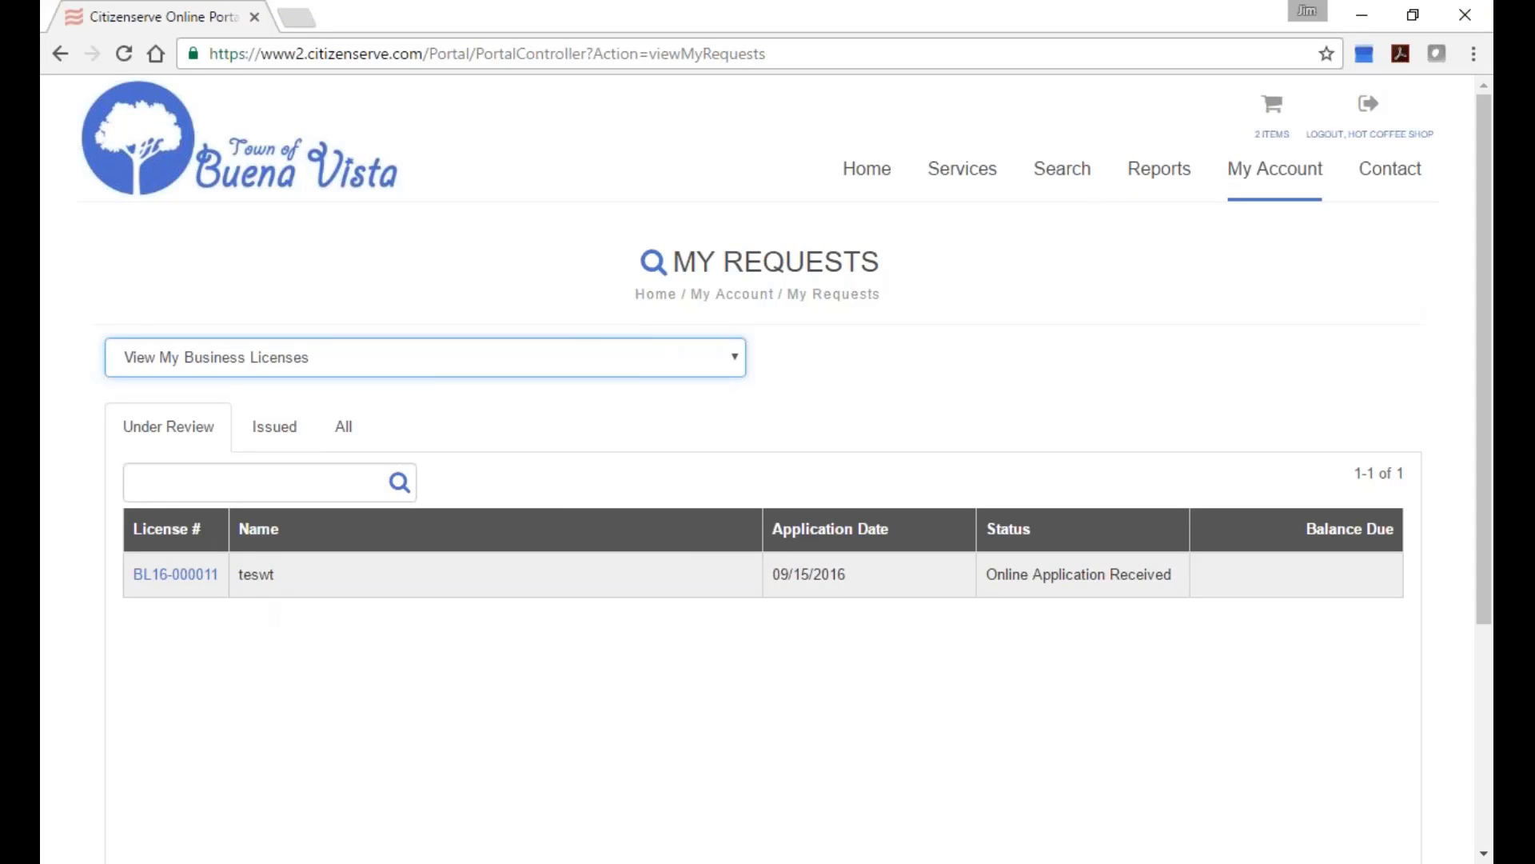
click(1278, 142)
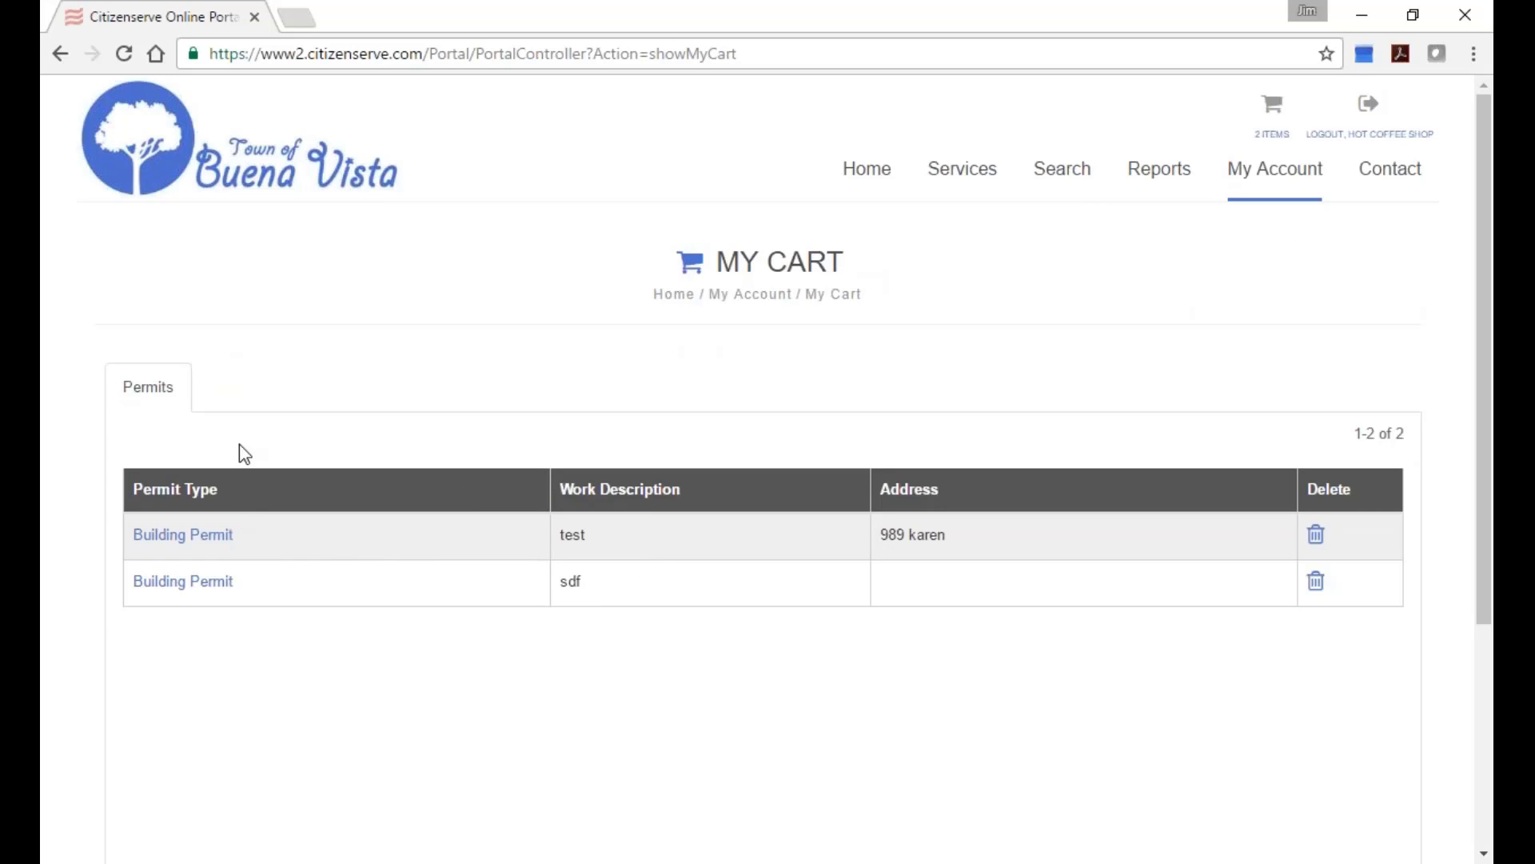
click(962, 167)
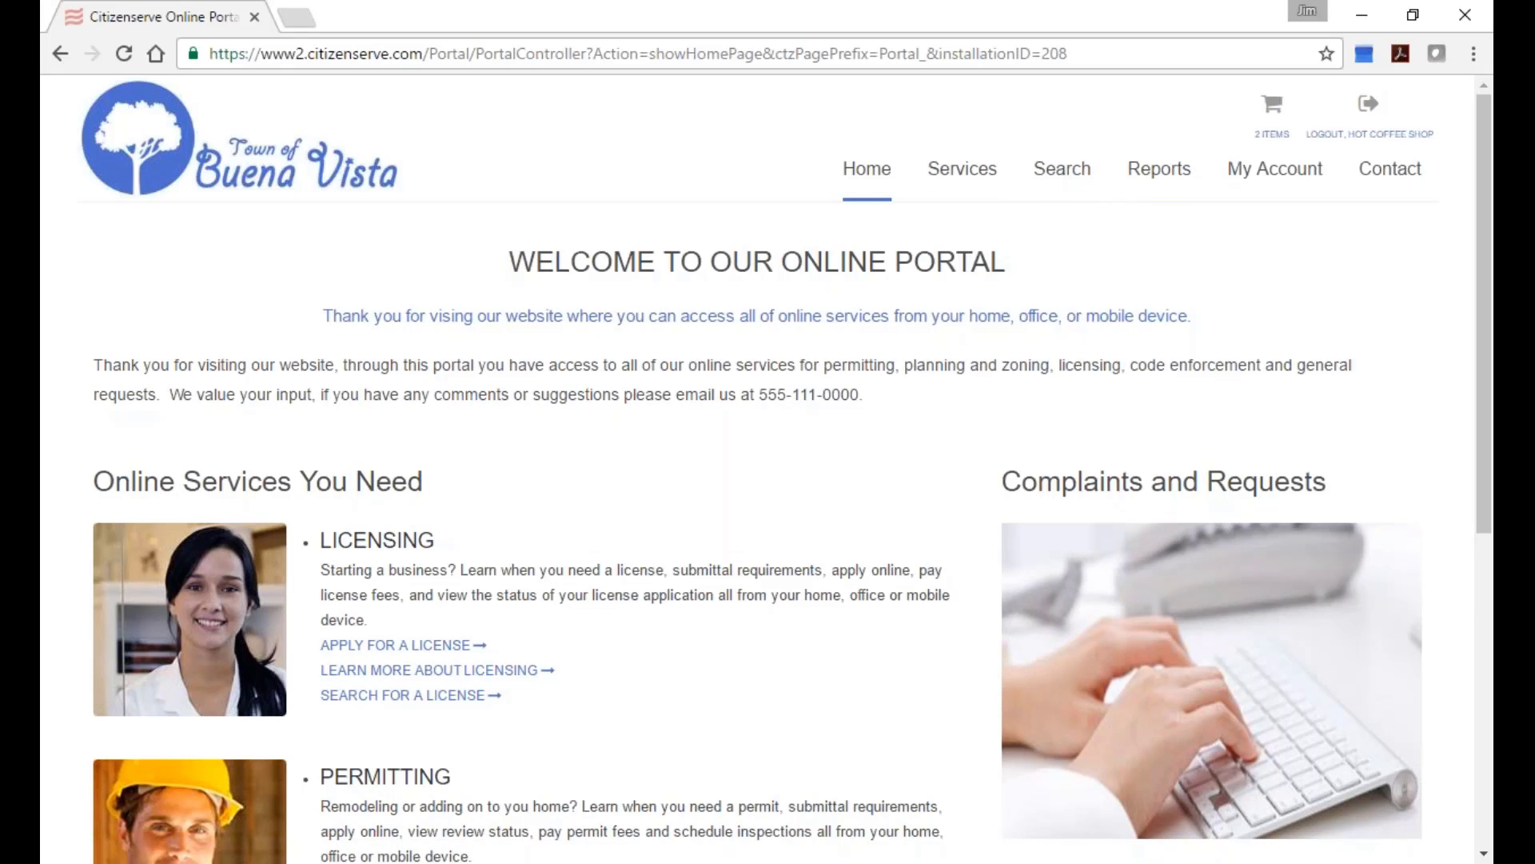
mouse_move(1054, 178)
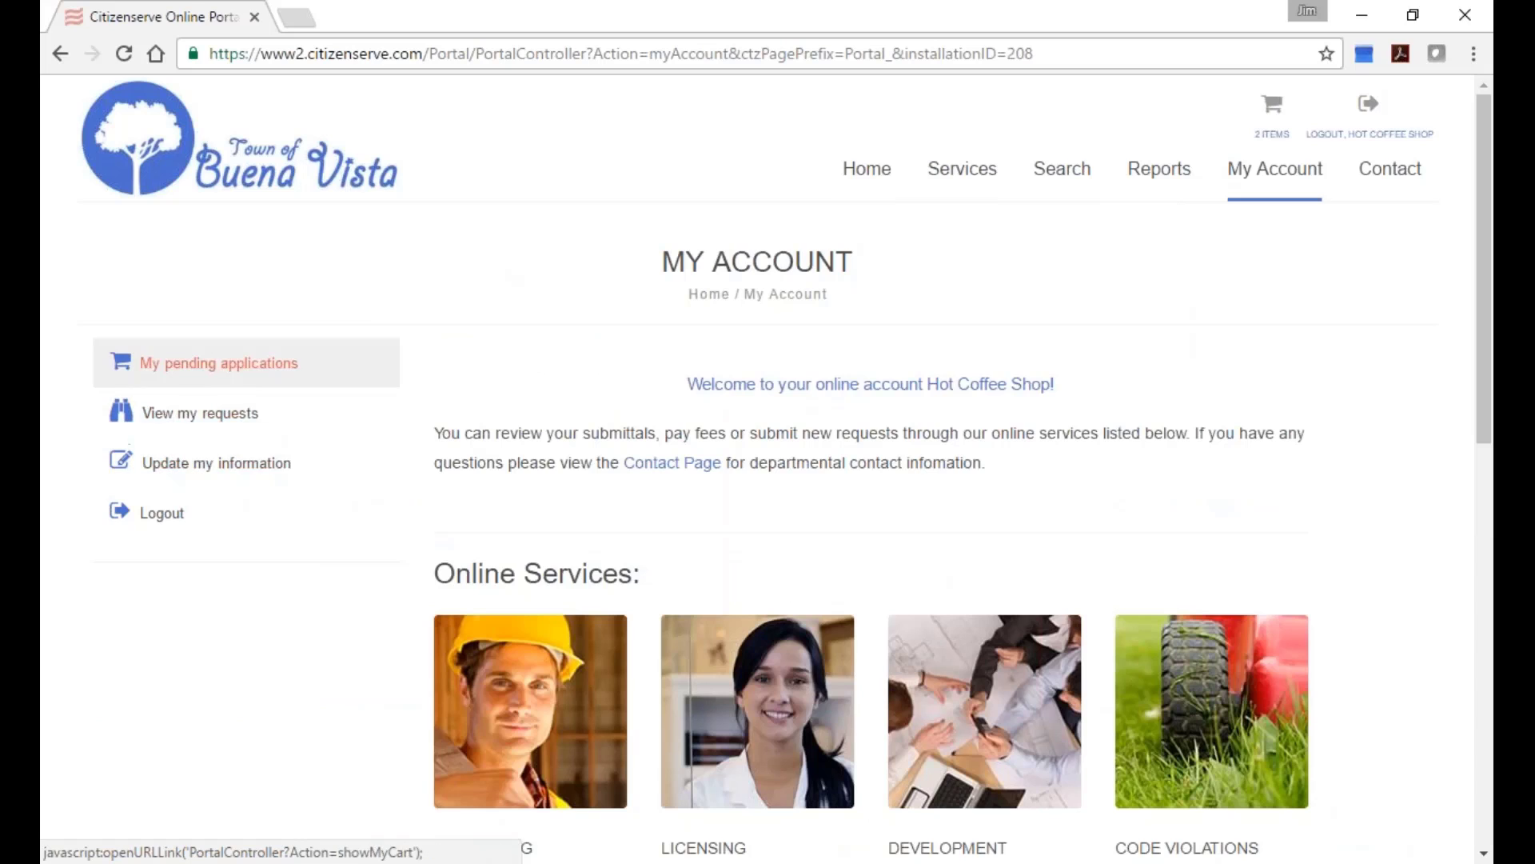
Show the account's issued business licenses, including BL16-000001.
click(214, 433)
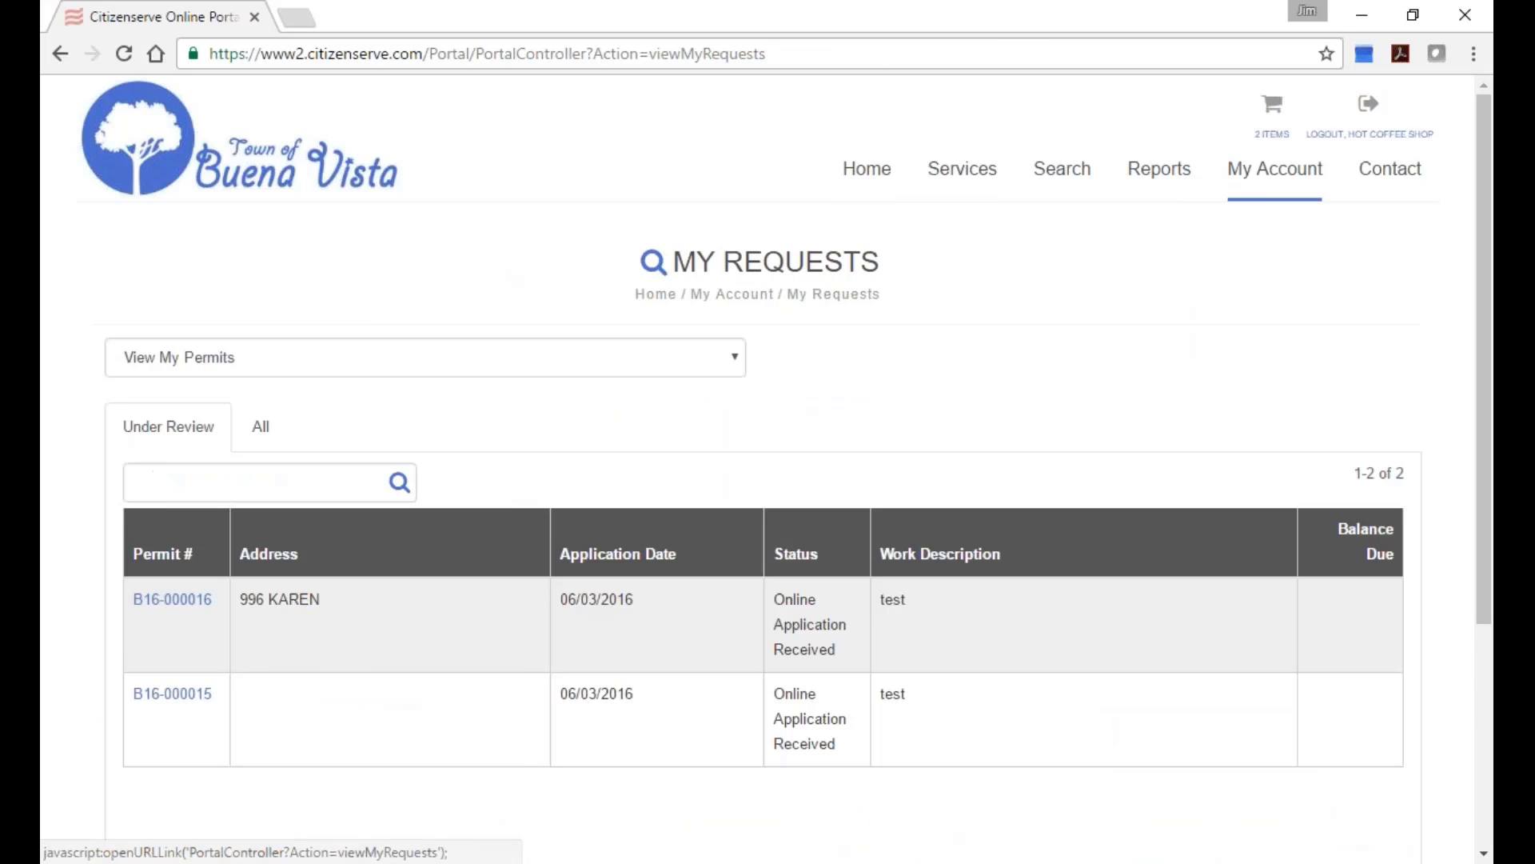
click(309, 356)
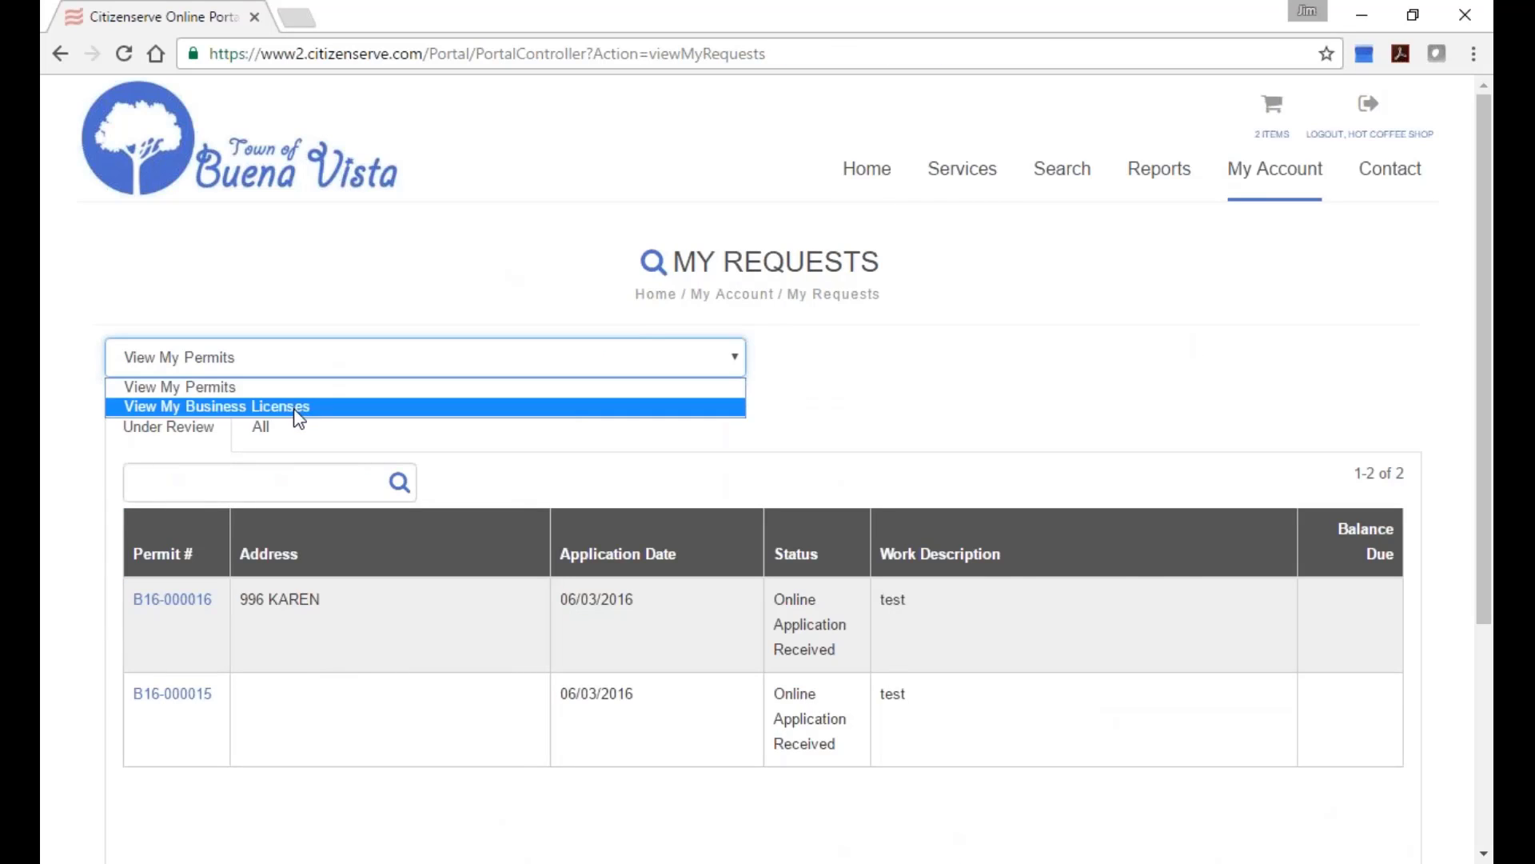
click(295, 407)
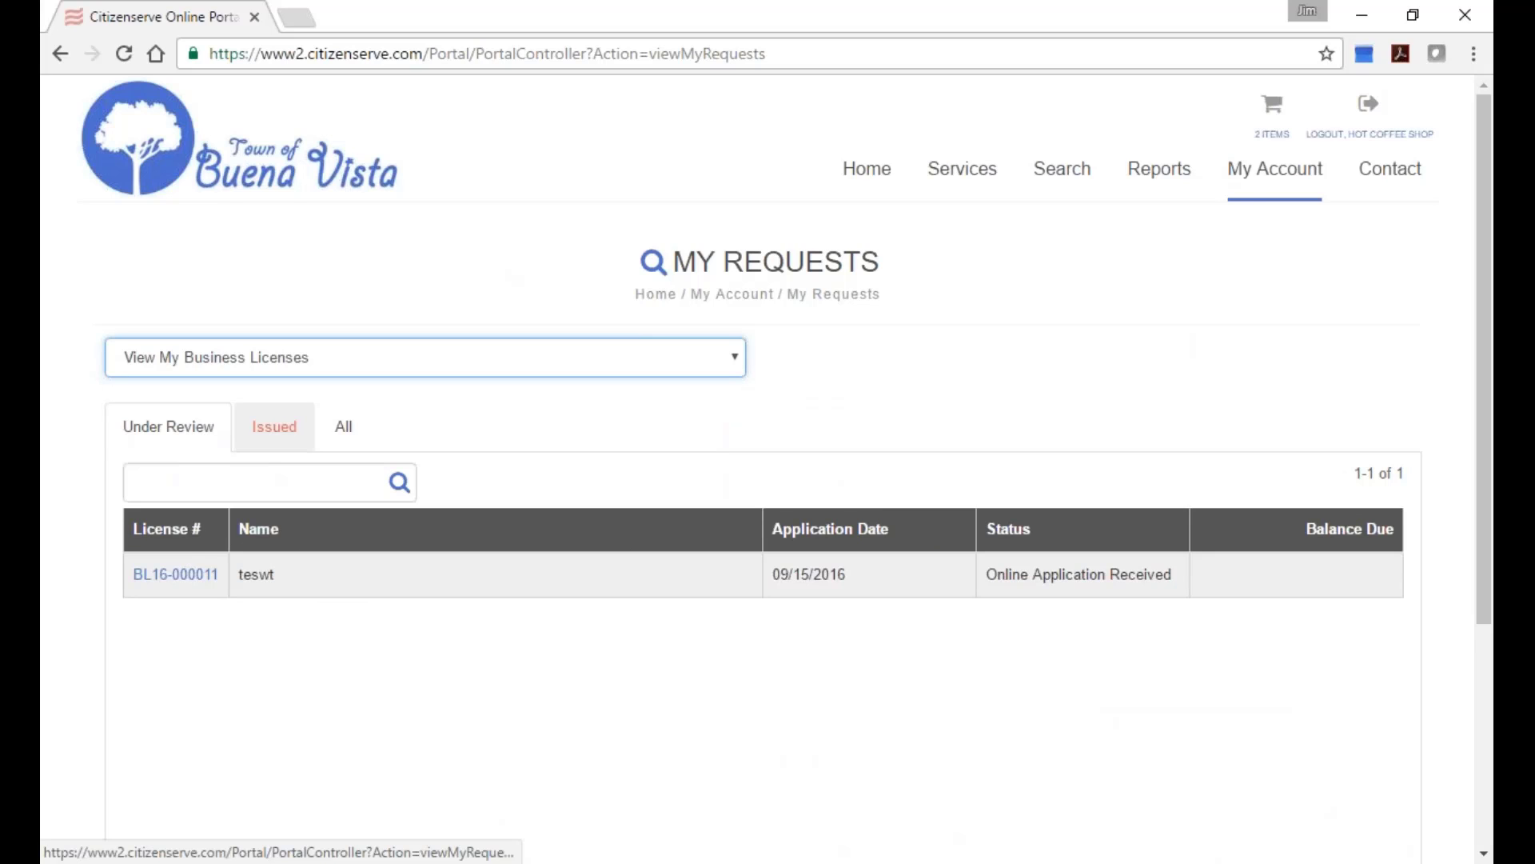
click(274, 426)
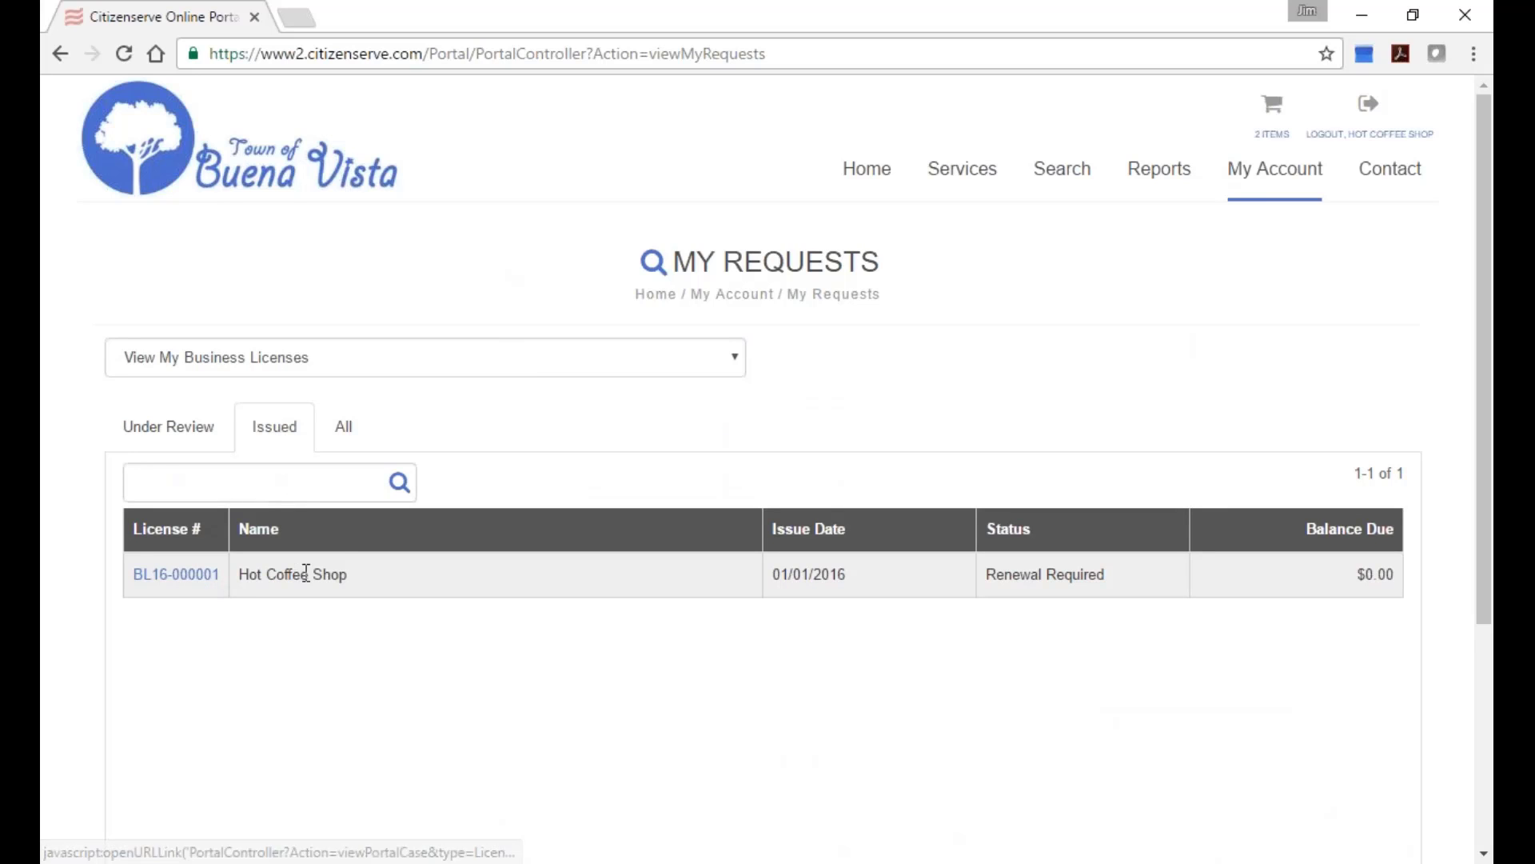
Open BL16-000001, check its reviews, list its renewal notice documents and note Renewal Required.
click(154, 579)
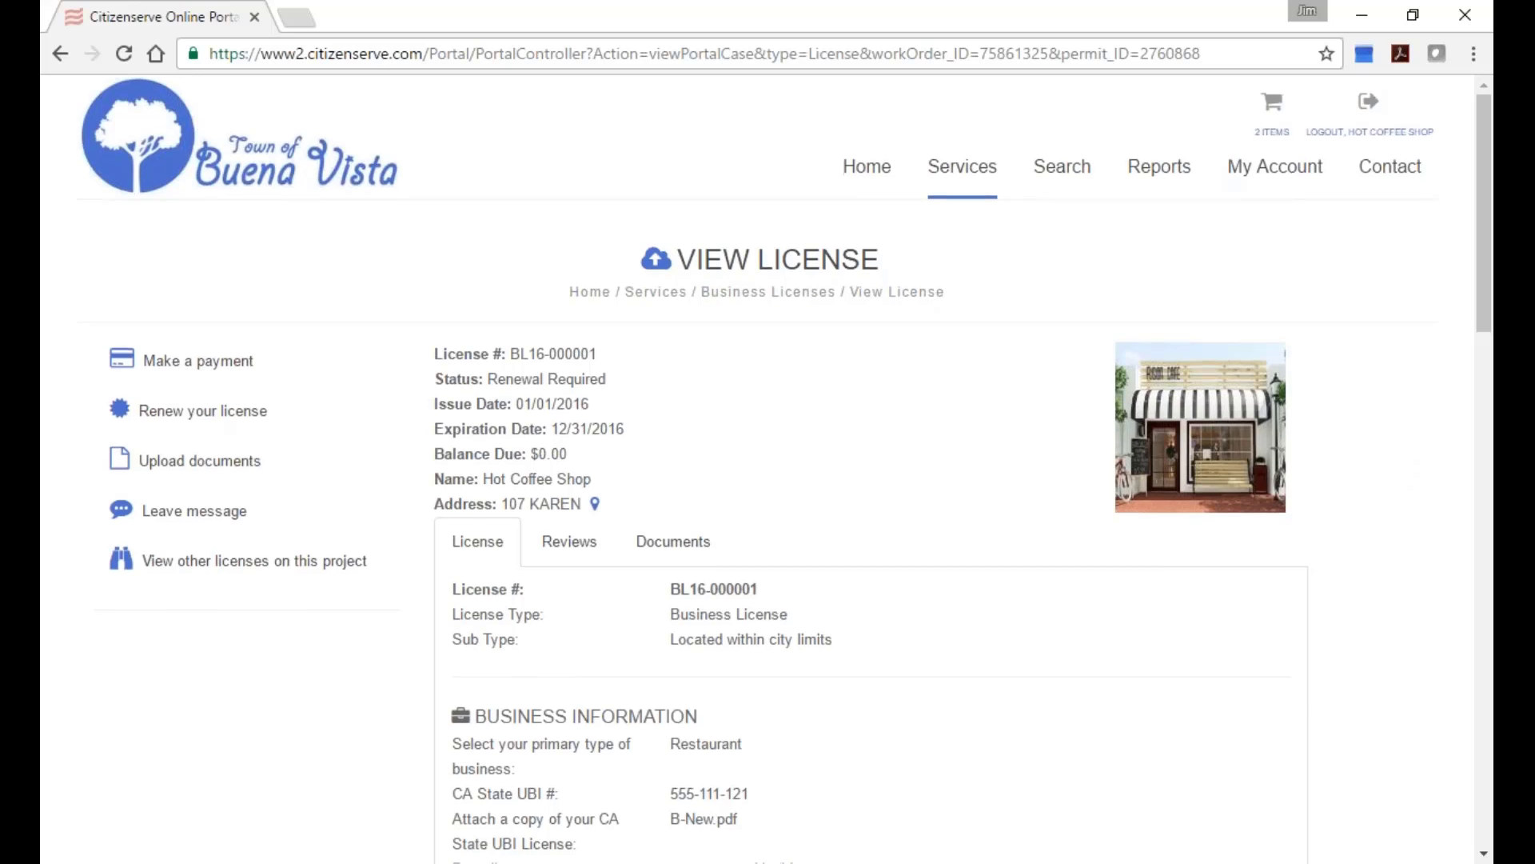
scroll(920, 436, down, 2)
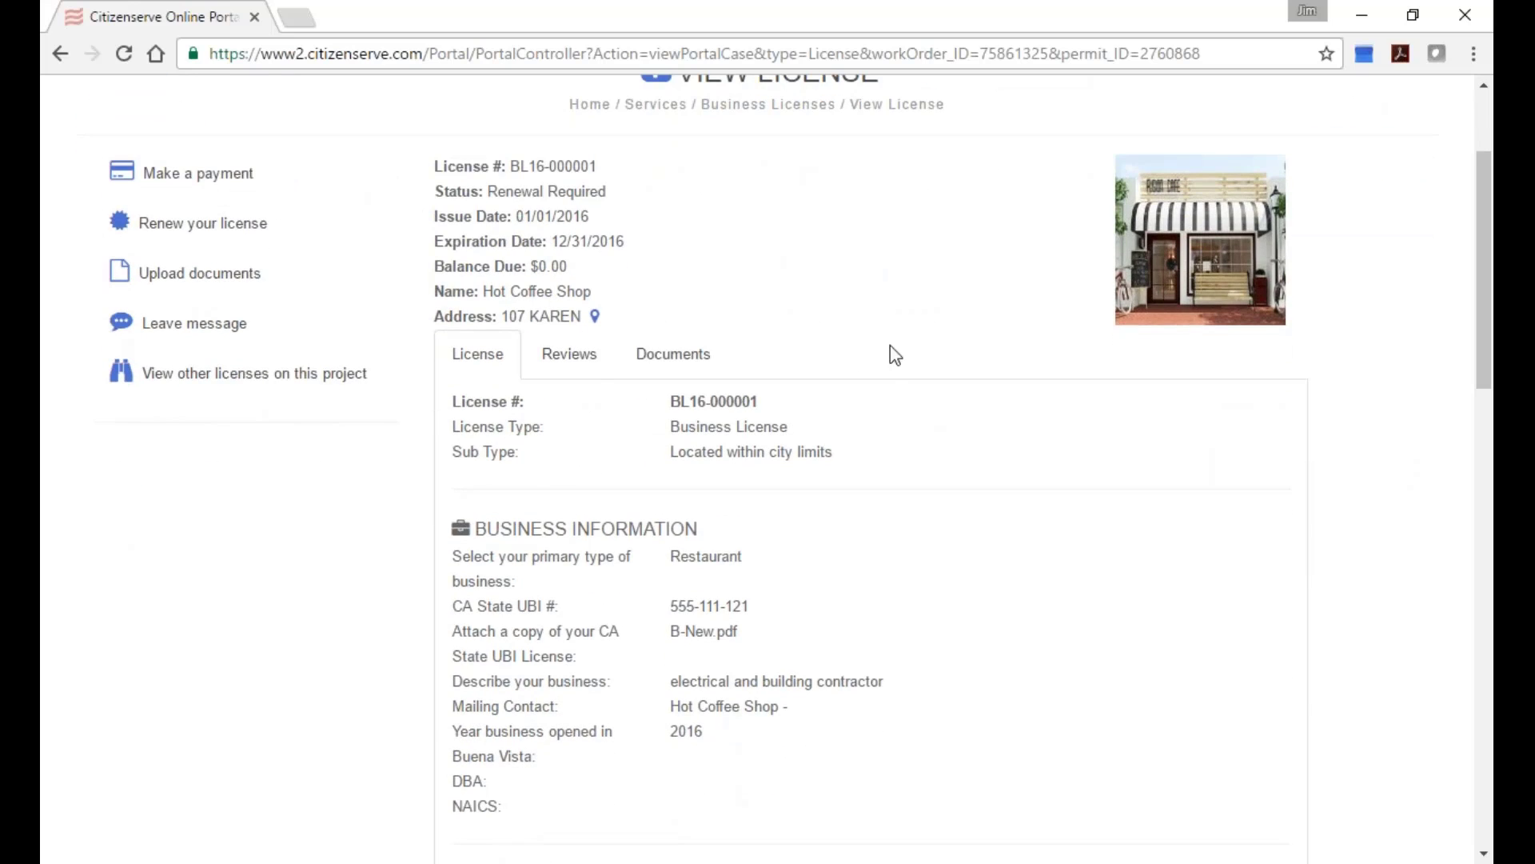
click(577, 359)
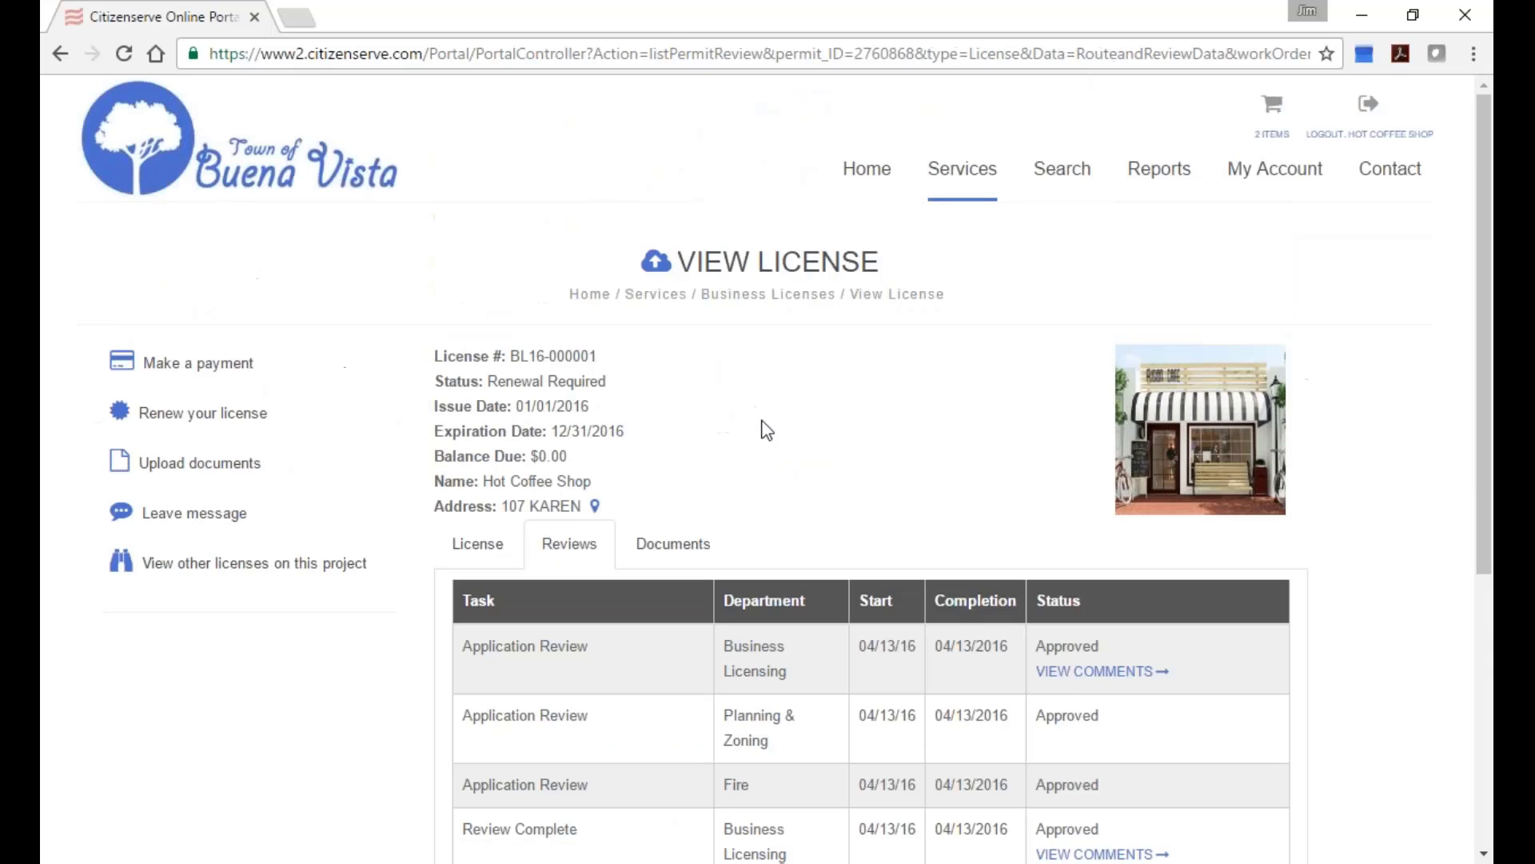
scroll(815, 432, down, 2)
click(675, 395)
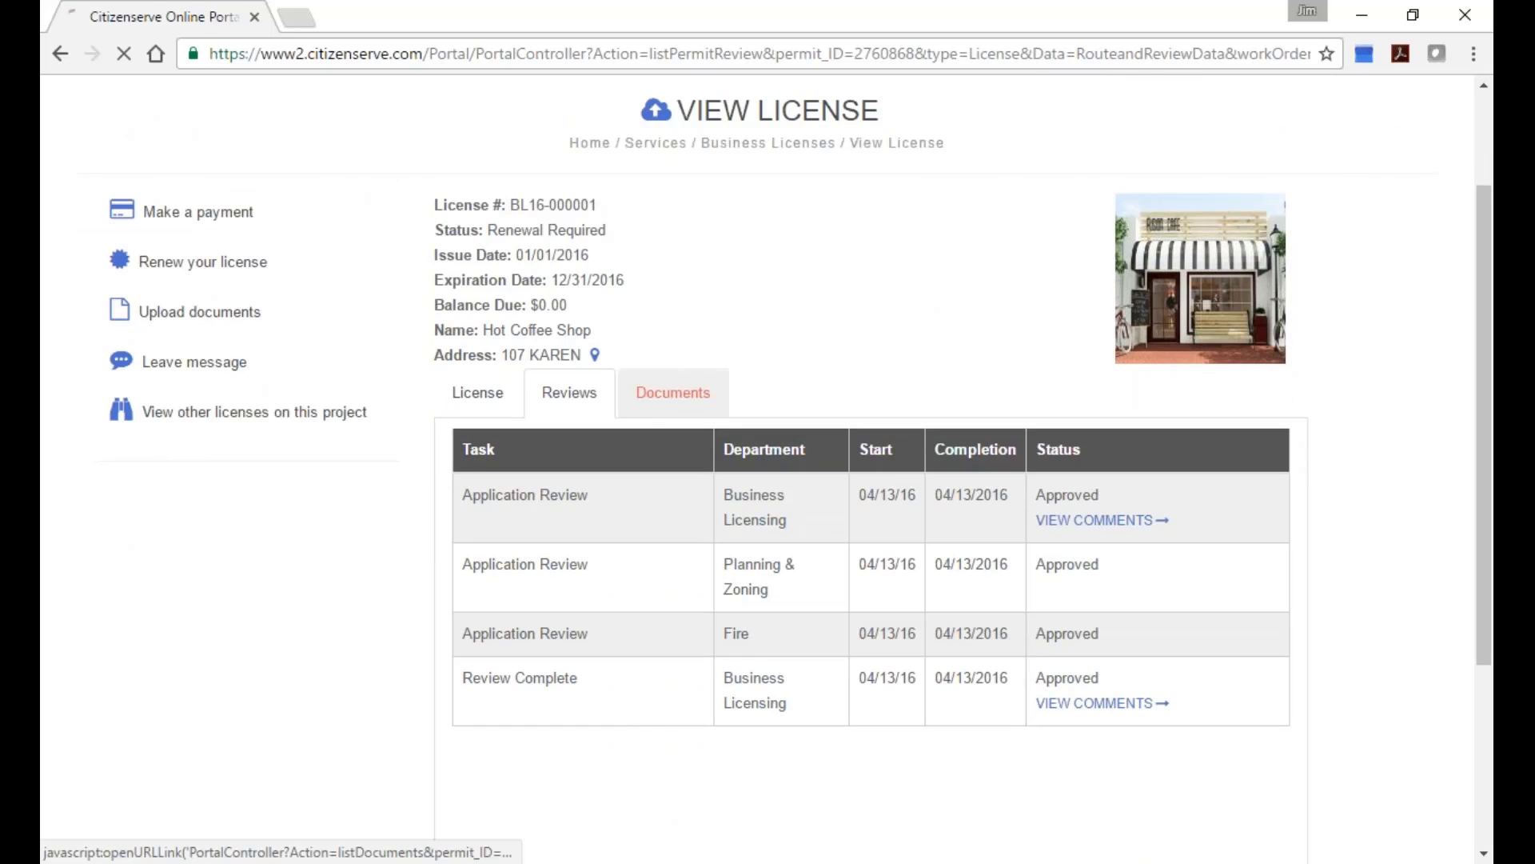
scroll(850, 387, down, 2)
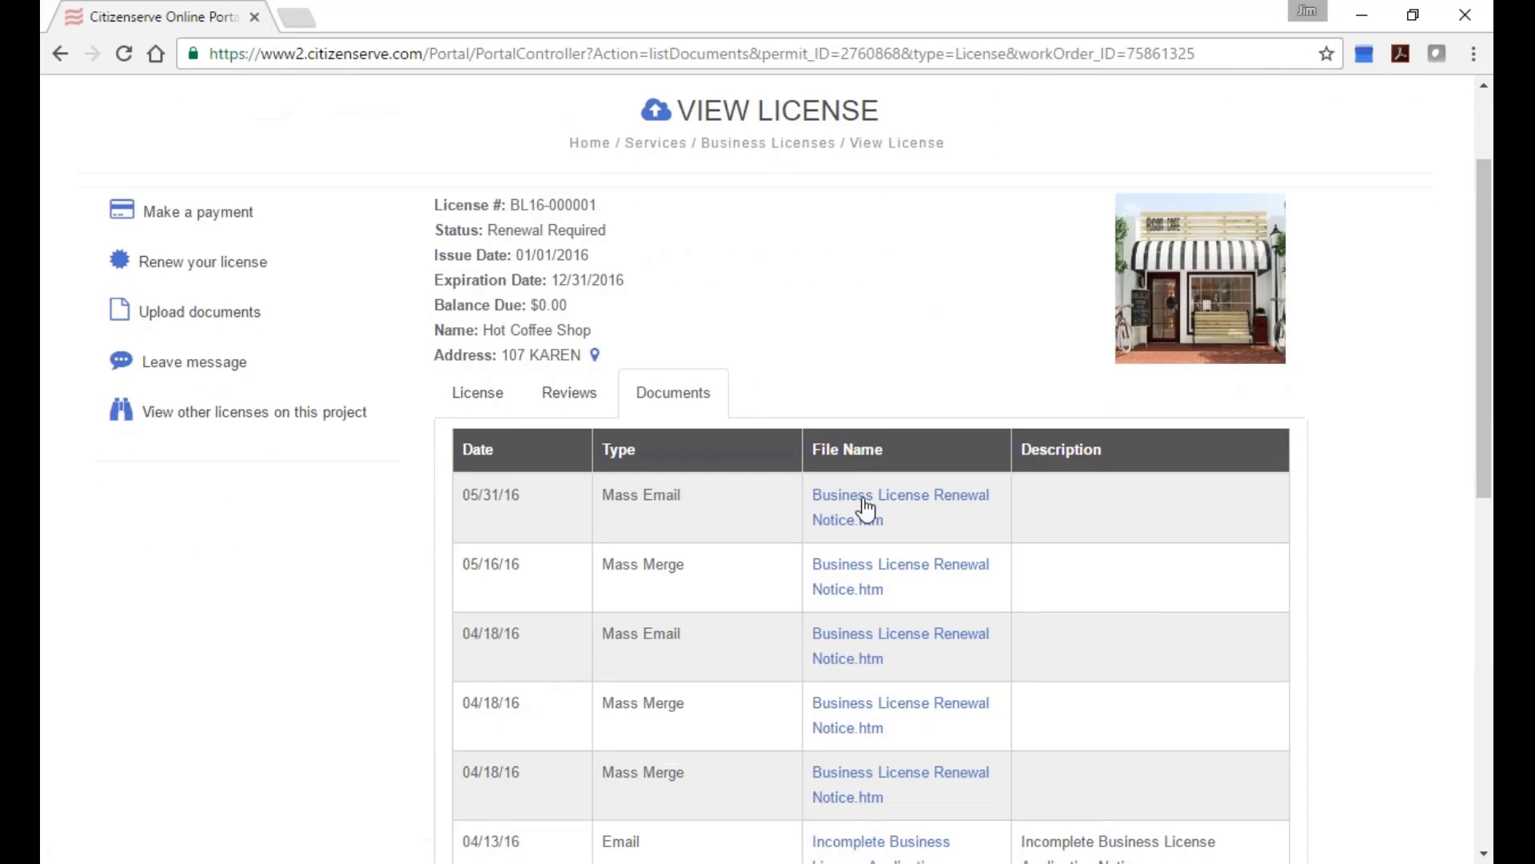
scroll(999, 500, down, 3)
scroll(1001, 492, up, 3)
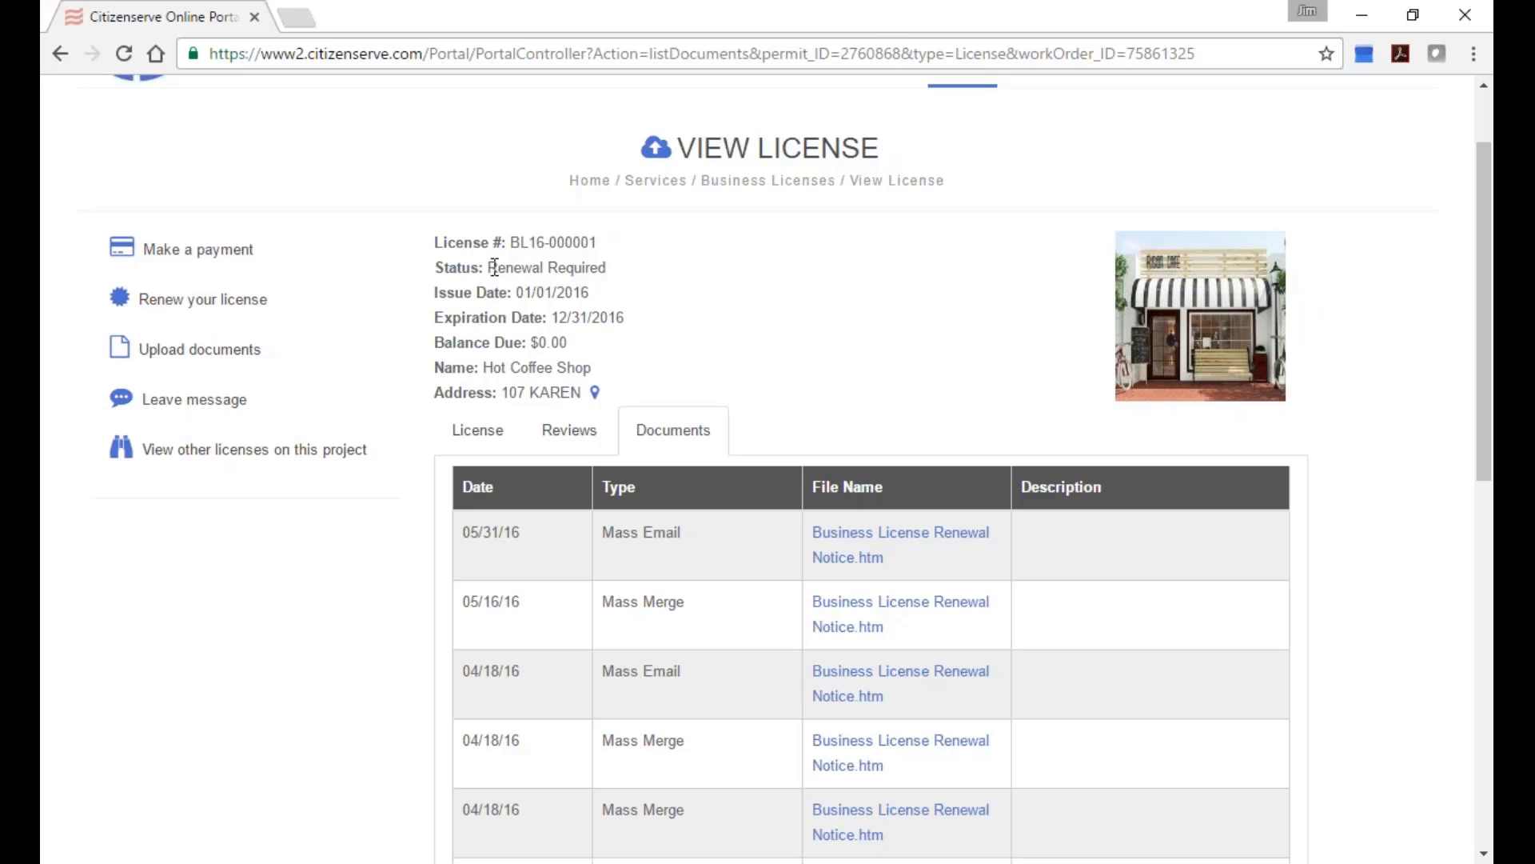
drag(489, 267, 612, 269)
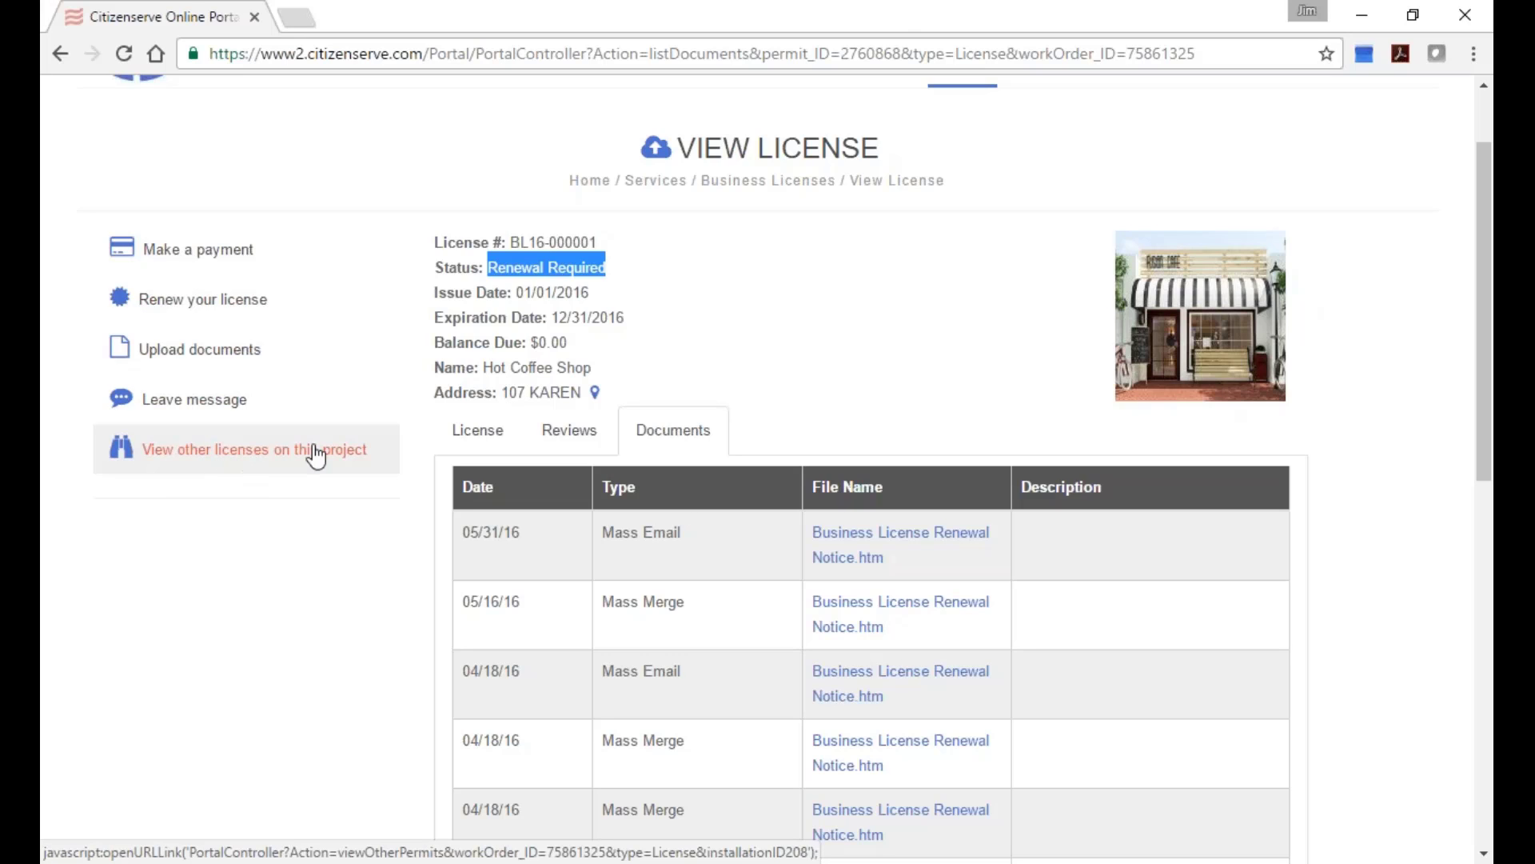
Start renewing the license and scroll down to the fee schedule.
click(182, 306)
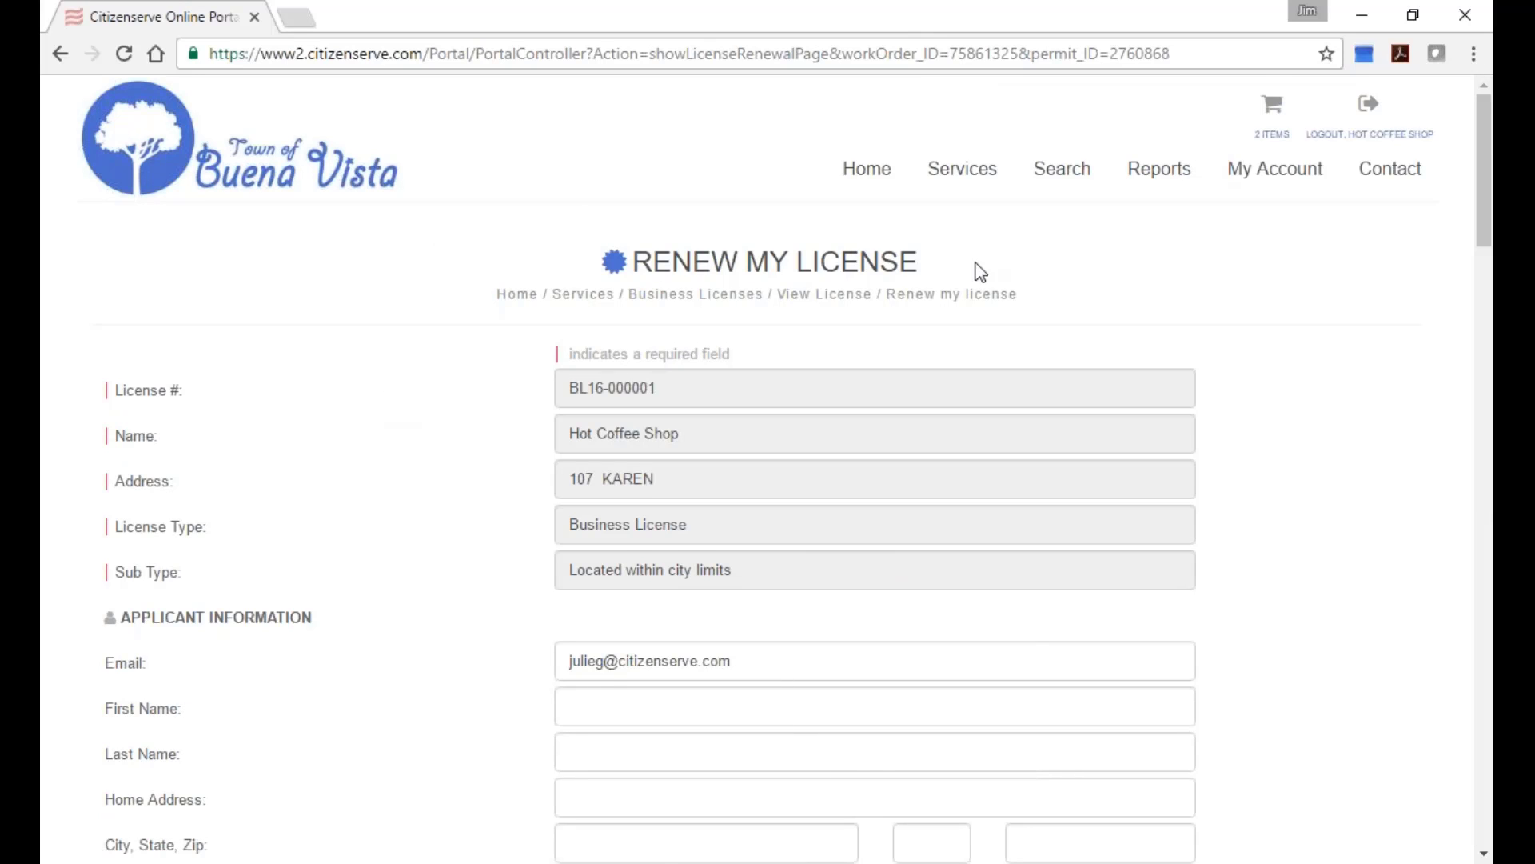
scroll(976, 271, down, 3)
scroll(709, 456, down, 5)
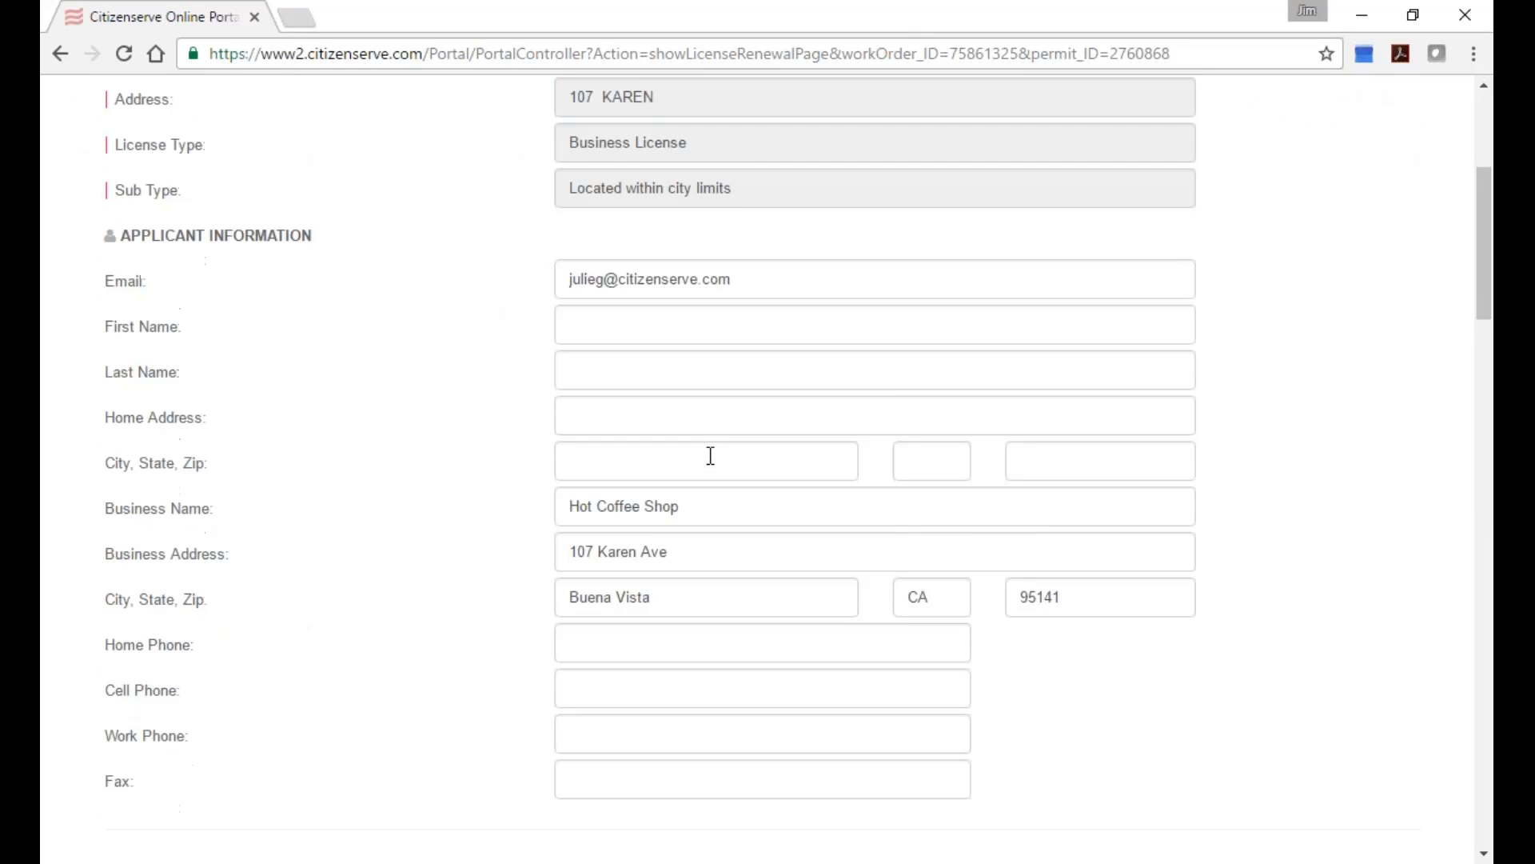
scroll(797, 468, down, 1)
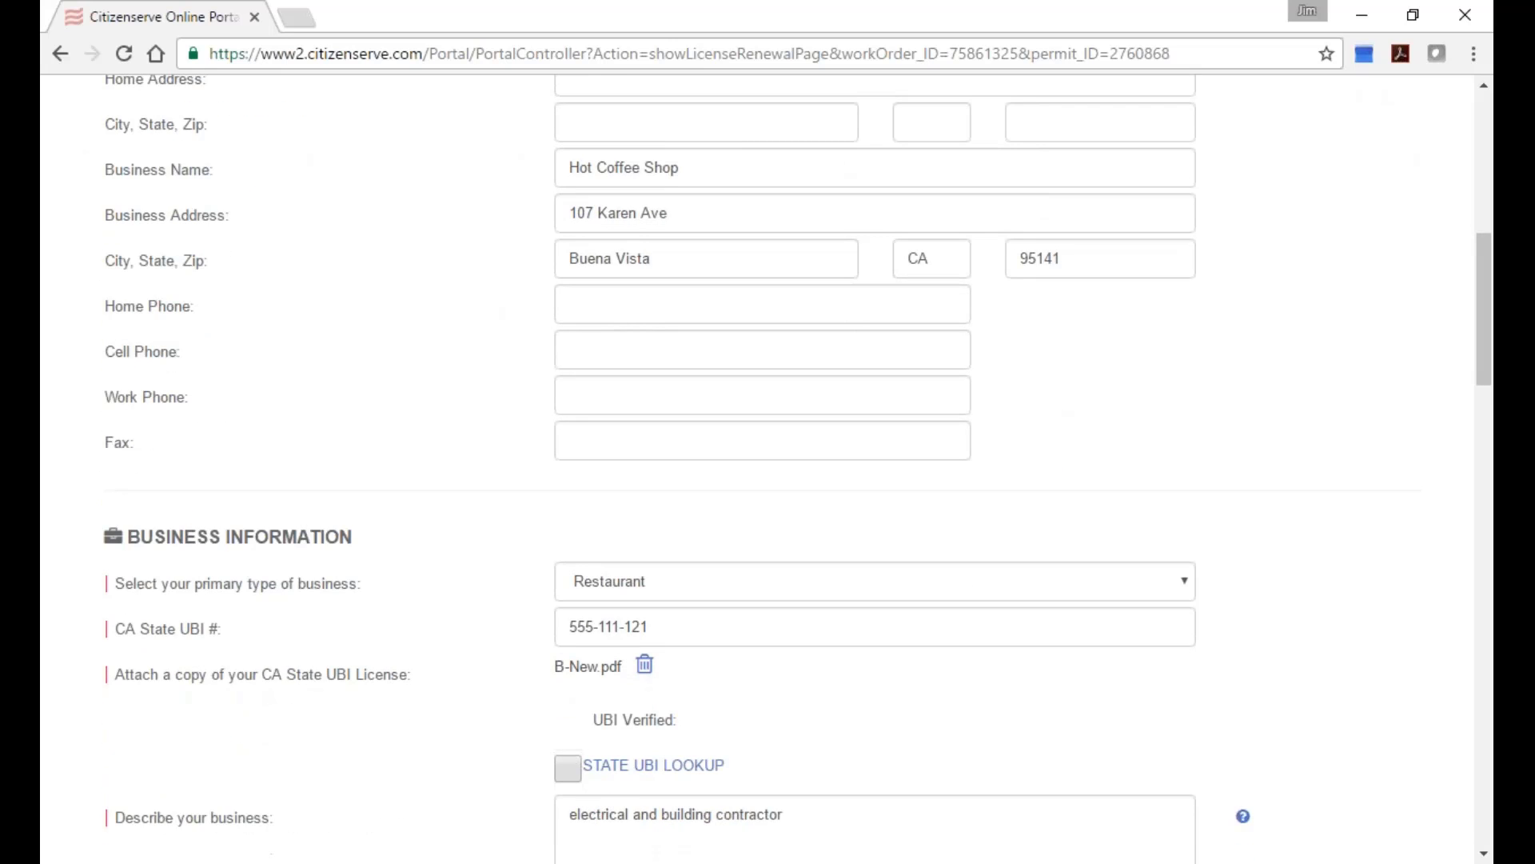
scroll(877, 298, down, 5)
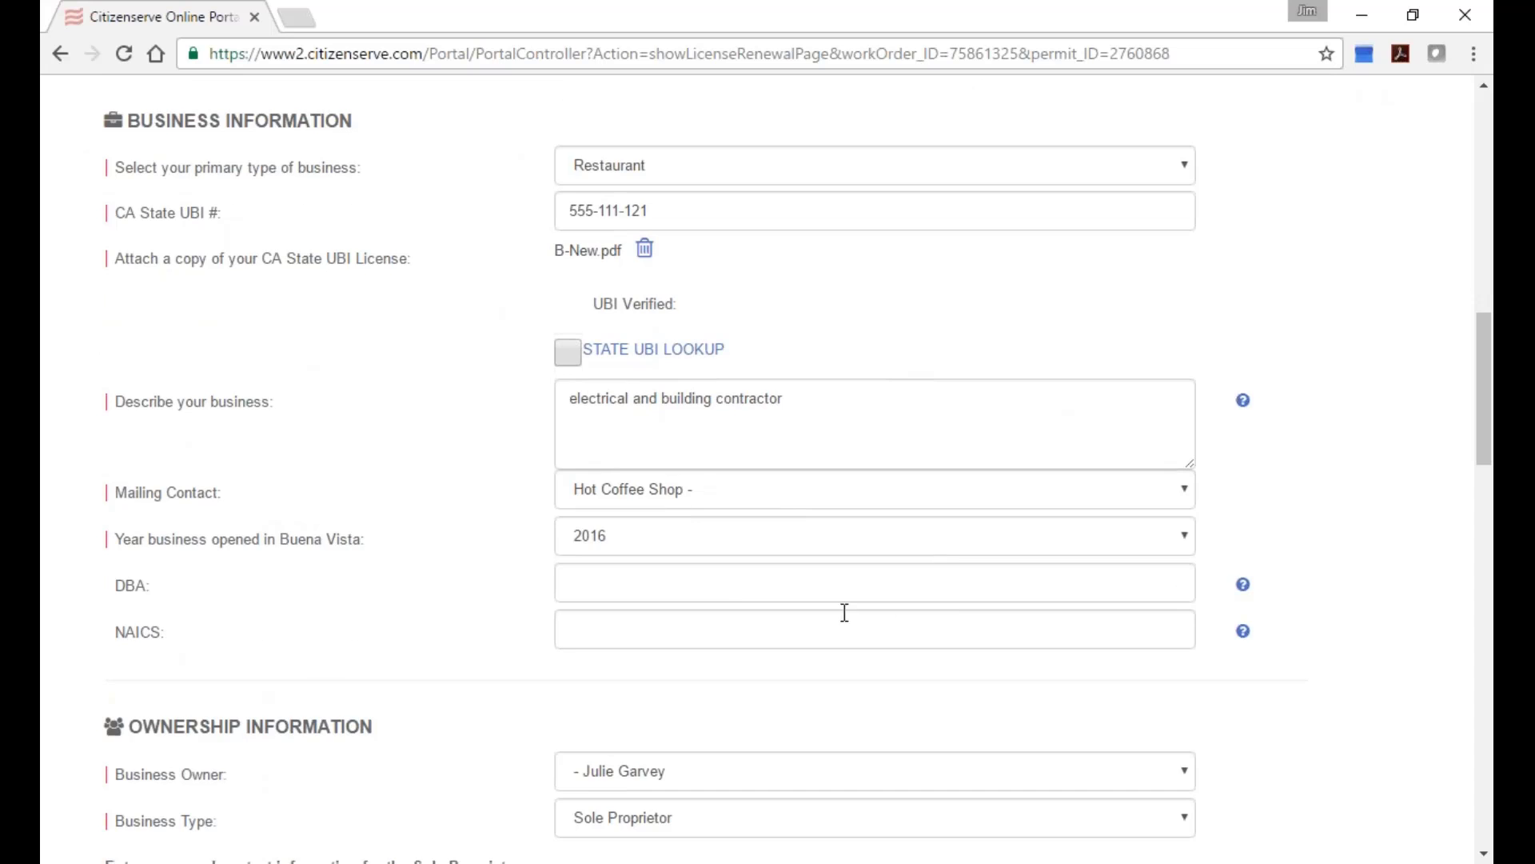
scroll(843, 613, down, 1)
scroll(867, 575, down, 2)
scroll(820, 550, down, 6)
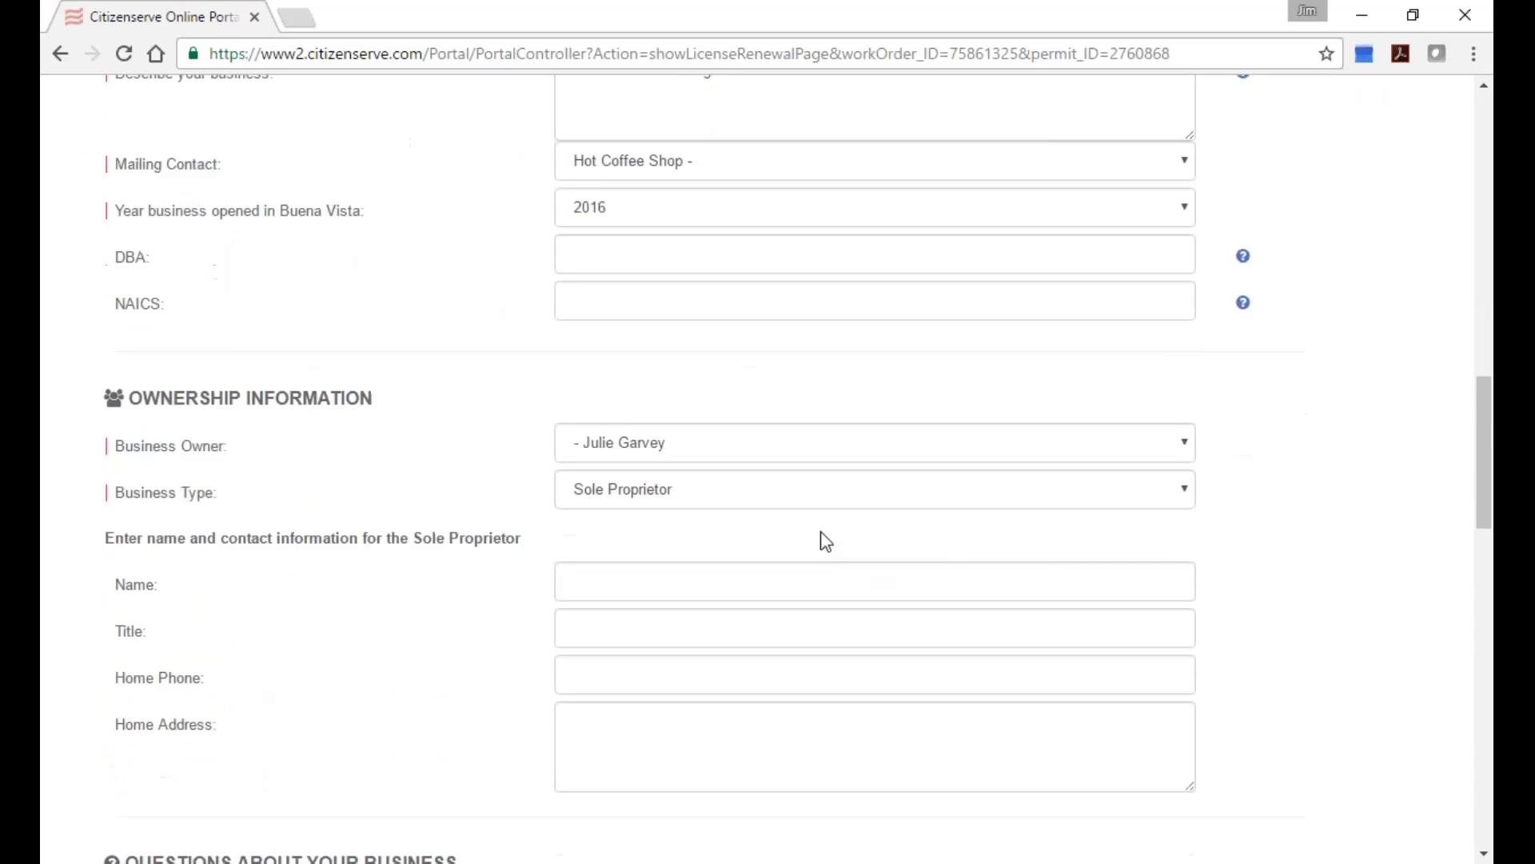
scroll(767, 464, down, 2)
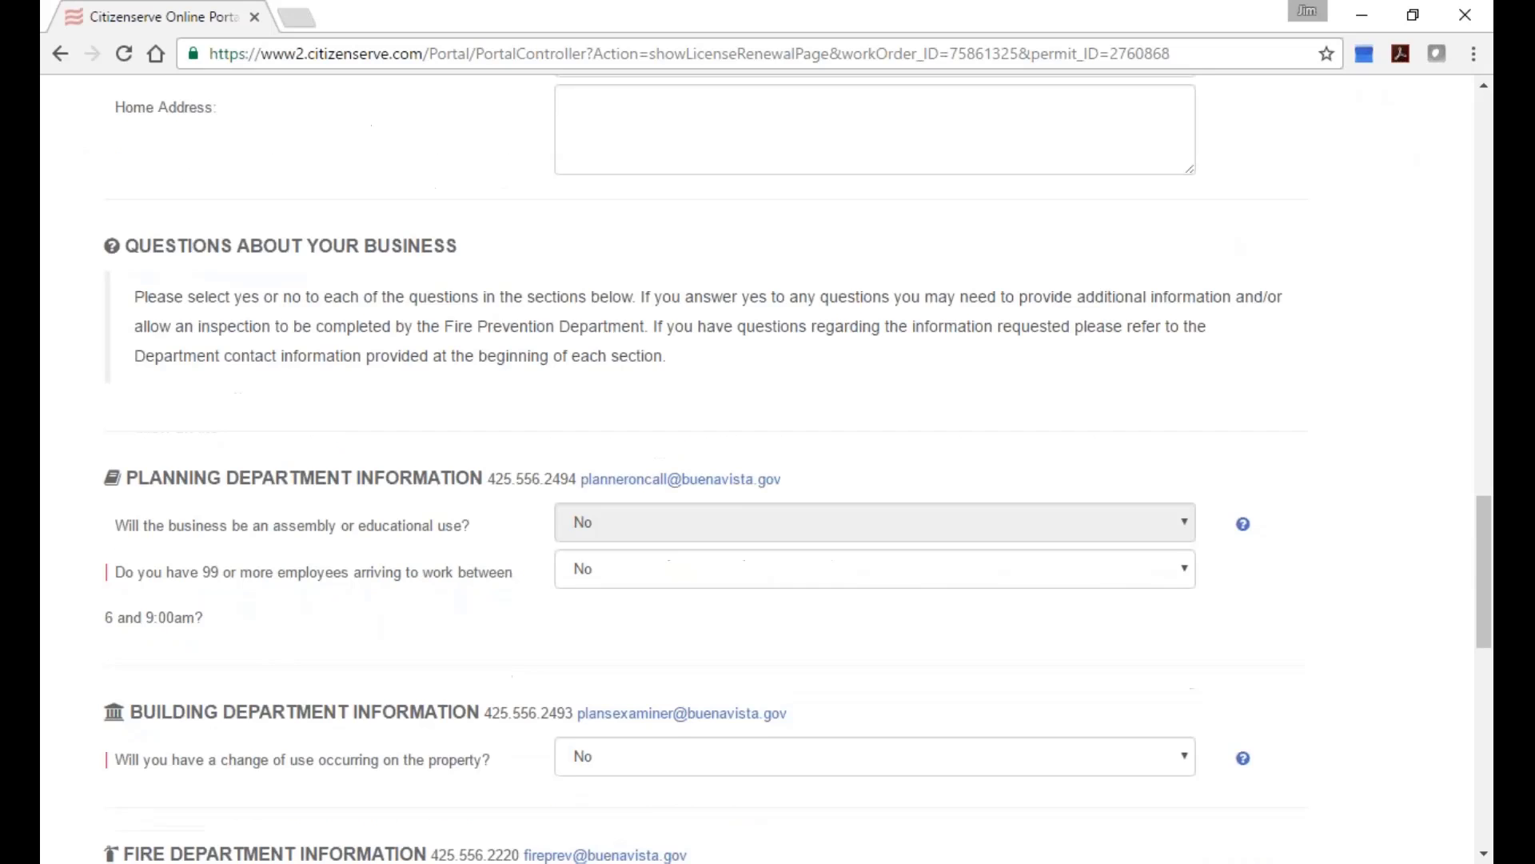
scroll(798, 520, down, 7)
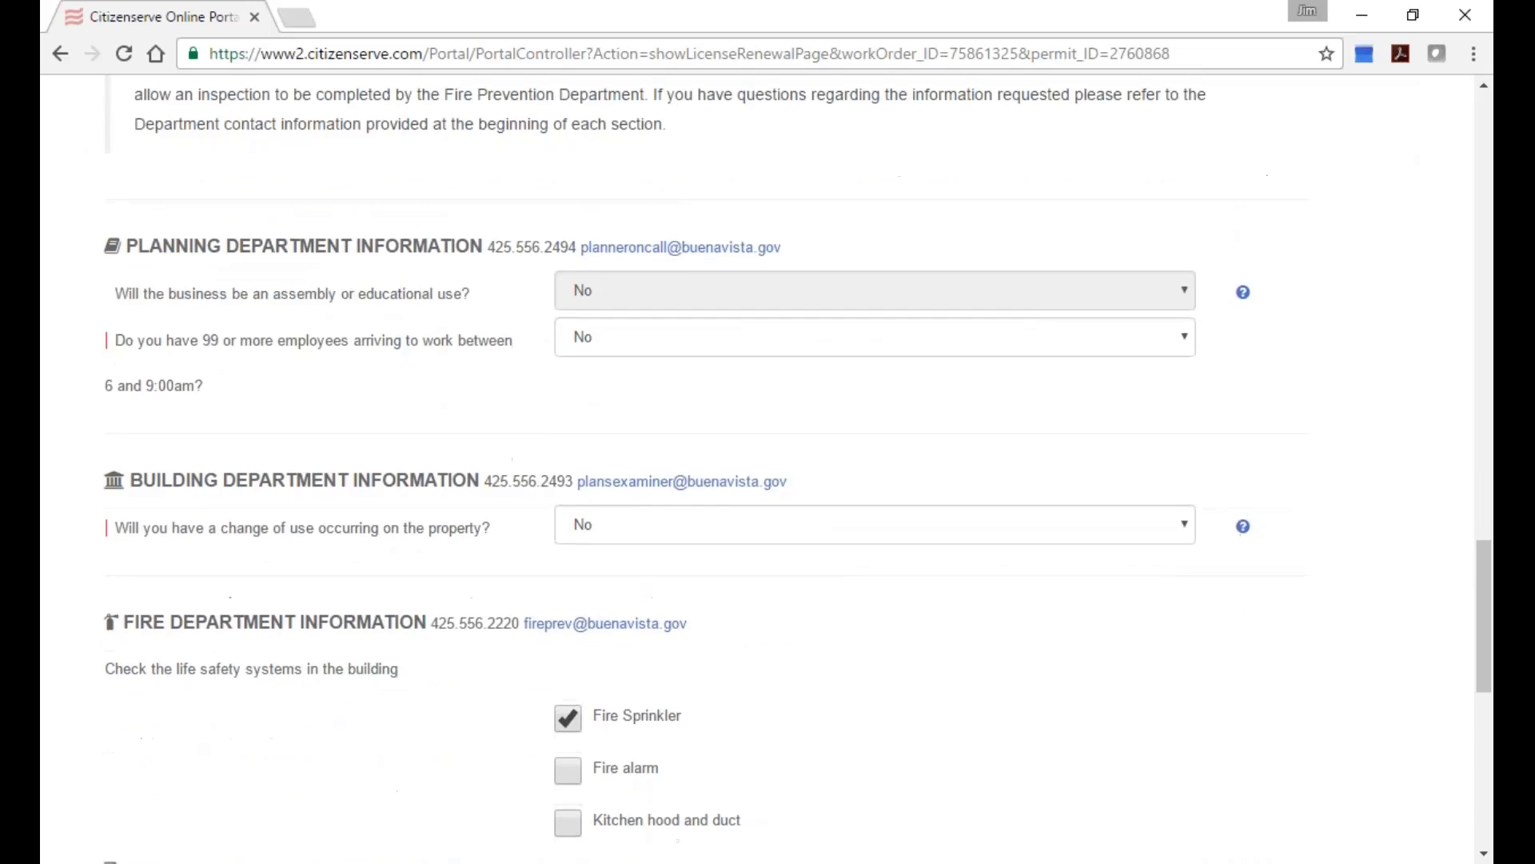
scroll(804, 541, down, 5)
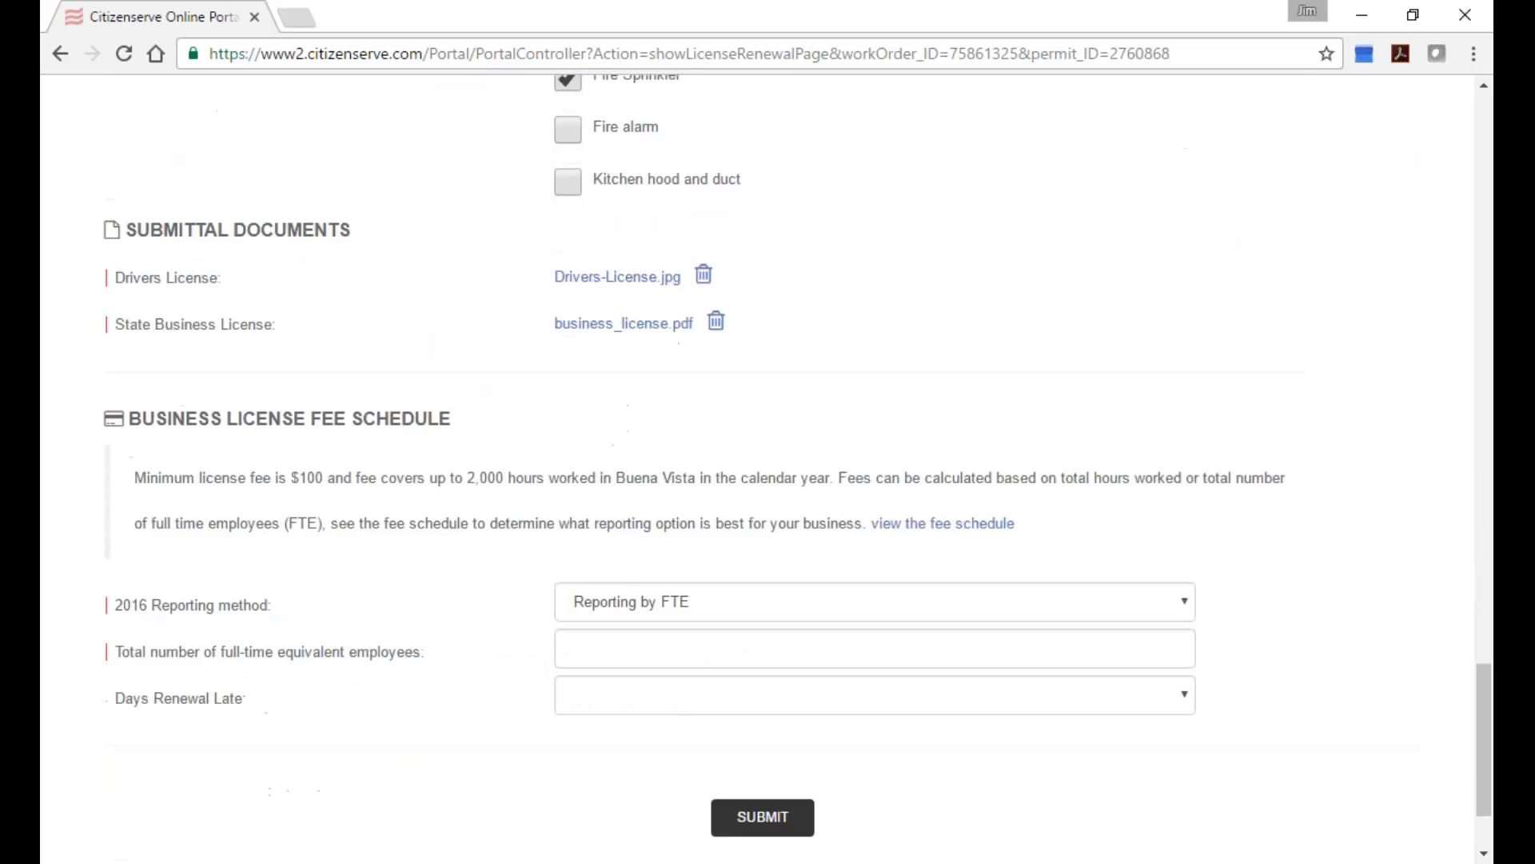
Enter 16 FTE employees, leave Days Renewal Late empty, and submit the renewal.
click(804, 541)
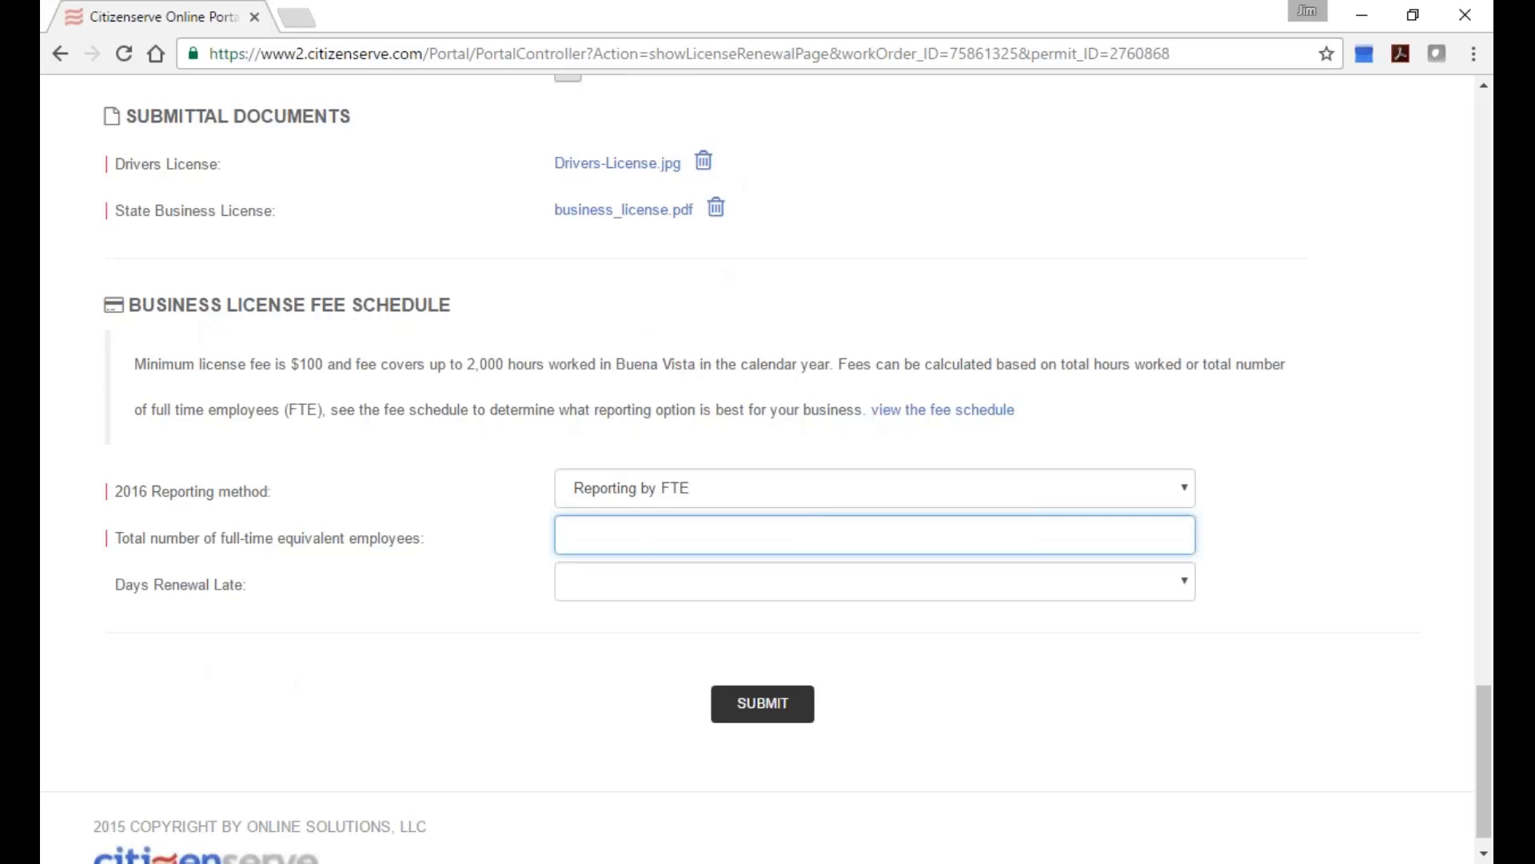
drag(102, 490, 403, 508)
click(597, 527)
text(16)
click(757, 589)
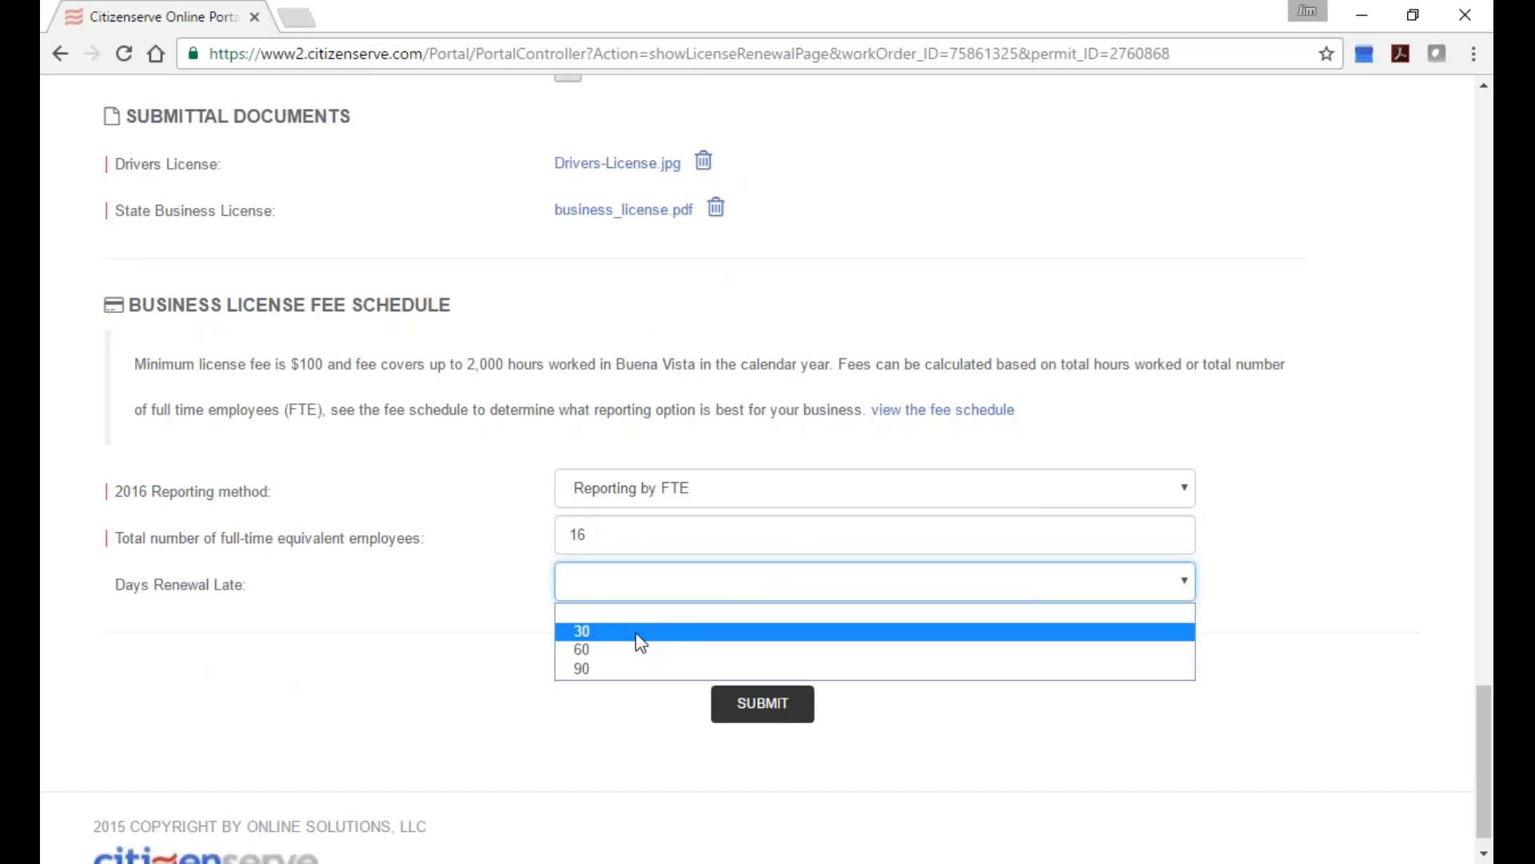
click(285, 608)
click(758, 705)
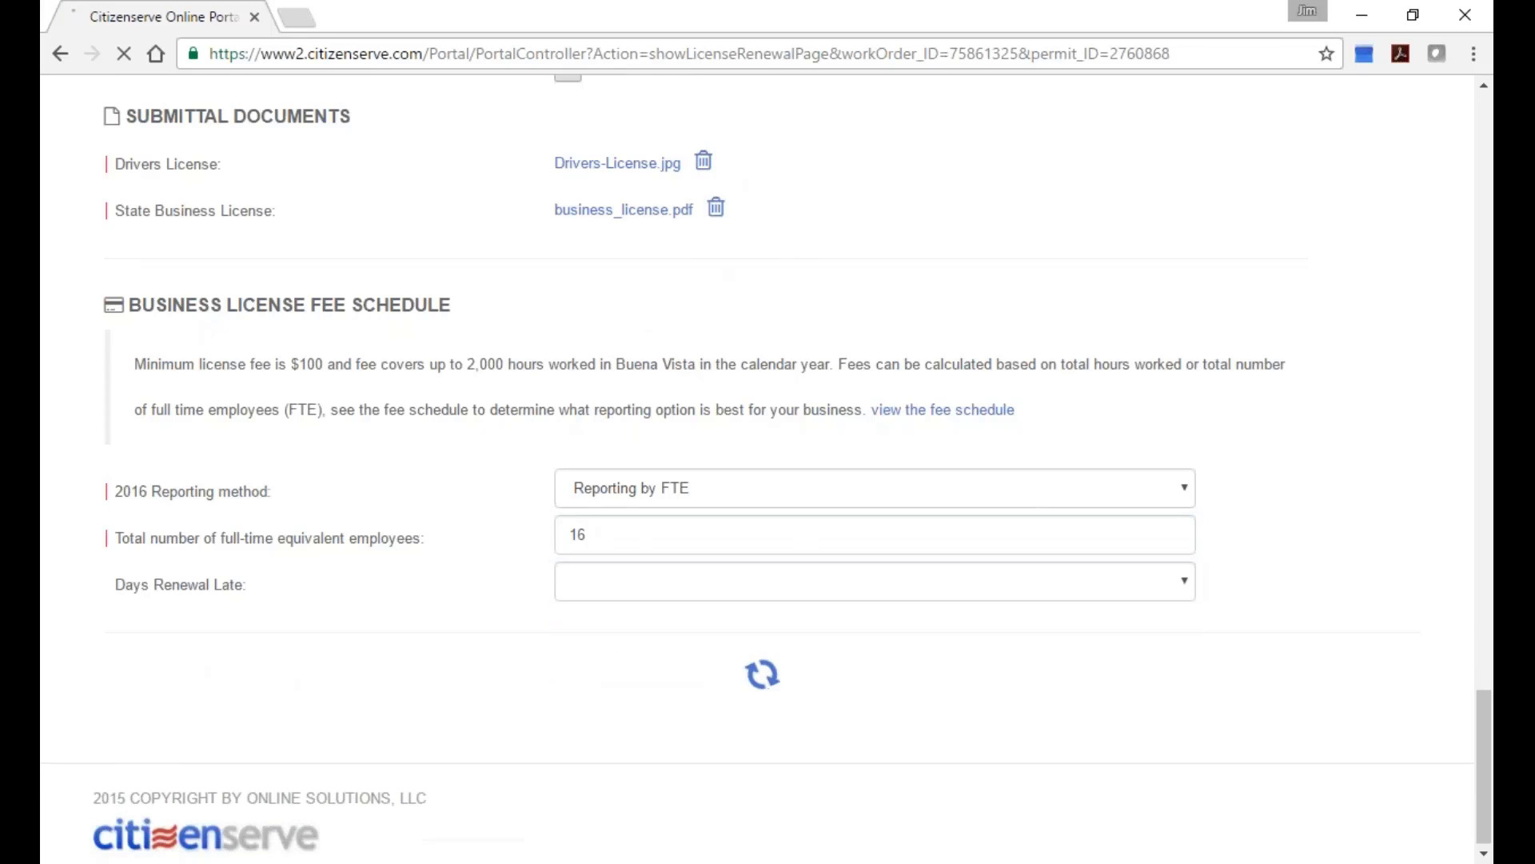
scroll(779, 376, down, 1)
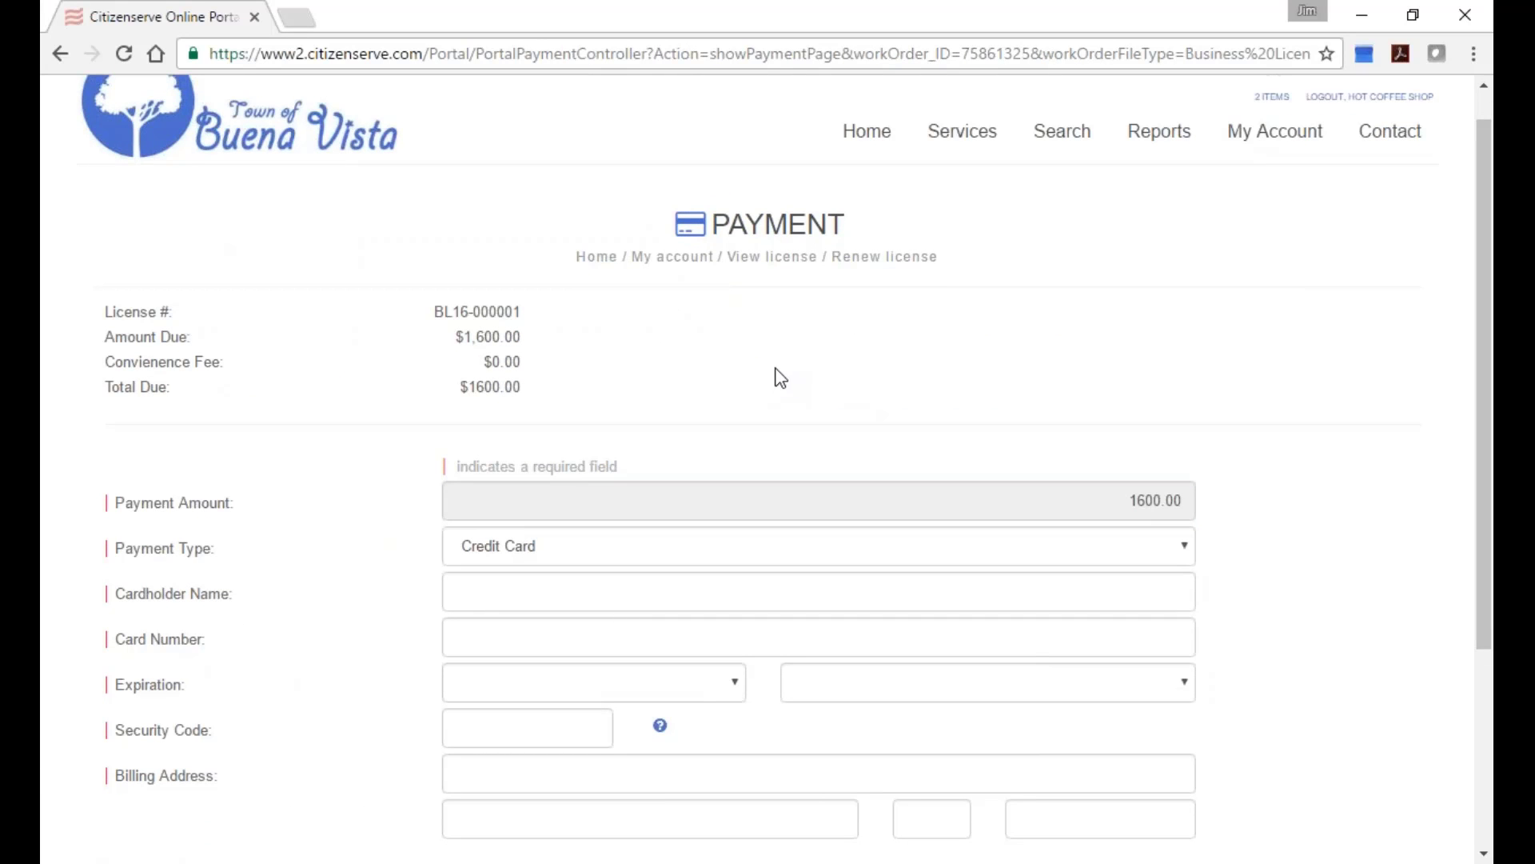
scroll(646, 354, down, 2)
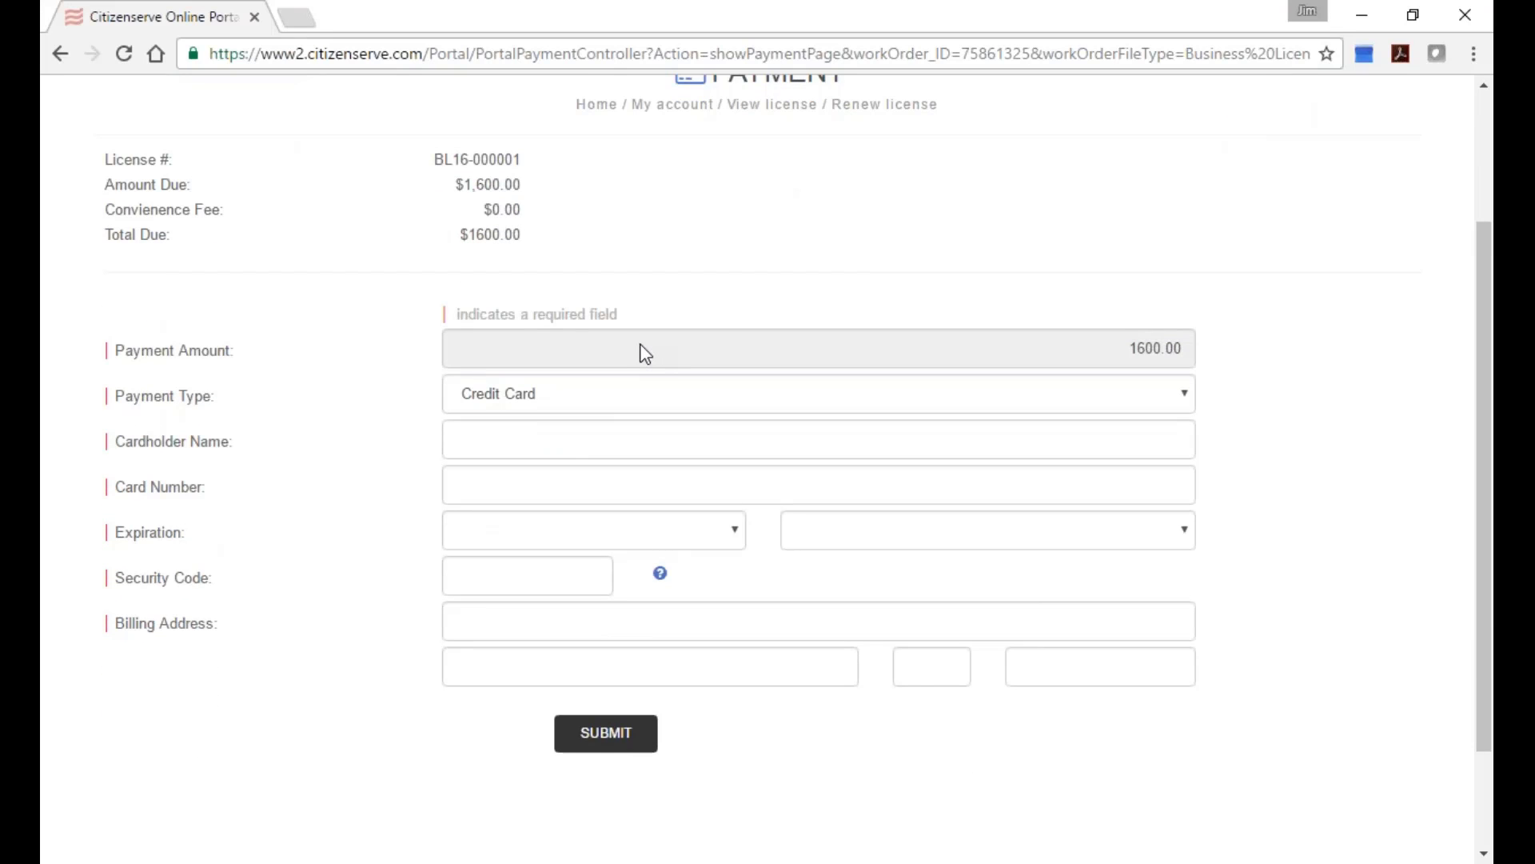
click(730, 385)
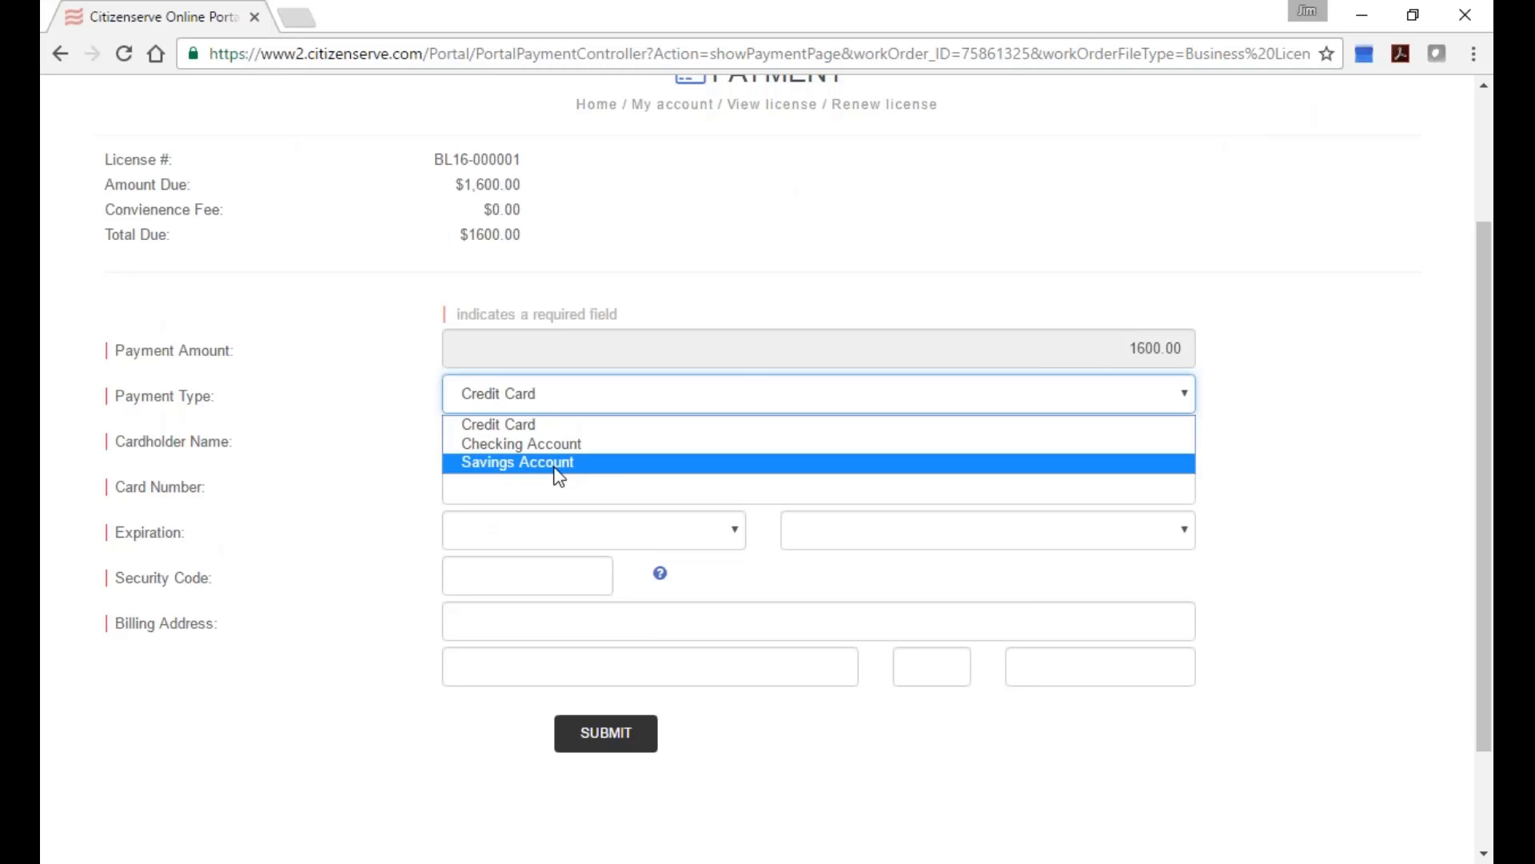
click(576, 397)
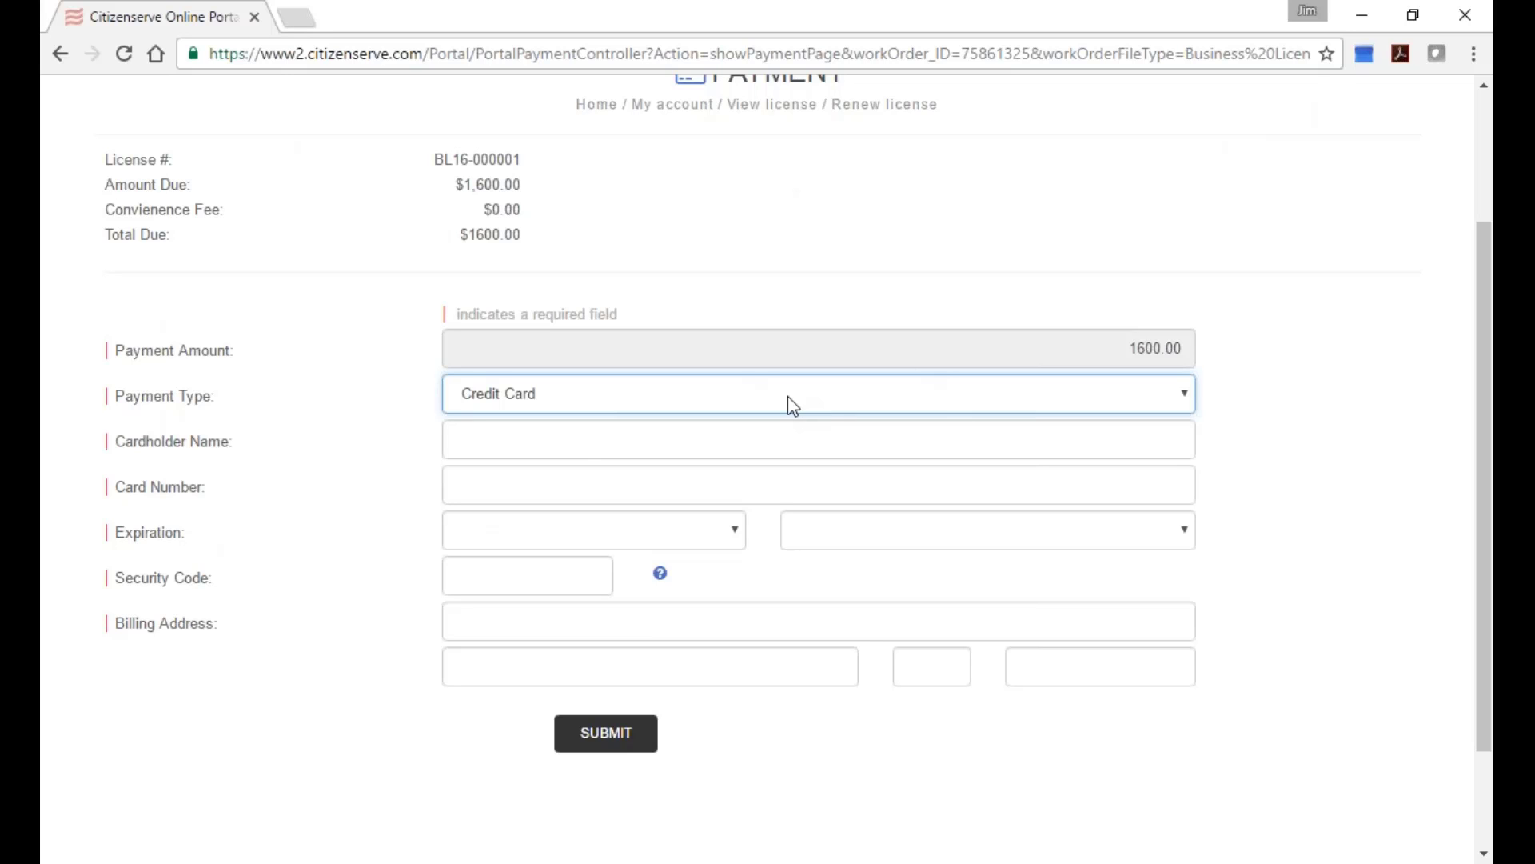
scroll(791, 404, up, 2)
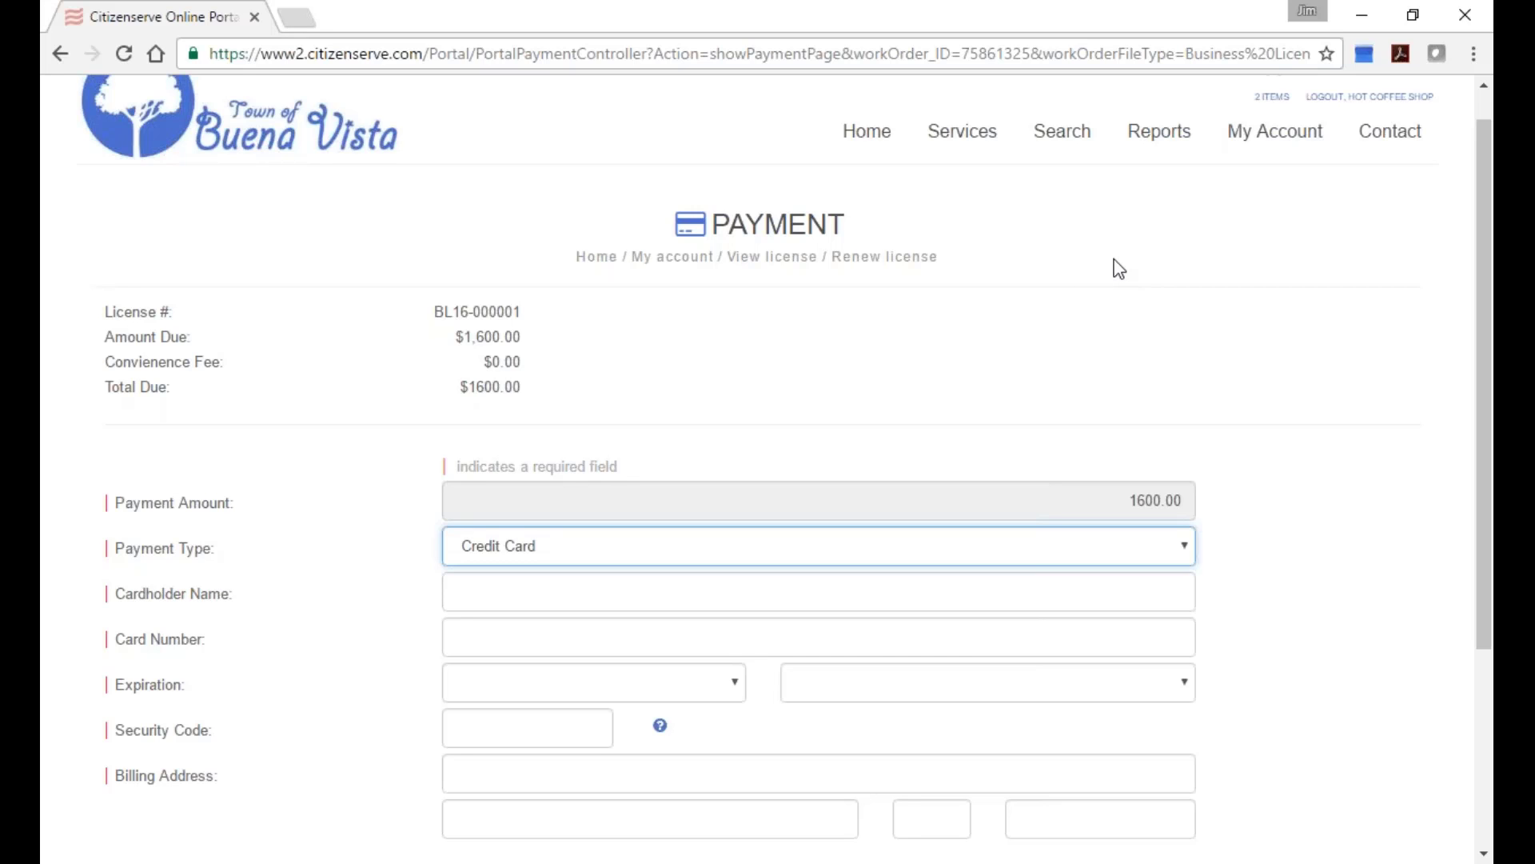
scroll(1115, 267, up, 1)
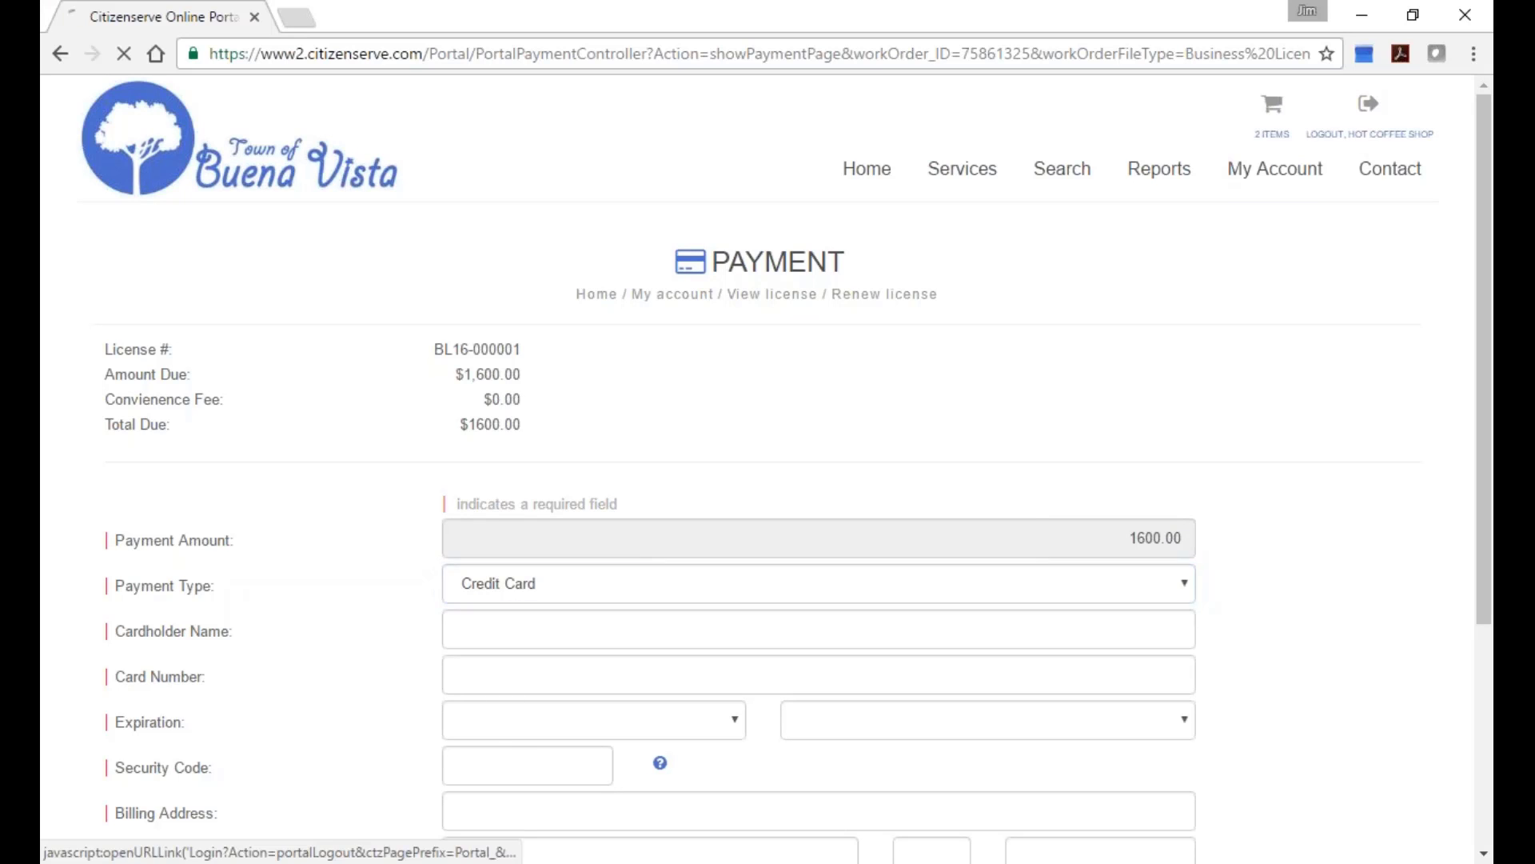
Log out of the citizen portal and go to the citizenserve.com login page.
click(1368, 105)
click(1053, 50)
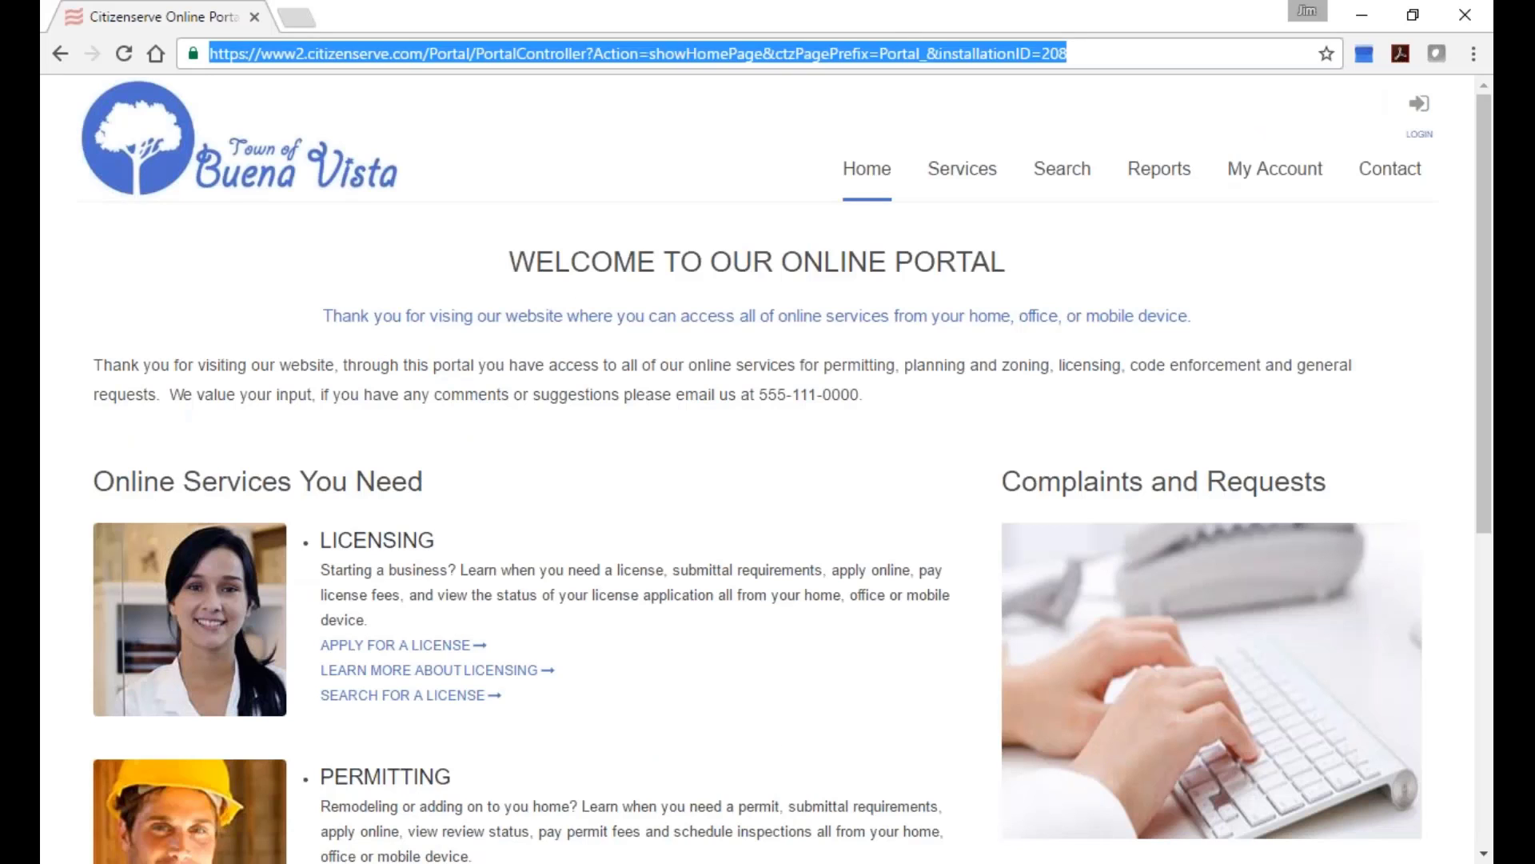
text(www.citizenserve.com)
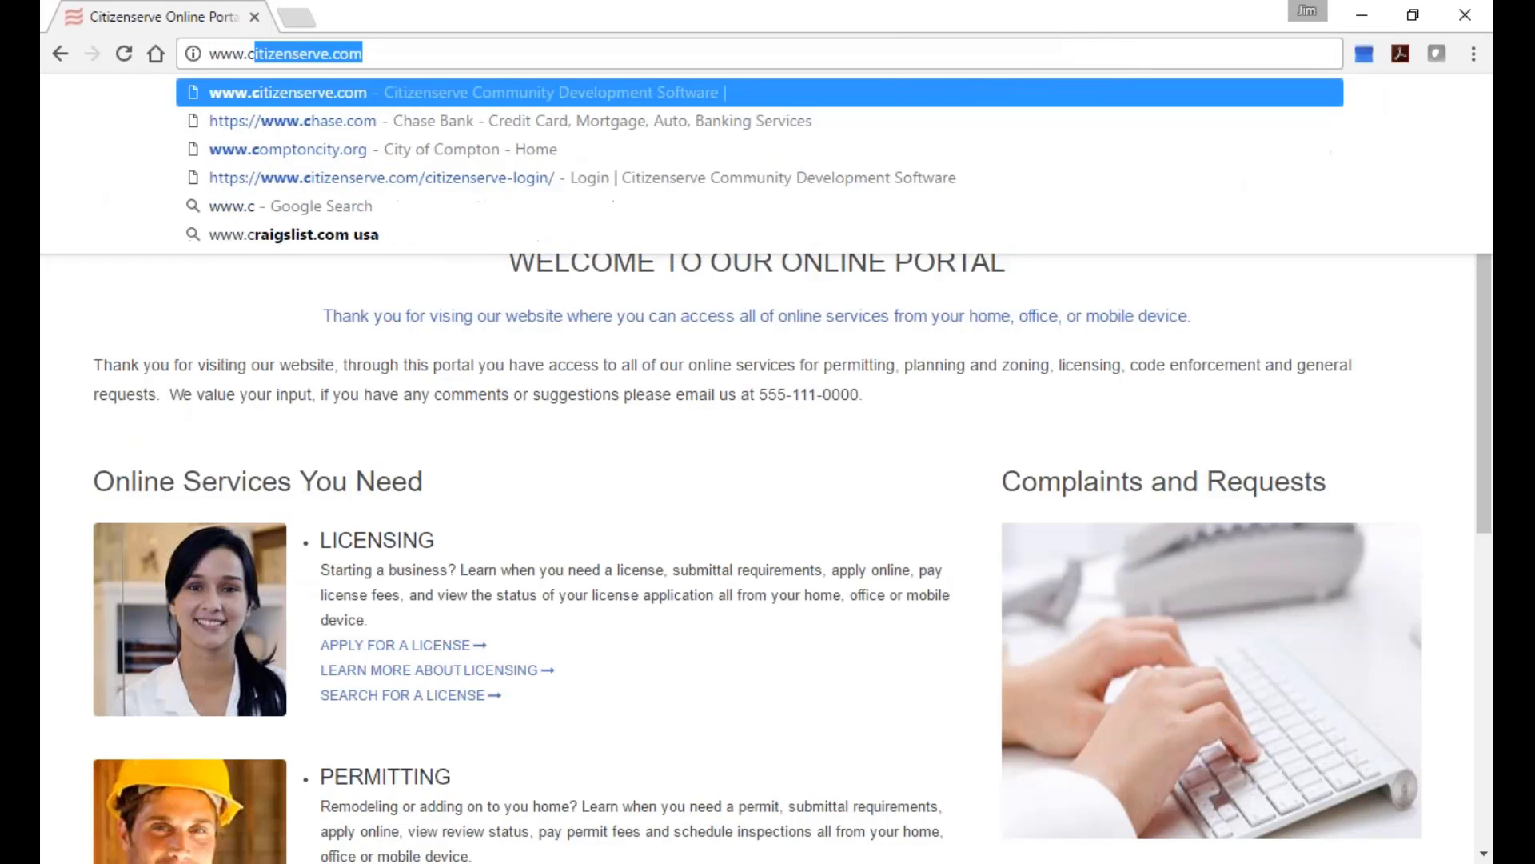
key(Return)
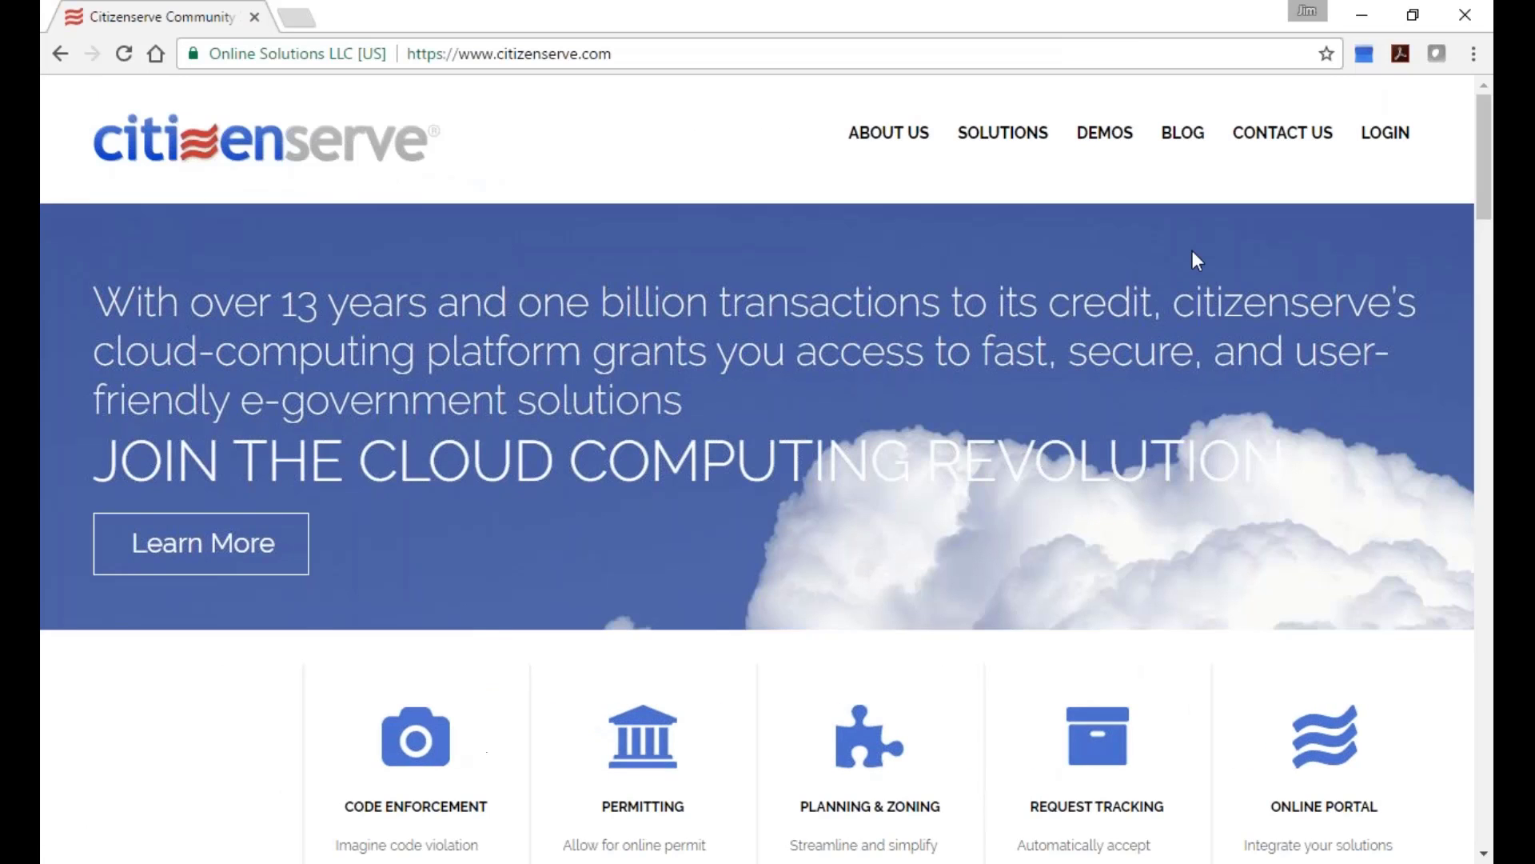
click(1385, 131)
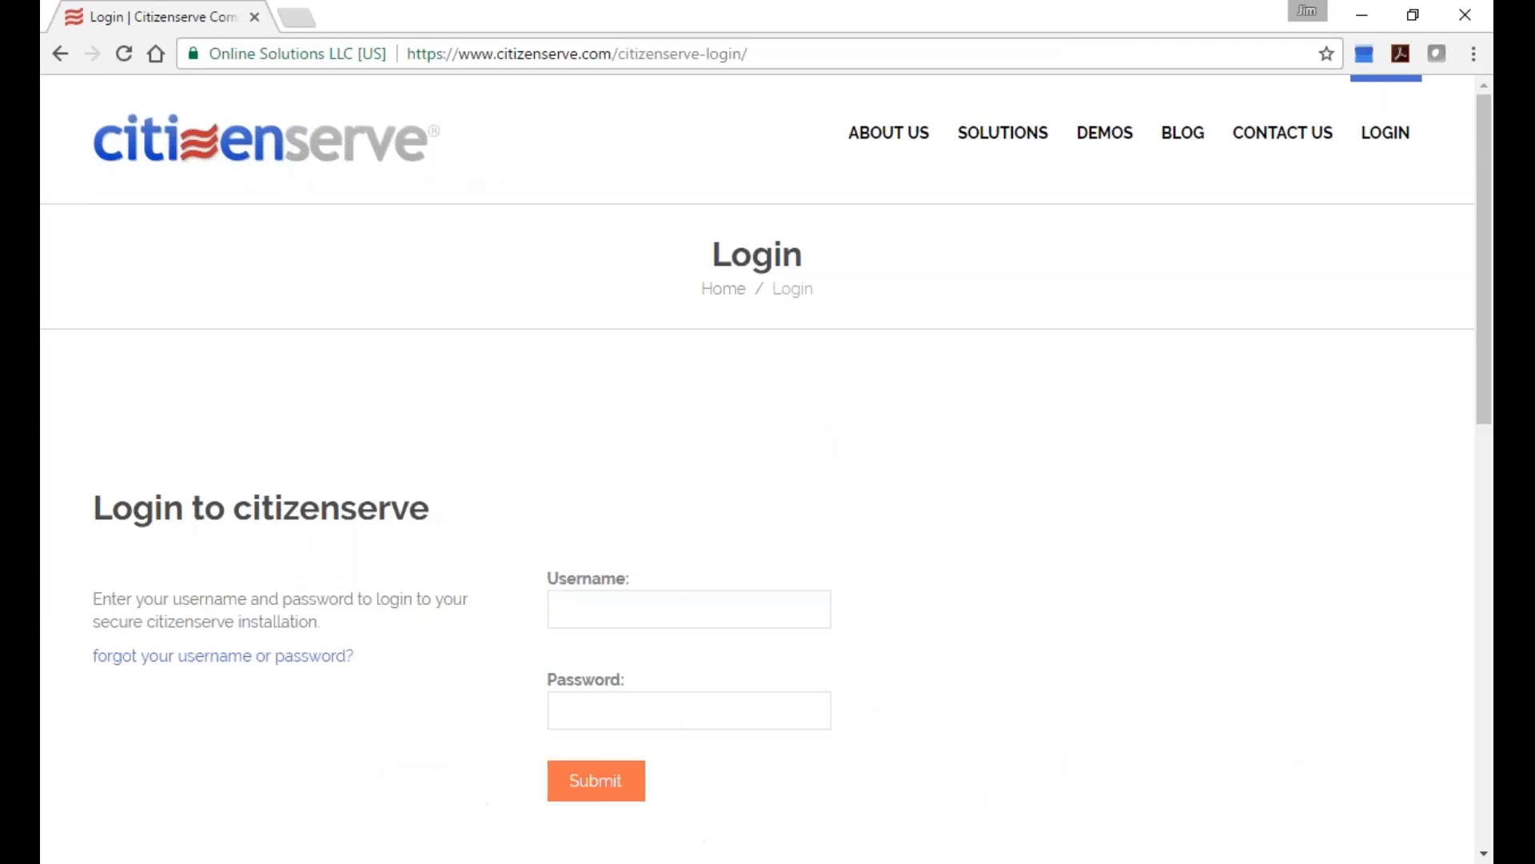
Sign in with the username and corrected password, then open Administration.
click(672, 596)
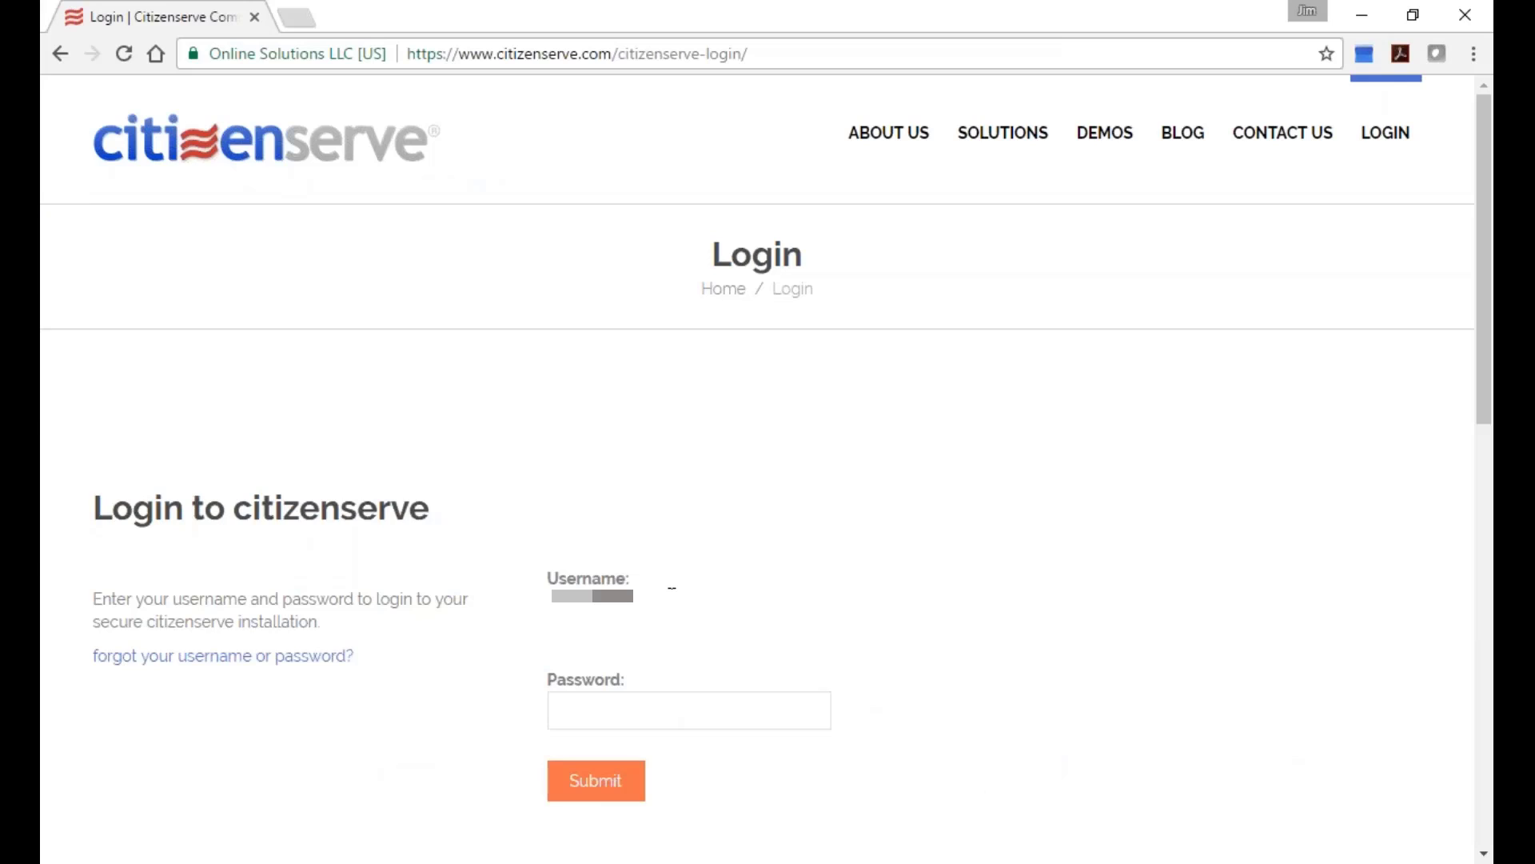
key(Tab)
text(••••••••)
key(Return)
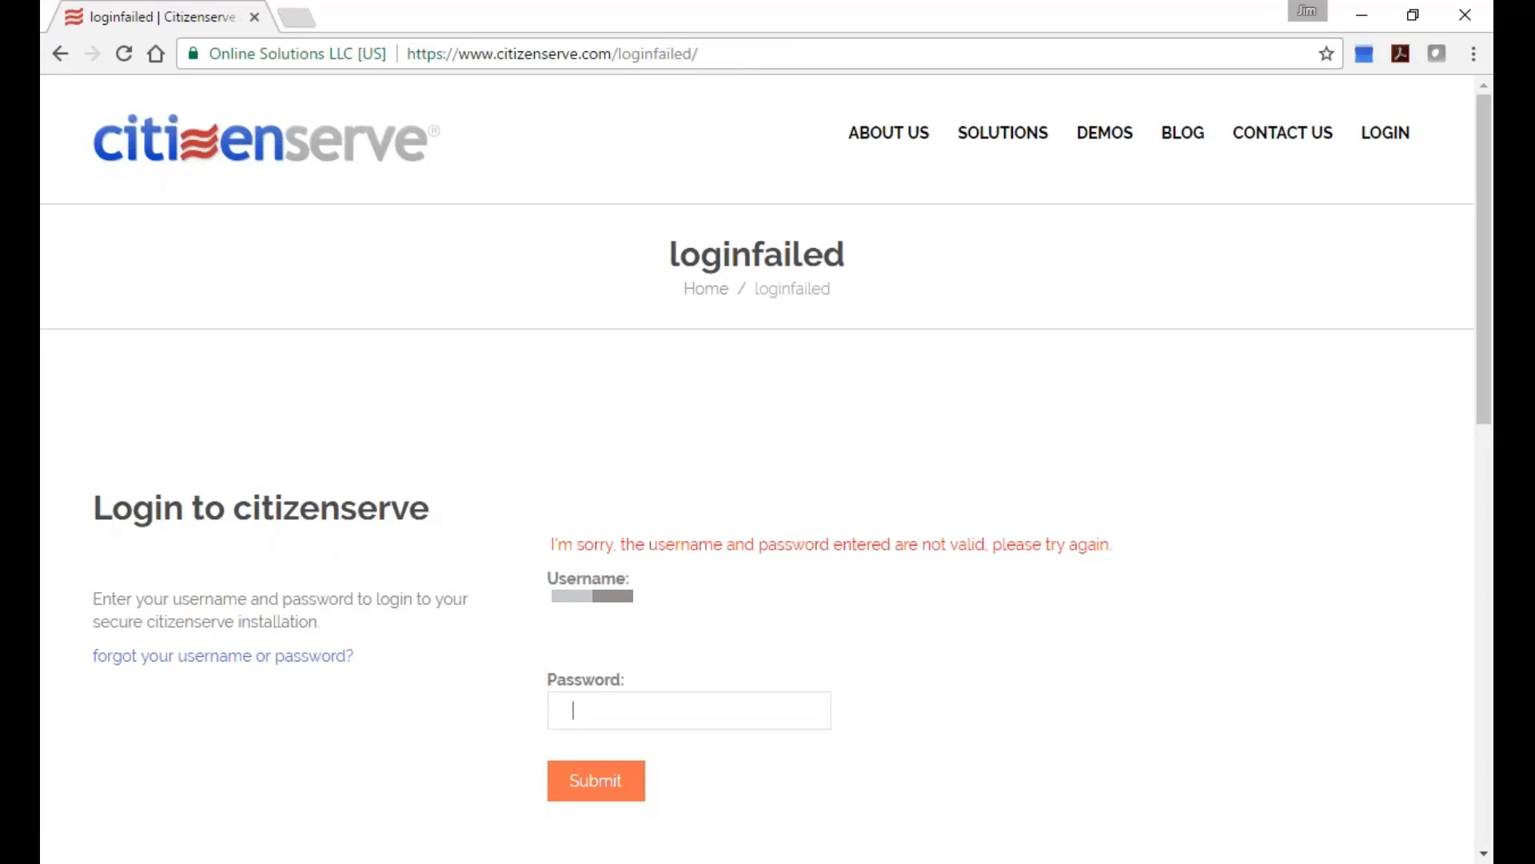
text(••••••••)
key(Return)
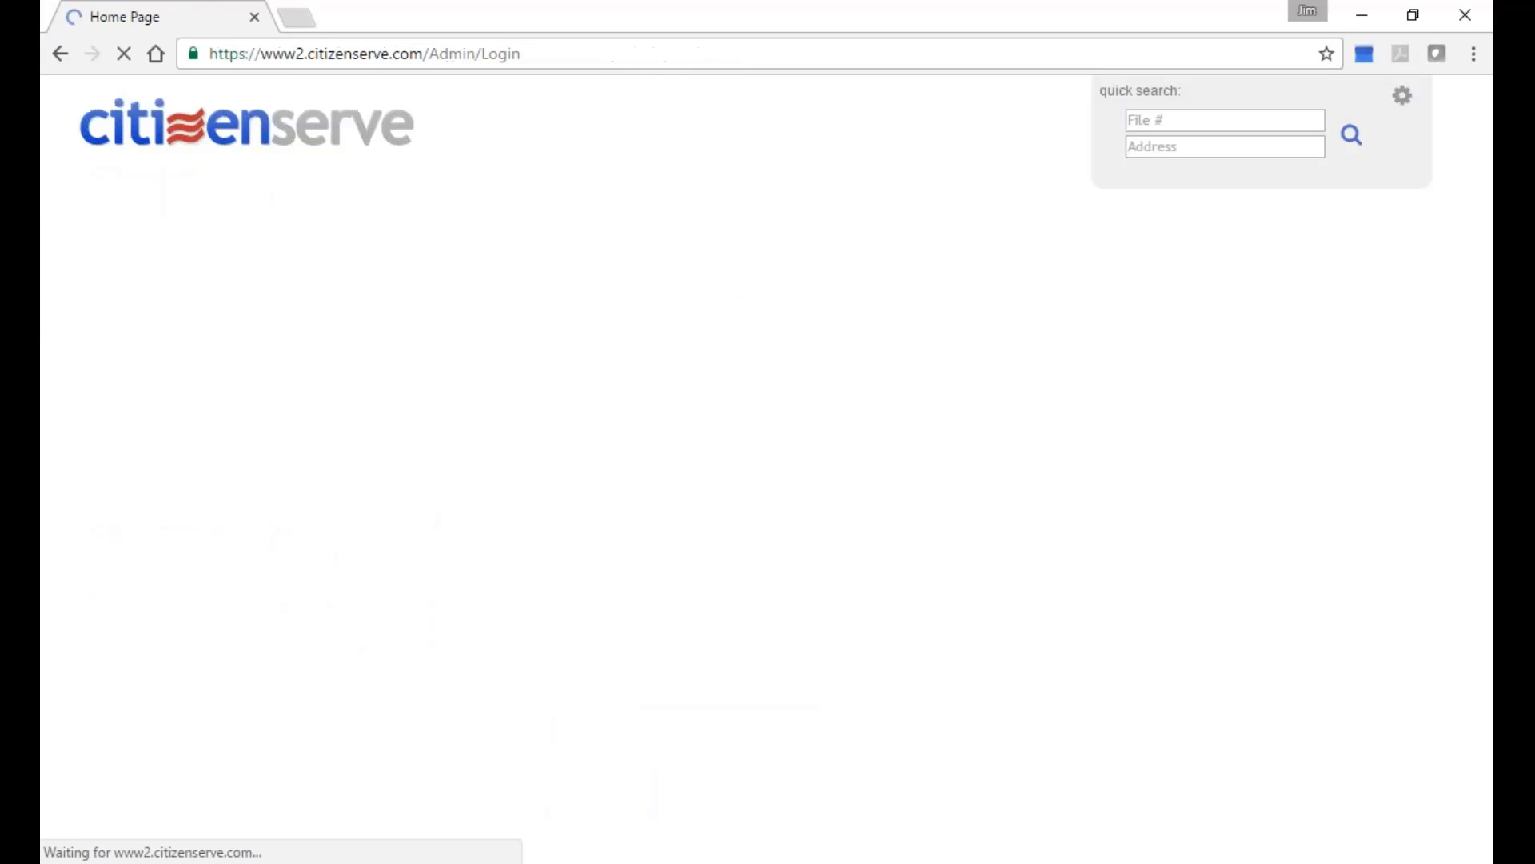
click(794, 229)
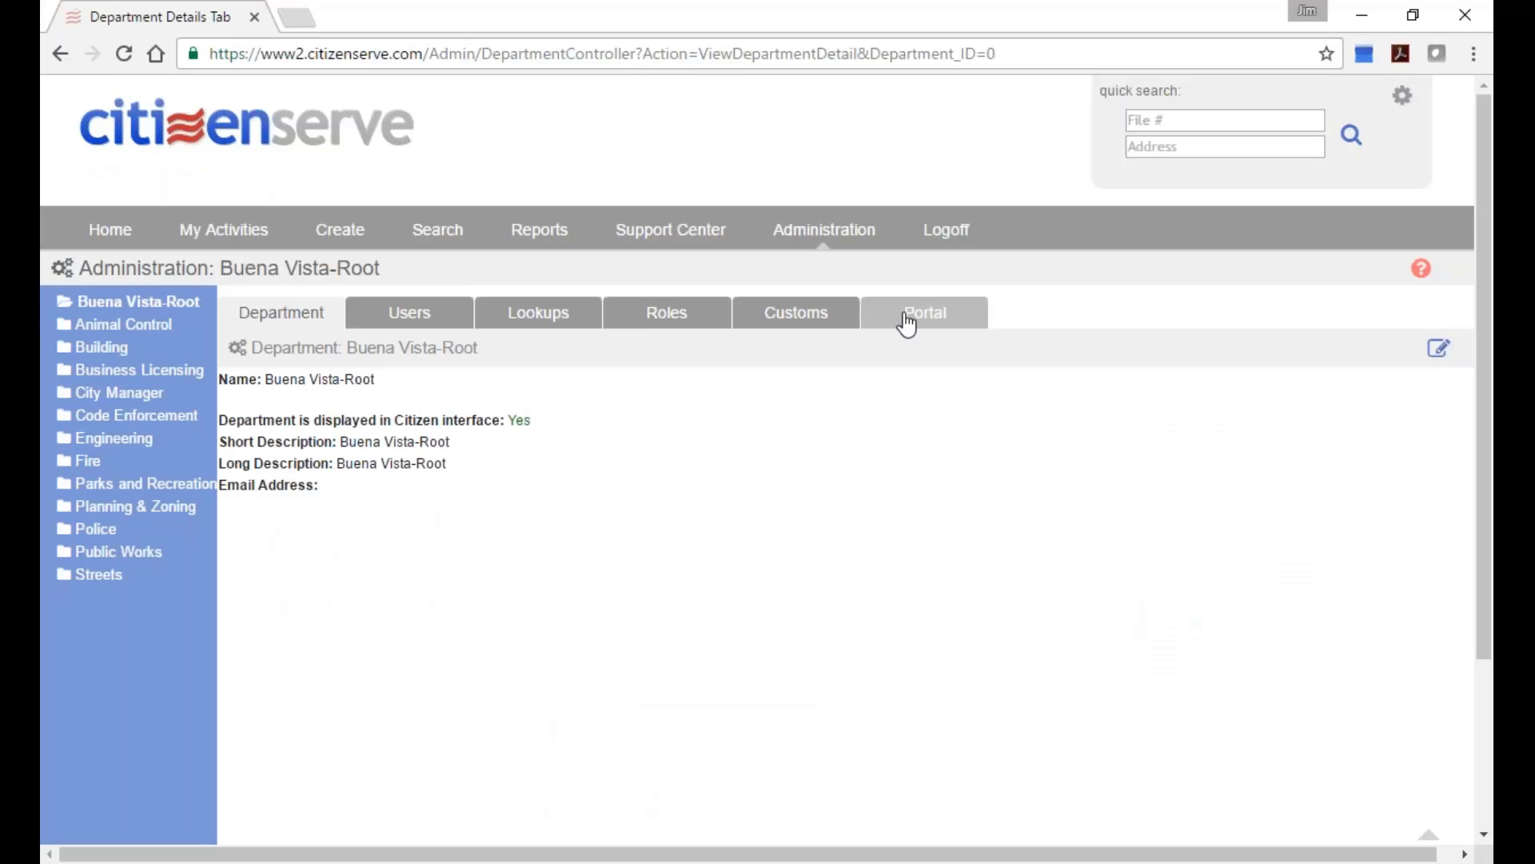
Open the Portal settings and keep the portal status as Live.
click(908, 320)
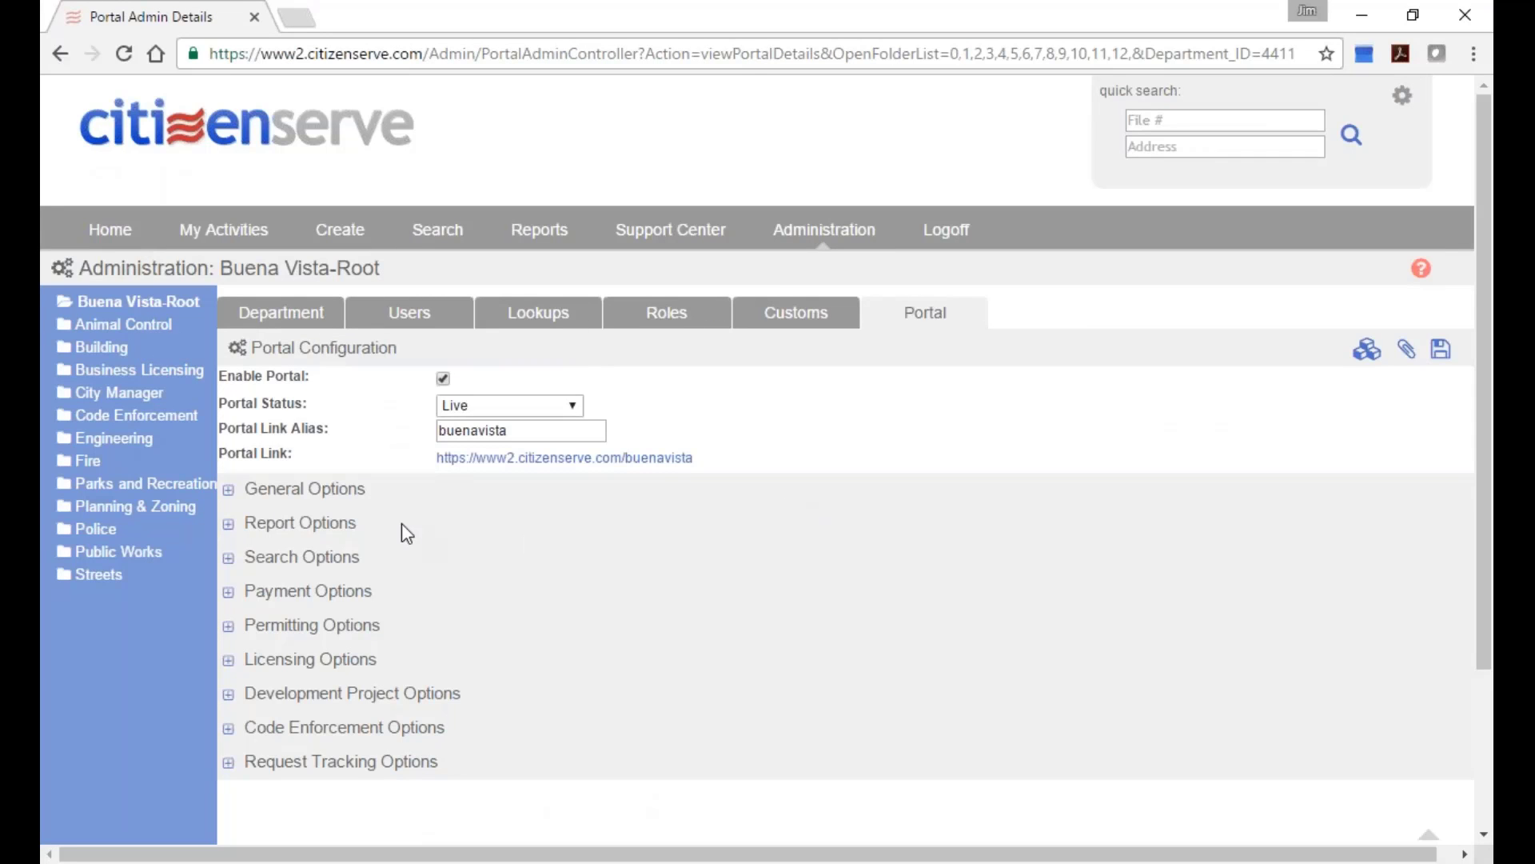
scroll(512, 480, down, 1)
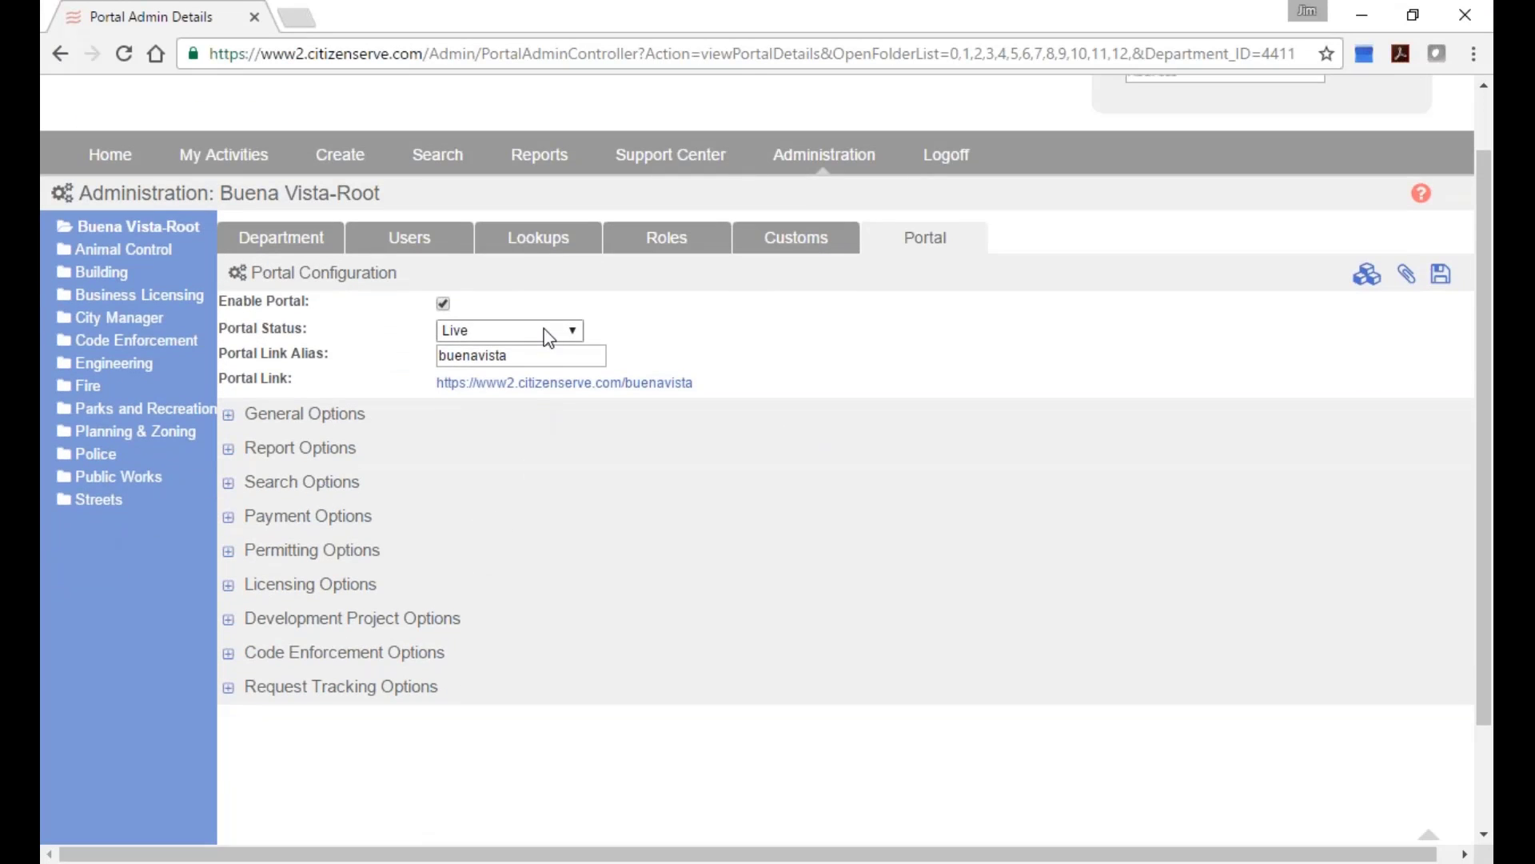
click(478, 326)
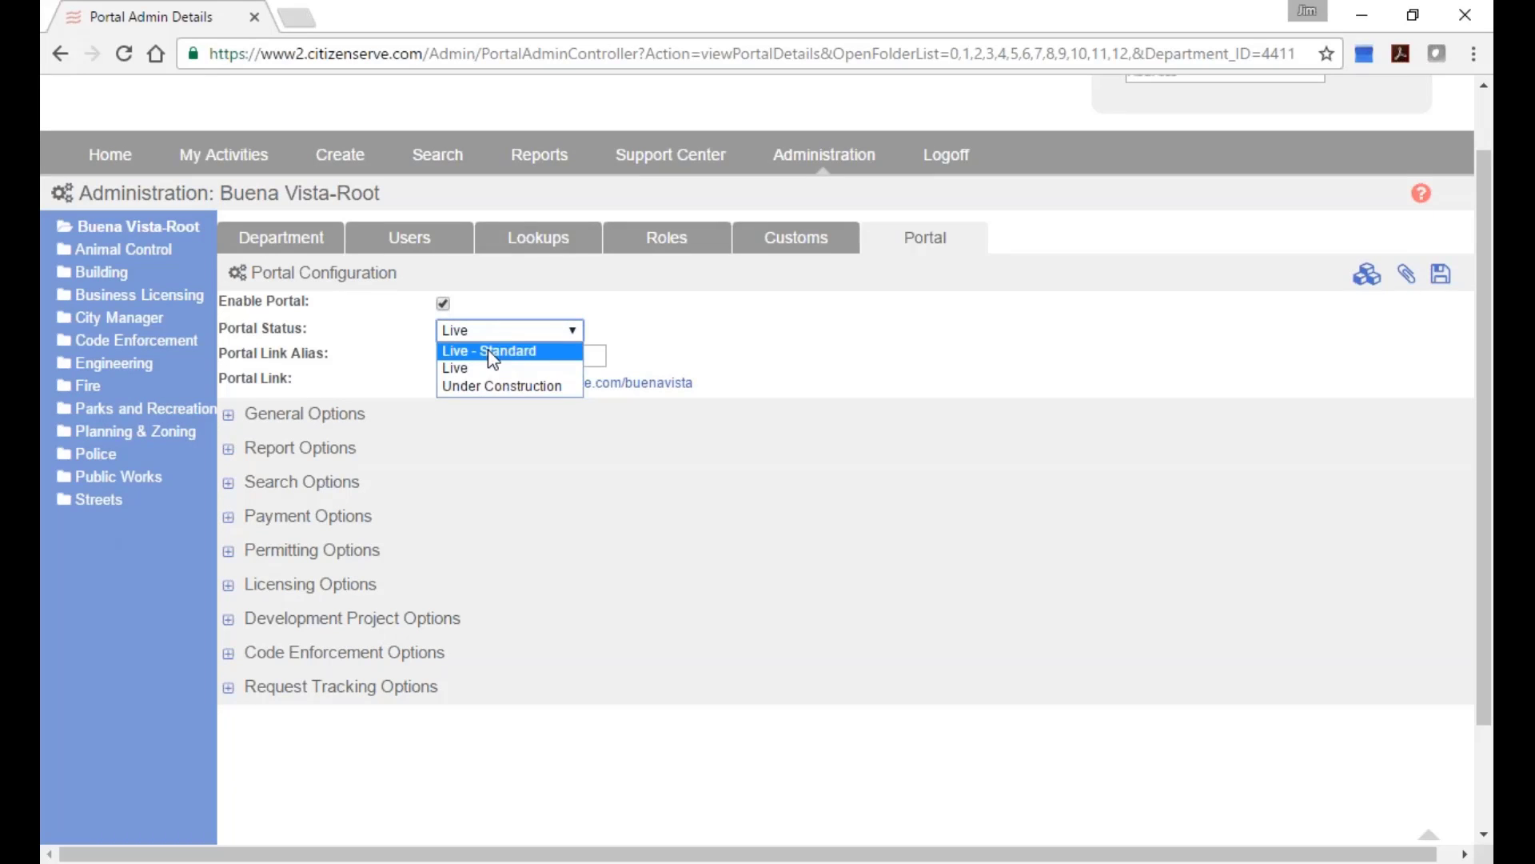
click(493, 370)
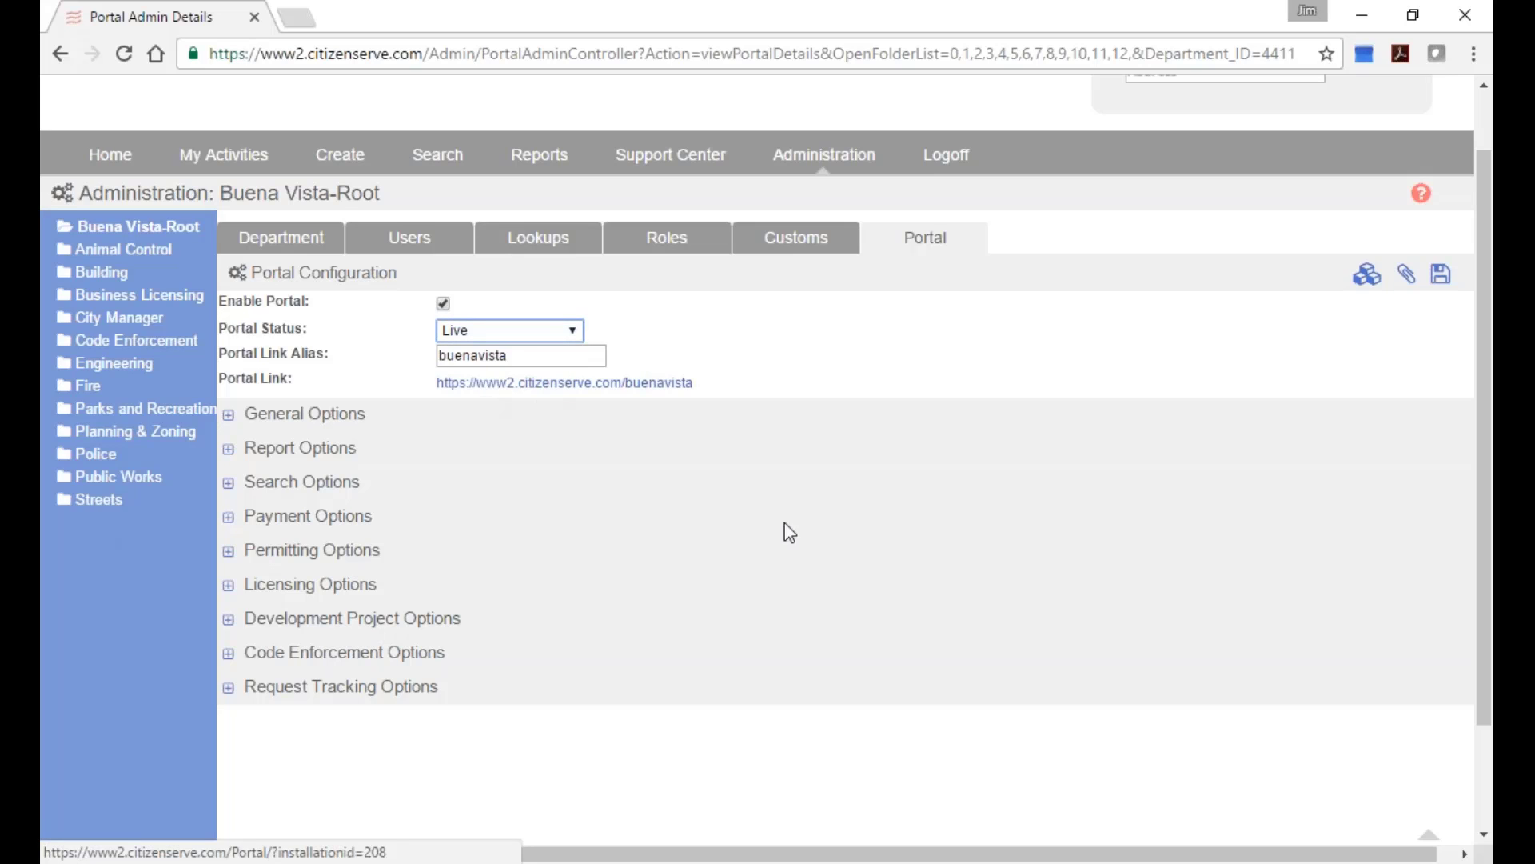
Expand Payment Options and confirm ETS as the payment provider.
scroll(791, 566, down, 3)
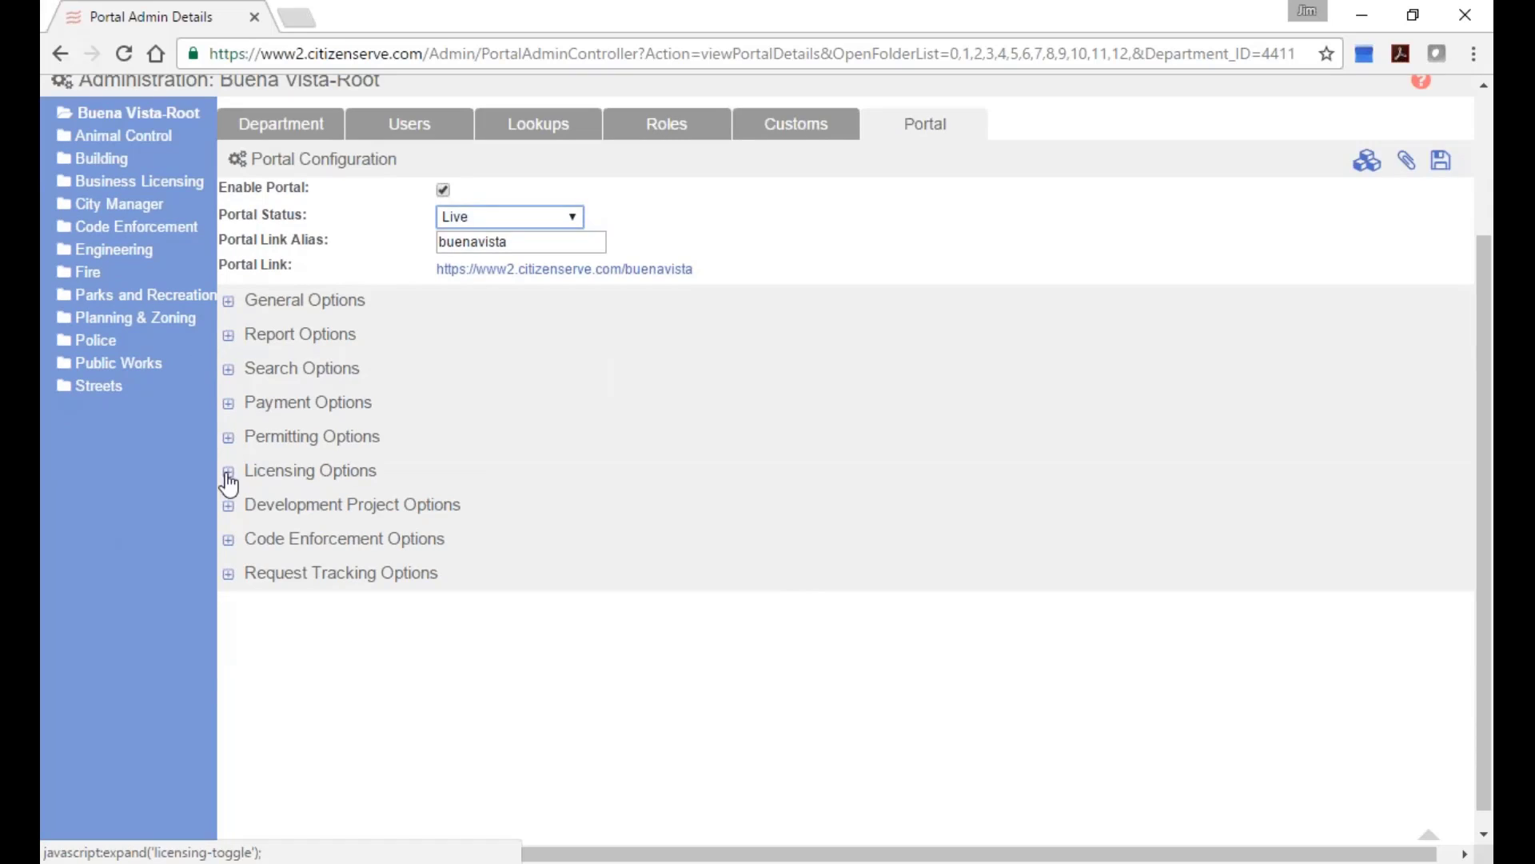
click(230, 404)
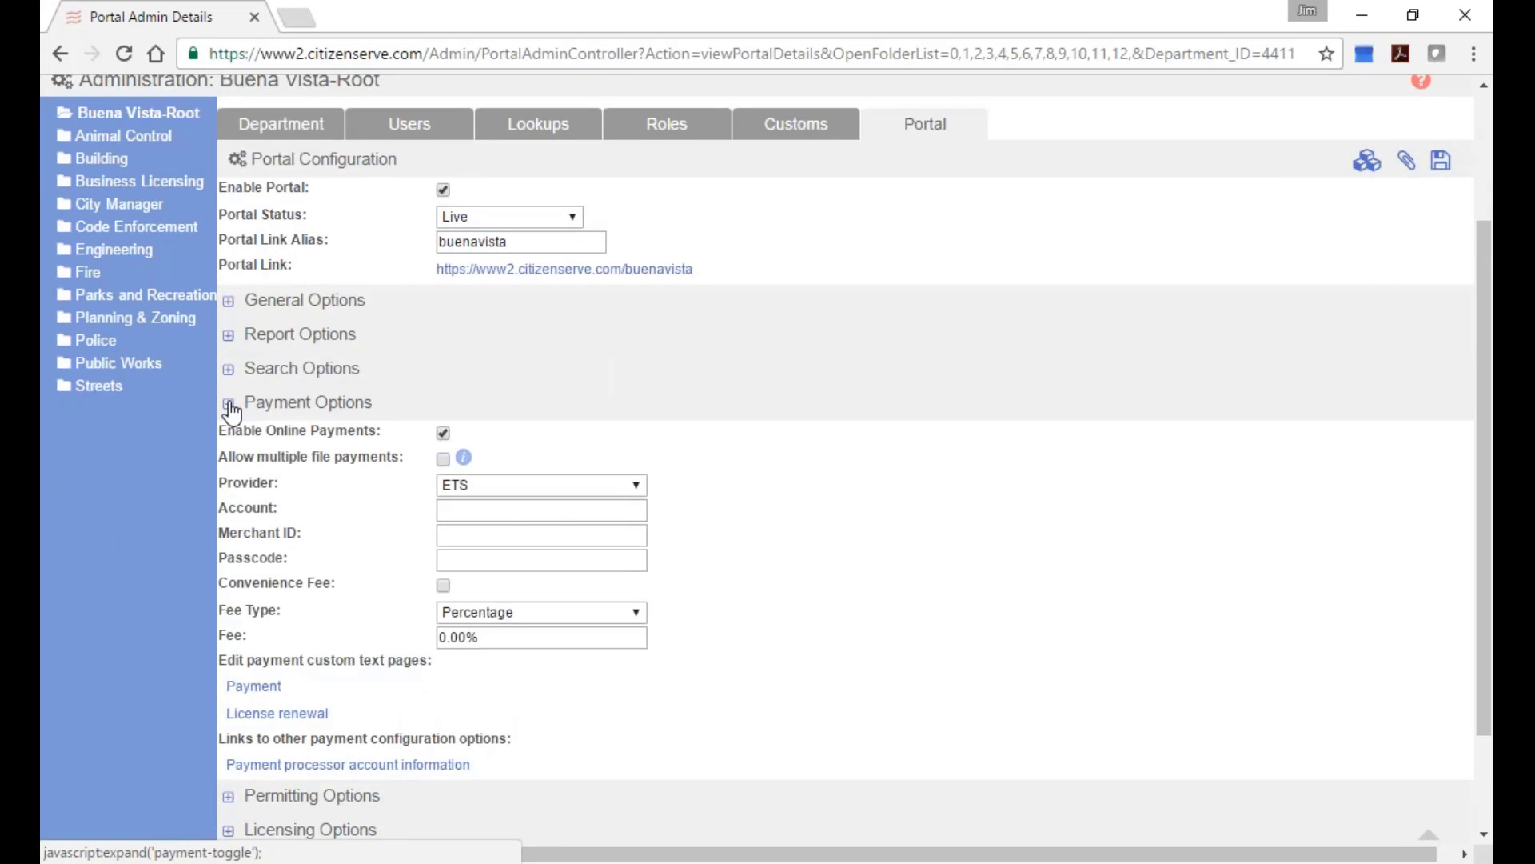
click(574, 486)
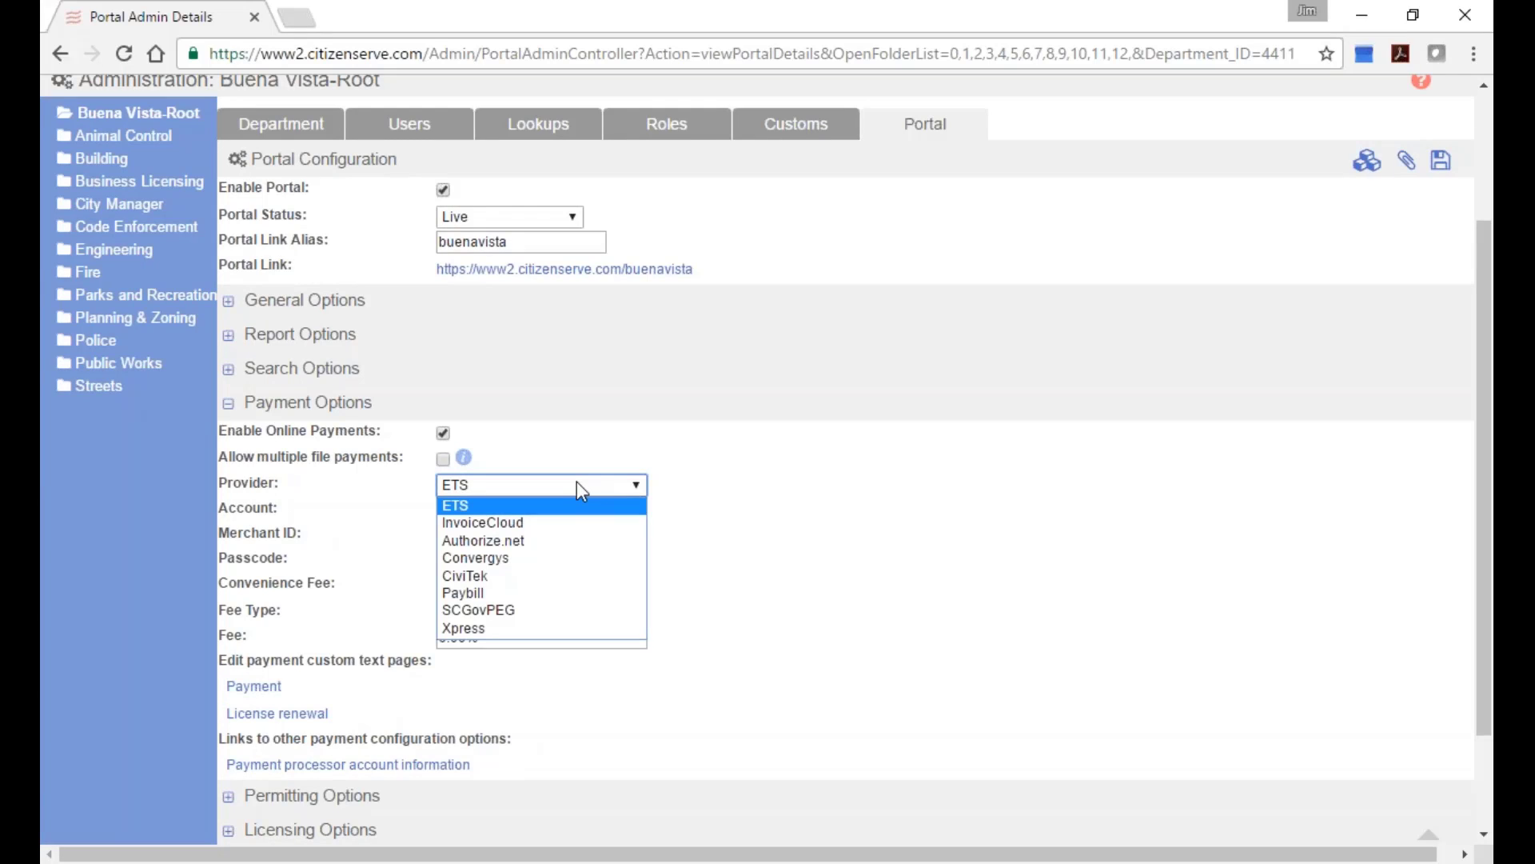
click(814, 504)
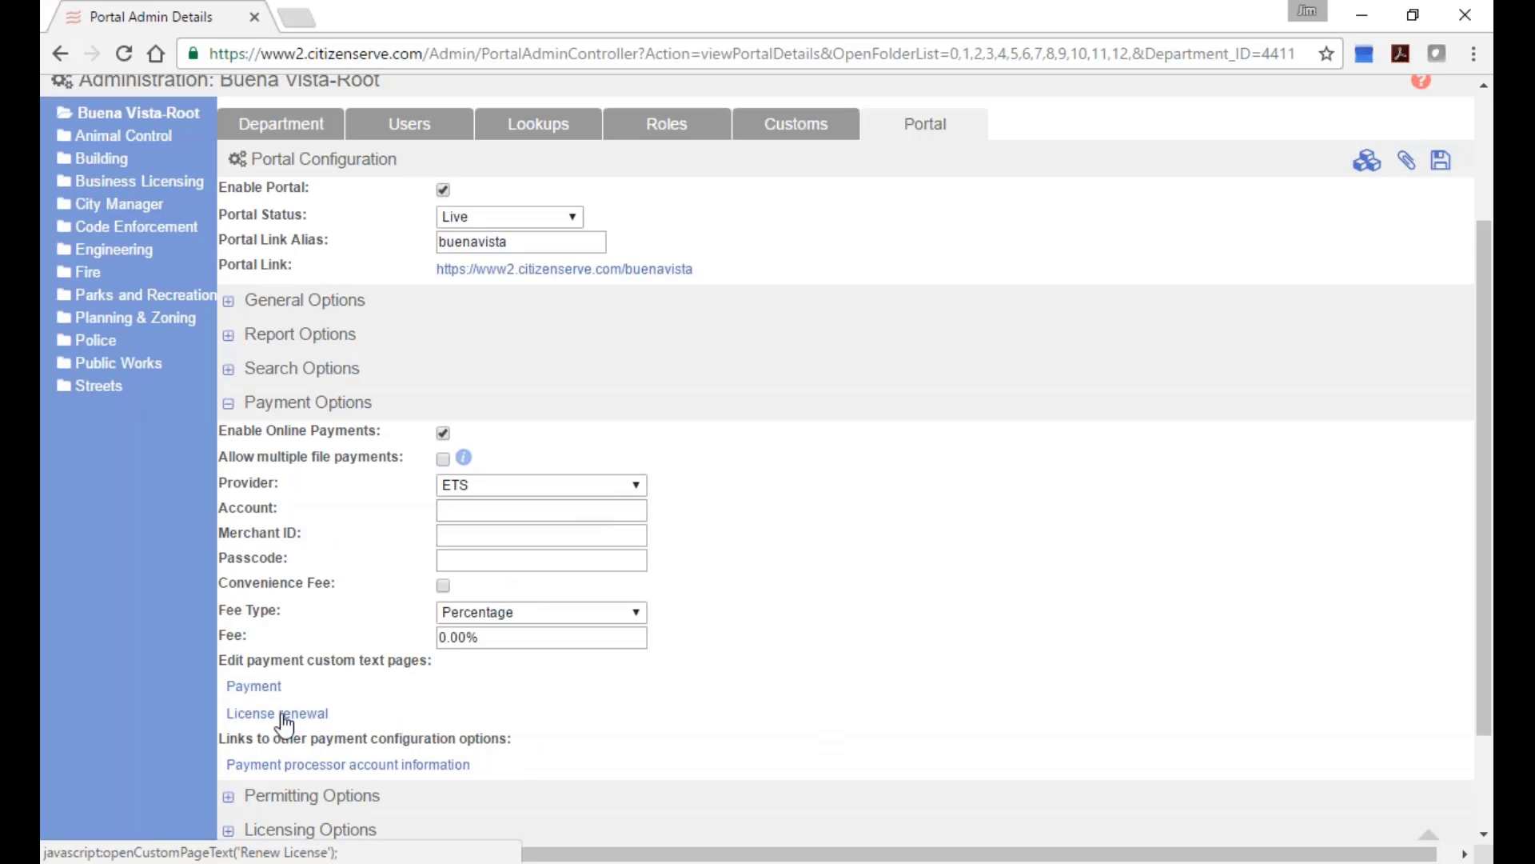
Preview the Renew License page text in its editor, then close it.
click(285, 715)
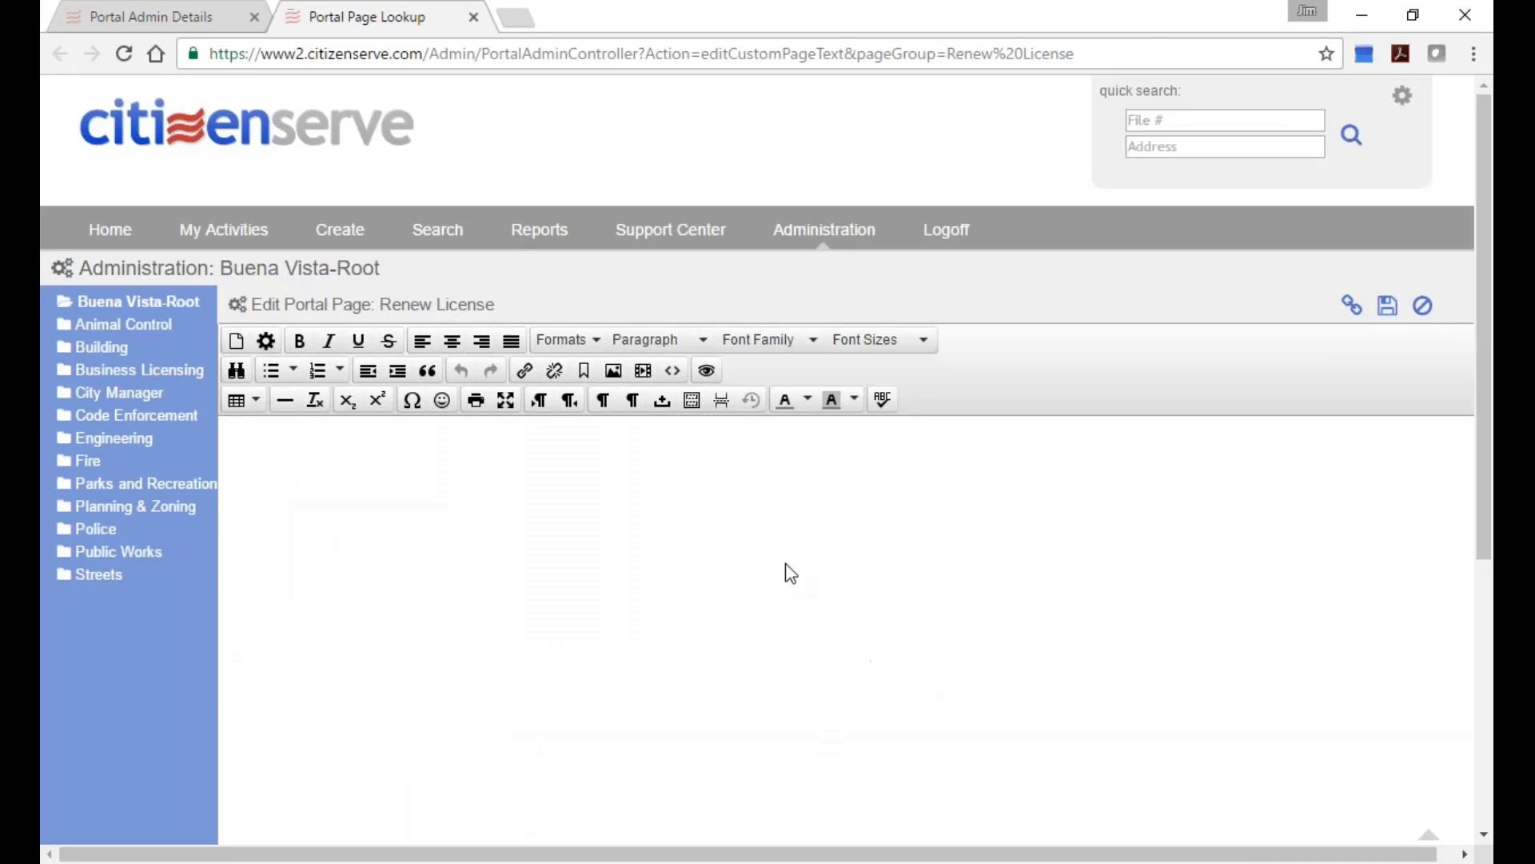
click(474, 17)
scroll(789, 663, down, 2)
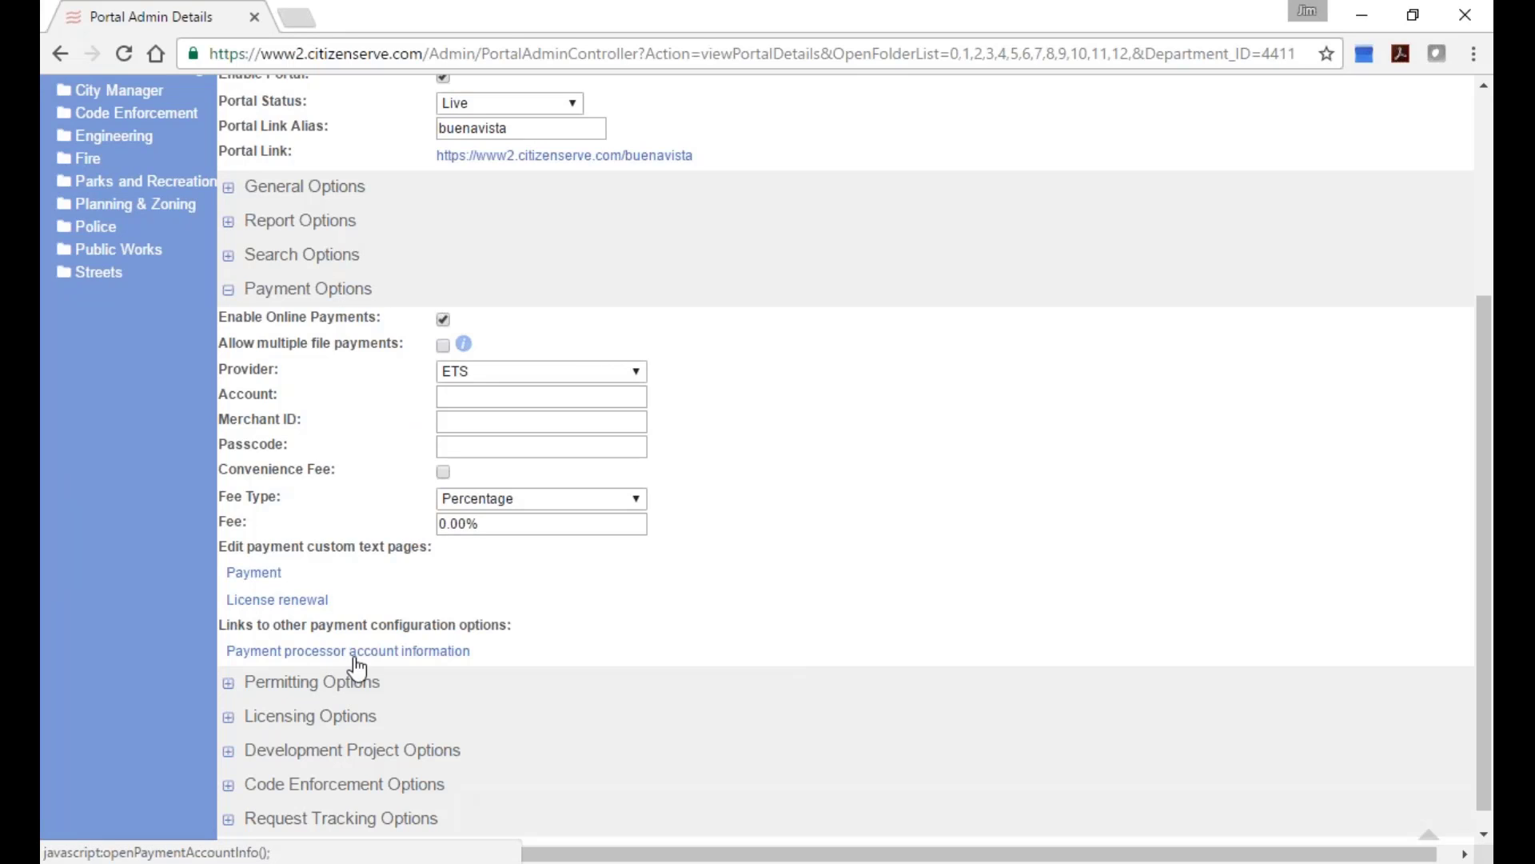
scroll(376, 664, down, 1)
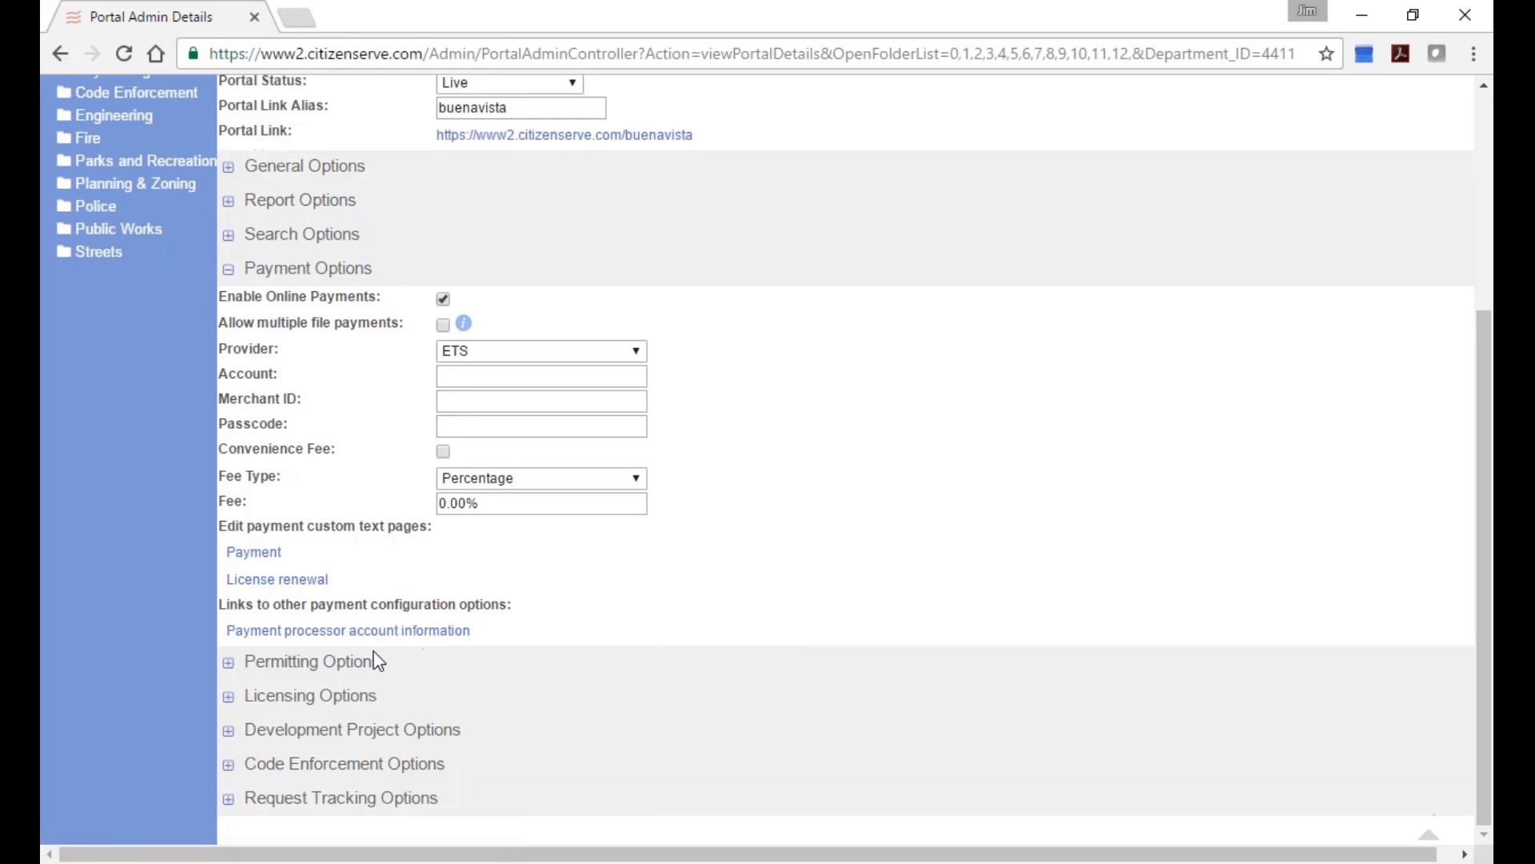
Expand Licensing Options, preview the Licensing services page text, then close its editor tab.
click(244, 695)
scroll(568, 623, down, 5)
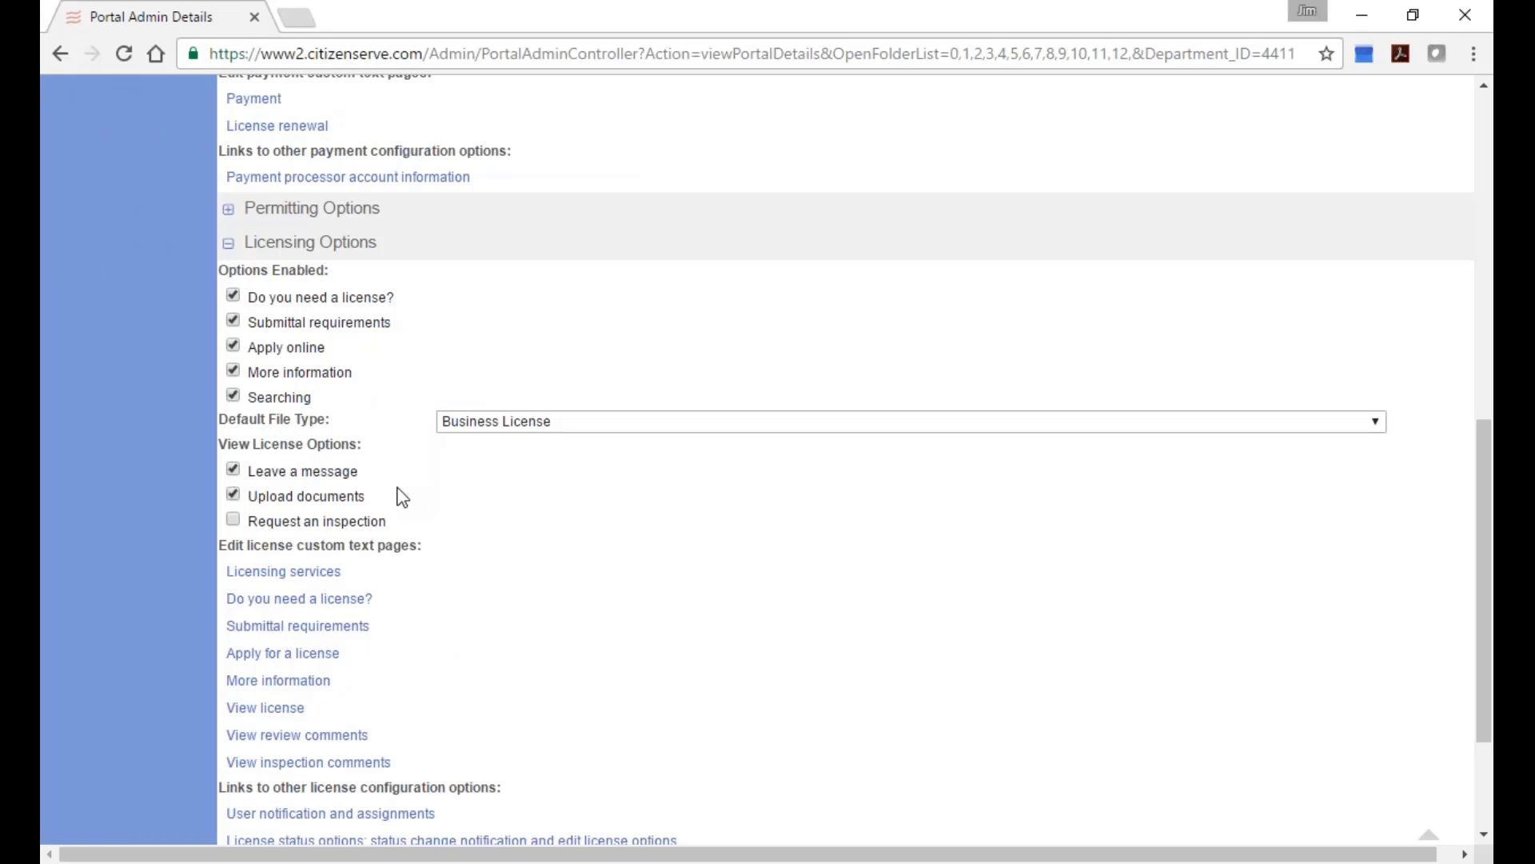
scroll(507, 578, down, 2)
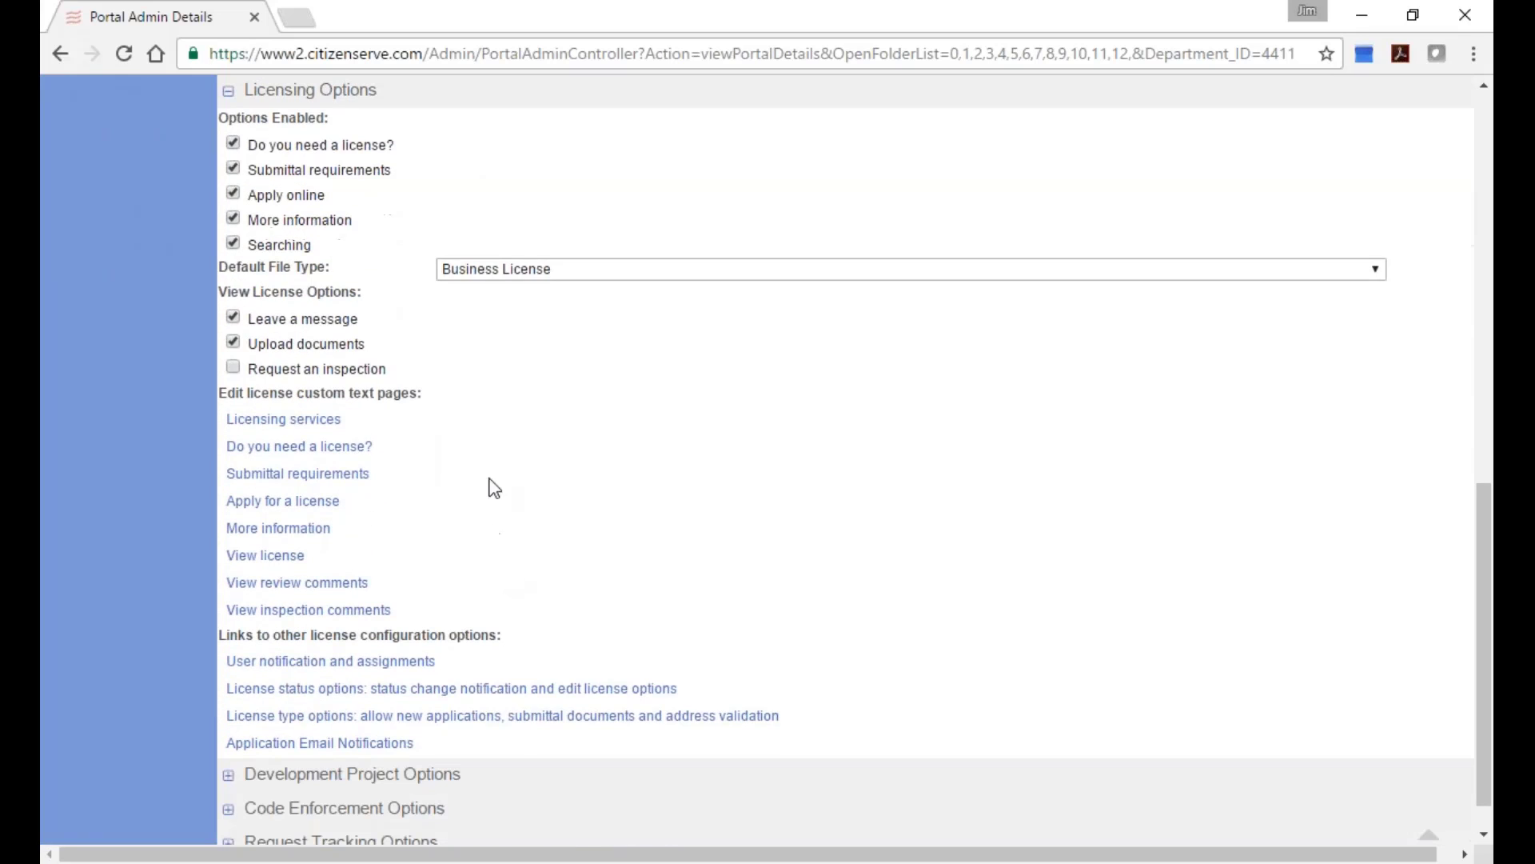
click(283, 421)
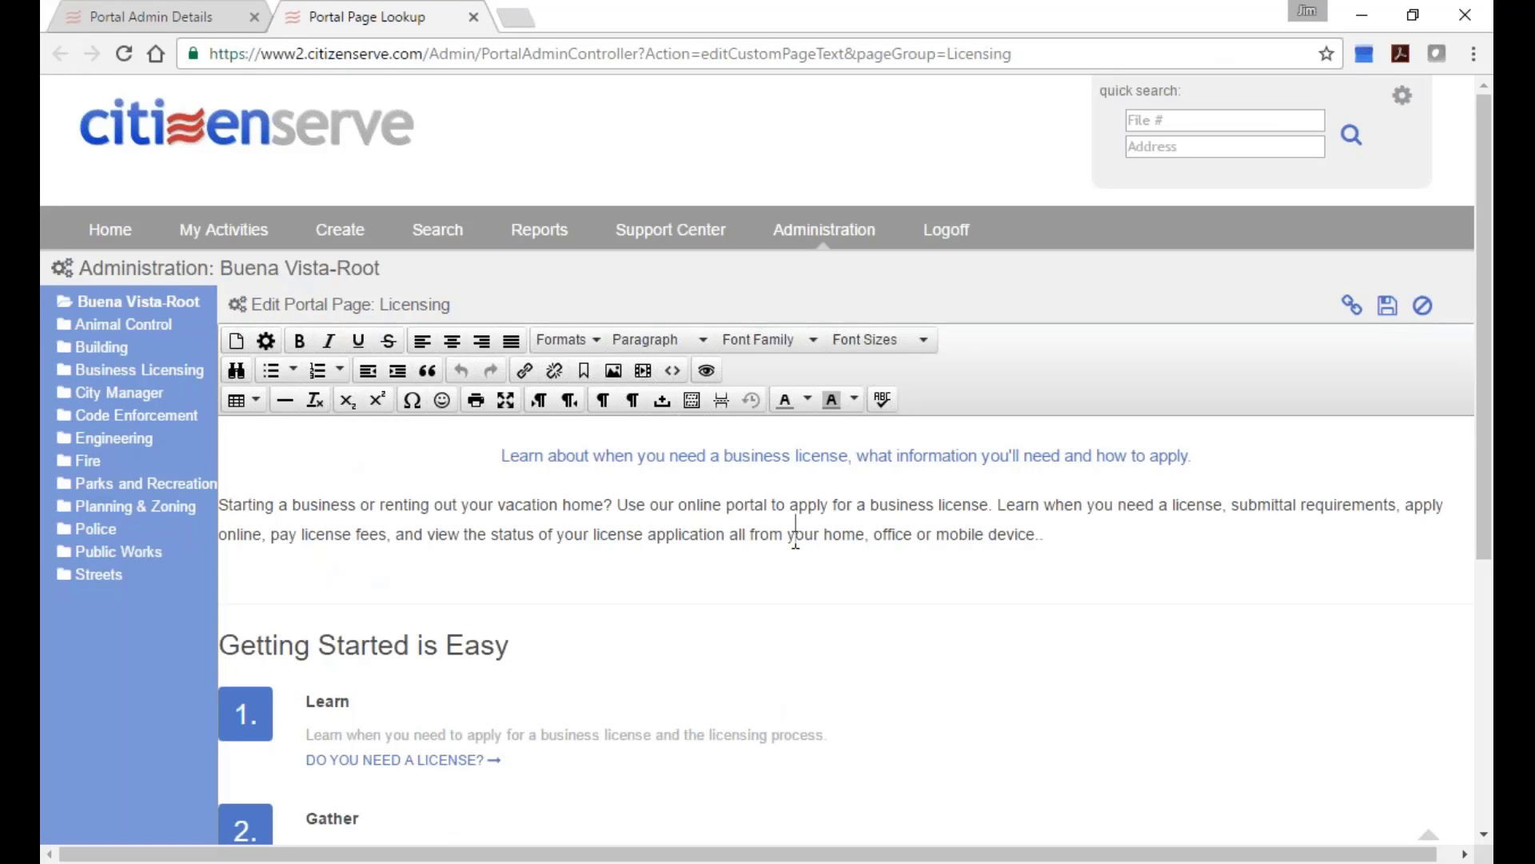
scroll(796, 543, down, 5)
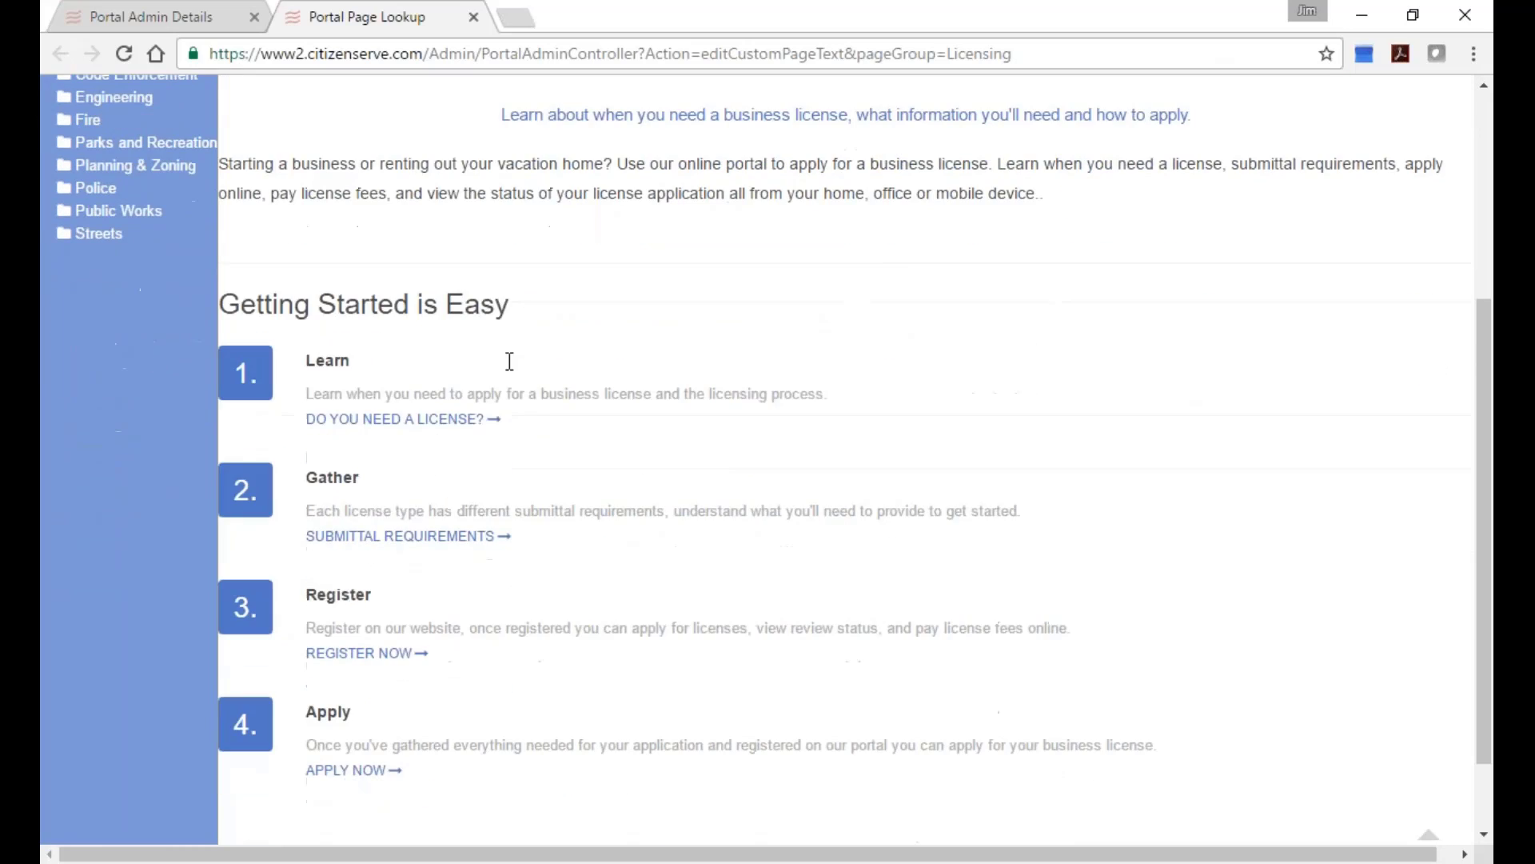
scroll(692, 541, up, 5)
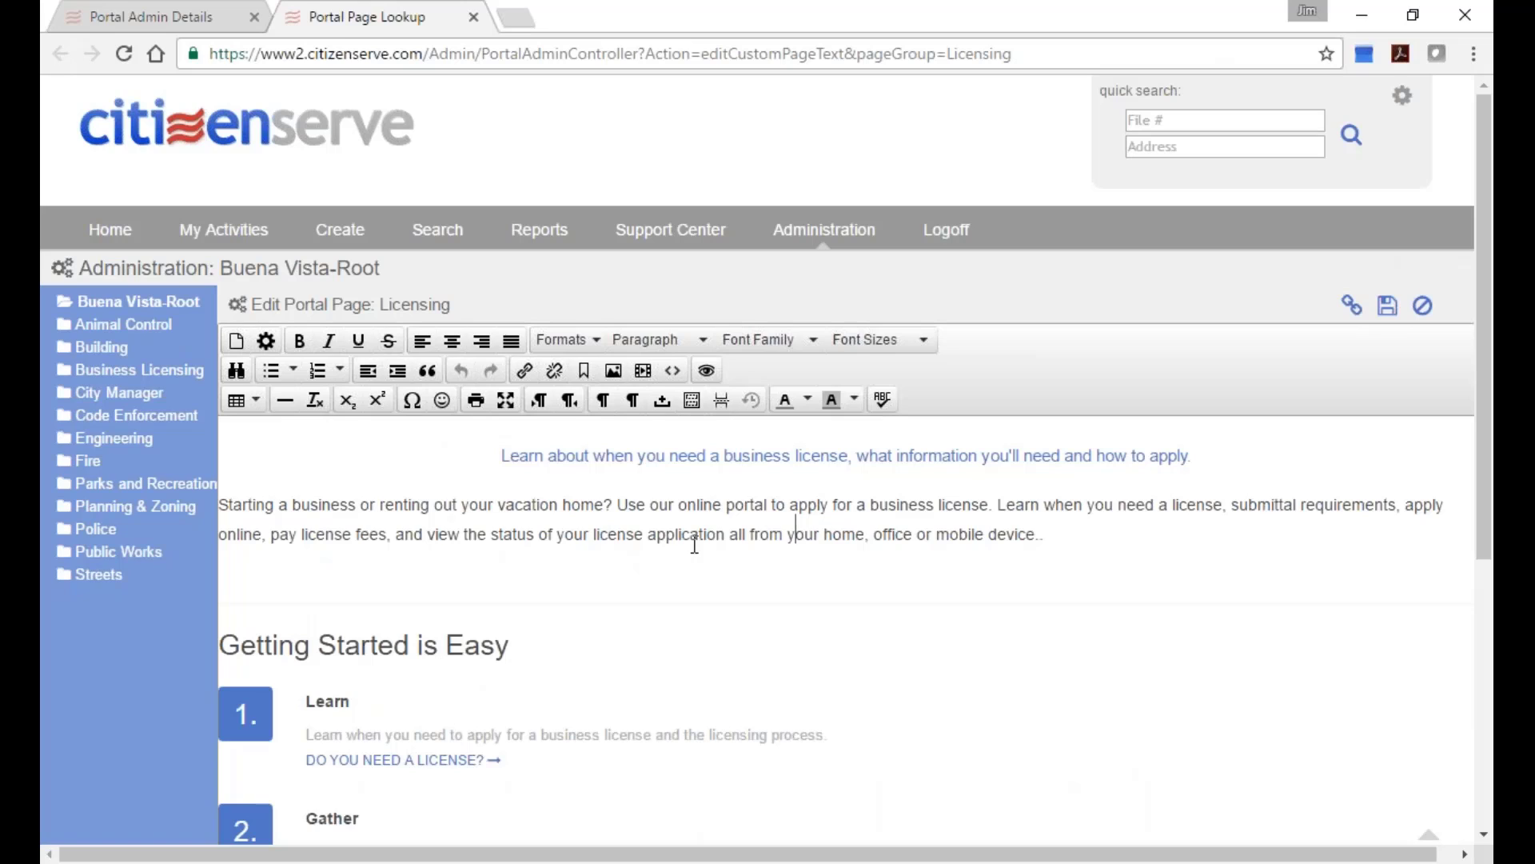
click(1422, 305)
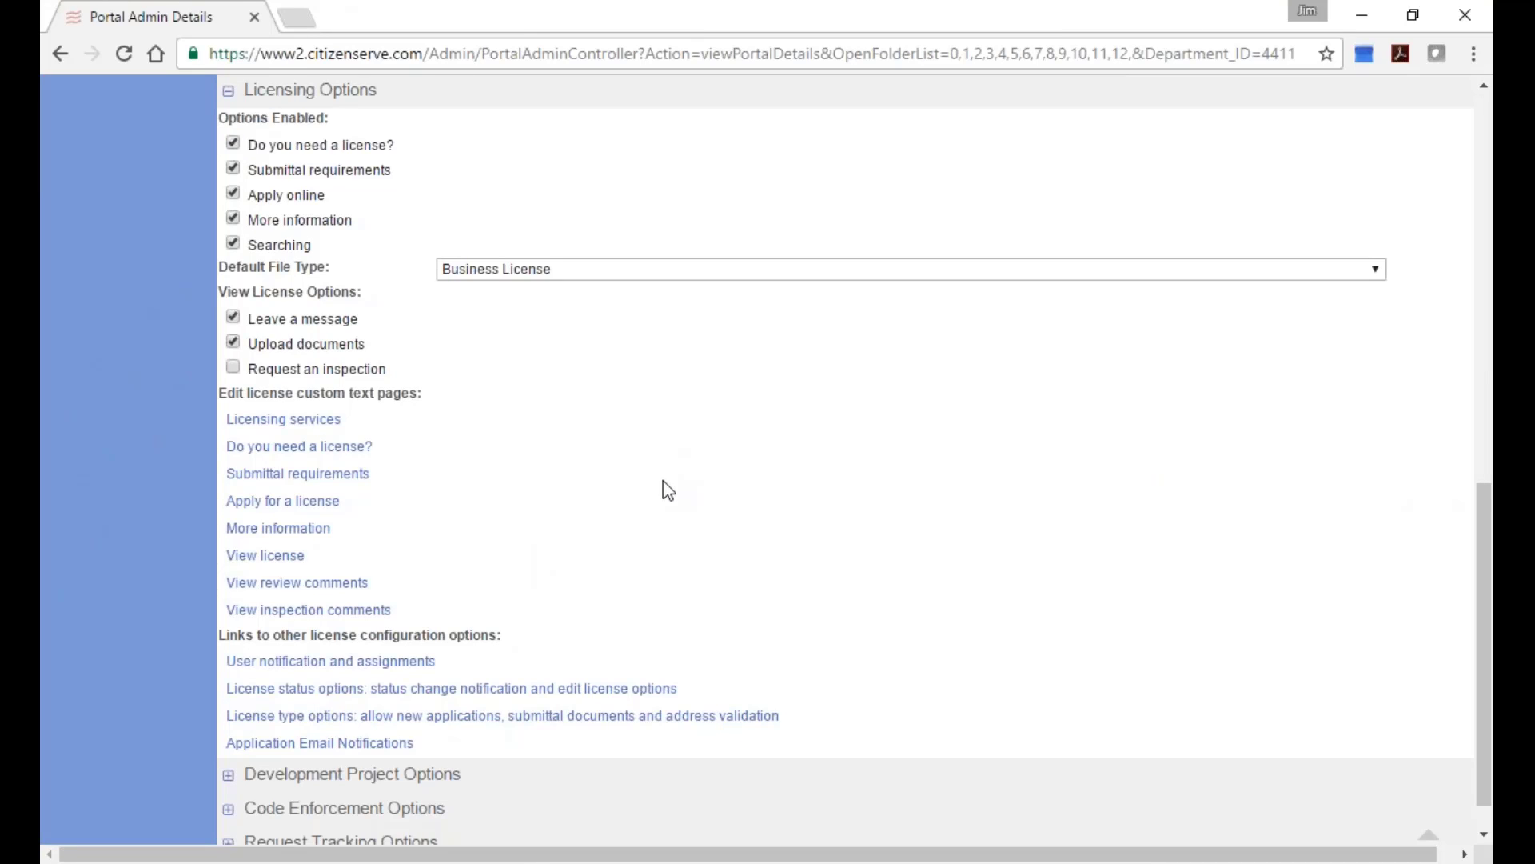
scroll(671, 489, down, 1)
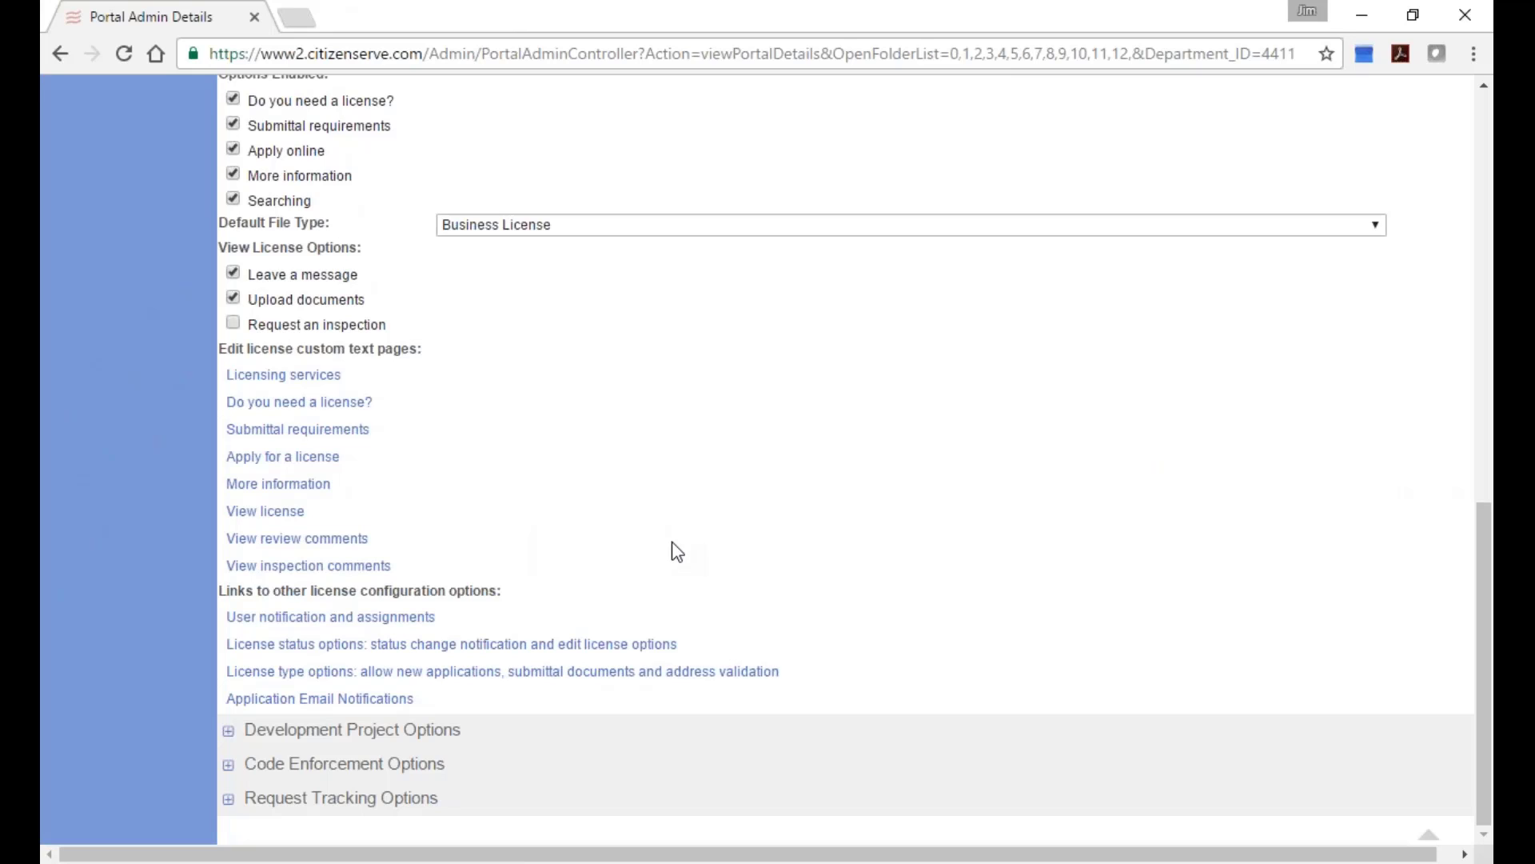
click(286, 632)
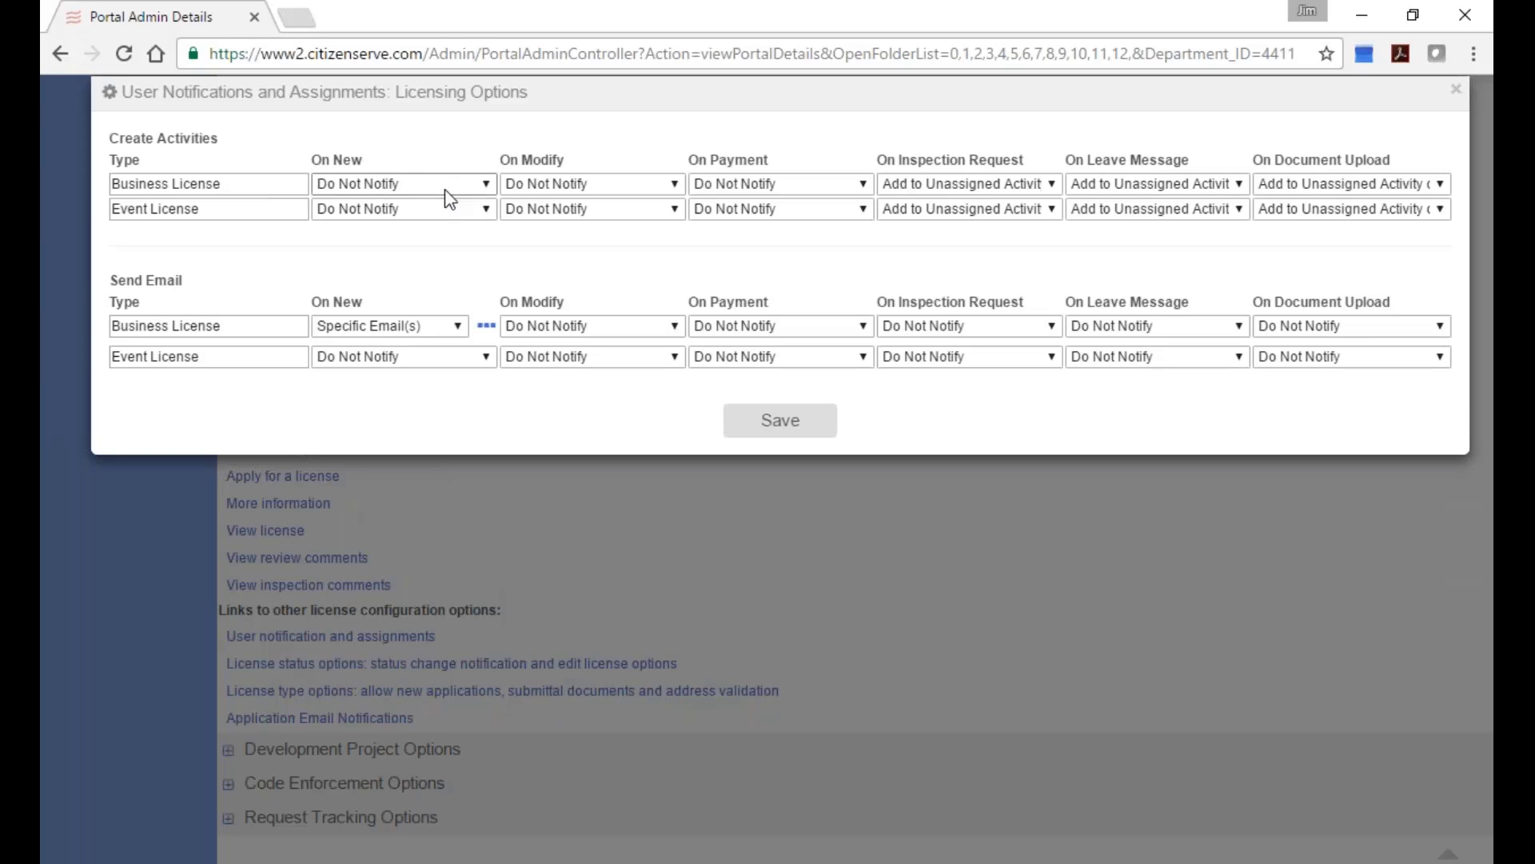
drag(312, 158, 368, 162)
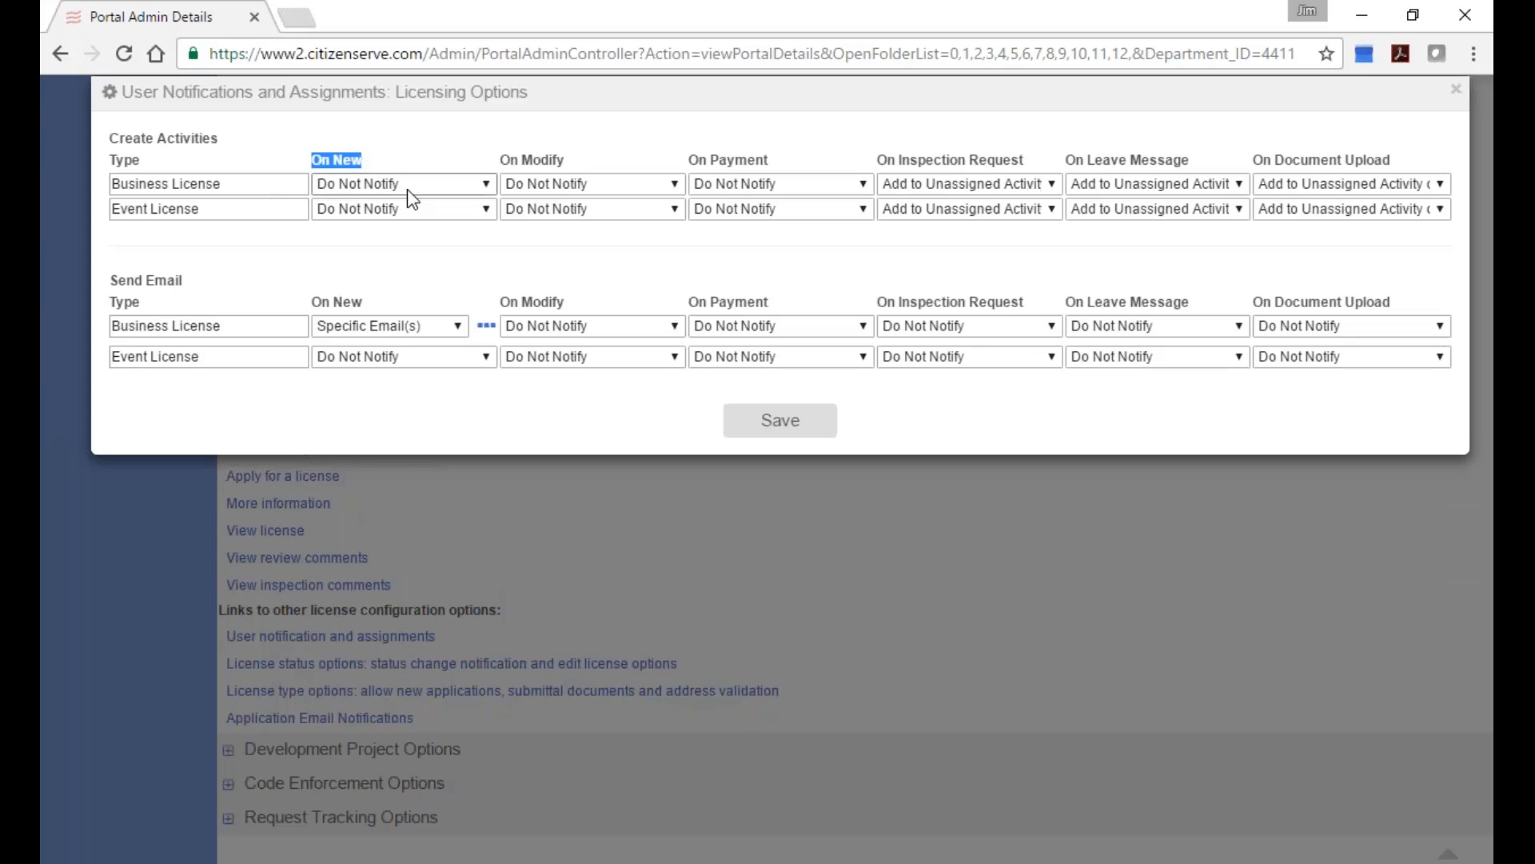
click(406, 190)
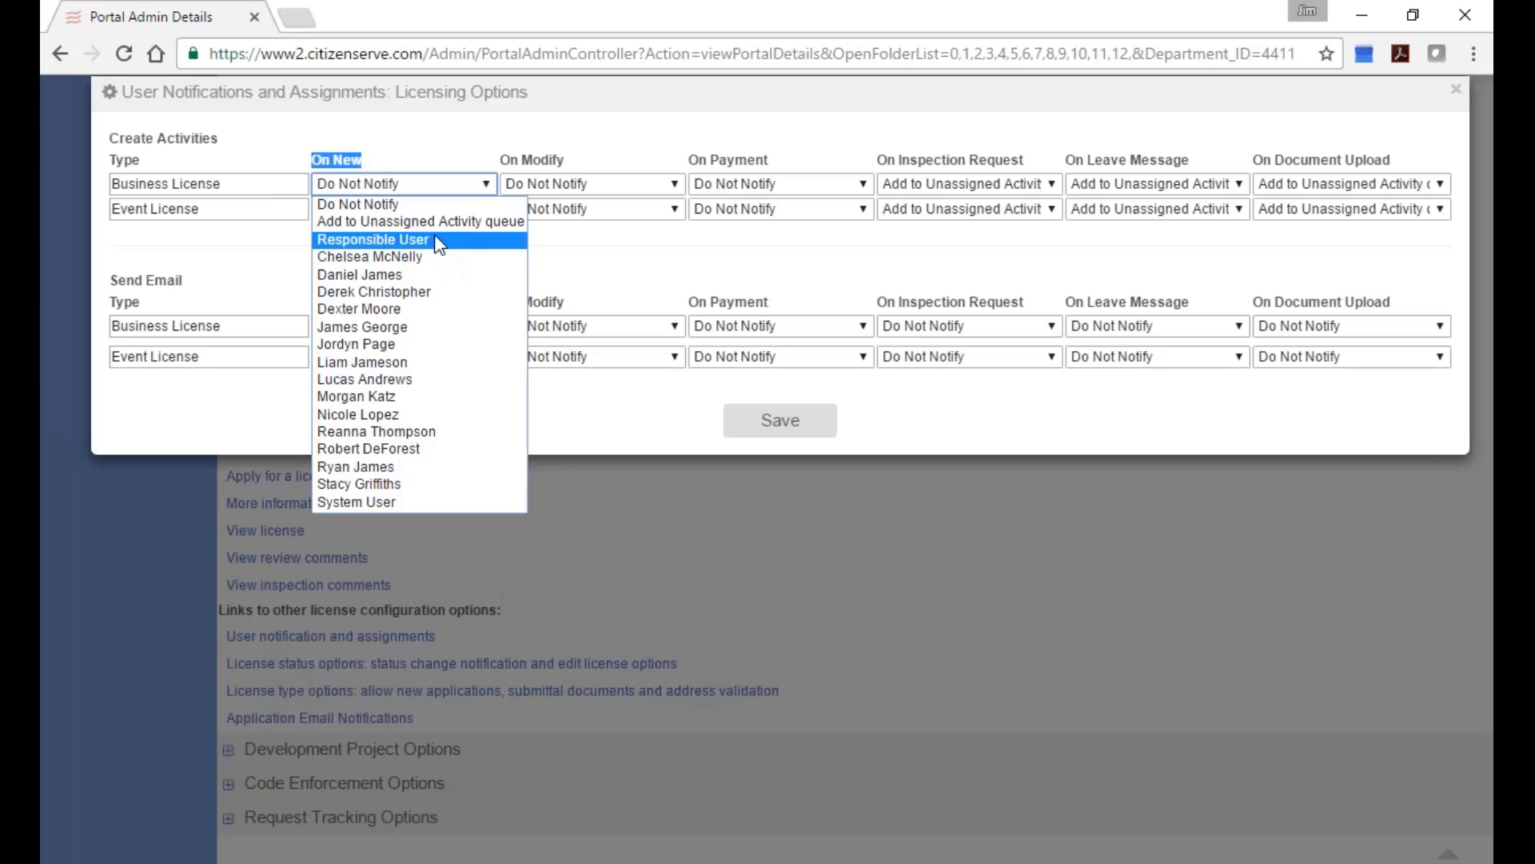
click(442, 122)
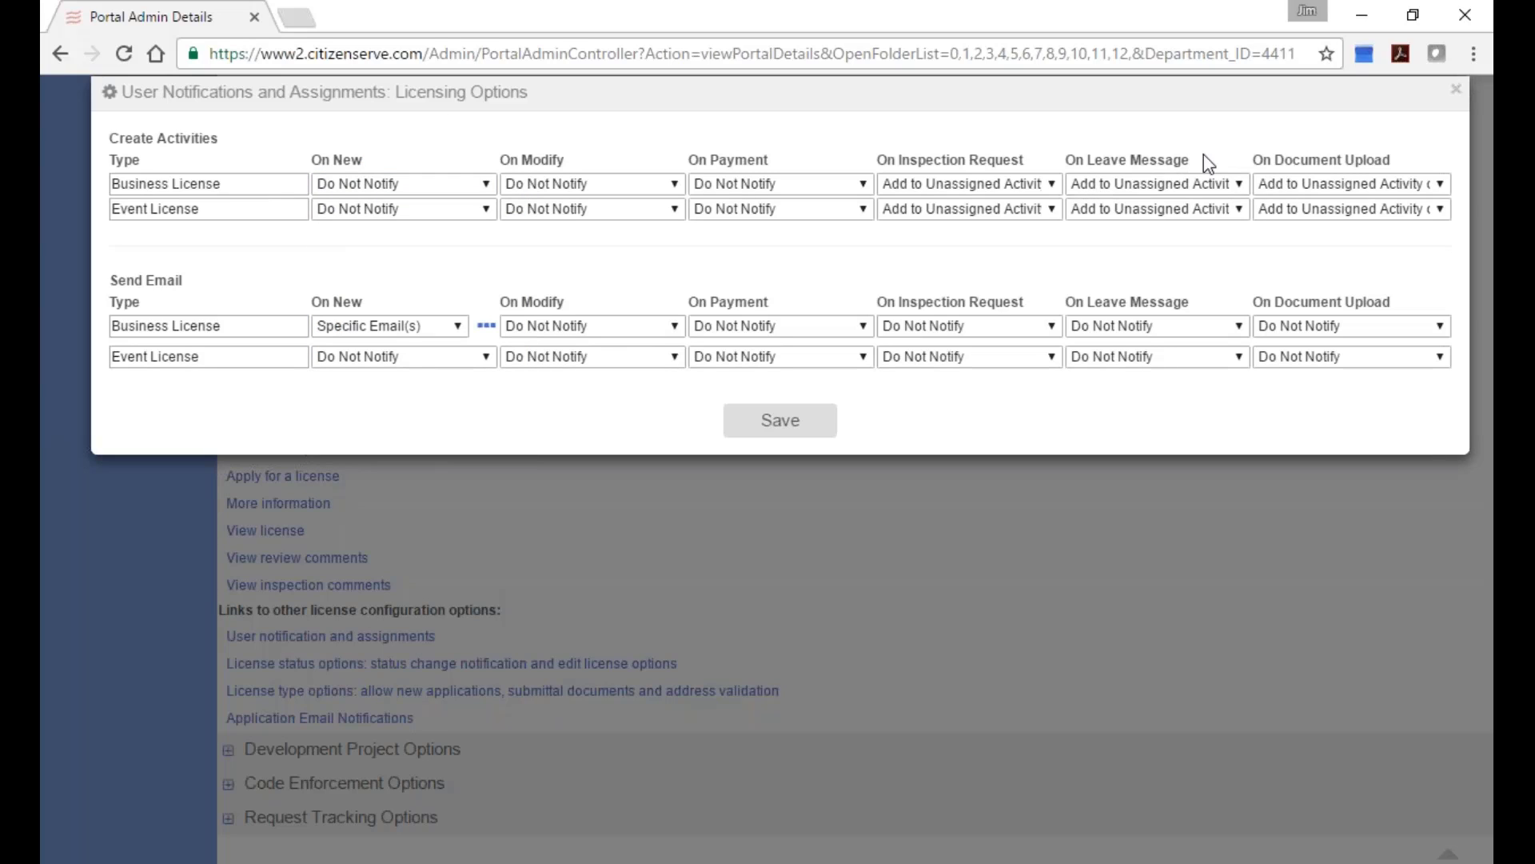
drag(1253, 159, 1395, 161)
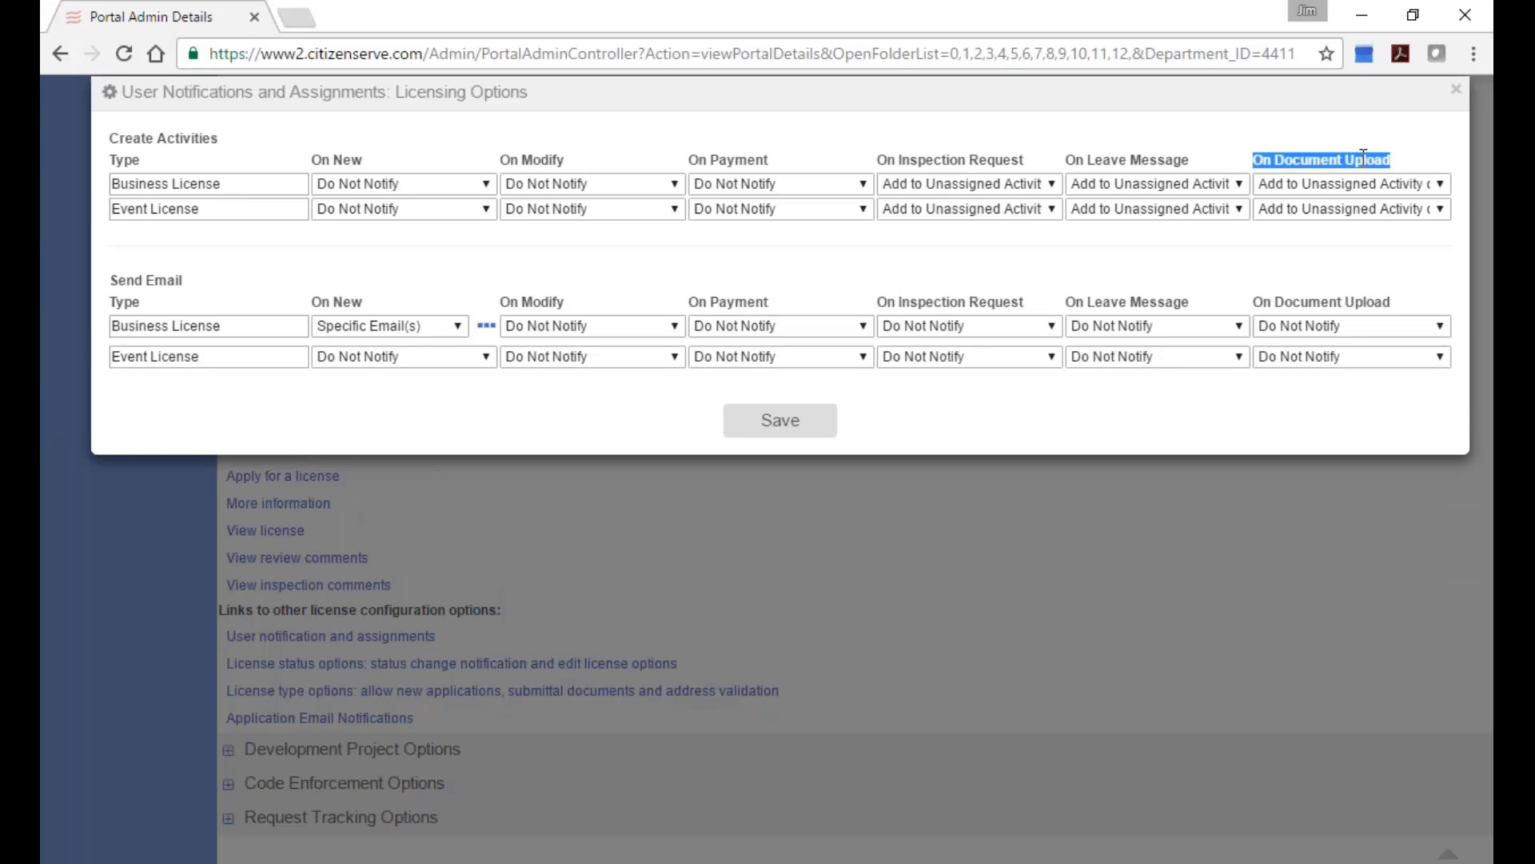
click(124, 94)
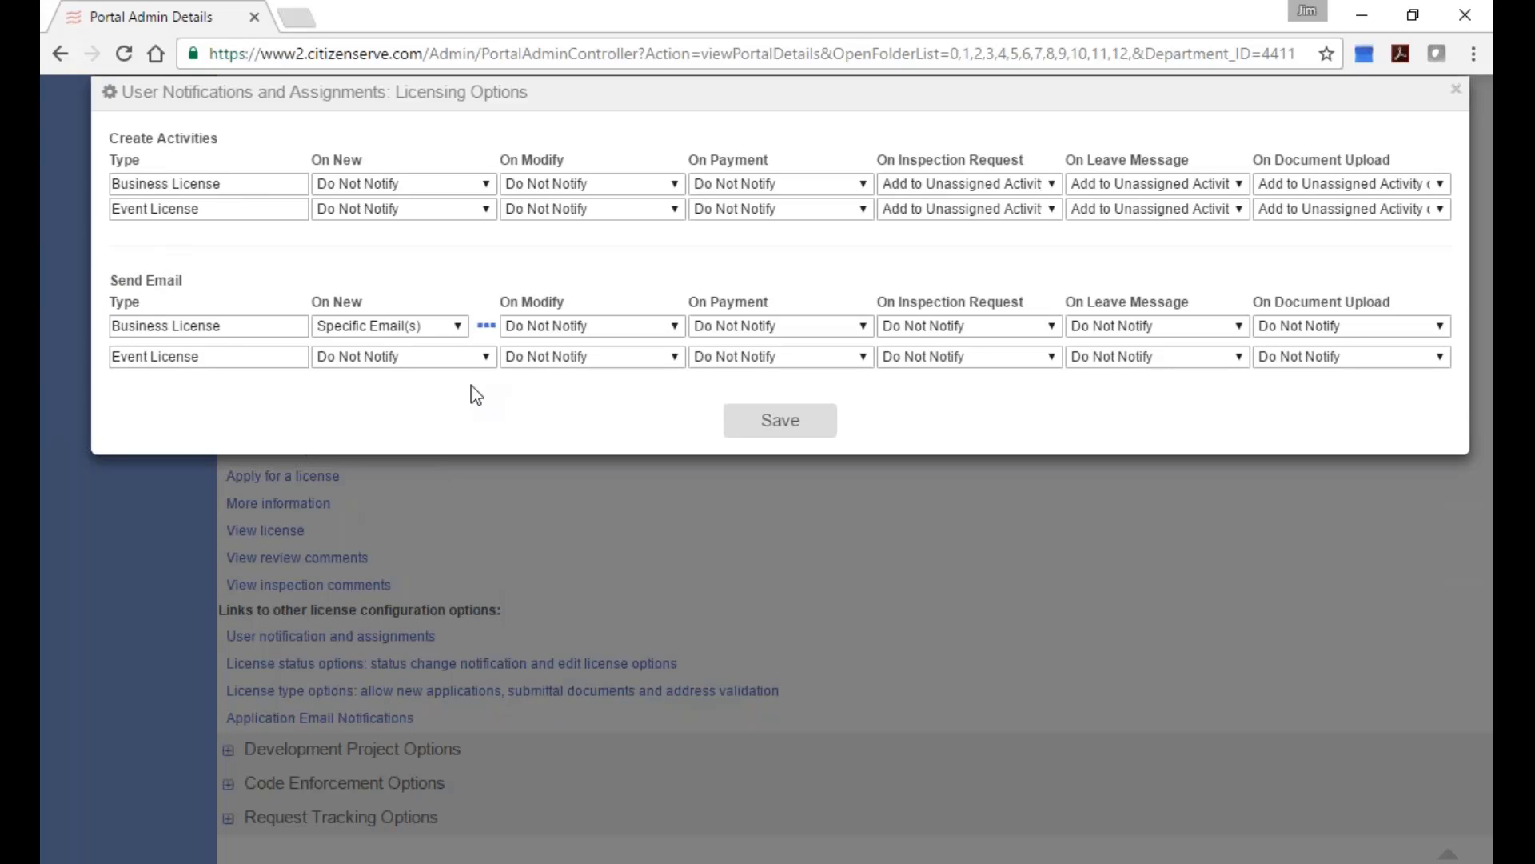
click(487, 326)
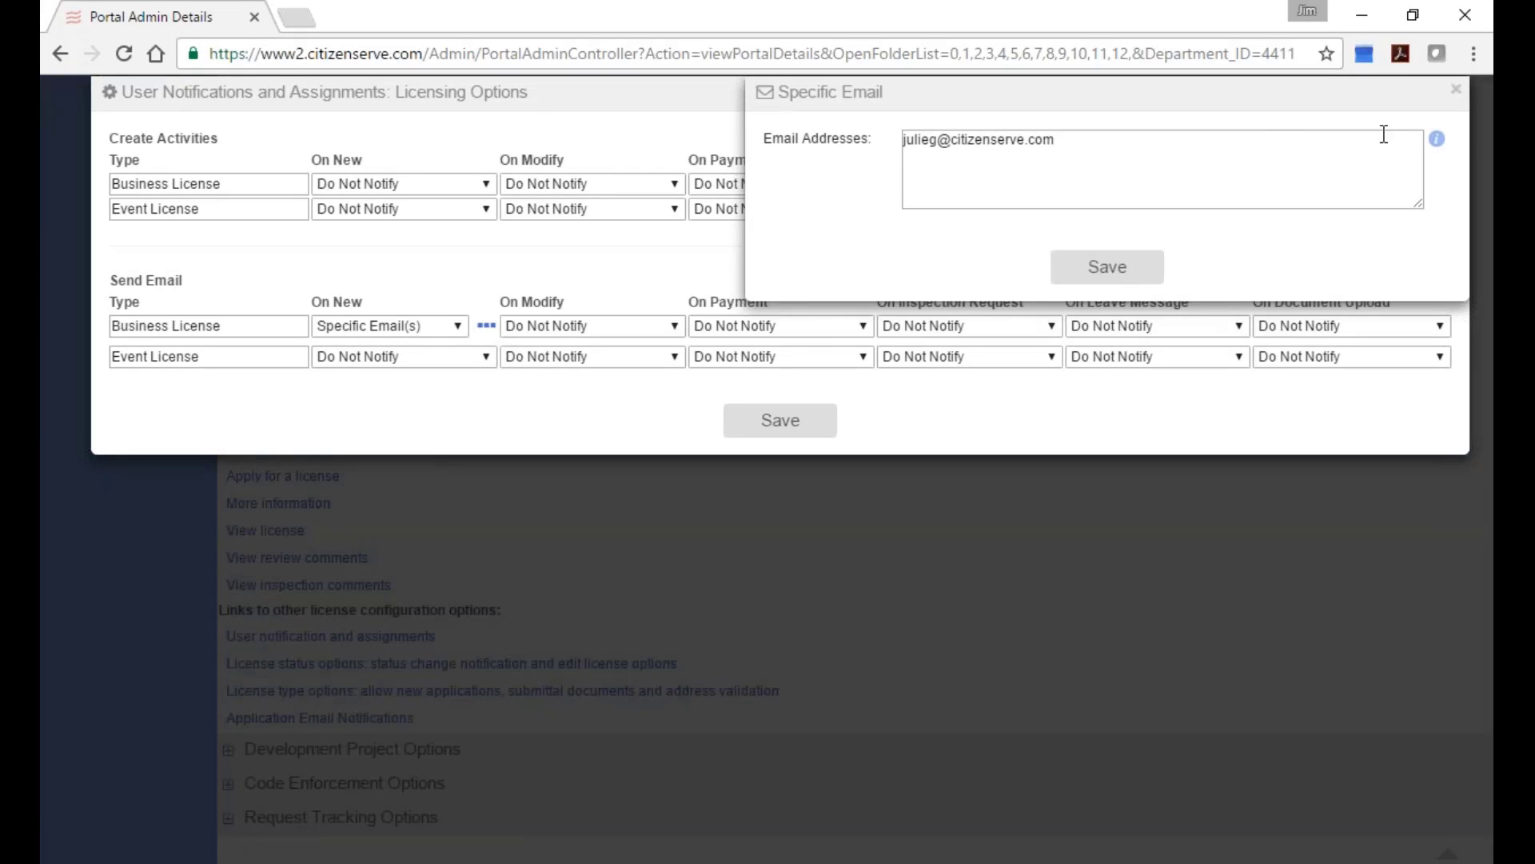
click(1452, 91)
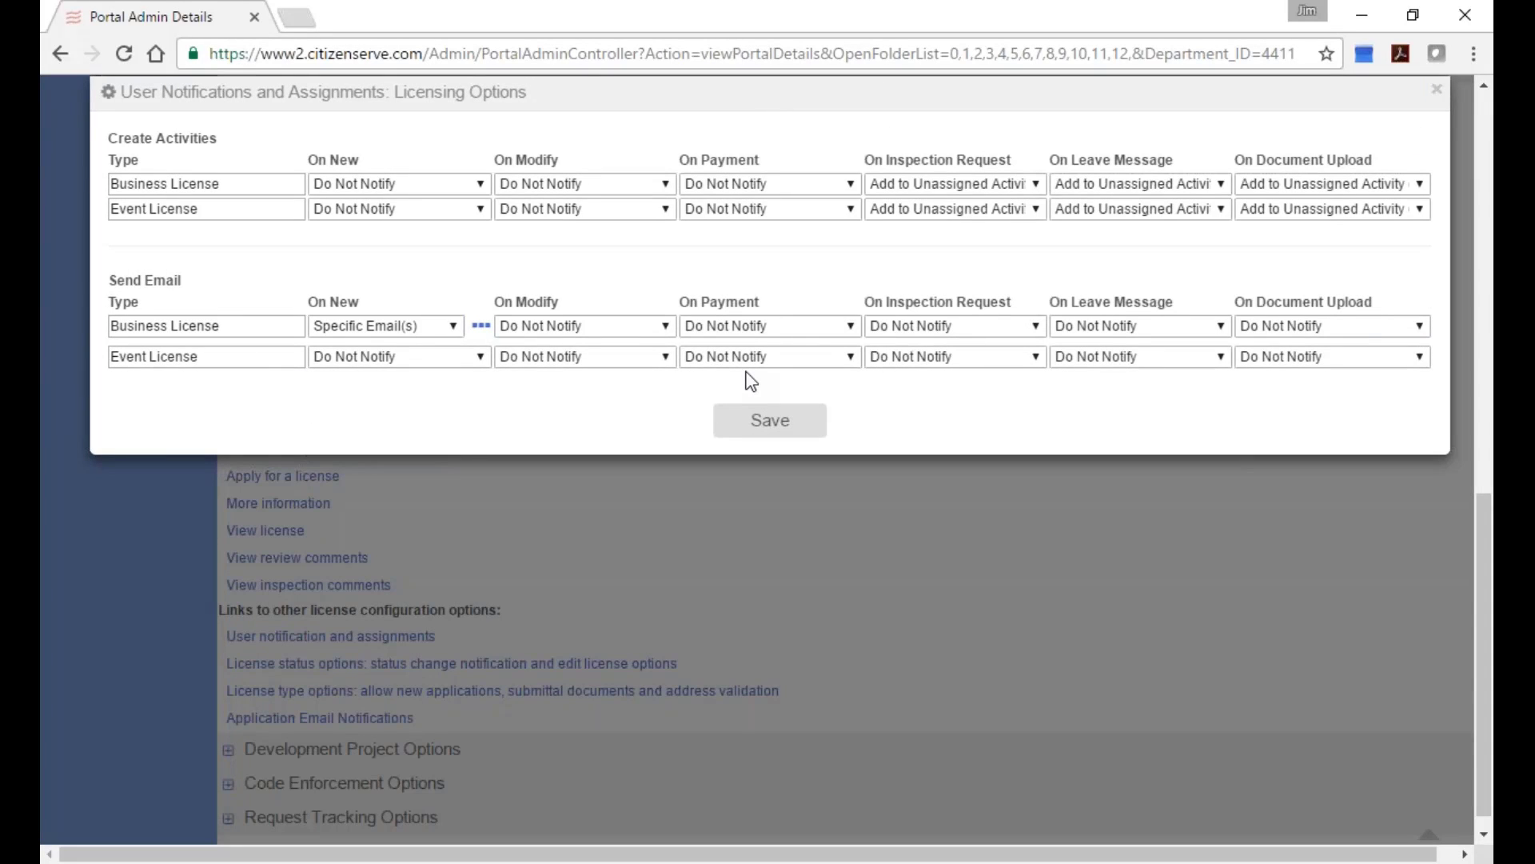
click(1437, 89)
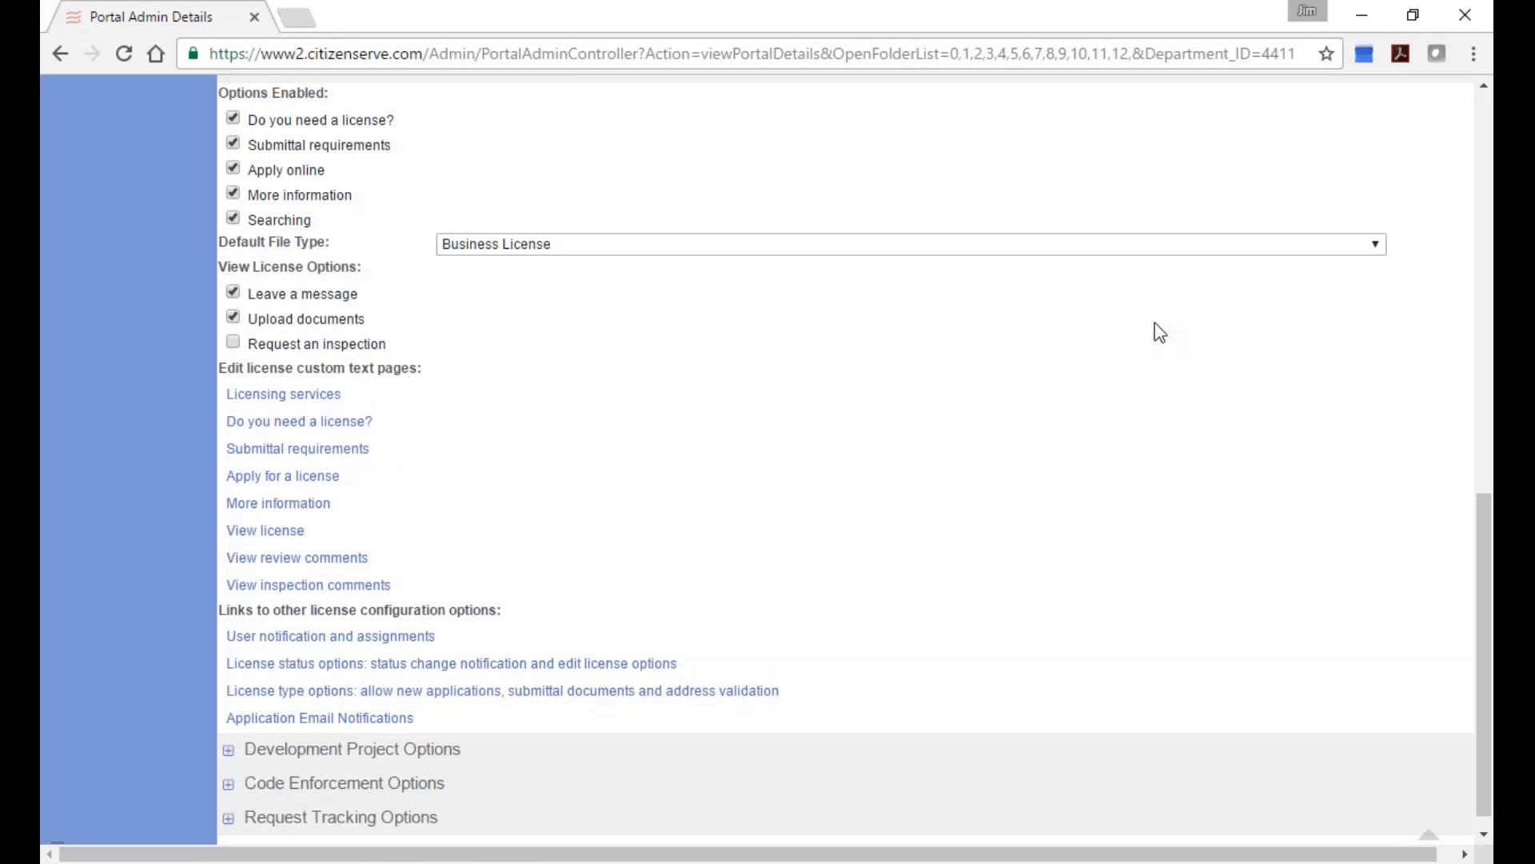
Follow the Portal Link URL in Portal Configuration to open the Town of Buena Vista portal.
scroll(1083, 350, up, 15)
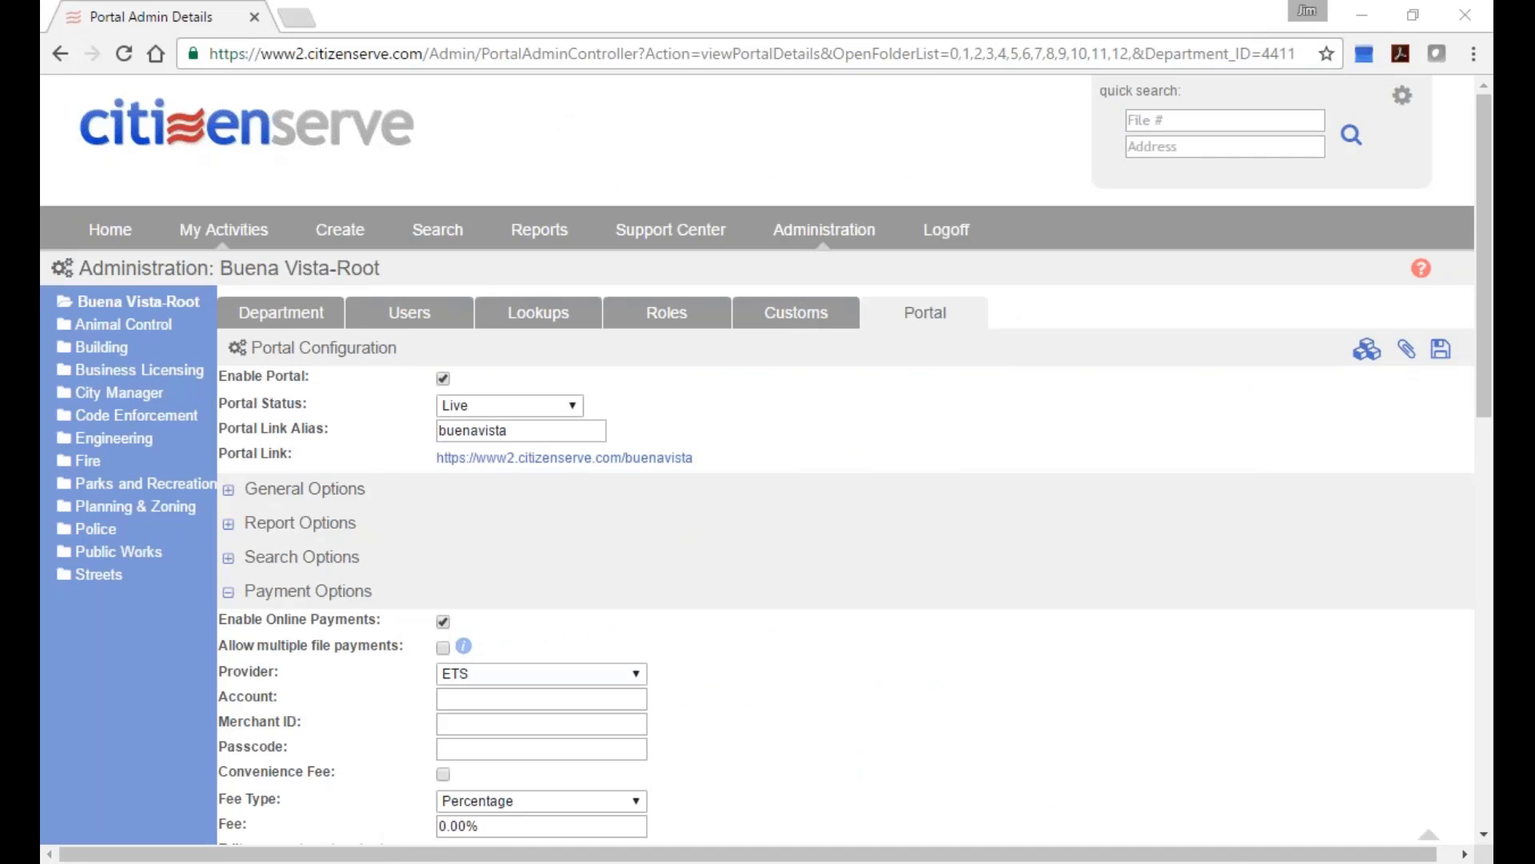
click(592, 456)
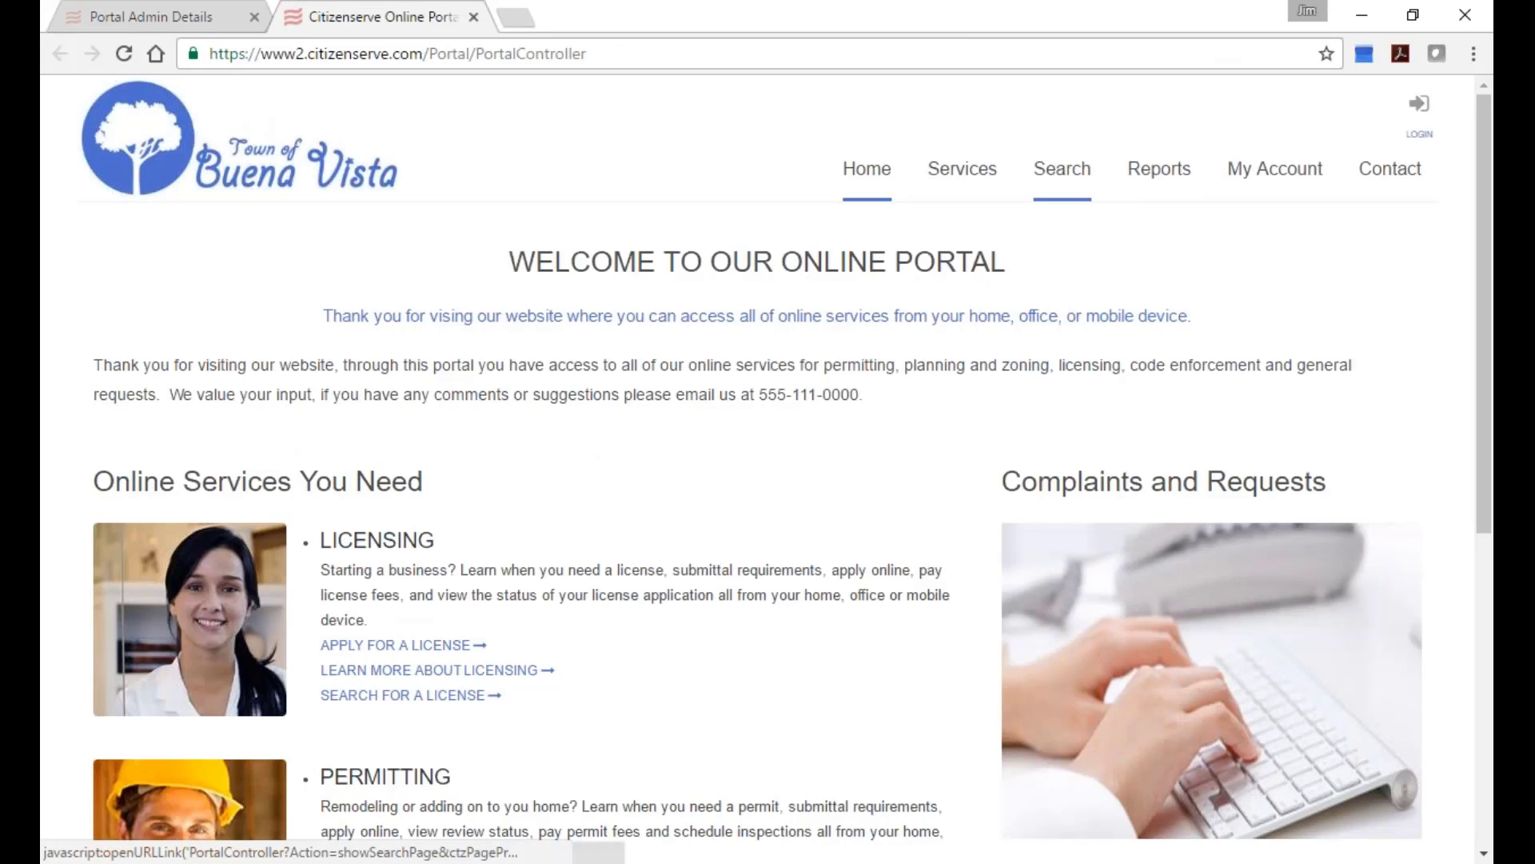
Log in to the portal account with the saved username and the account password.
click(1275, 170)
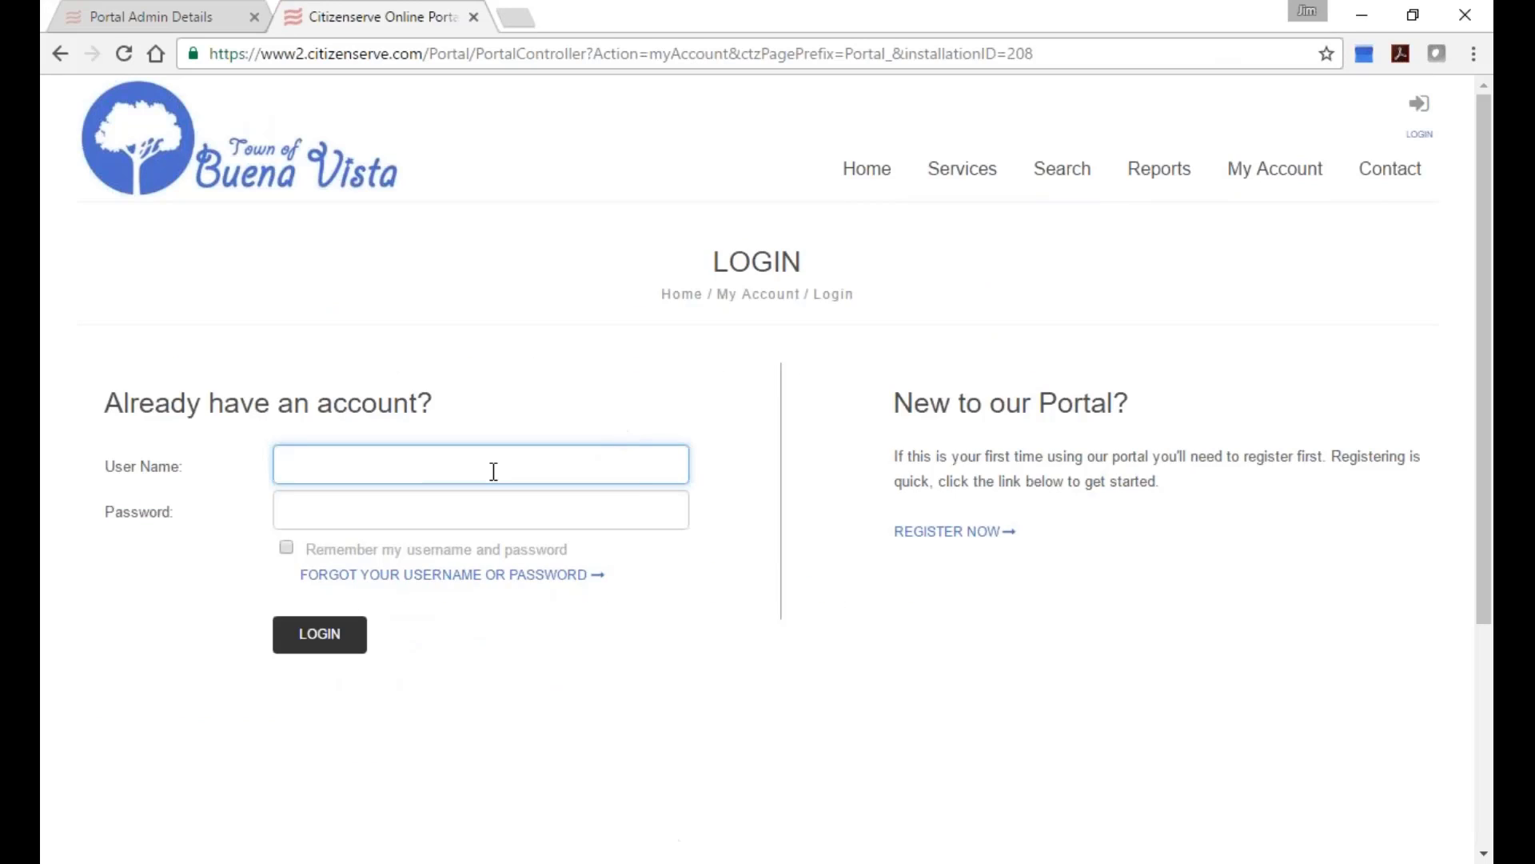
text(jim)
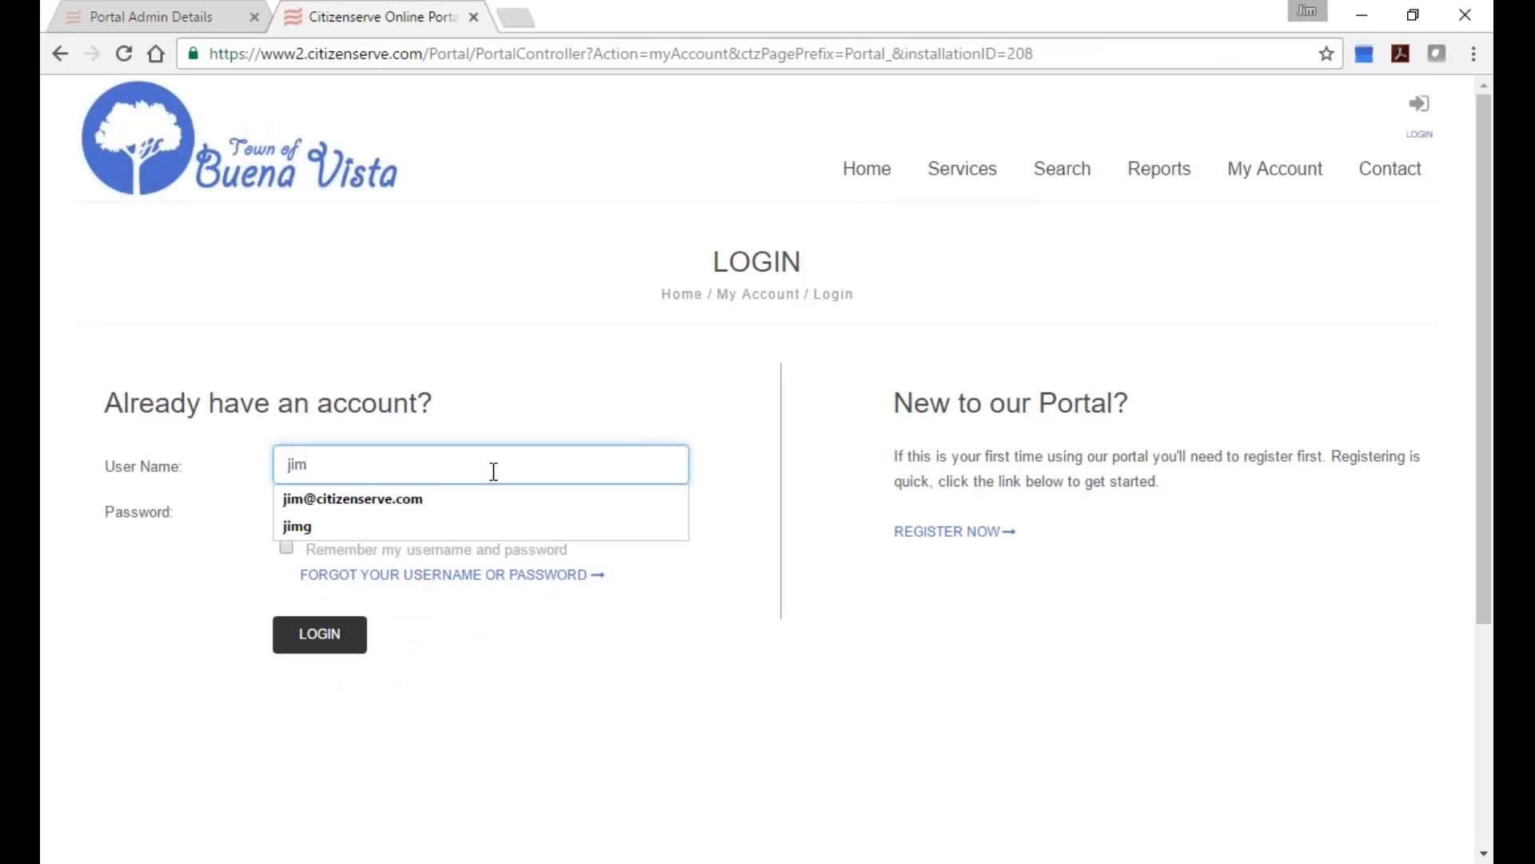
key(Down)
key(Return)
click(439, 514)
text(********)
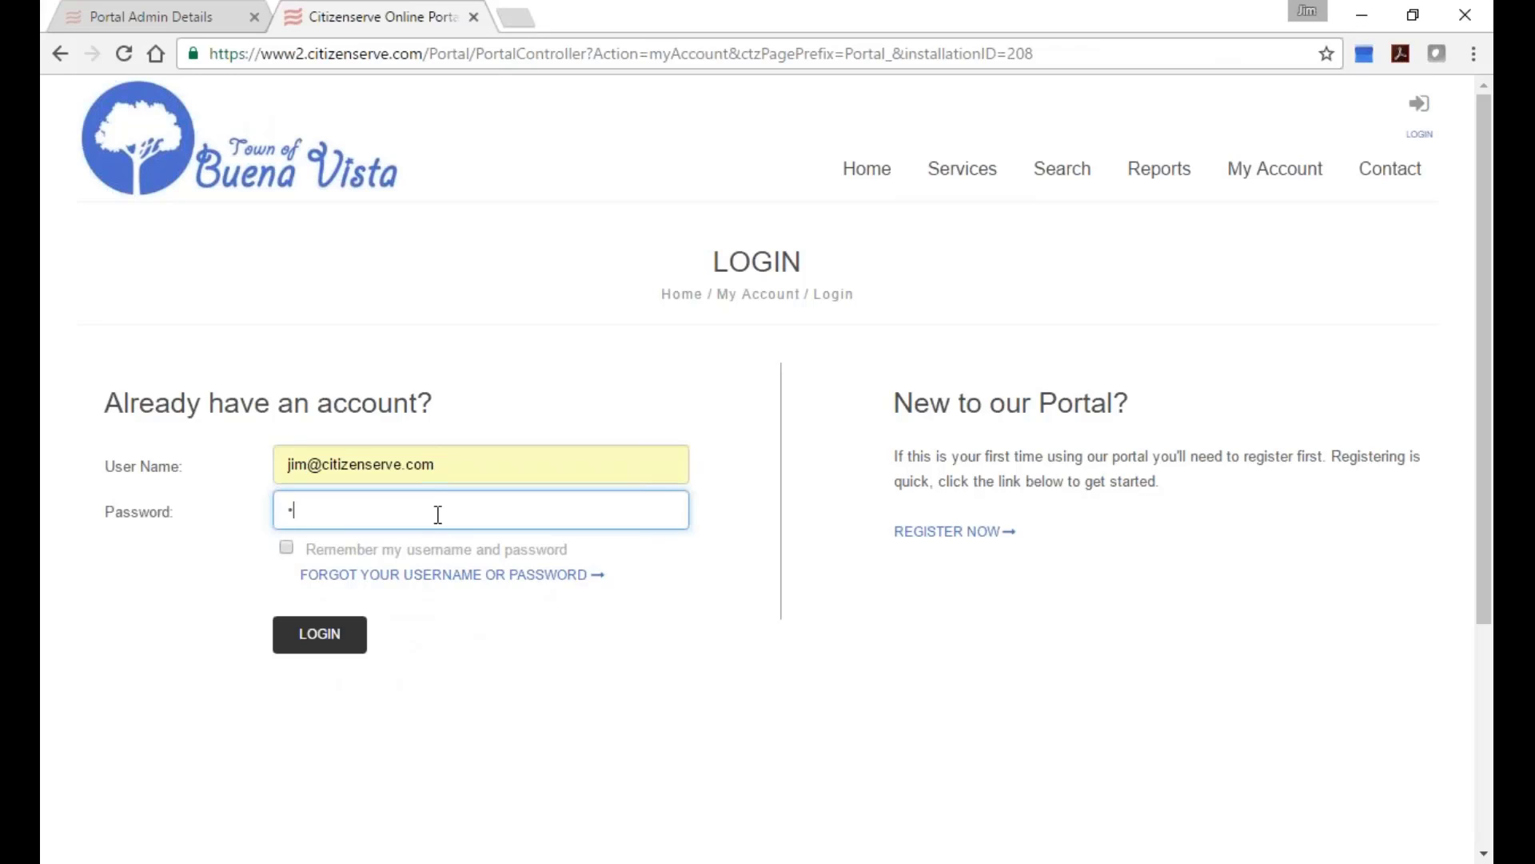
text(***)
key(Return)
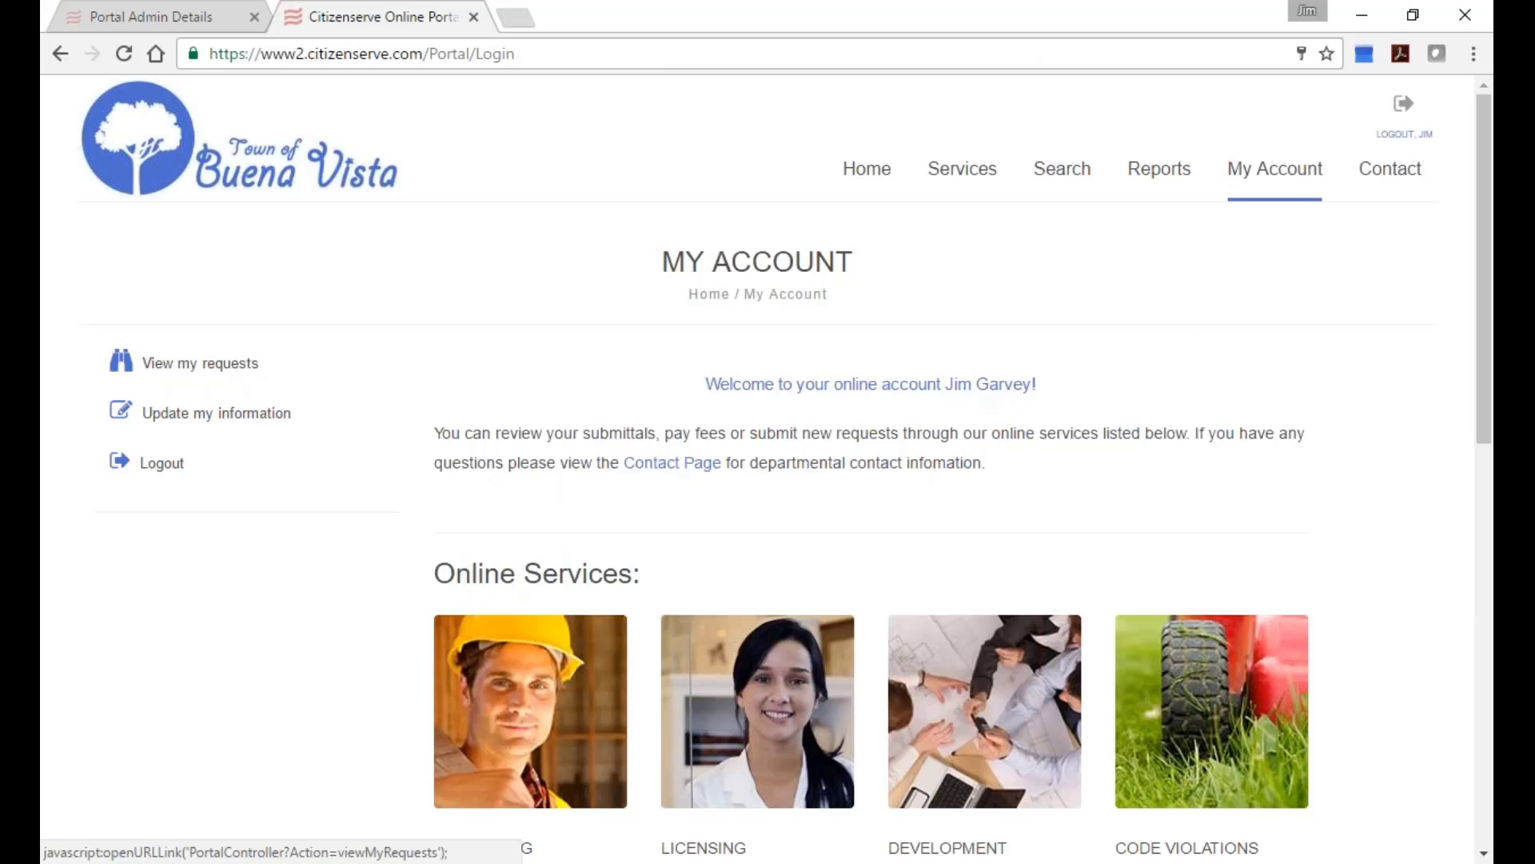
Go to Services > Business Licenses and start an online license application.
mouse_move(962, 171)
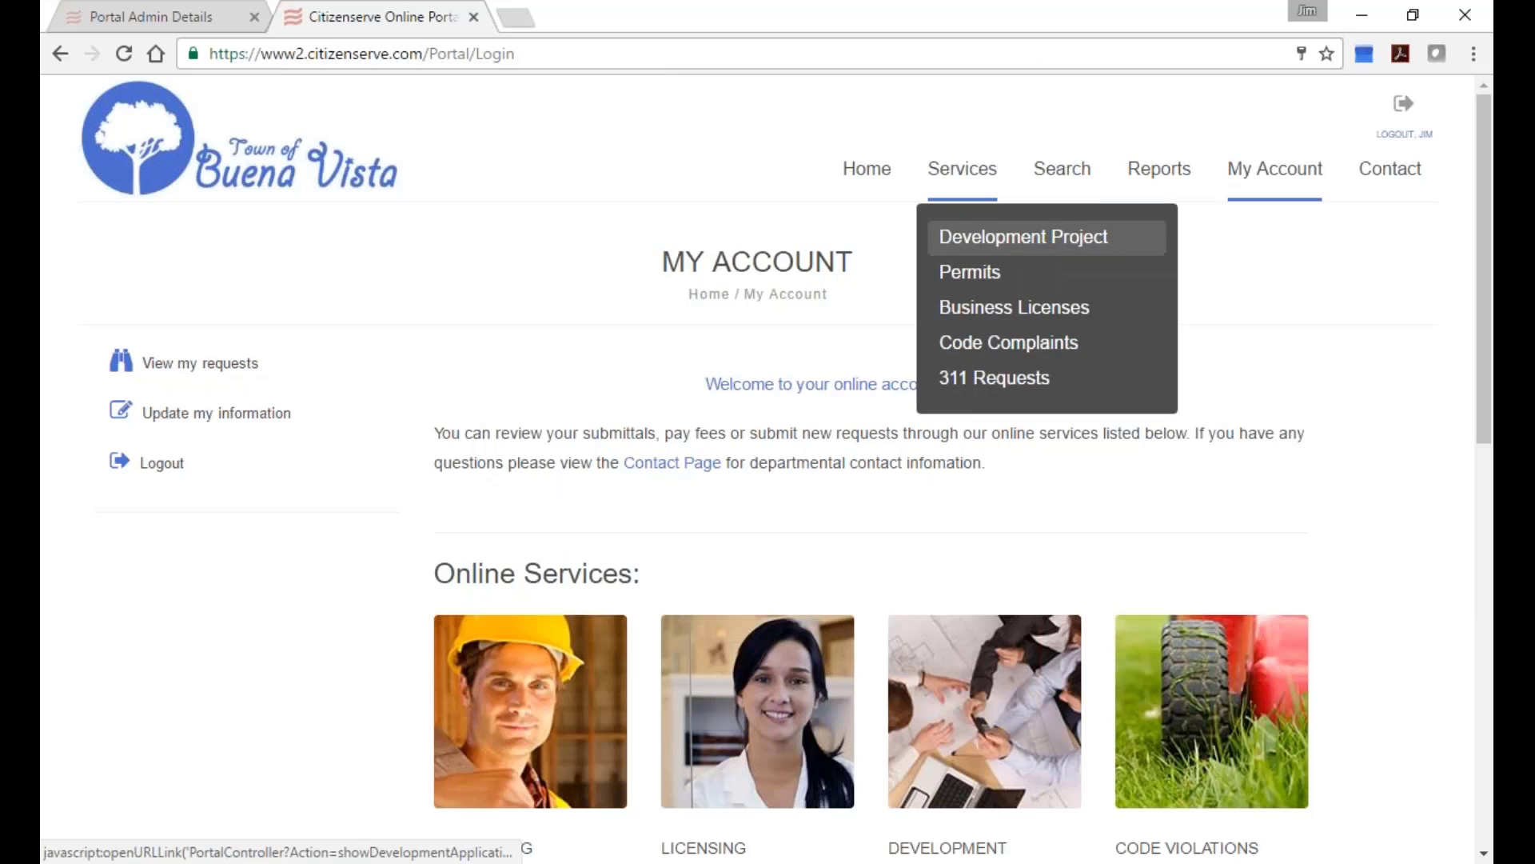
click(988, 310)
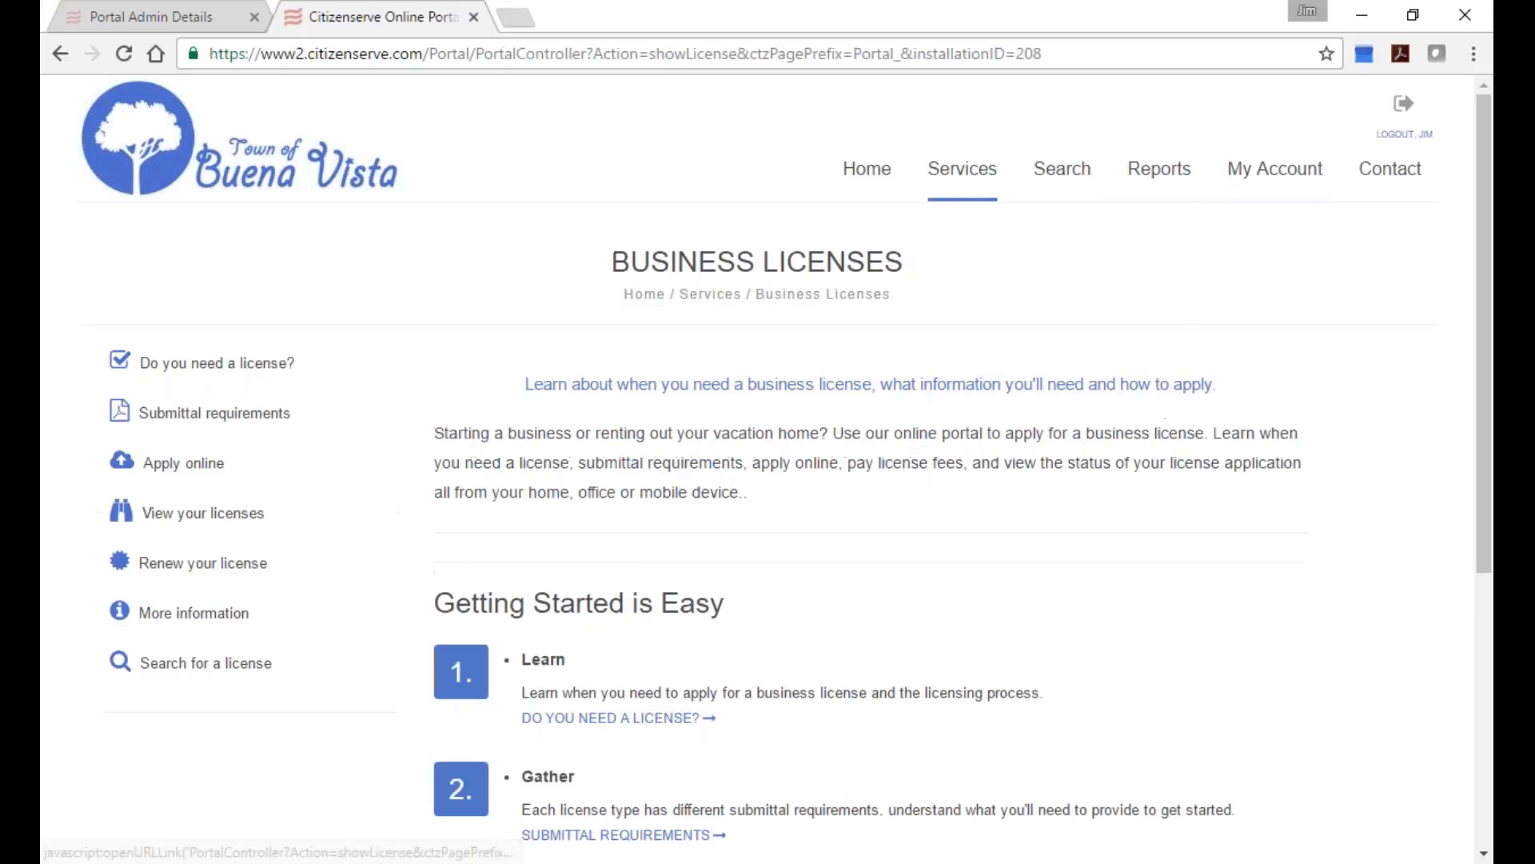
click(186, 465)
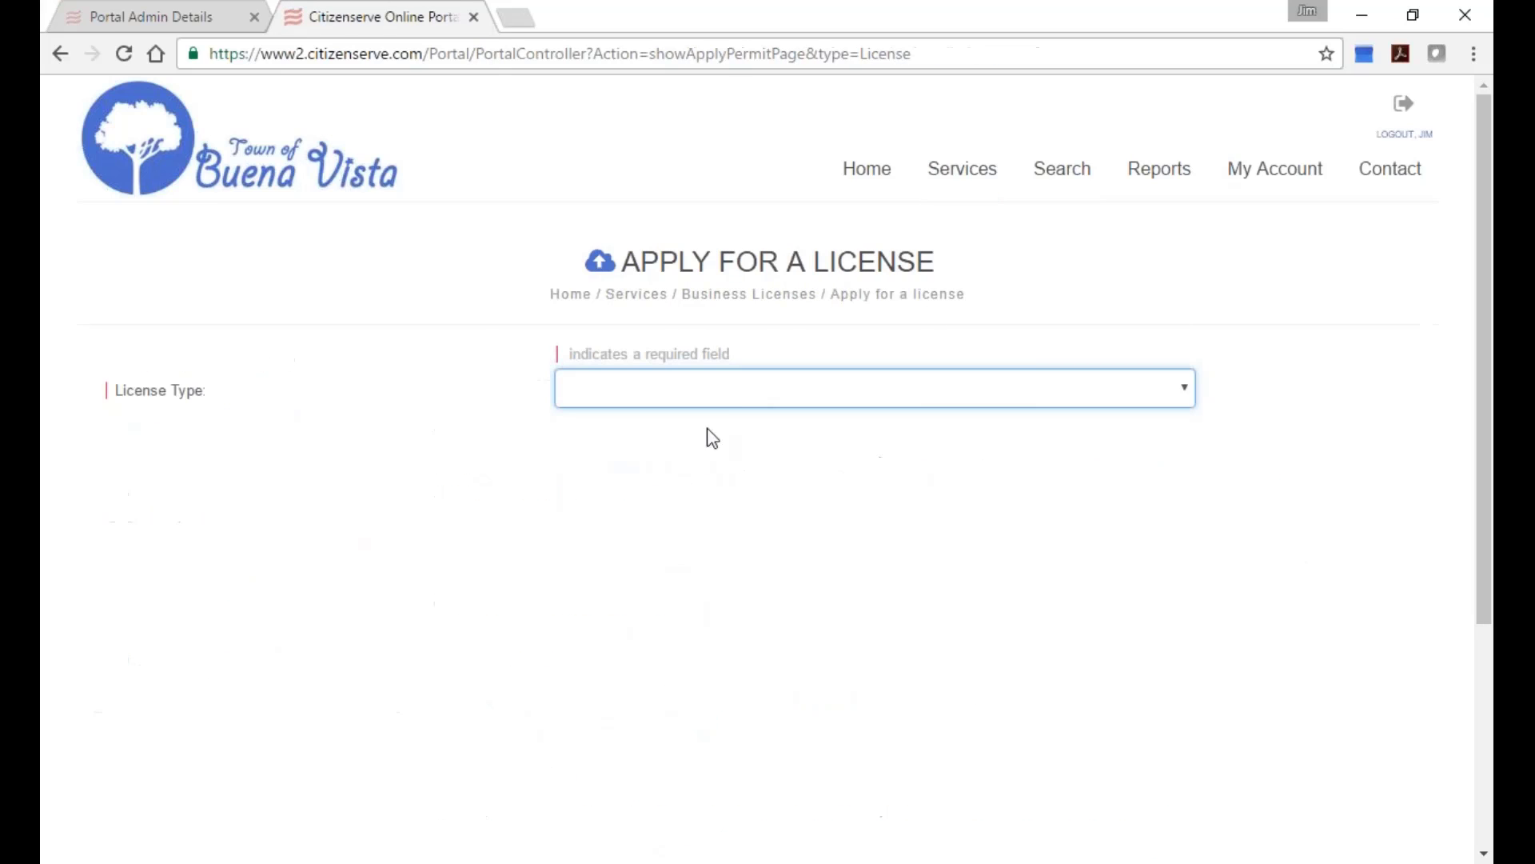
Choose Business License, sub type Located within city limits, and A new business location.
click(732, 396)
click(747, 435)
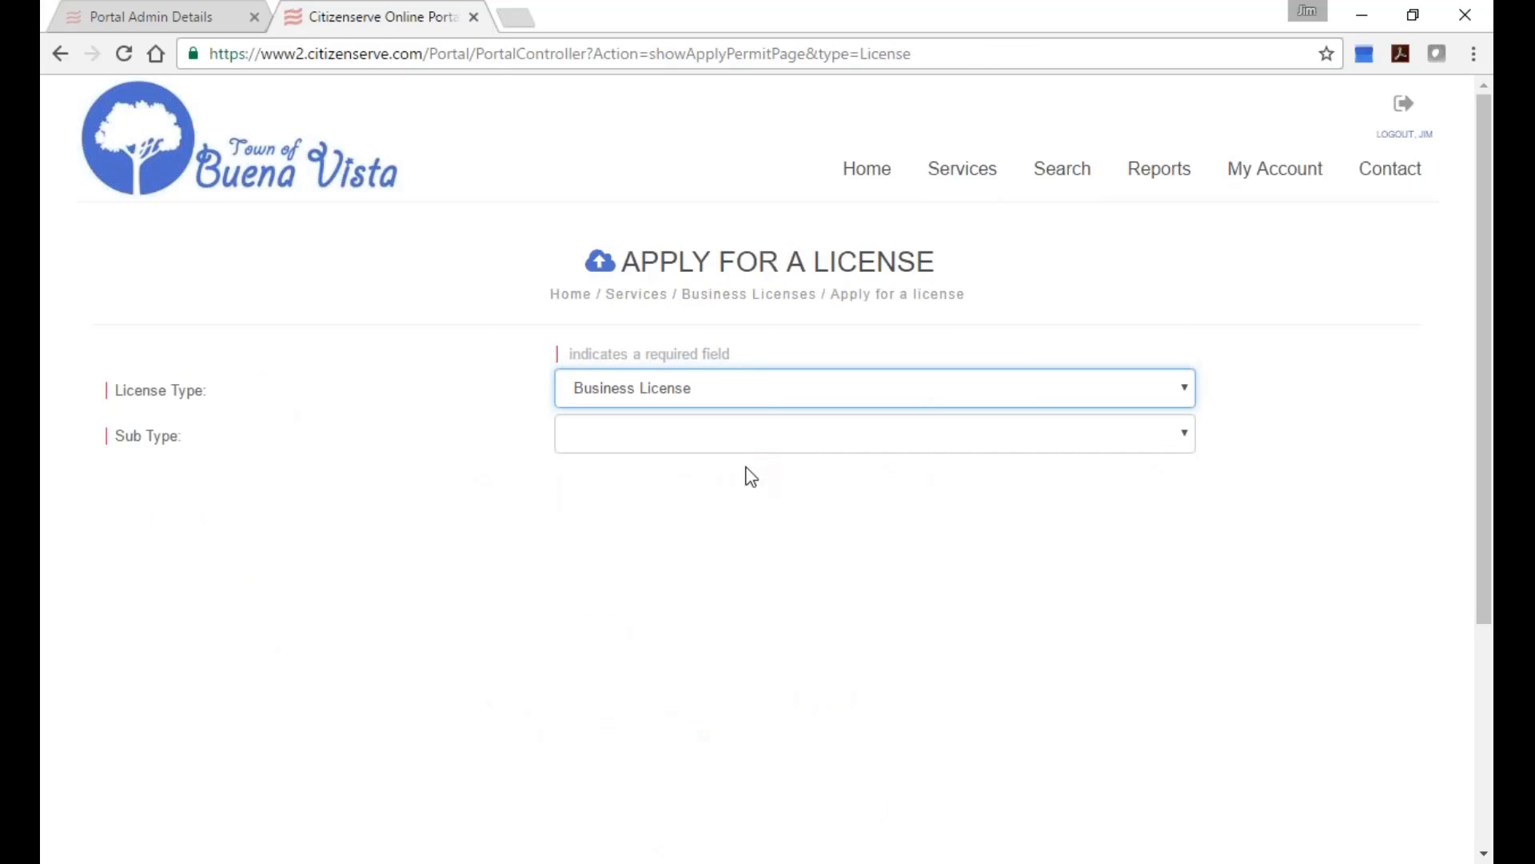
click(767, 449)
click(751, 482)
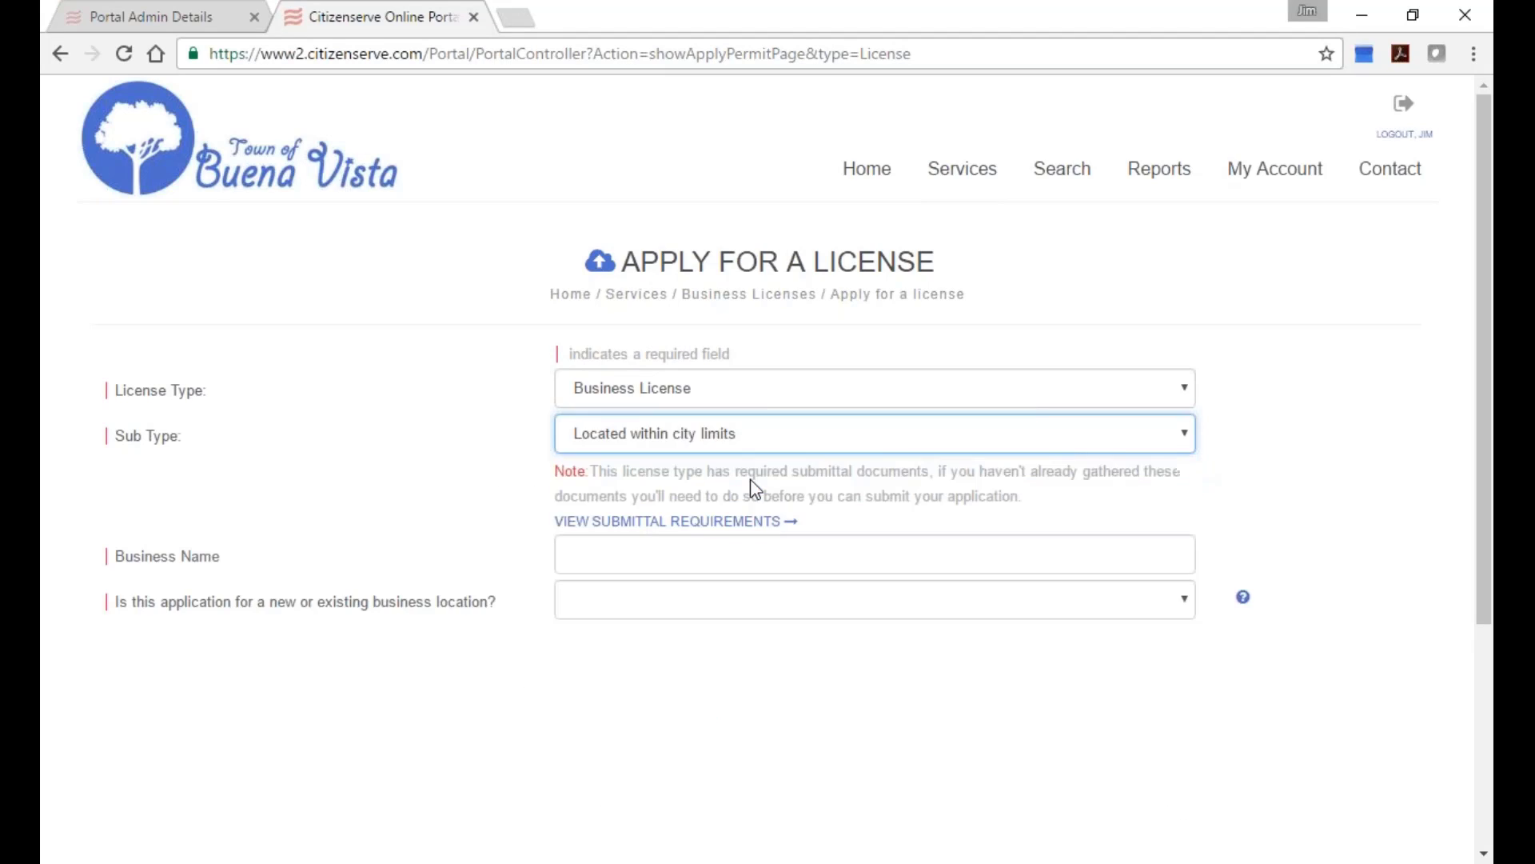
click(755, 554)
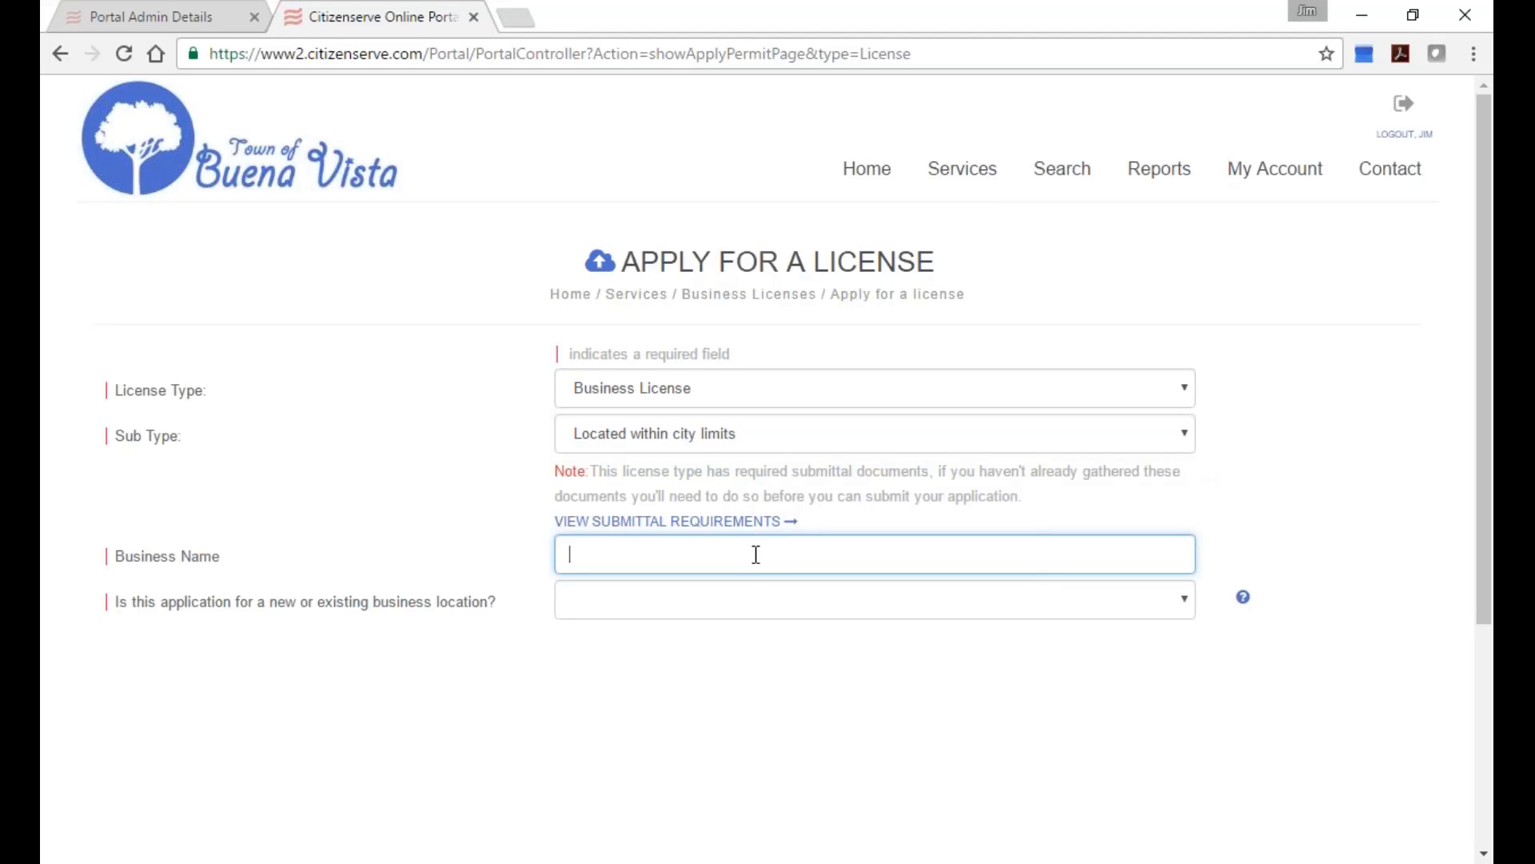
click(734, 592)
click(703, 644)
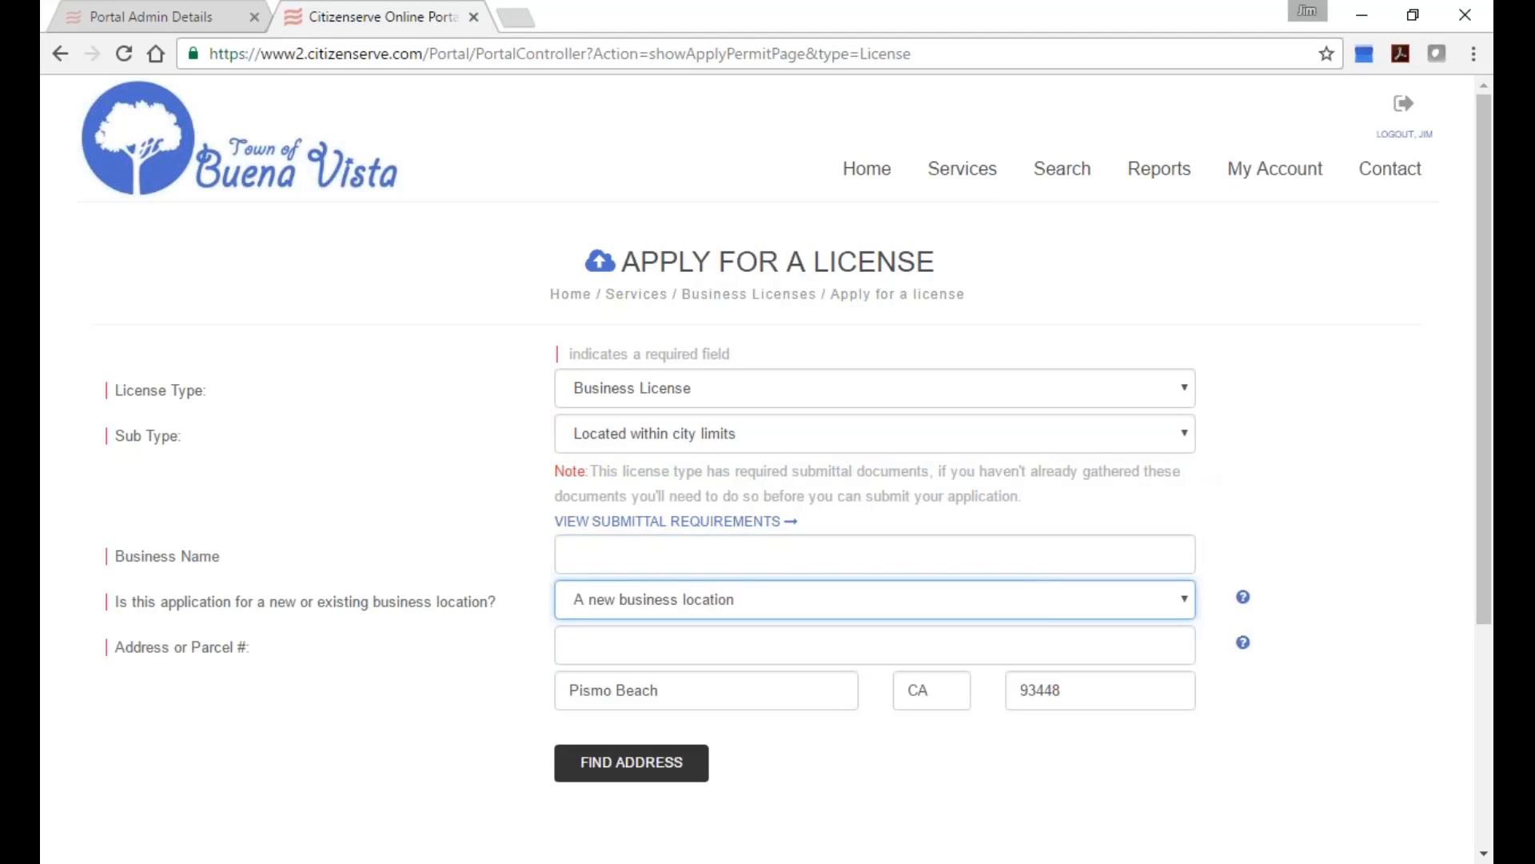
Name the business 'test', set city Buena Vista, and verify address 941 Bakersfield.
click(689, 568)
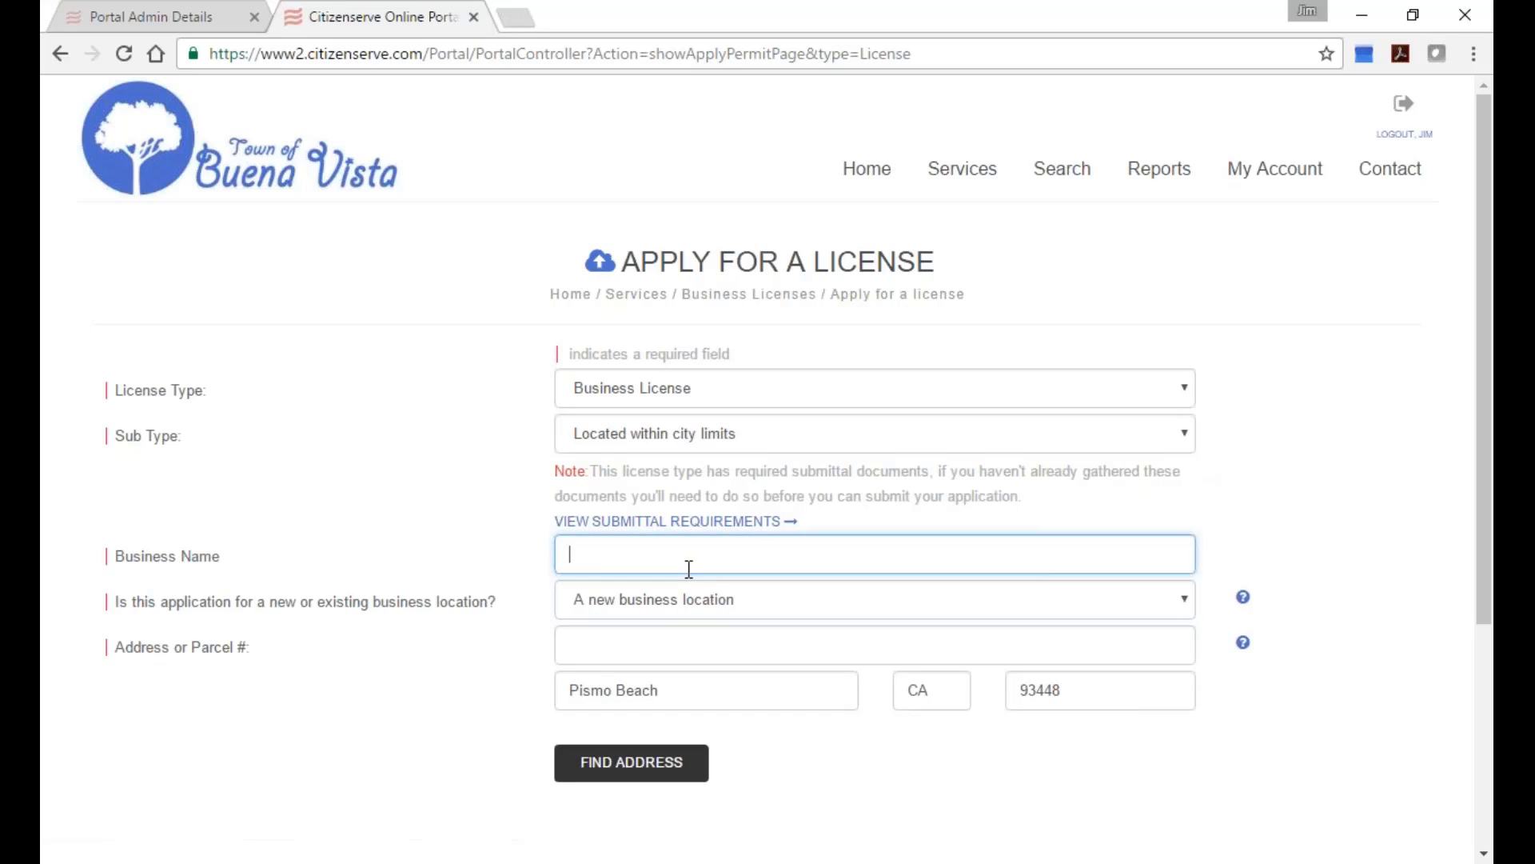
text(test)
triple_click(673, 694)
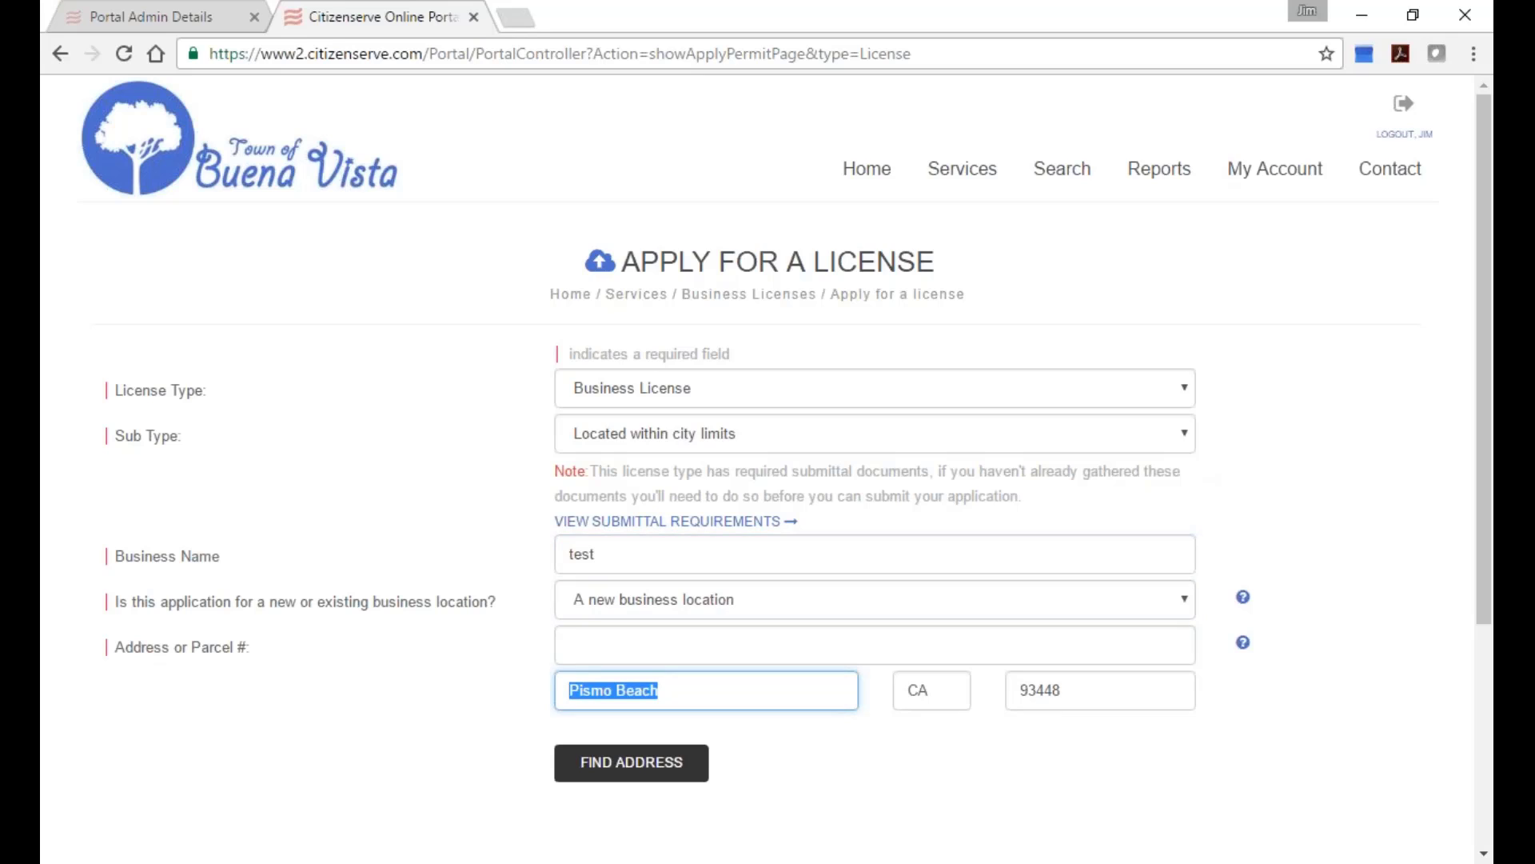
text(buena vist)
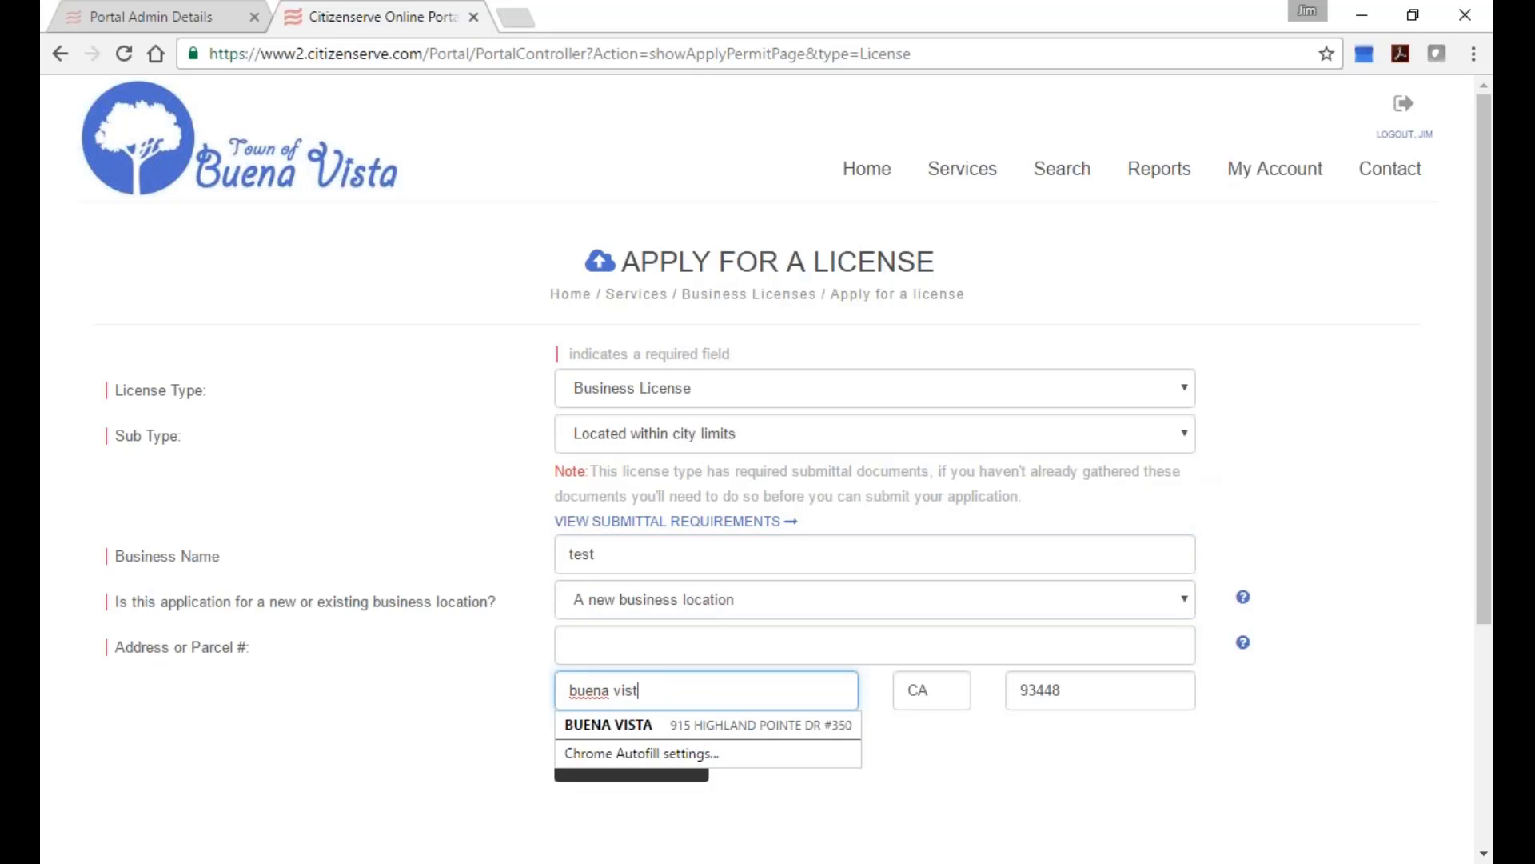
text(a)
key(Tab)
key(shift+Tab)
key(shift+Tab)
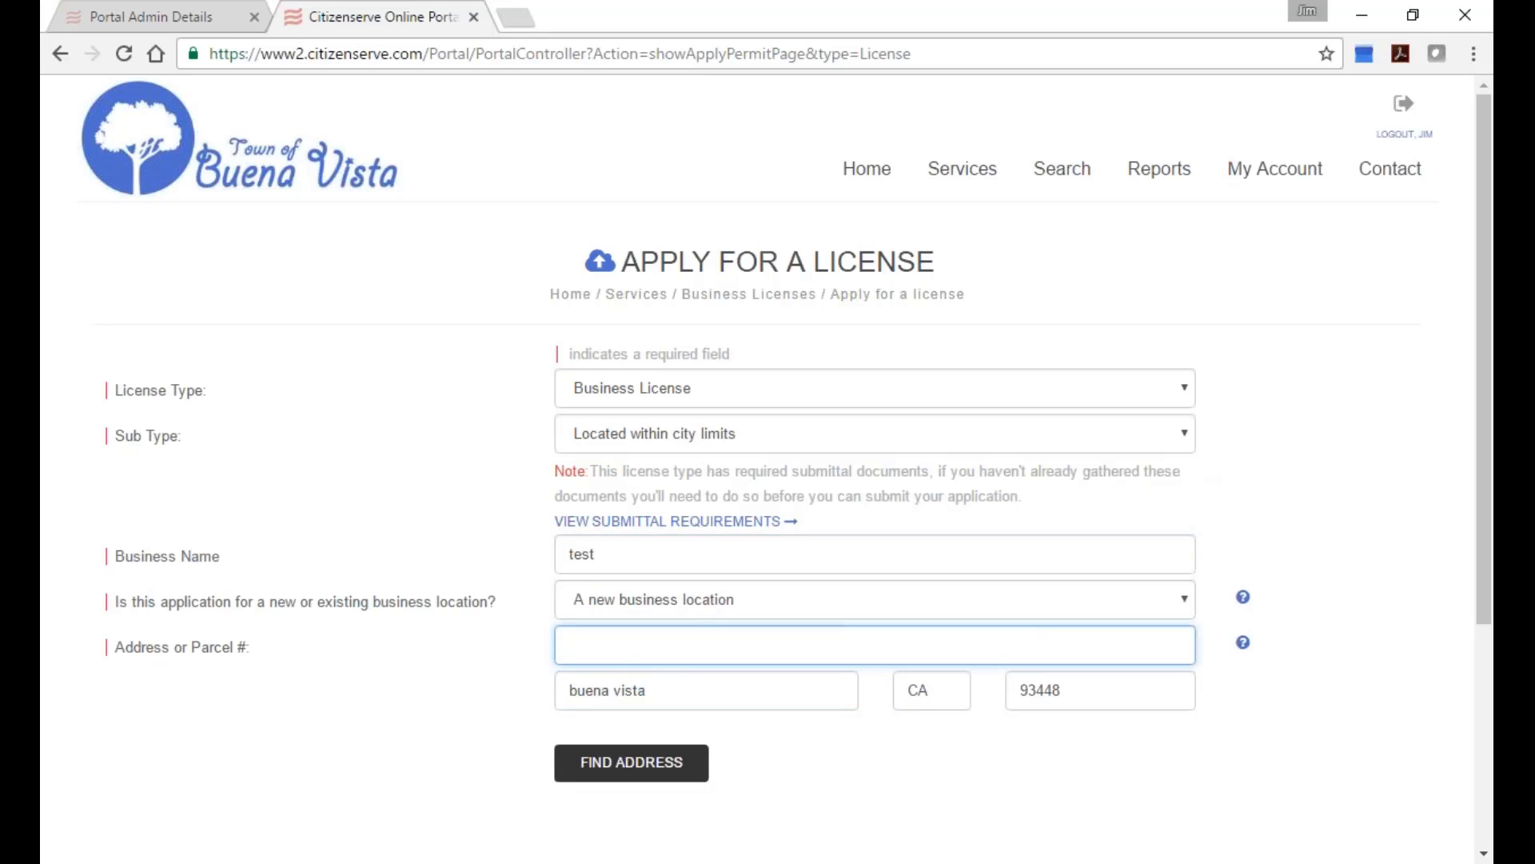
click(576, 769)
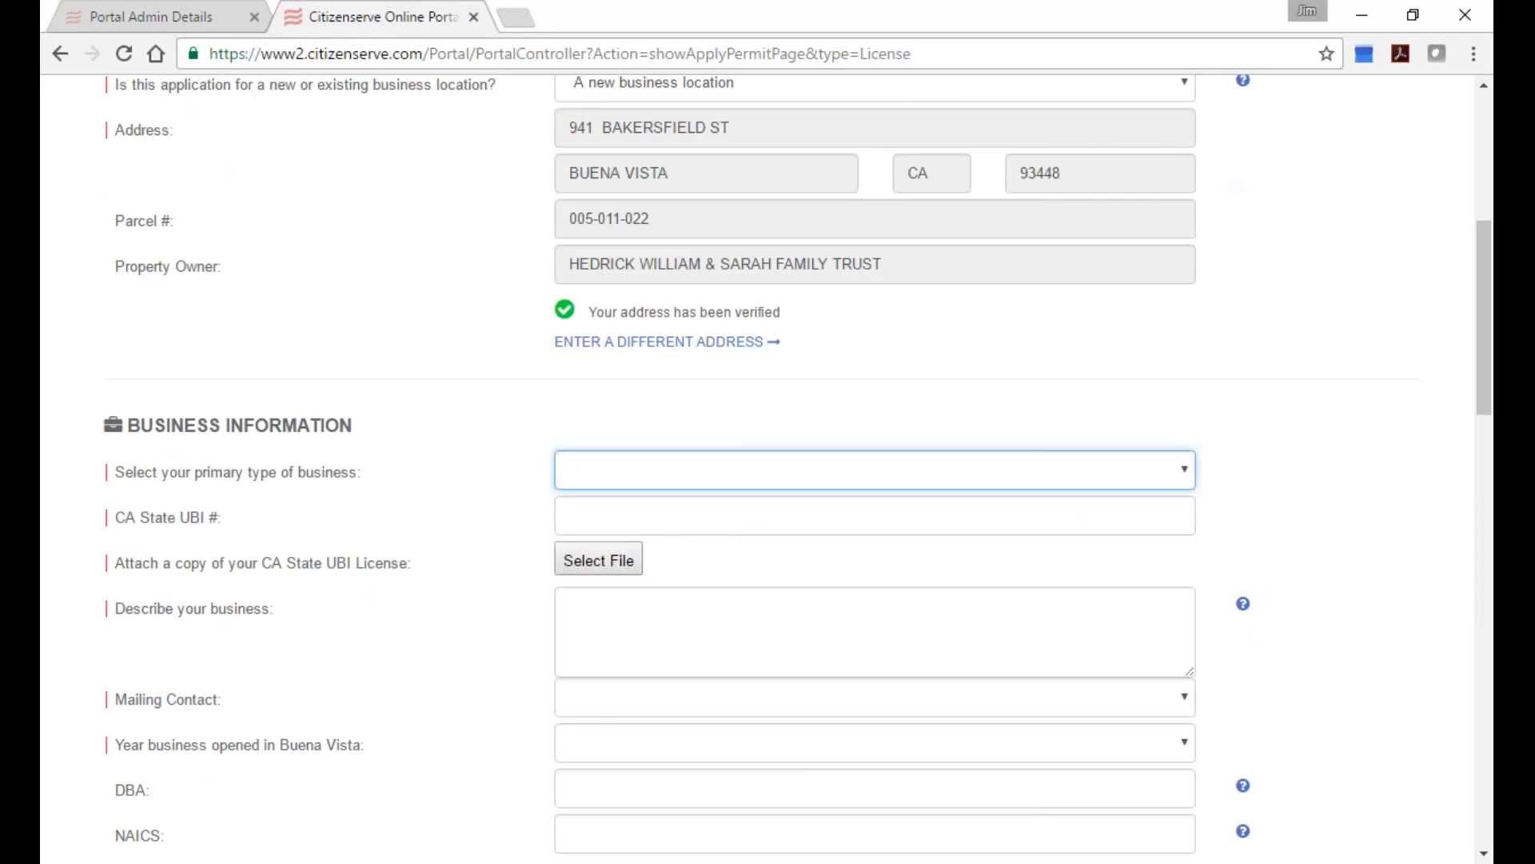
scroll(713, 541, down, 2)
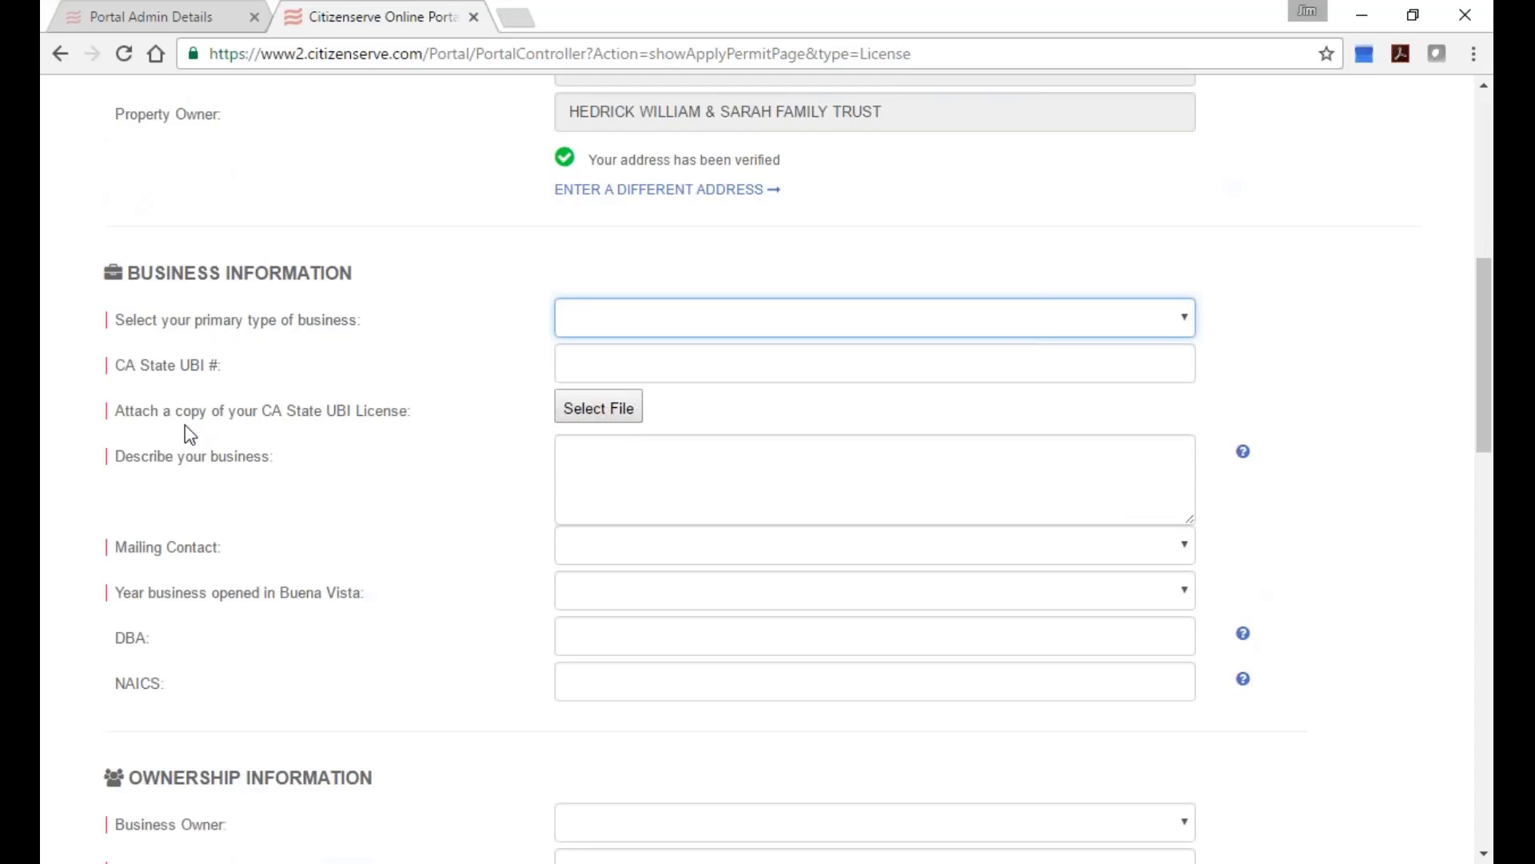
drag(117, 413, 408, 425)
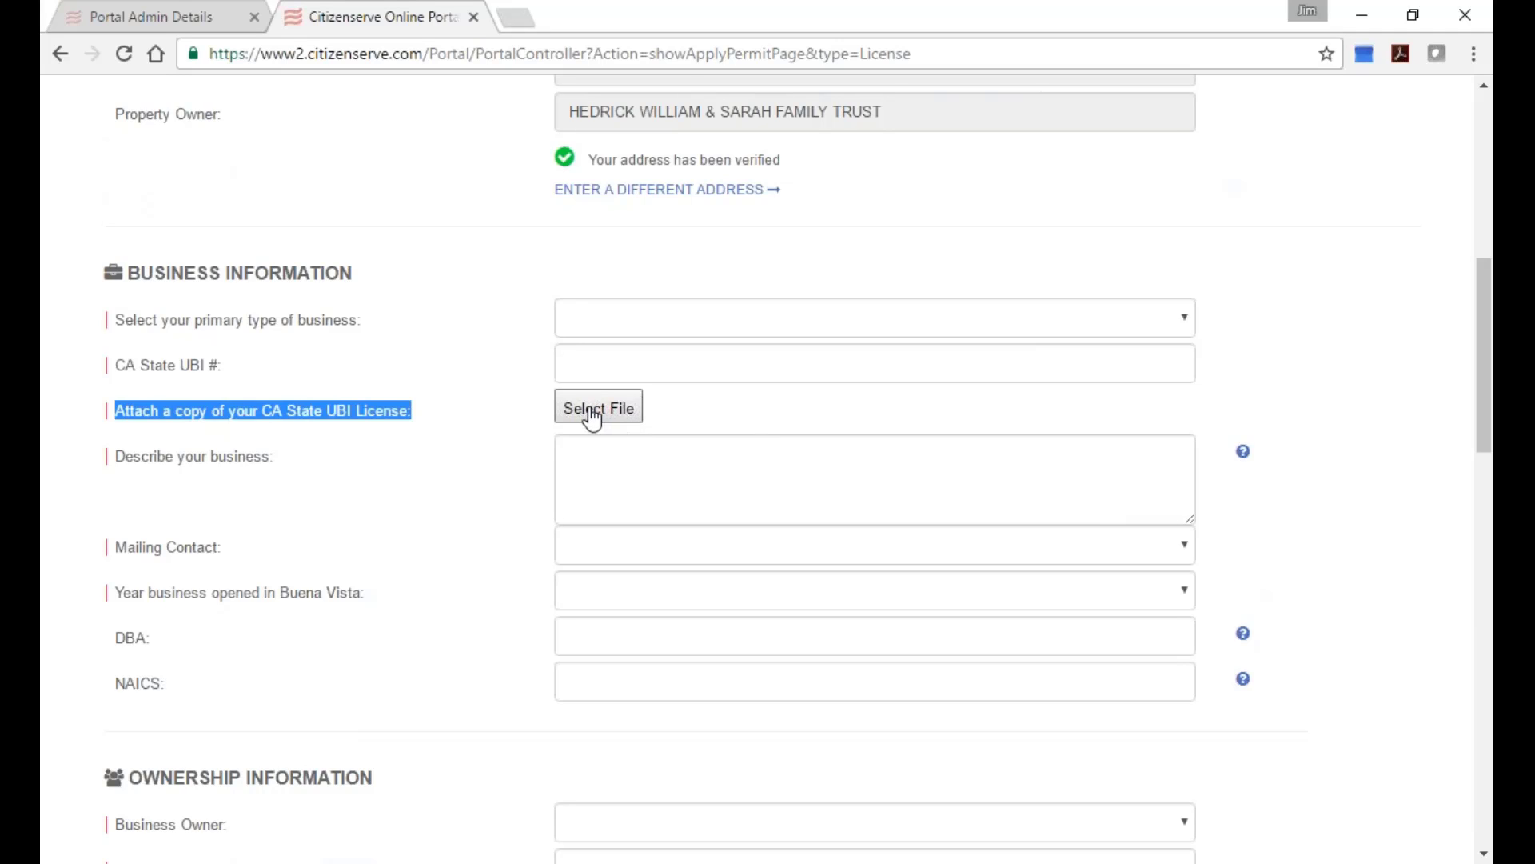
click(592, 416)
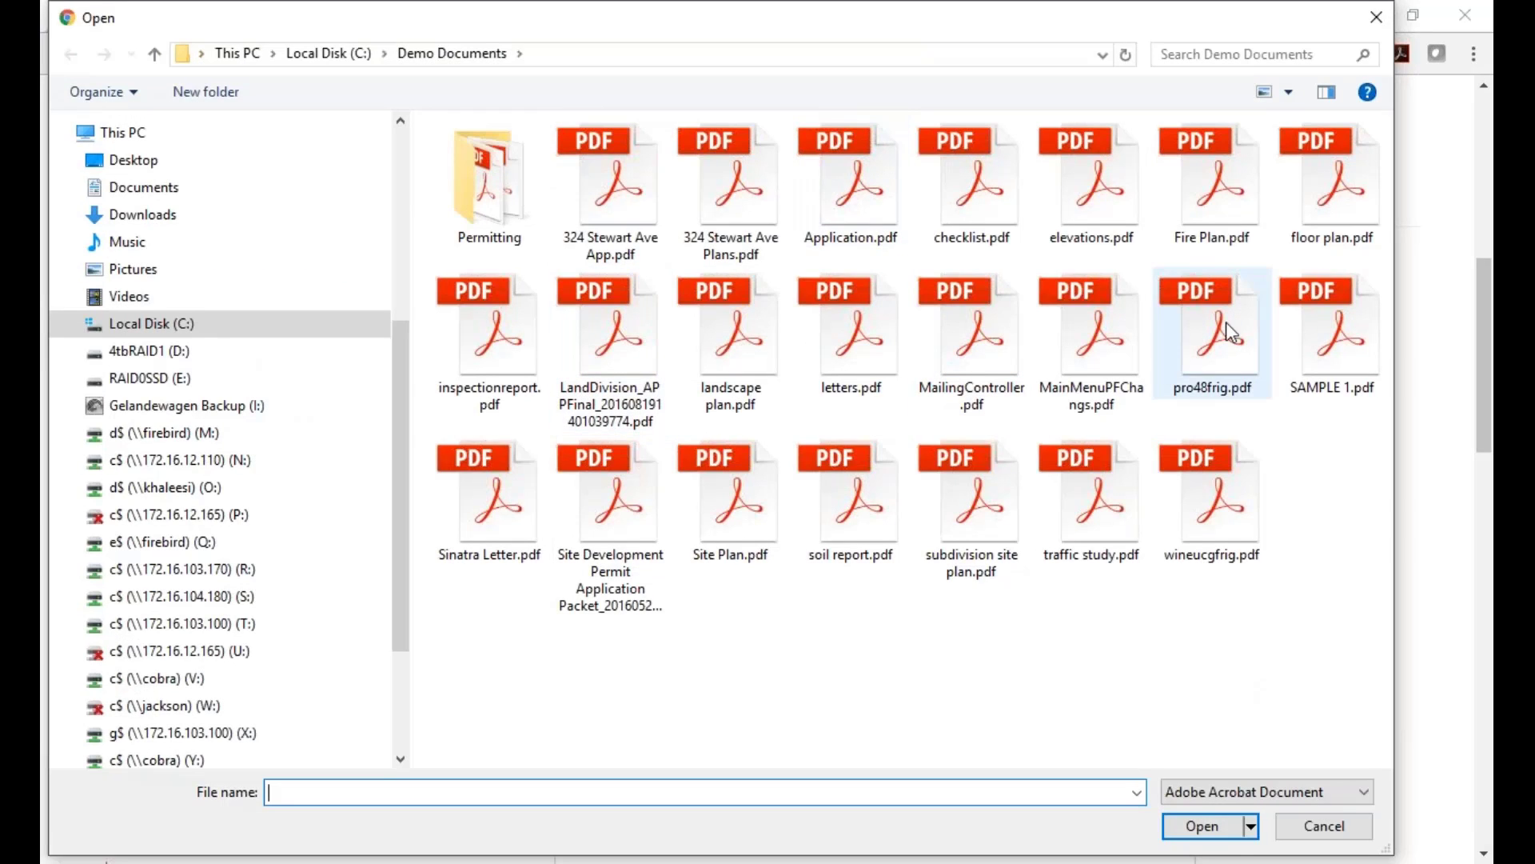
click(1315, 824)
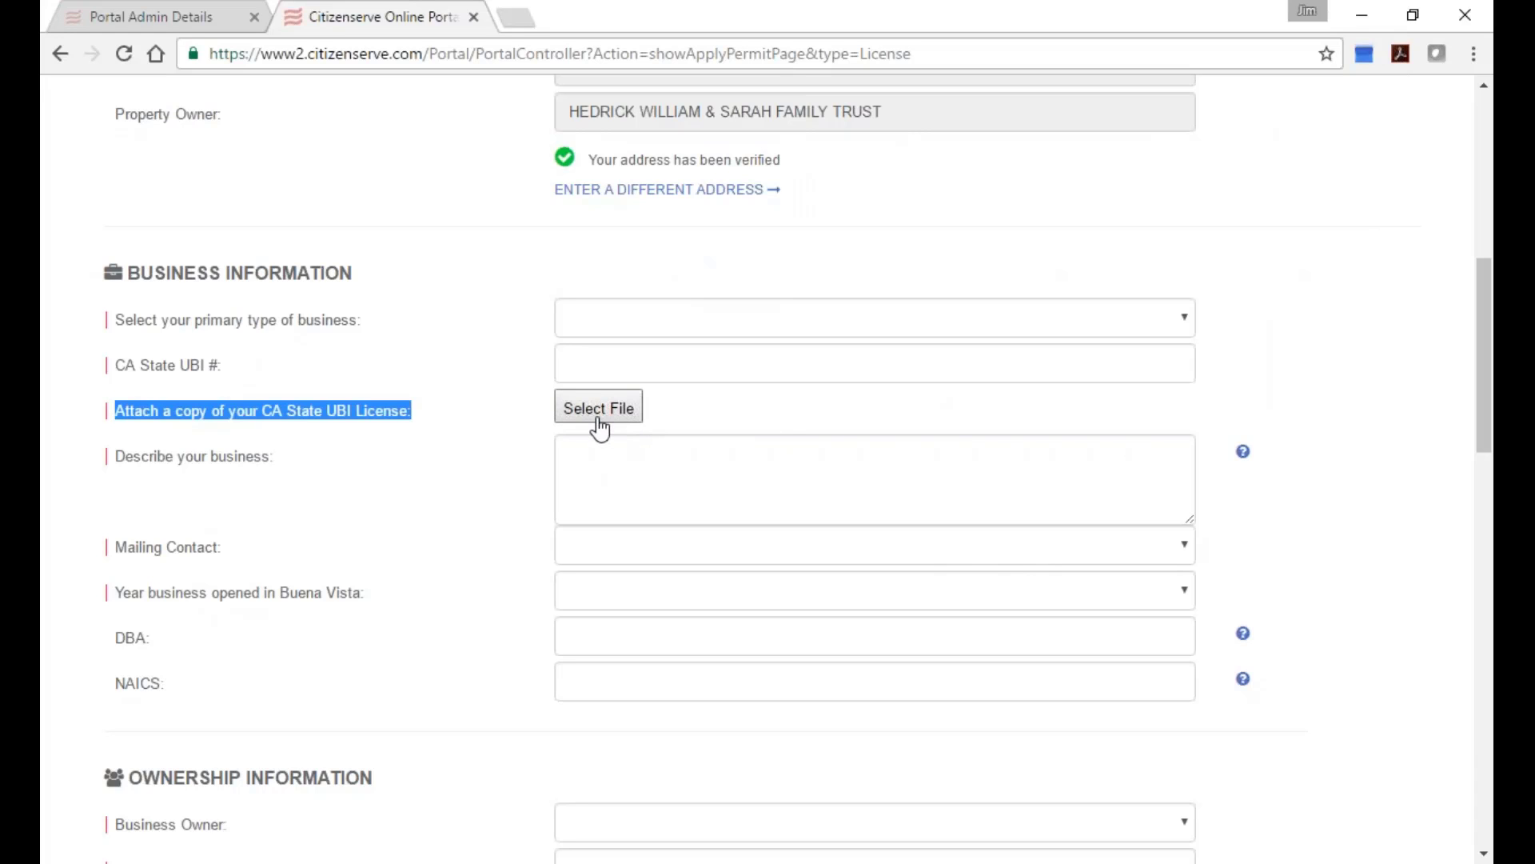
scroll(832, 592, down, 6)
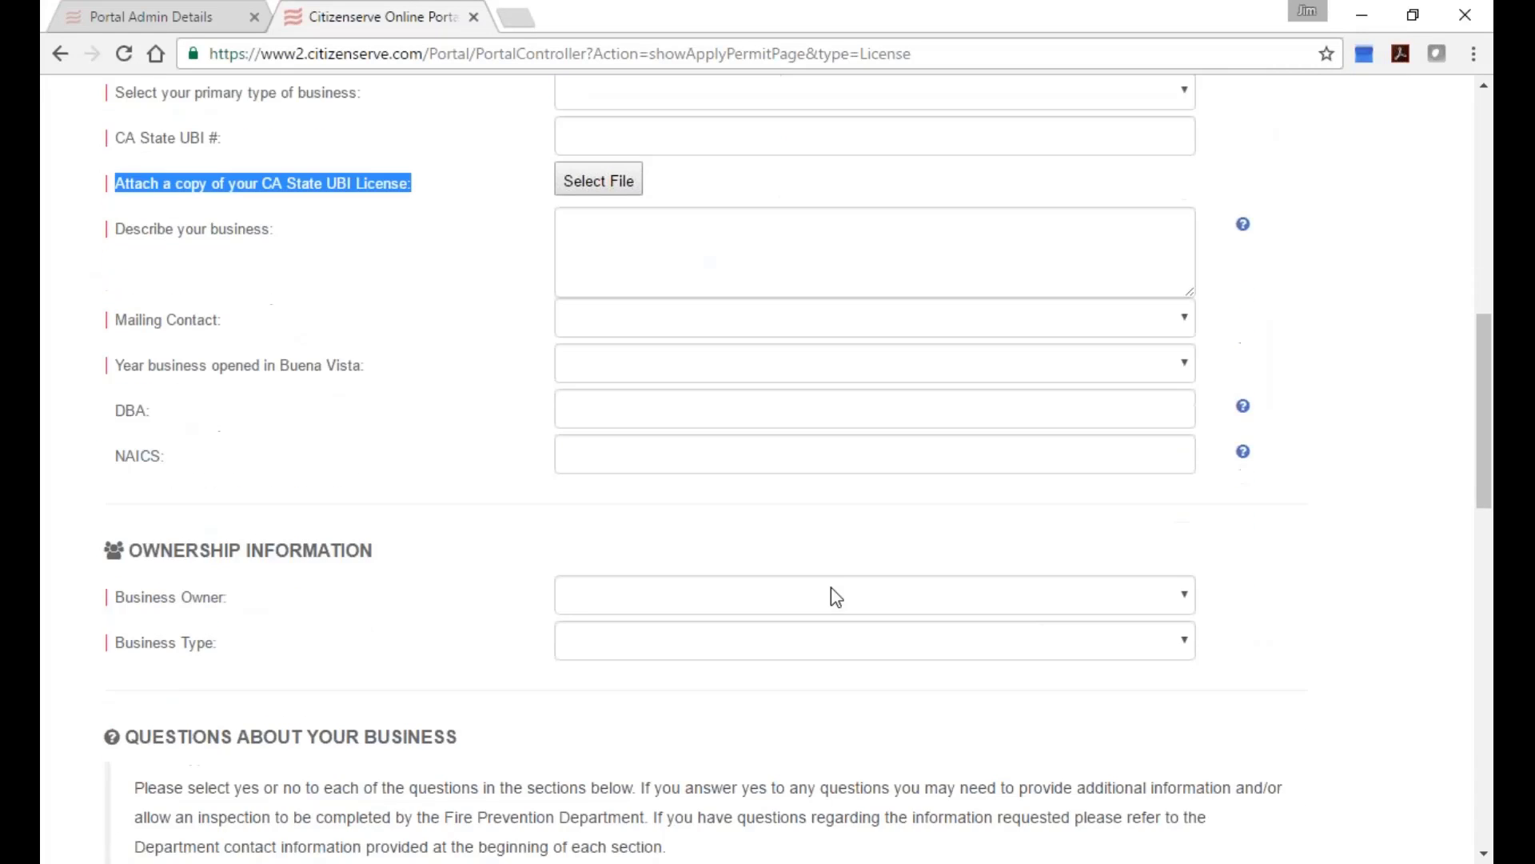
scroll(839, 604, down, 4)
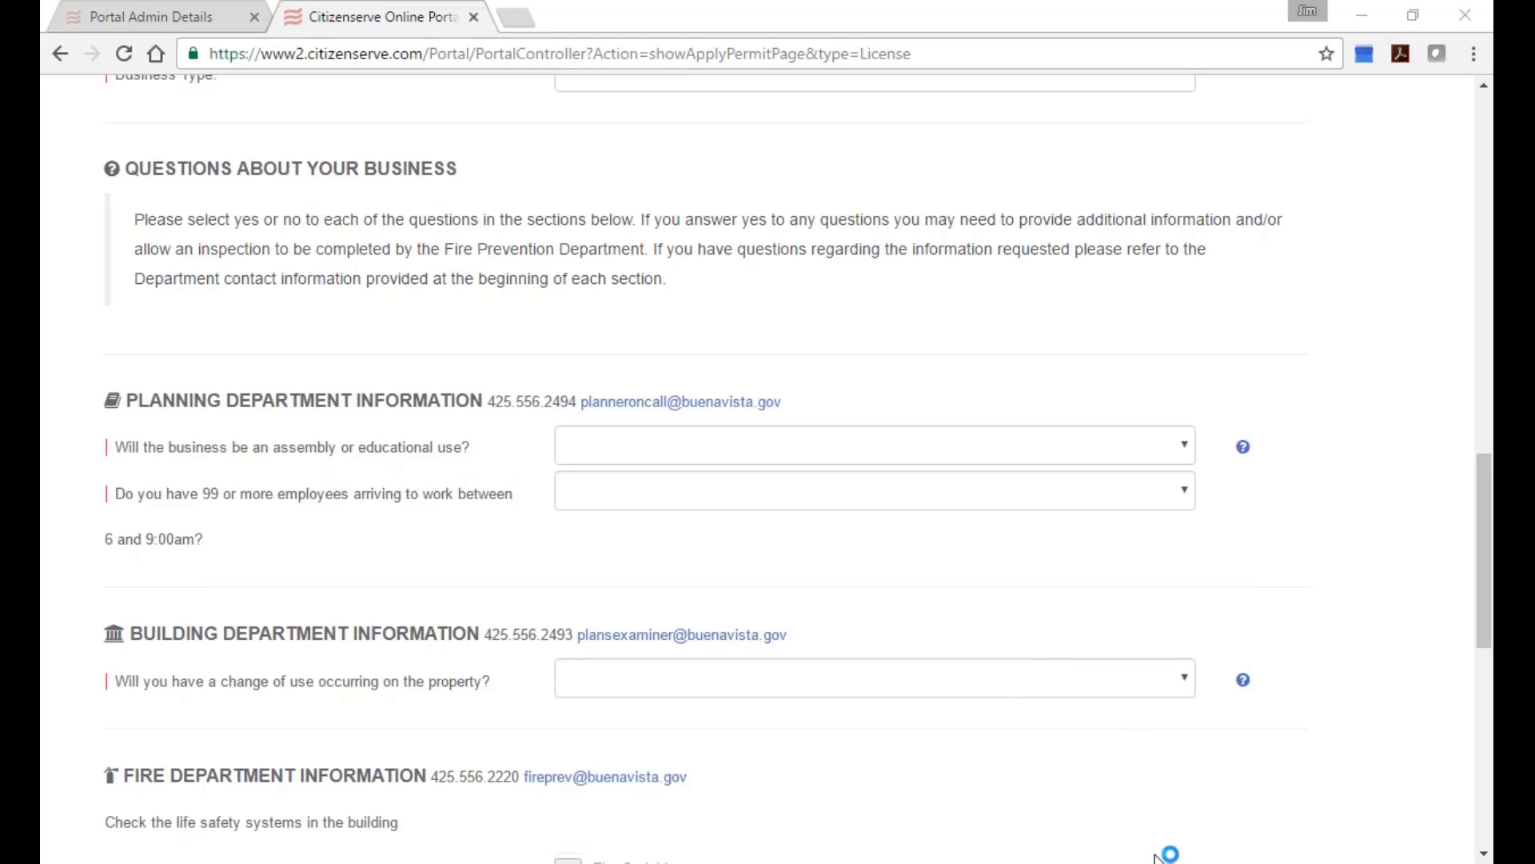
click(1047, 603)
Close the online portal tab, log off the admin session, and select the browser address.
click(473, 17)
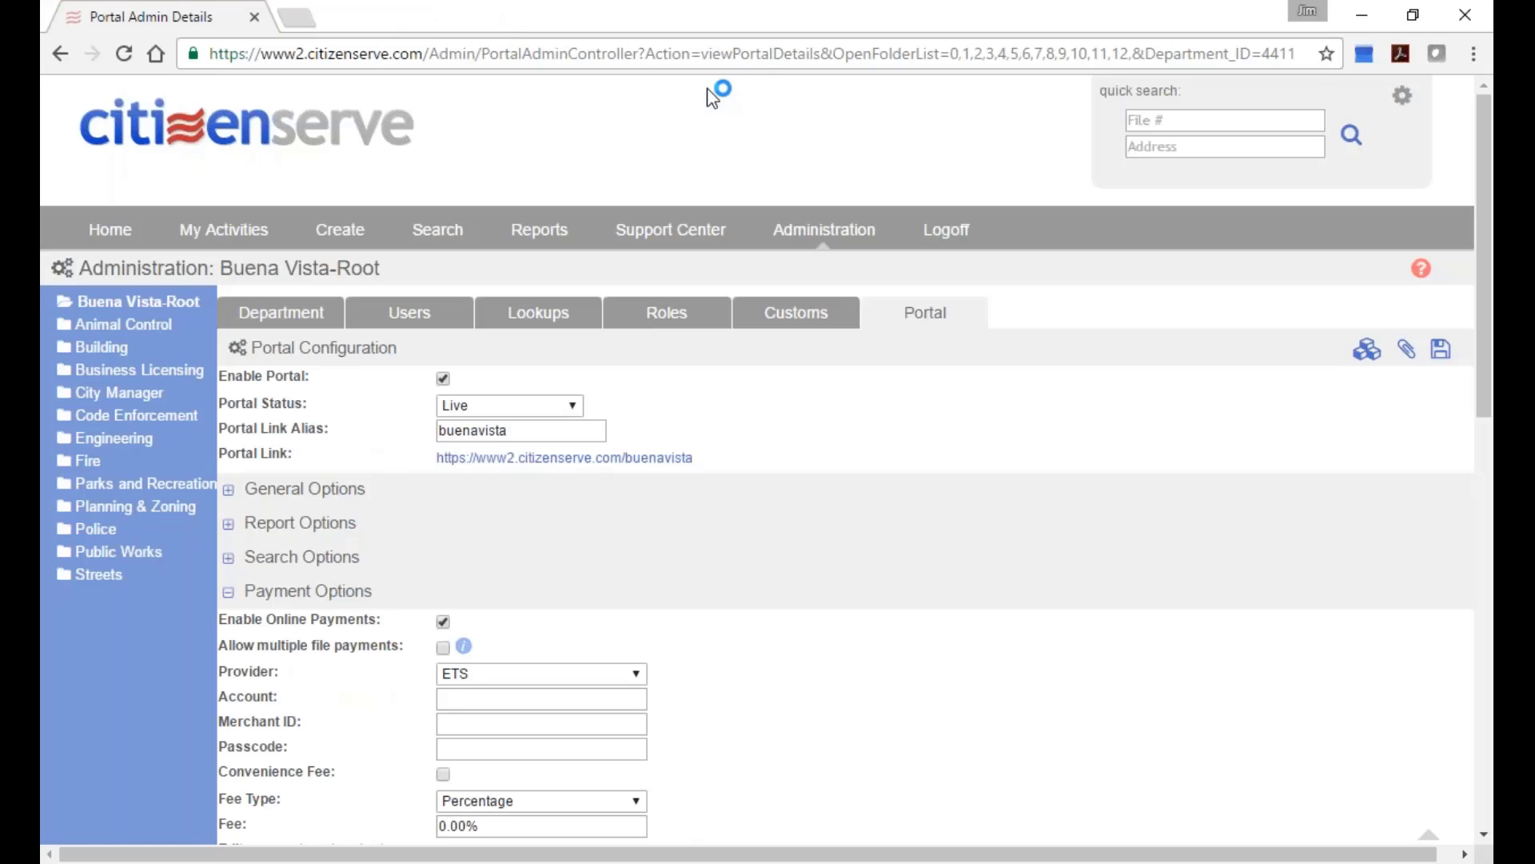
click(948, 232)
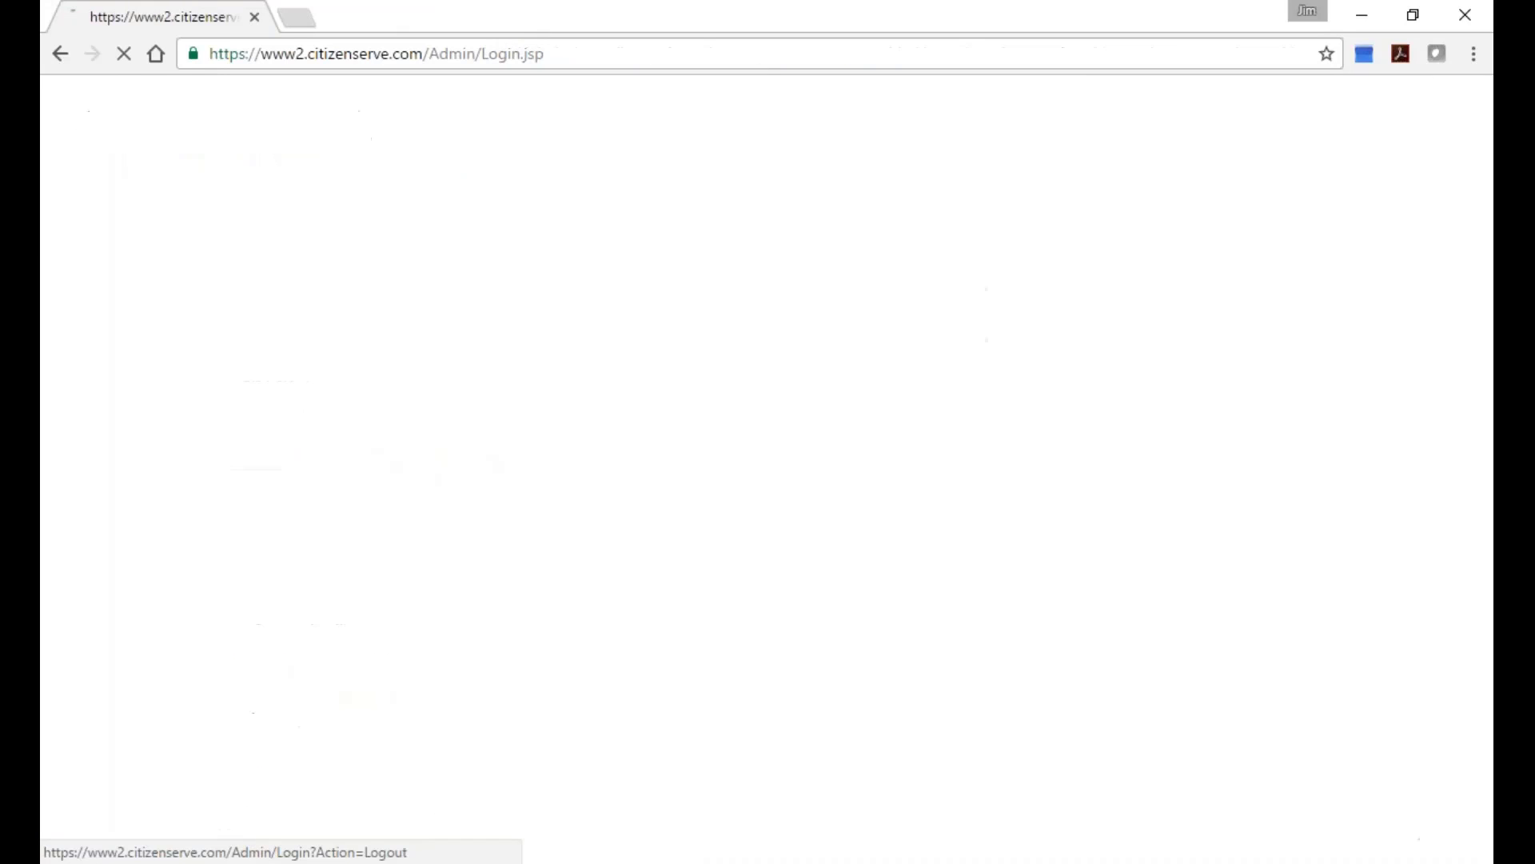
click(844, 54)
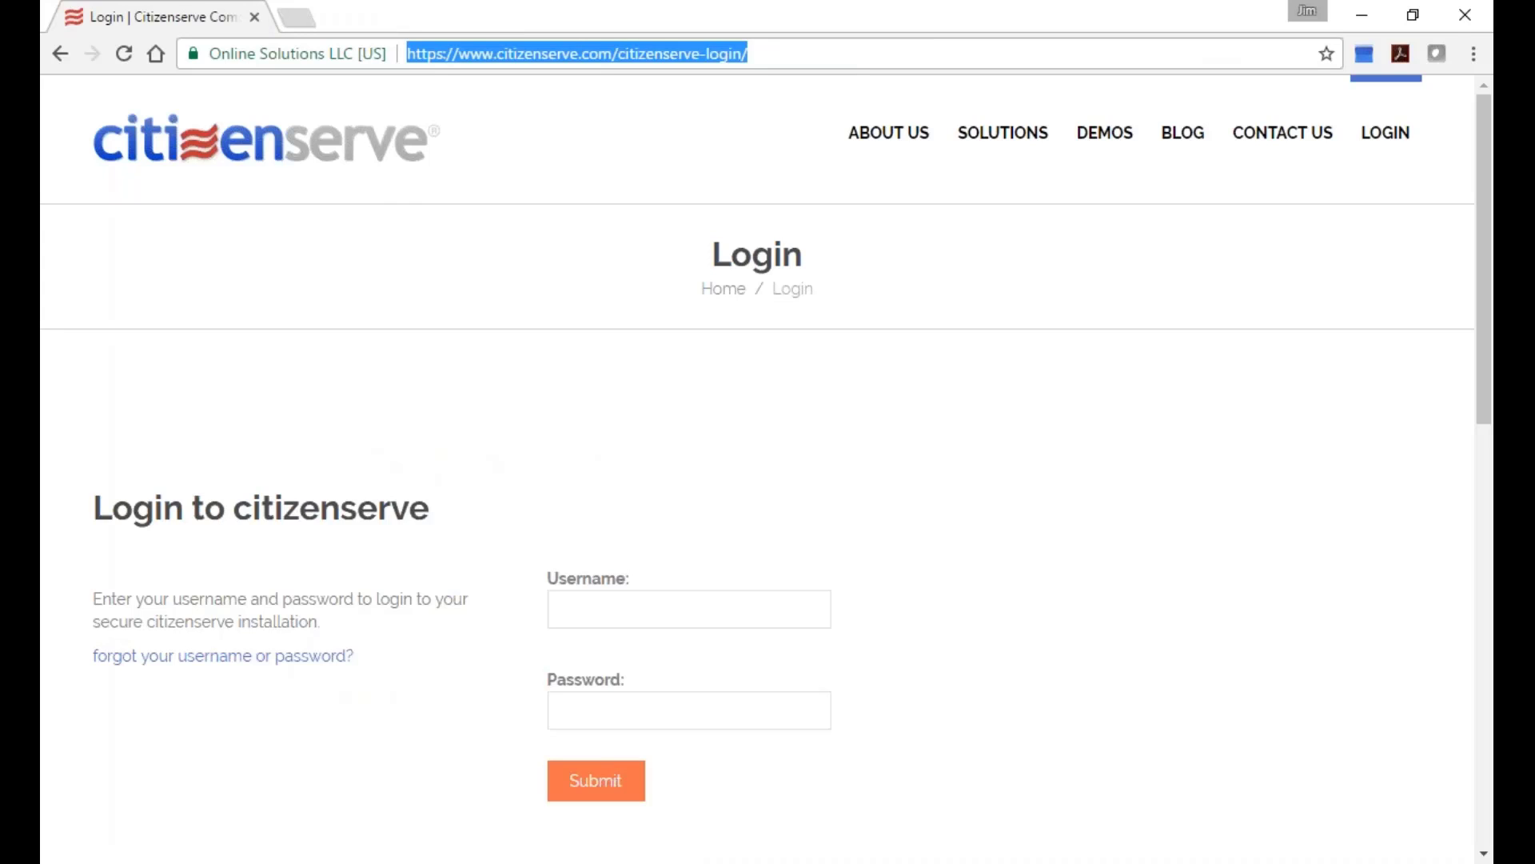
Load the Citizenserve website, go to BLOG, and open page 2 of the posts.
text(wellsfargo.com)
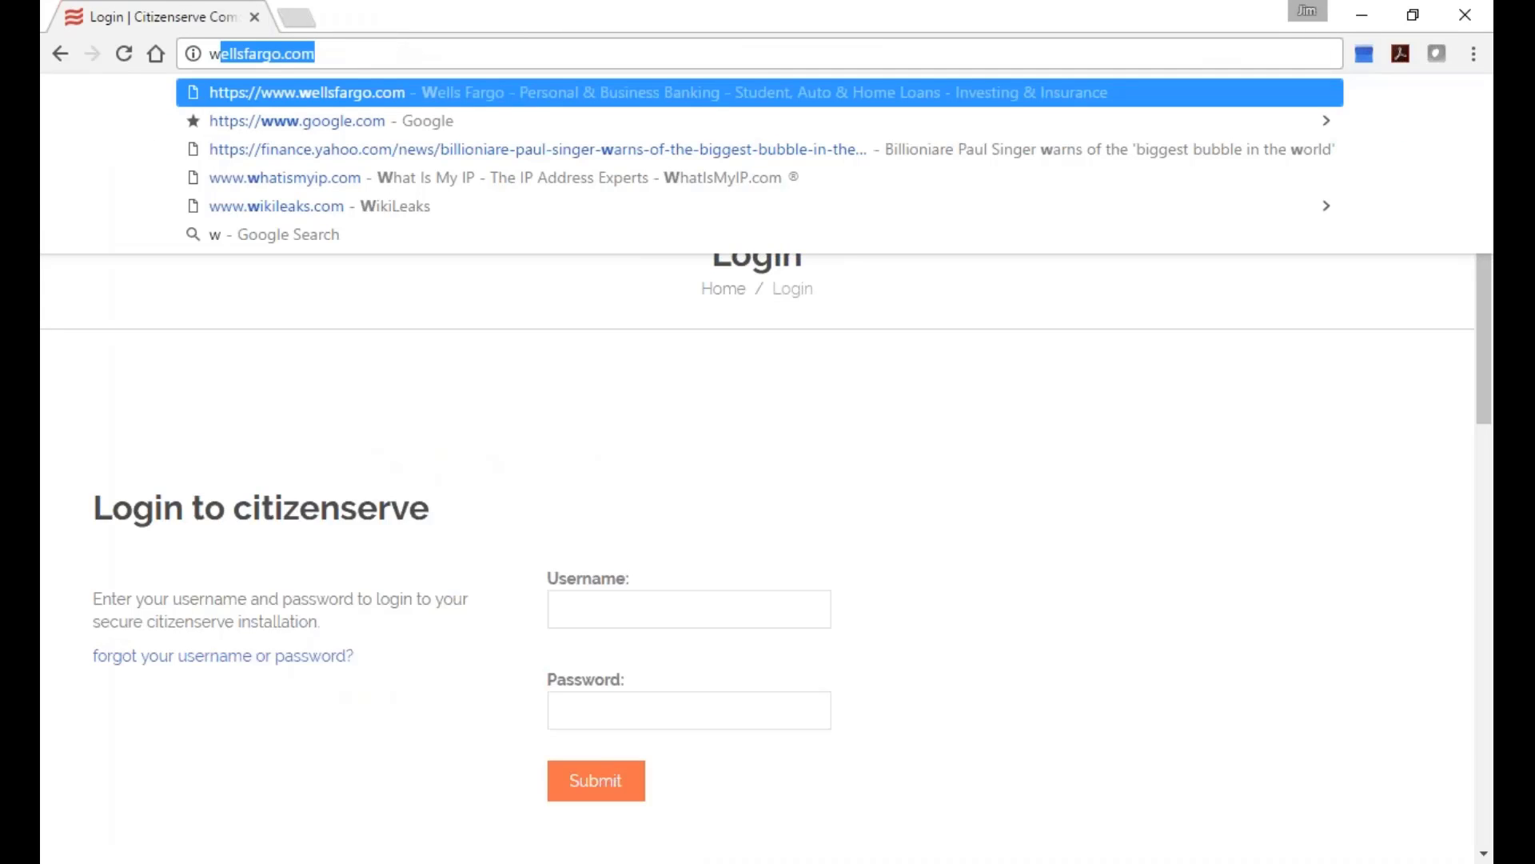
key(Return)
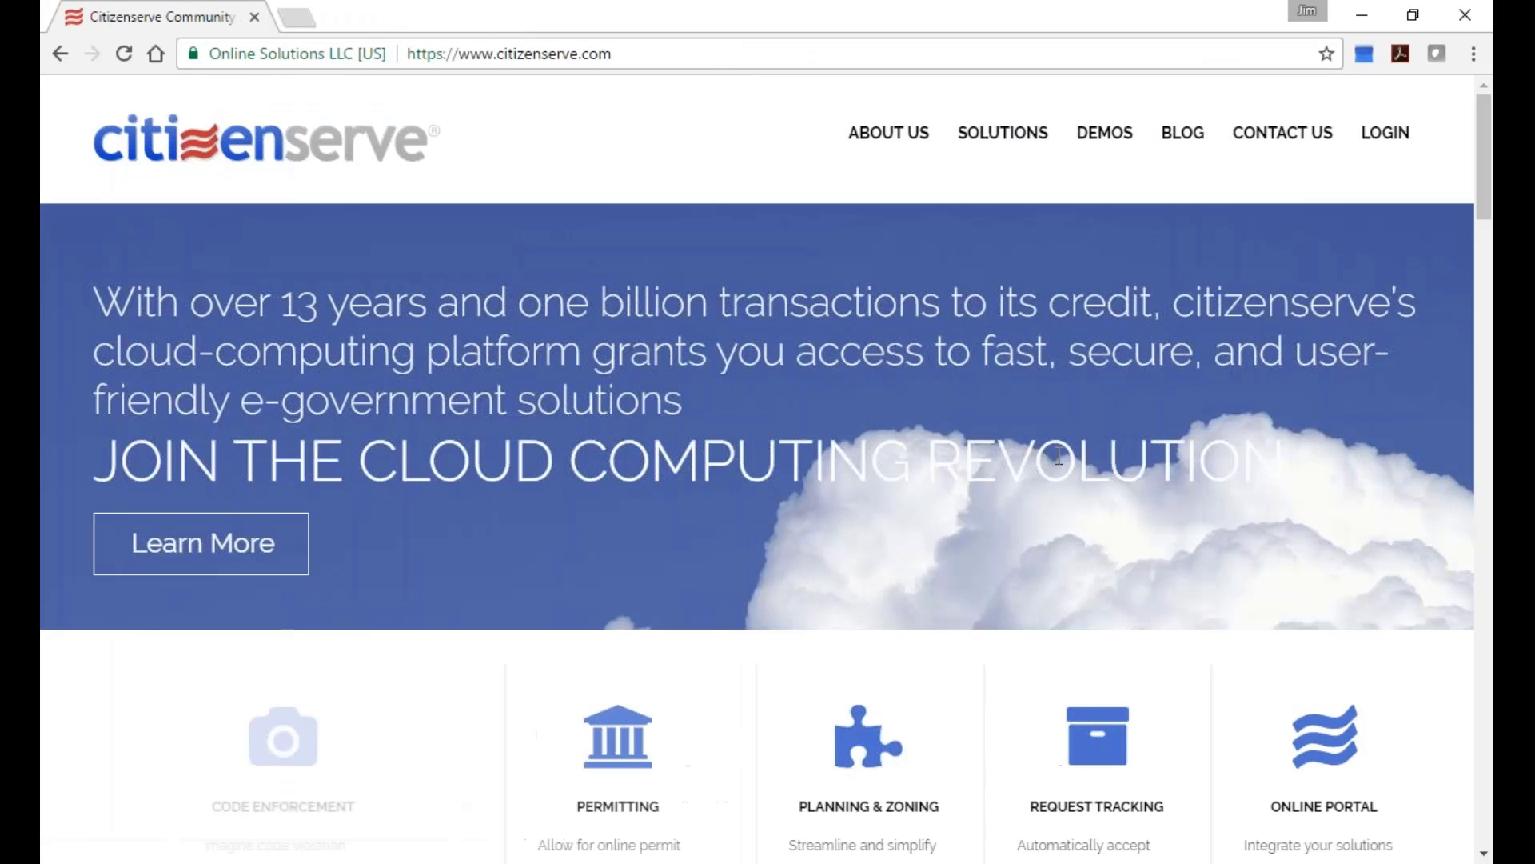
click(1177, 148)
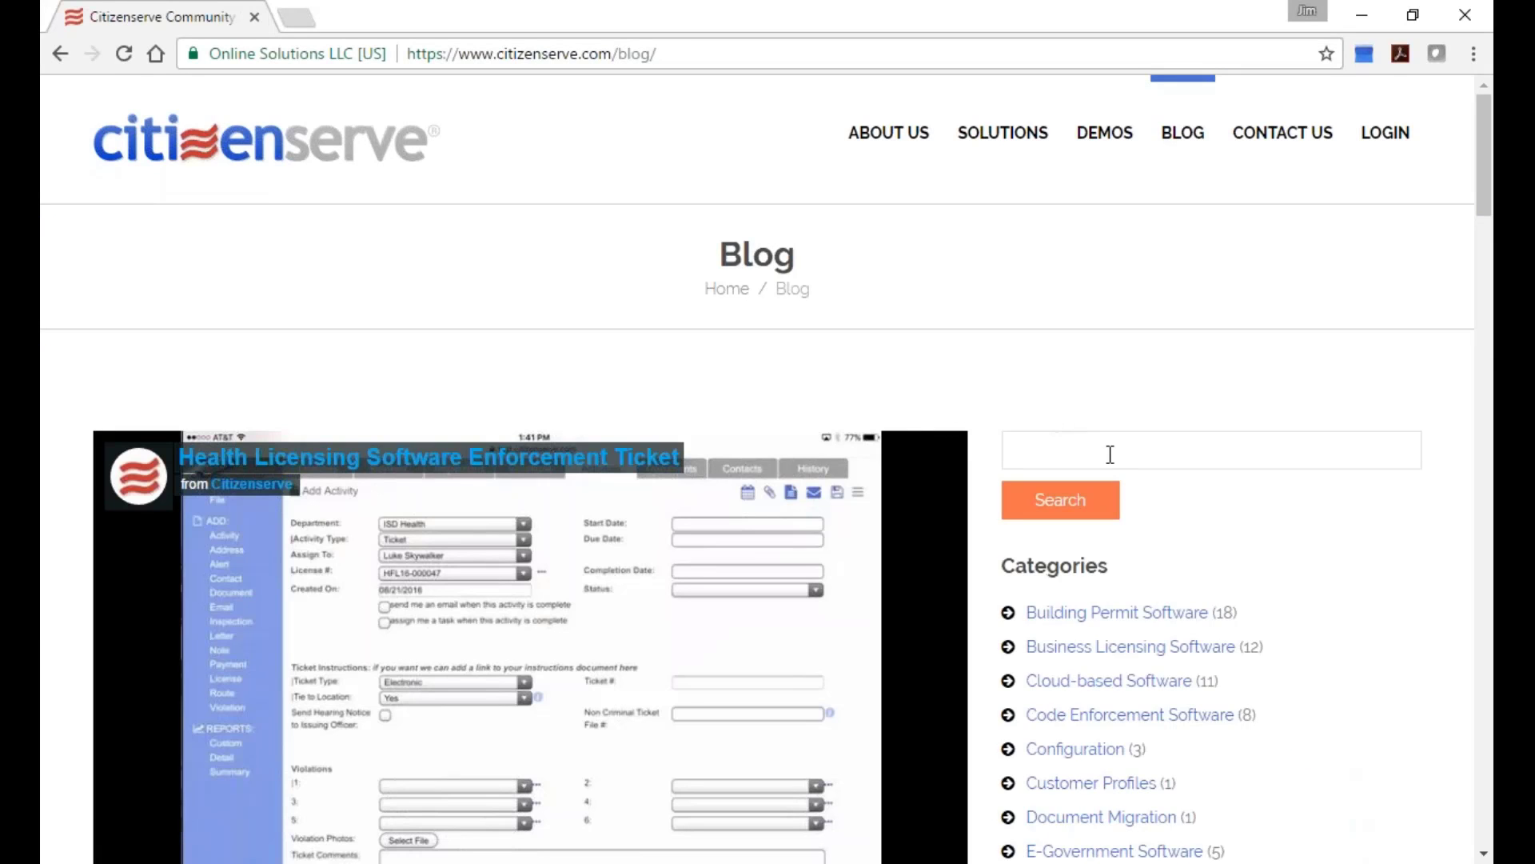
scroll(1110, 454, down, 11)
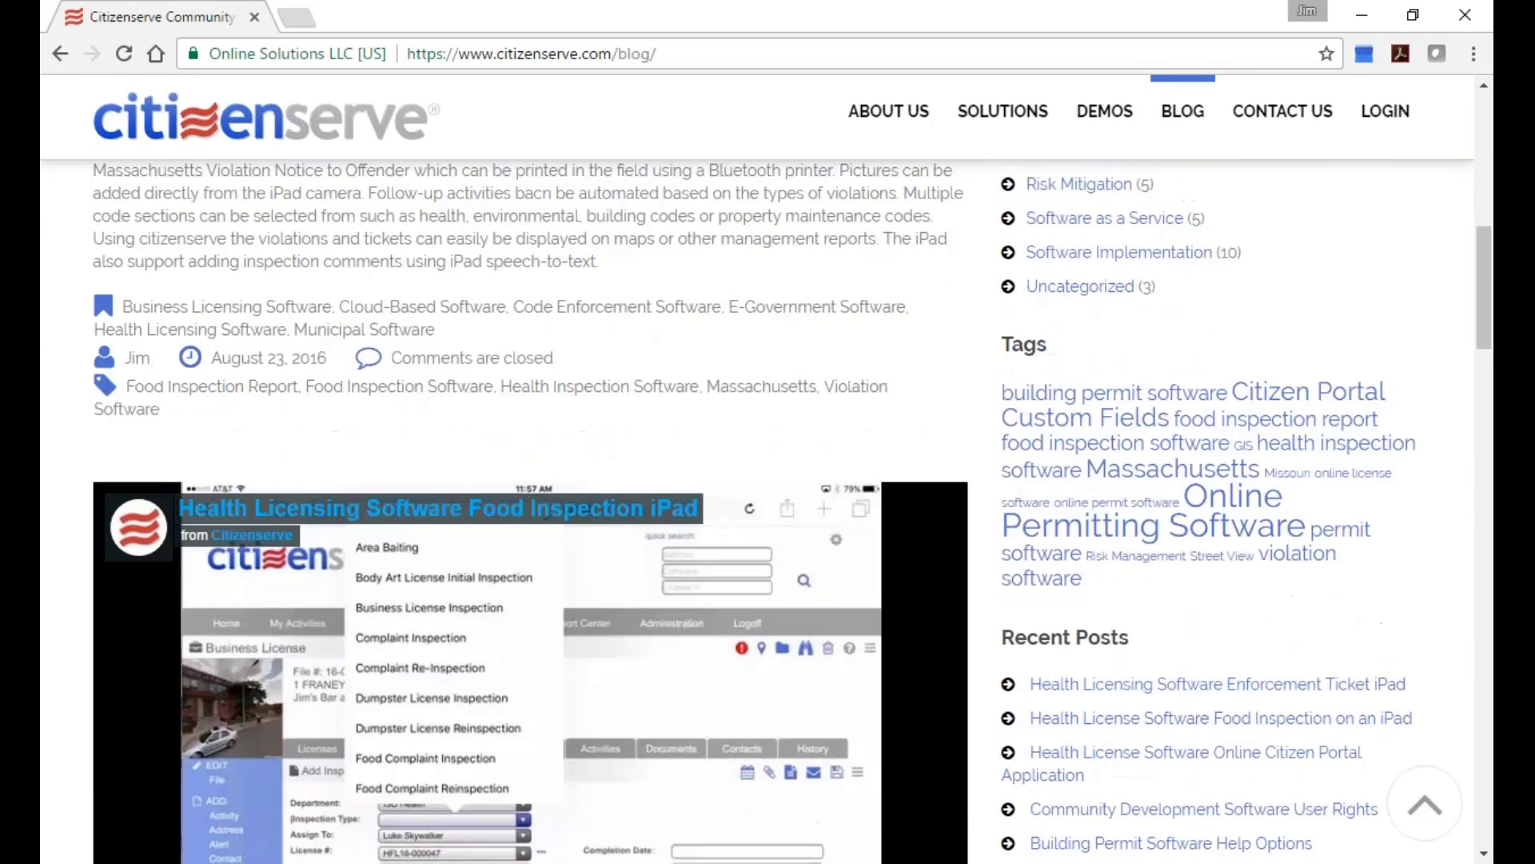
scroll(530, 511, down, 20)
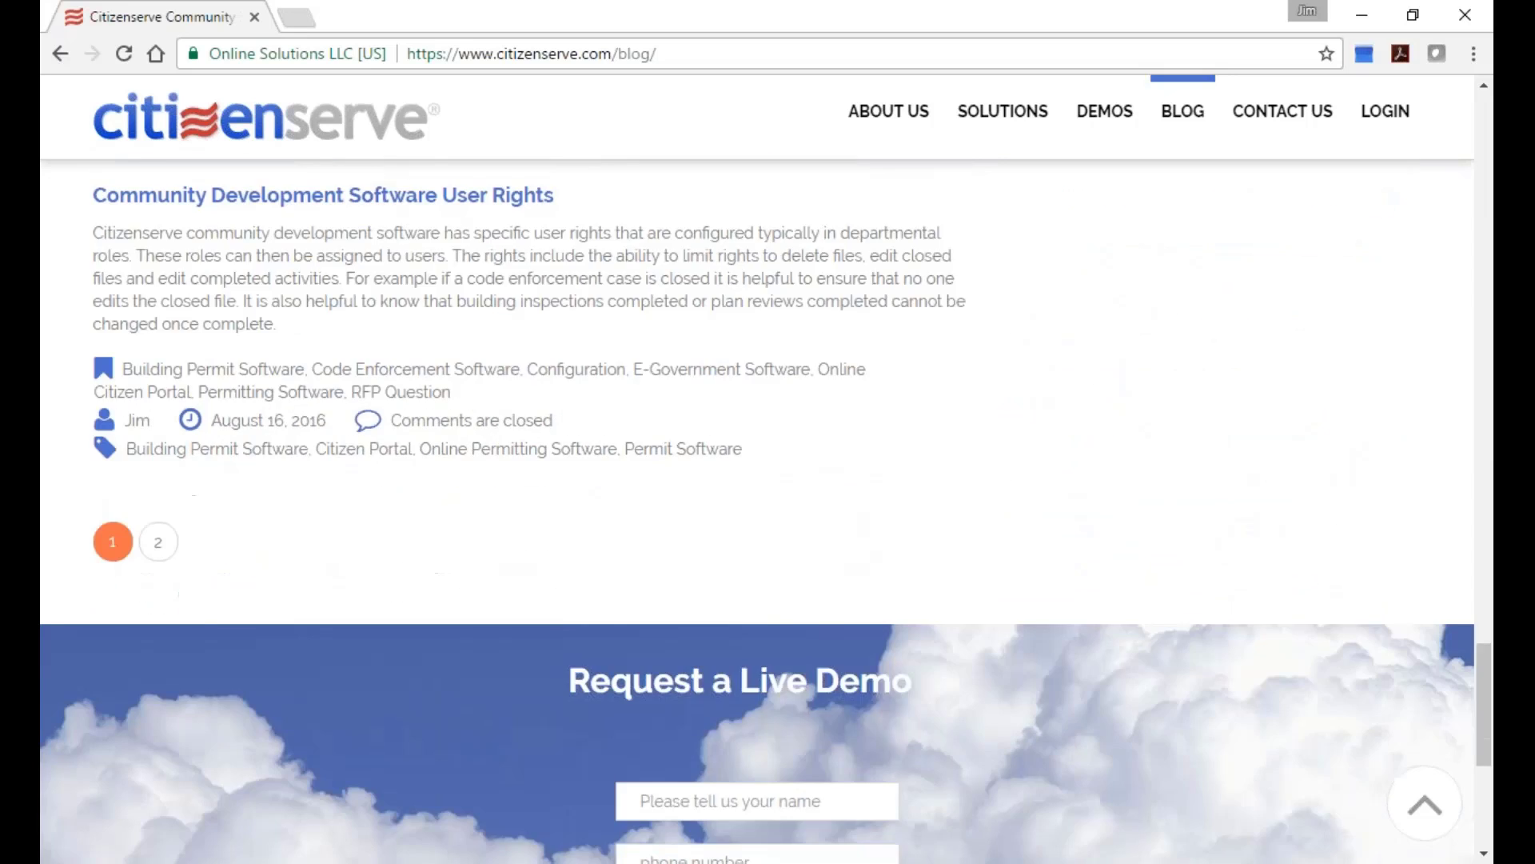
scroll(637, 274, down, 6)
scroll(384, 435, up, 7)
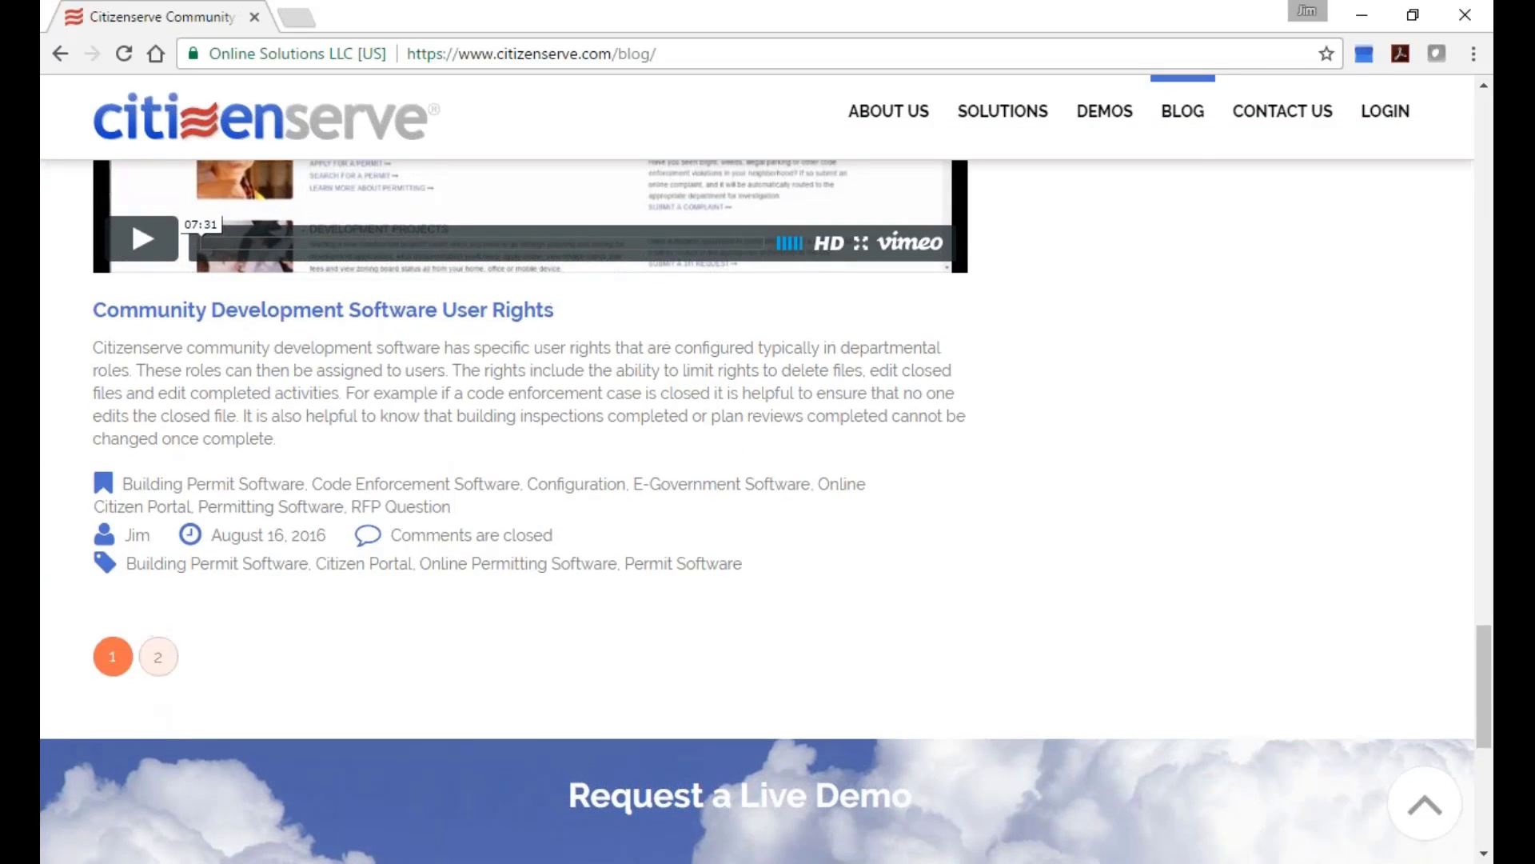
click(158, 657)
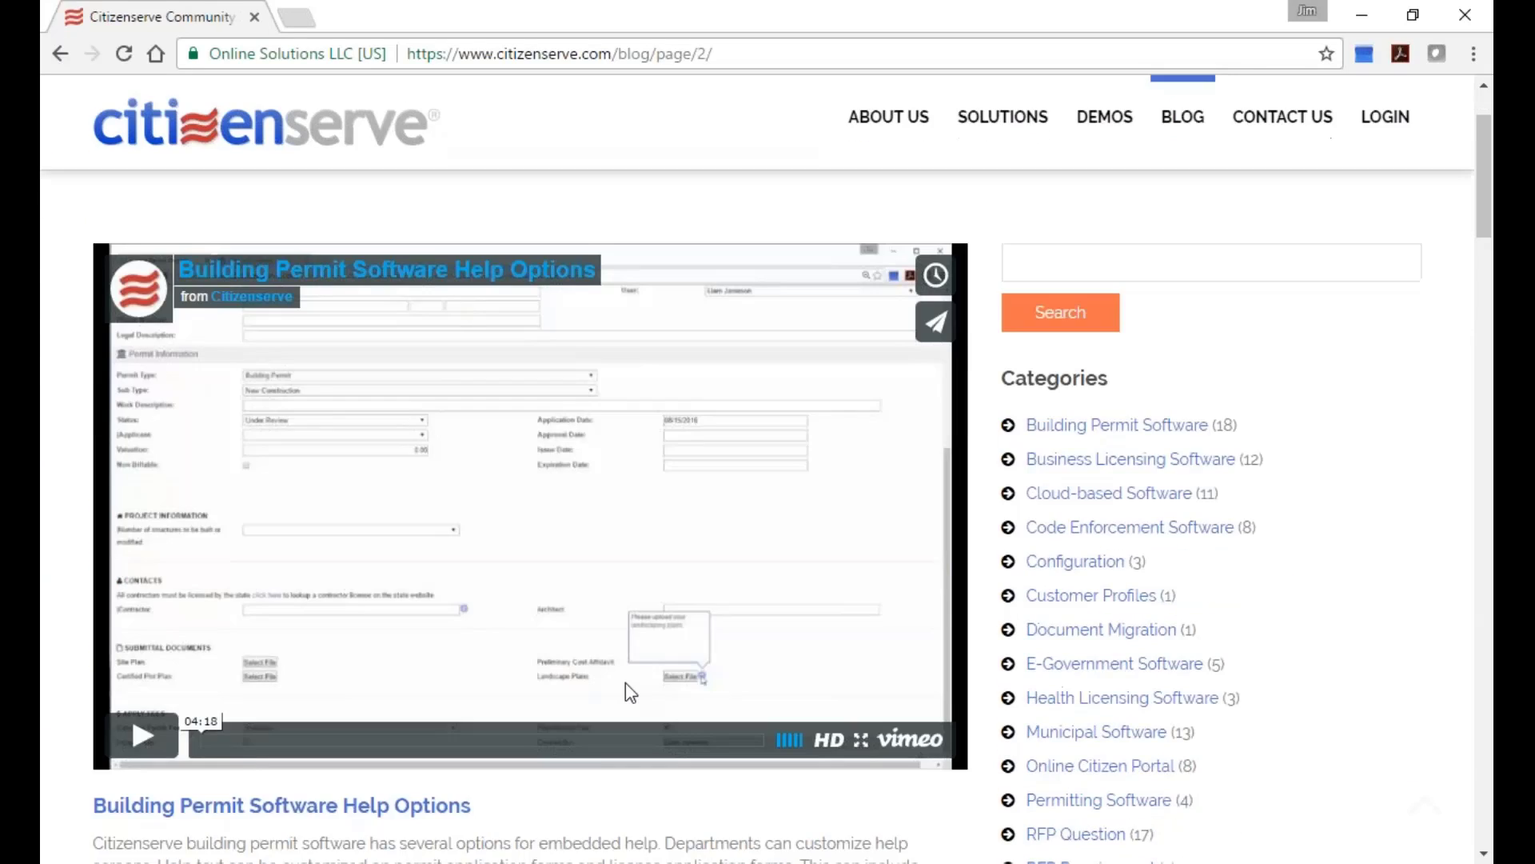
scroll(626, 684, down, 20)
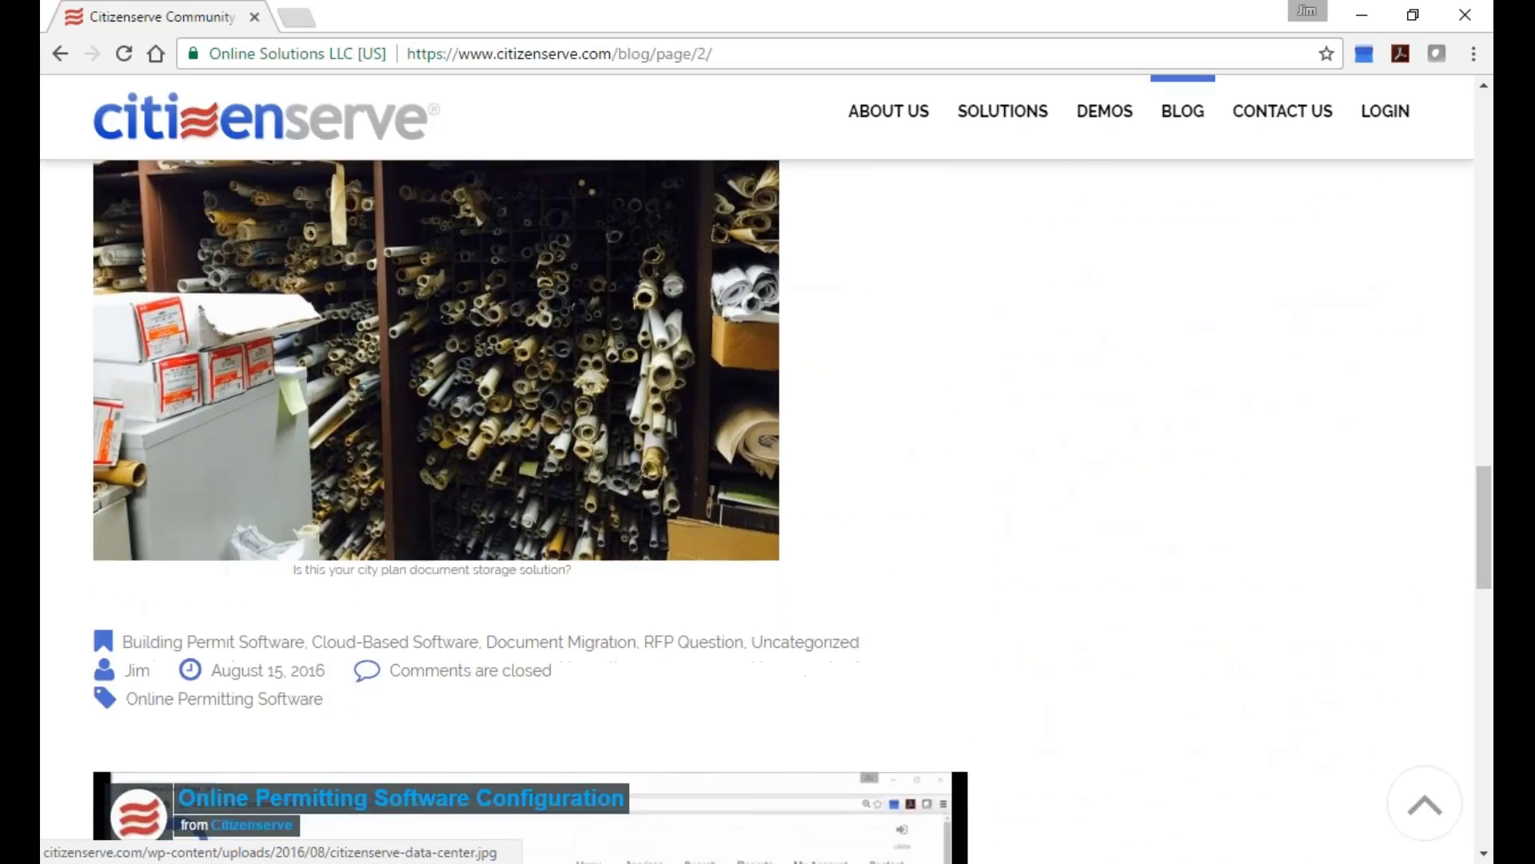
scroll(704, 675, up, 5)
scroll(768, 675, down, 3)
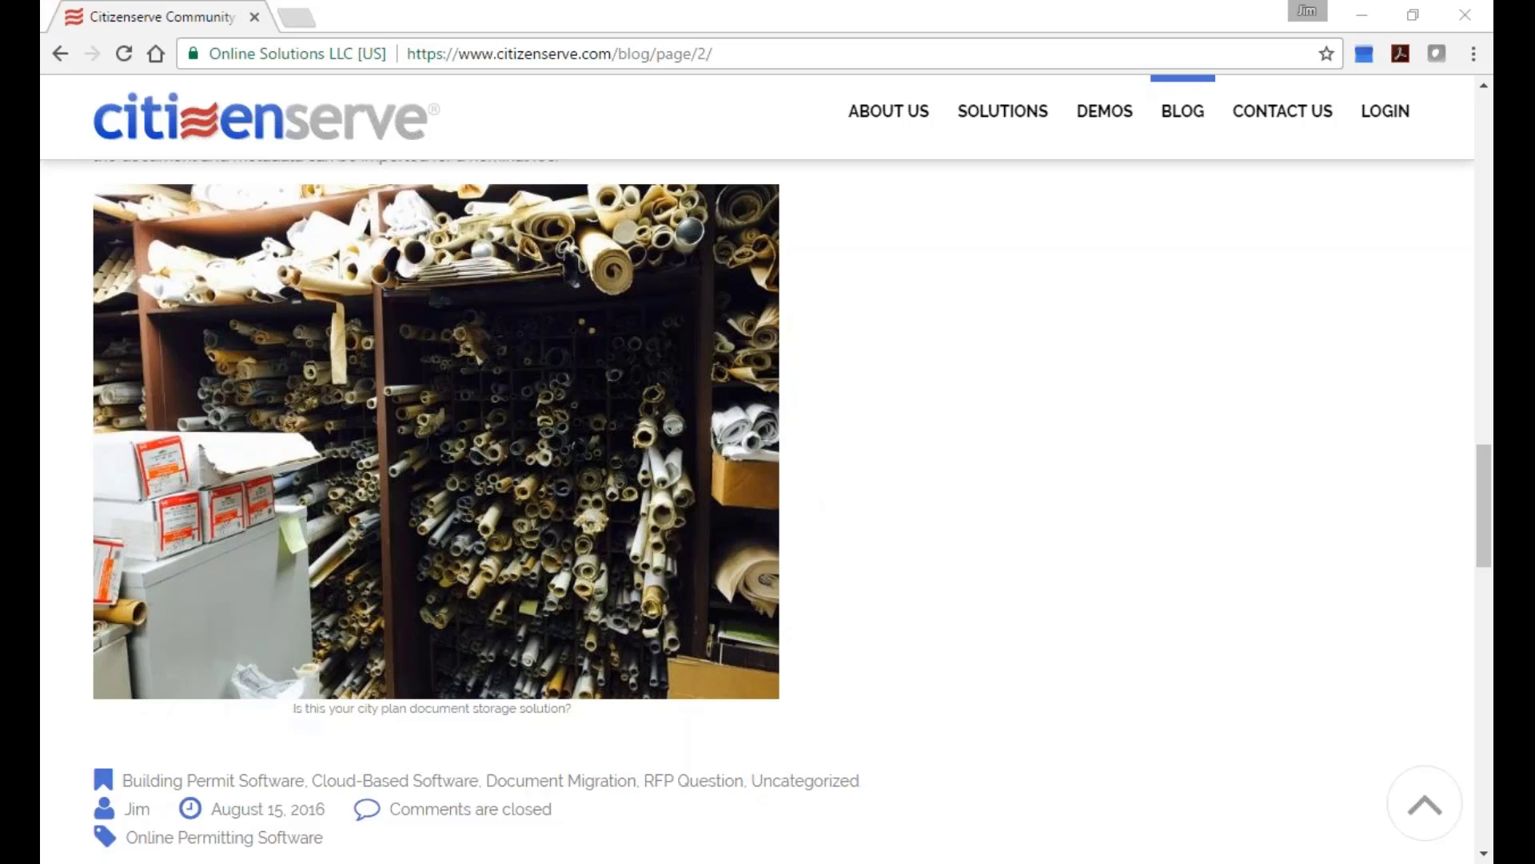
Log in to citizenserve with the staff username and password.
click(1393, 118)
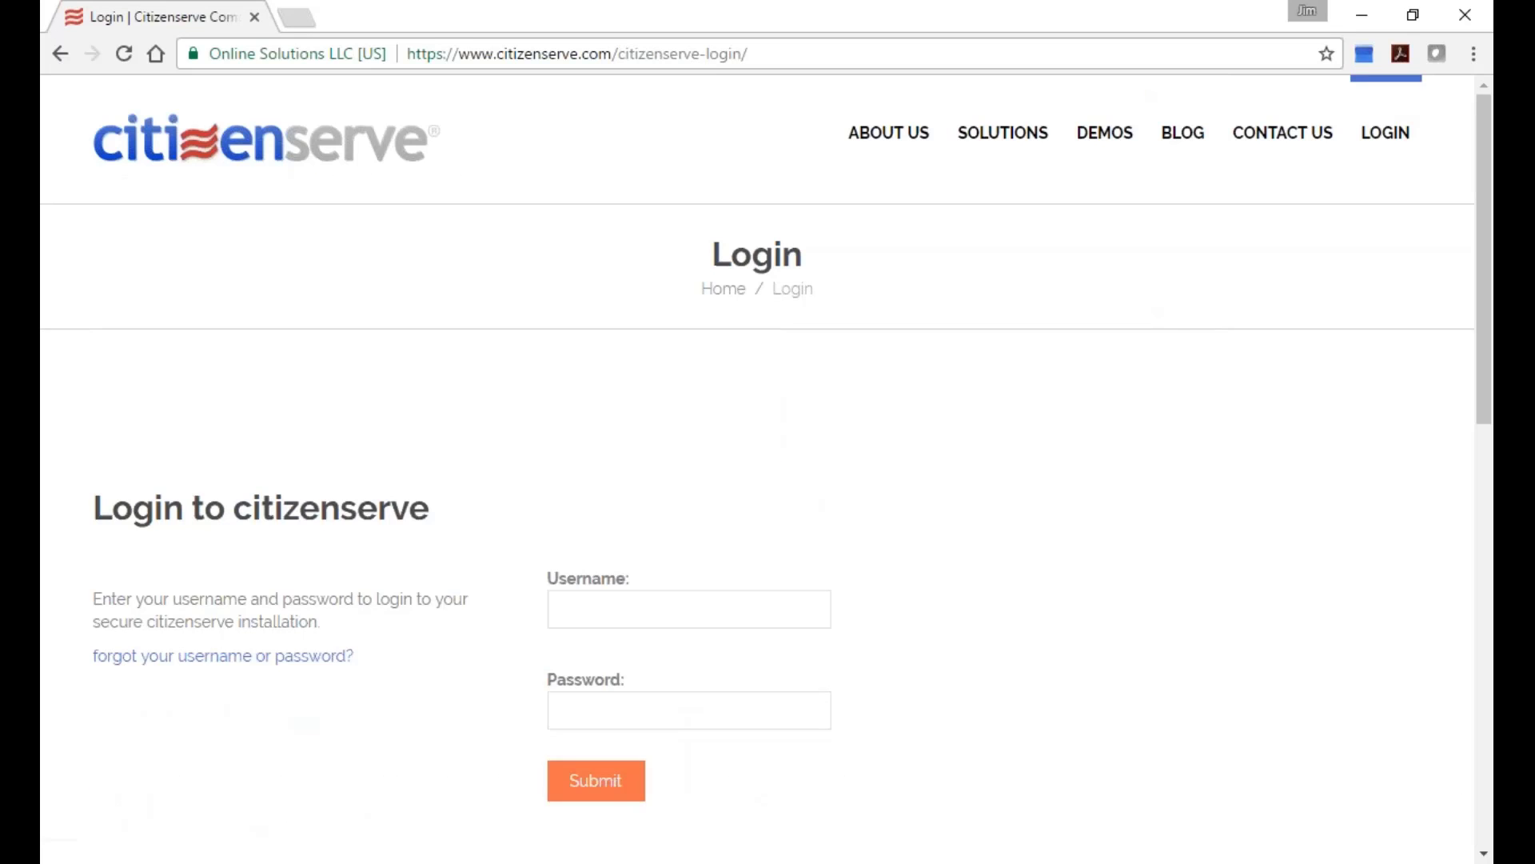
text(han)
key(BackSpace)
key(BackSpace)
key(BackSpace)
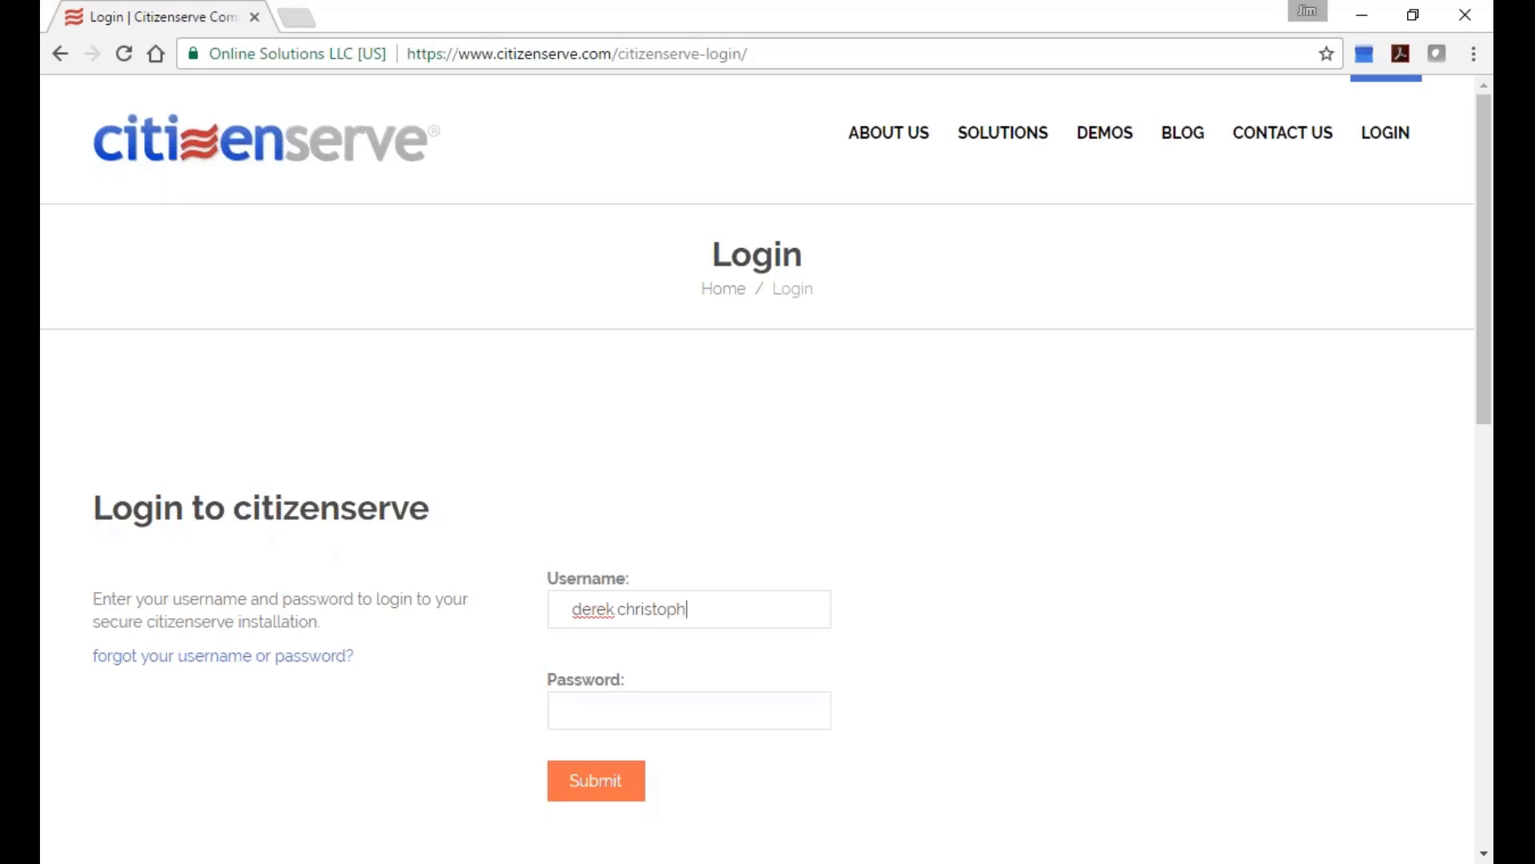
key(Tab)
text(•••••••••)
key(Return)
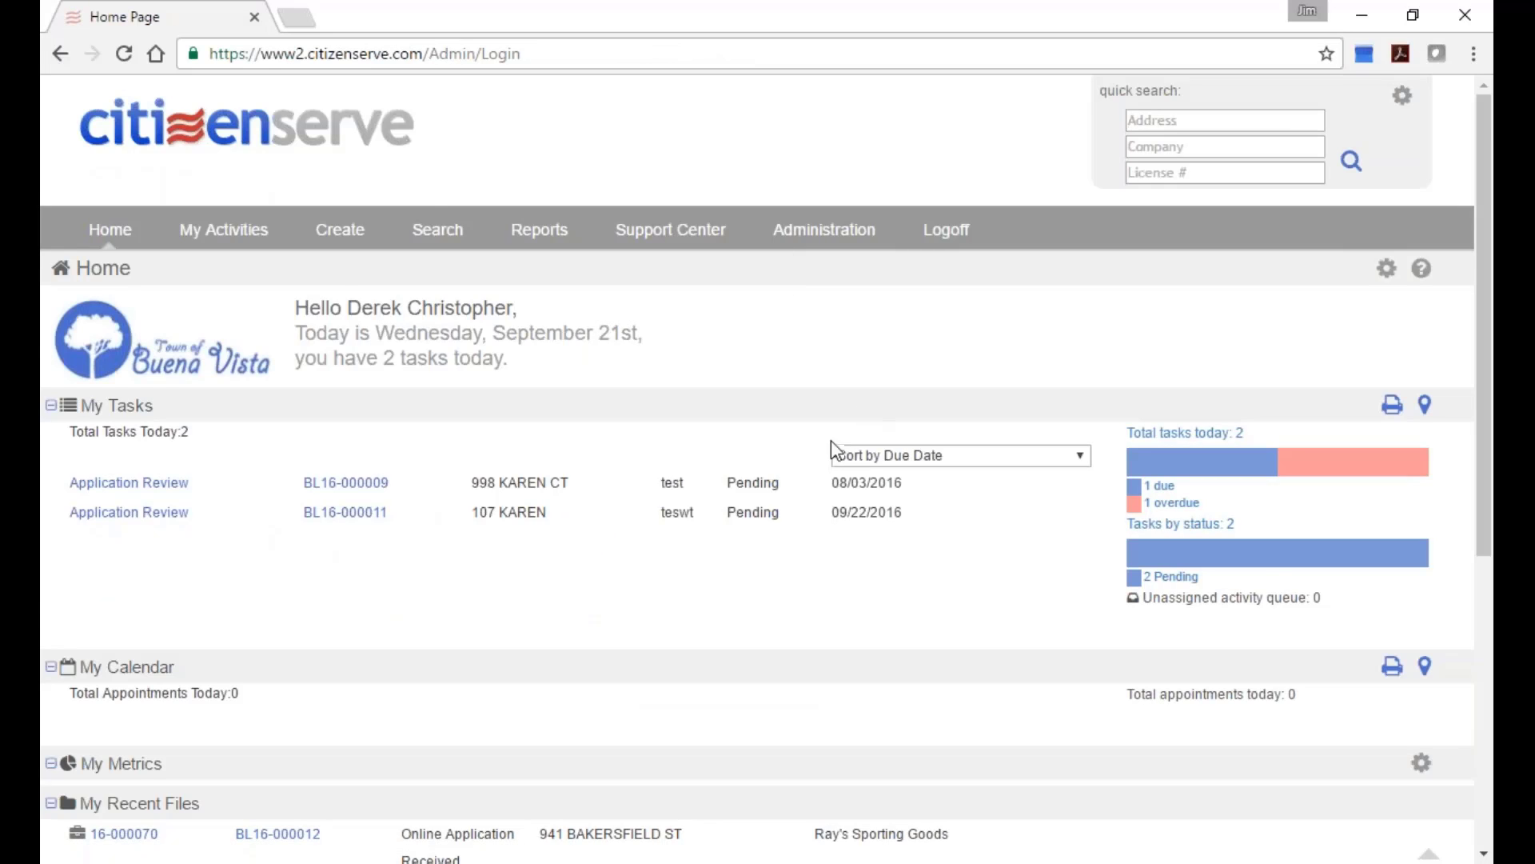
Open Hot Coffee Shop license BL16-000001 from My Recent Files on the Home page.
scroll(870, 477, down, 2)
scroll(384, 593, down, 1)
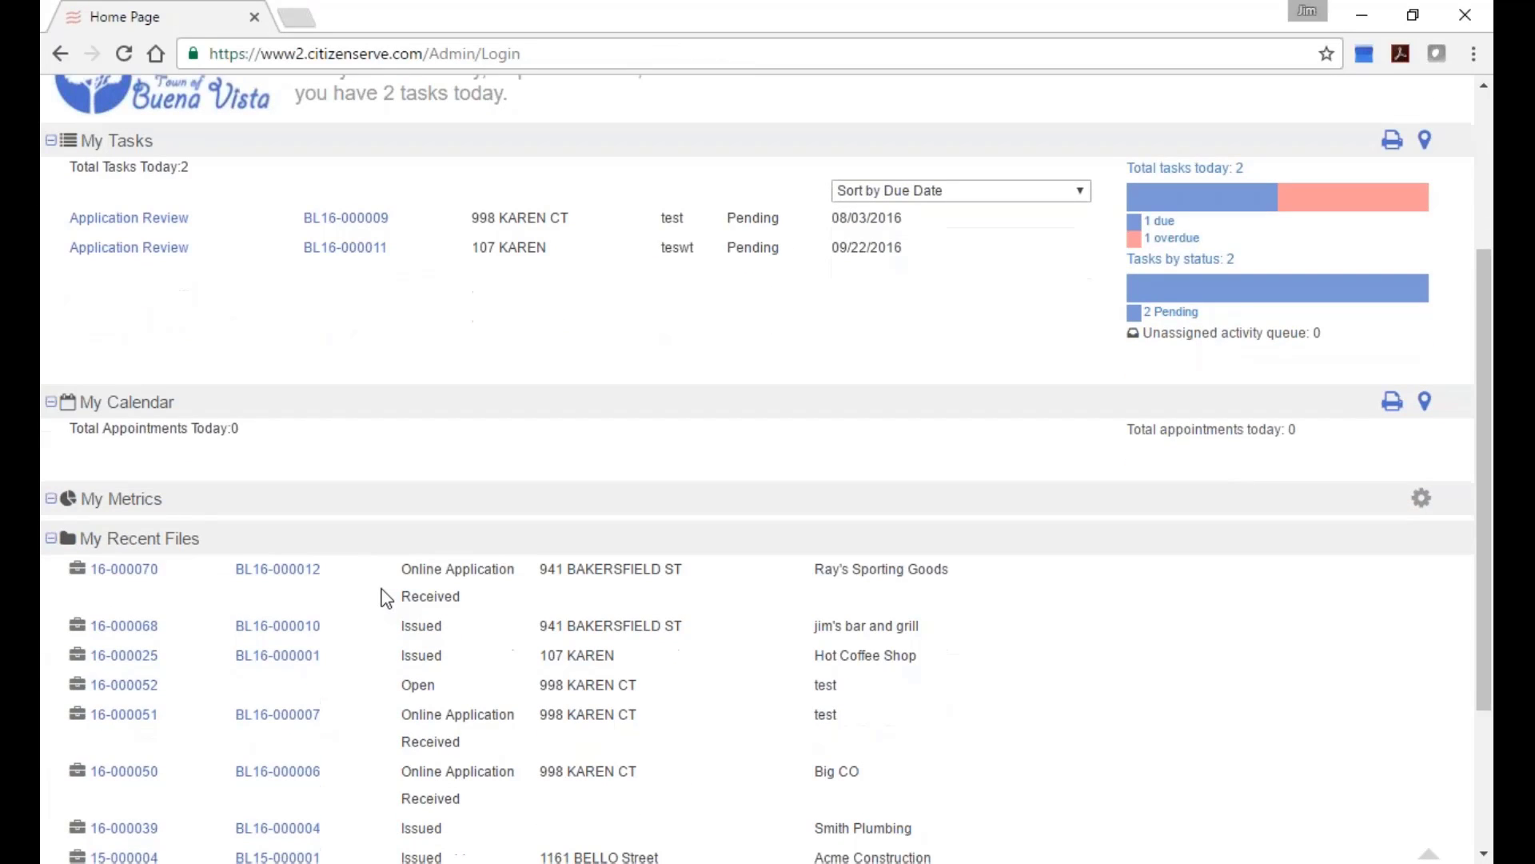
click(275, 573)
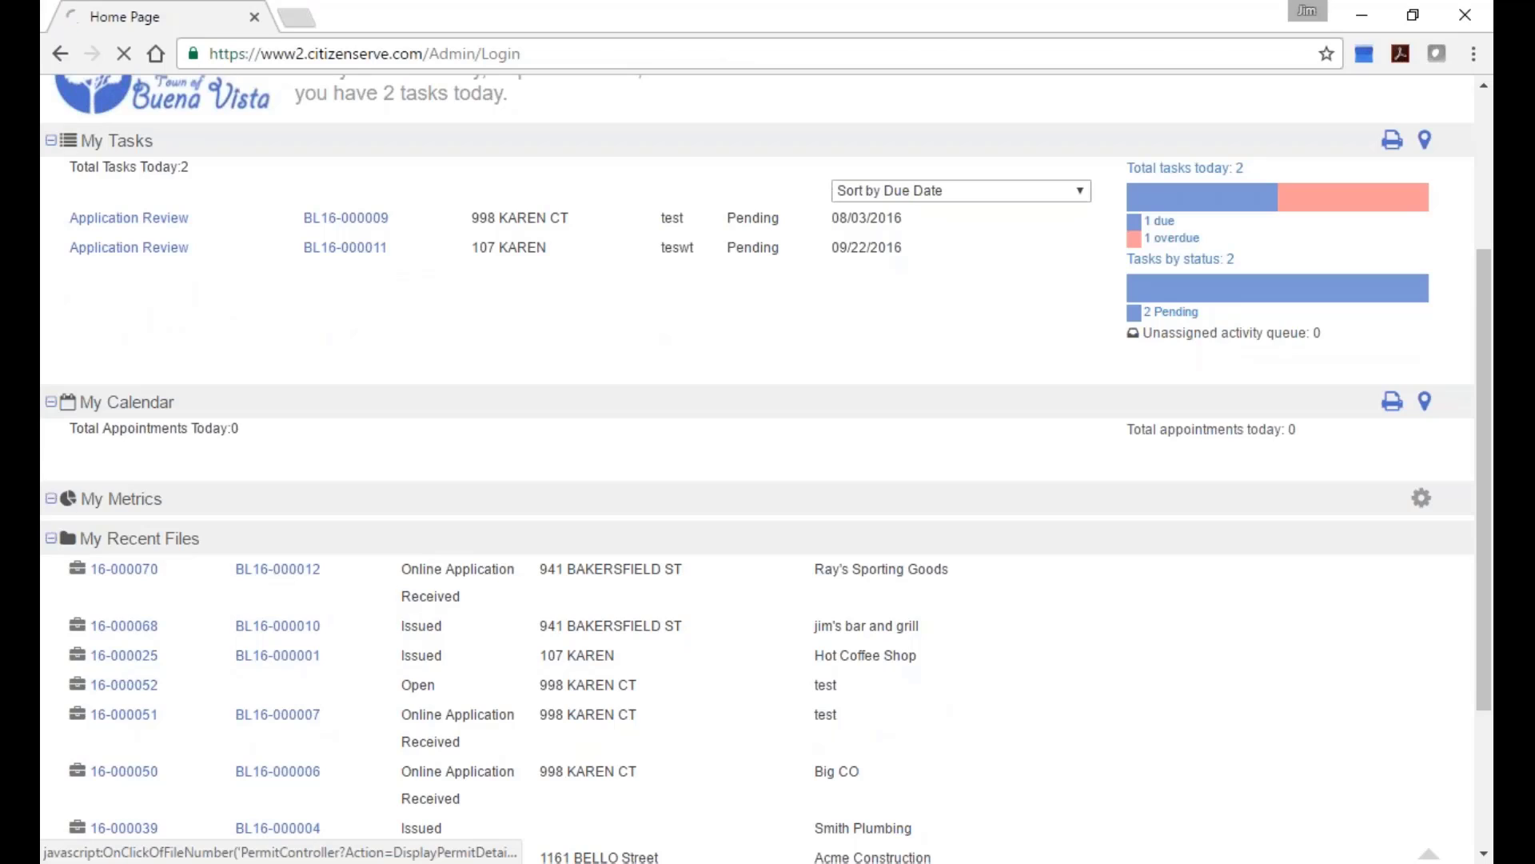
click(61, 56)
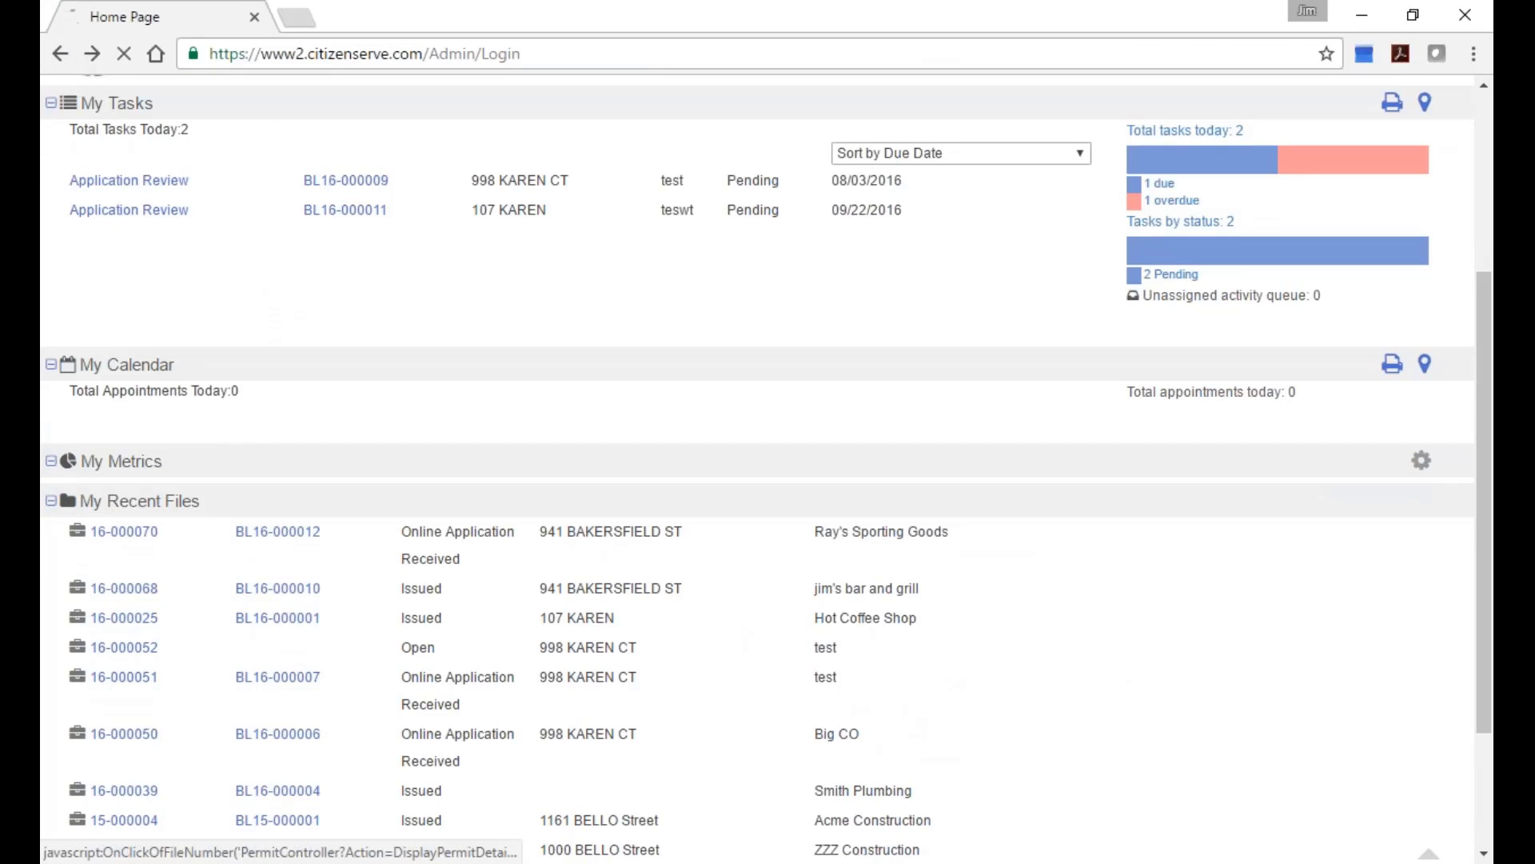
click(285, 623)
Scroll through the Hot Coffee Shop File History, return to top, and open Administration.
scroll(1014, 617, down, 1)
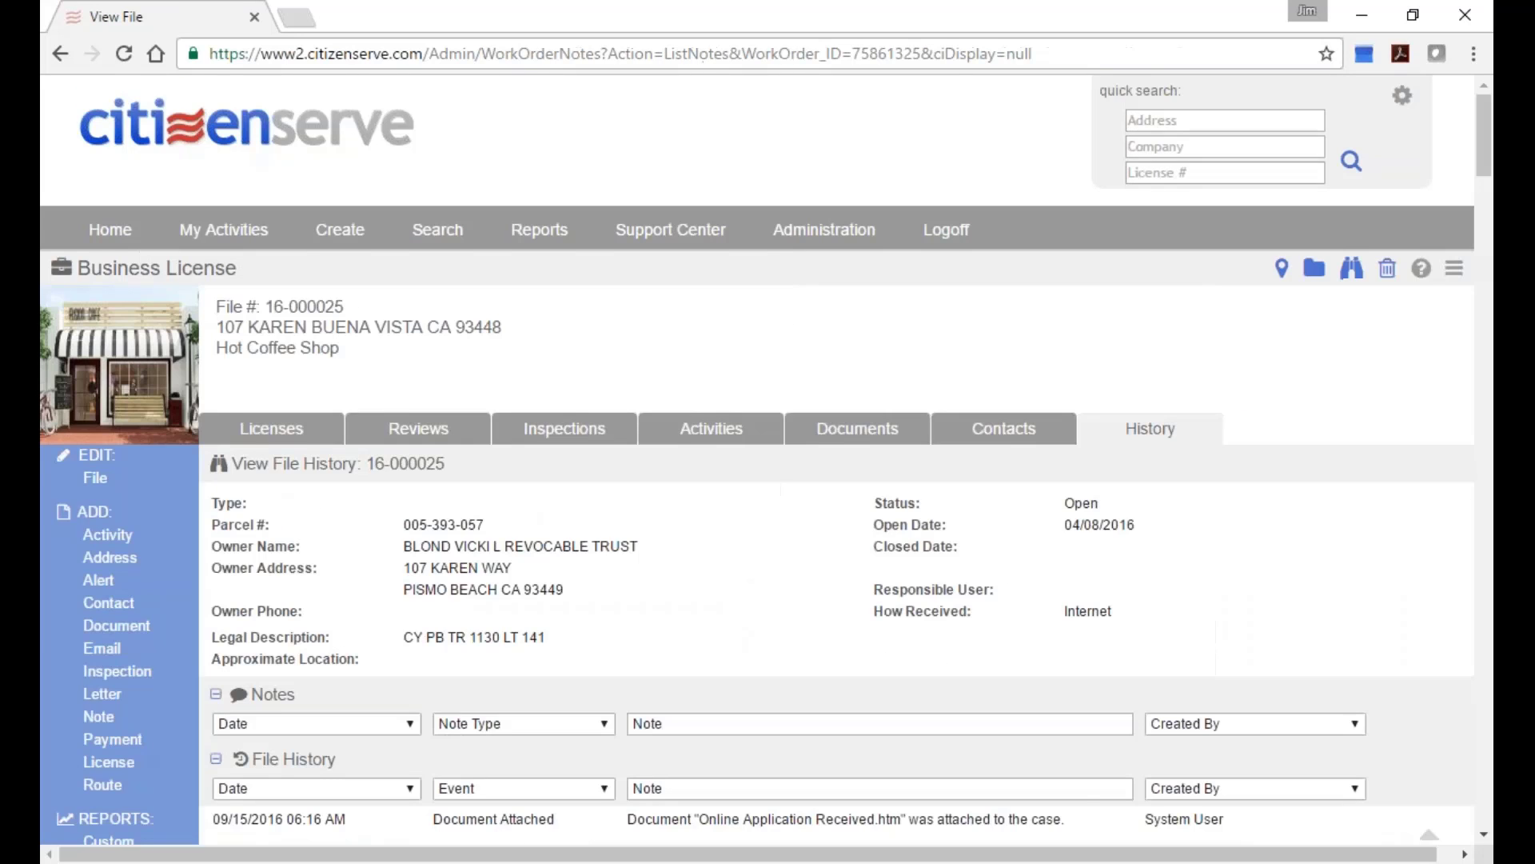
scroll(1103, 549, down, 3)
scroll(765, 459, down, 2)
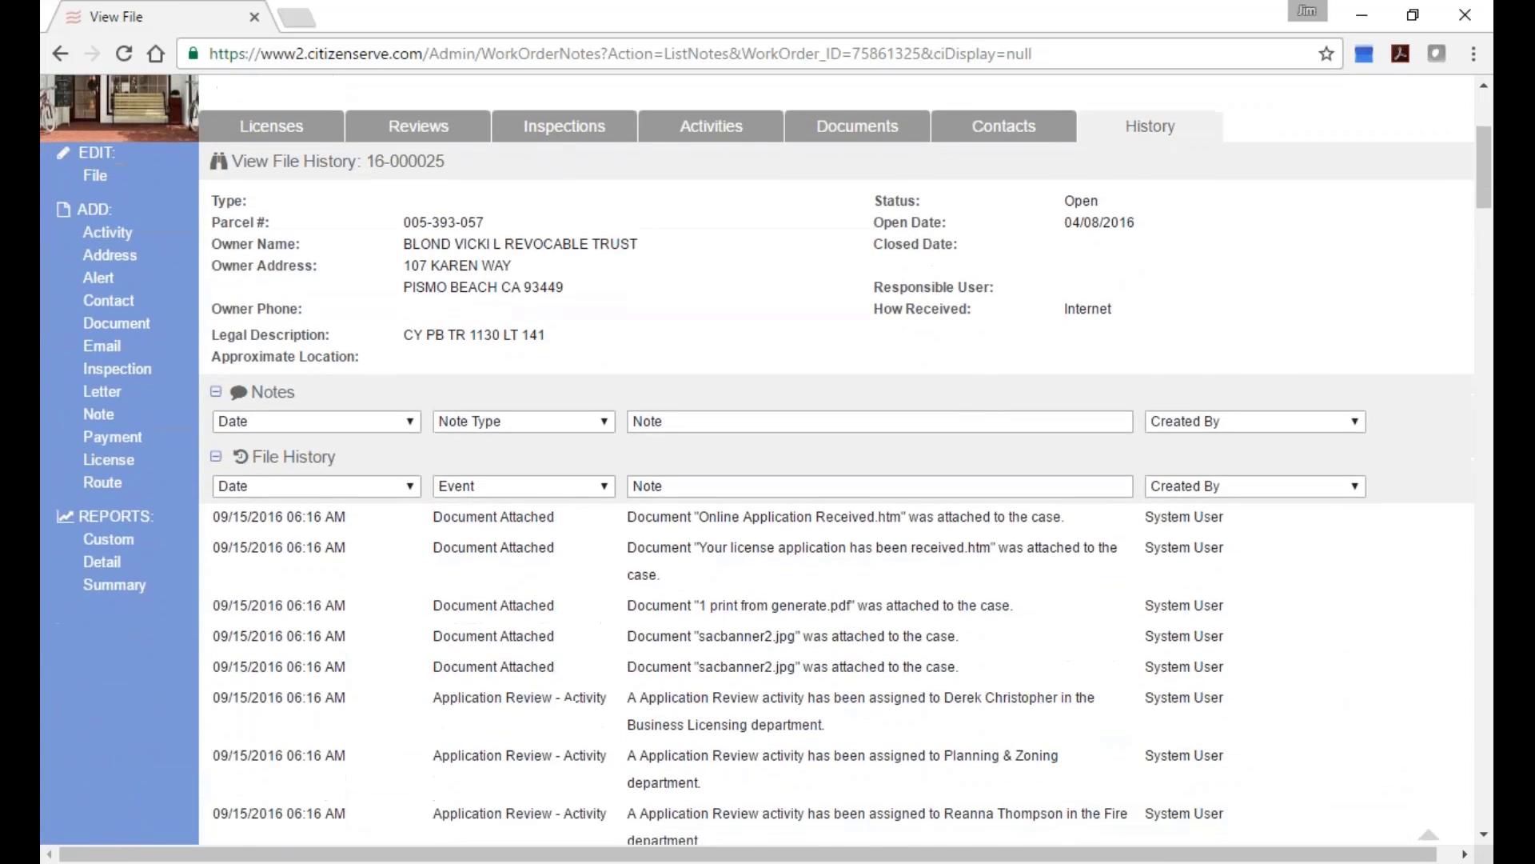
scroll(1081, 532, down, 1)
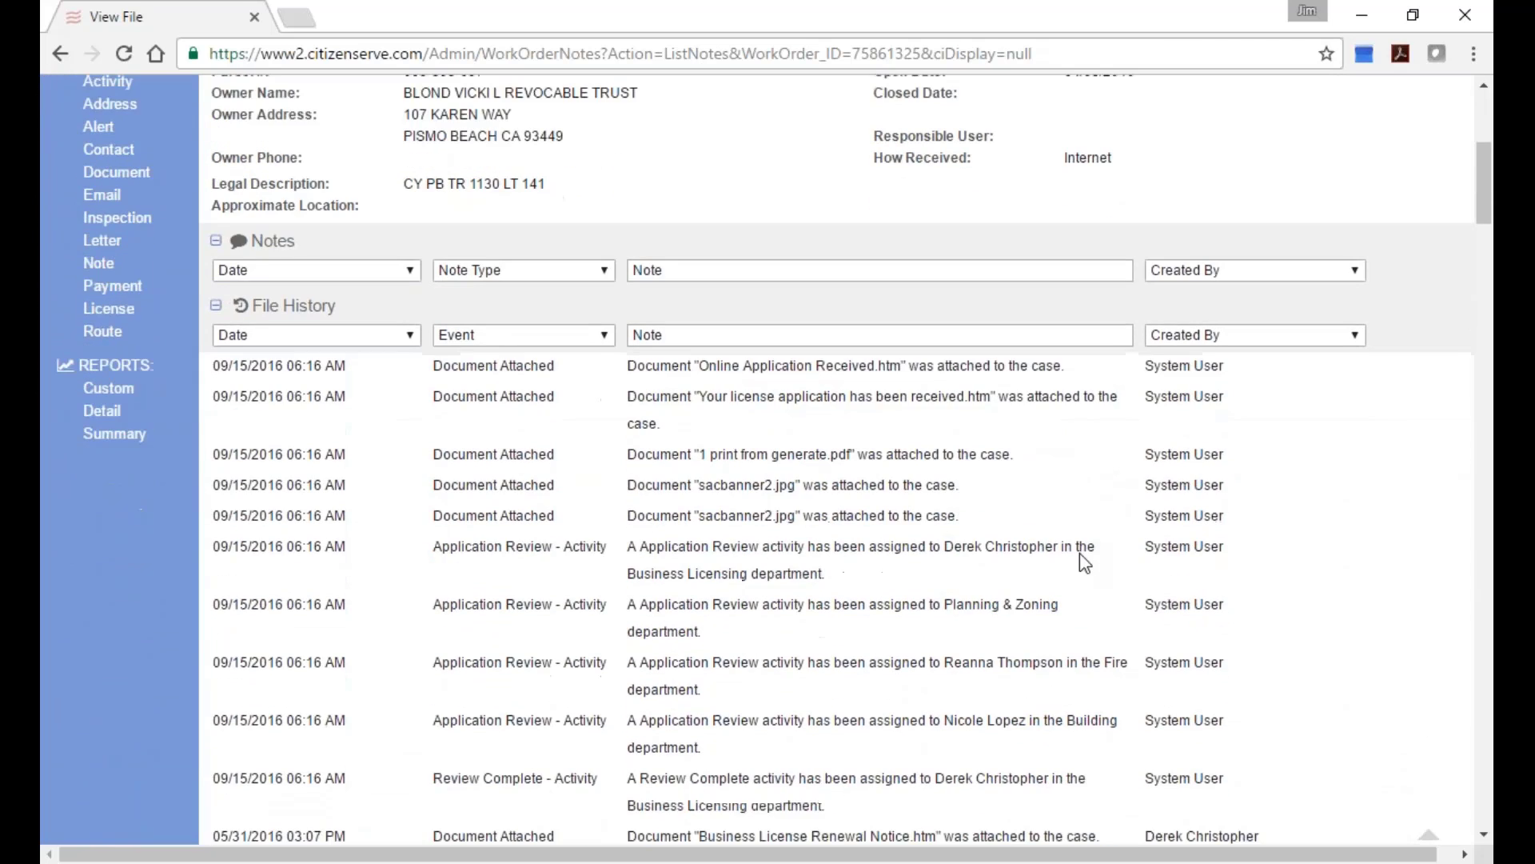
scroll(1047, 497, down, 2)
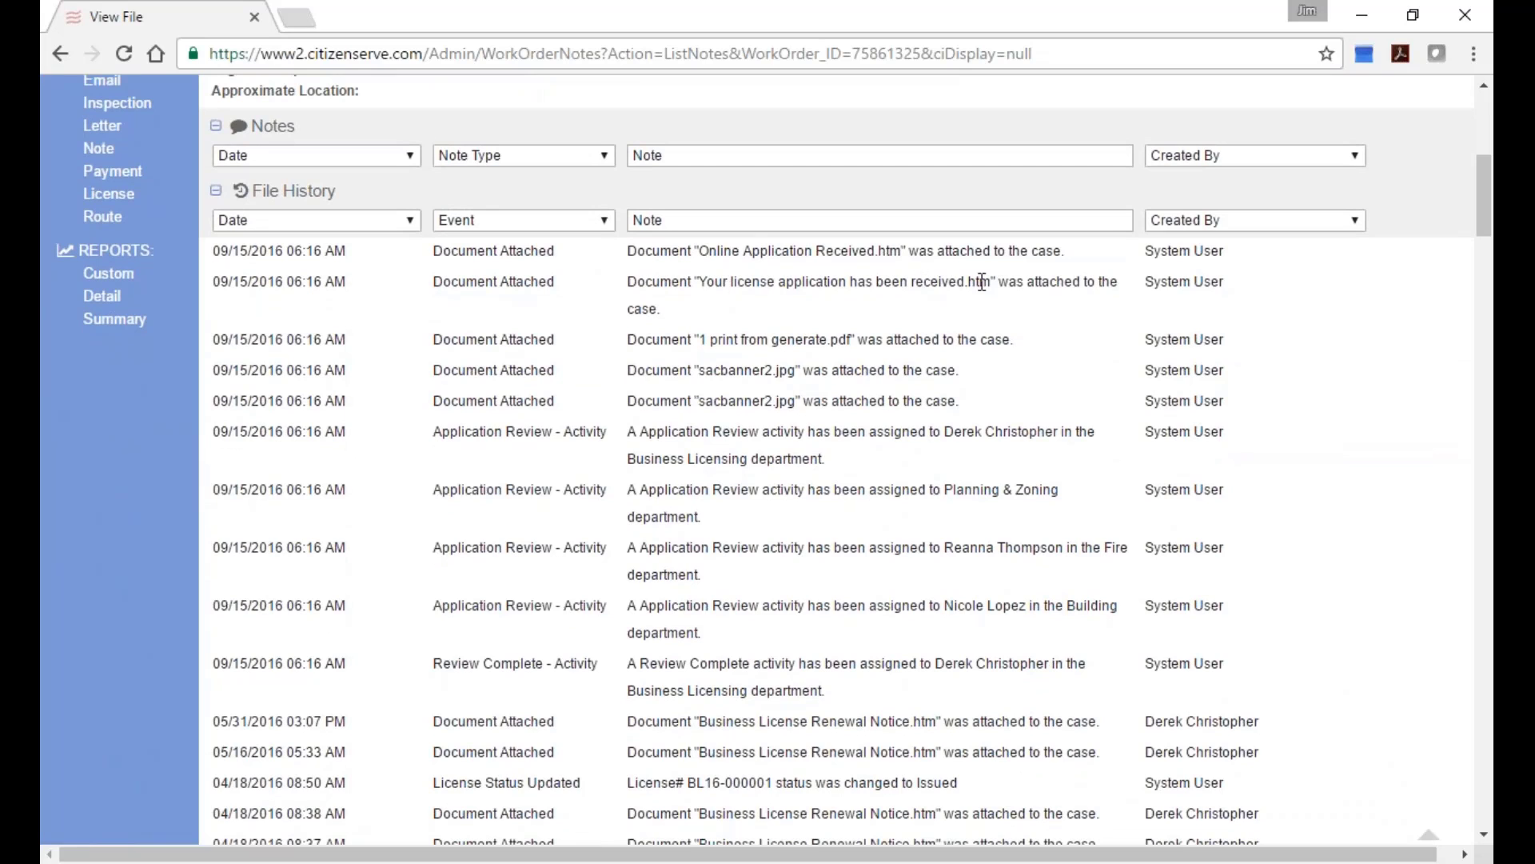
scroll(976, 448, down, 1)
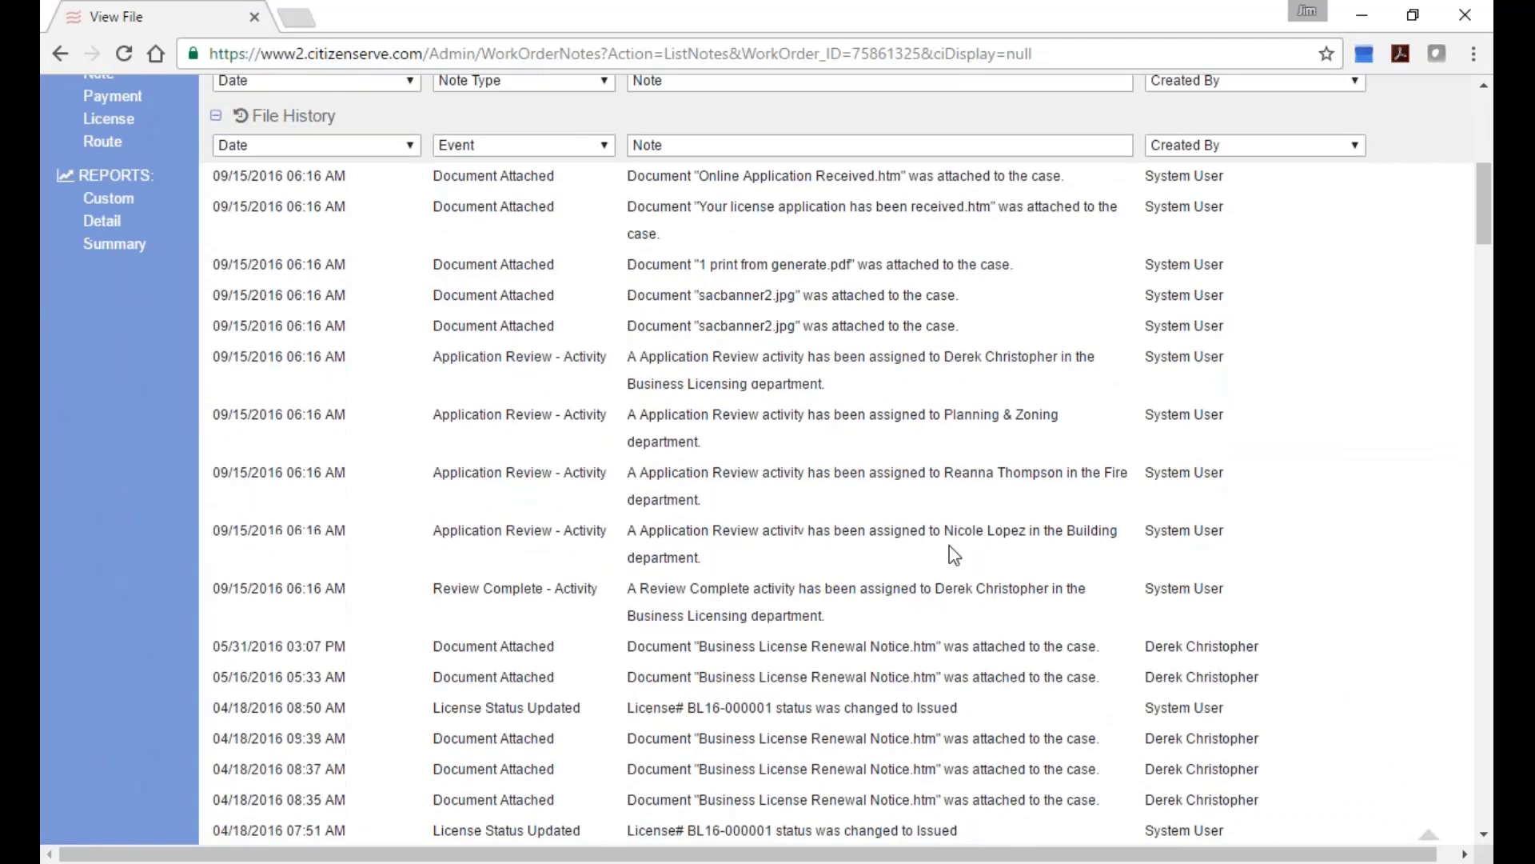
scroll(904, 572, down, 2)
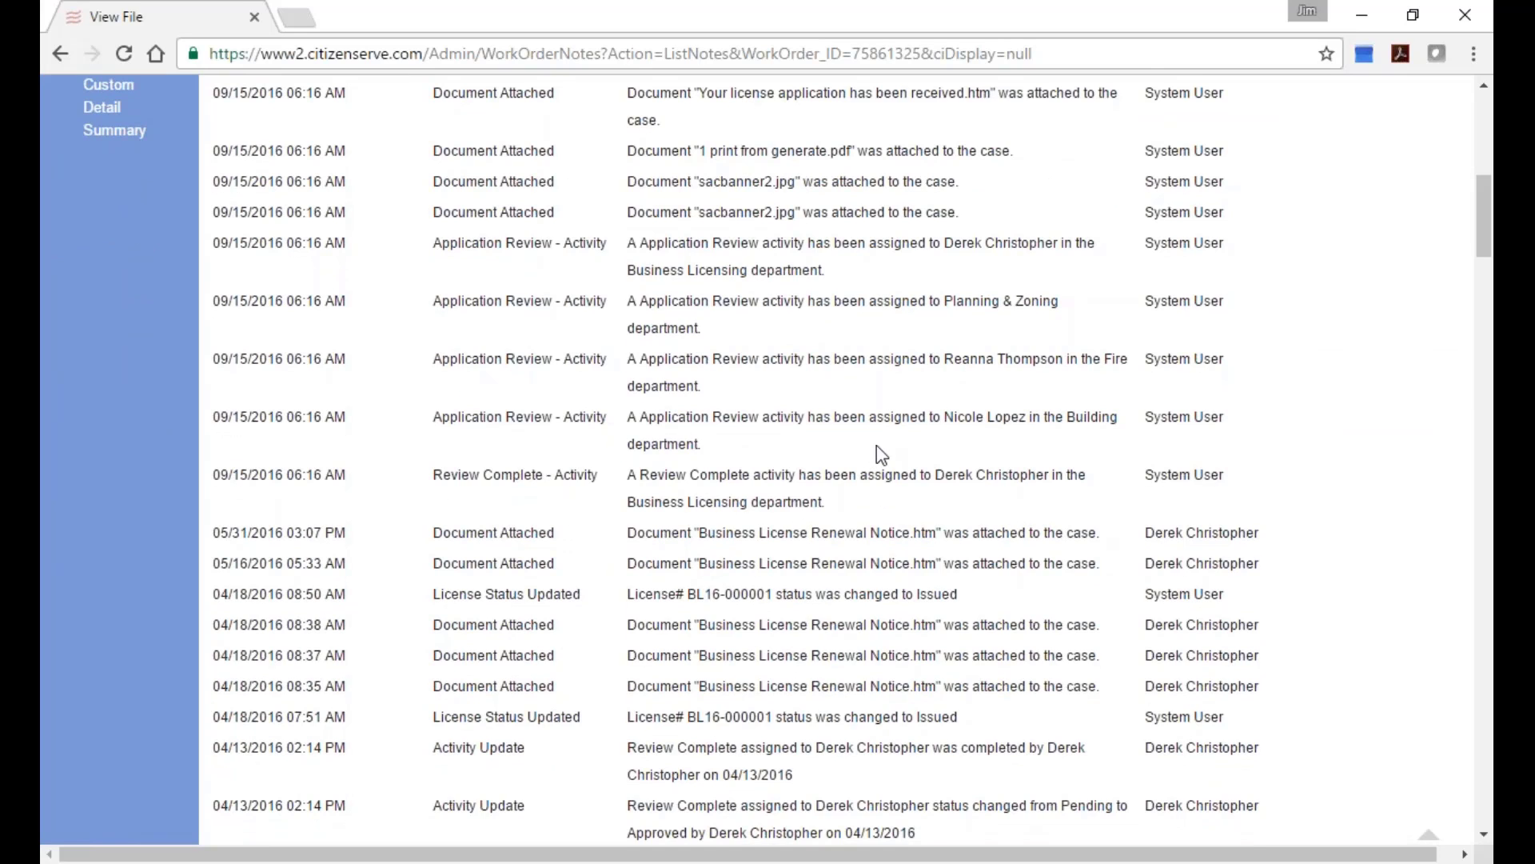
scroll(794, 473, down, 2)
scroll(851, 460, down, 1)
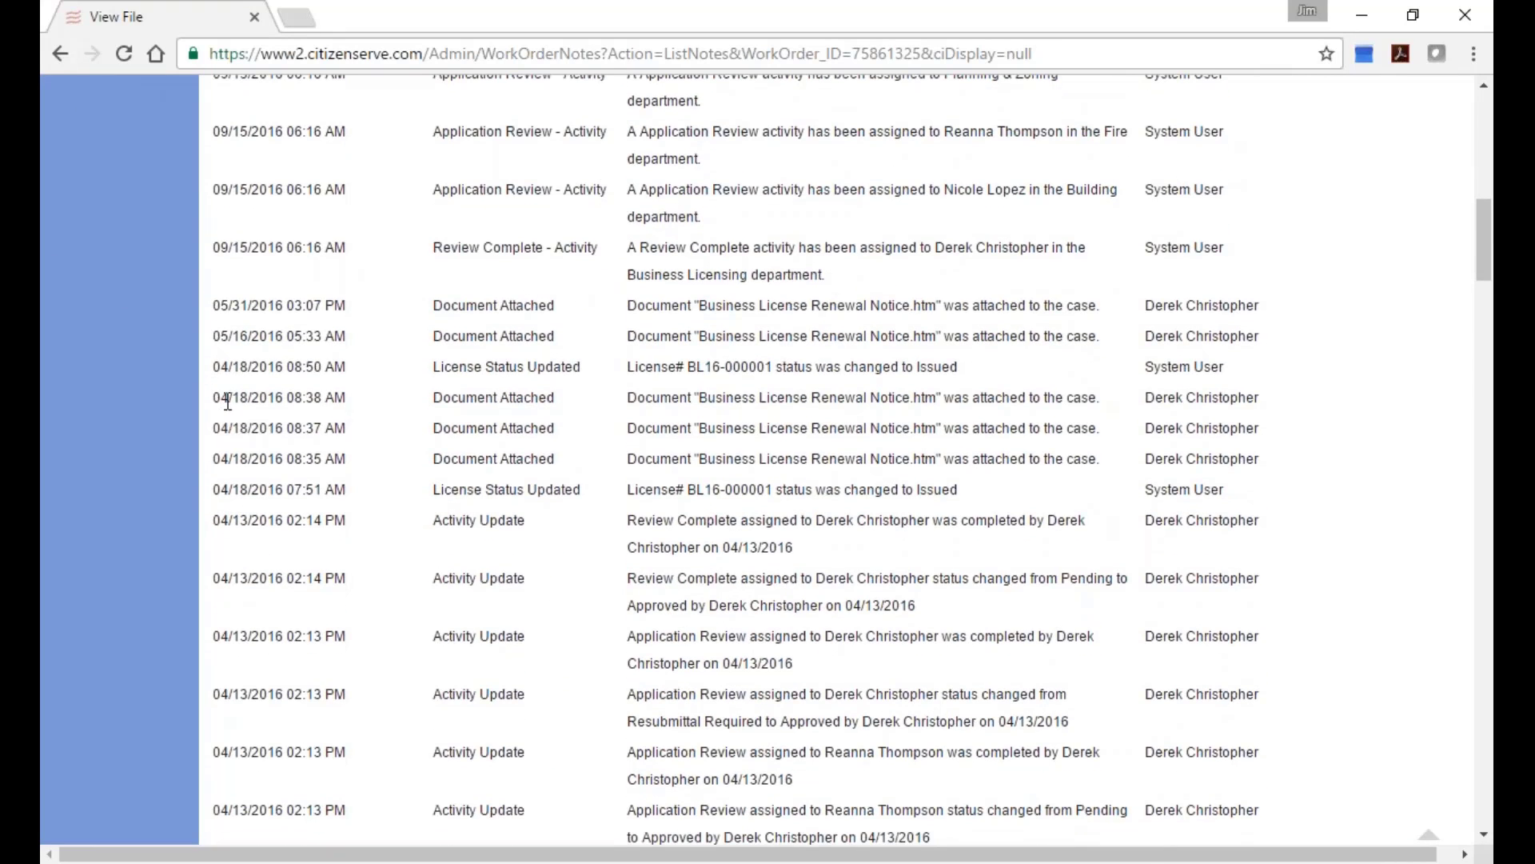
scroll(617, 456, down, 3)
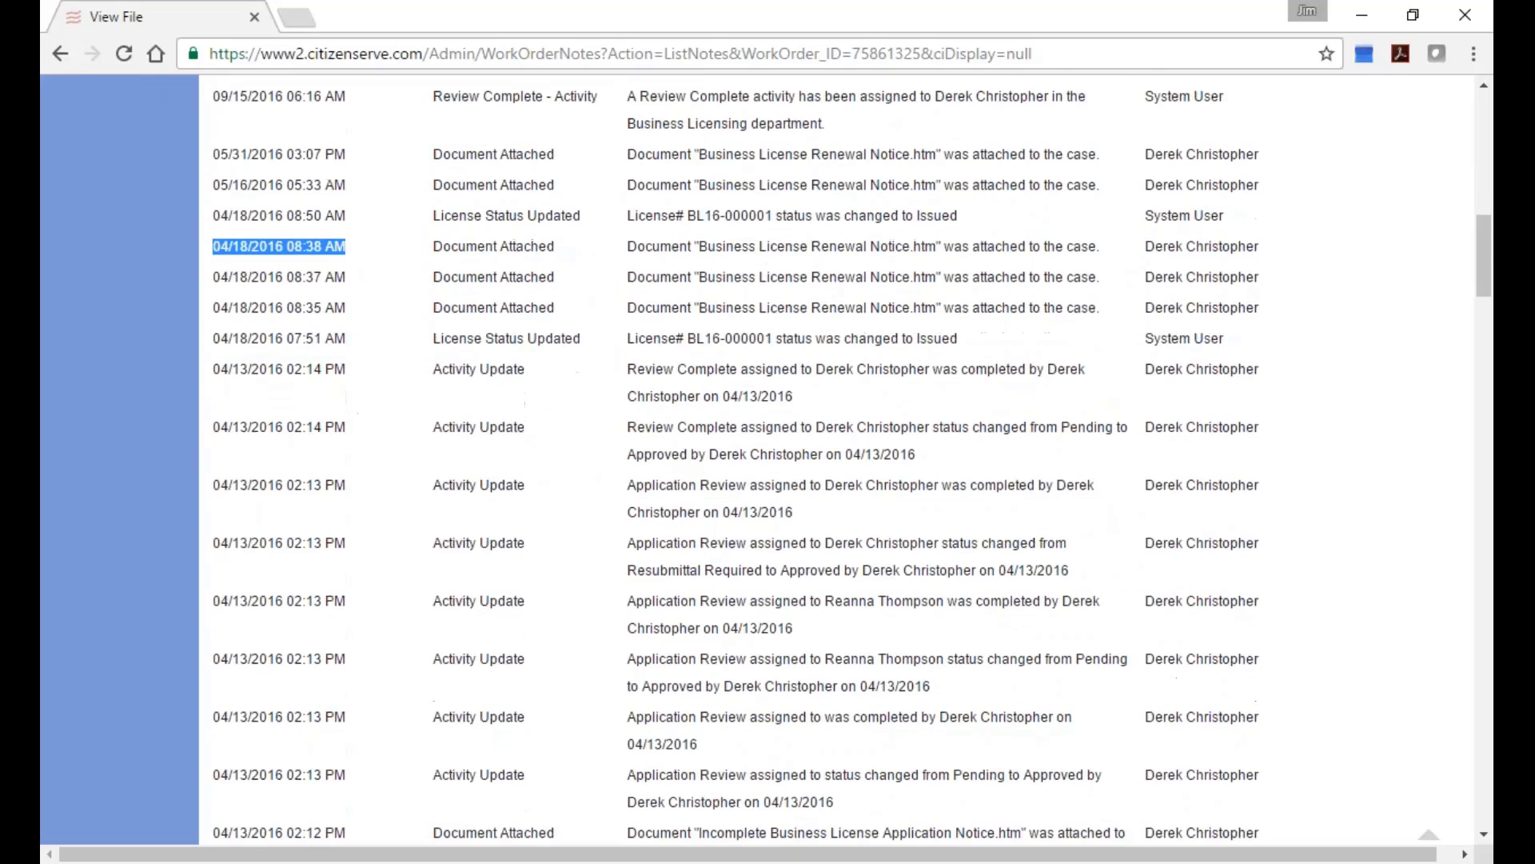
scroll(415, 418, down, 4)
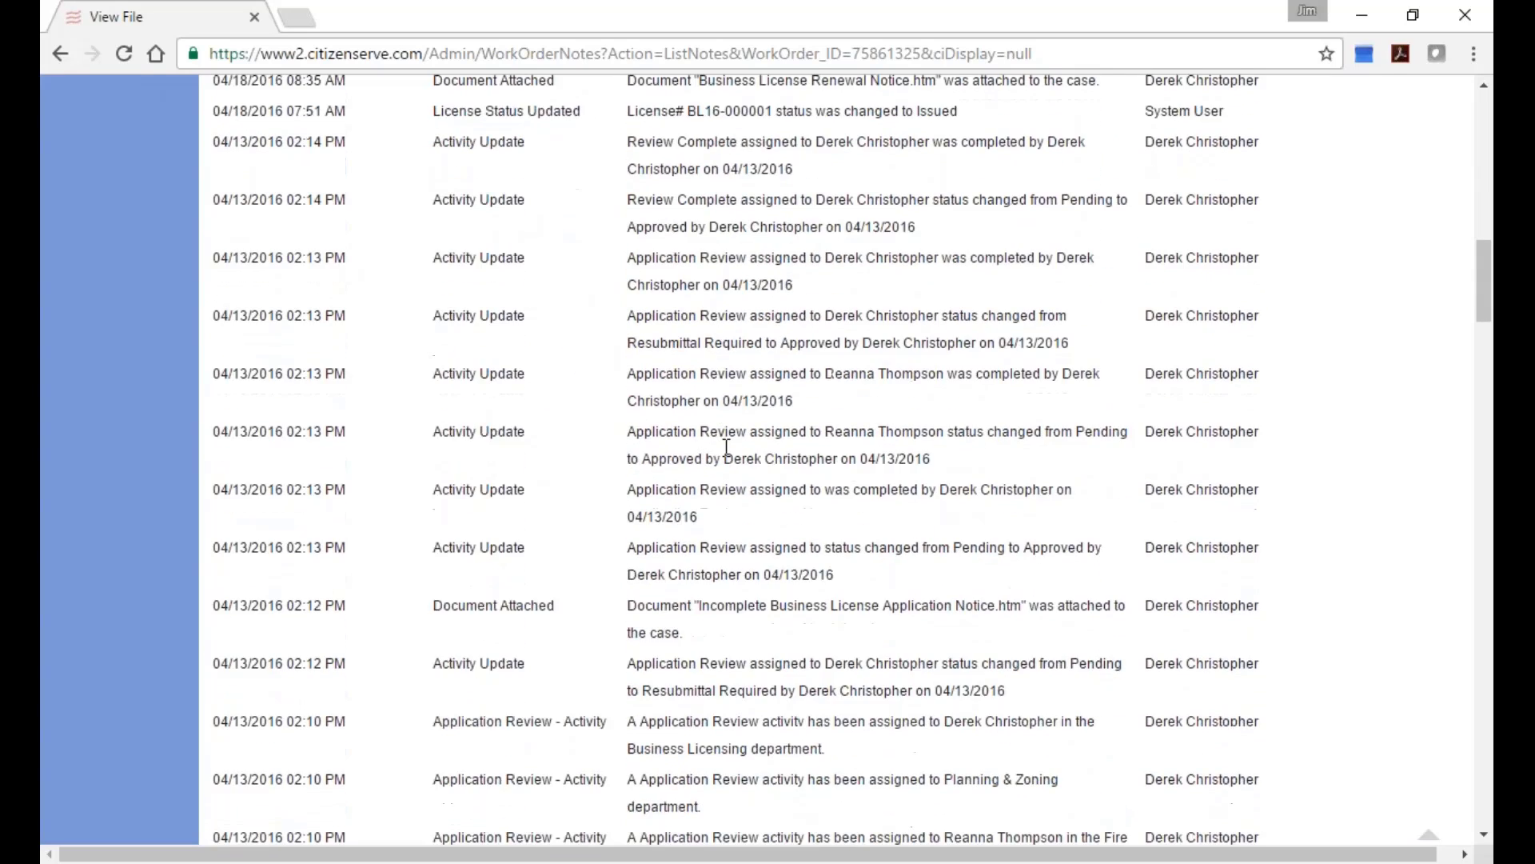
scroll(737, 467, down, 5)
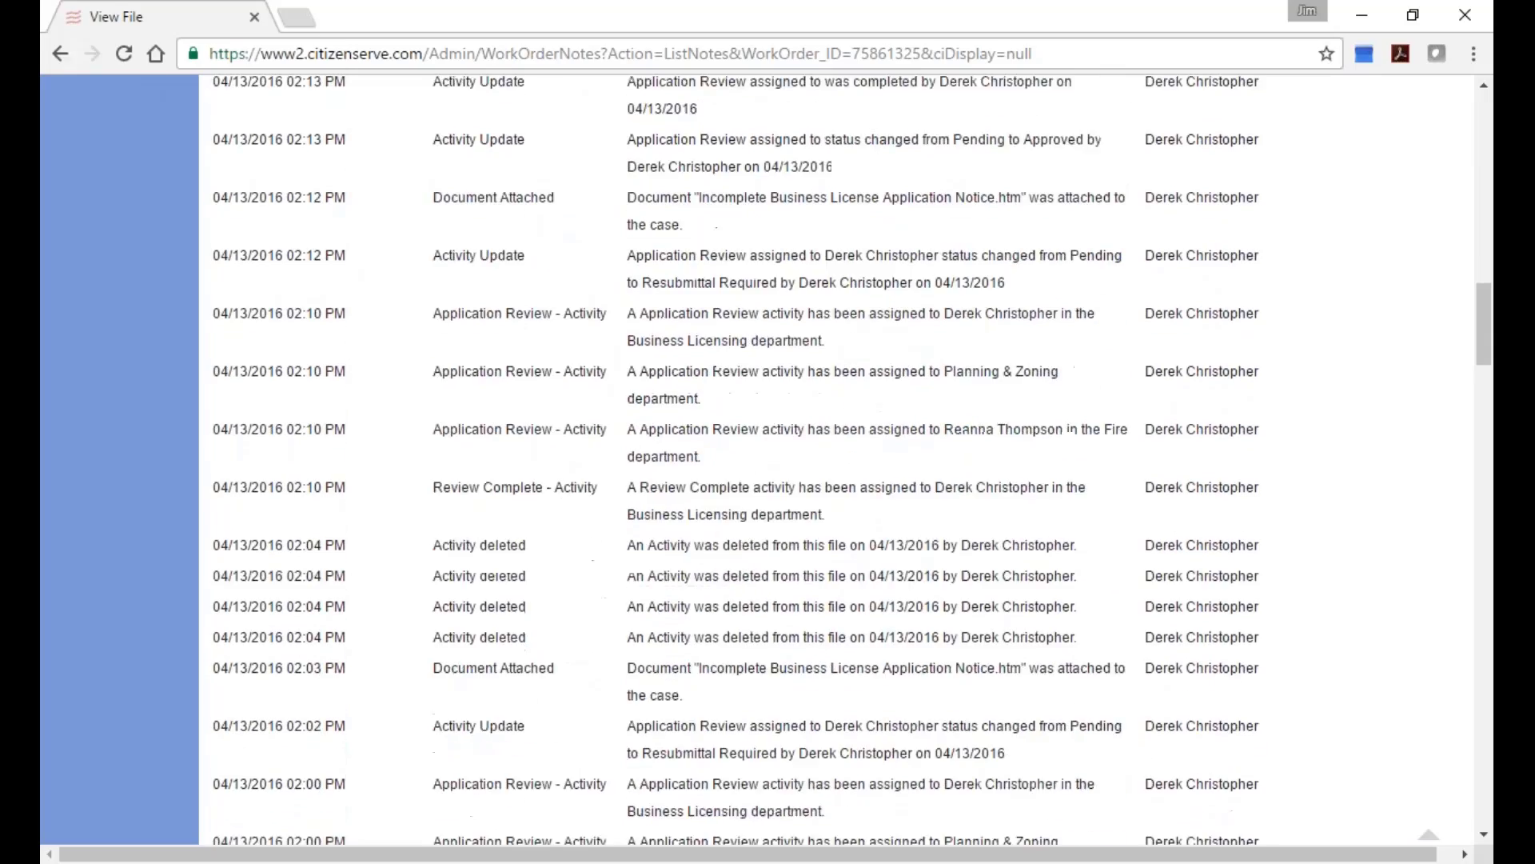
scroll(758, 484, down, 15)
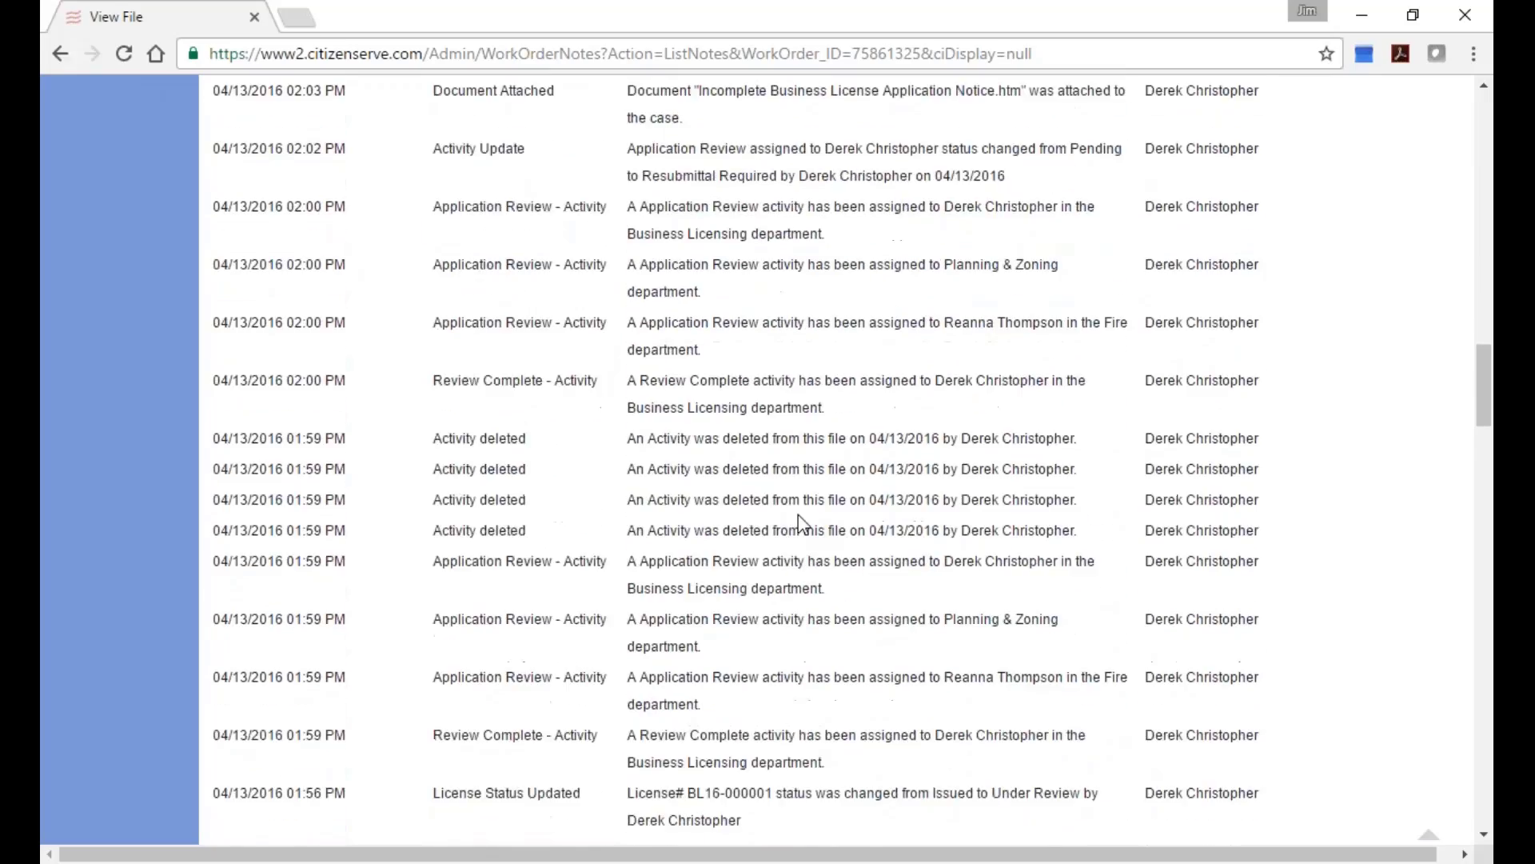
scroll(814, 550, down, 7)
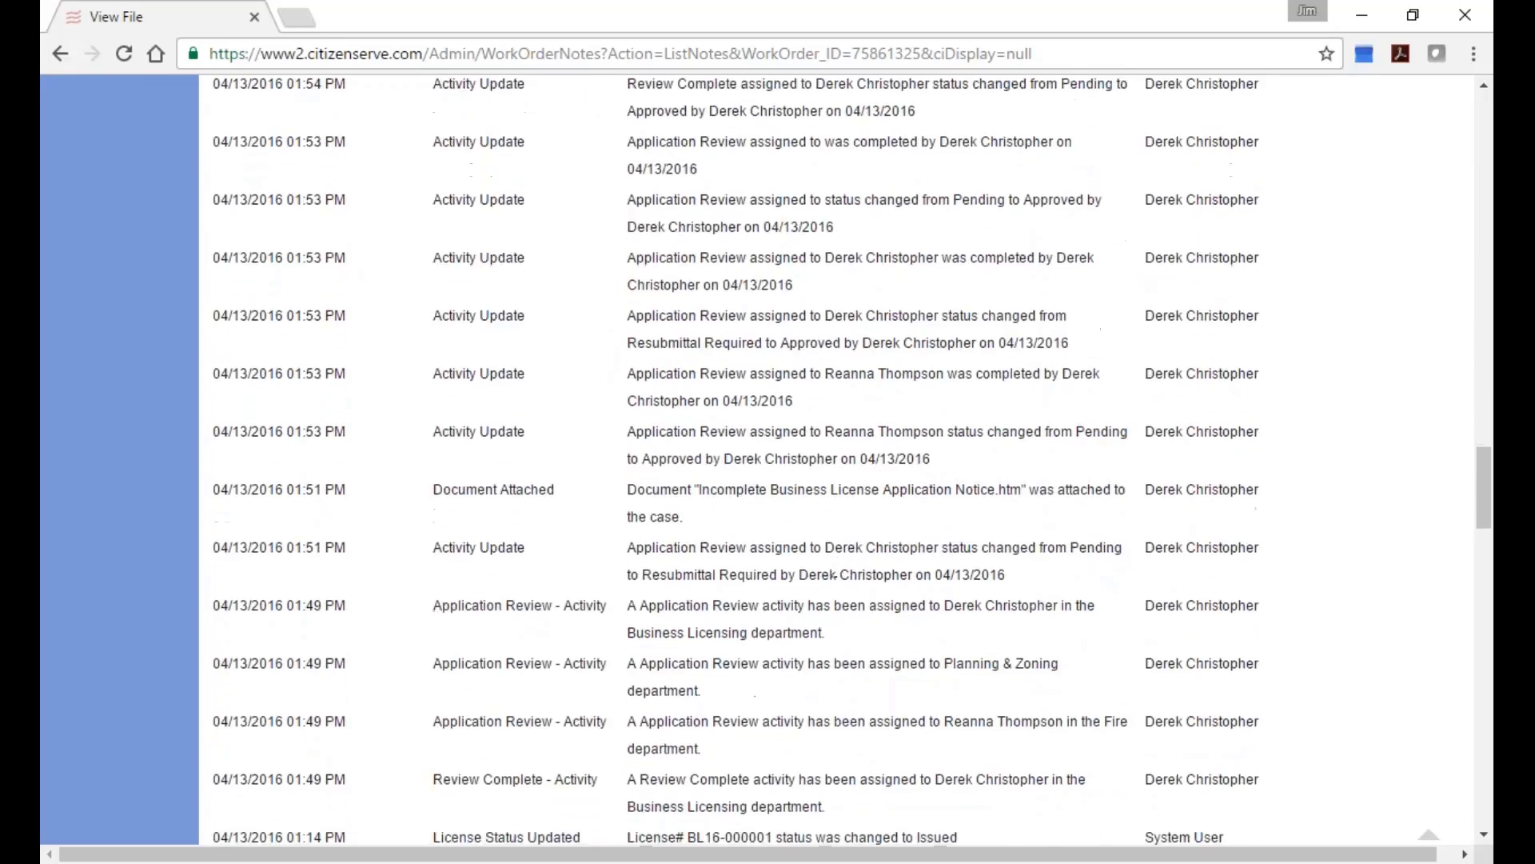
scroll(904, 635, down, 10)
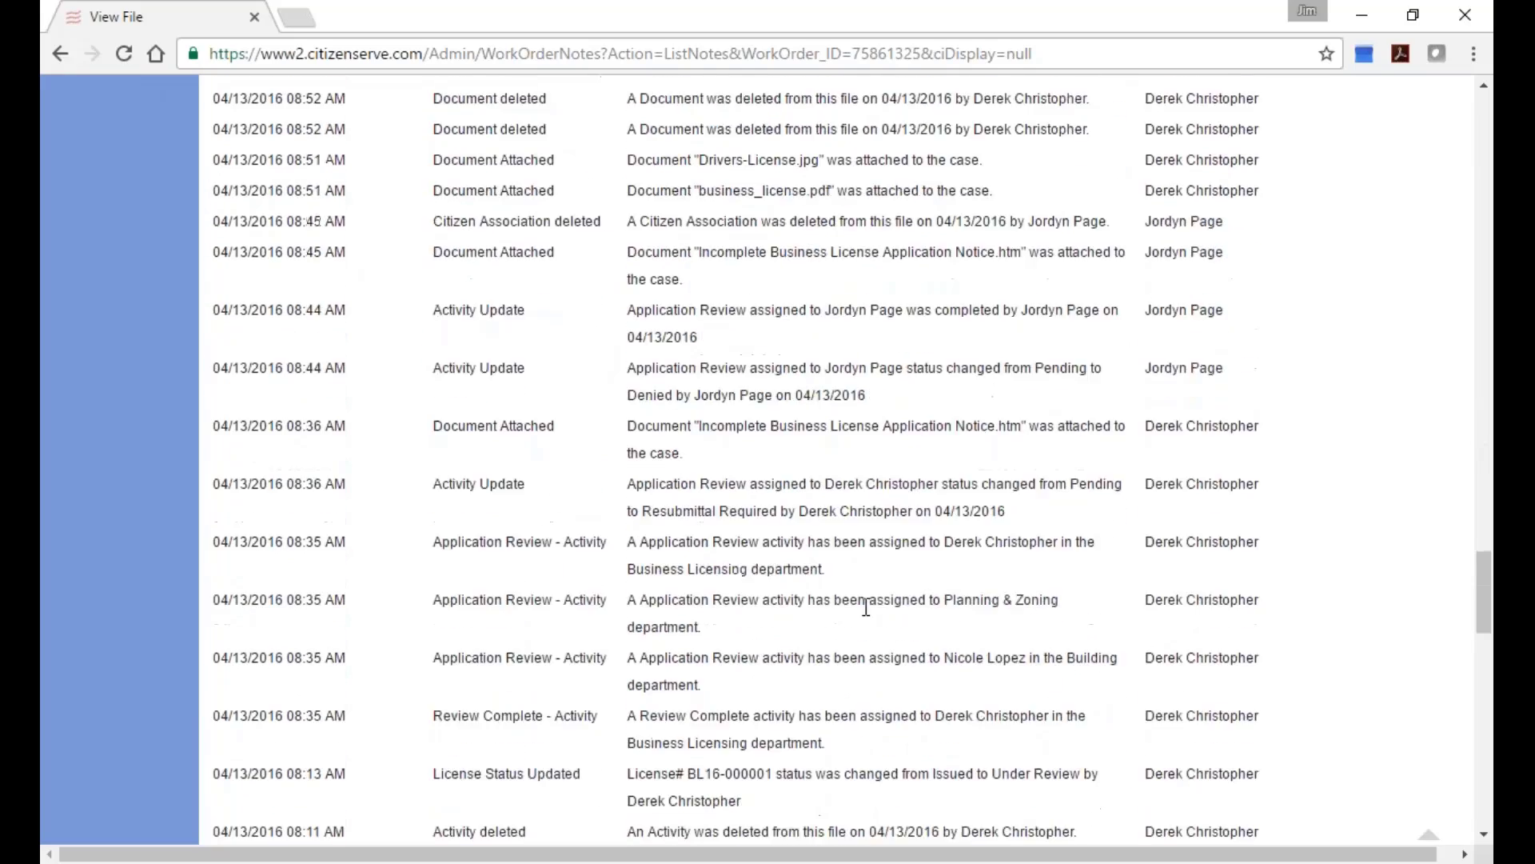
scroll(903, 636, down, 6)
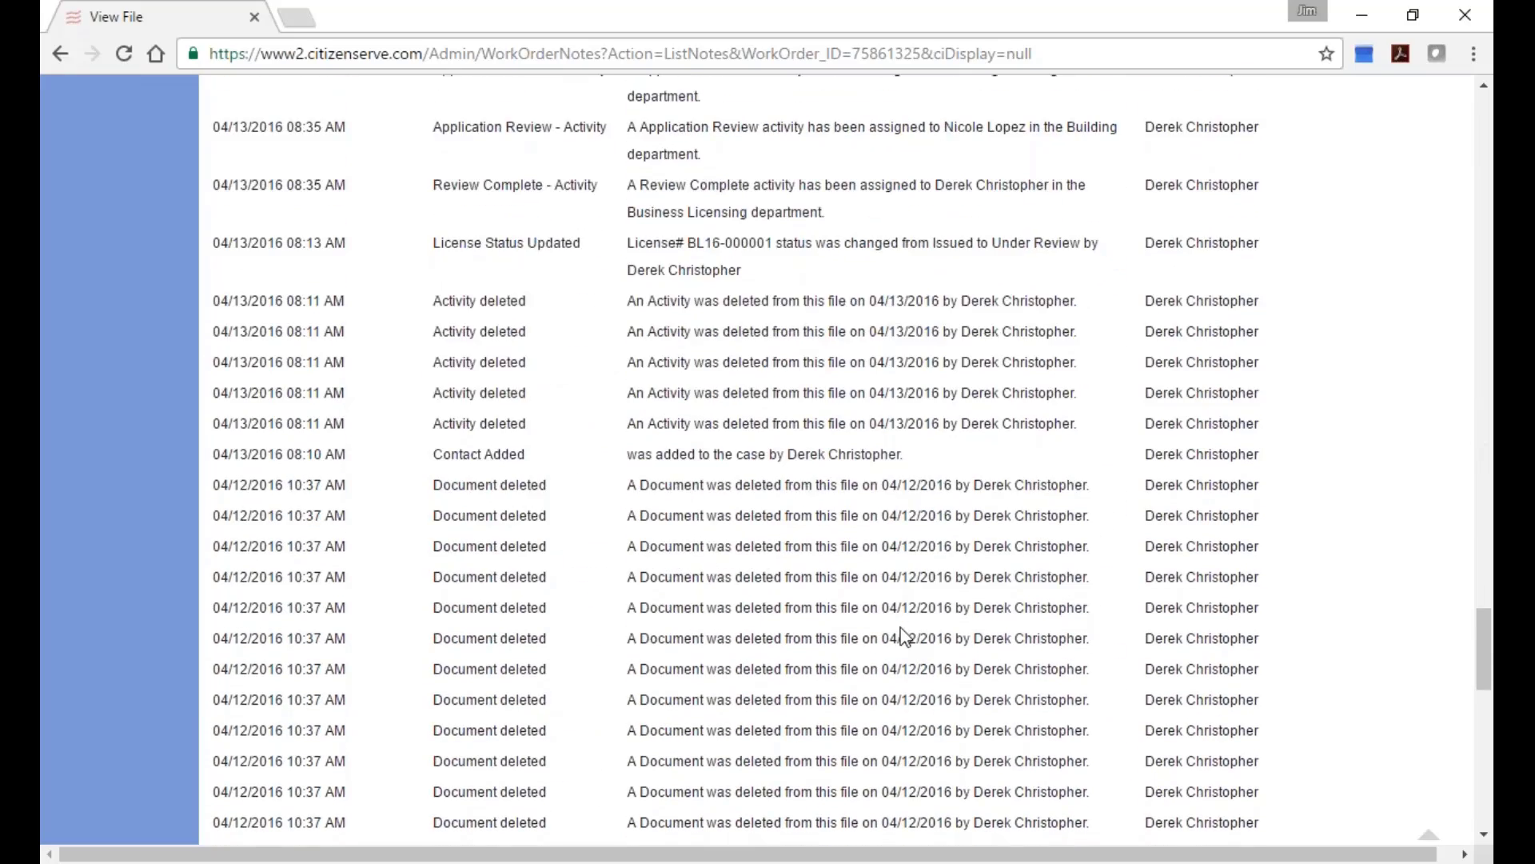
scroll(852, 459, down, 8)
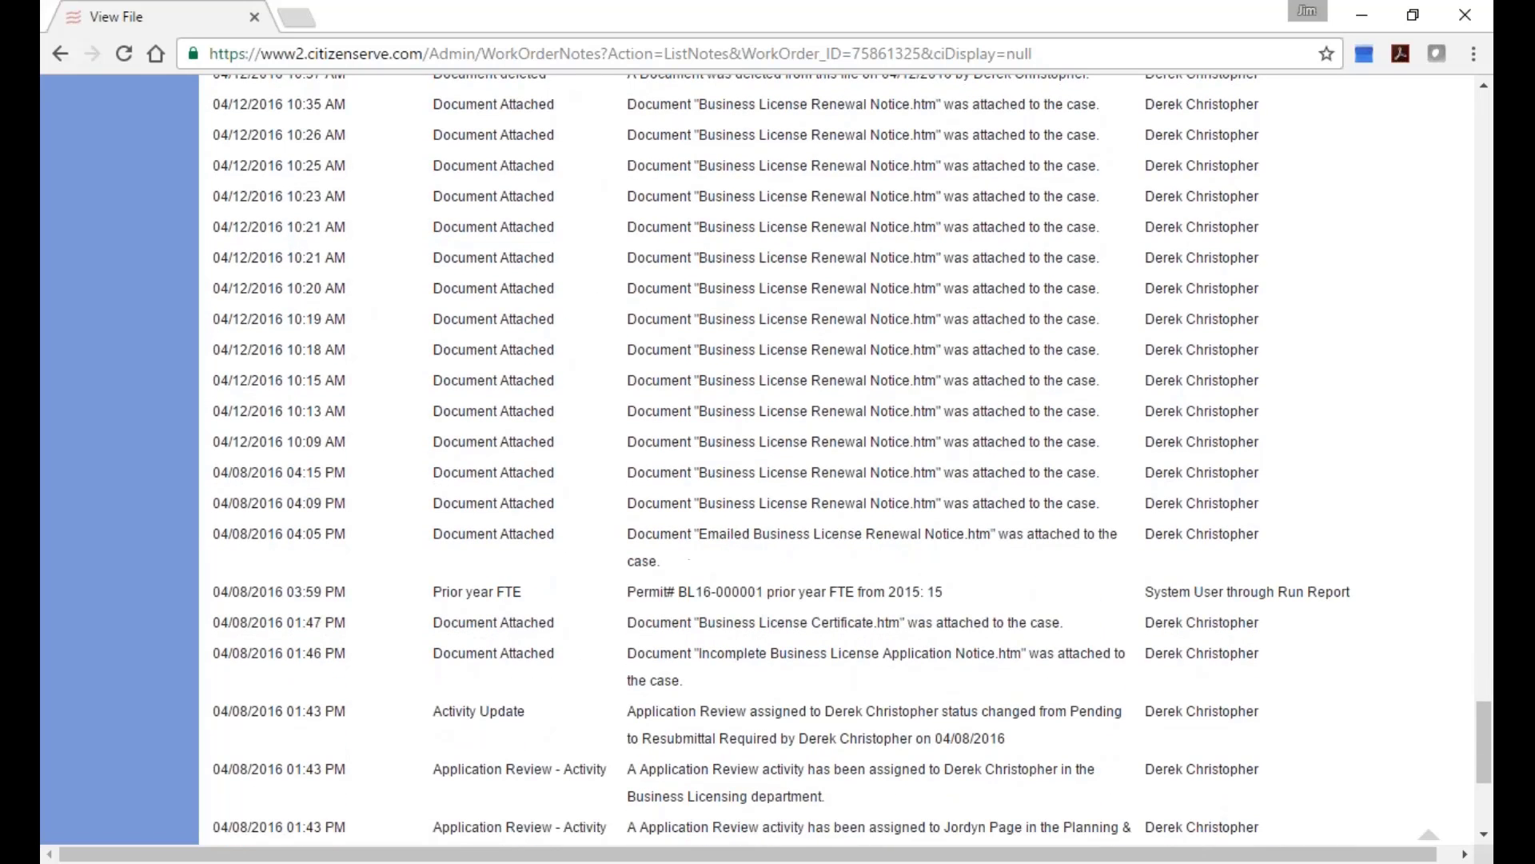
scroll(780, 446, down, 5)
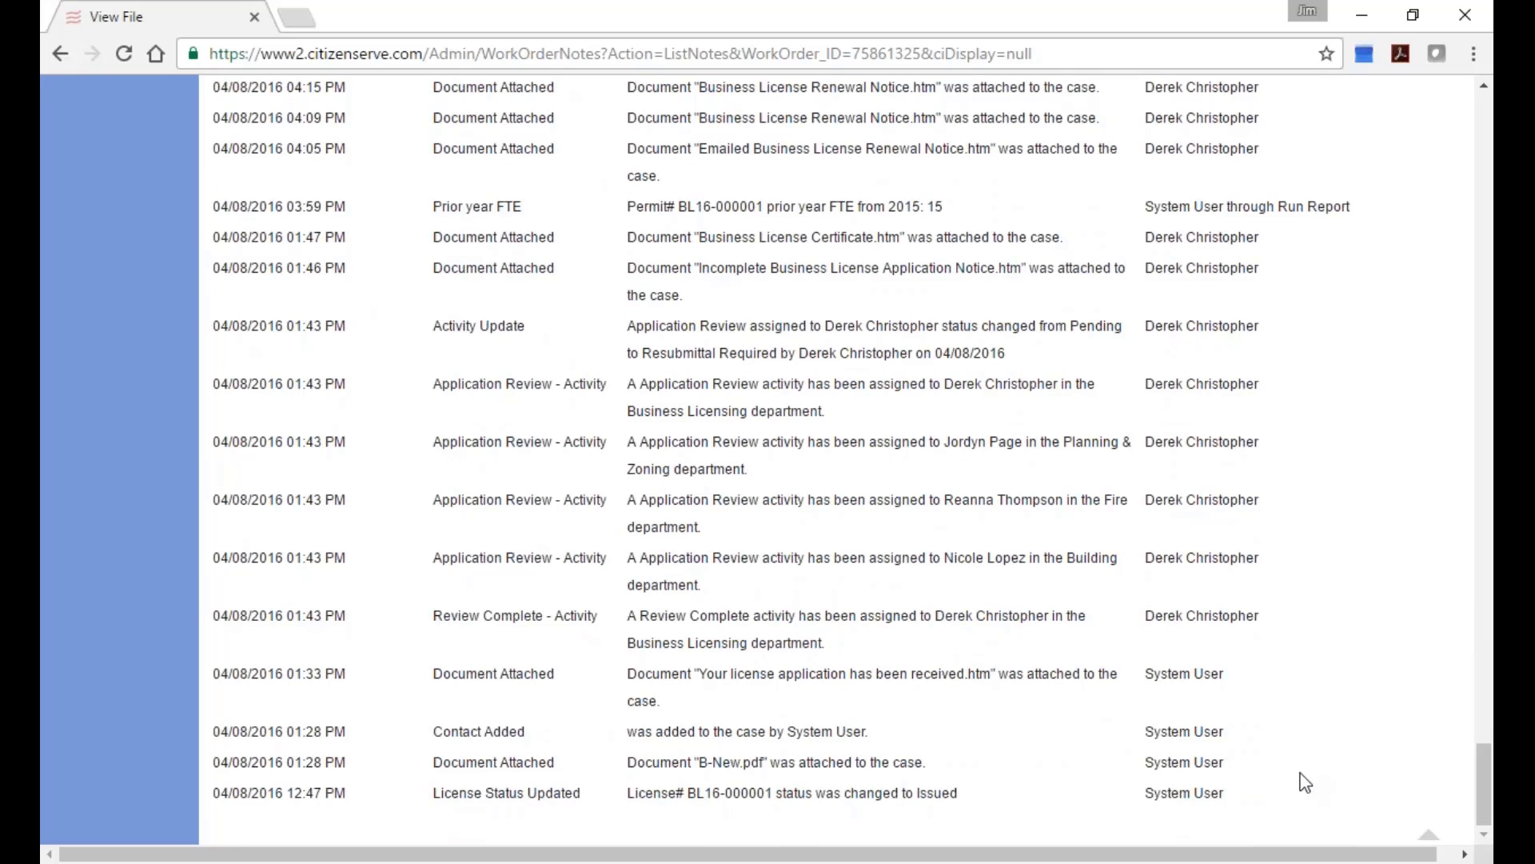
drag(1484, 787, 1484, 138)
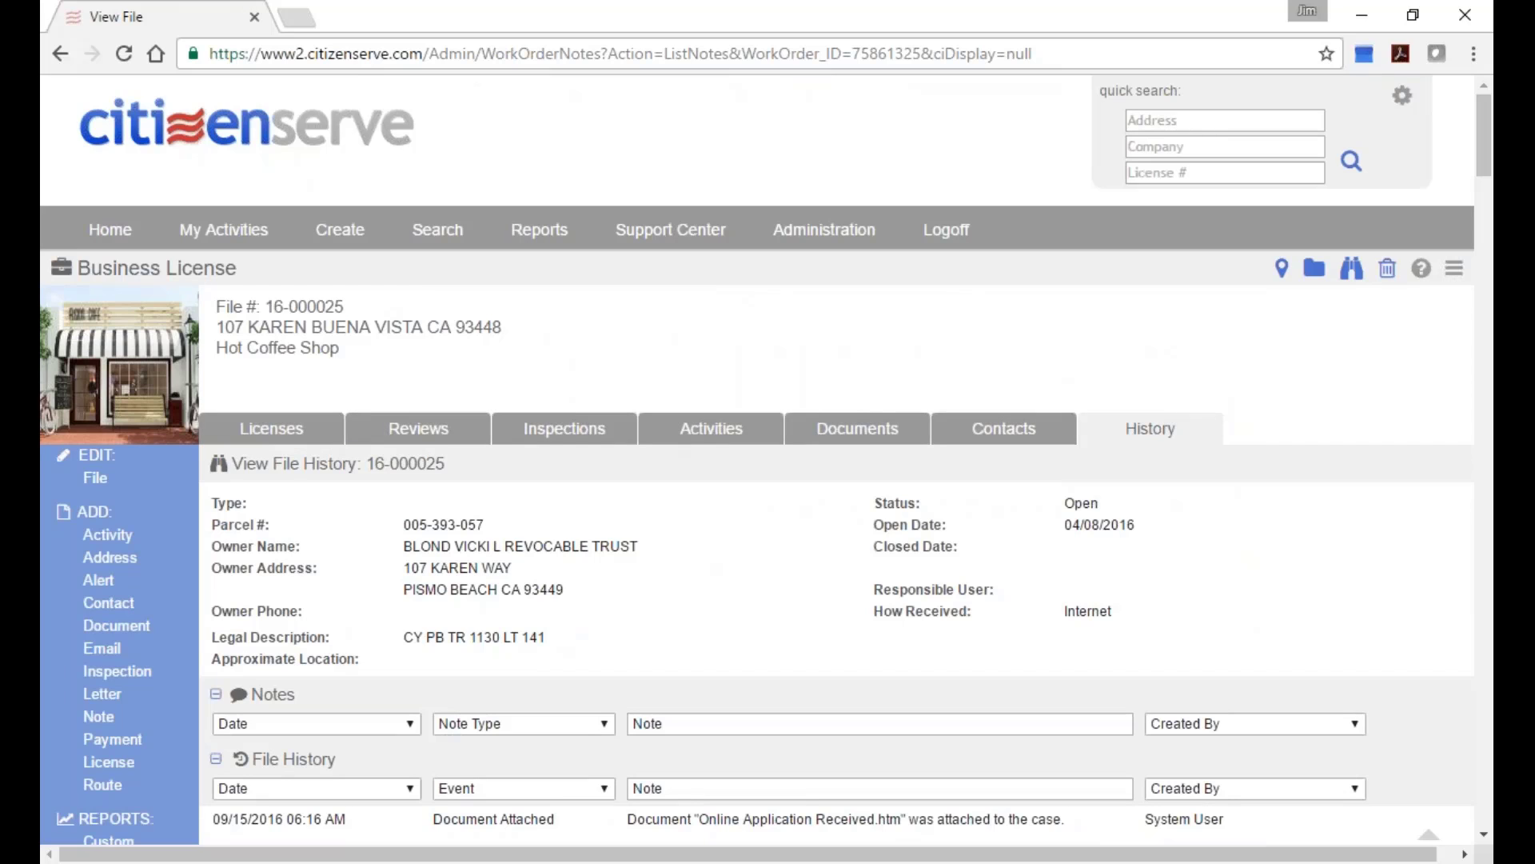
click(803, 244)
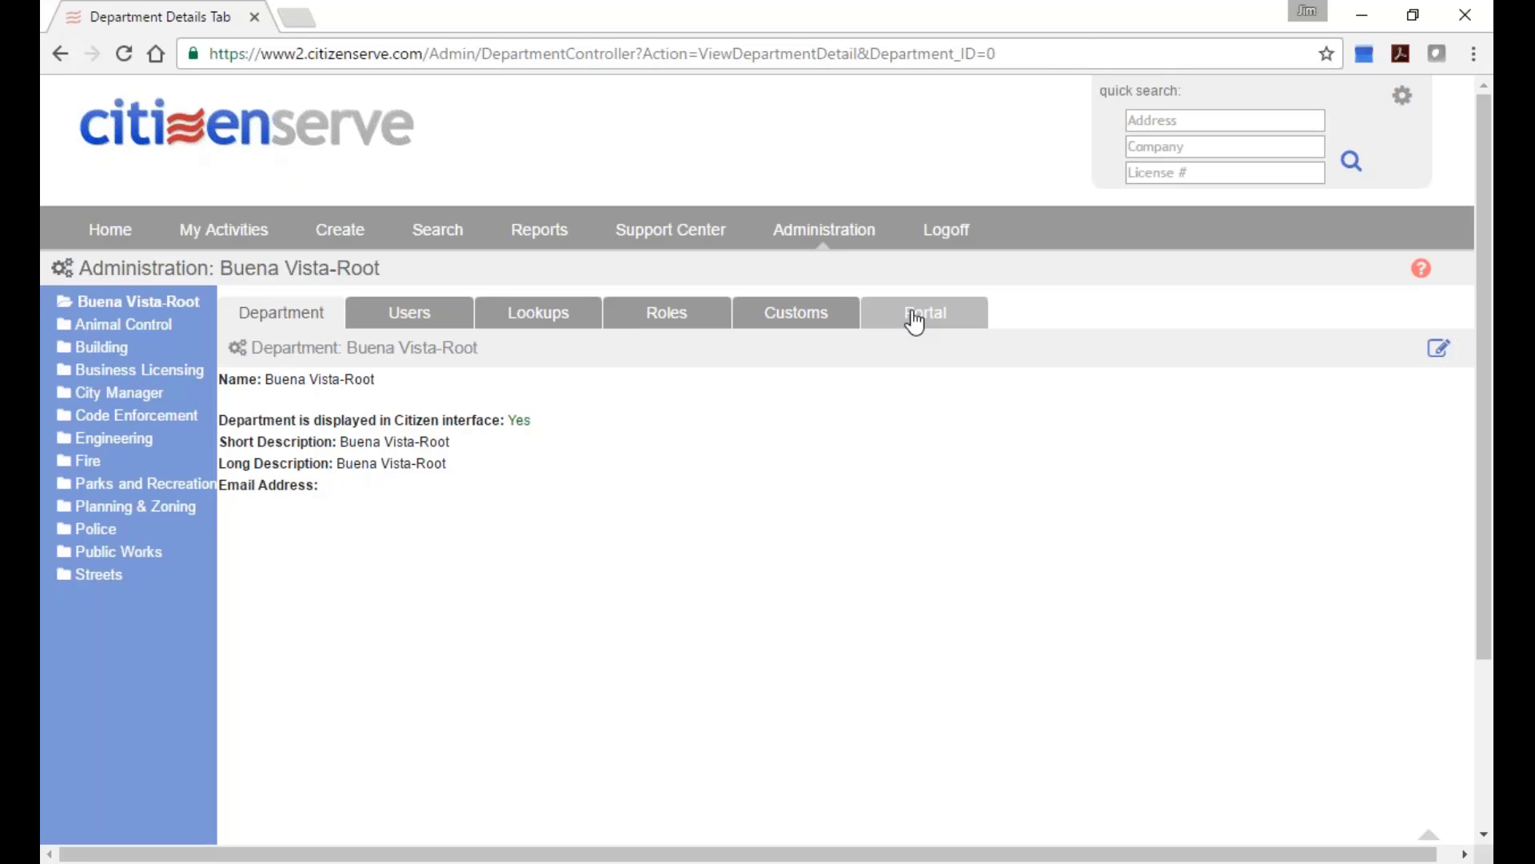
Under Portal > Customs, open Business Licensing's BLlicense table and edit its NAICS field.
click(915, 321)
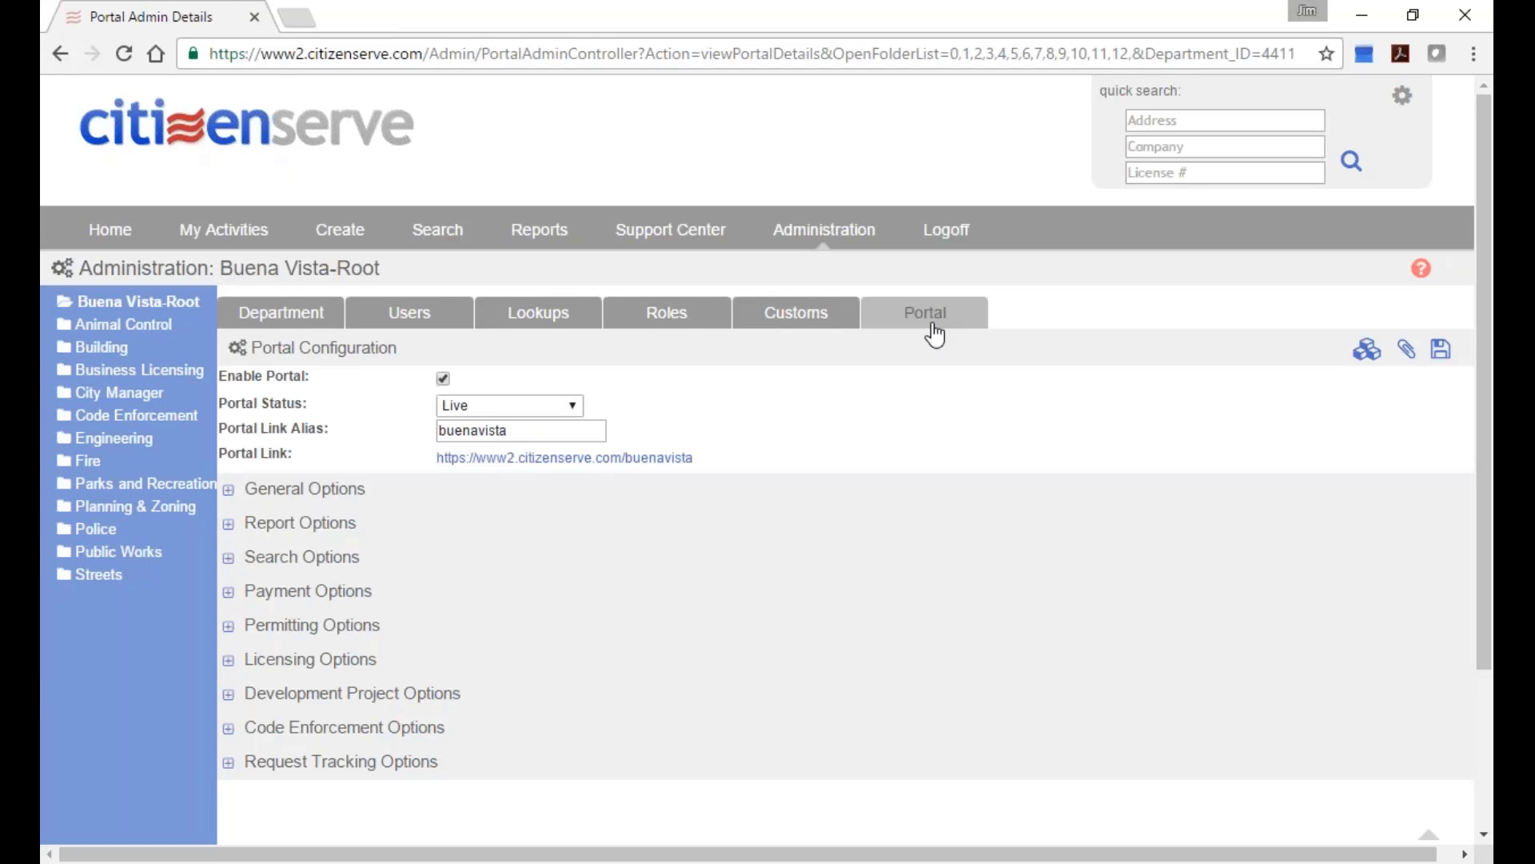
click(769, 330)
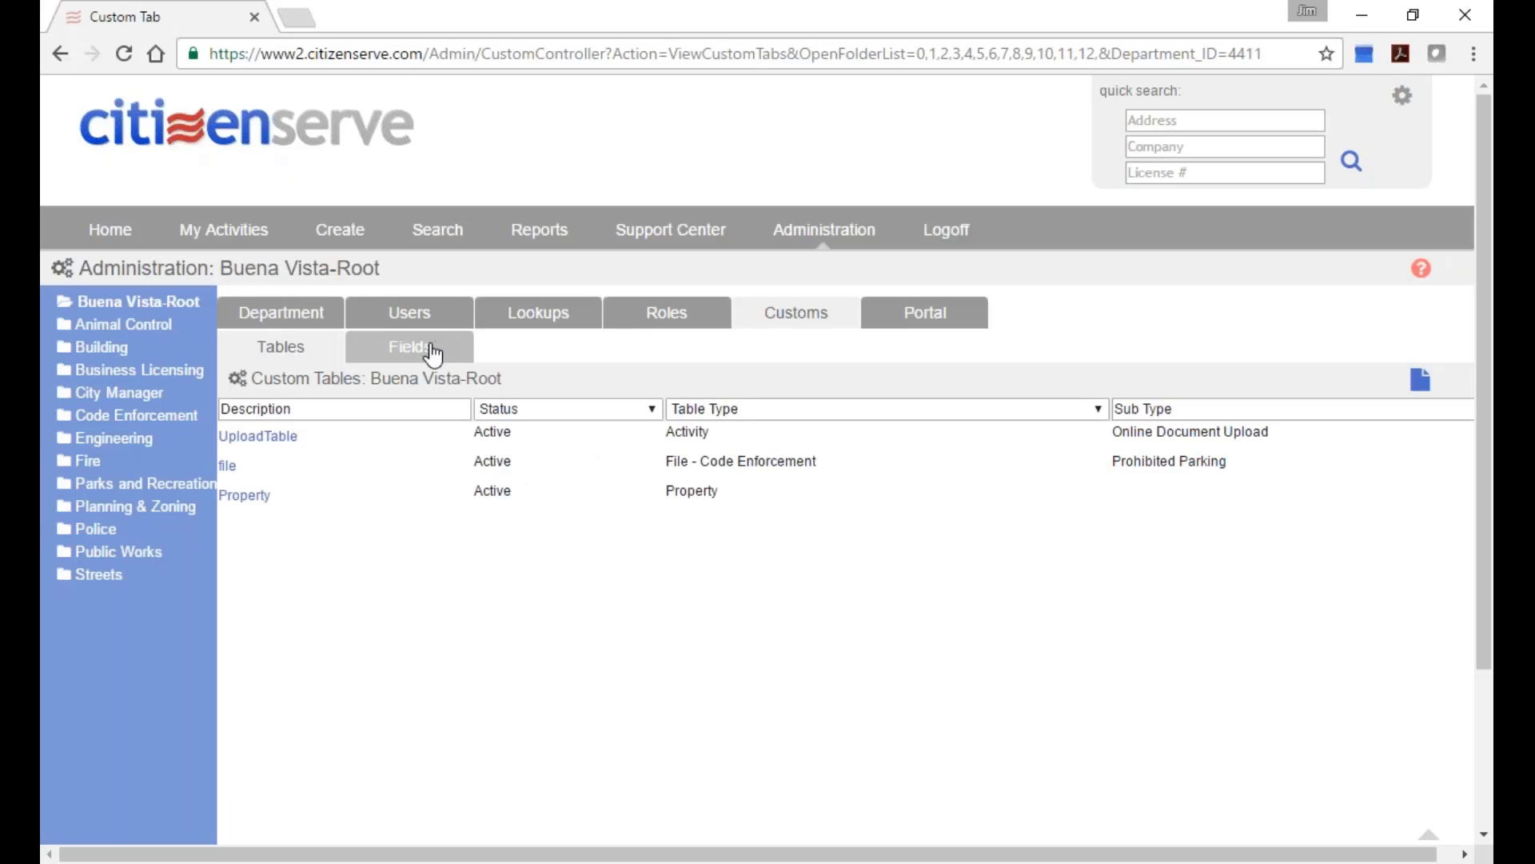
click(136, 370)
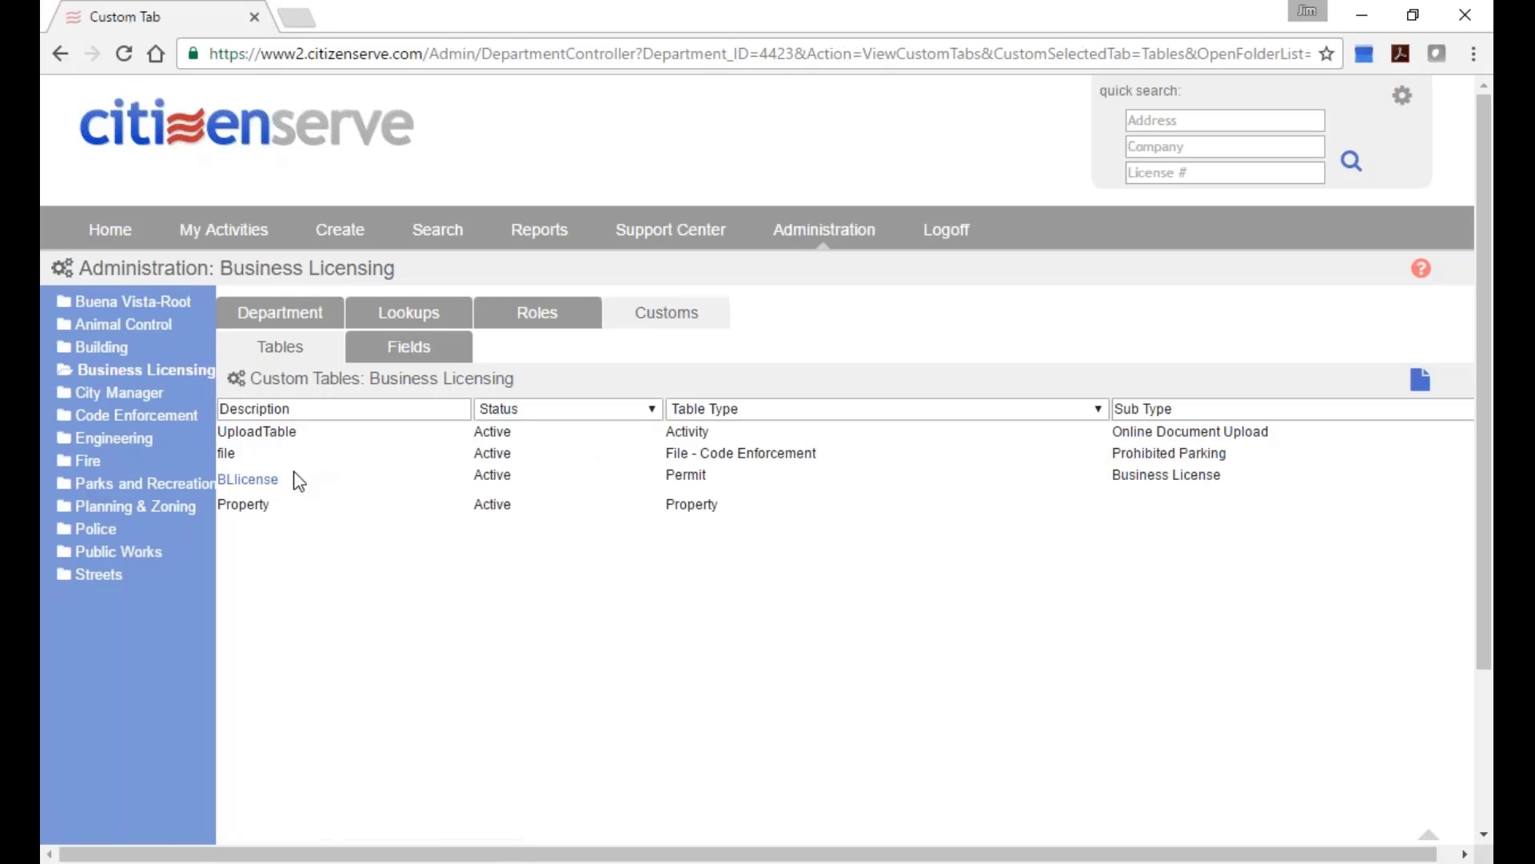
click(252, 479)
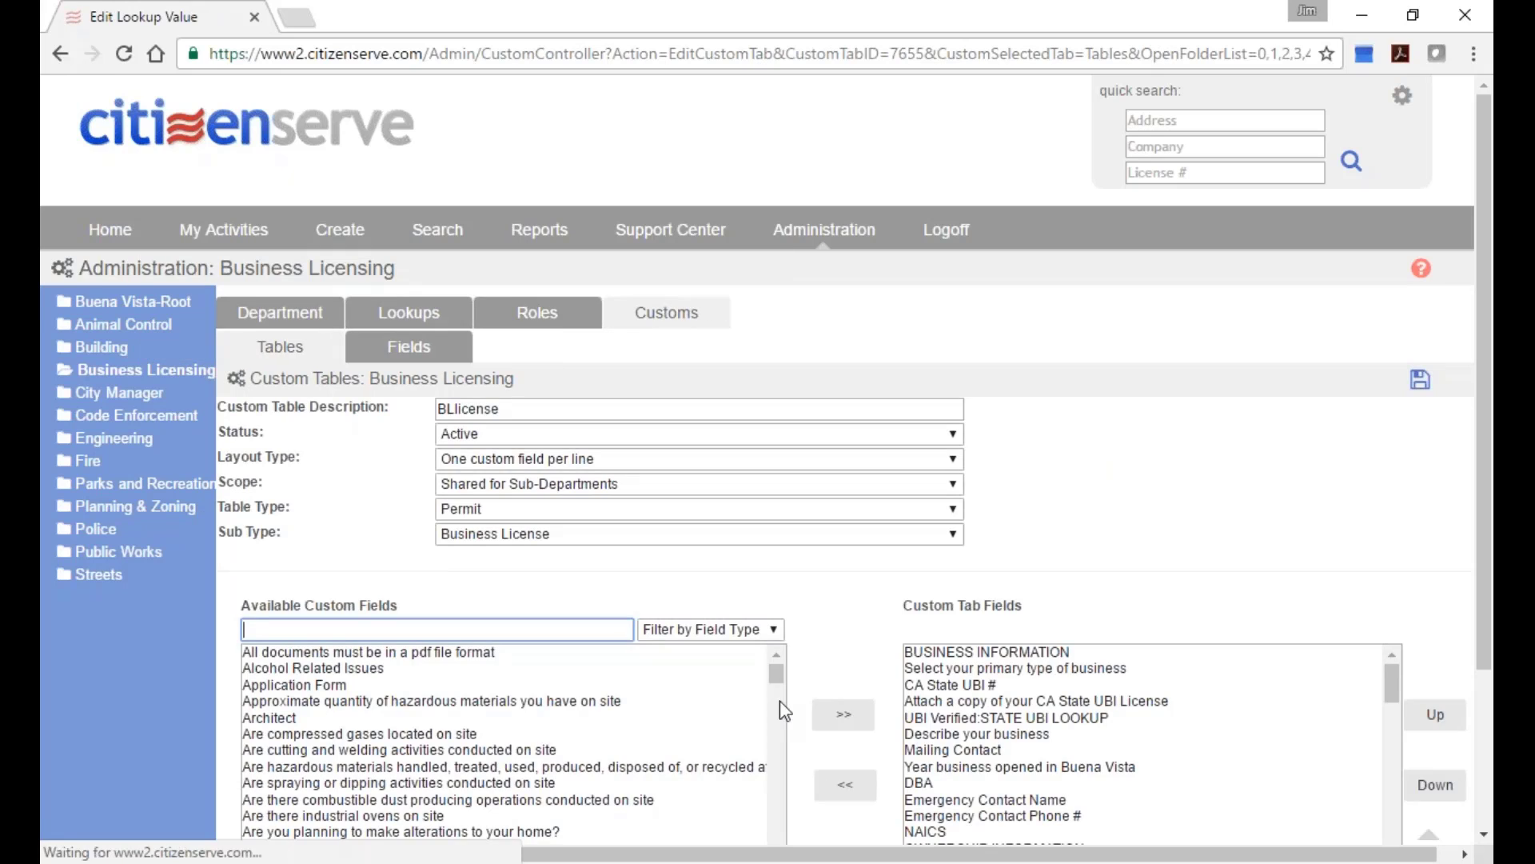
drag(1479, 362, 1475, 592)
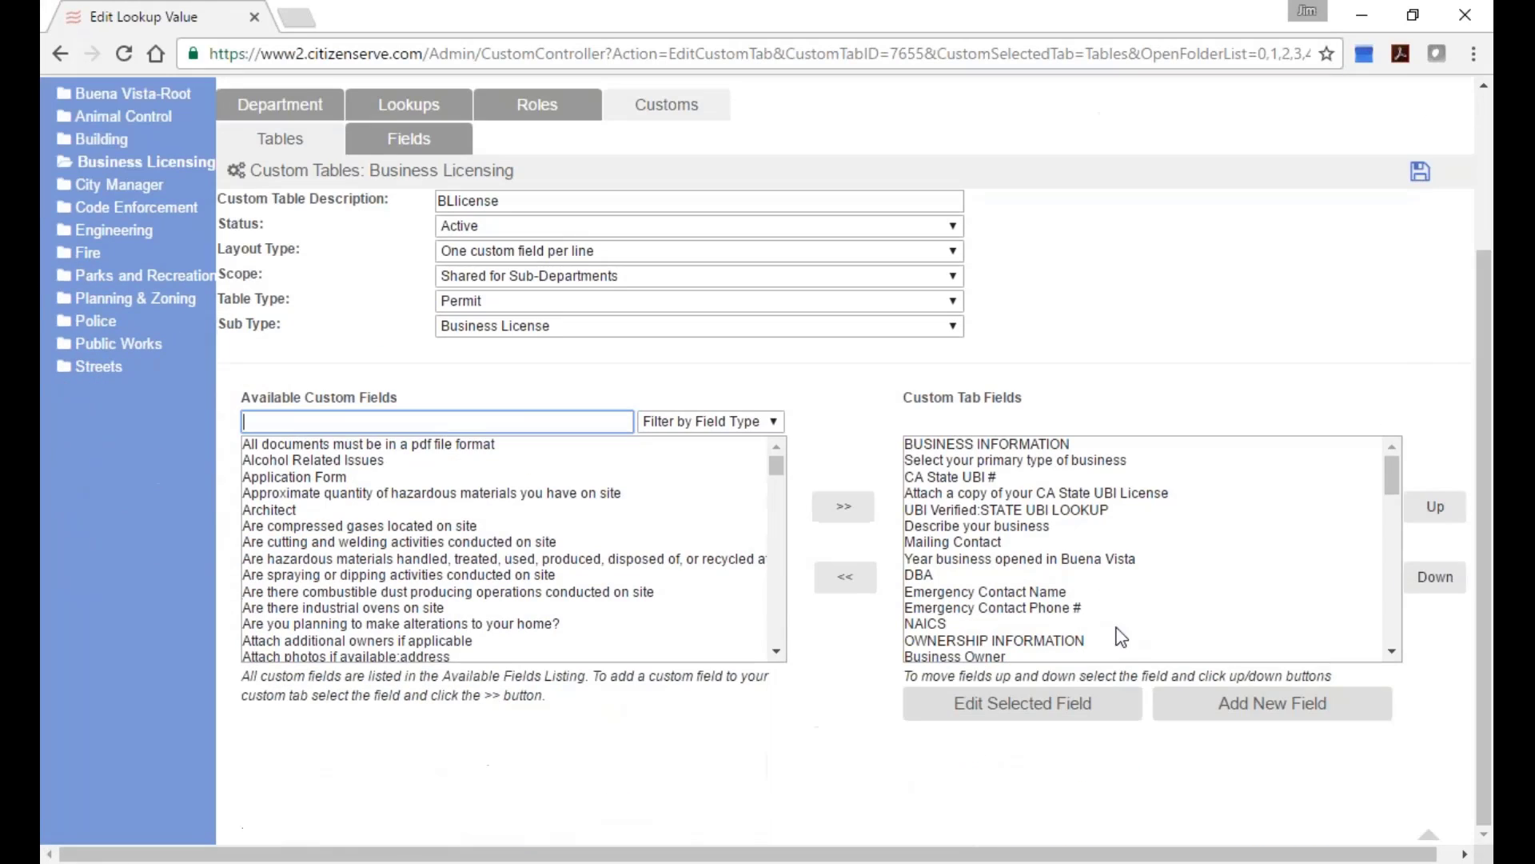
click(933, 626)
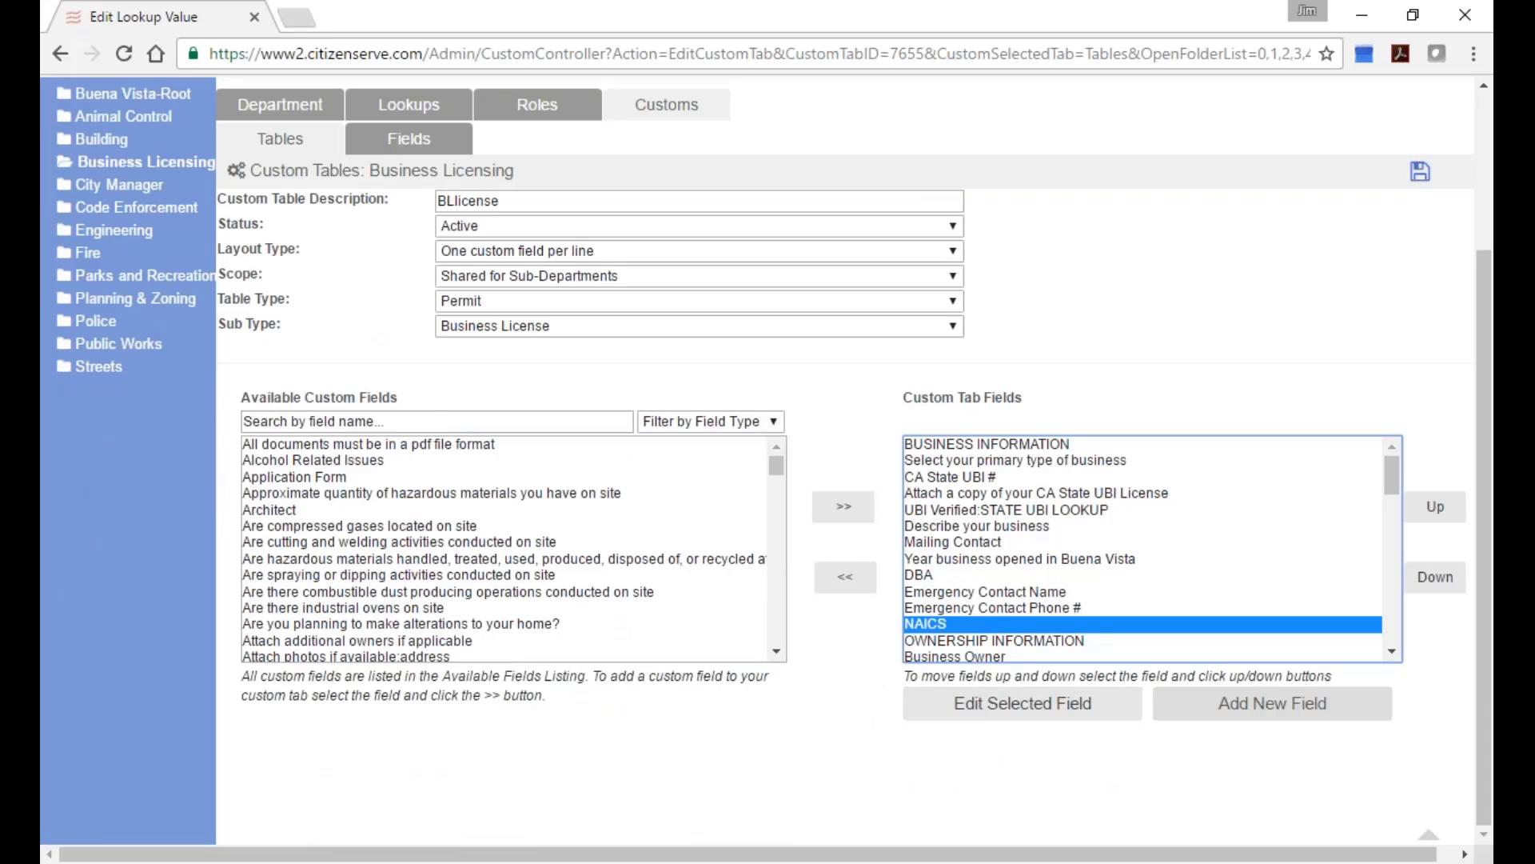
click(993, 714)
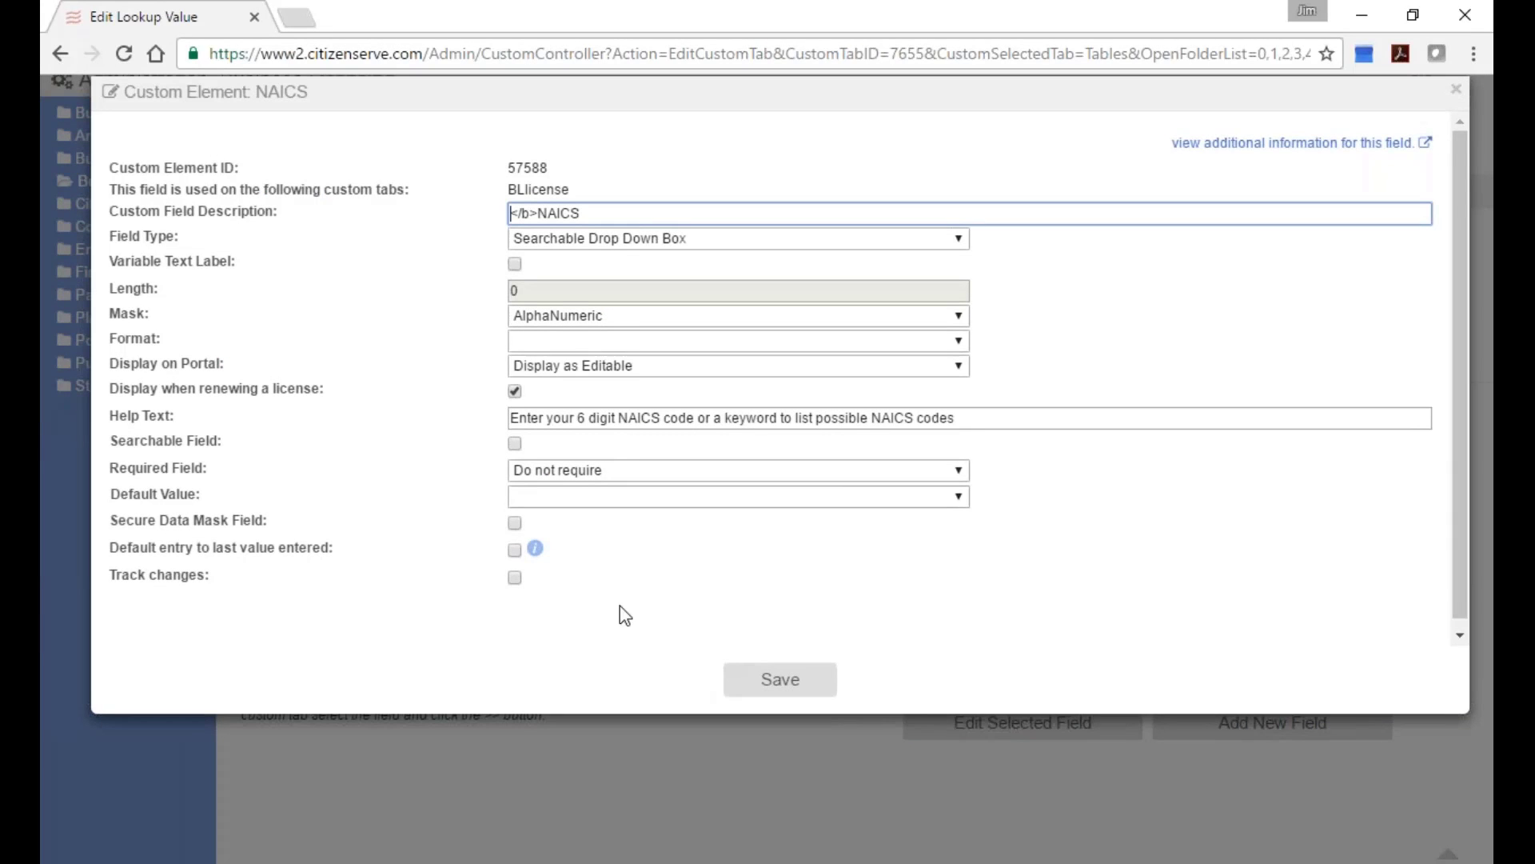
Review the Custom Element: NAICS dialog's settings, then close it.
drag(103, 589, 144, 596)
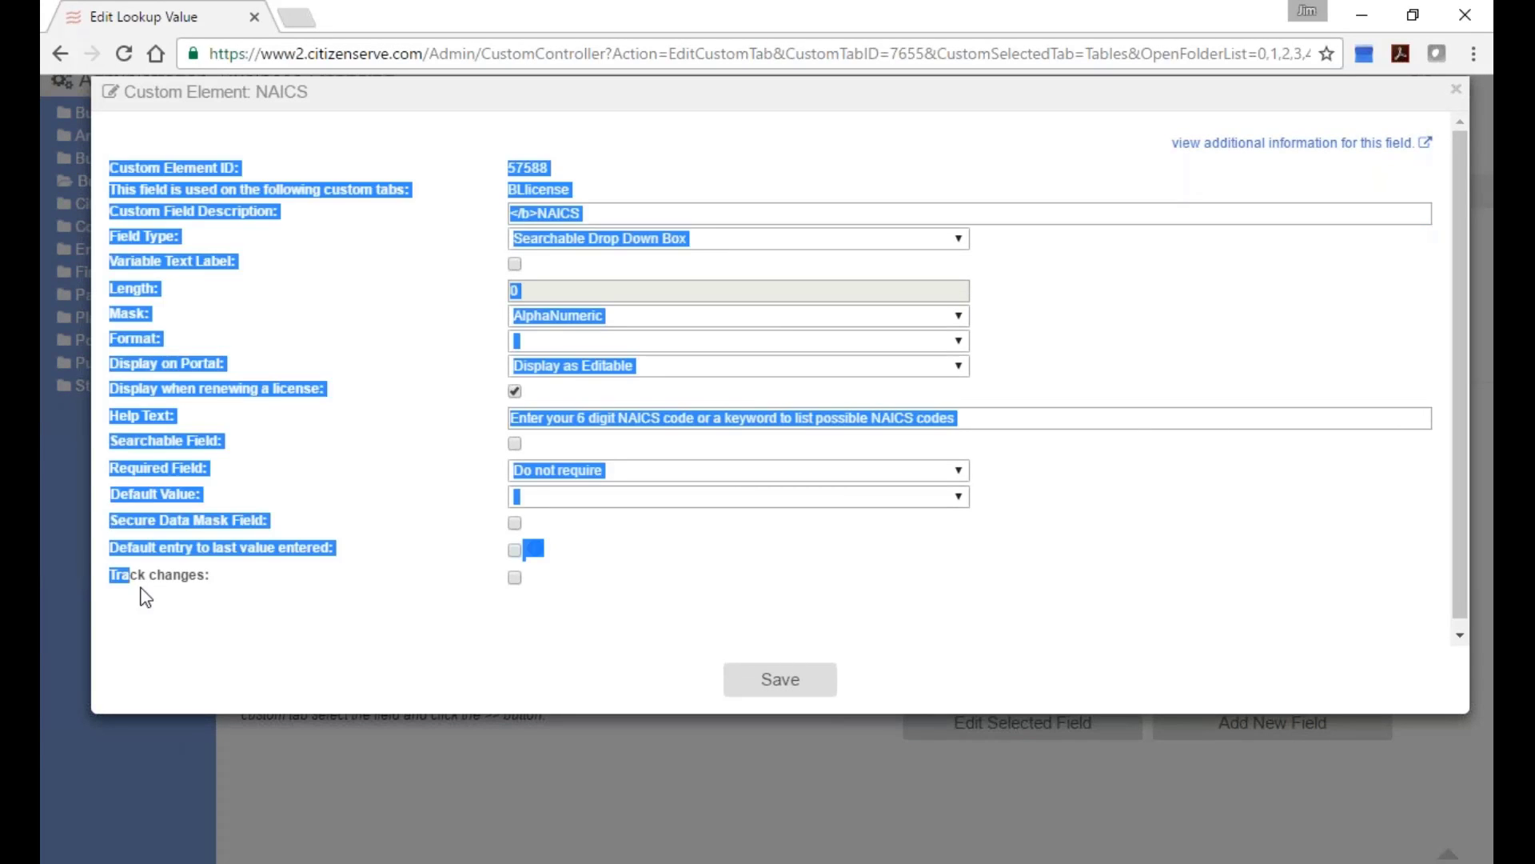
click(371, 583)
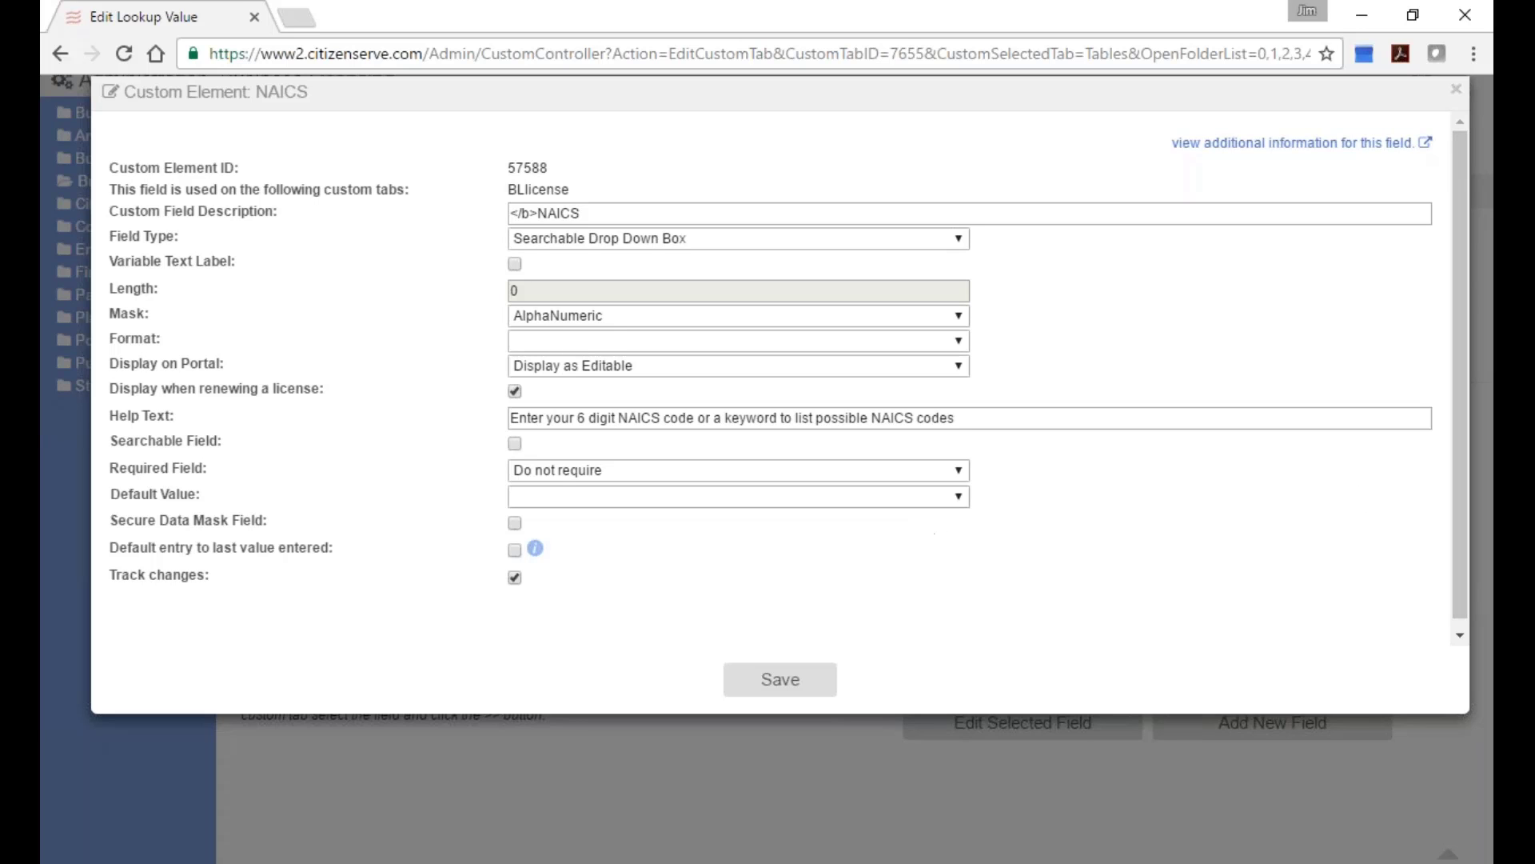
click(1453, 92)
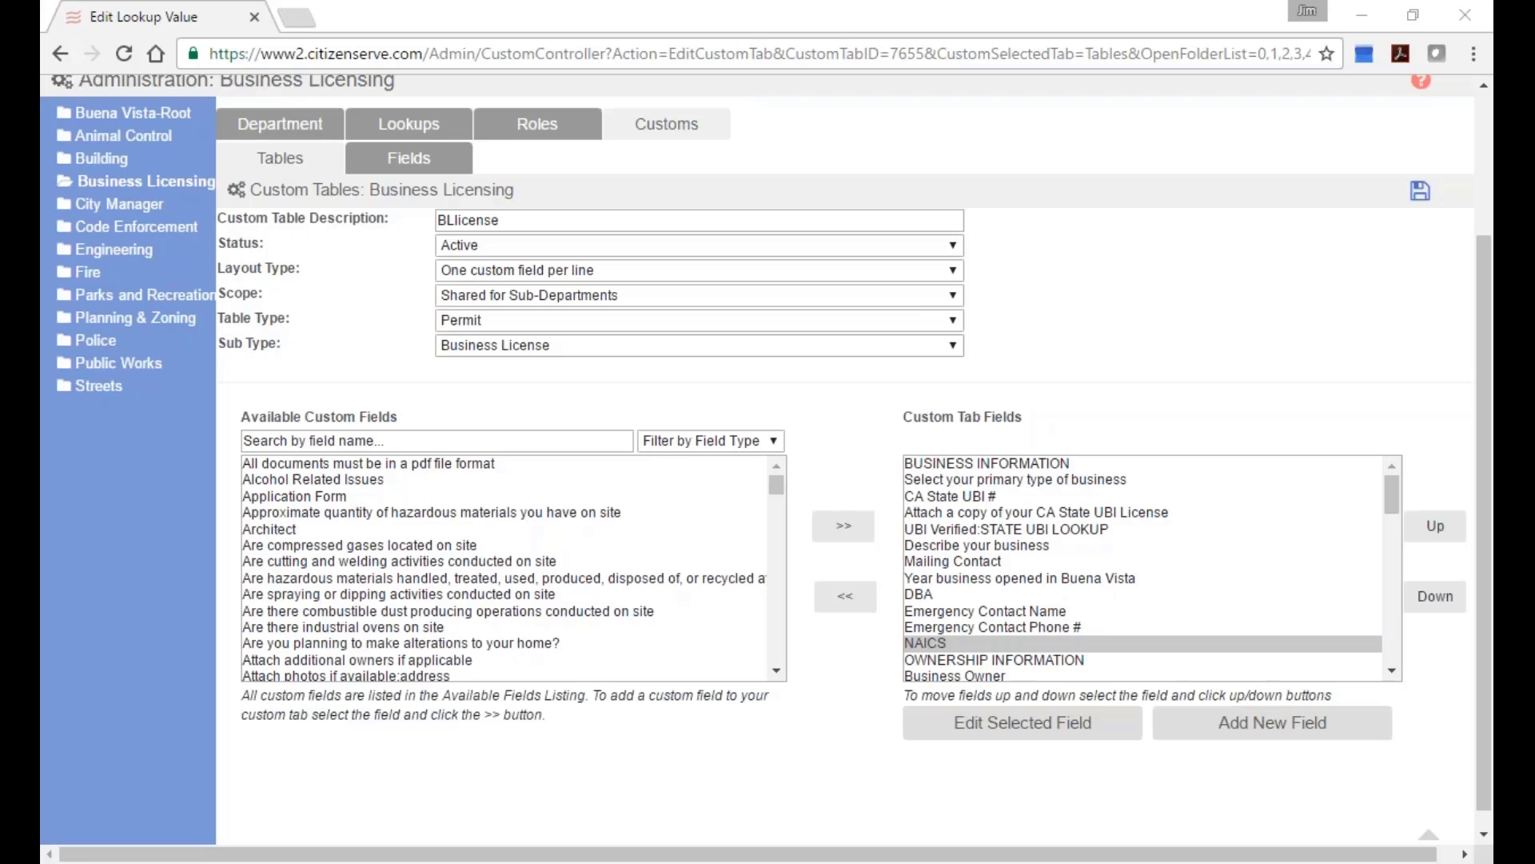
Check requirement 22, fee itemization and workflow in the spreadsheet, then log off the admin session.
key(alt+Tab)
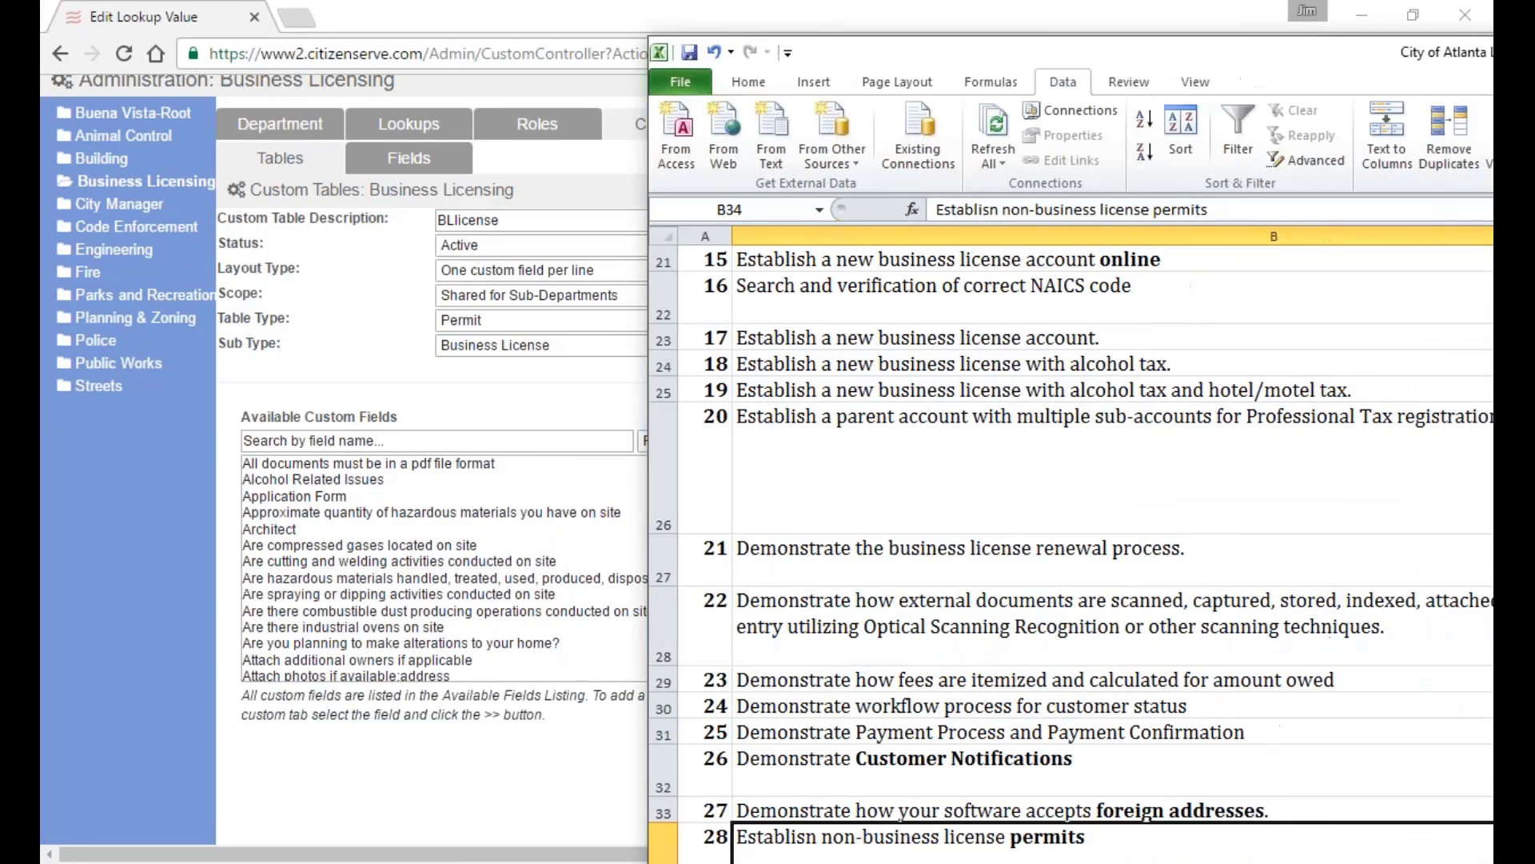
click(891, 634)
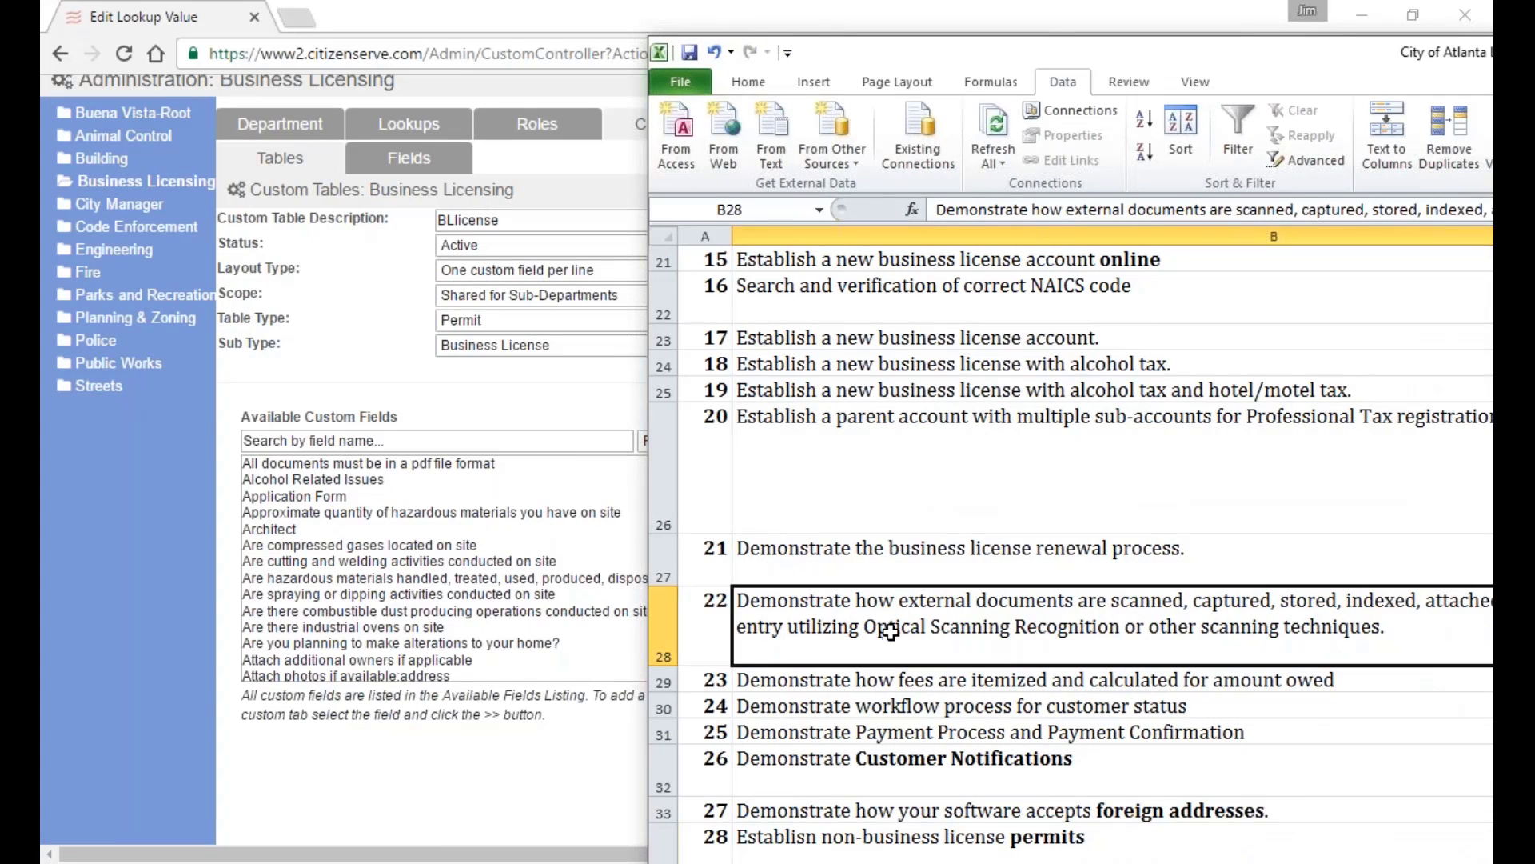
key(Down)
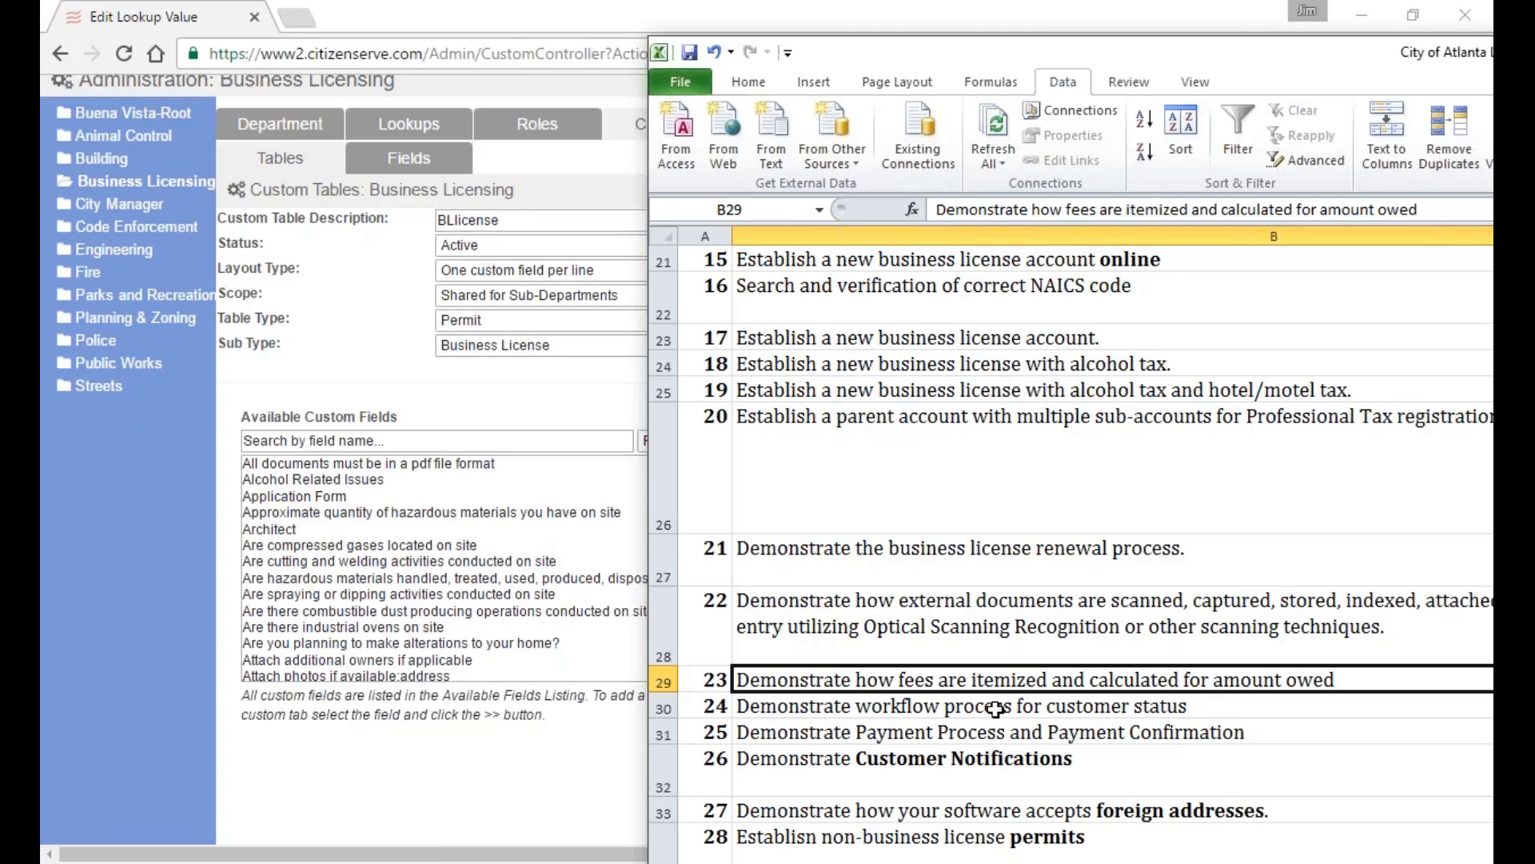
click(995, 708)
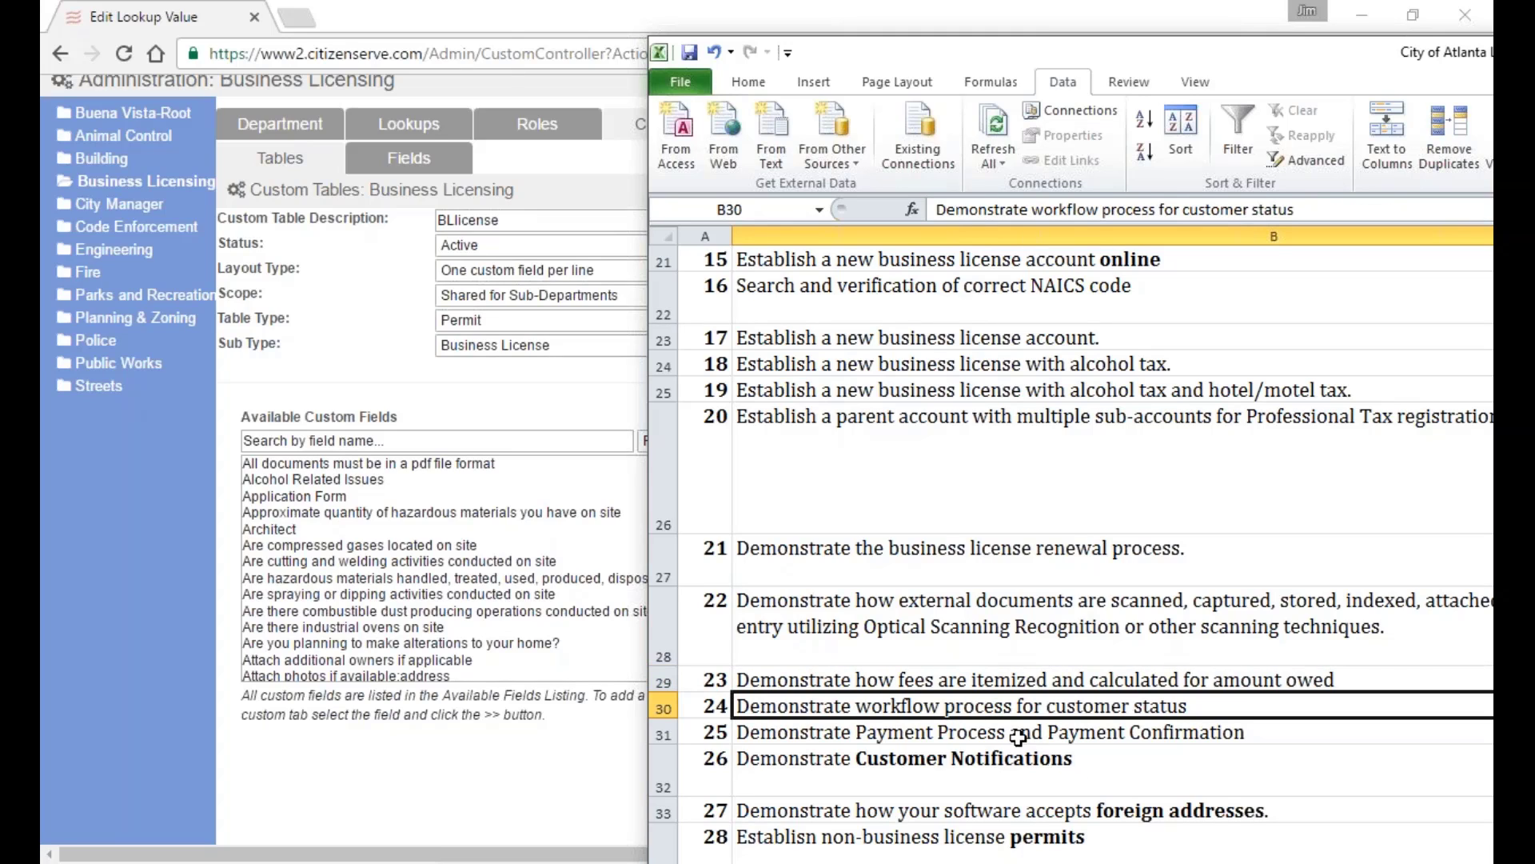
key(Down)
key(Up)
key(Up)
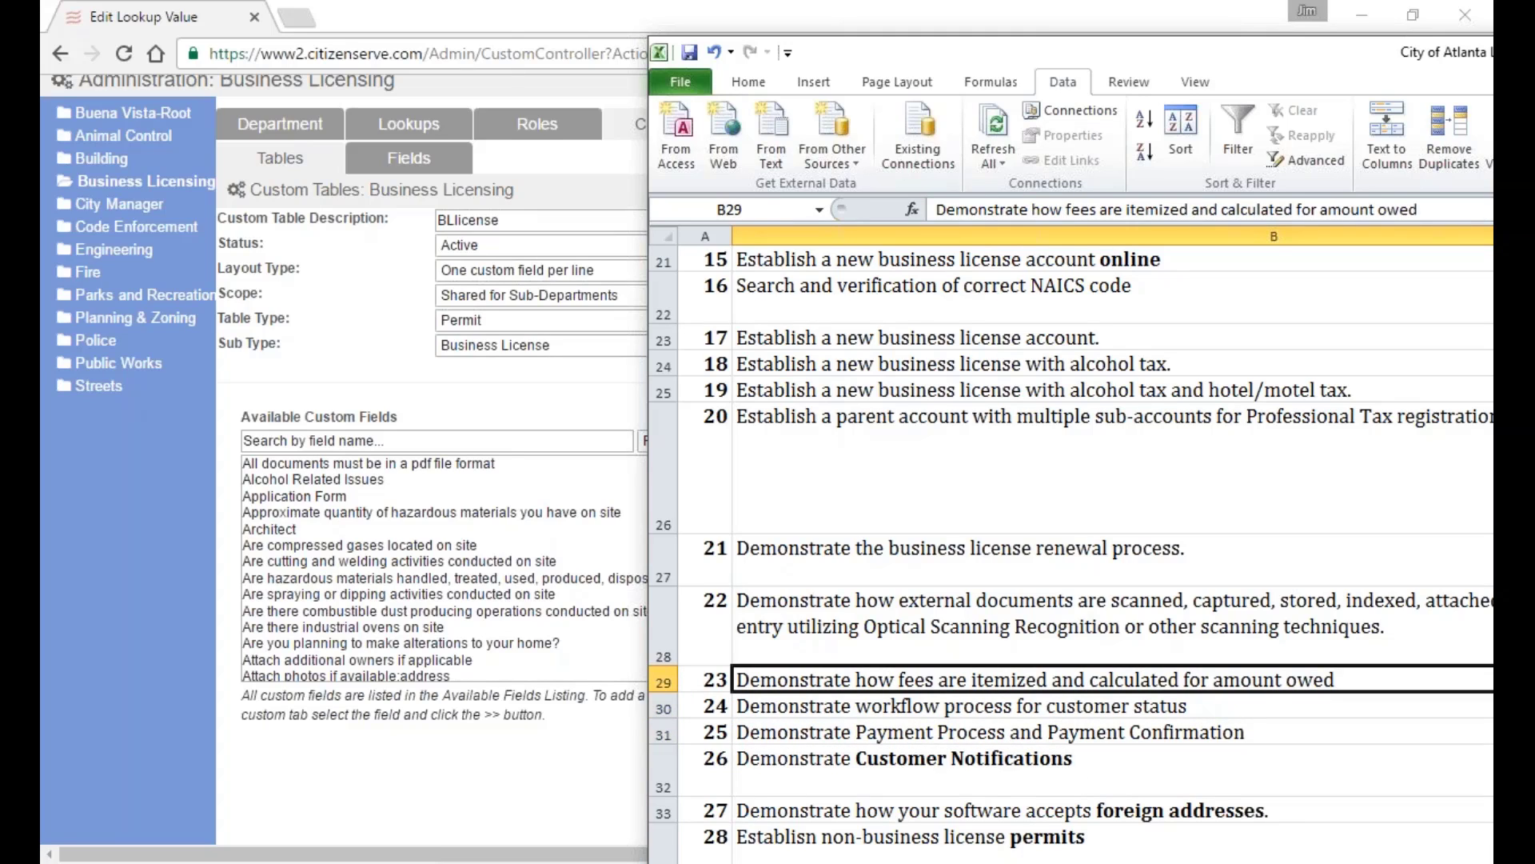
key(alt+Tab)
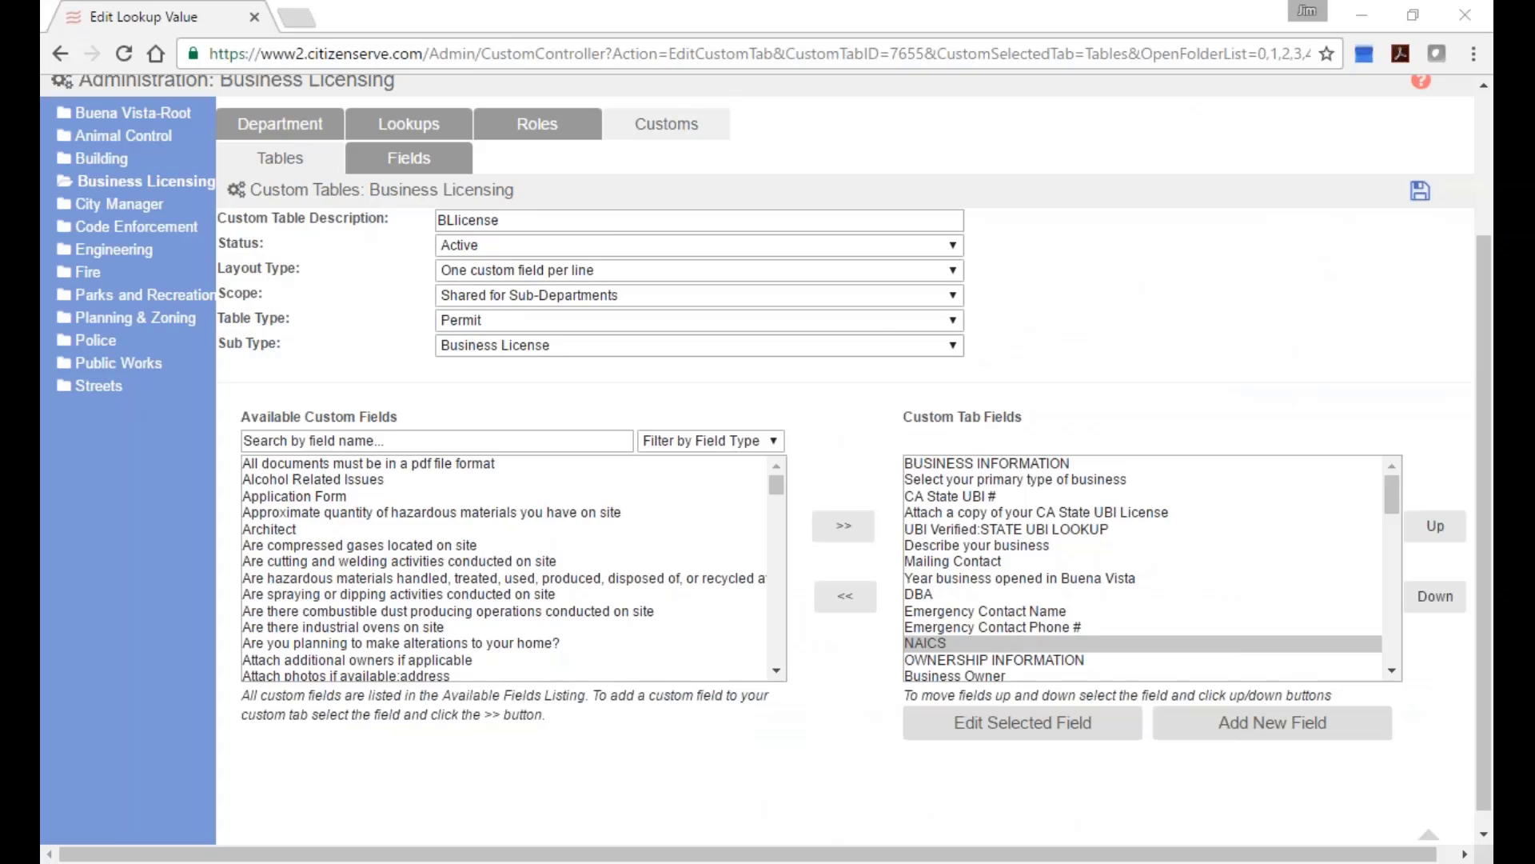
scroll(1478, 281, up, 3)
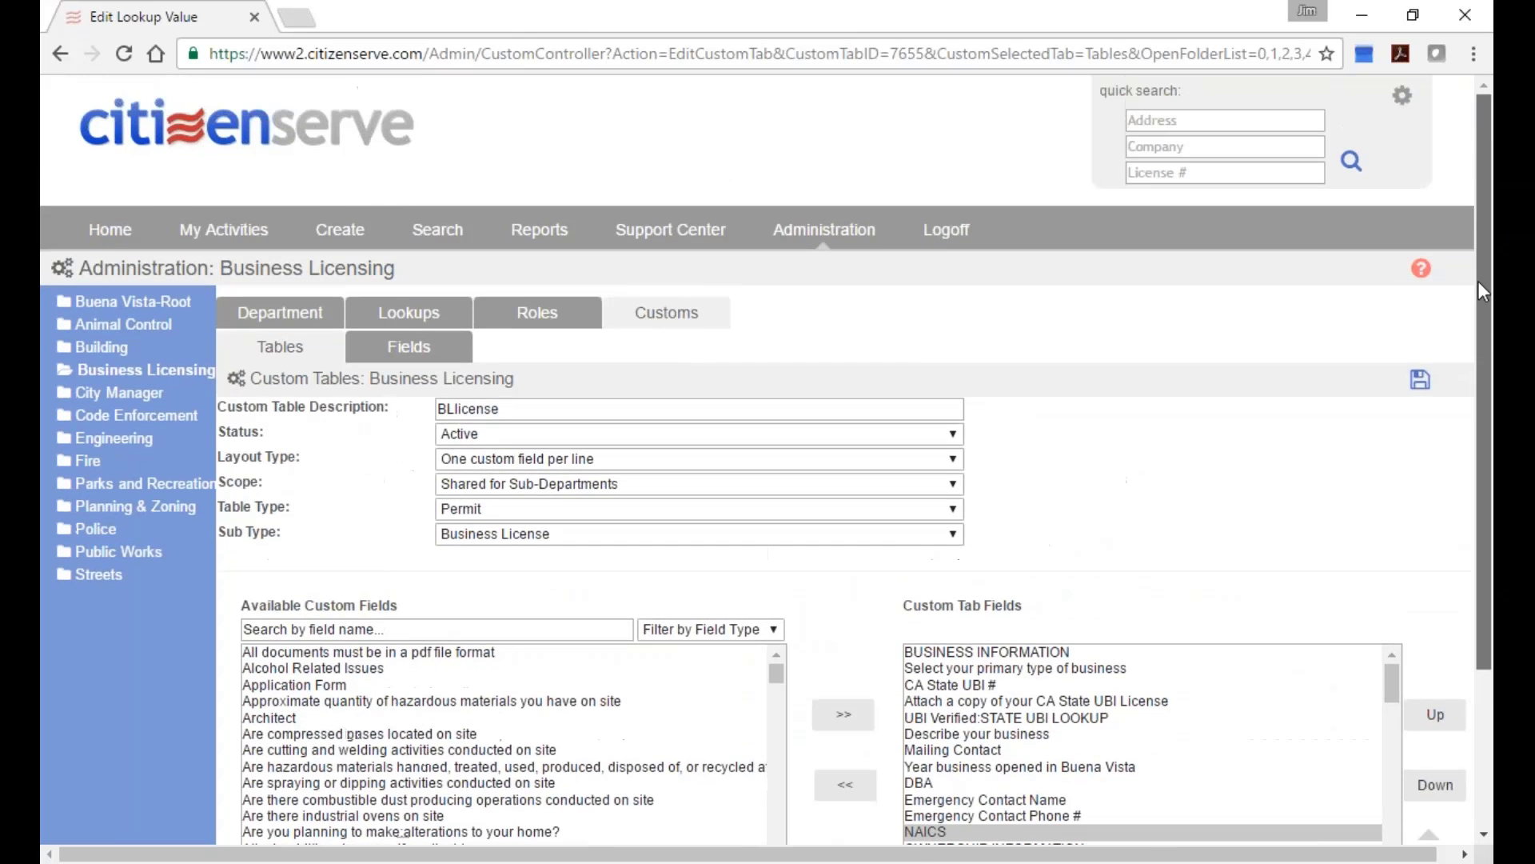
click(946, 230)
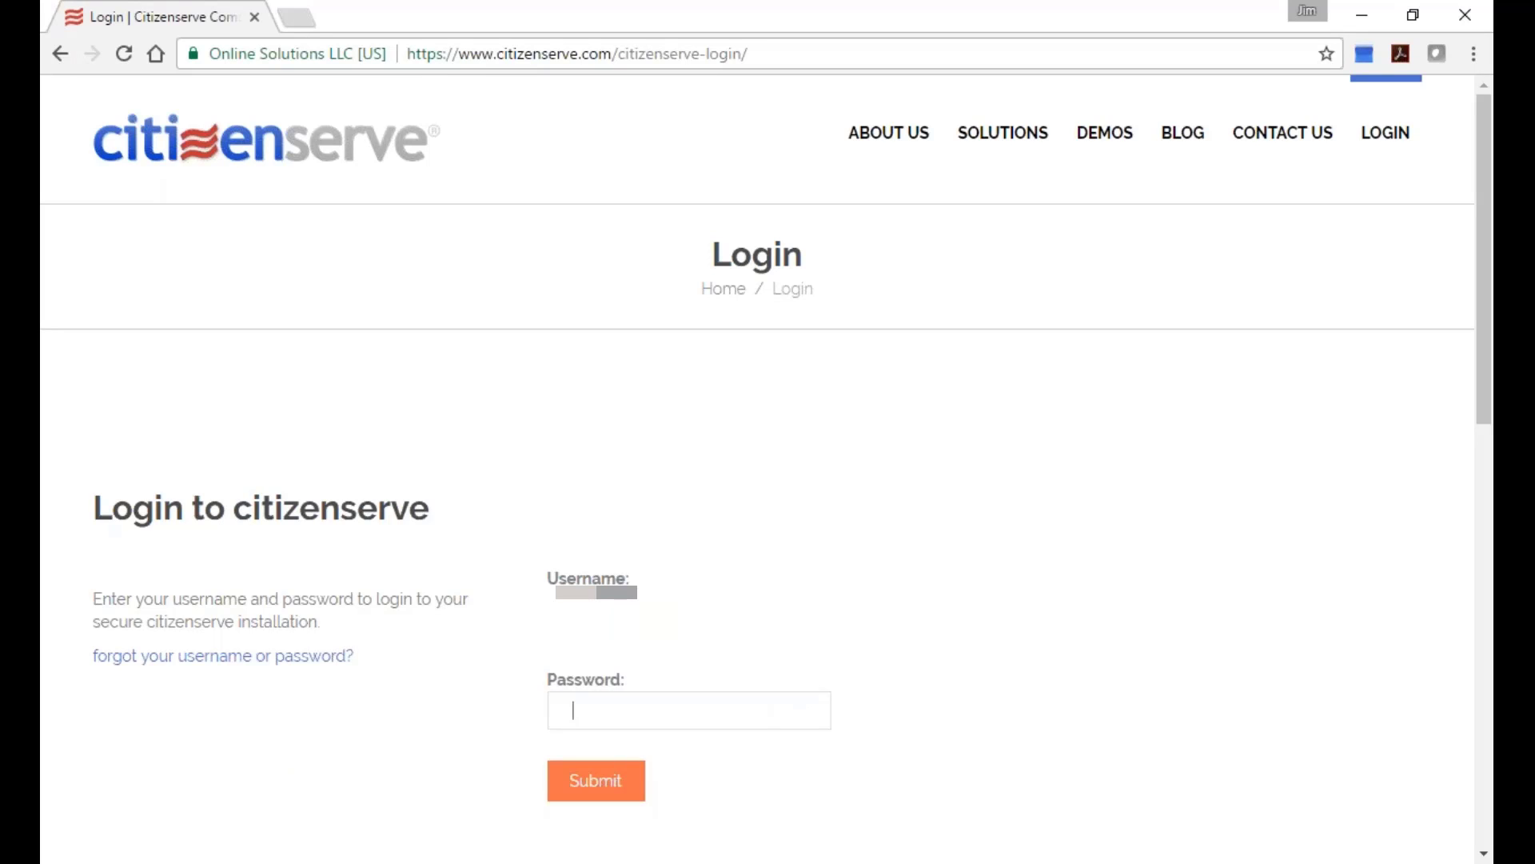
Enter the account password on the login page and submit it.
text(*********)
key(ctrl+a)
key(BackSpace)
text(*****)
key(BackSpace)
key(BackSpace)
key(BackSpace)
key(BackSpace)
key(BackSpace)
text(*********)
key(Return)
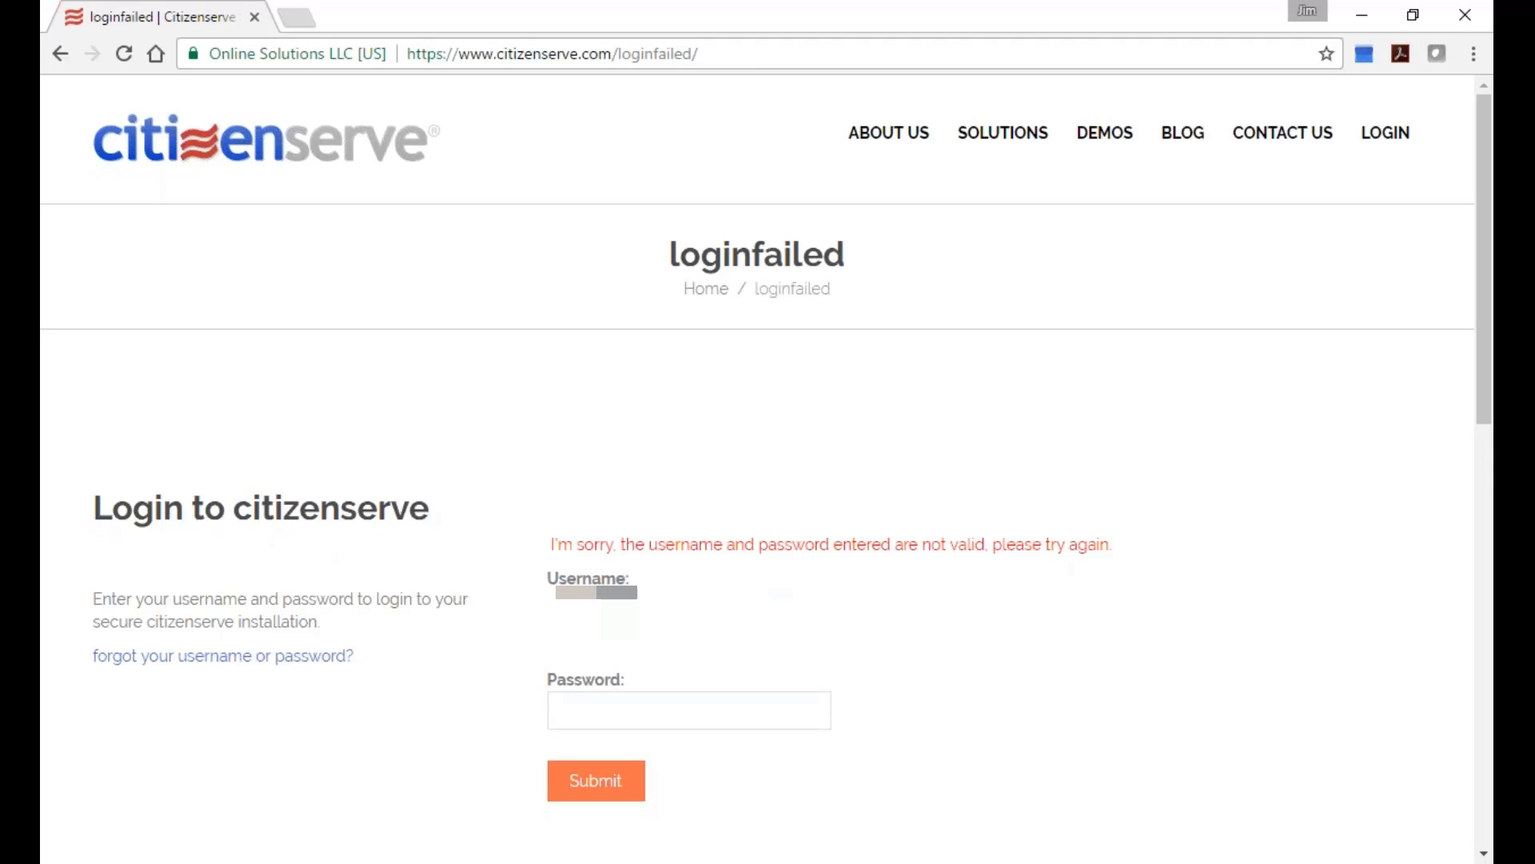
After the login-failed message, re-enter the password and submit until the Home dashboard loads.
text(**********)
key(Return)
text(••••••••)
key(Return)
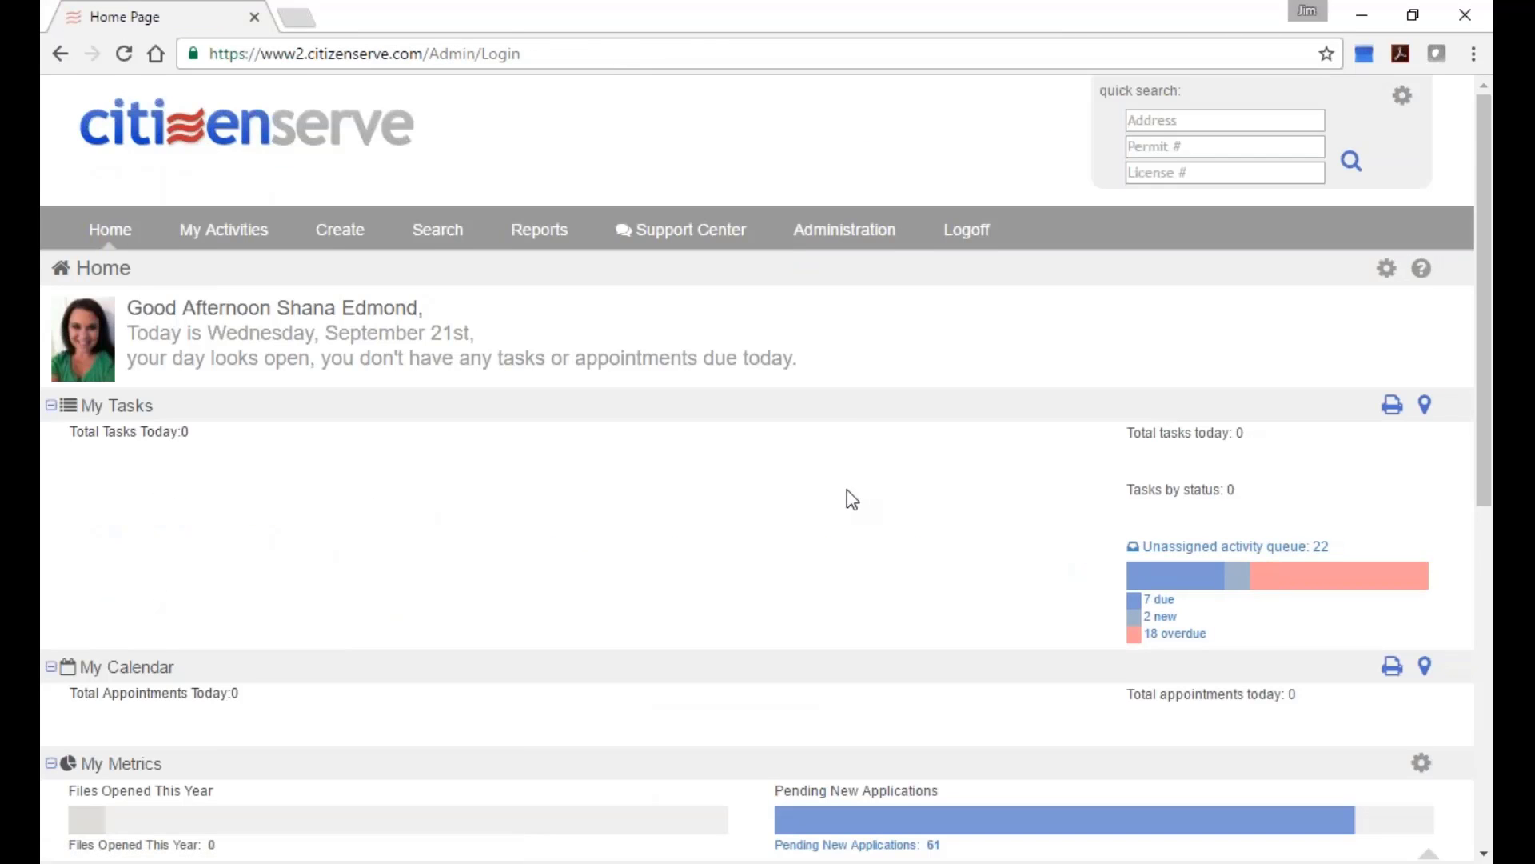
Open license BL13-002278 and highlight its 45,316.97 Total Amount.
scroll(847, 490, down, 1)
scroll(686, 630, down, 4)
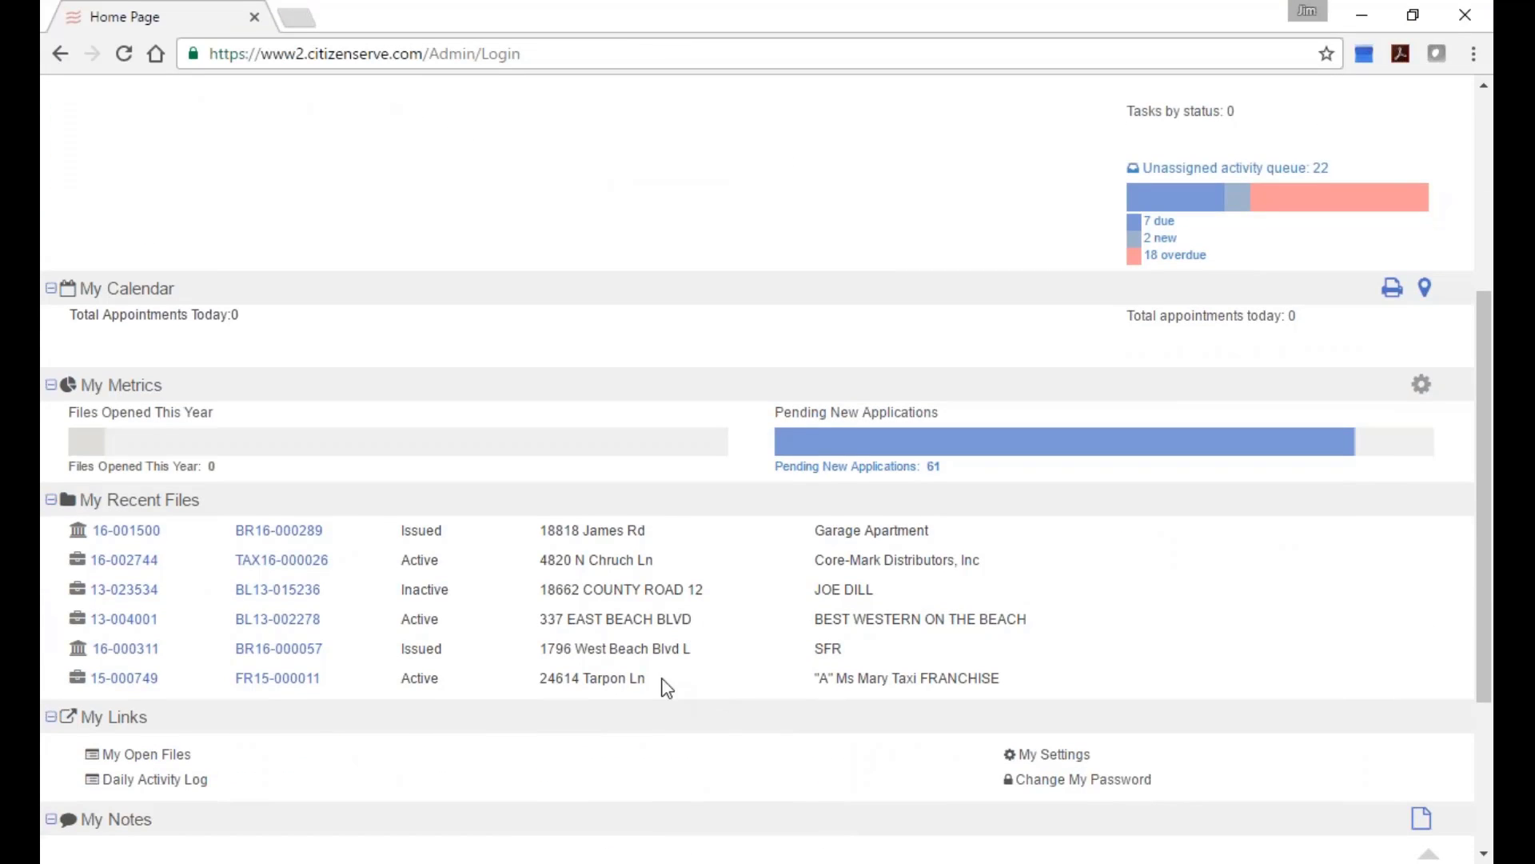
click(280, 620)
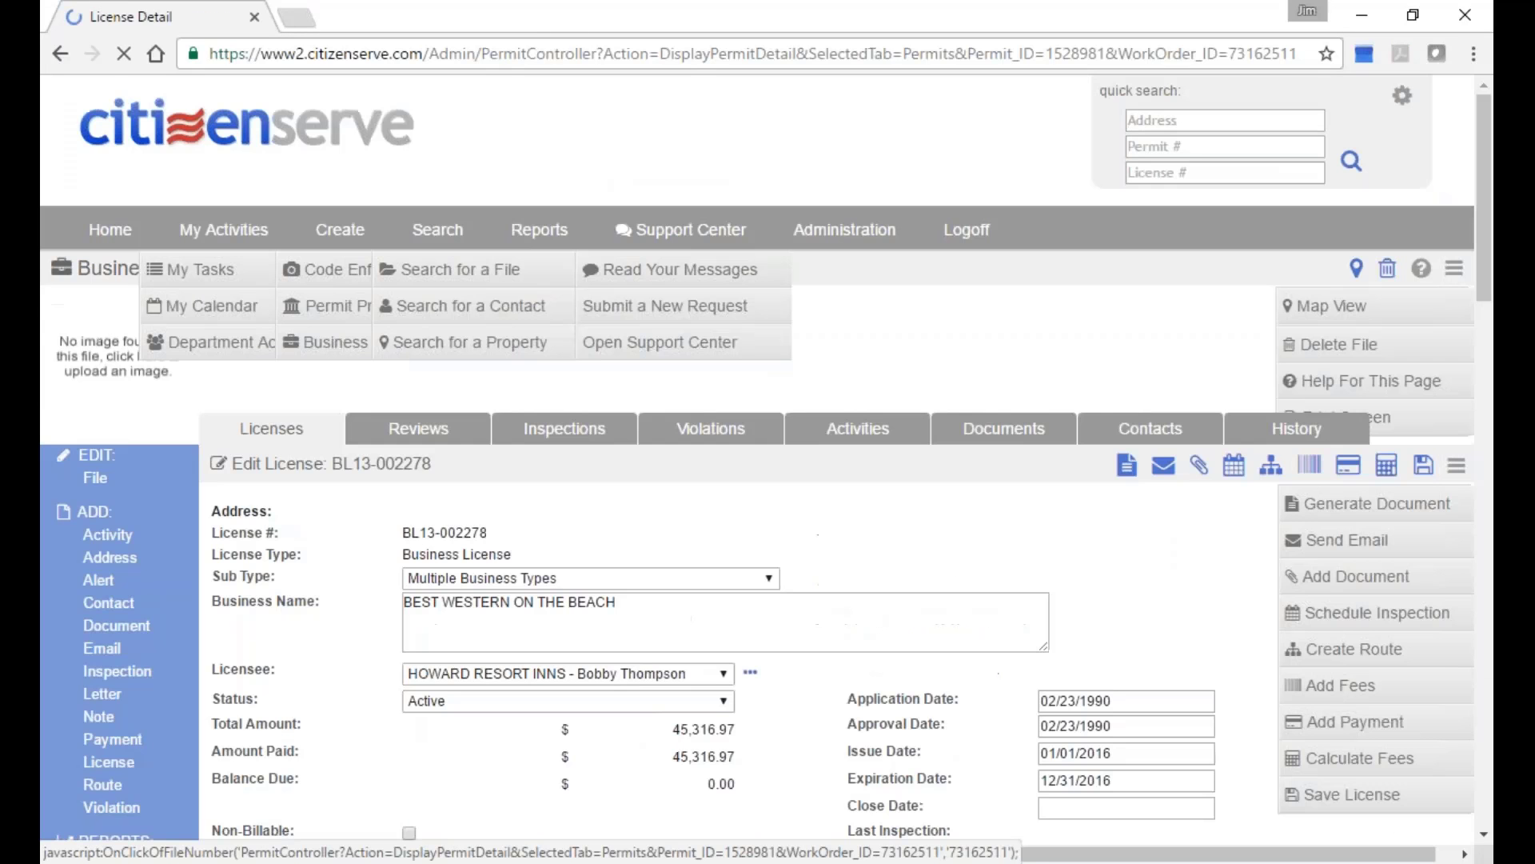
scroll(804, 682, down, 1)
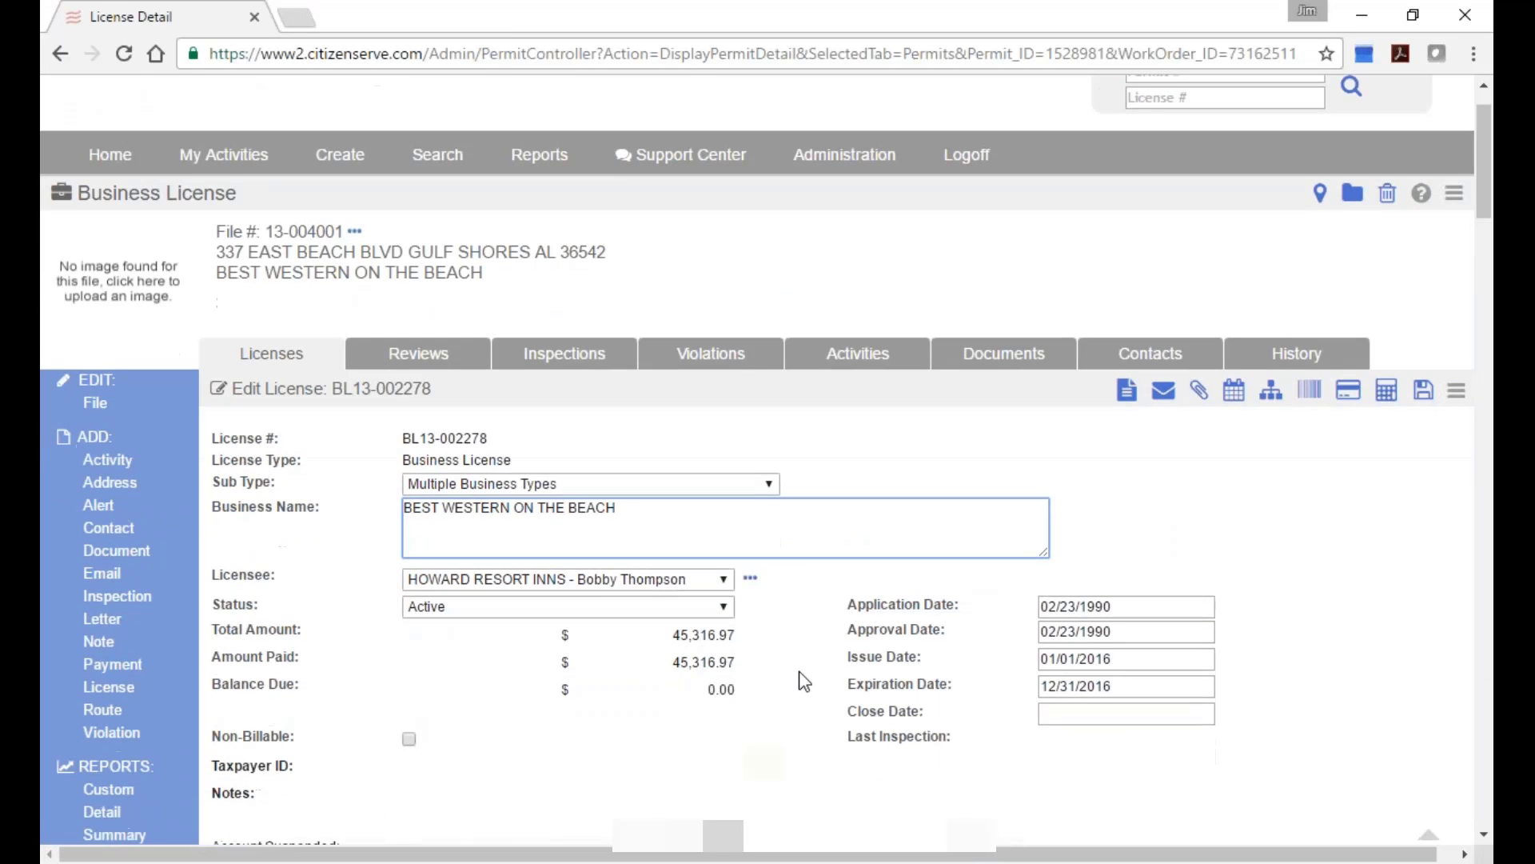
drag(674, 638, 770, 639)
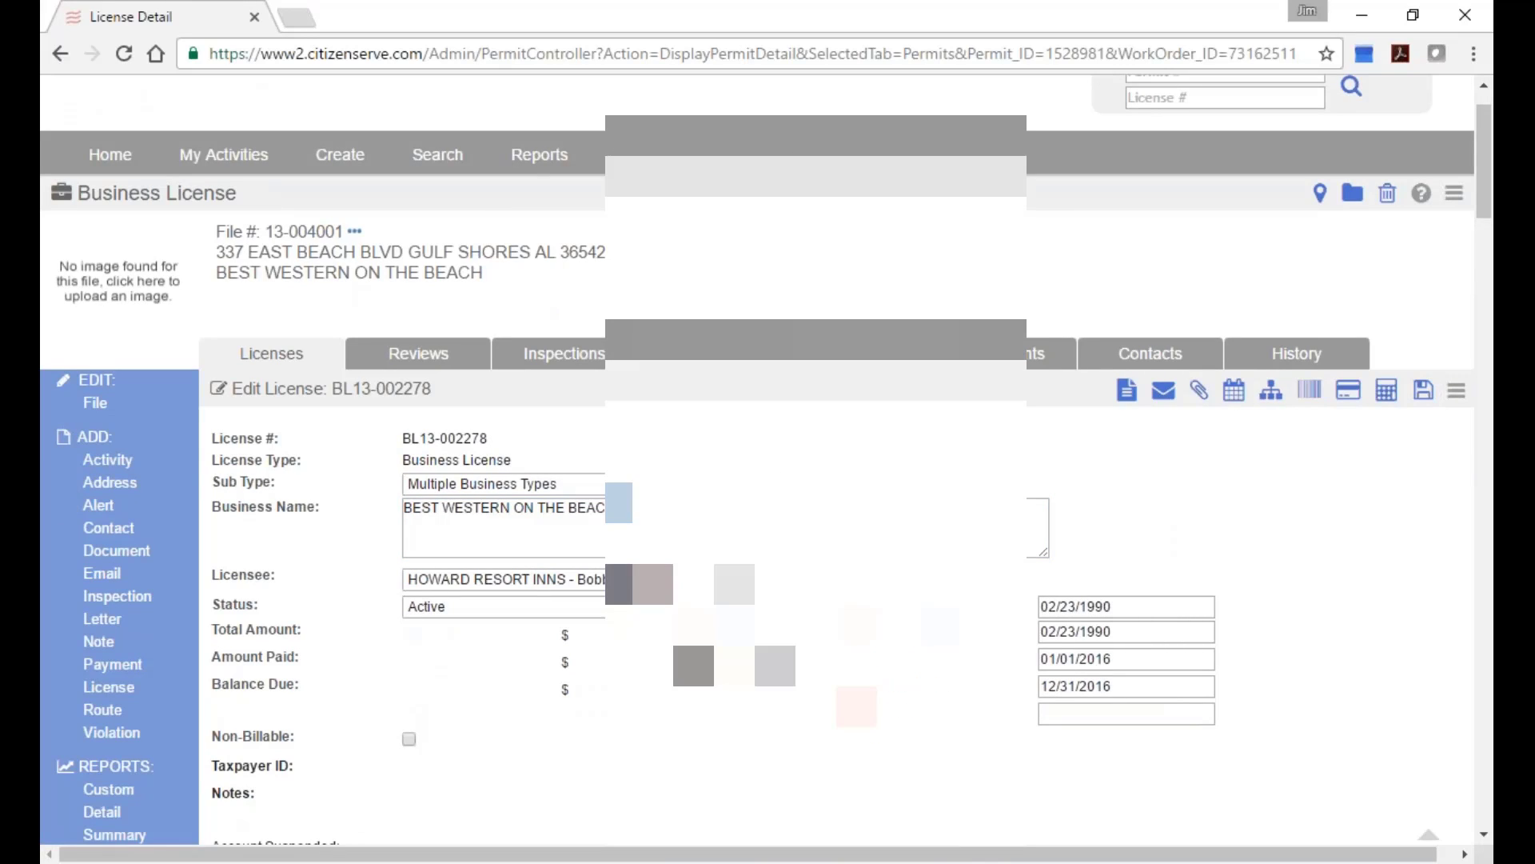
Review the whole Edit License page, back to the top, then view the file's Documents.
scroll(765, 480, down, 3)
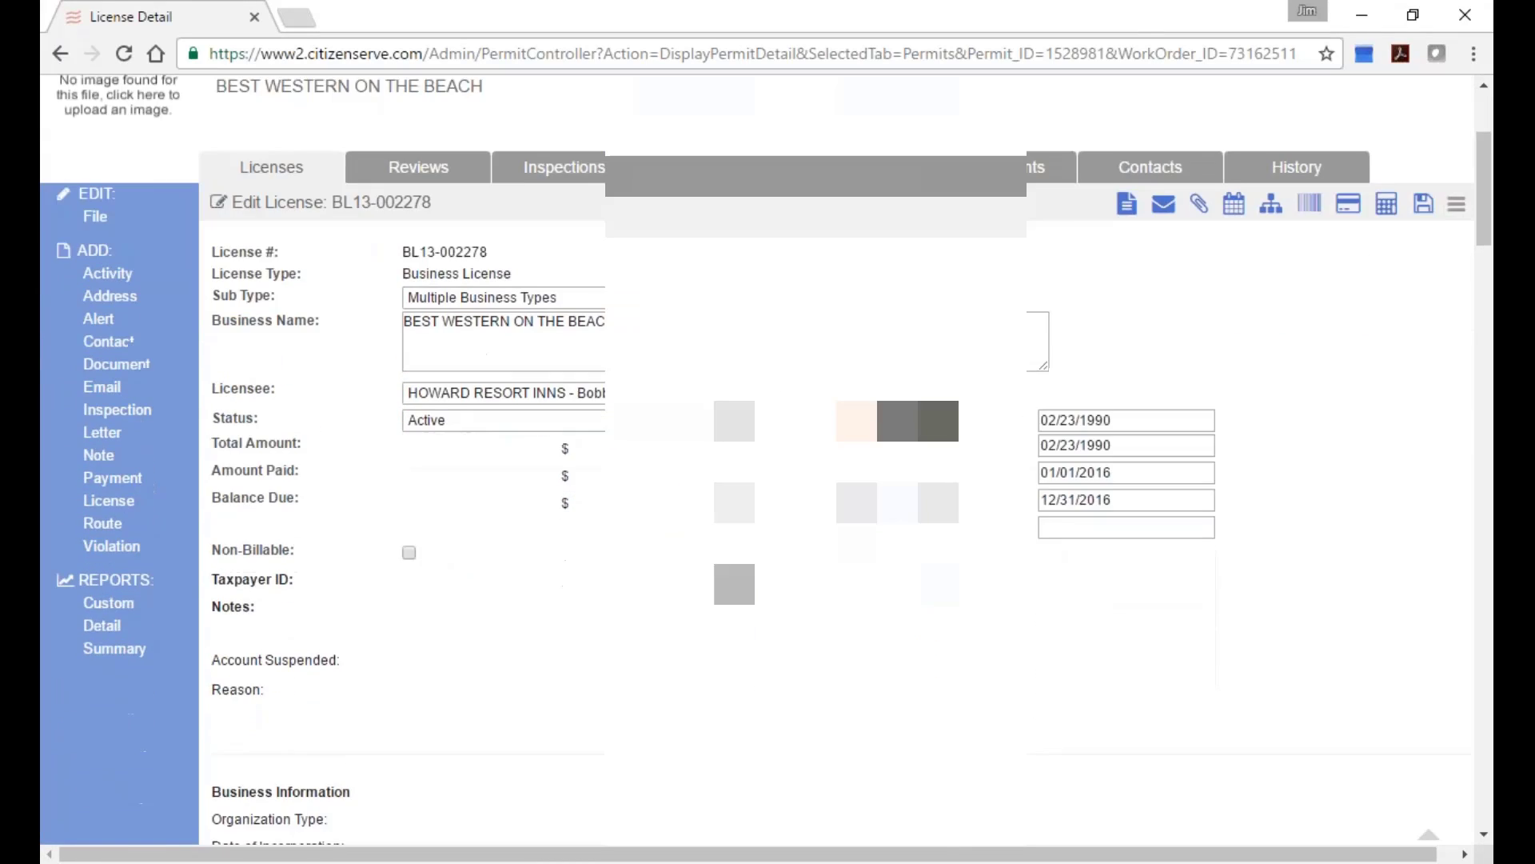
scroll(765, 480, down, 2)
scroll(765, 480, down, 4)
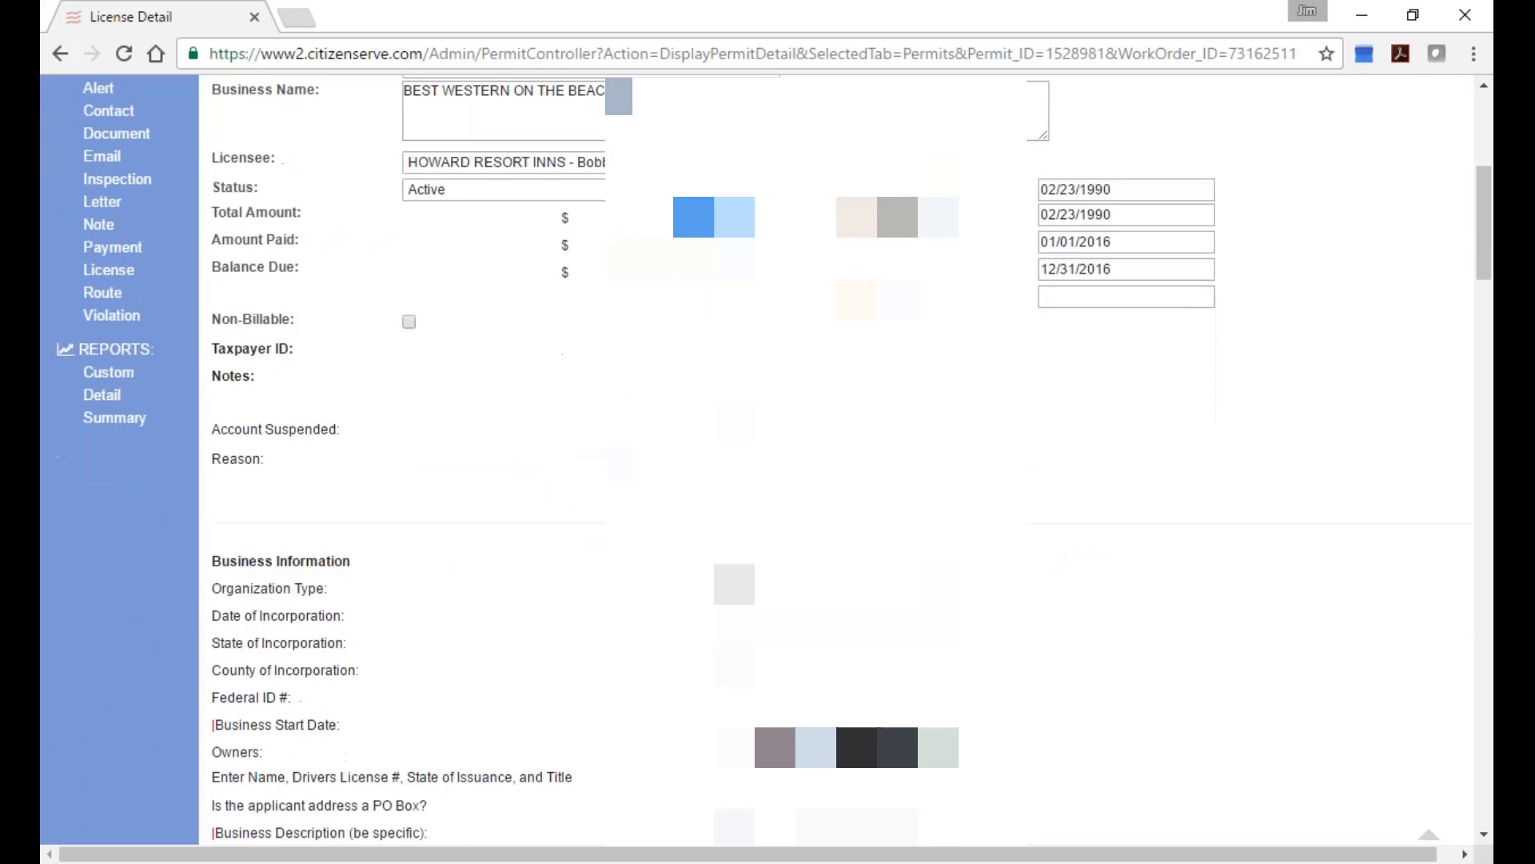
scroll(766, 479, down, 10)
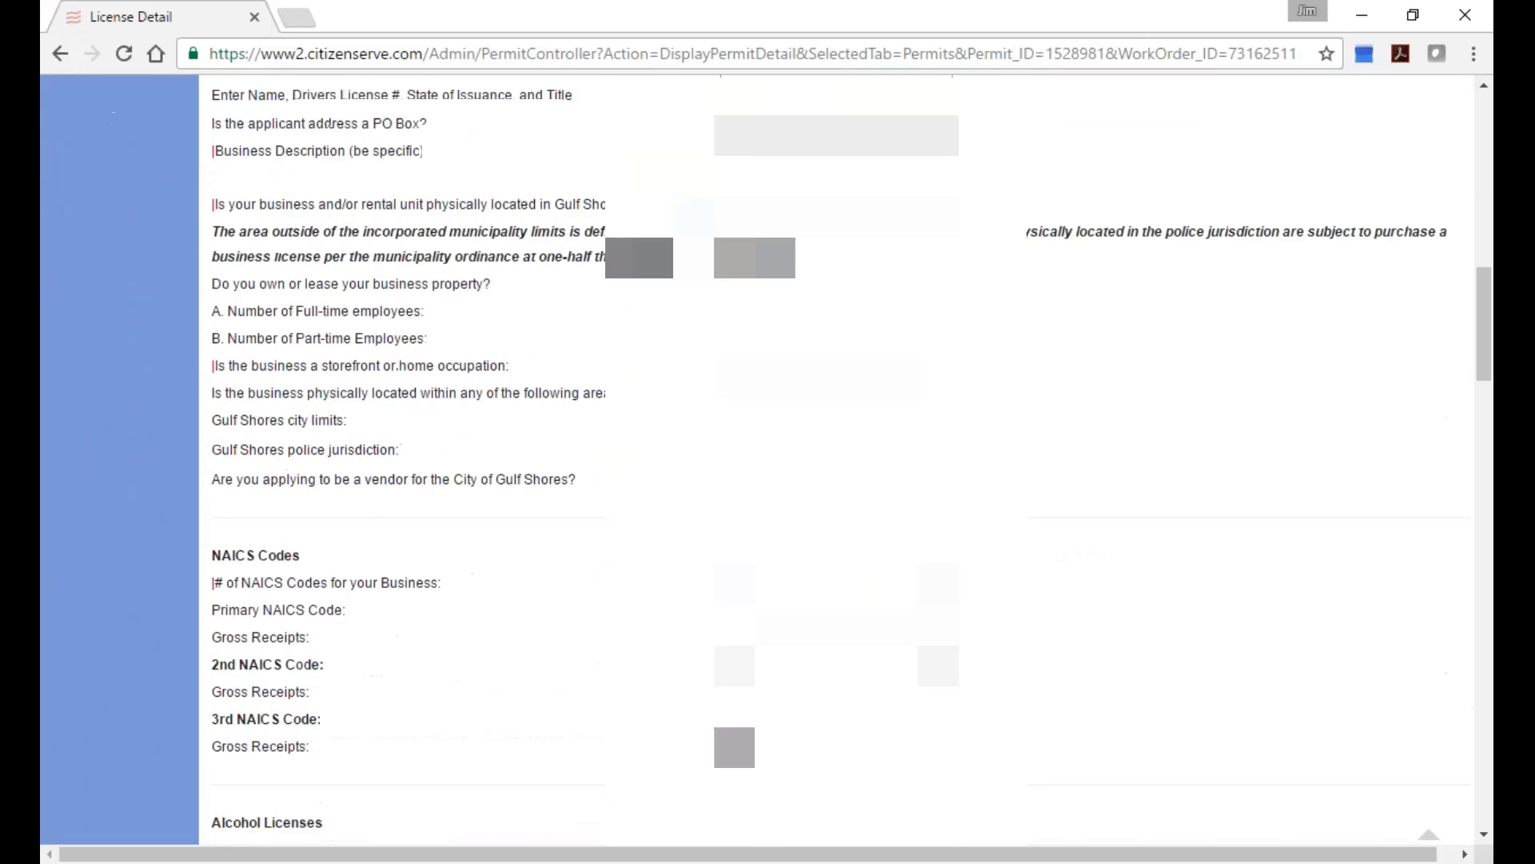
scroll(765, 480, up, 2)
scroll(765, 480, down, 6)
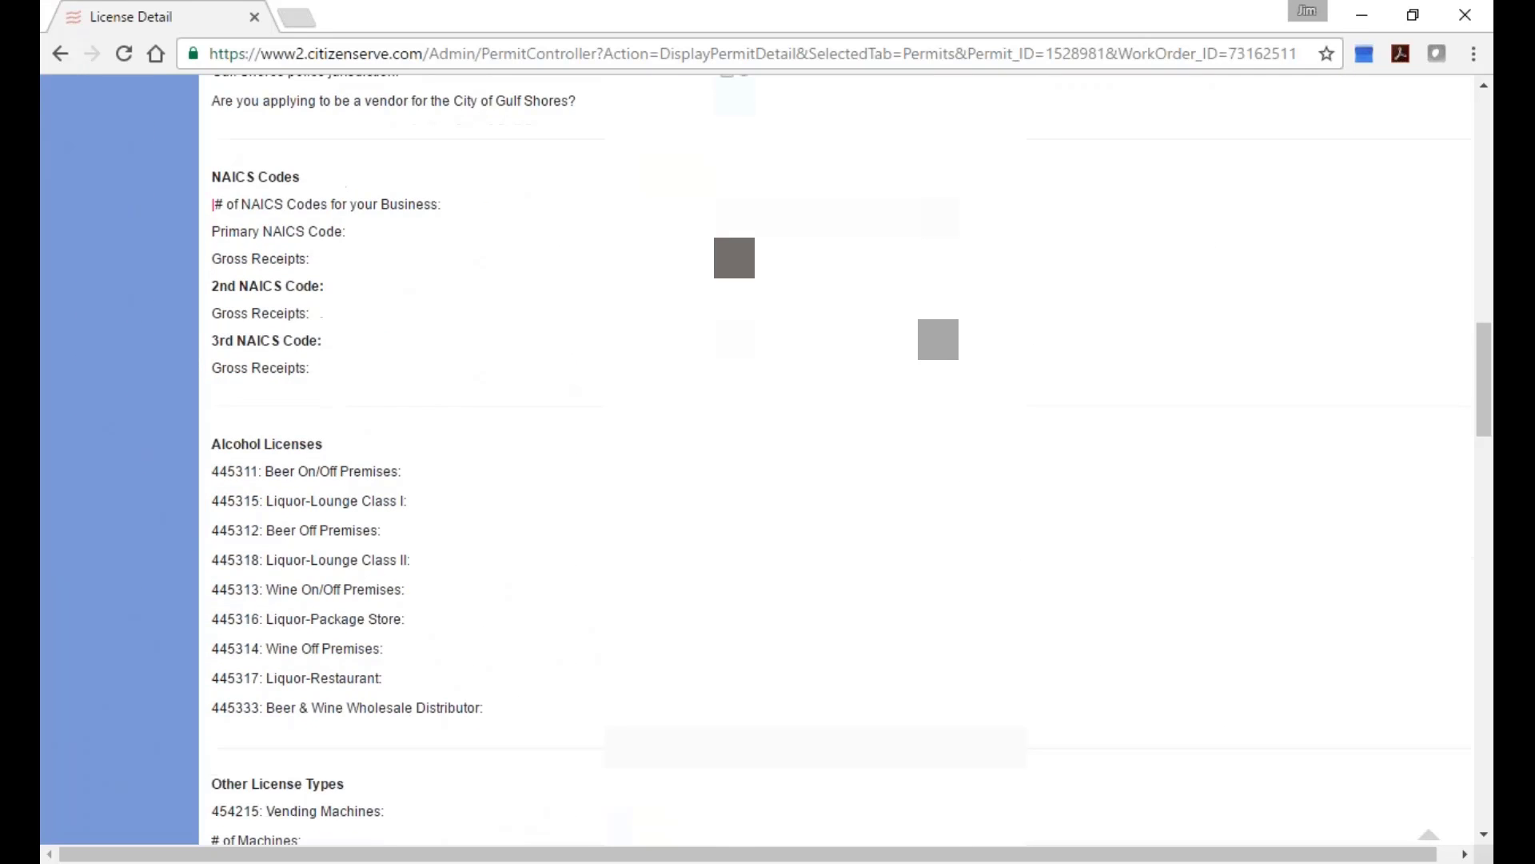
scroll(432, 391, down, 1)
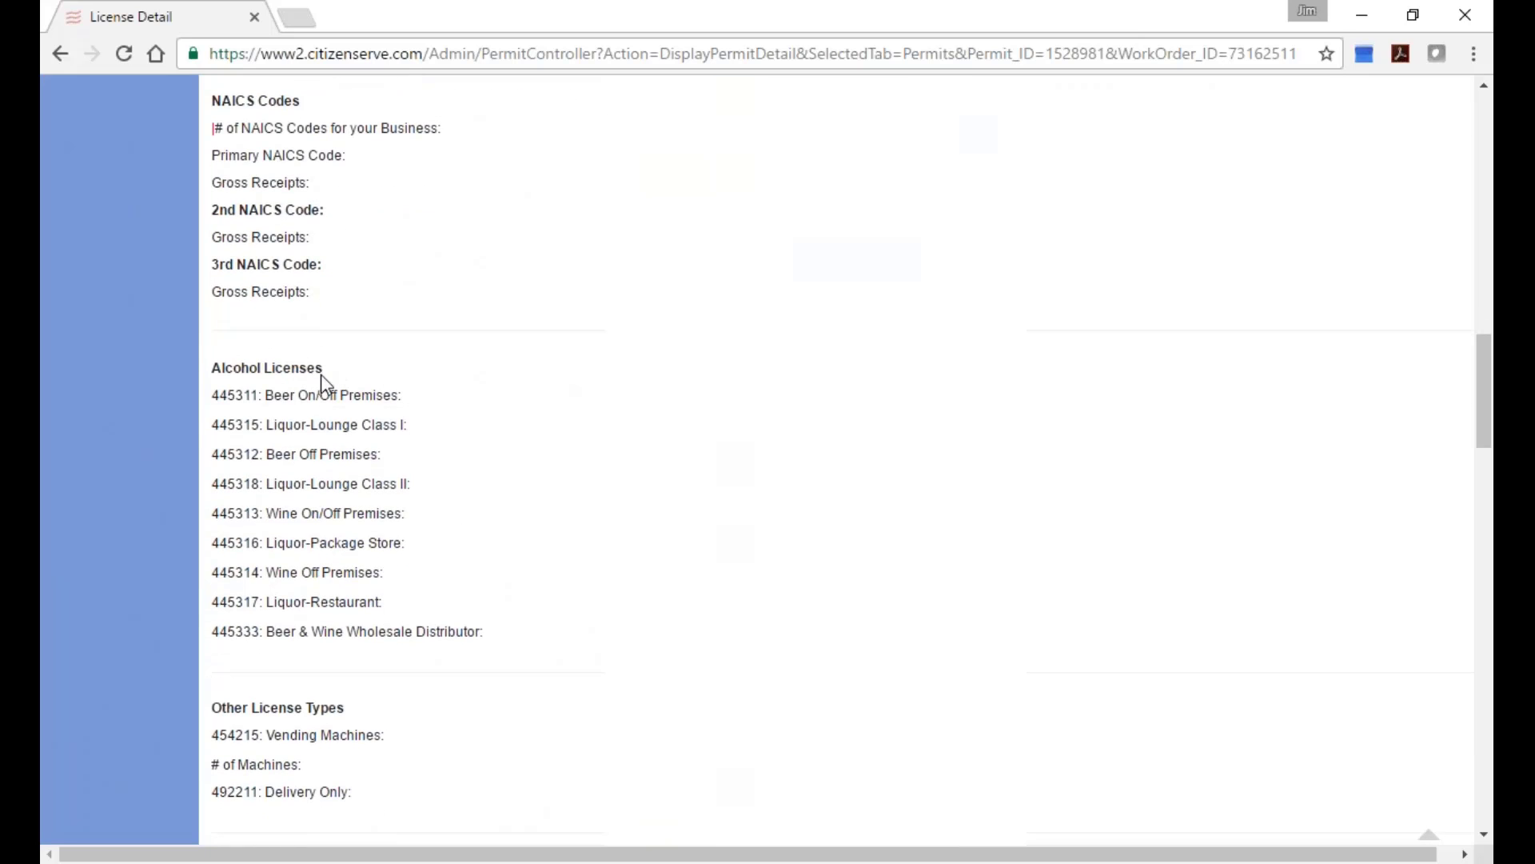
scroll(479, 516, down, 8)
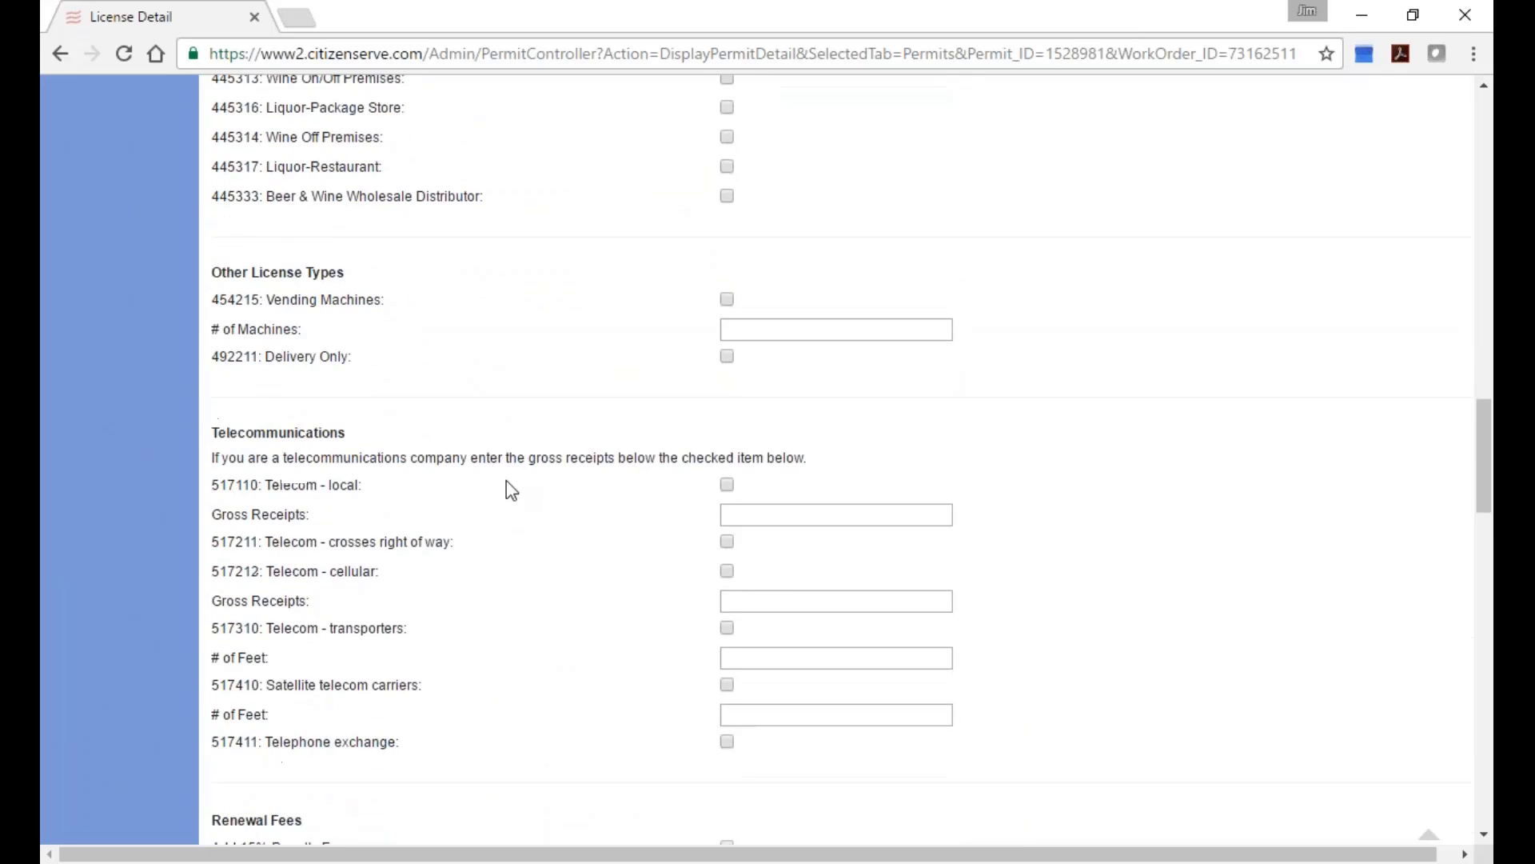
scroll(514, 516, down, 8)
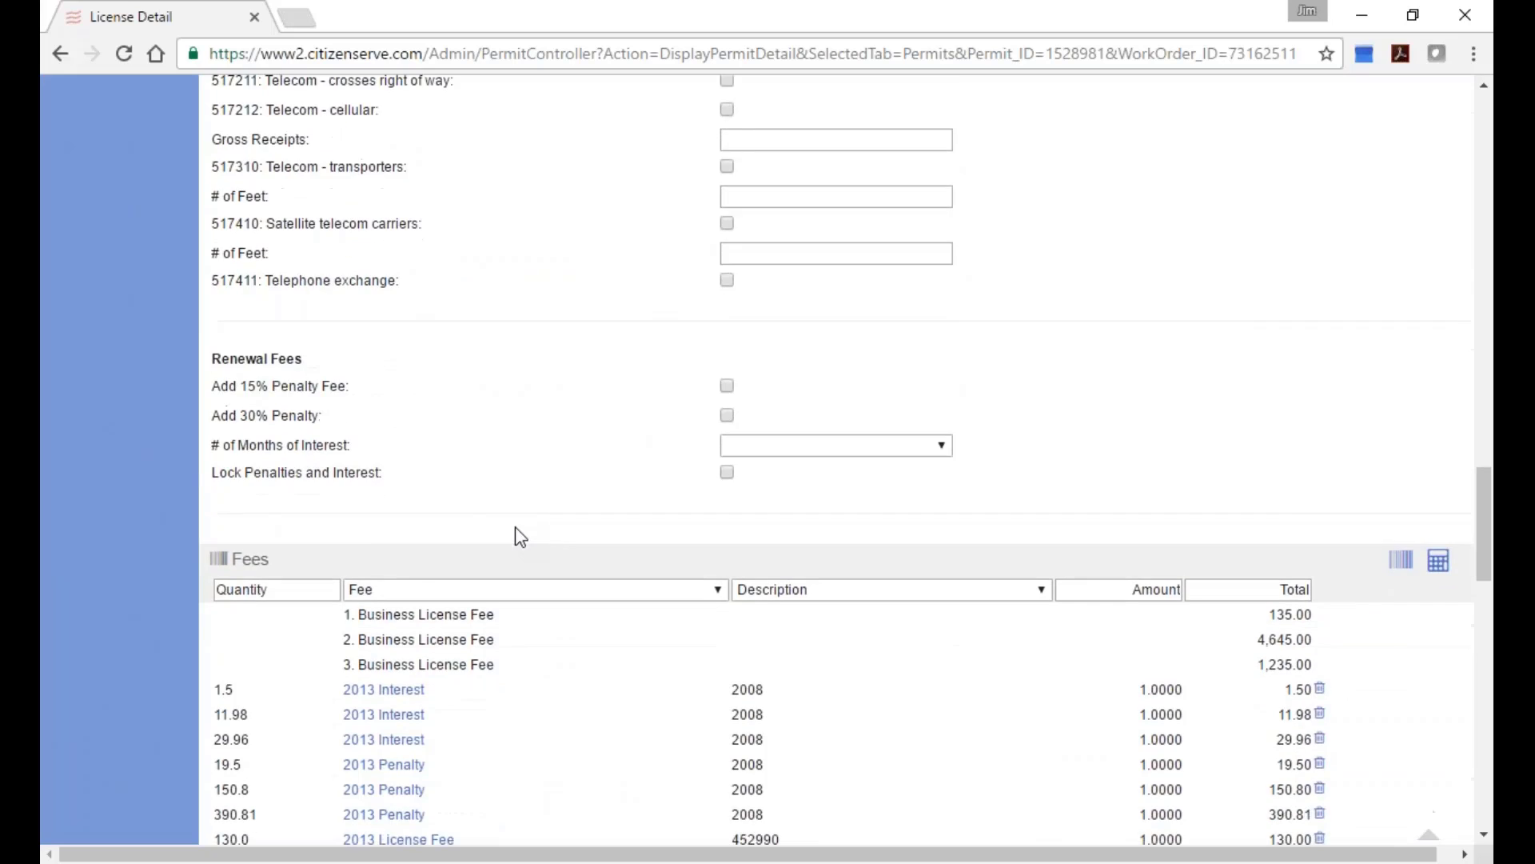
scroll(499, 527, down, 1)
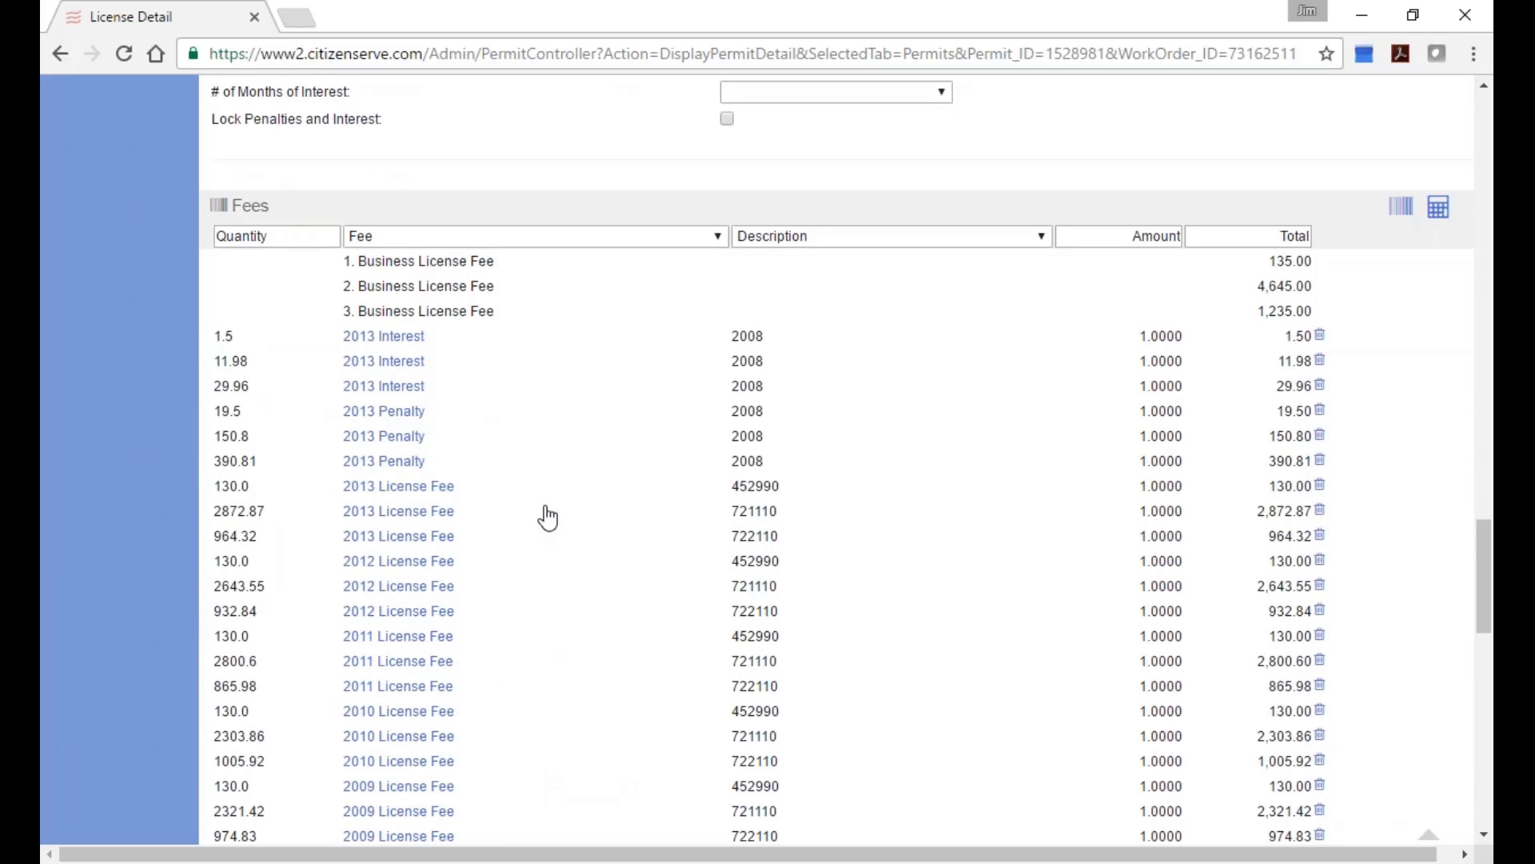
scroll(604, 475, down, 3)
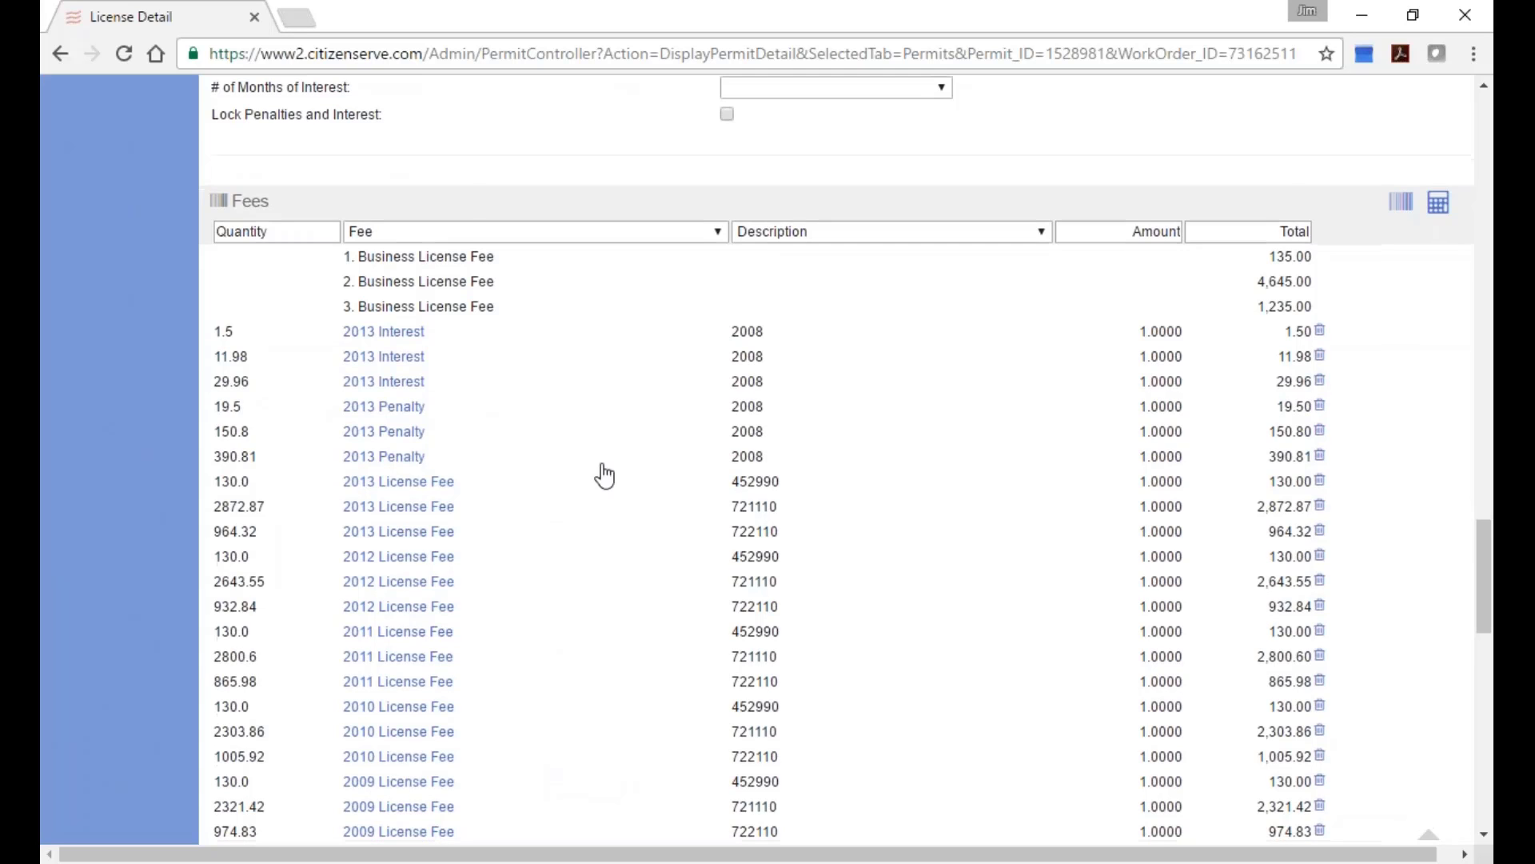
scroll(604, 475, down, 5)
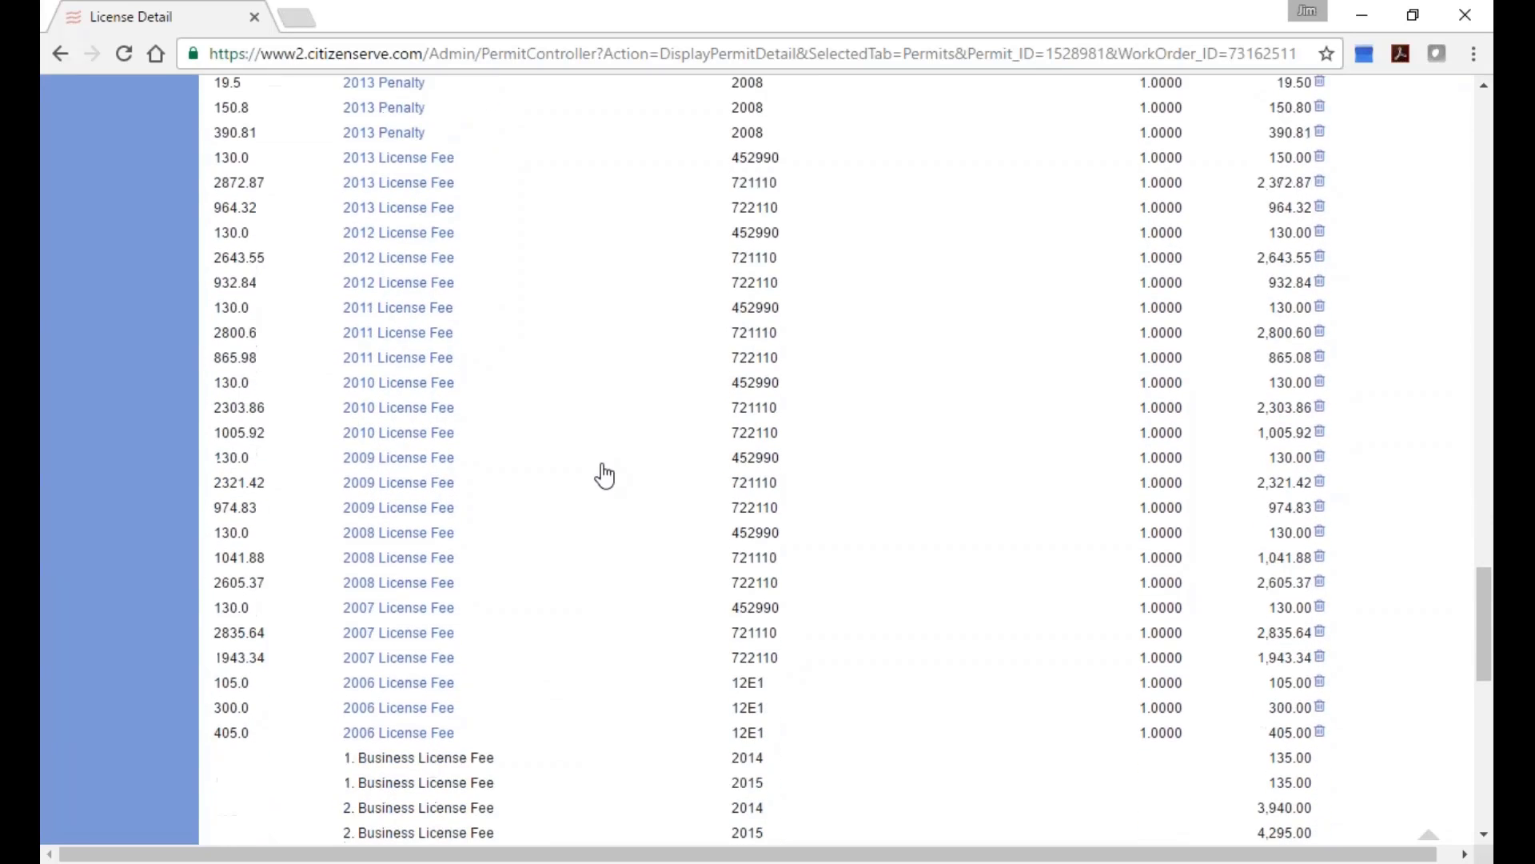
scroll(603, 475, down, 6)
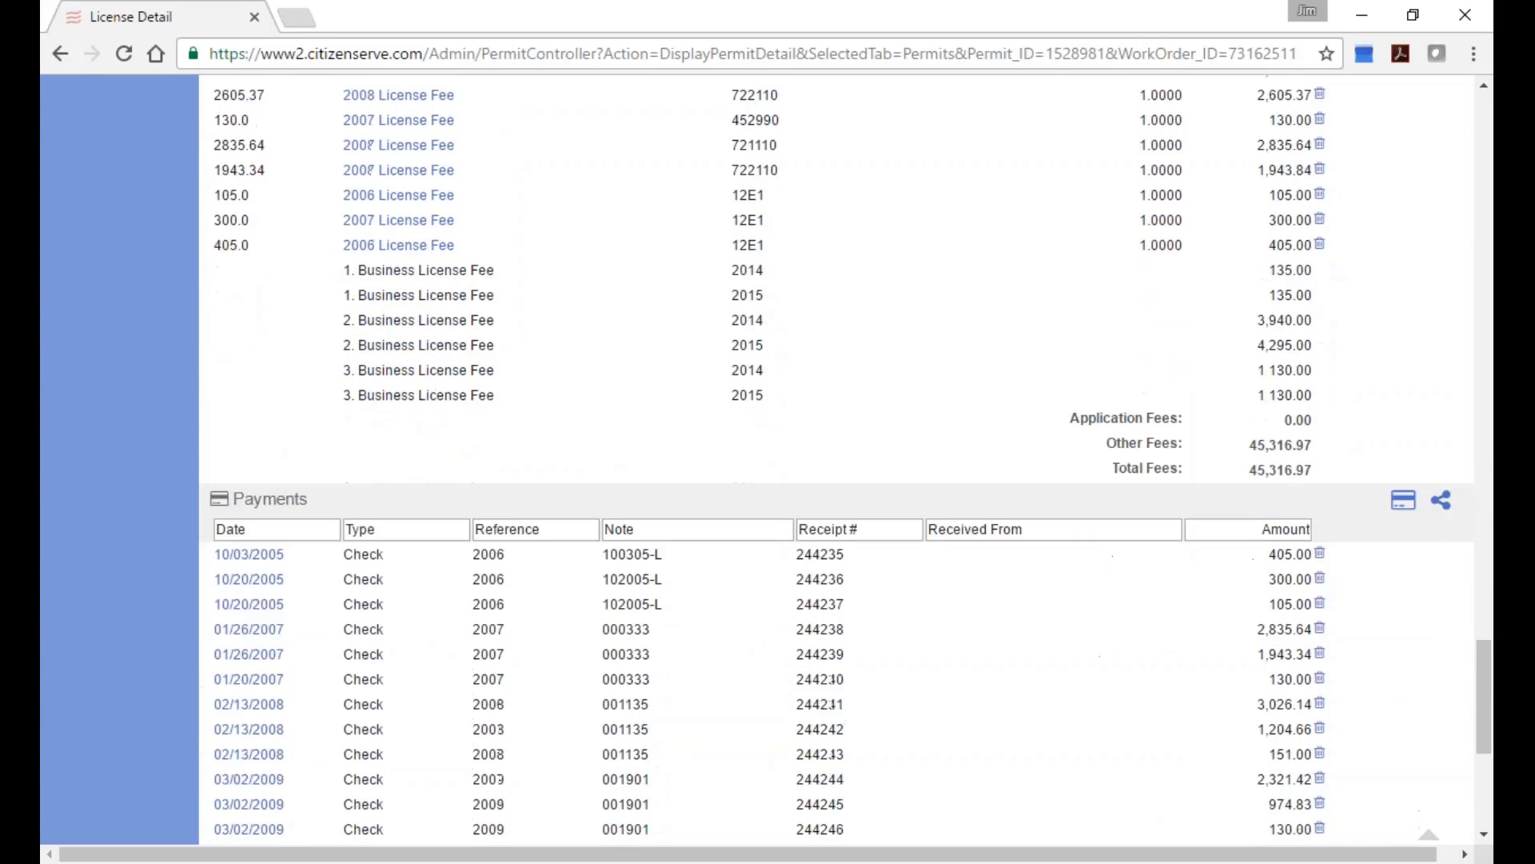
scroll(604, 475, down, 1)
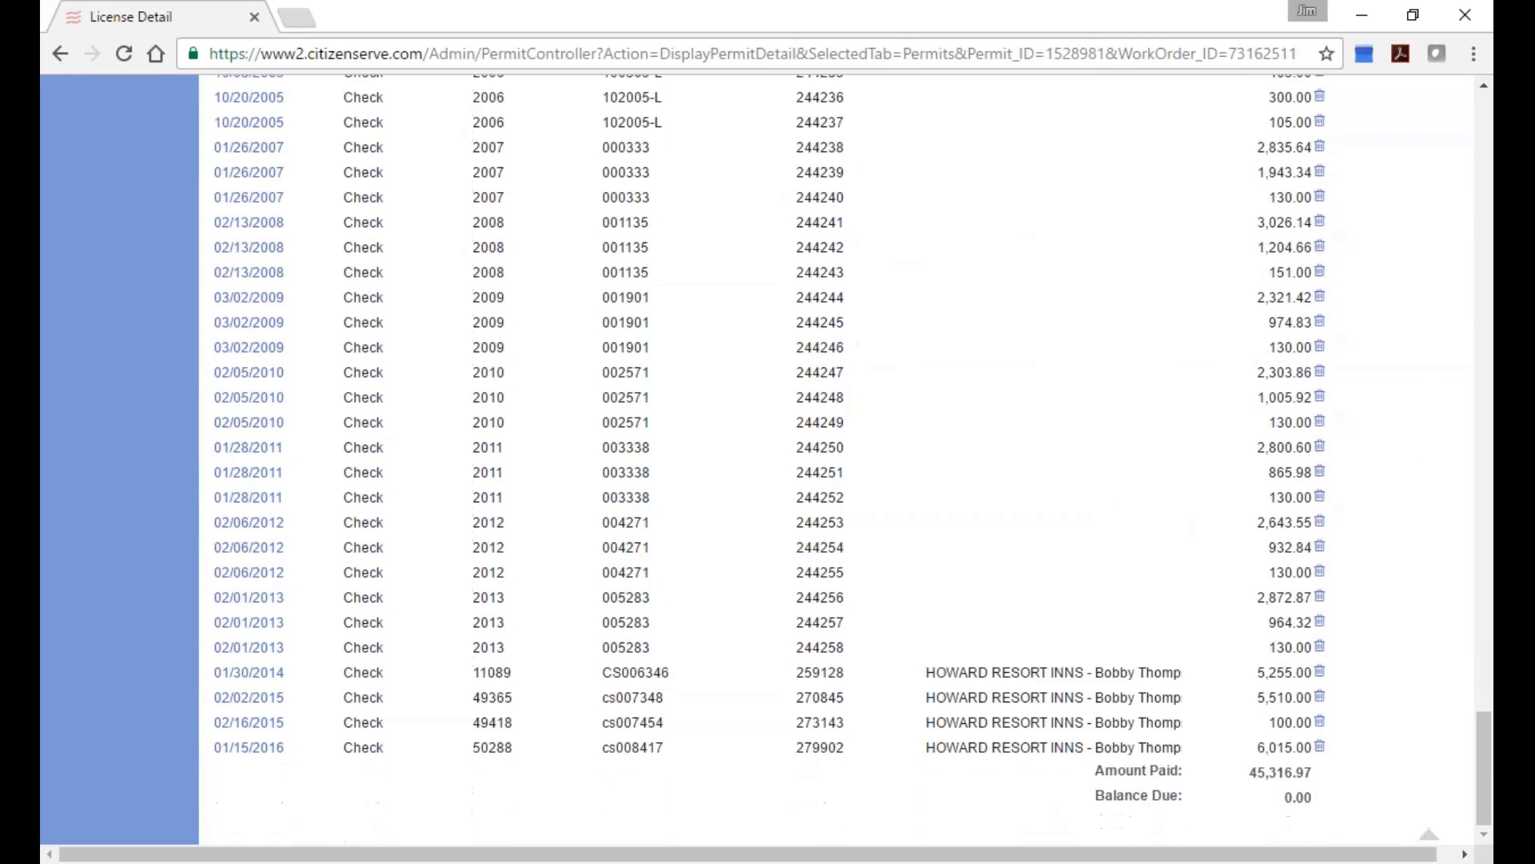
scroll(660, 430, up, 10)
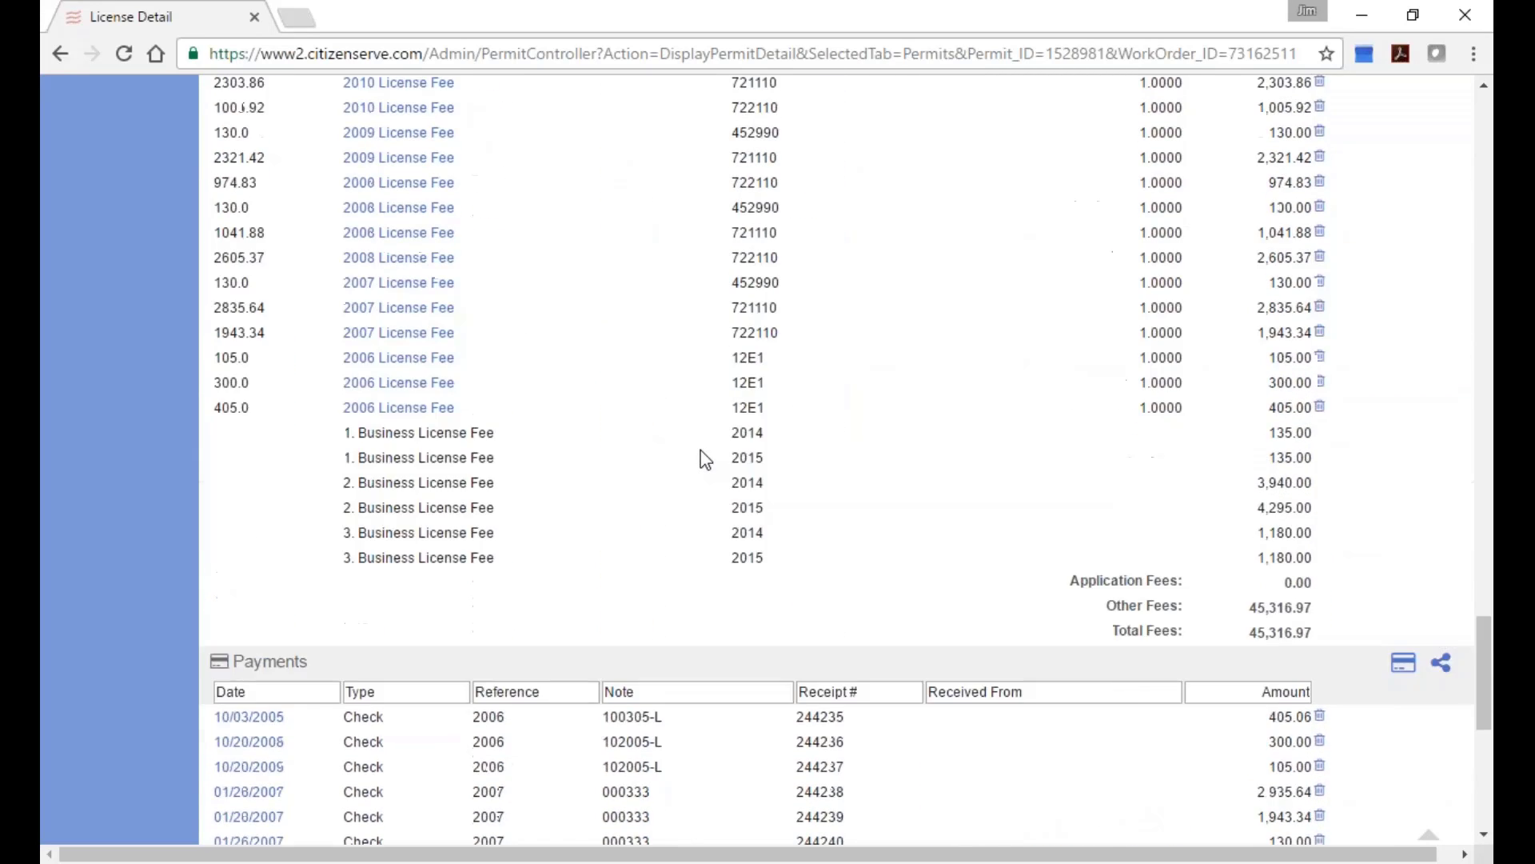
scroll(531, 256, up, 2)
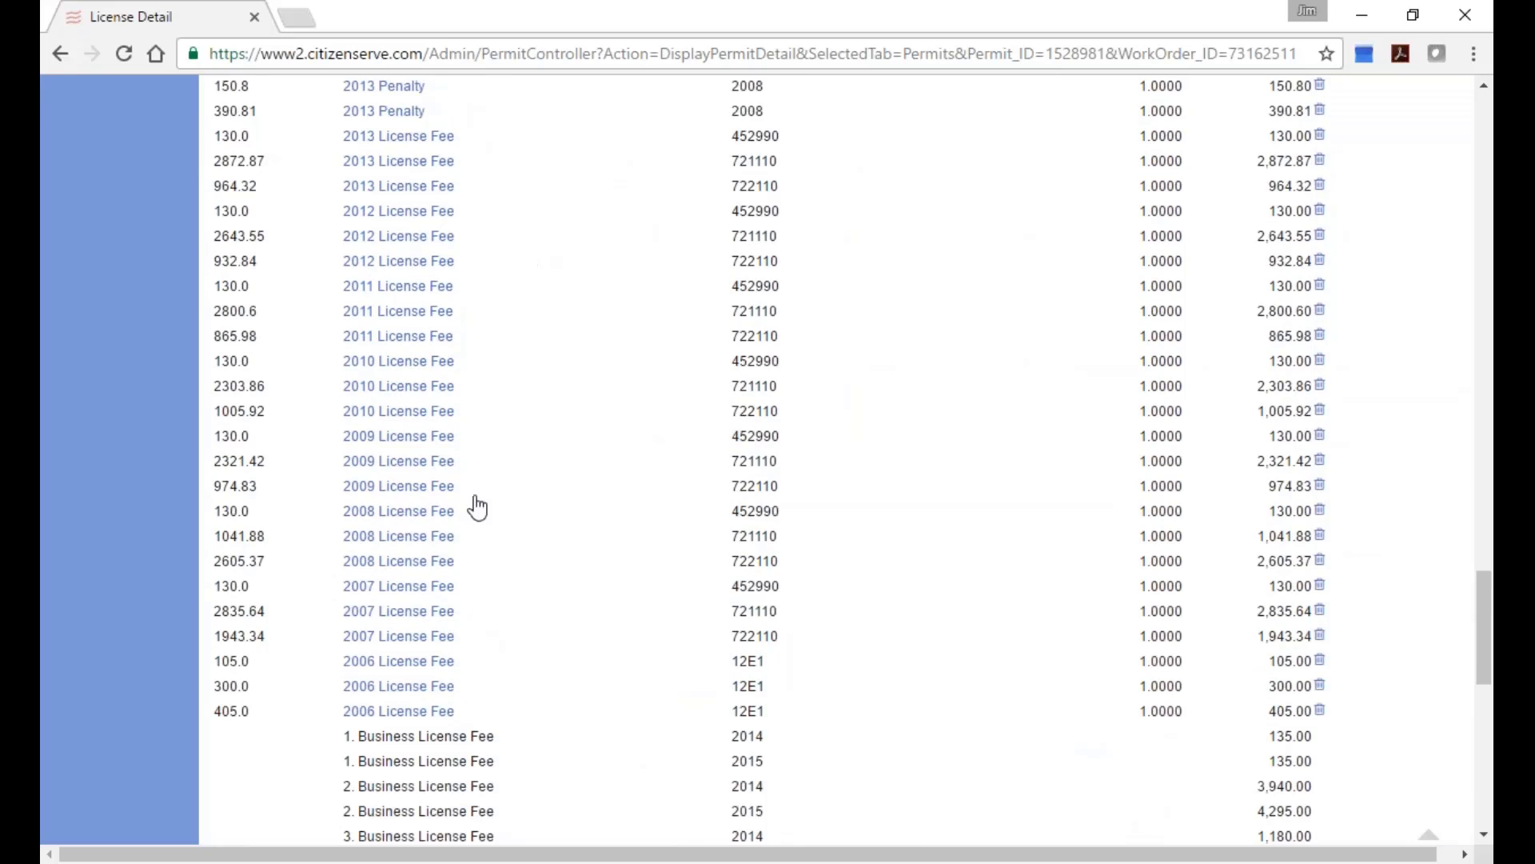
scroll(524, 372, up, 2)
scroll(472, 714, down, 2)
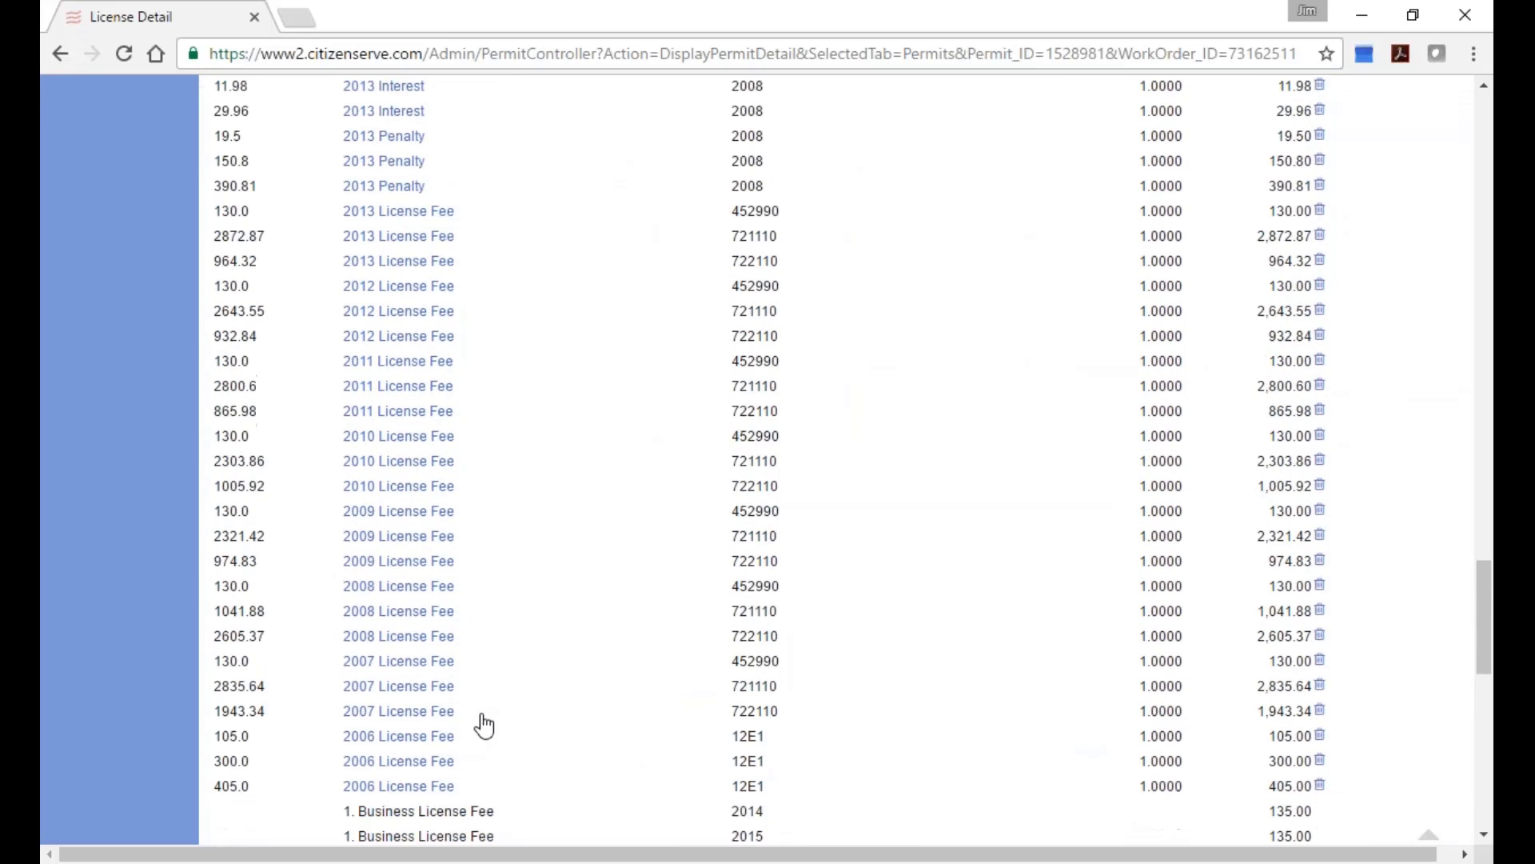
scroll(497, 740, up, 4)
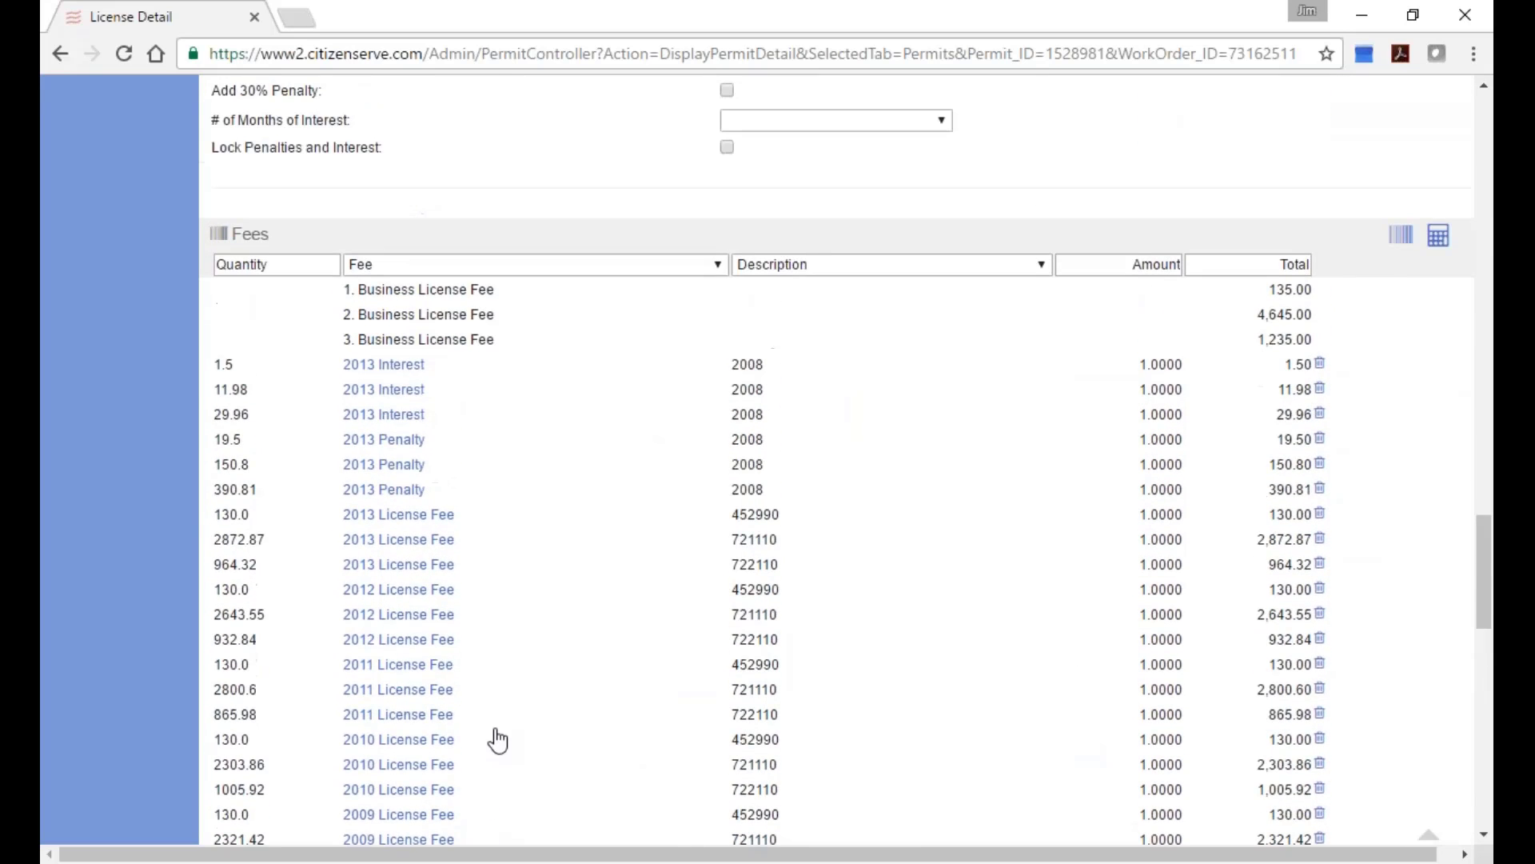
scroll(497, 739, down, 9)
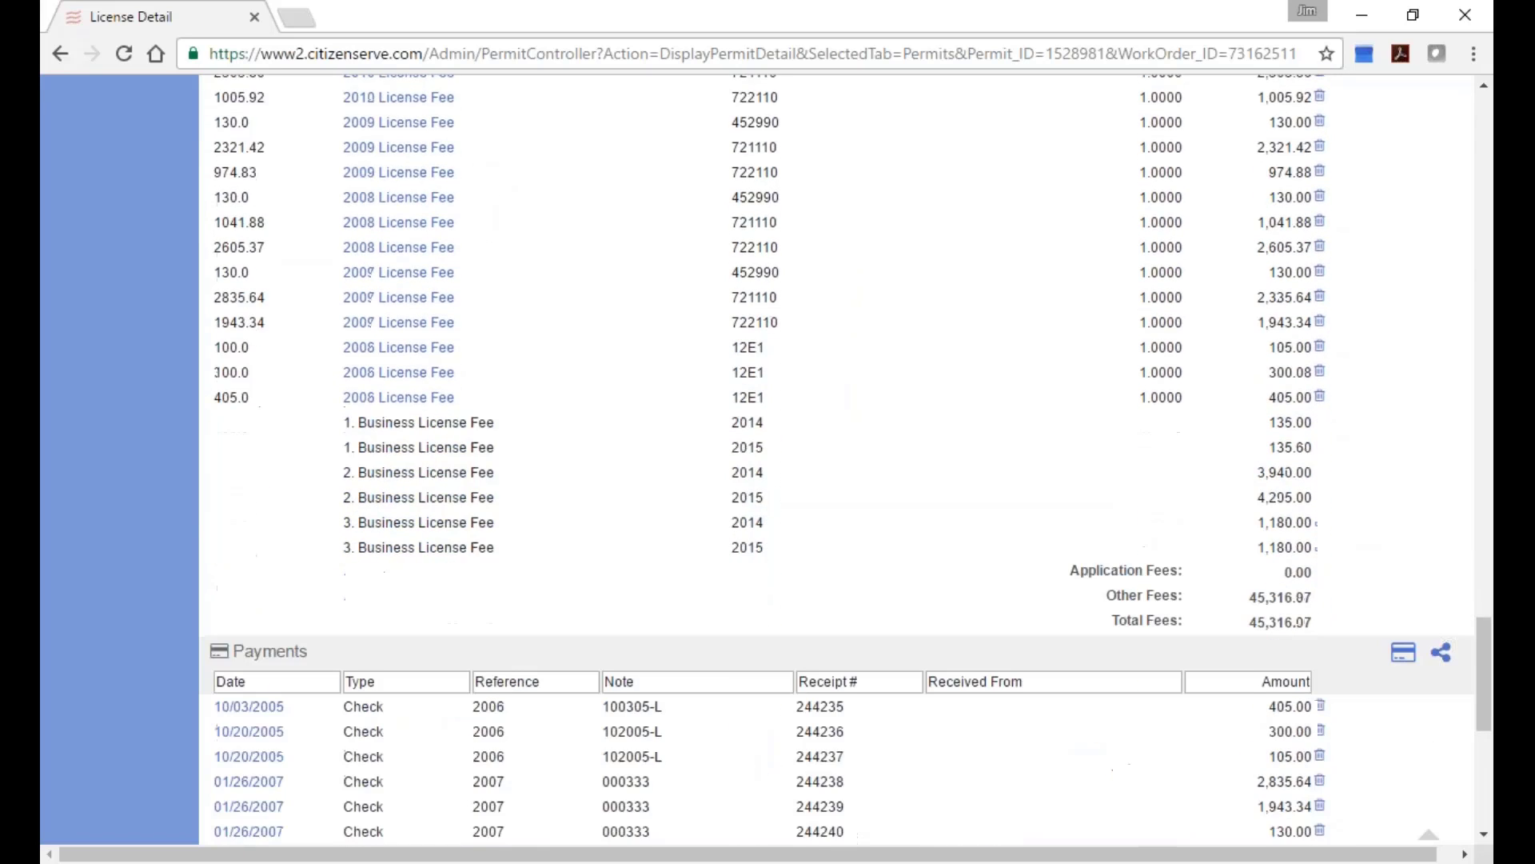
scroll(507, 685, down, 4)
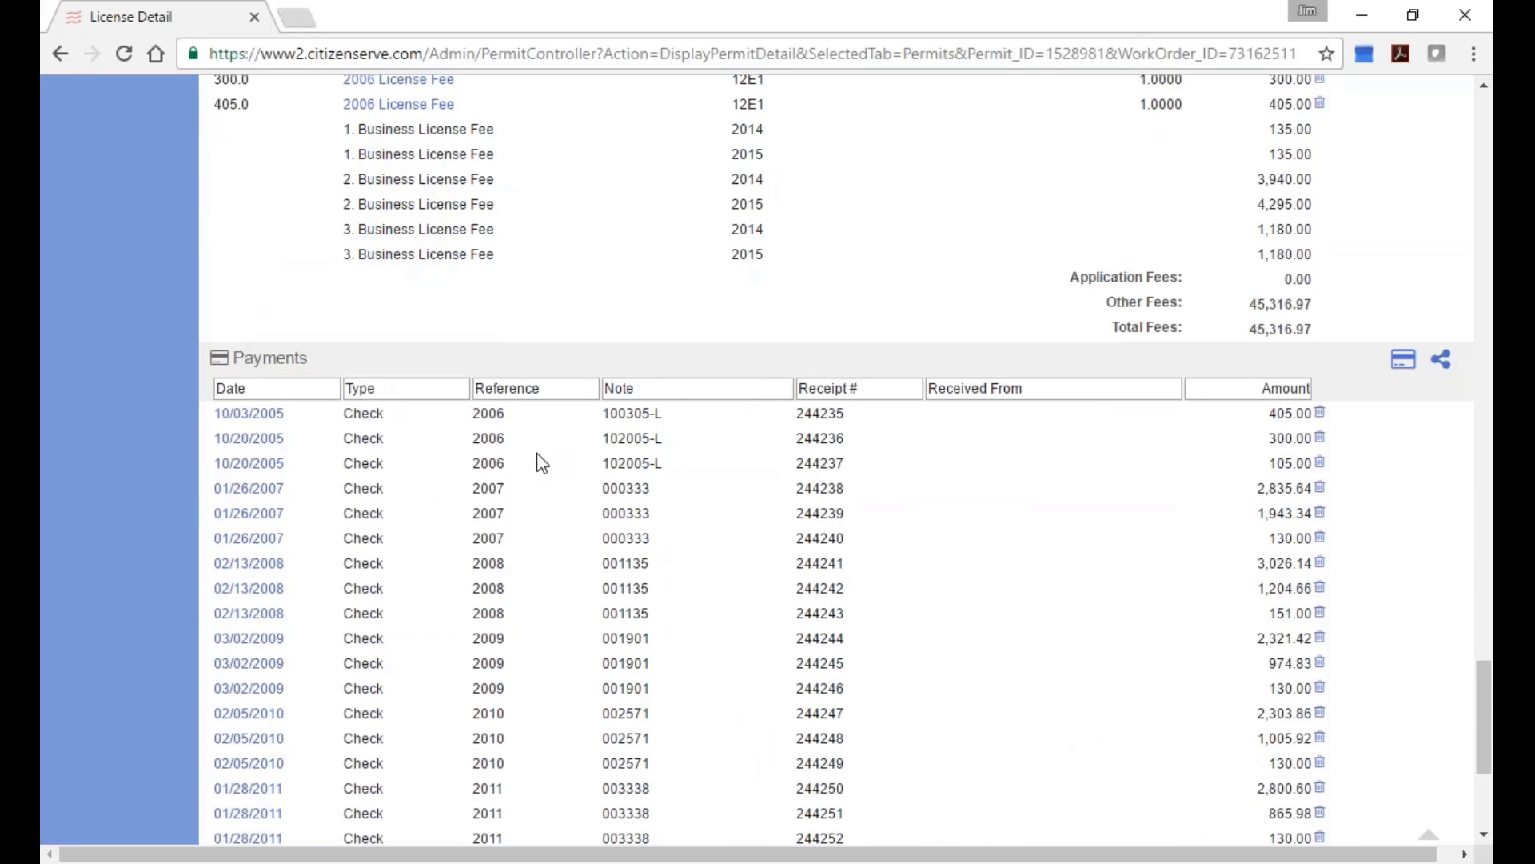
scroll(545, 668, down, 2)
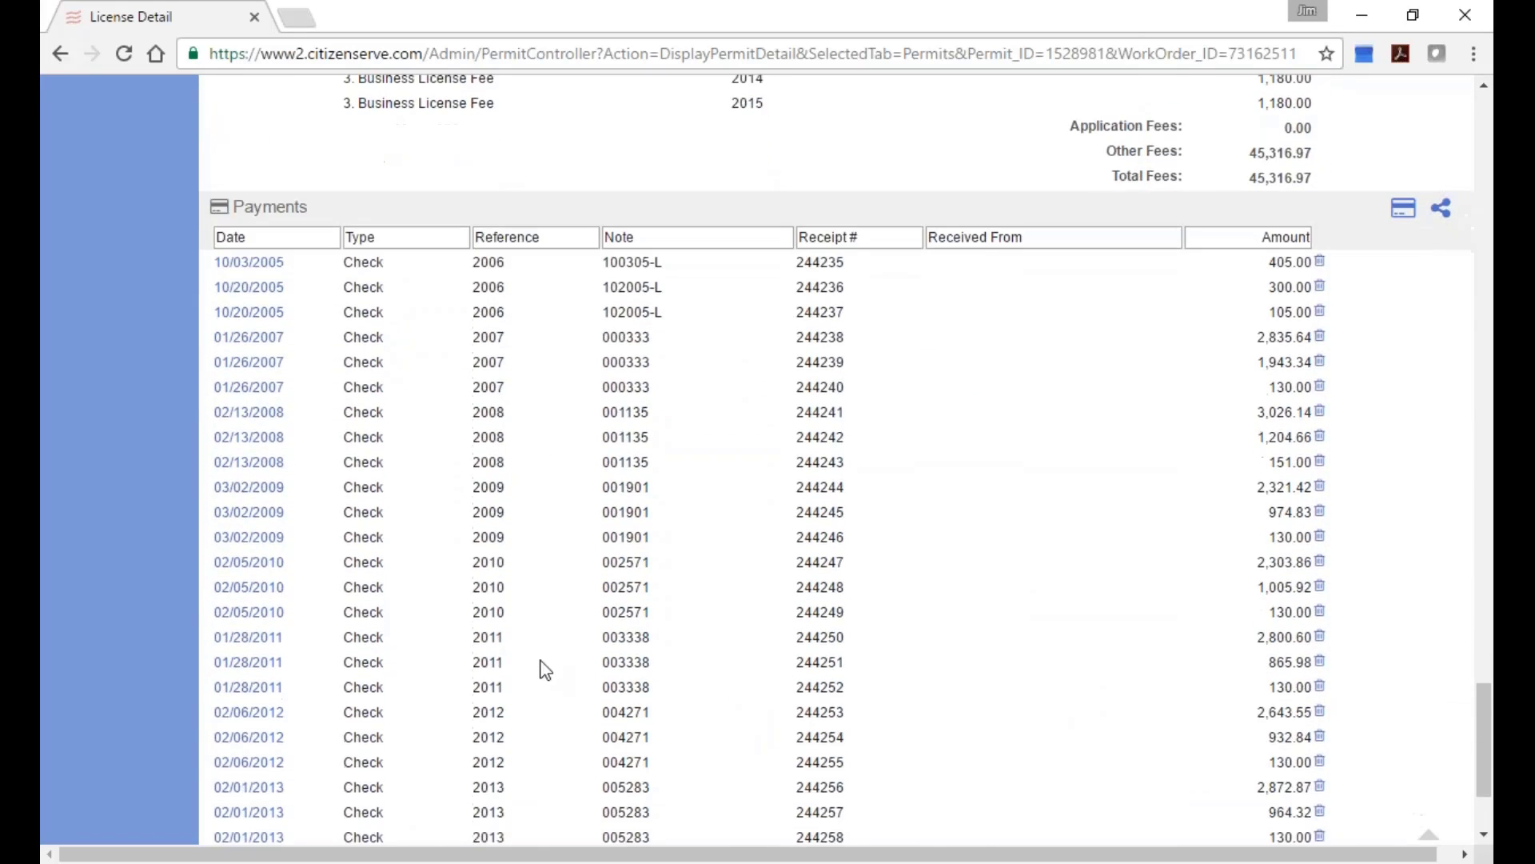
scroll(546, 670, down, 2)
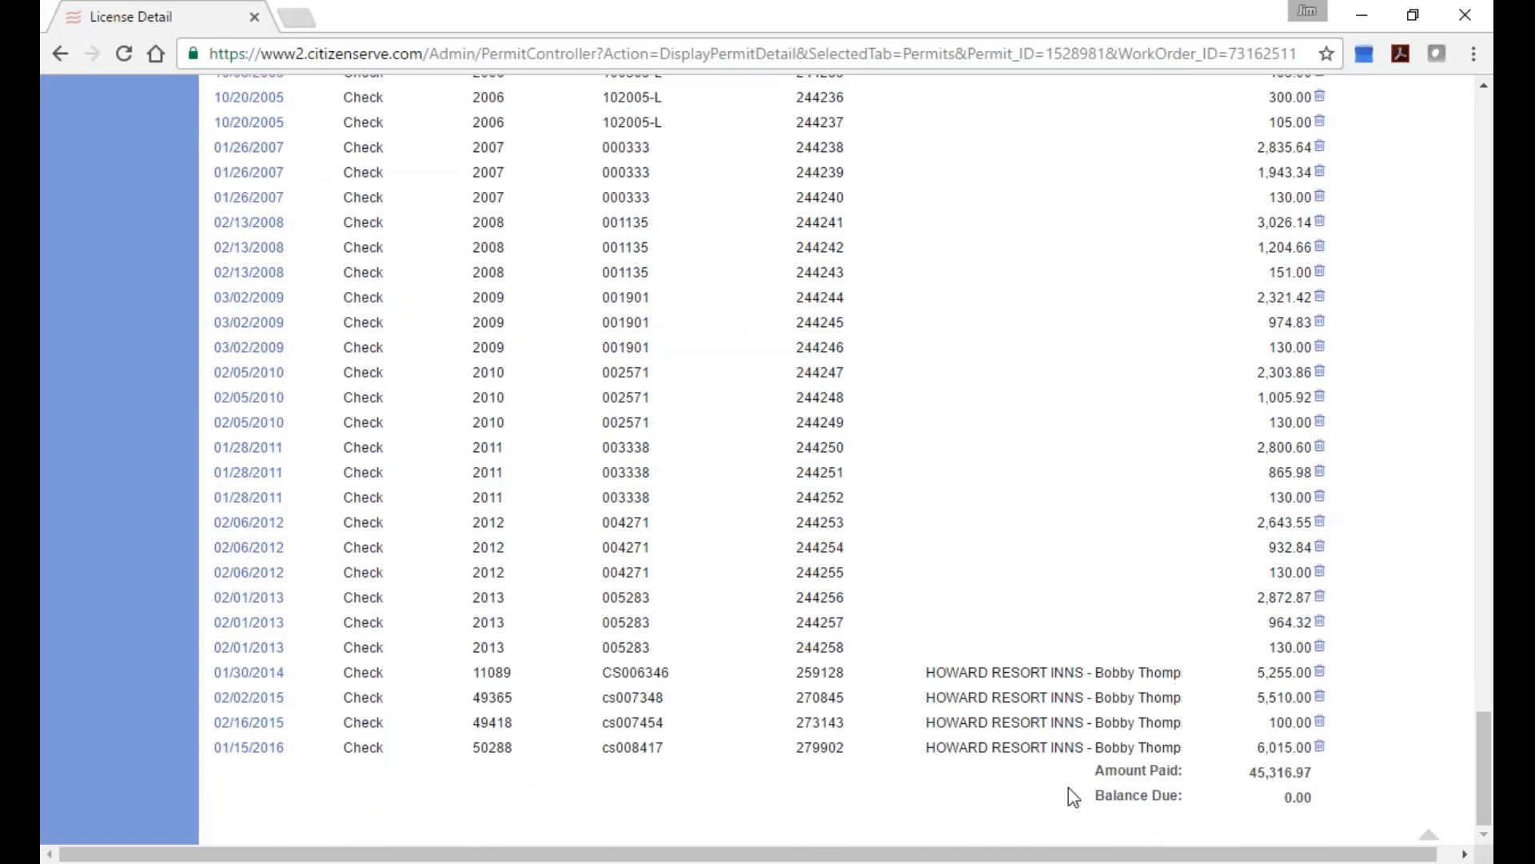
scroll(1133, 658, up, 1)
scroll(1133, 657, up, 20)
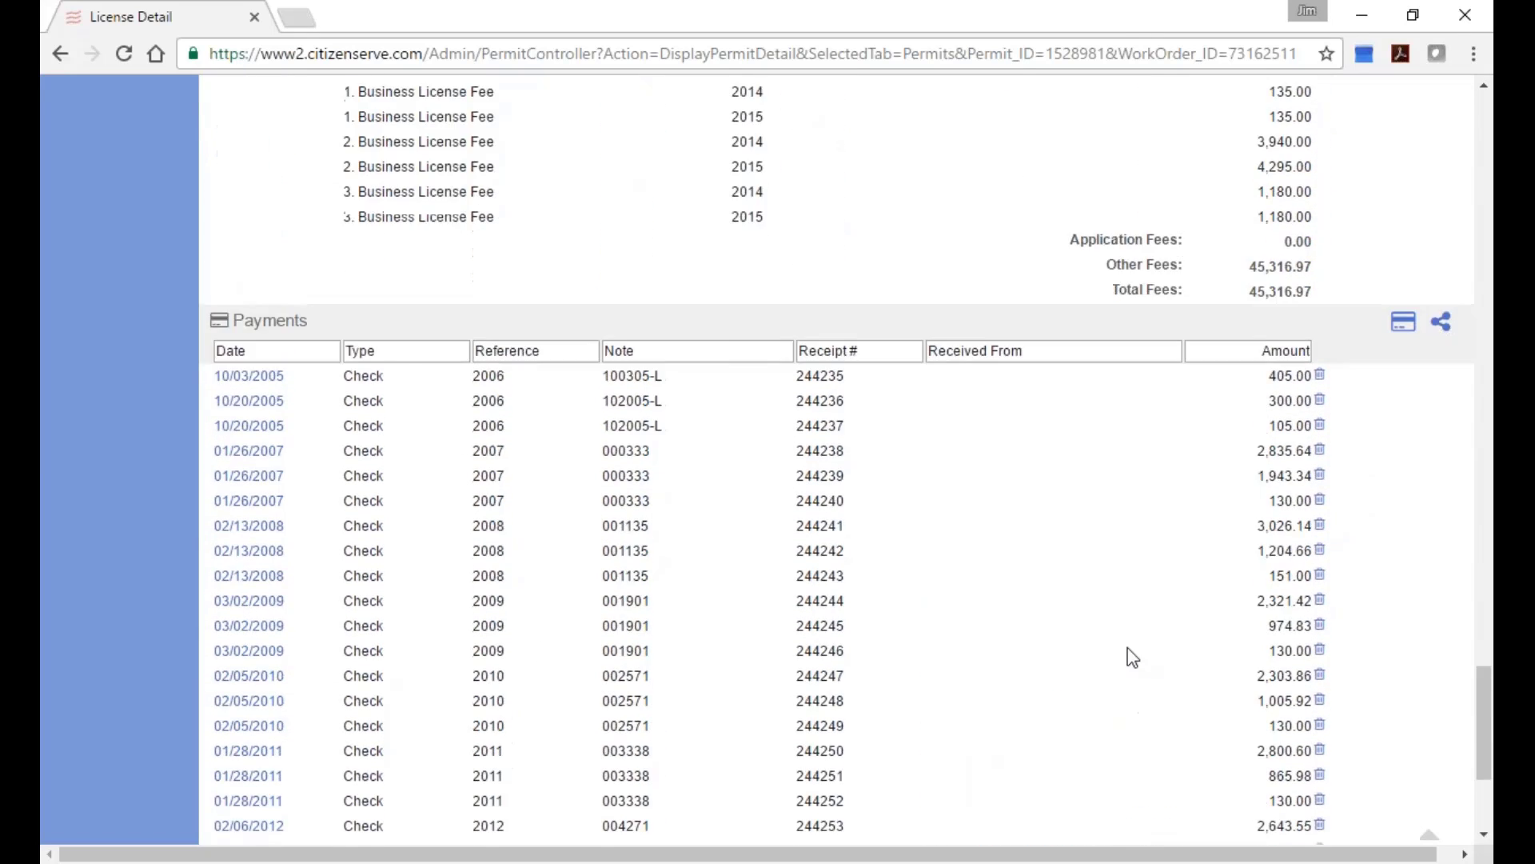
scroll(1133, 657, up, 15)
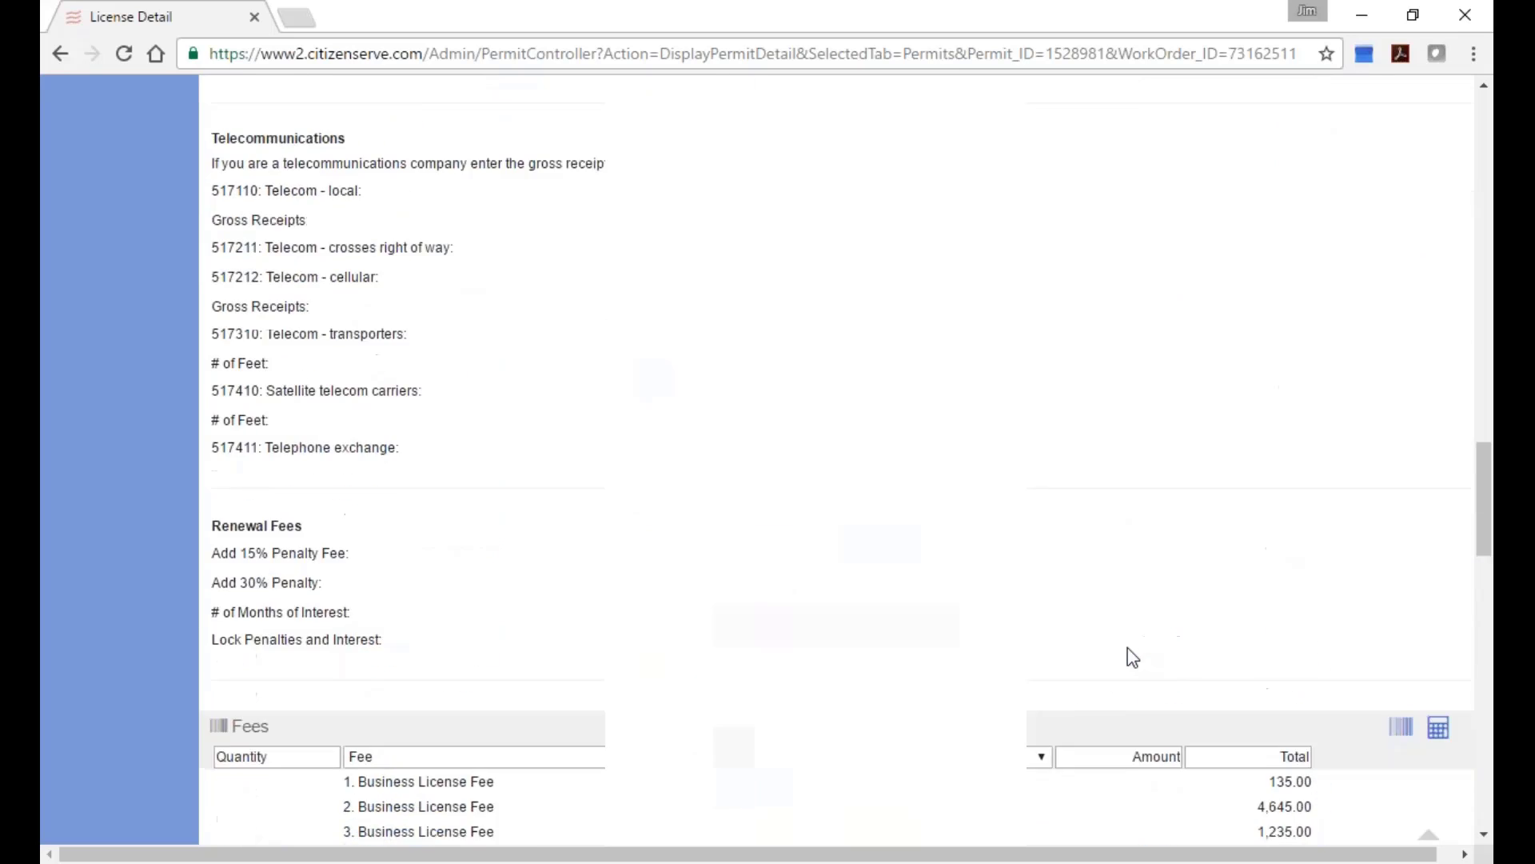
scroll(1111, 631, up, 3)
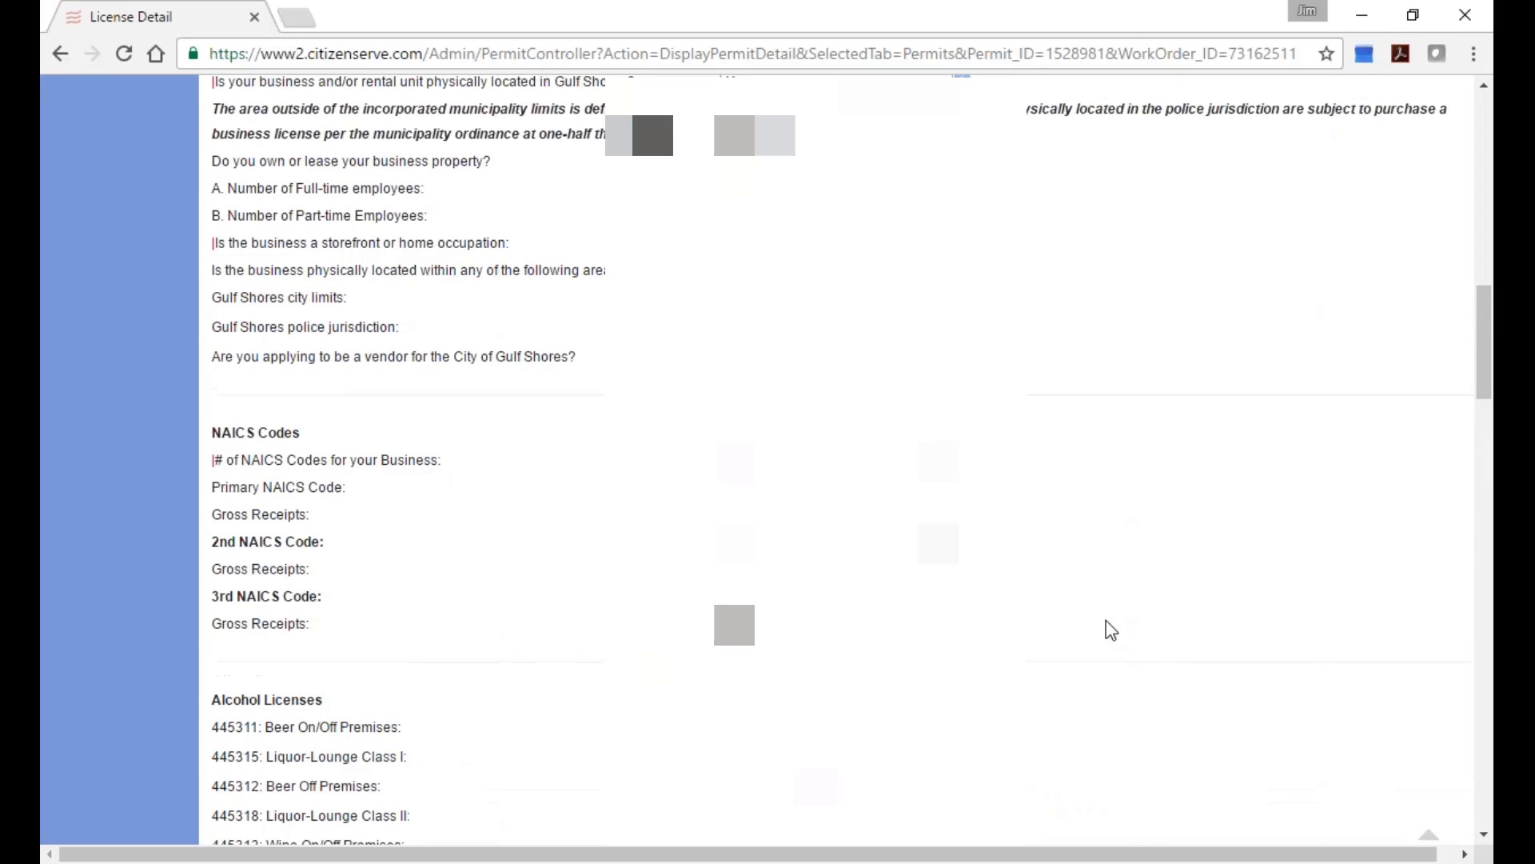
scroll(1096, 588, up, 18)
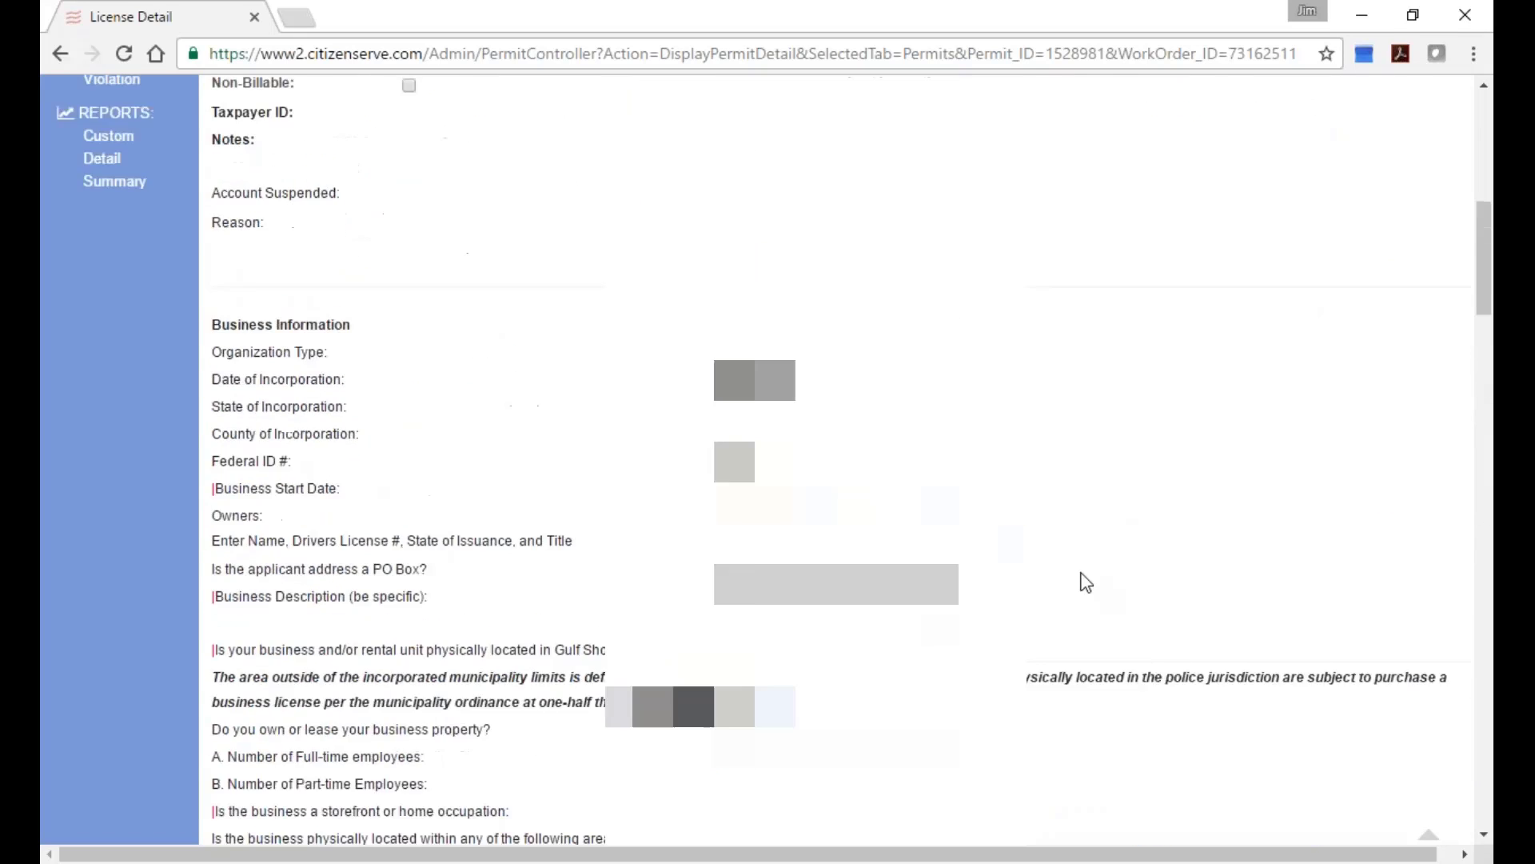
scroll(1085, 583, up, 6)
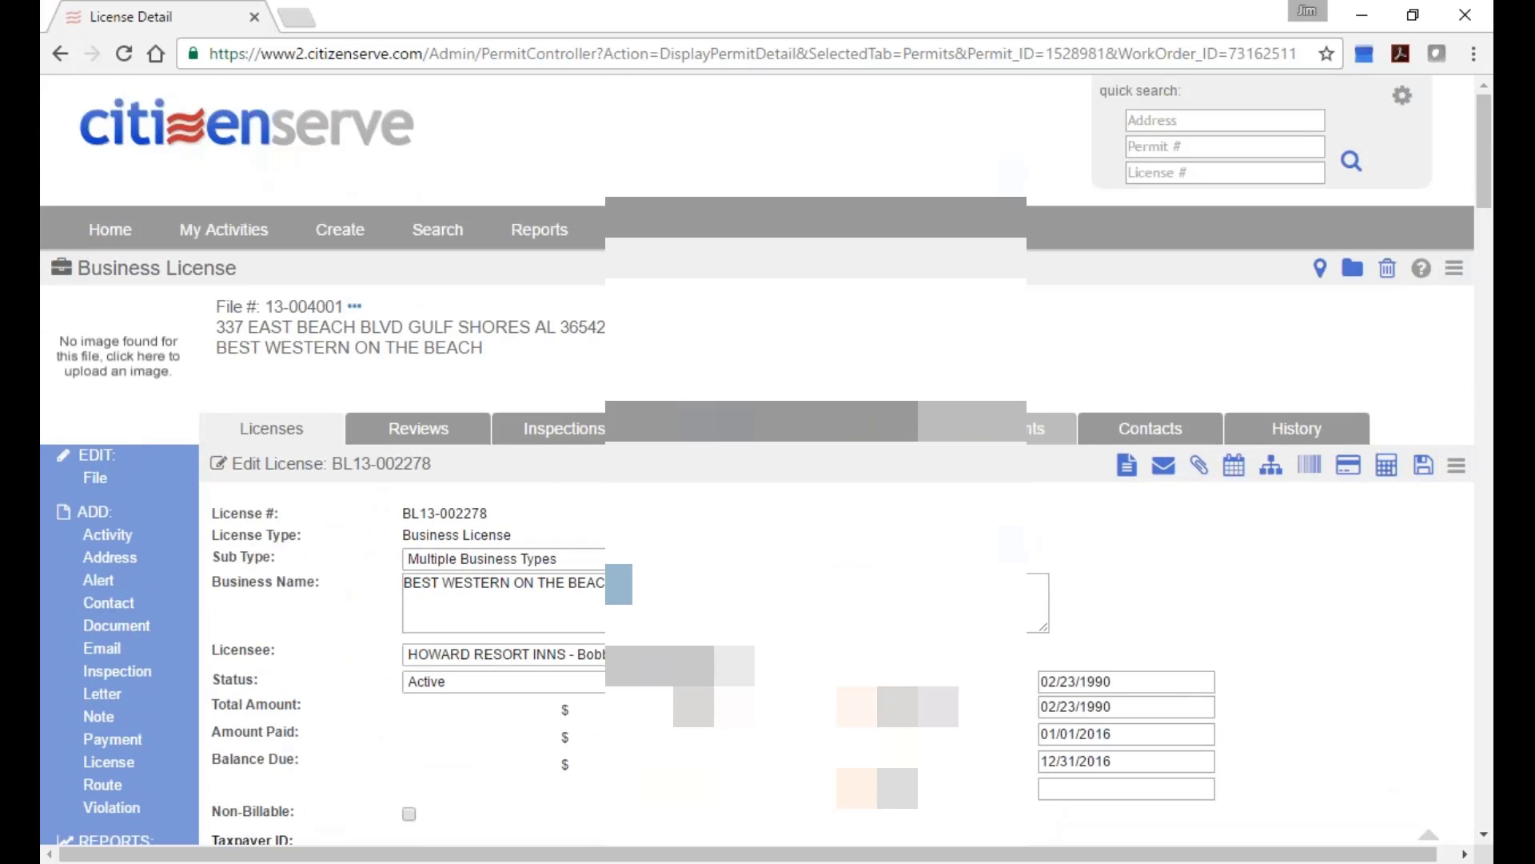
click(1040, 429)
scroll(935, 643, down, 3)
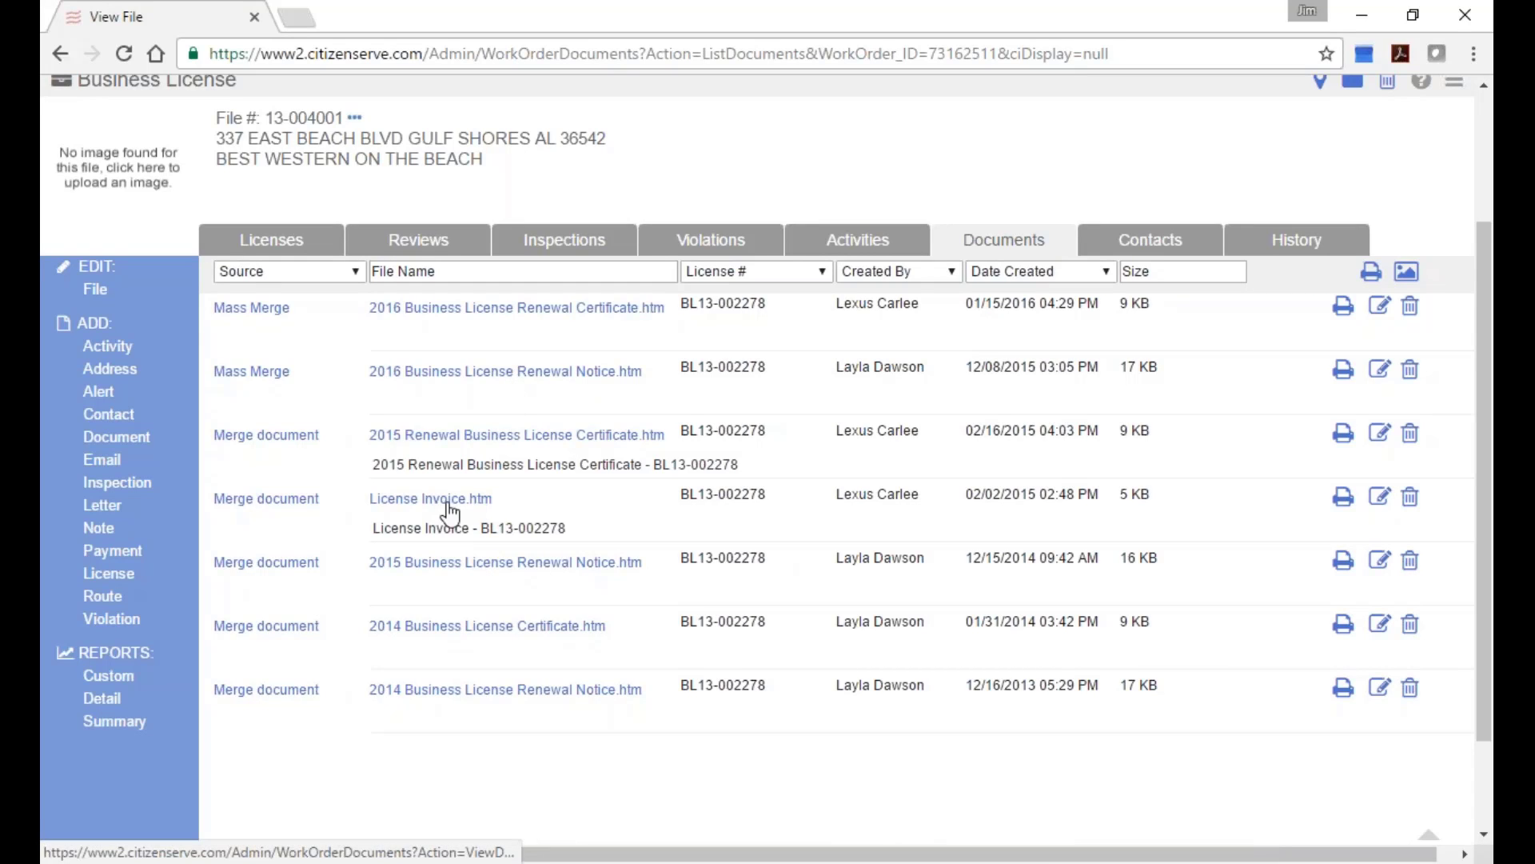
click(419, 502)
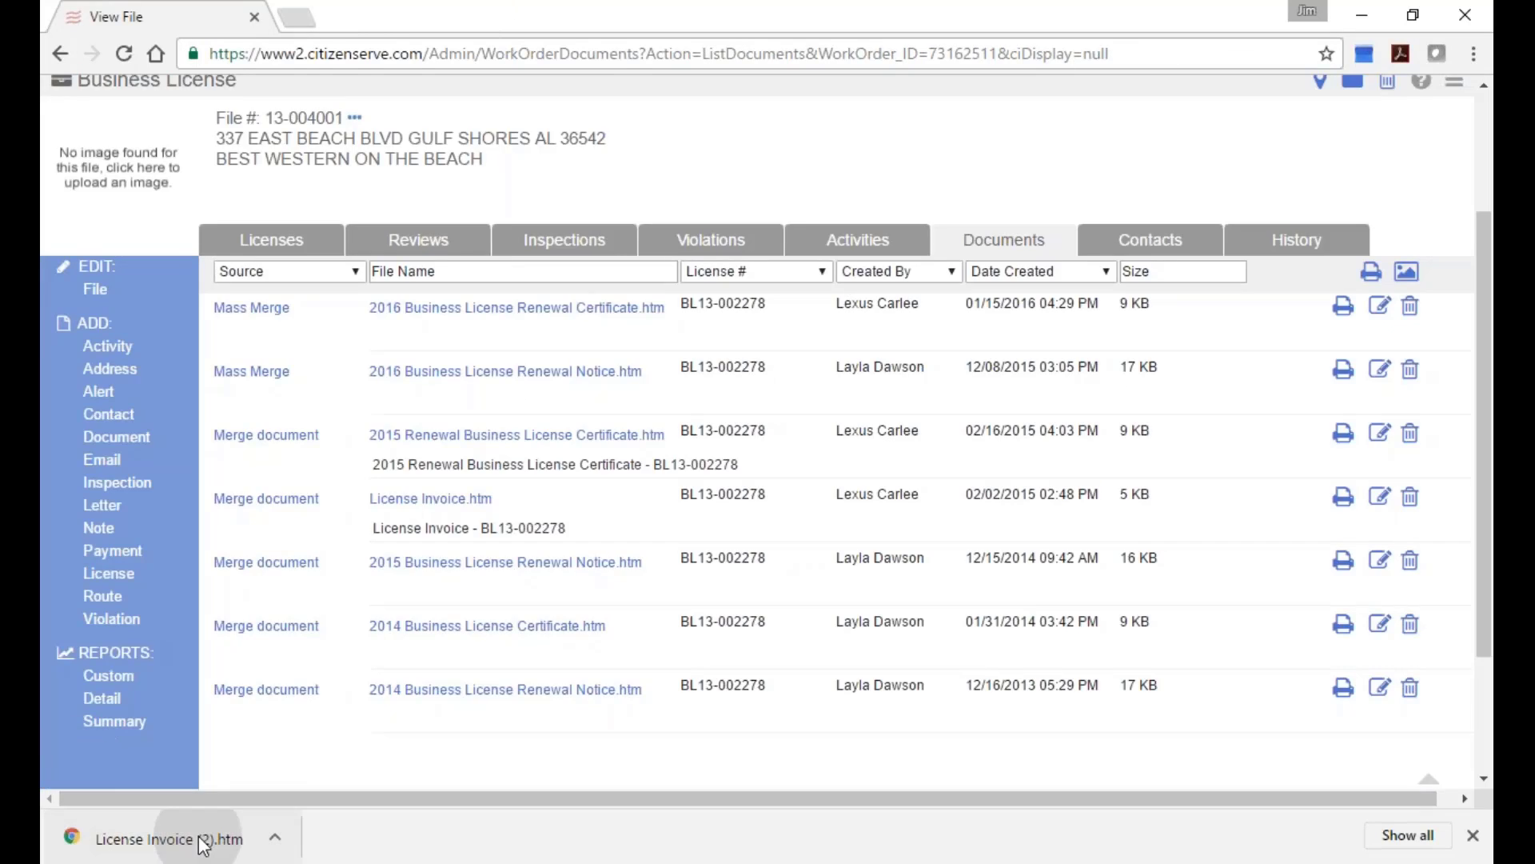
click(205, 836)
scroll(670, 685, down, 1)
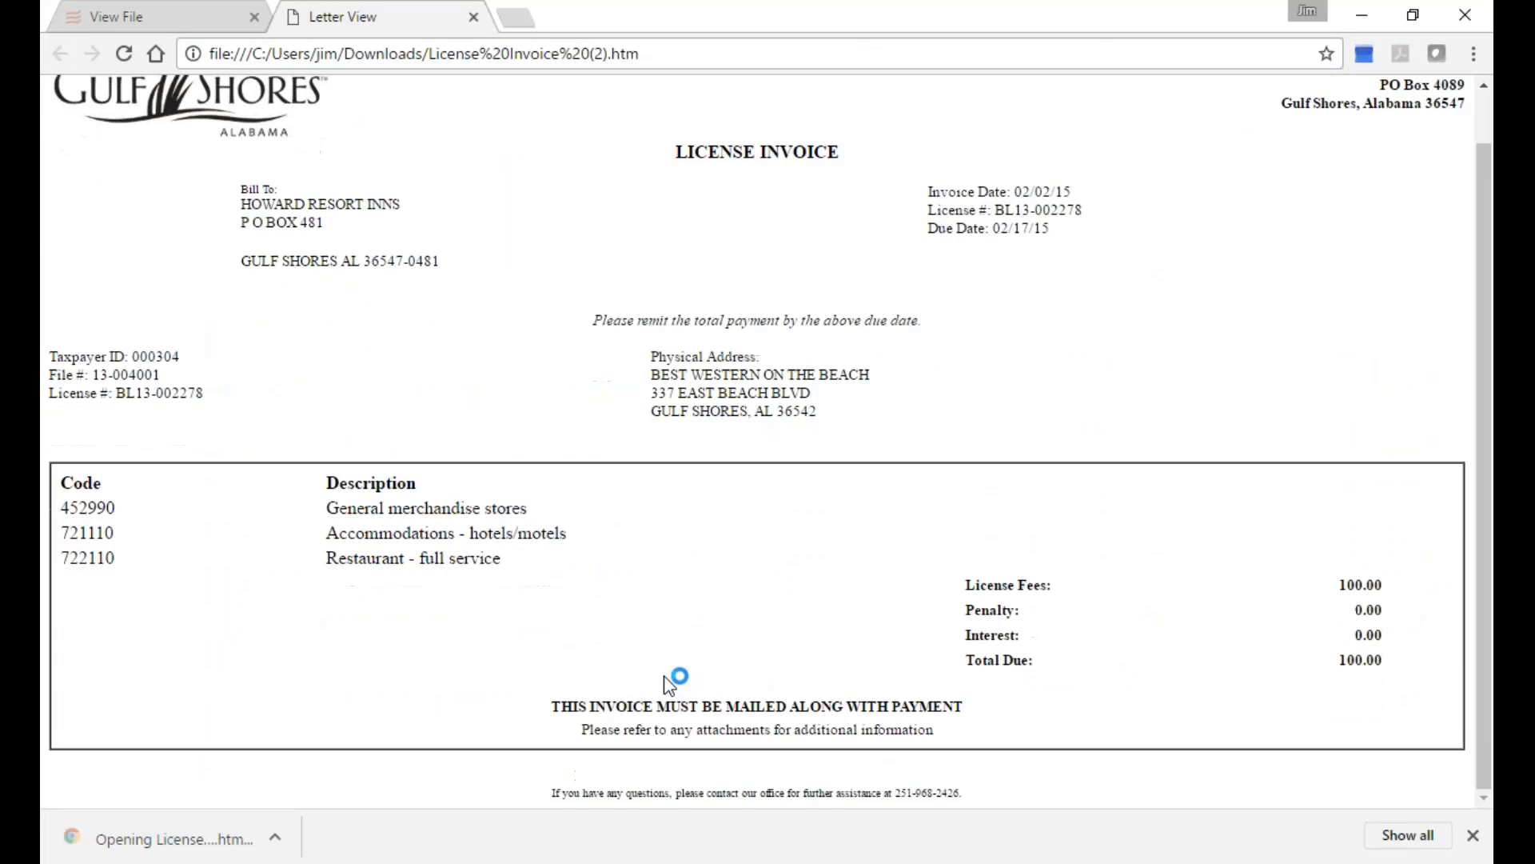
scroll(670, 685, up, 1)
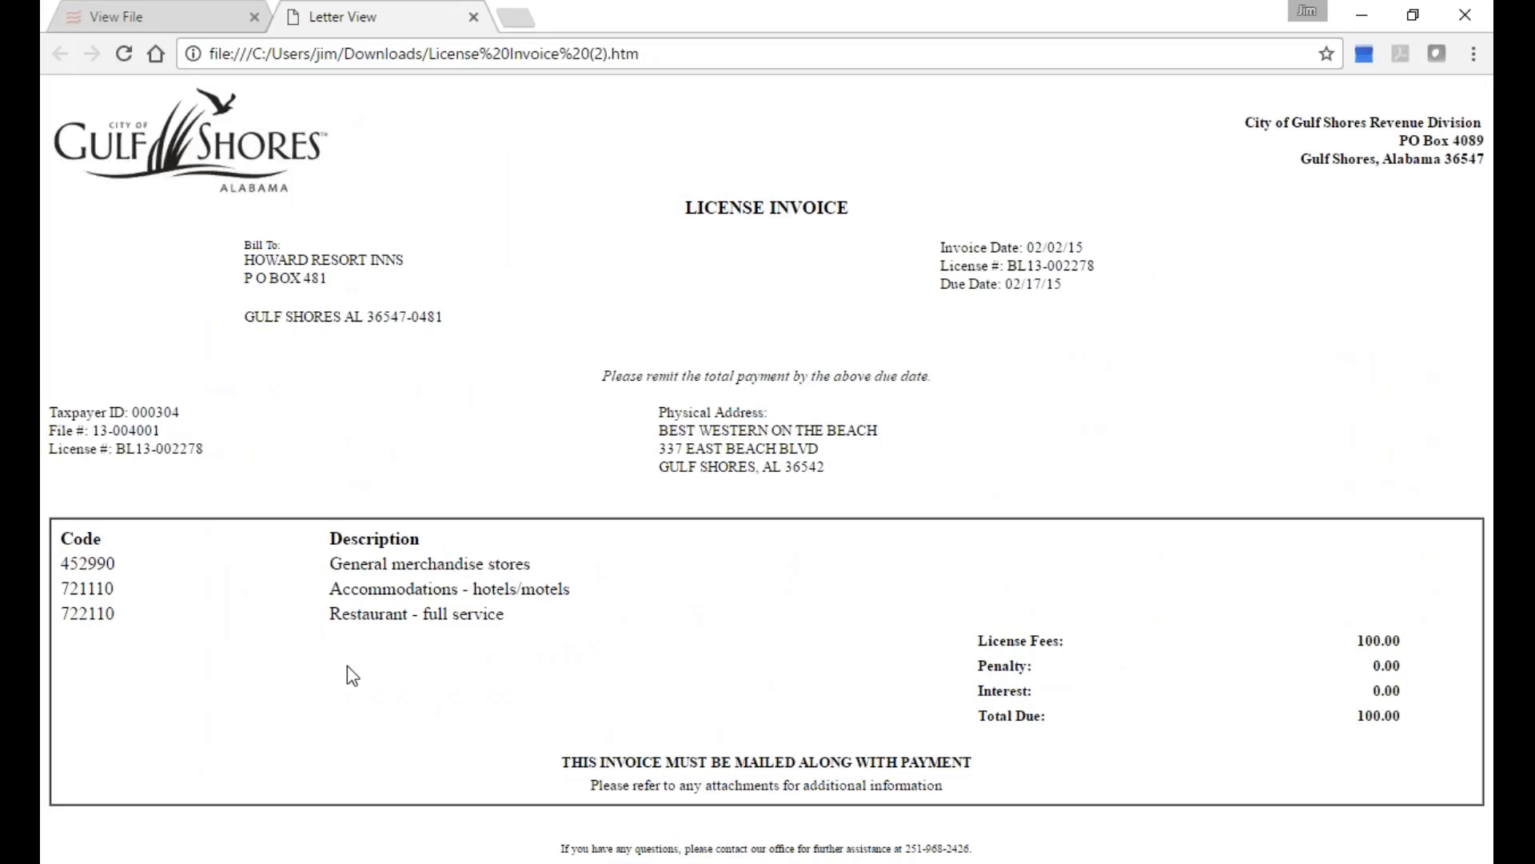
click(474, 18)
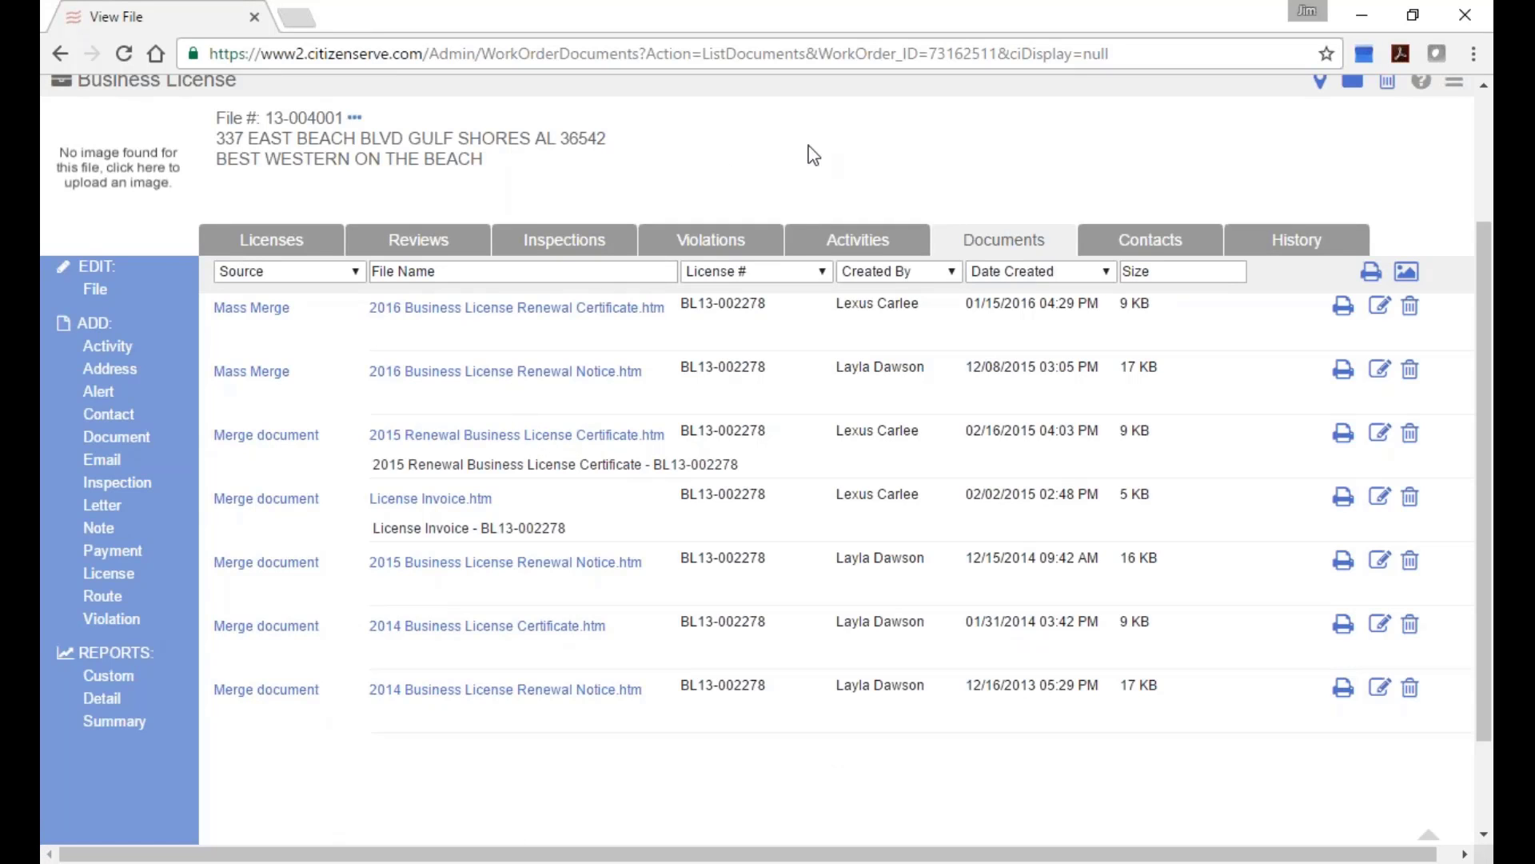
From the file's Licenses list, reopen BL13-002278 and look over its License Detail page.
click(248, 242)
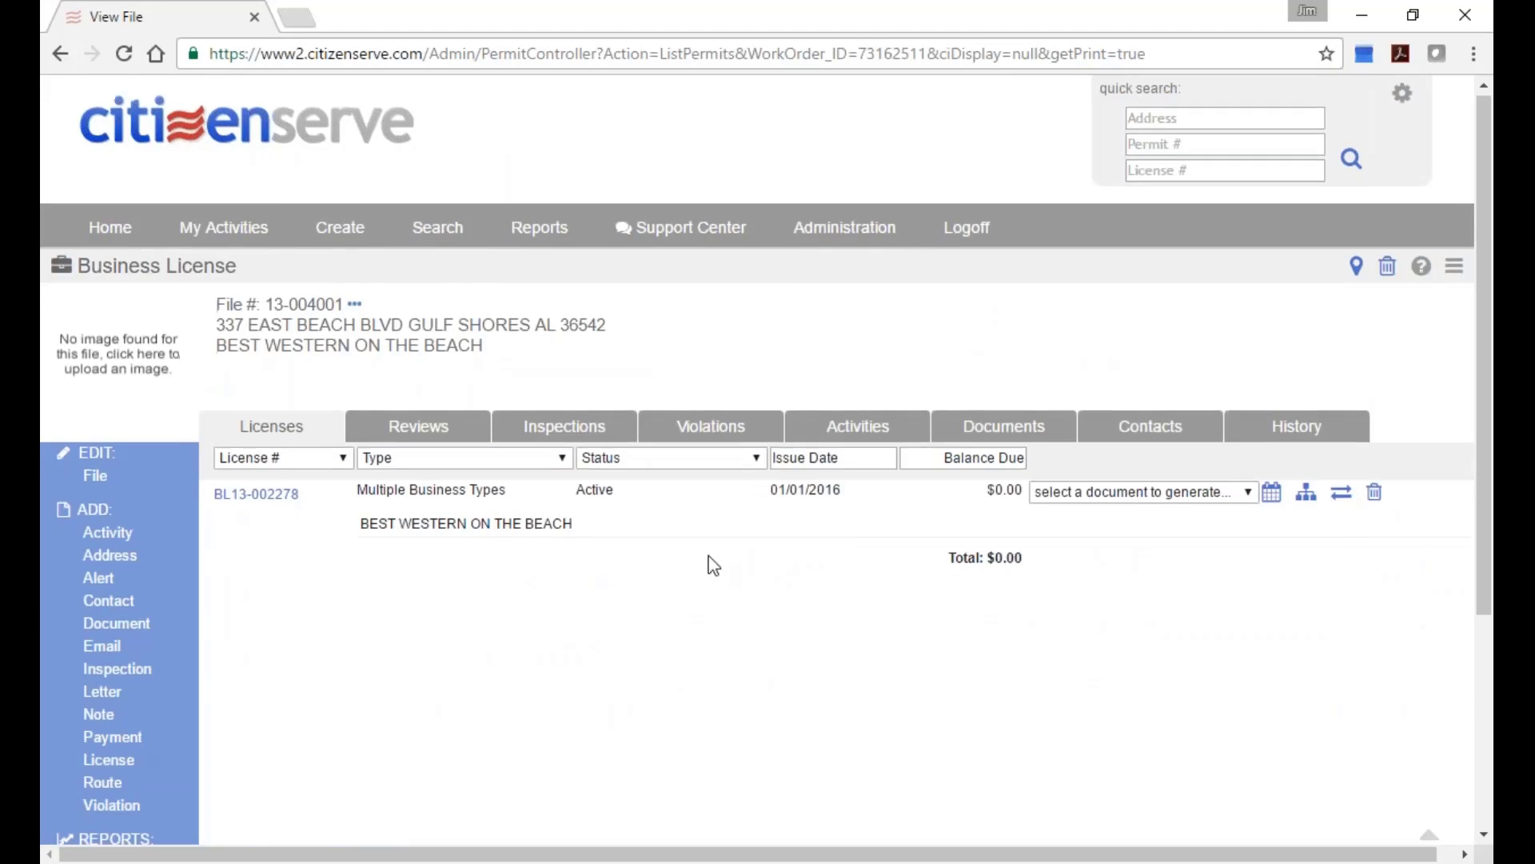
scroll(713, 566, down, 2)
click(259, 349)
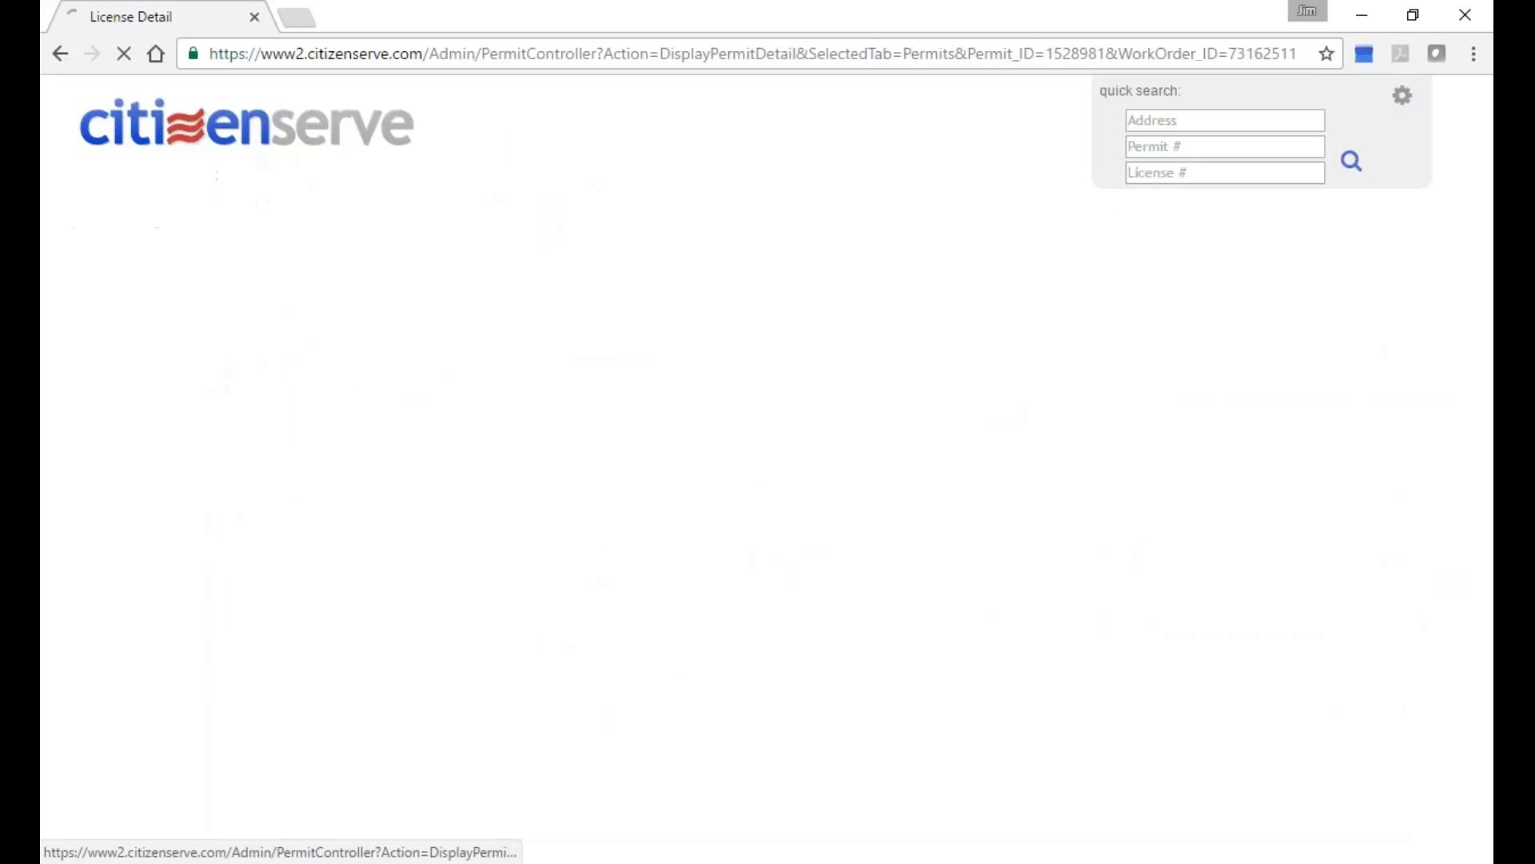
scroll(868, 603, down, 6)
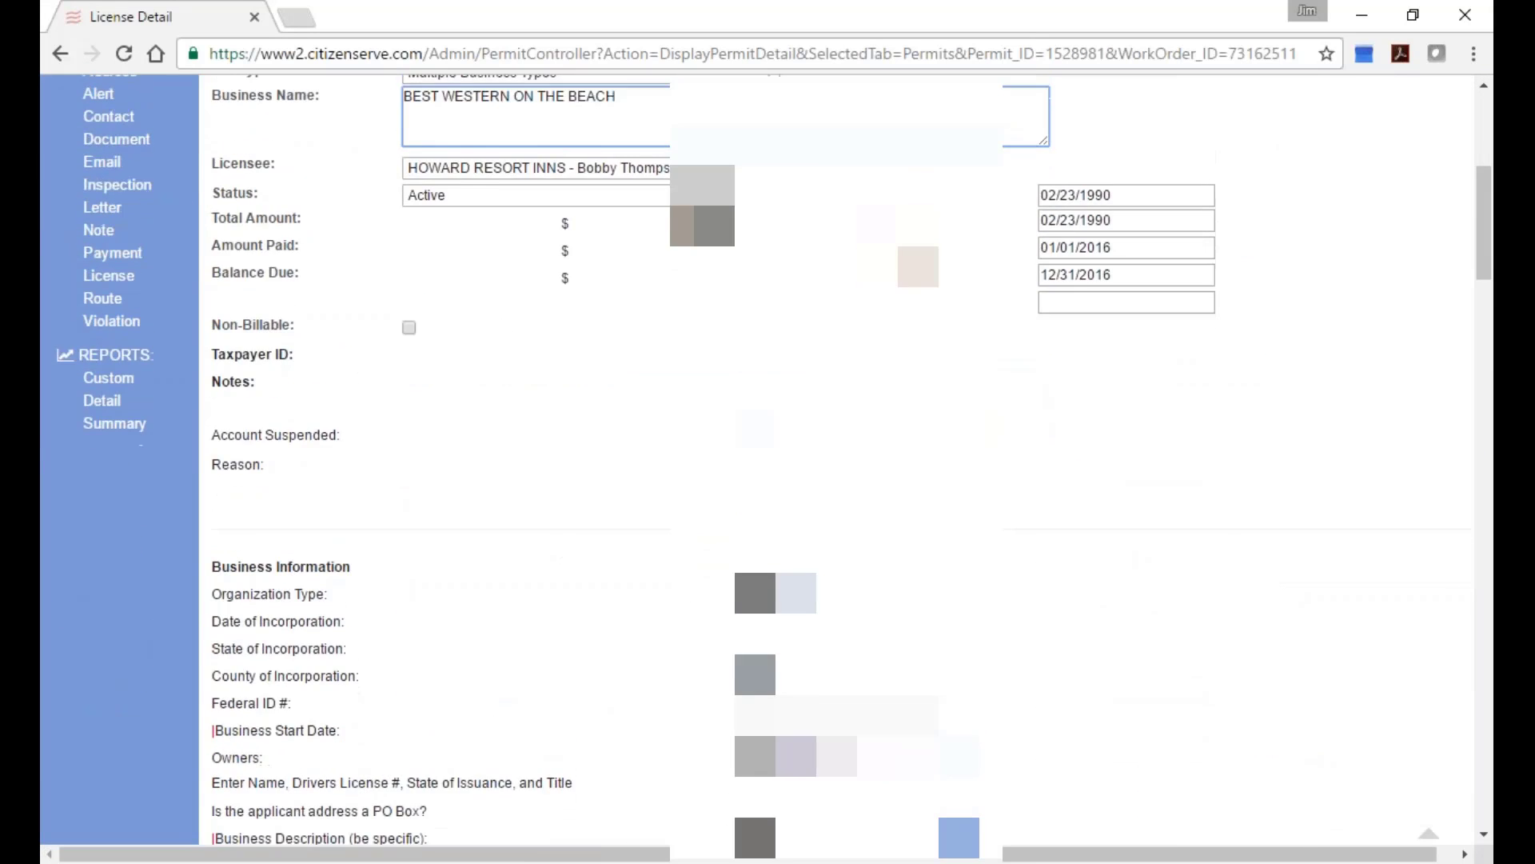
scroll(1069, 631, up, 3)
scroll(1070, 632, down, 5)
scroll(1070, 632, up, 4)
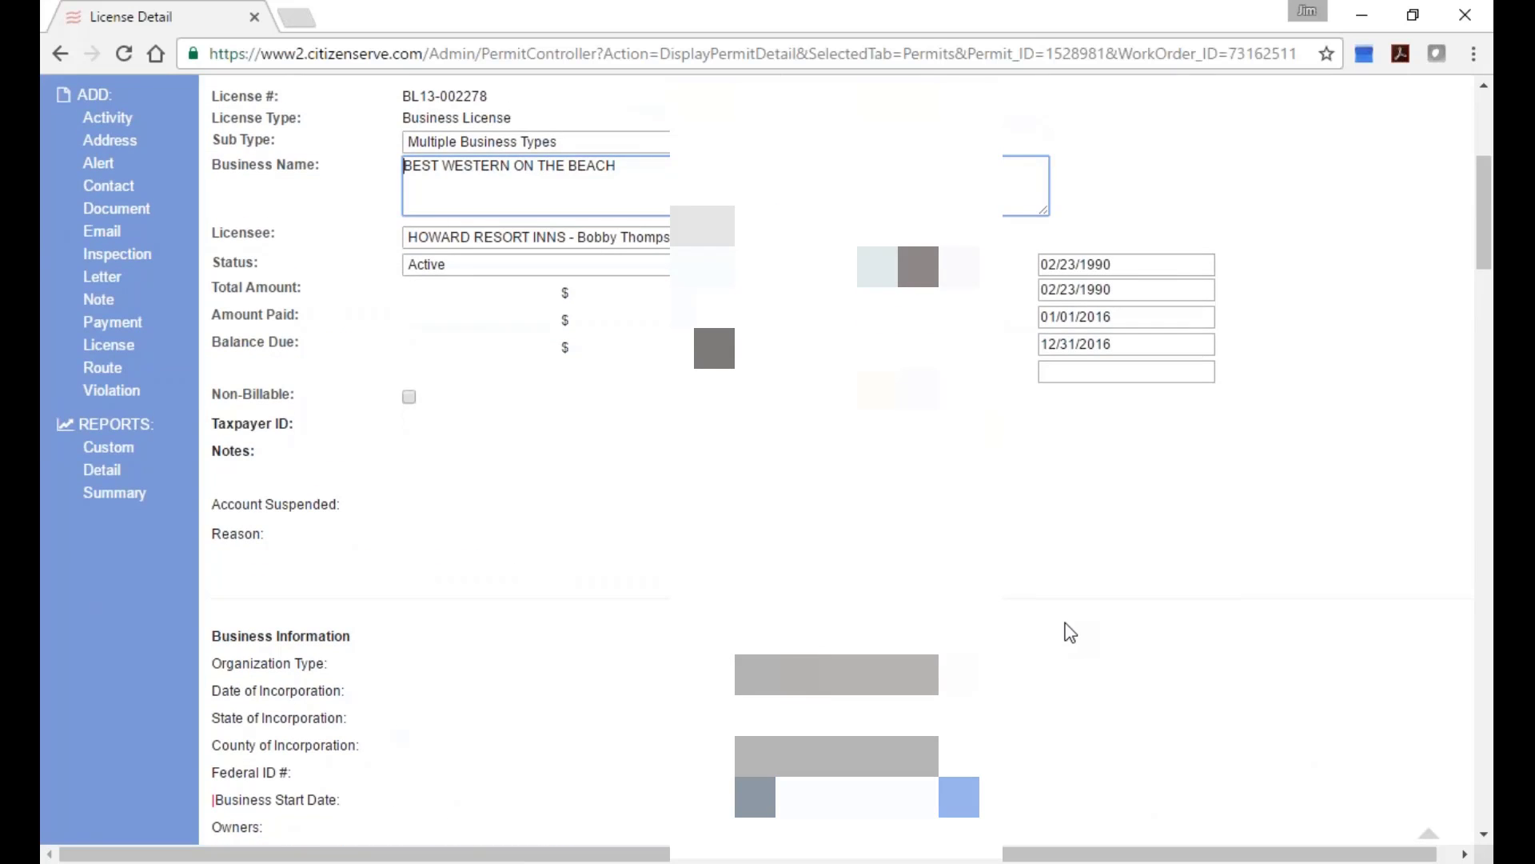
scroll(1070, 632, up, 5)
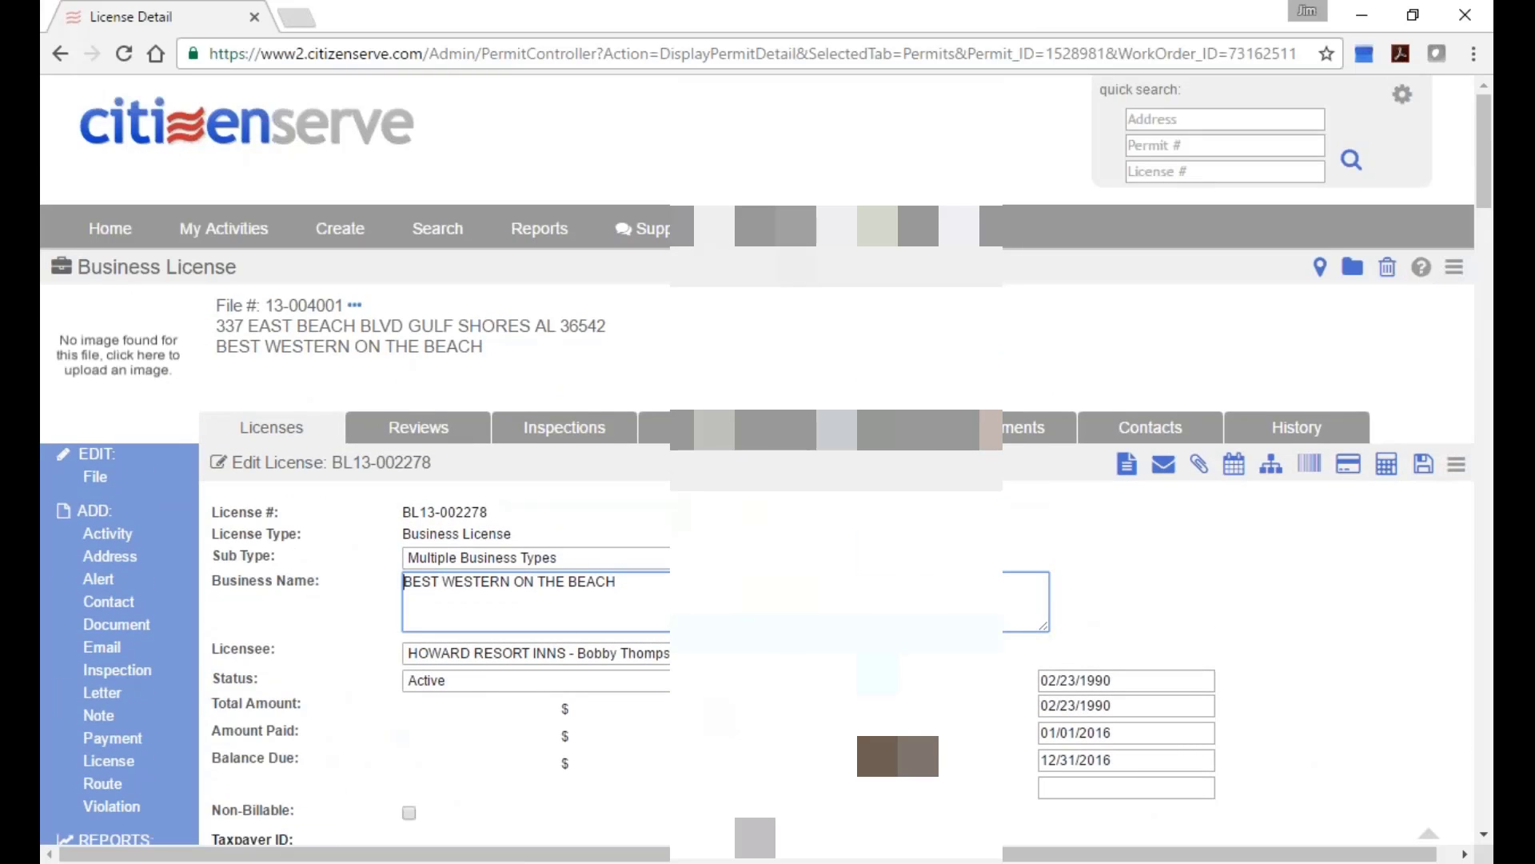
In Gulf Shores-Root Administration Lookups, set the Lookup Type to Forms and Letters.
click(740, 312)
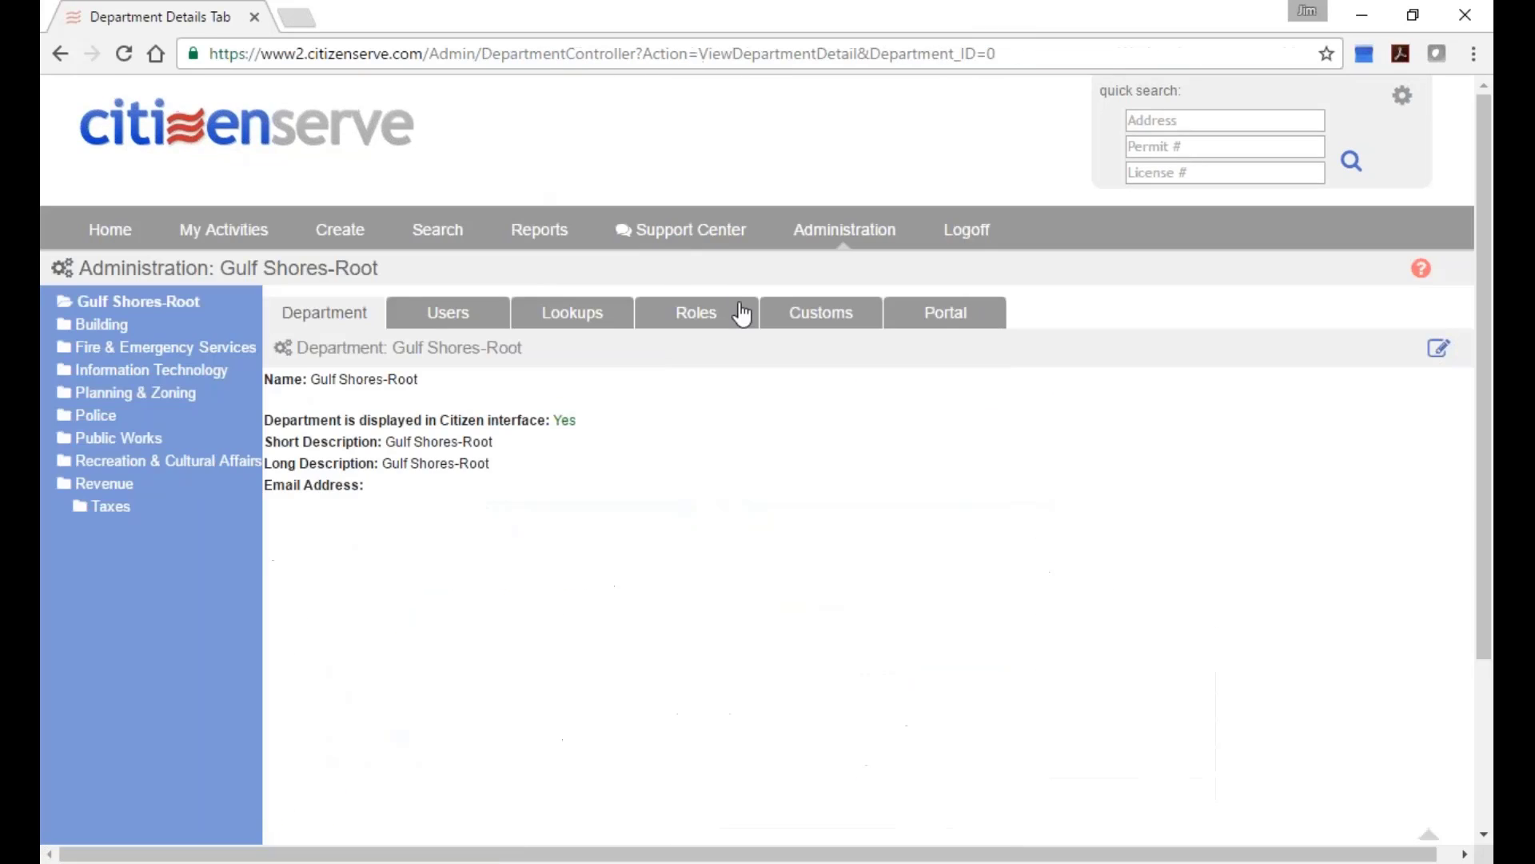
click(598, 318)
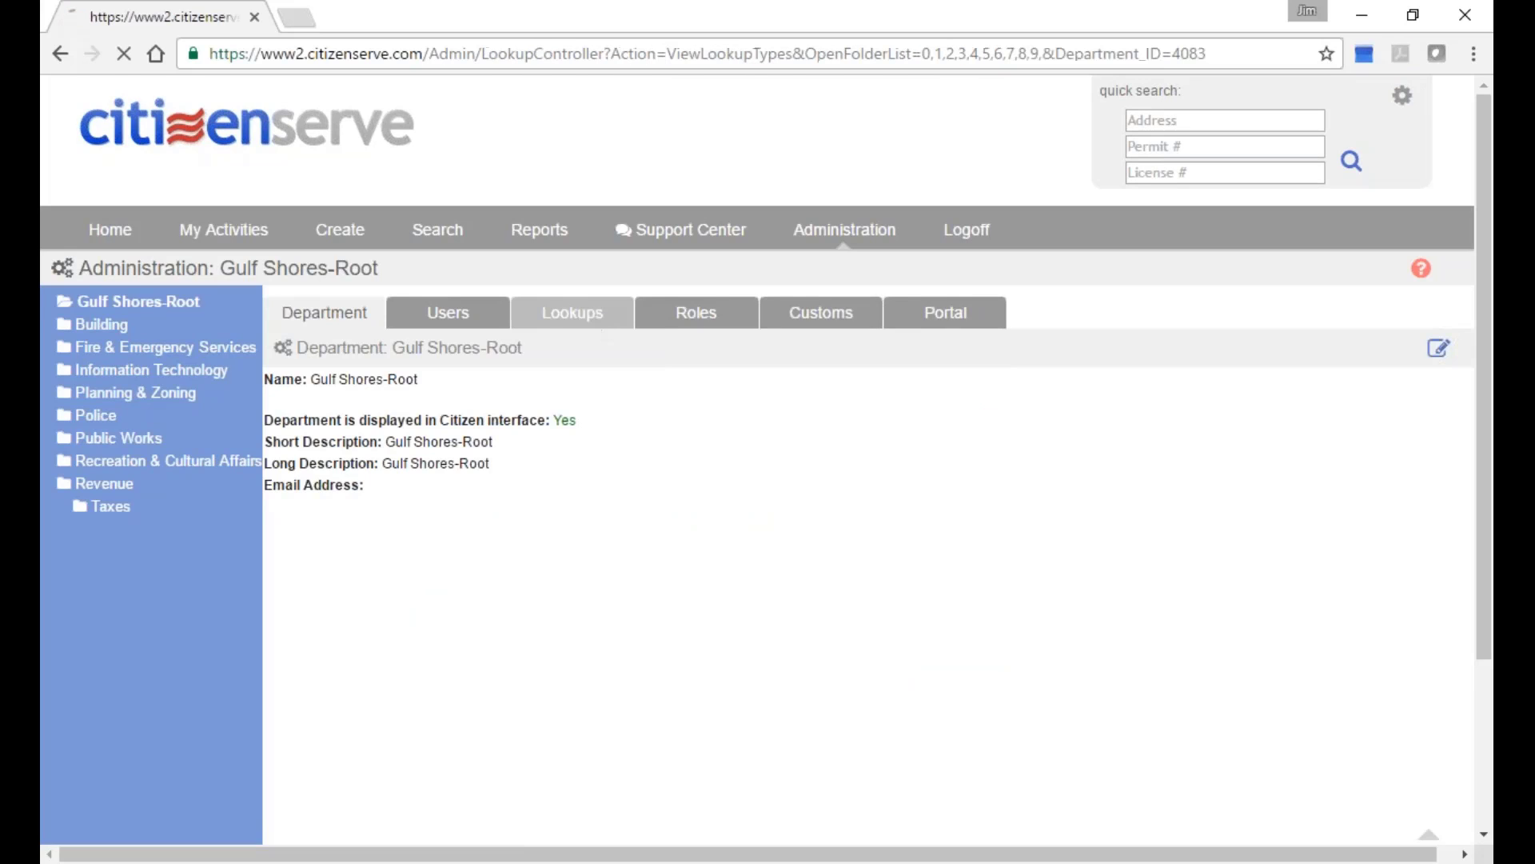
click(609, 379)
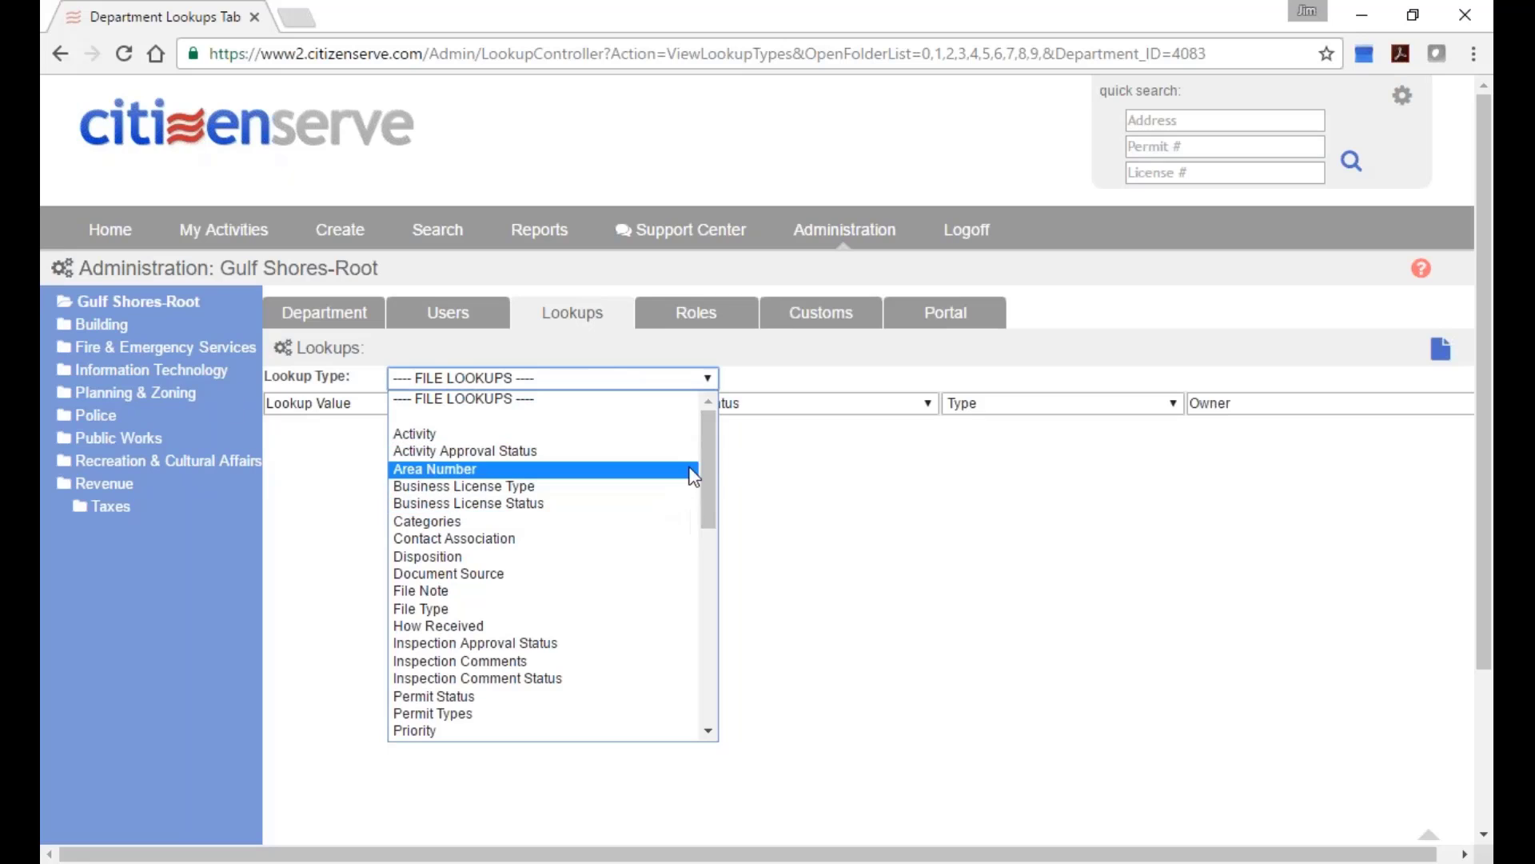
drag(716, 465, 707, 552)
scroll(707, 550, down, 2)
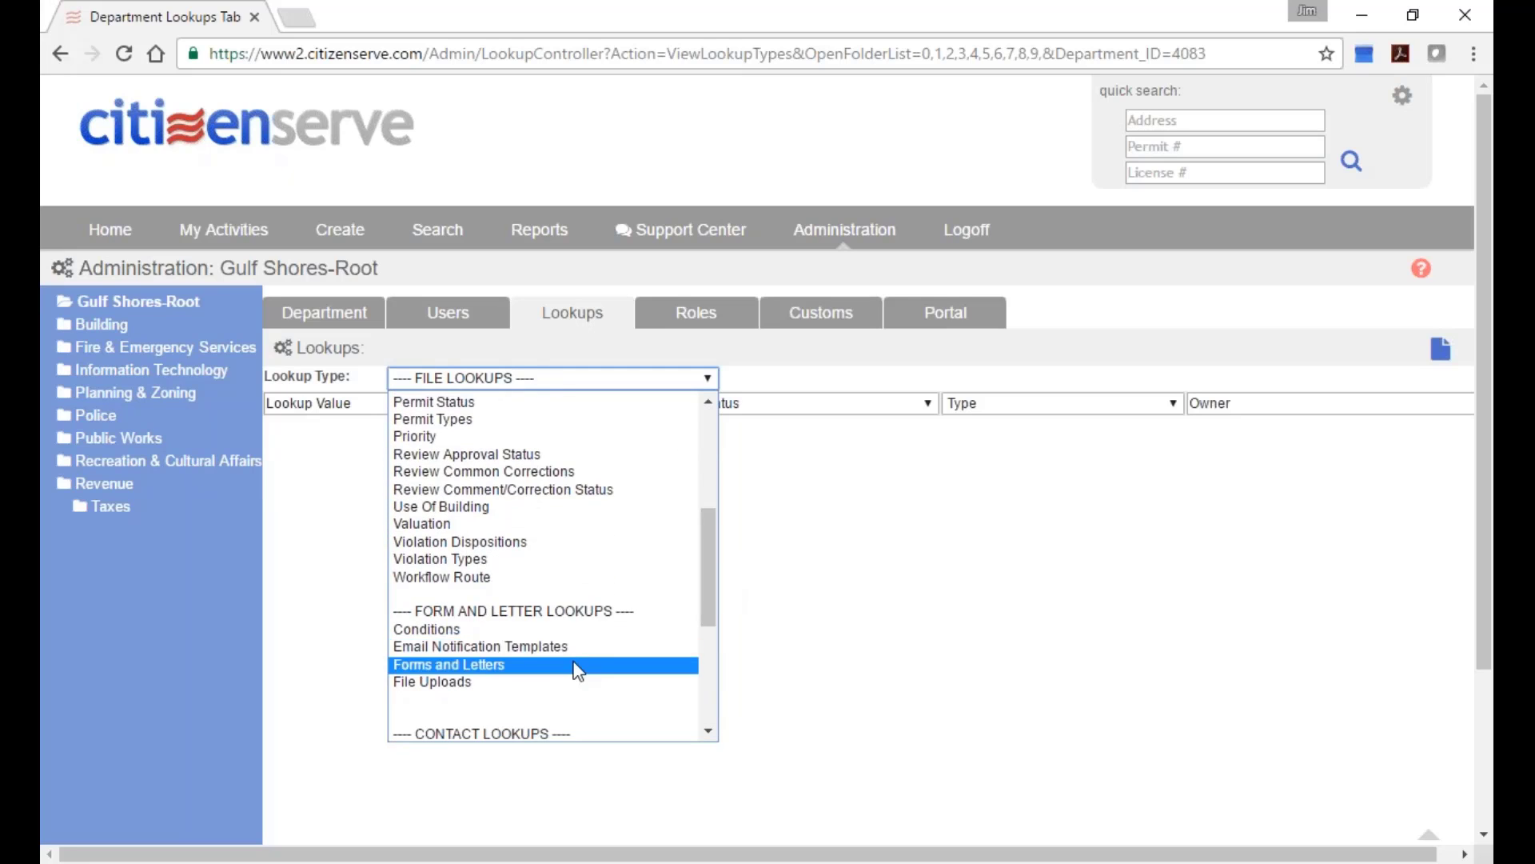
click(496, 663)
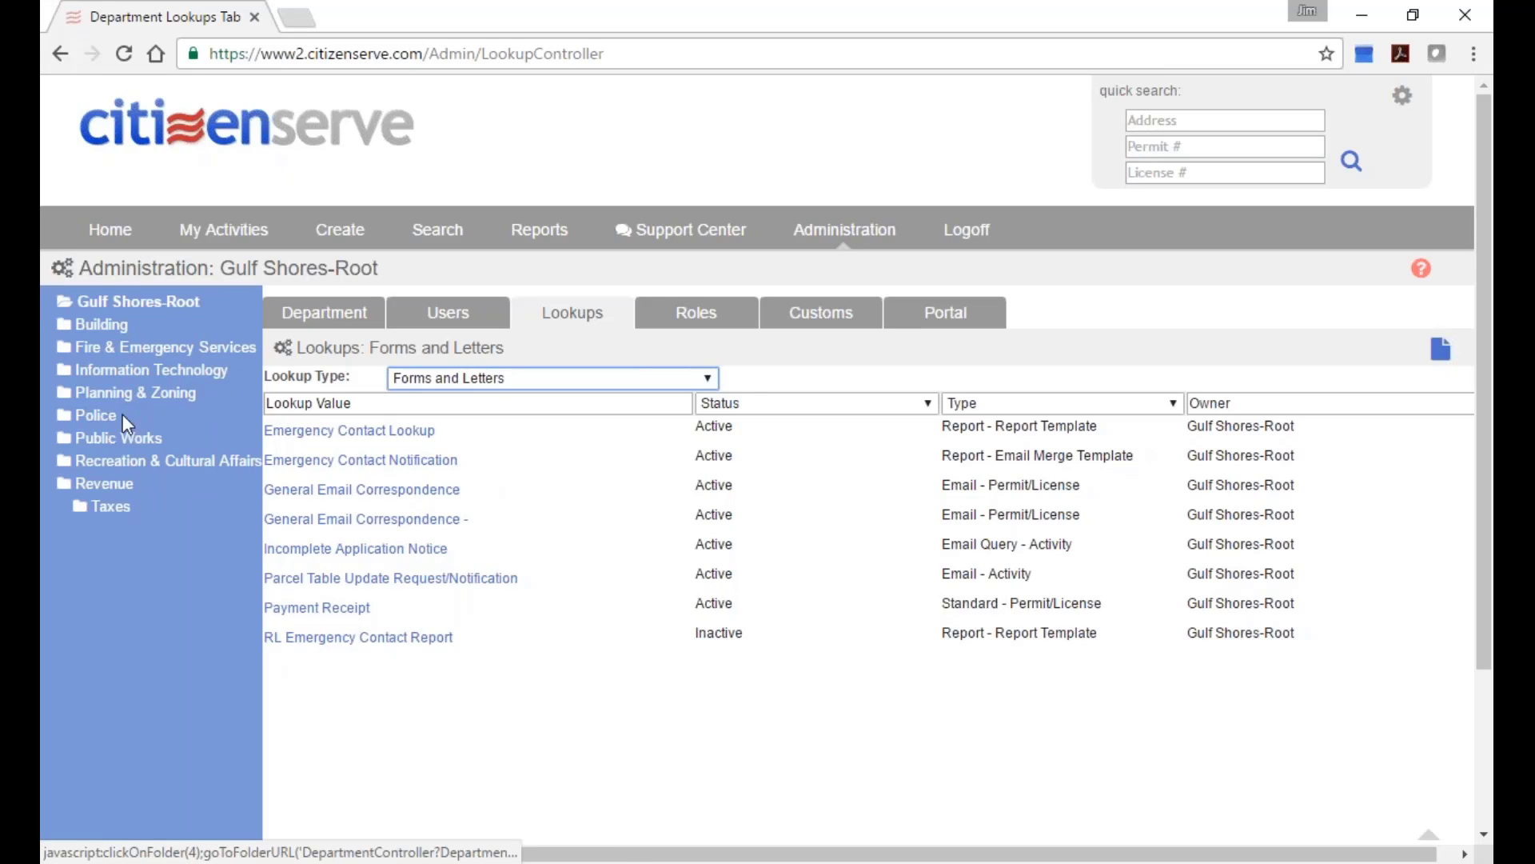
Select the Revenue department to list its Forms and Letters templates.
click(104, 484)
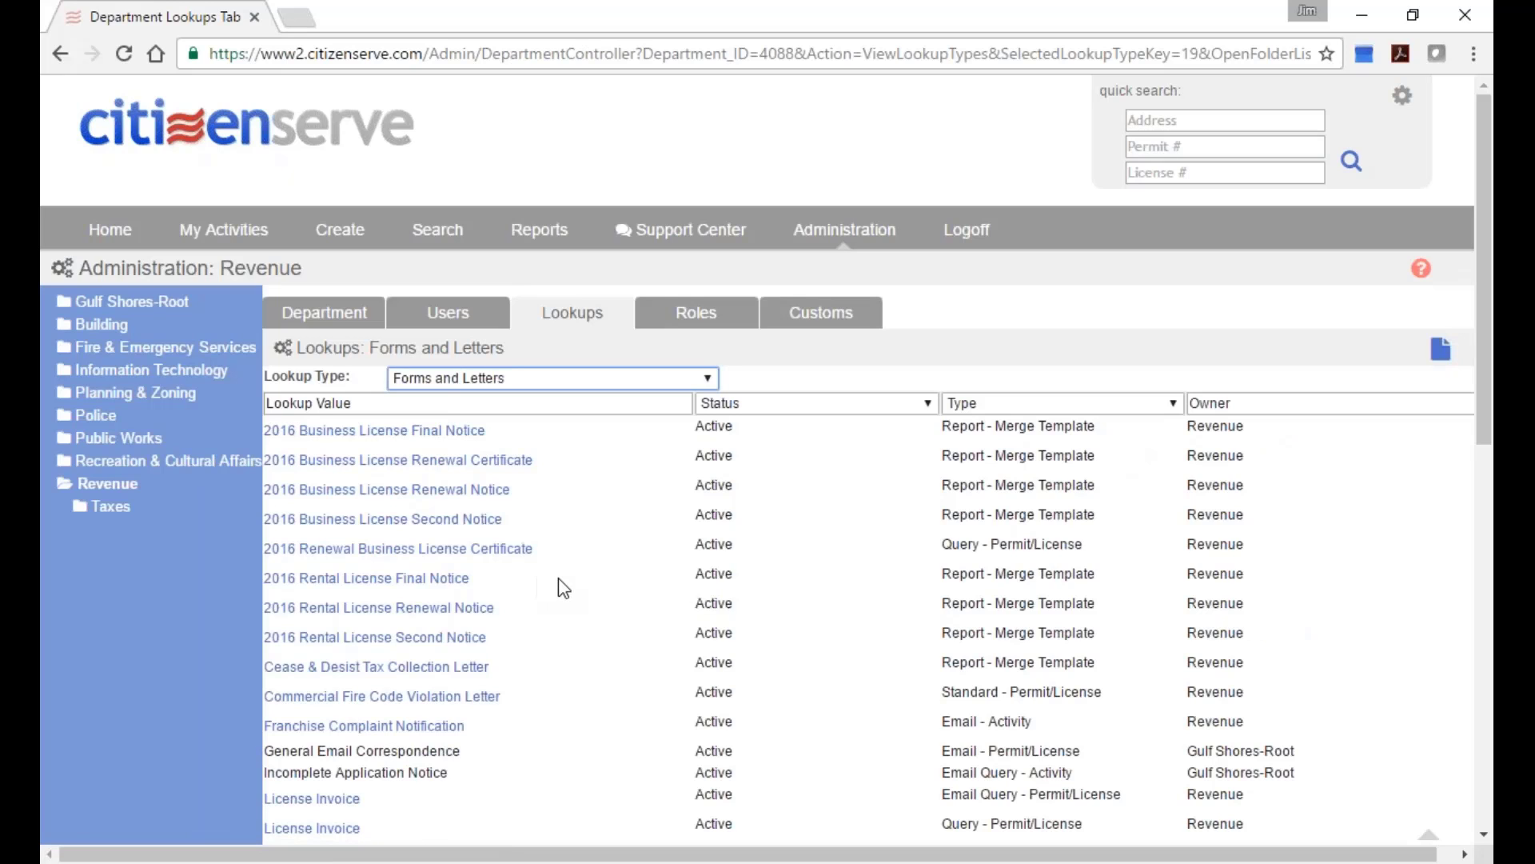
scroll(558, 577, down, 2)
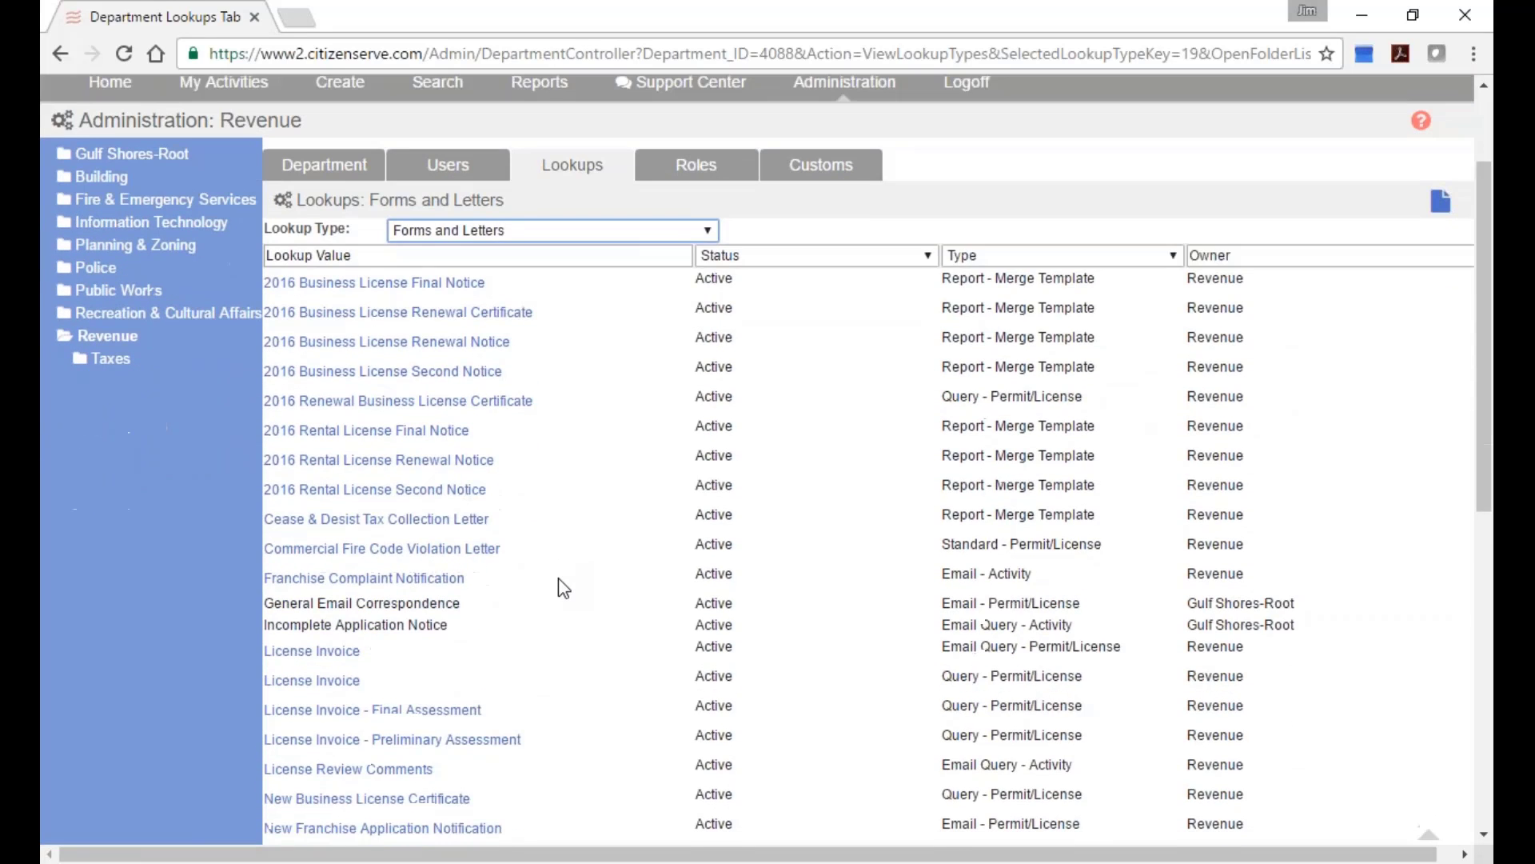
Open License Invoice - Final Assessment, select its [invoiceamount] placeholder, and list the merge field types.
click(350, 710)
scroll(686, 614, down, 2)
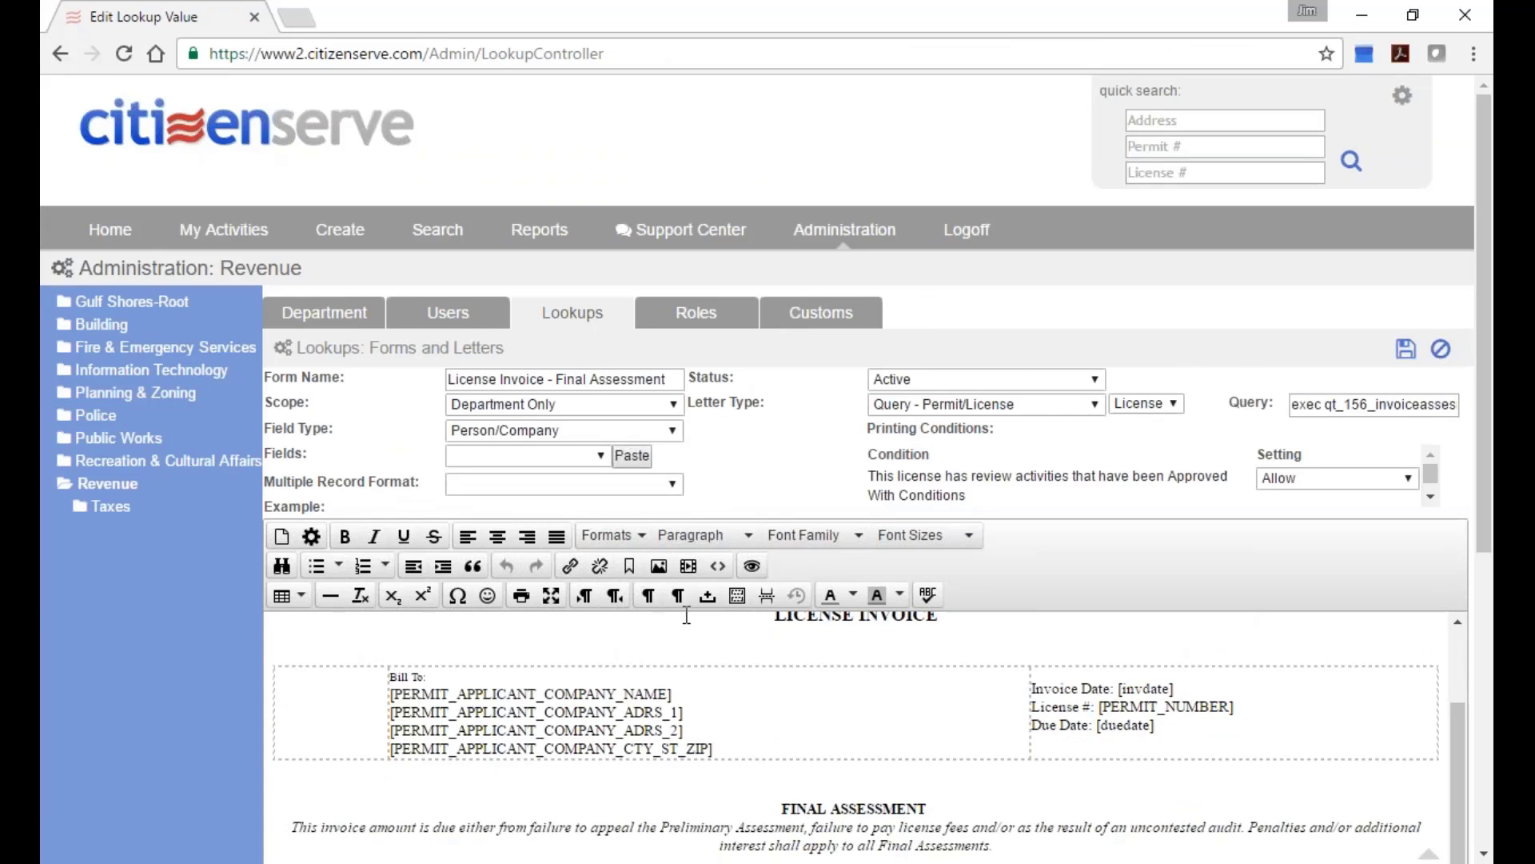
scroll(687, 614, down, 5)
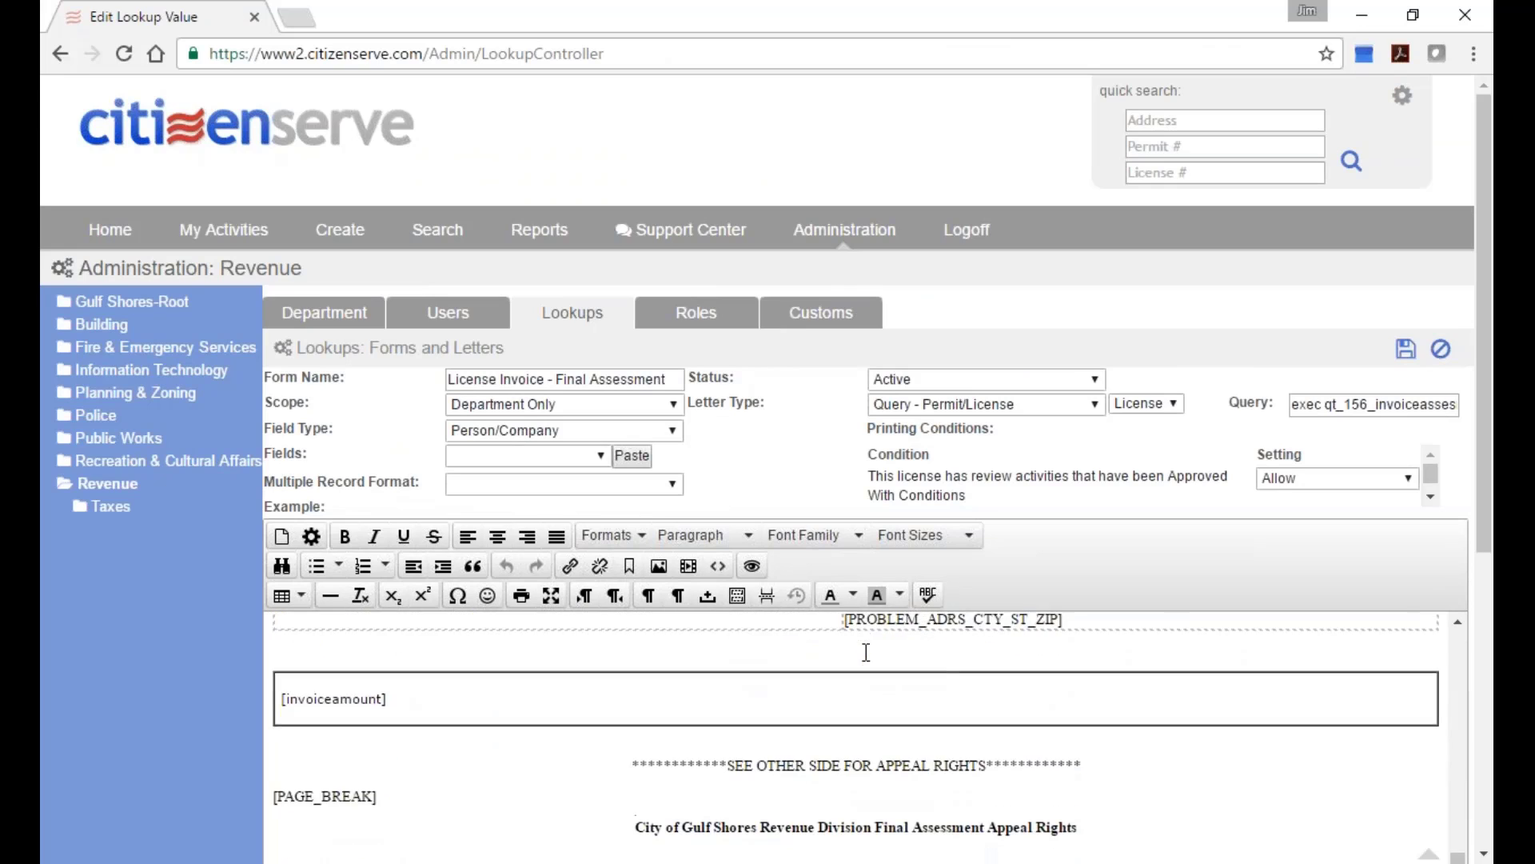
scroll(866, 652, down, 1)
scroll(696, 712, up, 1)
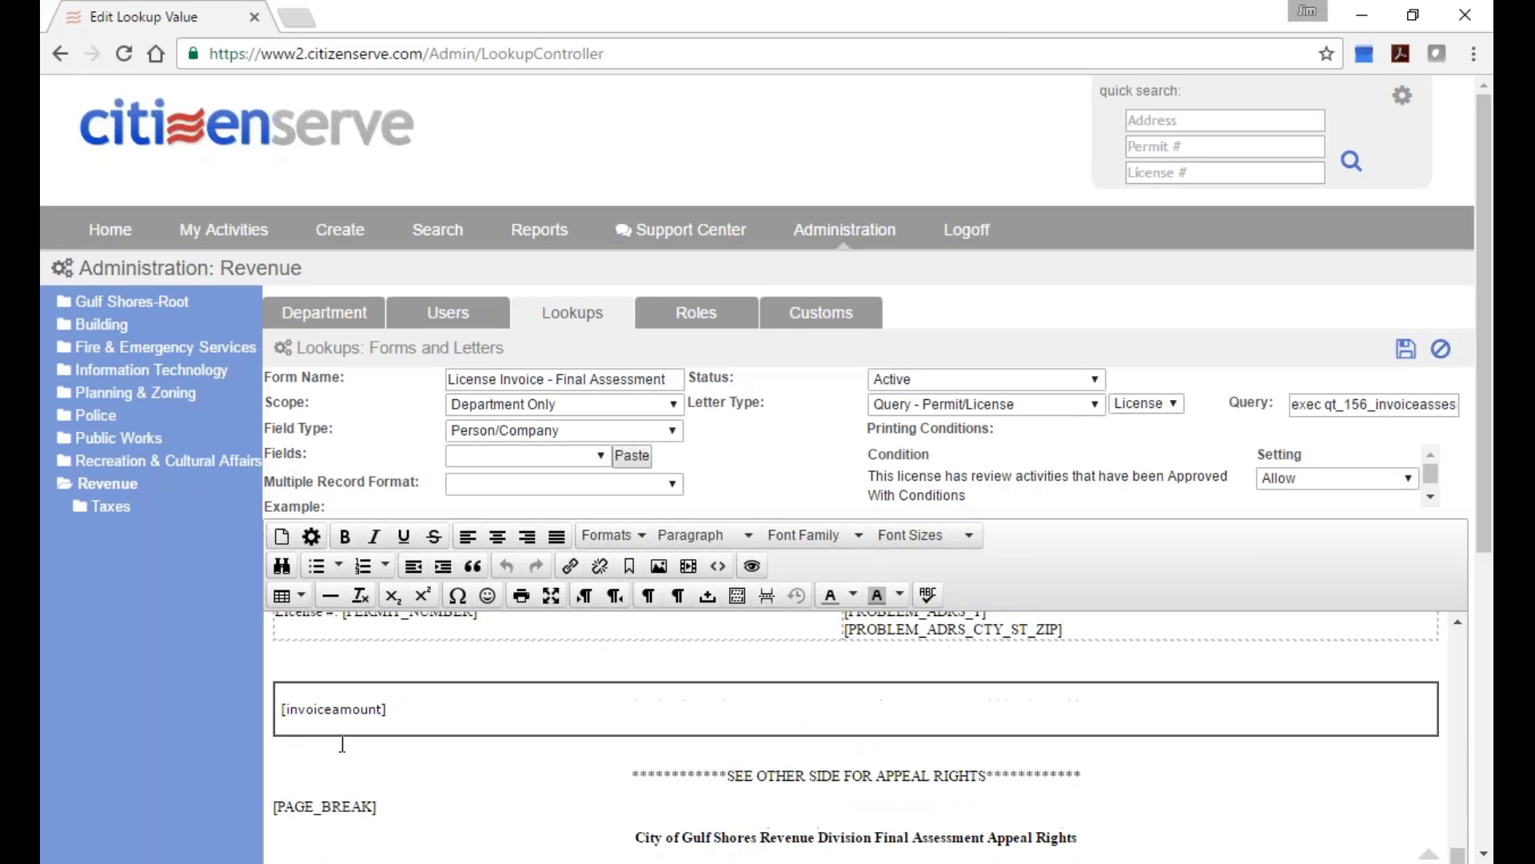
drag(390, 710, 314, 729)
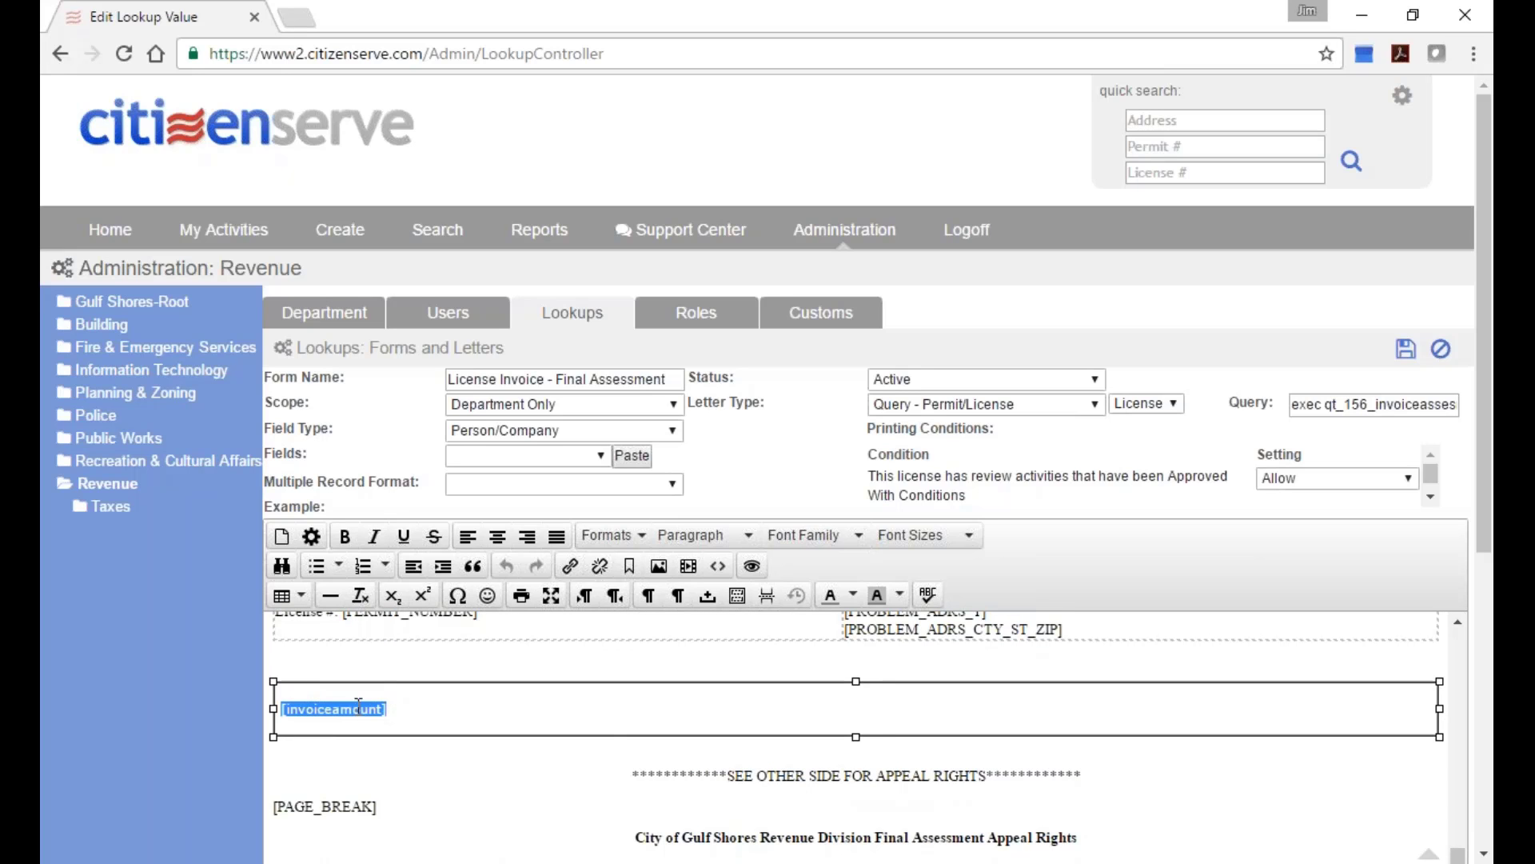
scroll(436, 711, down, 5)
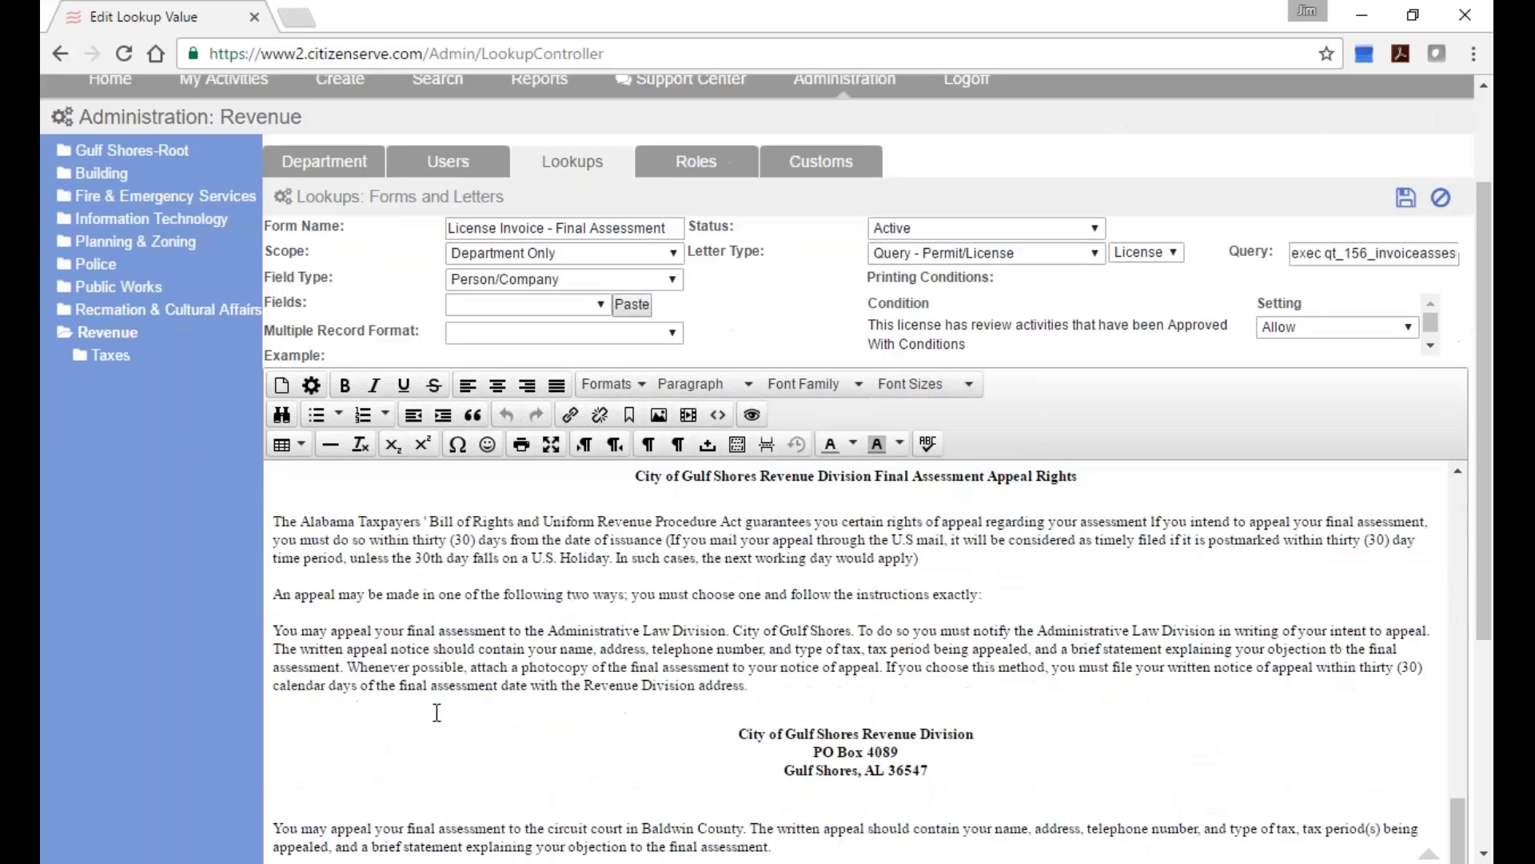
scroll(448, 710, down, 3)
scroll(652, 601, up, 5)
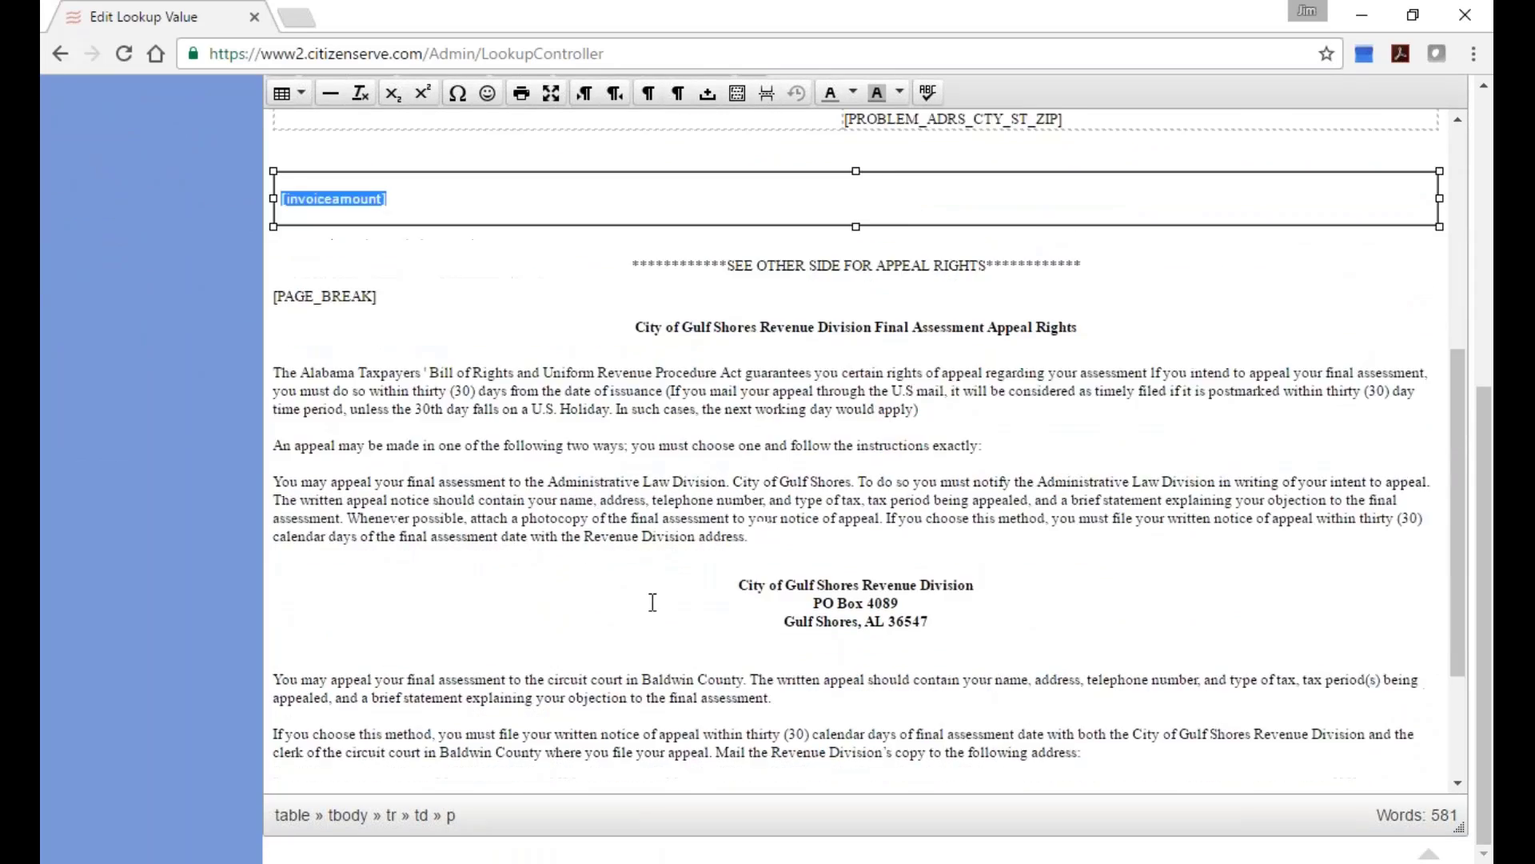
scroll(653, 601, up, 5)
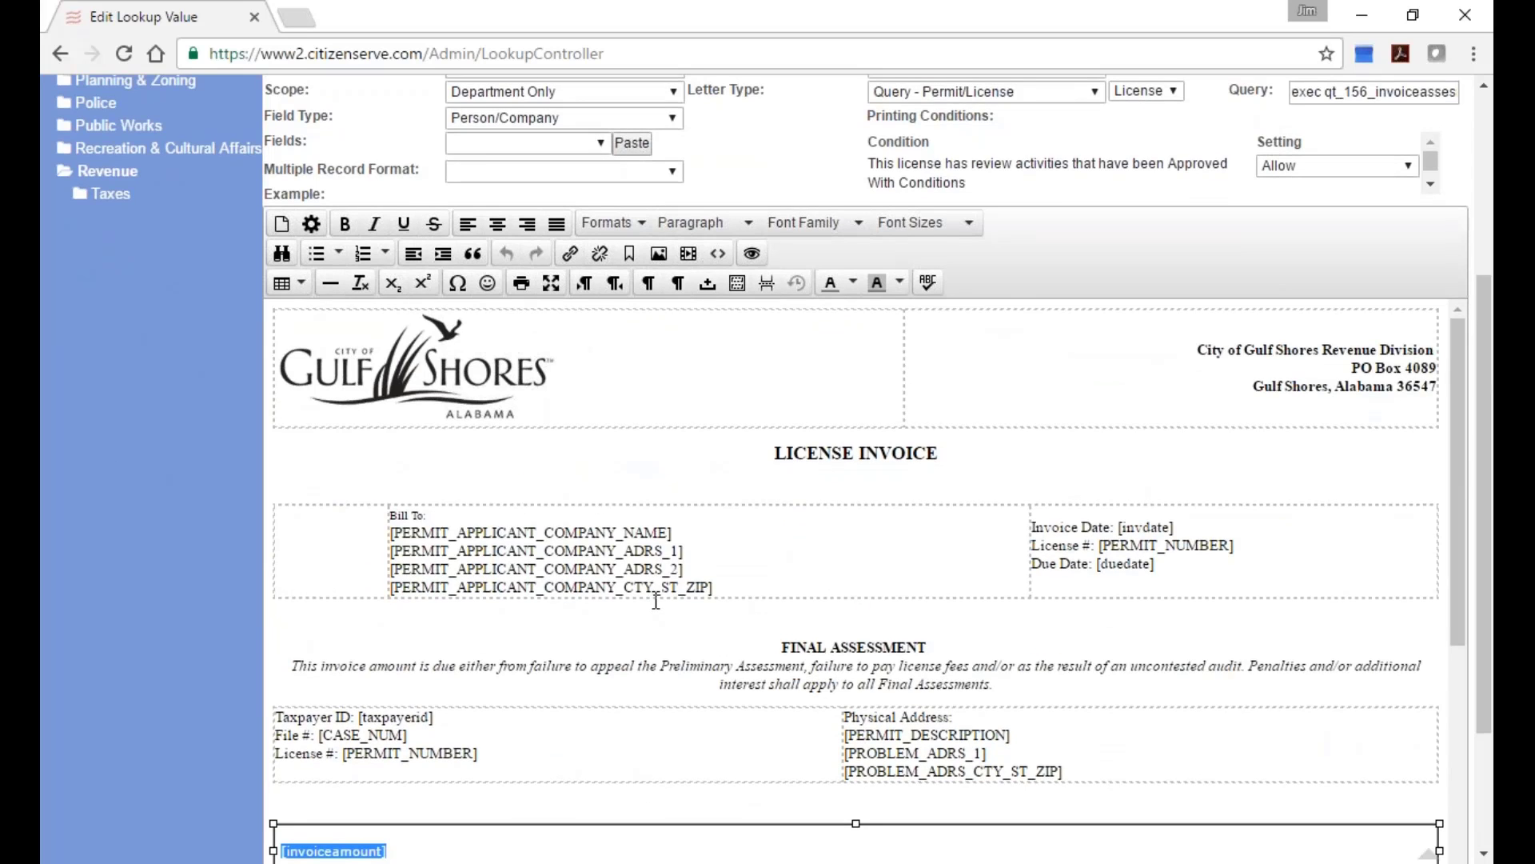
scroll(664, 448, up, 2)
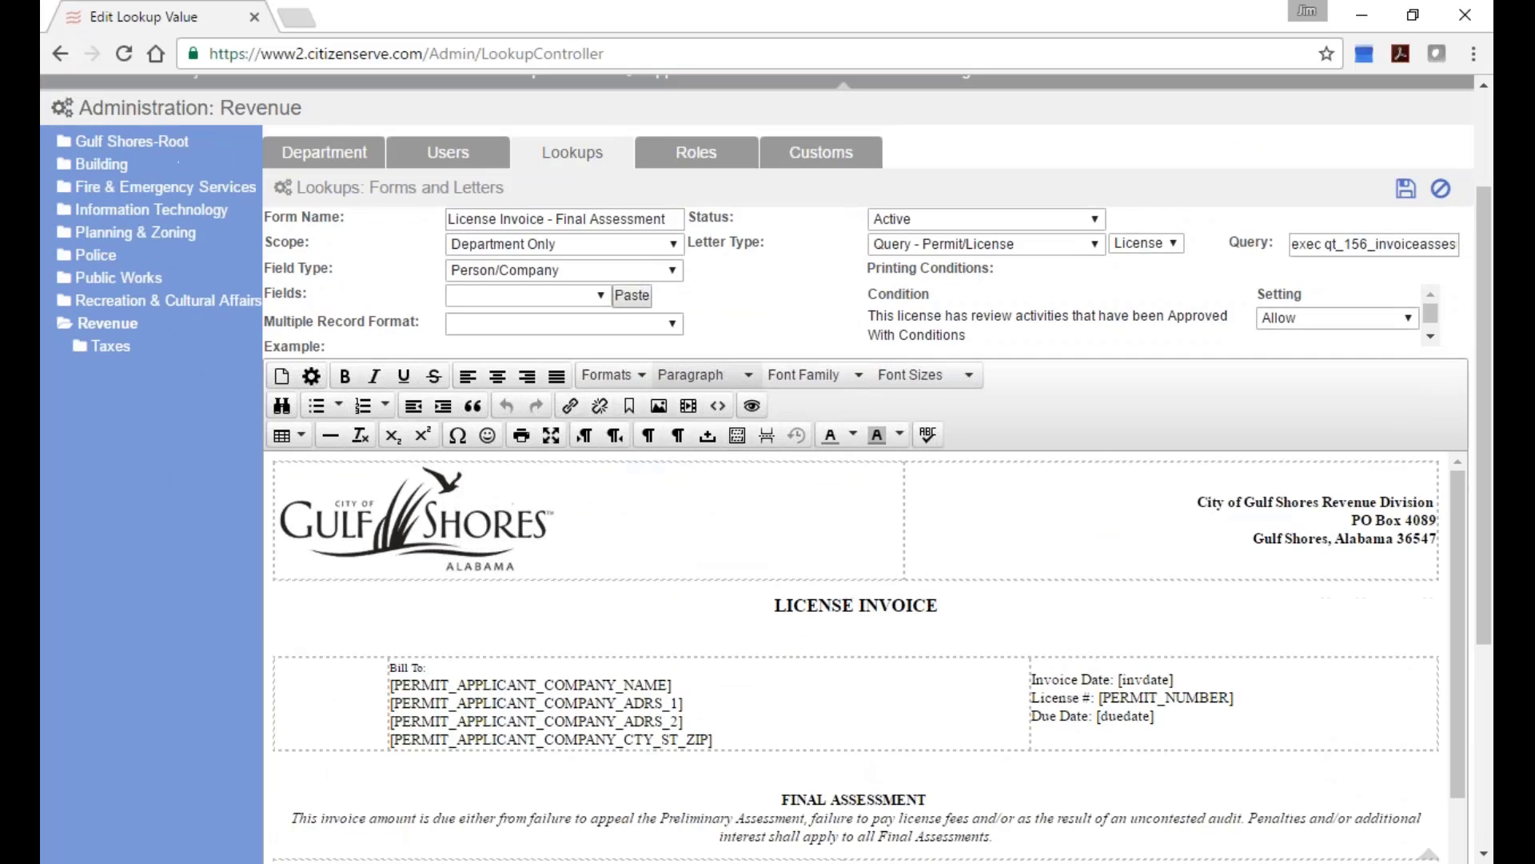
click(674, 271)
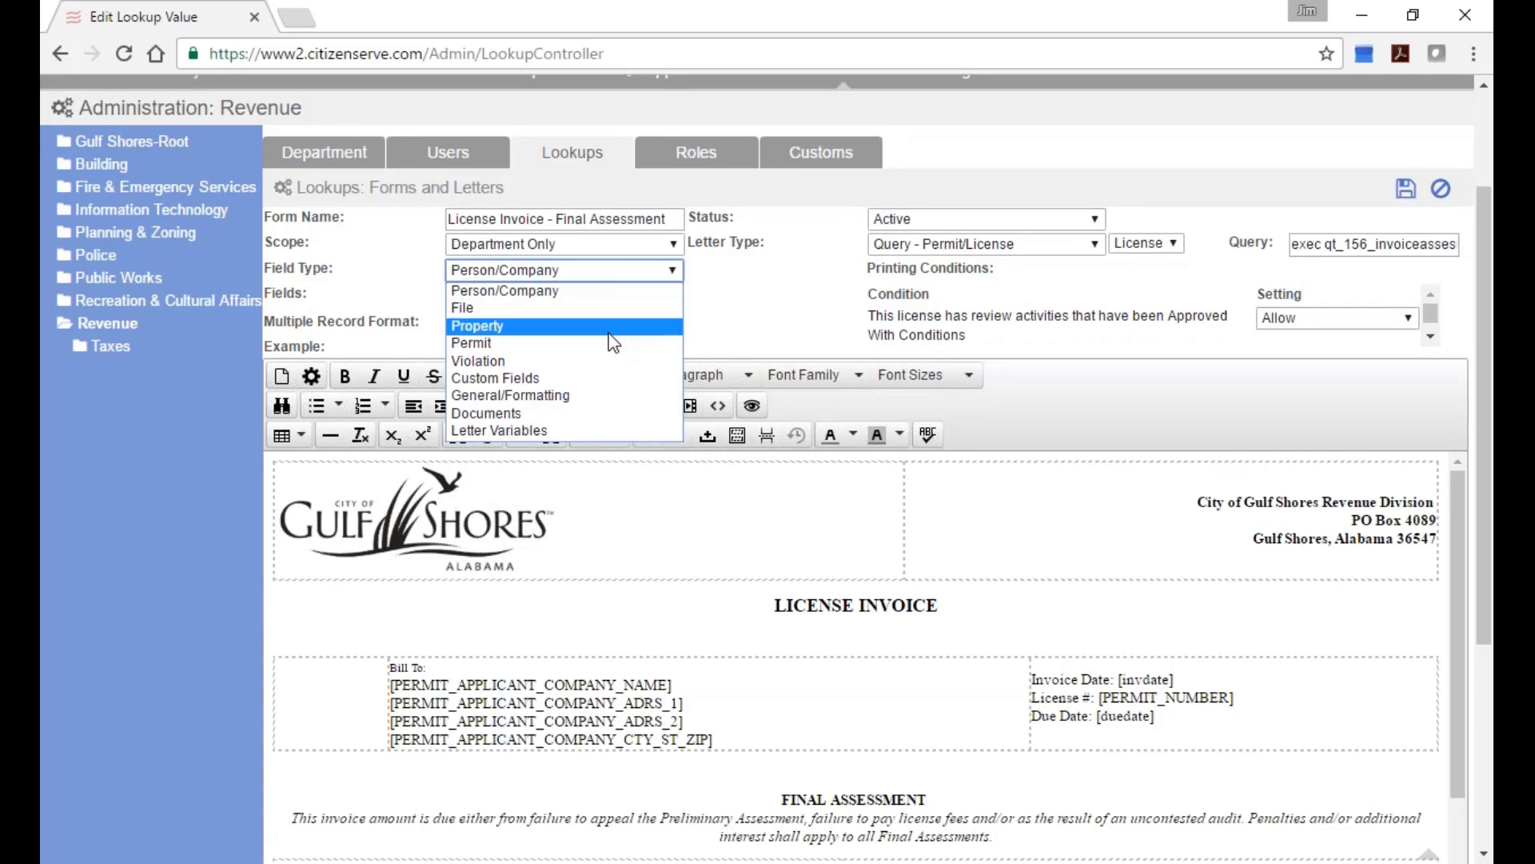
Browse the General/Formatting merge fields available for the template.
click(591, 395)
click(604, 295)
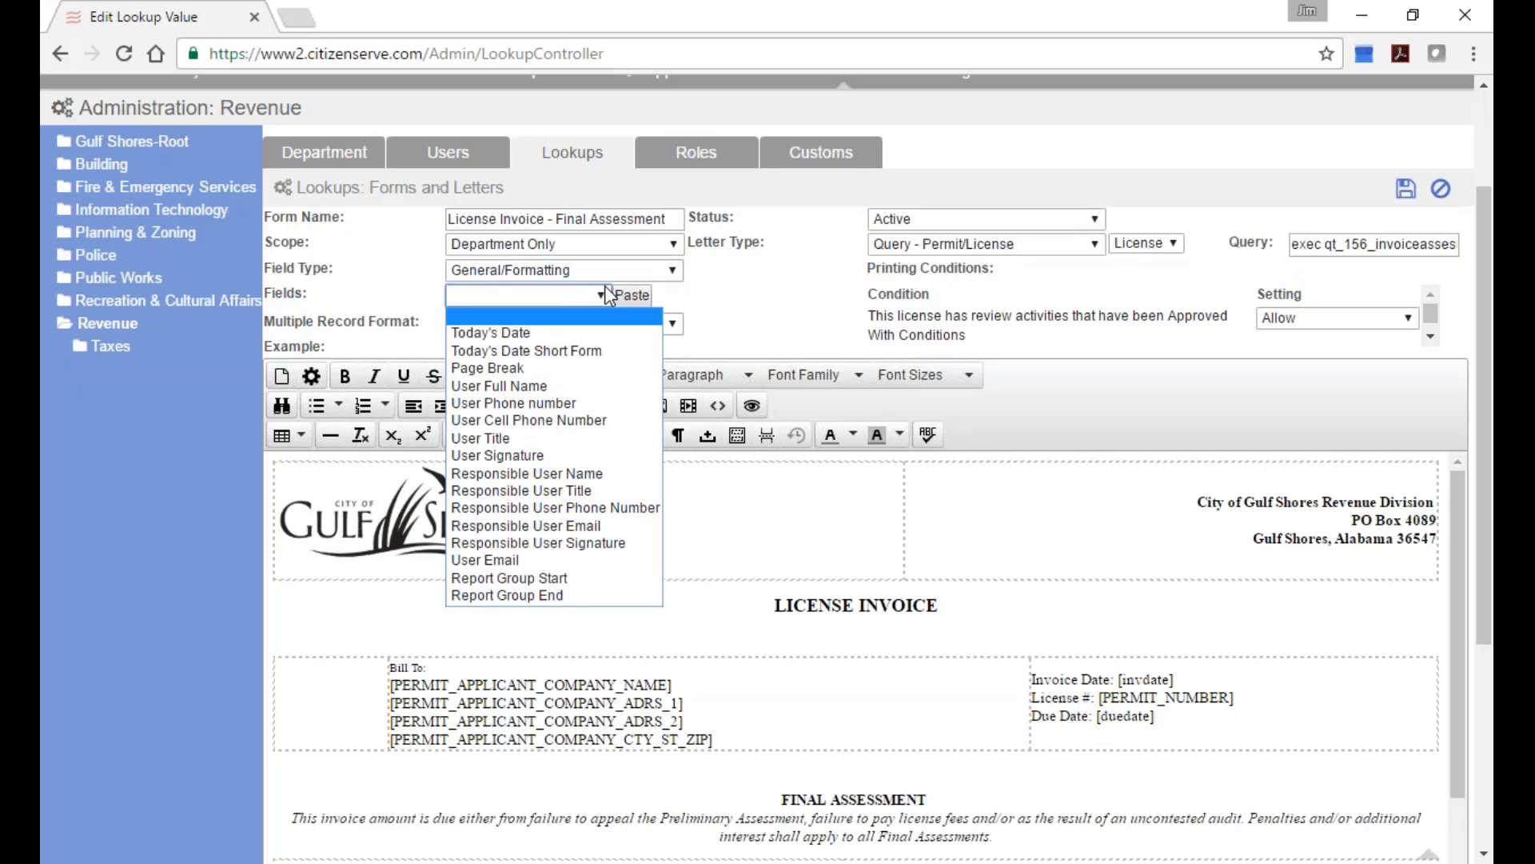
click(612, 268)
click(613, 267)
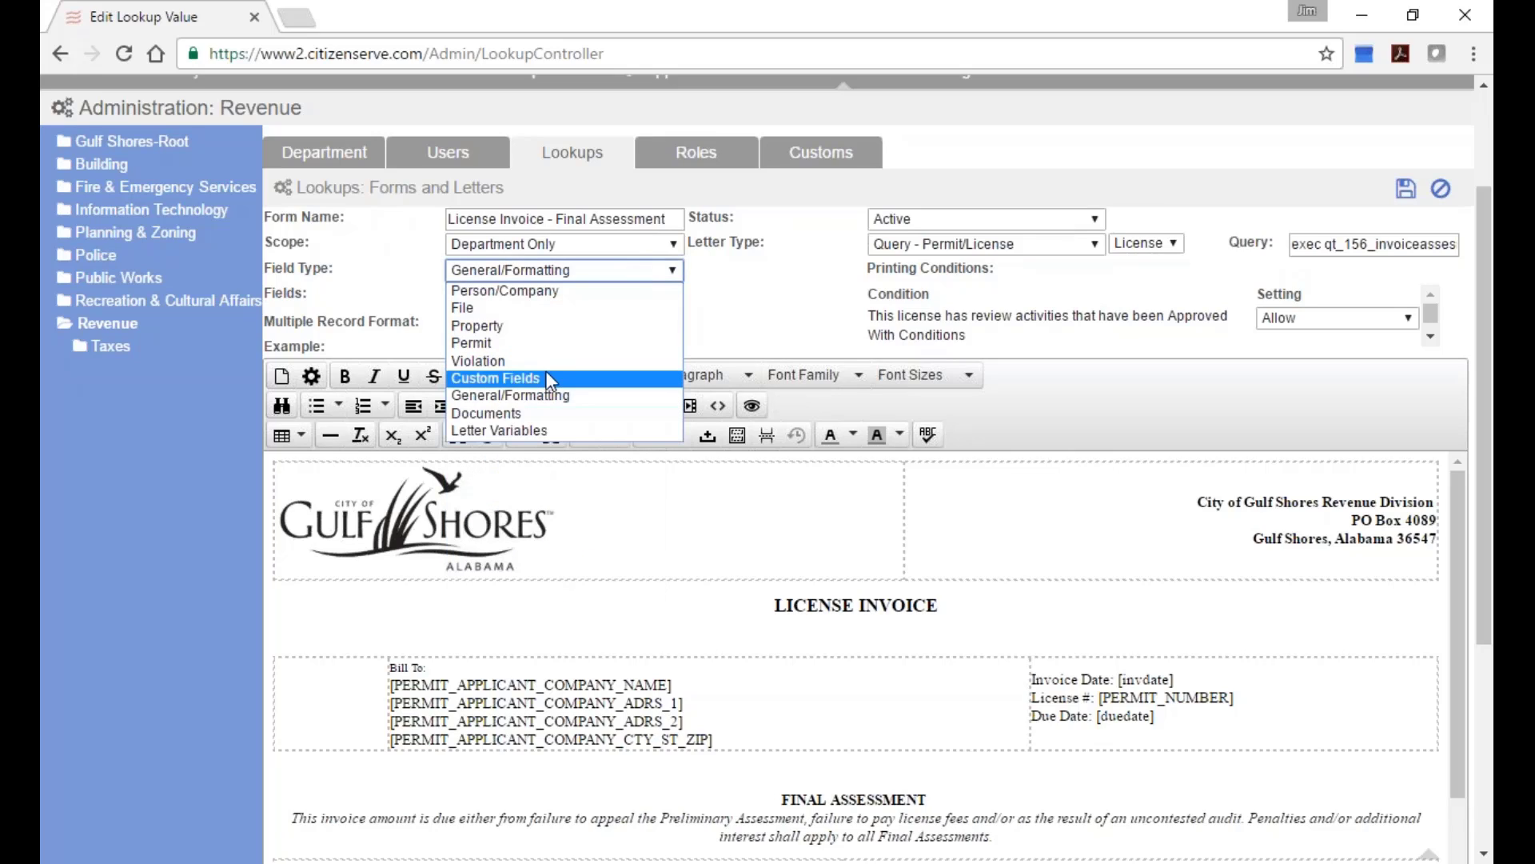
Browse the Permit merge fields, then close the template without saving.
click(545, 346)
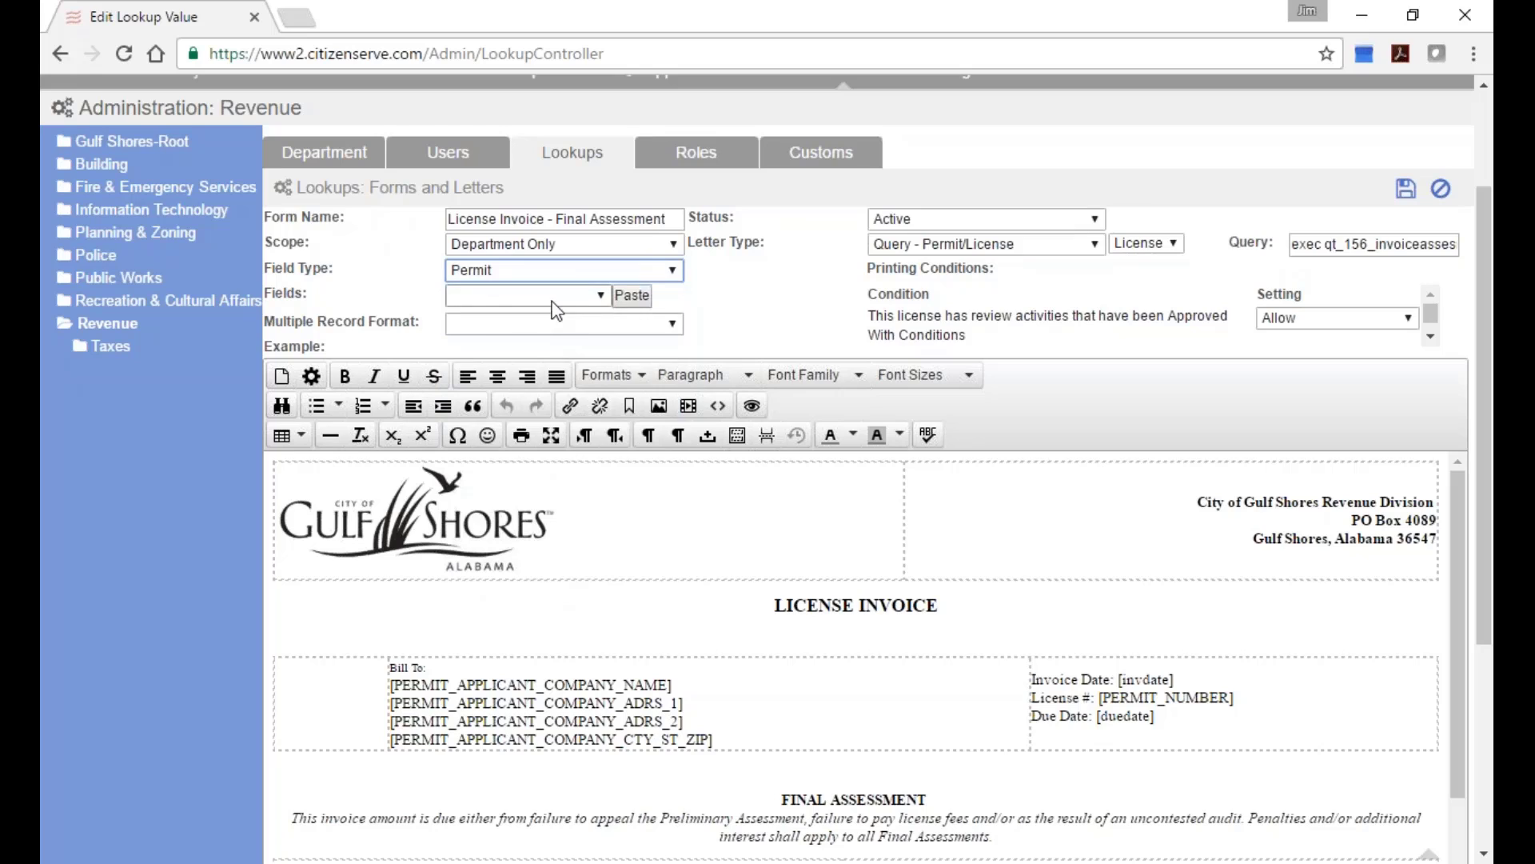
click(599, 295)
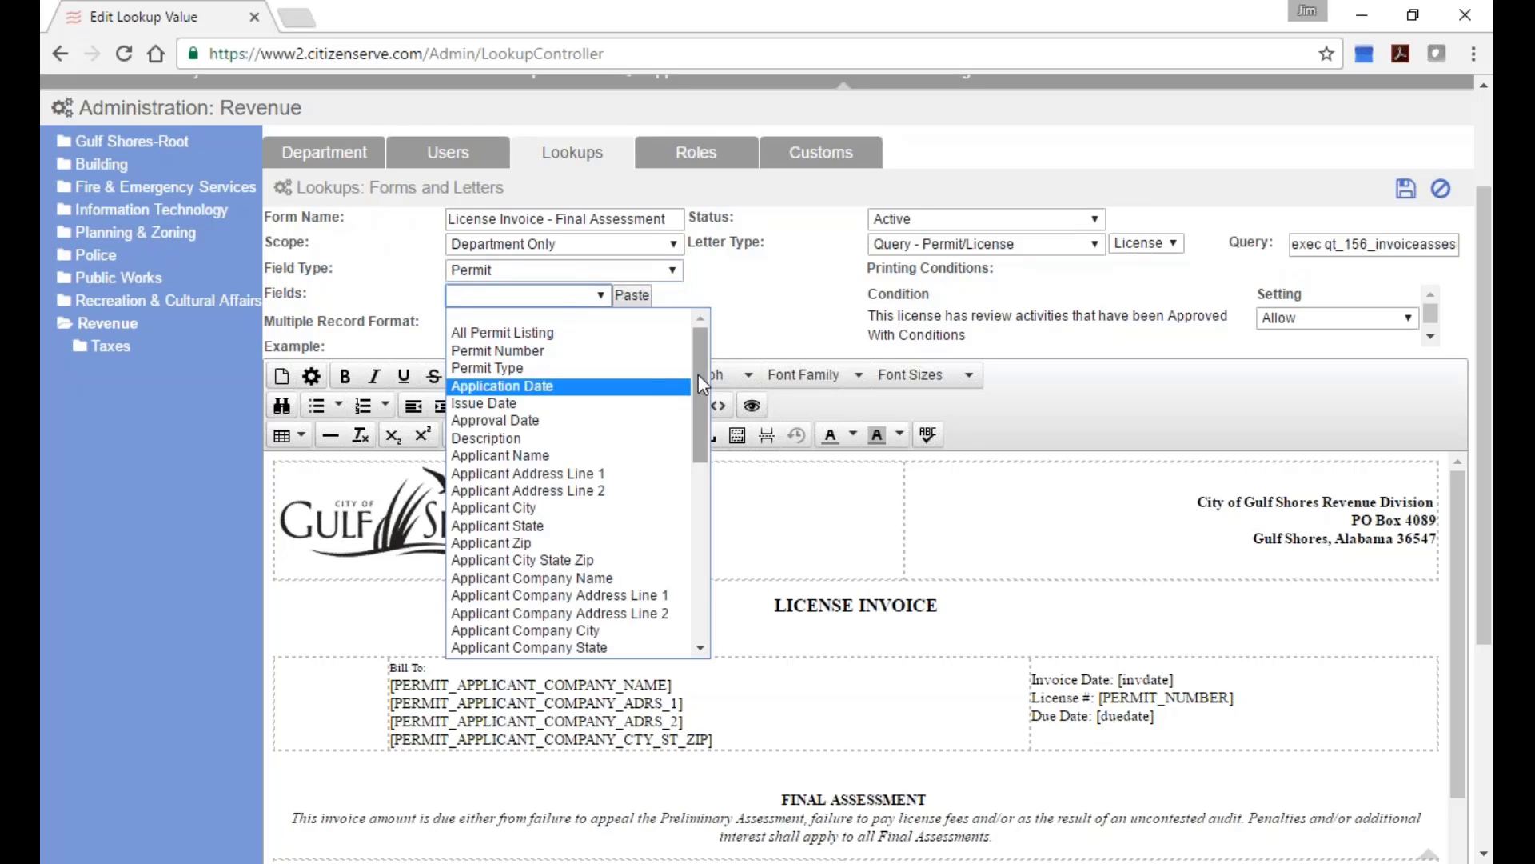
drag(698, 374, 718, 526)
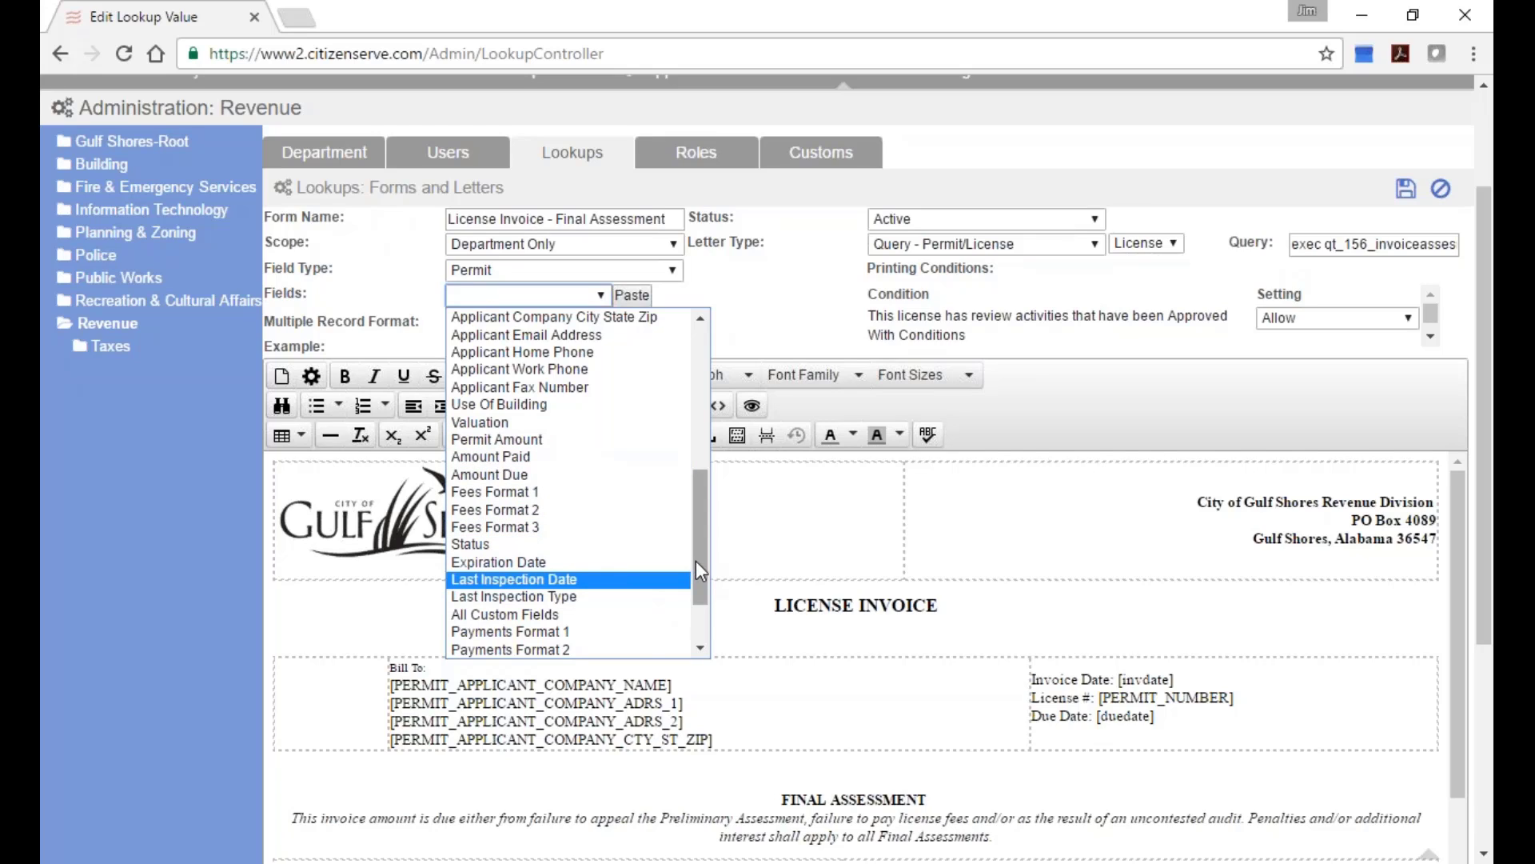
scroll(696, 560, down, 1)
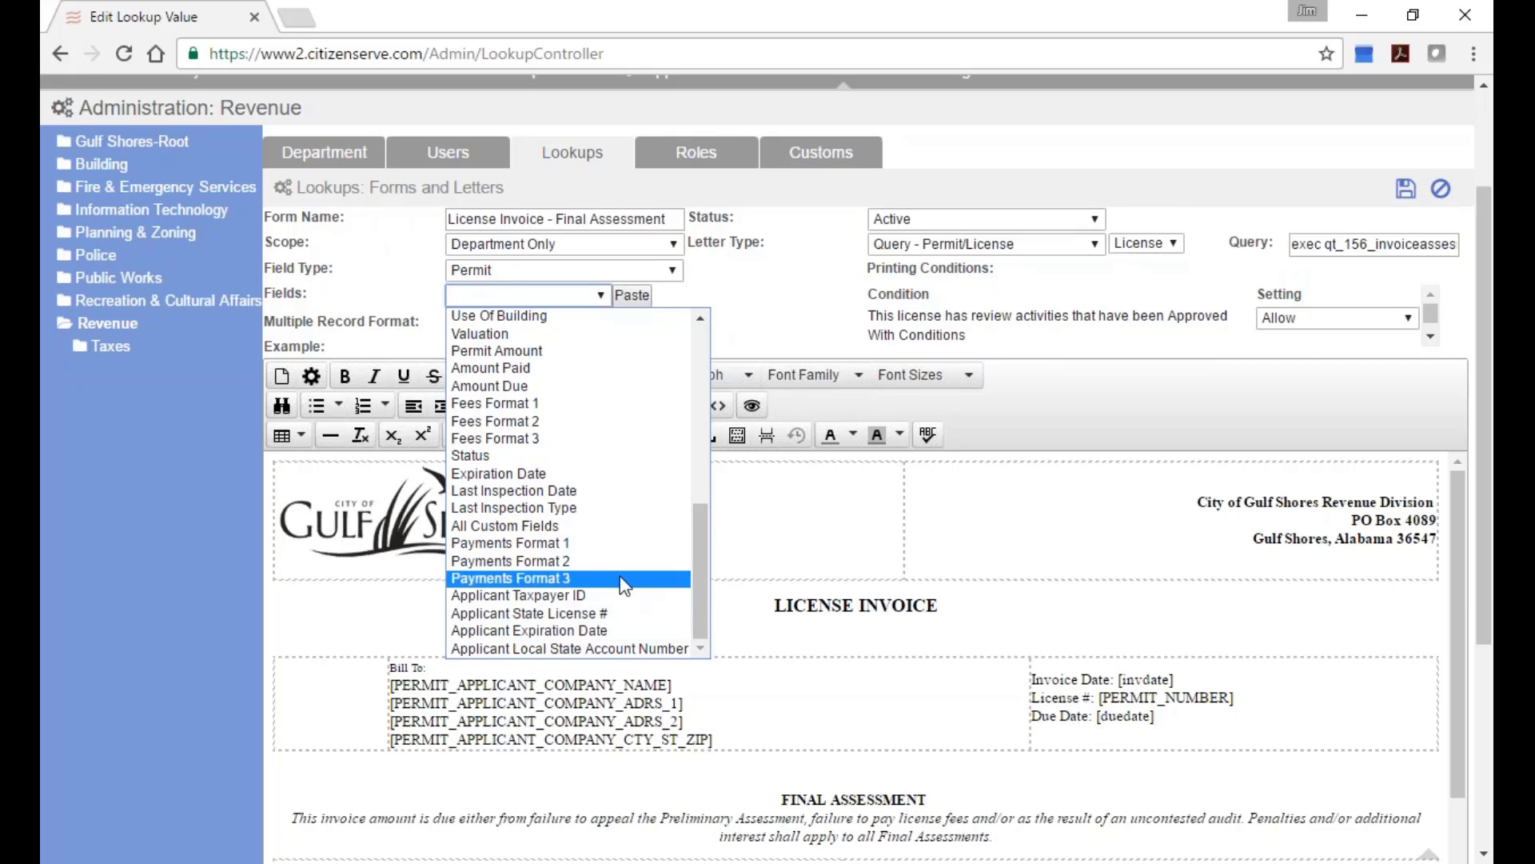
click(769, 295)
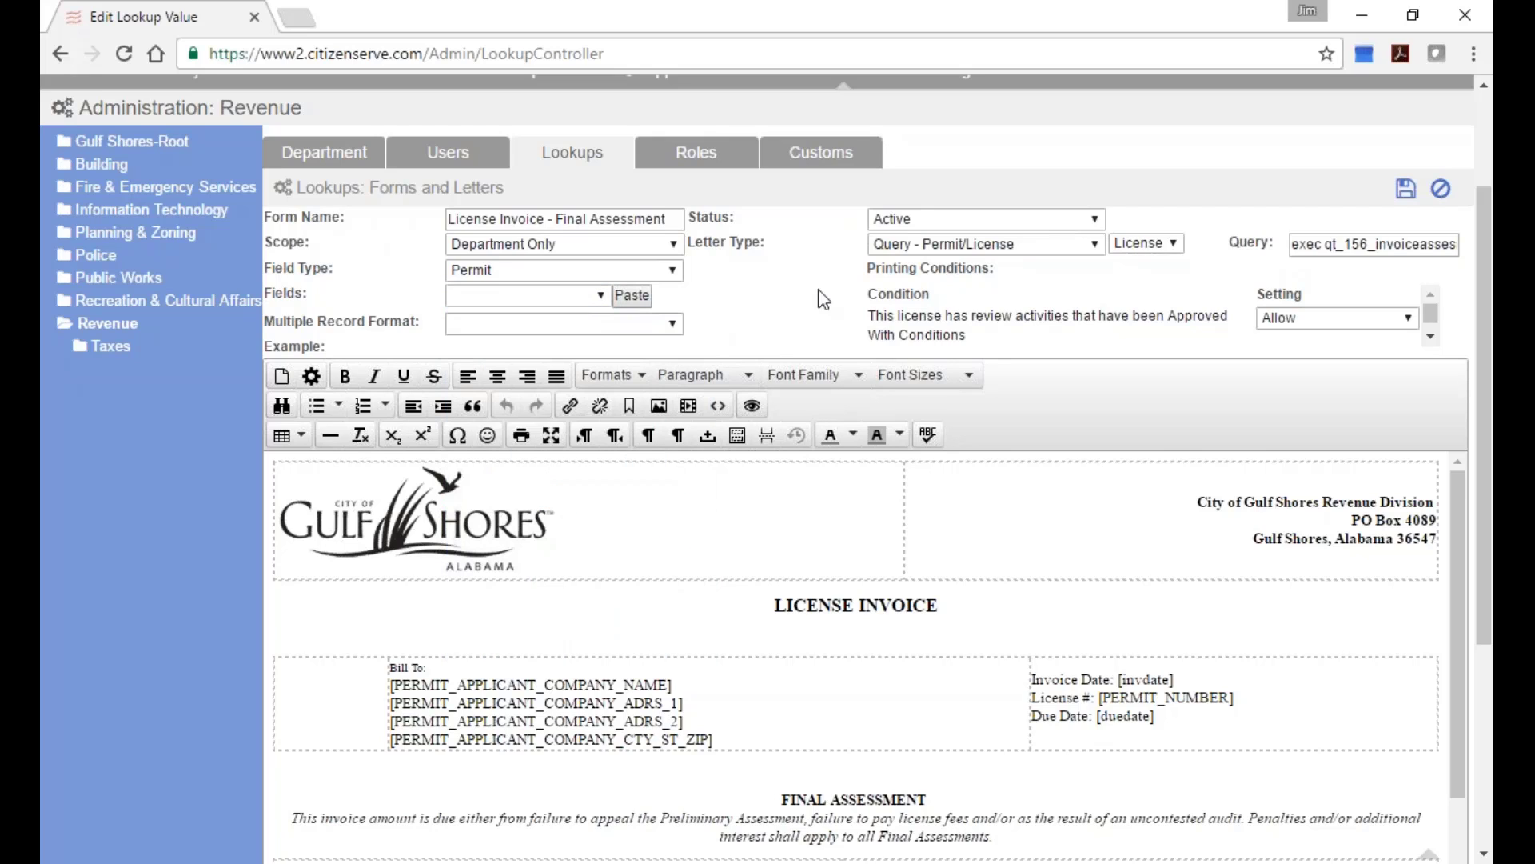
click(1441, 189)
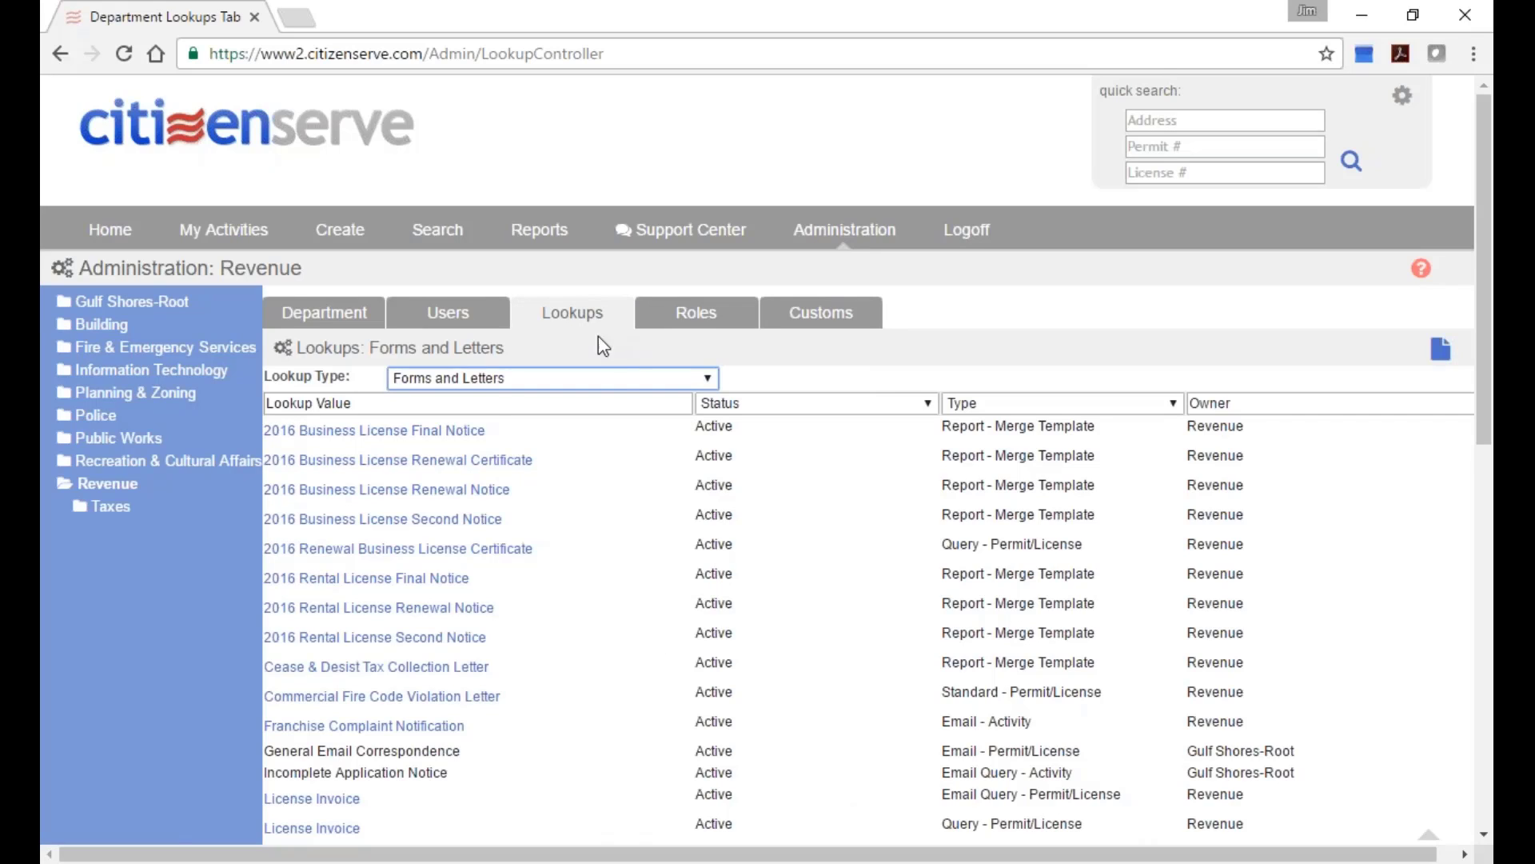
Switch the Revenue lookup type to Business License Type.
click(626, 376)
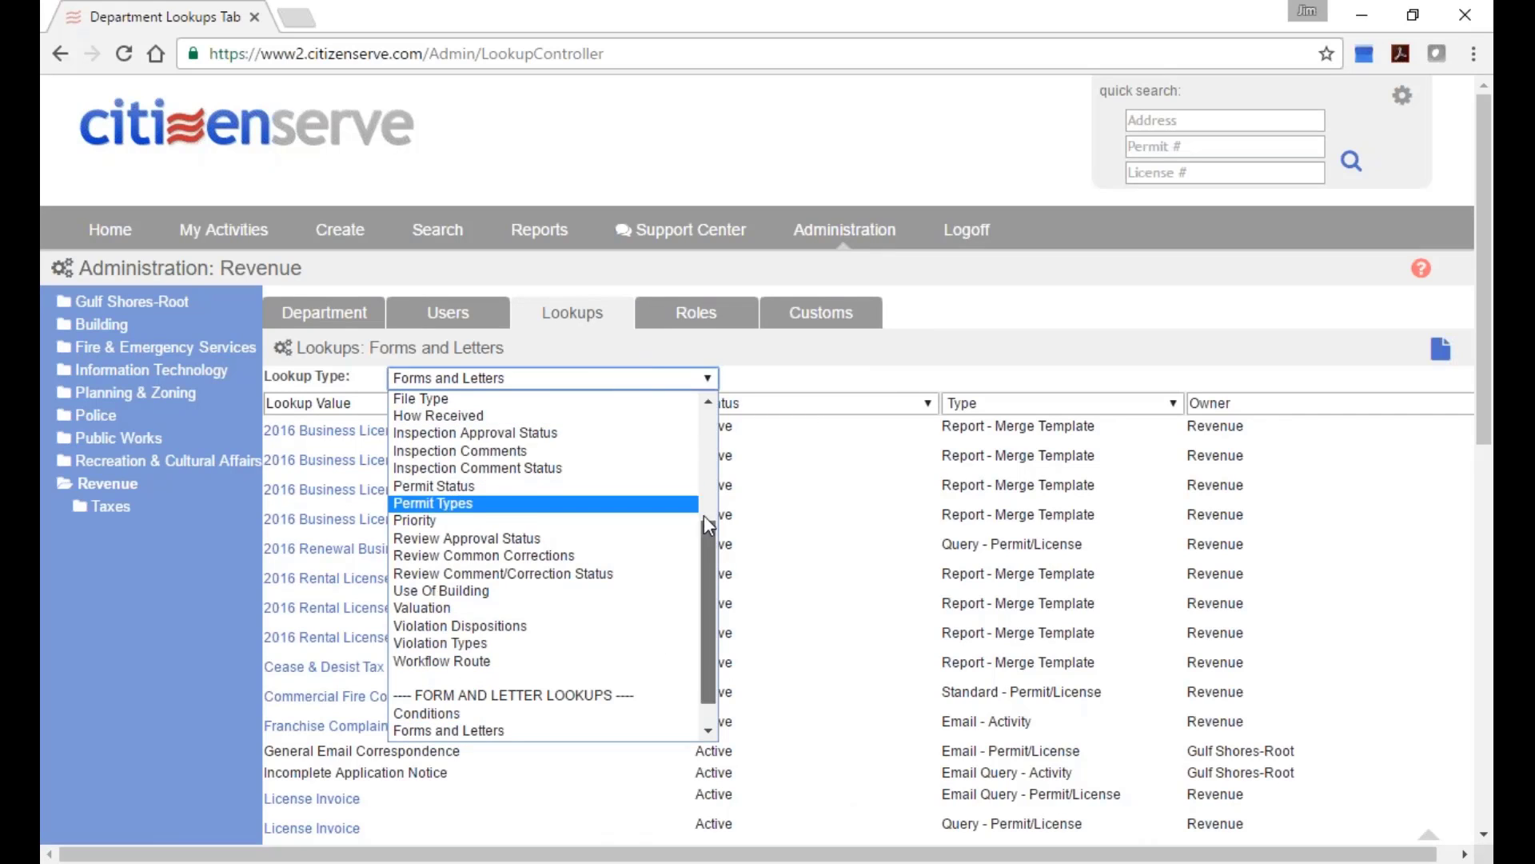
scroll(703, 515, up, 4)
click(549, 486)
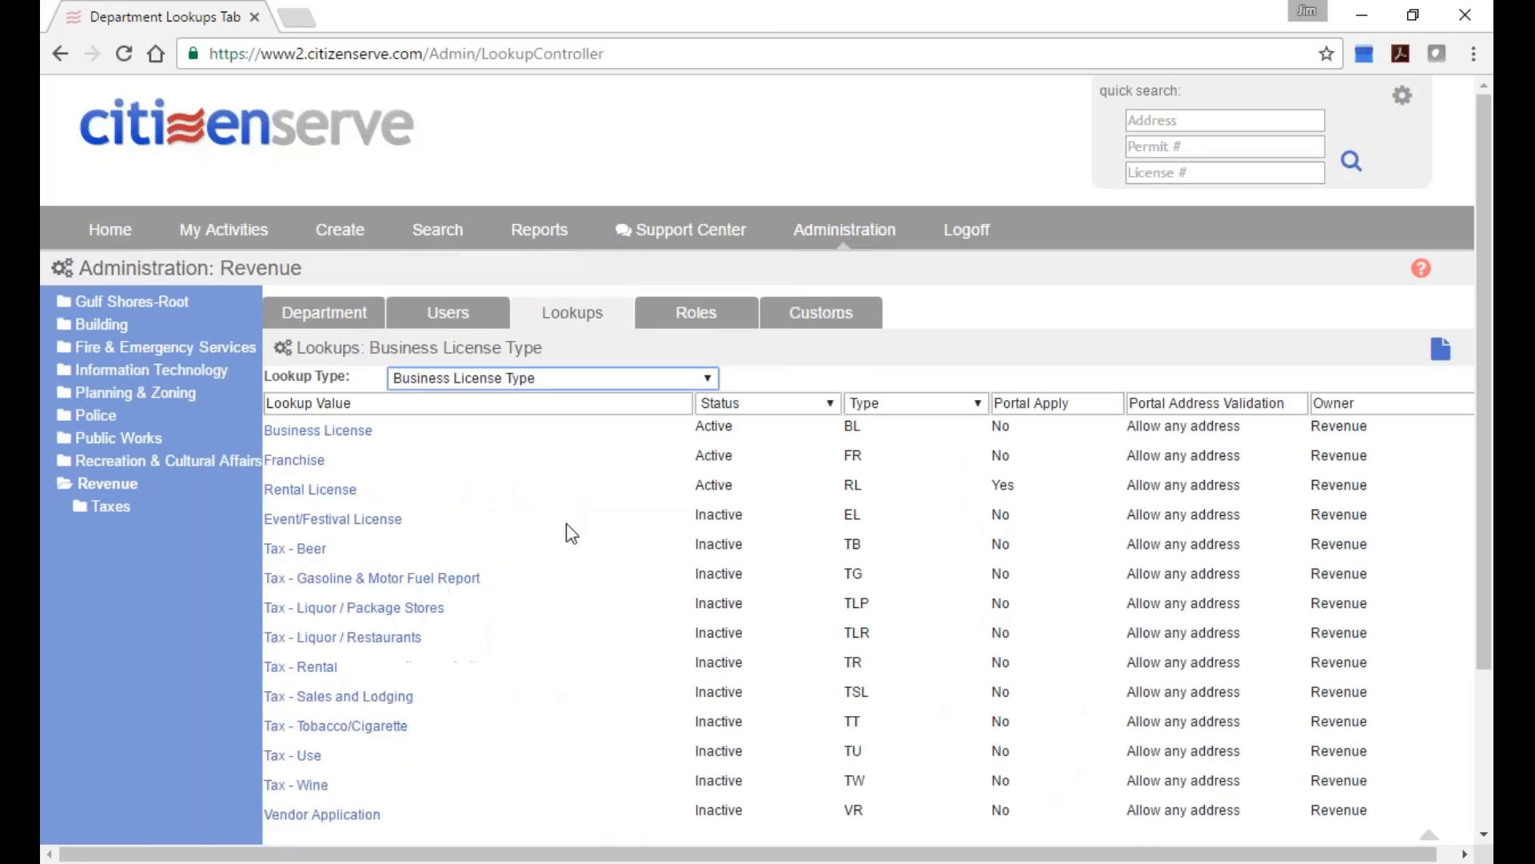
scroll(524, 543, down, 2)
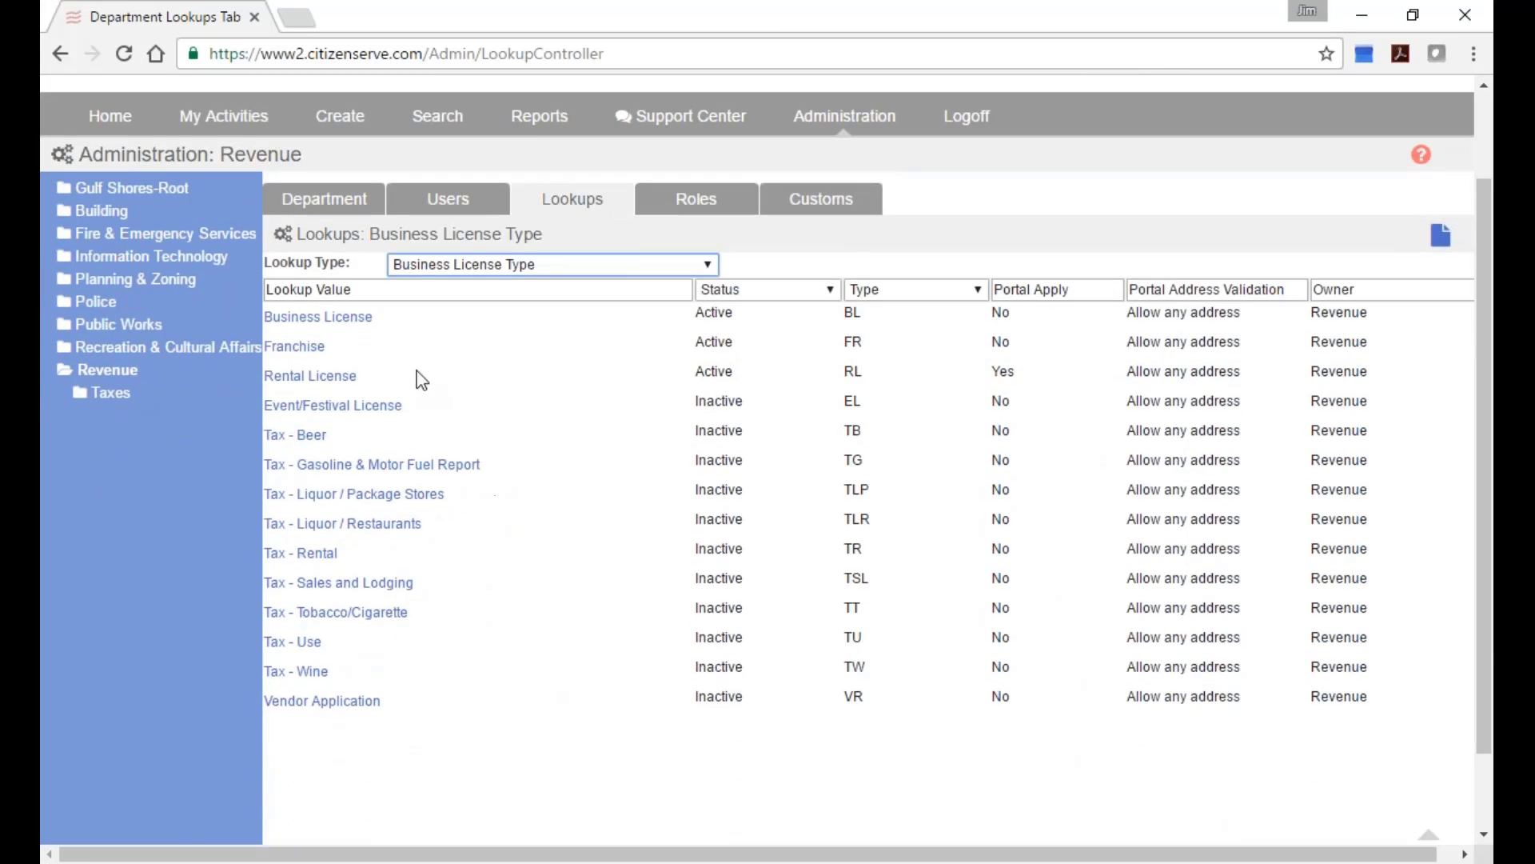
Open the Business License type and its 01/01/2000 - Current fee structure.
click(344, 317)
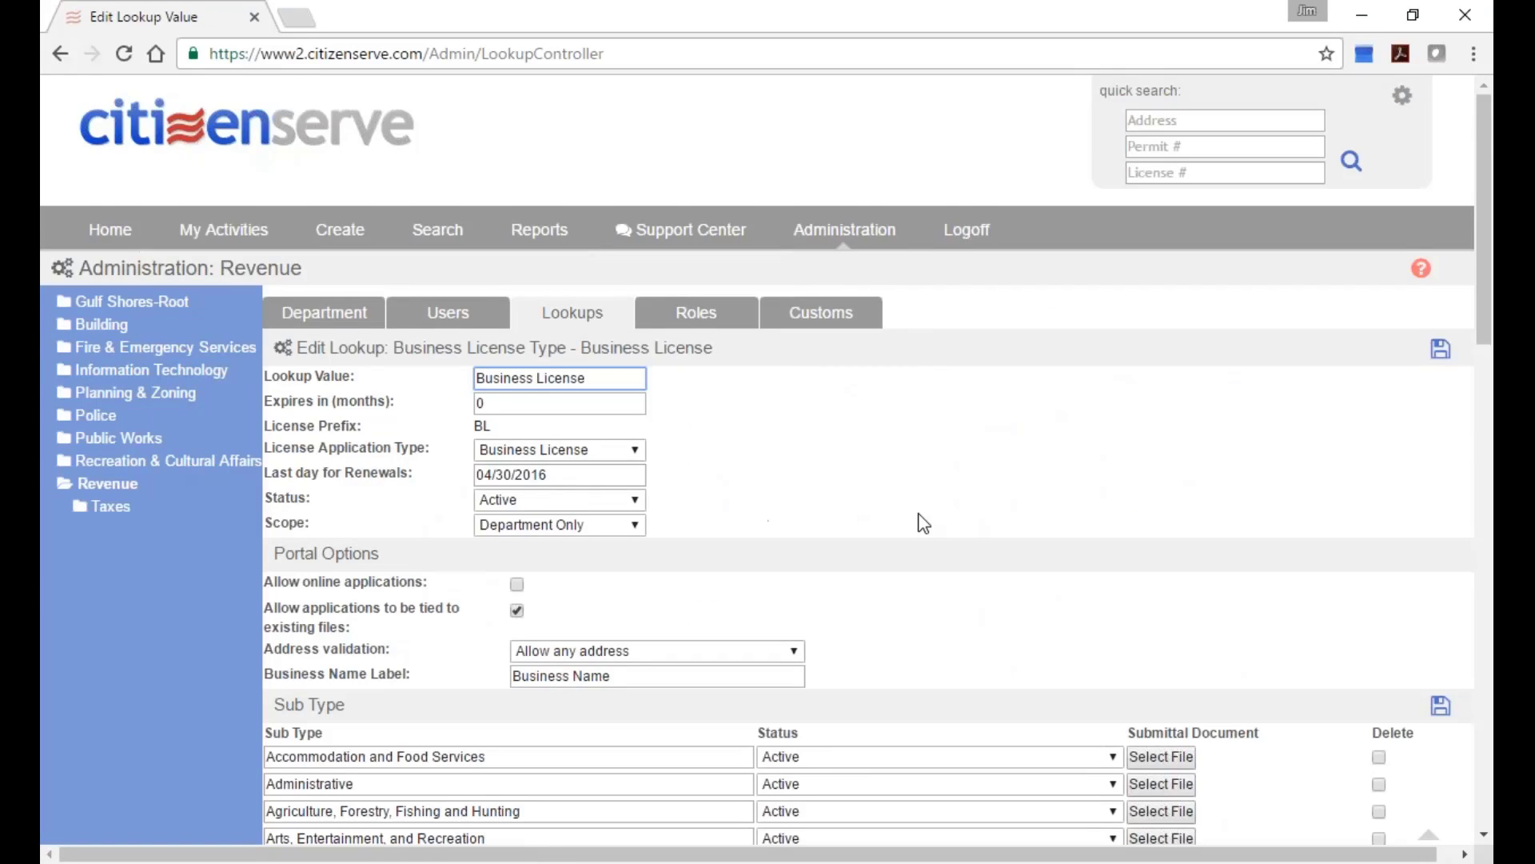
scroll(924, 523, down, 2)
scroll(919, 532, down, 2)
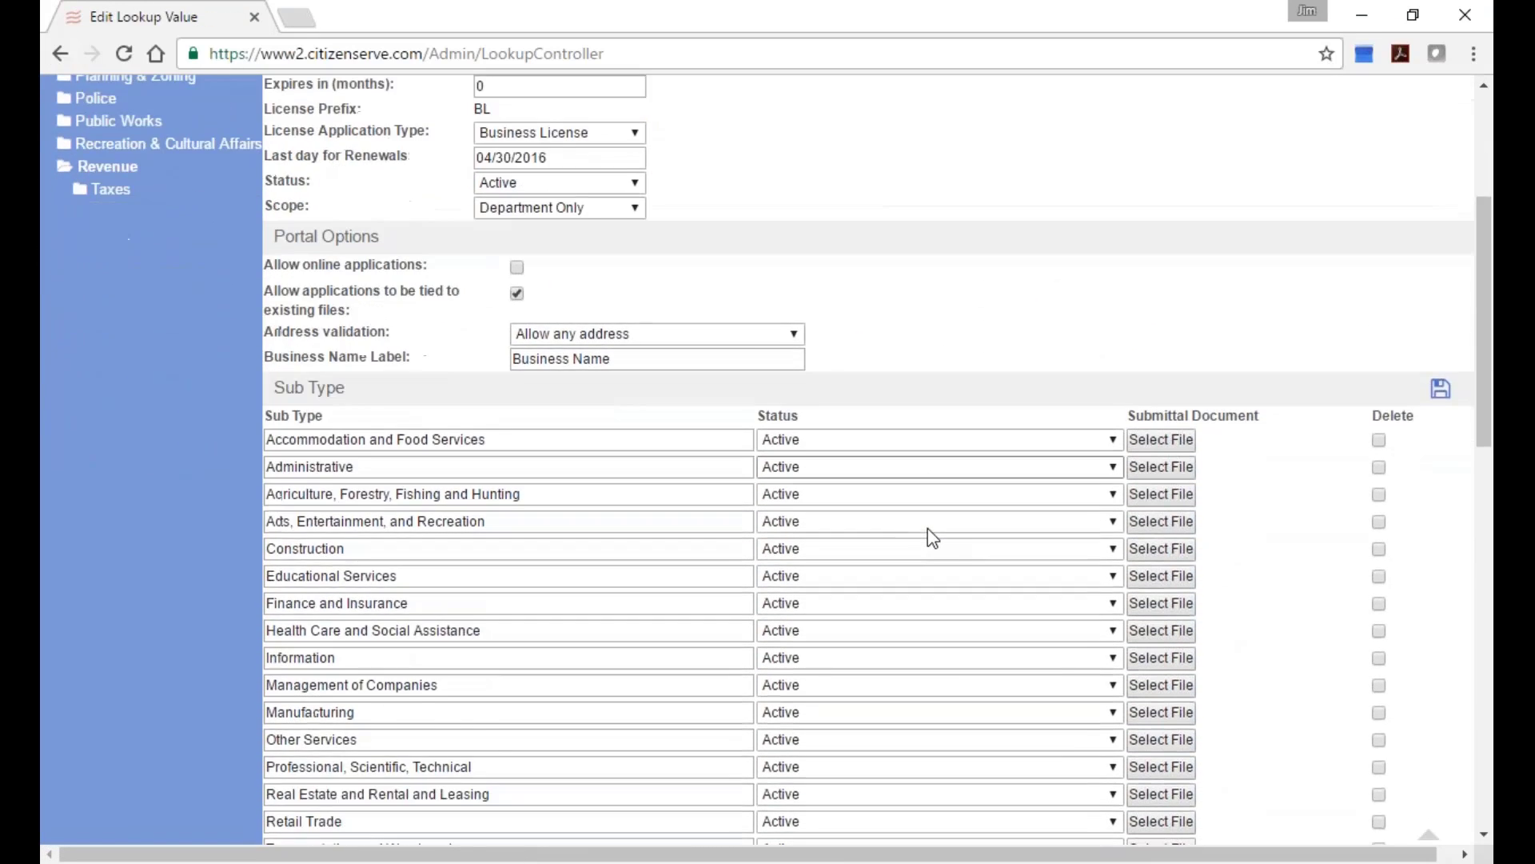
scroll(932, 537, down, 2)
scroll(583, 655, down, 2)
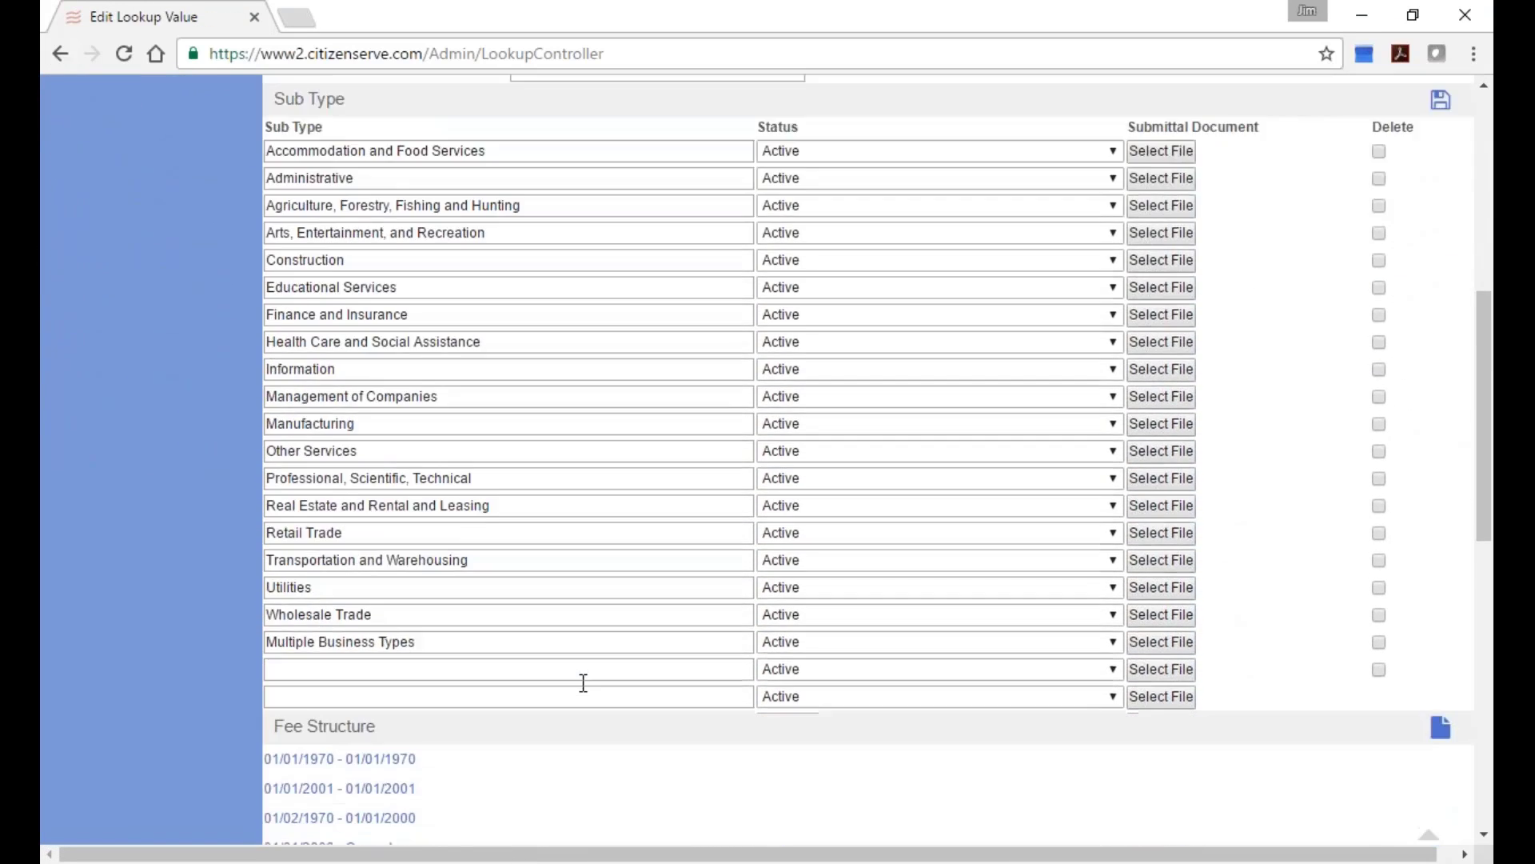
scroll(583, 682, down, 2)
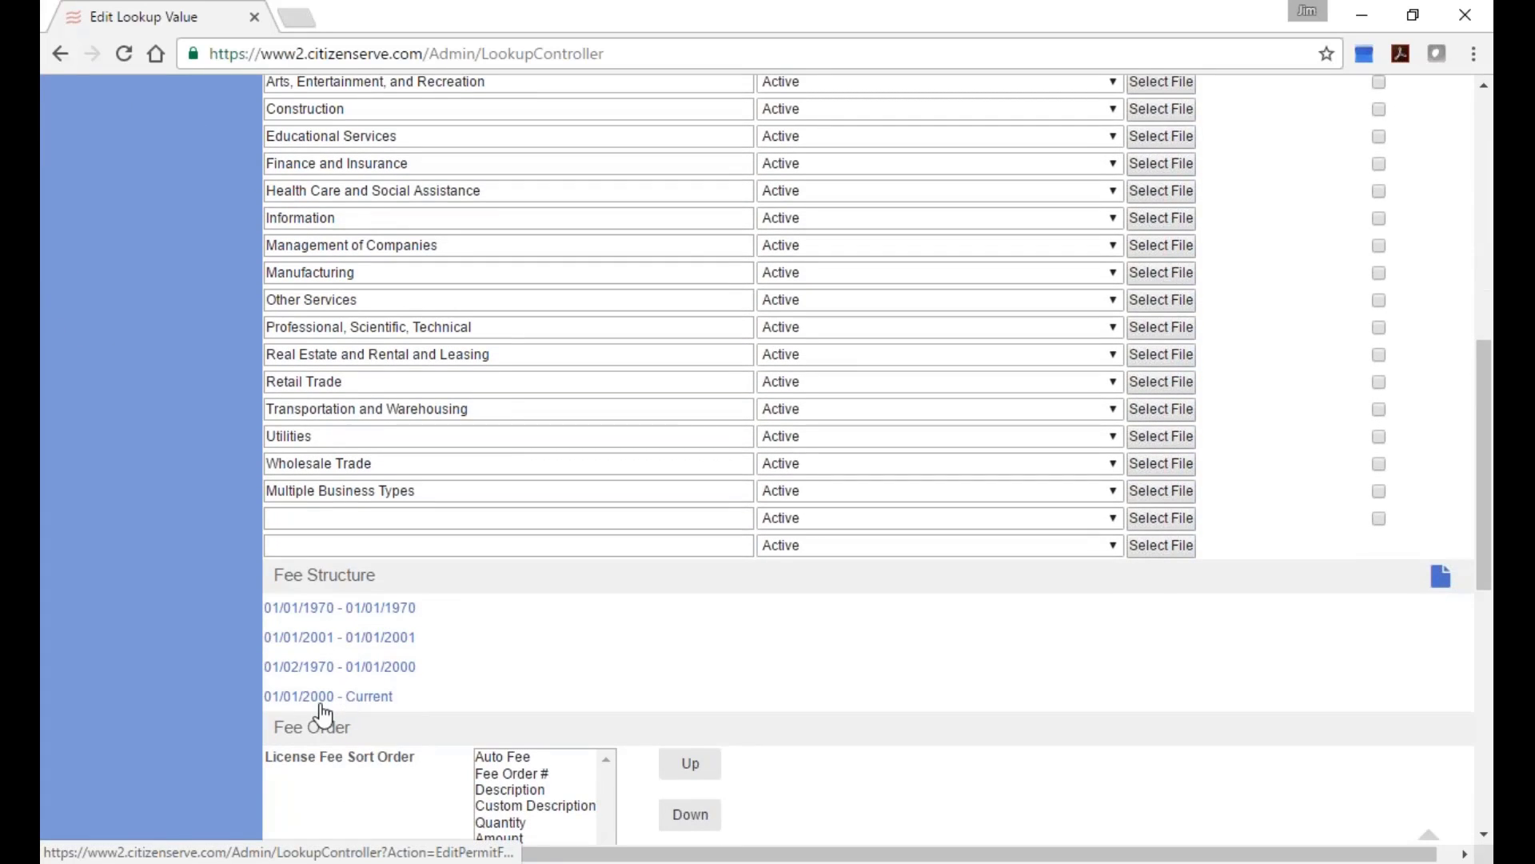
scroll(483, 688, down, 1)
click(322, 623)
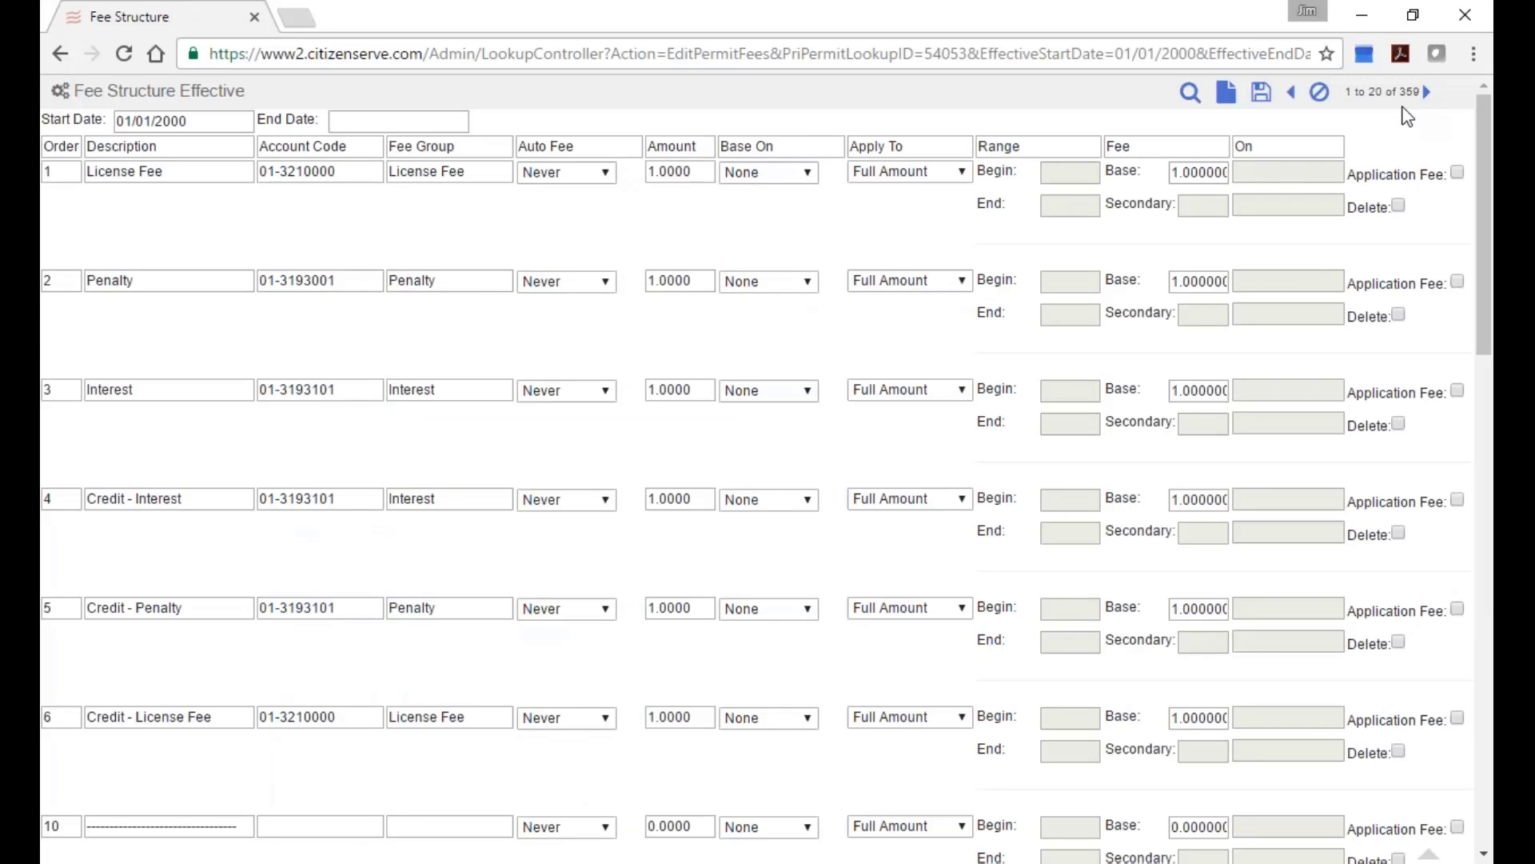
Review the fee lines, highlighting the Penalty, Interest and 30% Penalty descriptions.
scroll(864, 603, down, 2)
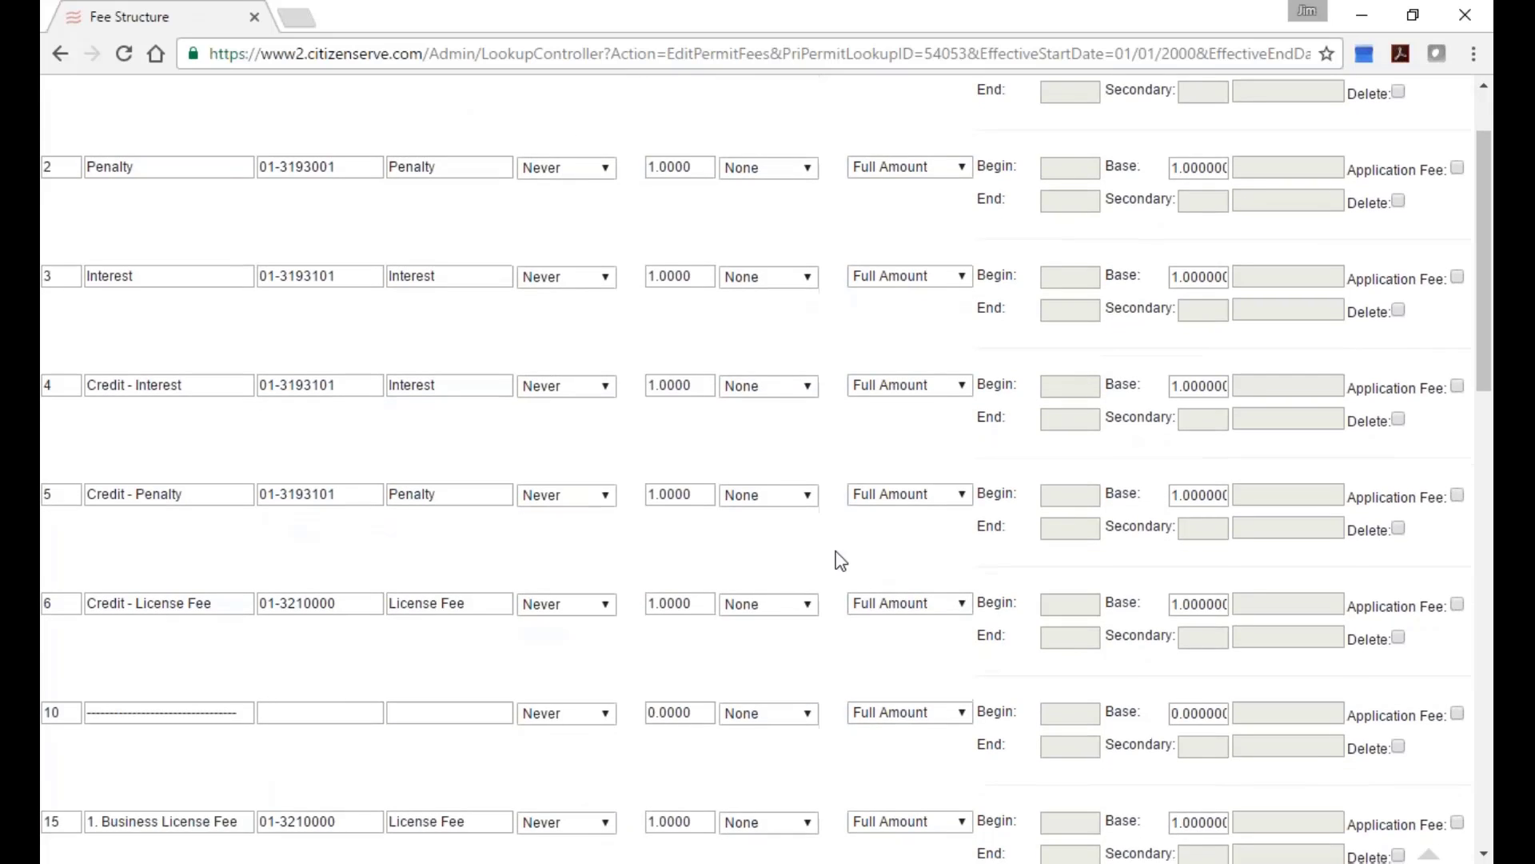
scroll(482, 455, up, 2)
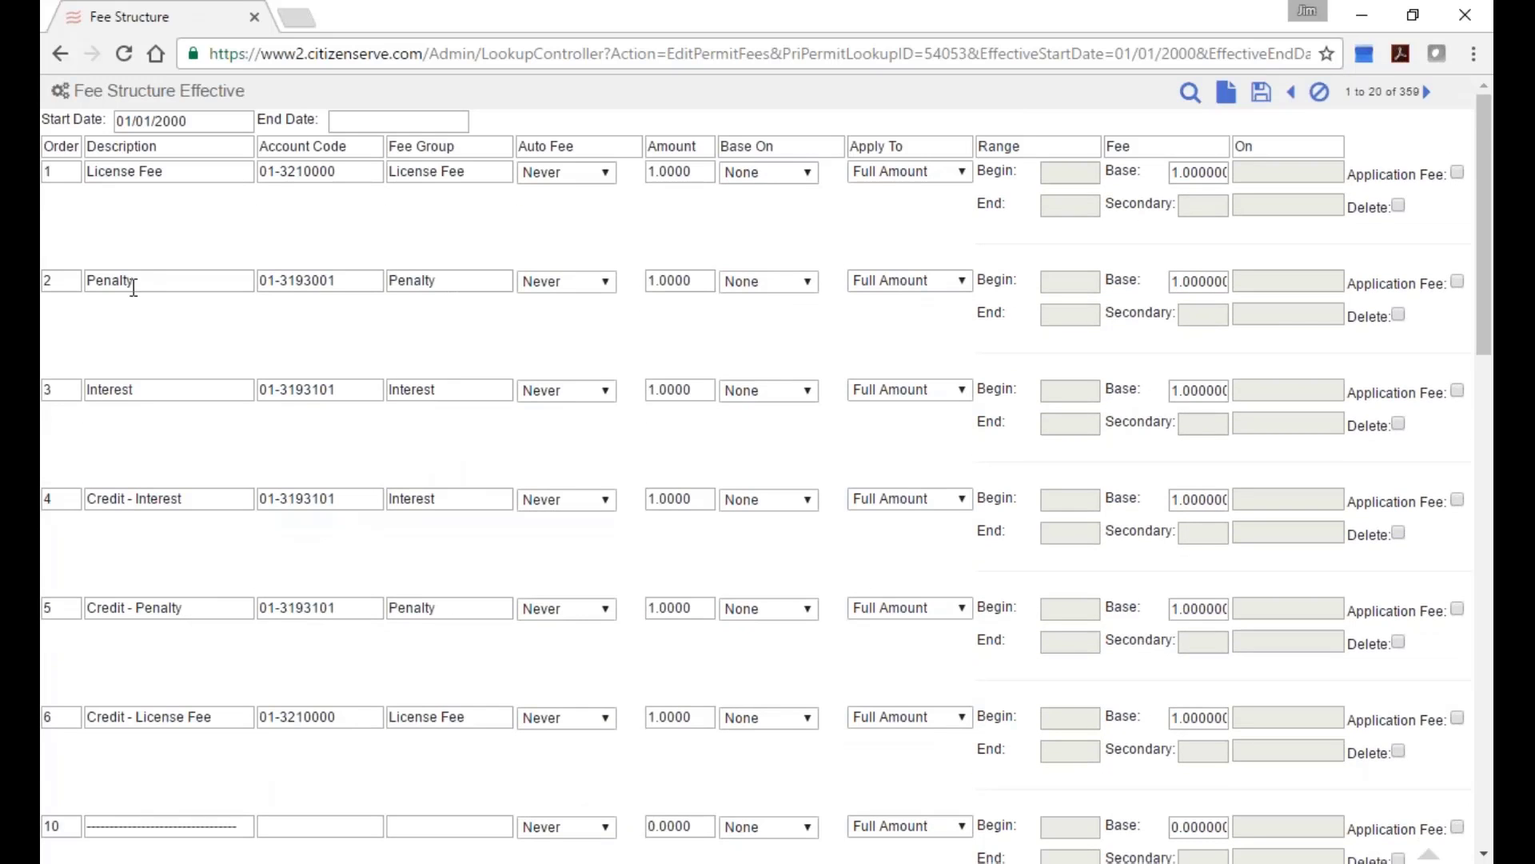
drag(151, 278, 90, 272)
drag(171, 387, 50, 386)
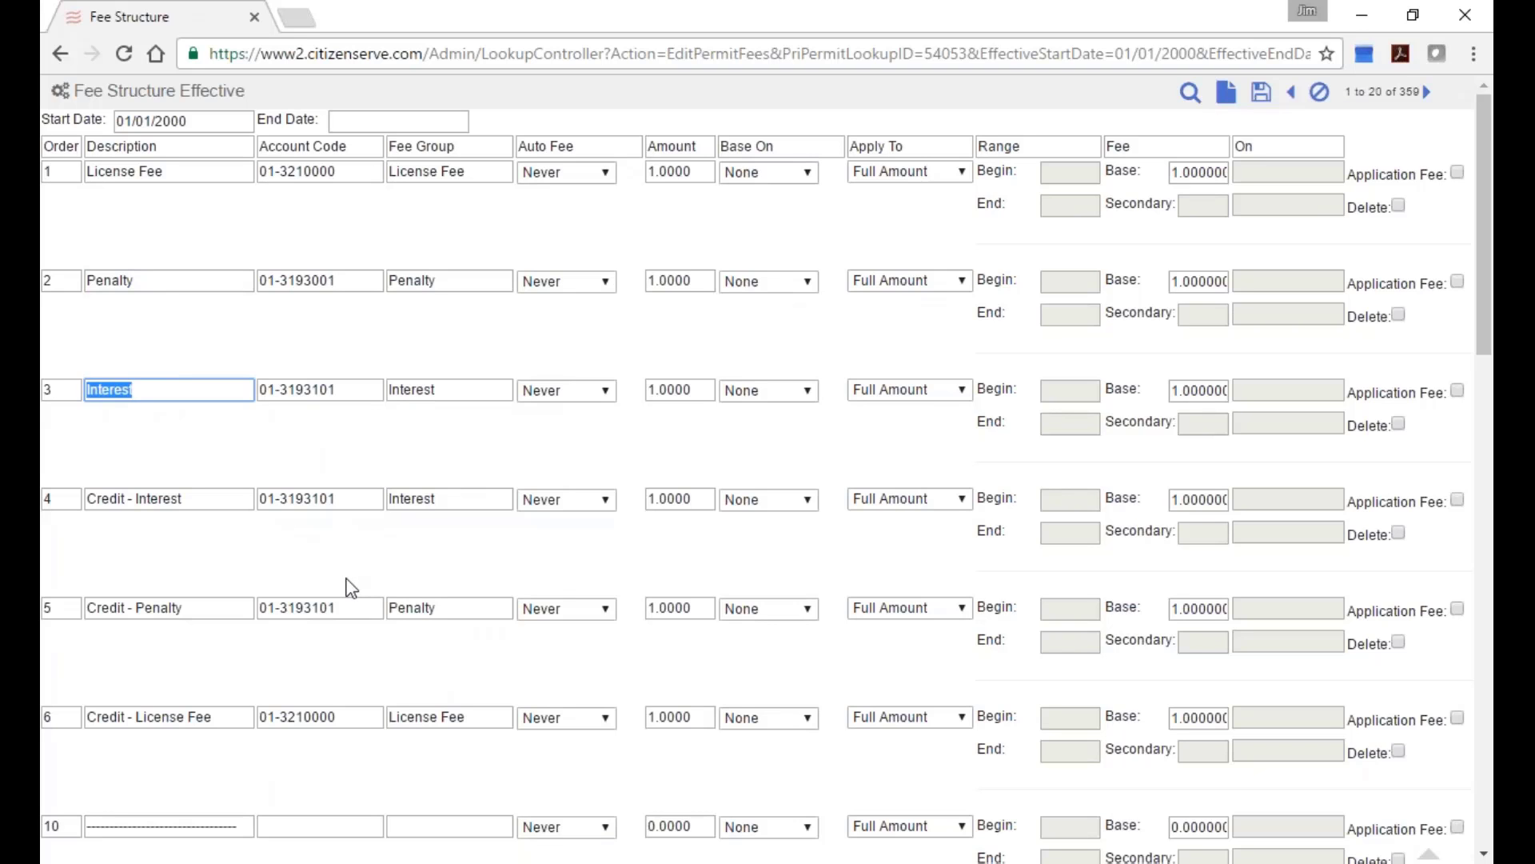
scroll(347, 578, down, 6)
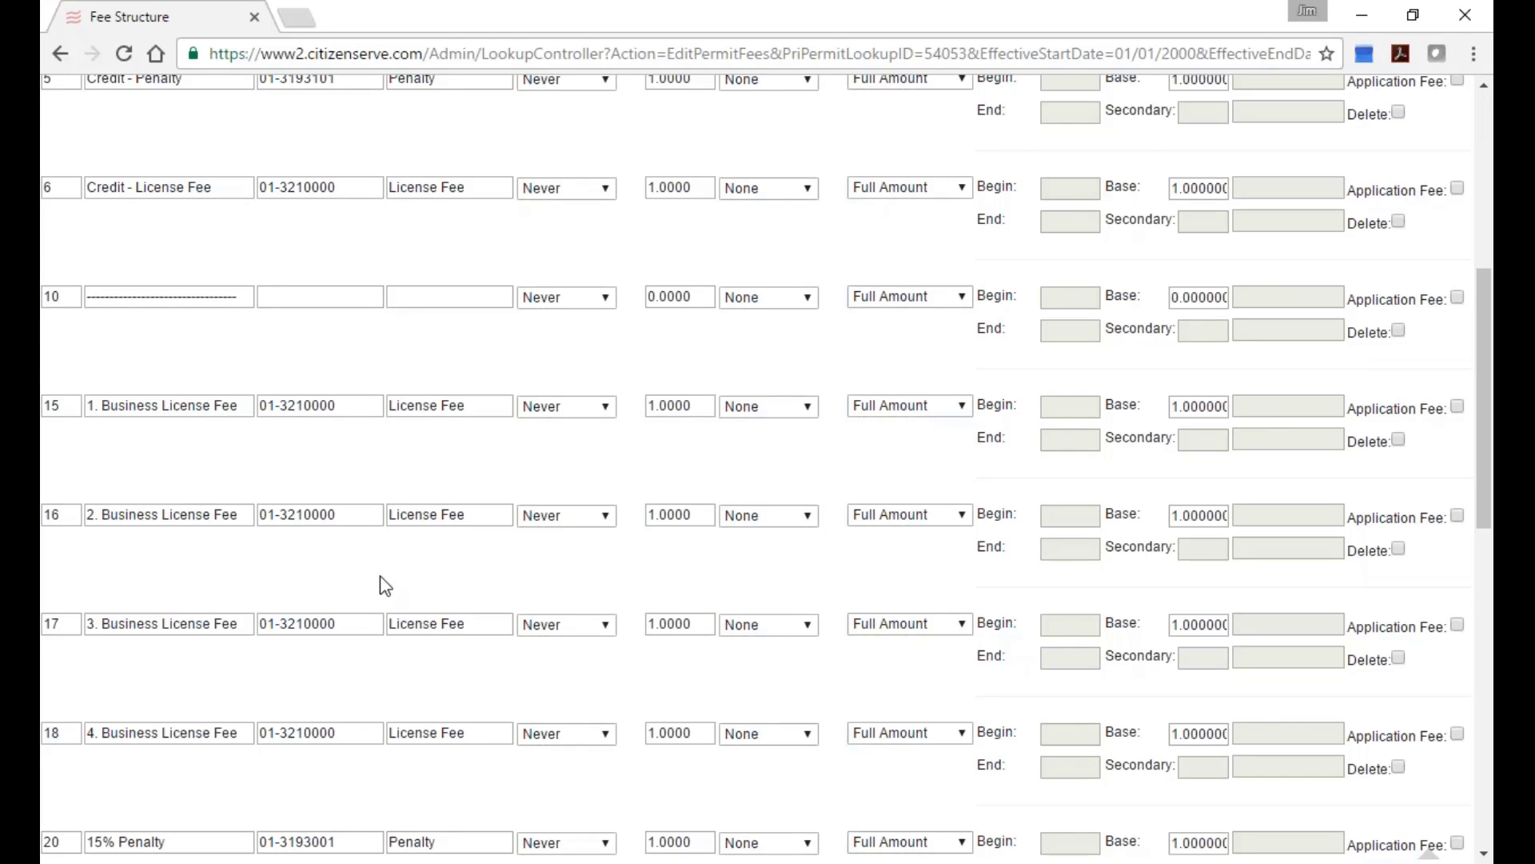
scroll(380, 576, down, 5)
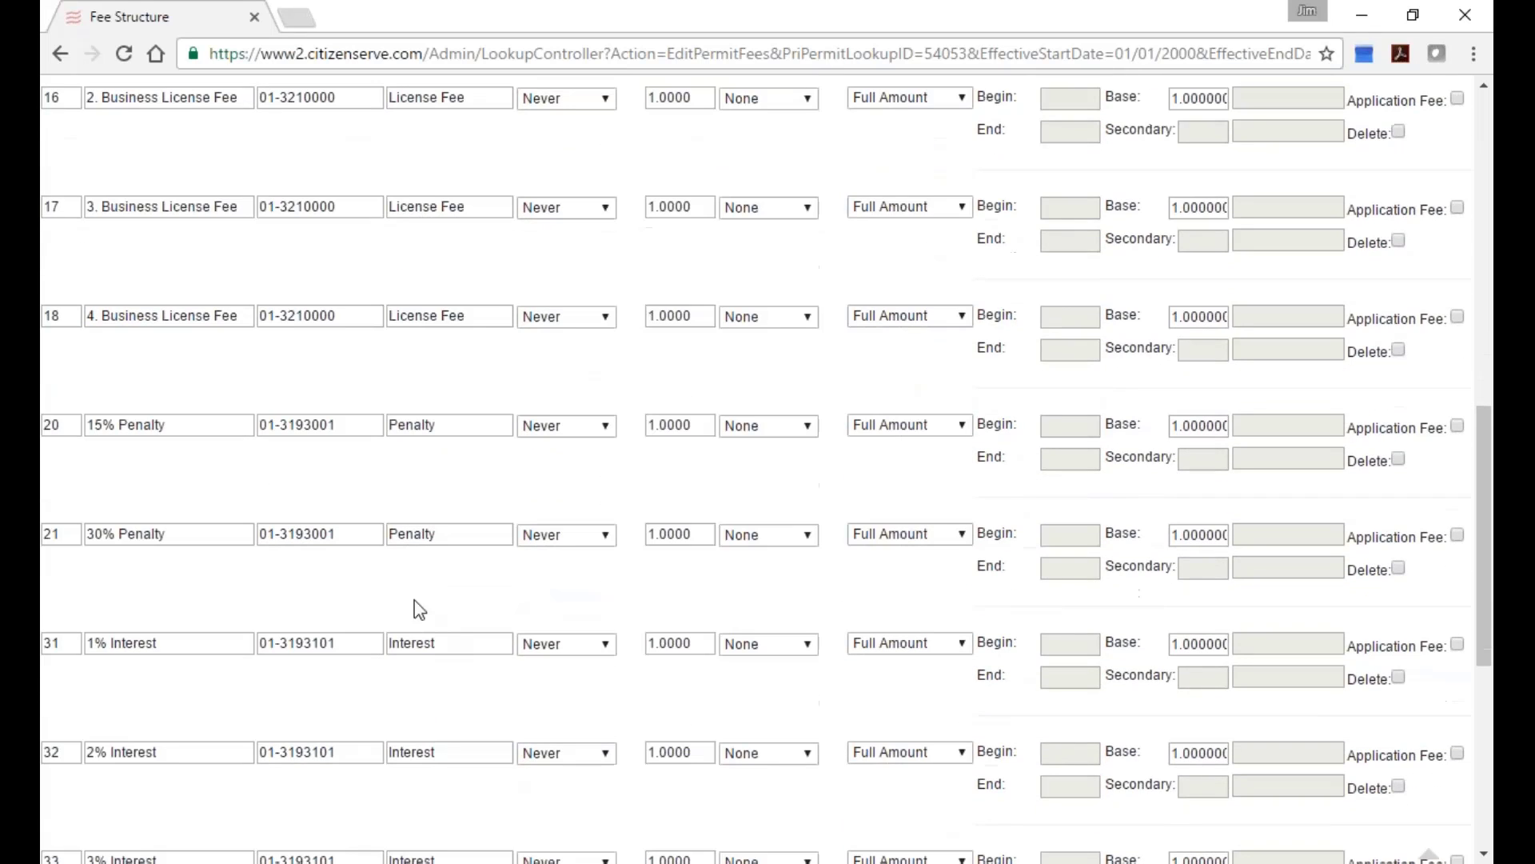
click(195, 538)
triple_click(102, 528)
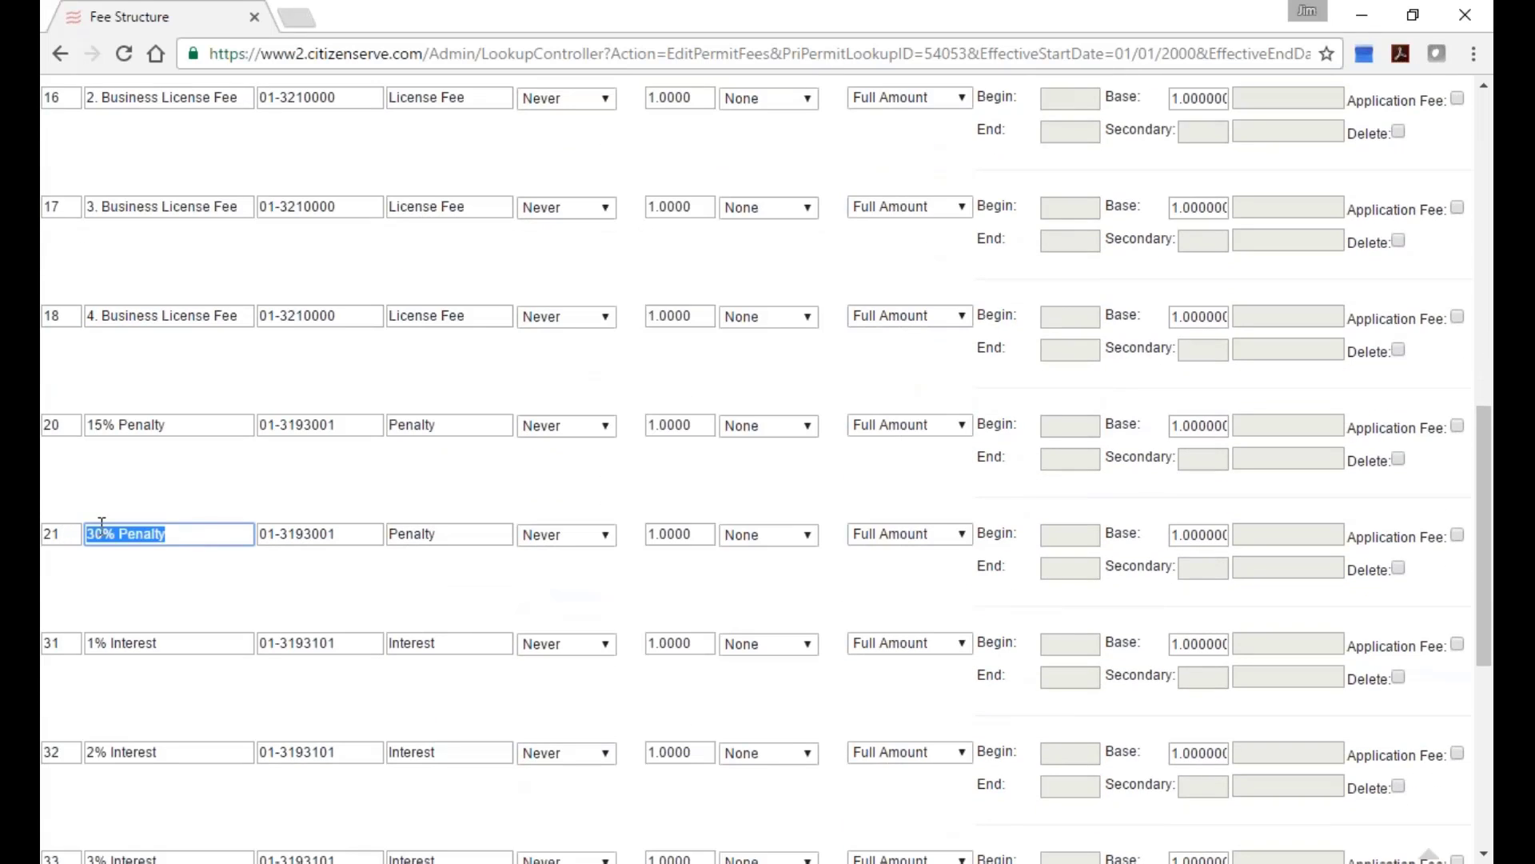
Scroll through the remaining fee rows, then cancel out of the fee structure unsaved.
scroll(387, 620, down, 3)
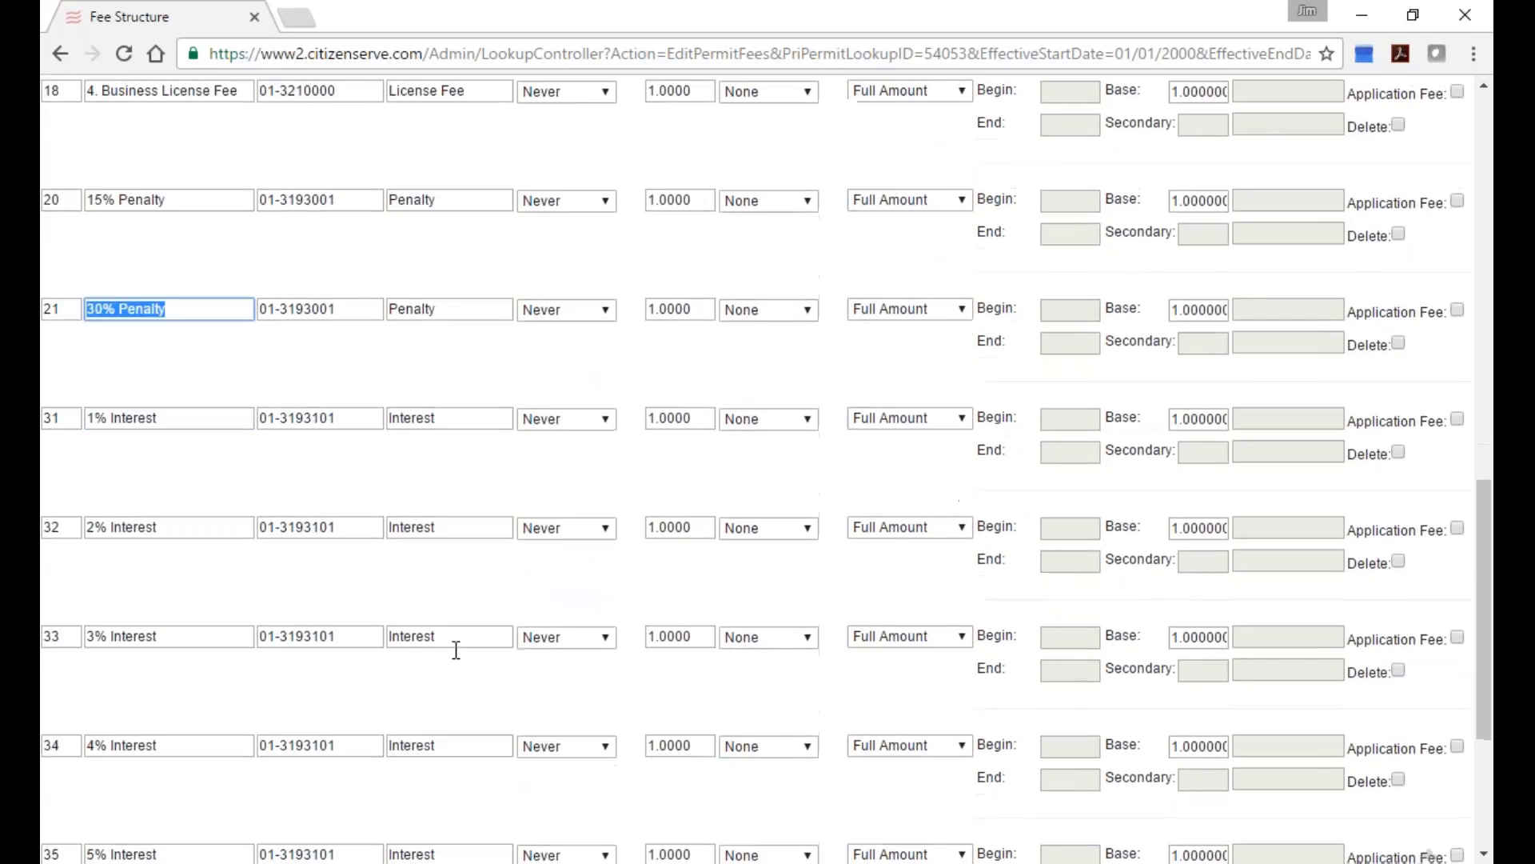
scroll(478, 650, down, 3)
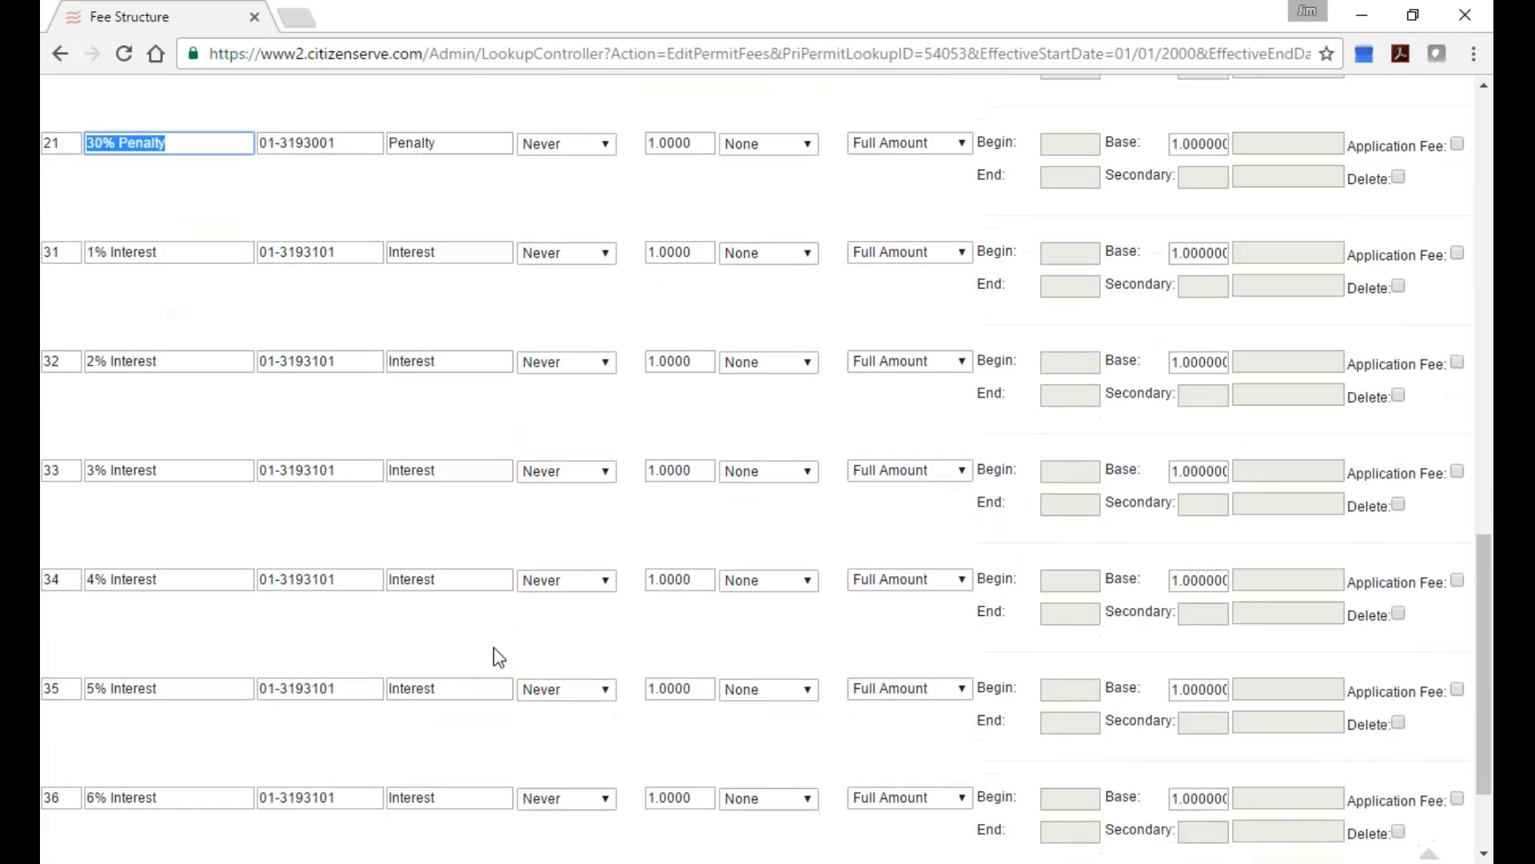
scroll(511, 640, down, 1)
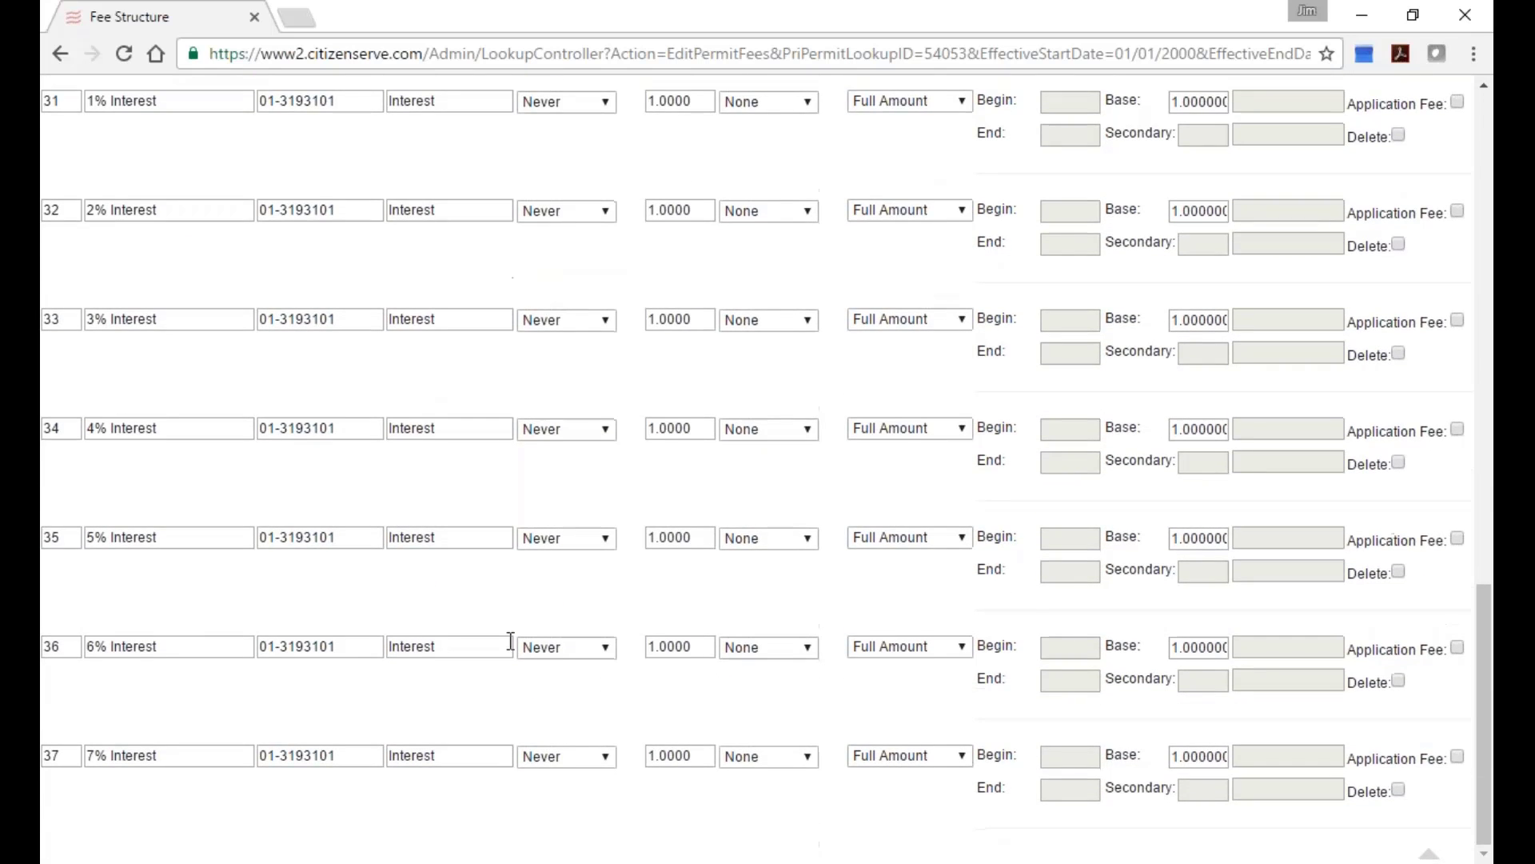
scroll(741, 568, up, 7)
scroll(790, 605, up, 12)
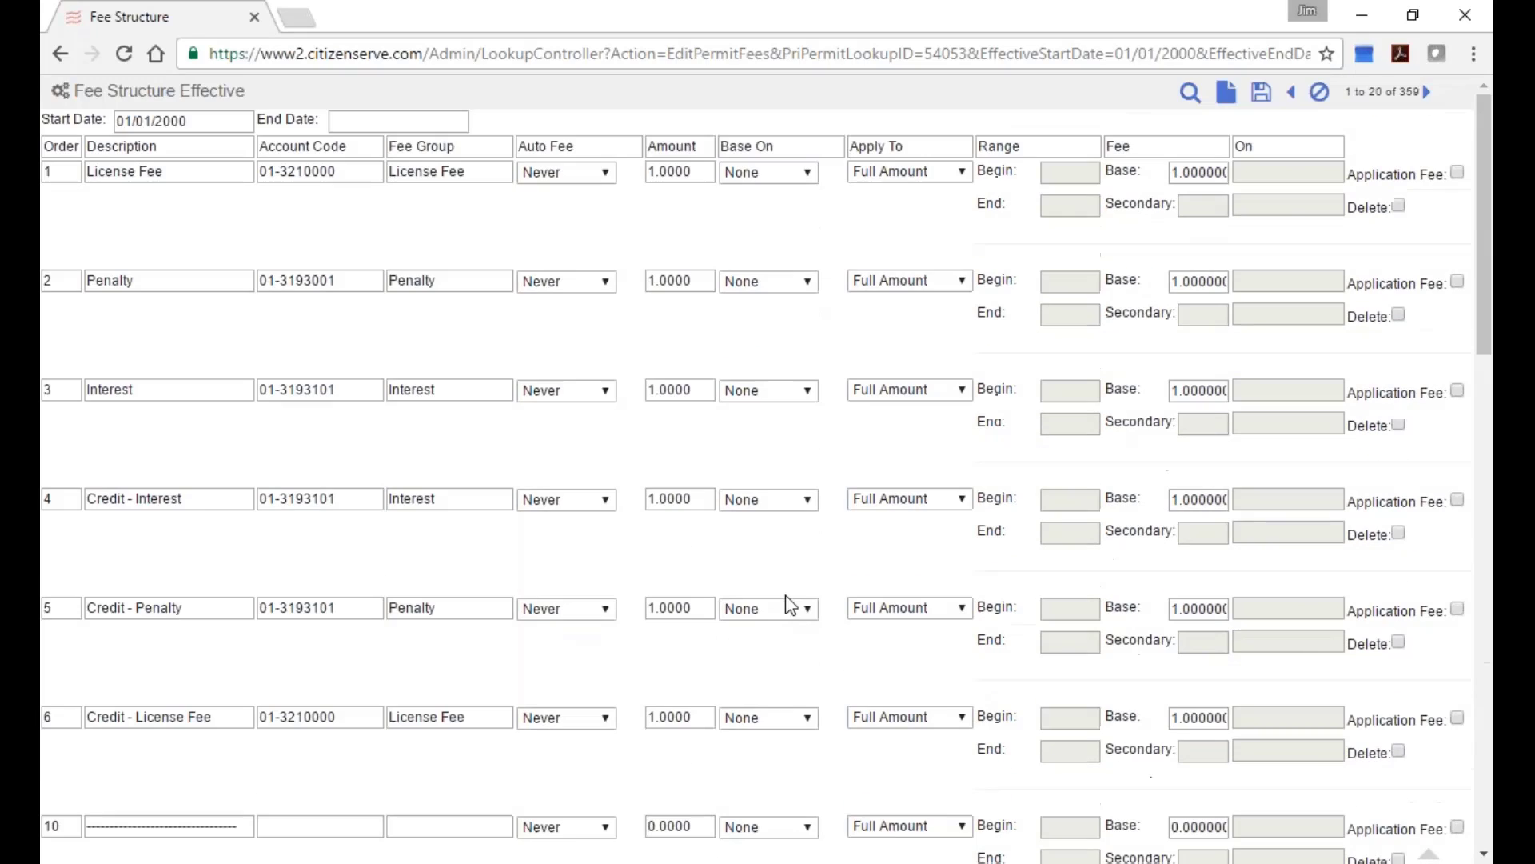
click(1319, 92)
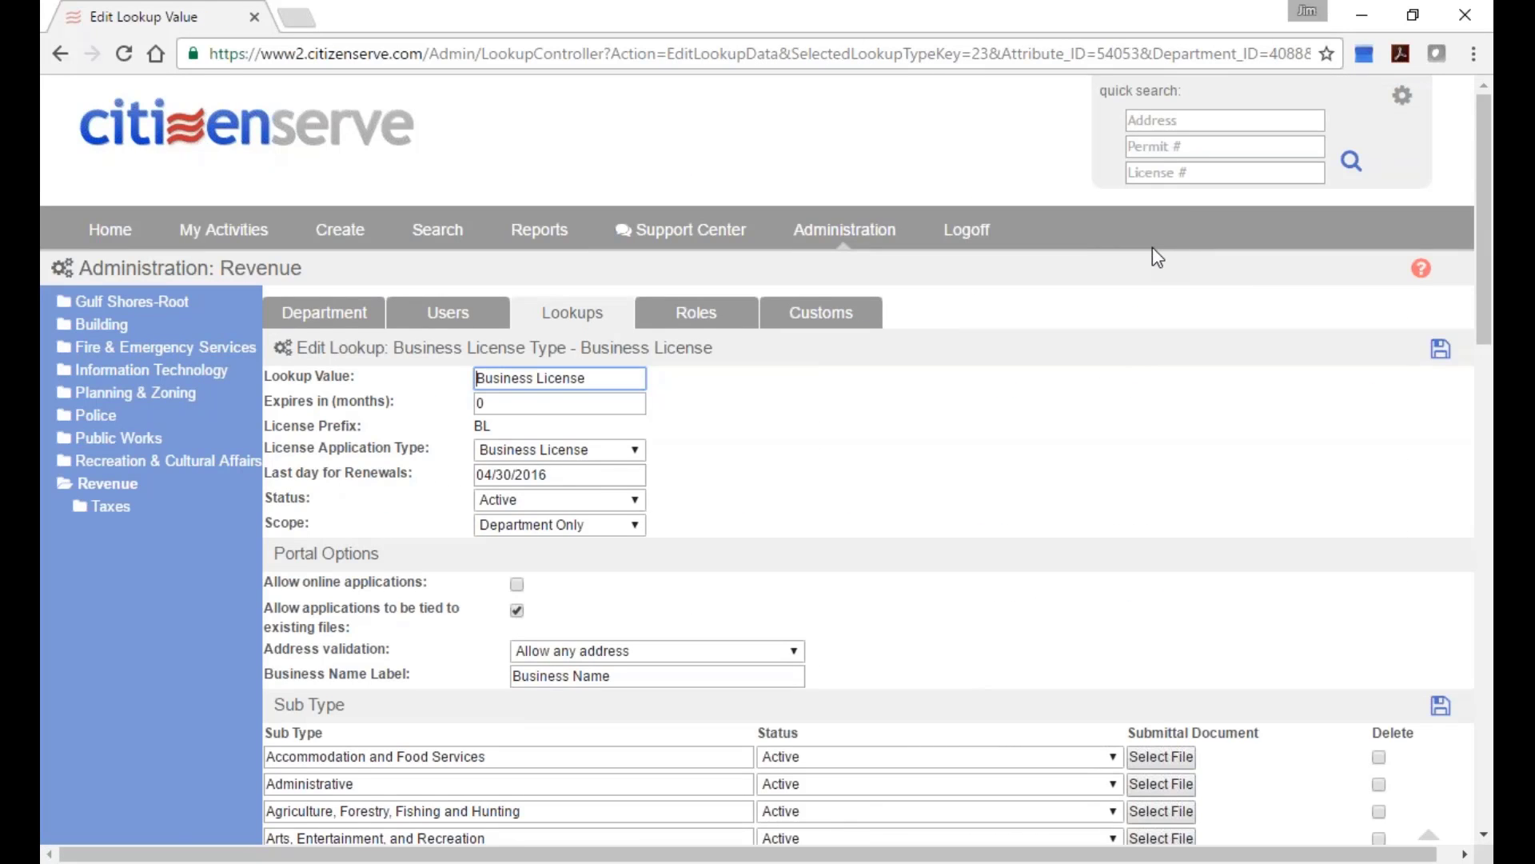
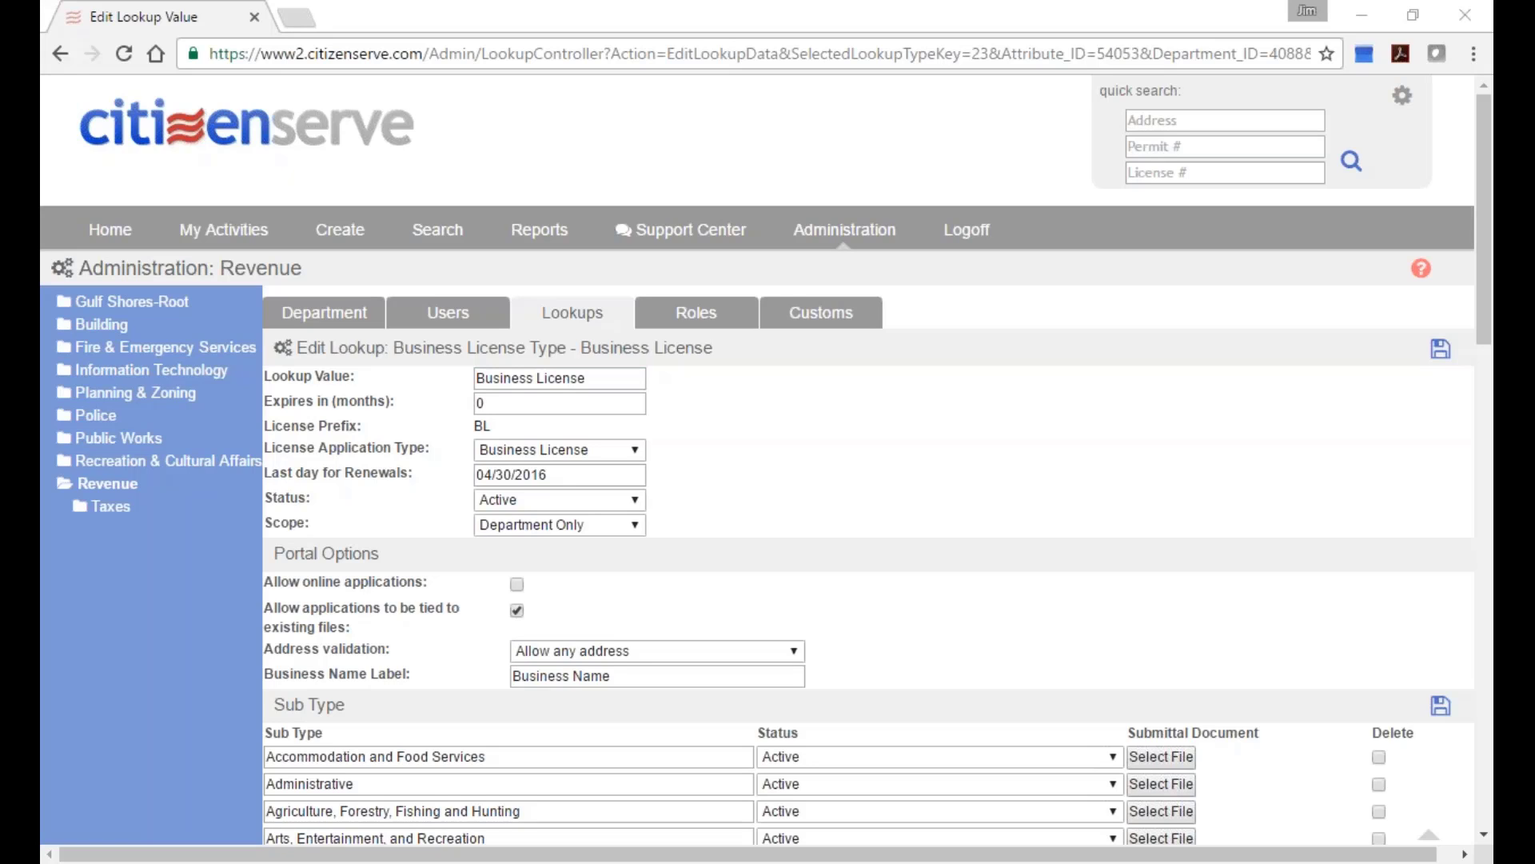
Select cell B32, Demonstrate Customer Notifications, in the Excel checklist, then go back to the browser.
key(alt+Tab)
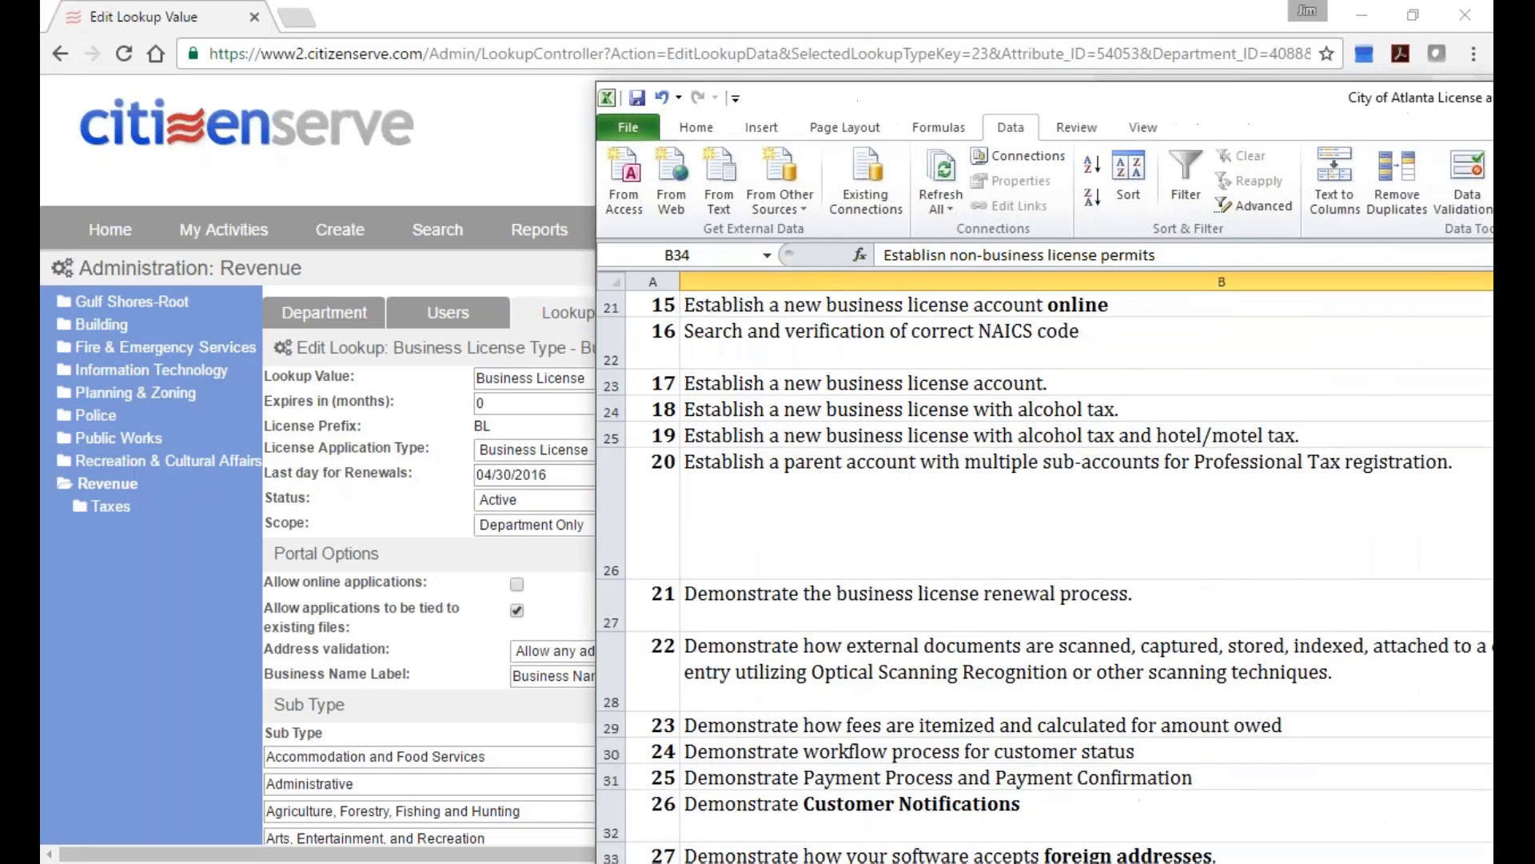
click(888, 773)
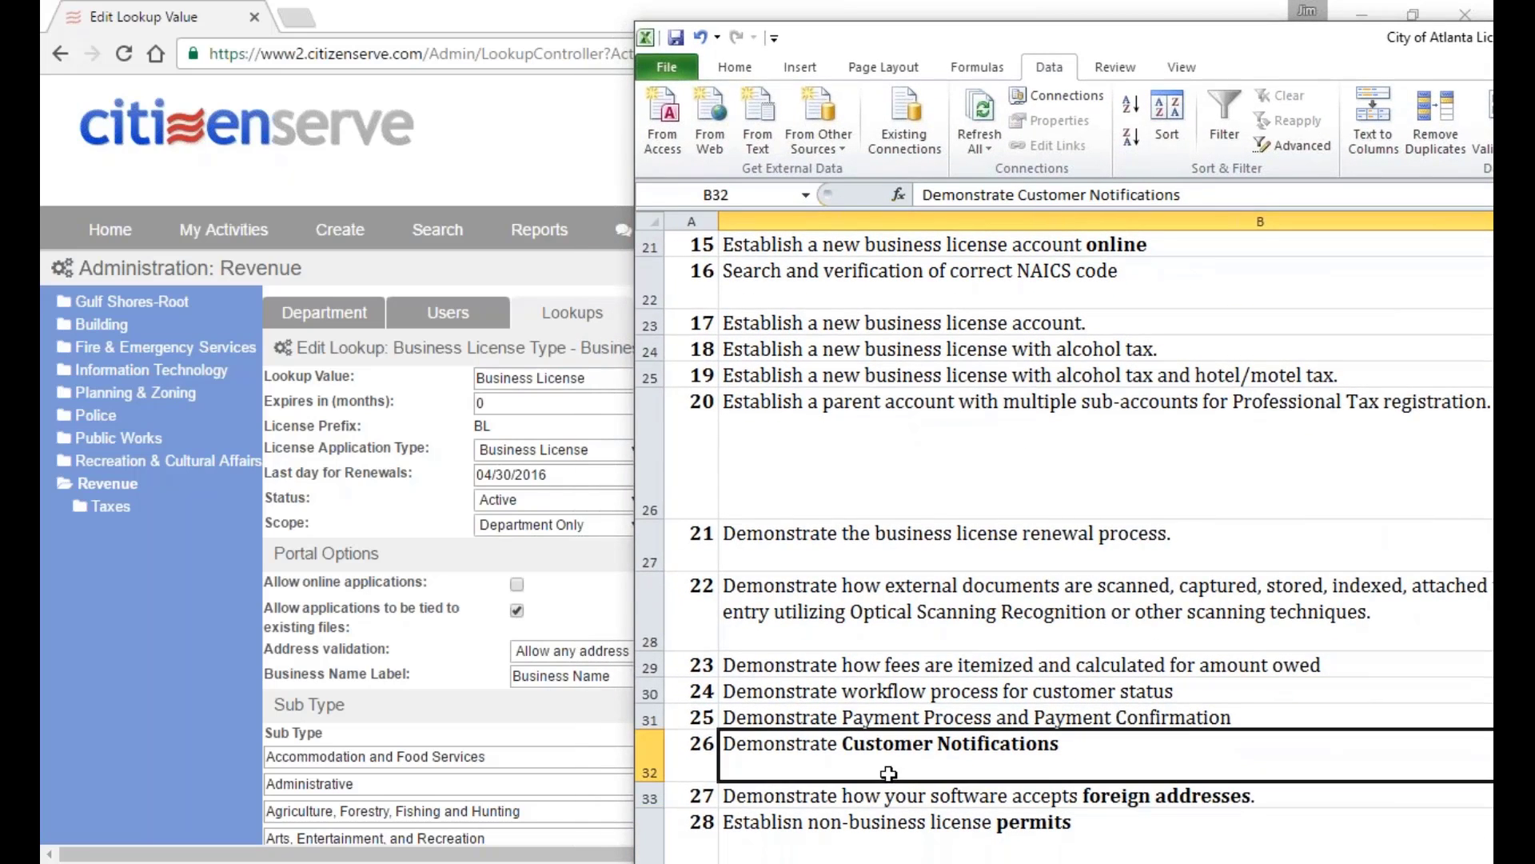
scroll(895, 773, down, 1)
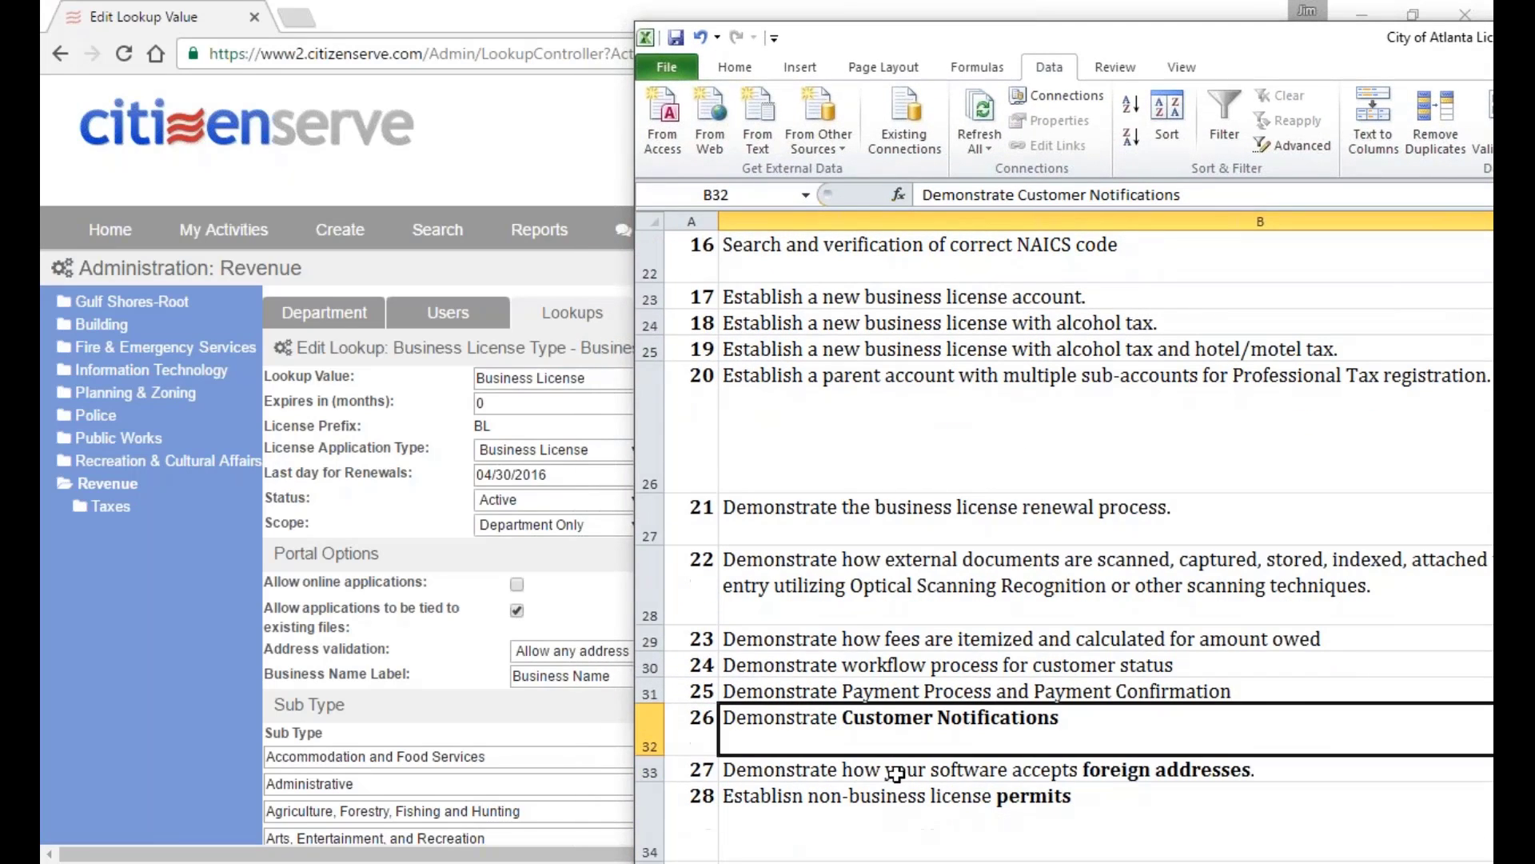
drag(995, 29, 1005, 34)
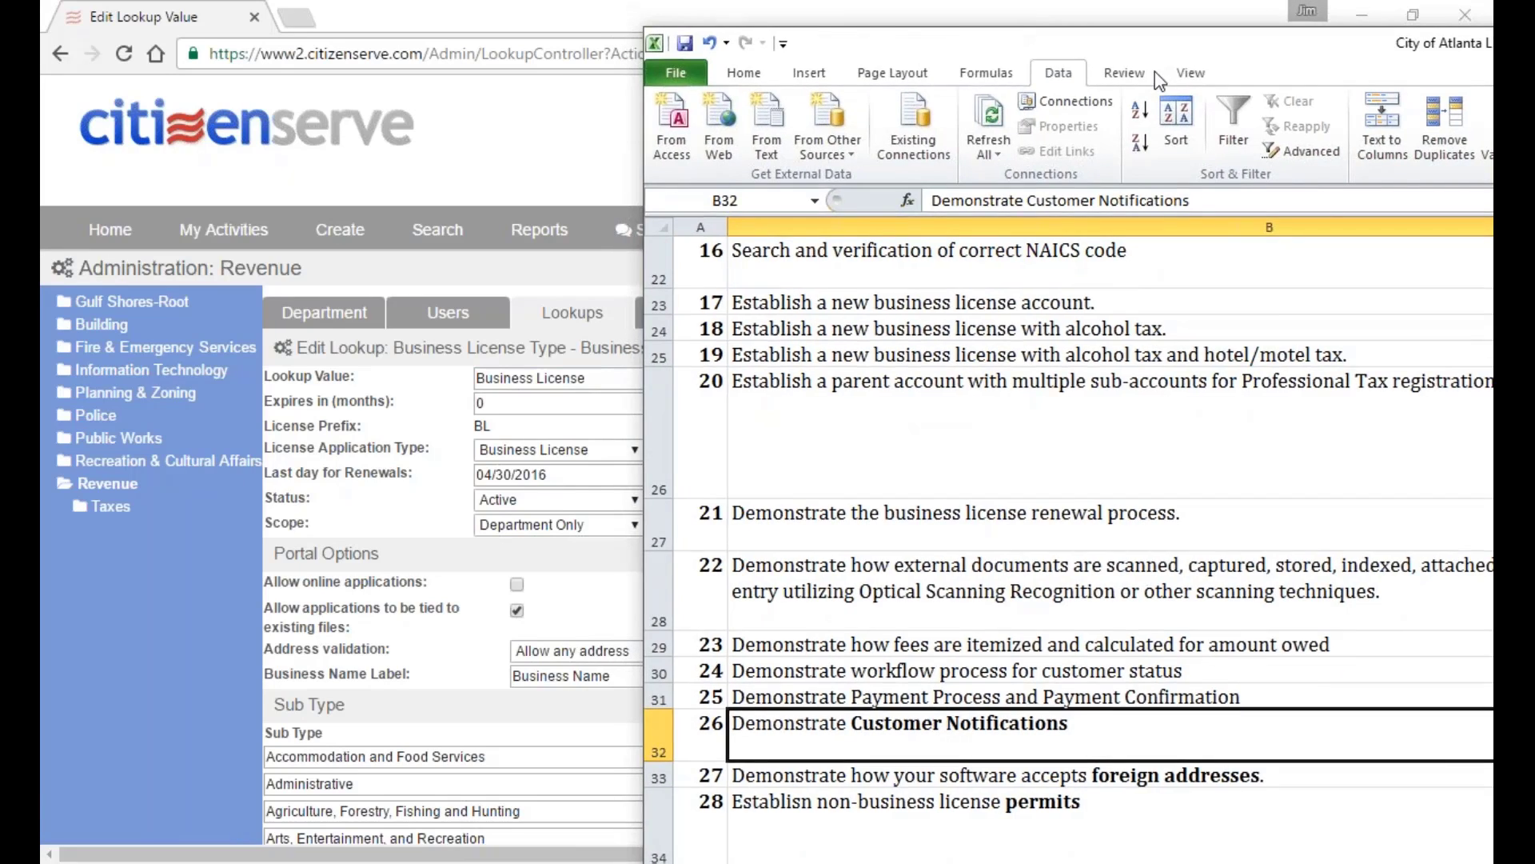
key(alt+Tab)
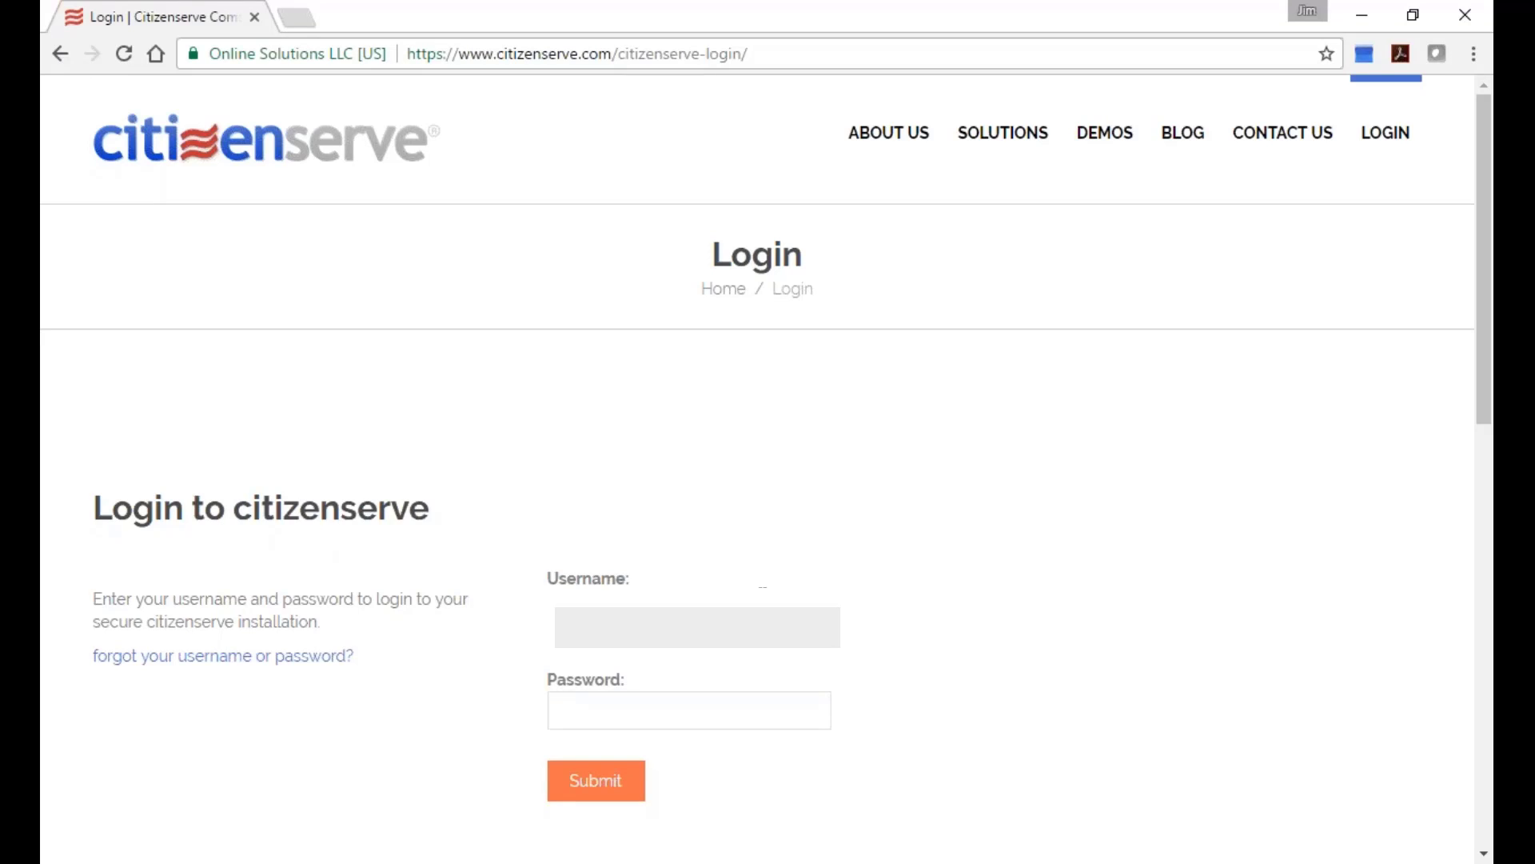
Enter the account password on the Citizenserve login page, retrying after the failed attempt.
text(••••••••••)
key(Return)
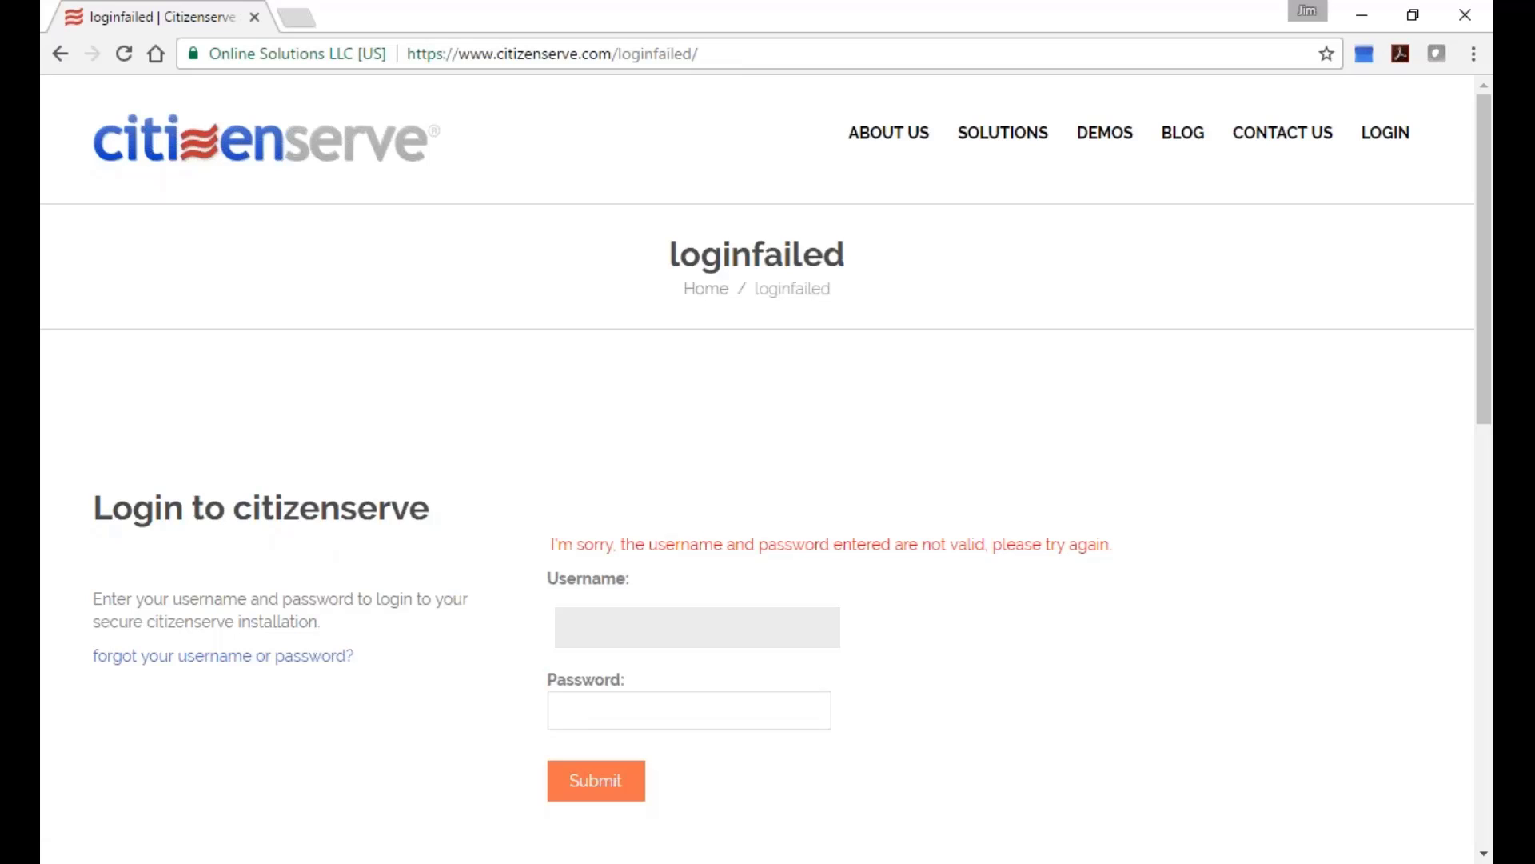
text(••••••••)
key(Return)
text(•••••••••)
key(Return)
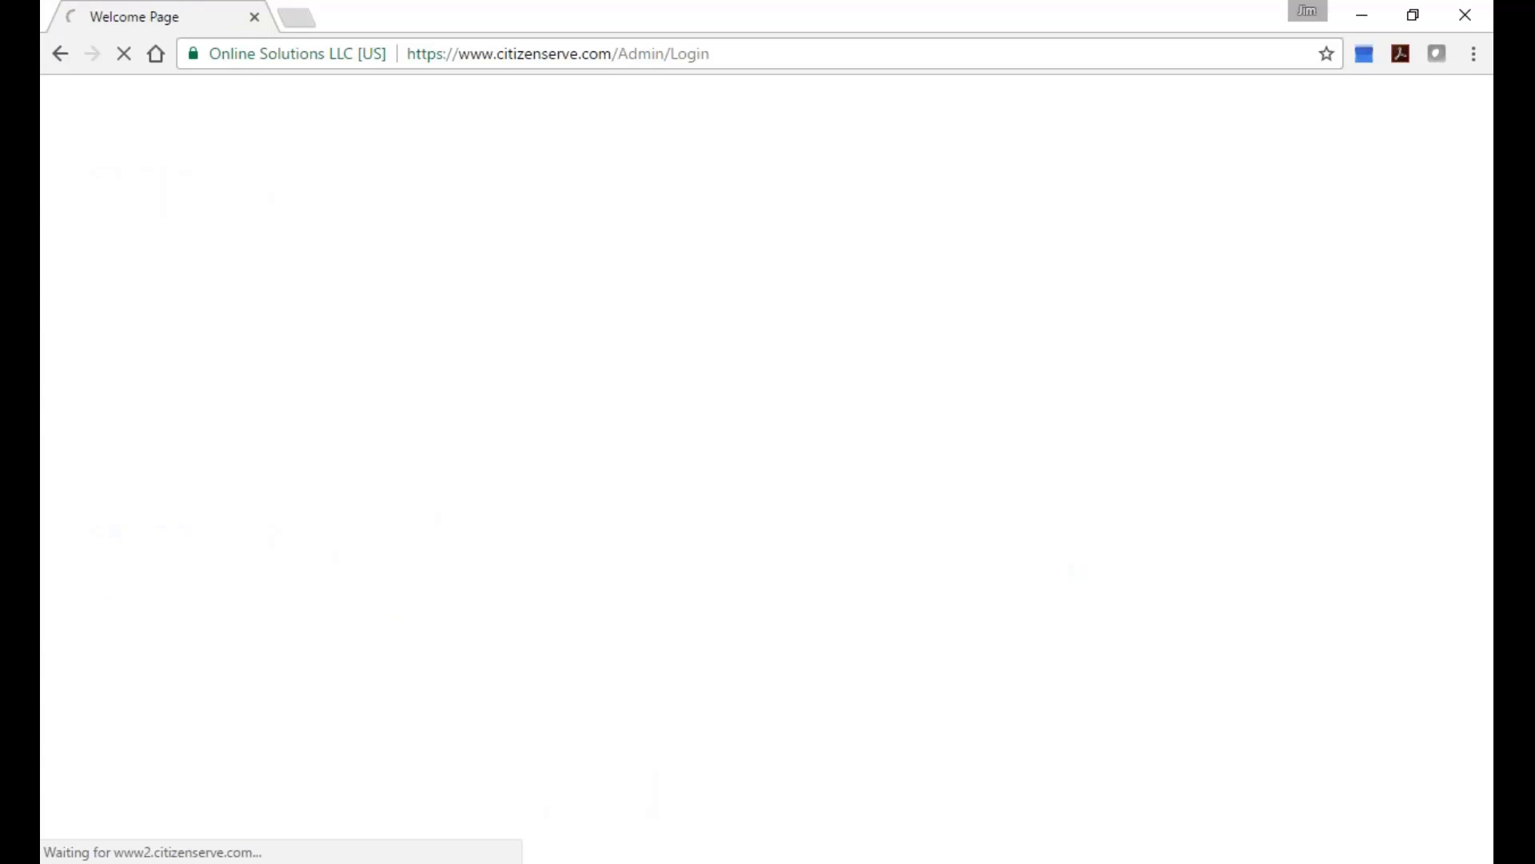
Open Buena Vista-Root's Portal administration and expand its Licensing Options.
click(894, 234)
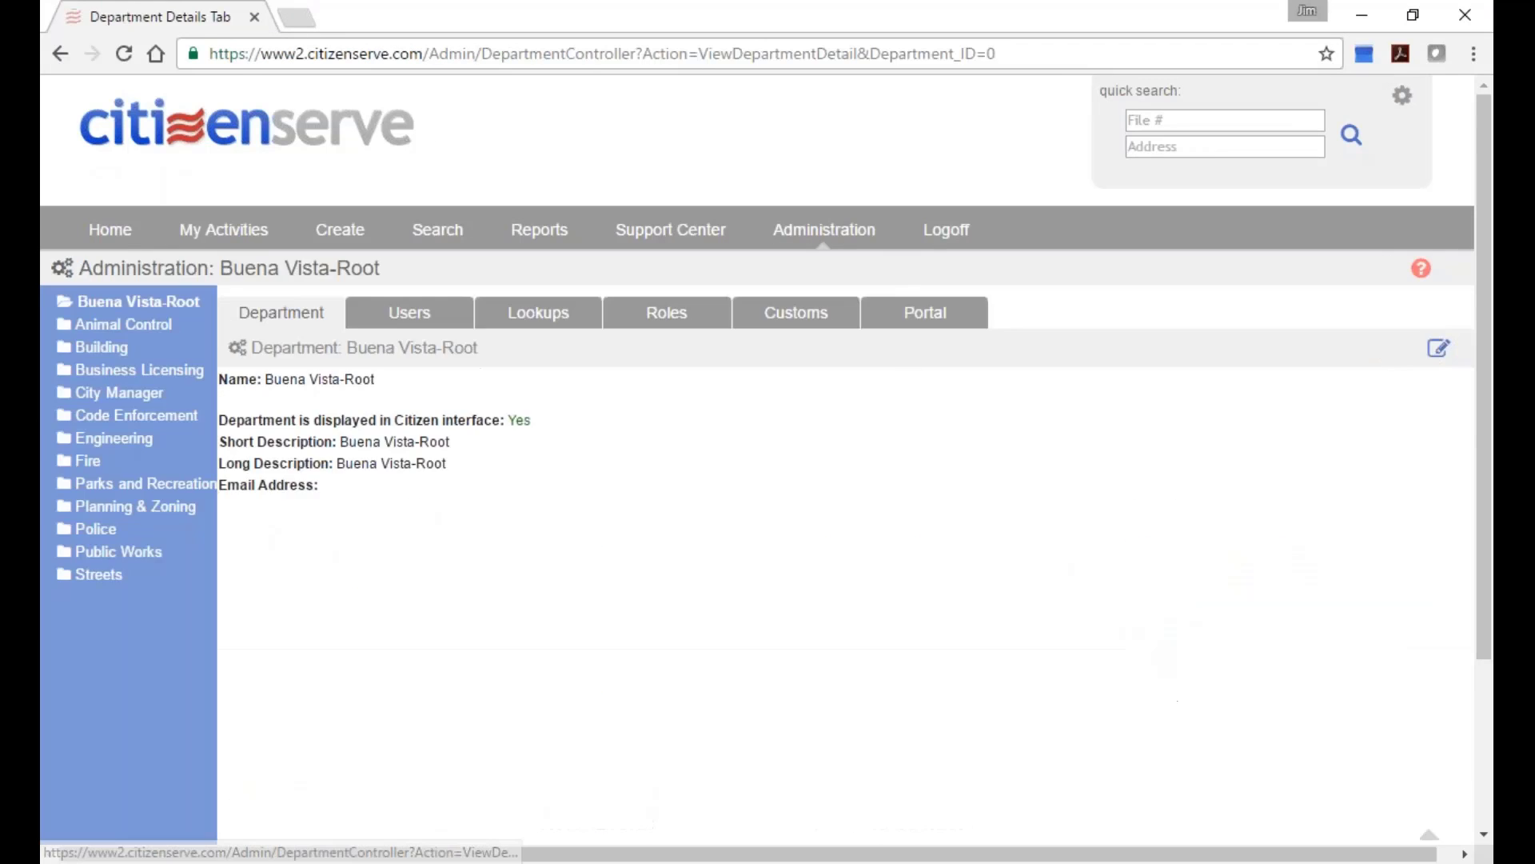
click(925, 313)
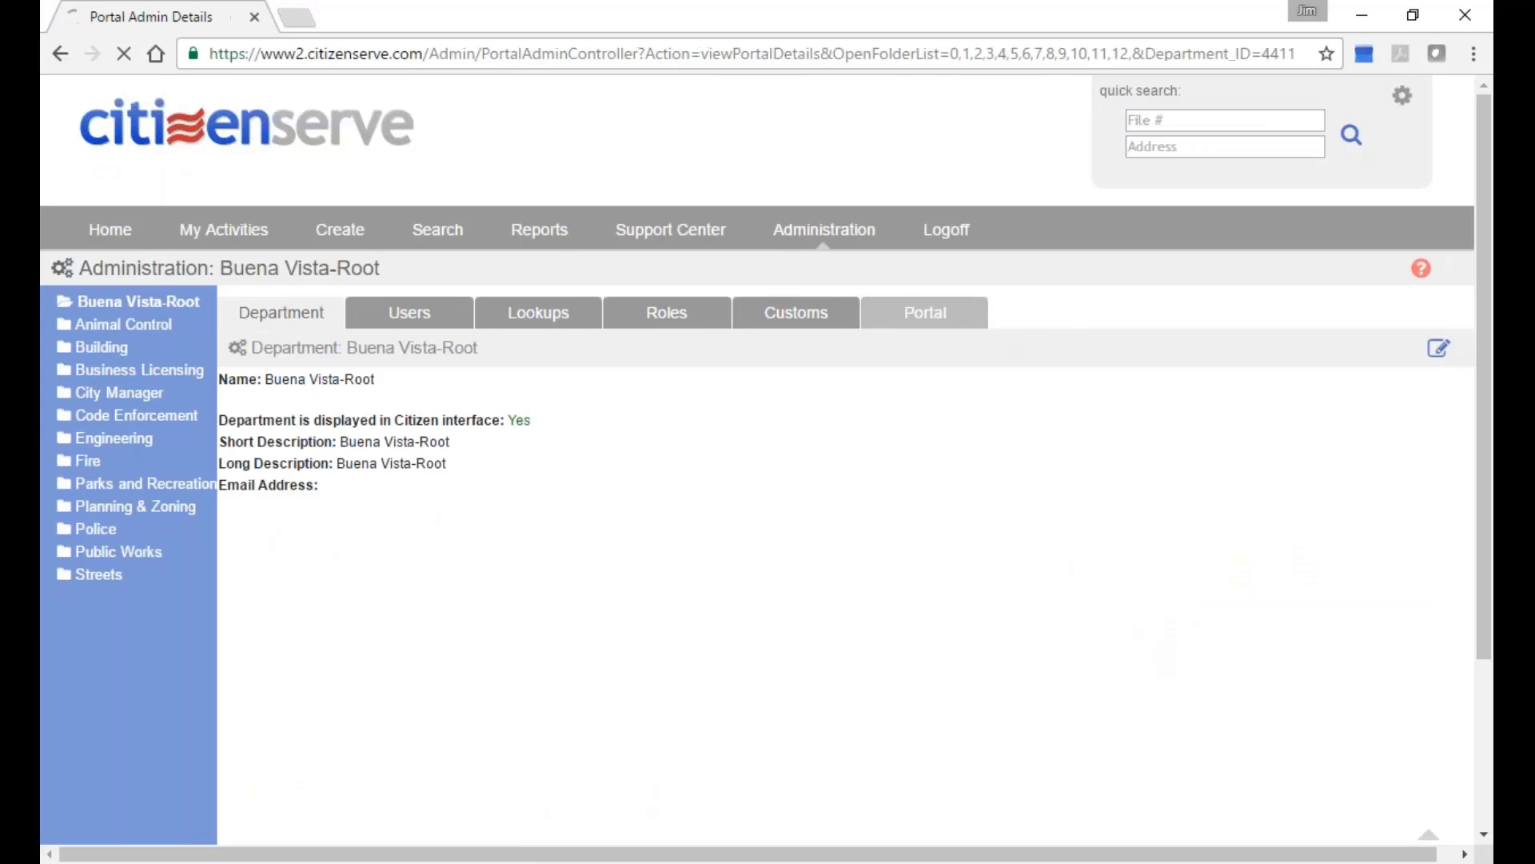
scroll(213, 607, down, 2)
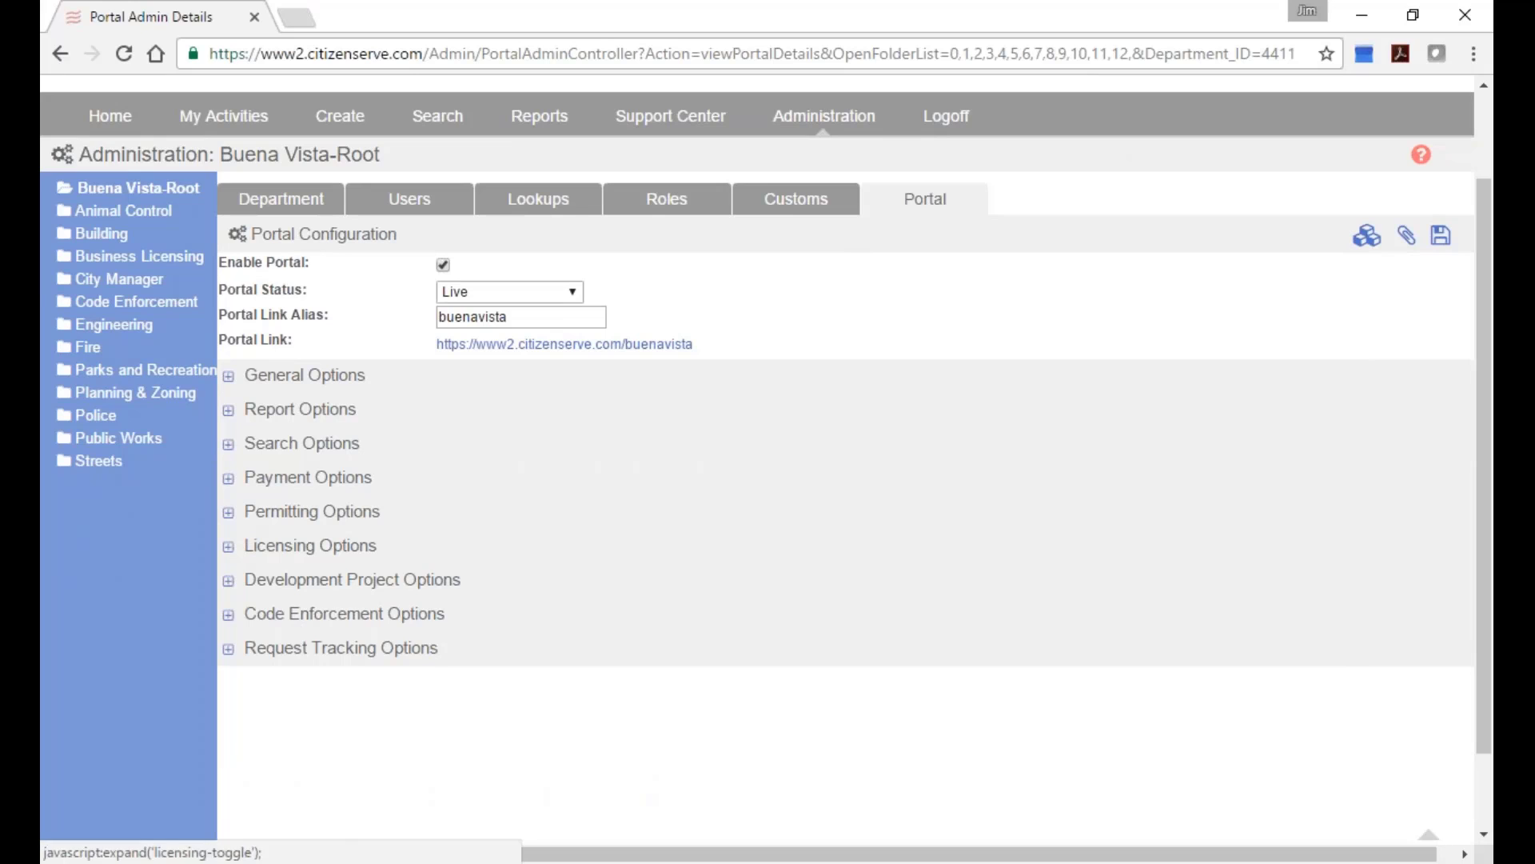
click(240, 545)
scroll(576, 543, down, 5)
scroll(549, 605, down, 2)
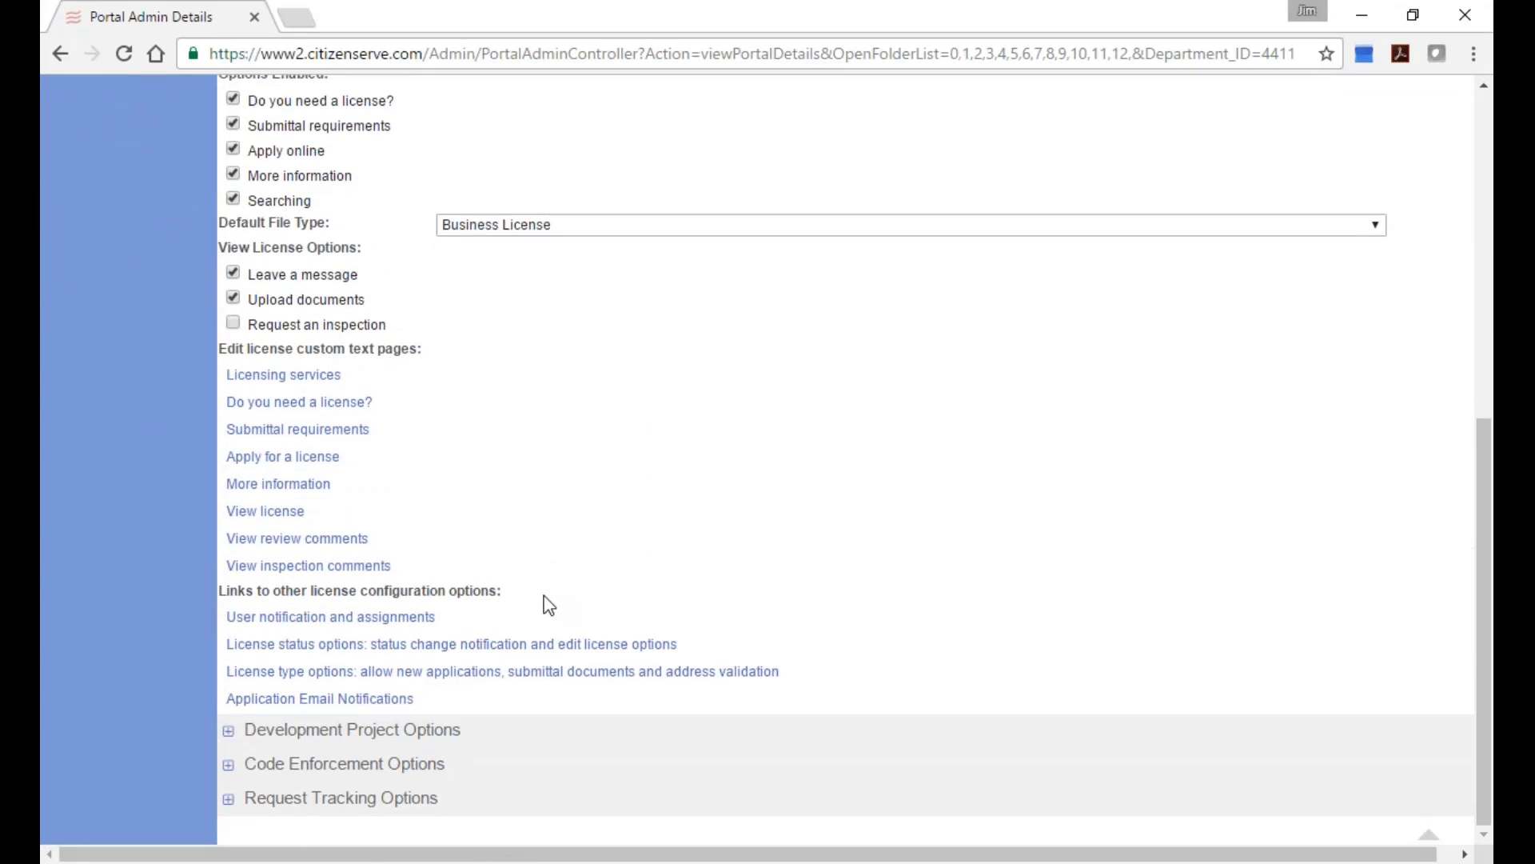
Open the Application Email Notifications templates and pick one for editing.
click(327, 708)
scroll(511, 601, down, 3)
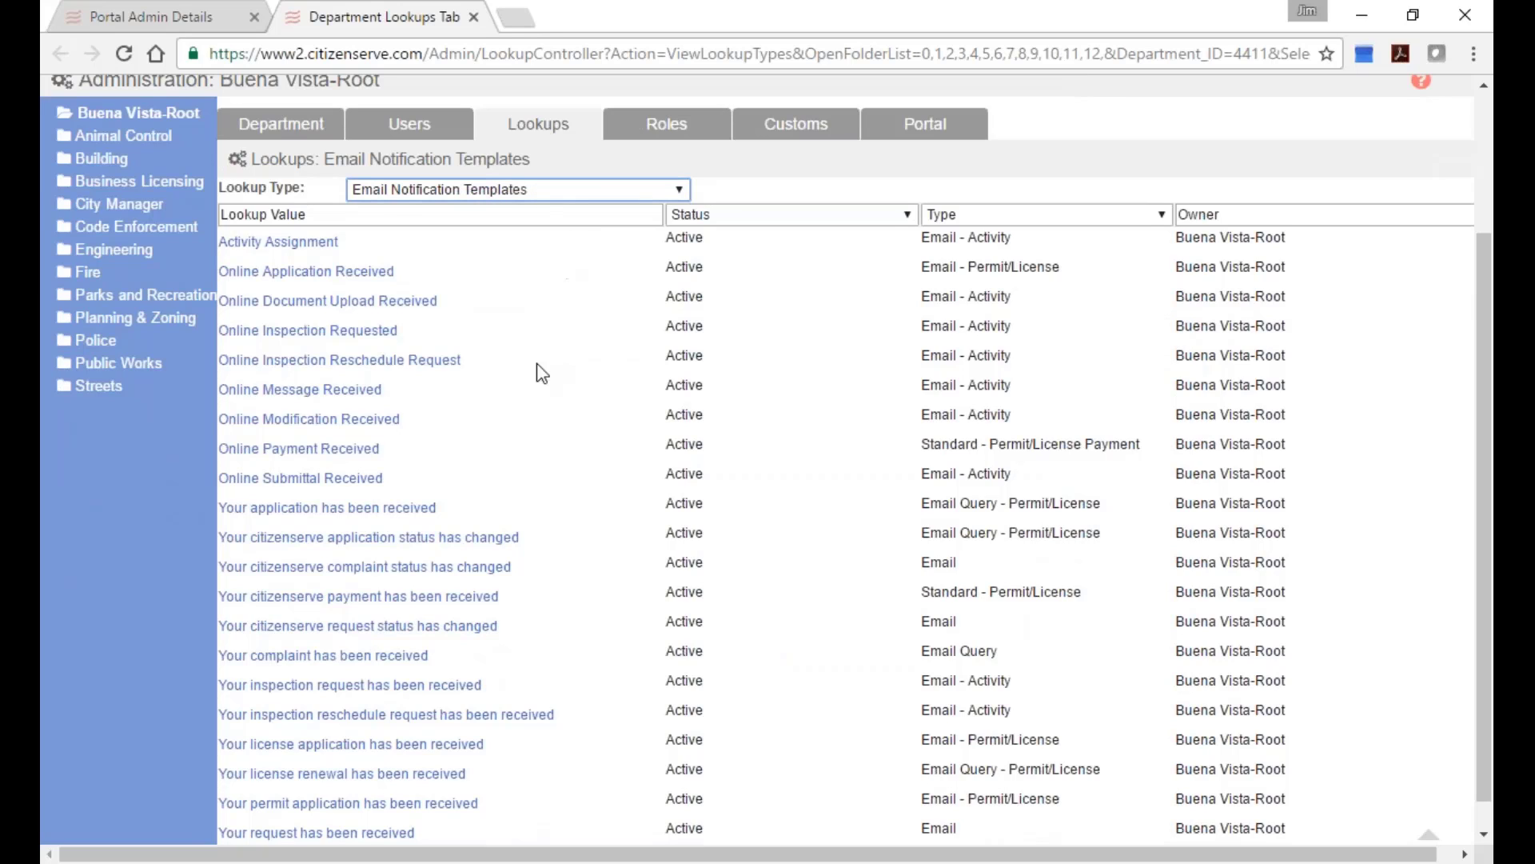
scroll(538, 376, down, 1)
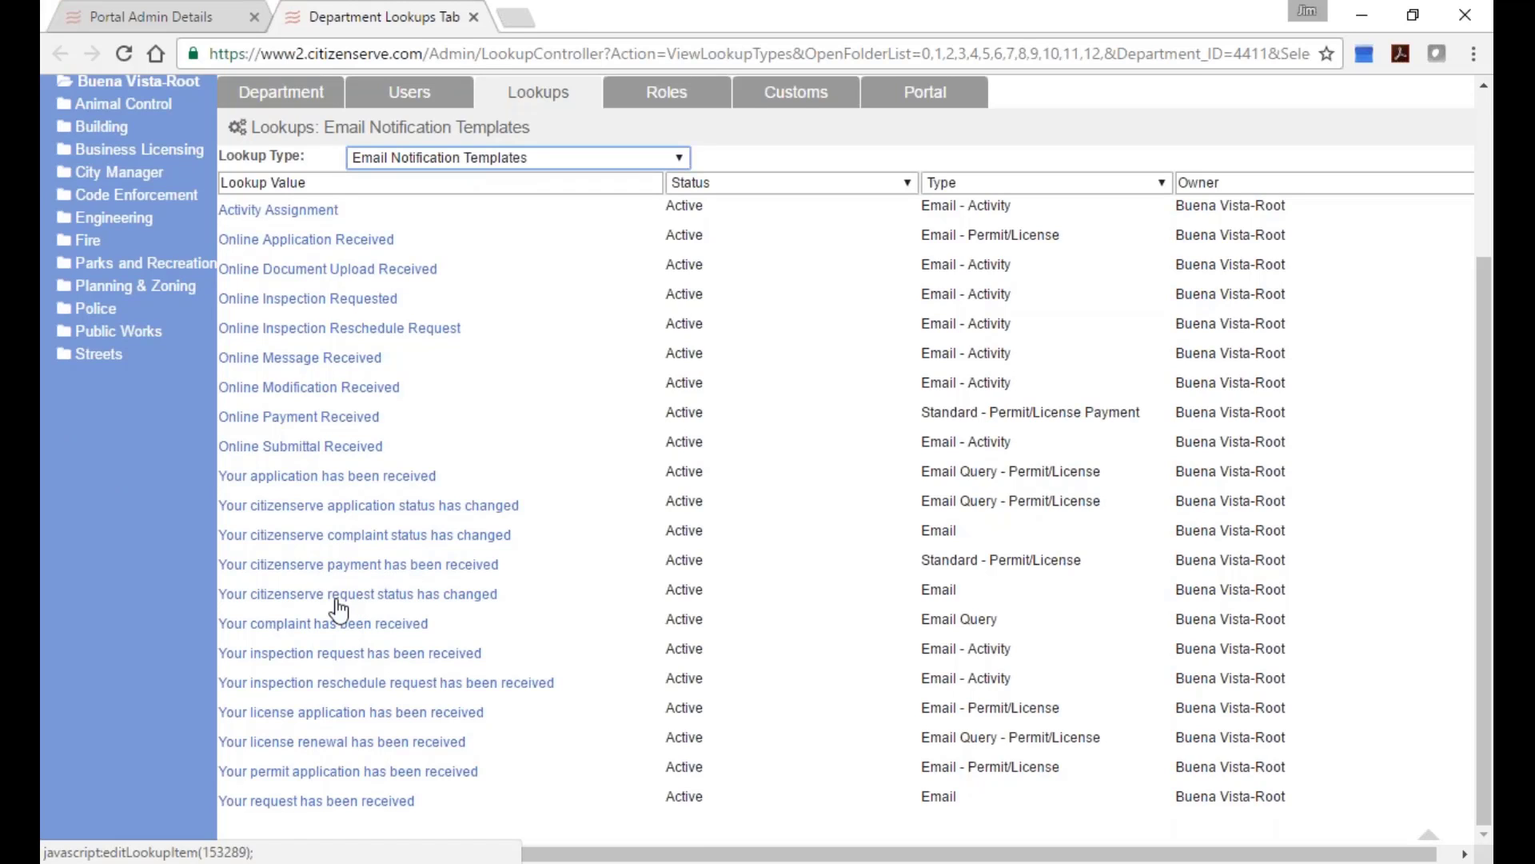
click(310, 624)
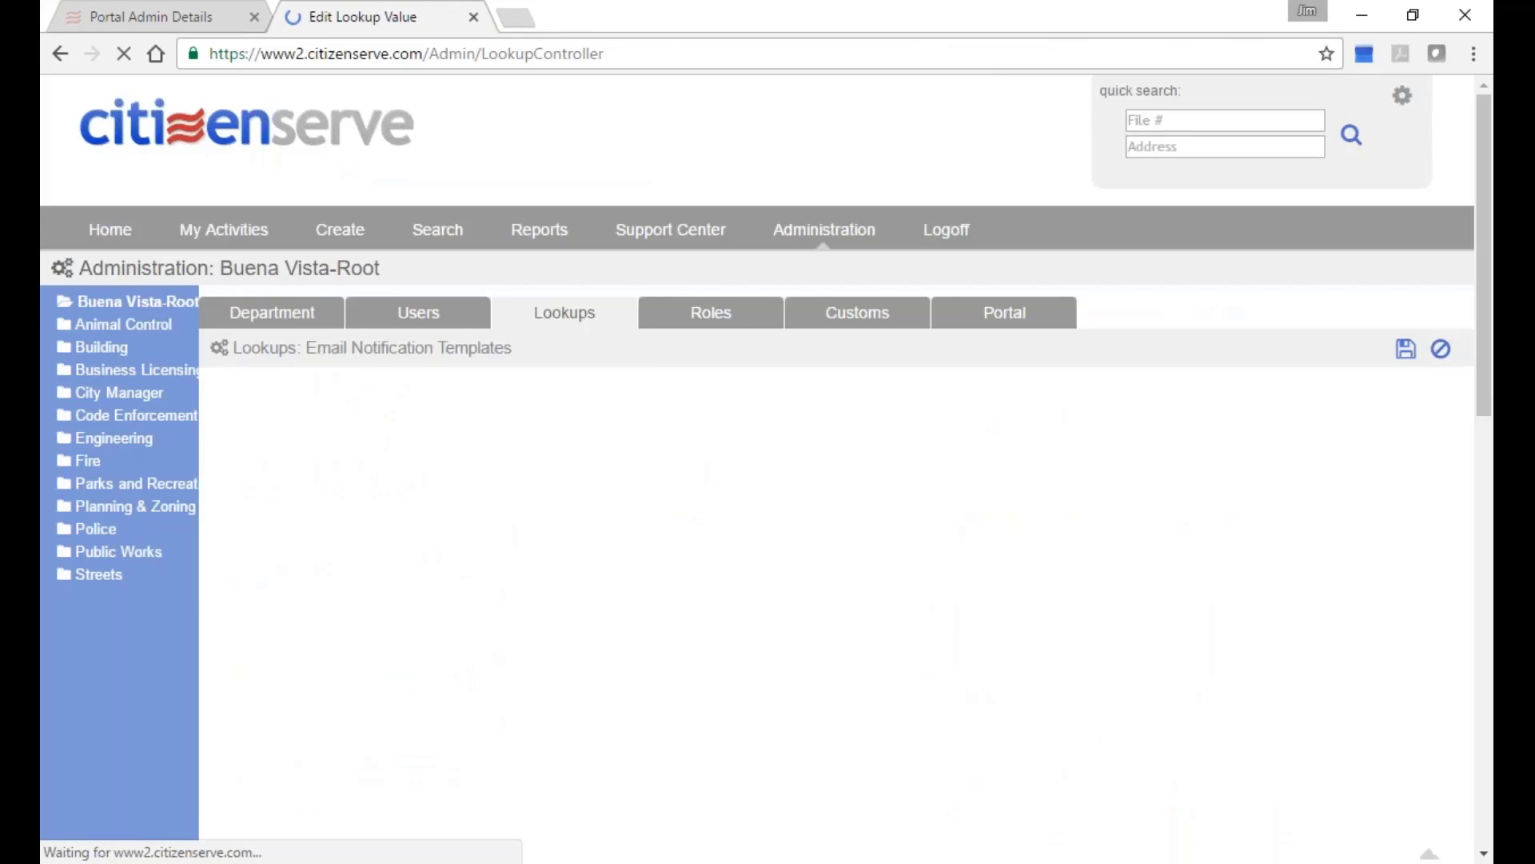
Scroll through the Online Payment Received email body, then log off.
scroll(840, 480, down, 5)
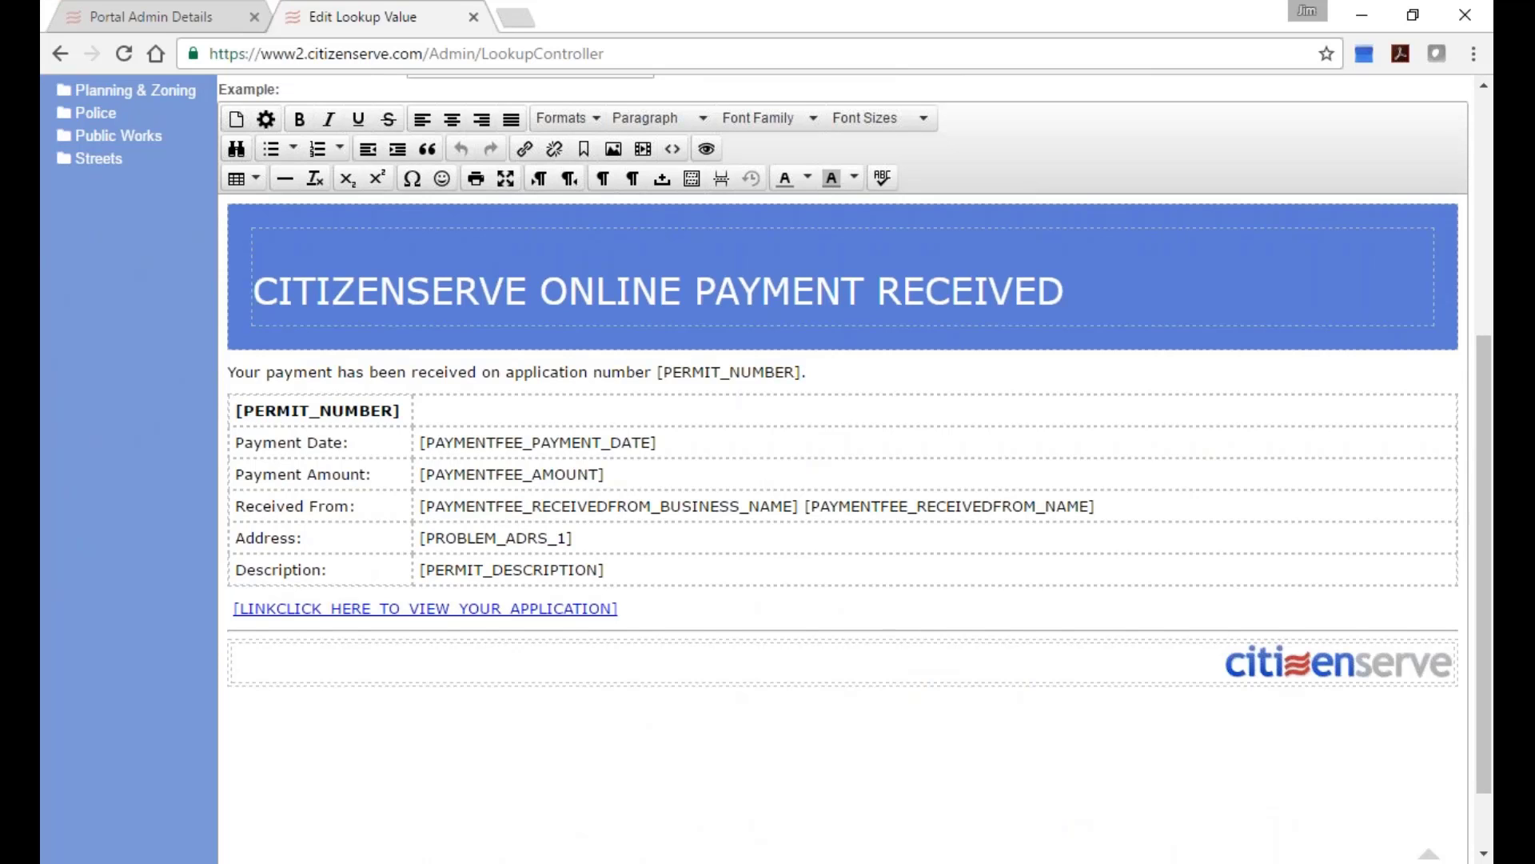
scroll(843, 353, up, 5)
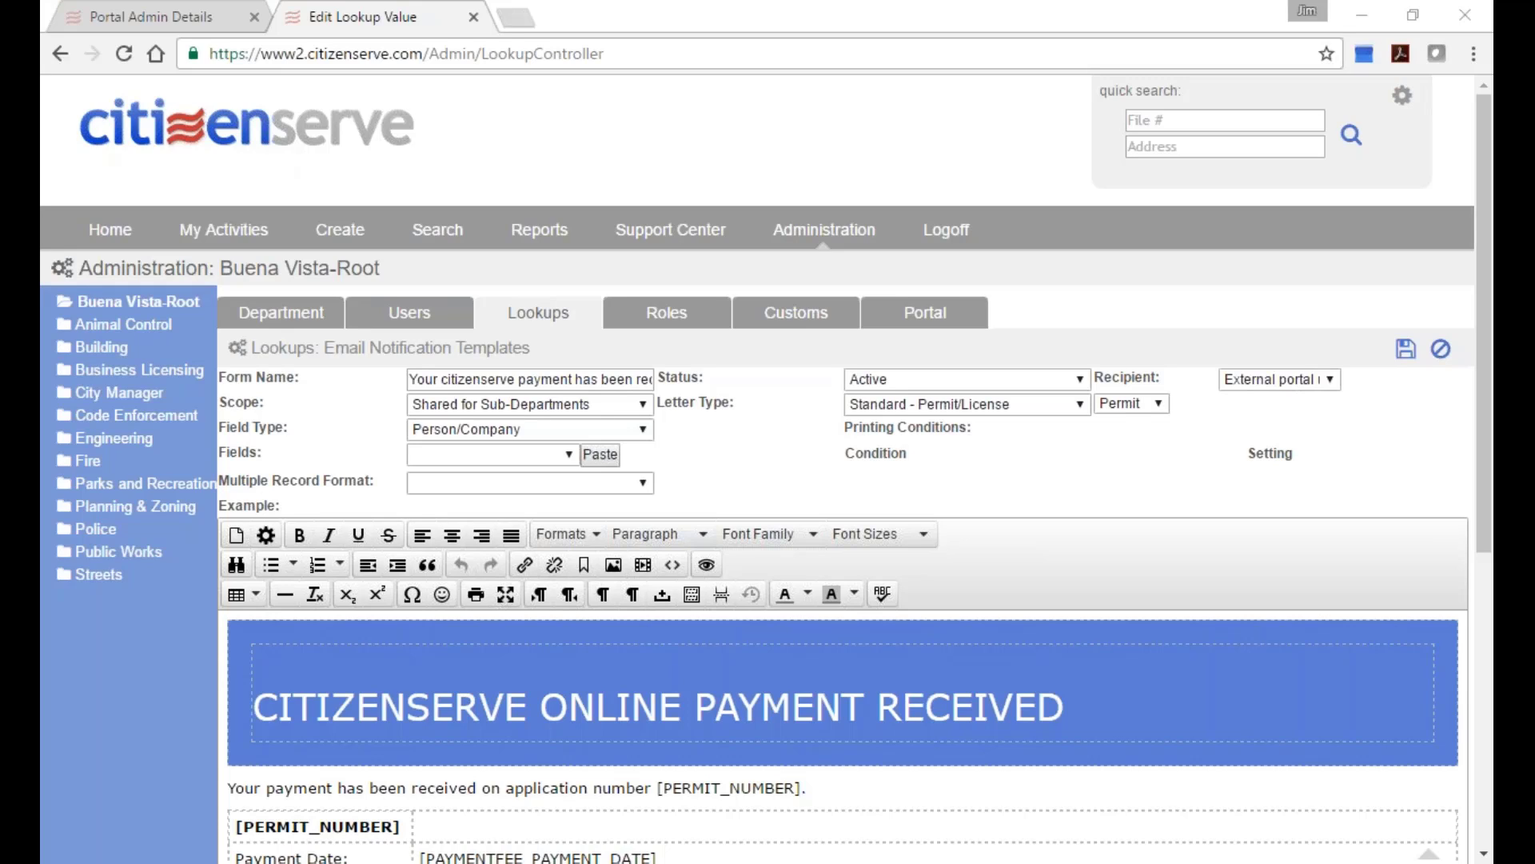
click(935, 229)
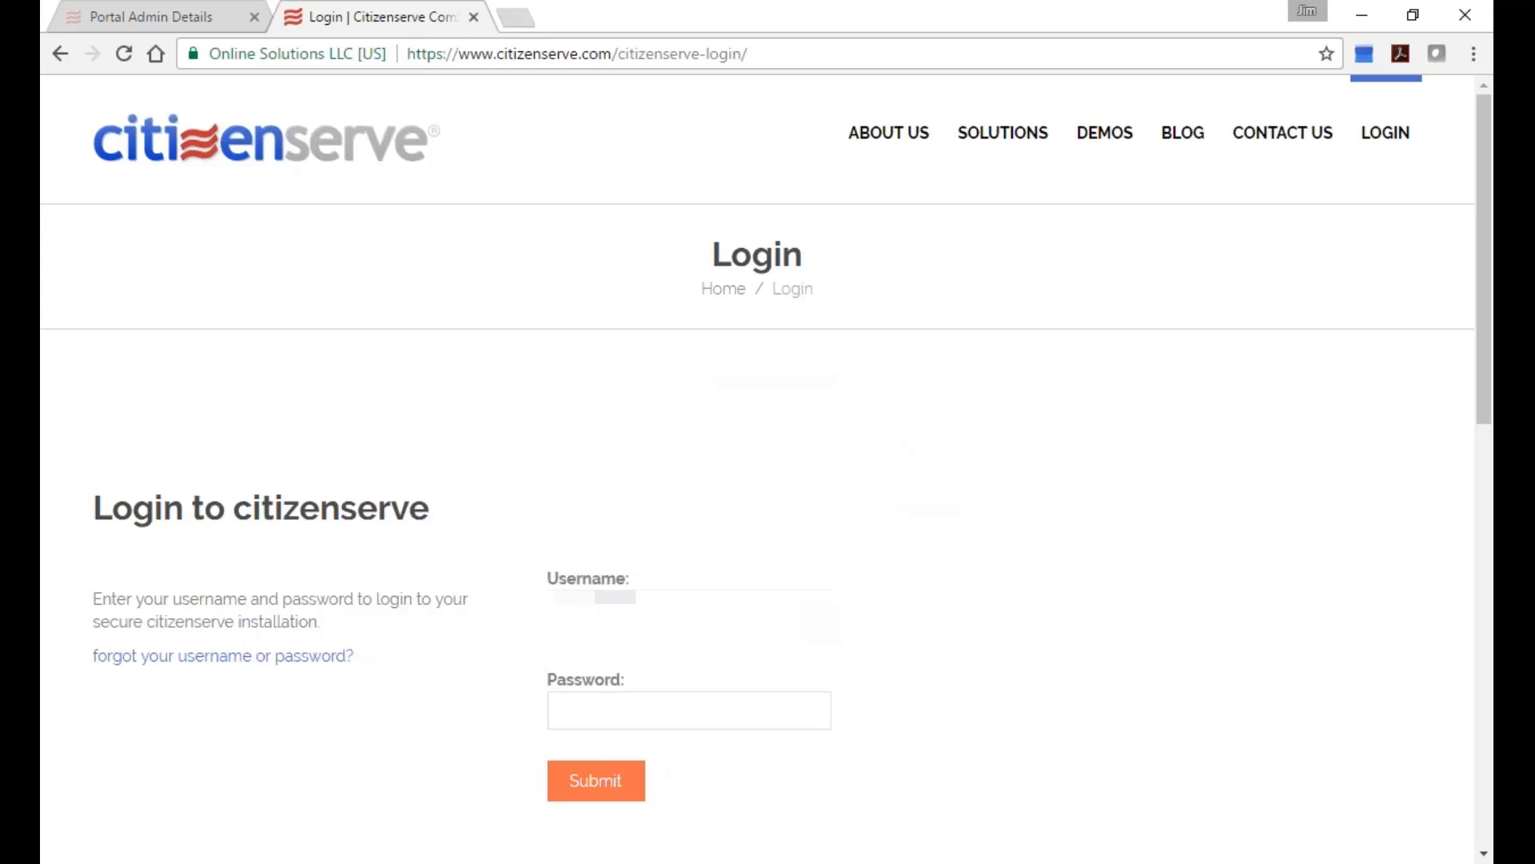
Sign back in with the password and close the leftover Portal Admin Details tab.
text(*******)
key(Return)
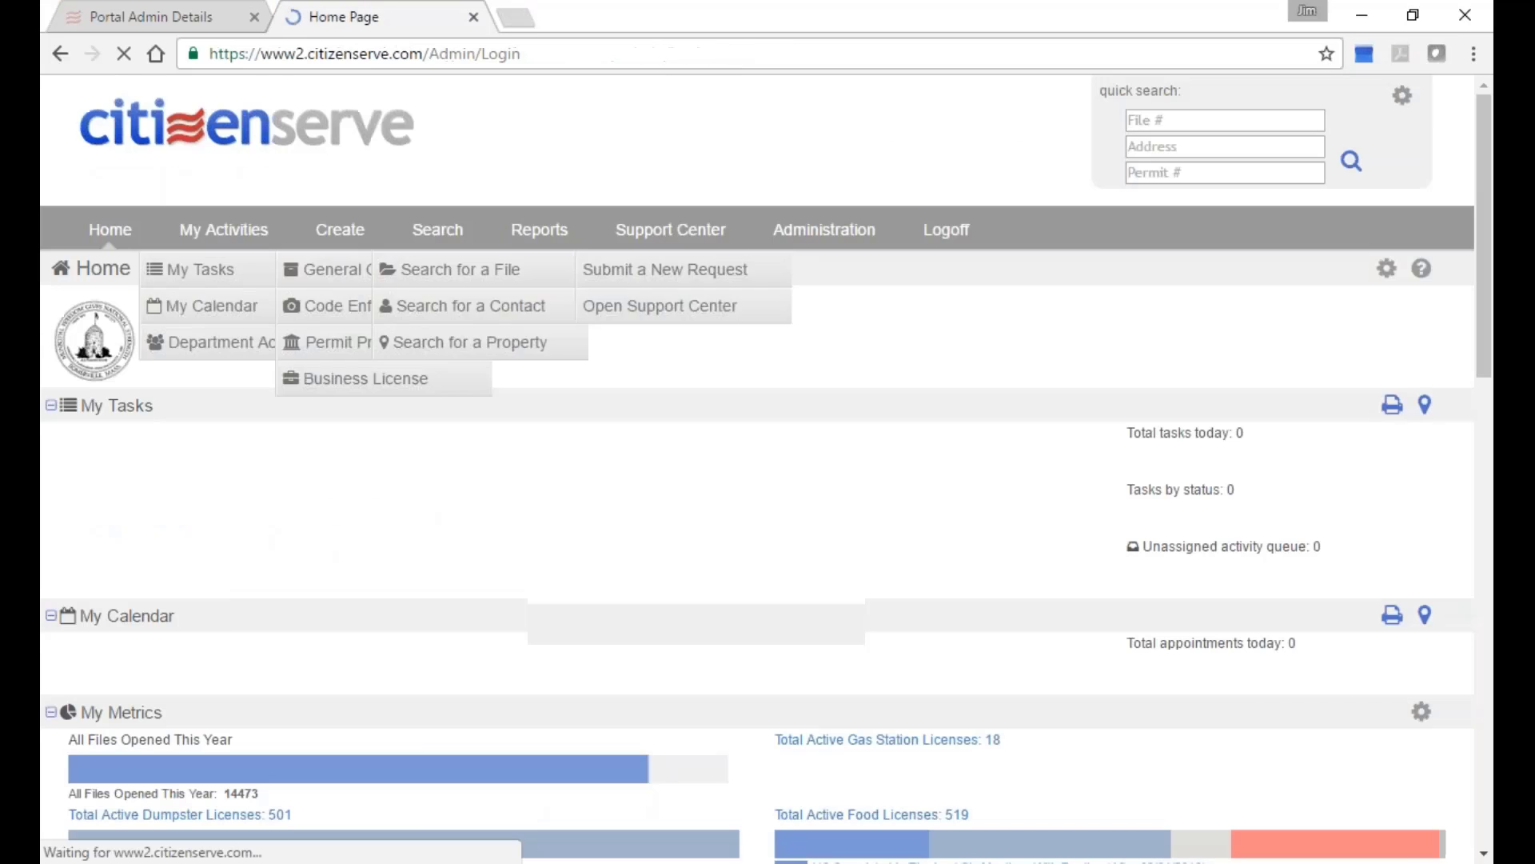
click(254, 16)
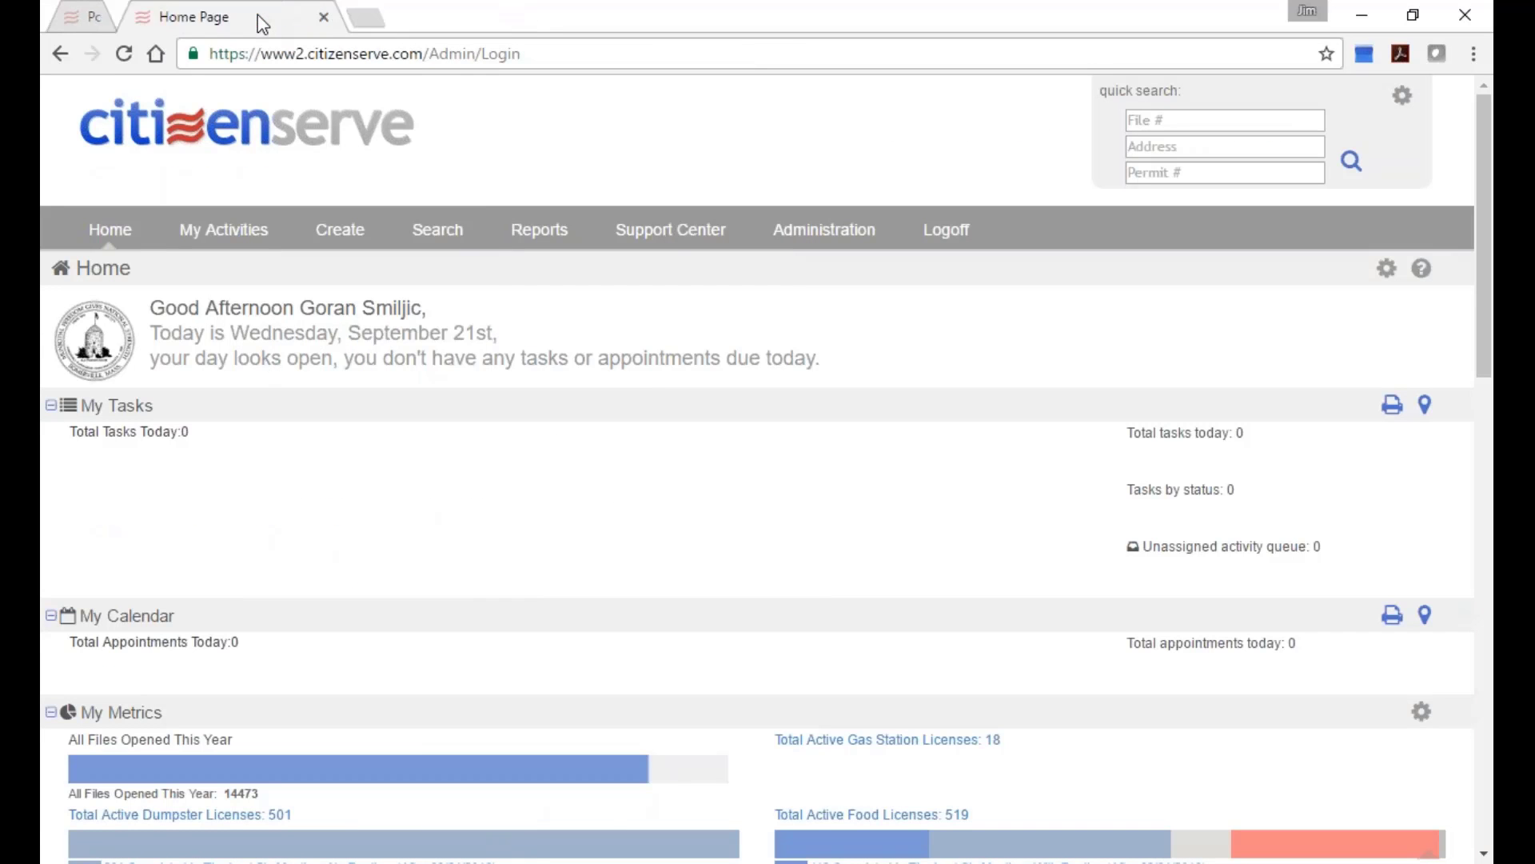
scroll(624, 532, down, 2)
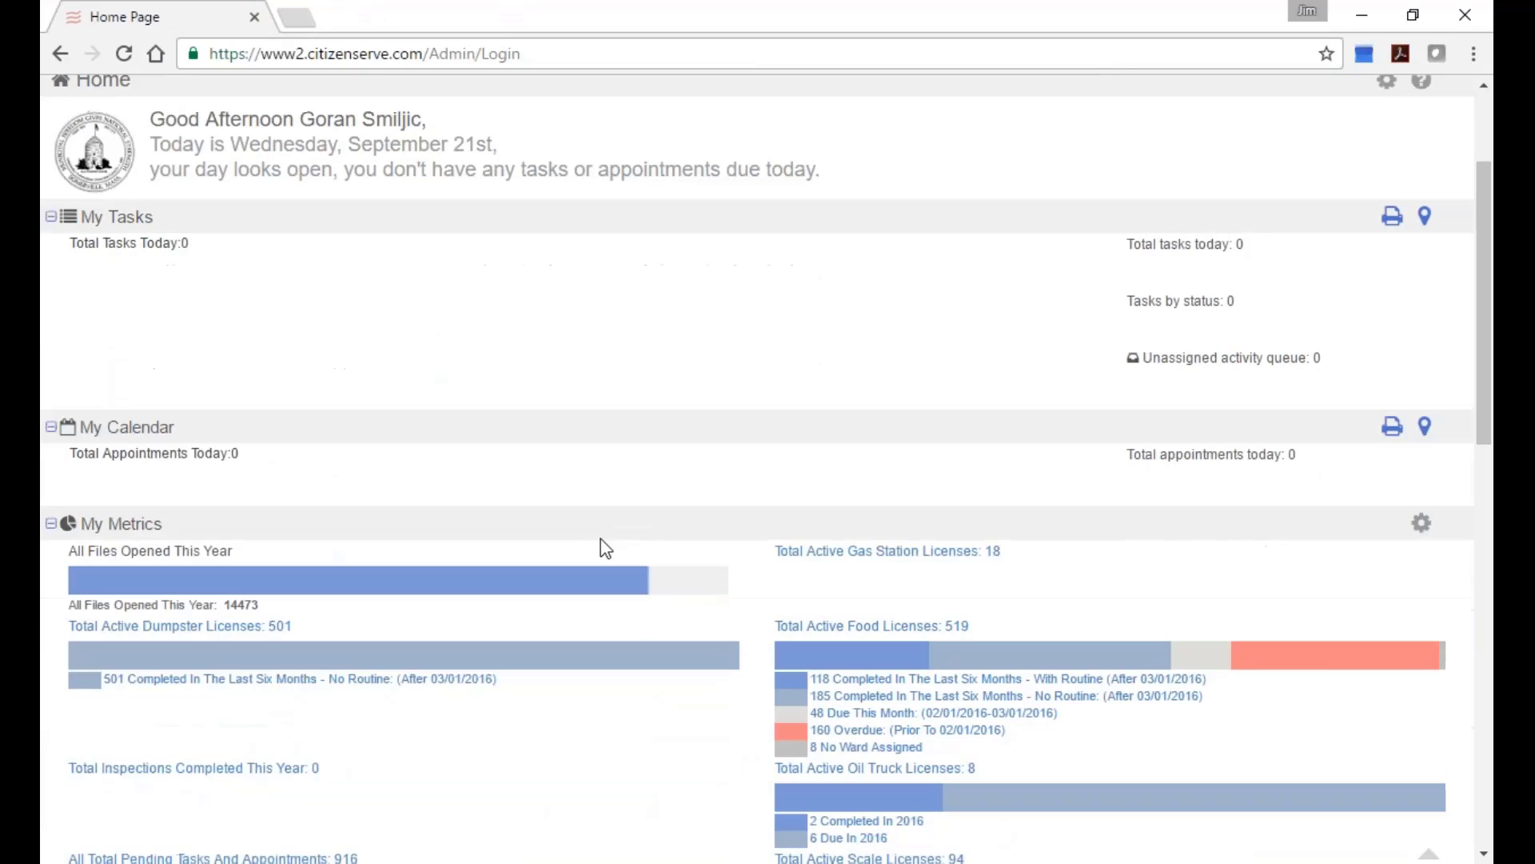
scroll(606, 548, up, 2)
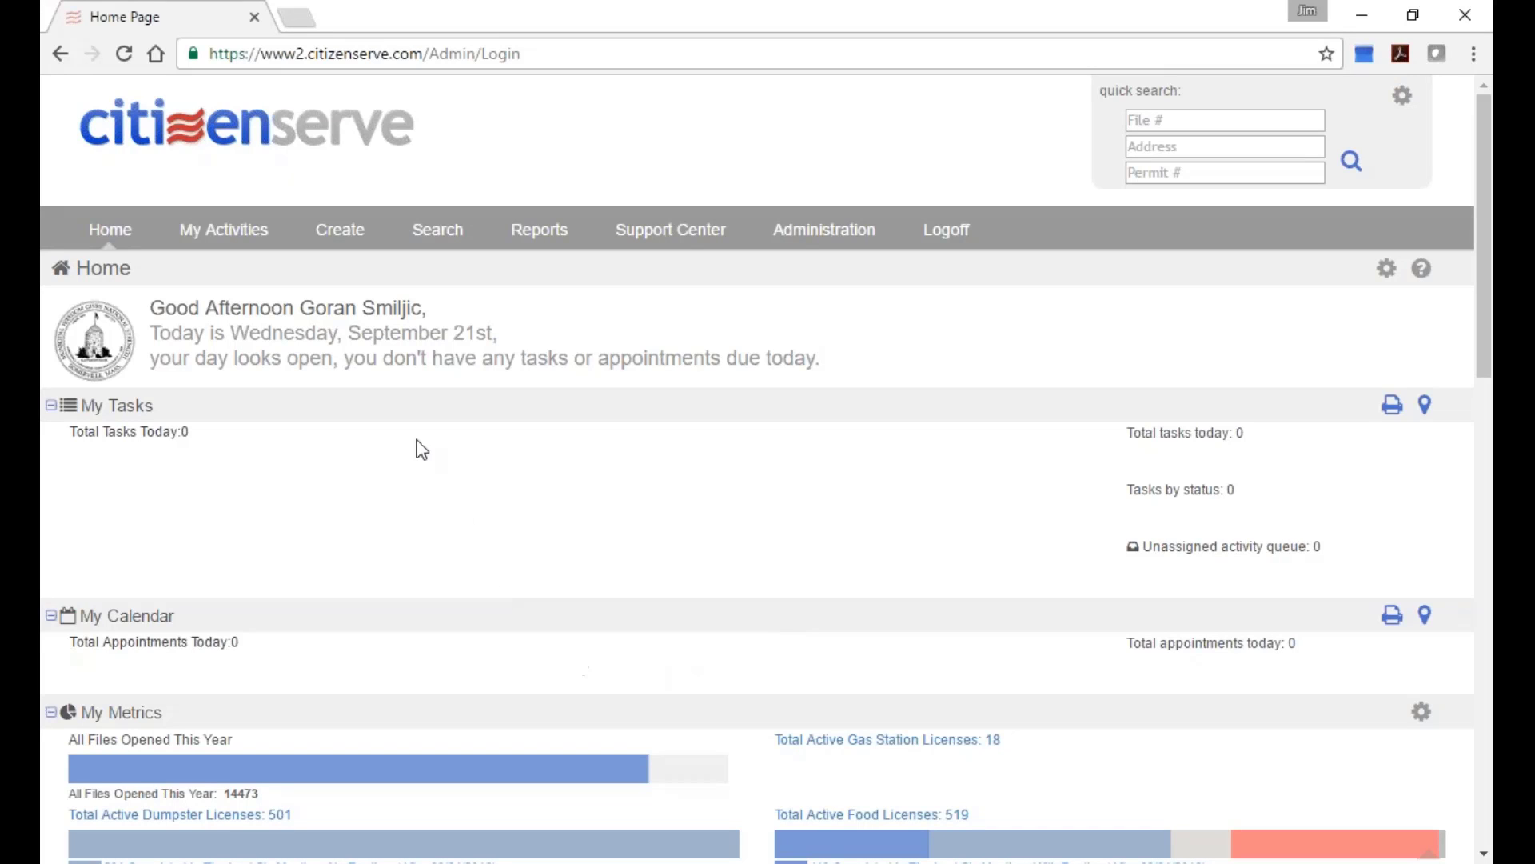
mouse_move(424, 236)
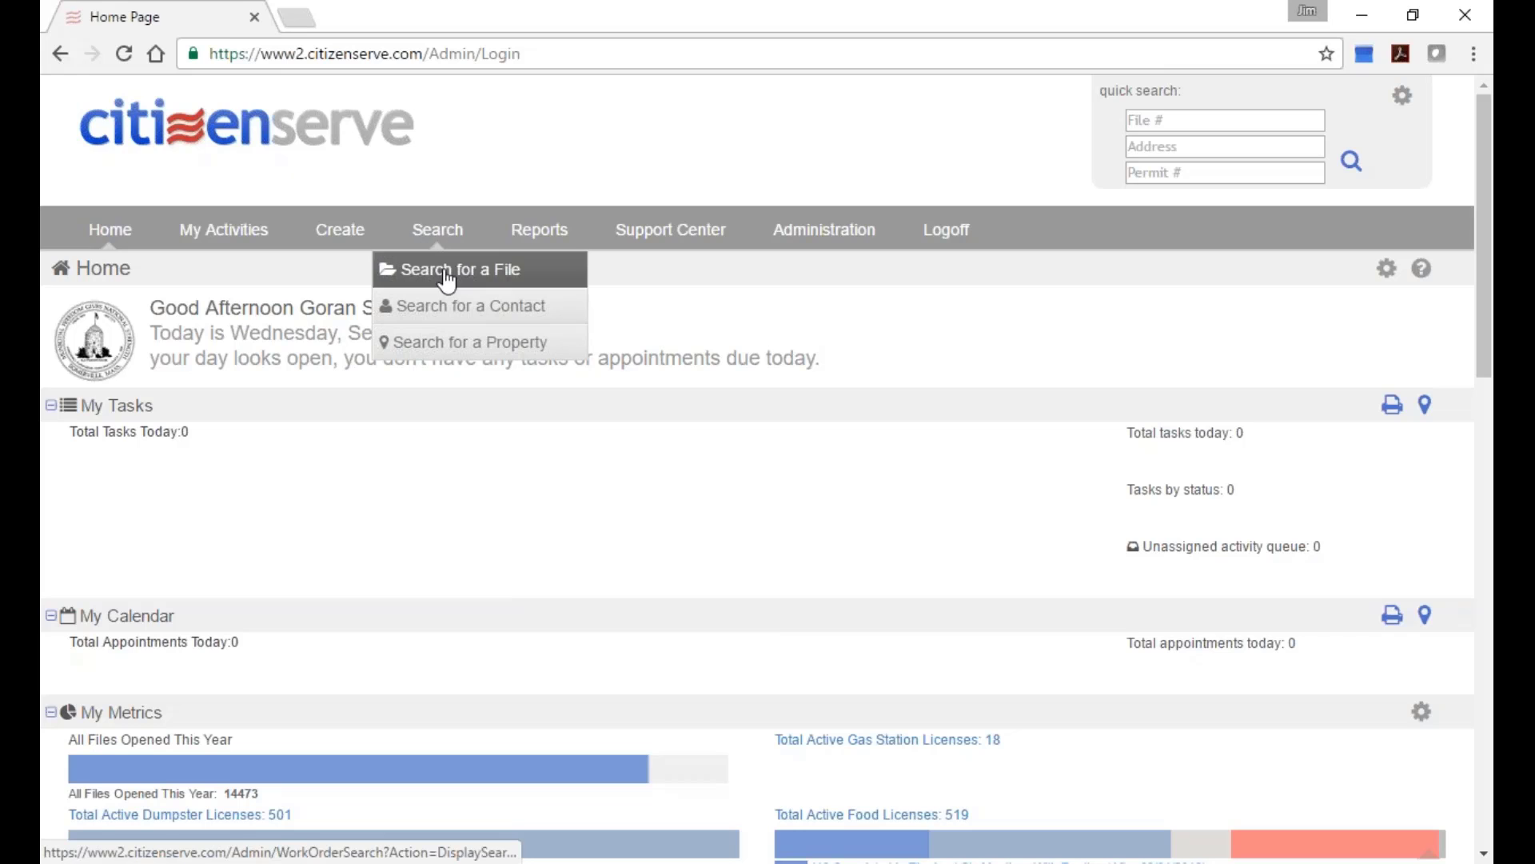
Search files with License Type Food Establishment and Status Issued, returning 517 files.
click(446, 273)
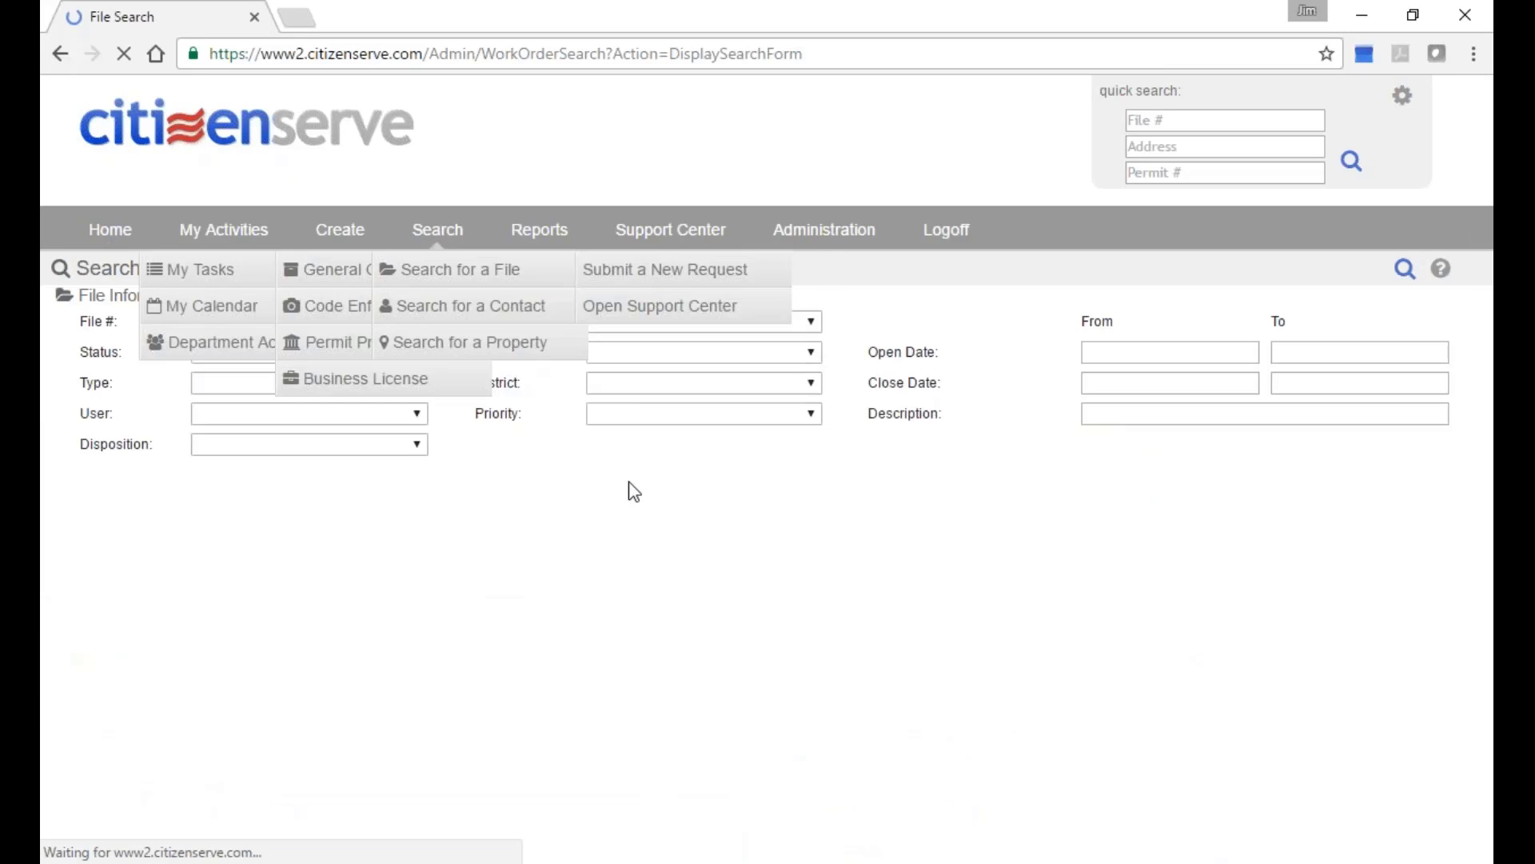
scroll(688, 368, down, 4)
scroll(680, 244, up, 3)
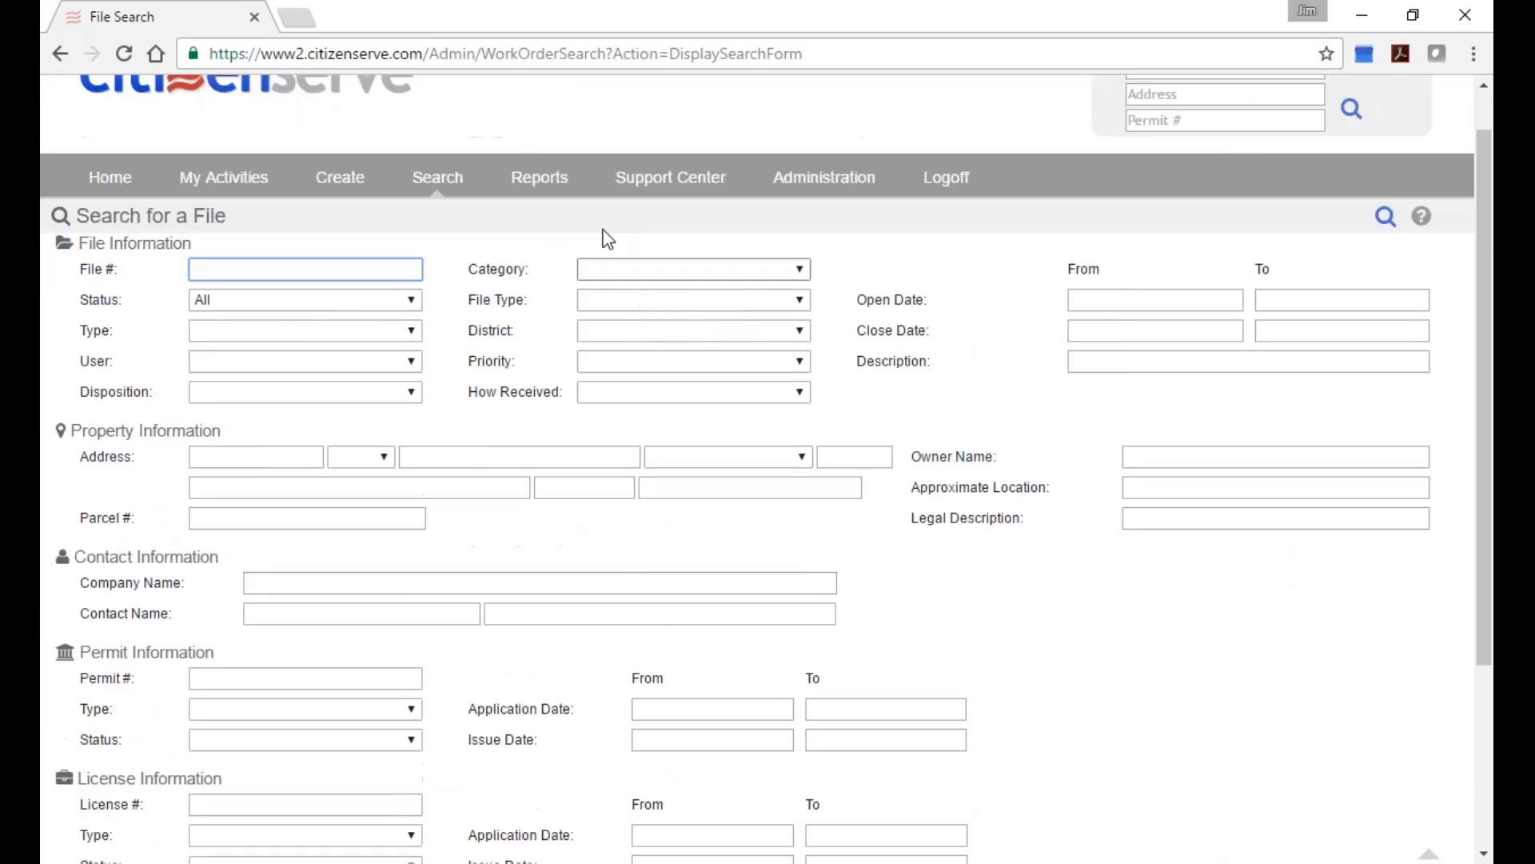
scroll(477, 637, down, 2)
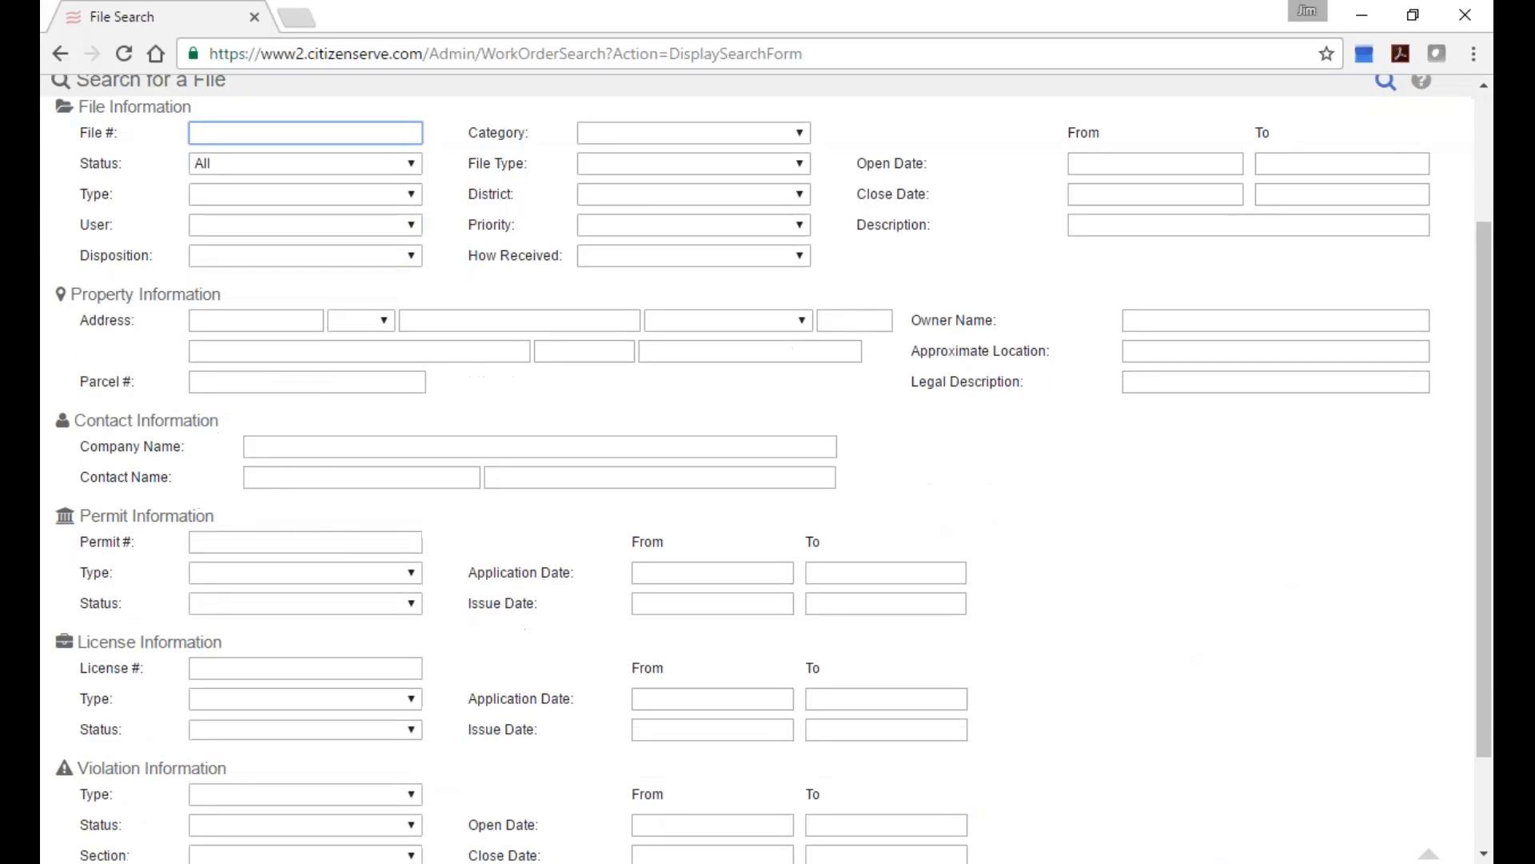
click(411, 699)
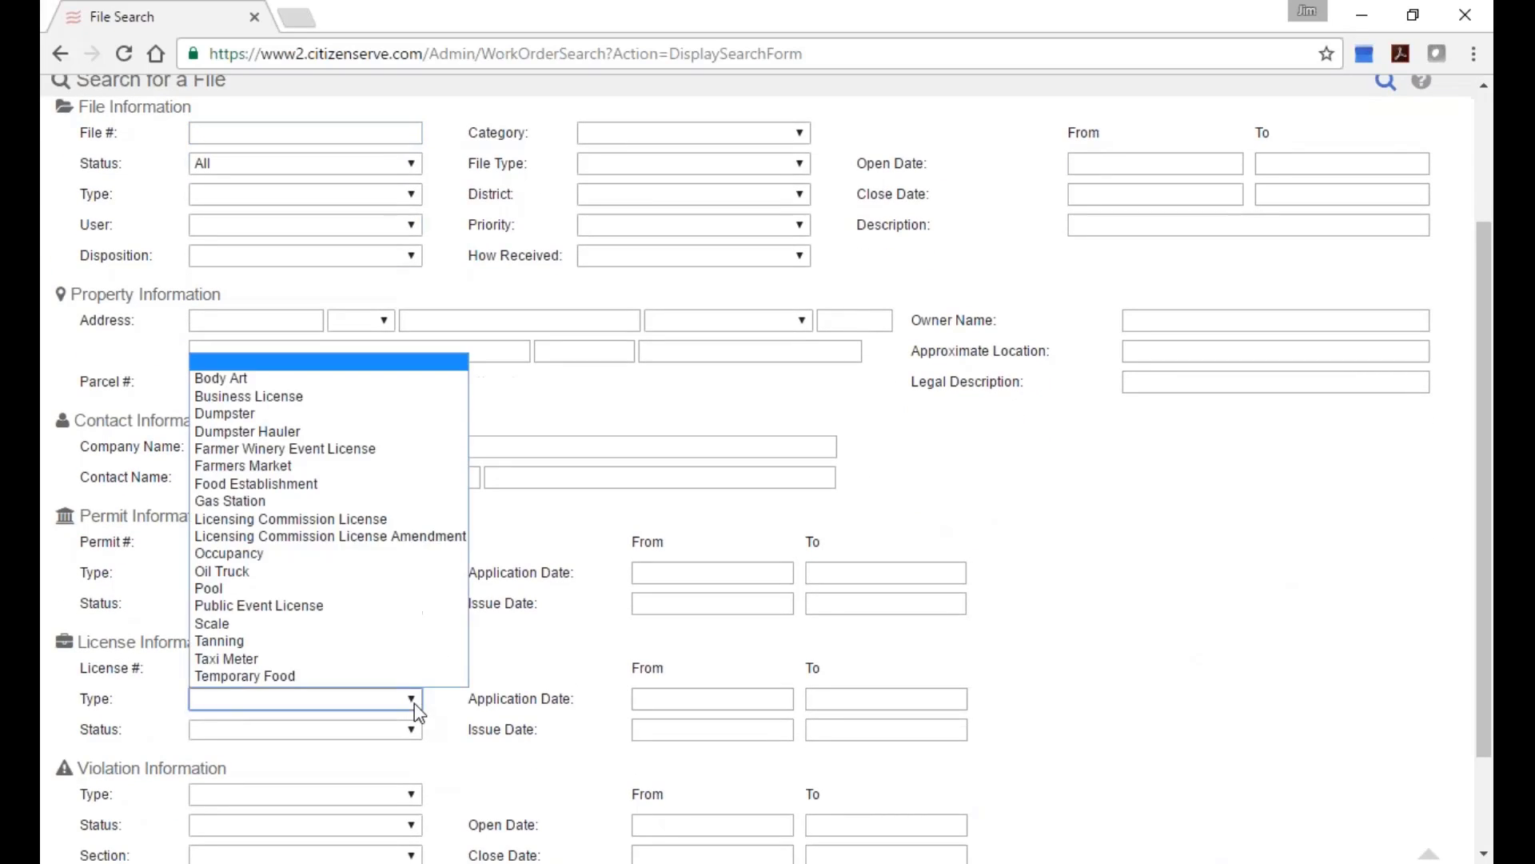
click(389, 483)
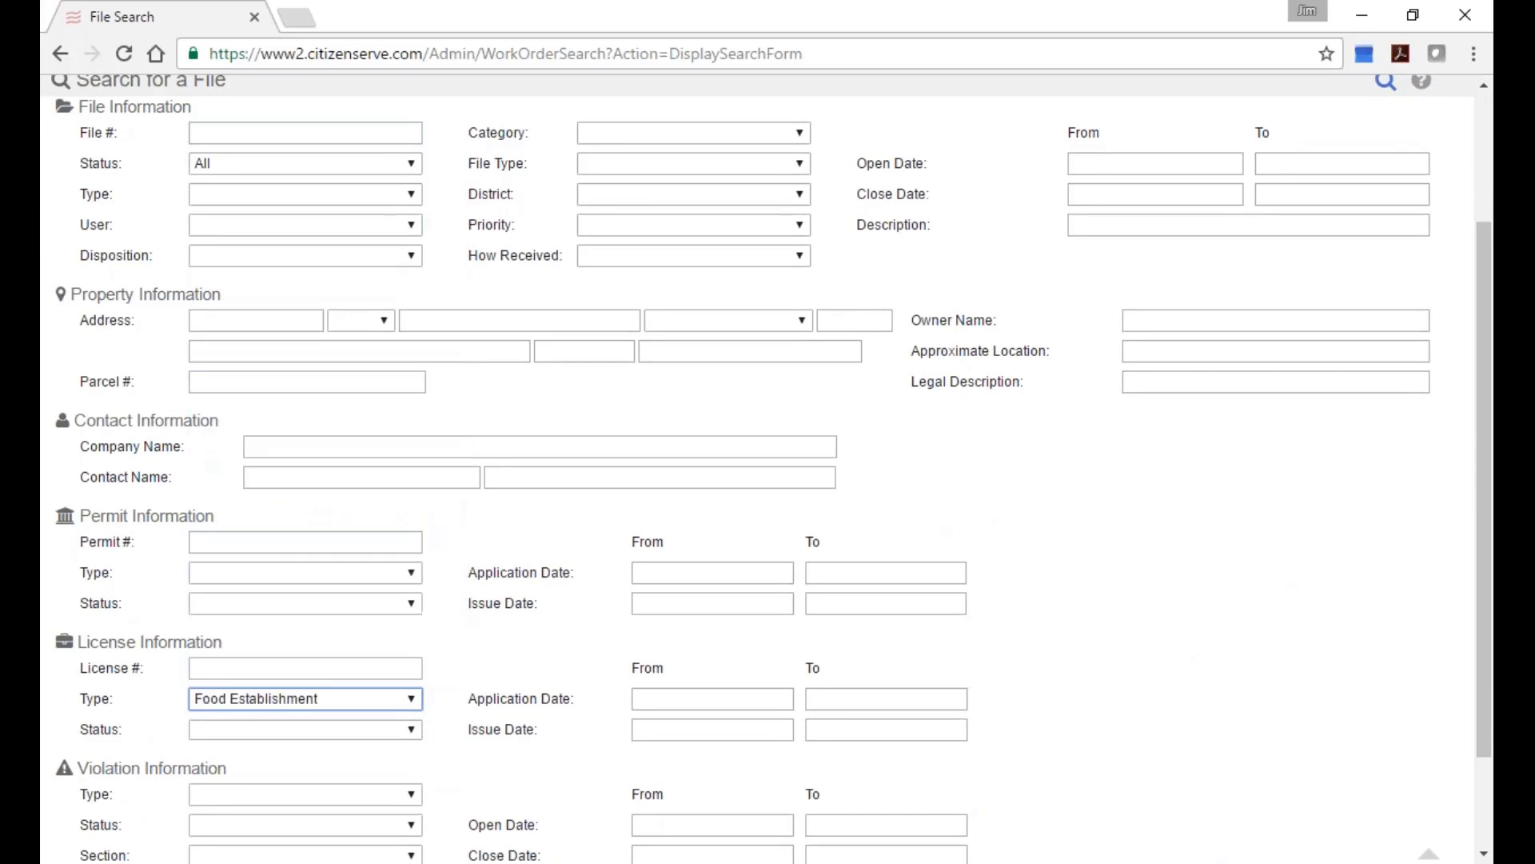
click(411, 729)
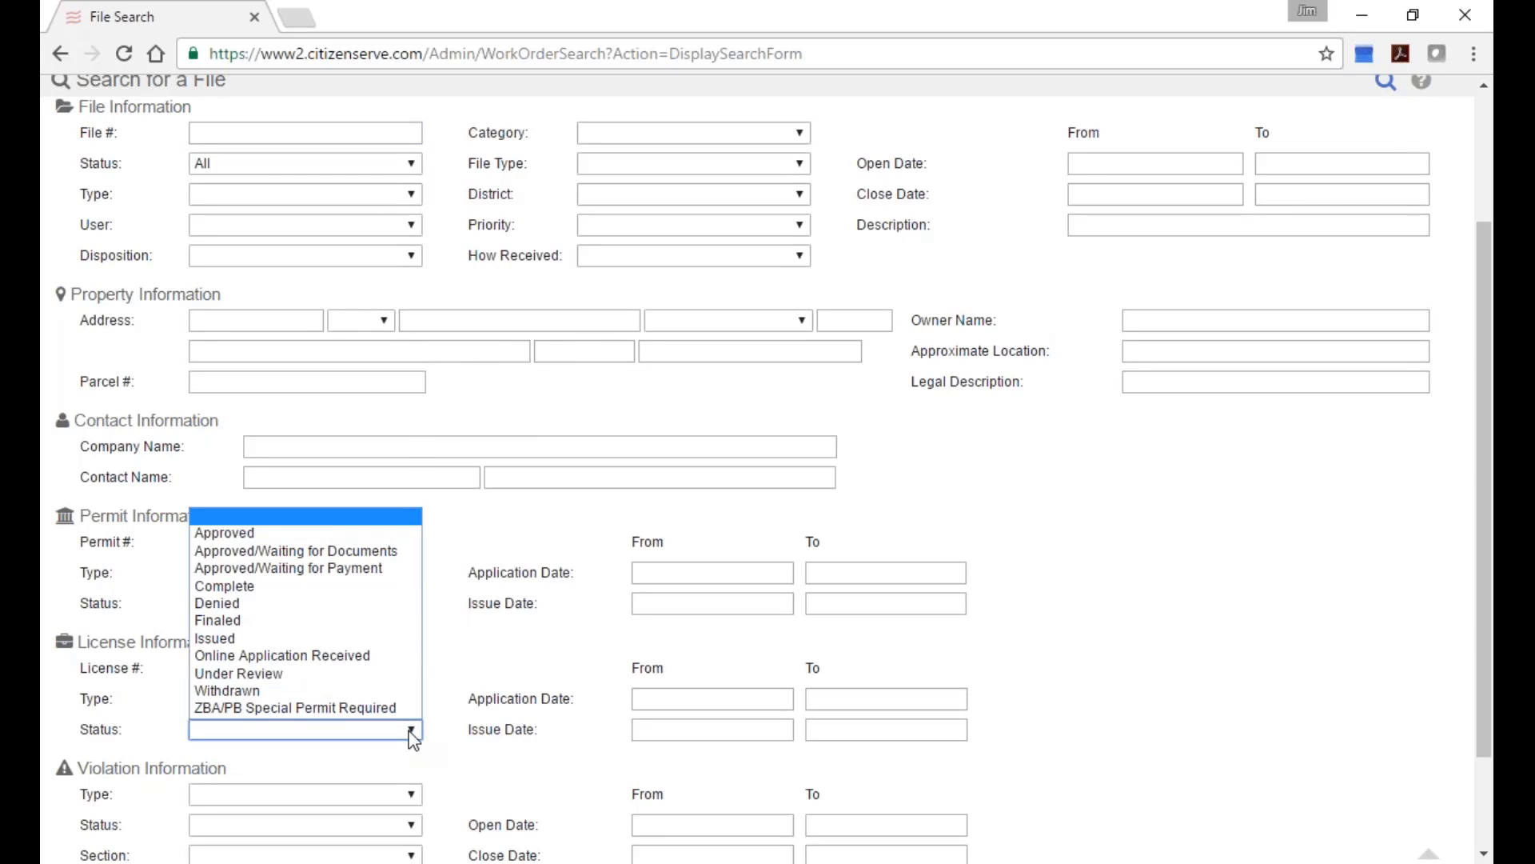
click(378, 642)
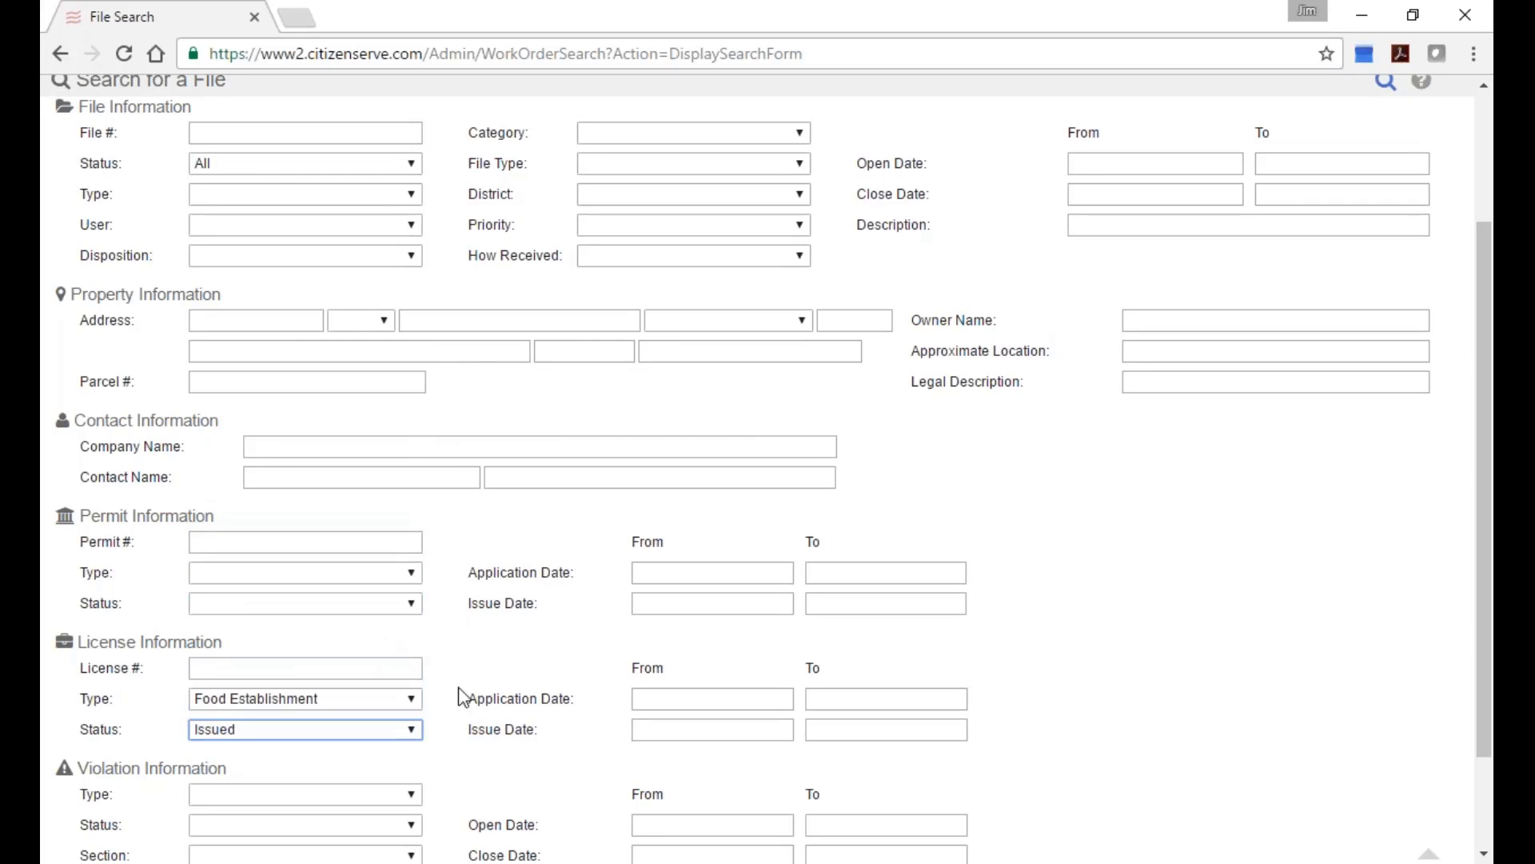
click(364, 664)
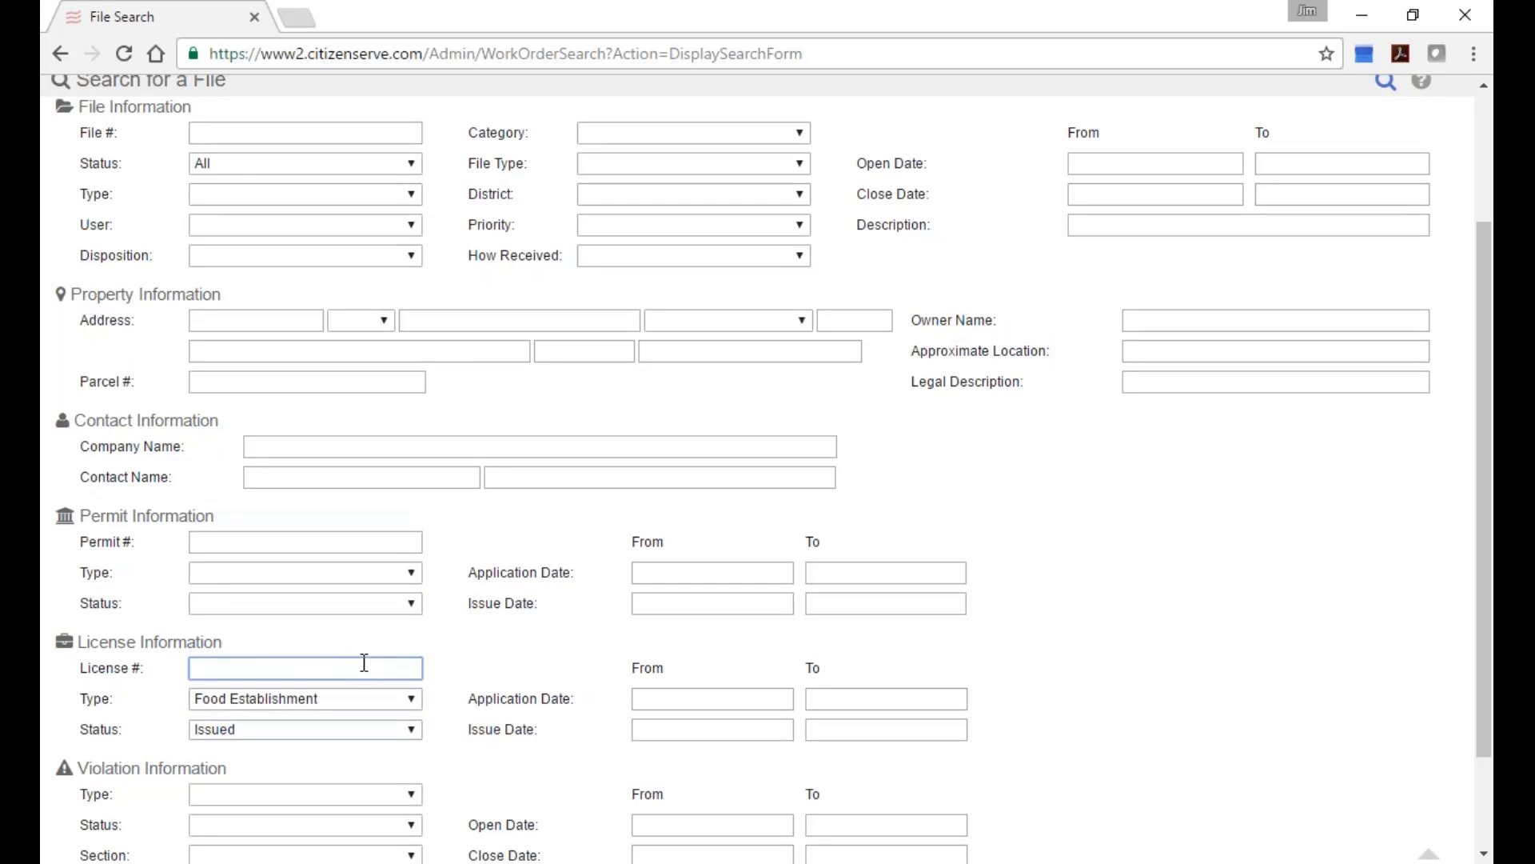
click(1387, 83)
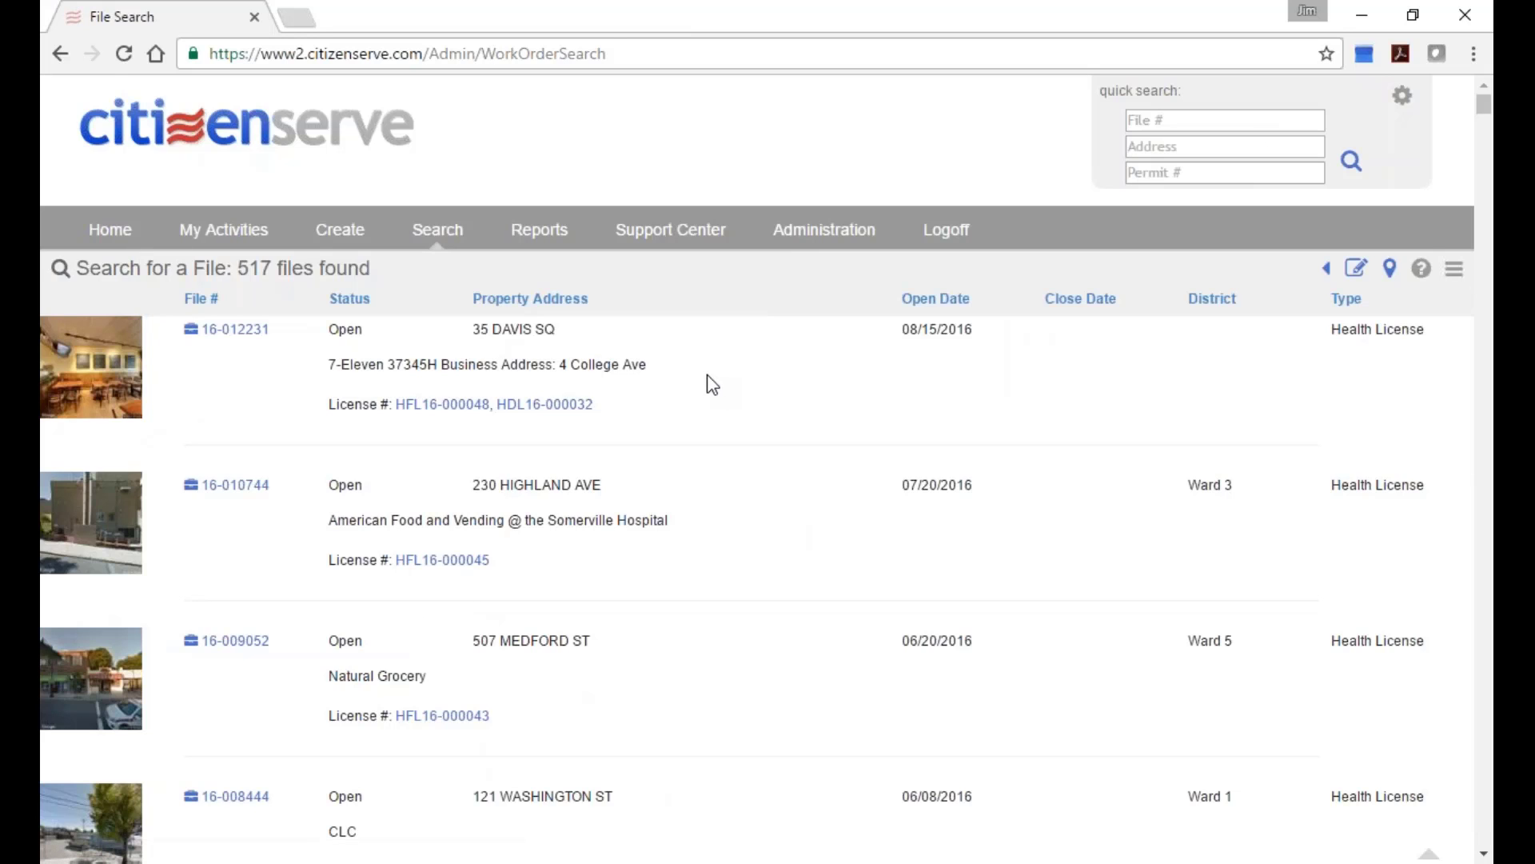
Open file 16-012231 for 7-Eleven 37345H from the search results.
scroll(558, 496, down, 1)
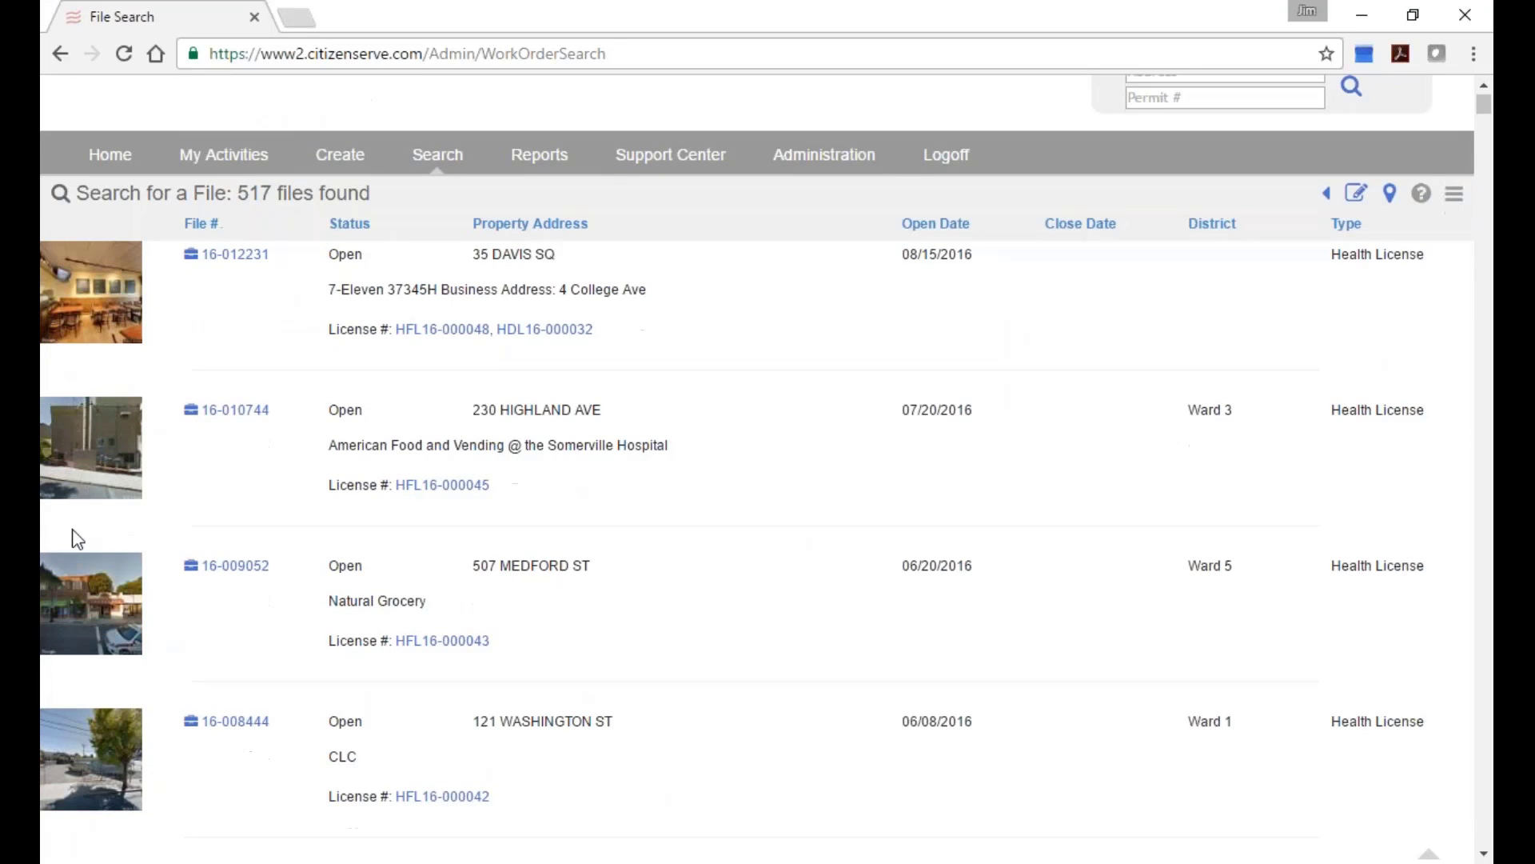
scroll(105, 368, up, 1)
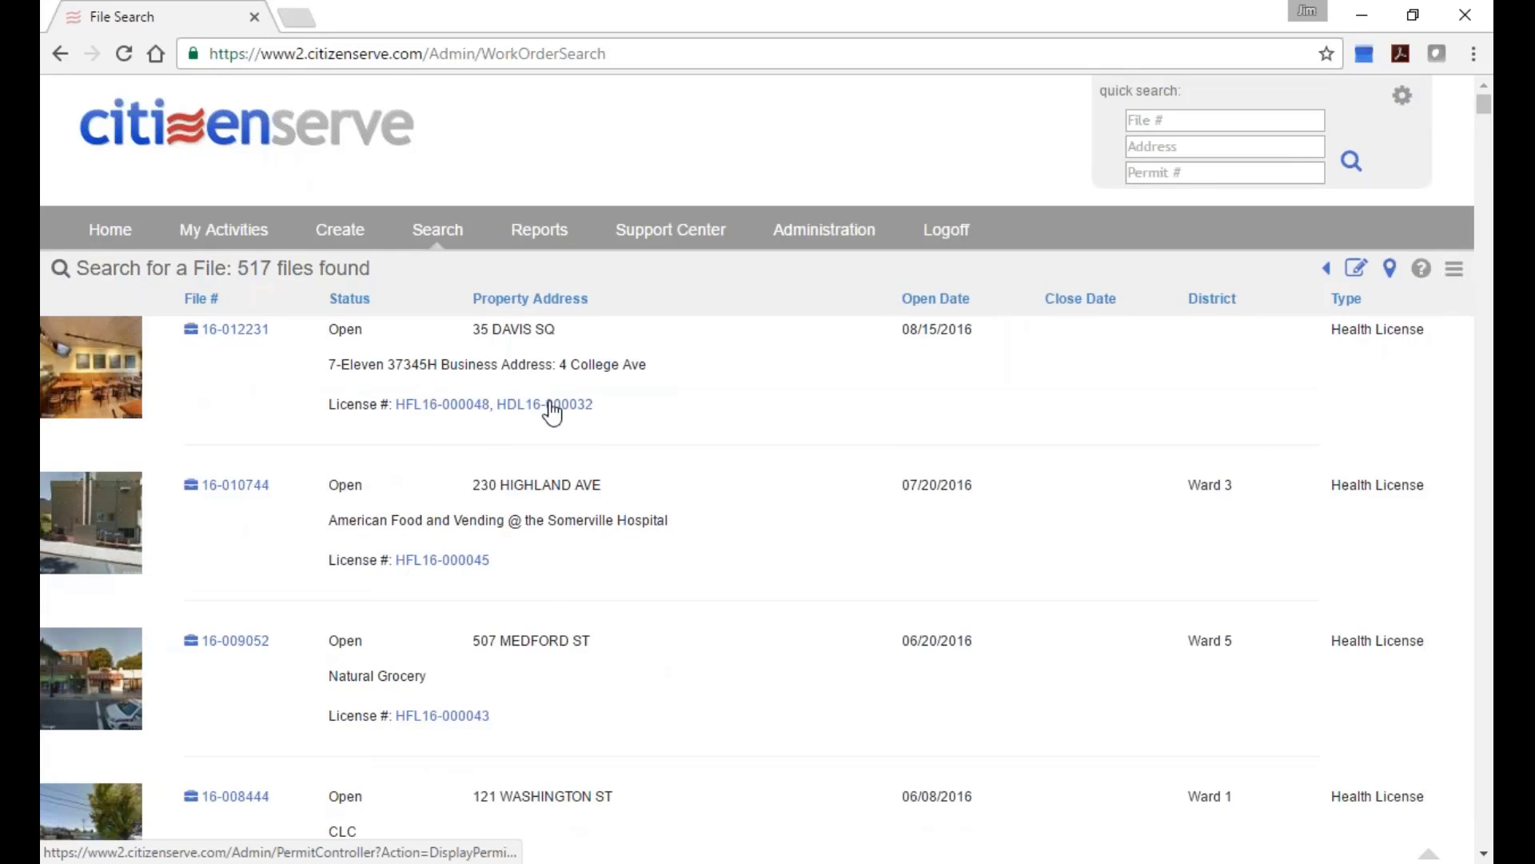
click(246, 333)
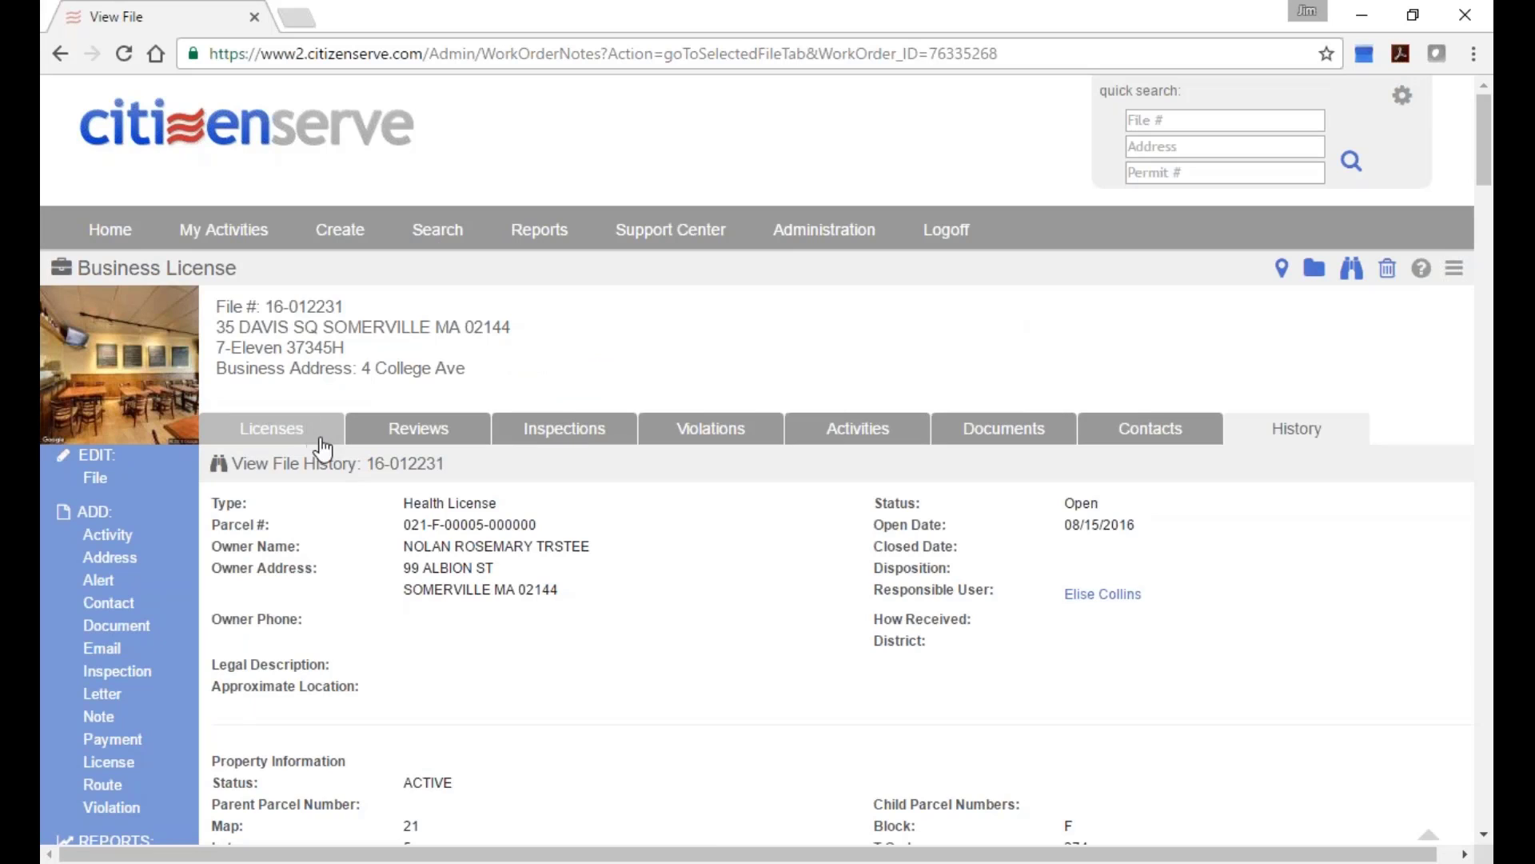
Highlight the file's Retail Food and Dumpster licenses, then show their review routes.
click(311, 432)
scroll(461, 461, down, 2)
scroll(447, 464, down, 1)
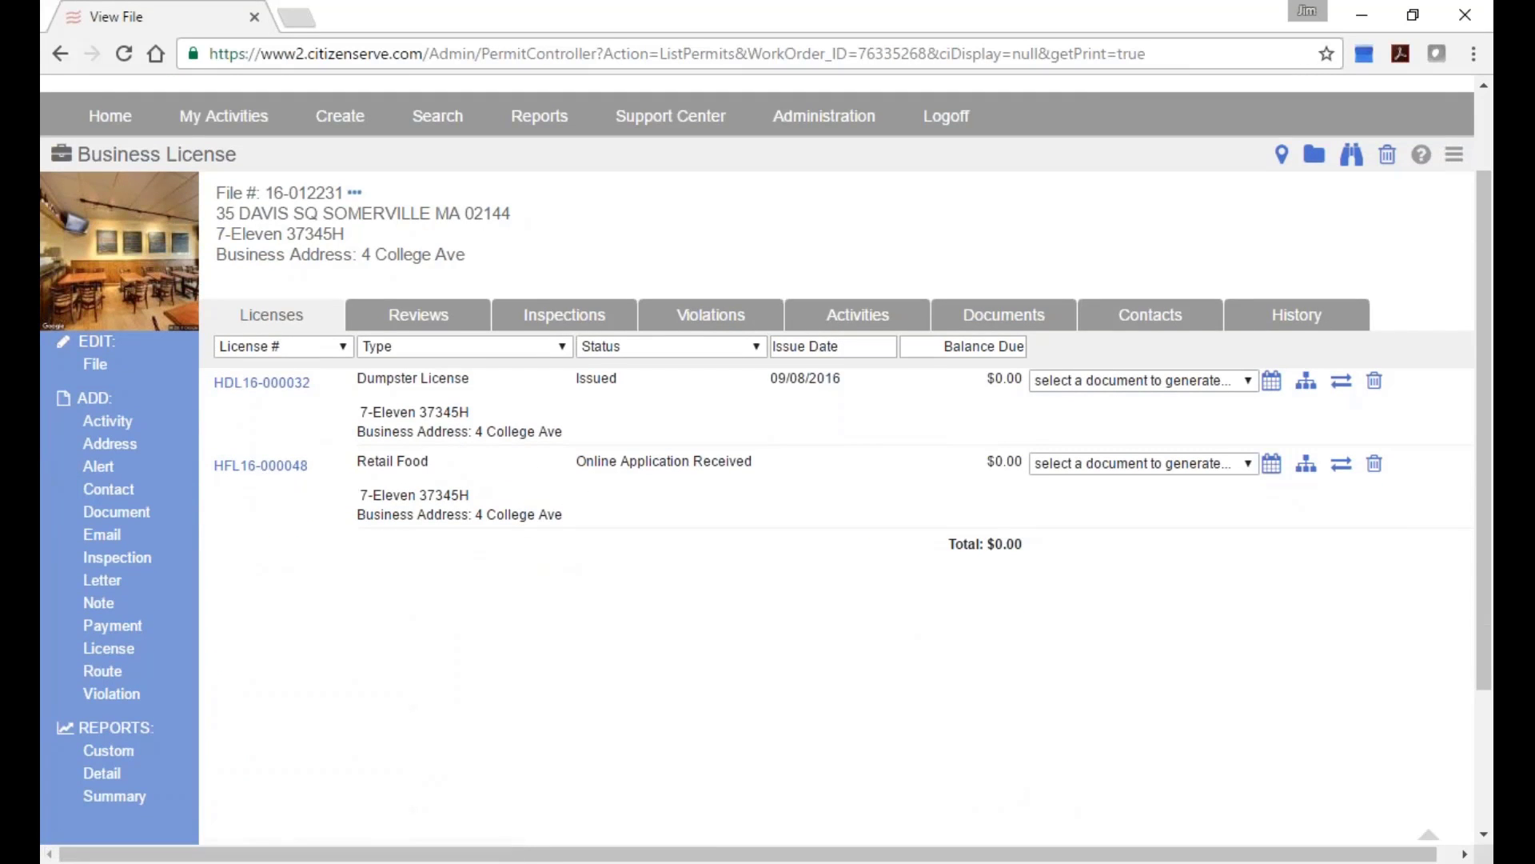
drag(366, 464, 442, 464)
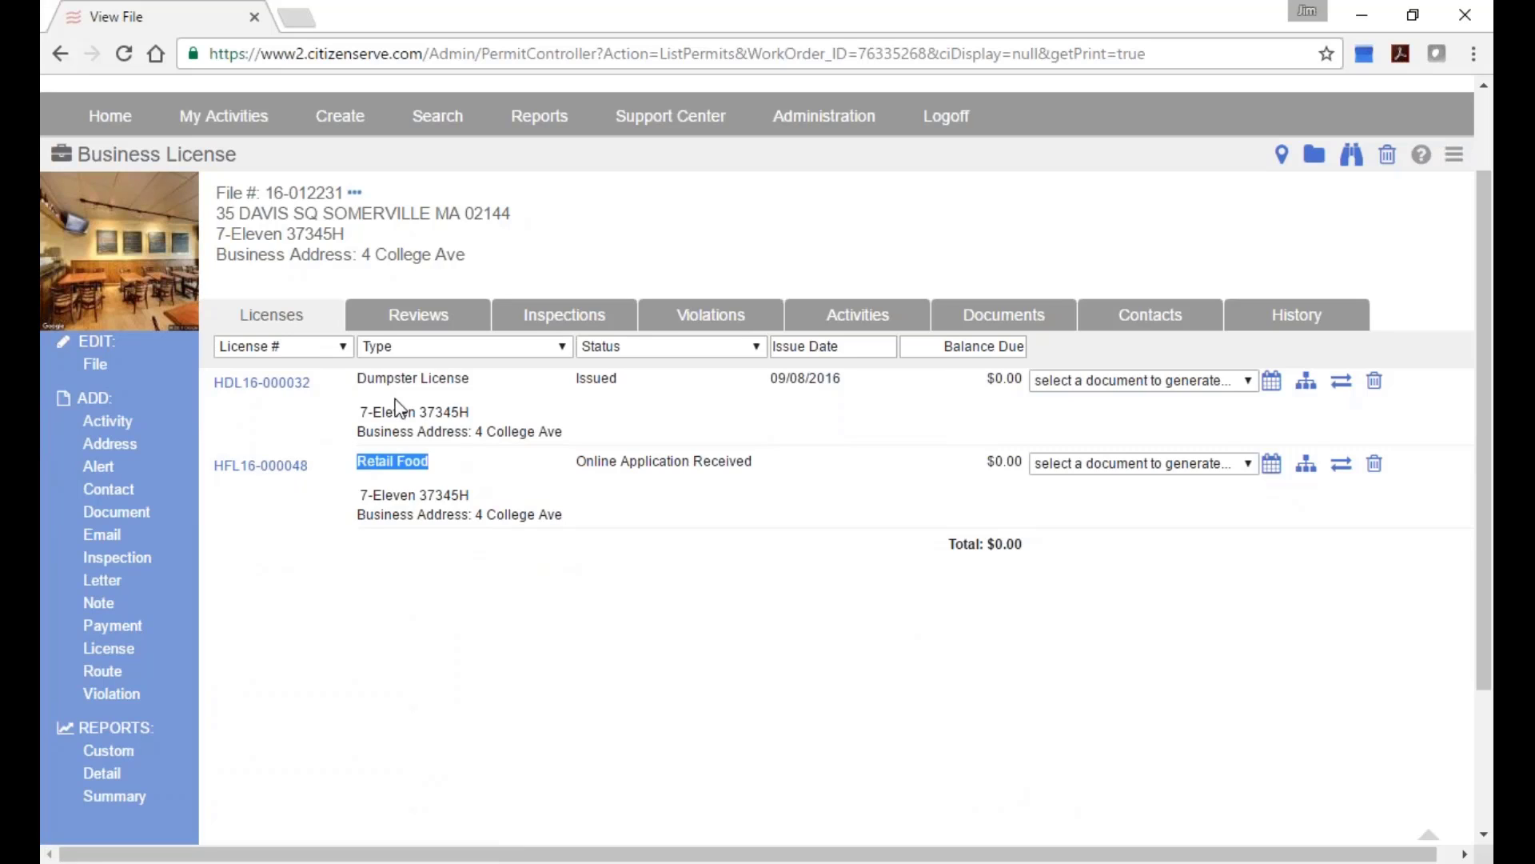
drag(357, 379, 484, 381)
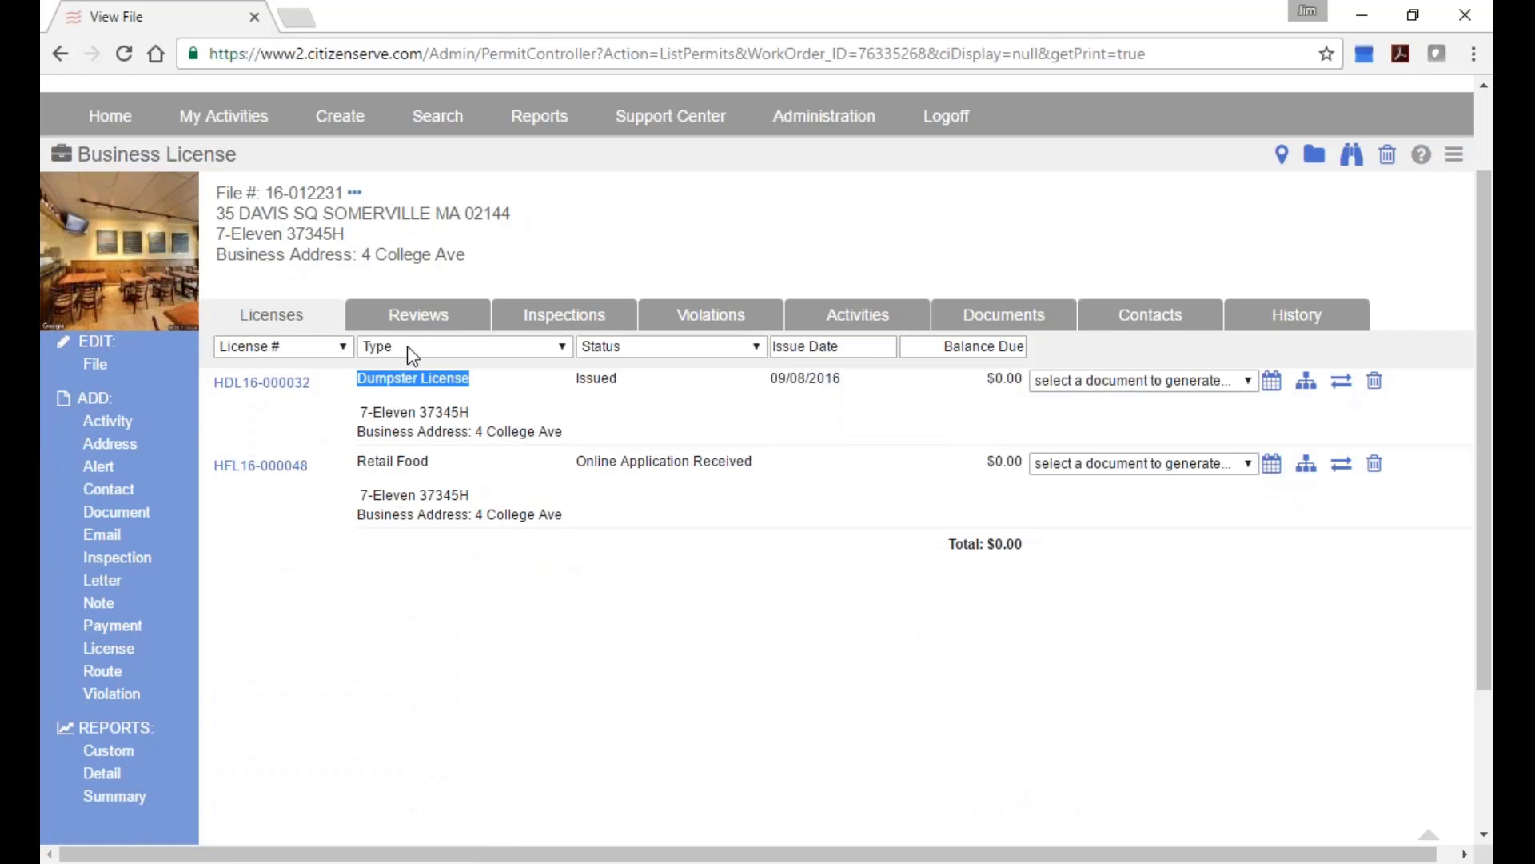
click(459, 314)
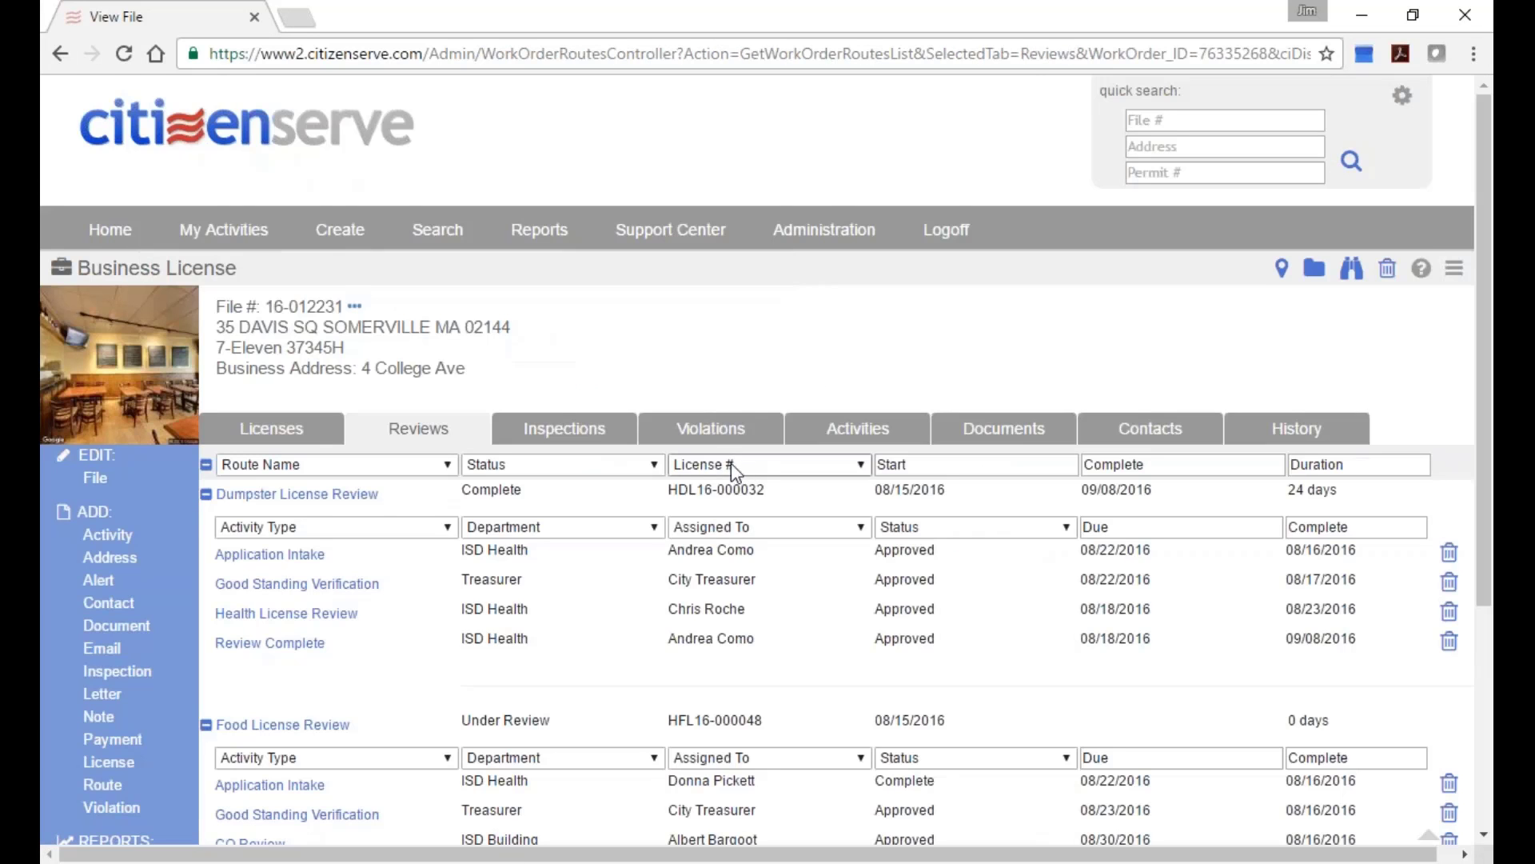
scroll(720, 460, down, 3)
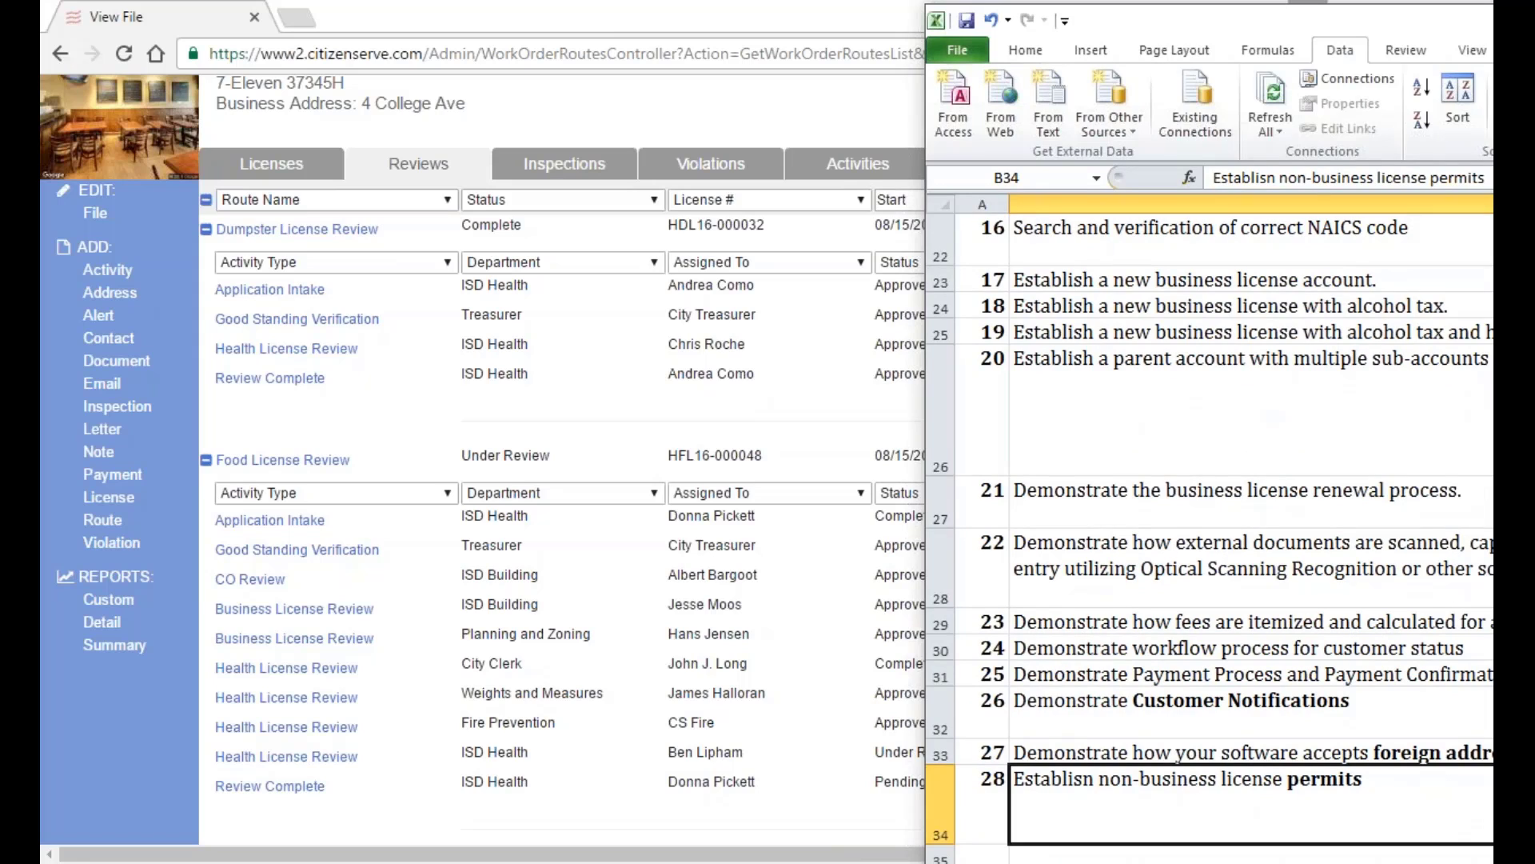
Maximize and restore the Excel window, then select the Operations heading and item 29.
scroll(1140, 744, down, 4)
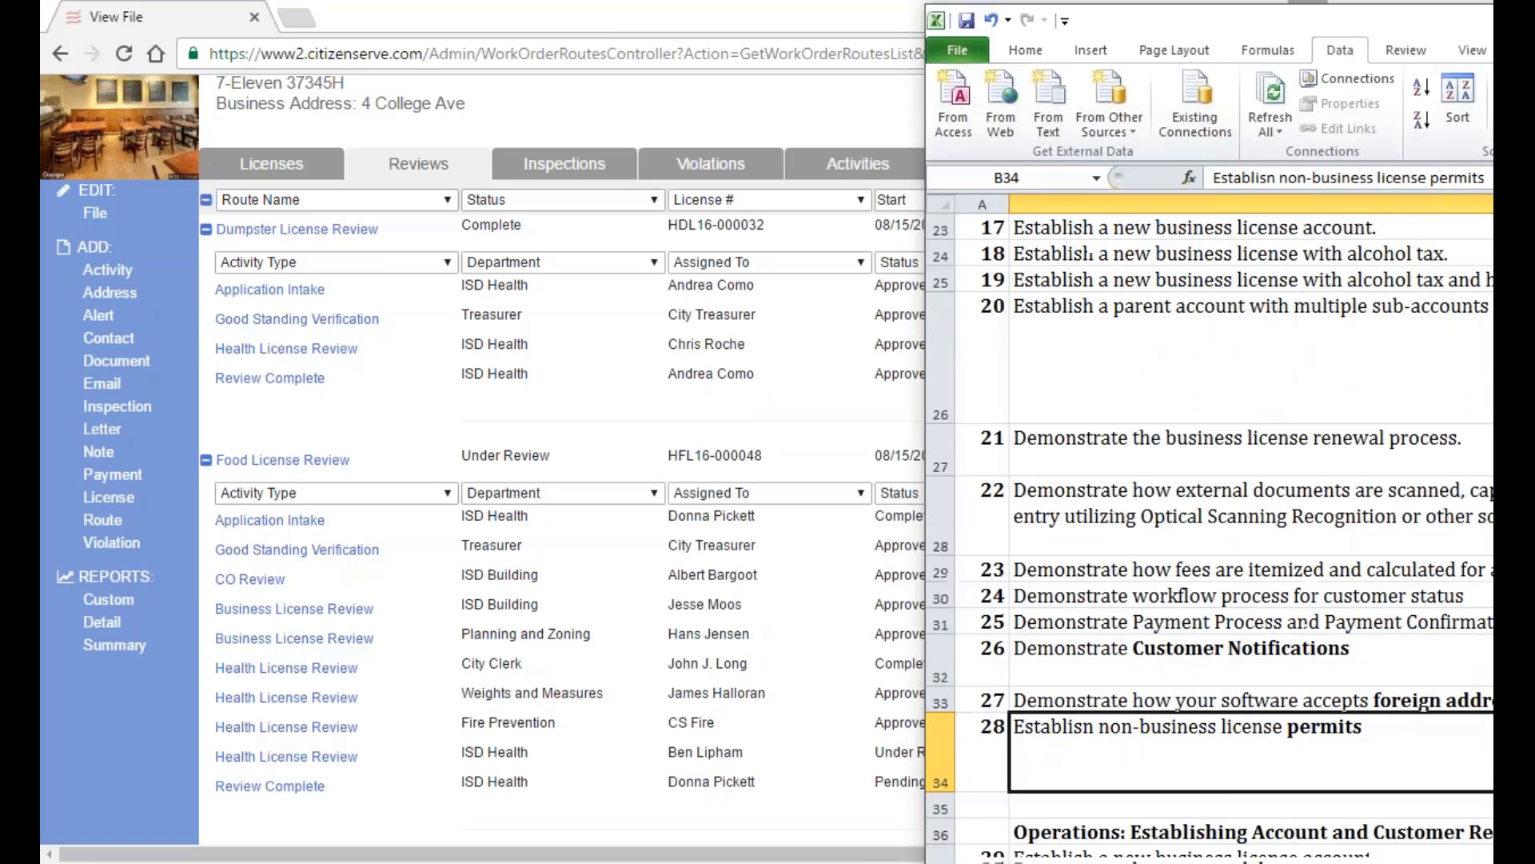
double_click(1191, 18)
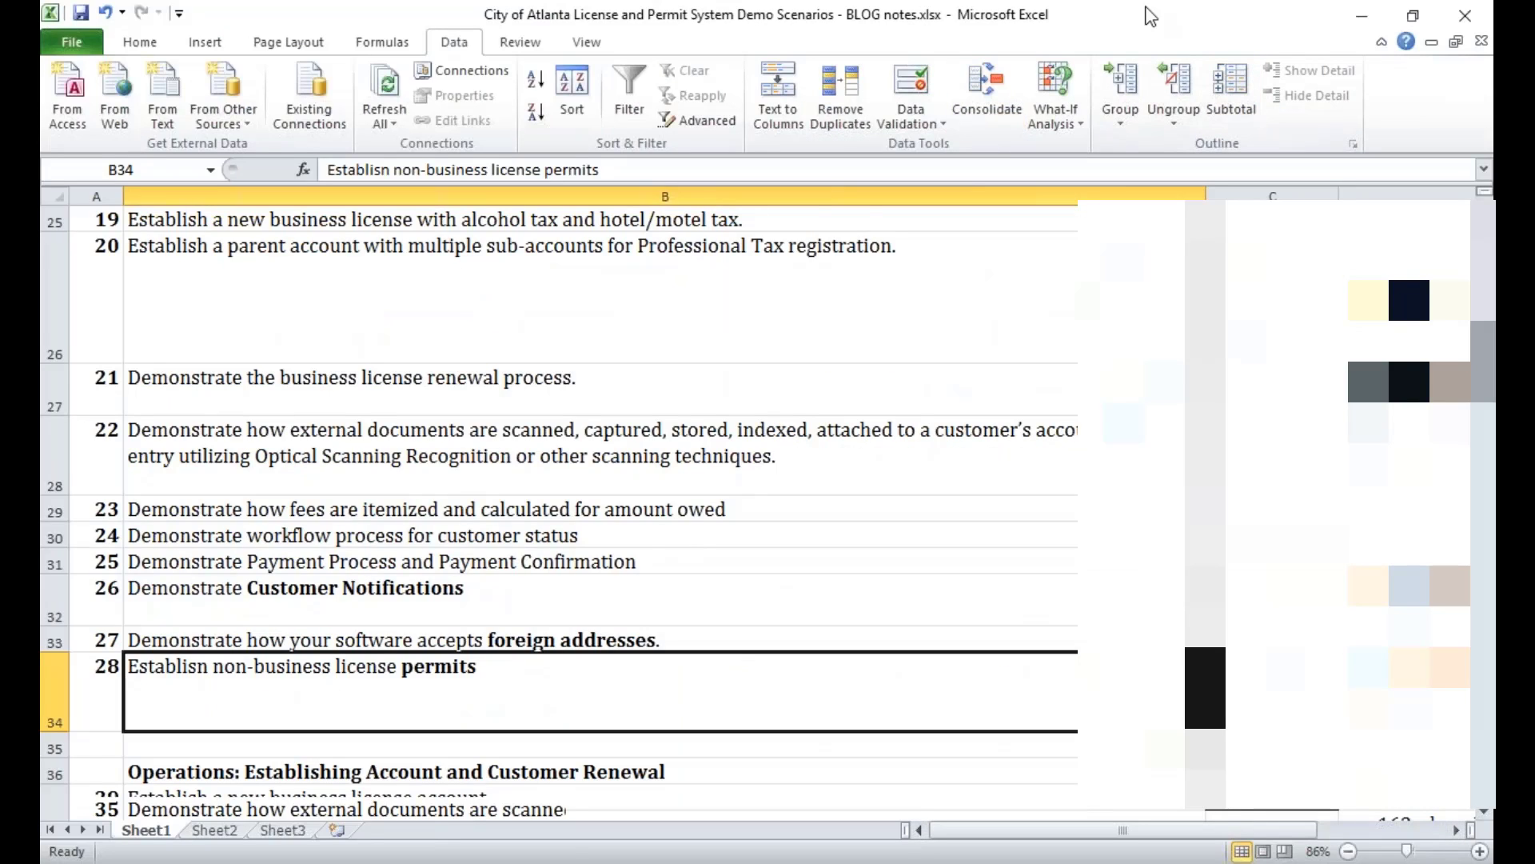
drag(1089, 29, 1534, 48)
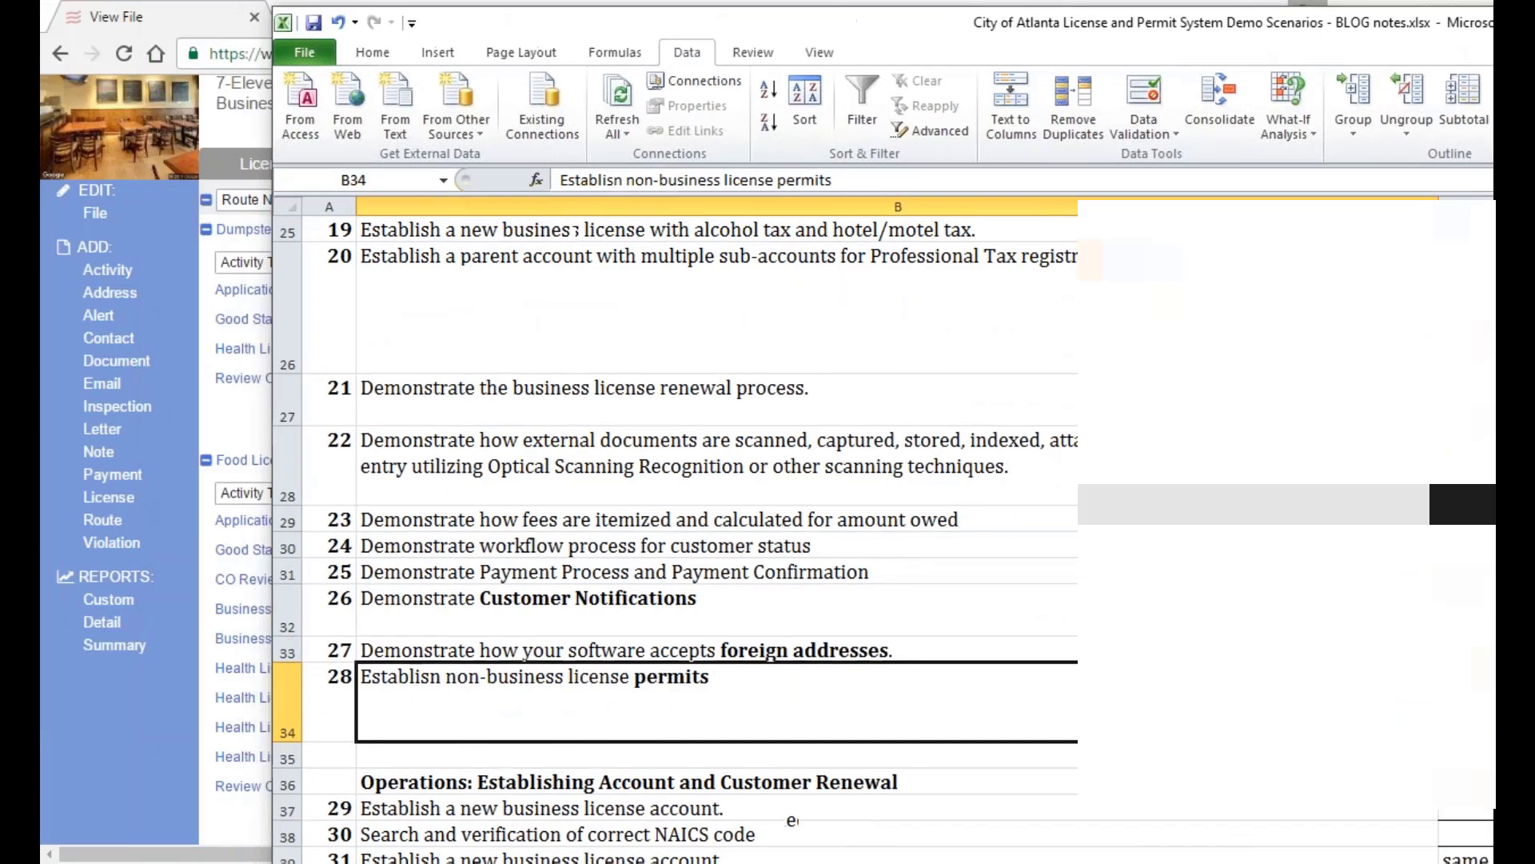
click(620, 770)
scroll(620, 719, down, 2)
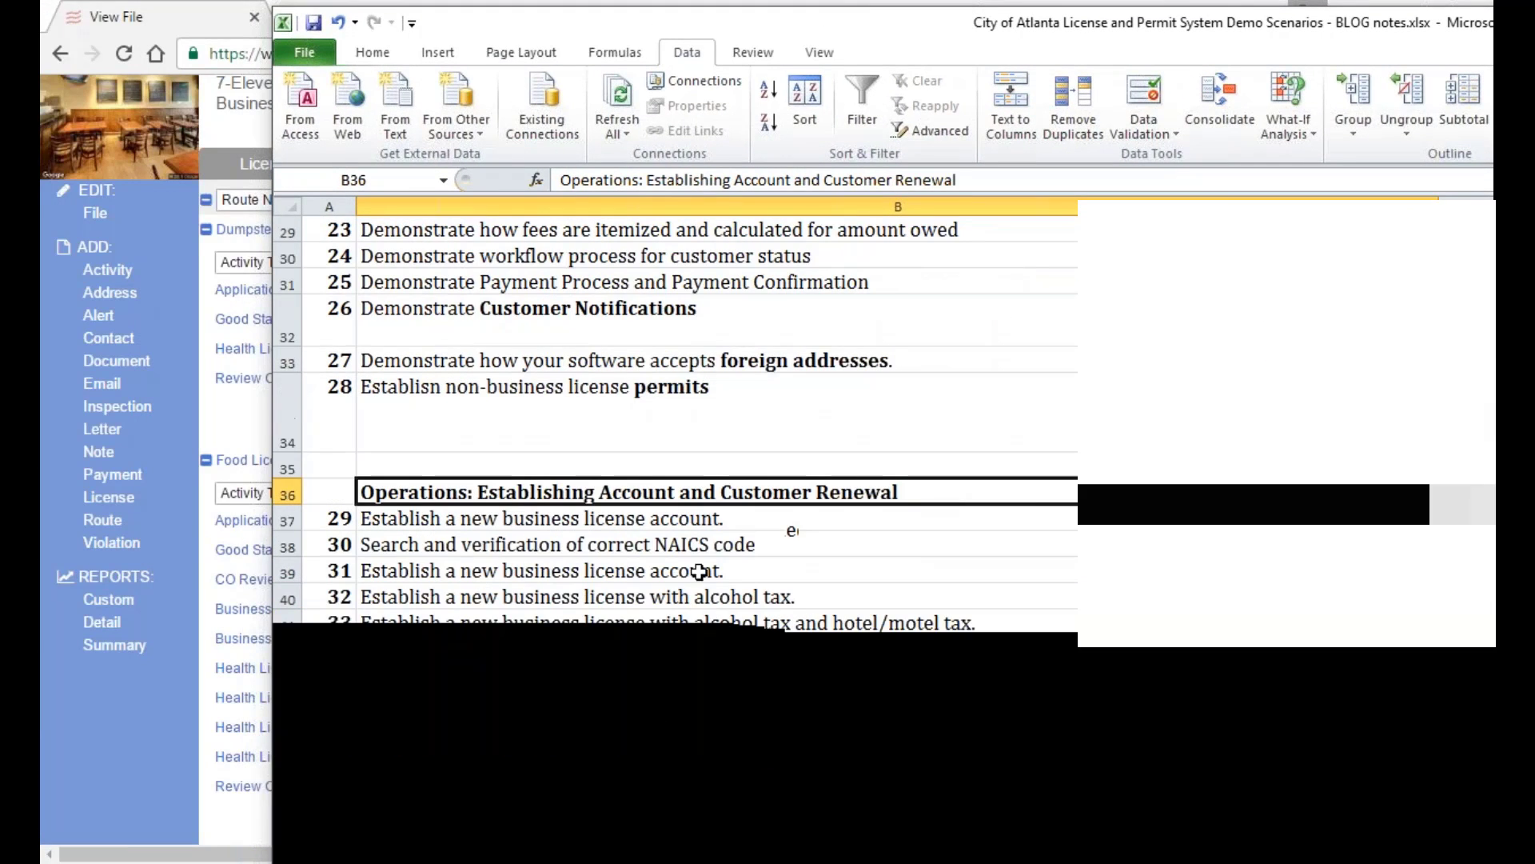
click(706, 519)
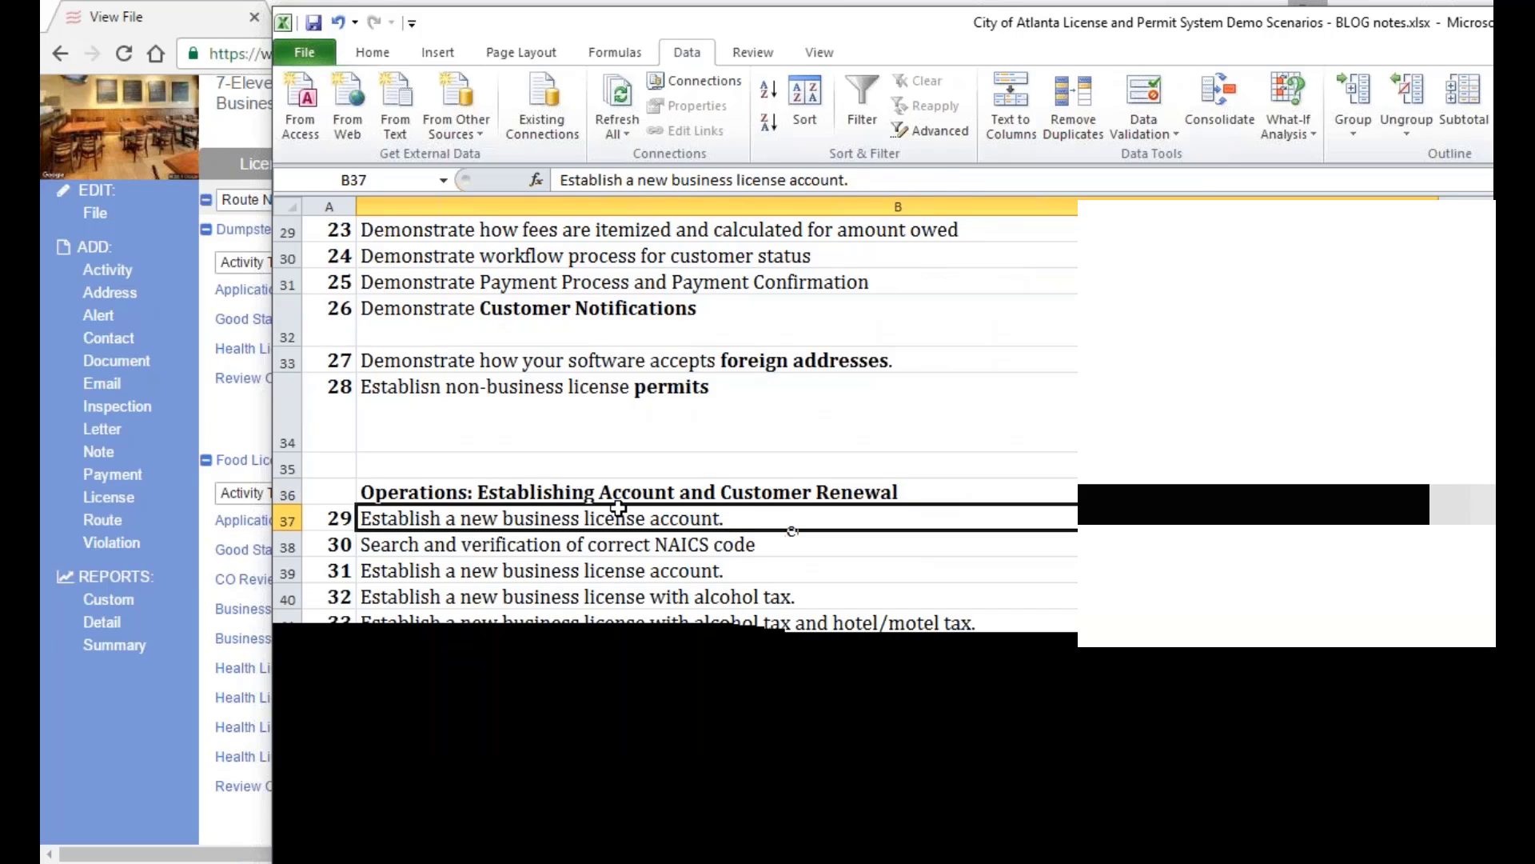
click(593, 498)
click(588, 526)
Select checklist items 30–33 (NAICS verification, license account, alcohol and hotel/motel tax).
click(566, 540)
click(568, 570)
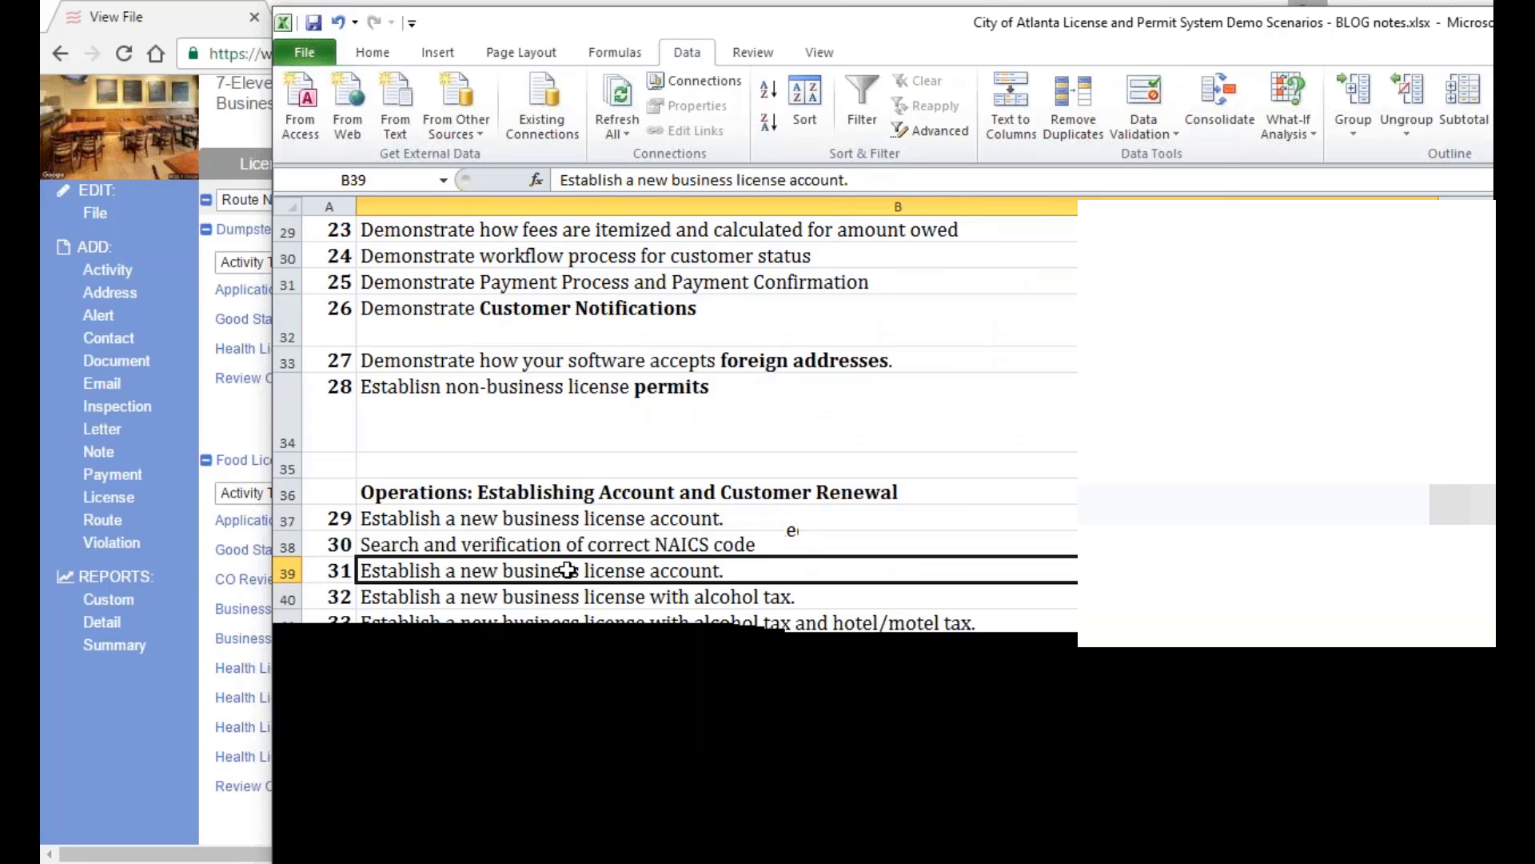
click(566, 596)
scroll(564, 598, down, 1)
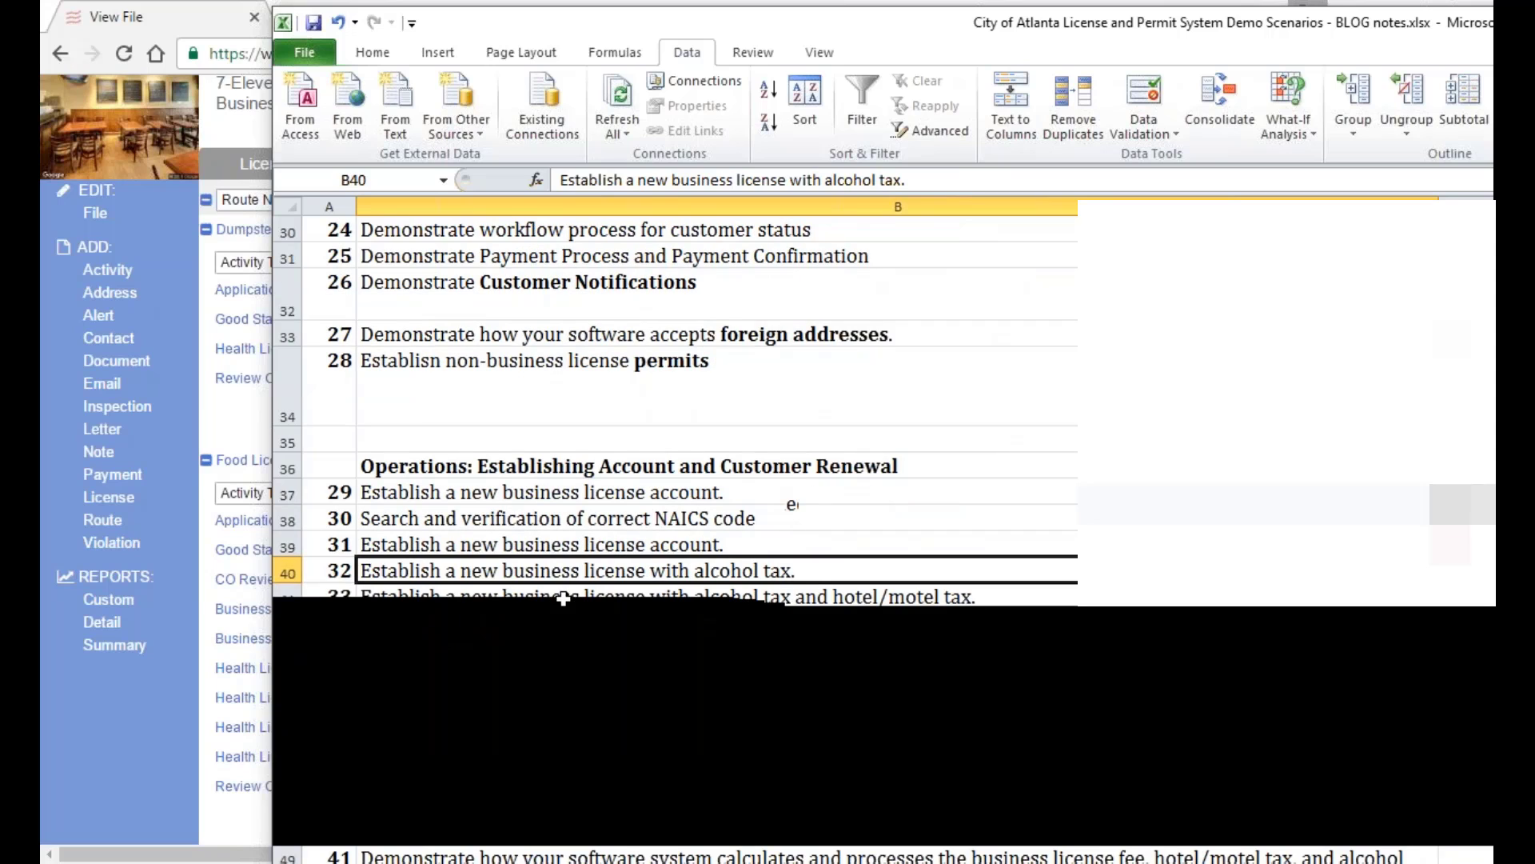
scroll(804, 573, up, 1)
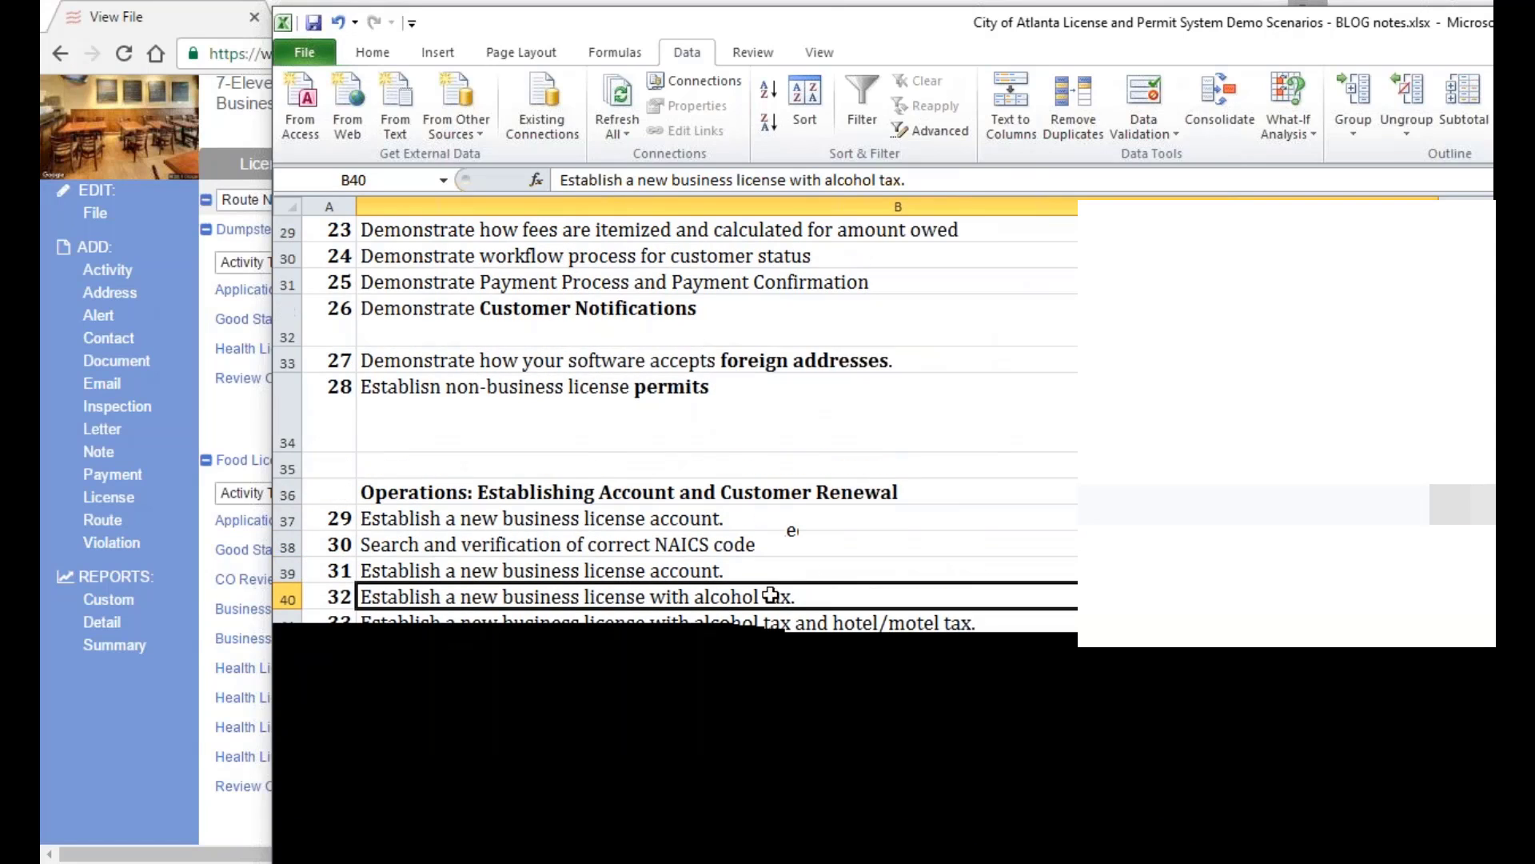
click(776, 620)
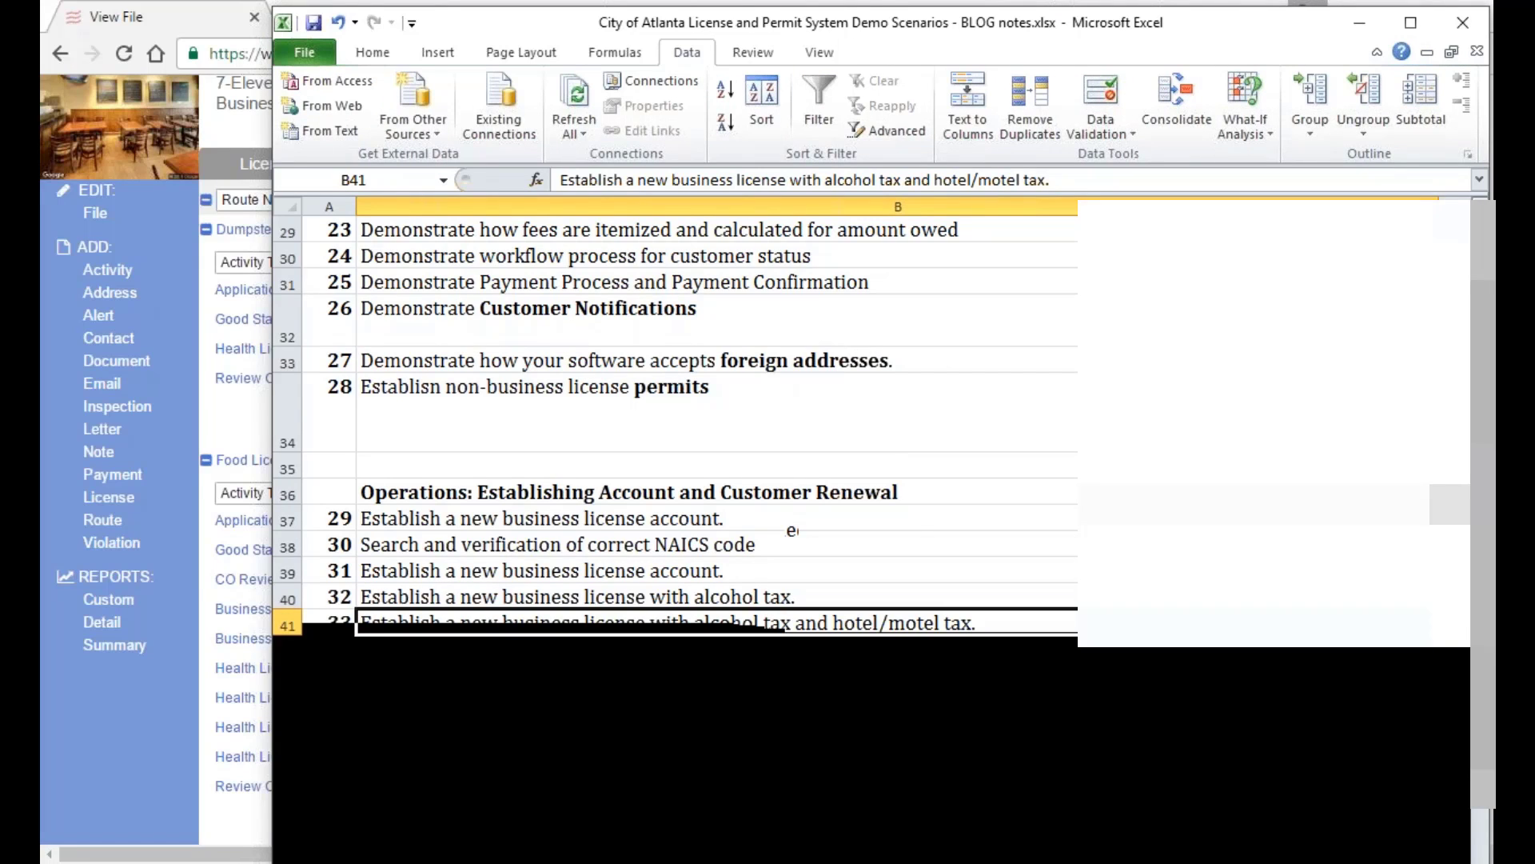
key(alt+Tab)
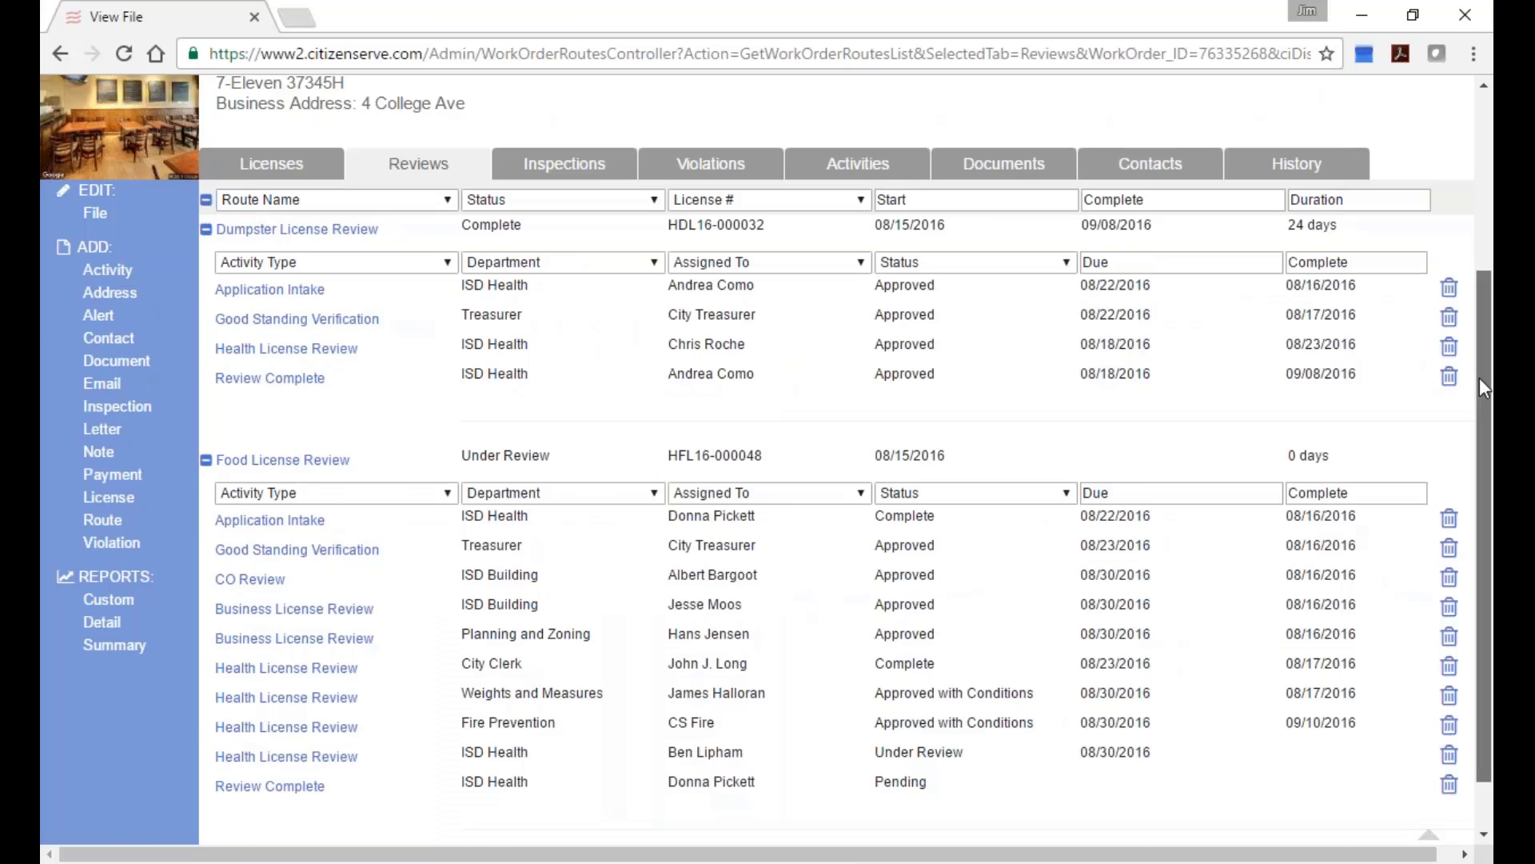
drag(1483, 520, 1484, 347)
click(539, 230)
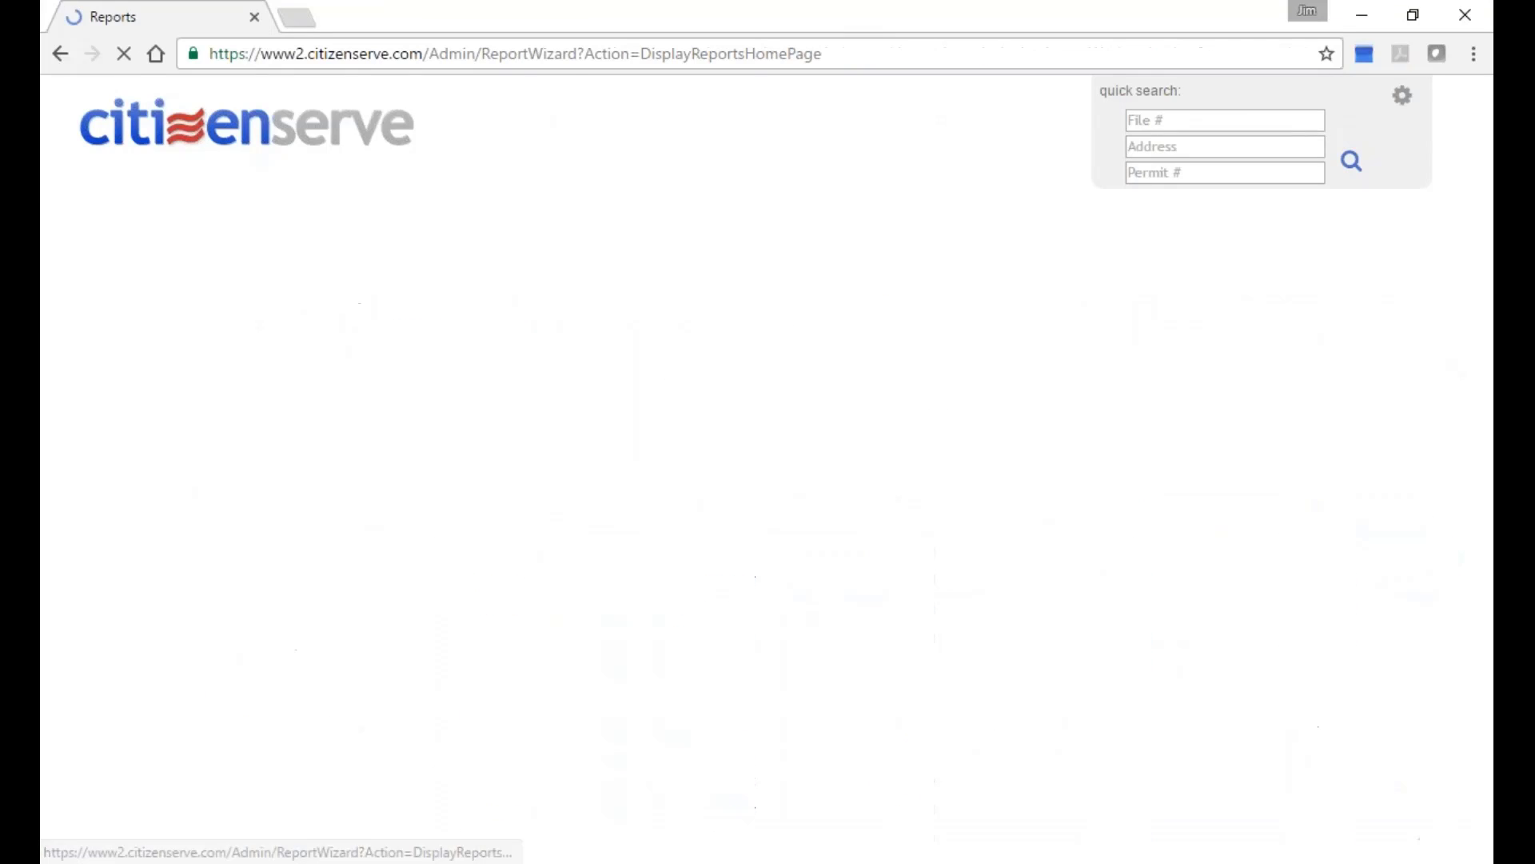
scroll(385, 757, down, 7)
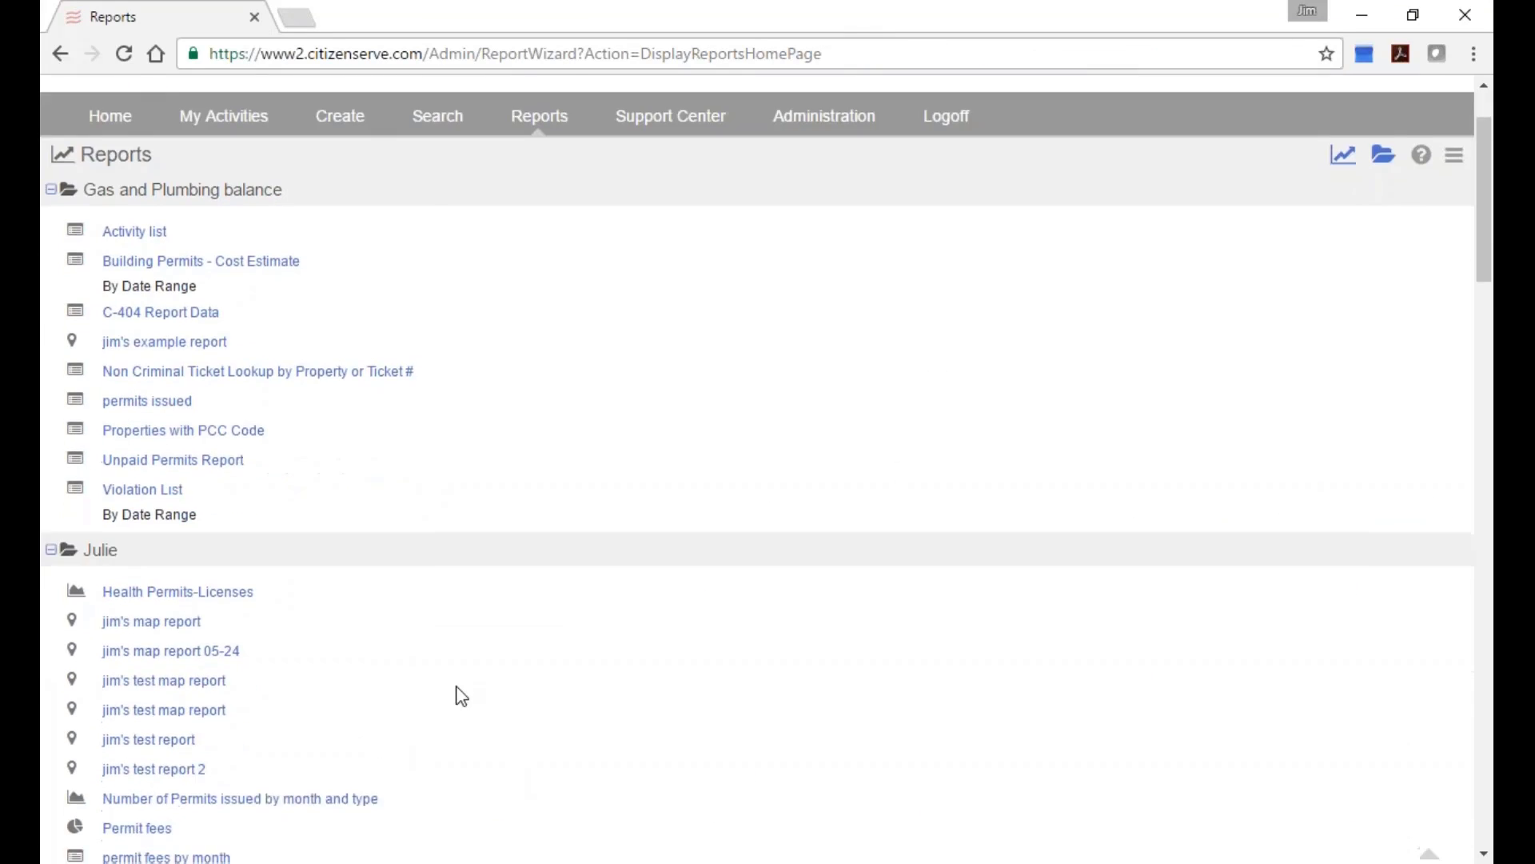
scroll(575, 620, down, 3)
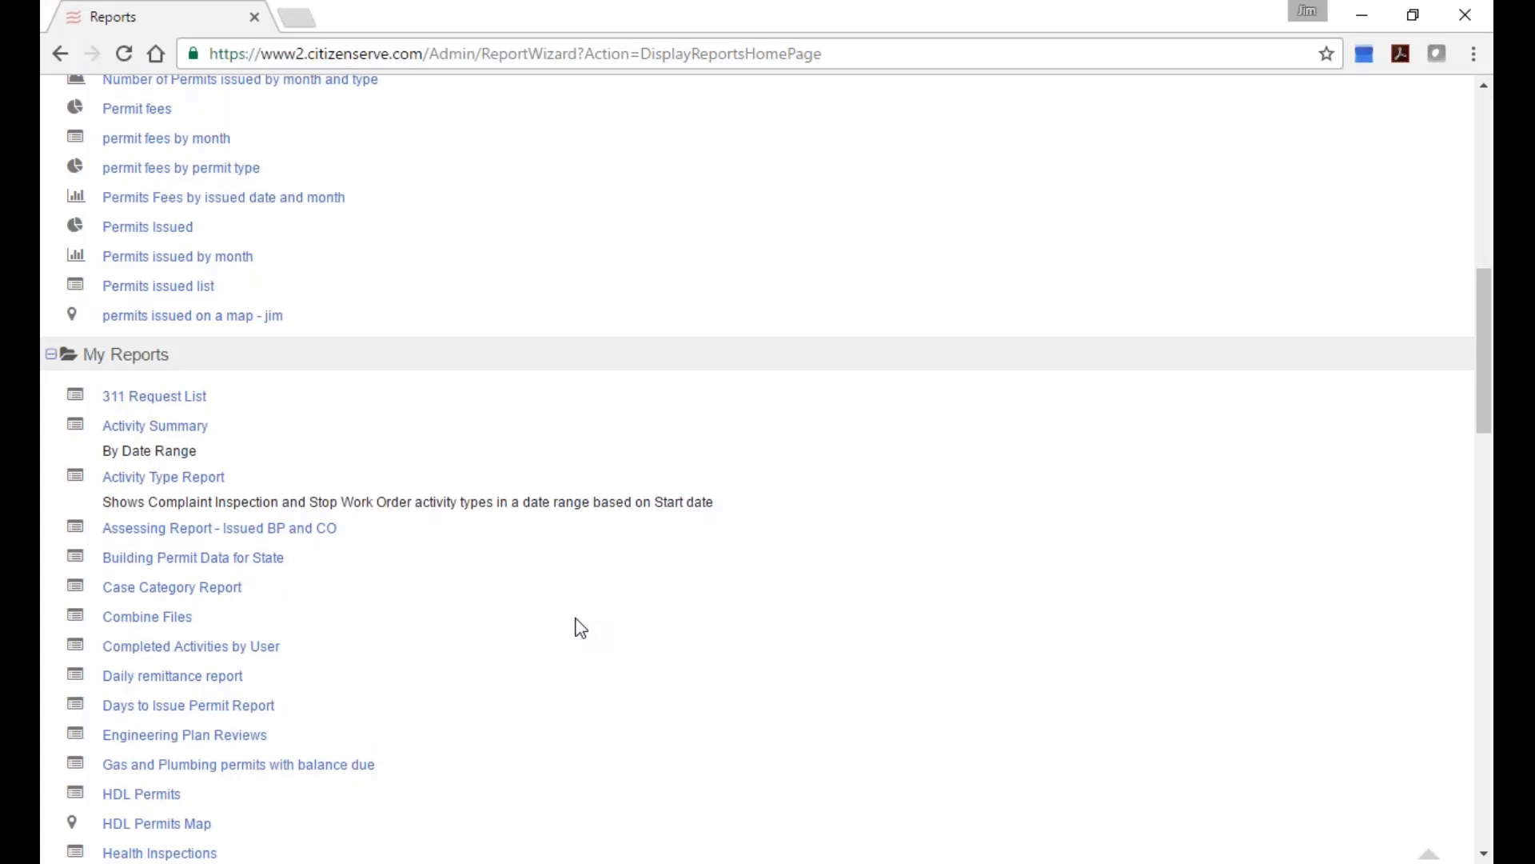
scroll(560, 640, down, 6)
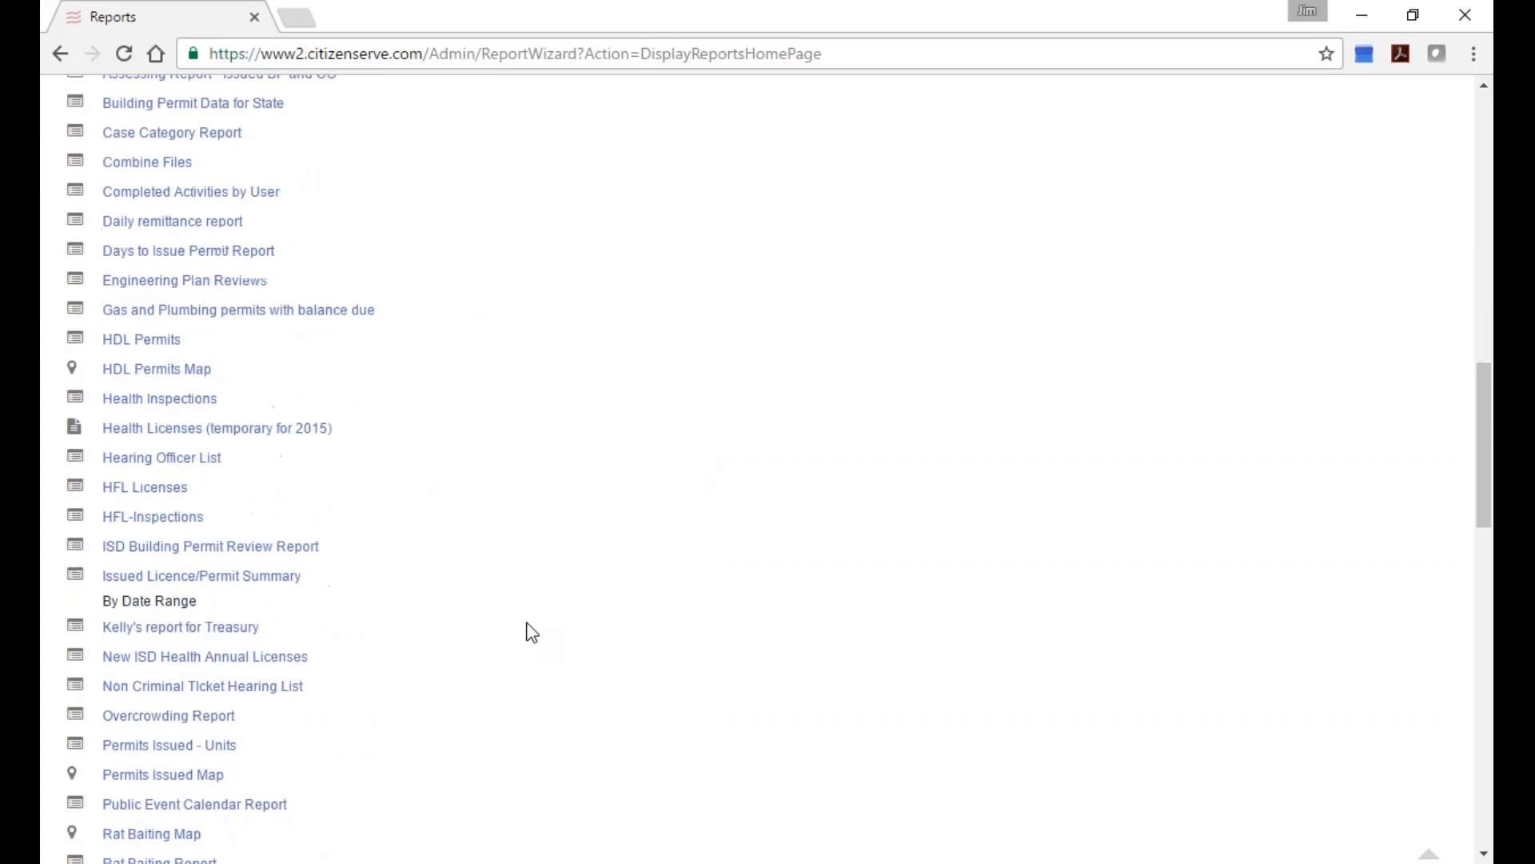
scroll(456, 628, down, 5)
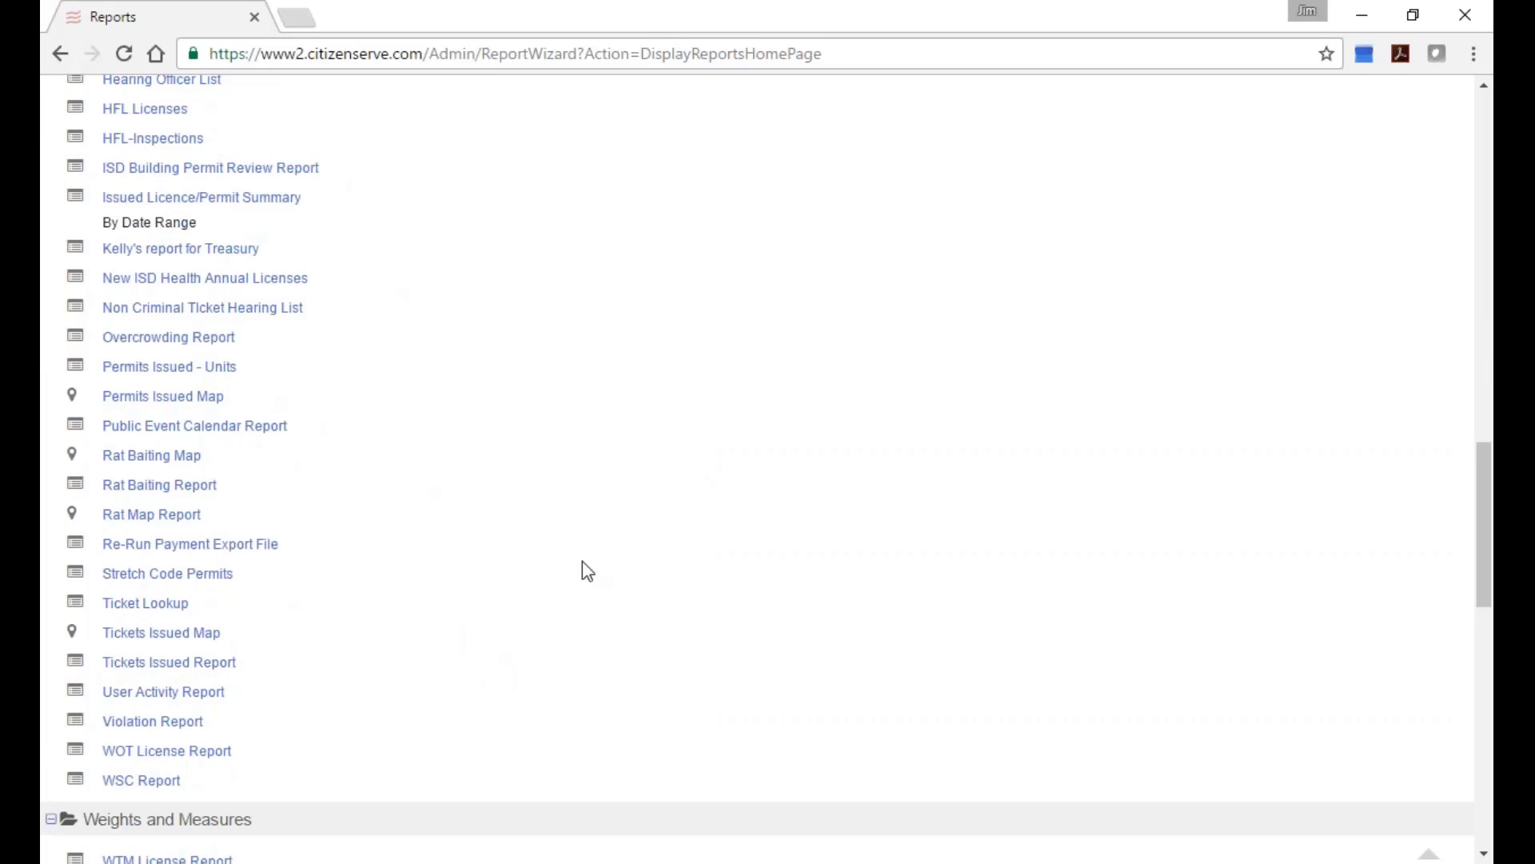
scroll(588, 570, down, 1)
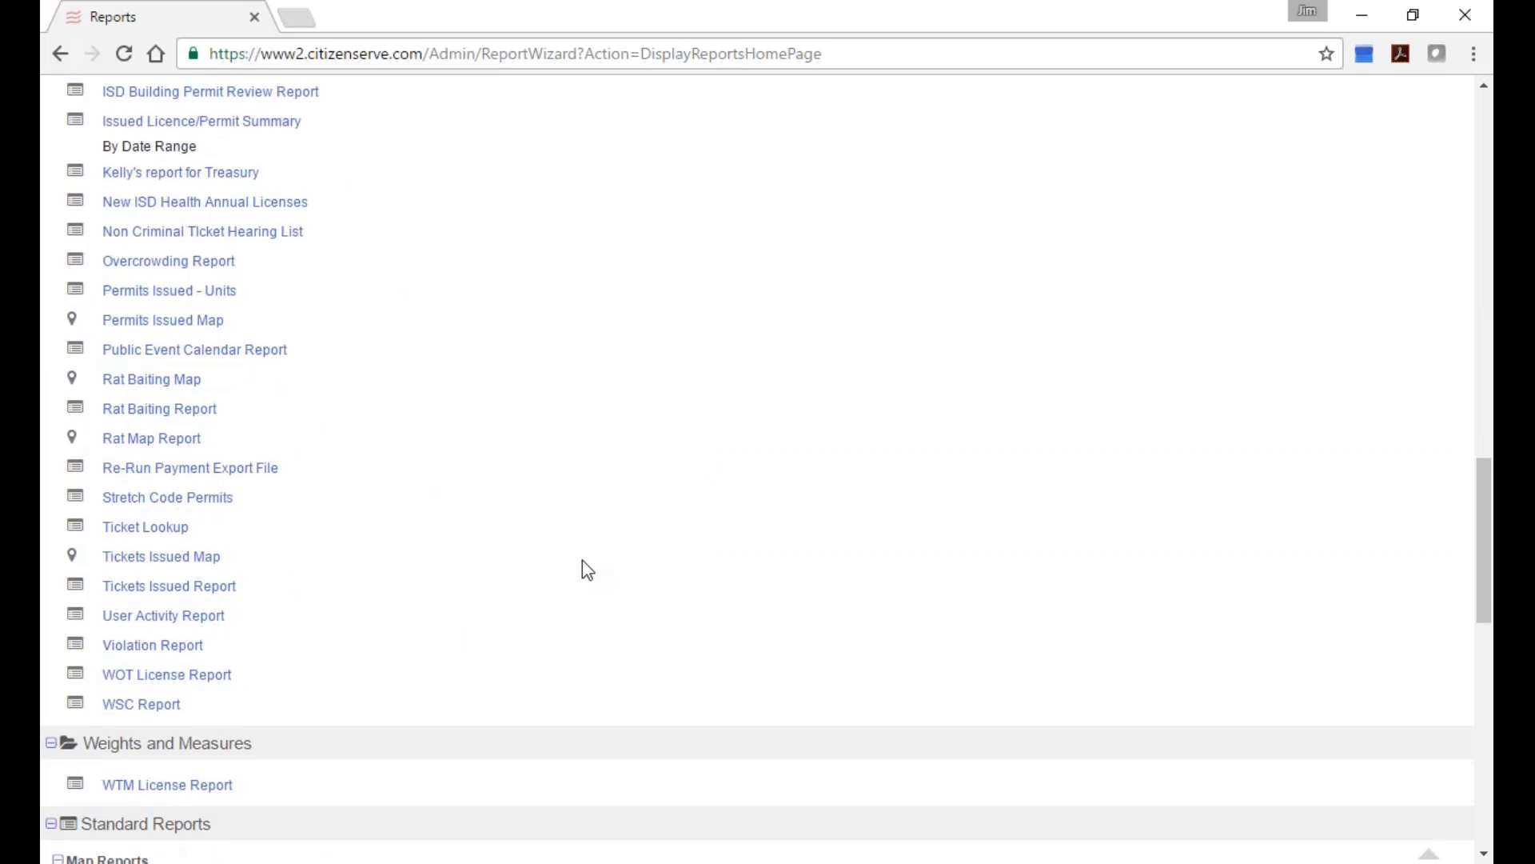
scroll(584, 566, down, 2)
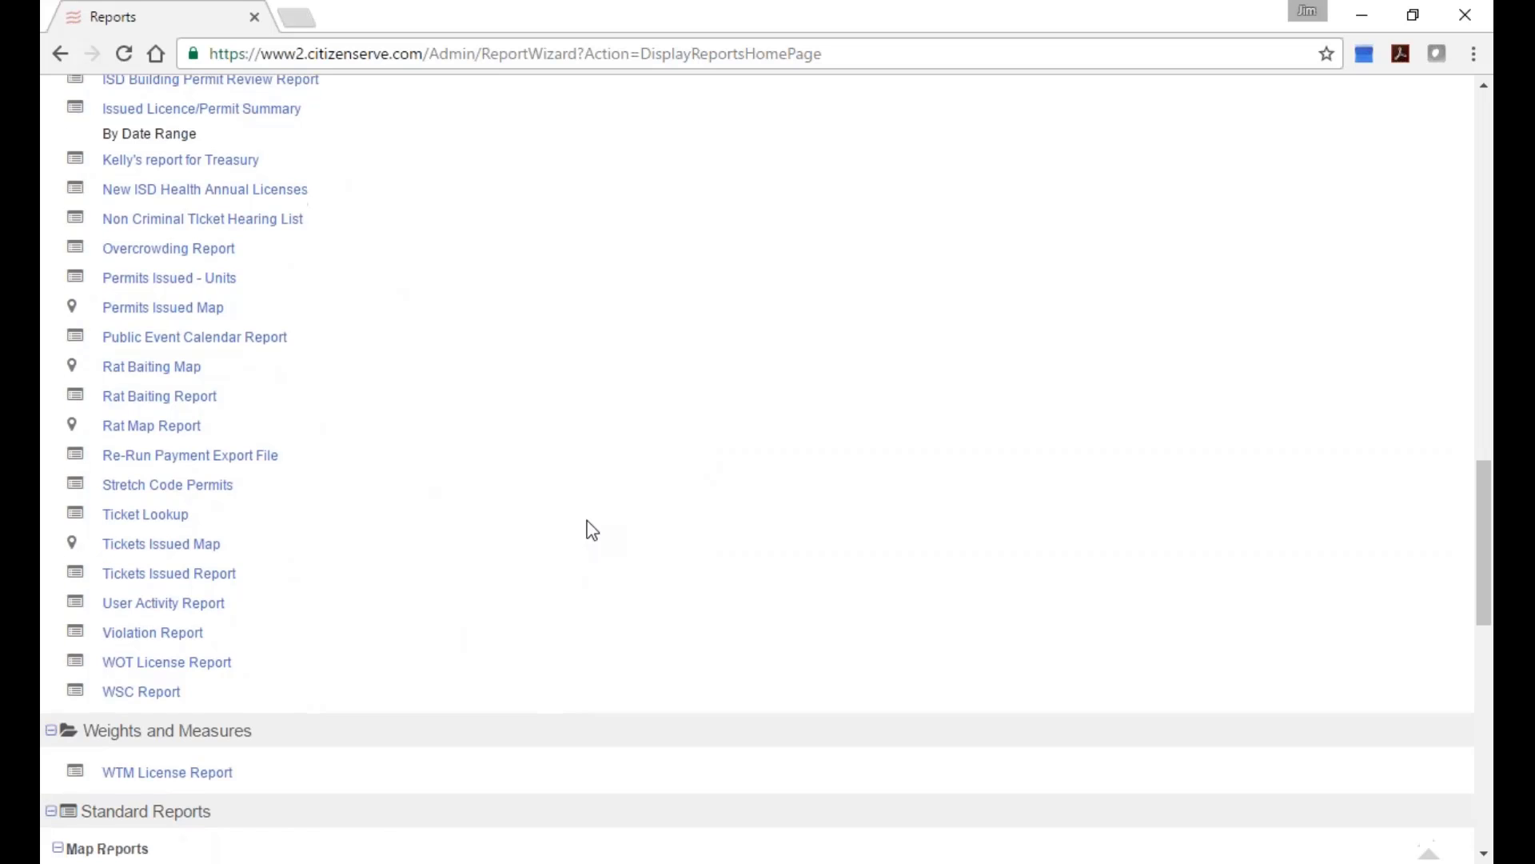
scroll(591, 529, up, 3)
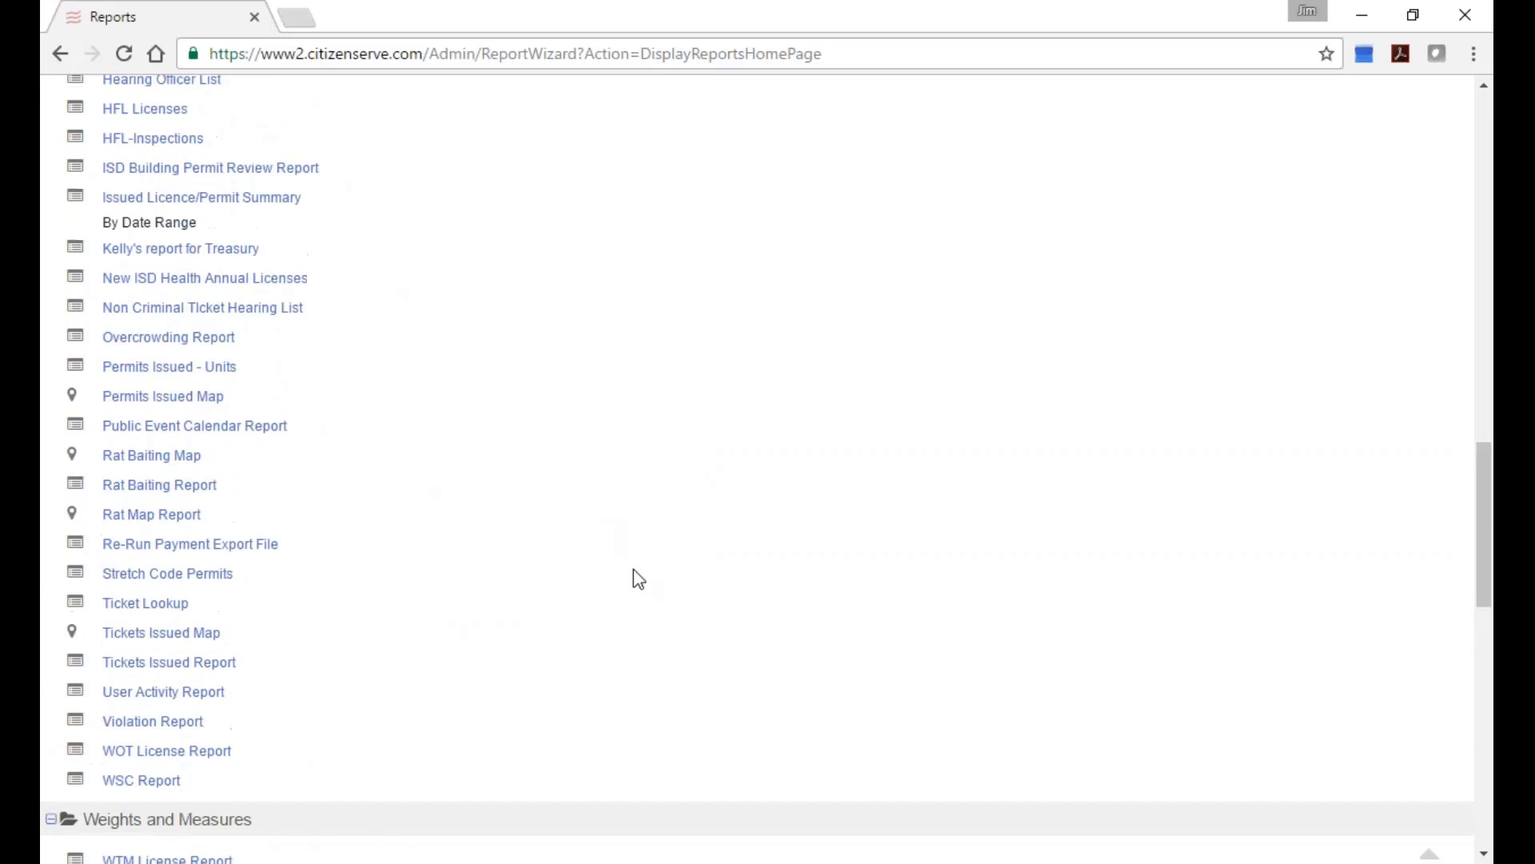
scroll(581, 521, up, 3)
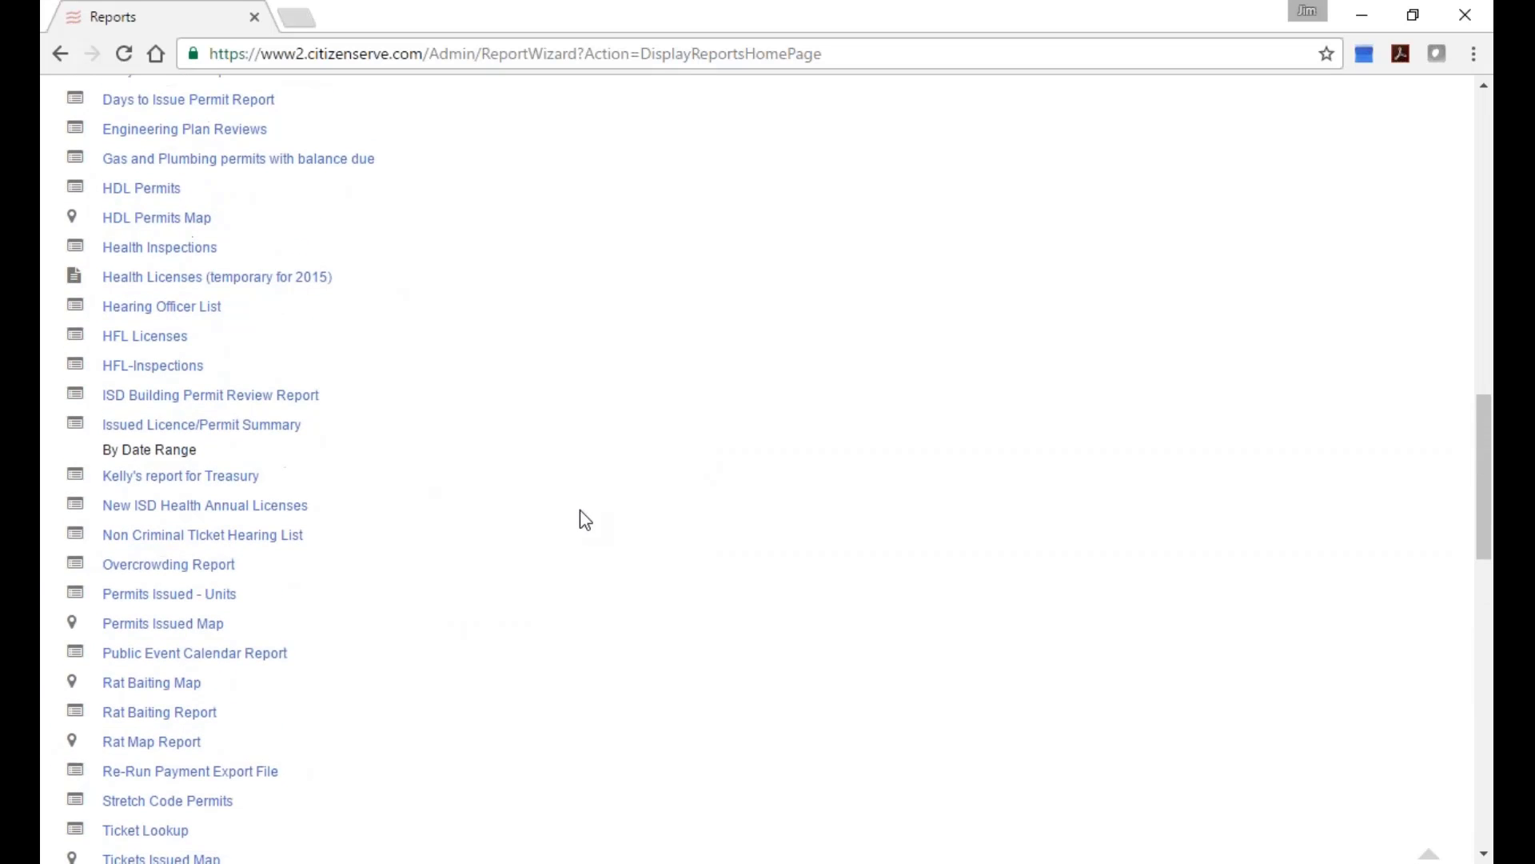
scroll(585, 520, up, 3)
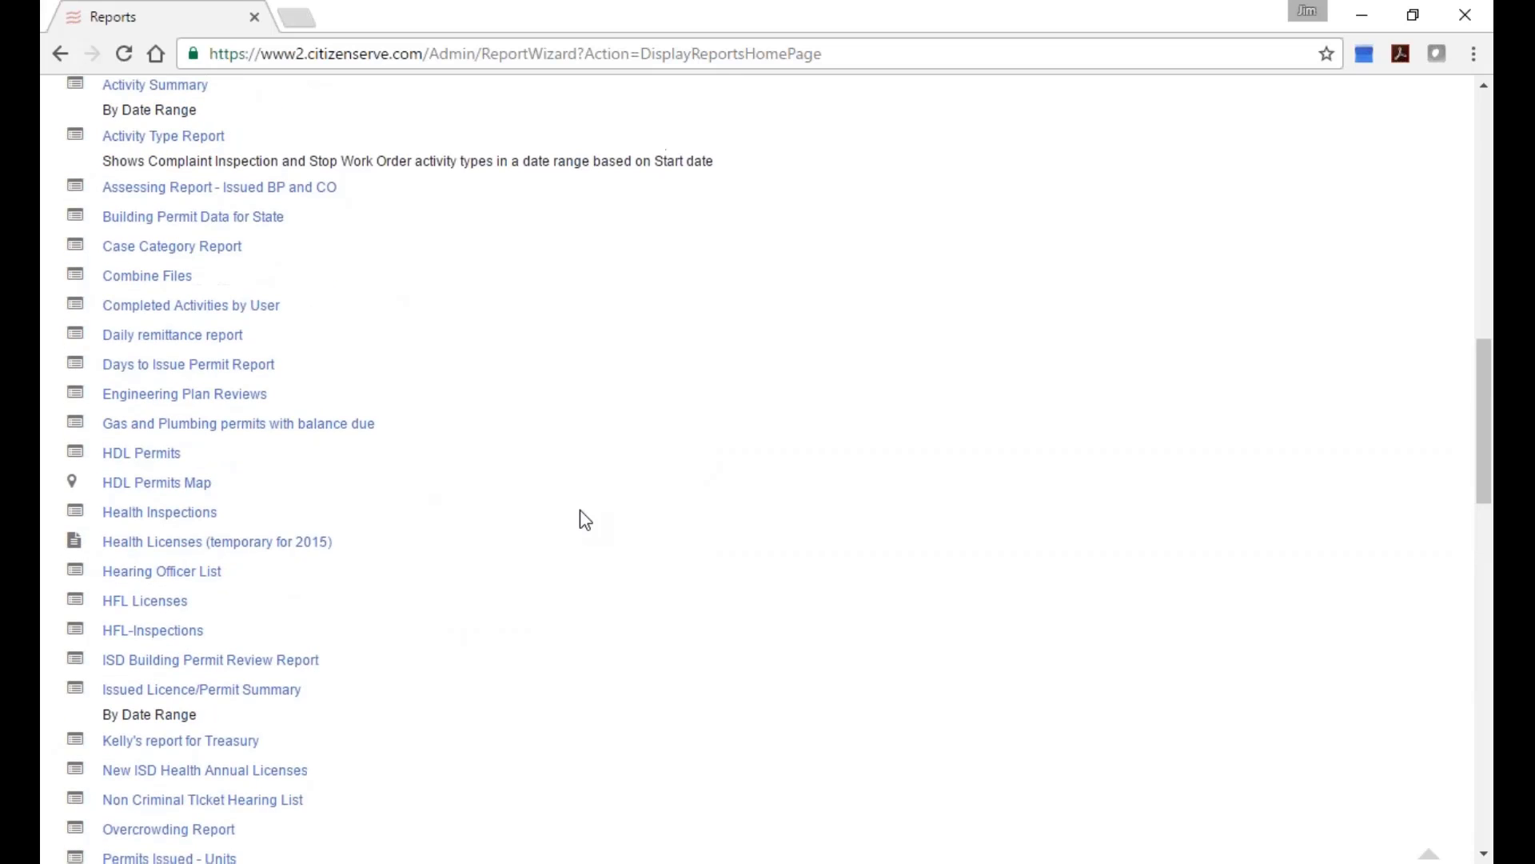
scroll(585, 520, up, 2)
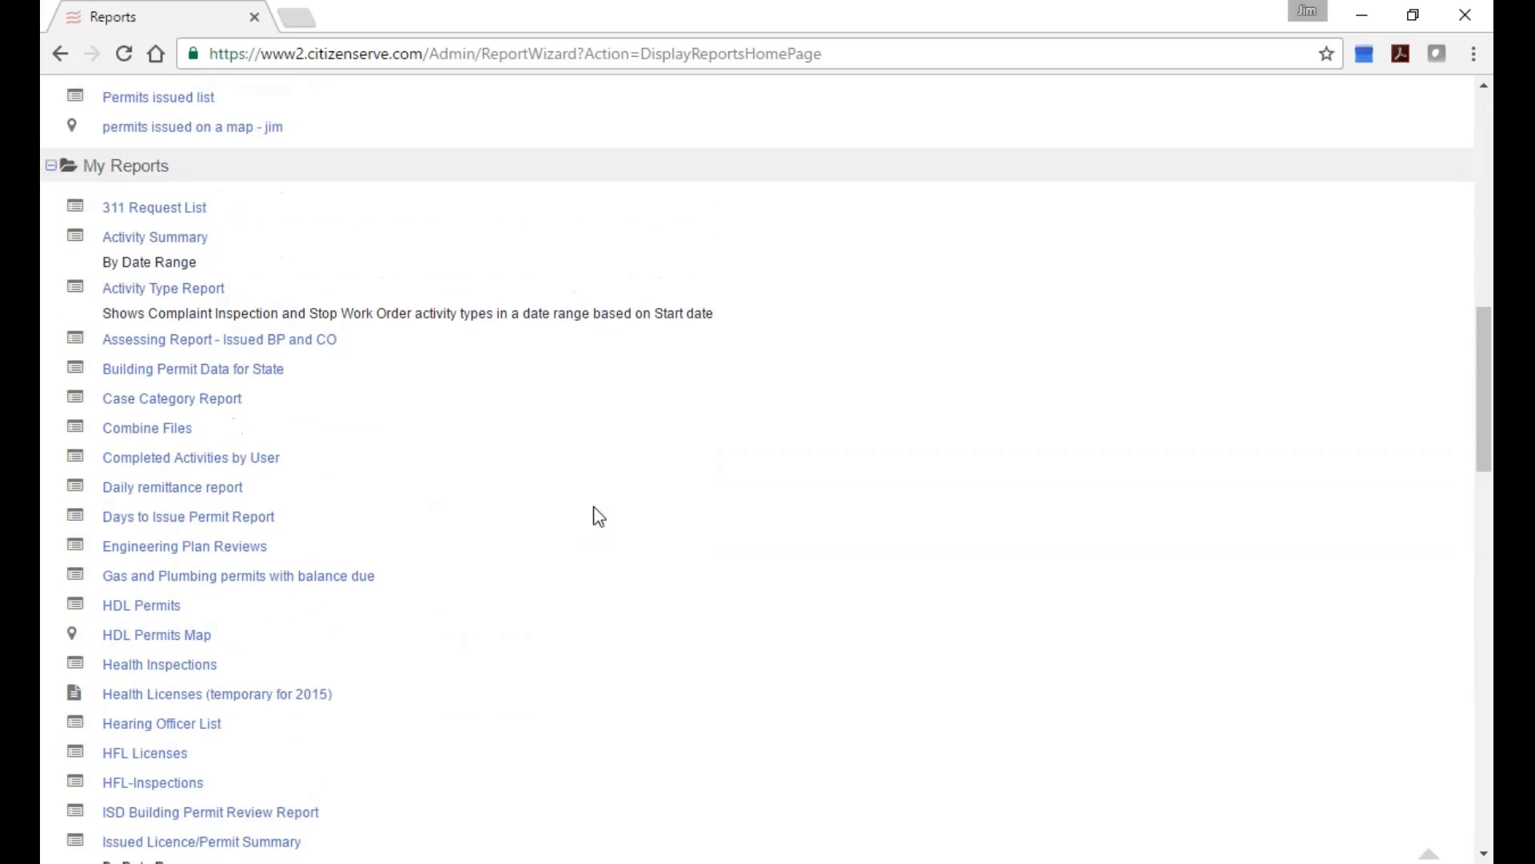
scroll(612, 527, up, 2)
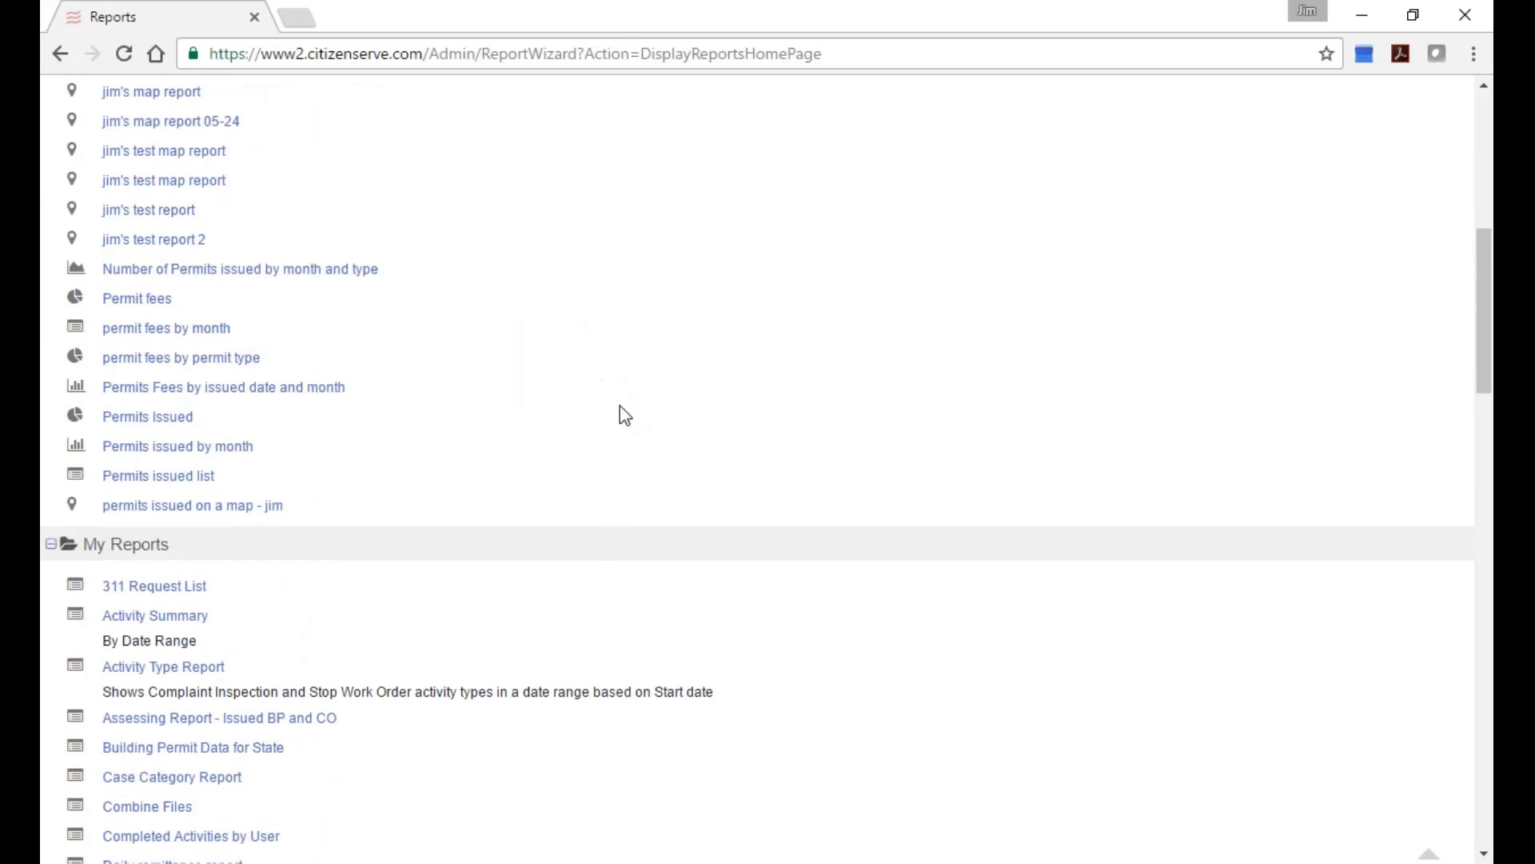
scroll(620, 406, up, 8)
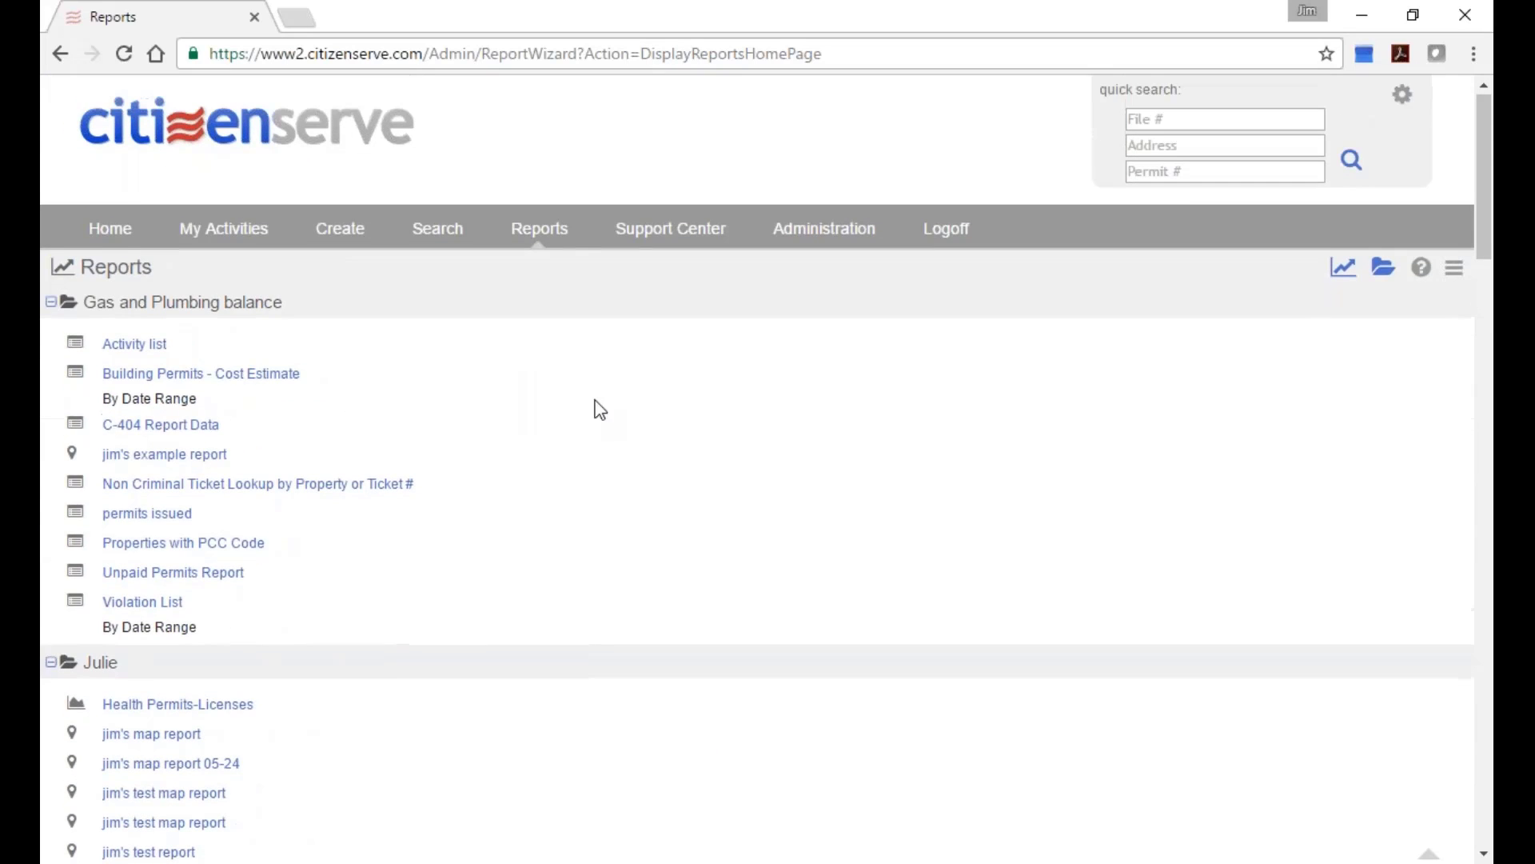
Log off, then sign in again by entering the username and password.
click(901, 53)
click(944, 229)
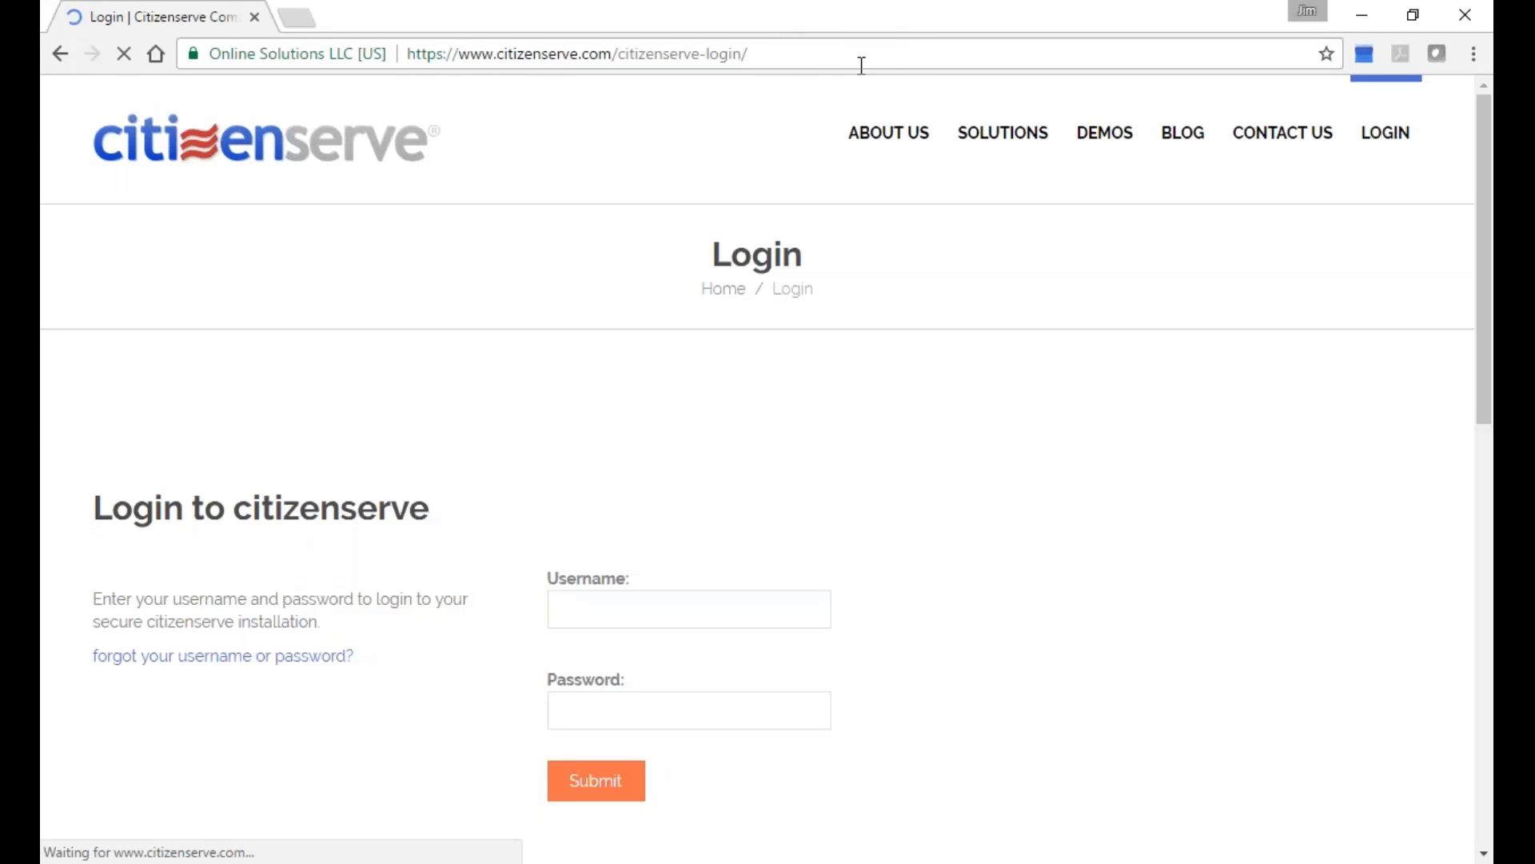
click(859, 62)
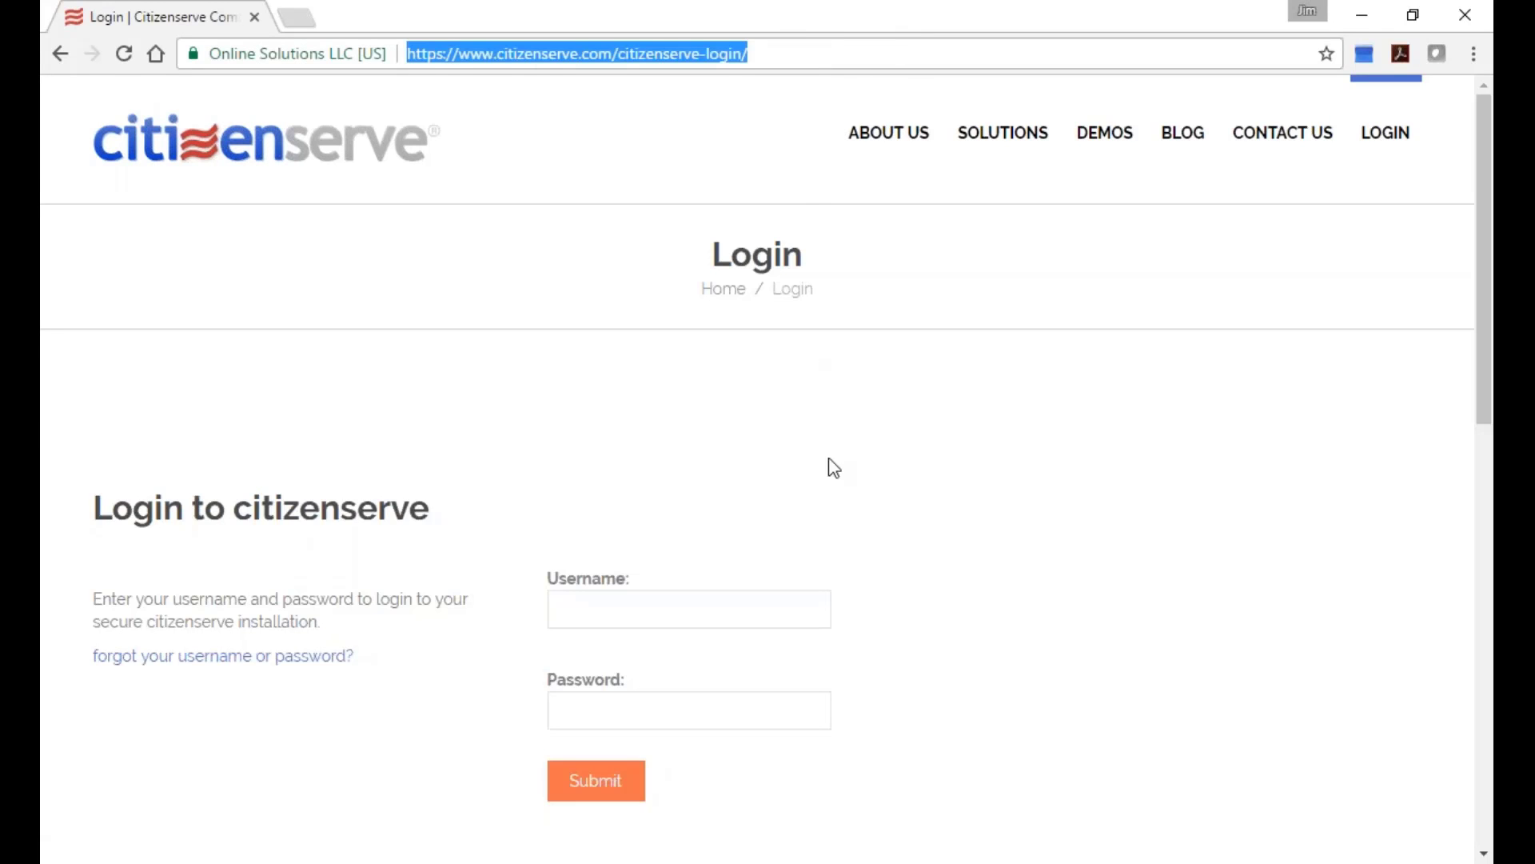
click(788, 613)
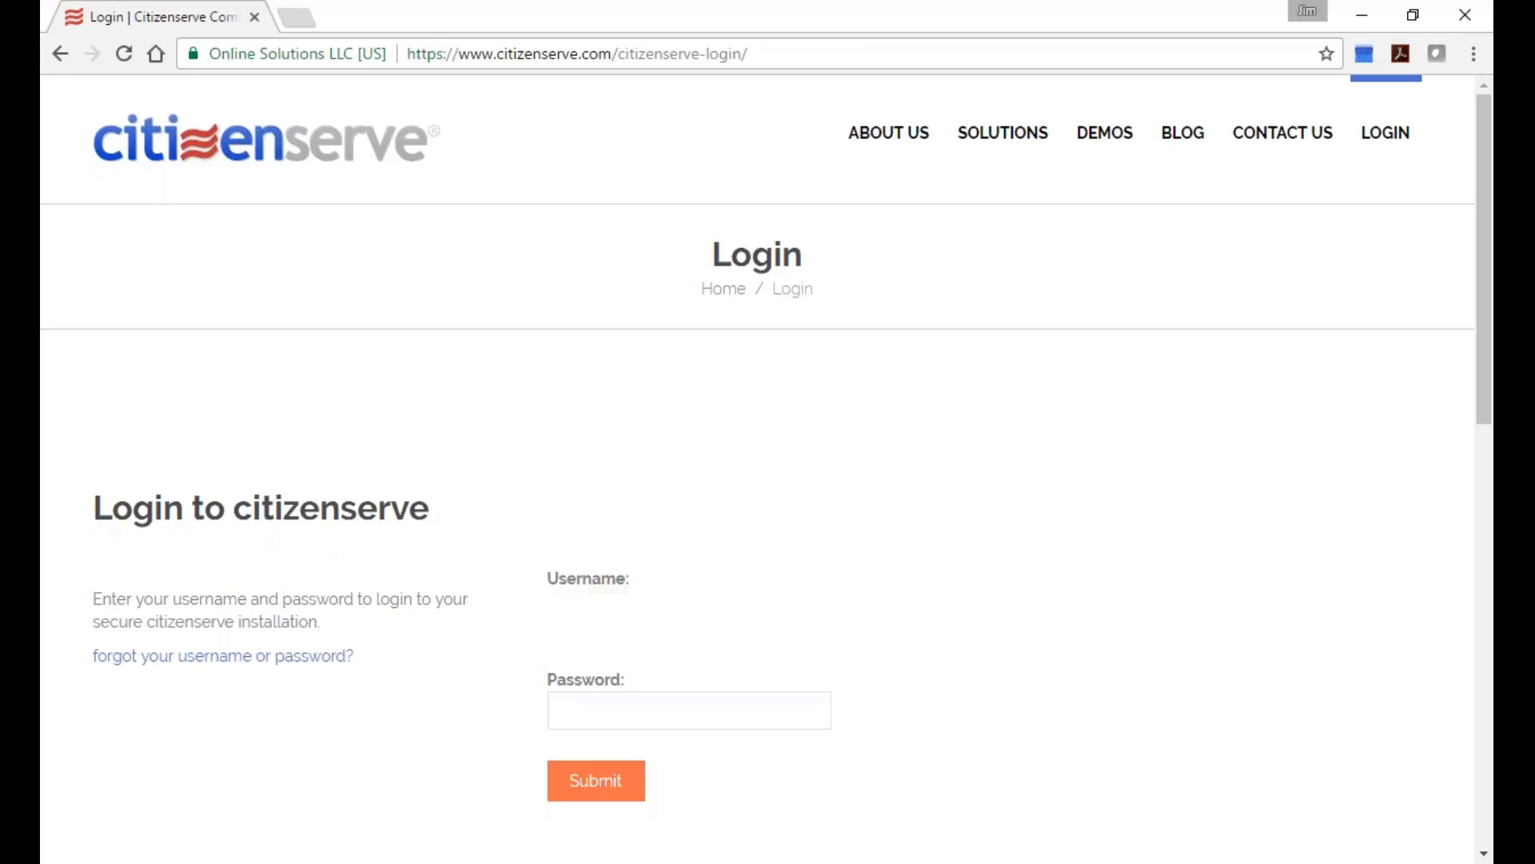
click(573, 710)
click(573, 710)
text(********)
key(Return)
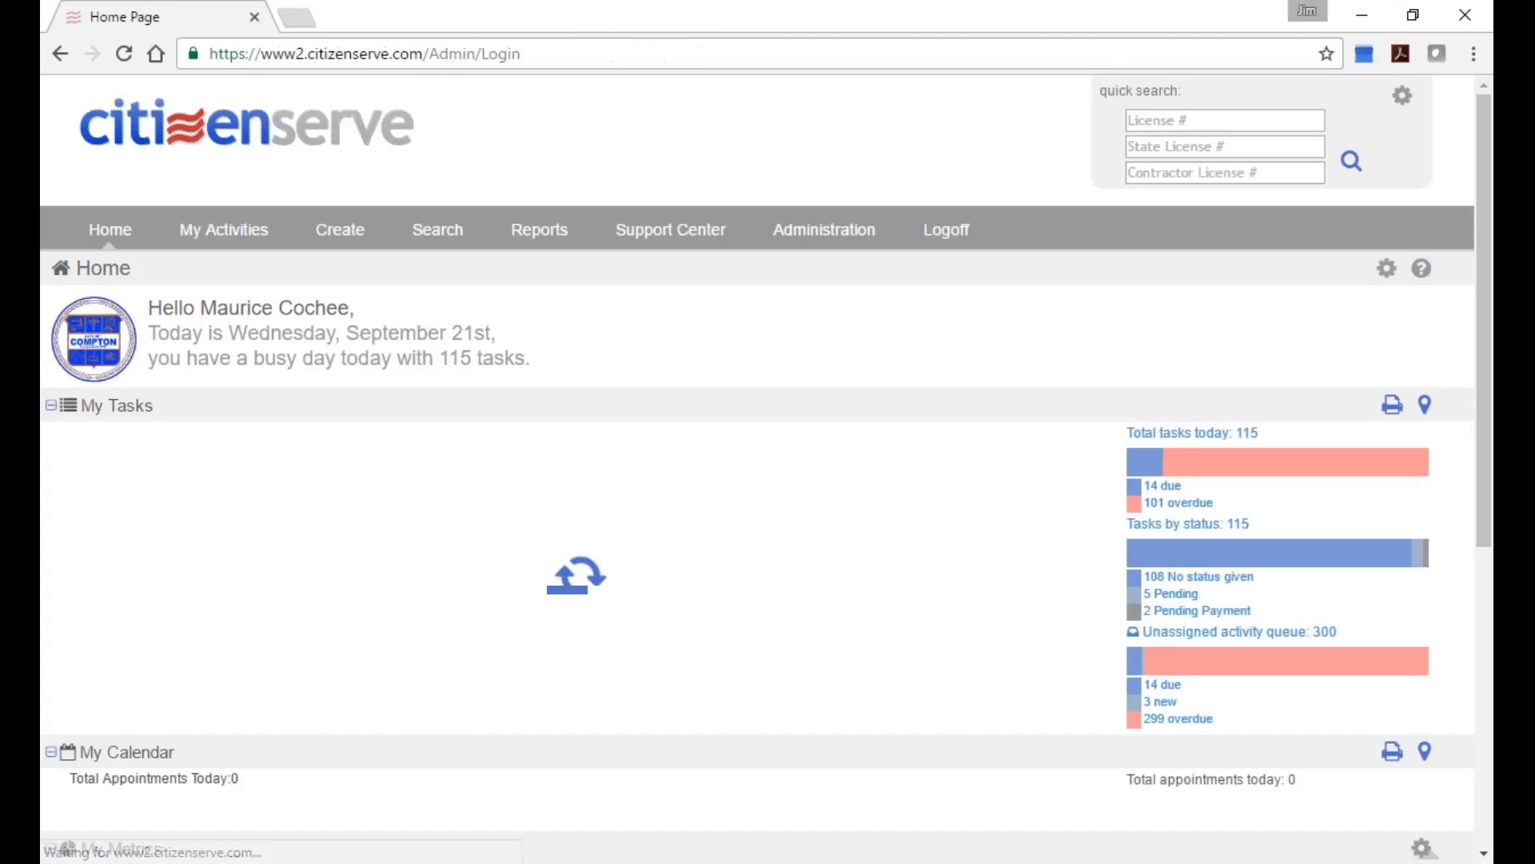
On the Reports page, expand My Report and open the Lobby Sign In report definition.
click(540, 232)
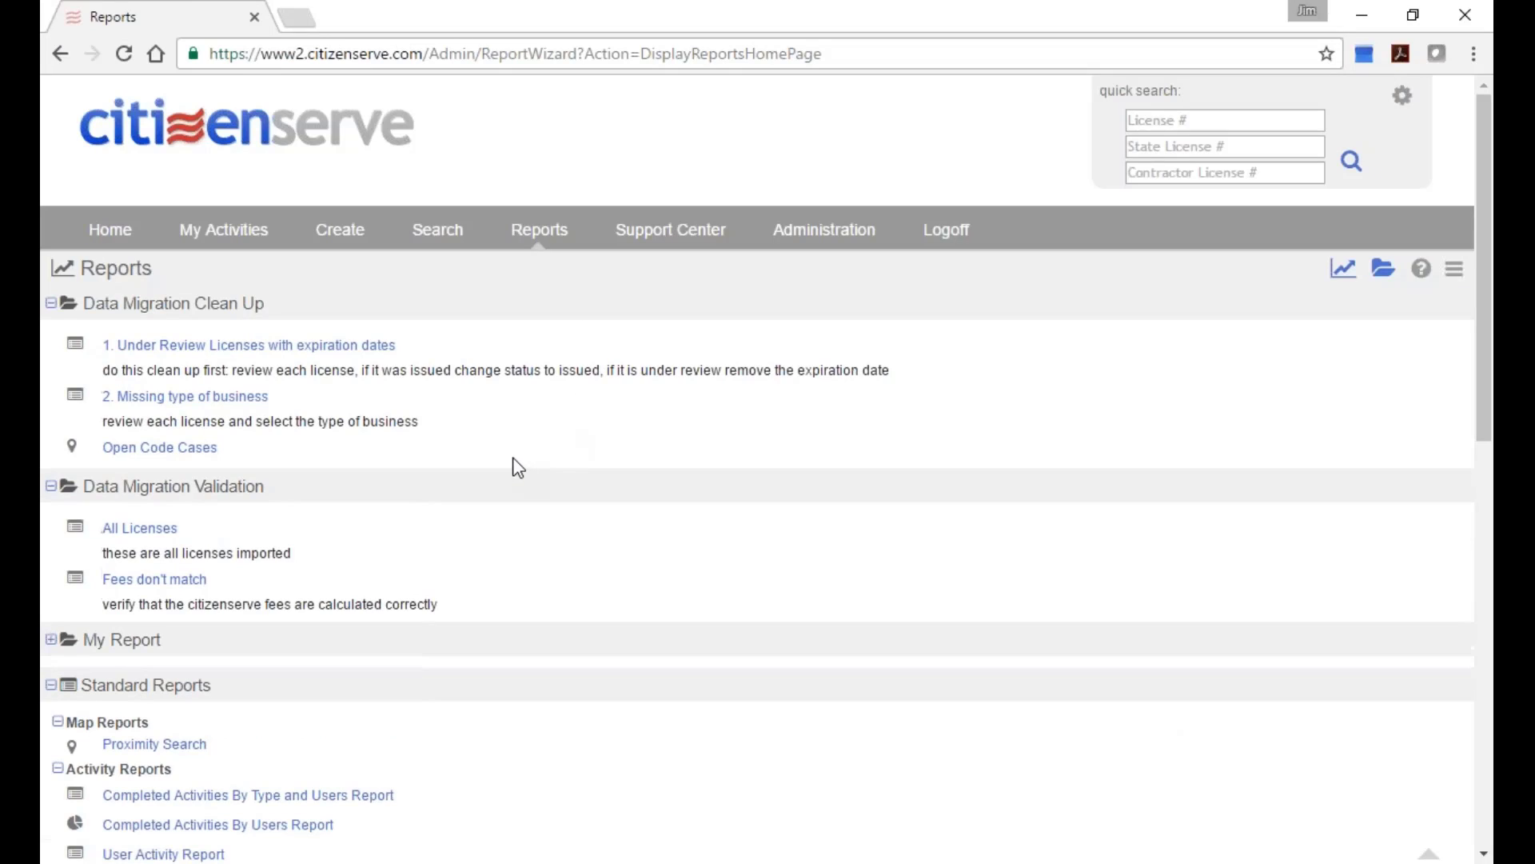
click(70, 644)
scroll(736, 428, down, 3)
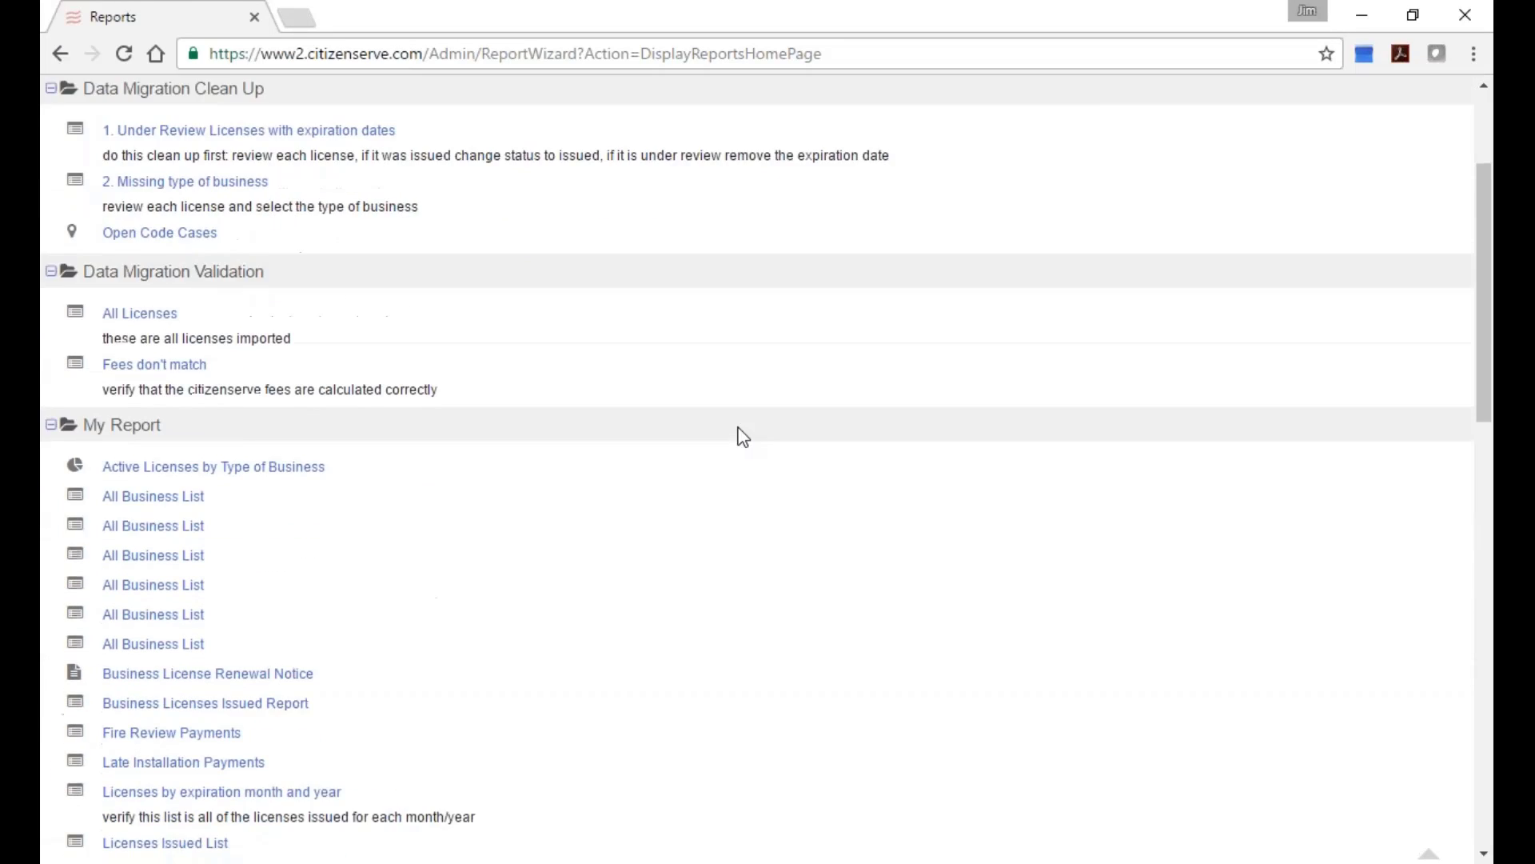
scroll(652, 466, down, 1)
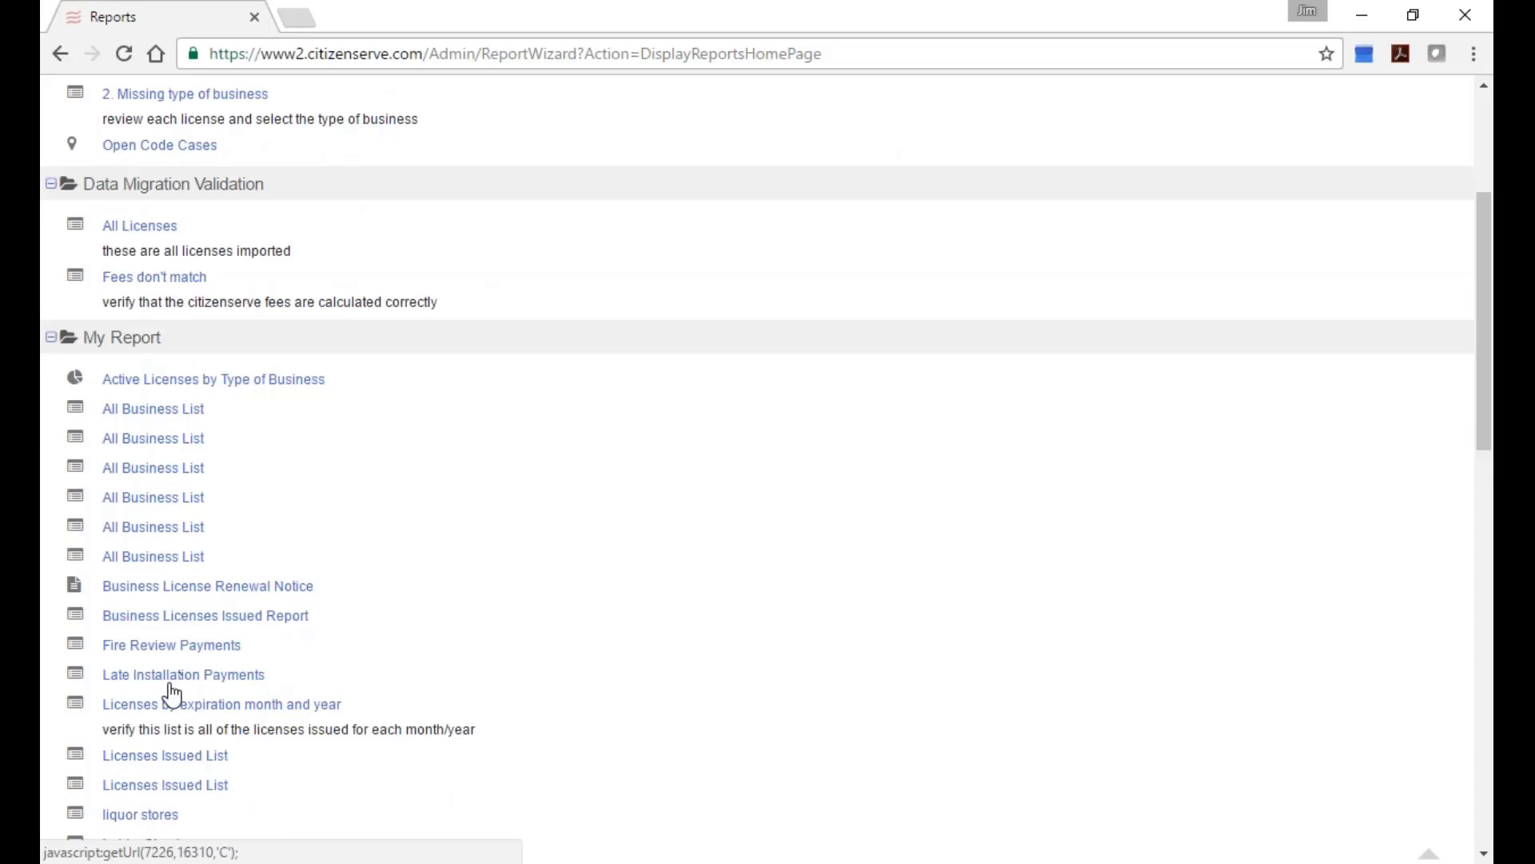
scroll(177, 686, down, 3)
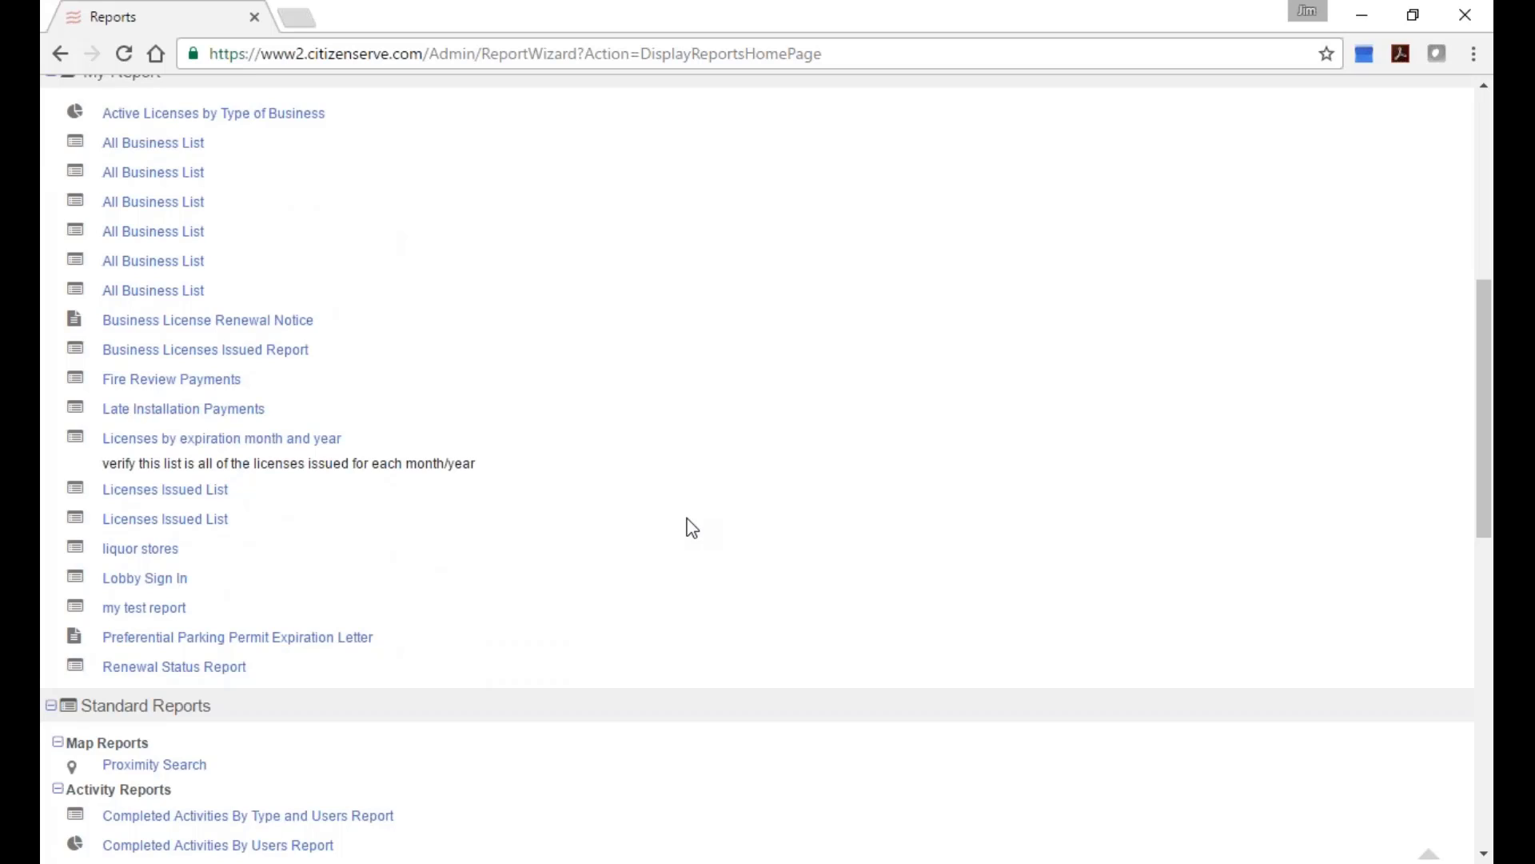
scroll(620, 523, up, 1)
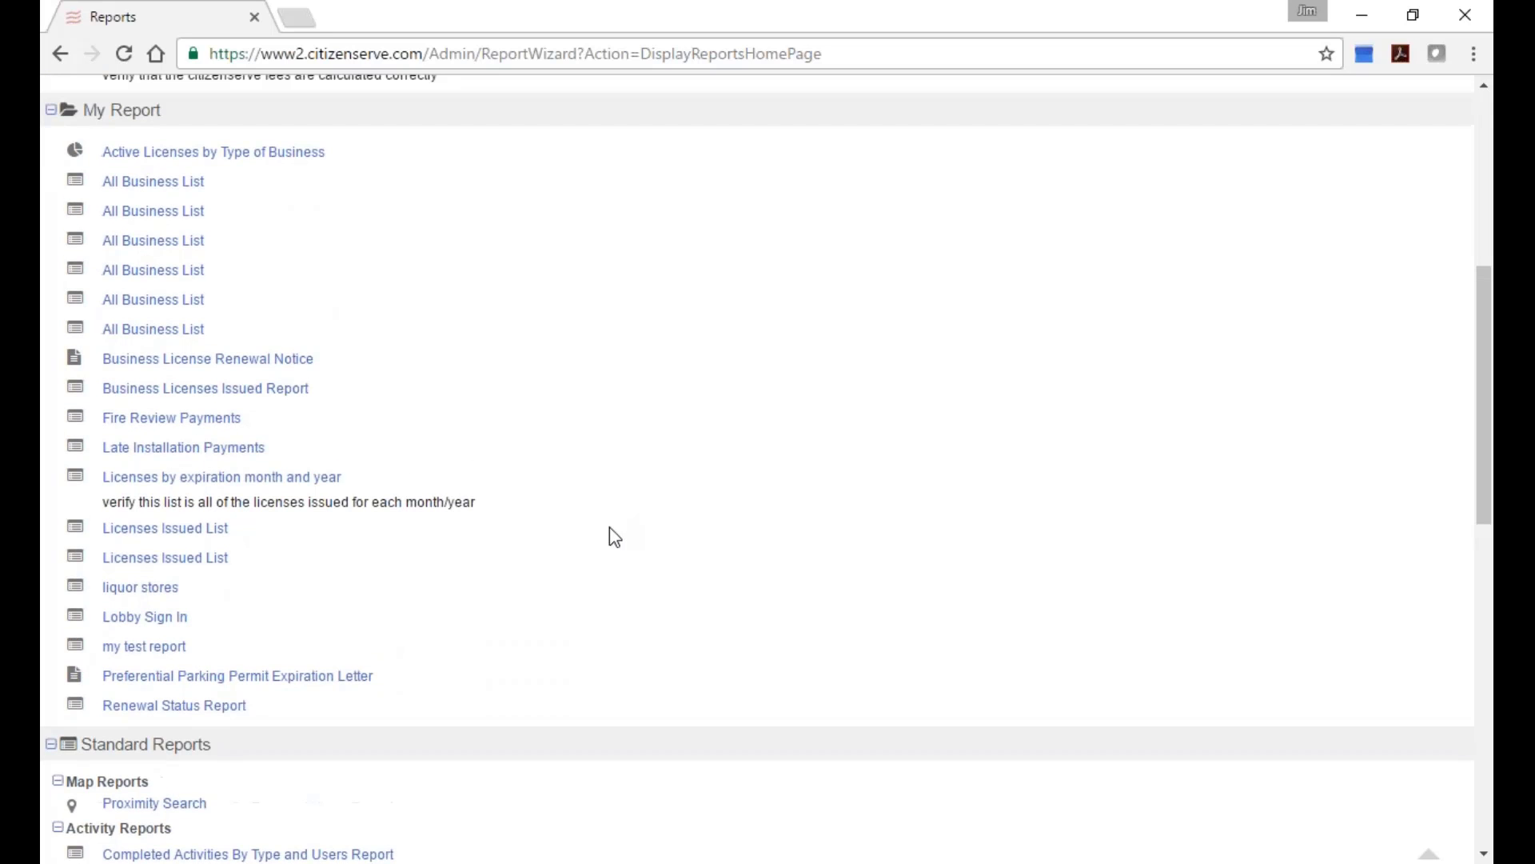
click(132, 618)
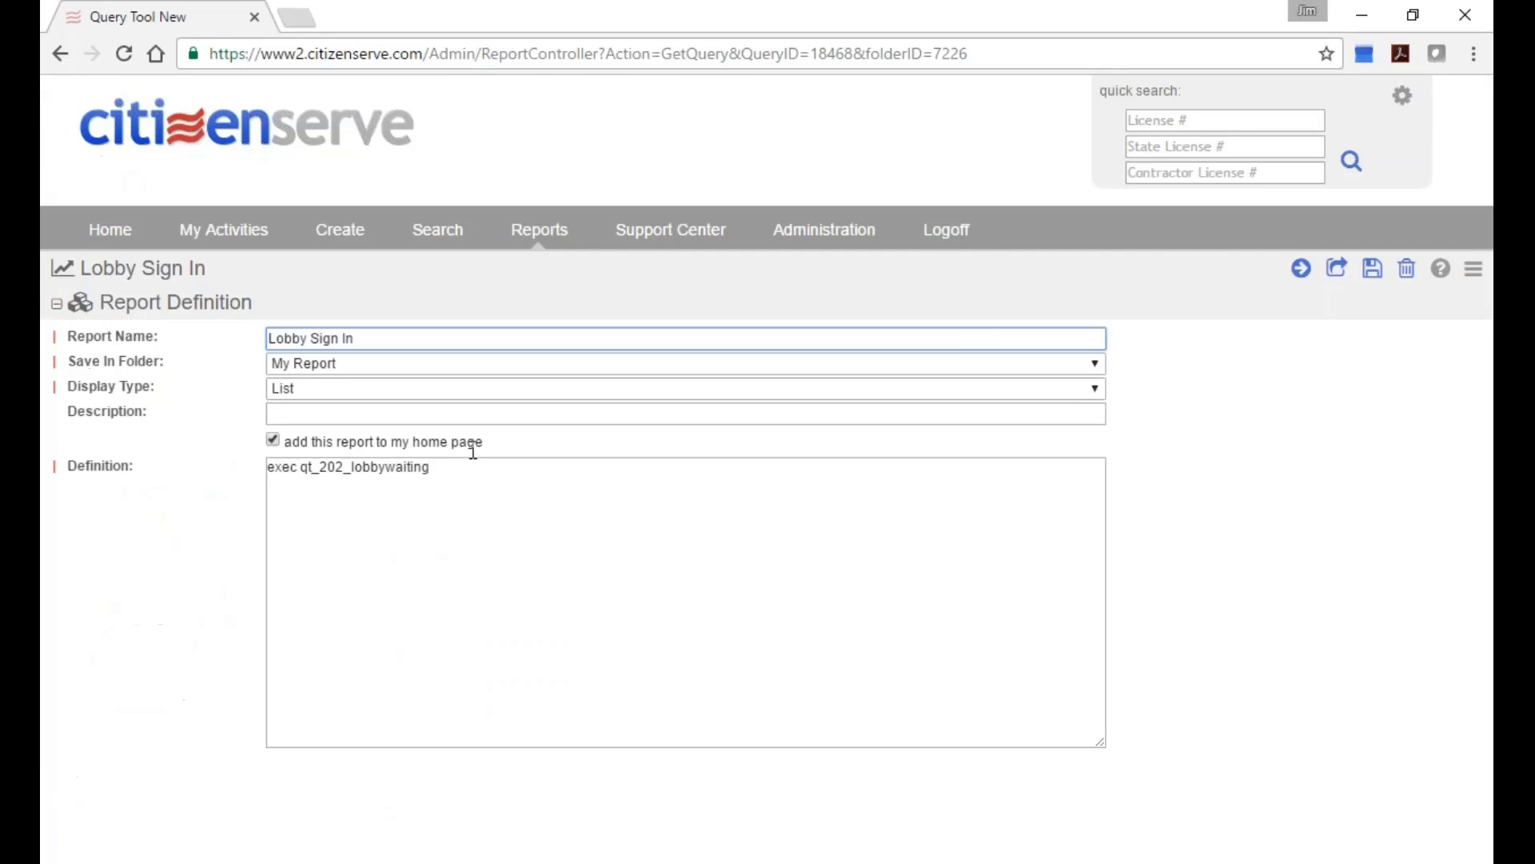
Run the Lobby Sign In report and view the Restaurant Complaints pie chart for 02/01/2016–09/21/2016.
click(1298, 270)
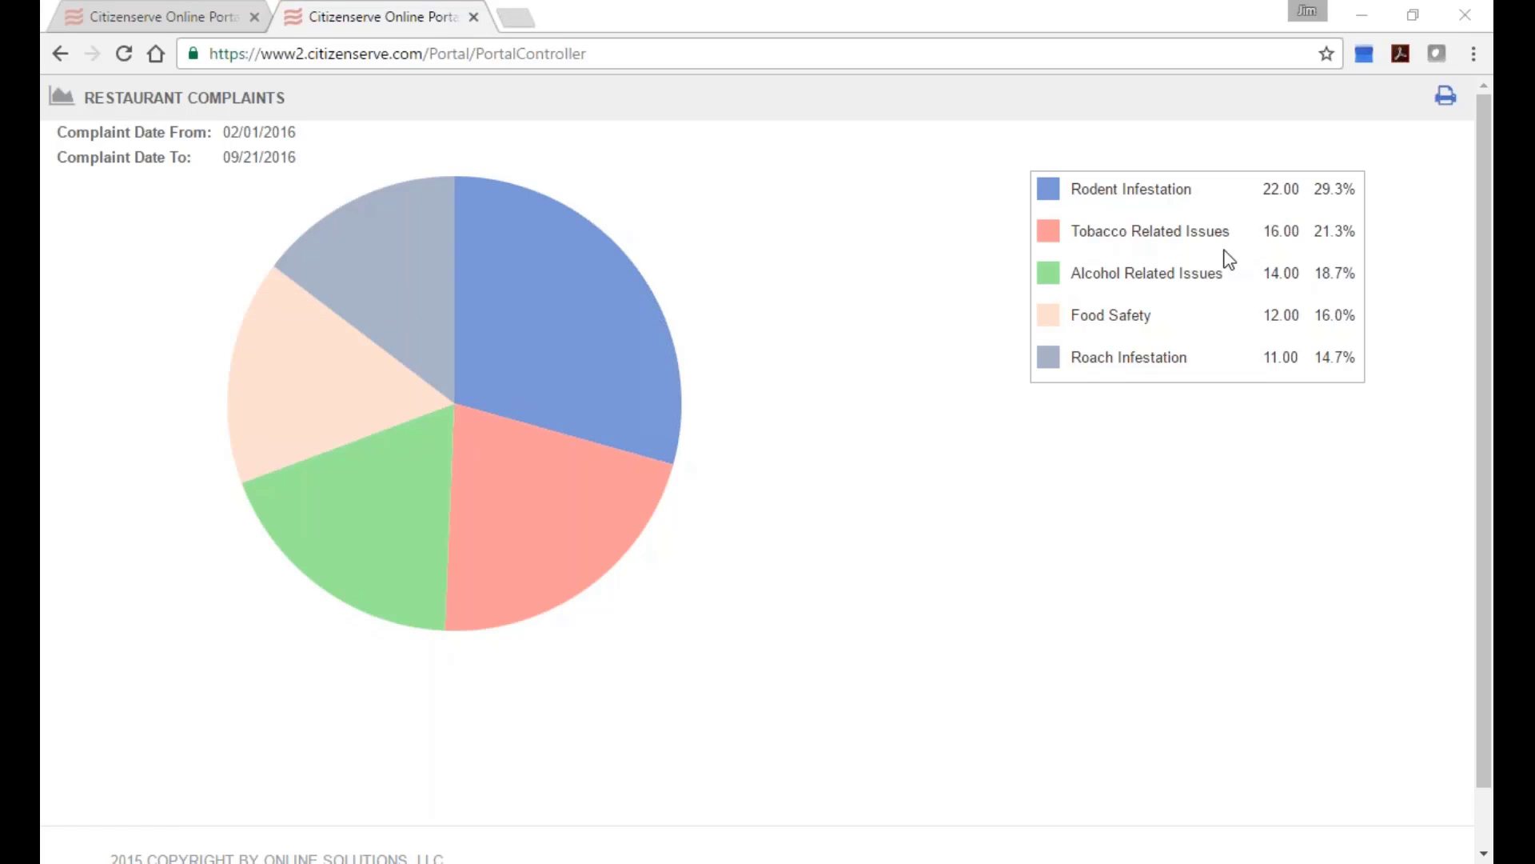
Close the chart tab and set the portal search's File Type to Business Licenses.
click(473, 18)
mouse_move(955, 225)
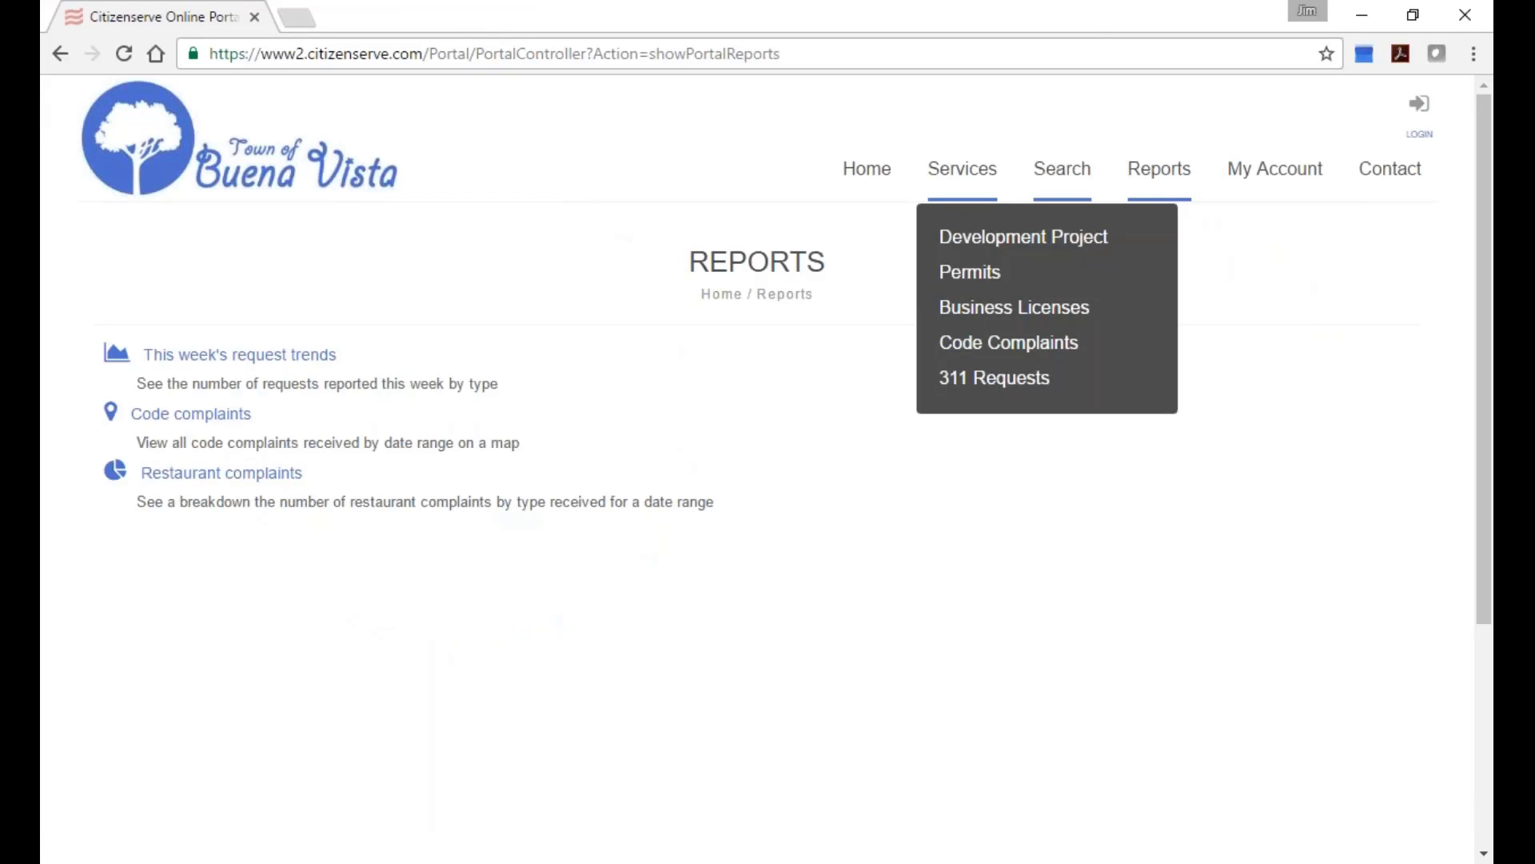
click(1064, 177)
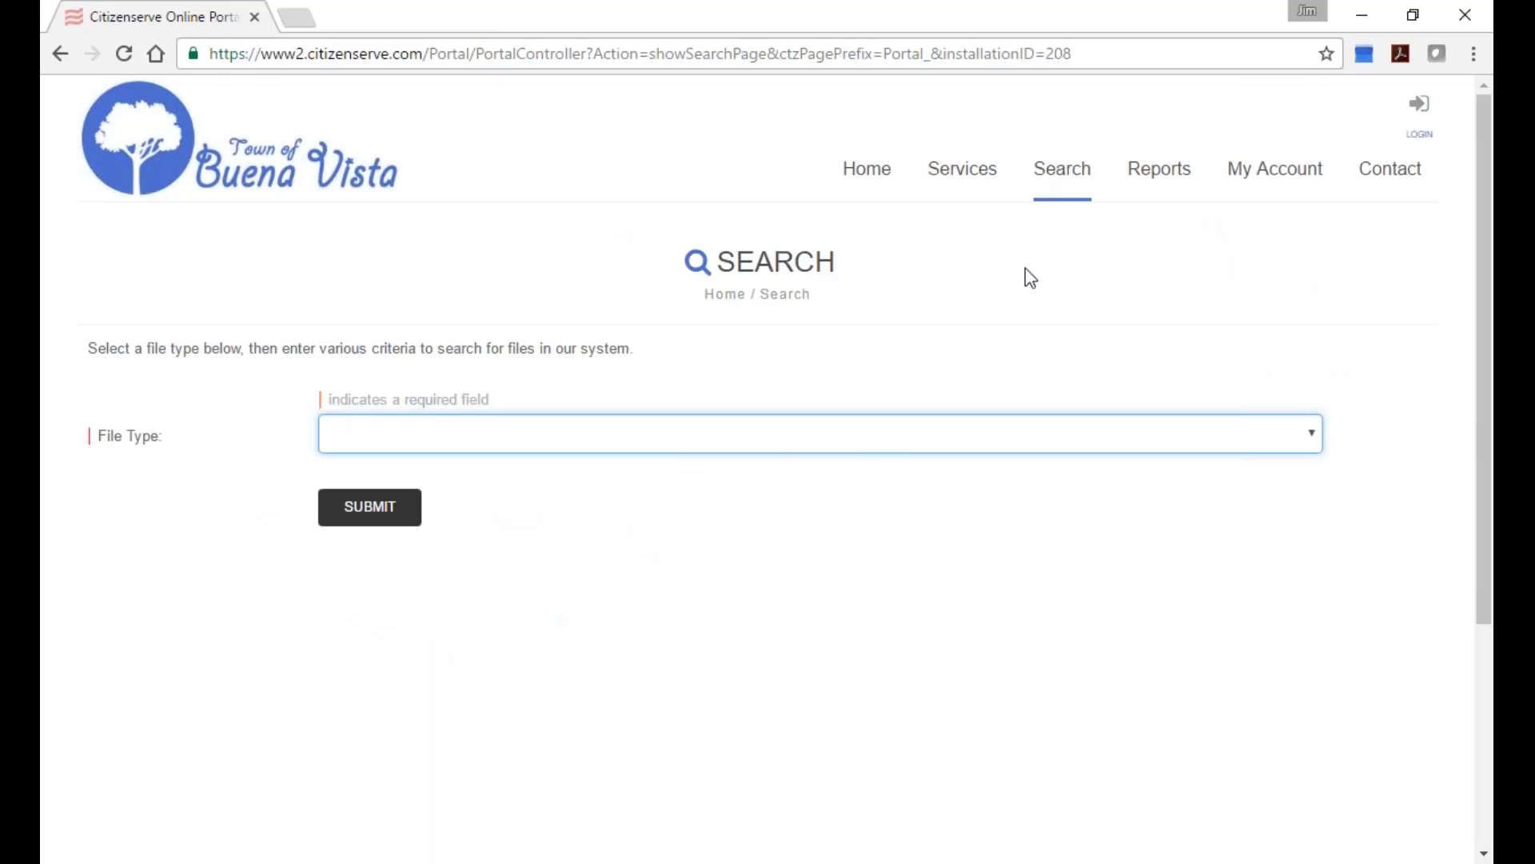
click(770, 450)
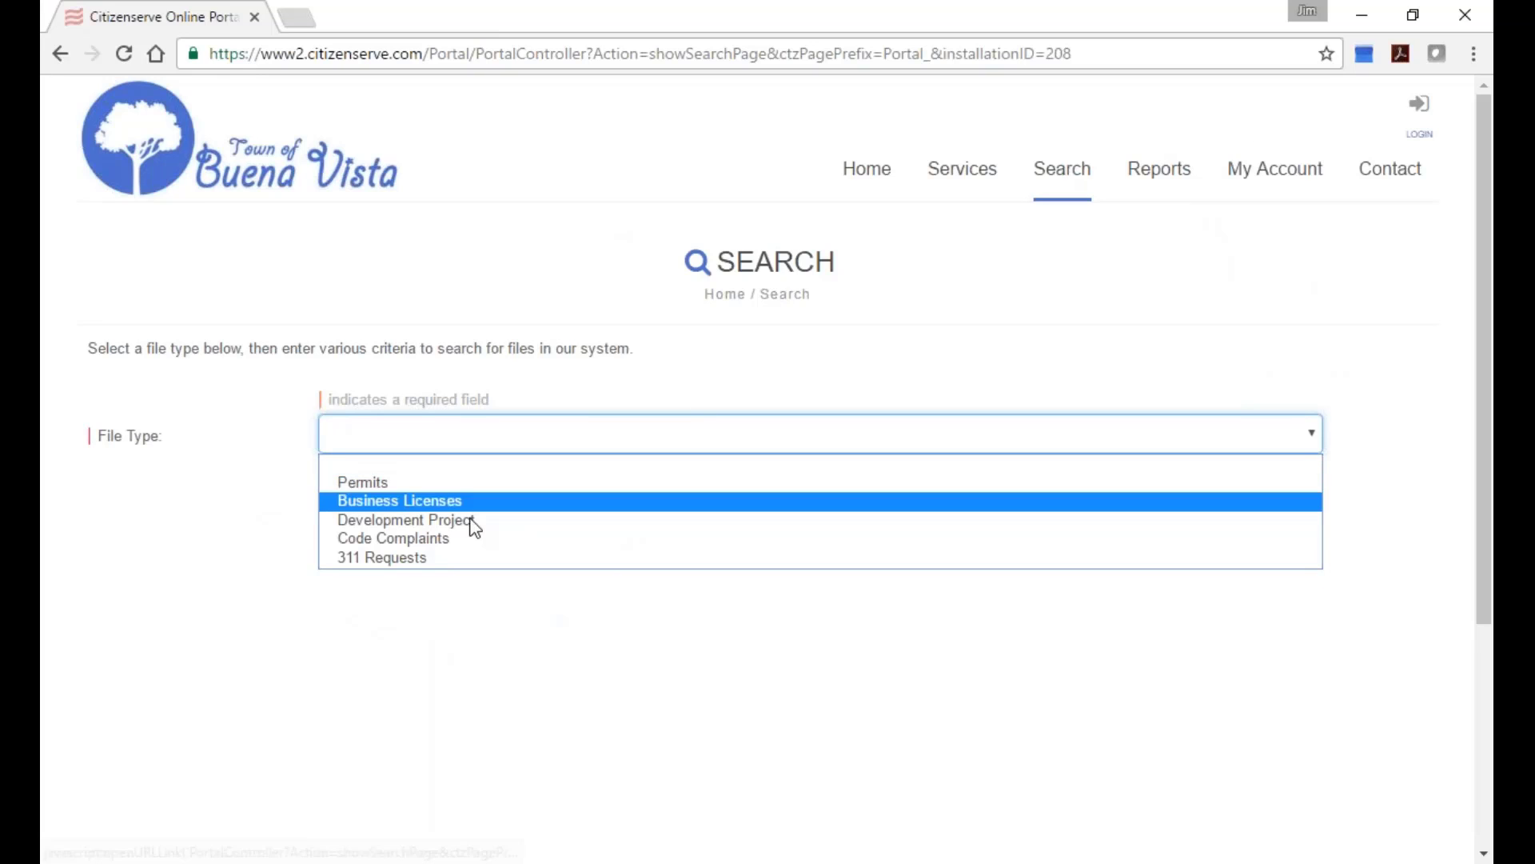
click(440, 501)
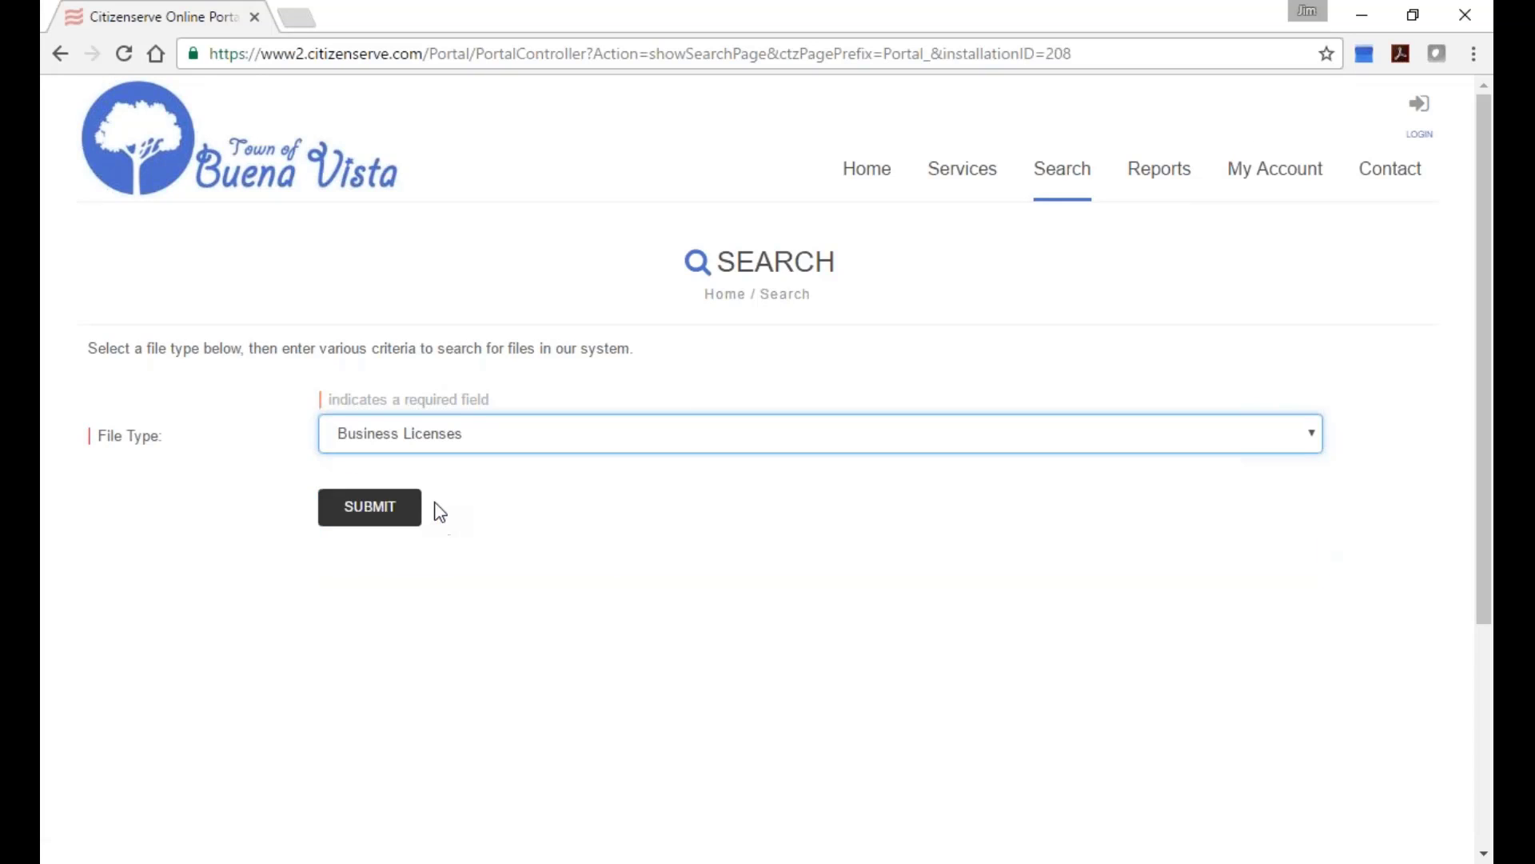
click(445, 484)
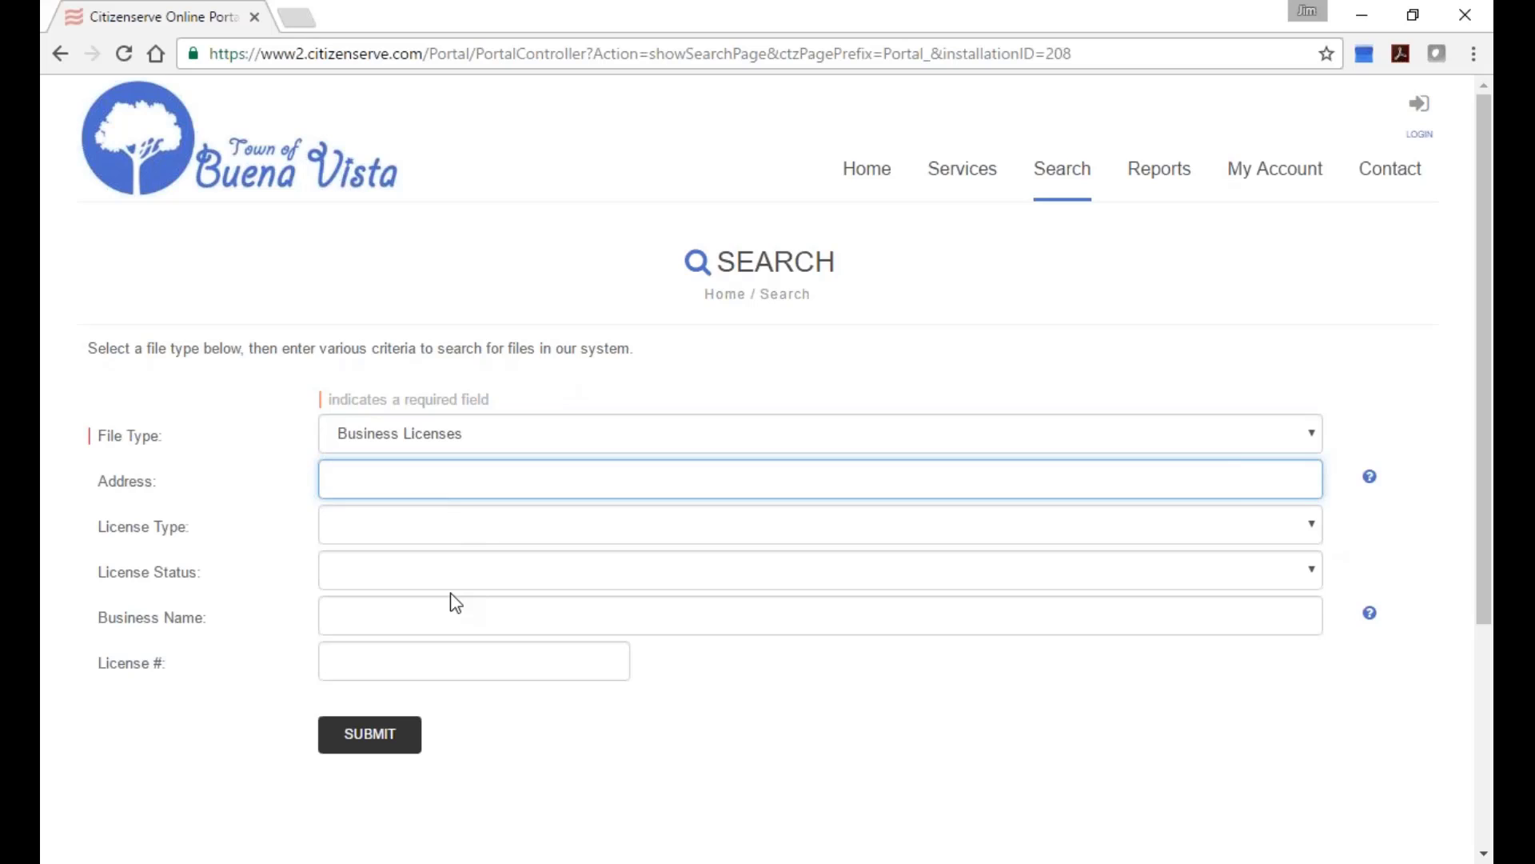
Search business licenses for the business name 'hot coffee'.
click(452, 623)
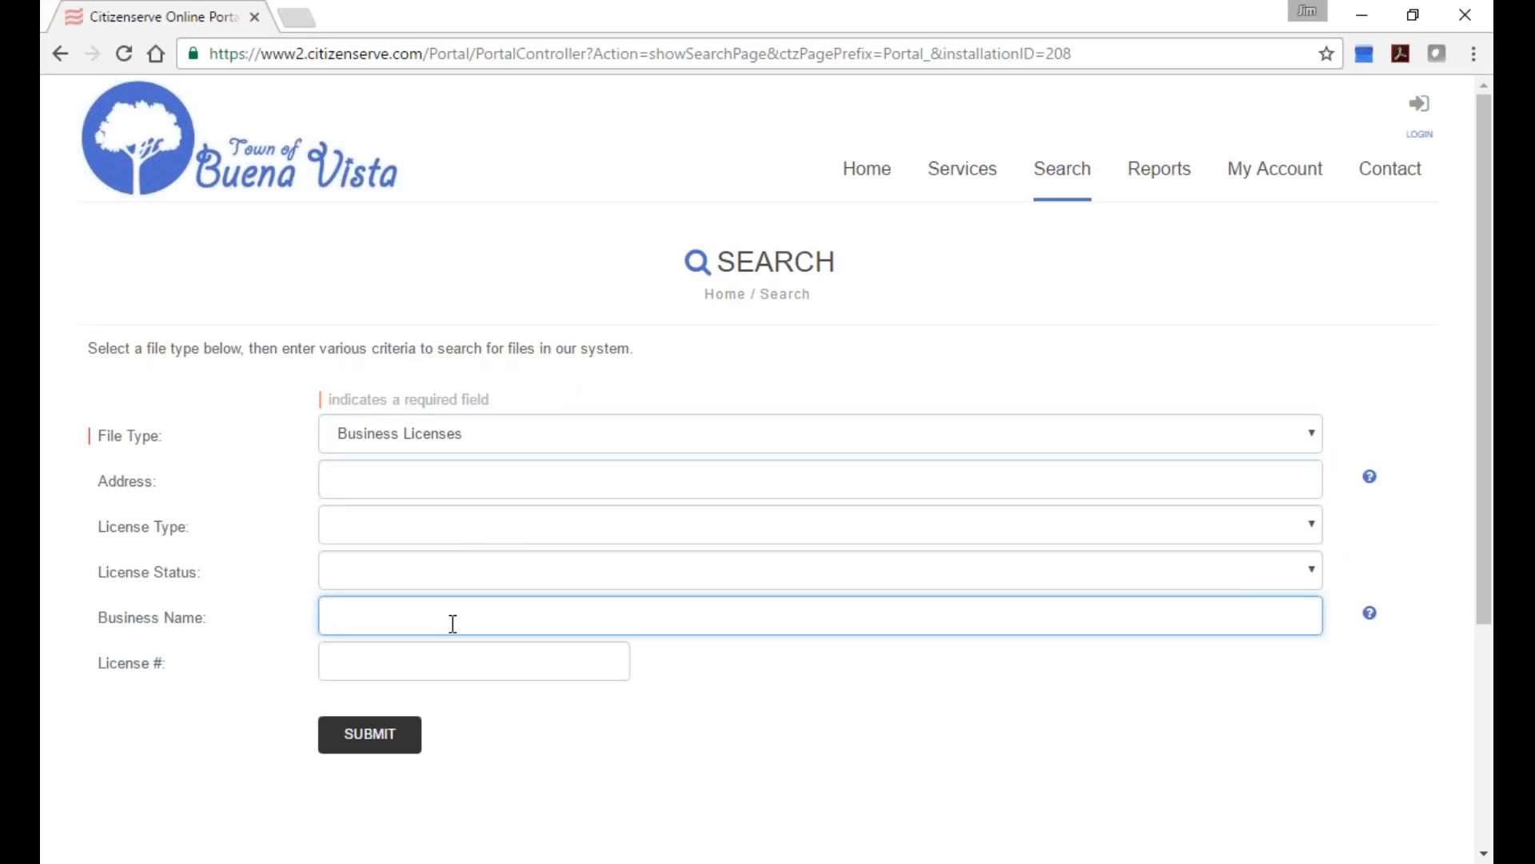
text(hot cofee)
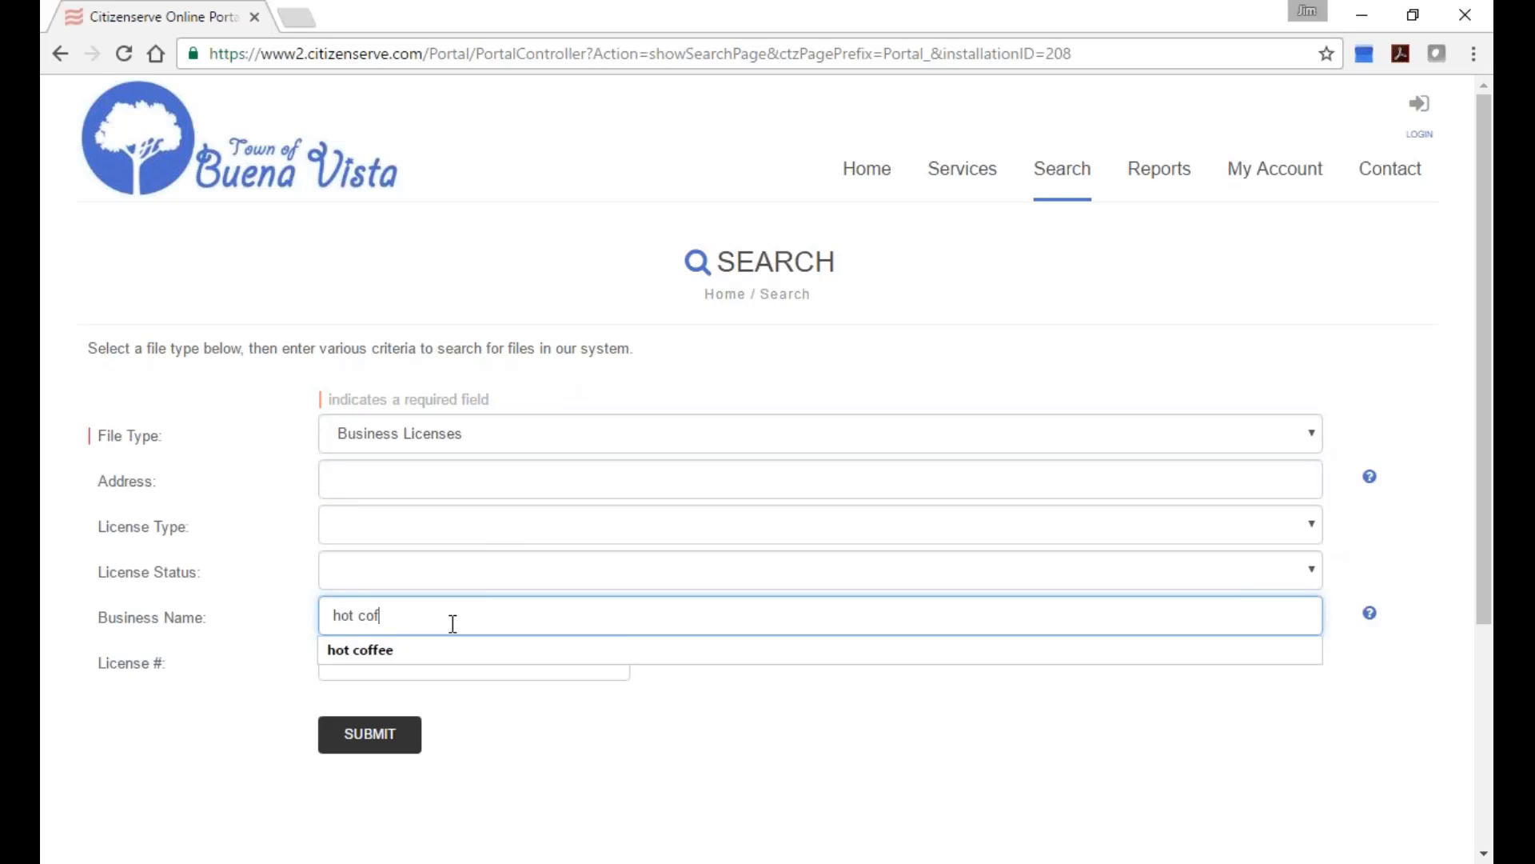
key(BackSpace)
key(BackSpace)
key(BackSpace)
text(ff)
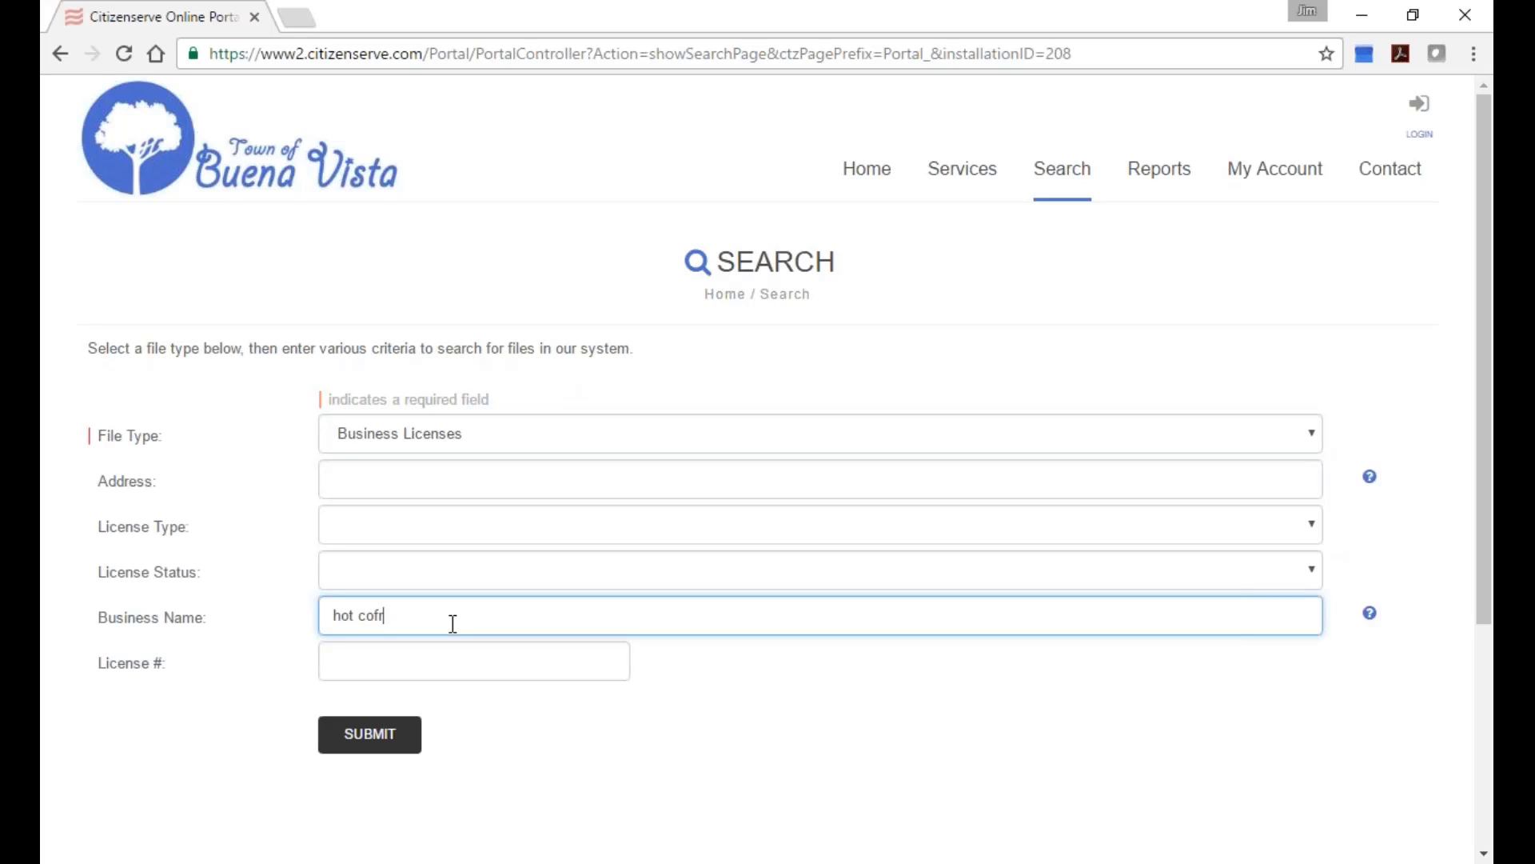
text(ee)
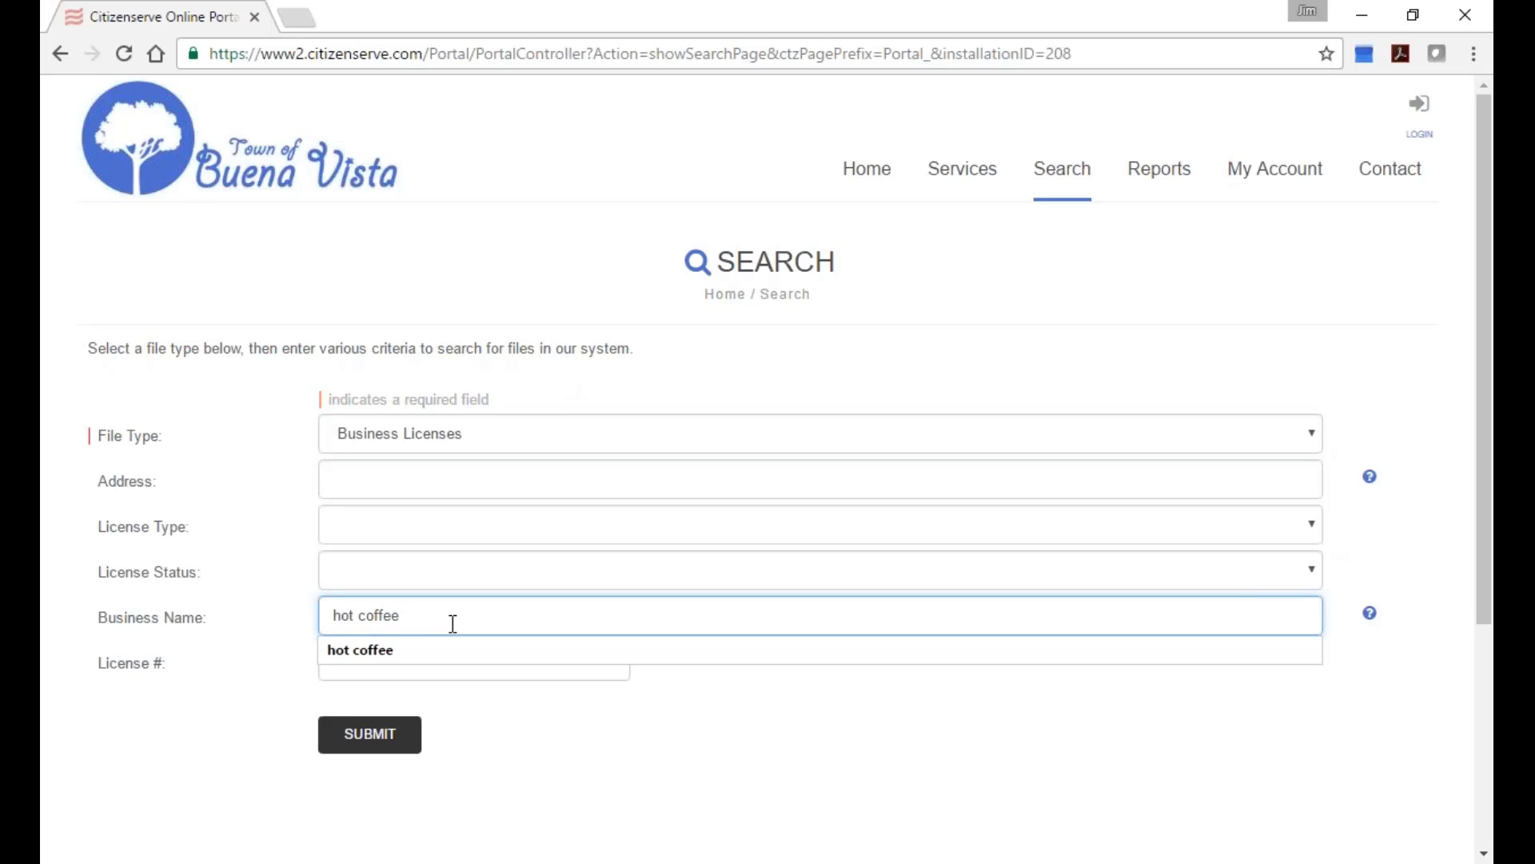
click(370, 738)
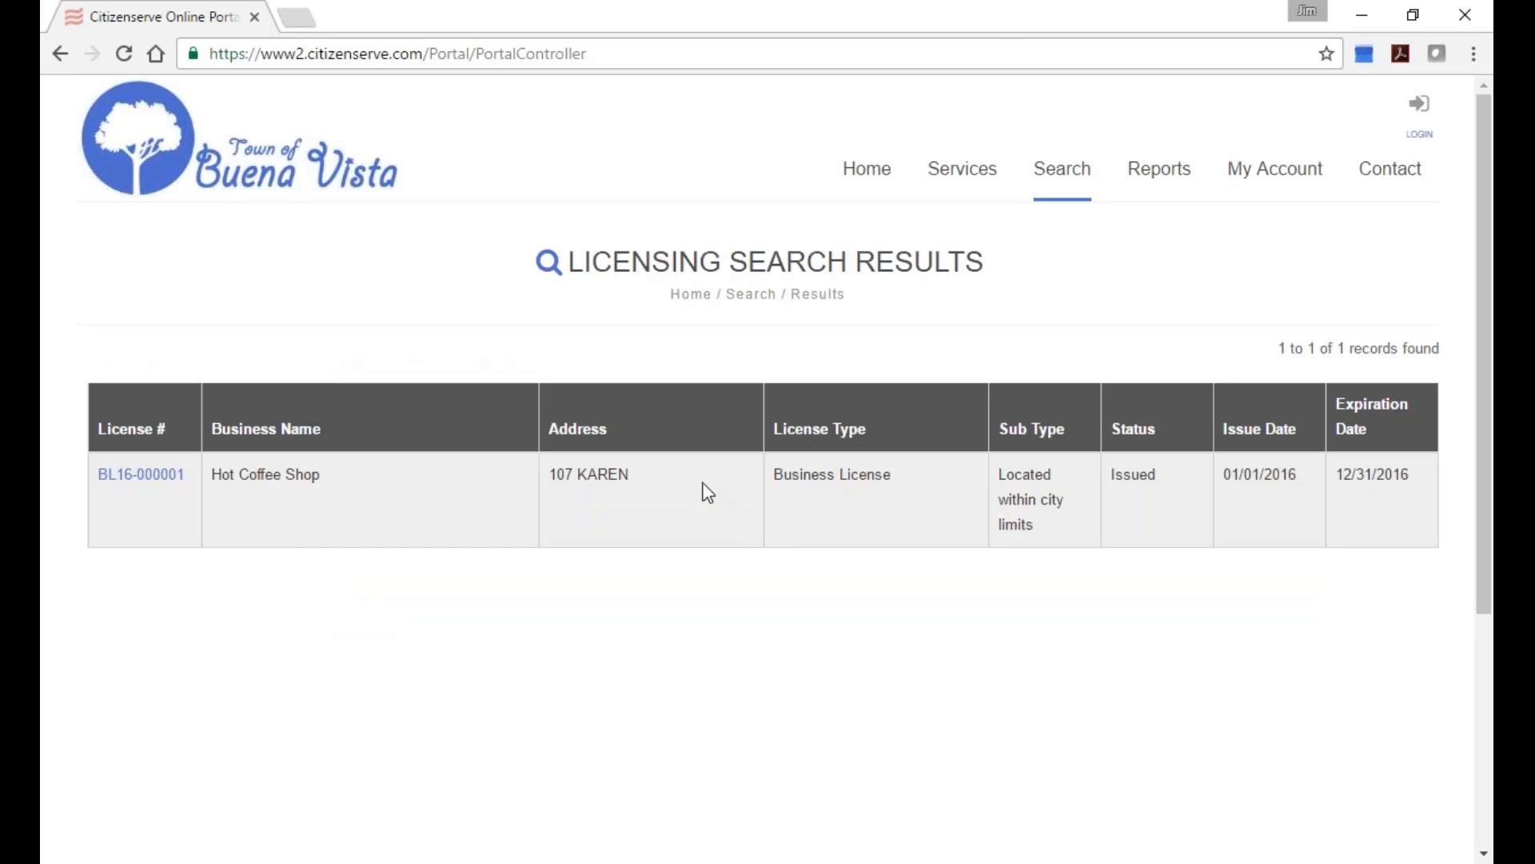
Open Hot Coffee Shop license BL16-000001 and review its six attached documents.
click(148, 475)
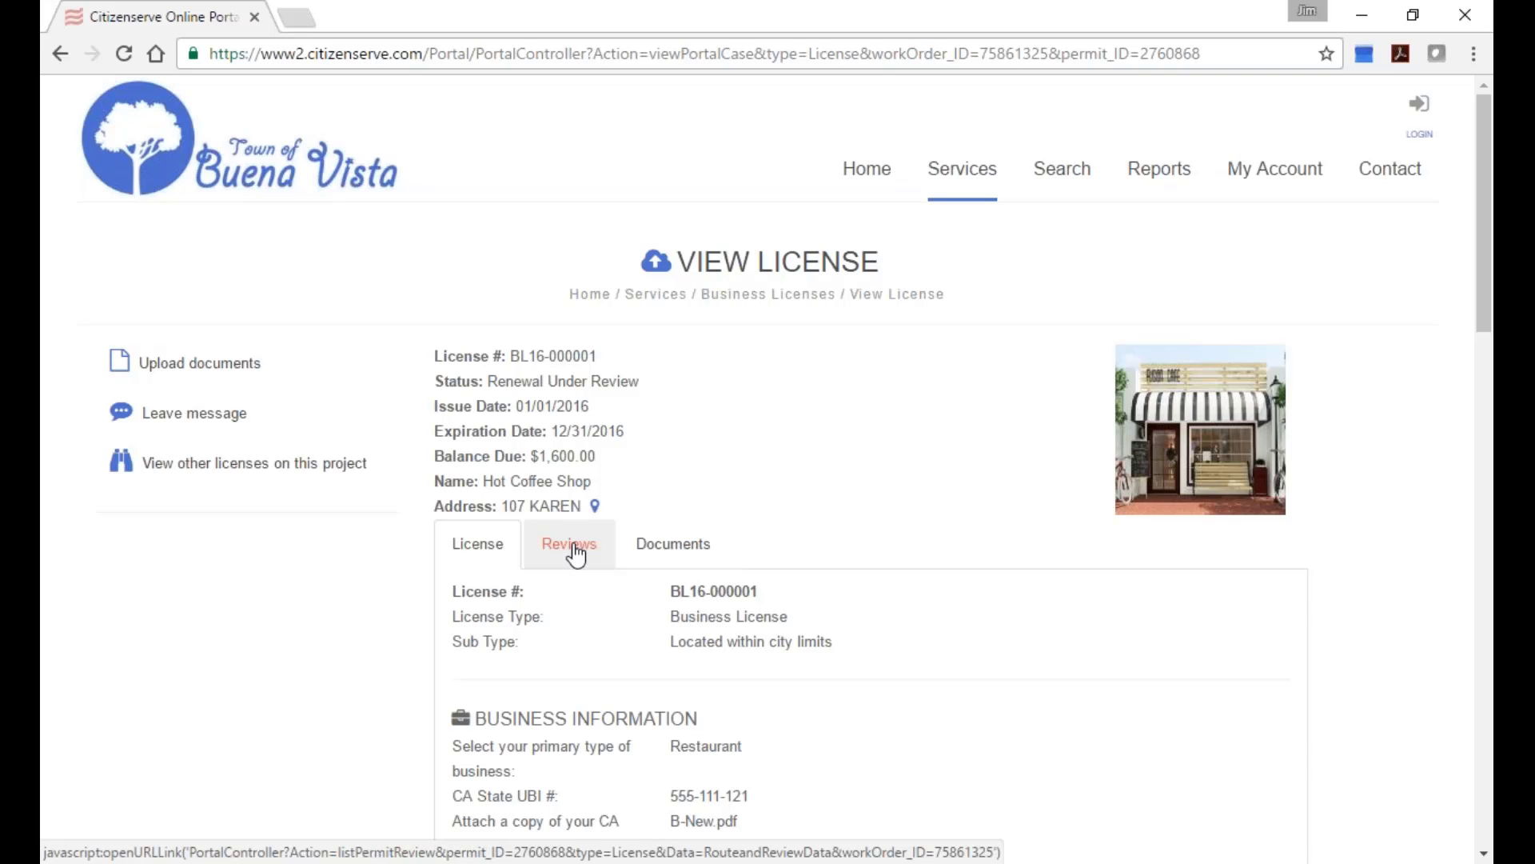
scroll(575, 552, down, 1)
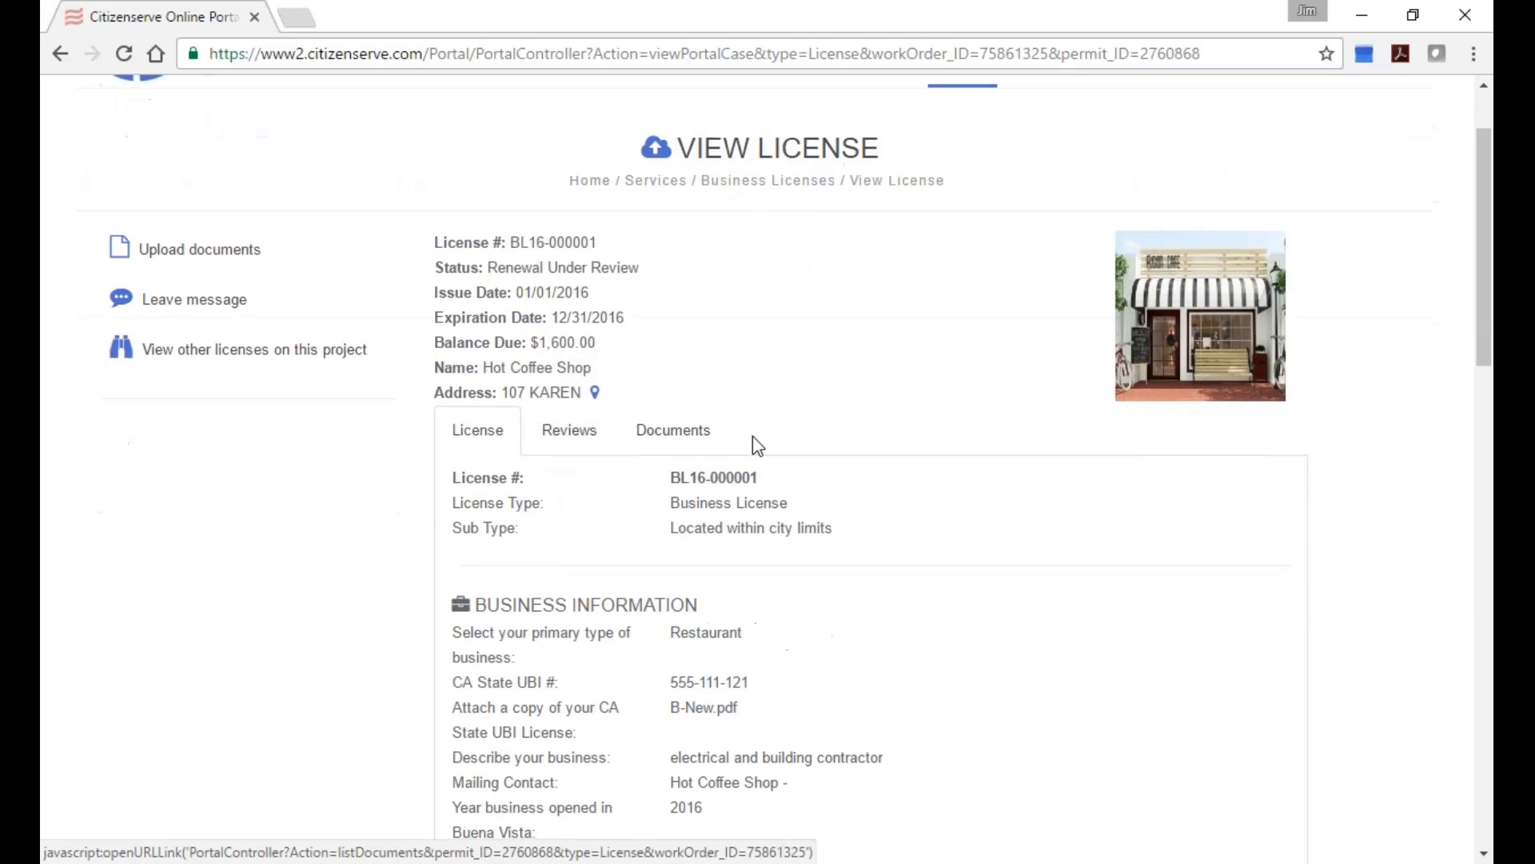
click(668, 439)
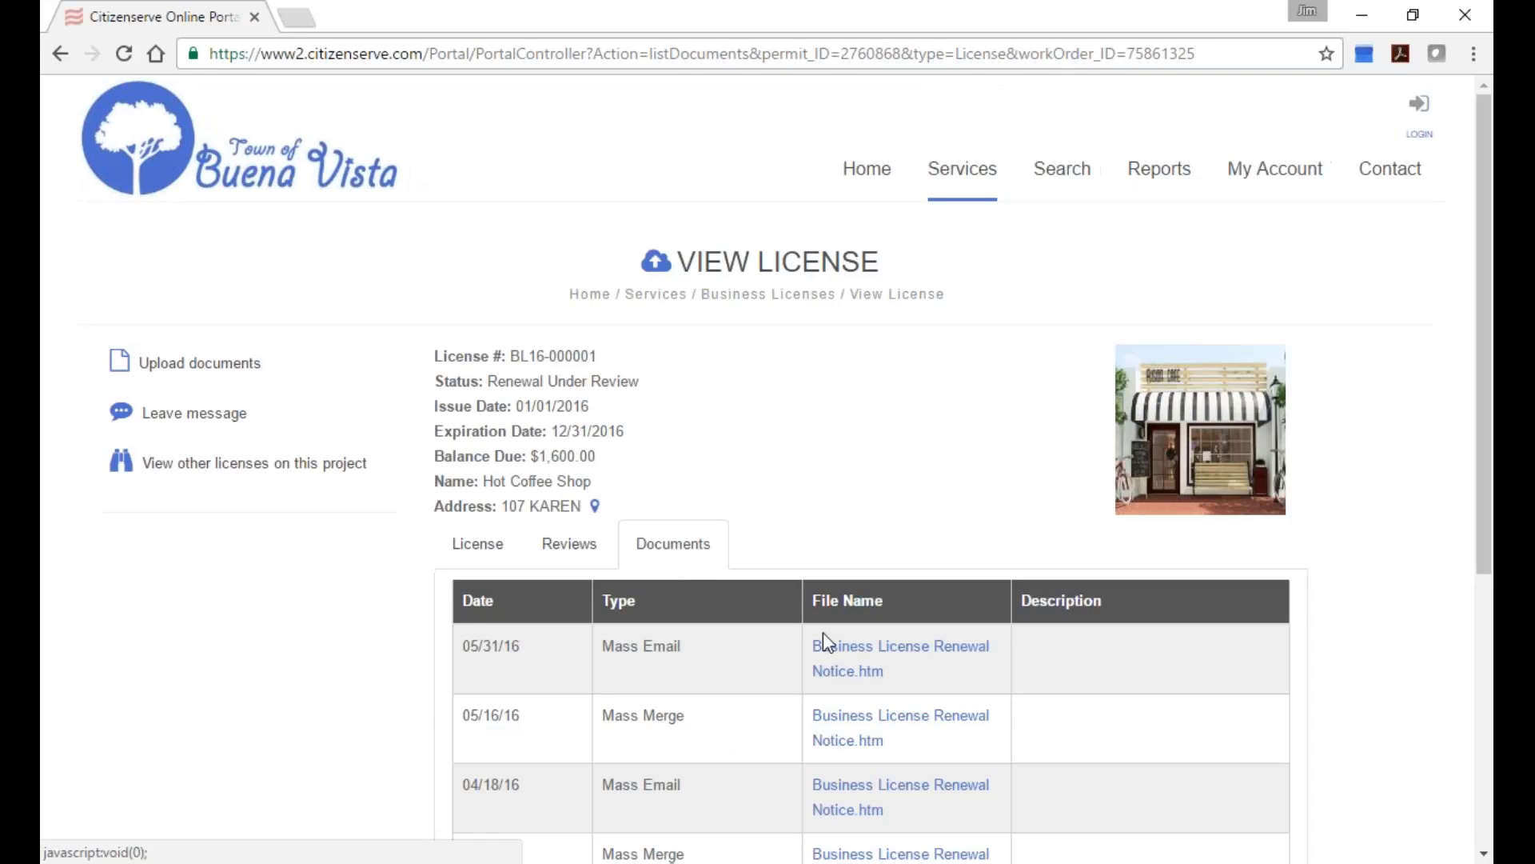
click(811, 654)
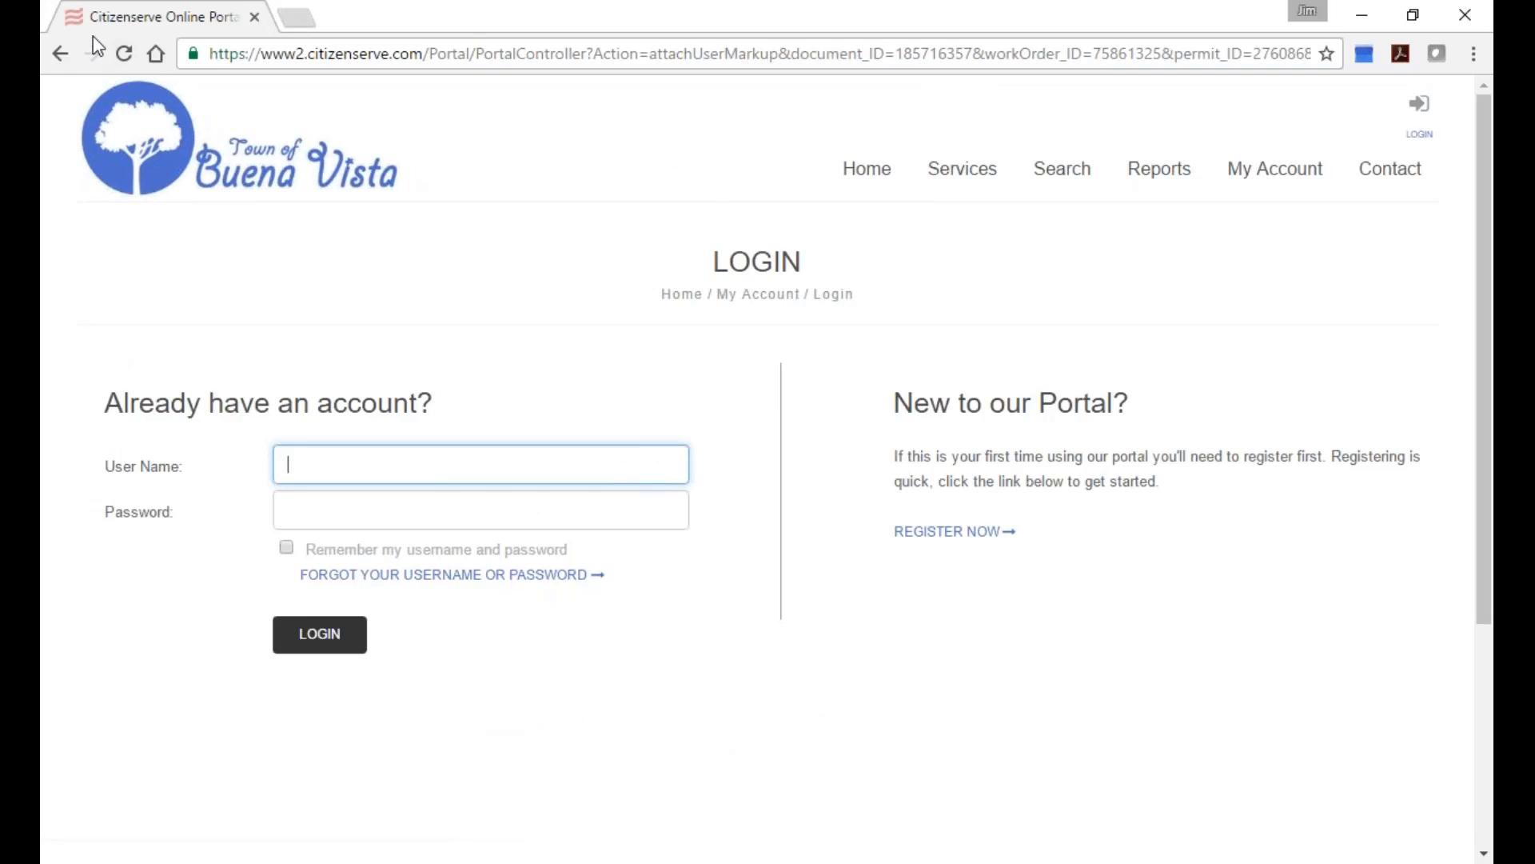
click(60, 54)
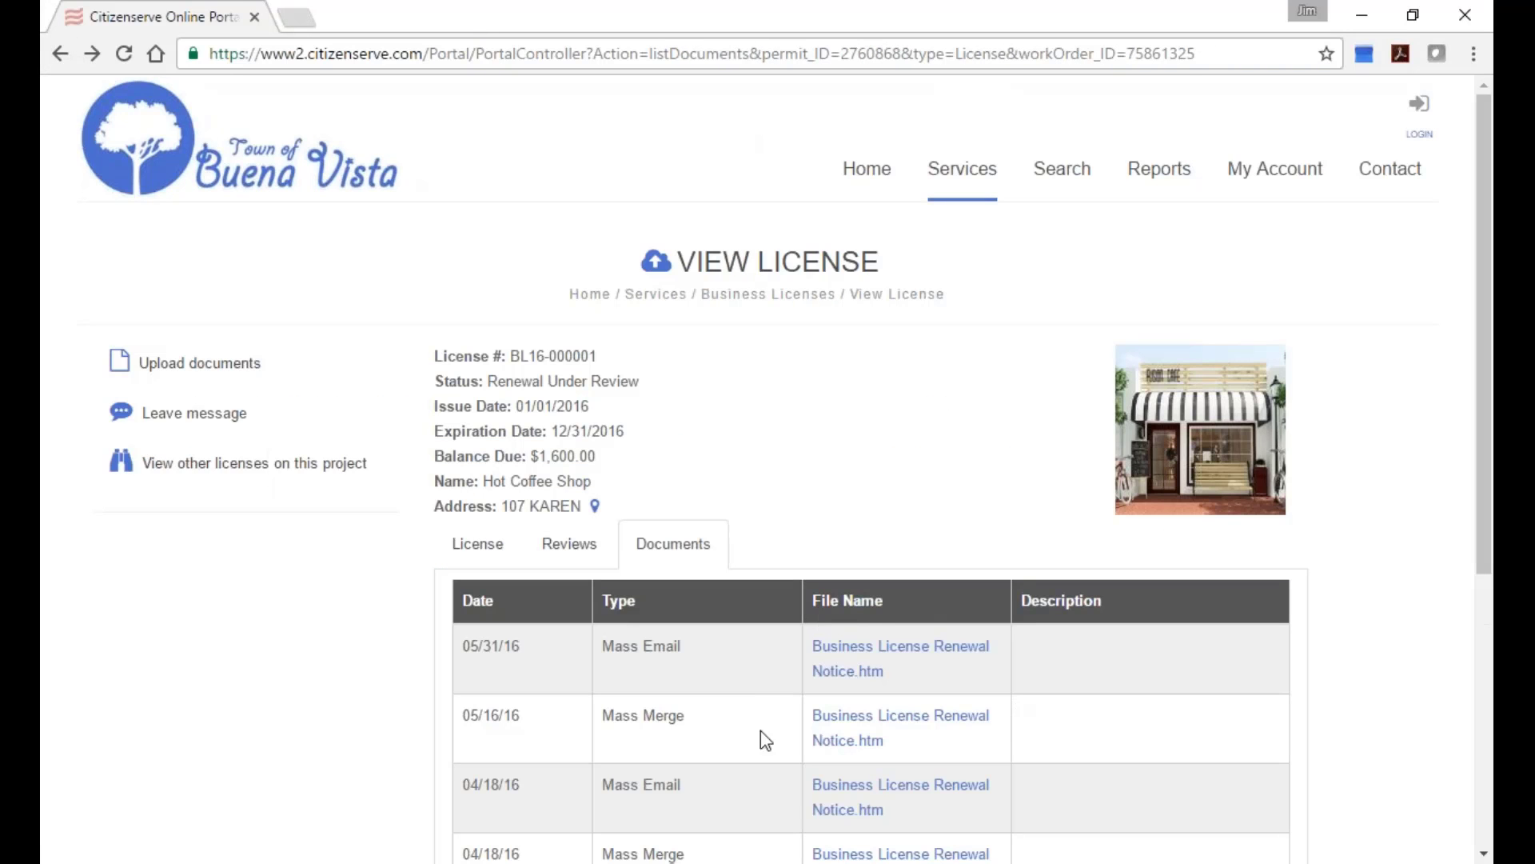
scroll(720, 679, down, 4)
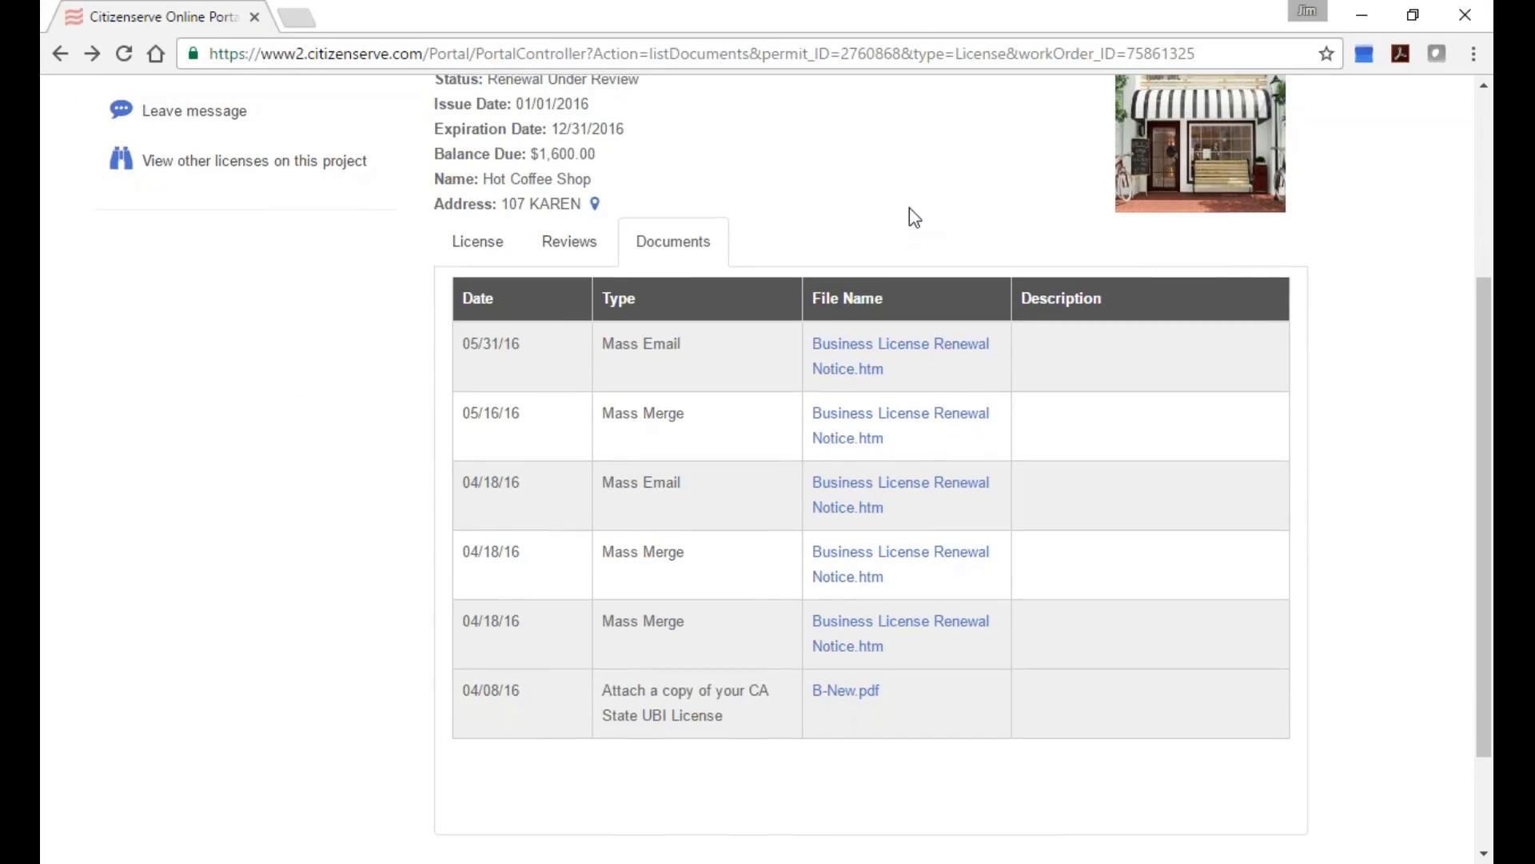
scroll(909, 208, up, 3)
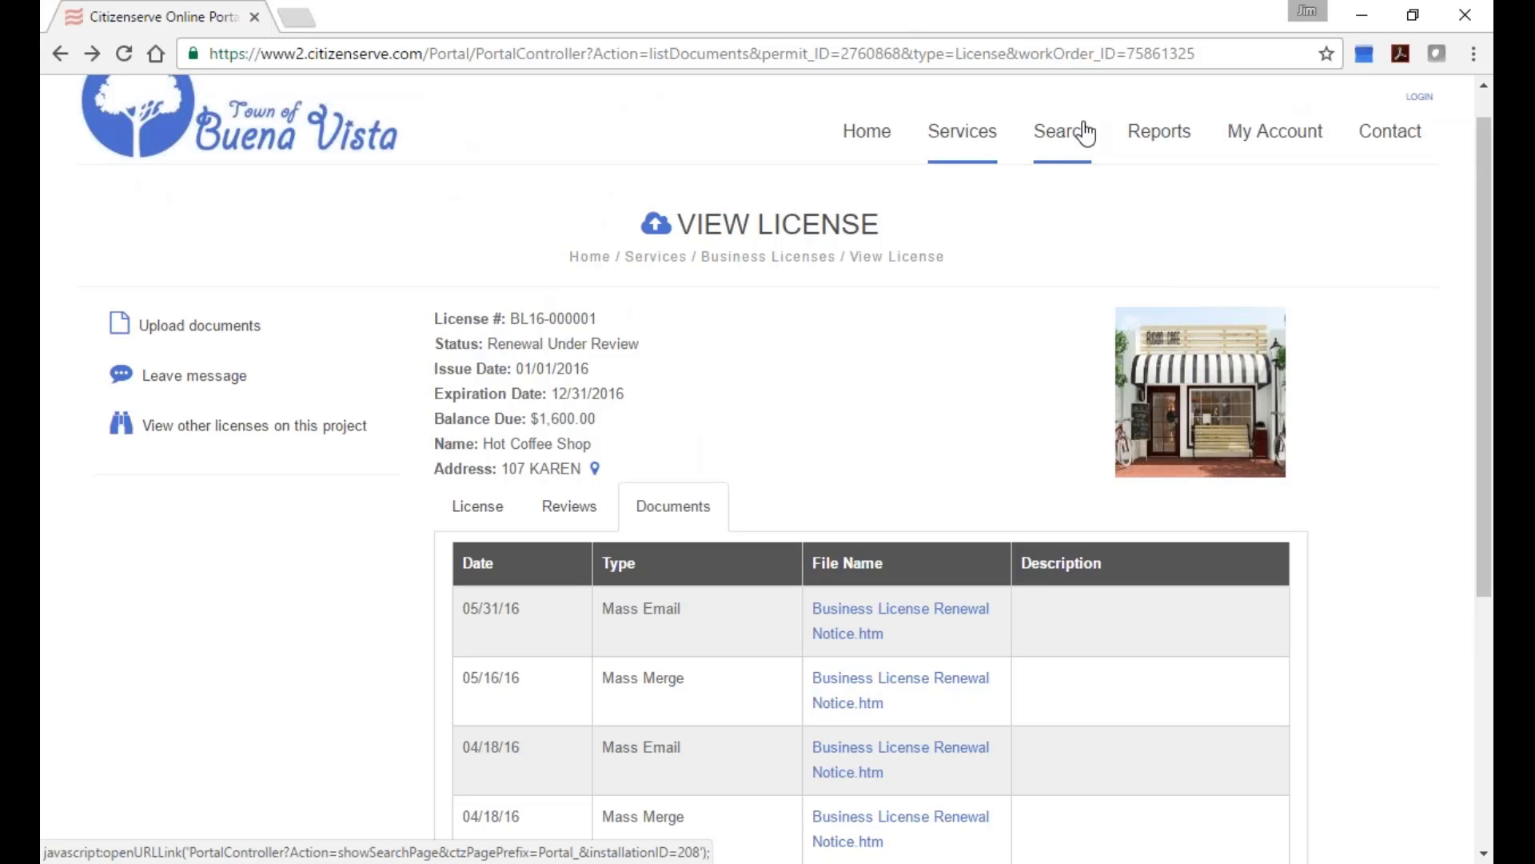
Run the Code complaints map report from 04/04/2016 to 09/21/2016.
click(1174, 138)
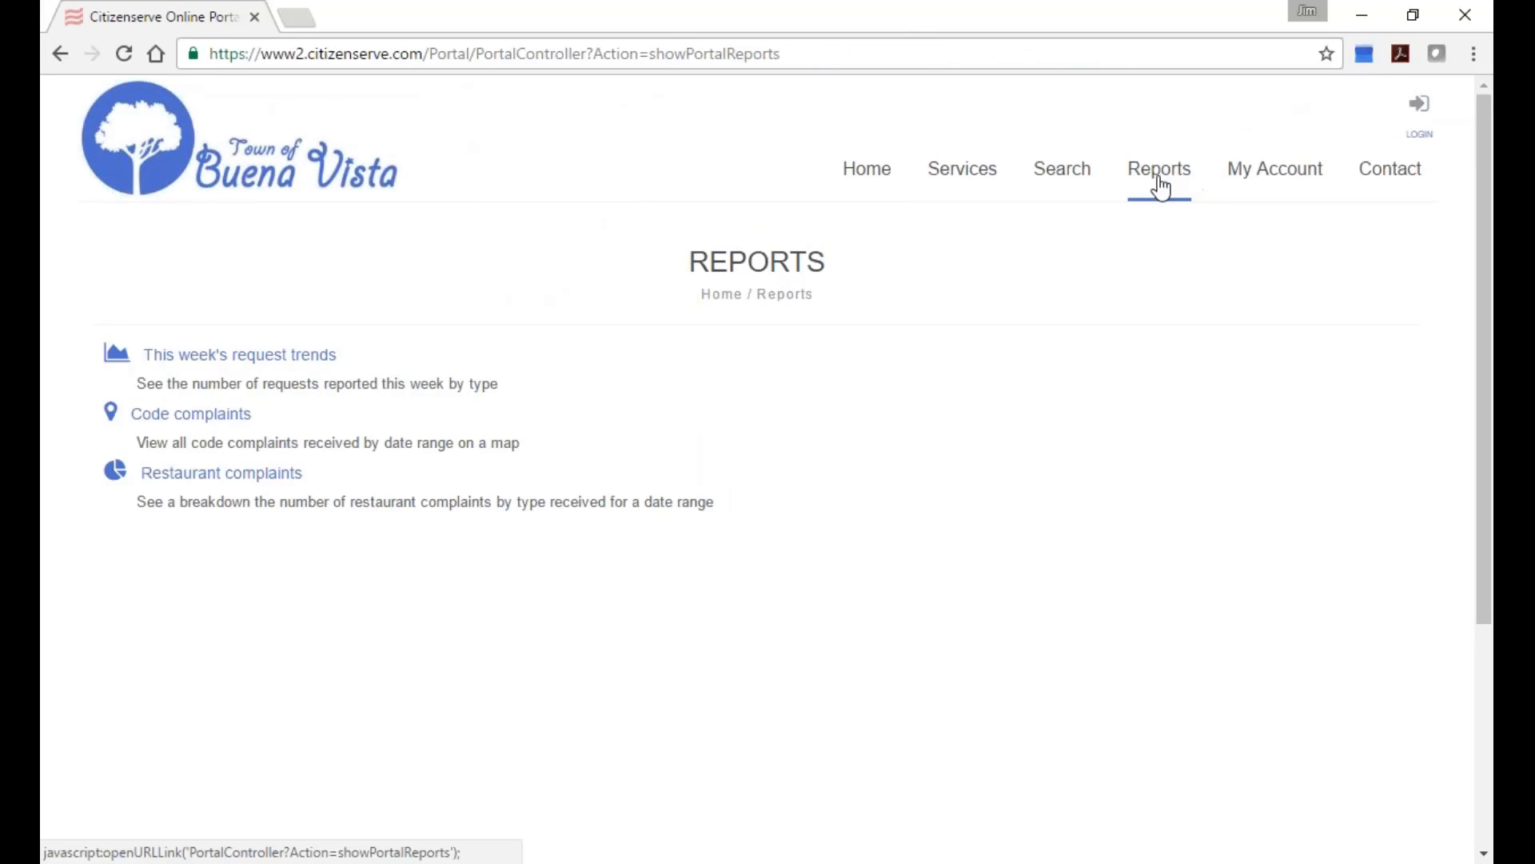
click(189, 414)
click(495, 374)
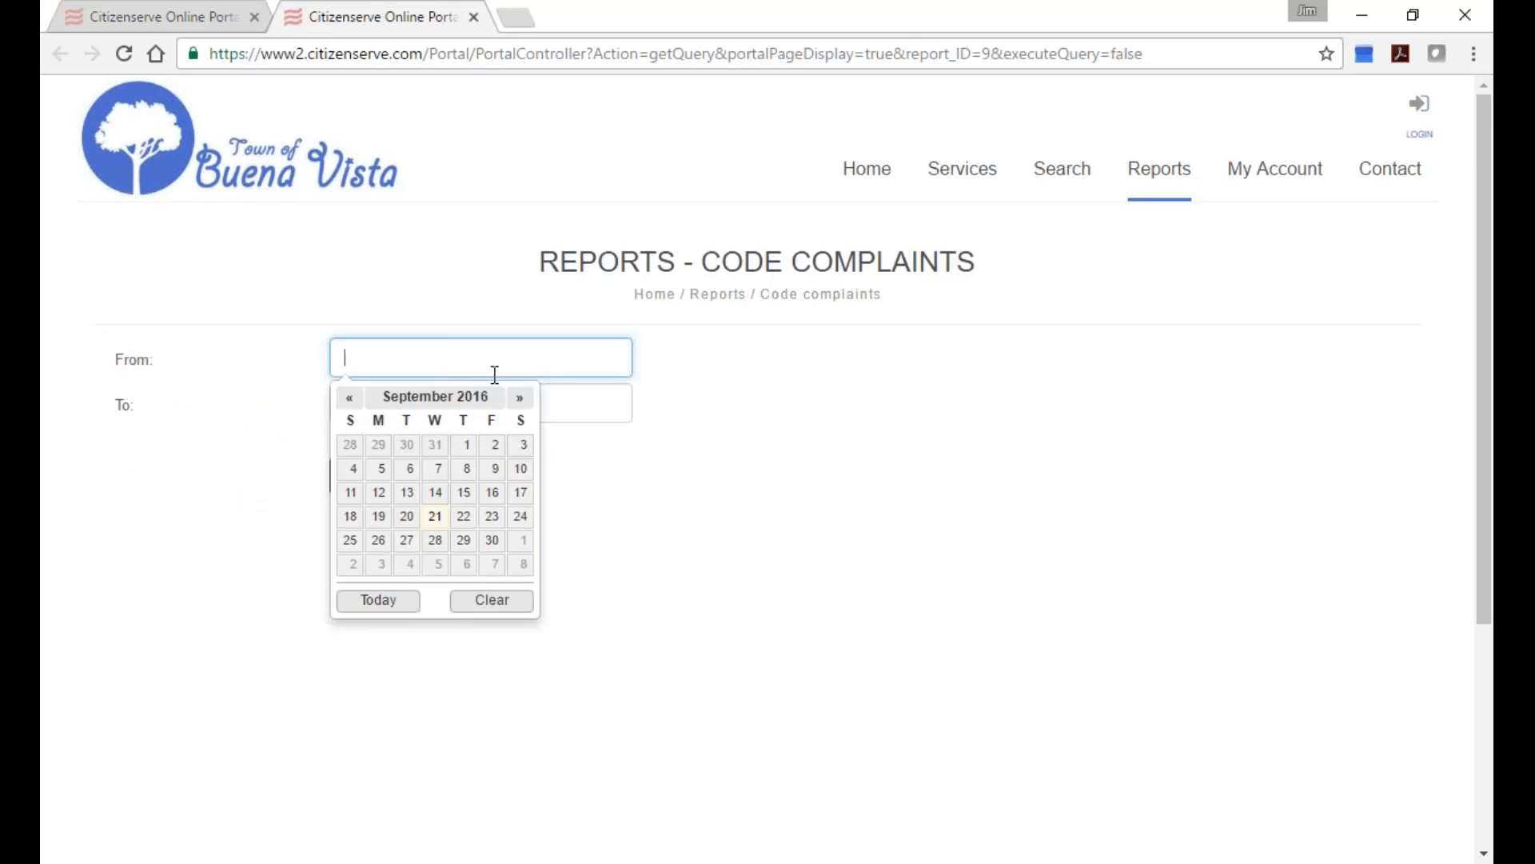
click(352, 400)
click(352, 400)
click(352, 400)
click(352, 399)
click(352, 400)
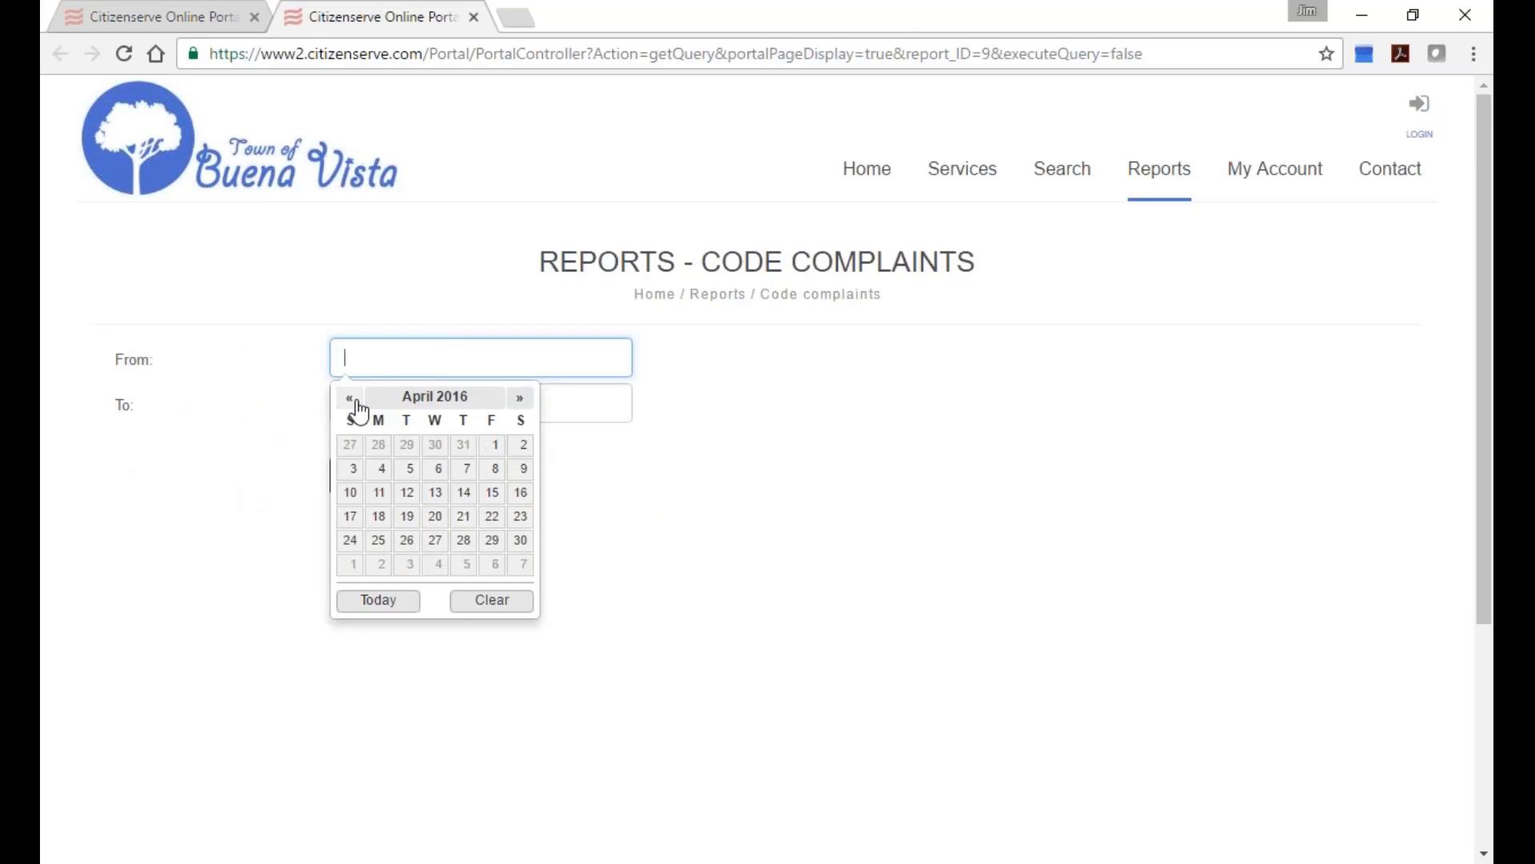
click(381, 469)
click(404, 397)
click(433, 562)
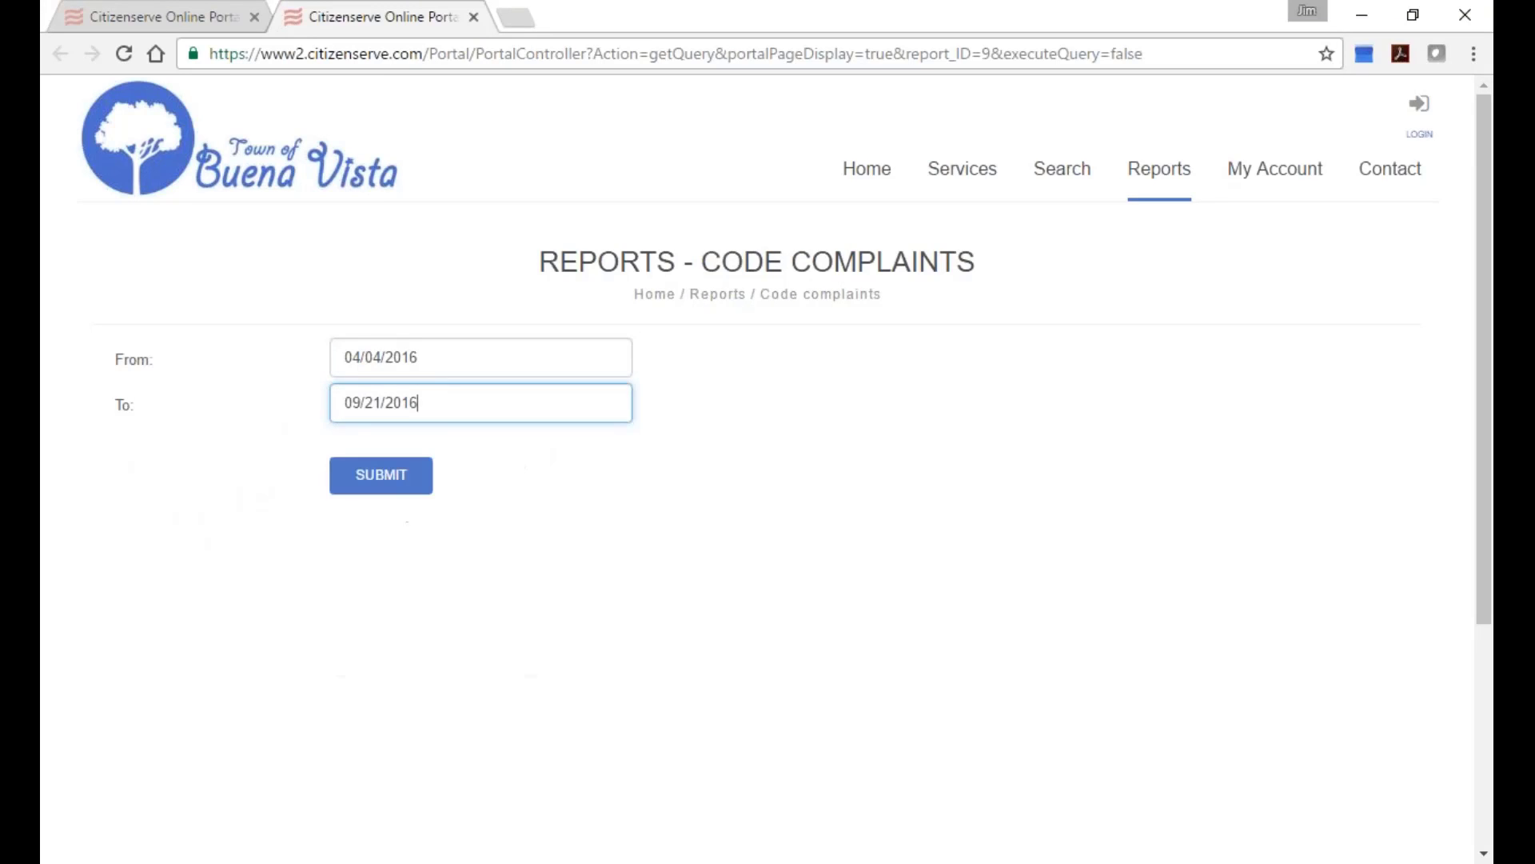
click(381, 477)
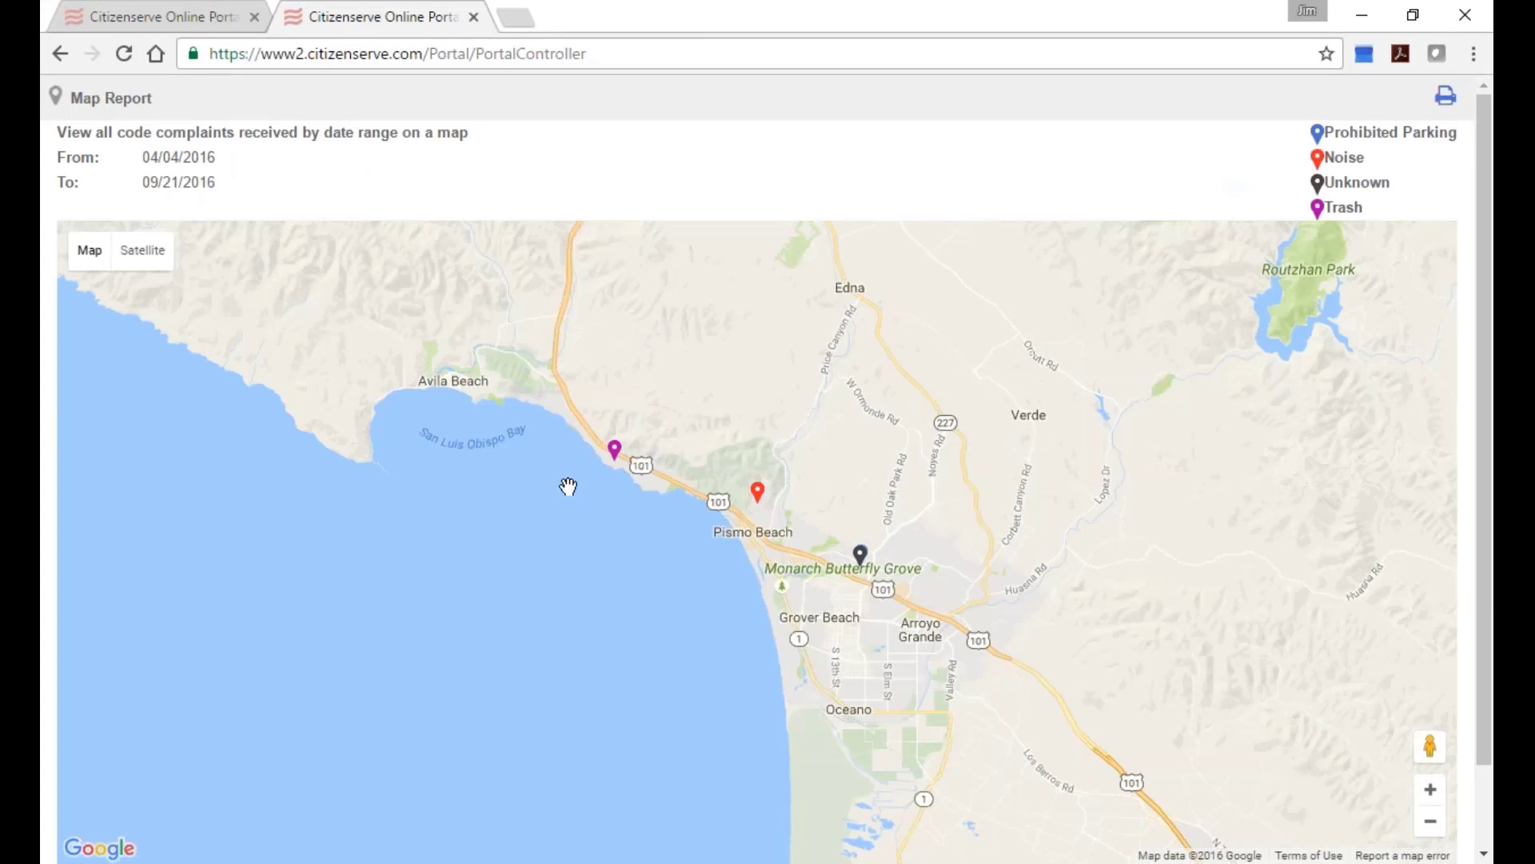
Inspect the Trash complaint marker on the map, then close the report.
scroll(617, 489, up, 1)
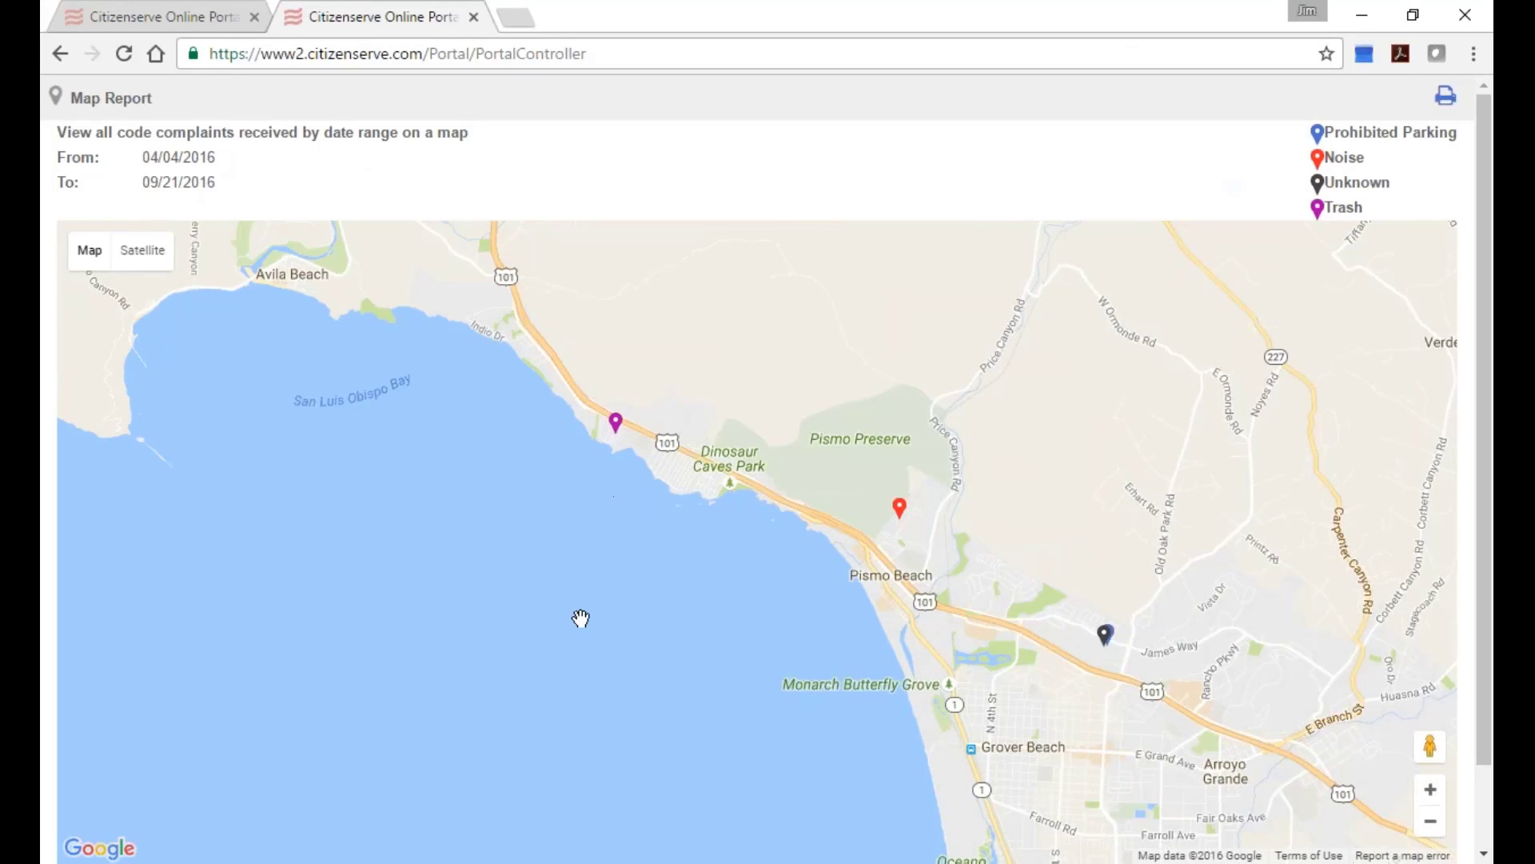
click(610, 424)
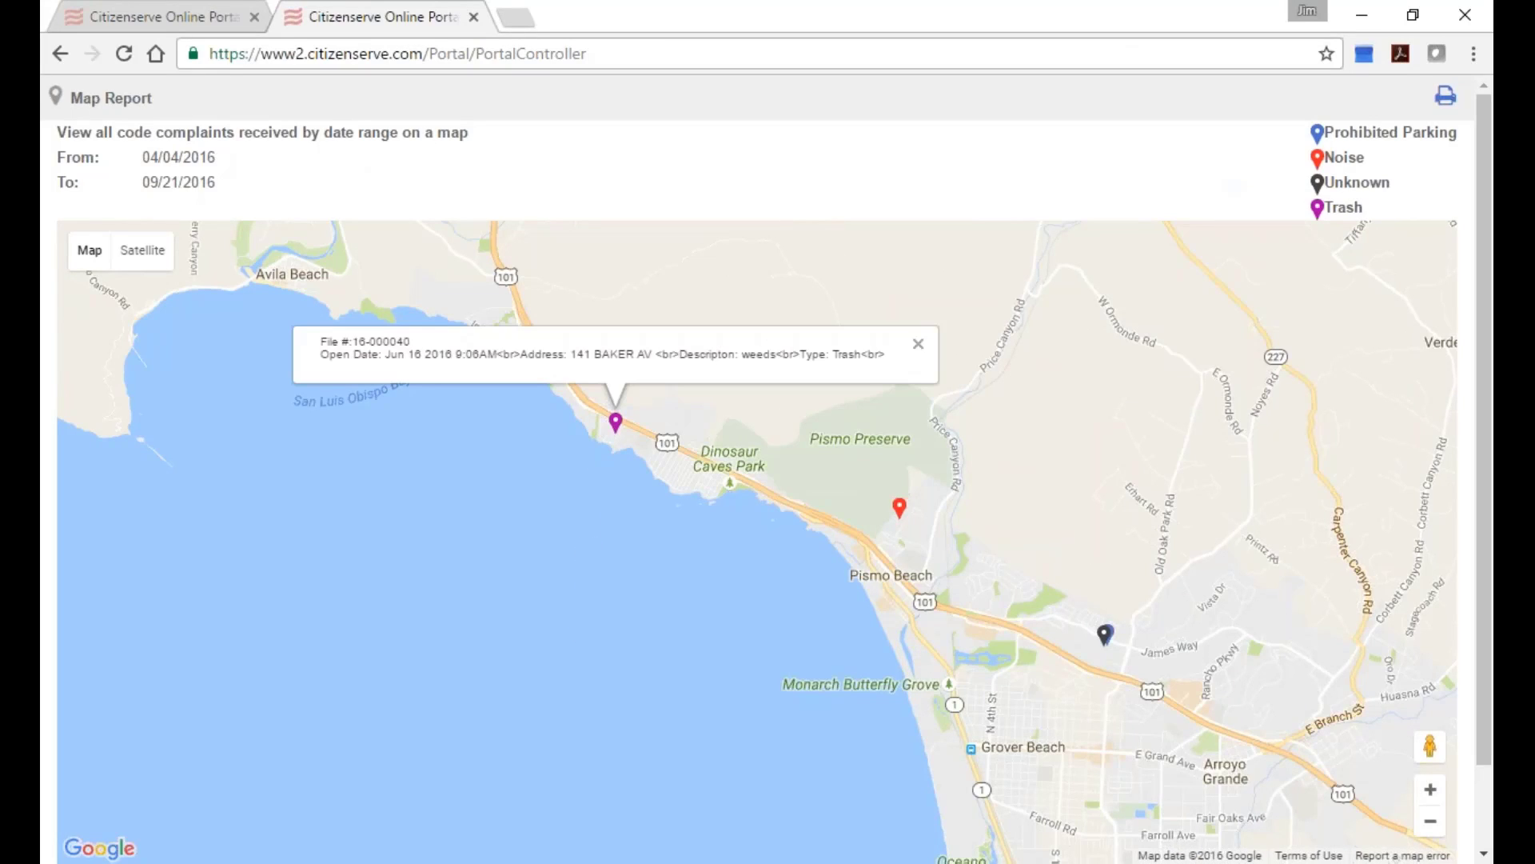
click(475, 17)
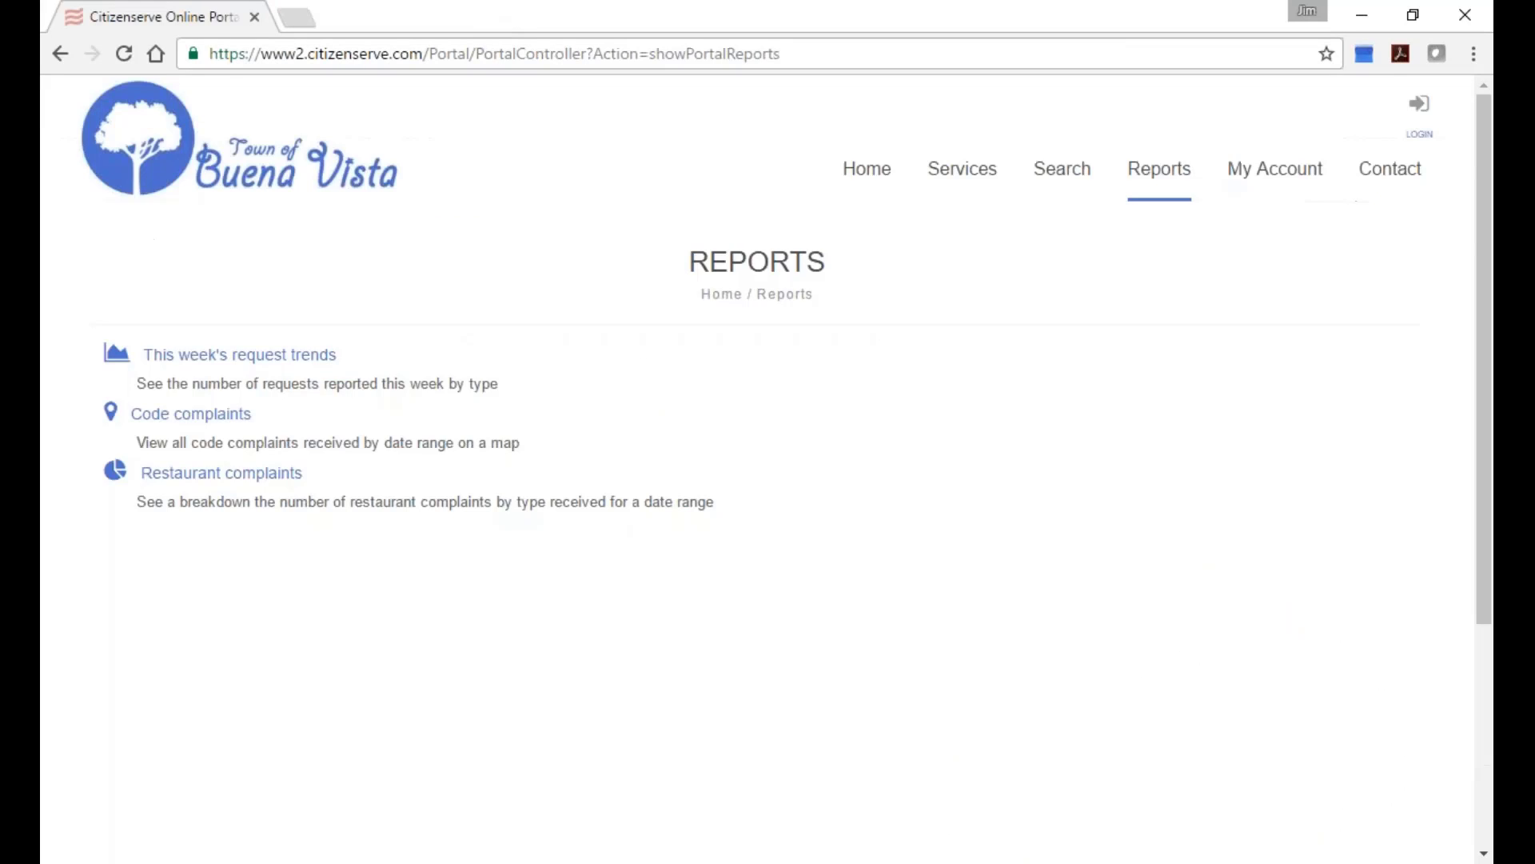
Set the Restaurant complaints report dates to 03/07/2016 through 09/21/2016.
click(231, 473)
click(378, 366)
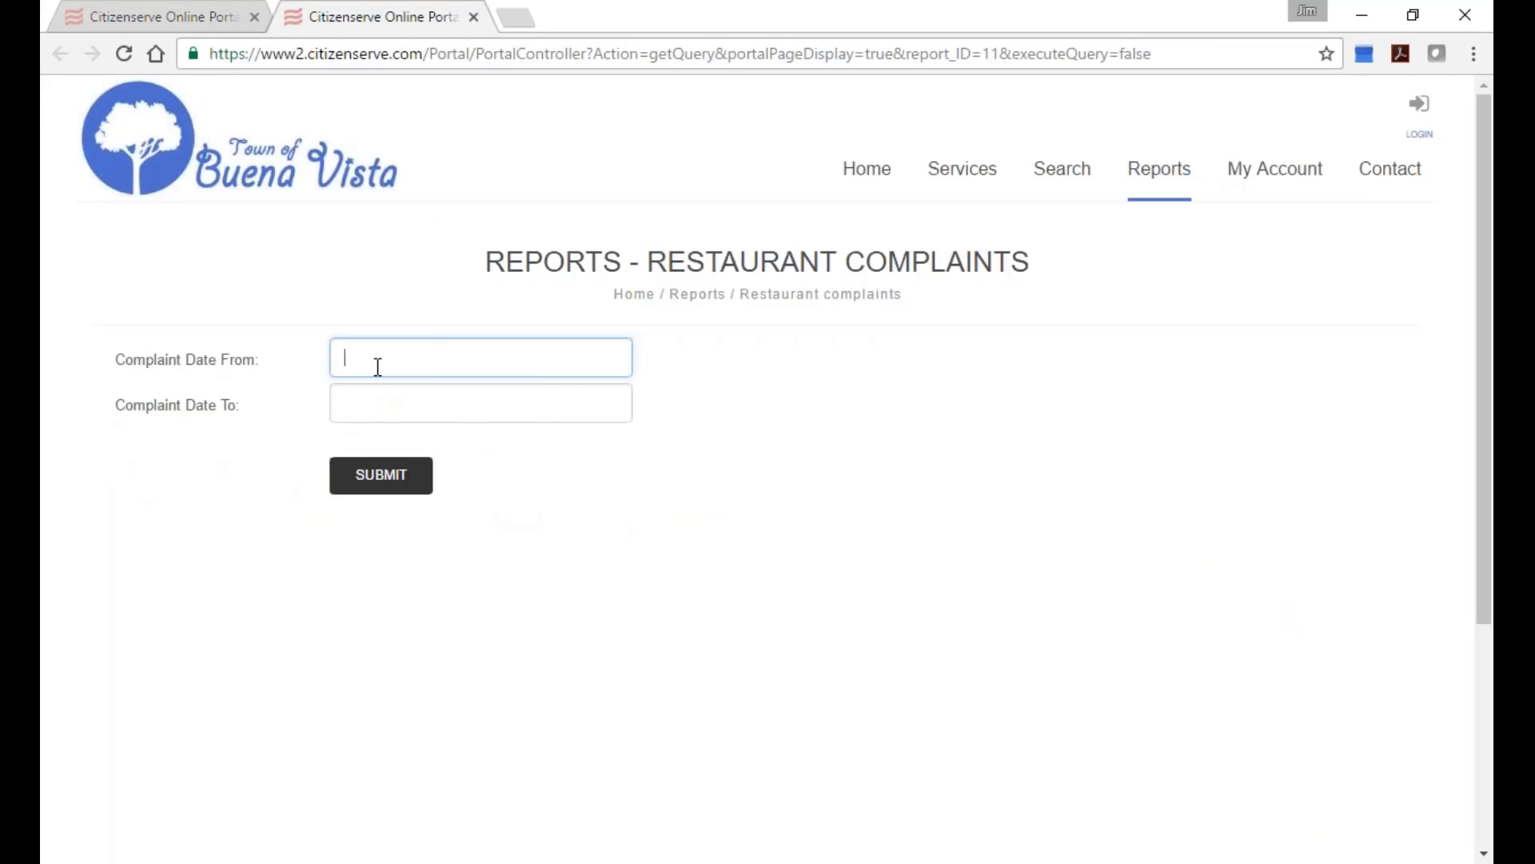
click(350, 398)
click(350, 398)
click(352, 398)
click(352, 399)
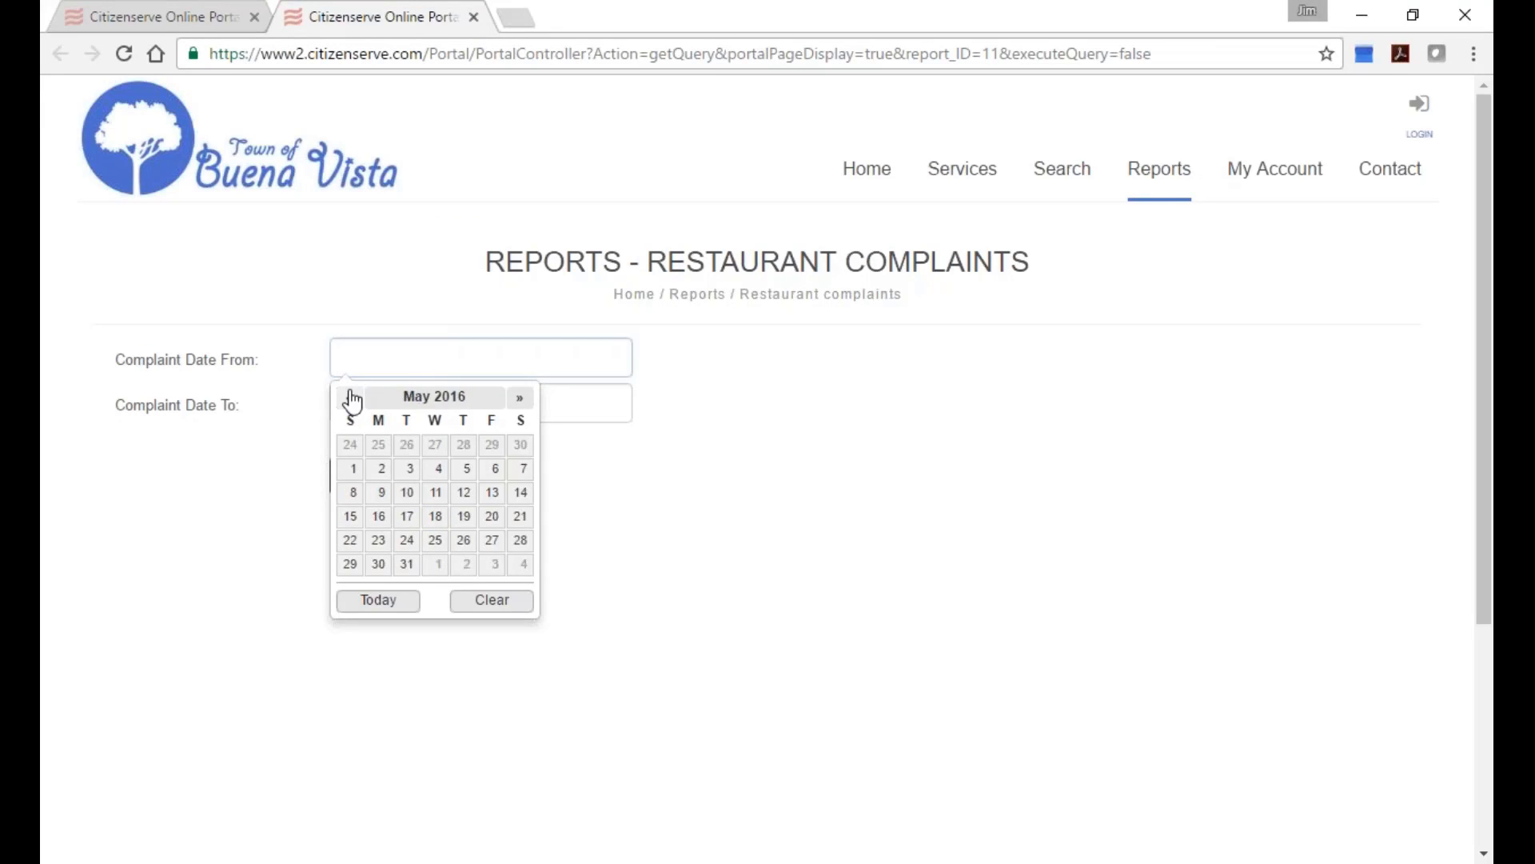
click(350, 398)
click(350, 397)
click(378, 468)
click(393, 399)
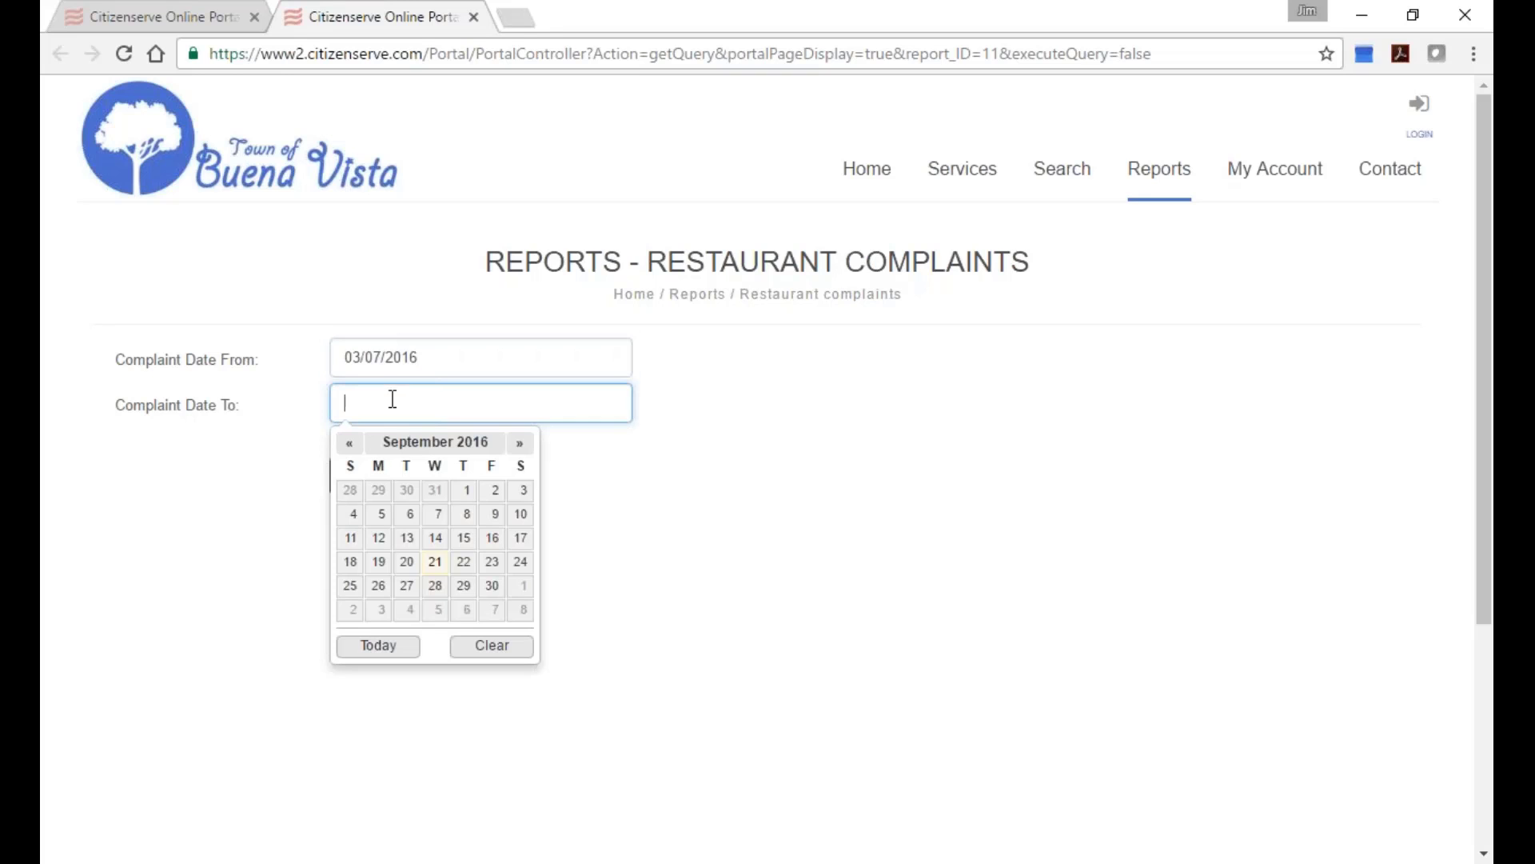
click(380, 644)
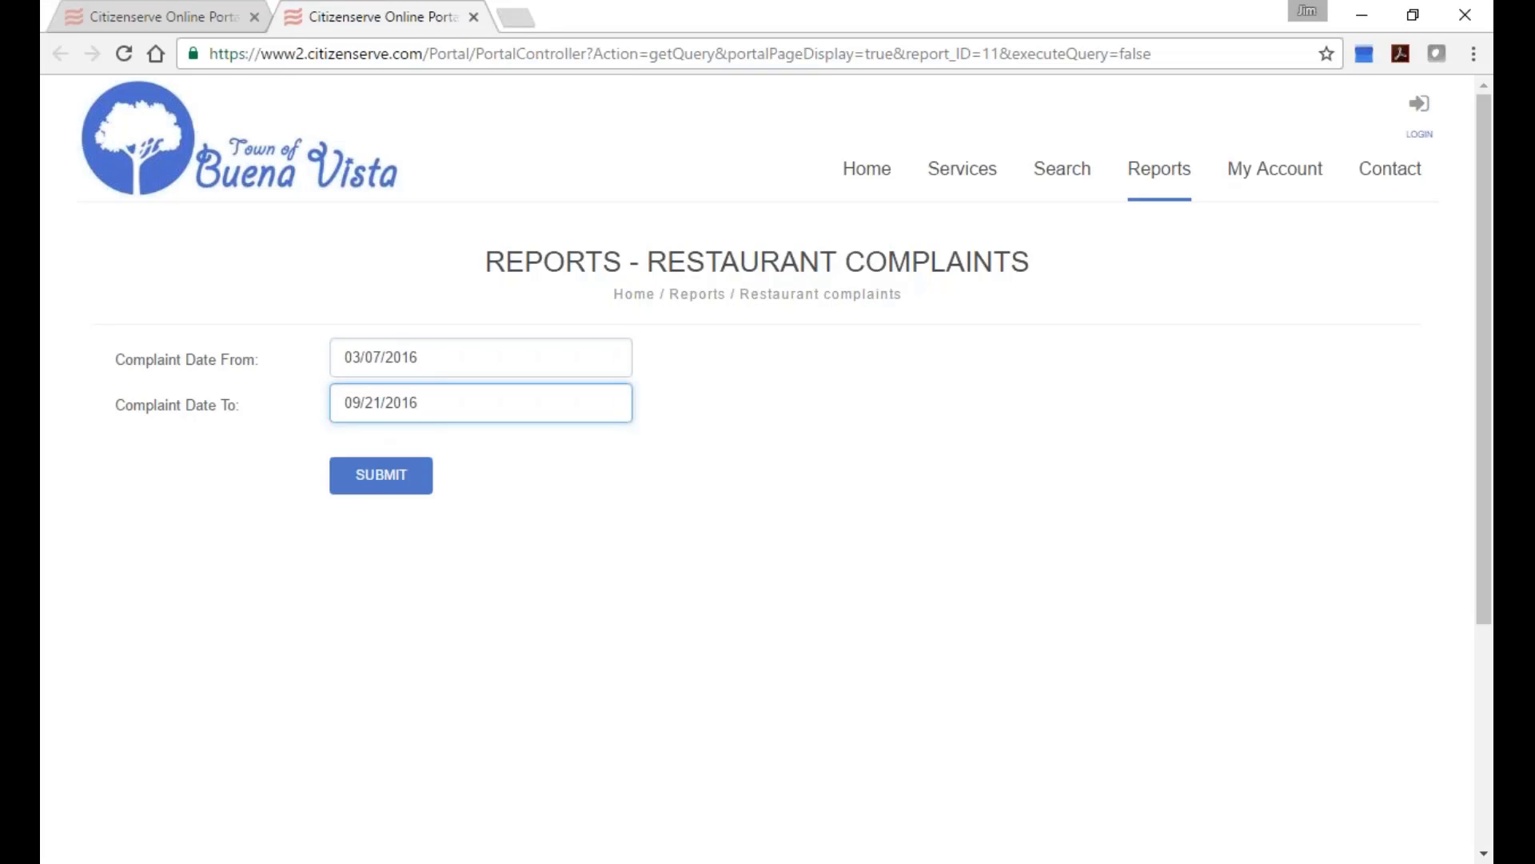
Generate the pie chart (Alcohol Related Issues 41.4%), close it, and bring up the portal login page.
click(380, 475)
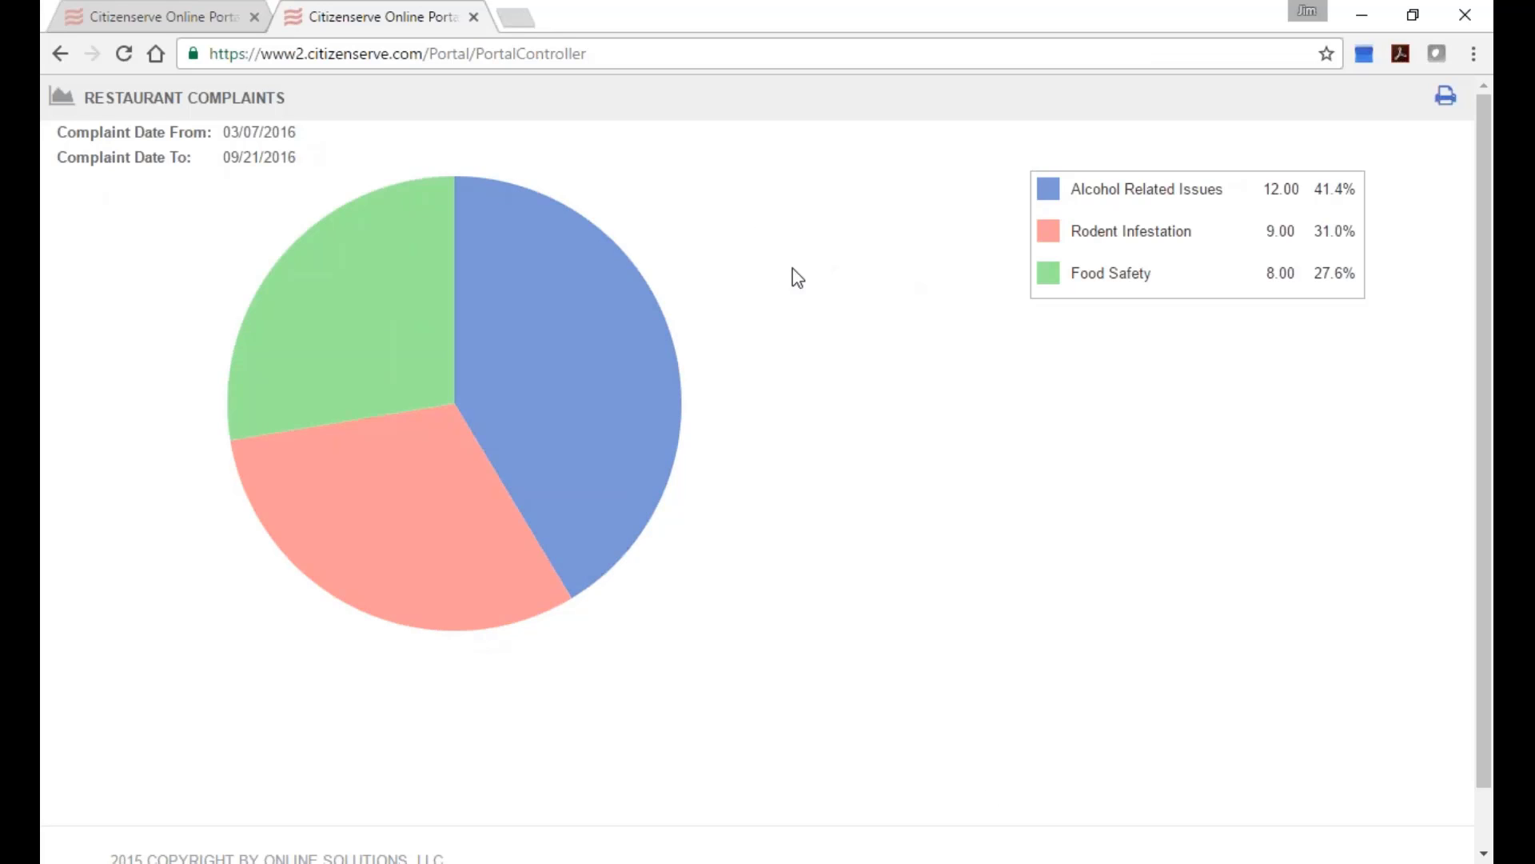
click(474, 17)
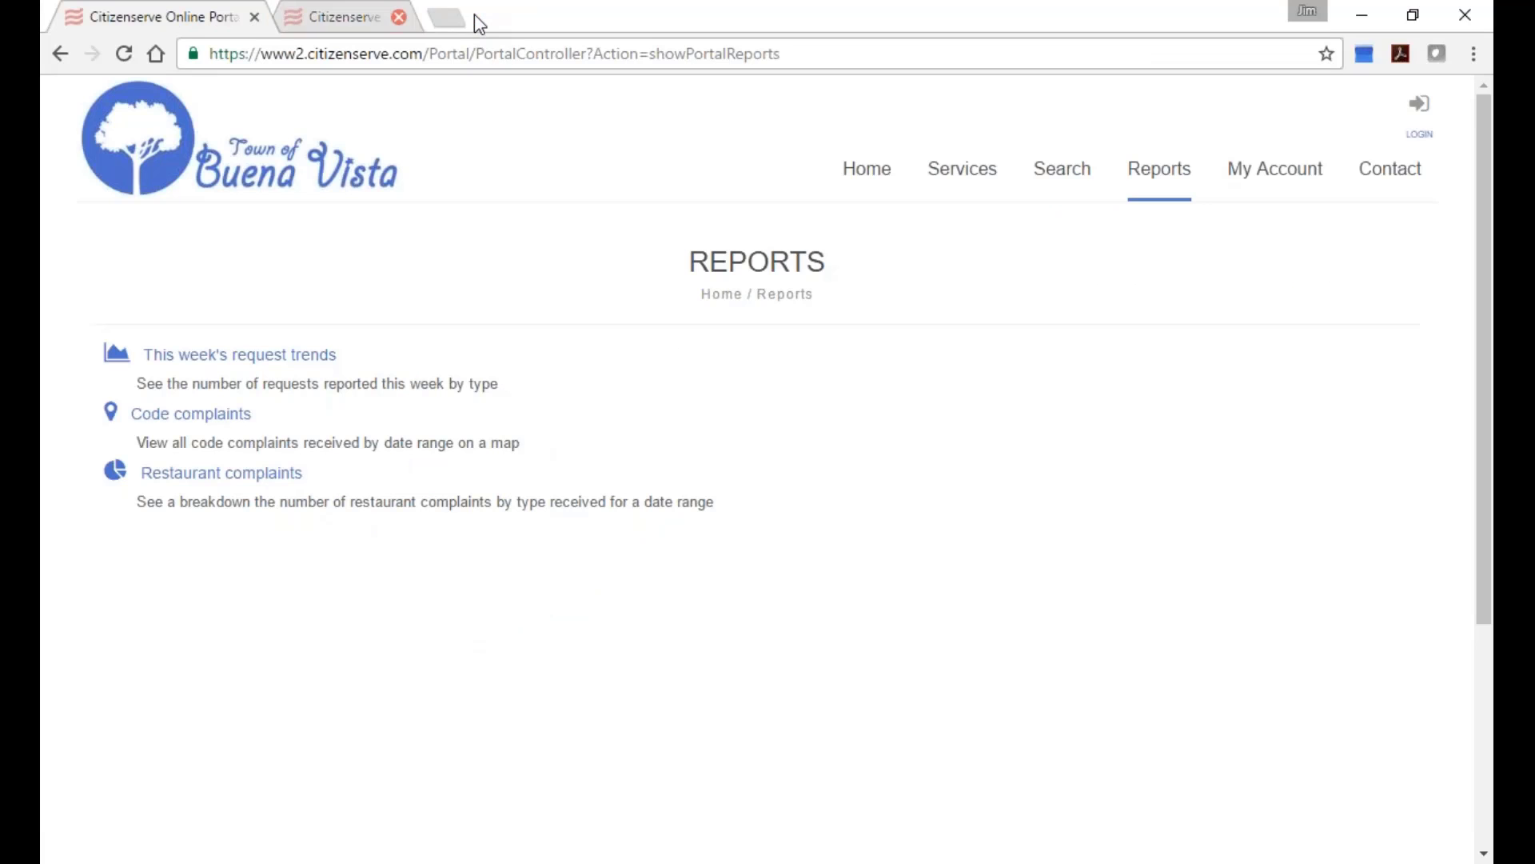
click(1443, 132)
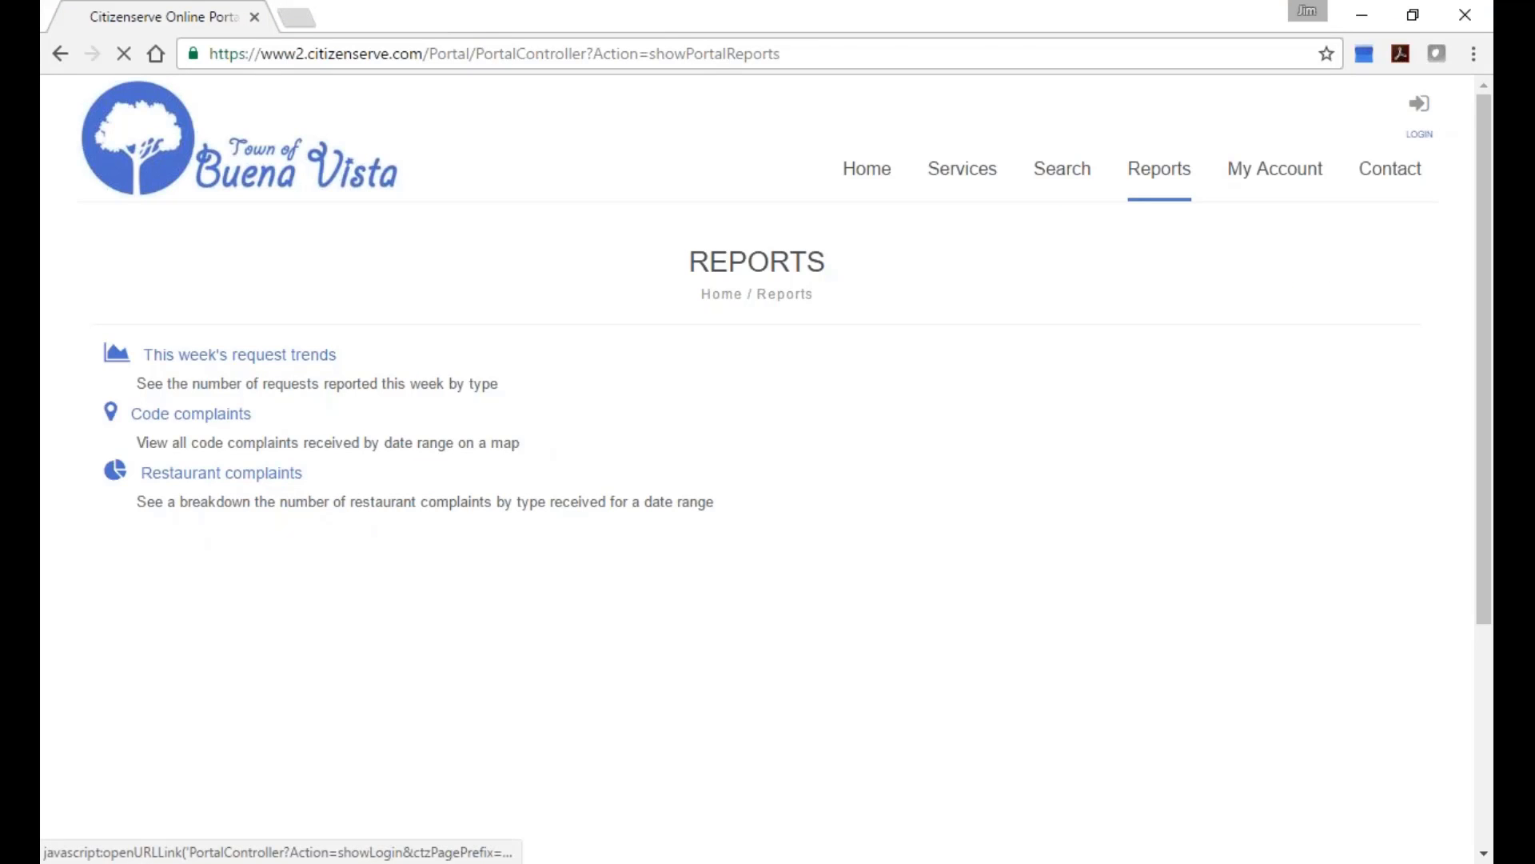
click(760, 53)
text(www.spanishfork.org)
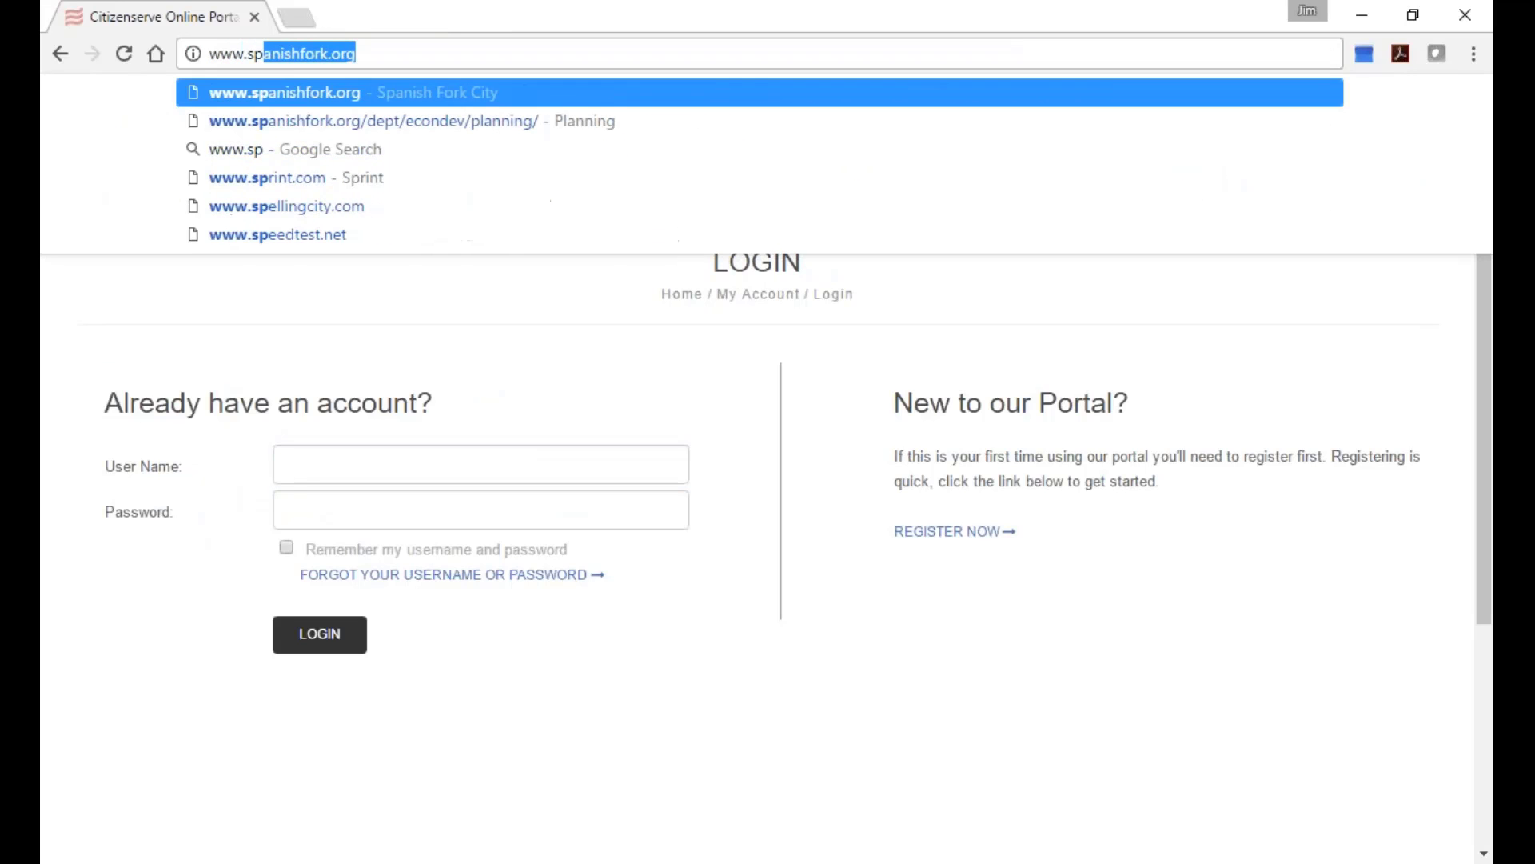
key(Return)
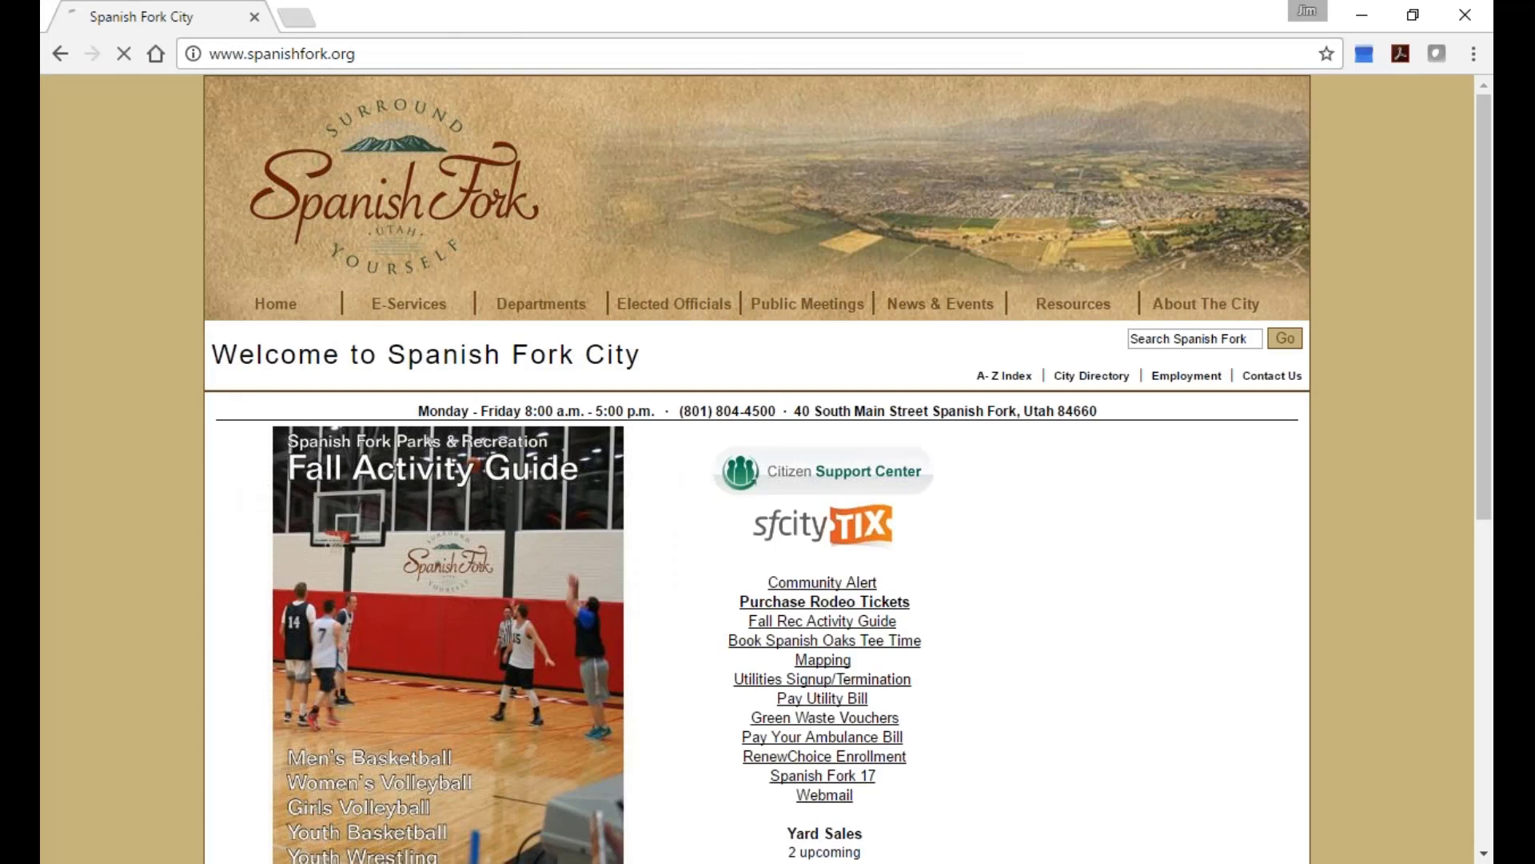
mouse_move(575, 328)
mouse_move(566, 385)
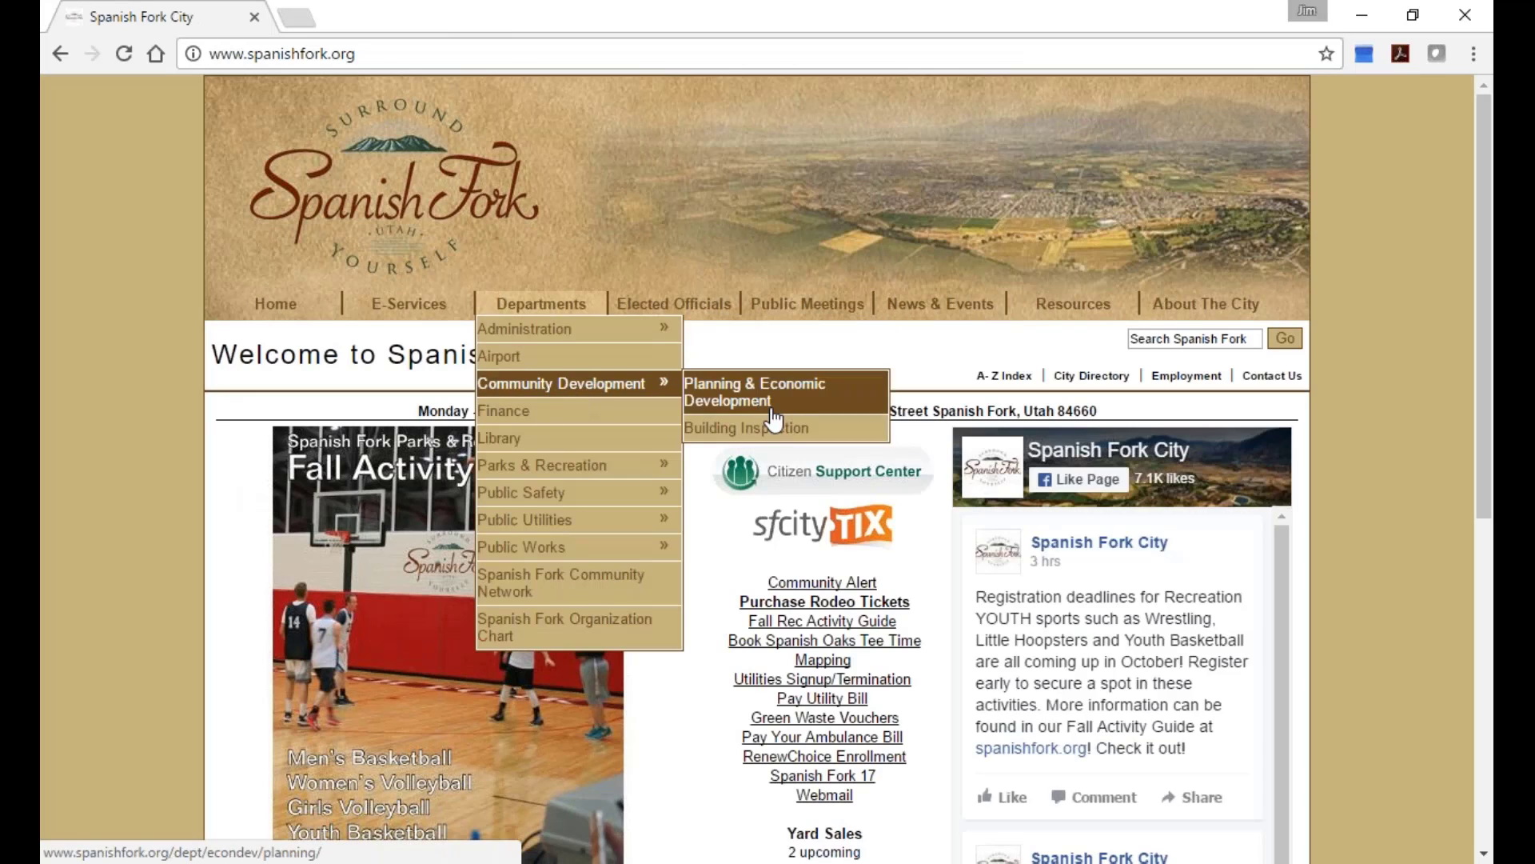
click(755, 403)
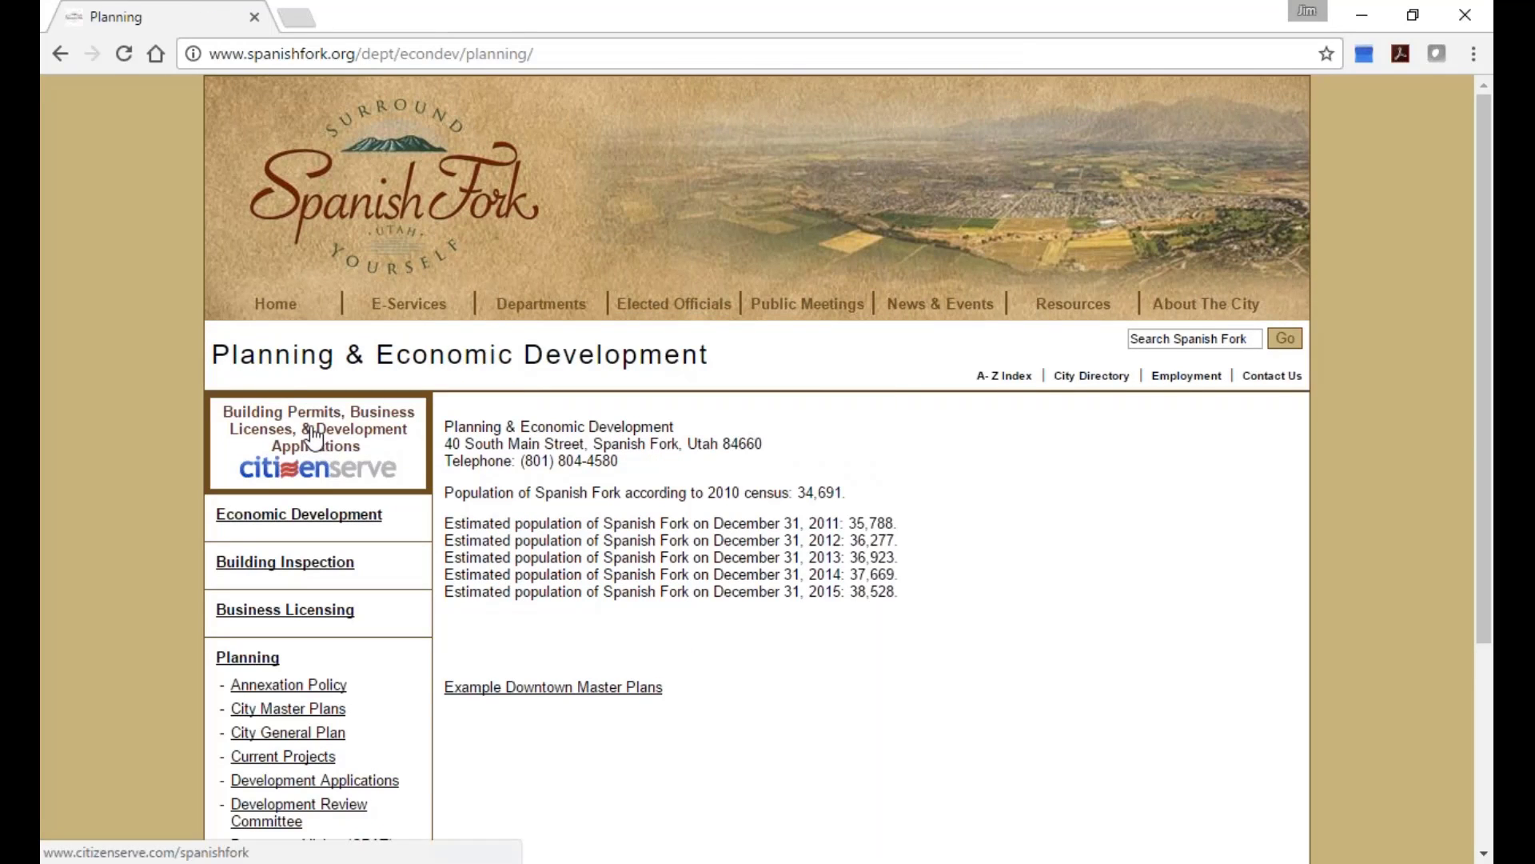
click(318, 444)
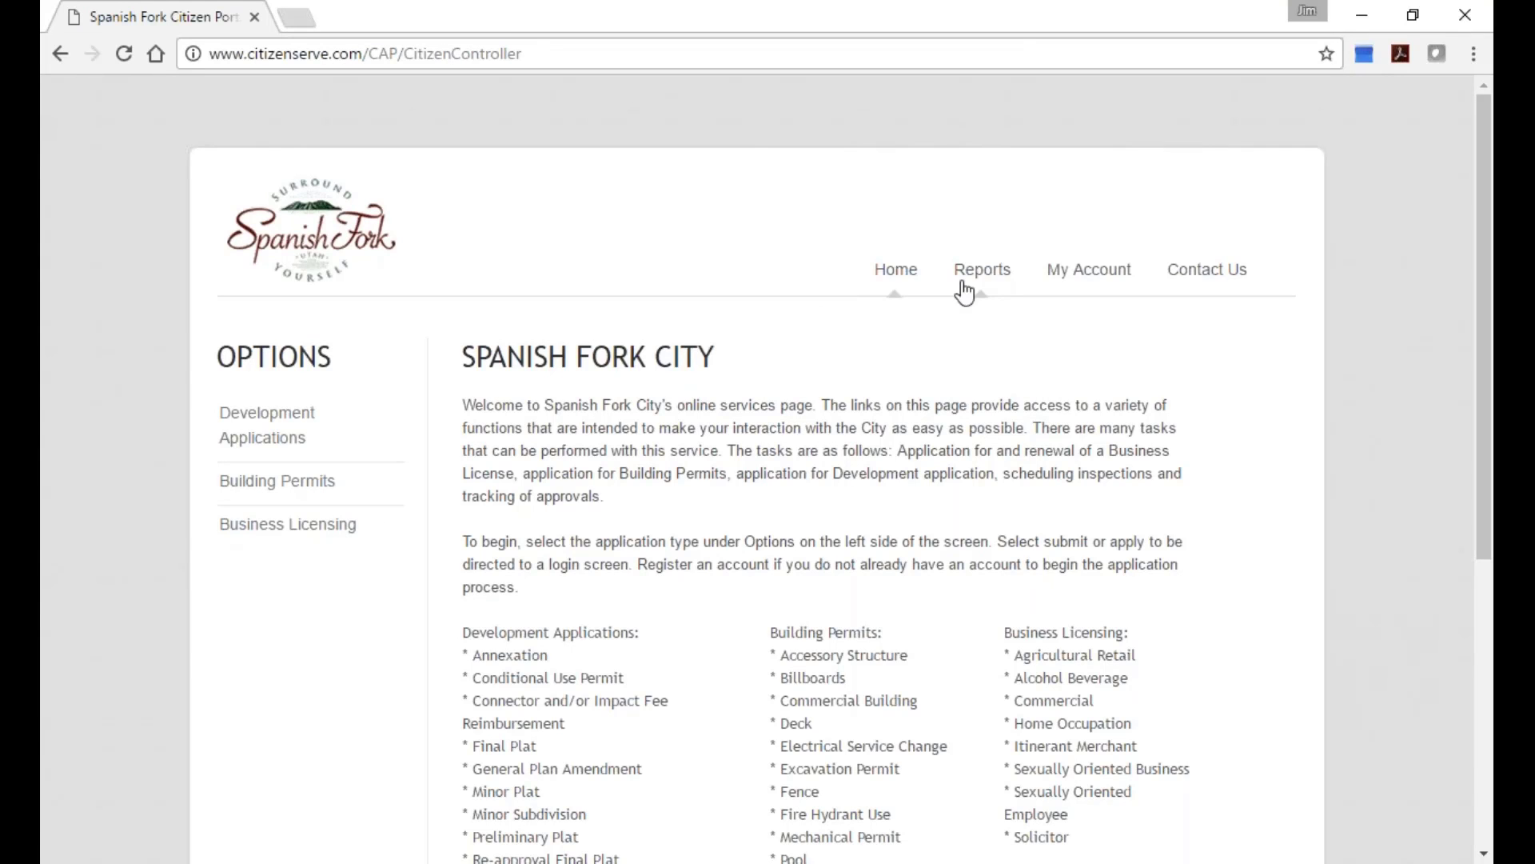
Run the Active Business Licenses report limited to Alcoholic Beverage licenses.
click(991, 272)
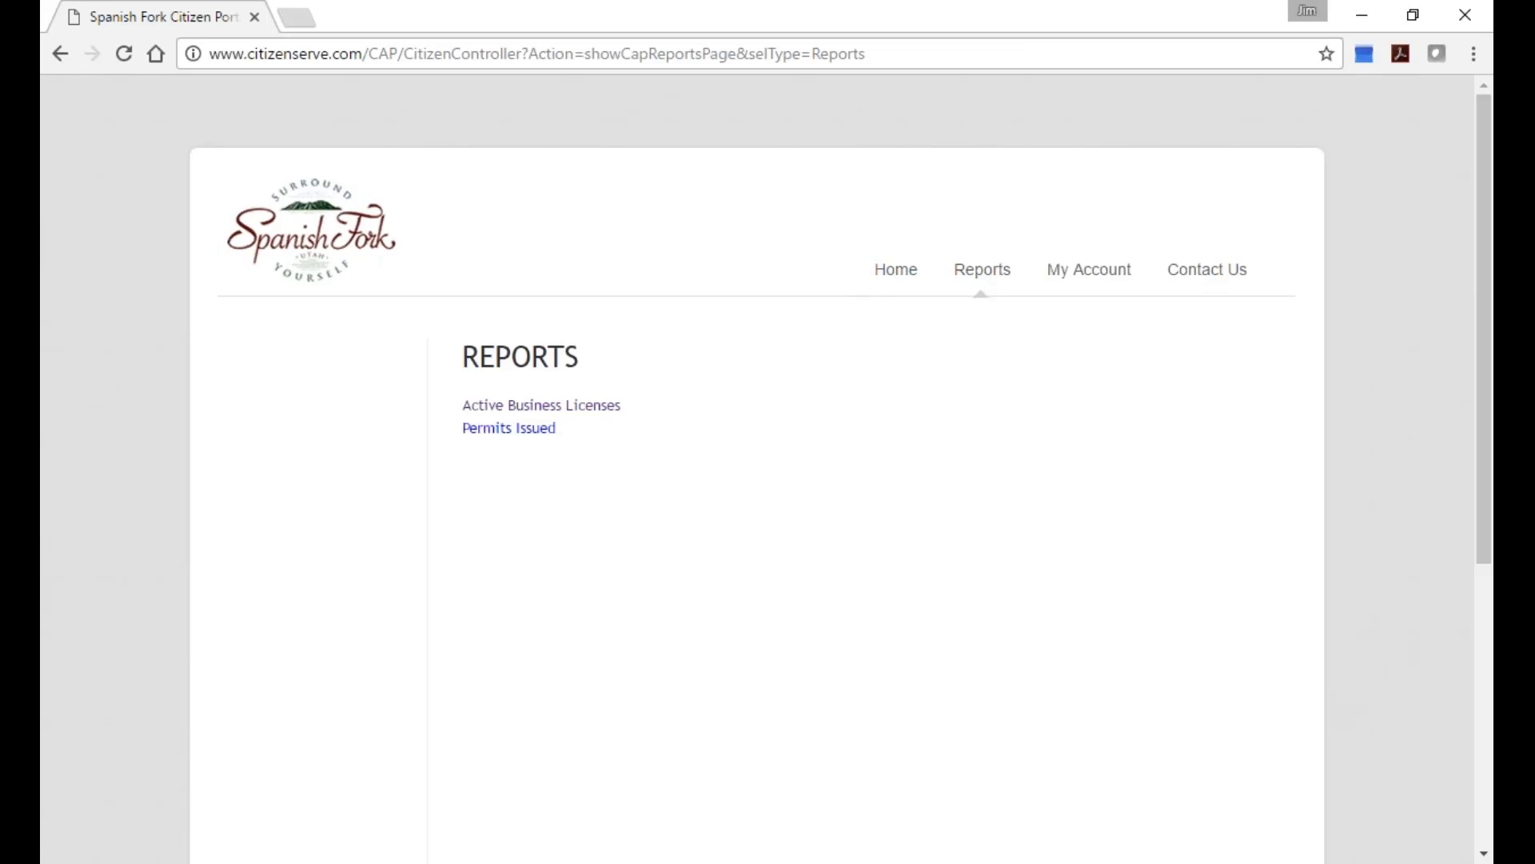
click(531, 406)
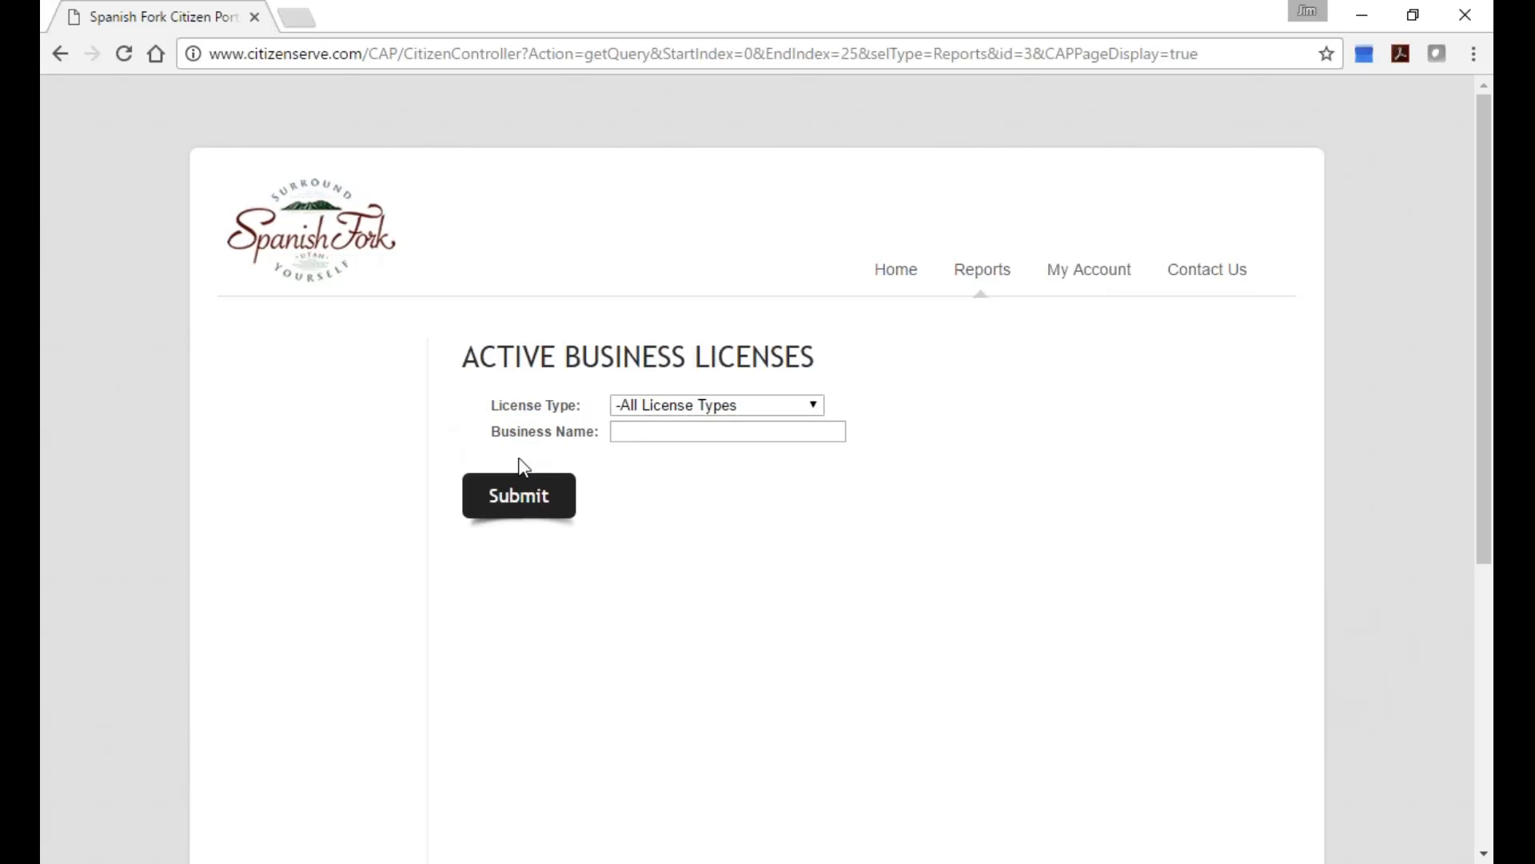
click(632, 430)
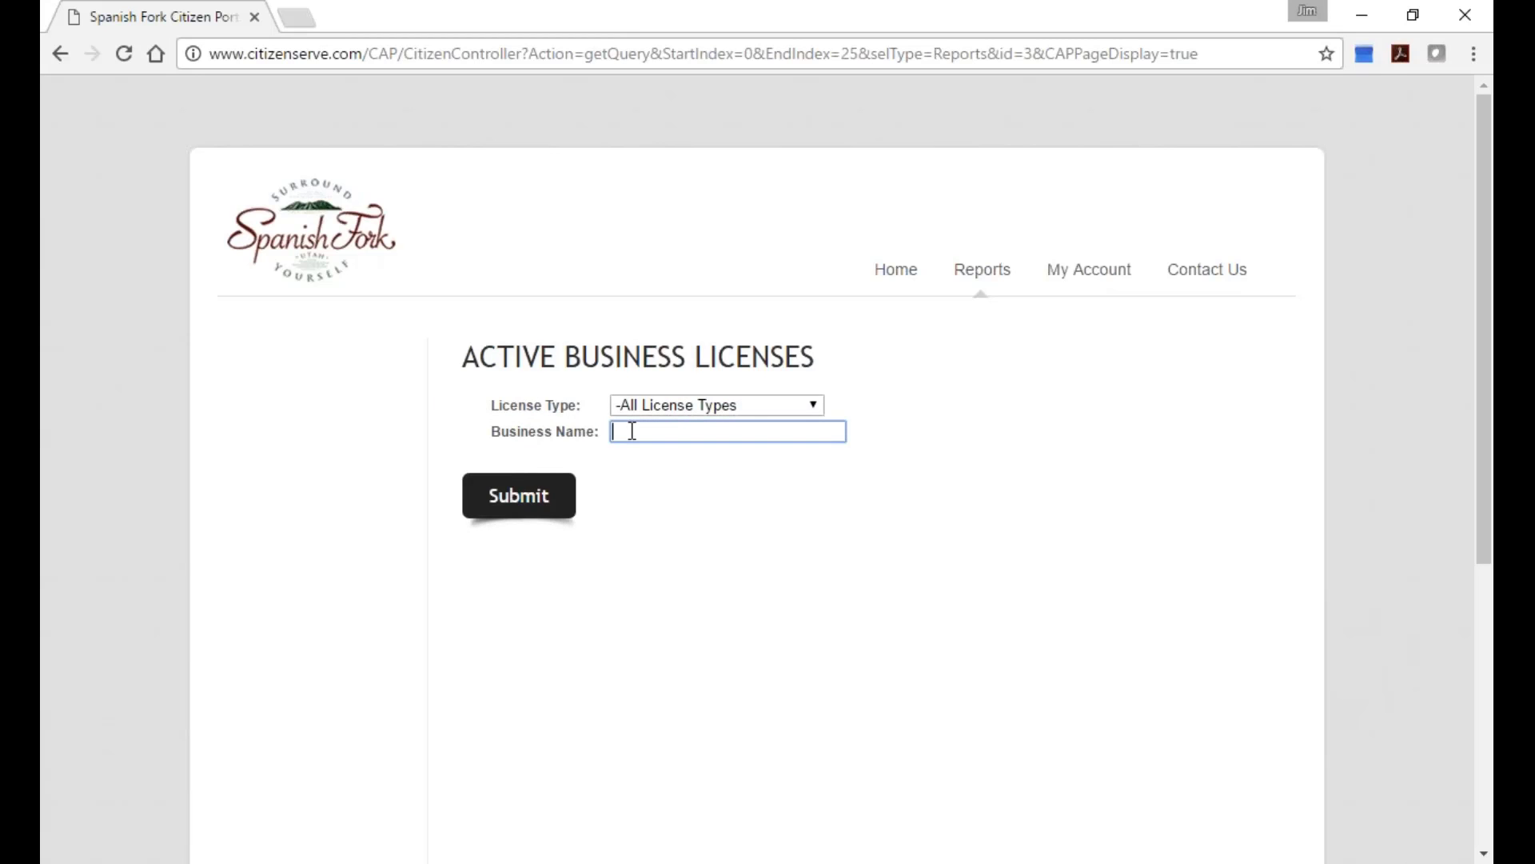
click(757, 408)
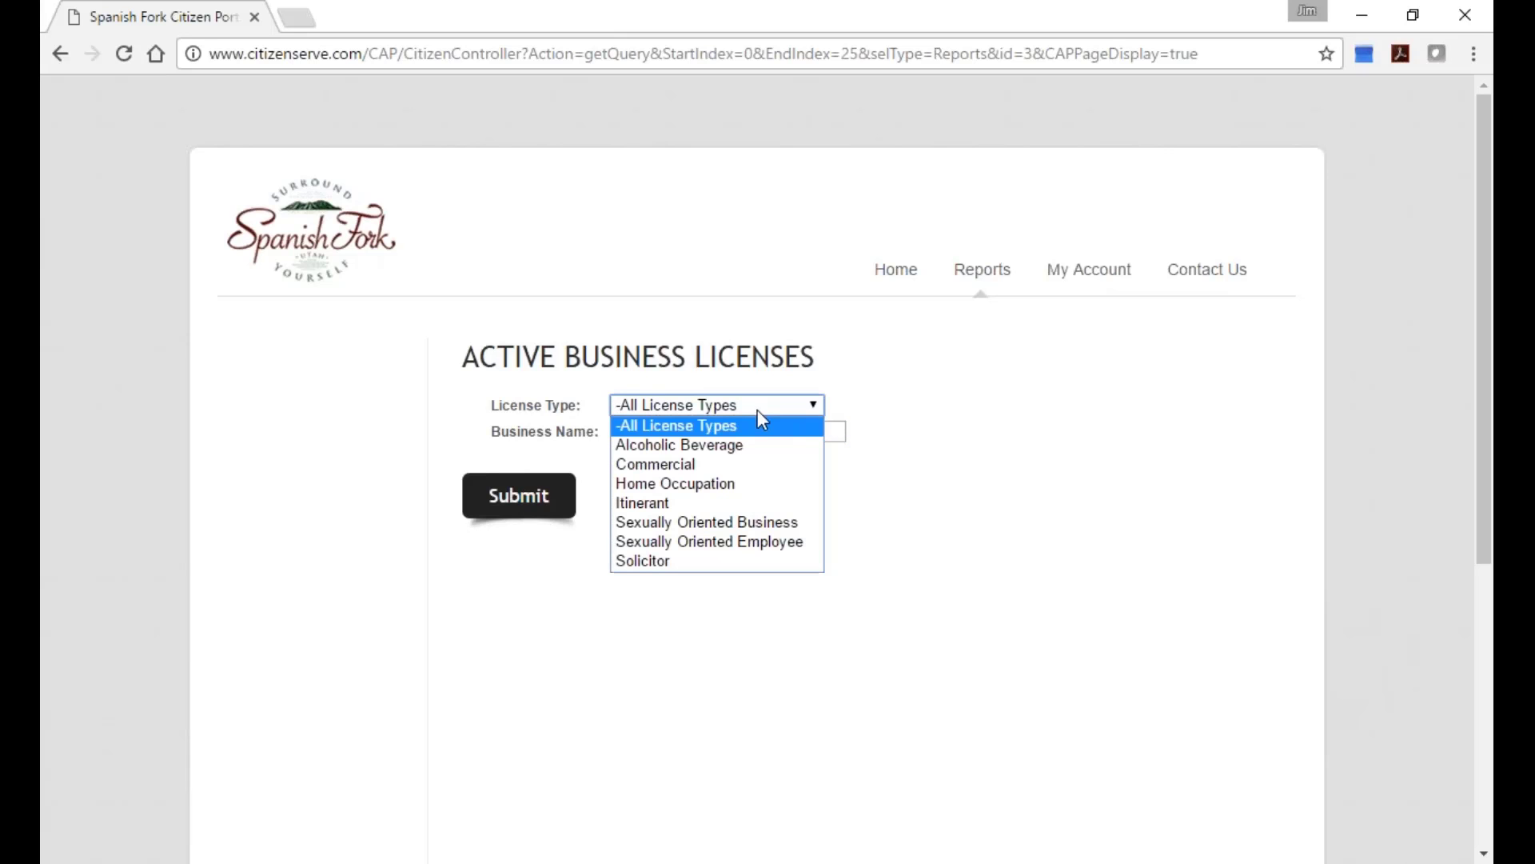
click(678, 444)
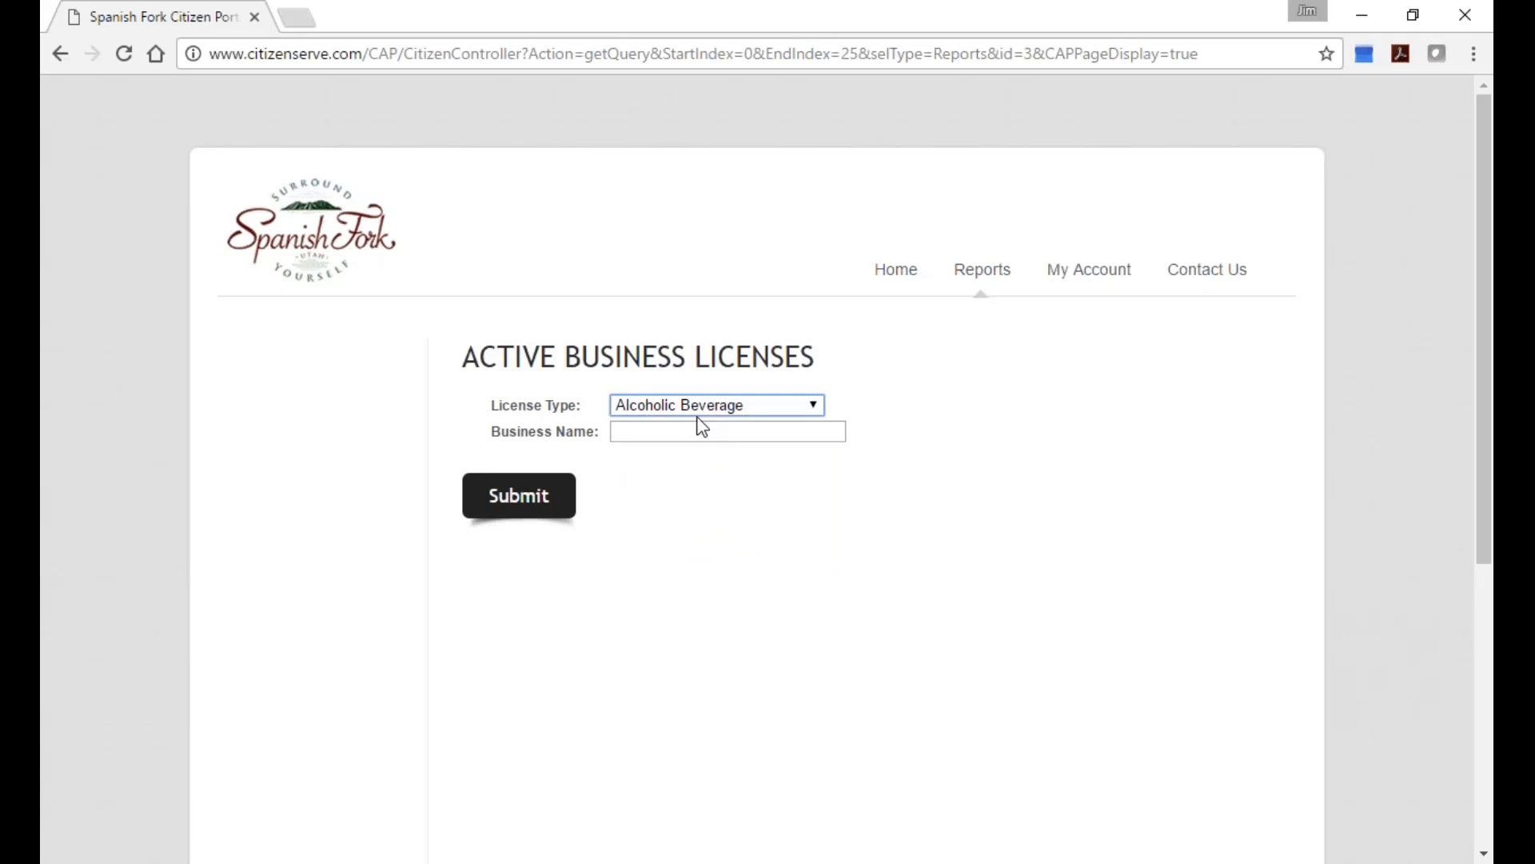
click(713, 436)
click(547, 482)
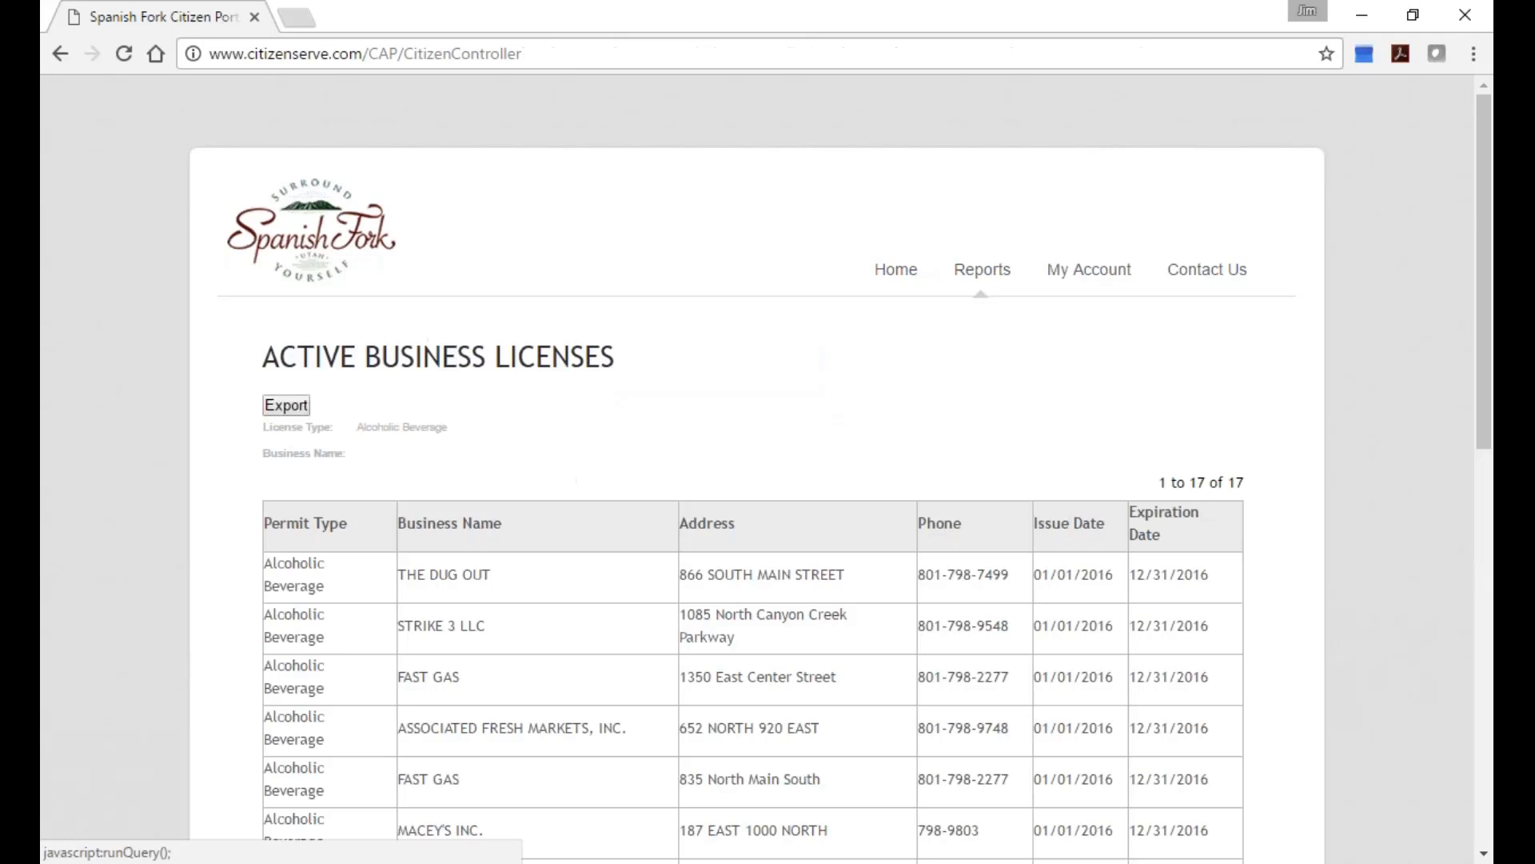
Review the 17 listed licenses, then go back and open the My Account login page.
scroll(947, 432, down, 4)
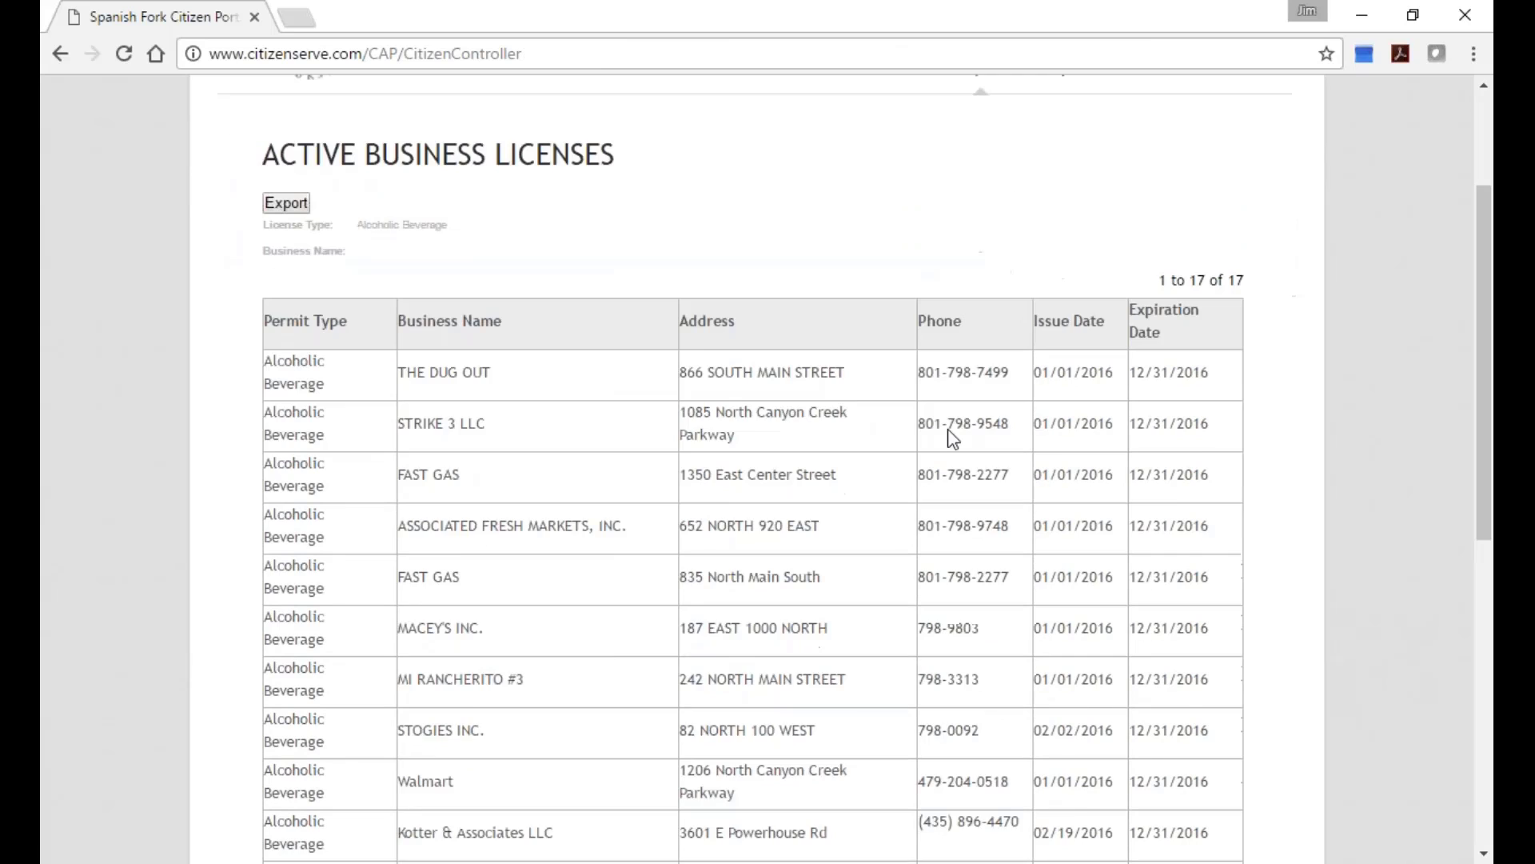
scroll(370, 226, up, 1)
scroll(368, 224, up, 2)
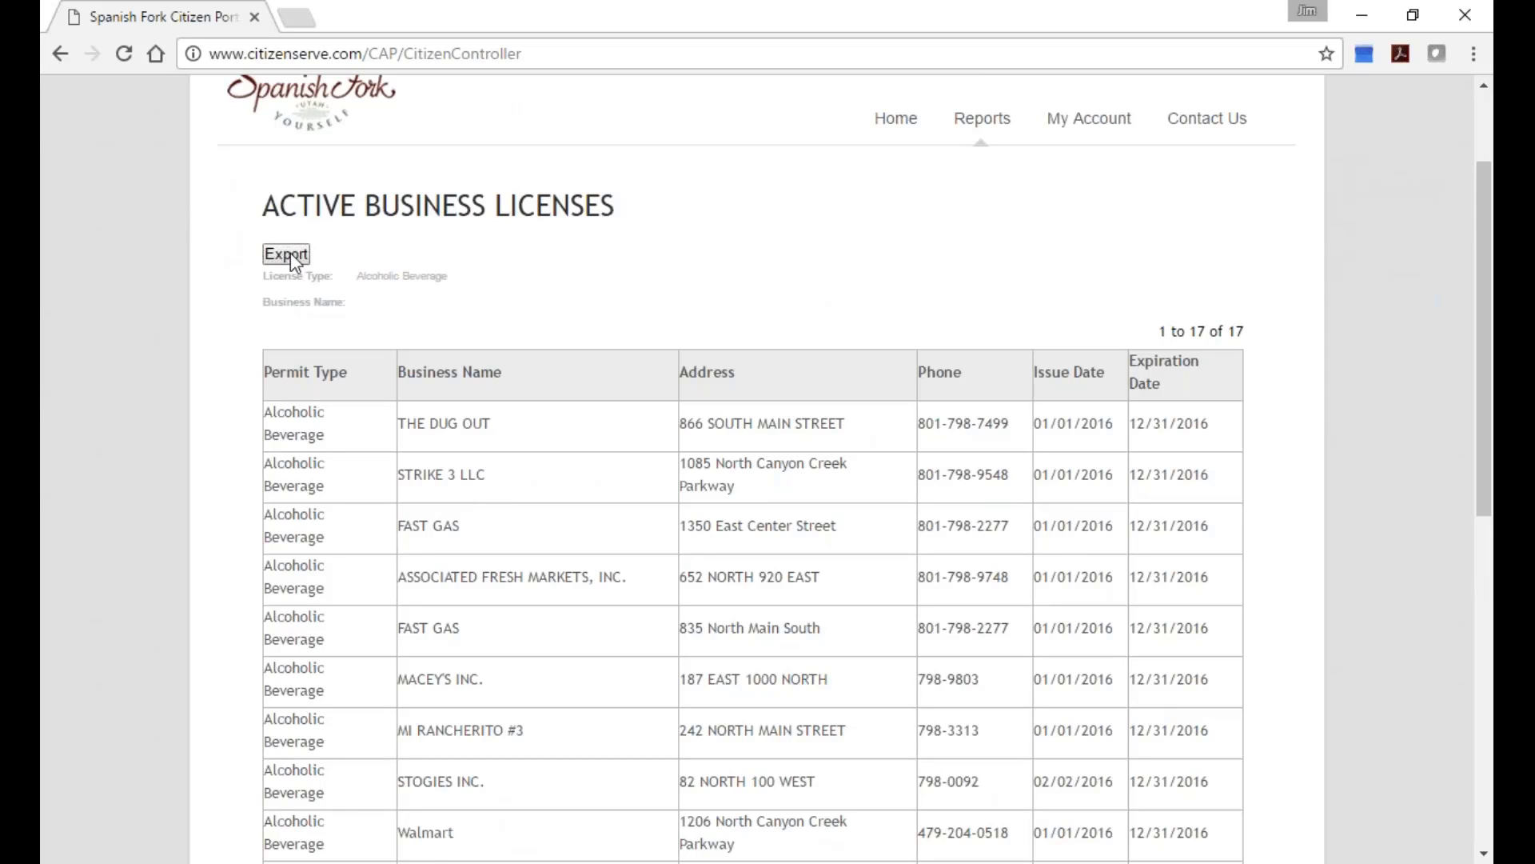
scroll(632, 164, up, 2)
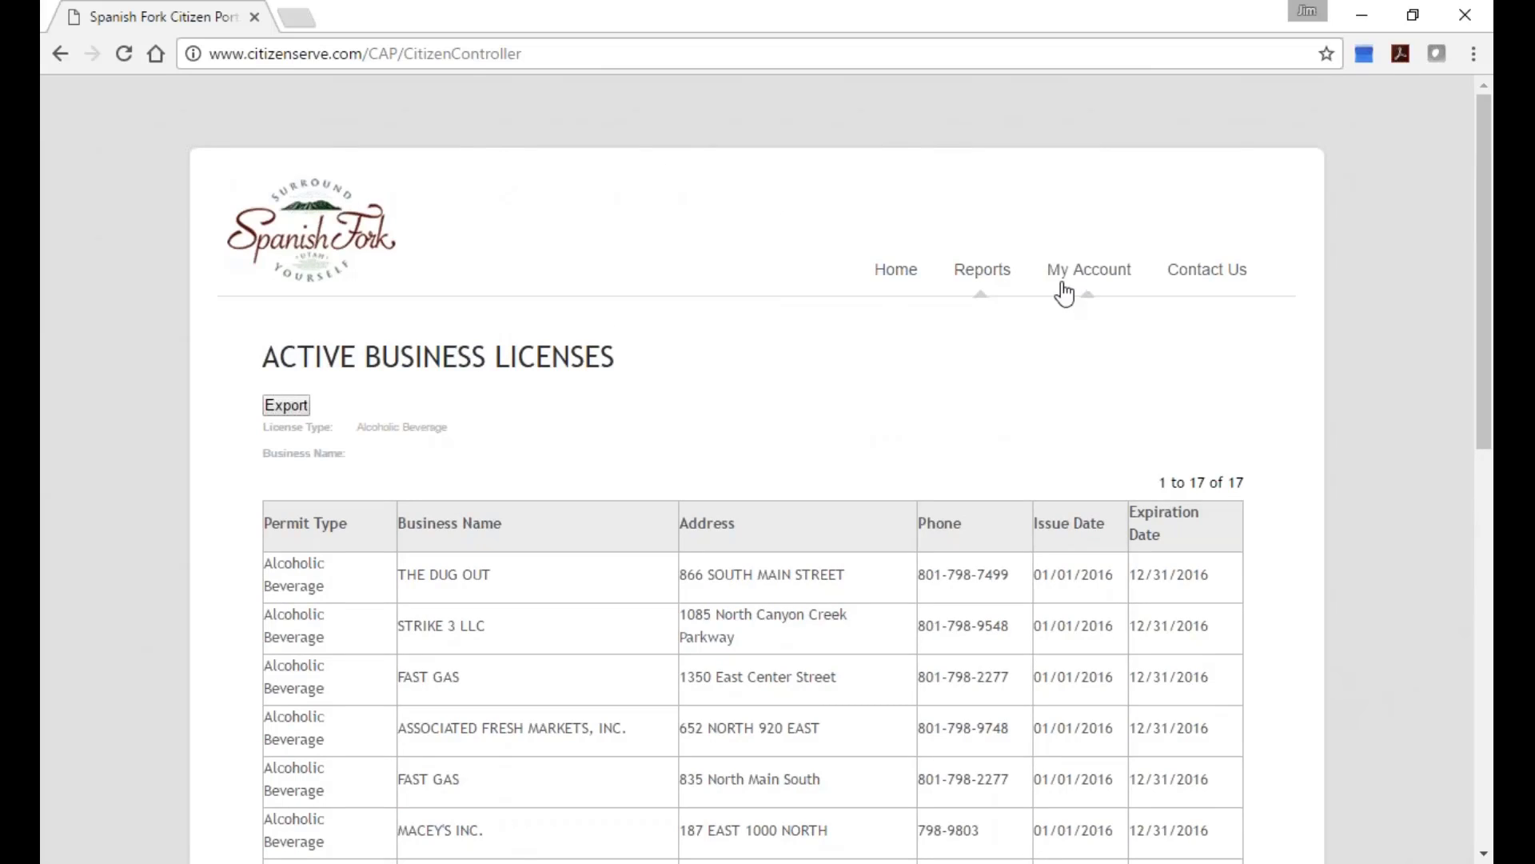
click(60, 54)
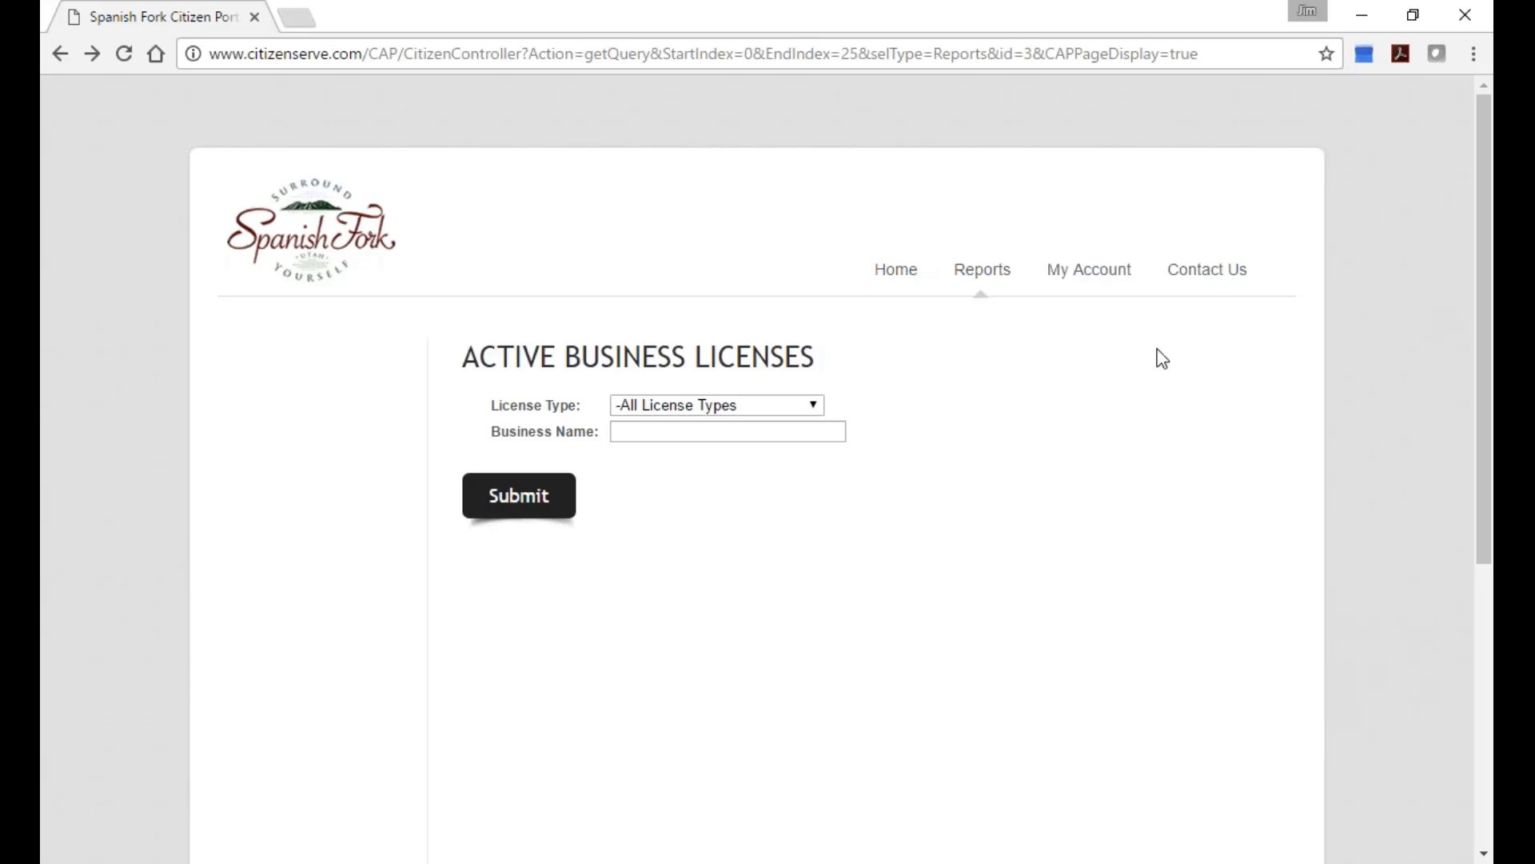
click(1072, 272)
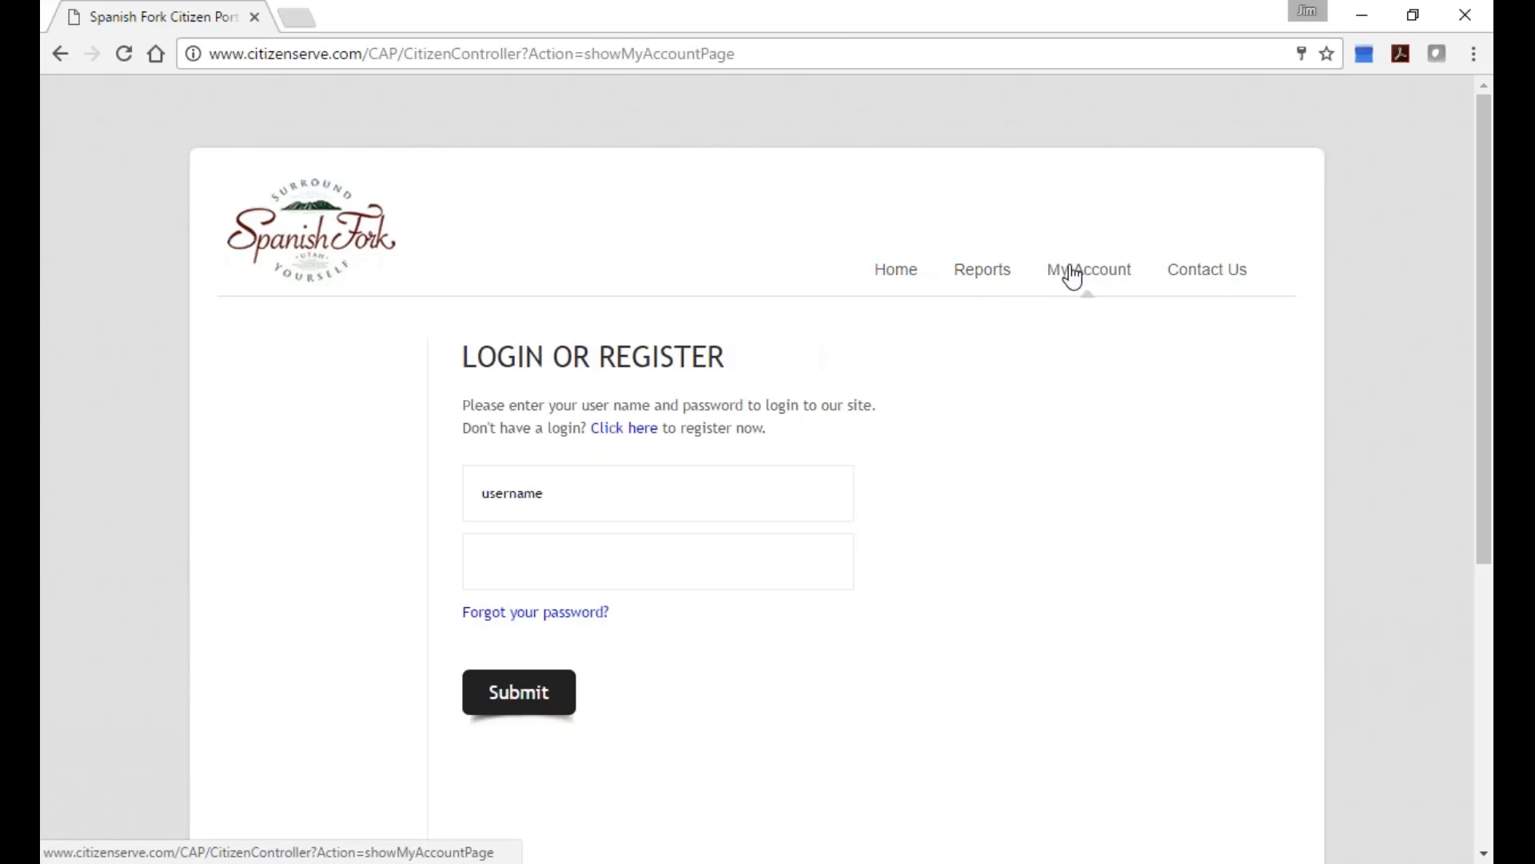
Switch to the Excel checklist and review items 43–46 on printing licenses and online payments.
key(alt+Tab)
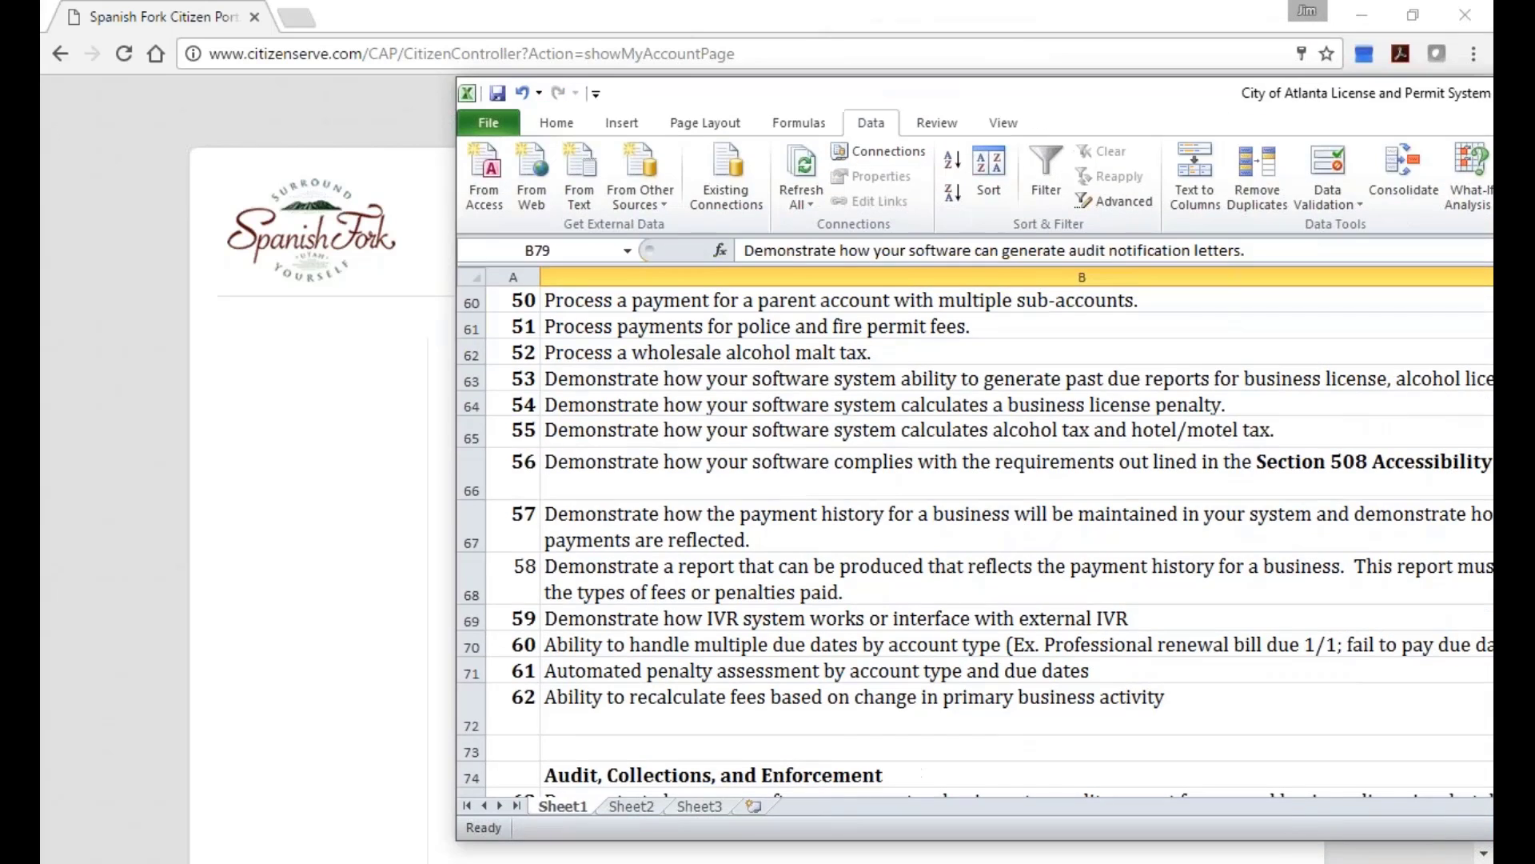
scroll(810, 429, up, 5)
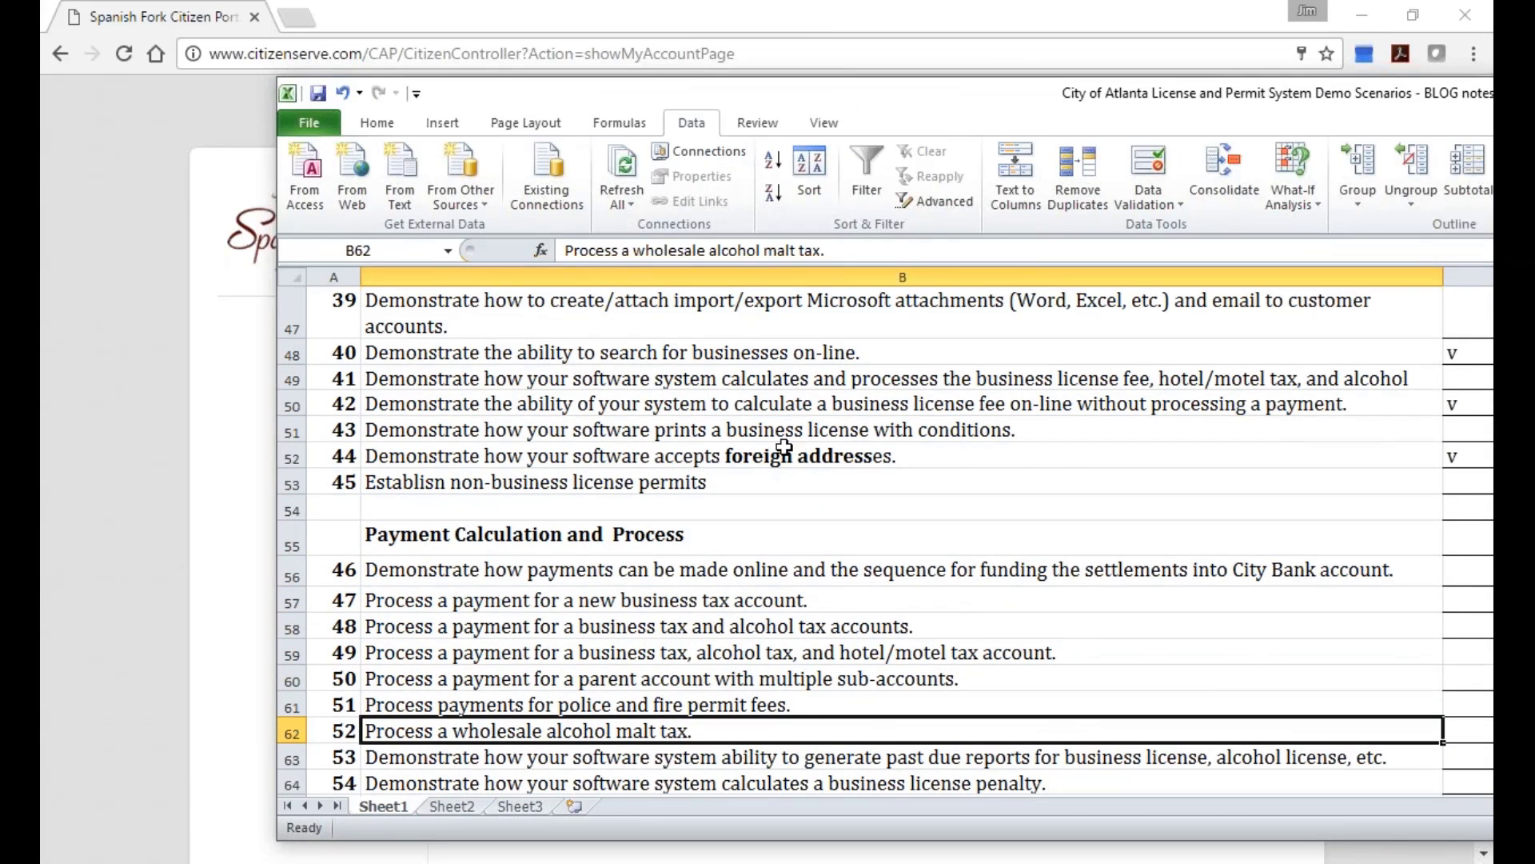
click(676, 429)
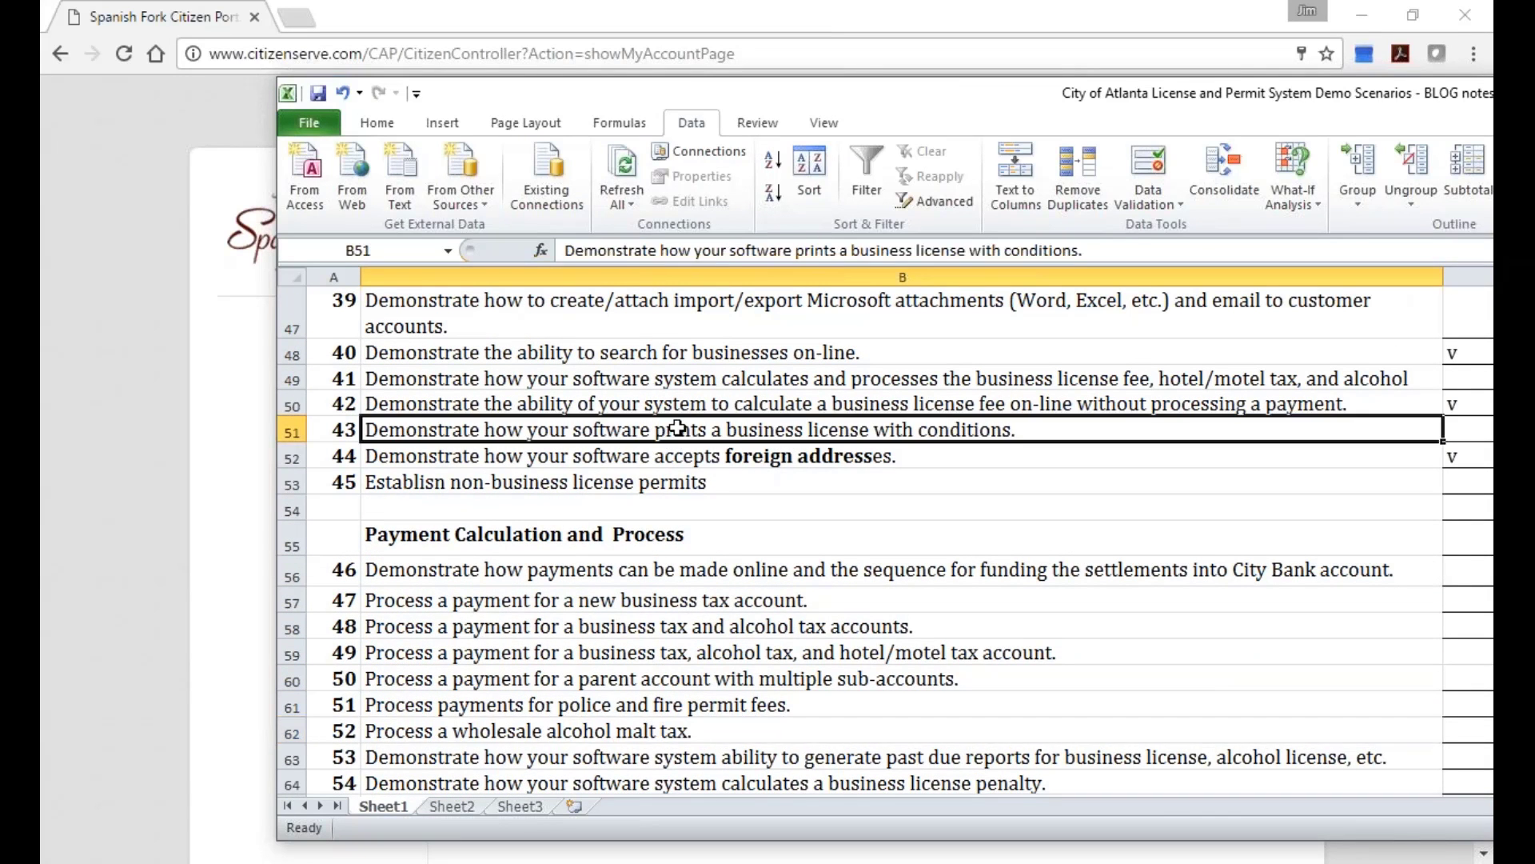
key(Down)
key(Down)
key(Down)
key(Down)
key(Down)
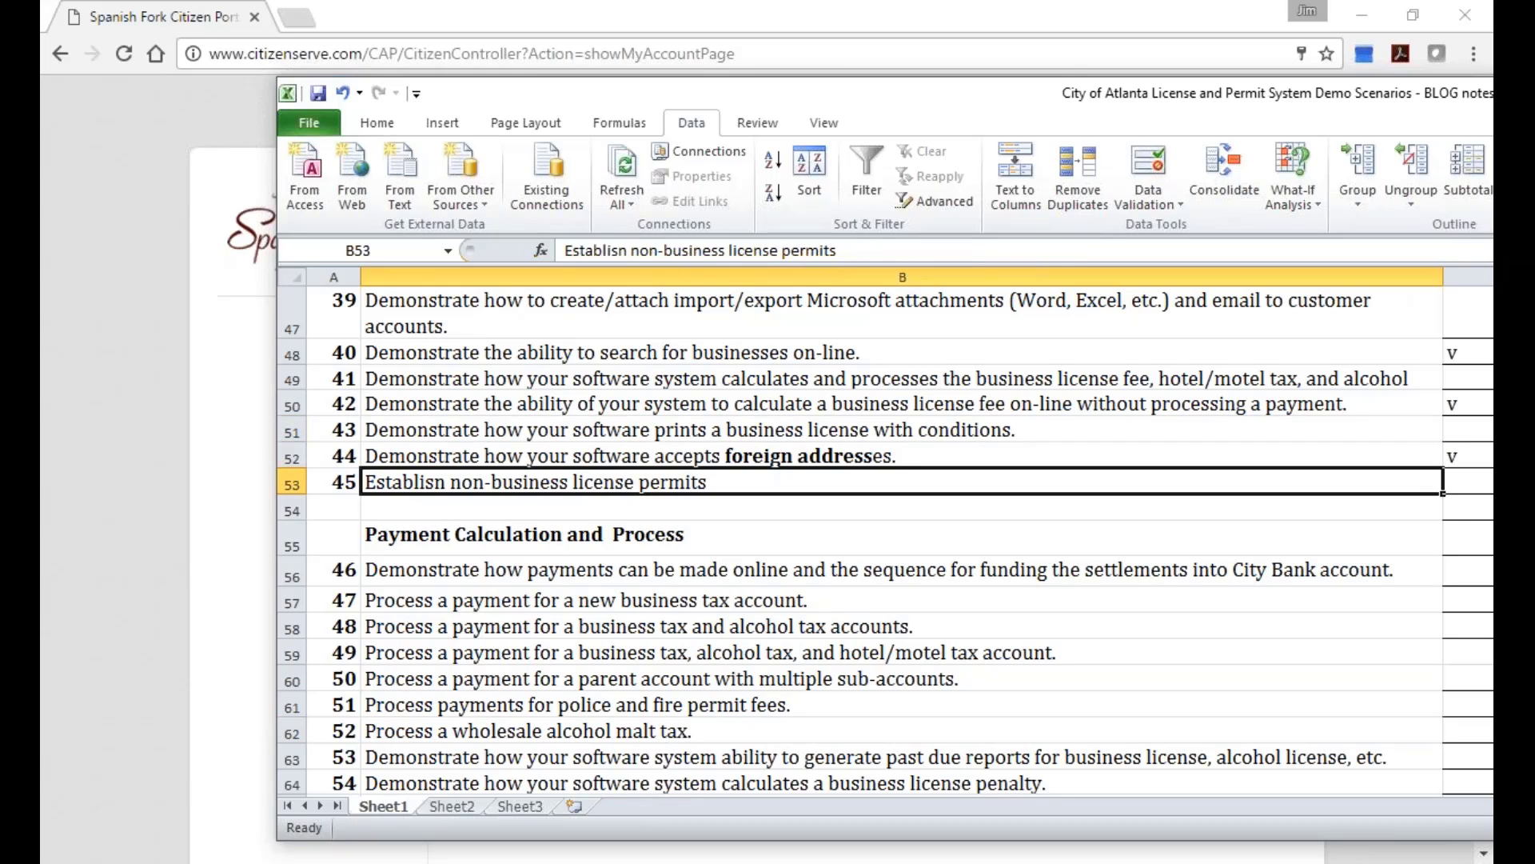
key(Down)
key(Down)
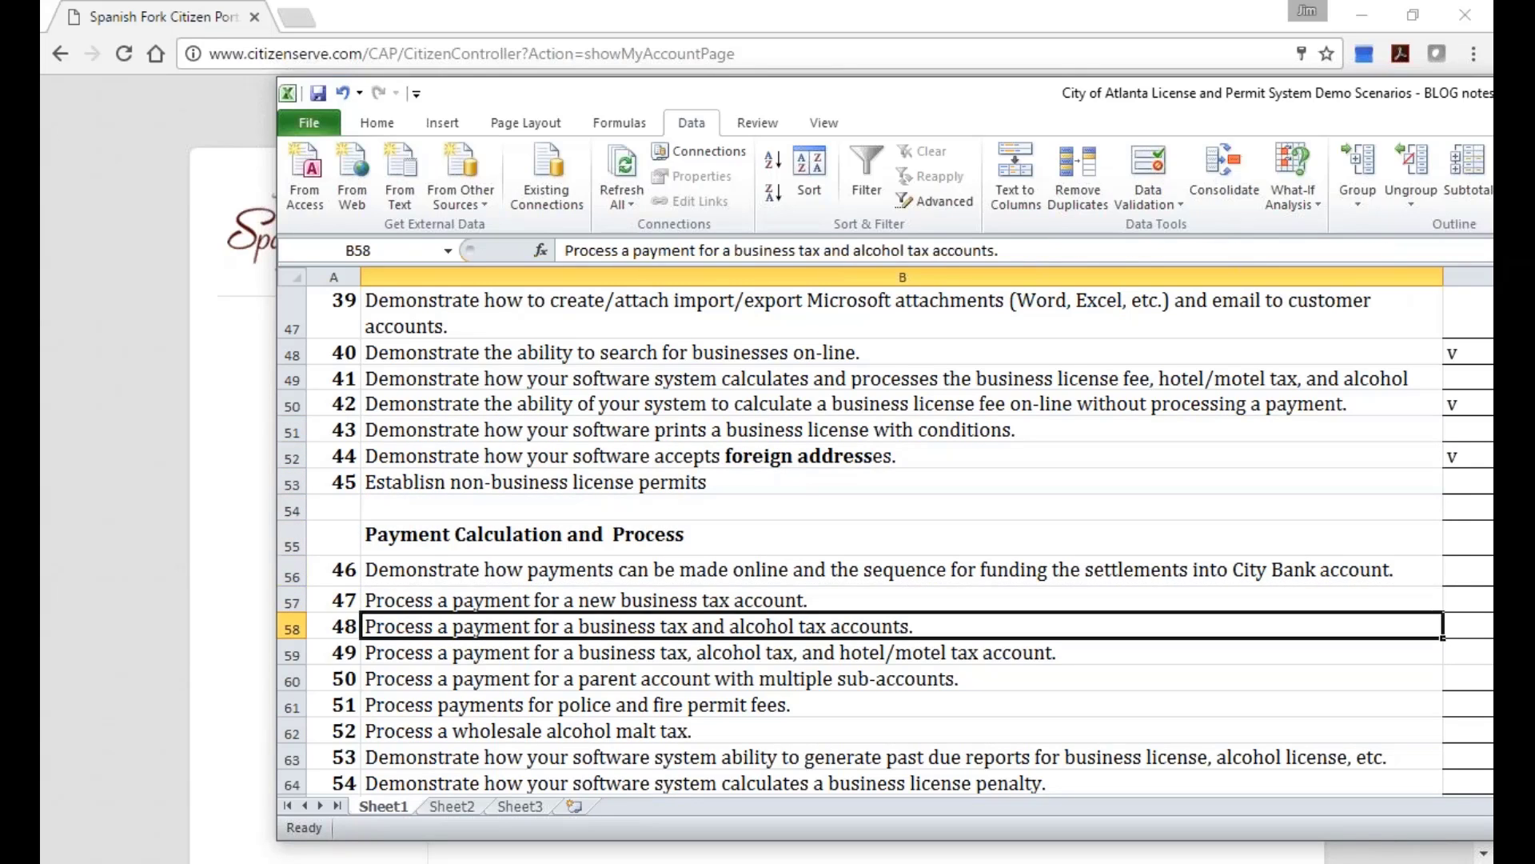
click(902, 569)
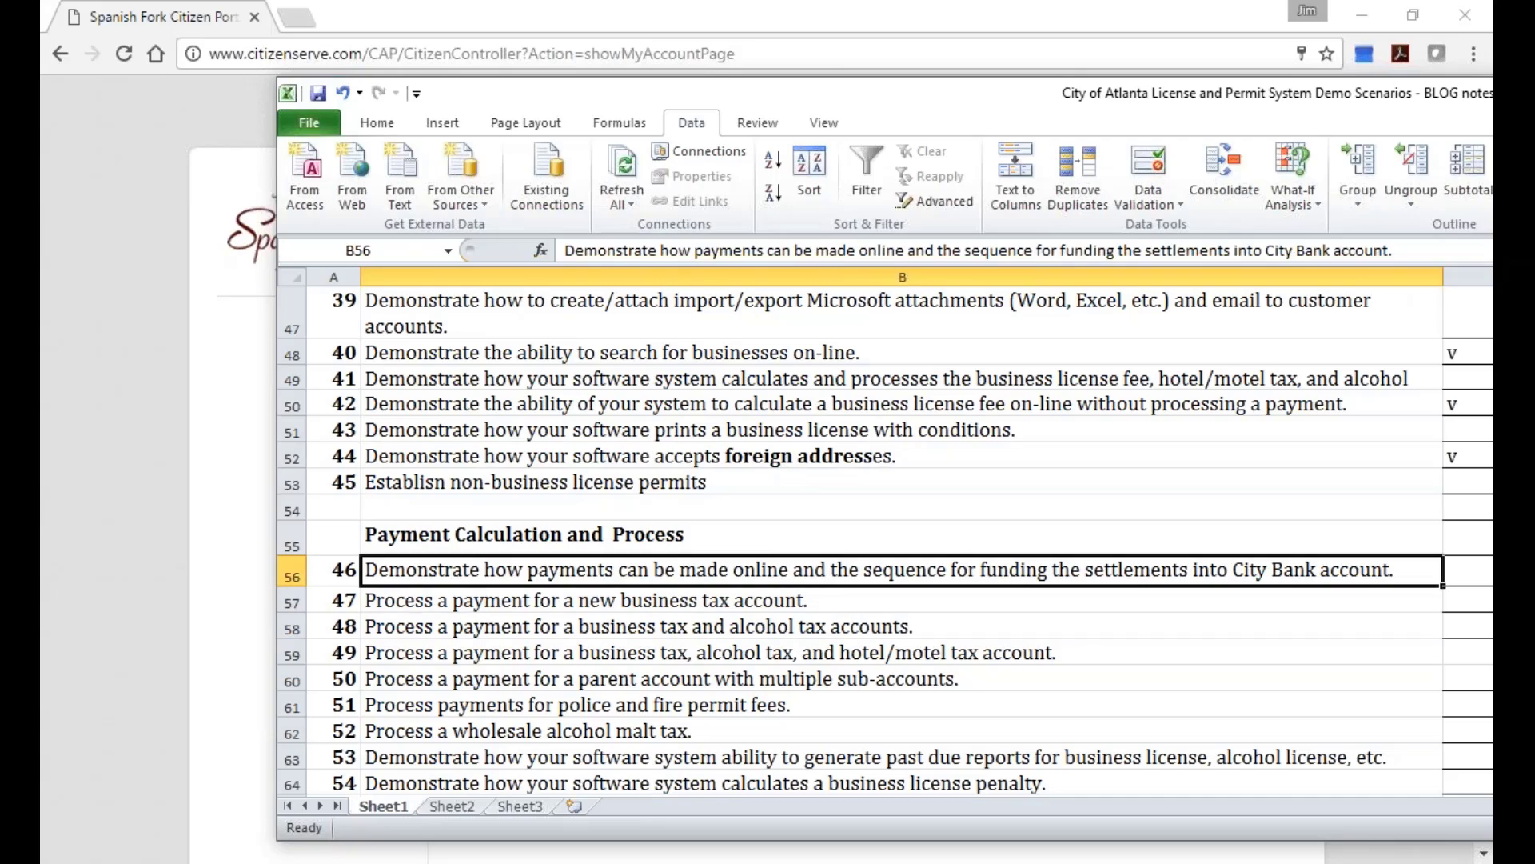
Step through checklist items 47–56, ending on the Section 508 accessibility item.
key(Down)
key(Down)
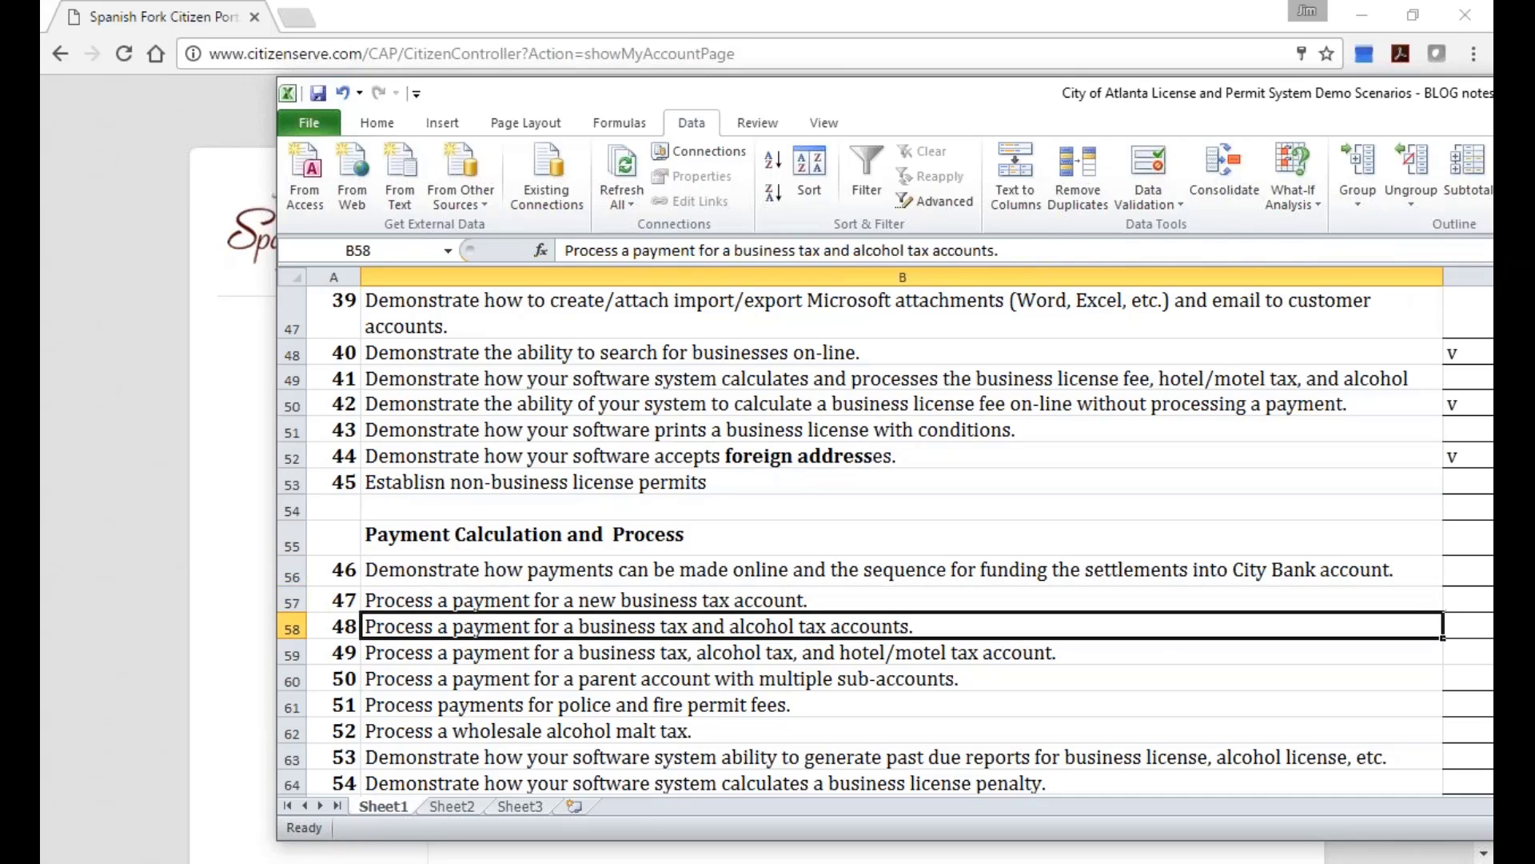
key(Down)
key(Down)
key(Down)
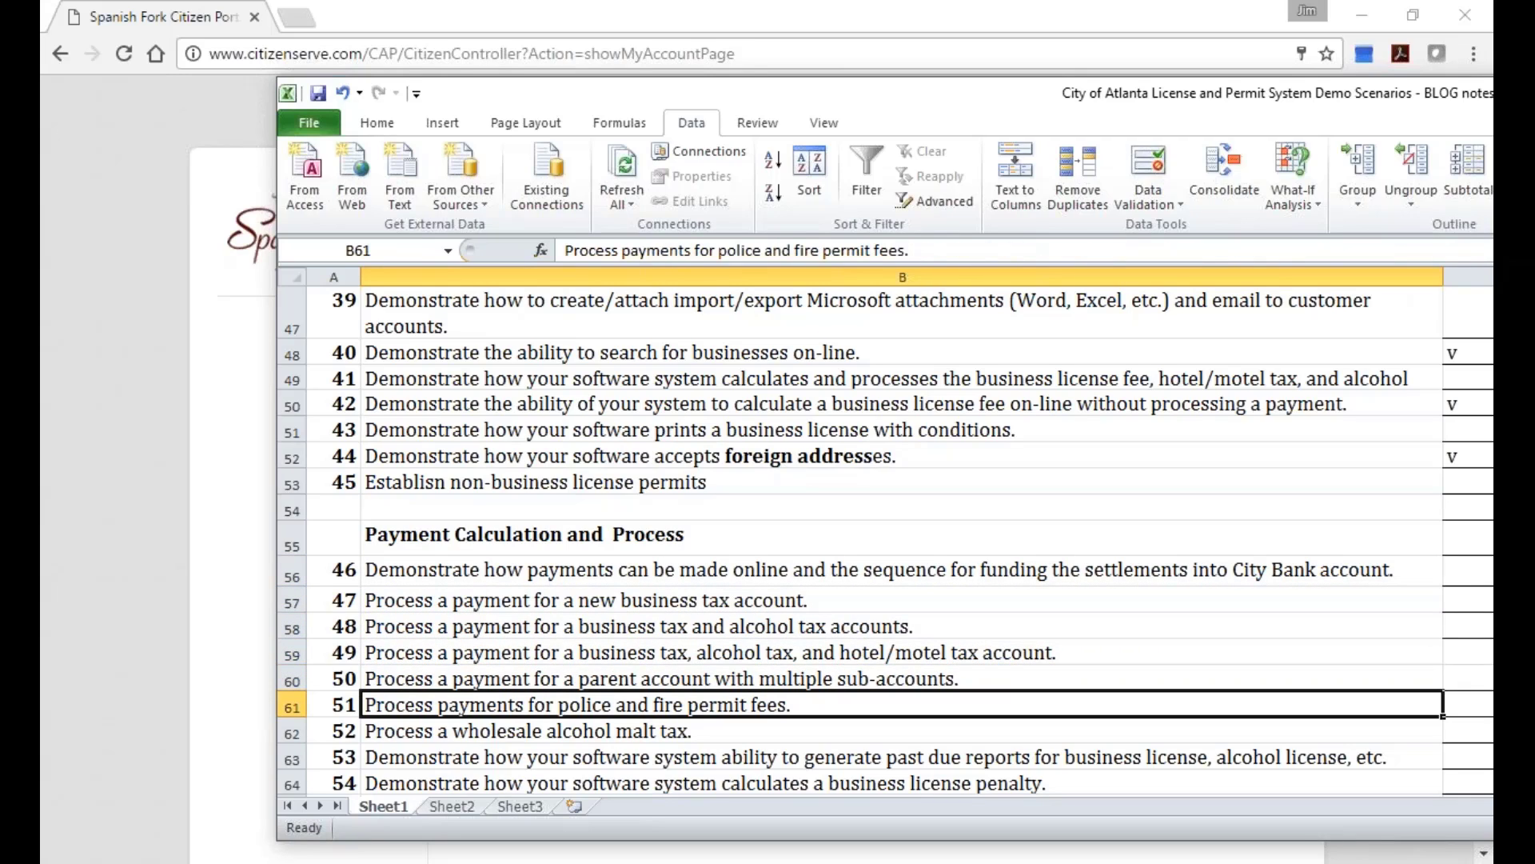
key(Down)
key(Down)
key(Down)
key(Down)
key(Down)
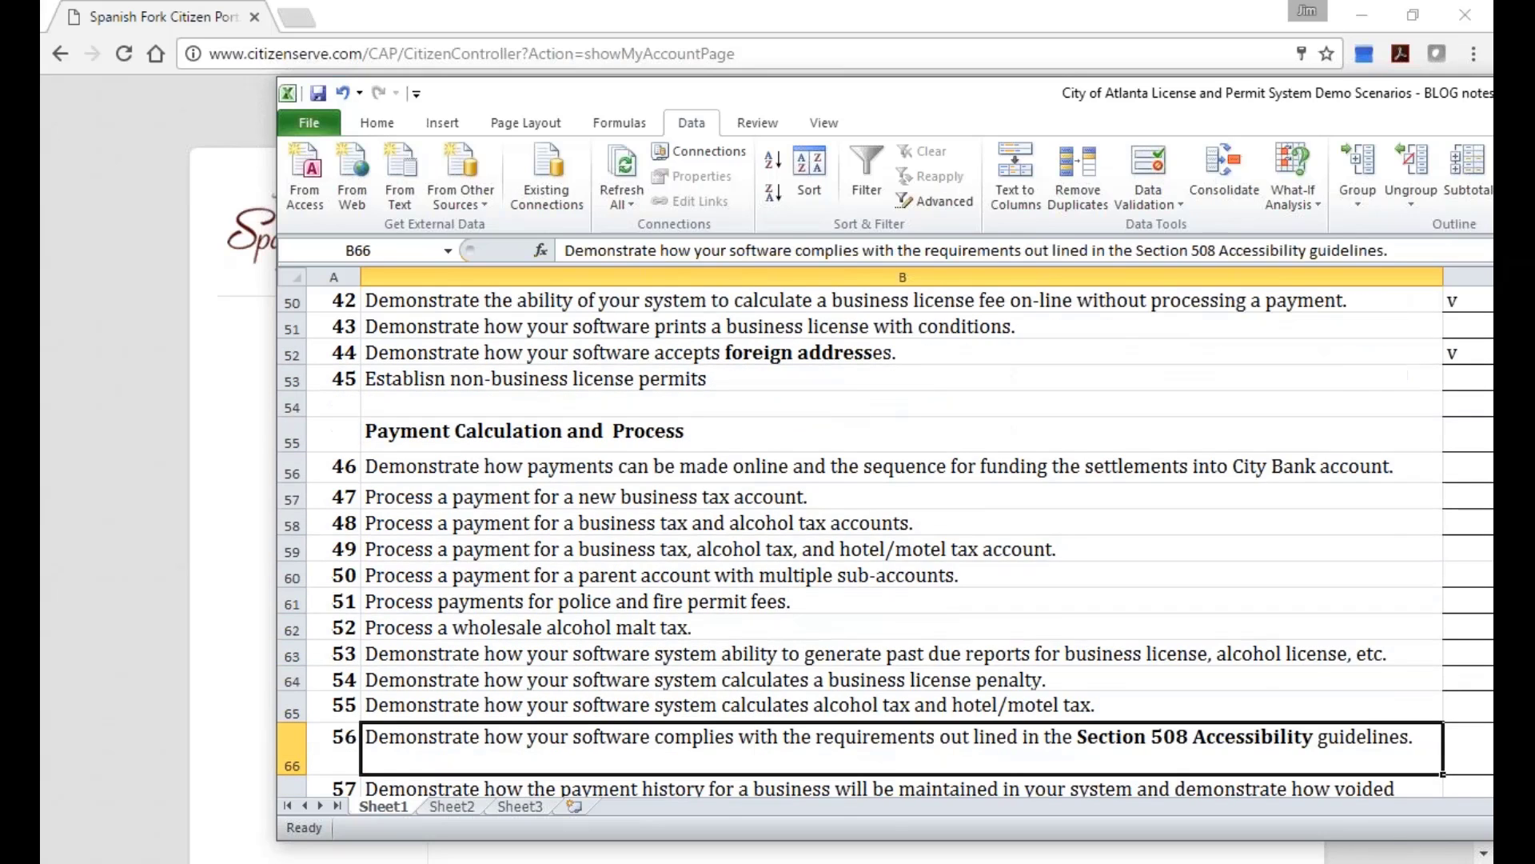
key(Down)
key(Up)
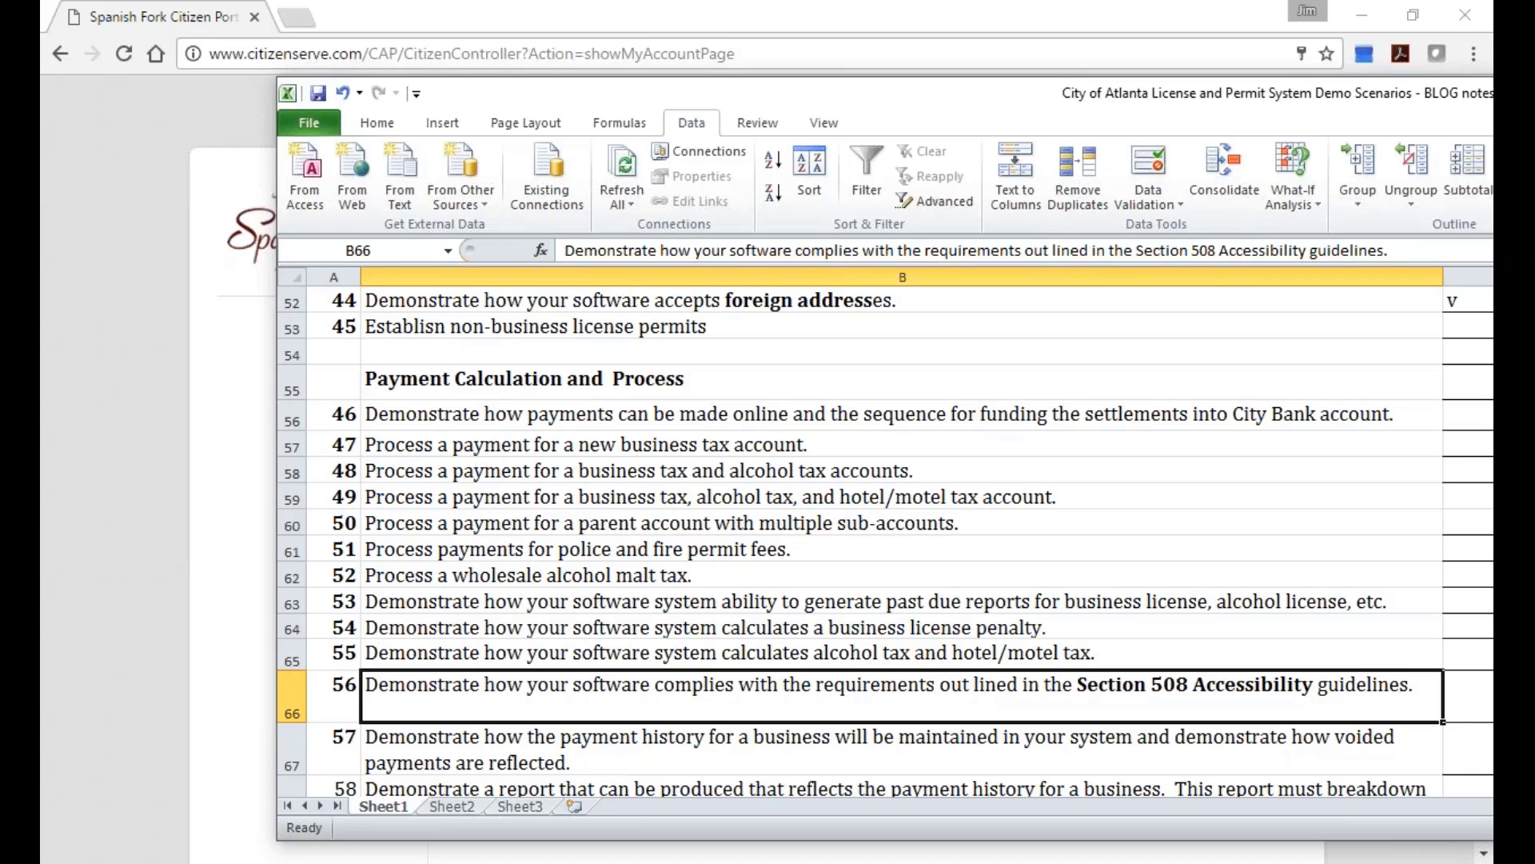
click(880, 750)
click(879, 696)
click(788, 29)
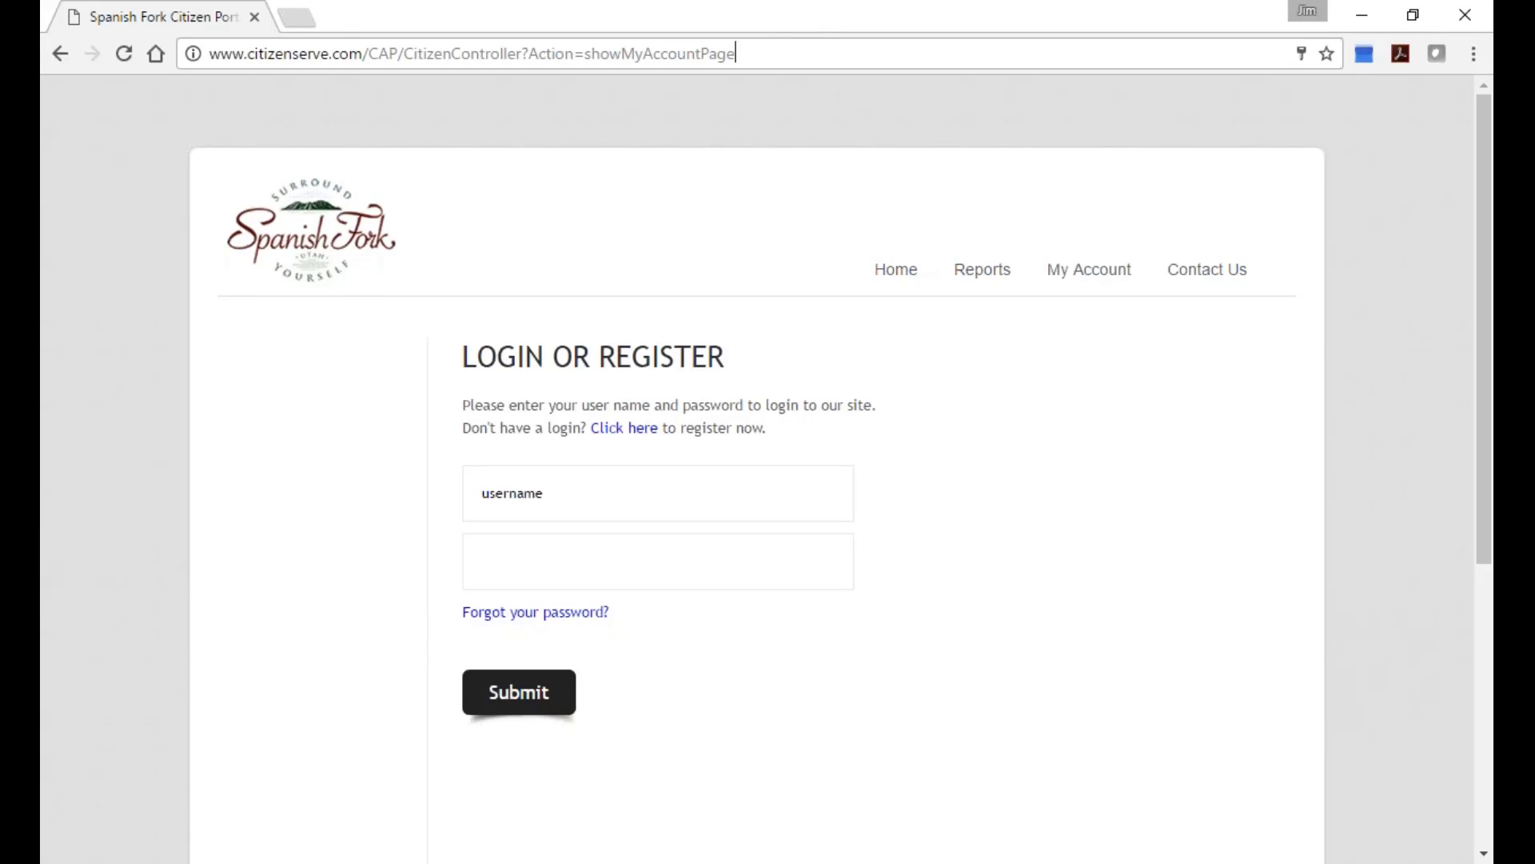
click(736, 54)
text(www.)
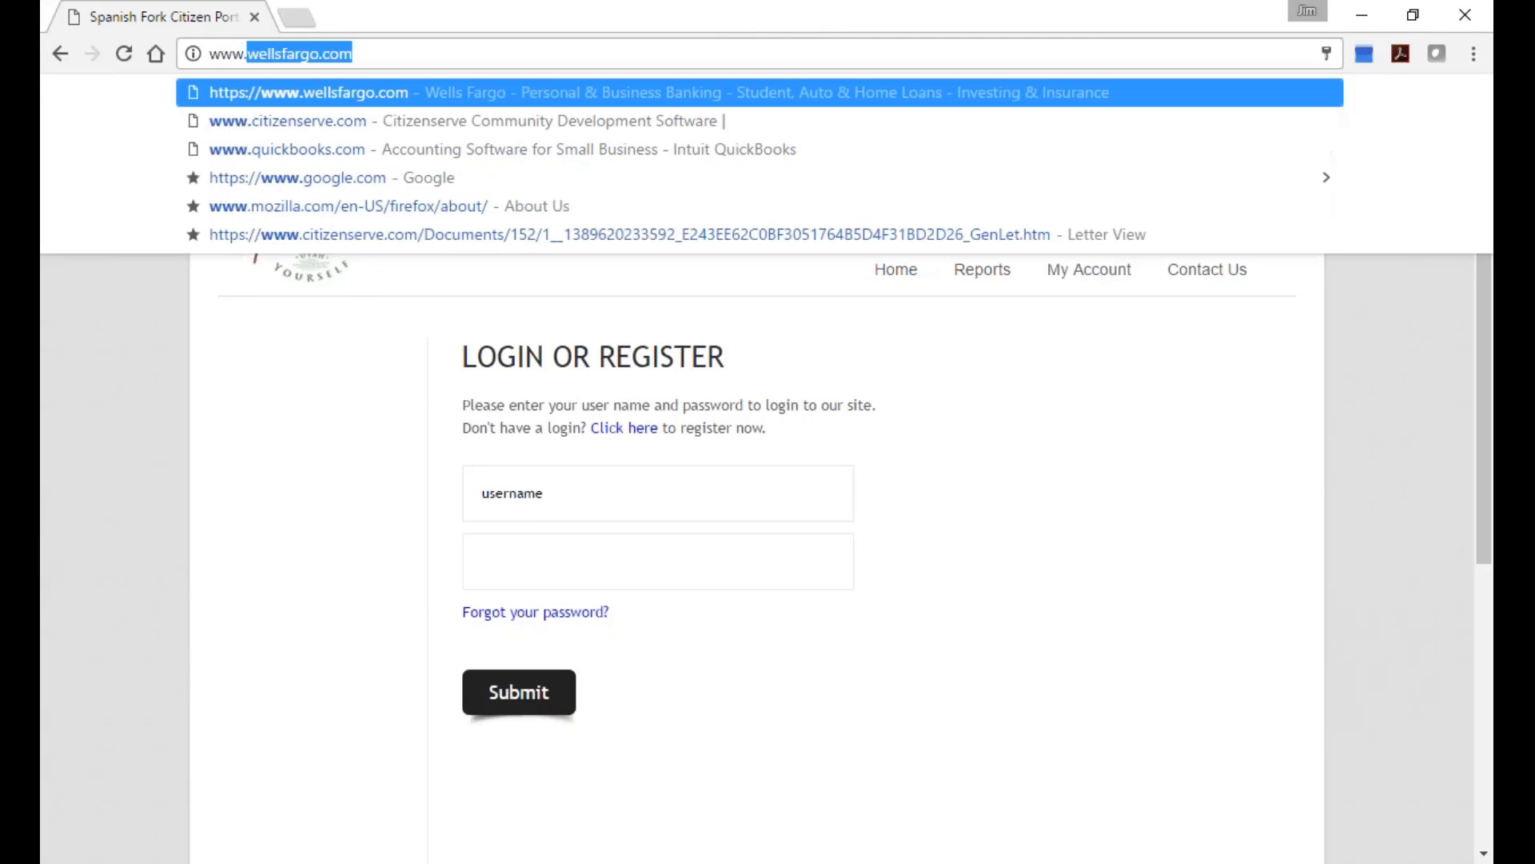
text(c)
key(Return)
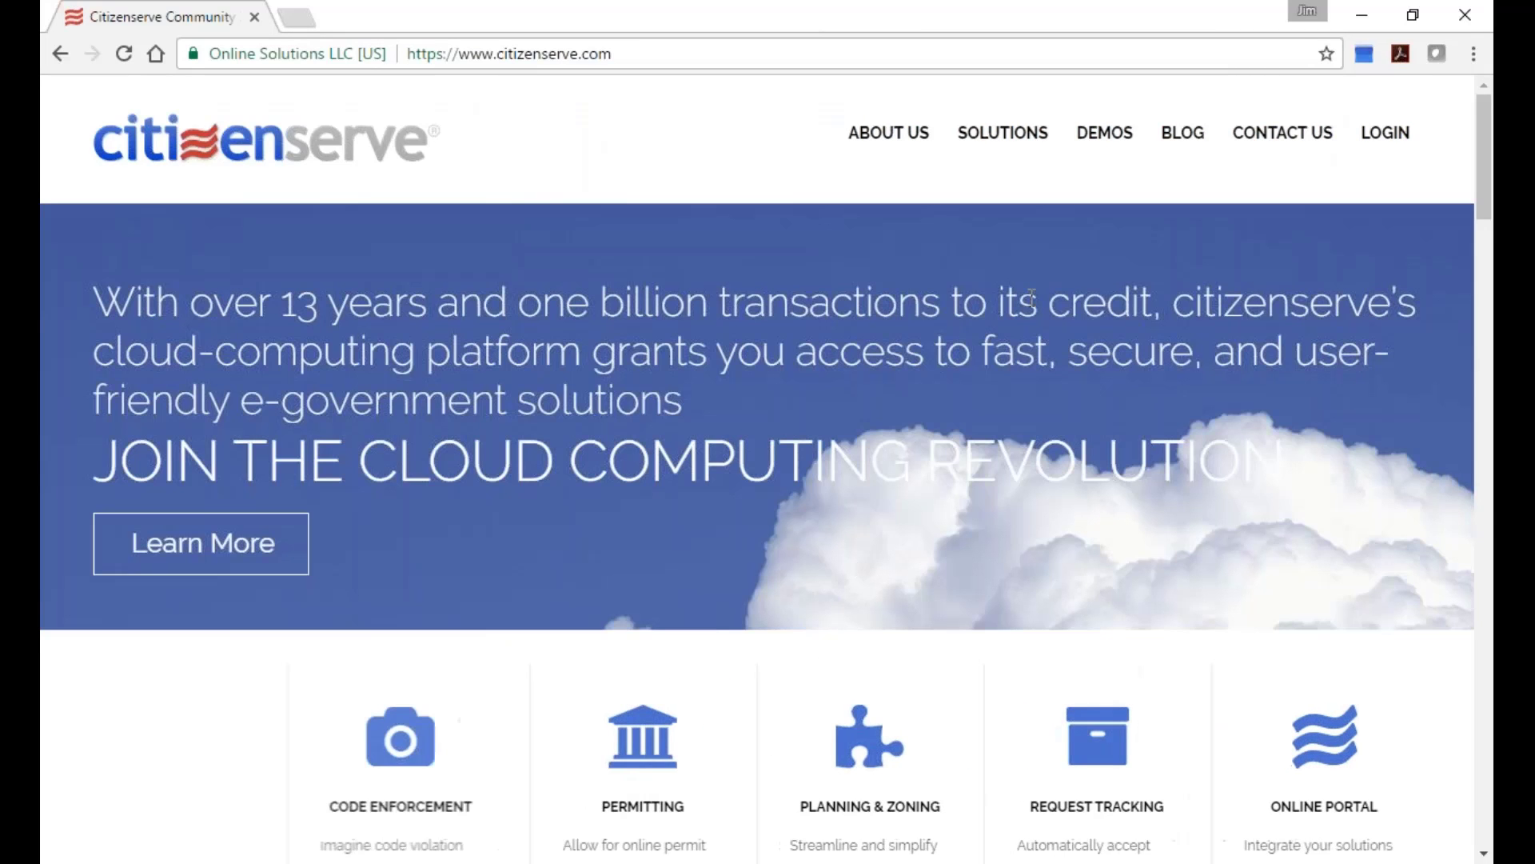
click(1385, 132)
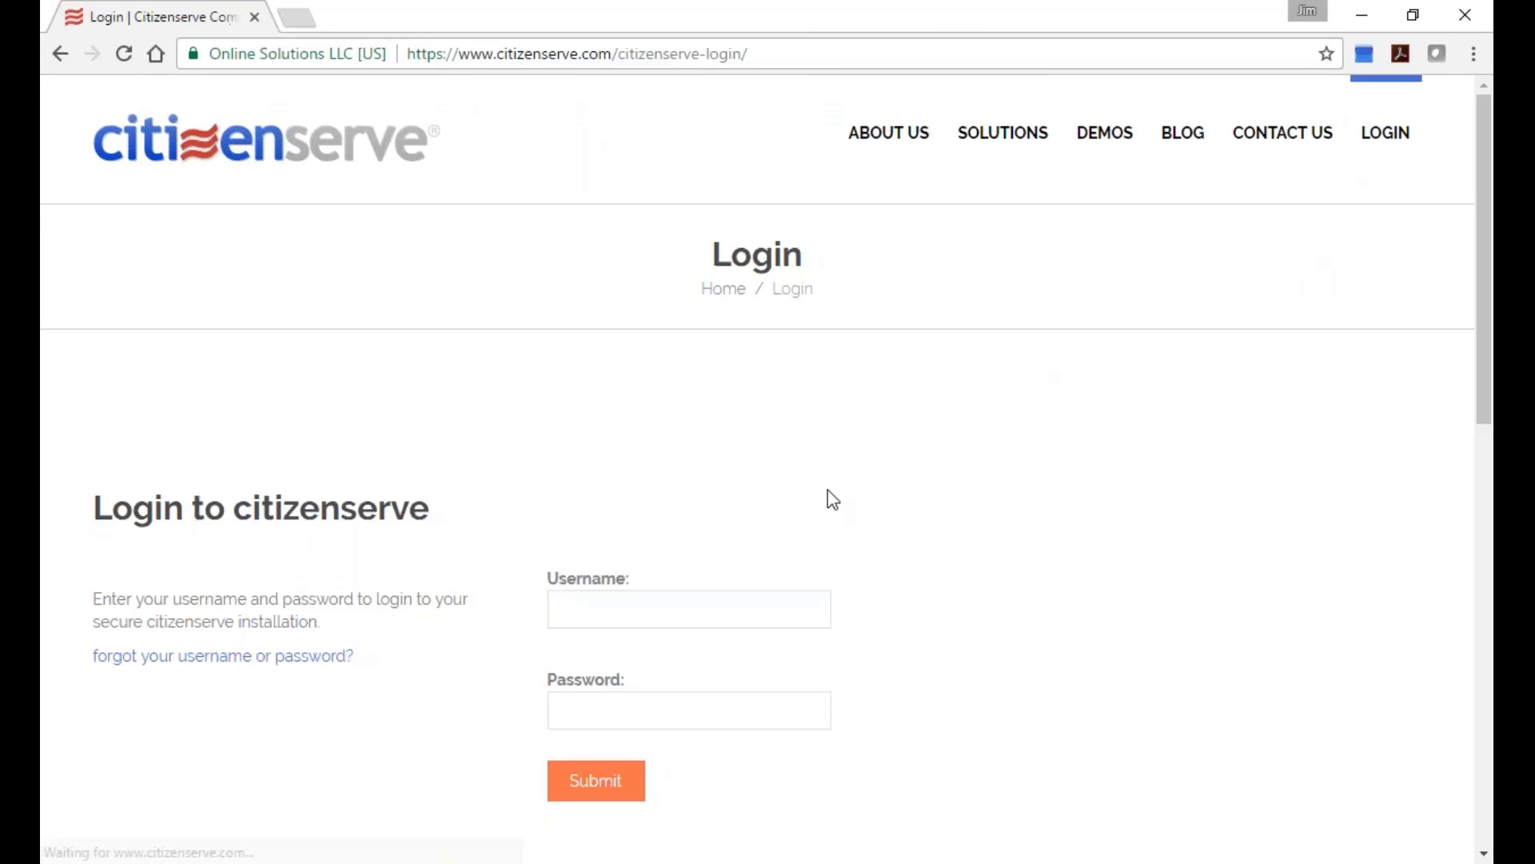
Enter the account username and password and submit the first login attempt.
click(726, 606)
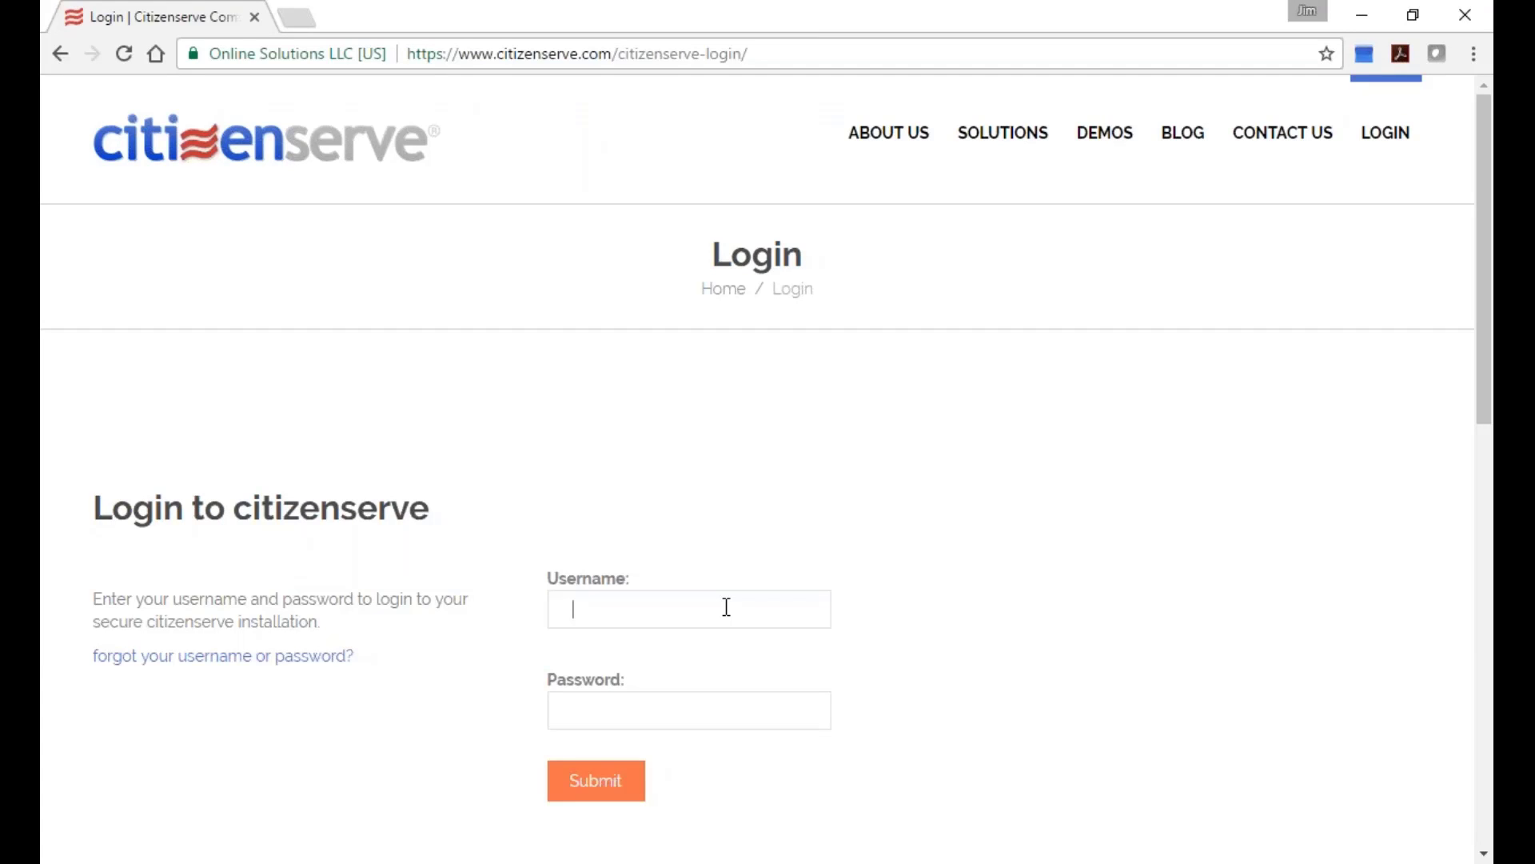
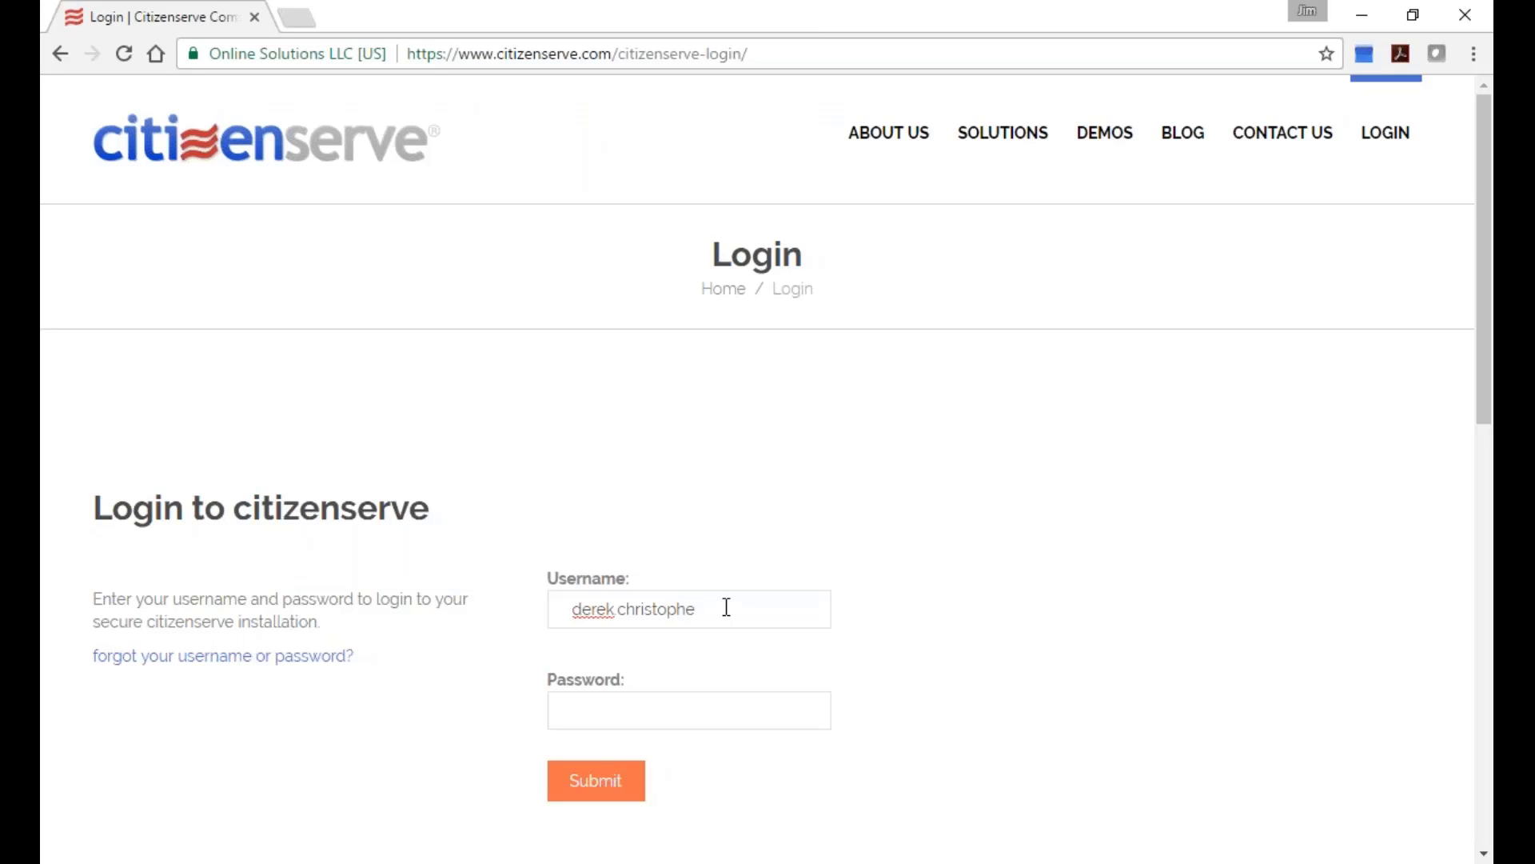
key(Tab)
text(**)
key(BackSpace)
key(BackSpace)
text(*********)
key(Return)
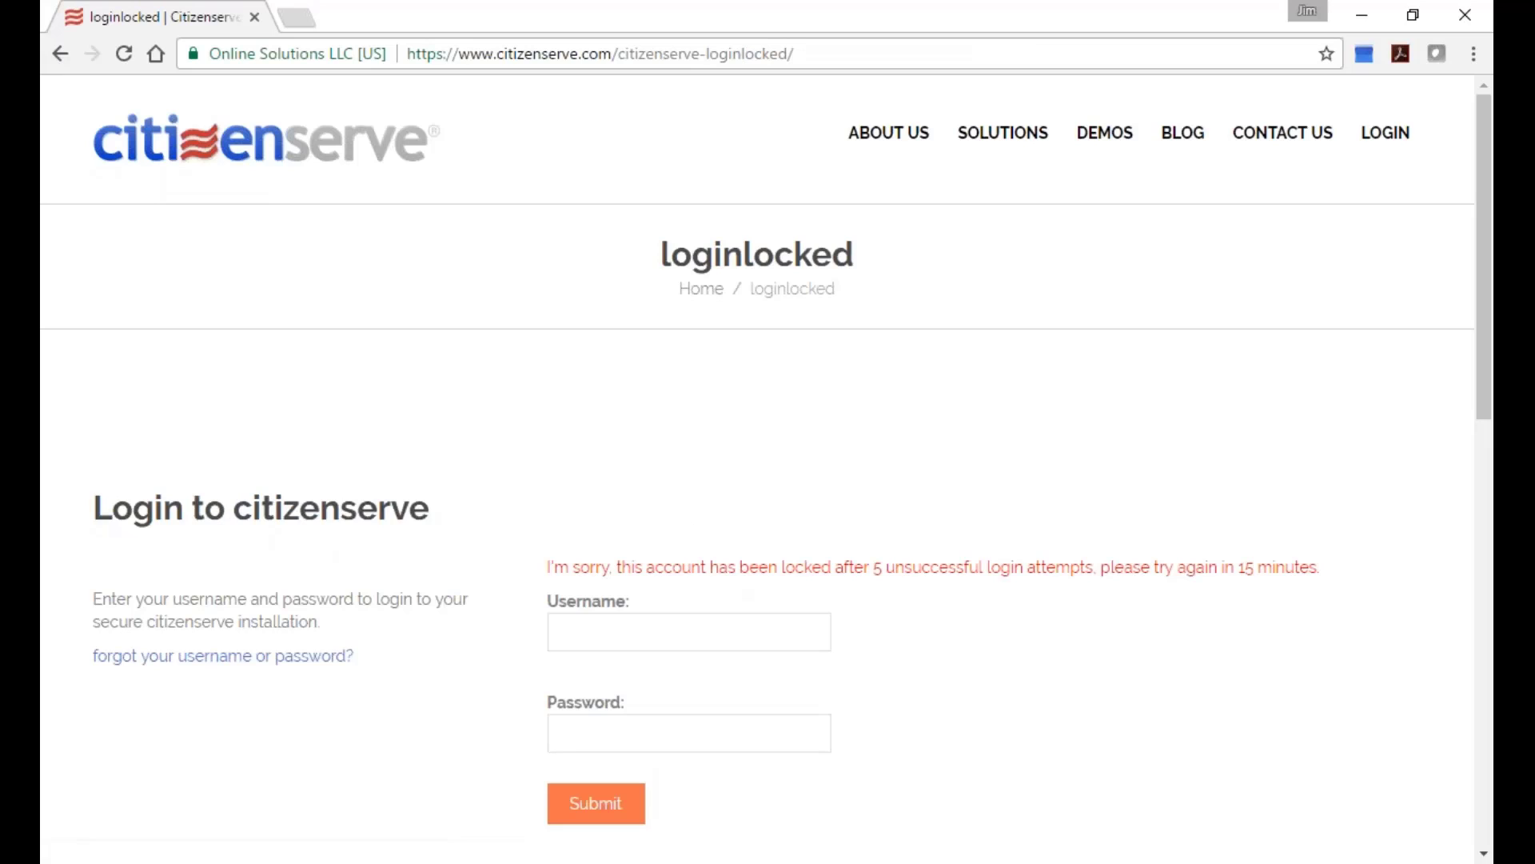
Retype the username and password and resubmit, reaching the locked-account page after five failures.
text(cit)
key(BackSpace)
key(BackSpace)
key(BackSpace)
text(crhj)
key(BackSpace)
key(BackSpace)
key(BackSpace)
key(BackSpace)
text(chris)
key(BackSpace)
key(BackSpace)
key(BackSpace)
key(BackSpace)
key(BackSpace)
key(BackSpace)
key(Tab)
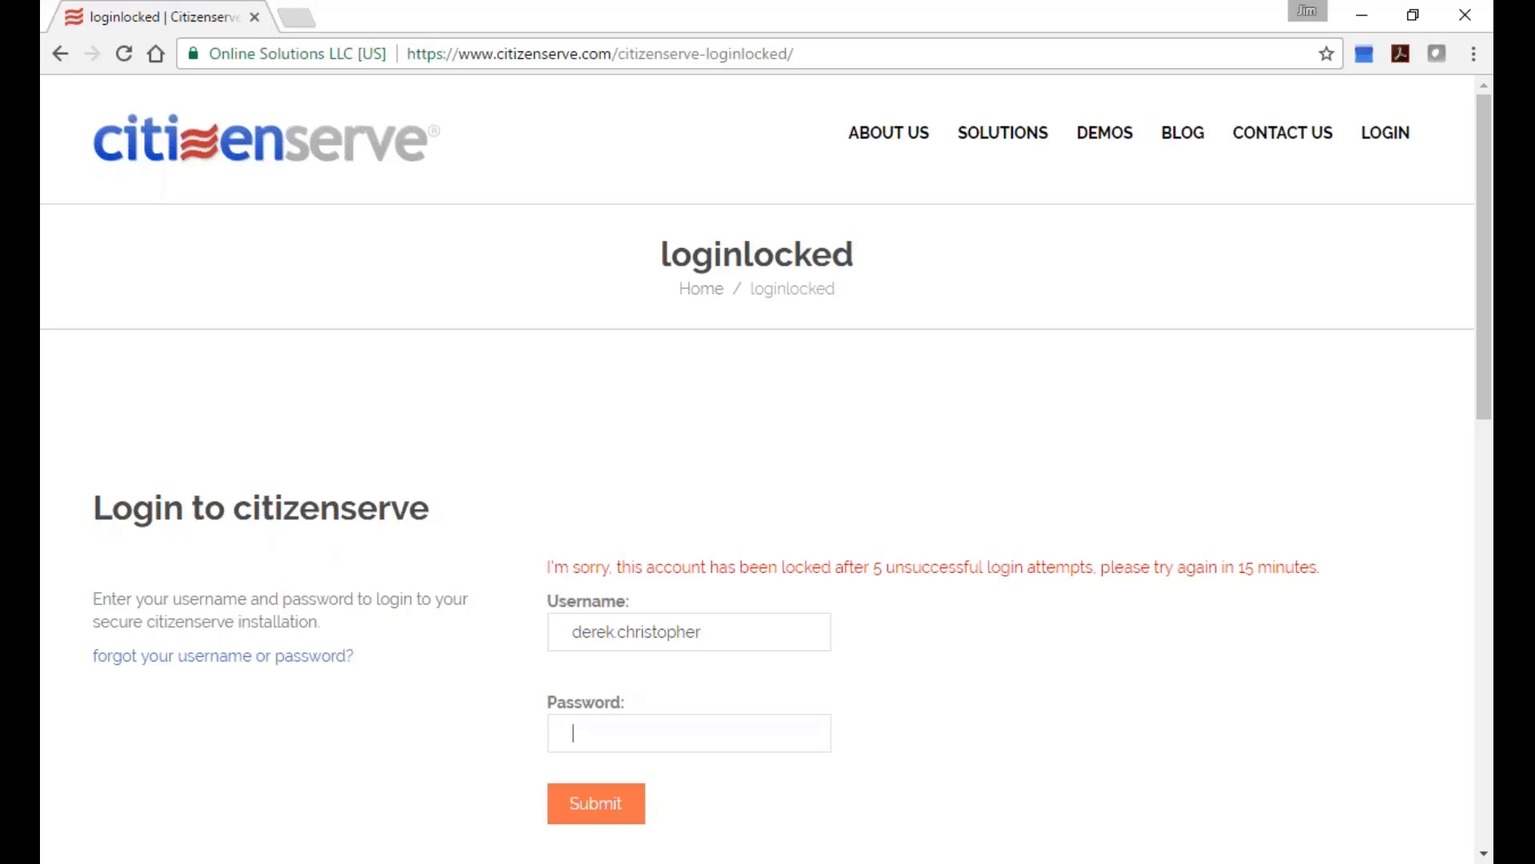
text(******)
key(Return)
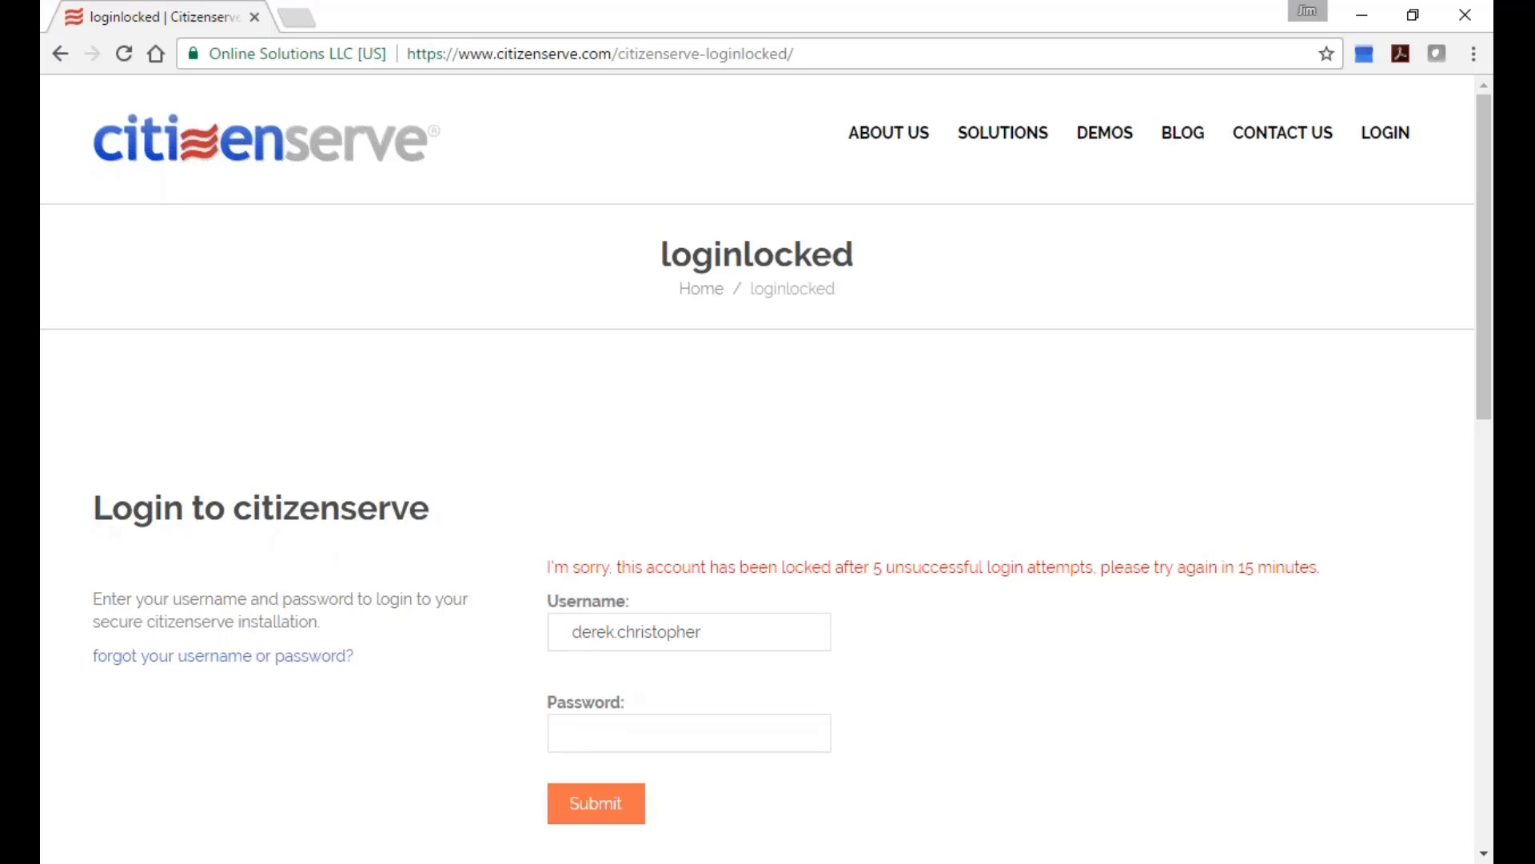
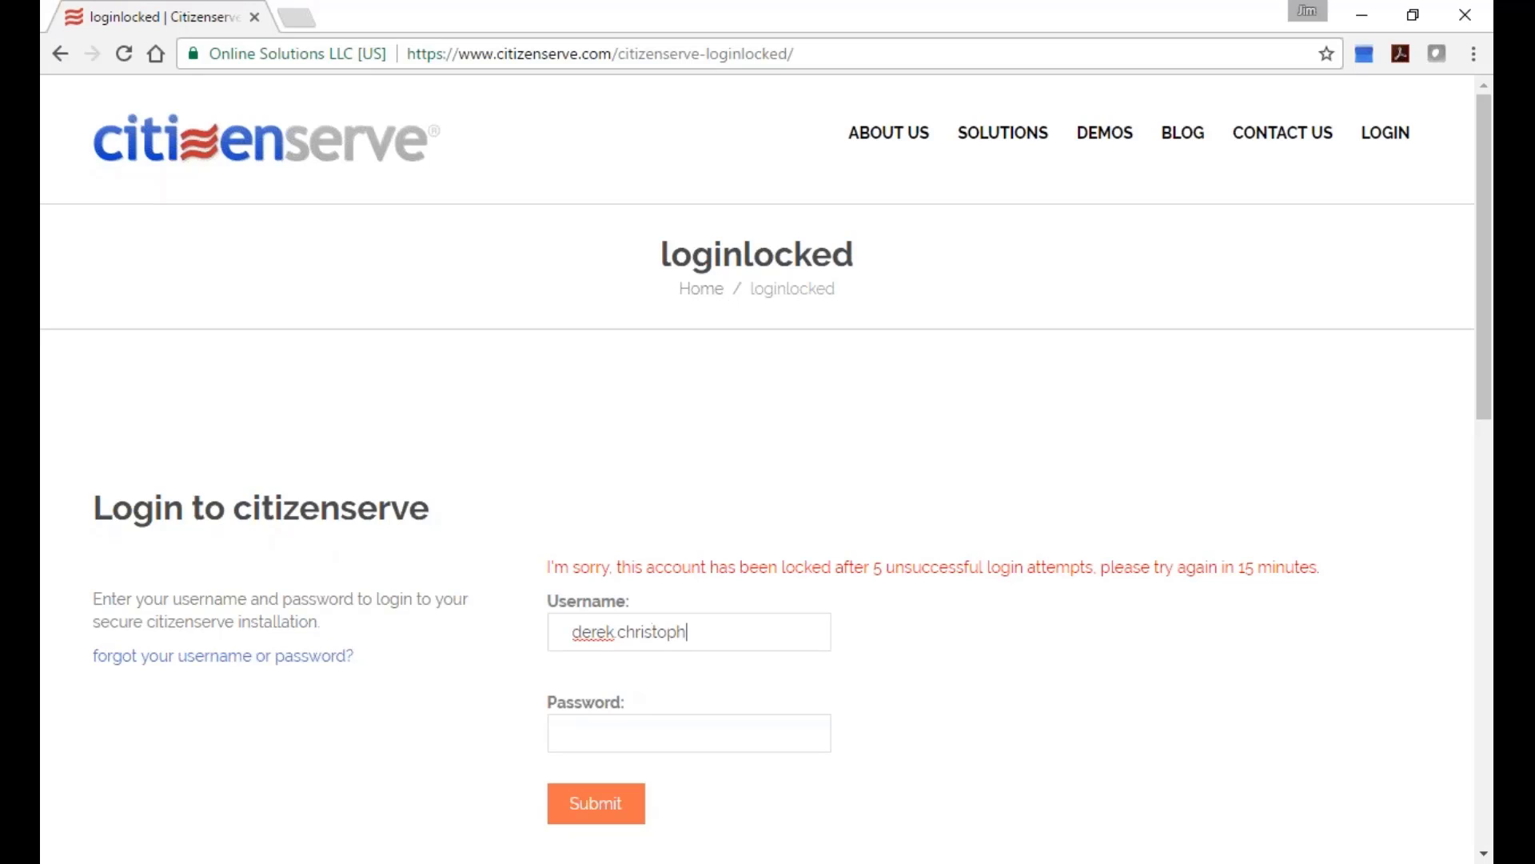
Log in with the account username and password, then zoom the page to 250% and back to 125%.
key(Tab)
text(**********)
key(Return)
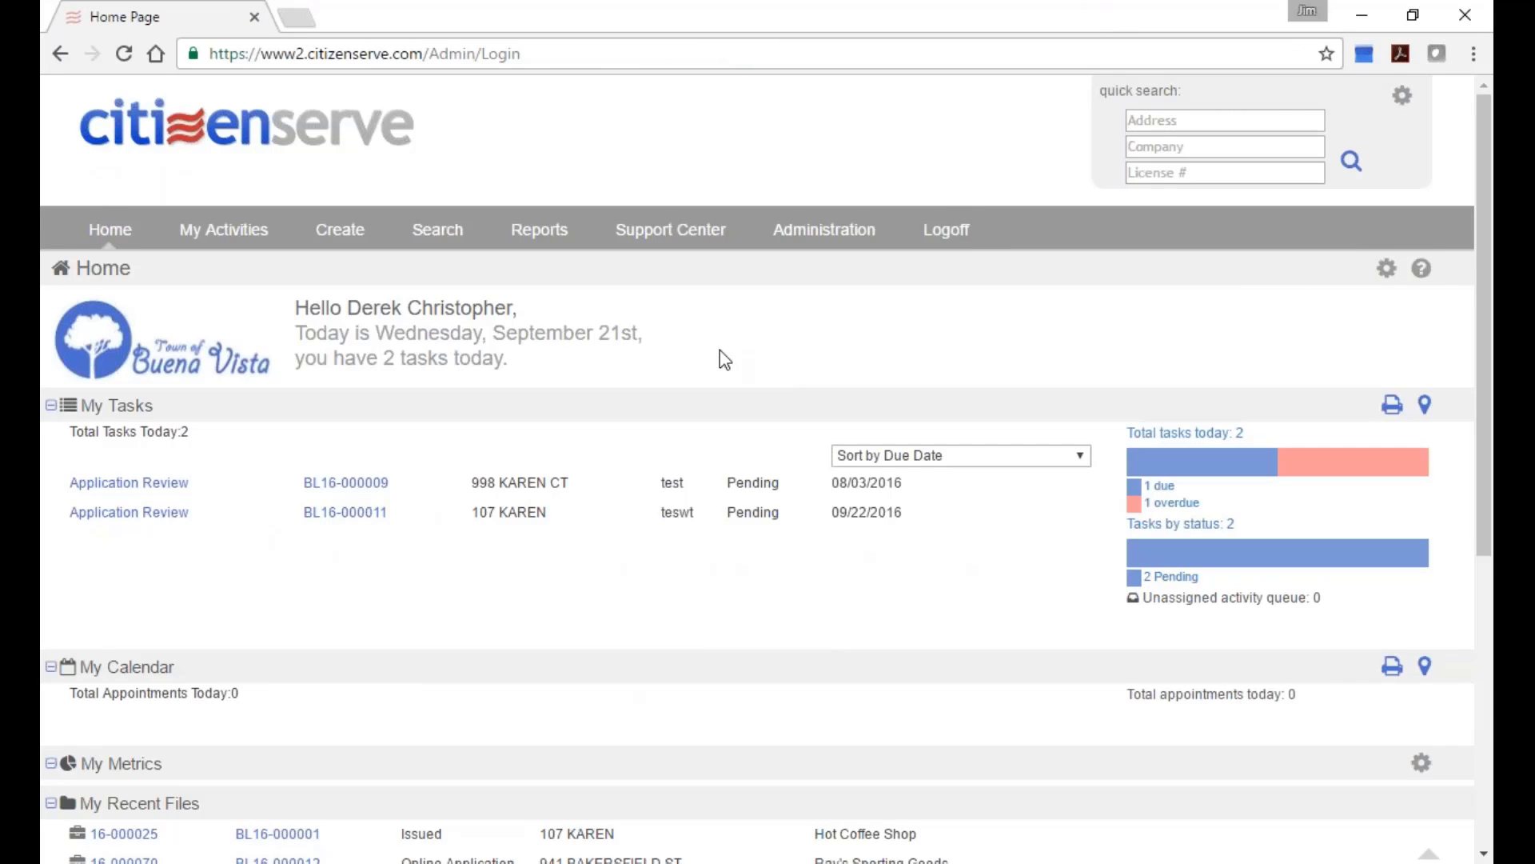
key(ctrl+plus)
key(ctrl+plus)
key(ctrl+plus)
key(ctrl+plus)
key(ctrl+plus)
key(ctrl+plus)
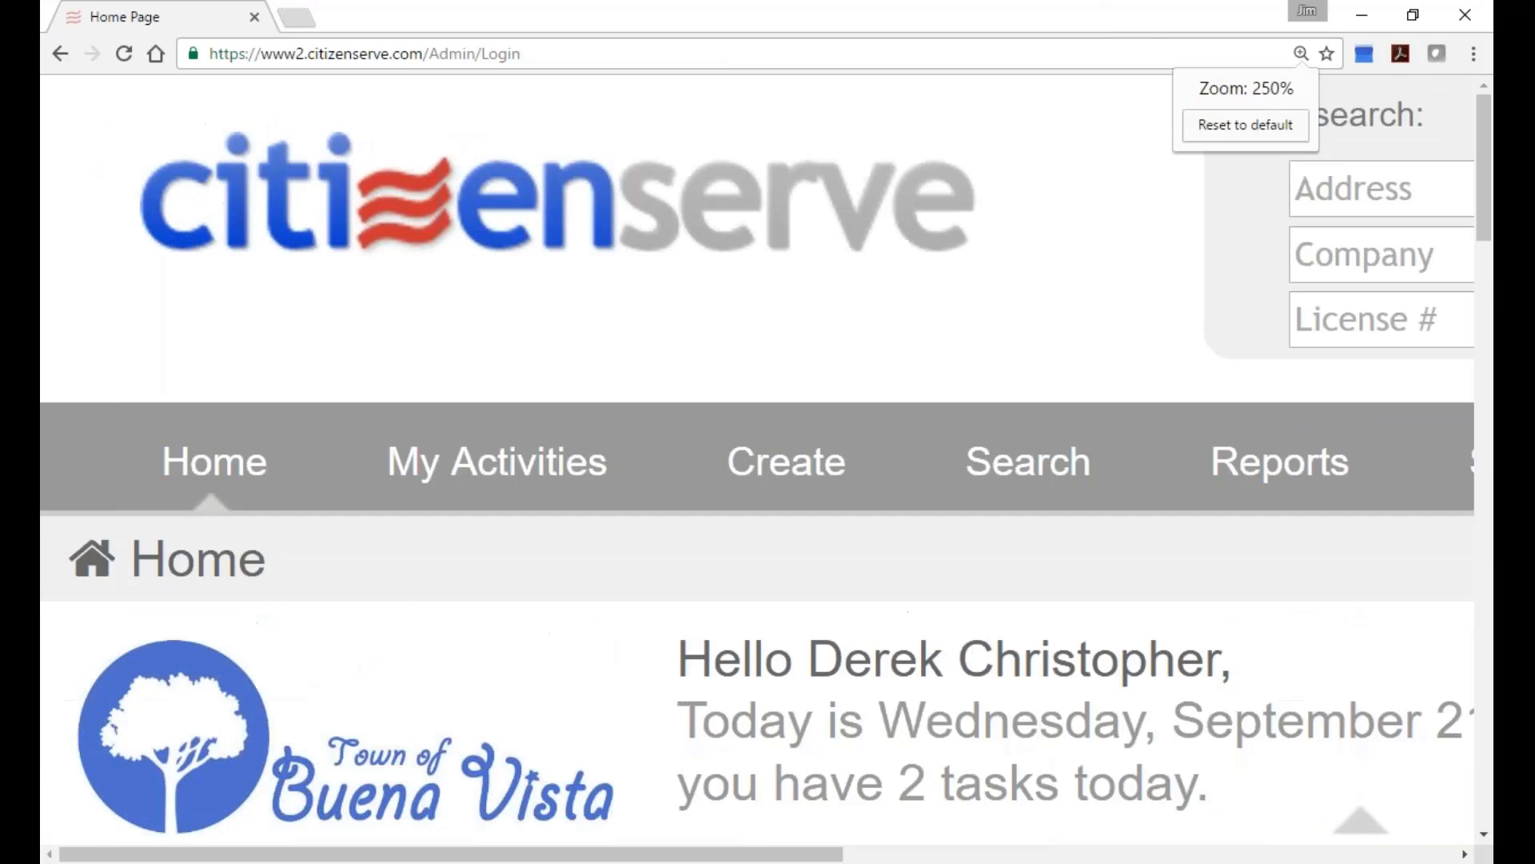
key(ctrl+minus)
key(ctrl+minus)
key(ctrl+minus)
key(ctrl+minus)
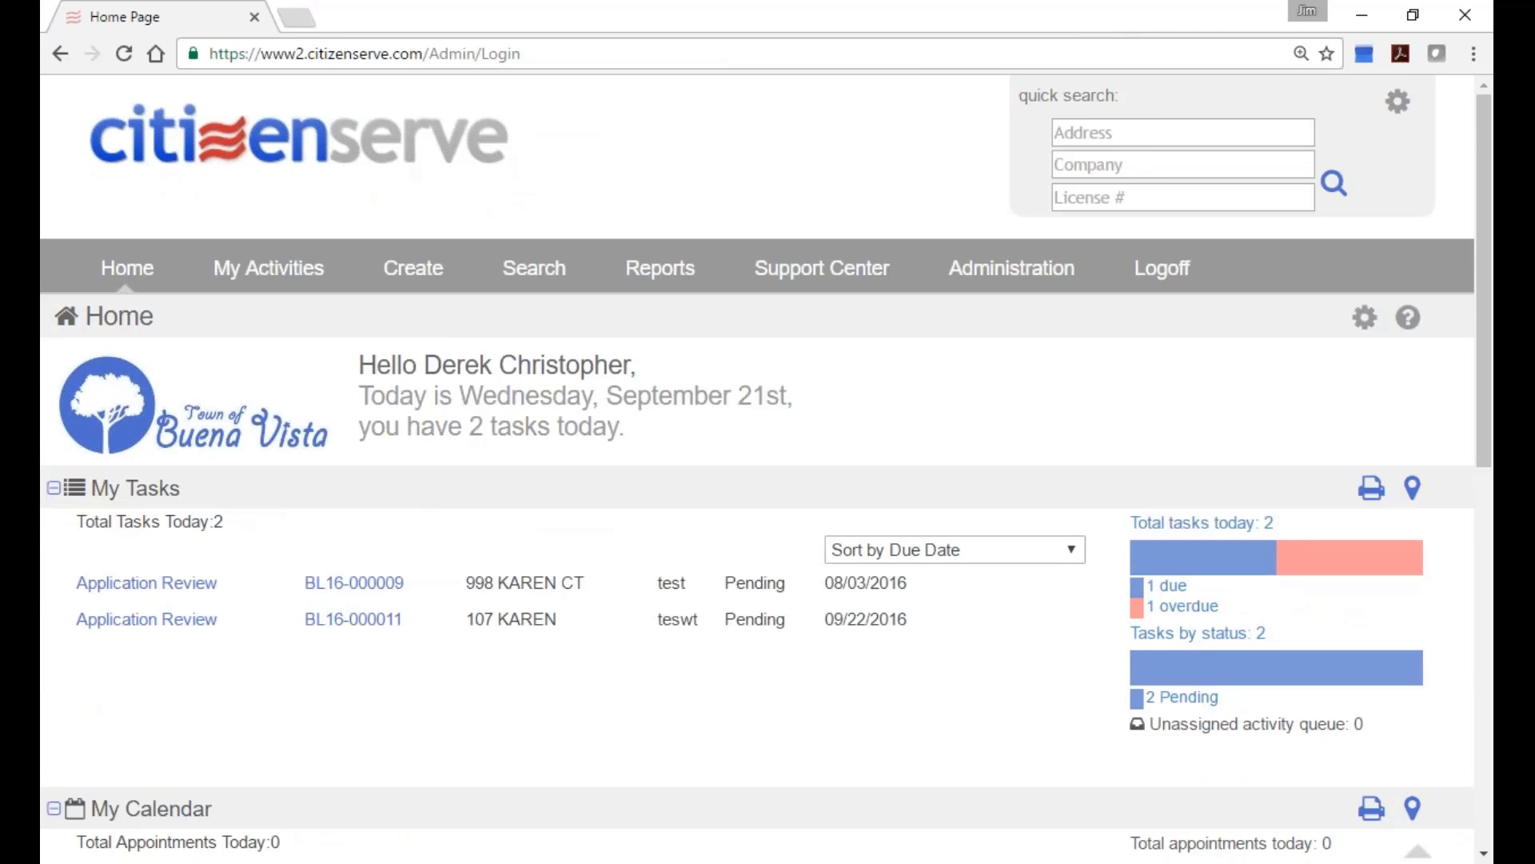
In the demo scenarios workbook, move down column B from payment history to scenario 63, business tax audits.
key(alt+Tab)
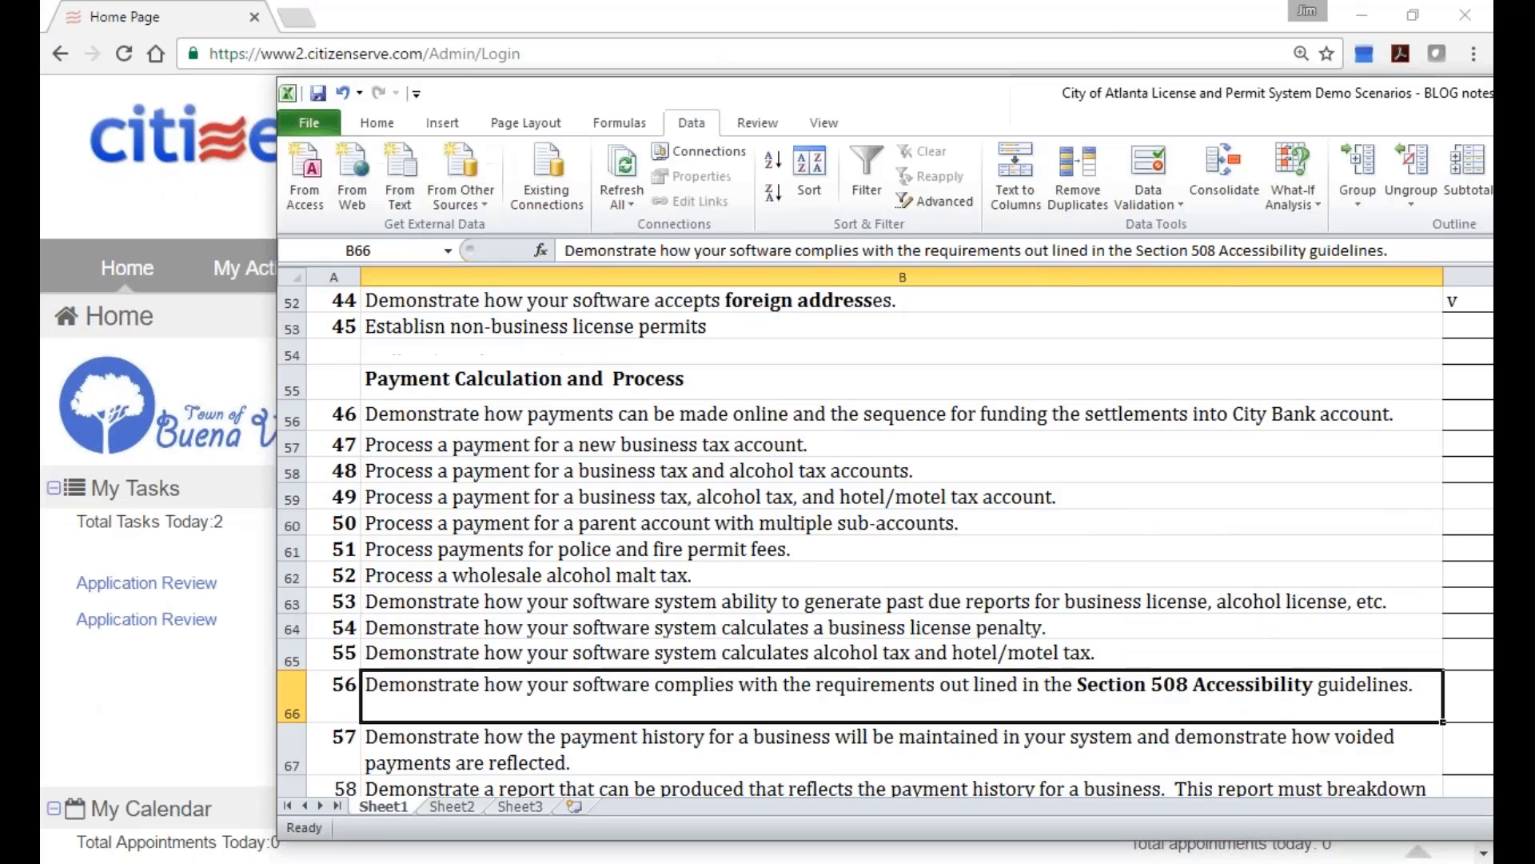
click(590, 749)
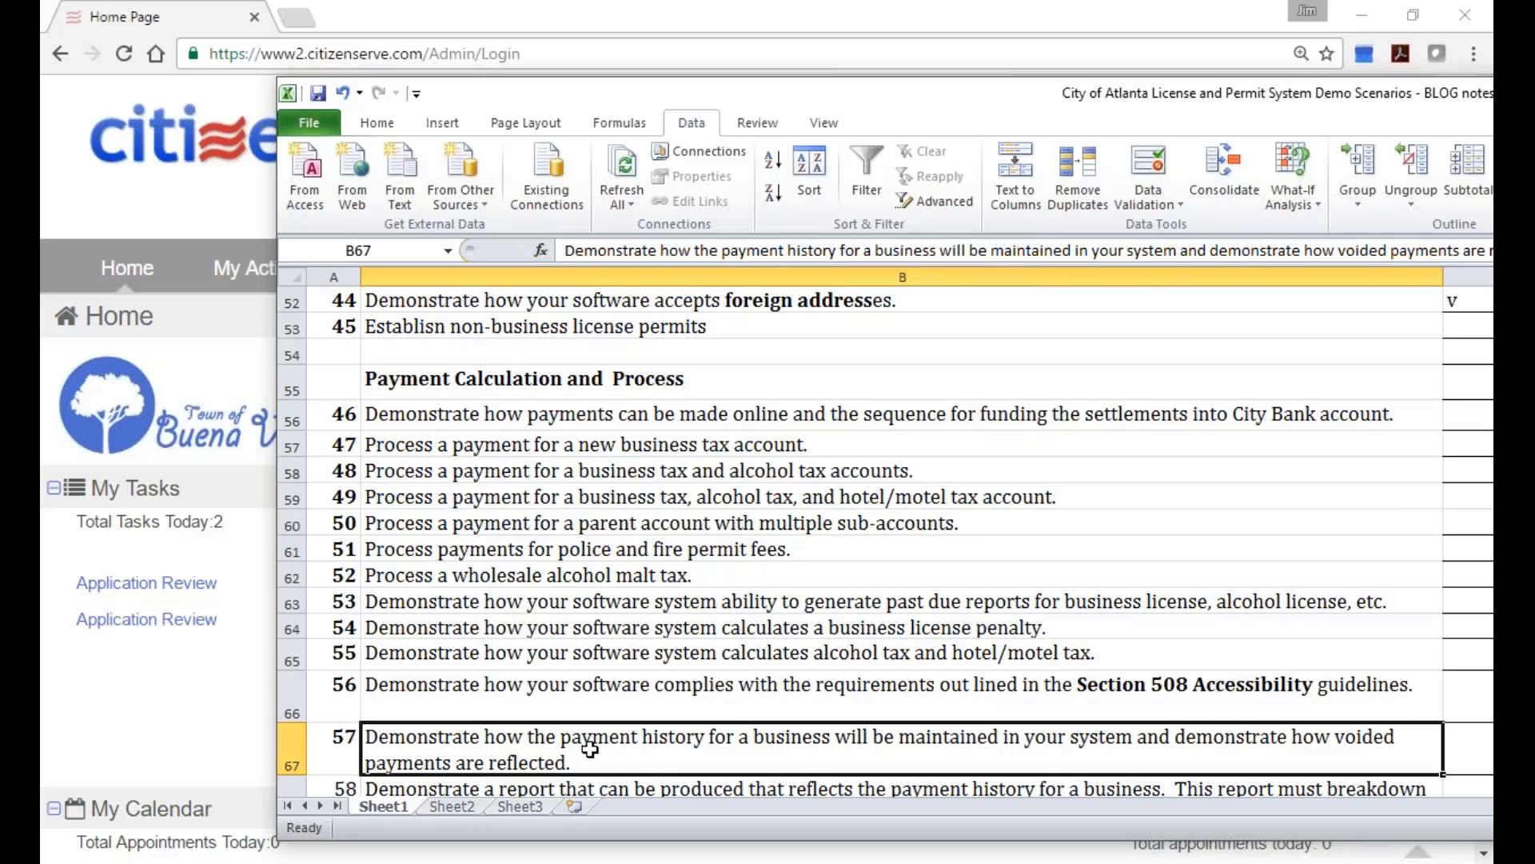
click(710, 698)
scroll(711, 698, down, 1)
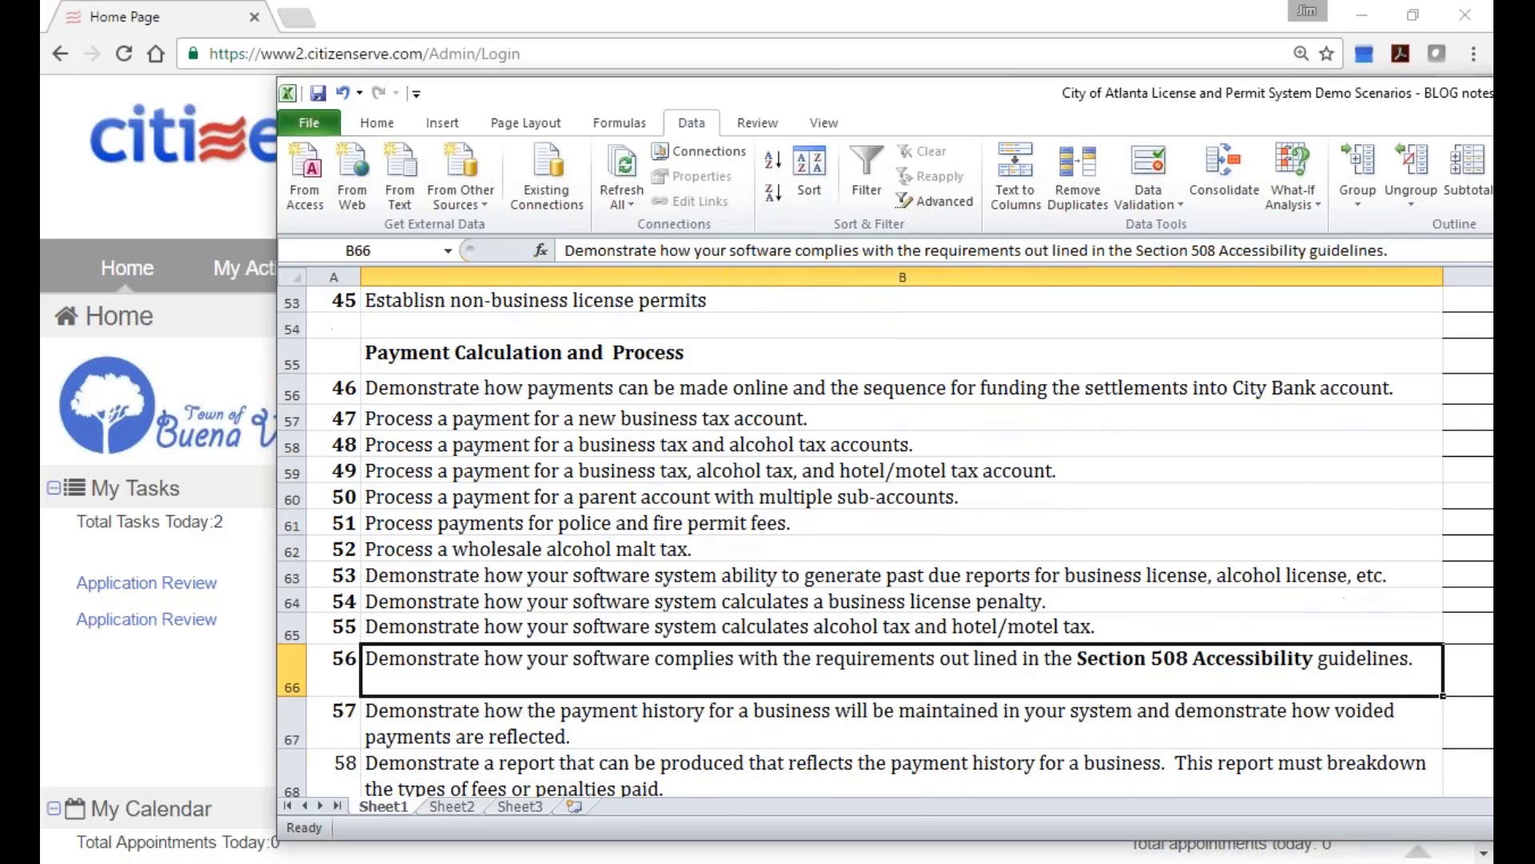
click(710, 720)
scroll(710, 719, down, 2)
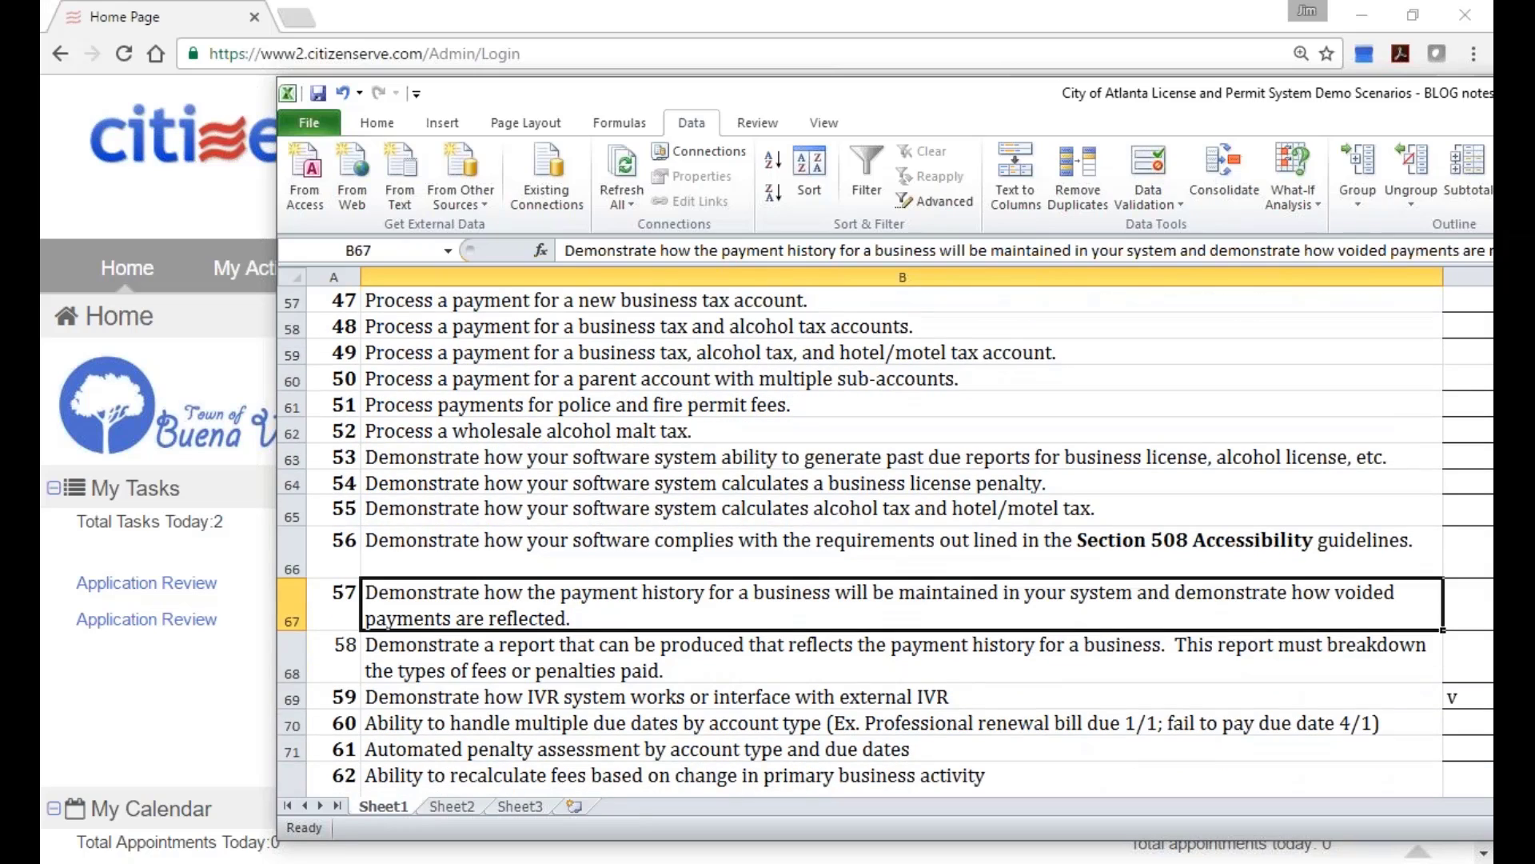
click(628, 704)
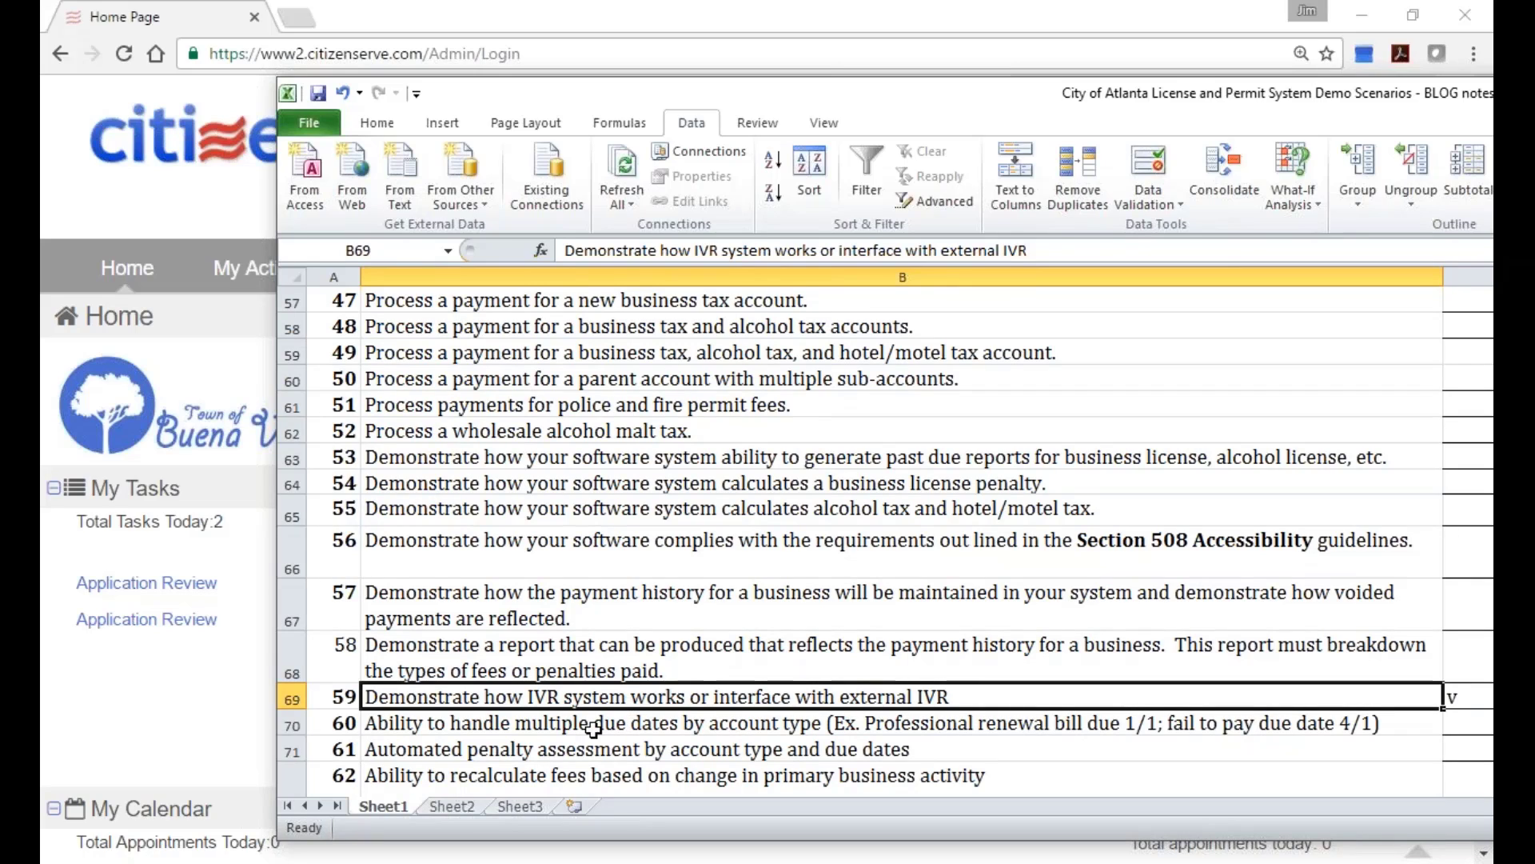
click(609, 724)
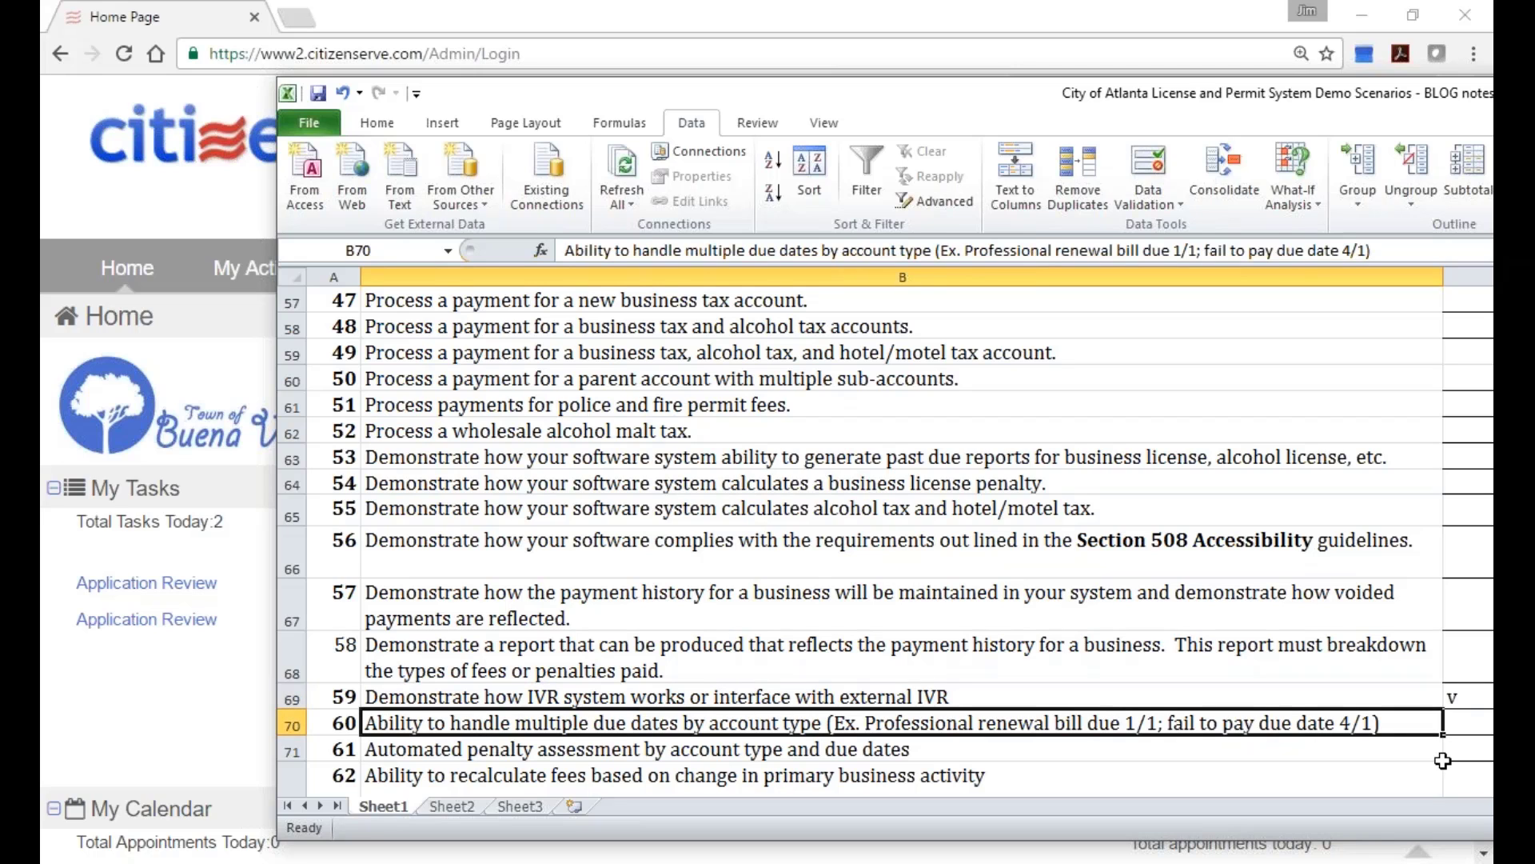
key(Down)
key(Down)
key(Down)
key(Down)
key(Down)
key(Down)
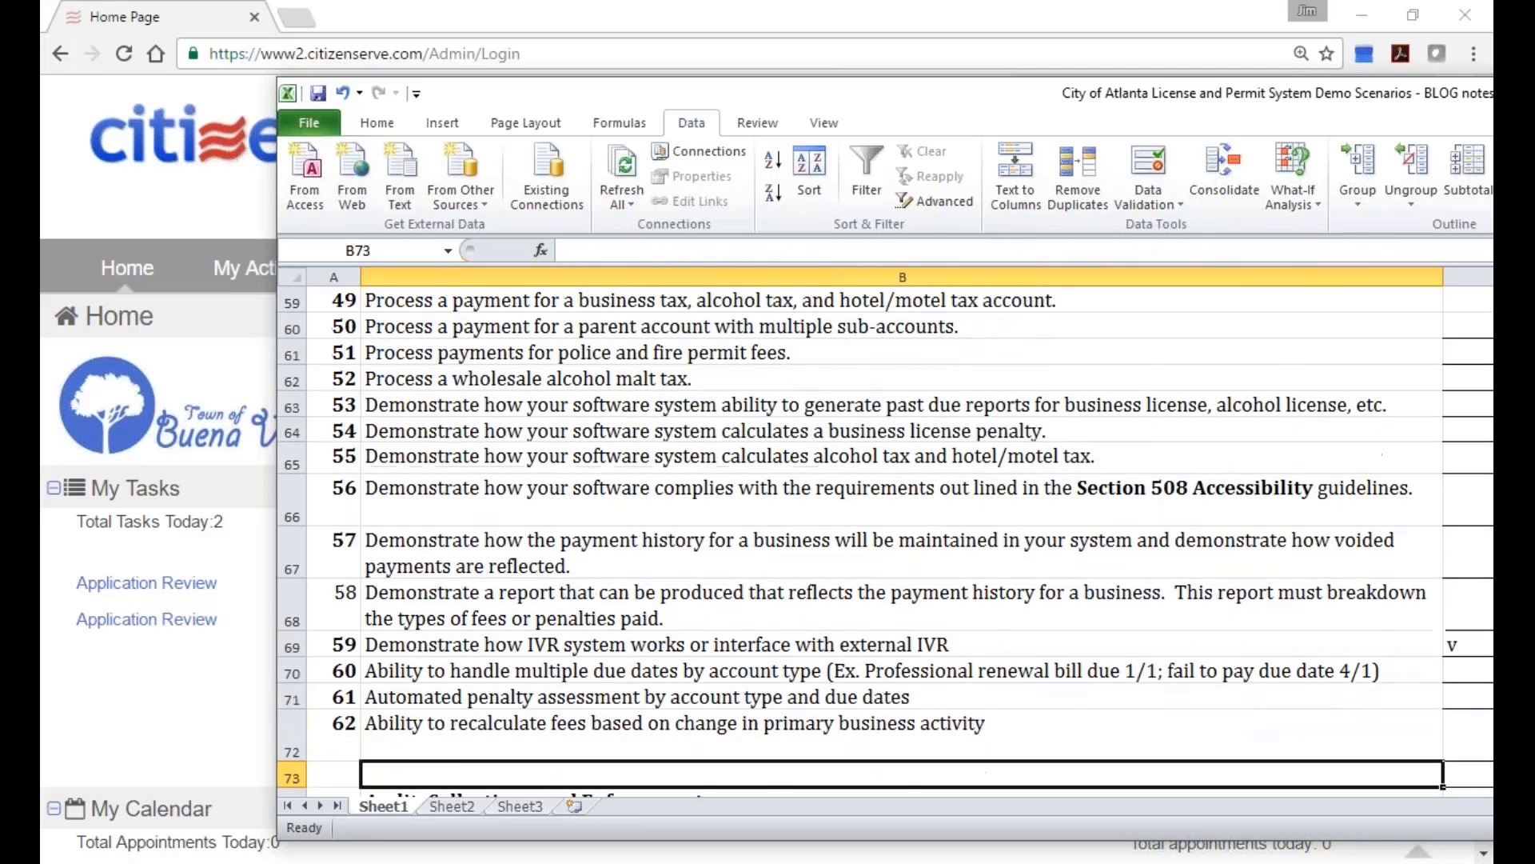
key(Up)
key(Up)
key(Down)
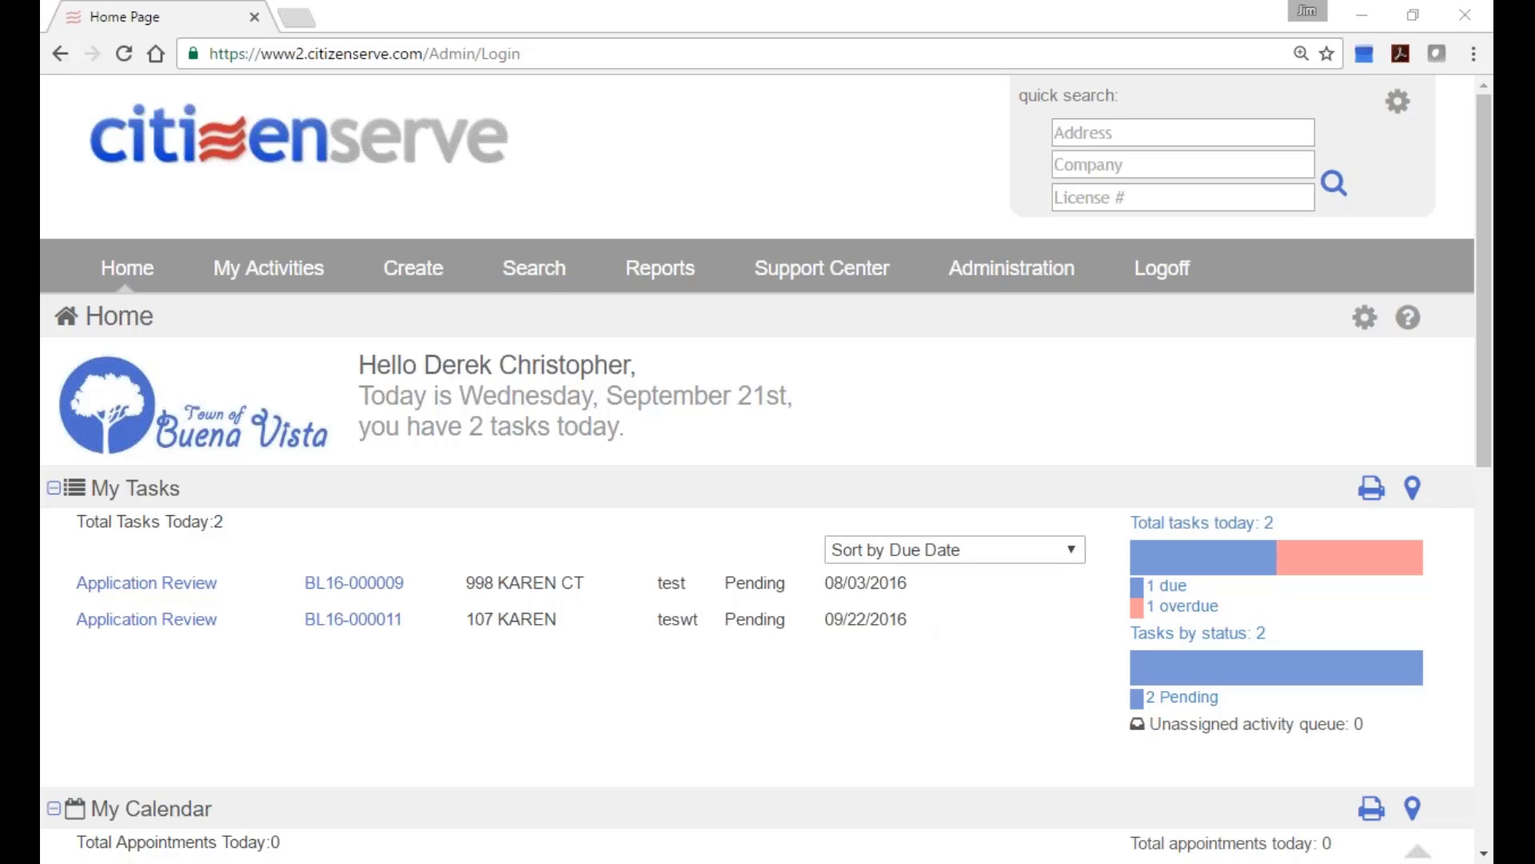
Open license BL16-000011's Activities list and start adding a new activity.
scroll(771, 637, down, 2)
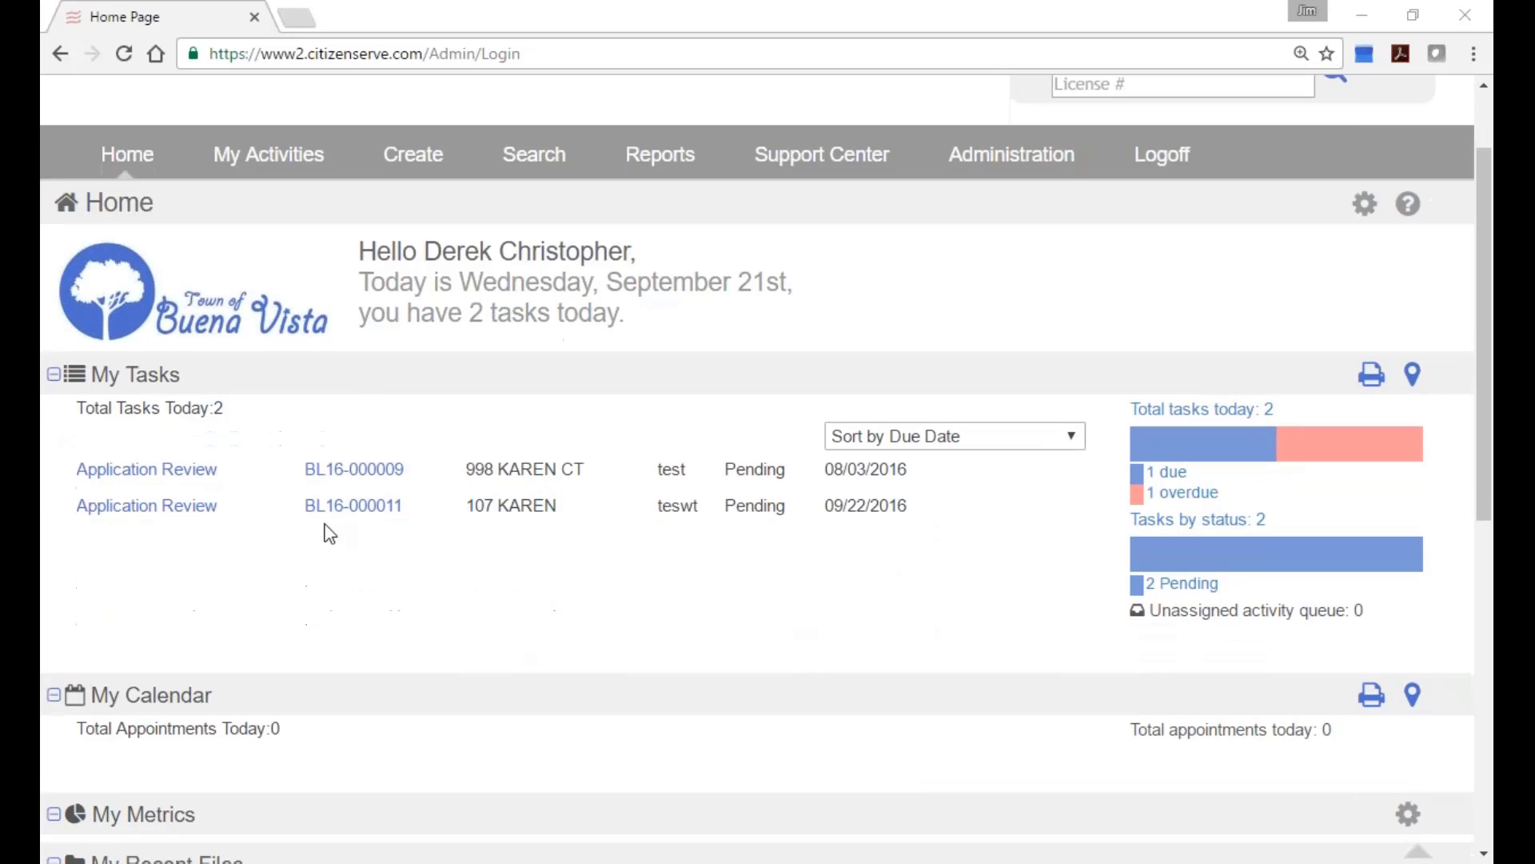
click(359, 519)
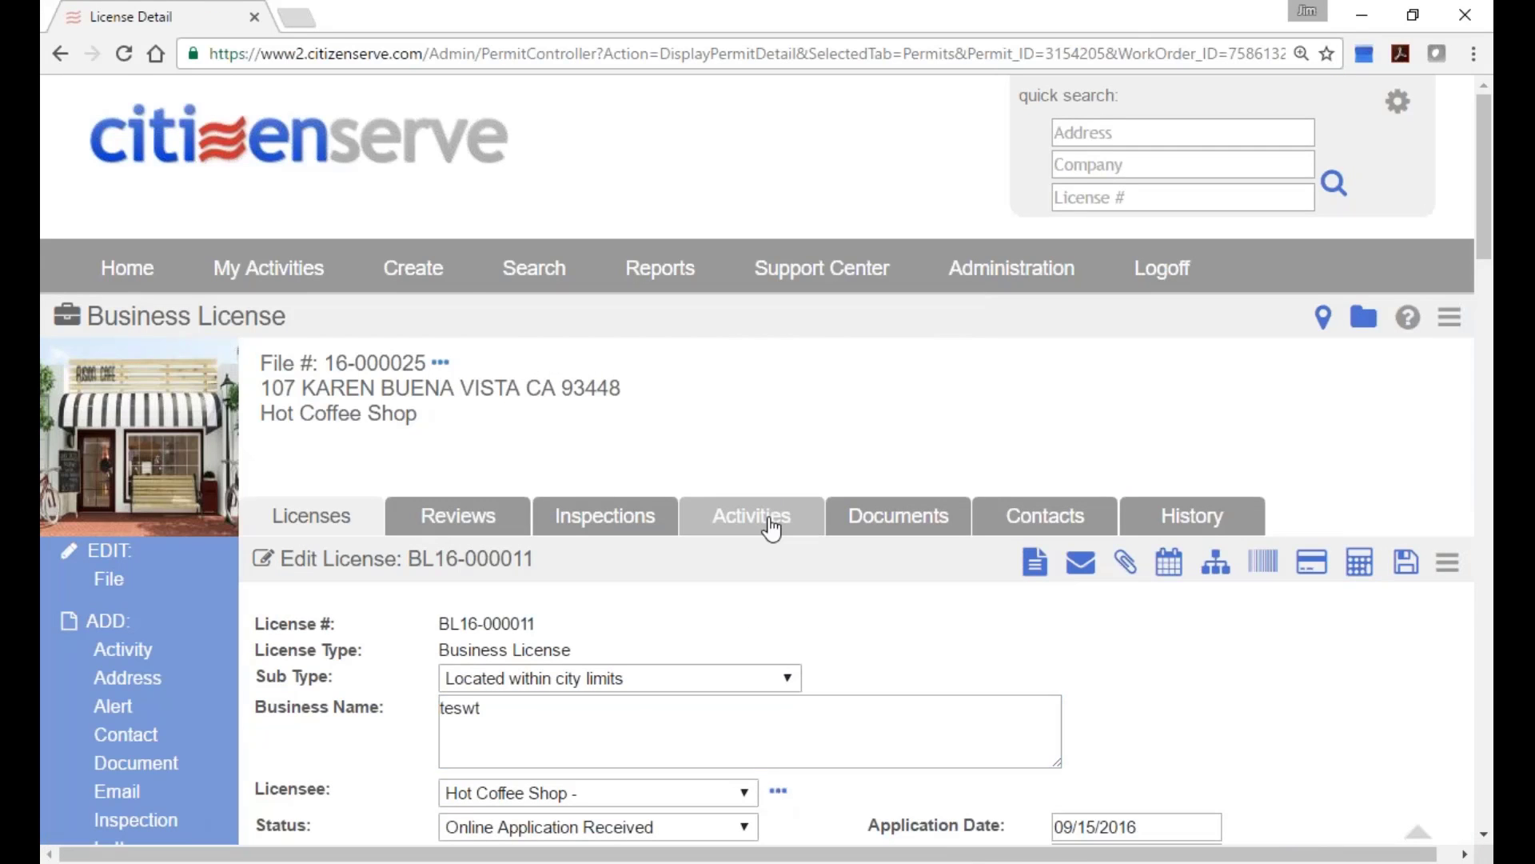
click(766, 521)
scroll(812, 602, down, 4)
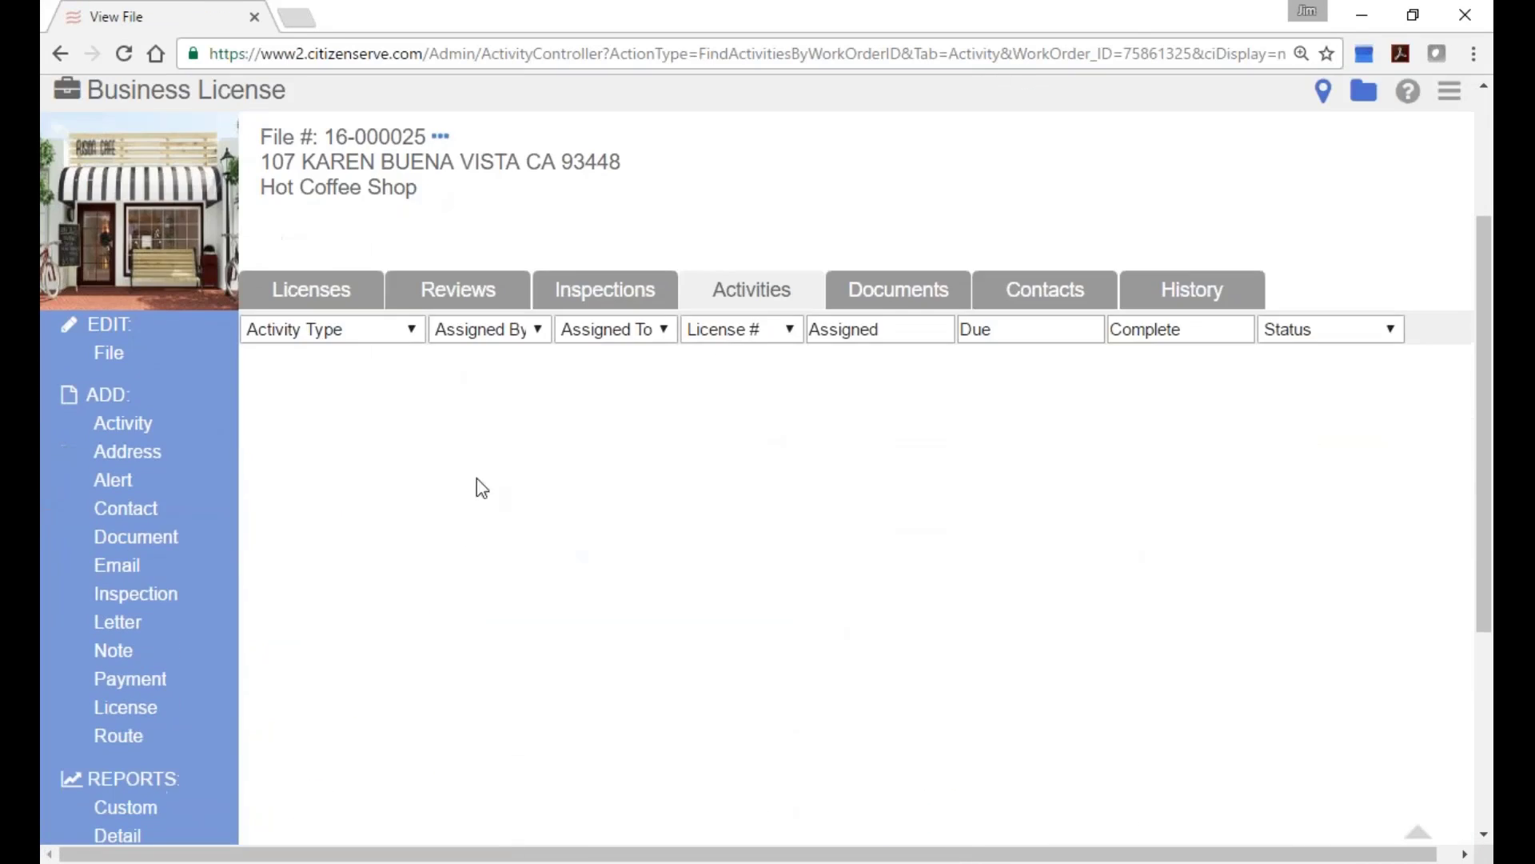
click(148, 424)
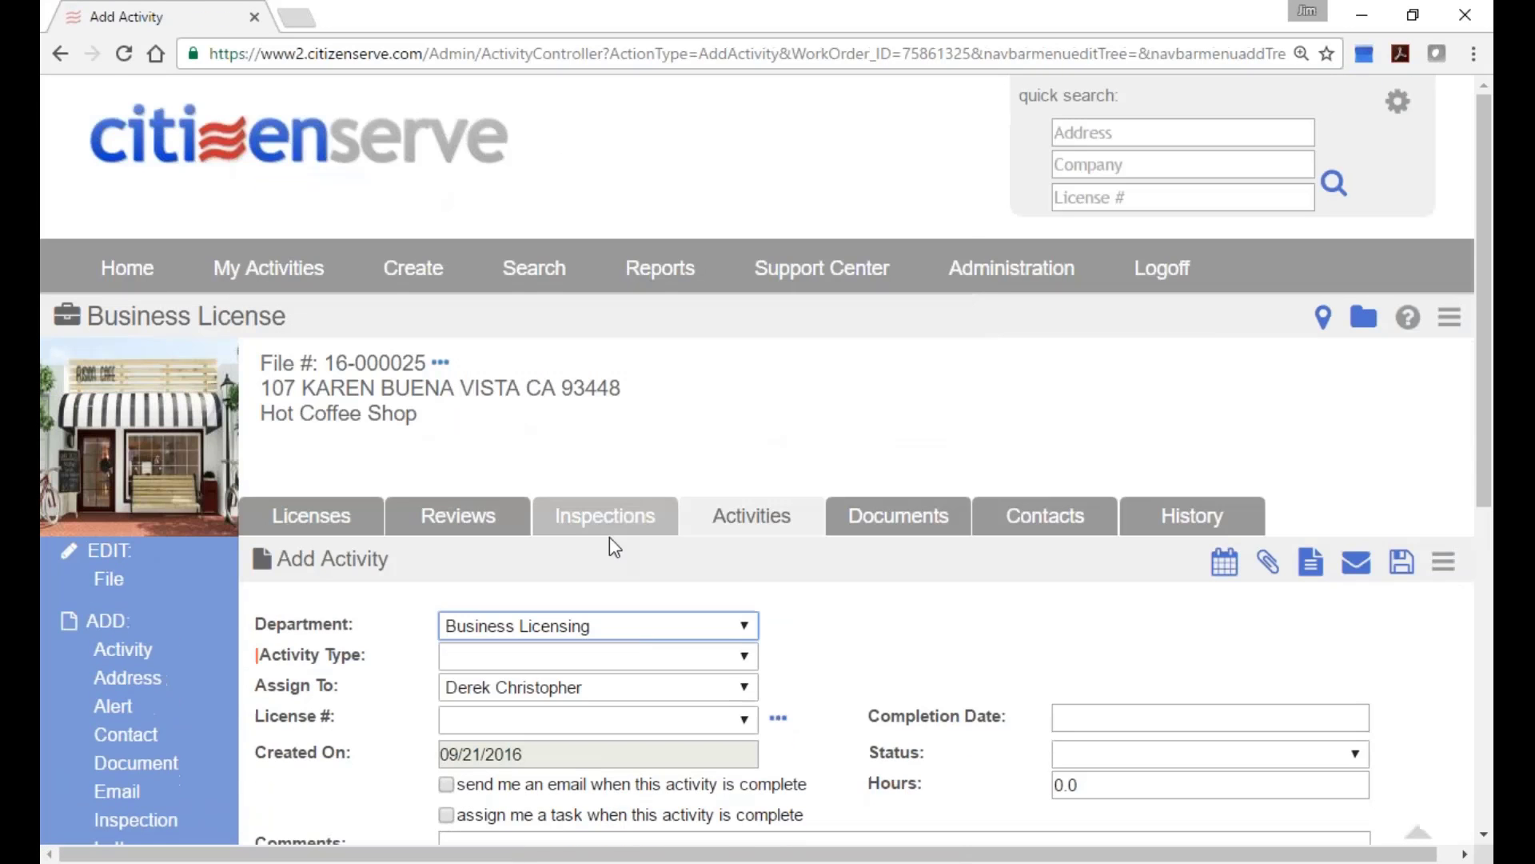
scroll(821, 630, down, 3)
Close the Activity Type list without a choice and return to the Home page via the logo.
click(746, 431)
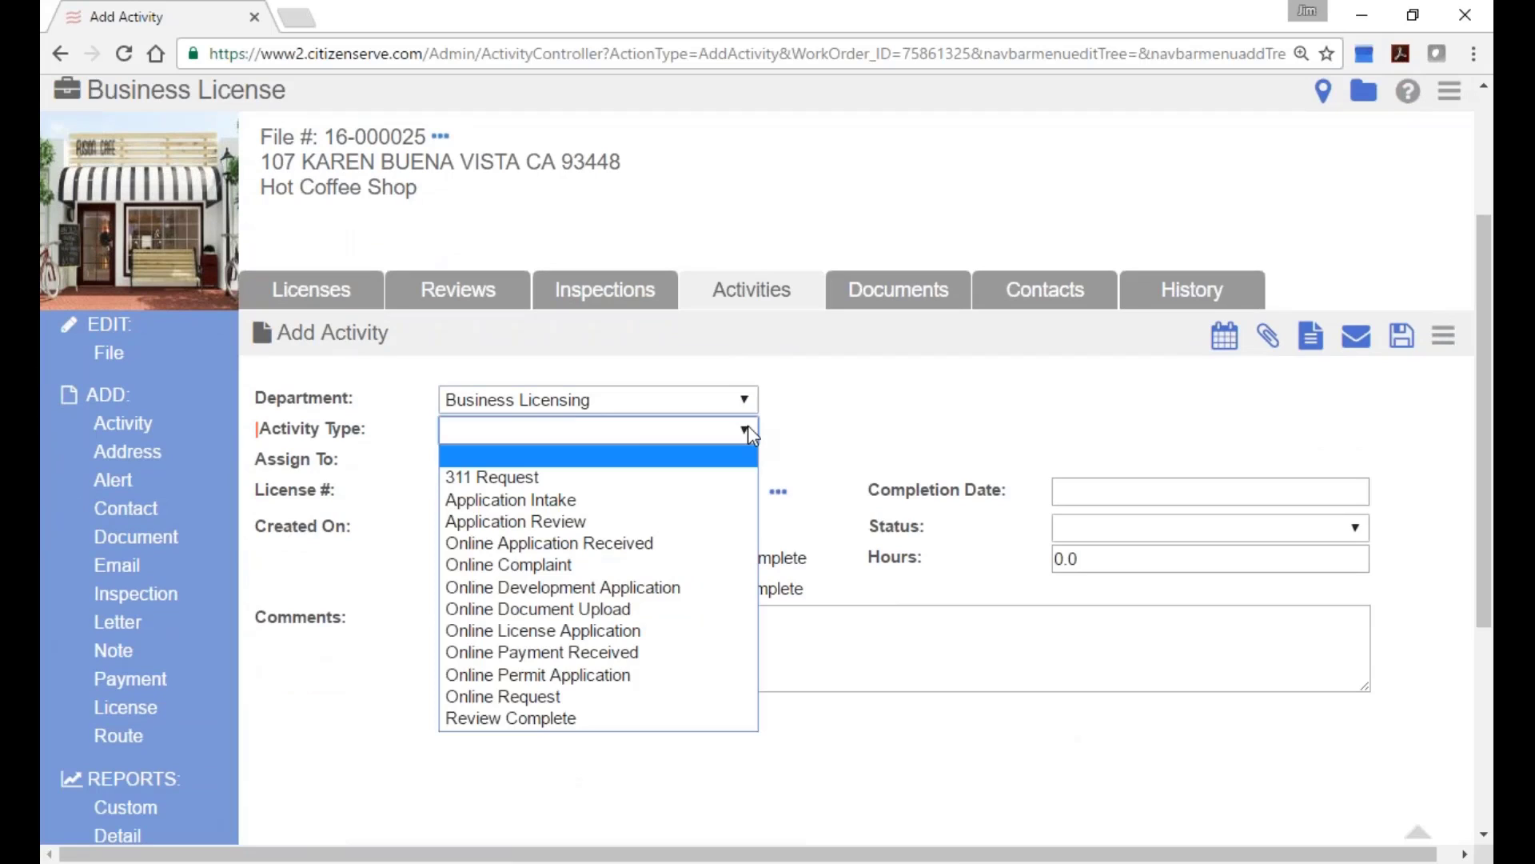
click(894, 348)
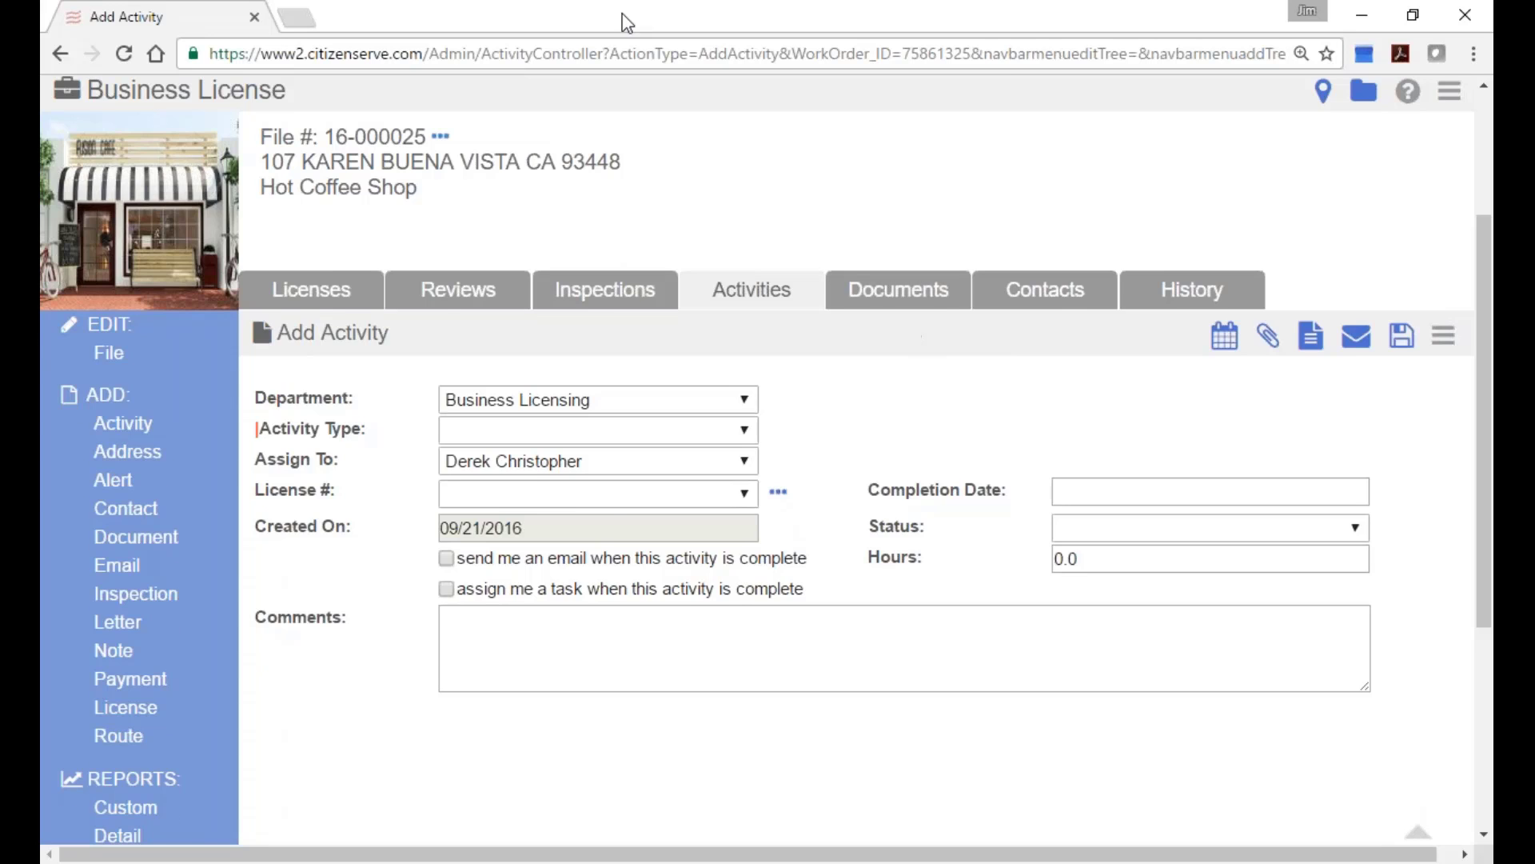
scroll(566, 192, up, 3)
click(334, 181)
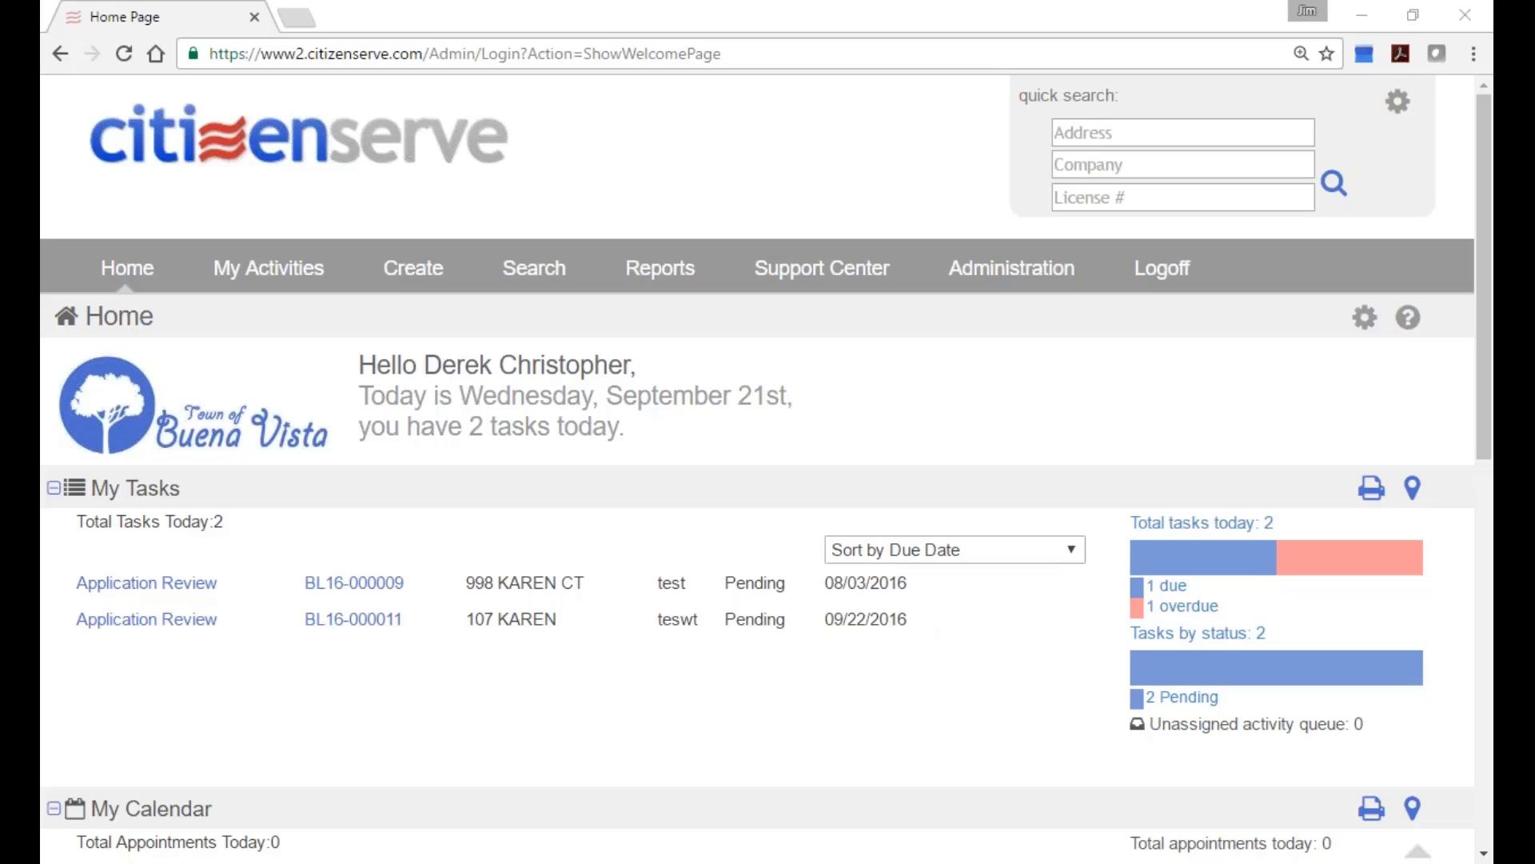
Open license BL16-000011 from today's tasks and switch between its Activities and Inspections lists.
click(308, 620)
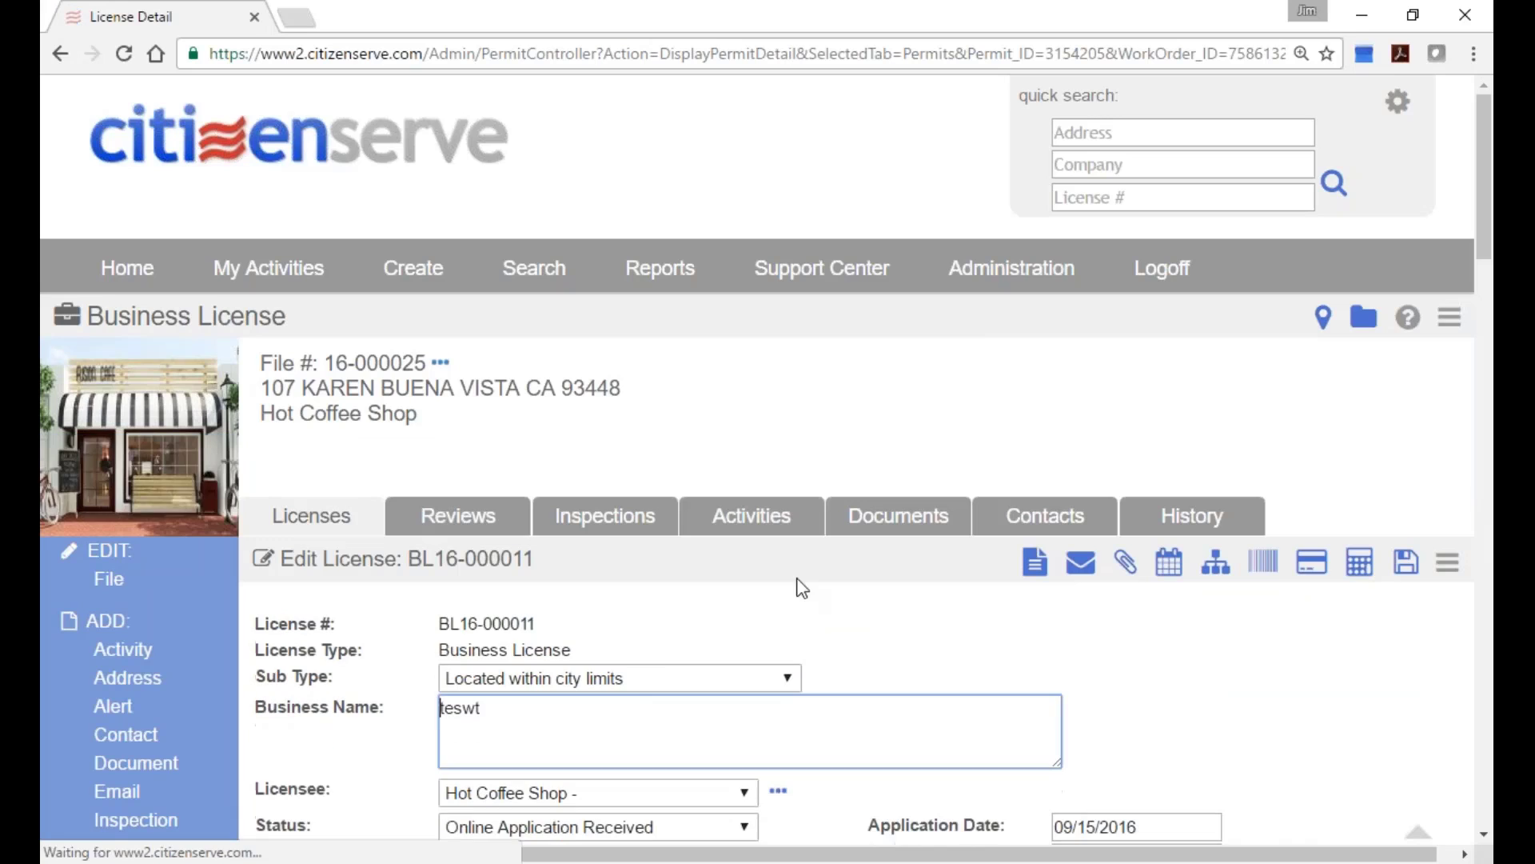
click(756, 528)
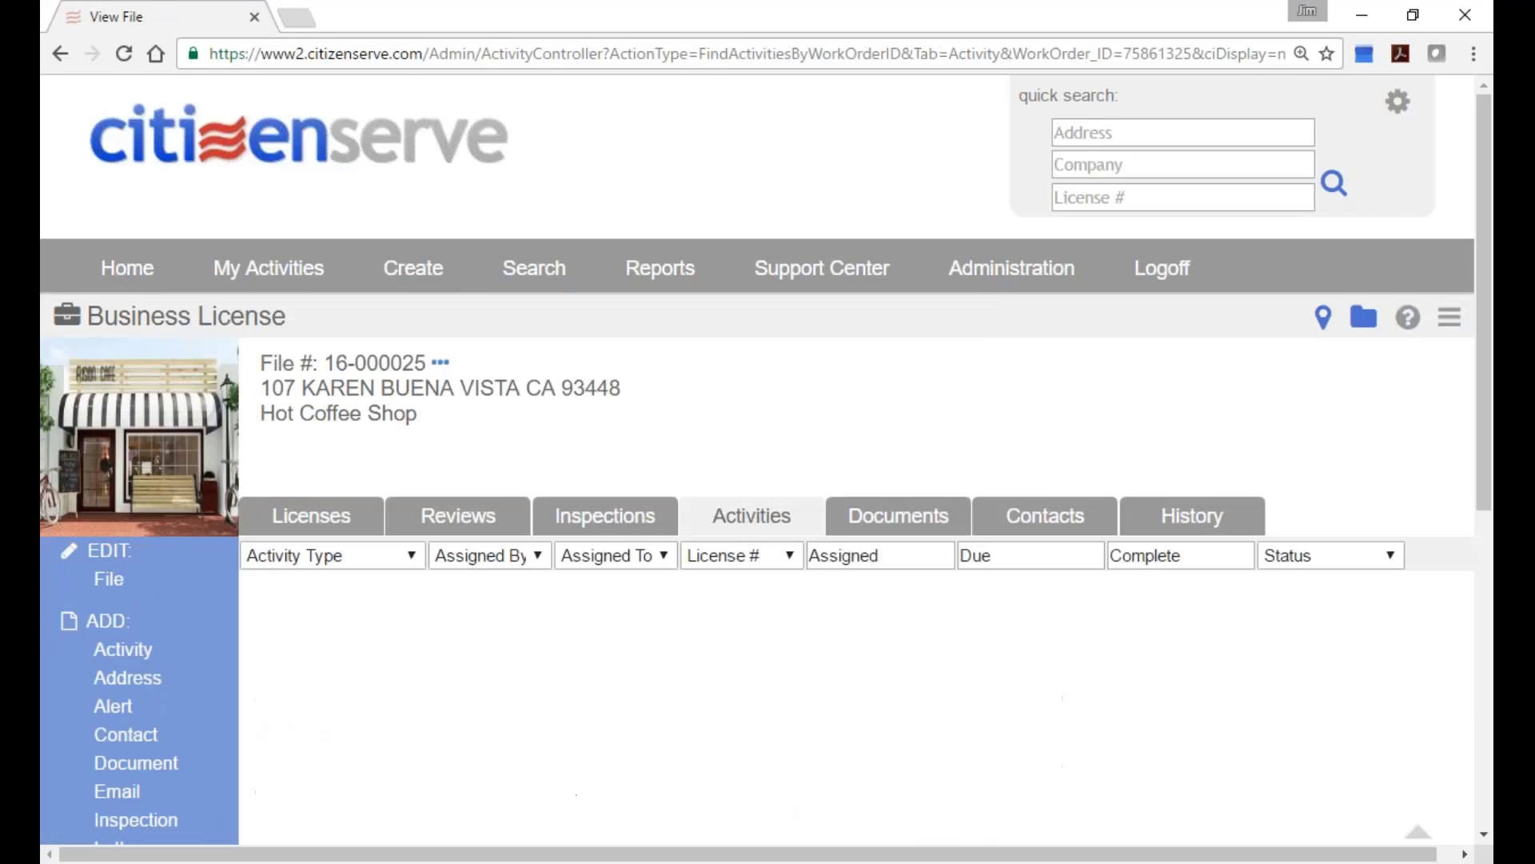
click(619, 538)
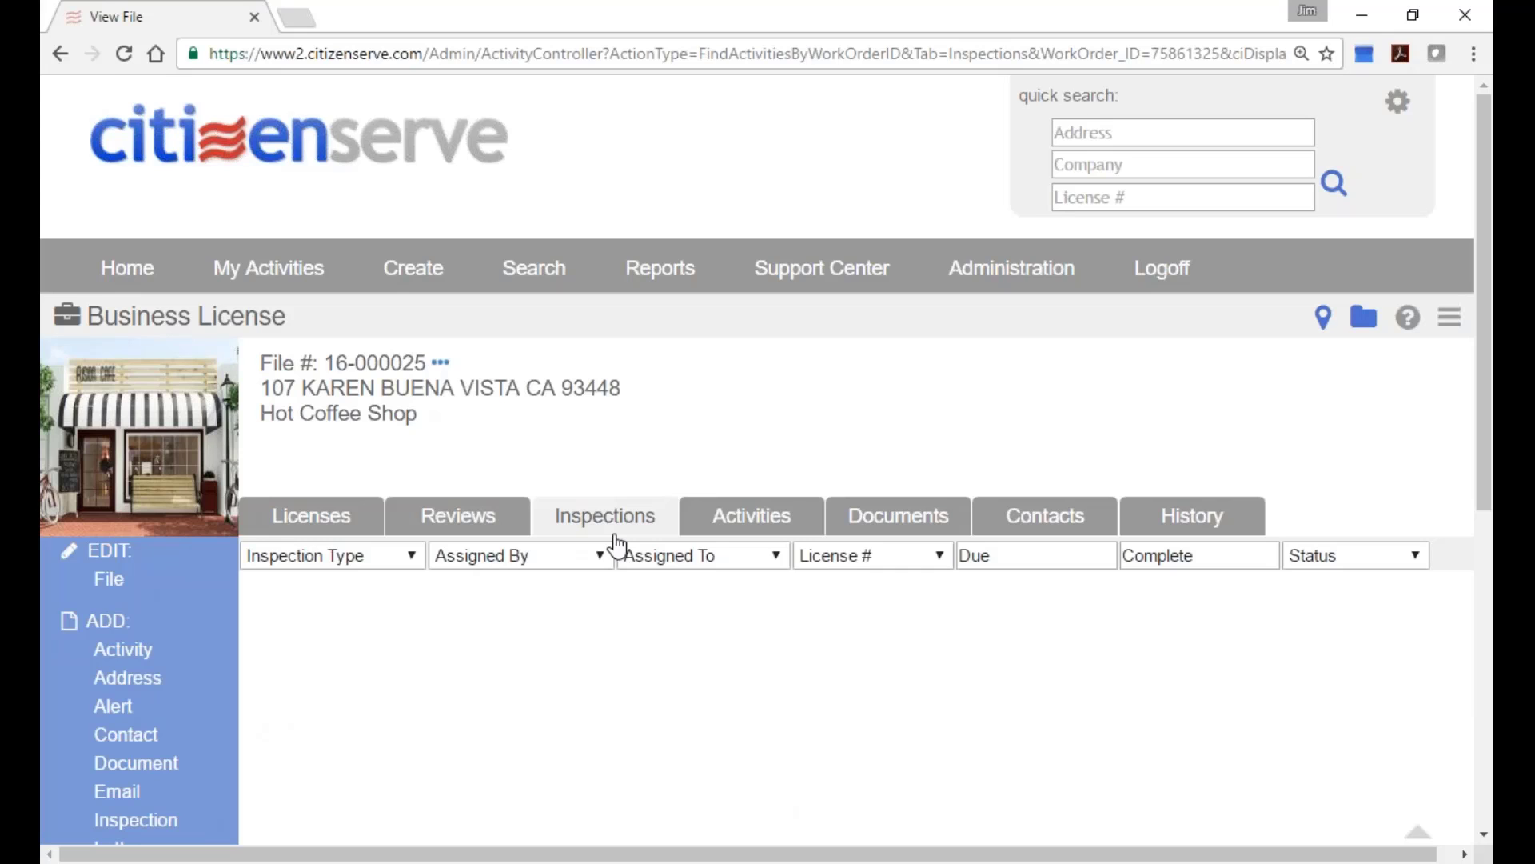
click(747, 531)
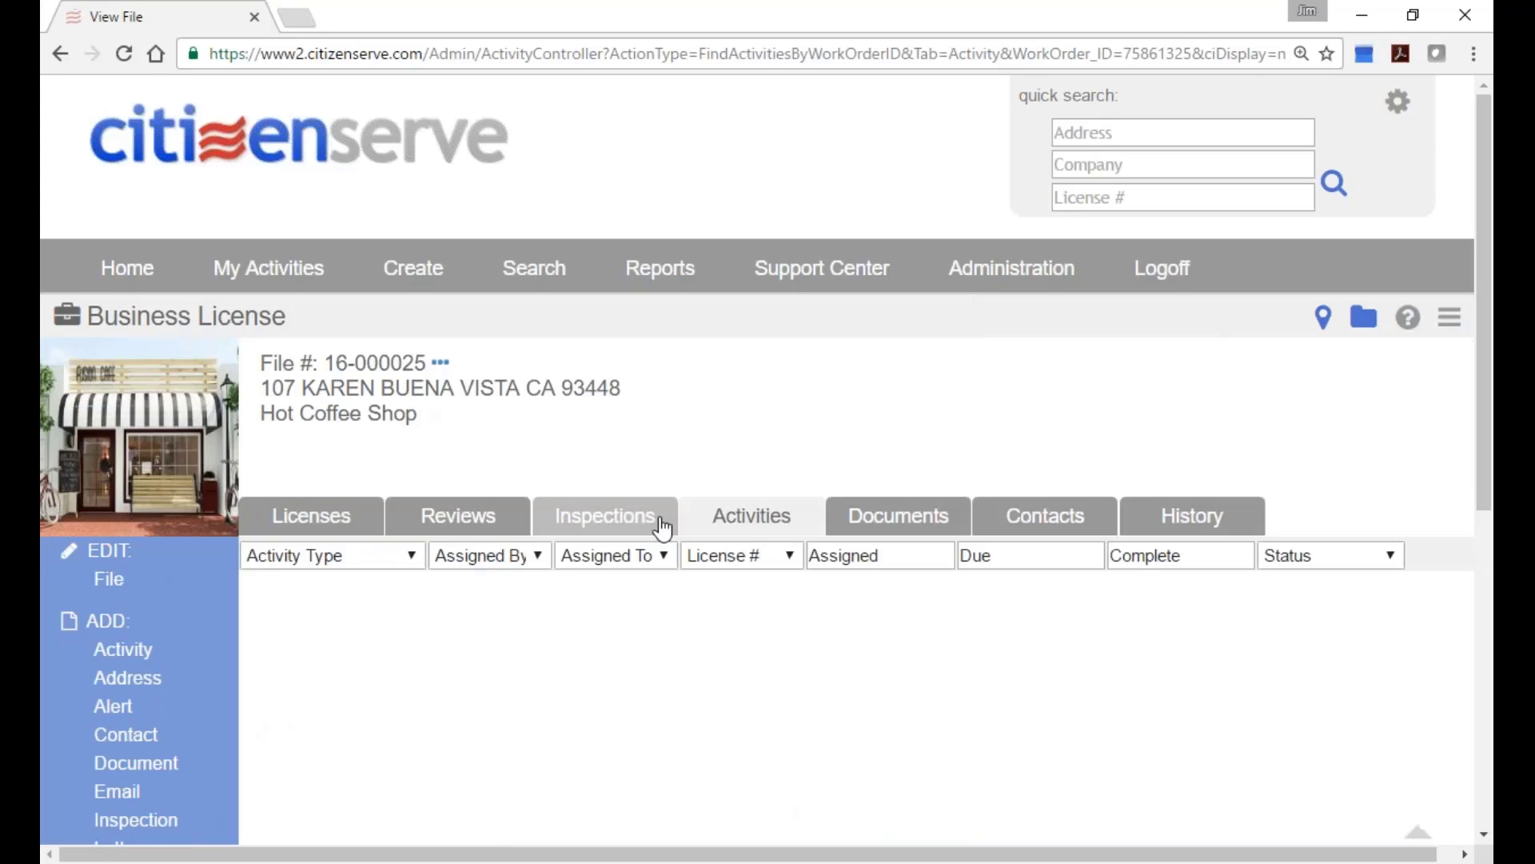
click(662, 528)
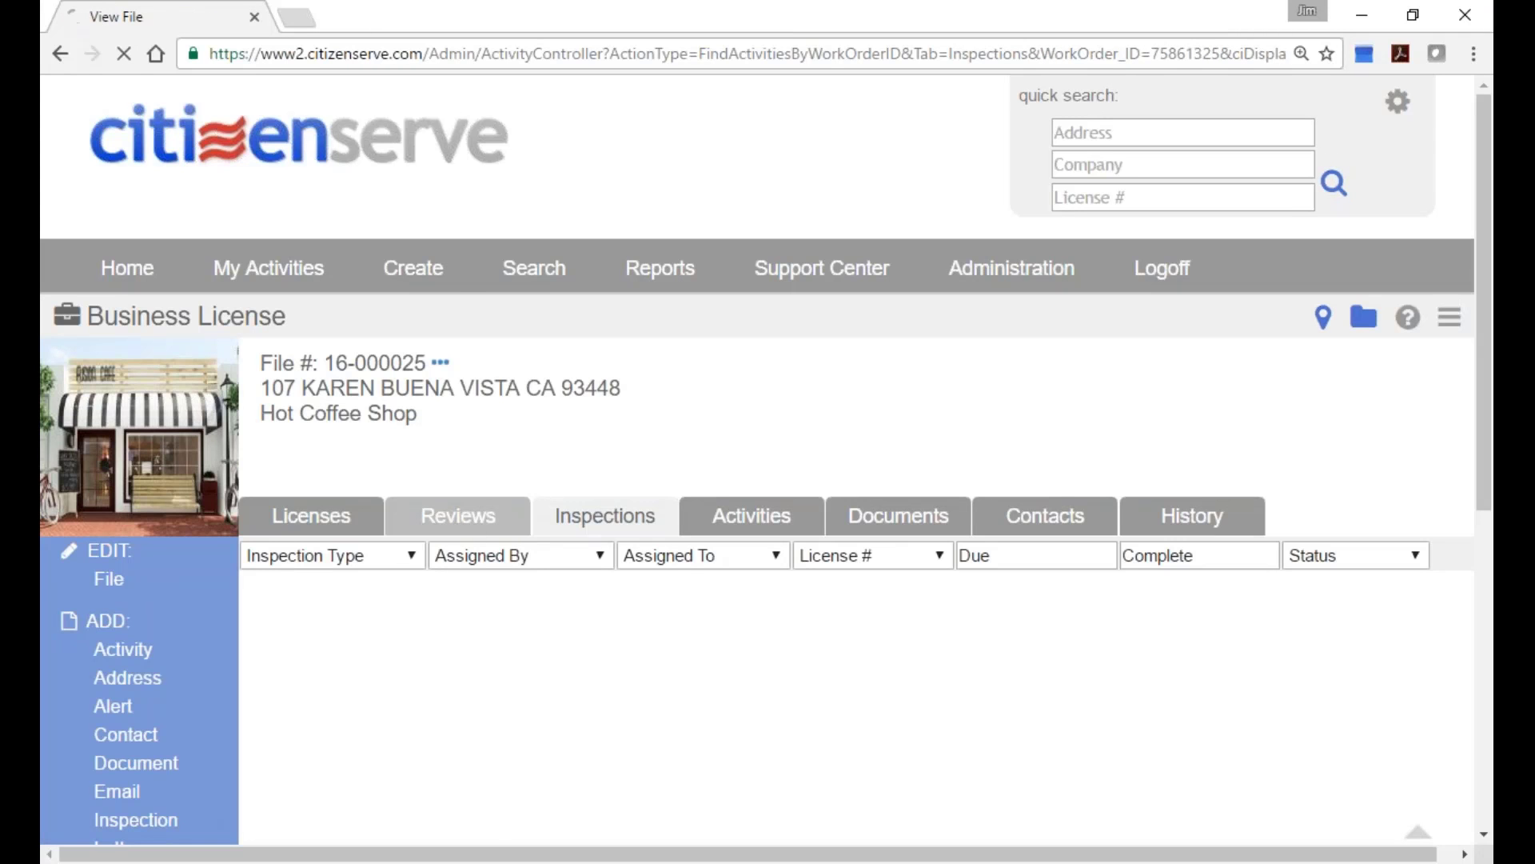
click(458, 516)
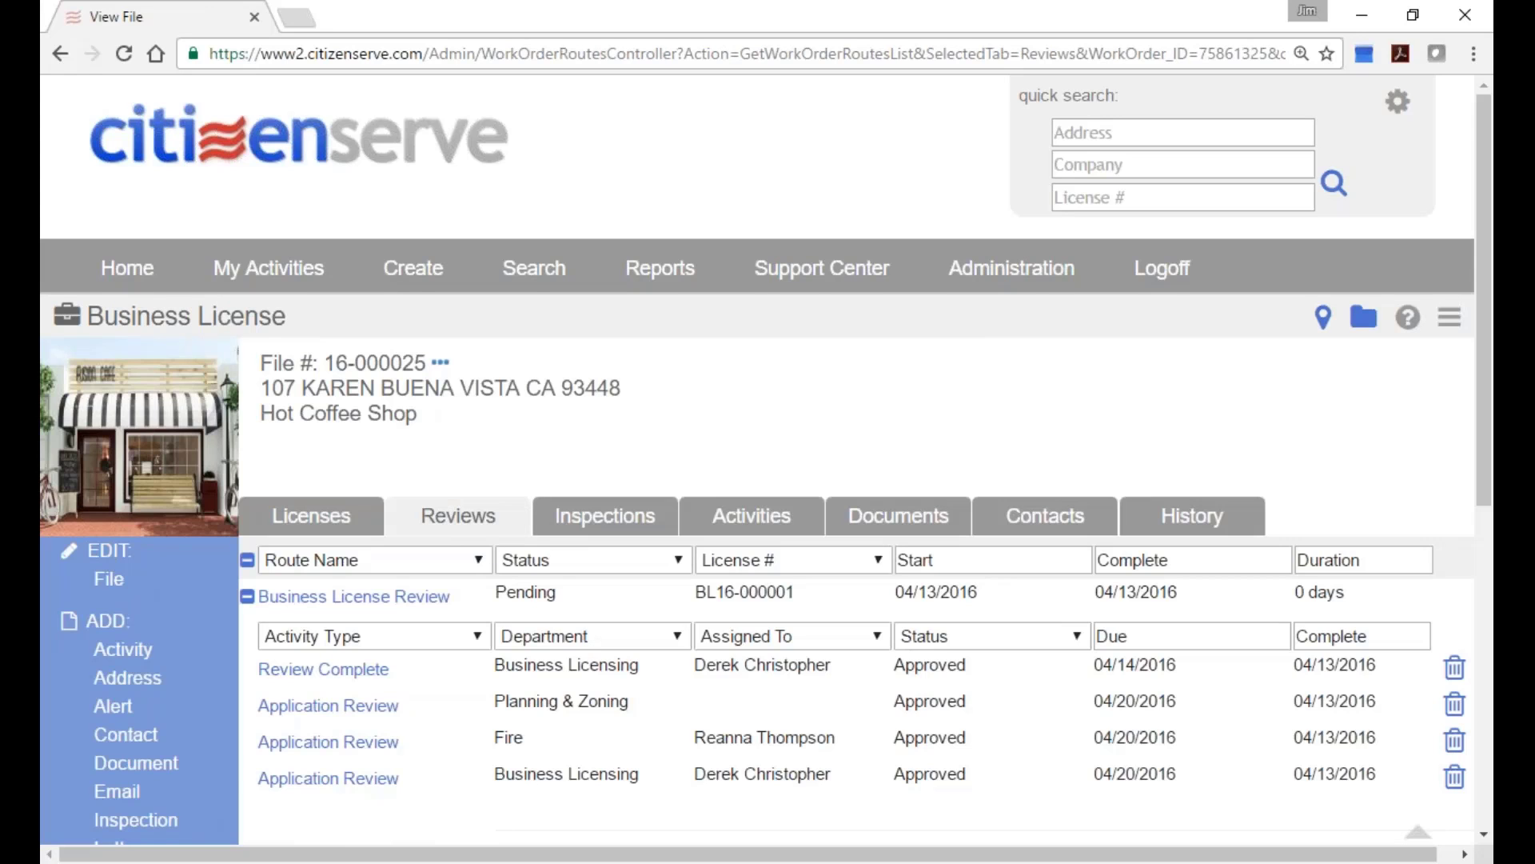
Scroll through the review routes to check BL16-000001's approvals and BL16-000011's pending Application Review.
scroll(512, 583, down, 2)
scroll(511, 582, up, 2)
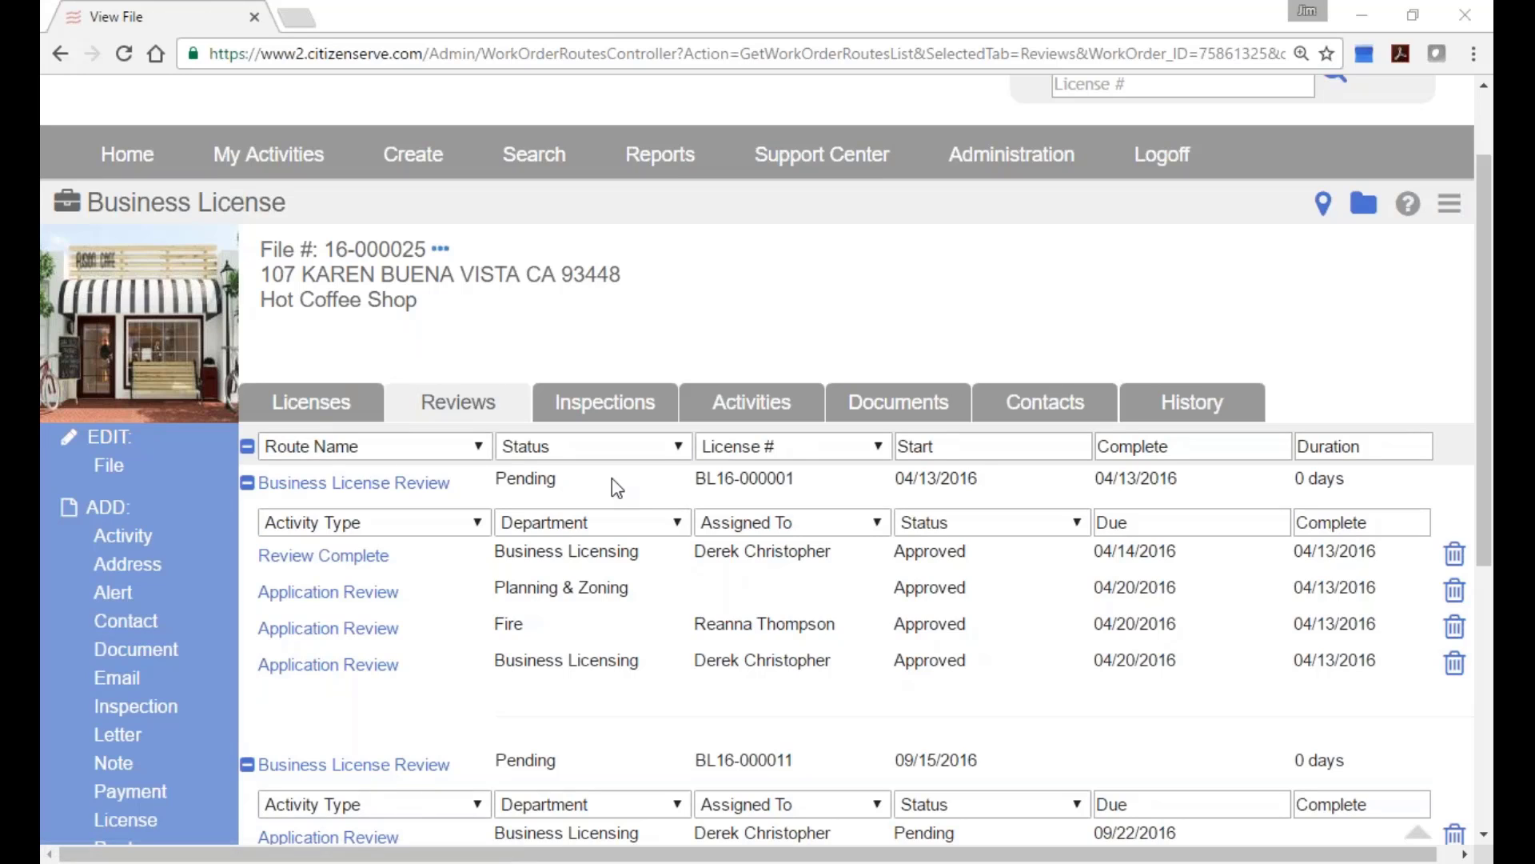
Start a new activity with Business Licensing as department, leaving Activity Type unselected.
click(128, 537)
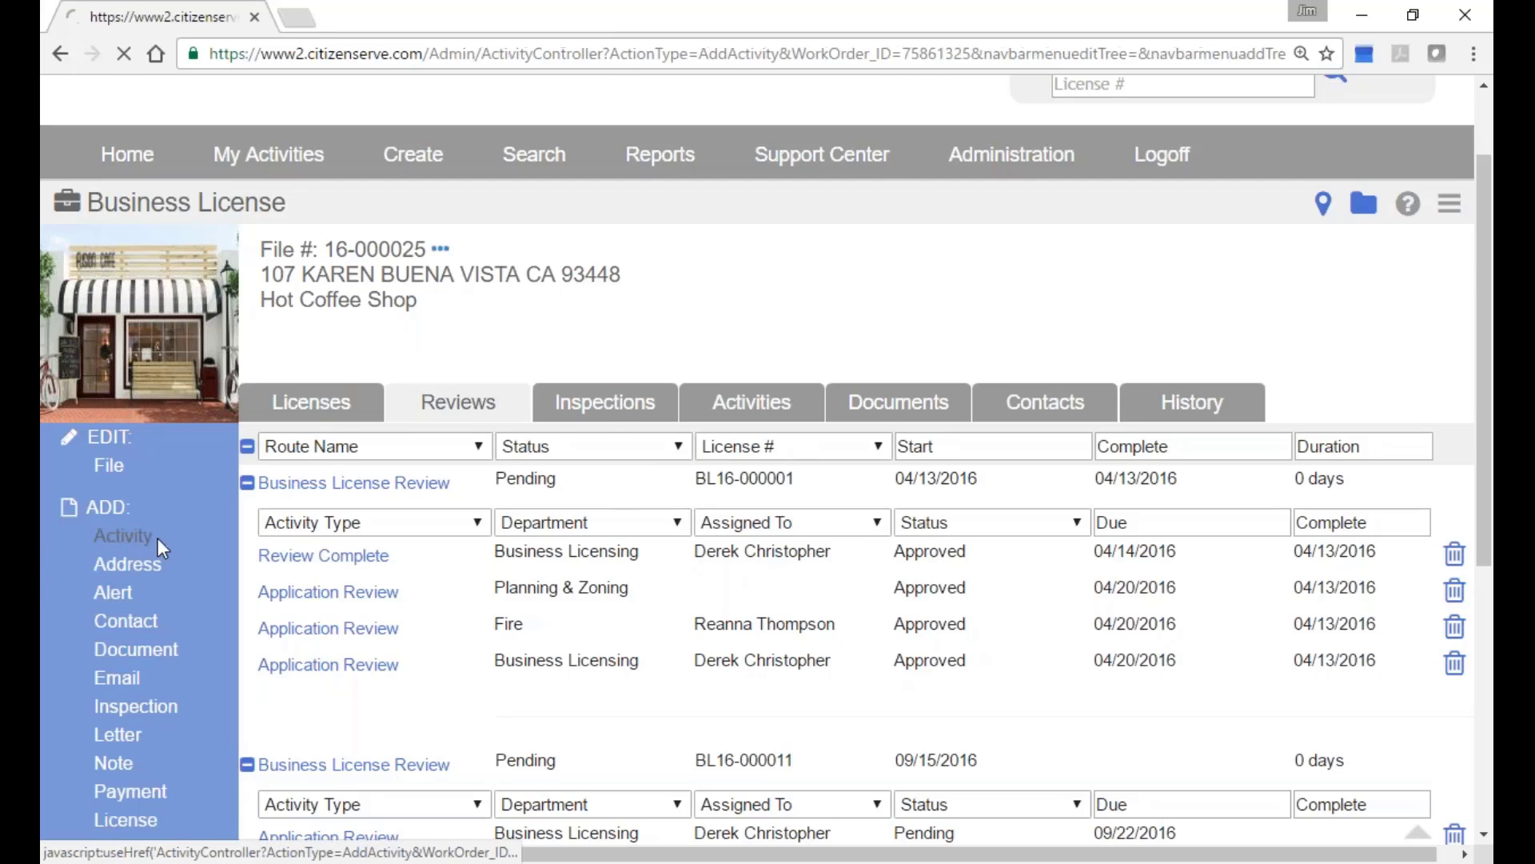
click(643, 622)
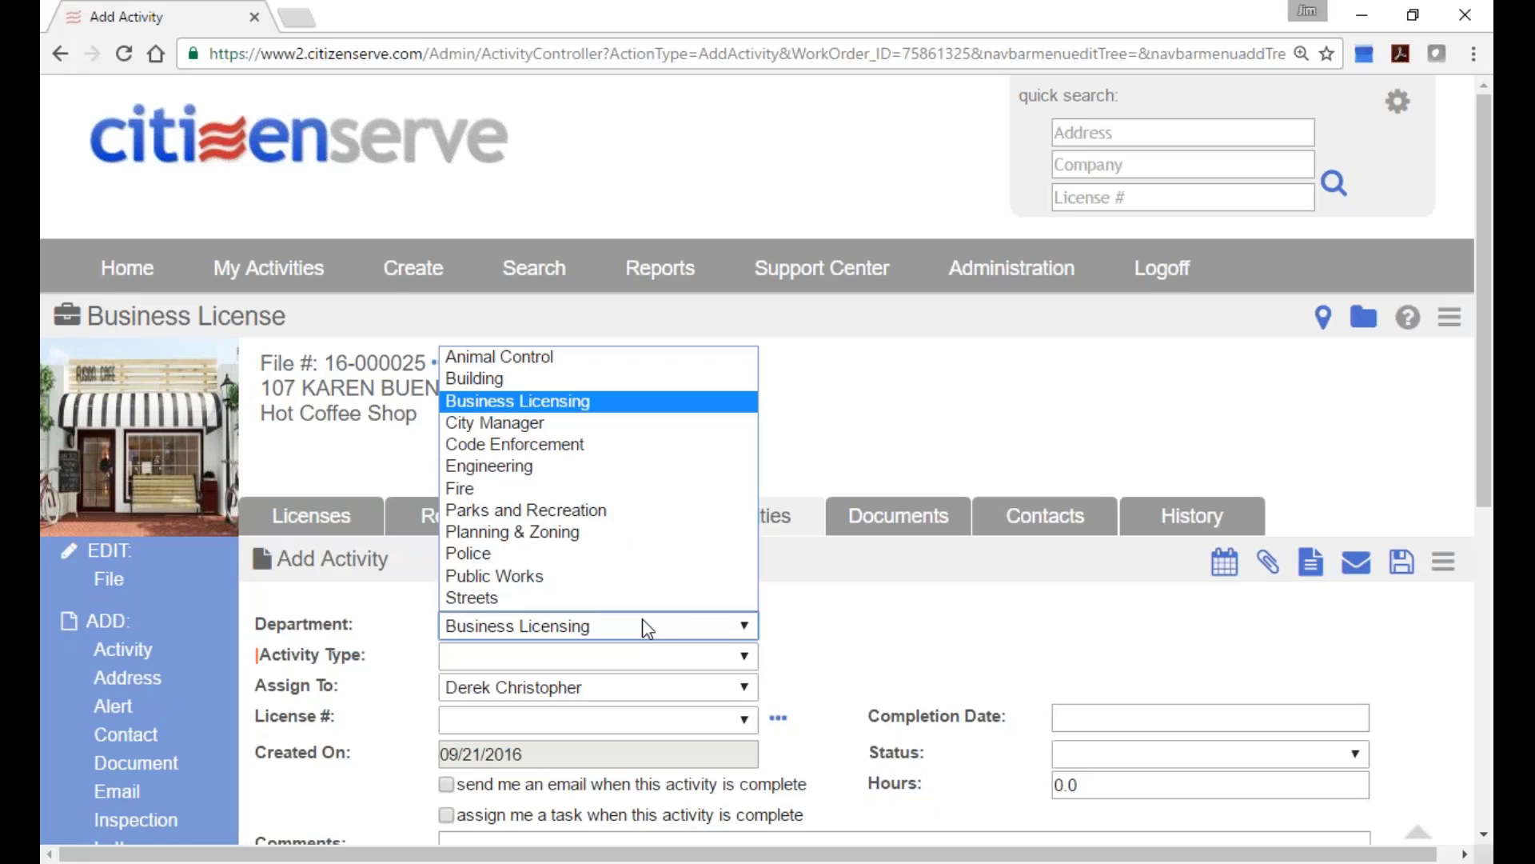
click(587, 400)
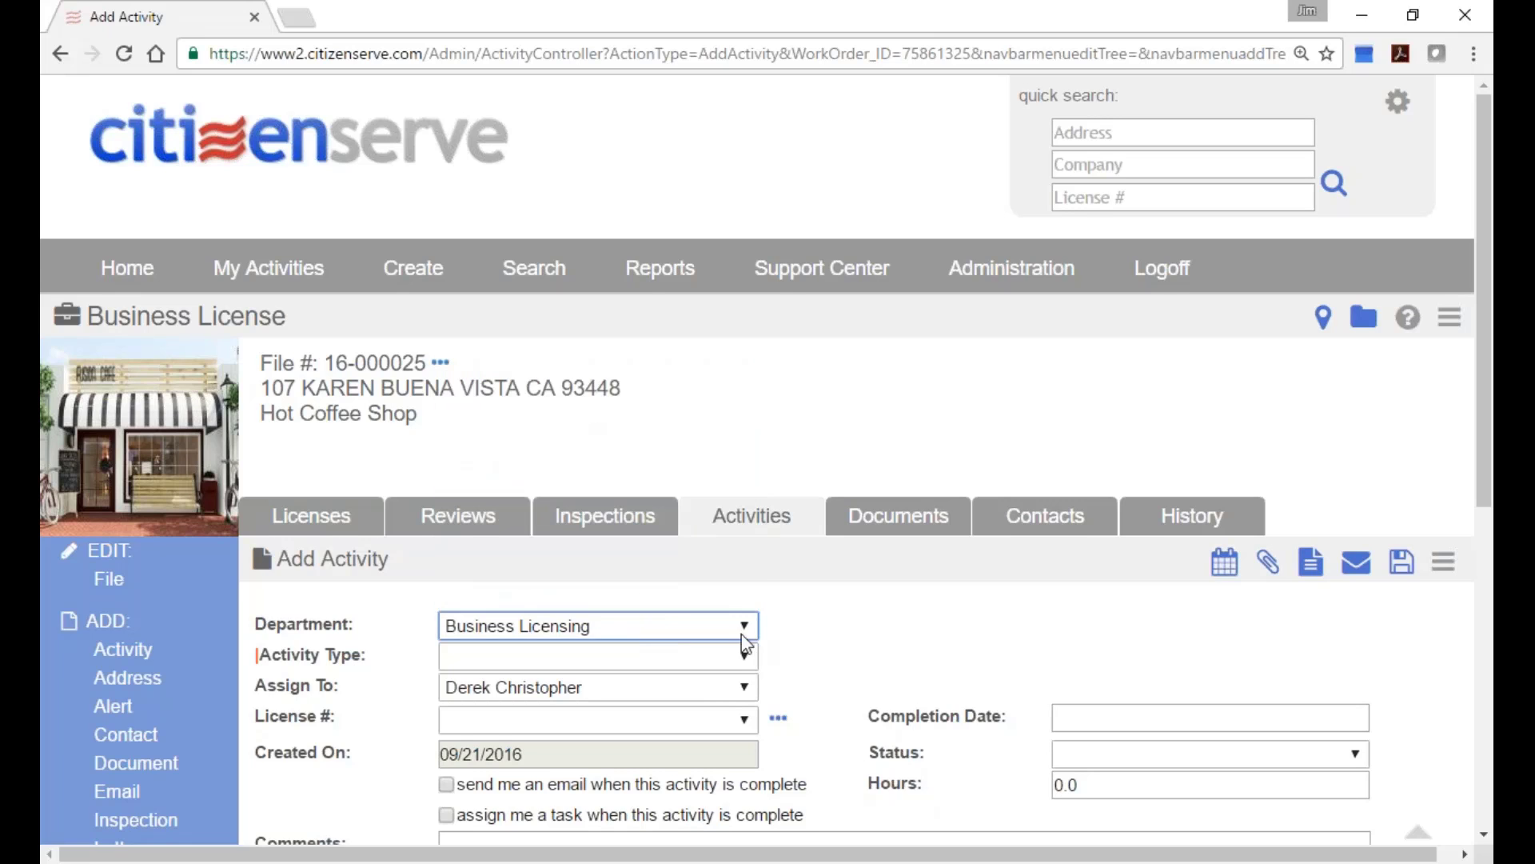
scroll(746, 644, down, 2)
click(679, 512)
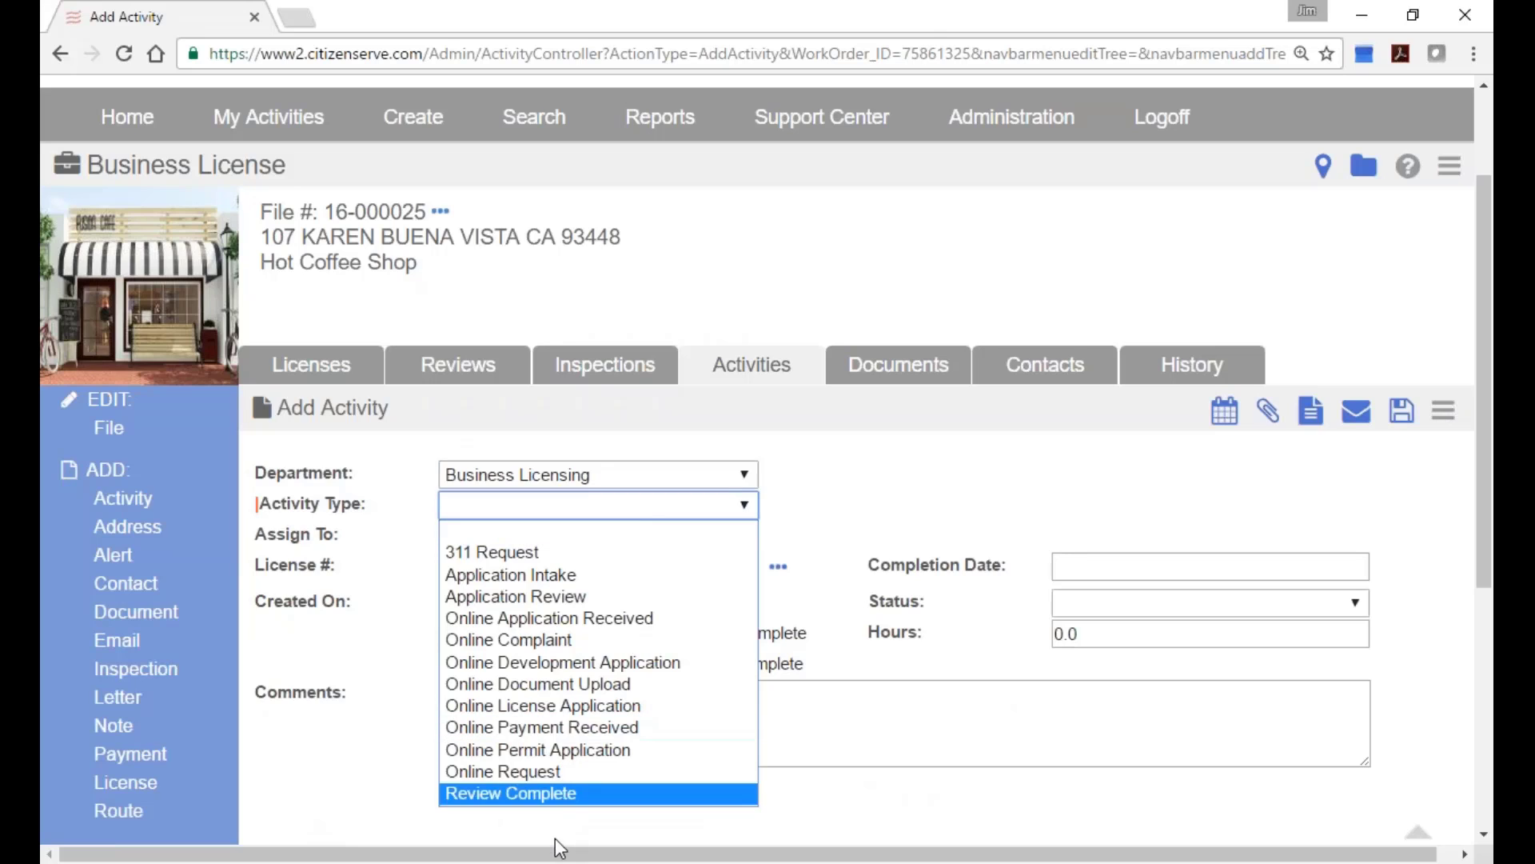
click(598, 507)
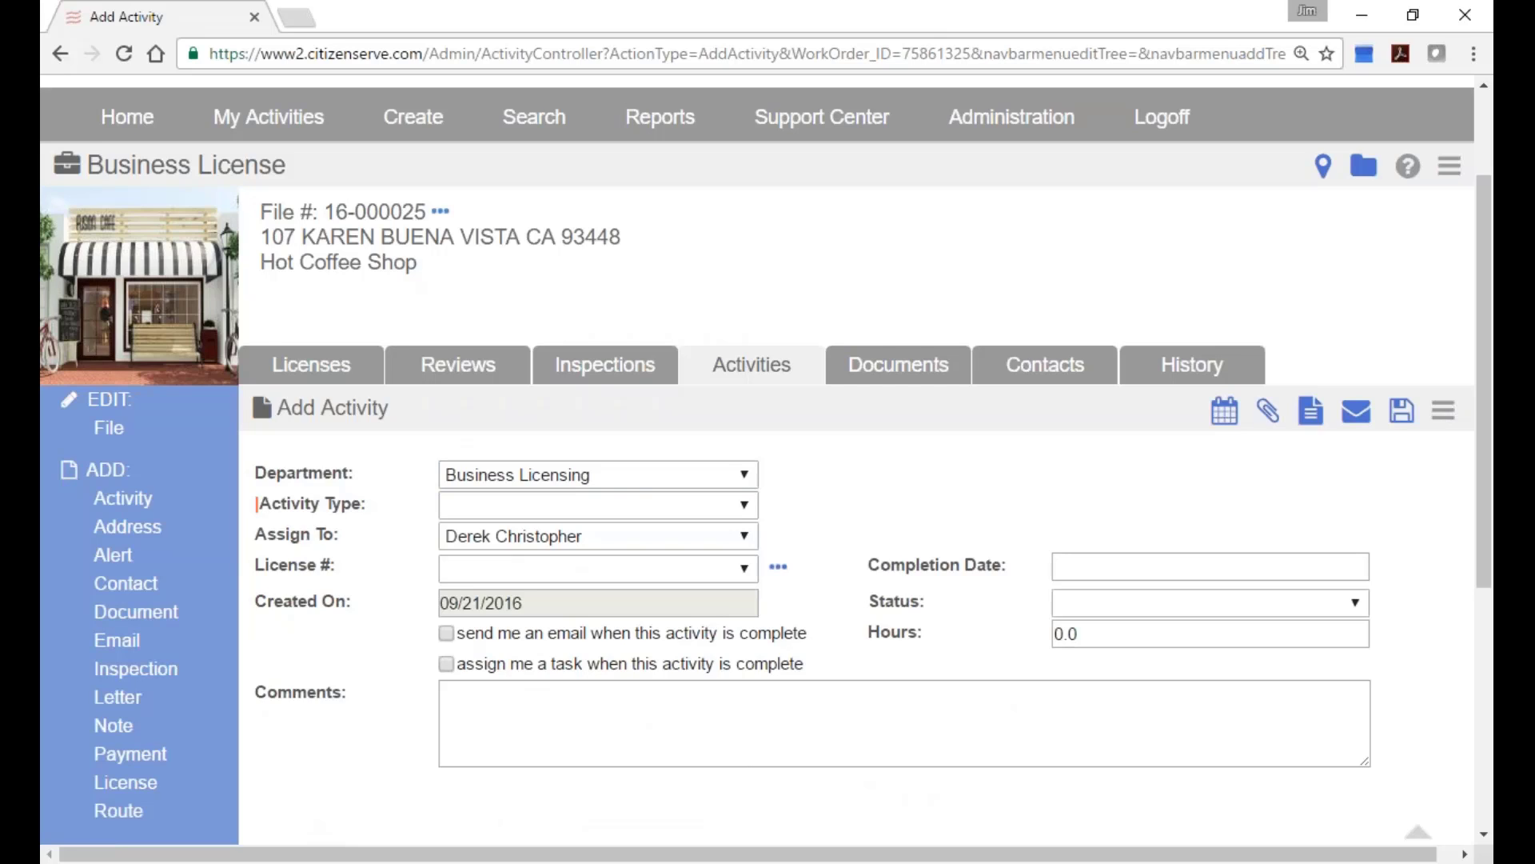
Log off and place the cursor in the login page's Username field.
click(1179, 118)
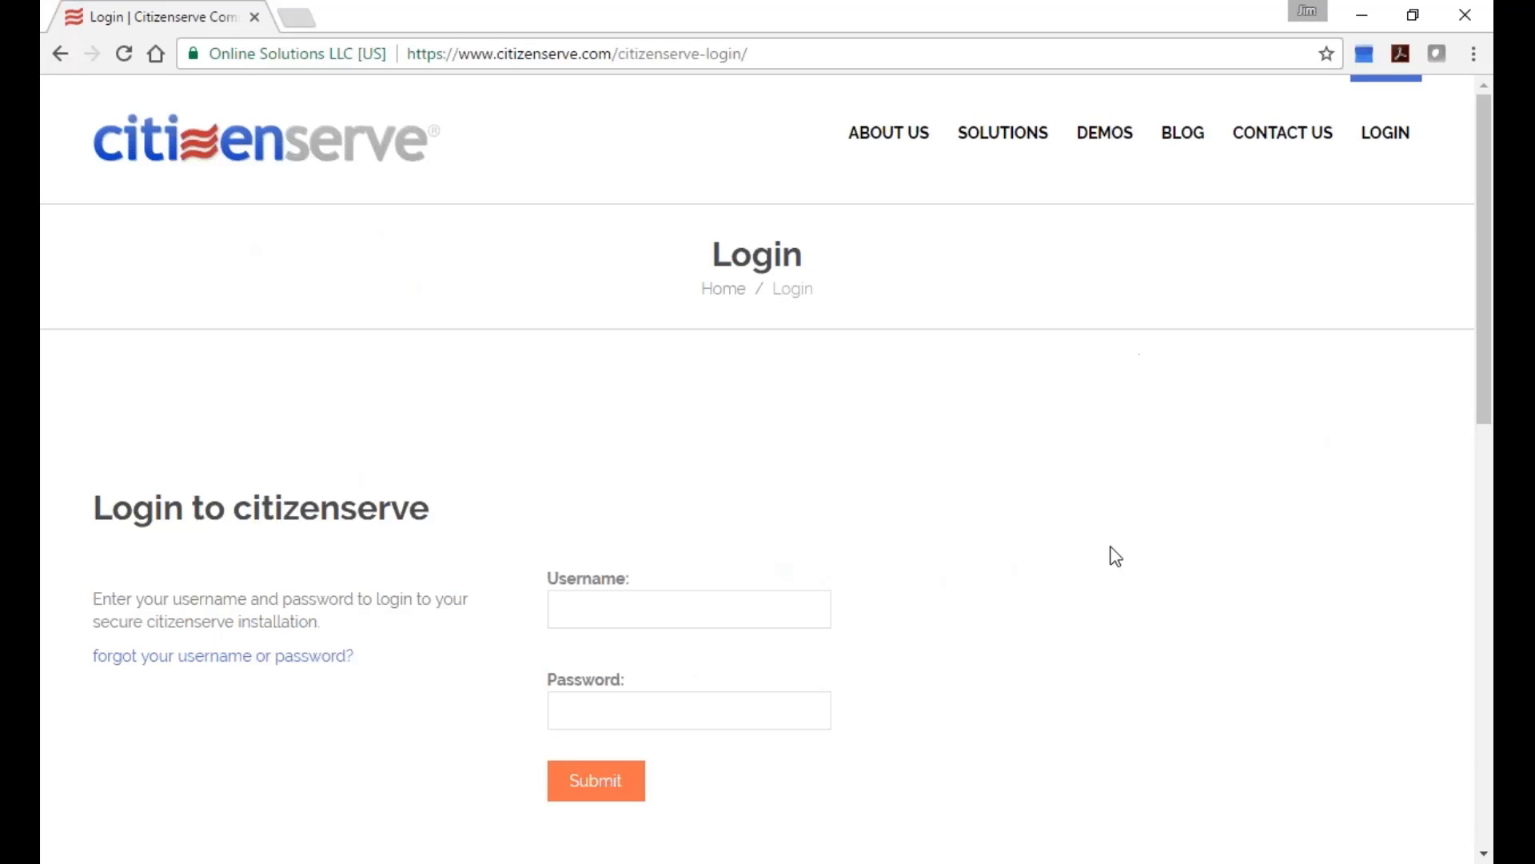
click(766, 613)
Go to the test.citizenserve.com Login2.jsp page and begin entering the username.
click(780, 54)
text(test)
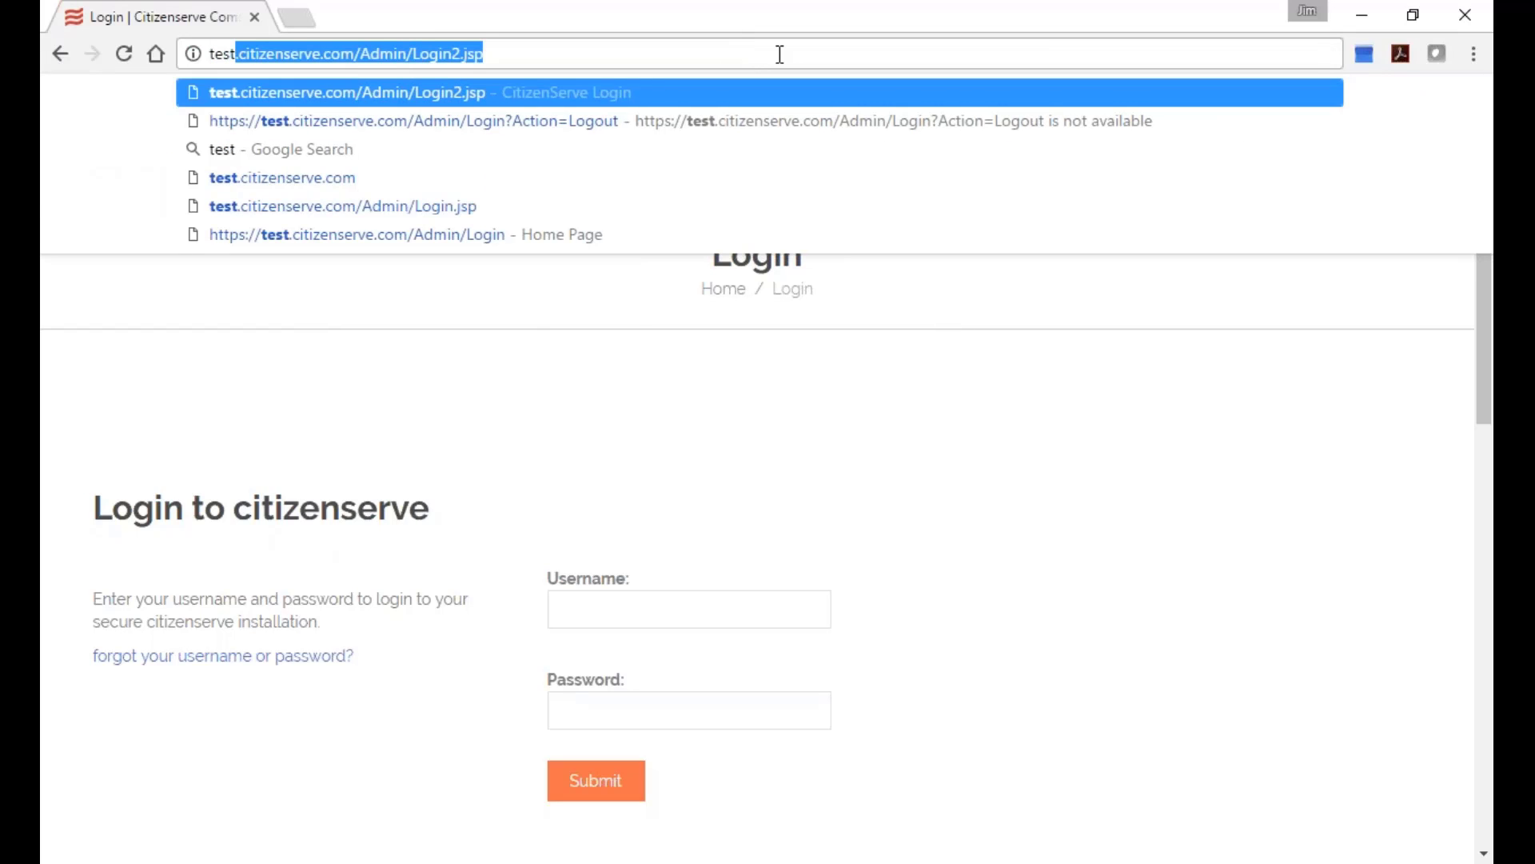
key(Return)
click(899, 400)
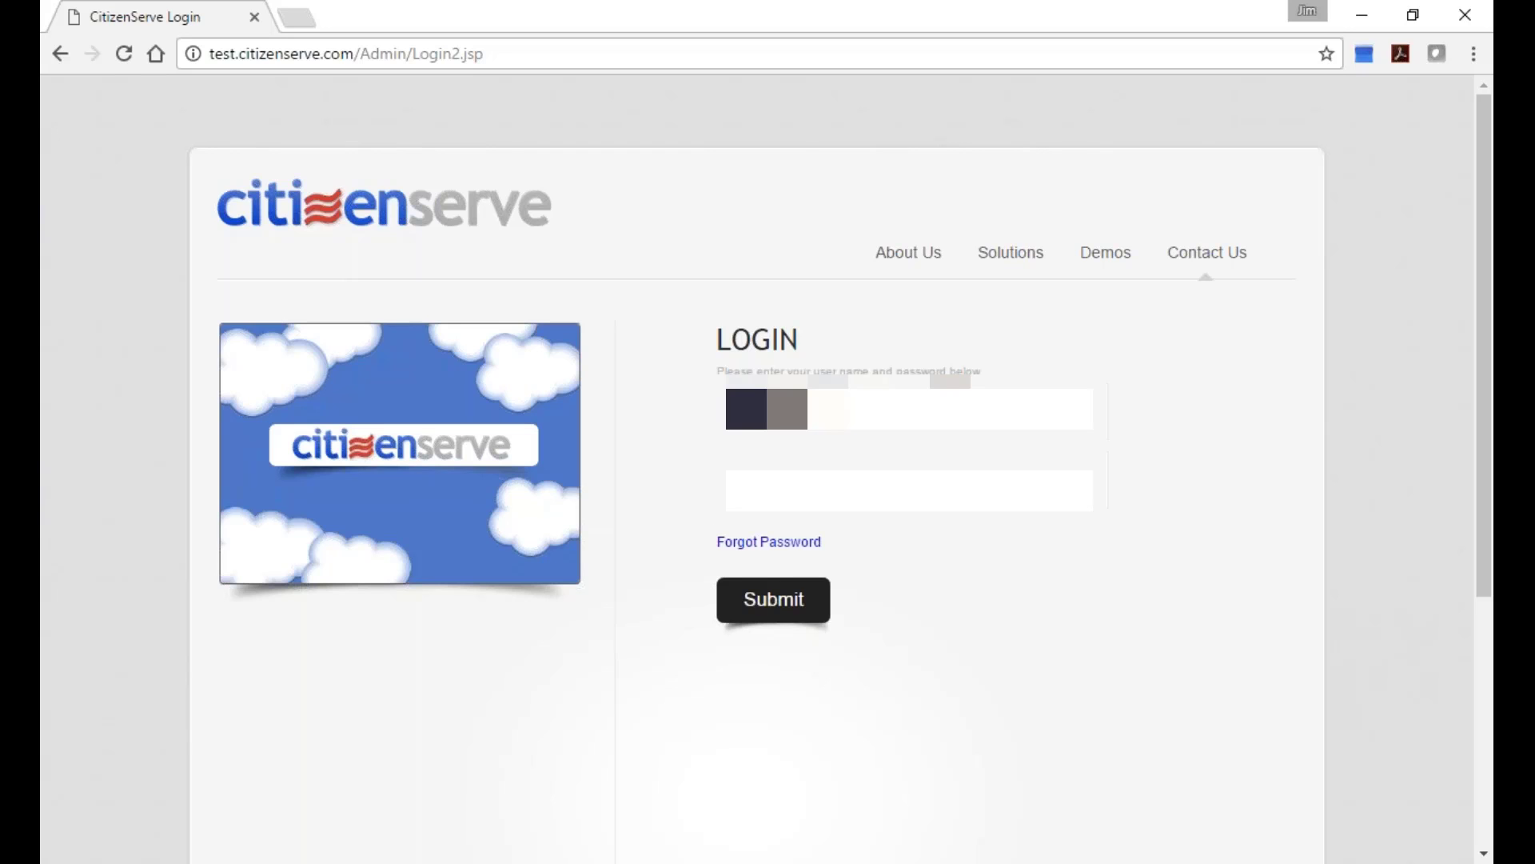
Log in and open BL16-000250's License Invoice - Final Assessment document, totaling 10,651.75.
key(Return)
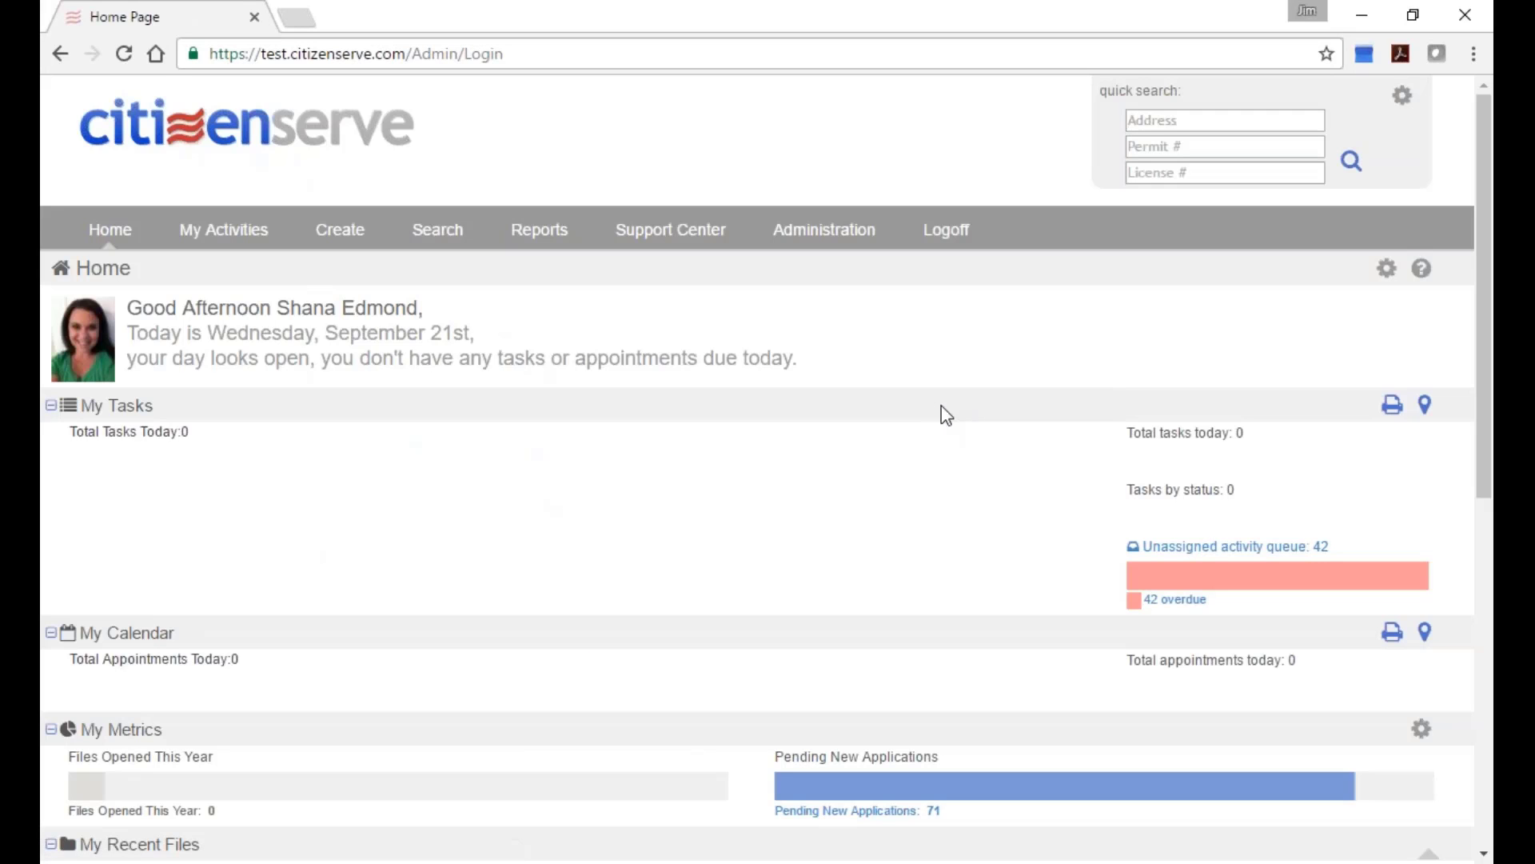
scroll(758, 524, down, 3)
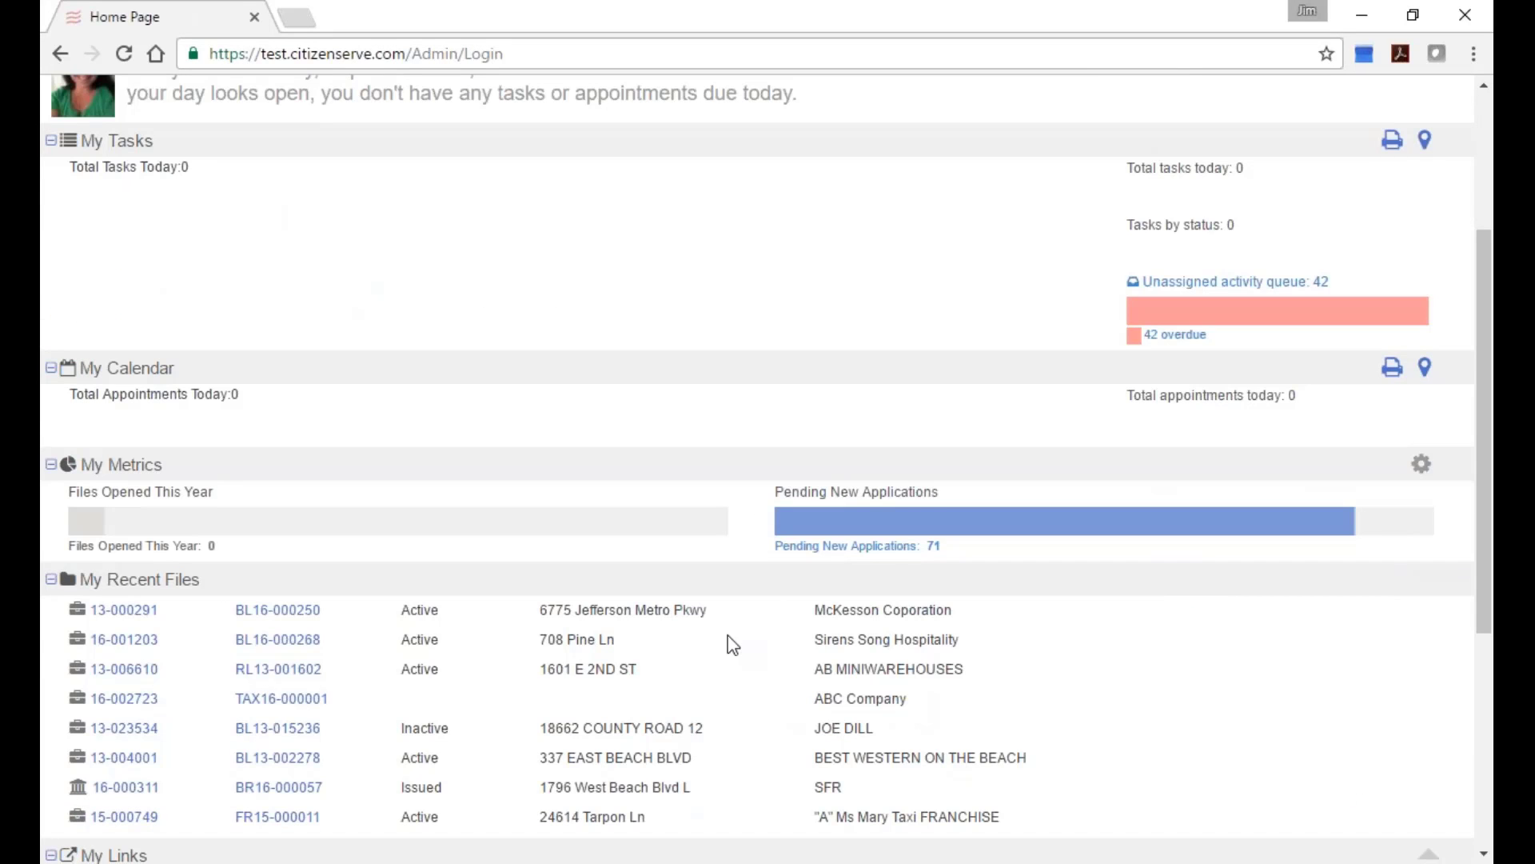
click(285, 613)
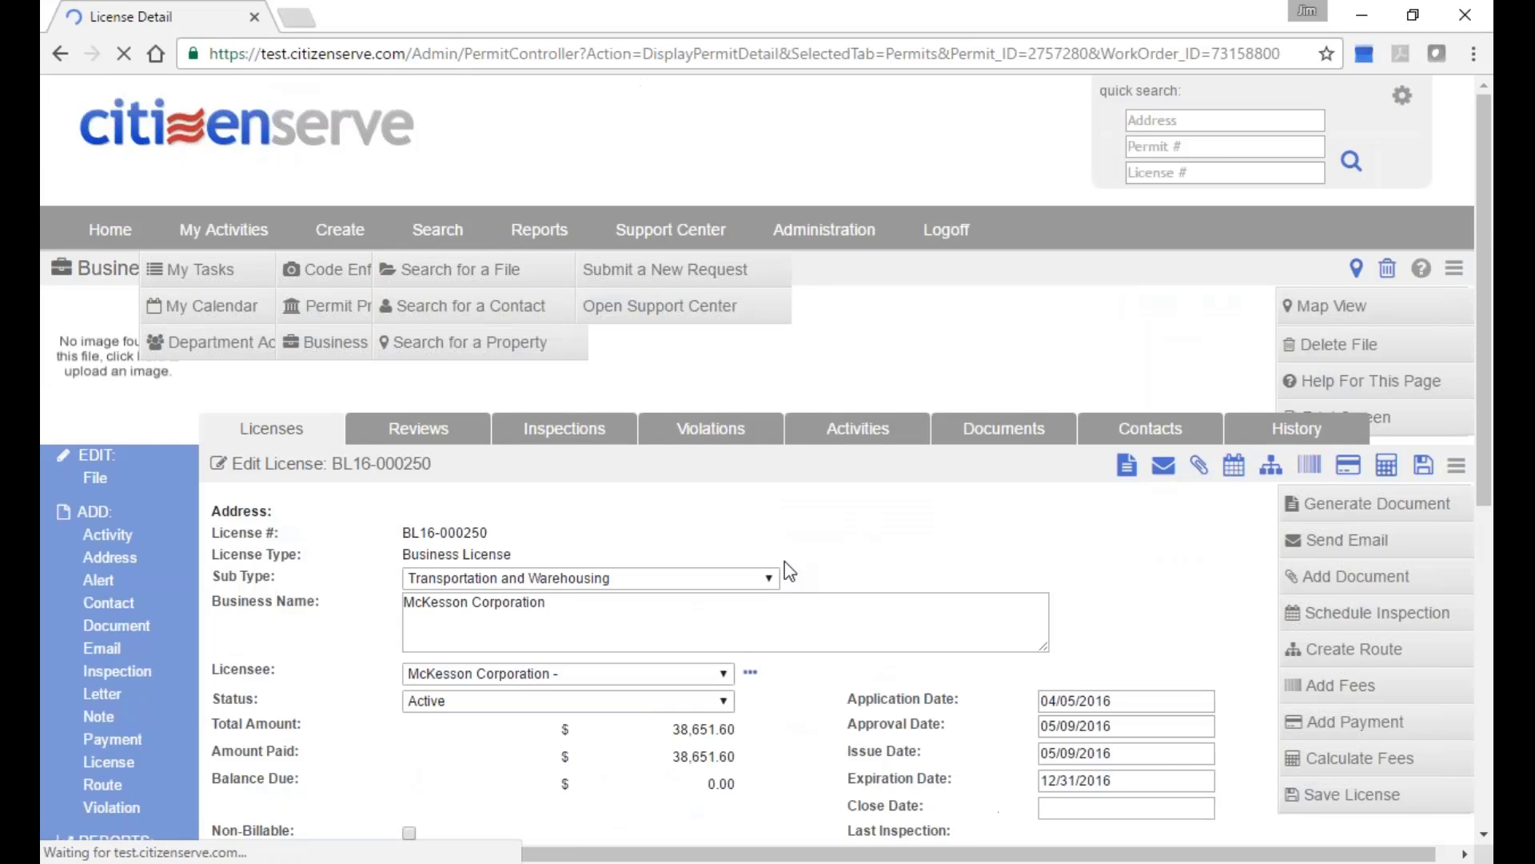
click(1003, 427)
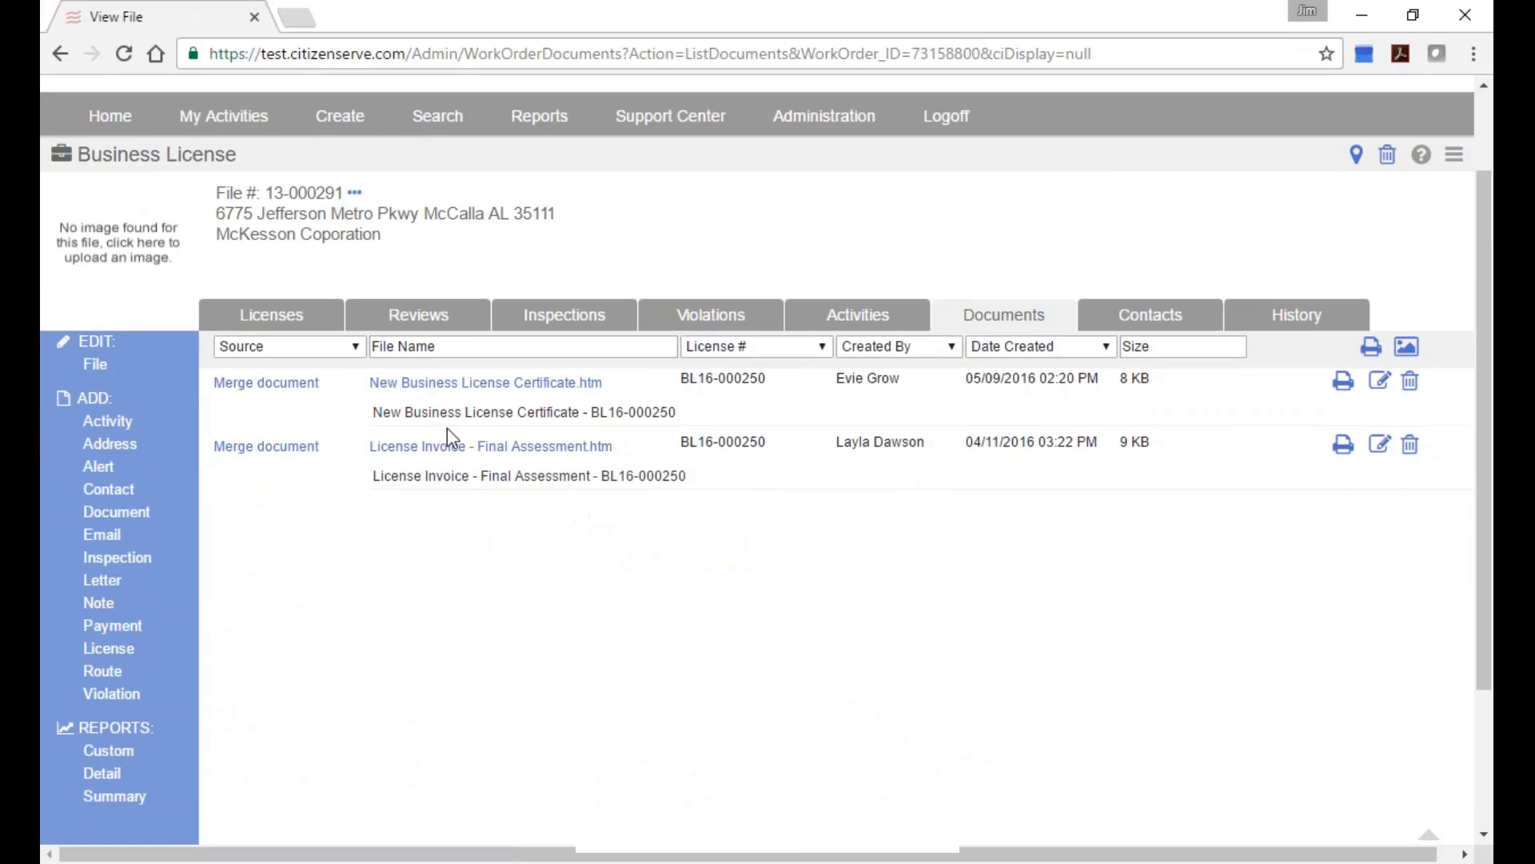
click(450, 462)
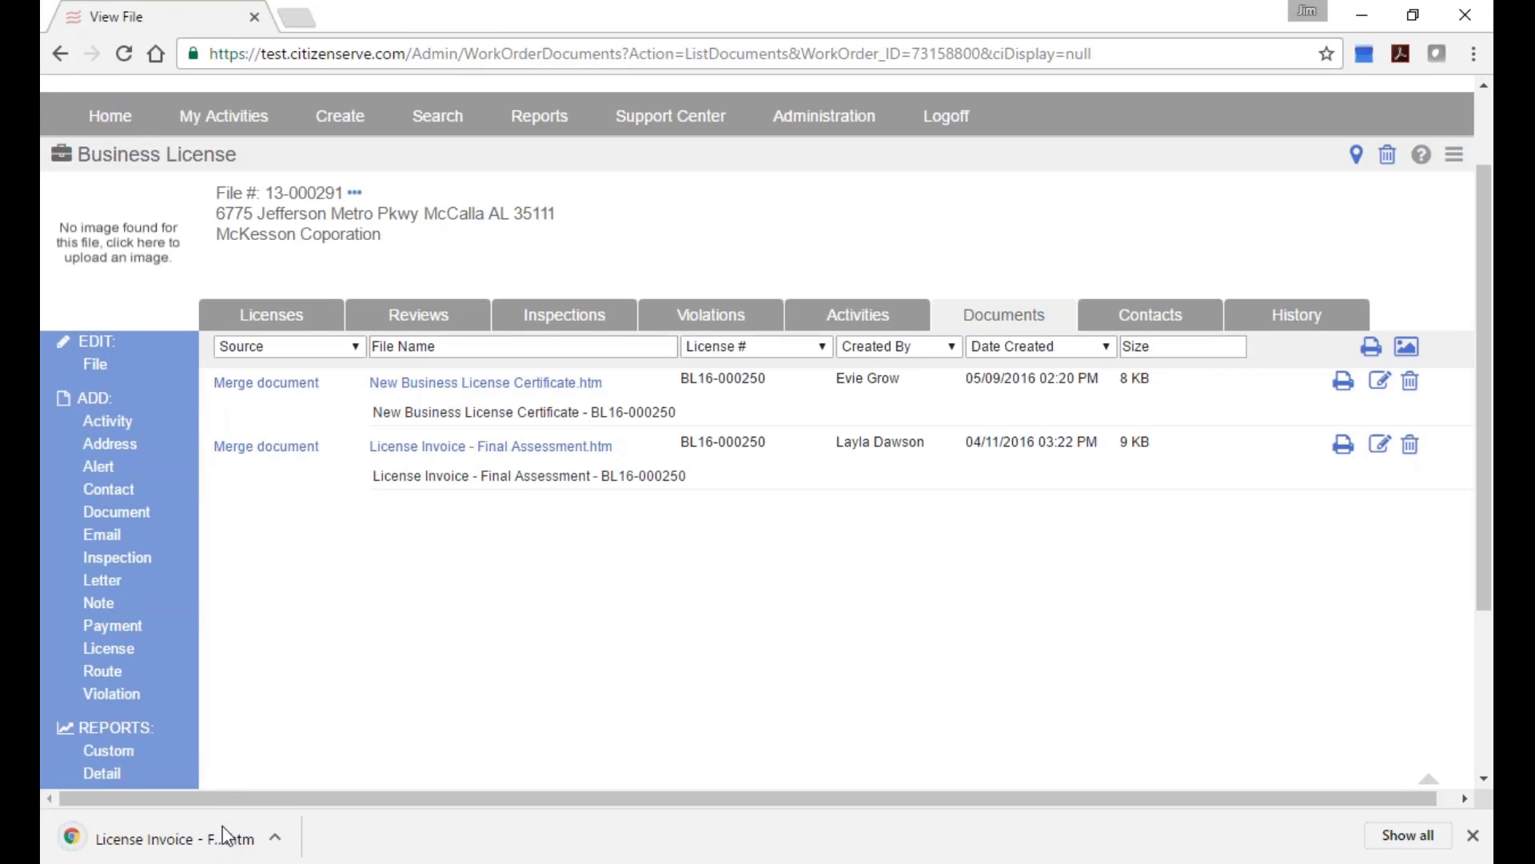
click(206, 840)
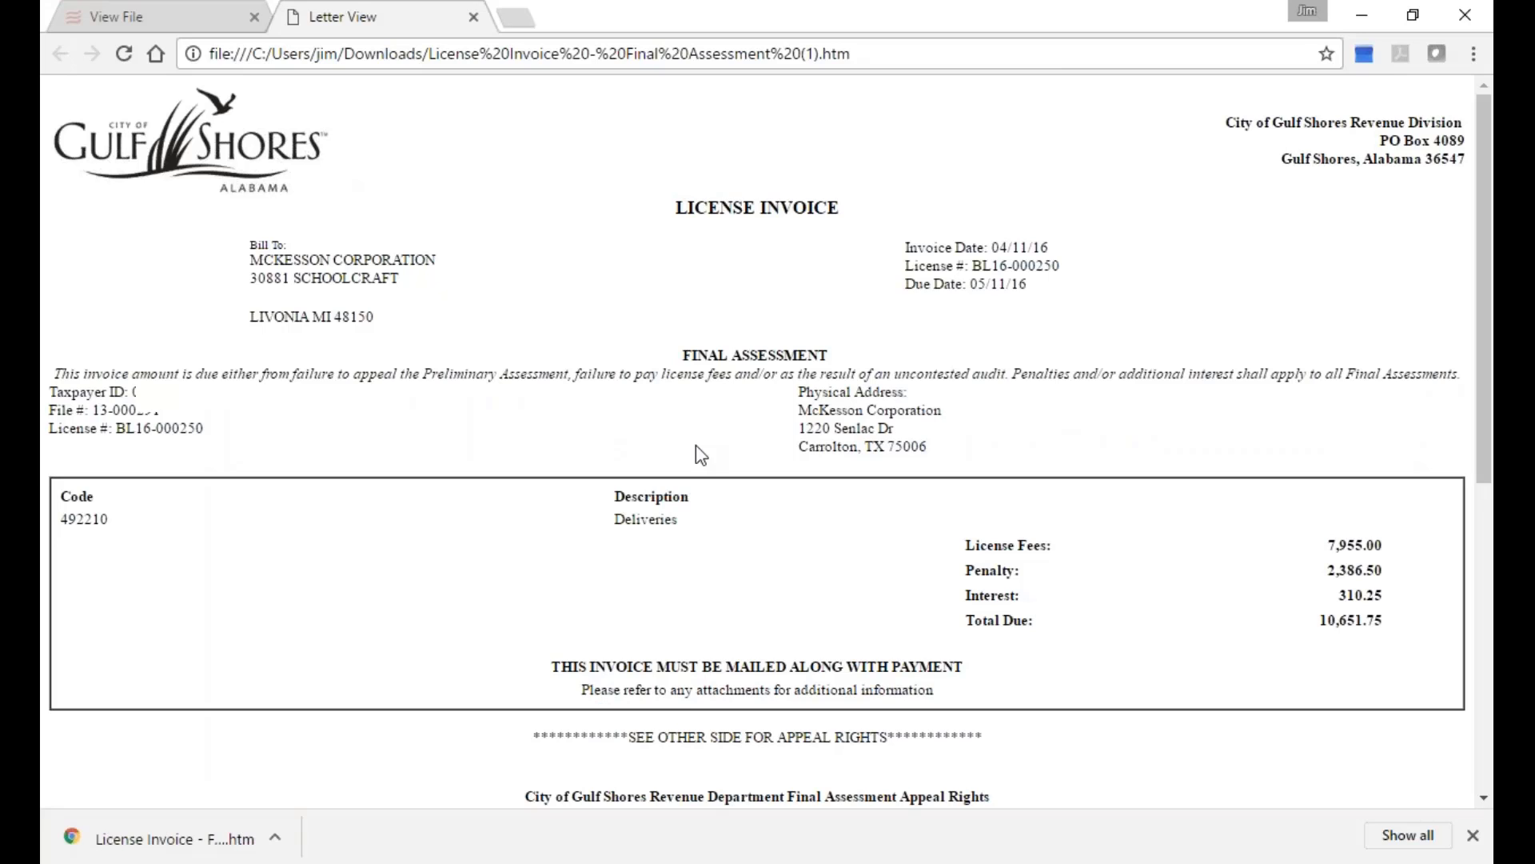
key(ctrl+plus)
key(ctrl+plus)
key(ctrl+plus)
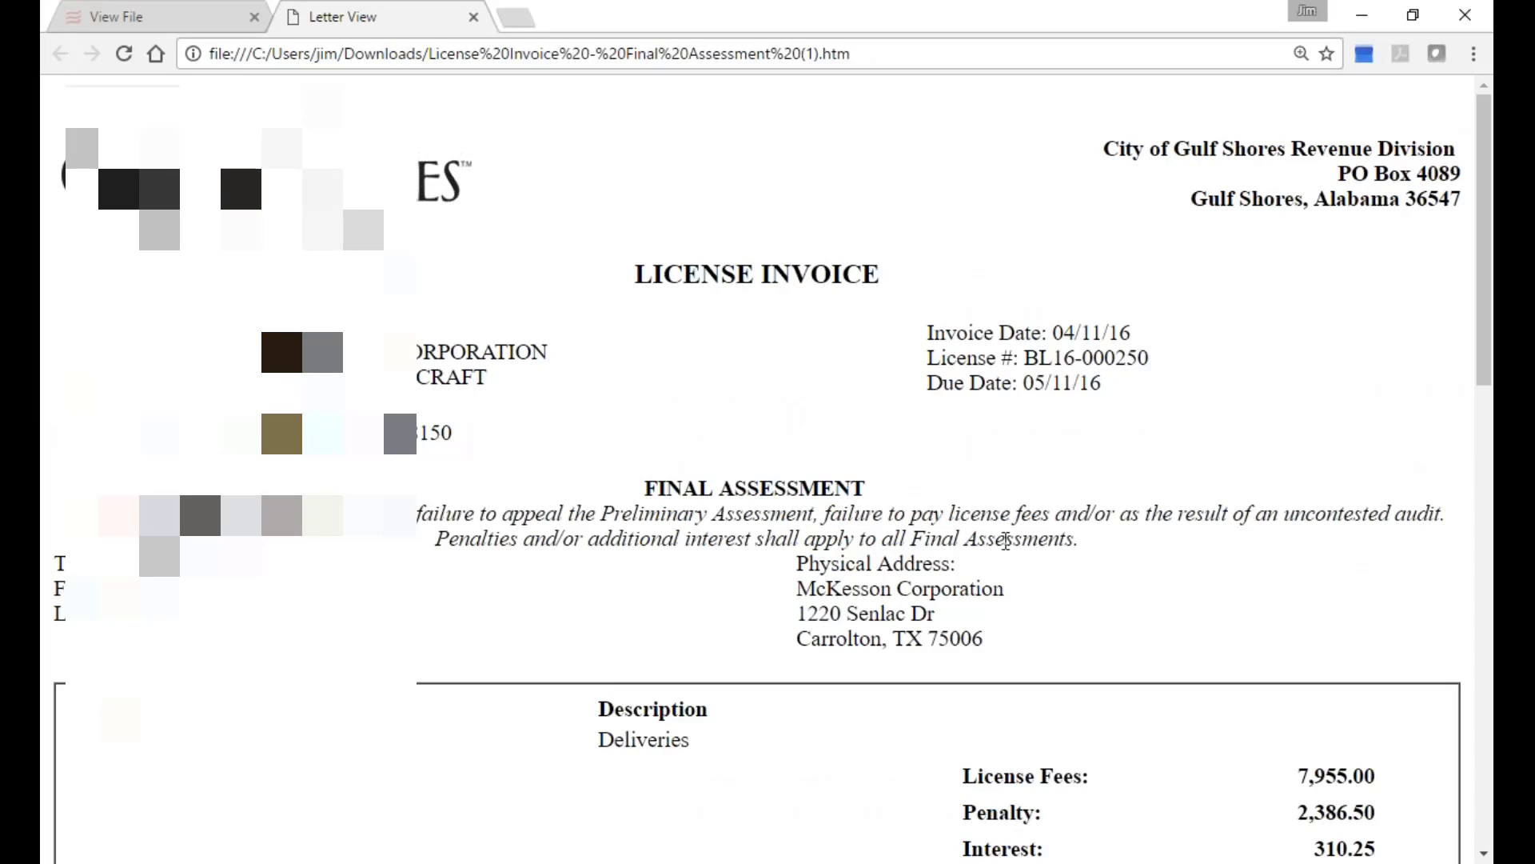
scroll(1009, 612, down, 3)
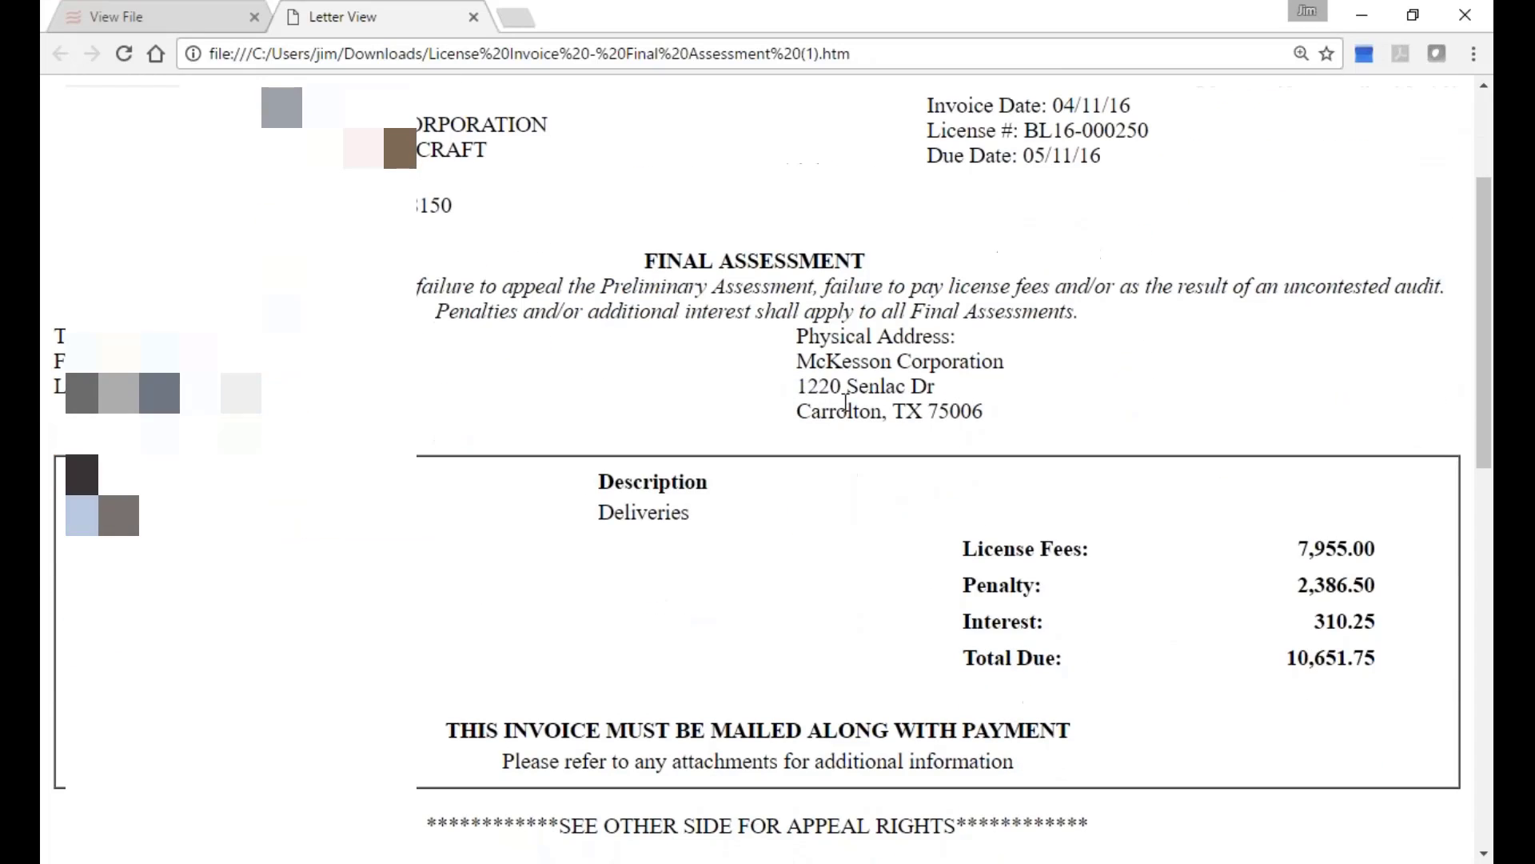
scroll(779, 466, down, 4)
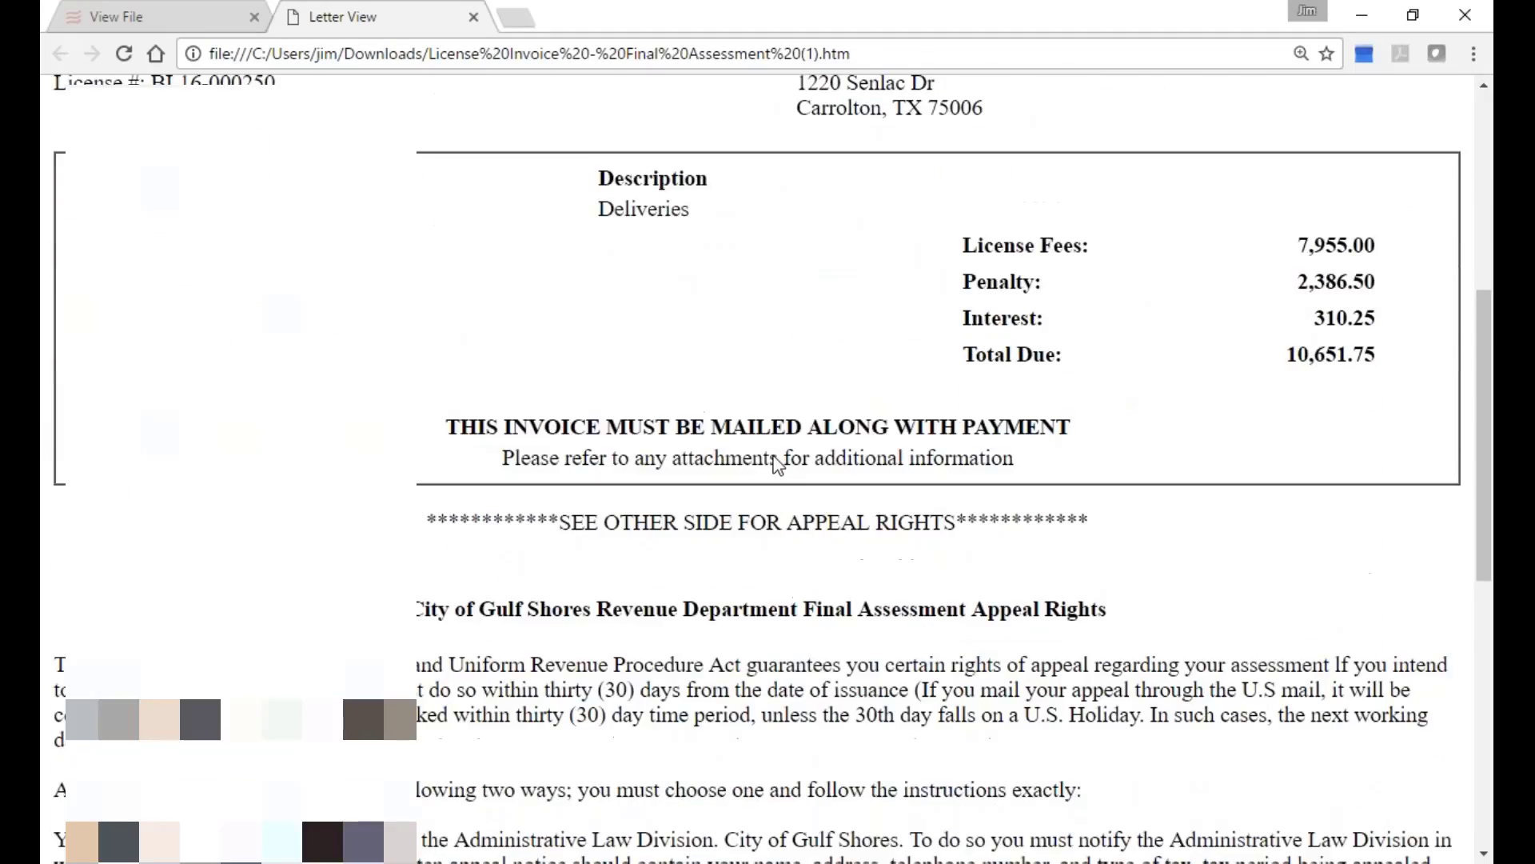
scroll(774, 463, down, 6)
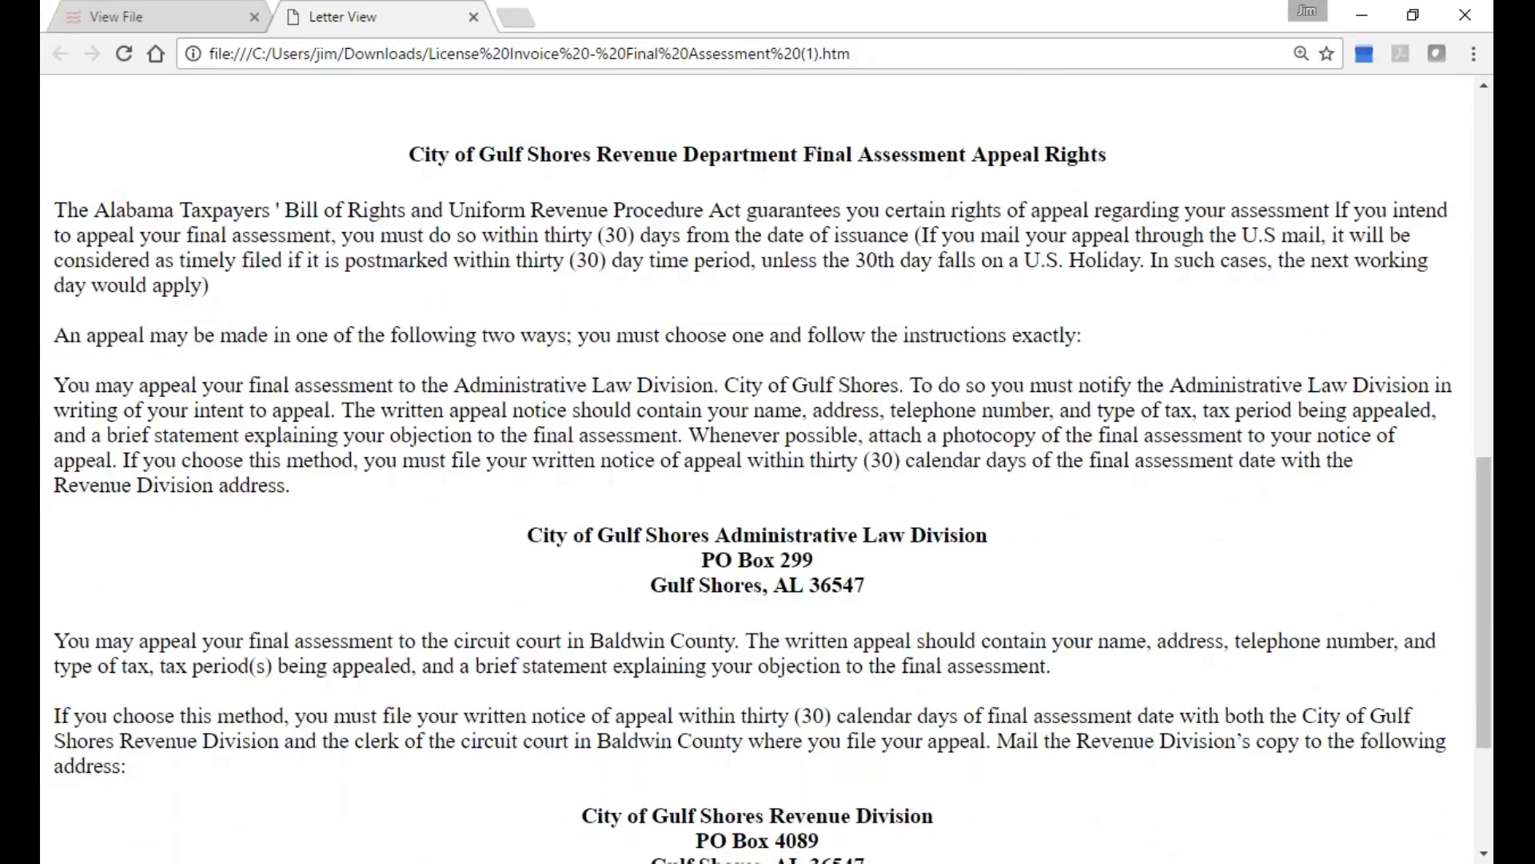
scroll(772, 467, up, 1)
scroll(772, 467, down, 5)
scroll(772, 466, up, 5)
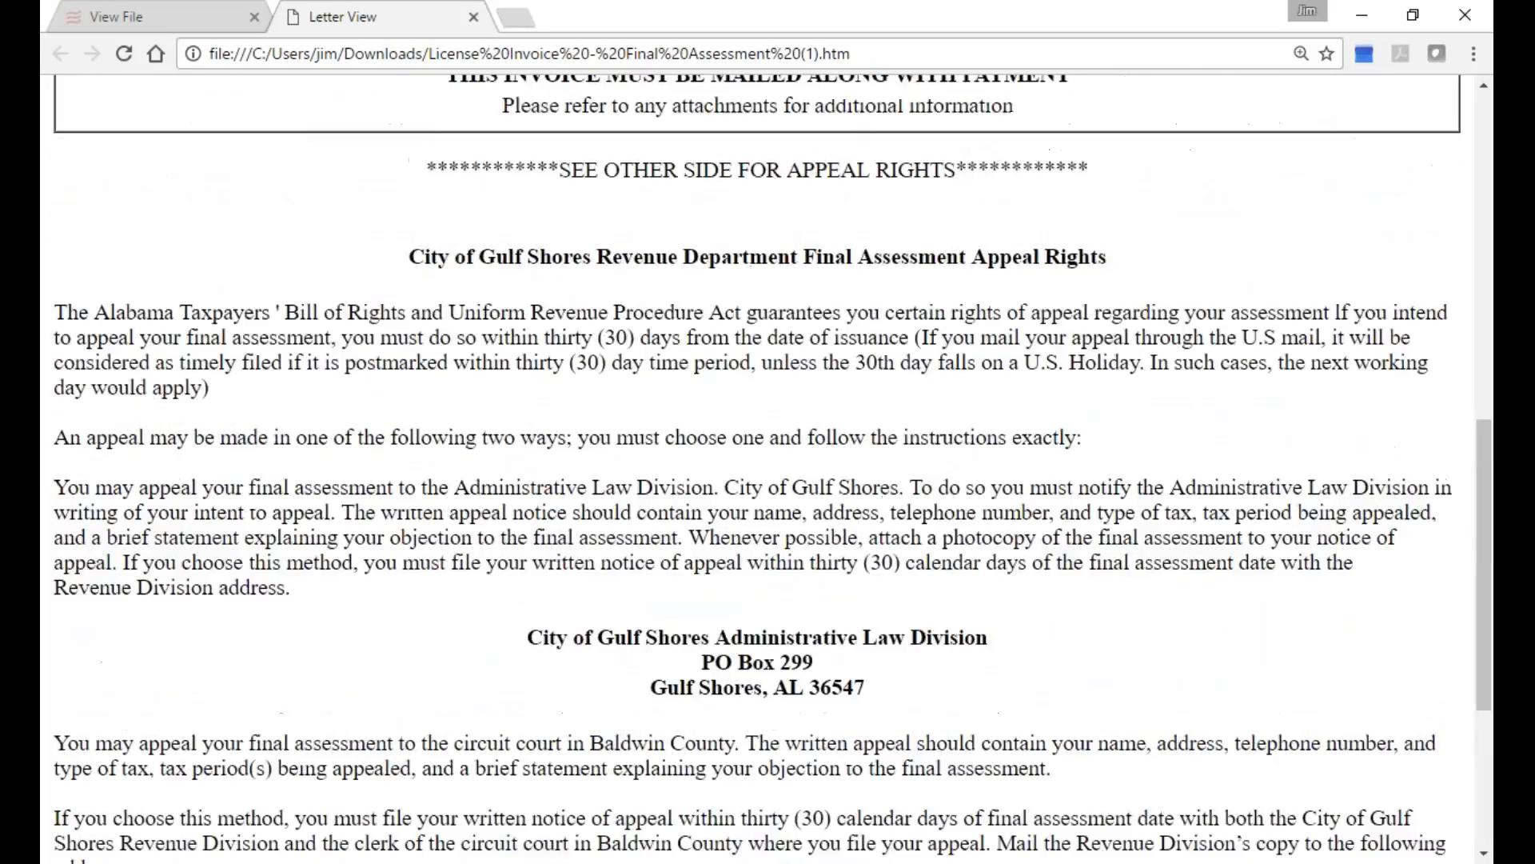
scroll(772, 466, up, 8)
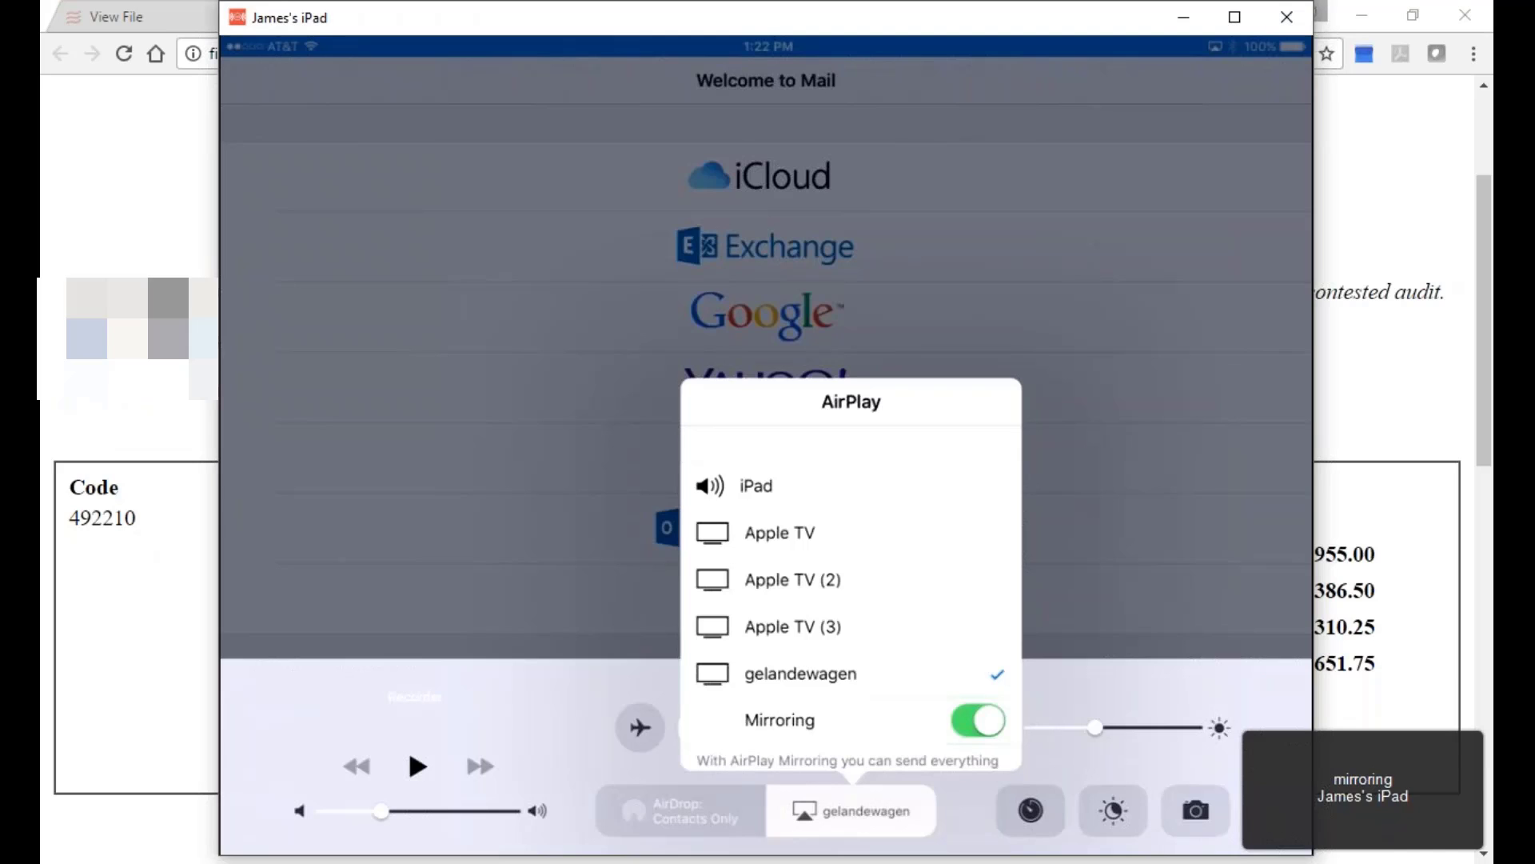
Minimize Chrome so only the Reflector iPad mirroring window remains visible.
click(1364, 10)
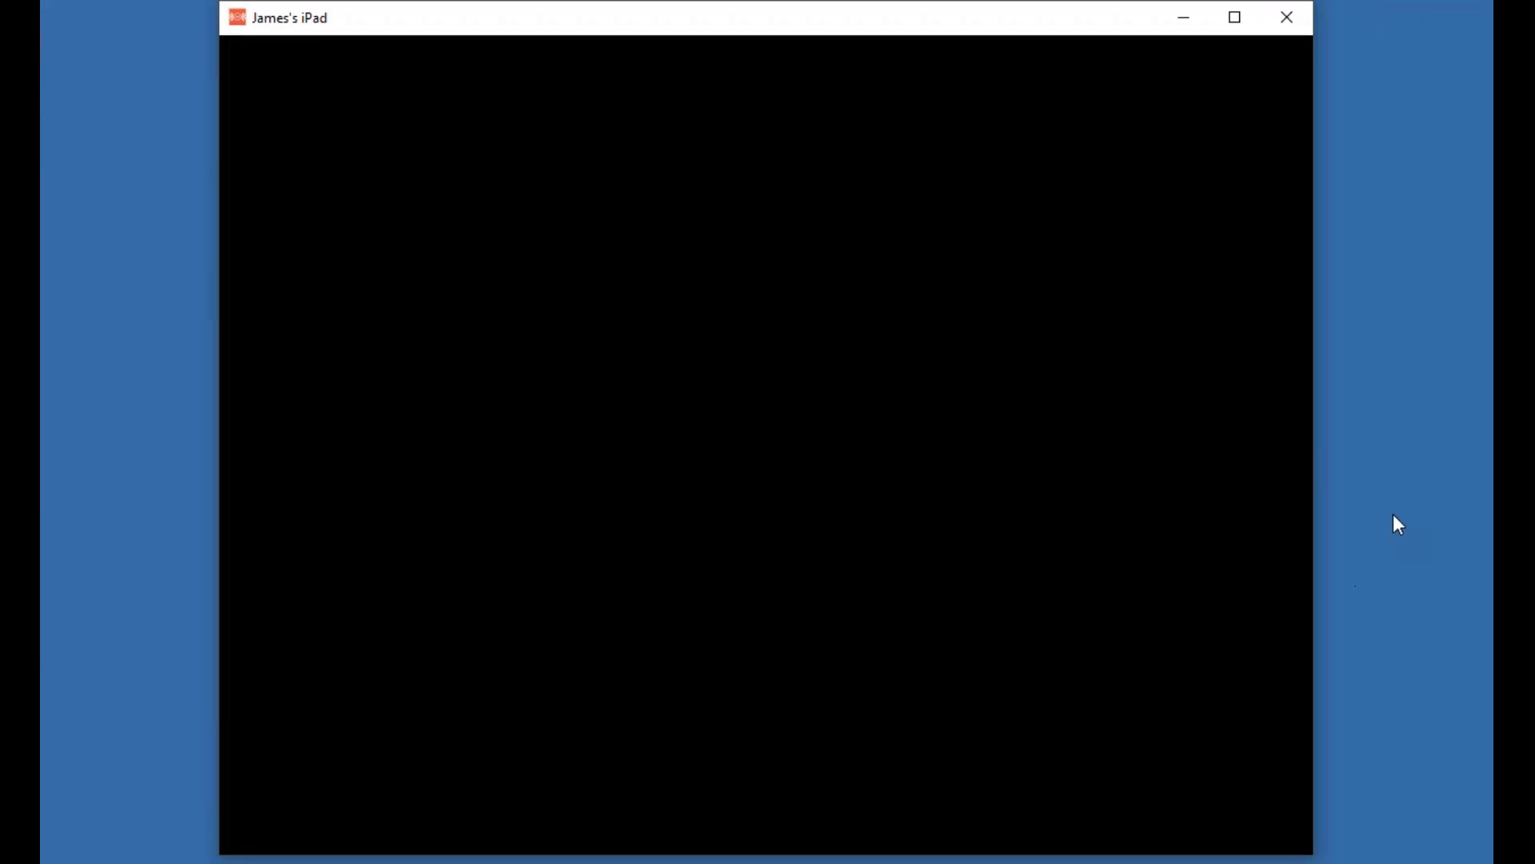
Close the Reflector iPad window and restore the Final Assessment invoice letter in Chrome.
click(1279, 9)
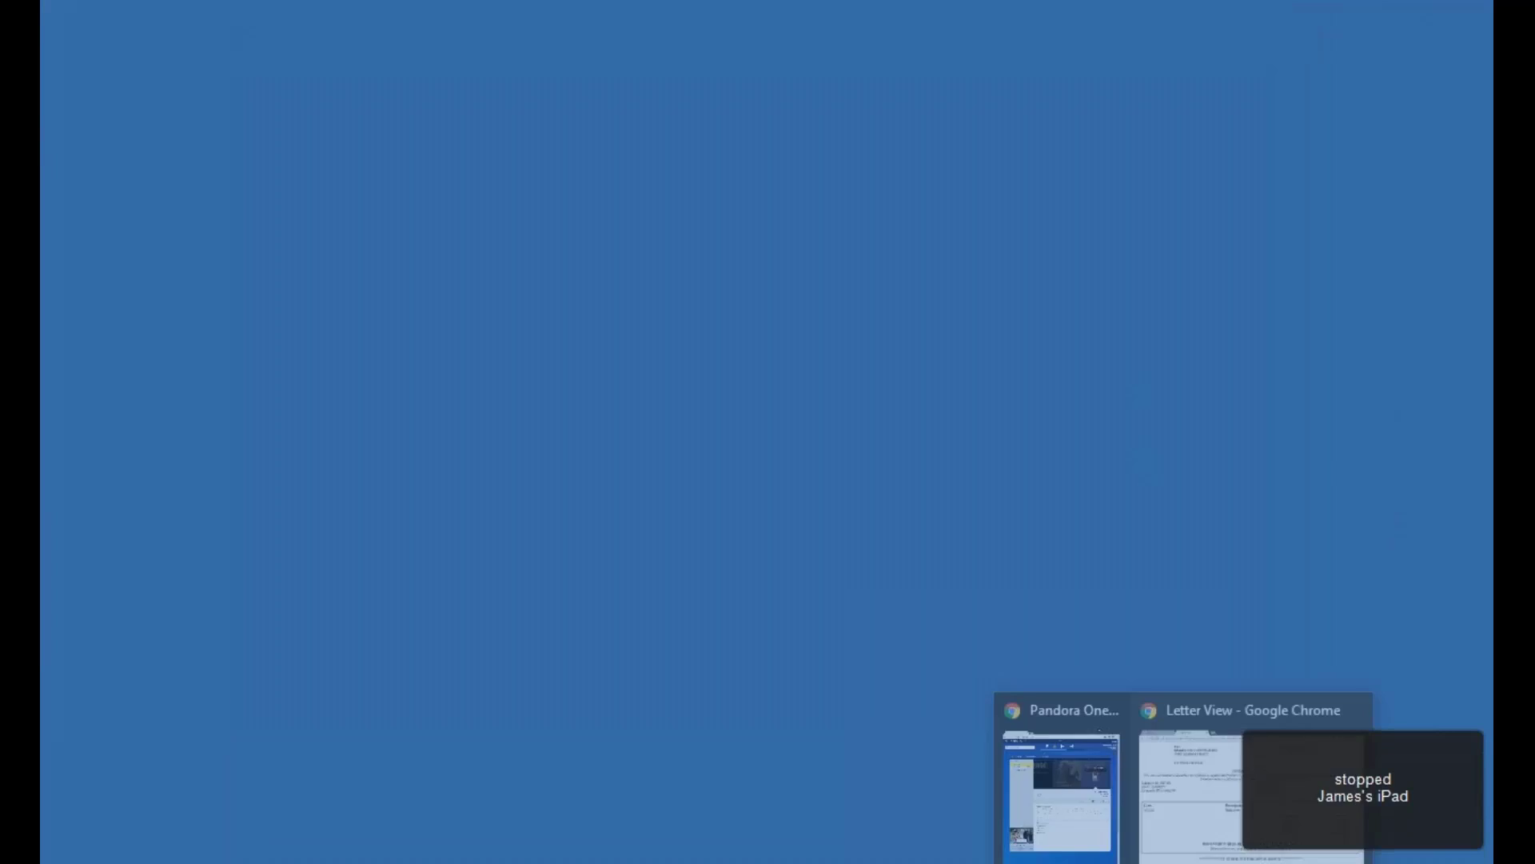
click(1188, 779)
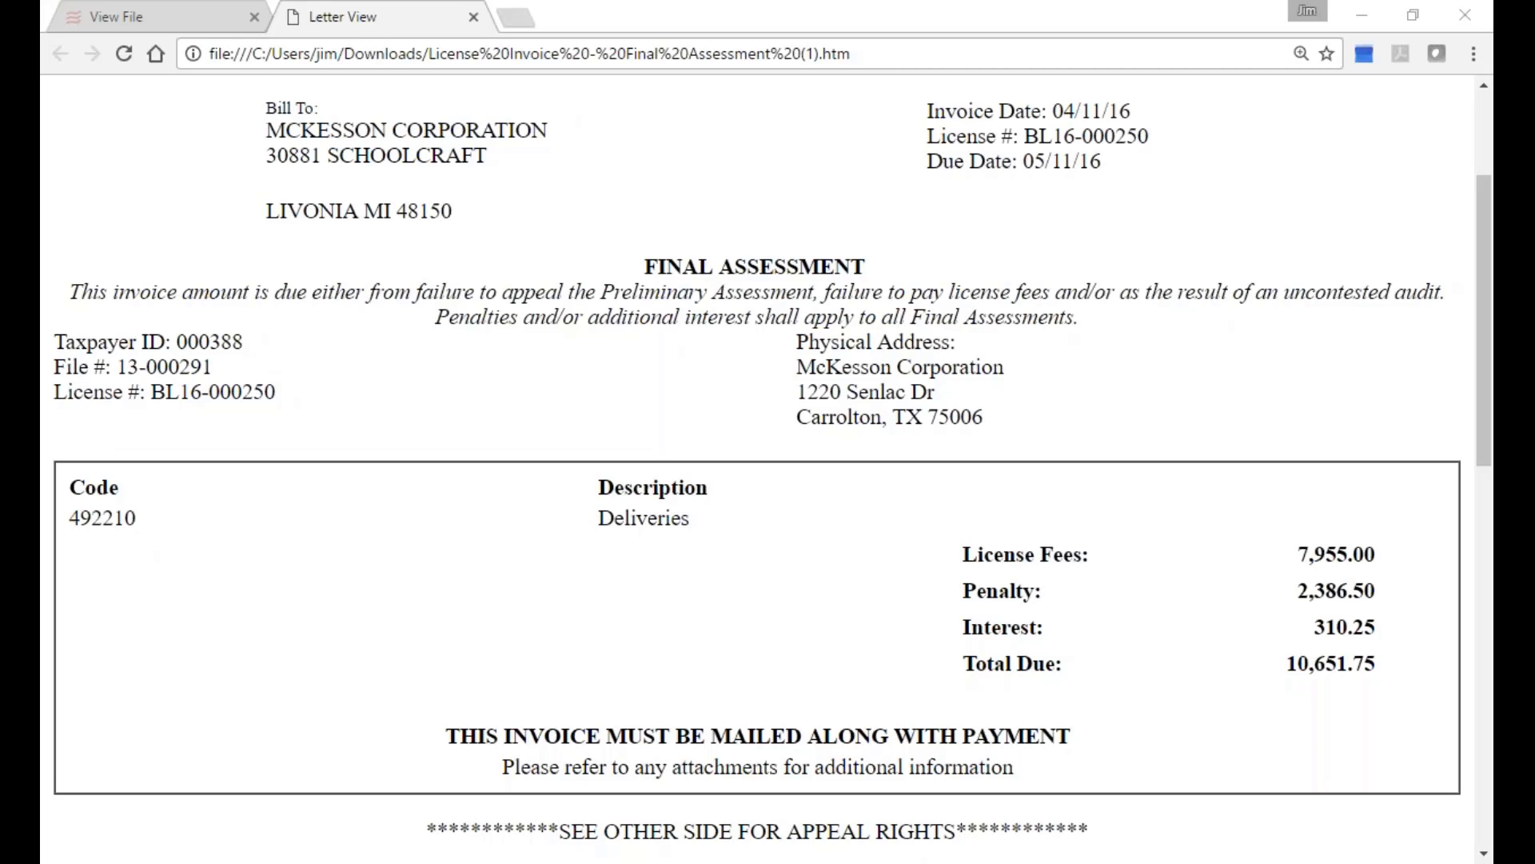
click(474, 17)
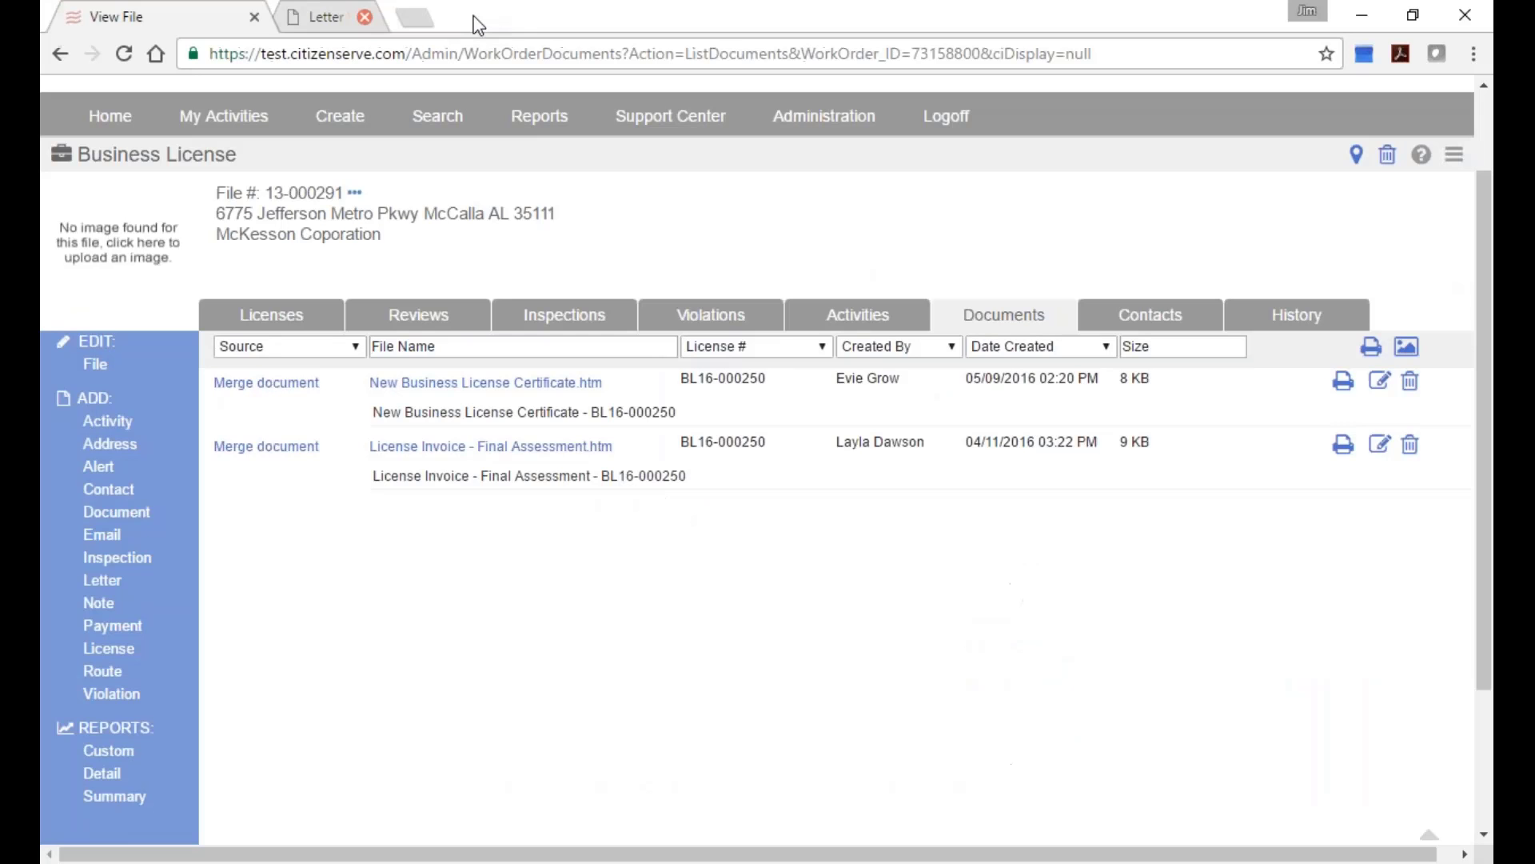
scroll(232, 120, up, 2)
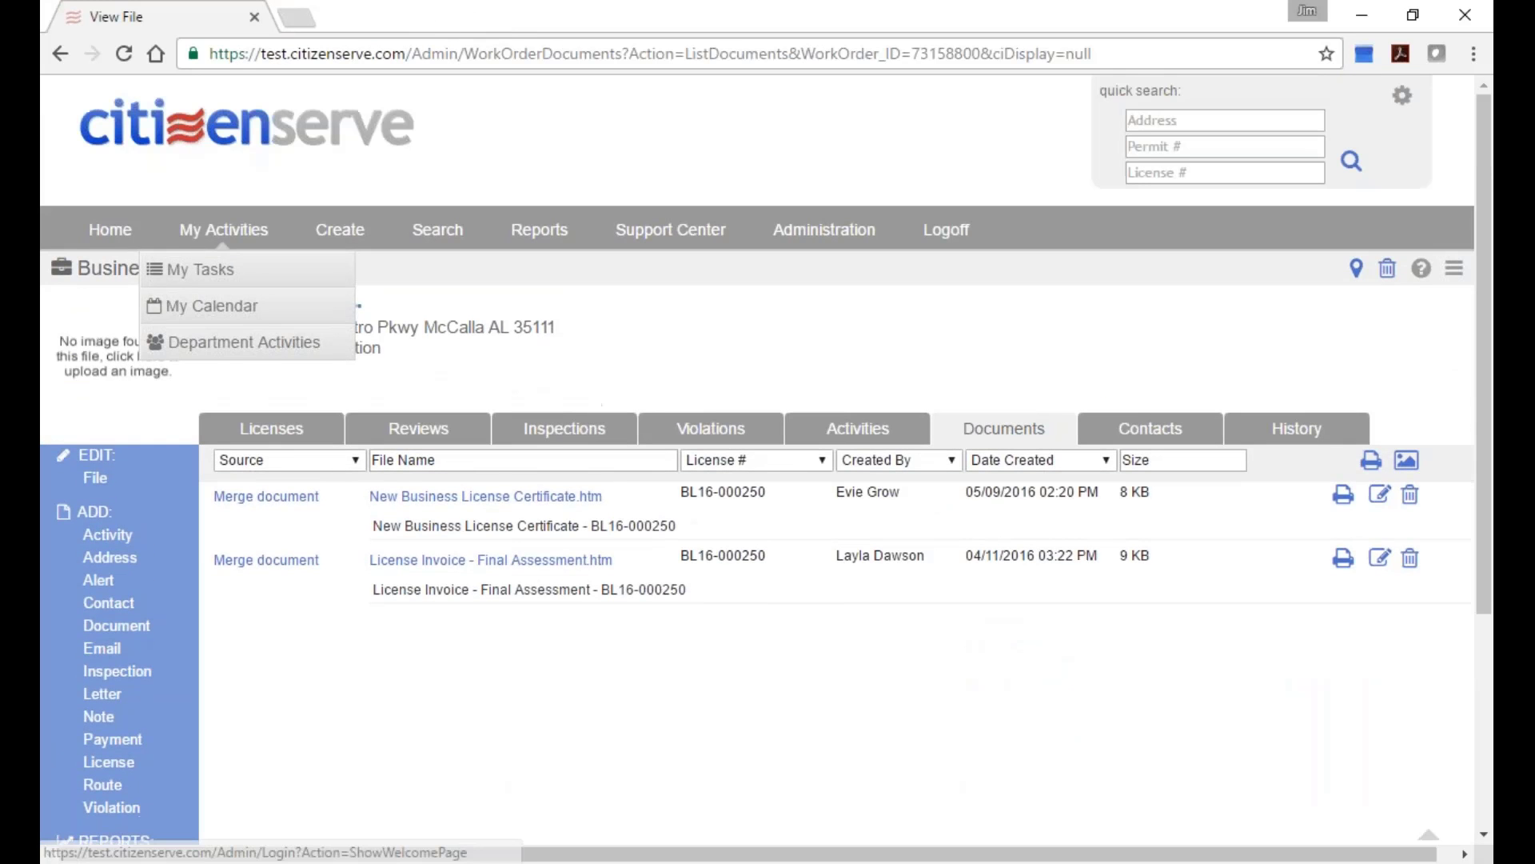
scroll(728, 688, down, 3)
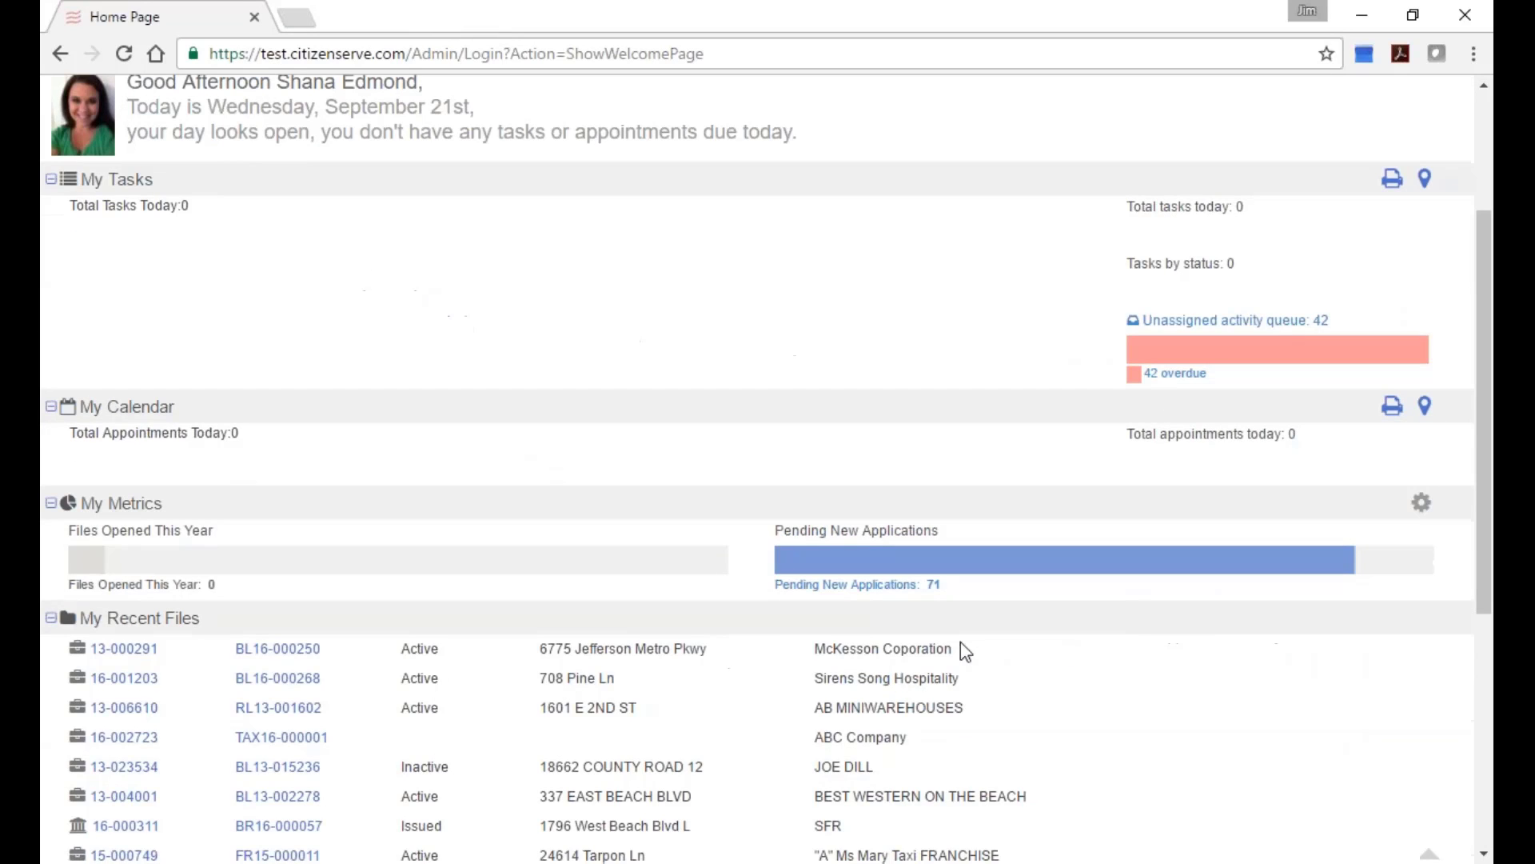
scroll(242, 604, down, 1)
scroll(280, 628, up, 3)
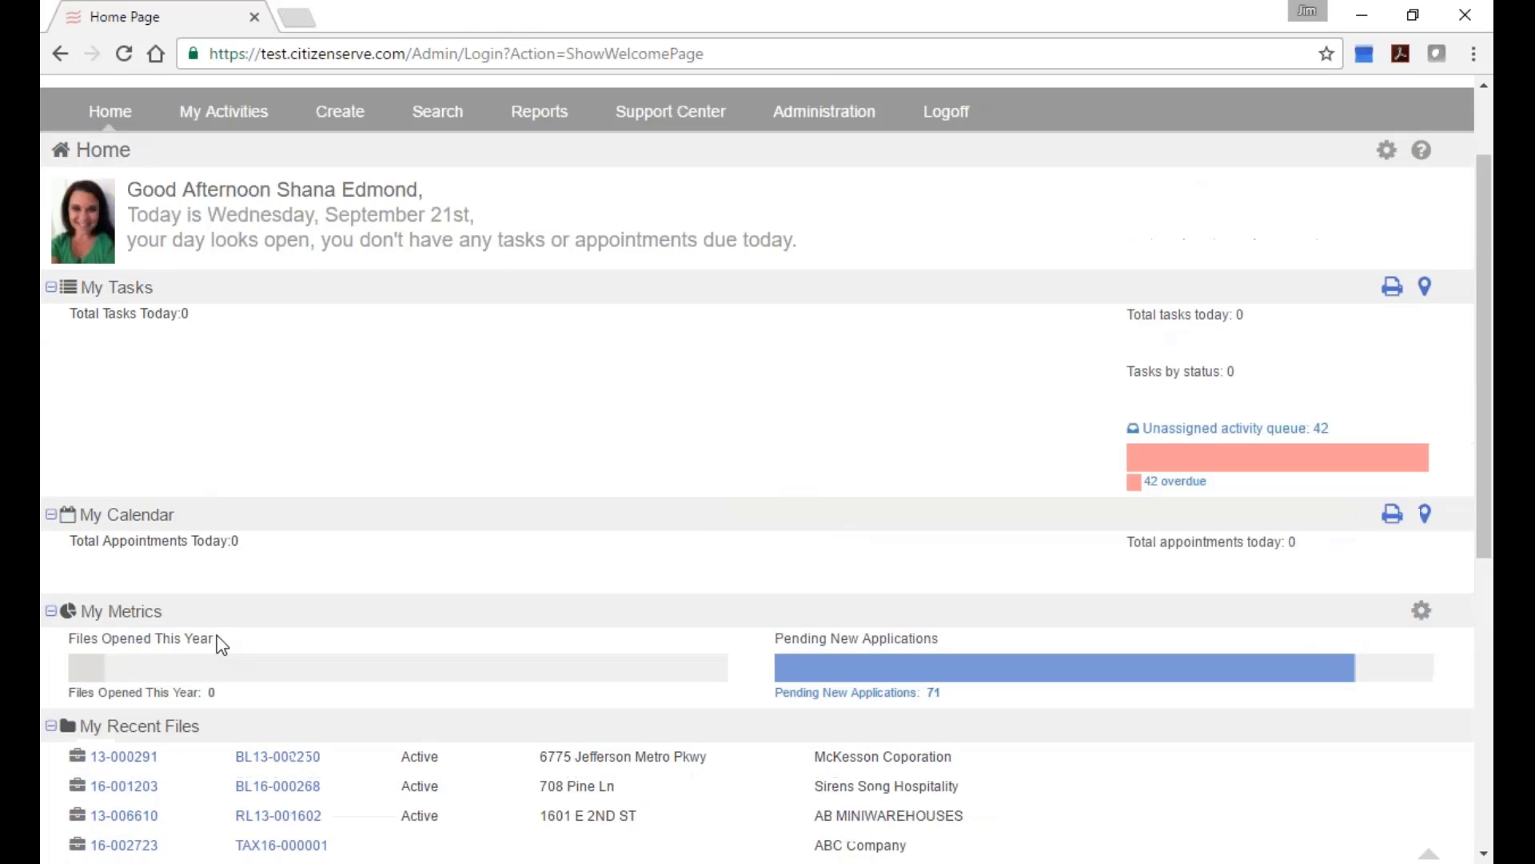
scroll(272, 632, down, 5)
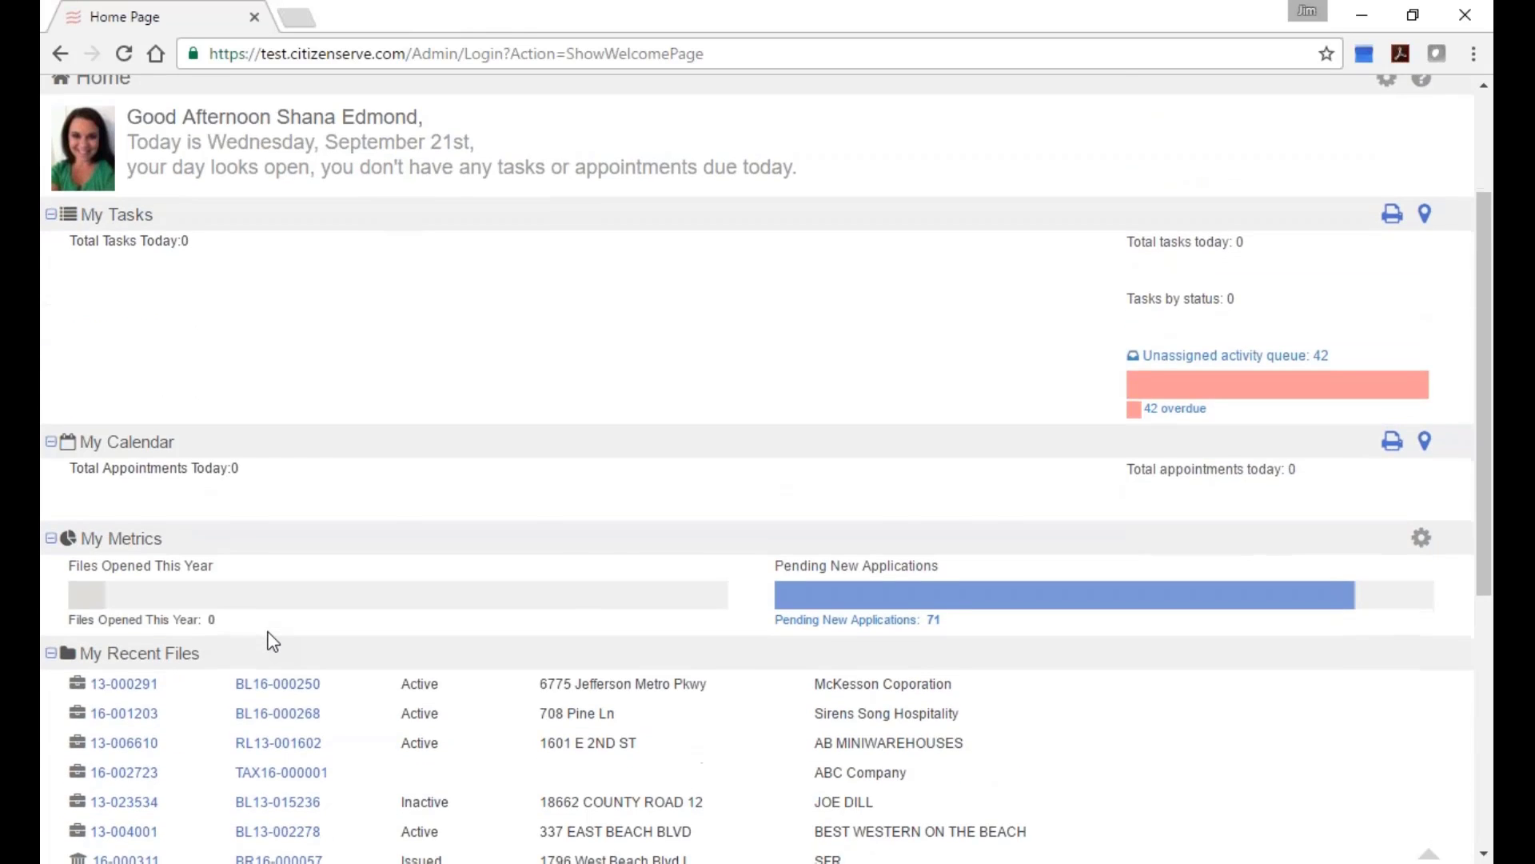
scroll(286, 632, down, 2)
scroll(285, 619, up, 8)
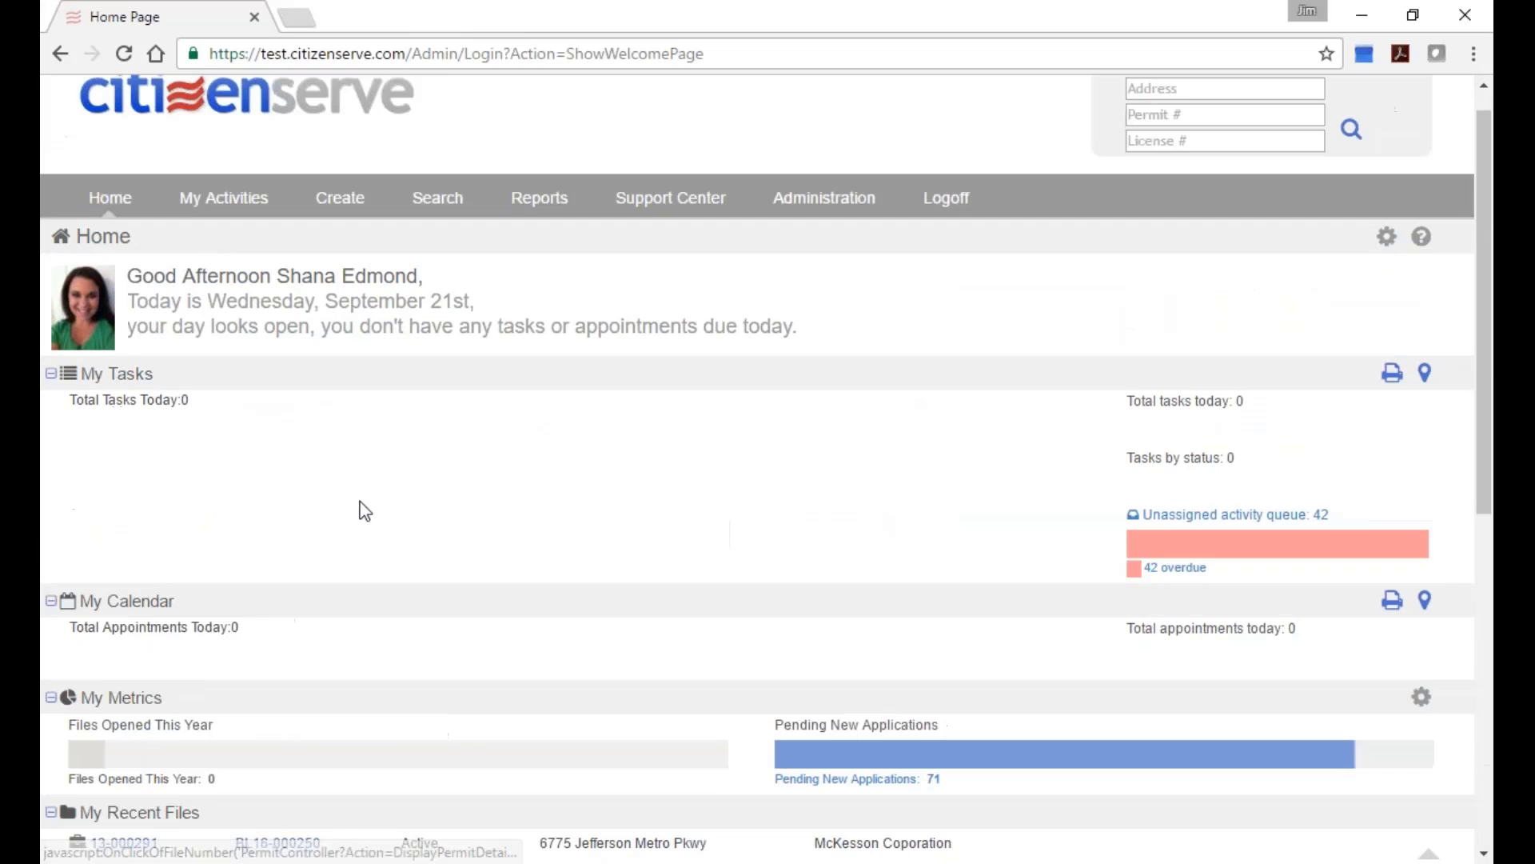
click(946, 201)
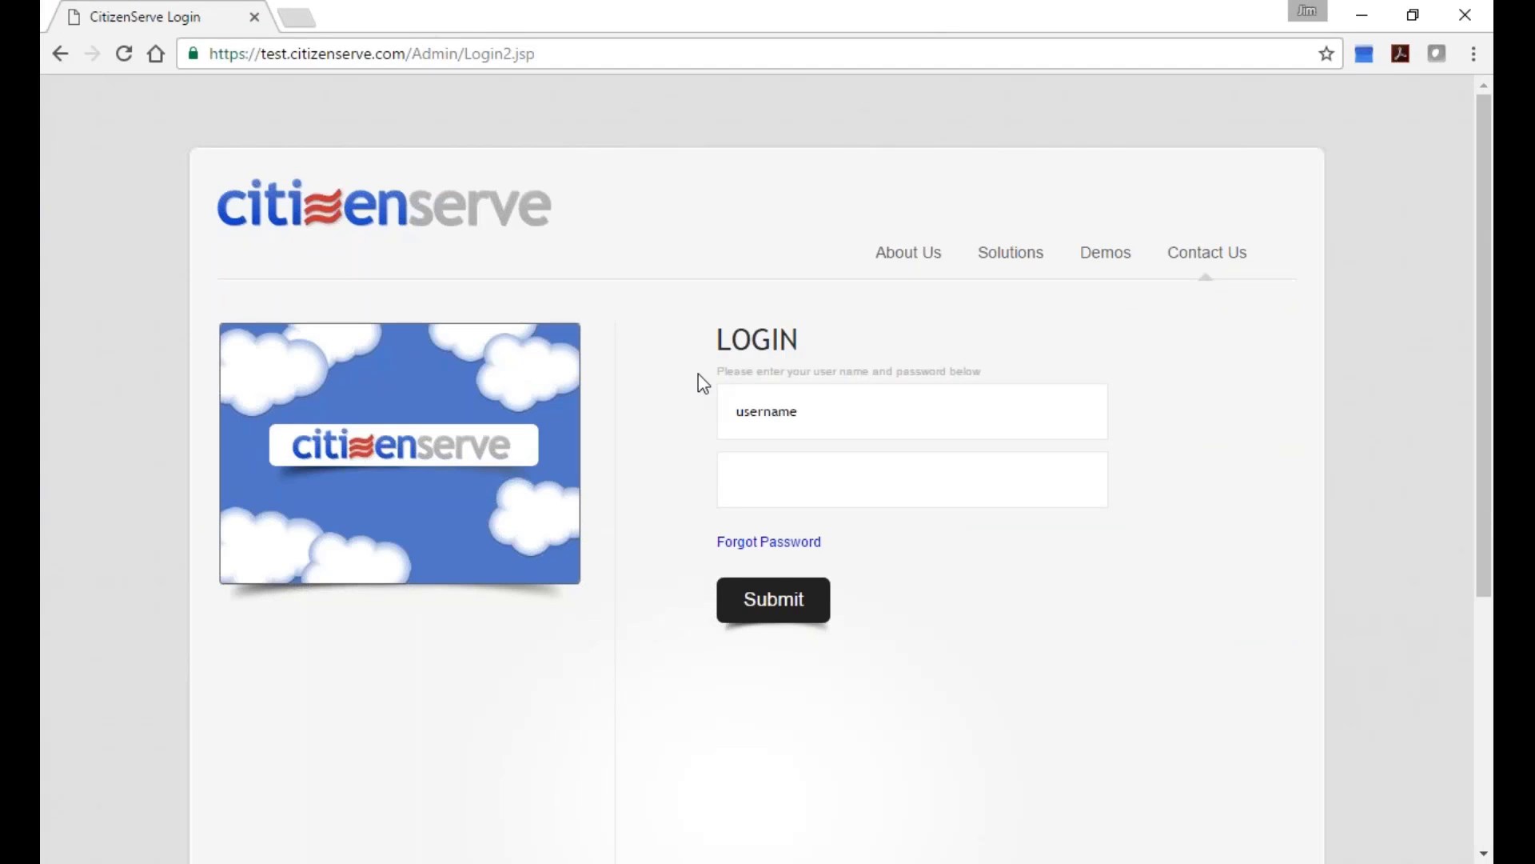
click(756, 407)
click(629, 52)
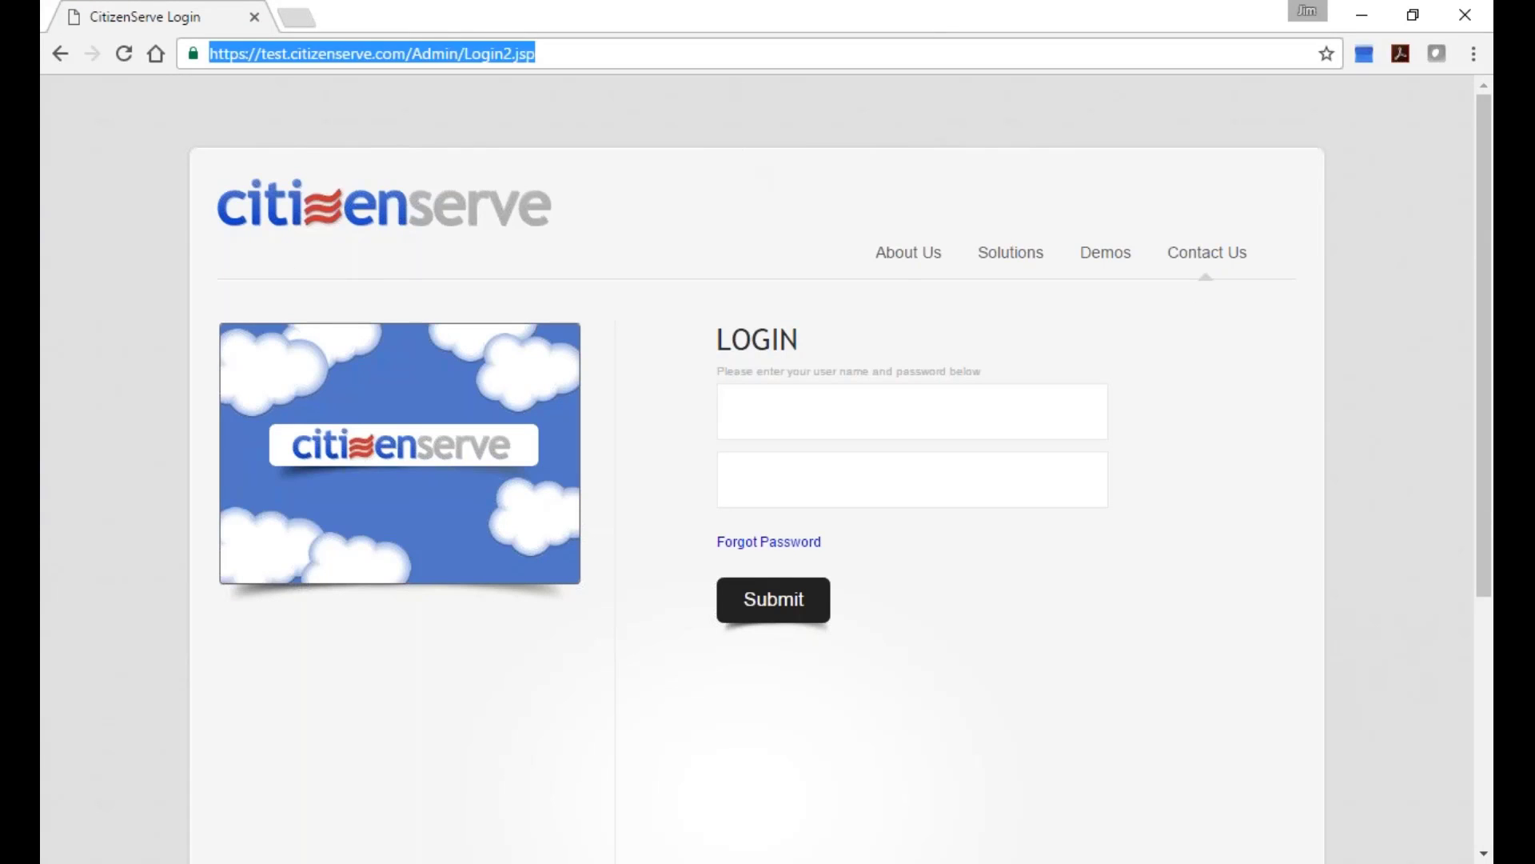
text(www.)
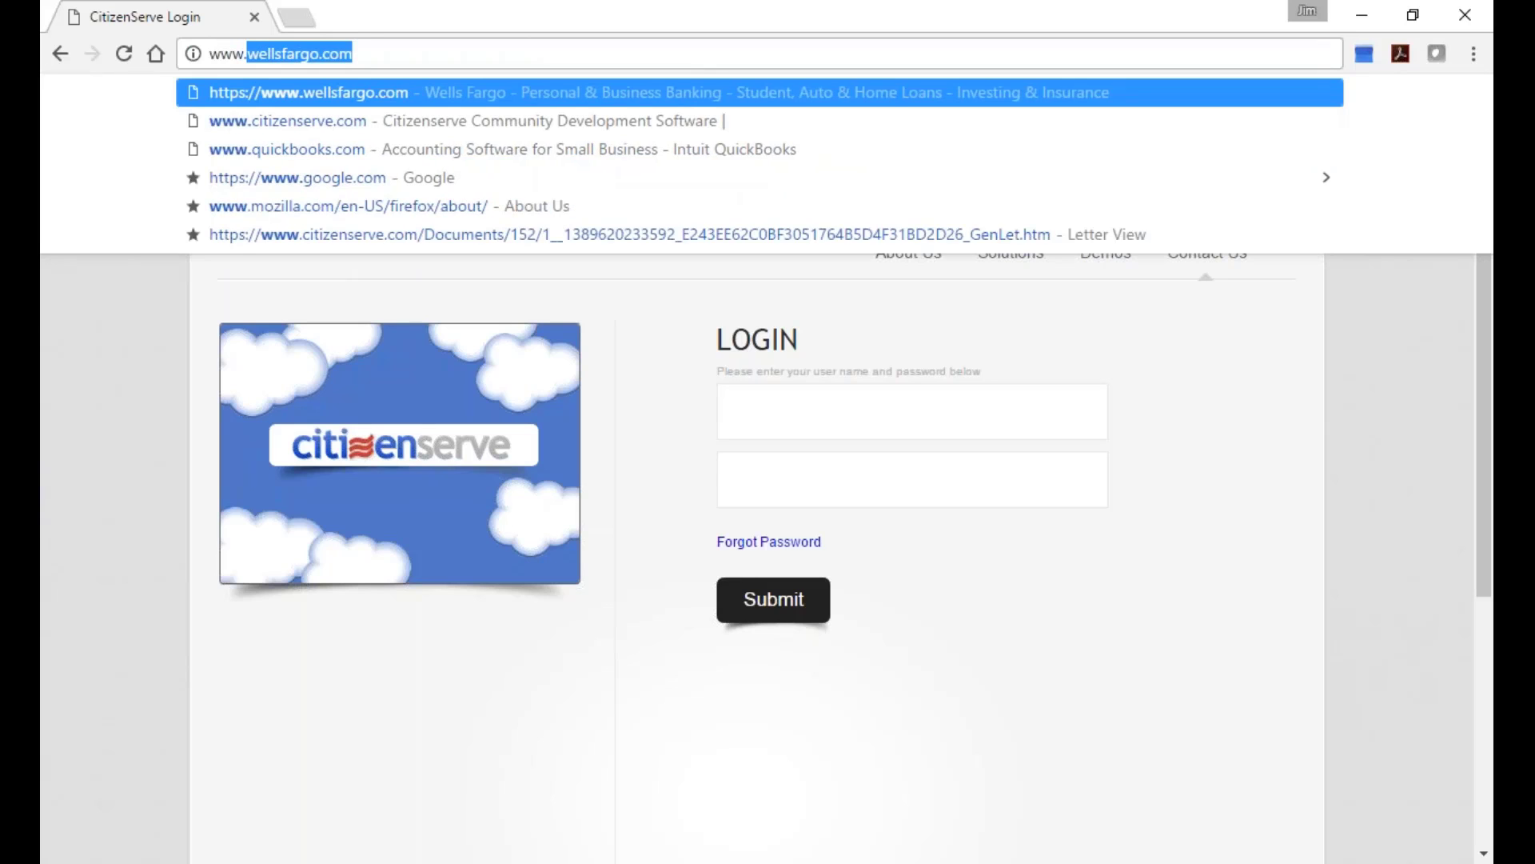
text(ci)
key(Return)
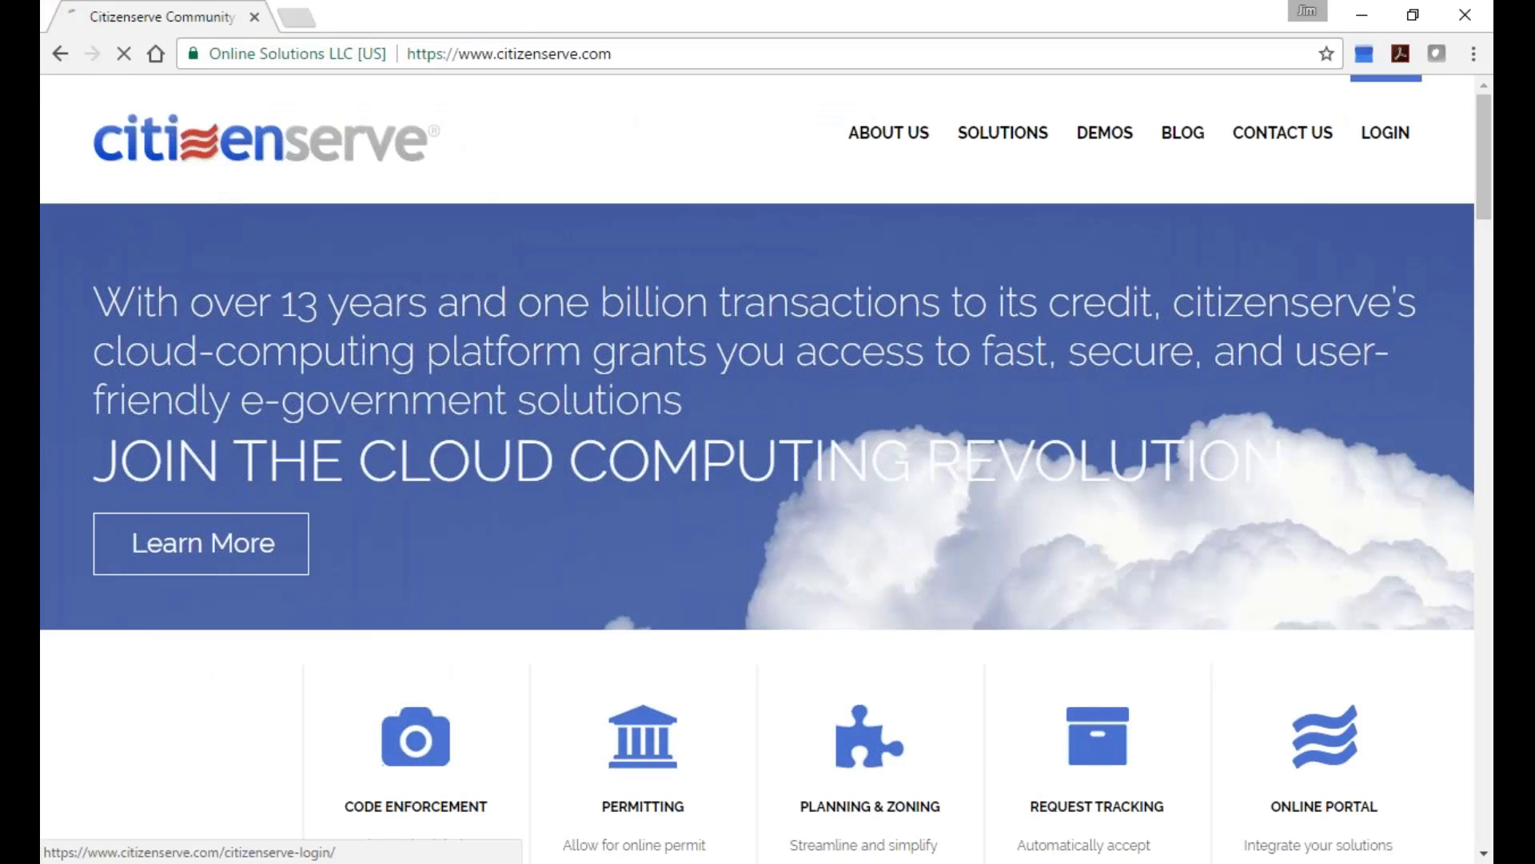
Open the Citizenserve login page and sign in with the user's username and password.
click(1386, 133)
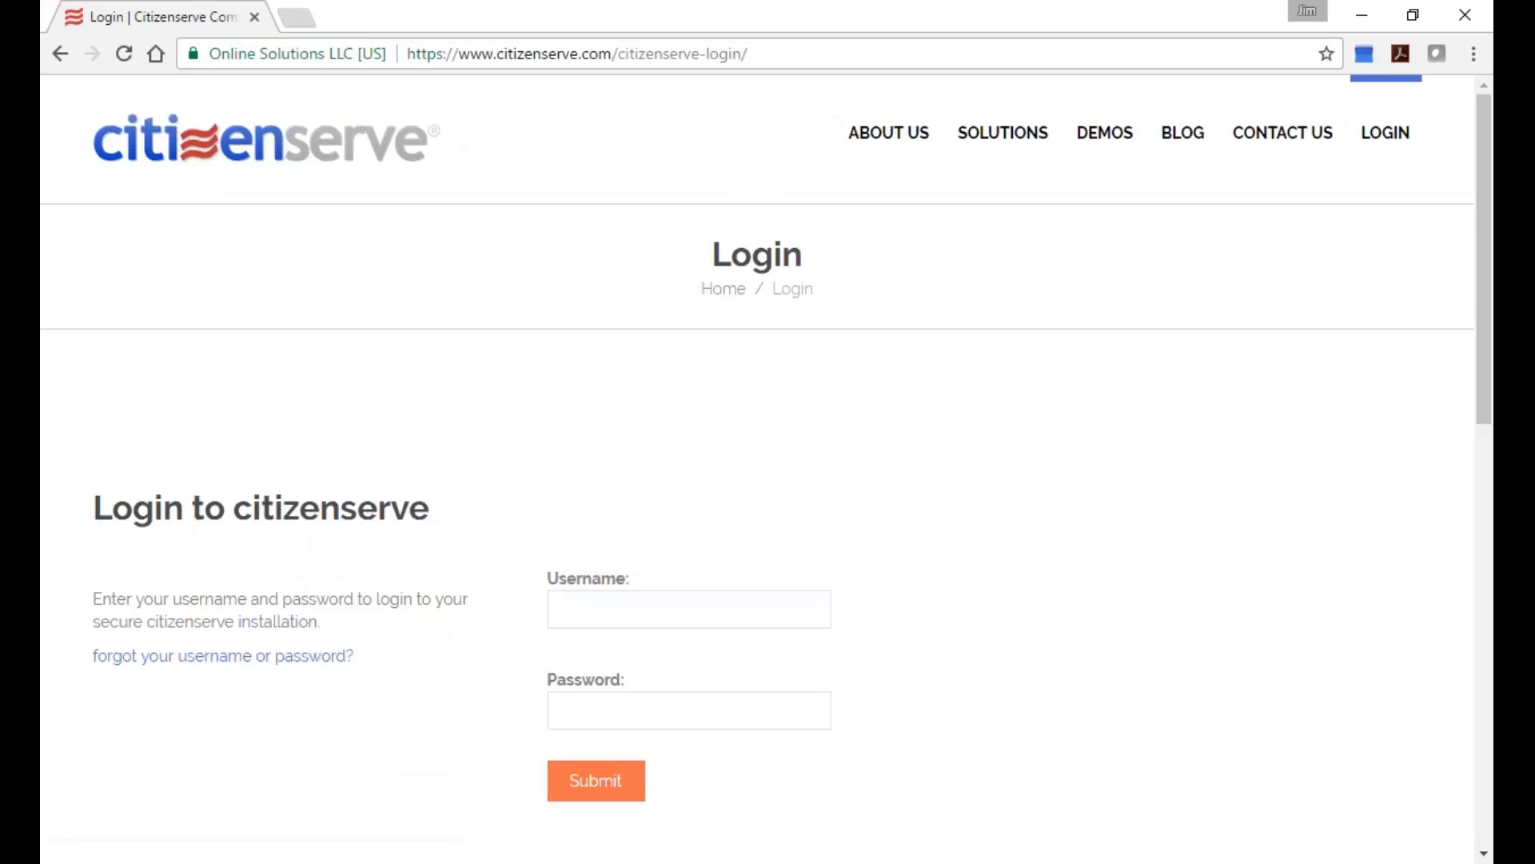
key(Tab)
text(••••••••••)
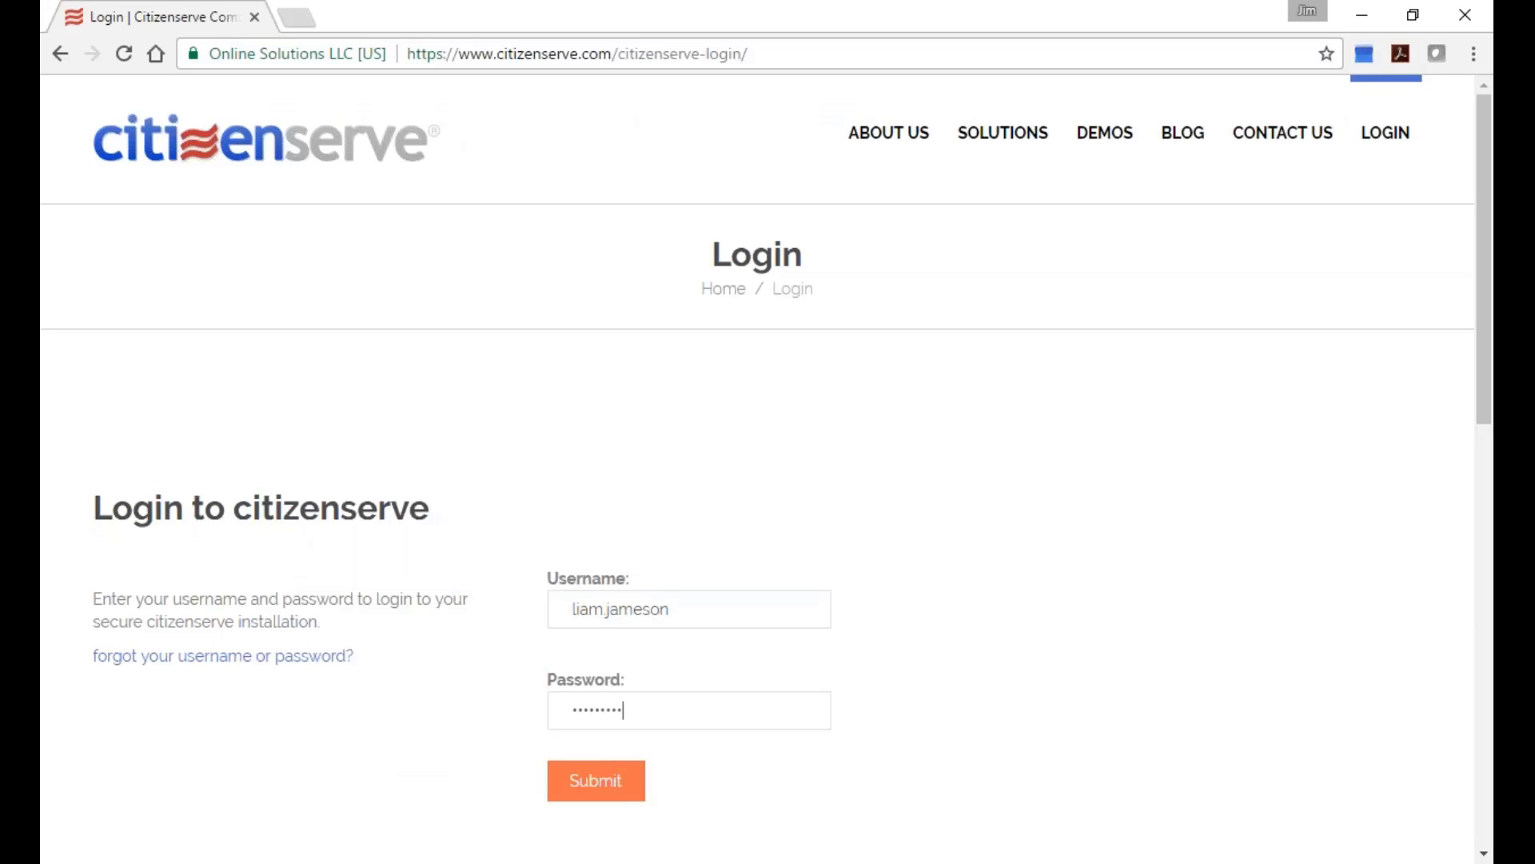
key(Return)
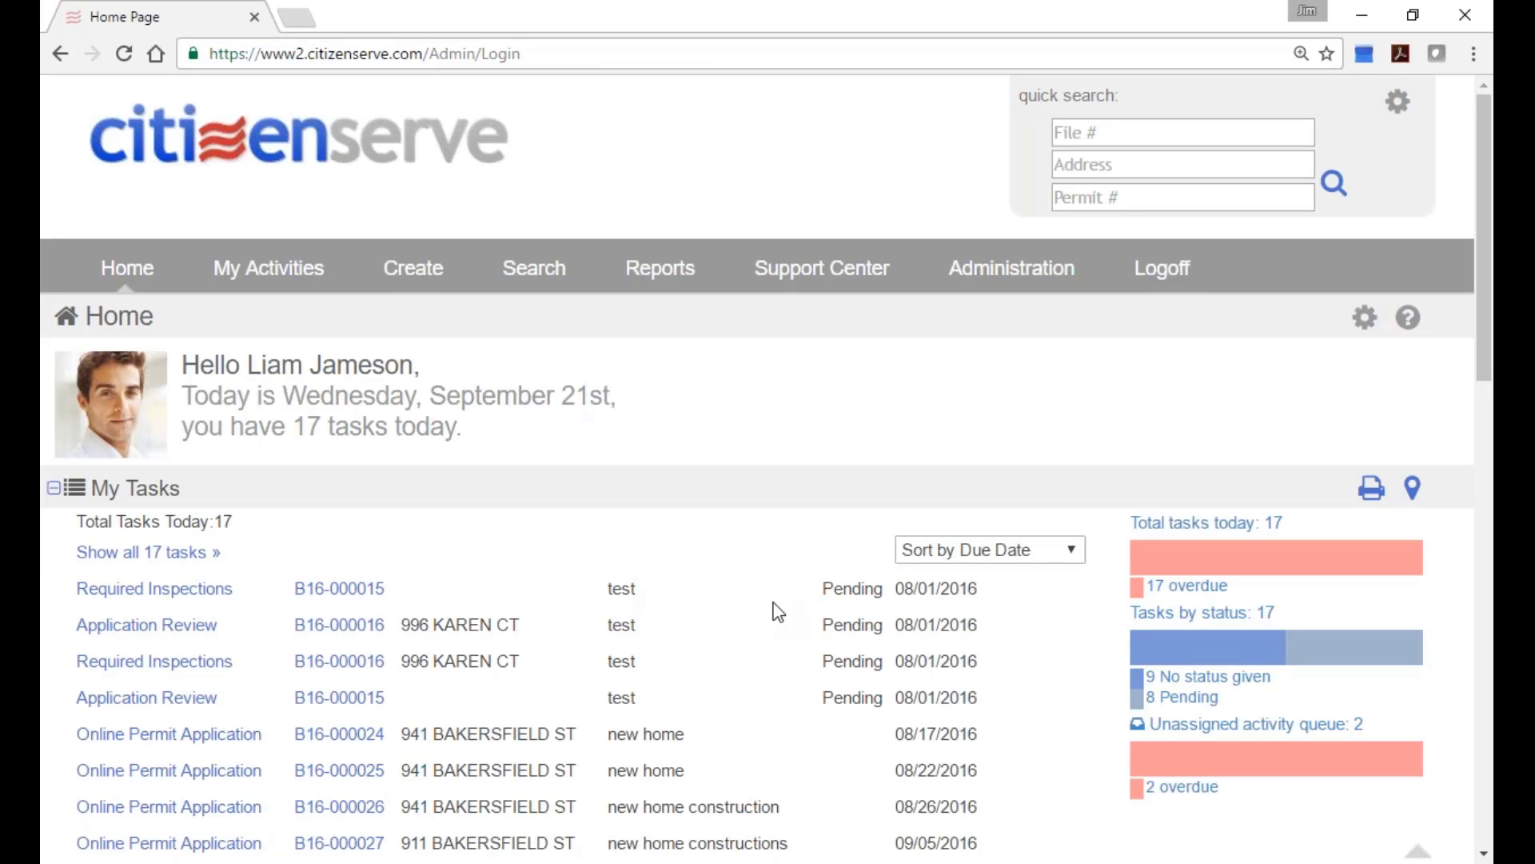
scroll(1205, 472, down, 2)
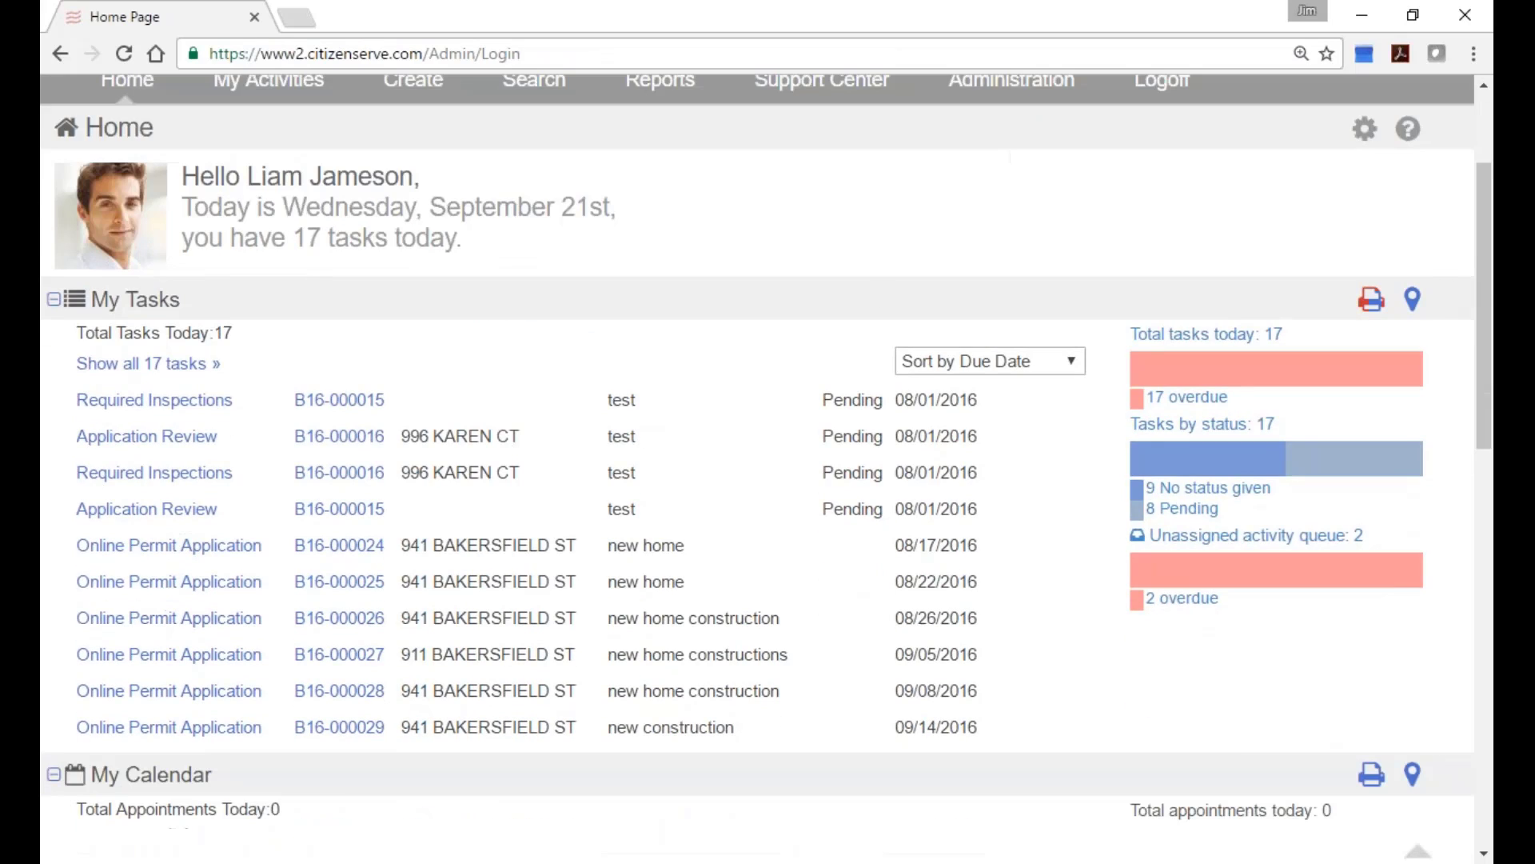
click(1413, 304)
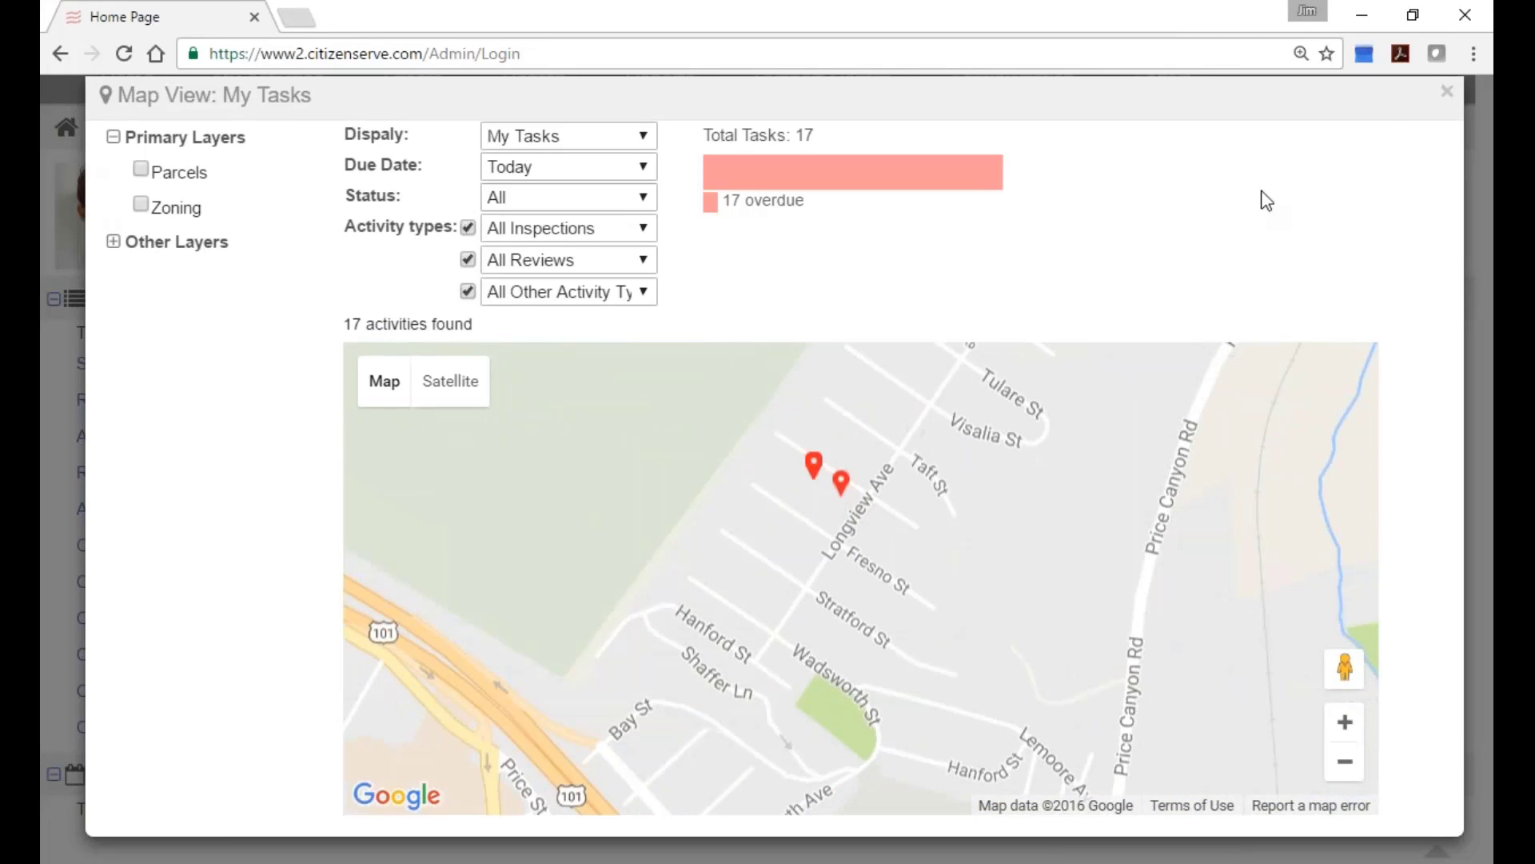
click(1446, 92)
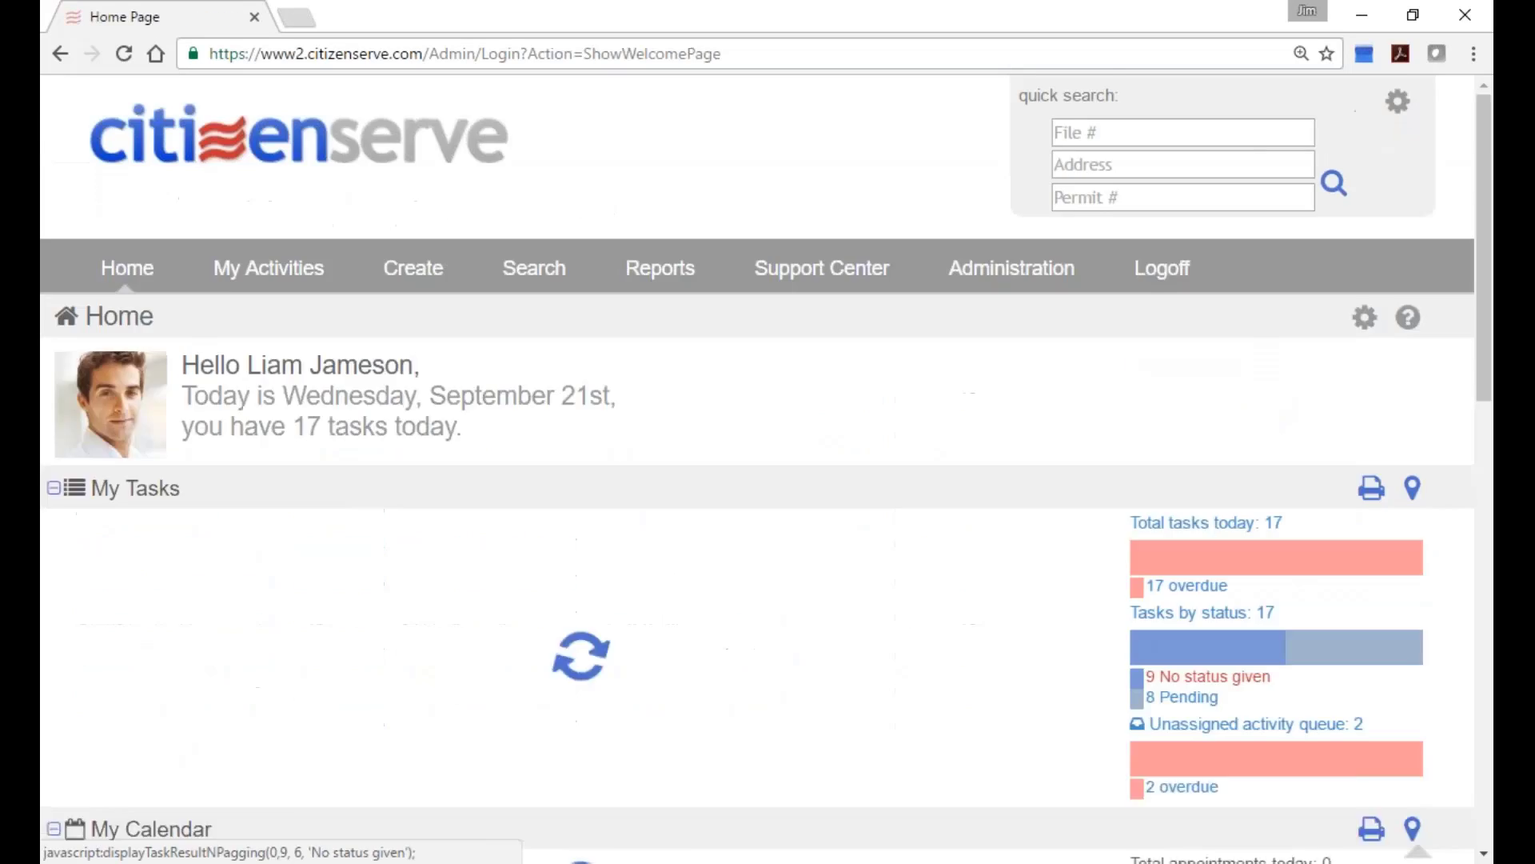
scroll(595, 672, down, 2)
scroll(594, 672, down, 2)
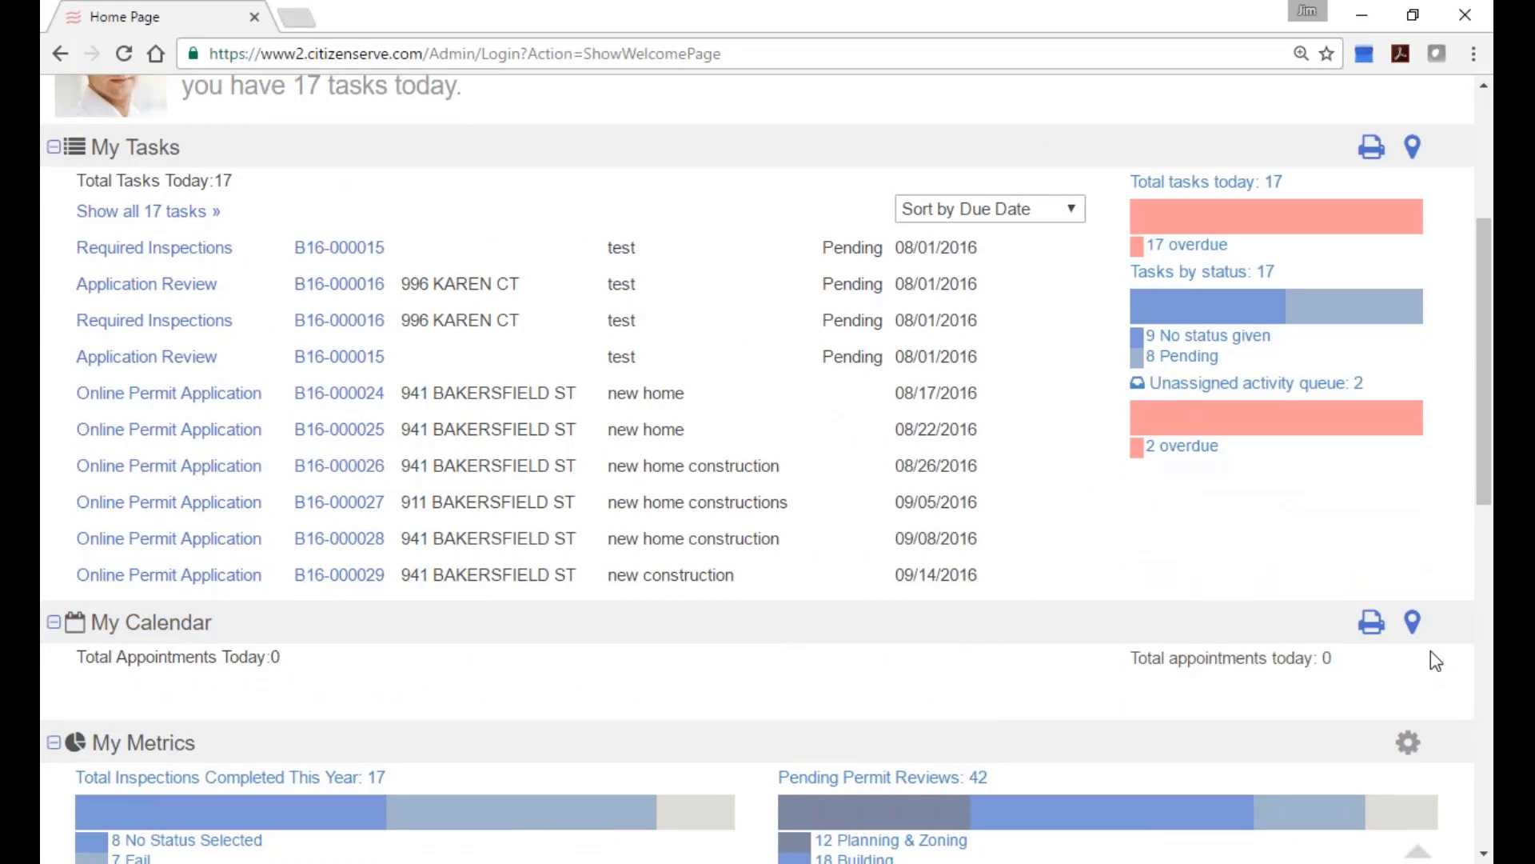
click(1412, 623)
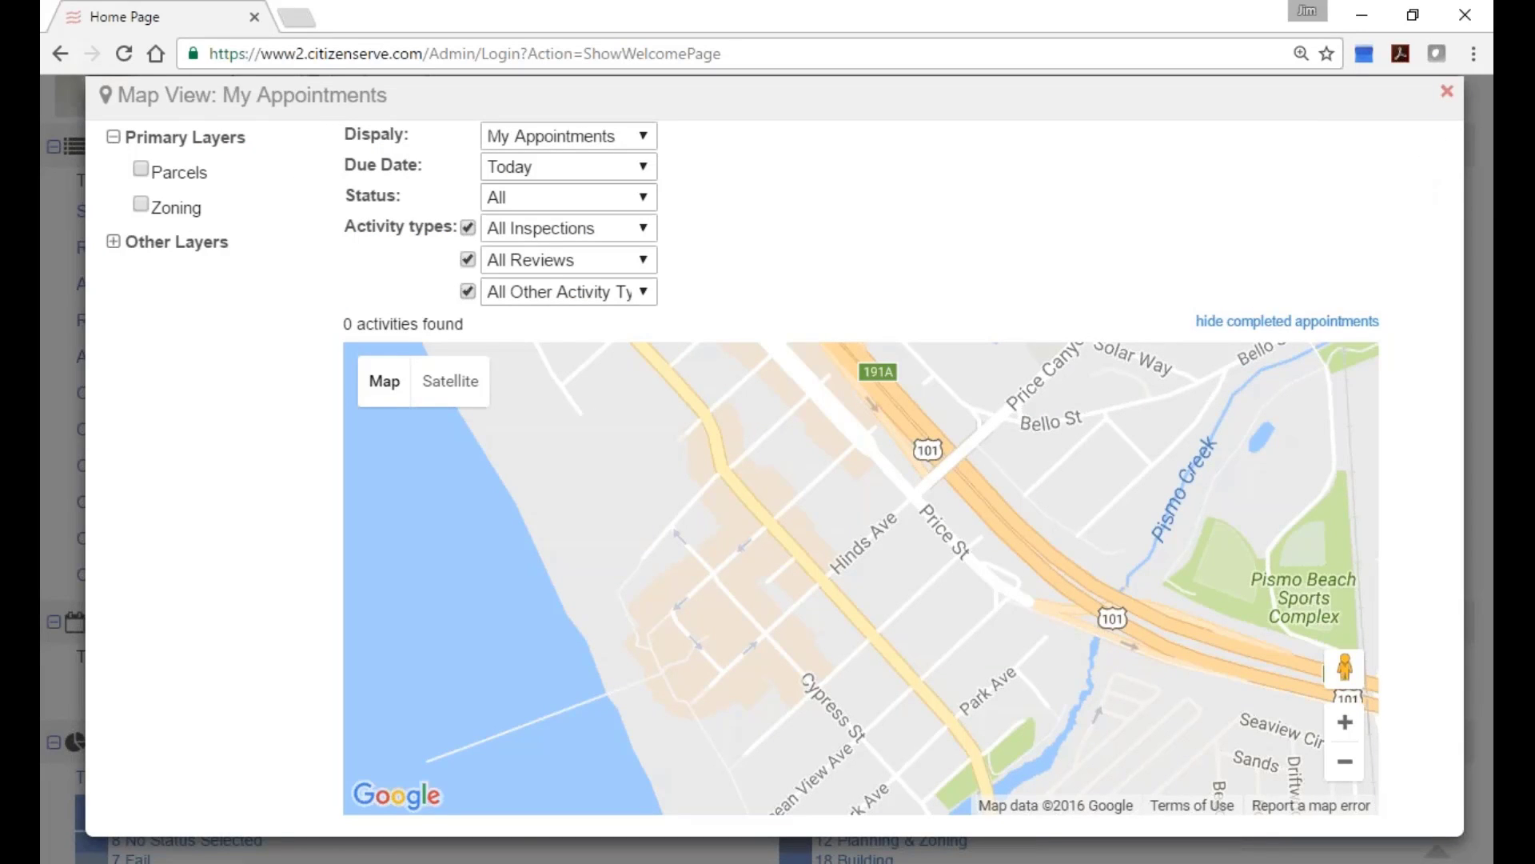
click(1446, 91)
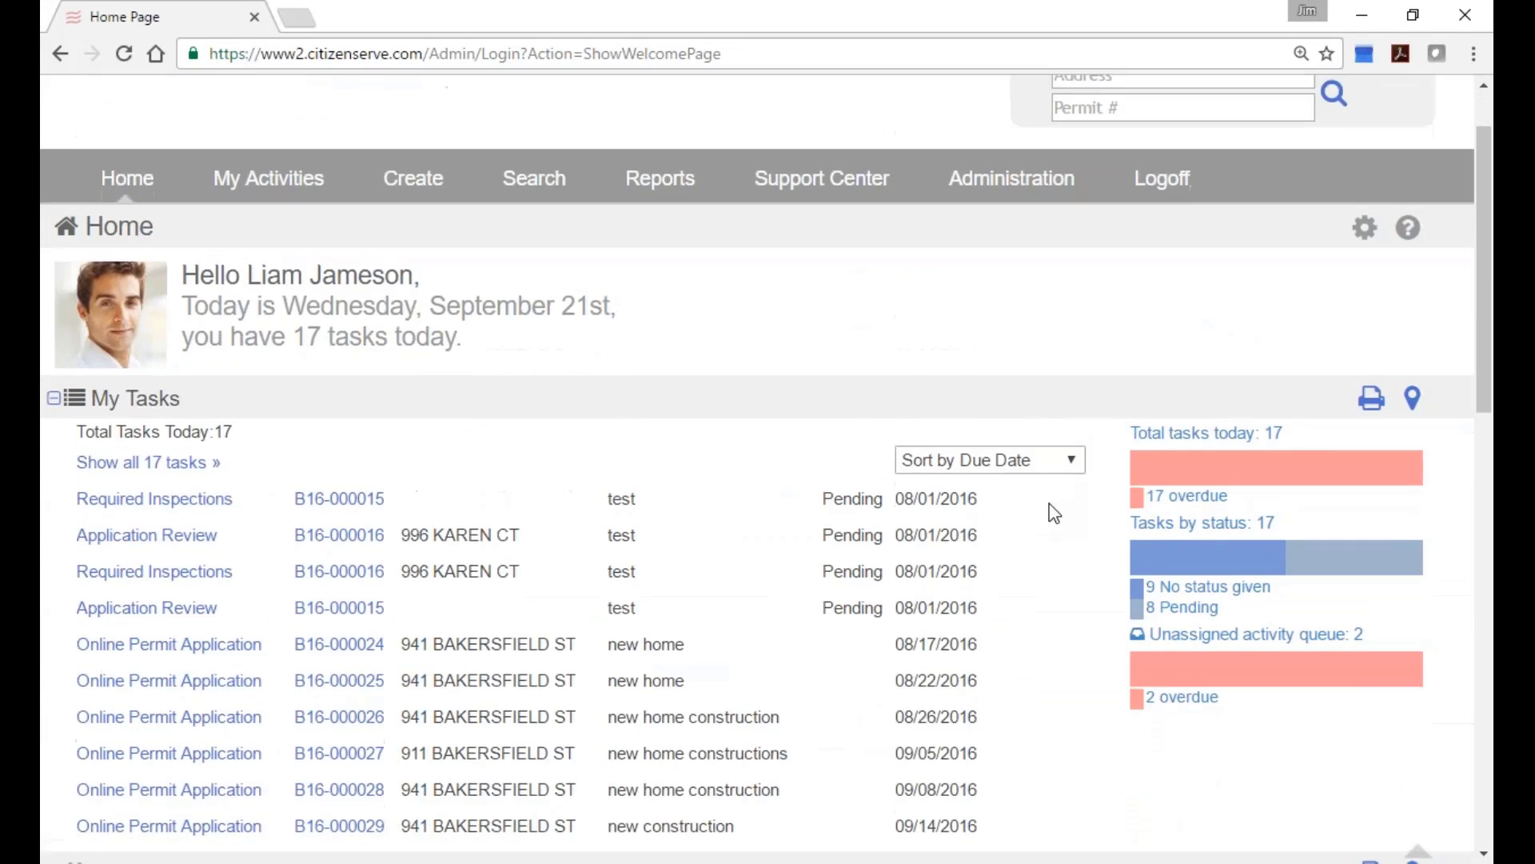
scroll(1052, 512, down, 1)
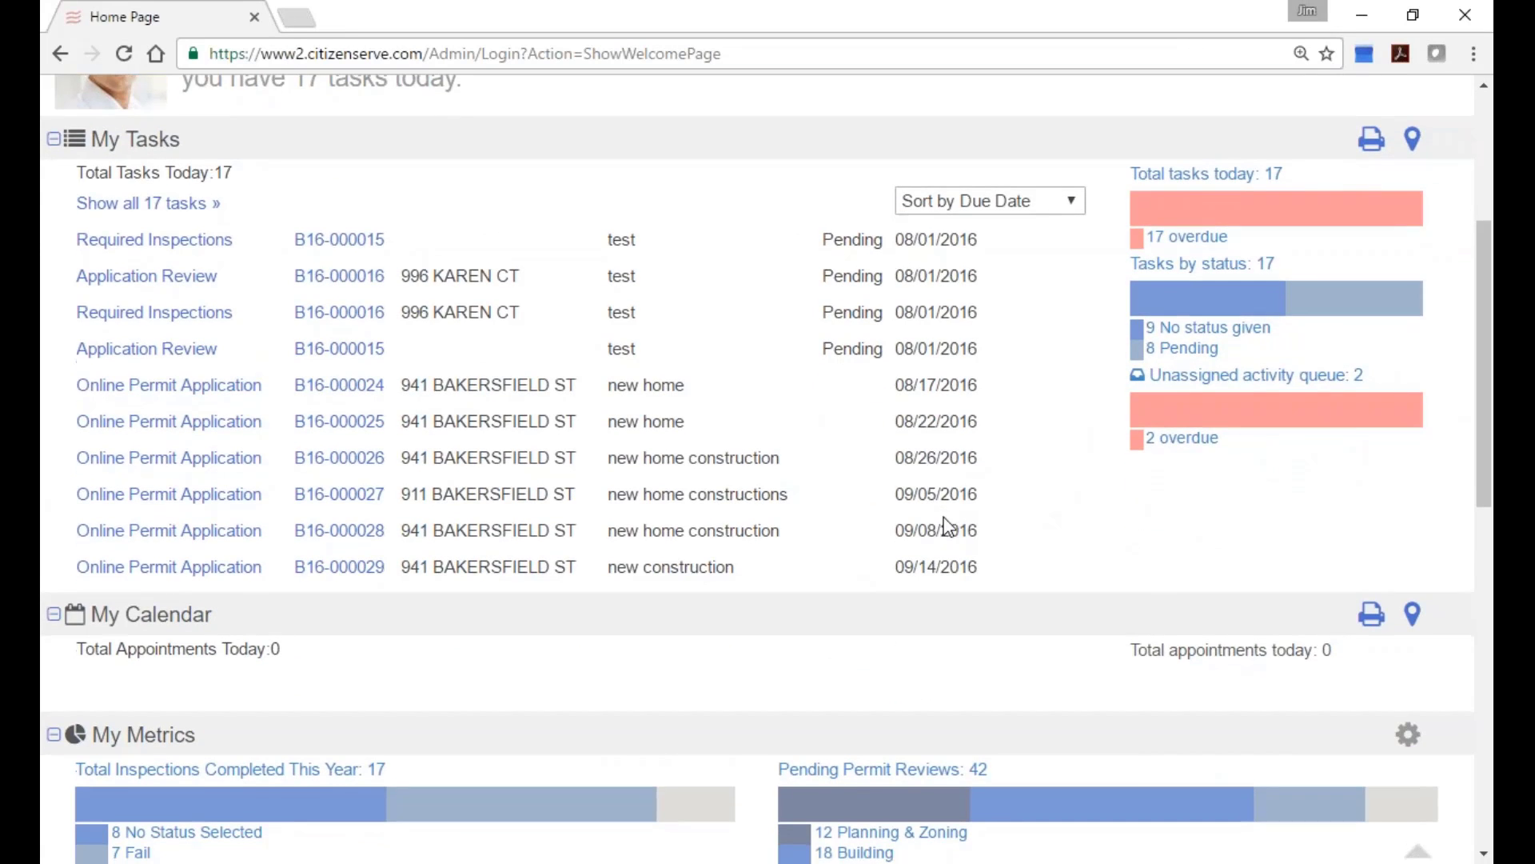
scroll(951, 520, down, 2)
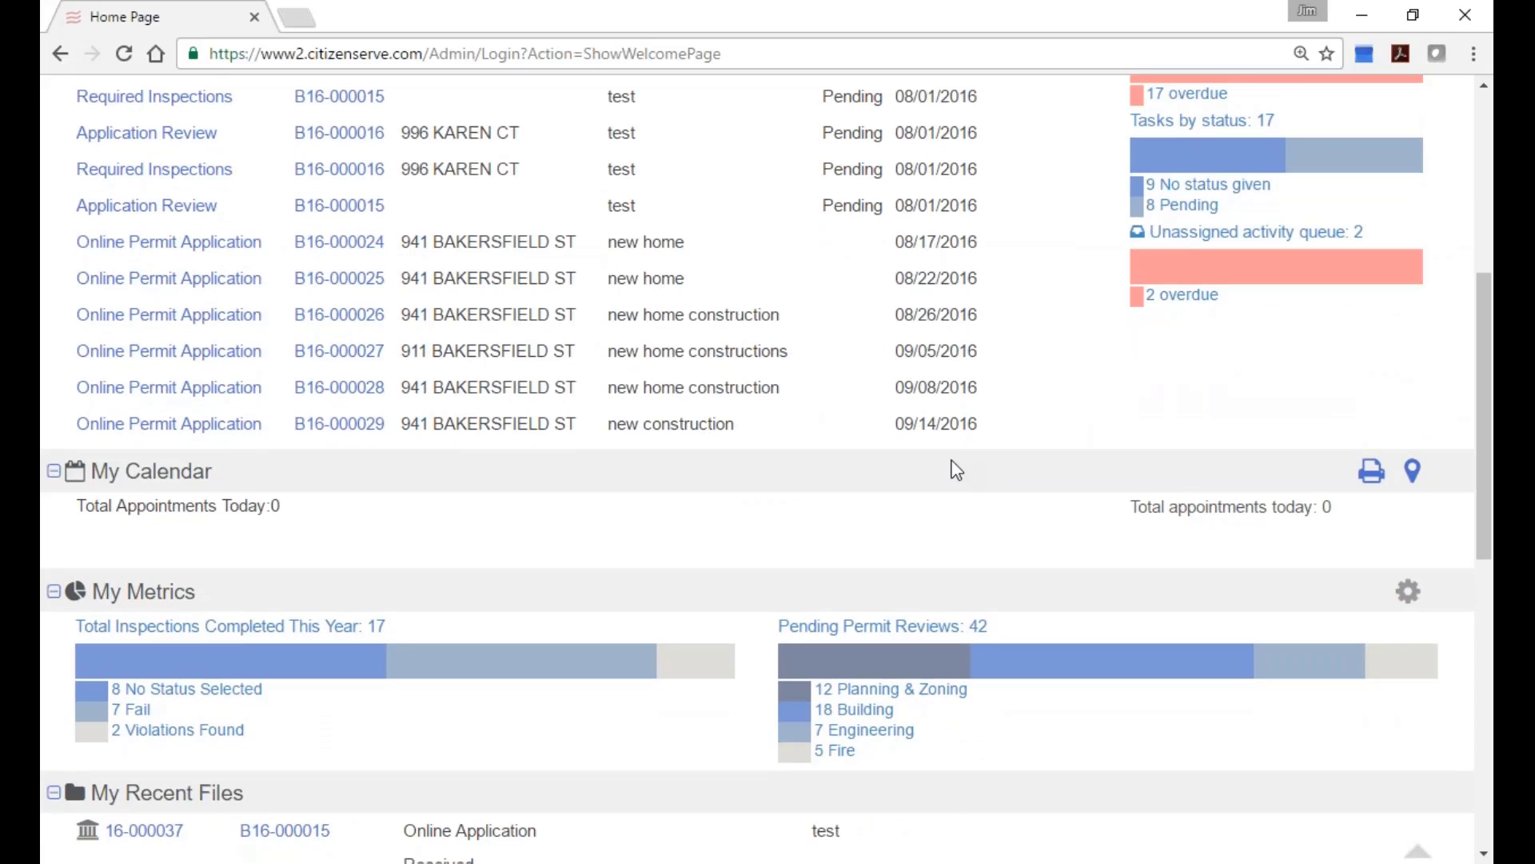
scroll(998, 475, down, 2)
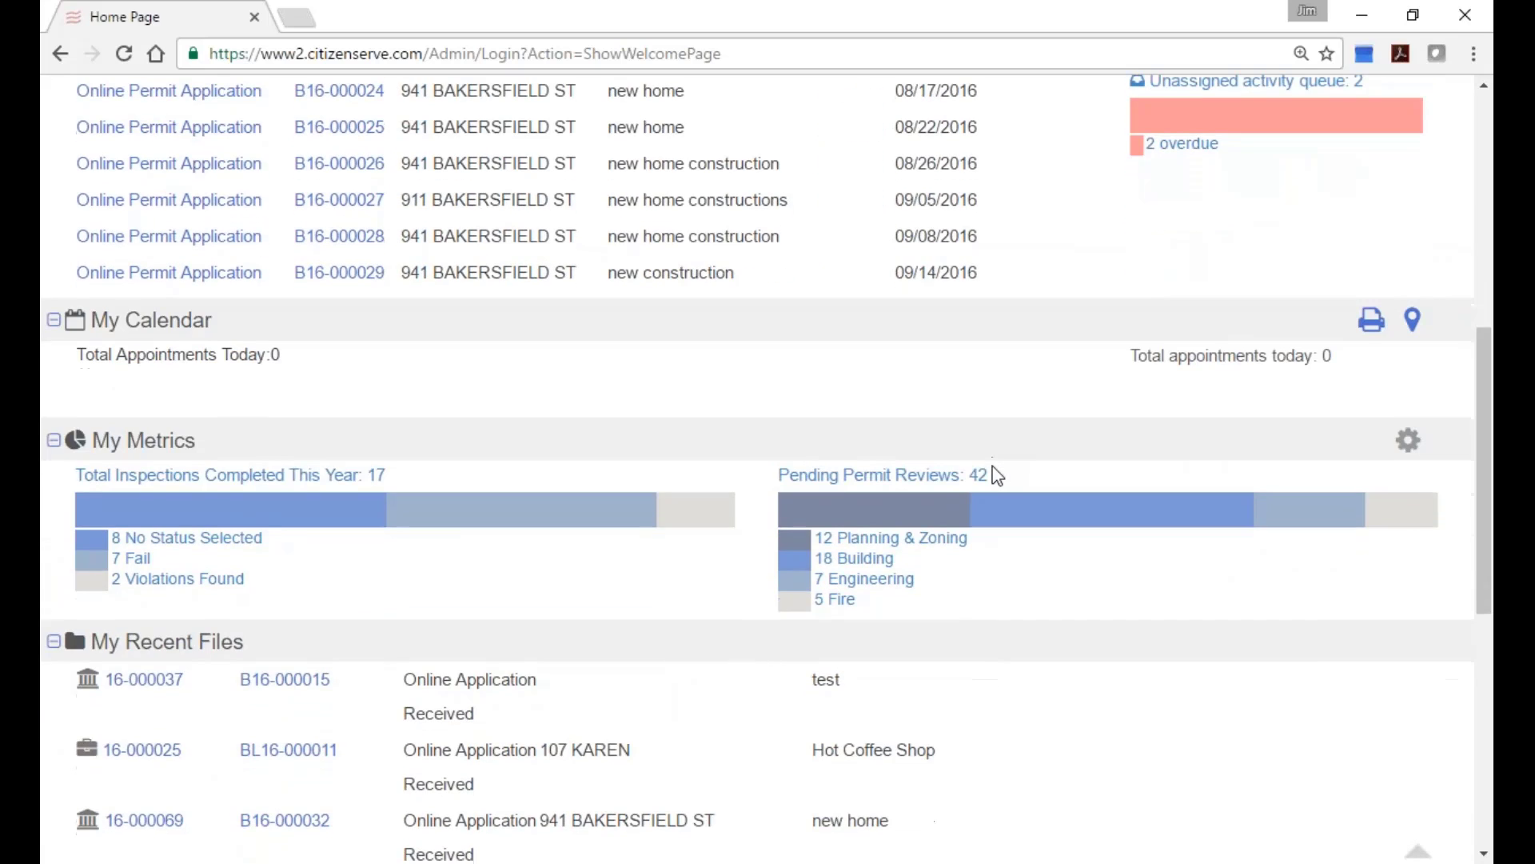
scroll(997, 475, down, 3)
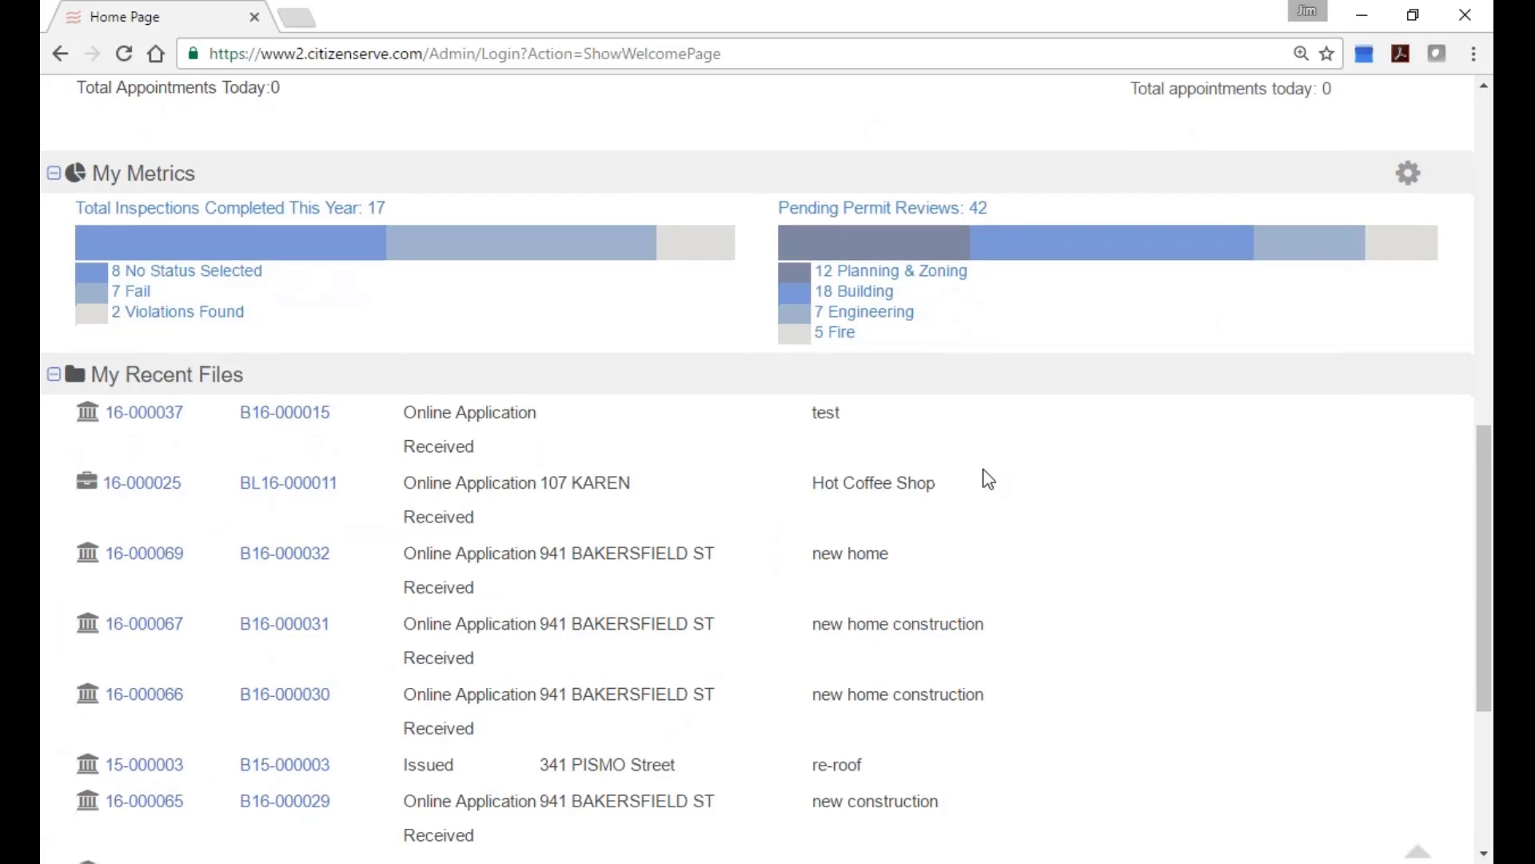
scroll(1000, 468, down, 2)
scroll(1016, 462, down, 2)
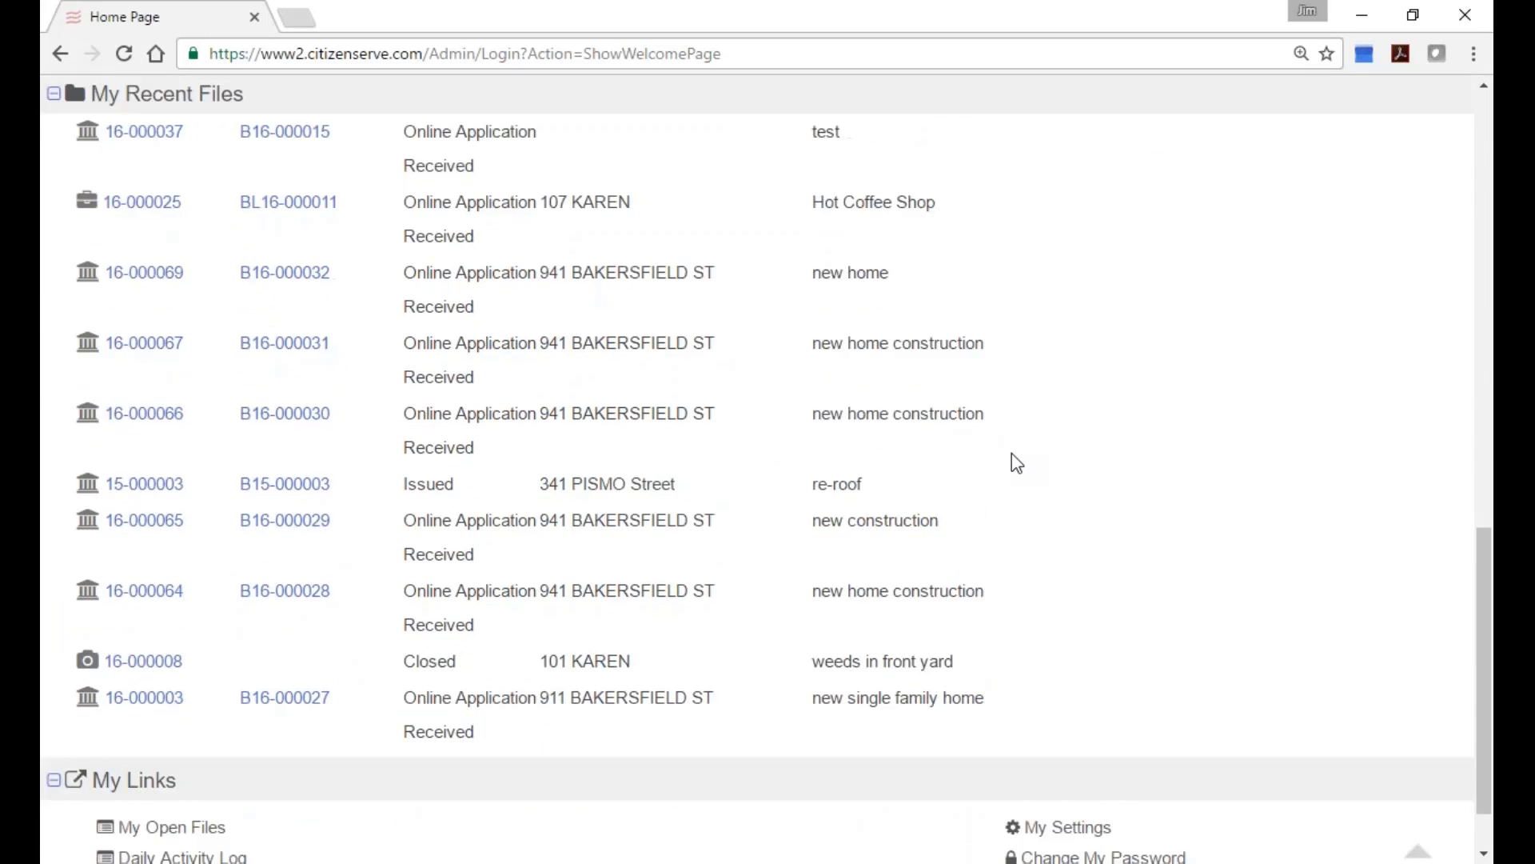
scroll(1015, 444, up, 5)
scroll(1015, 435, up, 6)
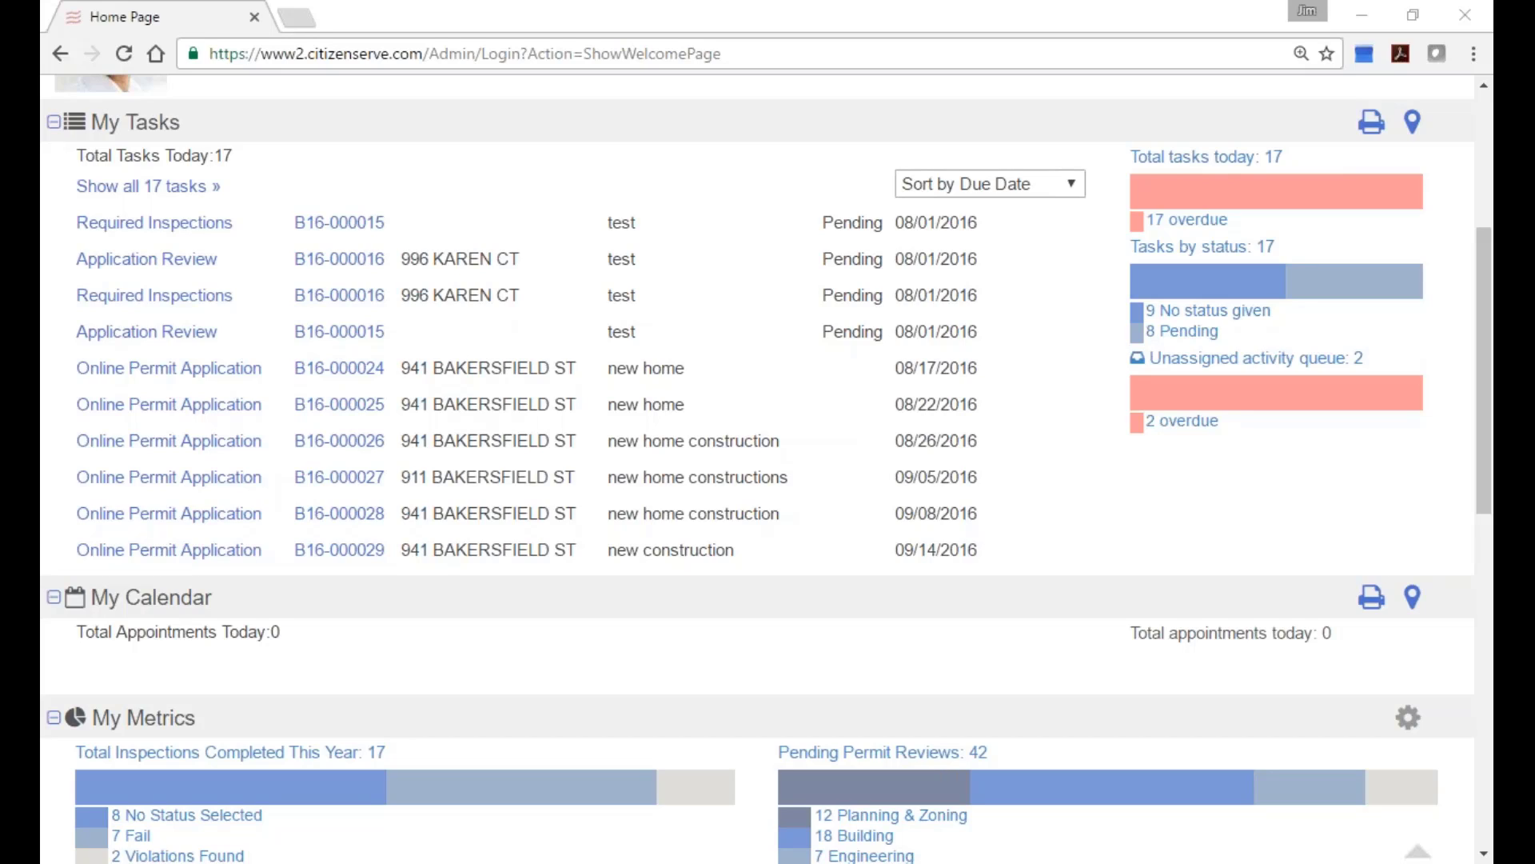
scroll(42, 591, up, 5)
click(412, 268)
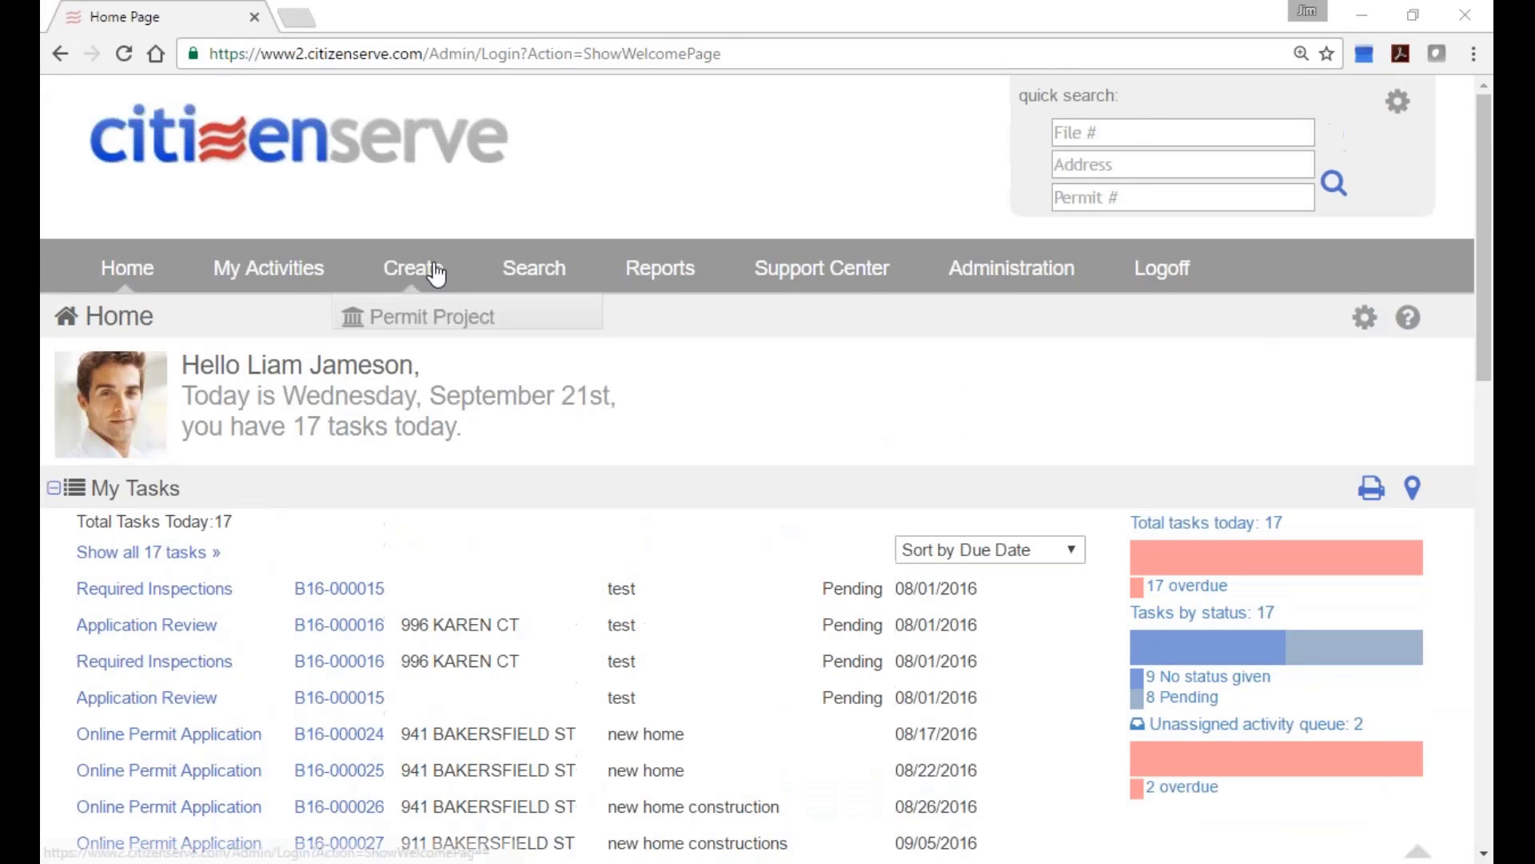
click(394, 344)
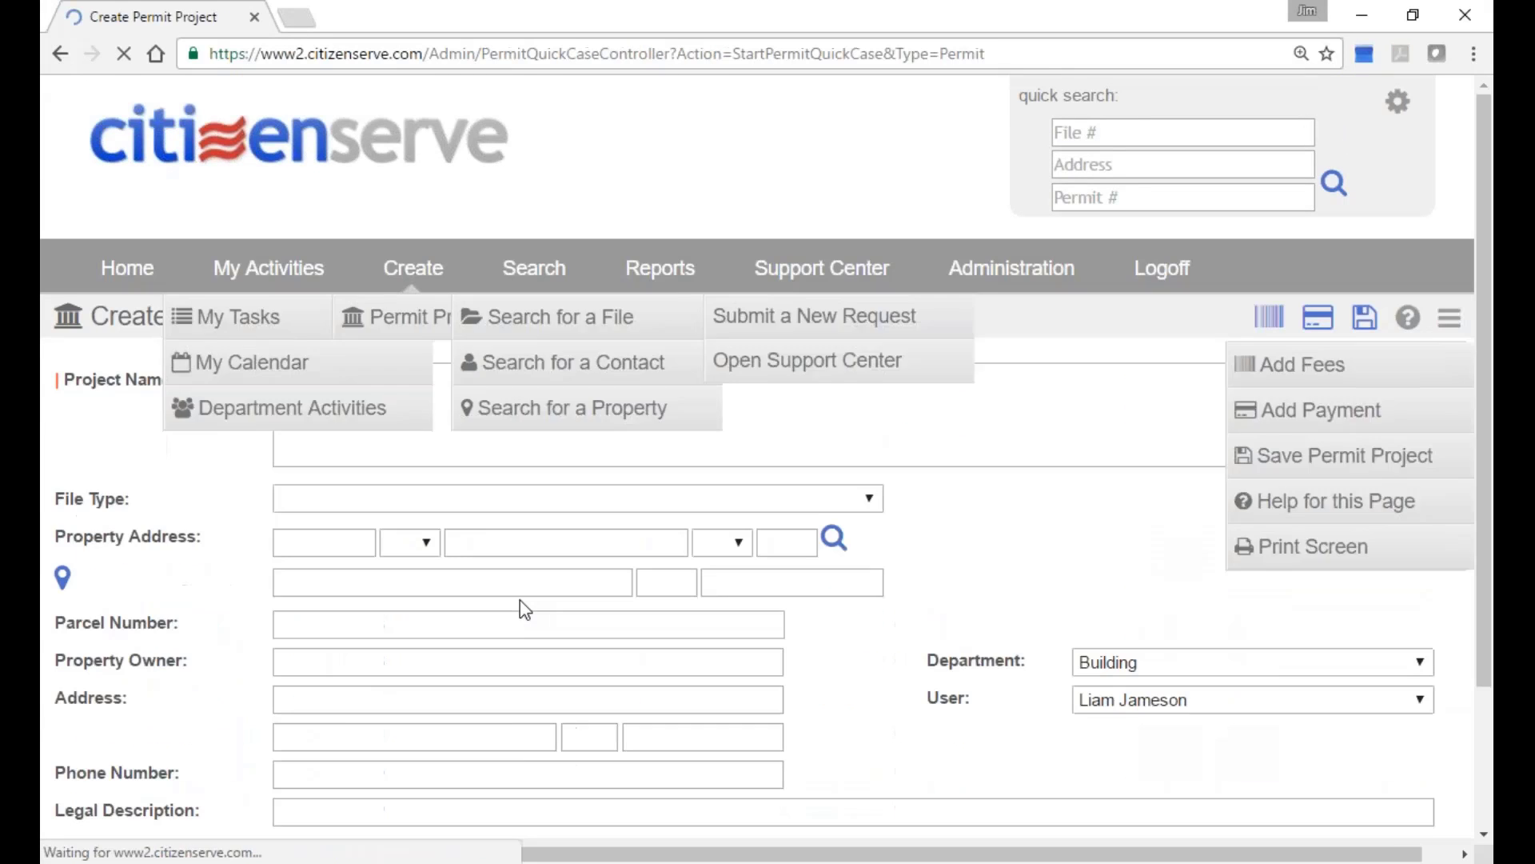
click(352, 543)
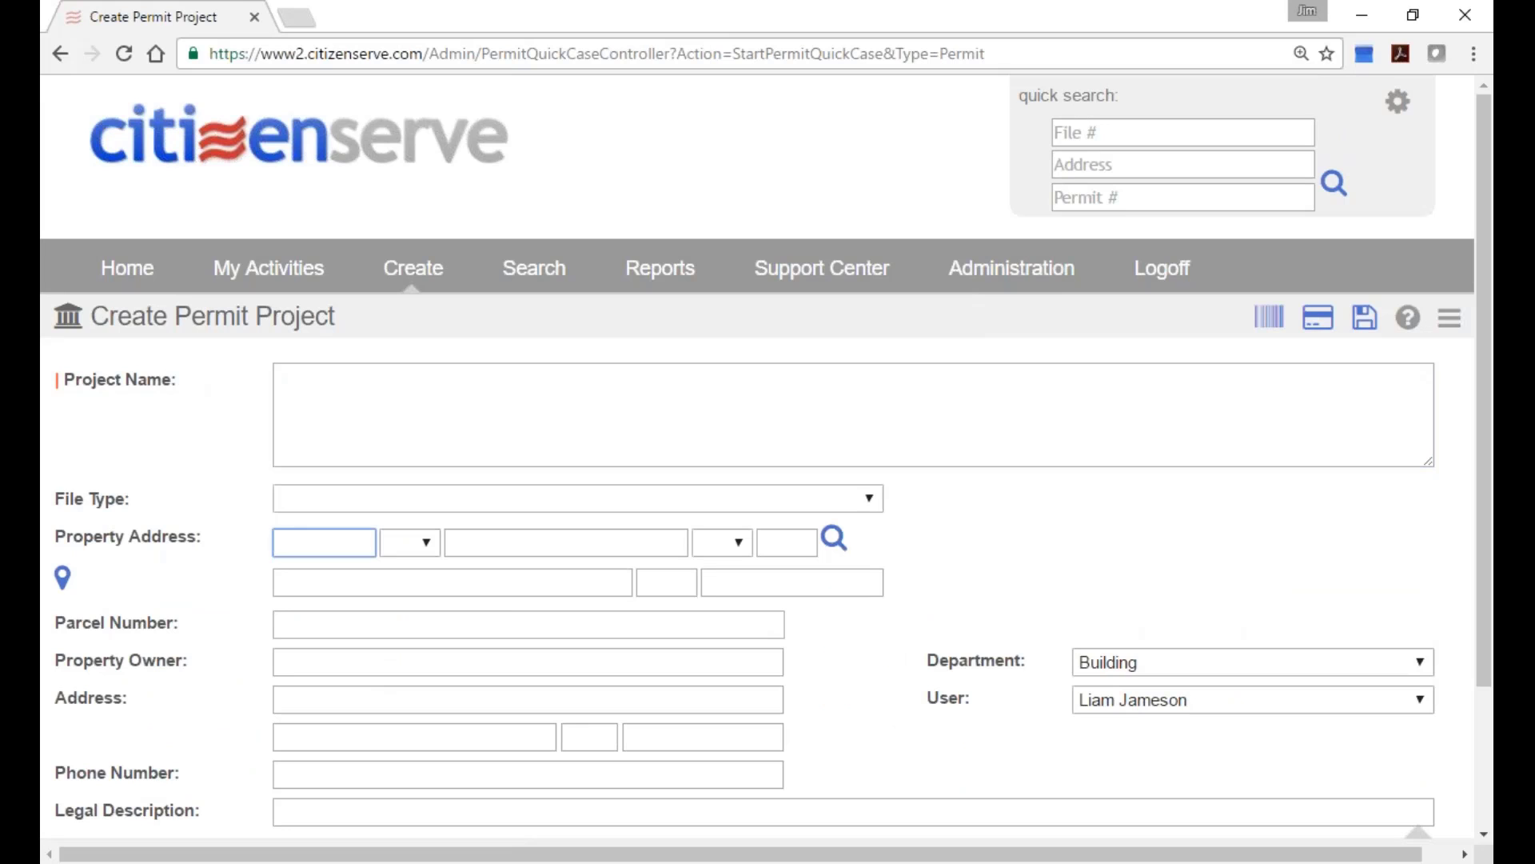
text(141)
key(BackSpace)
key(BackSpace)
key(BackSpace)
text(941)
key(Tab)
key(Tab)
text(baker)
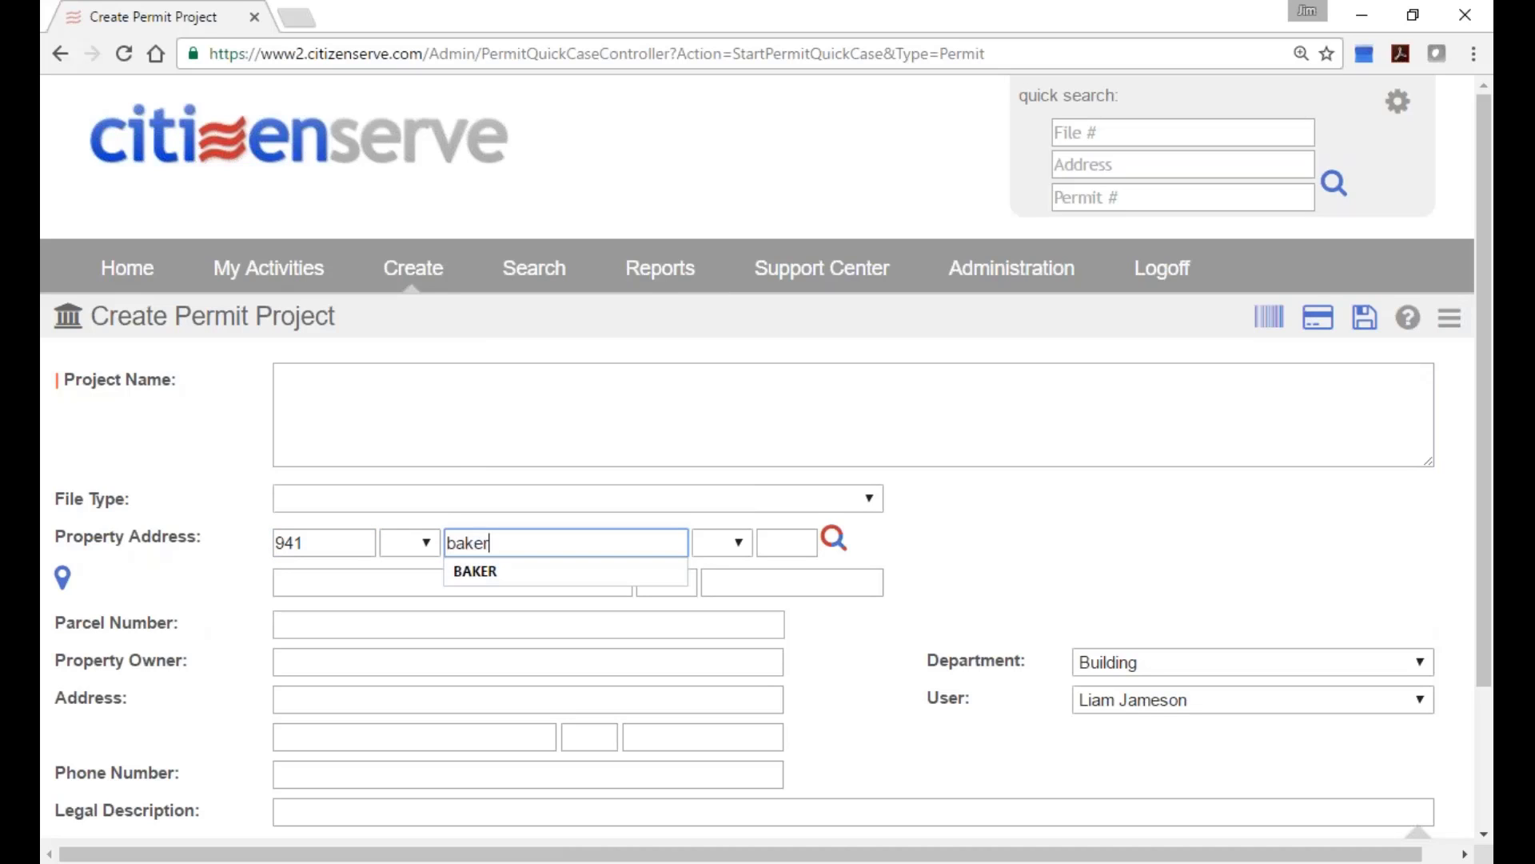
click(834, 538)
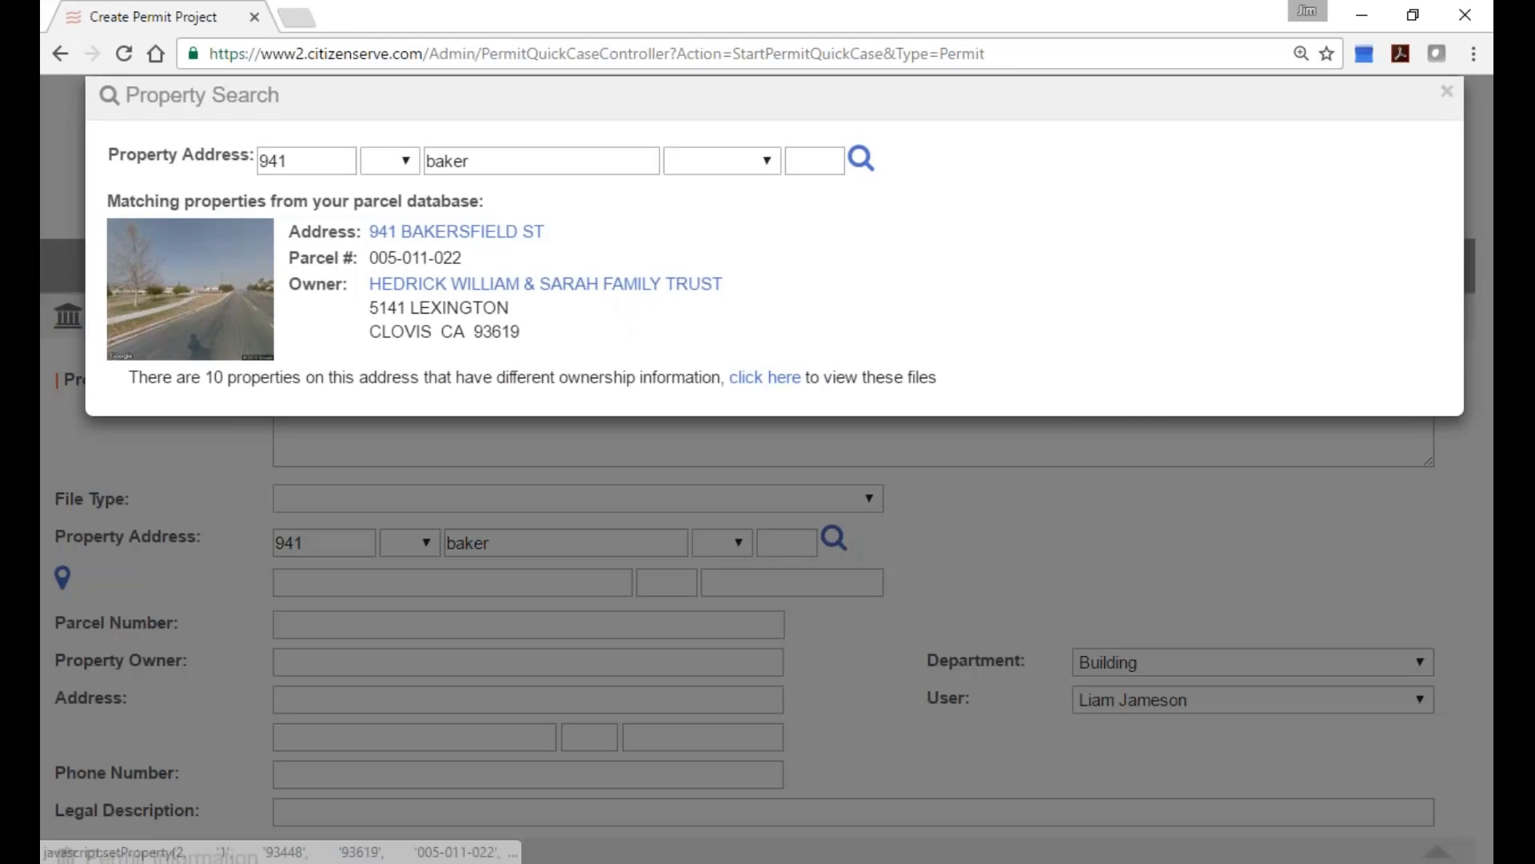
click(475, 233)
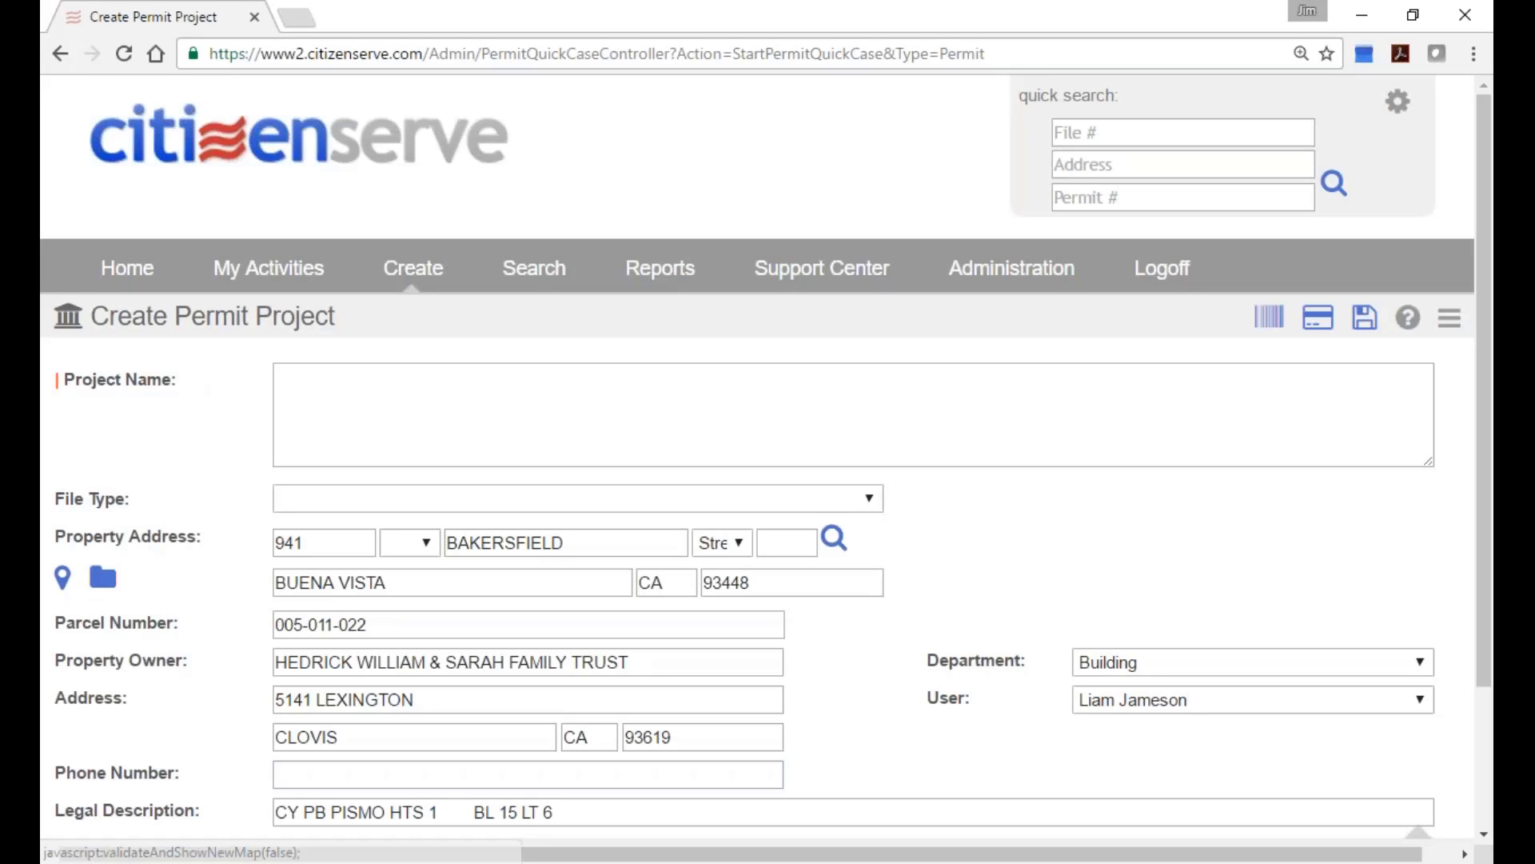
click(63, 584)
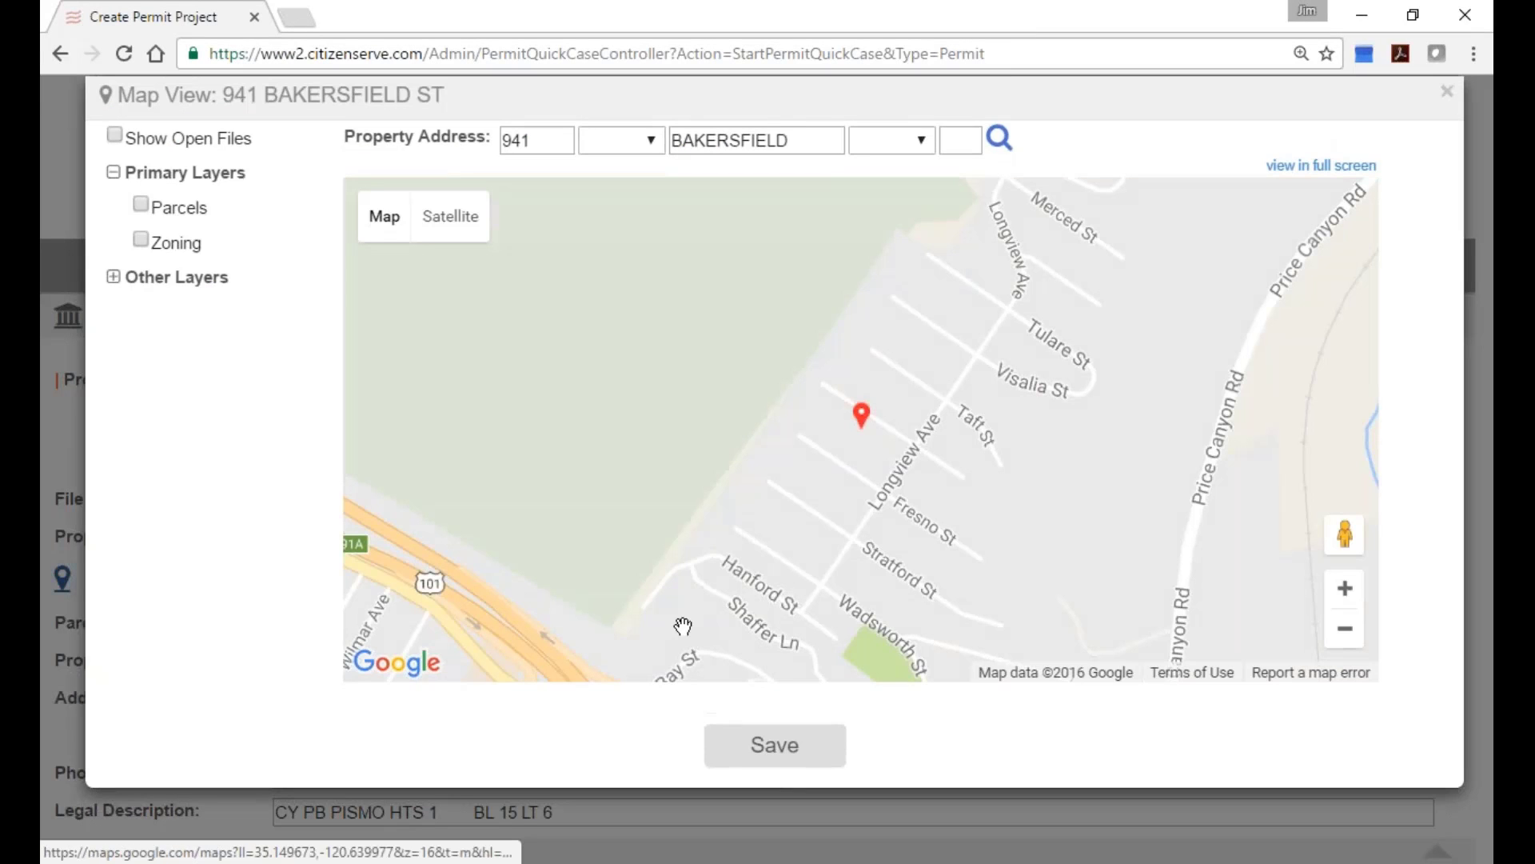
scroll(905, 490, up, 2)
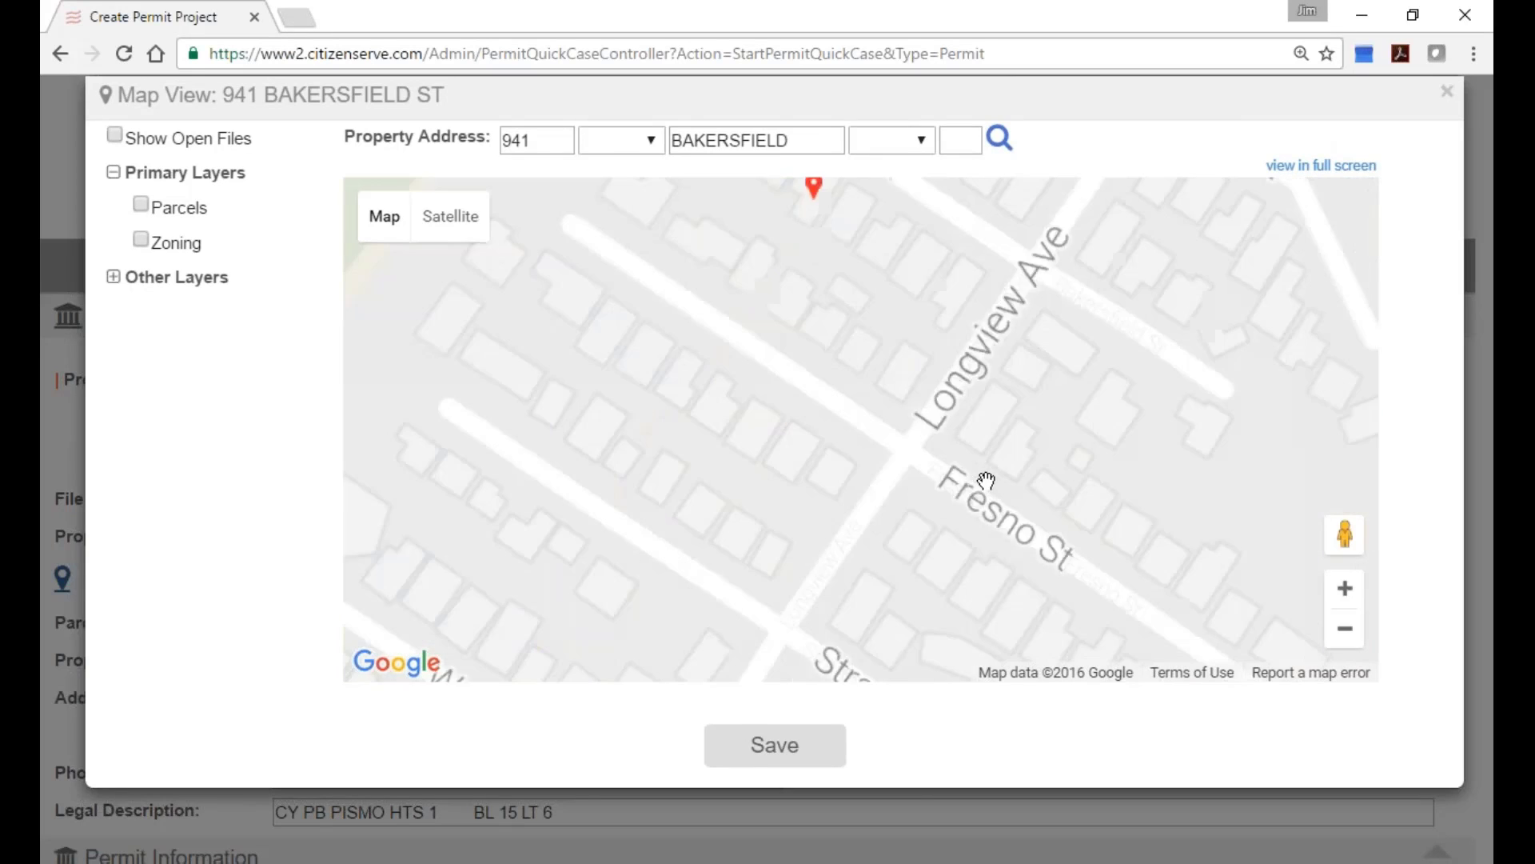
scroll(925, 257, up, 1)
scroll(967, 533, up, 1)
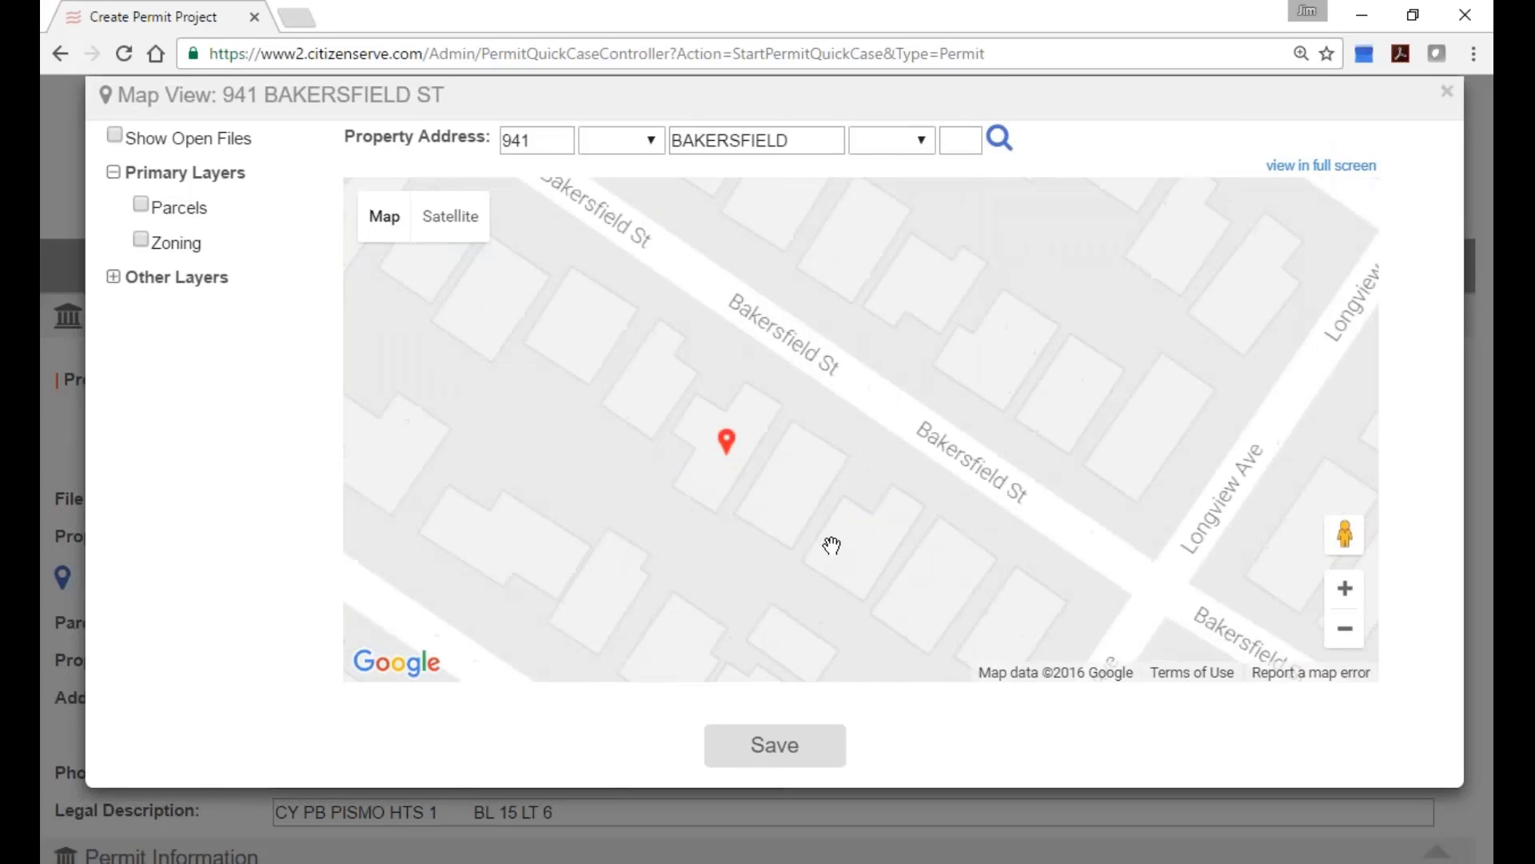
scroll(830, 541, up, 1)
scroll(874, 540, up, 1)
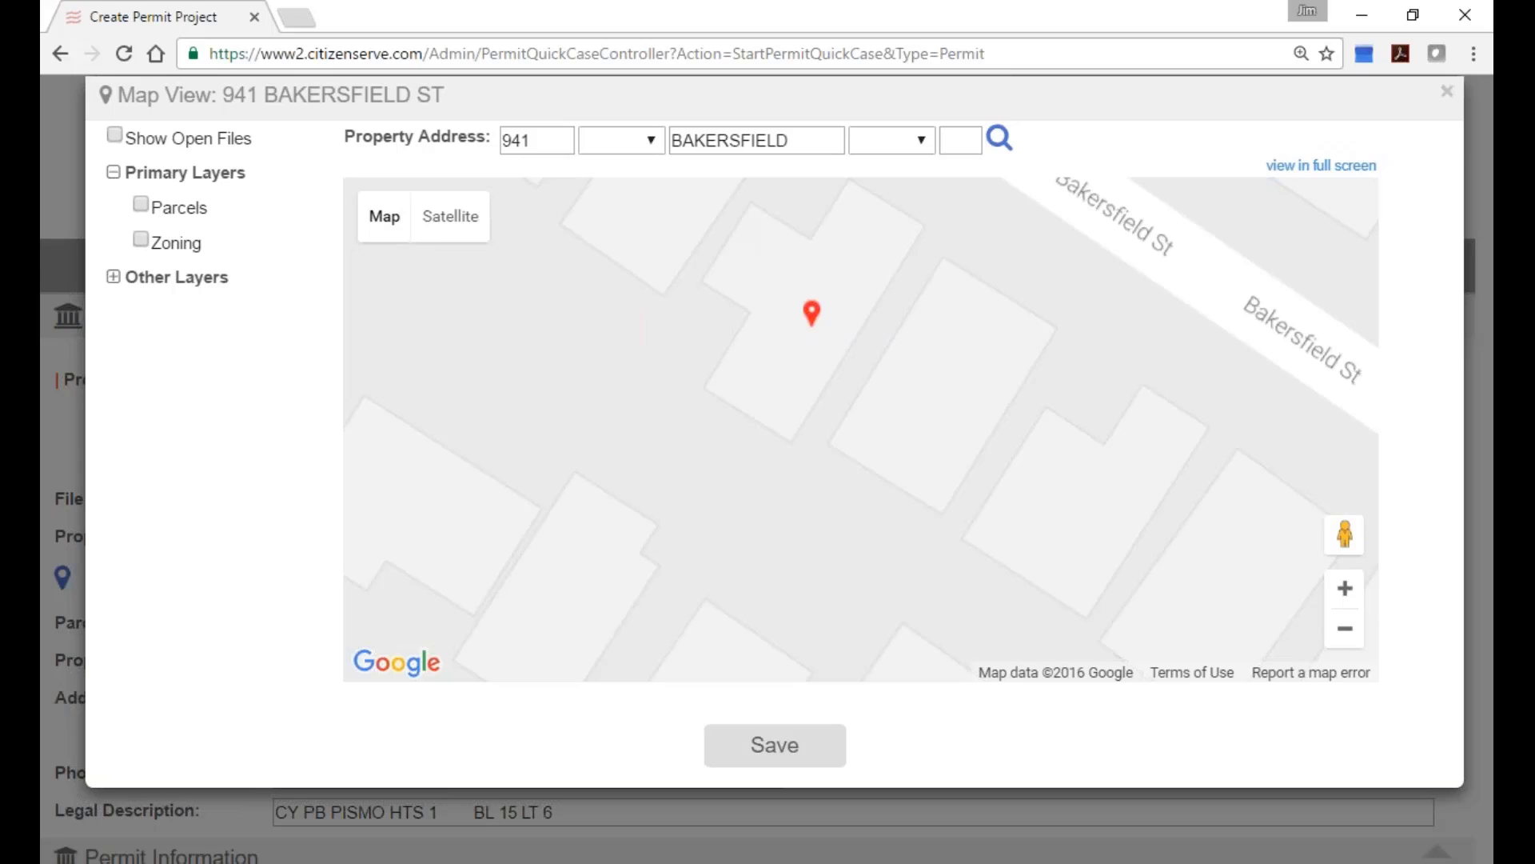
click(1447, 94)
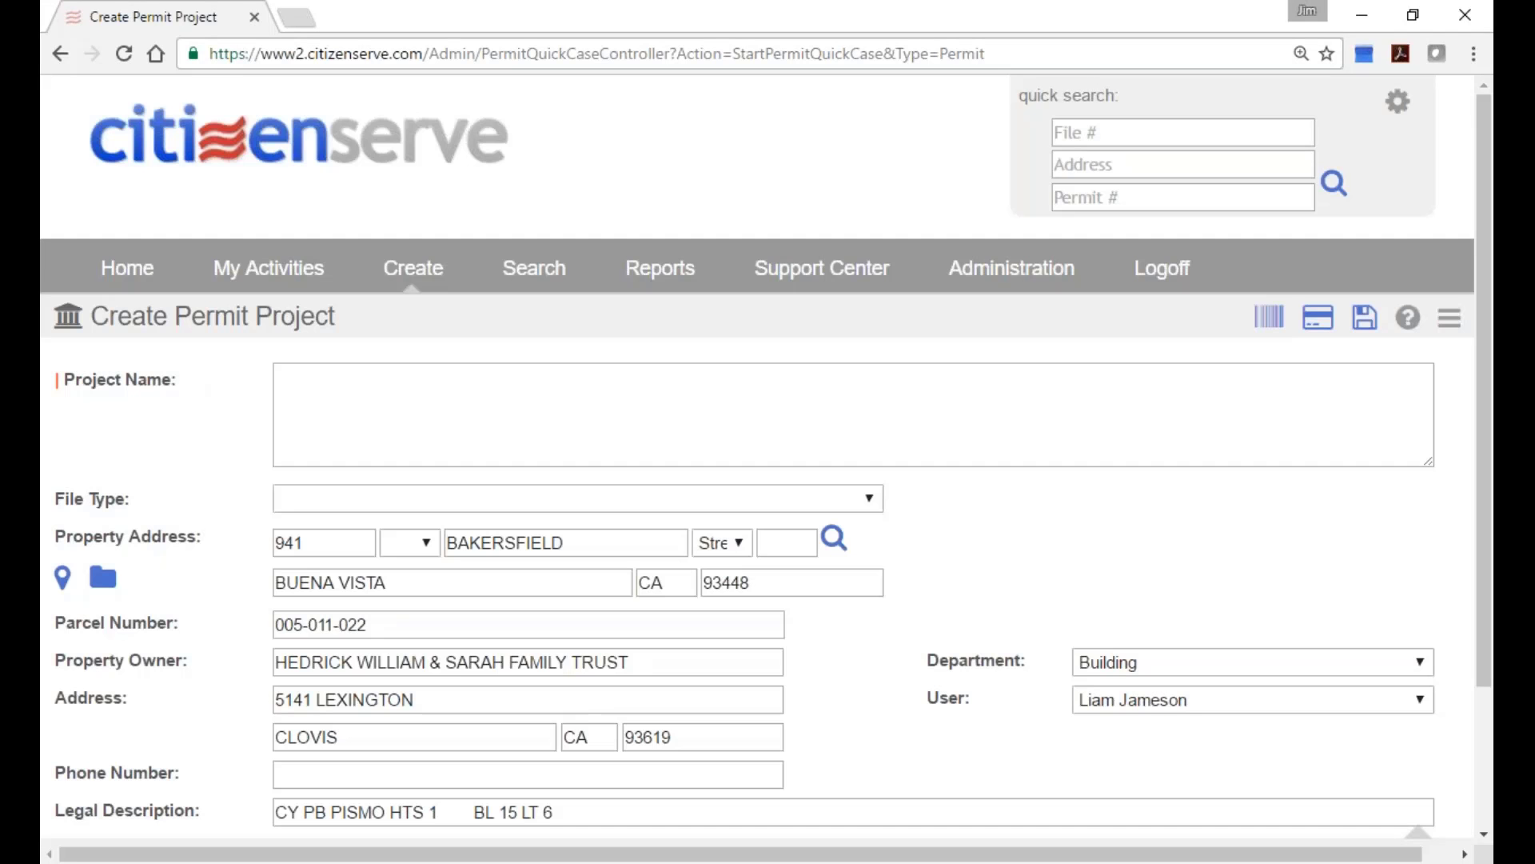
Set Permit Type to Building Permit and Sub Type to New Construction.
scroll(948, 367, down, 2)
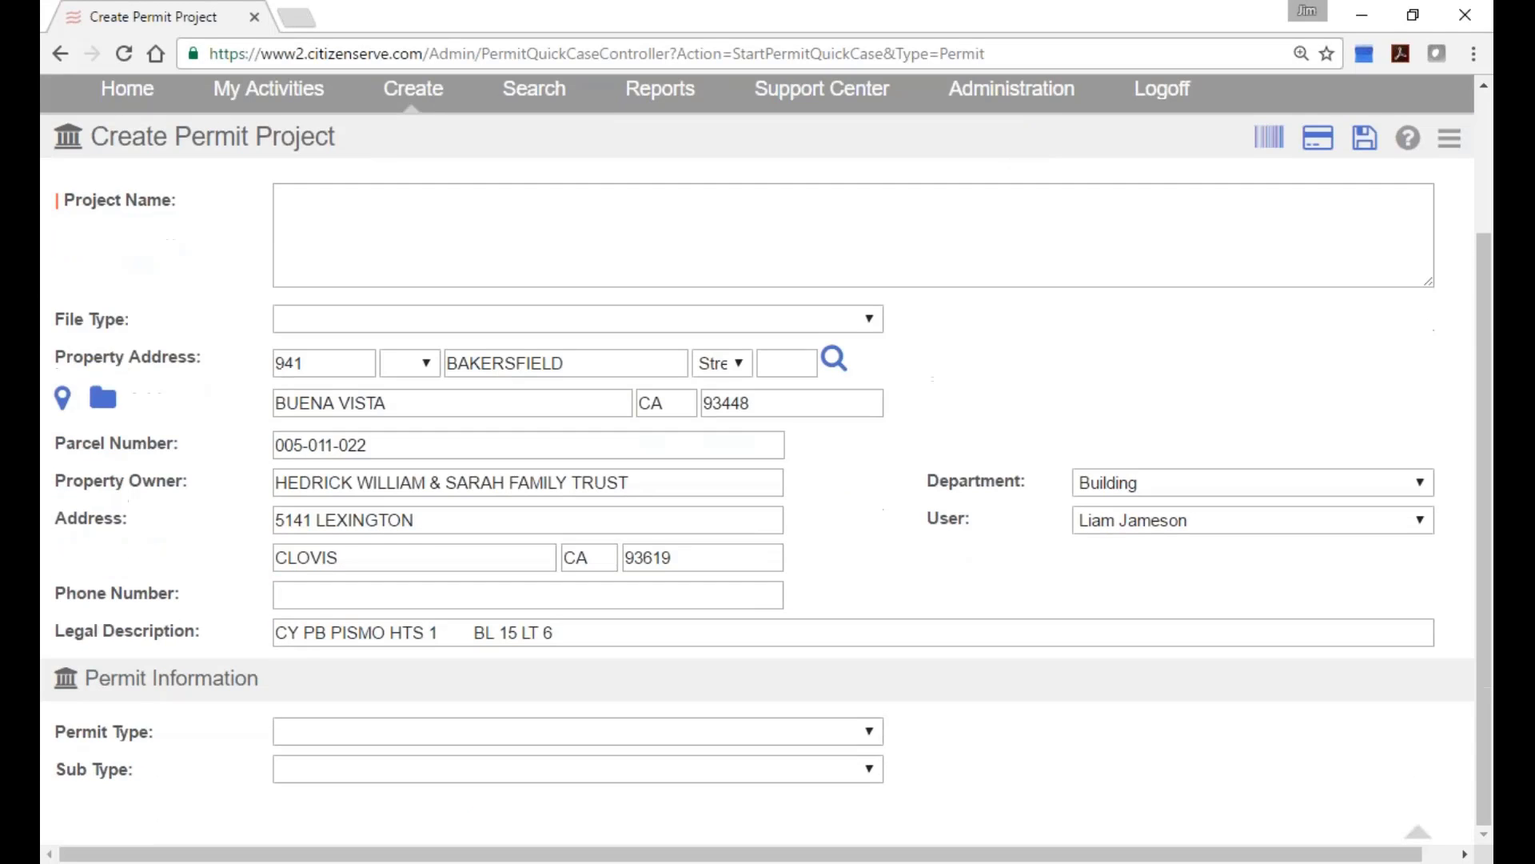
scroll(946, 373, up, 2)
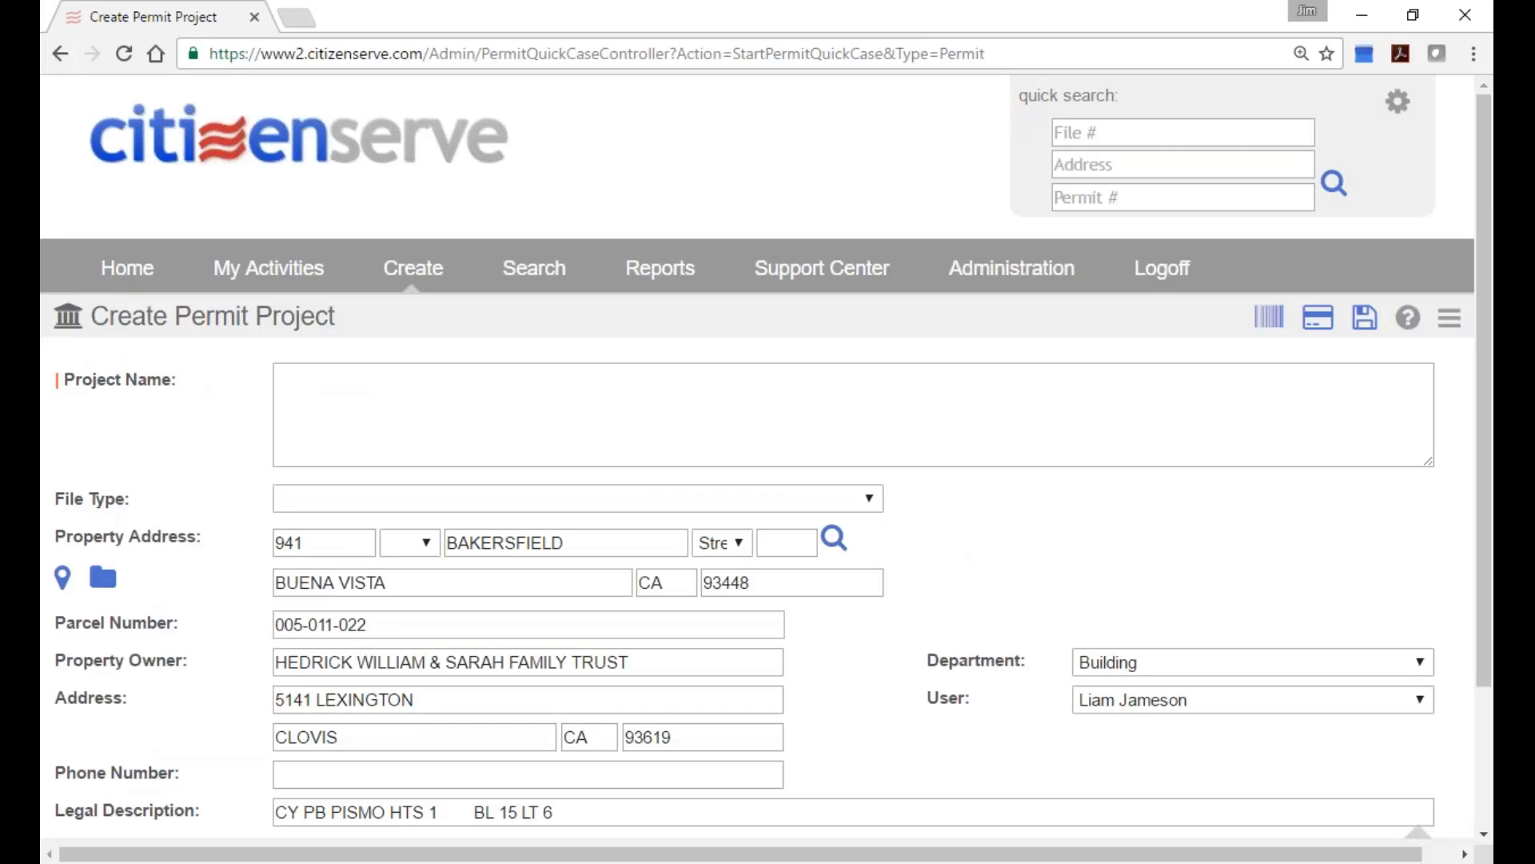
scroll(779, 657, down, 2)
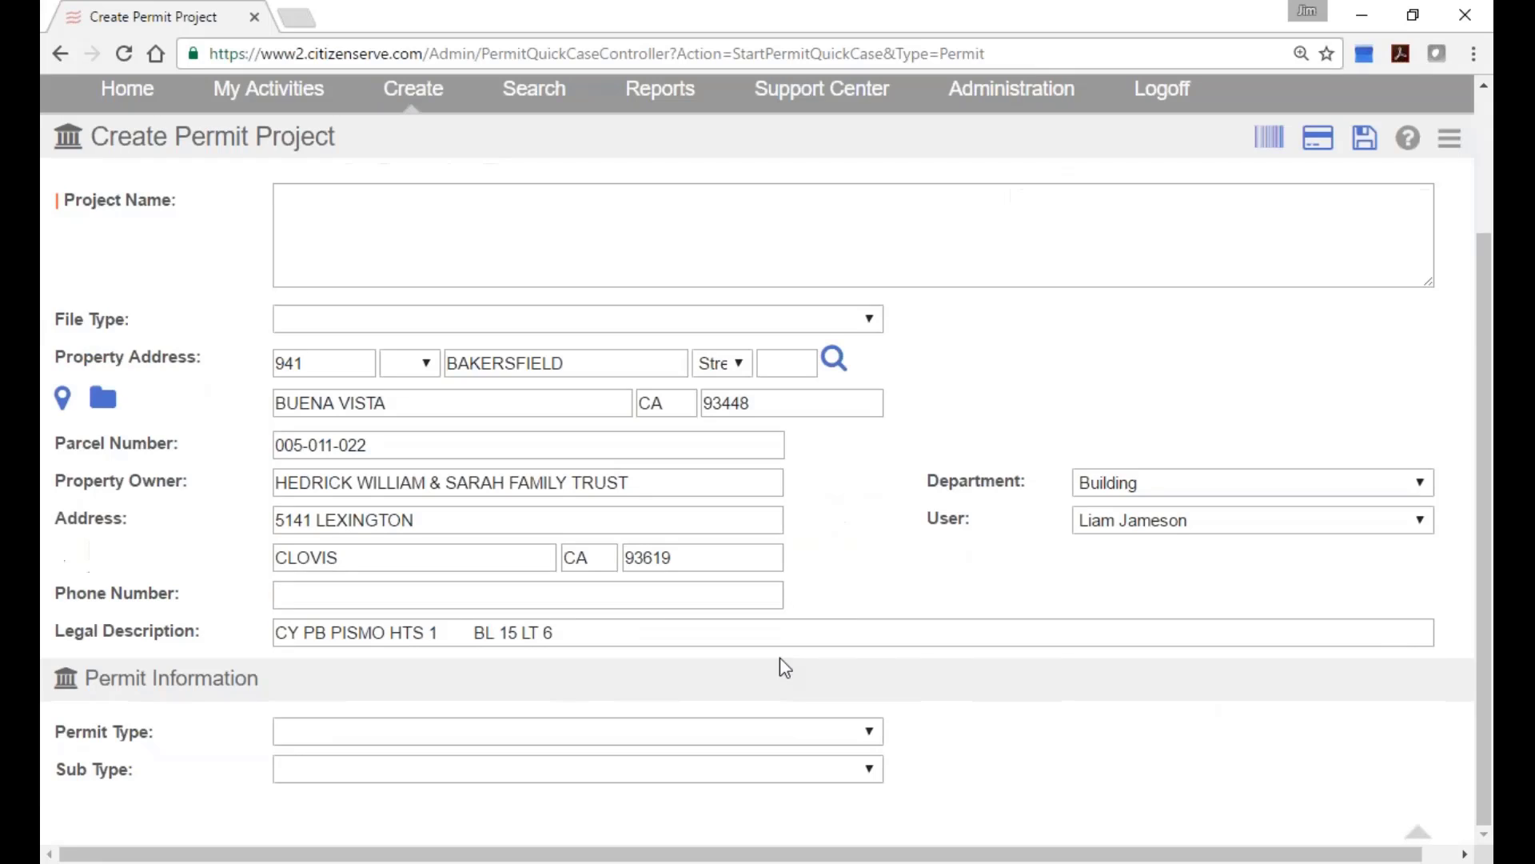
click(760, 731)
click(710, 800)
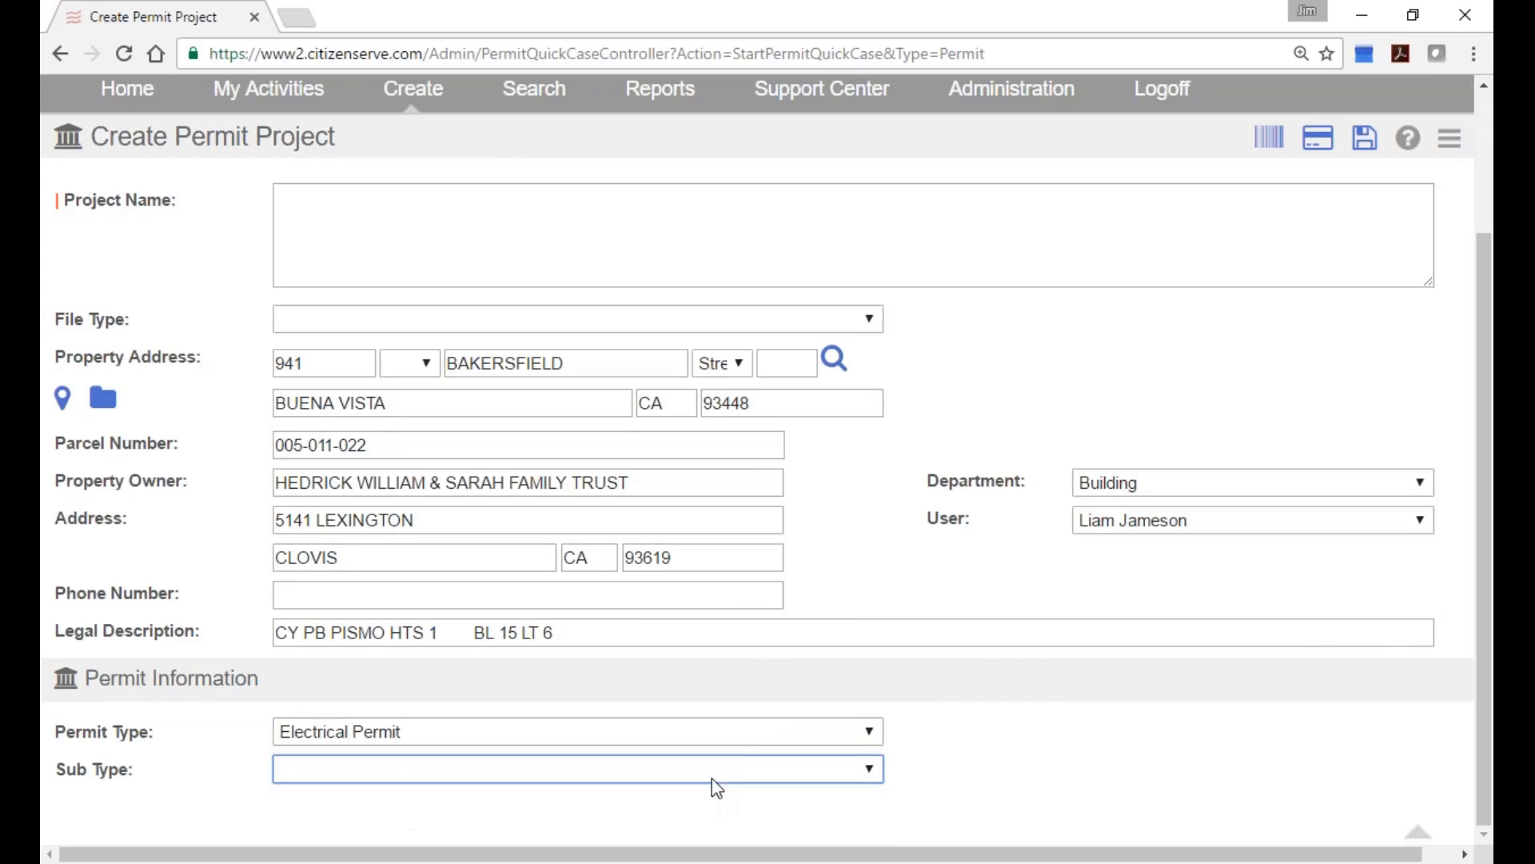
click(749, 737)
click(737, 781)
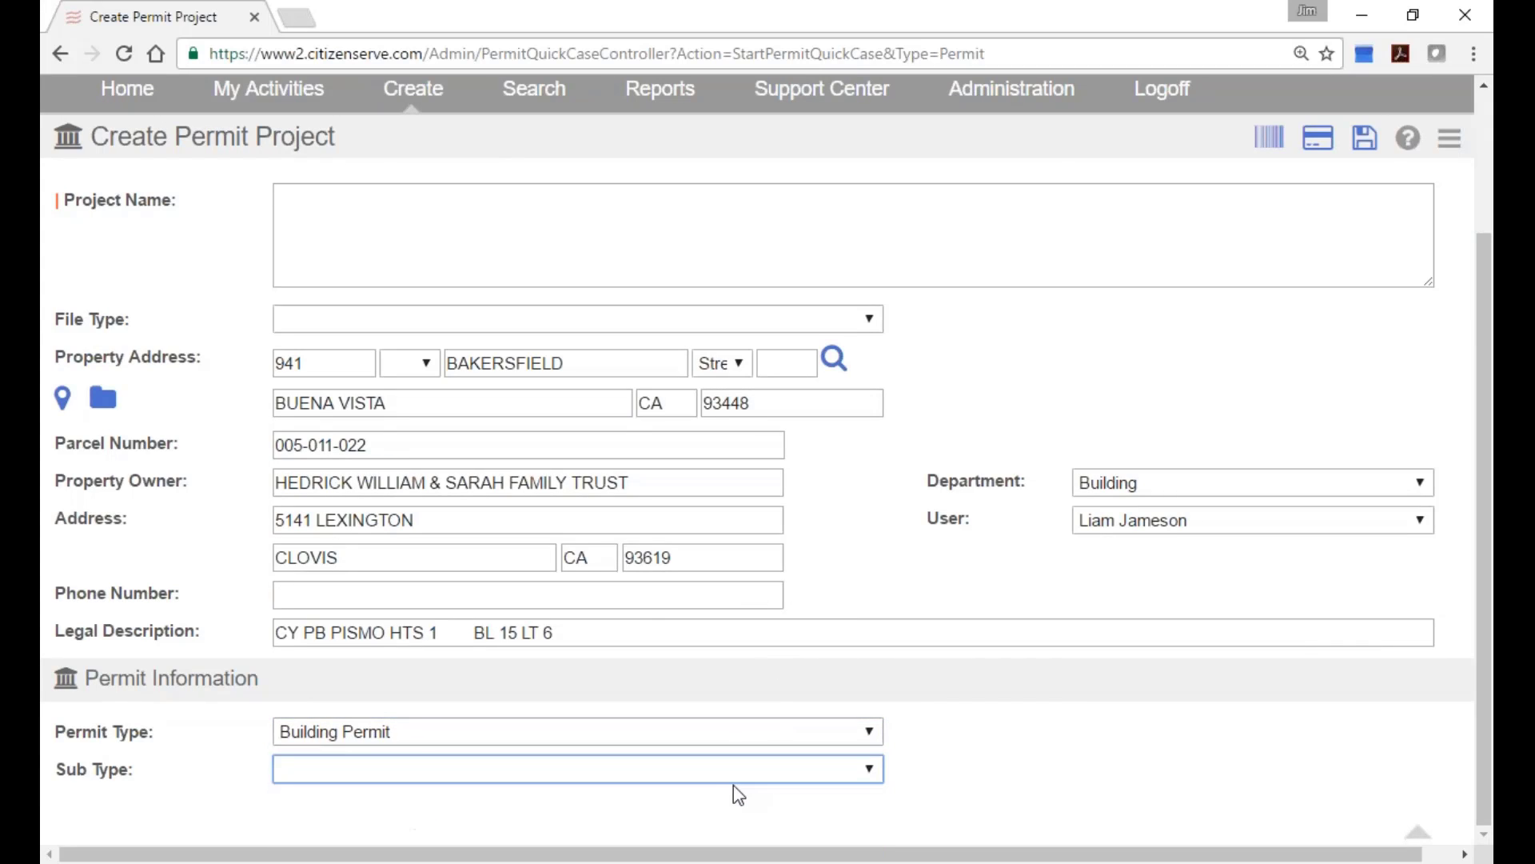
click(744, 780)
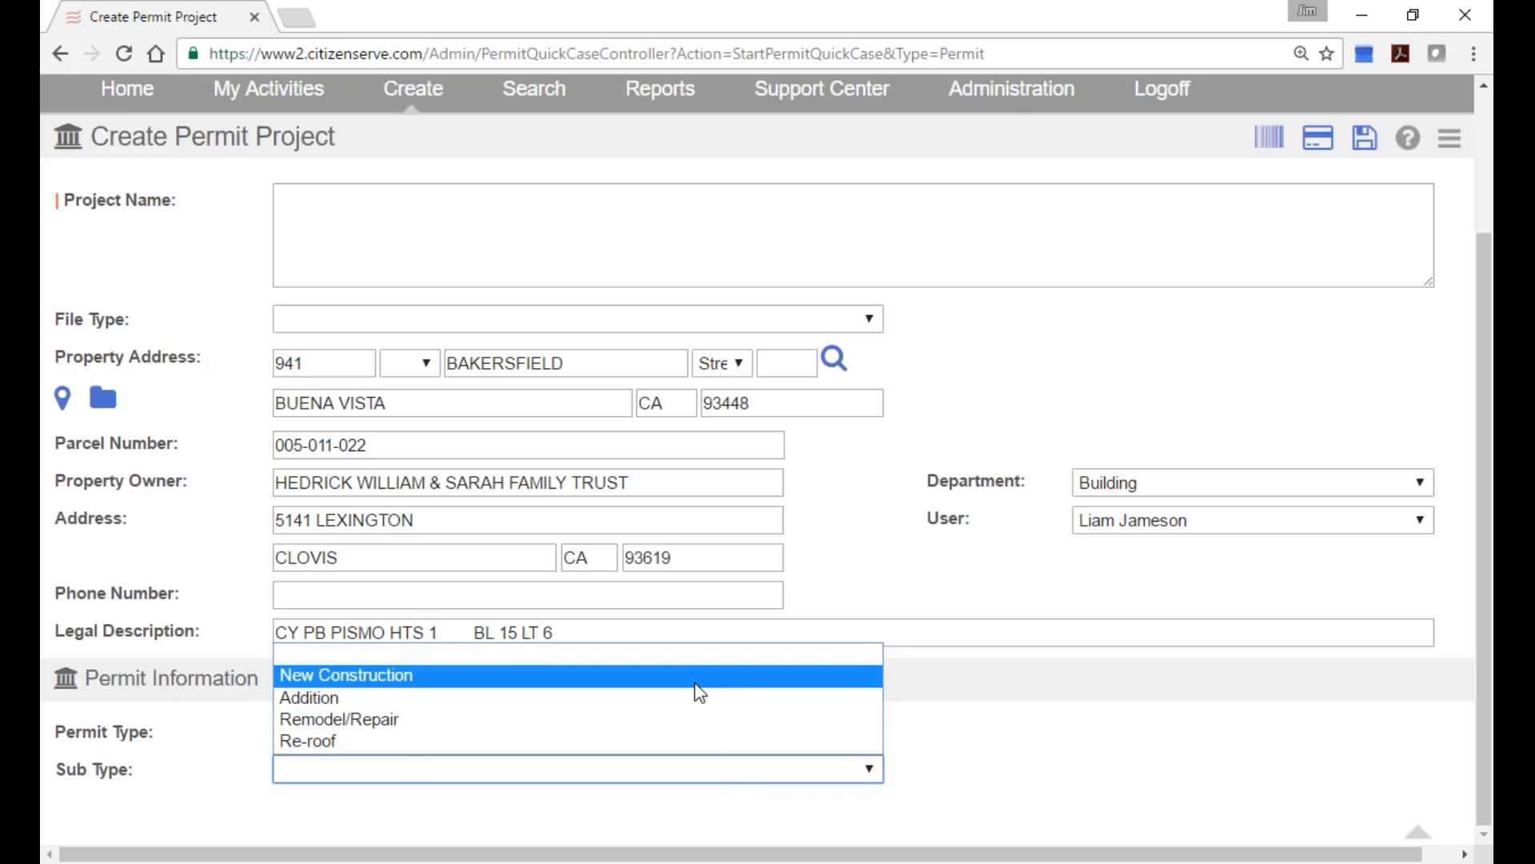
click(696, 682)
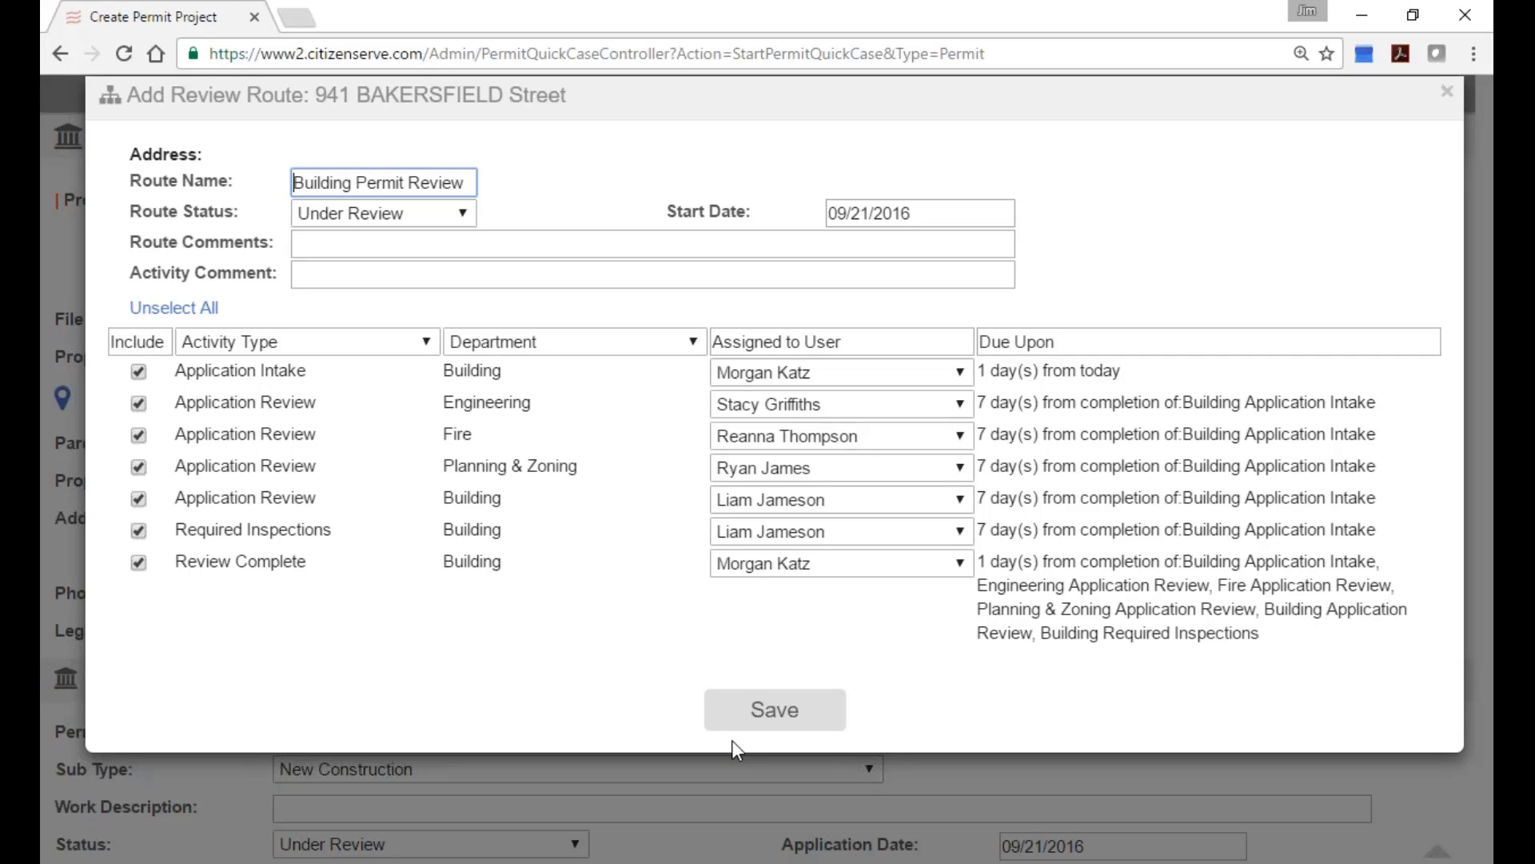
Save the Building Permit Review route and scroll through the permit form sections.
click(800, 711)
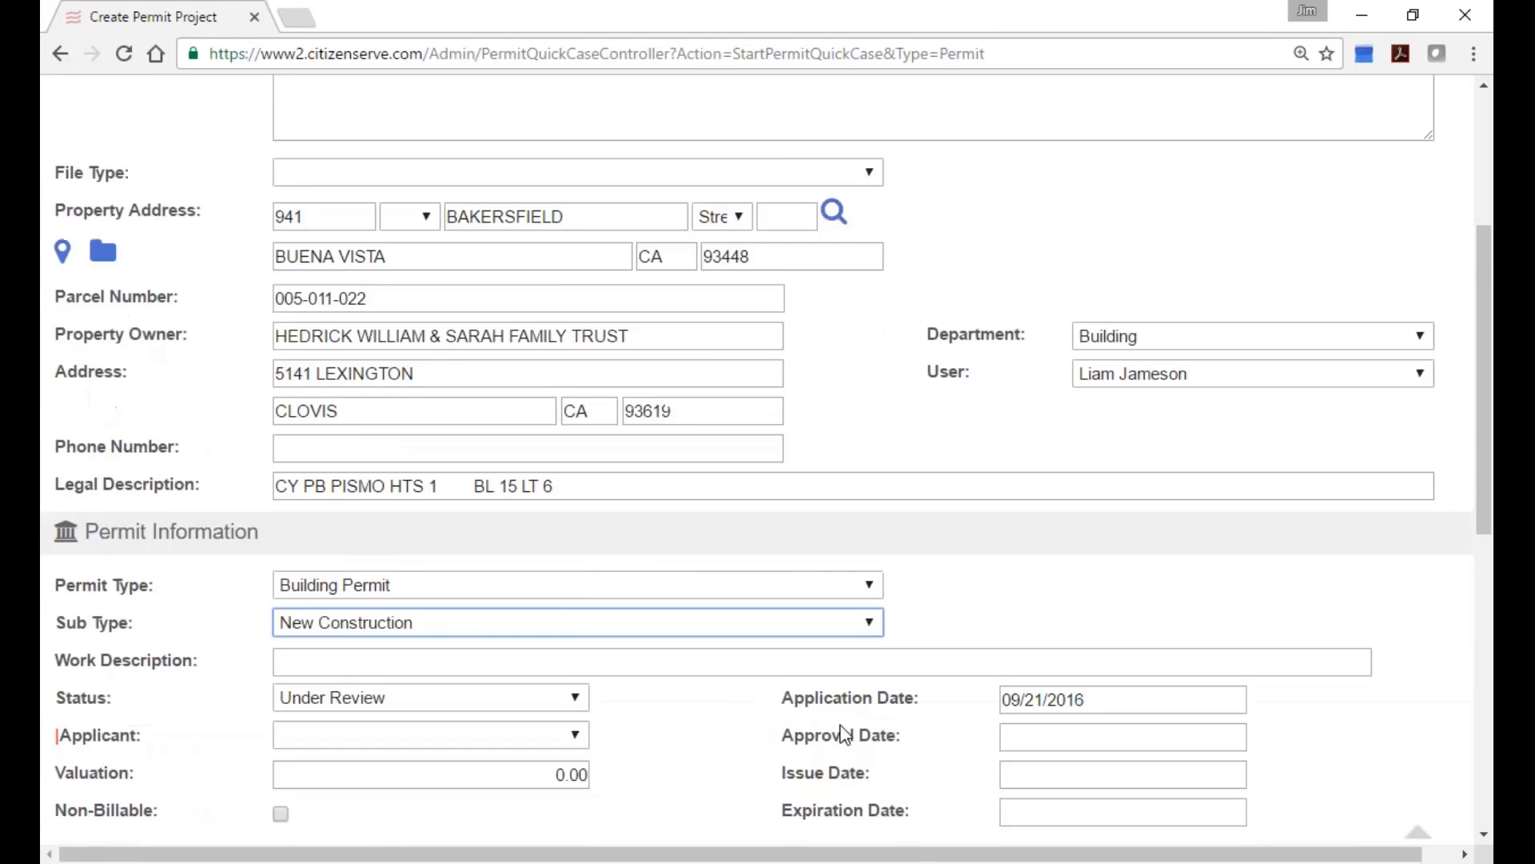
scroll(844, 734, down, 9)
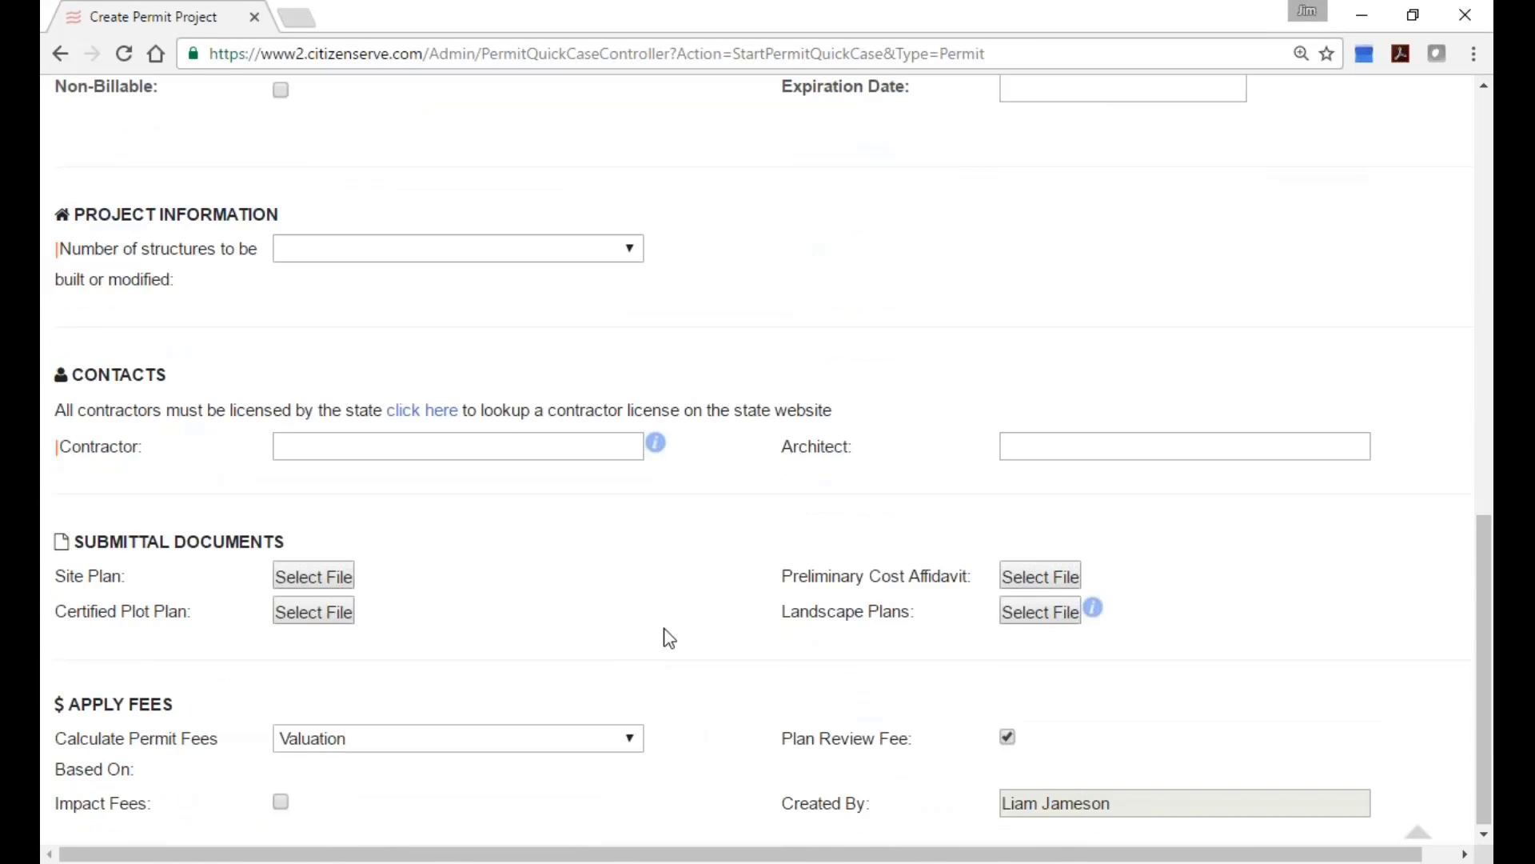
mouse_move(659, 450)
scroll(702, 662, up, 4)
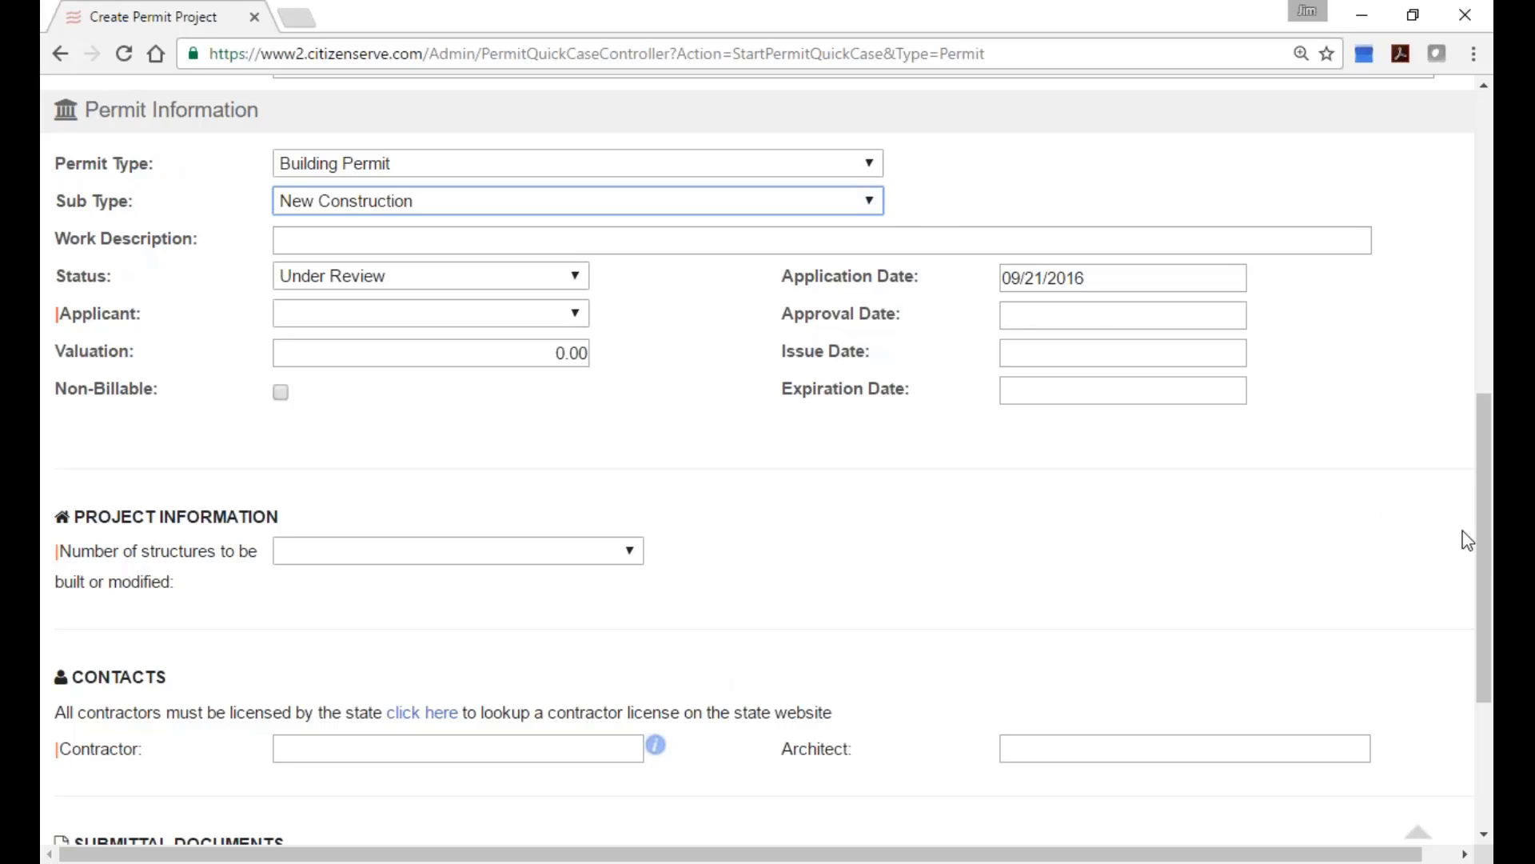
Log off, sign back in with the account password, and zoom out the Home page task list.
drag(1480, 557, 1481, 260)
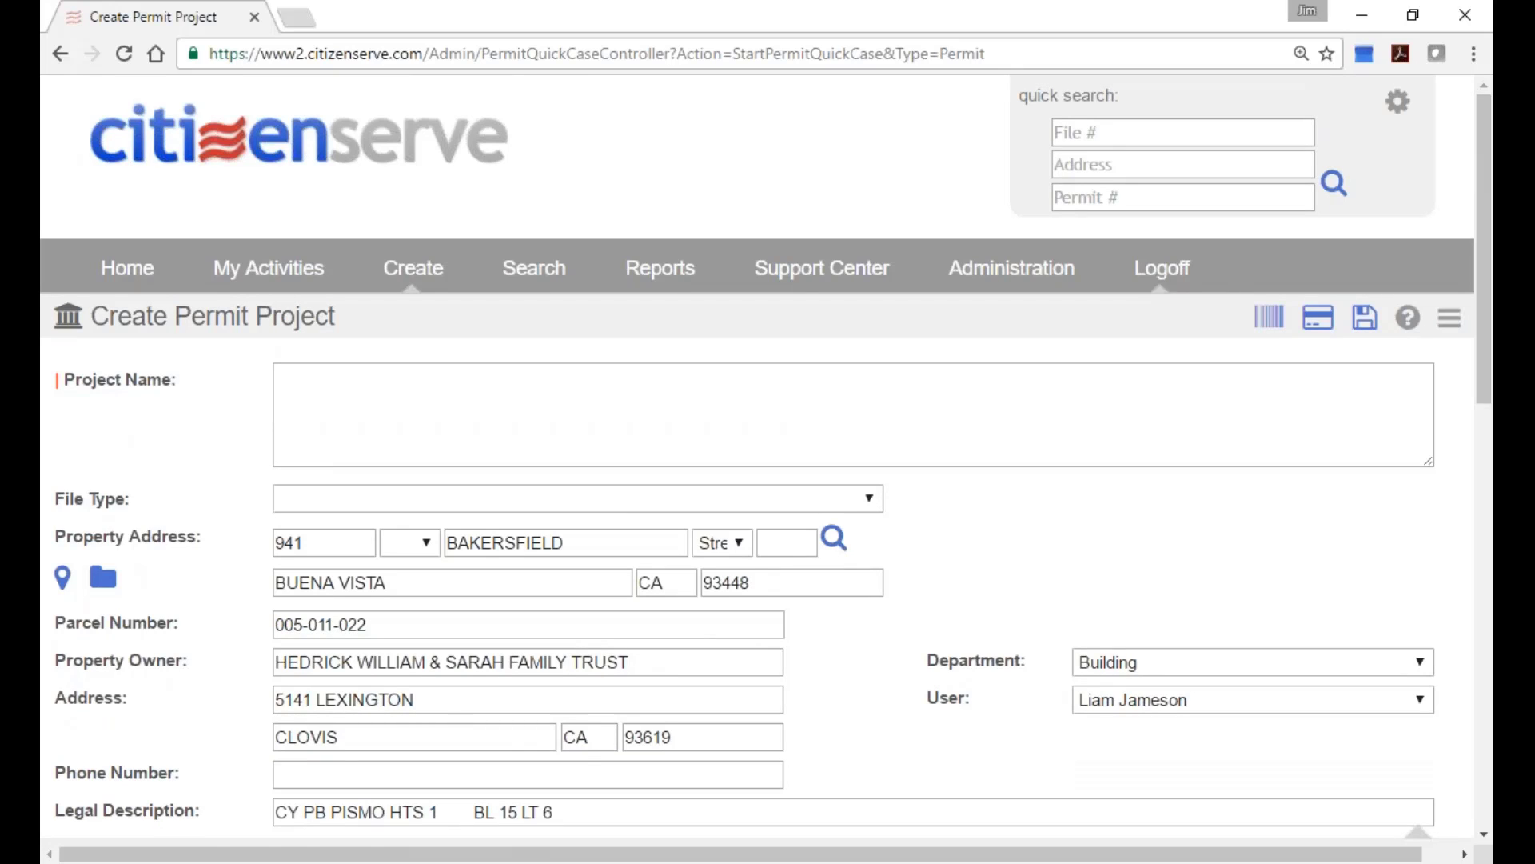
click(1164, 272)
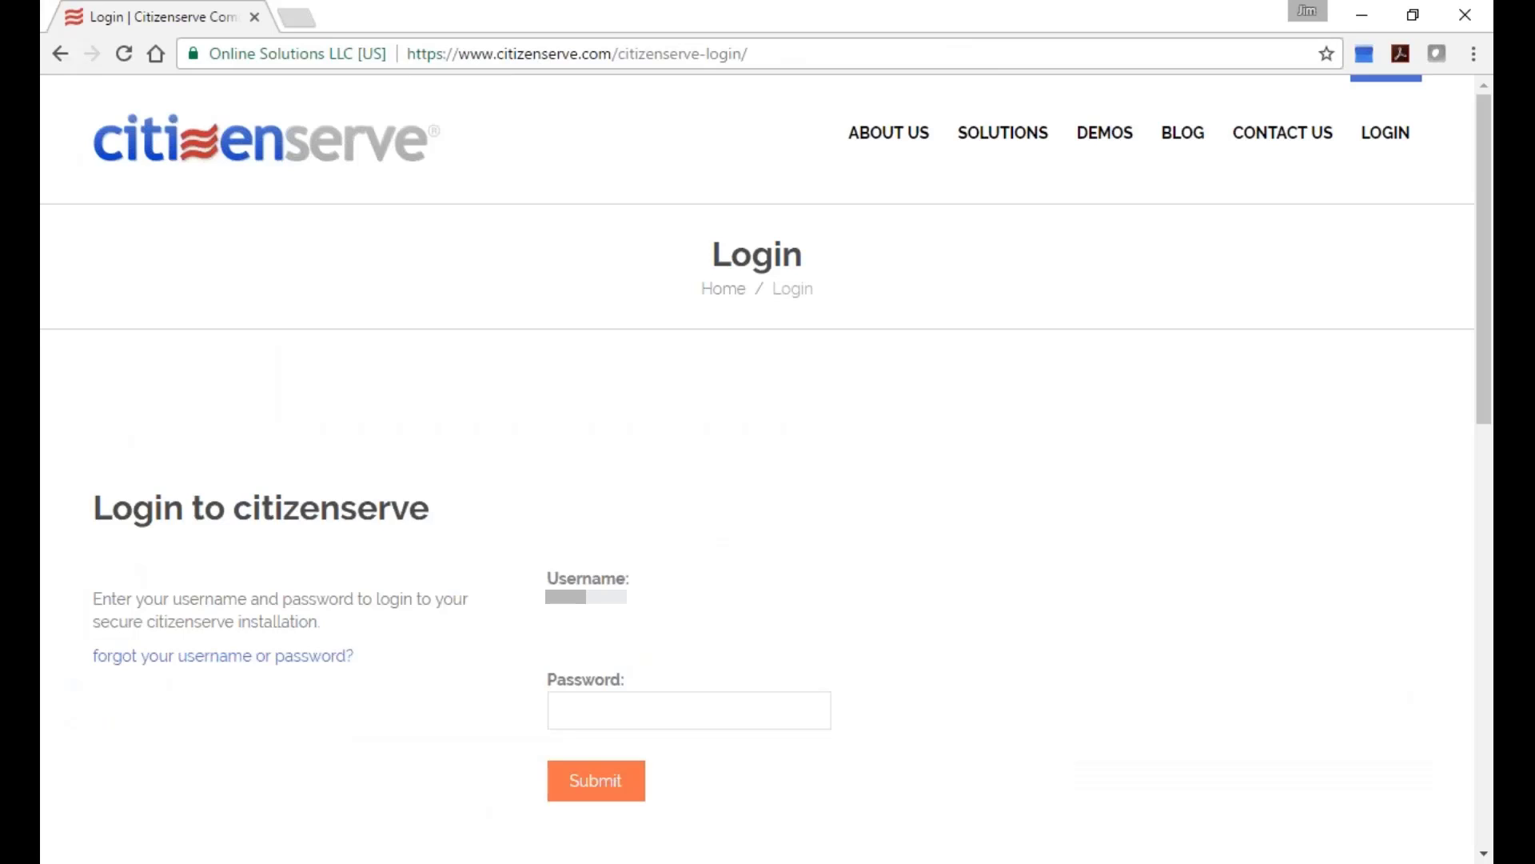
text(•••••••••)
key(Return)
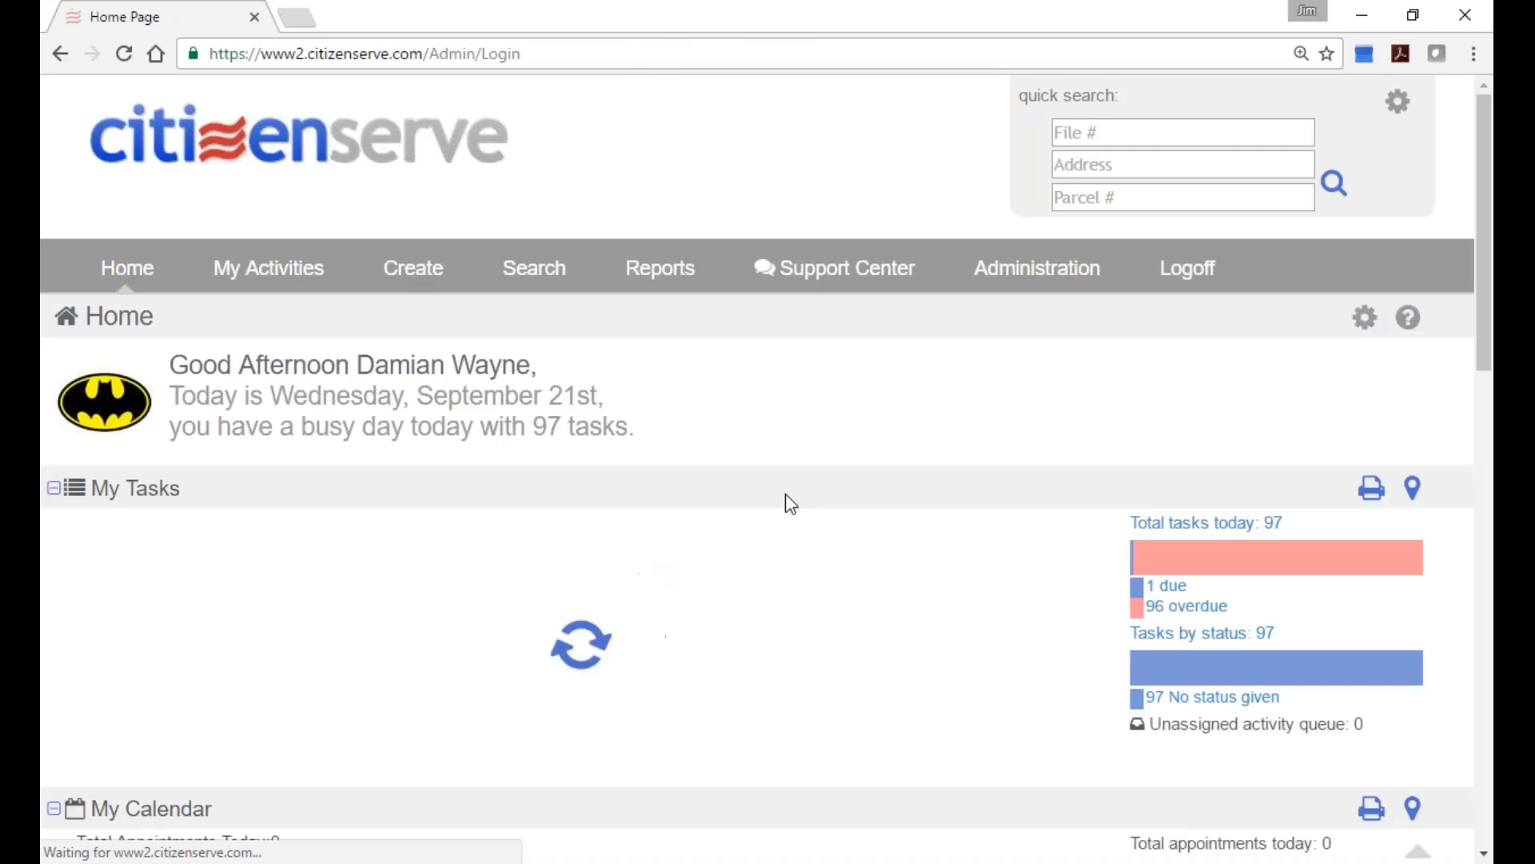
scroll(799, 479, down, 3)
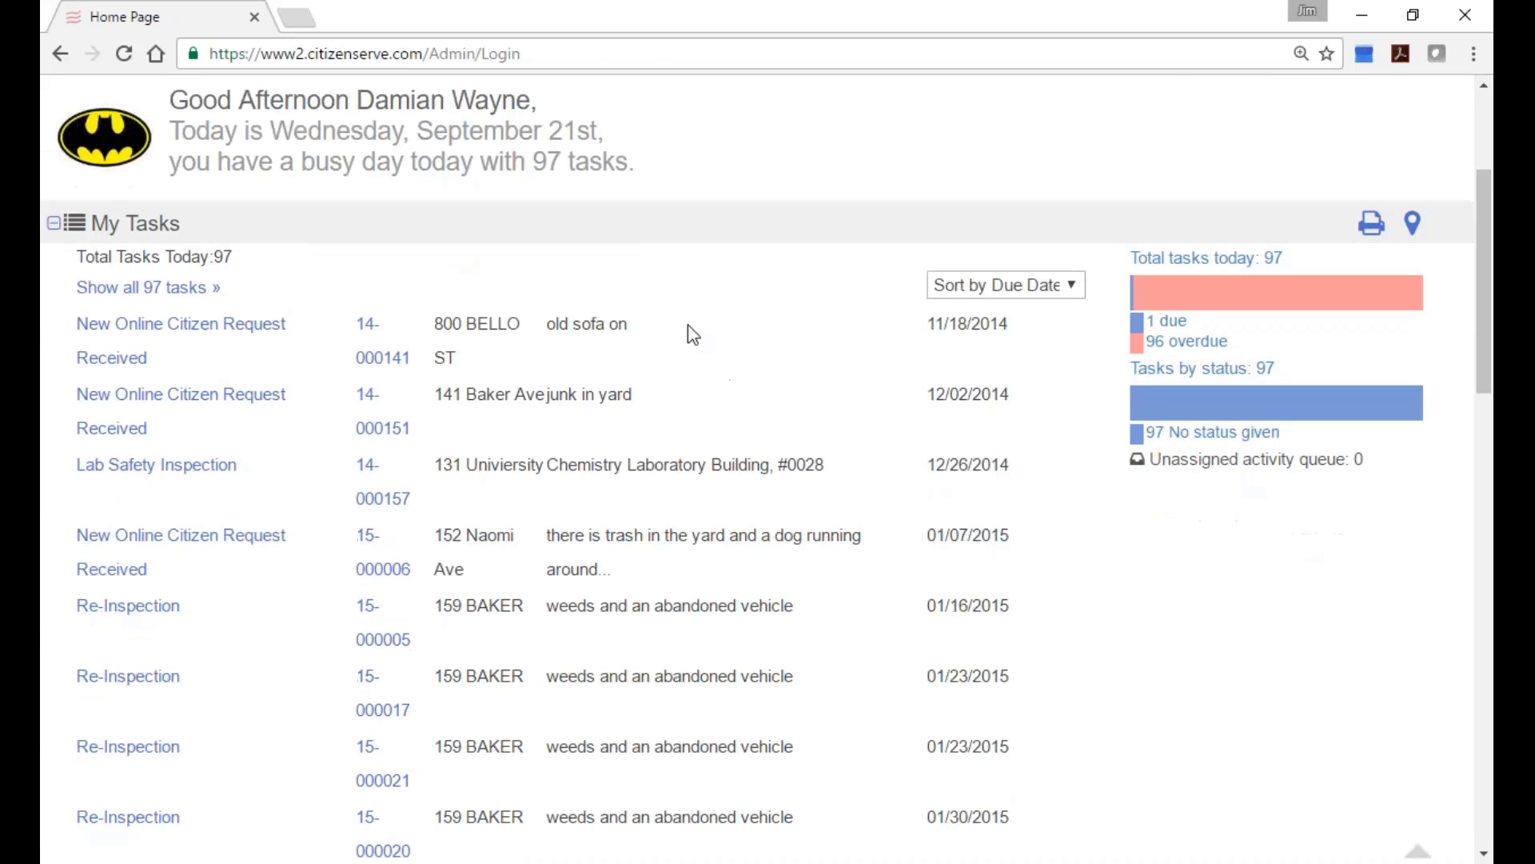
key(ctrl+minus)
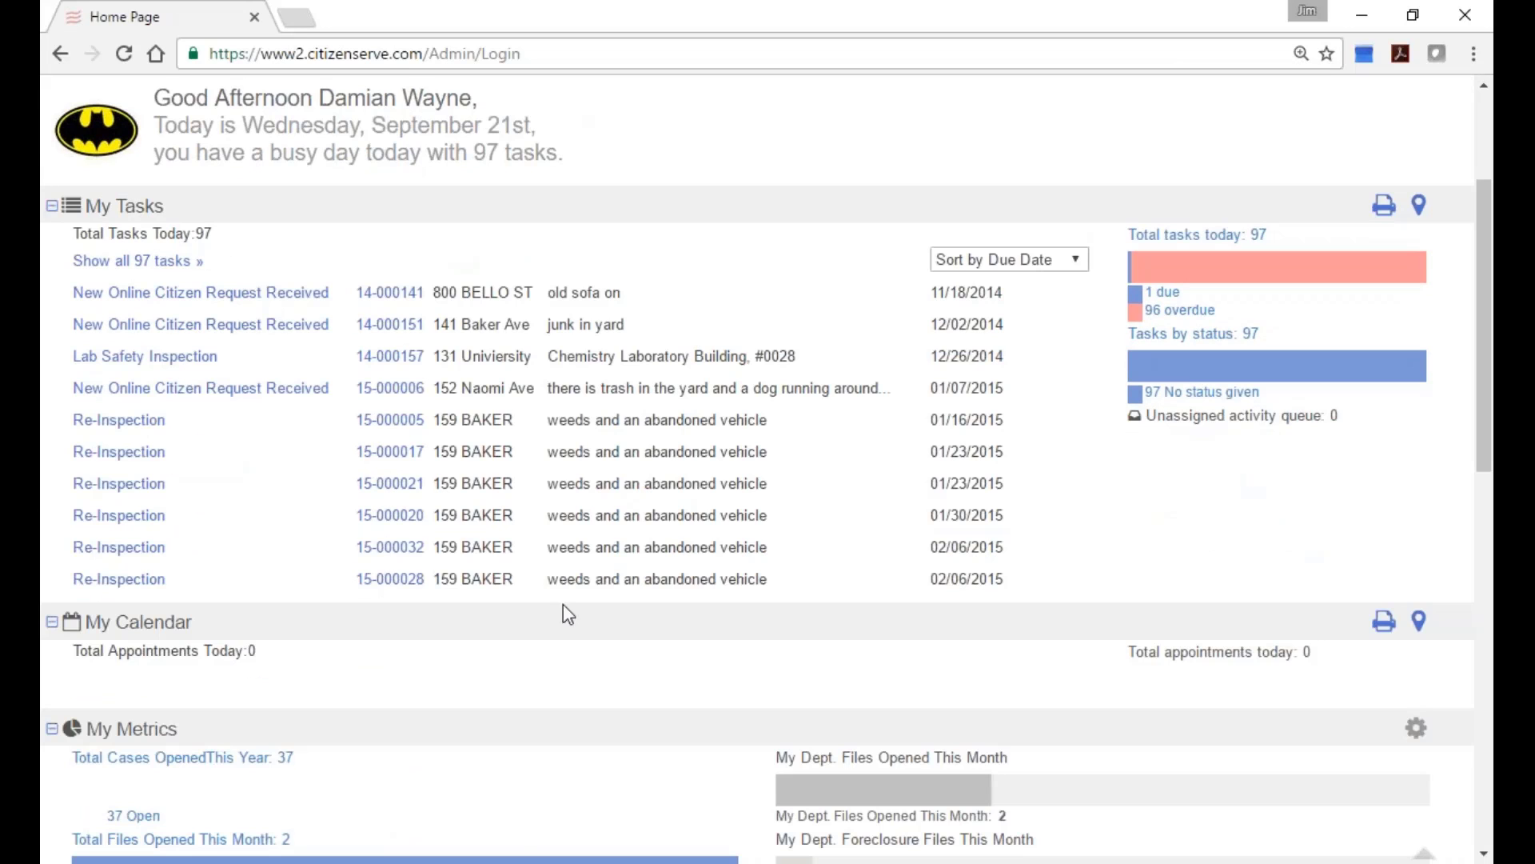
click(391, 579)
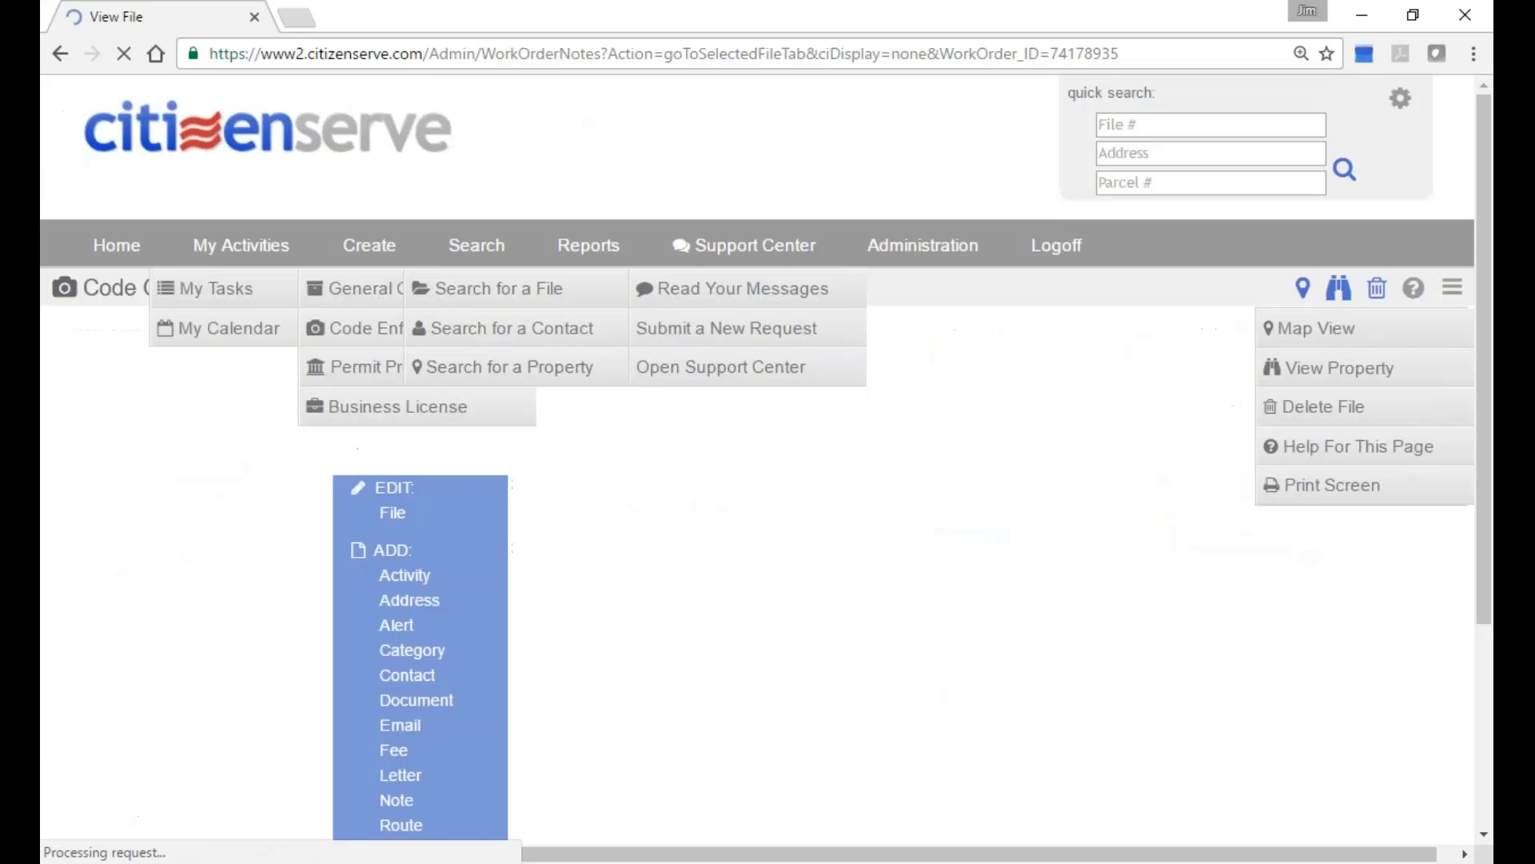
scroll(640, 575, down, 3)
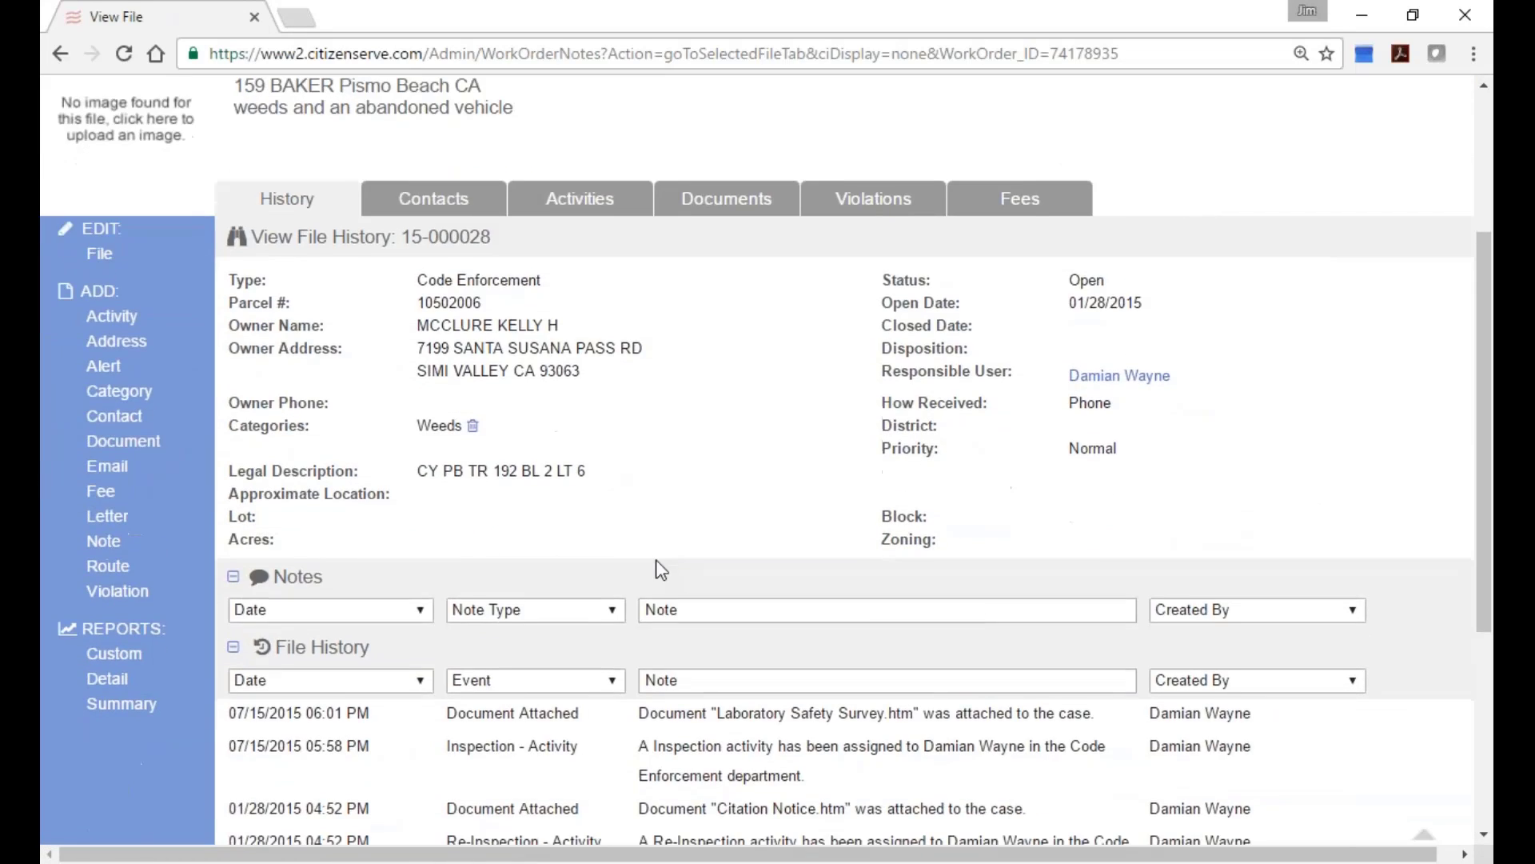
scroll(656, 558, up, 2)
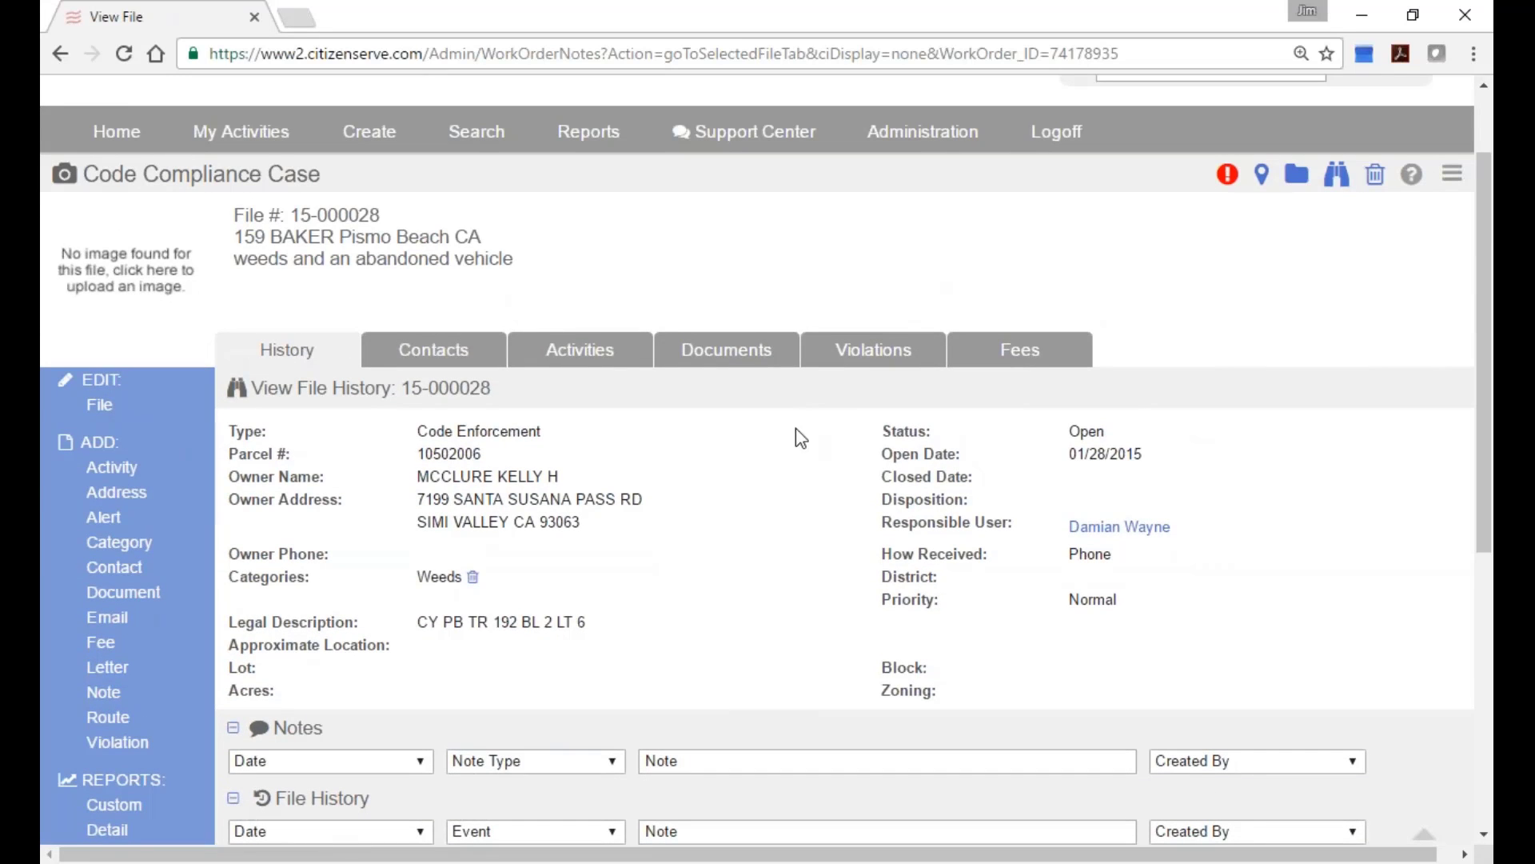
click(866, 358)
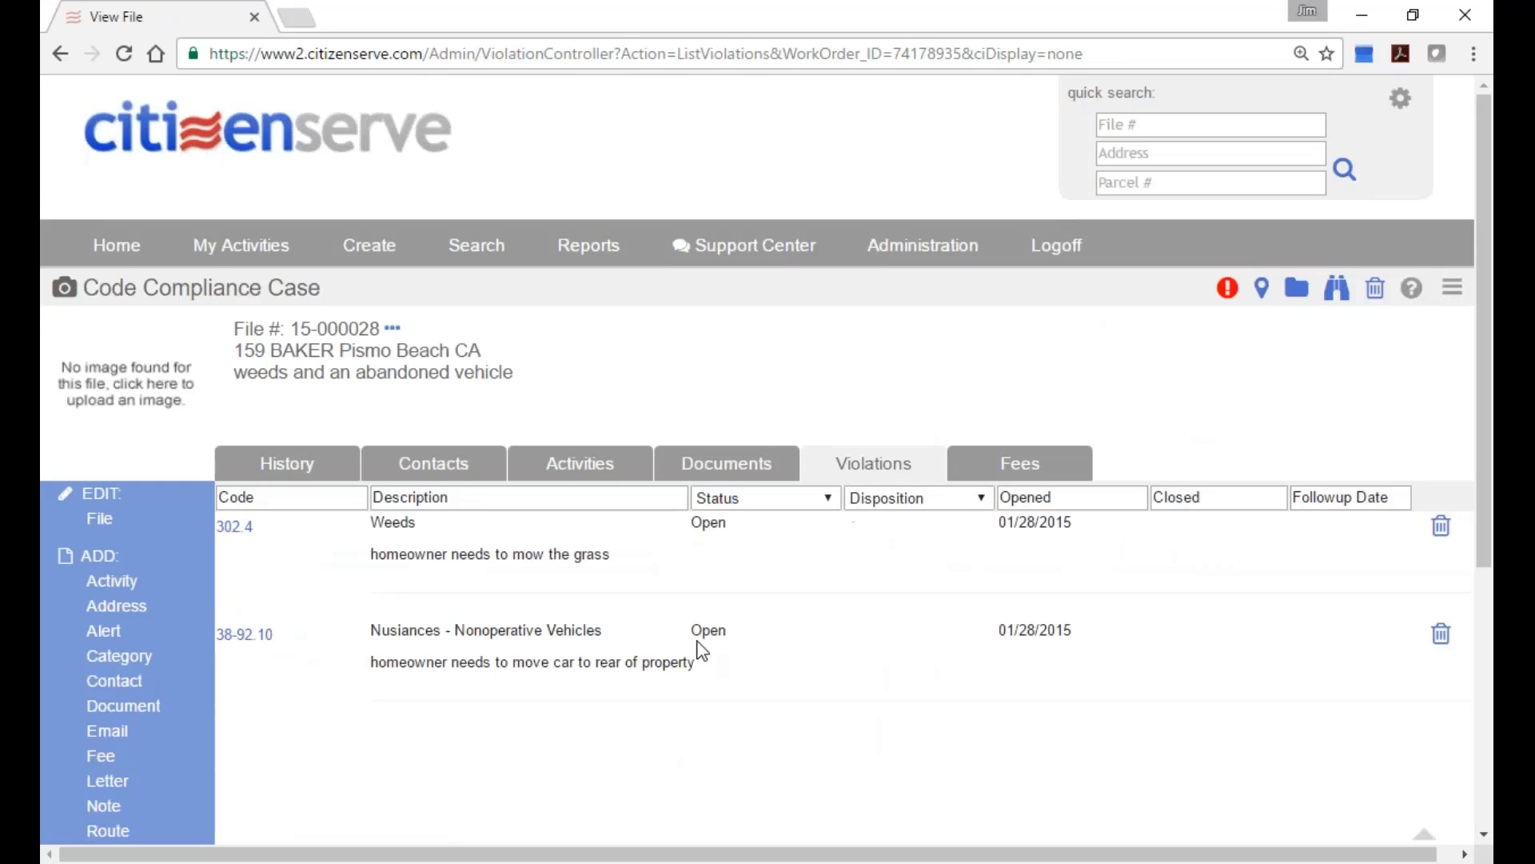
scroll(240, 655, down, 2)
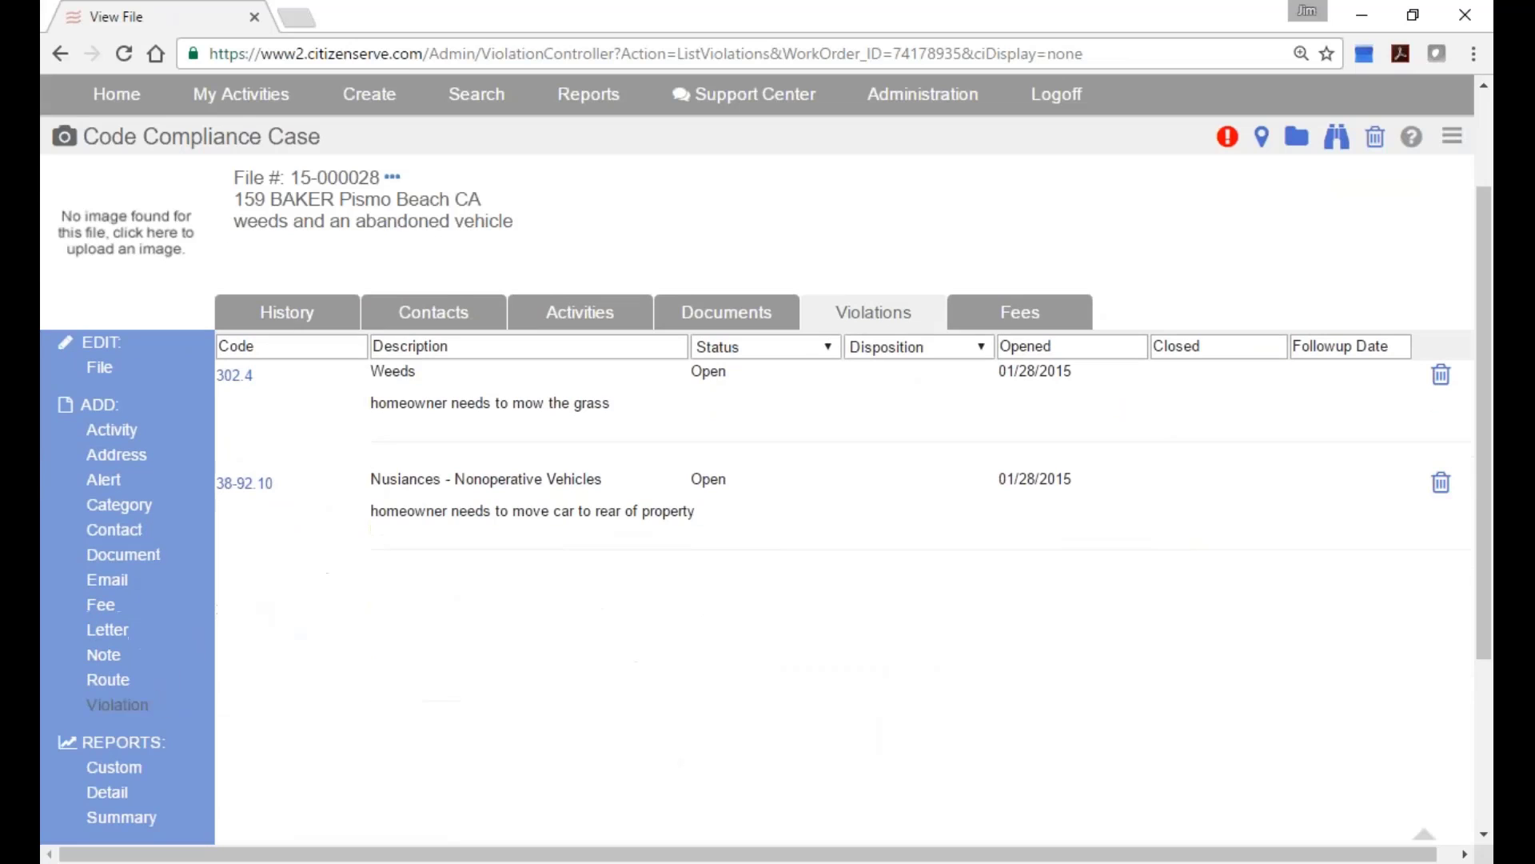
click(118, 704)
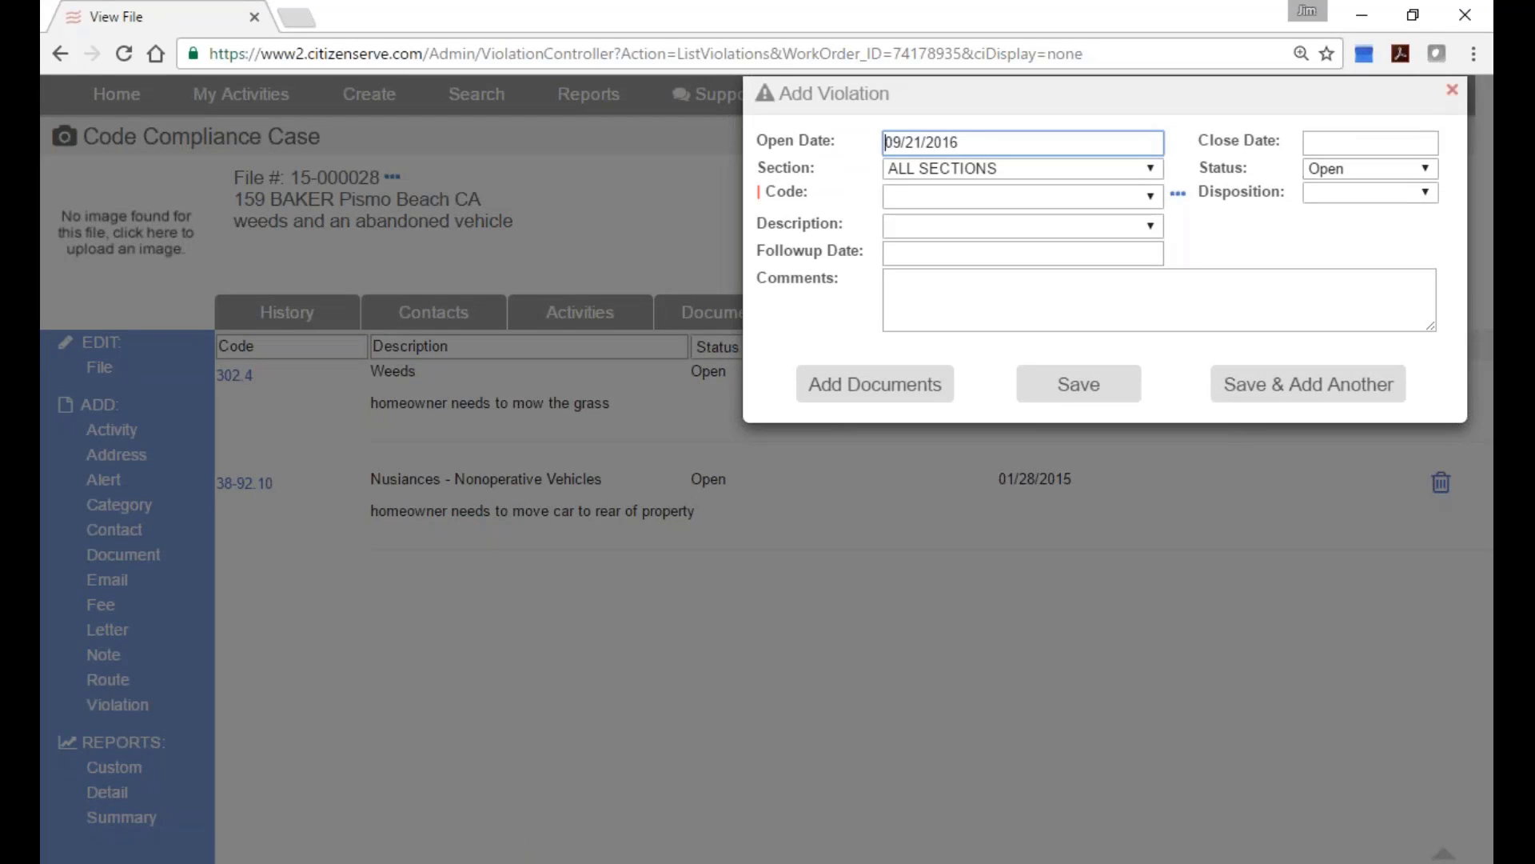
click(1453, 91)
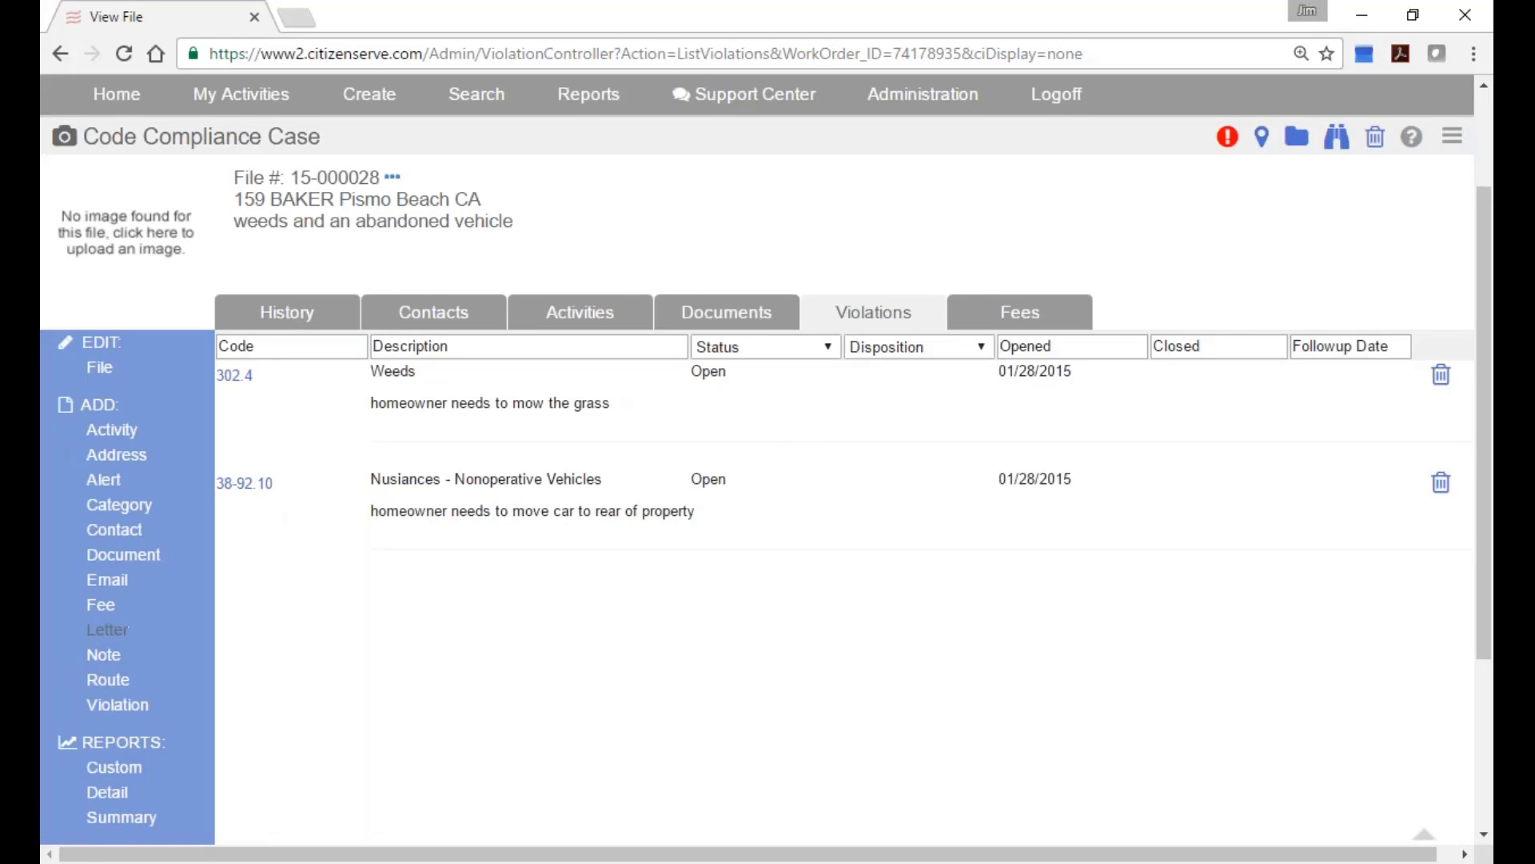
Start a Violation Letter for the Property Owner including photos junk car.jpg and DSC01516[1].jpg.
click(108, 630)
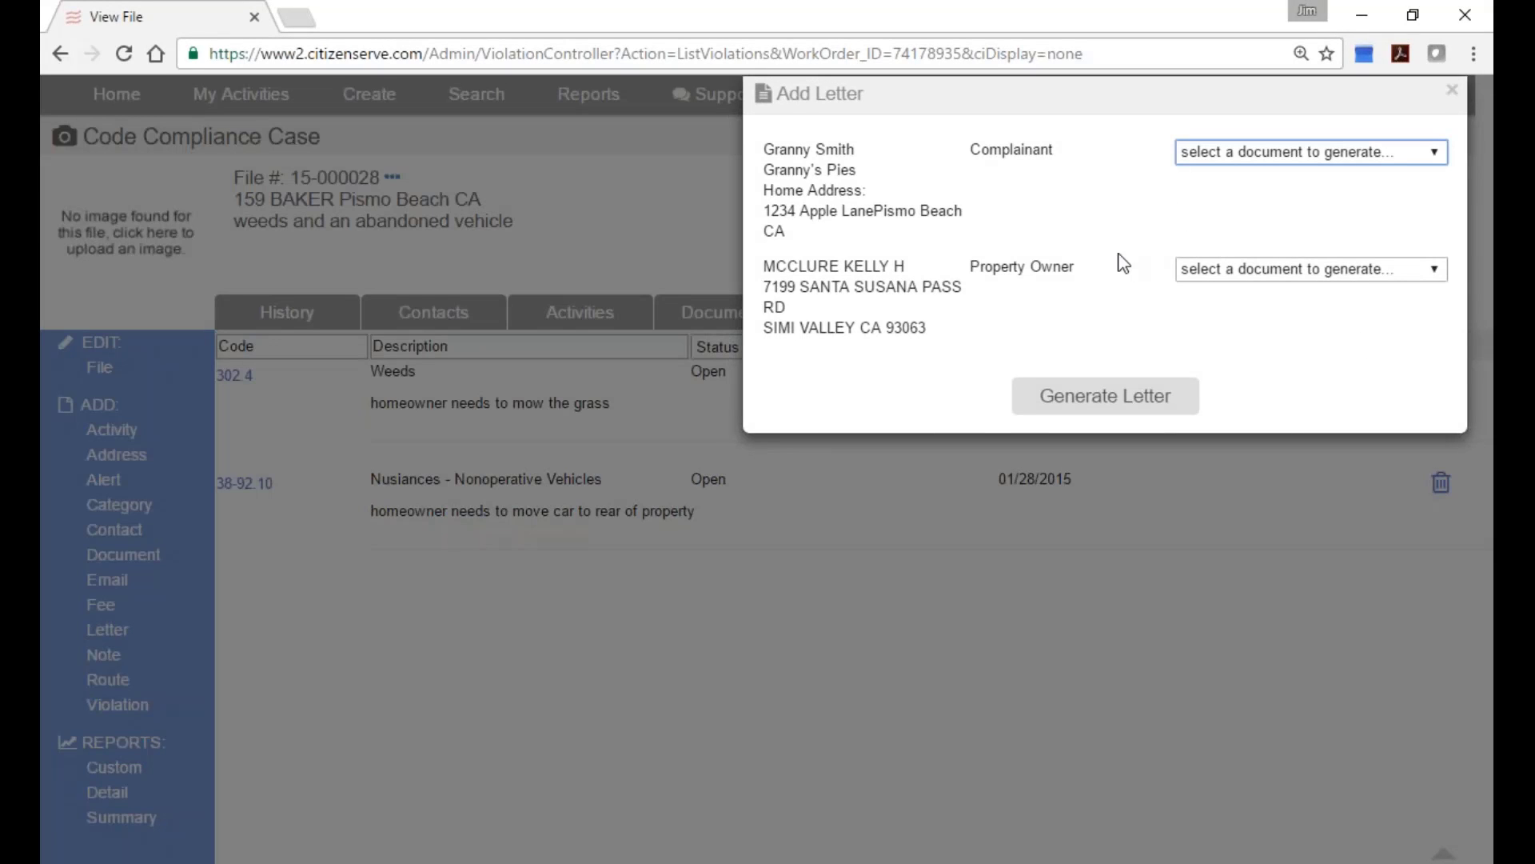
drag(964, 266, 1151, 275)
click(1230, 271)
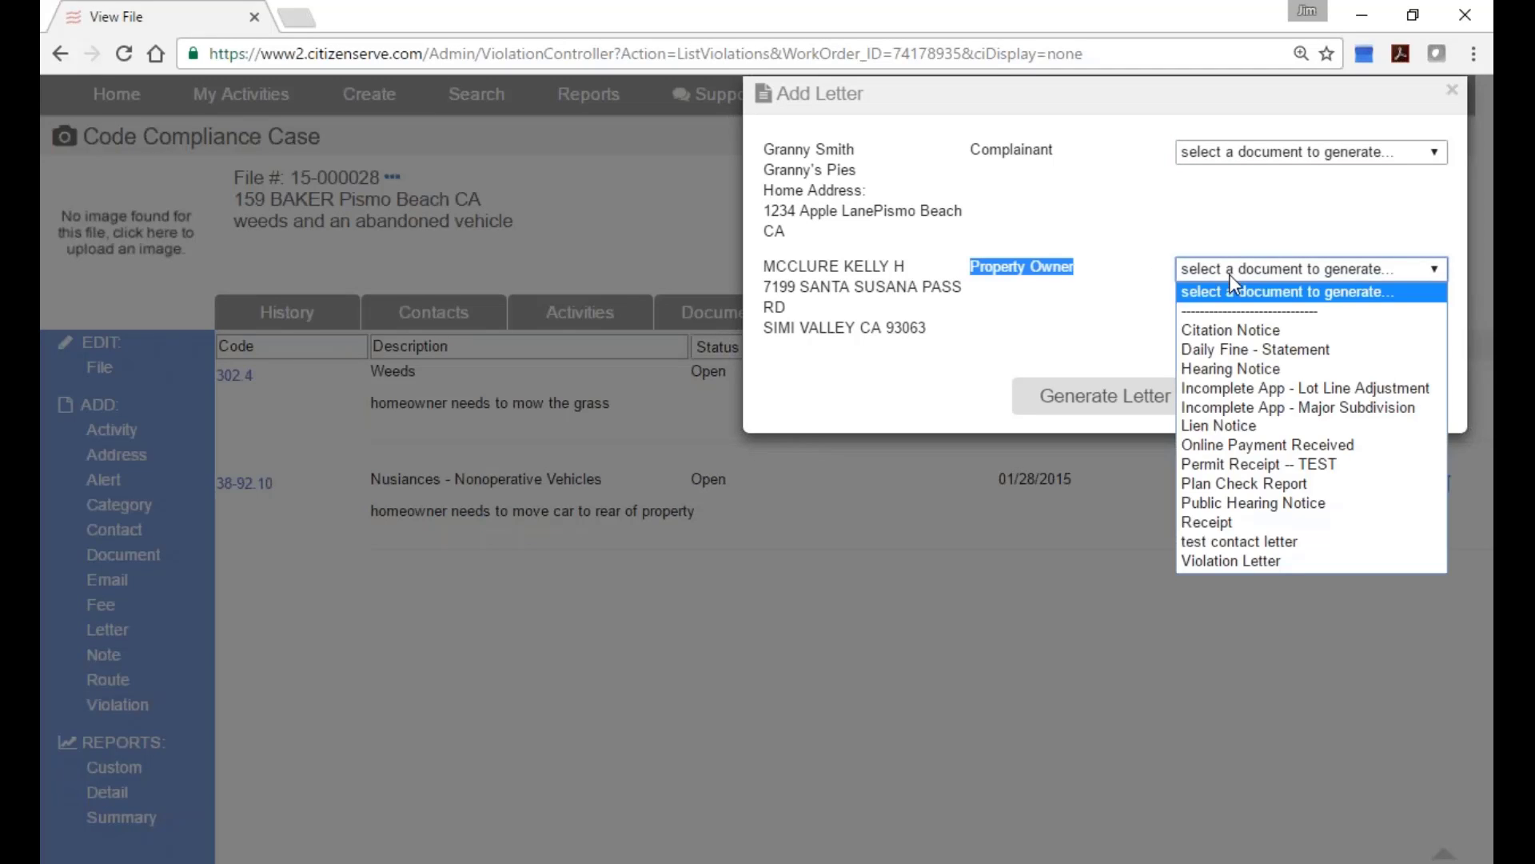
click(1288, 563)
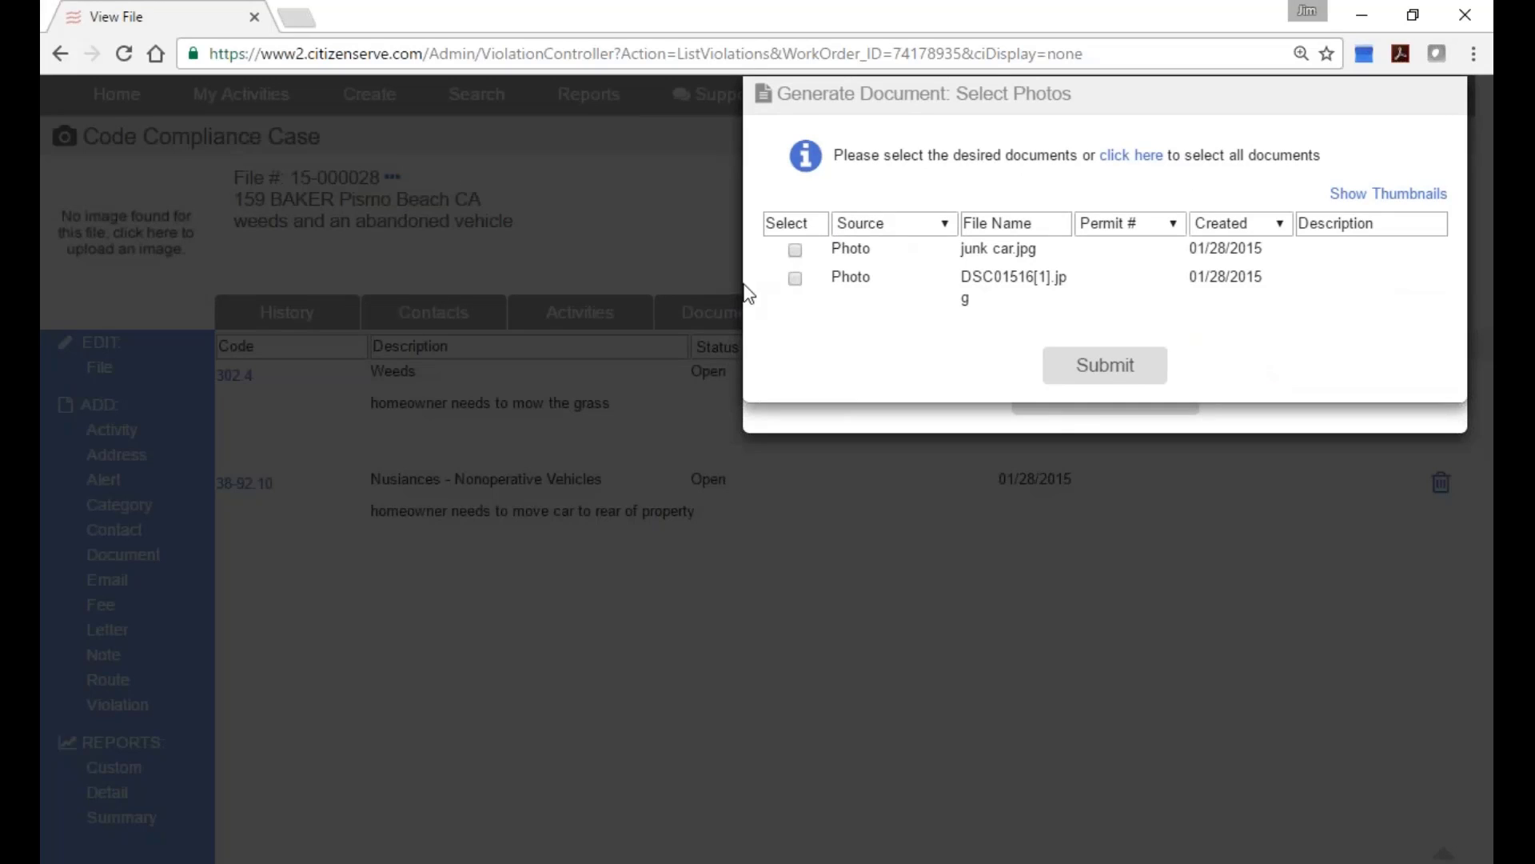
click(796, 251)
click(795, 280)
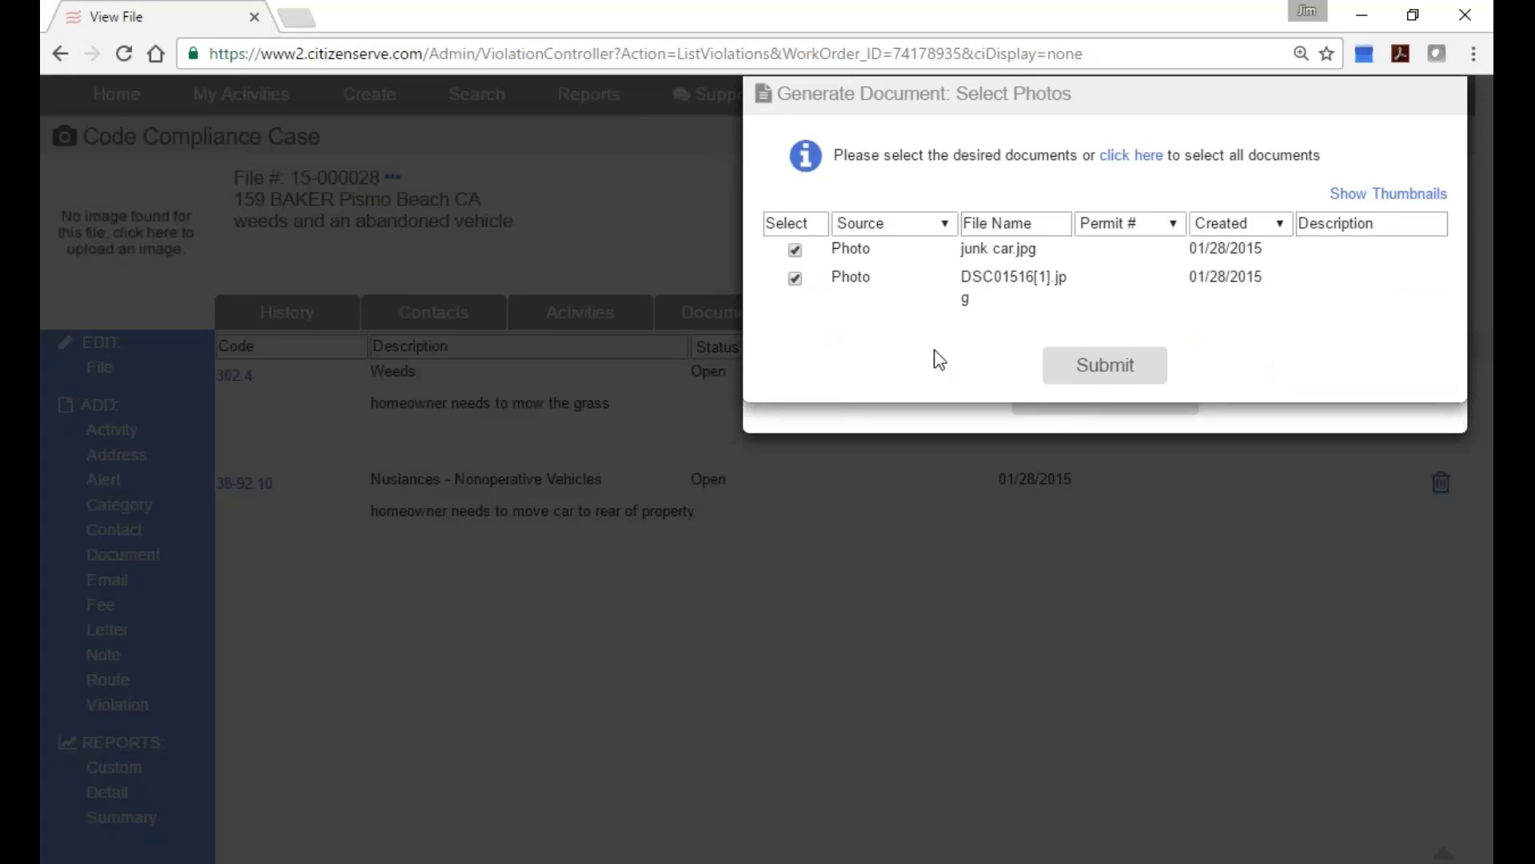
click(1083, 369)
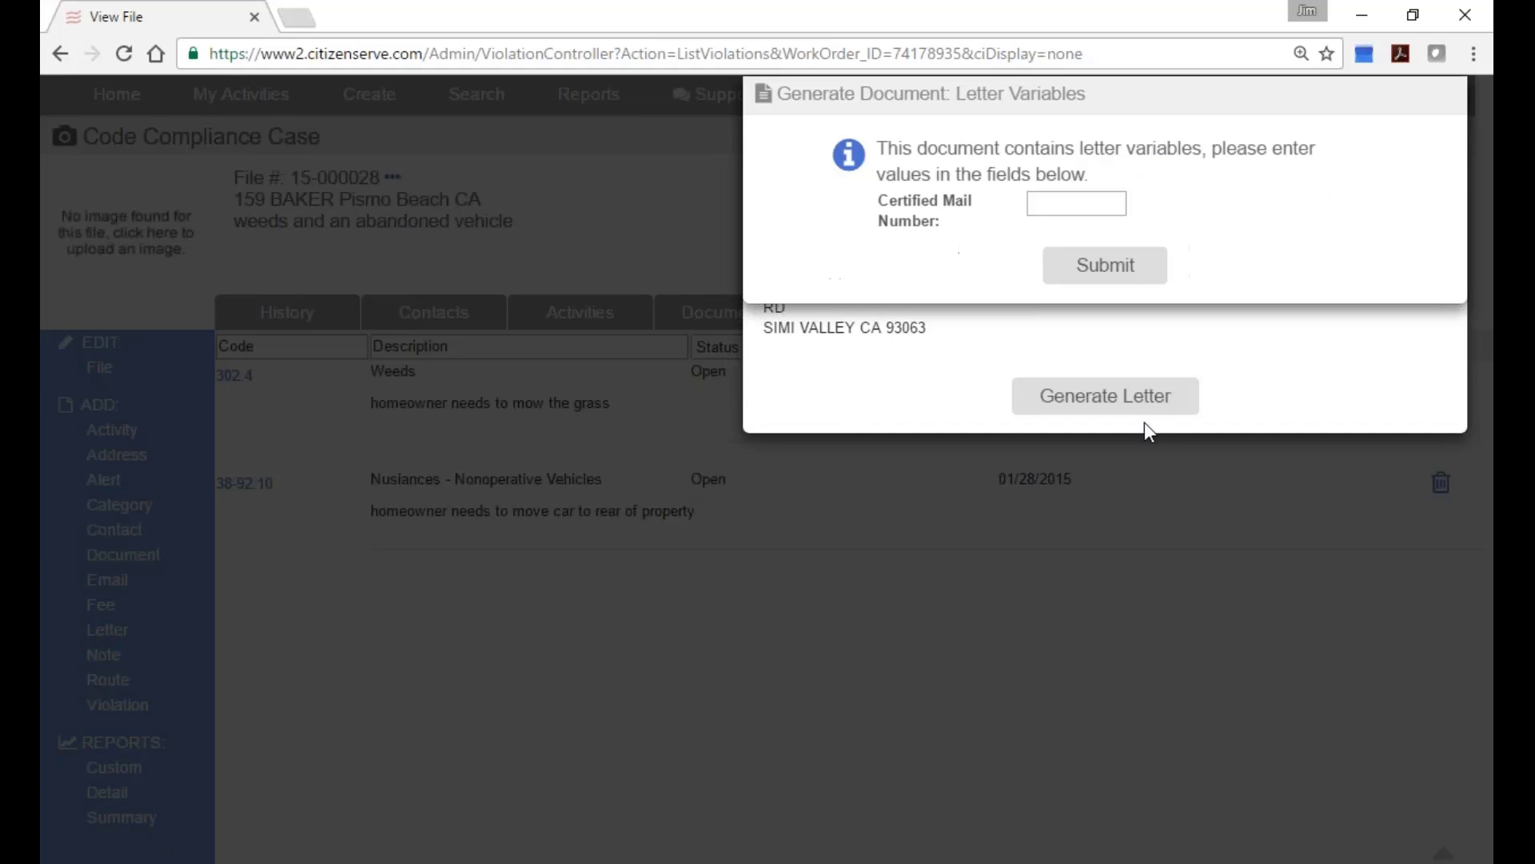
drag(876, 203, 962, 211)
click(1076, 203)
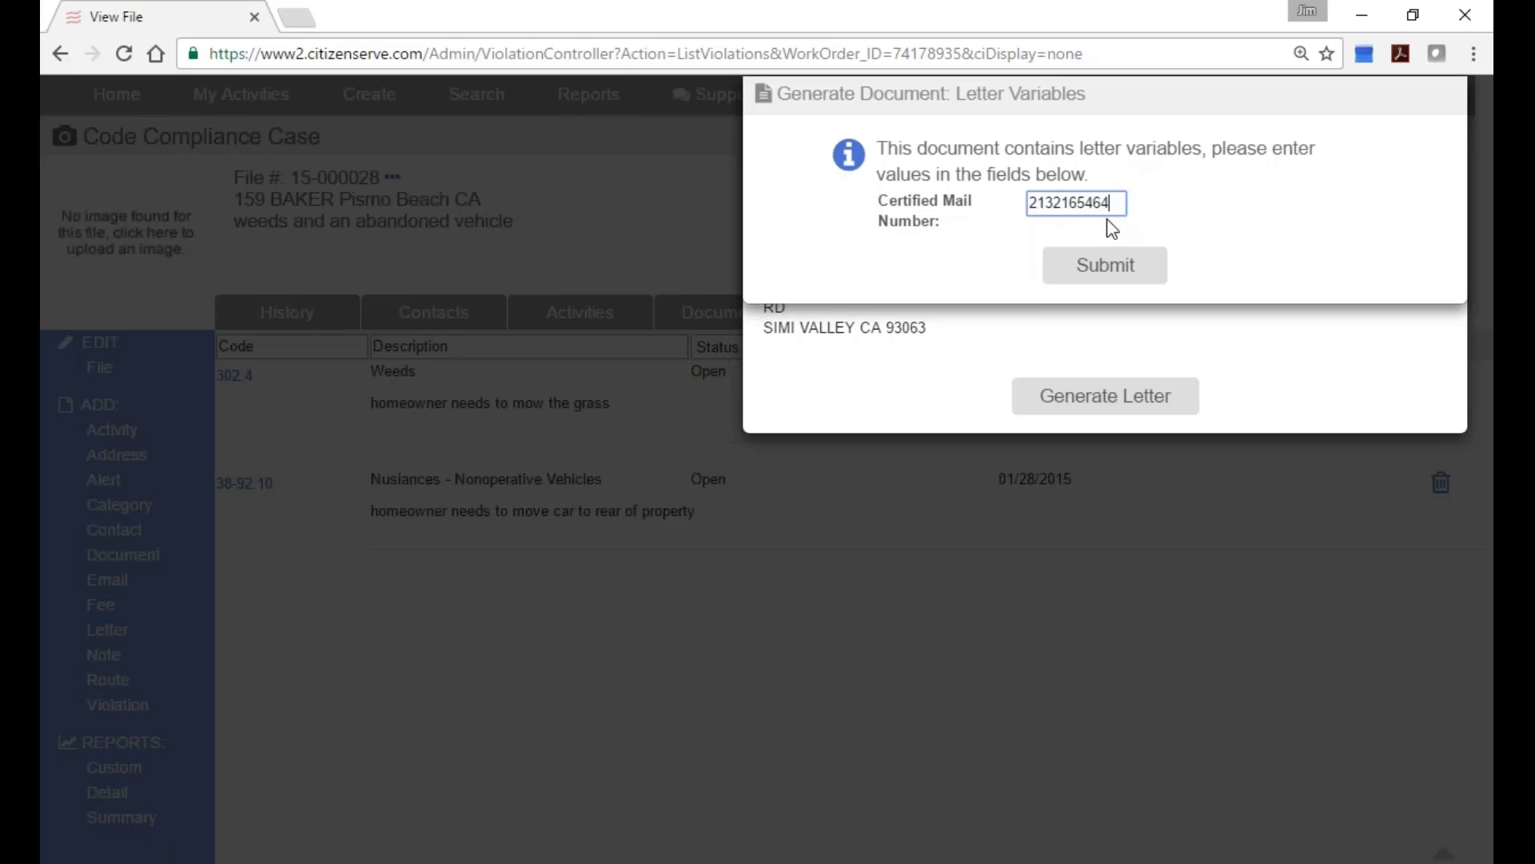
click(1105, 272)
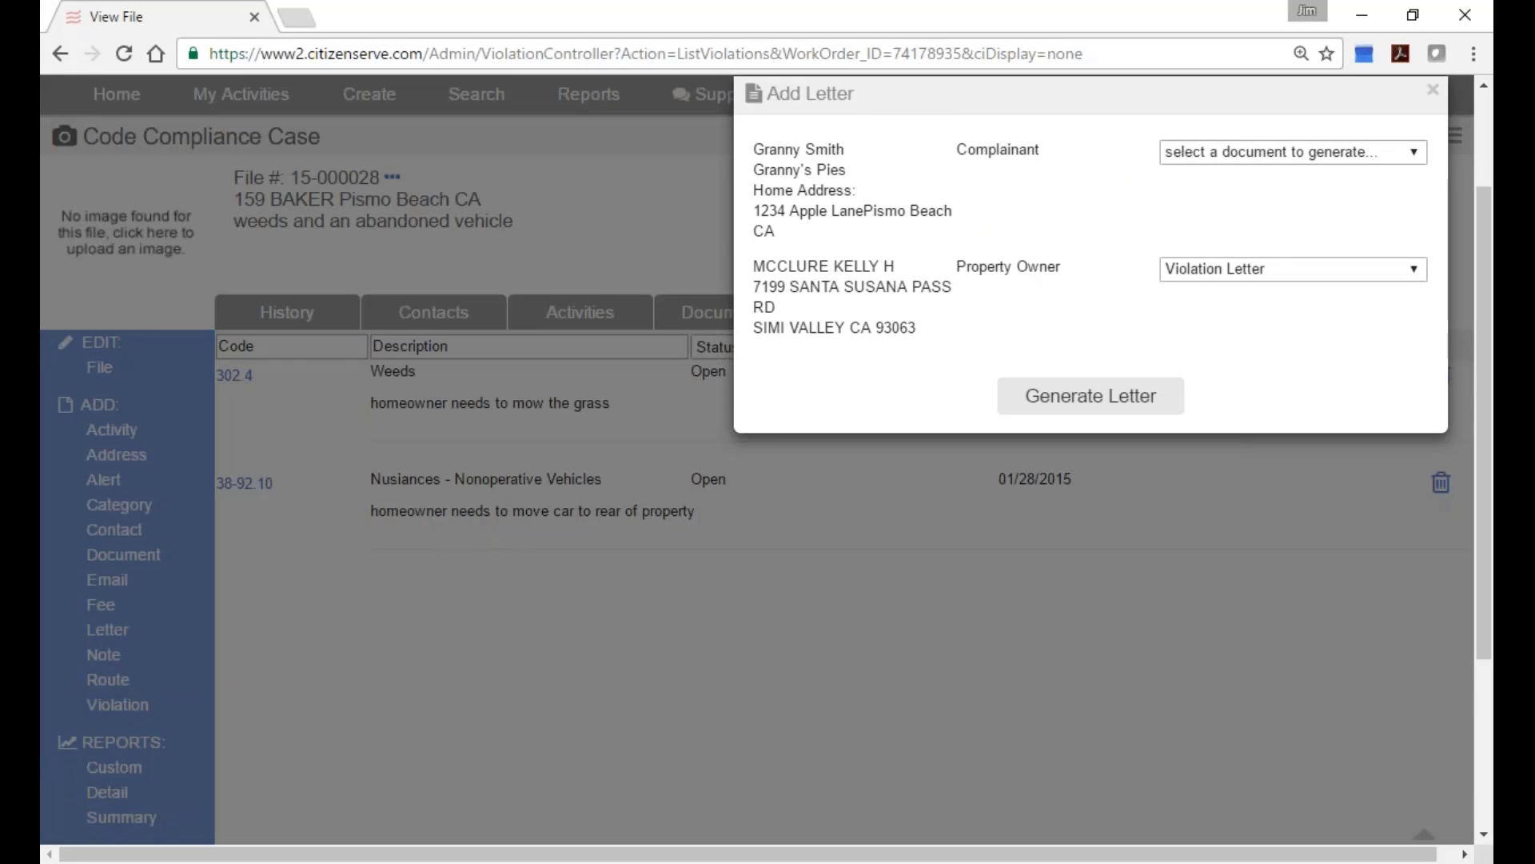
Generate the Violation Letter, review its certified mail line and photo sheet, and save it to the case.
click(1091, 396)
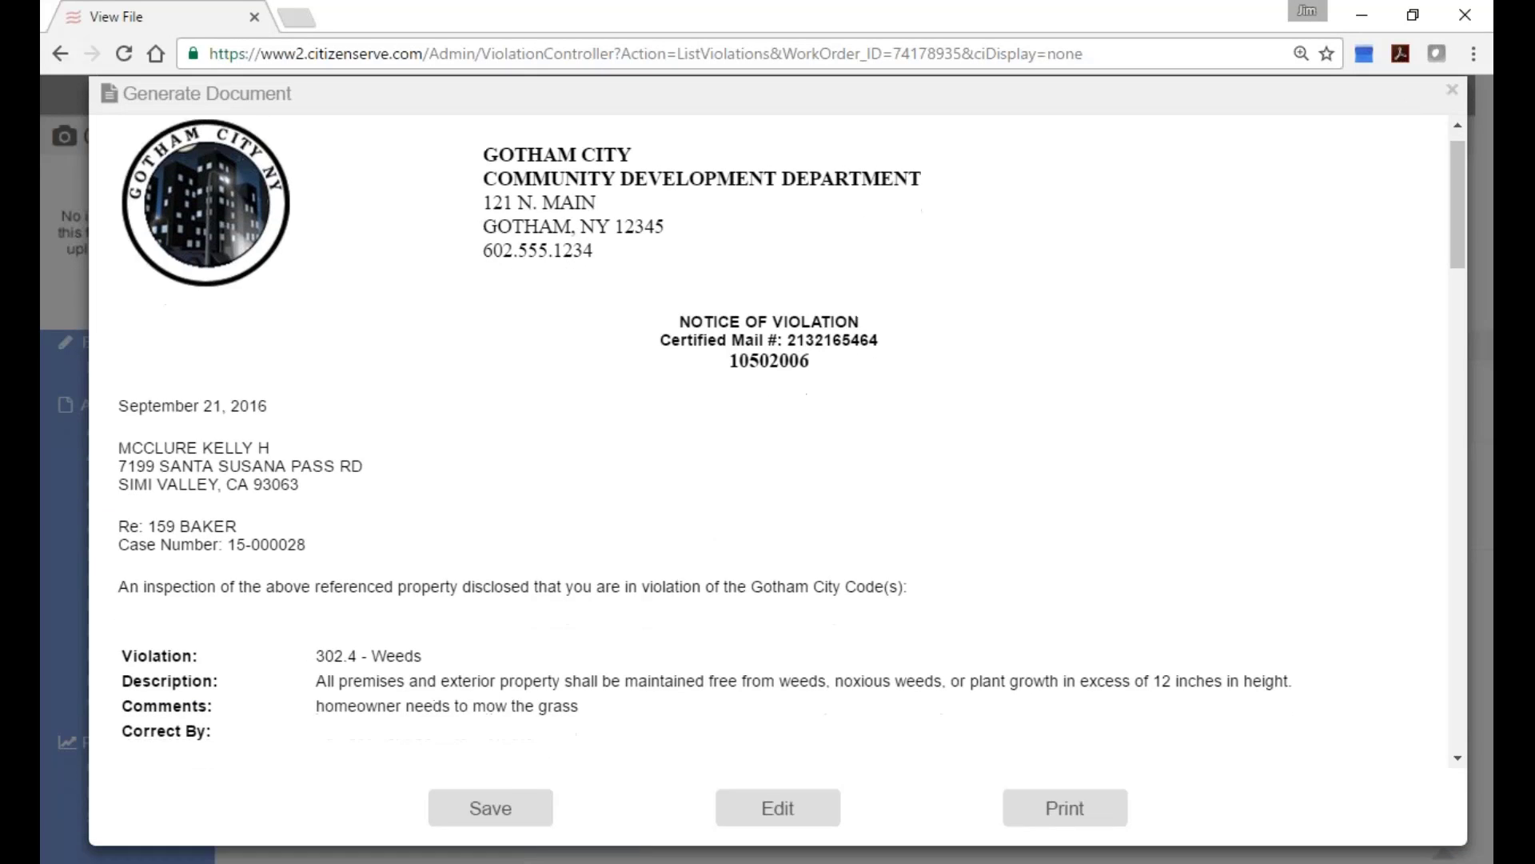
scroll(1059, 404, down, 1)
scroll(775, 357, up, 2)
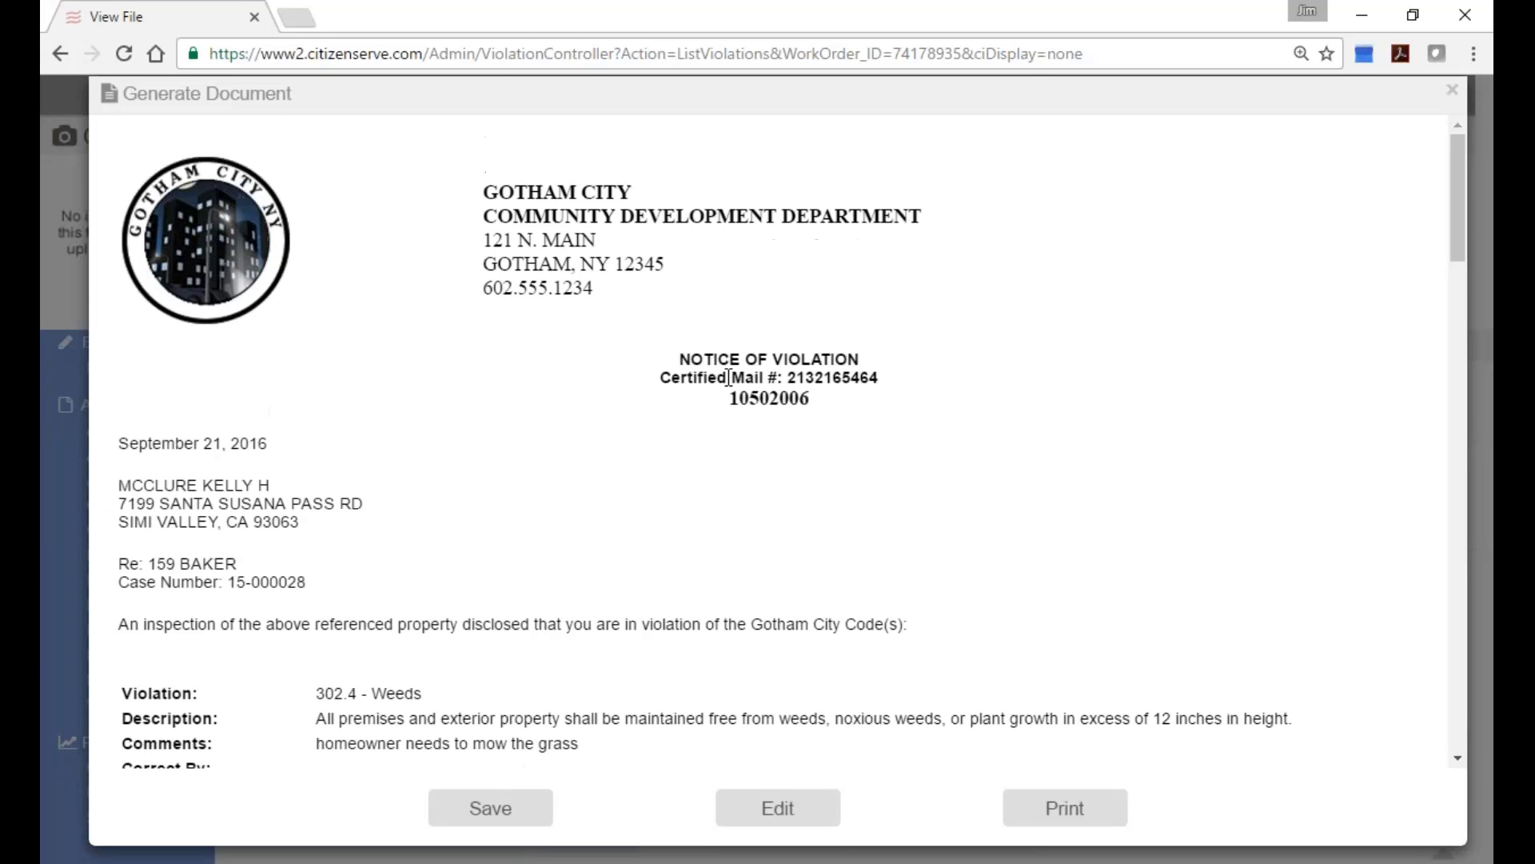
drag(657, 378, 913, 381)
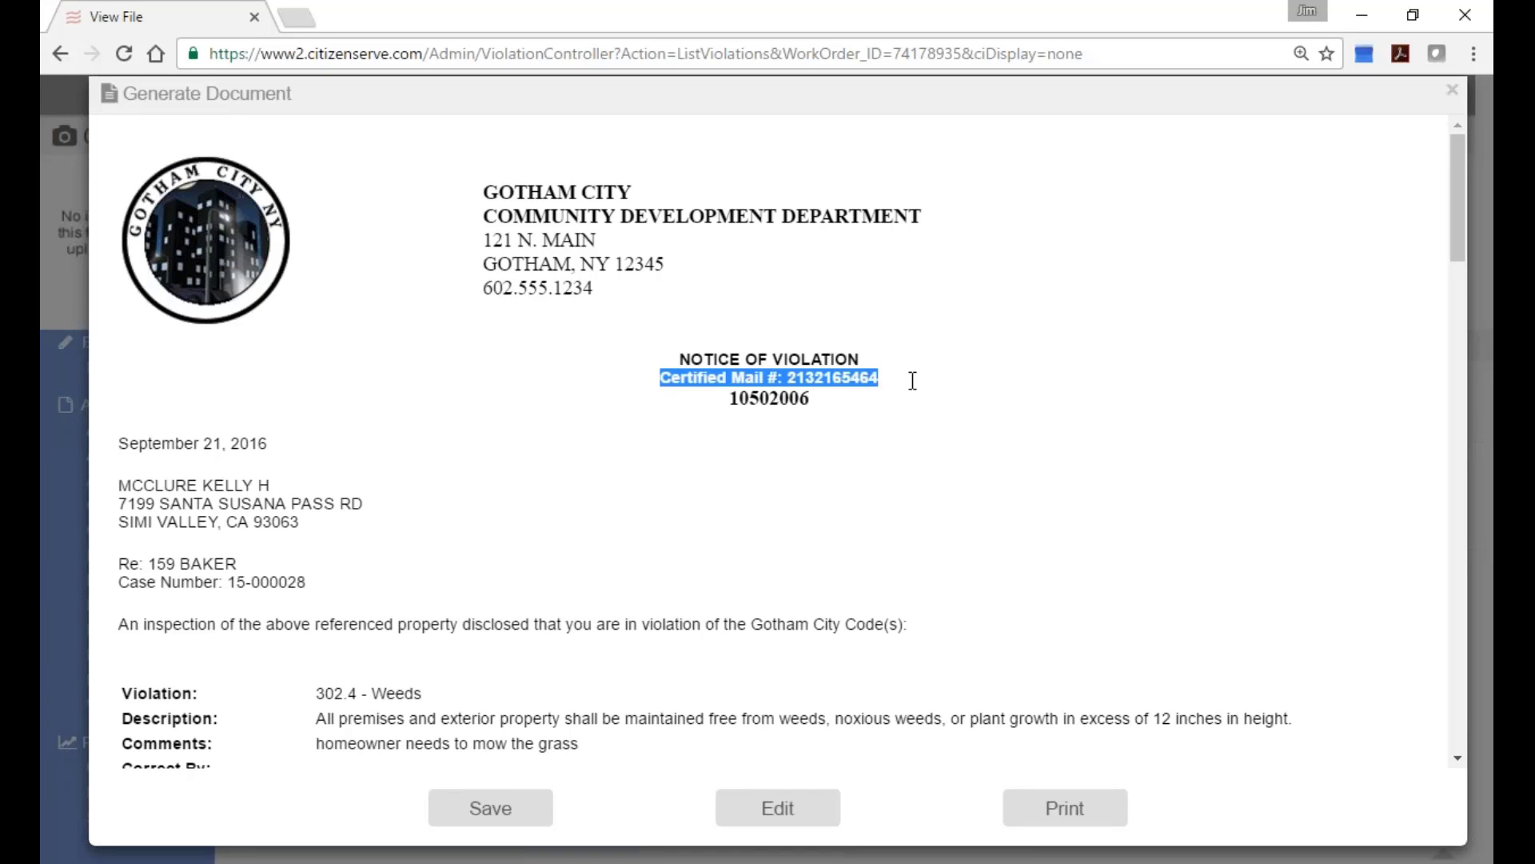
scroll(942, 381, down, 1)
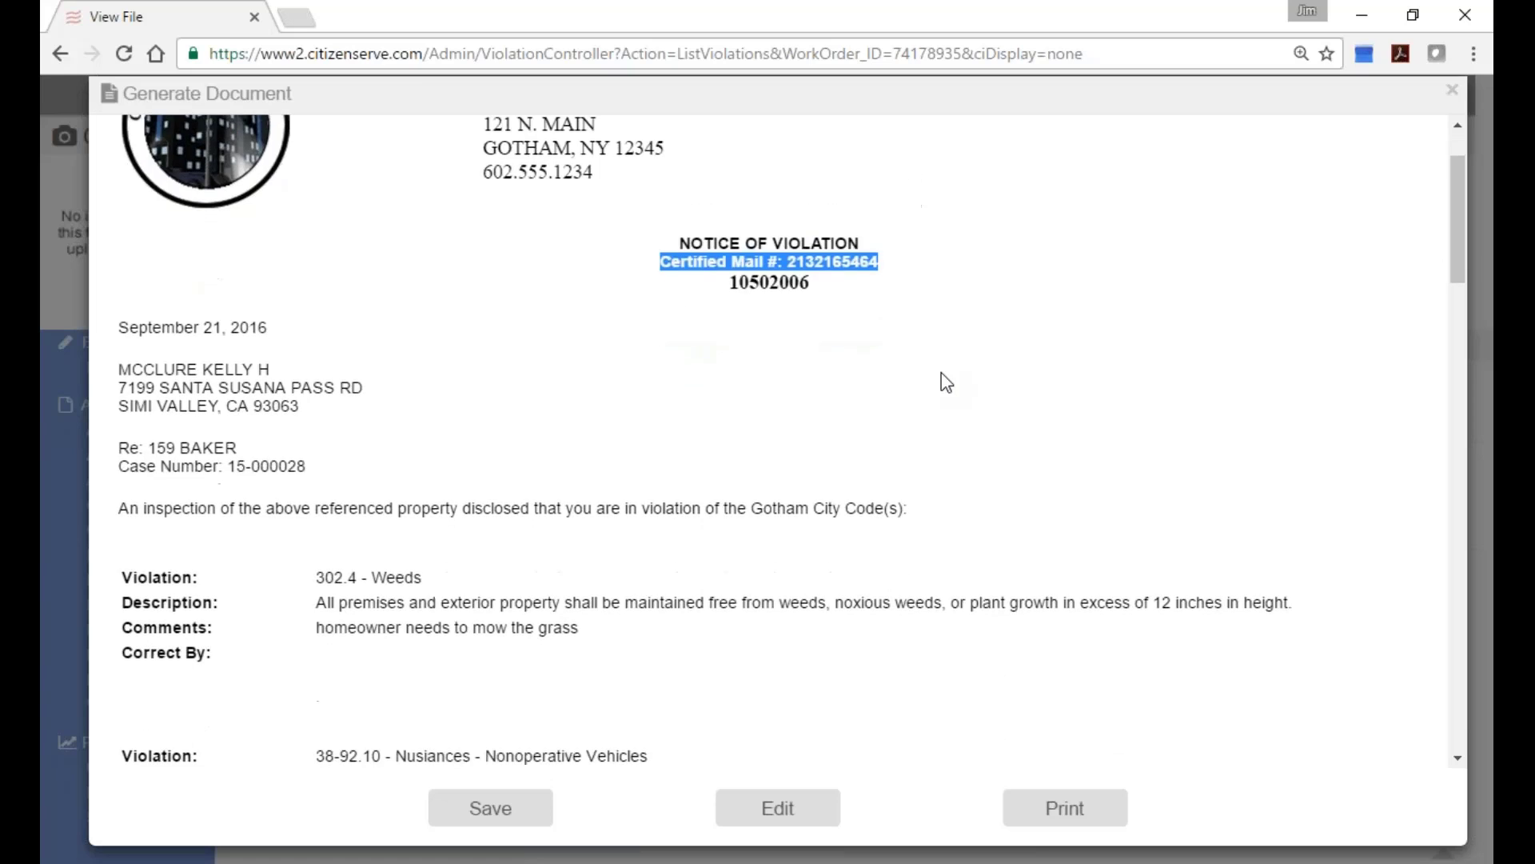
scroll(936, 387, down, 5)
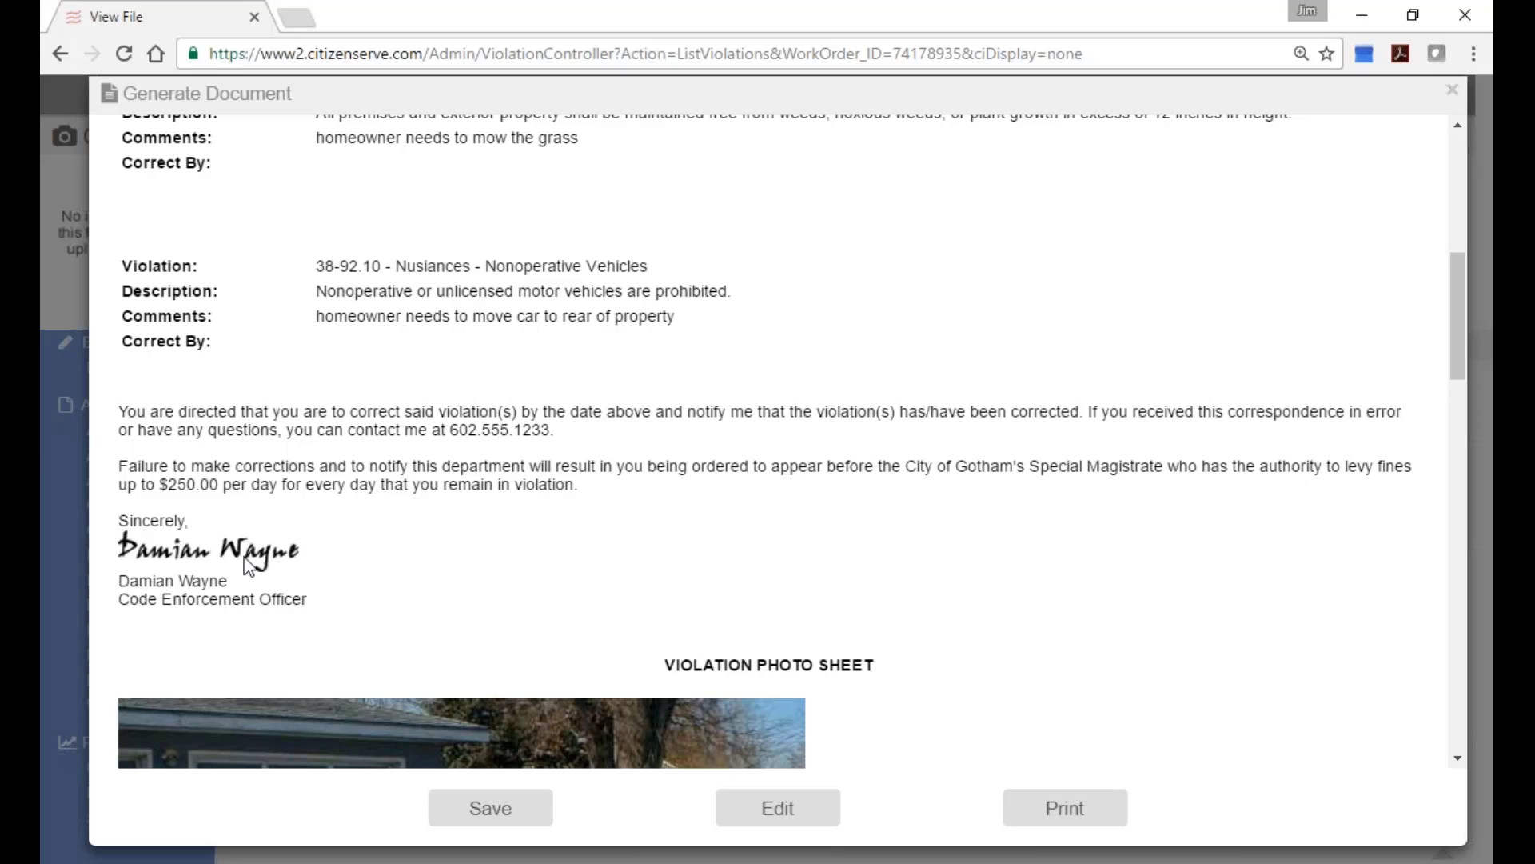
scroll(283, 571, down, 1)
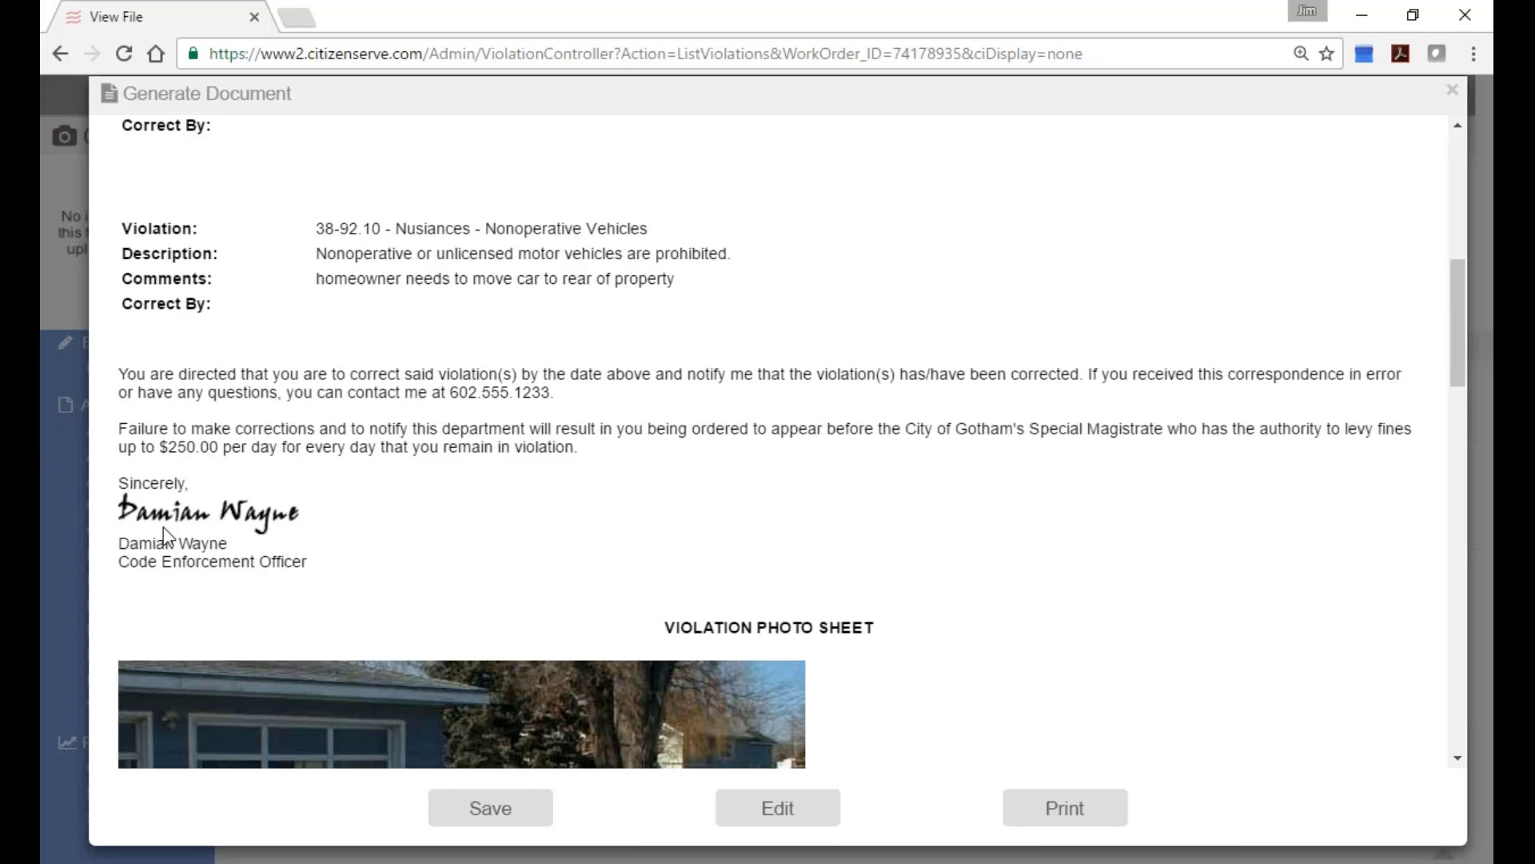
scroll(538, 498, down, 4)
scroll(698, 460, down, 5)
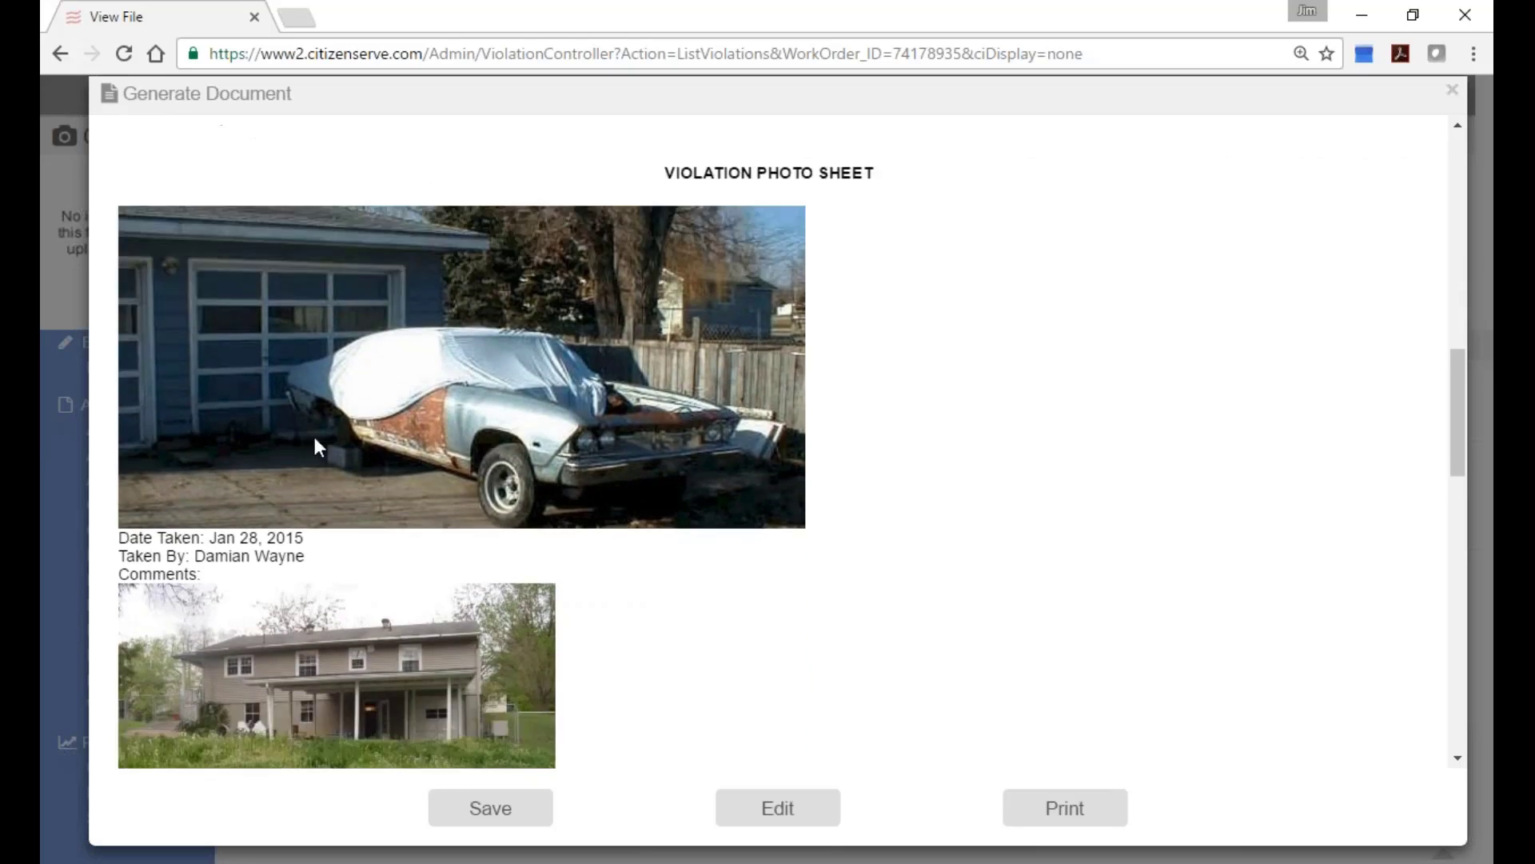
scroll(785, 411, up, 10)
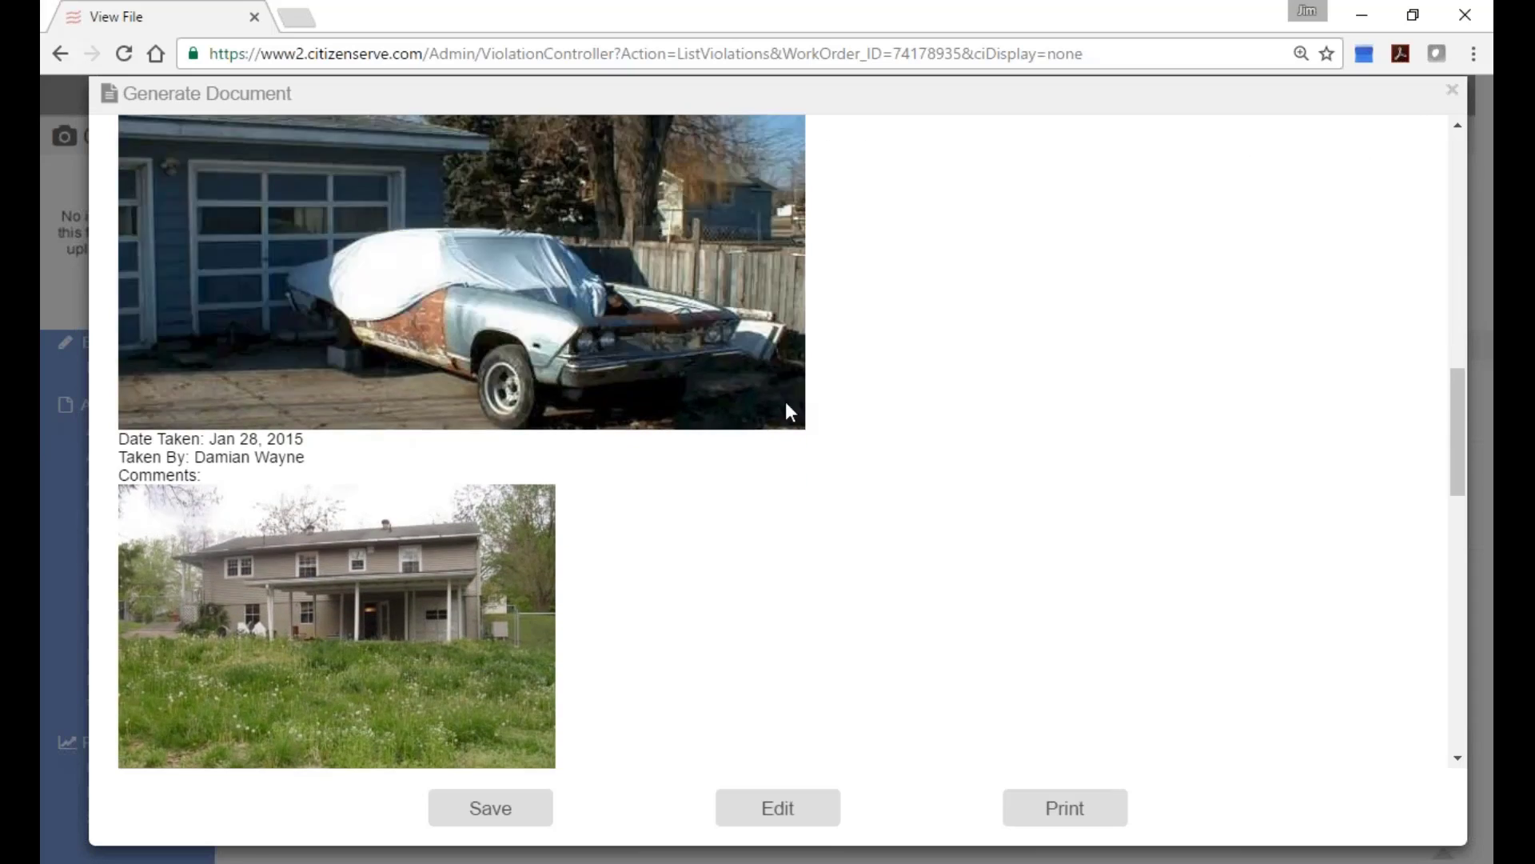
scroll(844, 421, up, 7)
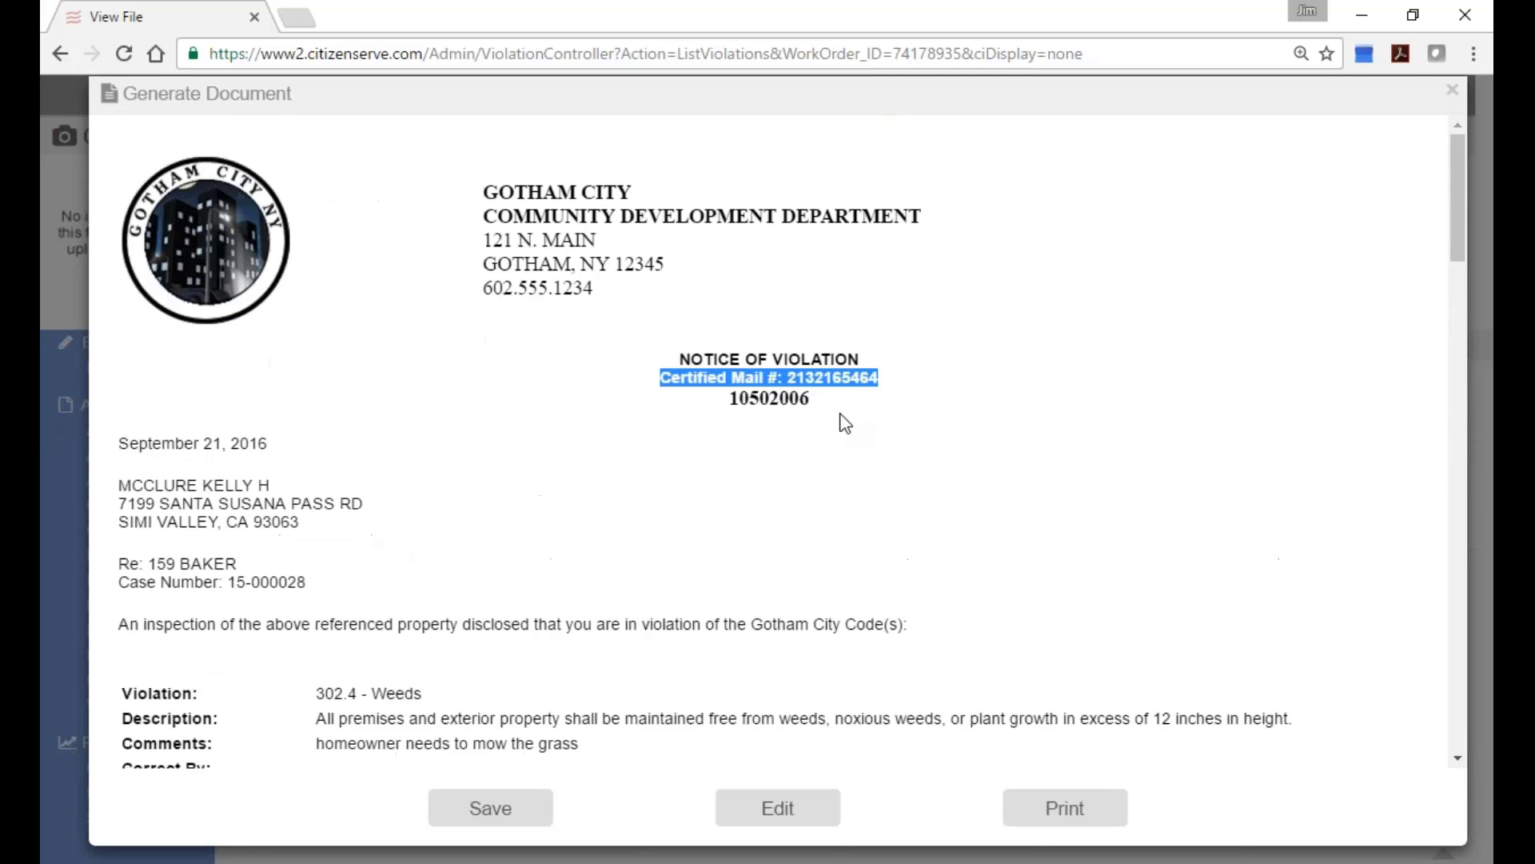
click(880, 504)
click(483, 814)
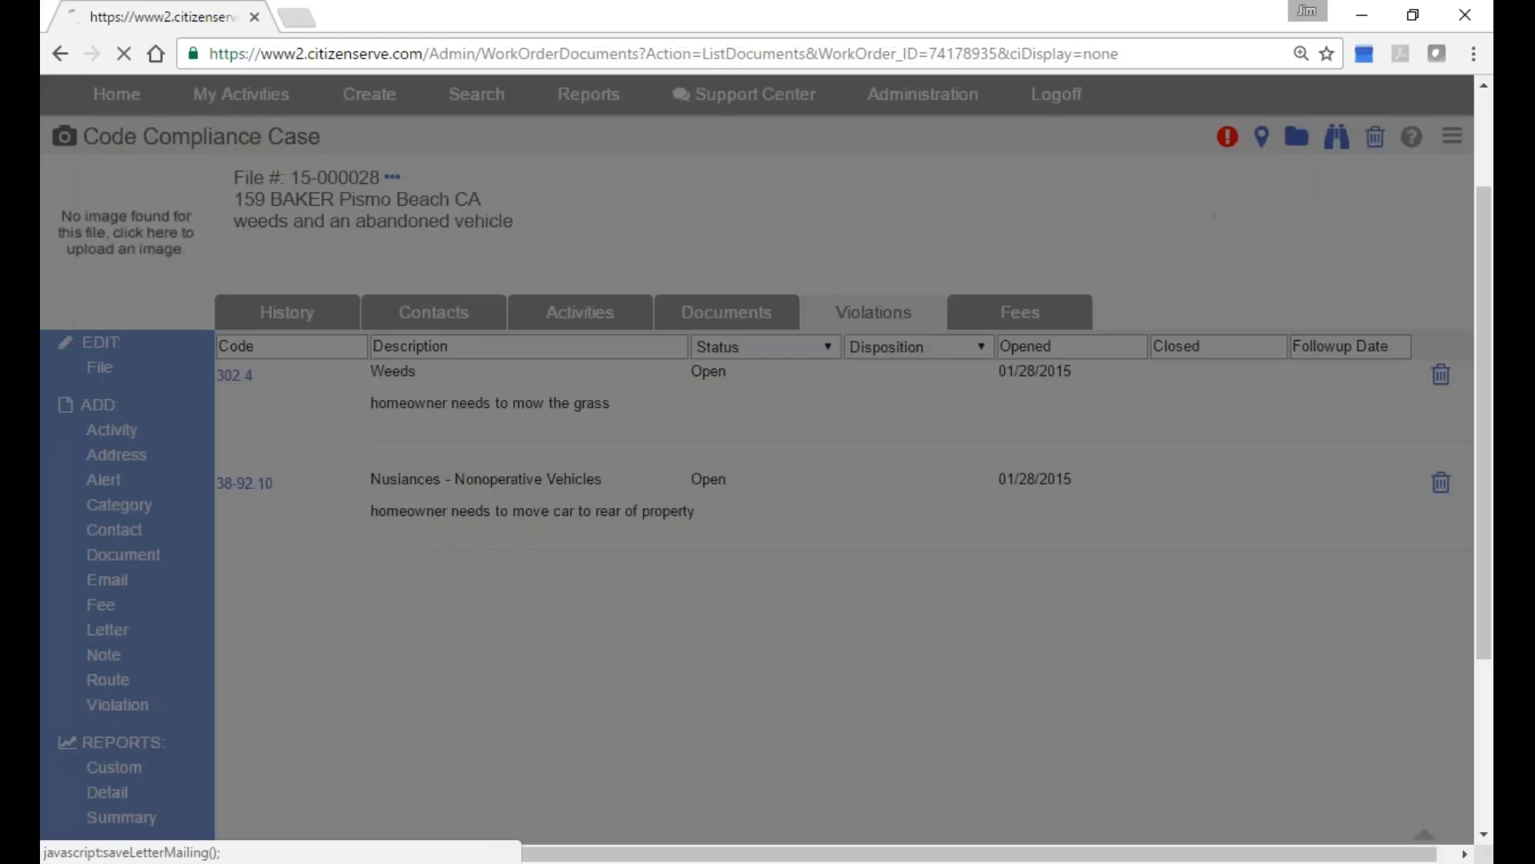